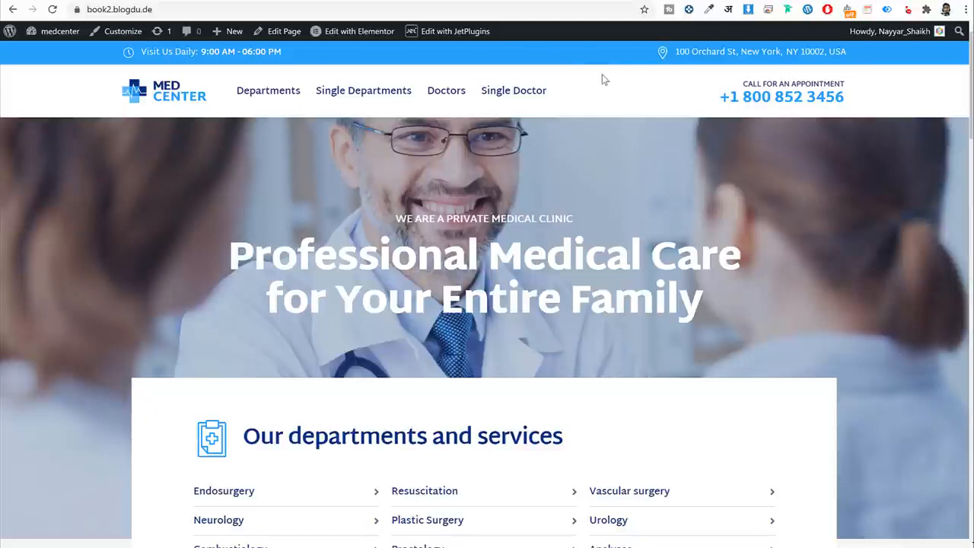
Browse the Med Center home page, highlighting the hero text and the 'We offer extensive' heading.
scroll(784, 184, "down", 2)
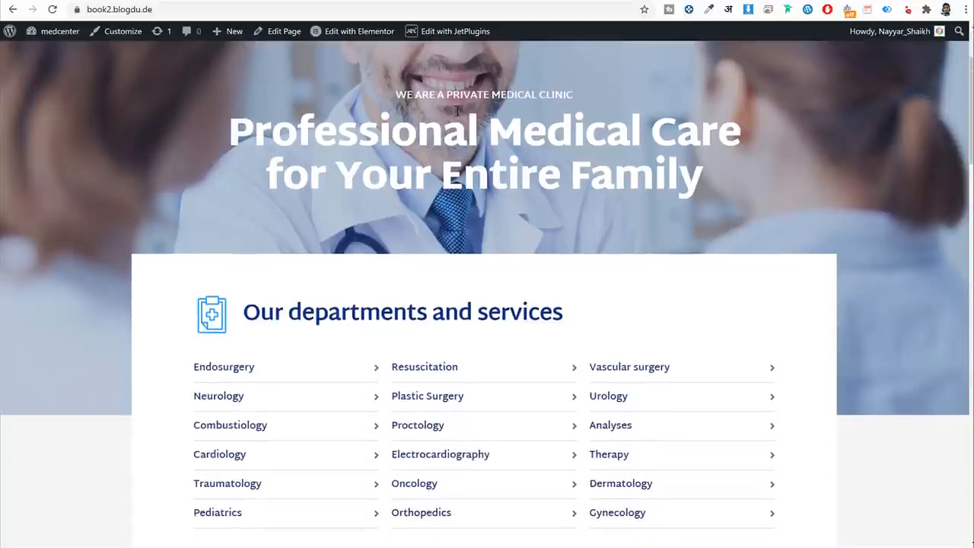
left_click_drag(382, 91, 807, 175)
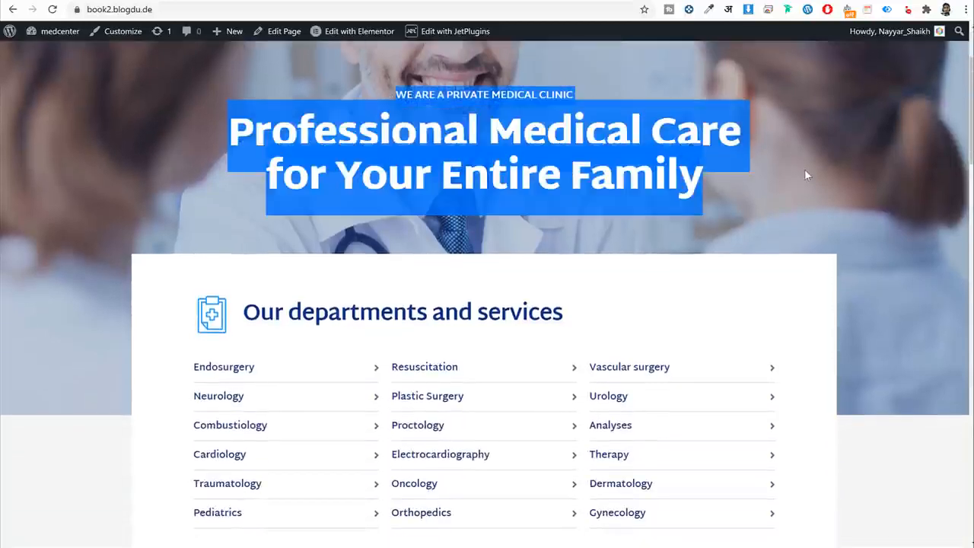
left_click(438, 139)
scroll(681, 186, "down", 3)
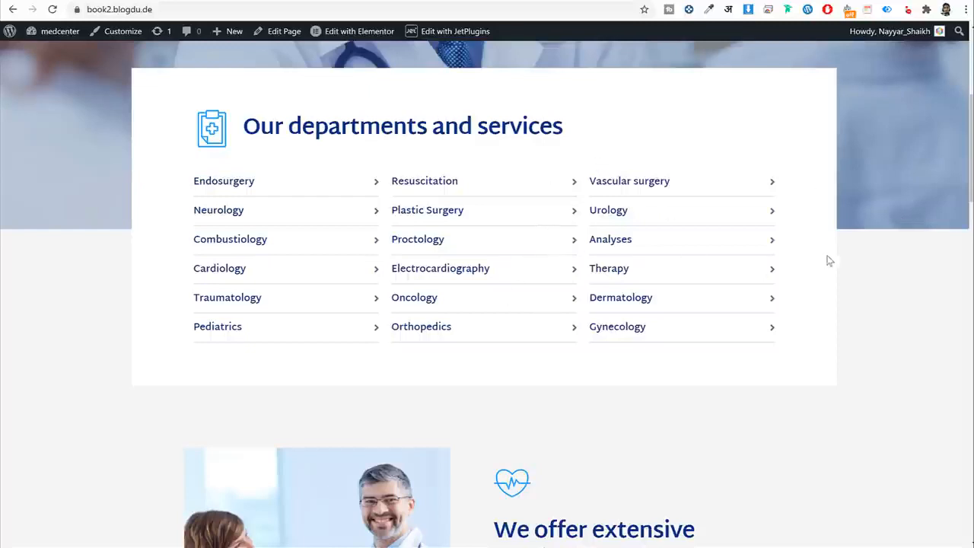
scroll(909, 283, "down", 1)
scroll(909, 282, "down", 4)
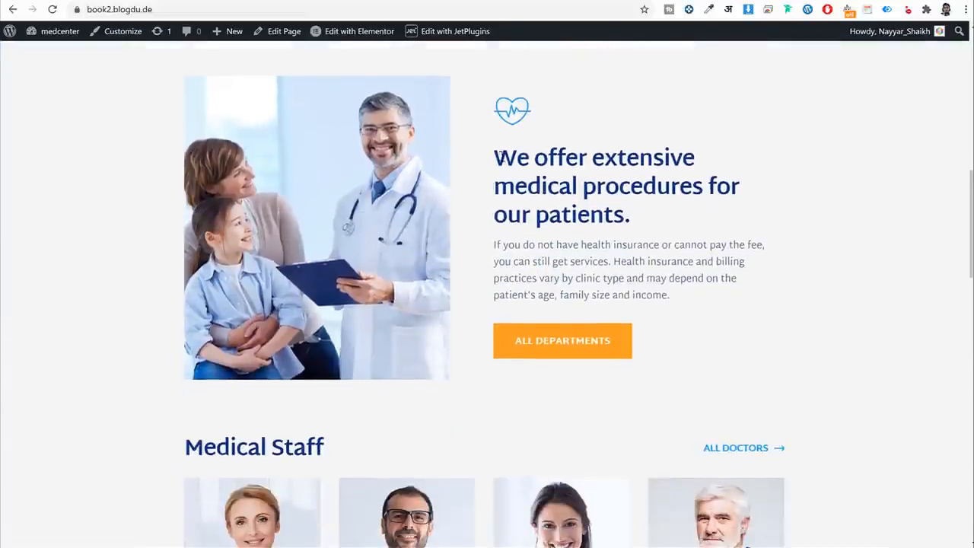
left_click_drag(496, 158, 681, 198)
left_click(691, 201)
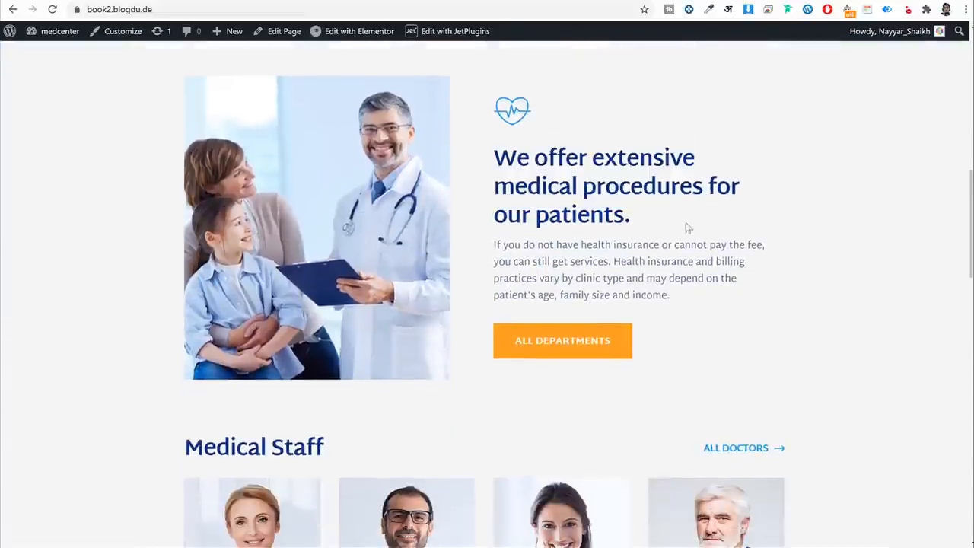
scroll(646, 220, "down", 1)
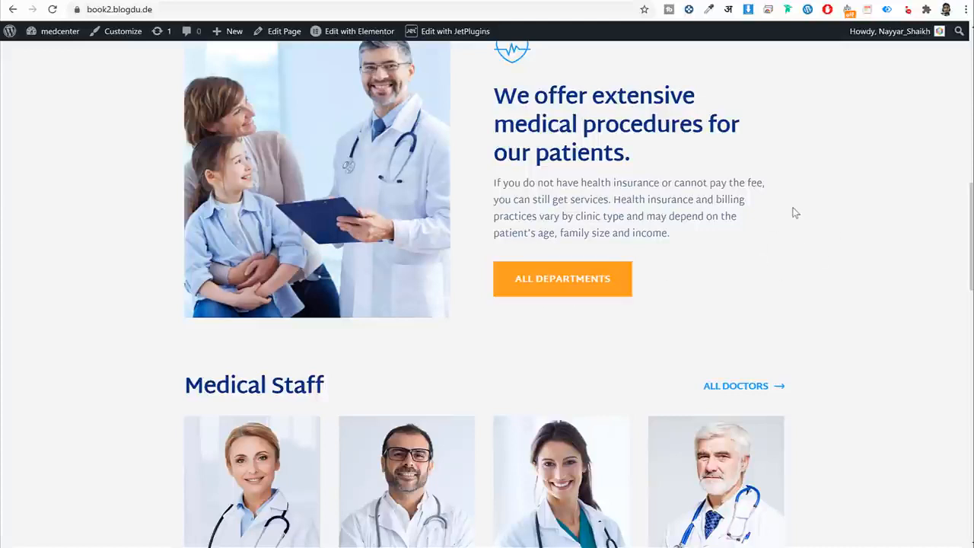
scroll(794, 239, "down", 4)
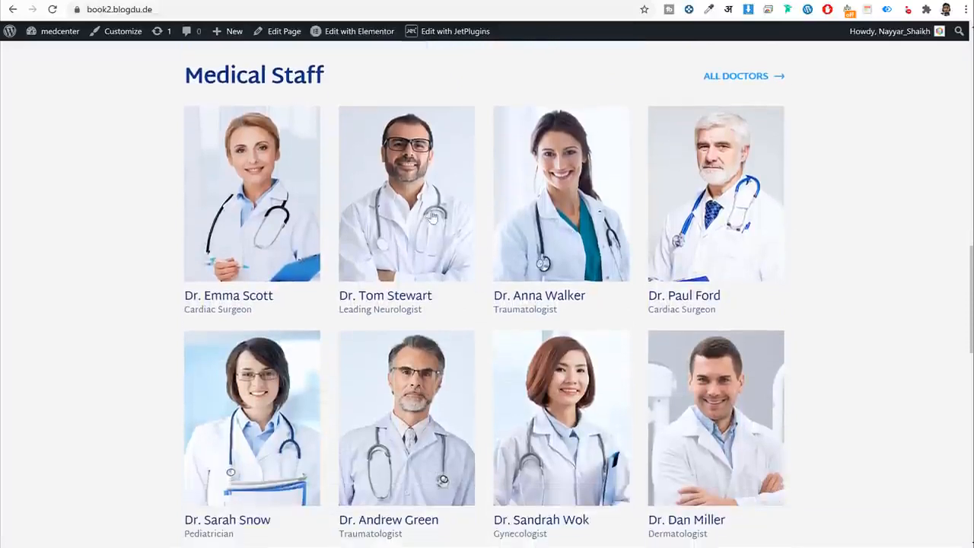
scroll(855, 206, "down", 4)
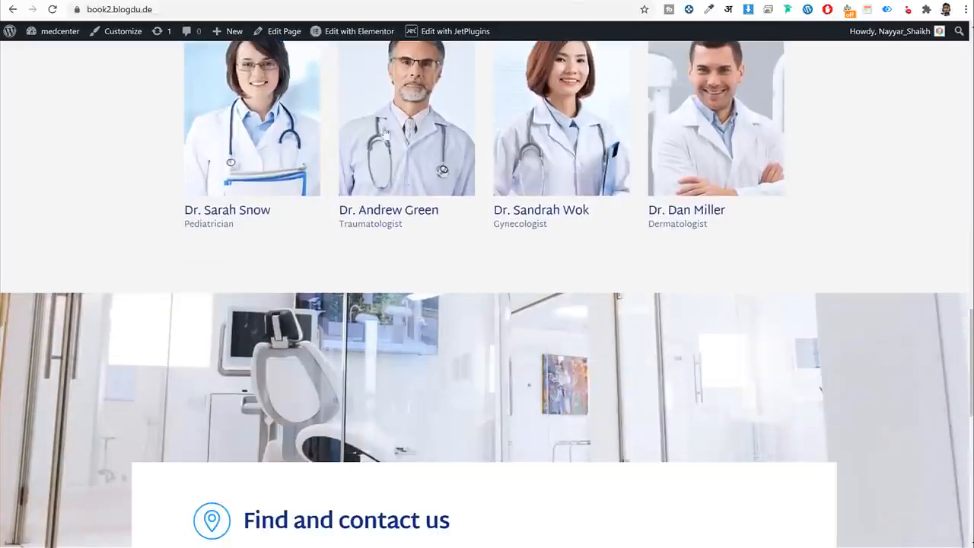
scroll(842, 211, "down", 3)
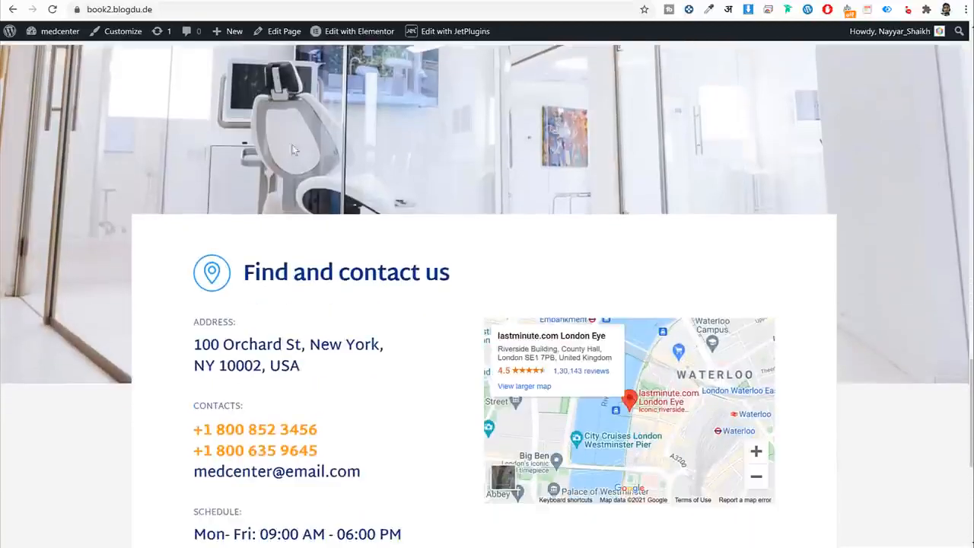
scroll(828, 222, "down", 2)
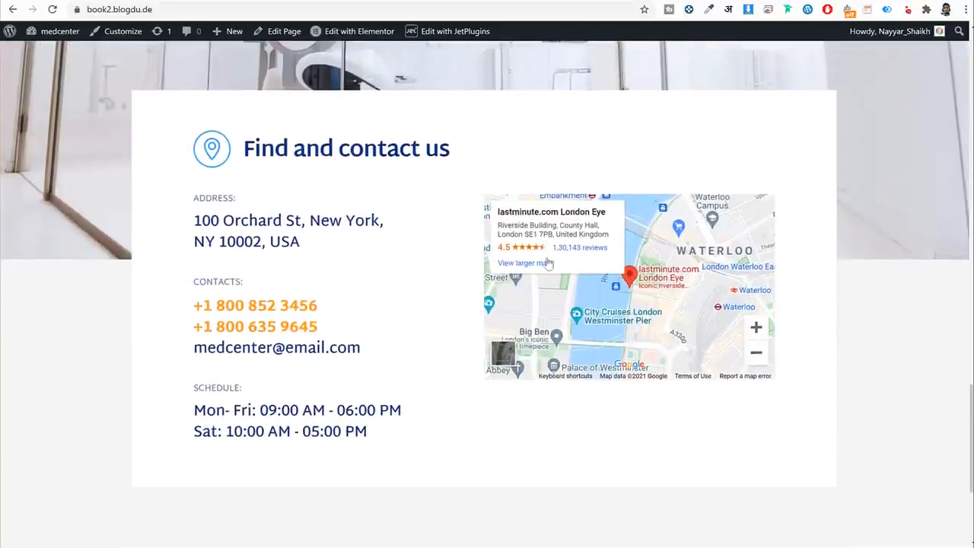
scroll(861, 316, "down", 3)
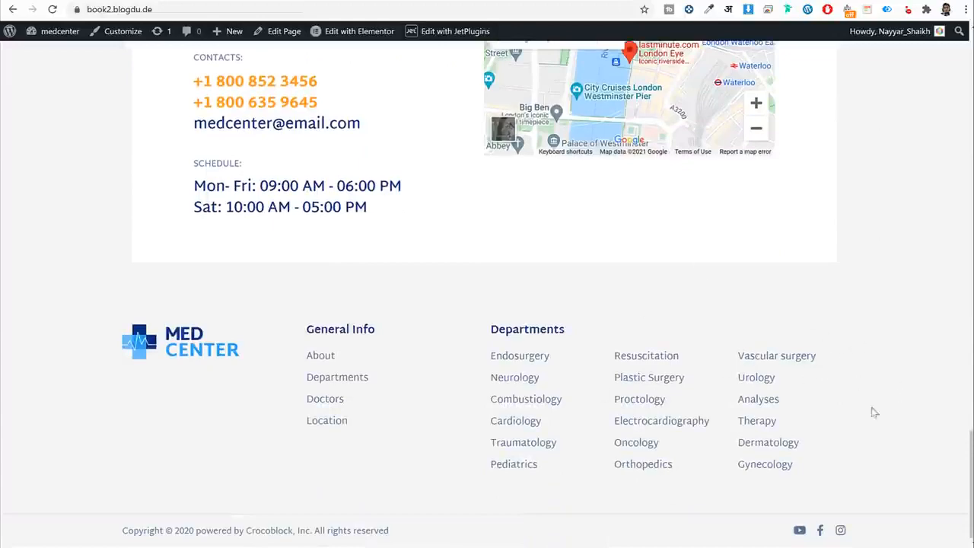
scroll(902, 362, "up", 2)
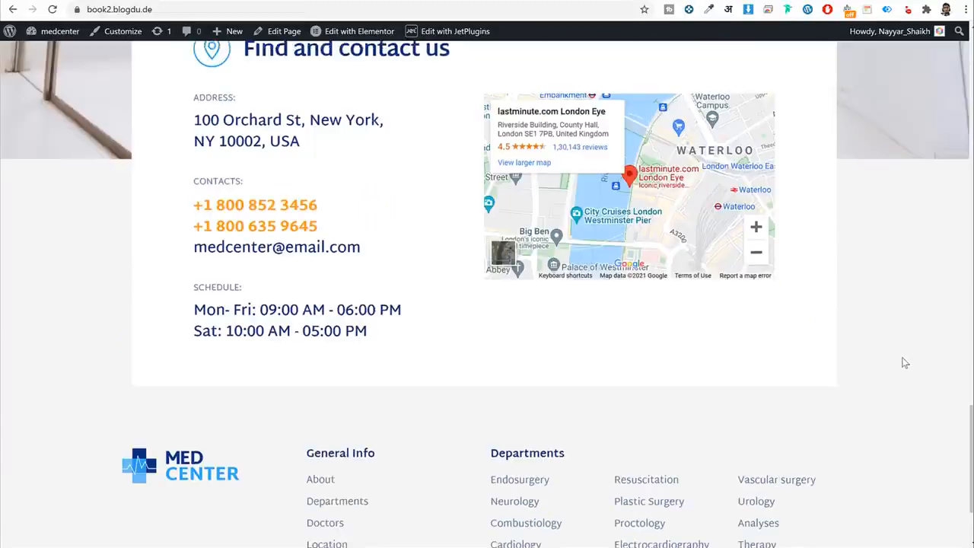
scroll(904, 363, "down", 2)
scroll(899, 363, "up", 15)
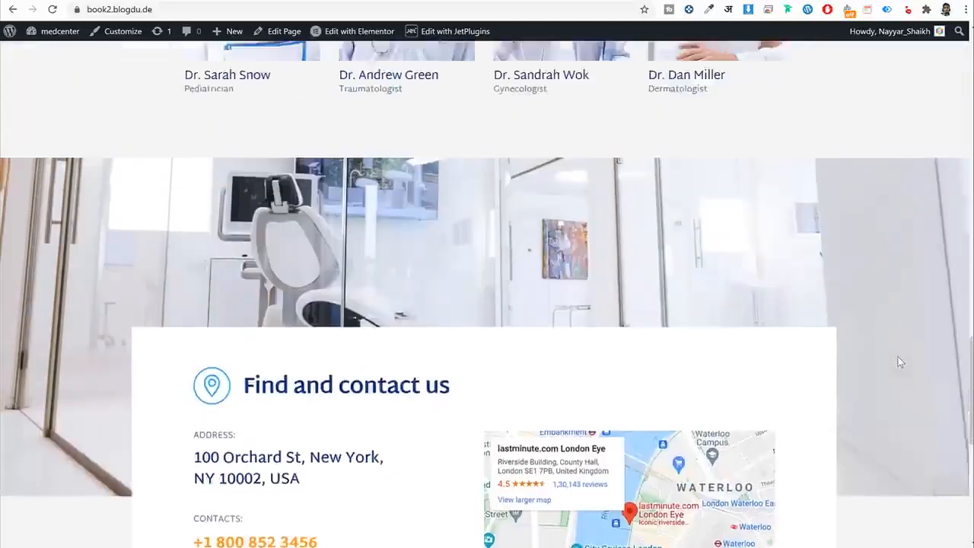
scroll(900, 362, "up", 8)
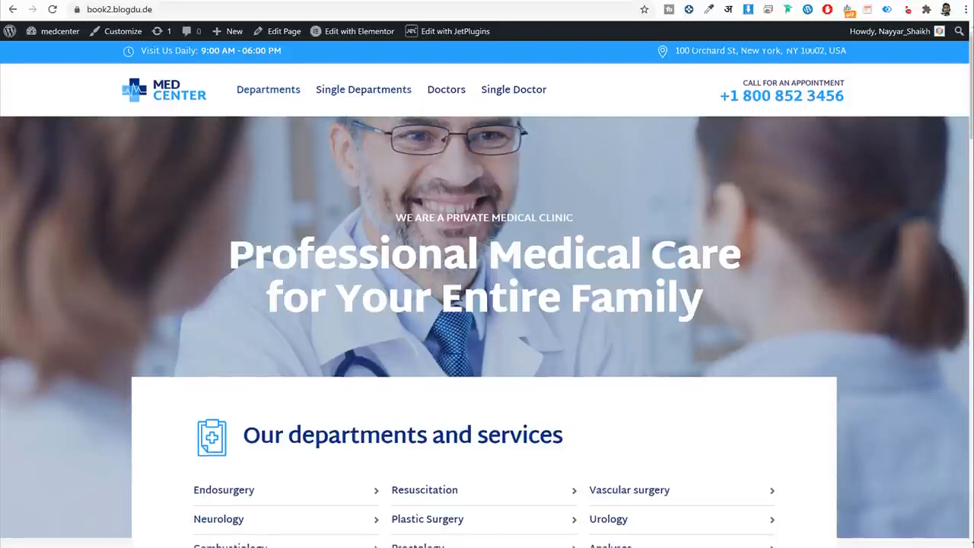
scroll(495, 297, "down", 3)
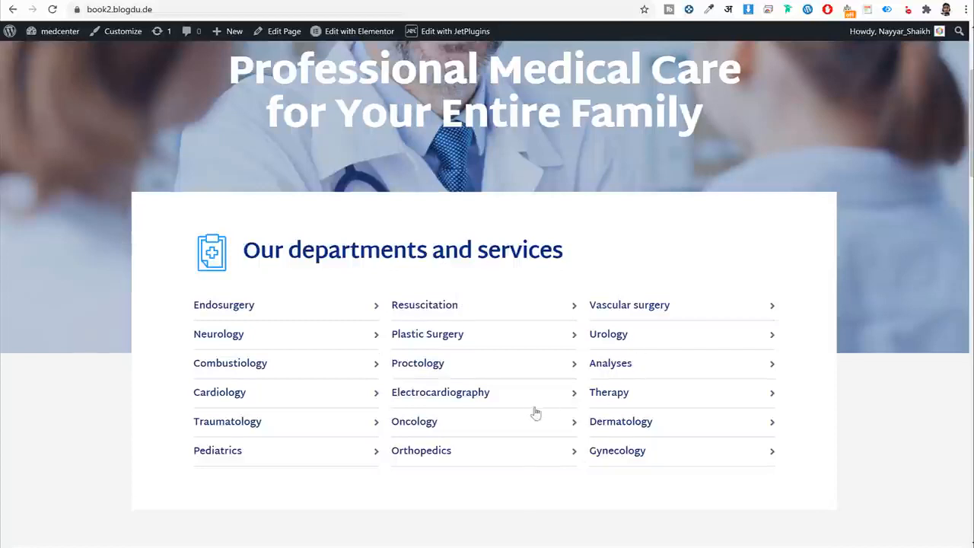
scroll(535, 411, "up", 3)
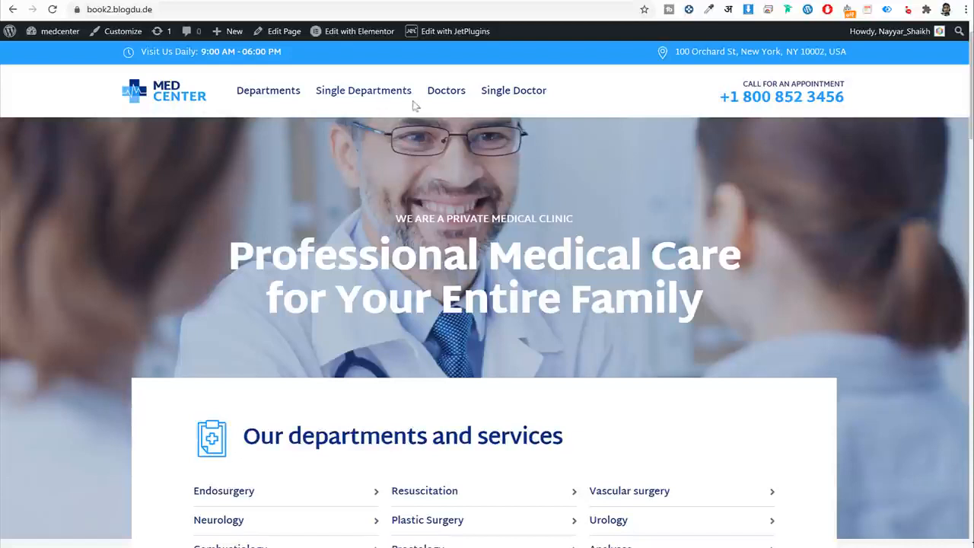
Go to Departments and pick the Plastic Surgery card from the grid.
left_click(289, 92)
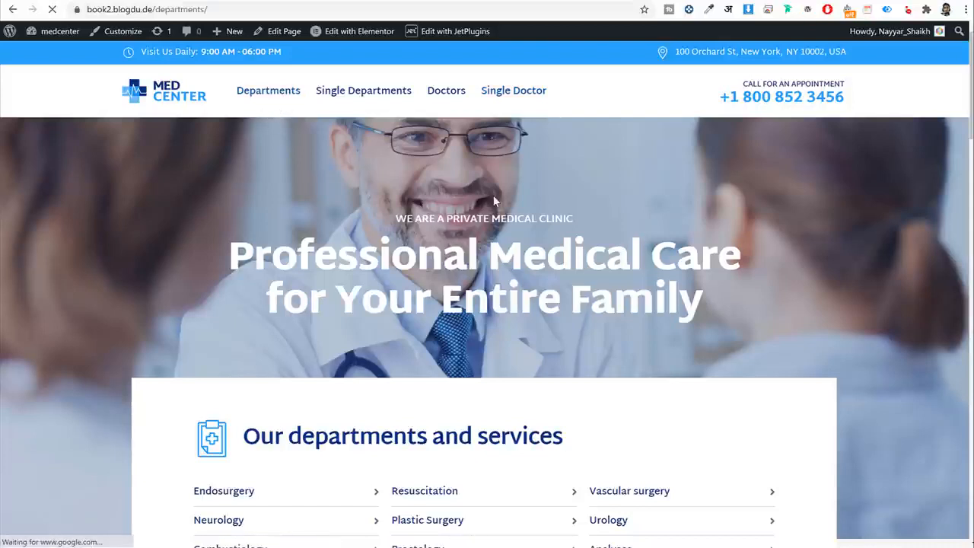
scroll(860, 281, "down", 3)
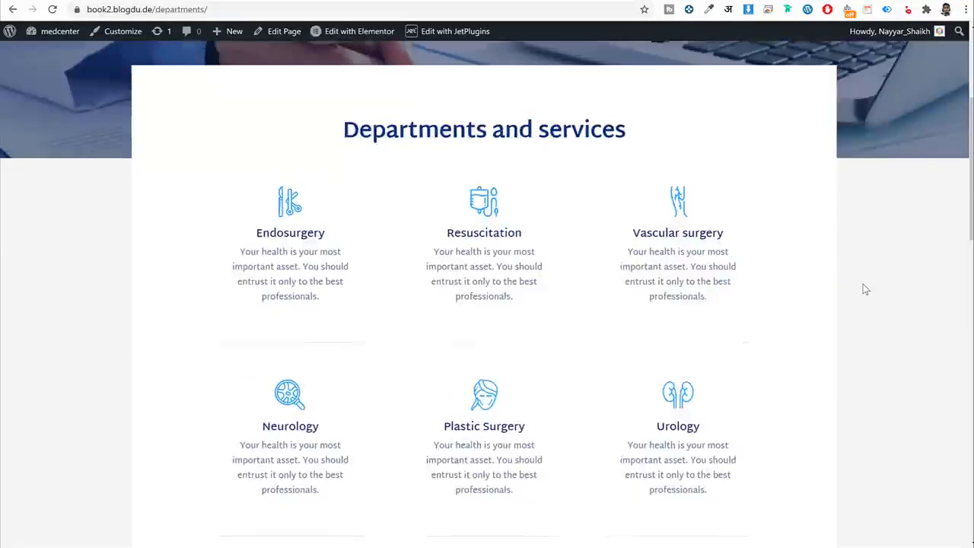
scroll(825, 253, "down", 12)
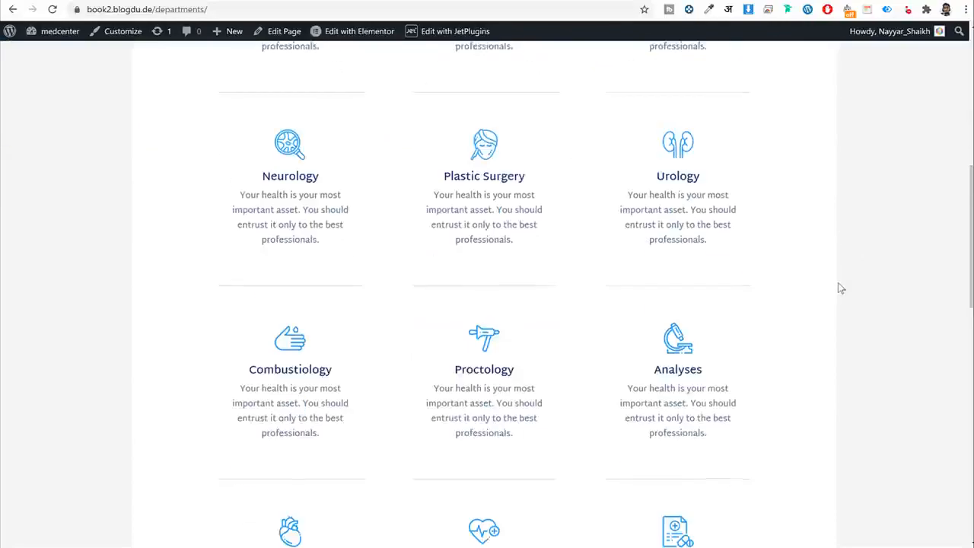
scroll(837, 308, "up", 15)
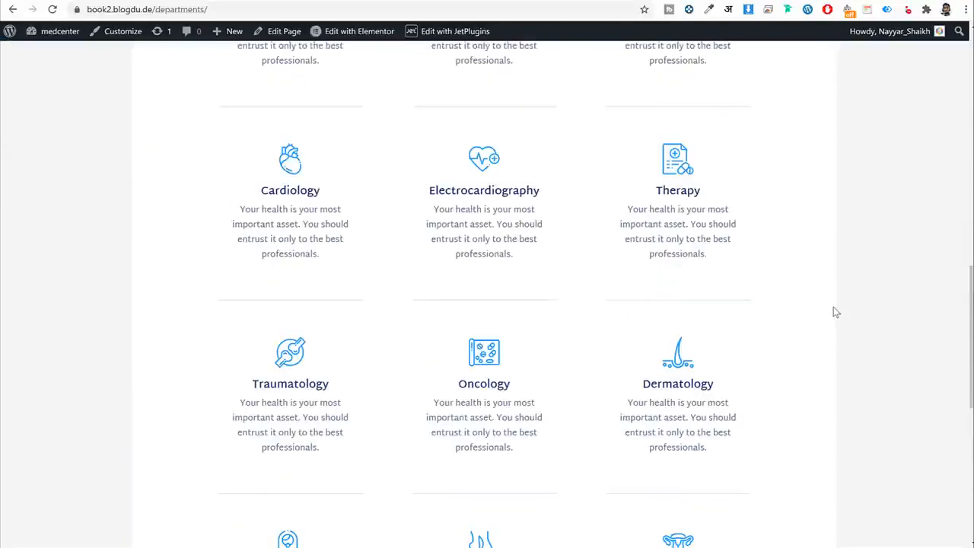
scroll(835, 306, "down", 2)
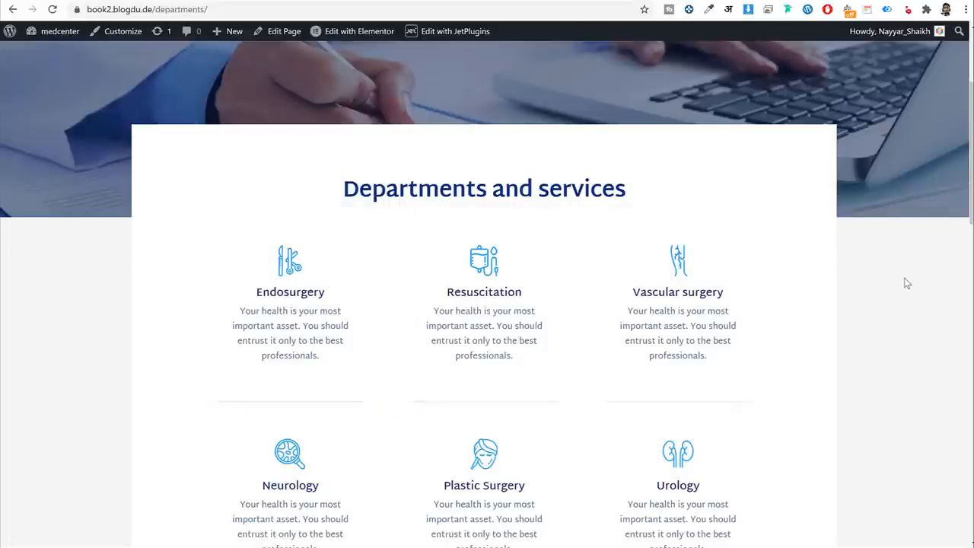
scroll(906, 289, "down", 9)
scroll(904, 298, "up", 6)
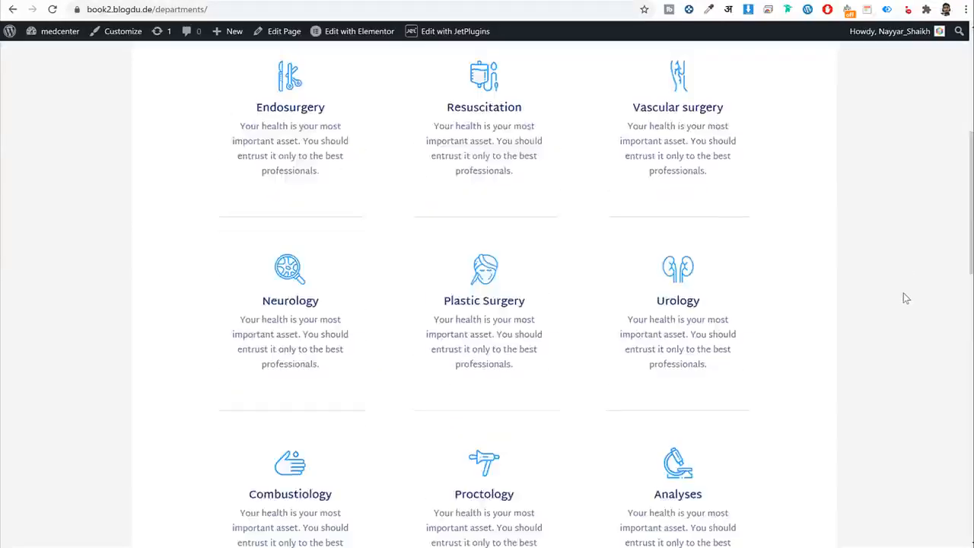
scroll(904, 298, "up", 5)
scroll(572, 265, "down", 5)
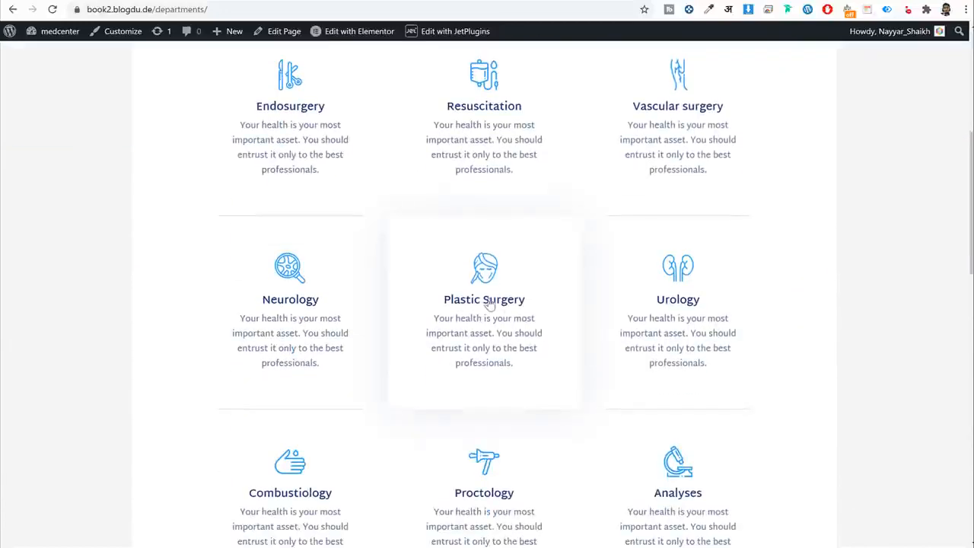
left_click(507, 299)
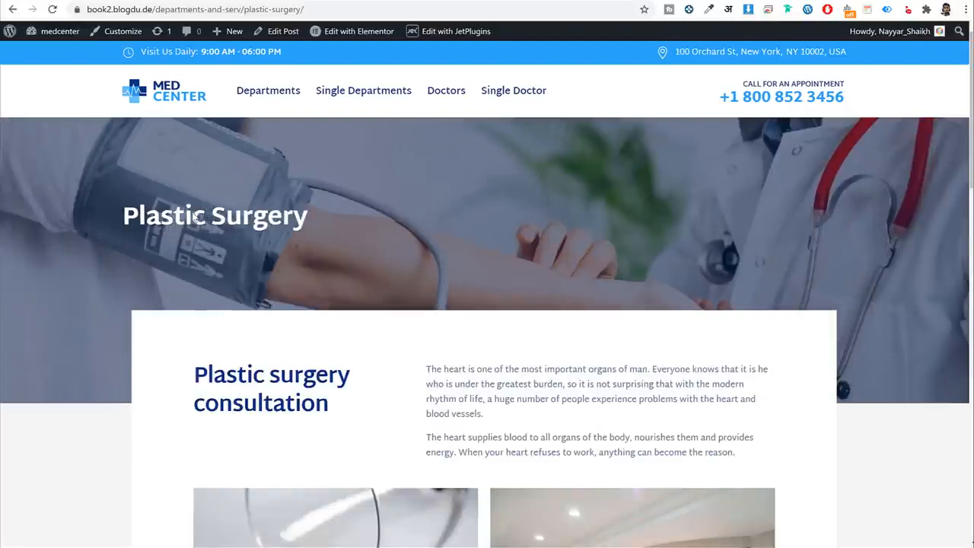
Read through the Plastic Surgery page, highlighting its title, consultation heading and paragraphs.
triple_click(196, 217)
left_click(410, 247)
scroll(410, 247, "down", 2)
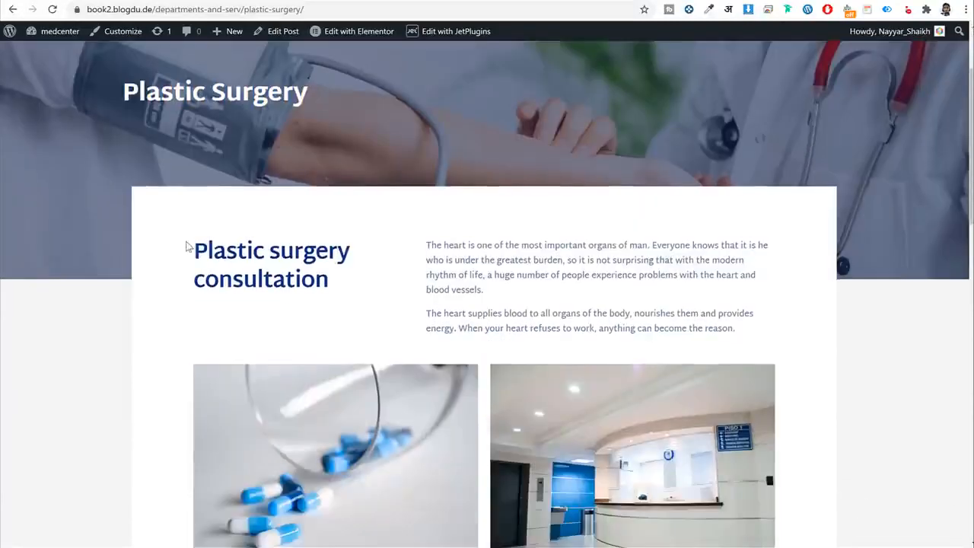
left_click_drag(186, 243, 353, 298)
left_click(353, 298)
left_click_drag(417, 238, 779, 328)
left_click(779, 328)
scroll(779, 332, "down", 4)
scroll(373, 297, "down", 2)
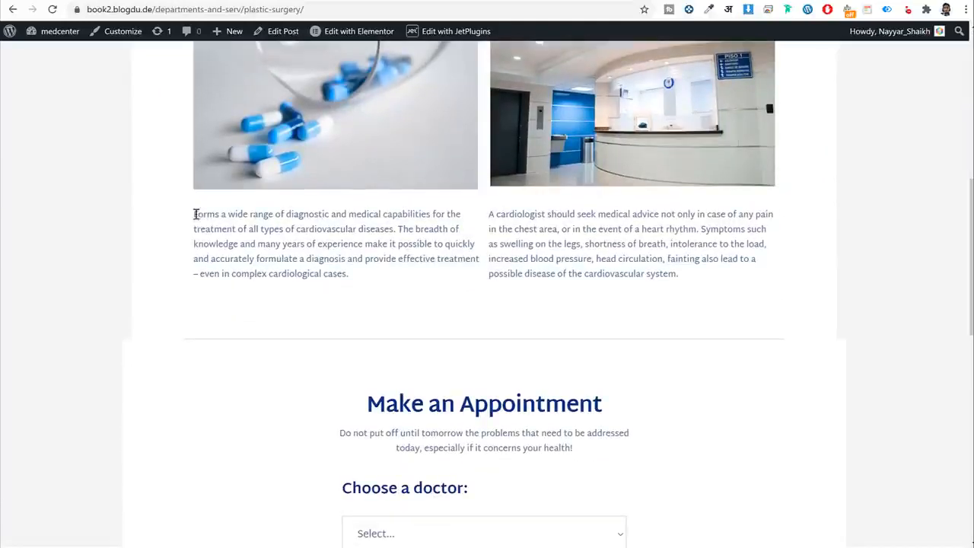
left_click_drag(196, 214, 637, 274)
left_click(637, 274)
scroll(817, 342, "down", 5)
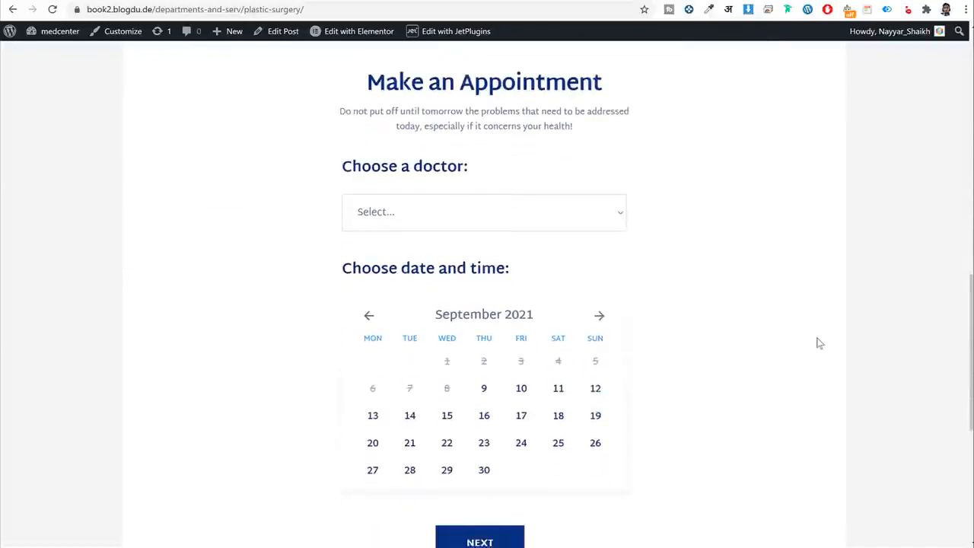
scroll(817, 342, "up", 1)
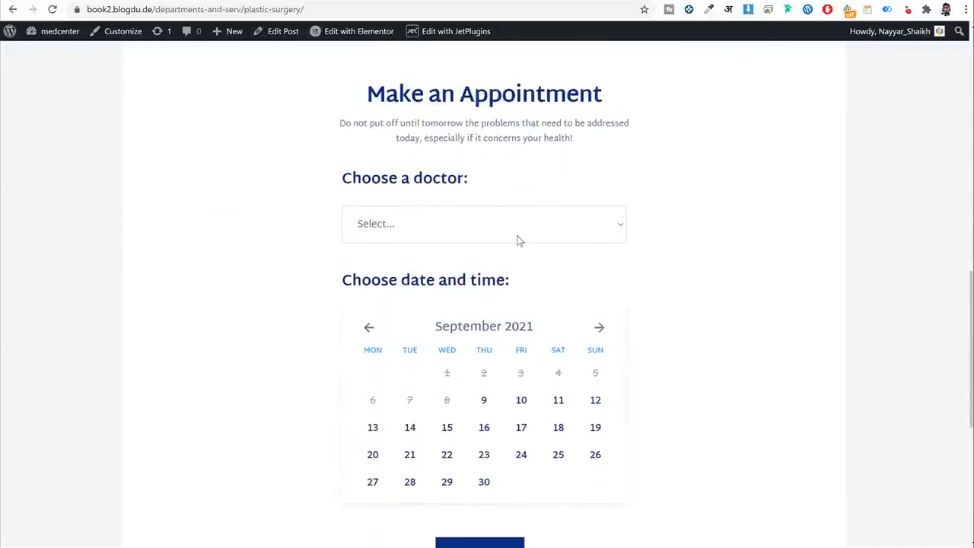
scroll(723, 300, "up", 10)
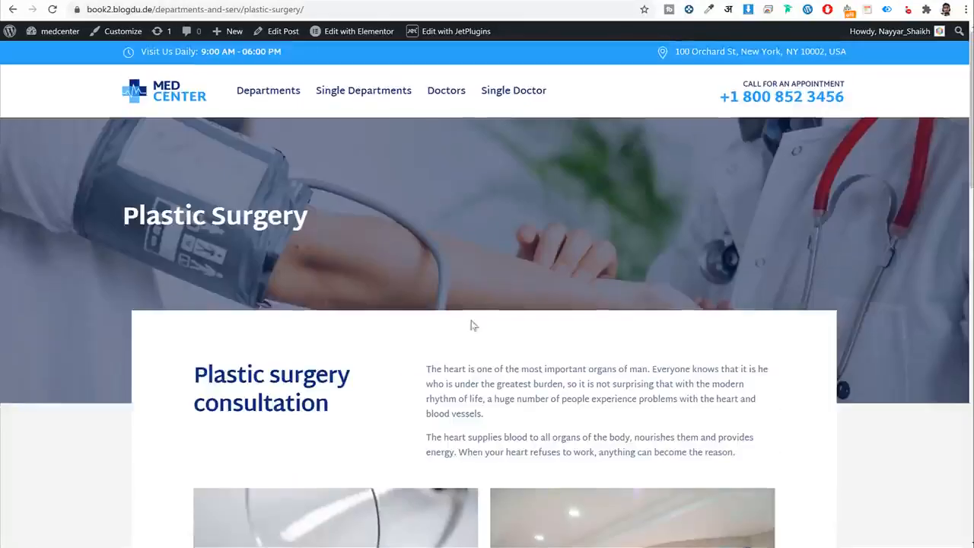
scroll(472, 325, "down", 4)
scroll(569, 365, "down", 7)
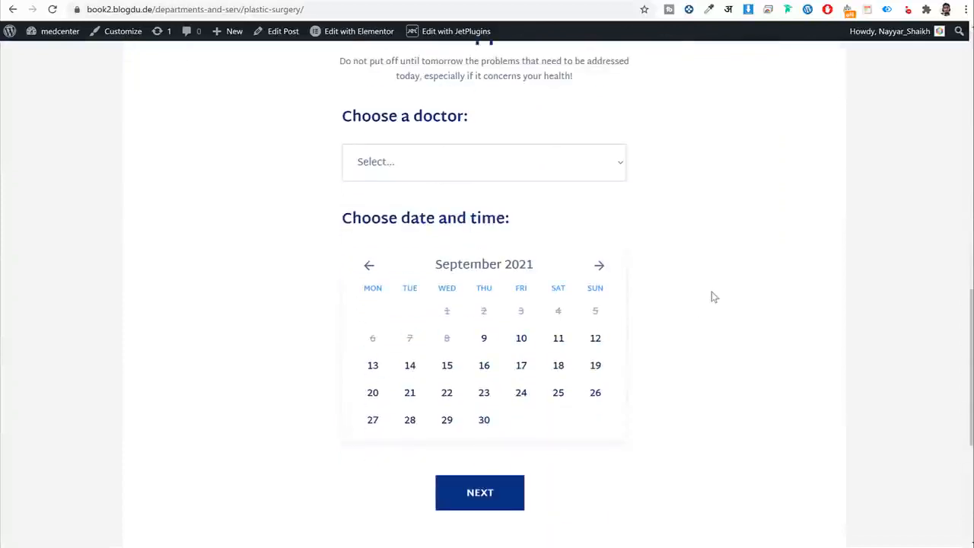
Choose a doctor, the 16 September 2021 date and the 12:30-13:00 slot, then continue.
left_click(569, 172)
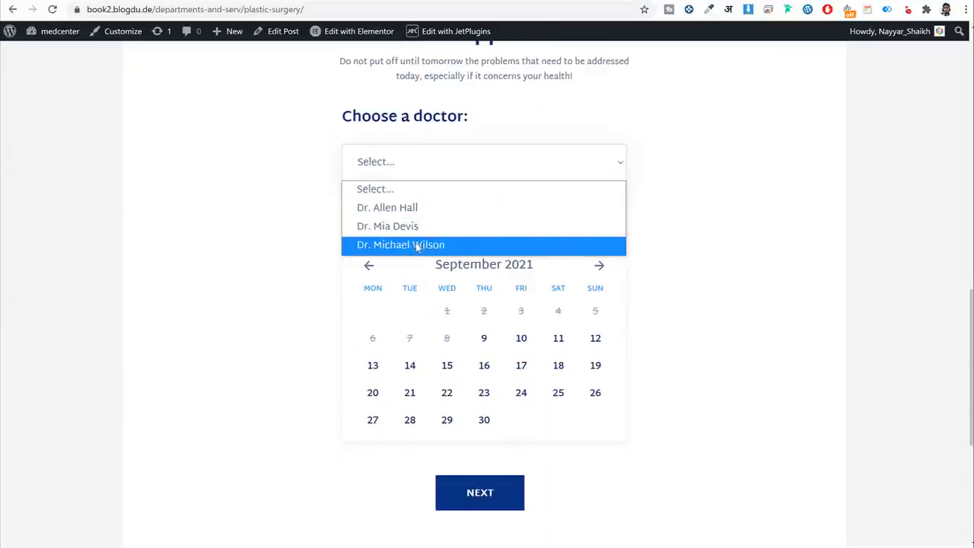
left_click(408, 208)
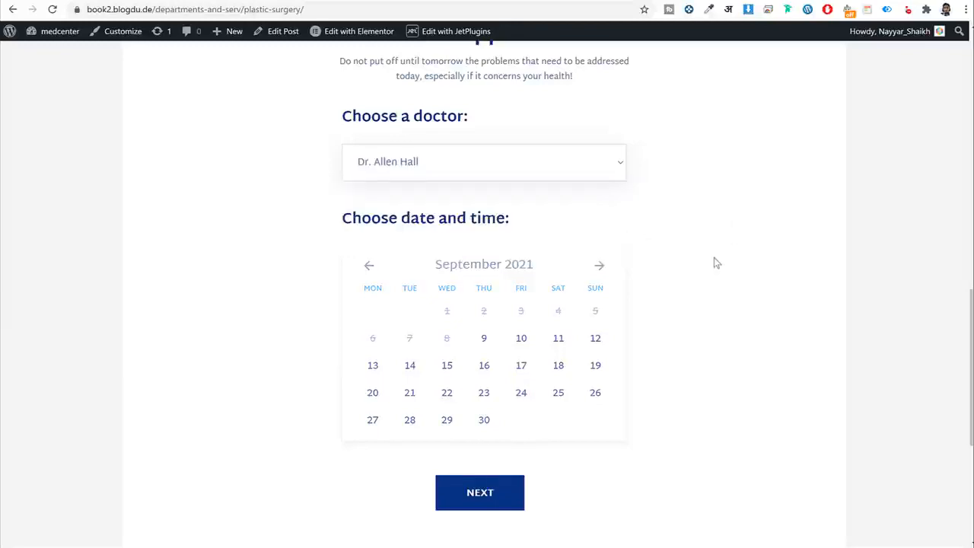
scroll(715, 266, "down", 1)
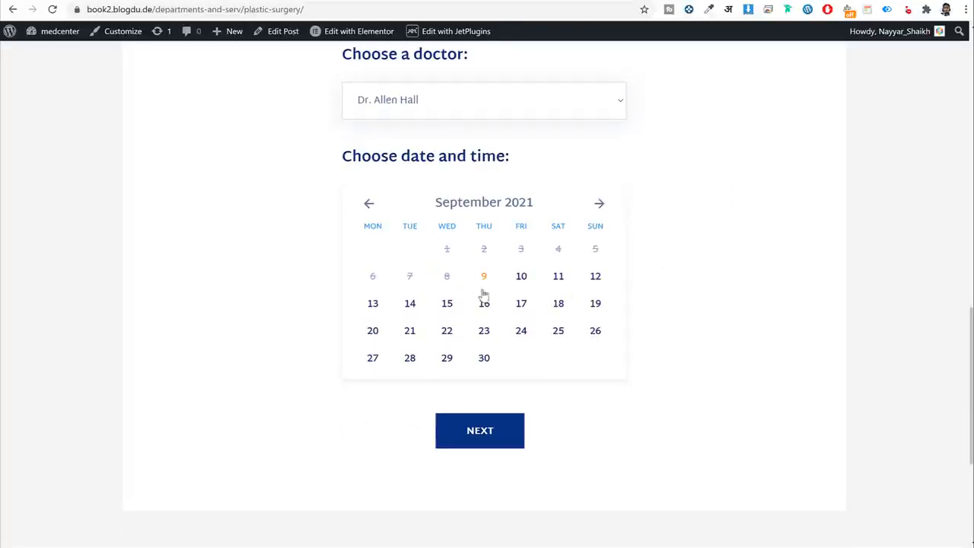
left_click(525, 305)
scroll(632, 320, "down", 2)
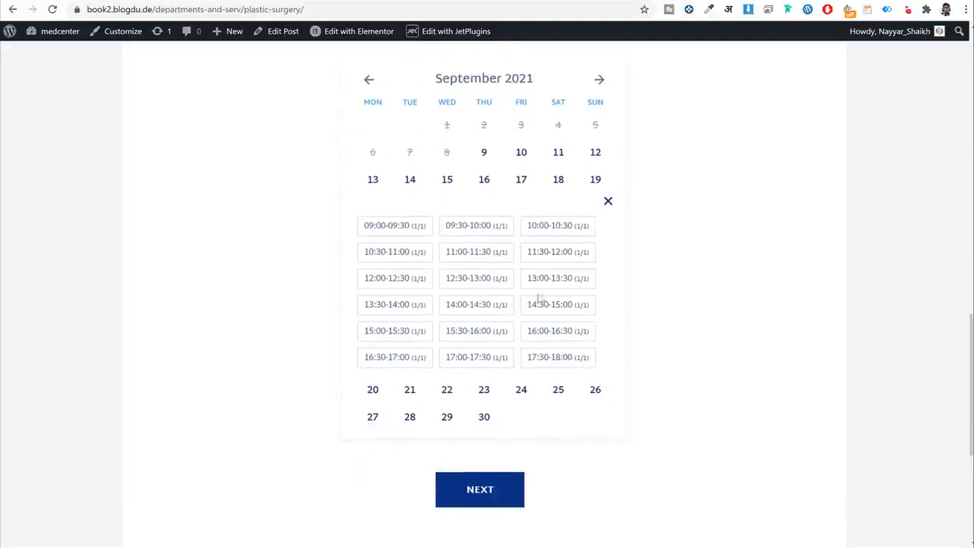
left_click(484, 282)
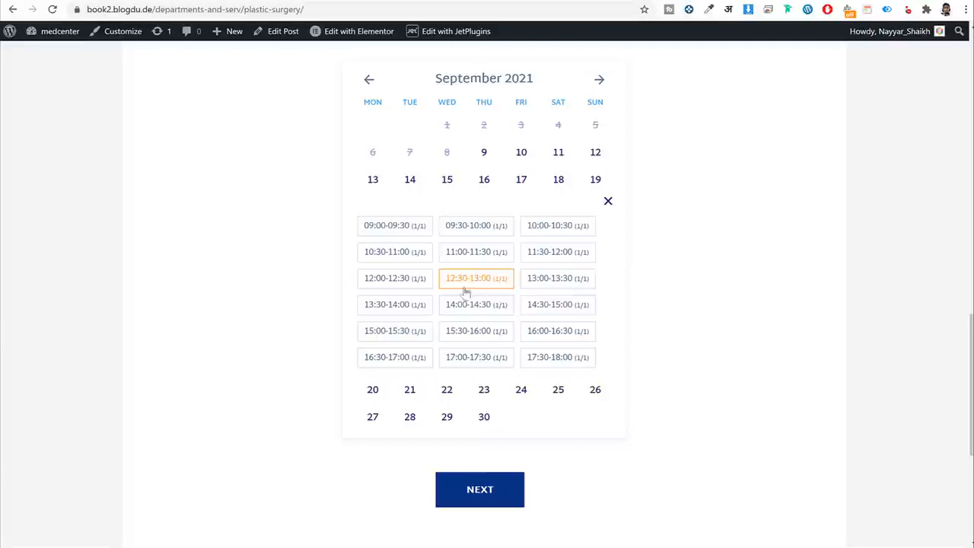
left_click(500, 479)
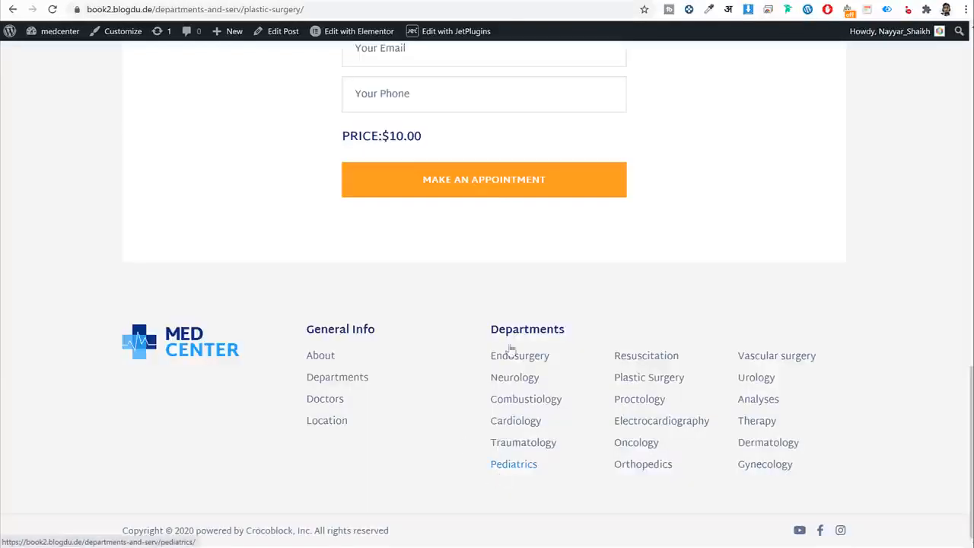
Fill in the patient's name, e-mail and phone number and submit the appointment.
left_click(440, 188)
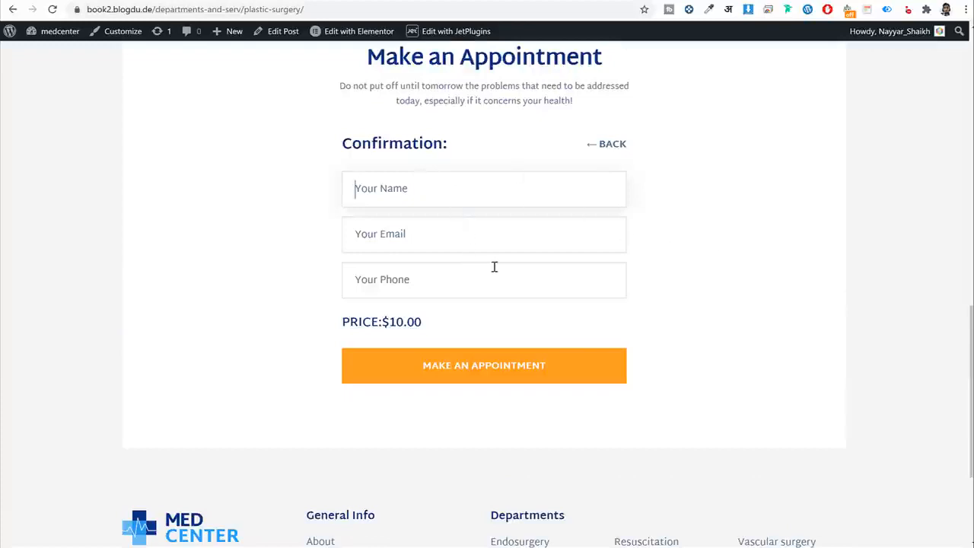
key("Tab")
key("Tab")
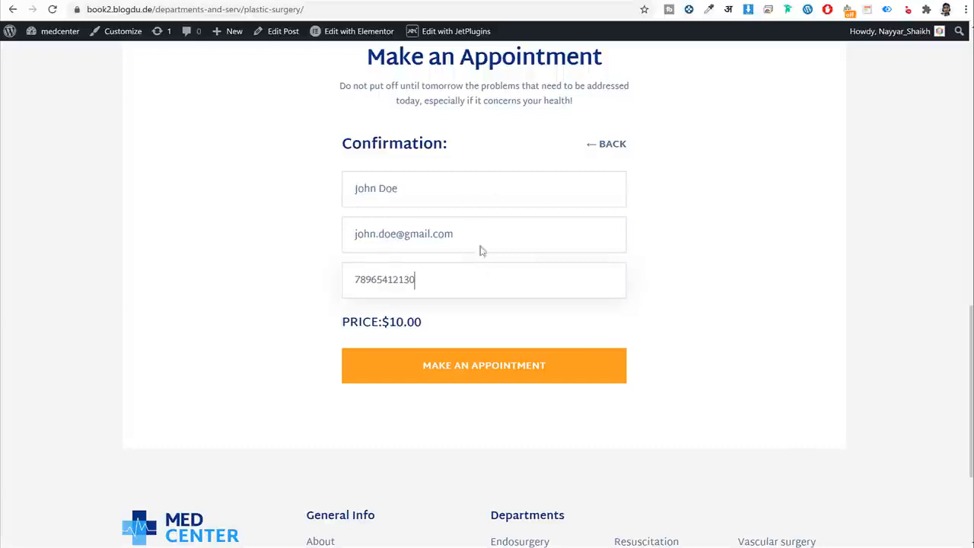
left_click(540, 377)
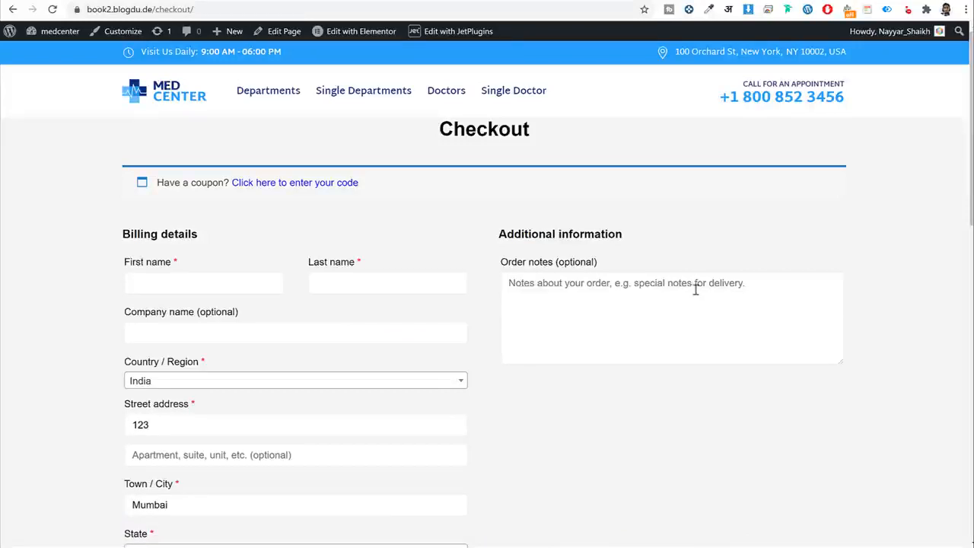
Select PayPal in the Your order section, then return to the top of Checkout.
scroll(601, 230, "down", 8)
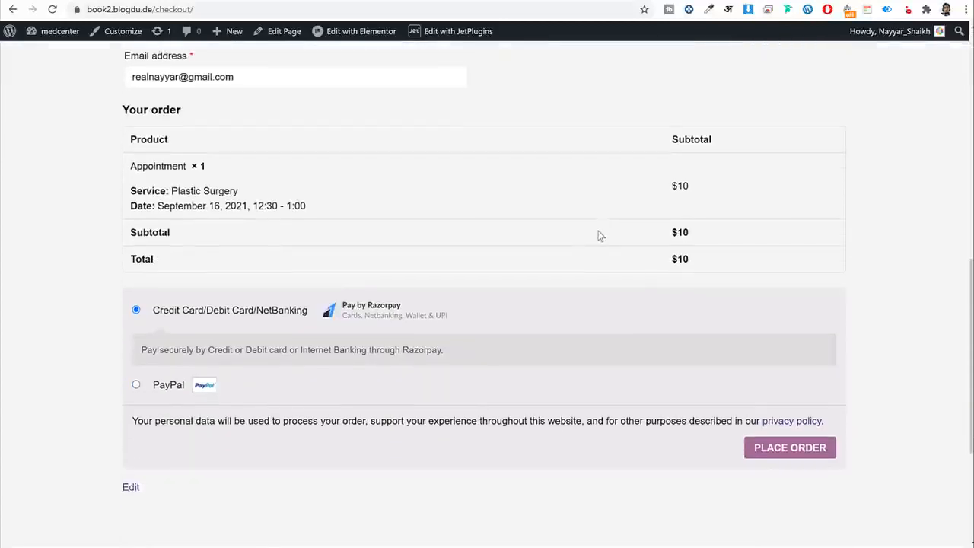
left_click(136, 385)
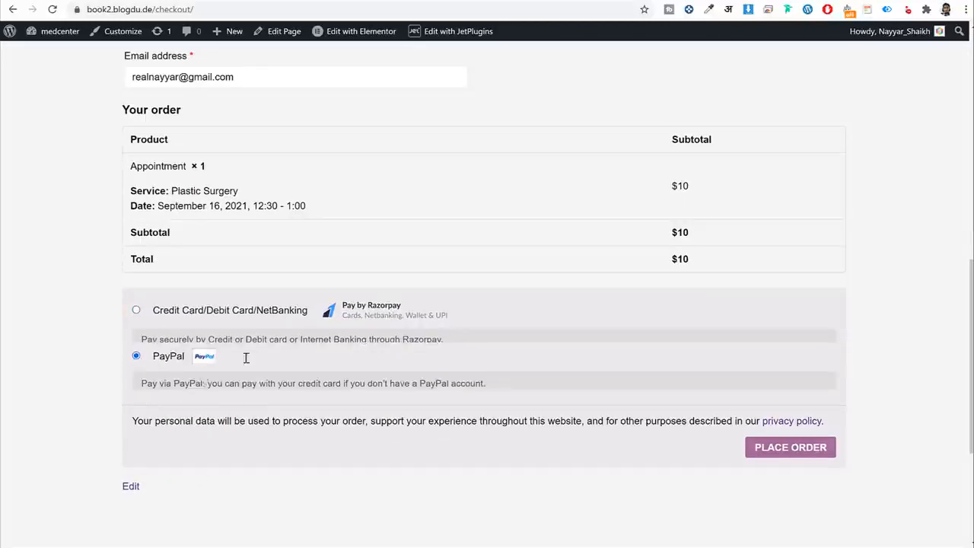
scroll(474, 370, "up", 8)
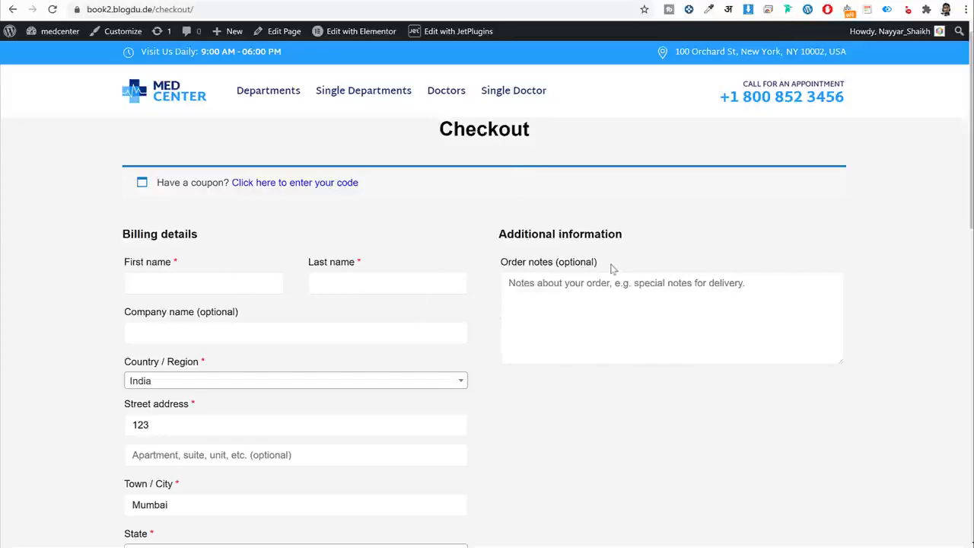
Open the Doctors page and choose the Leading Neurologist from the Medical Staff grid.
left_click(449, 93)
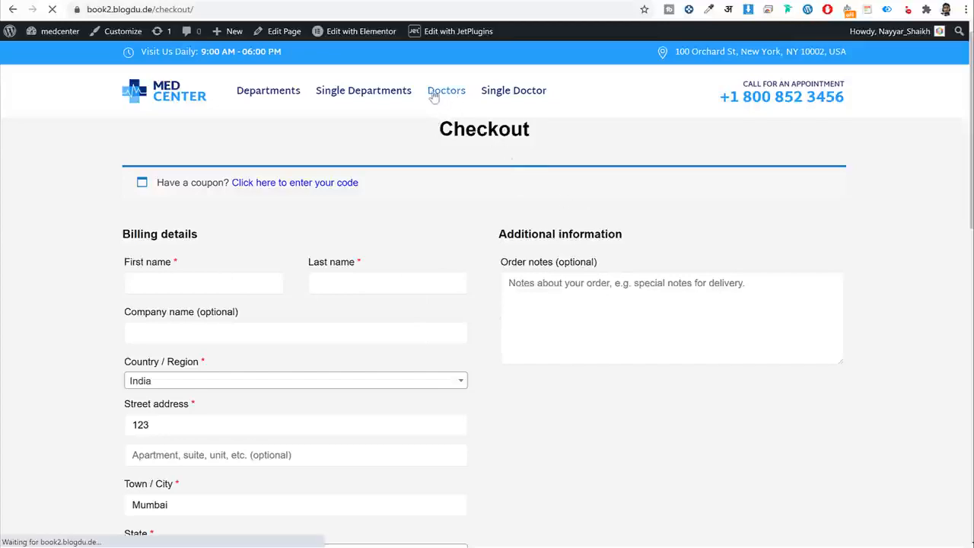
scroll(702, 313, "down", 7)
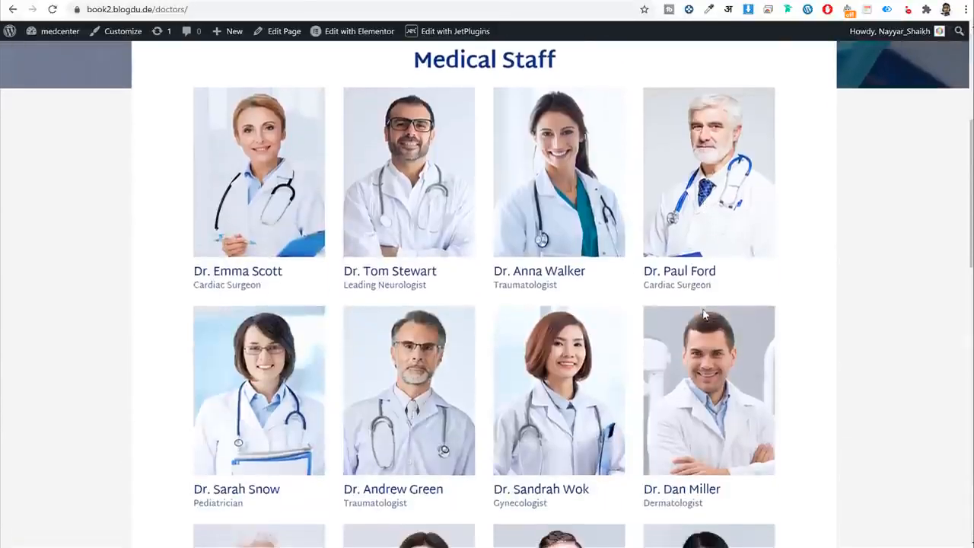
scroll(704, 316, "down", 5)
scroll(704, 320, "up", 9)
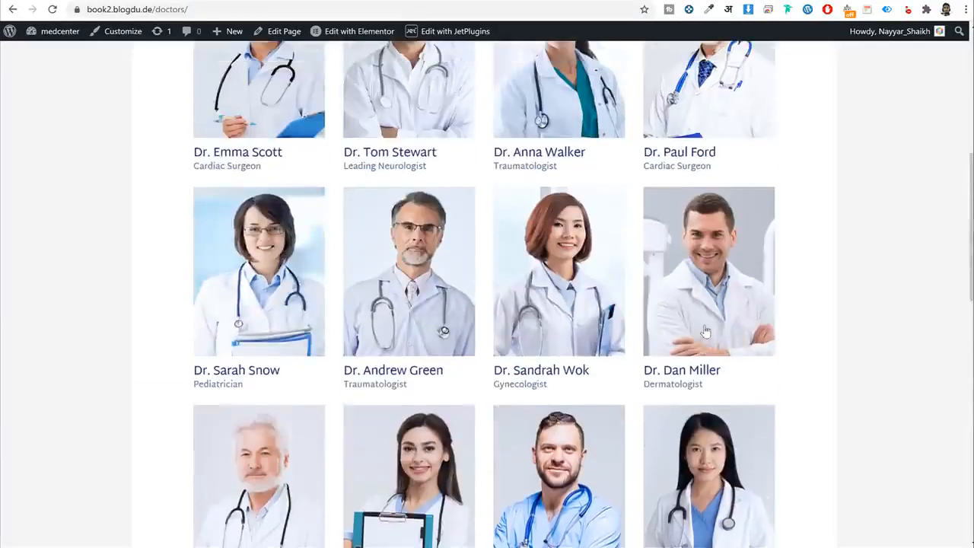
scroll(564, 235, "up", 2)
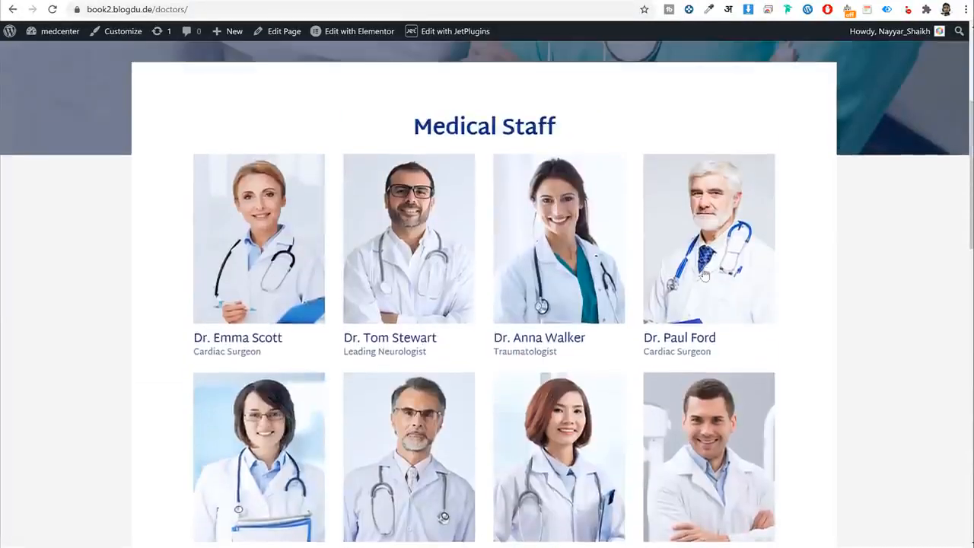
left_click(403, 231)
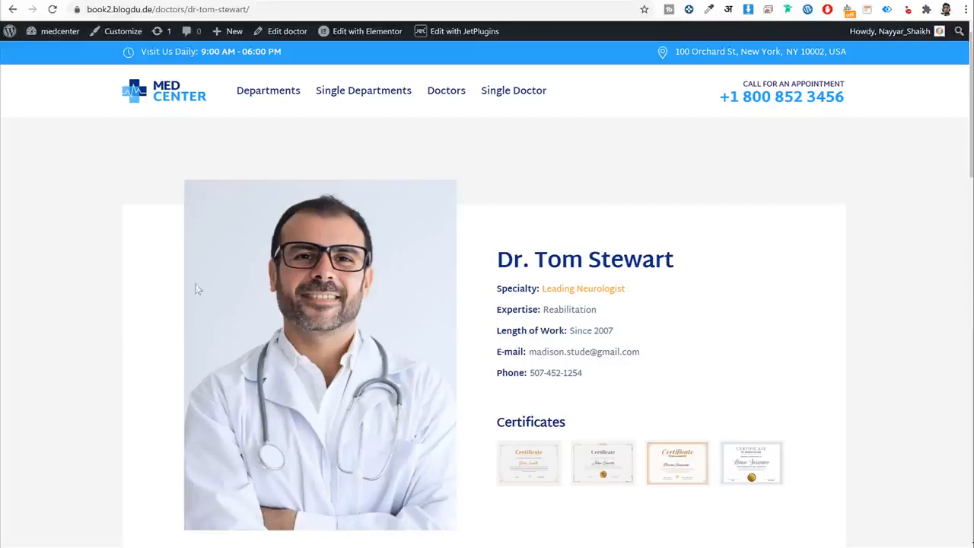
Tick Resuscitation as the service on the neurologist's Make an Appointment form.
left_click_drag(499, 259, 757, 271)
left_click(754, 274)
scroll(569, 371, "down", 3)
scroll(571, 367, "down", 4)
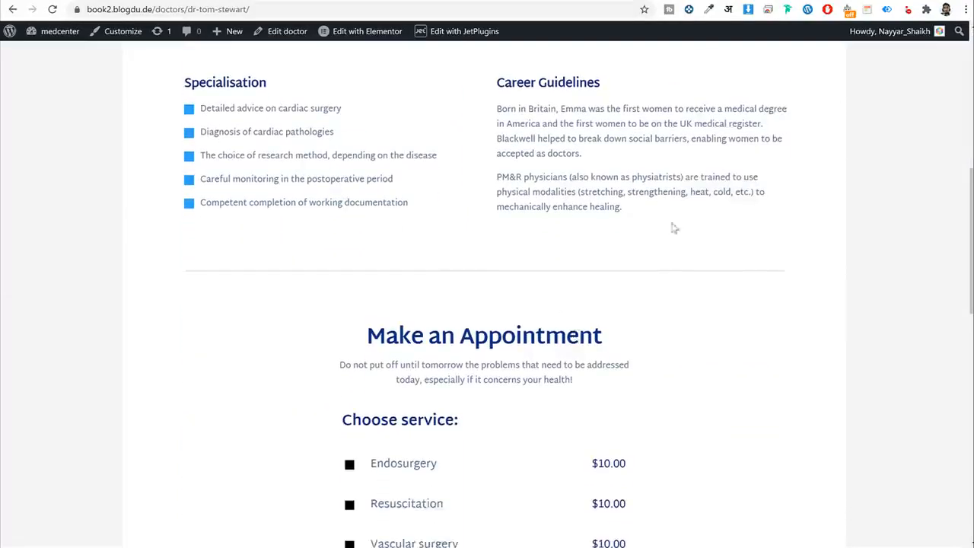
scroll(673, 227, "down", 5)
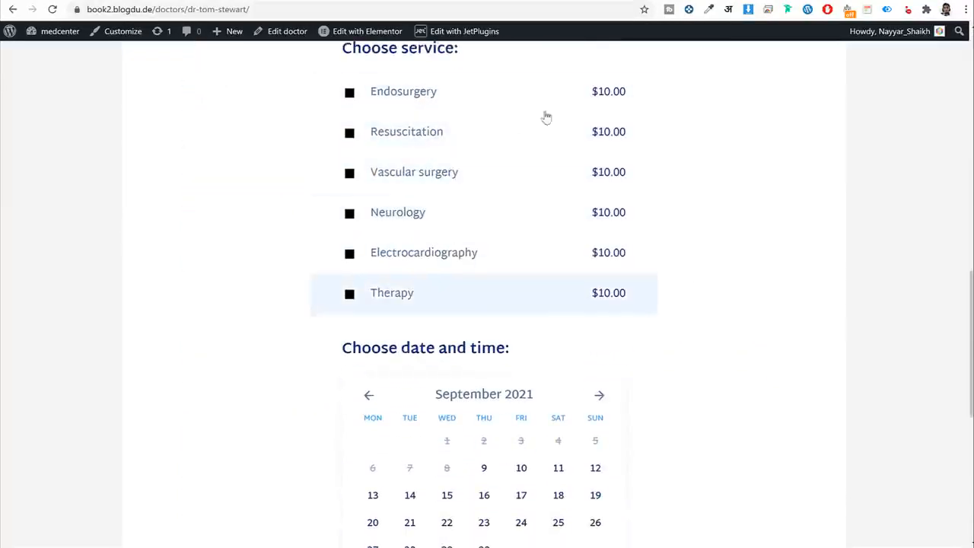
scroll(487, 254, "up", 1)
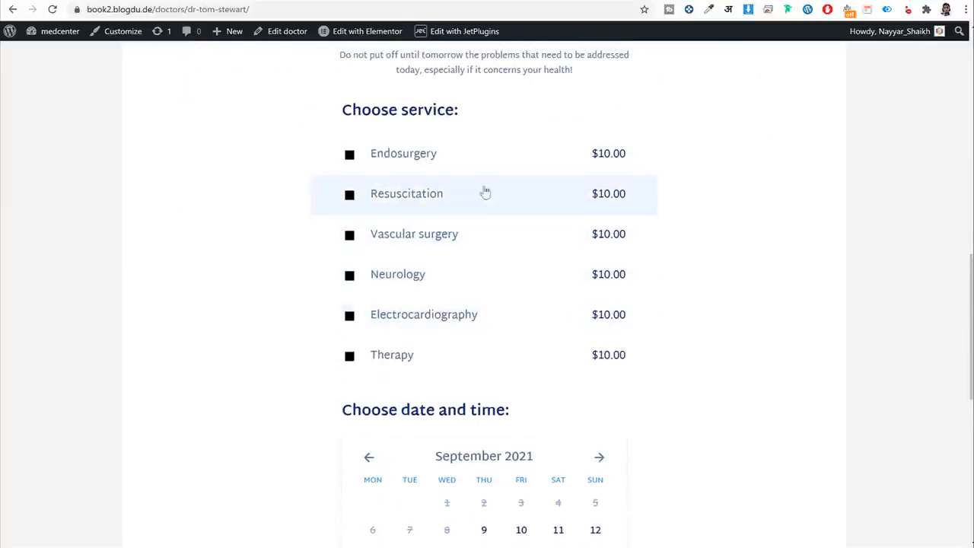
left_click(421, 197)
scroll(471, 368, "down", 2)
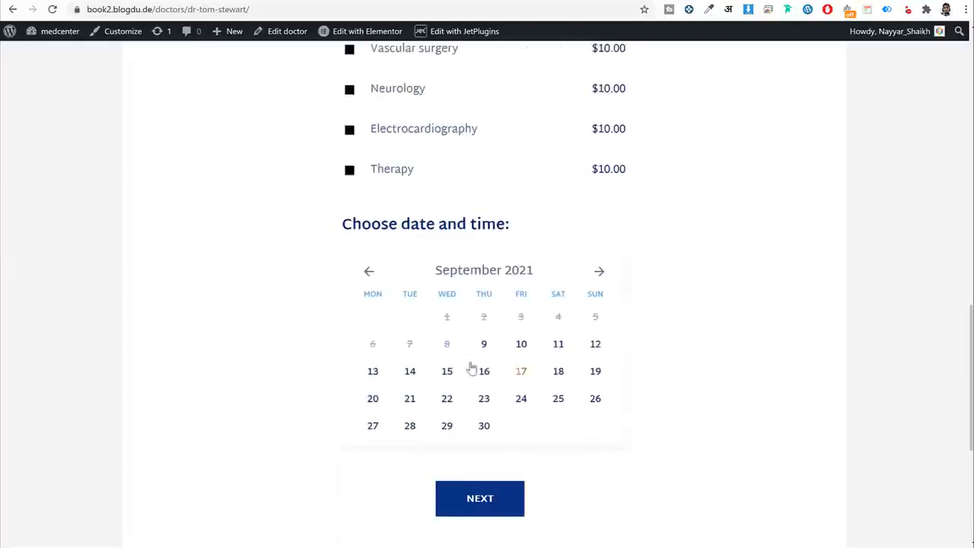
scroll(655, 354, "up", 3)
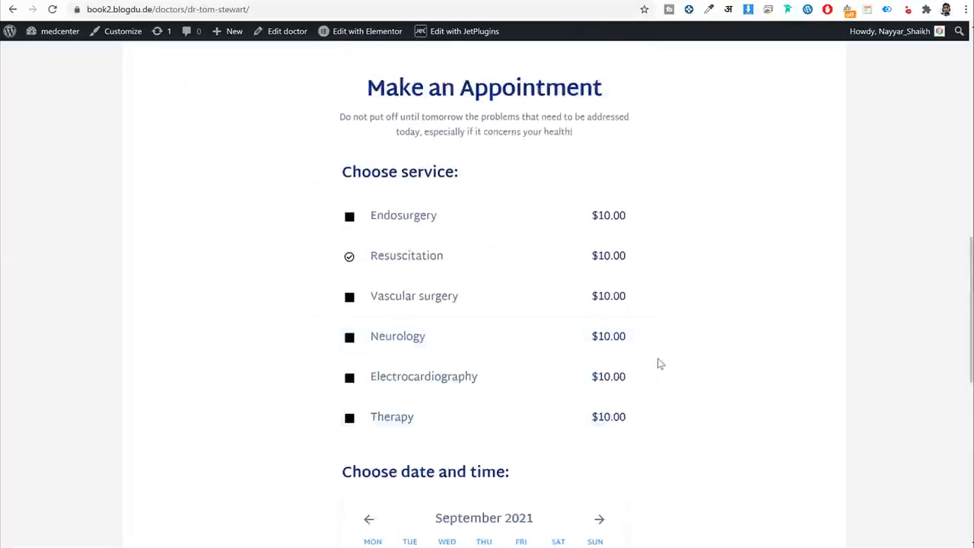
scroll(657, 365, "up", 15)
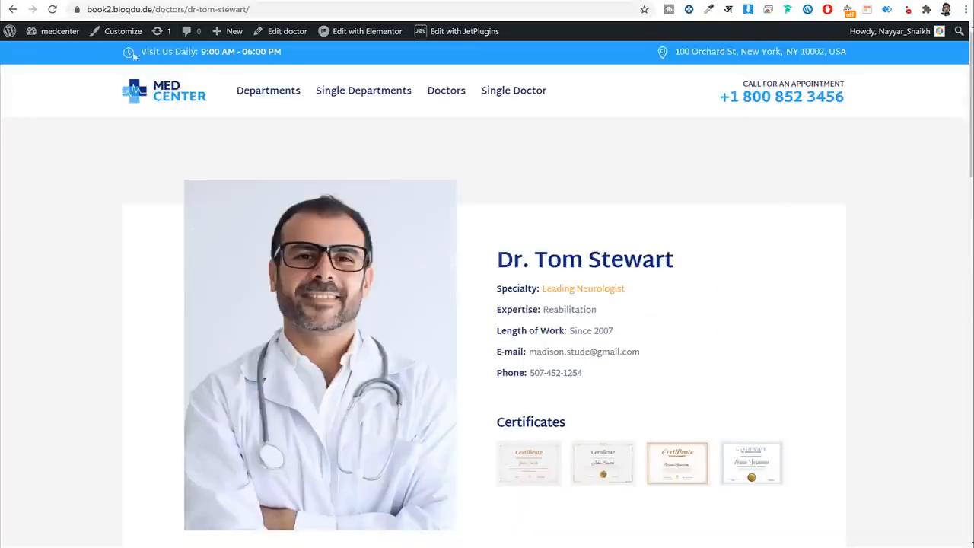
scroll(767, 397, "down", 5)
scroll(767, 398, "up", 5)
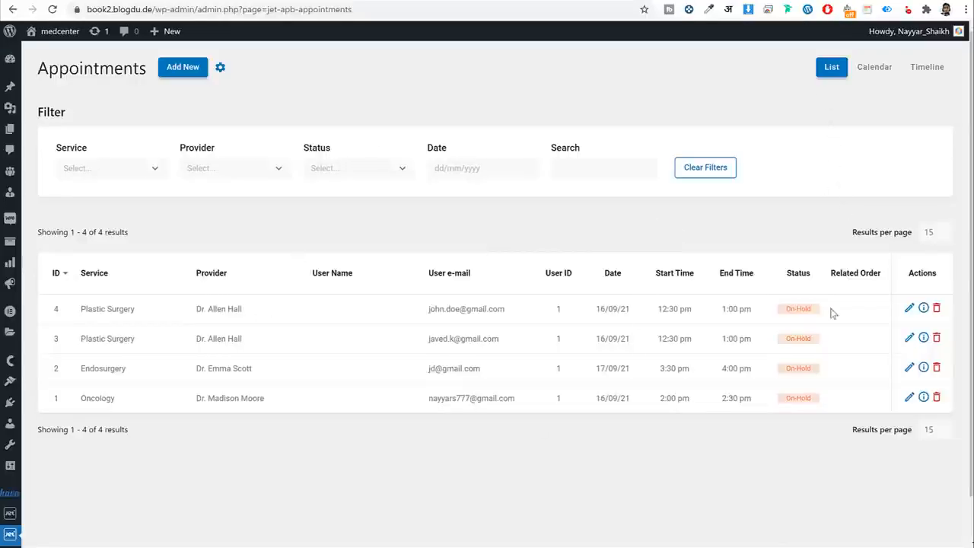
Check appointment 4's provider and e-mail, then view and close its full details.
scroll(208, 279, "down", 1)
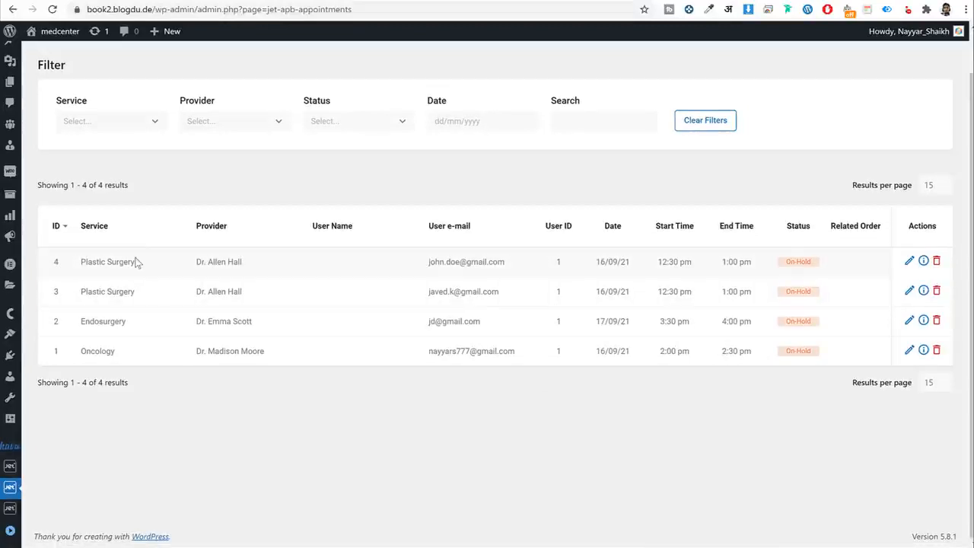
left_click_drag(135, 261, 76, 261)
left_click_drag(243, 262, 192, 261)
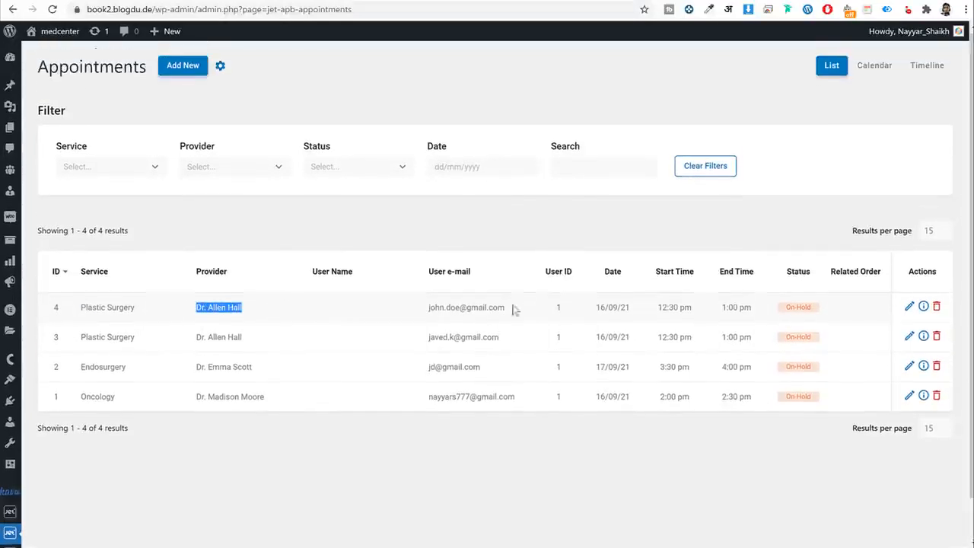
scroll(495, 270, "up", 1)
left_click_drag(522, 314, 420, 314)
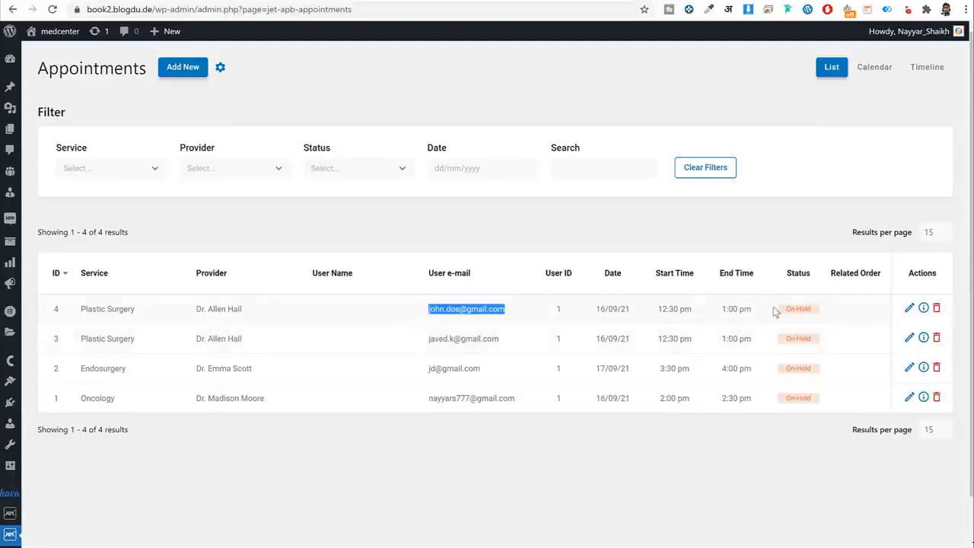
left_click(924, 309)
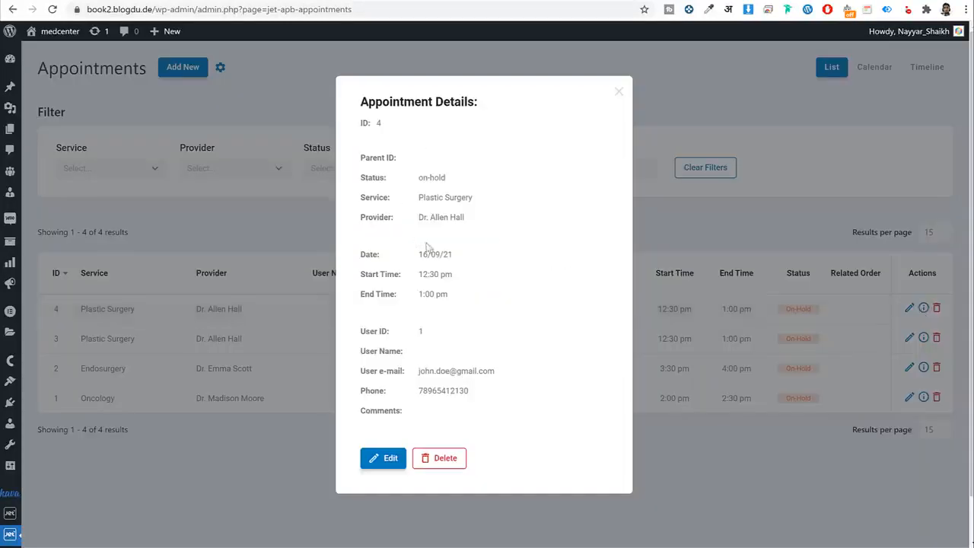
scroll(487, 306, "down", 1)
scroll(415, 219, "up", 1)
left_click(619, 92)
Review the 16 September bookings on the monthly calendar, then switch to the Timeline view.
left_click(874, 74)
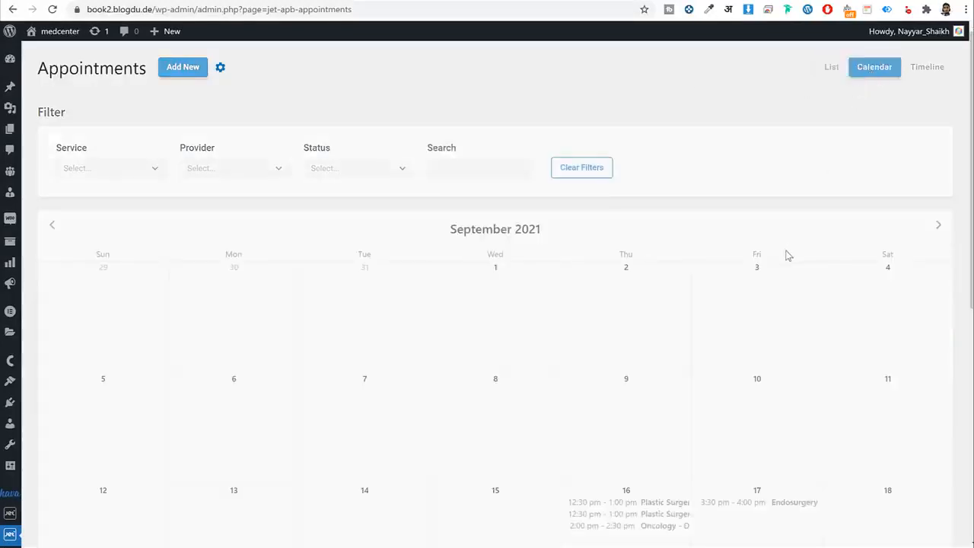
scroll(787, 255, "down", 3)
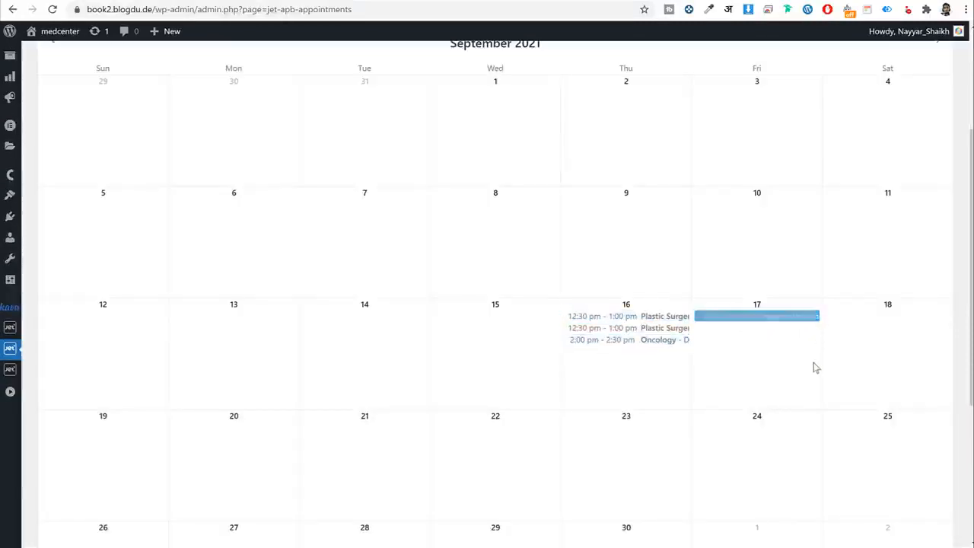
scroll(814, 366, "down", 4)
scroll(744, 366, "up", 6)
scroll(792, 261, "down", 3)
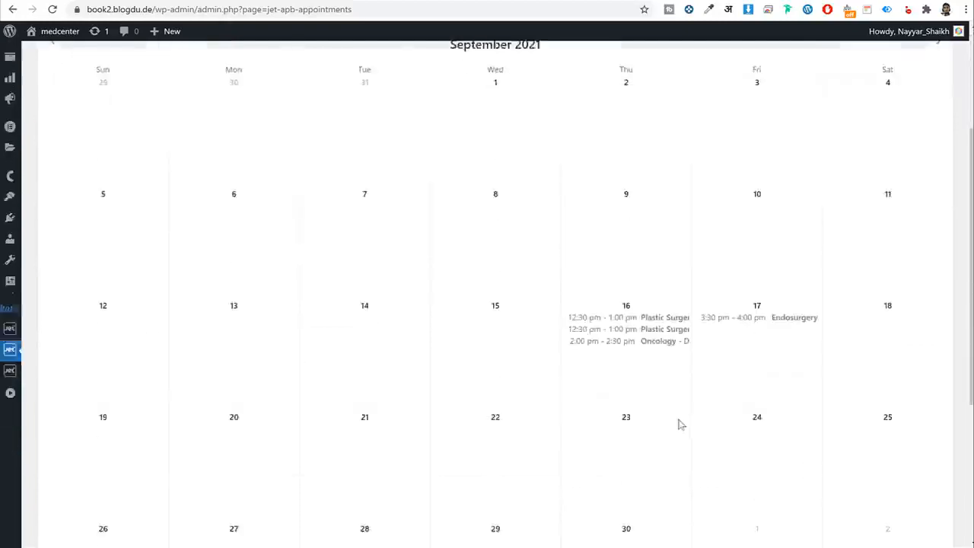
triple_click(640, 321)
scroll(707, 373, "up", 3)
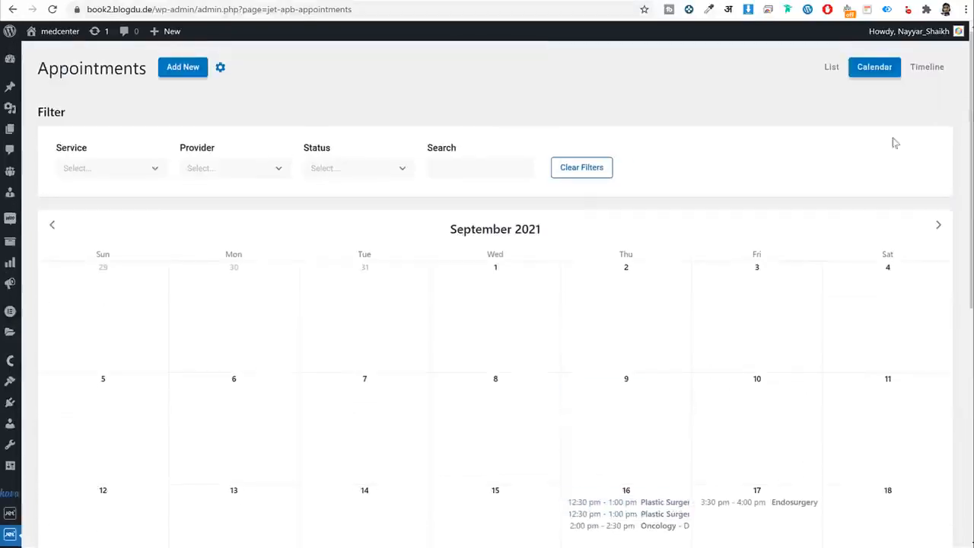
left_click(926, 69)
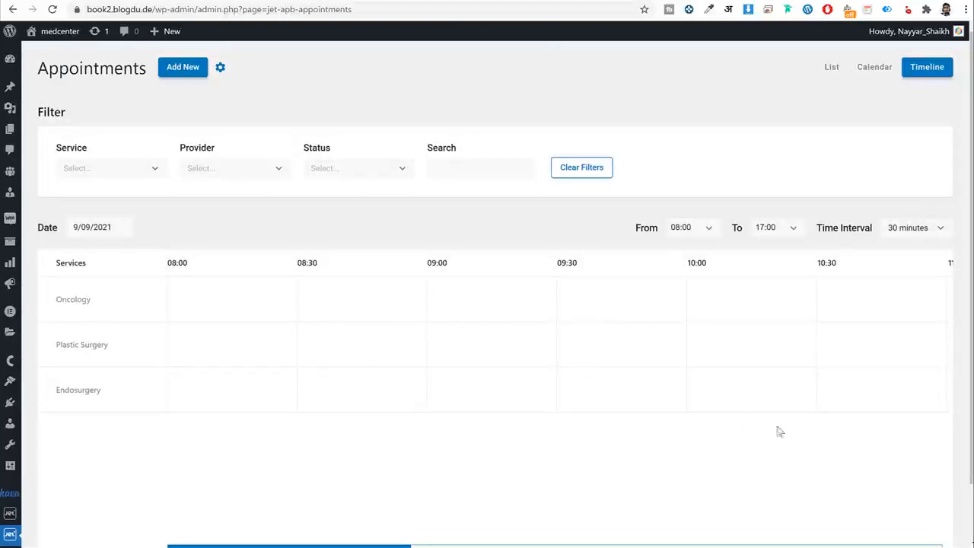
Expand the admin sidebar to full labels and choose Doctors > Add New.
left_click_drag(389, 546, 395, 520)
scroll(571, 350, "down", 2)
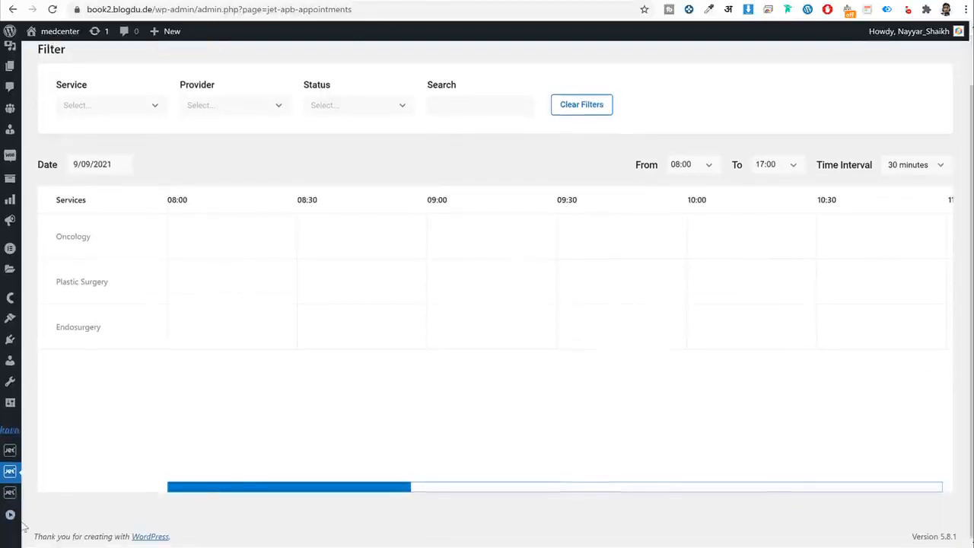
left_click(13, 519)
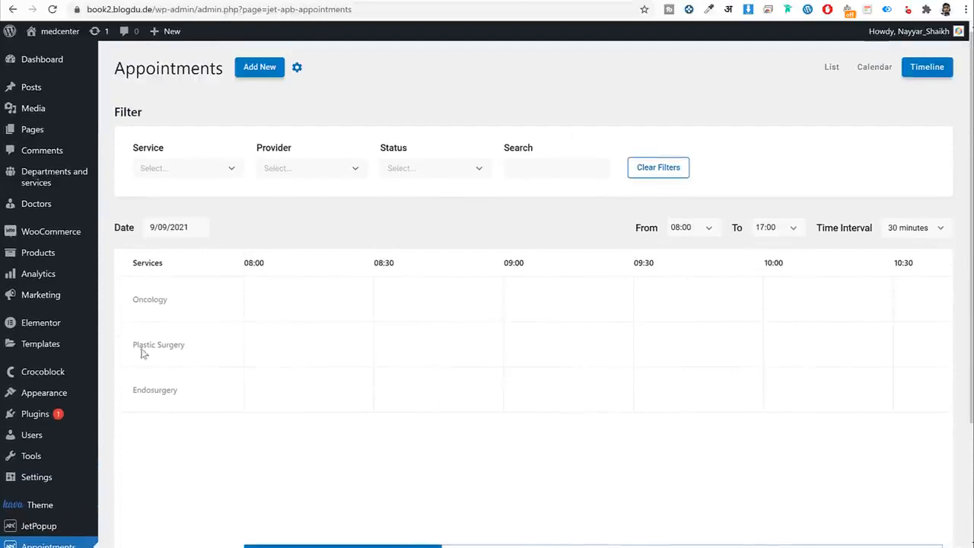
mouse_move(54, 94)
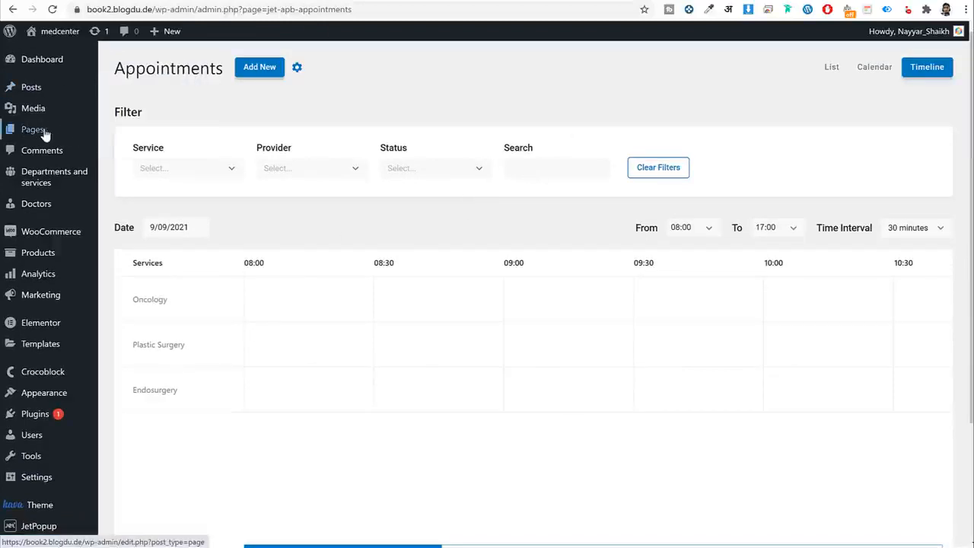
mouse_move(54, 131)
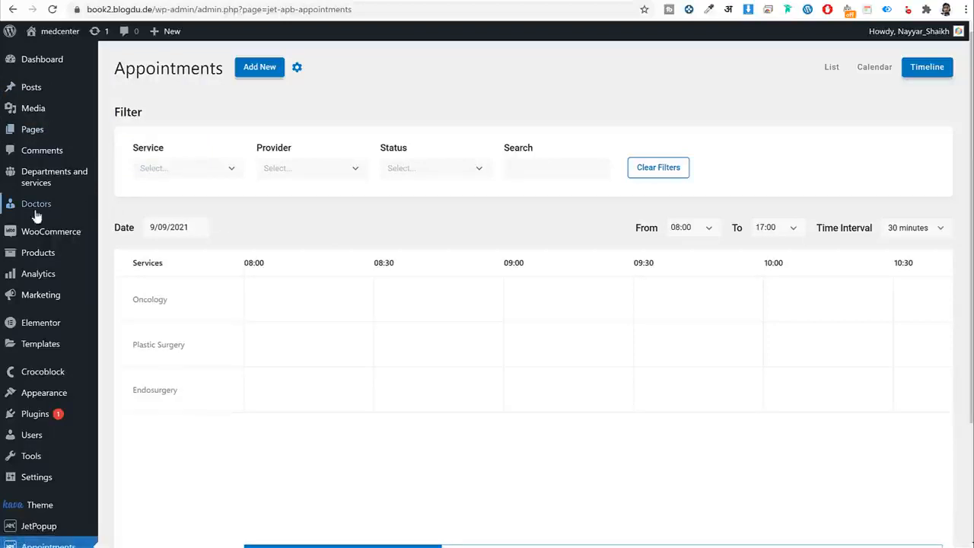
mouse_move(35, 210)
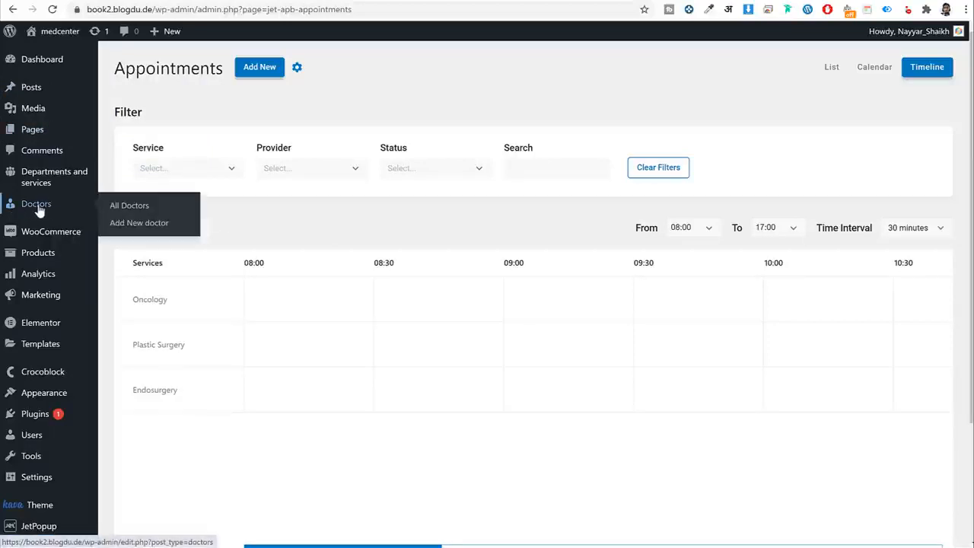
mouse_move(35, 190)
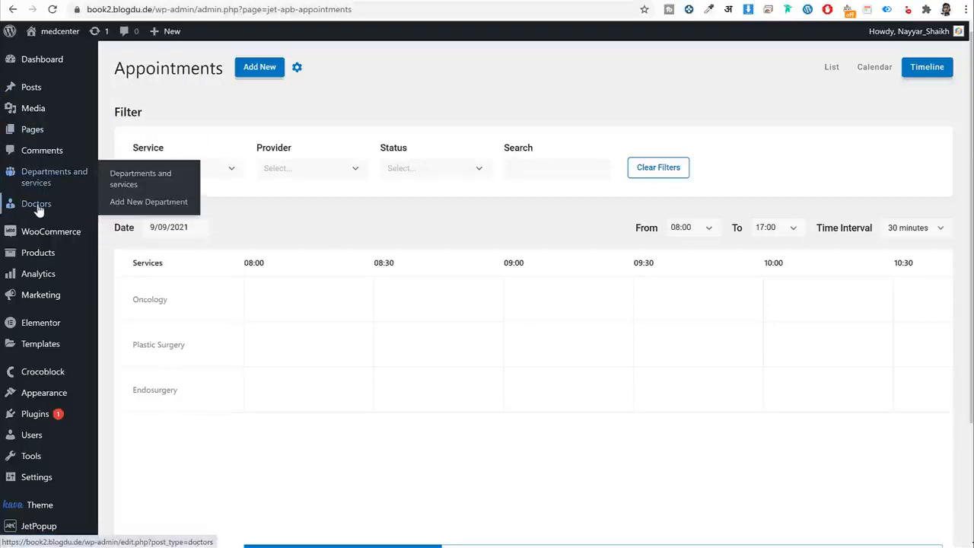
left_click(130, 224)
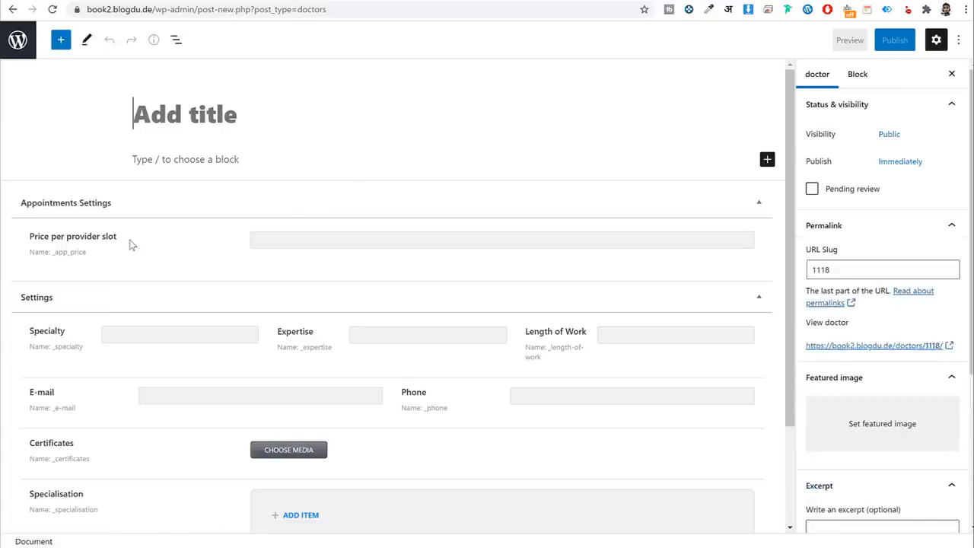
Scroll through the blank doctor editor's Appointments Settings and Settings fields.
left_click_drag(131, 245, 548, 204)
scroll(134, 247, "down", 2)
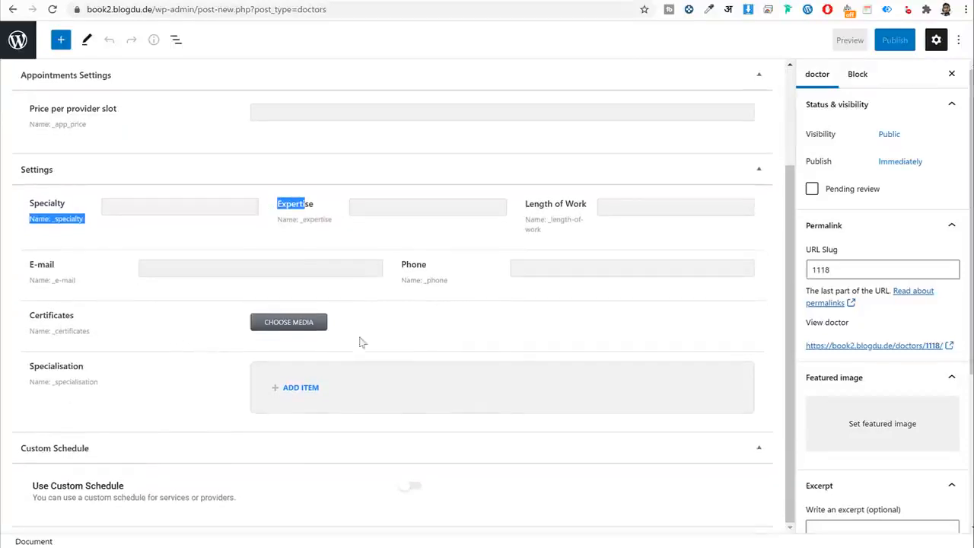
scroll(358, 341, "up", 2)
scroll(514, 386, "down", 2)
scroll(515, 388, "up", 2)
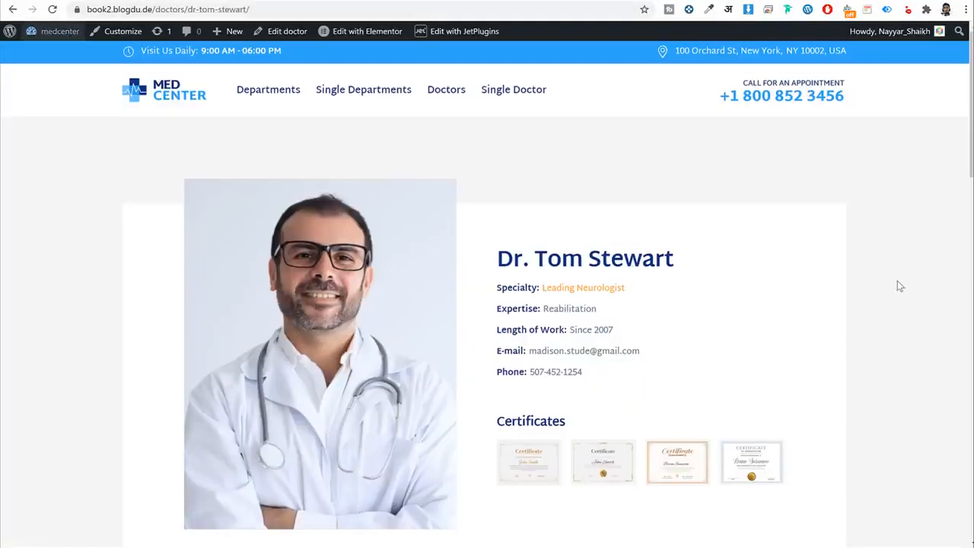
Scroll the neurologist's profile page and inspect the Choose service list.
scroll(894, 289, "down", 9)
scroll(890, 308, "up", 8)
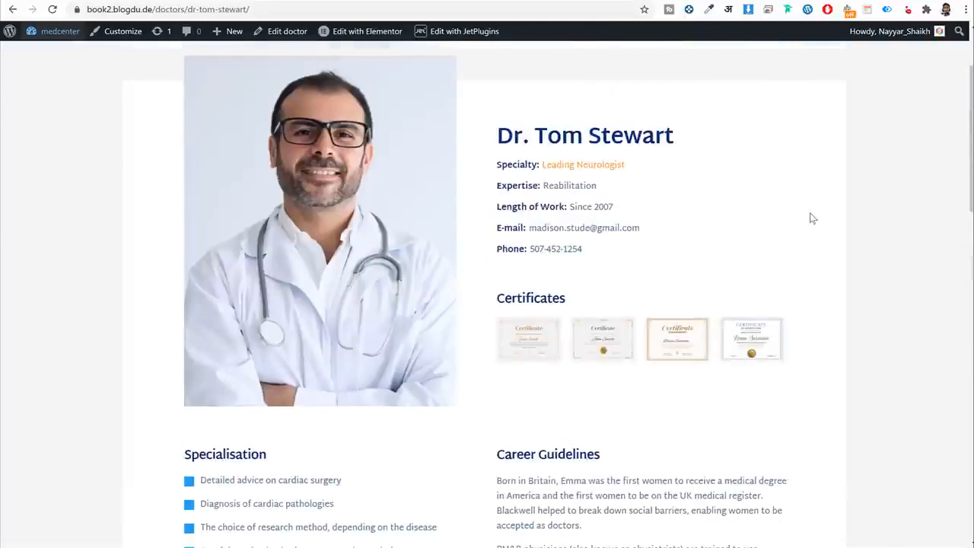
scroll(833, 239, "down", 5)
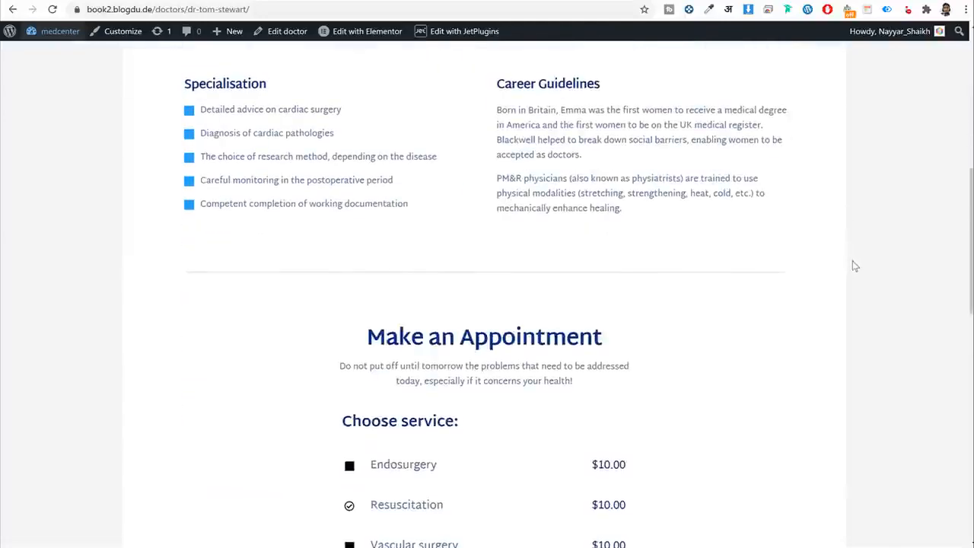
scroll(856, 268, "up", 1)
scroll(859, 268, "down", 4)
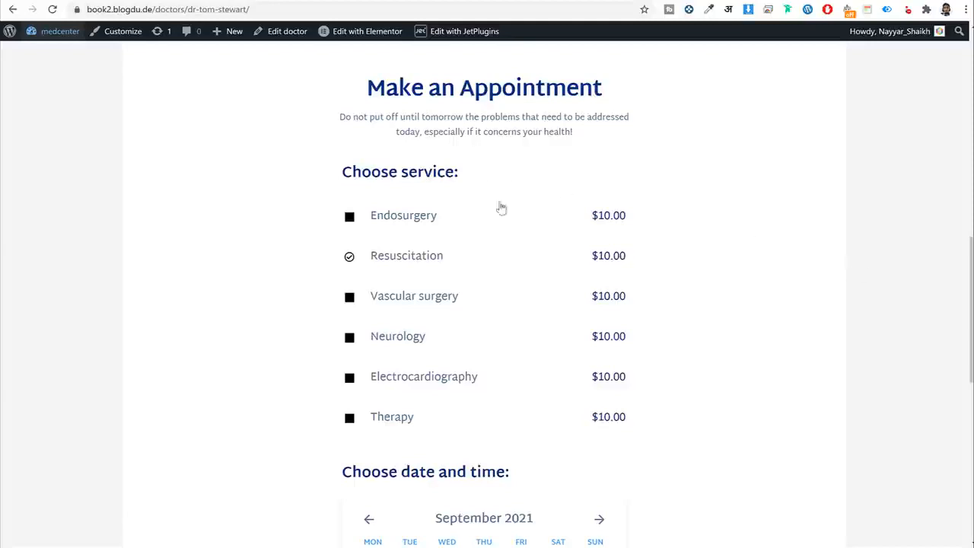
scroll(500, 278, "down", 4)
scroll(502, 286, "up", 1)
scroll(502, 286, "up", 2)
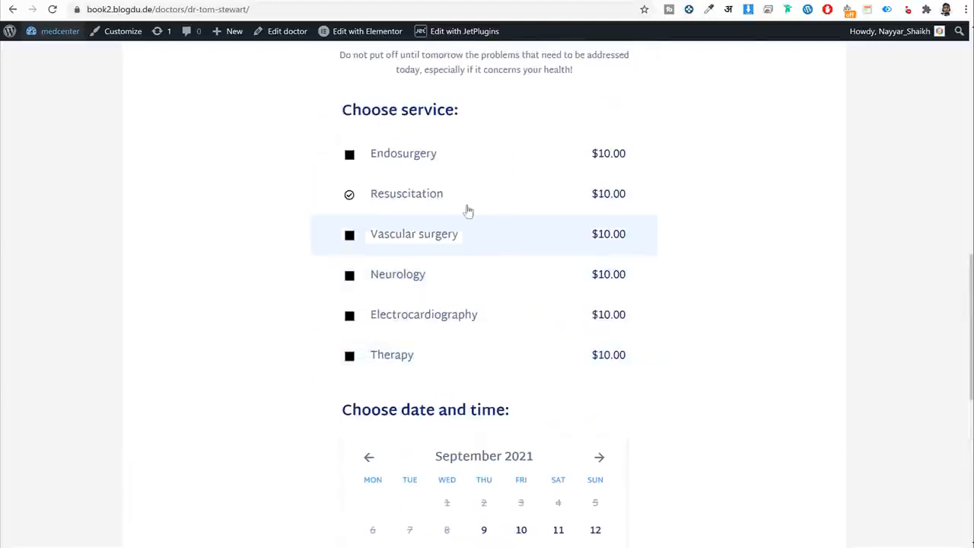
left_click_drag(486, 112, 339, 110)
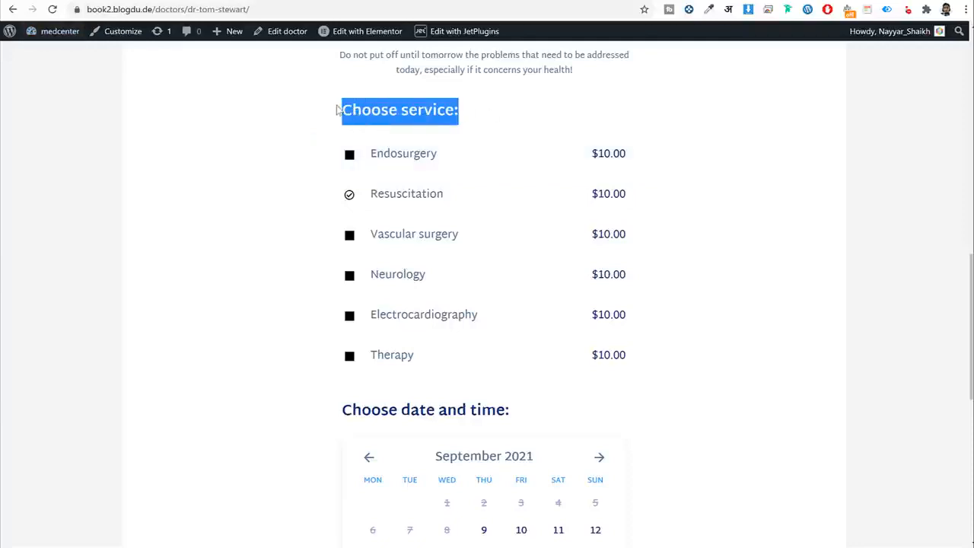
scroll(502, 274, "down", 3)
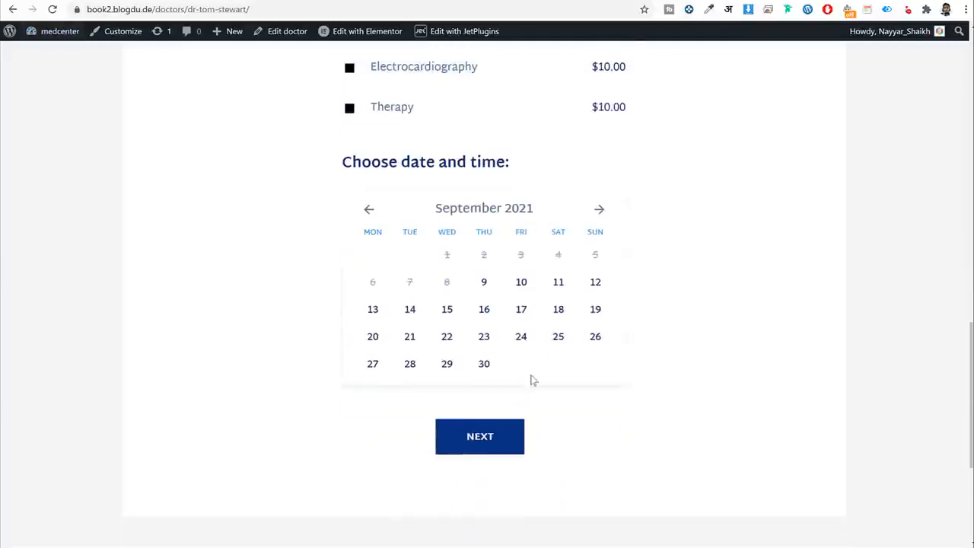
scroll(510, 308, "up", 2)
scroll(513, 312, "down", 3)
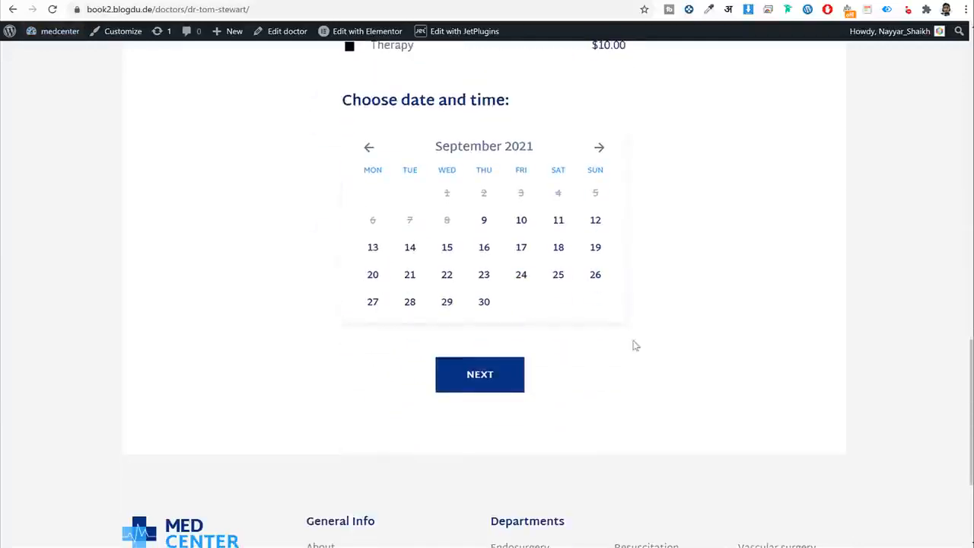
scroll(674, 350, "up", 5)
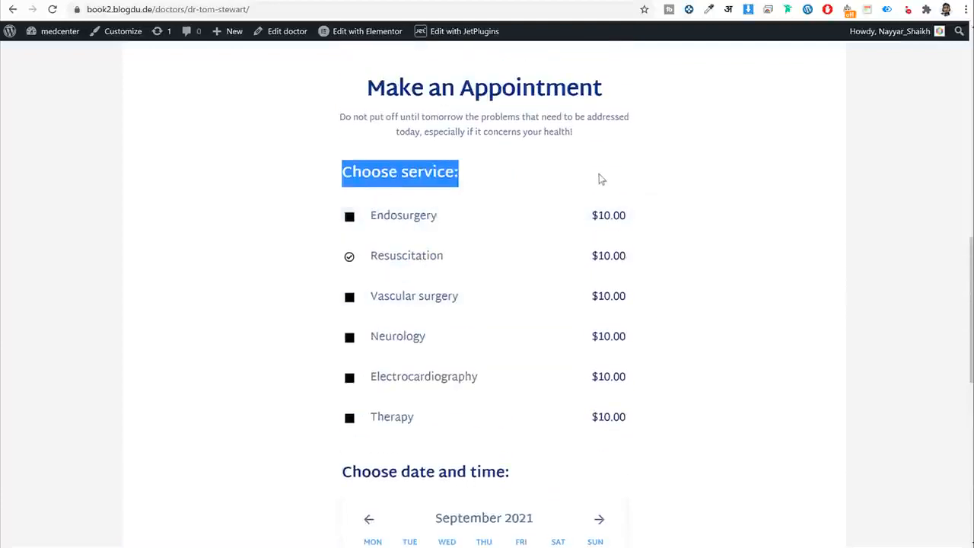
left_click(394, 177)
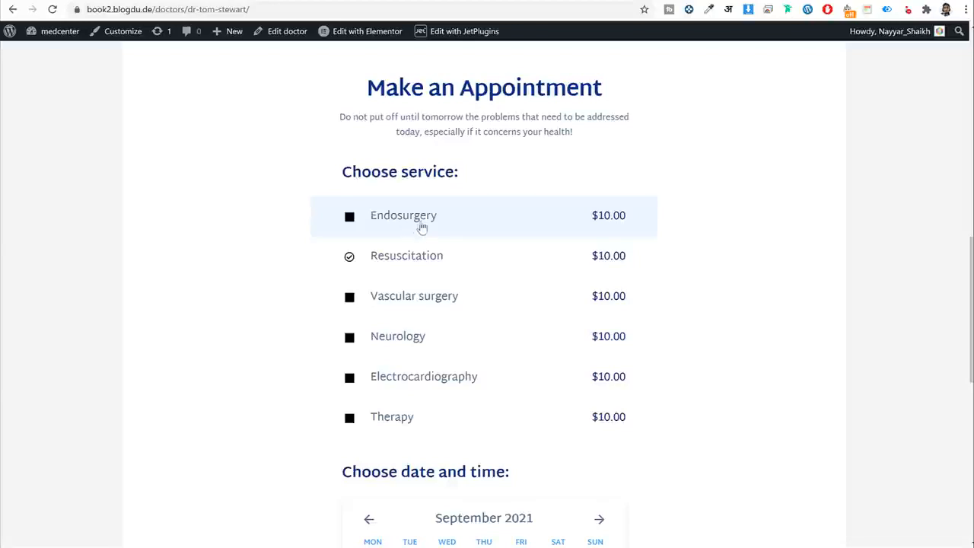
Review the Choose date and time picker and NEXT button, then return to the top.
scroll(461, 318, "down", 3)
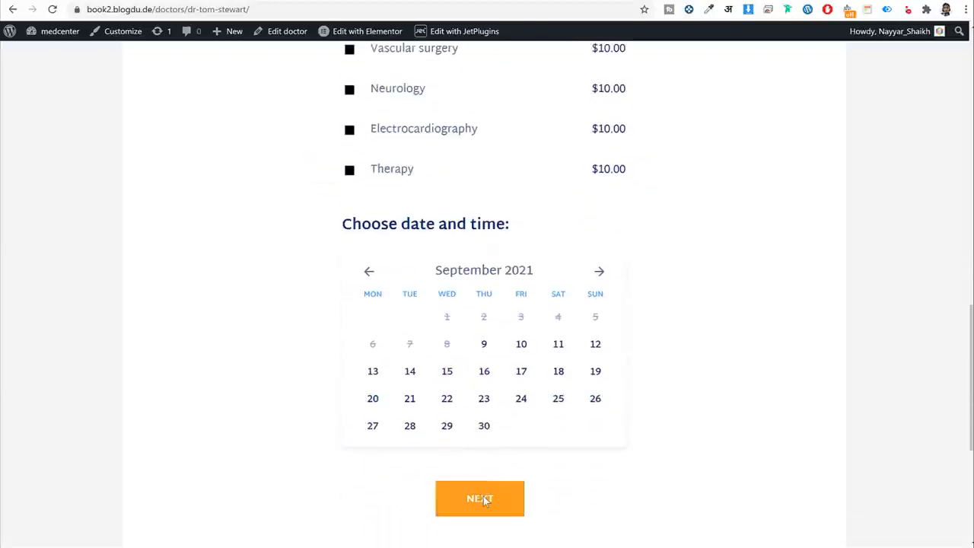
left_click_drag(350, 226, 525, 234)
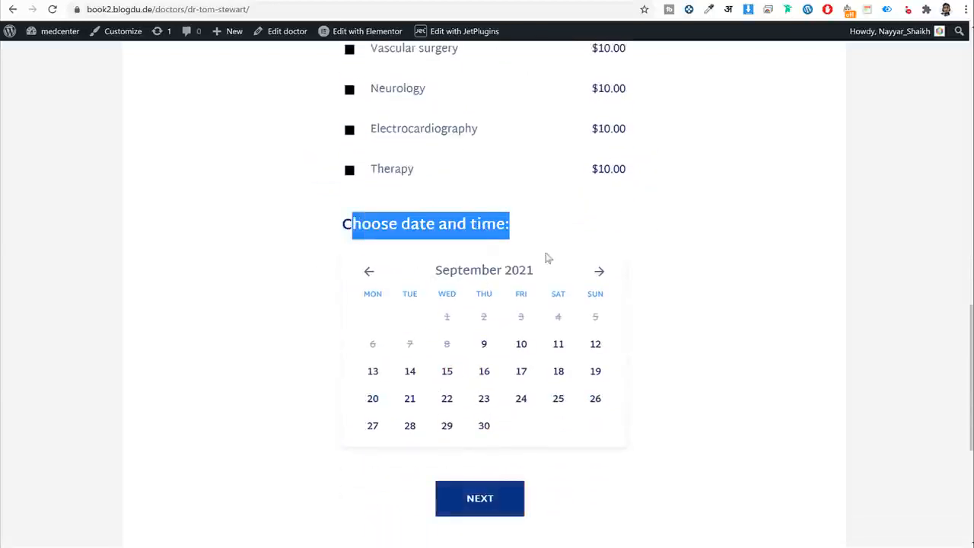
scroll(550, 297, "down", 2)
scroll(510, 335, "up", 4)
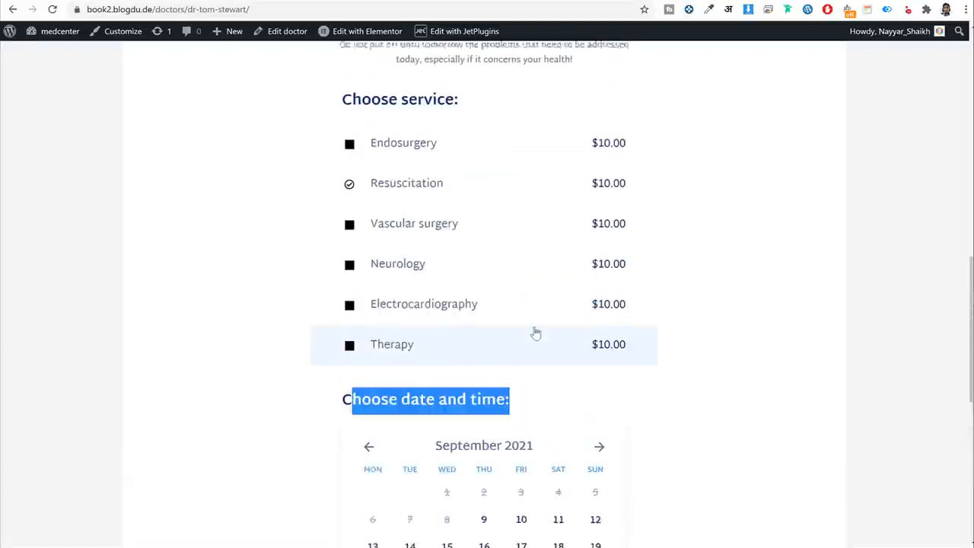
scroll(647, 295, "down", 3)
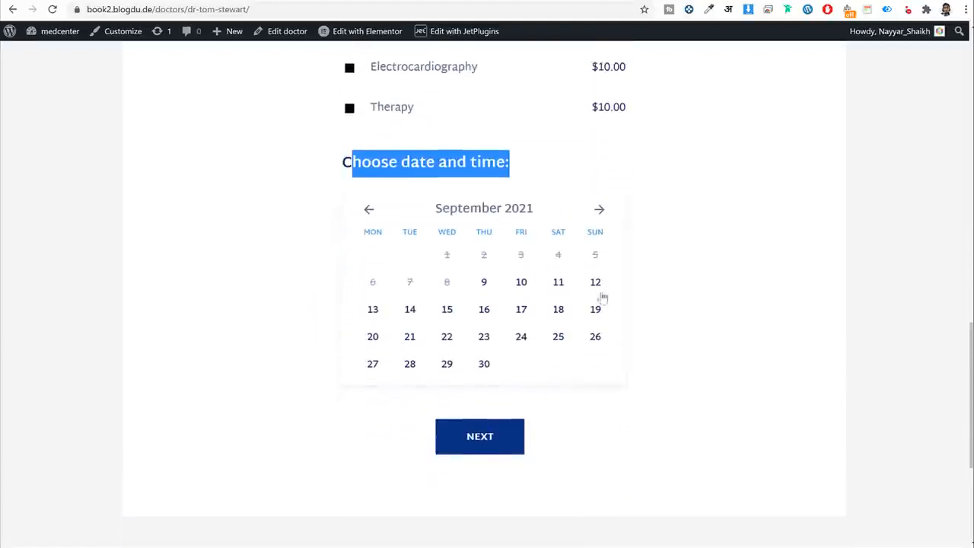
scroll(685, 340, "up", 4)
scroll(684, 342, "up", 10)
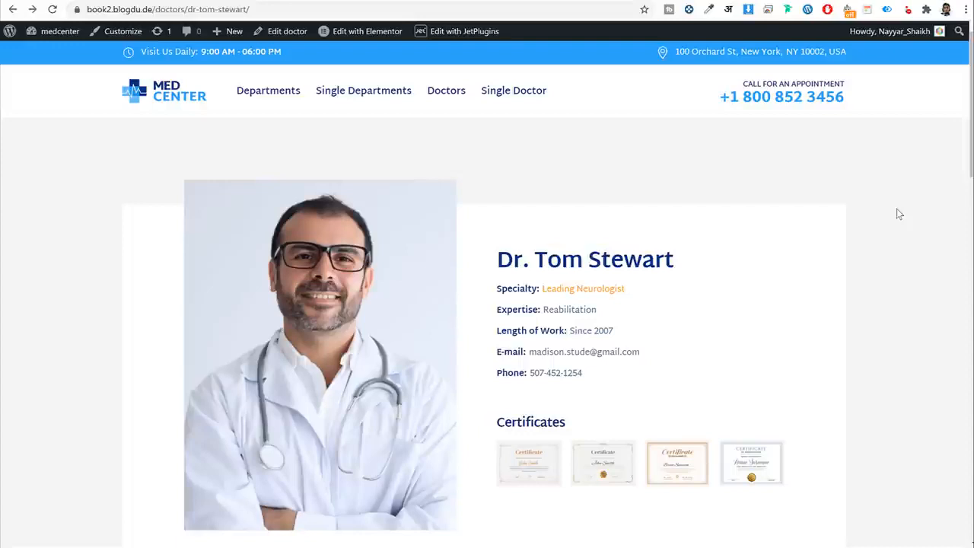
Return to the MED CENTER clinic site's home page using the header logo.
left_click(178, 102)
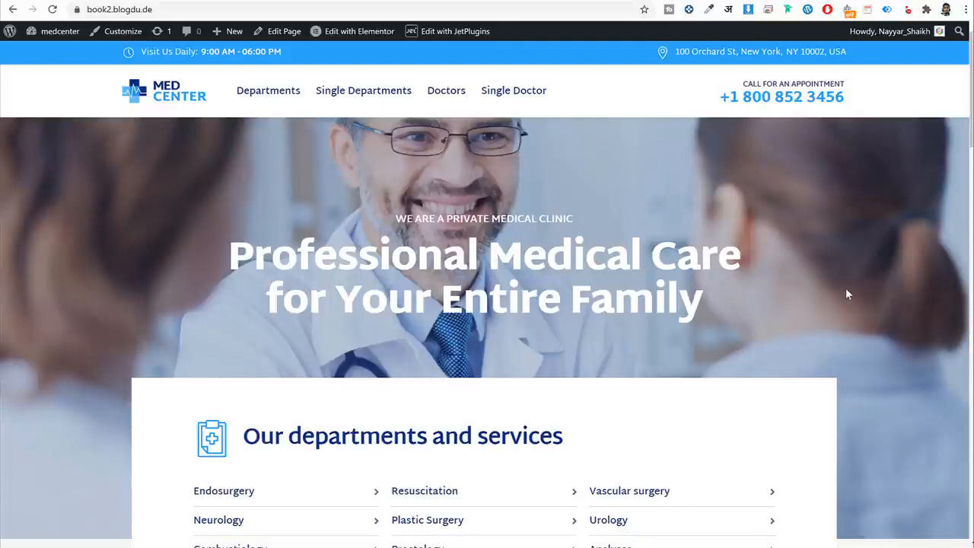
Scroll through the clinic site's home page.
scroll(863, 283, "down", 9)
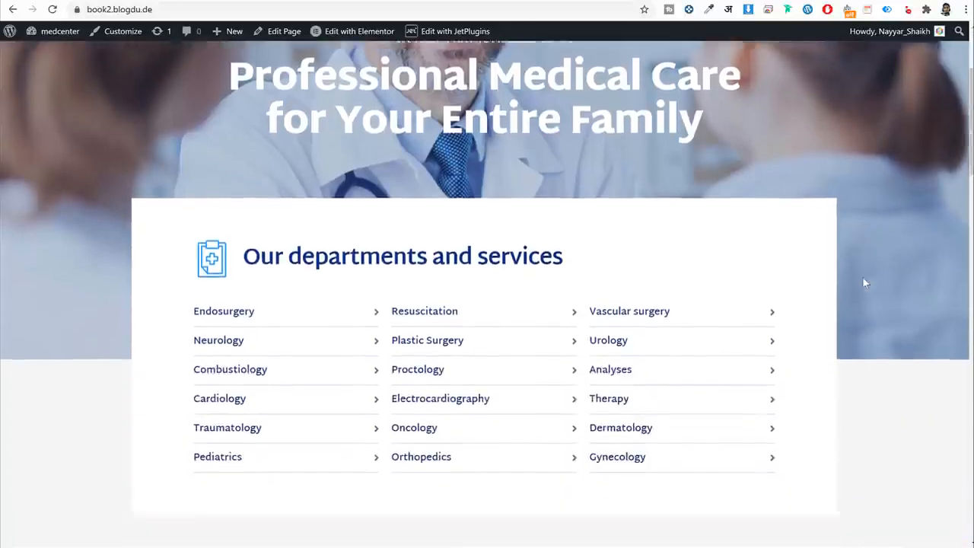
scroll(863, 283, "down", 15)
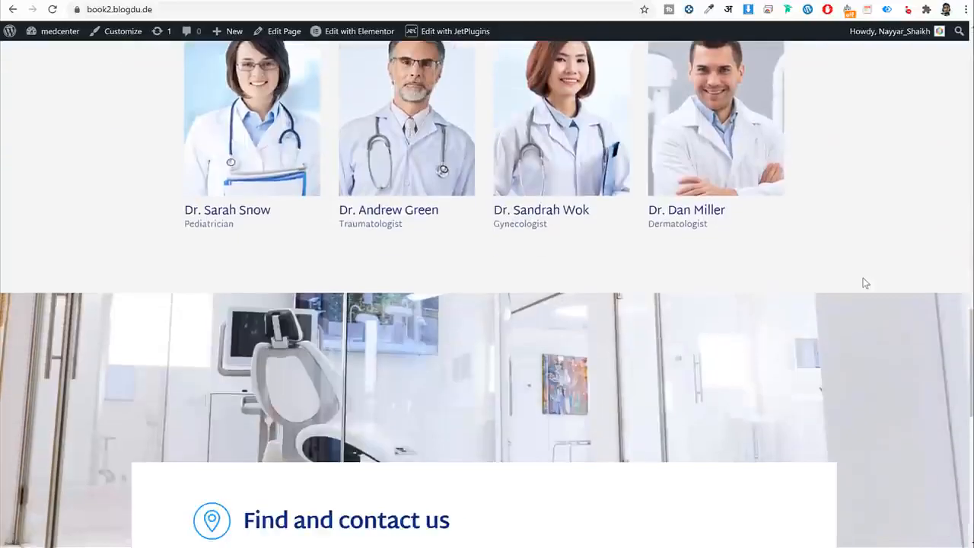
scroll(864, 283, "up", 20)
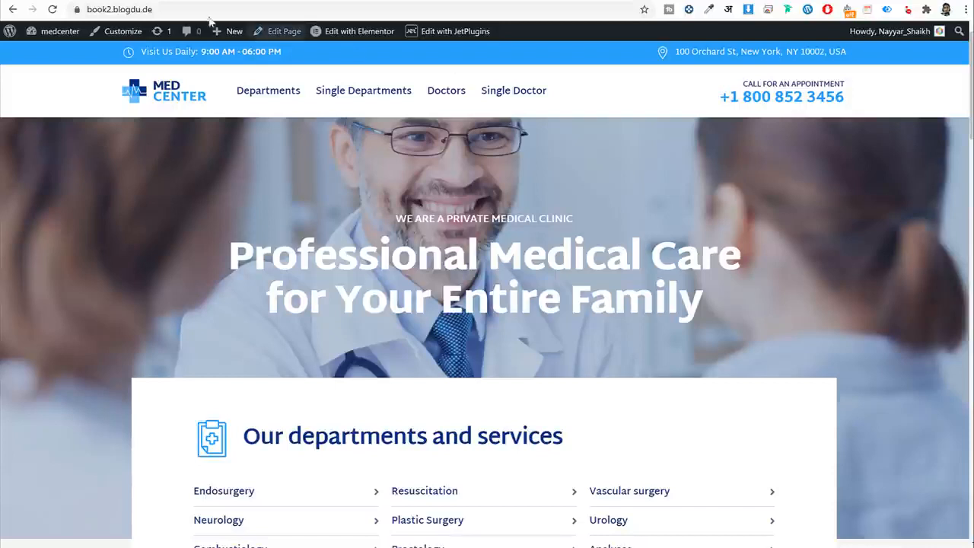
Load bloggdude.com/nh in a new tab to reach NameHero's hosting home page.
key("ctrl+t")
type("bloggdude.com/nh")
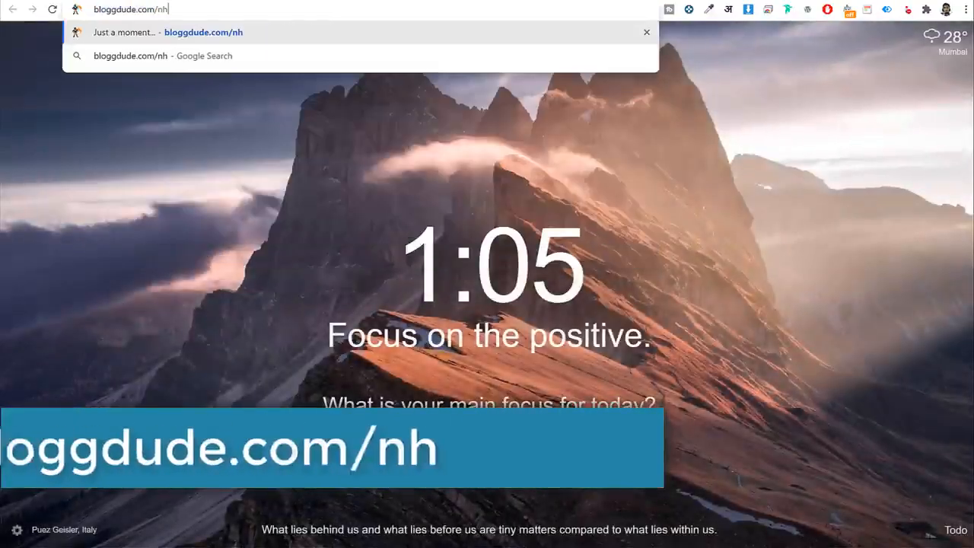
key("Return")
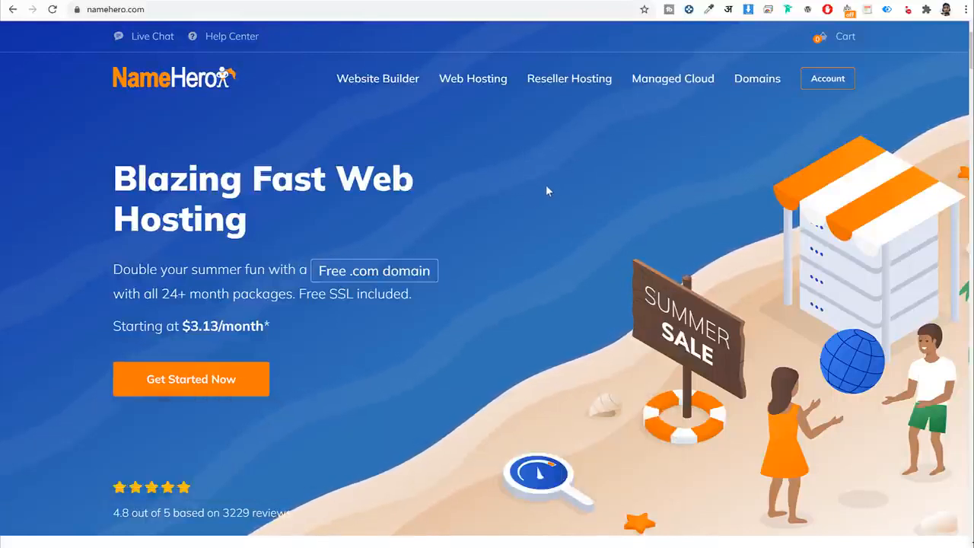
Compare the prices of NameHero's four cloud hosting plans.
scroll(572, 196, "down", 10)
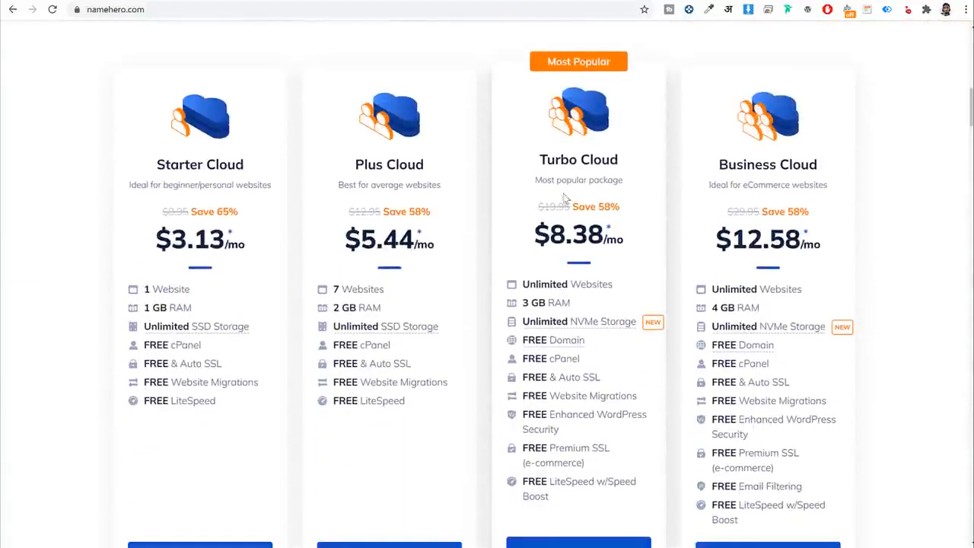
scroll(428, 165, "up", 2)
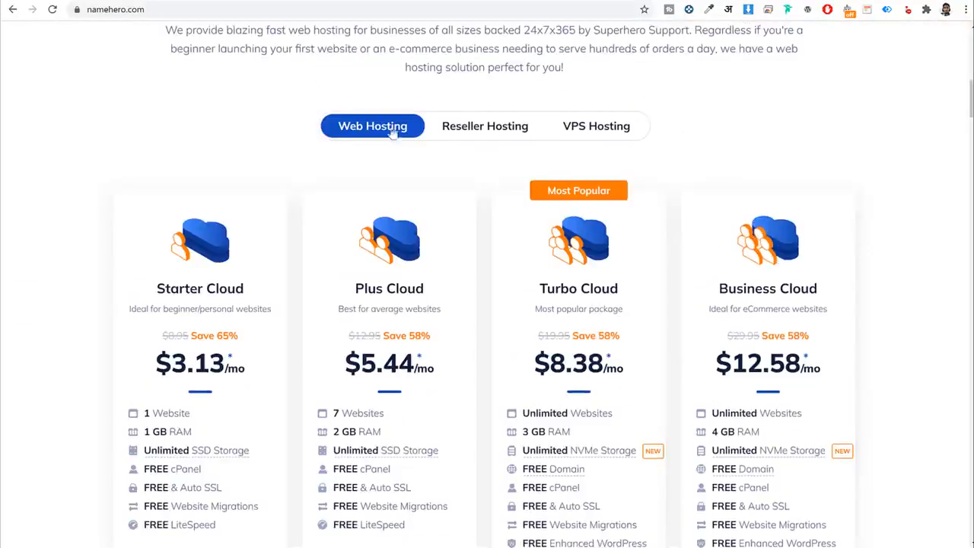
scroll(377, 153, "down", 2)
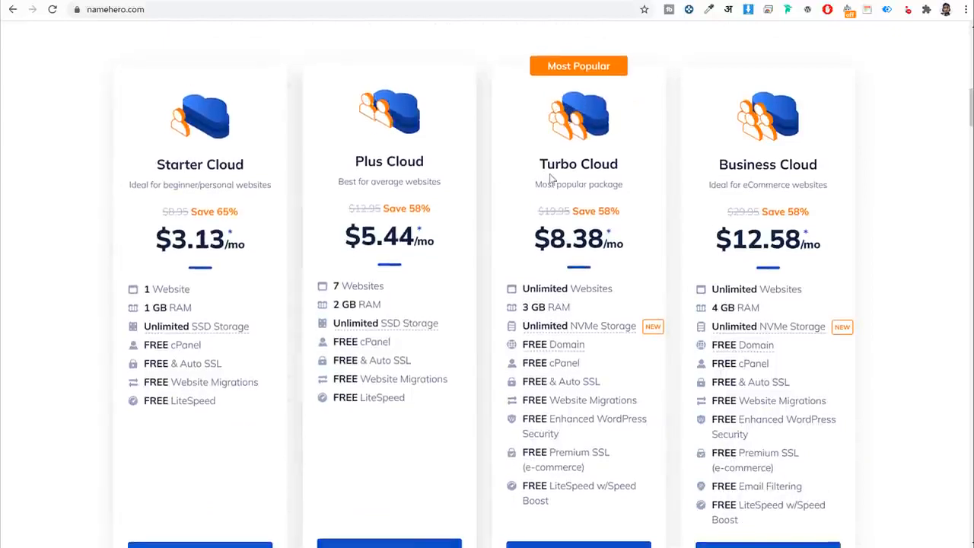
scroll(900, 174, "down", 1)
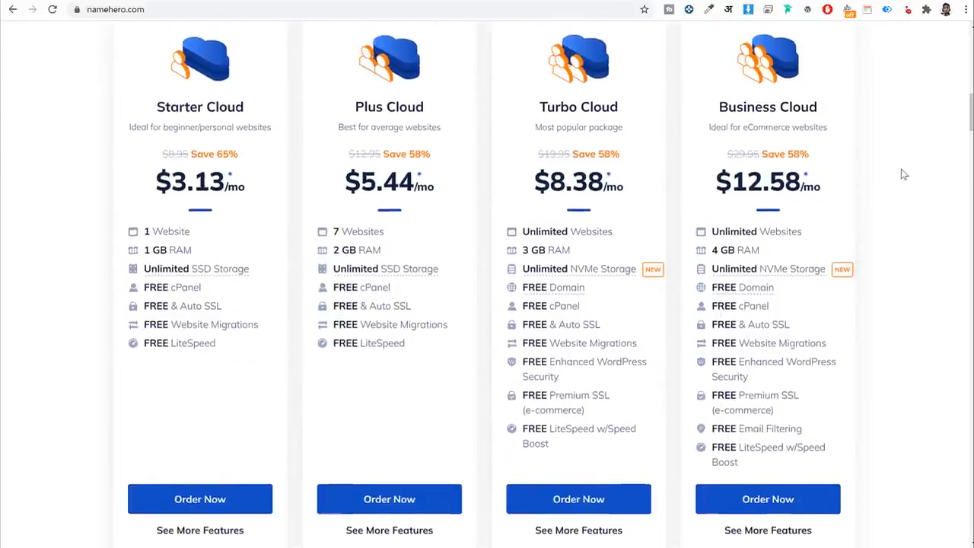
scroll(903, 174, "up", 1)
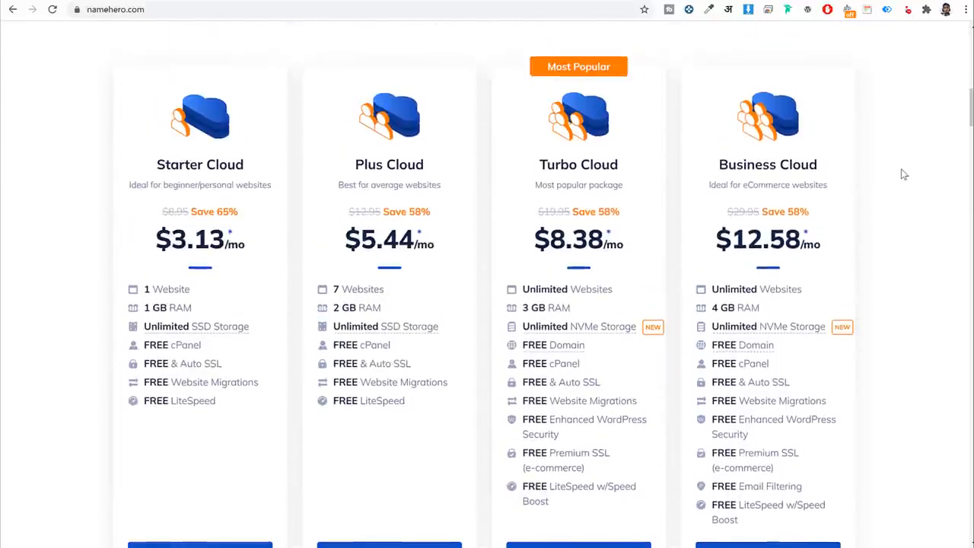
Open bloggdude.com in a new browser tab.
left_click(318, 2)
type("bloggdude.com")
key("Return")
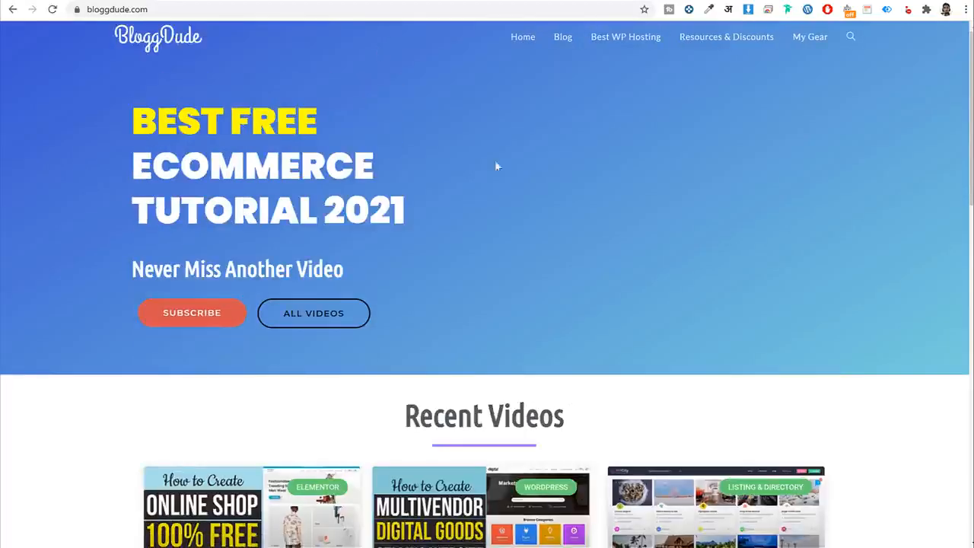
Open BloggDude's Best WP Hosting page and review the Top 8 list led by NameHero 70% OFF.
left_click(623, 43)
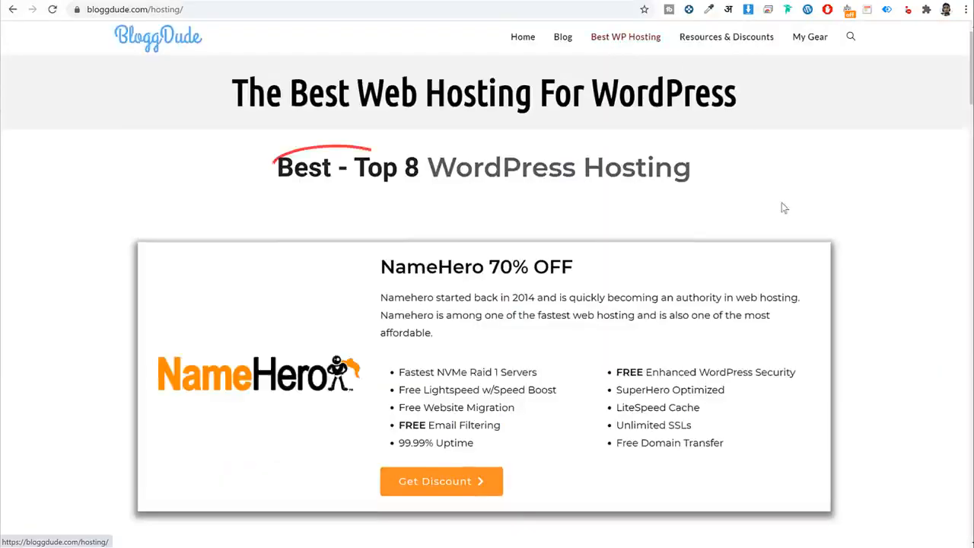
scroll(790, 213, "down", 9)
scroll(789, 220, "down", 5)
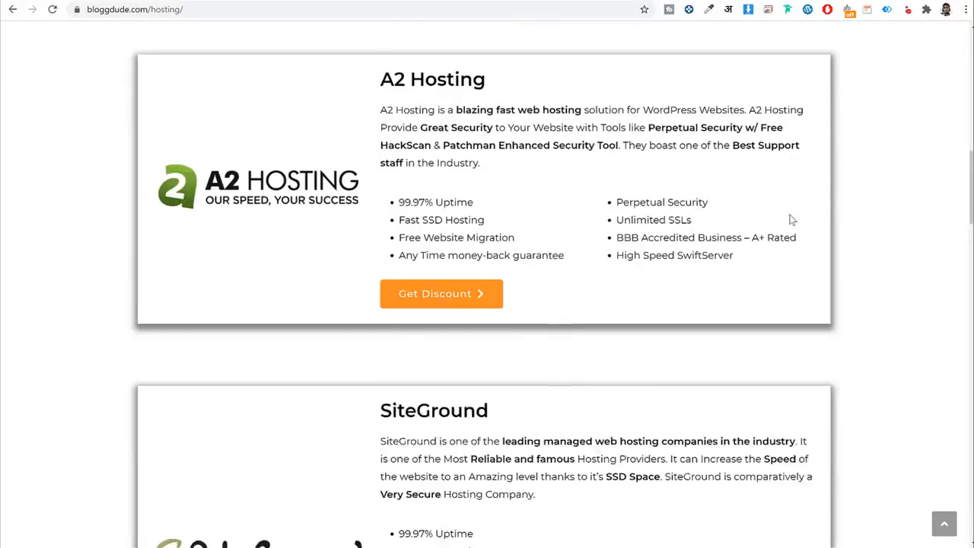
scroll(786, 226, "up", 12)
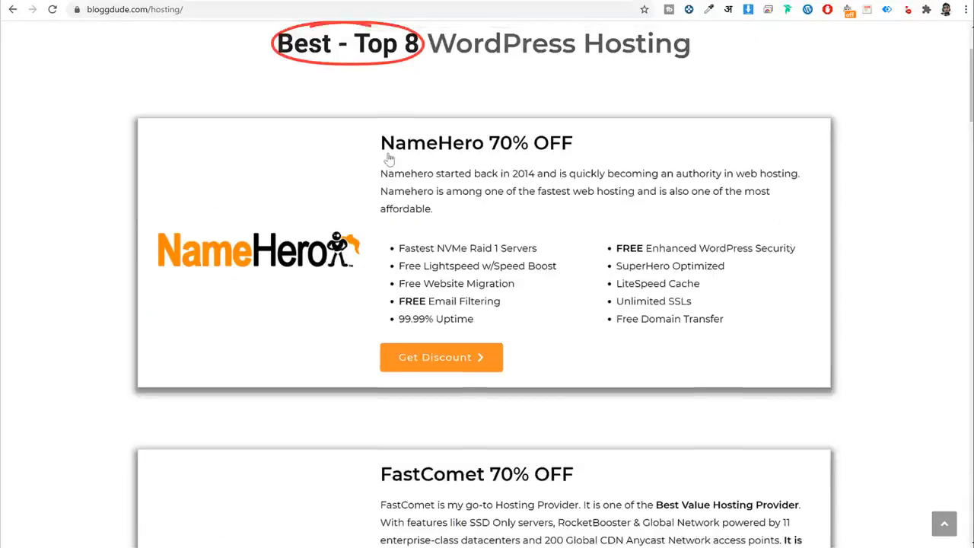
scroll(386, 228, "down", 3)
scroll(388, 274, "down", 4)
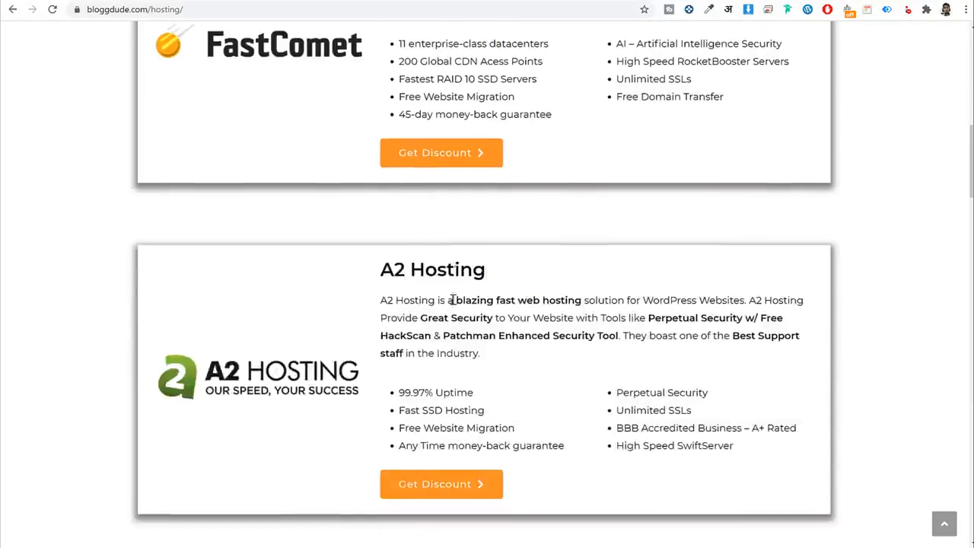
scroll(400, 297, "up", 8)
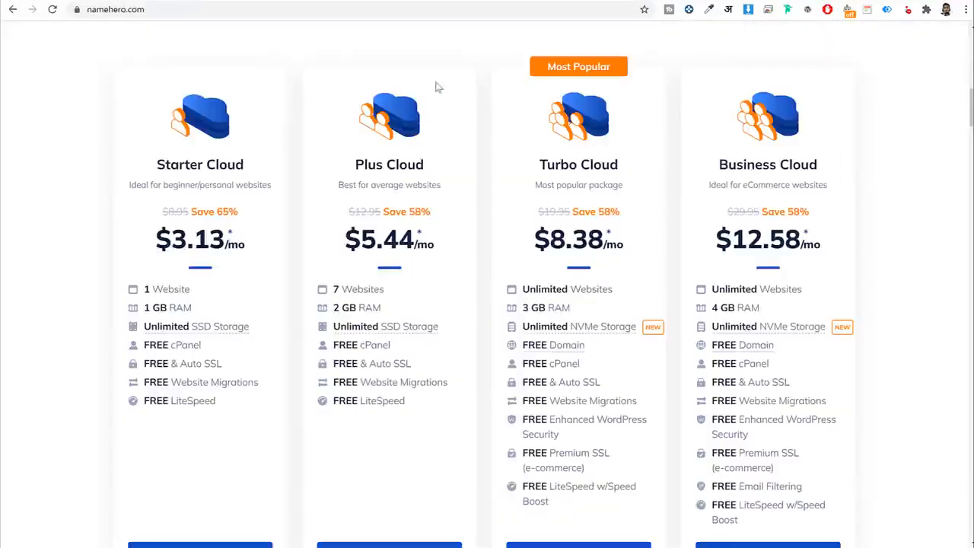
scroll(411, 91, "down", 1)
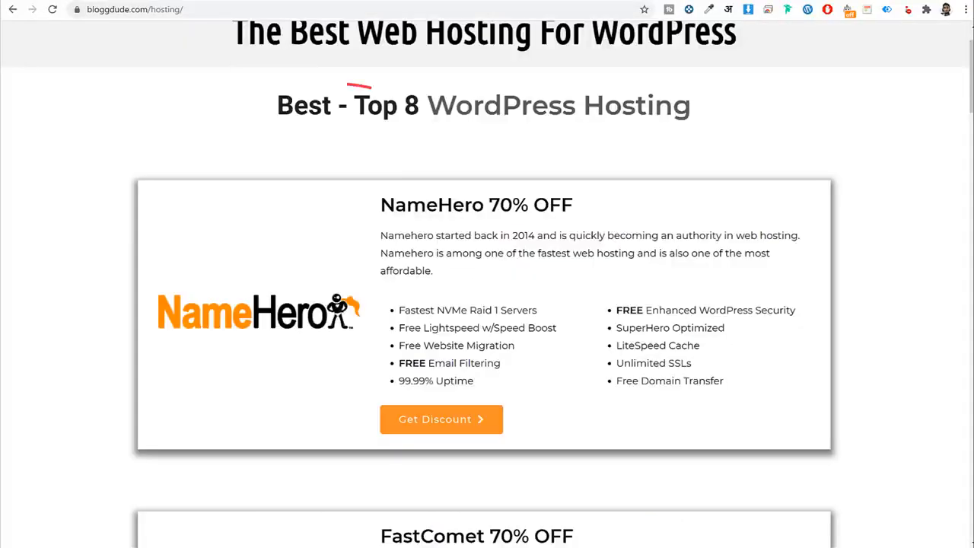
scroll(426, 152, "down", 2)
scroll(648, 180, "down", 5)
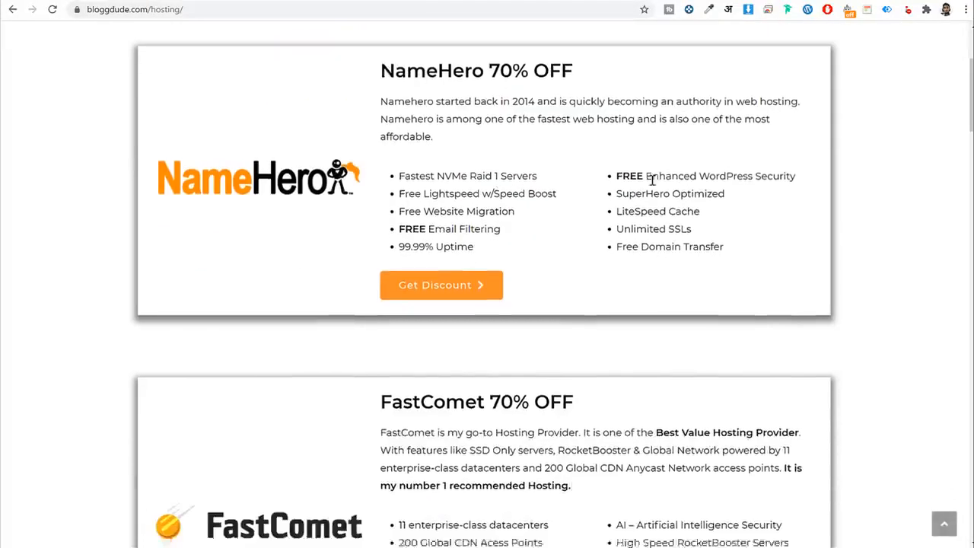
scroll(441, 352, "up", 4)
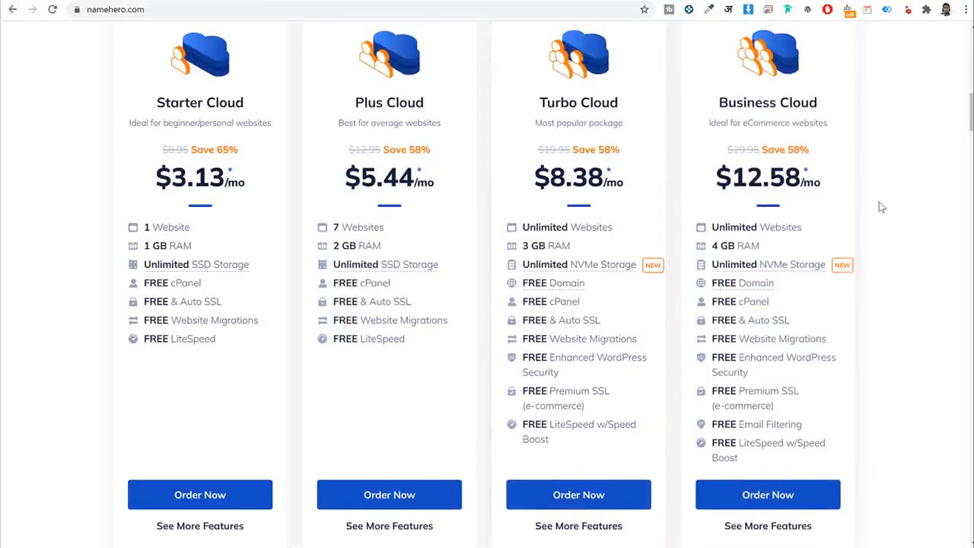
left_click_drag(350, 104, 432, 105)
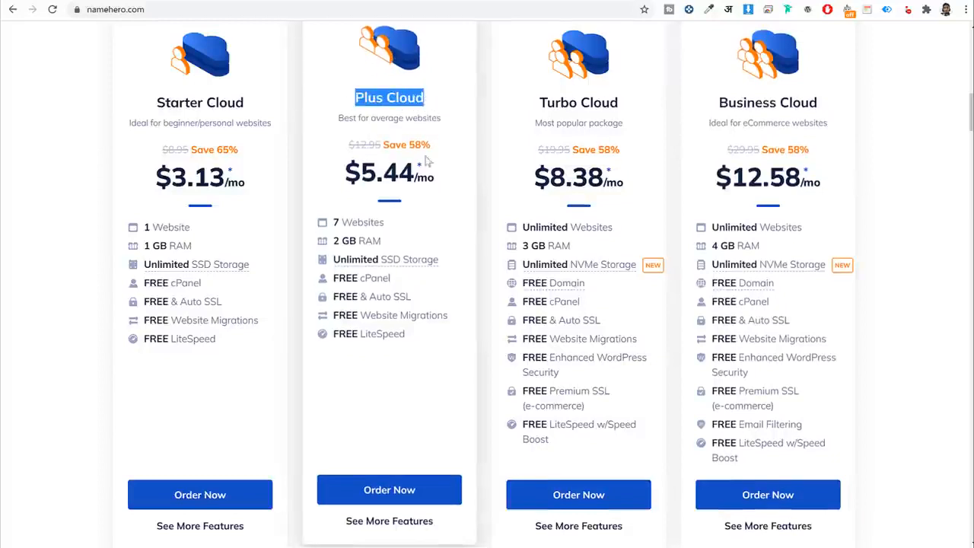
left_click(401, 223)
left_click_drag(401, 223, 341, 240)
left_click(394, 248)
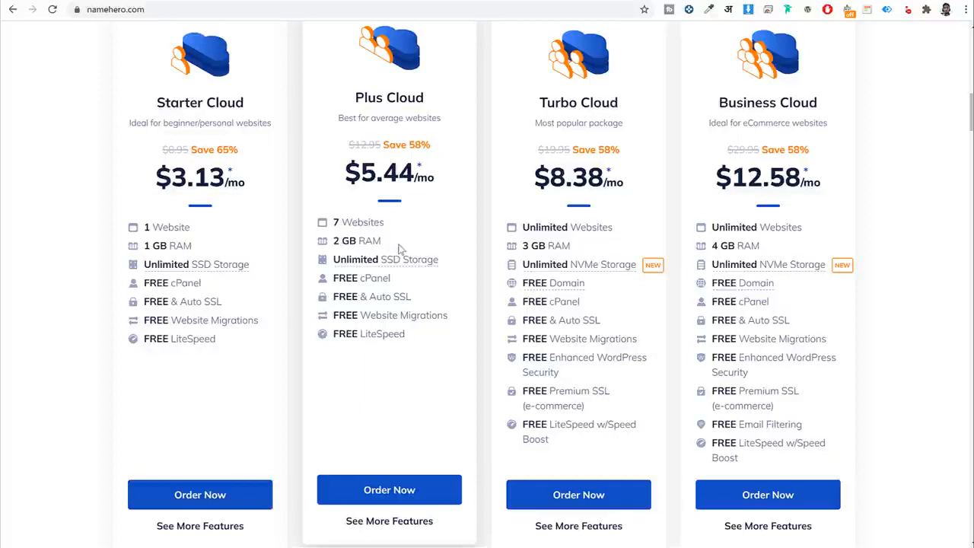
mouse_move(415, 261)
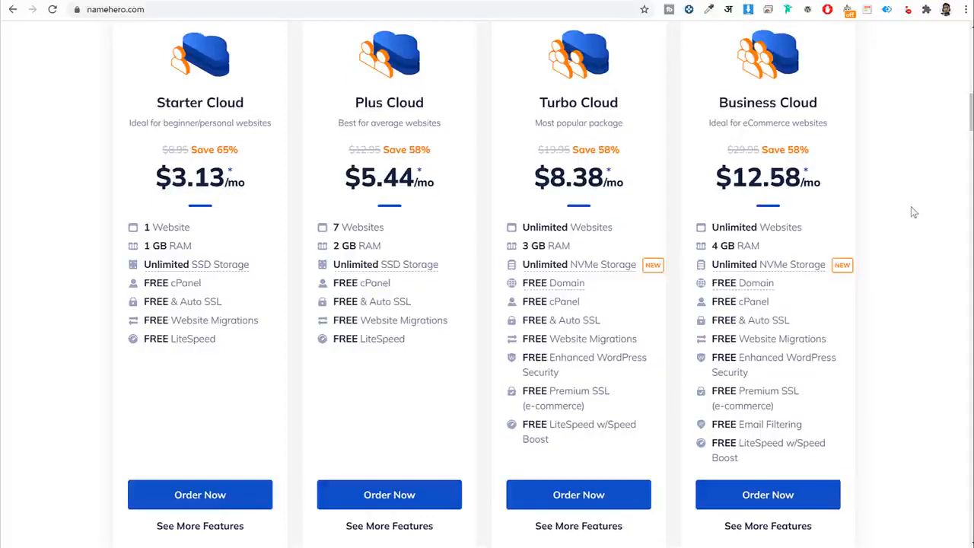
scroll(685, 228, "up", 1)
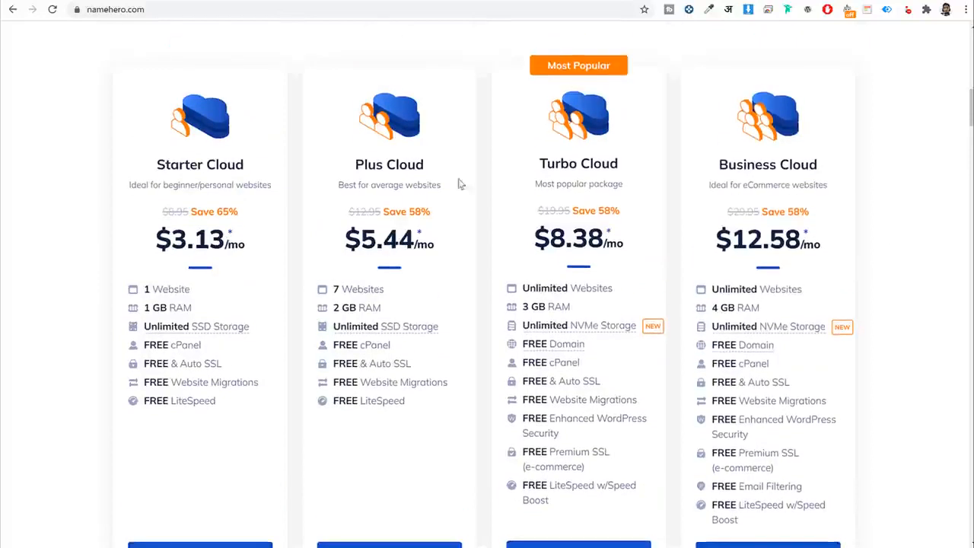
left_click_drag(355, 160, 435, 162)
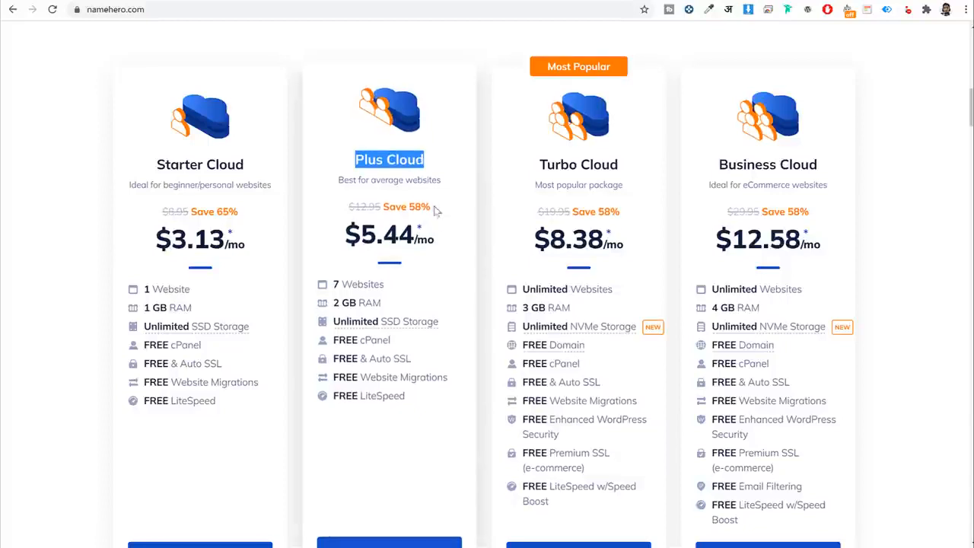
scroll(464, 233, "down", 1)
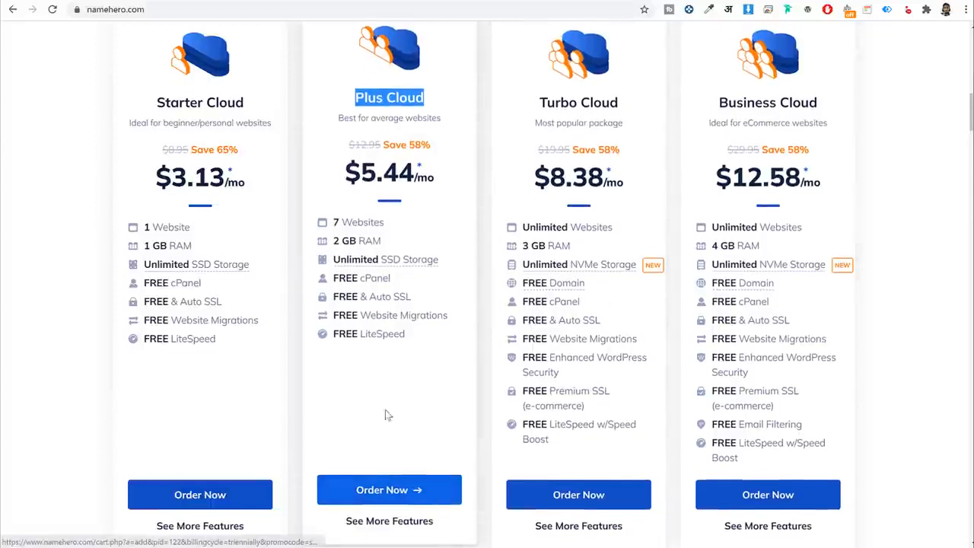
Order the Plus Cloud plan and enter the desired domain name in the new-domain search.
left_click(393, 494)
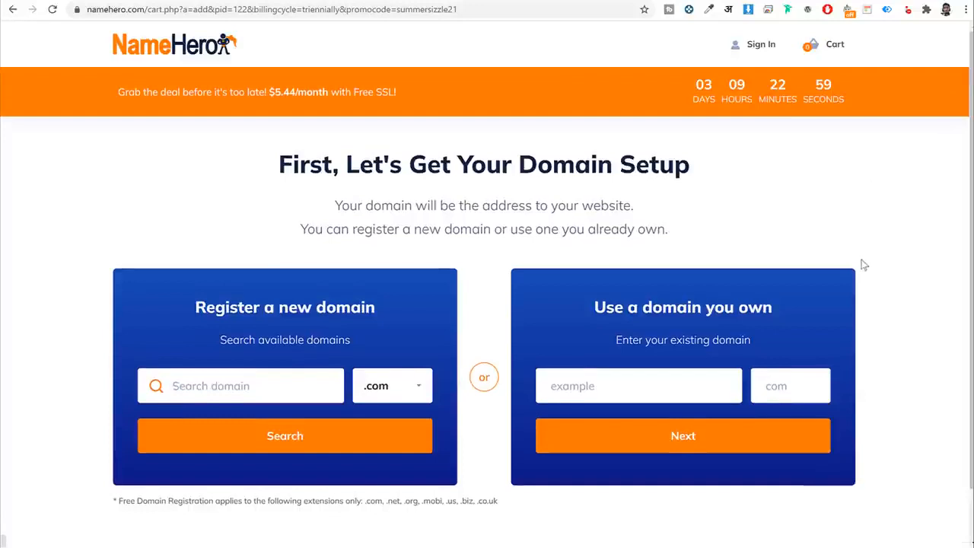
scroll(861, 270, "down", 1)
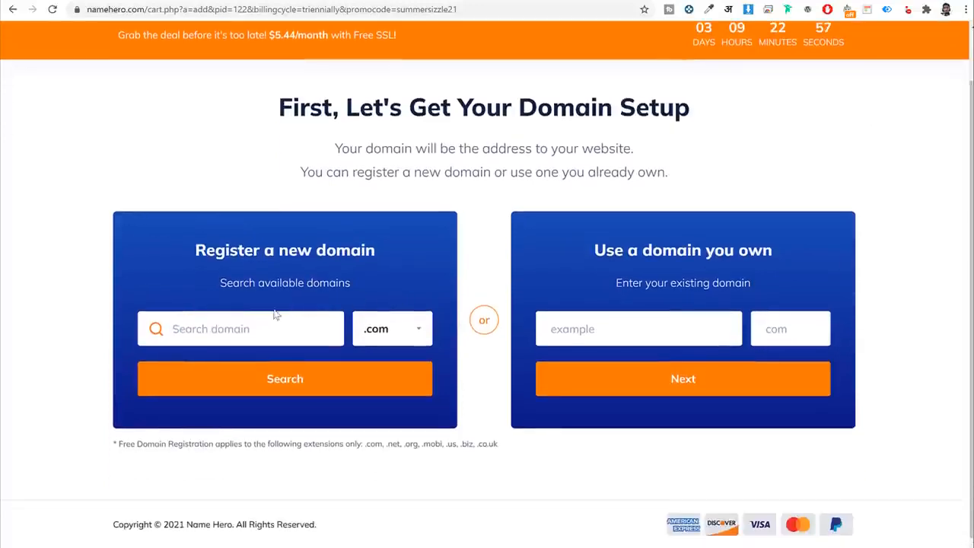
left_click(259, 328)
type("na")
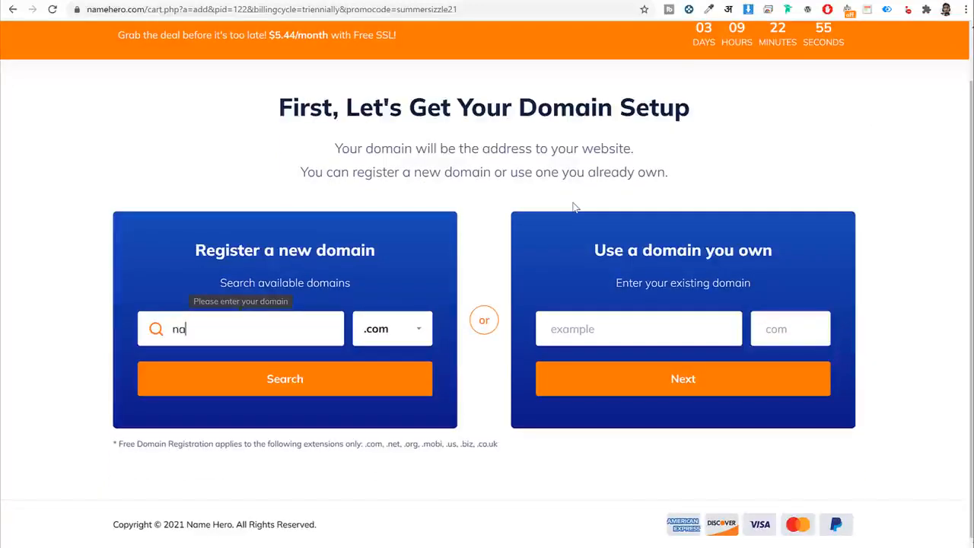
type("yyarshaikh")
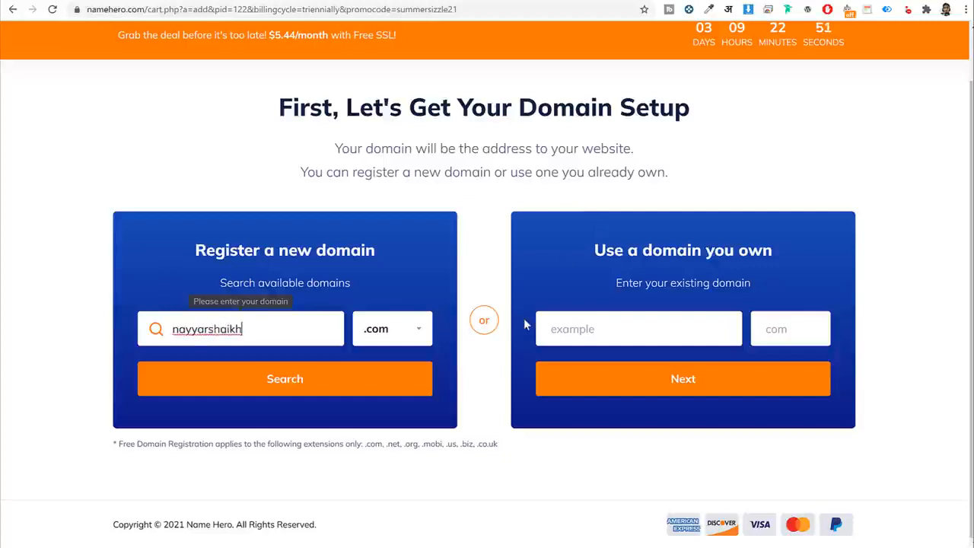
Browse the domain extension list and keep .com as the extension.
left_click(414, 328)
scroll(407, 432, "down", 10)
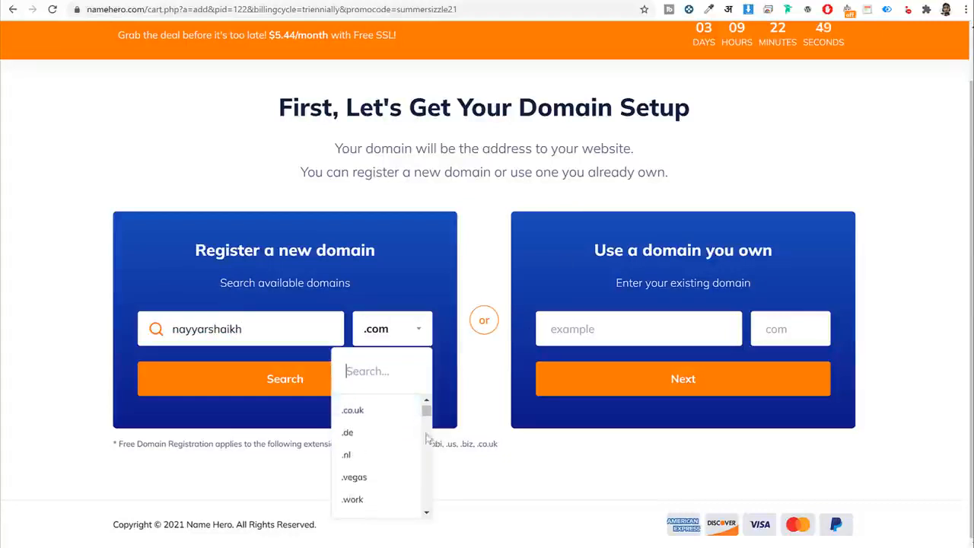
scroll(412, 436, "up", 10)
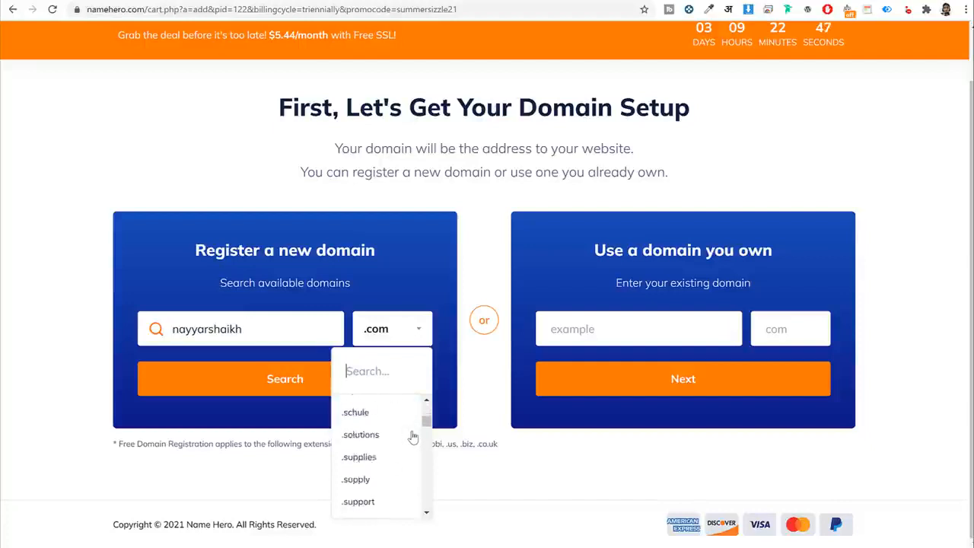
scroll(412, 434, "up", 10)
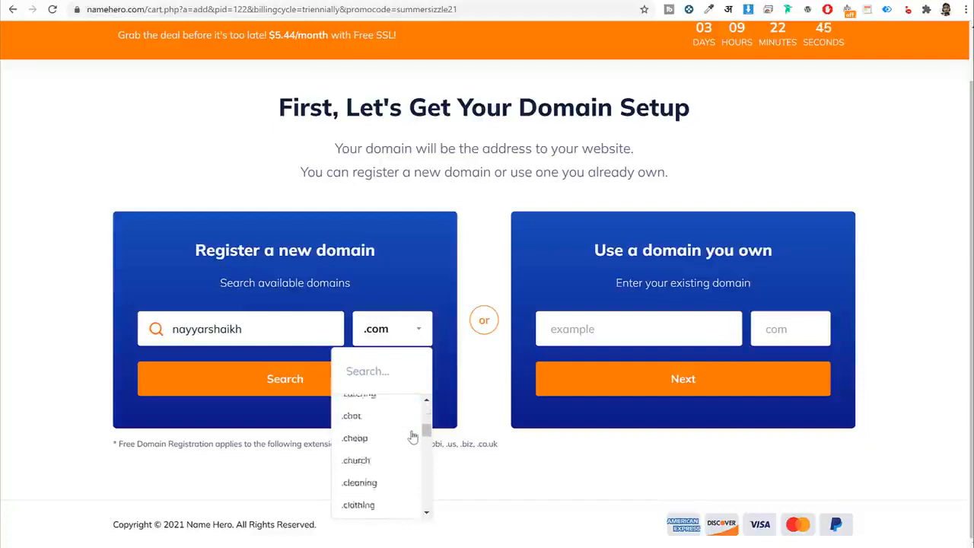
scroll(412, 431, "down", 3)
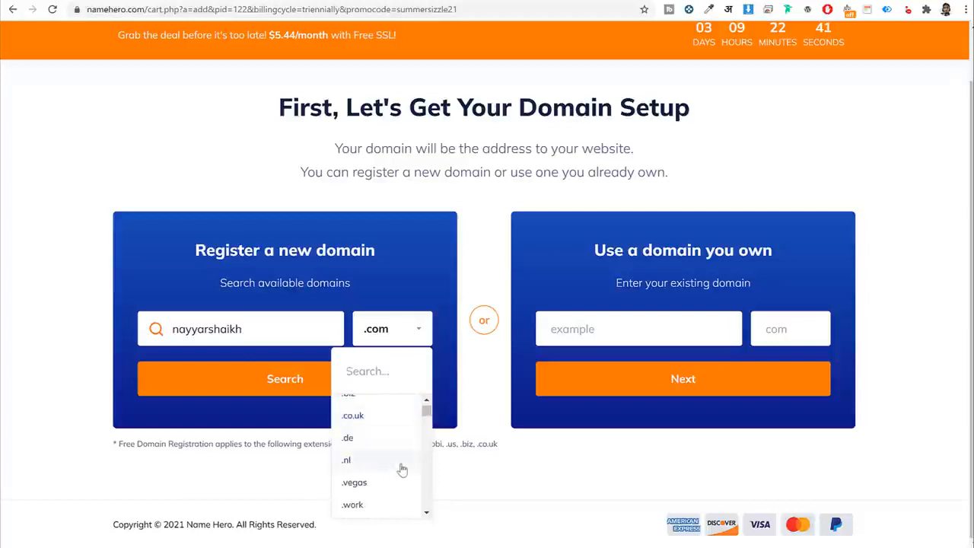
scroll(396, 457, "down", 3)
left_click(474, 407)
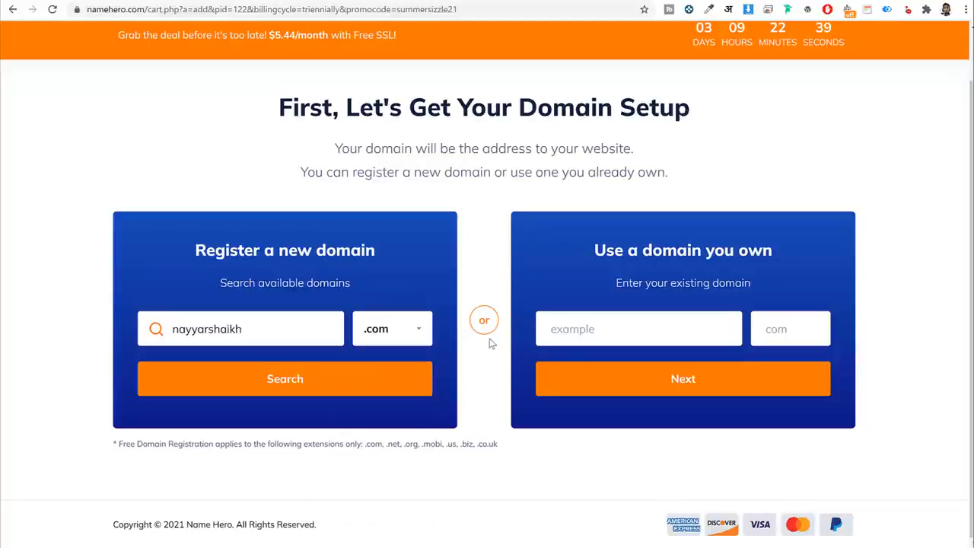
double_click(292, 324)
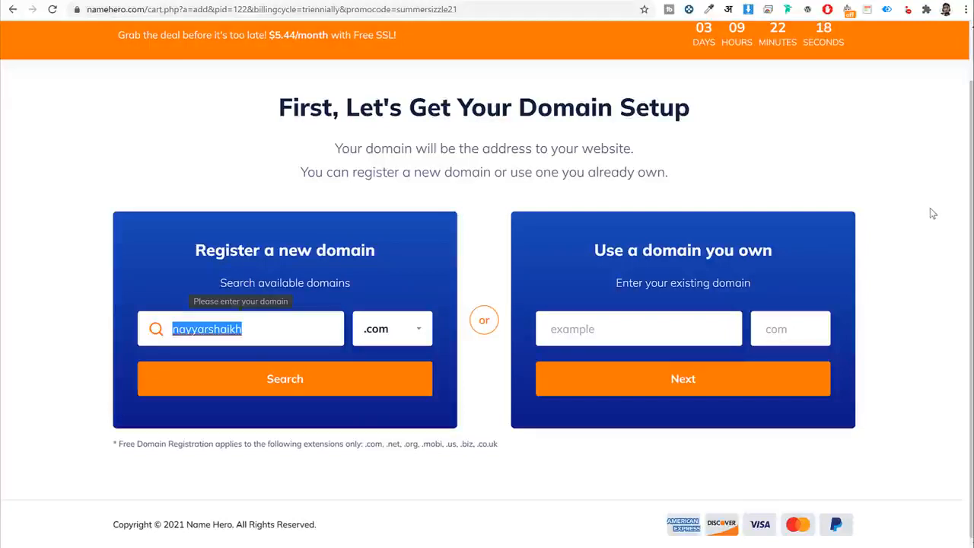
Try the existing-domain option, entering the domain name and starting its extension.
left_click(611, 251)
left_click_drag(610, 252, 794, 248)
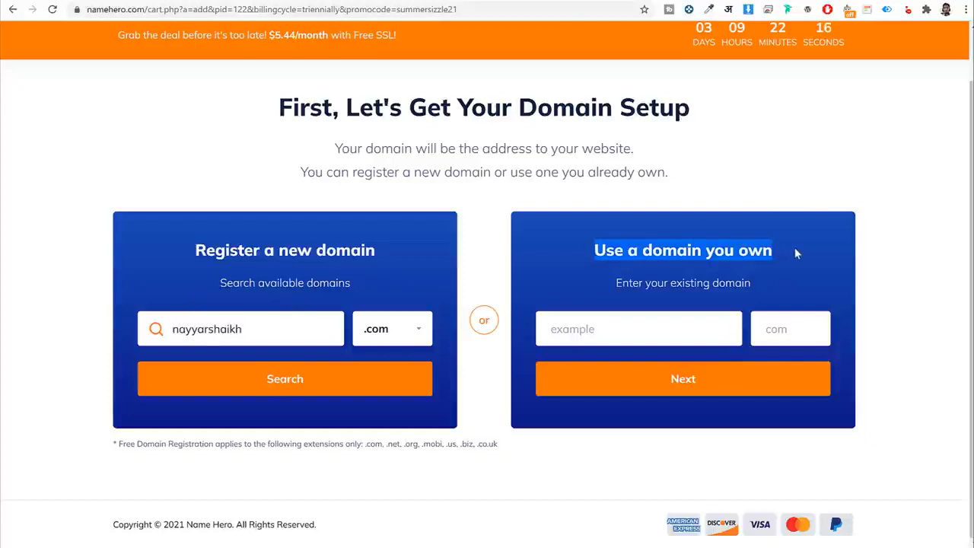
left_click(587, 335)
type("nay")
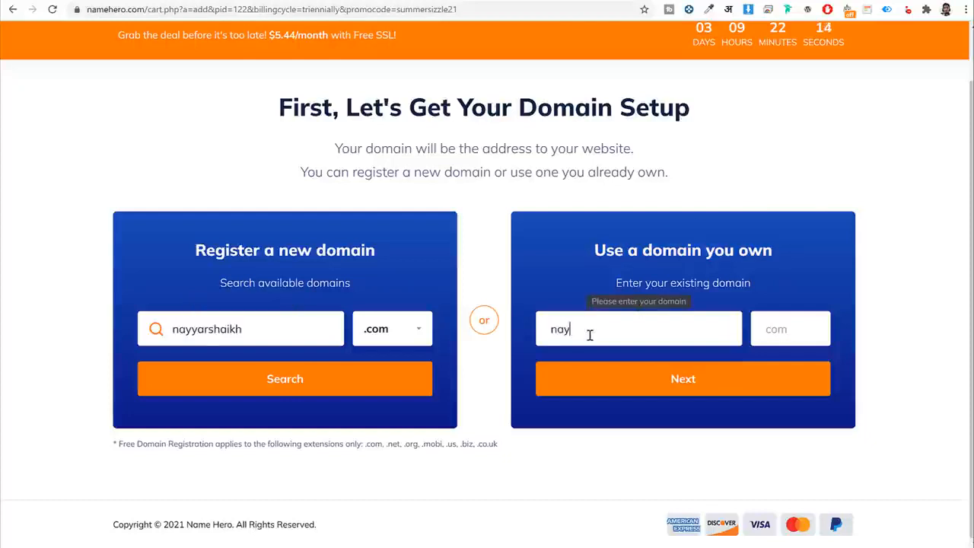
type("yarshaikh")
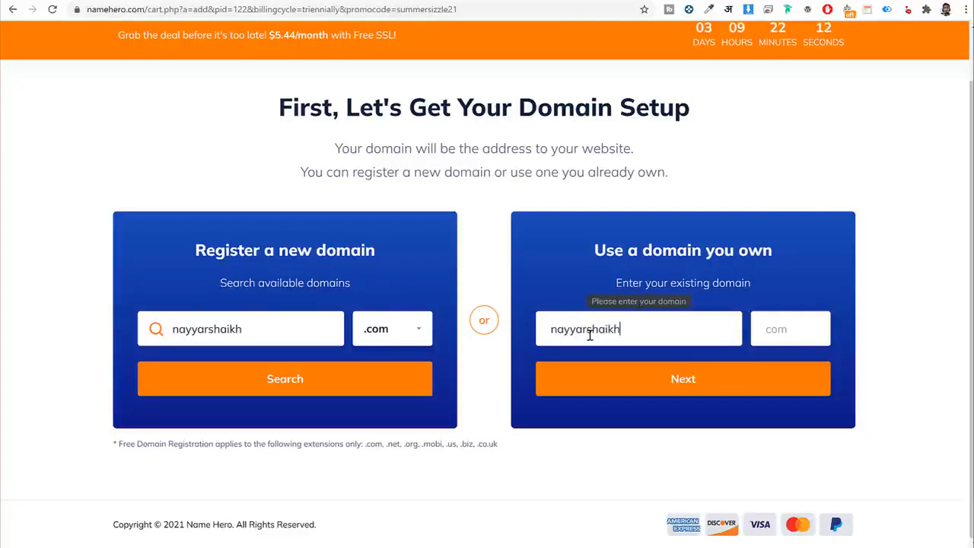
double_click(634, 325)
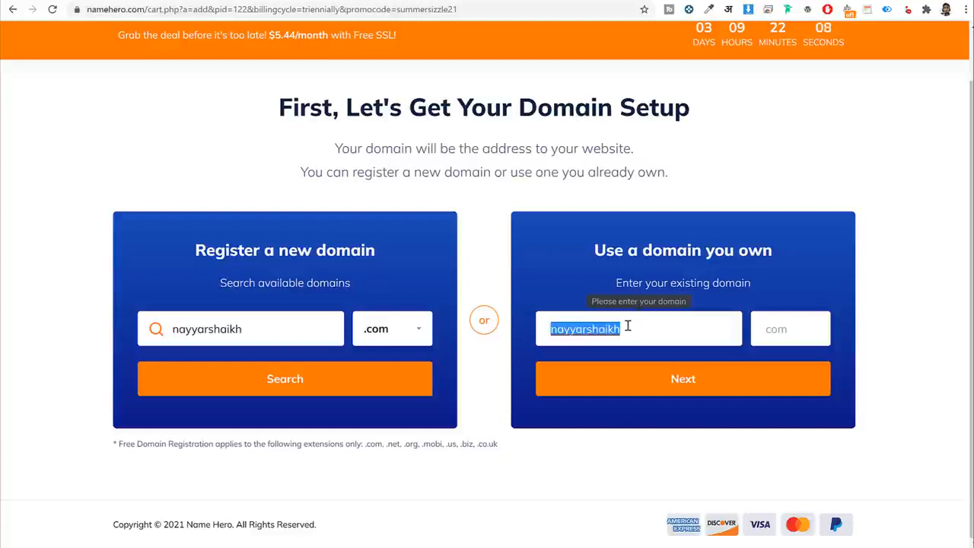
left_click(791, 331)
type("com")
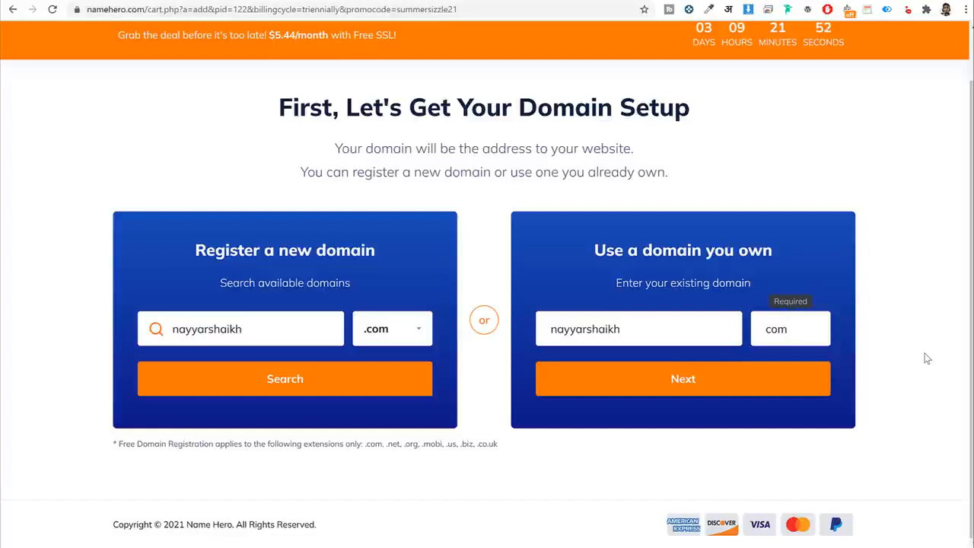
Complete the new domain name and search, confirming the .com domain is available free.
left_click(294, 325)
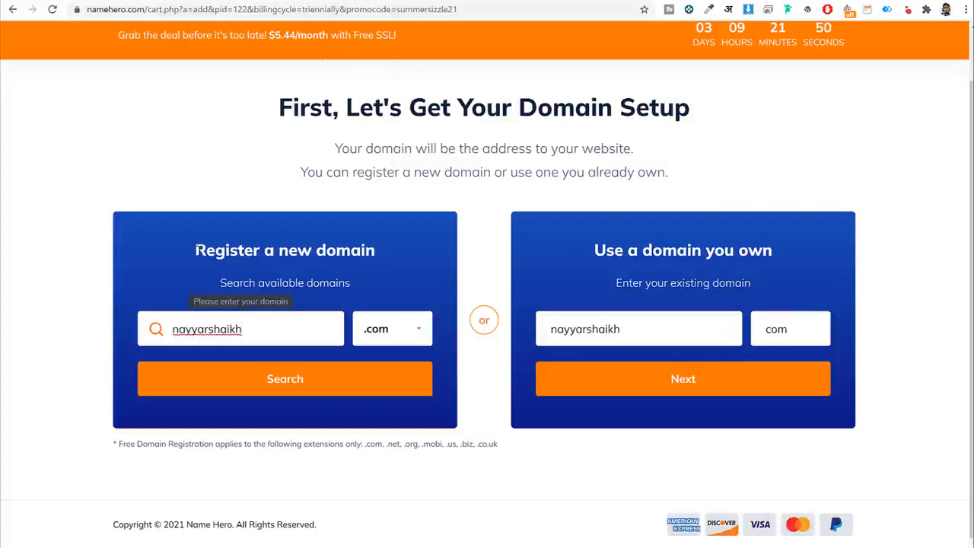
left_click_drag(195, 250, 390, 256)
left_click(279, 332)
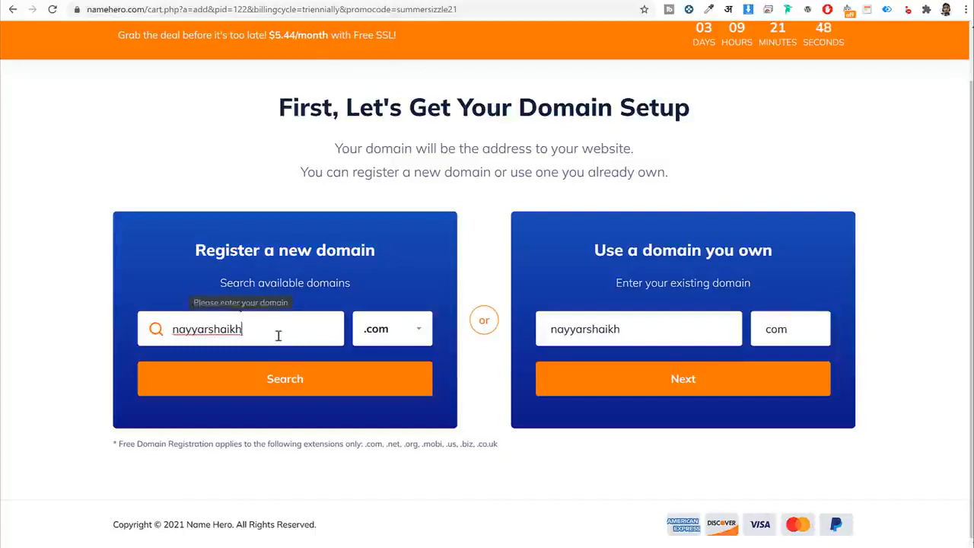
type("s")
left_click(303, 379)
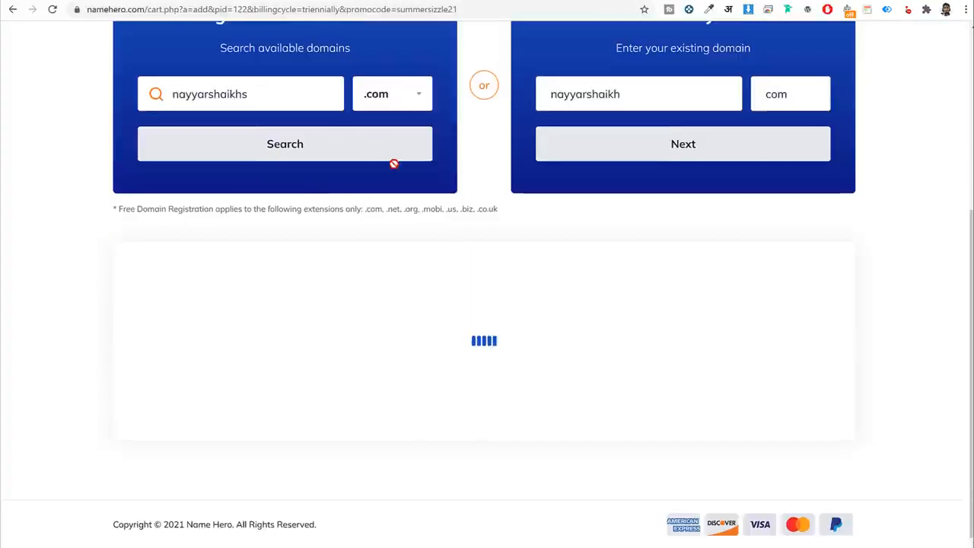
left_click_drag(427, 282, 654, 286)
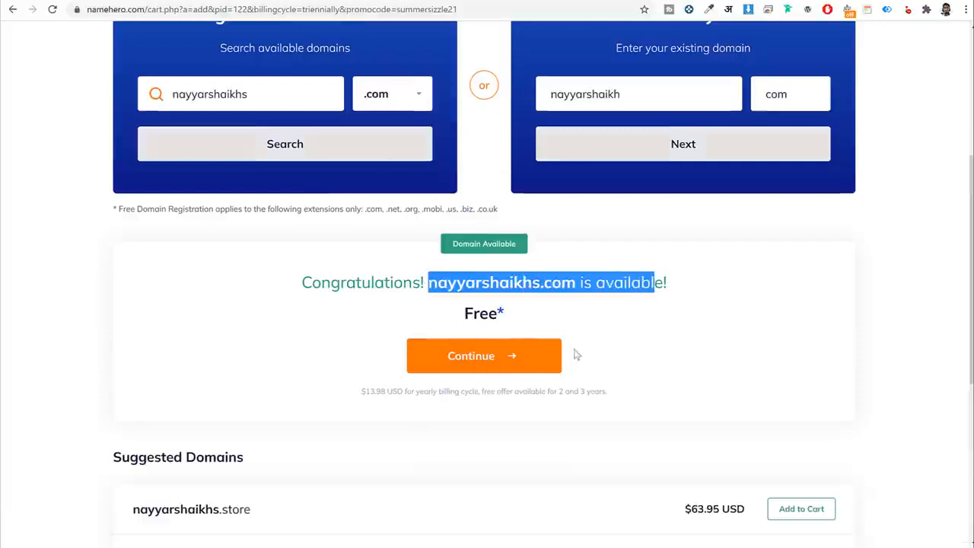
Continue with the free domain and choose 1 Year billing at $6.28/mo for Plus Cloud.
left_click(532, 358)
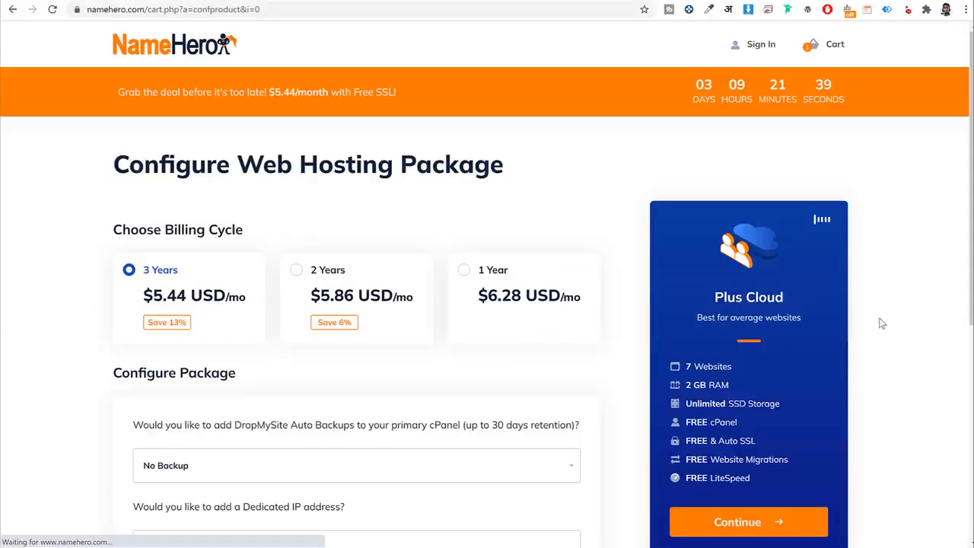
scroll(845, 324, "down", 2)
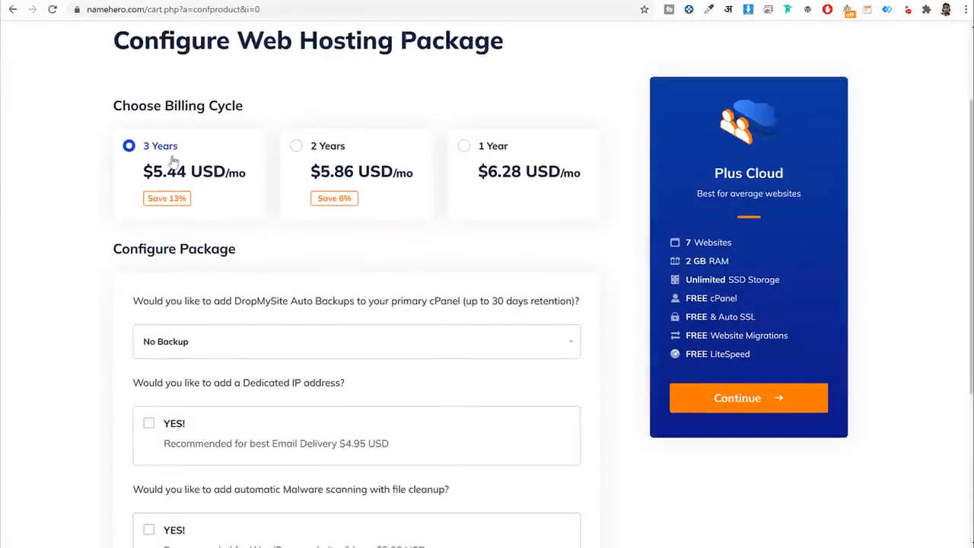
left_click(333, 161)
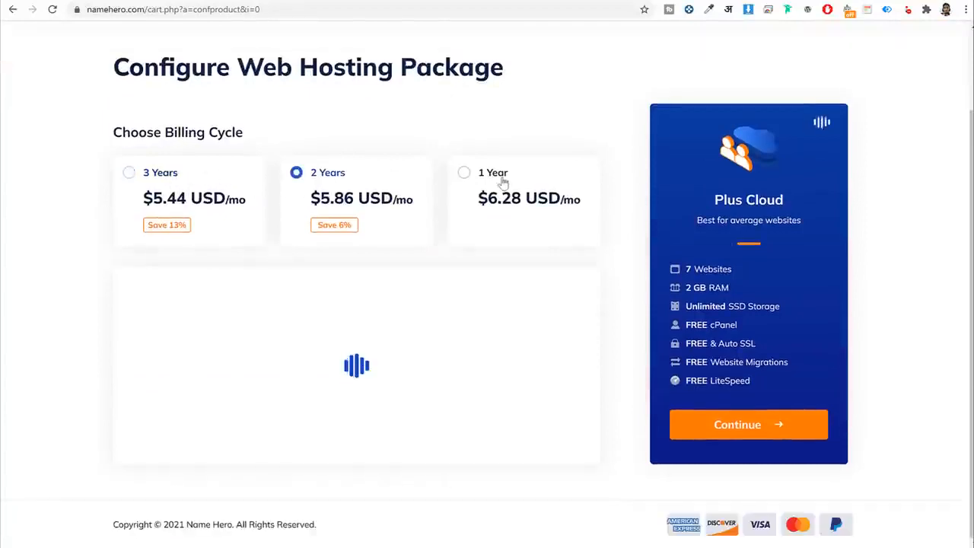
left_click(505, 180)
left_click(192, 149)
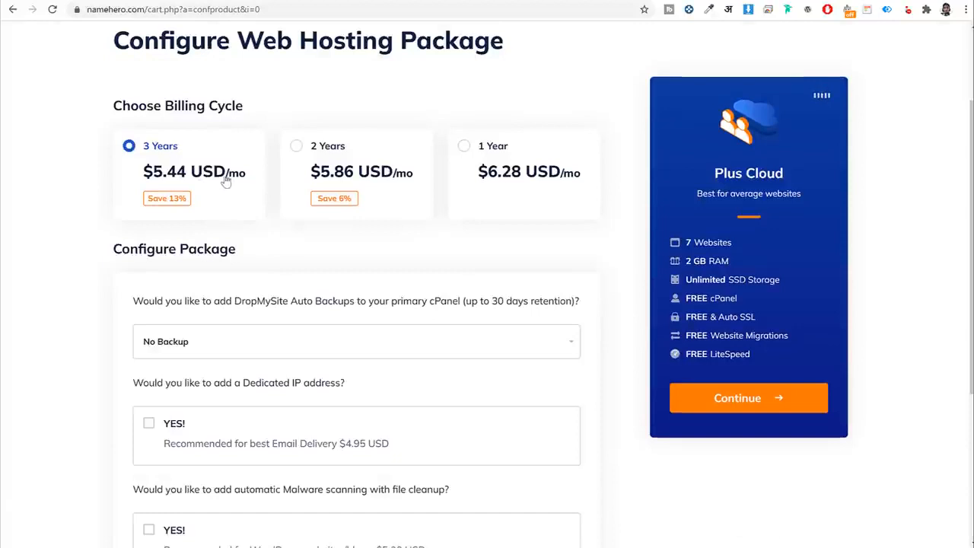
scroll(344, 297, "down", 3)
scroll(482, 239, "up", 4)
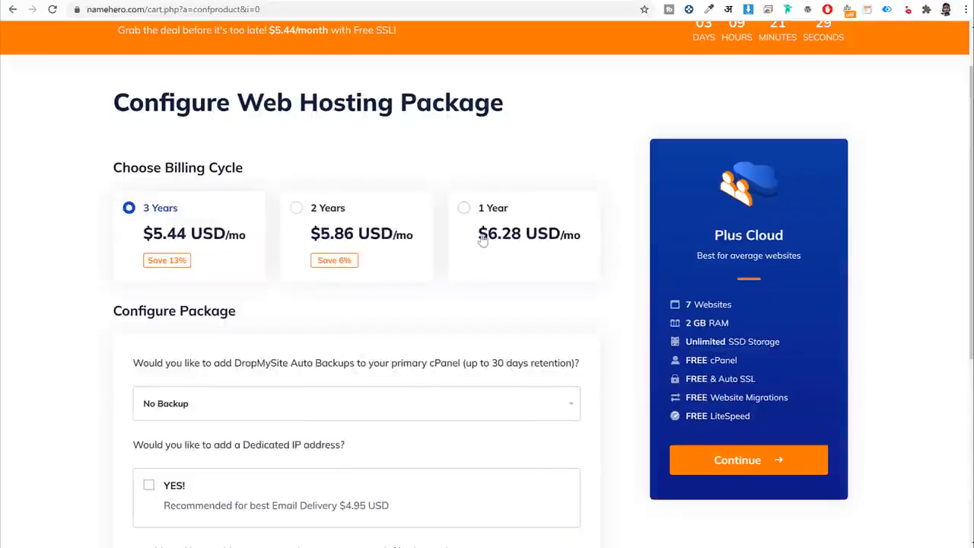
left_click(526, 207)
left_click(768, 459)
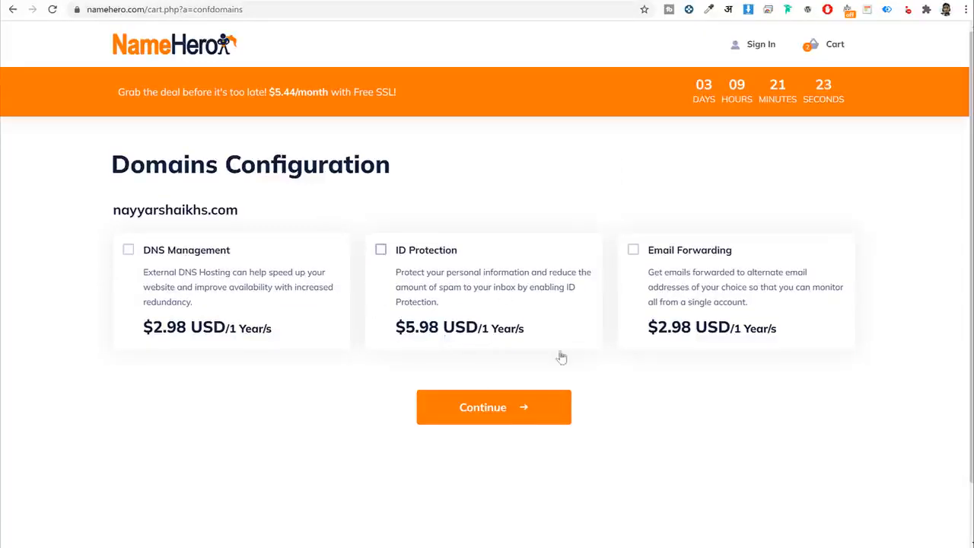
Skip all domain add-ons and review the checkout form showing $89.33 due today.
left_click(456, 406)
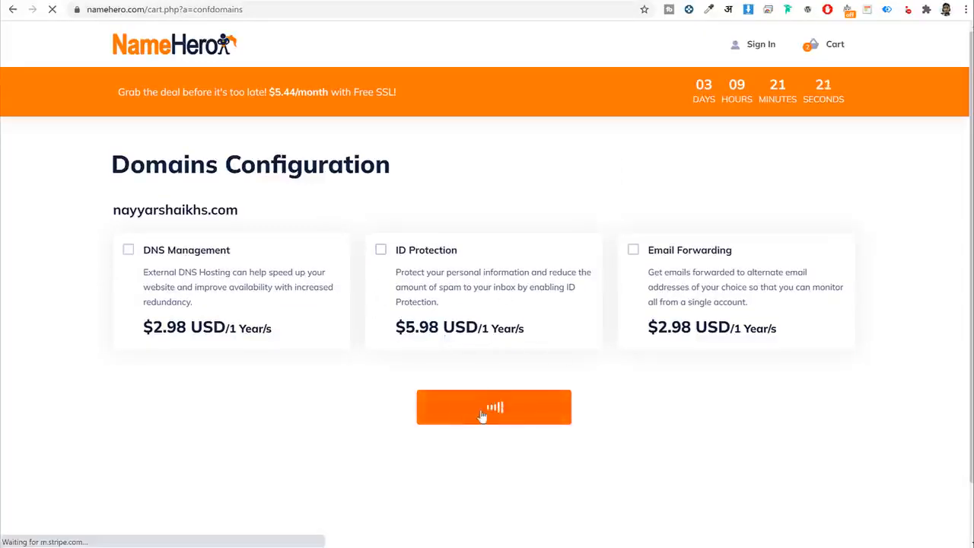
scroll(623, 315, "down", 5)
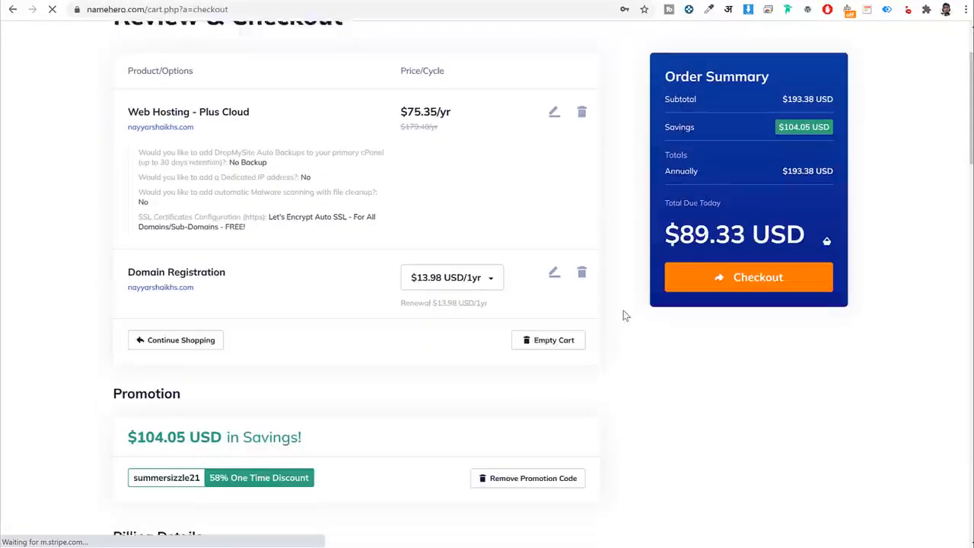
scroll(511, 341, "down", 3)
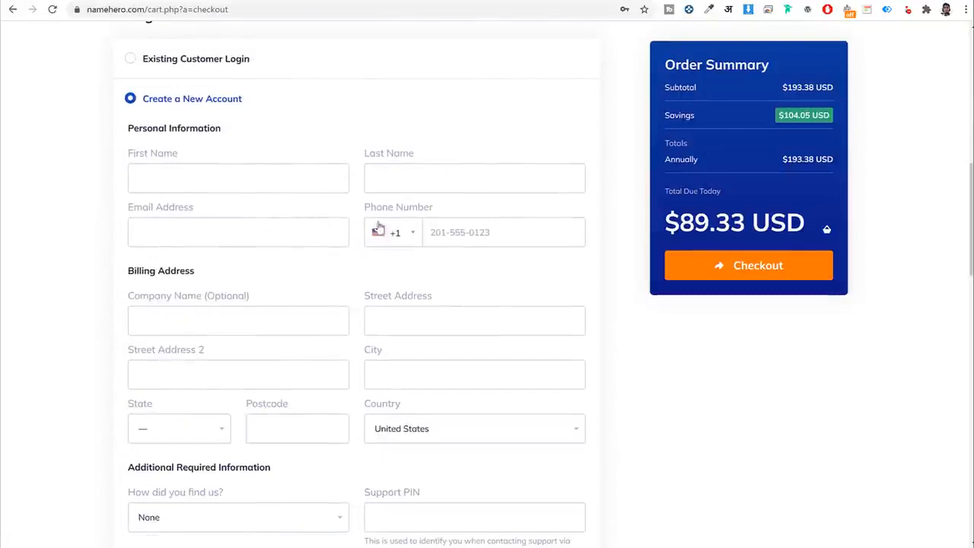
scroll(318, 239, "down", 2)
scroll(318, 239, "down", 1)
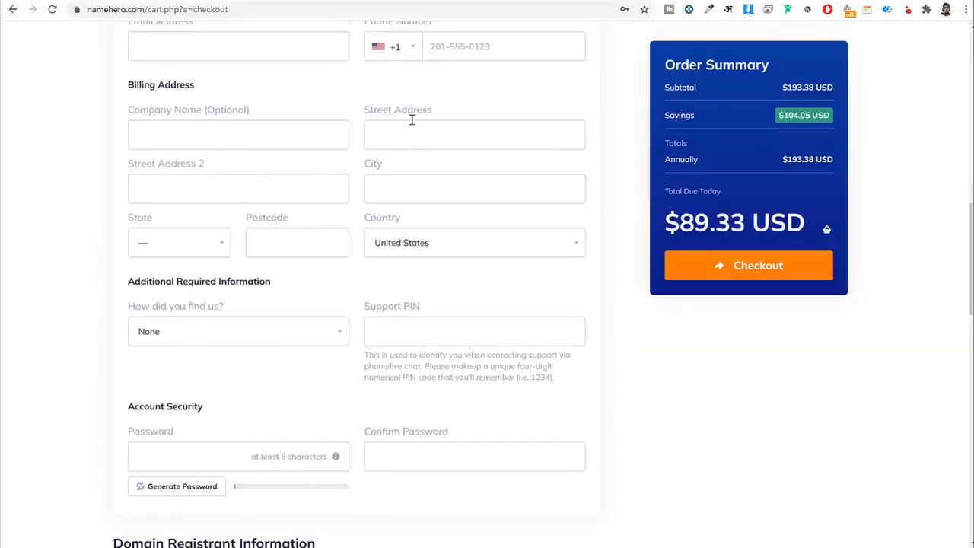
scroll(251, 209, "down", 2)
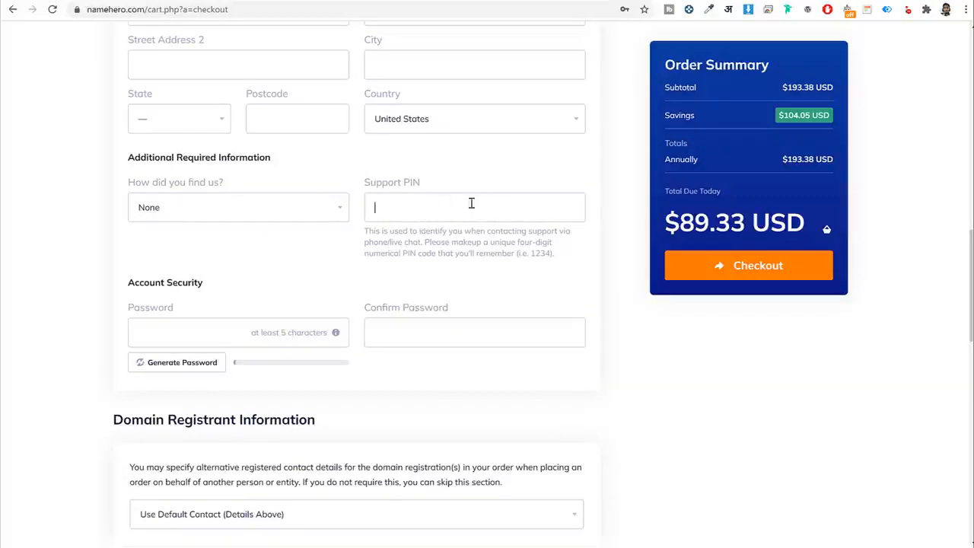
scroll(597, 297, "up", 3)
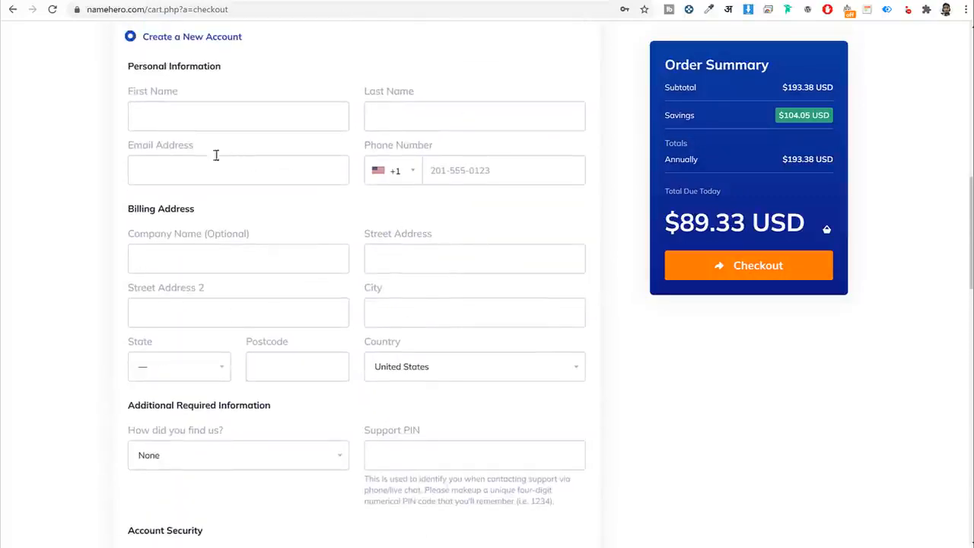
left_click_drag(213, 149, 107, 144)
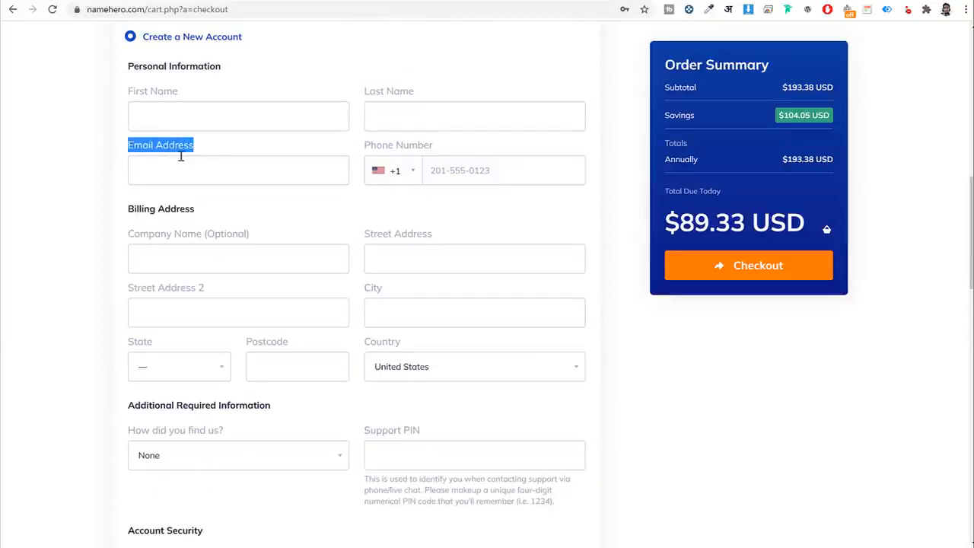
scroll(200, 185, "down", 3)
Focus the account password field, dismiss saved-password suggestions, and scroll to Payment Method.
left_click(219, 392)
left_click(692, 345)
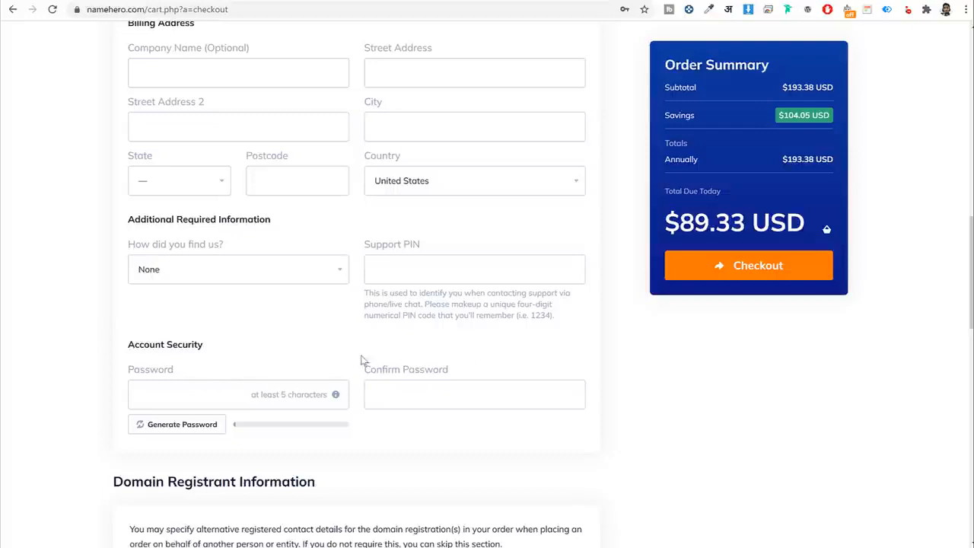
scroll(817, 435, "down", 6)
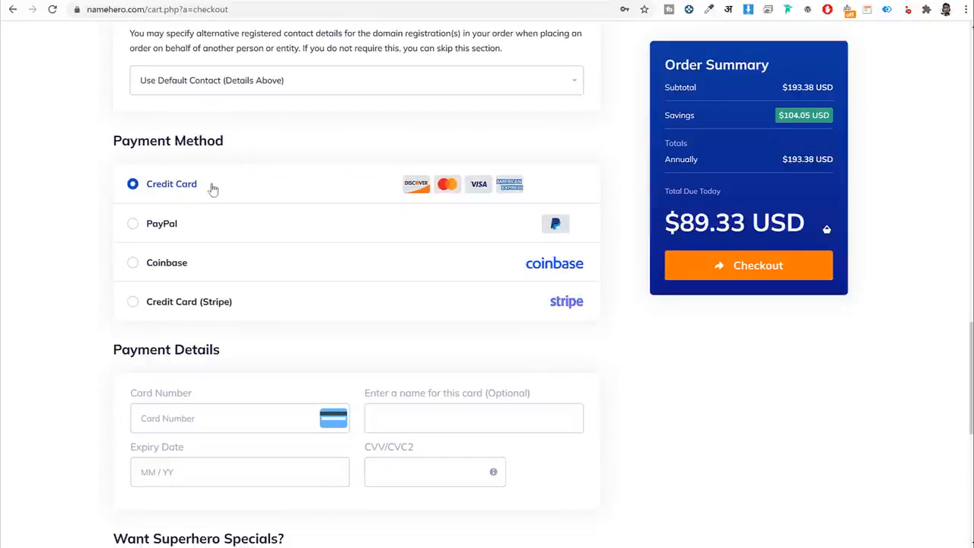
Compare PayPal, Coinbase and Stripe payment options, settling on Credit Card.
left_click_drag(199, 186, 143, 190)
left_click(163, 223)
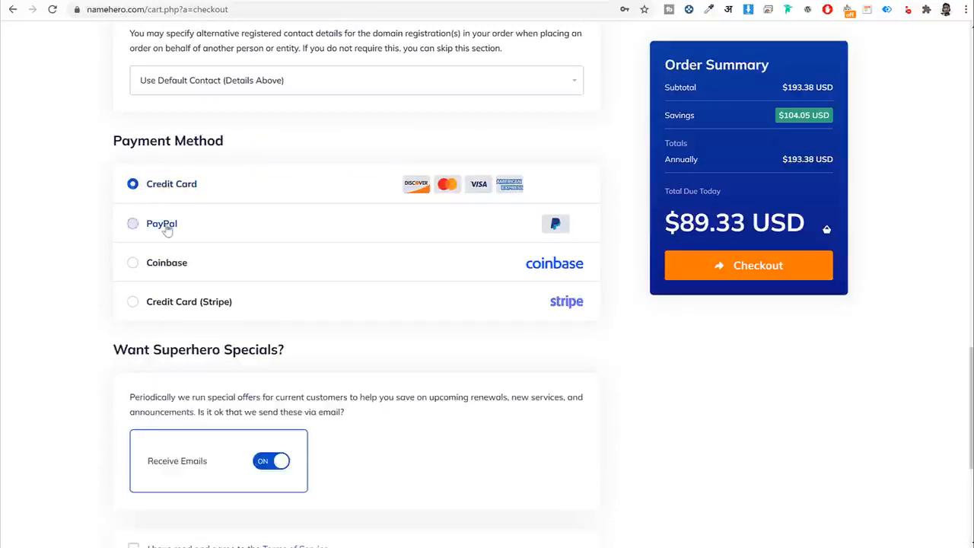
left_click(174, 268)
left_click_drag(202, 267, 139, 266)
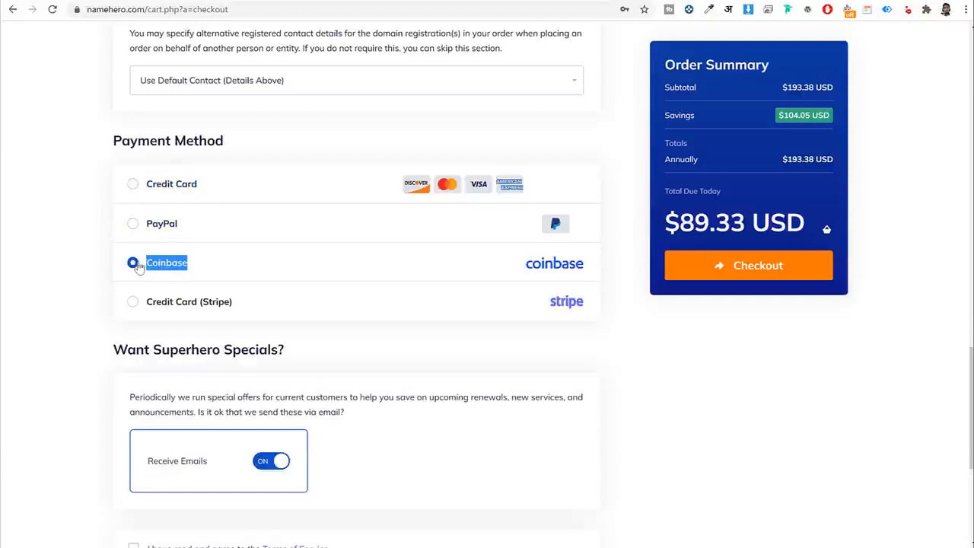
left_click(207, 304)
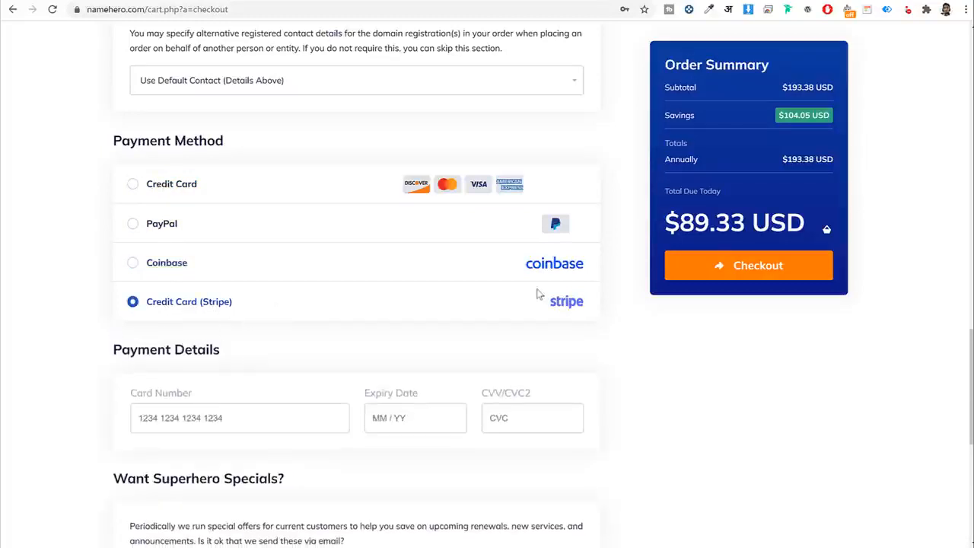
left_click(158, 187)
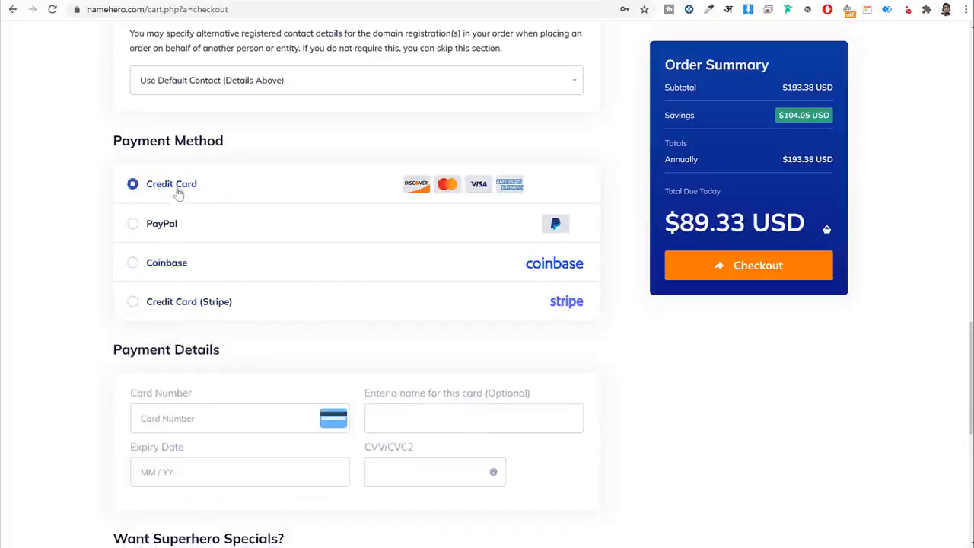
left_click_drag(199, 187, 142, 191)
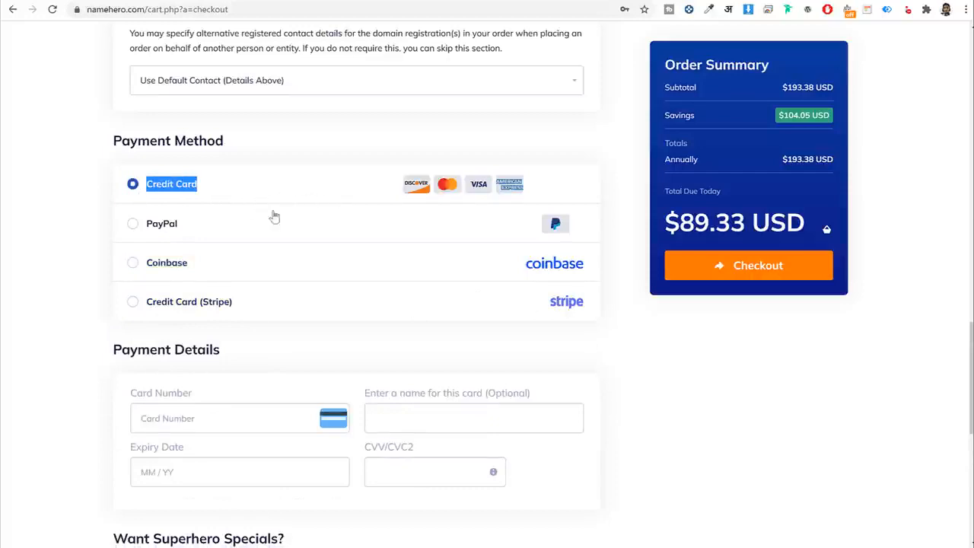
scroll(272, 215, "down", 2)
scroll(238, 271, "up", 1)
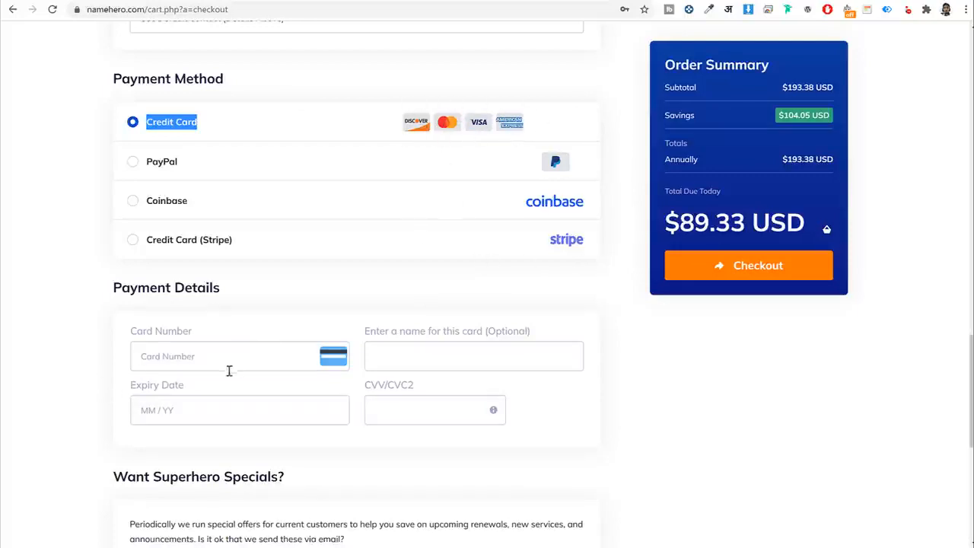
Agree to the Terms of Service and submit the order.
scroll(469, 378, "down", 5)
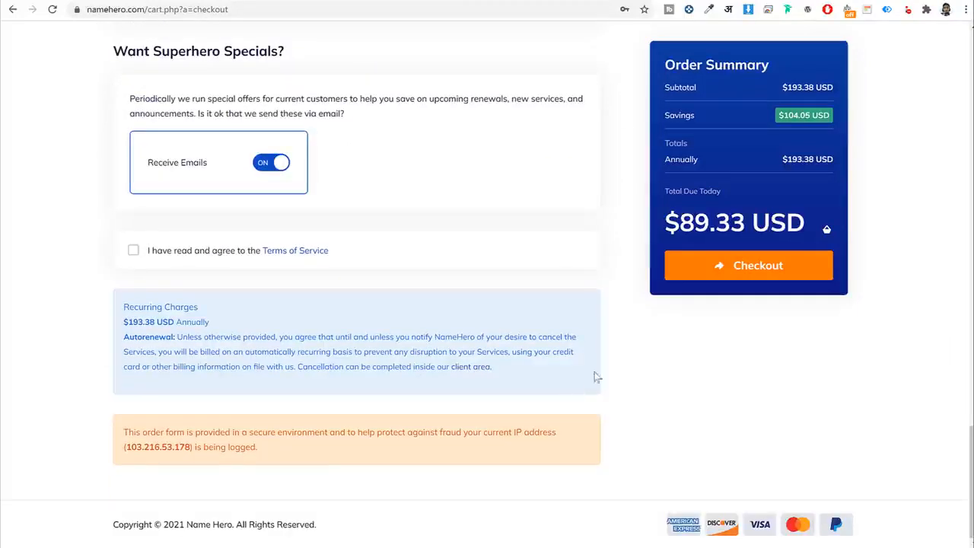
left_click(133, 250)
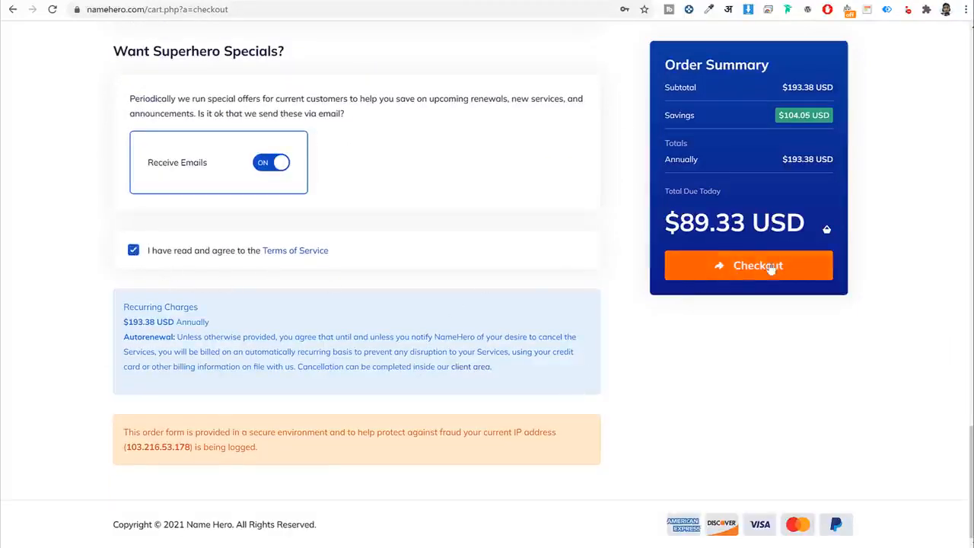
left_click(743, 267)
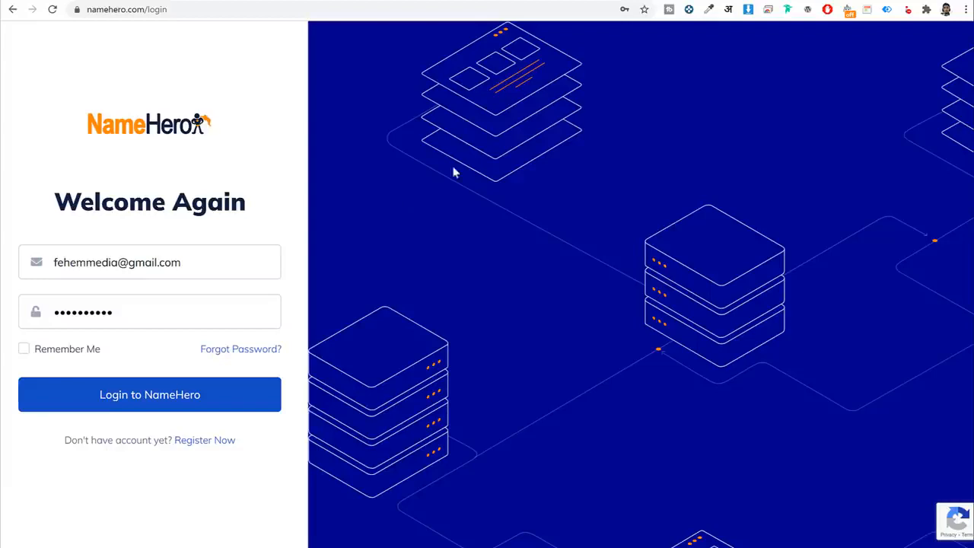
Log in to NameHero and open the Web Hosting - Turbo Cloud service under My Cloud.
left_click(204, 11)
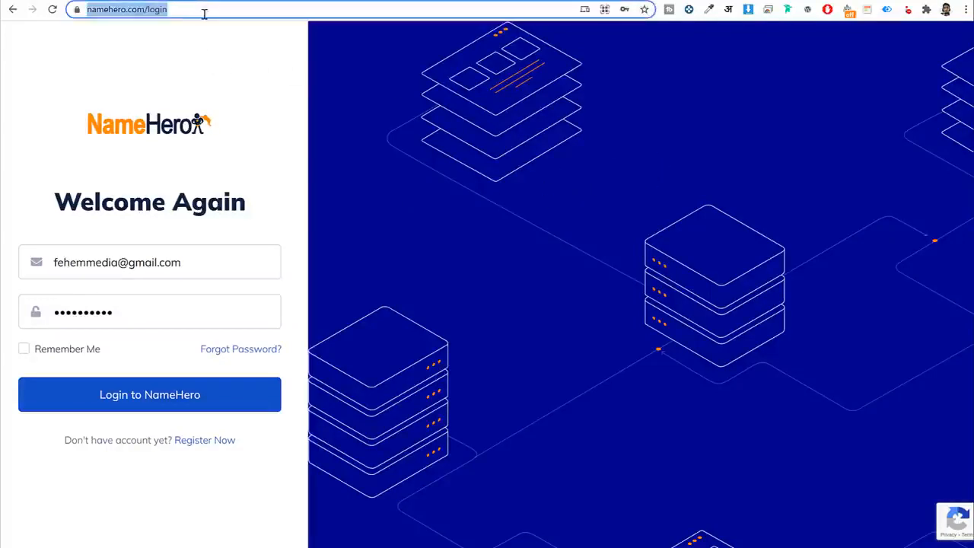
left_click(217, 58)
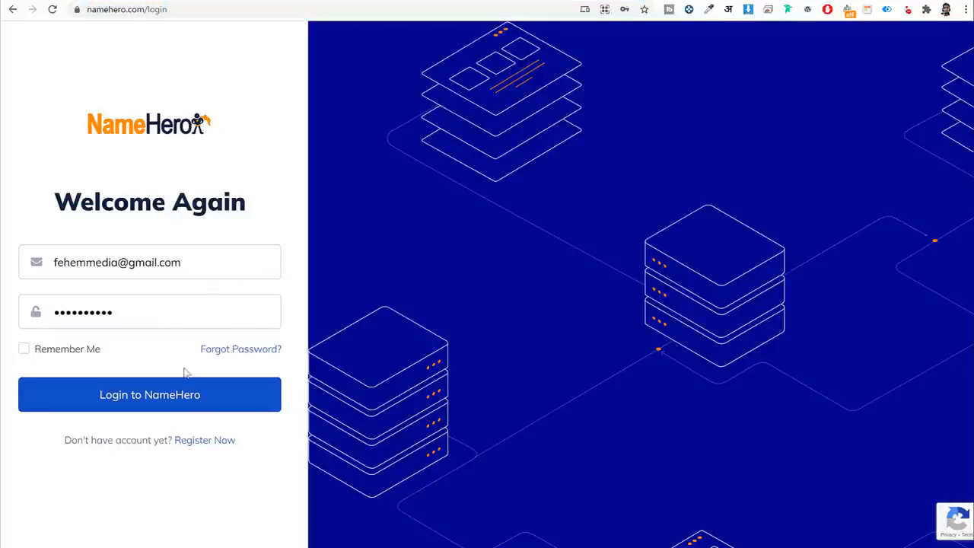
left_click(176, 404)
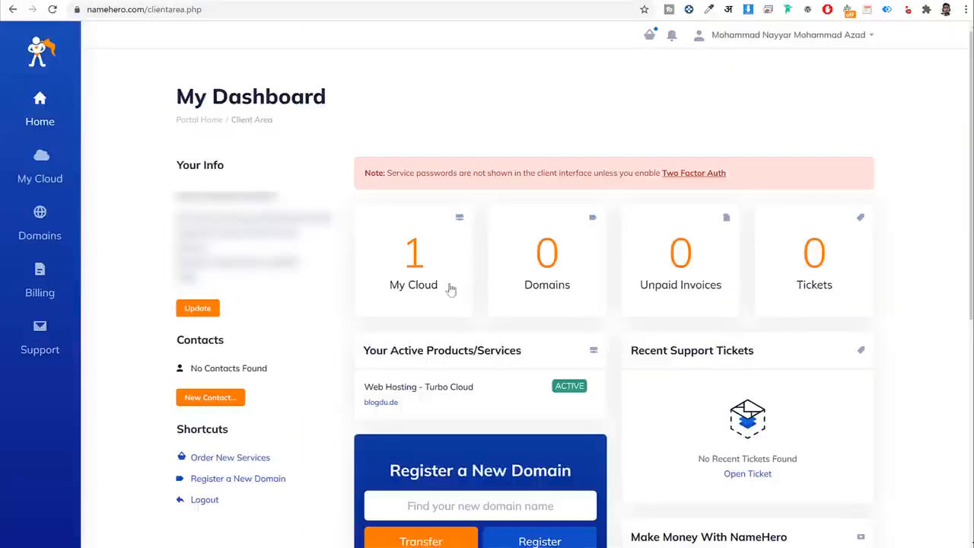
left_click(430, 276)
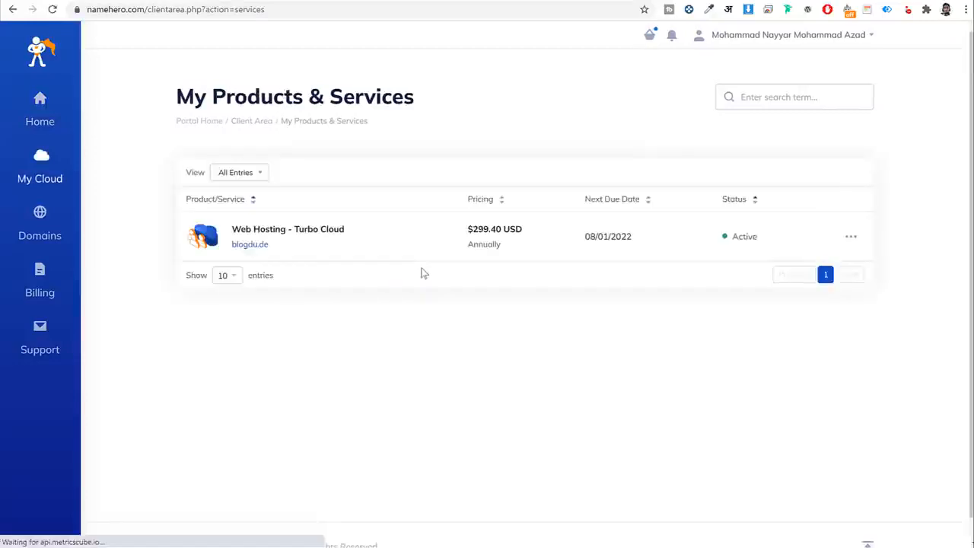
left_click(337, 238)
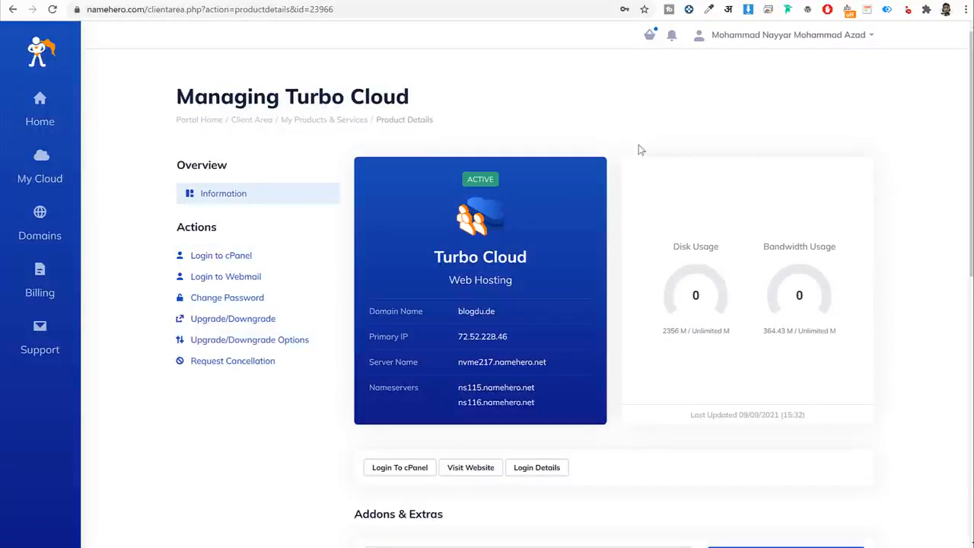
Load the GoDaddy website in a new browser tab.
key("ctrl+t")
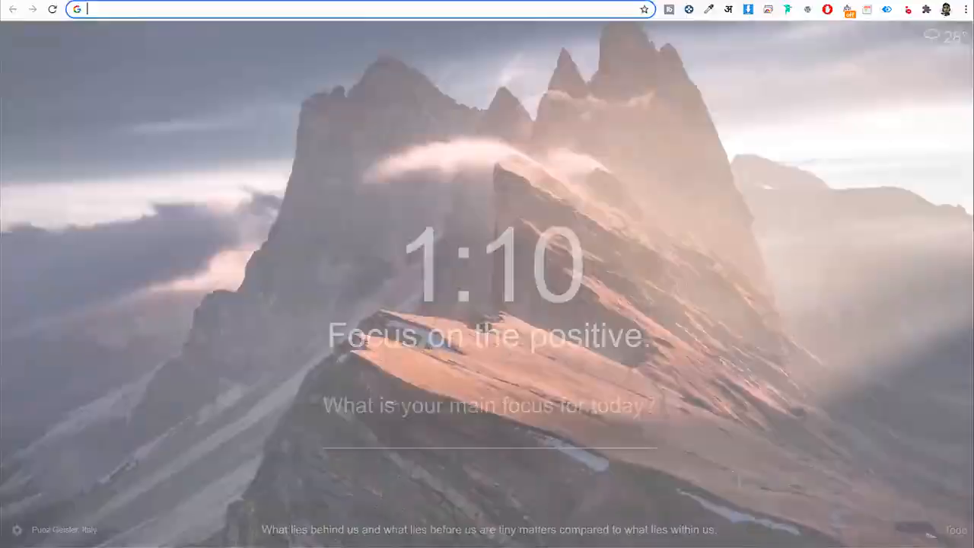
type("go")
key("Return")
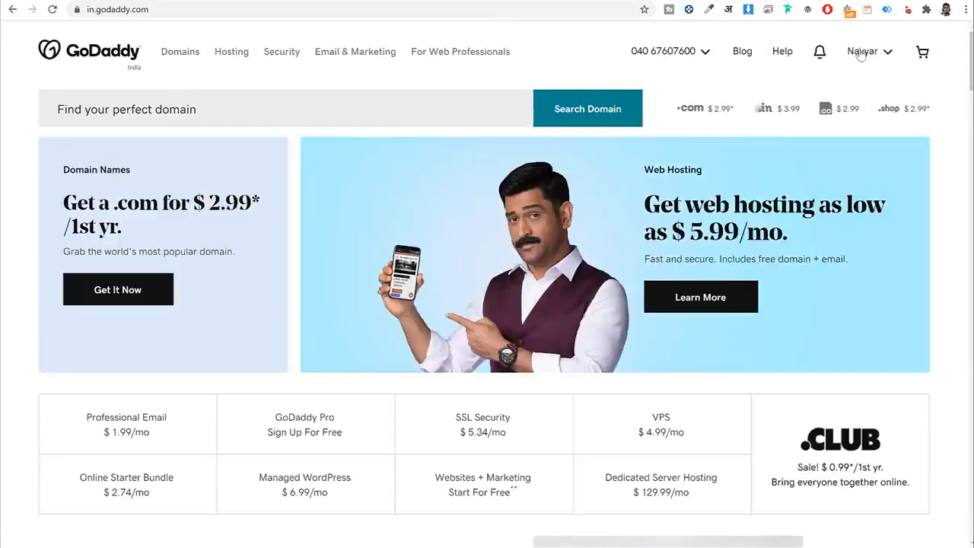
Find tritongifts.com in the My Products domain list and open its DNS settings.
scroll(846, 203, "down", 3)
scroll(846, 203, "down", 6)
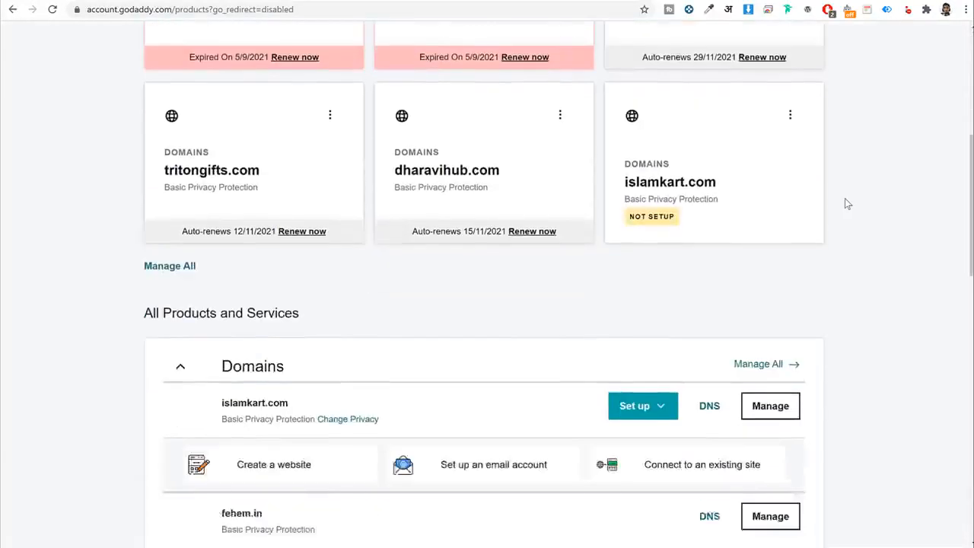
scroll(845, 204, "down", 5)
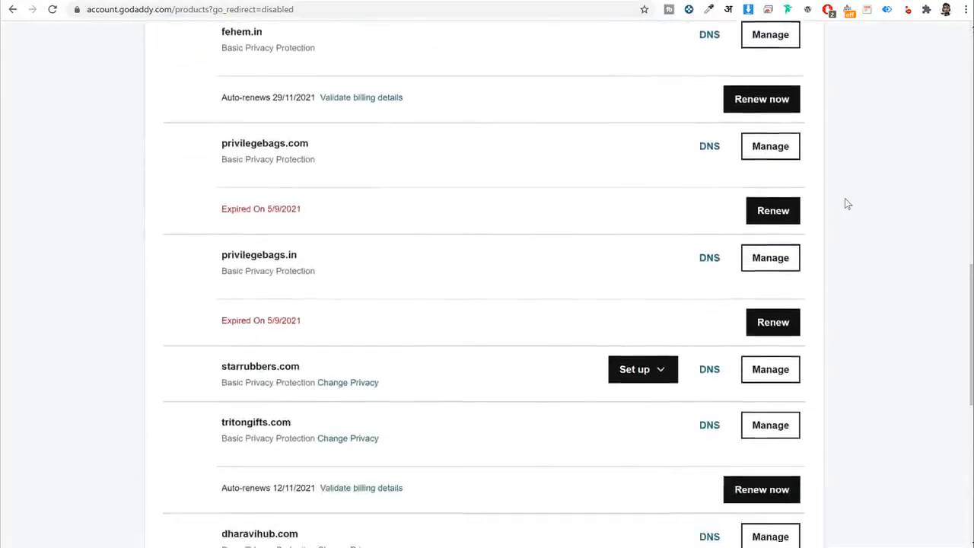
scroll(845, 203, "up", 6)
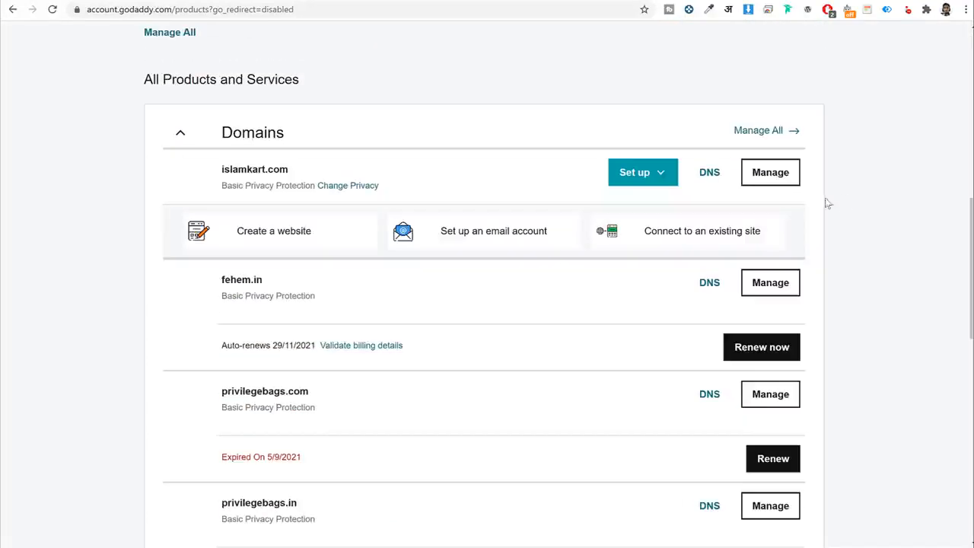
scroll(365, 290, "down", 2)
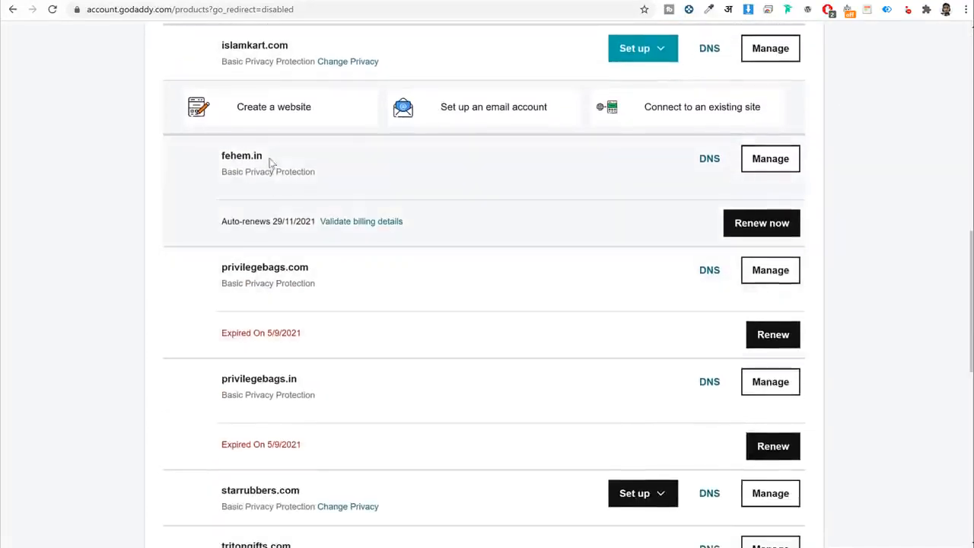
scroll(271, 162, "down", 5)
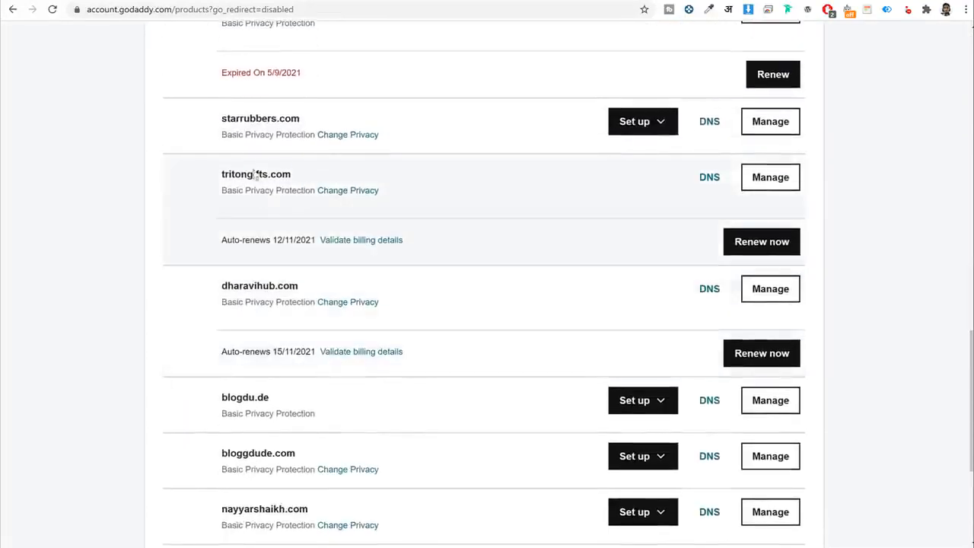
double_click(256, 174)
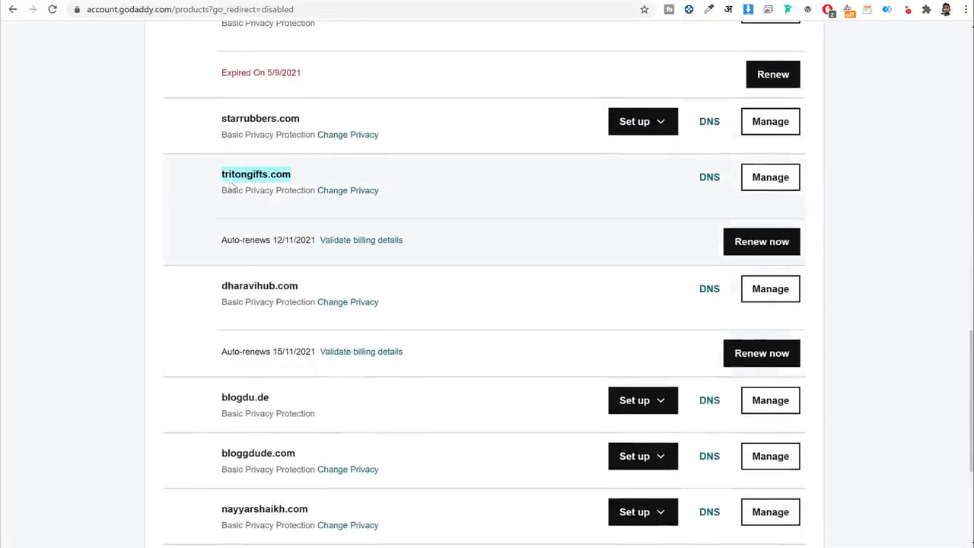
left_click(705, 187)
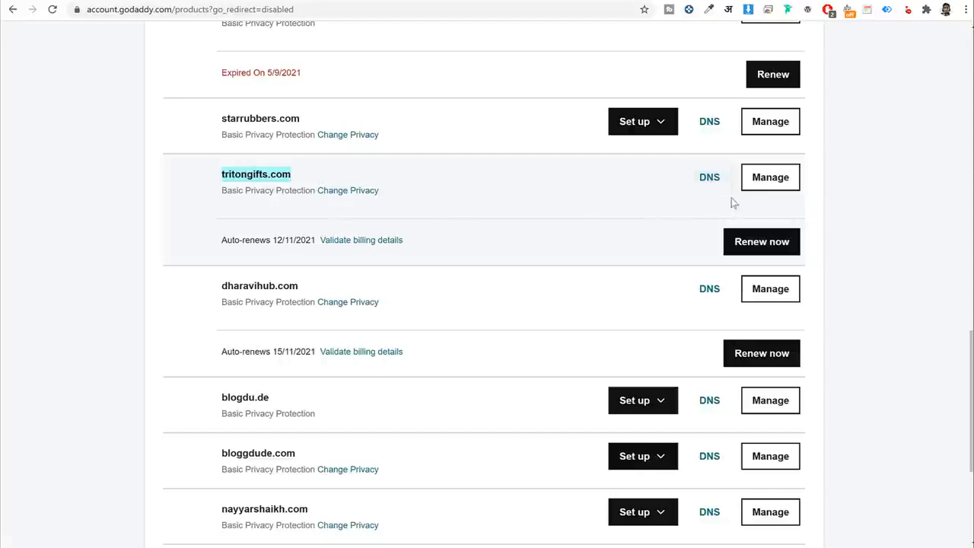
left_click(698, 182)
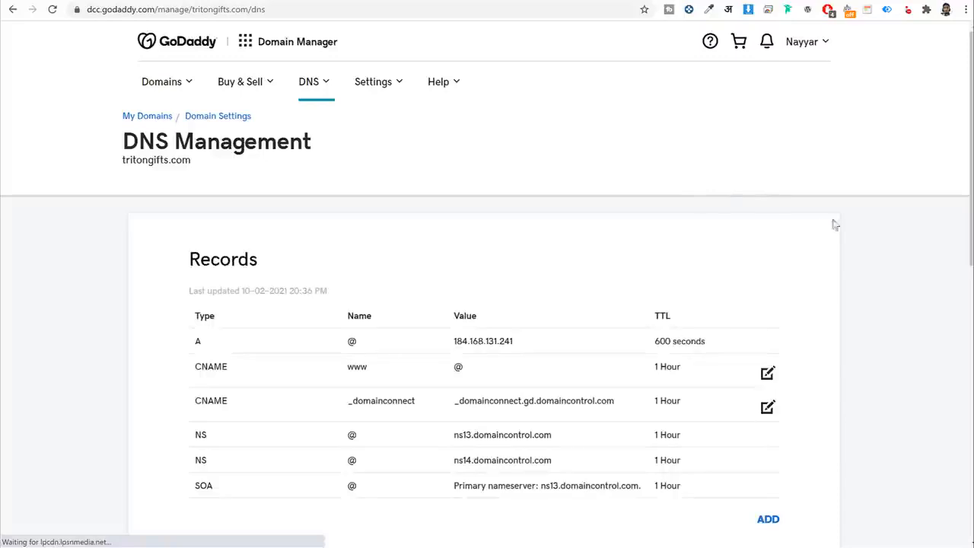
Change the tritongifts.com nameservers to the 'Enter my own nameservers' option.
scroll(856, 219, "down", 7)
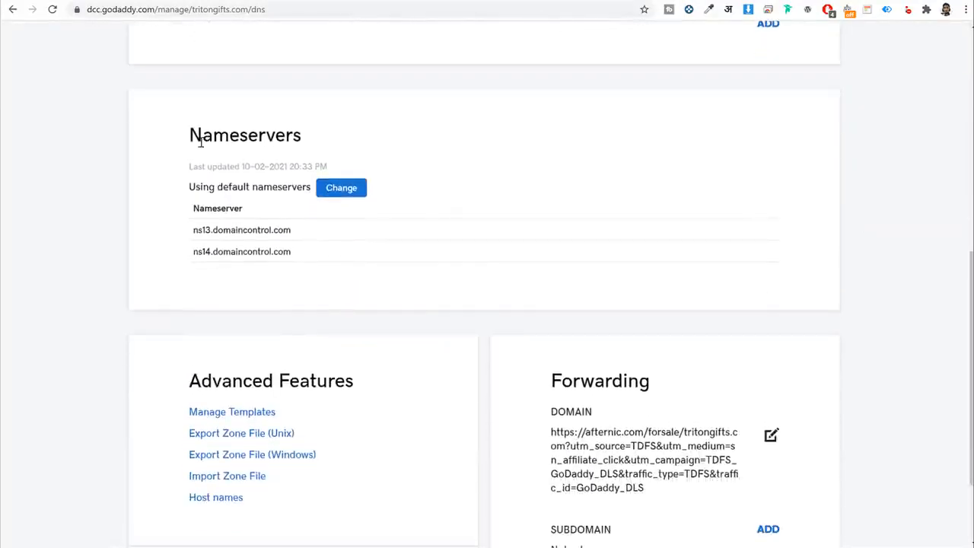
left_click_drag(189, 141, 332, 140)
left_click(338, 189)
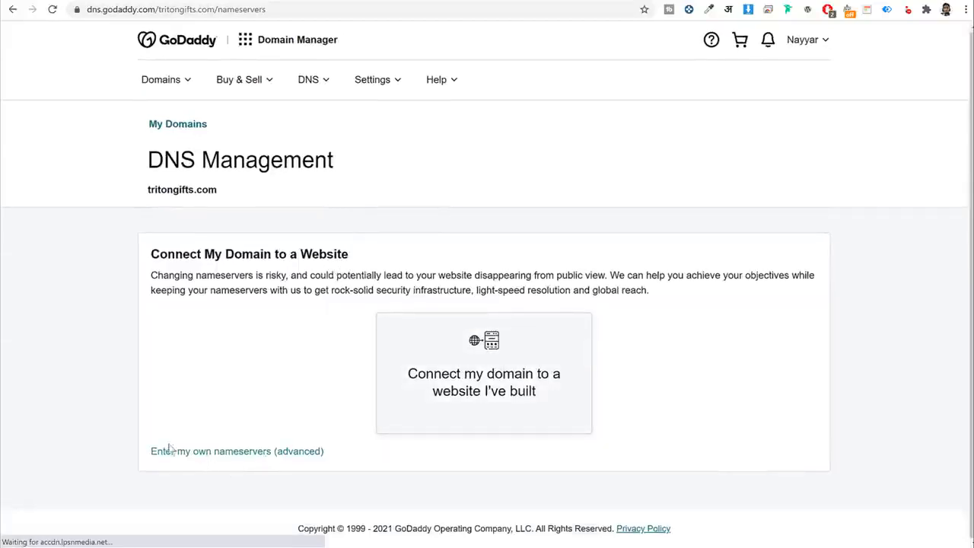
left_click(171, 449)
Paste ns115.namehero.net and ns116.namehero.net from NameHero as nameservers 1 and 2.
left_click(293, 327)
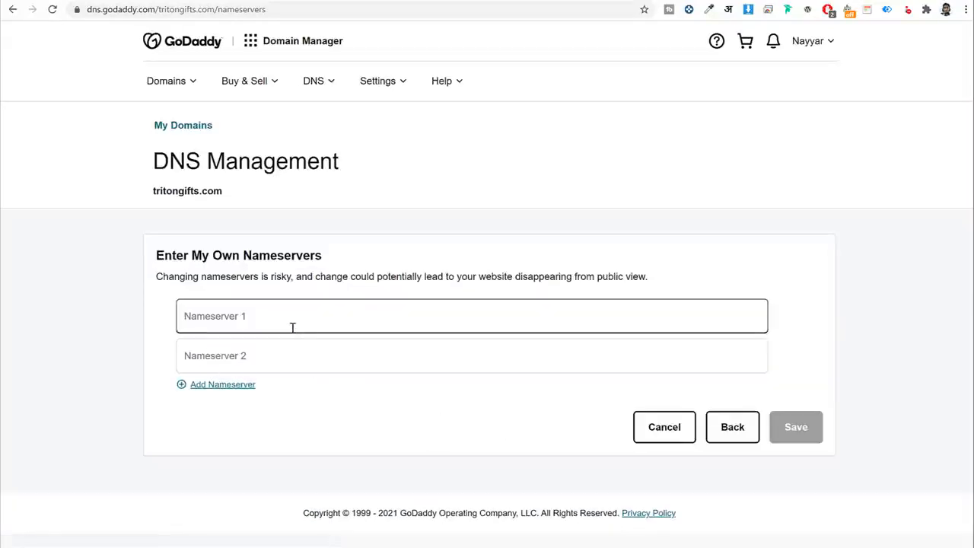
left_click(274, 352)
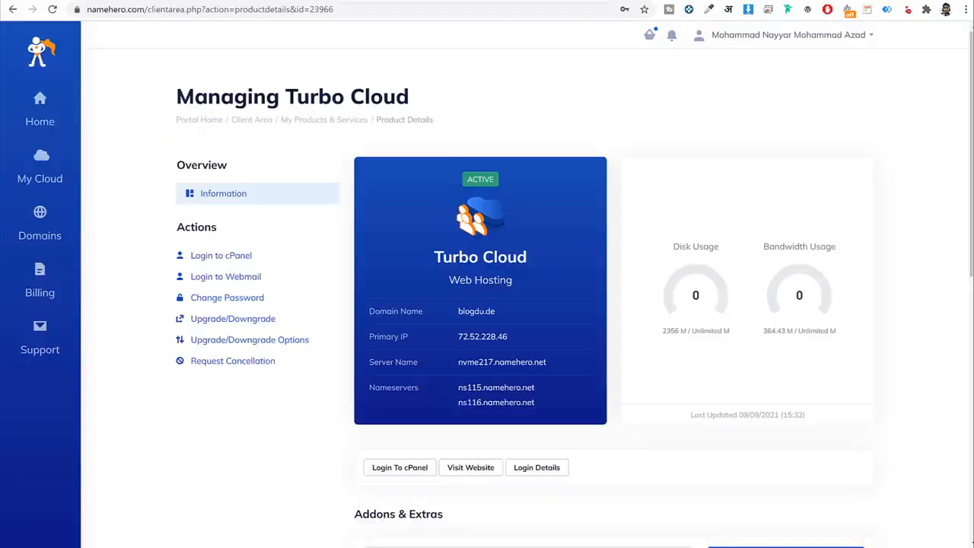
left_click_drag(458, 389, 546, 392)
key("ctrl+c")
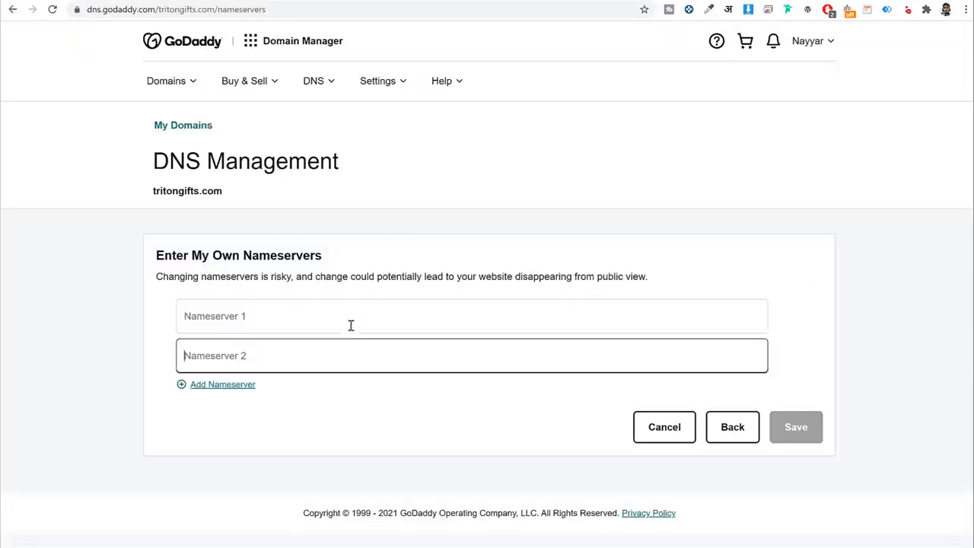
left_click(350, 319)
key("ctrl+v")
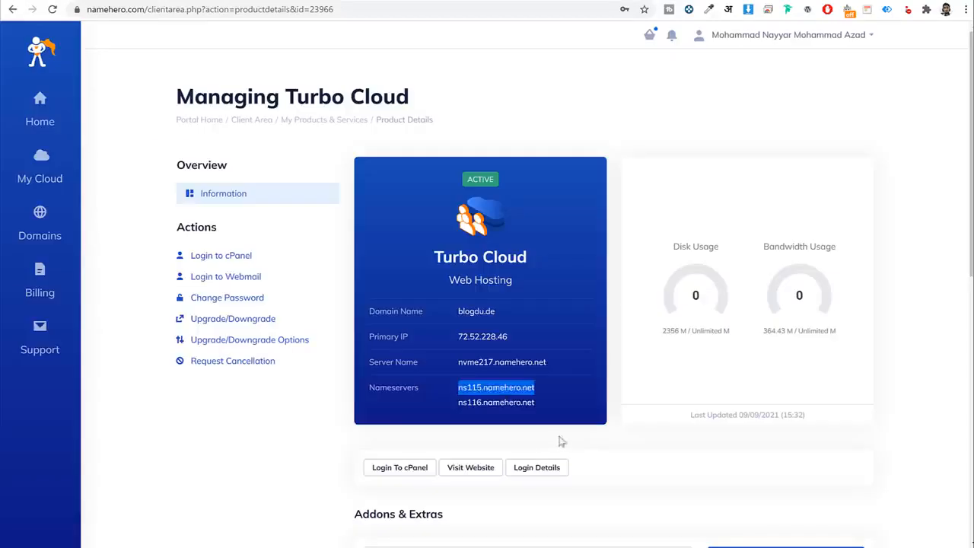
left_click_drag(524, 405, 484, 403)
triple_click(497, 402)
key("ctrl+c")
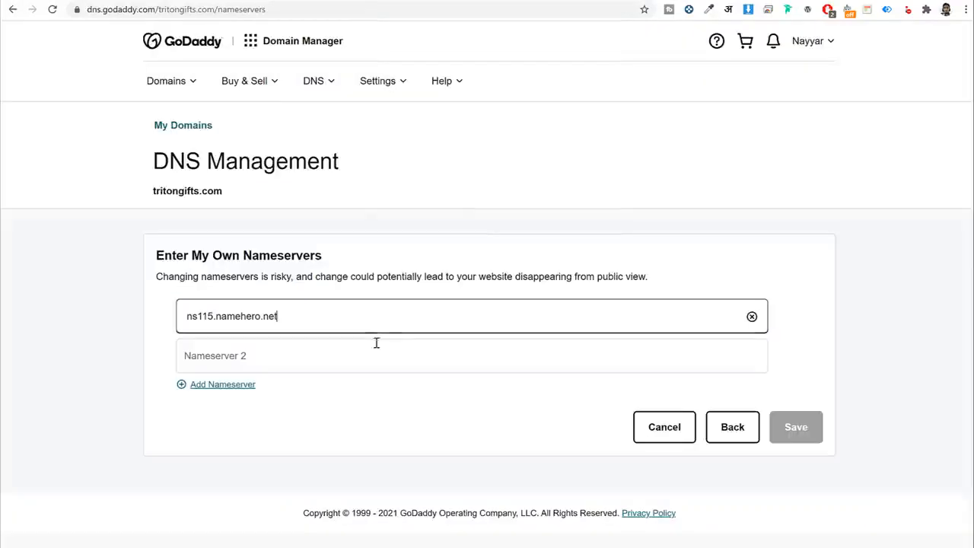
left_click(355, 364)
key("ctrl+v")
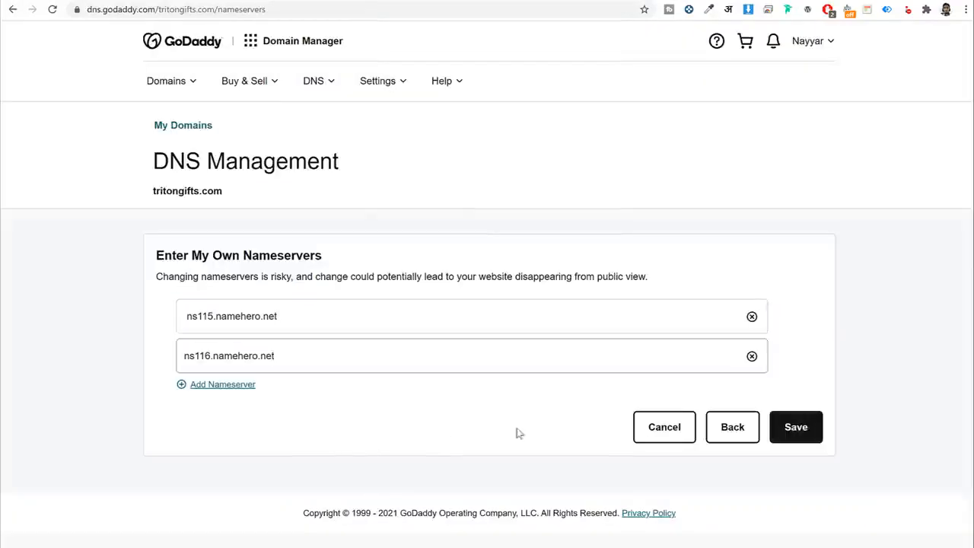
left_click(753, 434)
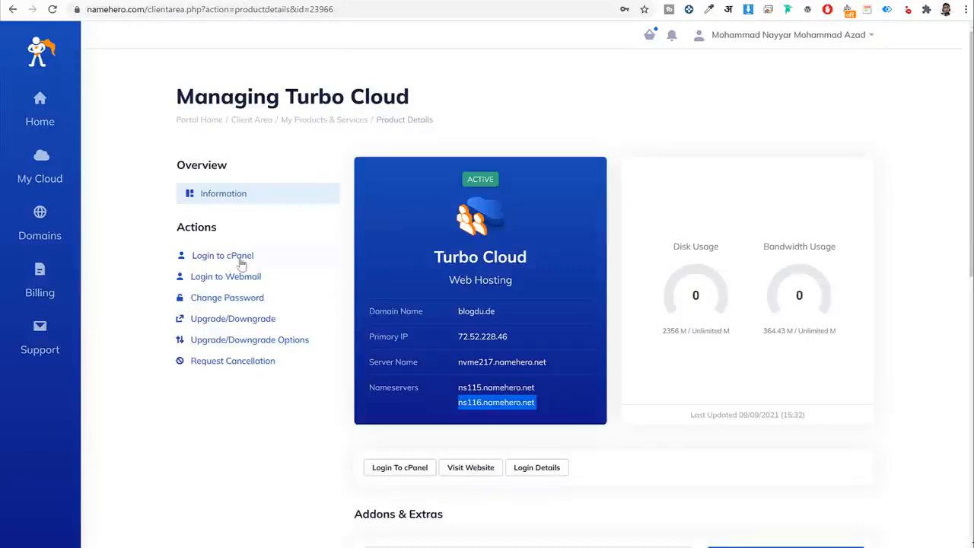
Log in to cPanel, search 'php' and open Select PHP Version.
left_click(238, 259)
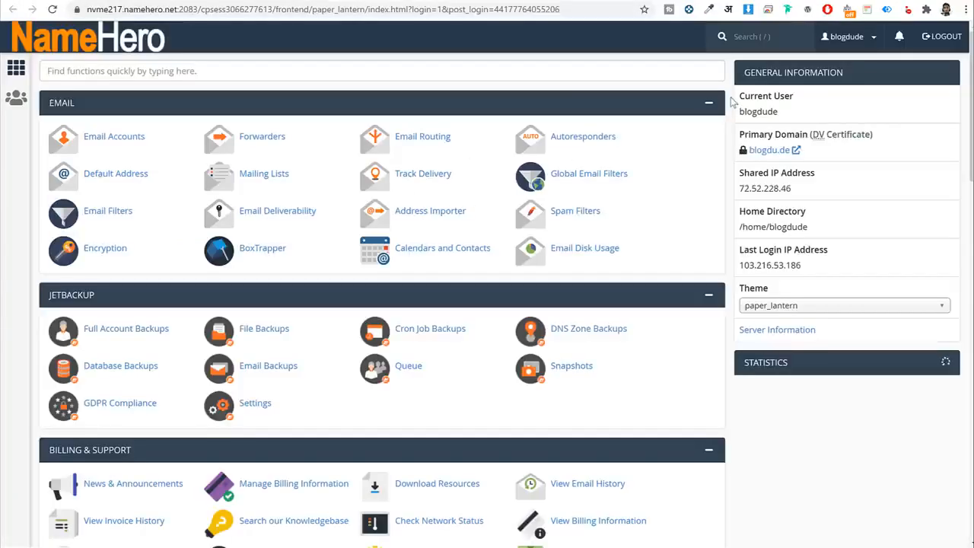
left_click(611, 71)
type("php")
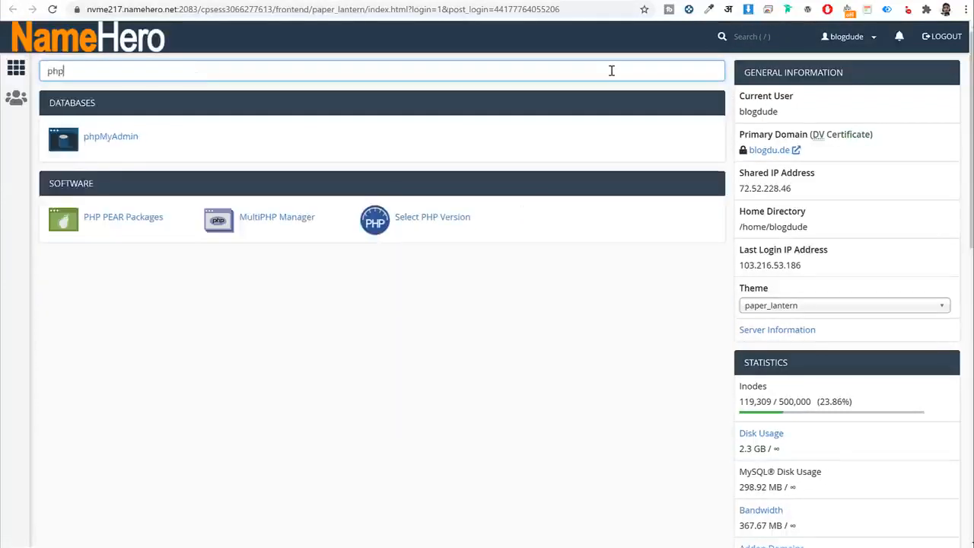
key("ctrl+a")
left_click(426, 222)
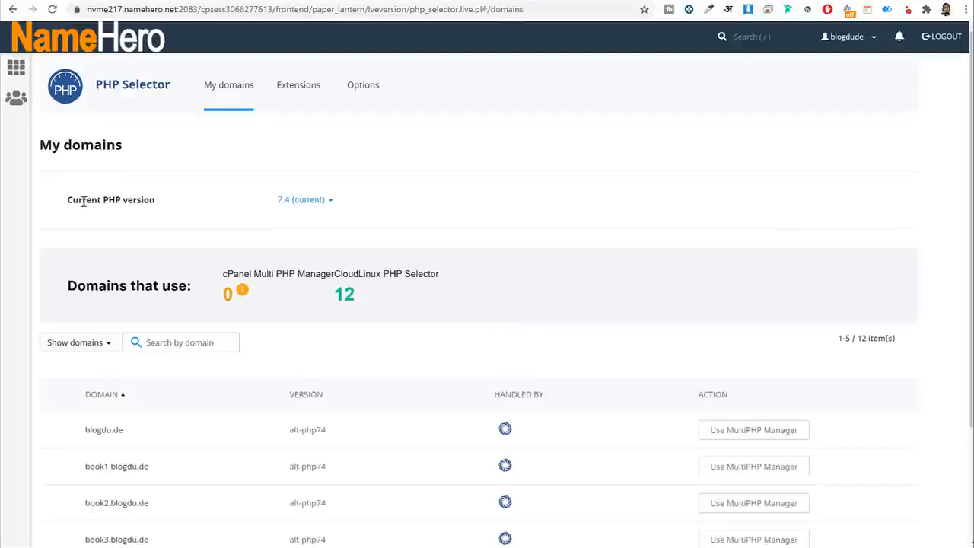
Check the available PHP versions and keep the current version 7.4.
left_click_drag(67, 200, 161, 201)
left_click(293, 201)
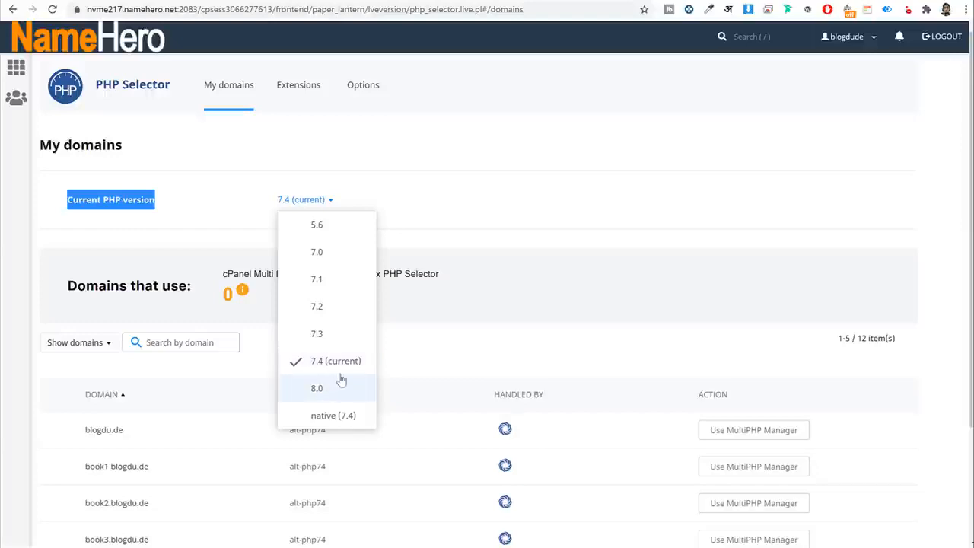
left_click(474, 239)
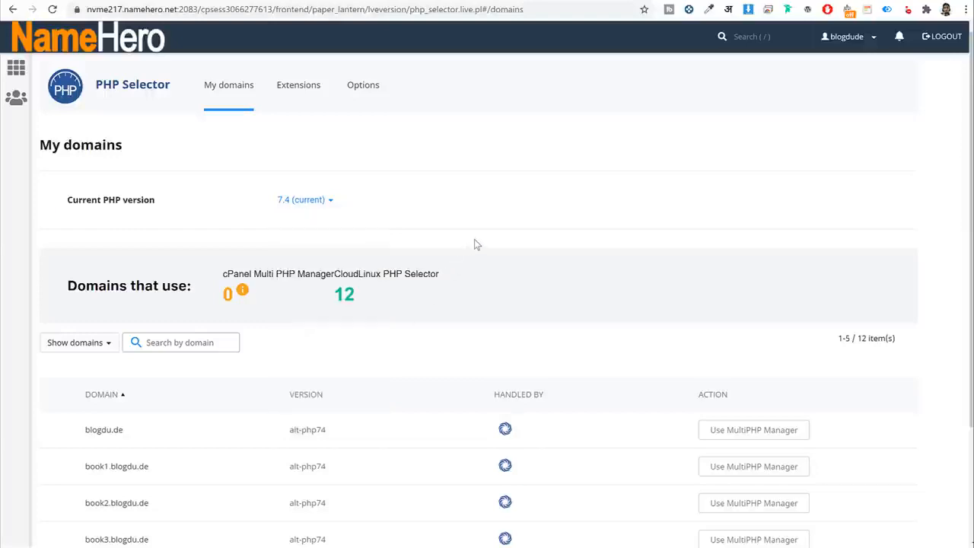
Review the PHP options: max_execution_time 600, max_input_time 600, max_input_vars 4000.
left_click(352, 102)
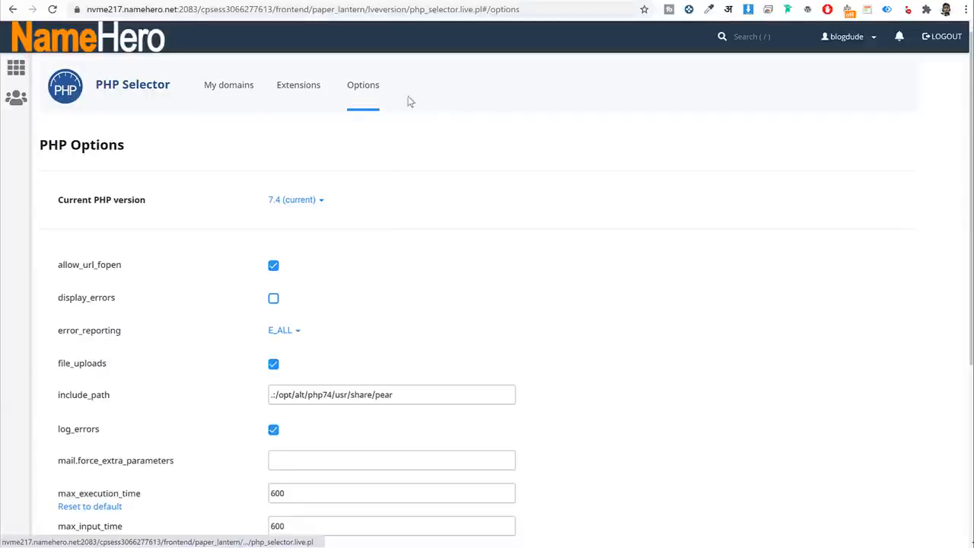
scroll(586, 268, "down", 3)
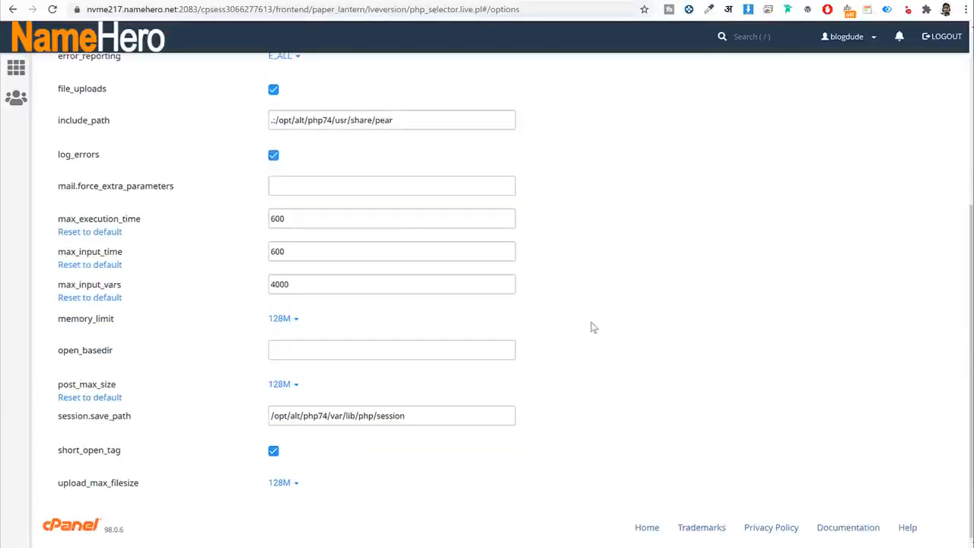
left_click_drag(66, 219, 195, 221)
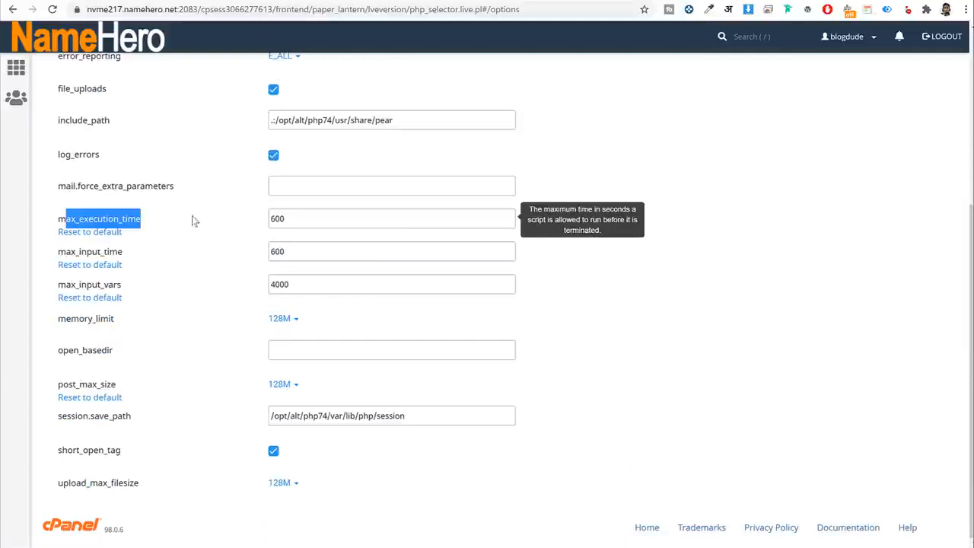
double_click(301, 219)
left_click(299, 220)
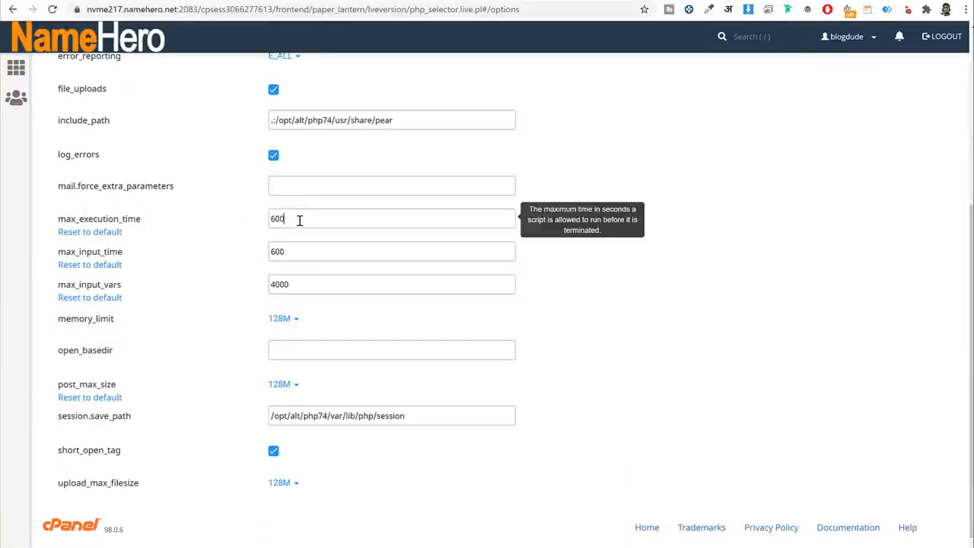
left_click_drag(299, 220, 217, 226)
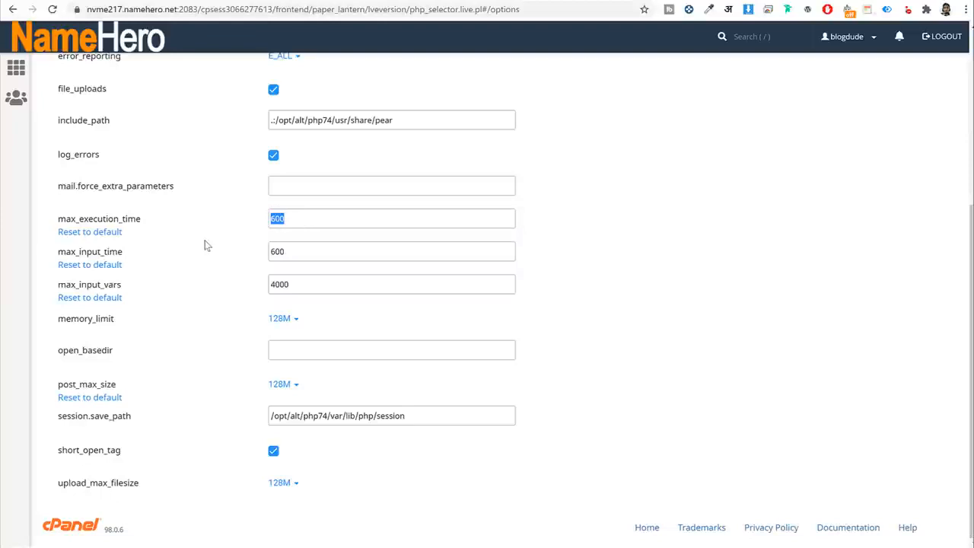
left_click_drag(58, 254, 166, 257)
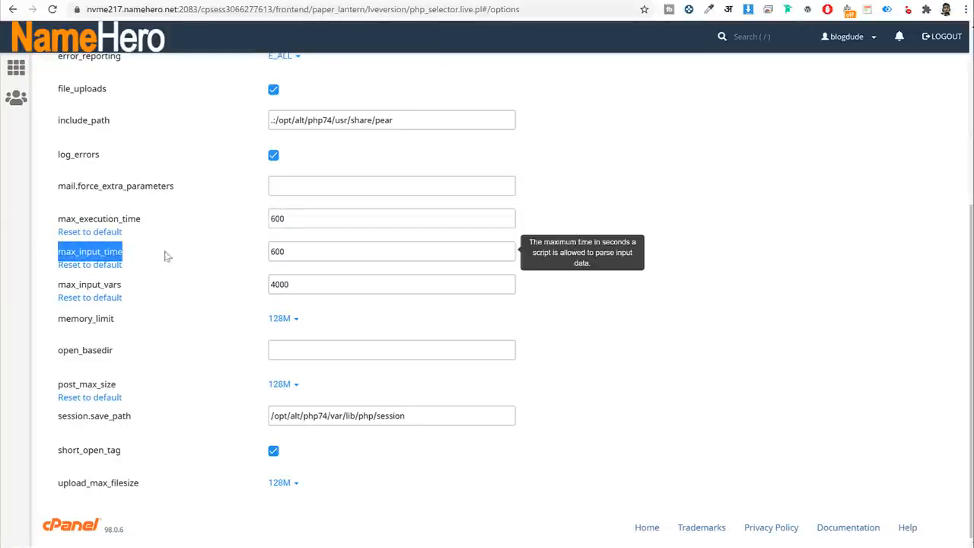
left_click_drag(303, 254, 198, 255)
left_click_drag(52, 284, 183, 298)
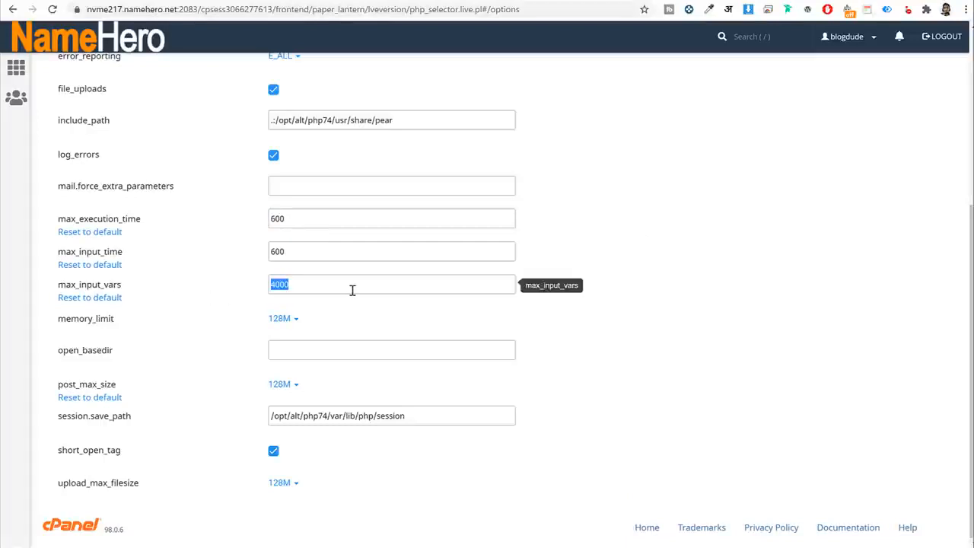
type("40")
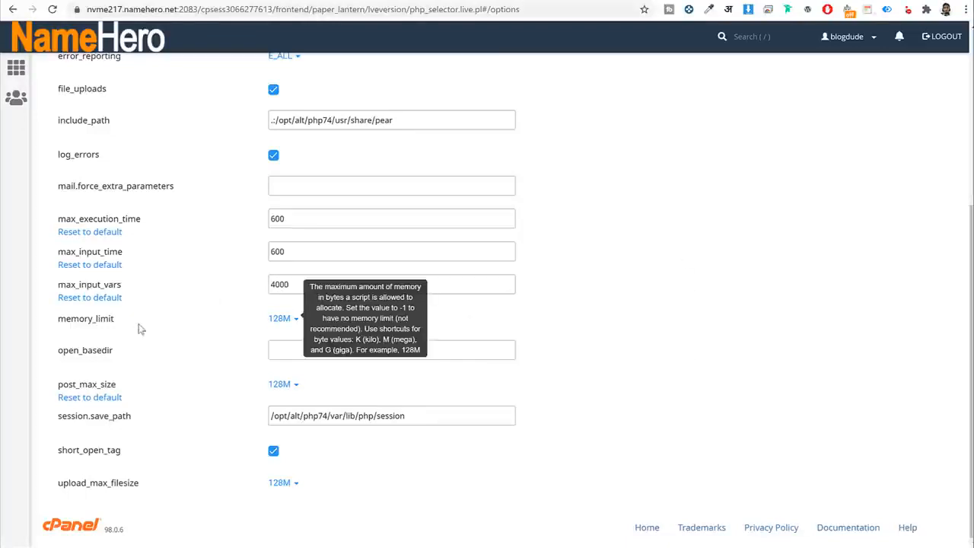
Review memory_limit, post_max_size and upload_max_filesize 128M unchanged, then return to cPanel home.
left_click_drag(137, 326, 58, 326)
left_click_drag(132, 392, 50, 388)
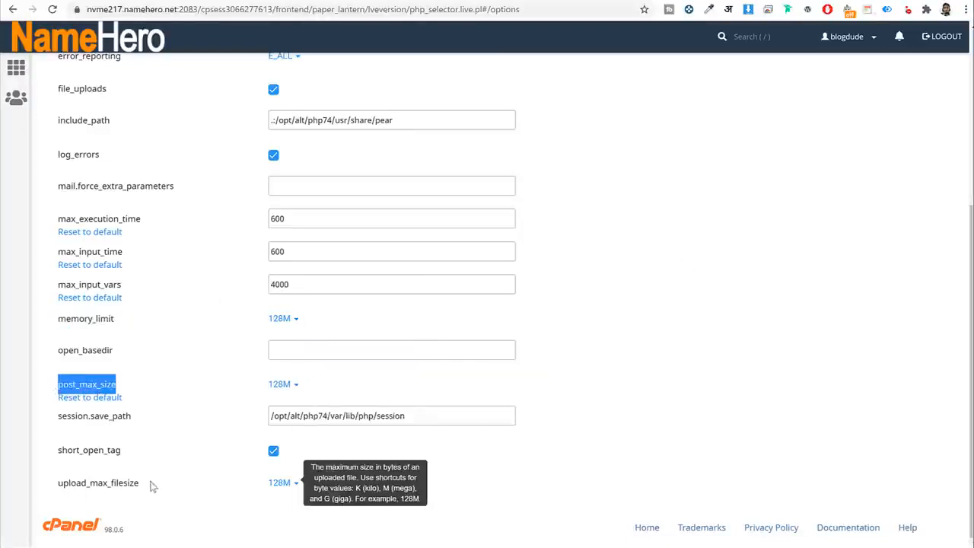
left_click_drag(155, 487, 56, 487)
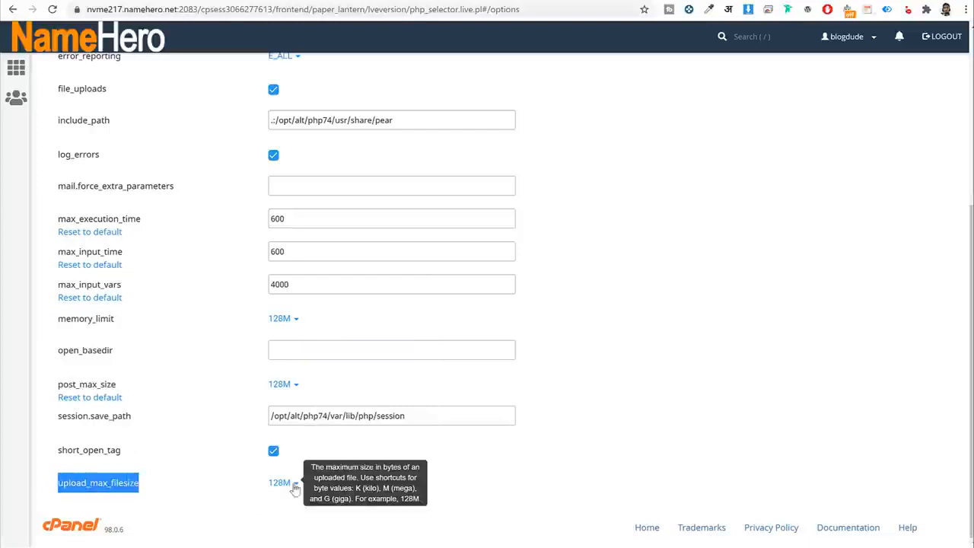
left_click(281, 487)
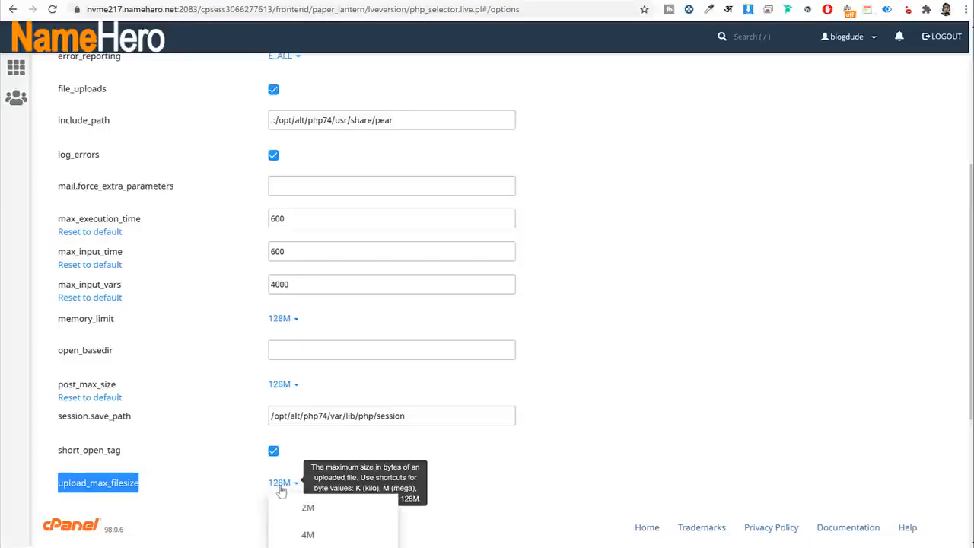
scroll(322, 374, "down", 3)
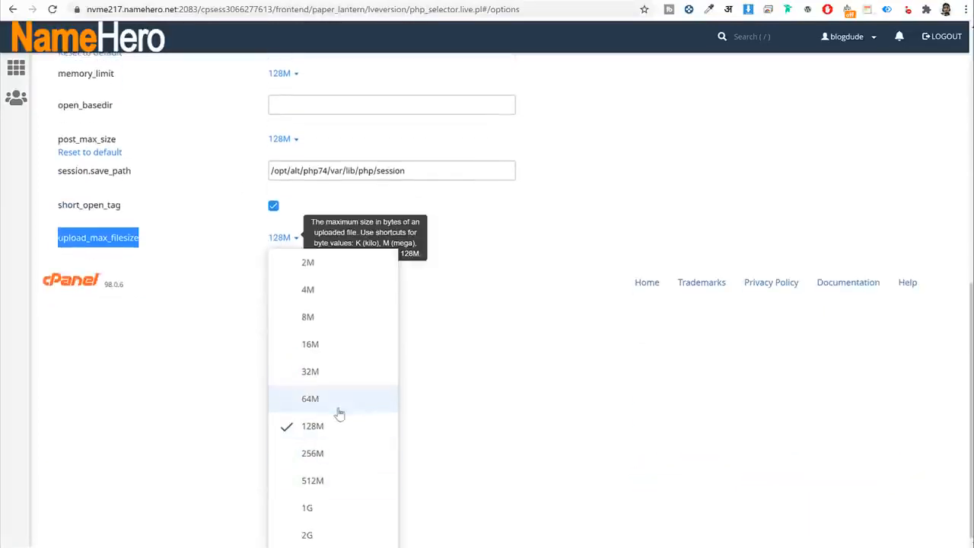
left_click(481, 423)
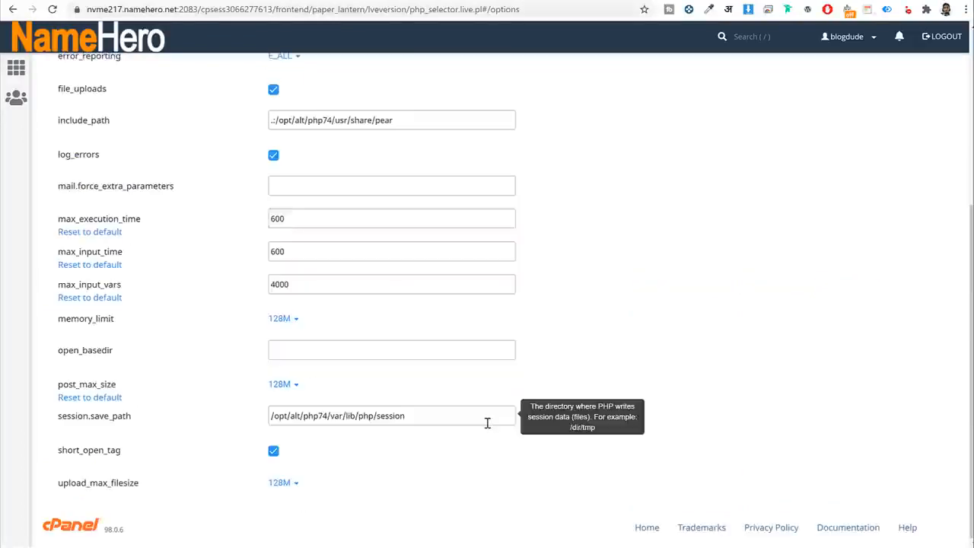
scroll(620, 393, "up", 2)
scroll(358, 380, "down", 2)
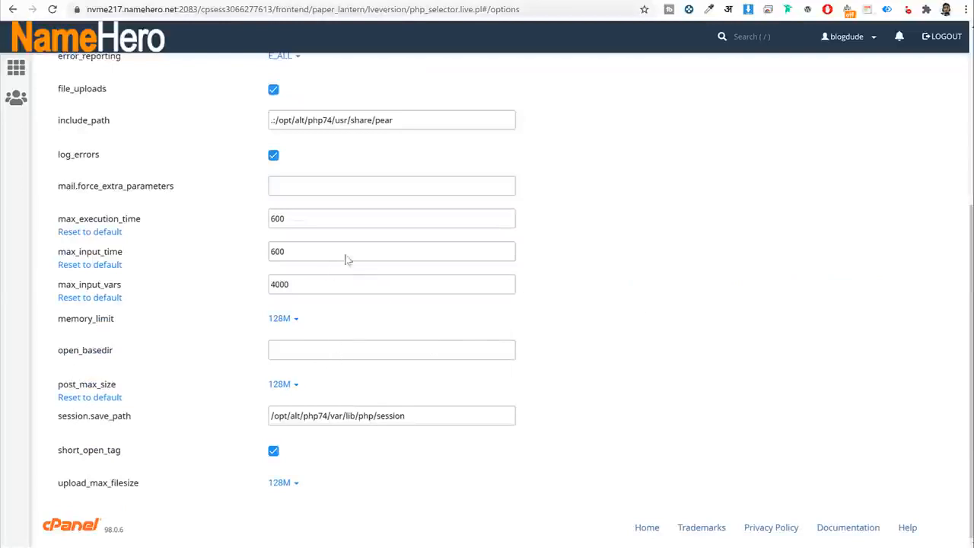
left_click_drag(305, 218, 273, 225)
left_click_drag(327, 267, 246, 251)
left_click_drag(292, 283, 269, 285)
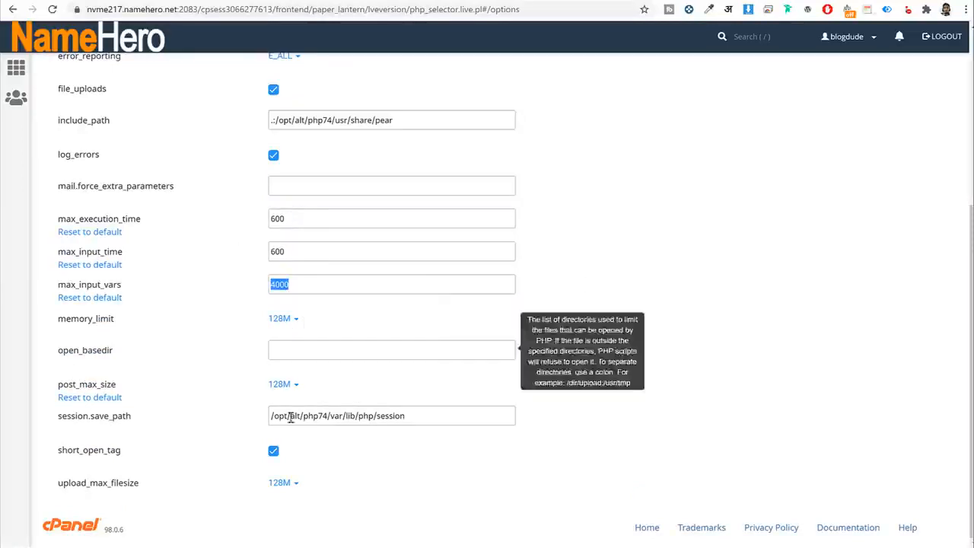
scroll(634, 356, "up", 4)
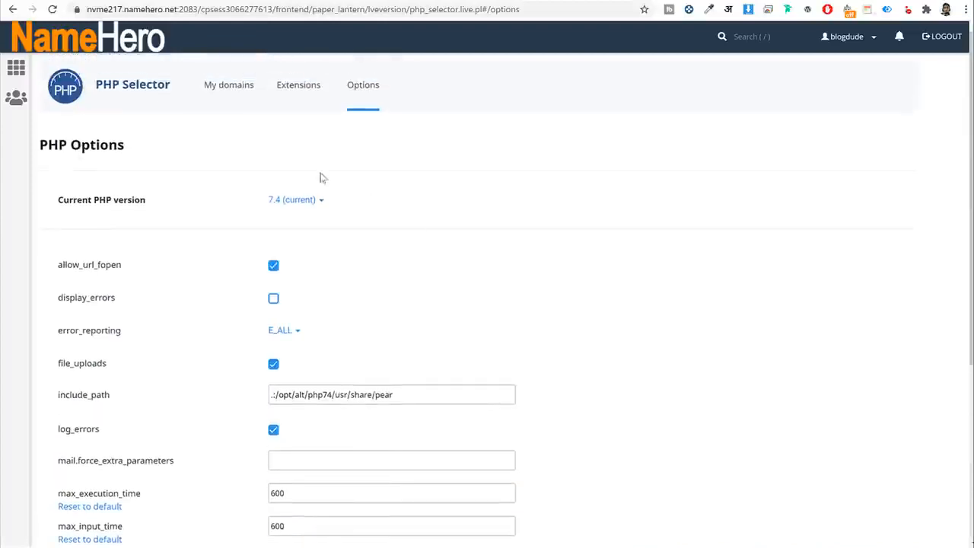
left_click(157, 46)
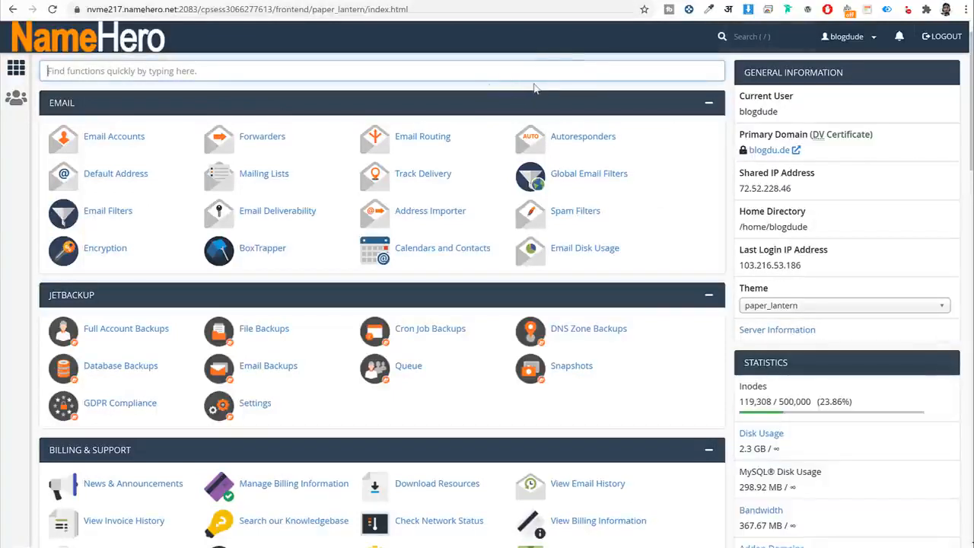
Find 'sof' in cPanel, open Softaculous Apps Installer and its WordPress page.
type("sof")
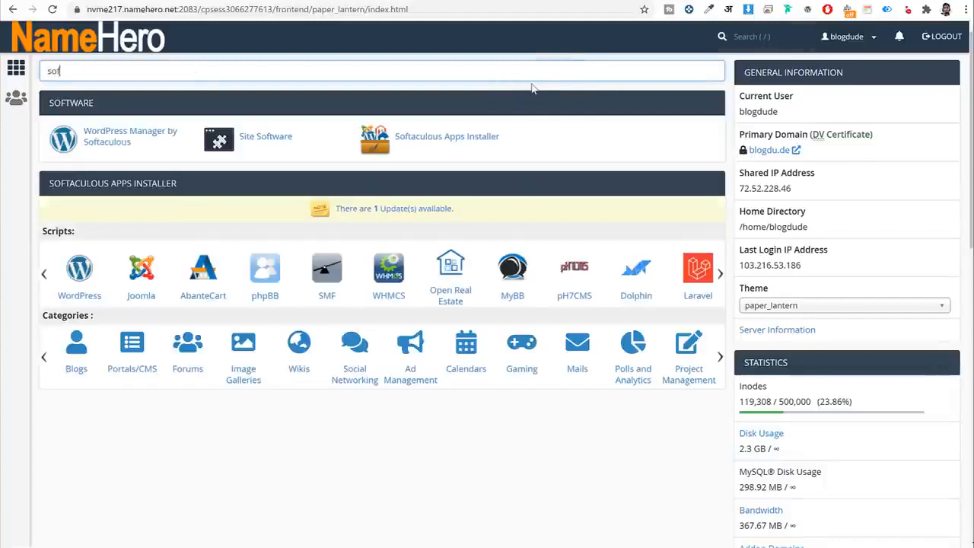
left_click(452, 140)
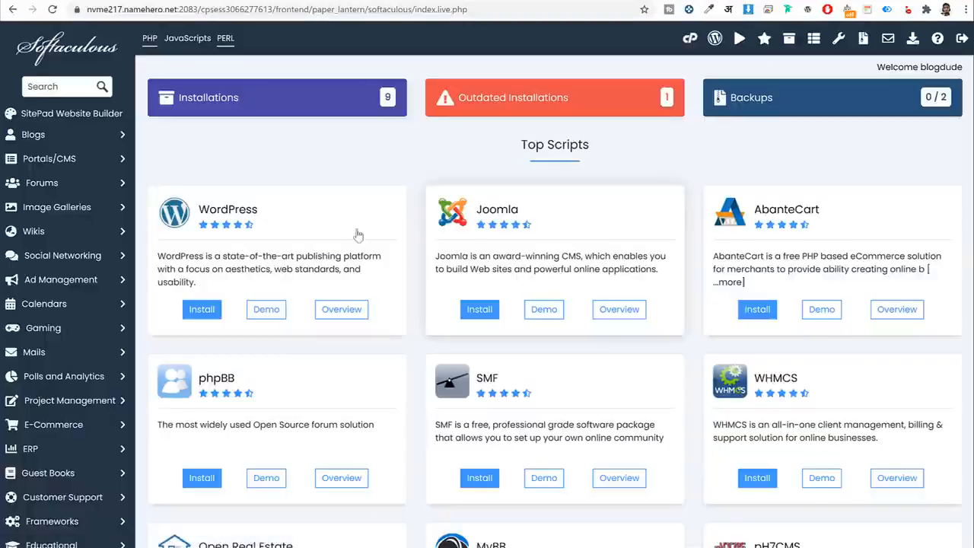
scroll(772, 260, "down", 3)
scroll(773, 260, "down", 6)
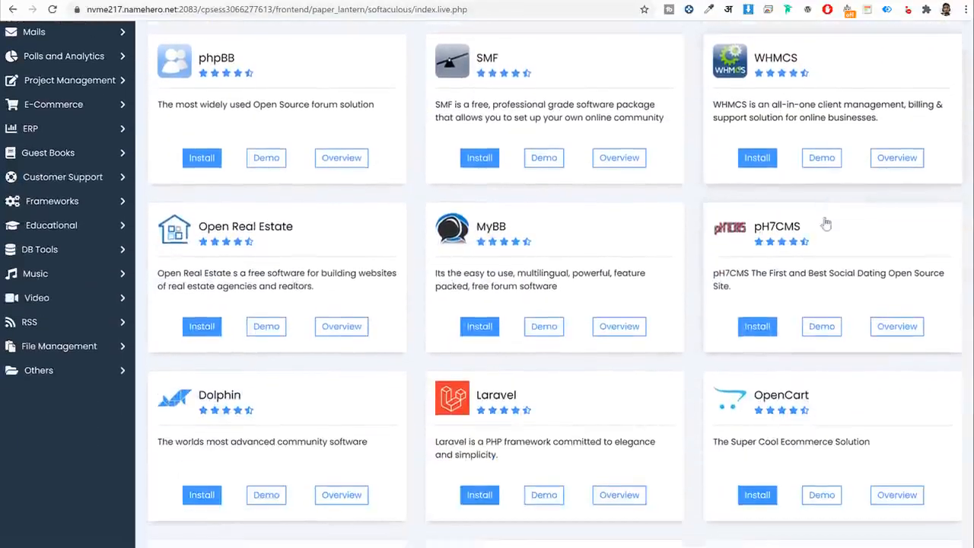
scroll(807, 246, "up", 2)
scroll(807, 246, "up", 6)
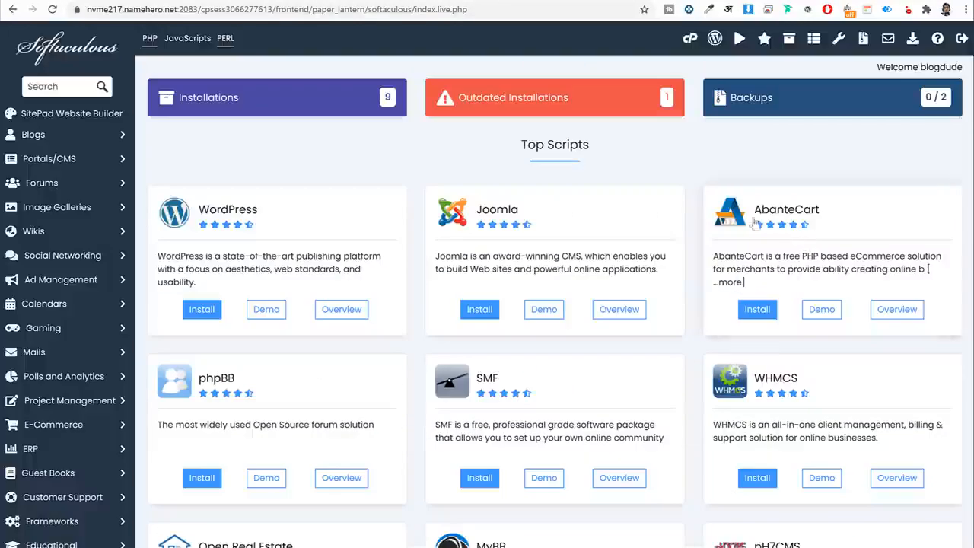
left_click(303, 220)
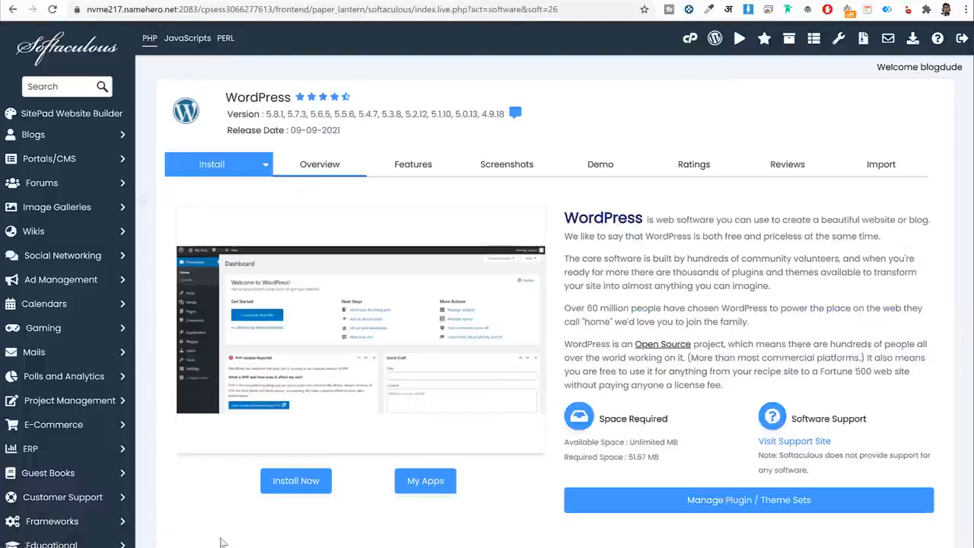
left_click(295, 421)
scroll(533, 346, "down", 2)
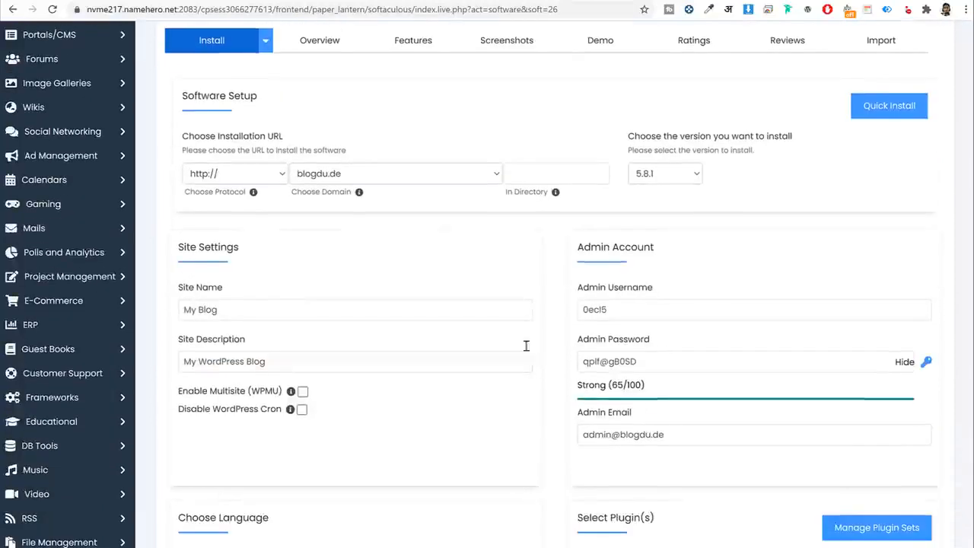
left_click(378, 179)
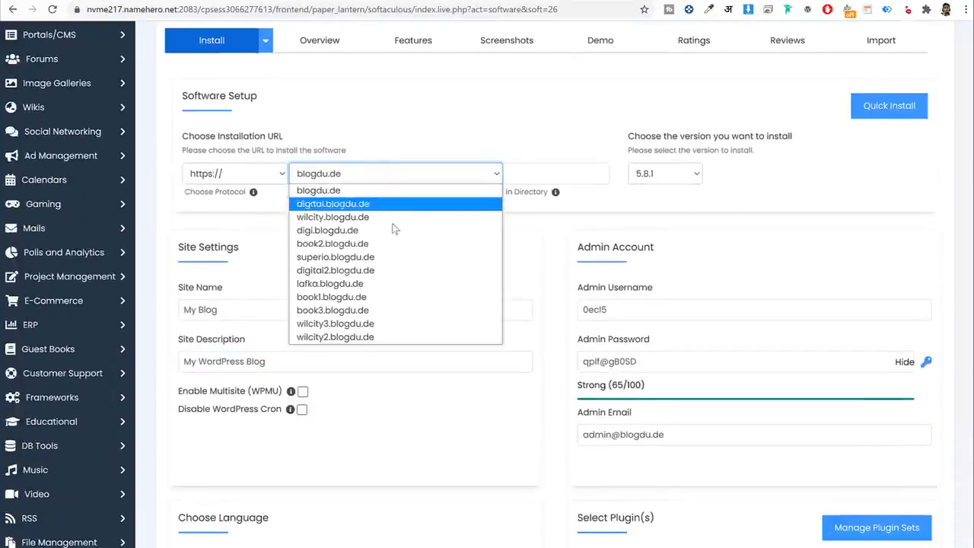
left_click(364, 295)
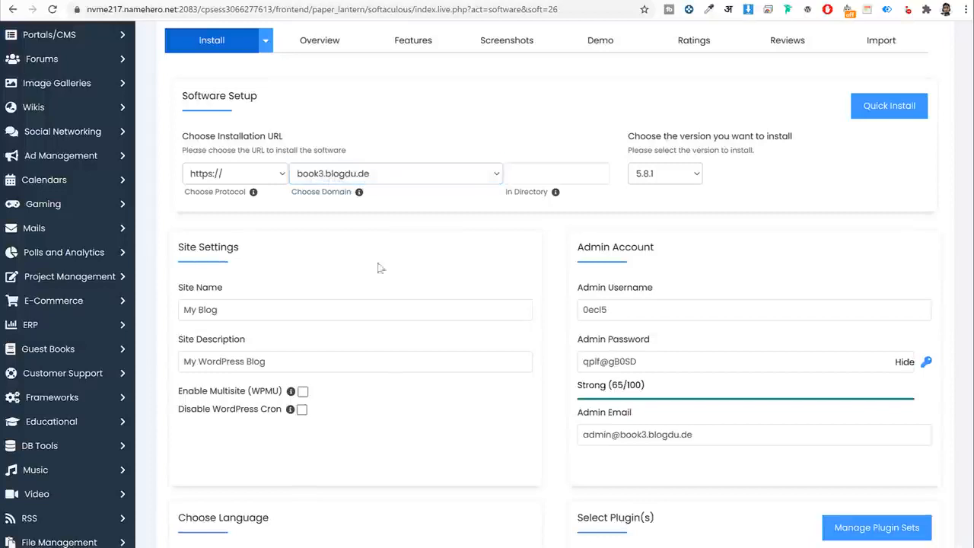
left_click_drag(190, 192, 239, 193)
left_click(209, 180)
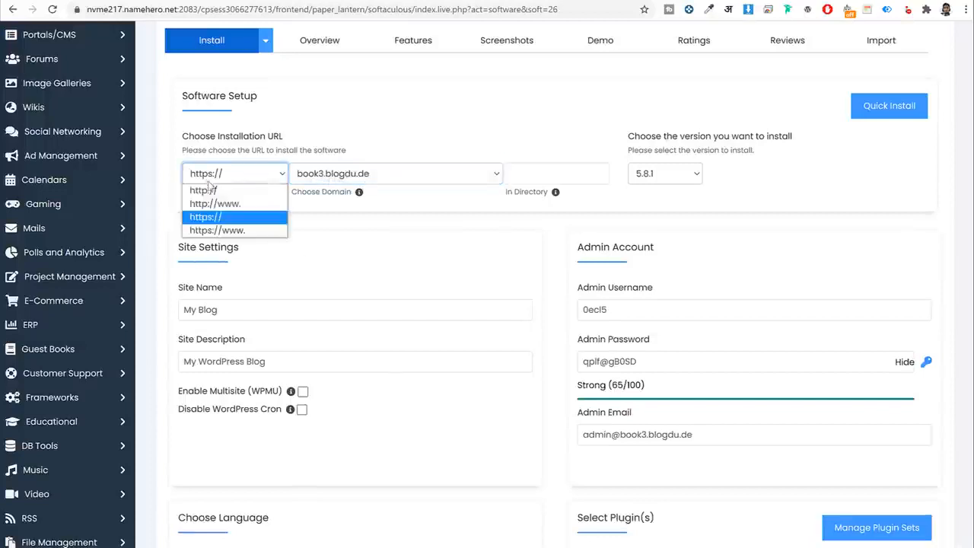
left_click(224, 219)
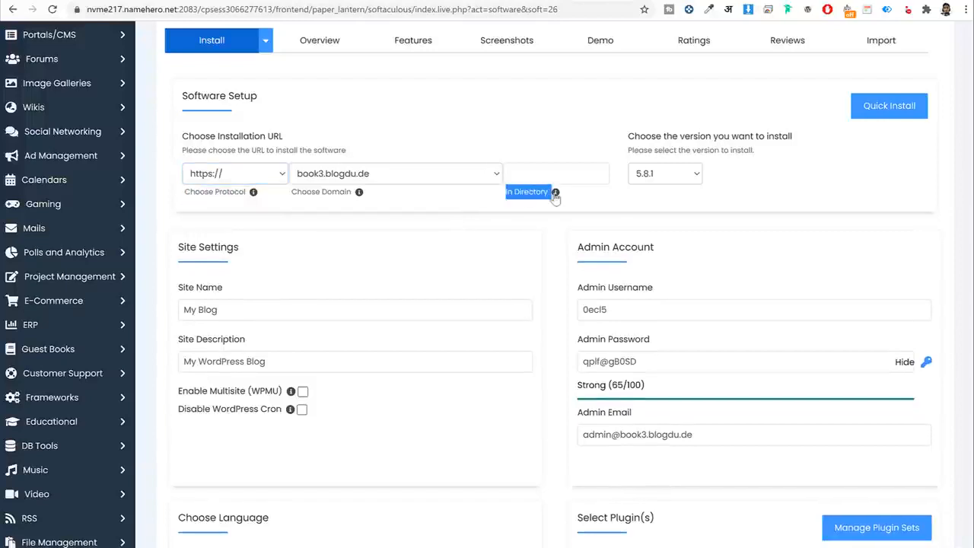
left_click(526, 176)
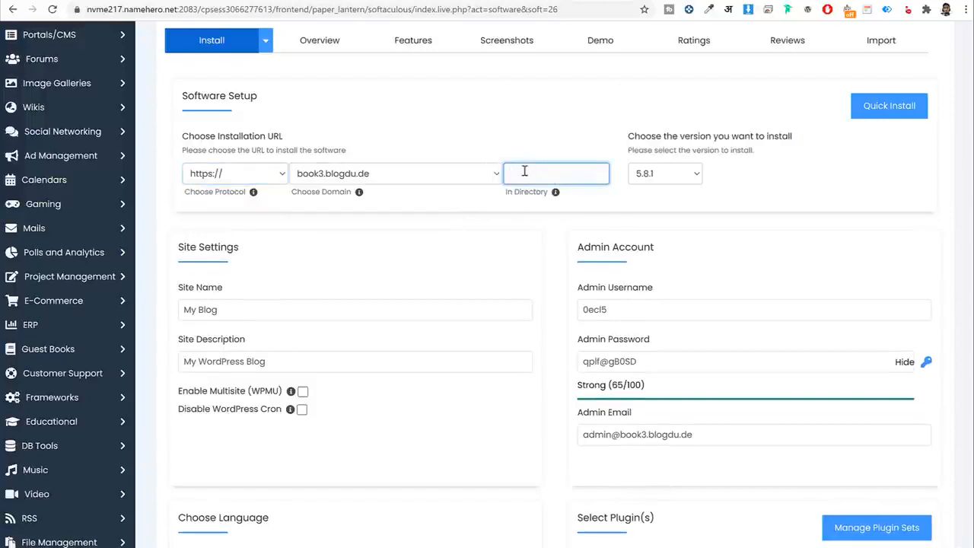
scroll(528, 250, "down", 3)
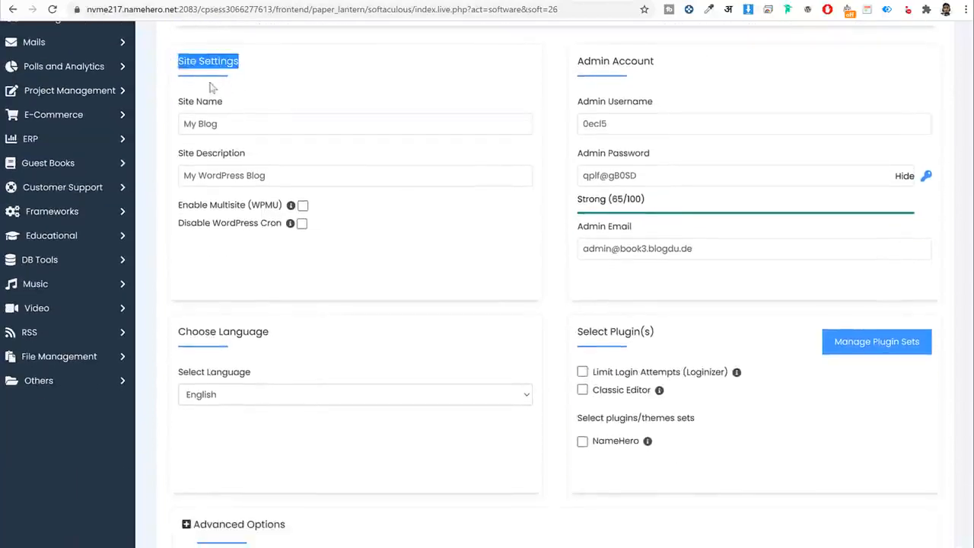
Name the site 'Jet Booking' with description 'Doctor Booking Website'.
left_click(242, 126)
key("ctrl+a")
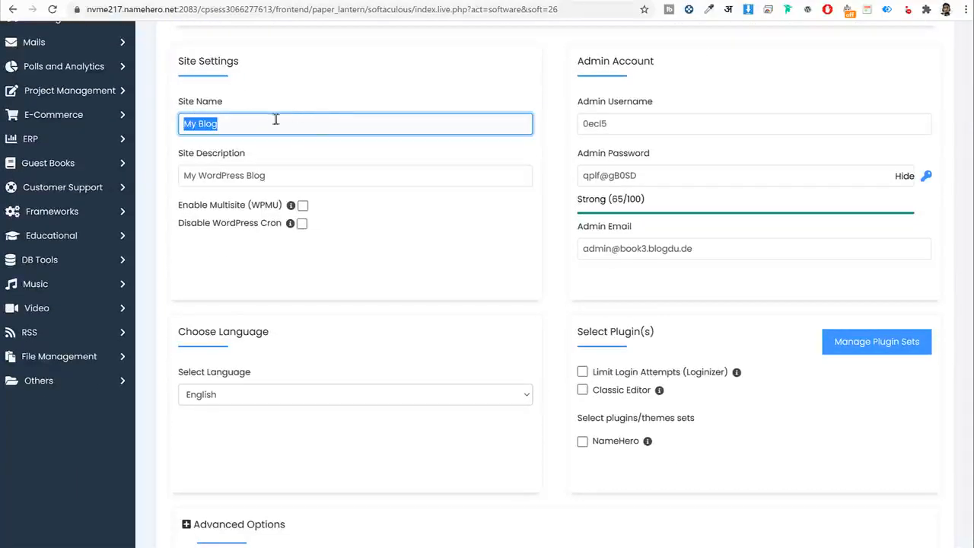
type("Jet")
key("Tab")
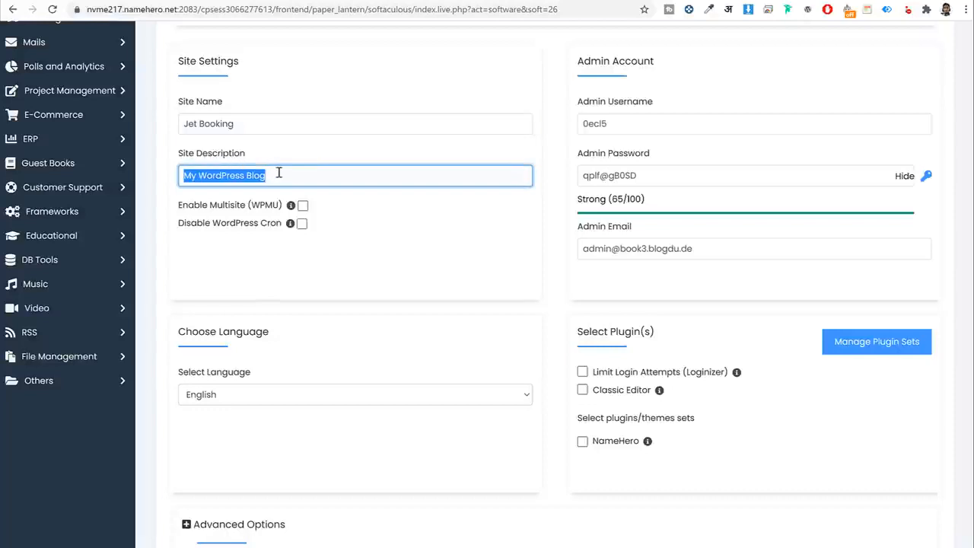
type("C")
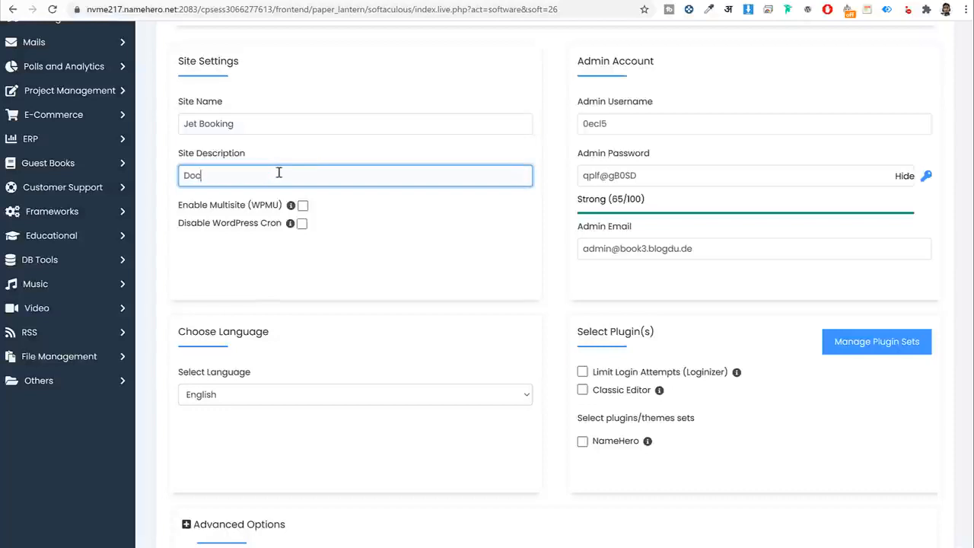
type("octor Booking Website")
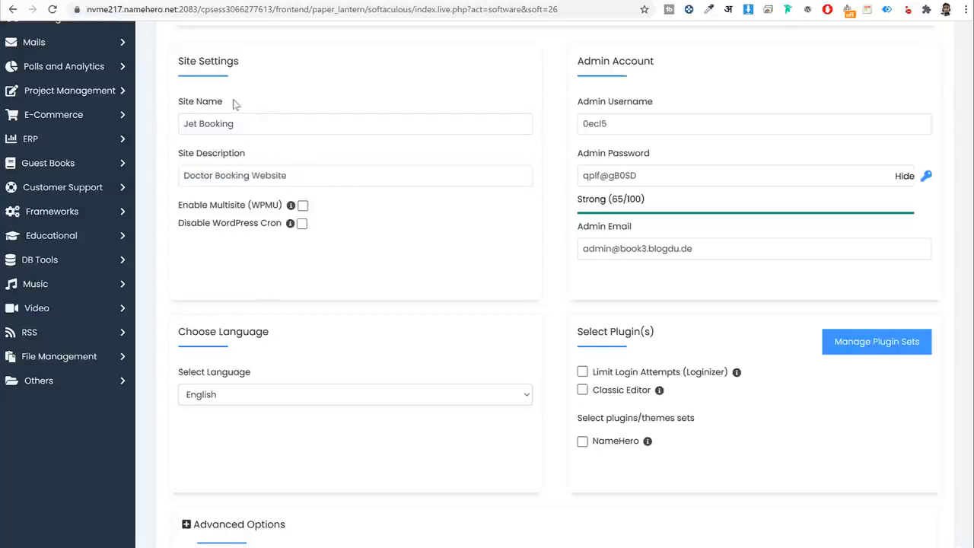
left_click(216, 157)
Enter your own admin username and e-mail address, keeping the generated password hidden.
left_click_drag(662, 62, 572, 64)
double_click(643, 125)
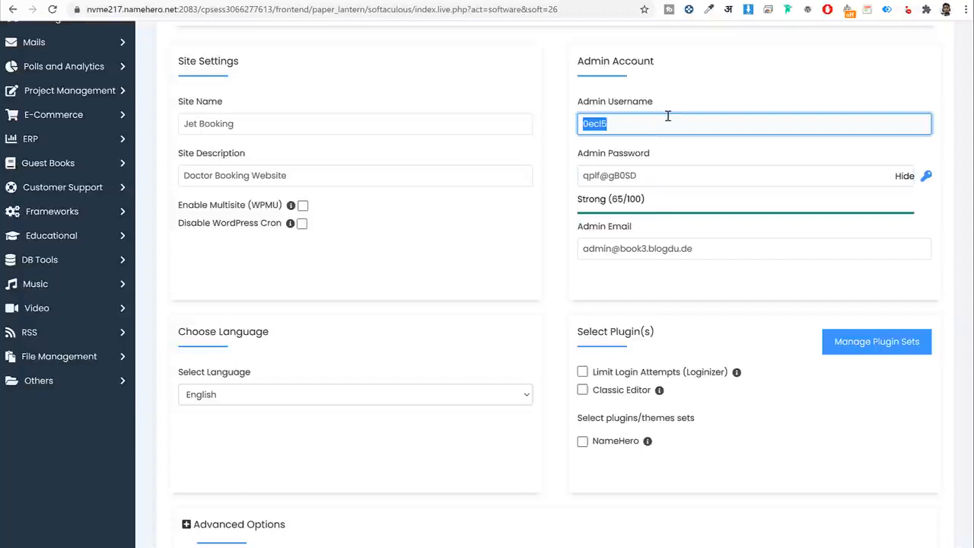
type("Nayyar_Shaikh")
key("Tab")
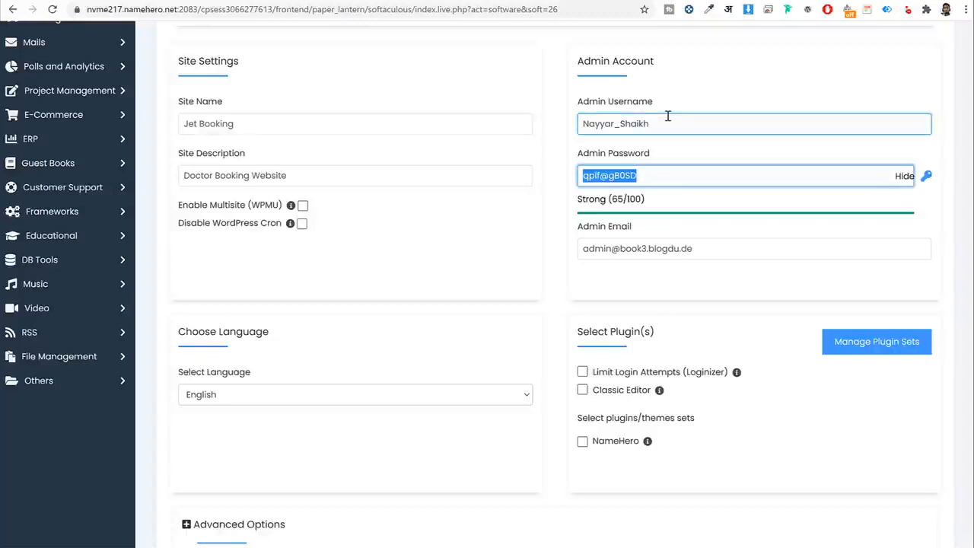
left_click(904, 175)
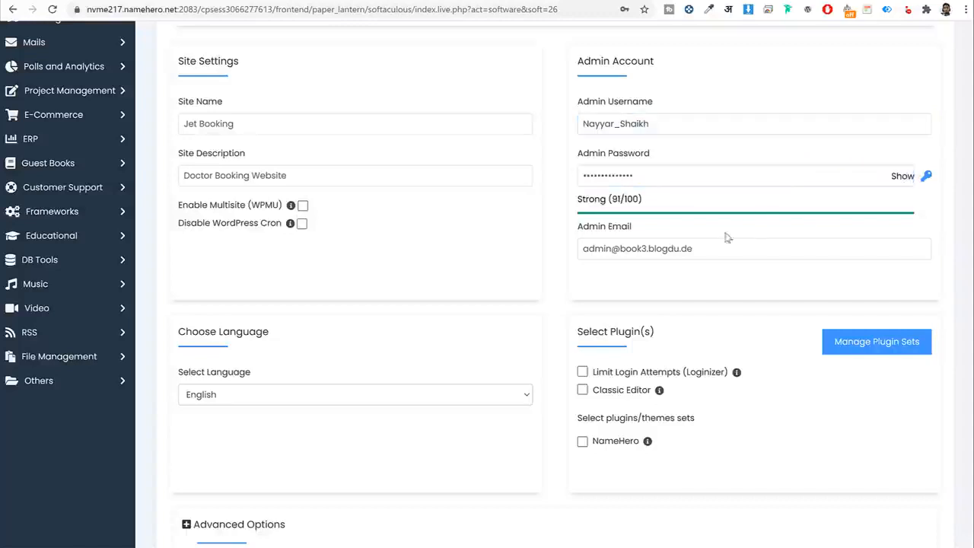
left_click(612, 232)
triple_click(737, 256)
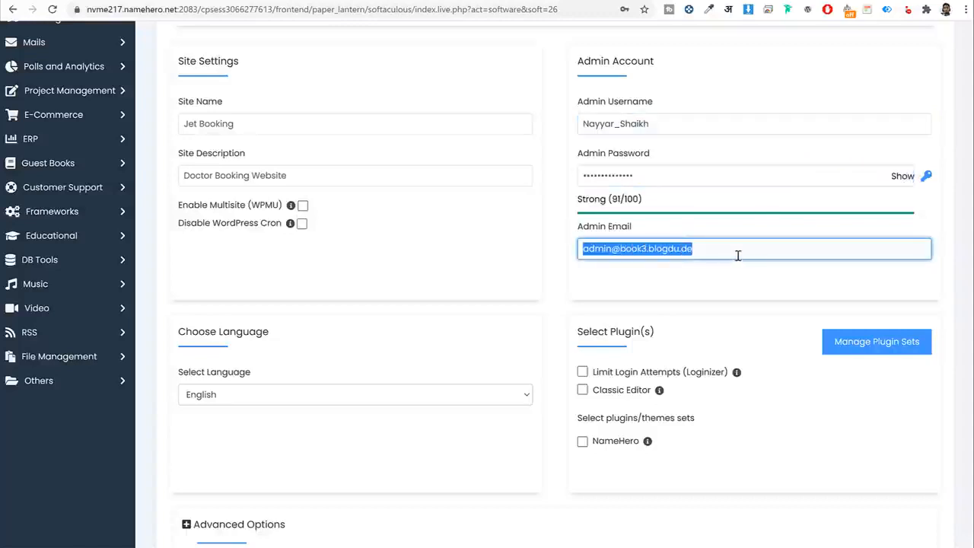
key("BackSpace")
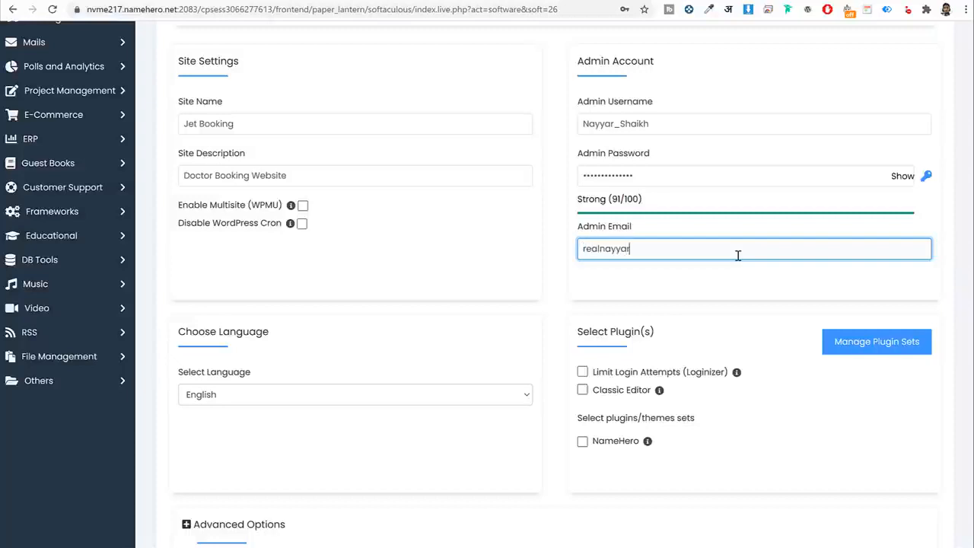
scroll(726, 258, "down", 7)
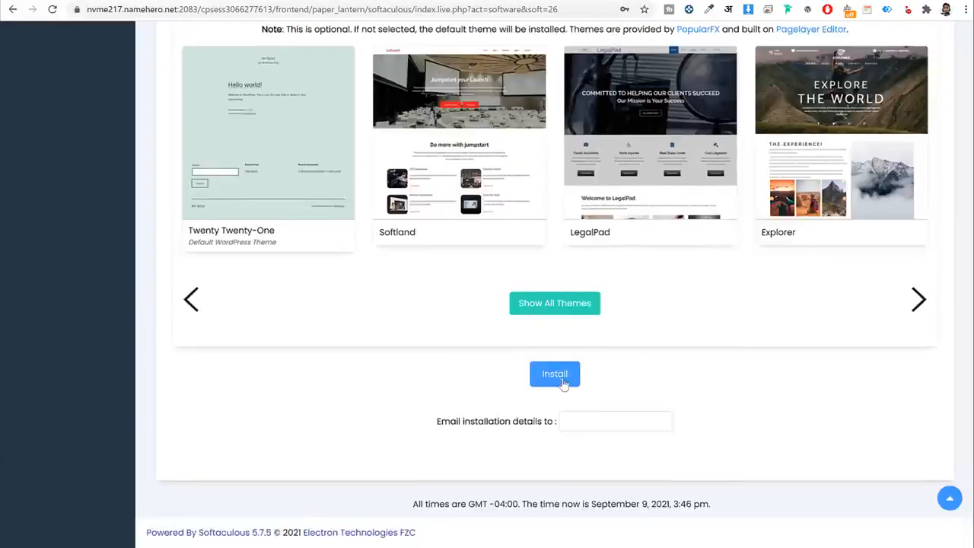
Install WordPress and open the new book3.blogdu.de site showing Hello world!
left_click(563, 382)
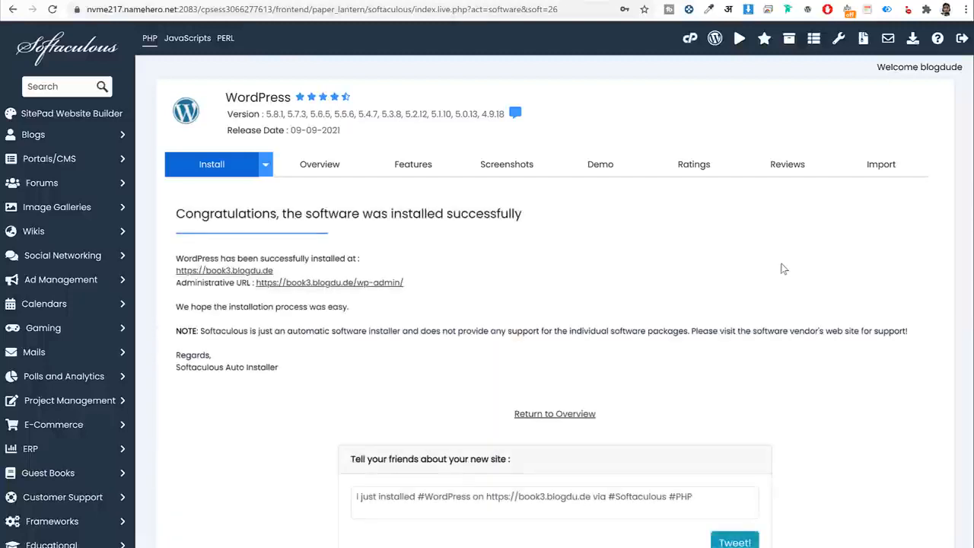
left_click(242, 271)
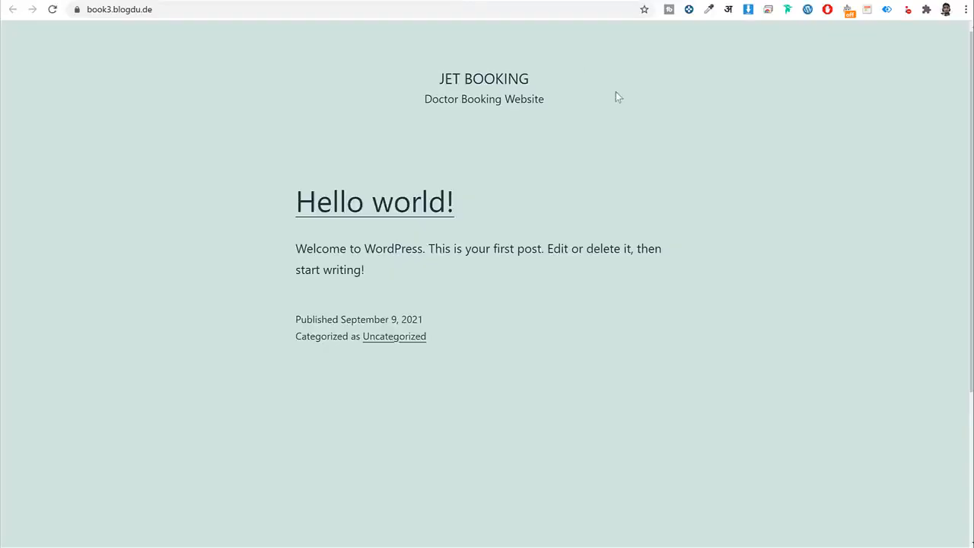
scroll(671, 231, "down", 3)
scroll(670, 233, "up", 3)
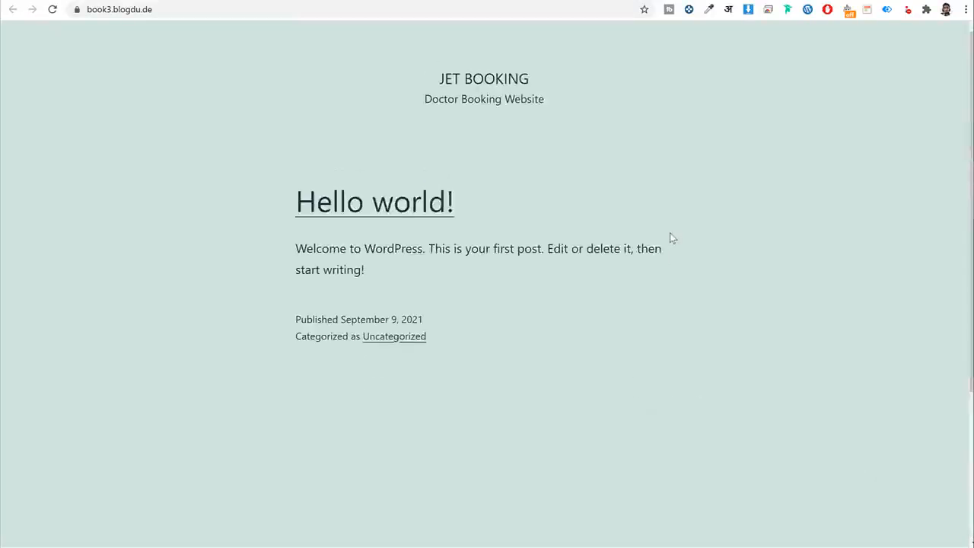
Open the Jet Booking wp-admin Dashboard from Softaculous's Administrative URL link.
left_click(388, 1)
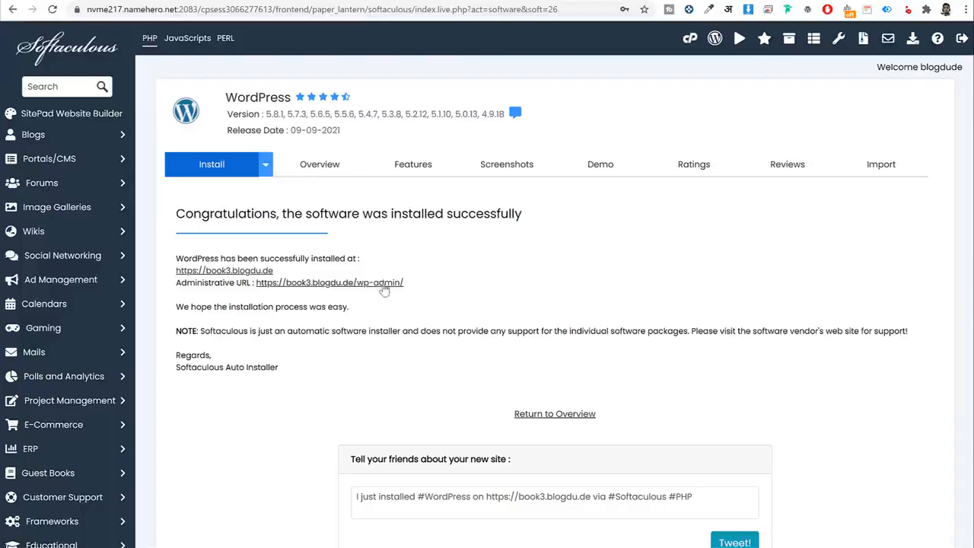
left_click(384, 284)
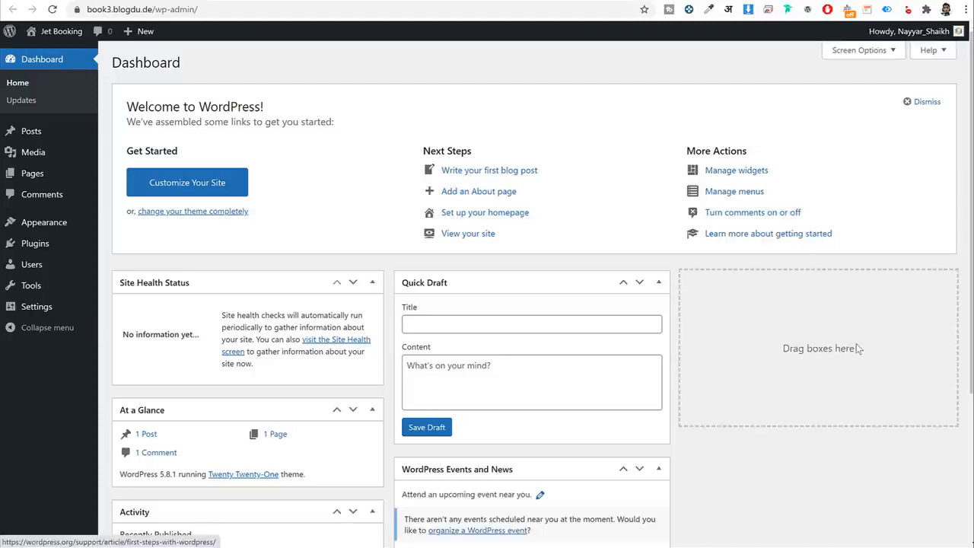
scroll(827, 344, "down", 3)
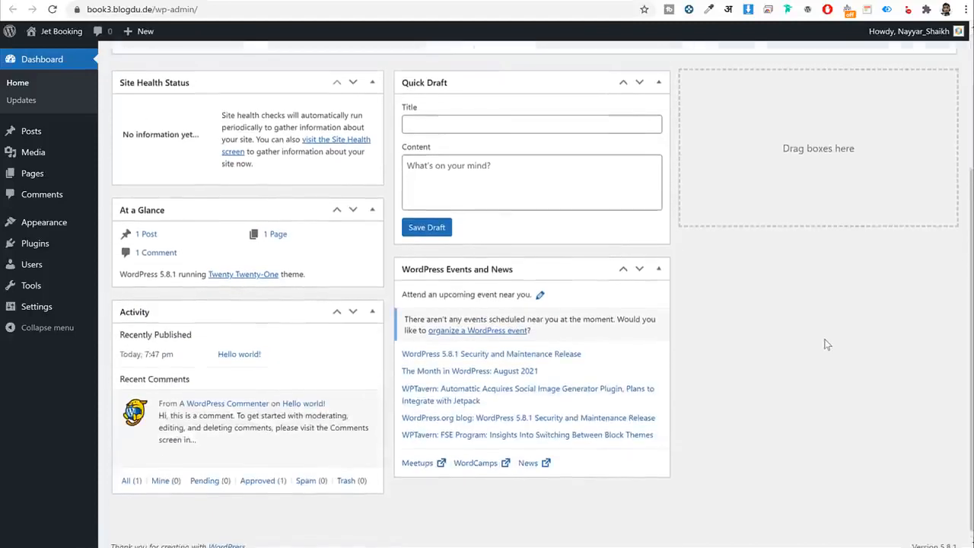
scroll(826, 342, "up", 4)
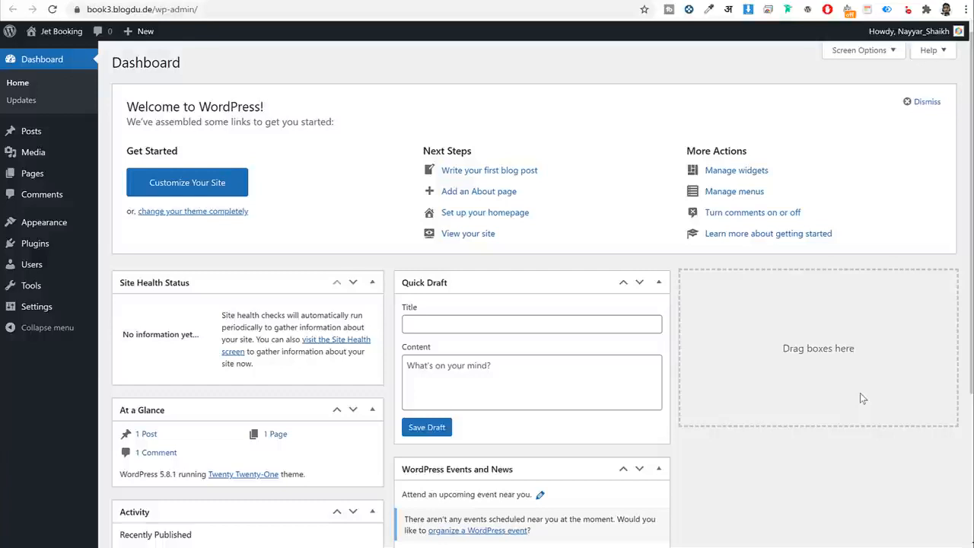
left_click_drag(158, 10, 55, 16)
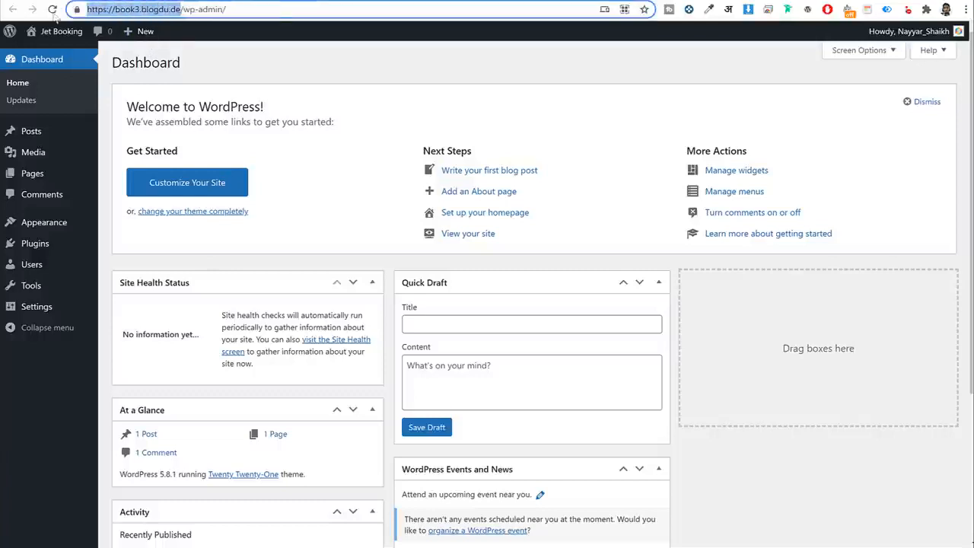
left_click_drag(227, 9, 178, 11)
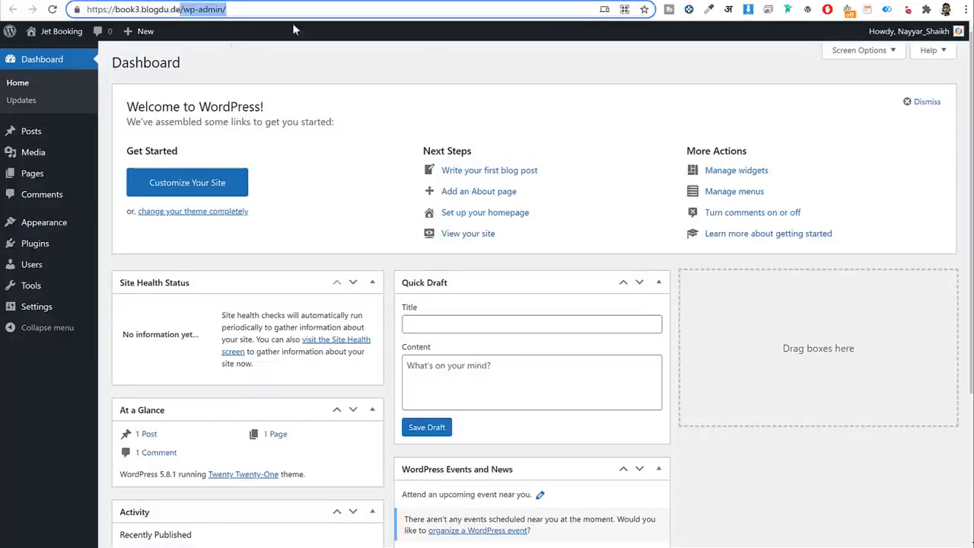
left_click(648, 92)
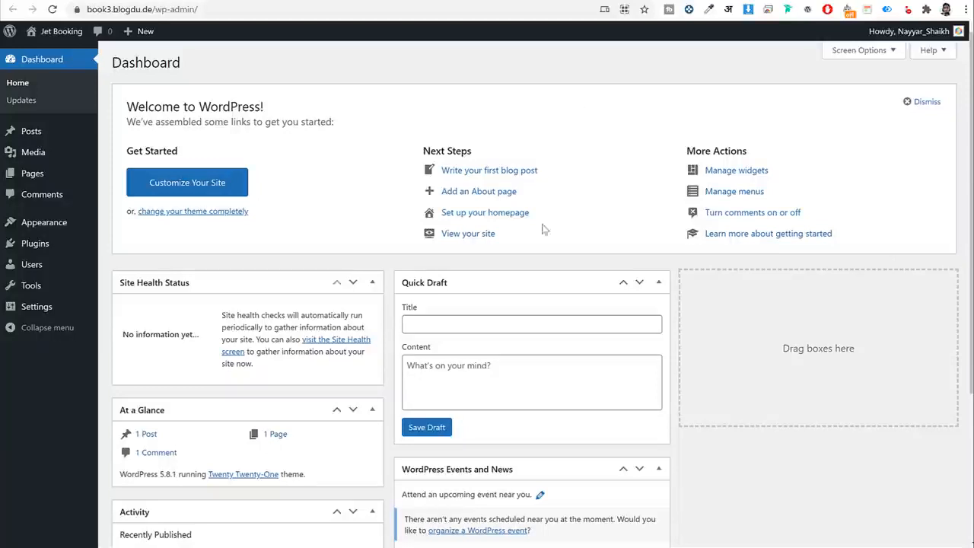
scroll(765, 298, "down", 3)
scroll(758, 320, "up", 3)
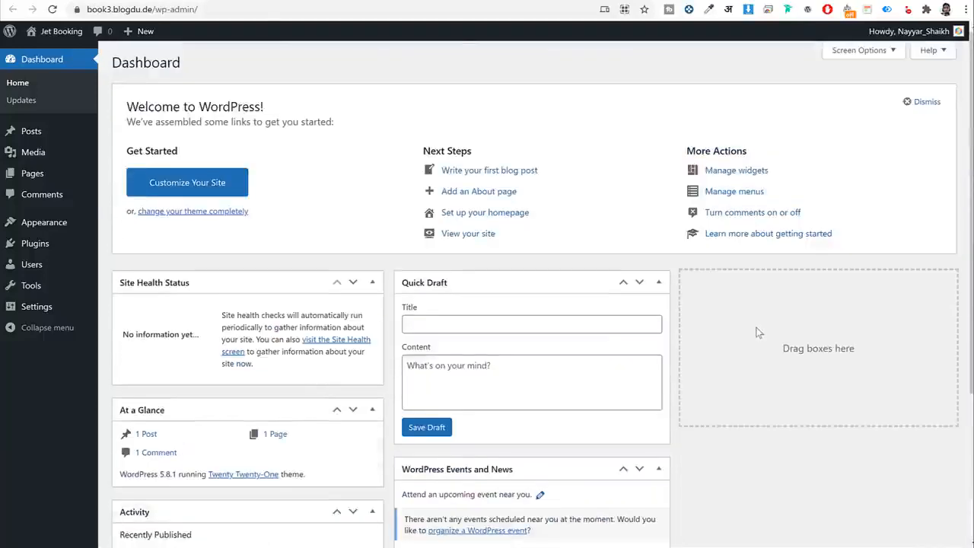
scroll(936, 311, "down", 3)
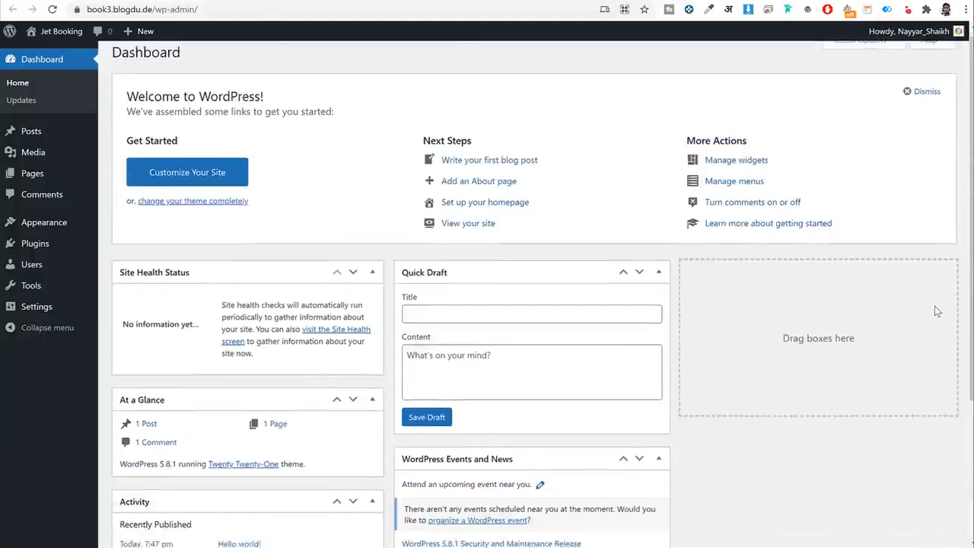
scroll(629, 161, "up", 3)
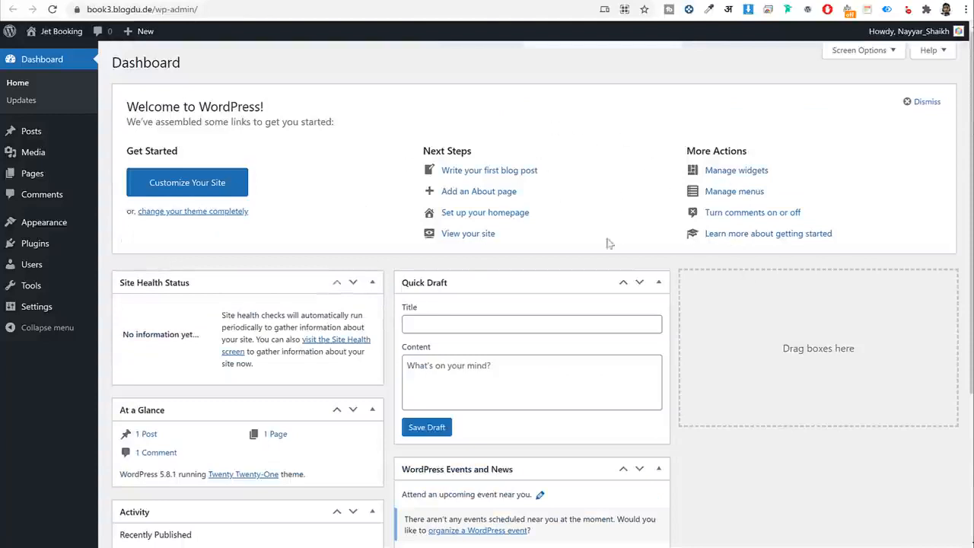
scroll(589, 210, "down", 3)
scroll(586, 217, "up", 3)
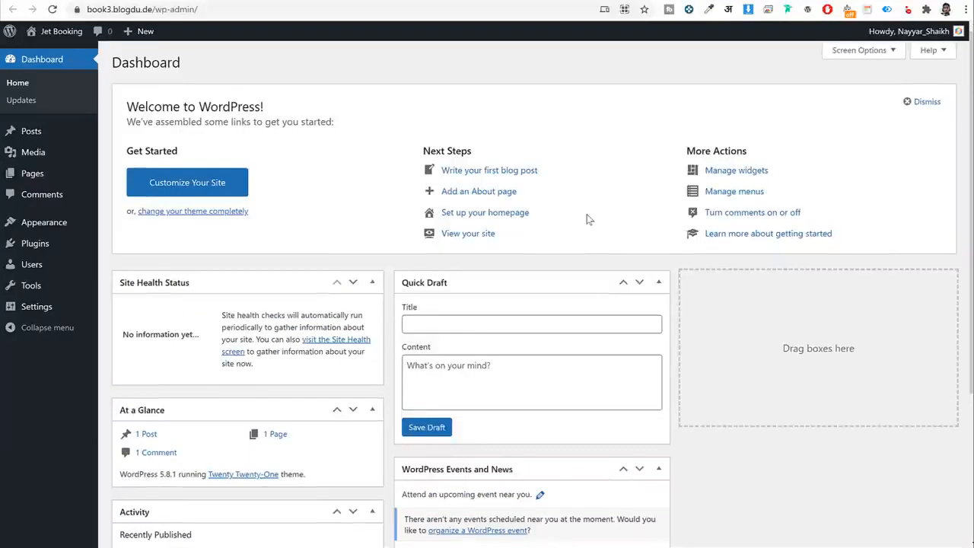
Uncheck Site Health, At a Glance, Activity, Quick Draft, Events and Welcome, then open Posts.
left_click(856, 49)
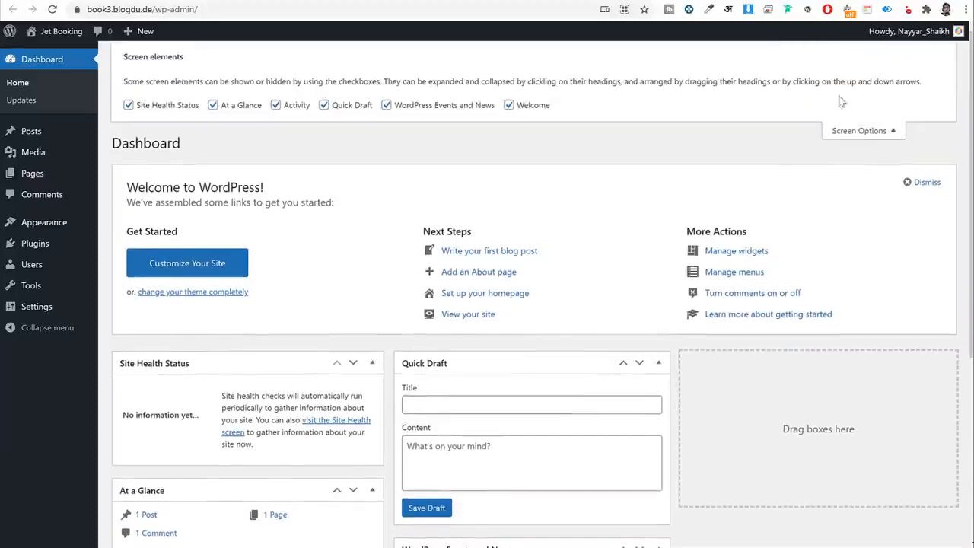
left_click(164, 108)
left_click(242, 108)
left_click(291, 106)
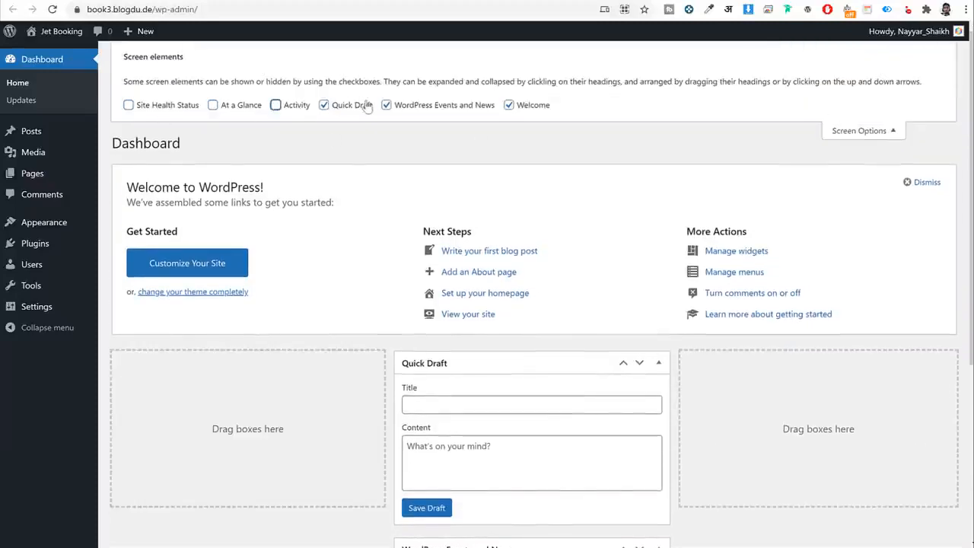
left_click(367, 107)
left_click(462, 107)
left_click(525, 105)
left_click(845, 128)
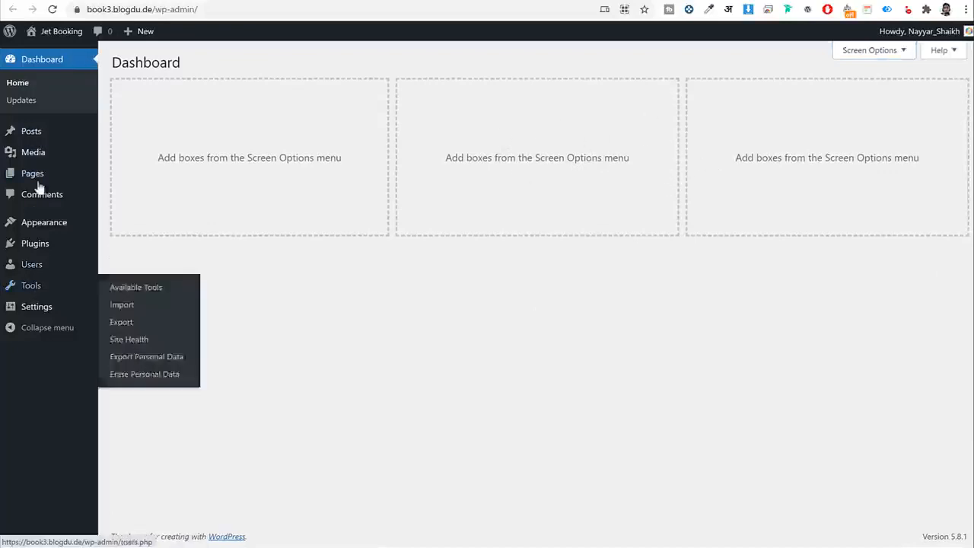
left_click(32, 134)
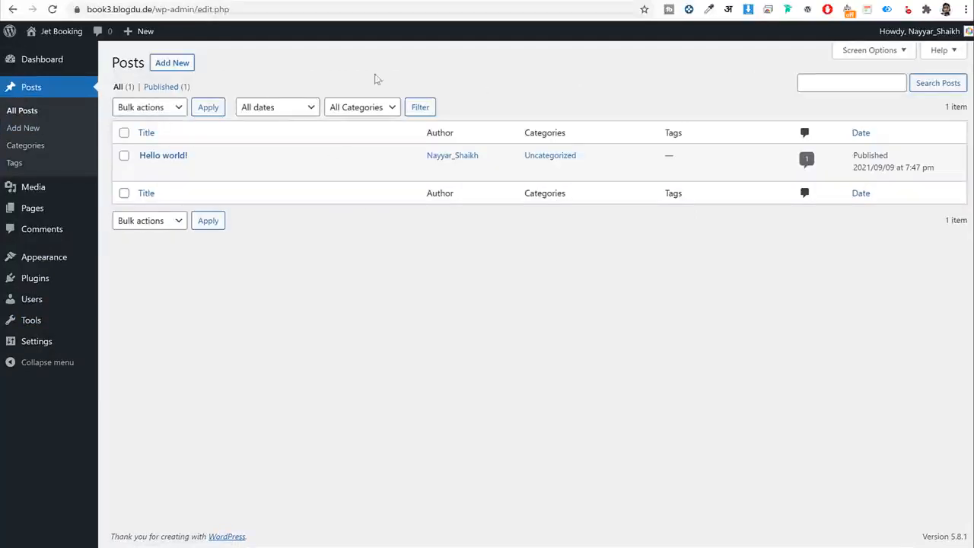
Look through the Media Library, Pages and Comments screens, then go to Appearance > Themes.
mouse_move(172, 158)
left_click(54, 189)
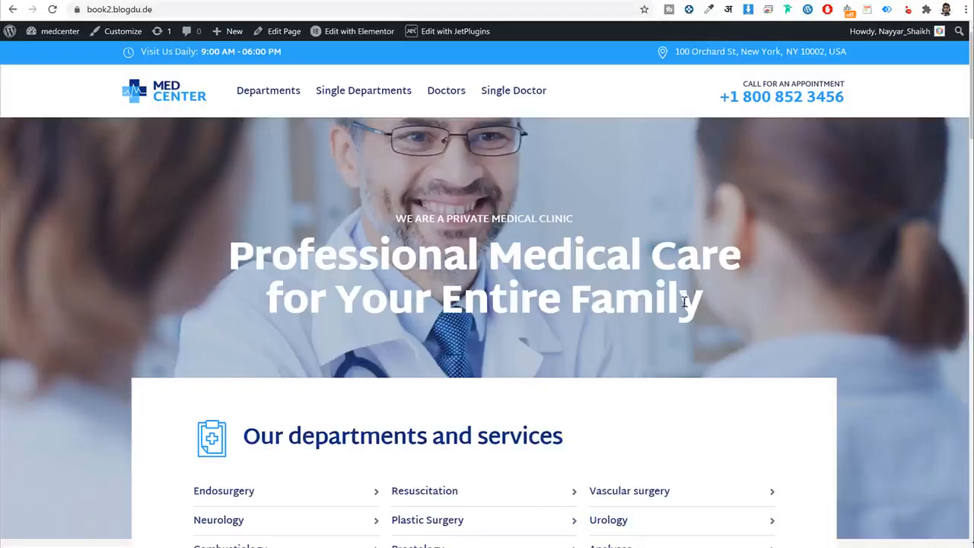
scroll(685, 300, "down", 9)
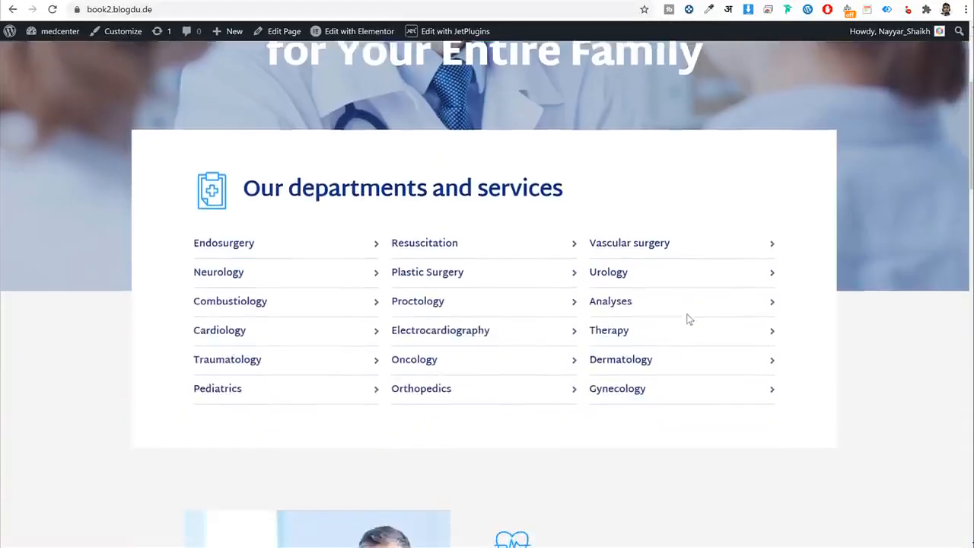
scroll(579, 218, "down", 17)
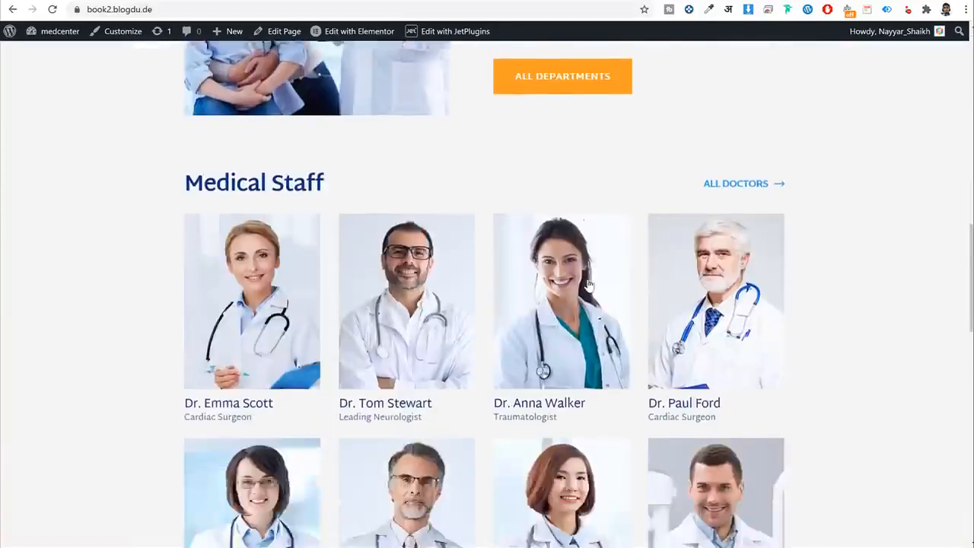
scroll(591, 303, "up", 20)
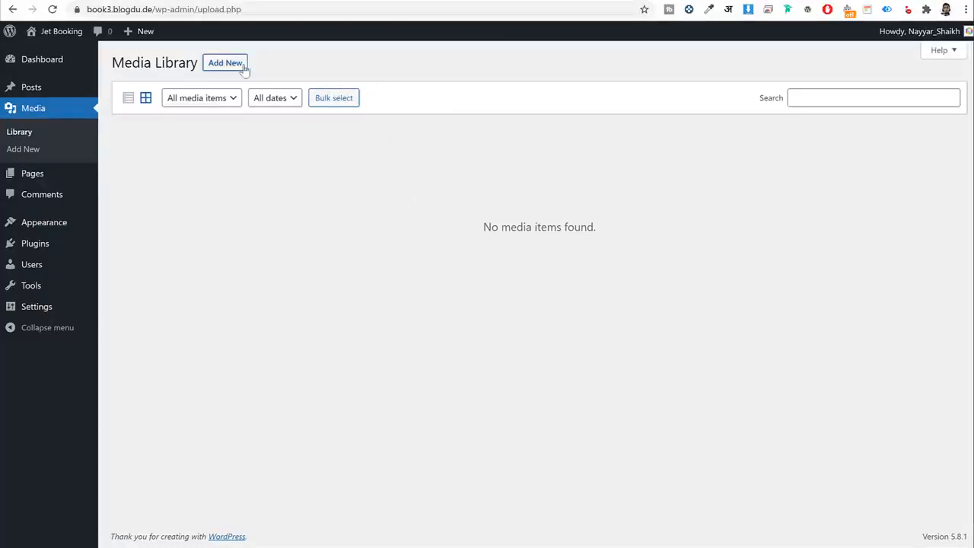
left_click(53, 173)
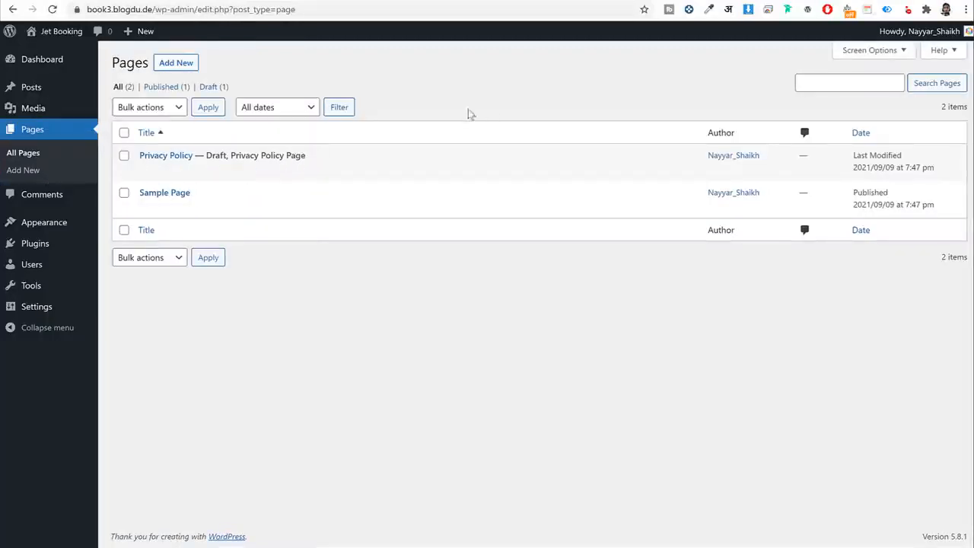
left_click(33, 202)
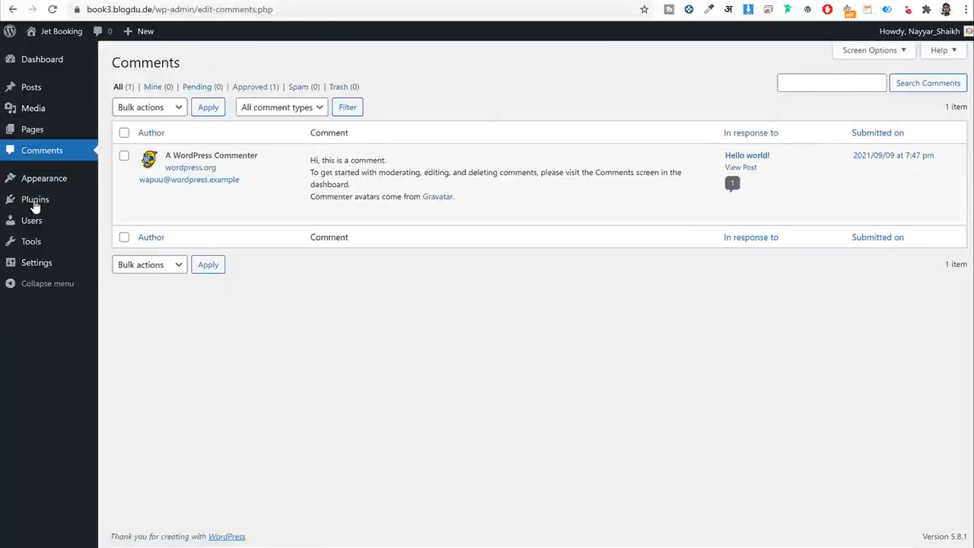
mouse_move(466, 173)
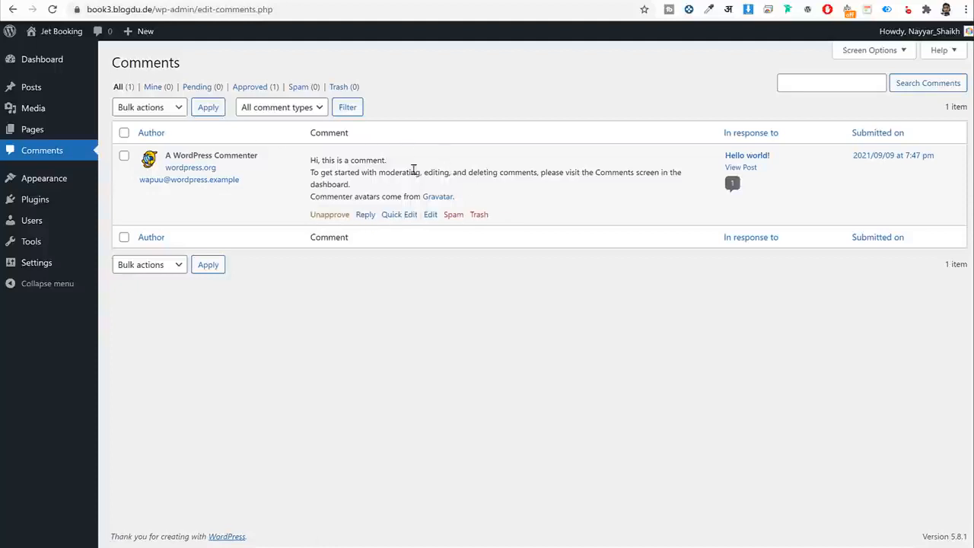
left_click(66, 186)
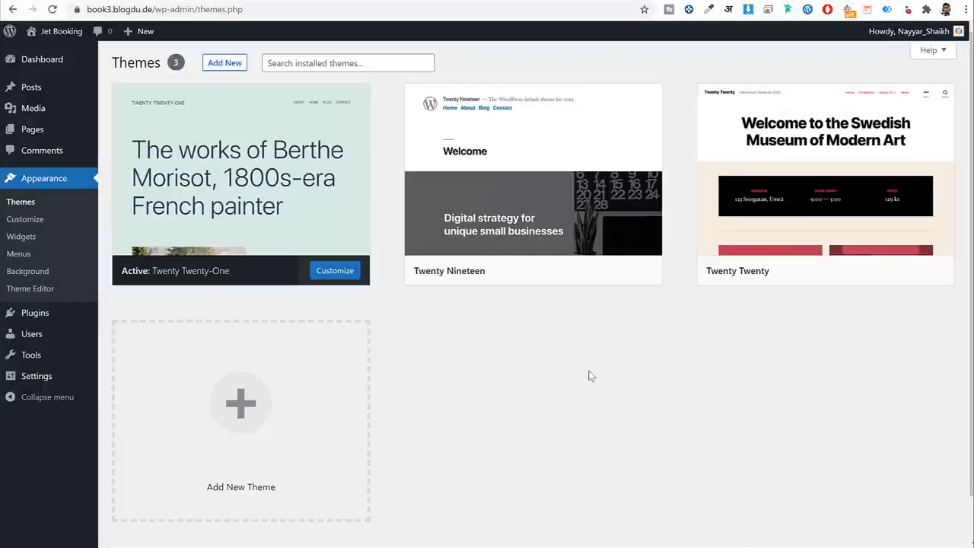
Glance at the site's front page, then activate the Twenty Nineteen theme.
left_click(654, 0)
scroll(631, 308, "down", 3)
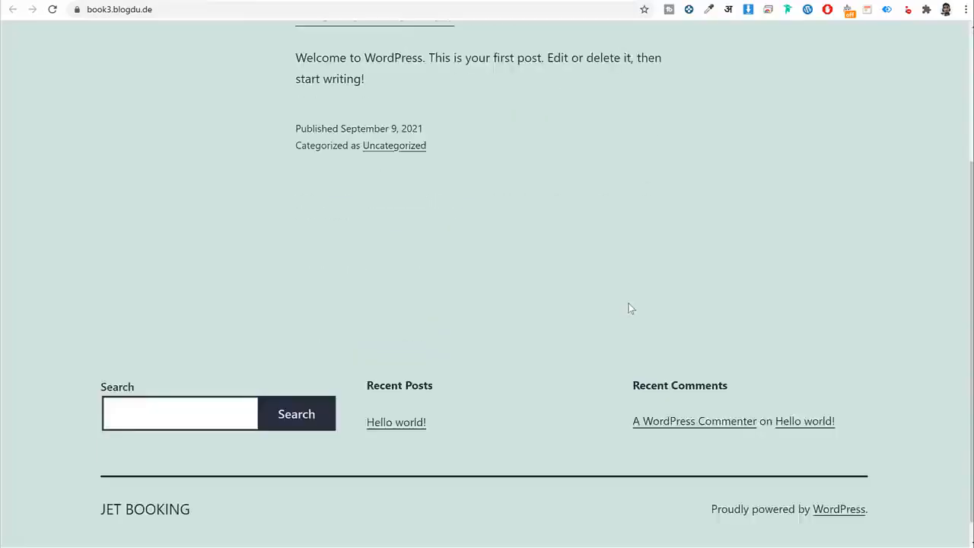
scroll(631, 308, "up", 3)
left_click(572, 1)
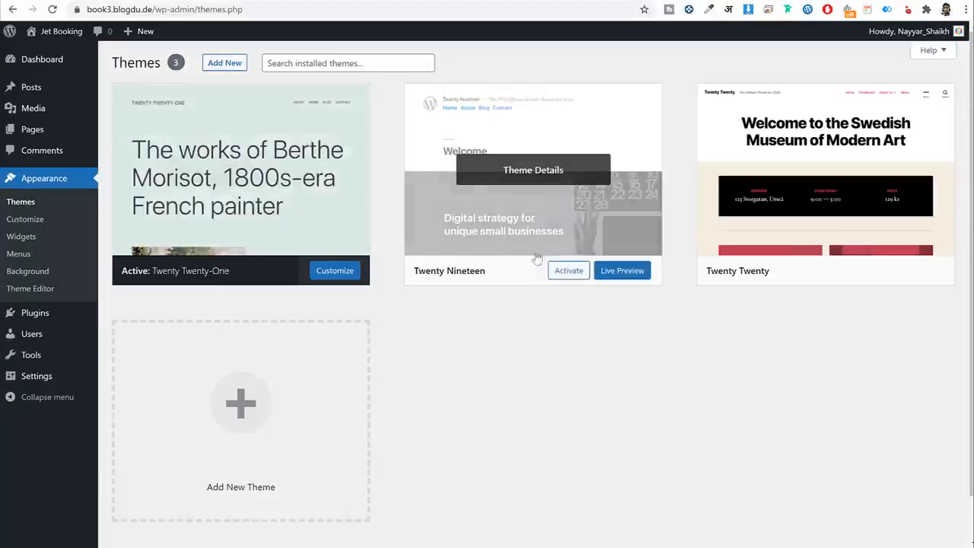
left_click(550, 279)
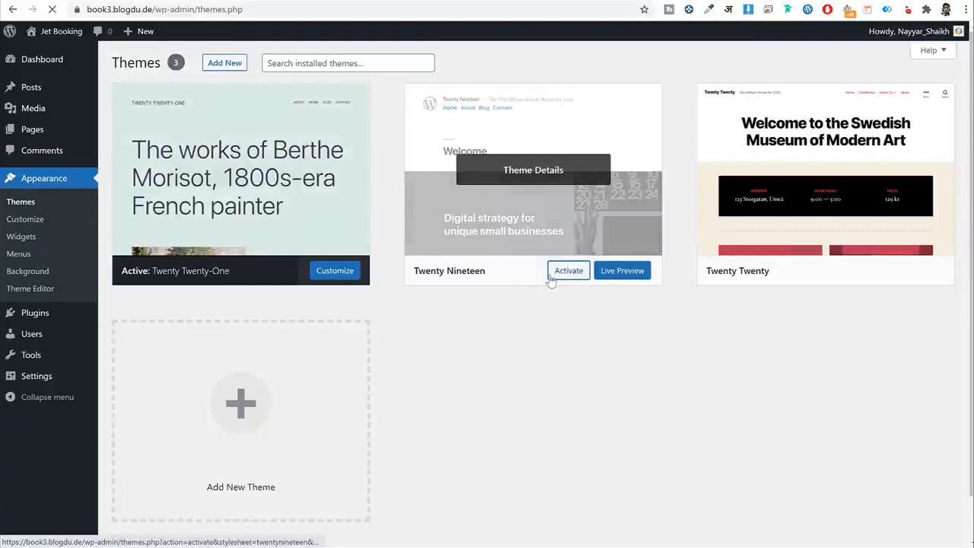
Reload the front page to confirm Twenty Nineteen is applied, then return to Themes.
left_click(177, 0)
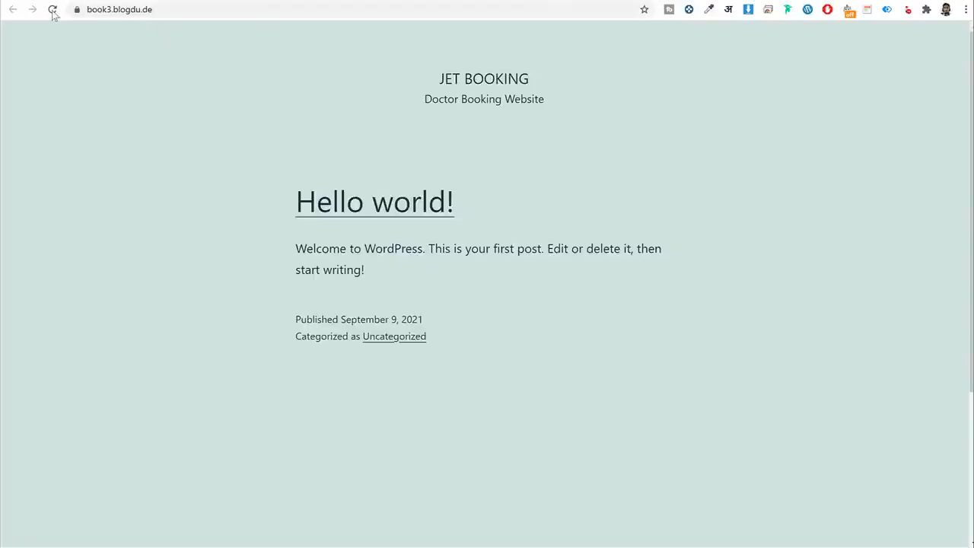
left_click(53, 12)
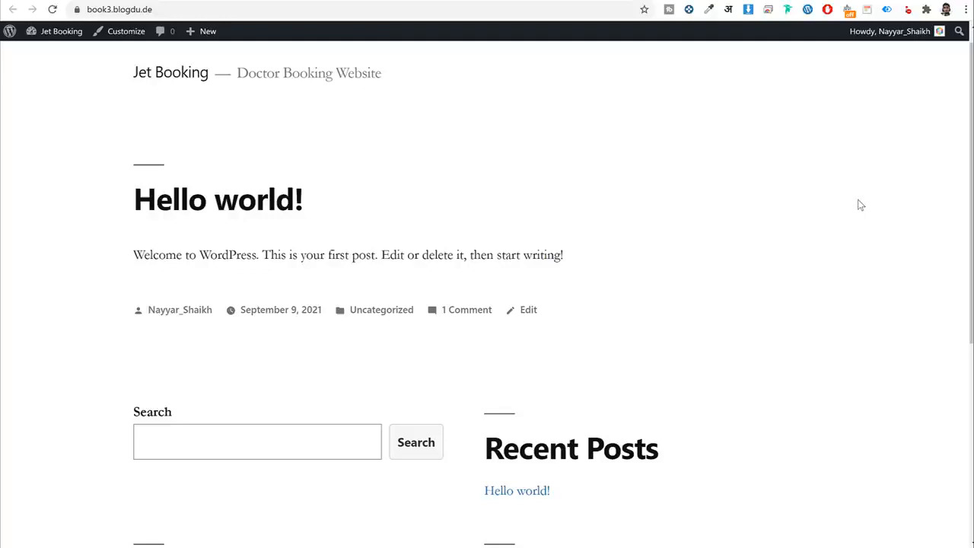
scroll(859, 228, "down", 5)
scroll(837, 251, "up", 5)
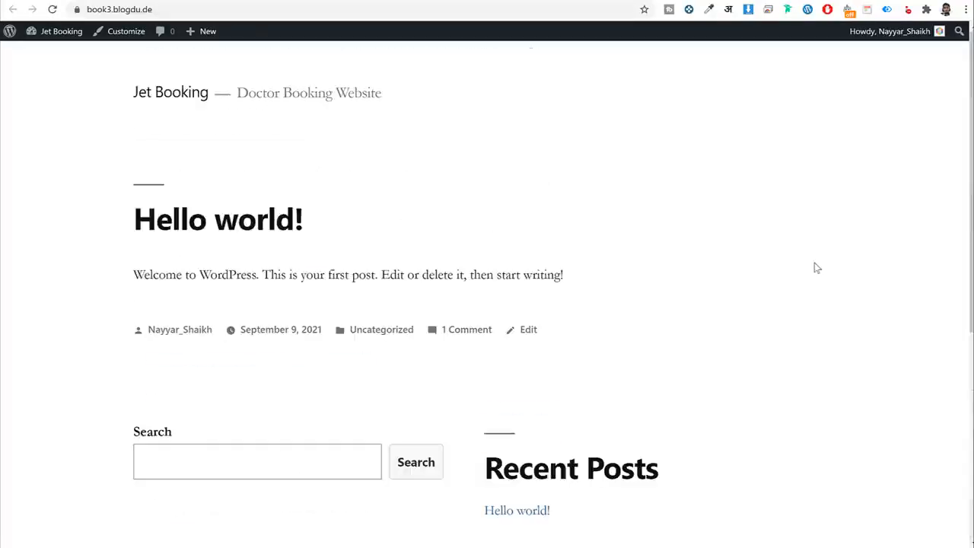
key("alt+Left")
Delete the Twenty Twenty and Twenty Twenty-One themes, confirming each deletion.
mouse_move(598, 166)
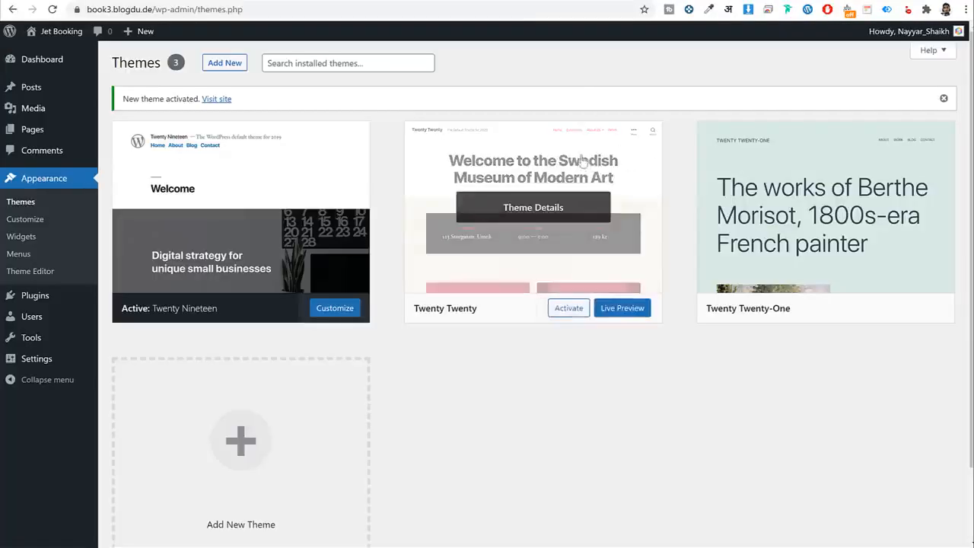
left_click(472, 194)
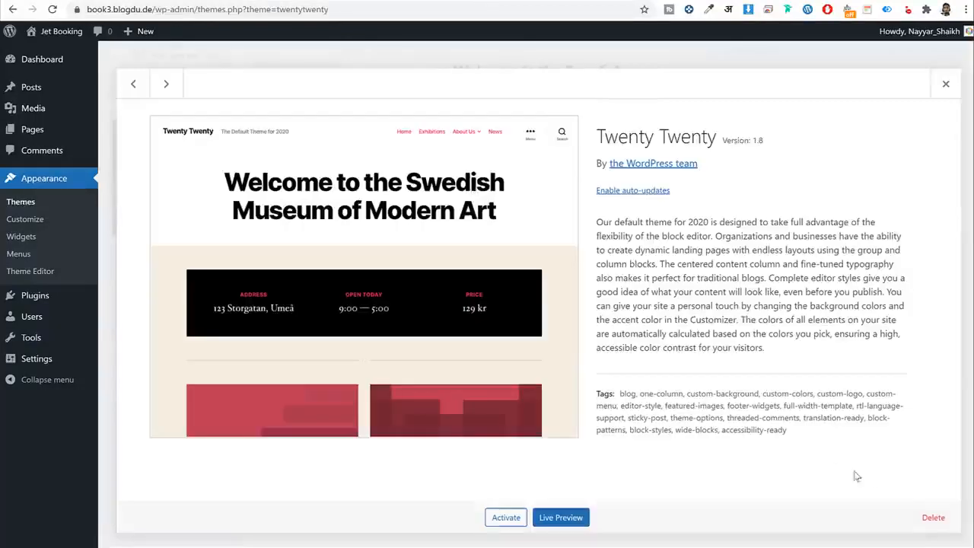
left_click(934, 520)
left_click(553, 103)
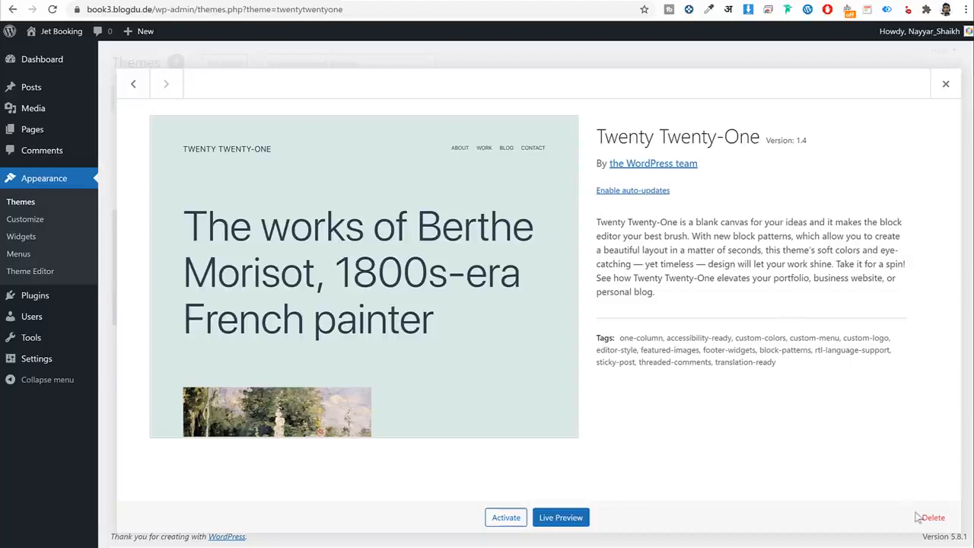
left_click(921, 517)
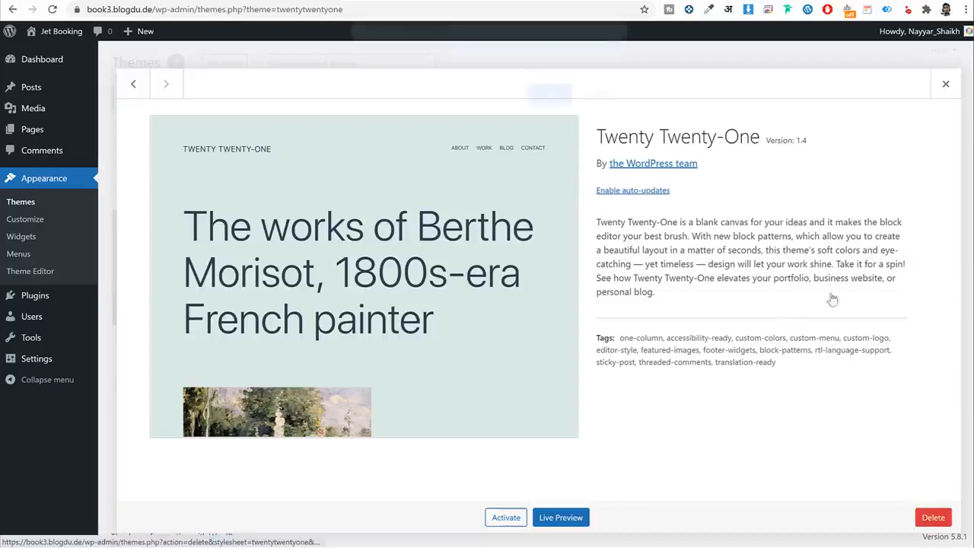
left_click(548, 99)
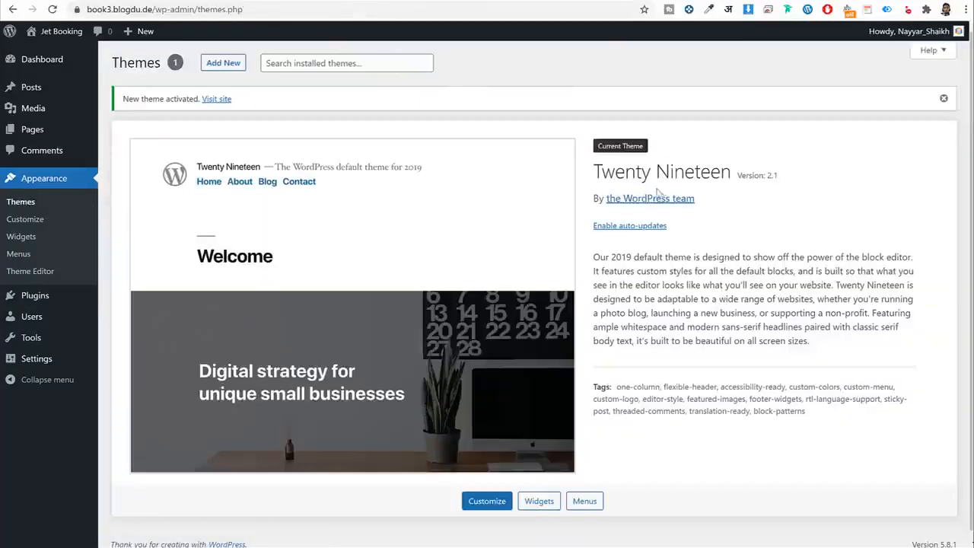
Clear a stray text selection and go to the Installed Plugins page.
triple_click(647, 170)
left_click(655, 169)
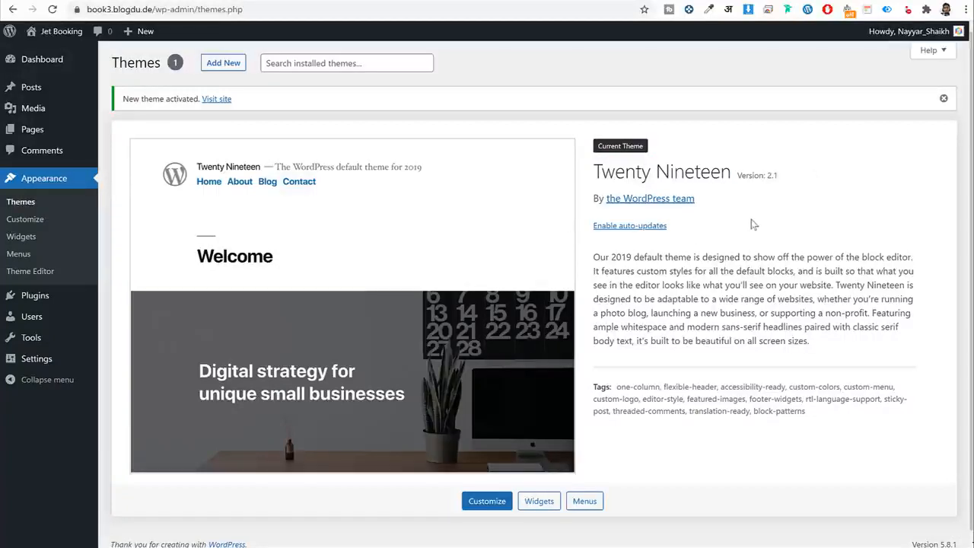
scroll(685, 236, "down", 1)
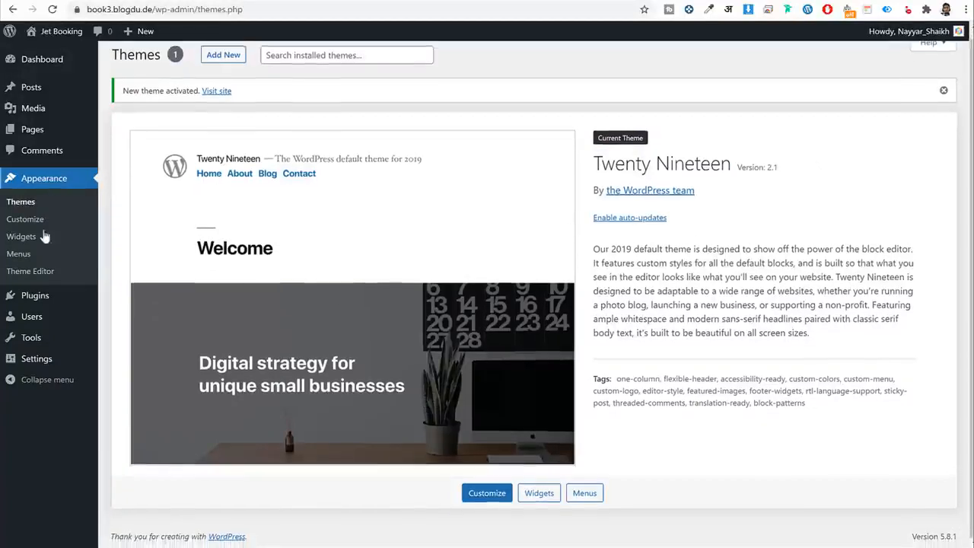
left_click(37, 300)
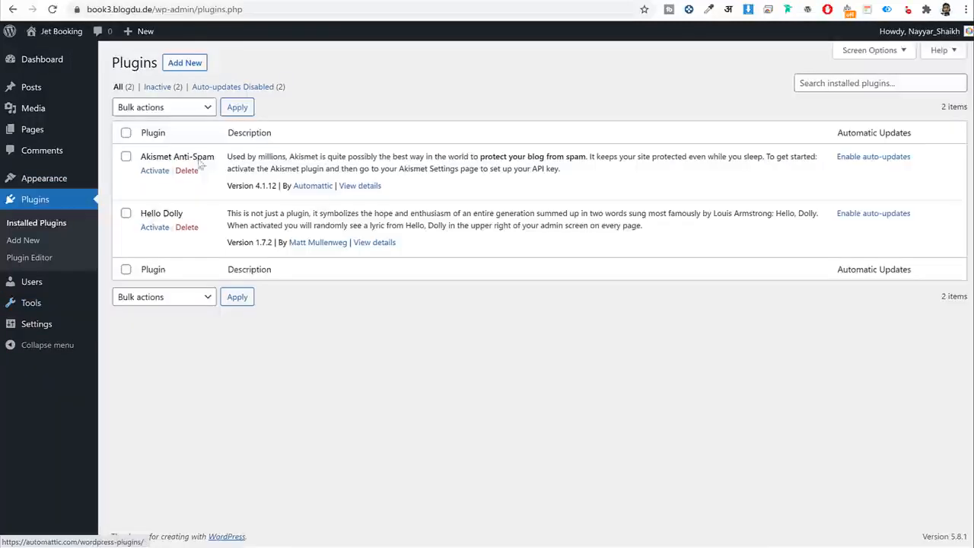
Delete the Akismet Anti-Spam and Hello Dolly plugins, confirming each deletion.
left_click(187, 171)
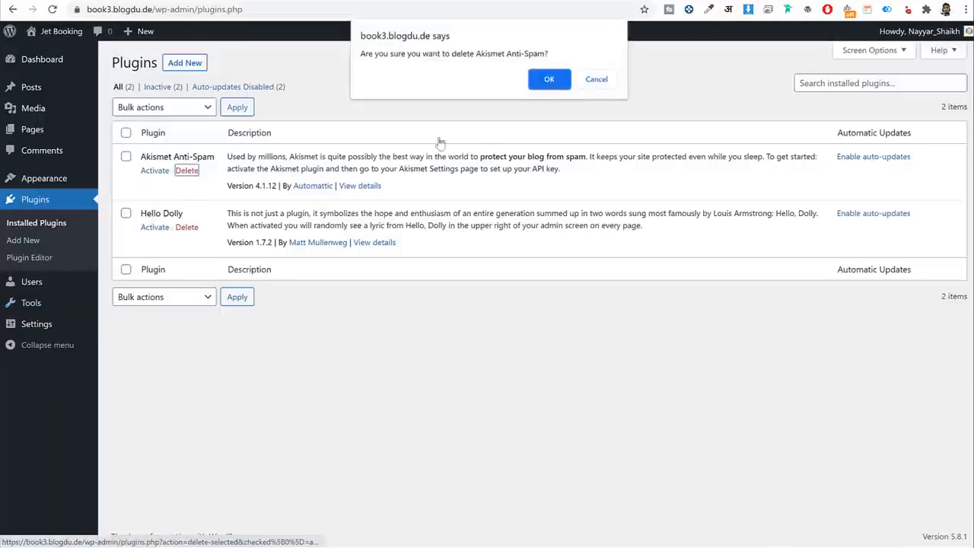
left_click(531, 81)
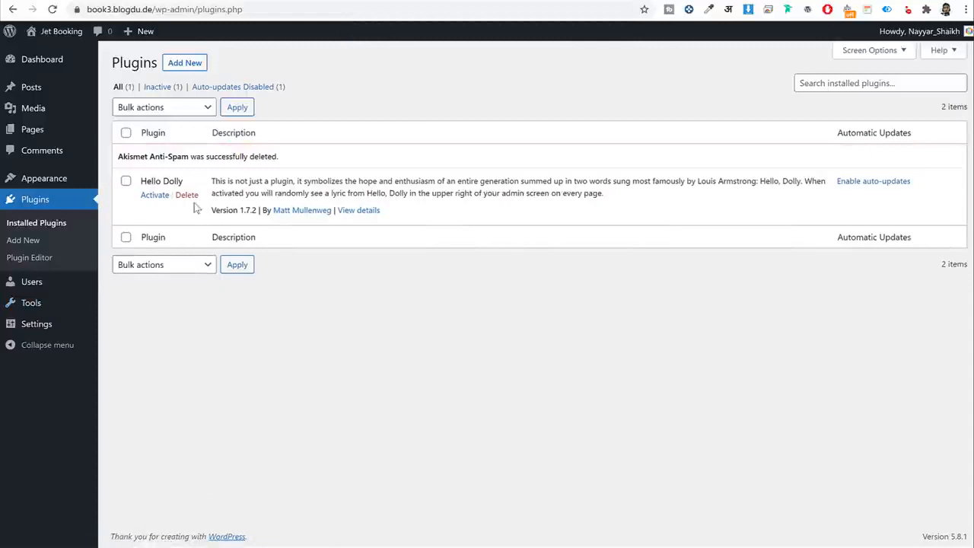
left_click(187, 196)
left_click(547, 80)
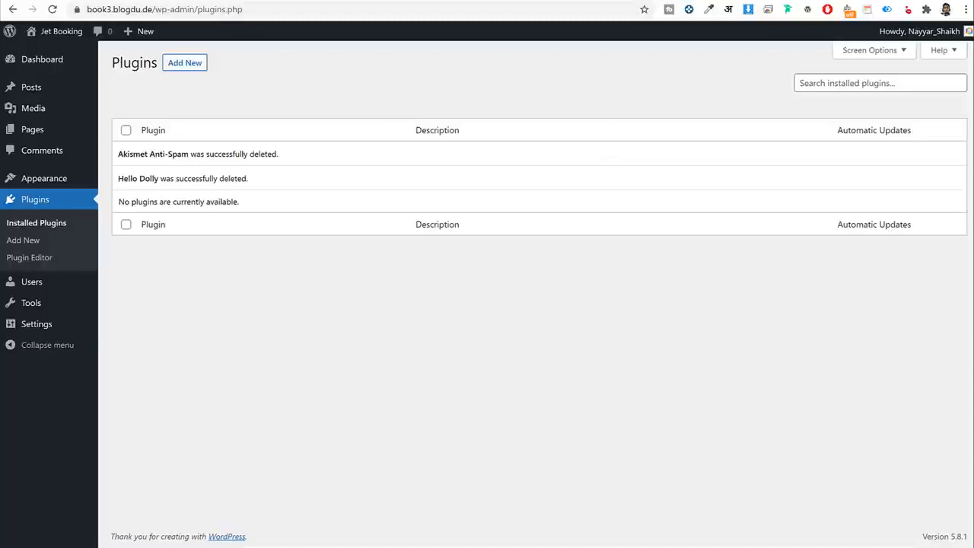
Compare the Jet Booking front page with the Med Center demo site, then return to Plugins.
left_click(589, 1)
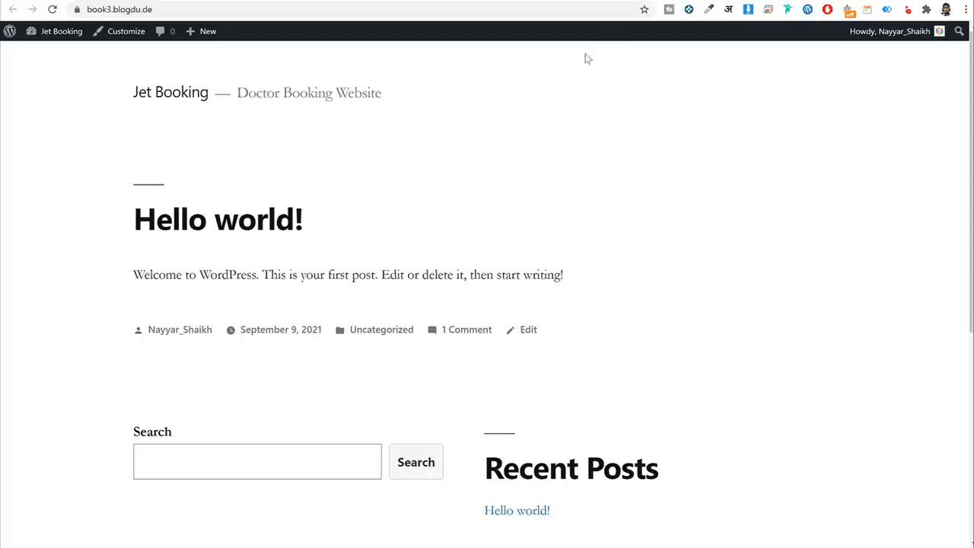
left_click(241, 3)
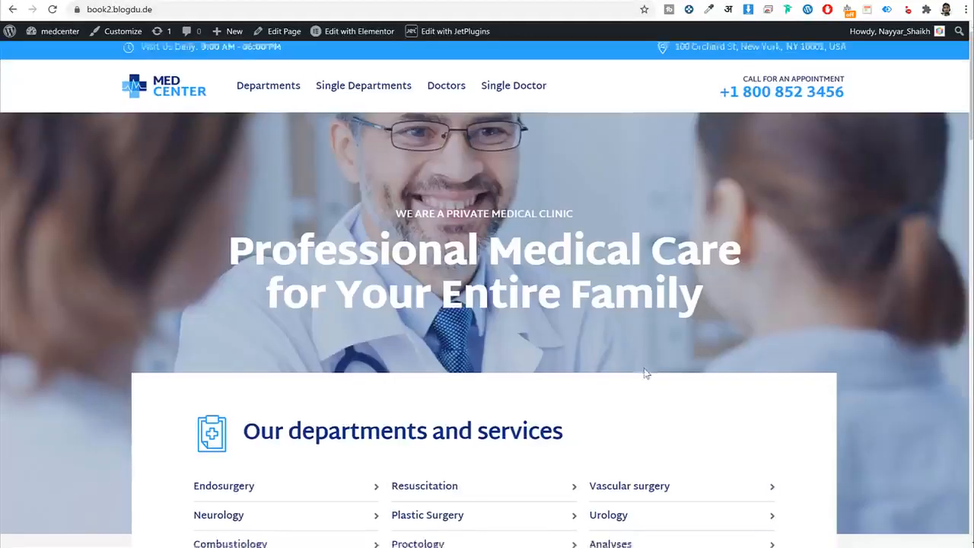
scroll(644, 374, "down", 10)
scroll(622, 377, "down", 9)
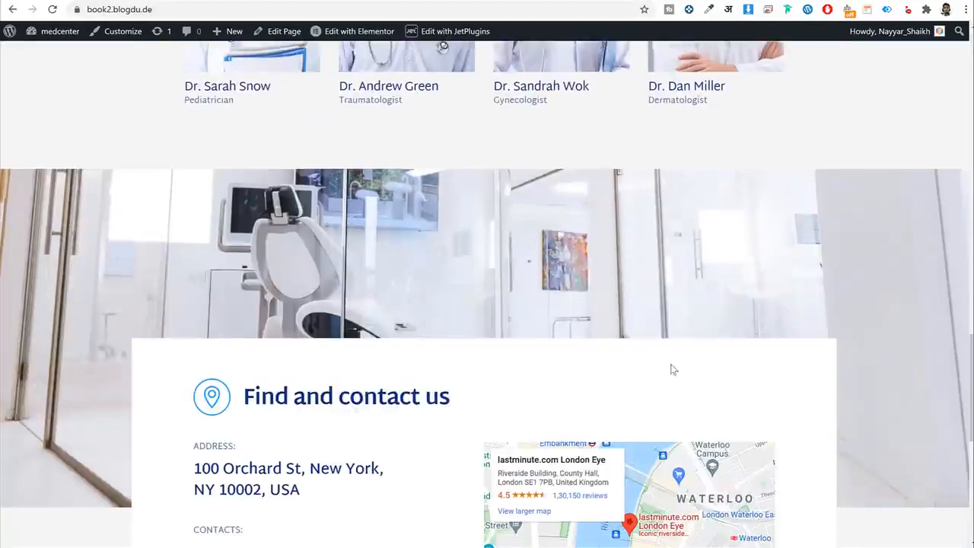
scroll(624, 374, "up", 20)
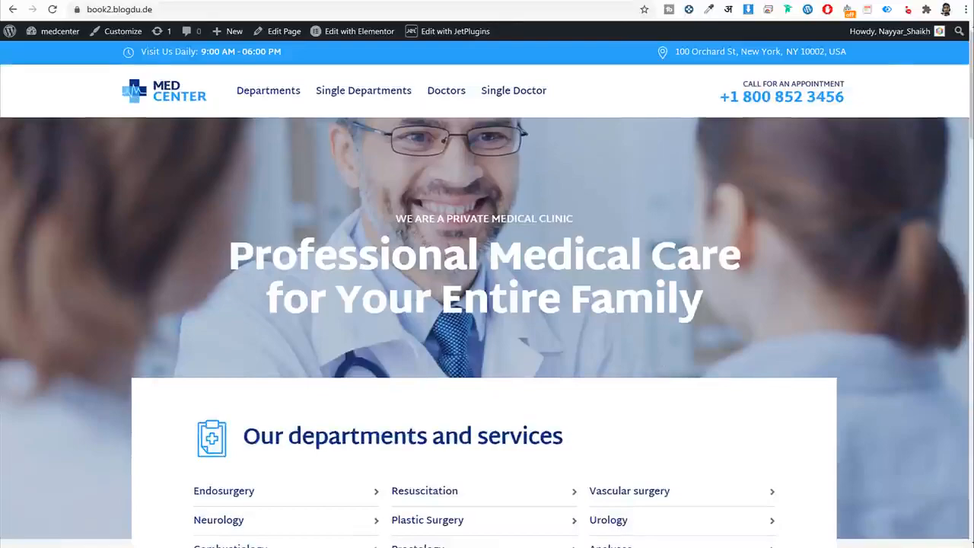
left_click(552, 1)
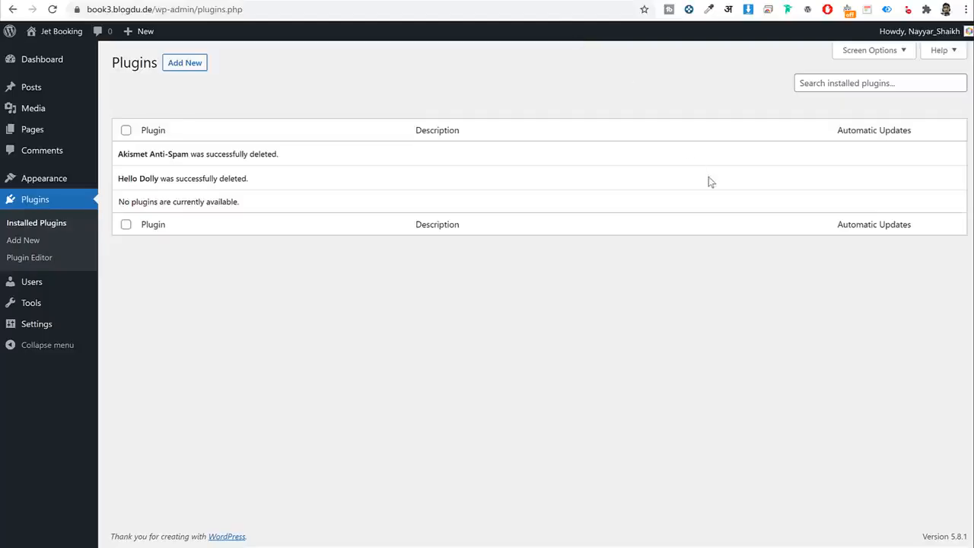
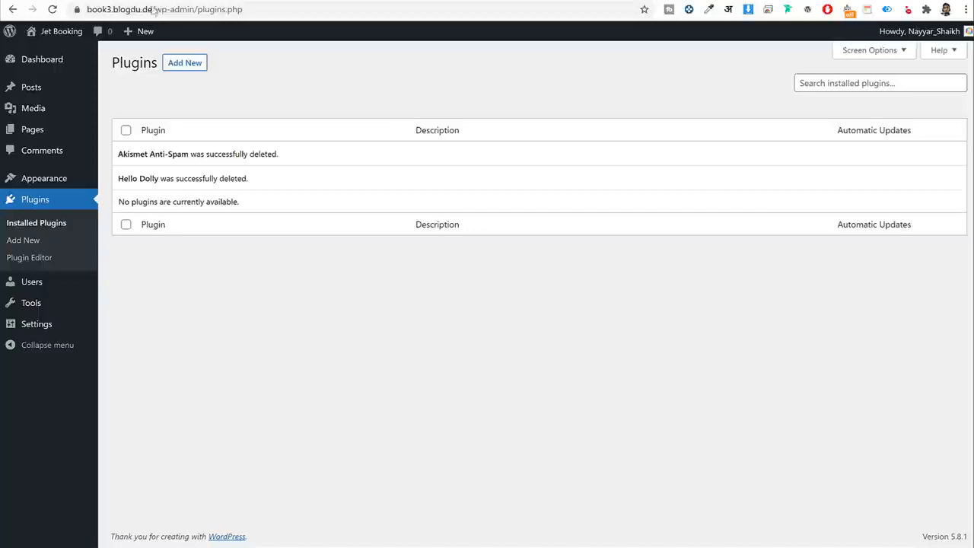
Open Settings > General for the Jet Booking site.
left_click(36, 325)
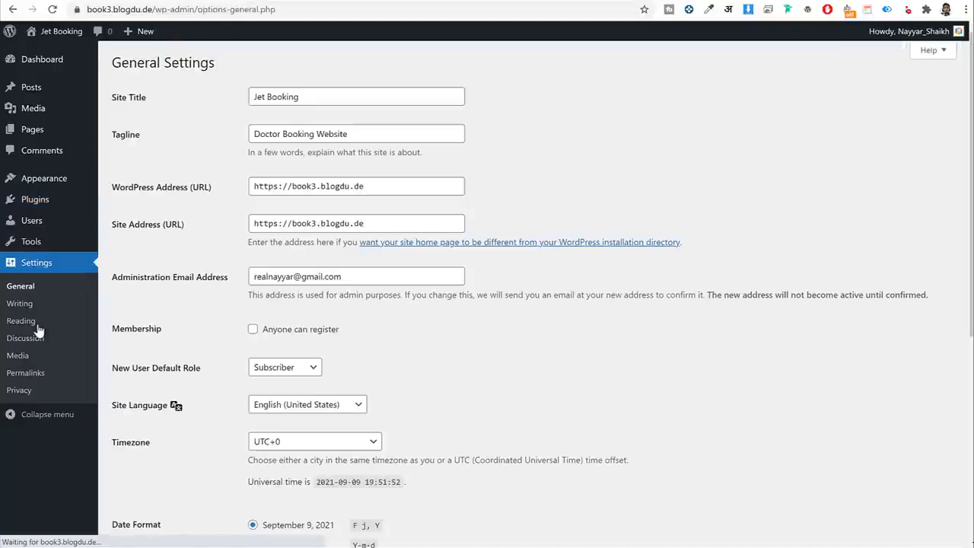
Review the site title and tagline, then tick Membership 'Anyone can register'.
left_click_drag(348, 102, 242, 104)
left_click_drag(380, 134, 218, 136)
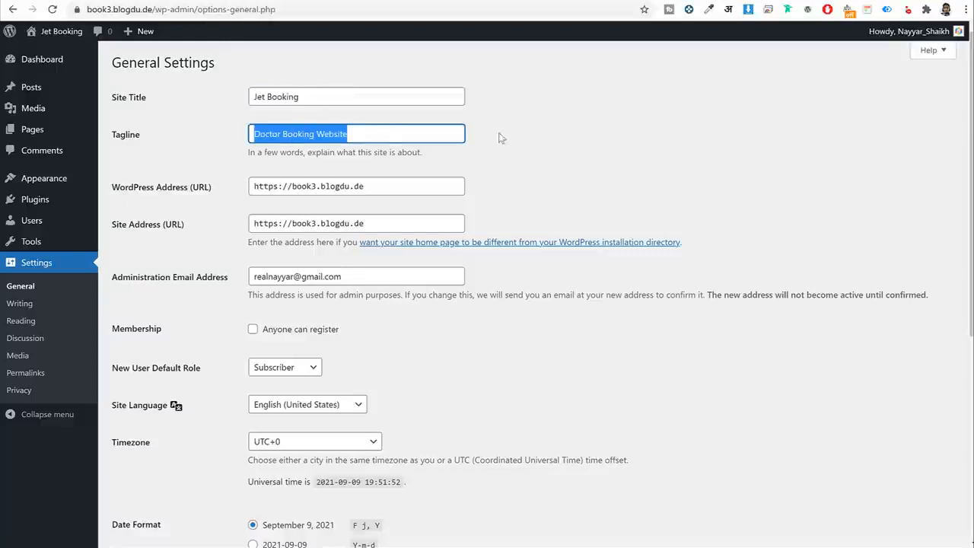
scroll(565, 178, "down", 3)
left_click(252, 143)
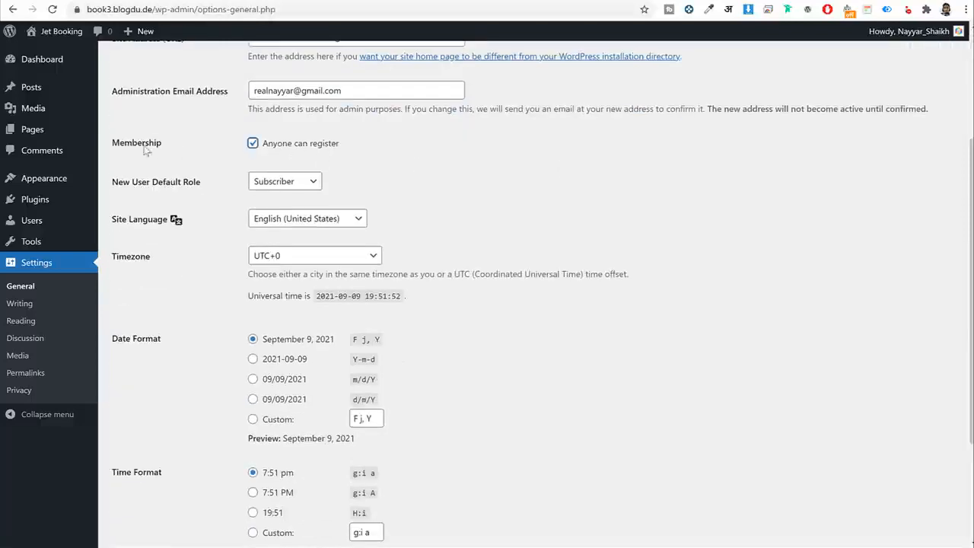
left_click_drag(144, 148, 113, 149)
left_click(350, 148)
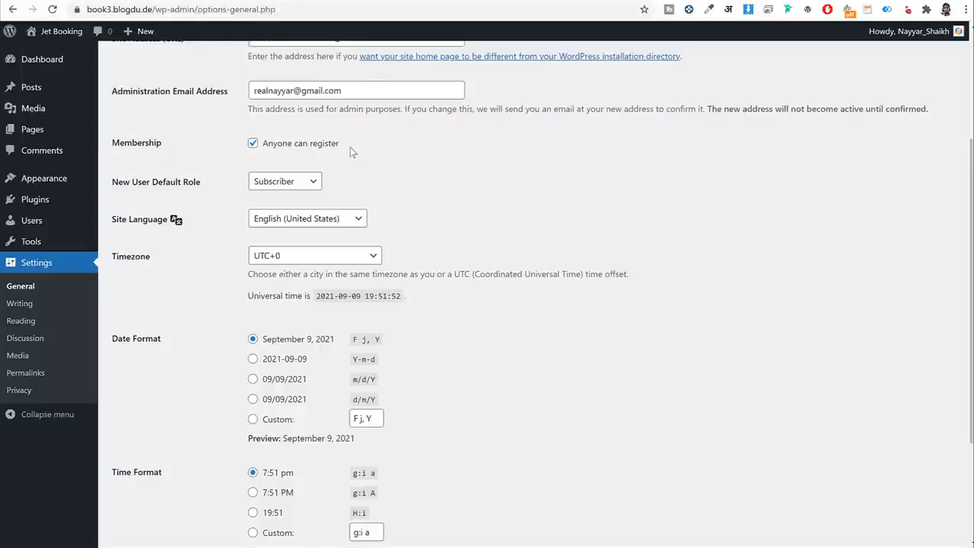
triple_click(268, 148)
left_click(823, 197)
Set the timezone to Kolkata and save the general settings.
scroll(204, 228, "down", 1)
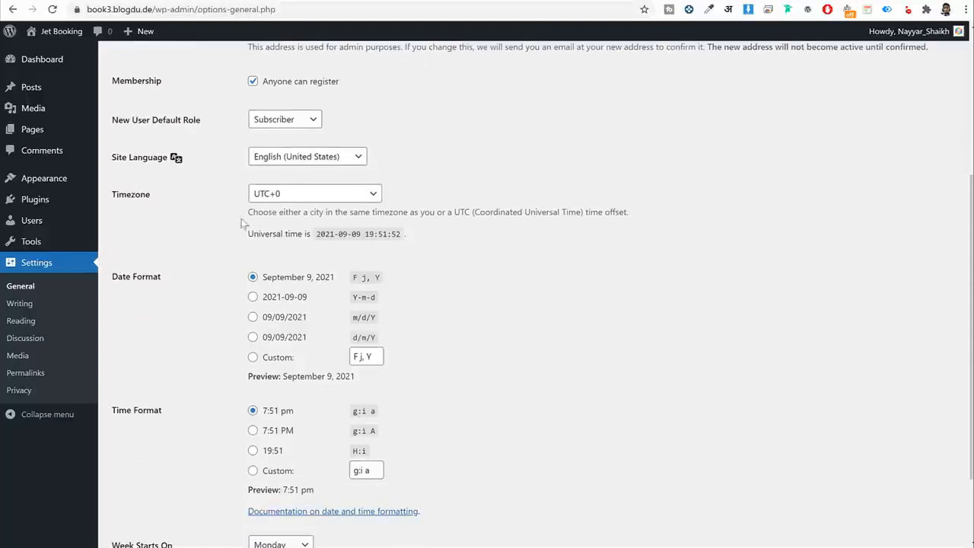
left_click(280, 196)
type("kolkata")
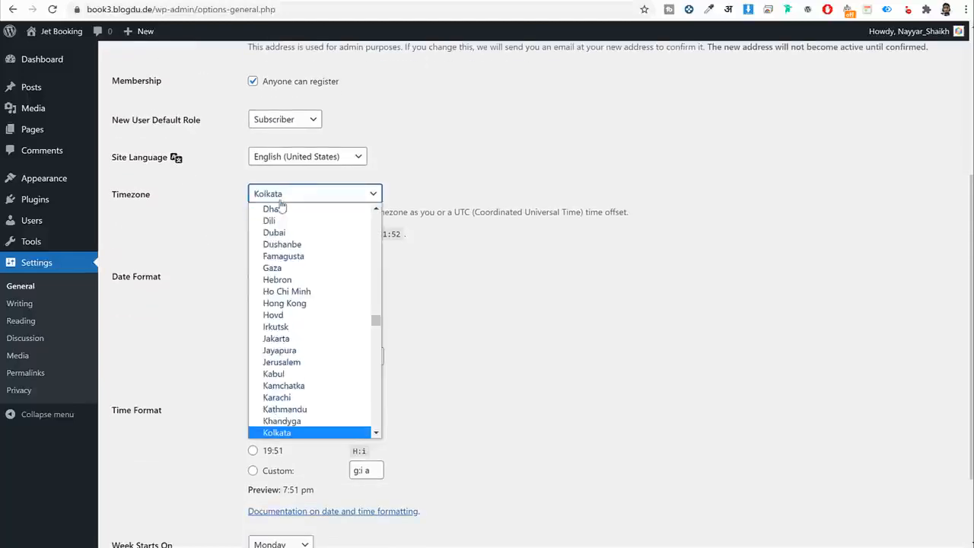
key("Return")
scroll(500, 363, "down", 2)
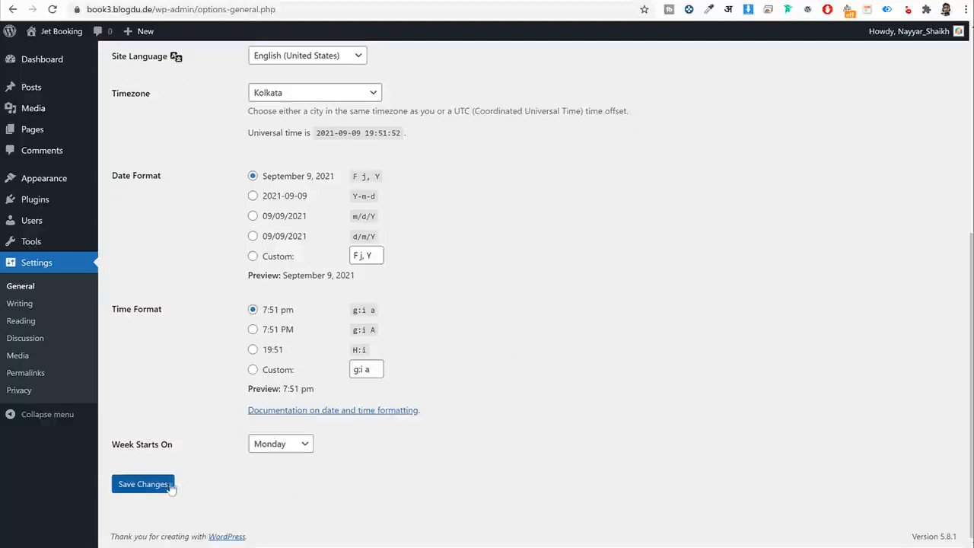
left_click(142, 485)
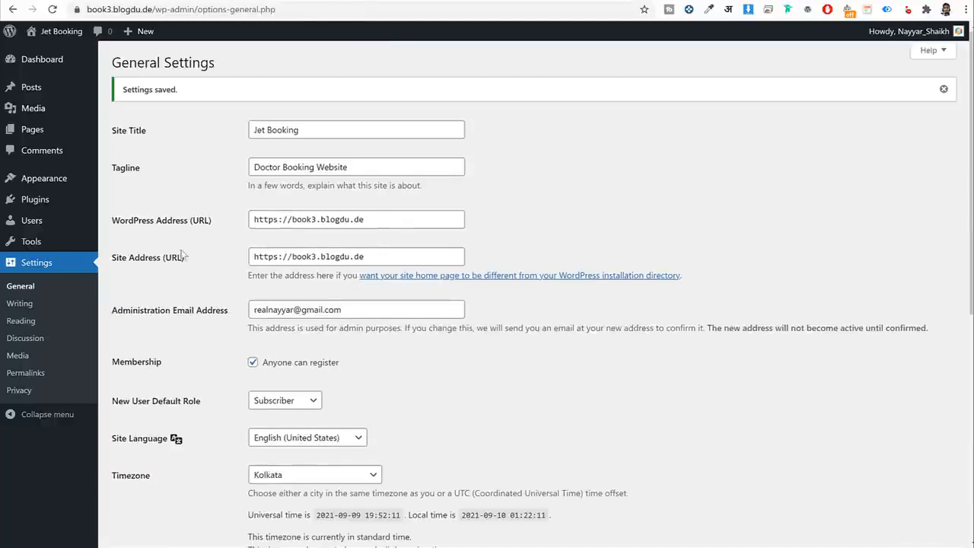
left_click(12, 374)
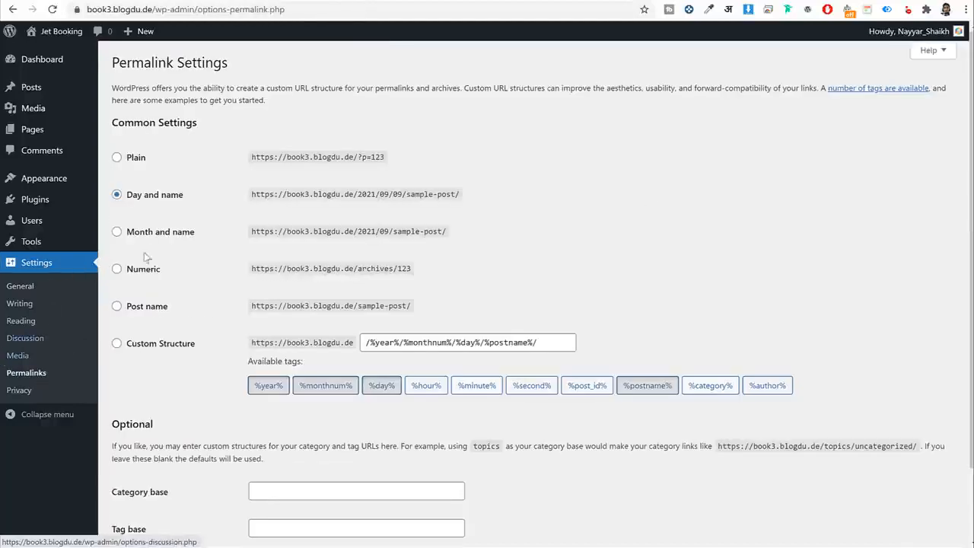
Change permalinks from Day and name to Post name, save, and return to the Dashboard.
left_click_drag(187, 196, 127, 208)
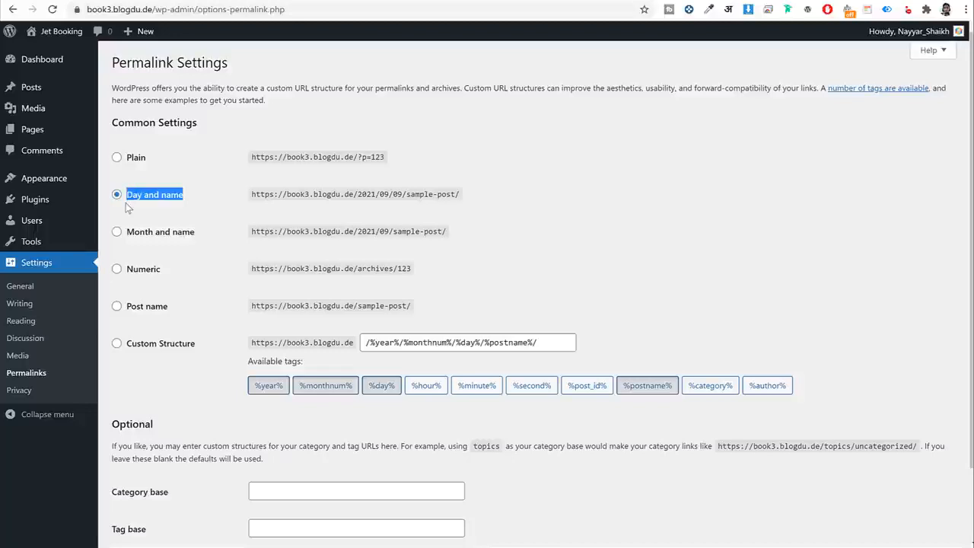
left_click(132, 309)
scroll(165, 315, "down", 2)
left_click(164, 491)
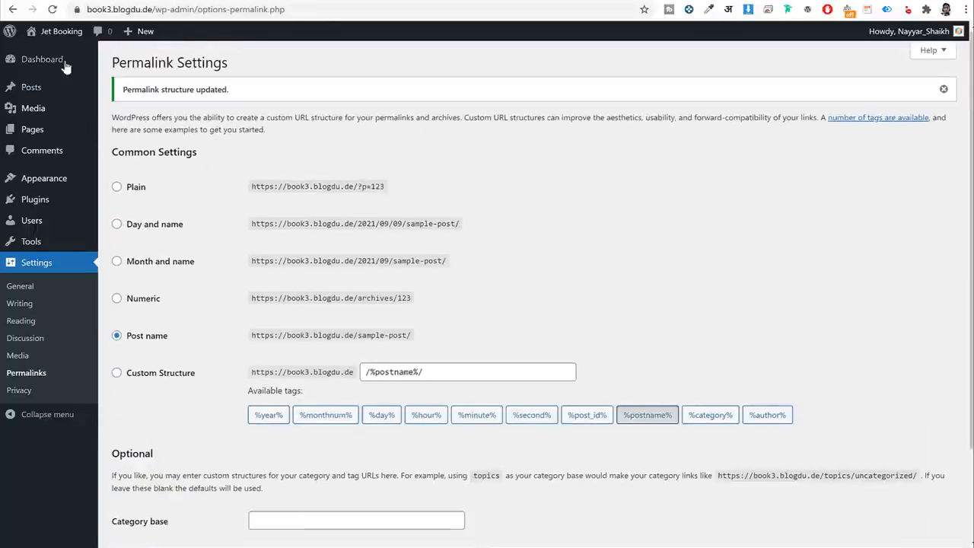
left_click(65, 64)
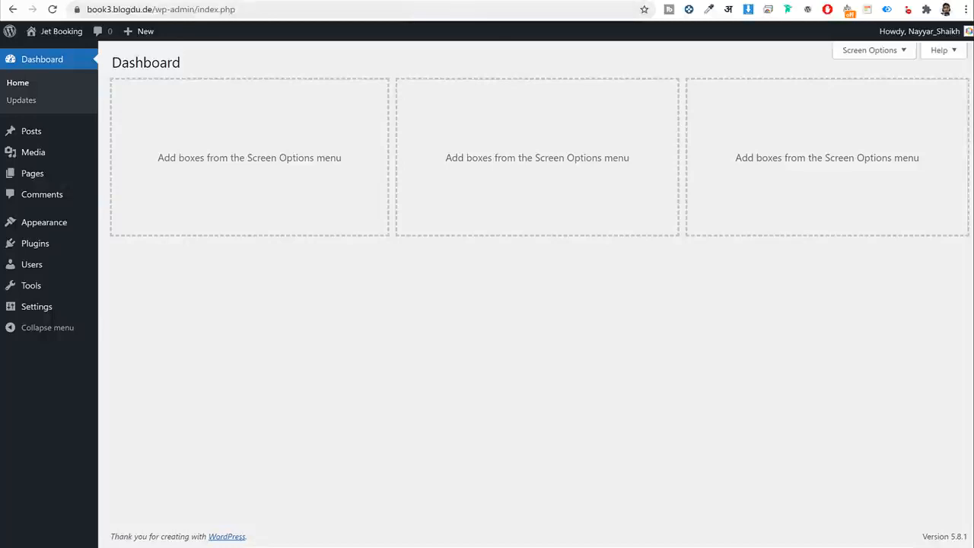
key("ctrl+t")
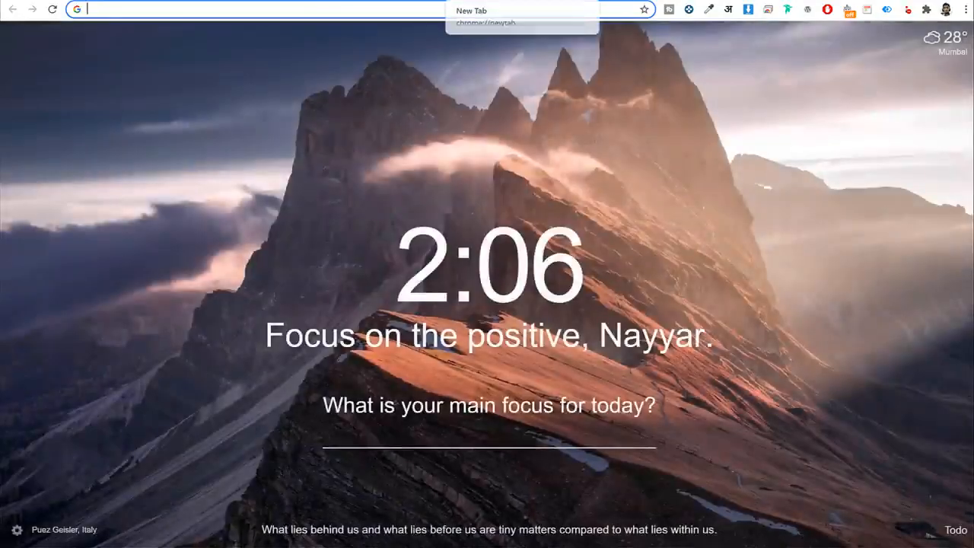
Load bloggdude.com/croco in a new tab and scroll through the JetPlugins showcase.
type("bloggdude.com/croco")
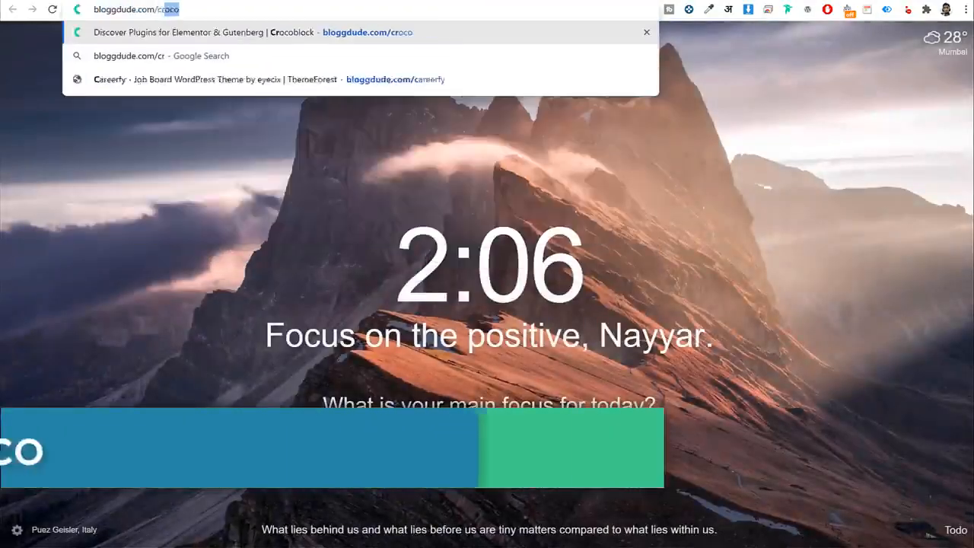
key("Return")
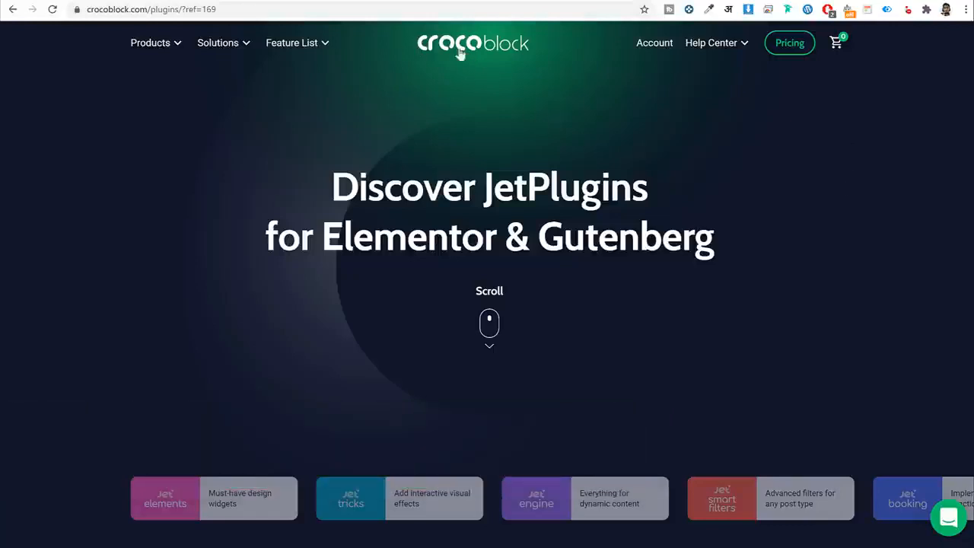
scroll(296, 345, "down", 1)
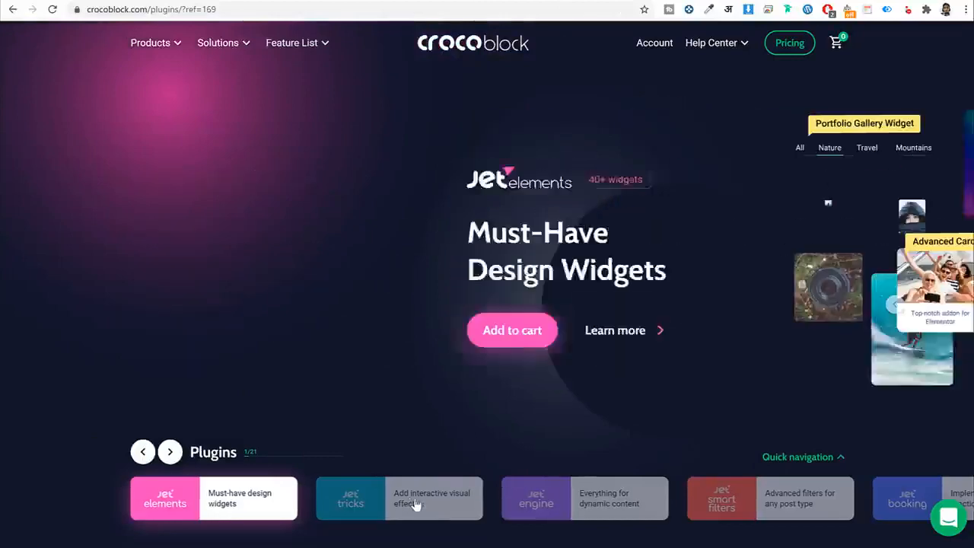
scroll(563, 515, "down", 4)
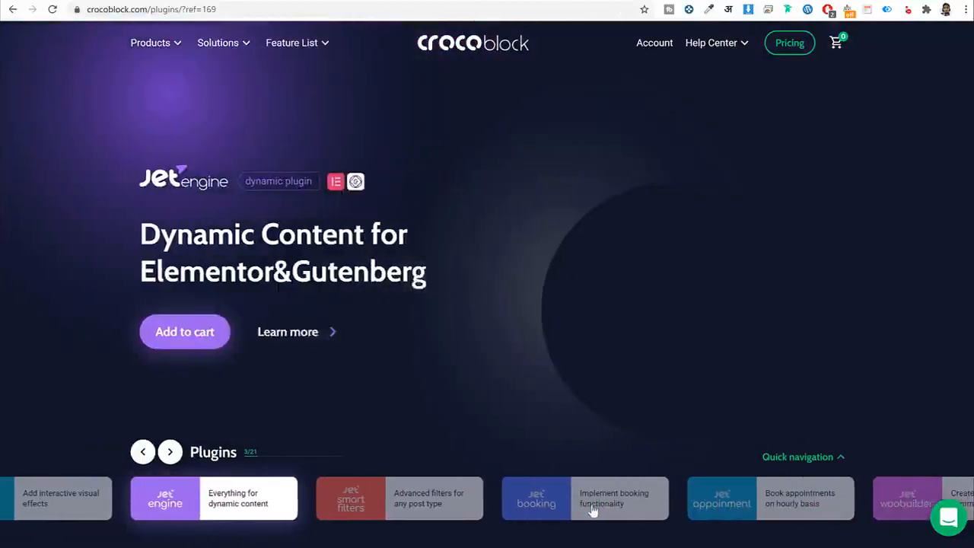
scroll(504, 502, "down", 1)
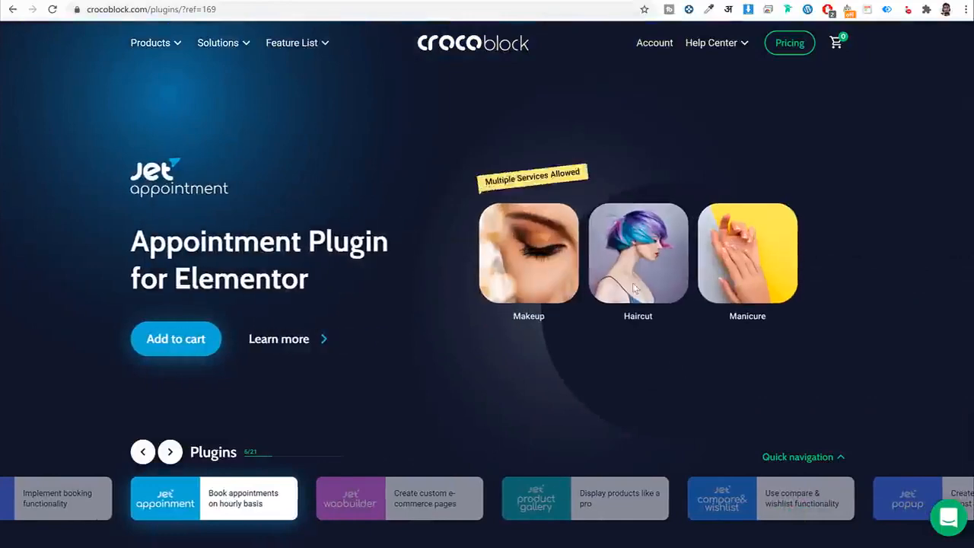
mouse_move(169, 43)
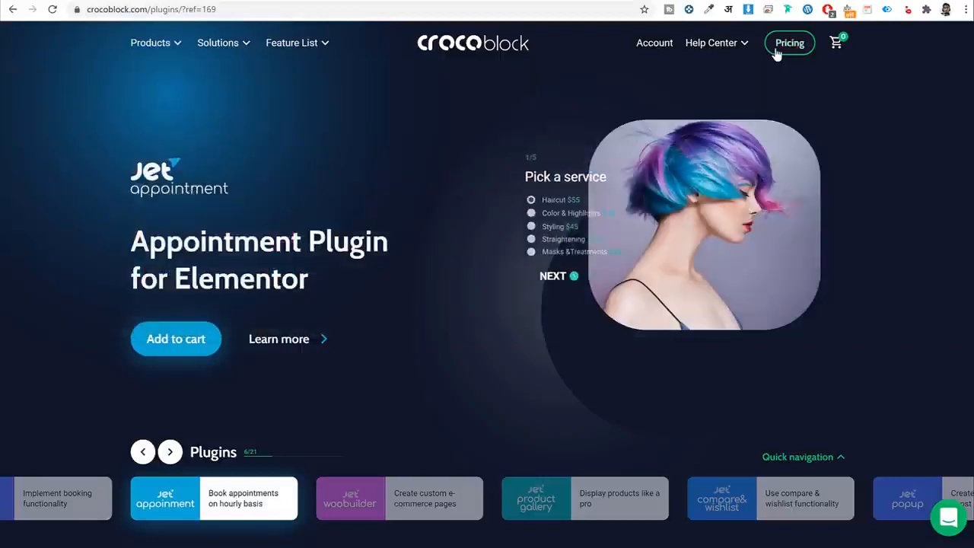
left_click(776, 50)
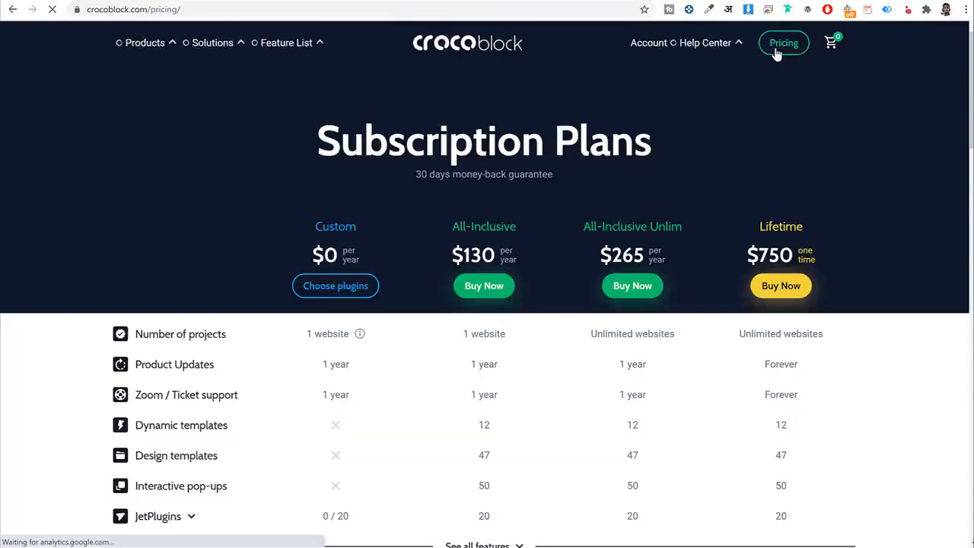
Review the All-Inclusive plan's design templates and expand its included JetPlugins list.
scroll(865, 183, "down", 2)
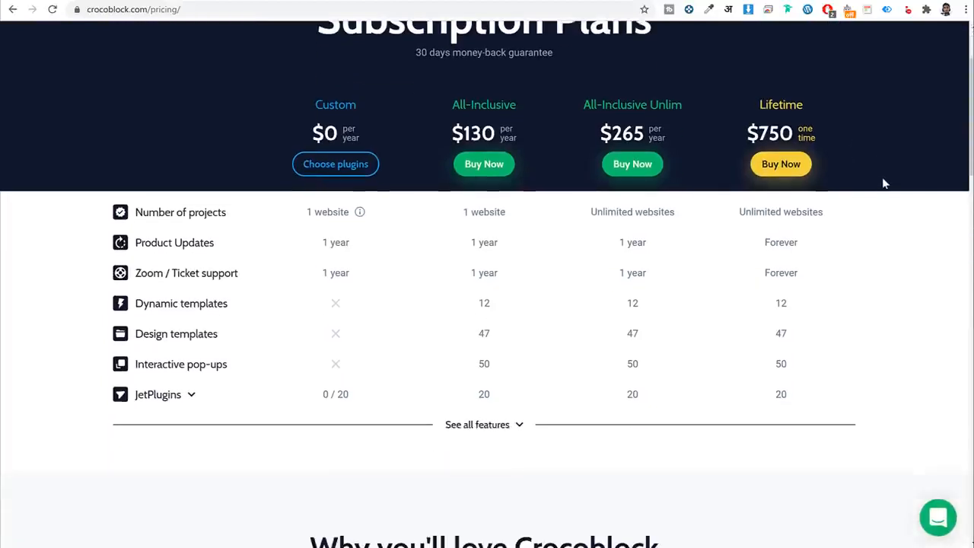
left_click_drag(452, 102, 501, 102)
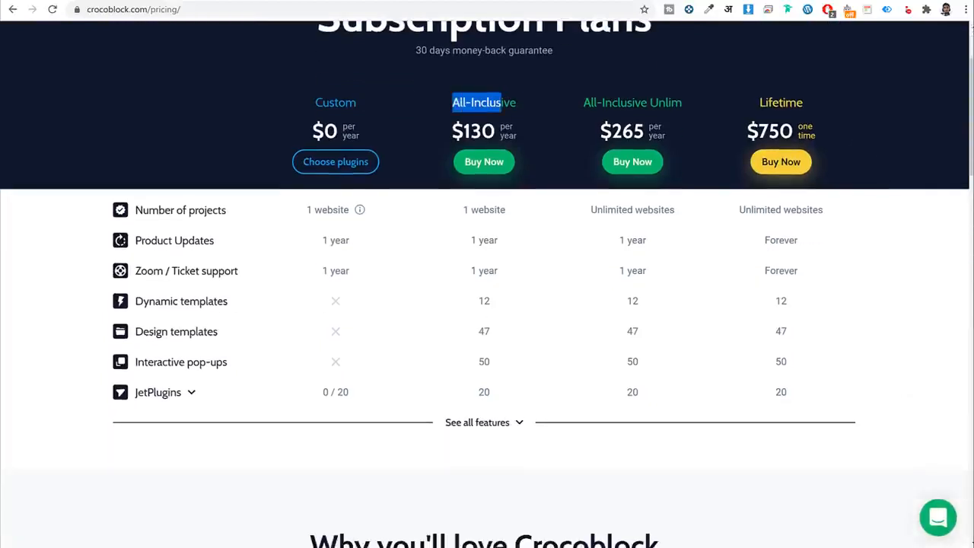
left_click(524, 106)
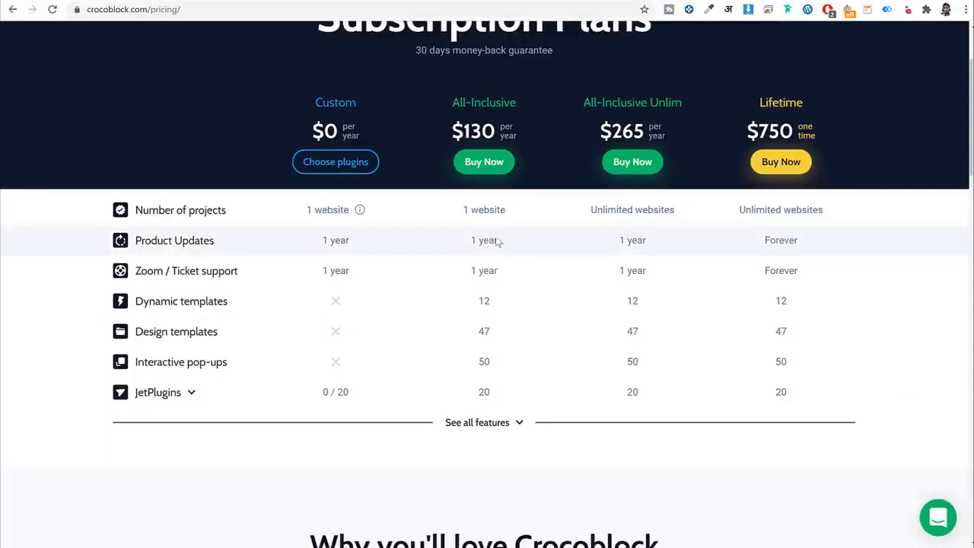
scroll(381, 324, "down", 1)
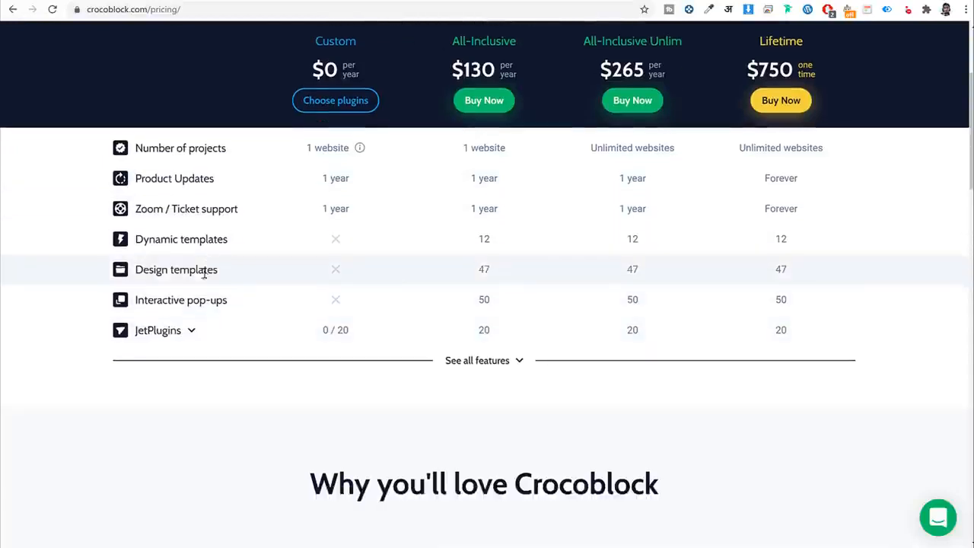
left_click_drag(512, 272, 452, 276)
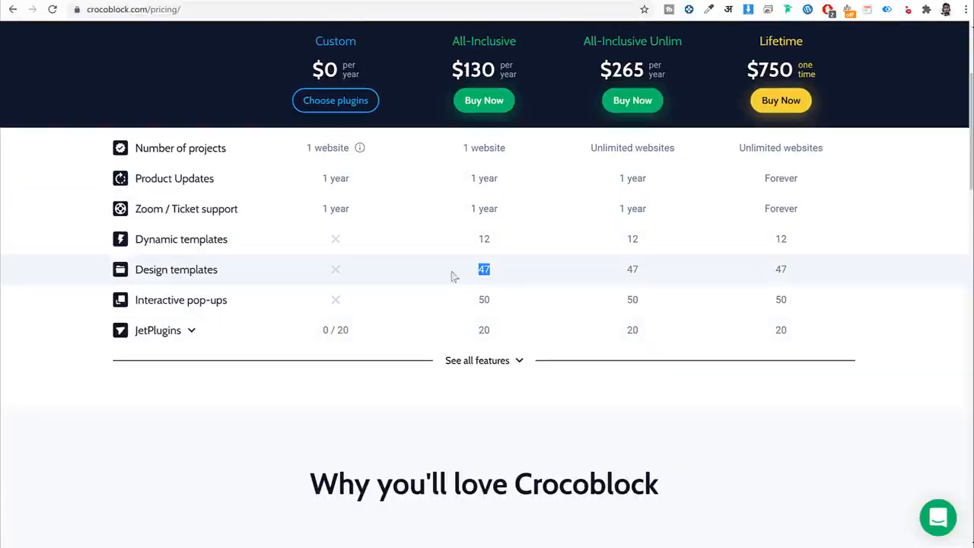
left_click(193, 274)
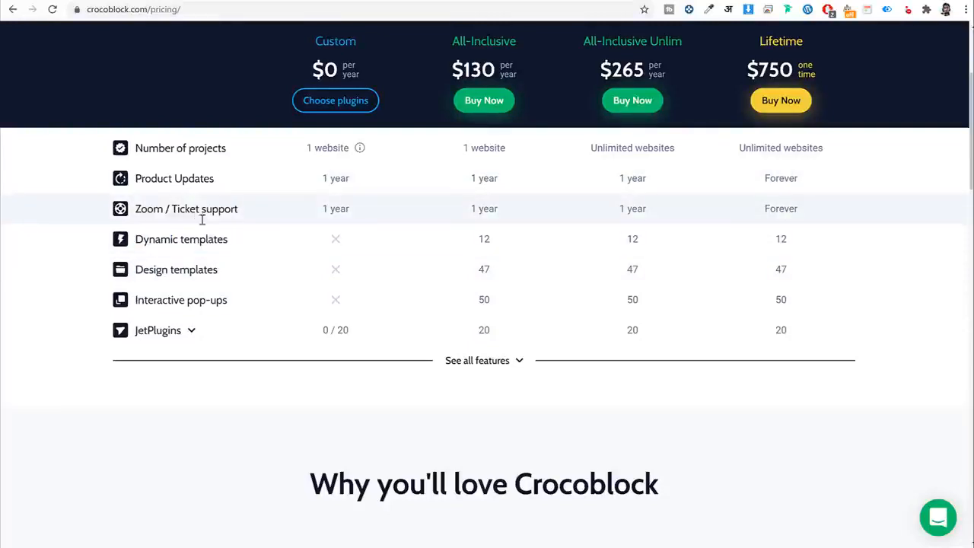
left_click(203, 334)
Compare All-Inclusive at $130 with All-Inclusive Unlim at $265, then go to Account.
scroll(263, 375, "down", 8)
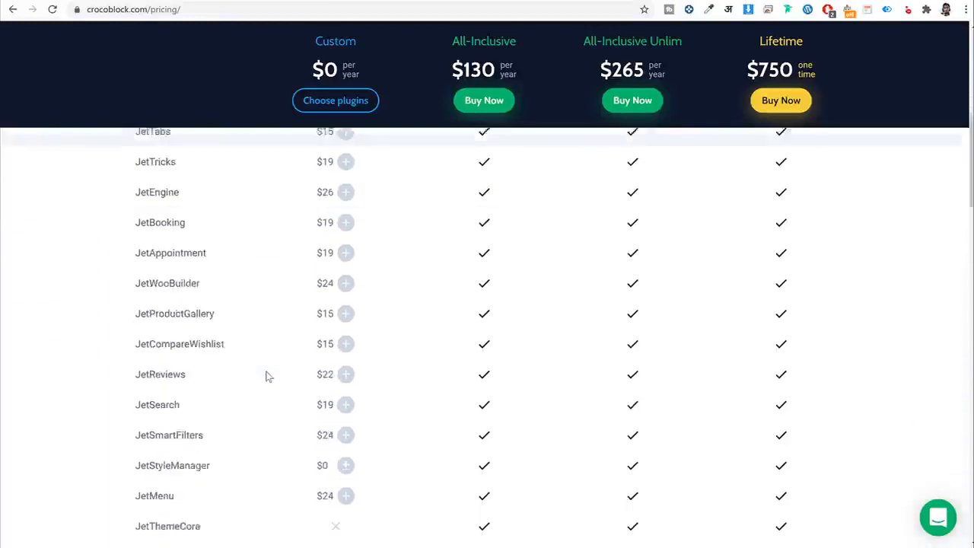
scroll(407, 382, "up", 5)
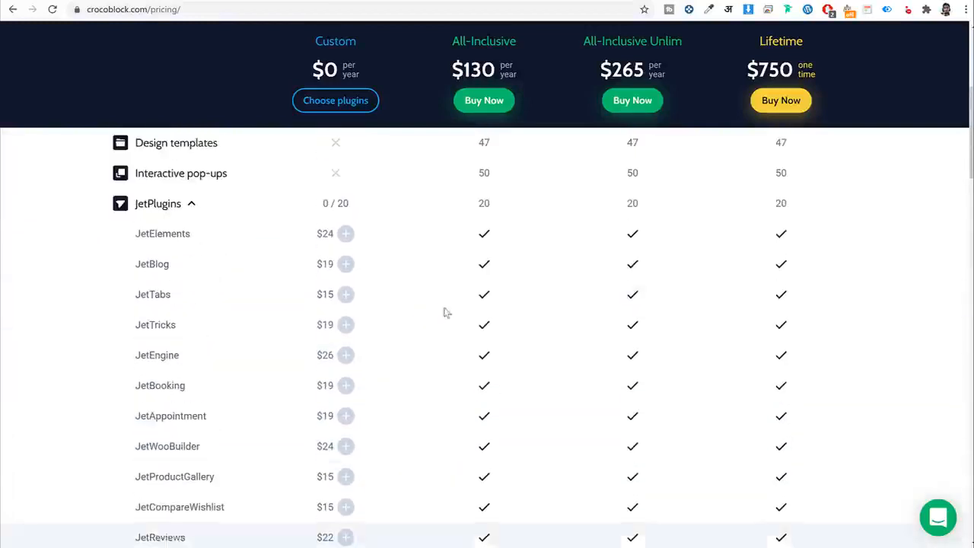
mouse_move(146, 240)
scroll(218, 322, "down", 9)
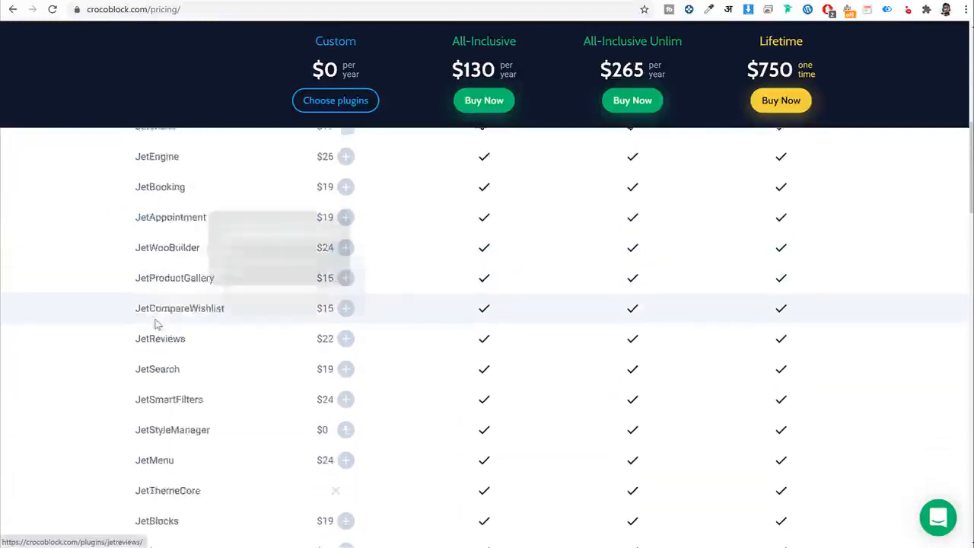
scroll(264, 374, "down", 3)
scroll(374, 398, "up", 15)
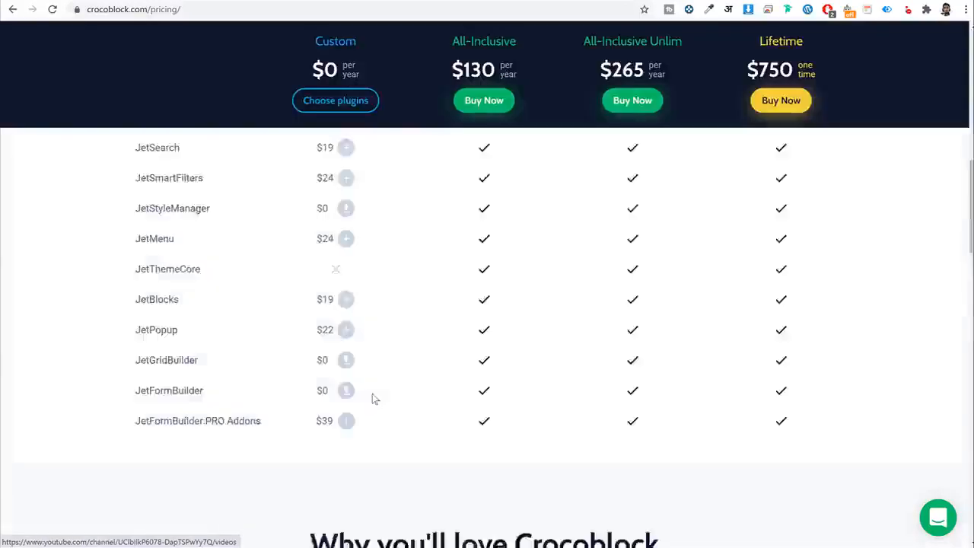
left_click_drag(450, 226, 525, 226)
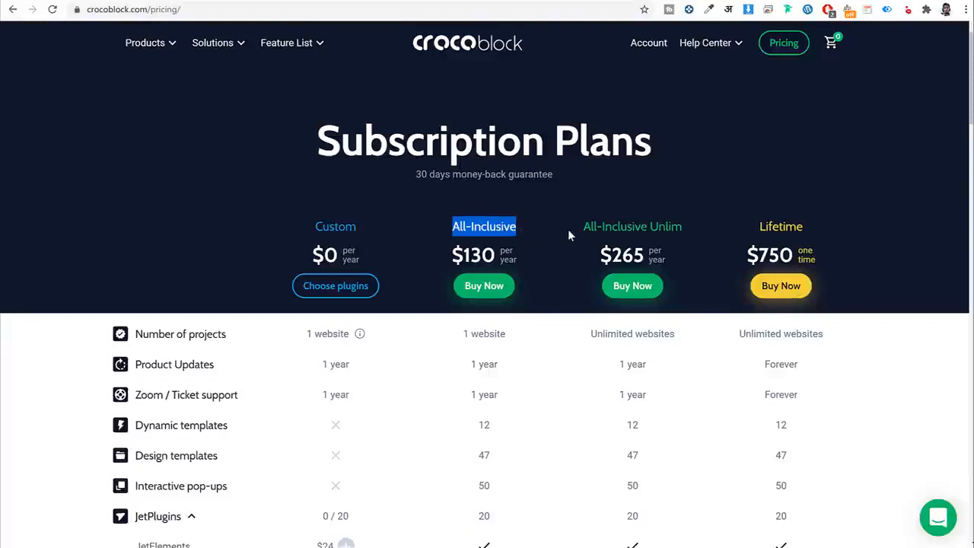
left_click_drag(499, 255, 450, 255)
left_click(596, 242)
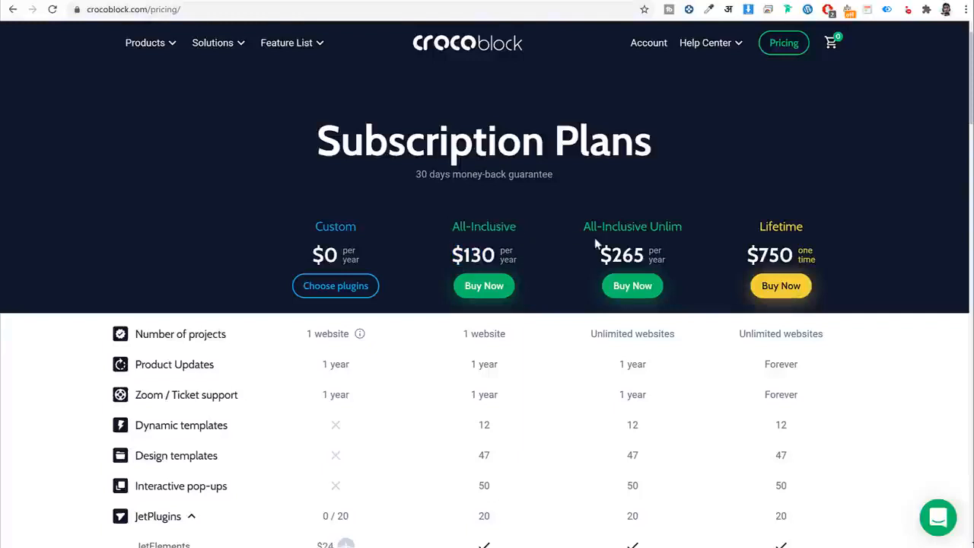
left_click_drag(596, 242, 645, 257)
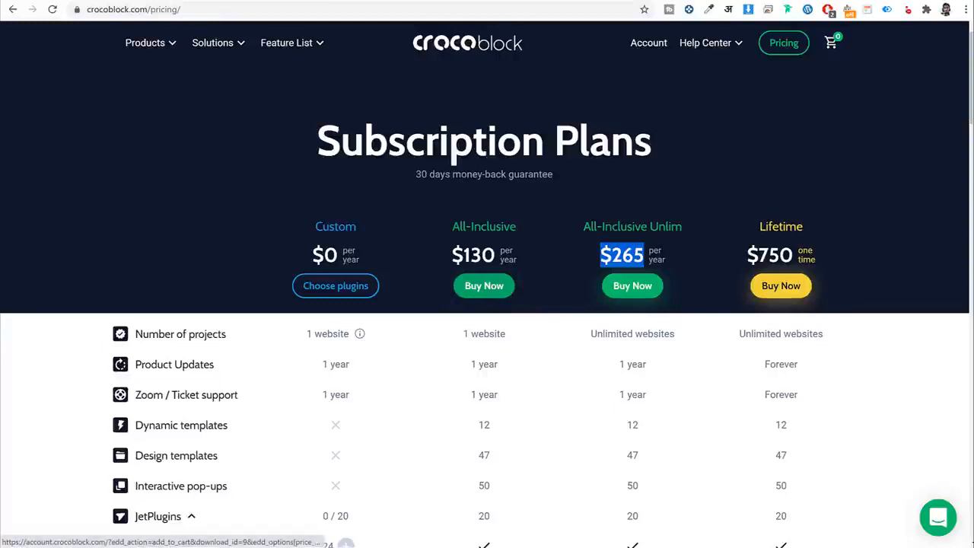
left_click(650, 45)
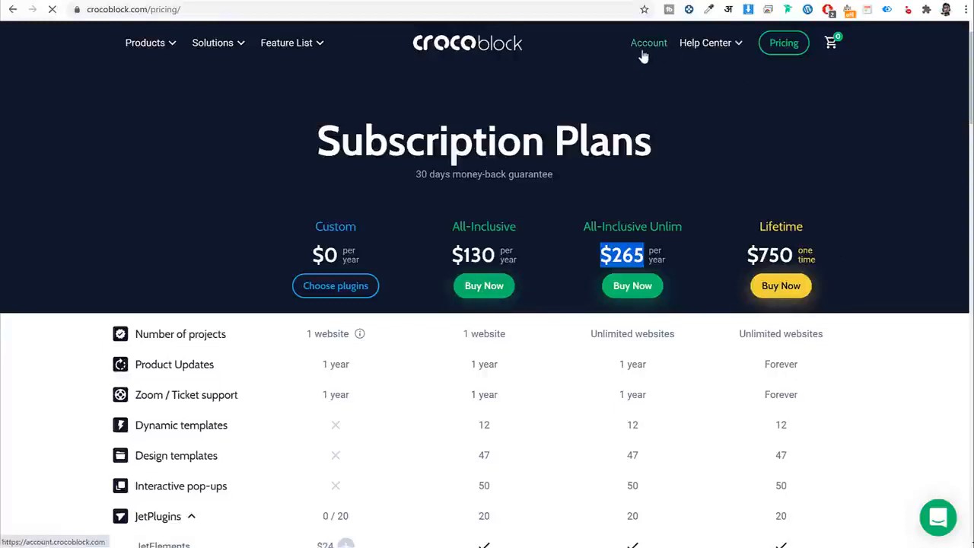
Find the Extras section and download the Kava 2.1.4 theme zip.
scroll(461, 200, "down", 9)
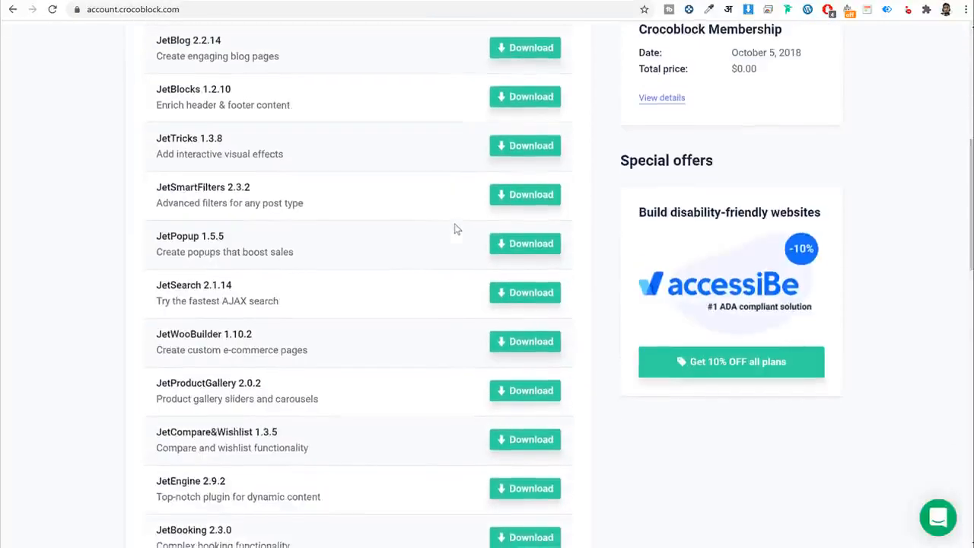
scroll(456, 229, "down", 10)
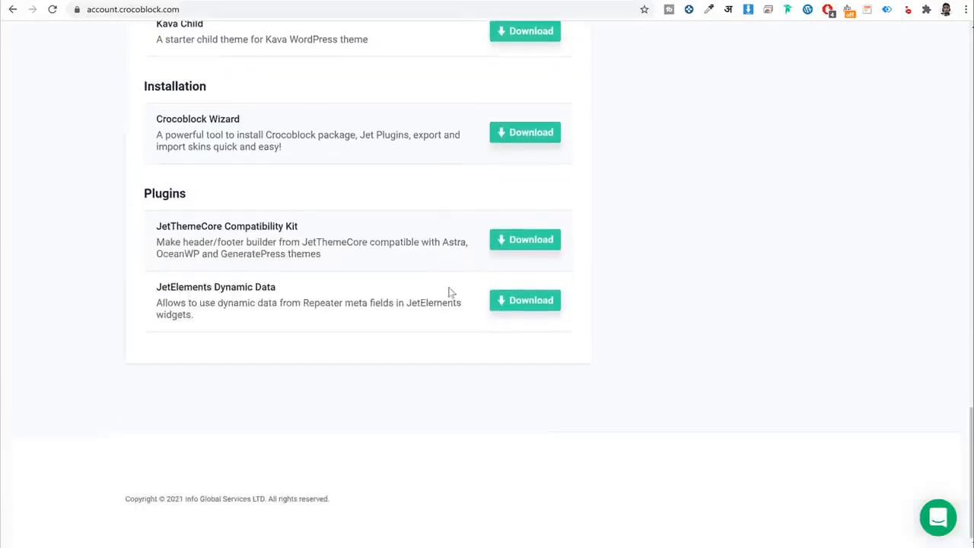
scroll(452, 289, "up", 20)
scroll(427, 284, "down", 9)
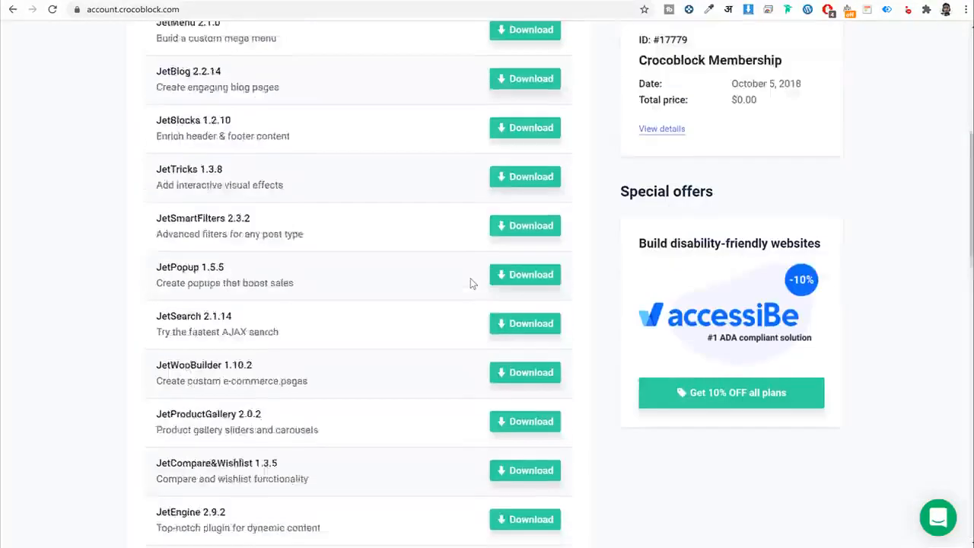
scroll(471, 283, "down", 2)
scroll(472, 282, "up", 4)
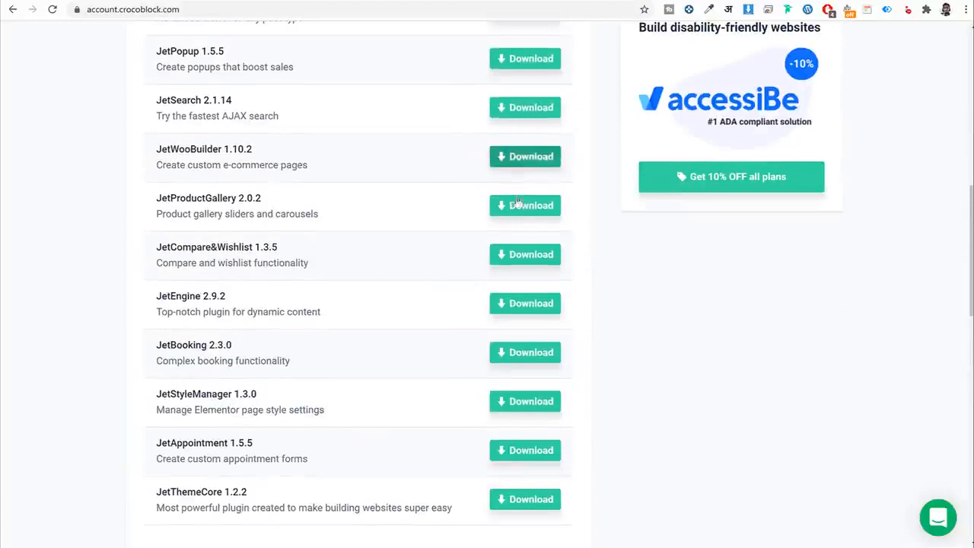
scroll(534, 205, "down", 10)
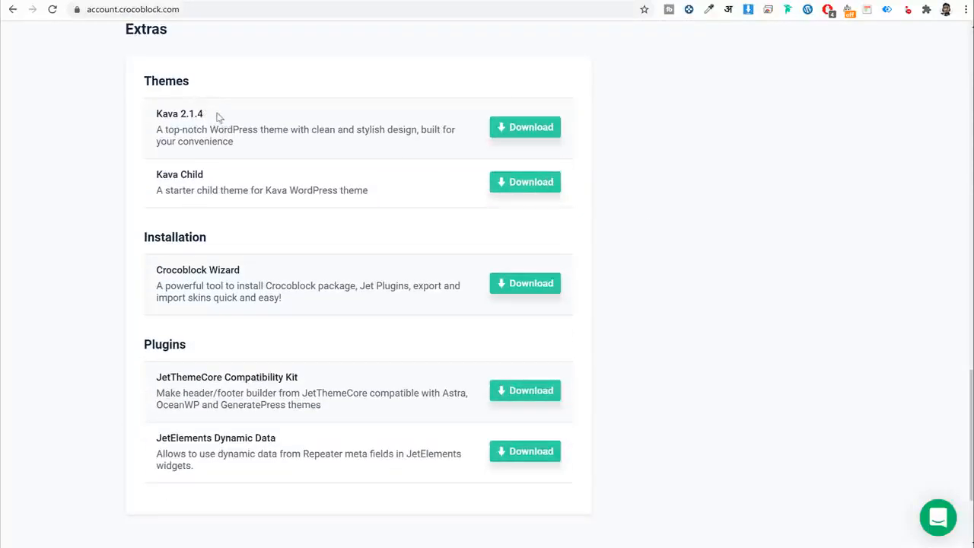
left_click_drag(221, 117, 154, 115)
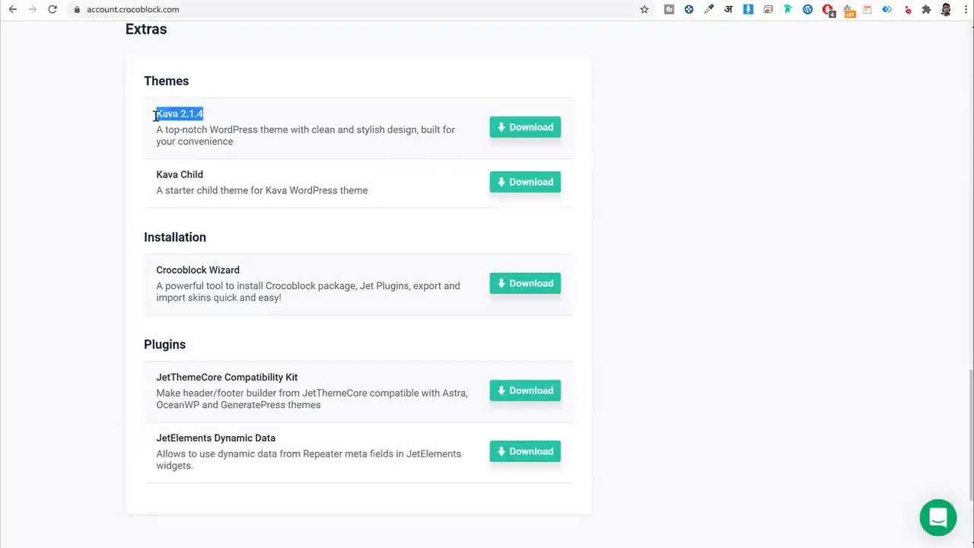
left_click(216, 124)
left_click(503, 127)
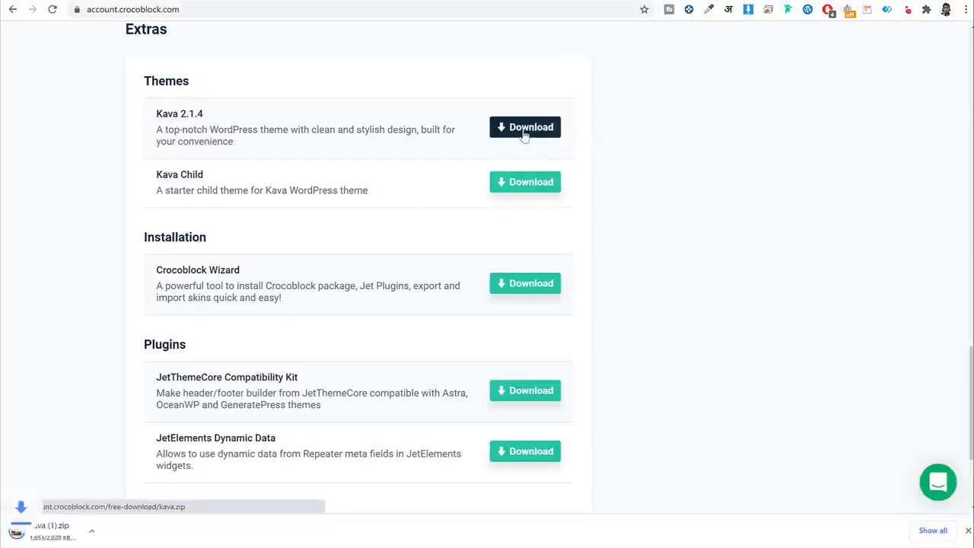
Download the Crocoblock Wizard zip and return to the WordPress tab.
scroll(781, 189, "down", 1)
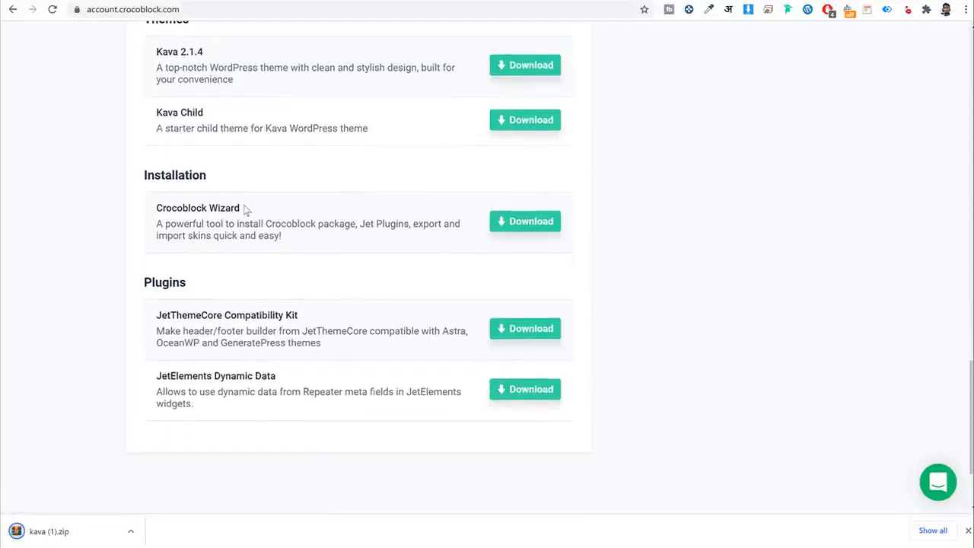
triple_click(233, 207)
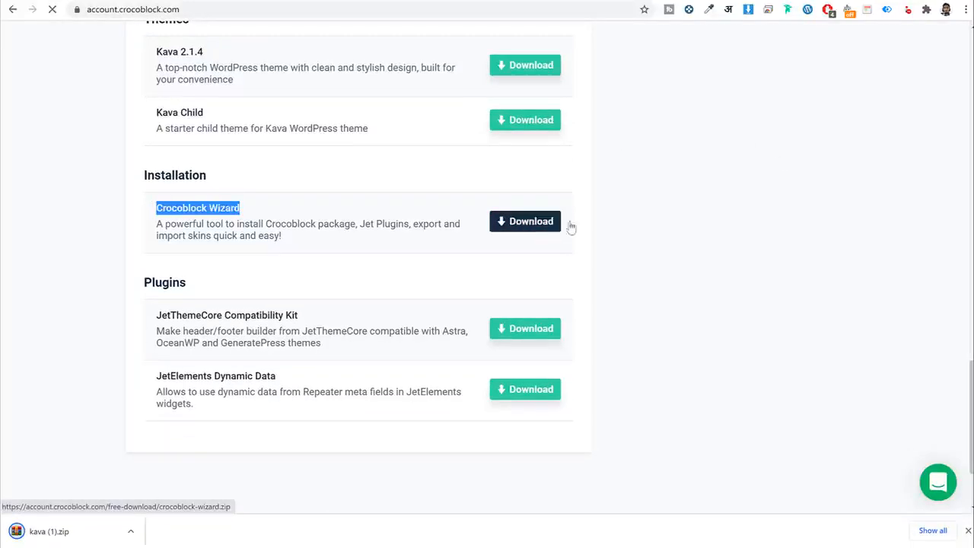
left_click(549, 235)
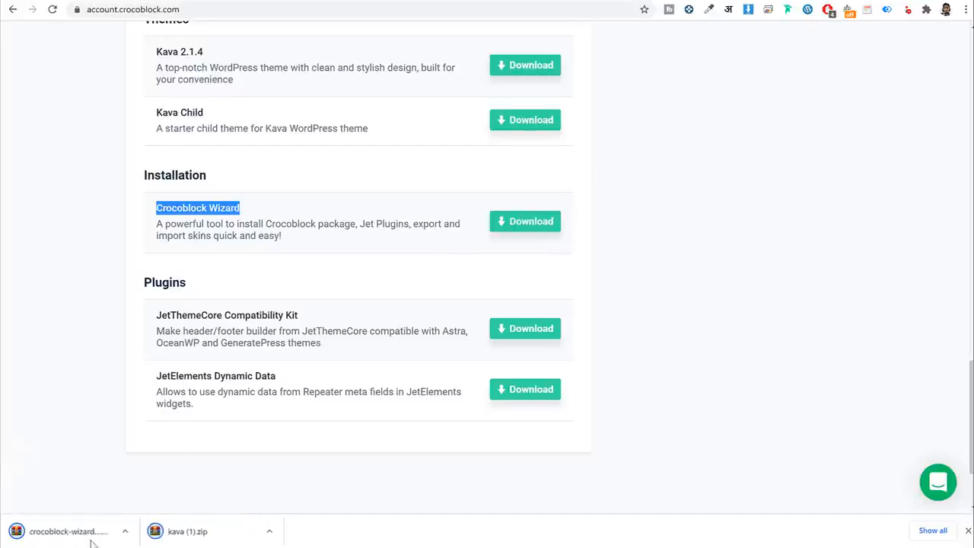
scroll(287, 385, "up", 10)
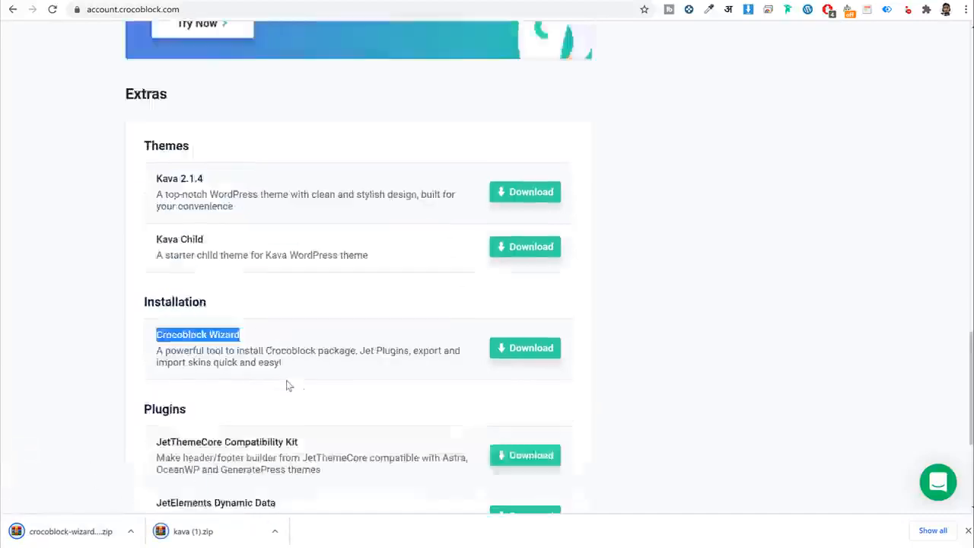
scroll(248, 213, "up", 3)
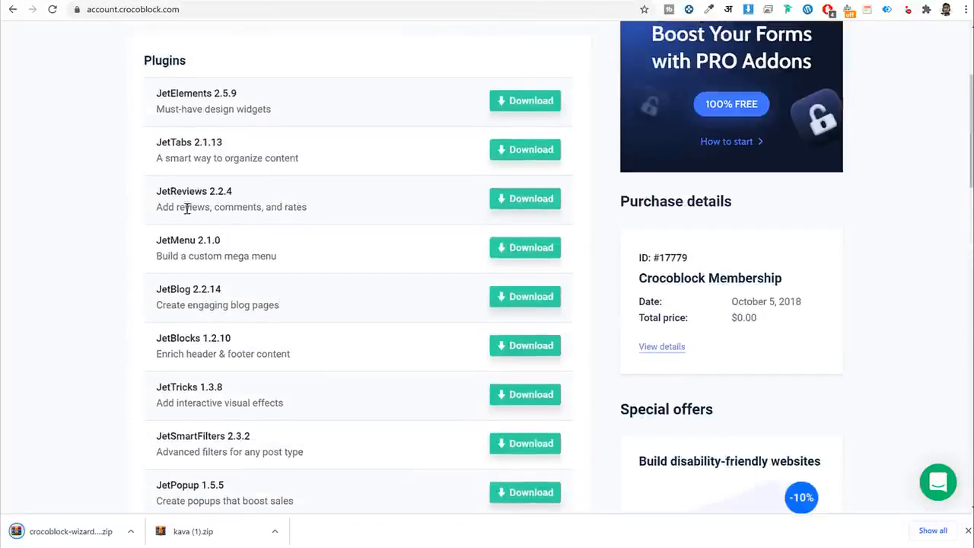
left_click(282, 1)
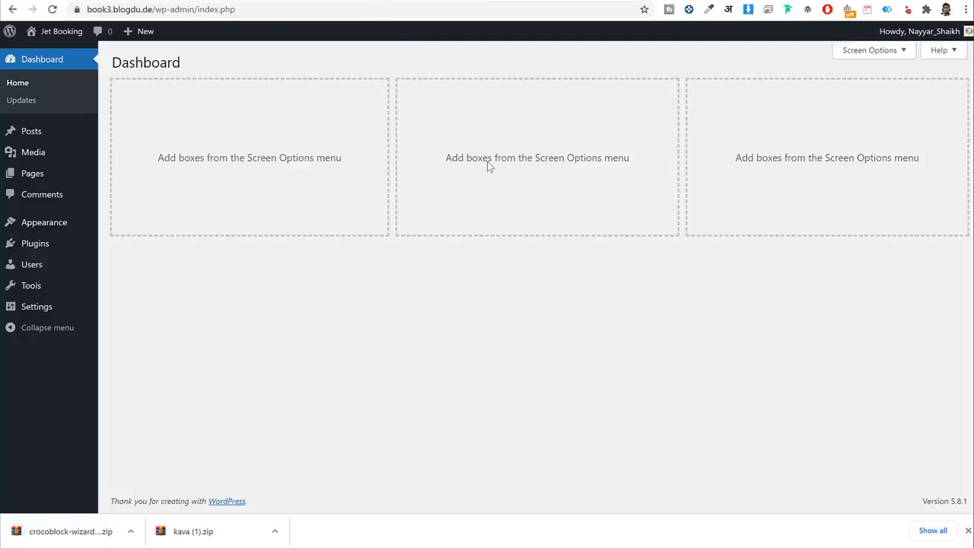
Upload kava (1).zip as a new theme, install it and activate Kava.
left_click(67, 222)
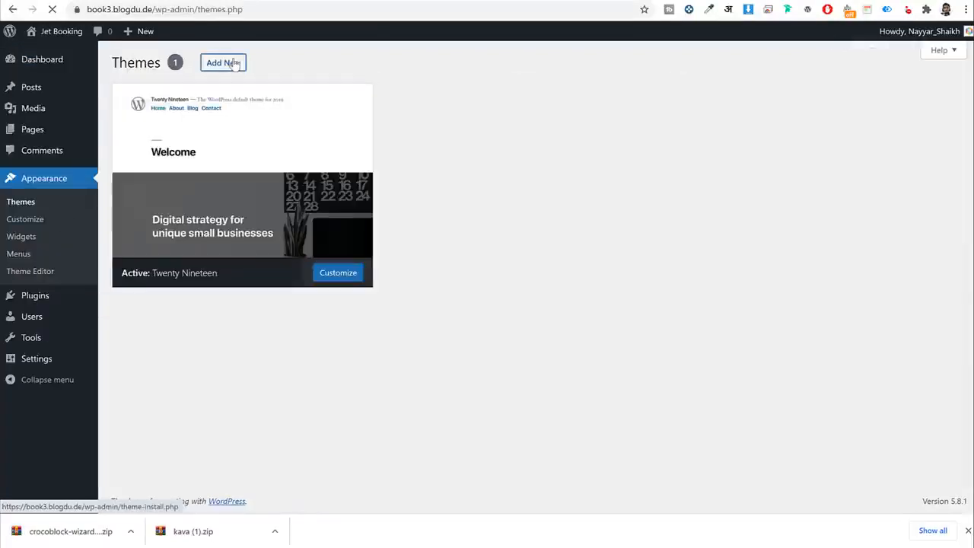
left_click(234, 64)
left_click(238, 63)
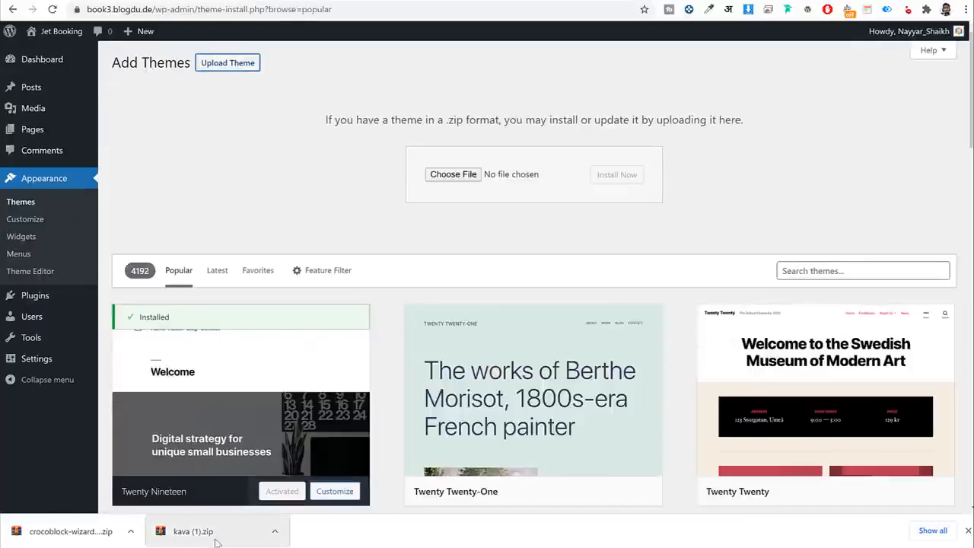
left_click_drag(203, 540, 466, 174)
left_click(618, 176)
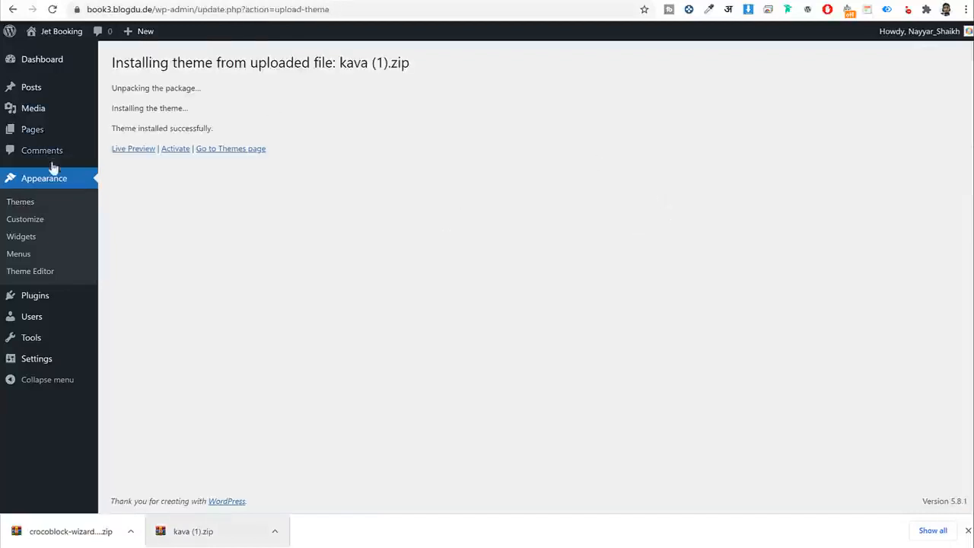
left_click(177, 149)
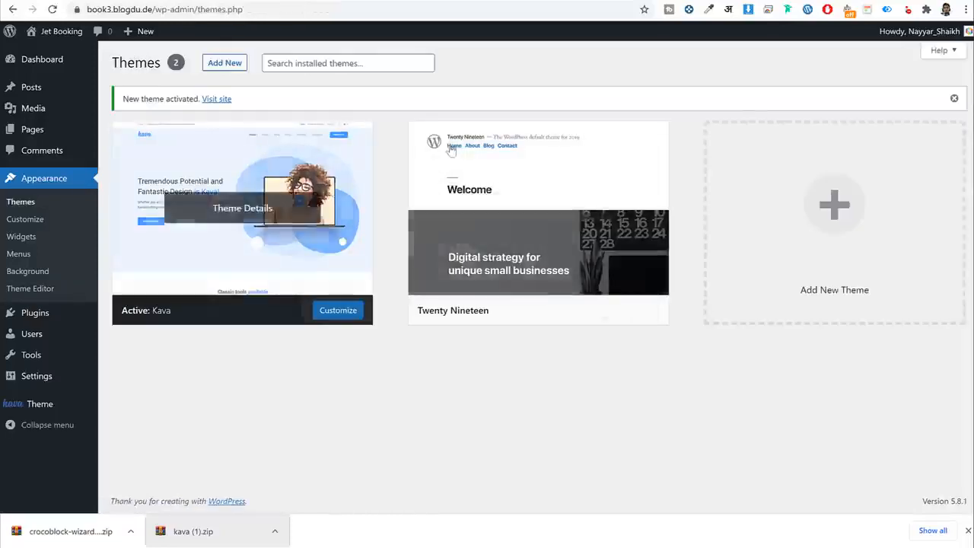
Delete the Twenty Nineteen theme.
mouse_move(508, 209)
left_click(529, 264)
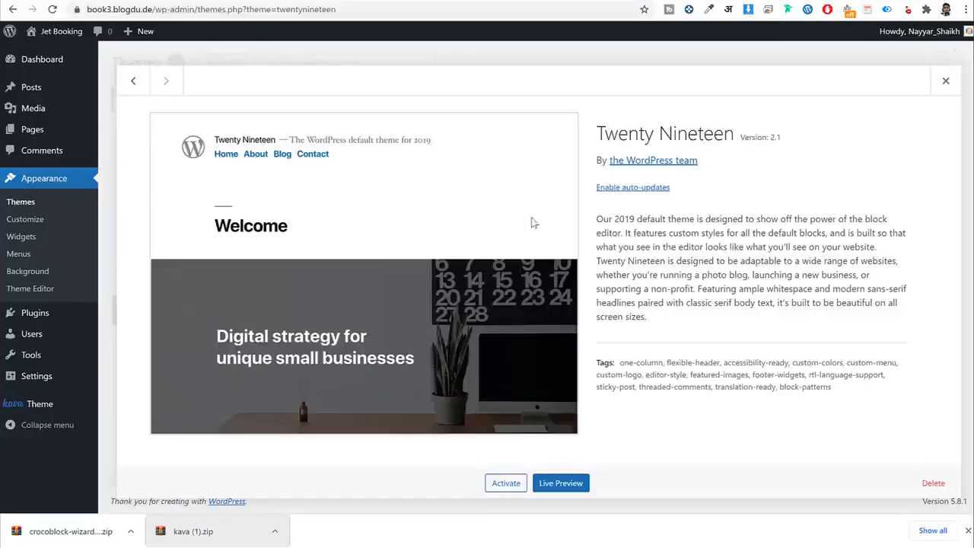
left_click(932, 483)
left_click(547, 105)
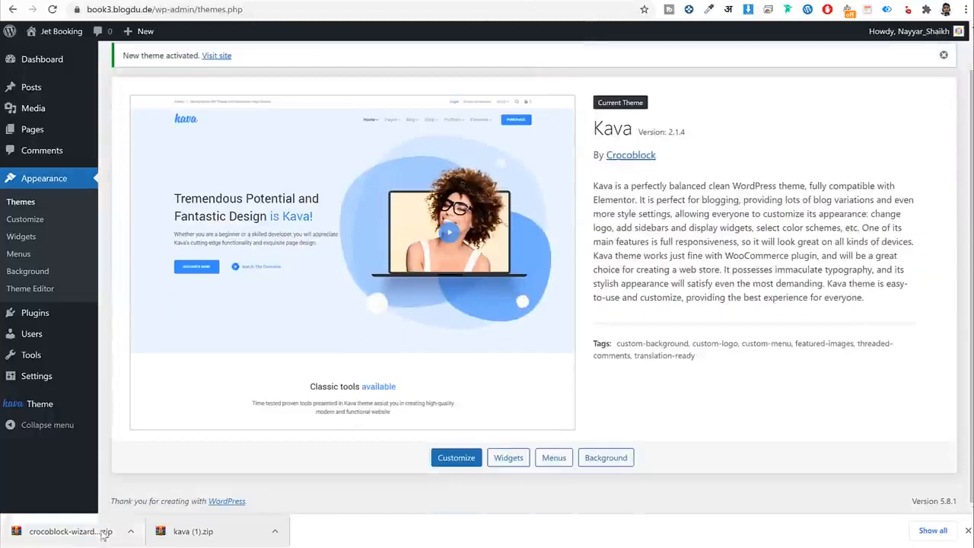
left_click(51, 317)
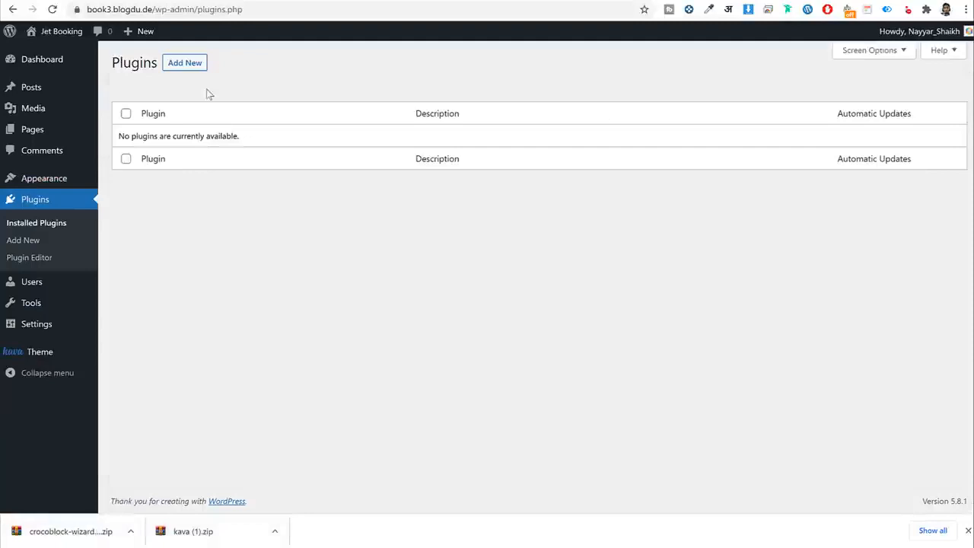
left_click(193, 72)
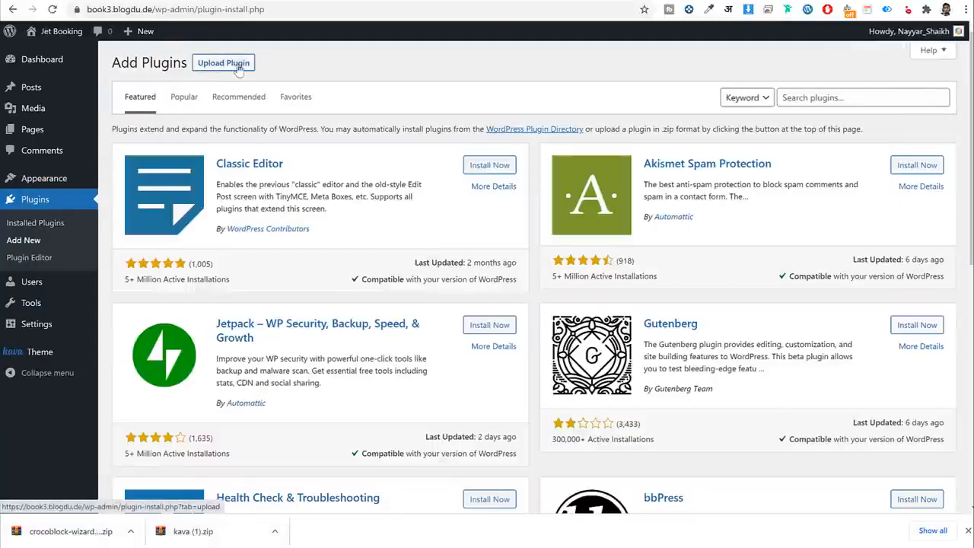
left_click(232, 67)
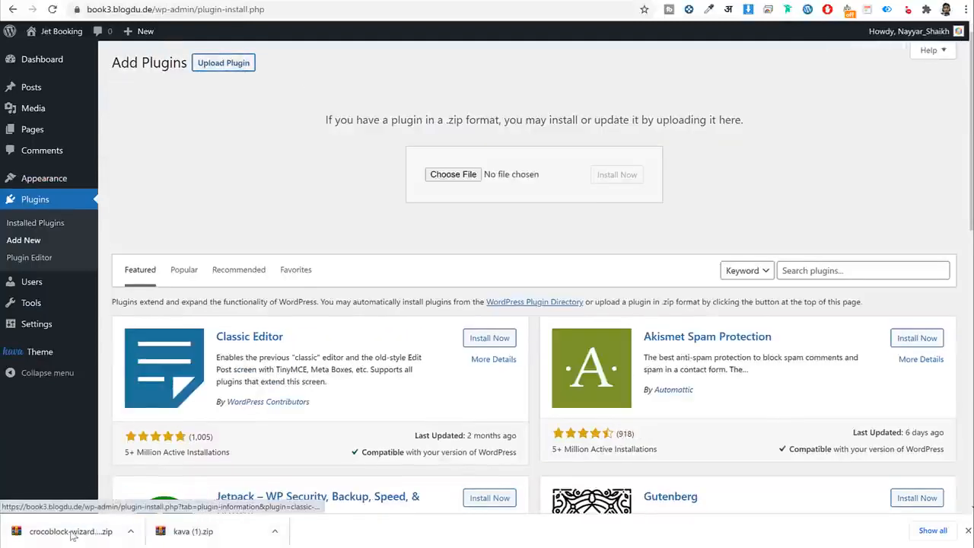
left_click_drag(70, 531, 451, 178)
left_click(618, 175)
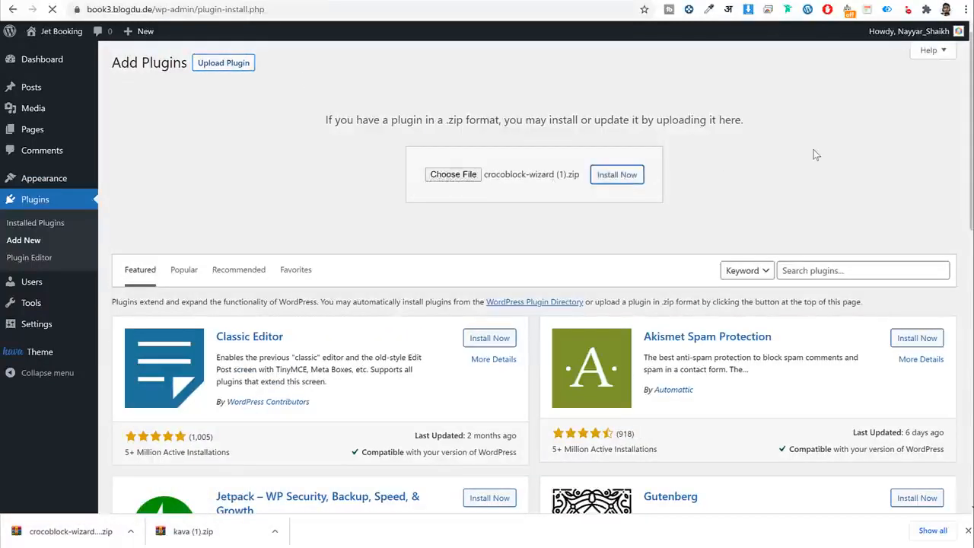
left_click(153, 150)
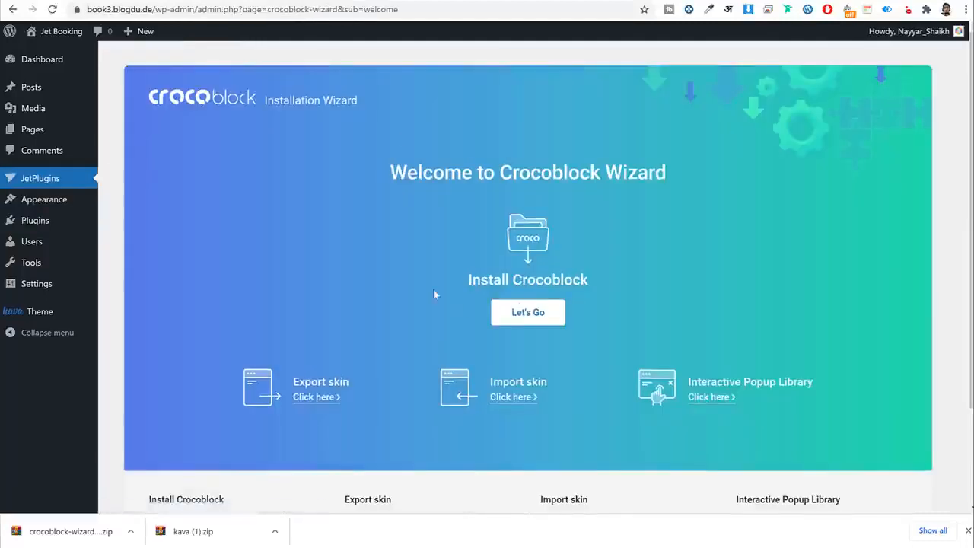
scroll(611, 328, "down", 1)
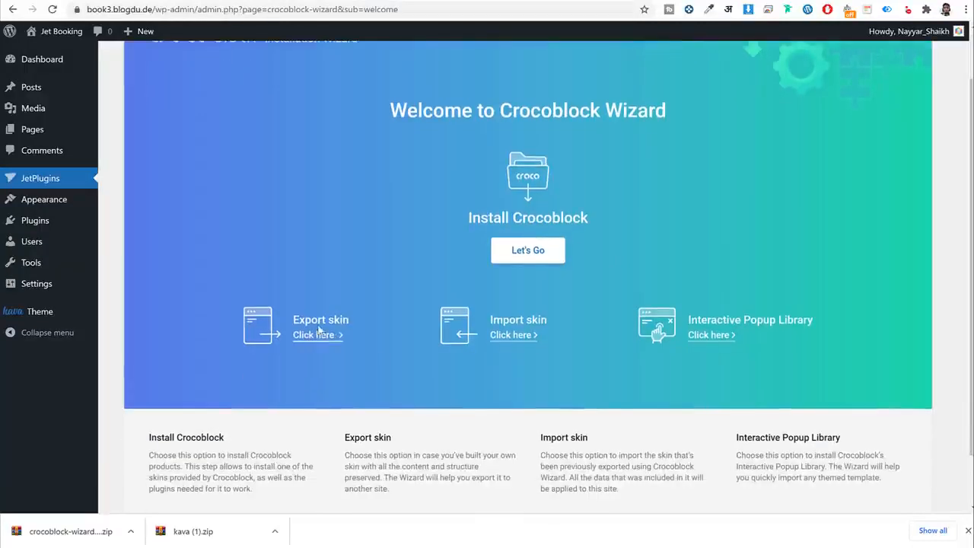
scroll(570, 337, "up", 1)
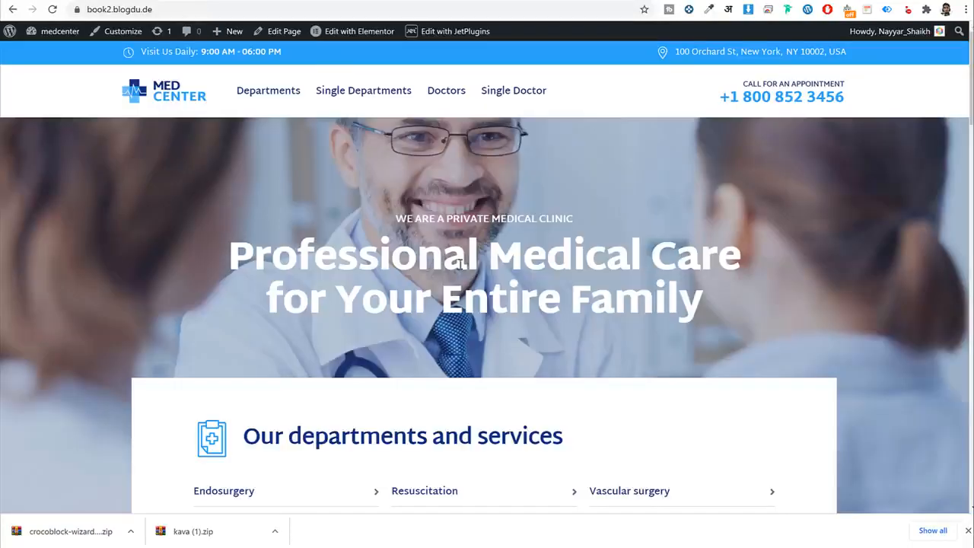
scroll(476, 318, "down", 20)
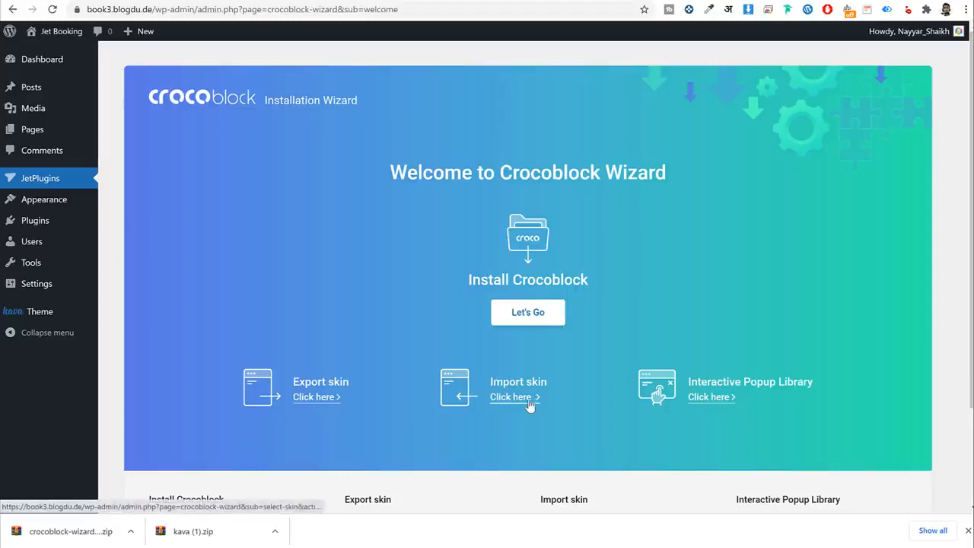
Start the Crocoblock wizard and submit the membership license key.
left_click(538, 312)
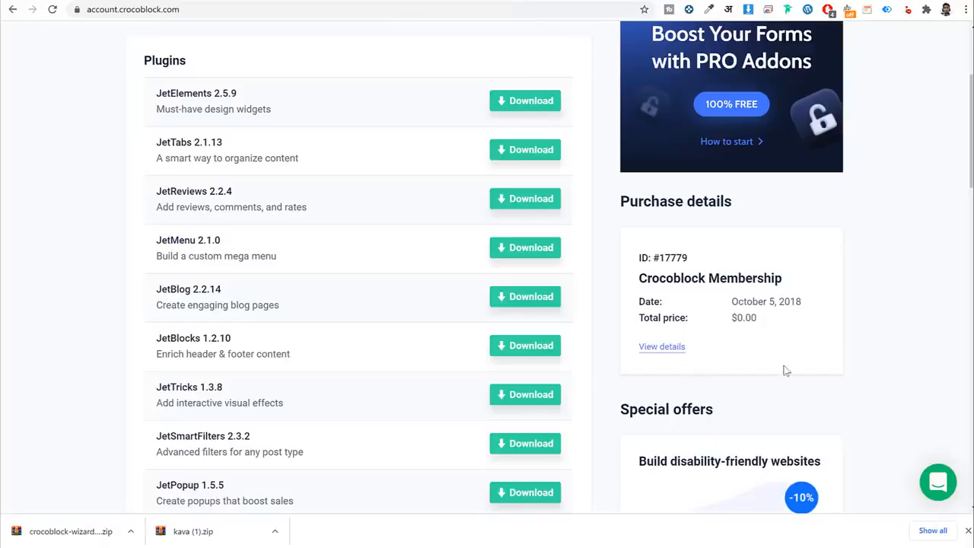
scroll(786, 370, "down", 2)
left_click(660, 226)
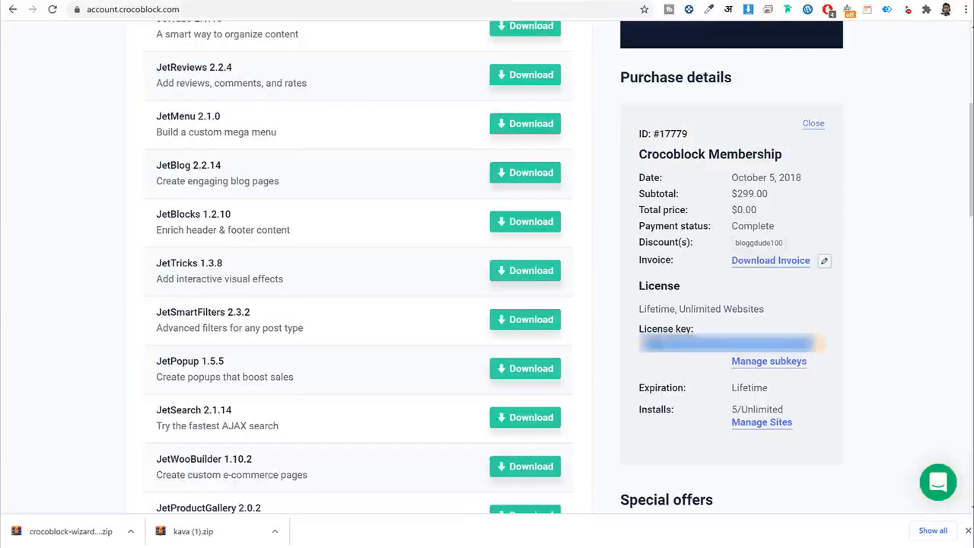
left_click(326, 1)
left_click(458, 297)
key("ctrl+v")
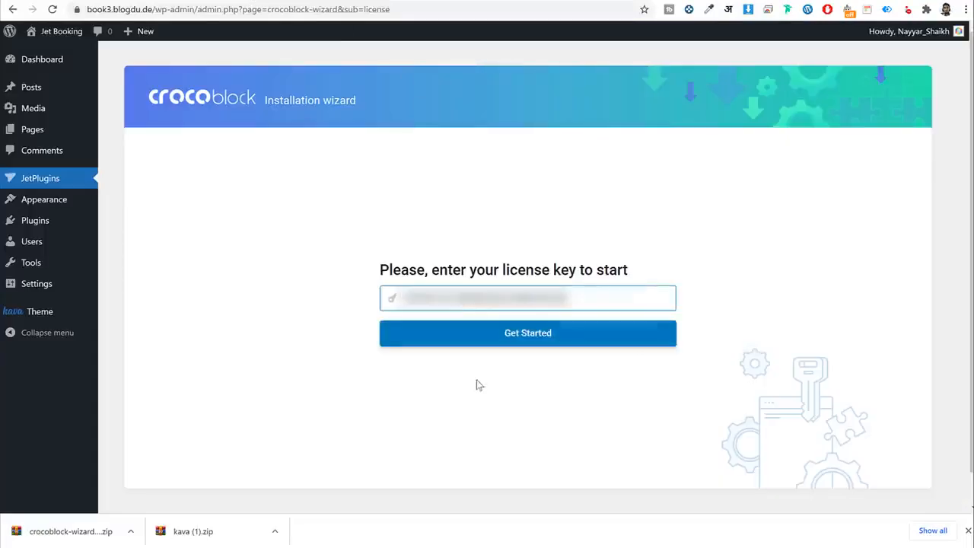
left_click(519, 341)
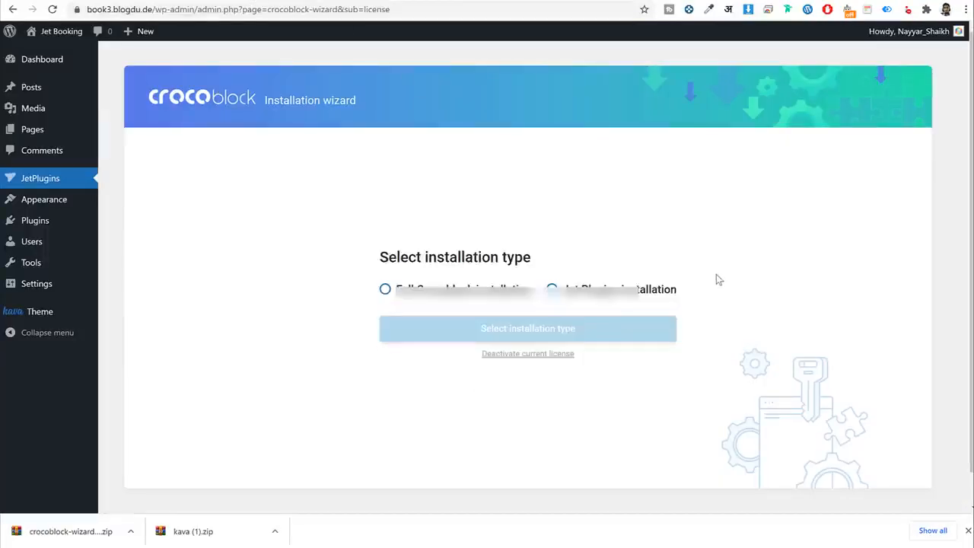
Choose the Jet Plugins installation type and start the installation.
left_click(417, 296)
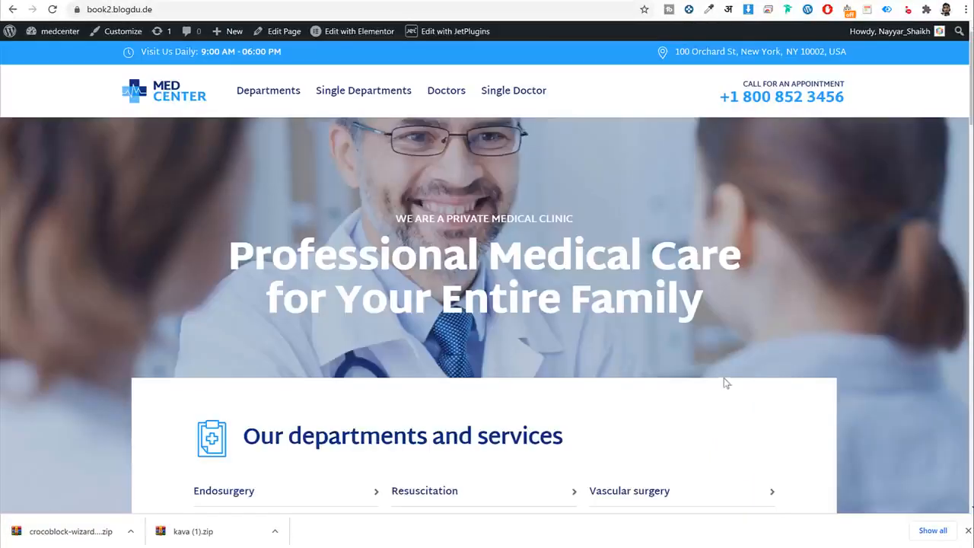
scroll(725, 384, "down", 20)
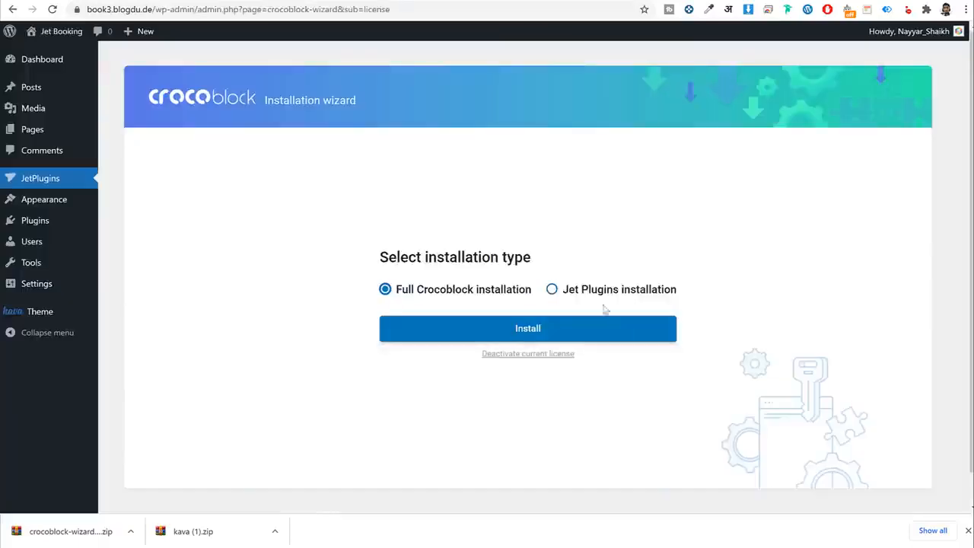
left_click(580, 290)
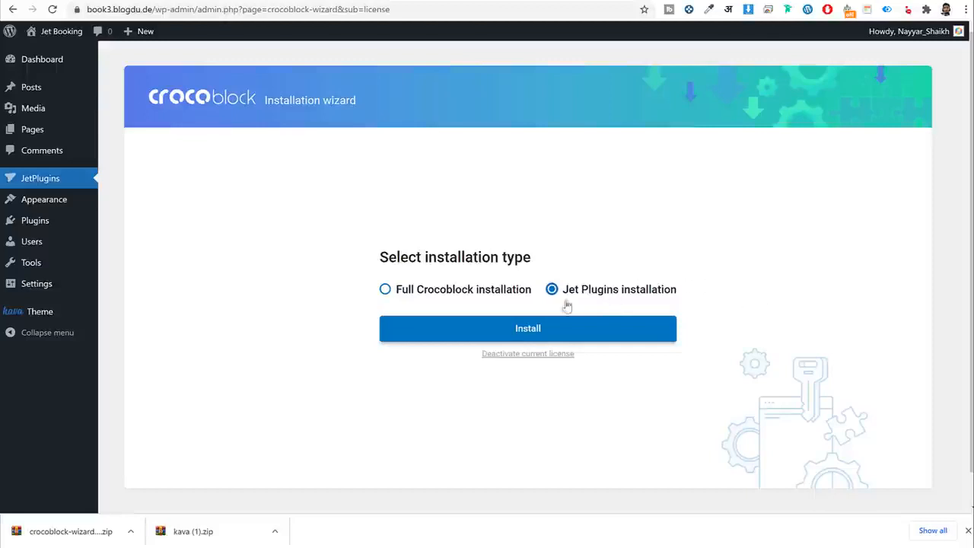
left_click(643, 337)
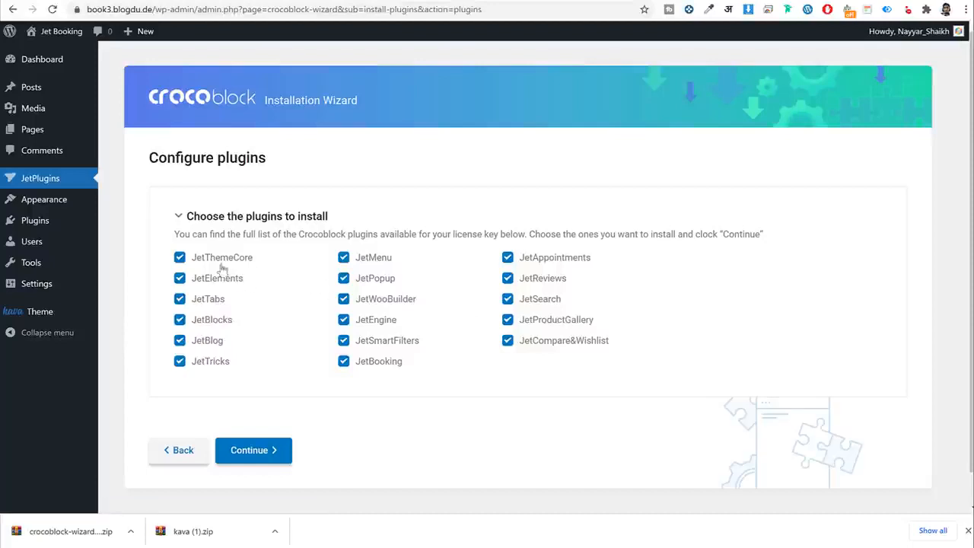
Exclude JetTabs, JetBlog, JetMenu, JetPopup, JetWooBuilder, JetSmartFilters and JetBooking from installation.
left_click_drag(273, 261, 236, 259)
left_click(213, 301)
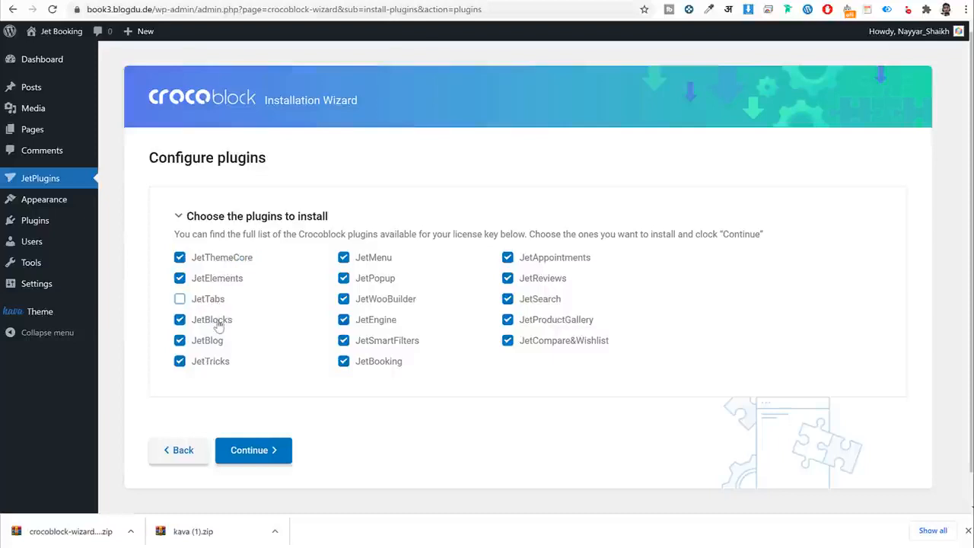
left_click(217, 341)
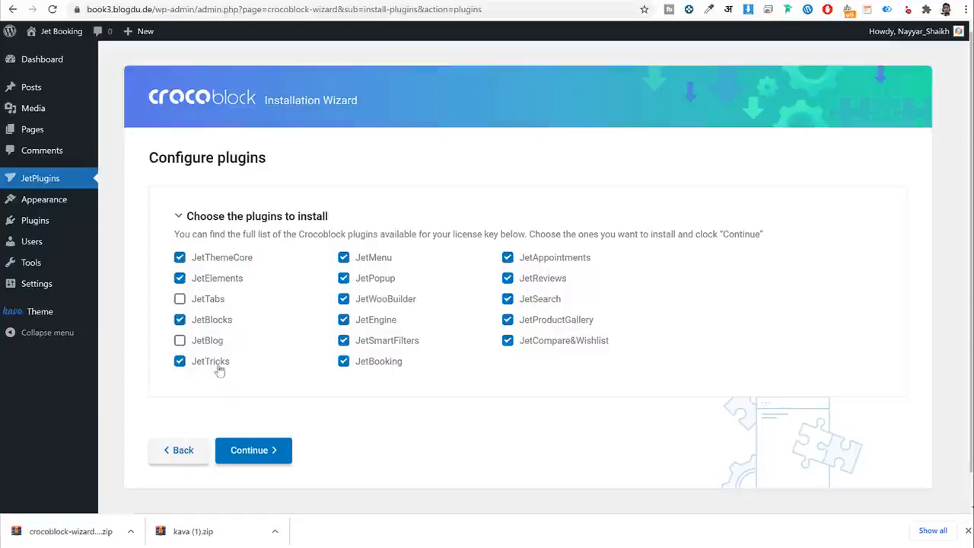
left_click(388, 261)
left_click(376, 281)
left_click(395, 301)
left_click(390, 343)
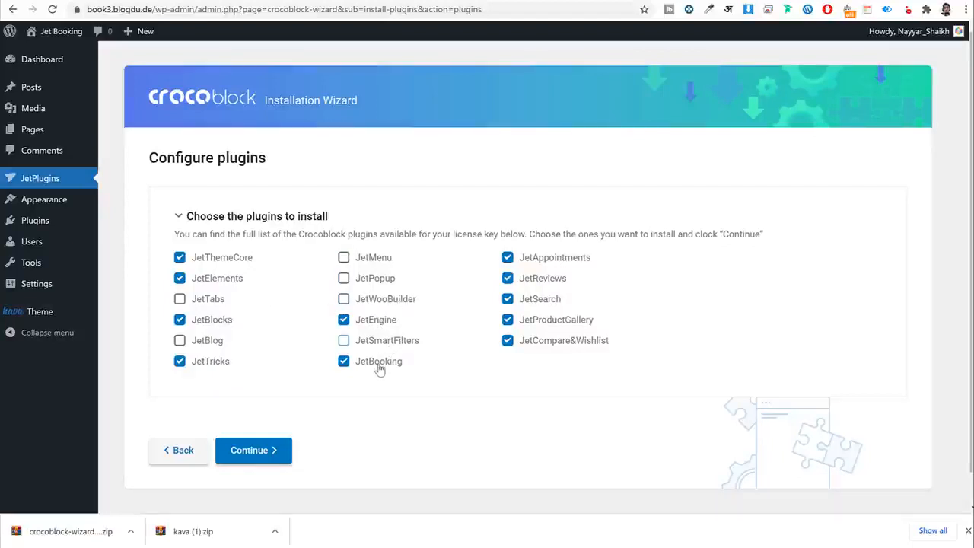
left_click(379, 367)
Also exclude JetReviews, JetSearch, JetProductGallery and JetCompare&Wishlist, then install the remaining plugins.
left_click(542, 281)
left_click(540, 302)
left_click(545, 322)
left_click(546, 347)
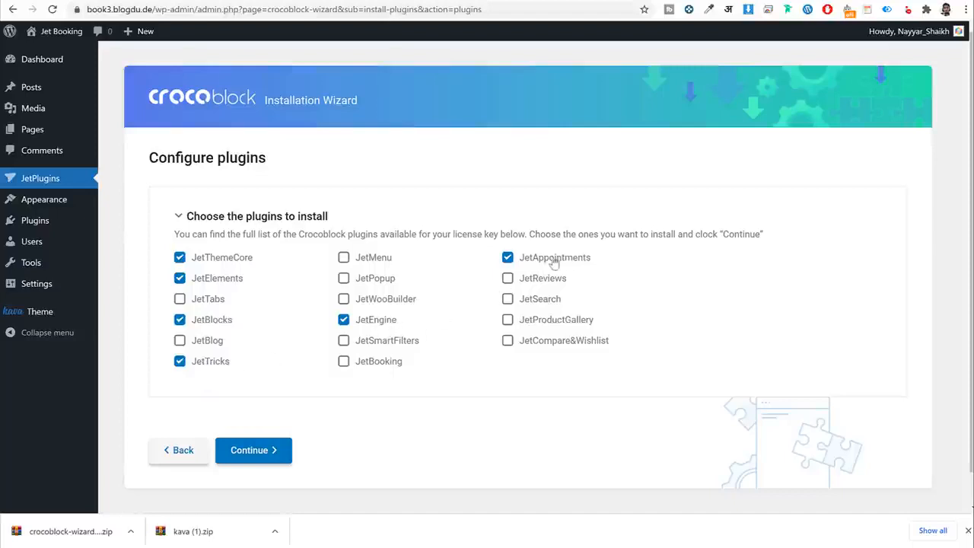
left_click(270, 453)
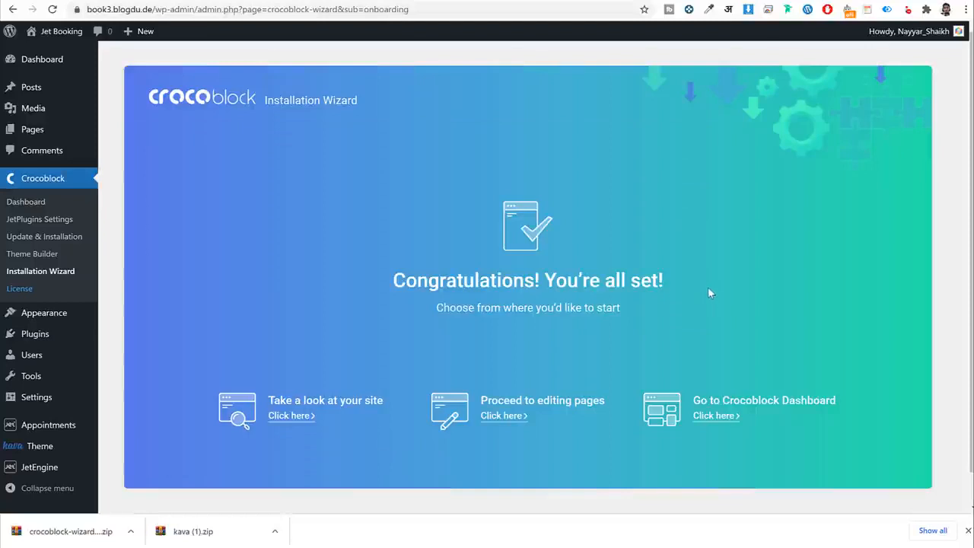
Install and activate Elementor 3.4.3, then start the Jet Elements and Jet Appointments Booking database updates.
left_click_drag(441, 280, 700, 278)
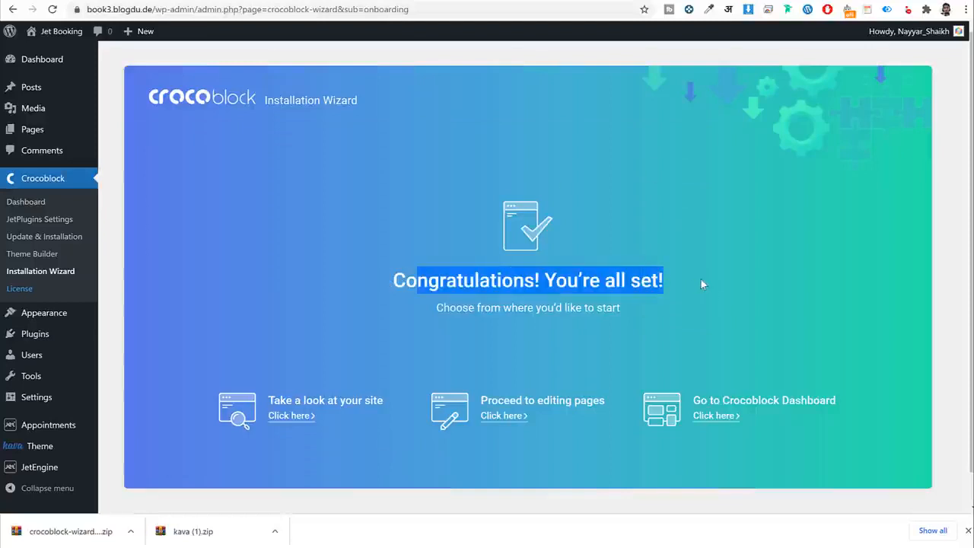
left_click(700, 278)
scroll(688, 312, "down", 2)
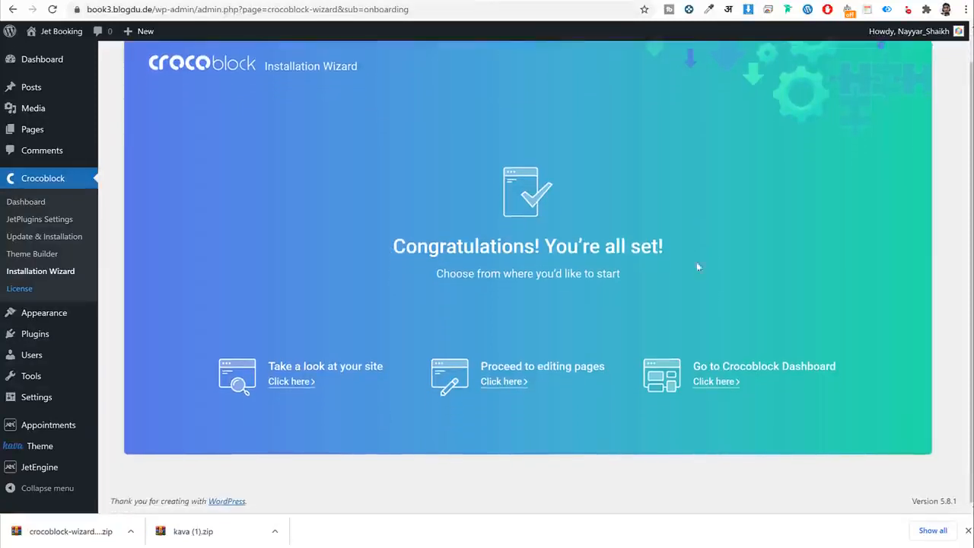
left_click(53, 339)
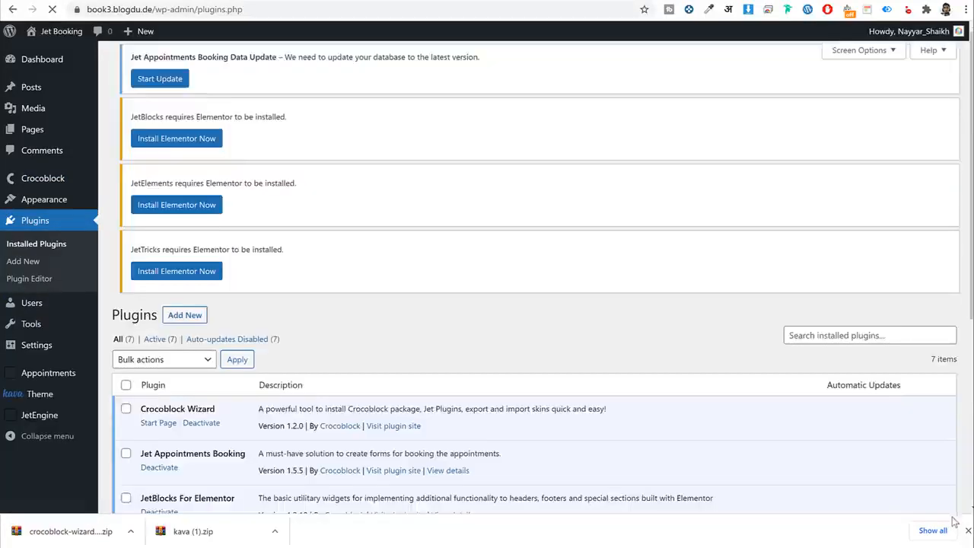
scroll(708, 418, "down", 4)
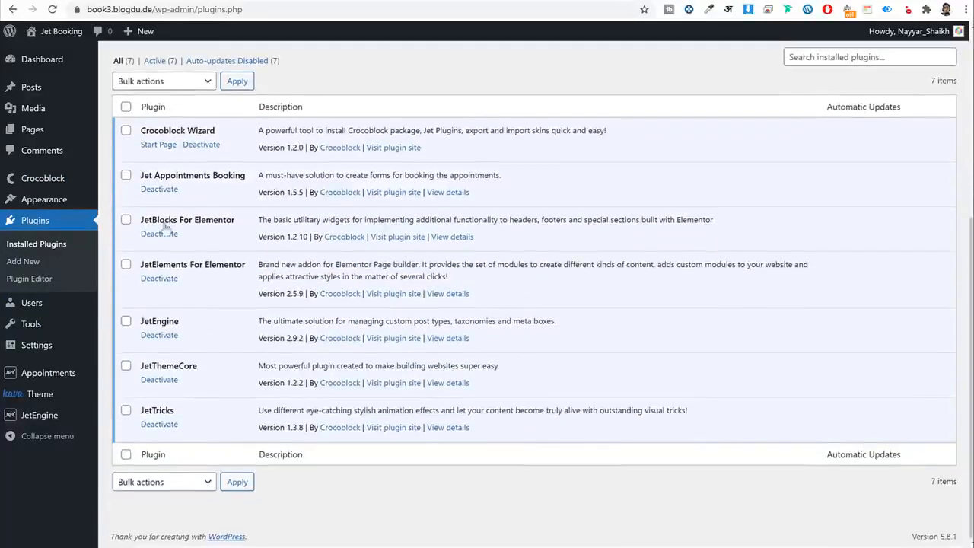
scroll(211, 396, "up", 4)
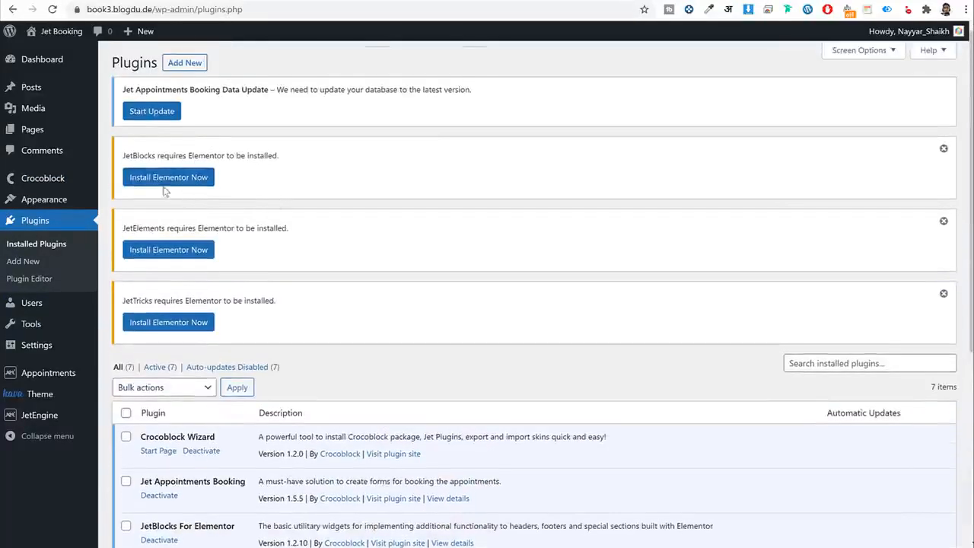
left_click(175, 185)
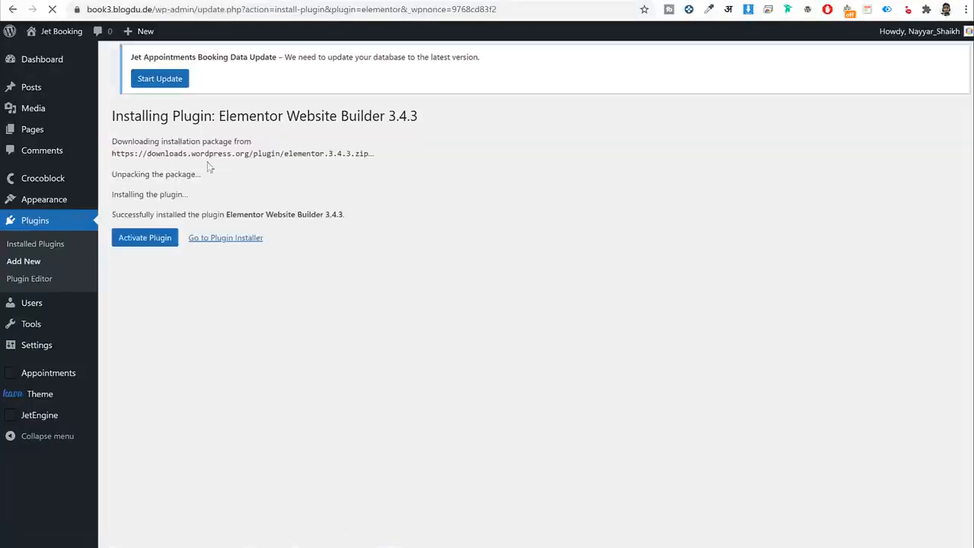
left_click(125, 246)
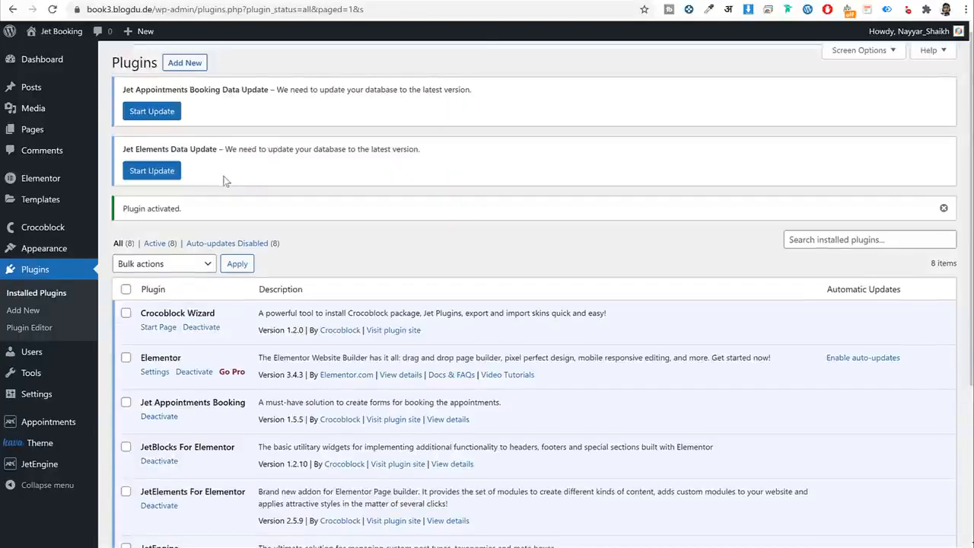
left_click(166, 172)
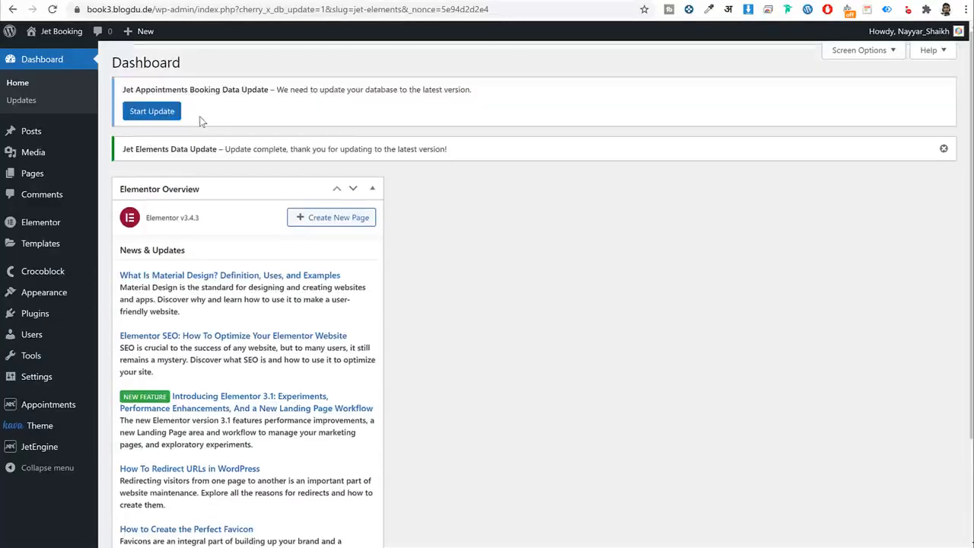
left_click(161, 113)
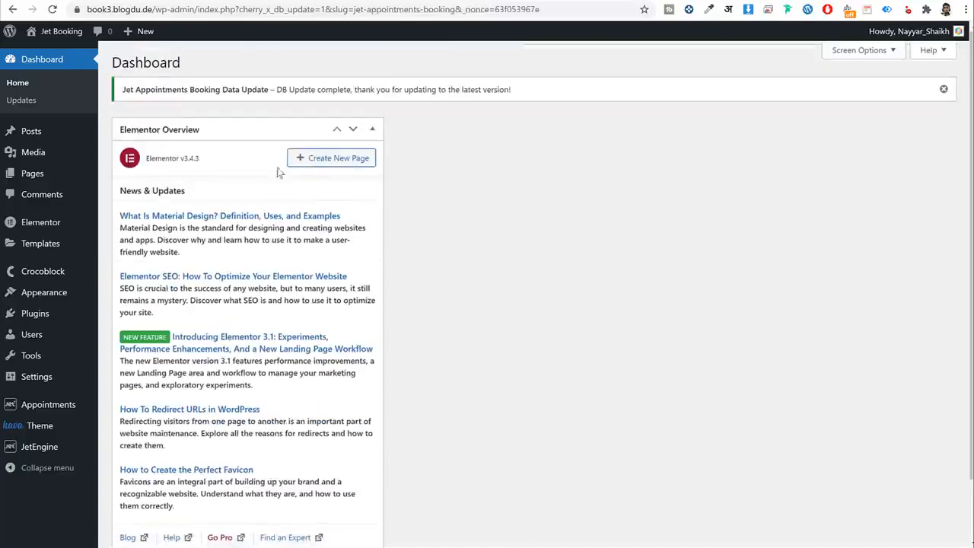
Hide the Elementor Overview box from the dashboard using the layout options.
left_click(843, 51)
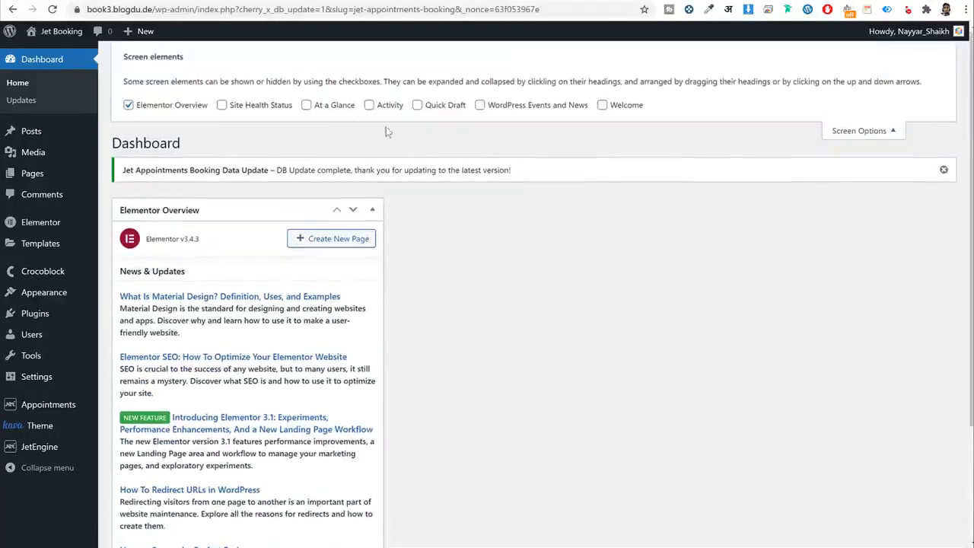
left_click(196, 103)
left_click(887, 130)
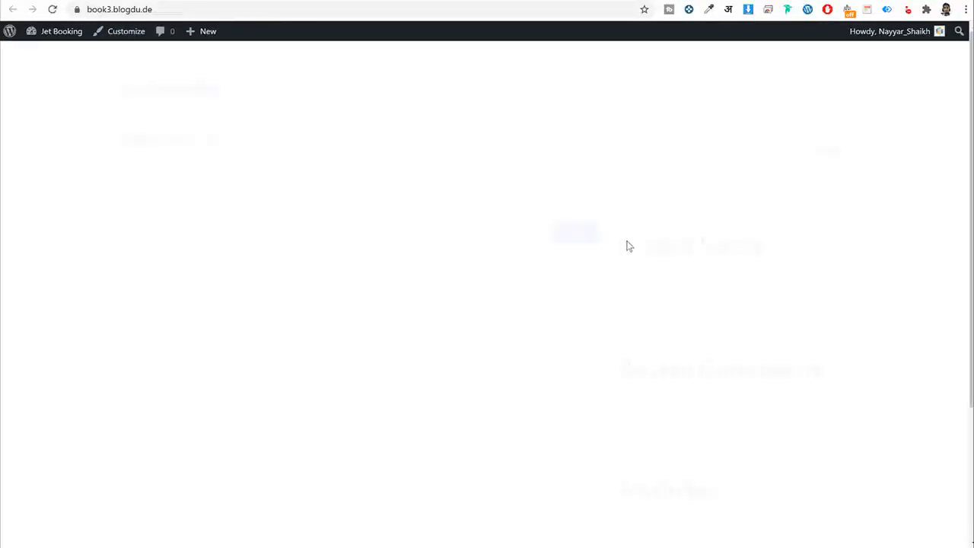
scroll(761, 312, "down", 3)
scroll(787, 346, "up", 3)
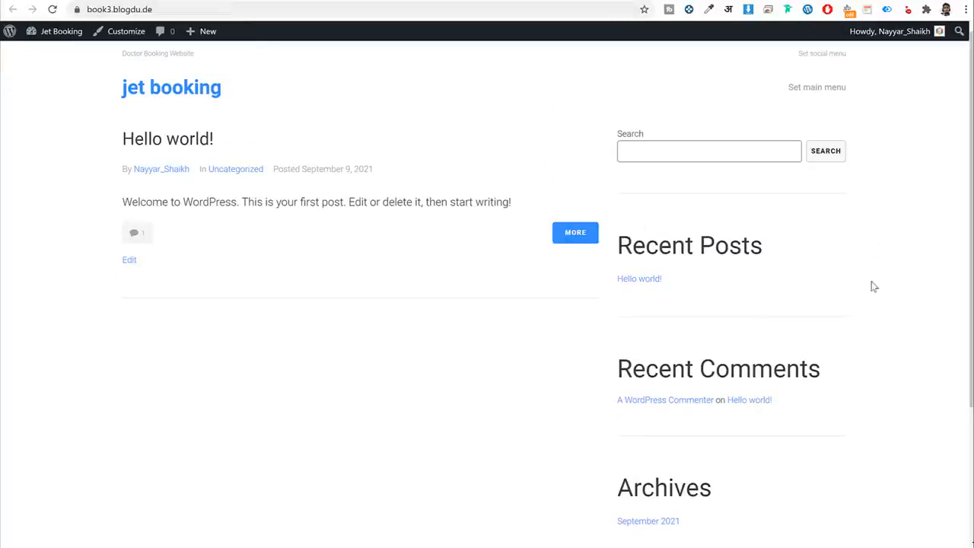
scroll(872, 289, "down", 3)
scroll(875, 301, "up", 3)
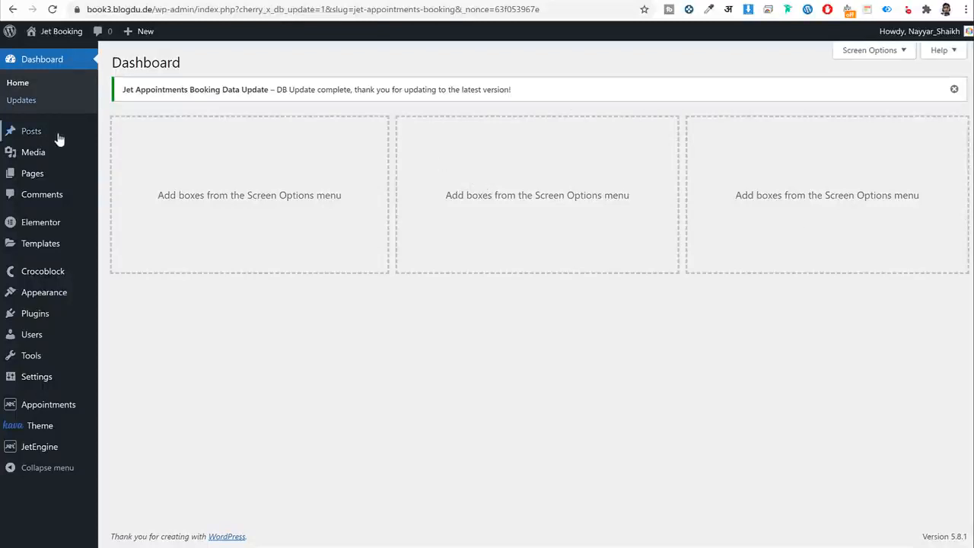
Open the All Posts list from the admin sidebar.
mouse_move(50, 135)
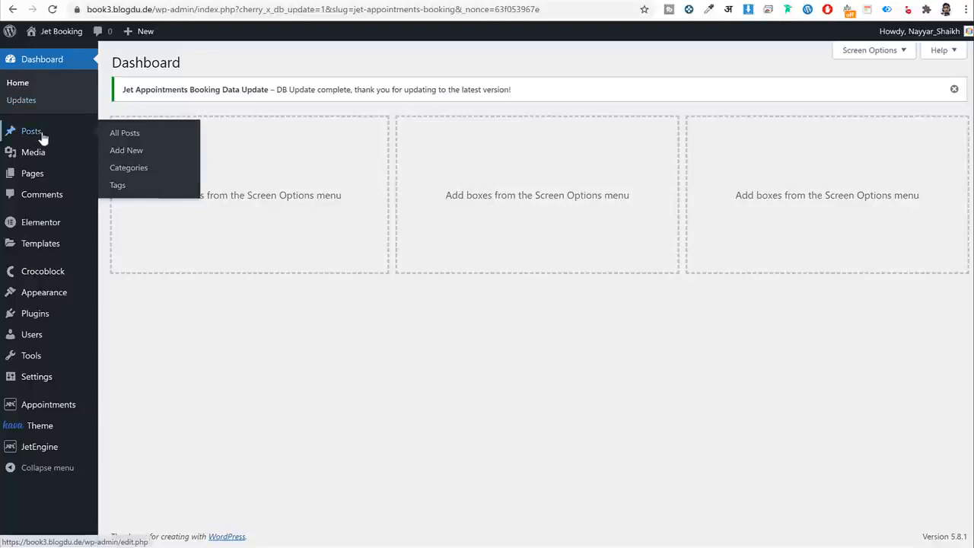
mouse_move(44, 179)
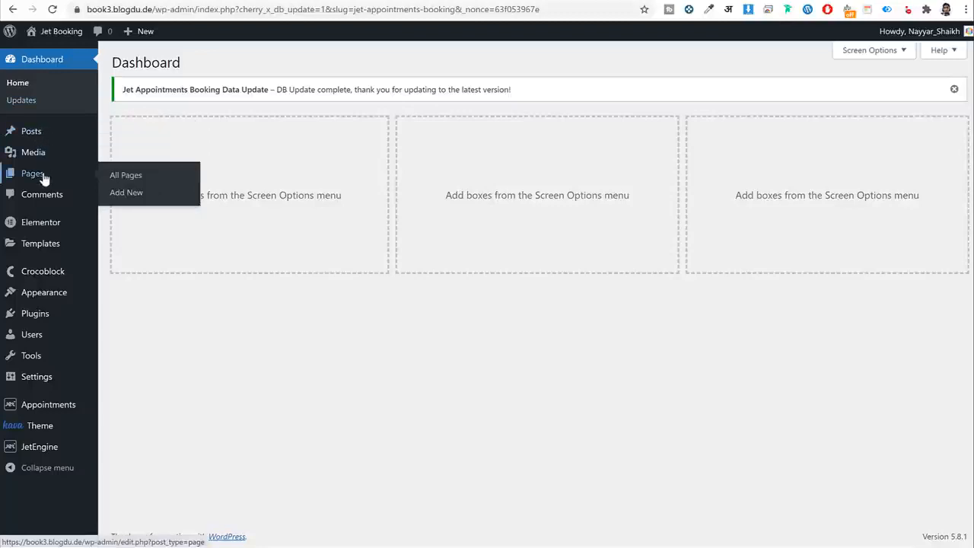
left_click(38, 135)
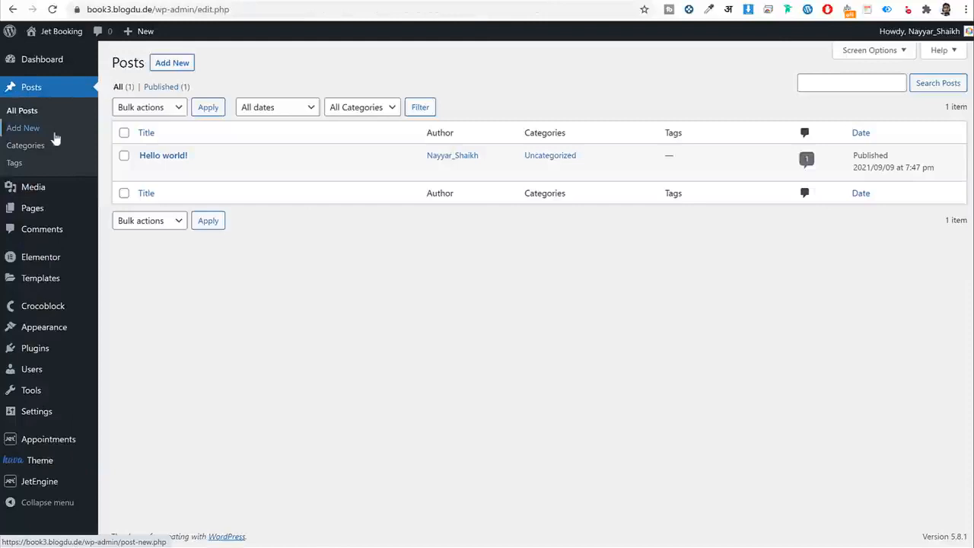
Start a new blank post and show its Post document settings in the sidebar.
left_click(175, 64)
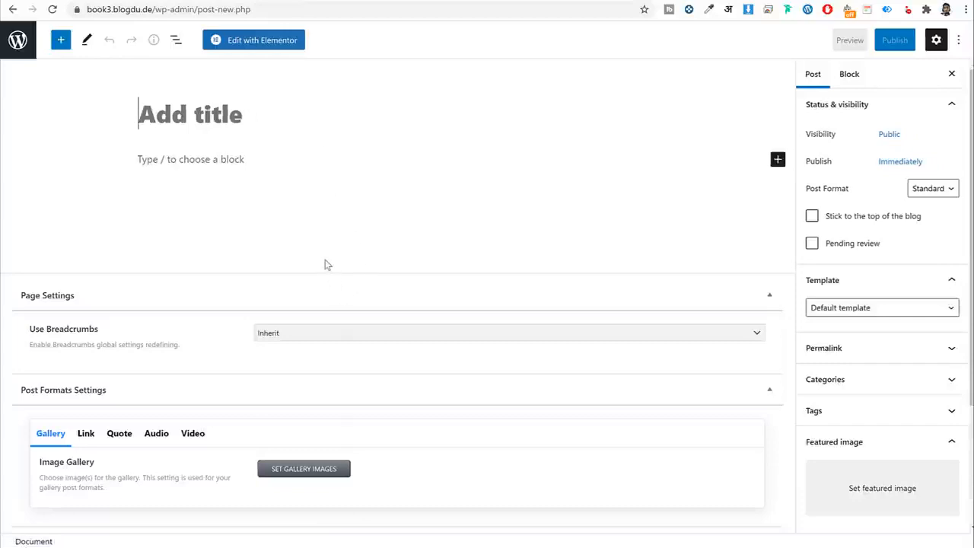
left_click(202, 158)
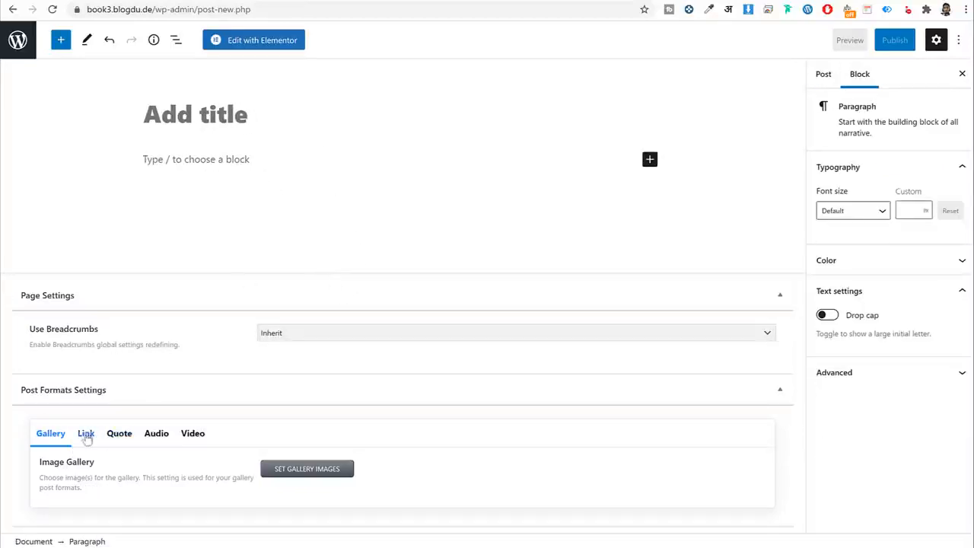
left_click(824, 74)
scroll(856, 381, "down", 2)
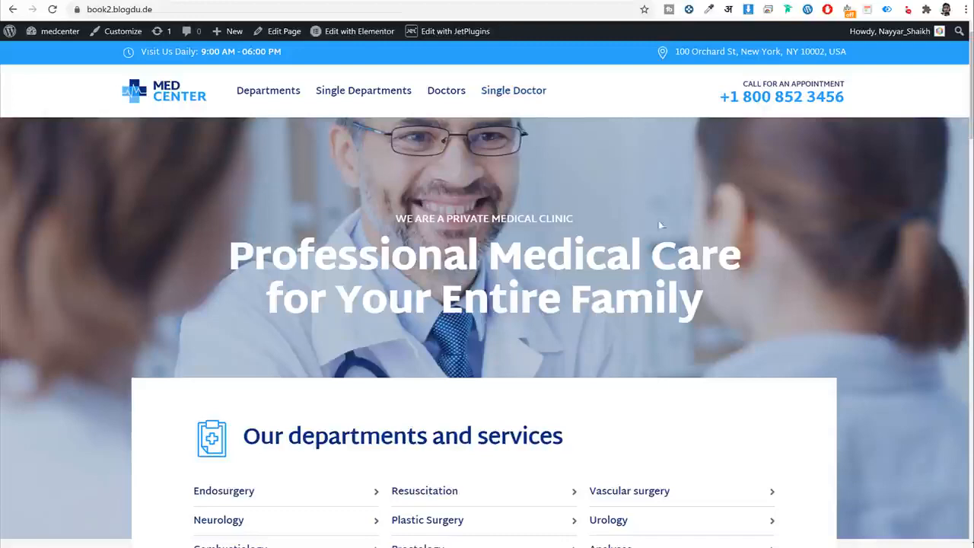
scroll(651, 258, "down", 7)
scroll(617, 319, "up", 5)
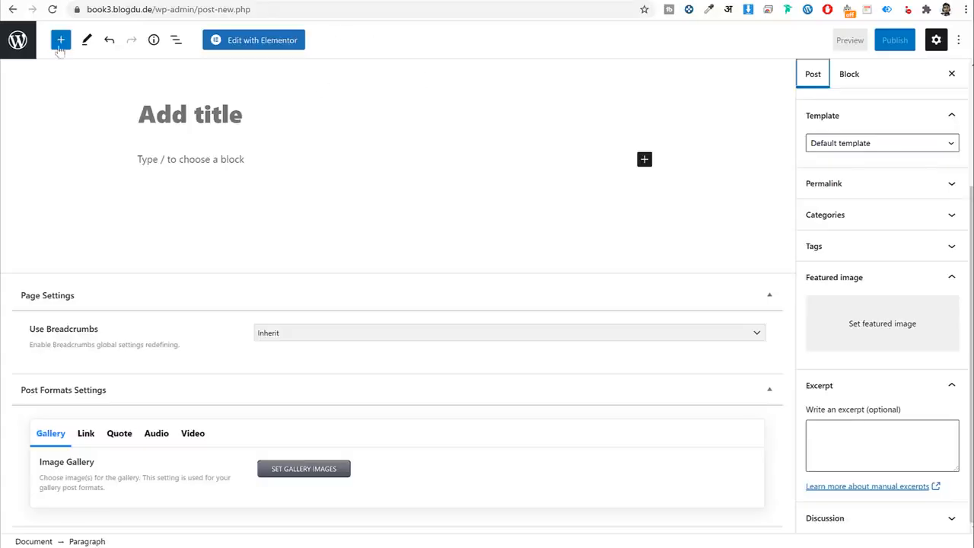
Leave the unsaved post and open JetEngine > Post Types' Add New form.
left_click(26, 47)
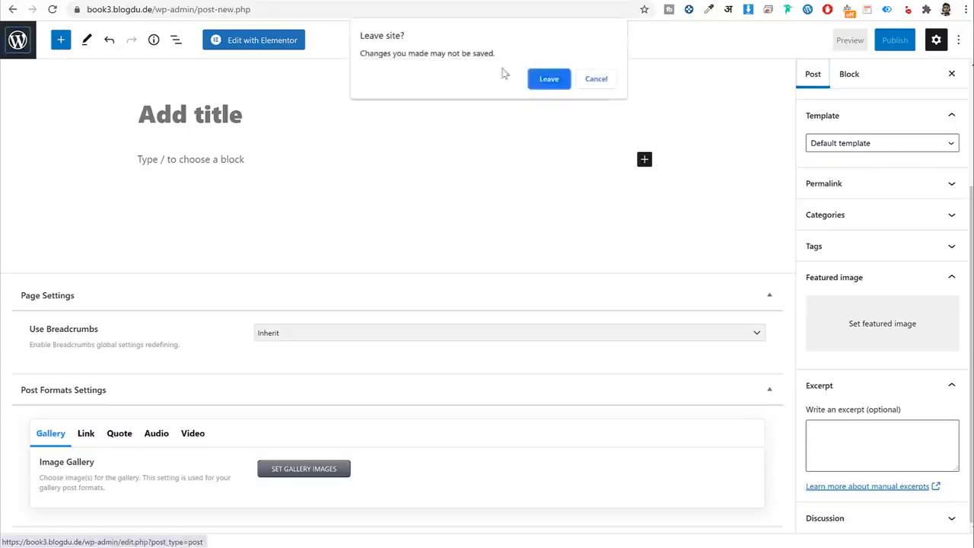
left_click(549, 79)
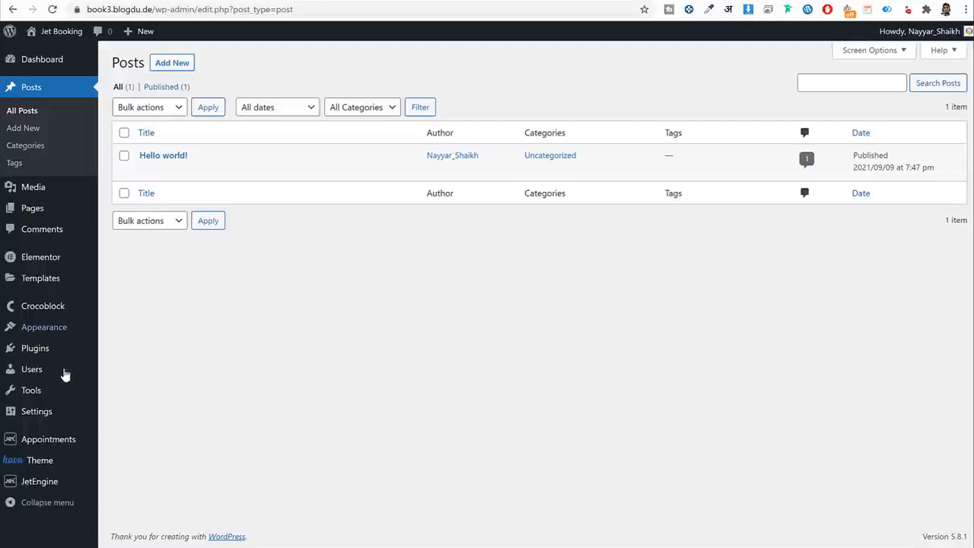
mouse_move(50, 484)
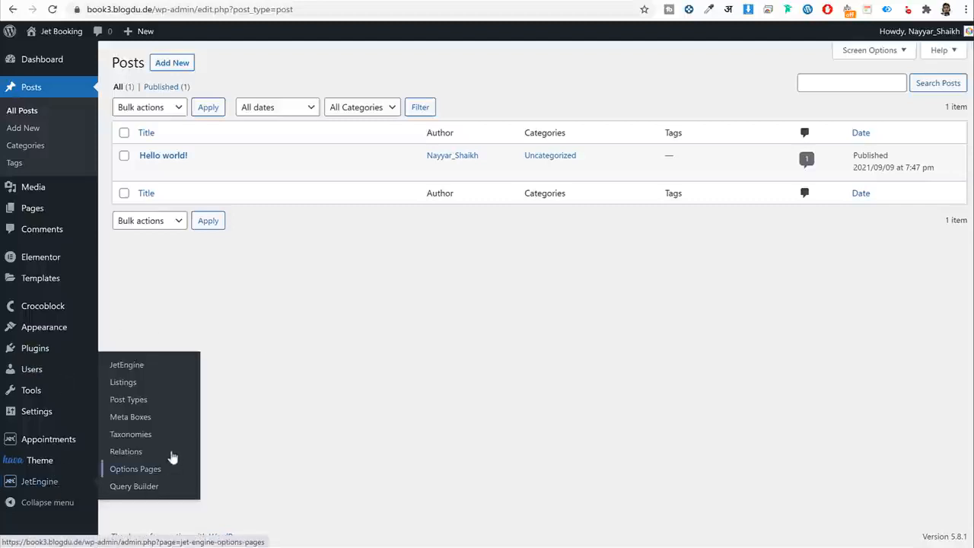
left_click(138, 405)
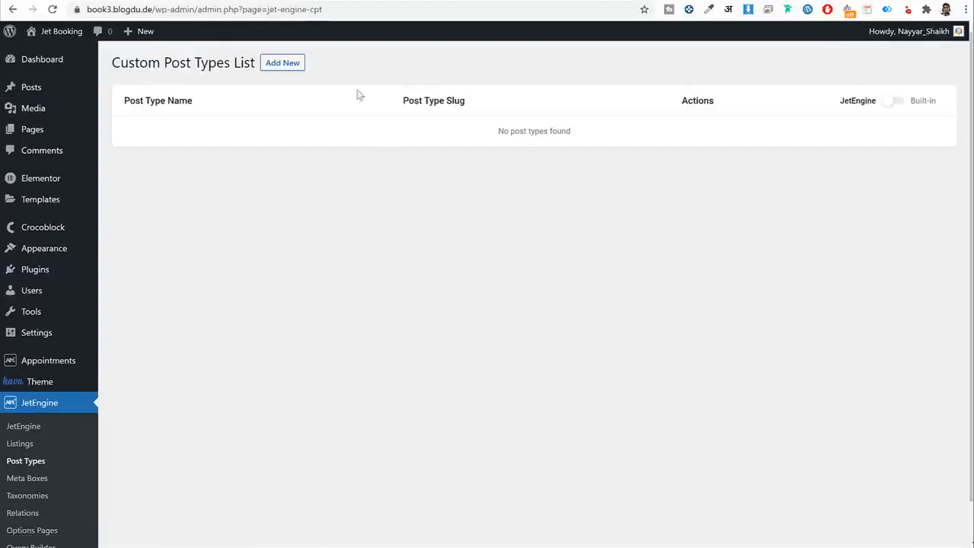
left_click(296, 66)
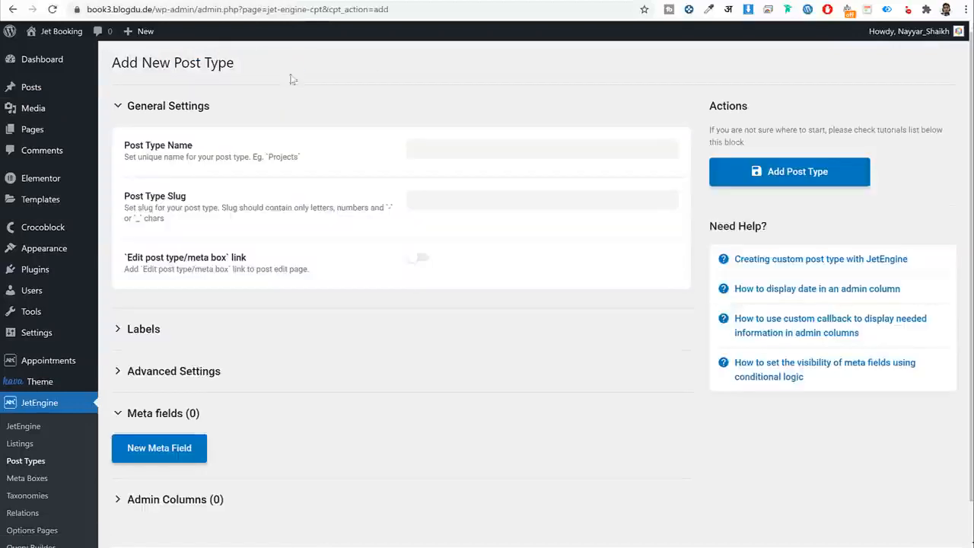
Name the post type Services, keeping the auto-filled slug services.
left_click(474, 147)
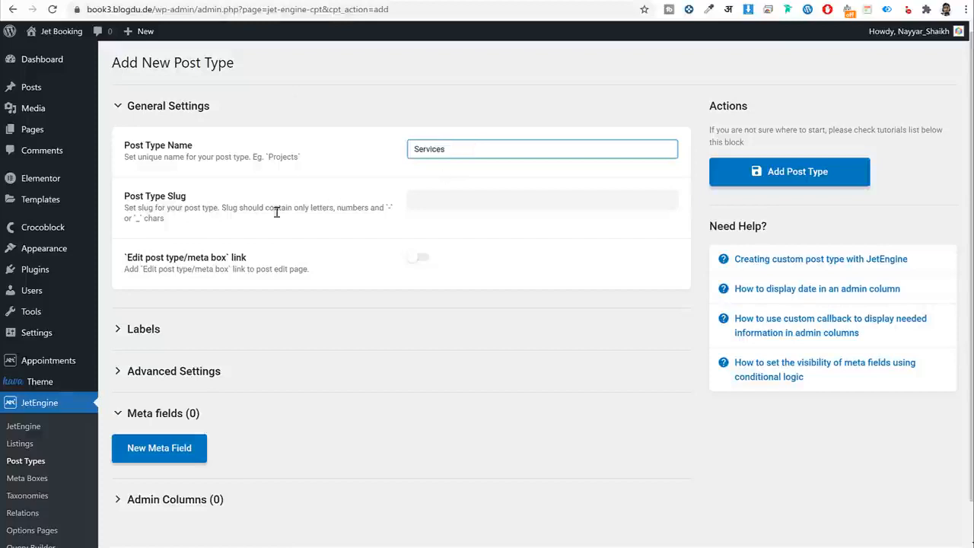
key("Tab")
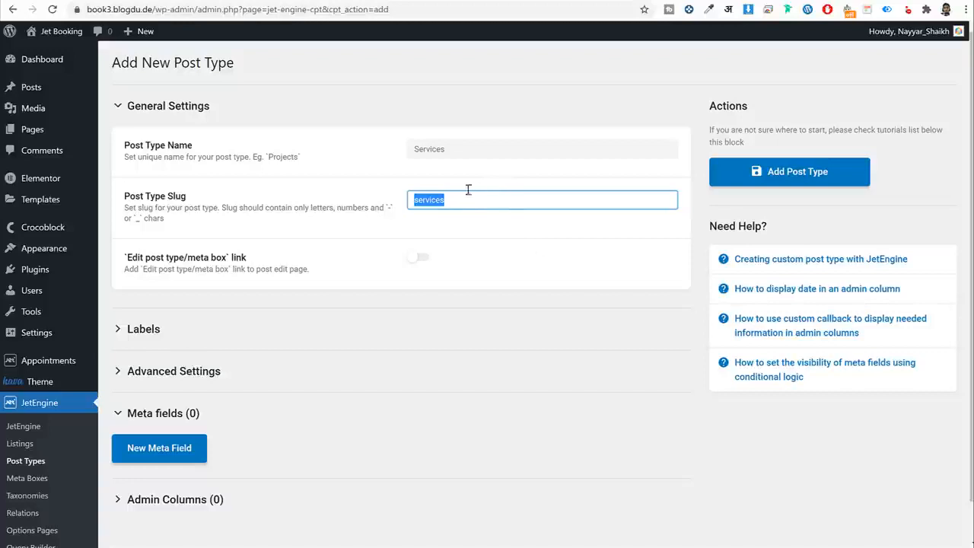
left_click(516, 249)
double_click(436, 209)
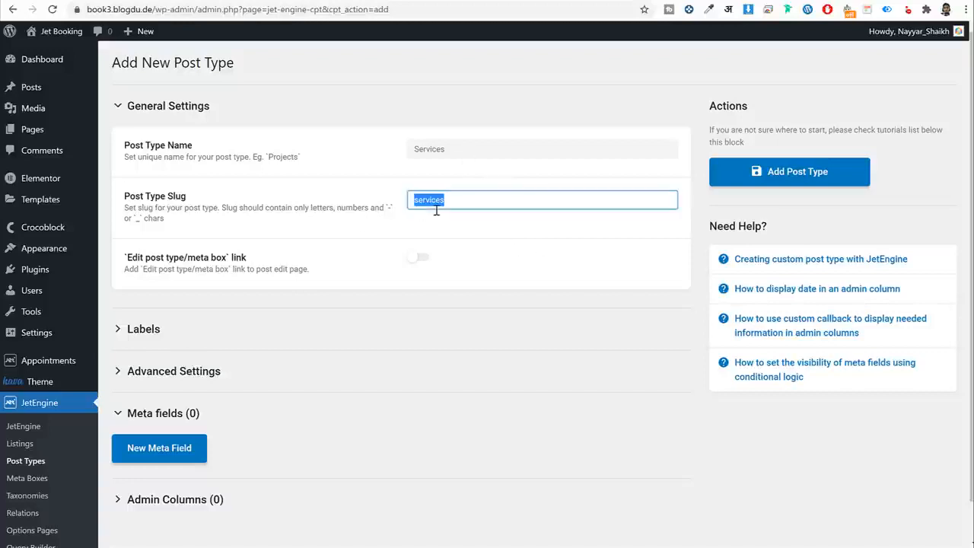
Expand Labels and paste Service into the Singular name label.
left_click(211, 330)
scroll(228, 251, "down", 3)
scroll(322, 244, "up", 3)
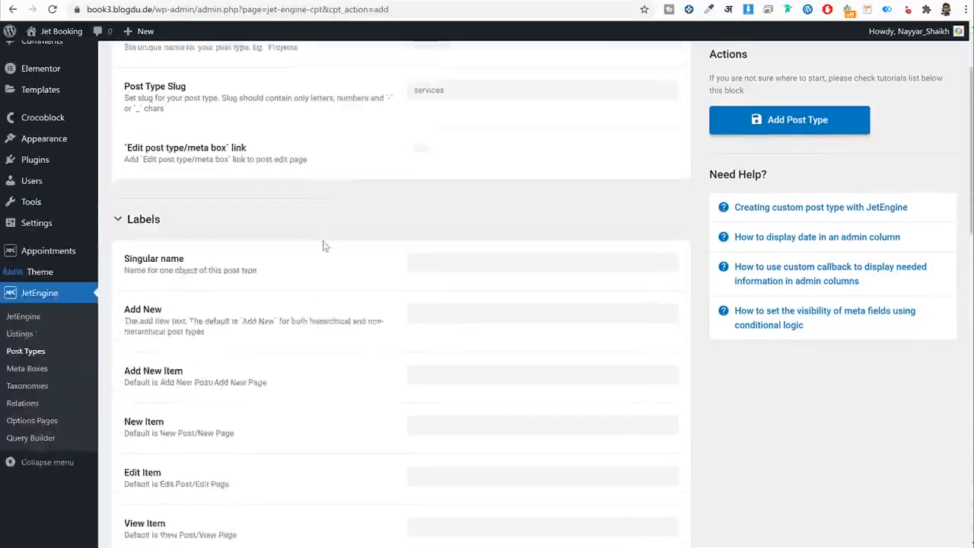
left_click_drag(444, 149, 412, 149)
key("ctrl+c")
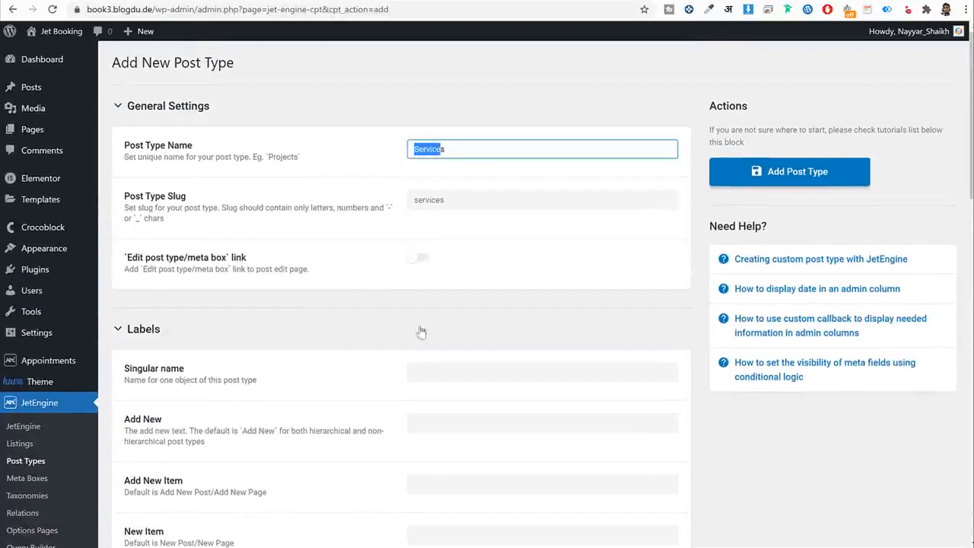
left_click(447, 373)
key("ctrl+v")
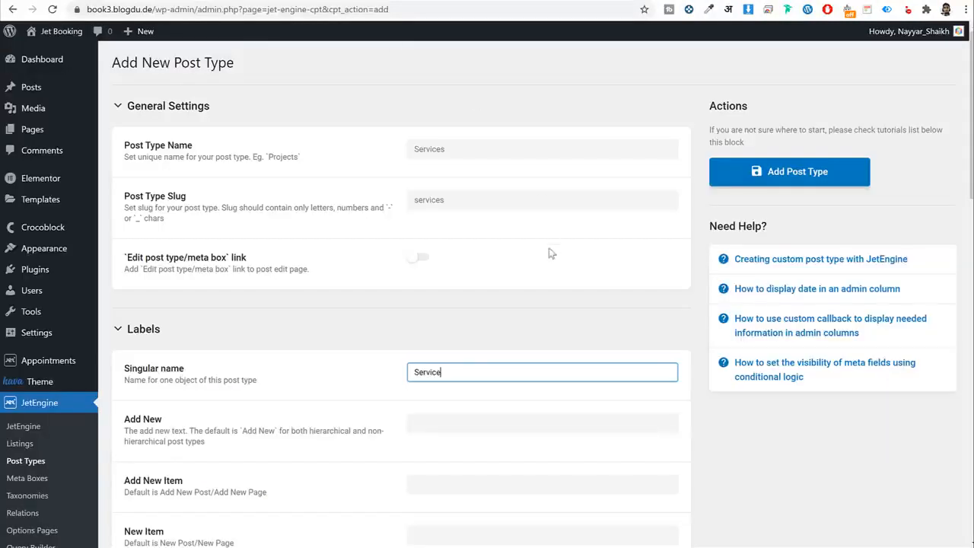
left_click(495, 336)
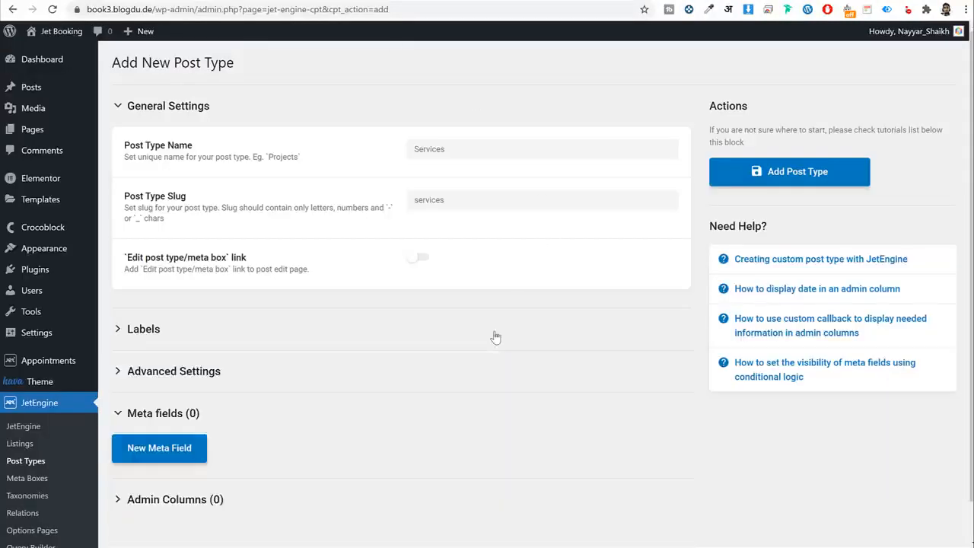
left_click(403, 345)
scroll(480, 236, "down", 2)
left_click(476, 248)
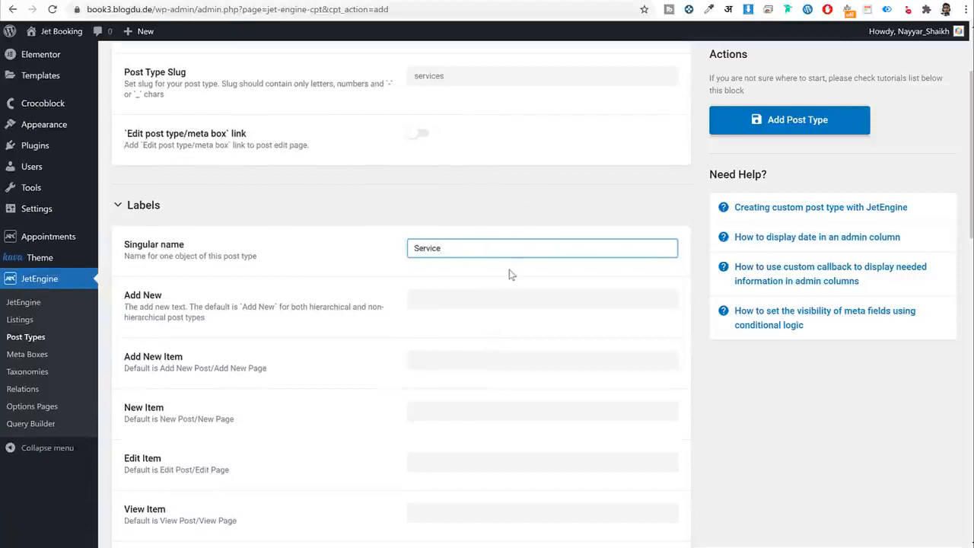
Fill the labels: Add New Service, New Service, Edit Service, Featured Image, Insert into Service, and others.
key("Tab")
type("Add New Service")
key("Tab")
type("Add New Service")
key("Tab")
type("New Service")
key("Tab")
type("Edit Service")
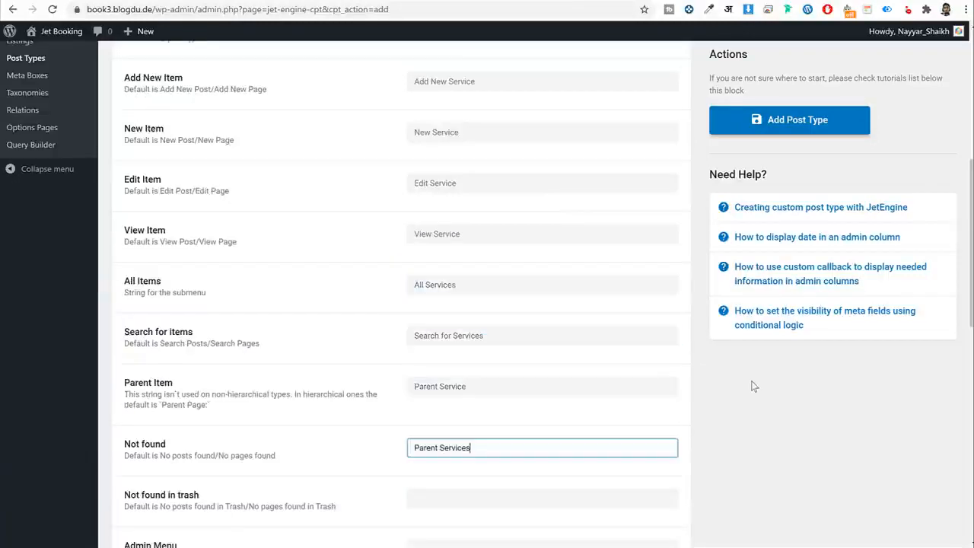
key("Tab")
type("No Services found in trash")
key("Tab")
type("Services")
key("Tab")
type("Service")
key("Tab")
type("Featured Image")
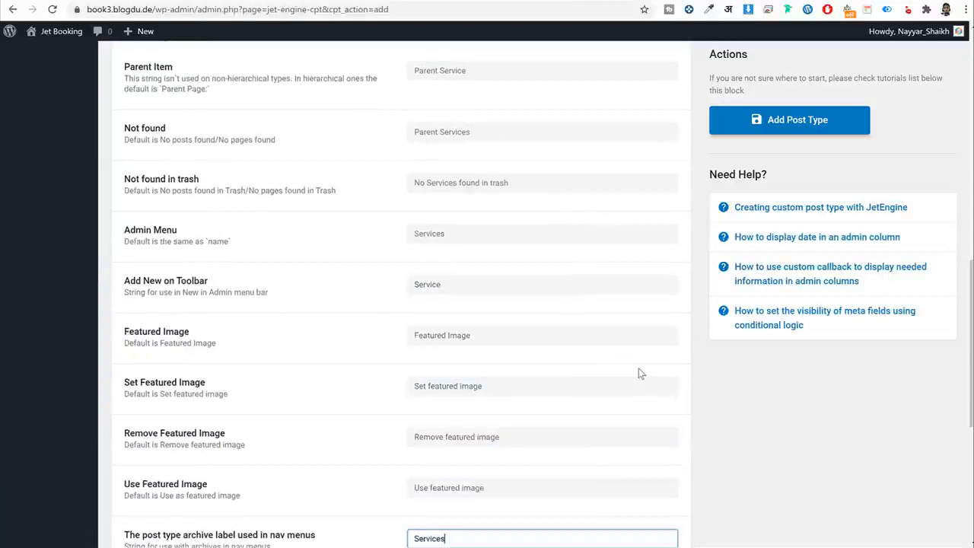
key("Tab")
type("Insert into Service")
key("Tab")
type("Uploaded to this Service")
left_click(639, 373)
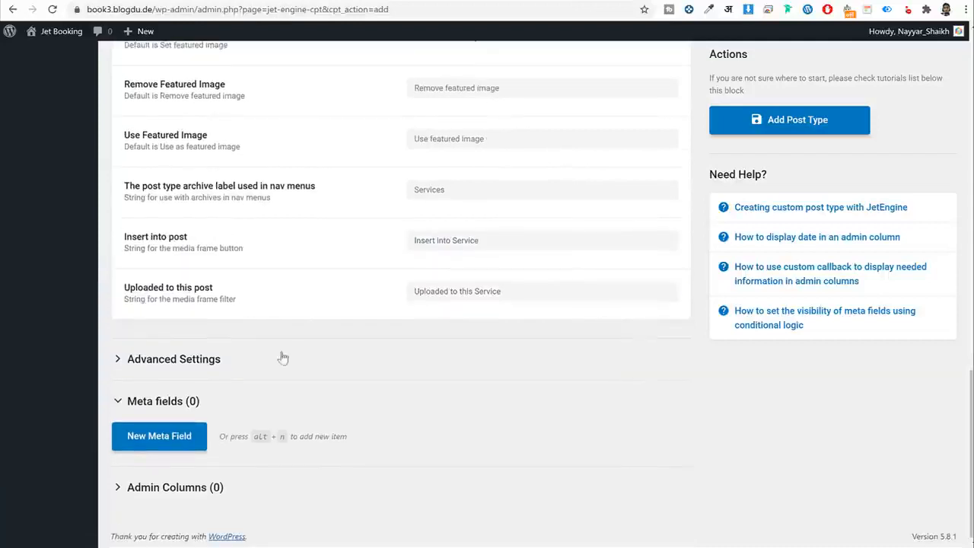
Expand Advanced Settings and paste services into the Rewrite Slug.
left_click(267, 356)
scroll(663, 315, "down", 5)
scroll(663, 318, "down", 3)
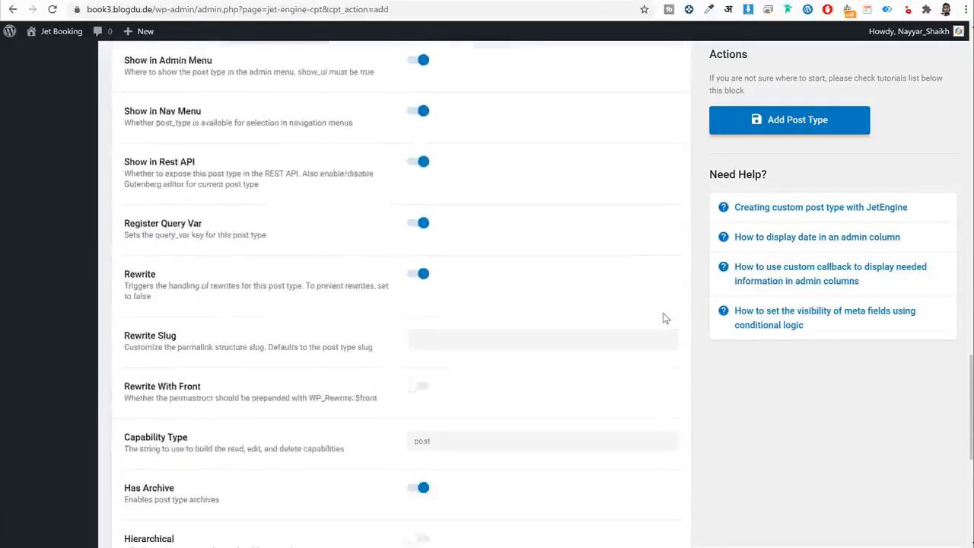
left_click(488, 274)
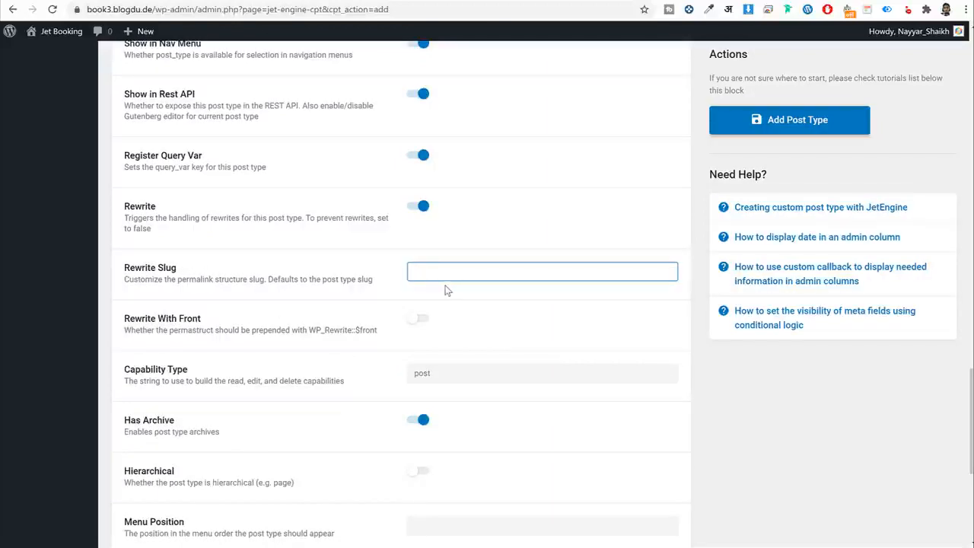
scroll(481, 320, "up", 20)
scroll(485, 191, "down", 1)
double_click(474, 205)
key("ctrl+c")
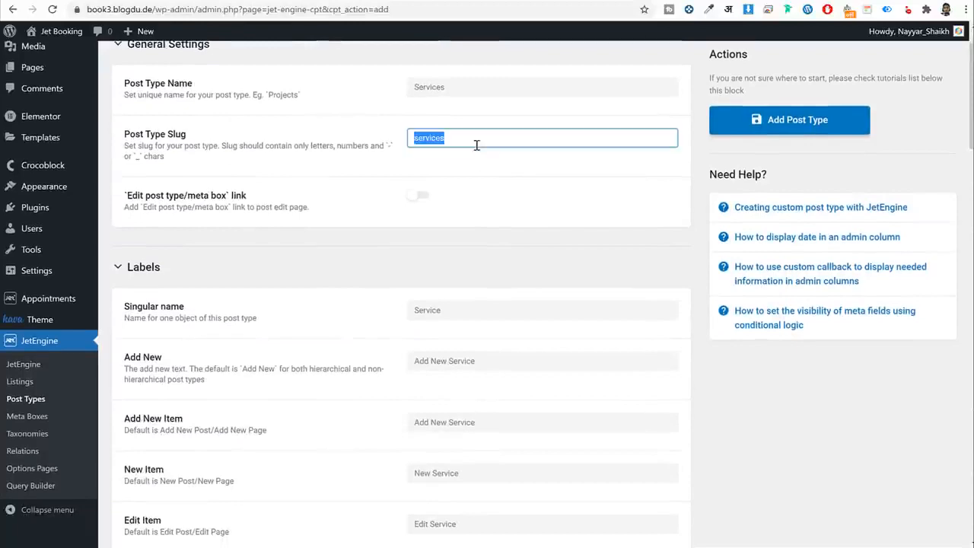
scroll(529, 371, "down", 4)
scroll(530, 371, "down", 10)
scroll(528, 365, "up", 4)
left_click(466, 408)
key("ctrl+v")
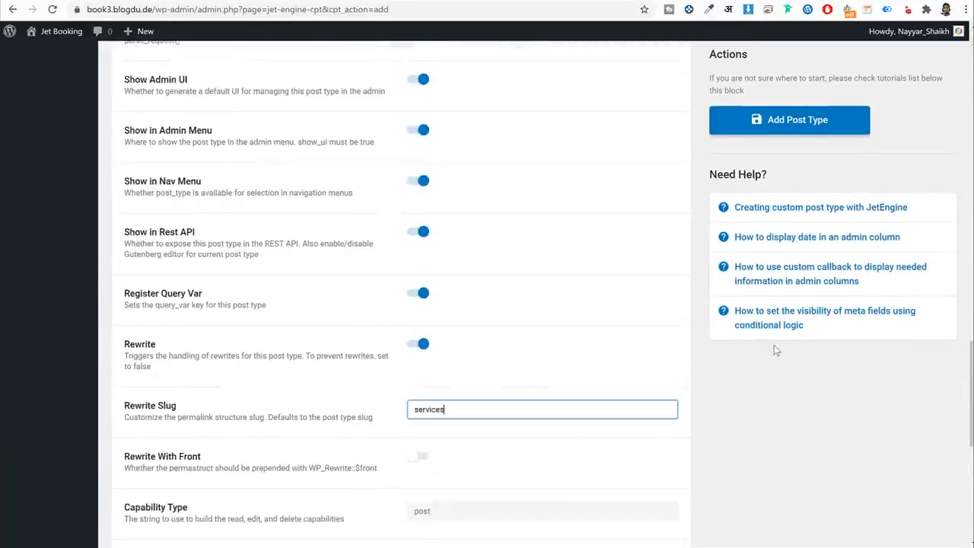
scroll(773, 345, "down", 2)
scroll(778, 348, "down", 2)
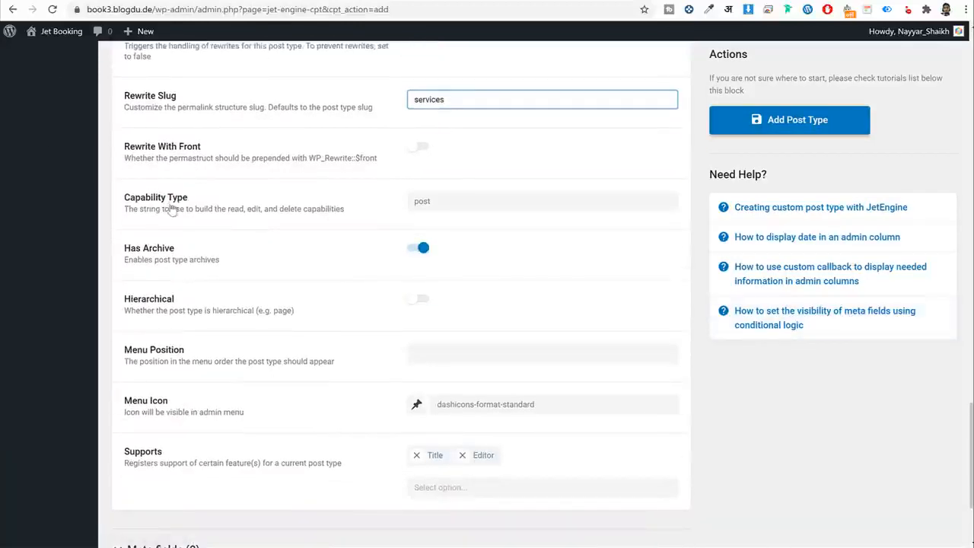
scroll(554, 212, "down", 2)
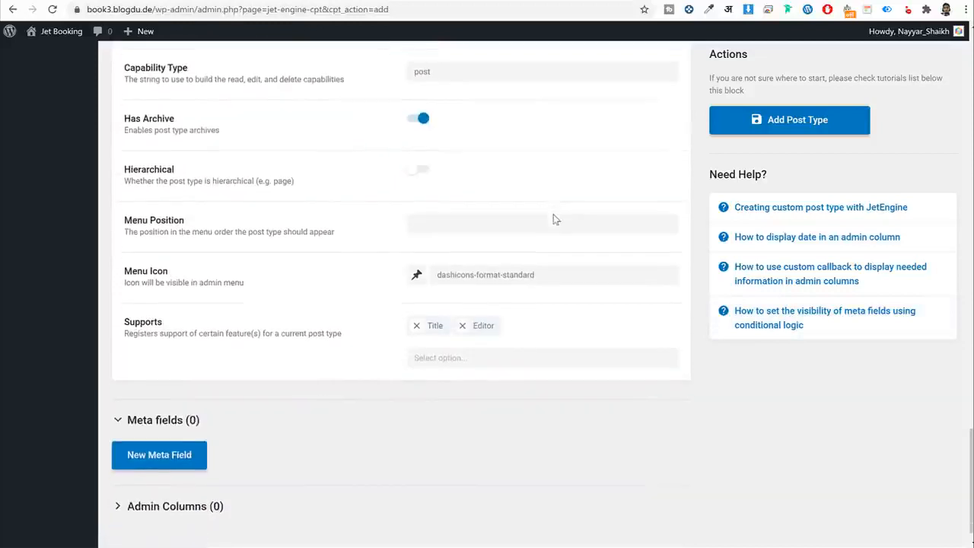
scroll(206, 302, "up", 20)
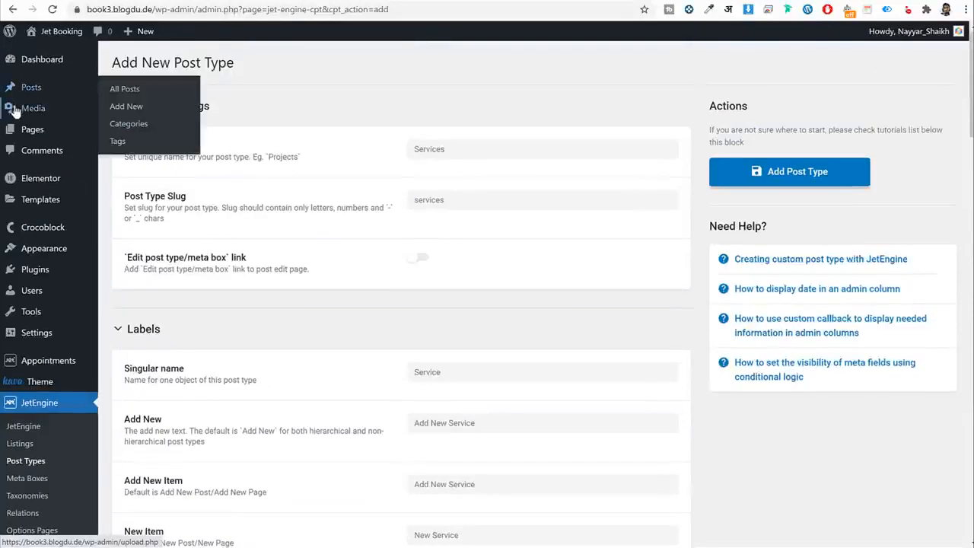
Pick the clipboard icon (dashicons-clipboard) as the Services admin menu icon.
left_click(15, 207)
scroll(402, 302, "down", 12)
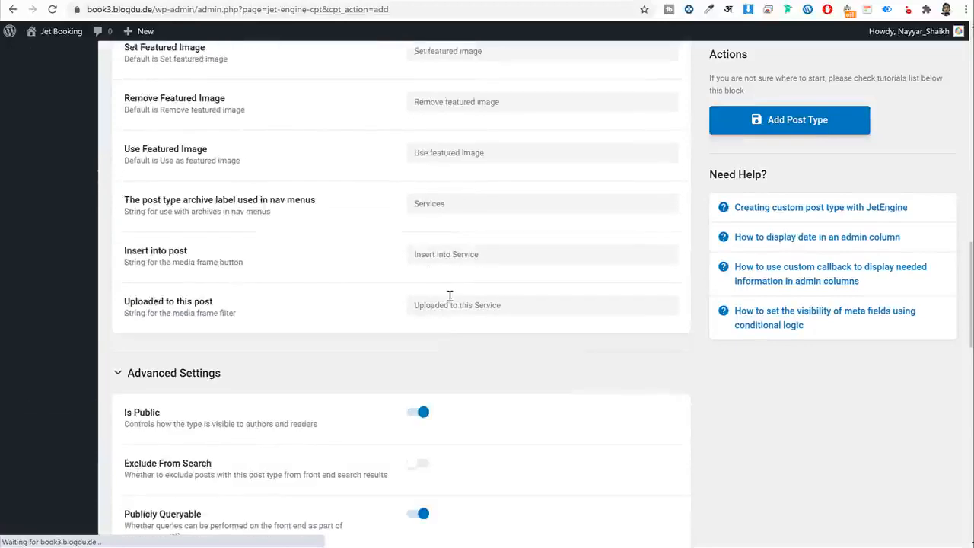
scroll(450, 295, "down", 12)
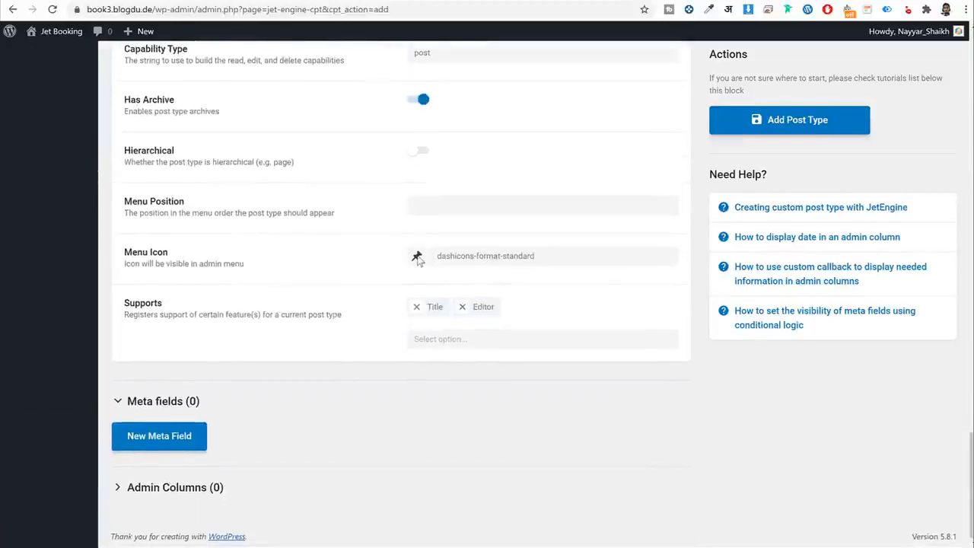
left_click(417, 258)
scroll(563, 358, "down", 2)
scroll(567, 358, "up", 2)
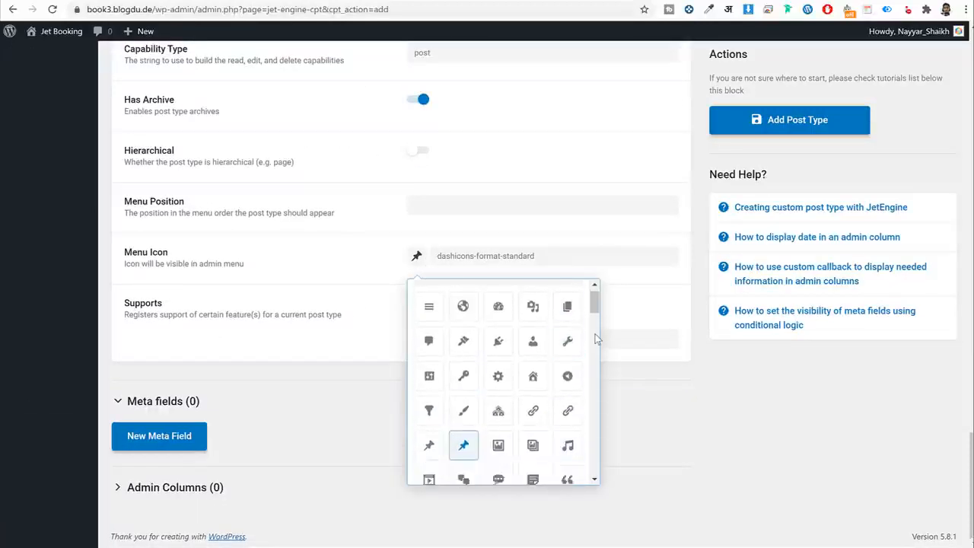
scroll(563, 357, "down", 5)
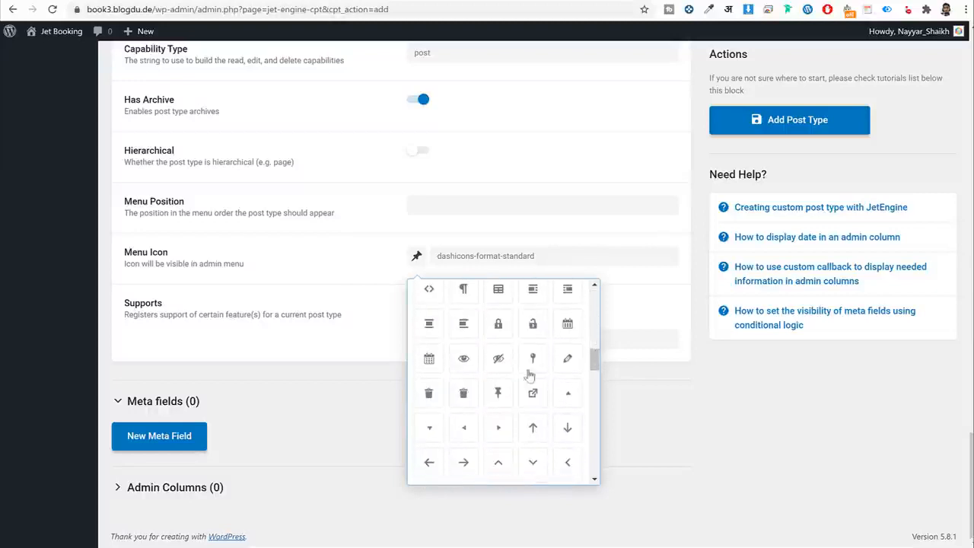
left_click(569, 396)
scroll(579, 401, "down", 2)
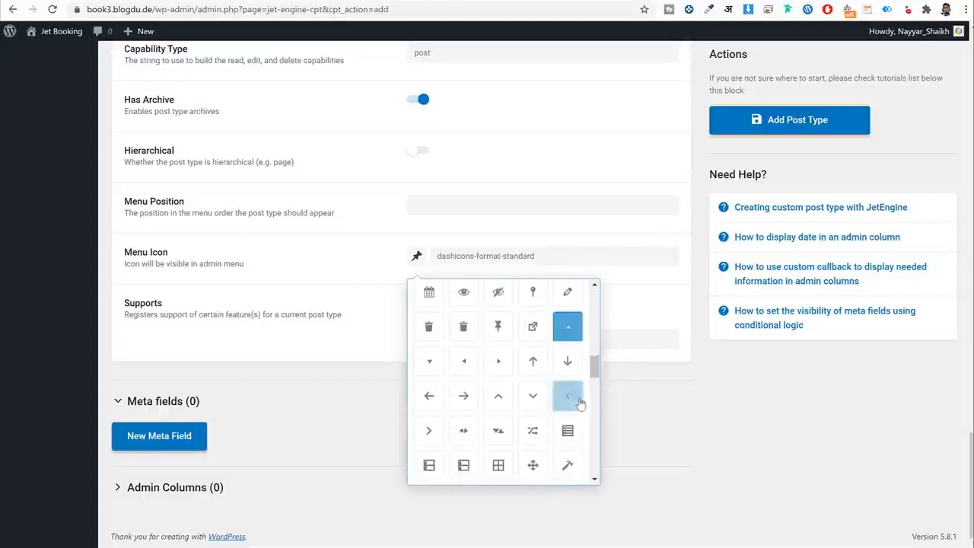
scroll(580, 403, "down", 3)
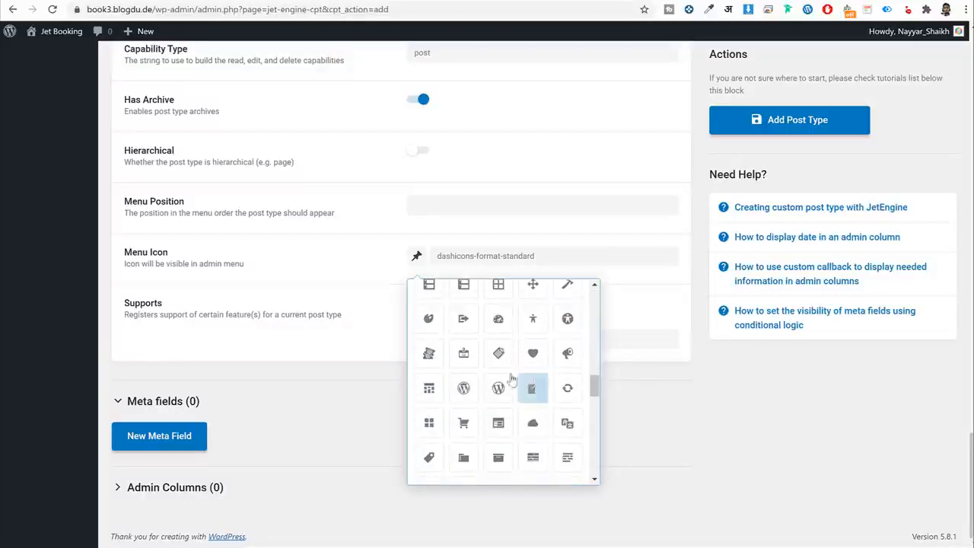
left_click(500, 354)
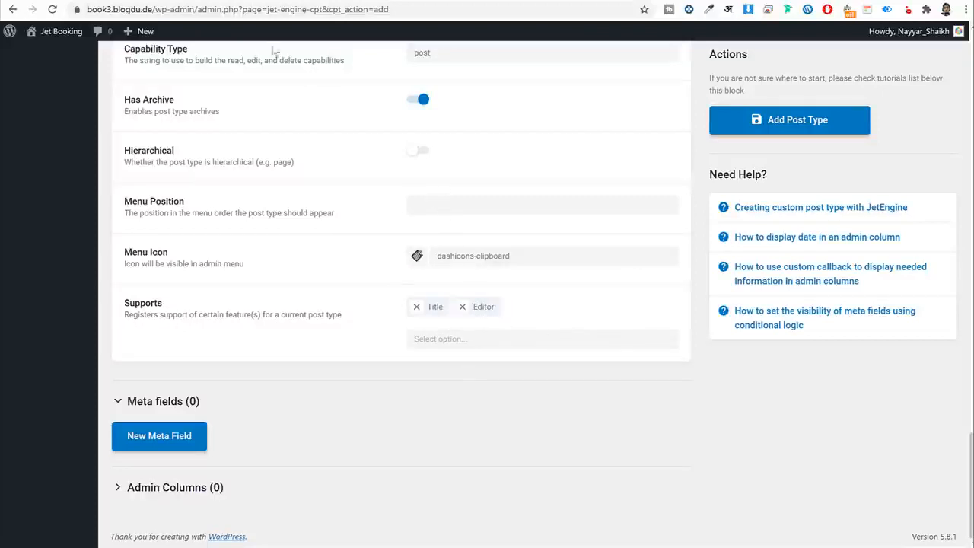
scroll(137, 159, "up", 15)
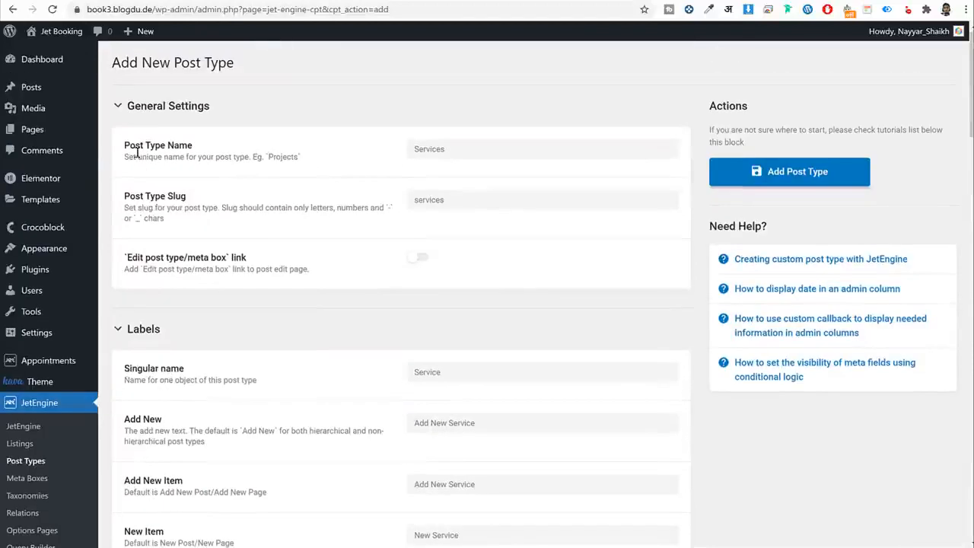
Check the post editor's paragraph block and page settings with the featured image panel.
mouse_move(49, 130)
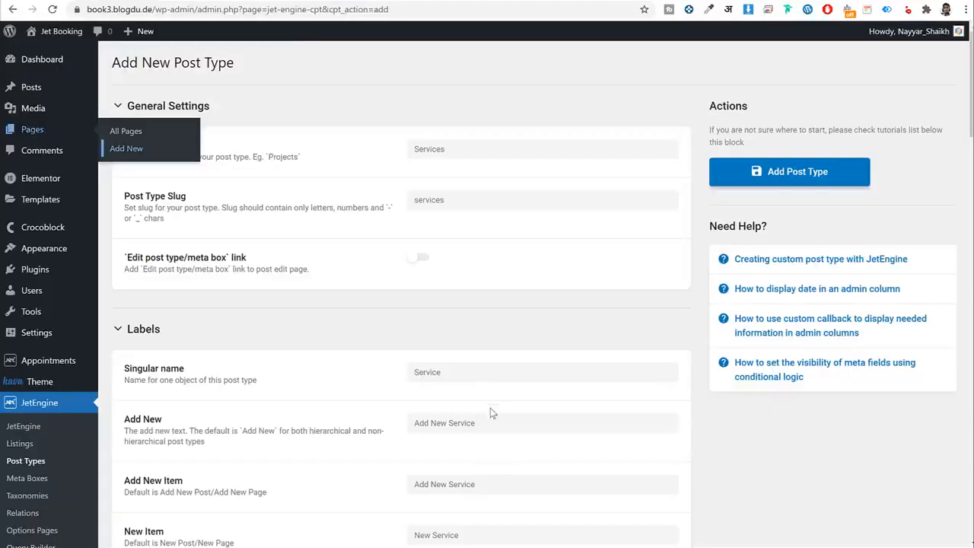
scroll(490, 411, "down", 20)
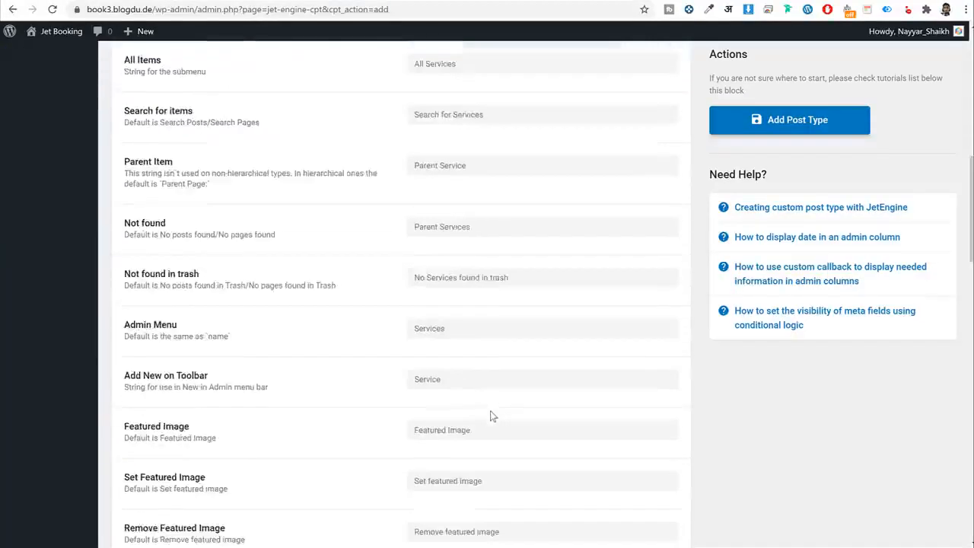
scroll(490, 417, "down", 3)
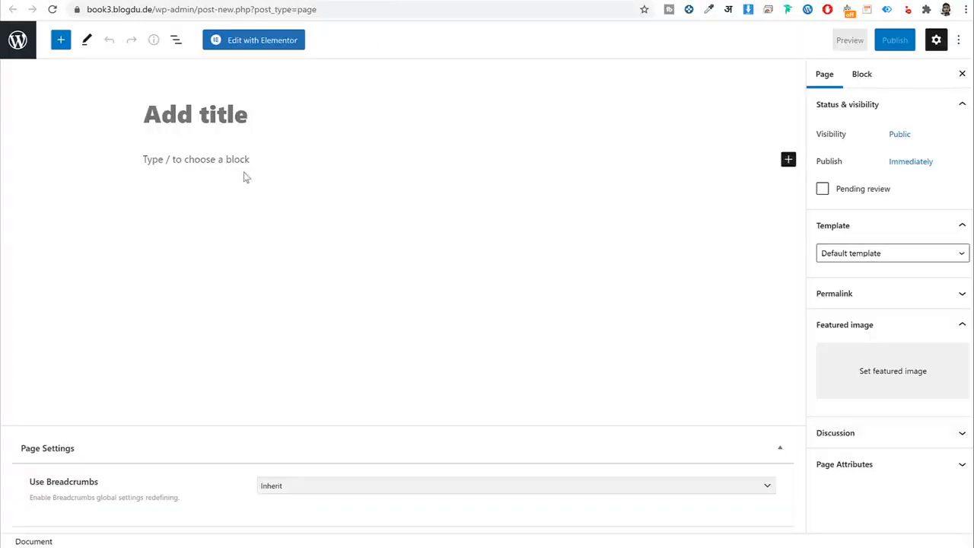
left_click(239, 159)
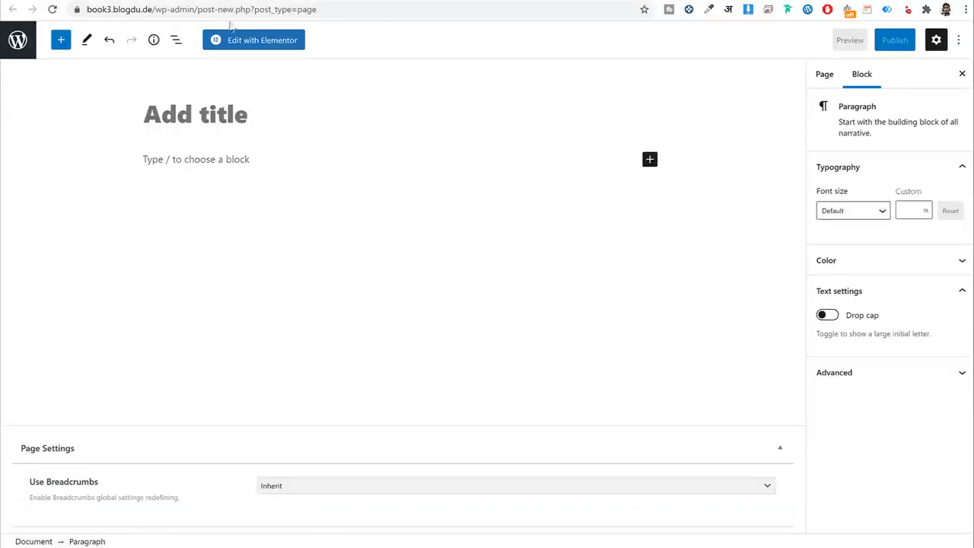
left_click(824, 74)
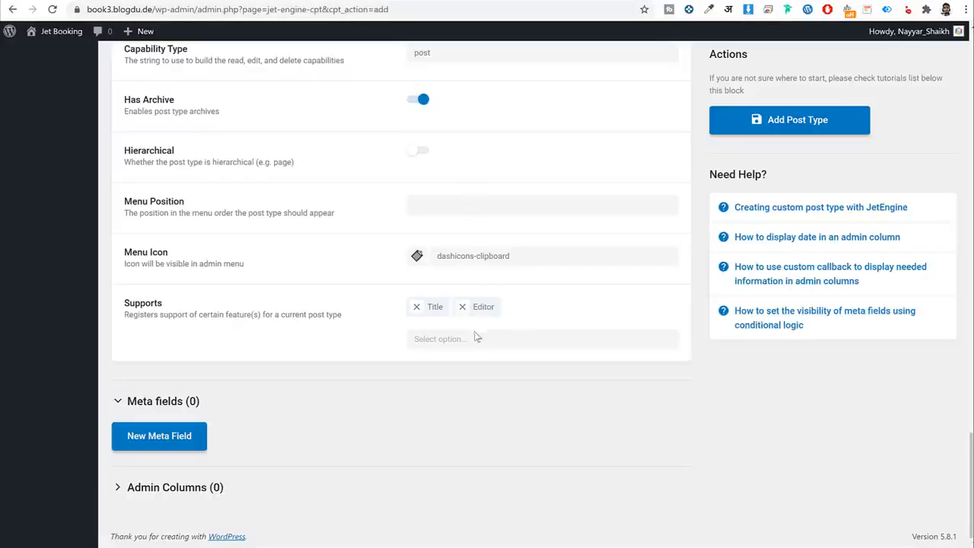
Add Excerpt and Thumbnail (Featured Image) to Services supports, checking the editor's featured image panel.
left_click(480, 338)
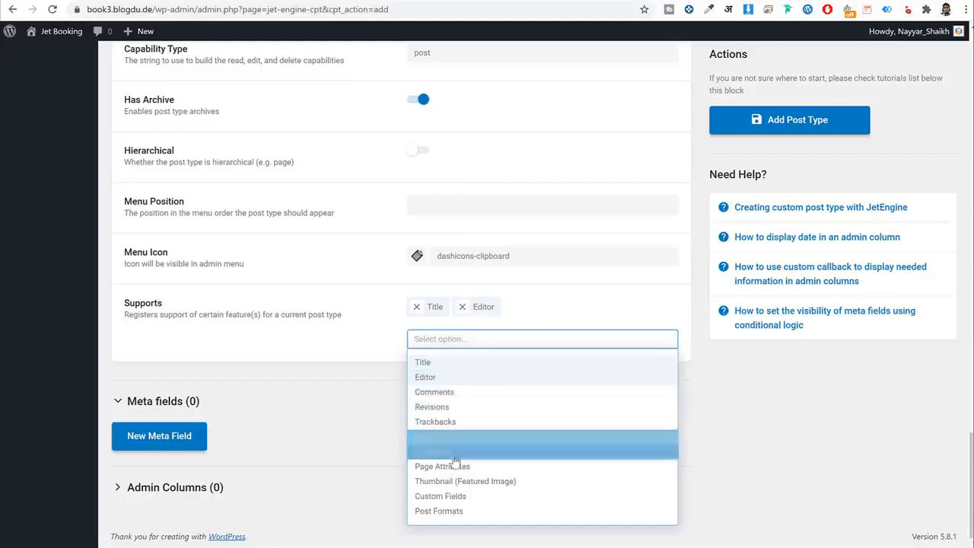
left_click(455, 451)
left_click(494, 335)
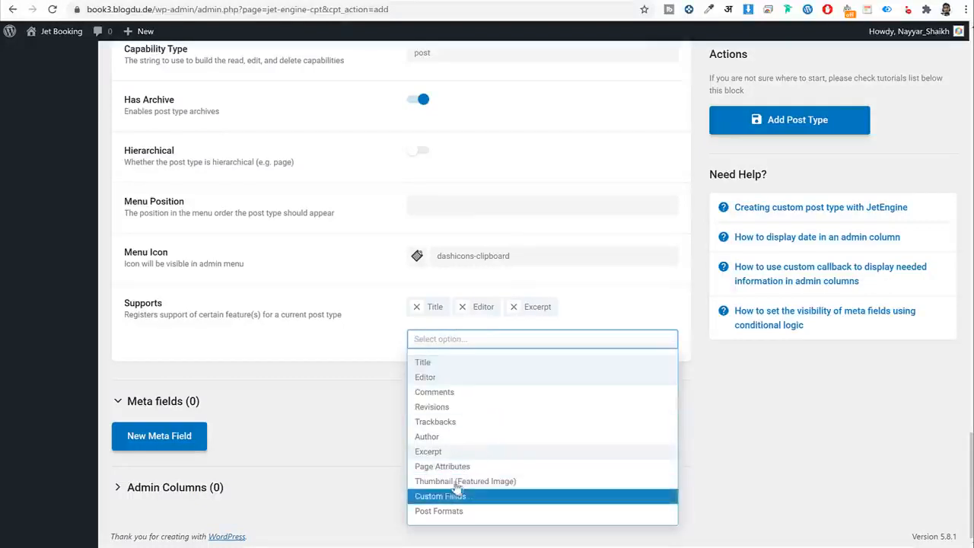
left_click(503, 481)
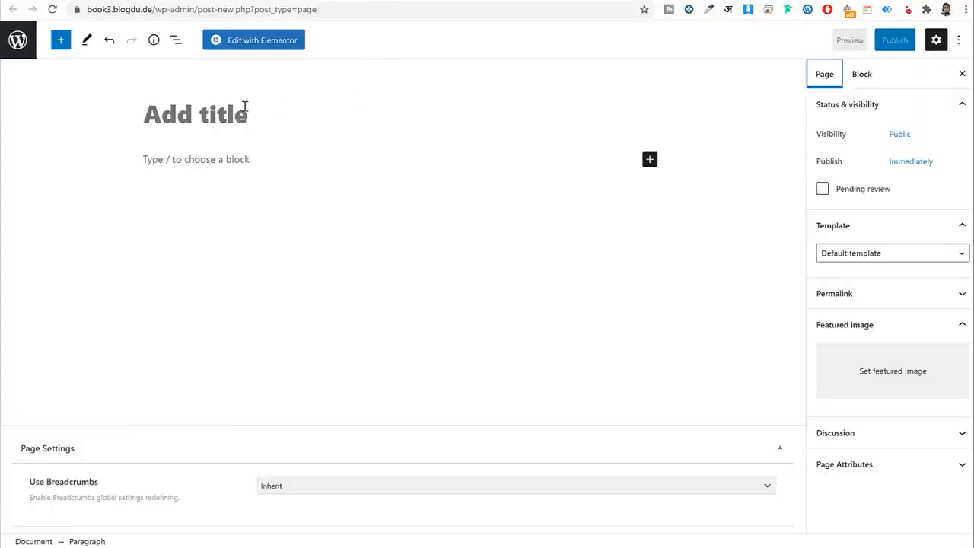
left_click(190, 159)
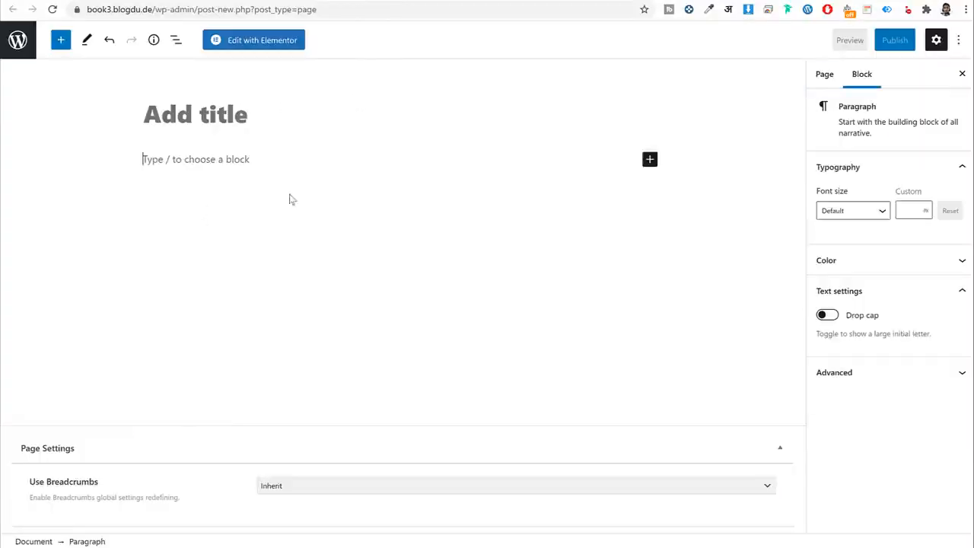
left_click(827, 76)
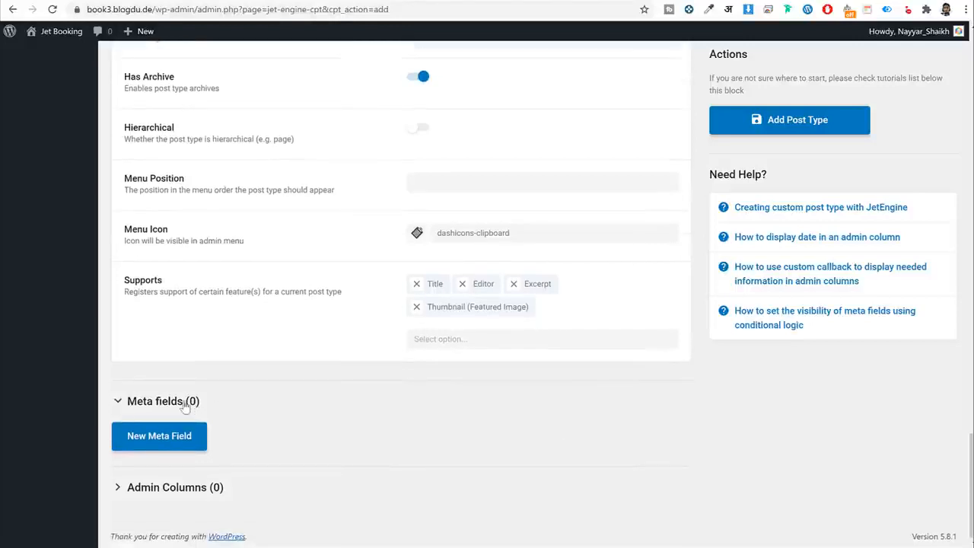
Add a new blank meta field to the Services post type.
left_click(144, 441)
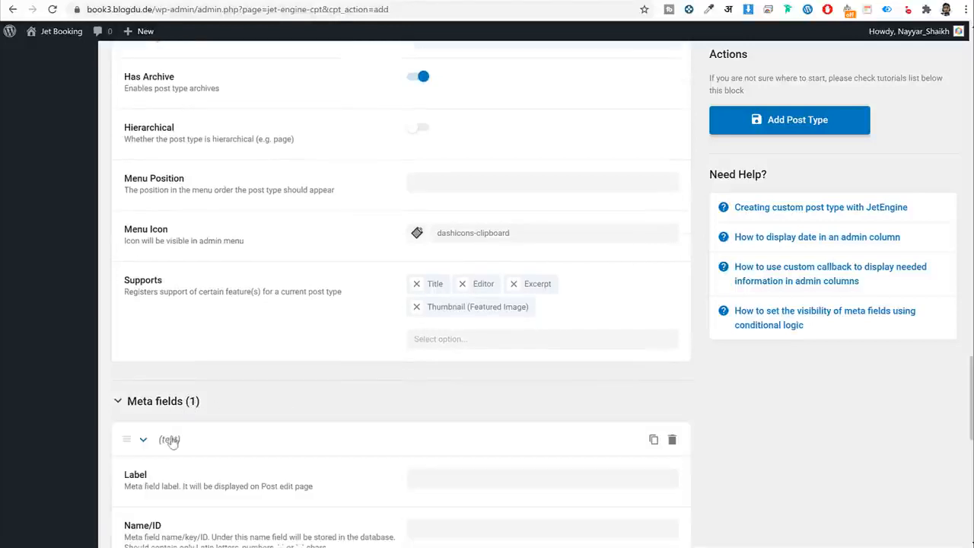
scroll(304, 434, "down", 3)
scroll(384, 432, "up", 1)
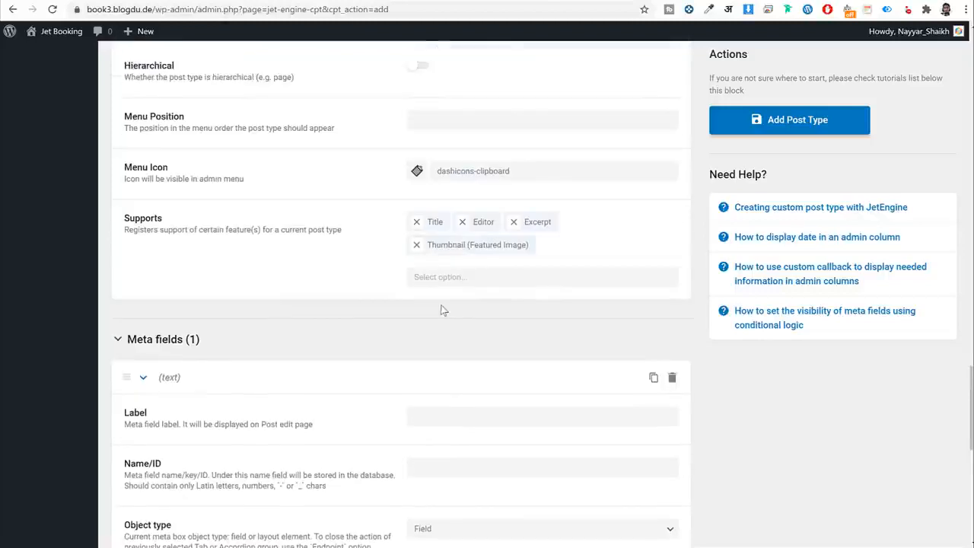
scroll(385, 432, "down", 1)
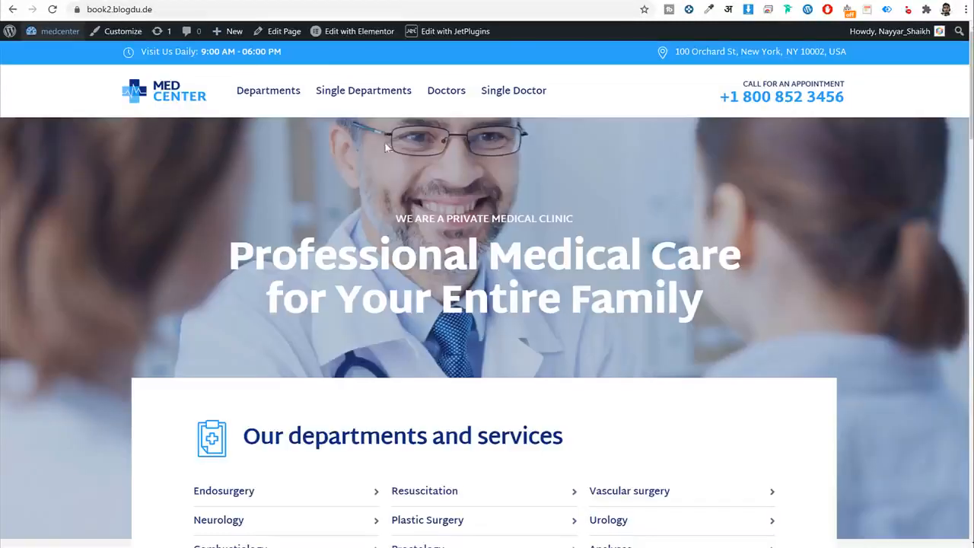
Review the Resuscitation single department page, highlighting its consultation heading and description text.
left_click(358, 91)
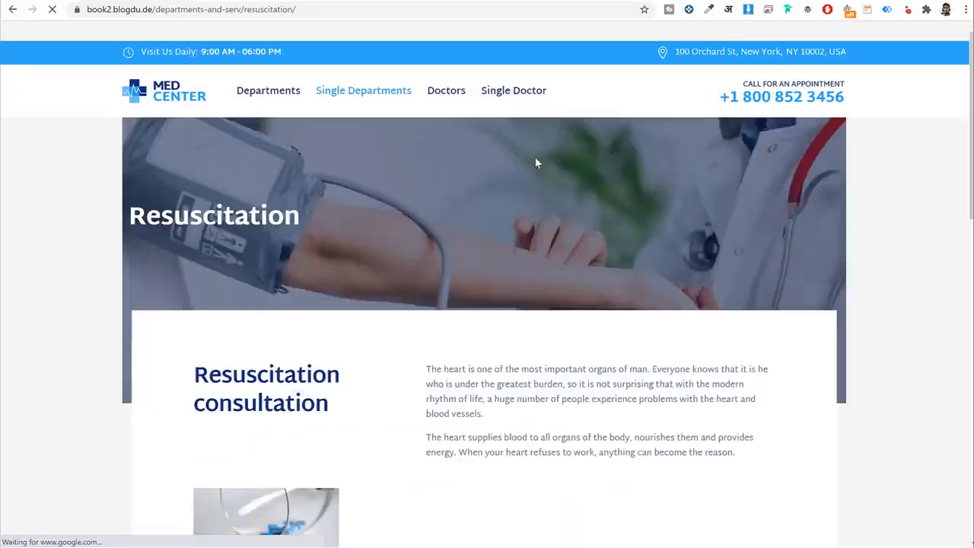
scroll(577, 205, "down", 3)
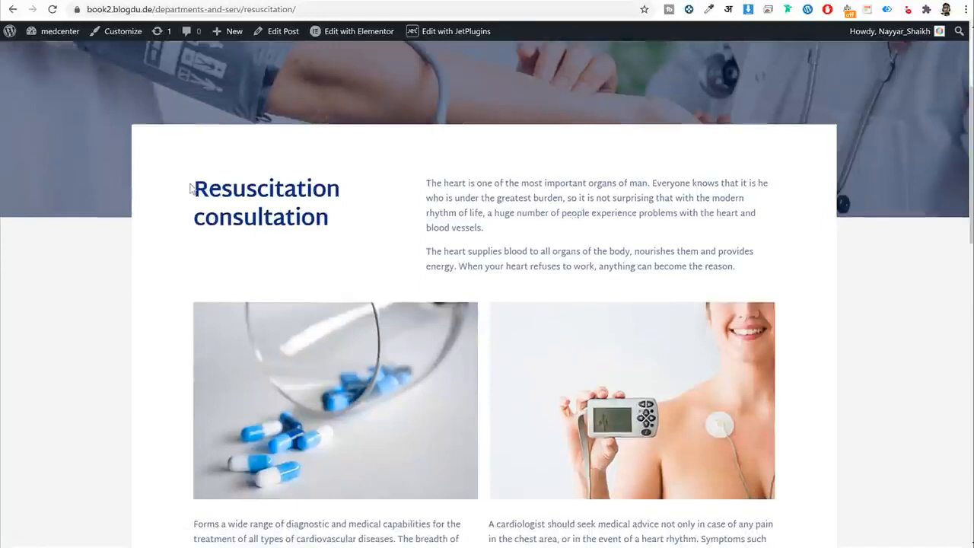
left_click_drag(192, 189, 348, 224)
left_click(330, 221)
left_click(214, 186)
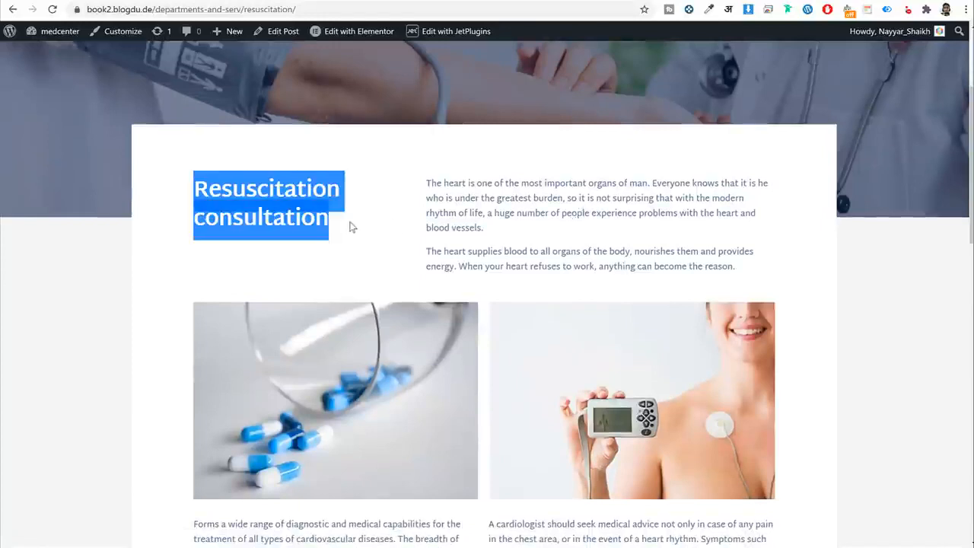
left_click(363, 225)
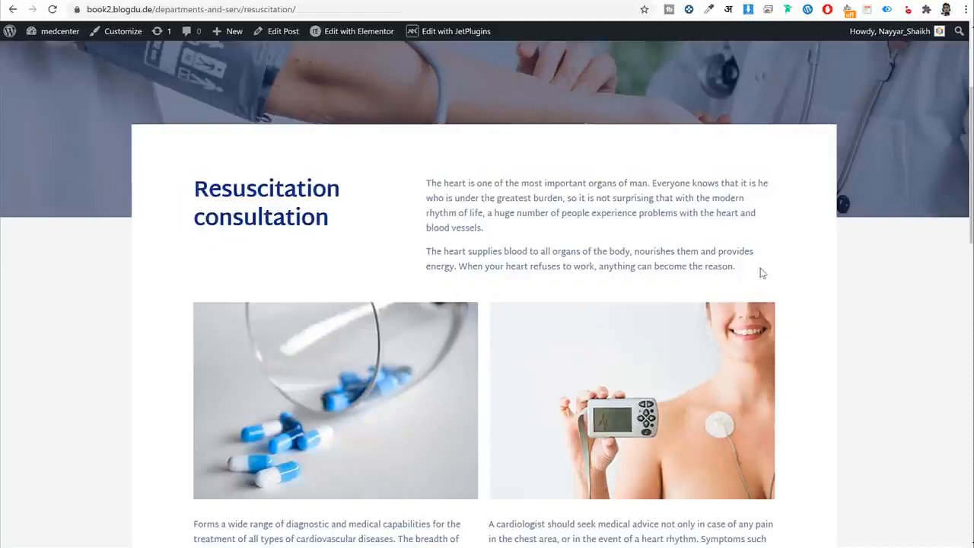
left_click_drag(759, 272, 554, 200)
scroll(387, 208, "down", 3)
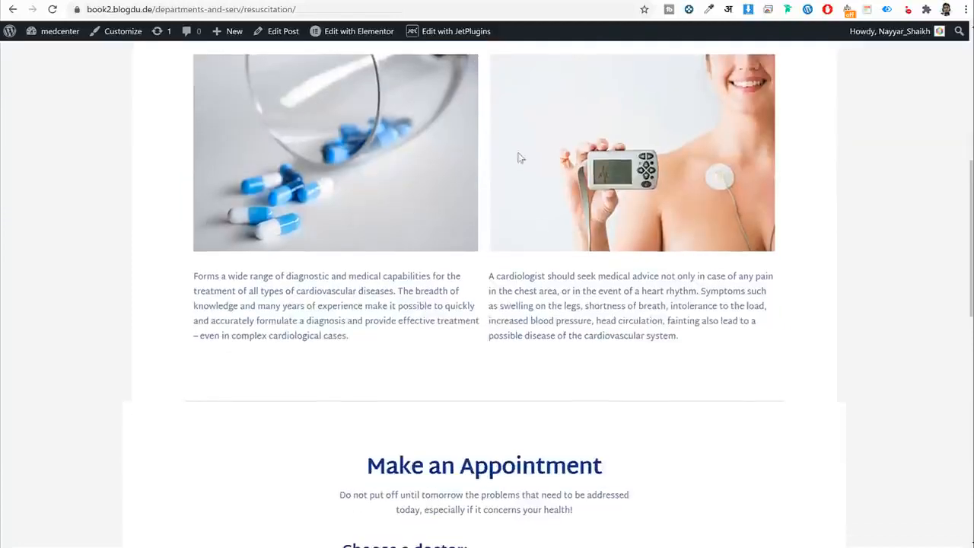
left_click_drag(220, 277, 615, 320)
left_click(616, 321)
scroll(616, 319, "up", 6)
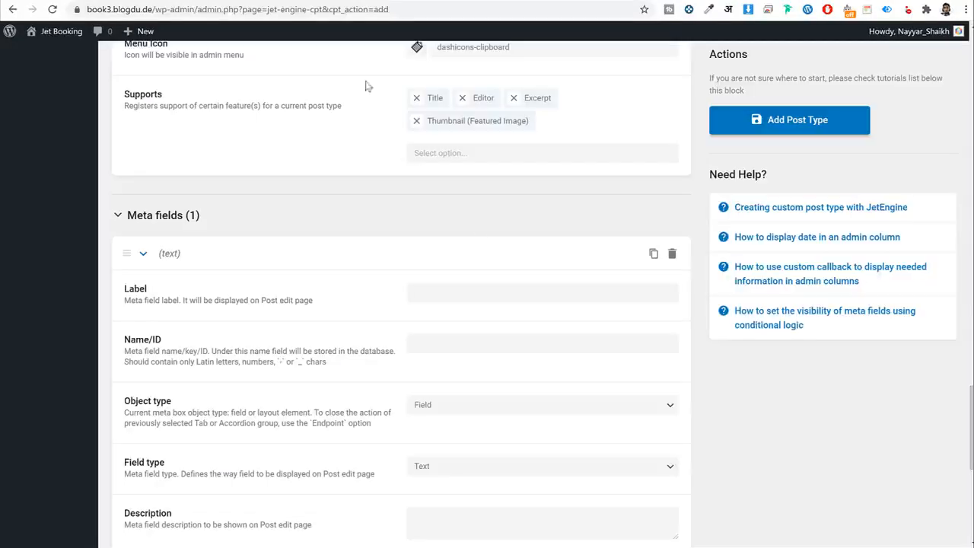
scroll(478, 226, "down", 2)
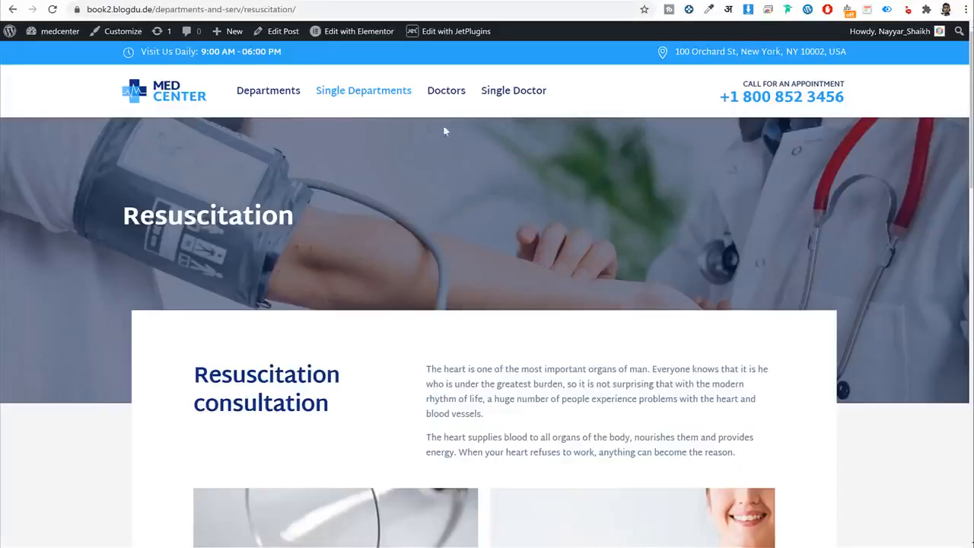
Open the Departments page, scroll the cards and open a department's detail page.
left_click(264, 95)
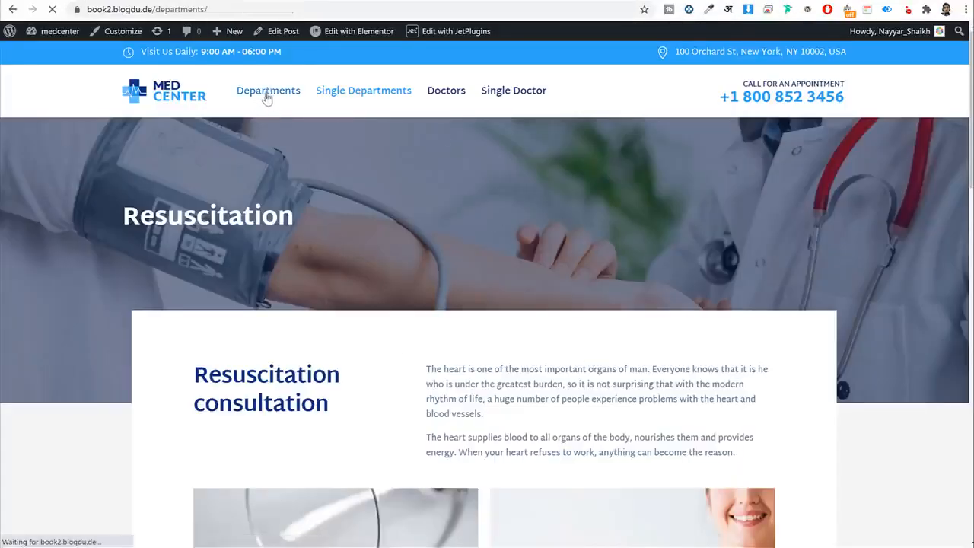
scroll(522, 215, "down", 3)
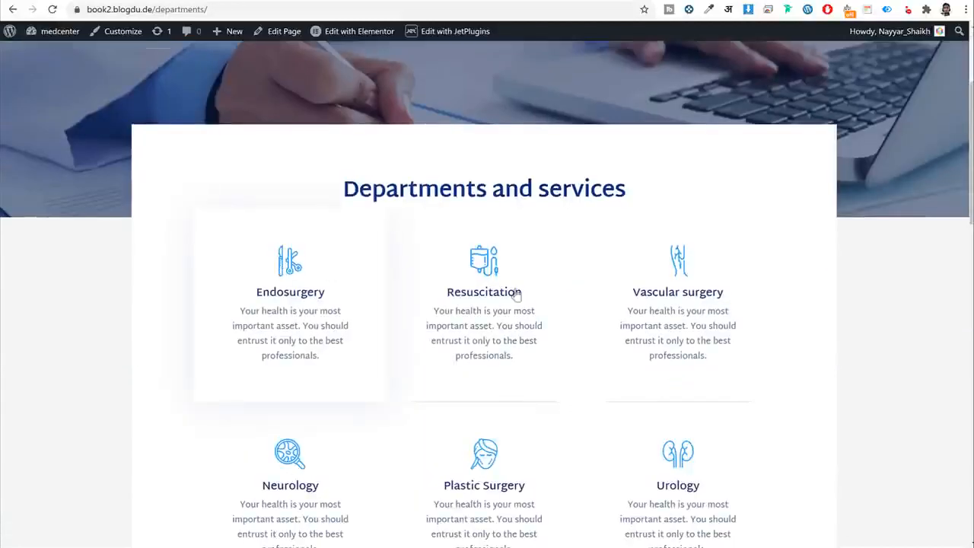
scroll(731, 309, "down", 3)
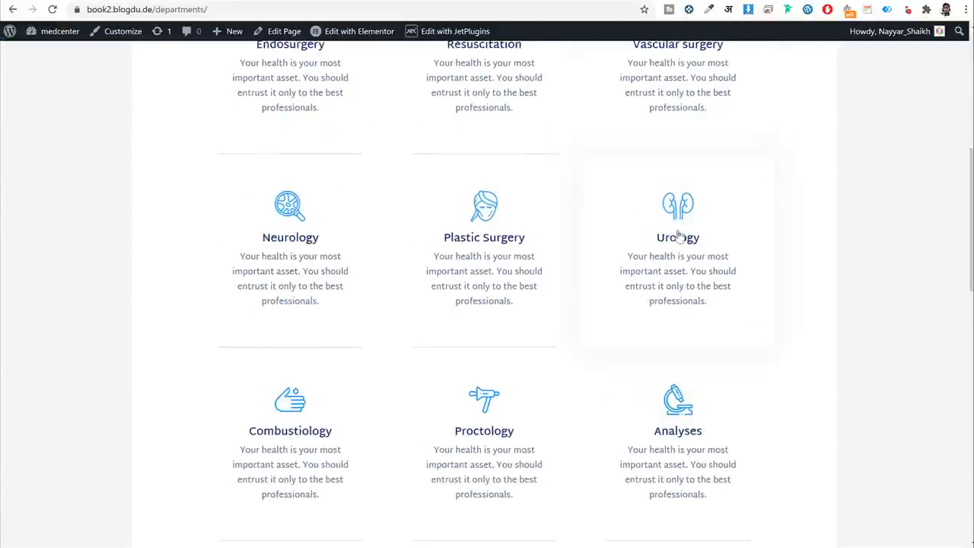
left_click(268, 64)
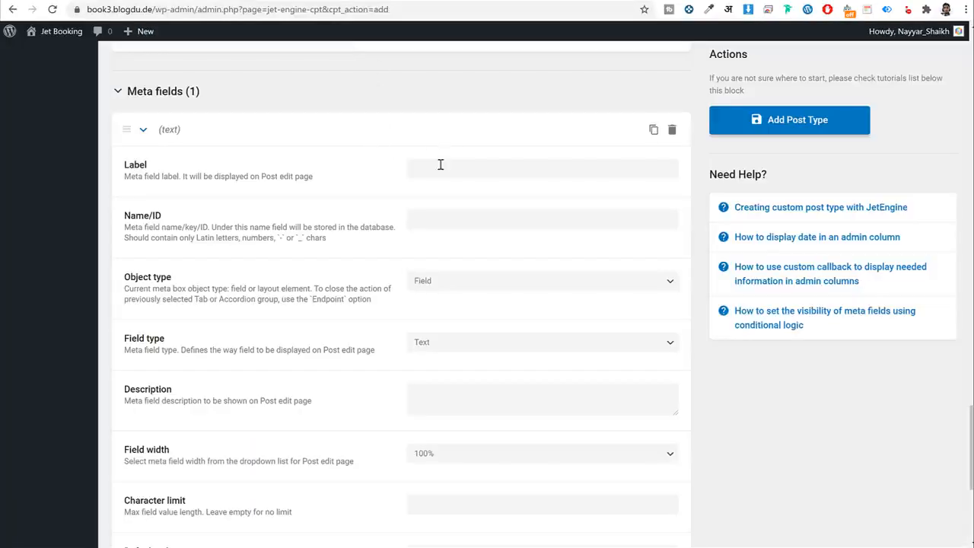
Label the new meta field Icon (ID icon), field type Media, width 50%.
left_click(440, 164)
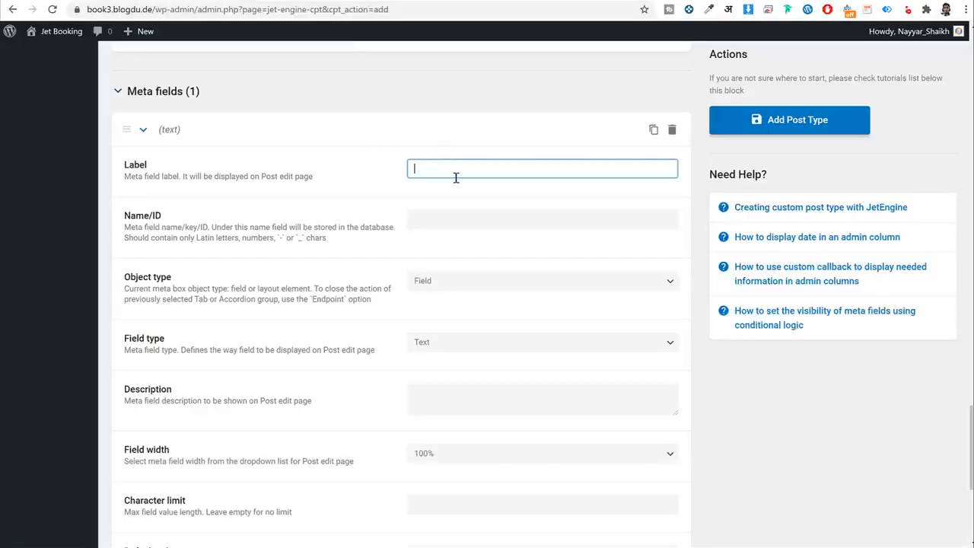
type("Icon")
key("Tab")
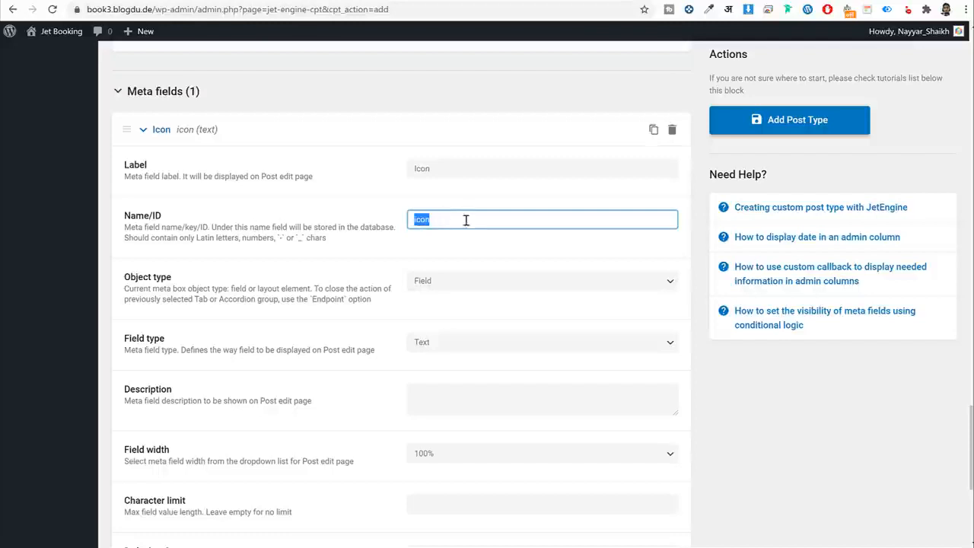
scroll(501, 256, "down", 2)
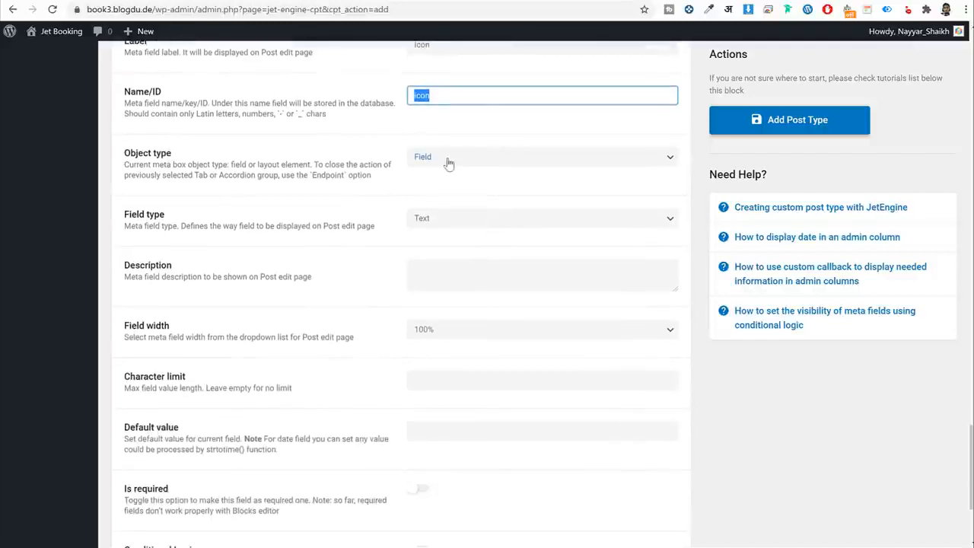
scroll(417, 240, "down", 2)
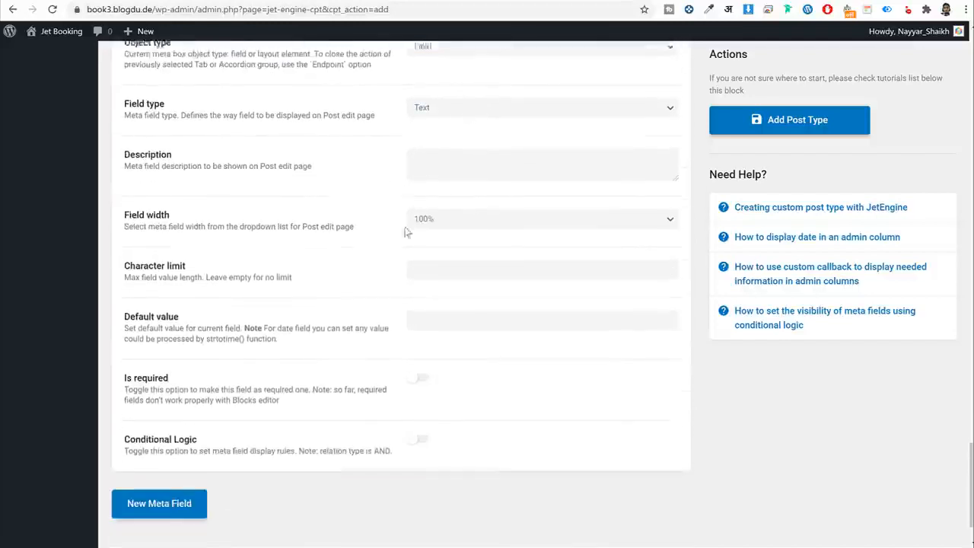
left_click(459, 95)
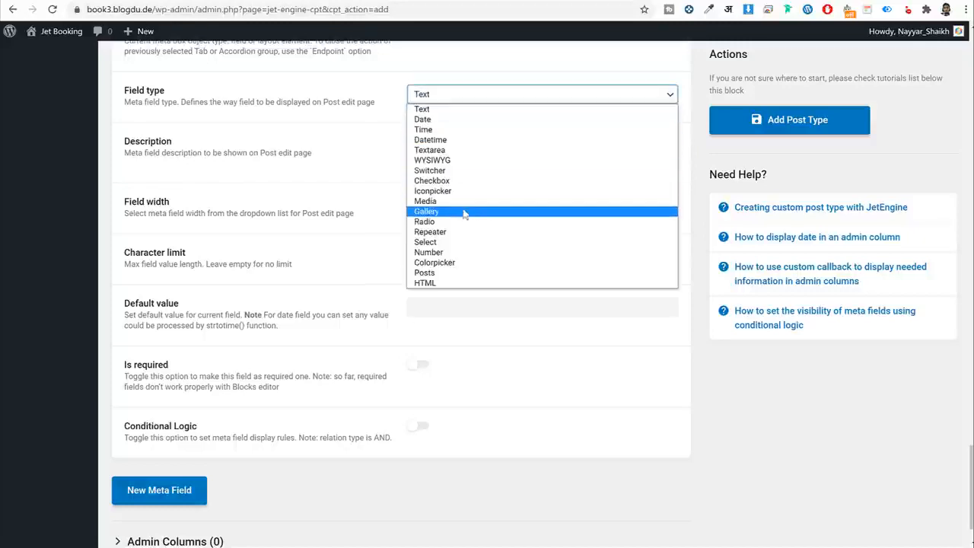
left_click(439, 202)
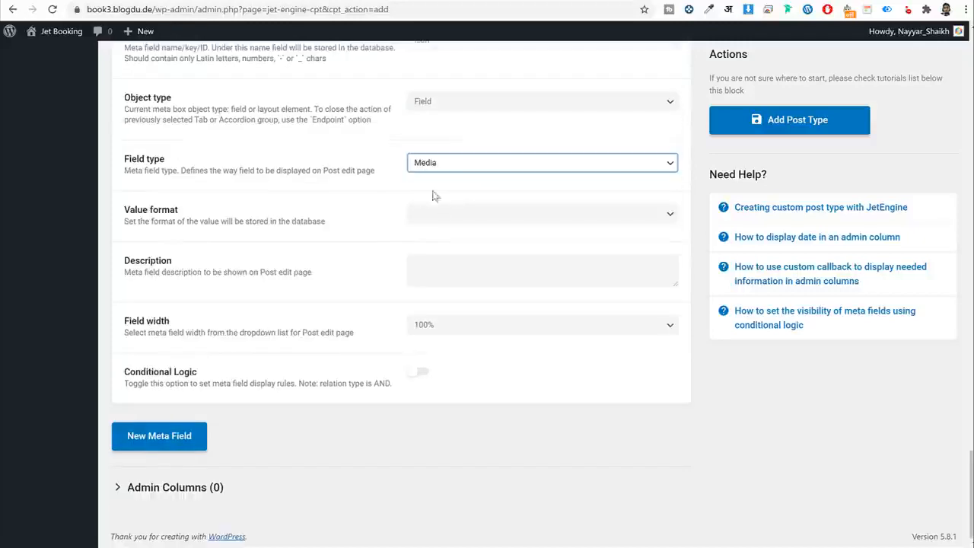
left_click(468, 327)
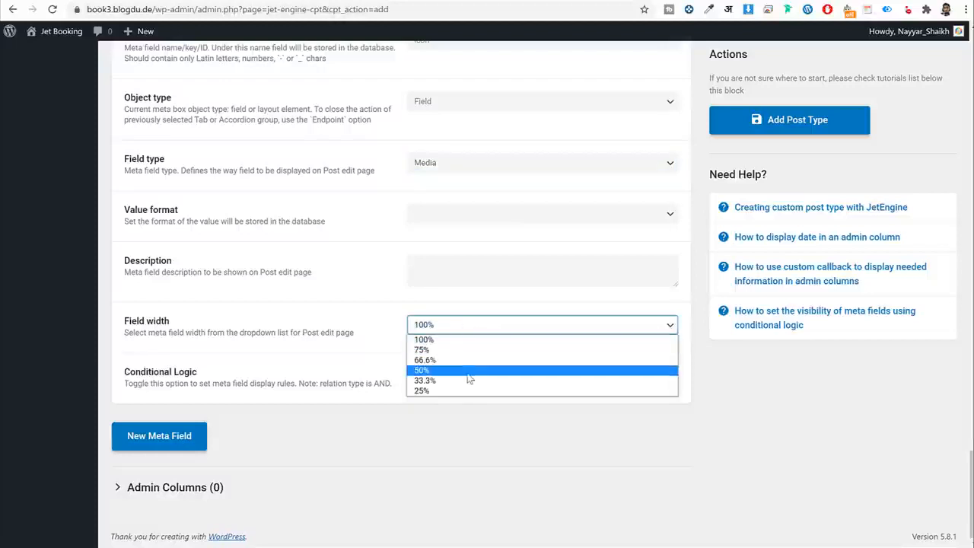
left_click(464, 369)
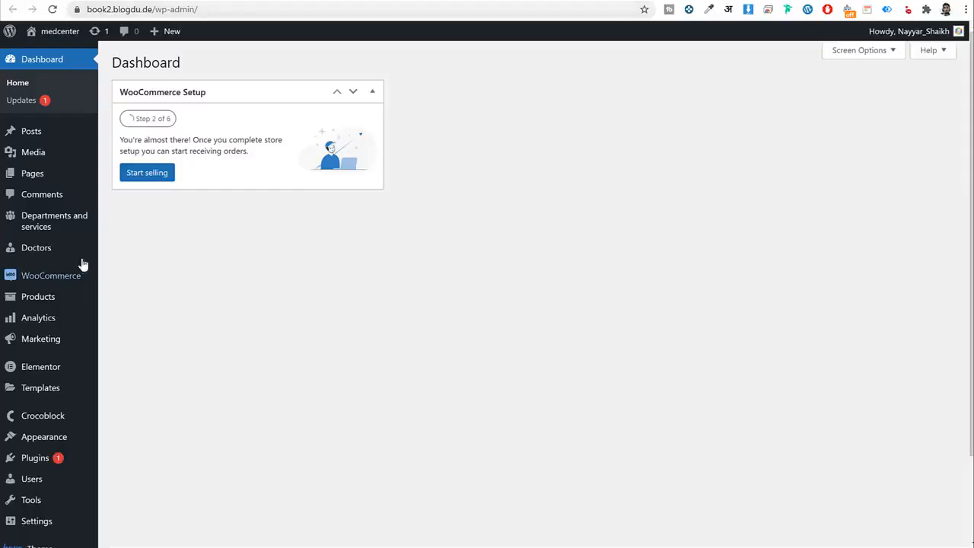
Open a new Doctor post and review its Specialty and E-mail fields.
mouse_move(56, 249)
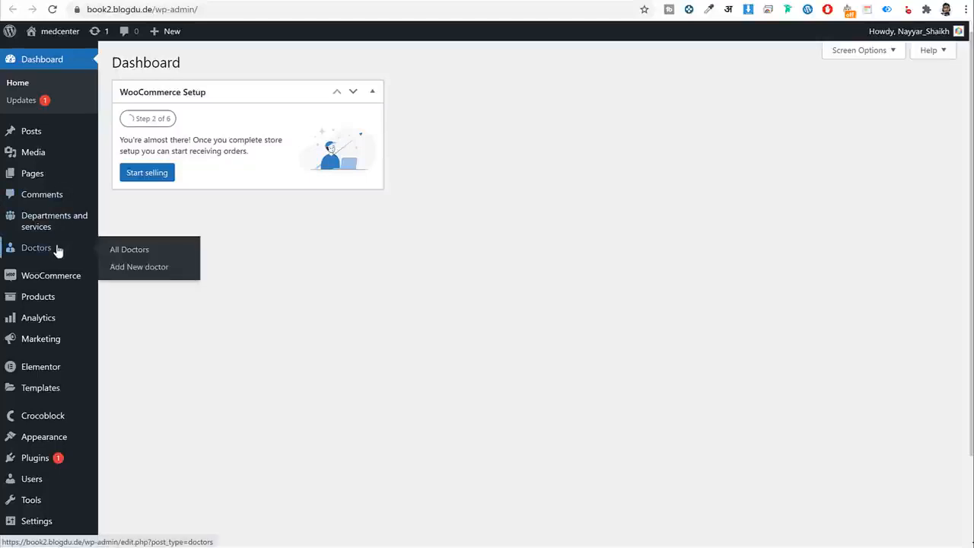
left_click(133, 268)
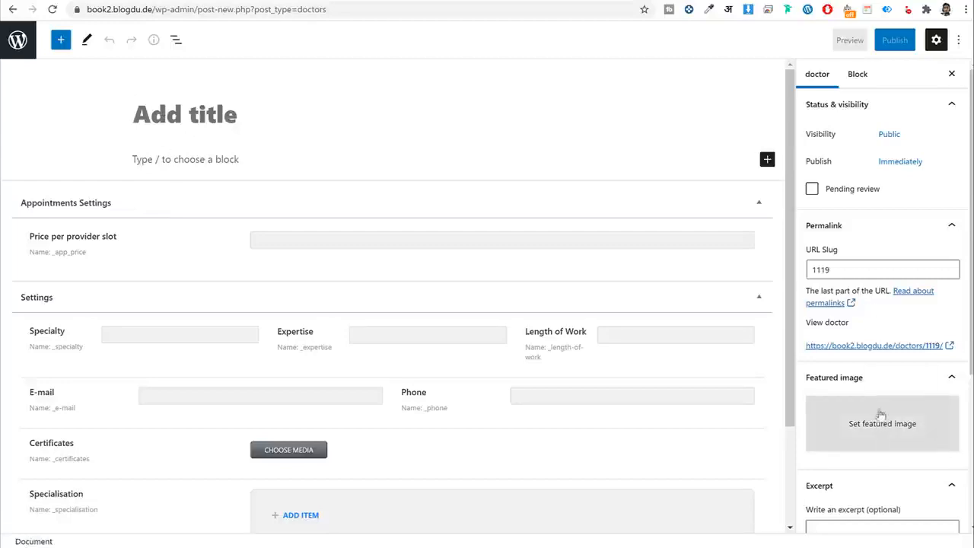
scroll(626, 264, "down", 2)
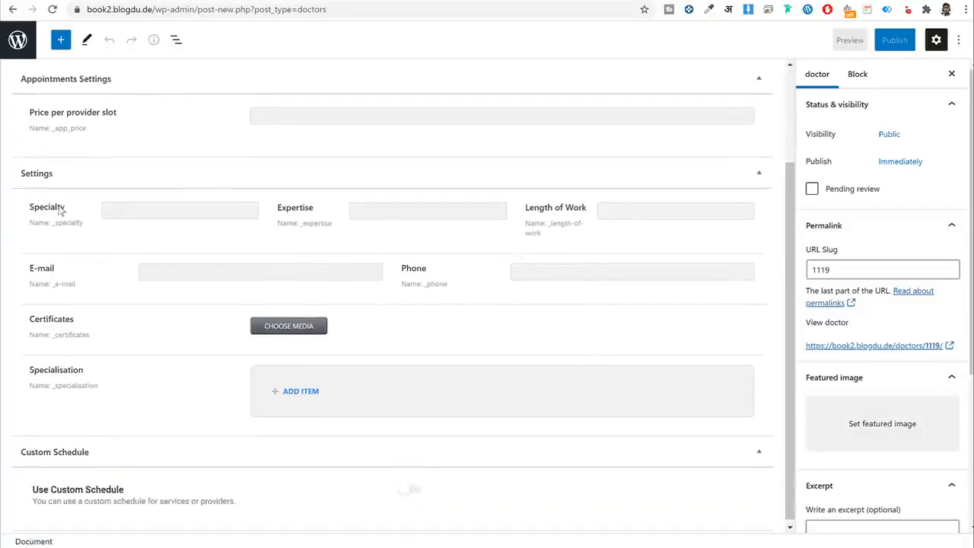
left_click_drag(67, 211, 28, 217)
left_click_drag(35, 268, 56, 269)
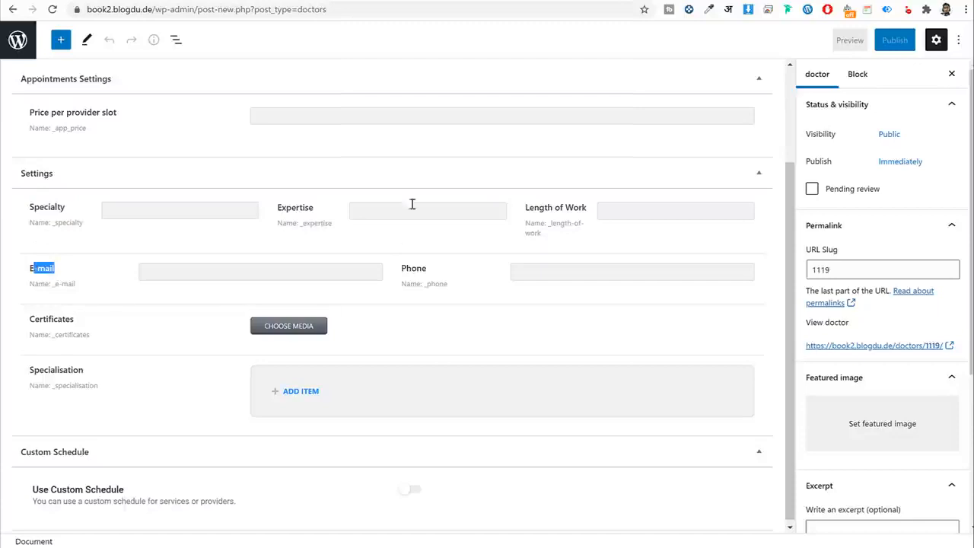
scroll(239, 233, "up", 5)
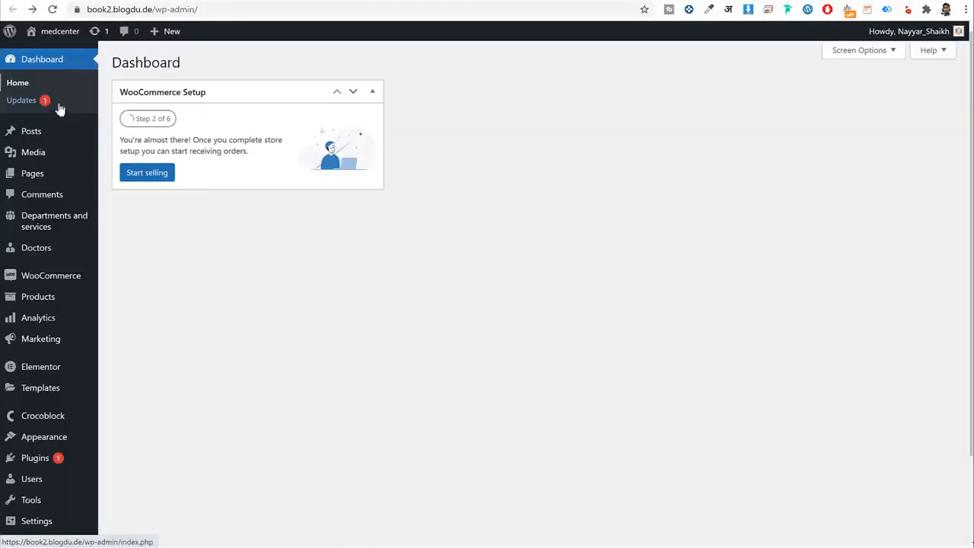
Open a new Department post and review its Departments icon and consultation fields.
mouse_move(57, 220)
left_click(138, 247)
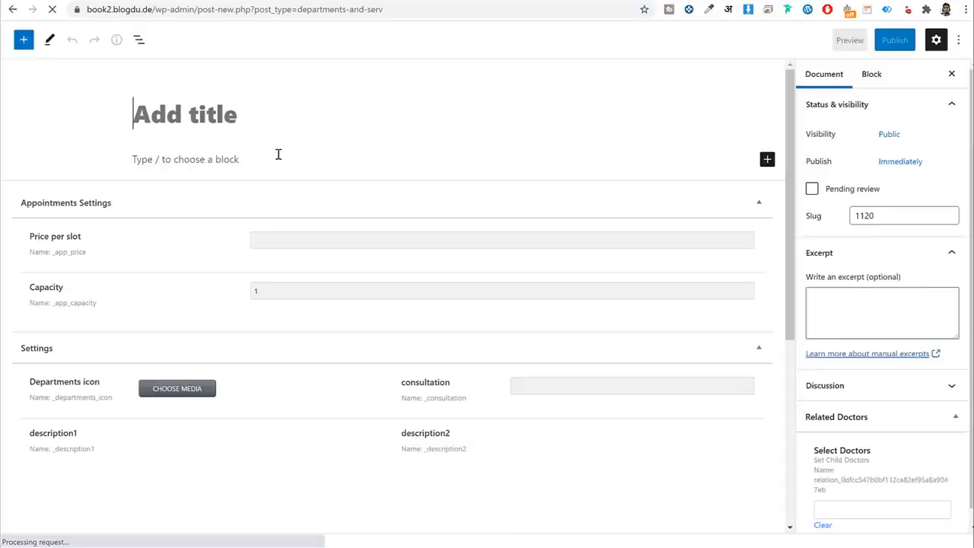
scroll(281, 182, "down", 2)
left_click_drag(76, 167, 35, 169)
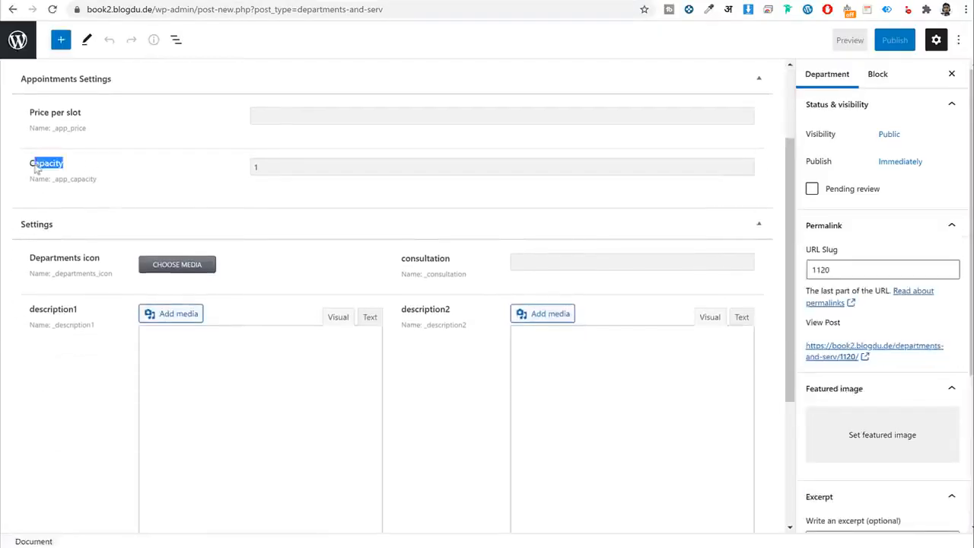
left_click_drag(29, 257, 131, 258)
left_click_drag(401, 260, 439, 261)
left_click(471, 264)
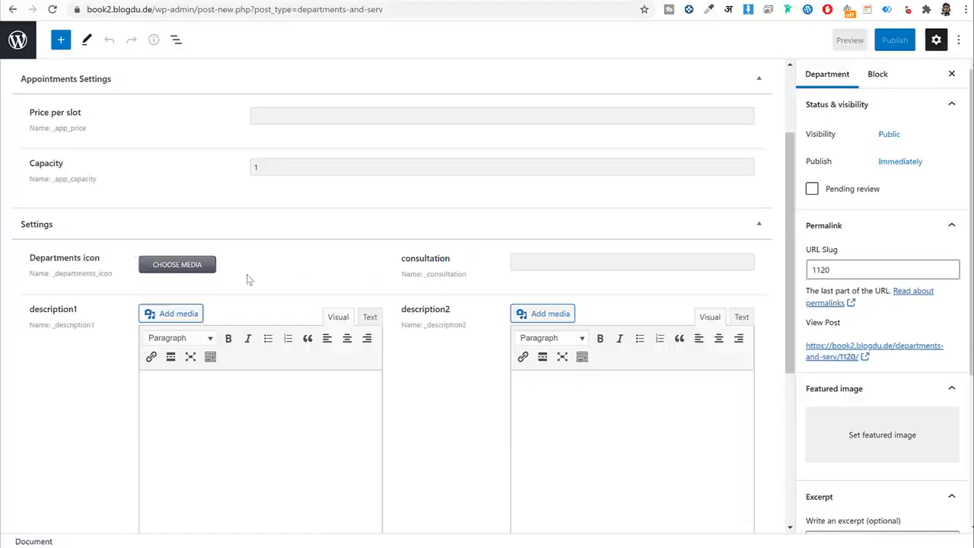
left_click_drag(115, 257, 57, 257)
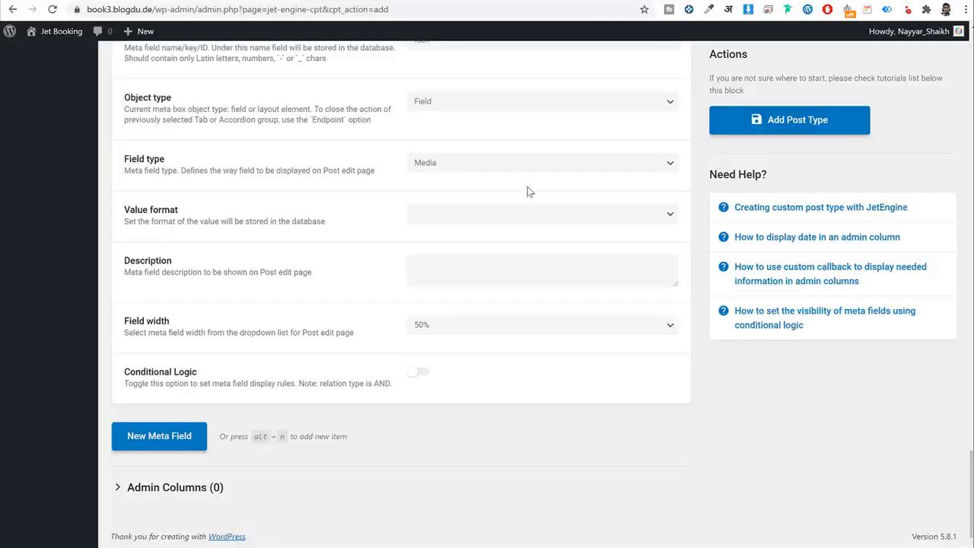
scroll(529, 192, "up", 2)
left_click_drag(433, 112, 352, 119)
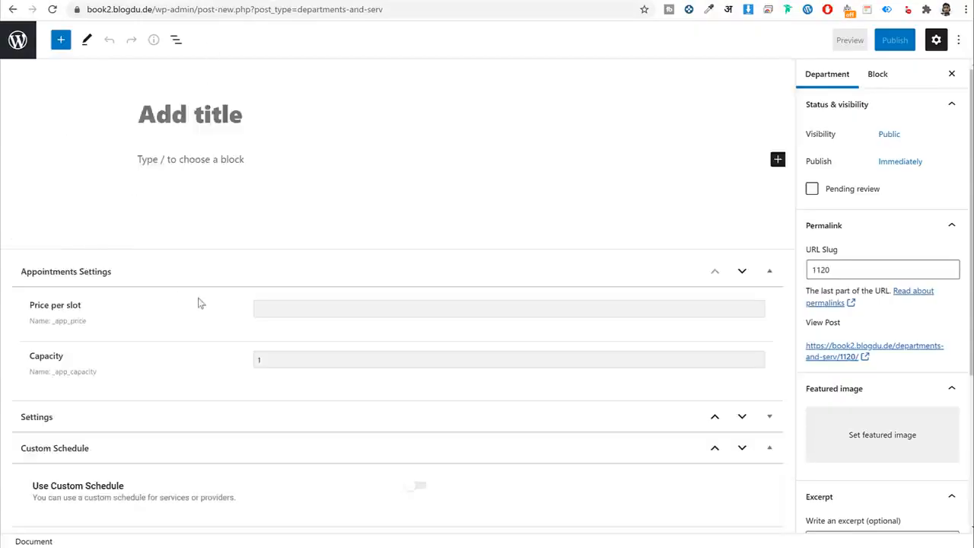
Expand the Department's Settings group and review the Departments icon and description1 fields.
left_click(192, 416)
scroll(87, 259, "down", 4)
scroll(70, 205, "up", 2)
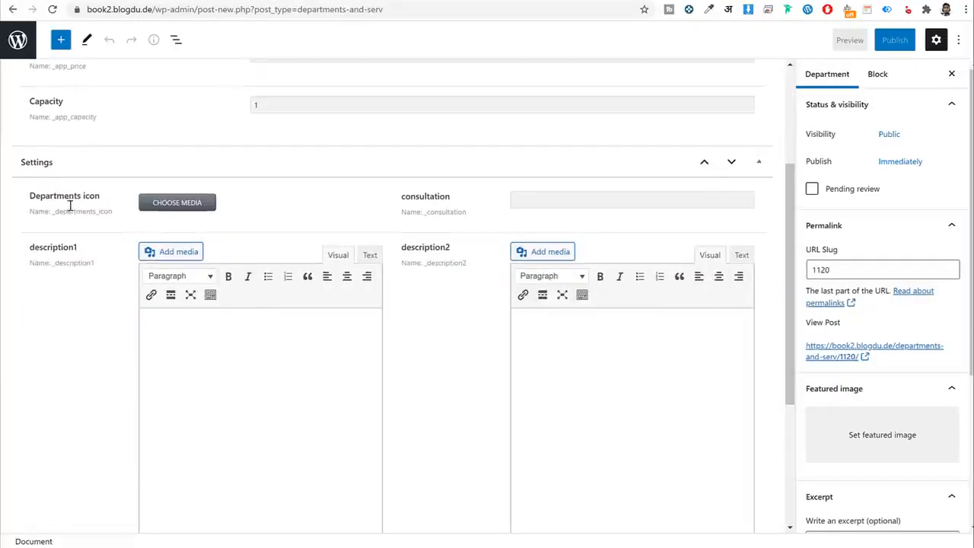
left_click_drag(26, 196, 130, 217)
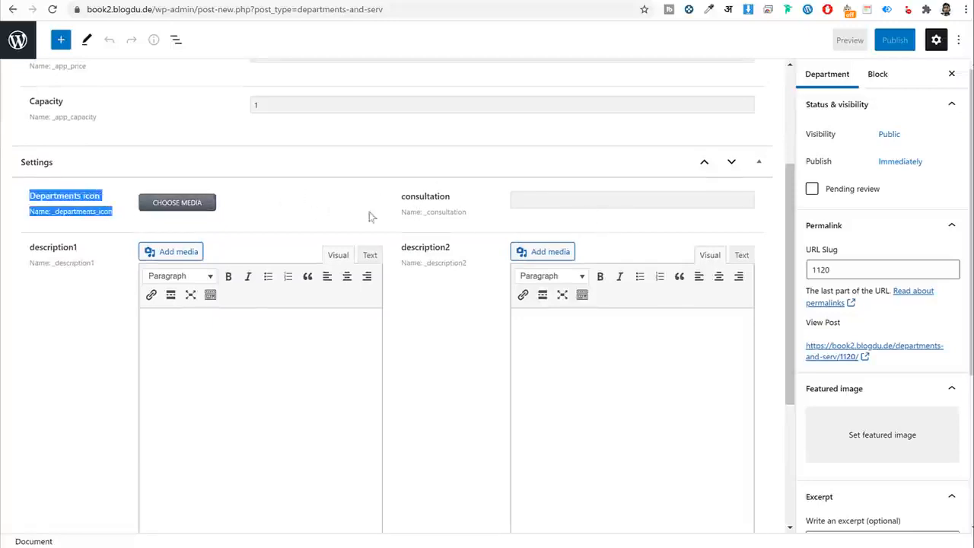
left_click_drag(28, 196, 350, 198)
left_click(456, 202)
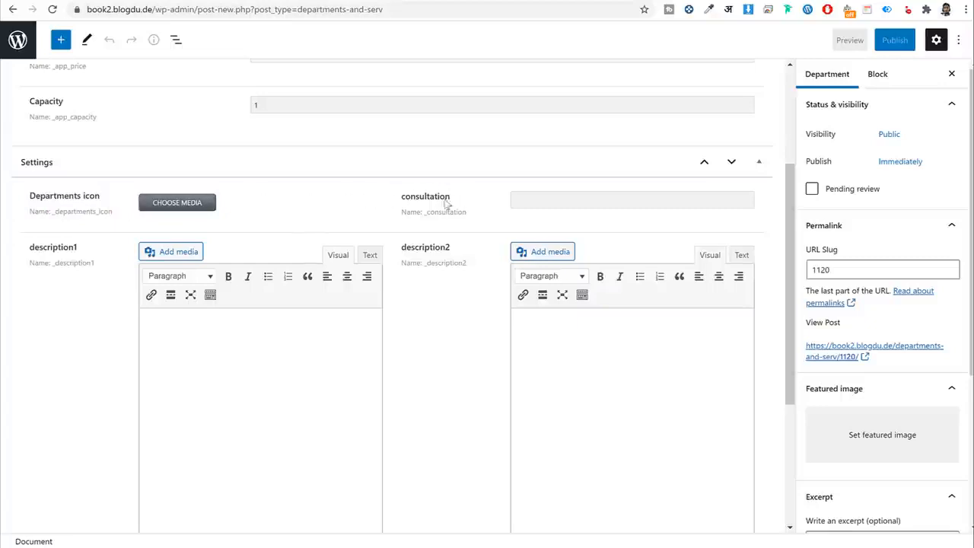
scroll(615, 189, "down", 2)
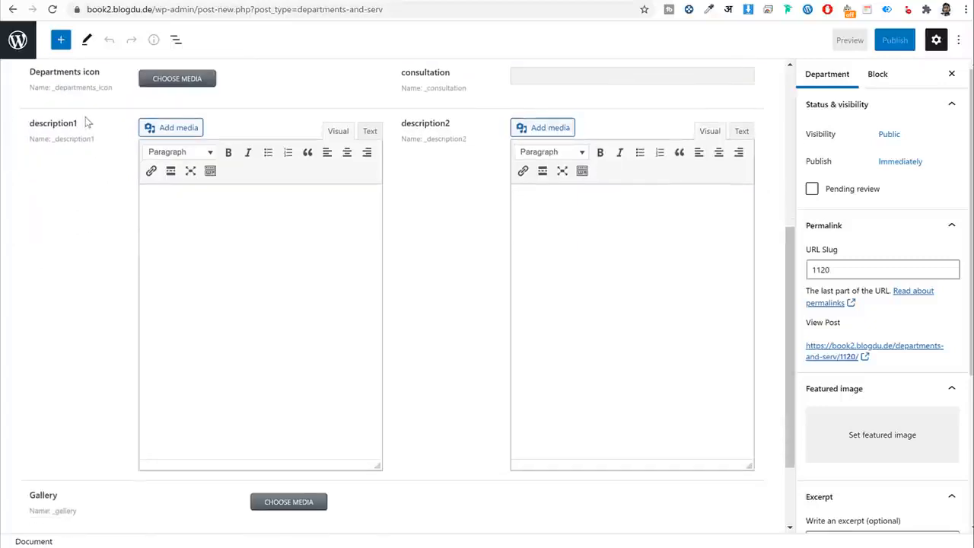
left_click_drag(85, 122, 29, 123)
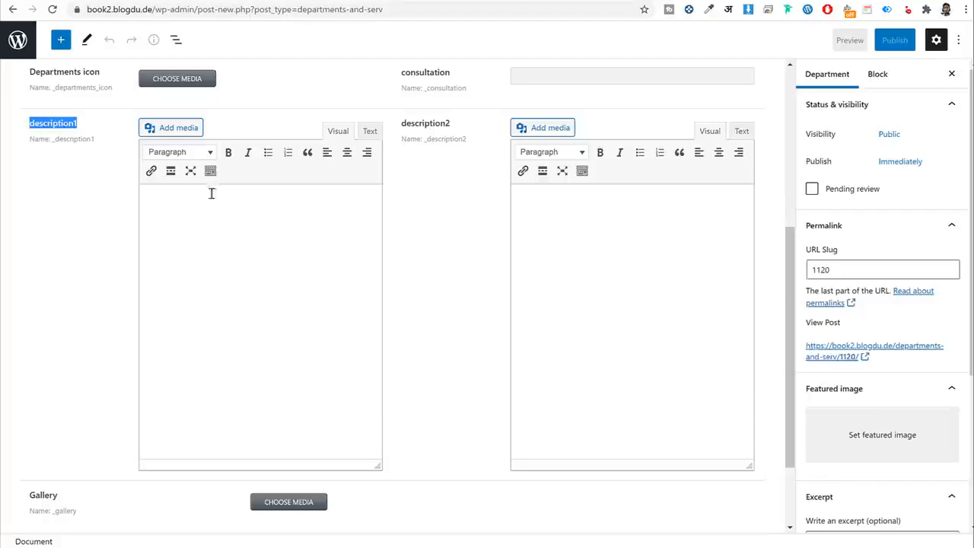
scroll(601, 234, "down", 2)
Reopen a new Doctor post to review its Specialty, Expertise and Length of Work fields.
key("alt+Left")
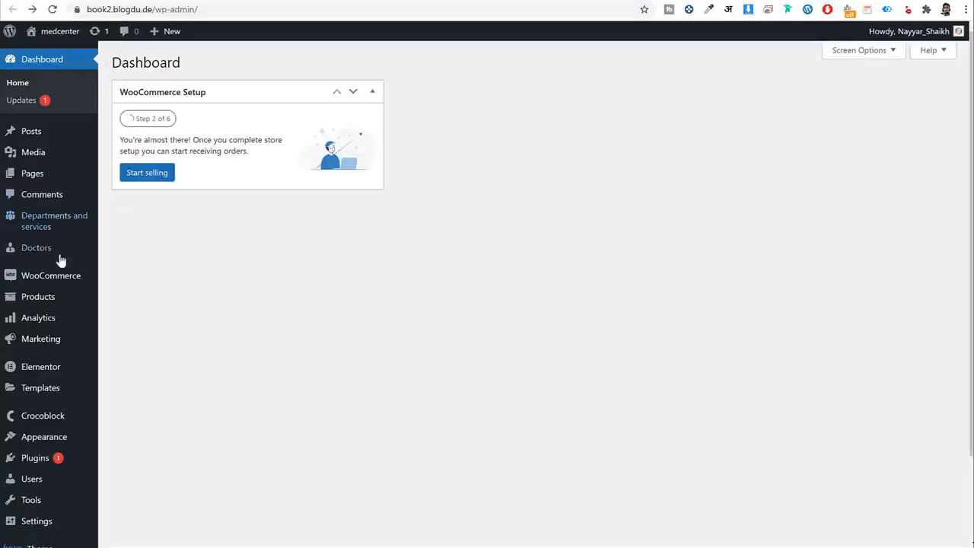
mouse_move(59, 253)
left_click(157, 269)
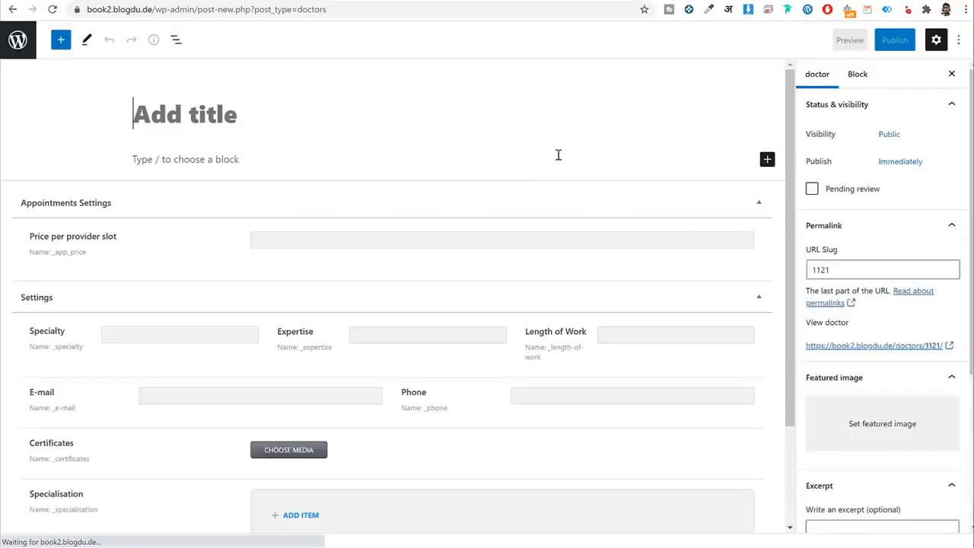
scroll(172, 217, "down", 2)
scroll(145, 220, "up", 1)
scroll(46, 213, "down", 1)
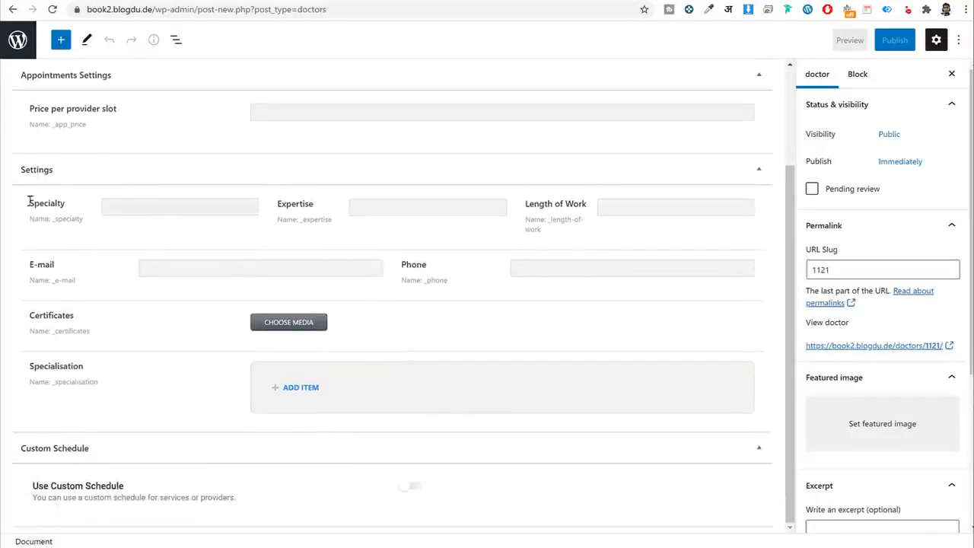
left_click_drag(29, 201, 76, 220)
left_click(163, 223)
left_click_drag(19, 203, 144, 206)
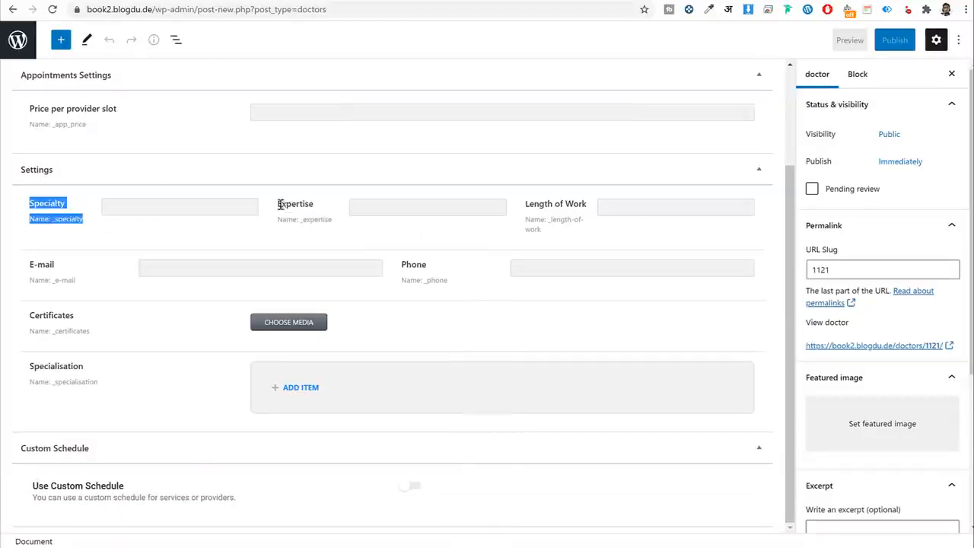
left_click_drag(278, 203, 333, 221)
left_click_drag(524, 204, 584, 231)
left_click(245, 225)
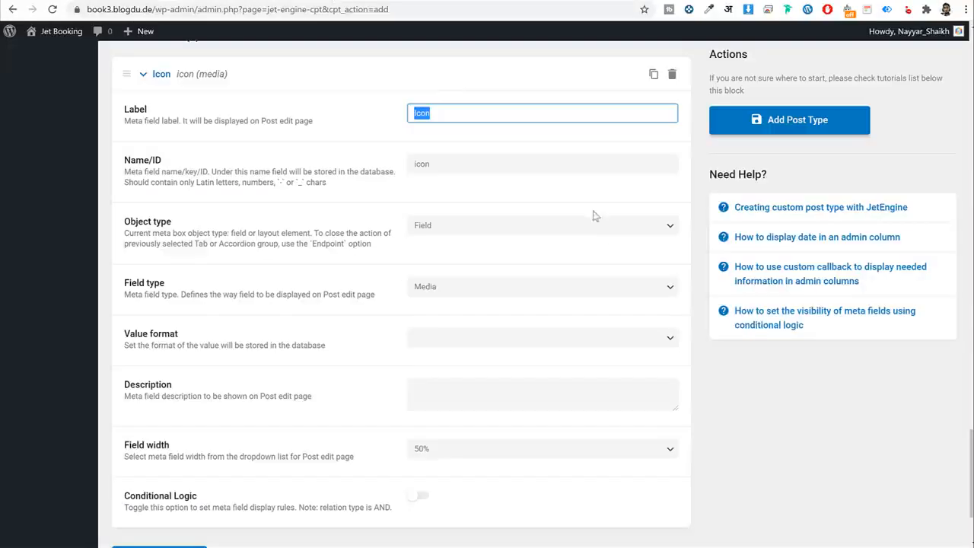
scroll(609, 274, "down", 1)
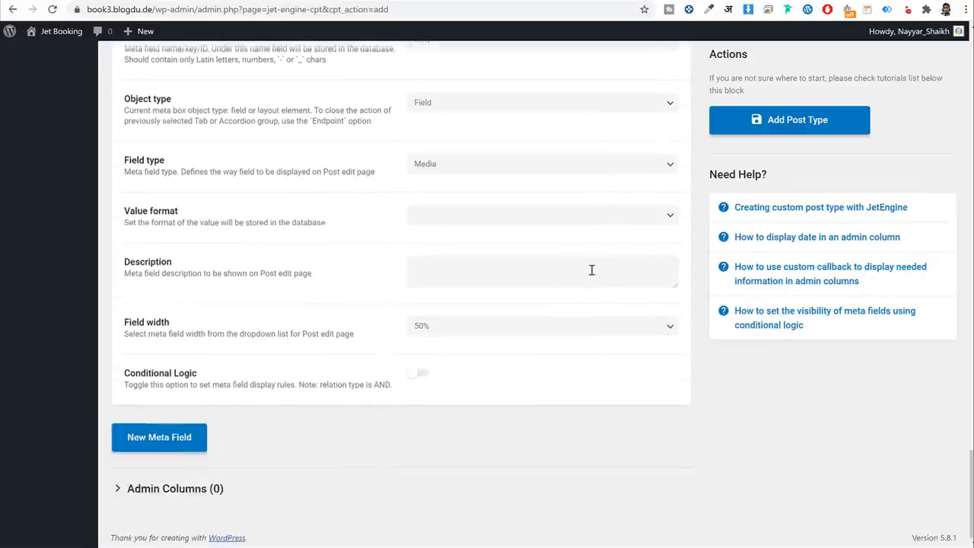
Collapse the Icon field and add a new meta field labelled Consultation.
scroll(500, 312, "up", 3)
scroll(500, 312, "down", 3)
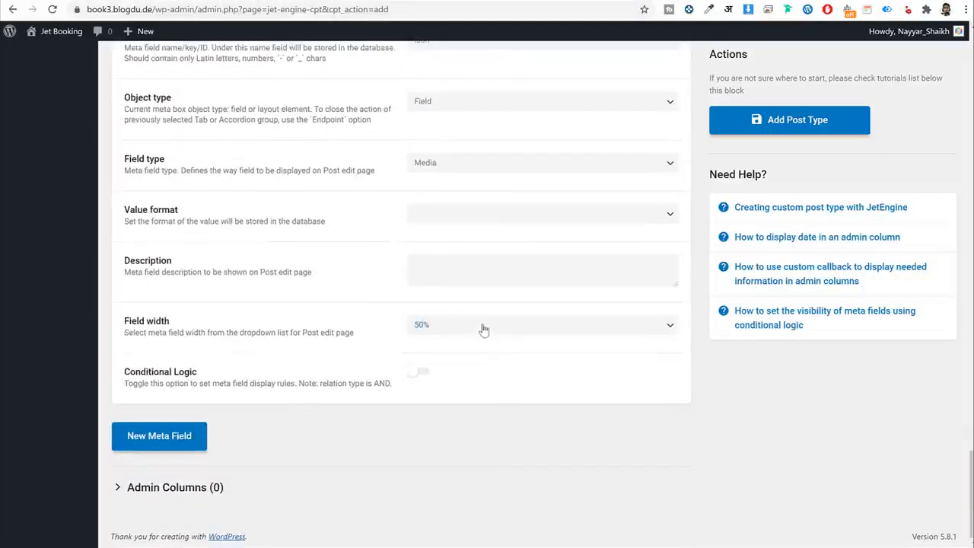
scroll(492, 328, "up", 2)
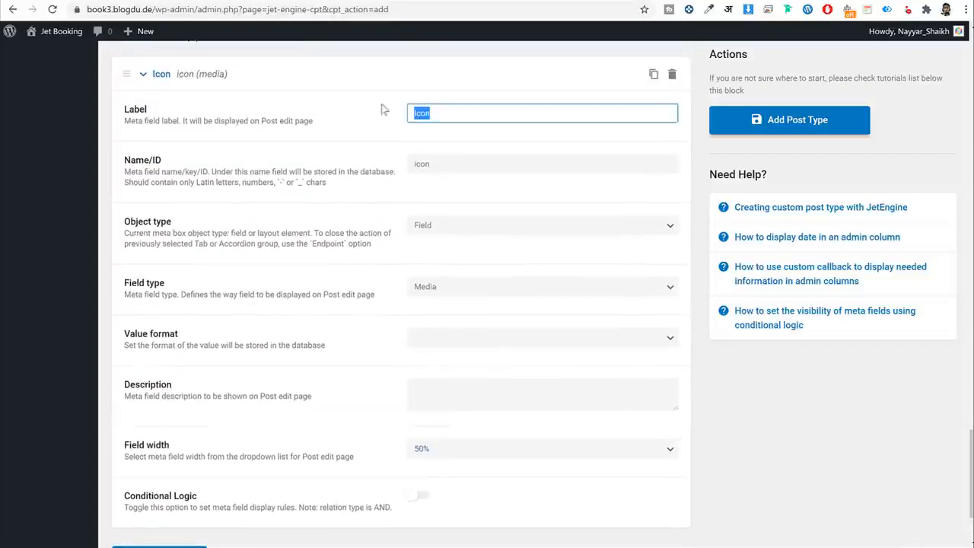
left_click(190, 76)
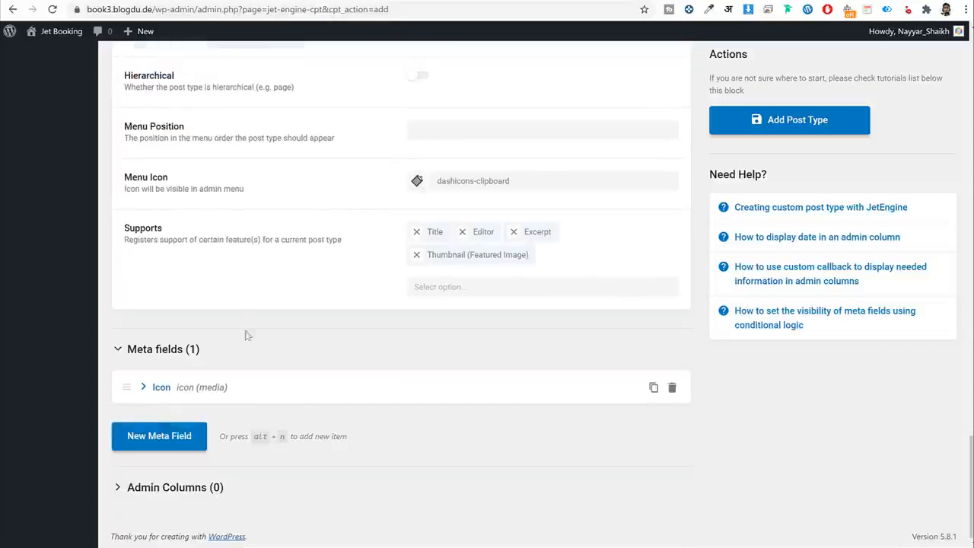
left_click(159, 436)
scroll(456, 365, "down", 3)
left_click(450, 234)
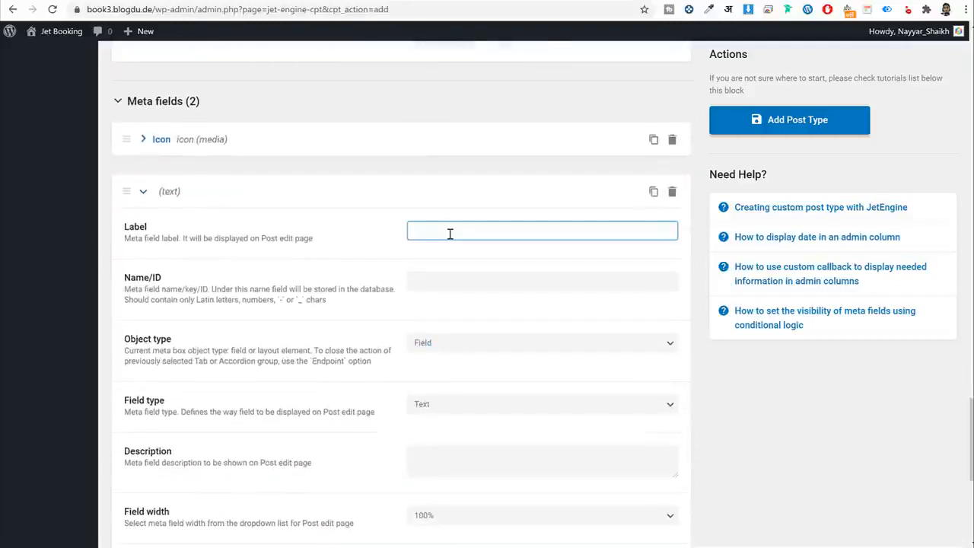
type("Consu")
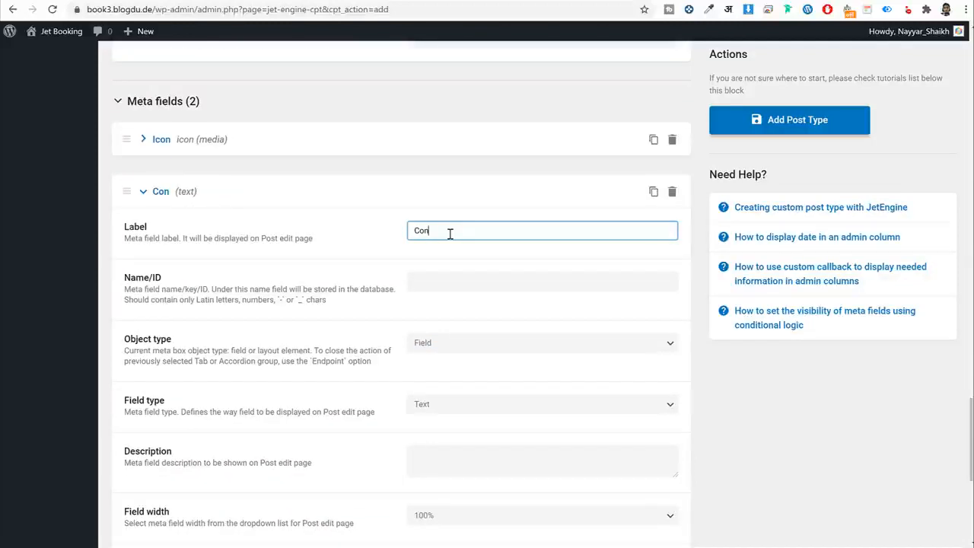
type("ltation")
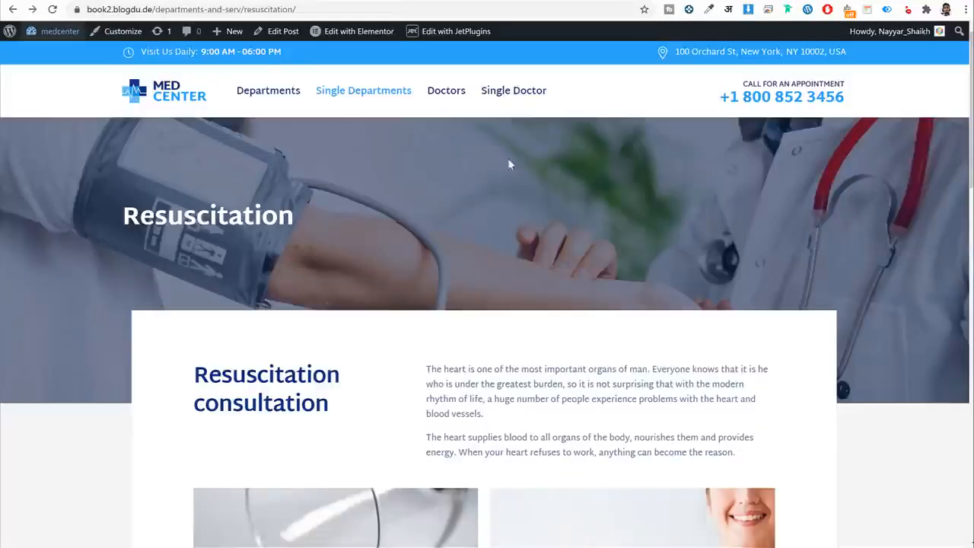
Set the Consultation field width to 50% and collapse it.
scroll(523, 249, "down", 3)
left_click_drag(195, 188, 357, 234)
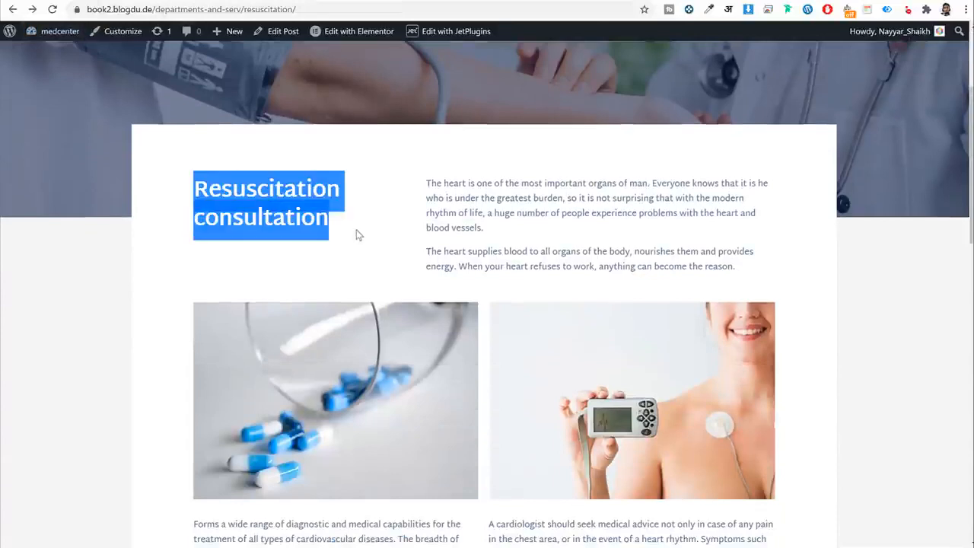
left_click(313, 0)
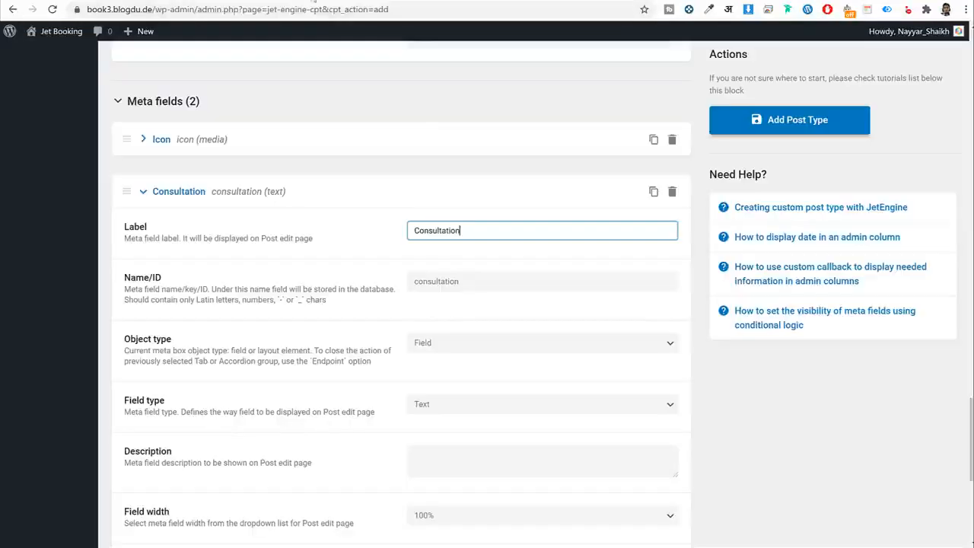
key("Tab")
key("Tab")
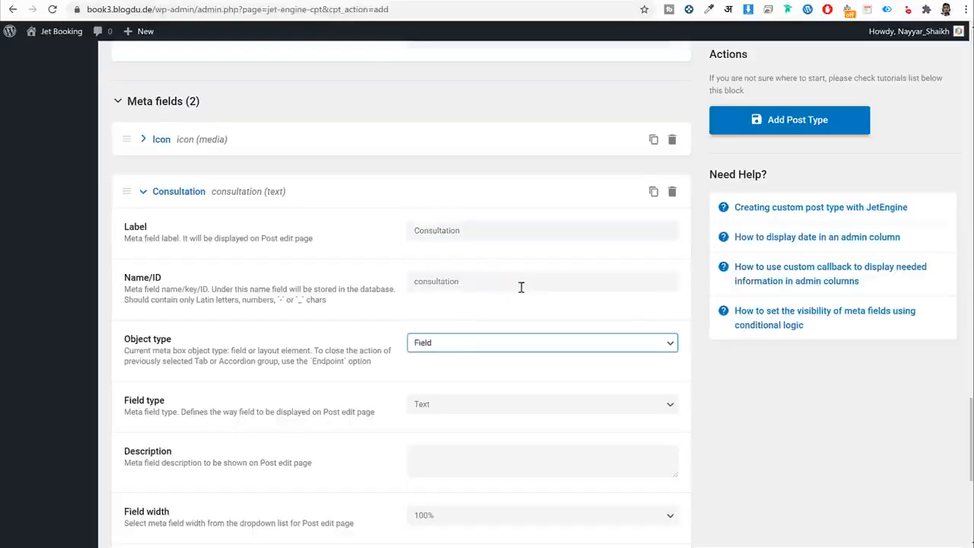
scroll(519, 287, "down", 2)
scroll(471, 256, "down", 2)
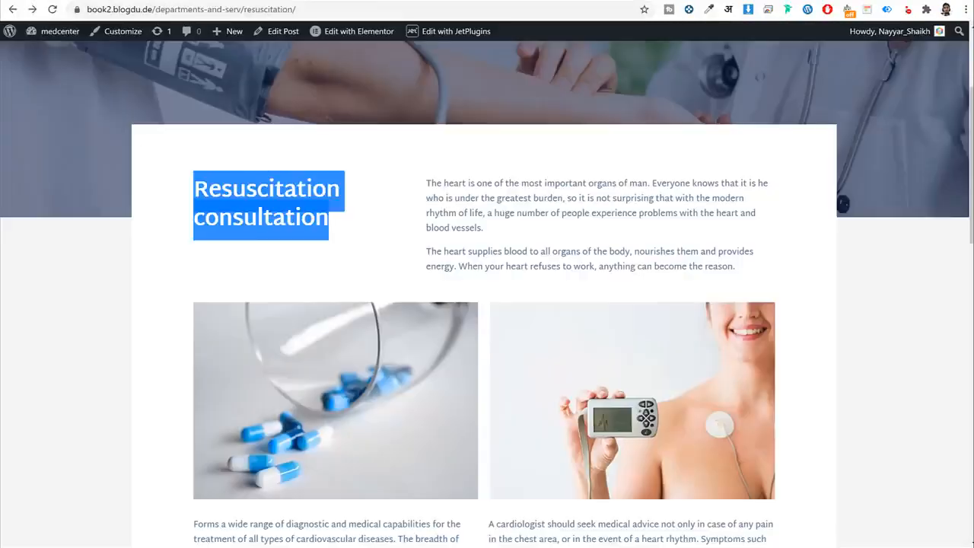
left_click_drag(350, 237, 191, 176)
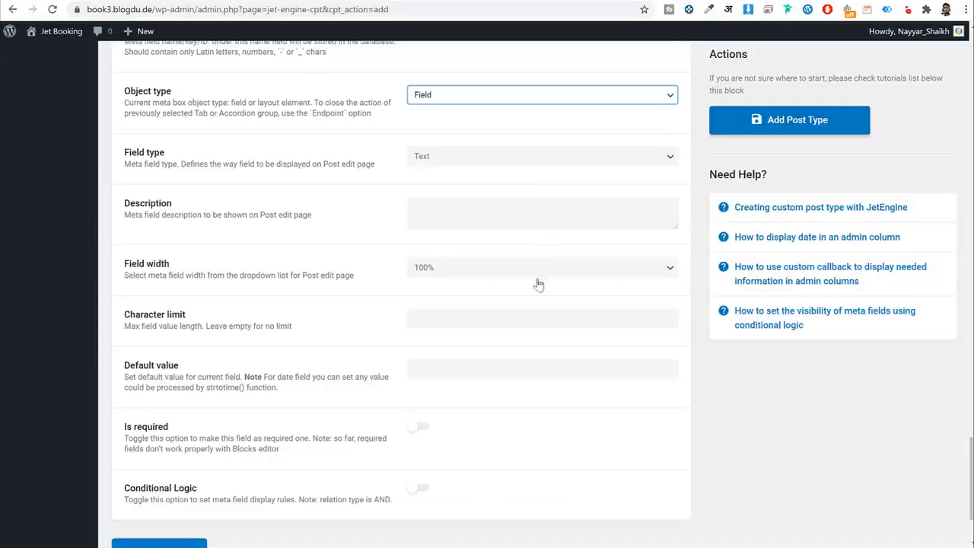
left_click(499, 271)
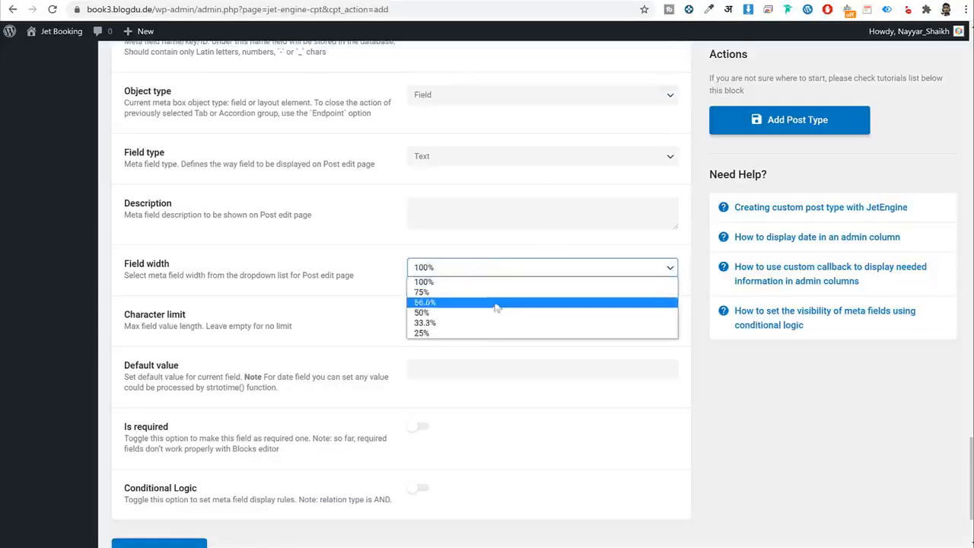
left_click(482, 318)
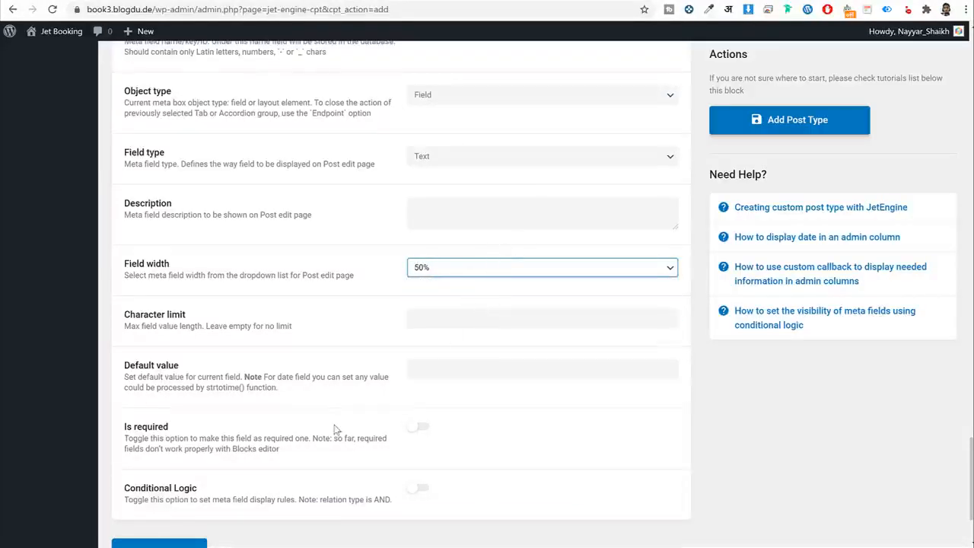
scroll(335, 428, "down", 1)
scroll(335, 428, "up", 3)
left_click(160, 188)
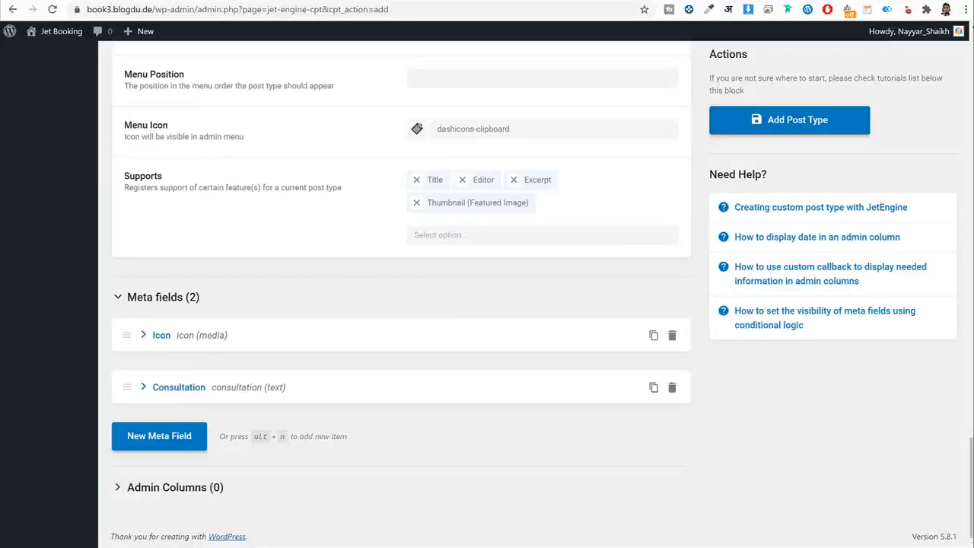
Switch to the Resuscitation reference page and review its heading and intro text.
left_click(138, 1)
left_click(426, 210)
left_click_drag(426, 185, 736, 268)
left_click(538, 204)
Select and review the Resuscitation heading, intro paragraphs and text beneath the two images.
left_click_drag(424, 184, 743, 254)
left_click_drag(744, 253, 423, 185)
scroll(446, 340, "down", 3)
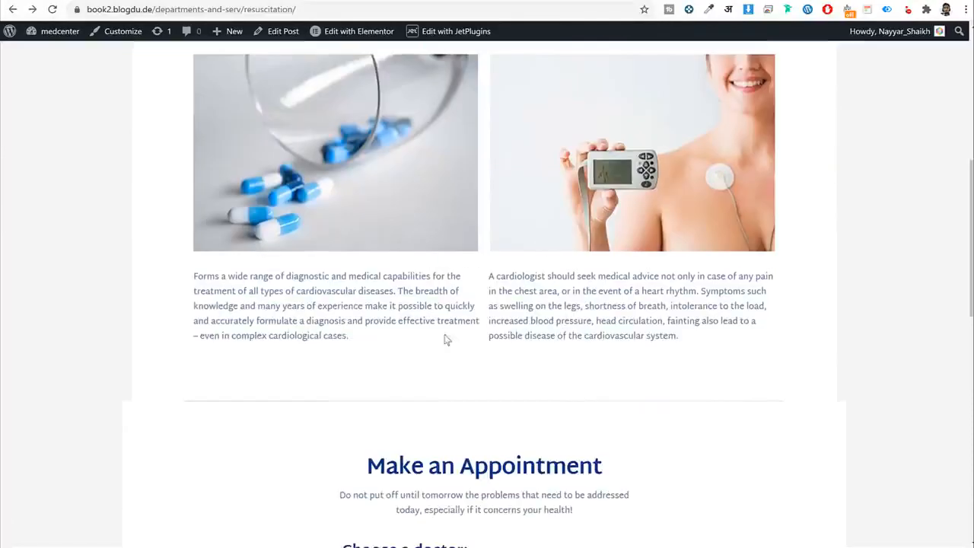
left_click_drag(193, 281, 641, 335)
left_click(347, 315)
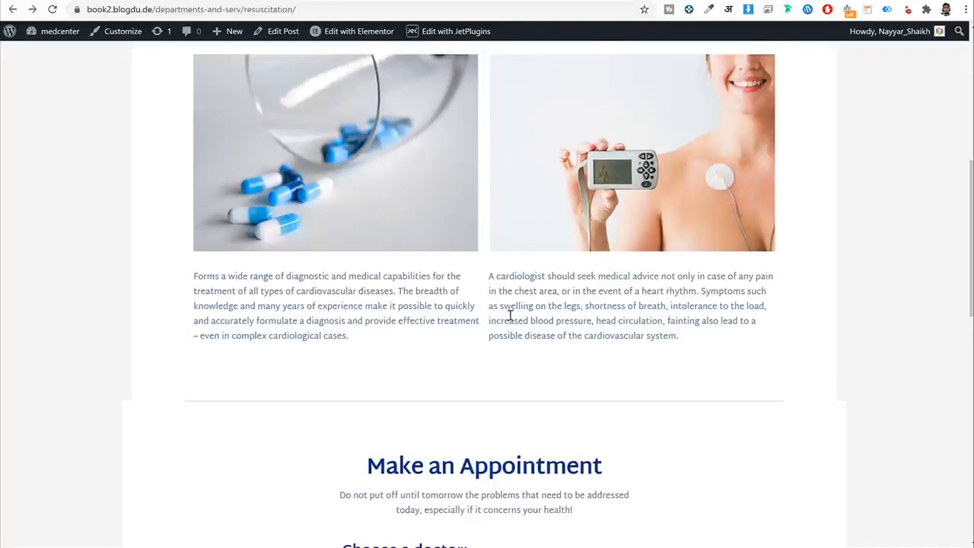
scroll(510, 315, "up", 3)
left_click_drag(446, 192, 694, 255)
triple_click(620, 253)
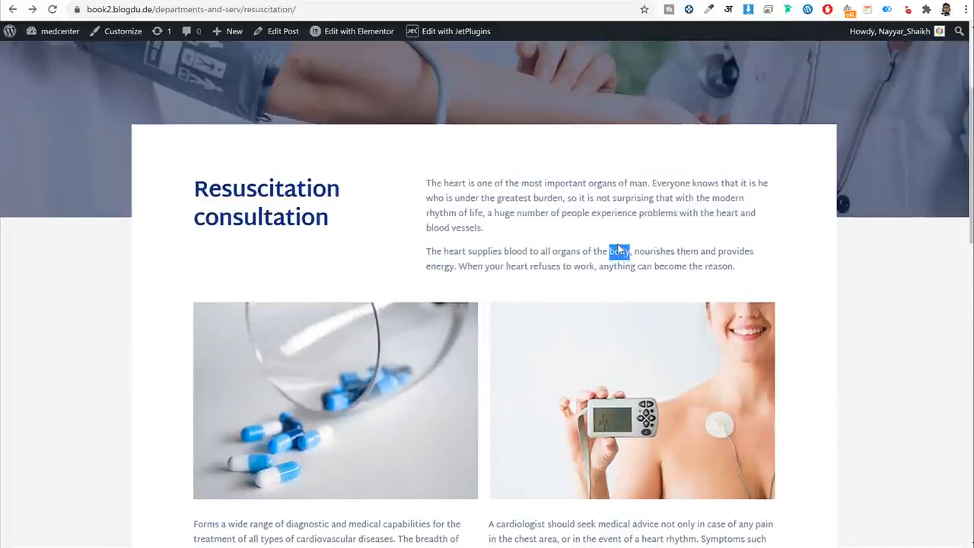
scroll(306, 301, "down", 3)
left_click_drag(221, 276, 664, 320)
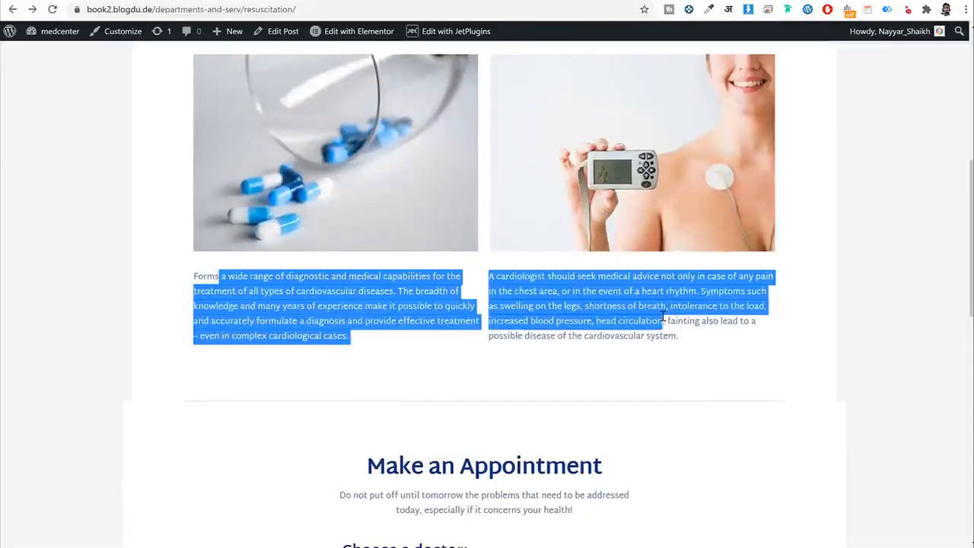
left_click(653, 299)
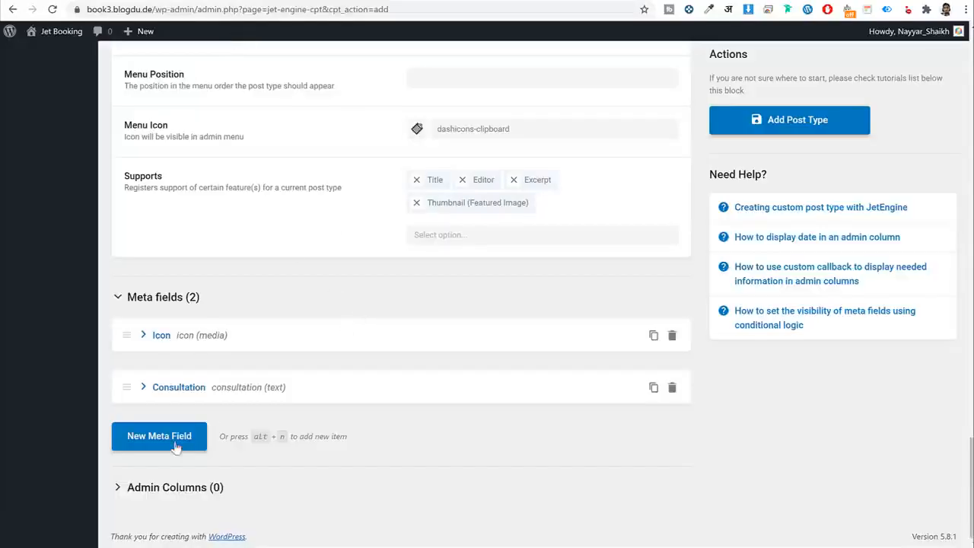
Add a Description1 meta field of WYSIWYG type.
left_click(144, 442)
scroll(478, 374, "down", 3)
left_click(480, 224)
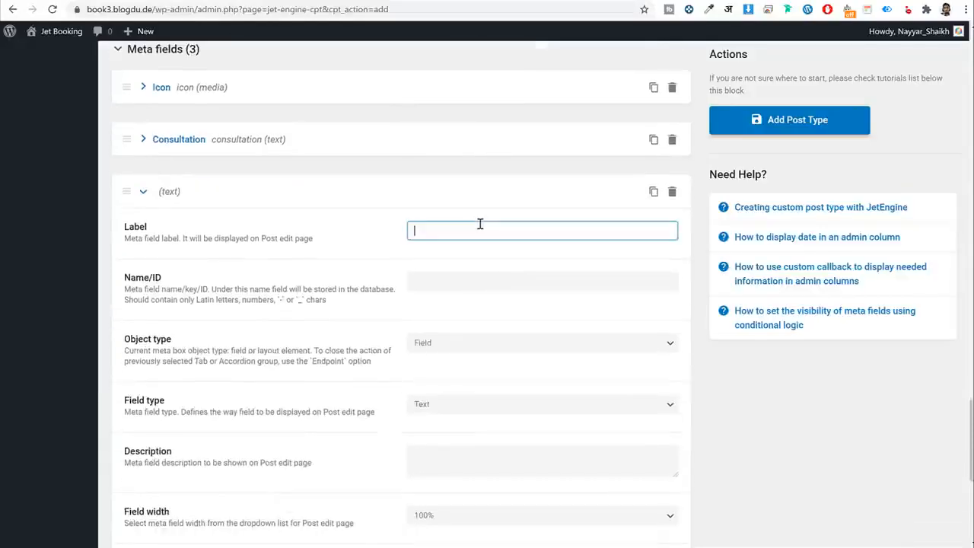
type("Description1")
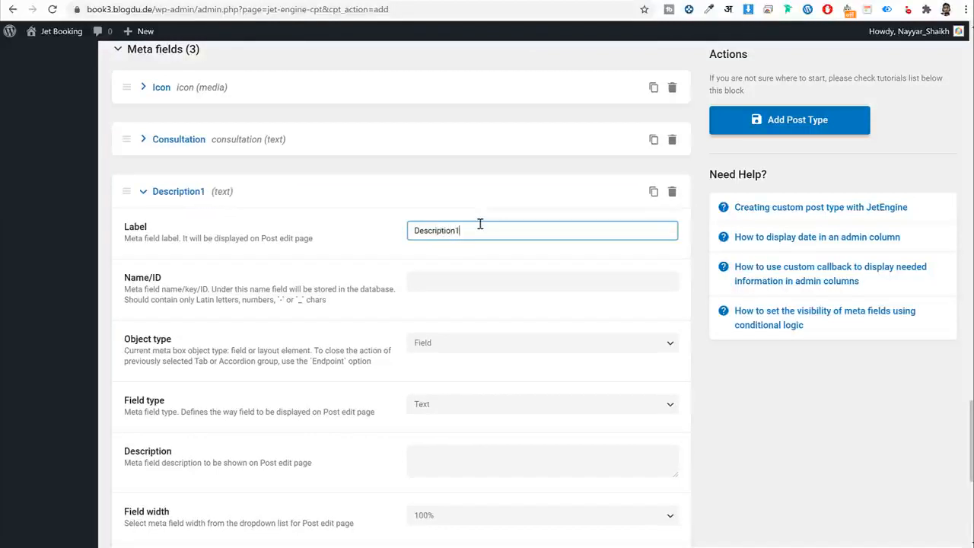
key("Tab")
key("Tab")
scroll(522, 304, "down", 2)
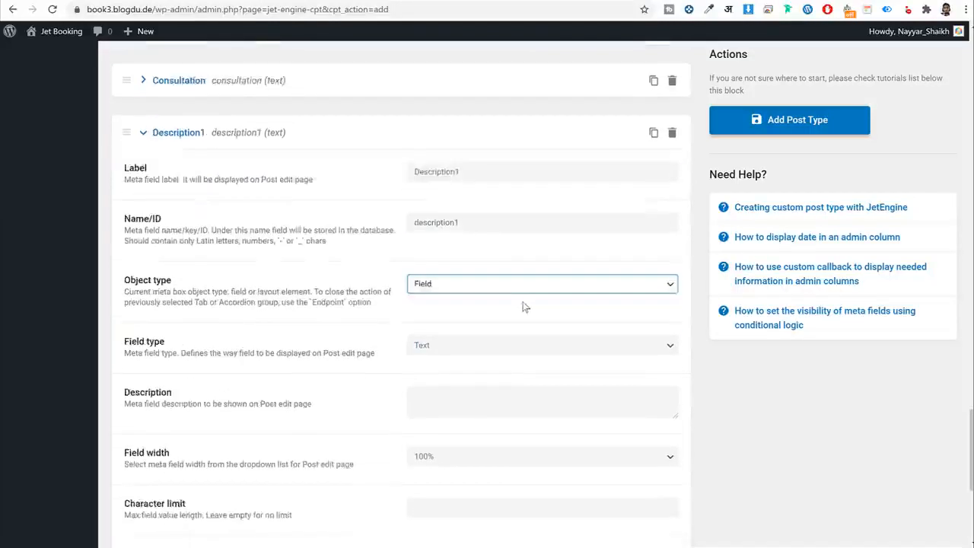
left_click(462, 281)
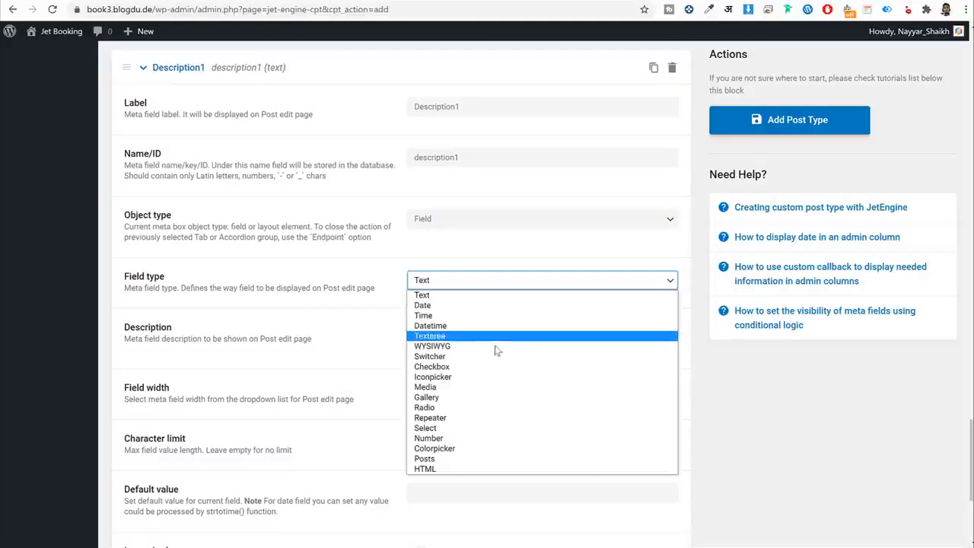
left_click(449, 346)
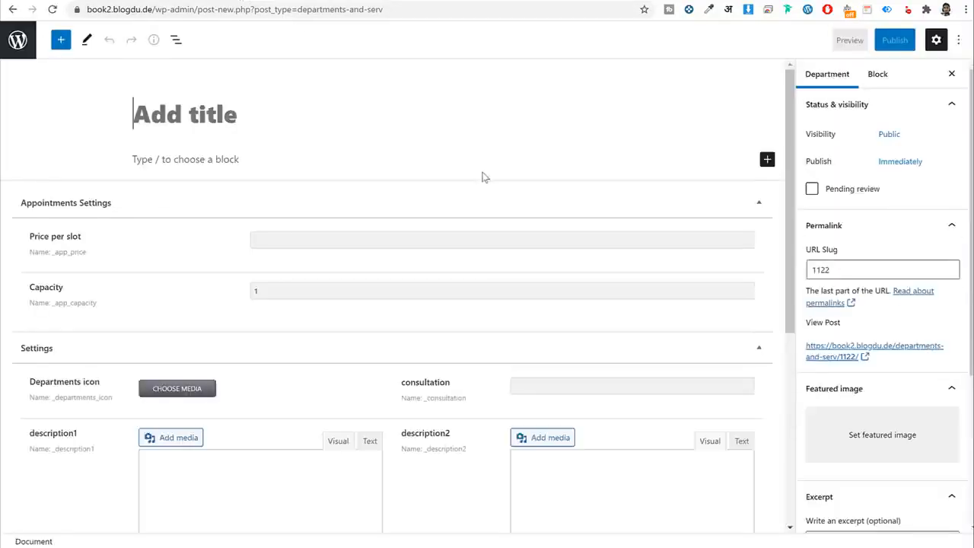
Check the description1 editor on the reference post, then set Description1's width to 50%.
scroll(433, 229, "down", 3)
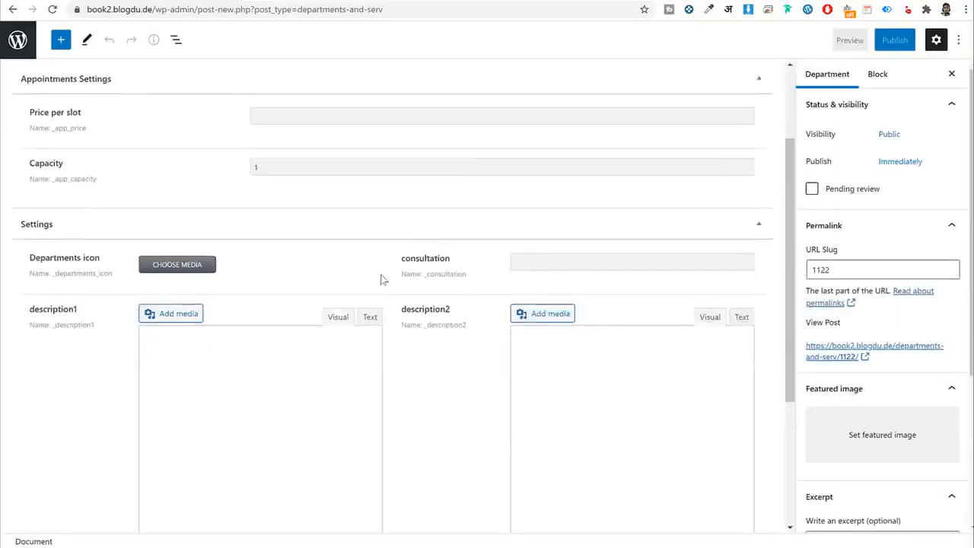
left_click(585, 136)
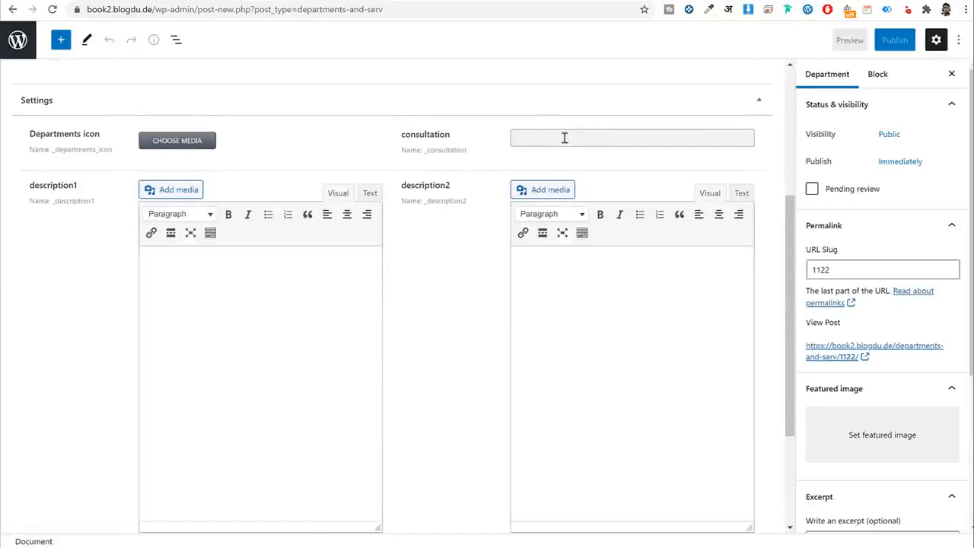
scroll(223, 206, "down", 1)
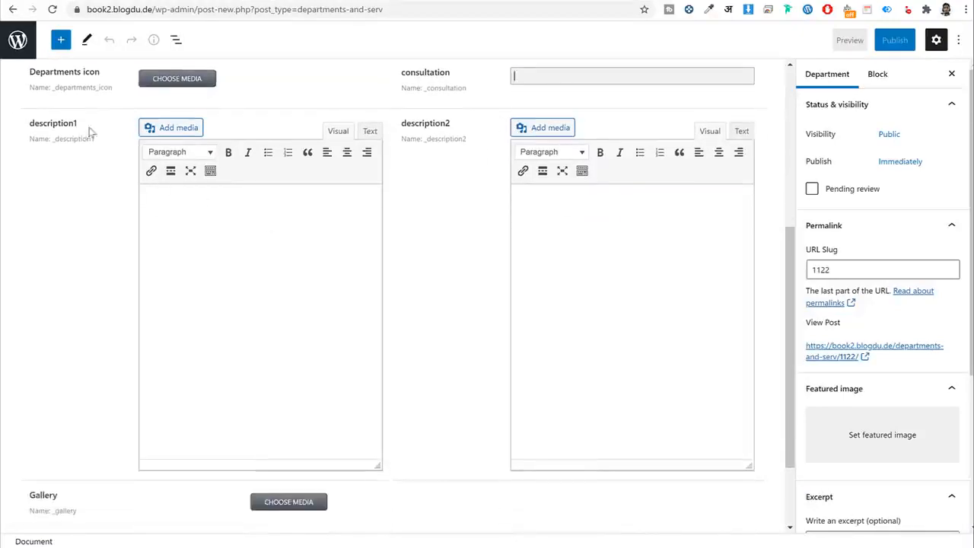
left_click(228, 217)
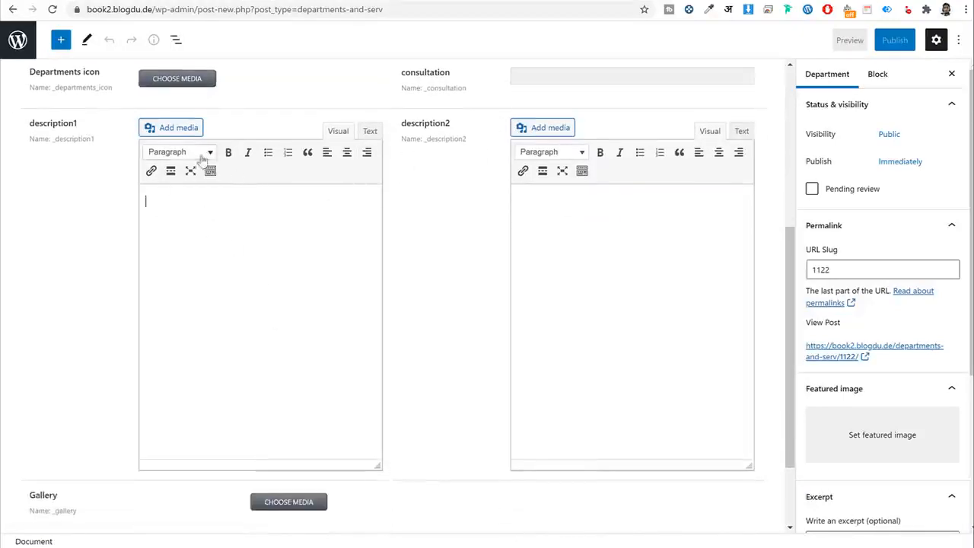
left_click(178, 152)
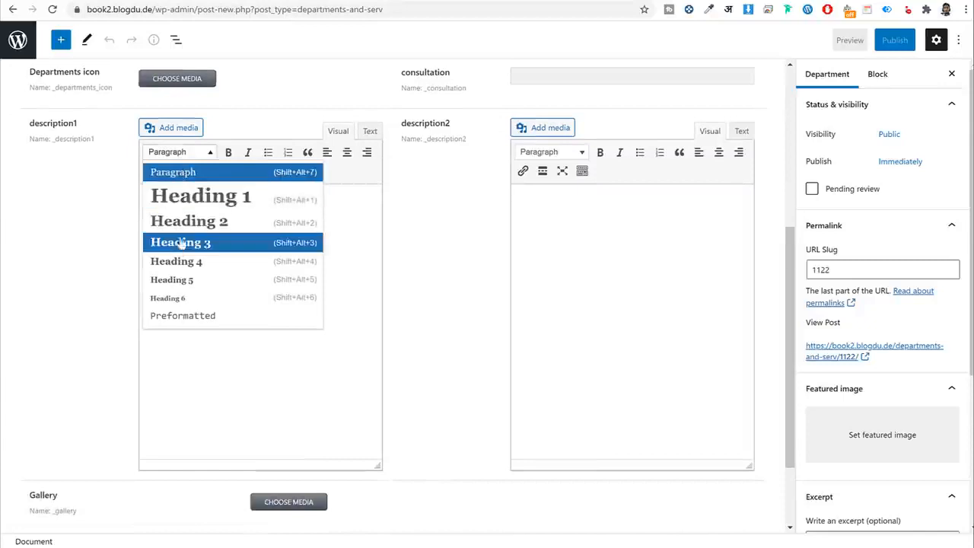
left_click(366, 224)
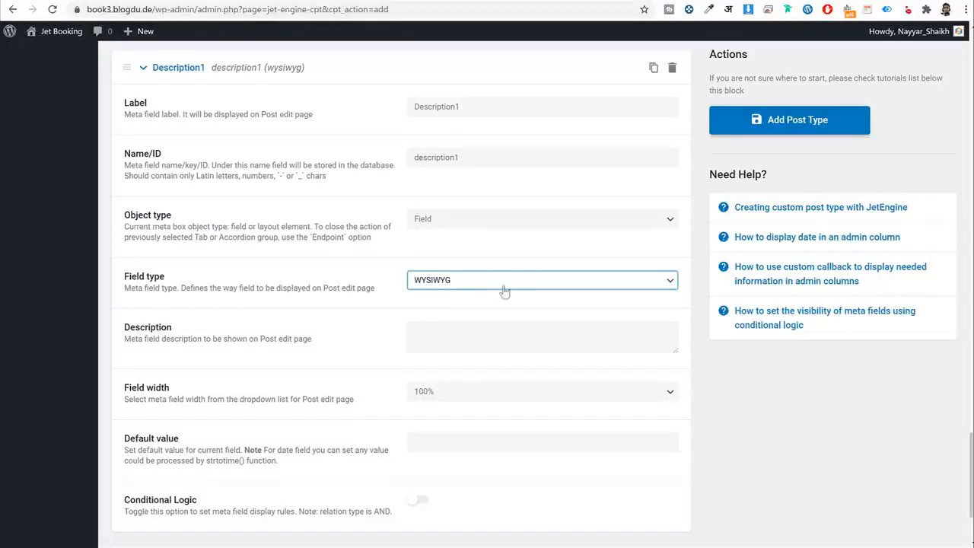
scroll(510, 294, "down", 1)
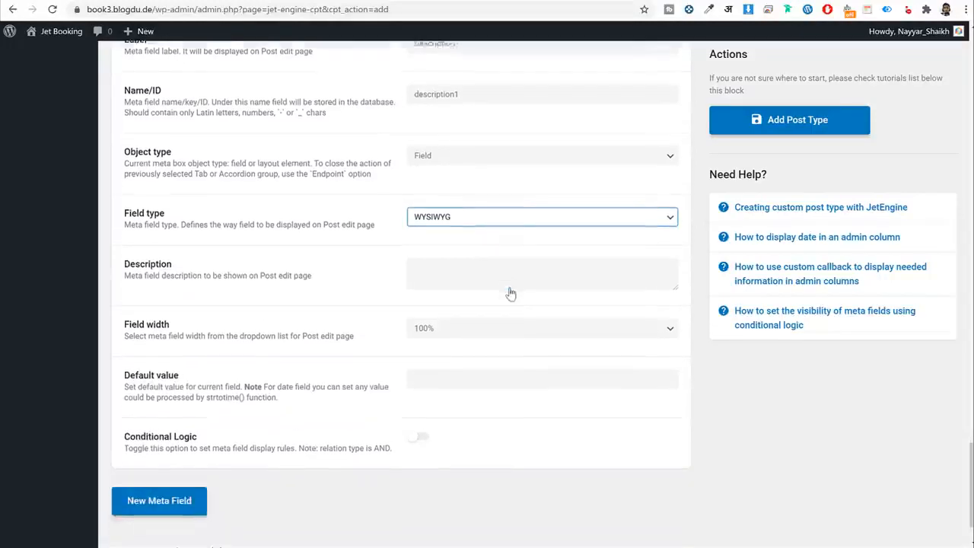
scroll(511, 294, "down", 1)
left_click(480, 267)
left_click(466, 311)
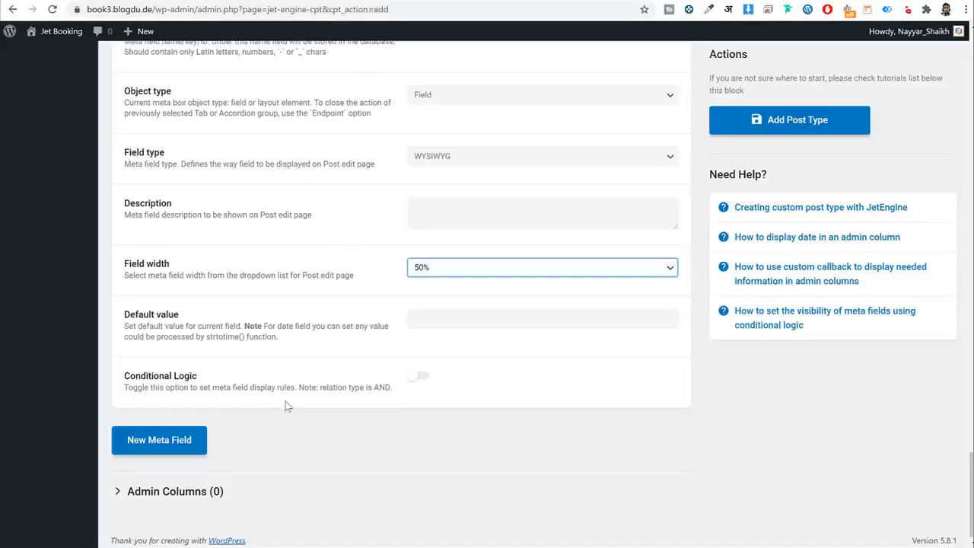
Copy the Description1 label, collapse it, and add a new field labelled Description2.
scroll(288, 407, "up", 4)
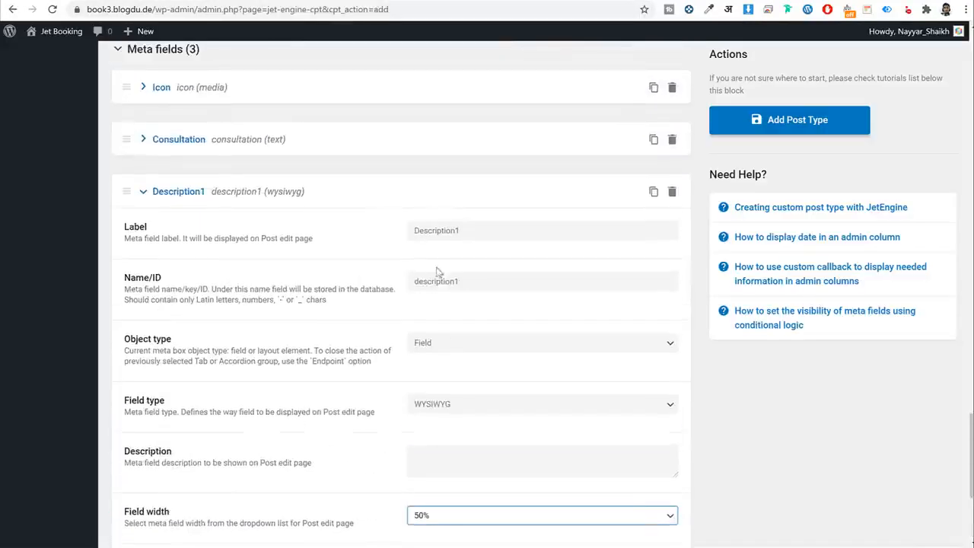
left_click(467, 256)
left_click(478, 240)
key("ctrl+a")
key("ctrl+c")
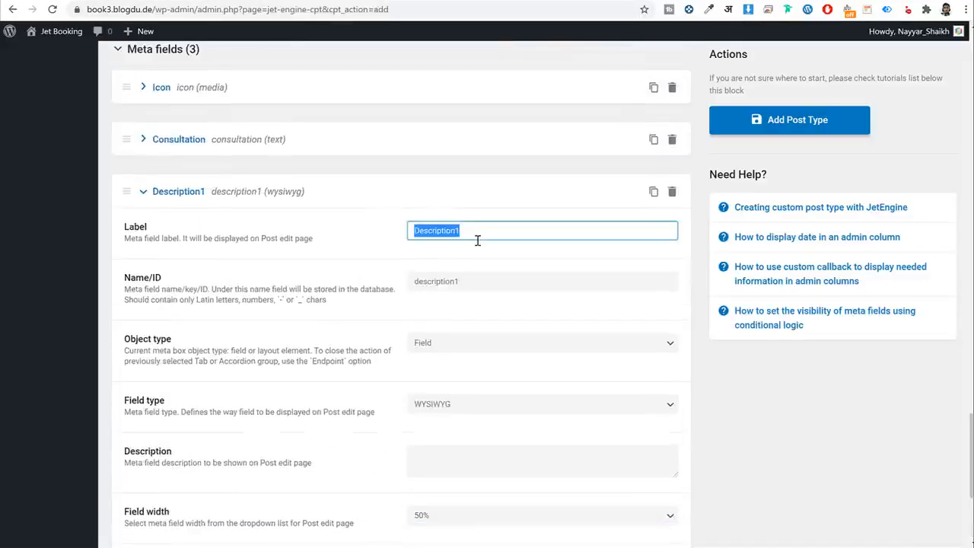
left_click(232, 191)
left_click(180, 444)
left_click(477, 477)
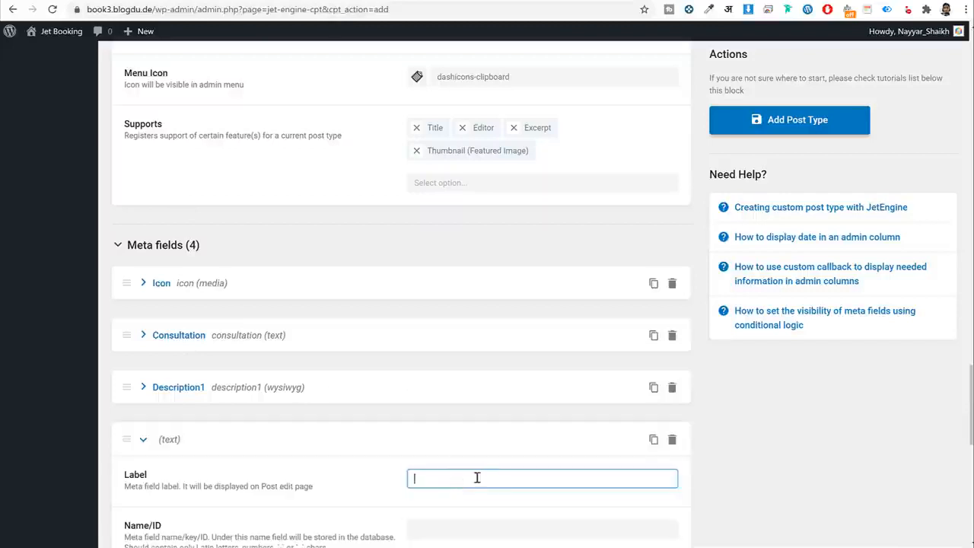
key("ctrl+v")
type("2")
scroll(518, 365, "down", 4)
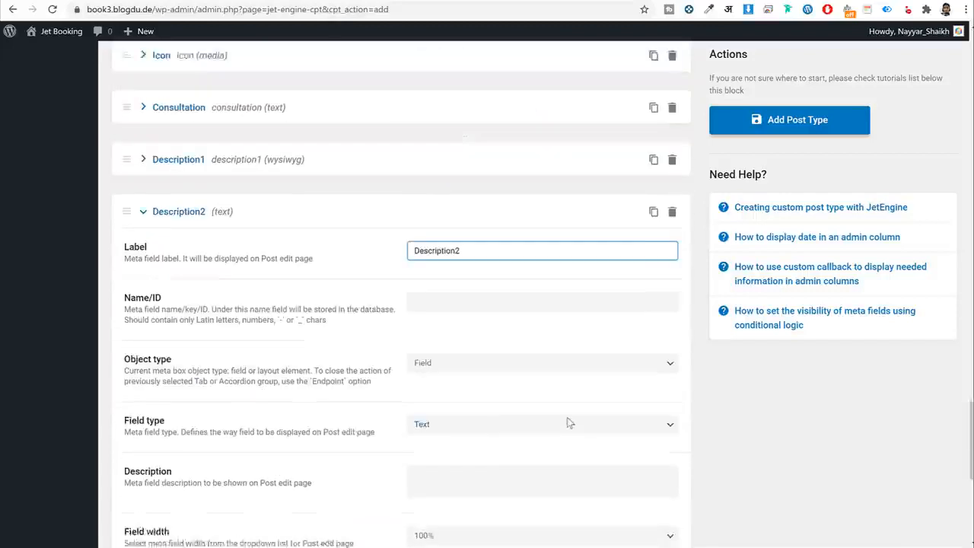
key("Tab")
Make Description2 a 50%-width WYSIWYG field and collapse it.
scroll(475, 218, "down", 2)
left_click(474, 218)
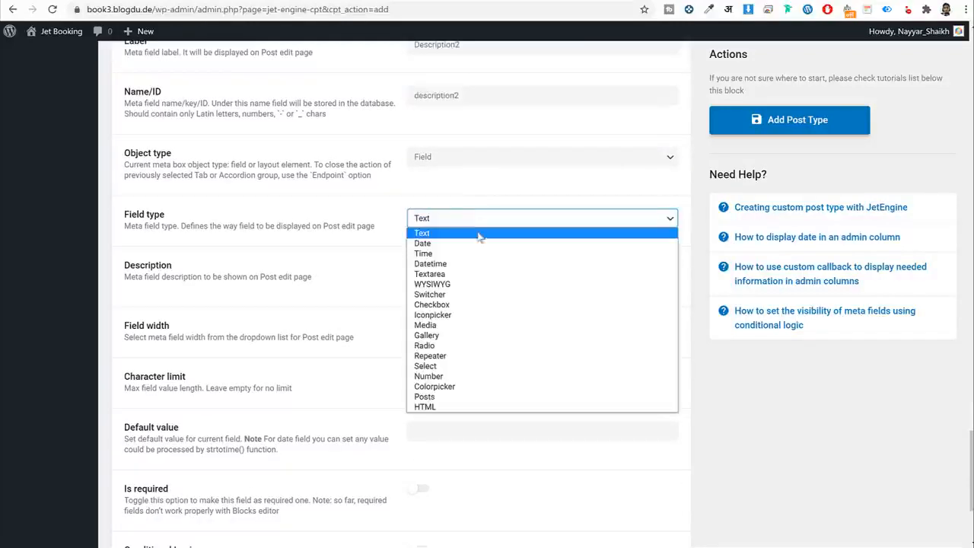
left_click(474, 285)
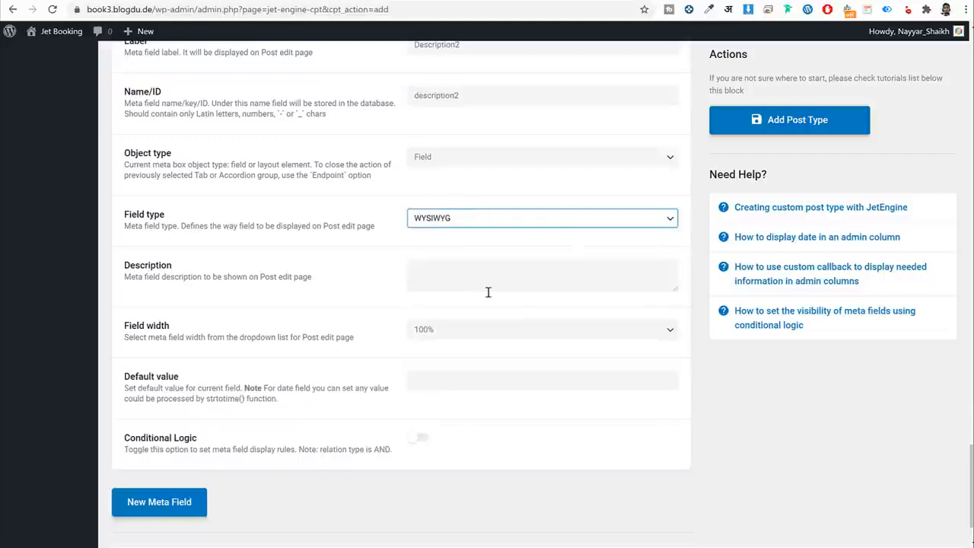
left_click(470, 329)
left_click(465, 374)
scroll(179, 108, "up", 3)
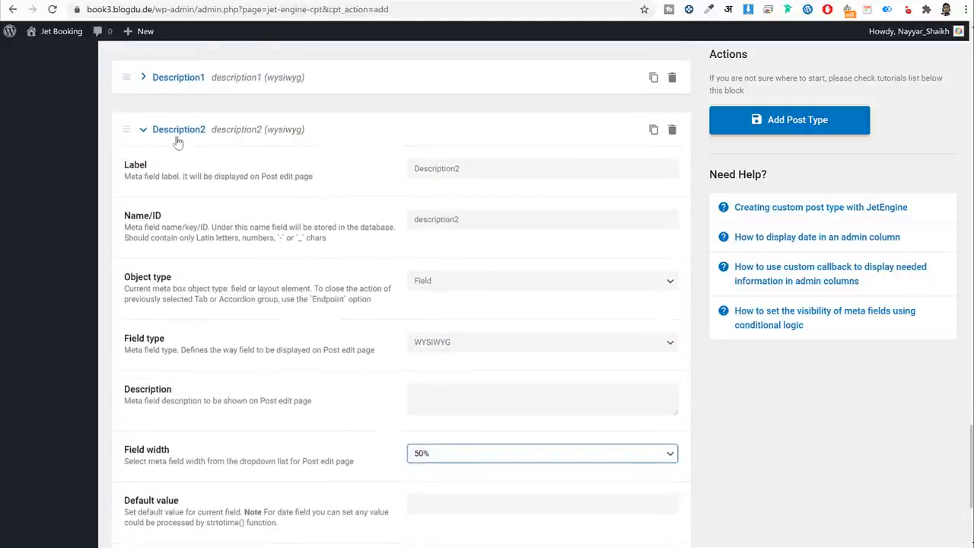
left_click(189, 135)
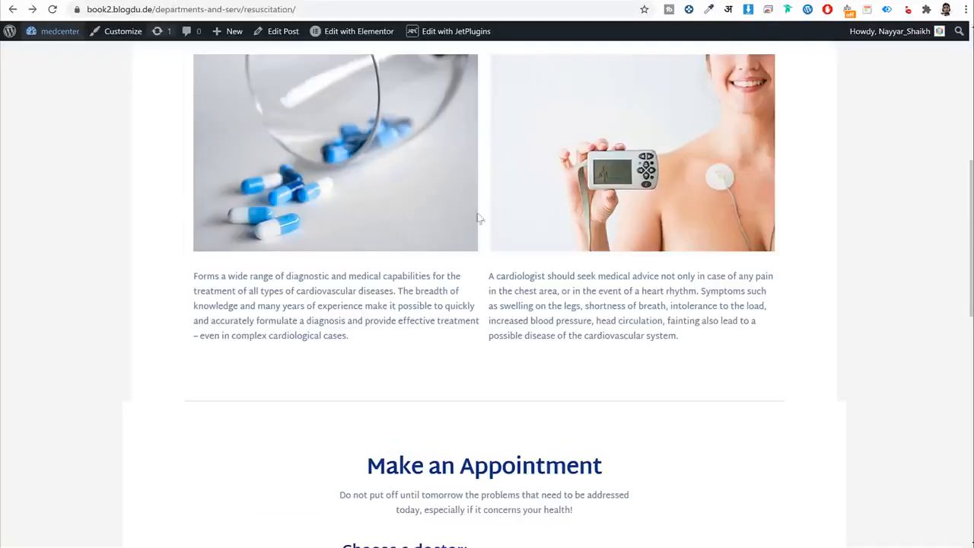
scroll(363, 54, "up", 4)
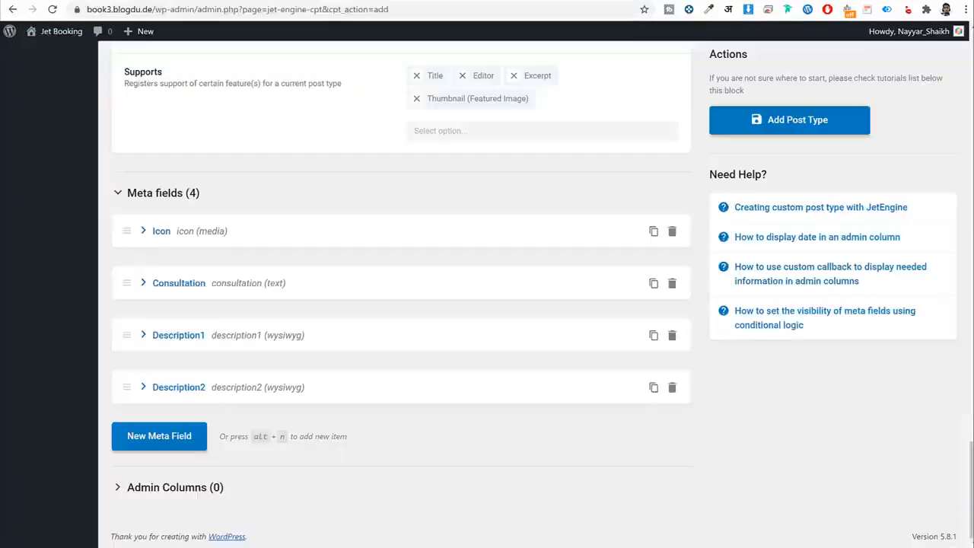
Add a new meta field labelled Gallery with the Gallery field type.
left_click(156, 438)
scroll(413, 380, "down", 3)
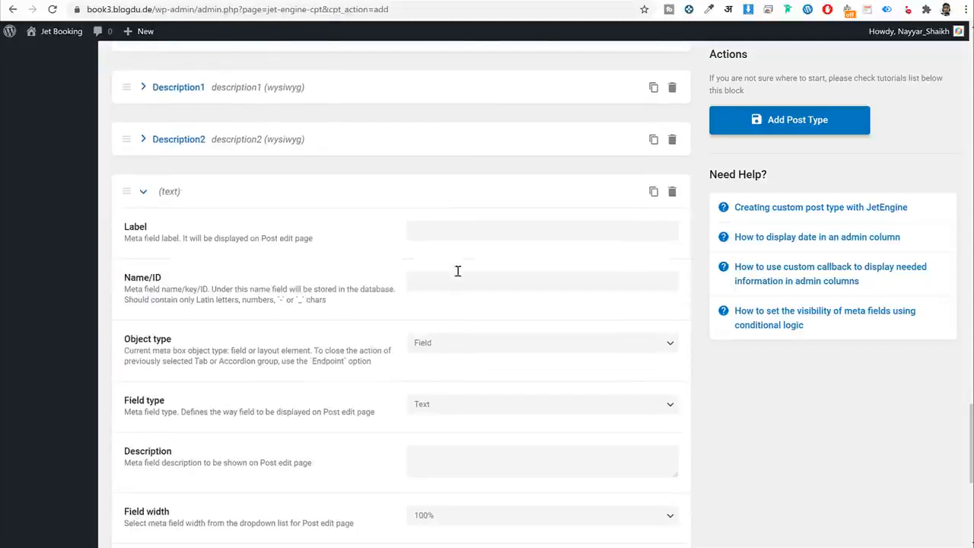
left_click(473, 232)
type("Gallery")
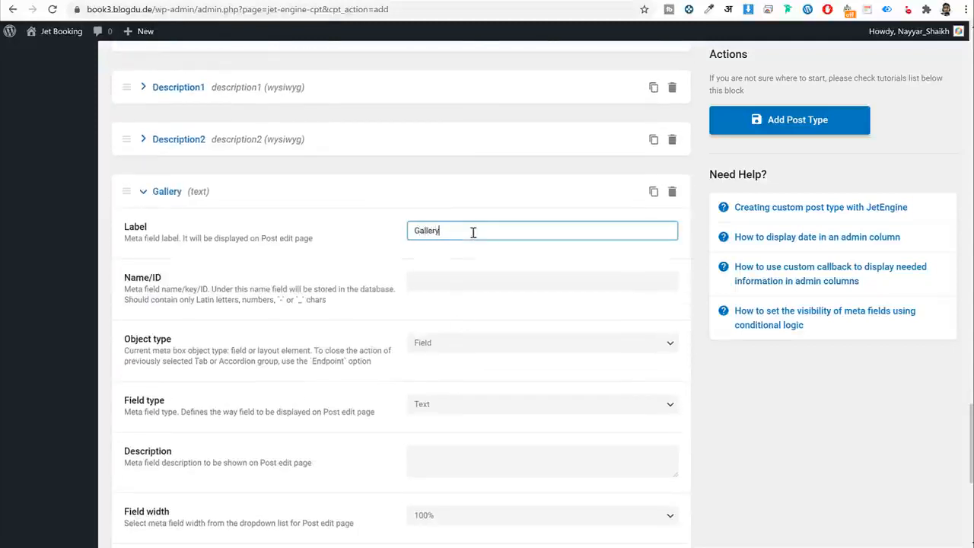
key("Tab")
key("Tab")
scroll(416, 193, "down", 3)
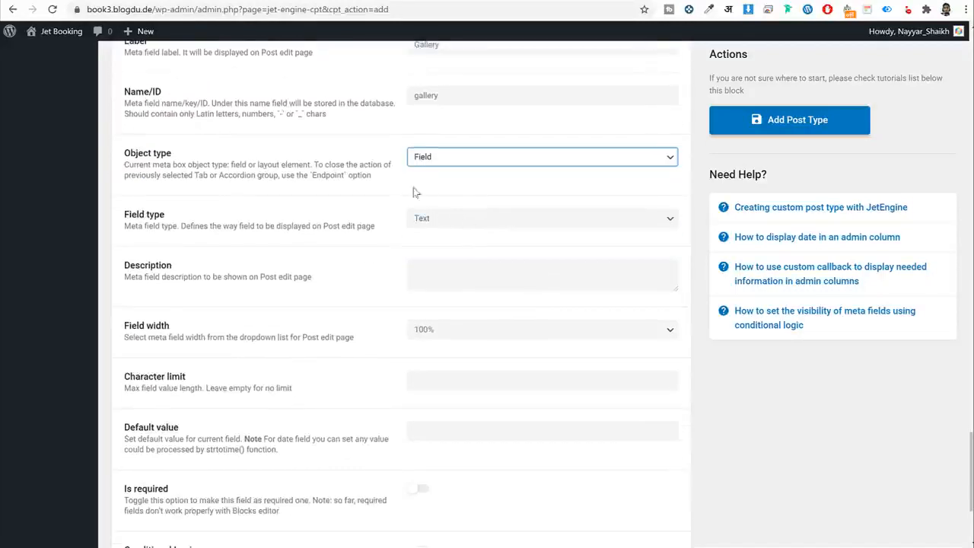
left_click(456, 219)
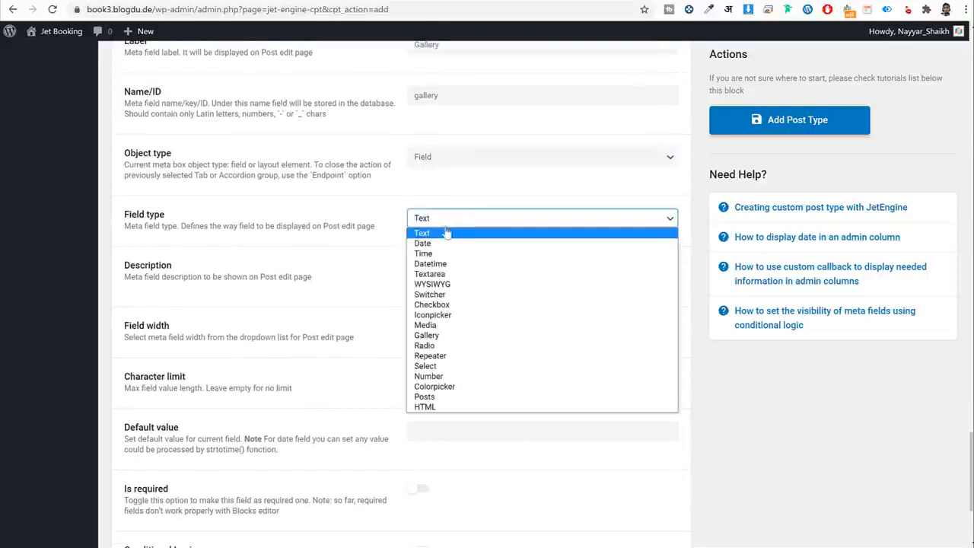
left_click(467, 338)
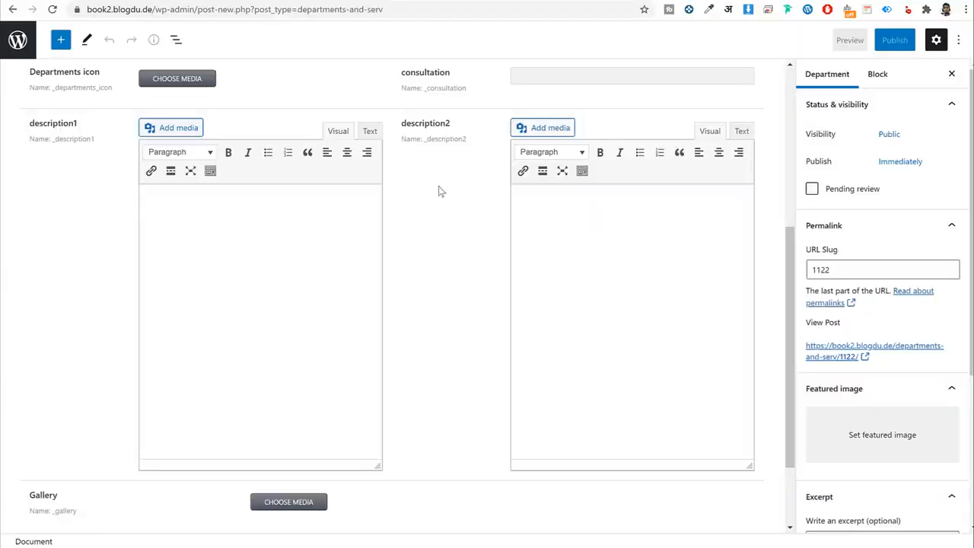
Collapse the Gallery field and save the Services post type.
scroll(439, 191, "down", 1)
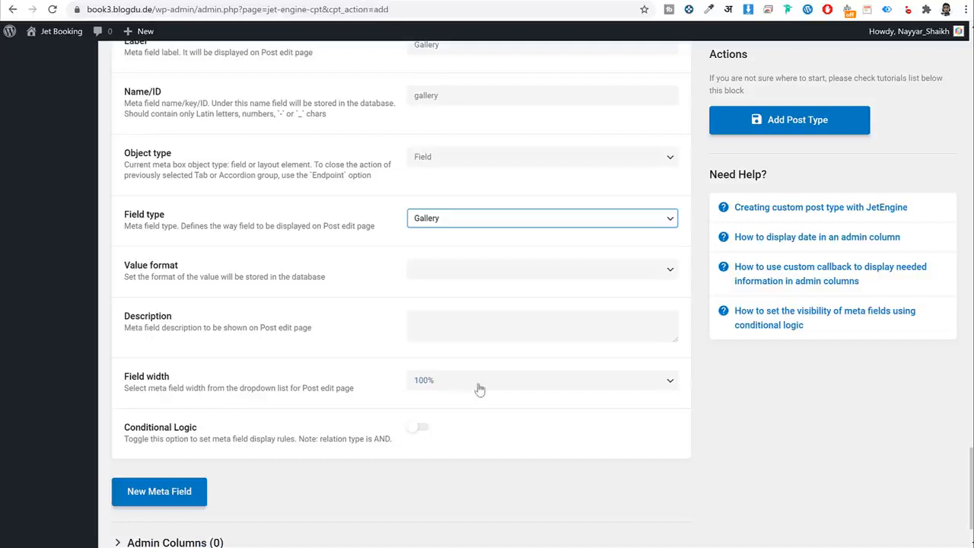
left_click(225, 481)
scroll(225, 456, "up", 3)
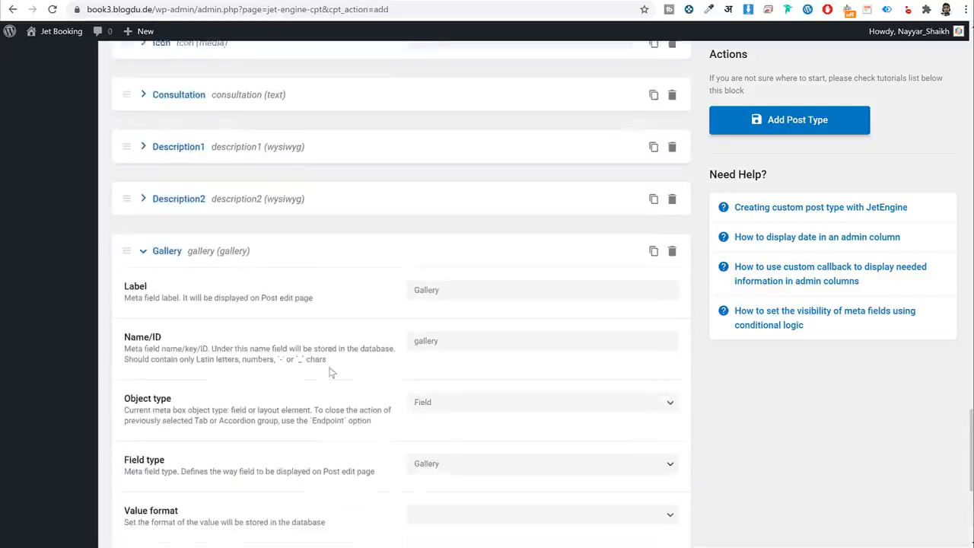
left_click(170, 263)
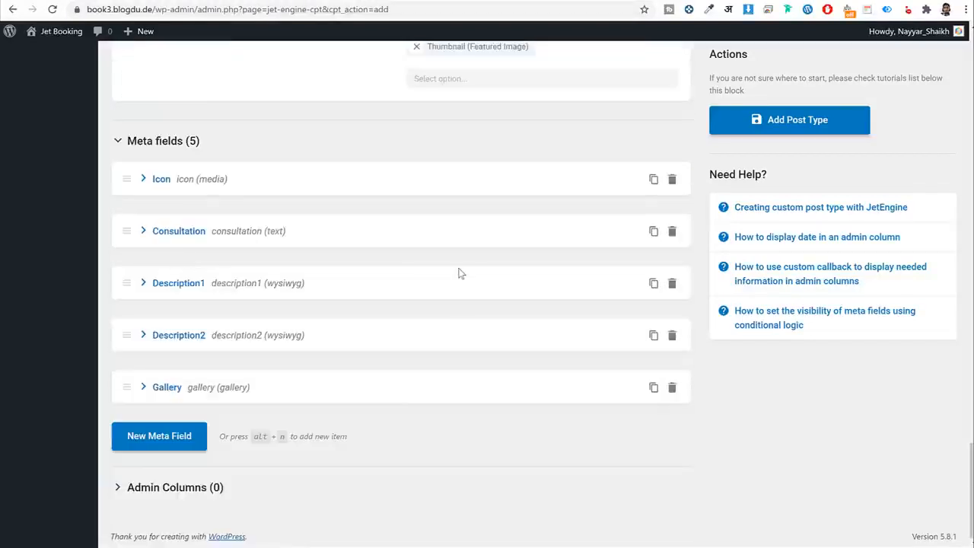
scroll(460, 274, "up", 2)
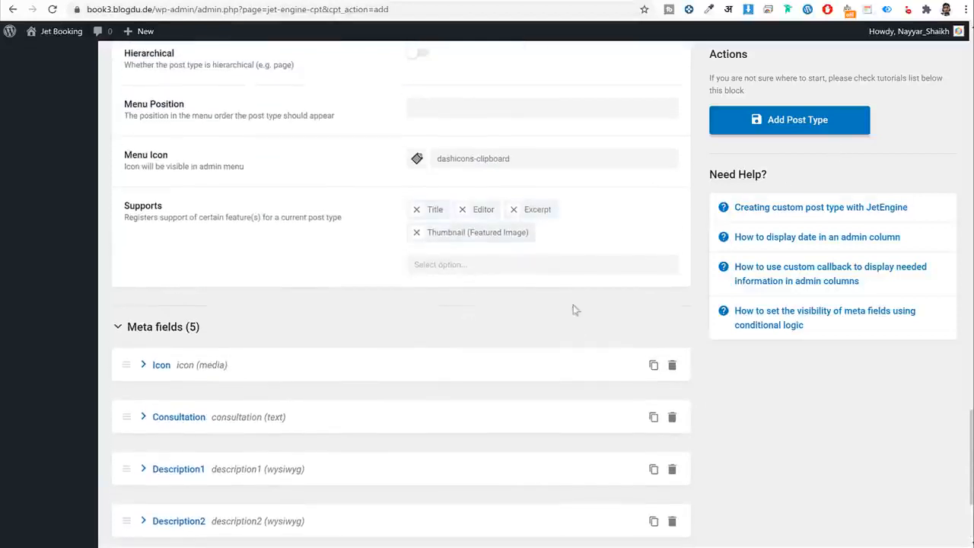
scroll(576, 348, "up", 15)
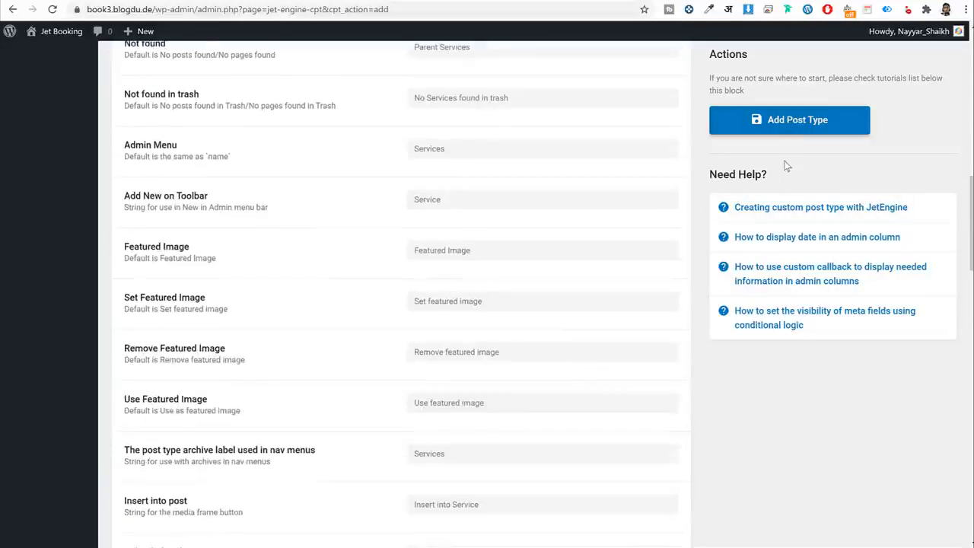
scroll(787, 166, "up", 2)
left_click(805, 124)
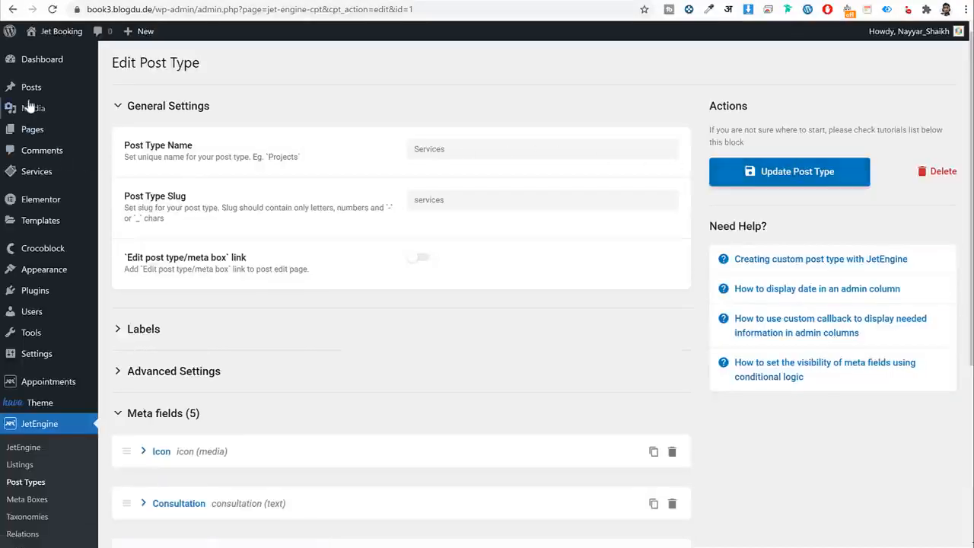
Reload the page, start a new Service post and check its Icon, Consultation and Description1 fields.
mouse_move(41, 177)
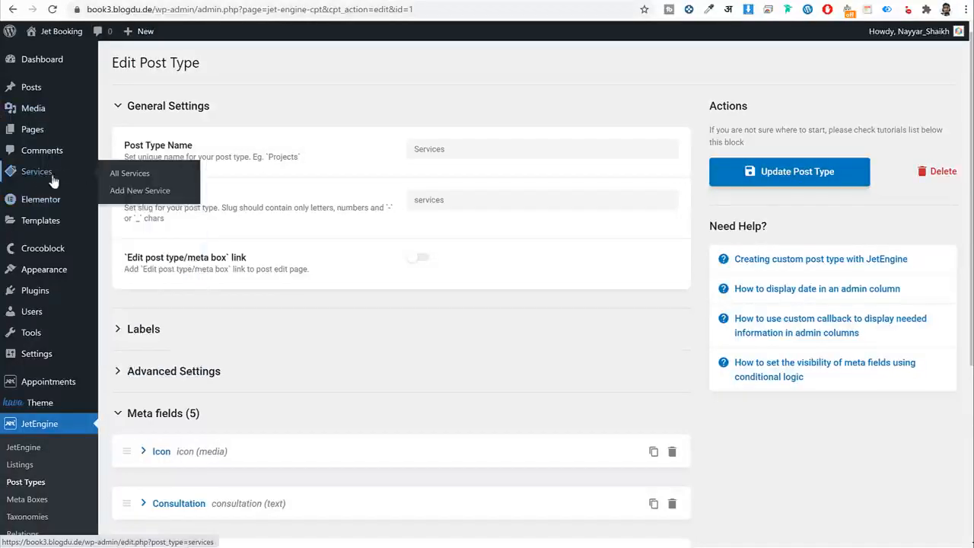
left_click(52, 10)
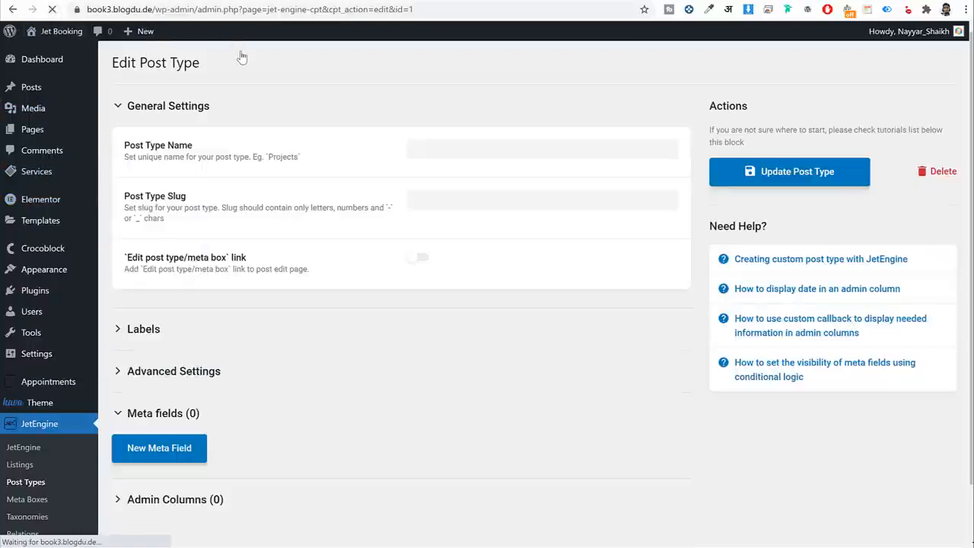
mouse_move(42, 176)
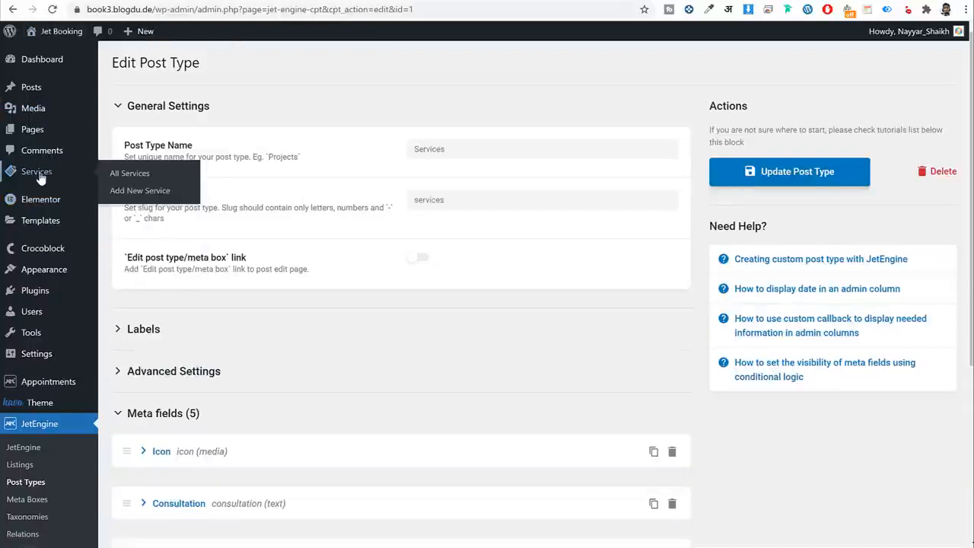
left_click(155, 195)
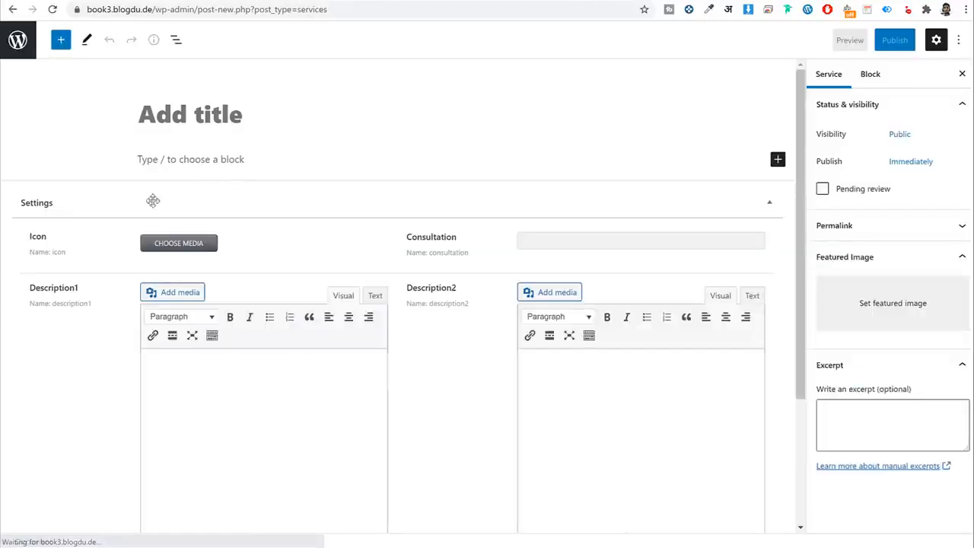
left_click_drag(55, 238, 29, 238)
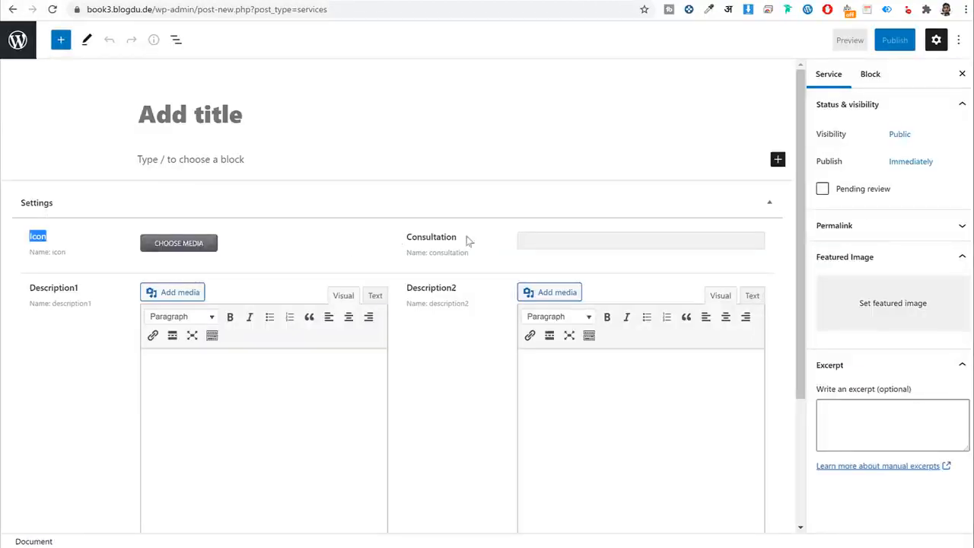
left_click_drag(469, 240, 406, 238)
left_click_drag(48, 288, 39, 288)
left_click(446, 286)
scroll(472, 300, "down", 3)
scroll(523, 347, "up", 3)
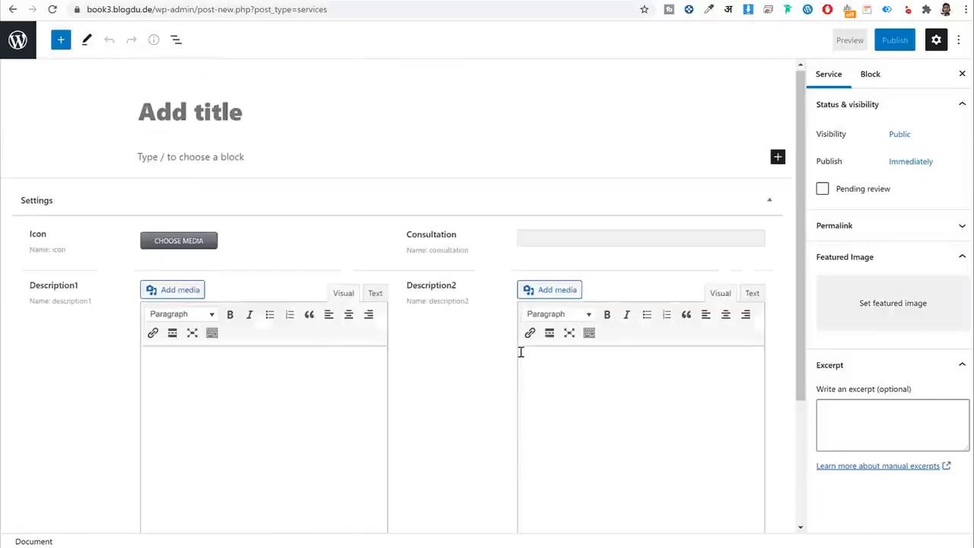
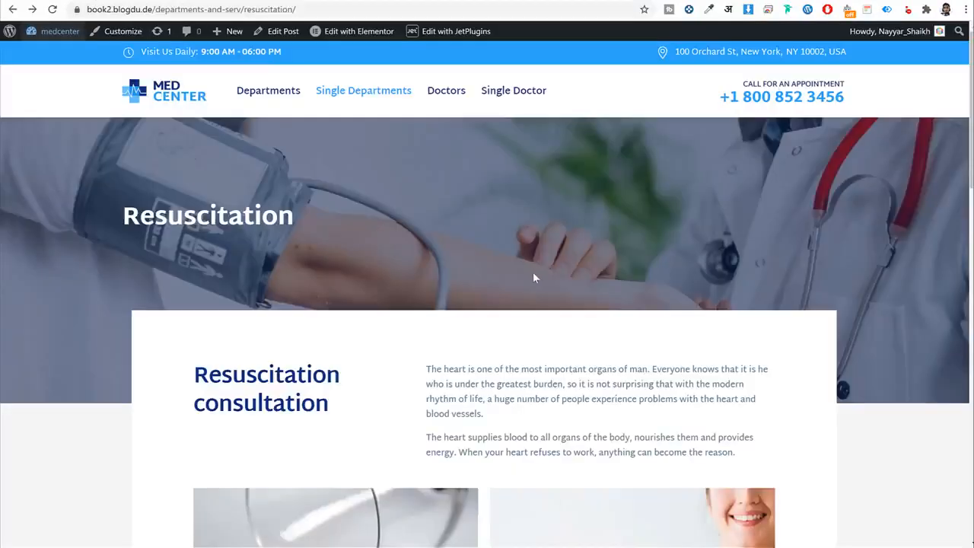
Return to JetEngine's Custom Post Types List, which holds only Services, and begin a new post type.
scroll(532, 278, "down", 8)
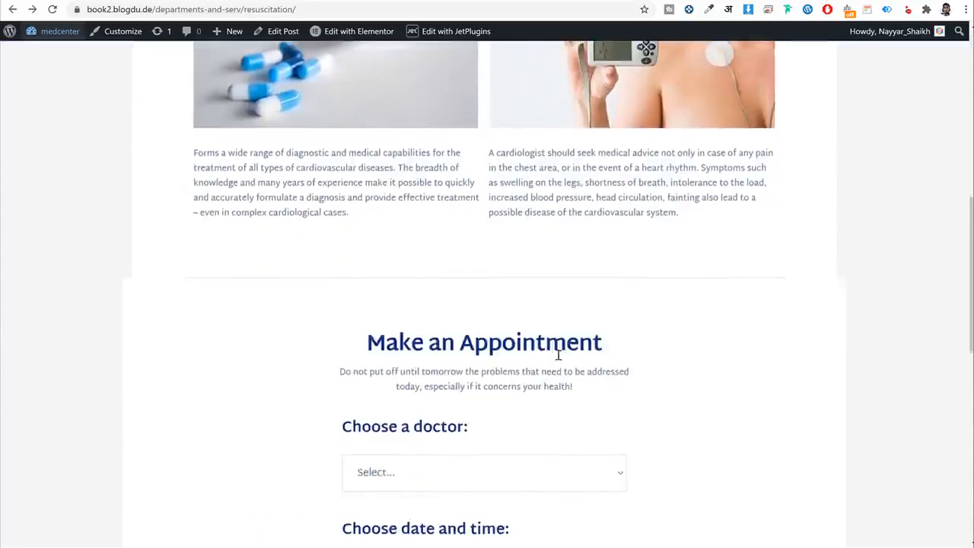
scroll(558, 343, "up", 7)
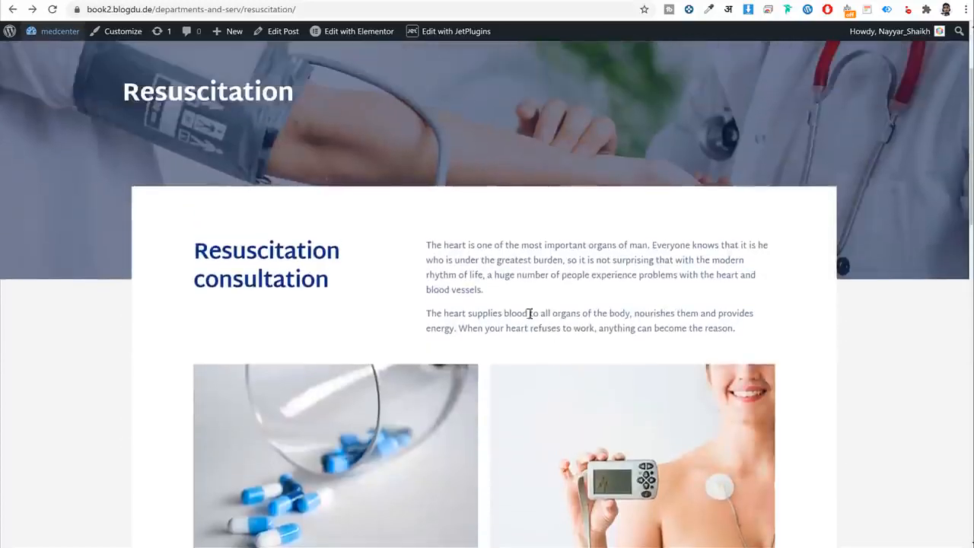
scroll(824, 306, "down", 7)
scroll(817, 301, "up", 1)
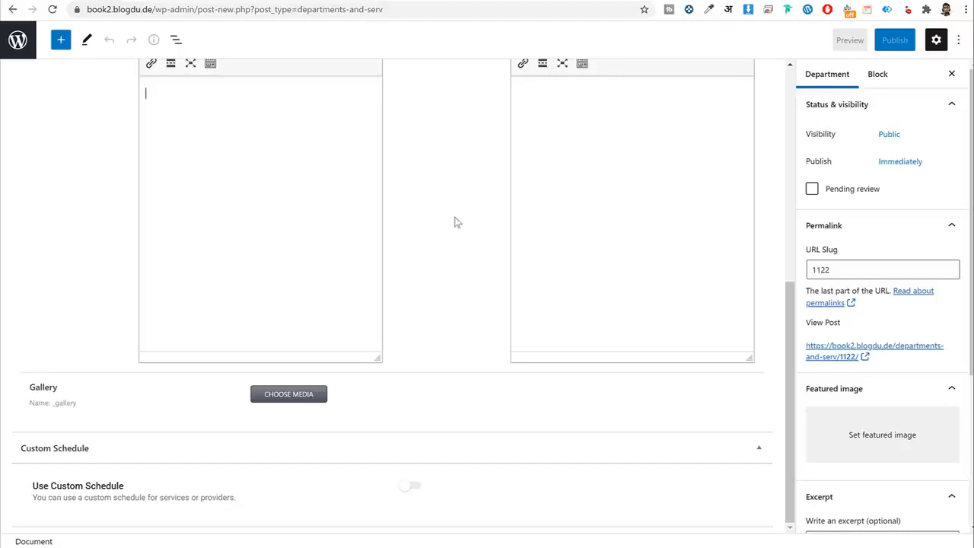
scroll(455, 223, "up", 10)
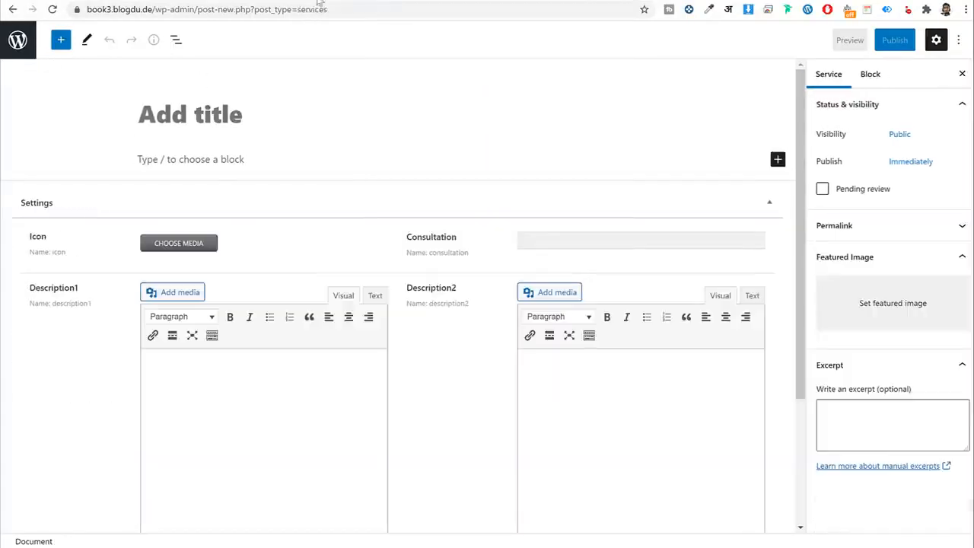
key("alt+Left")
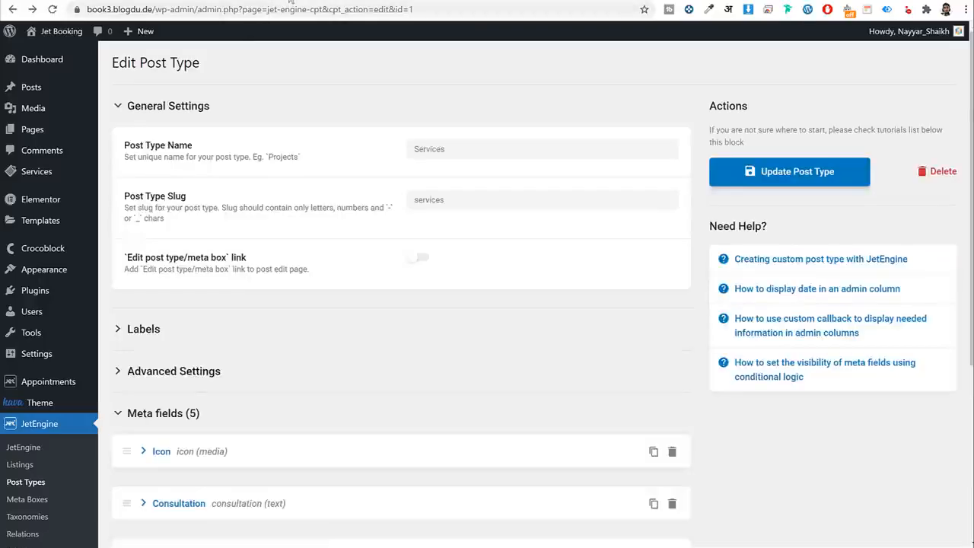
scroll(451, 138, "down", 4)
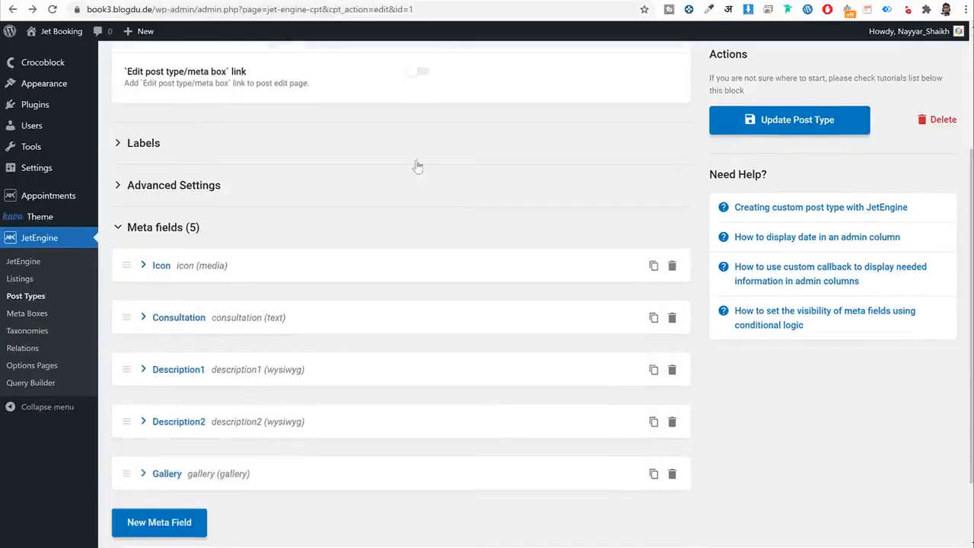
left_click(37, 300)
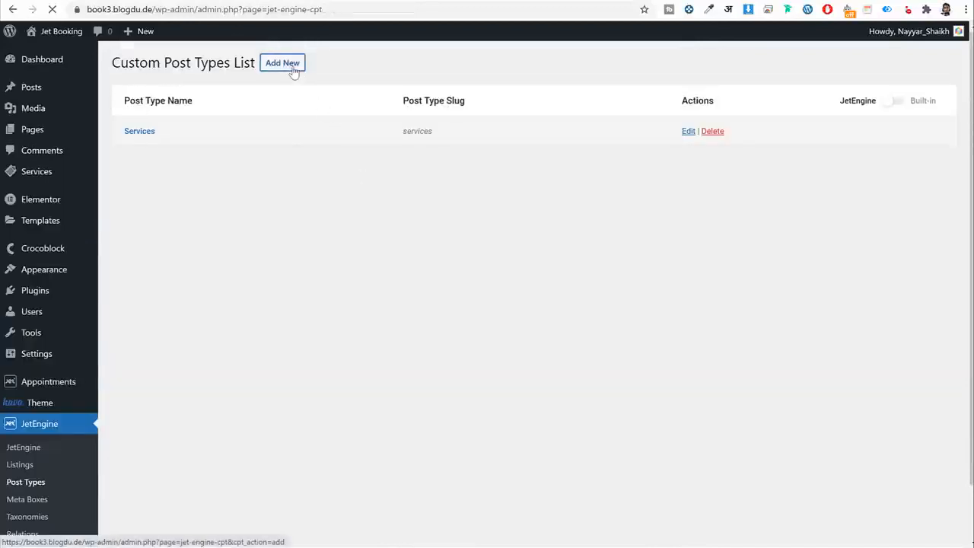
left_click(294, 71)
Name the new post type Doctors and let all its labels auto-fill.
left_click(507, 153)
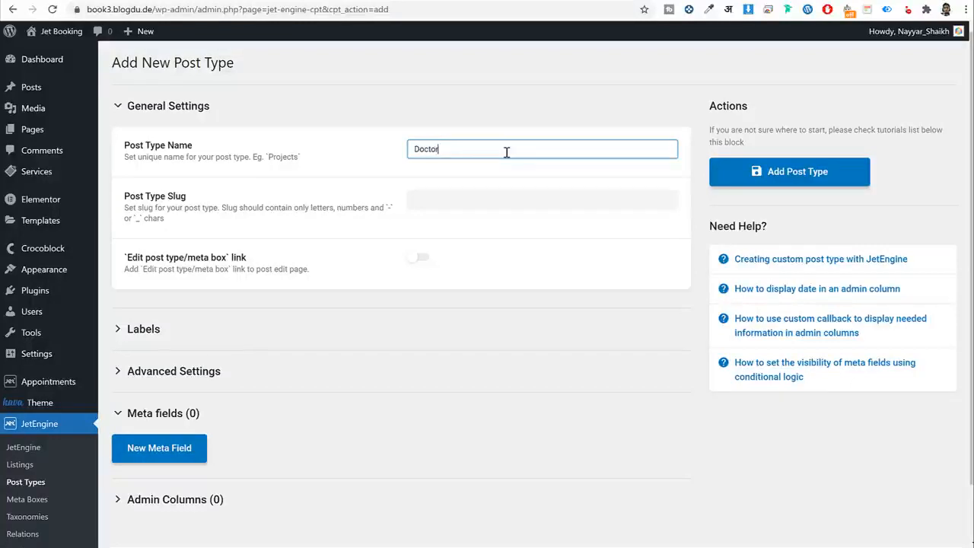
key("Tab")
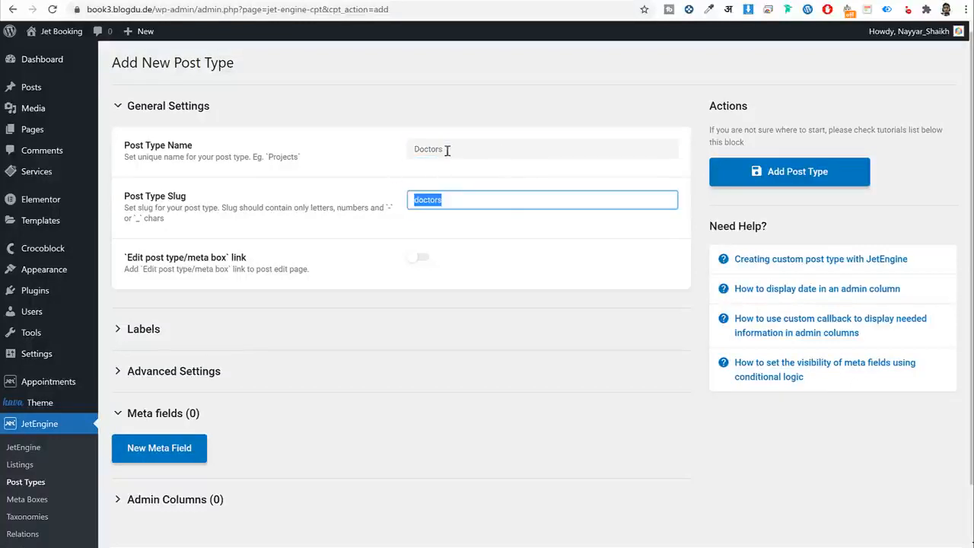
key("shift+Tab")
key("ctrl+c")
scroll(479, 265, "down", 1)
left_click(176, 270)
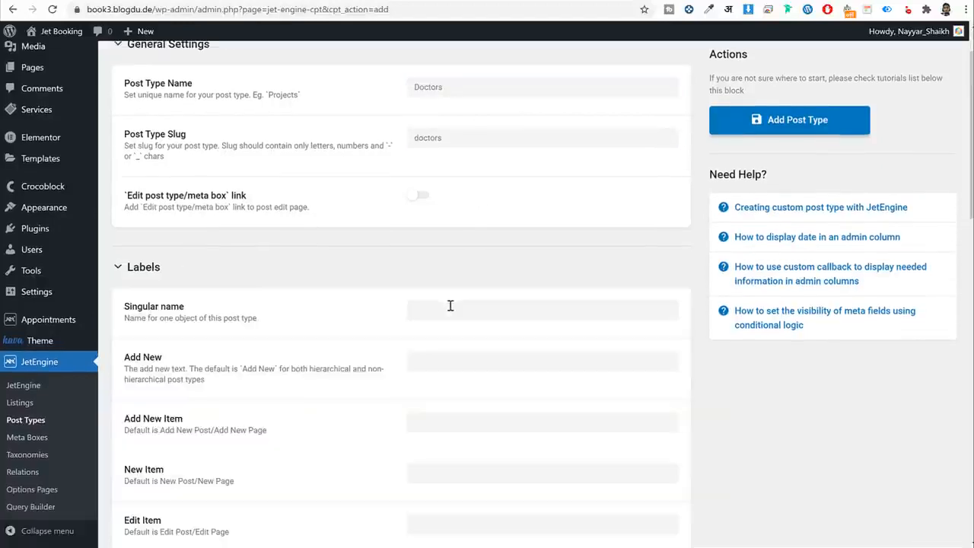
left_click(449, 306)
key("ctrl+v")
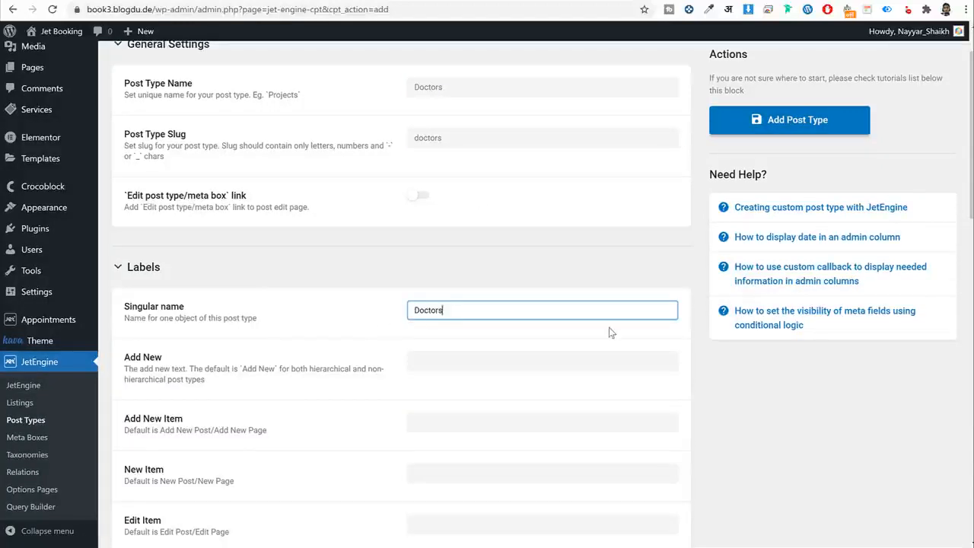
key("Tab")
key("Tab")
key("Tab")
key("Tab")
key("Tab")
key("Tab")
key("Tab")
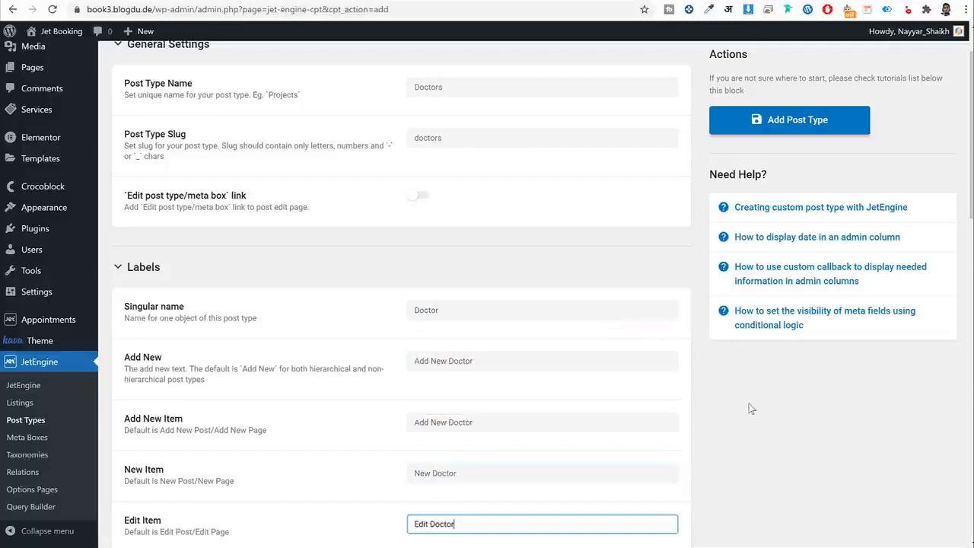
key("Tab")
key("Tab")
key("Tab")
key("Tab")
key("Tab")
key("Tab")
key("Tab")
key("Tab")
key("Tab")
key("Tab")
key("Tab")
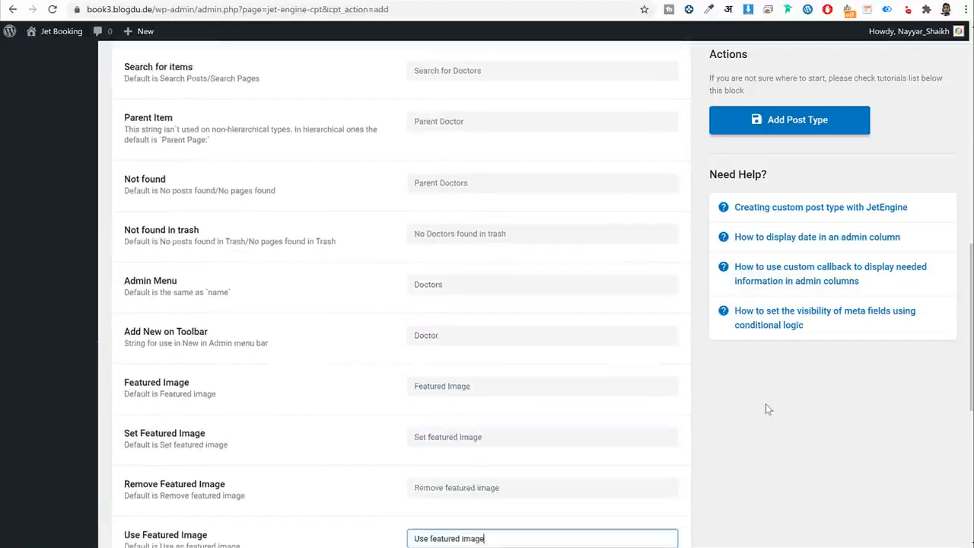
key("Tab")
Set the rewrite slug to doctors in the advanced settings.
left_click(168, 452)
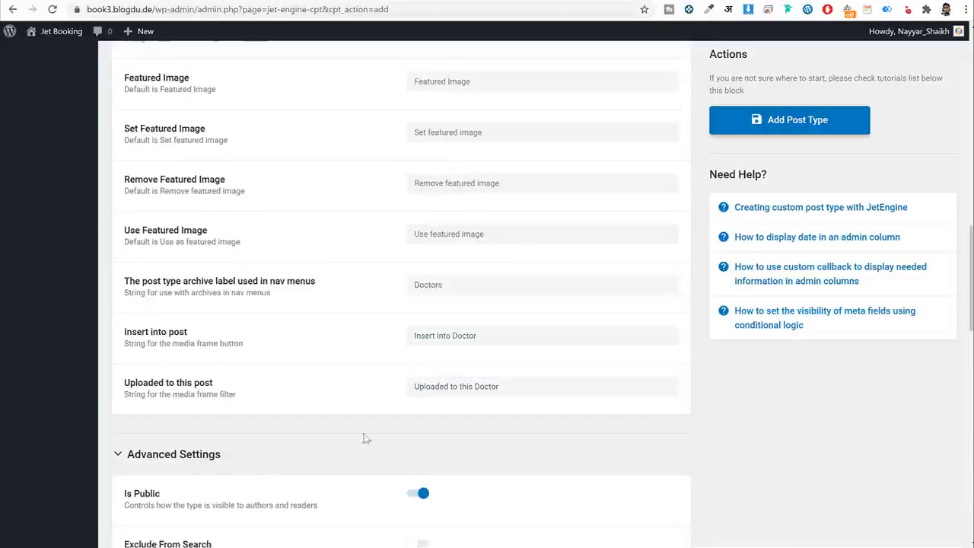
scroll(426, 423, "down", 3)
scroll(572, 332, "down", 6)
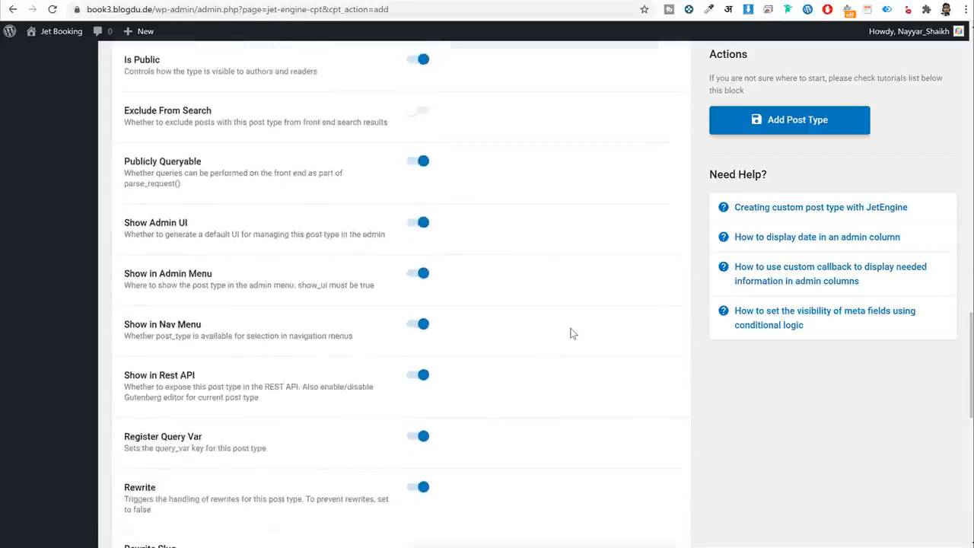
left_click(460, 240)
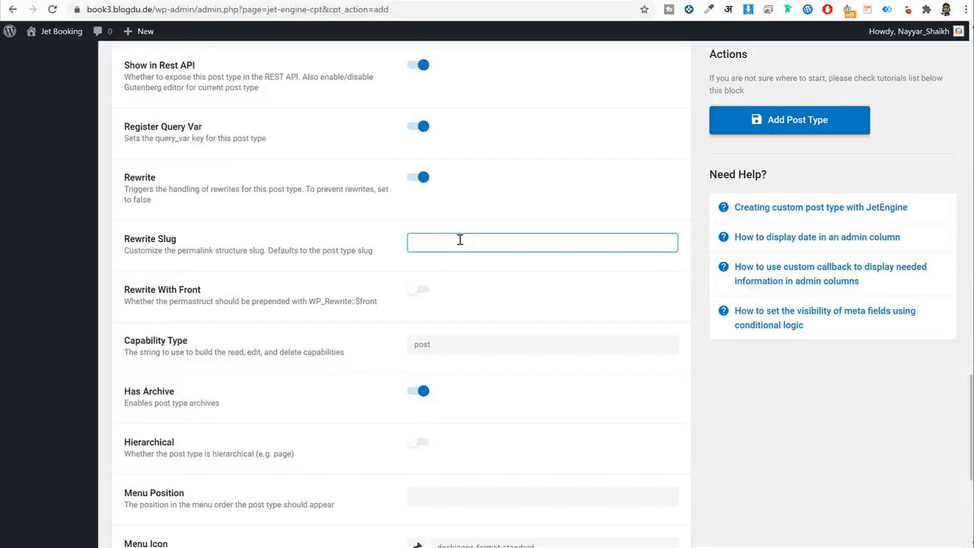
type("Doctorsd")
double_click(507, 249)
Choose dashicons-shield as the Doctors menu icon.
scroll(510, 274, "down", 3)
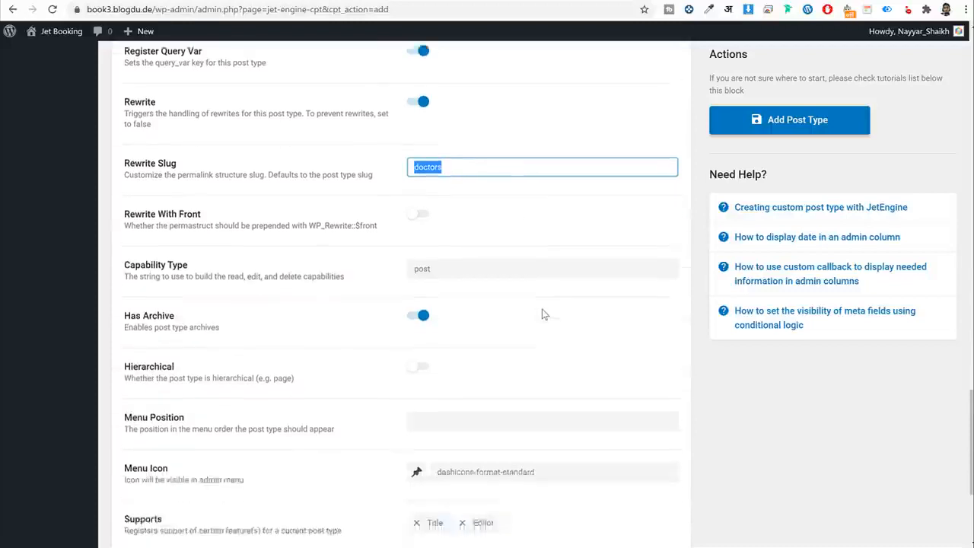
left_click(417, 301)
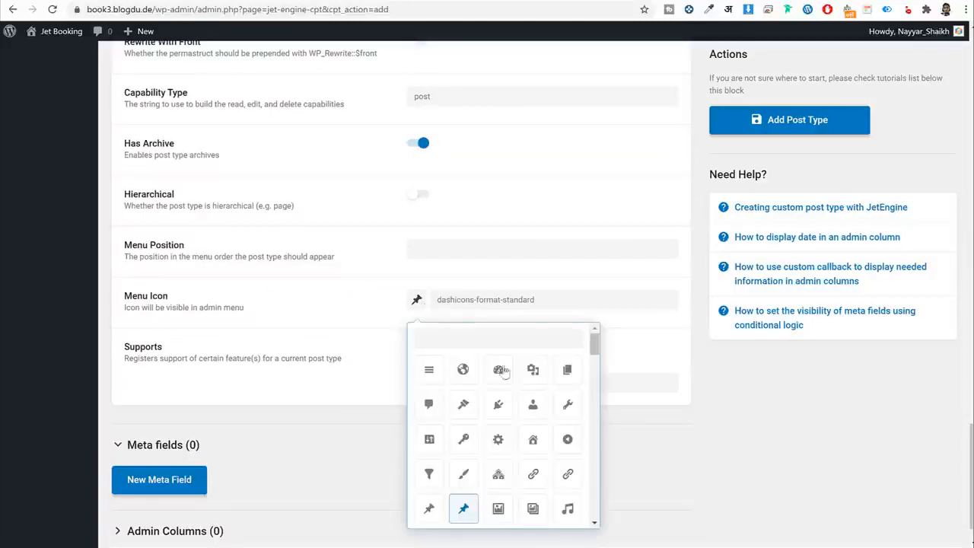
scroll(487, 441, "down", 5)
scroll(546, 407, "down", 10)
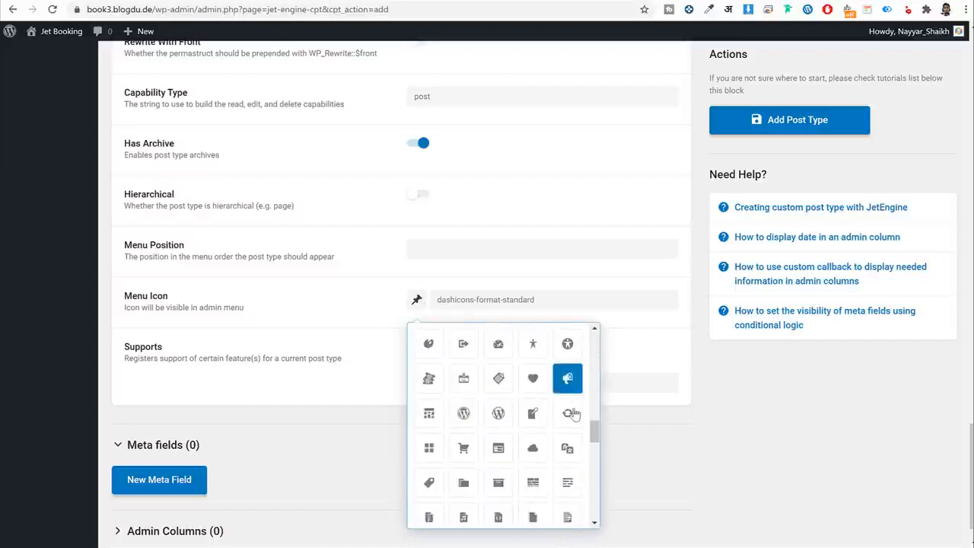
scroll(578, 430, "down", 2)
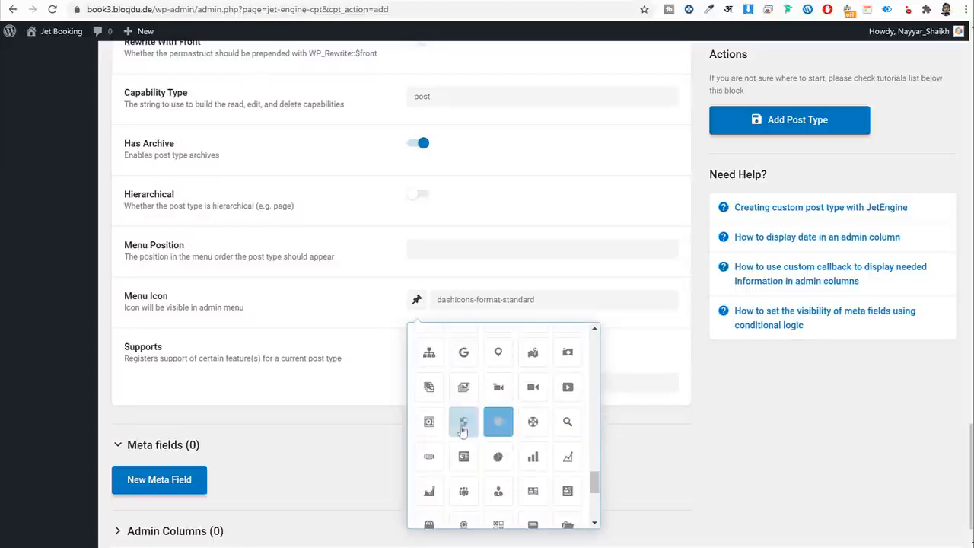
left_click(464, 421)
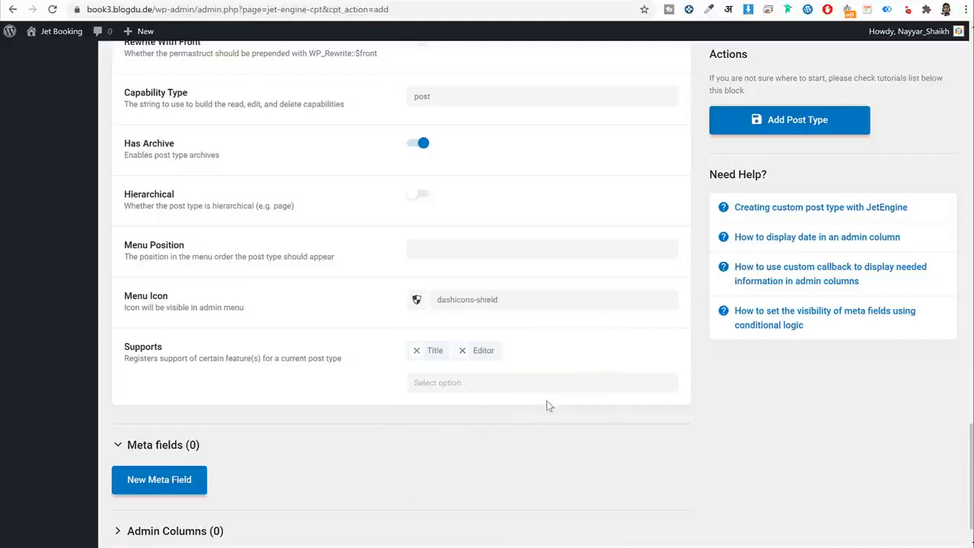
Add Excerpt and Thumbnail (Featured Image) to the supported features.
left_click(487, 381)
scroll(632, 357, "down", 1)
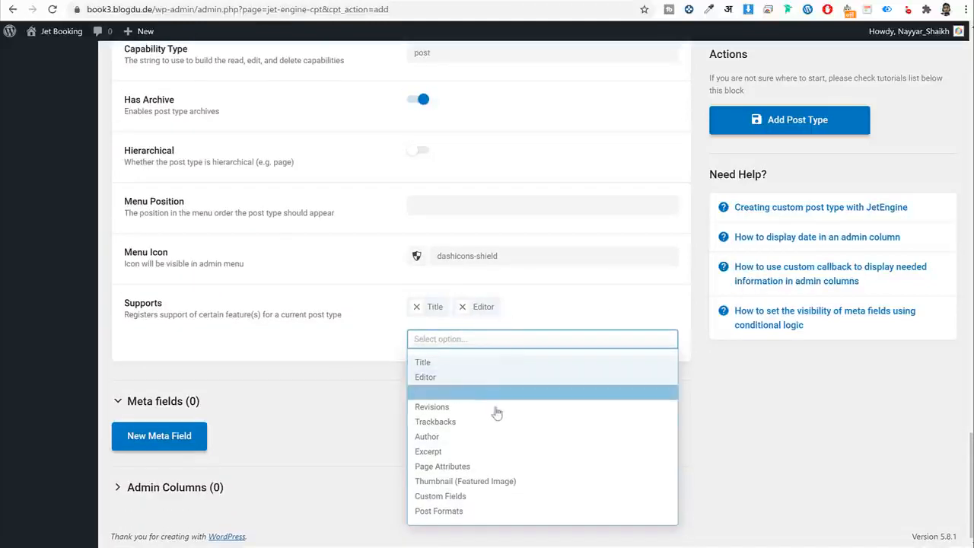
left_click(477, 451)
left_click(506, 343)
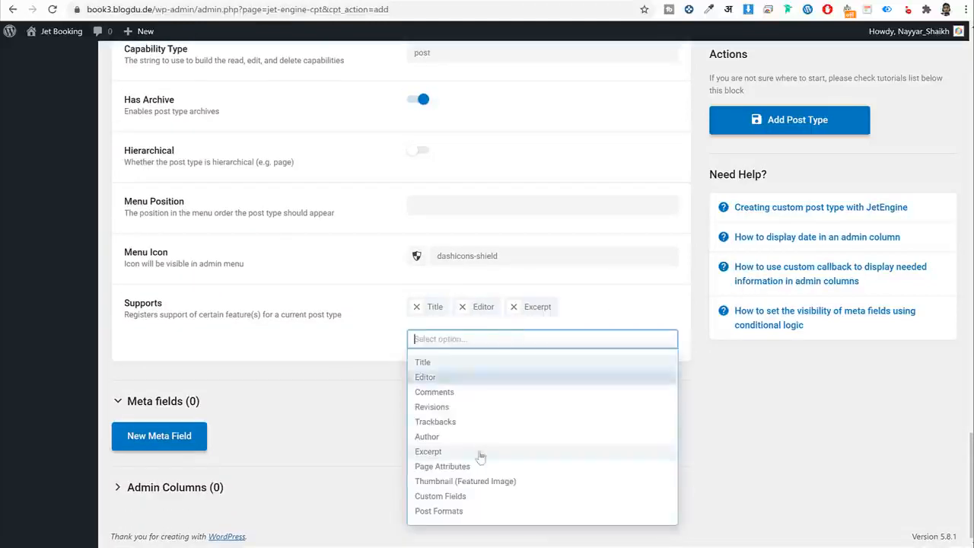
left_click(485, 481)
Add a new empty meta field to the Doctors post type.
scroll(304, 435, "down", 1)
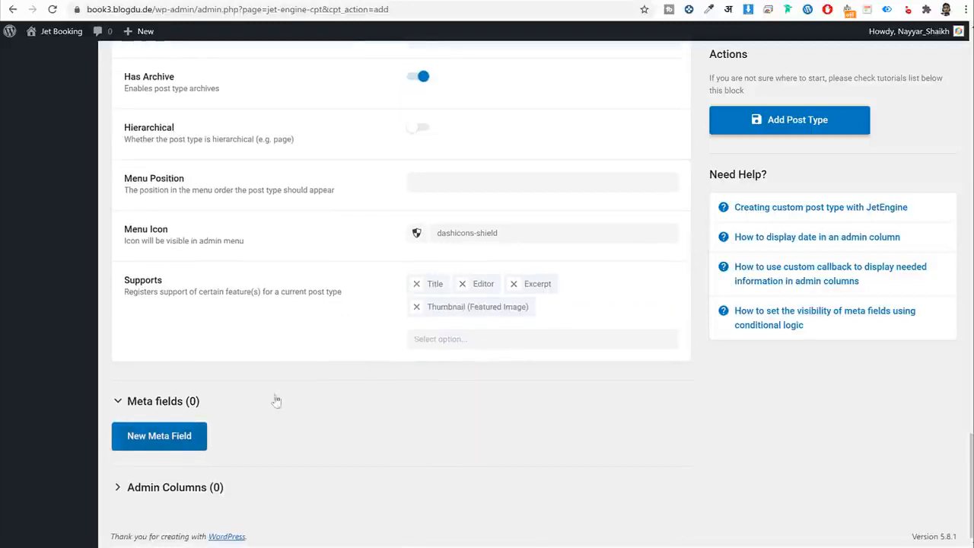
left_click(190, 440)
scroll(456, 420, "down", 4)
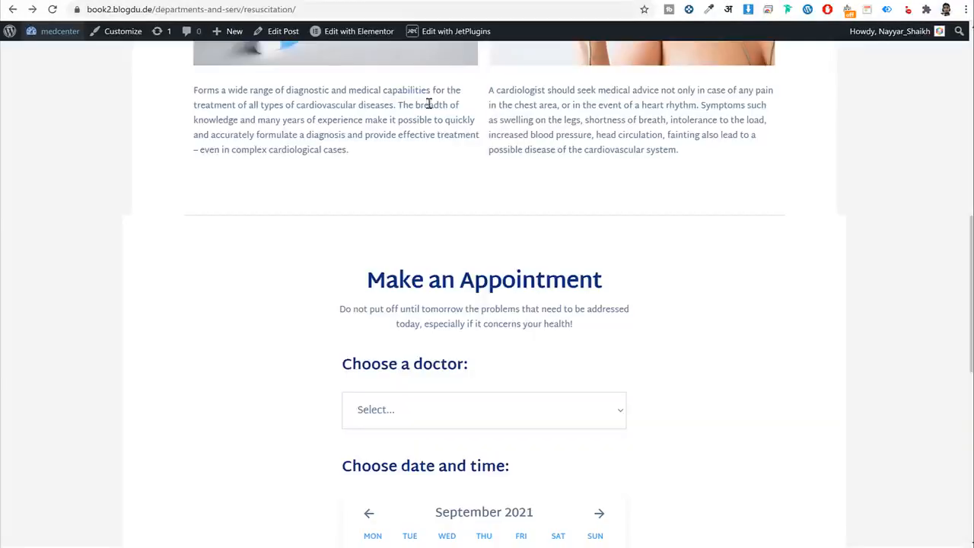
scroll(473, 348, "up", 7)
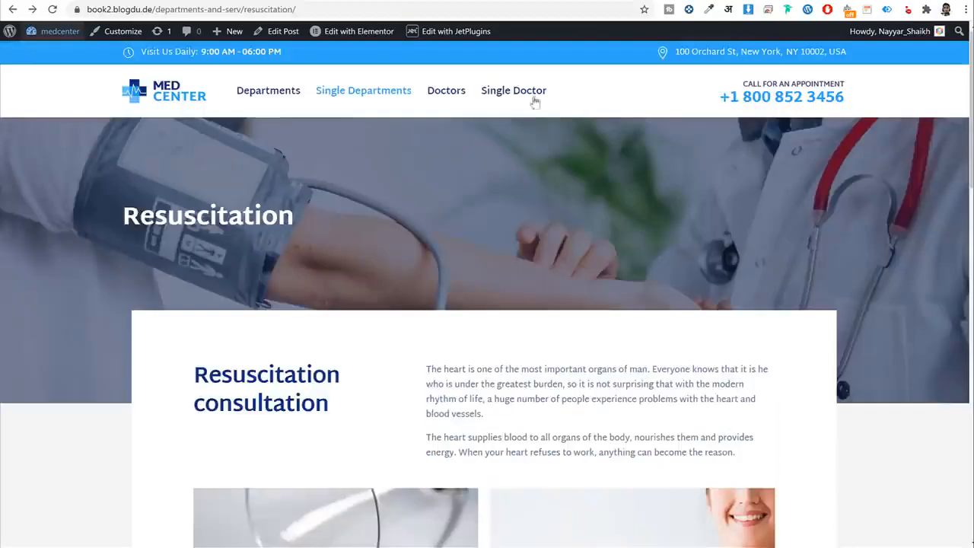
Open the sample single doctor page and copy its Specialty label.
left_click(527, 91)
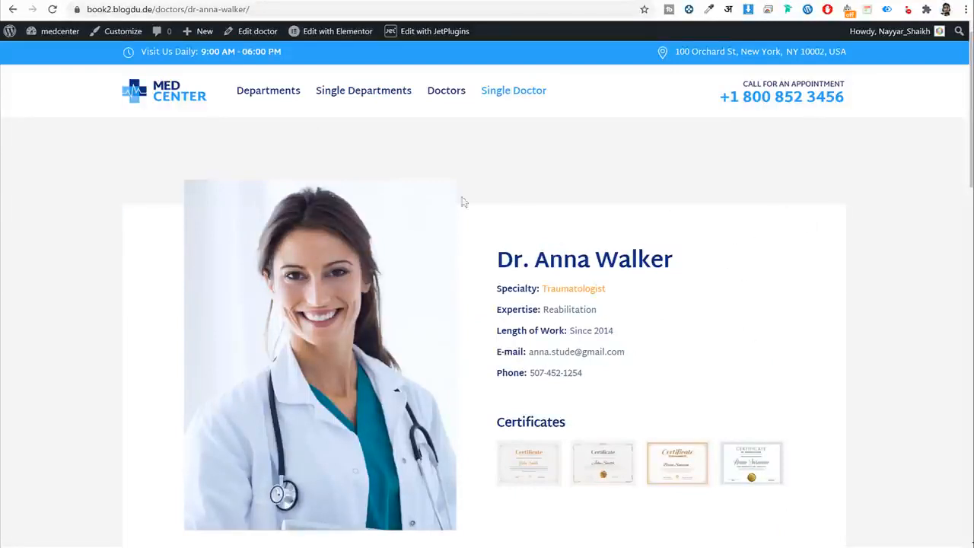
left_click_drag(495, 262, 691, 261)
left_click(496, 261)
left_click(691, 261)
left_click_drag(497, 290, 658, 374)
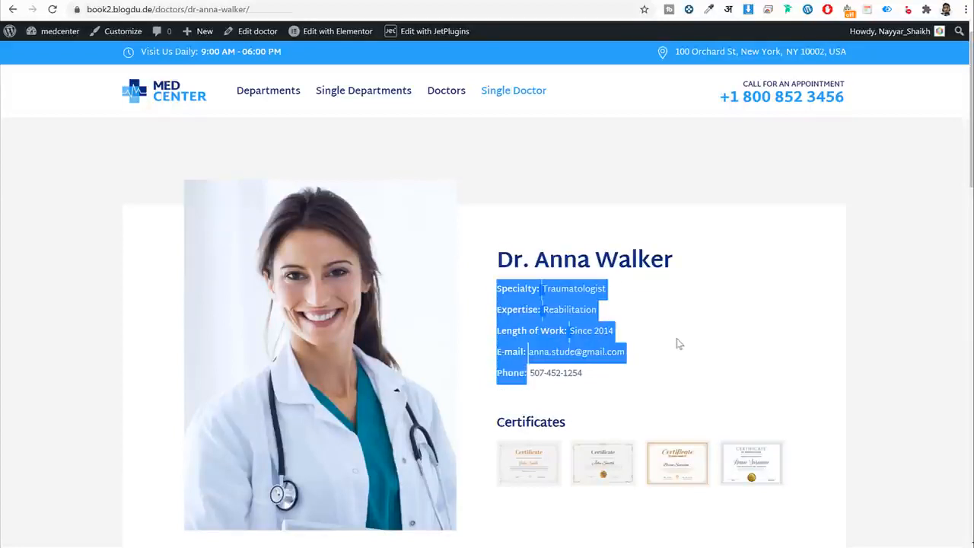
scroll(678, 344, "down", 2)
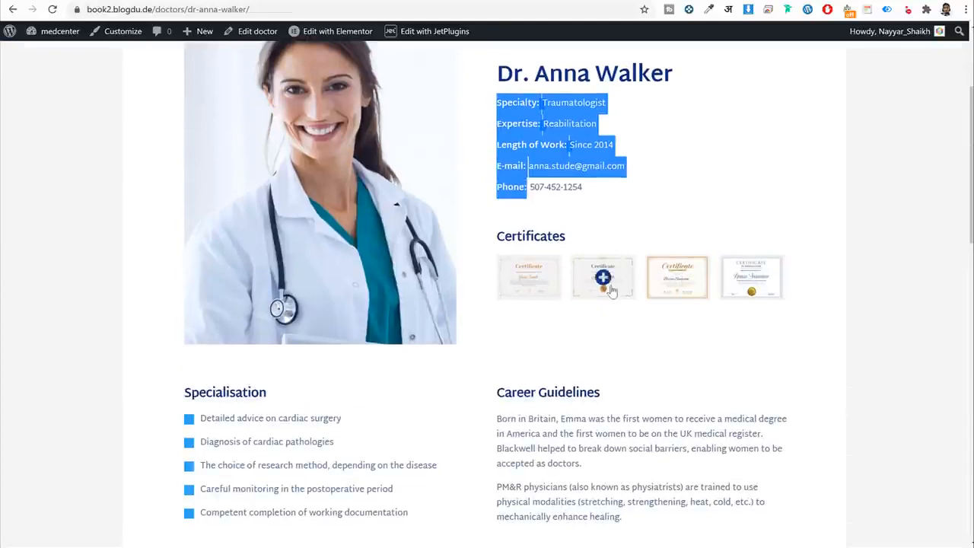
scroll(248, 277, "down", 2)
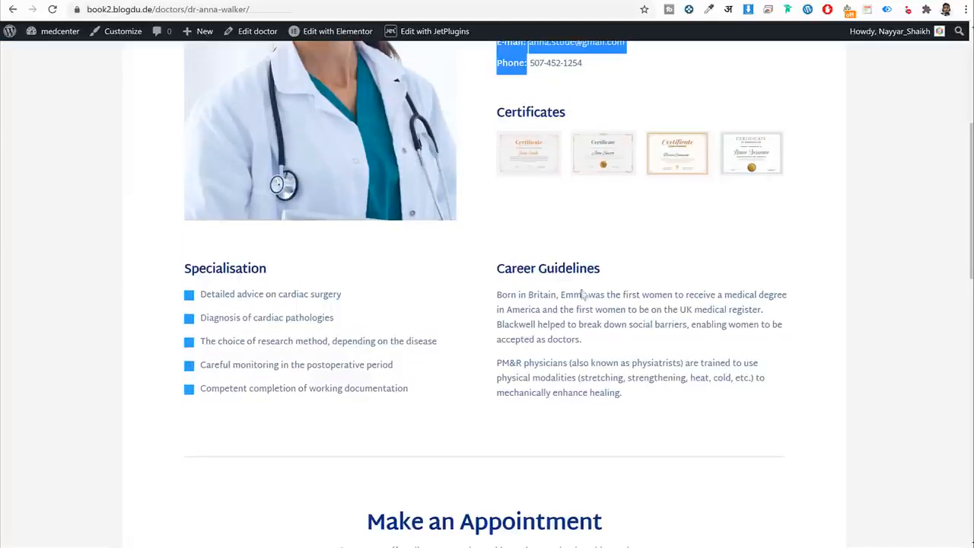
scroll(601, 327, "down", 3)
scroll(576, 220, "up", 4)
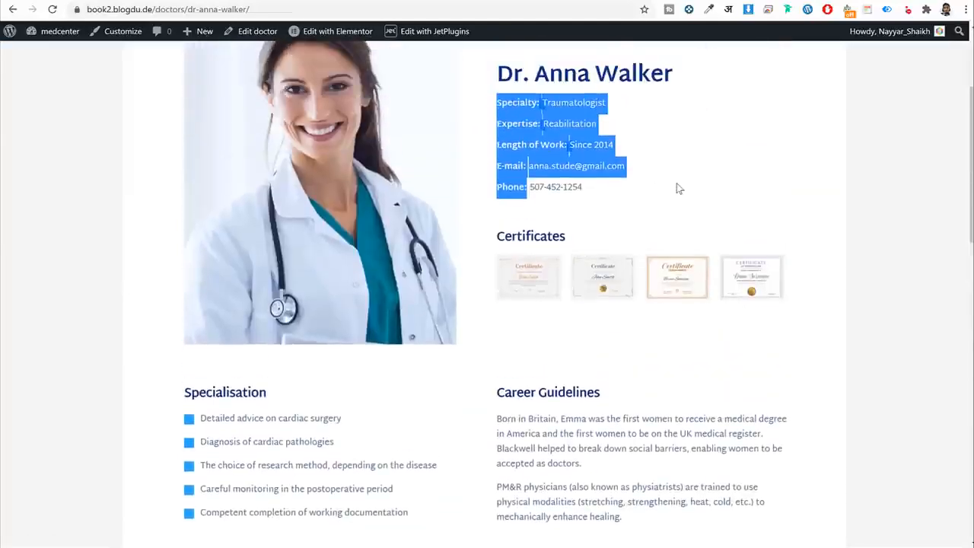
left_click(680, 189)
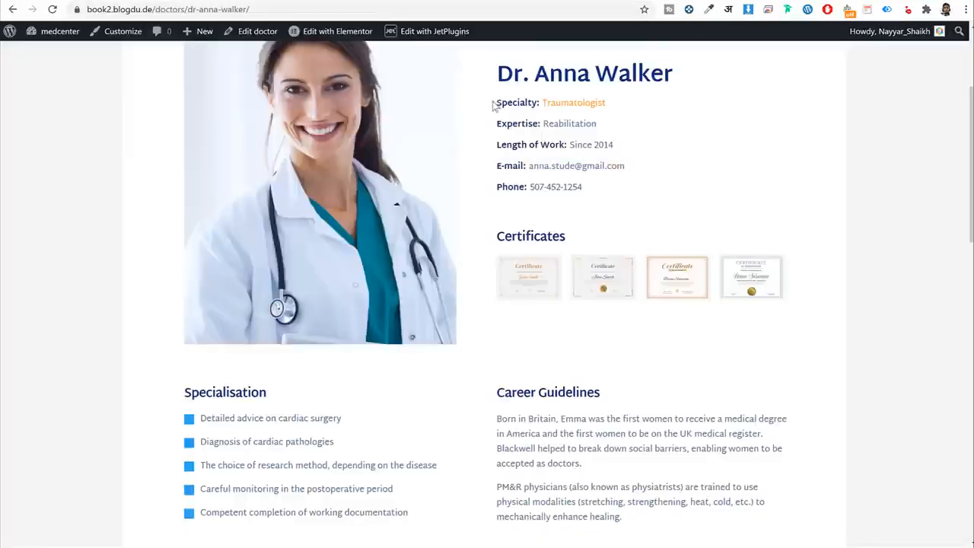
left_click_drag(493, 105, 534, 102)
key("ctrl+c")
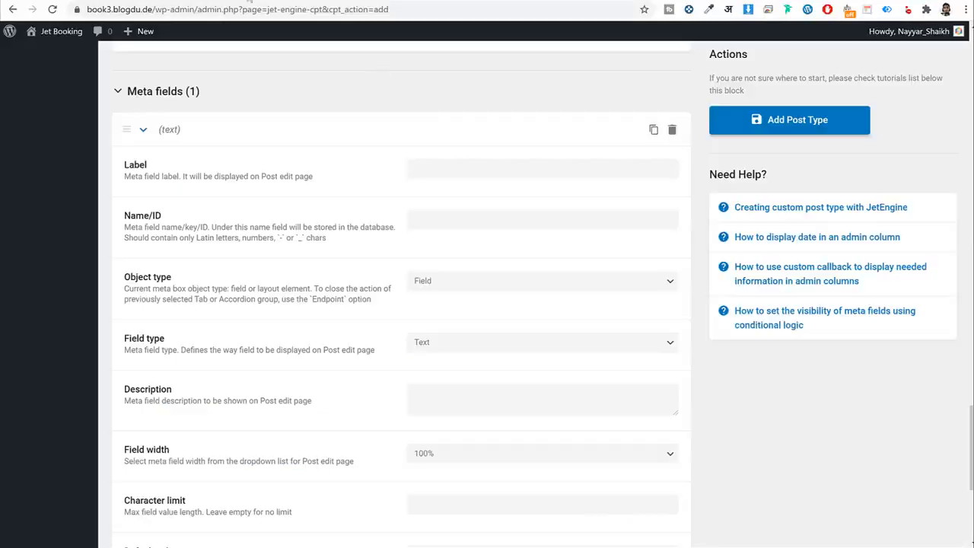
Label the first meta field Specialty (ID specialty) with 33.3% width, then collapse it.
left_click(522, 164)
key("ctrl+v")
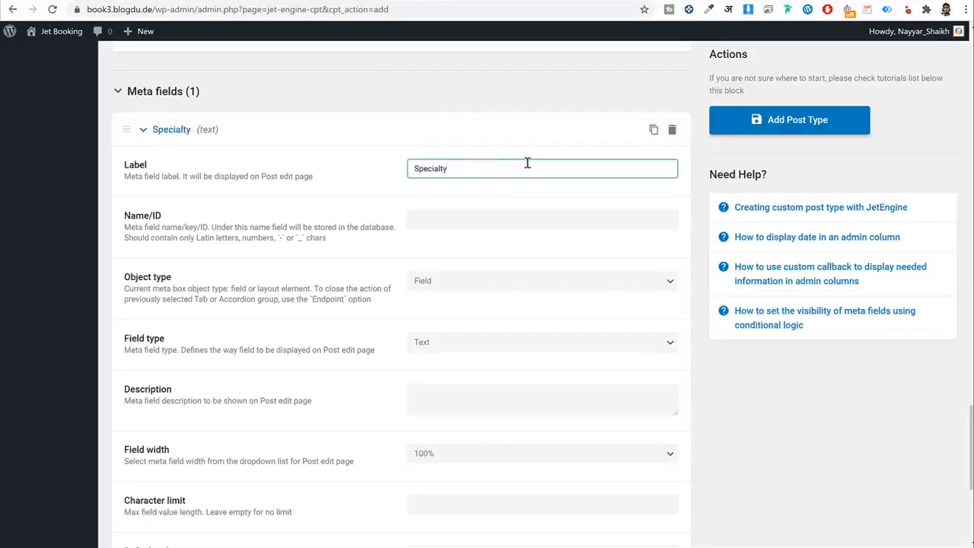
key("Tab")
key("Tab")
key("Tab")
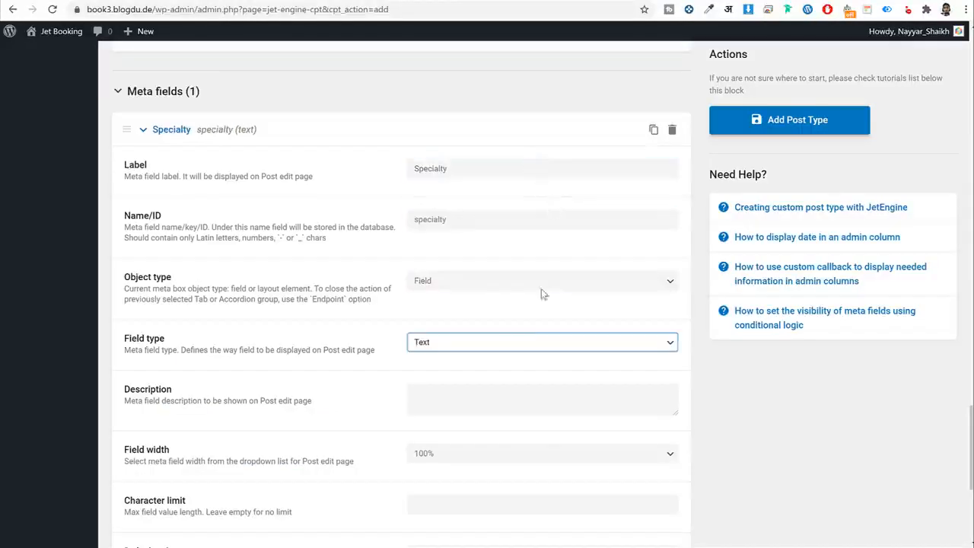
scroll(509, 332, "down", 1)
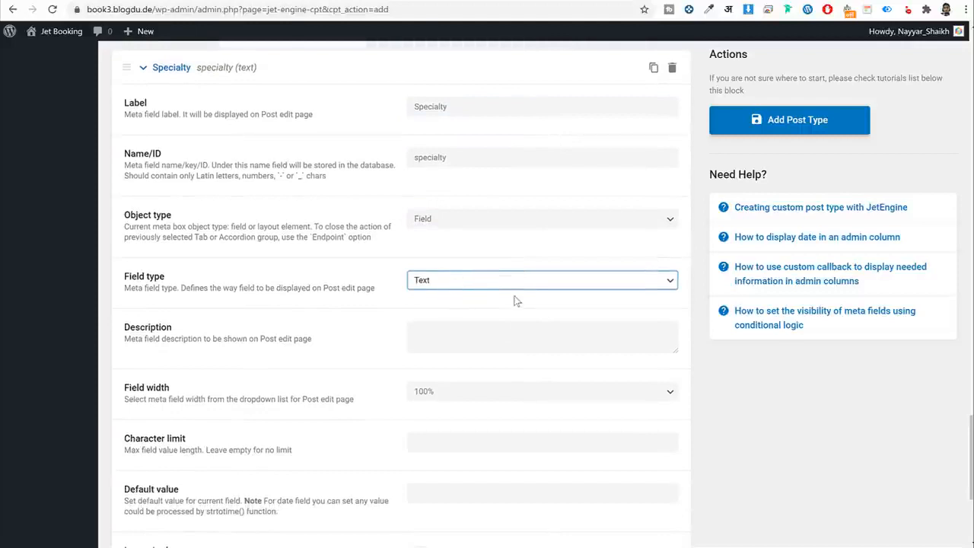
scroll(465, 201, "down", 2)
left_click(459, 272)
left_click(457, 323)
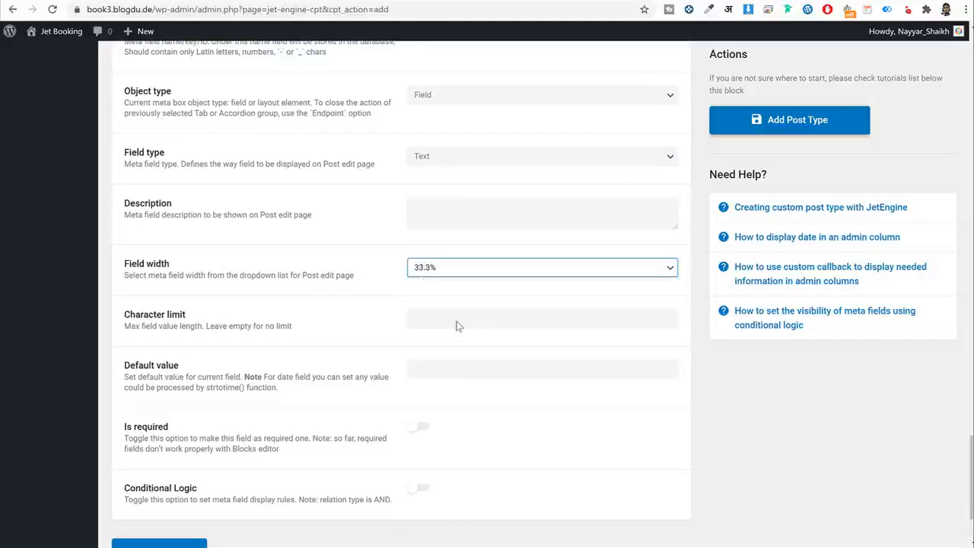
scroll(521, 347, "up", 2)
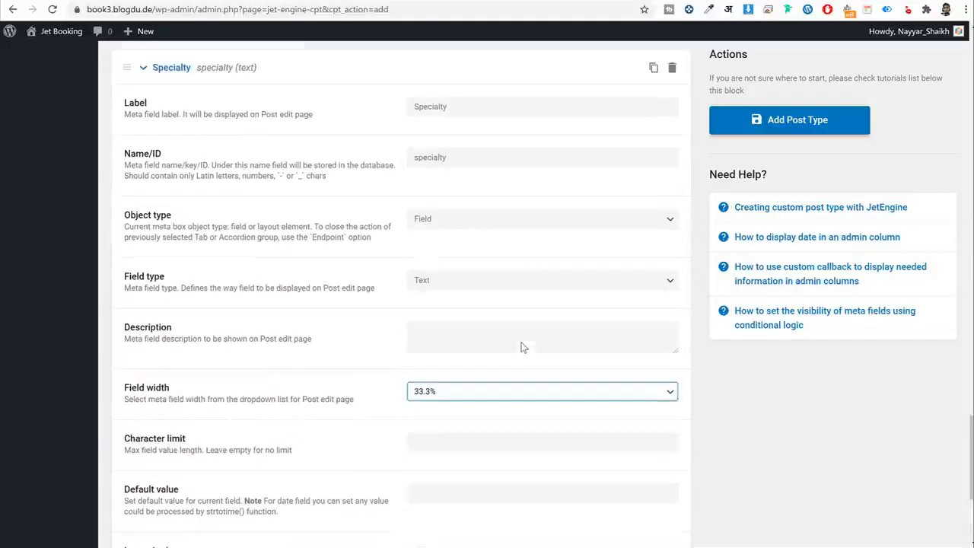
left_click(162, 71)
Add a second meta field labelled Expertise, copied from the doctor profile.
left_click(175, 443)
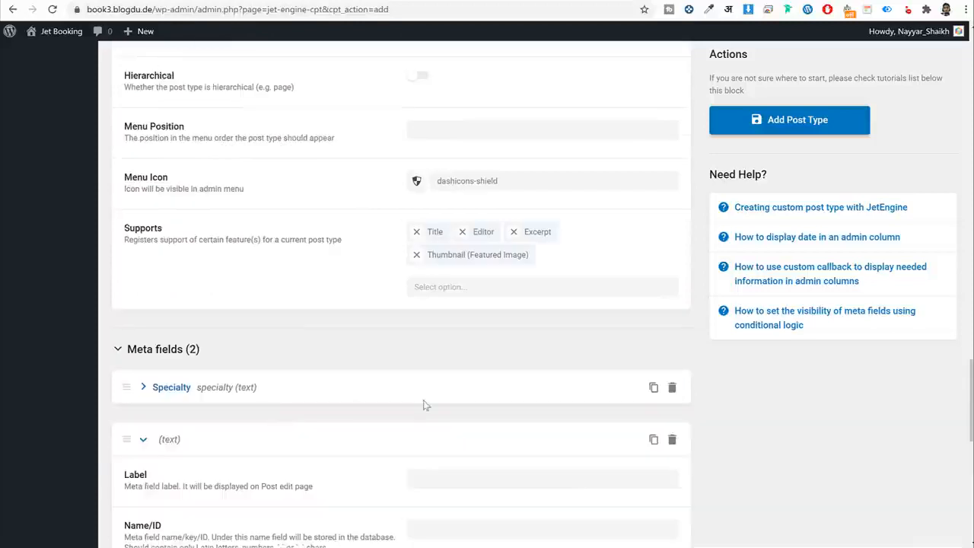
scroll(426, 404, "down", 3)
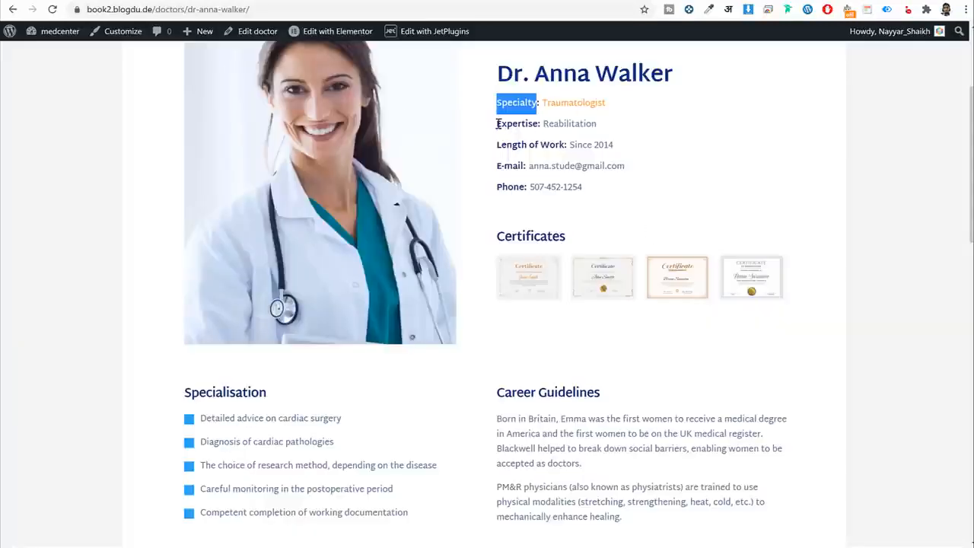
left_click_drag(498, 123, 542, 126)
key("ctrl+c")
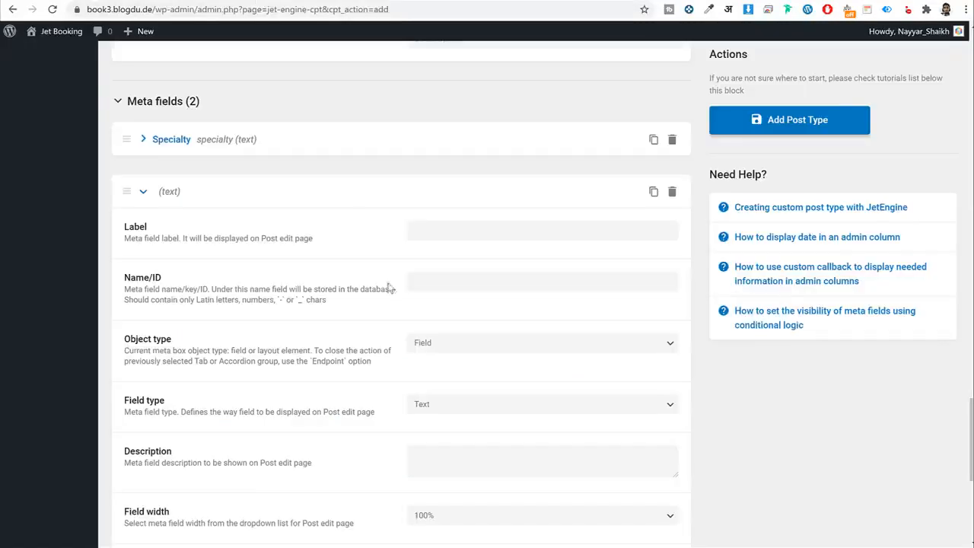
left_click(460, 230)
key("ctrl+v")
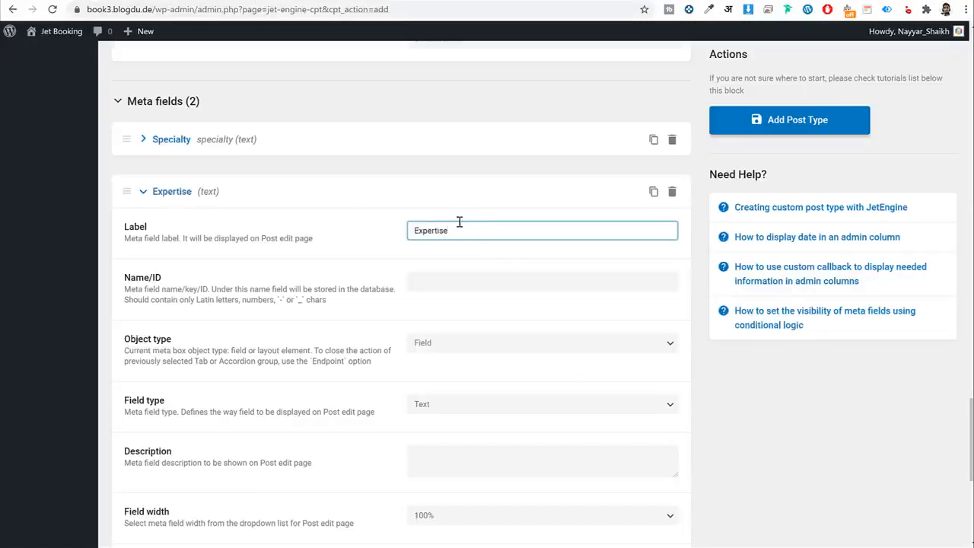
key("ctrl+a")
key("Tab")
key("Tab")
Set the Expertise field width to 33.3% and collapse it.
scroll(567, 284, "down", 2)
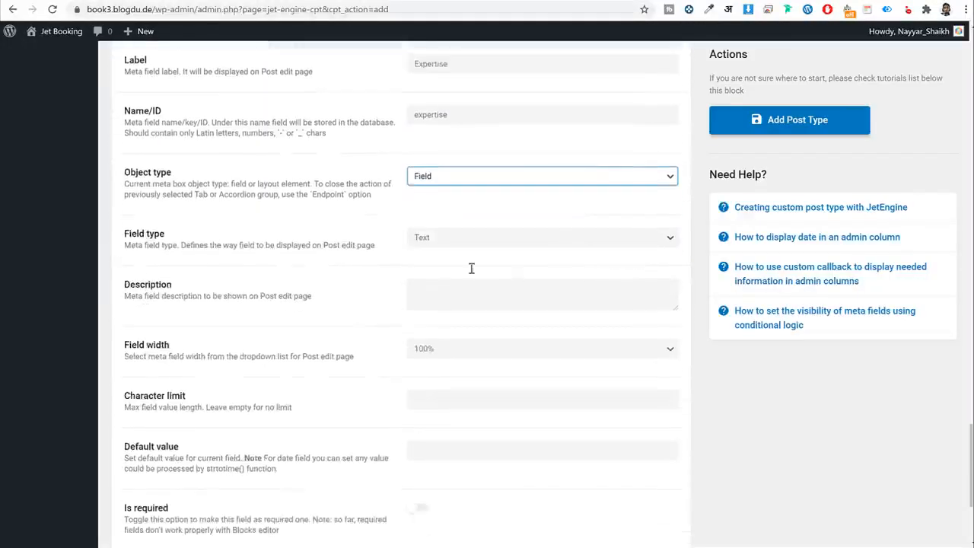
scroll(471, 268, "down", 2)
left_click(472, 204)
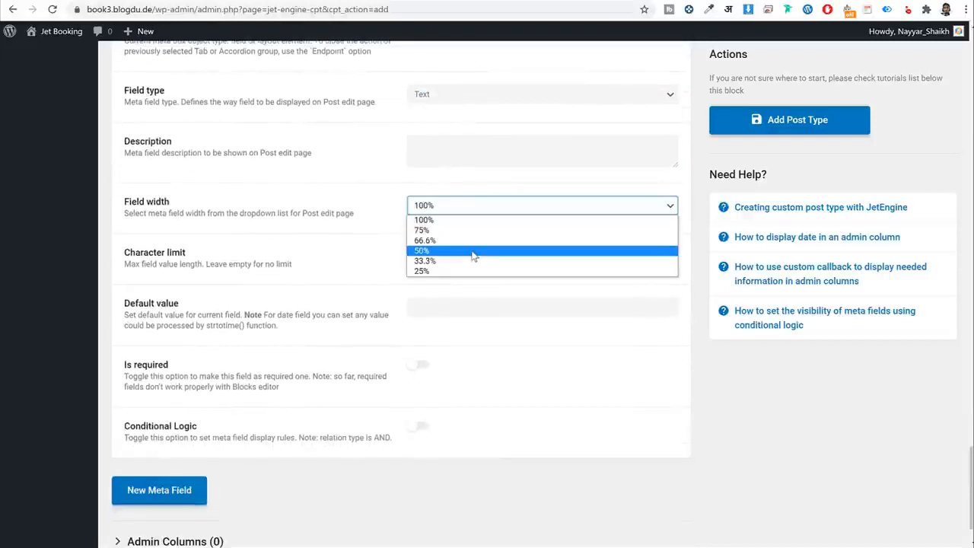
left_click(472, 261)
scroll(269, 402, "up", 5)
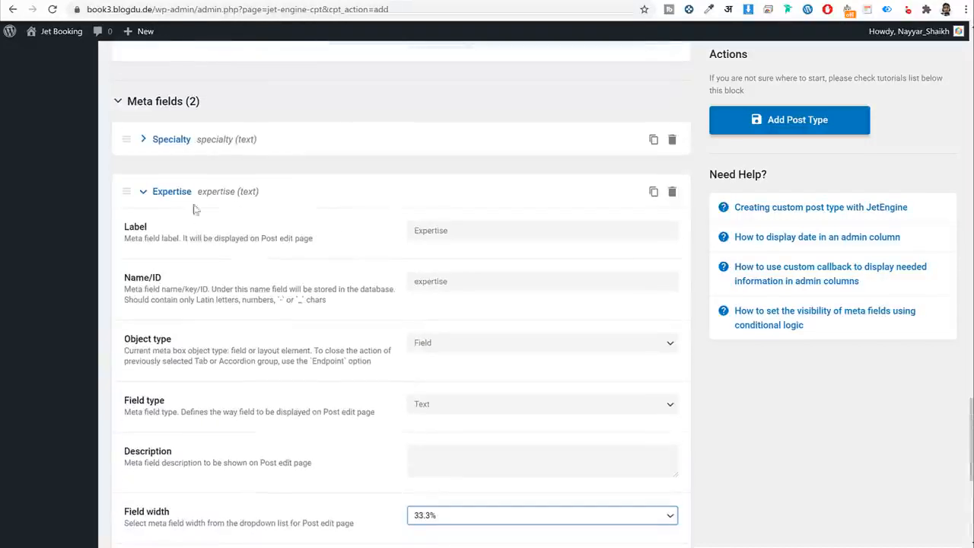
left_click(187, 191)
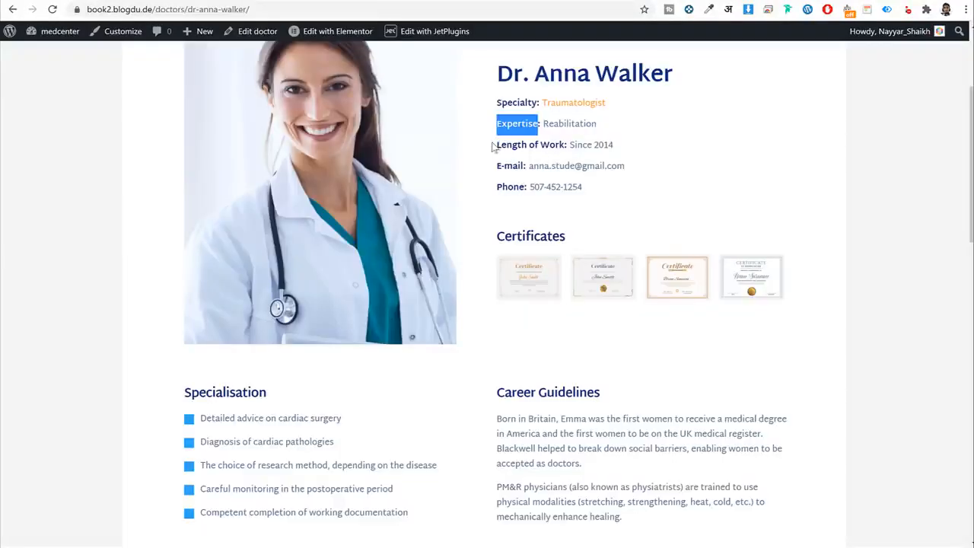
Add a Length of Work meta field (ID length-of-work) at 33.3% width.
left_click_drag(493, 147, 566, 146)
key("ctrl+c")
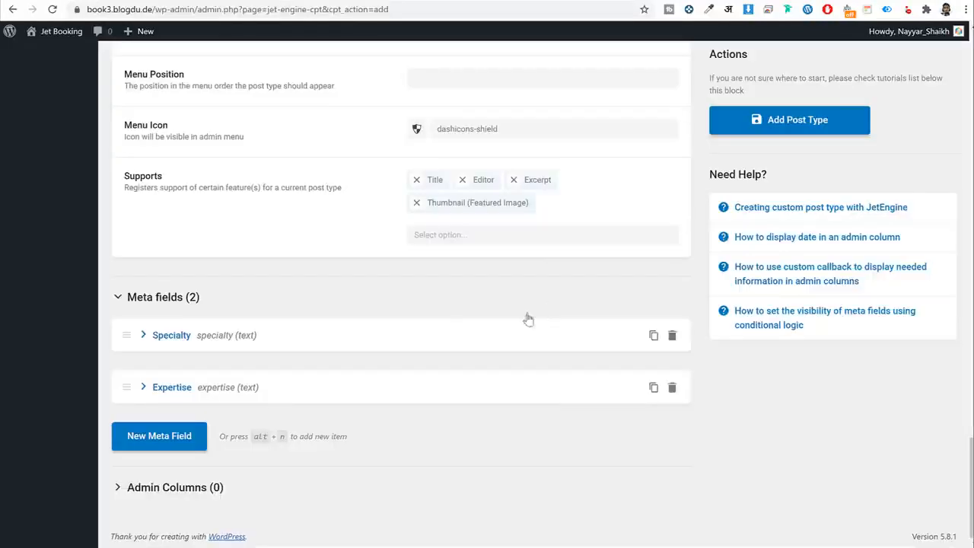
left_click(159, 446)
scroll(503, 343, "down", 3)
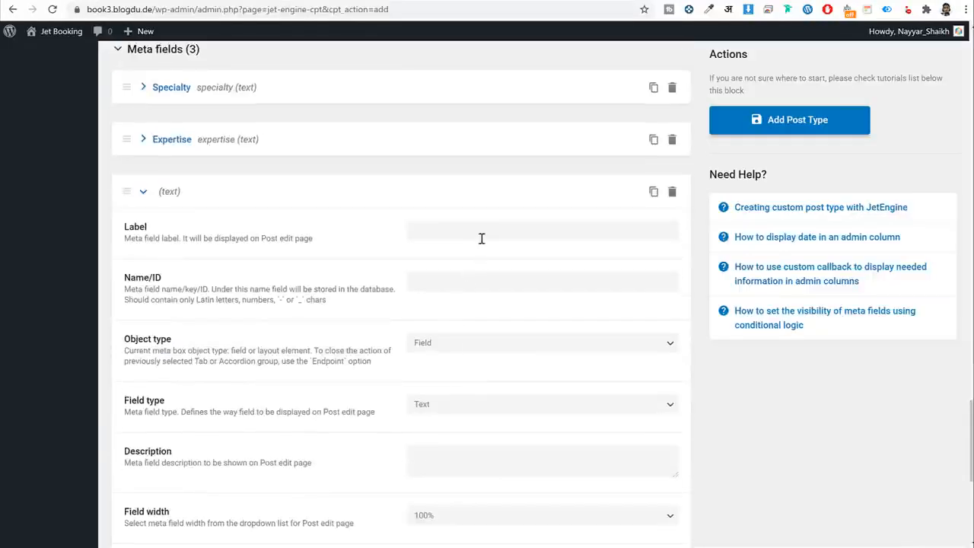
left_click(480, 237)
key("ctrl+v")
key("ctrl+shift+Left")
key("ctrl+shift+Left")
key("ctrl+shift+Left")
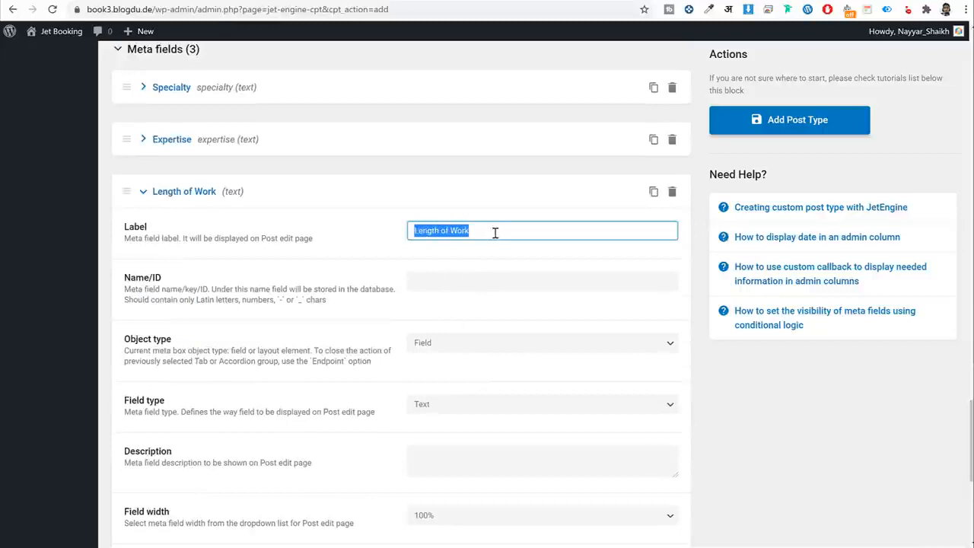
key("Tab")
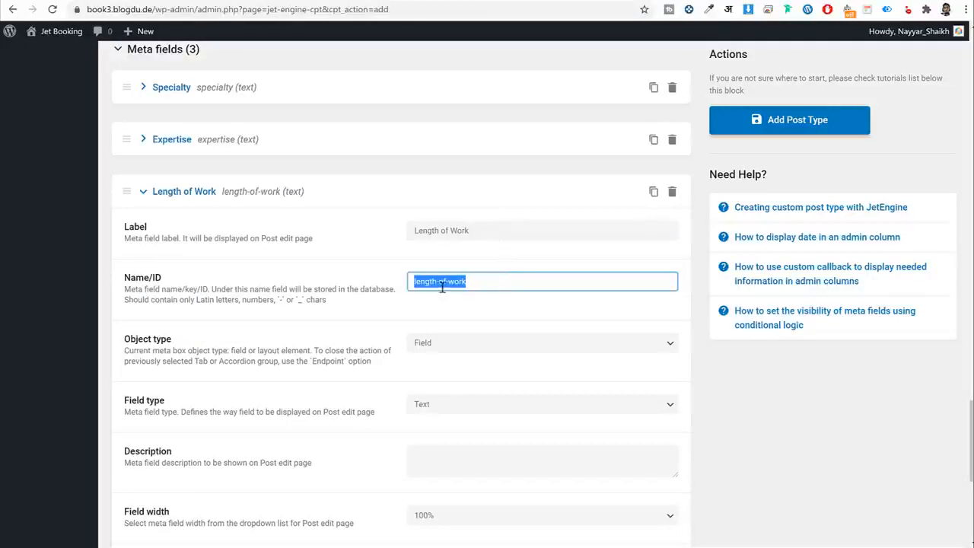
double_click(512, 280)
left_click(513, 280)
scroll(556, 317, "down", 4)
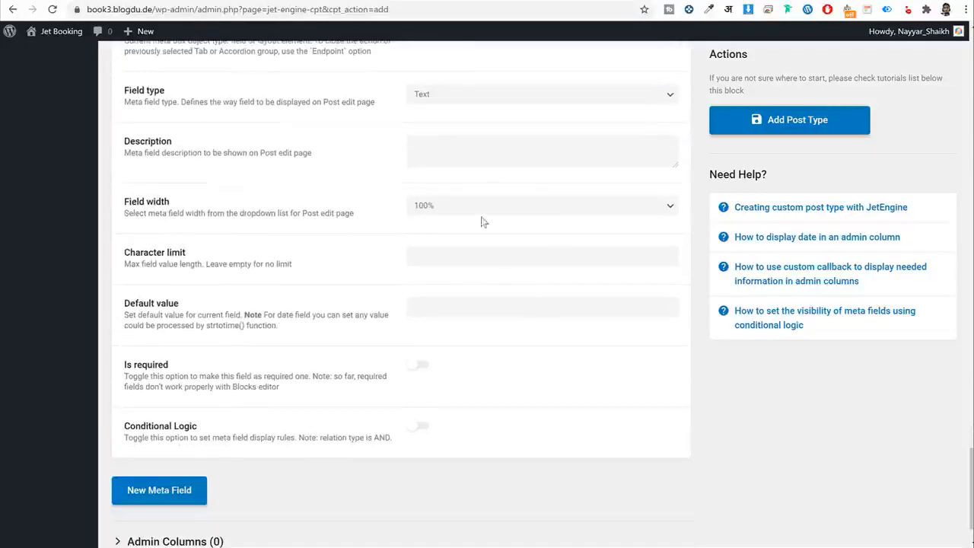
left_click(487, 206)
left_click(475, 261)
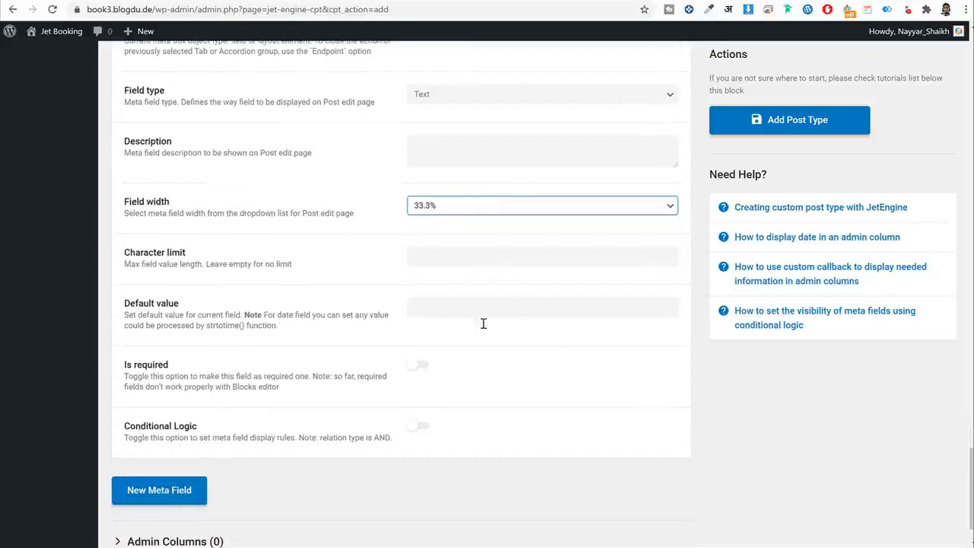
scroll(483, 323, "up", 3)
left_click(188, 131)
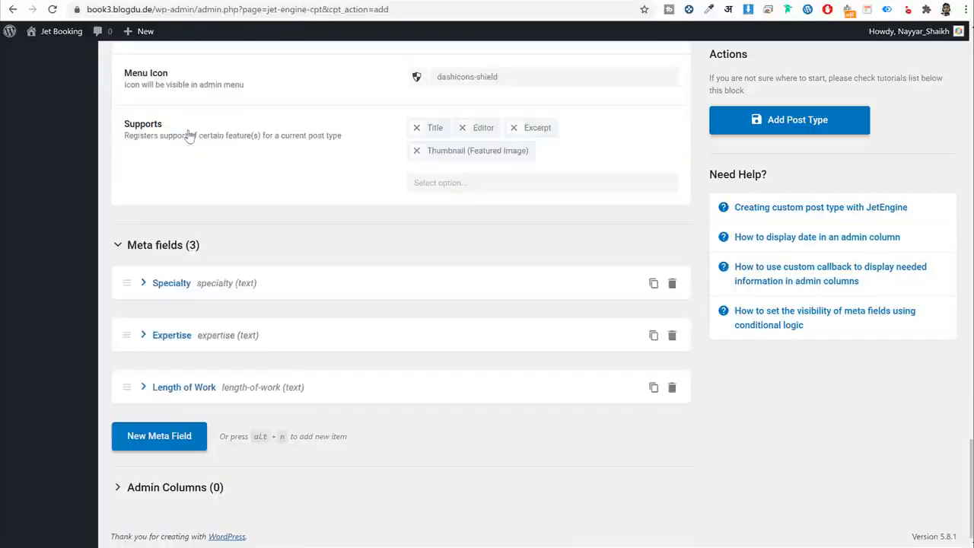
Add a fourth meta field and copy the E-mail label from the doctor profile.
left_click(183, 450)
scroll(496, 404, "down", 3)
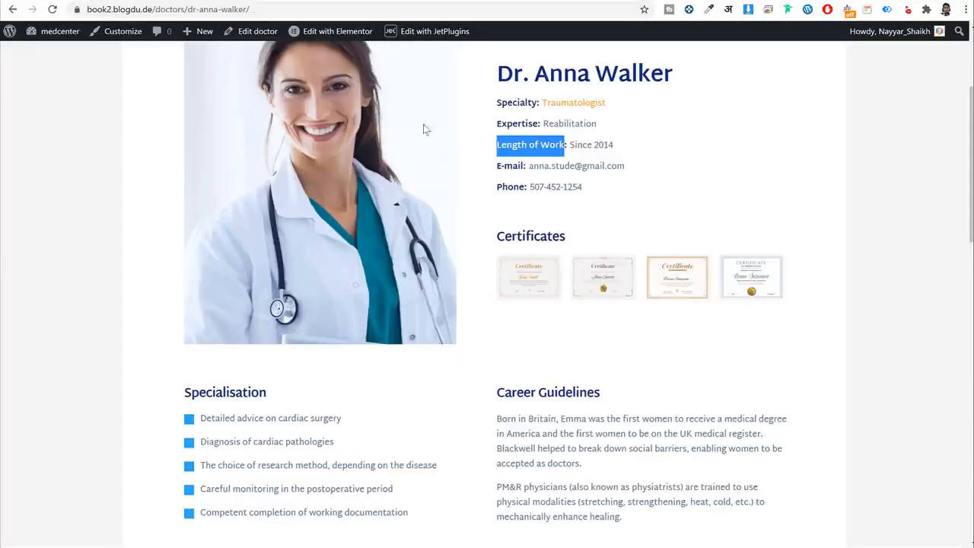
left_click_drag(496, 169, 526, 165)
key("ctrl+c")
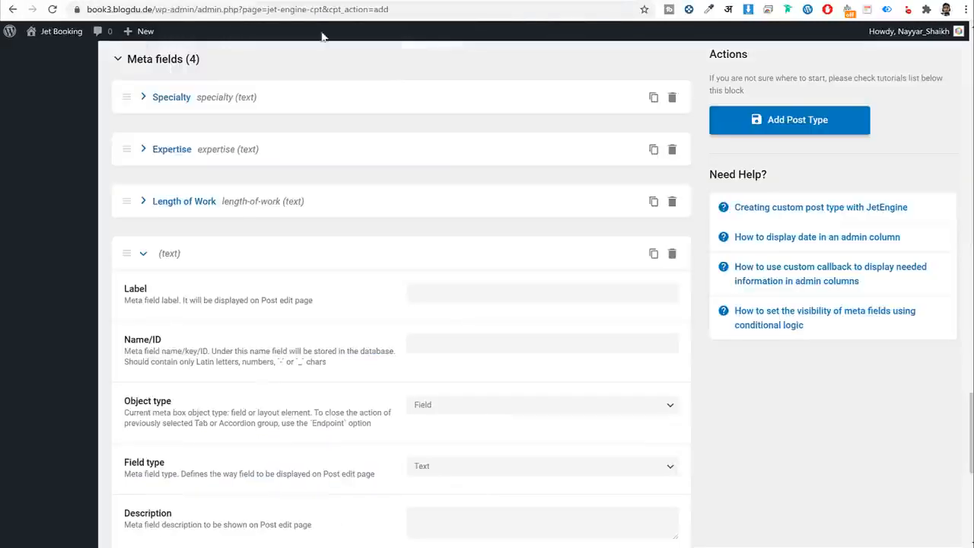
Label the fourth field E-mail (ID e-mail) at 50% width and collapse it.
left_click(457, 291)
key("ctrl+v")
key("Tab")
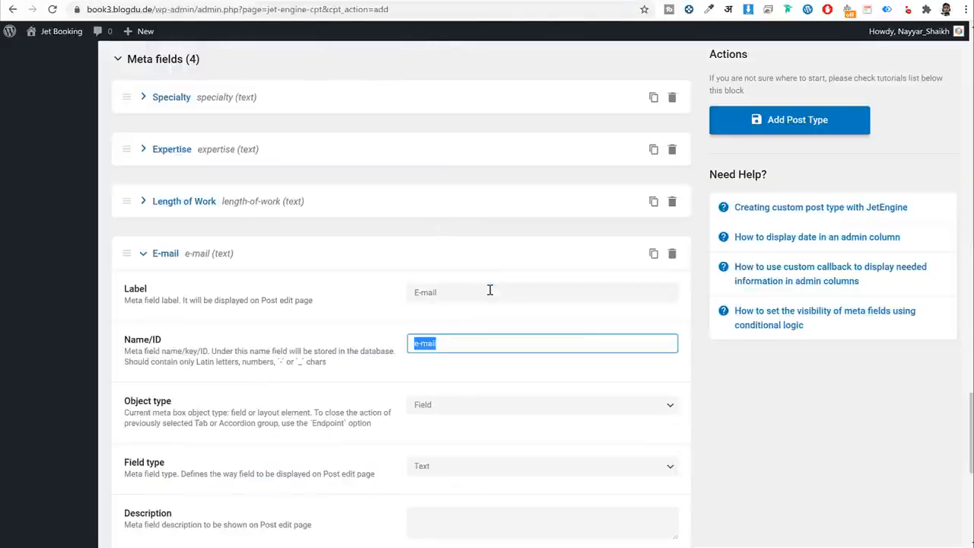
scroll(577, 333, "down", 2)
scroll(528, 220, "down", 1)
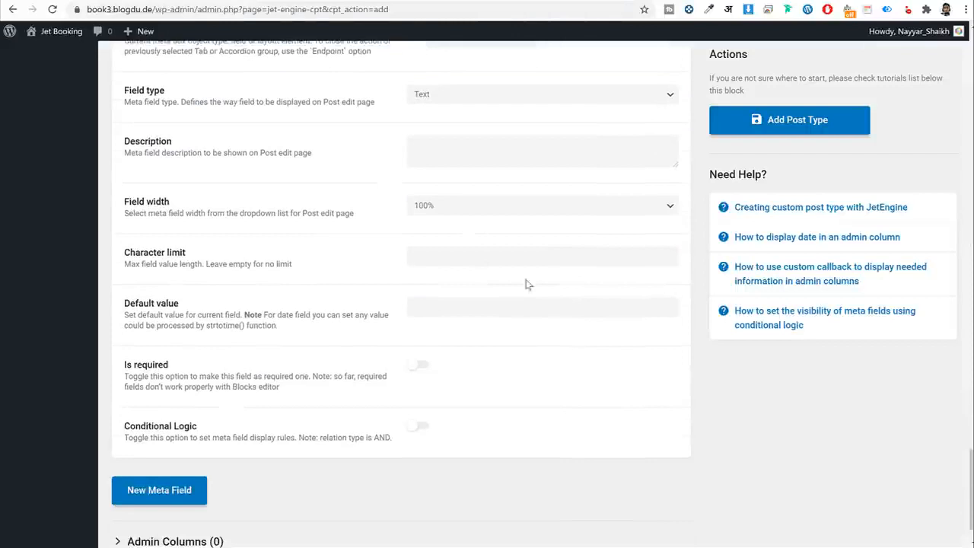
left_click(468, 206)
left_click(467, 251)
scroll(446, 313, "up", 3)
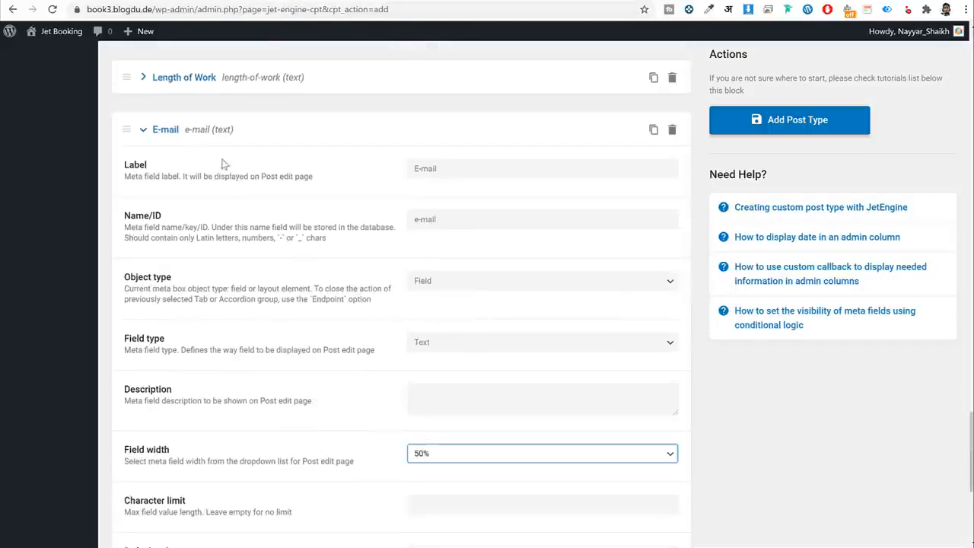
left_click(214, 133)
Add a Phone meta field (ID phone) at 50% width and collapse it.
left_click(161, 443)
scroll(400, 419, "down", 3)
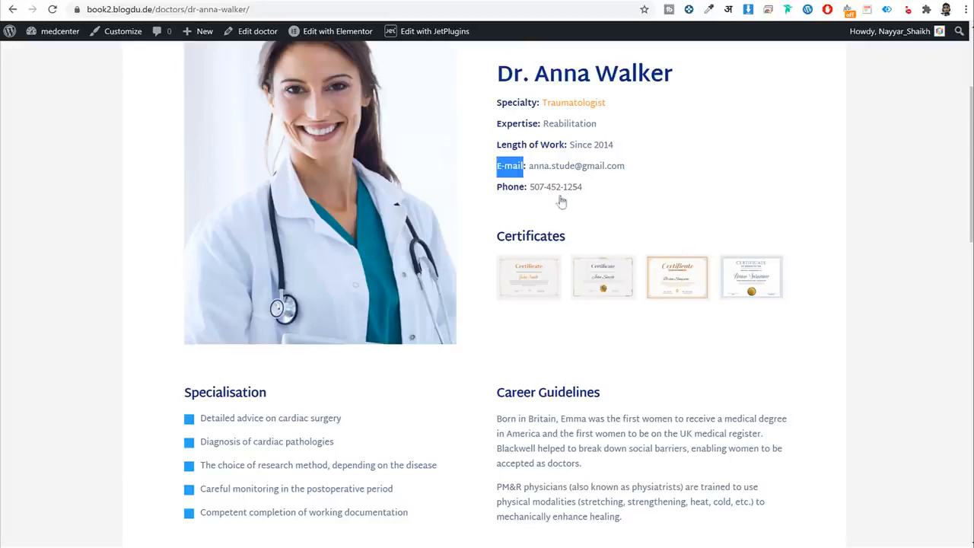
left_click(561, 201)
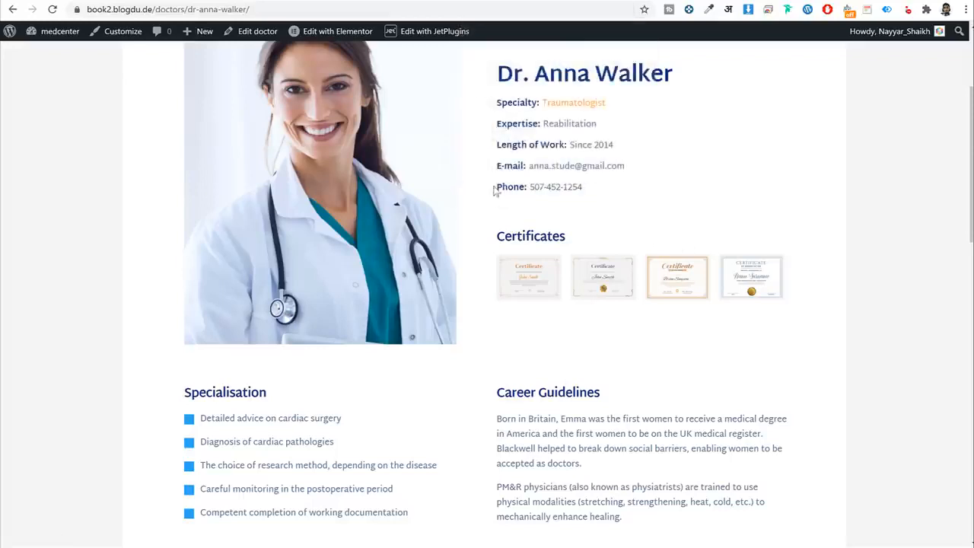
left_click_drag(497, 188, 524, 186)
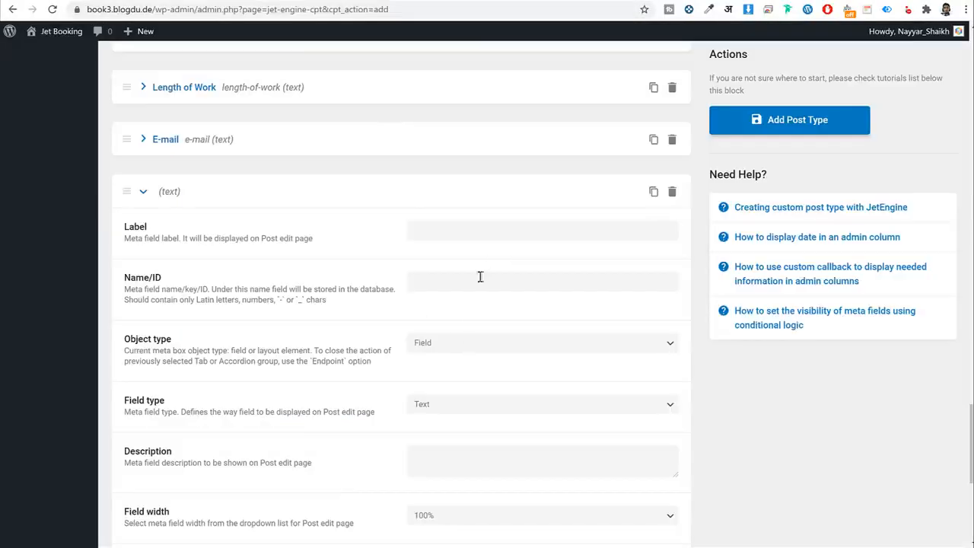
left_click(479, 232)
type("Phone")
key("Tab")
key("Tab")
scroll(555, 327, "down", 2)
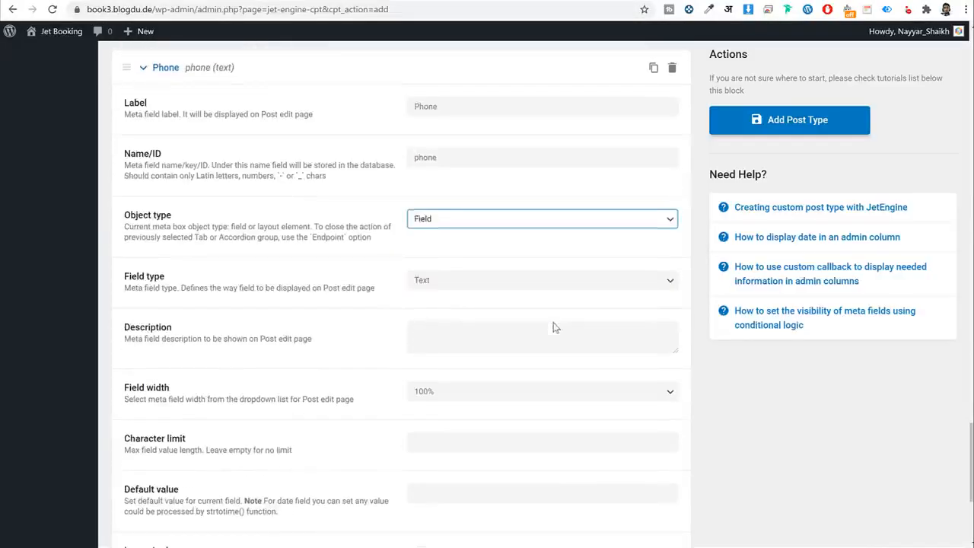
left_click(471, 391)
left_click(457, 434)
scroll(449, 387, "up", 2)
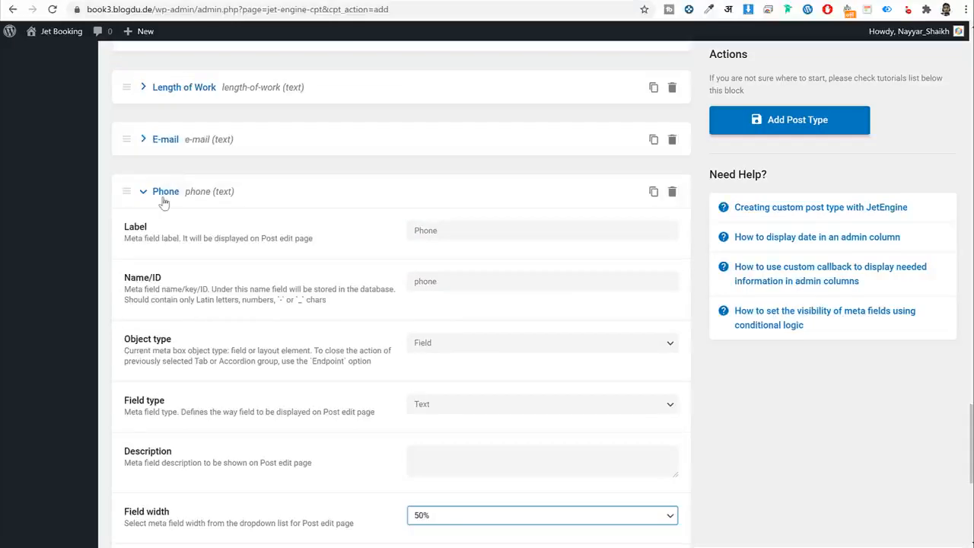
left_click(164, 199)
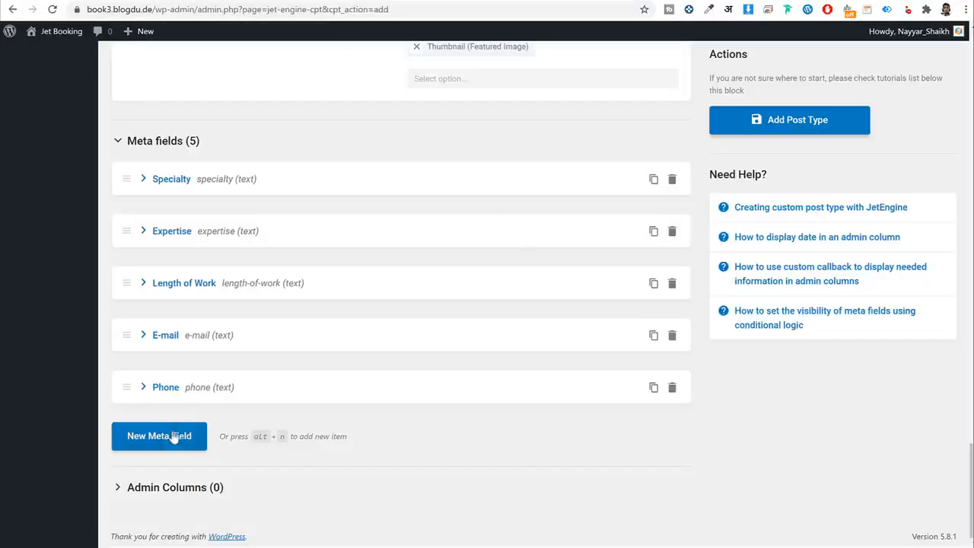
Add another empty meta field and copy the Certificates heading from the sample page.
left_click(180, 437)
scroll(446, 404, "down", 3)
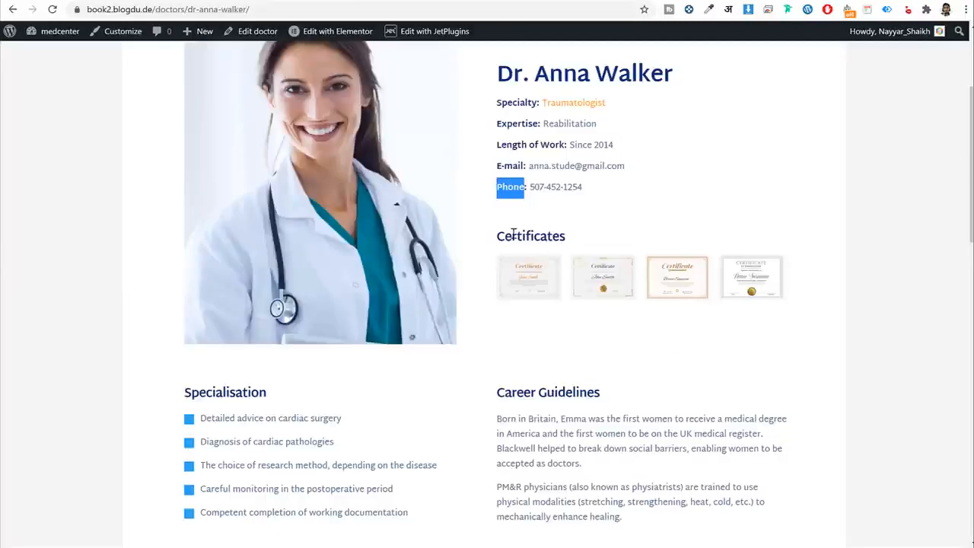
double_click(513, 235)
key("ctrl+c")
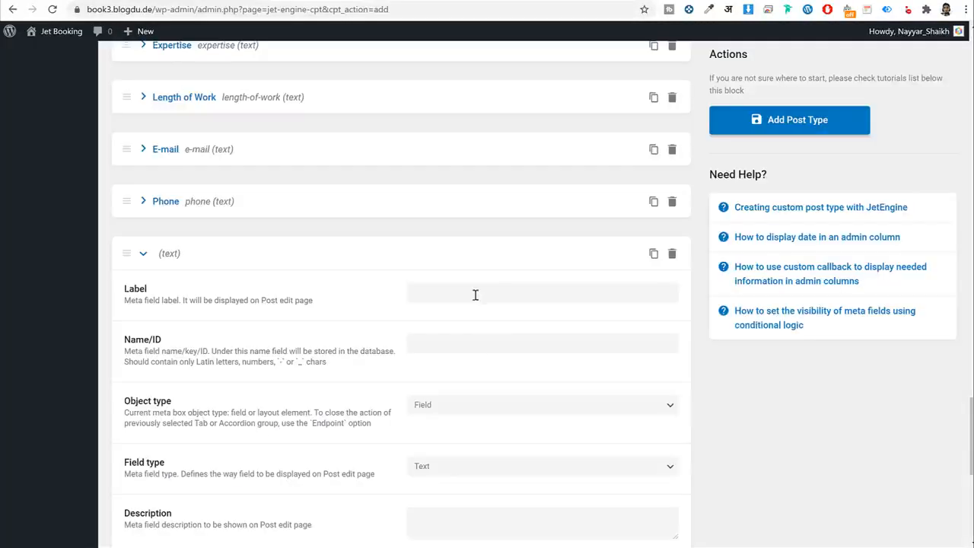
Label the new field Certificates (ID certificates), set its type to Gallery, and collapse it.
left_click(475, 293)
key("ctrl+v")
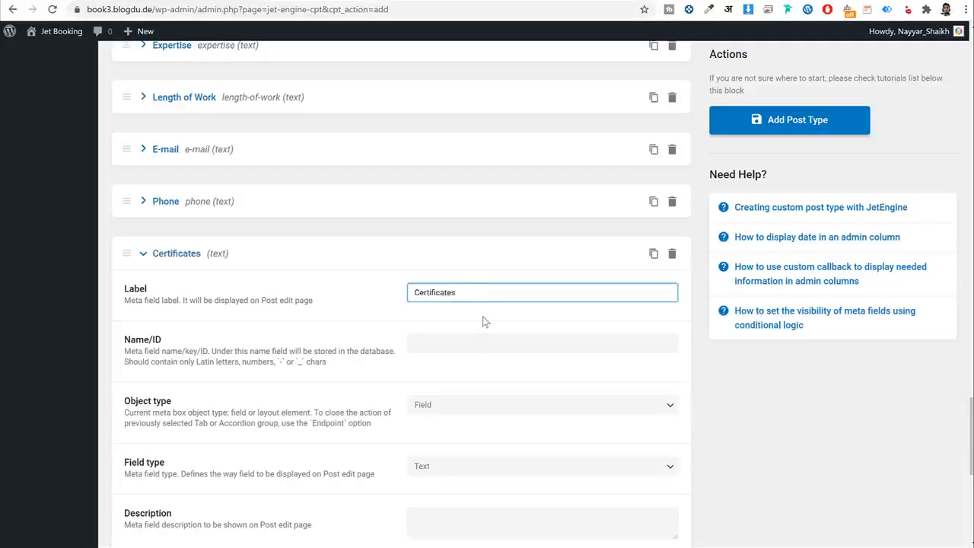
key("Tab")
scroll(569, 365, "down", 2)
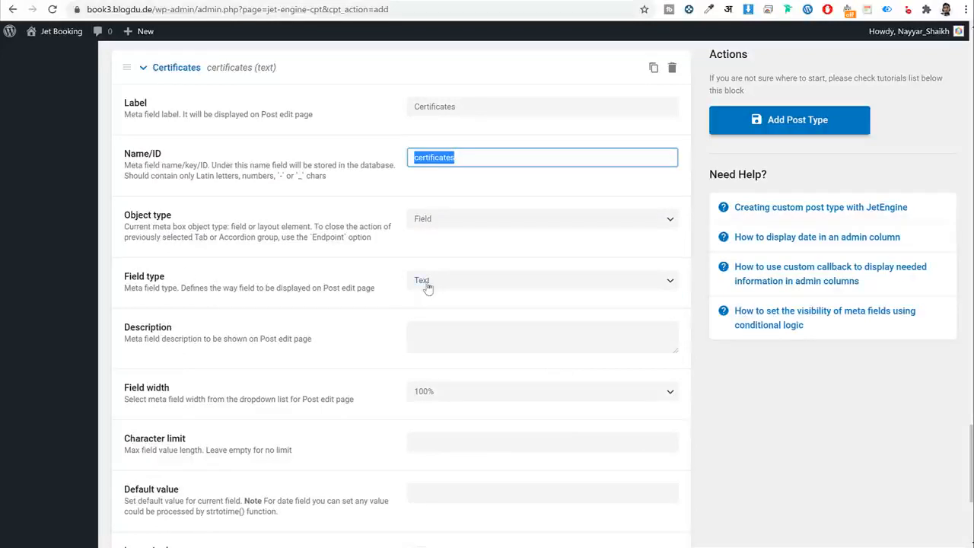
left_click(428, 281)
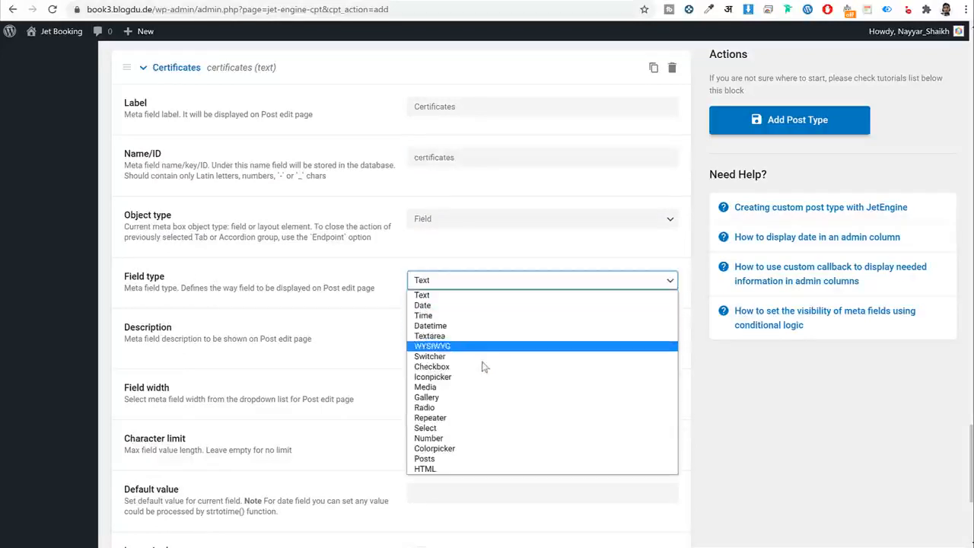
left_click(471, 398)
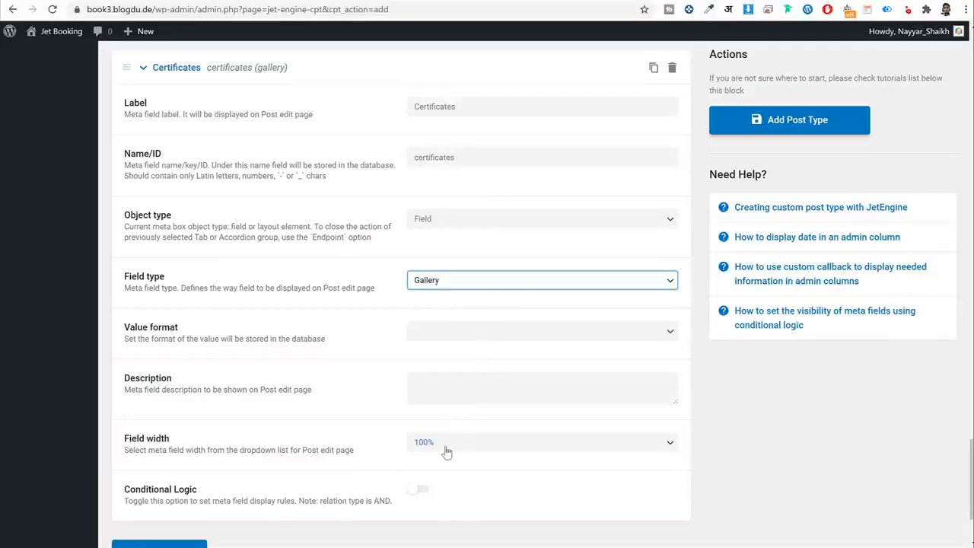
scroll(446, 450, "up", 2)
left_click(178, 196)
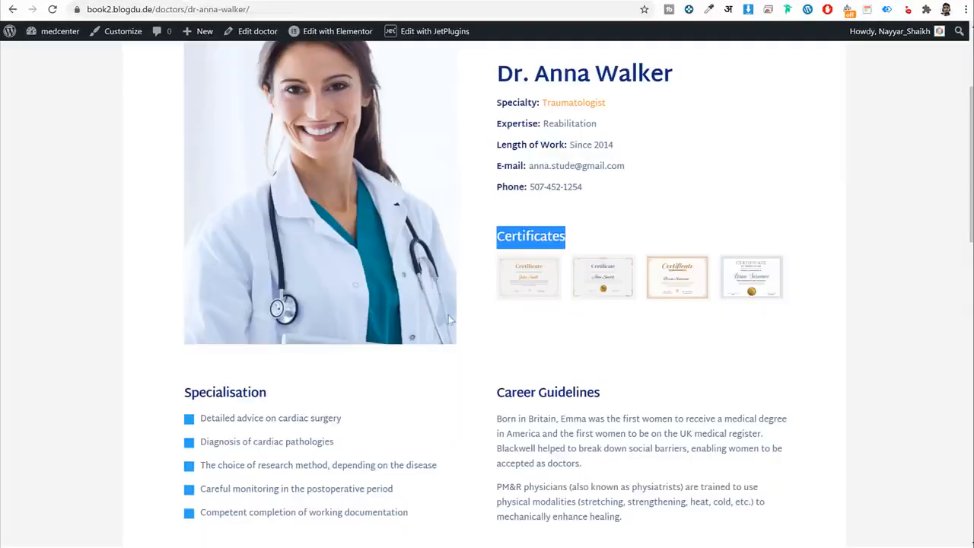
scroll(326, 251, "down", 3)
left_click_drag(268, 207, 183, 203)
scroll(363, 280, "up", 6)
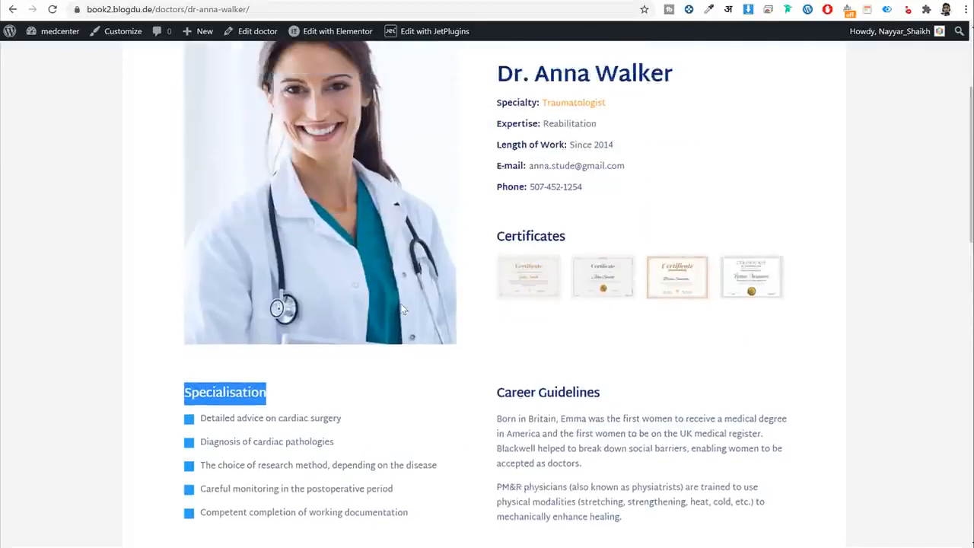
Review the Career Guidelines heading and paragraph on the sample doctor page.
scroll(450, 308, "down", 4)
left_click_drag(499, 329, 622, 344)
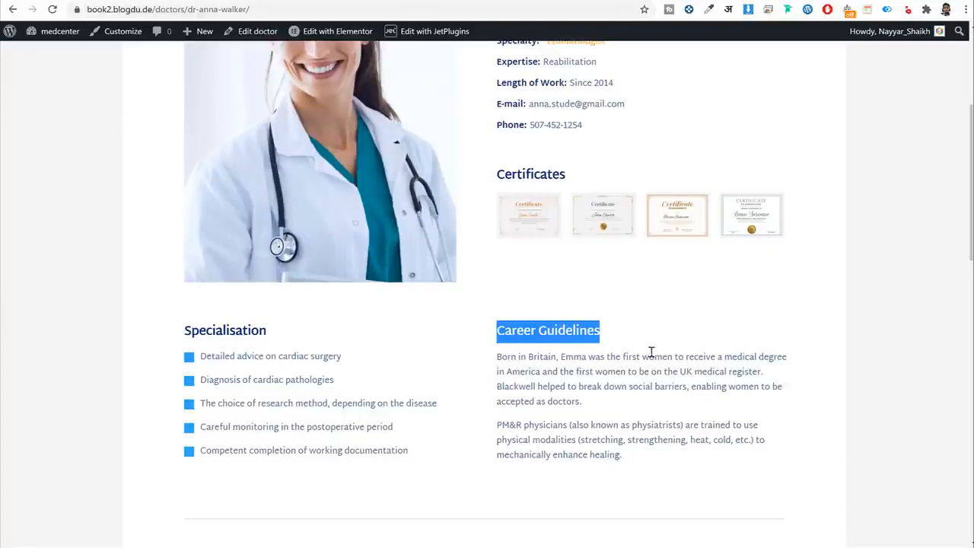
left_click_drag(498, 358, 651, 448)
left_click(652, 448)
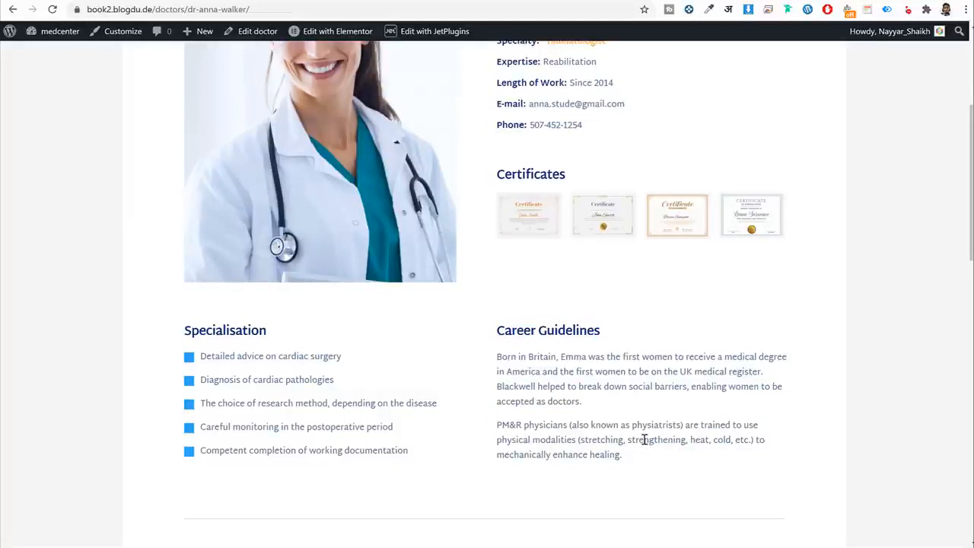
scroll(533, 290, "up", 5)
left_click_drag(496, 260, 686, 268)
Go to the jet booking site's dashboard and start a new post via Posts > Add New.
left_click(379, 1)
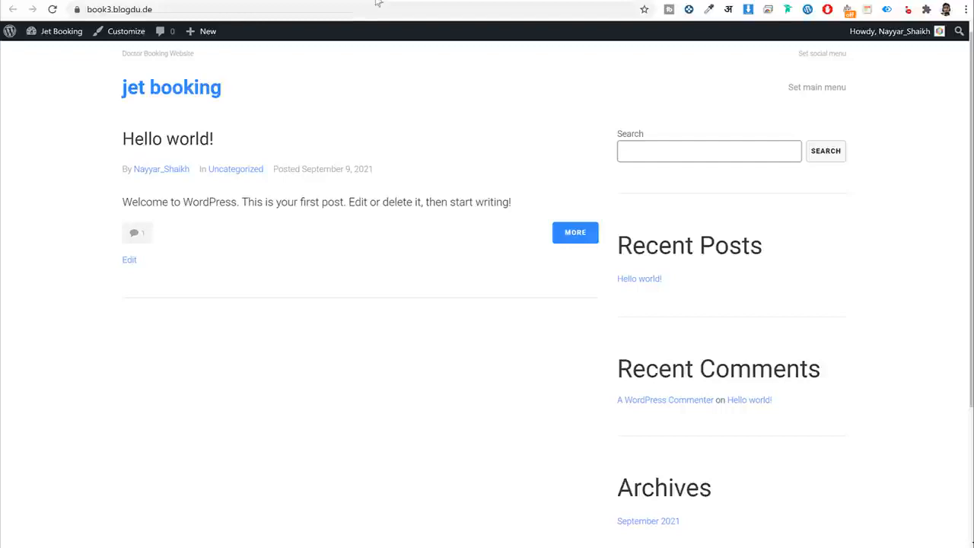
left_click(53, 38)
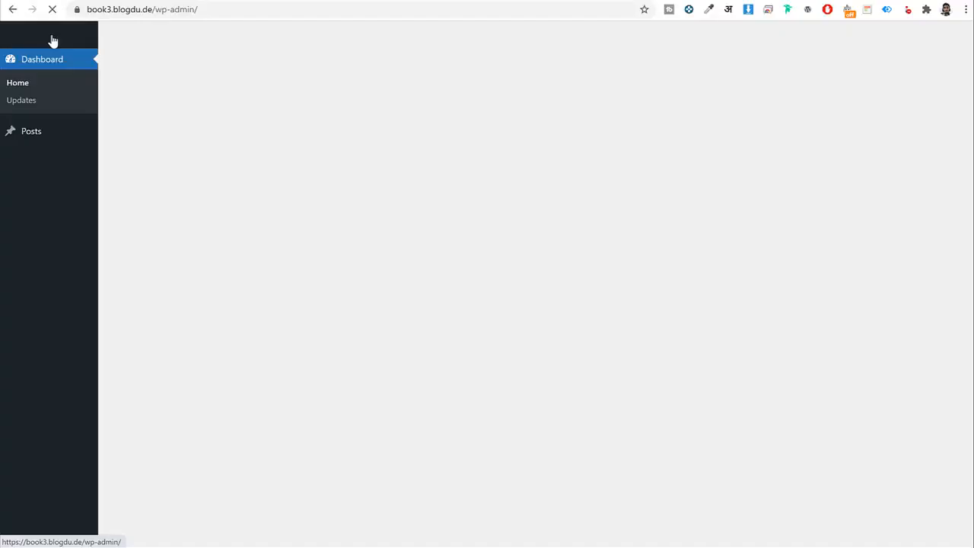
left_click(43, 136)
left_click(174, 62)
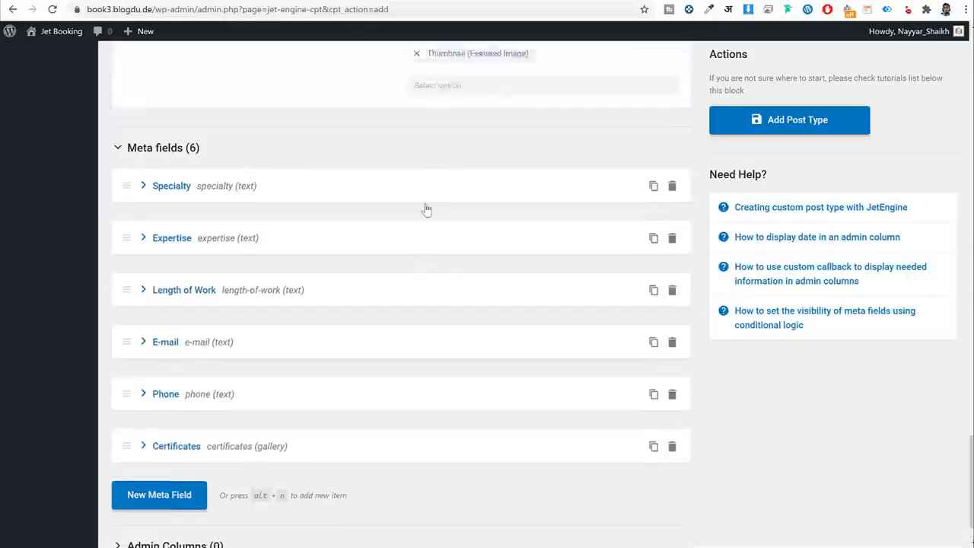
Select the Career Guidelines and Specialisation content on the sample page for reference.
scroll(424, 208, "up", 5)
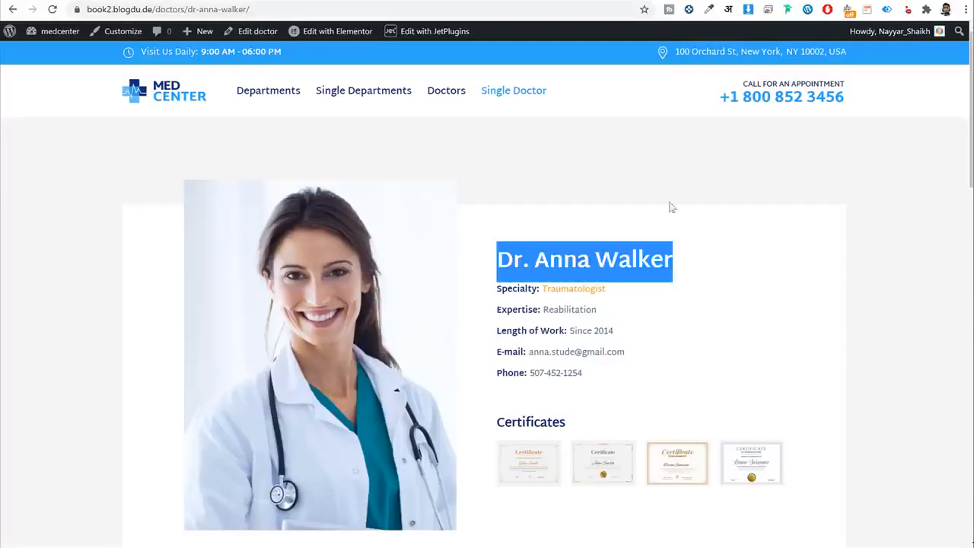
left_click_drag(674, 245, 491, 248)
scroll(637, 259, "down", 6)
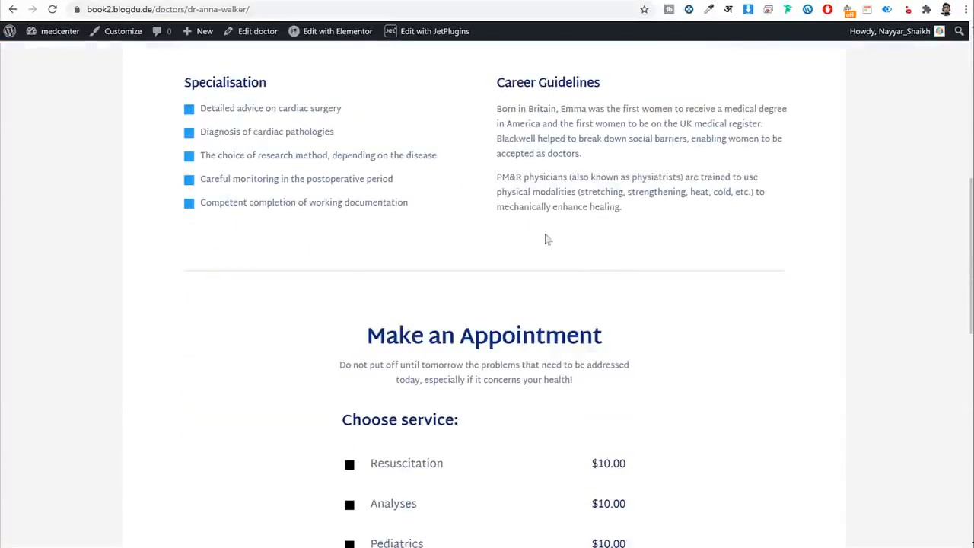
left_click_drag(501, 108, 618, 225)
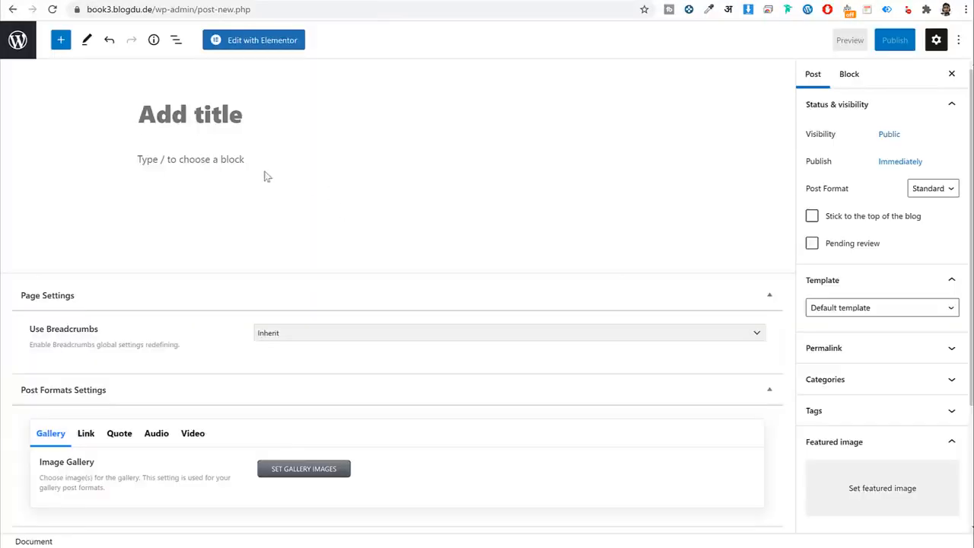
left_click(253, 161)
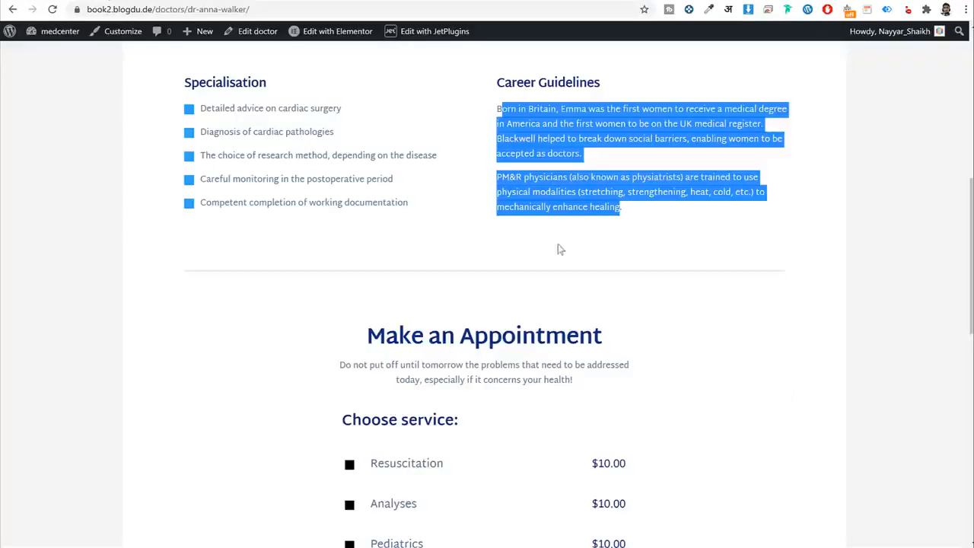
left_click(494, 124)
left_click_drag(498, 110, 615, 201)
left_click(615, 201)
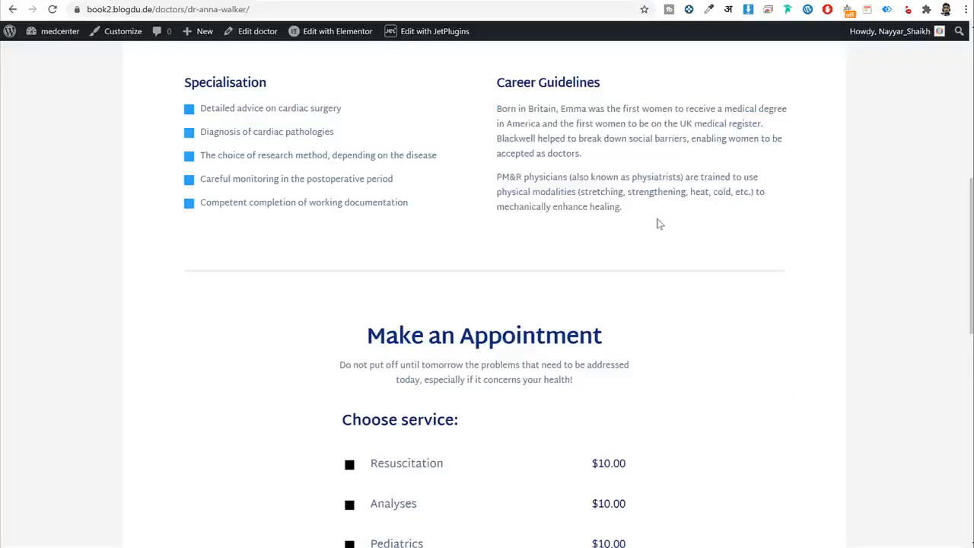
left_click_drag(667, 228, 482, 110)
left_click(518, 115)
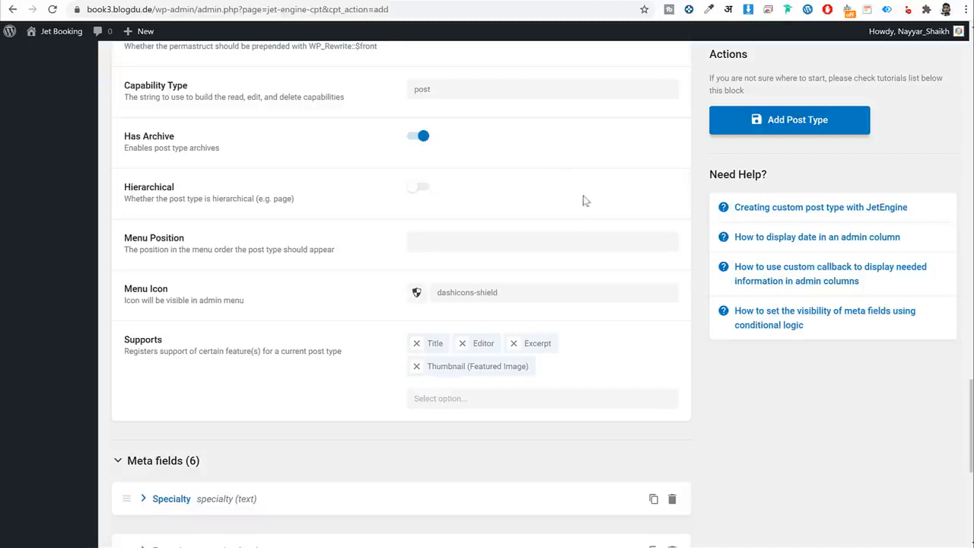
scroll(582, 200, "down", 5)
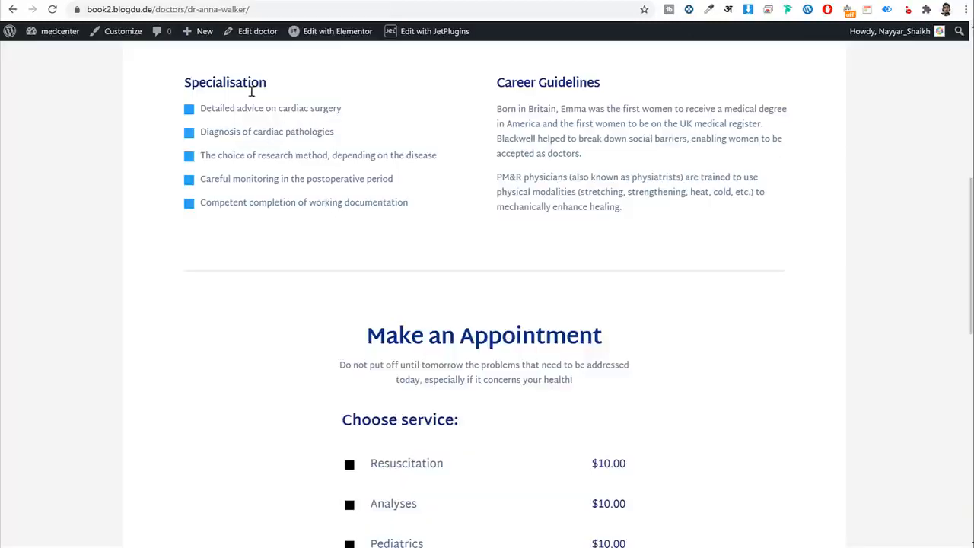
Add a new meta field labelled Specialisation and make it a Repeater.
double_click(252, 90)
key("ctrl+c")
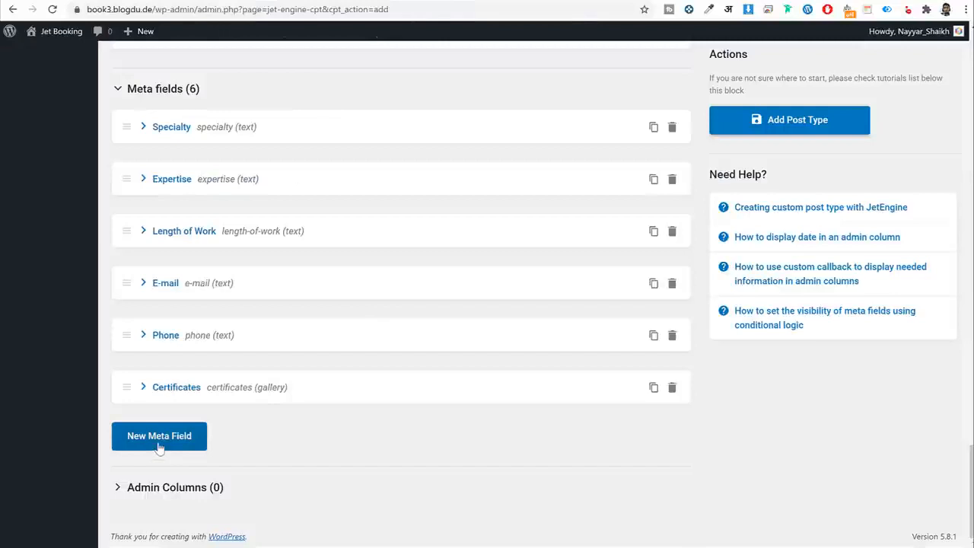
left_click(160, 448)
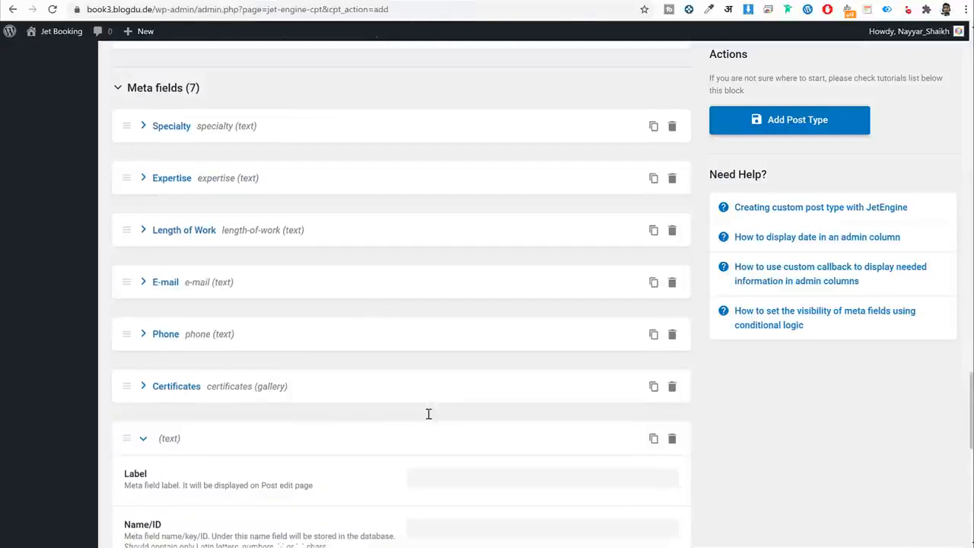
scroll(429, 413, "down", 3)
left_click(439, 292)
key("ctrl+v")
key("ctrl+a")
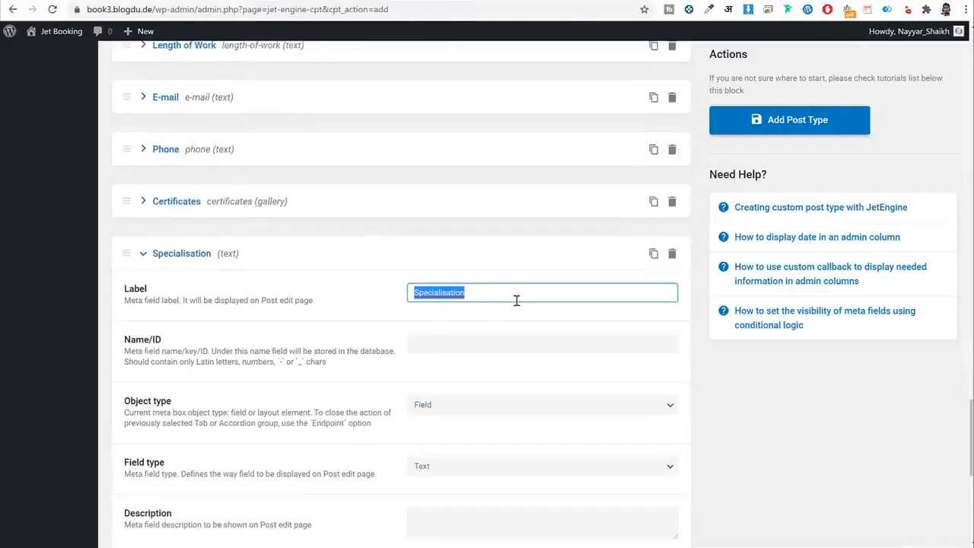
key("Tab")
scroll(587, 339, "down", 3)
left_click(342, 246)
scroll(431, 255, "down", 1)
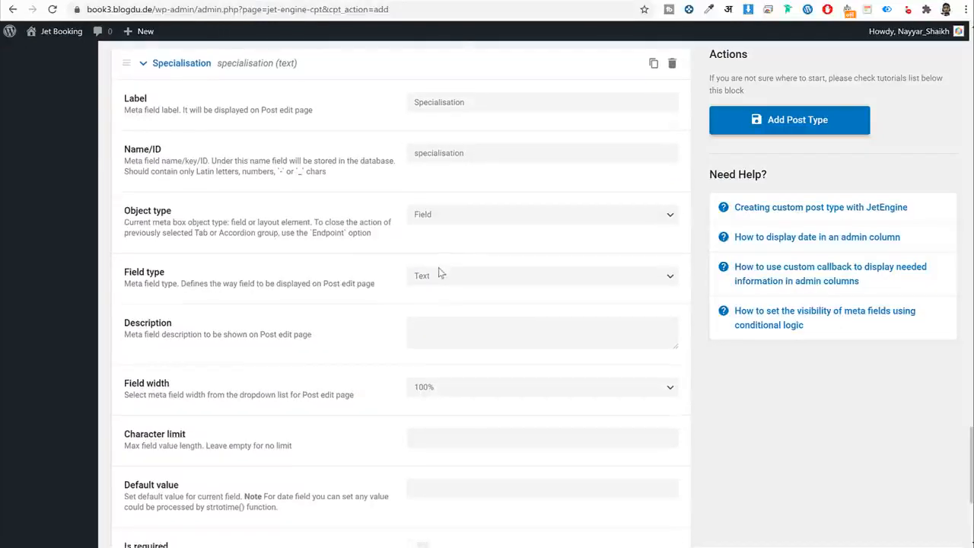
left_click(512, 222)
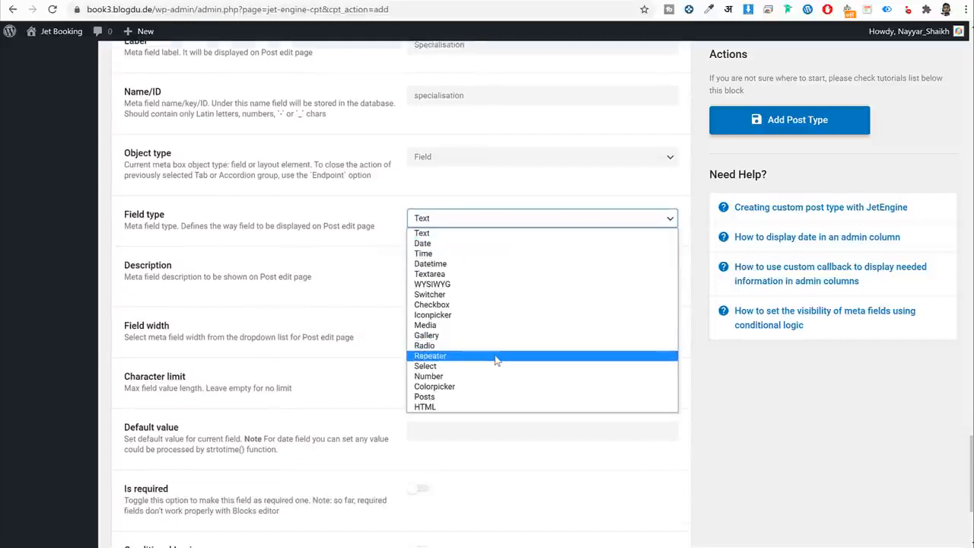
left_click(456, 355)
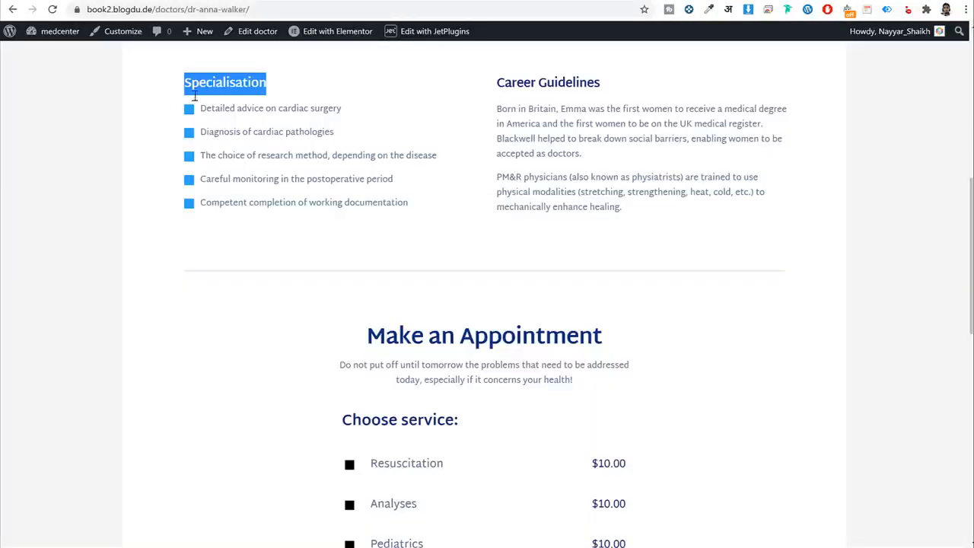
Give the Specialisation repeater a Qualification text sub-field.
left_click_drag(200, 108, 347, 108)
left_click(346, 111)
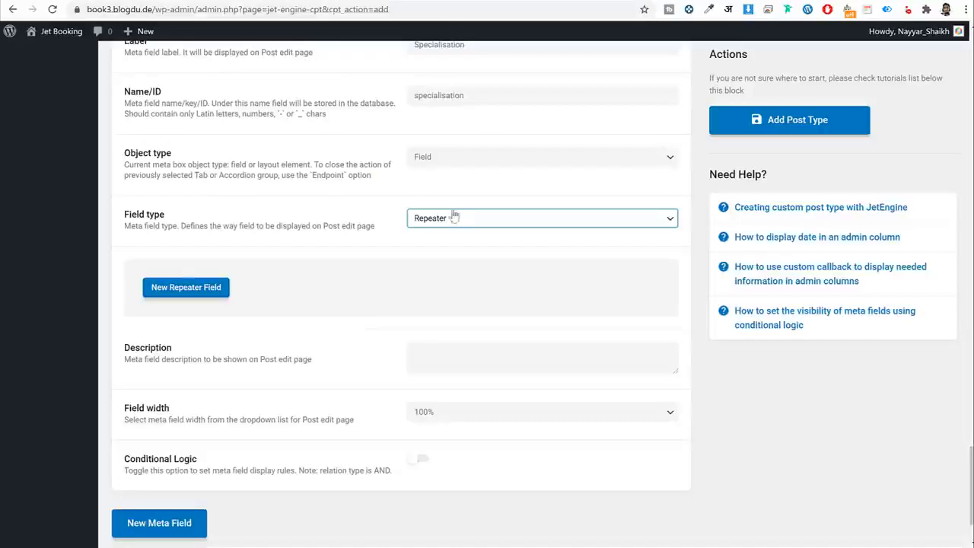
left_click(185, 292)
left_click(446, 331)
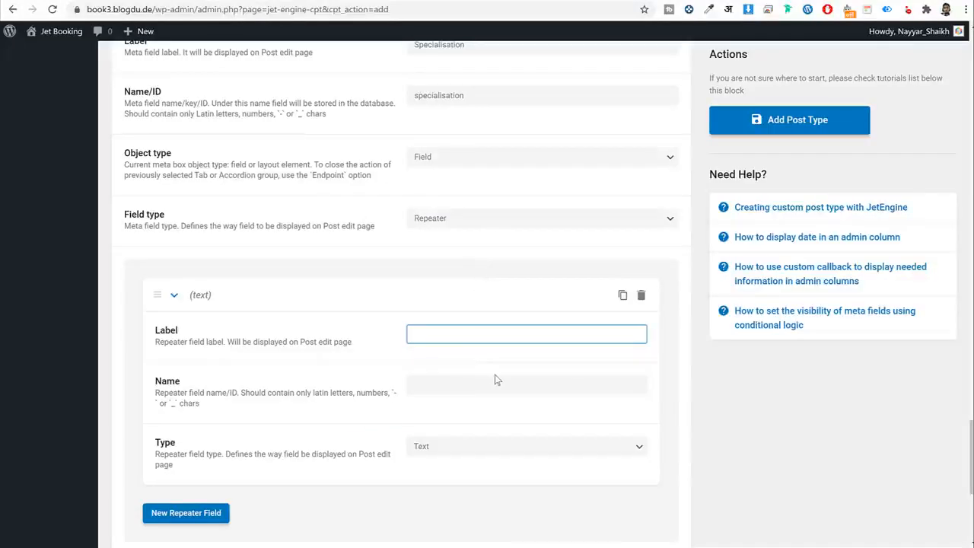
type("Qulaification")
left_click(493, 384)
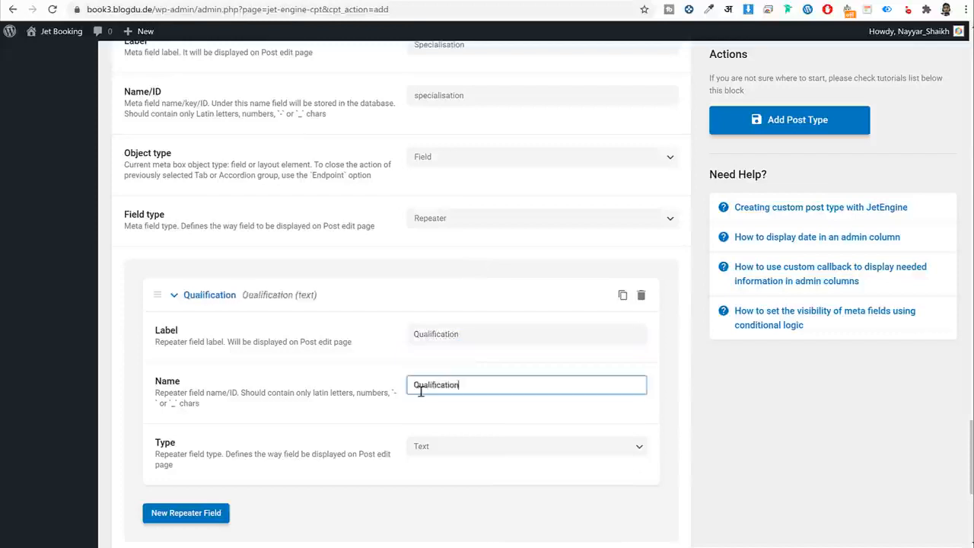
left_click(416, 385)
double_click(478, 387)
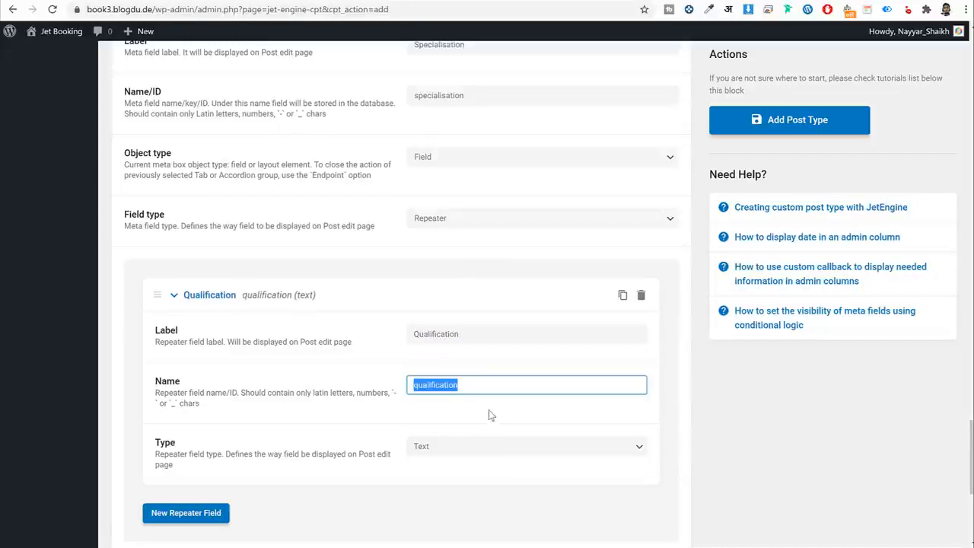
left_click(484, 415)
Collapse the Specialisation field and save the Doctors post type with Add Post Type.
scroll(460, 436, "down", 4)
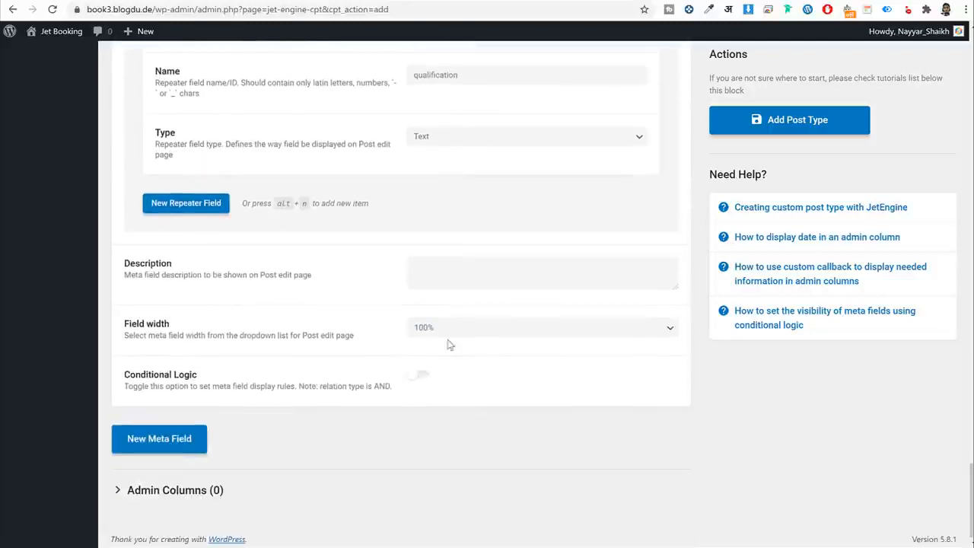
scroll(449, 341, "up", 4)
scroll(468, 353, "up", 4)
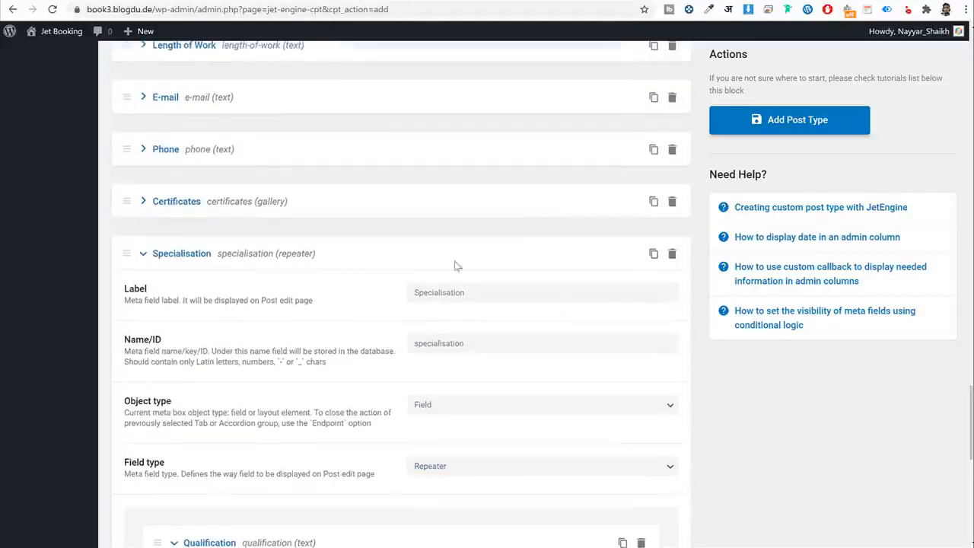
left_click(165, 257)
scroll(333, 393, "up", 3)
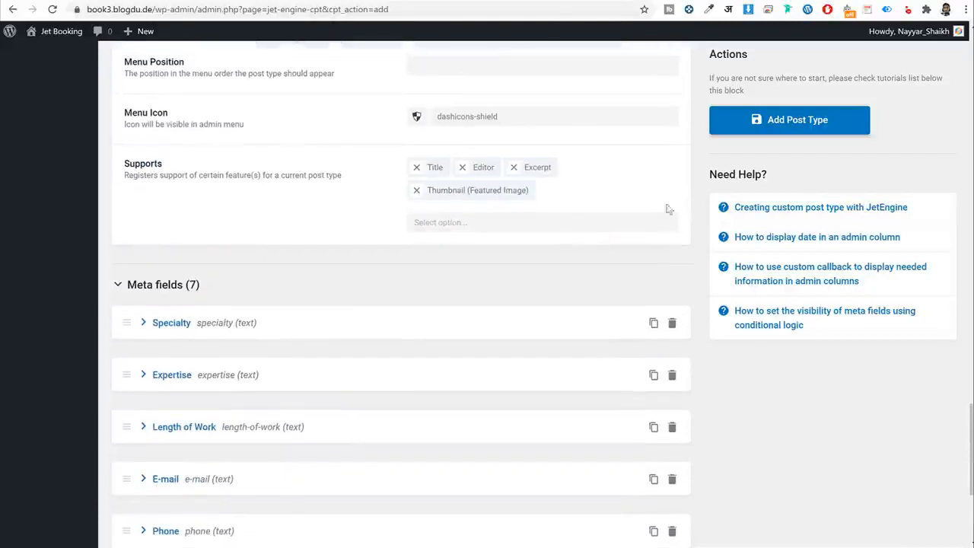
left_click(816, 120)
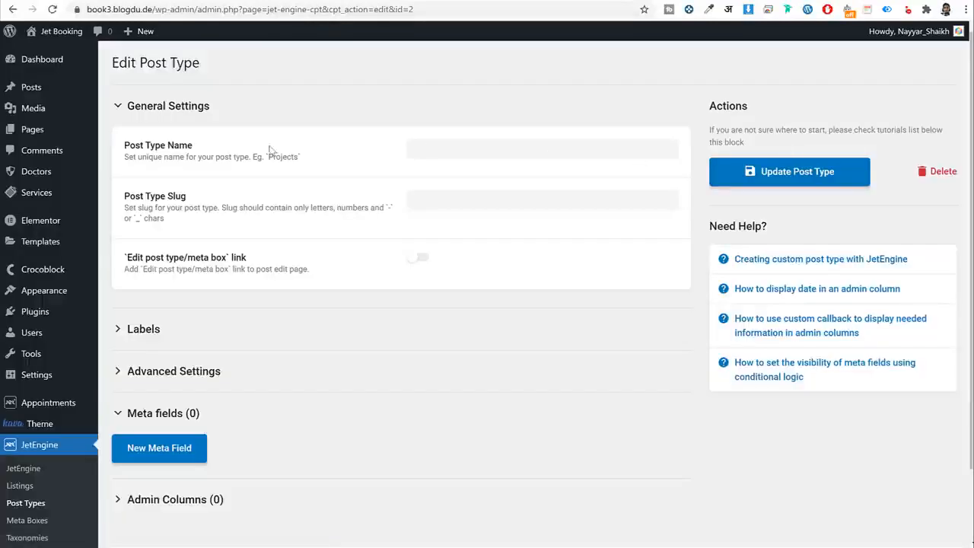
Start a new doctor post from Doctors > Add New Doctor and show its settings panel.
mouse_move(38, 176)
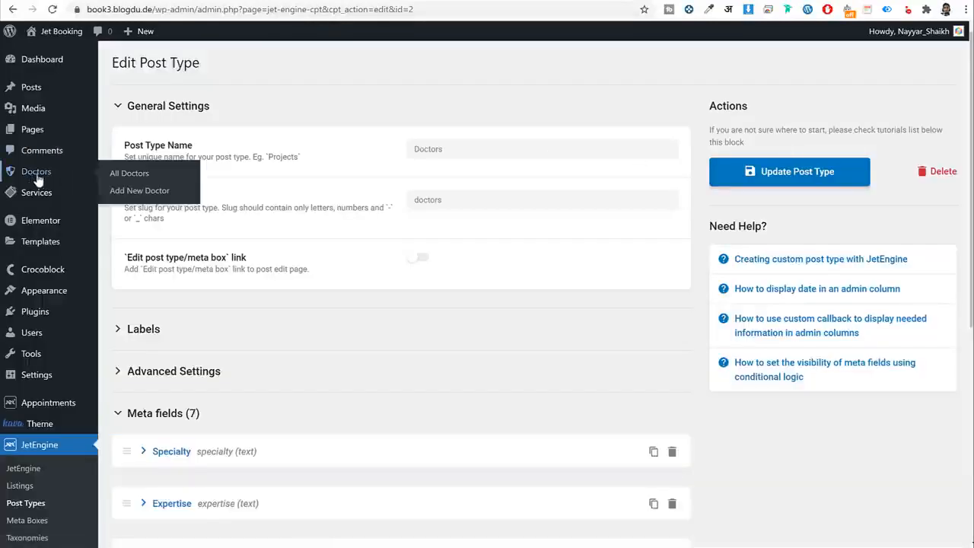
left_click(136, 197)
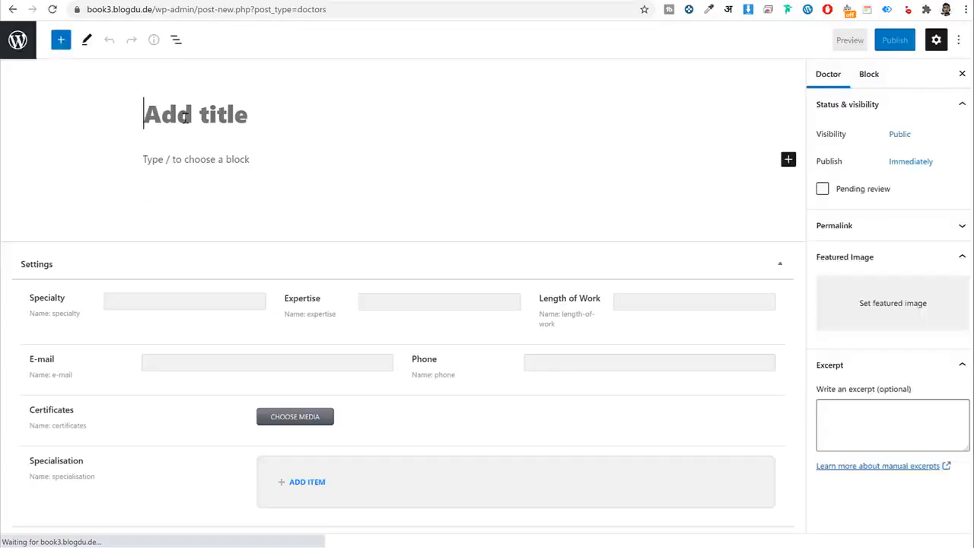
left_click(184, 161)
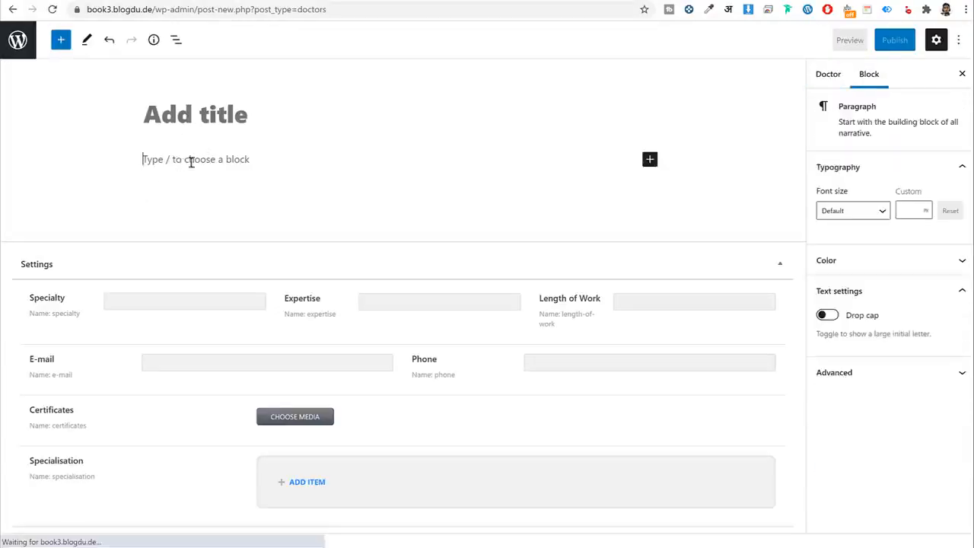
left_click(837, 75)
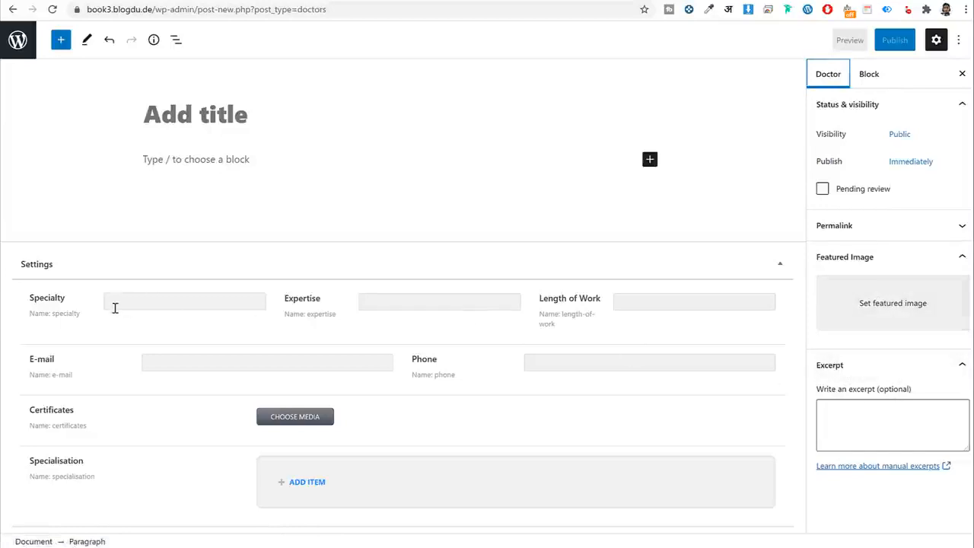
Review the Specialty, Expertise, E-mail and Certificates fields, then leave the post unsaved.
left_click_drag(68, 303, 24, 299)
left_click_drag(332, 304, 281, 299)
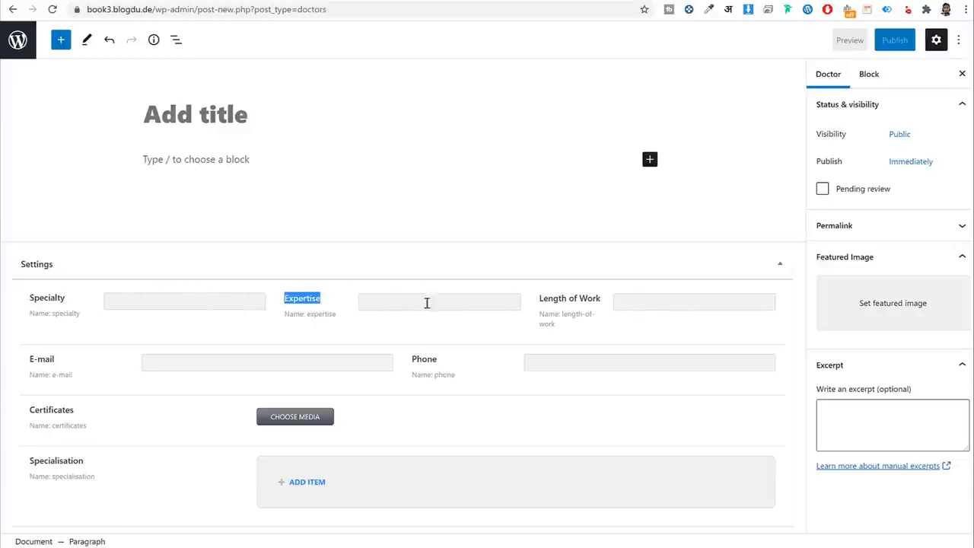
left_click_drag(55, 360, 27, 362)
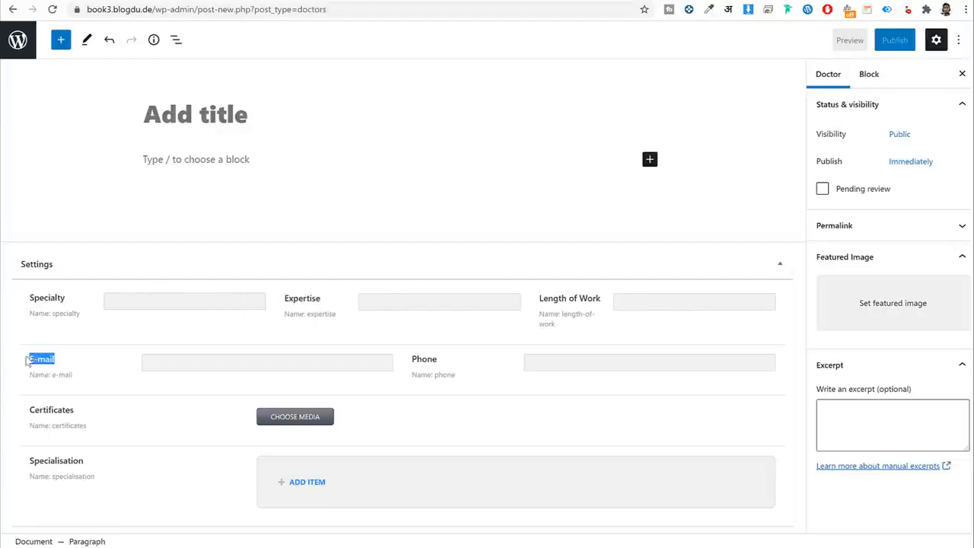
left_click(428, 373)
left_click_drag(77, 410, 25, 410)
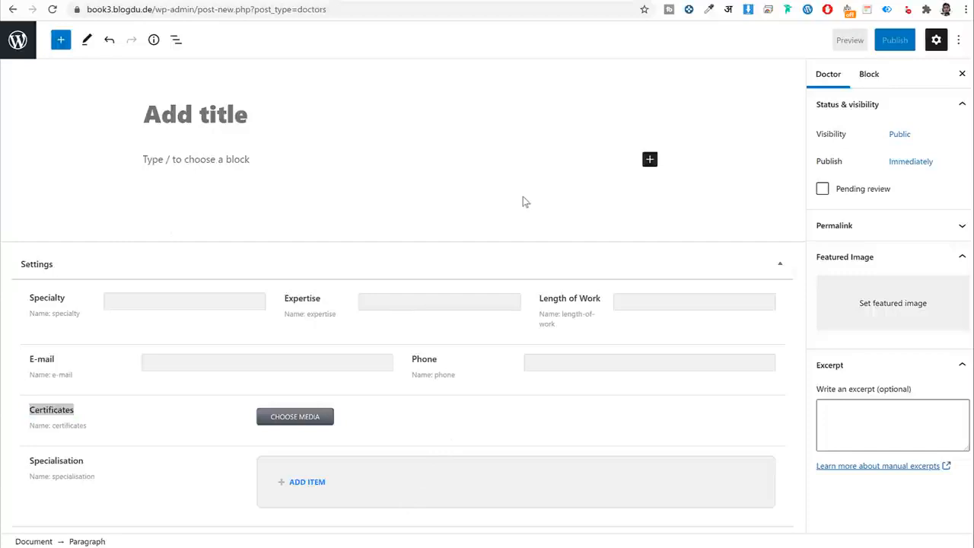
left_click(18, 42)
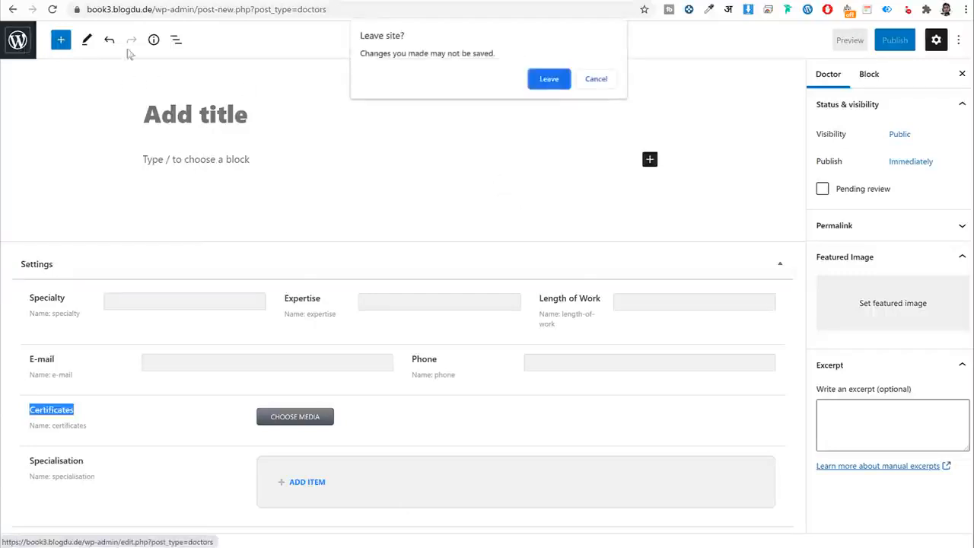
key("Return")
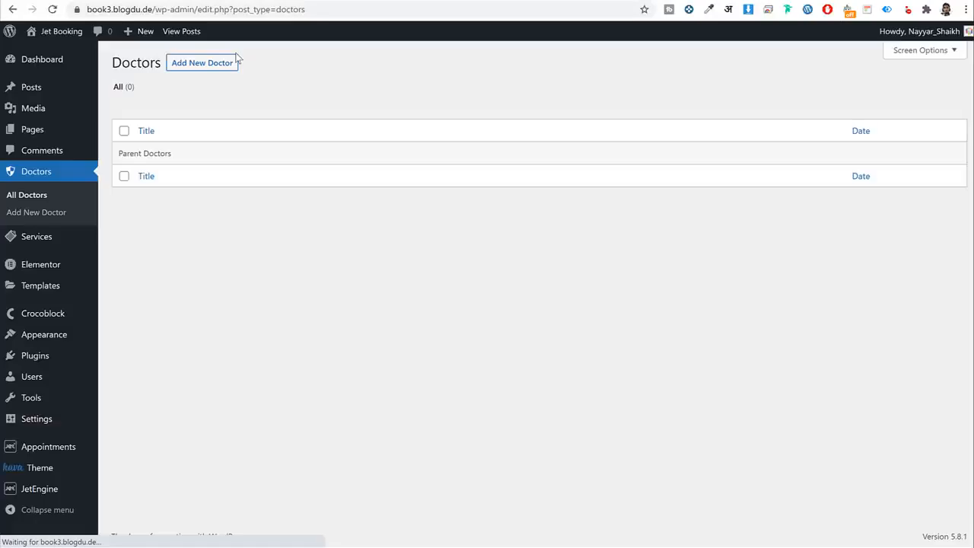
In Appointments > Set Up, choose Services for services and Doctors as providers, then continue.
mouse_move(51, 455)
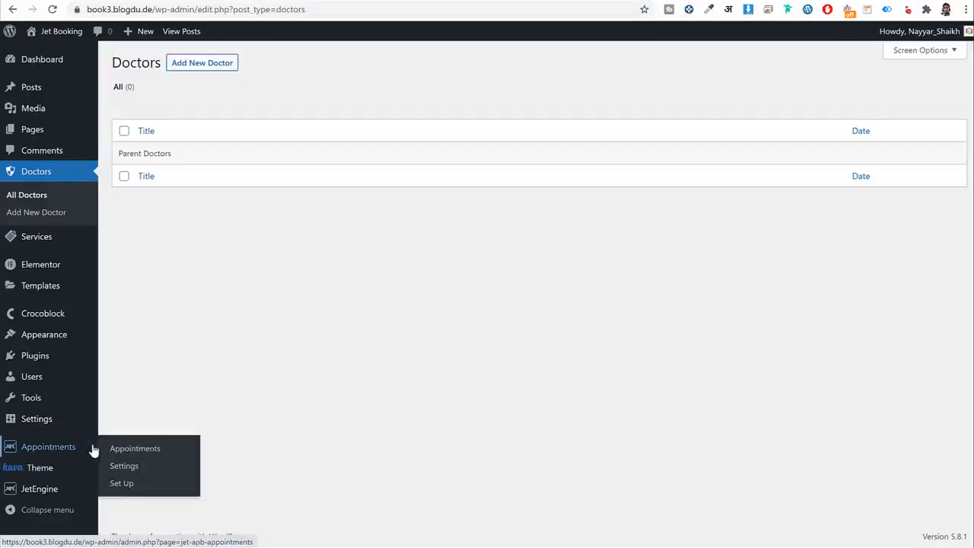
left_click(122, 485)
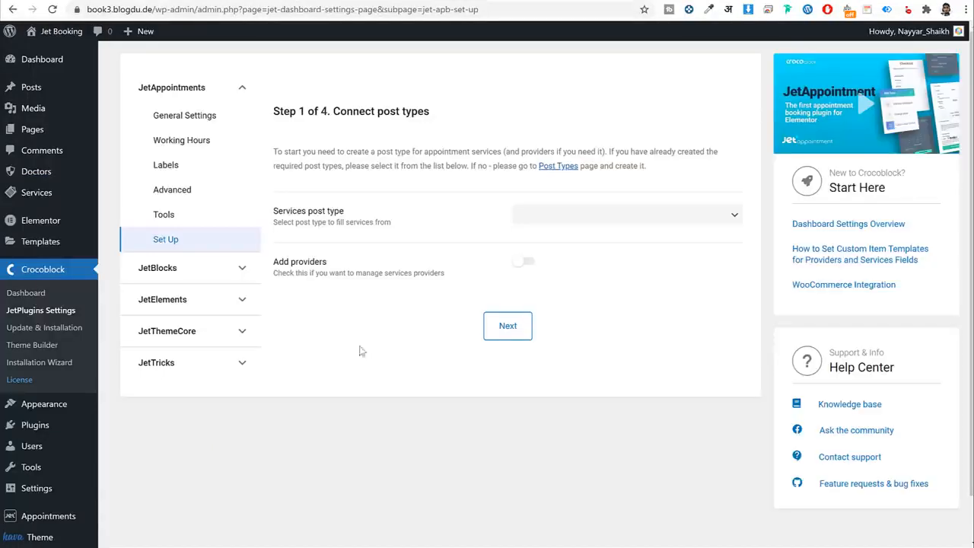
left_click_drag(272, 217, 342, 216)
left_click(353, 213)
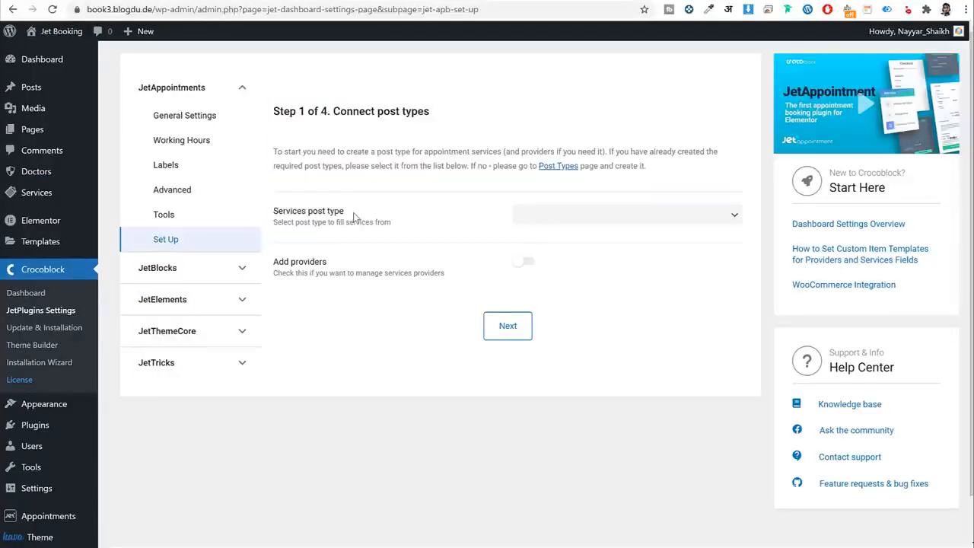
left_click(568, 215)
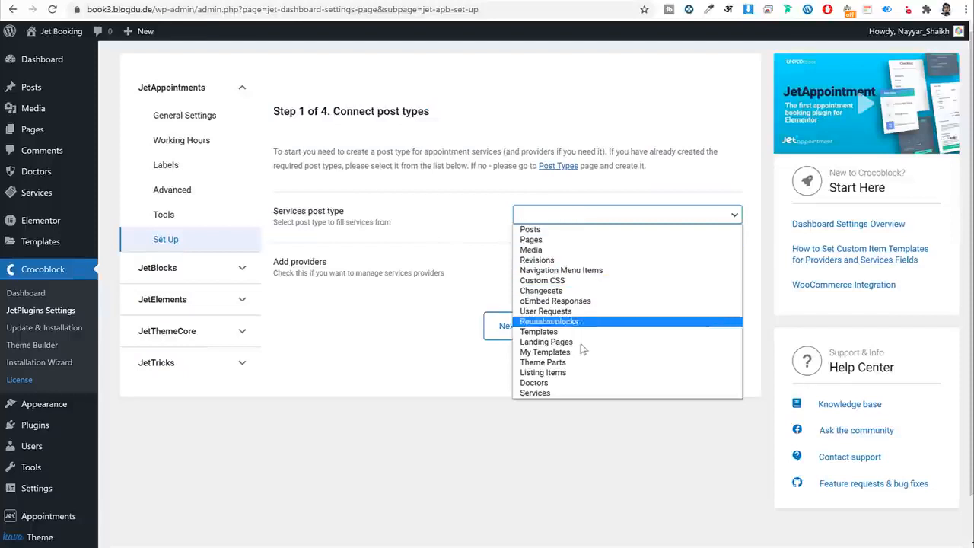
left_click(557, 394)
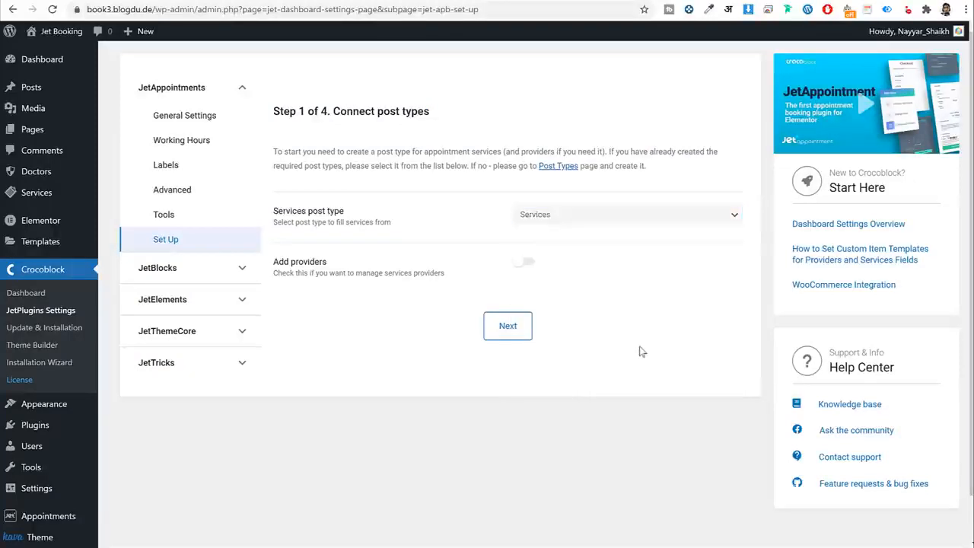
left_click(526, 262)
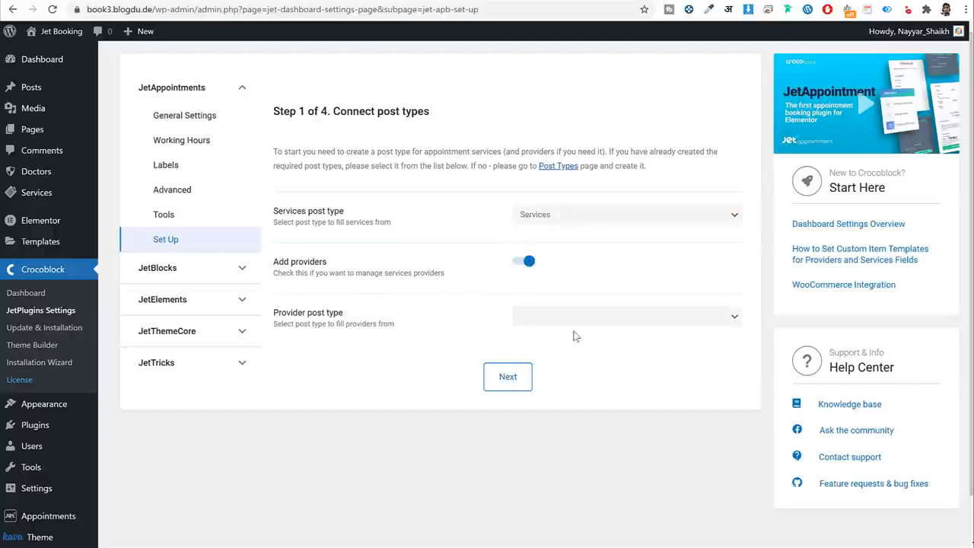
left_click(573, 320)
left_click(555, 482)
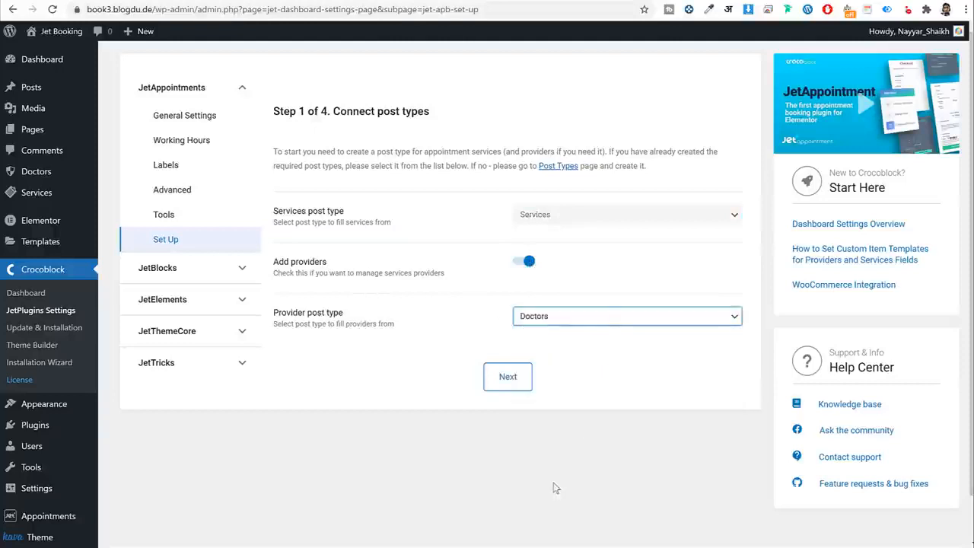
left_click(609, 378)
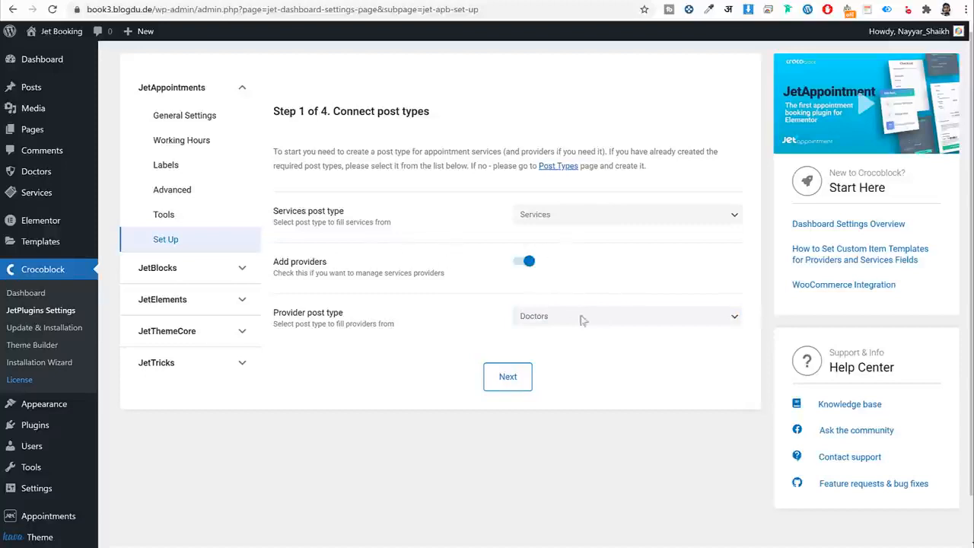
left_click(525, 384)
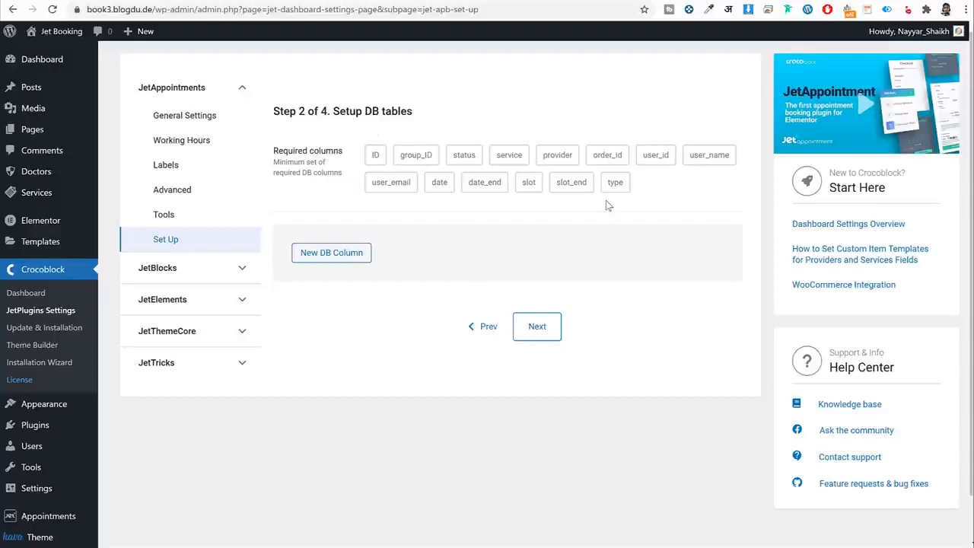
Add phone and Comments DB columns and continue to the working hours step.
left_click(351, 263)
left_click(603, 301)
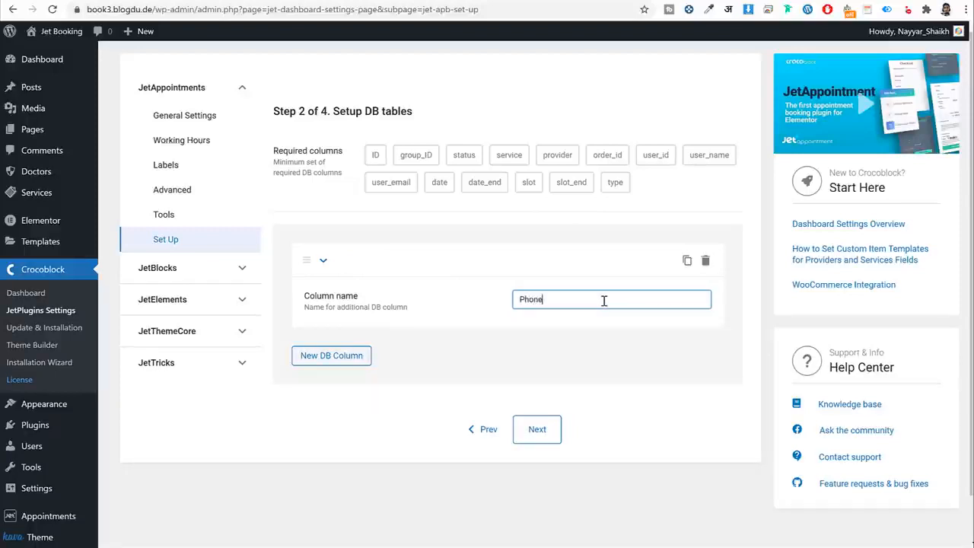
left_click(335, 357)
left_click(540, 403)
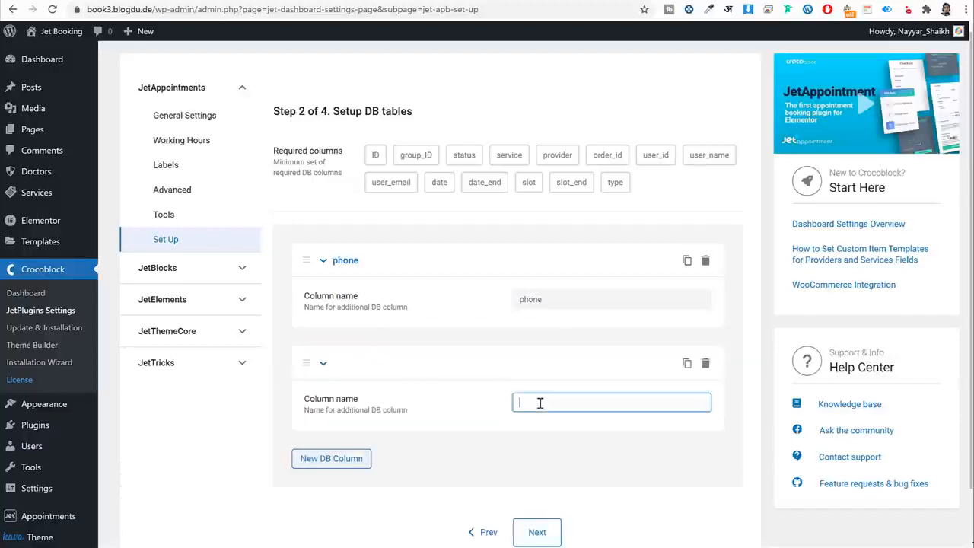
type("Comments")
left_click(544, 452)
scroll(531, 441, "down", 1)
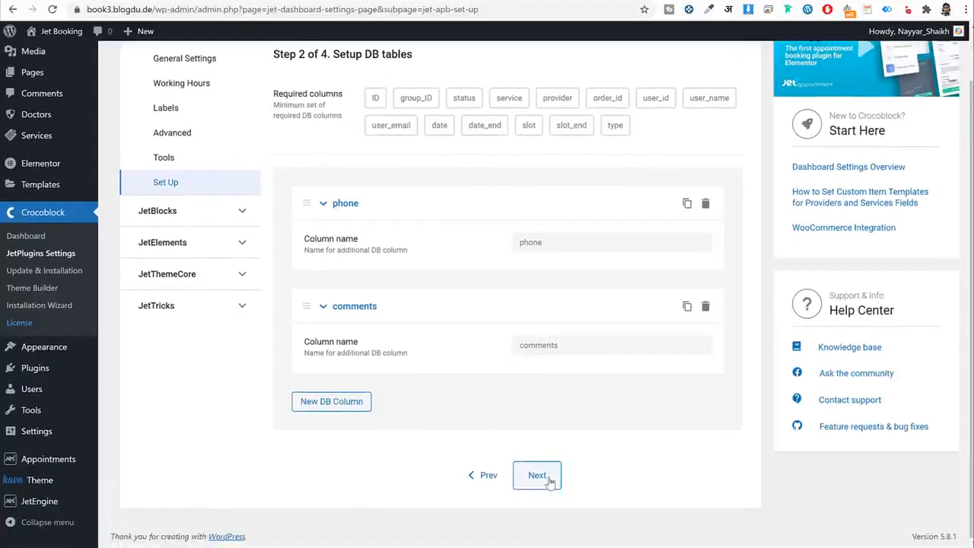
left_click(539, 477)
scroll(565, 441, "up", 1)
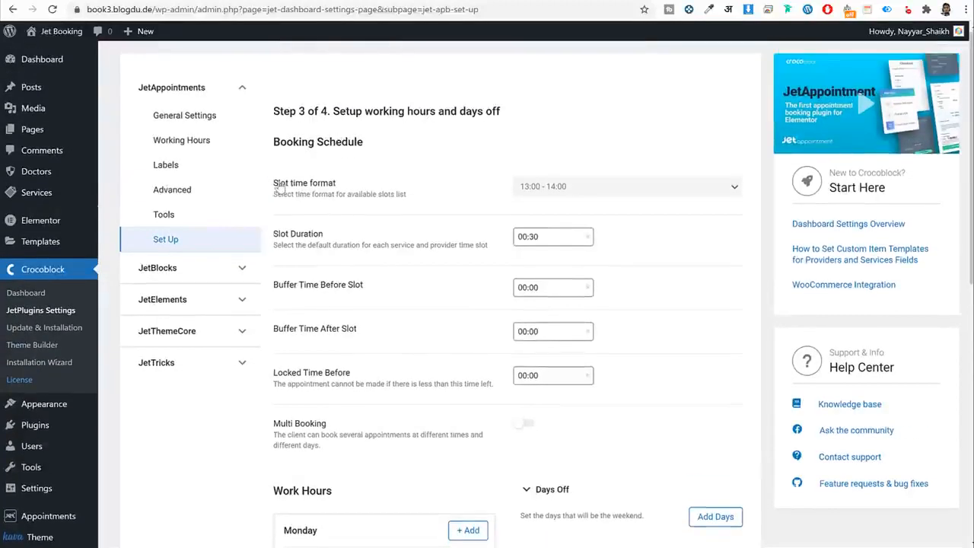
Preview Pediatrics slots for the 16th and keep the 13:00 - 14:00 slot format.
left_click_drag(335, 184, 365, 186)
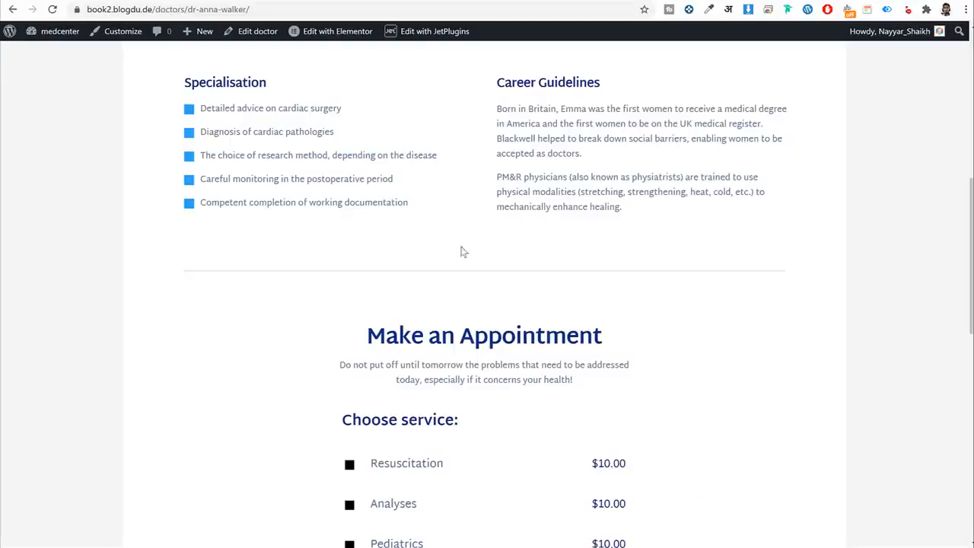
scroll(461, 251, "down", 3)
left_click(432, 290)
scroll(456, 305, "down", 3)
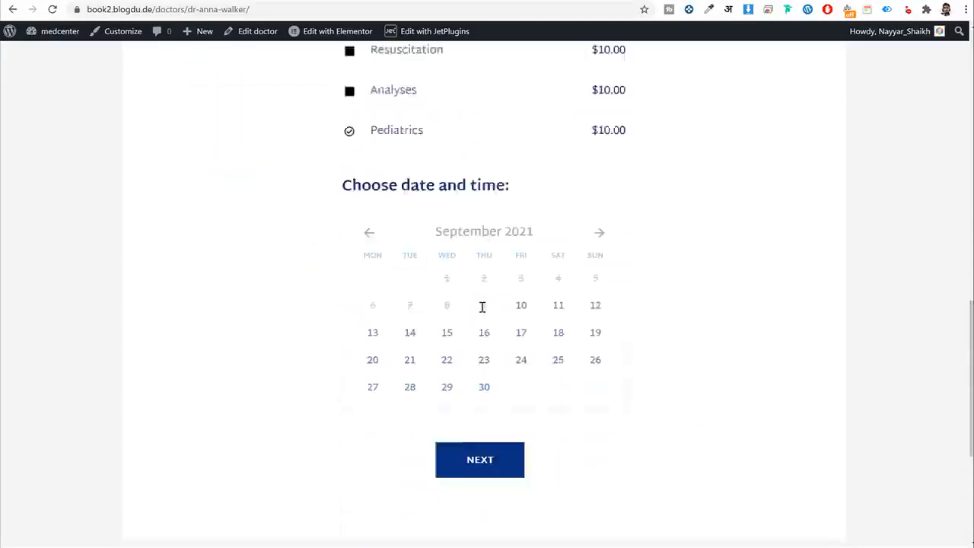
left_click(485, 251)
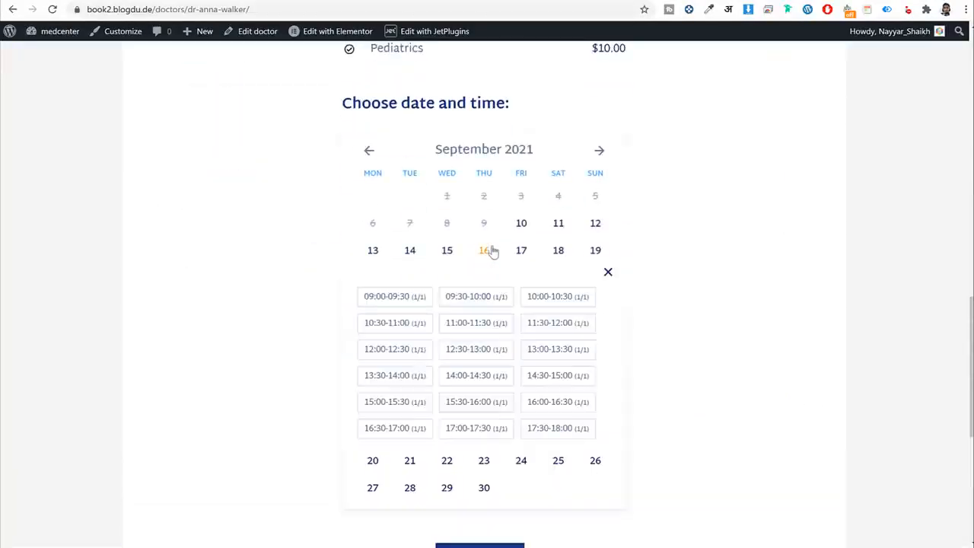
scroll(523, 296, "down", 1)
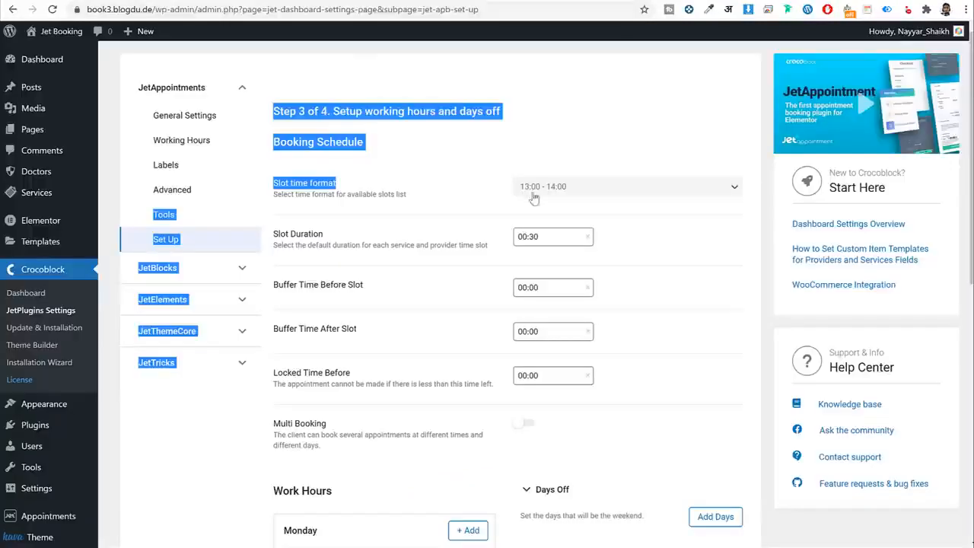
left_click(565, 190)
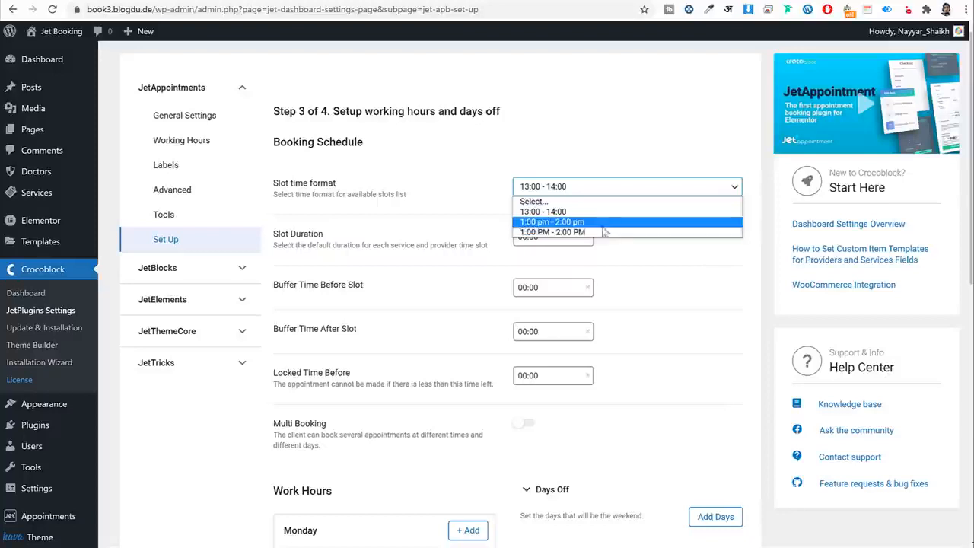
left_click(585, 211)
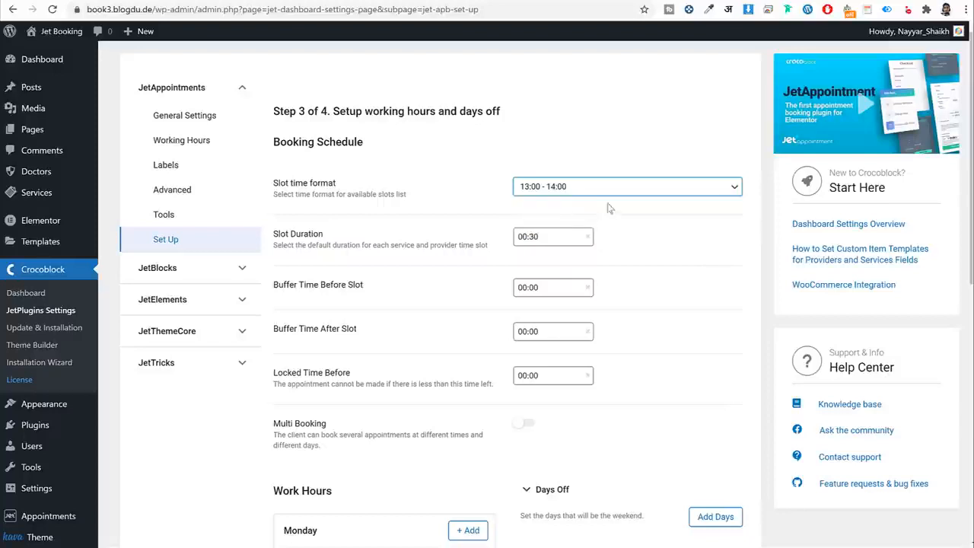
Set the slot duration to 01:00.
scroll(659, 234, "down", 1)
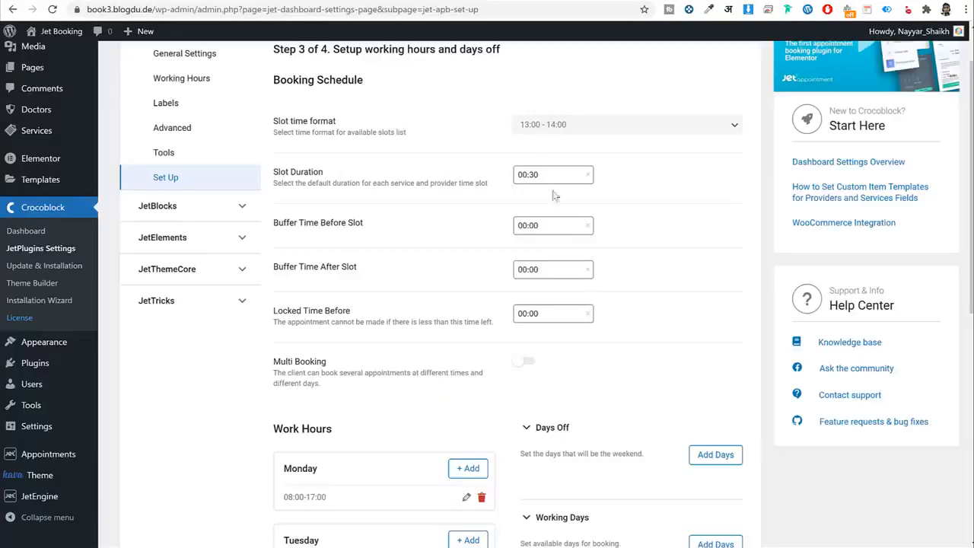
left_click(532, 179)
left_click(631, 217)
left_click(527, 175)
left_click(525, 207)
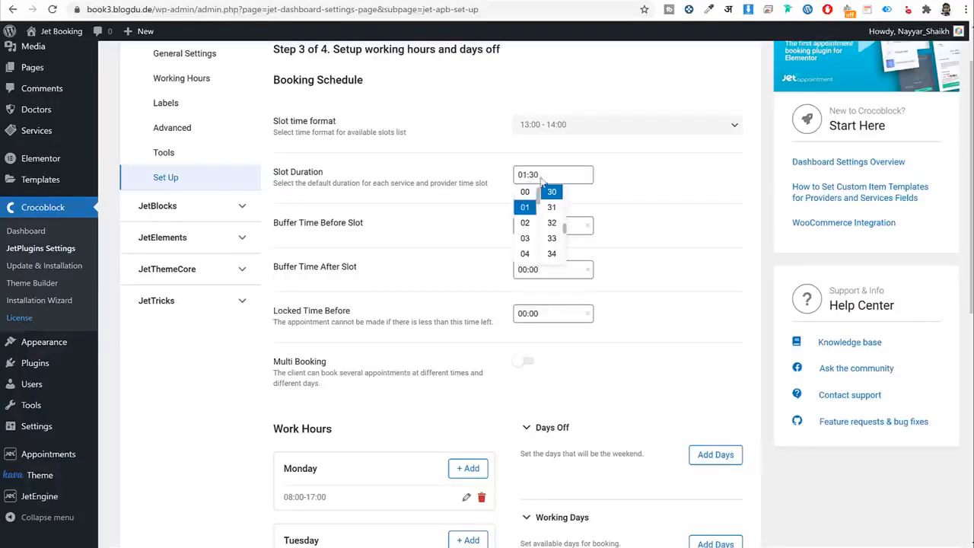
double_click(535, 176)
scroll(553, 211, "up", 6)
left_click(555, 207)
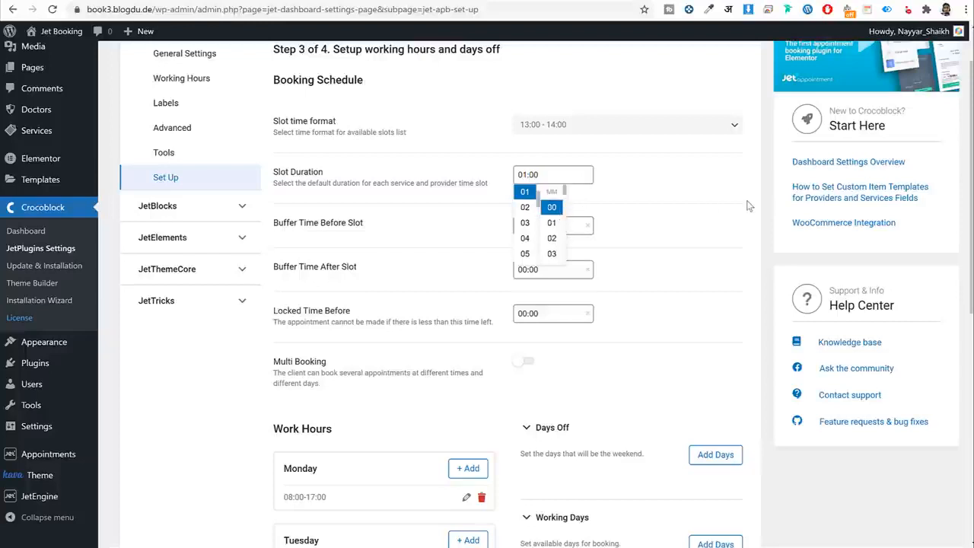
left_click(747, 203)
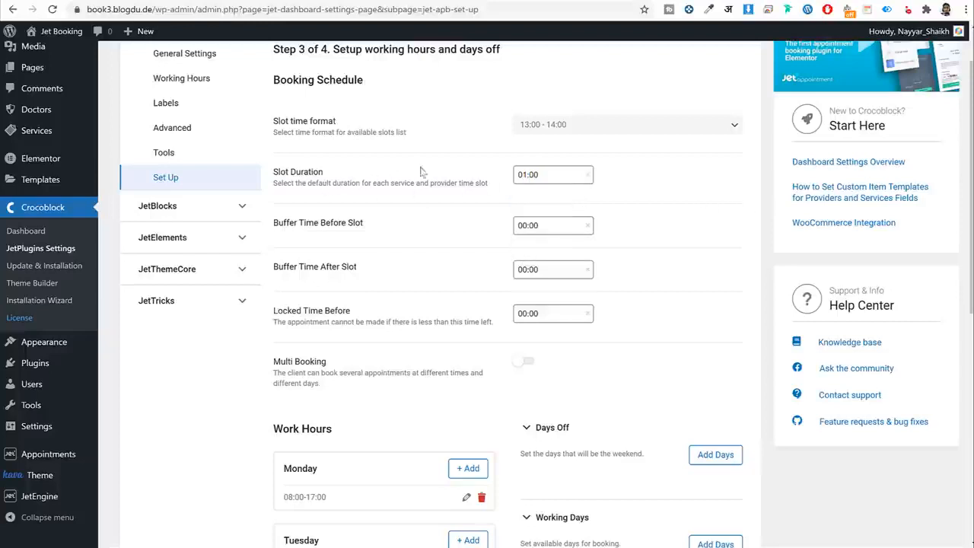
scroll(435, 230, "down", 1)
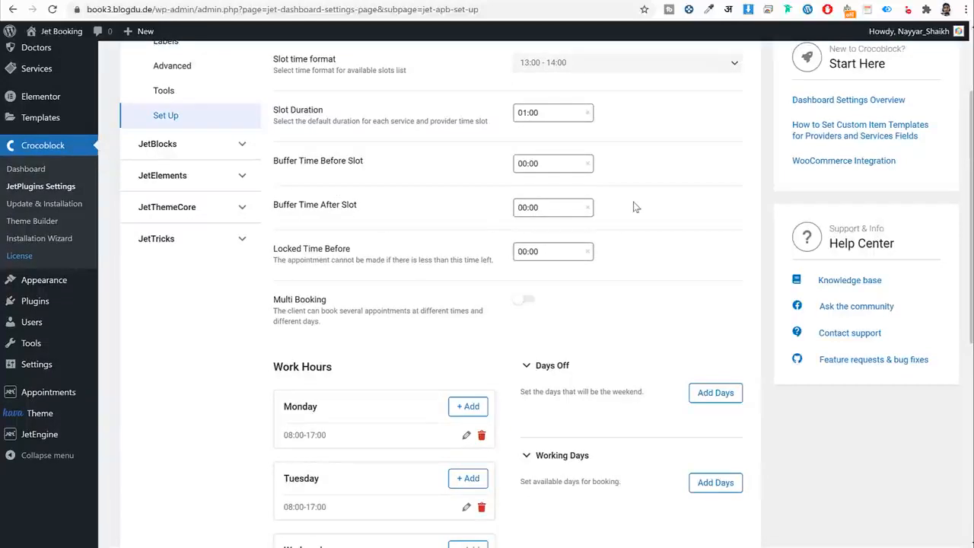
scroll(635, 214, "down", 2)
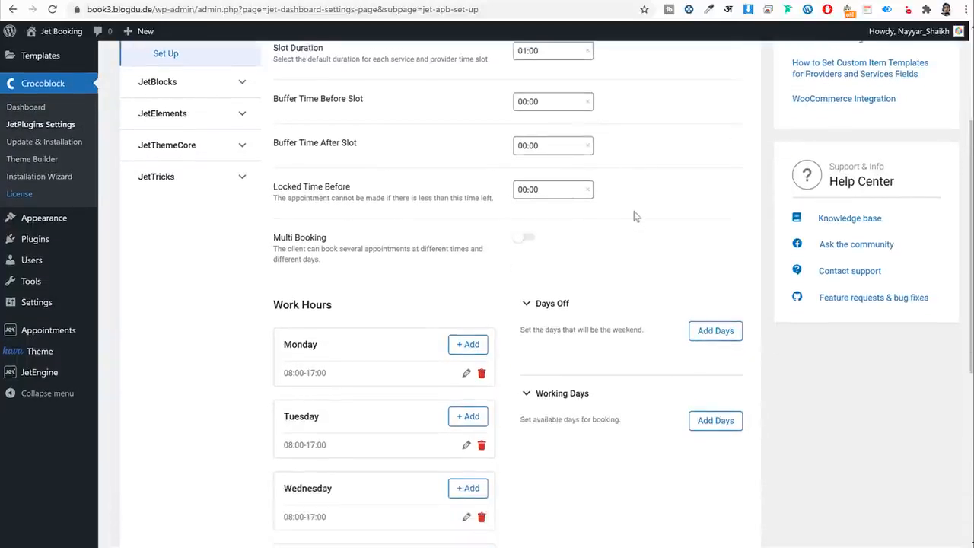
Turn on Multi Booking and change Slot Count Max from 5 to 3.
left_click(526, 175)
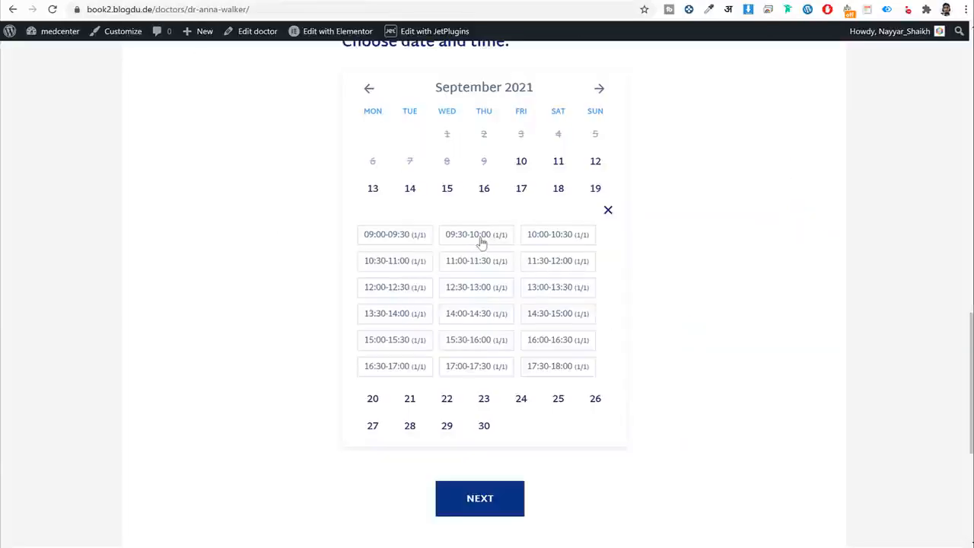
left_click(492, 244)
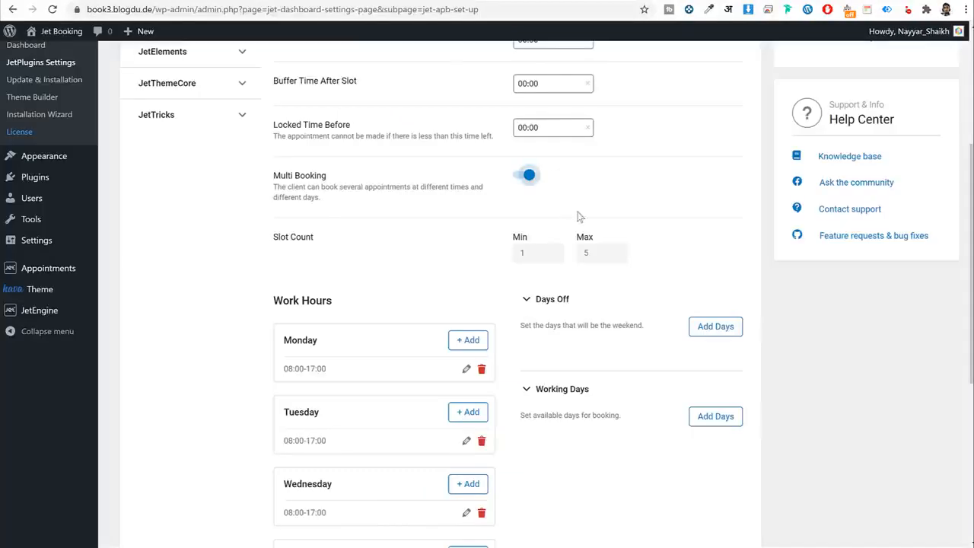
scroll(566, 211, "up", 3)
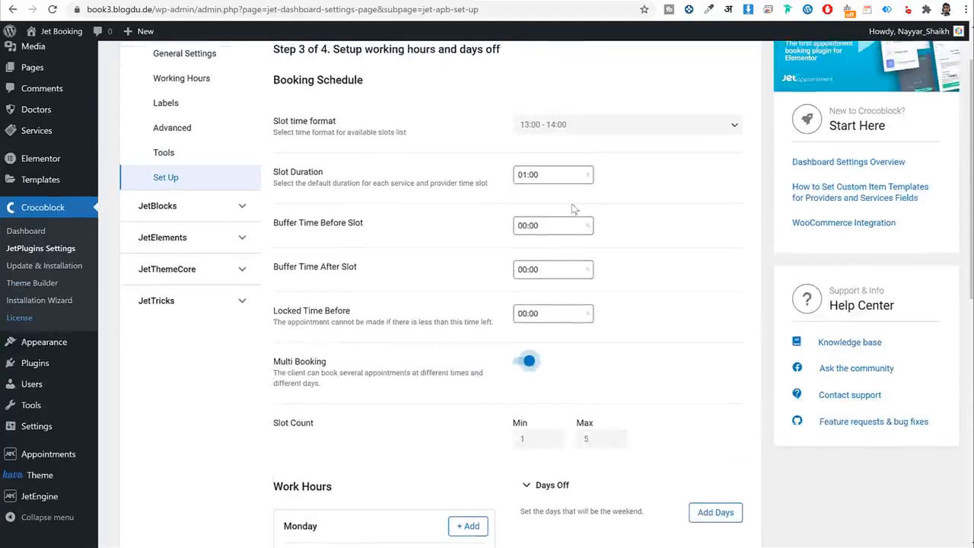
scroll(596, 392, "down", 3)
left_click(590, 252)
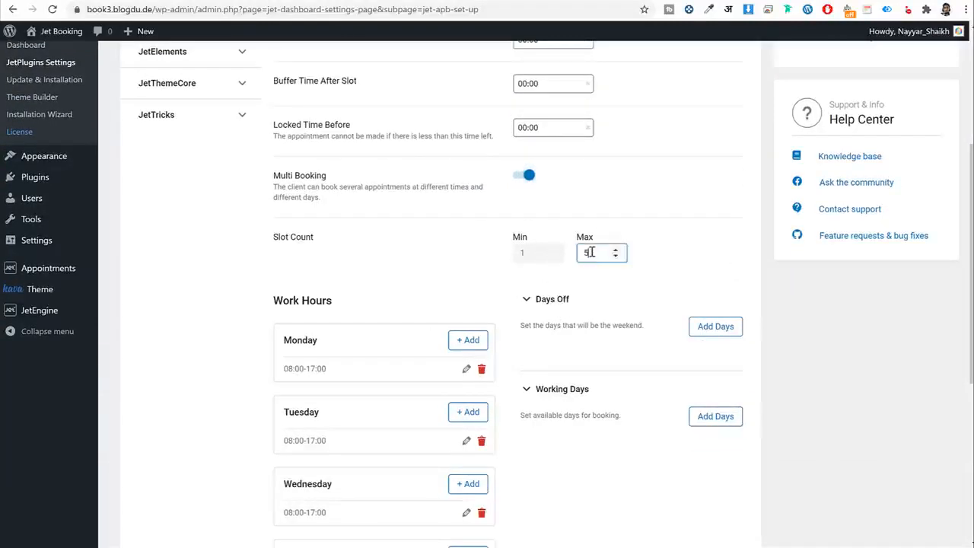
left_click_drag(599, 253, 582, 253)
type("3")
left_click(639, 286)
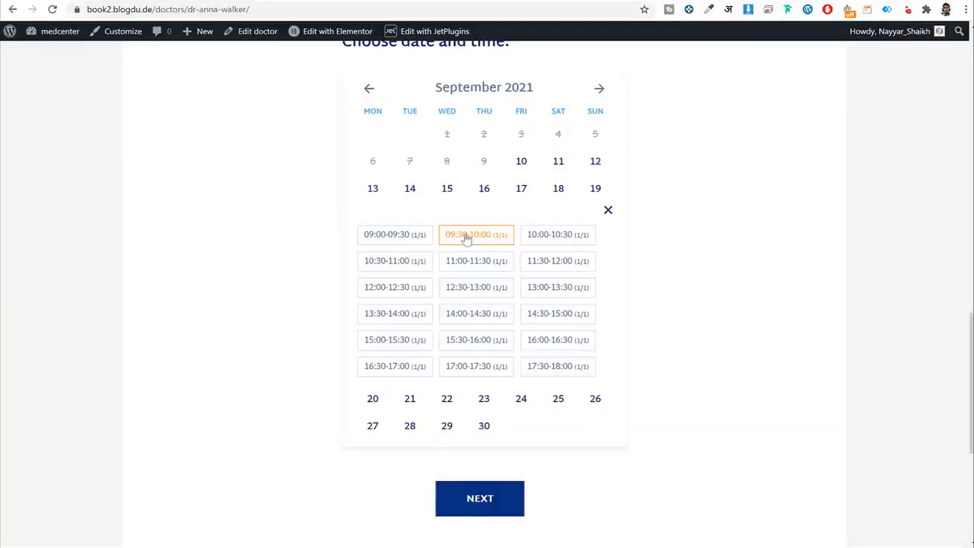
Check Monday's working hours of 08:00 to 17:00 in the booking settings.
left_click(254, 1)
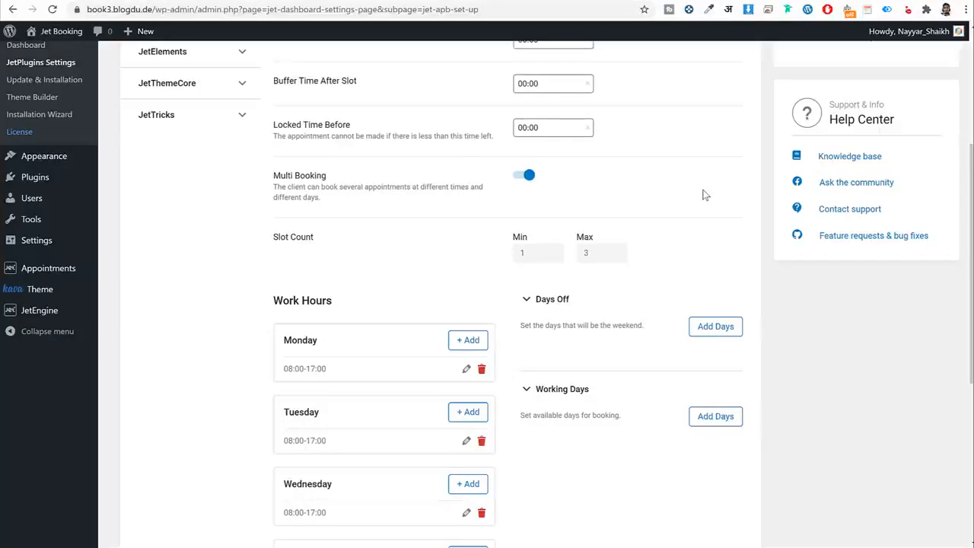
scroll(704, 247, "down", 3)
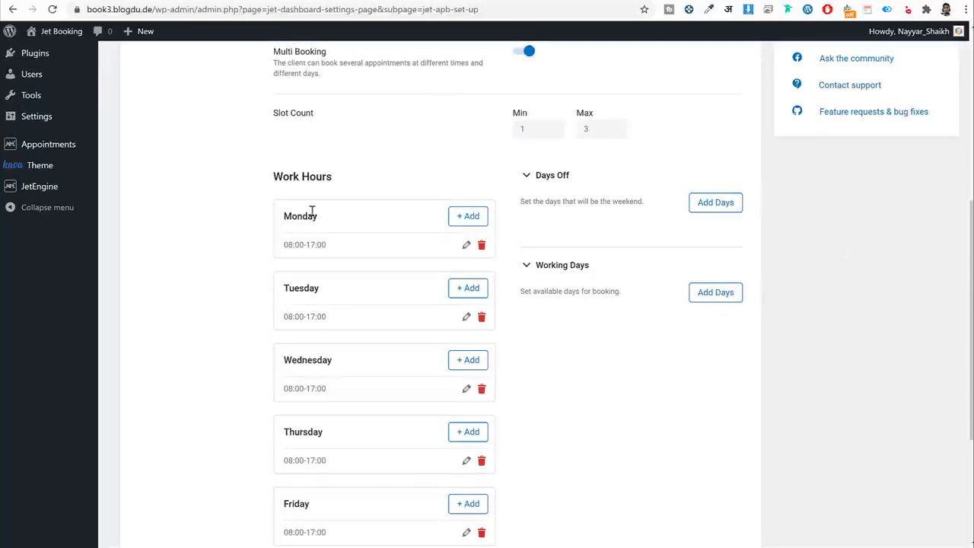
scroll(370, 228, "down", 2)
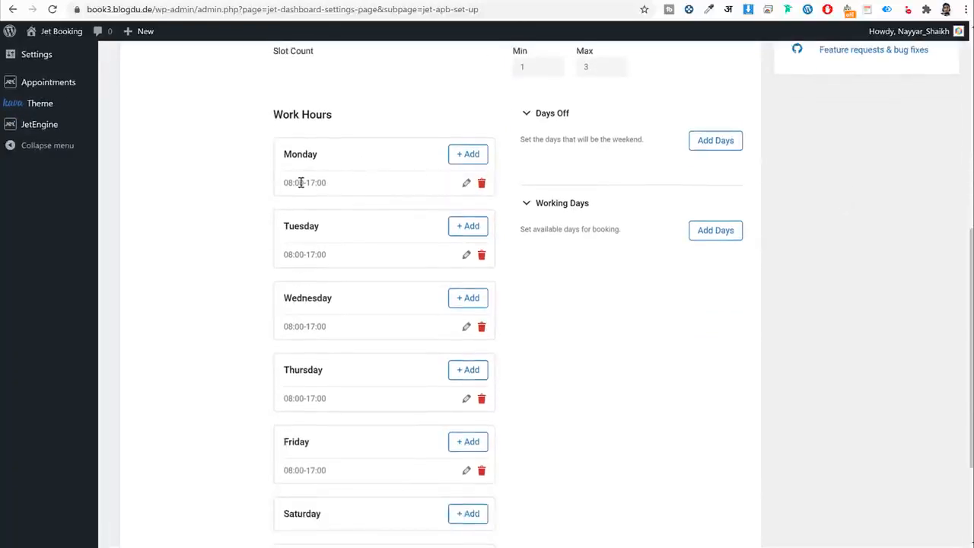
double_click(293, 183)
double_click(309, 184)
Change Monday's work hours to 10:00–19:00 and save.
left_click(467, 183)
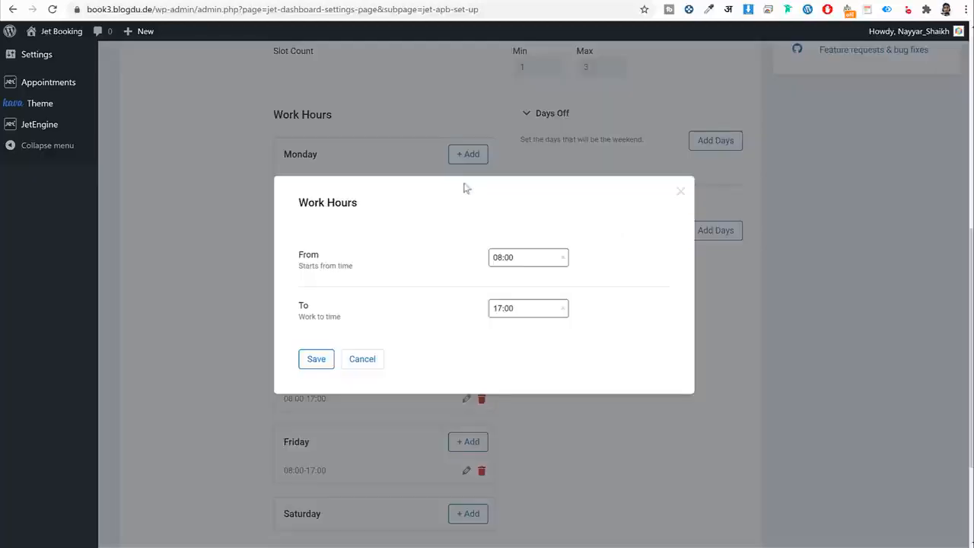
left_click(519, 265)
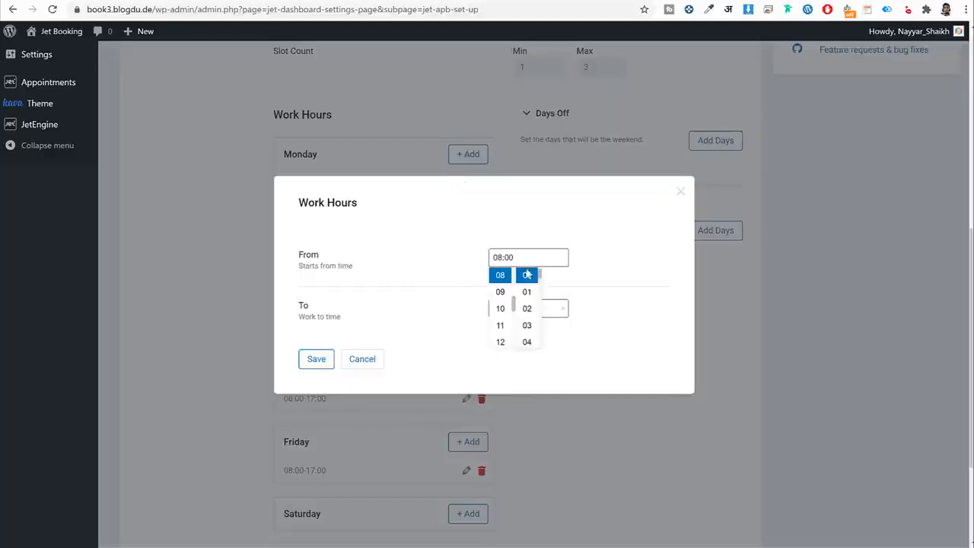
left_click(500, 309)
left_click(592, 292)
left_click(519, 309)
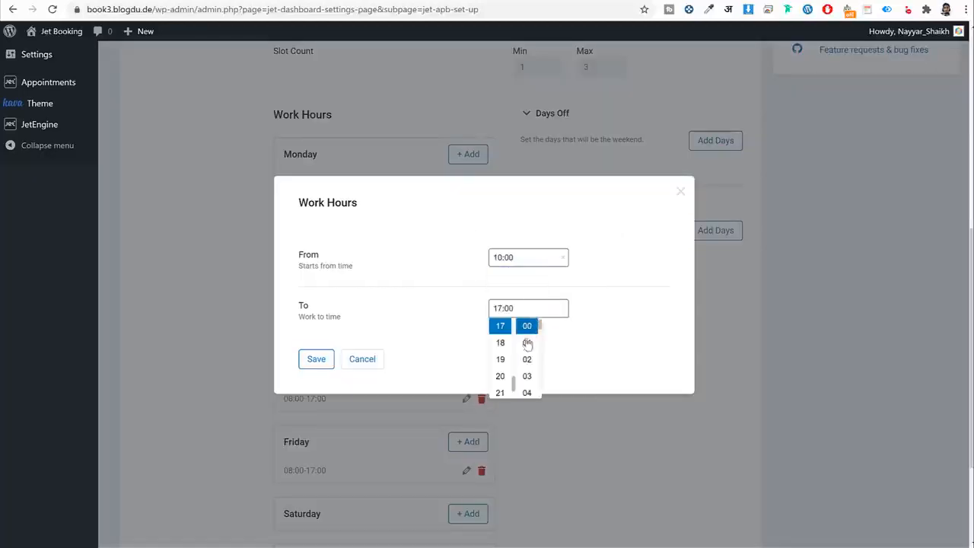
scroll(502, 381, "down", 1)
scroll(501, 355, "up", 2)
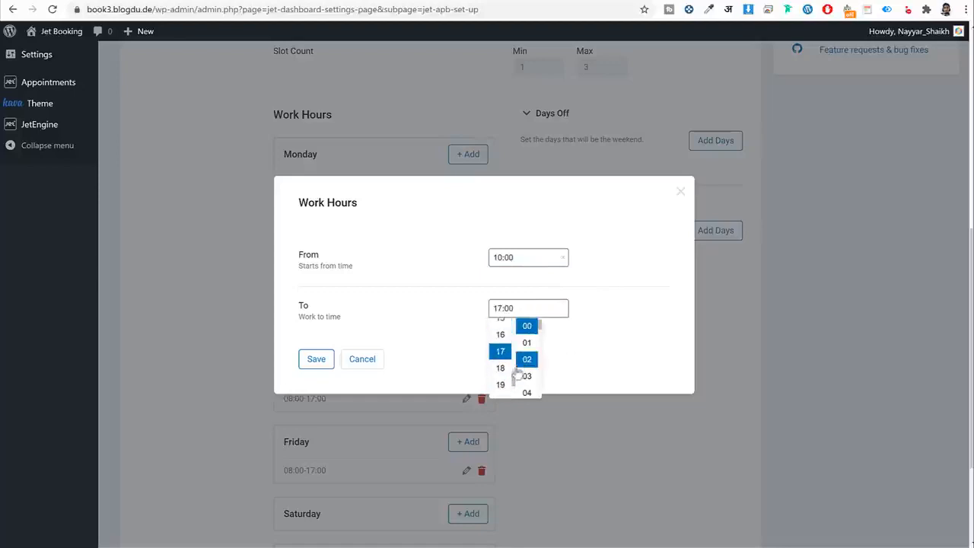
left_click(500, 384)
left_click(601, 357)
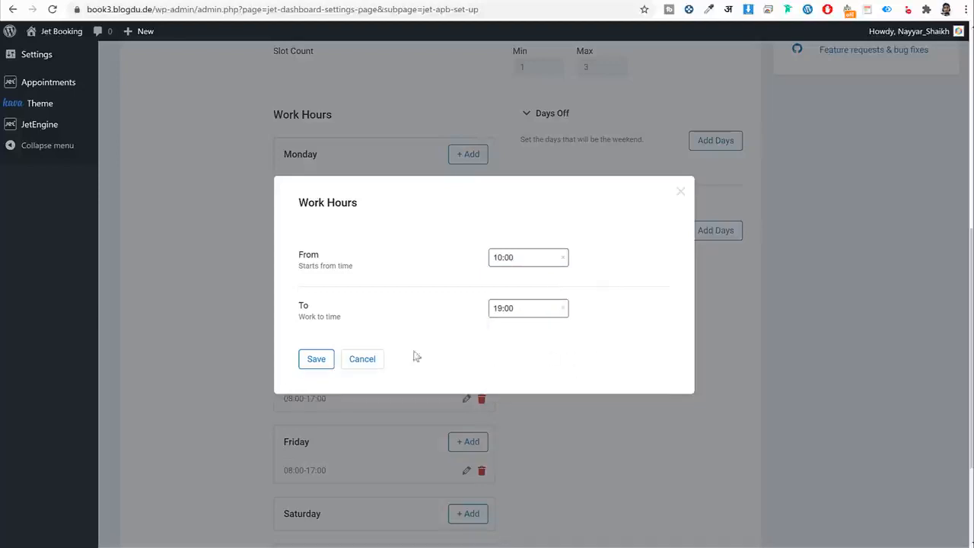
left_click(309, 363)
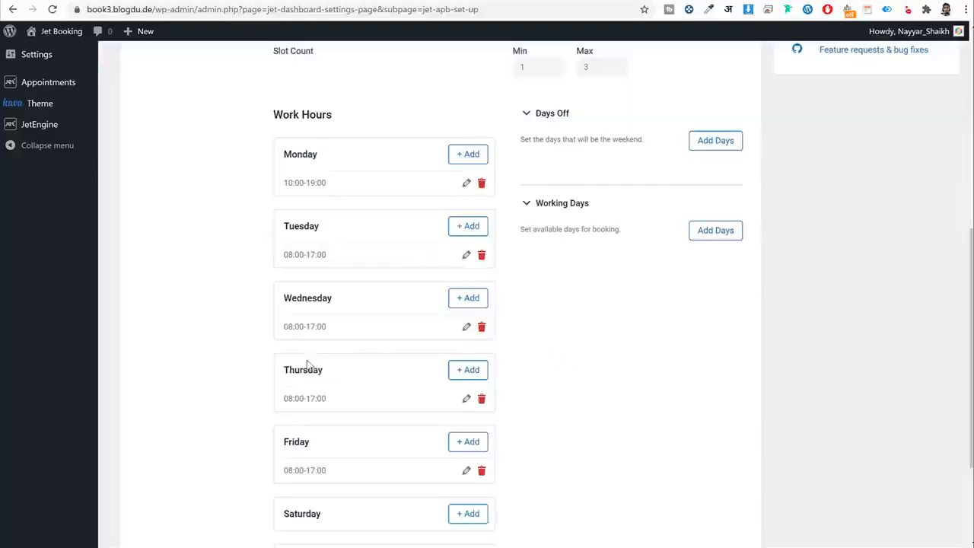
Point out the empty Saturday and Sunday rows and close the calendar's time slot list.
scroll(337, 245, "down", 3)
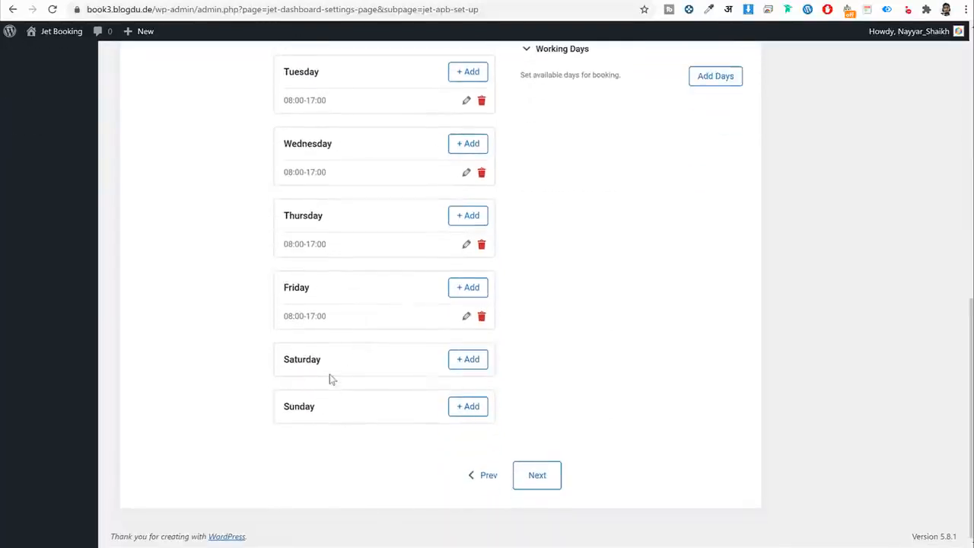
left_click_drag(326, 361, 285, 362)
left_click_drag(327, 407, 281, 409)
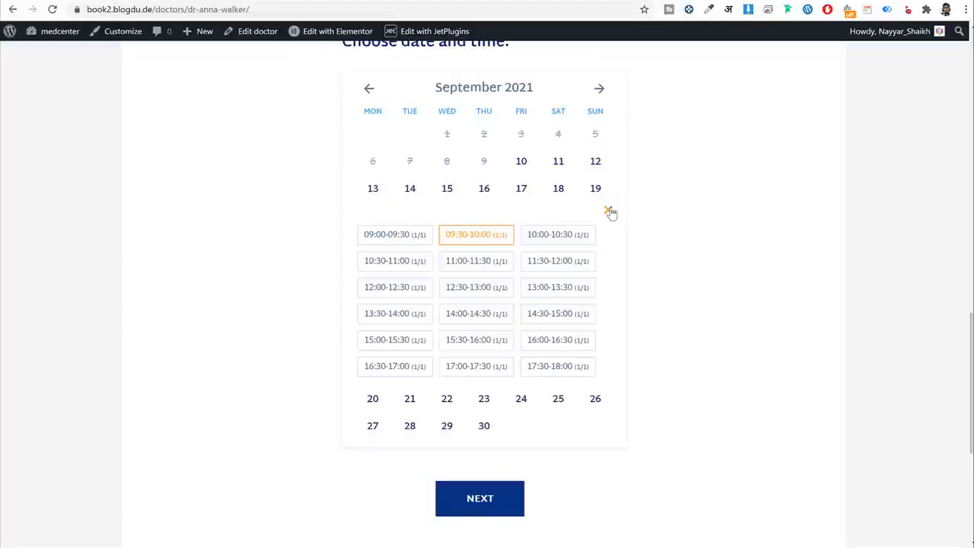
left_click(608, 212)
scroll(567, 170, "up", 1)
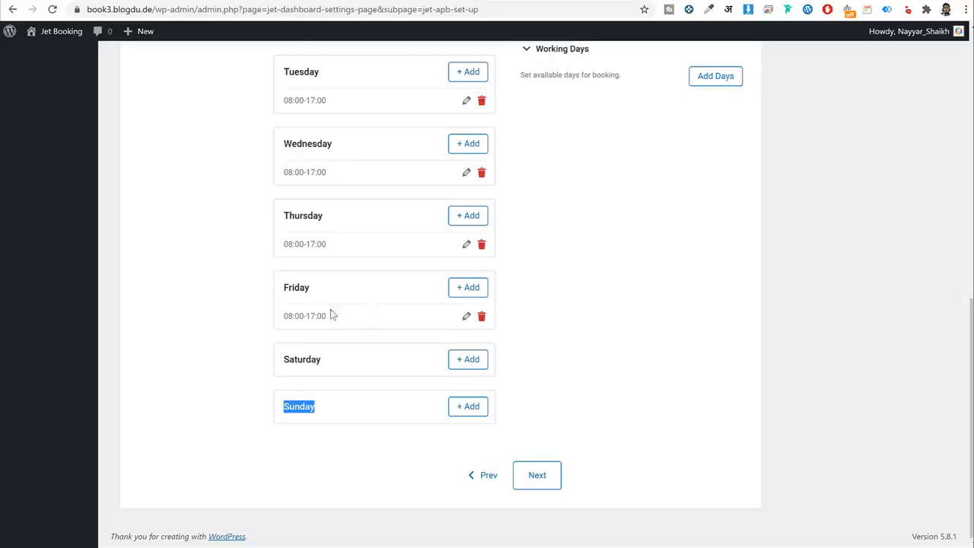
left_click(366, 360)
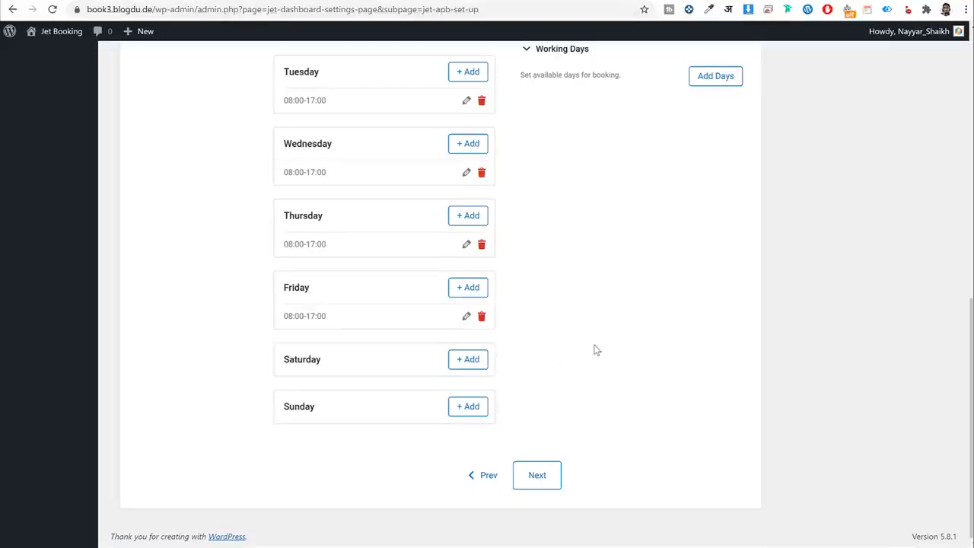
Add Saturday work hours of 08:00–15:00 and save them.
left_click(482, 363)
left_click(536, 262)
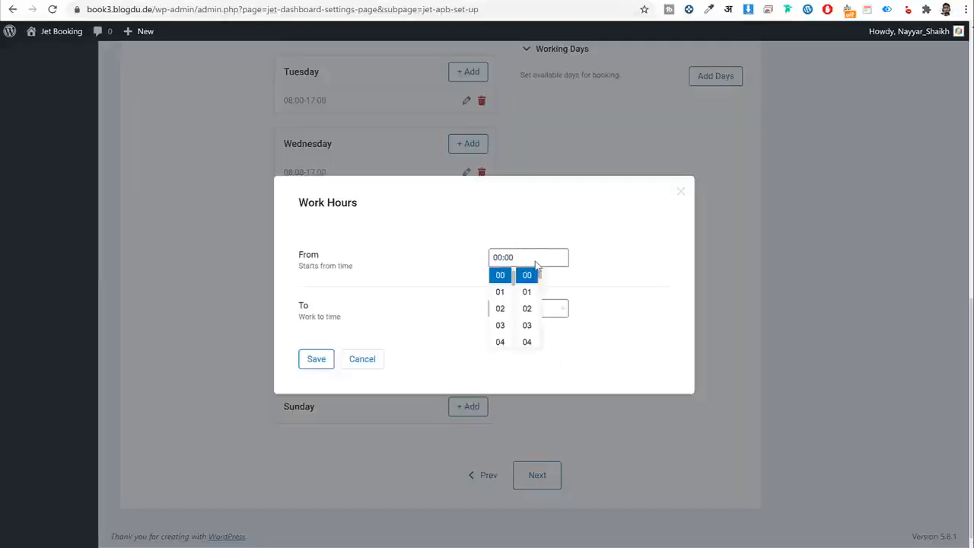
scroll(502, 312, "down", 3)
scroll(513, 290, "up", 3)
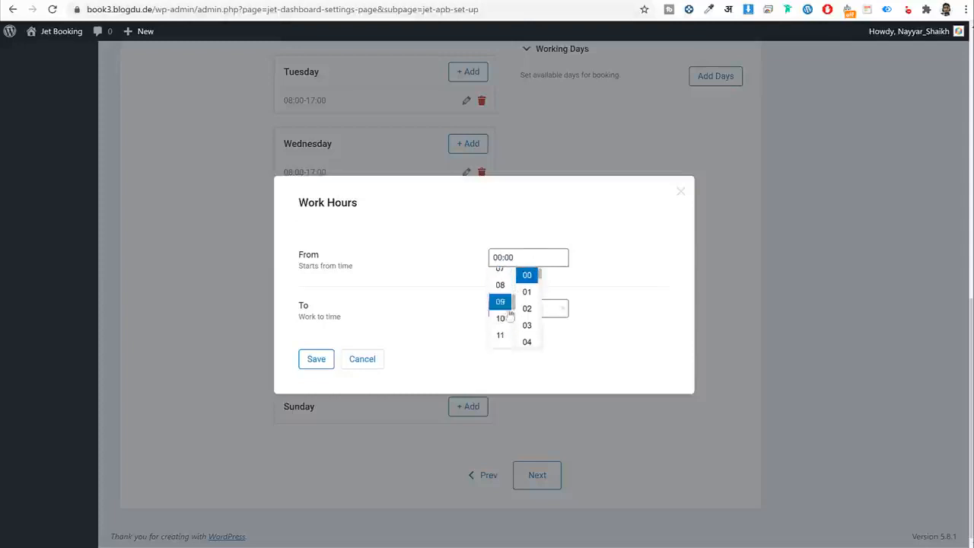
left_click(510, 290)
left_click(510, 308)
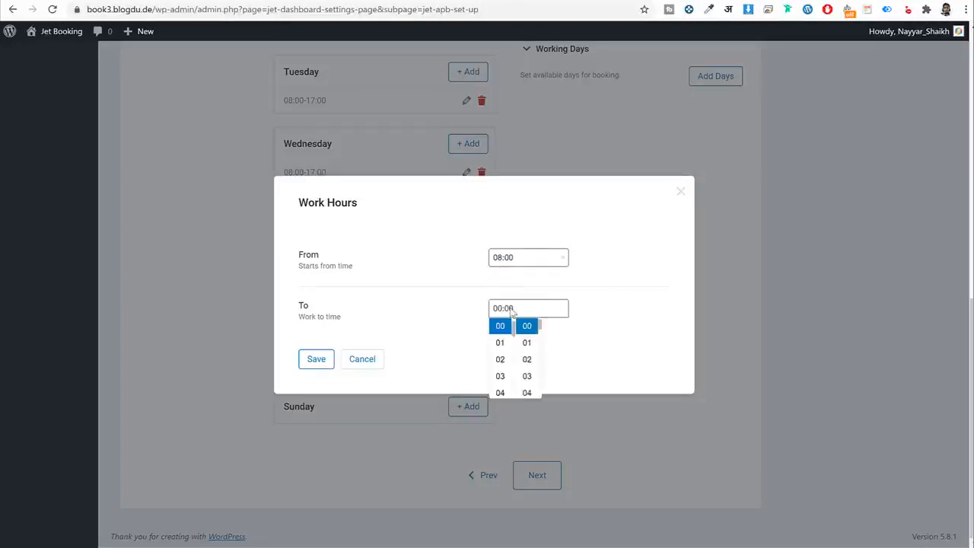
scroll(508, 358, "down", 5)
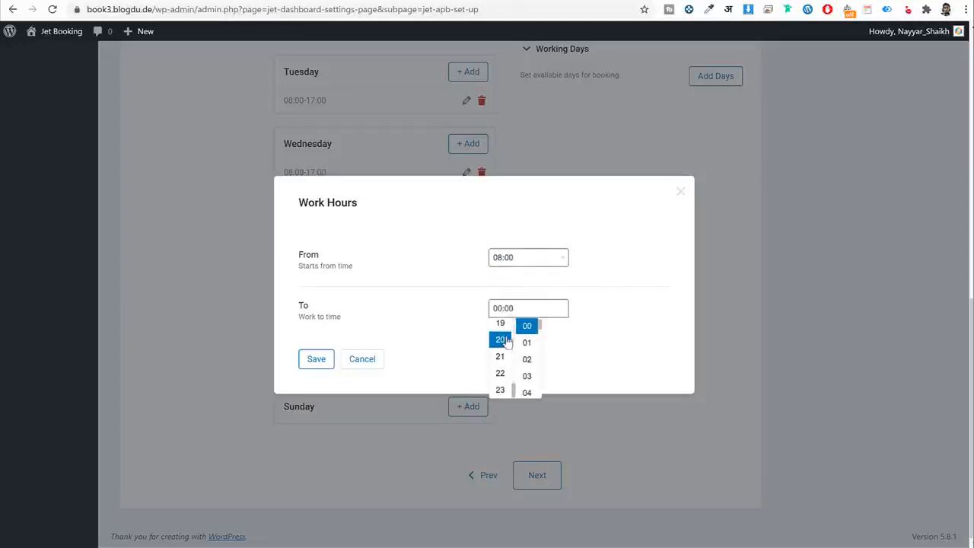
scroll(507, 341, "up", 1)
left_click(503, 322)
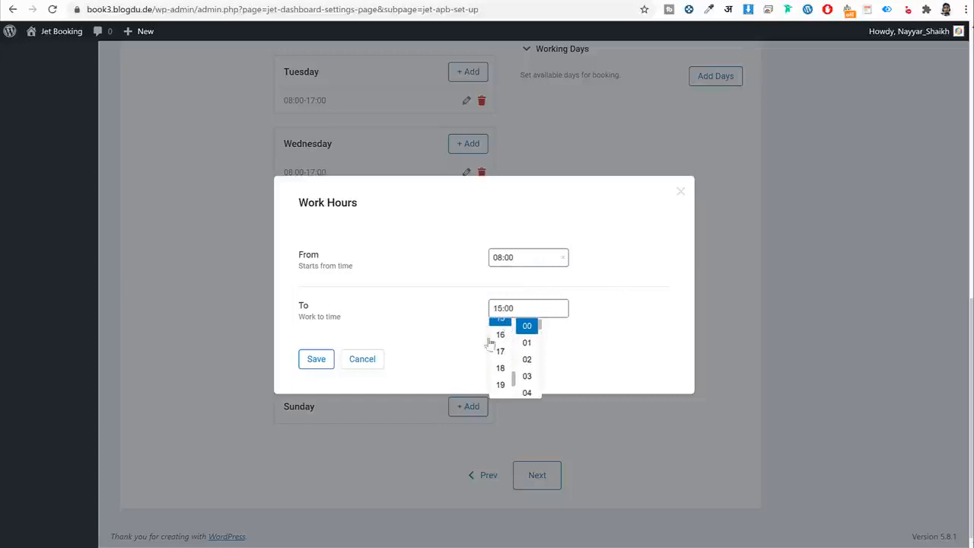
left_click(320, 362)
Review the updated schedule, with Sunday still empty.
left_click_drag(360, 395, 279, 389)
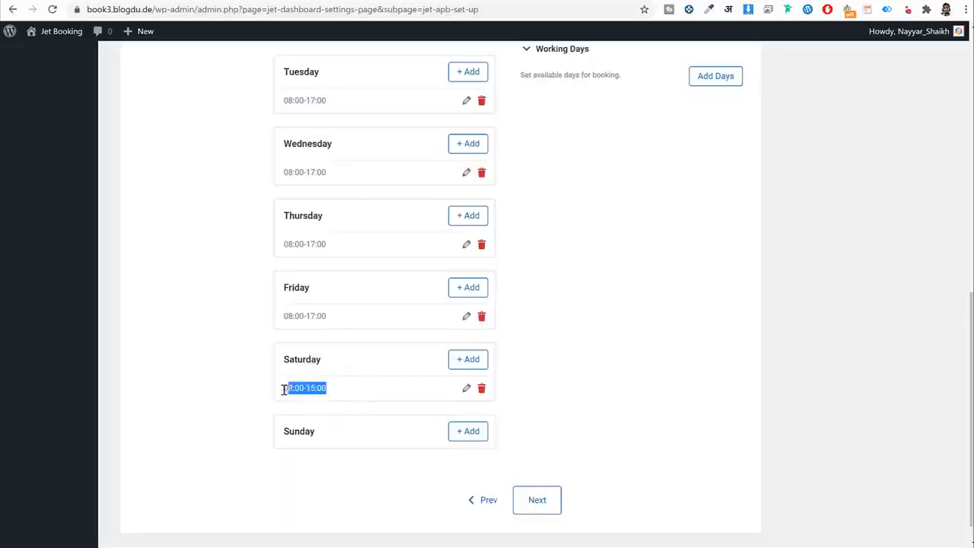
left_click_drag(319, 437, 276, 437)
scroll(651, 432, "up", 1)
scroll(647, 427, "up", 5)
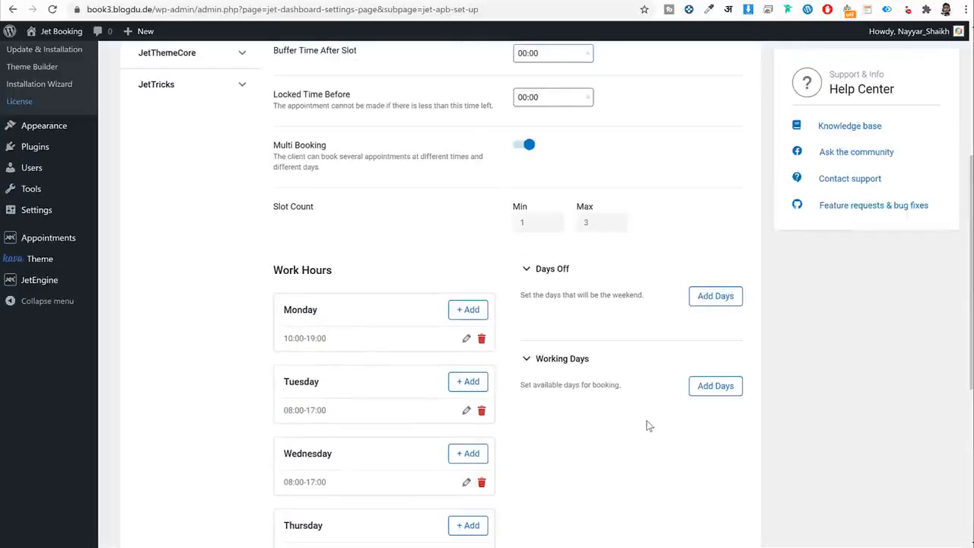
scroll(646, 422, "down", 1)
left_click_drag(647, 234, 646, 239)
left_click(646, 240)
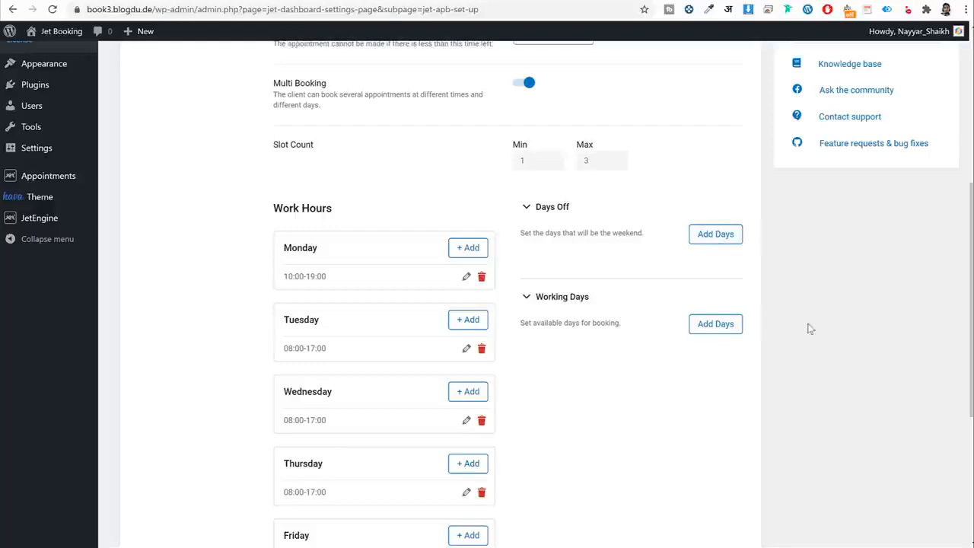
scroll(810, 329, "down", 4)
Go to the final wizard step, turn on WooCommerce Integration, and finish the JetAppointments setup.
left_click(555, 481)
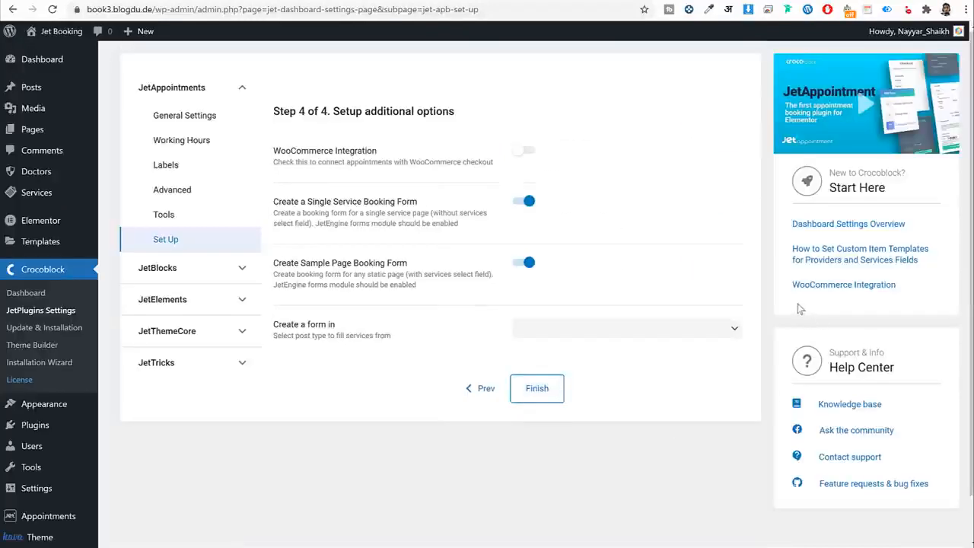
left_click_drag(381, 152, 274, 153)
left_click(462, 163)
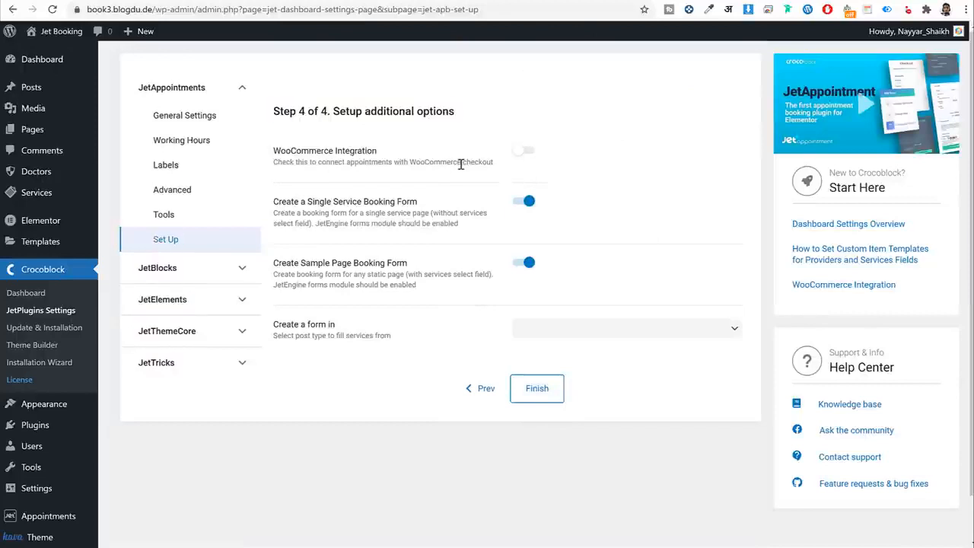
left_click(524, 152)
left_click(551, 396)
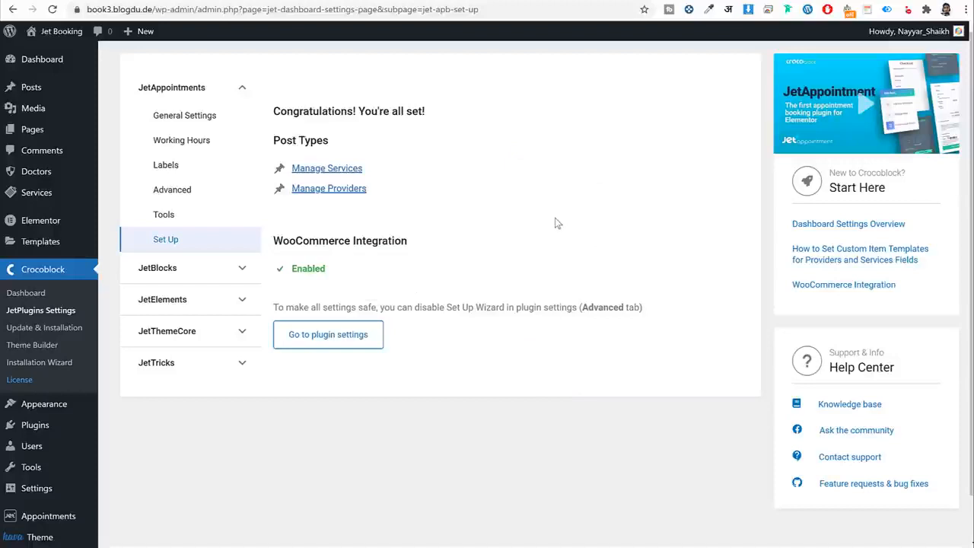
Start a new service and paste 'Plastic Surgery' from the reference site as its title.
left_click(50, 193)
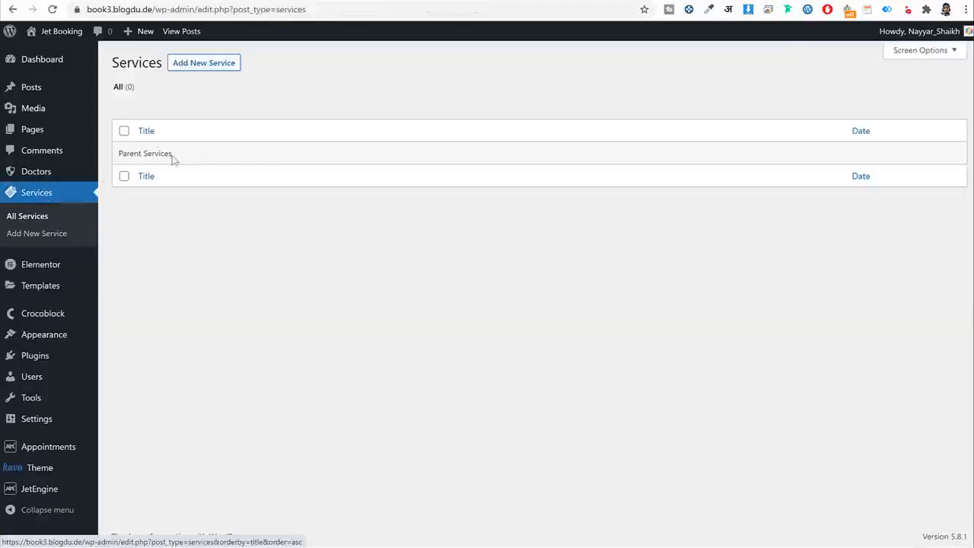
left_click(209, 63)
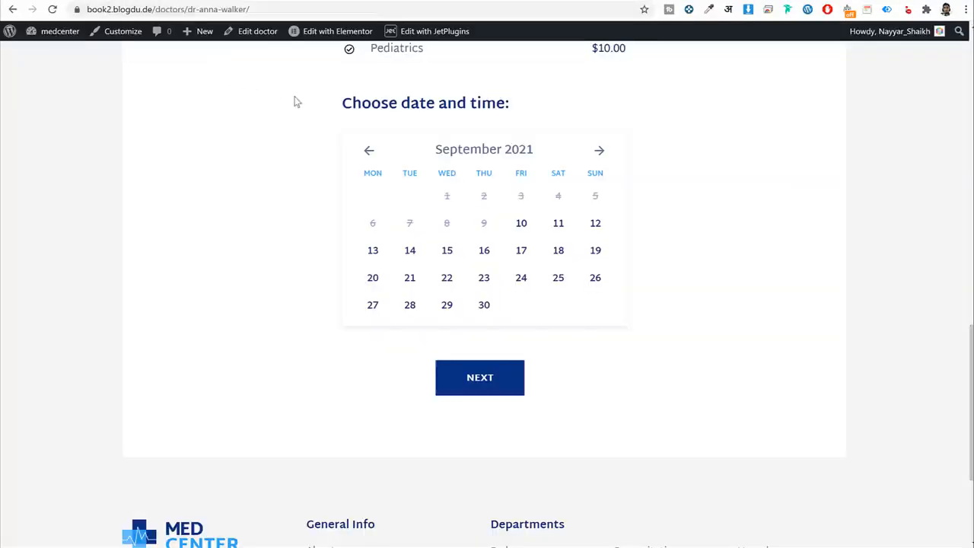
scroll(298, 139, "up", 12)
scroll(299, 143, "up", 1)
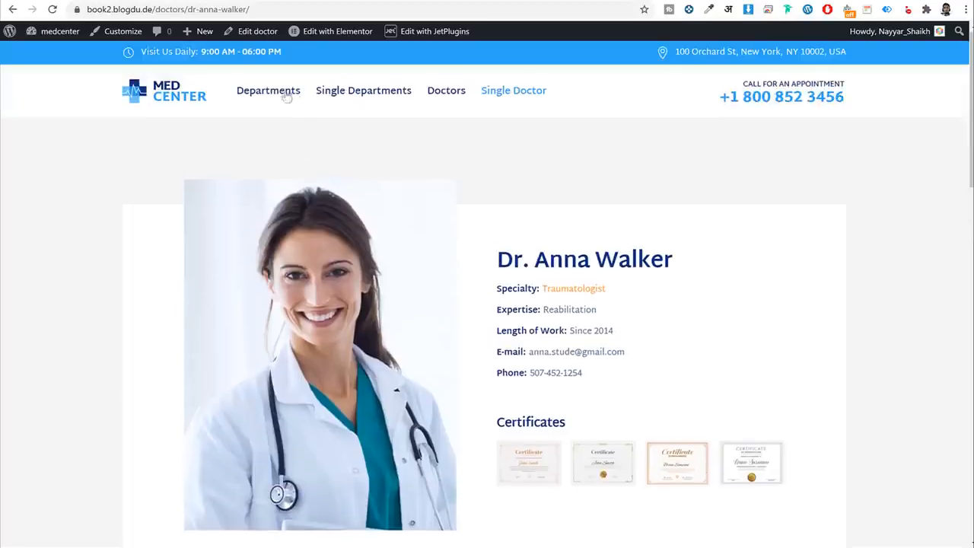
left_click(274, 93)
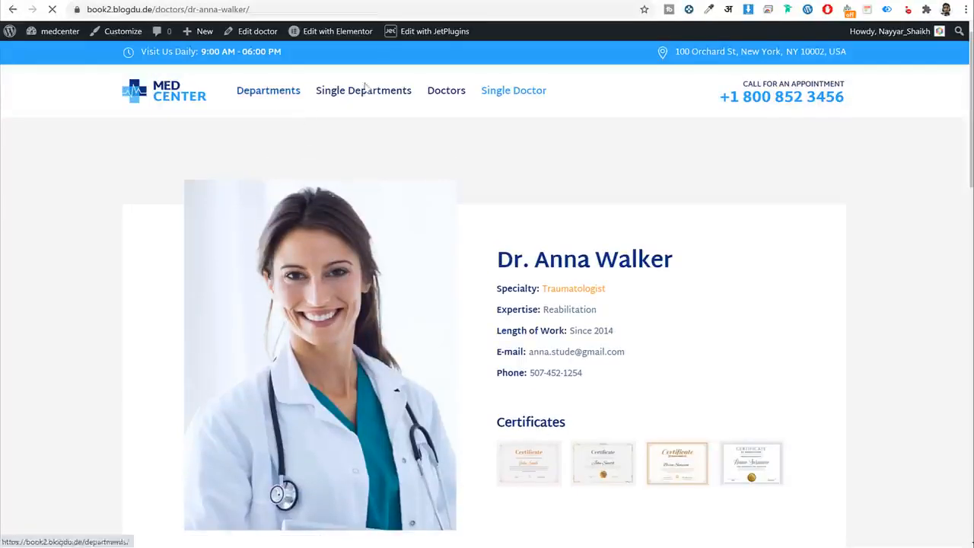
scroll(496, 186, "down", 3)
scroll(499, 194, "down", 1)
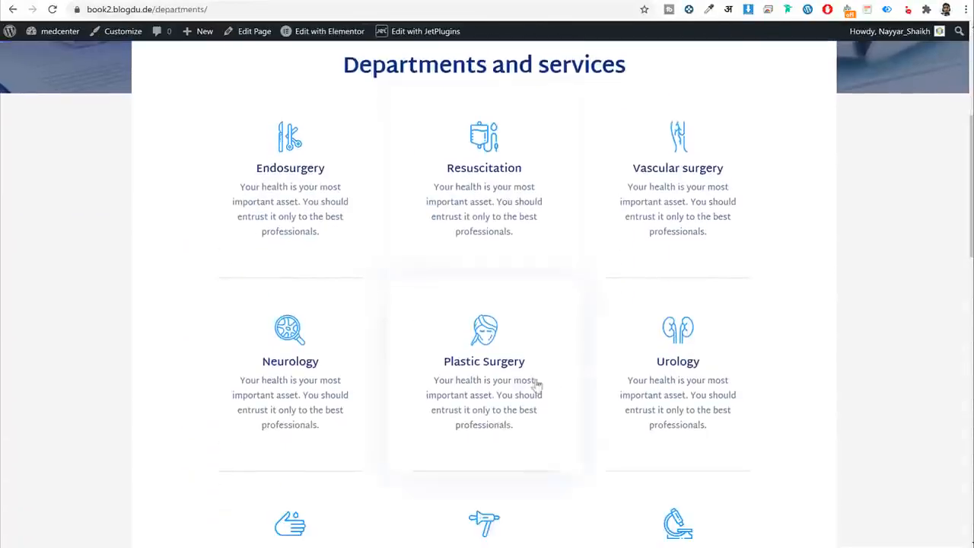
left_click_drag(530, 381, 424, 354)
key("ctrl+c")
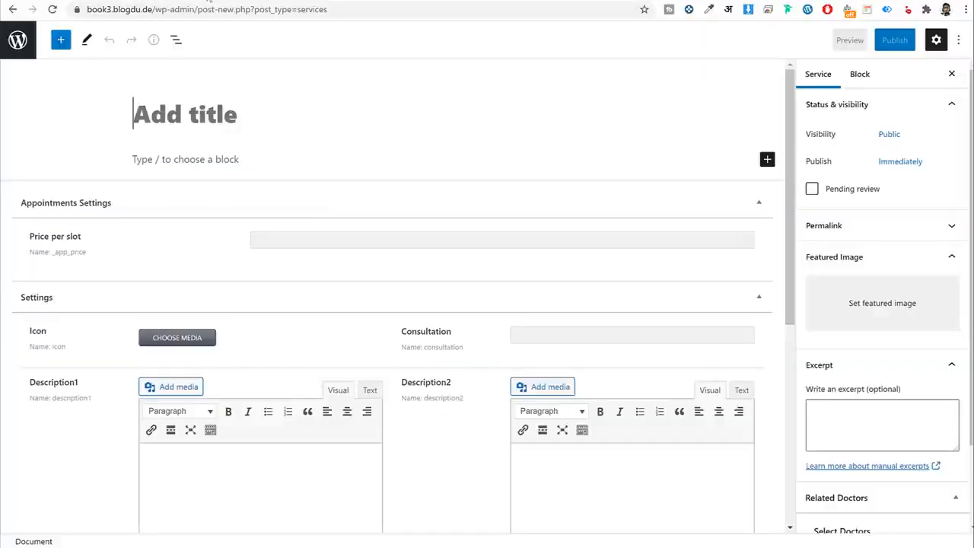
left_click(263, 128)
key("ctrl+v")
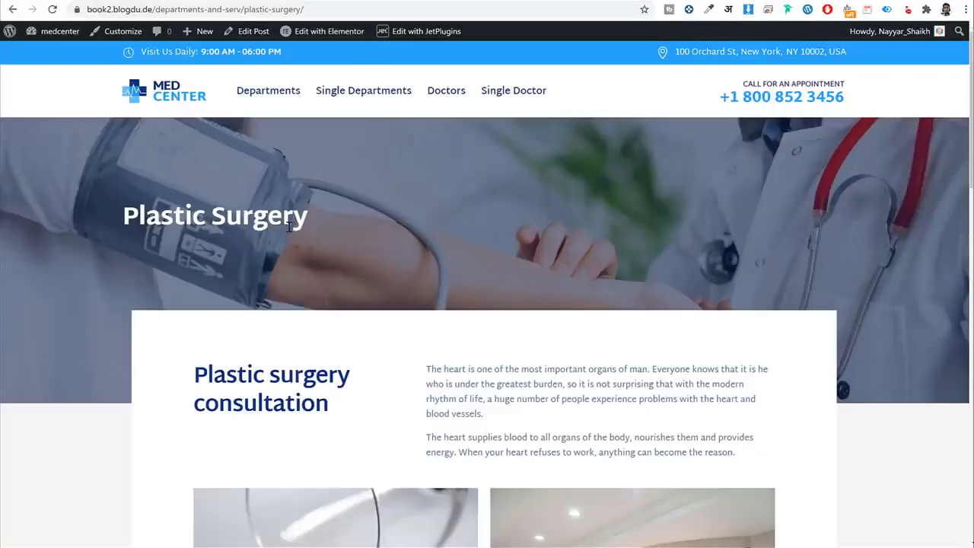
Copy the reference site's department description and paste it into the excerpt.
scroll(310, 236, "down", 3)
key("alt+Left")
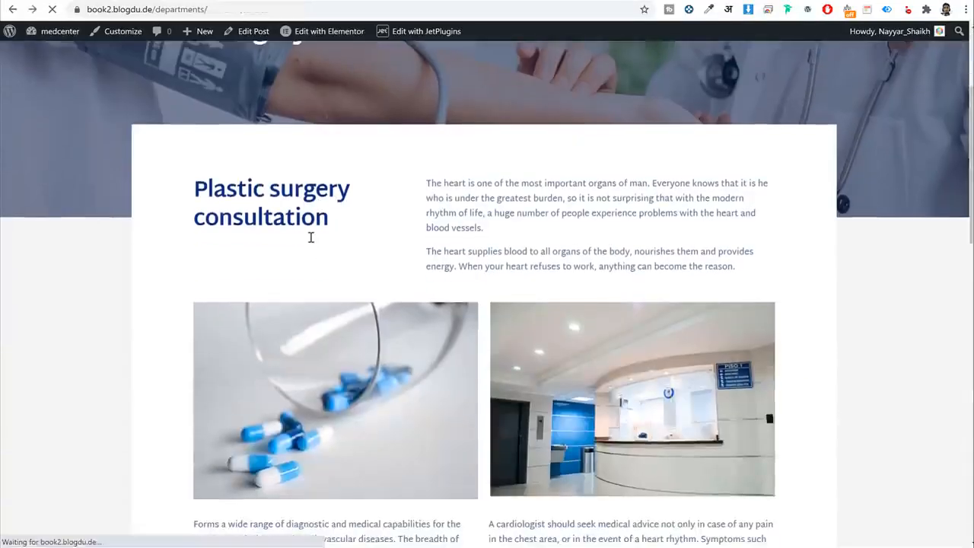
scroll(535, 365, "down", 1)
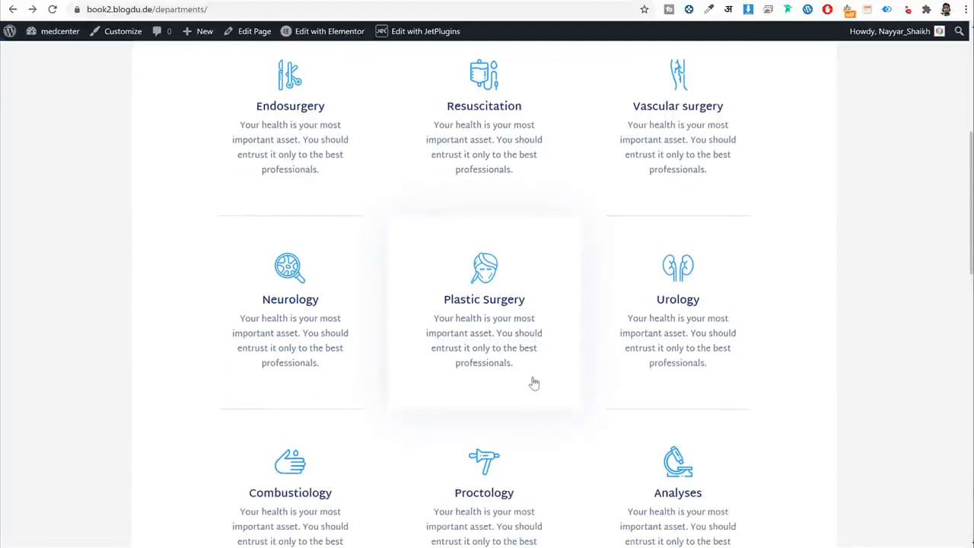
left_click_drag(531, 381, 431, 327)
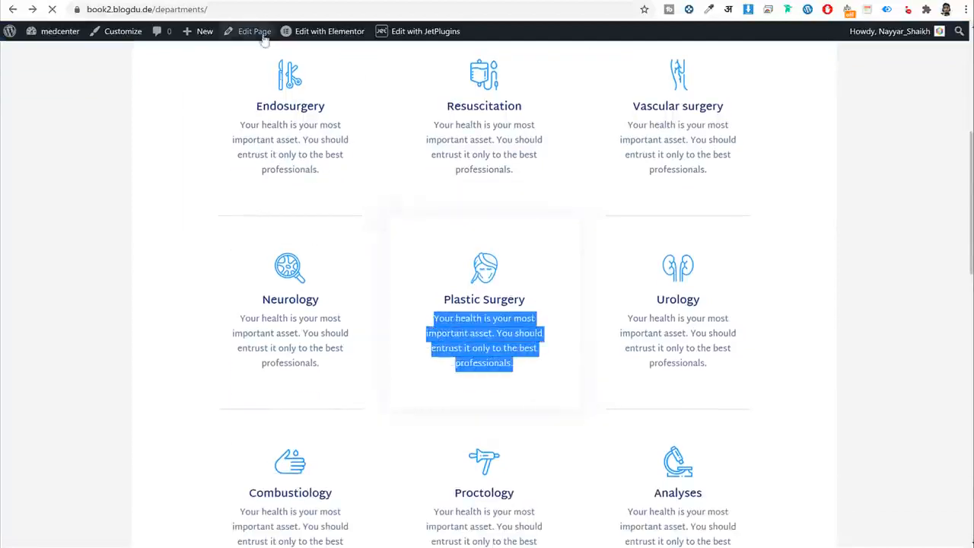
key("alt+Right")
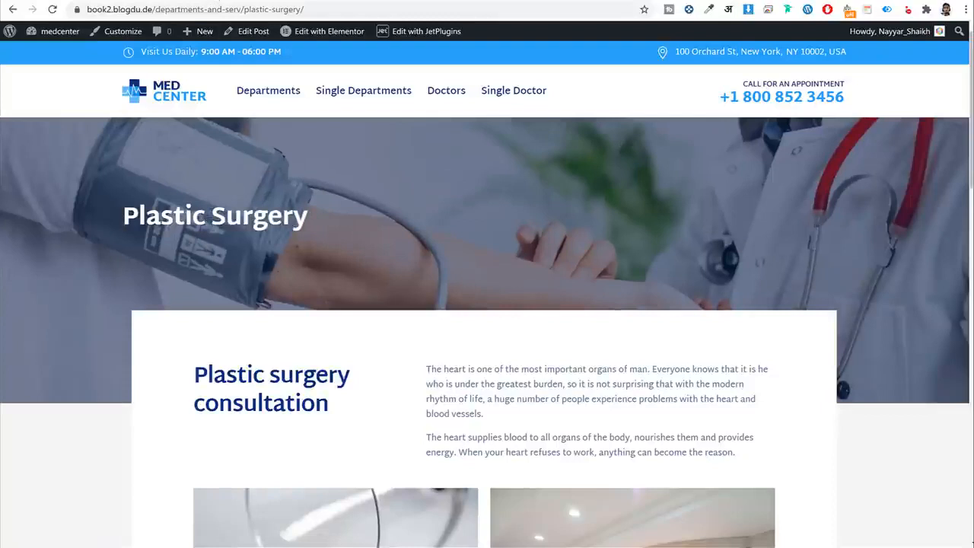
left_click(217, 3)
left_click(891, 413)
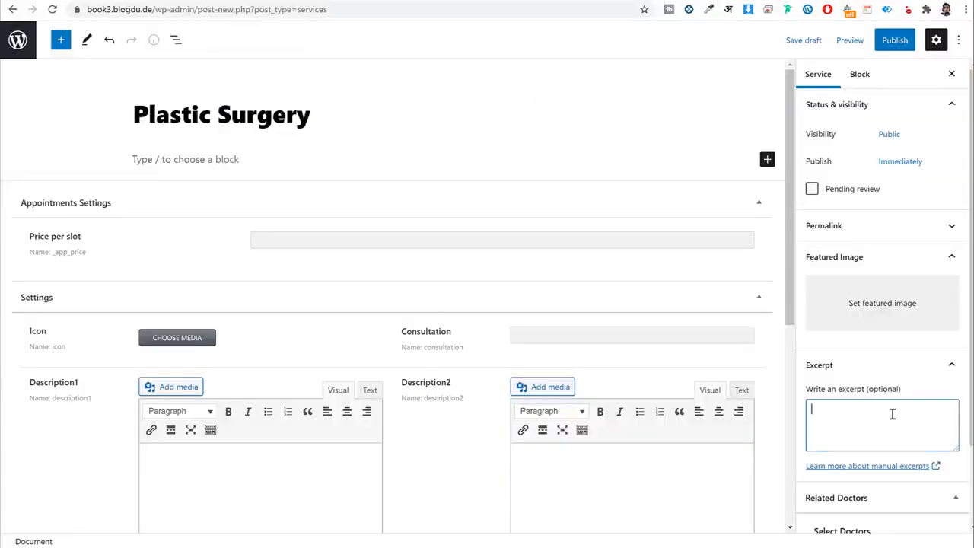
type("Your health is your most important asset. You should entrust only to the best professionals.")
left_click_drag(895, 434, 805, 407)
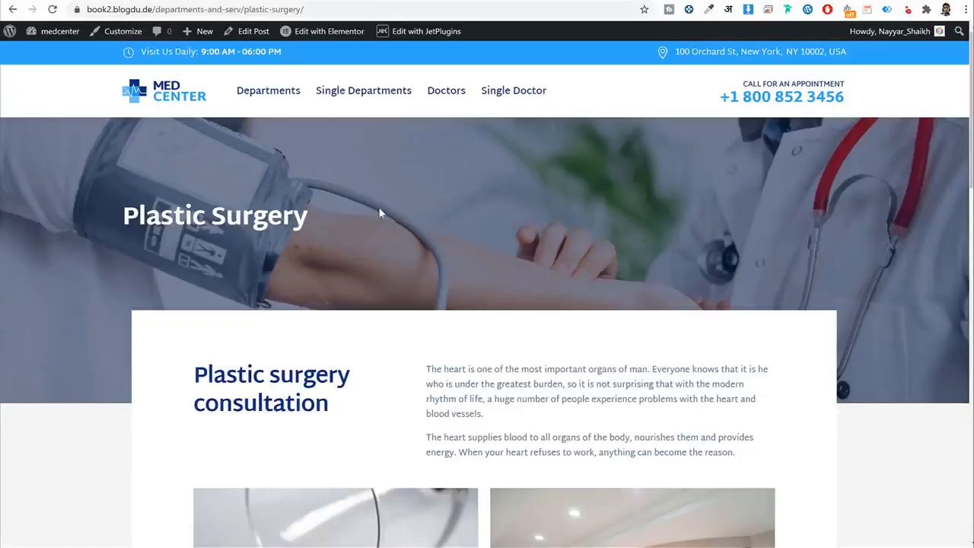
Set the service's price per slot to 10.
key("alt+Left")
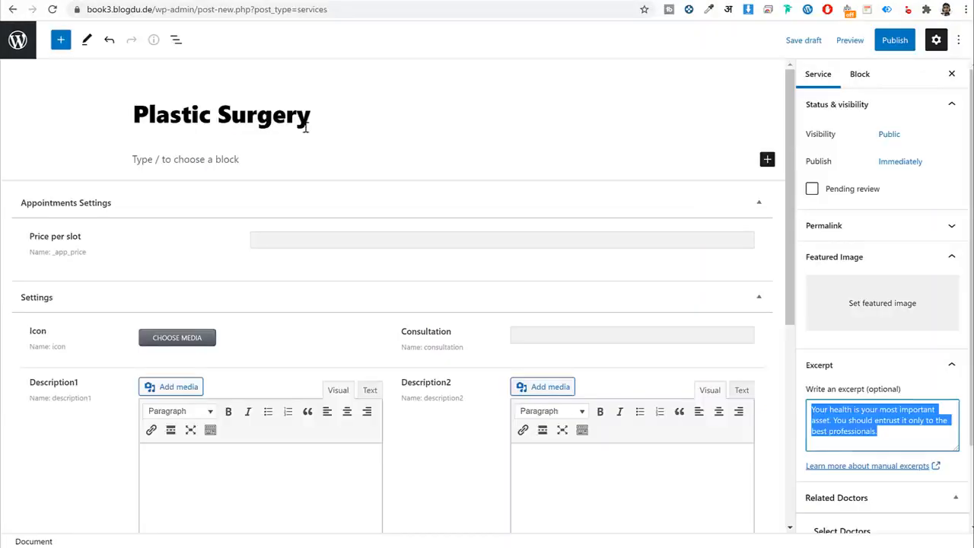
double_click(305, 127)
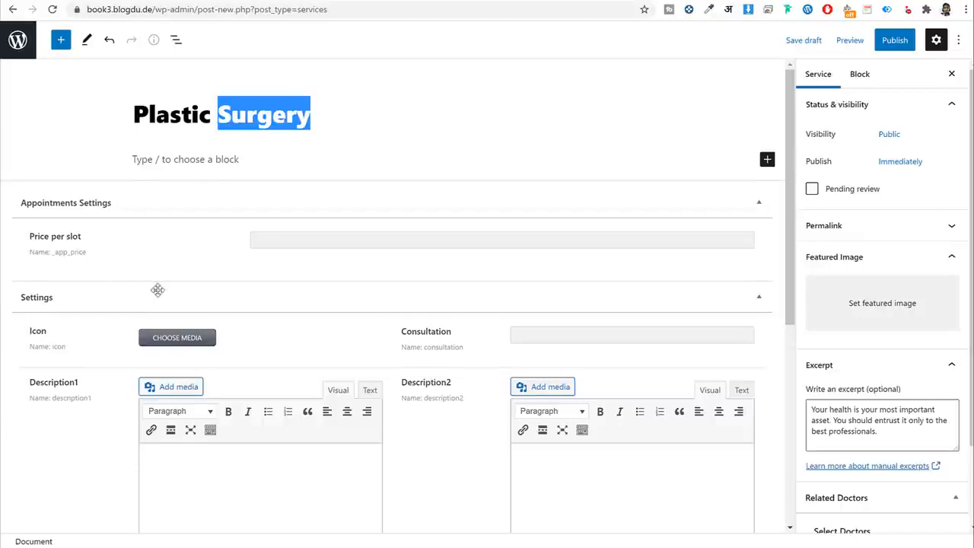
scroll(39, 215, "down", 2)
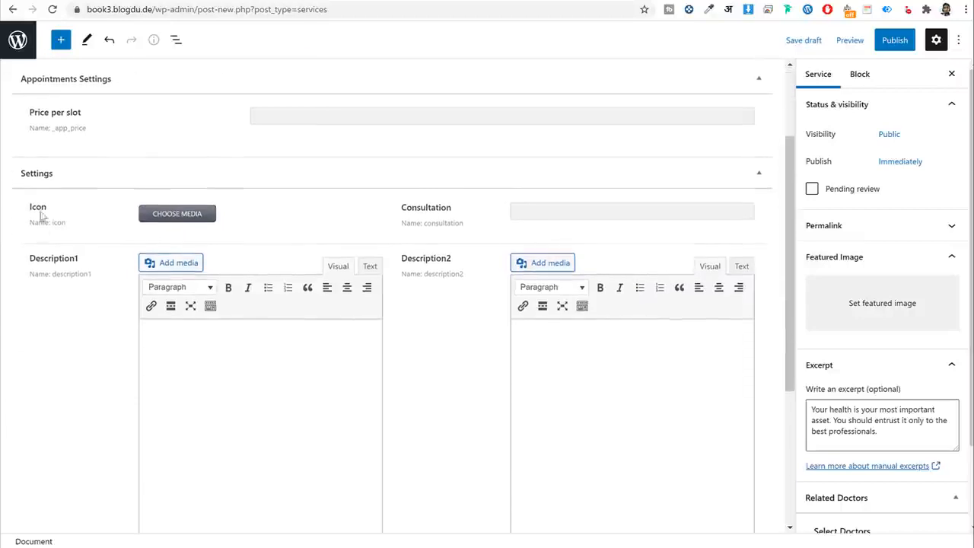
left_click_drag(85, 114, 29, 113)
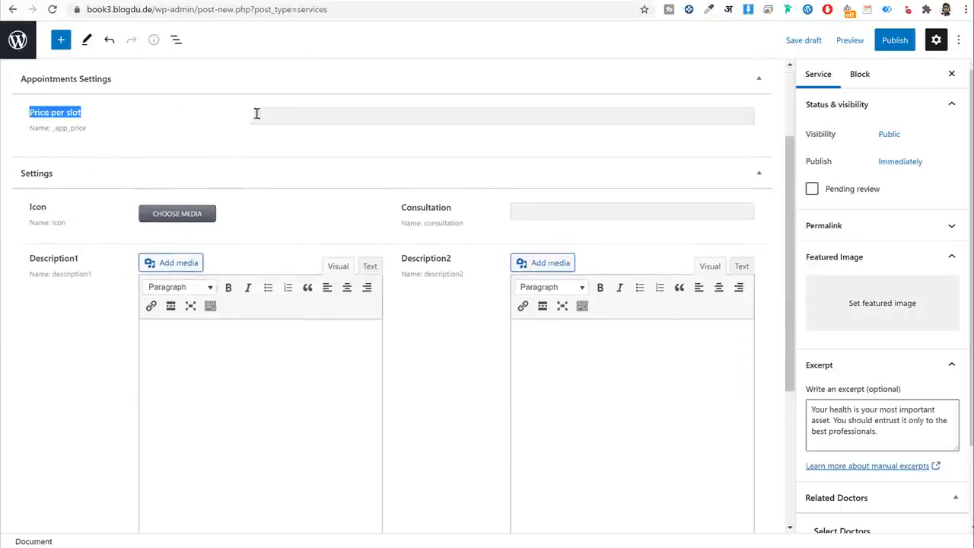
left_click(256, 114)
scroll(428, 260, "up", 2)
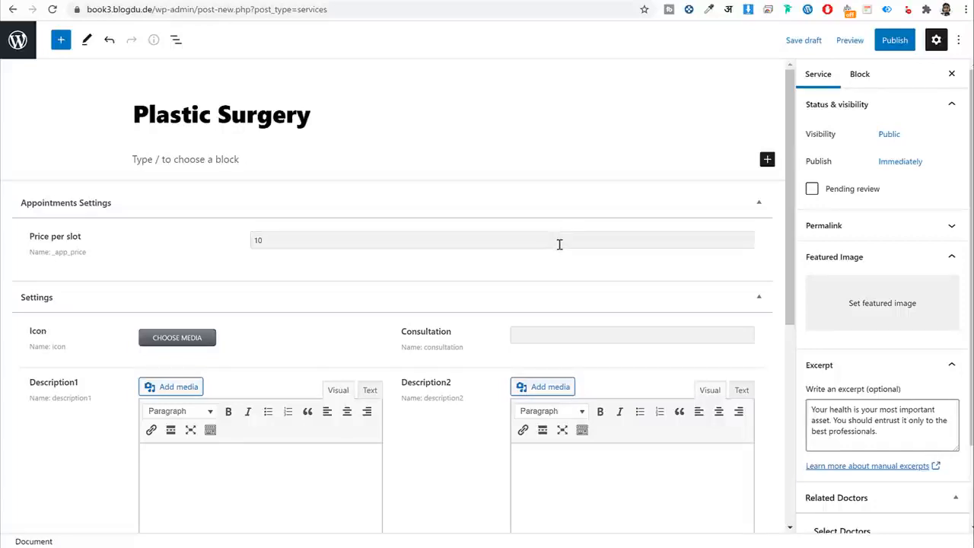
double_click(559, 244)
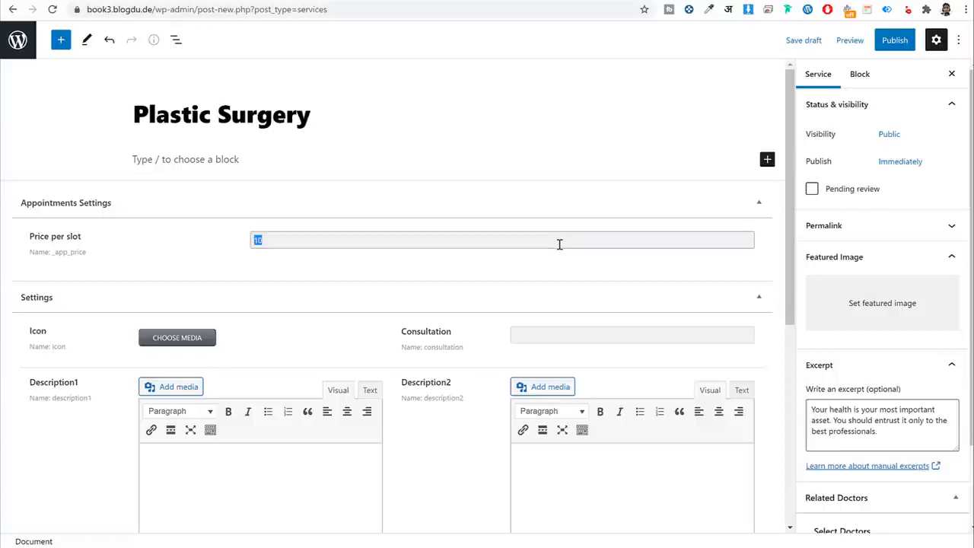
scroll(359, 294, "down", 1)
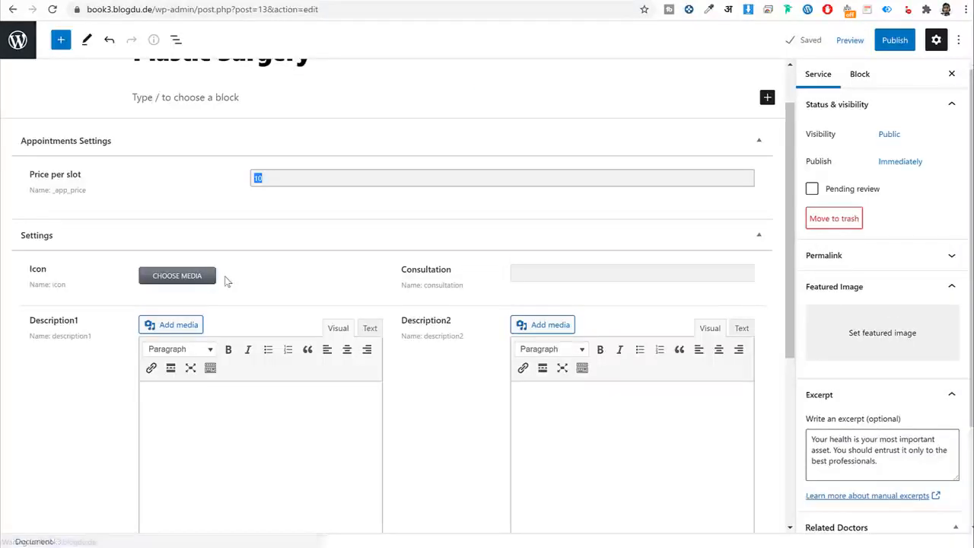
Open bloggdude.com in a new tab and go to the Digital Downloadable Products post.
key("ctrl+t")
type("b")
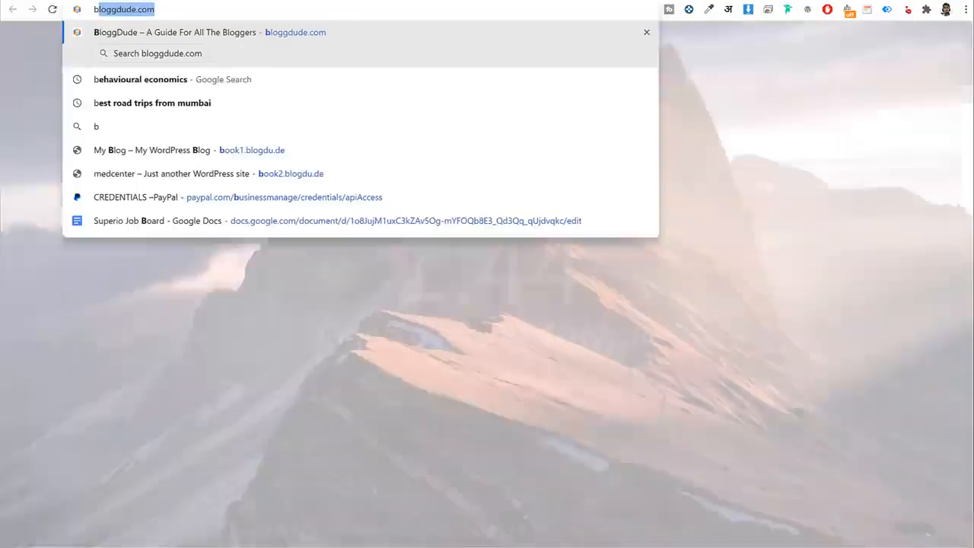
key("Return")
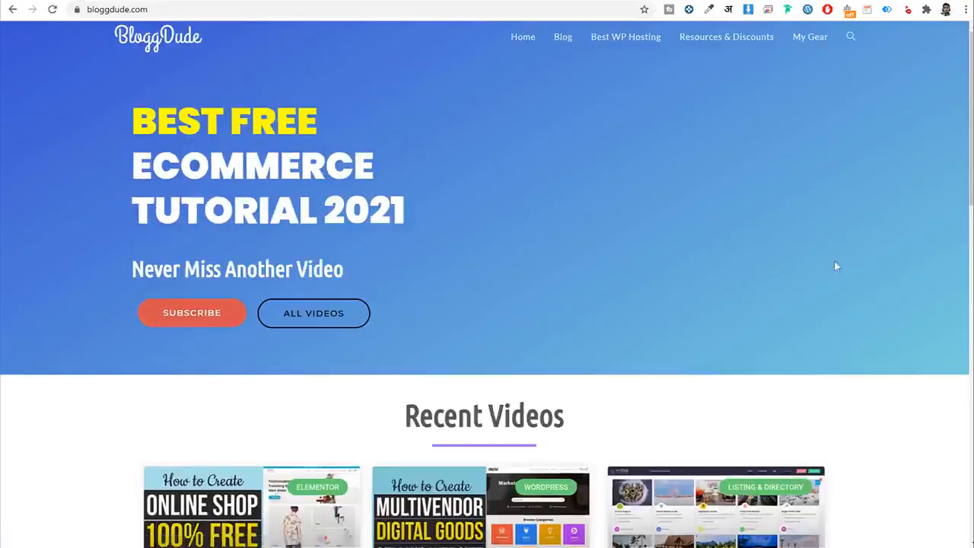
scroll(835, 265, "down", 5)
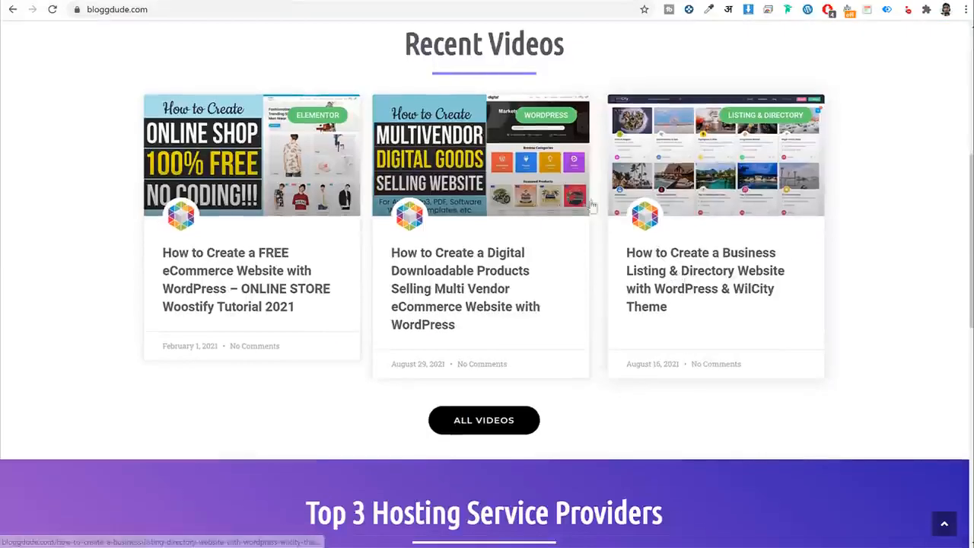
left_click(480, 293)
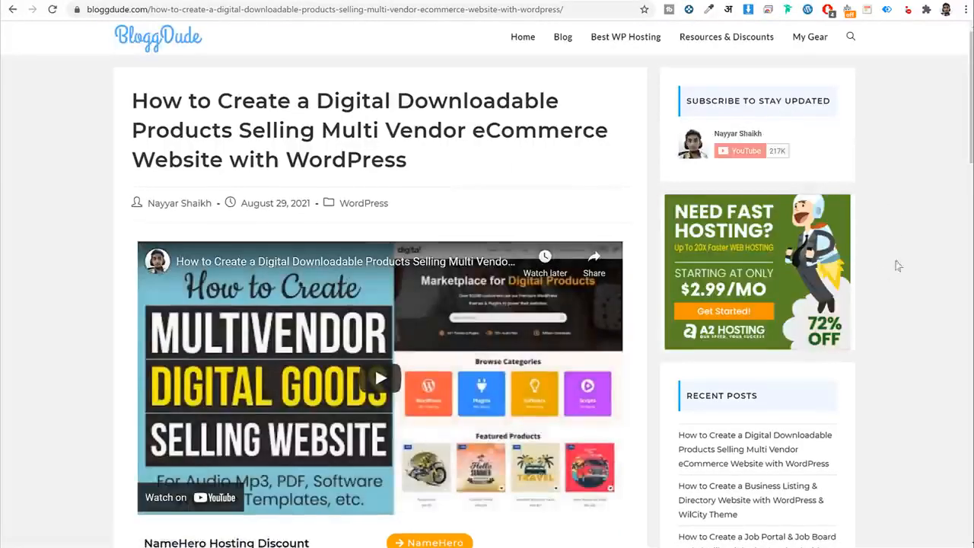
Start the Download Free Images zip download, then cancel it.
scroll(874, 274, "down", 5)
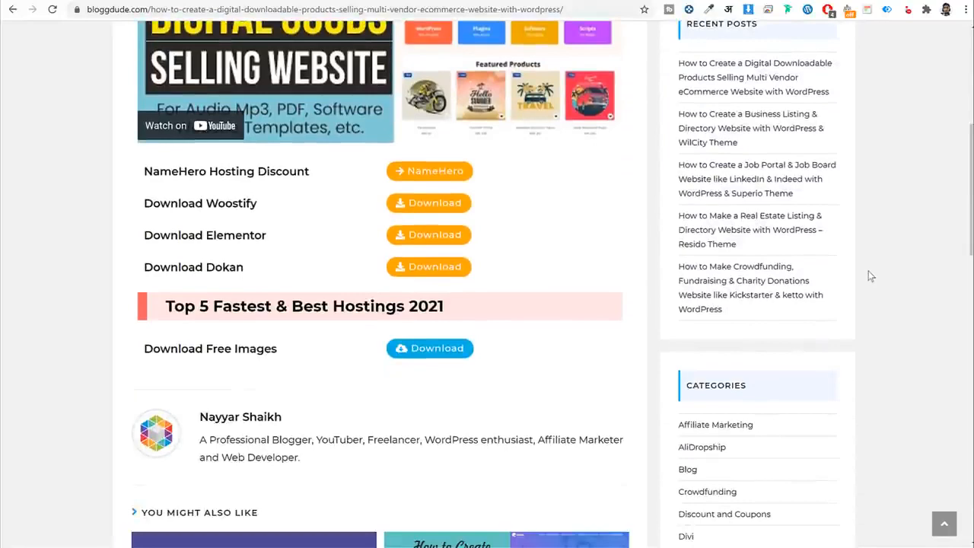
scroll(872, 276, "up", 4)
scroll(868, 283, "down", 3)
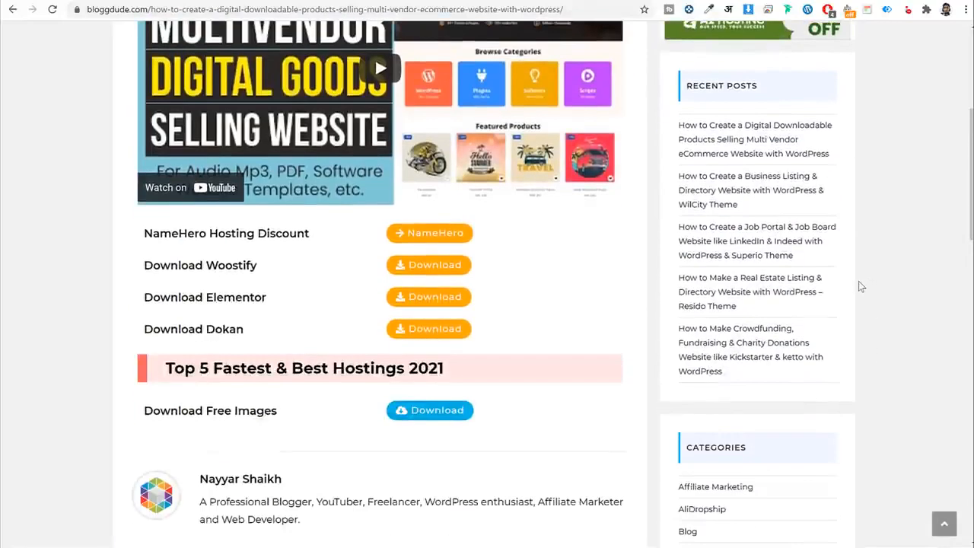
scroll(858, 286, "down", 1)
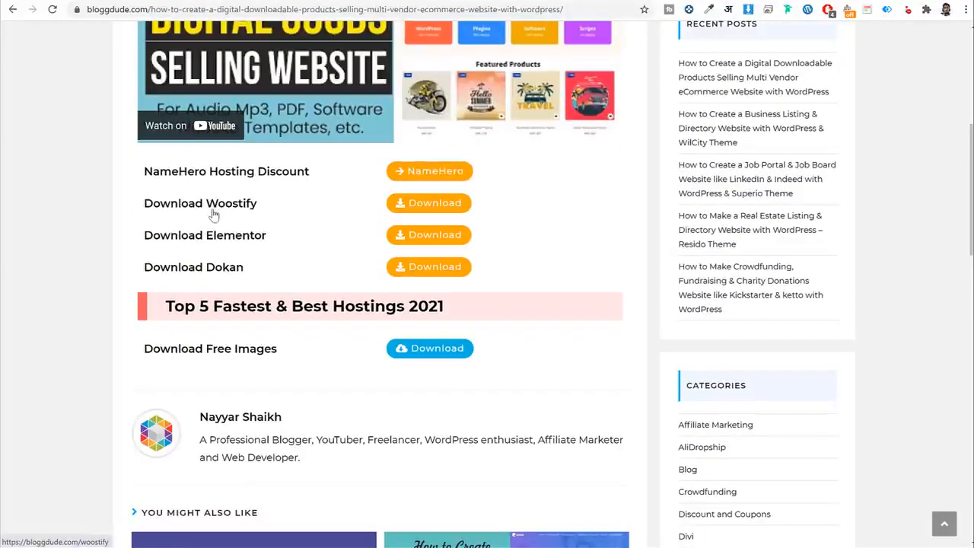
scroll(289, 307, "down", 1)
left_click_drag(278, 287, 142, 290)
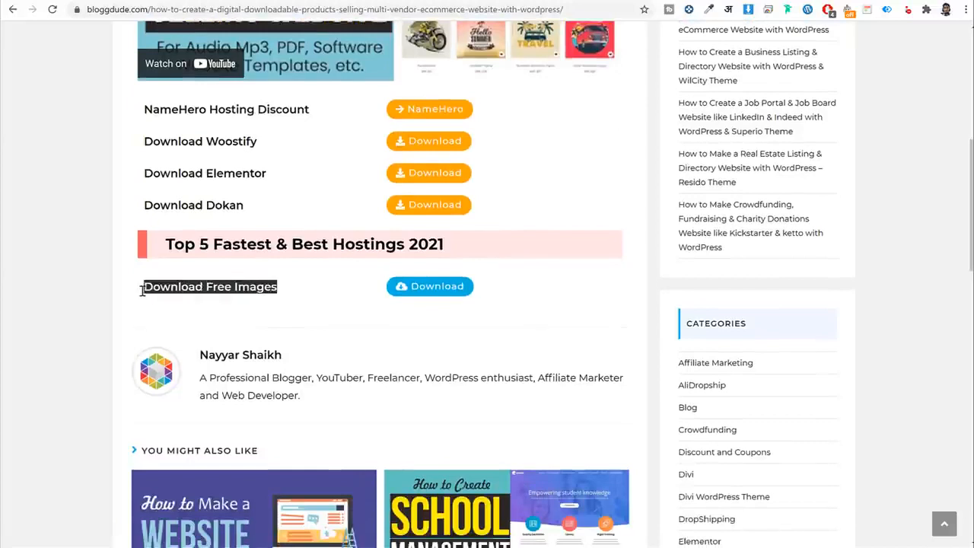
left_click(429, 287)
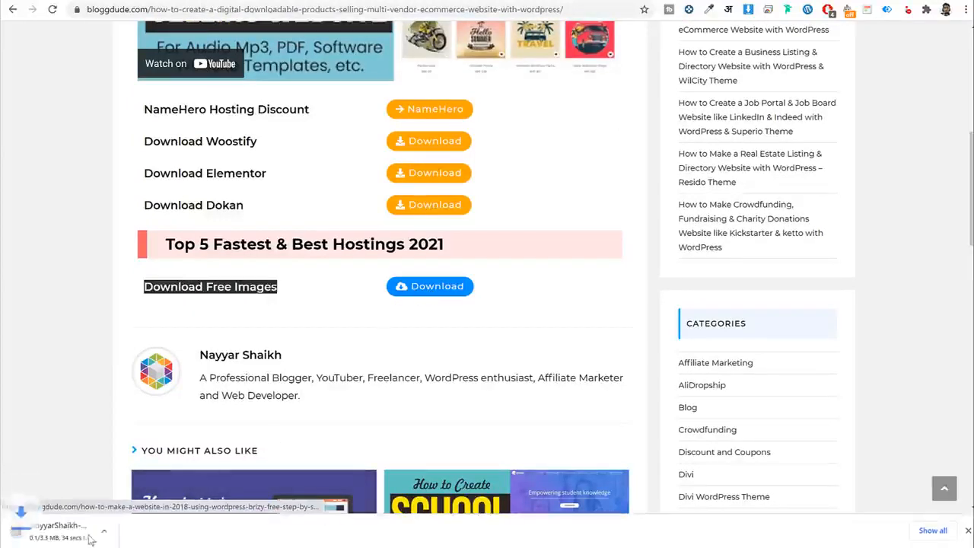
left_click(130, 532)
left_click(152, 511)
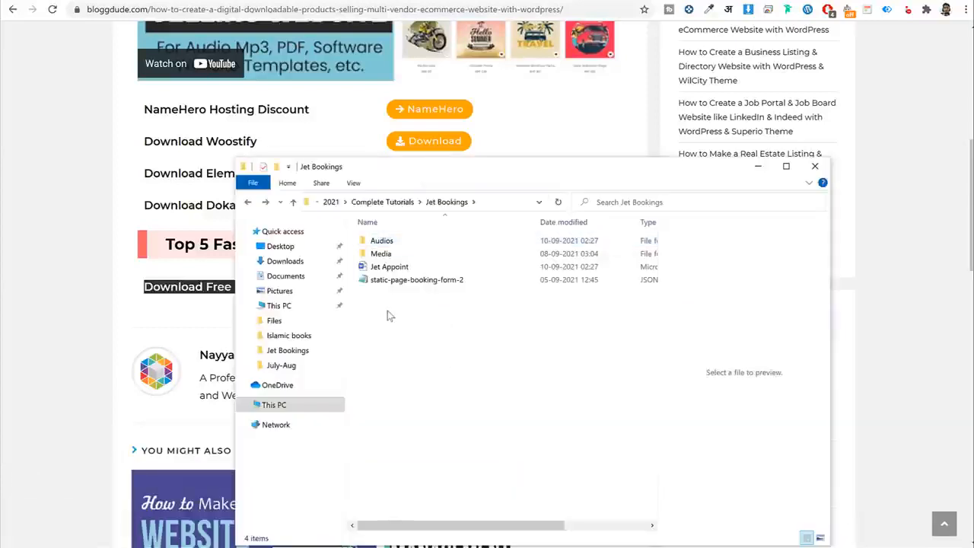
Open the Media folder and preview certificate1, dr20, bg_3, blog-1 and Rectangle-68 images.
right_click(387, 310)
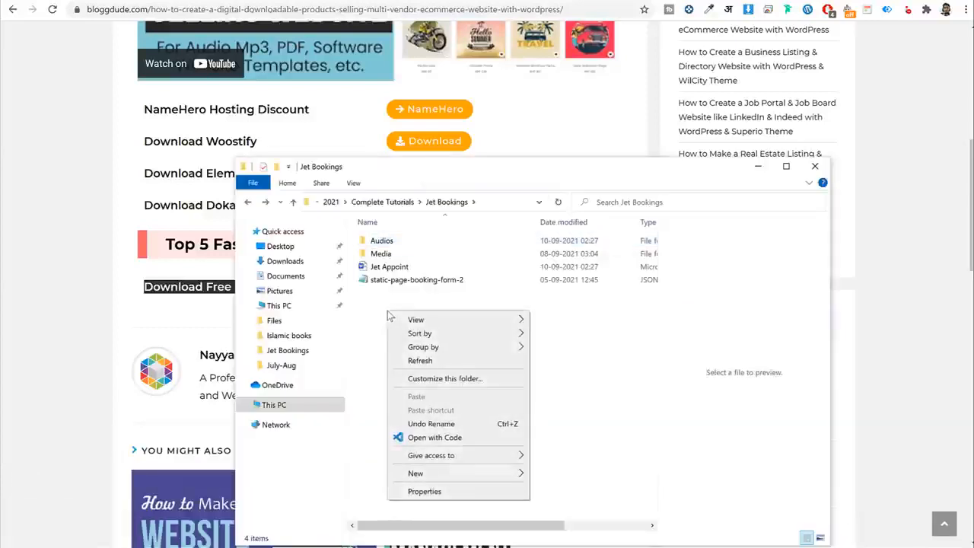
left_click(379, 311)
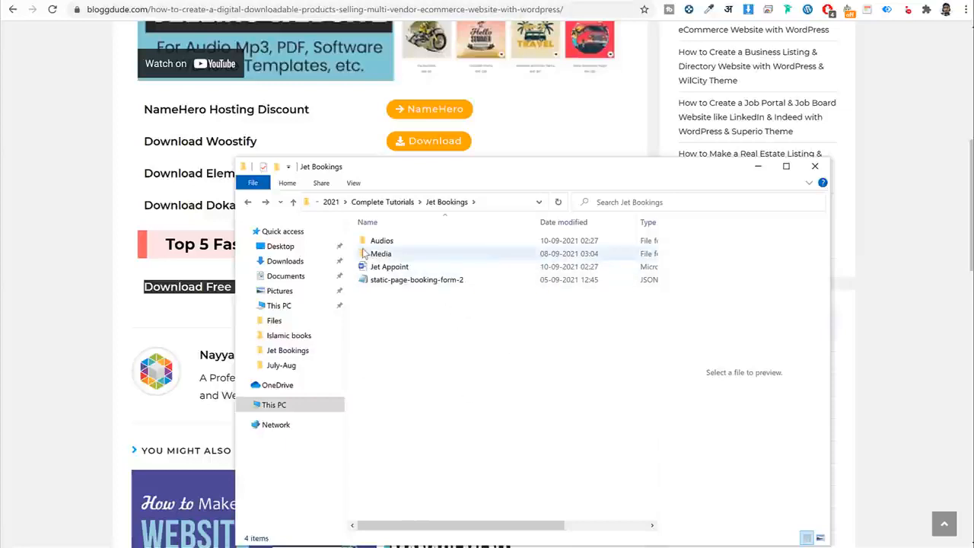
double_click(392, 257)
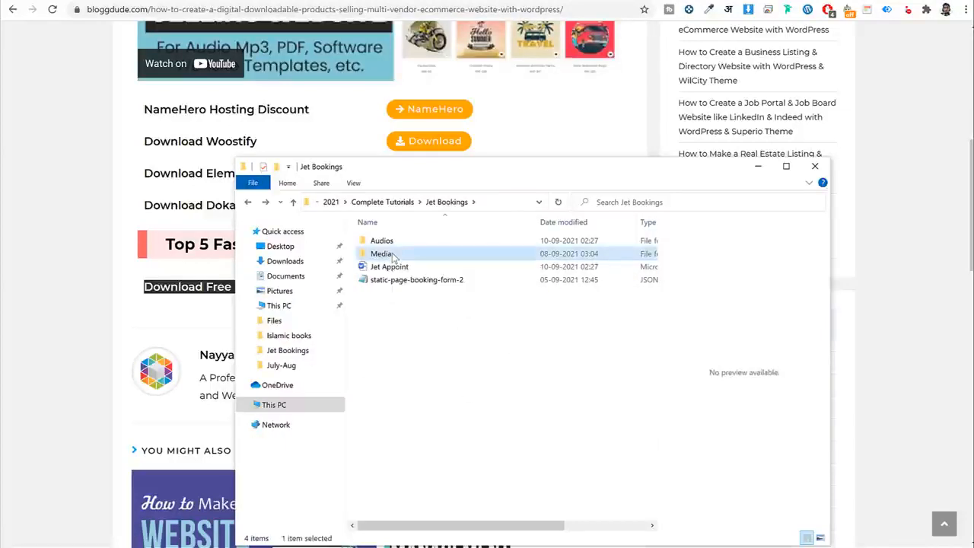
left_click(615, 258)
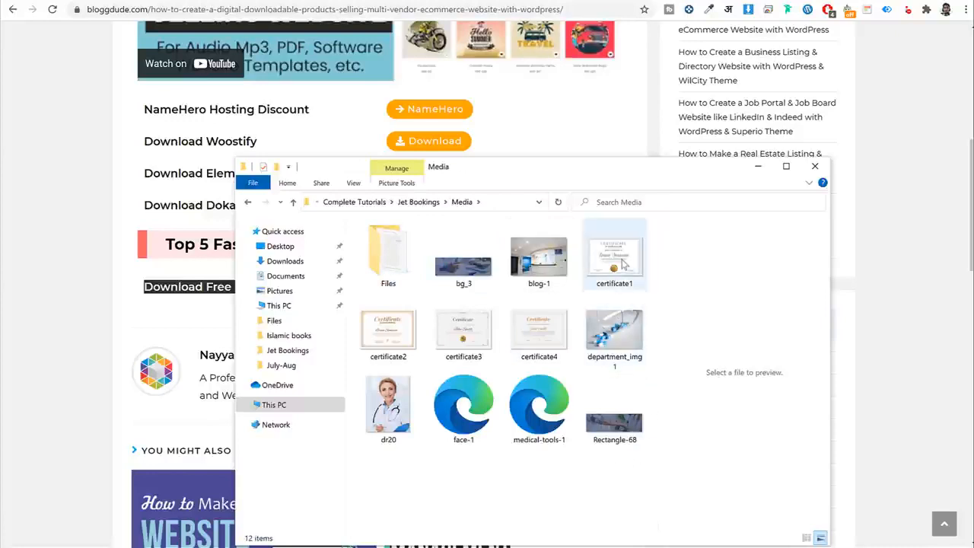
left_click(384, 408)
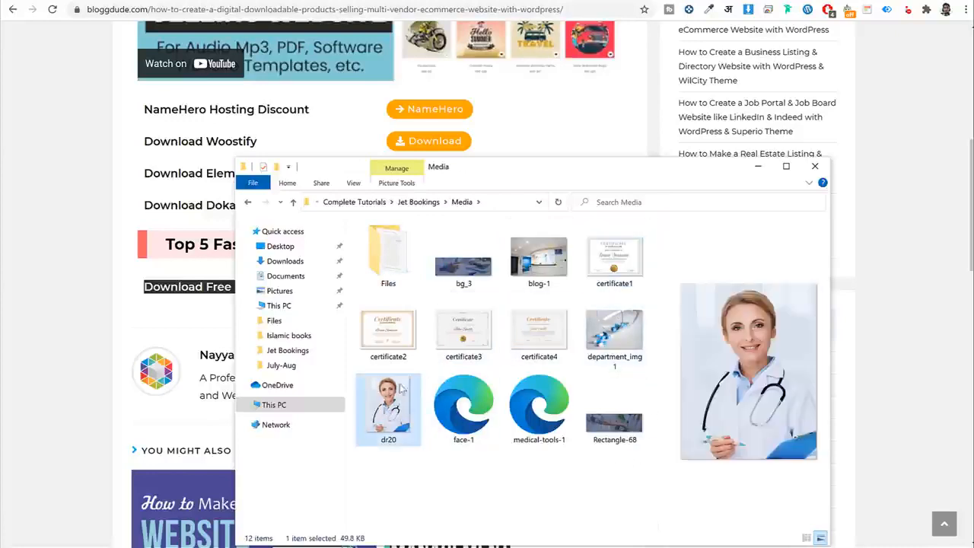
left_click(465, 262)
left_click(559, 278)
left_click(612, 425)
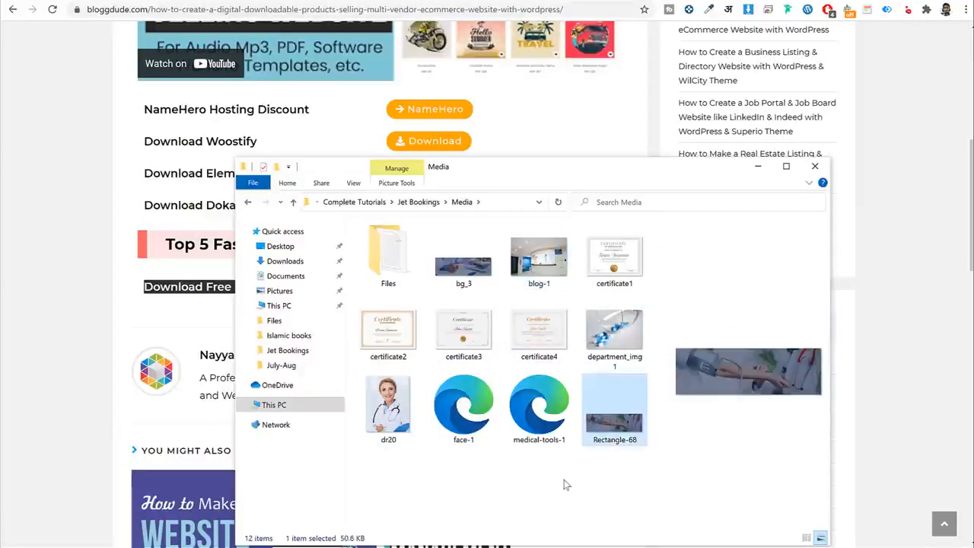
left_click(563, 480)
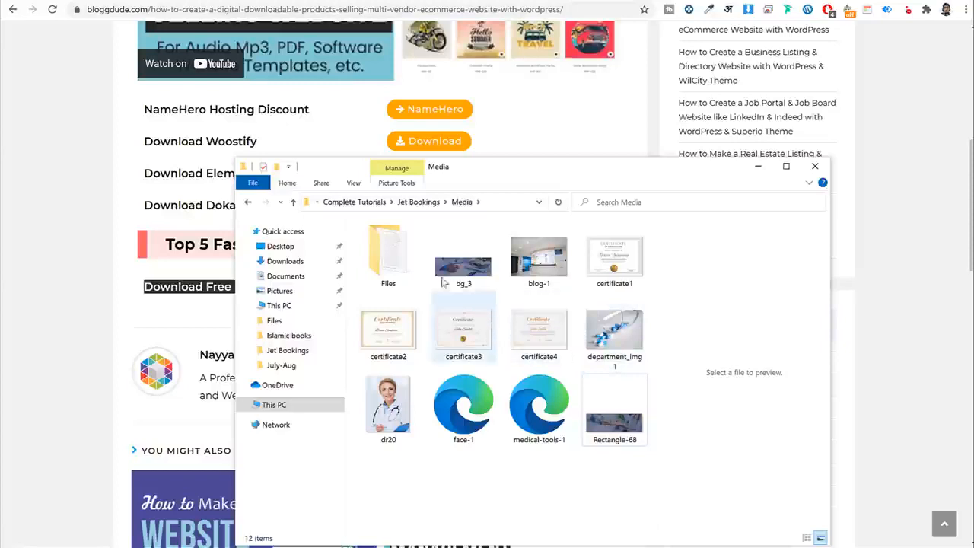
Look inside the Files subfolder, then select the face-1 icon file.
left_click(409, 271)
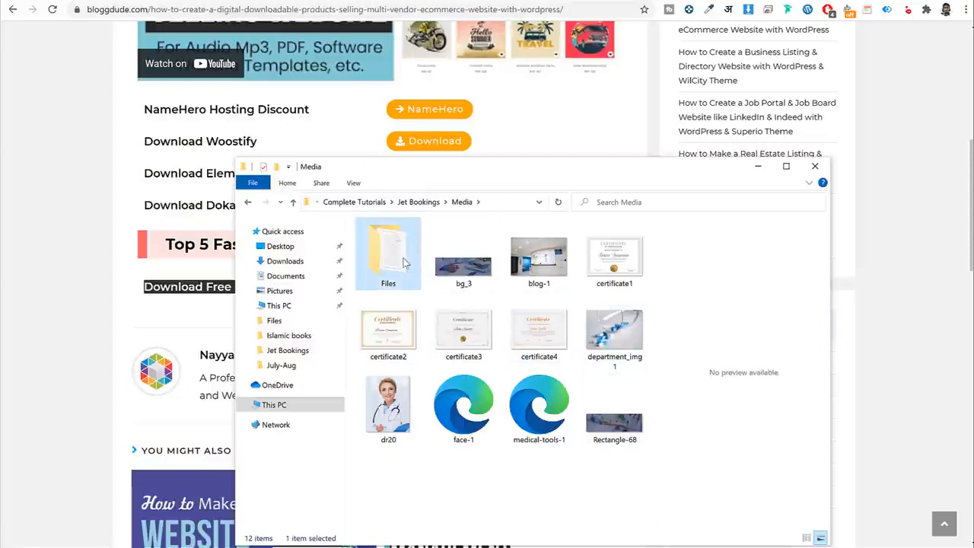
double_click(404, 263)
key("alt+Left")
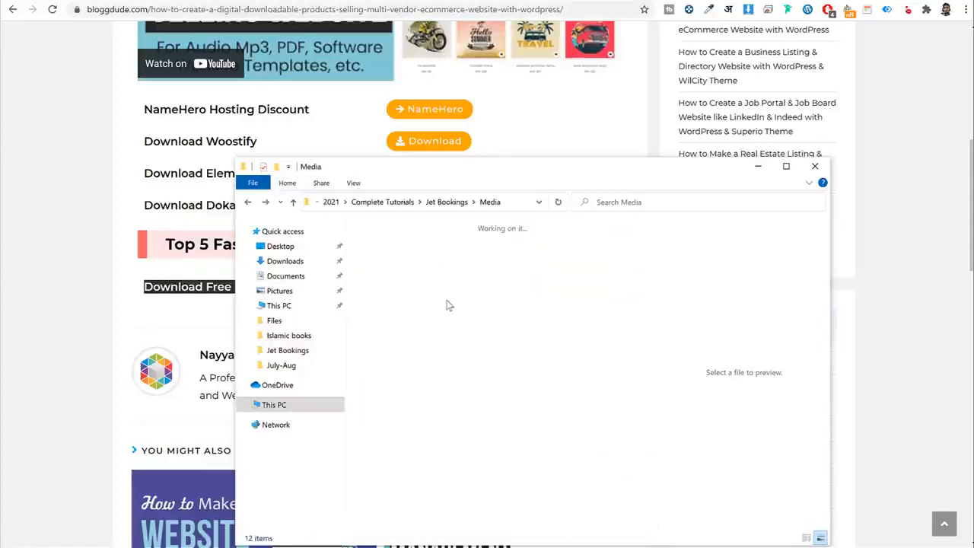
double_click(394, 275)
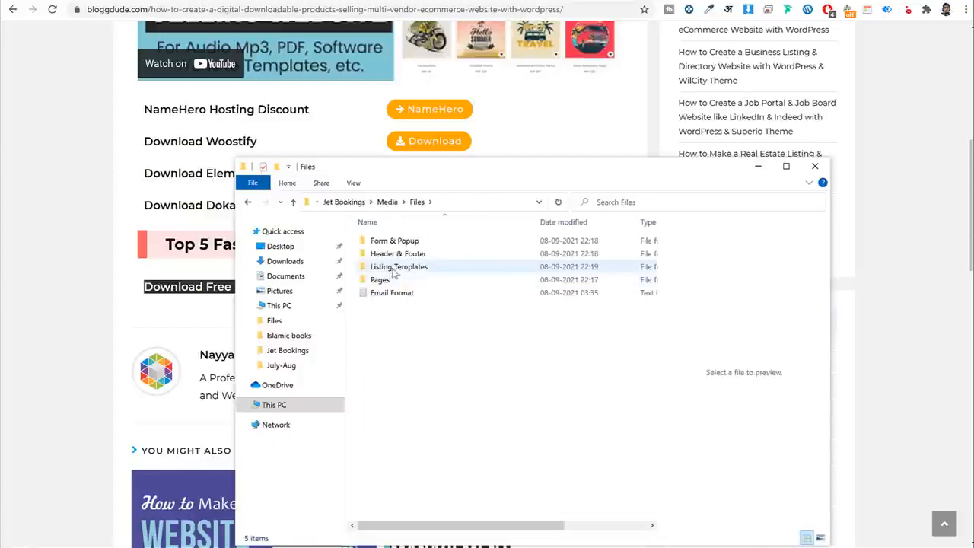
key("alt+Left")
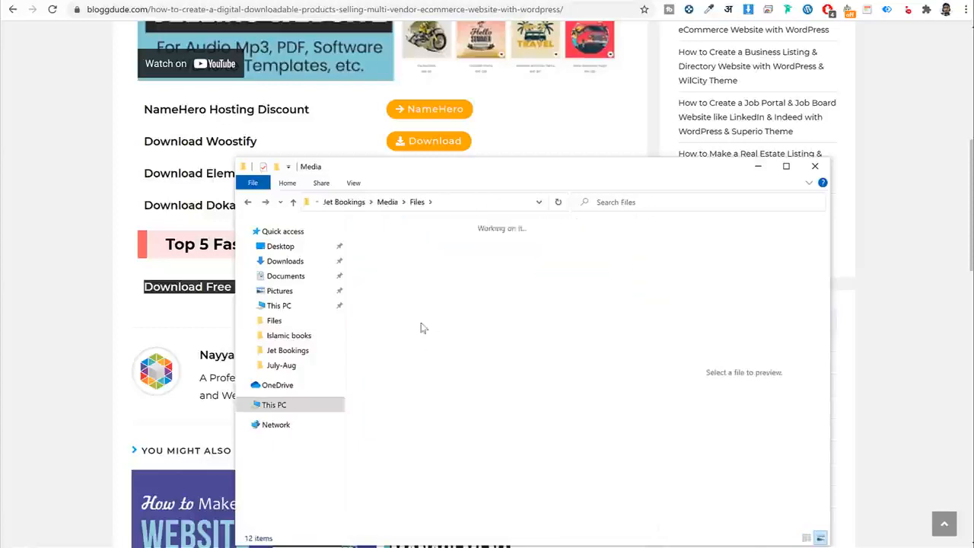
left_click(508, 476)
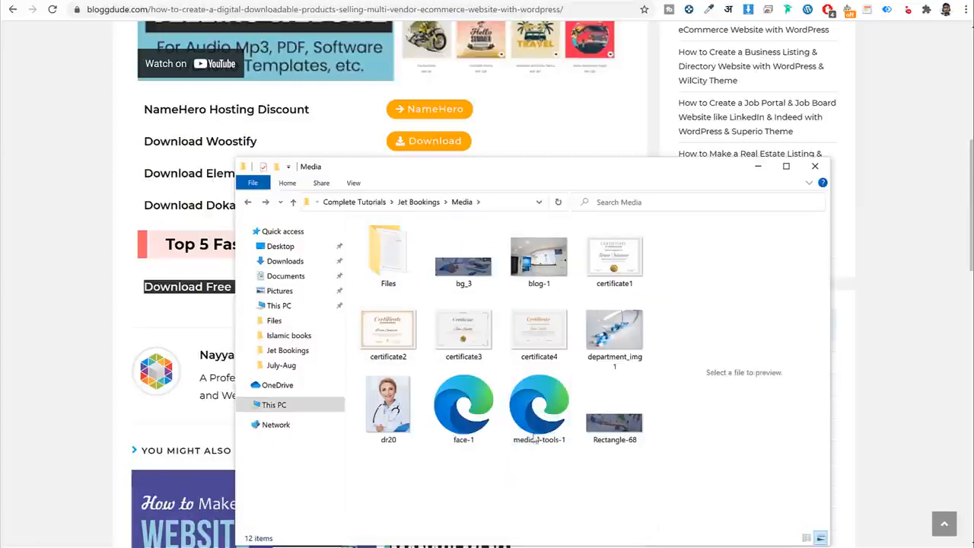
left_click(468, 403)
left_click(540, 411)
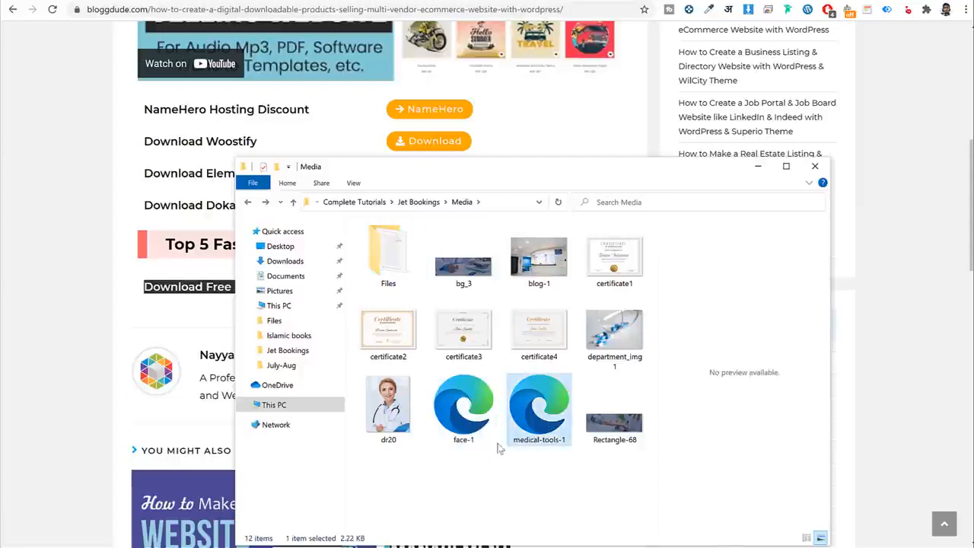
left_click(474, 418)
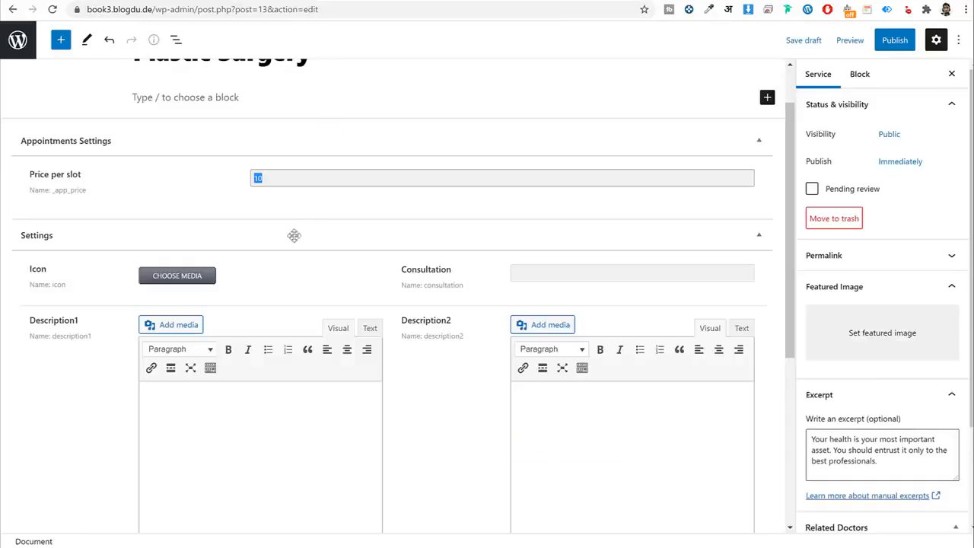
Upload all Media folder images, excluding the Files subfolder, through the Icon's Choose Media dialog.
left_click(501, 186)
left_click(180, 281)
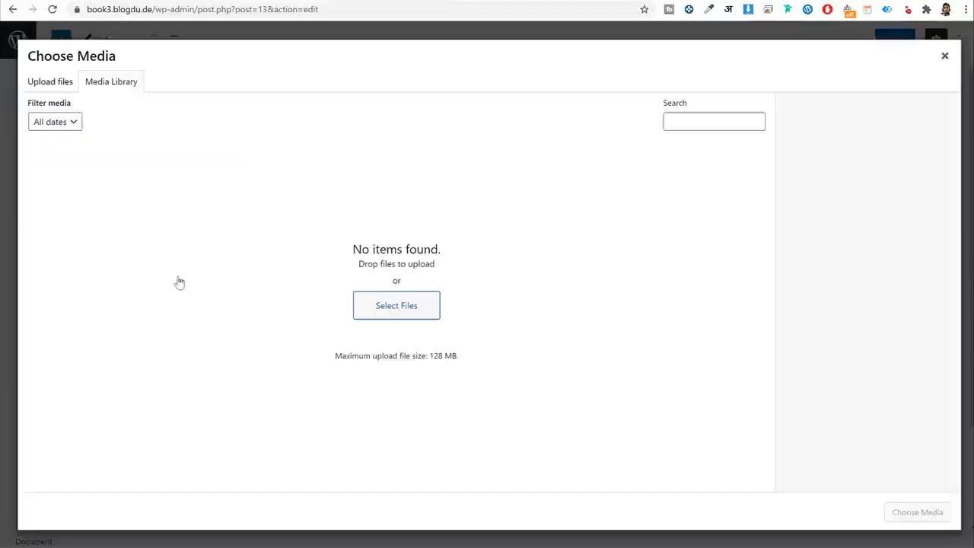
left_click(374, 305)
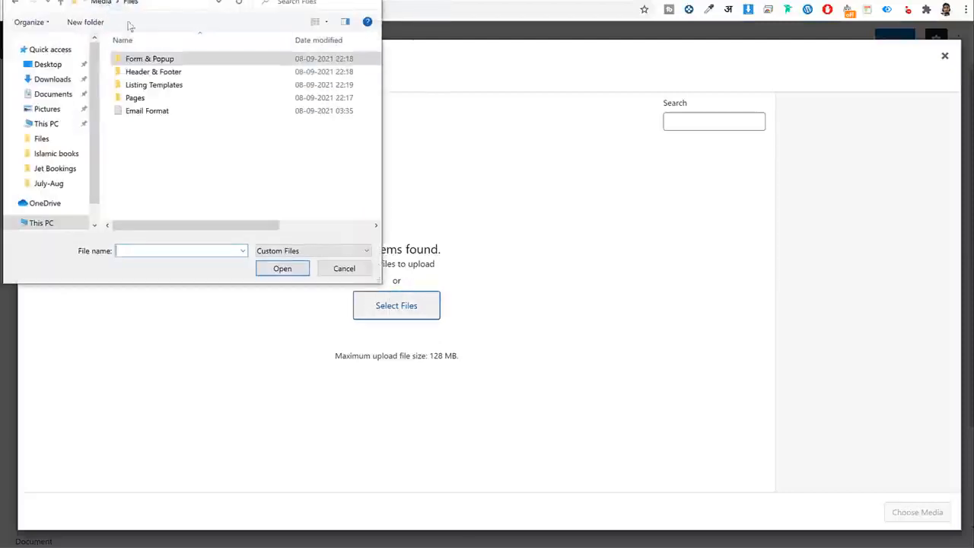
left_click(98, 3)
key("ctrl+a")
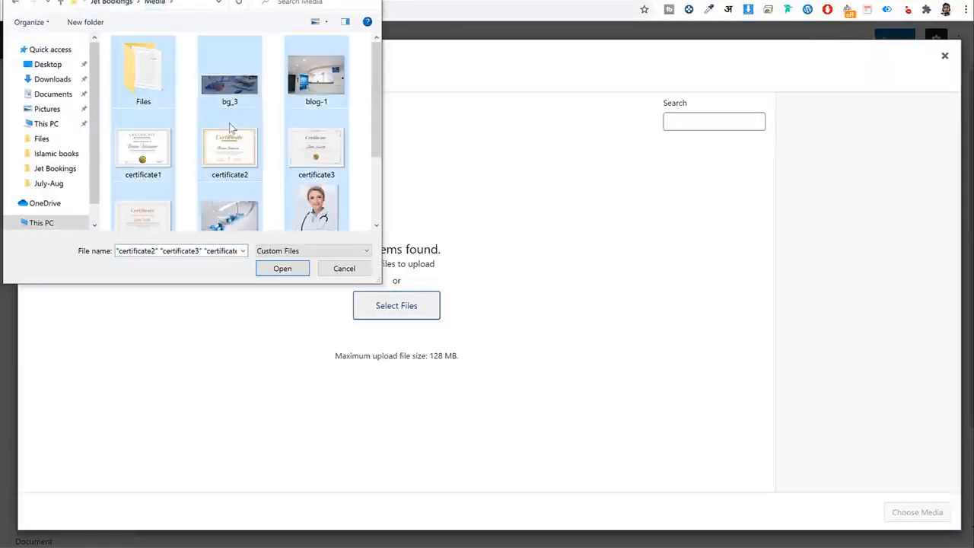
left_click(137, 79, "ctrl")
scroll(320, 183, "down", 3)
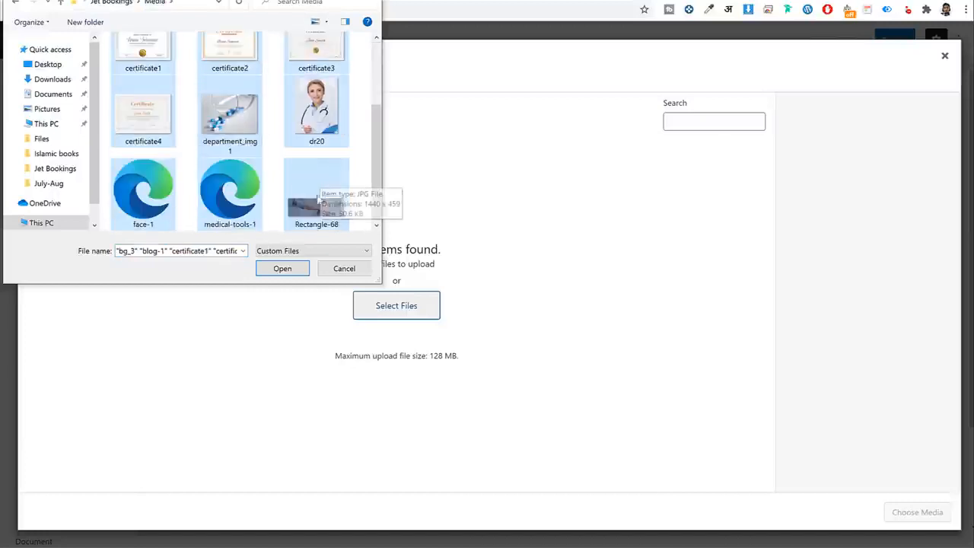
left_click(282, 268)
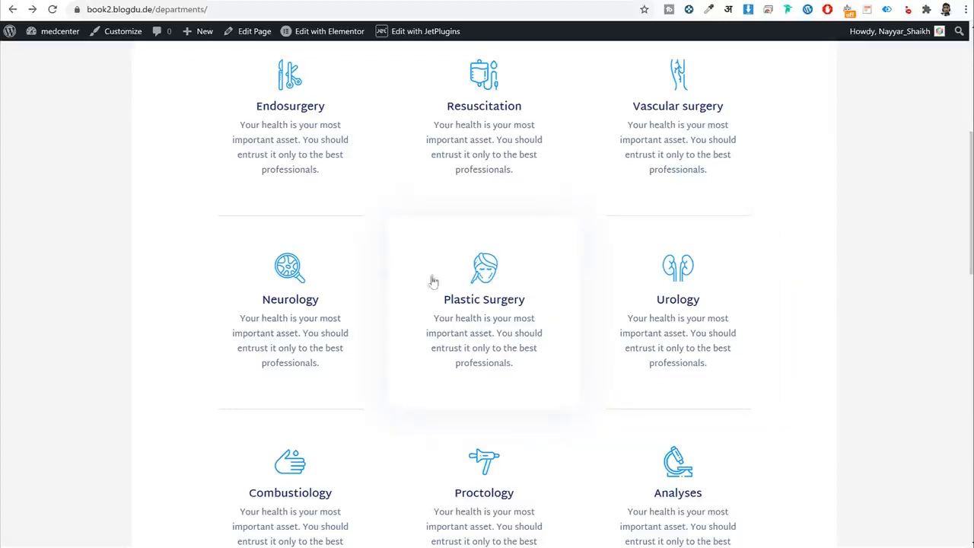
Open icons8.com in a new tab and search for 'scissor'.
key("ctrl+t")
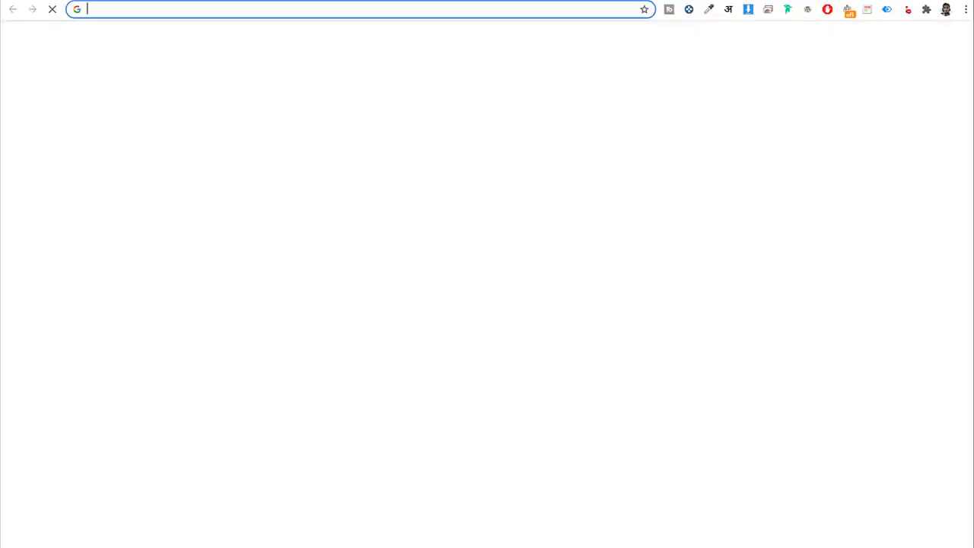
type("icons8.com")
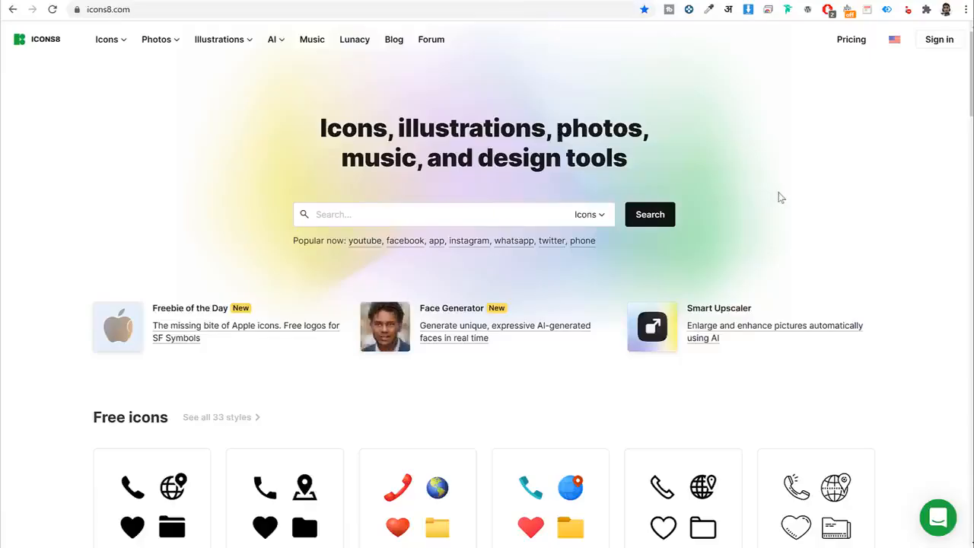
left_click(498, 210)
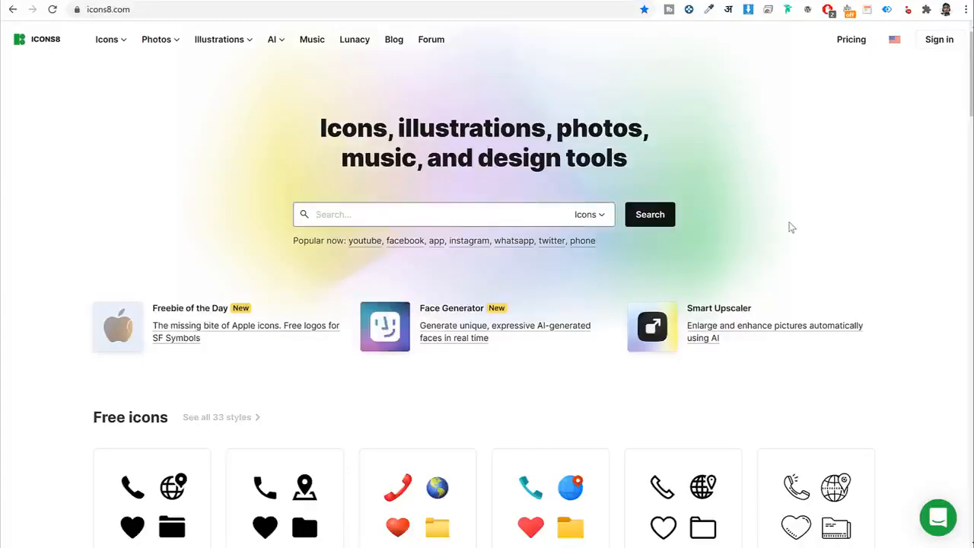
type("scissor")
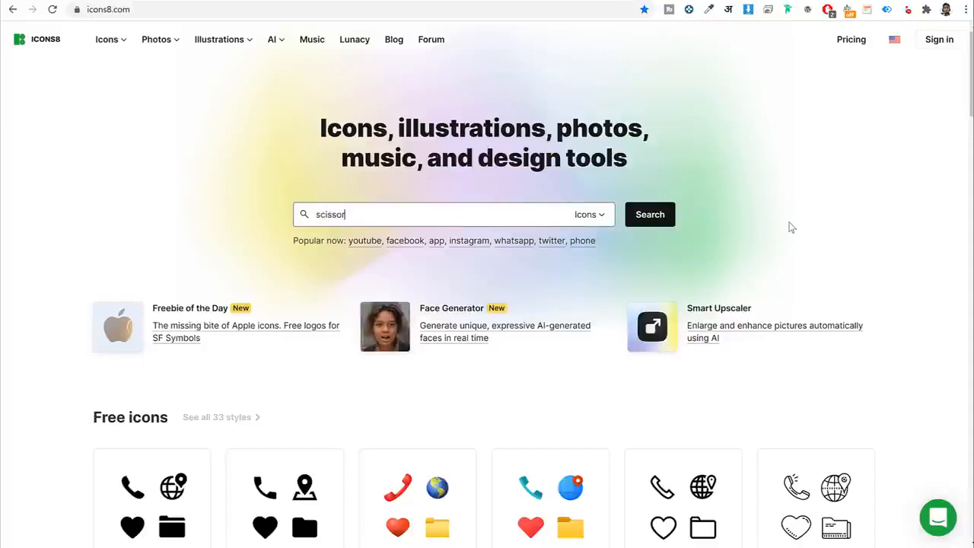
left_click(665, 215)
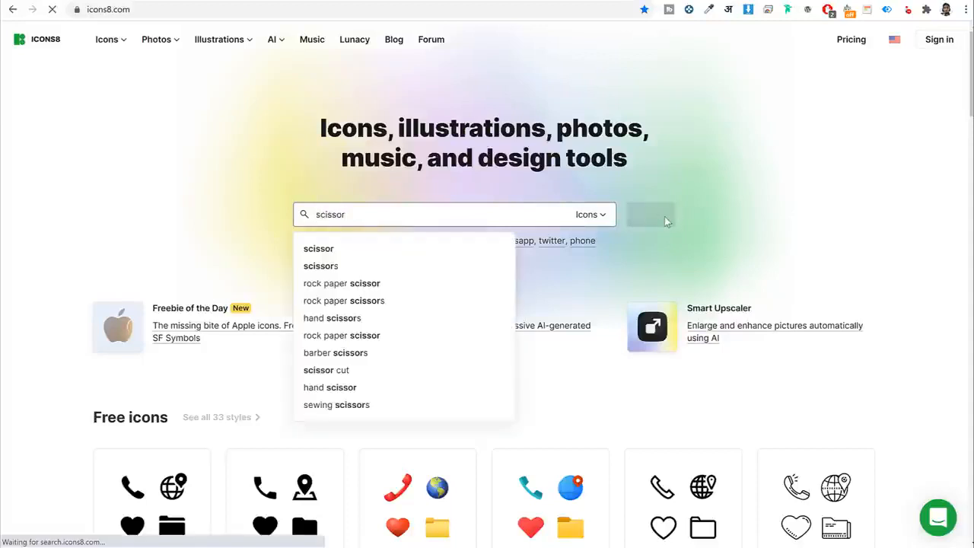
Browse the results and open the iOS Scissors icon's details.
scroll(917, 185, "down", 5)
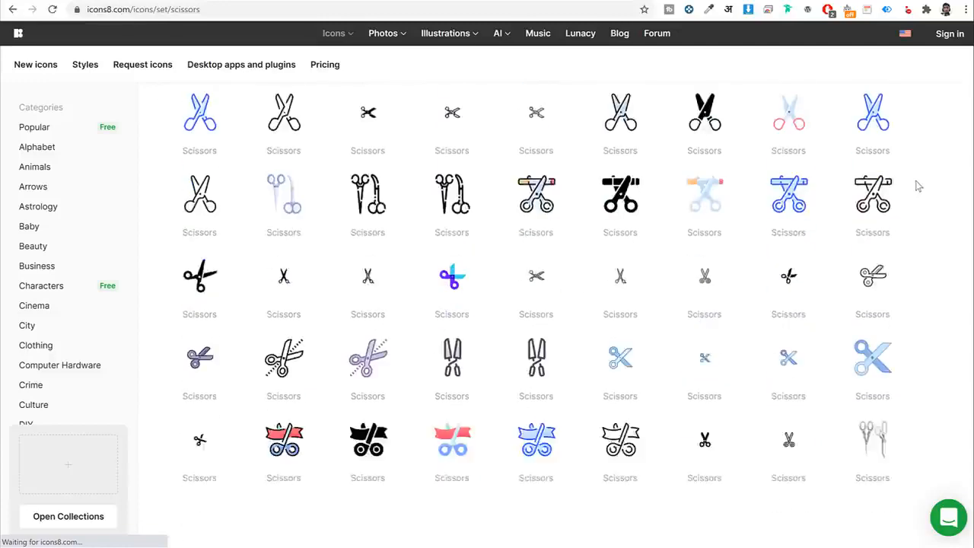
scroll(917, 186, "down", 2)
scroll(921, 188, "up", 10)
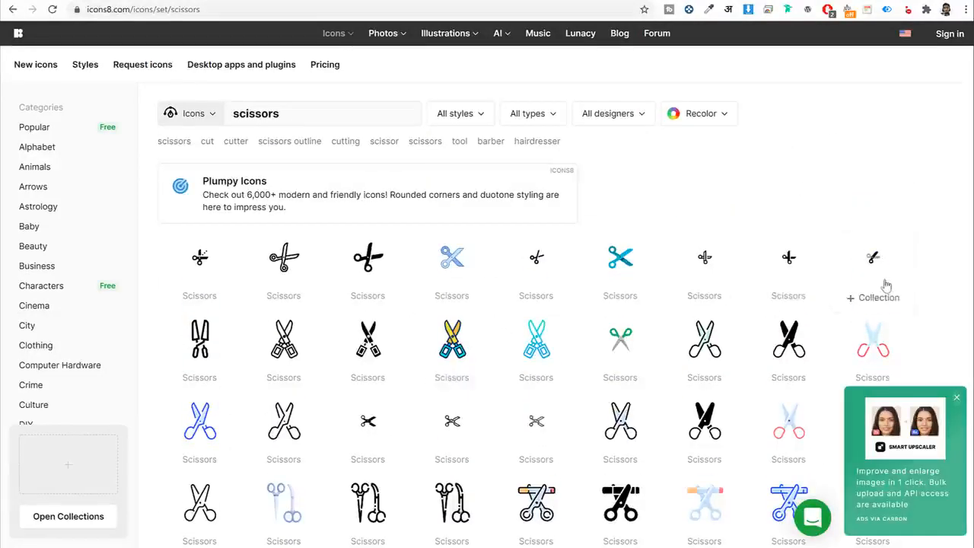
scroll(885, 283, "down", 2)
scroll(468, 250, "up", 2)
scroll(472, 250, "down", 2)
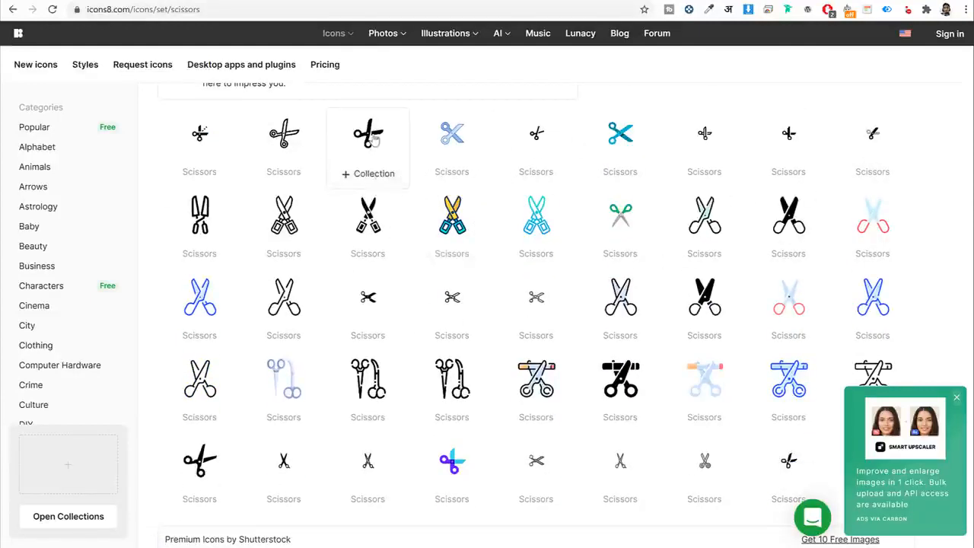
left_click(296, 132)
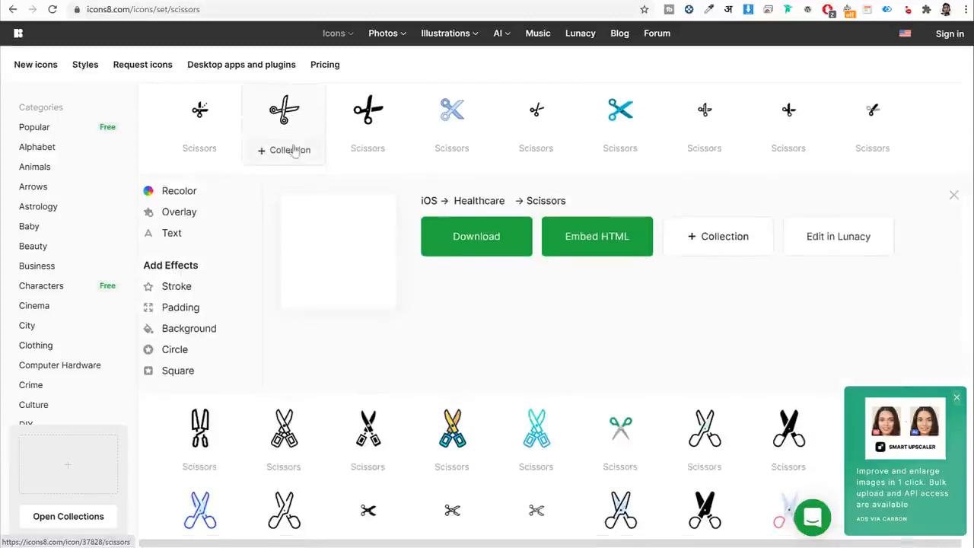
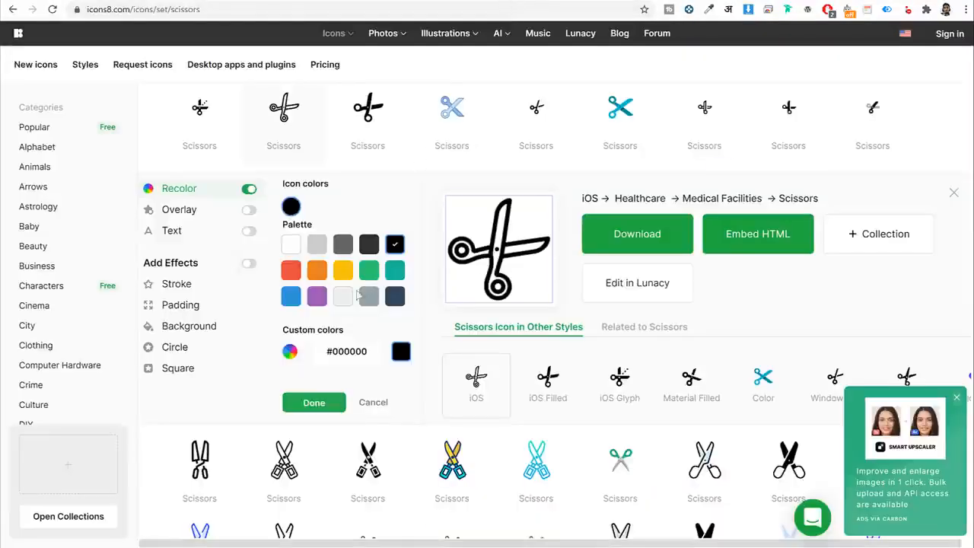
Recolour the iOS scissors icon to bright cyan #31F2FF.
left_click(291, 297)
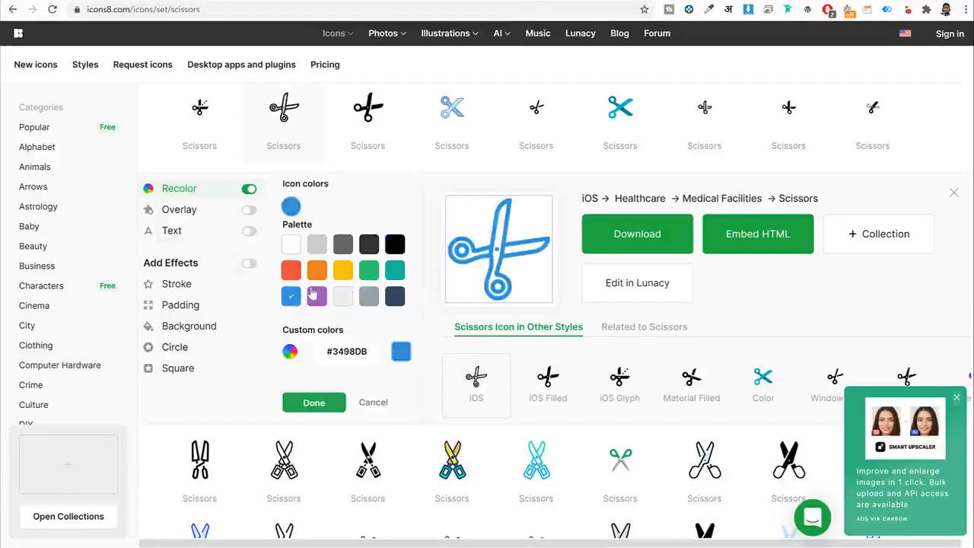
left_click(290, 352)
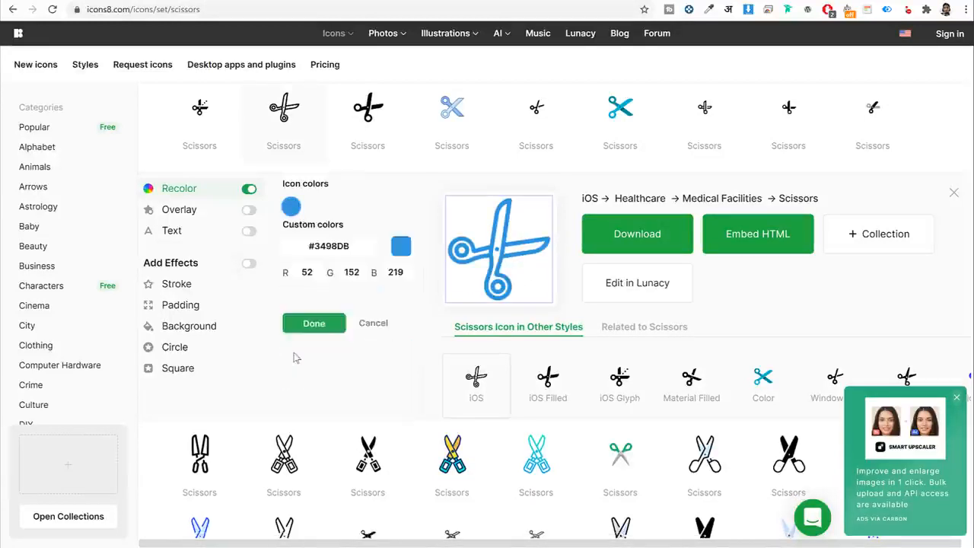
mouse_move(360, 345)
left_mouse_down()
mouse_move(339, 344)
mouse_move(348, 345)
left_mouse_up()
left_click_drag(355, 240, 384, 246)
triple_click(339, 360)
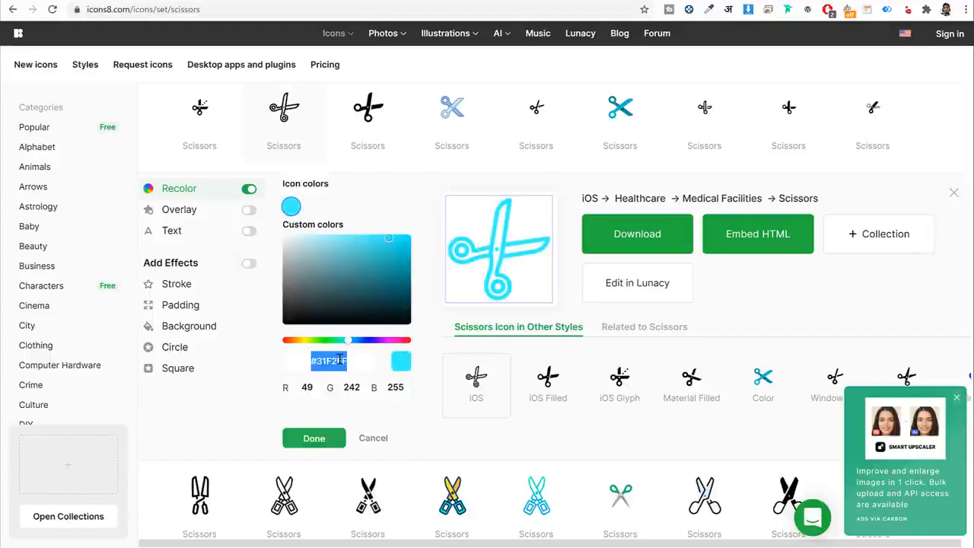
double_click(339, 360)
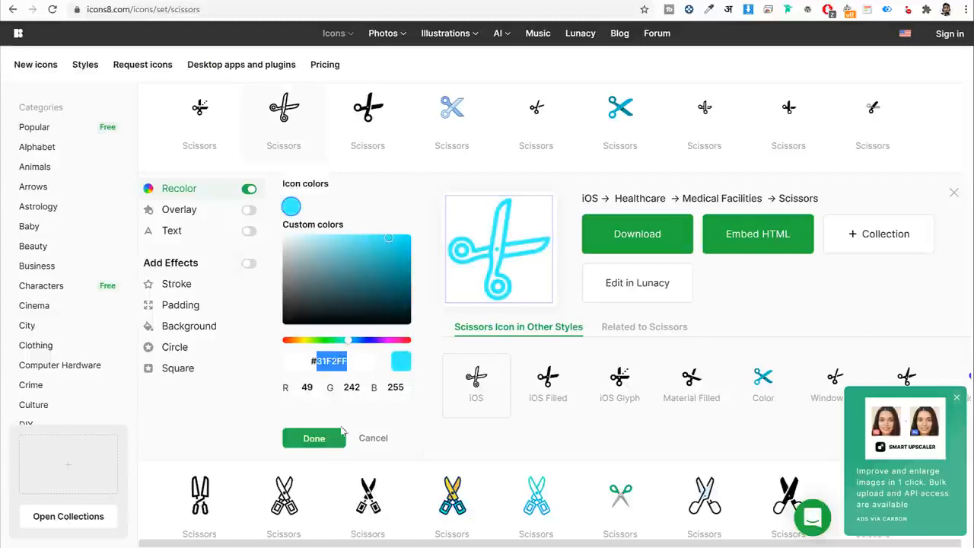
left_click(325, 441)
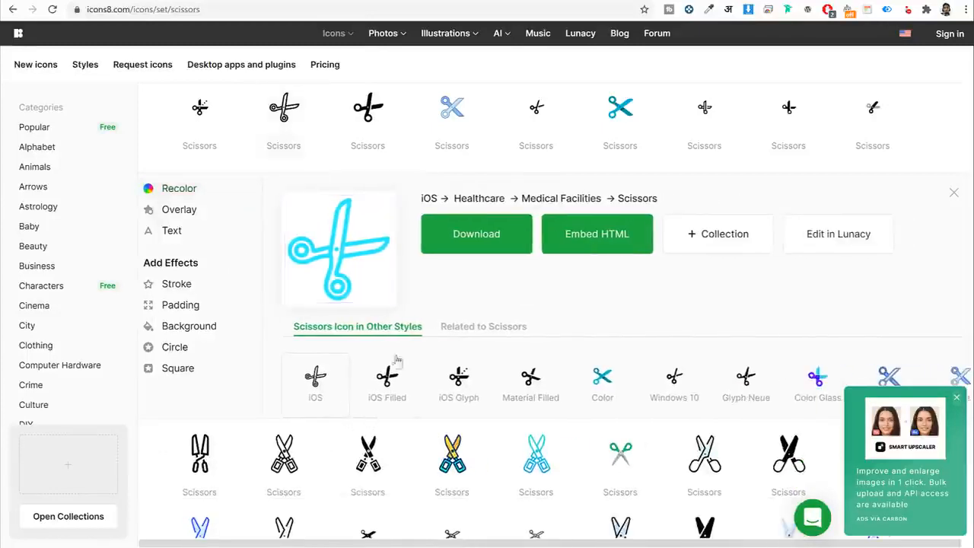
Set the icon's download options to PNG at a custom 100px size.
left_click(498, 240)
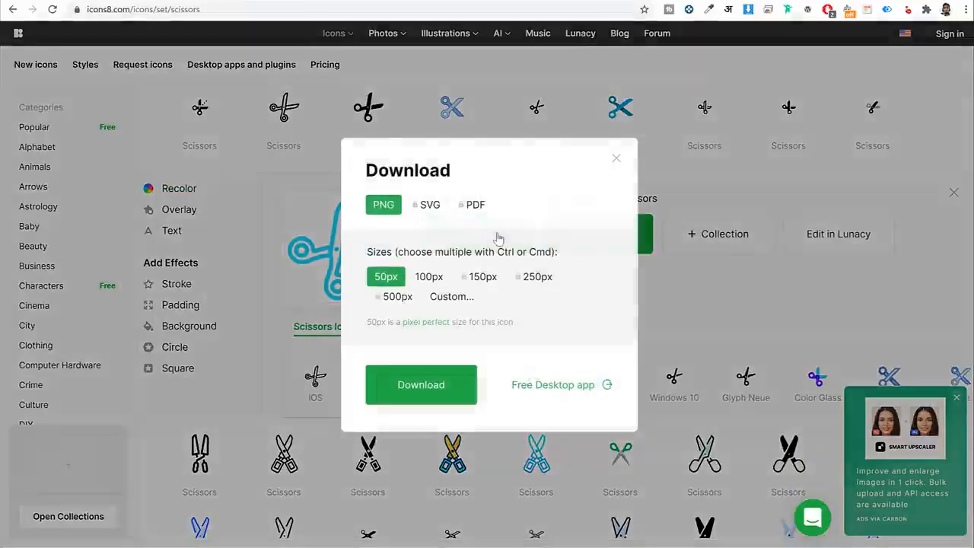
left_click(454, 297)
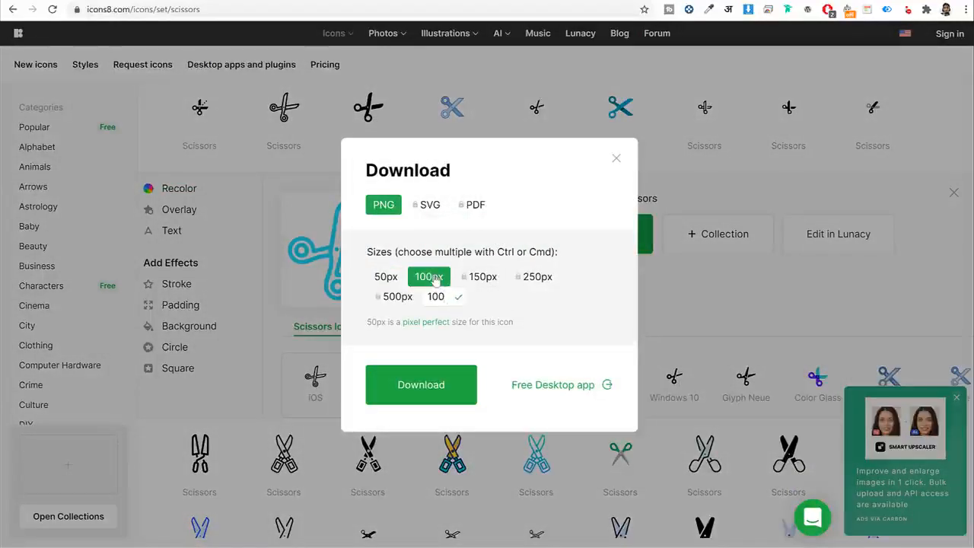
left_click(456, 295)
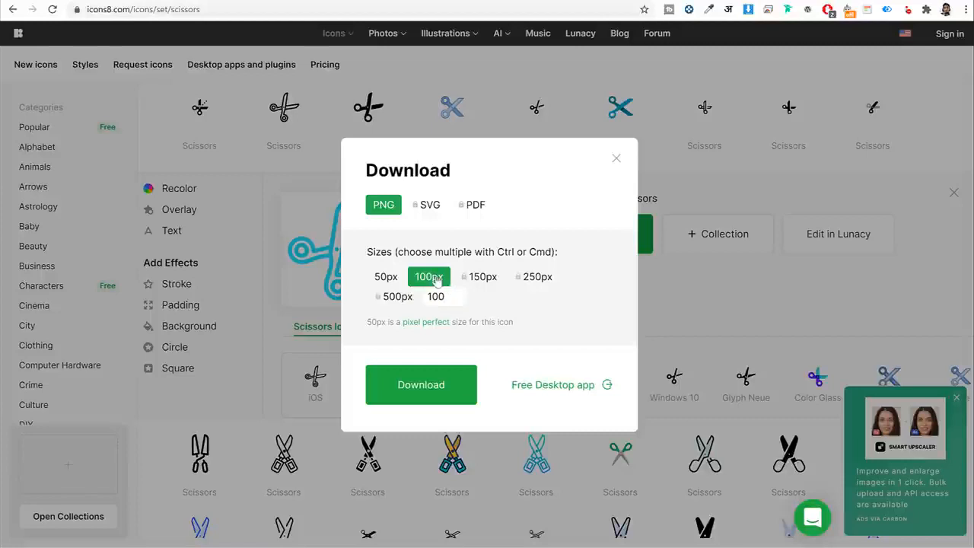
Download the 100px scissors PNG and set the medical-tools image as the service icon.
left_click(441, 392)
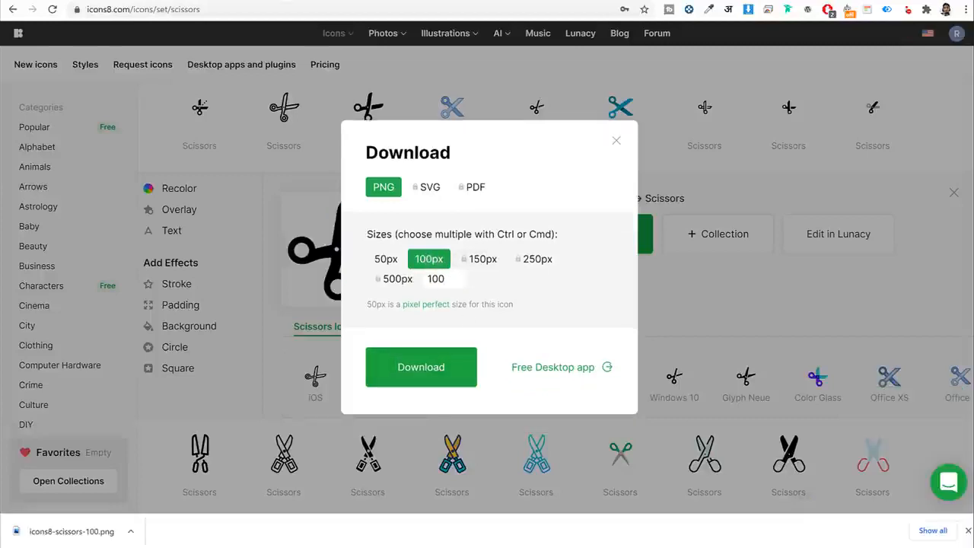
left_click(316, 1)
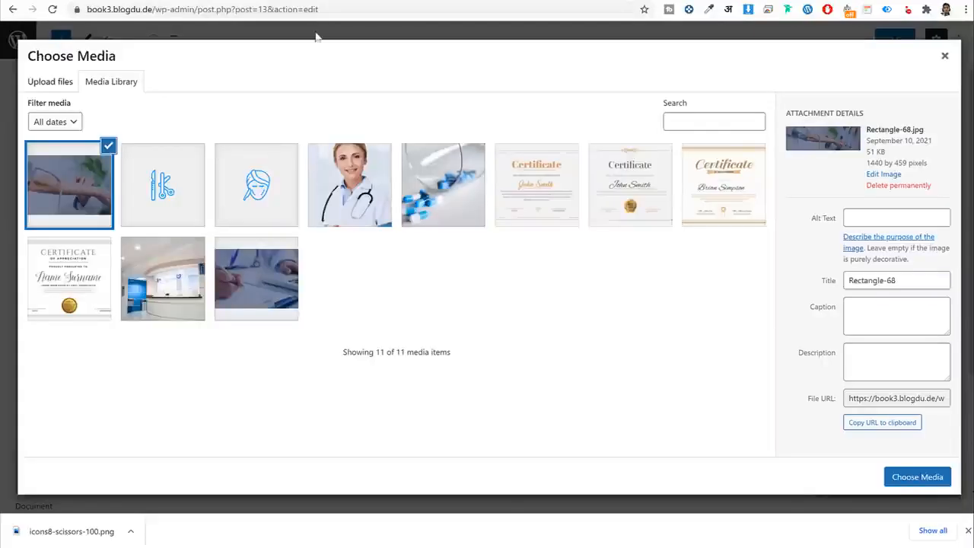
left_click(239, 206)
left_click(189, 203)
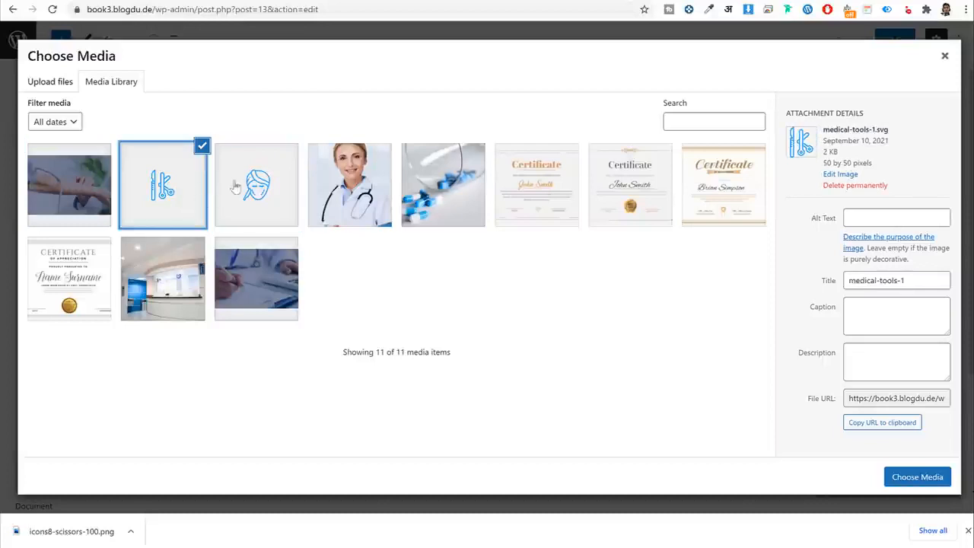
left_click(927, 478)
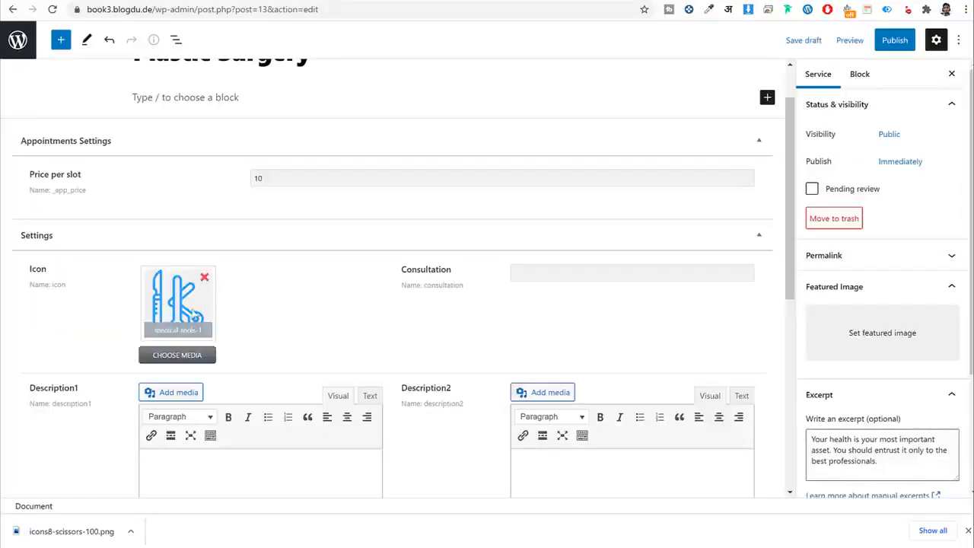
Copy the 'Plastic surgery consultation' heading from the live Plastic Surgery page into Consultation.
left_click(531, 270)
left_click(74, 2)
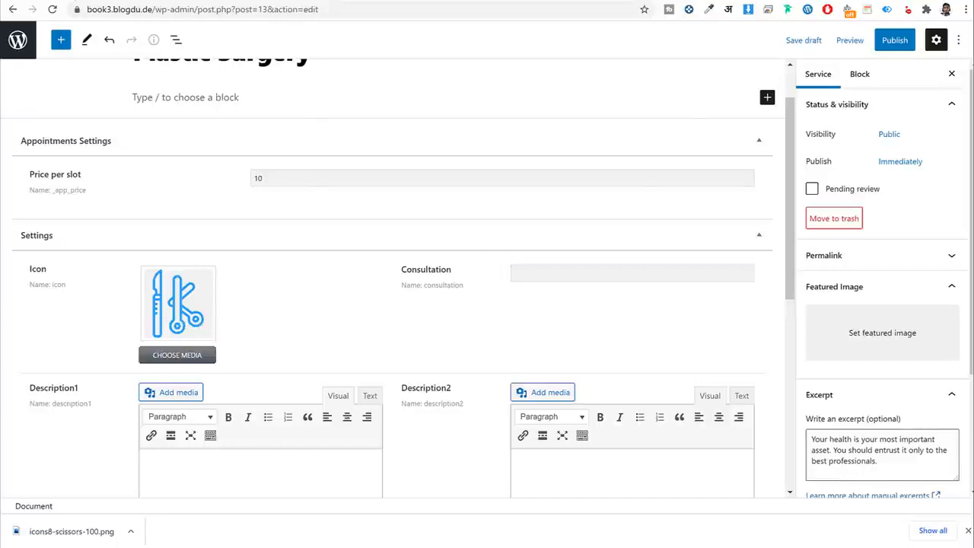
scroll(386, 293, "up", 1)
left_click(484, 358)
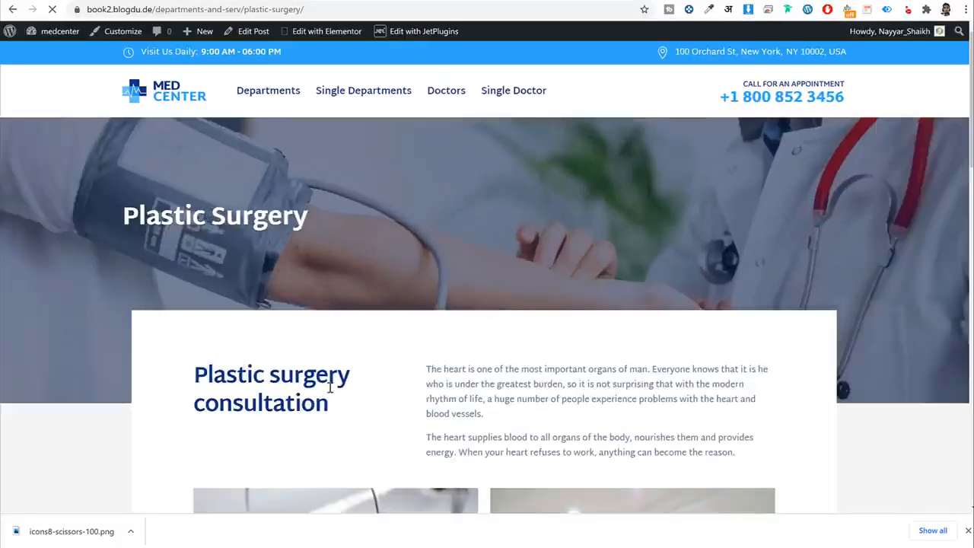
left_click_drag(330, 404, 193, 371)
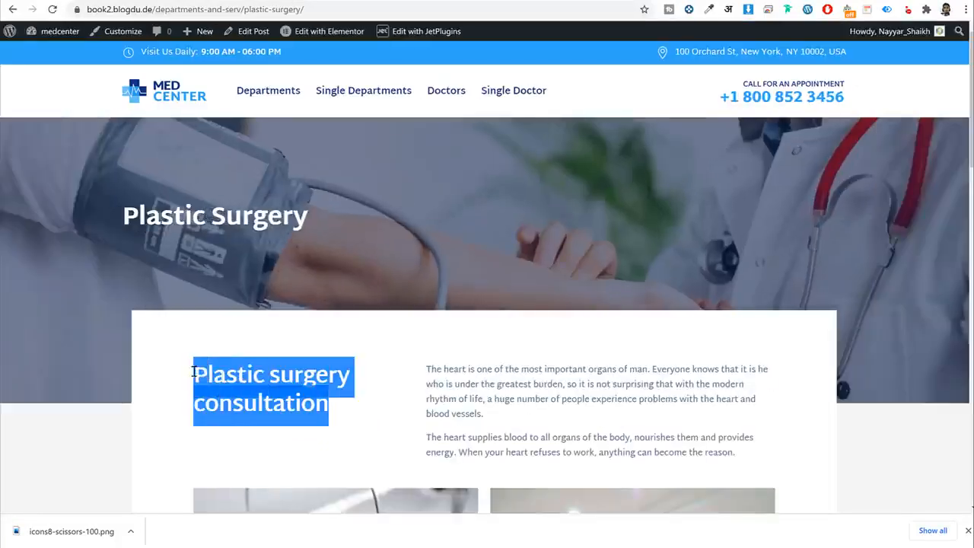
key("ctrl+c")
key("alt+Tab")
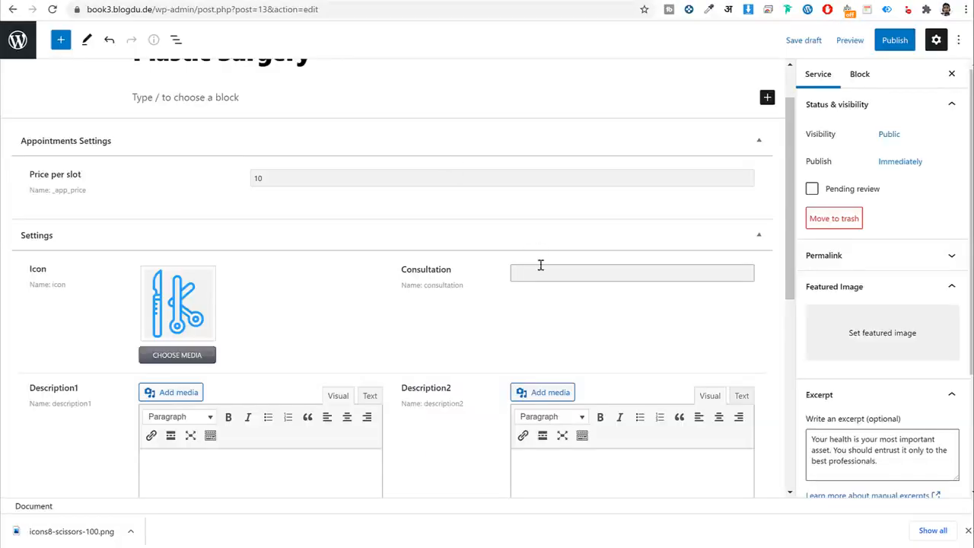
left_click(542, 272)
key("ctrl+v")
Paste the page's two introductory paragraphs into Description1.
scroll(617, 301, "down", 4)
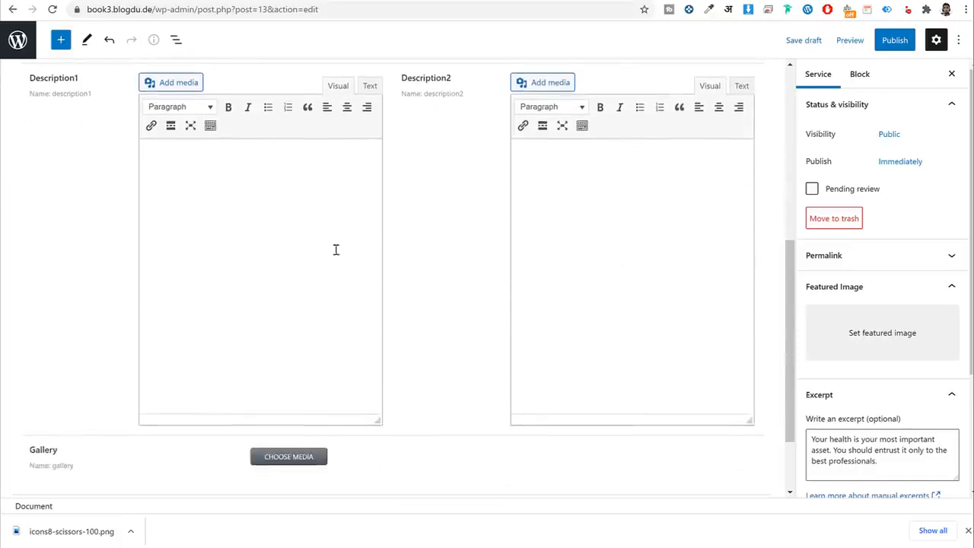
key("alt+Tab")
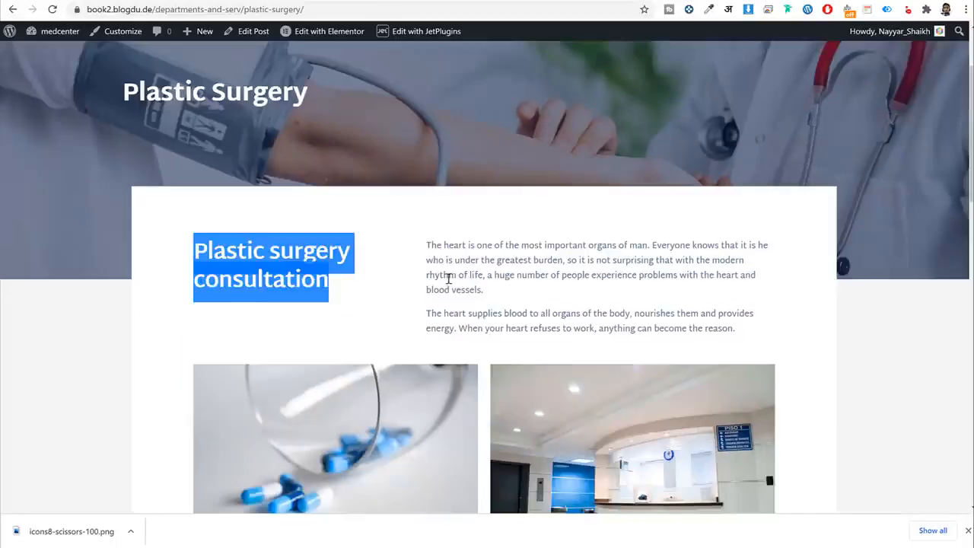
left_click_drag(426, 244, 736, 332)
key("ctrl+c")
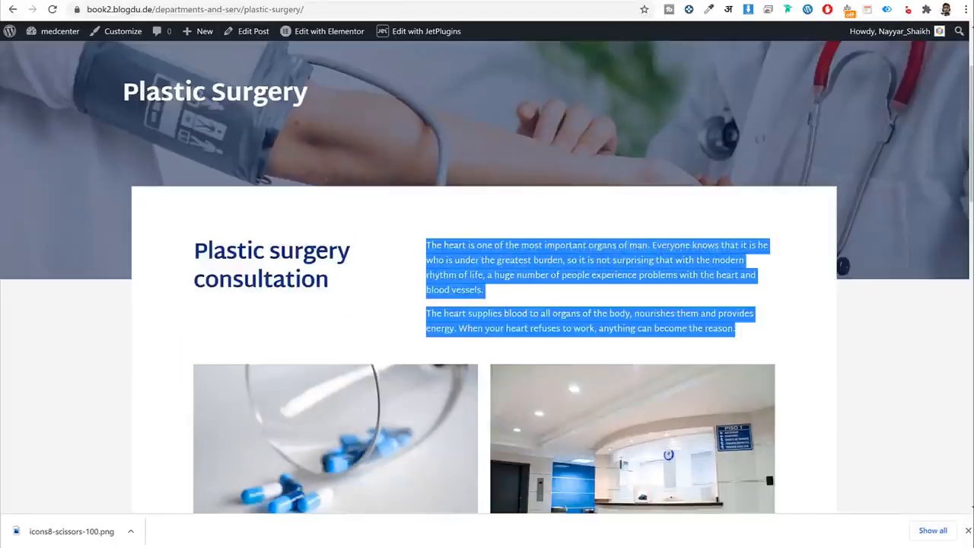
key("alt+Tab")
left_click(213, 271)
key("ctrl+v")
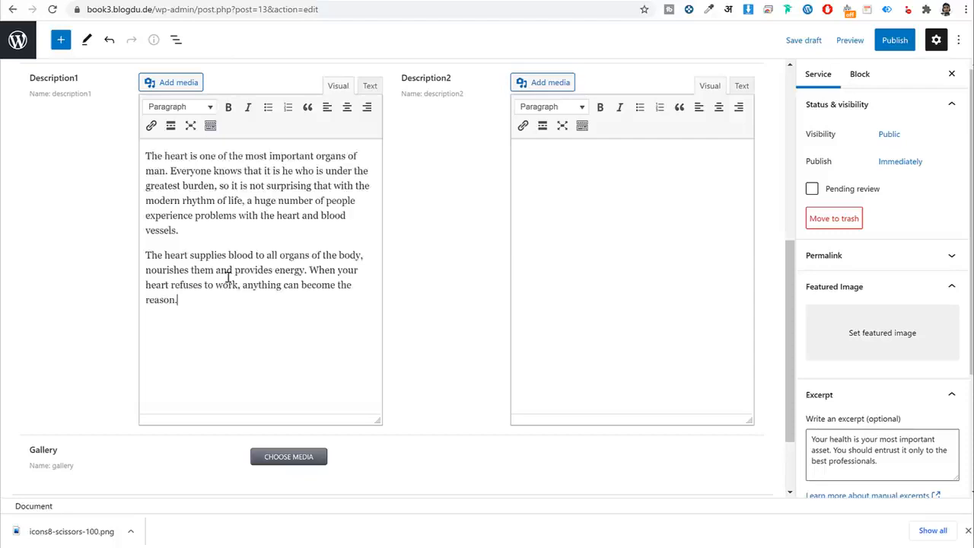
Paste the two paragraphs below the page images into Description2.
key("alt+Tab")
scroll(302, 213, "down", 6)
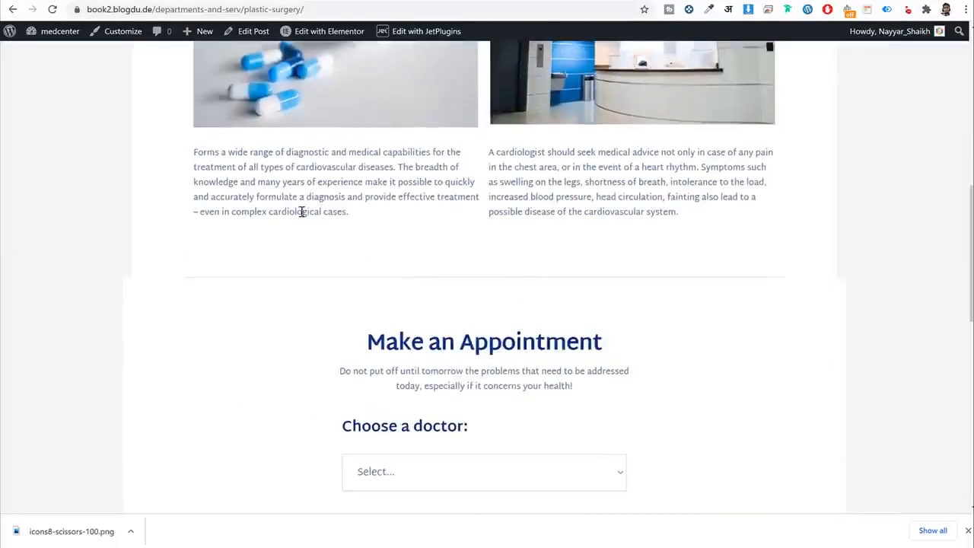
left_click_drag(193, 152, 712, 230)
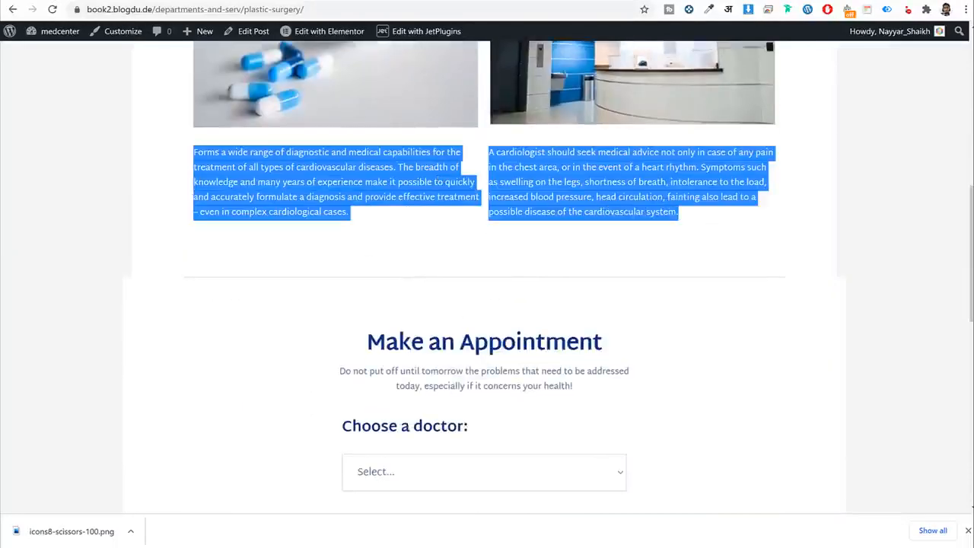
key("alt+Tab")
key("ctrl+v")
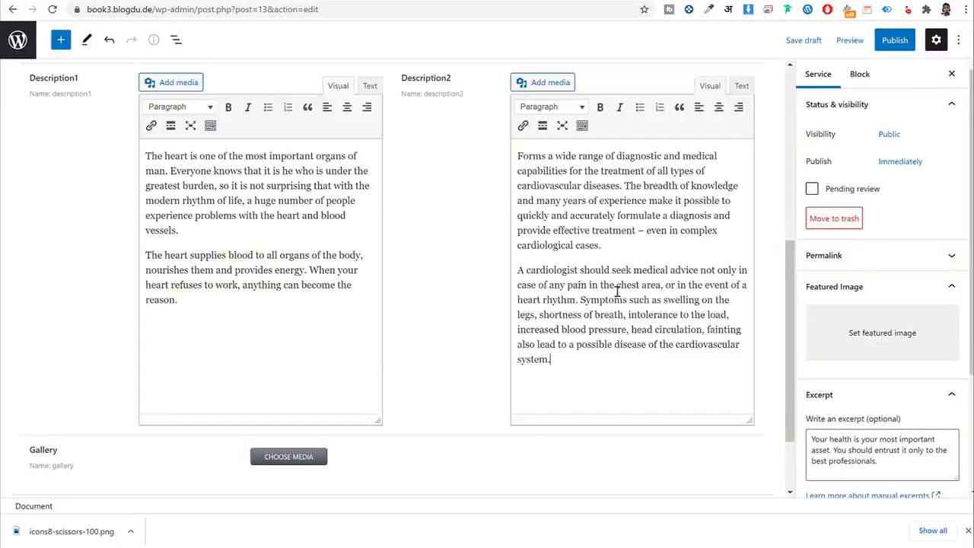
scroll(337, 381, "down", 2)
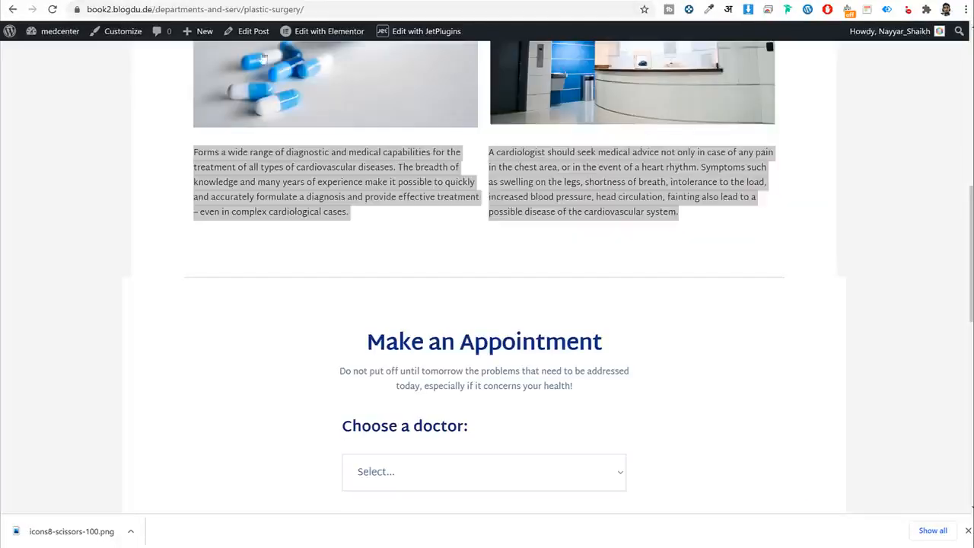
key("alt+Tab")
key("alt+Tab")
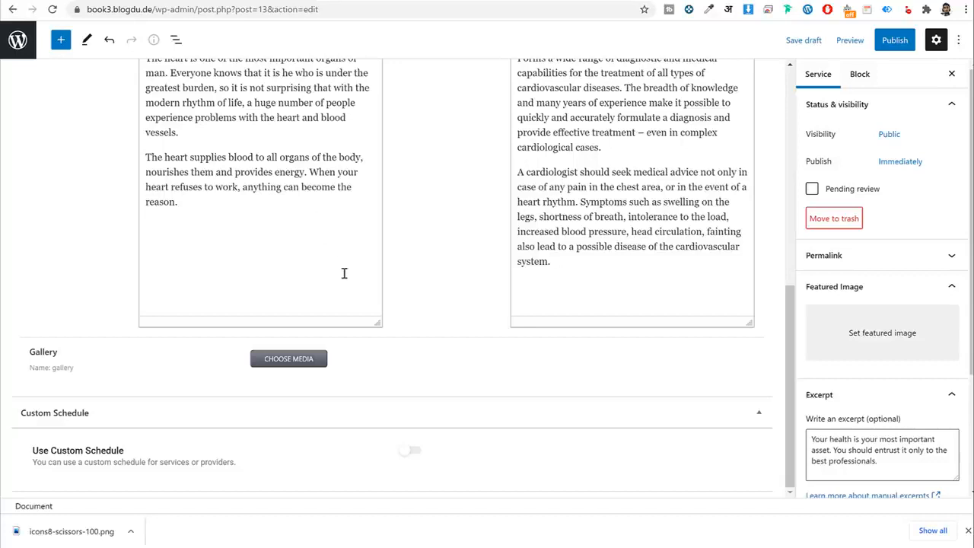
Add the reception and pills images to the service gallery.
left_click(297, 359)
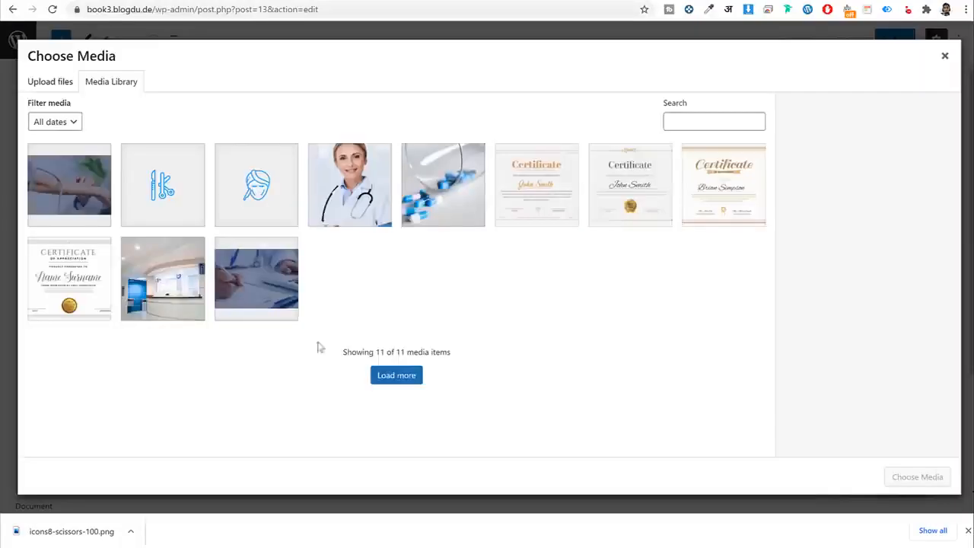
left_click(186, 301)
left_click(85, 182)
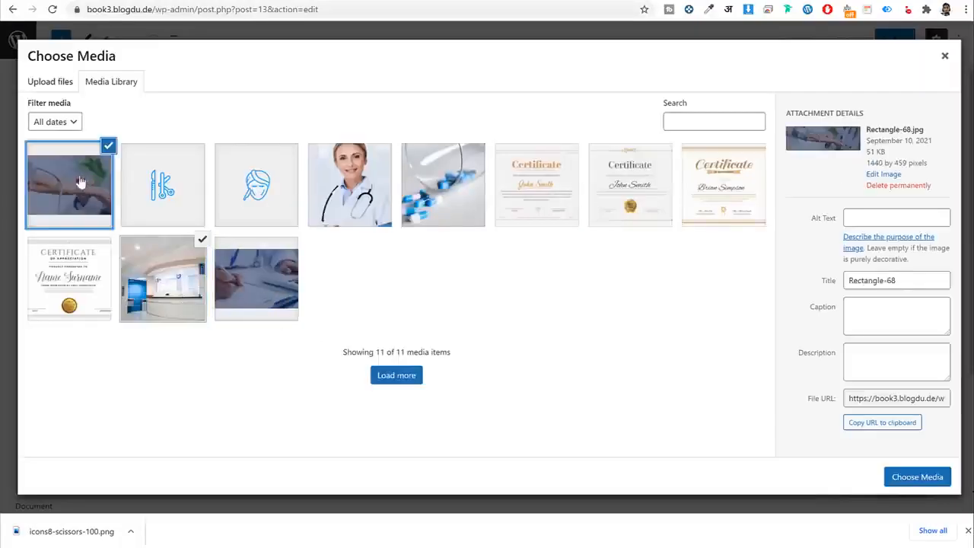
left_click(162, 279)
left_click(426, 186)
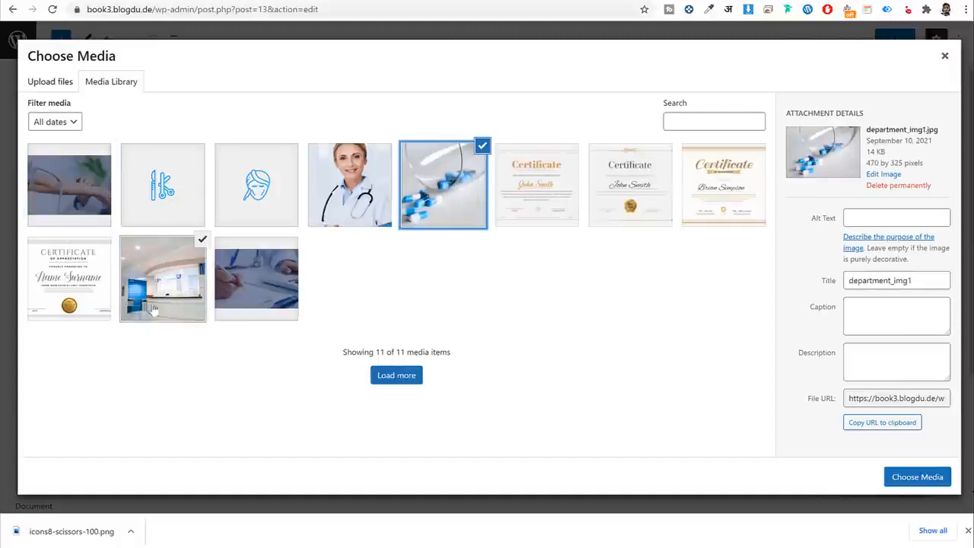
left_click(910, 475)
Search for a doctor to link to the service and review the Plastic Surgery reference page.
scroll(395, 381, "down", 1)
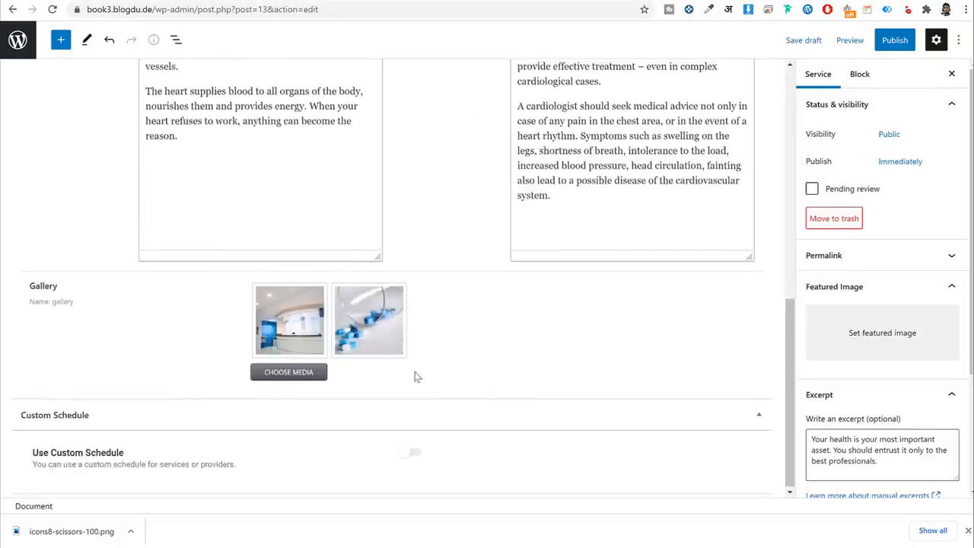
scroll(507, 363, "up", 10)
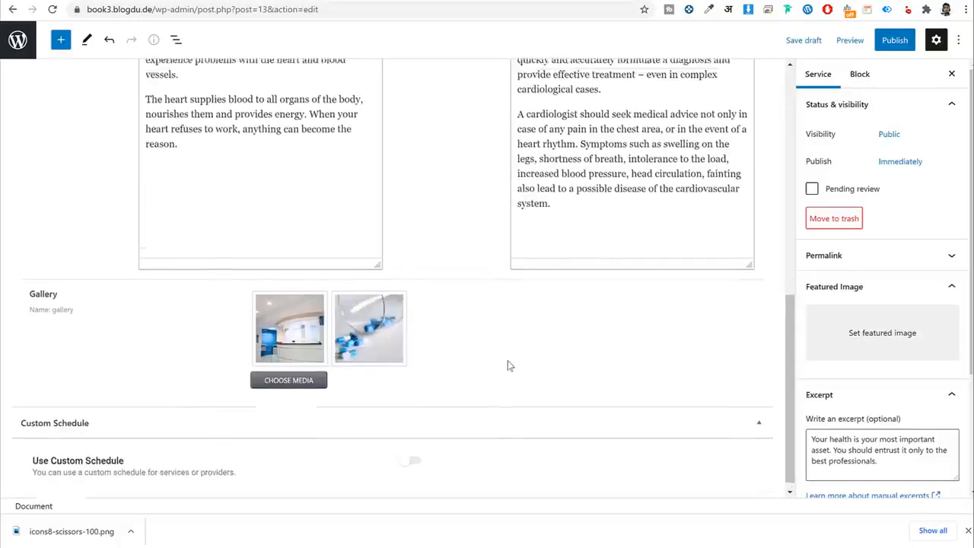
scroll(860, 377, "down", 1)
scroll(861, 377, "down", 1)
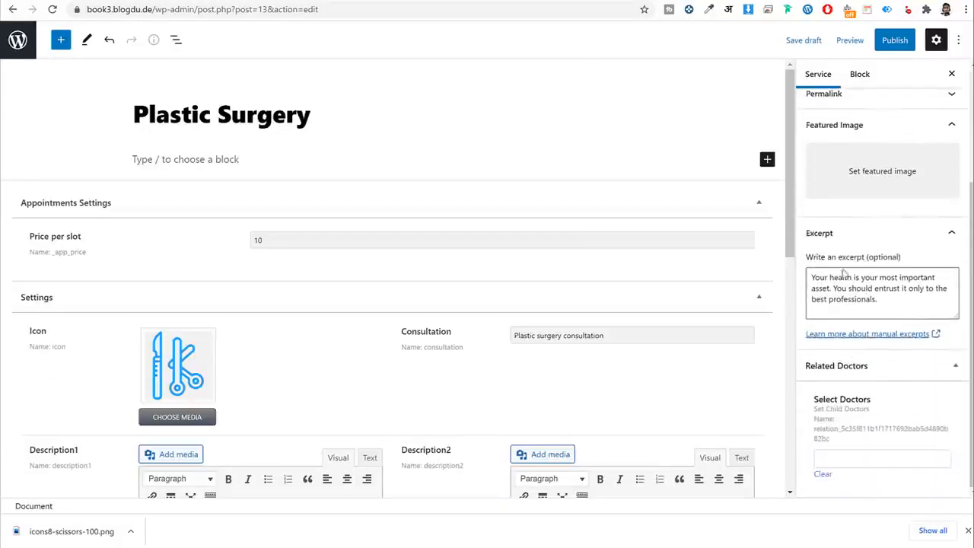
left_click(891, 460)
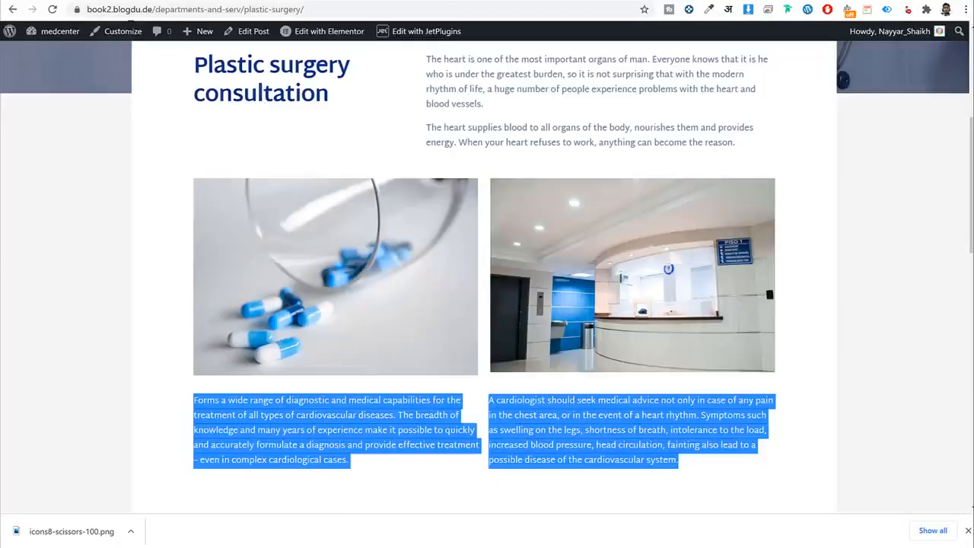
left_click(371, 288)
scroll(371, 289, "up", 4)
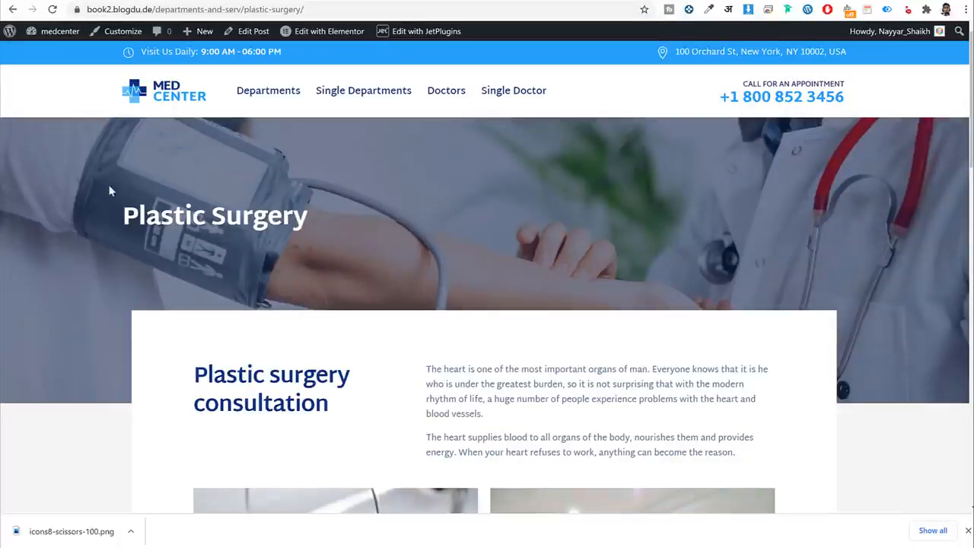
left_click_drag(127, 212, 343, 221)
left_click(344, 221)
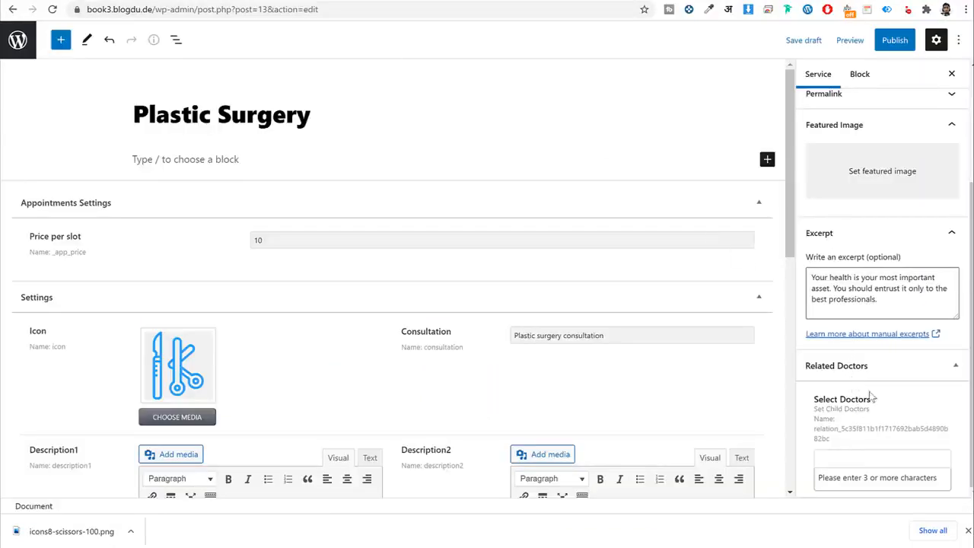
Set the blood-pressure photo as featured image and publish the Plastic Surgery service.
left_click(860, 181)
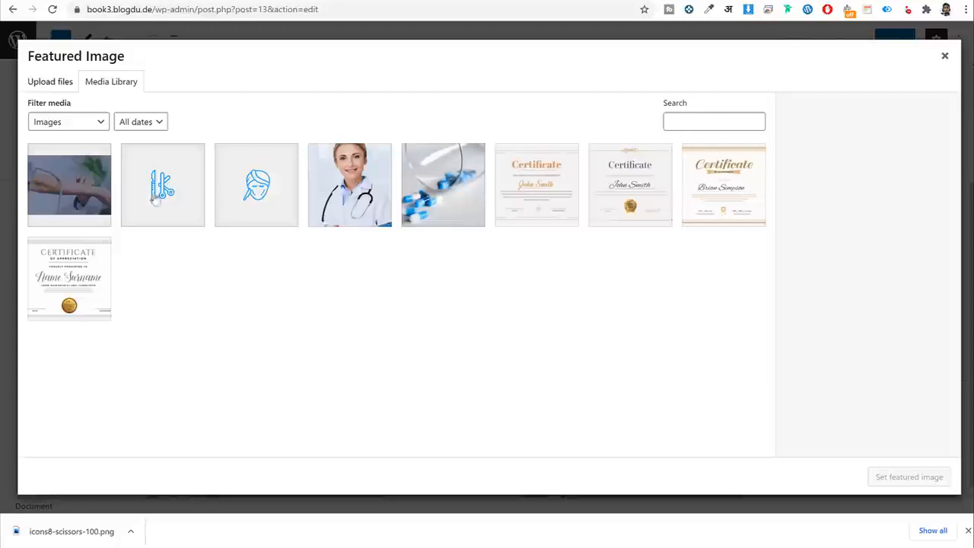
left_click(919, 484)
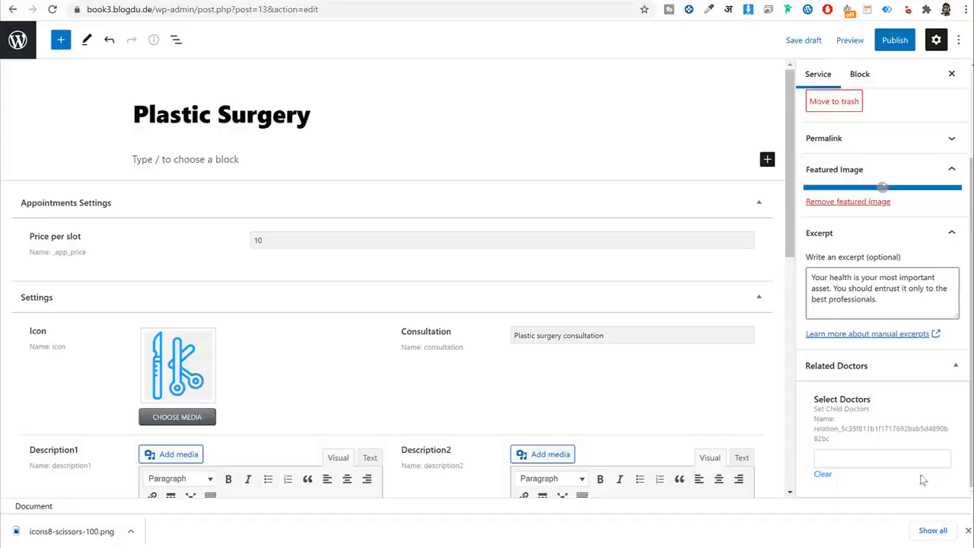
scroll(844, 259, "up", 2)
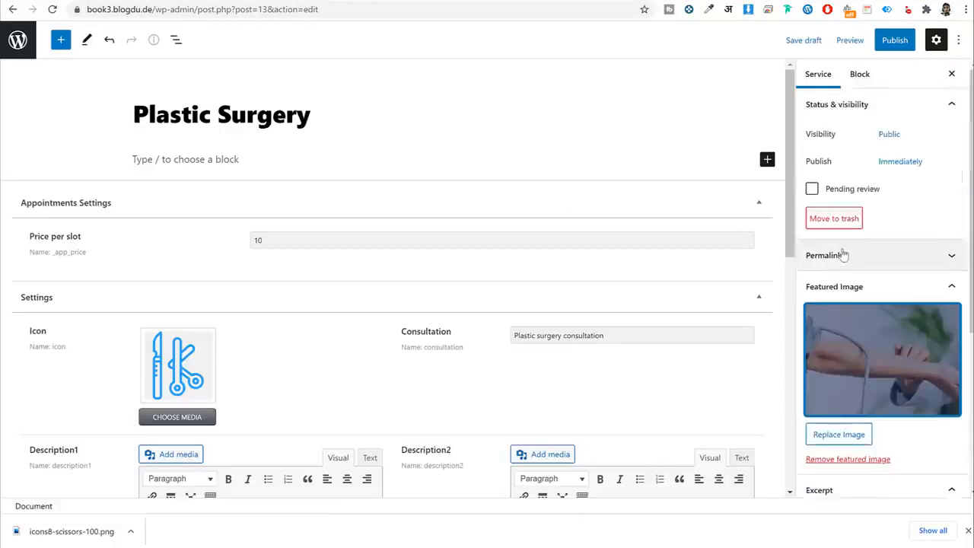
left_click(892, 41)
left_click(866, 41)
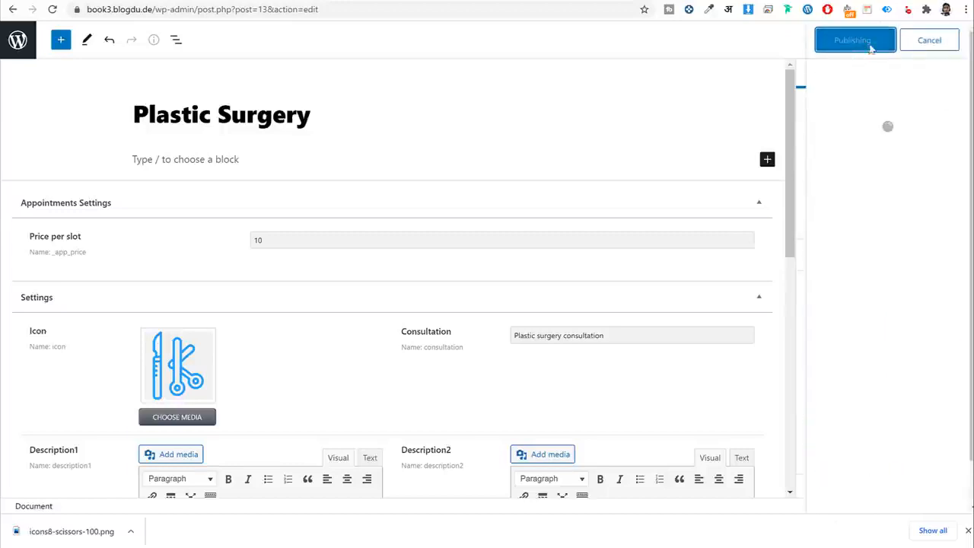
left_click(14, 44)
Open the published Plastic Surgery page in a new tab and review it.
right_click(233, 170)
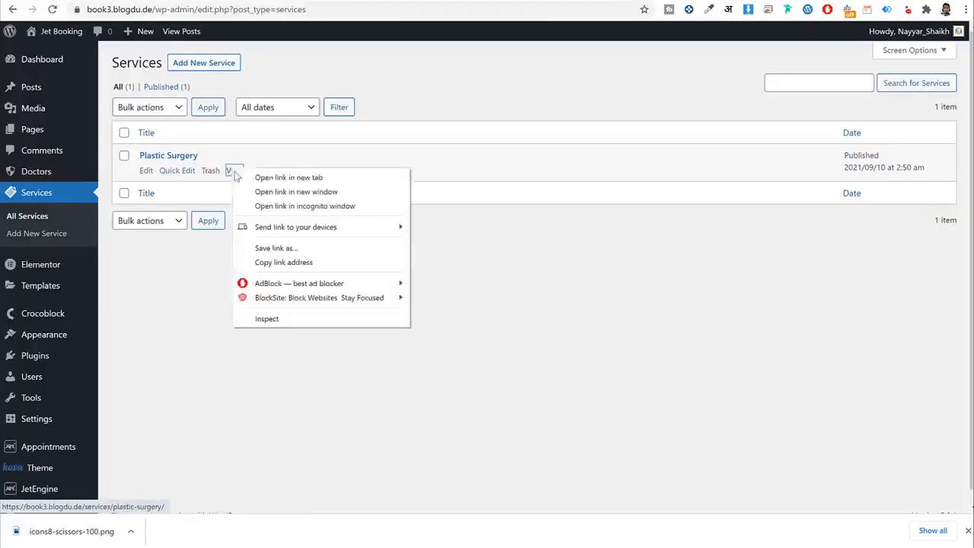
left_click(269, 177)
left_click(363, 1)
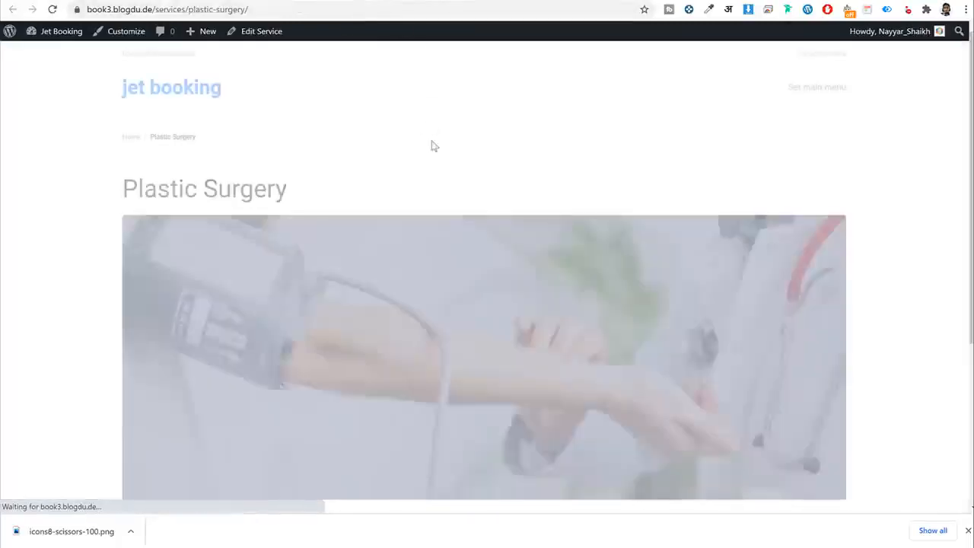
scroll(446, 220, "down", 3)
scroll(446, 221, "up", 4)
left_click_drag(123, 189, 386, 208)
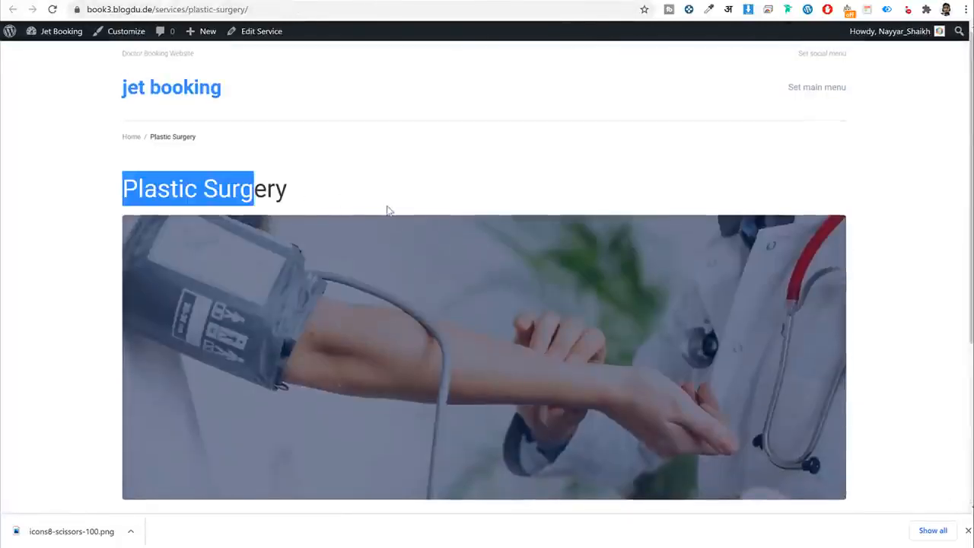
left_click(411, 349)
scroll(426, 319, "down", 2)
scroll(528, 254, "down", 2)
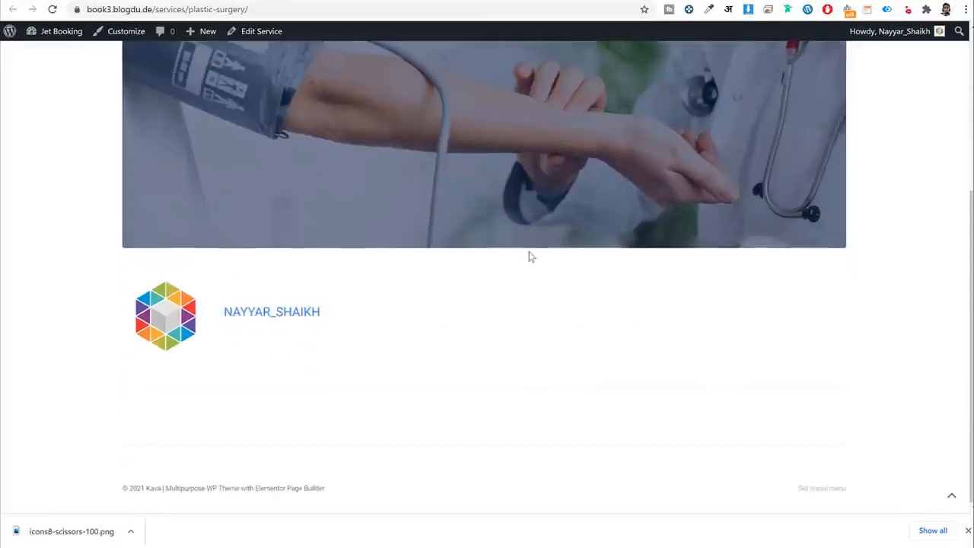
scroll(528, 254, "up", 4)
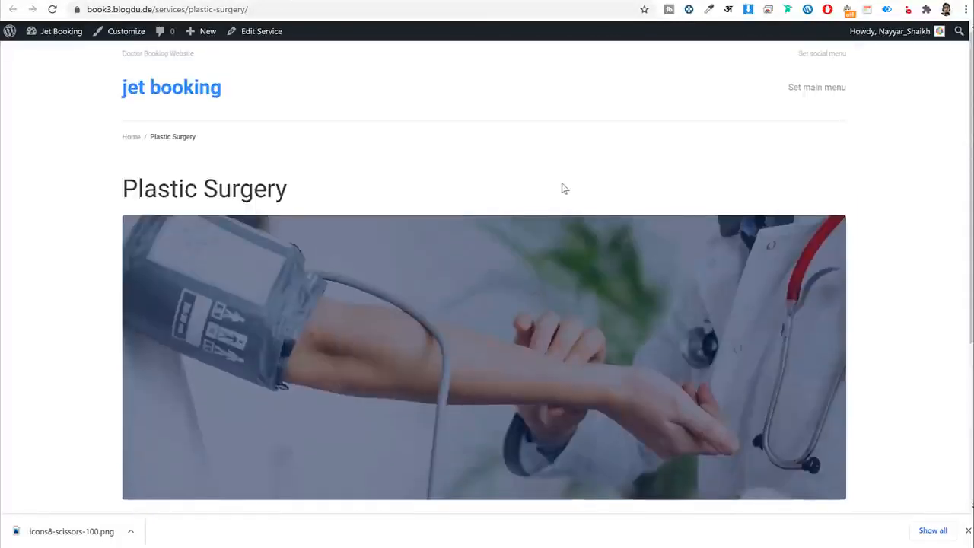
scroll(449, 198, "down", 3)
scroll(447, 191, "up", 2)
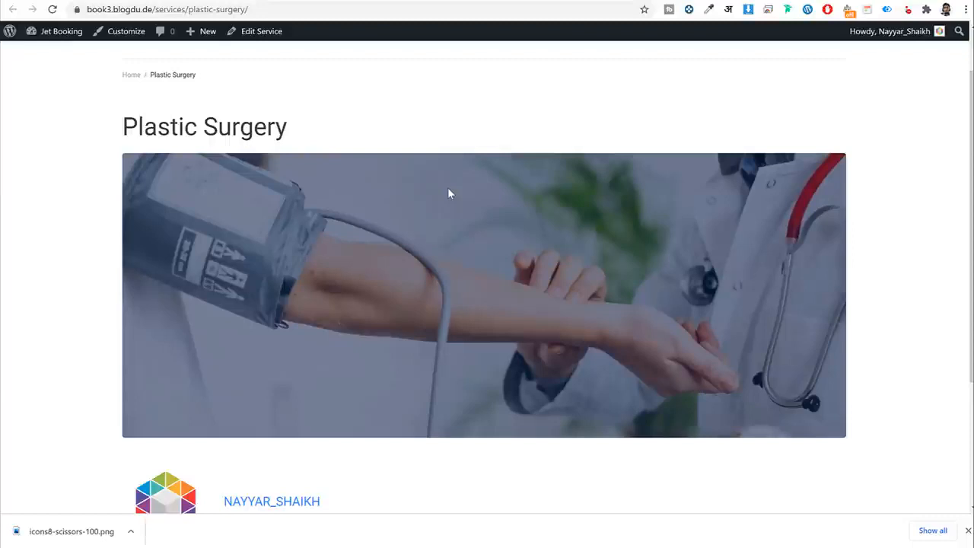
scroll(449, 195, "down", 3)
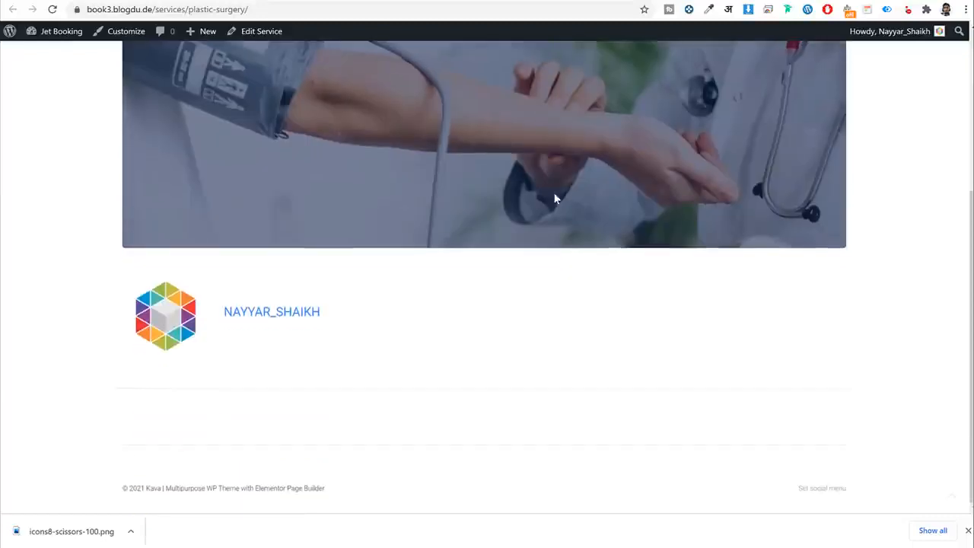
scroll(456, 245, "up", 4)
double_click(139, 184)
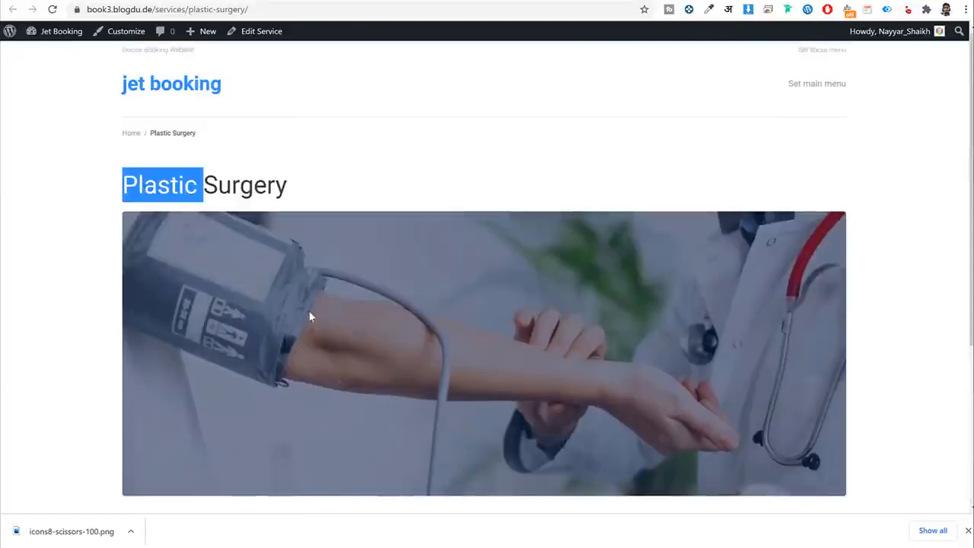
scroll(311, 316, "down", 3)
scroll(438, 357, "up", 4)
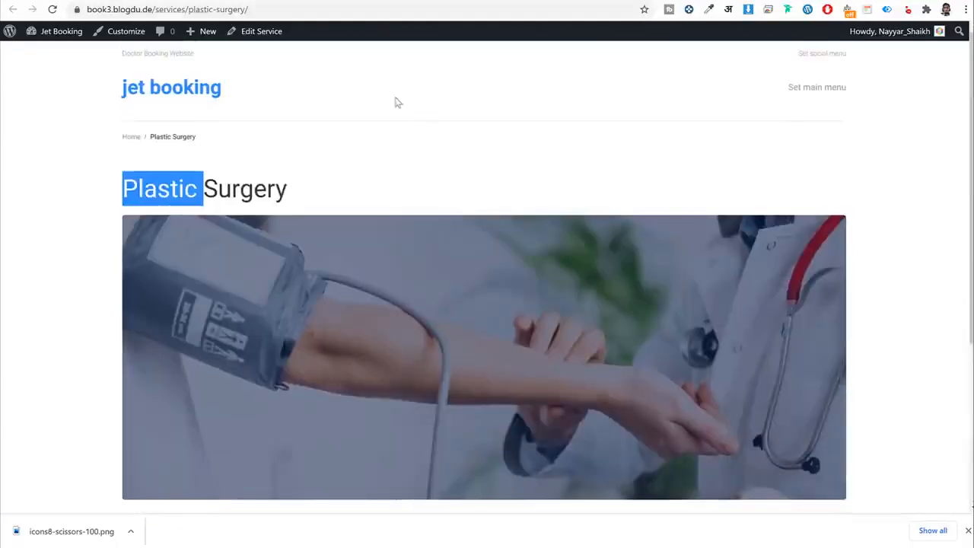
Add a new doctor titled with the sample doctor's name copied from the reference profile.
left_click(245, 0)
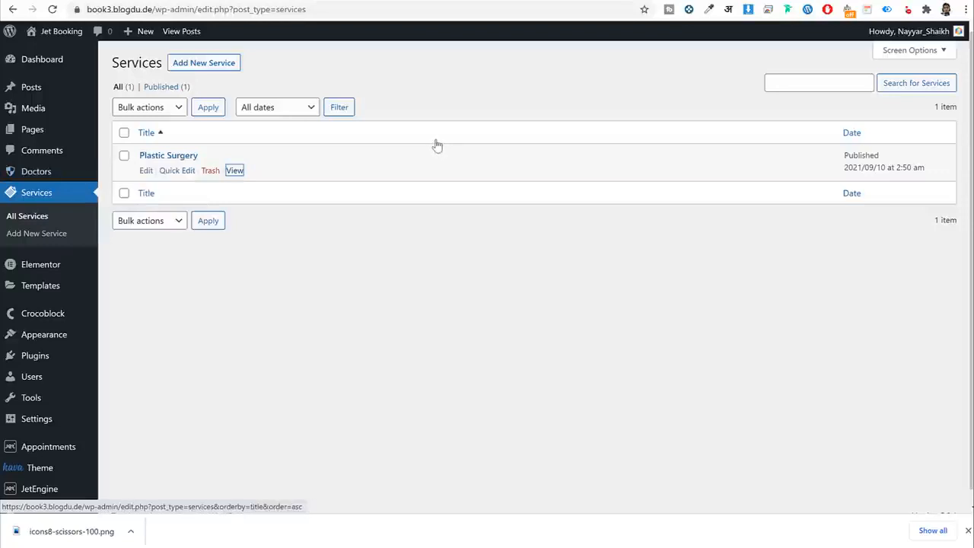
left_click(38, 171)
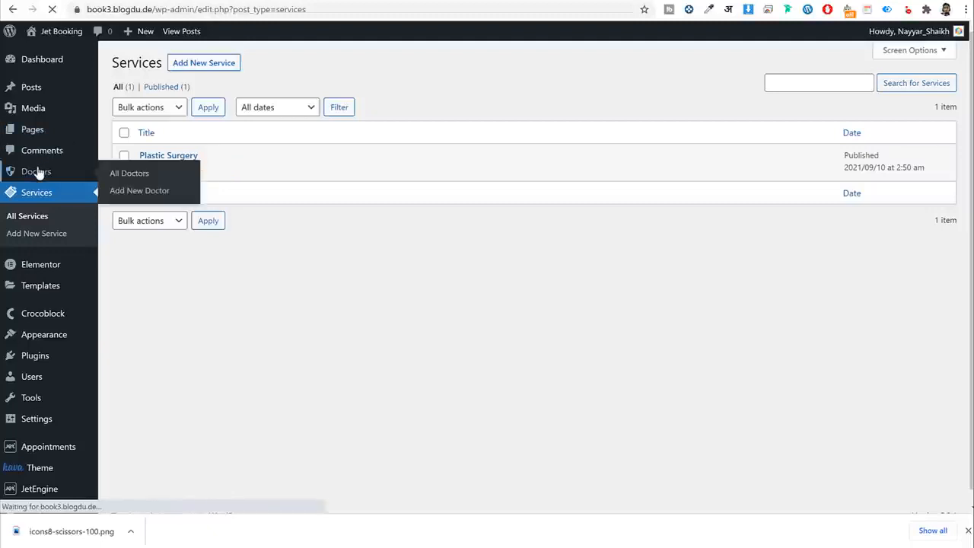
left_click(211, 62)
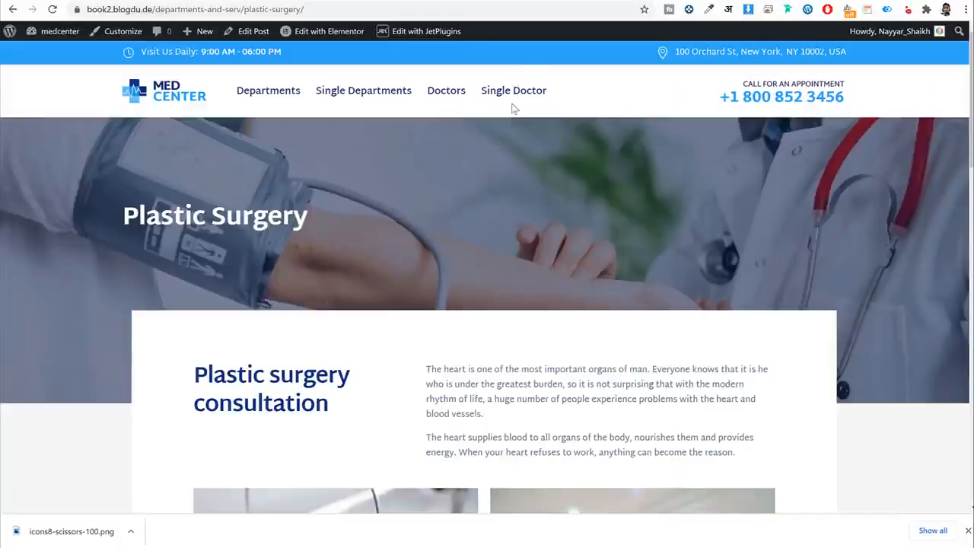
left_click(514, 96)
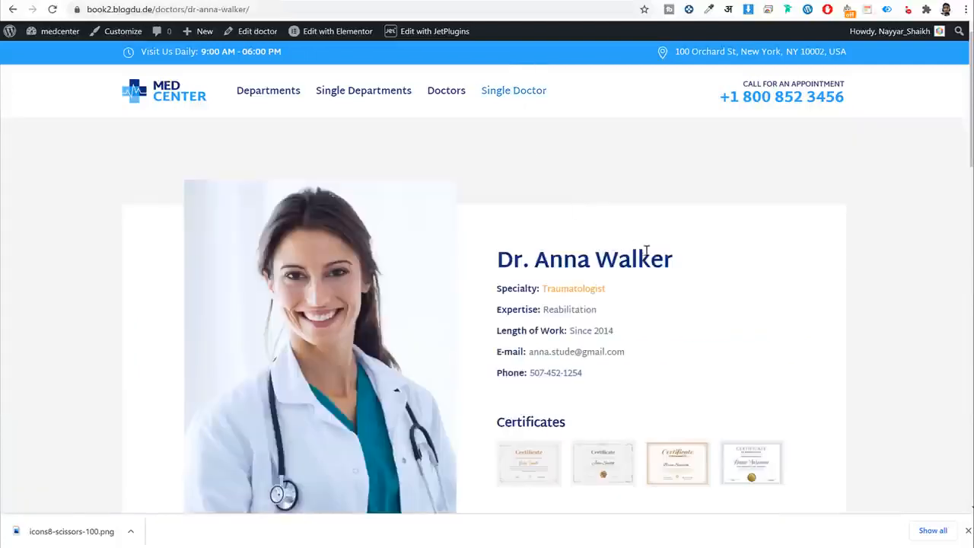
left_click_drag(673, 260, 498, 261)
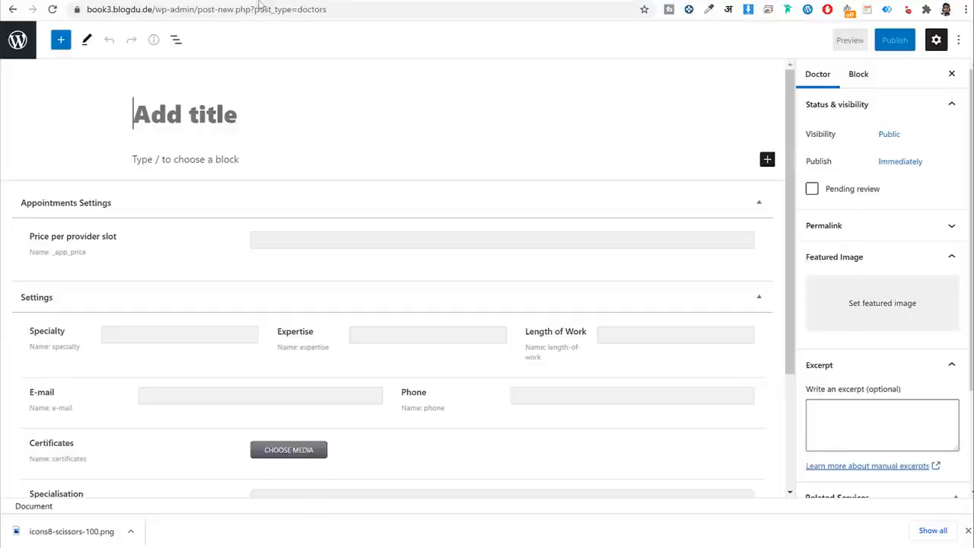
type("Dr. Anna Walker")
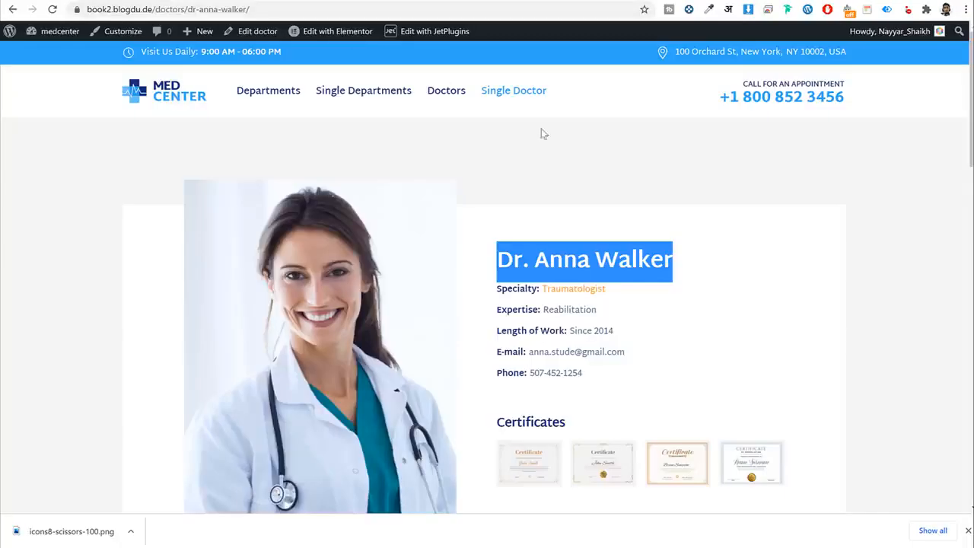
Copy Specialty 'Traumatologist' and Expertise 'Reabilitation' from the reference profile into the doctor fields.
double_click(566, 291)
key("ctrl+c")
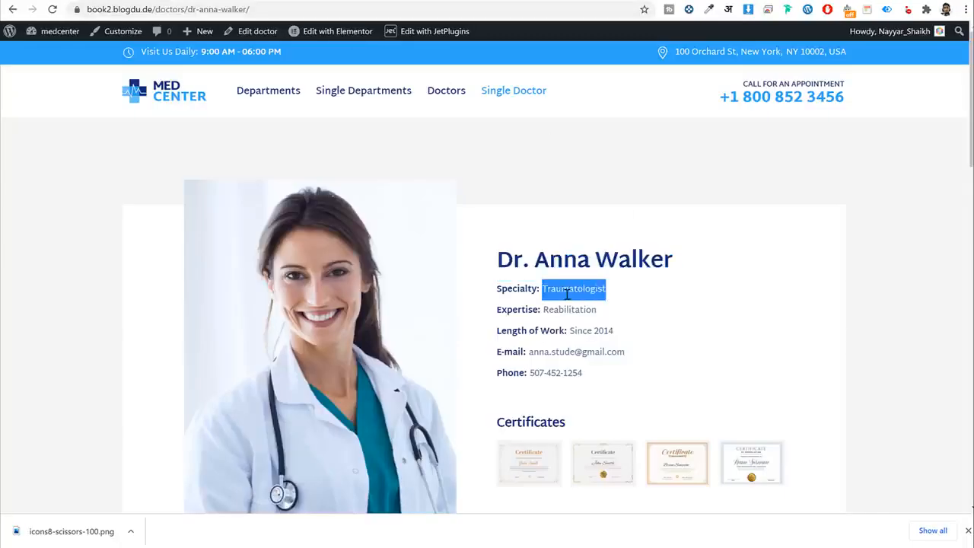
left_click(264, 3)
left_click(132, 334)
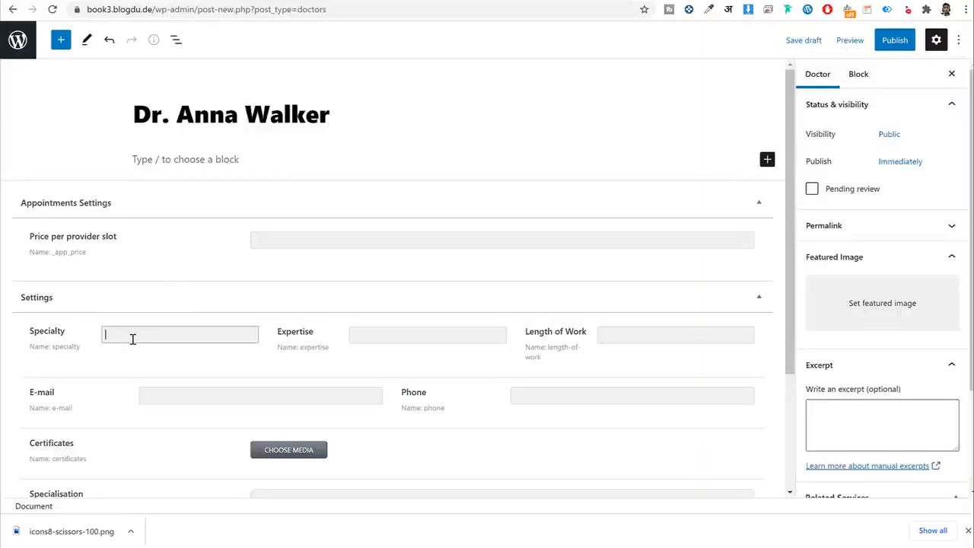
key("ctrl+v")
scroll(388, 269, "down", 1)
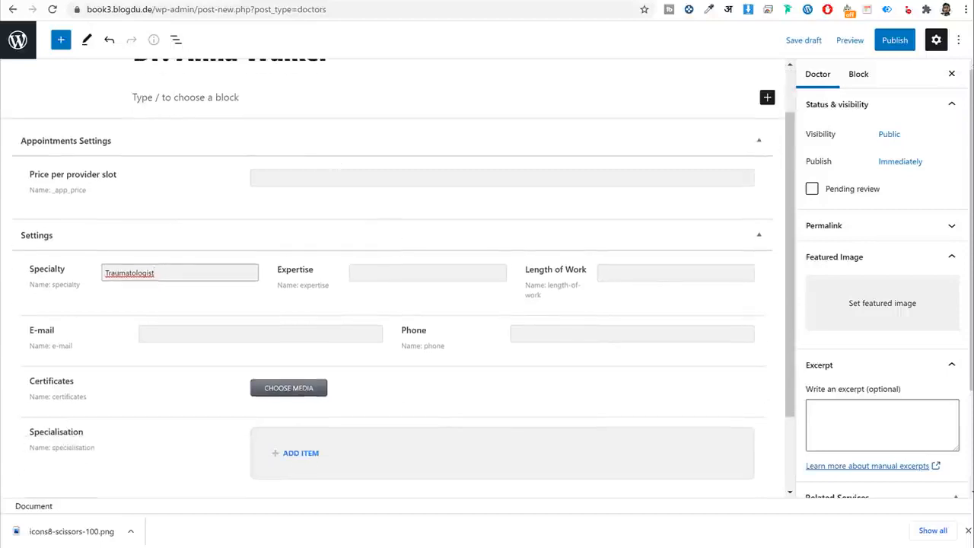
left_click(163, 2)
double_click(583, 311)
key("ctrl+c")
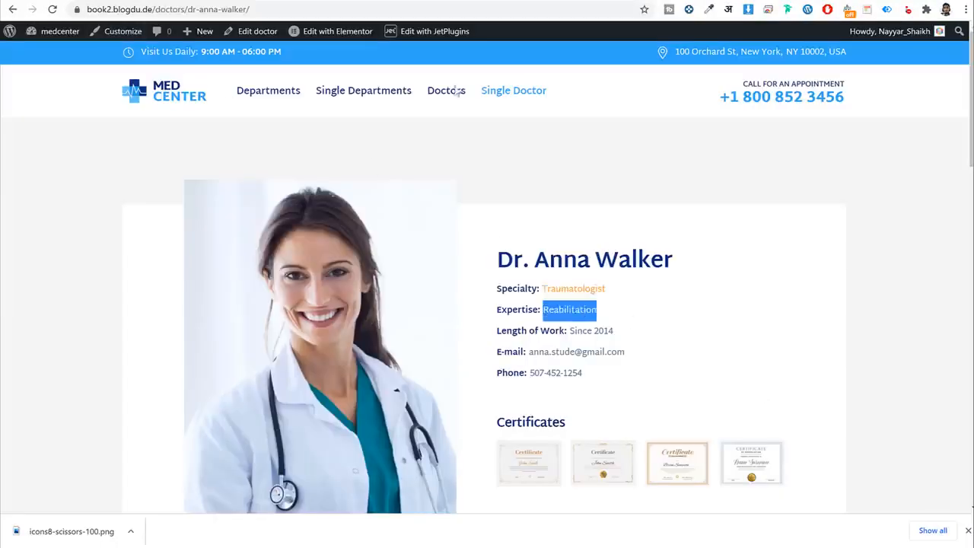
left_click(229, 4)
left_click(459, 268)
key("ctrl+v")
Replace the Specialty with 'Plastic Surgery Specialist'.
double_click(158, 267)
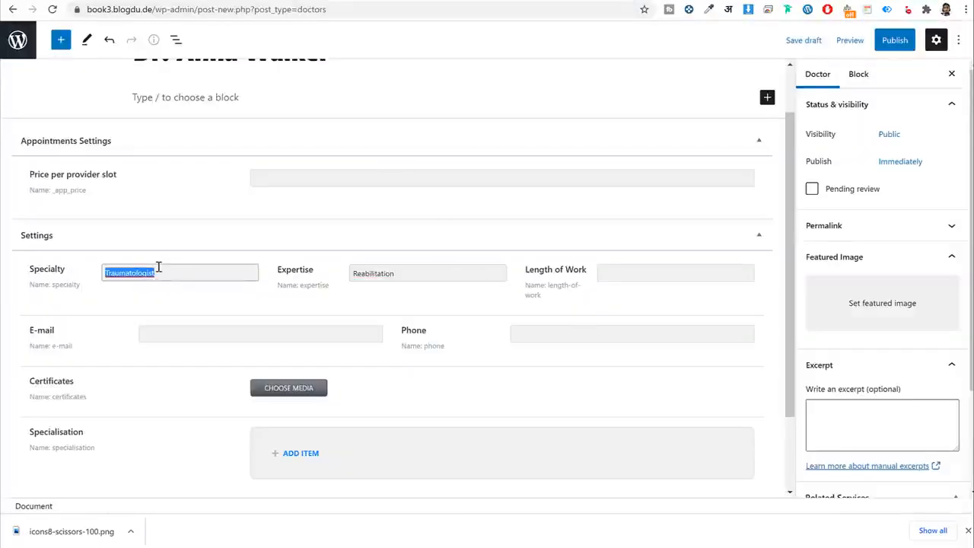
type("Plastic Surgery ")
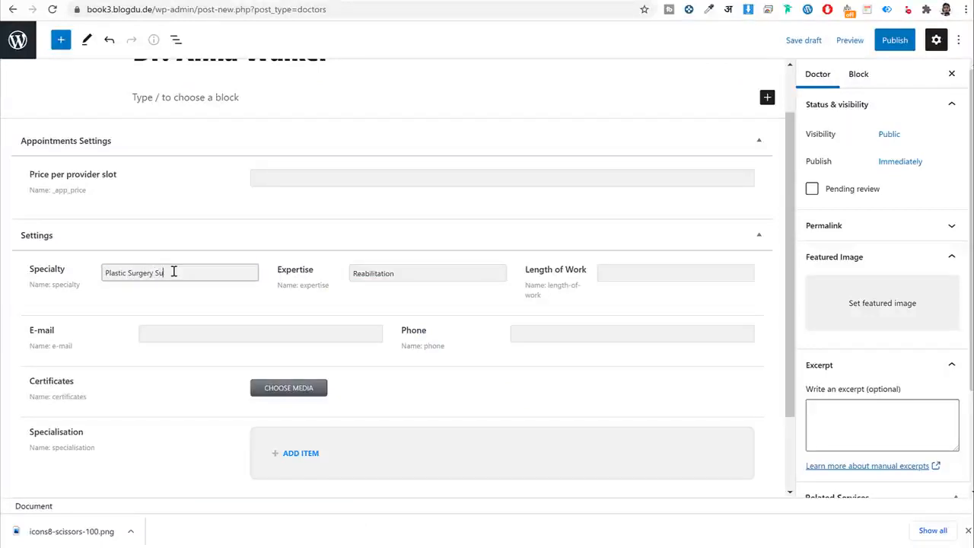
type("Specialist")
scroll(639, 272, "up", 1)
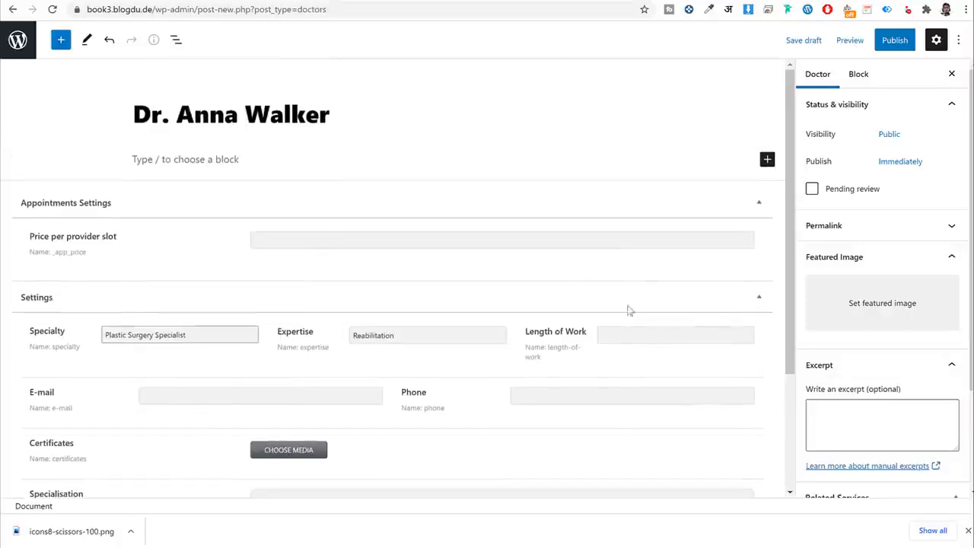
scroll(629, 309, "down", 2)
Fill Length of Work with 'Since 2014' copied from the live profile.
left_click(613, 217)
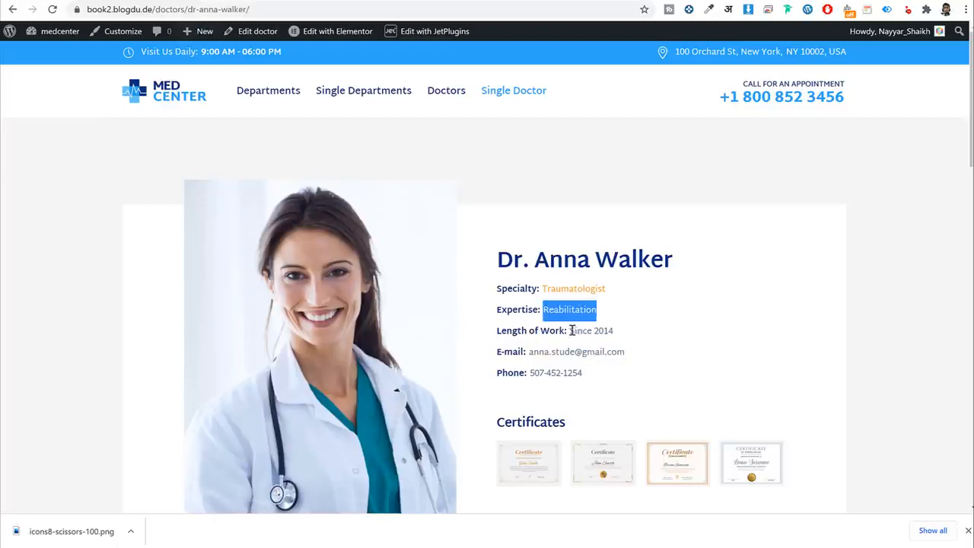
left_click_drag(571, 330, 626, 335)
key("ctrl+c")
left_click(615, 330)
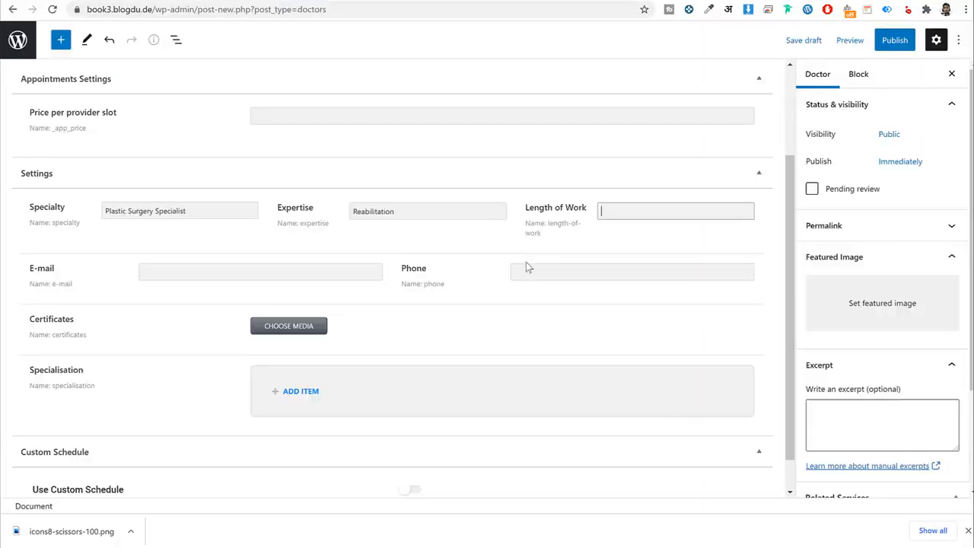
left_click(609, 210)
key("ctrl+v")
scroll(272, 169, "down", 1)
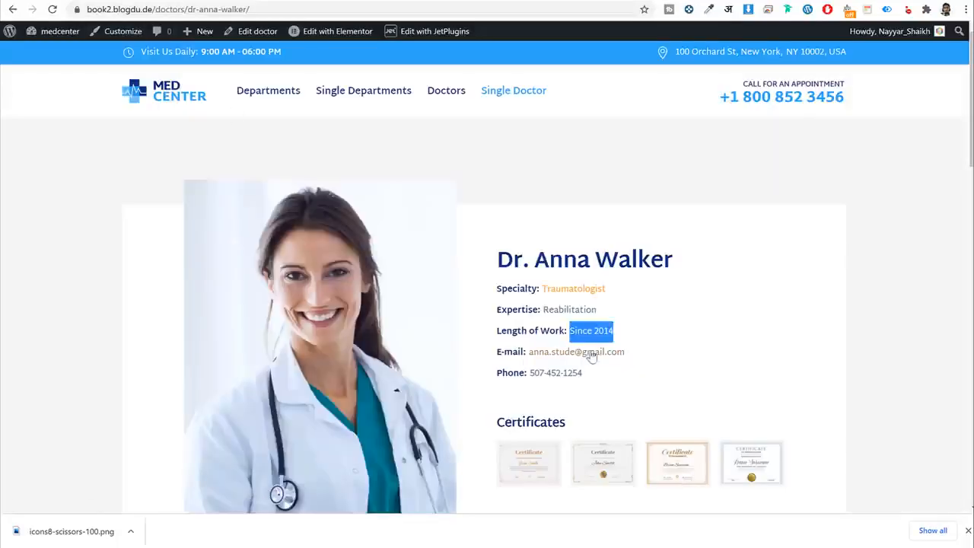
Copy the doctor's e-mail address and phone number from the profile into the E-mail and Phone fields.
right_click(587, 351)
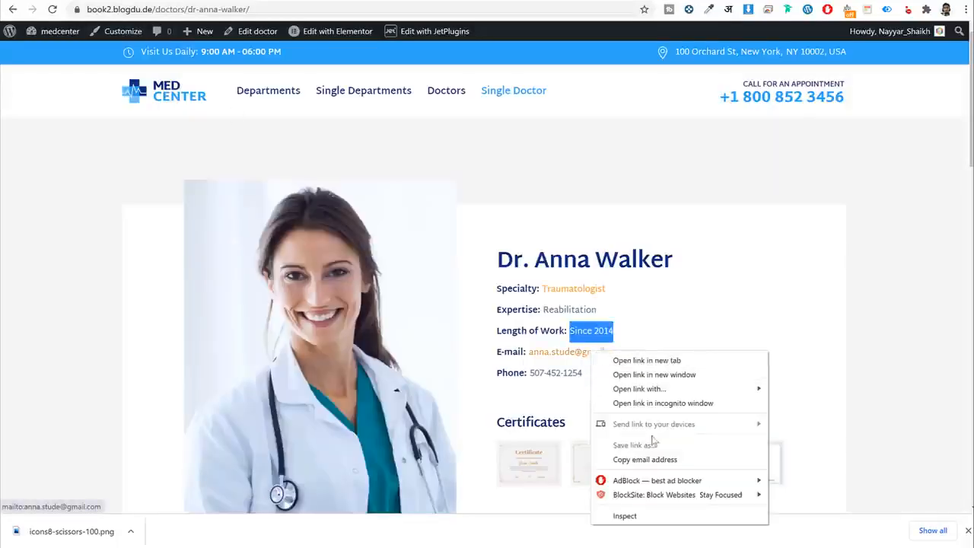
key("Escape")
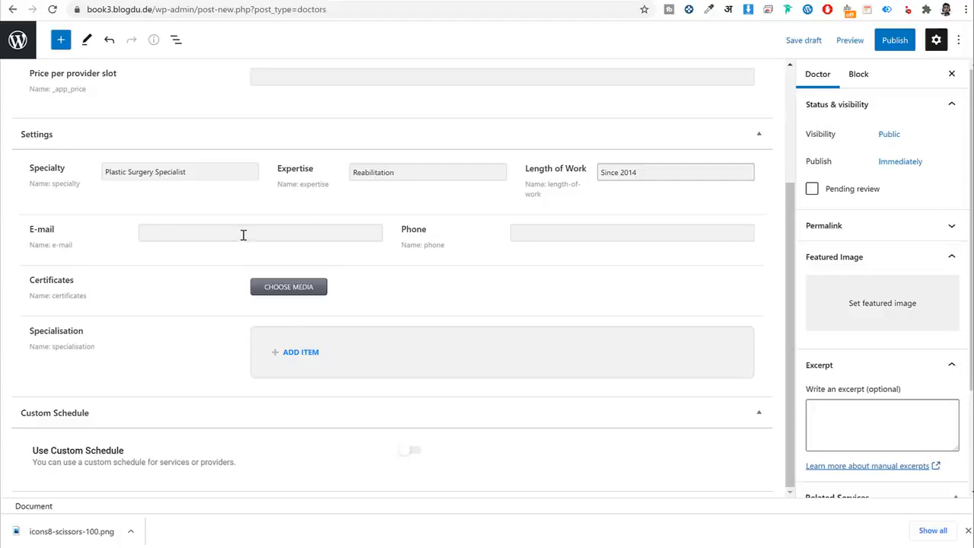
left_click(243, 235)
key("ctrl+v")
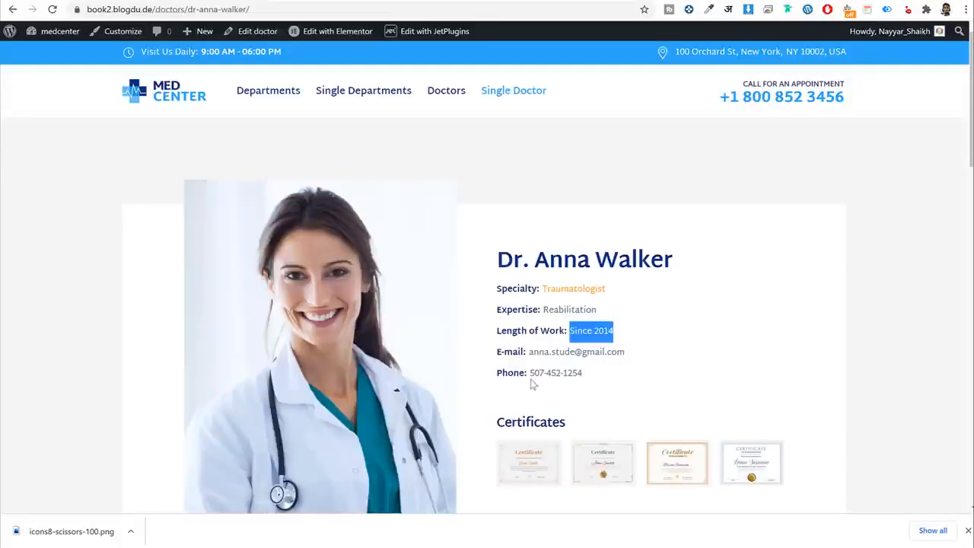
left_click_drag(584, 374, 528, 373)
key("ctrl+c")
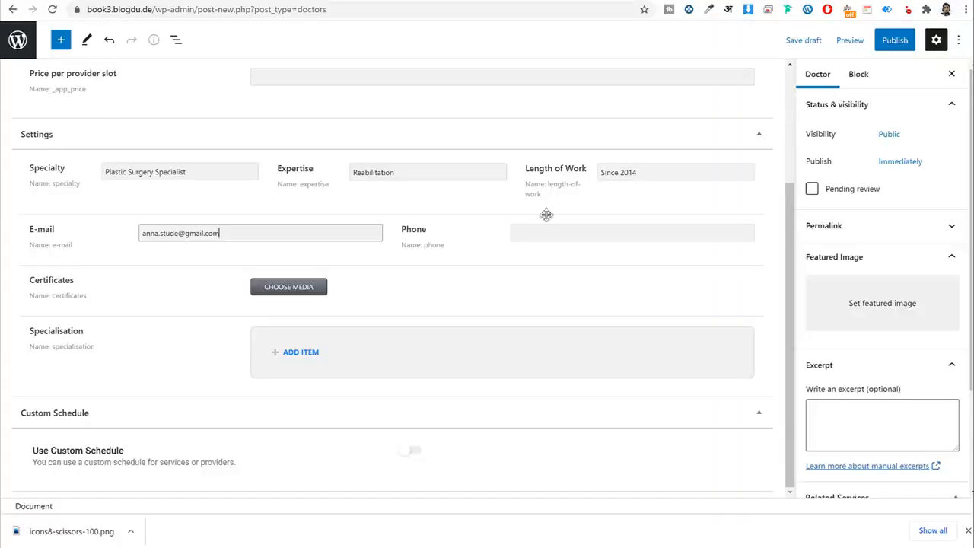
left_click(567, 234)
key("ctrl+v")
left_click(534, 287)
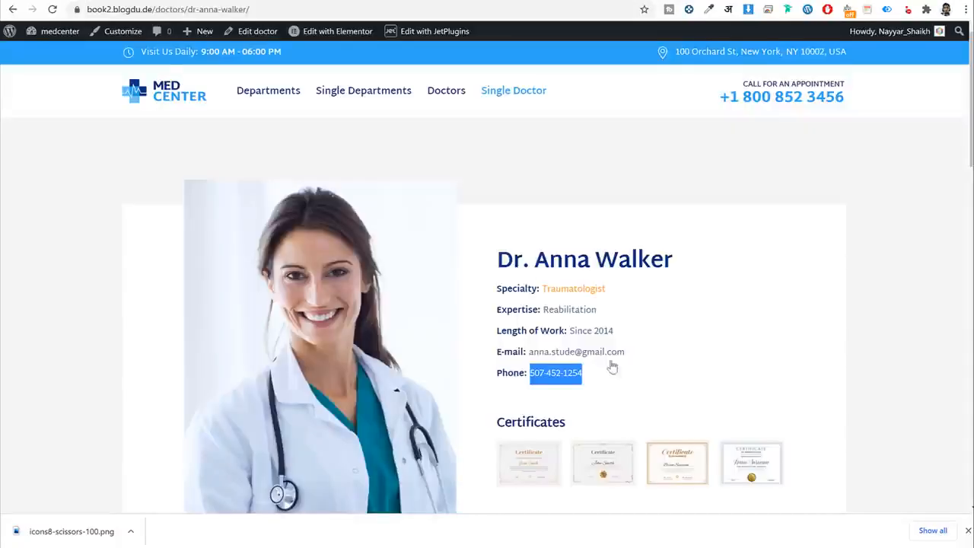
scroll(608, 366, "down", 2)
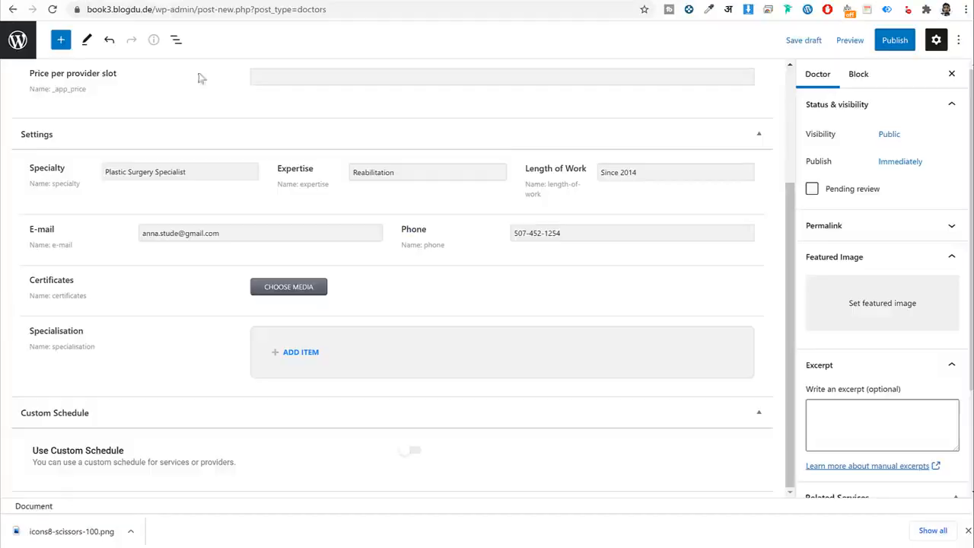
left_click(303, 288)
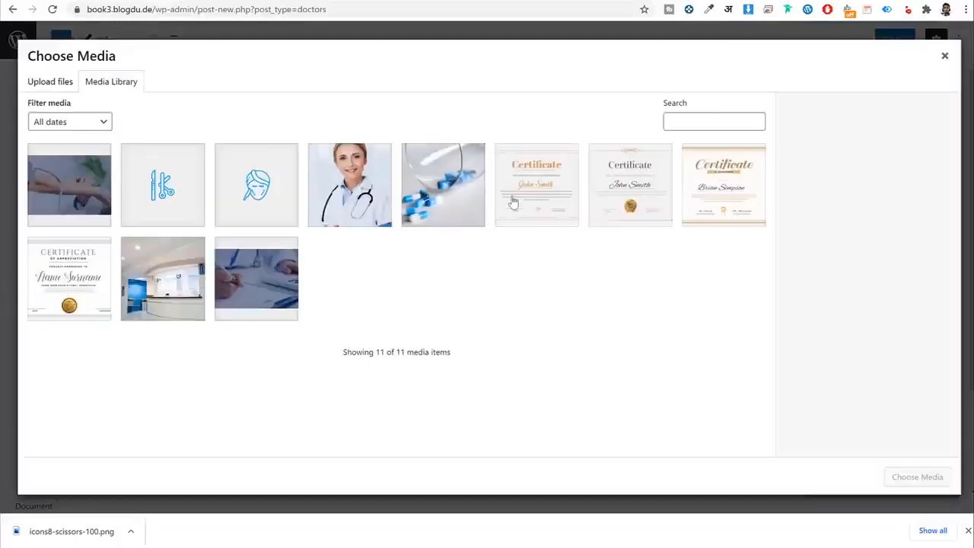
Attach four certificate images, including certificate1.jpg, to the doctor entry.
left_click(513, 202)
left_click(630, 187)
left_click(724, 187)
left_click(70, 278)
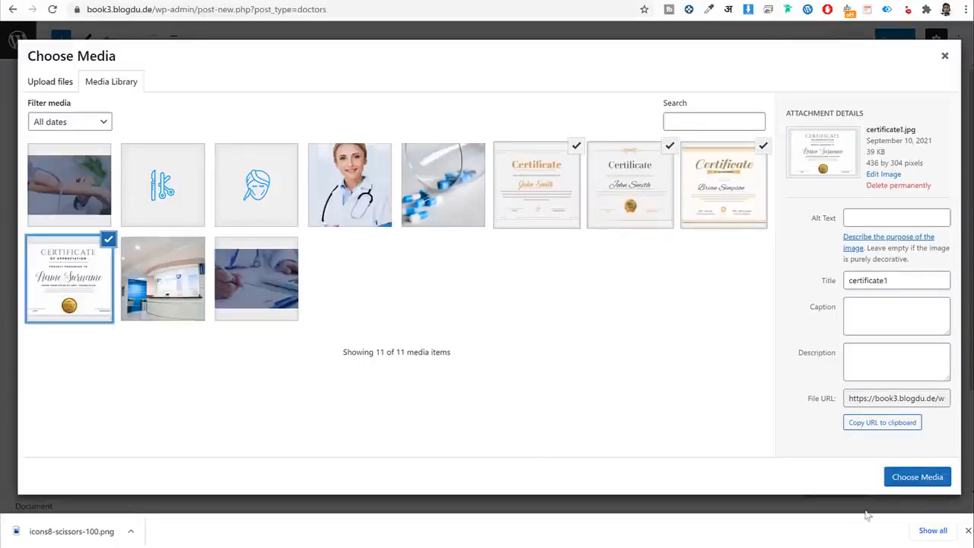
left_click(908, 480)
Add qualifications 'Detailed advice on cardiac surgery' and 'Diagnosis of cardiac pathologies' copied from the live profile.
scroll(670, 396, "down", 2)
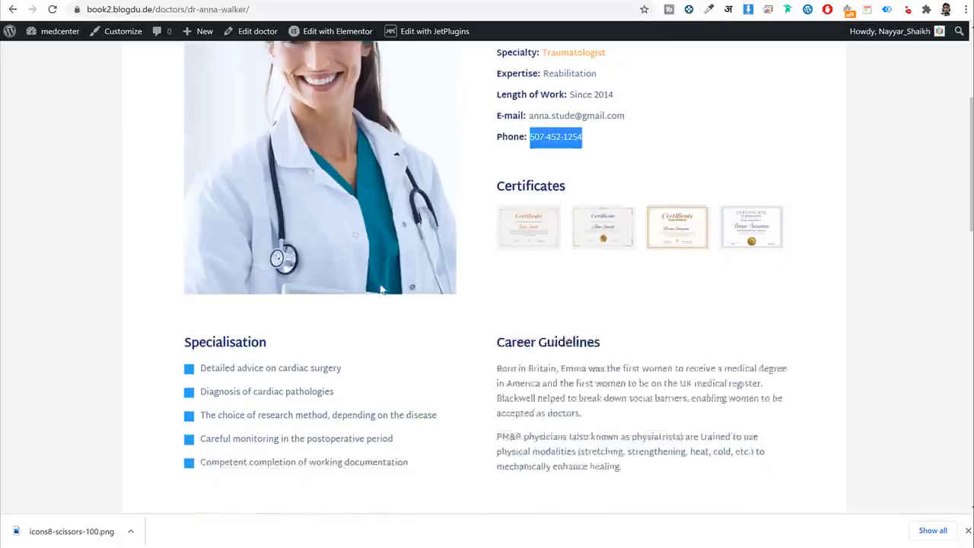
scroll(361, 246, "down", 2)
left_click_drag(200, 233, 320, 235)
triple_click(320, 235)
key("ctrl+c")
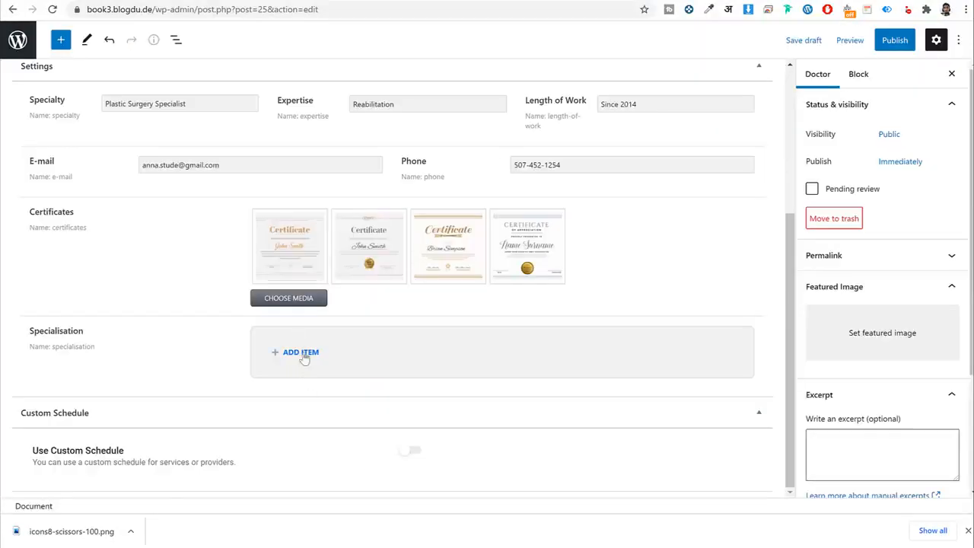
left_click(304, 354)
left_click(374, 406)
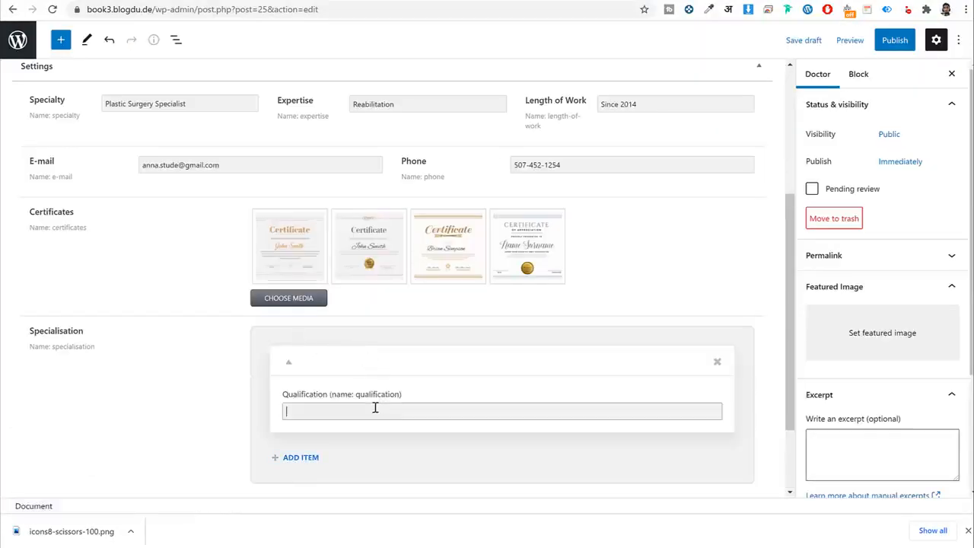
key("ctrl+v")
scroll(429, 413, "down", 2)
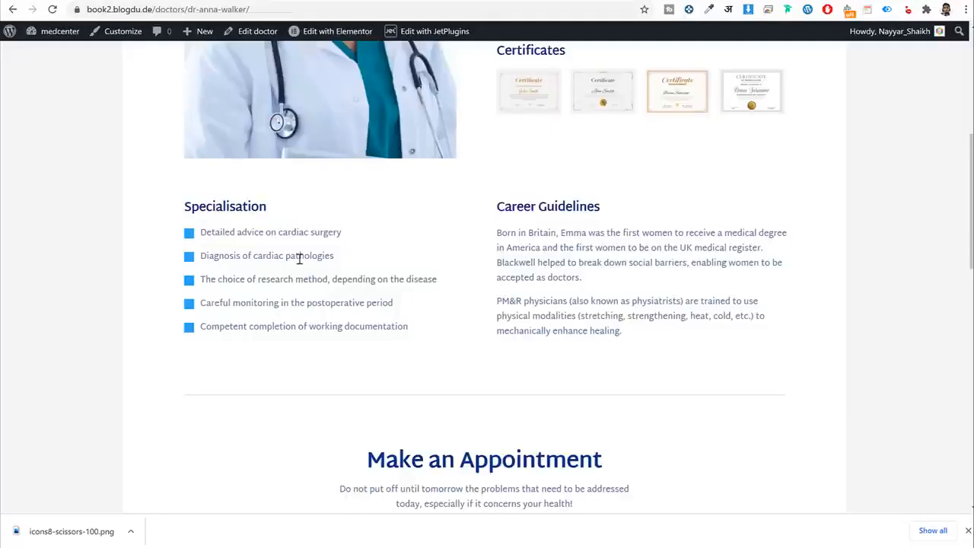
triple_click(300, 257)
key("ctrl+c")
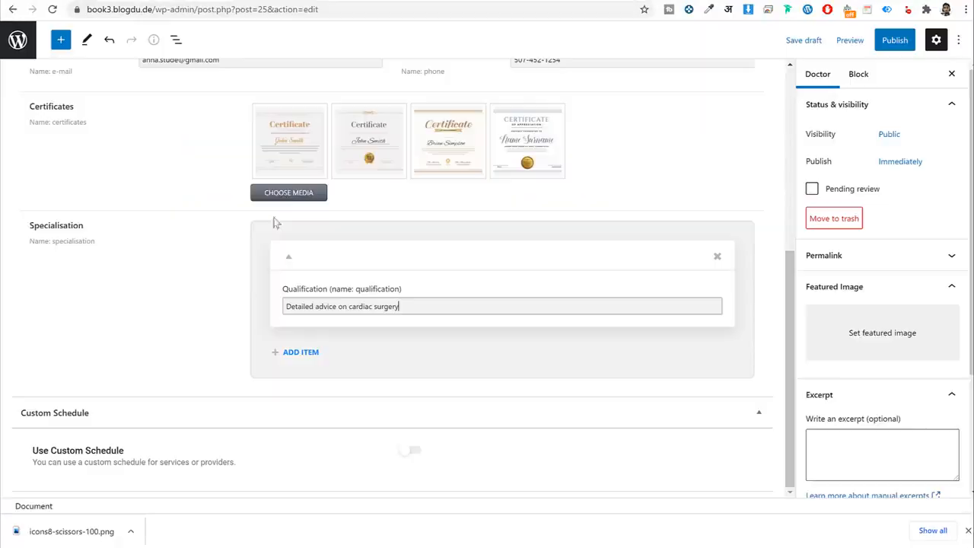
left_click(308, 352)
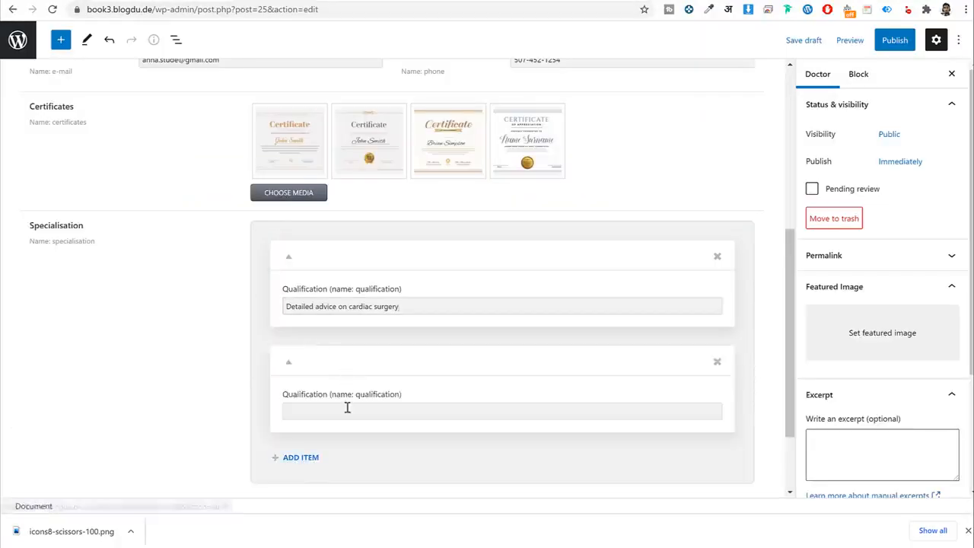
left_click(345, 407)
key("ctrl+v")
scroll(320, 350, "down", 2)
left_click(318, 348)
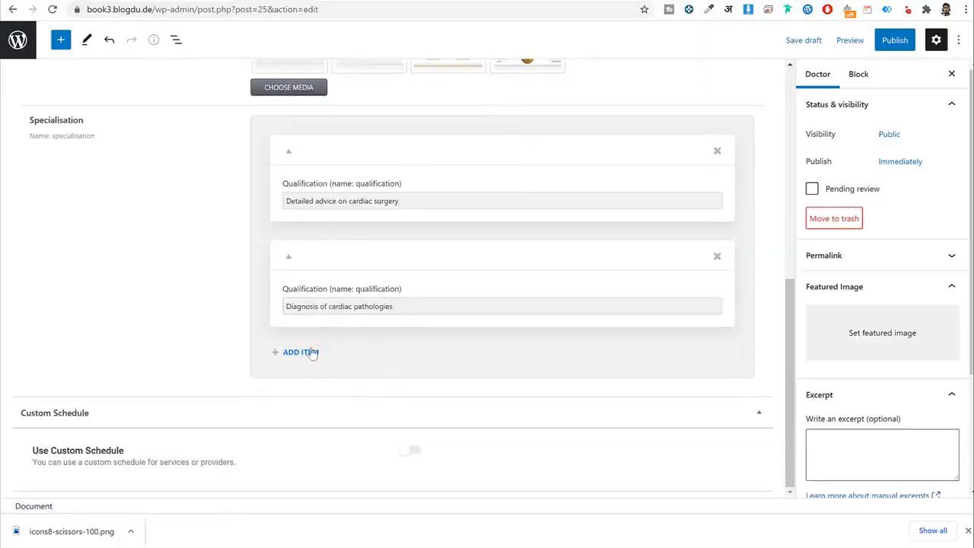
Add the research method, 'Careful monitoring in the postoperative period' and working documentation qualifications.
left_click(312, 354)
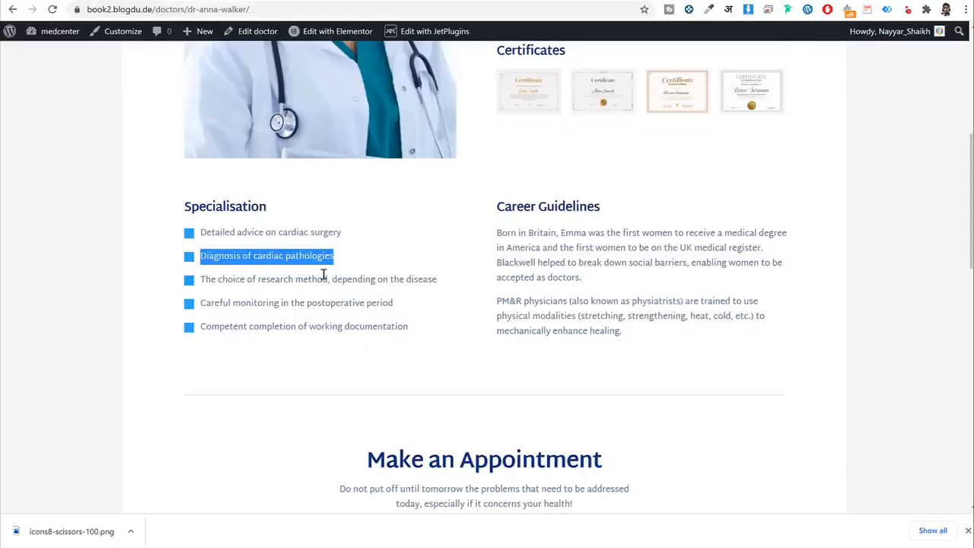
triple_click(326, 279)
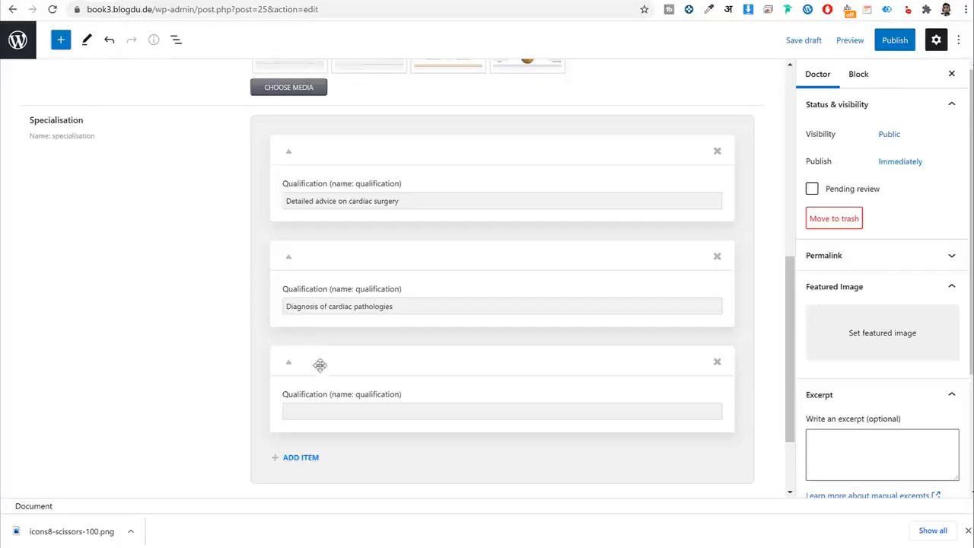
left_click(320, 415)
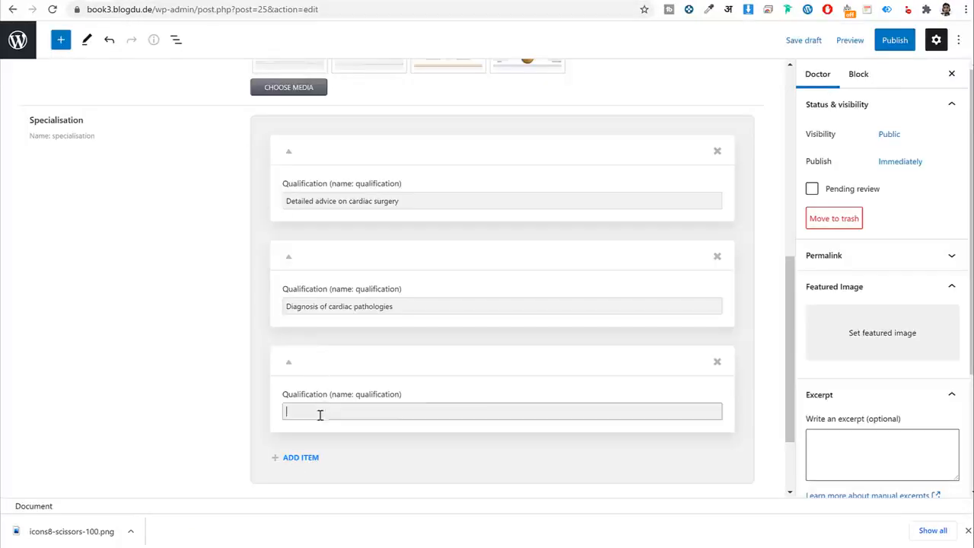
type("The choice of research method, depending on the disease")
left_click(301, 458)
scroll(345, 334, "down", 3)
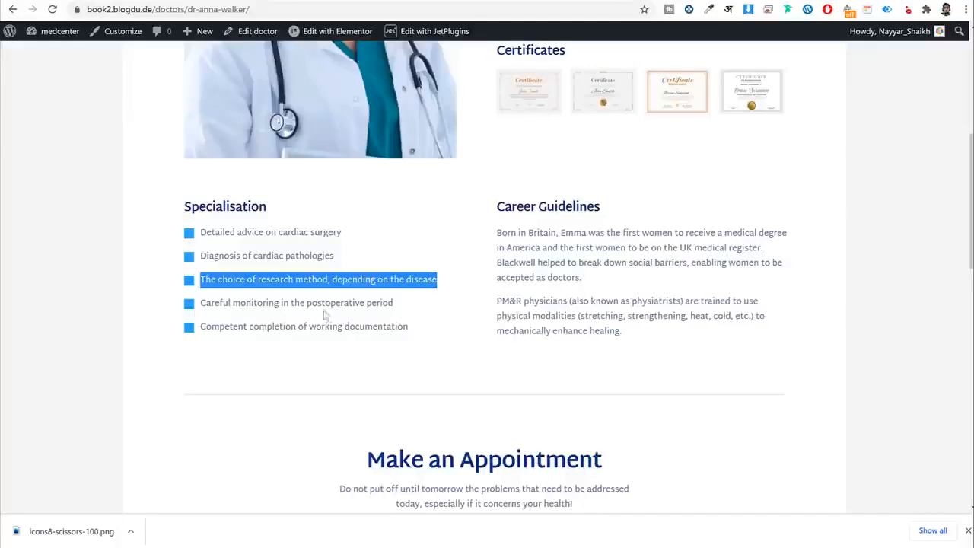
triple_click(322, 302)
key("ctrl+c")
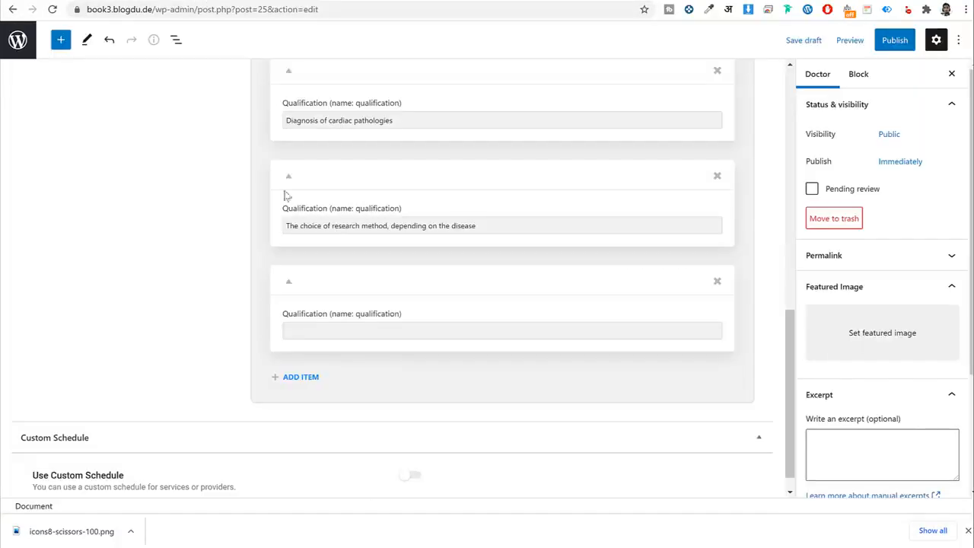
left_click(364, 335)
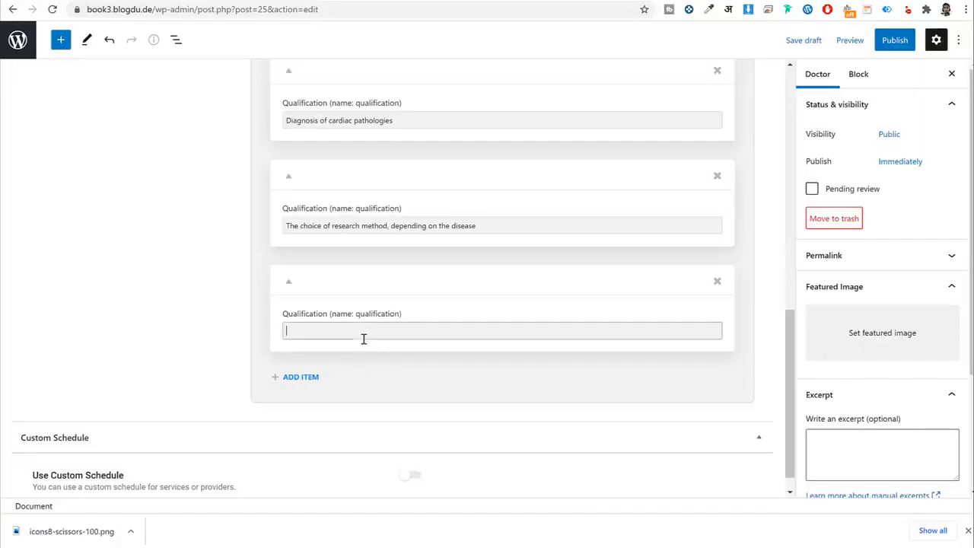
key("ctrl+v")
left_click(296, 377)
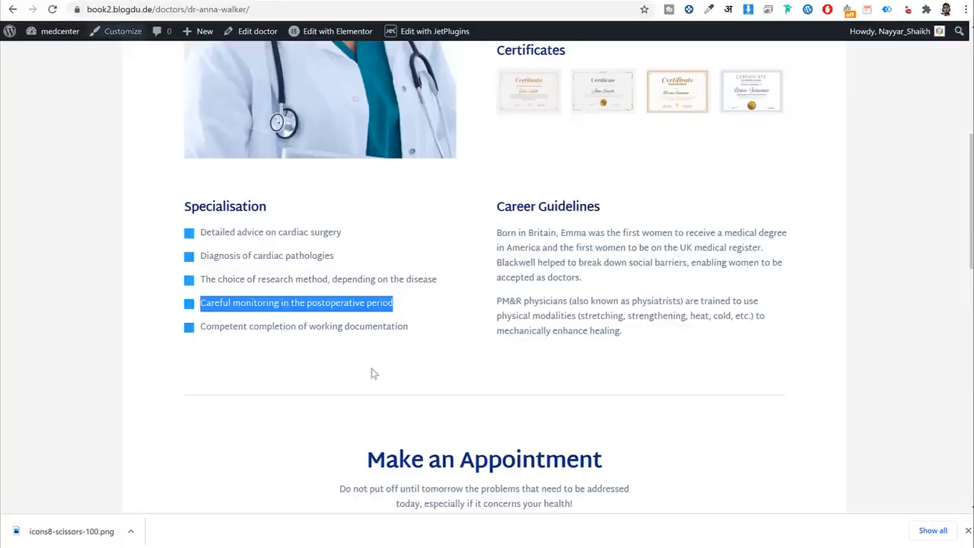
left_click(365, 327)
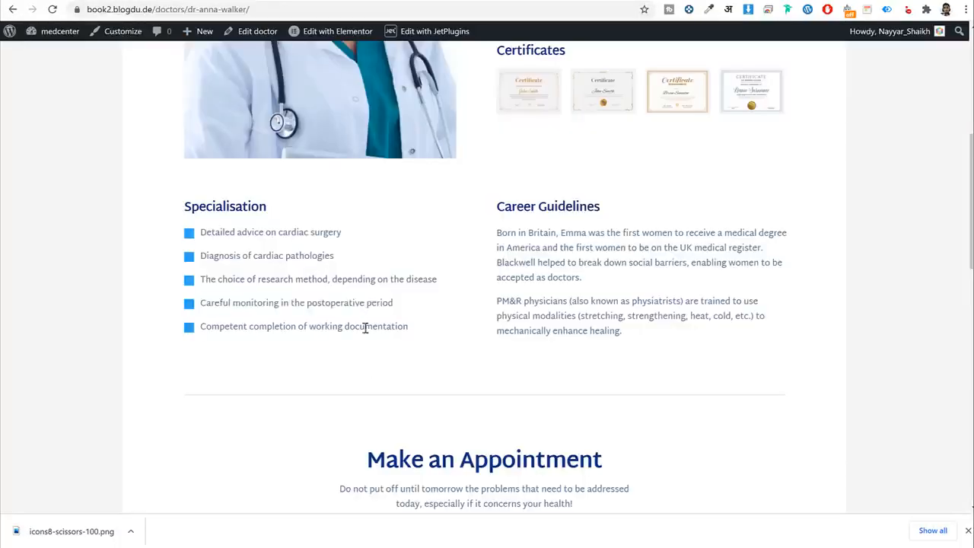
triple_click(365, 327)
key("ctrl+c")
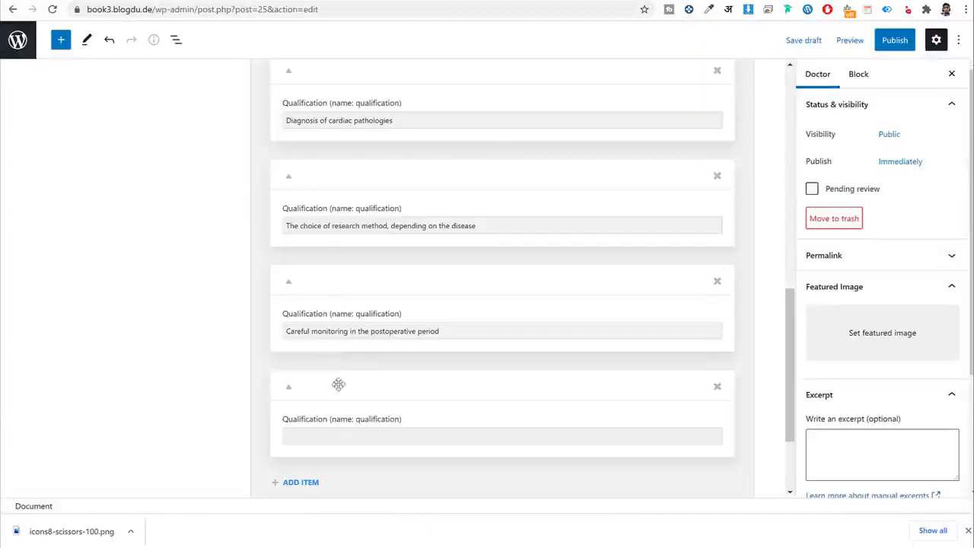
left_click(333, 435)
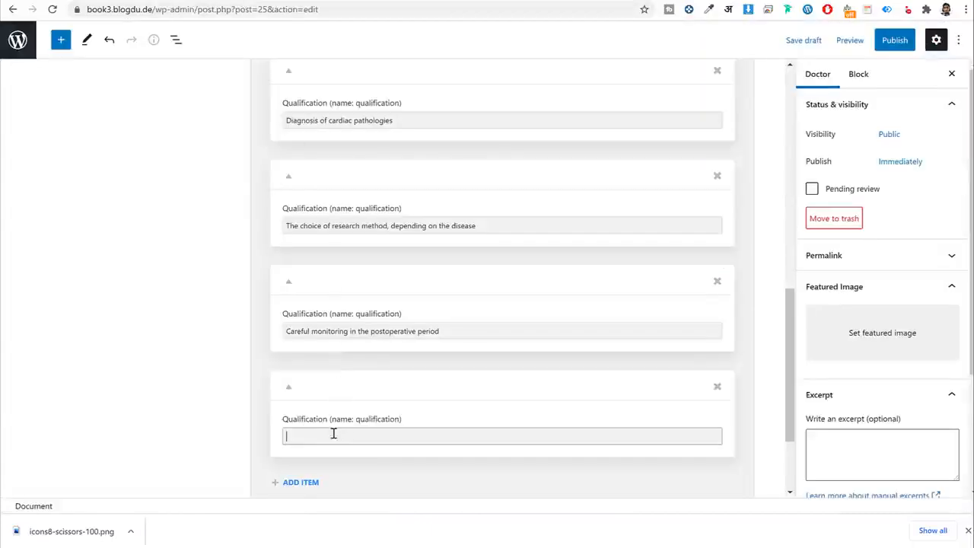
key("ctrl+v")
Copy both Career Guidelines paragraphs from the live doctor profile.
scroll(410, 420, "down", 2)
scroll(411, 423, "up", 8)
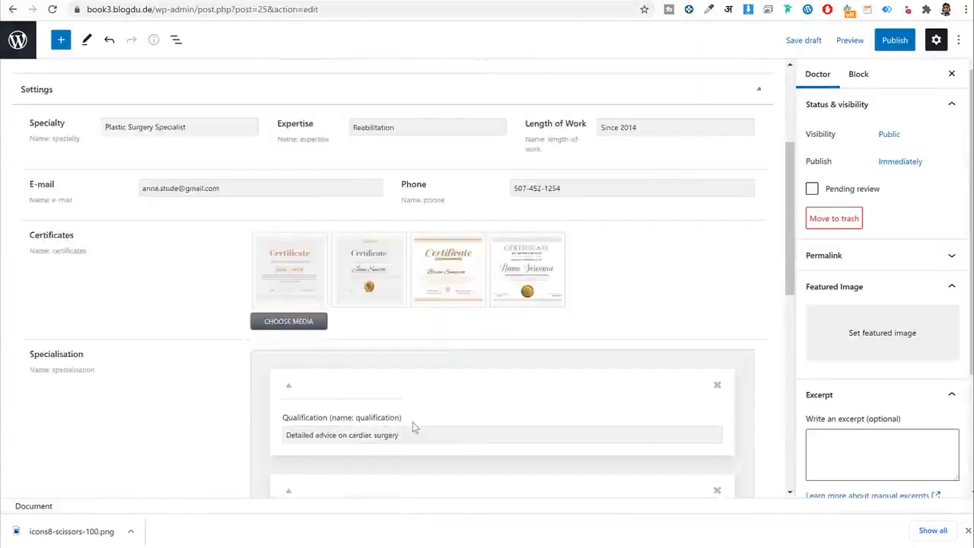
scroll(412, 427, "up", 3)
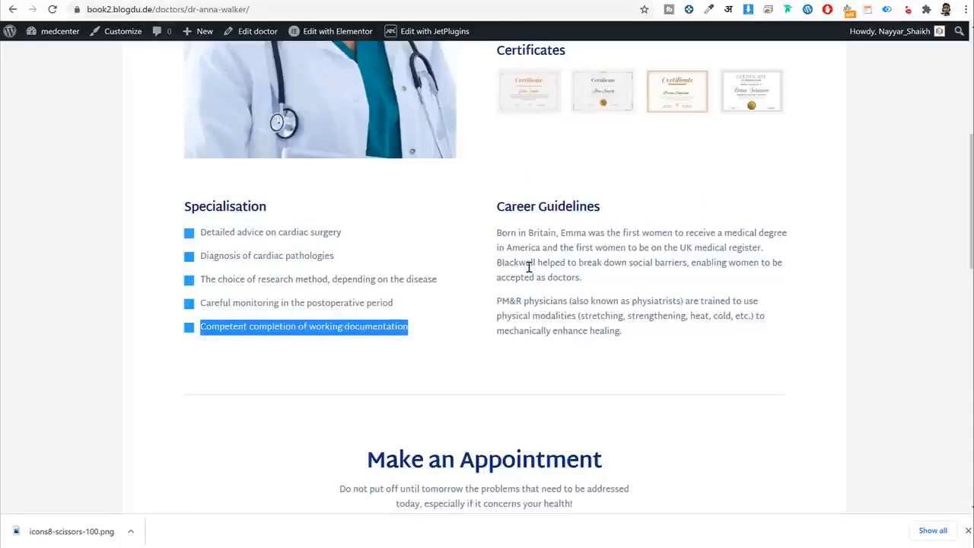
triple_click(529, 266)
left_click(608, 317)
left_click_drag(629, 343, 499, 239)
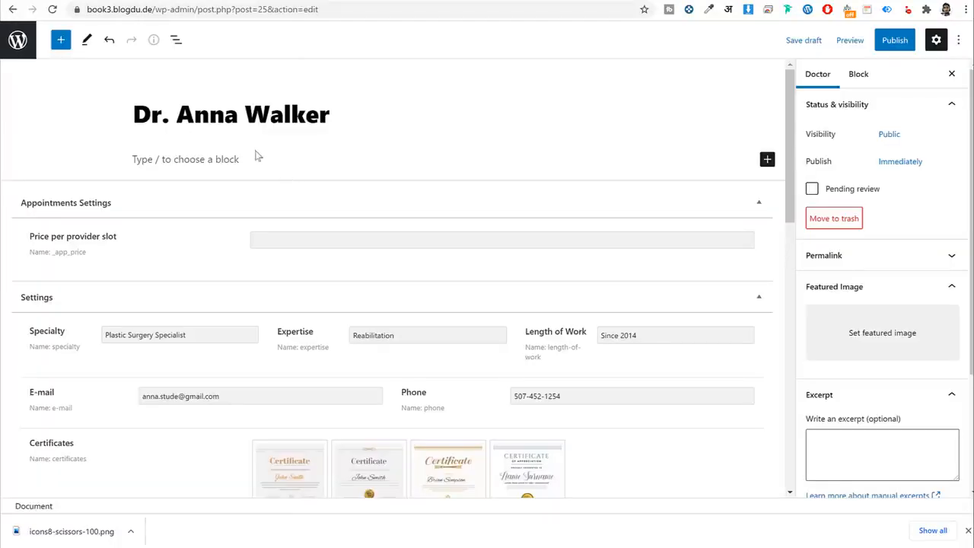
Paste the Career Guidelines text into the content and set the price per slot to 25.
left_click(250, 159)
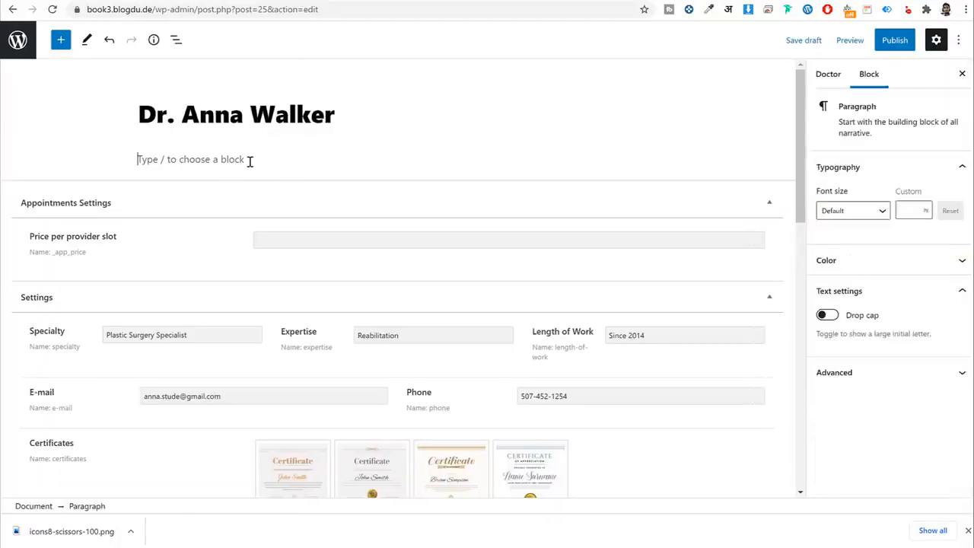
key("ctrl+v")
left_click(826, 79)
scroll(935, 312, "down", 3)
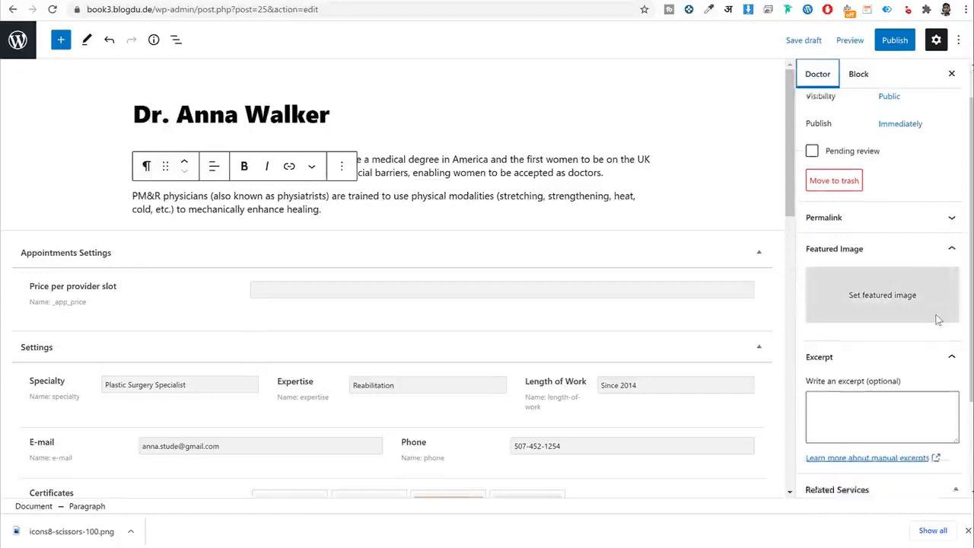
left_click(351, 293)
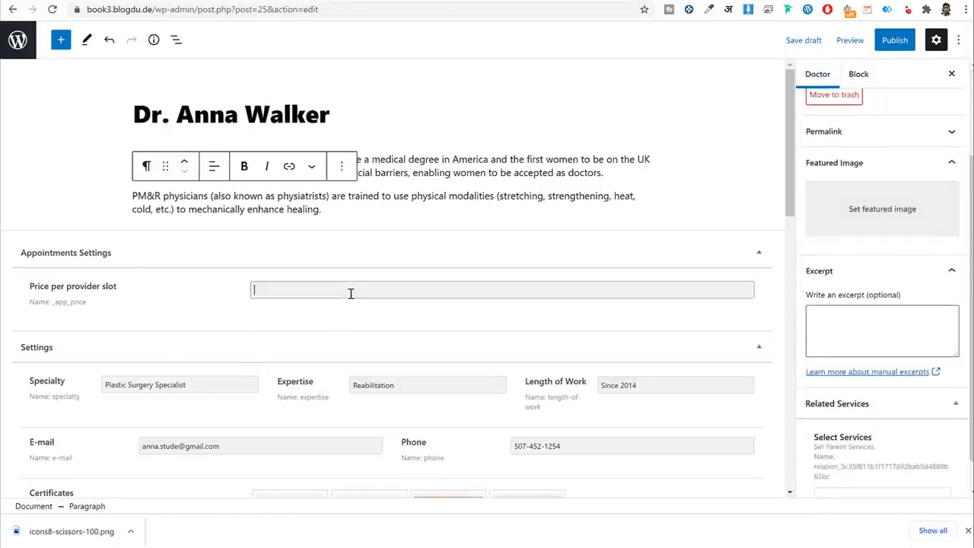
type("25")
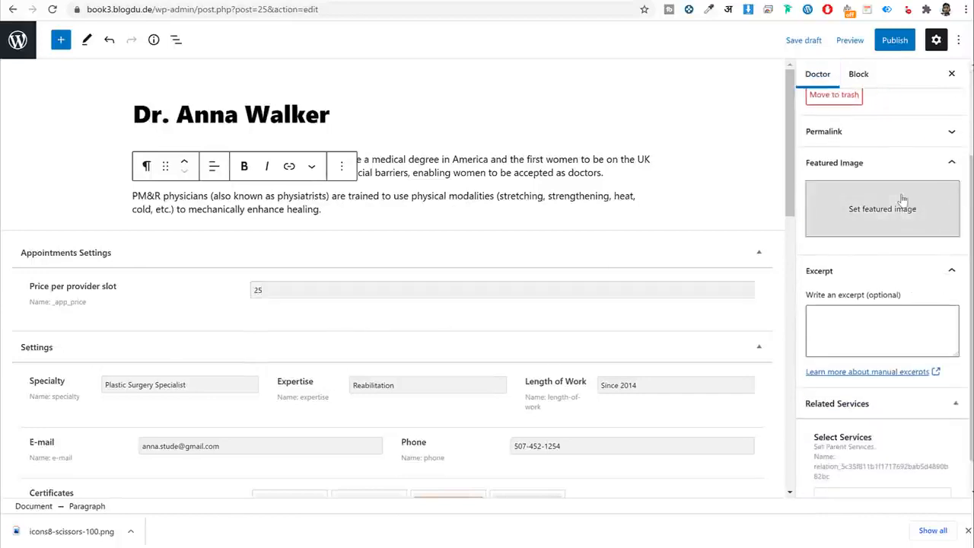
Set the smiling doctor photo dr20.jpg as the featured image.
left_click(898, 204)
left_click(318, 205)
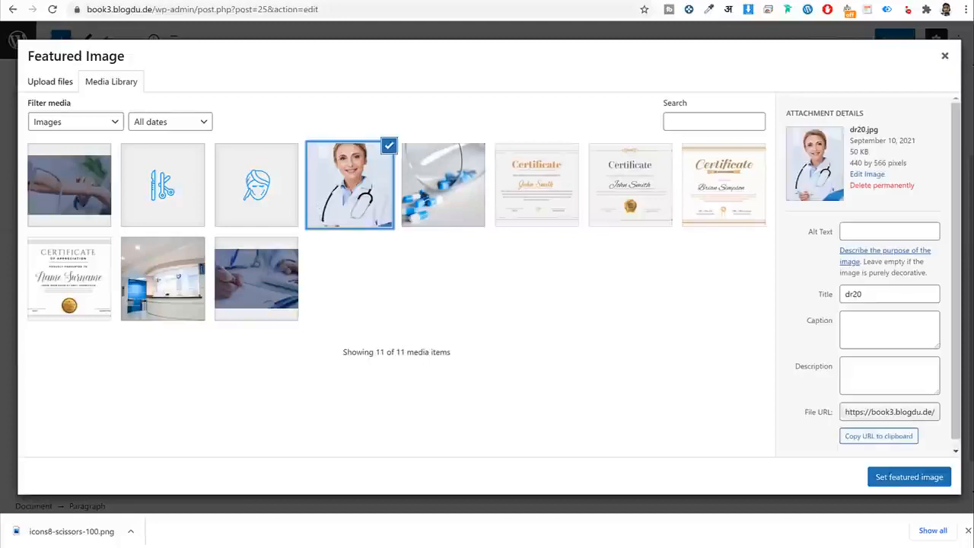
left_click(912, 478)
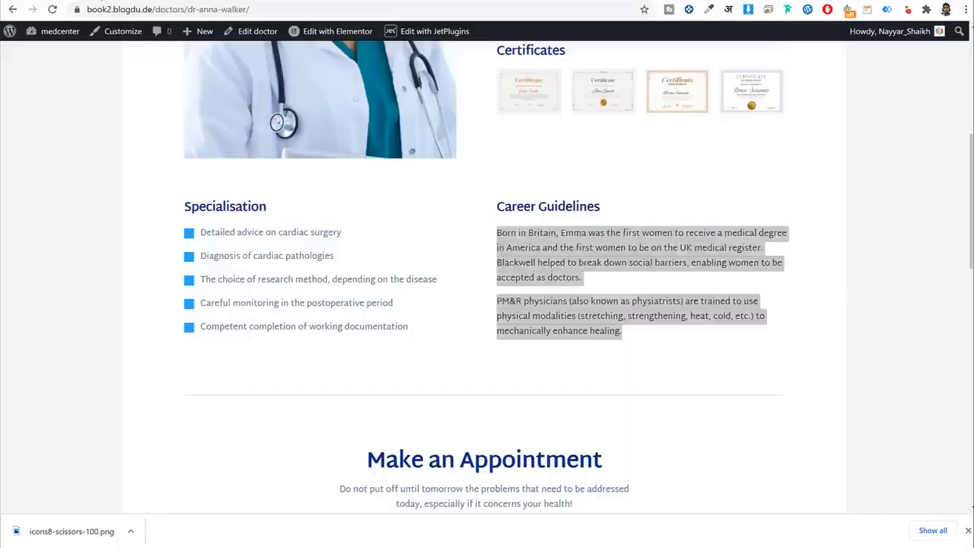
Copy 'Traumatologist' from the live page and paste it as the post excerpt.
scroll(504, 230, "up", 3)
double_click(583, 226)
key("ctrl+c")
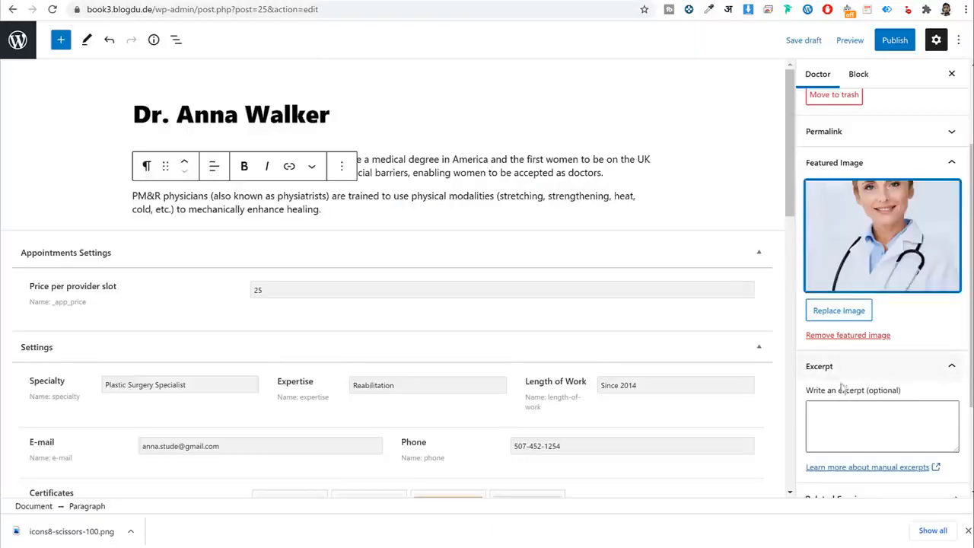
left_click(846, 407)
key("ctrl+v")
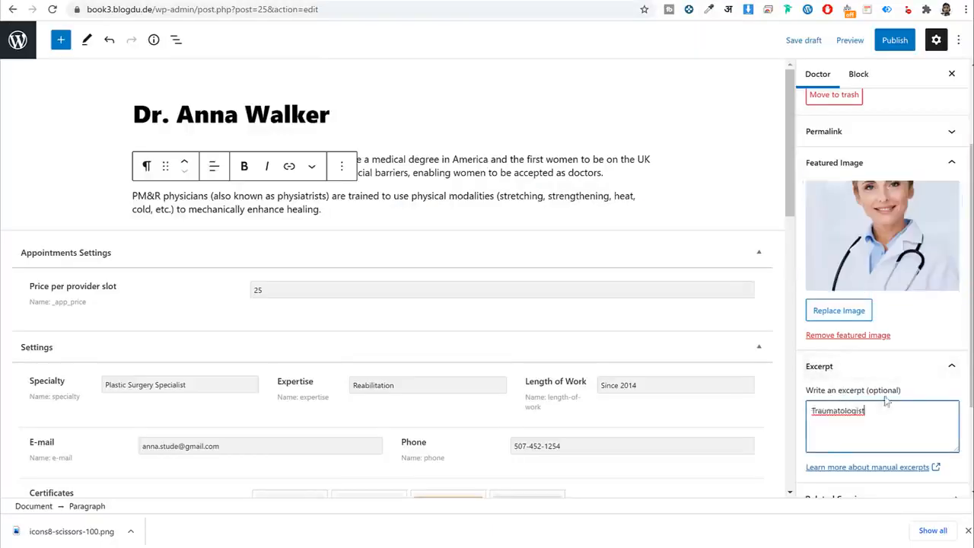
scroll(890, 402, "down", 2)
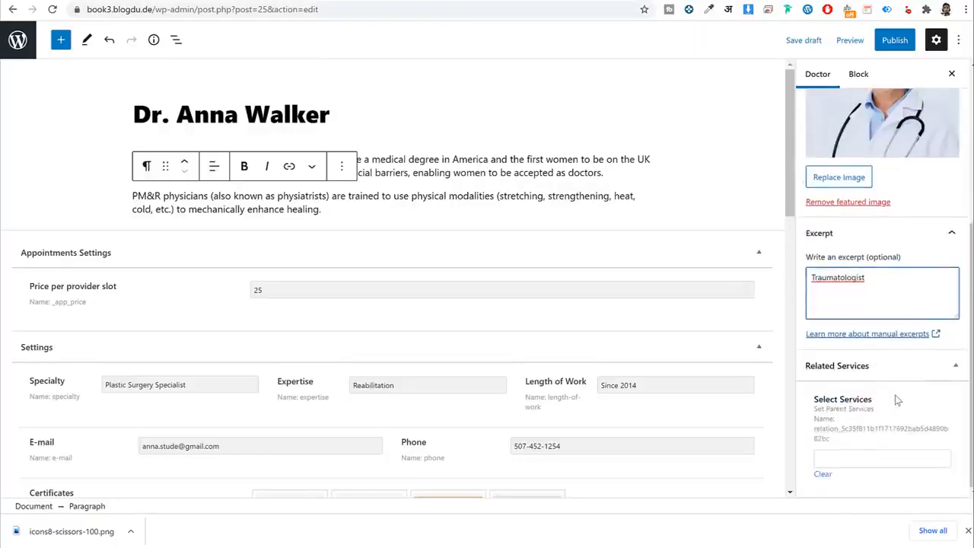
left_click(872, 456)
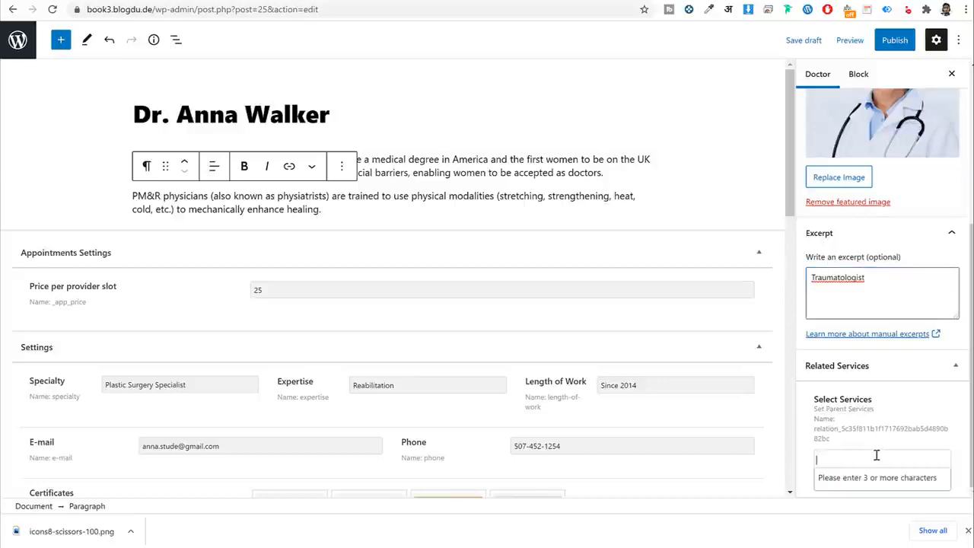
Search 'plas' and add Plastic Surgery as the doctor's related service.
type("plas")
left_click(869, 478)
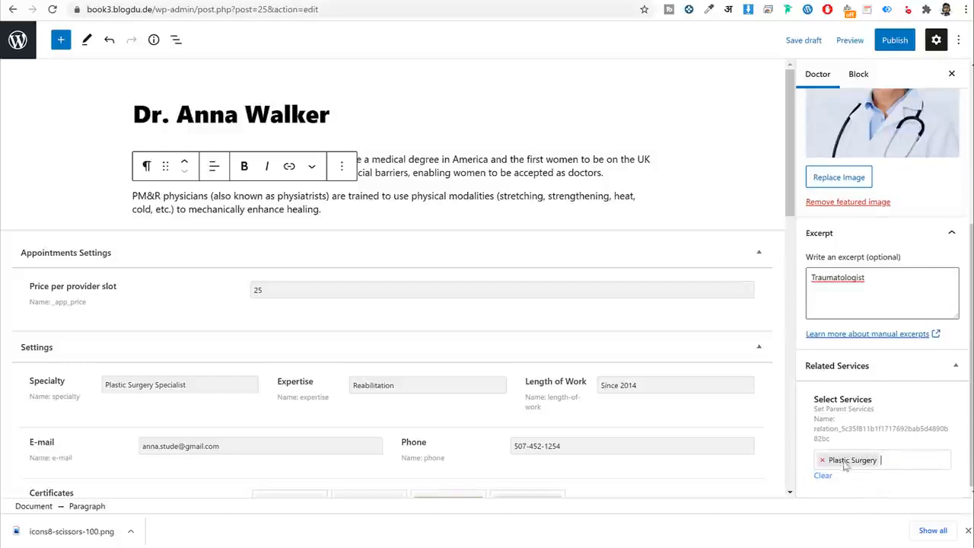
left_click(887, 43)
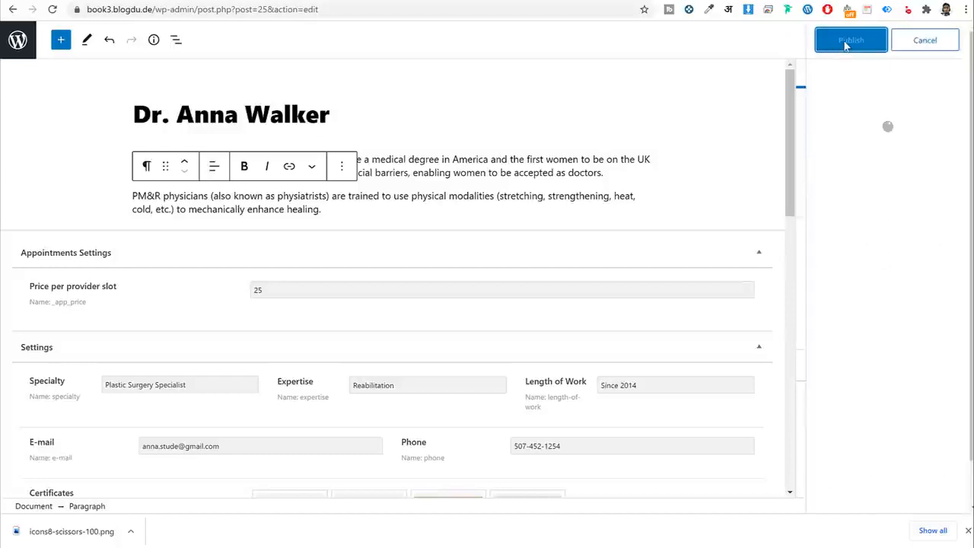
left_click(953, 48)
left_click(16, 45)
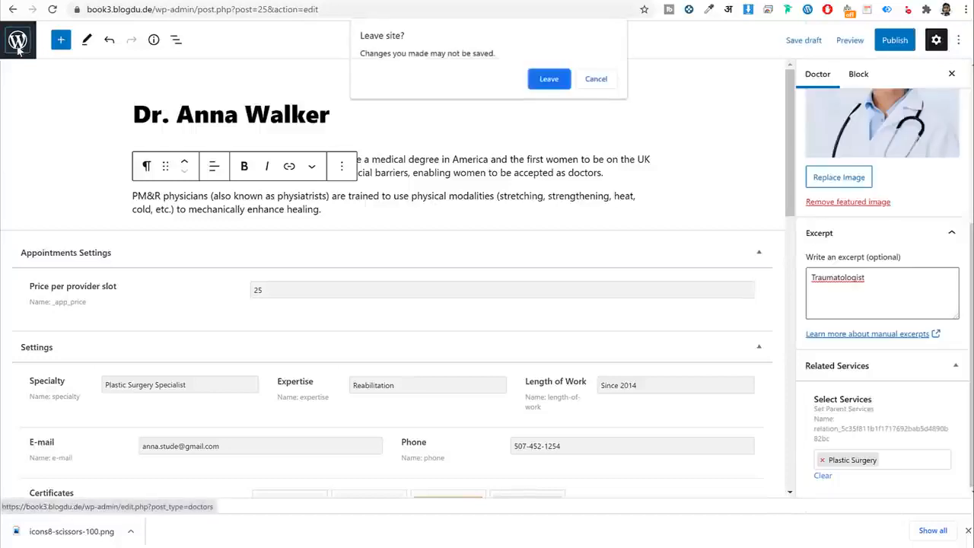
left_click(595, 78)
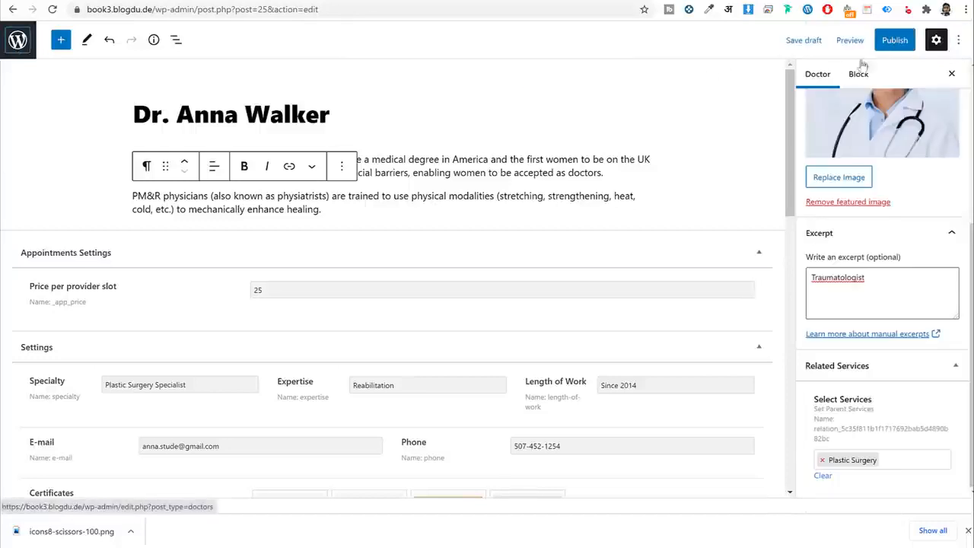
Publish the doctor profile and return to the Doctors list.
left_click(895, 40)
left_click(848, 42)
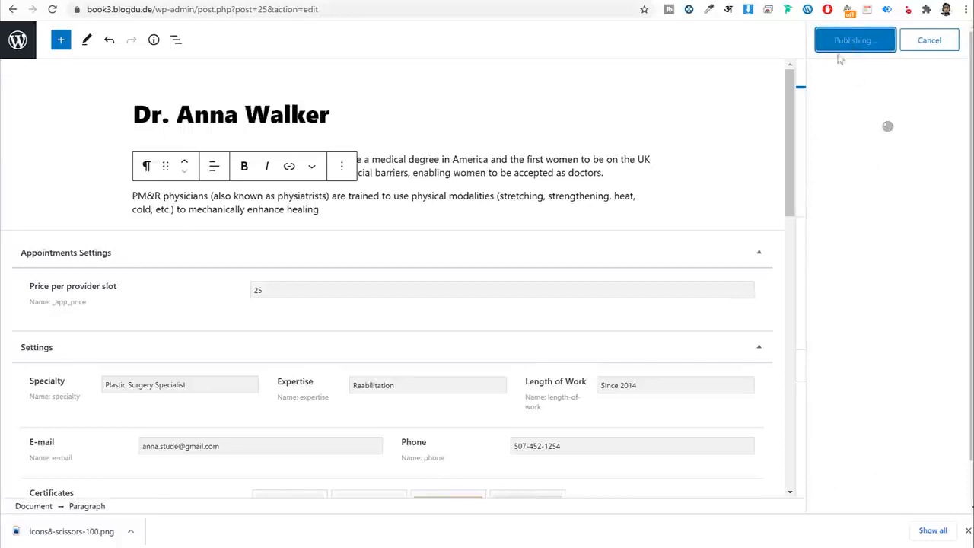
left_click(16, 47)
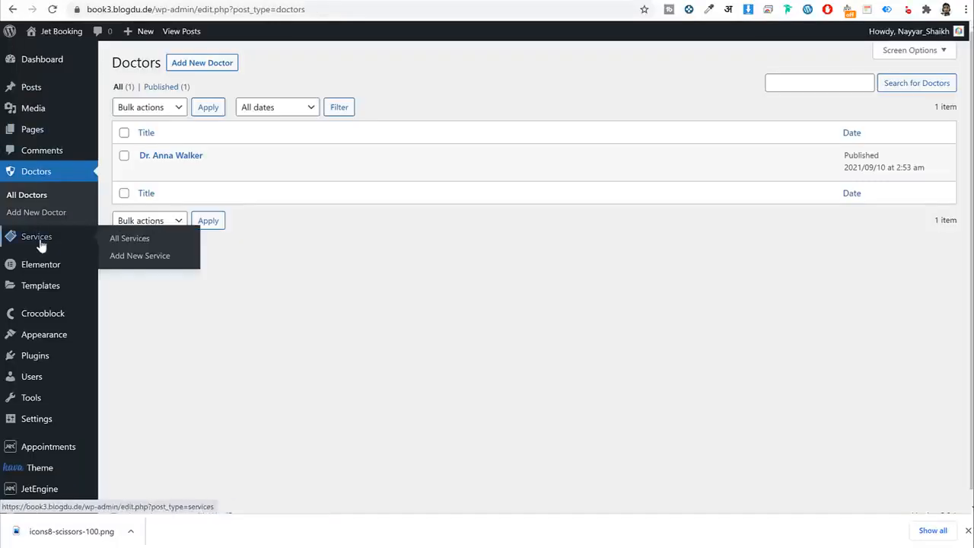
left_click(38, 242)
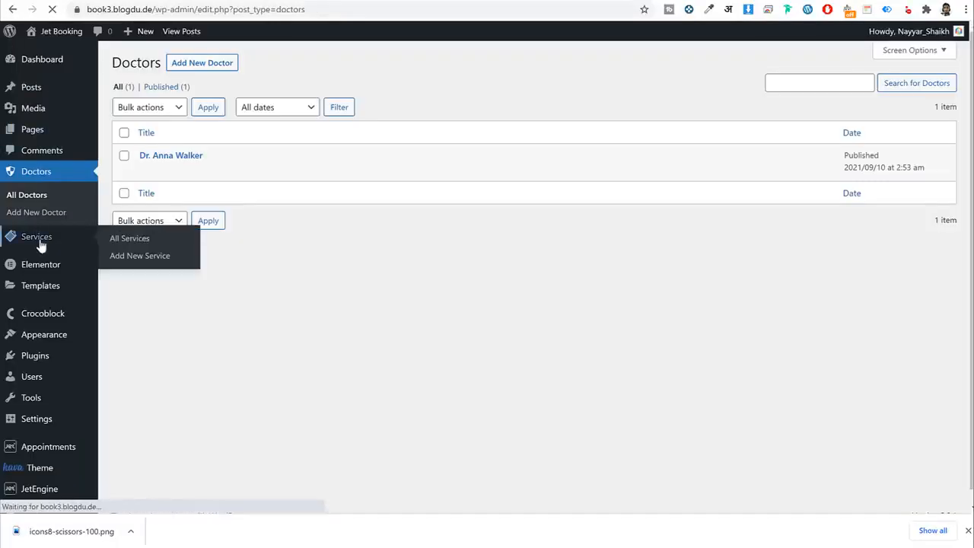
Open the Plastic Surgery service to verify the new doctor under Related Doctors, then go to Plugins.
left_click(173, 157)
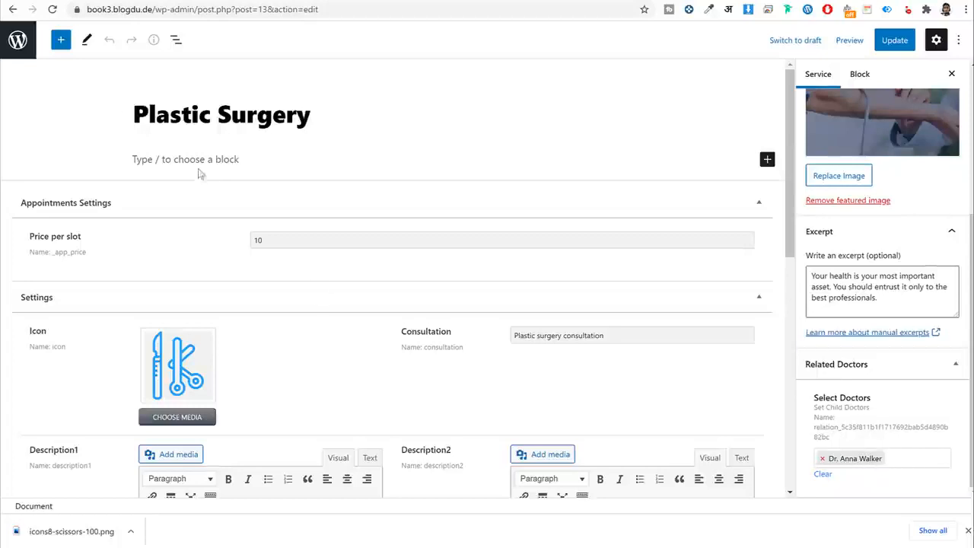
left_click(17, 39)
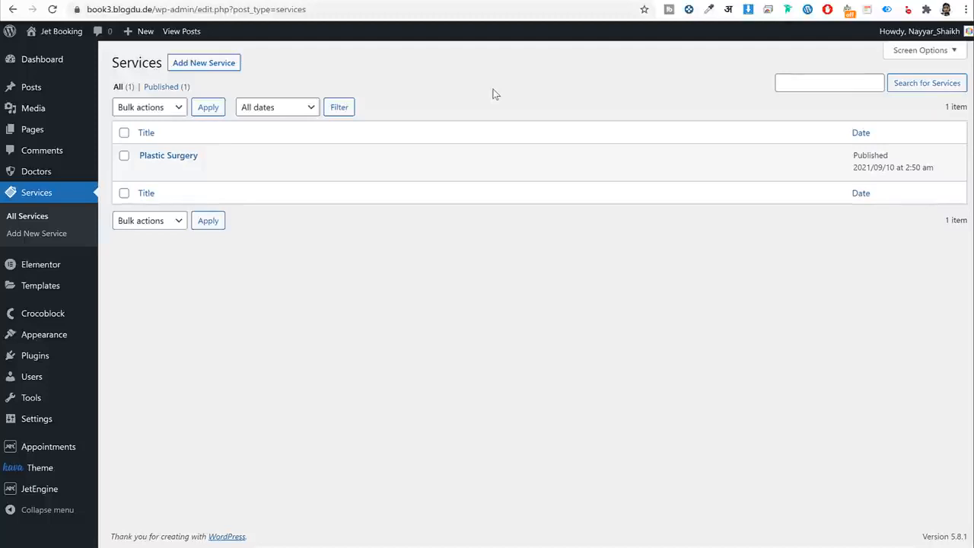
left_click(31, 361)
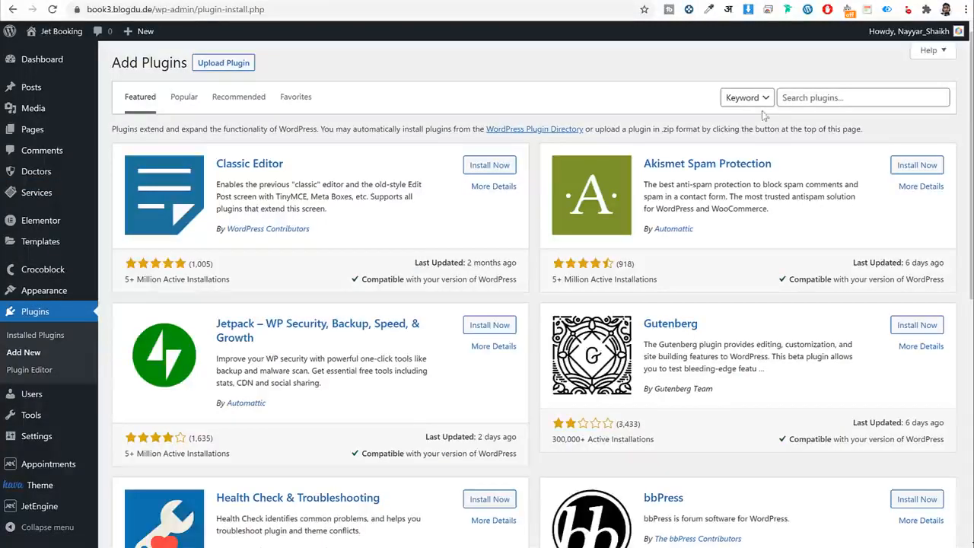
Search 'wo' in Add Plugins, then install and activate WooCommerce.
left_click(829, 97)
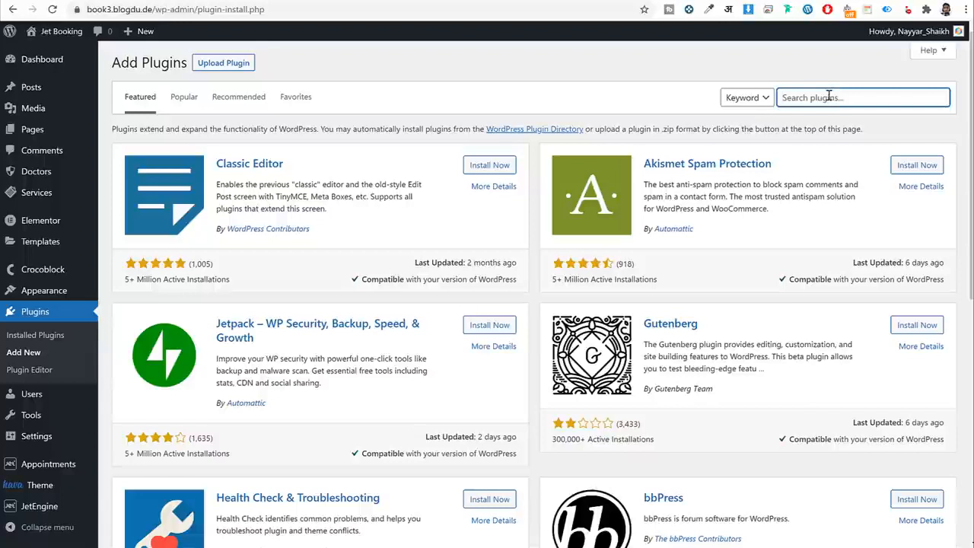
type("woo")
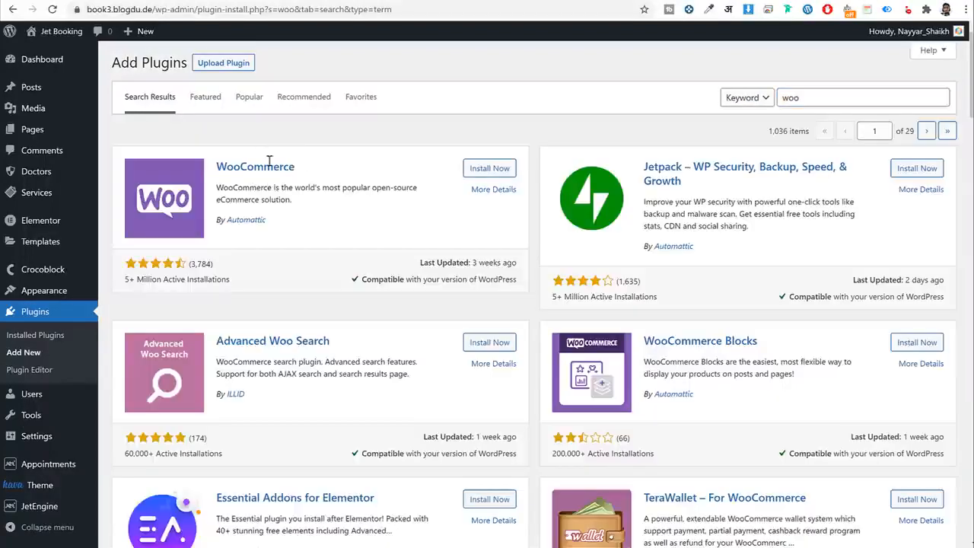
left_click_drag(295, 167, 216, 167)
left_click_drag(280, 240, 216, 221)
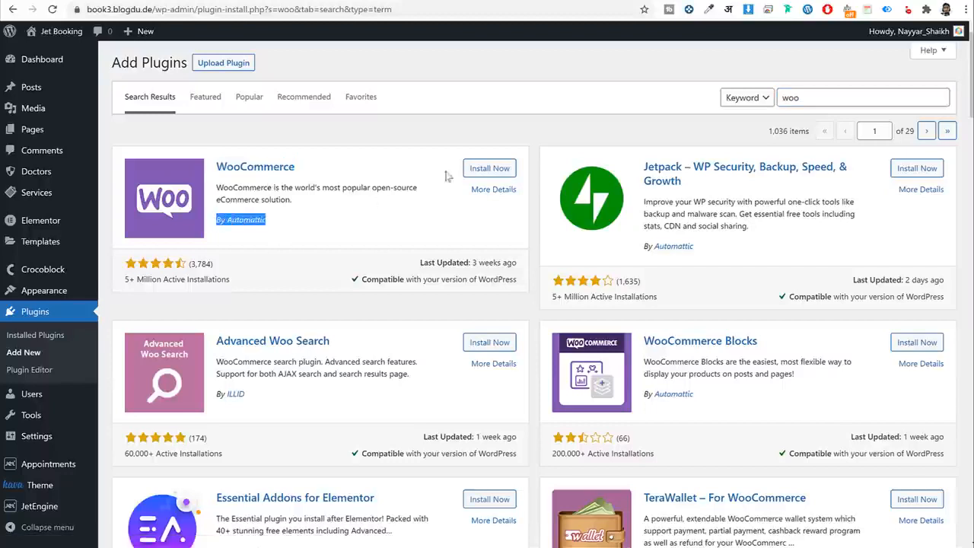
left_click(480, 168)
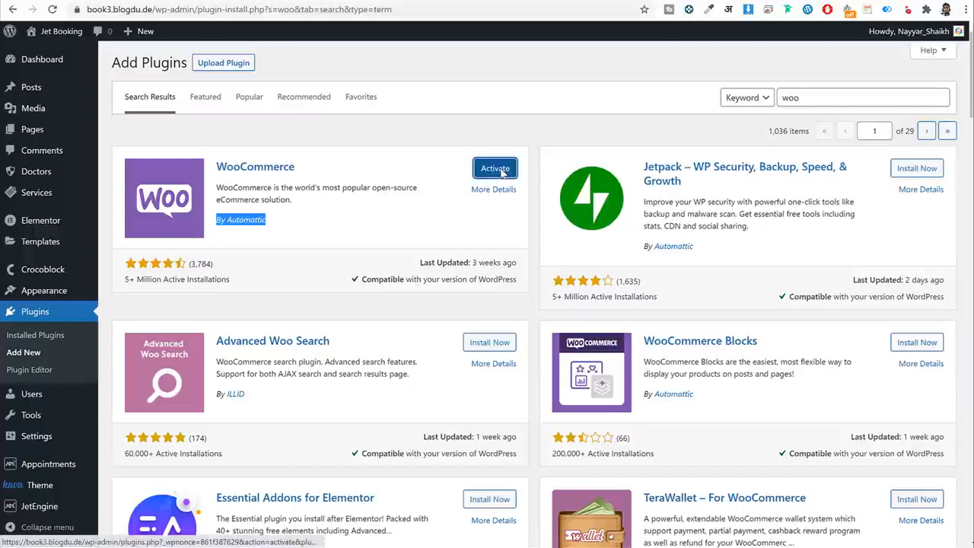
left_click(500, 174)
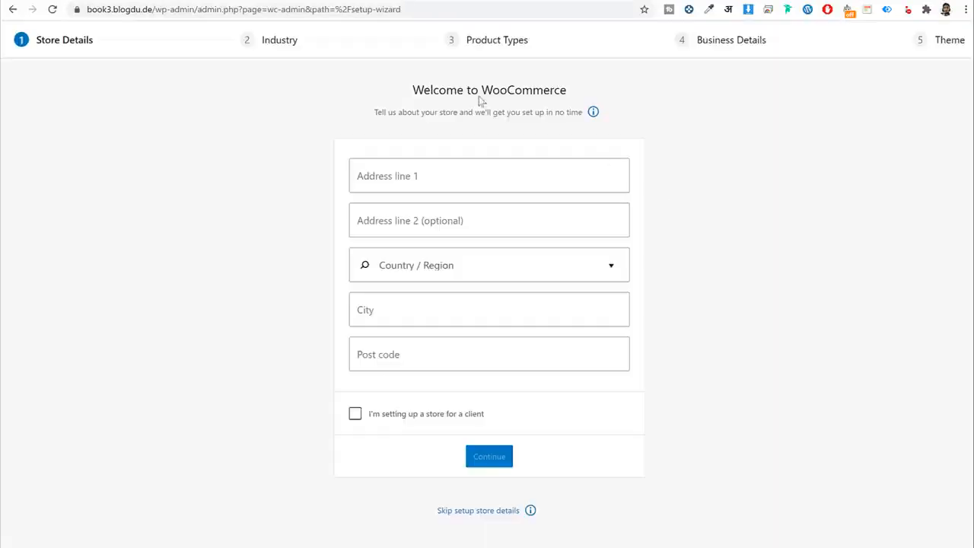
Enter Mumbai as address line 1 and choose India — Maharashtra as the region.
left_click(506, 180)
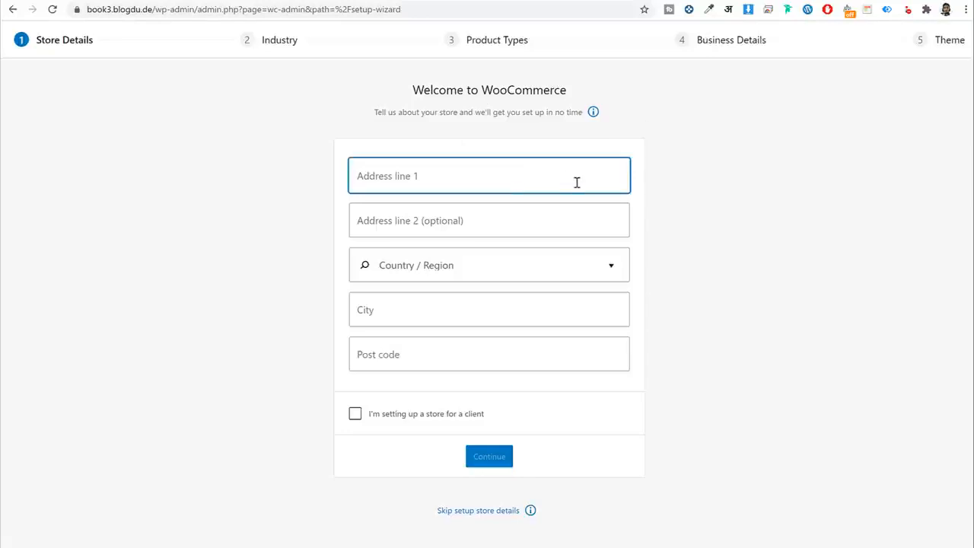
type("Mumbai")
key("Tab")
key("Tab")
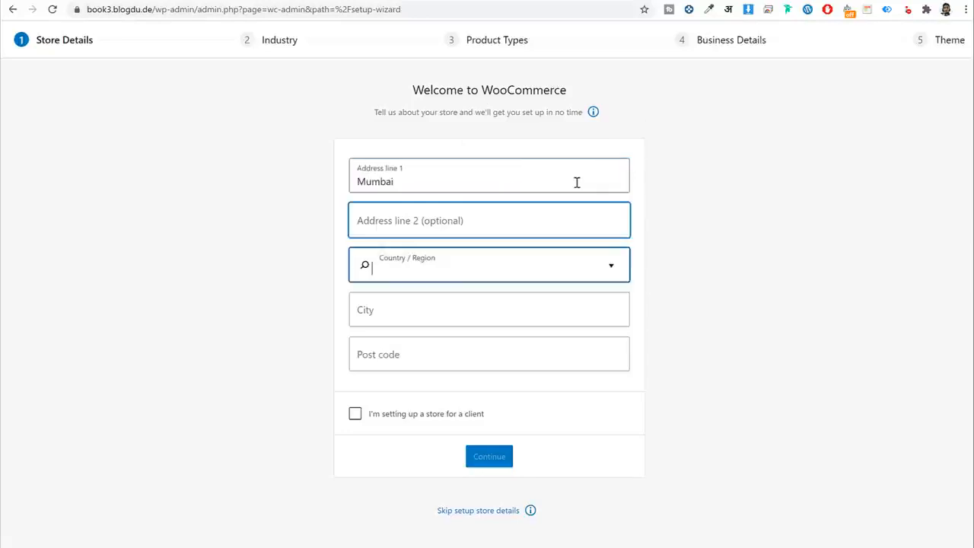
type("m,ah")
key("BackSpace")
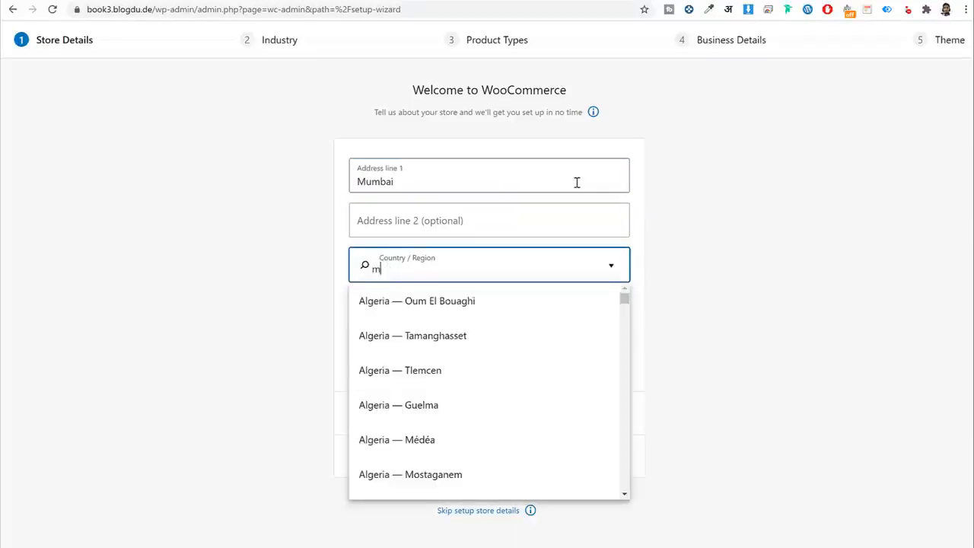
type("ah")
key("Return")
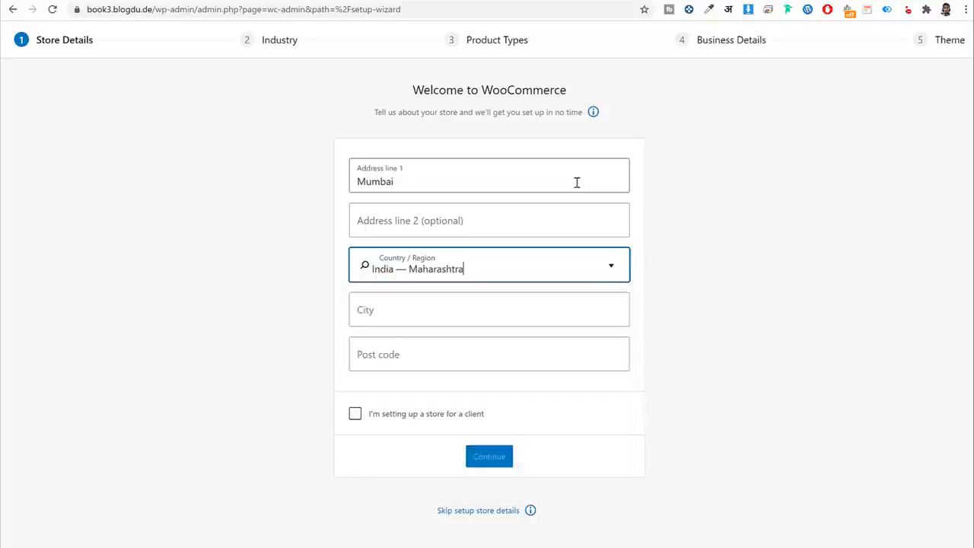
Fill in the city and post code, submit the store details, and decline usage tracking.
key("Tab")
type("Mum")
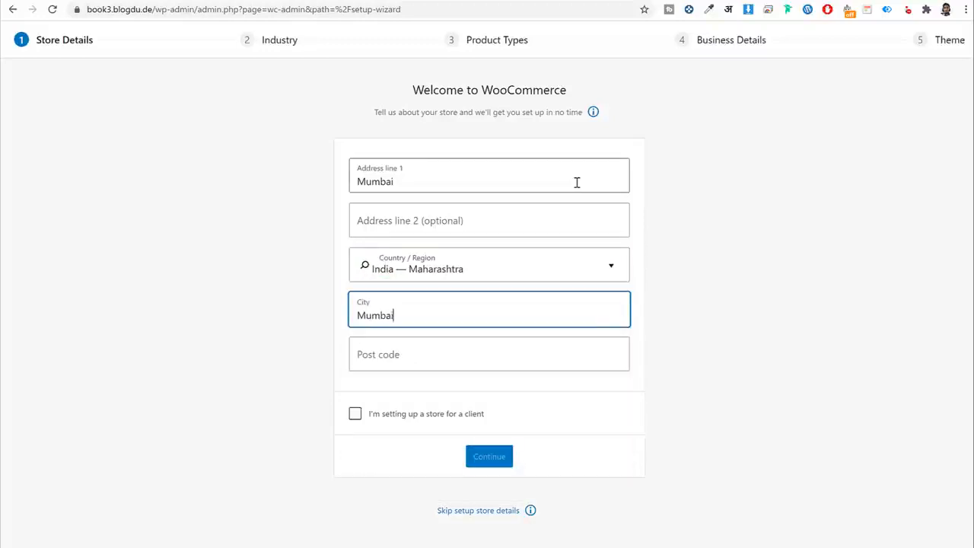
key("Tab")
type("4")
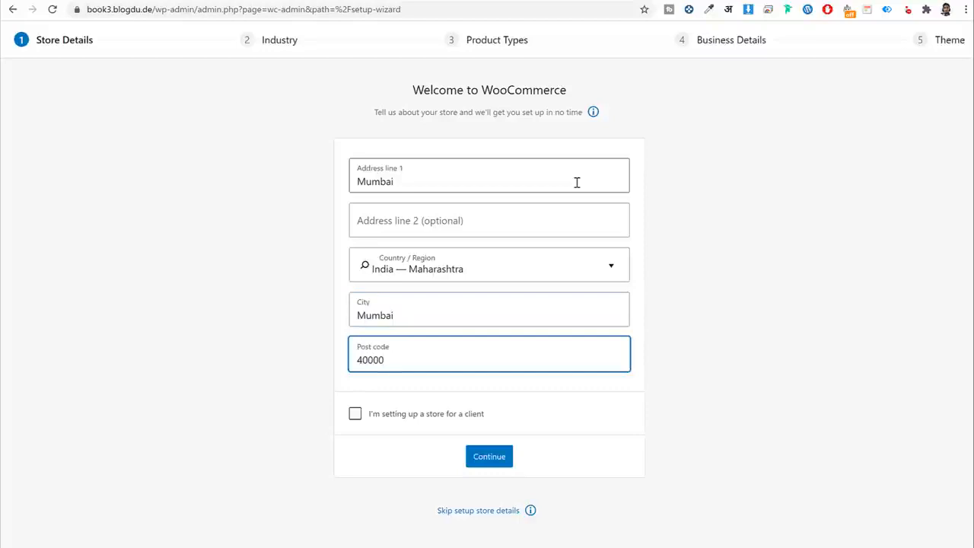
left_click(493, 459)
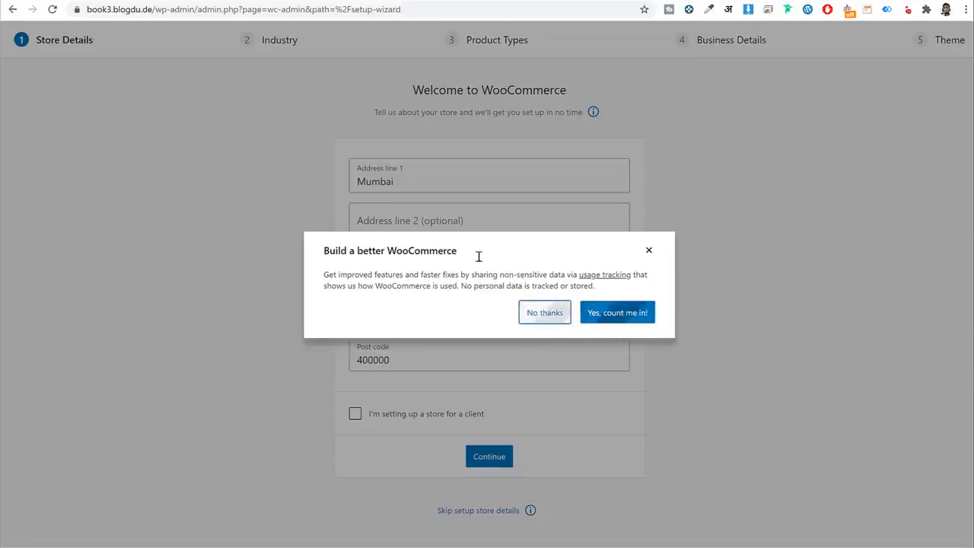
left_click(545, 313)
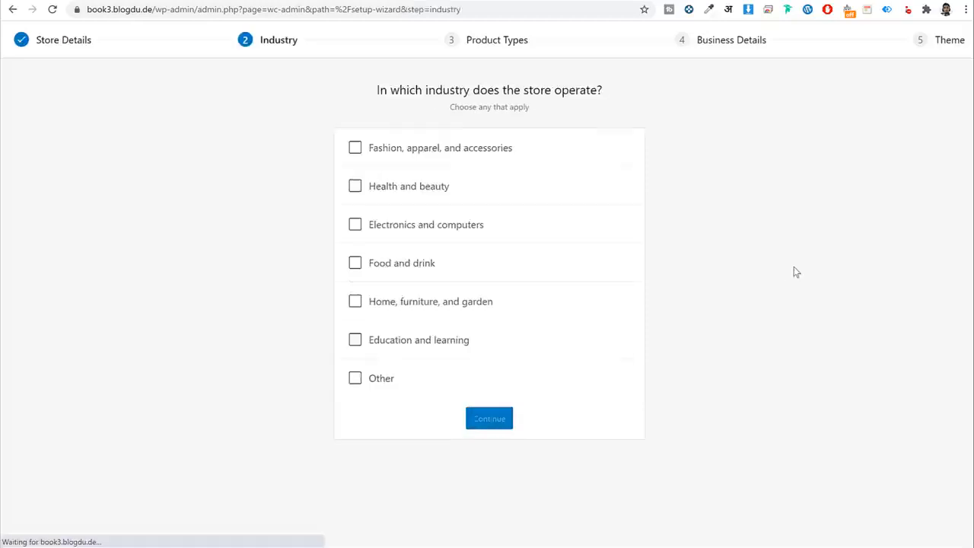
Choose Health and beauty as the industry and add Downloads as a product type.
left_click(450, 154)
left_click(458, 156)
left_click(424, 189)
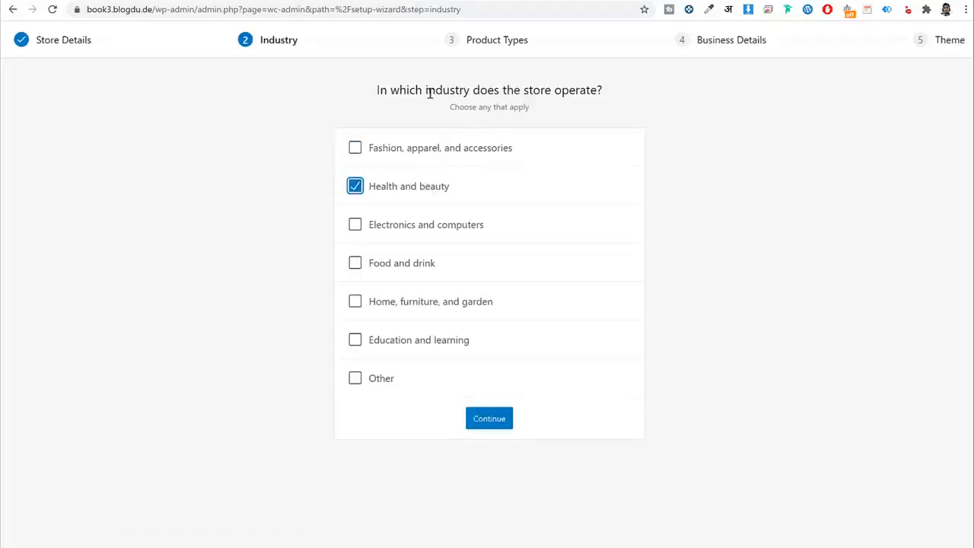
left_click_drag(430, 92, 600, 88)
left_click(491, 420)
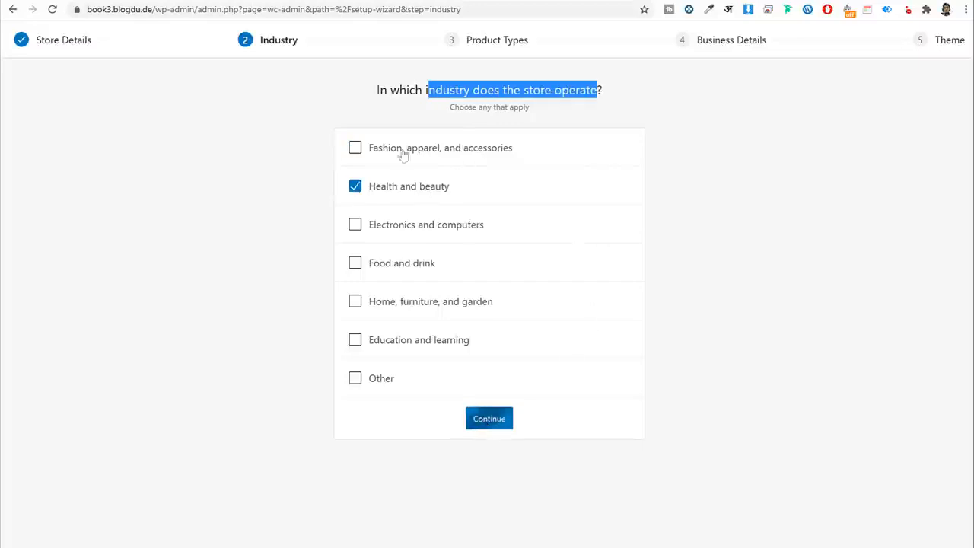
left_click(403, 189)
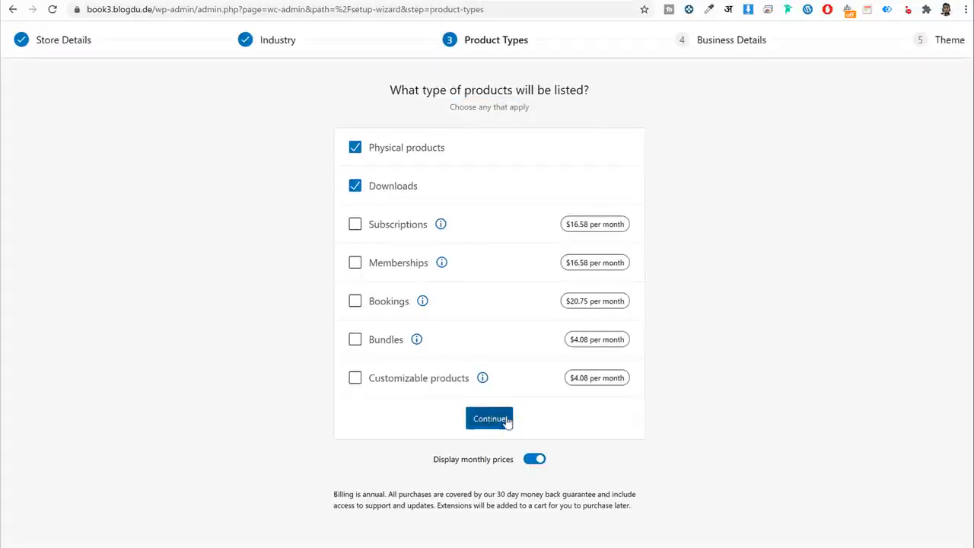
left_click(505, 420)
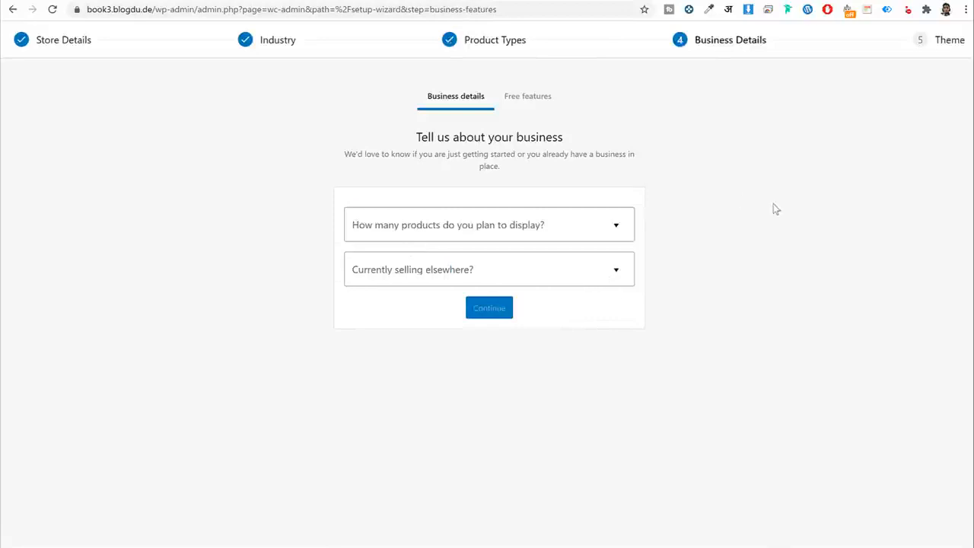
Set planned products to 11 - 100 and selling elsewhere to No.
left_click(523, 222)
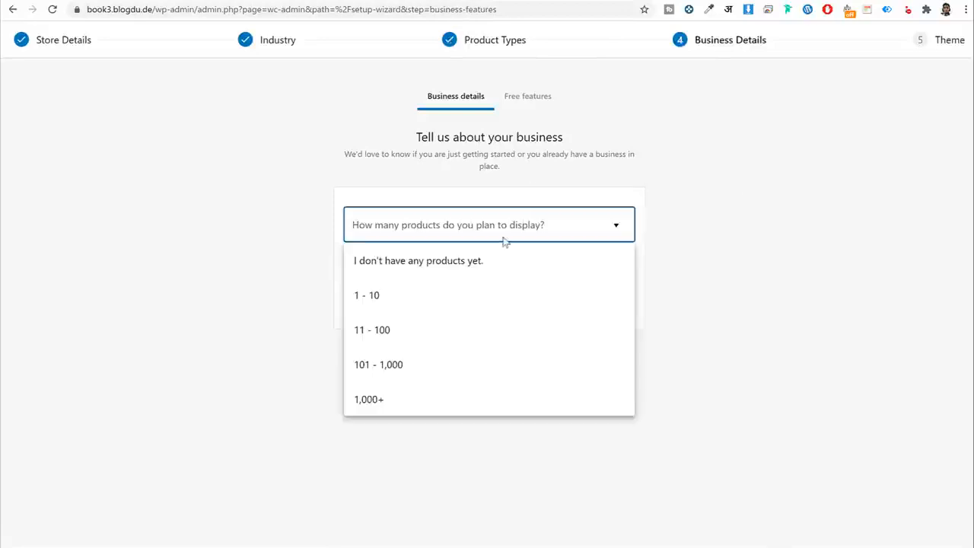
left_click(426, 332)
left_click(441, 280)
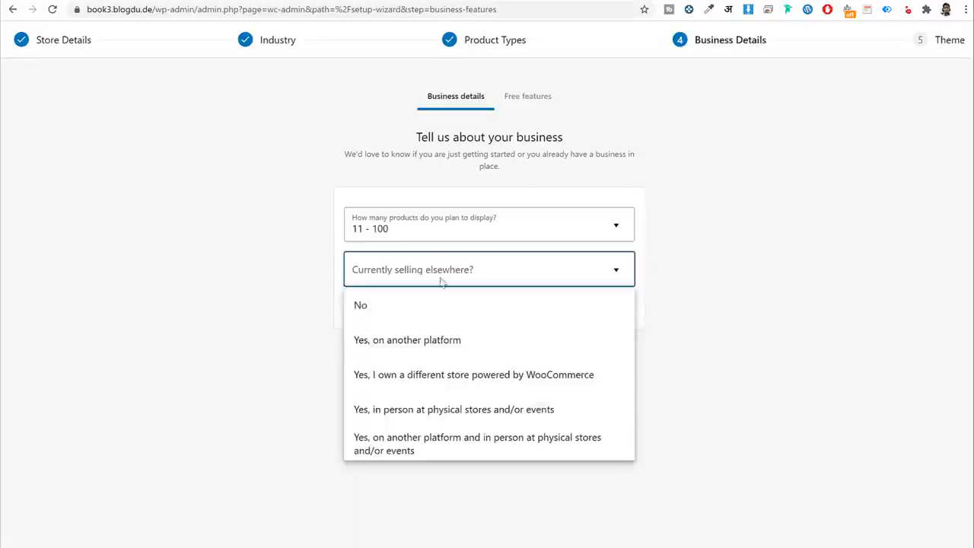
left_click(424, 318)
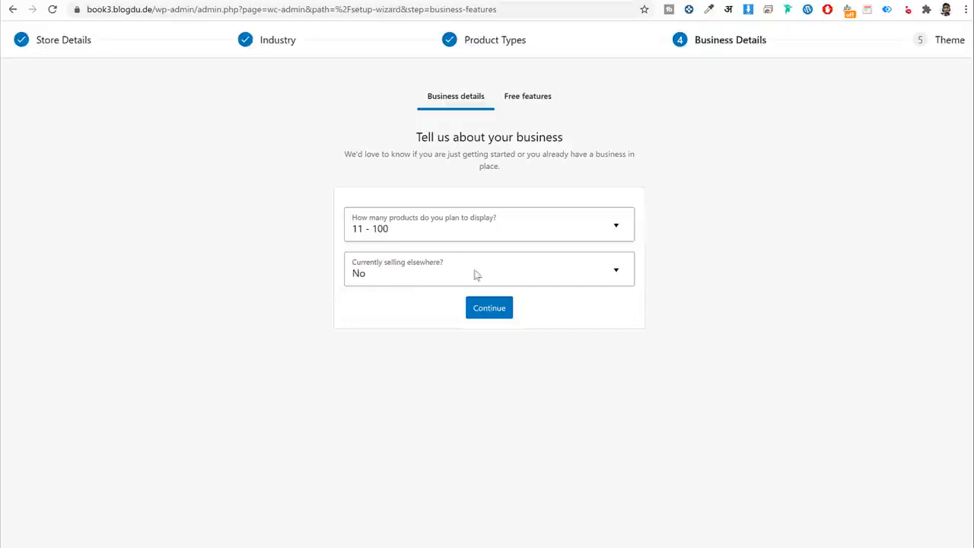
left_click(483, 310)
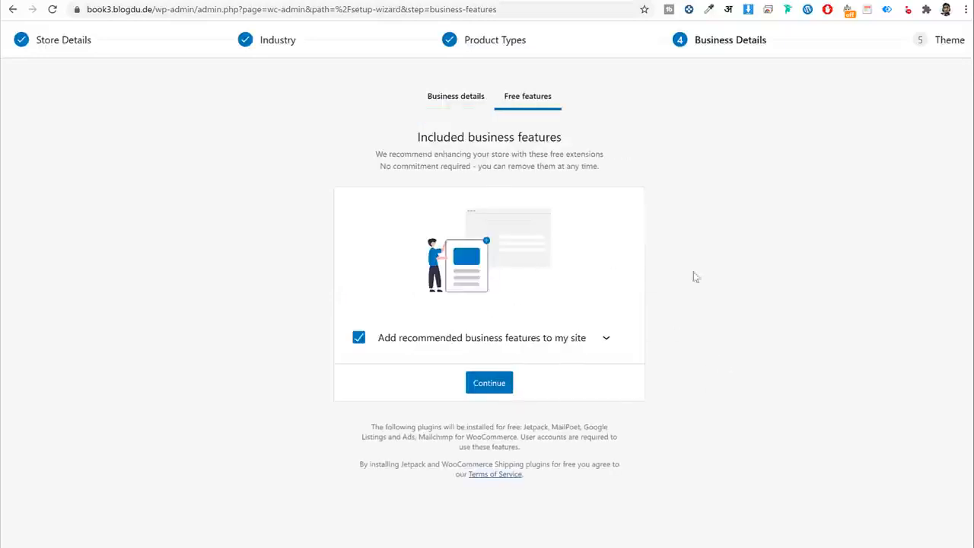
Decline the recommended free features and continue with the active Kava theme.
left_click(599, 344)
scroll(718, 343, "down", 3)
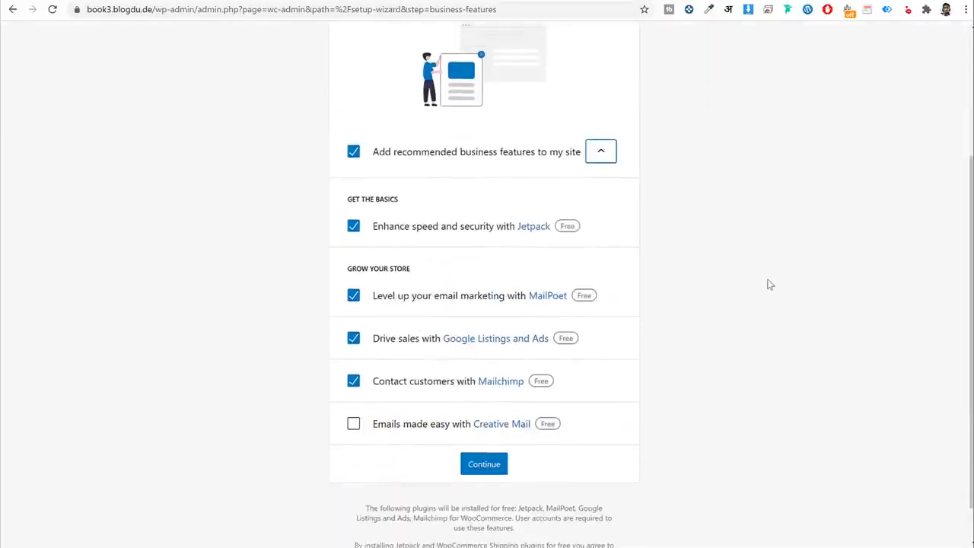
left_click(599, 154)
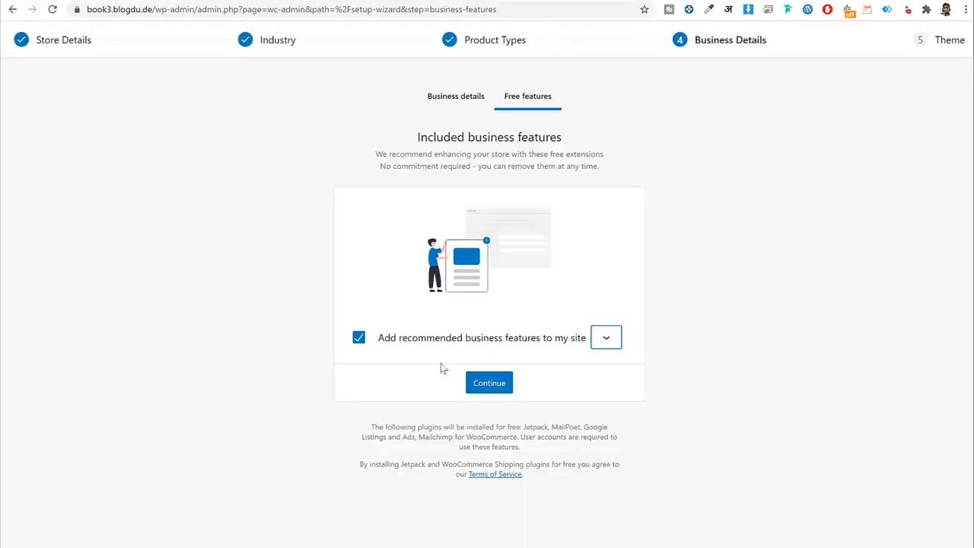
left_click(357, 344)
left_click(502, 385)
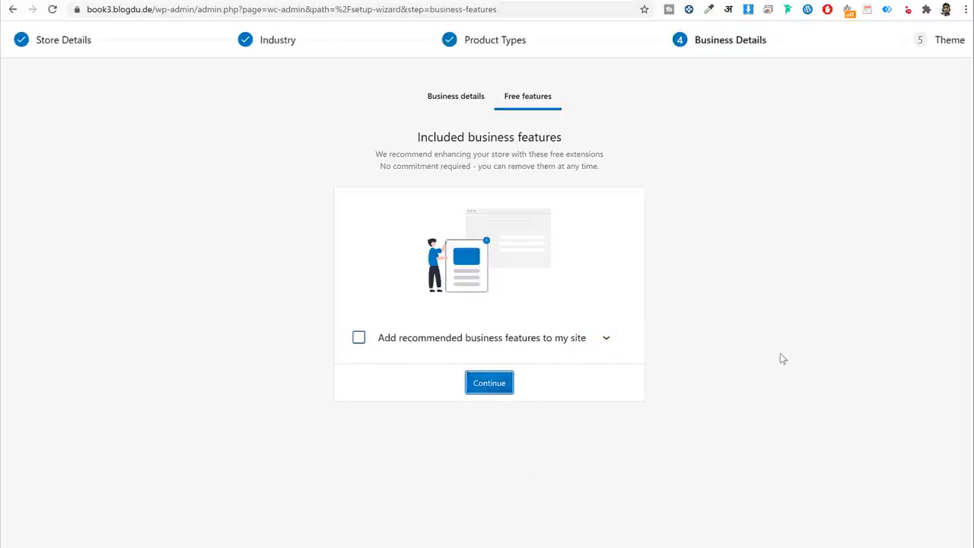
scroll(799, 335, "down", 6)
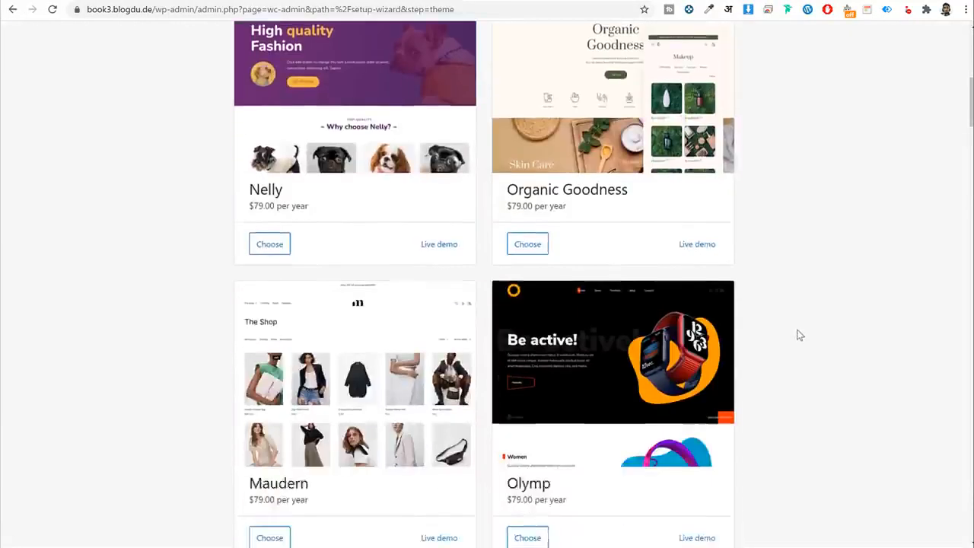
scroll(799, 335, "up", 6)
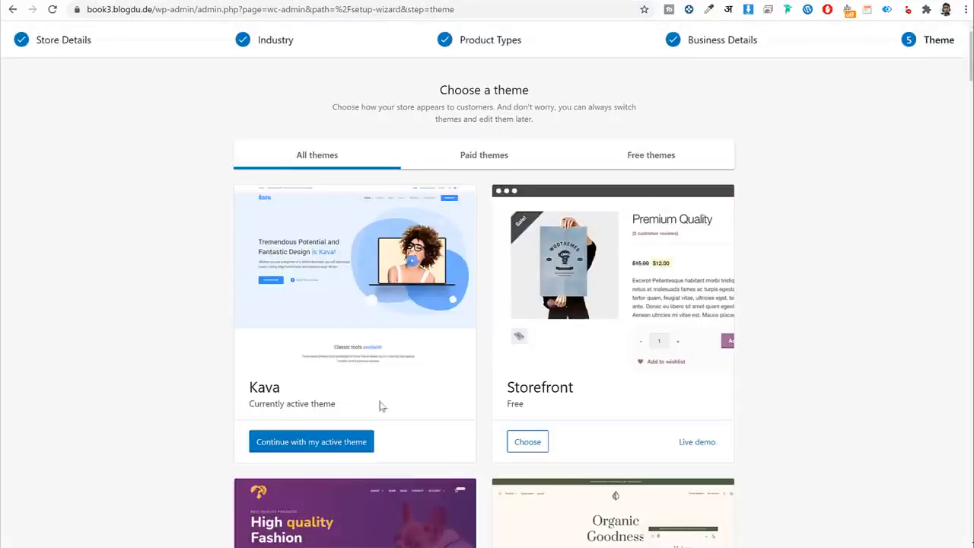
left_click(345, 450)
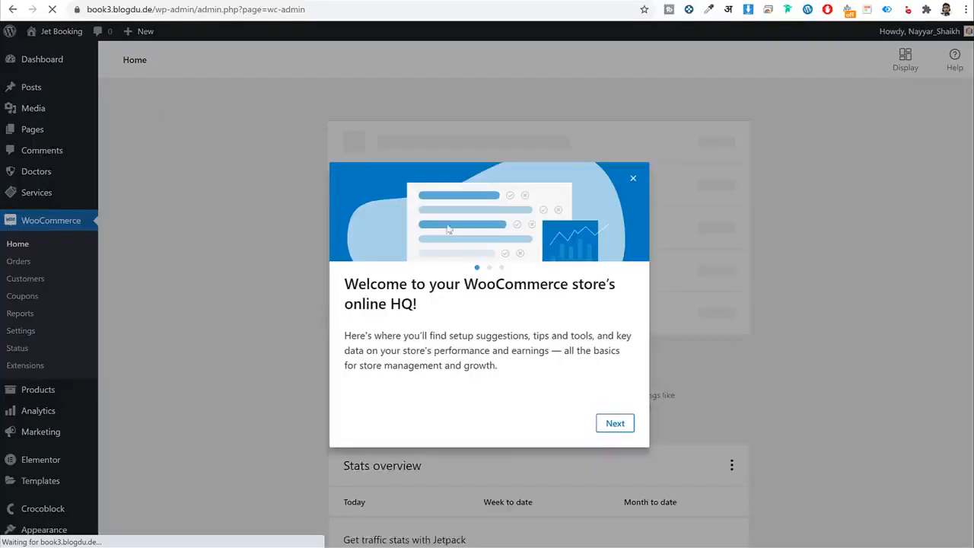
Dismiss the WooCommerce welcome tour, view the Pages list, then go to WooCommerce Settings.
left_click(634, 156)
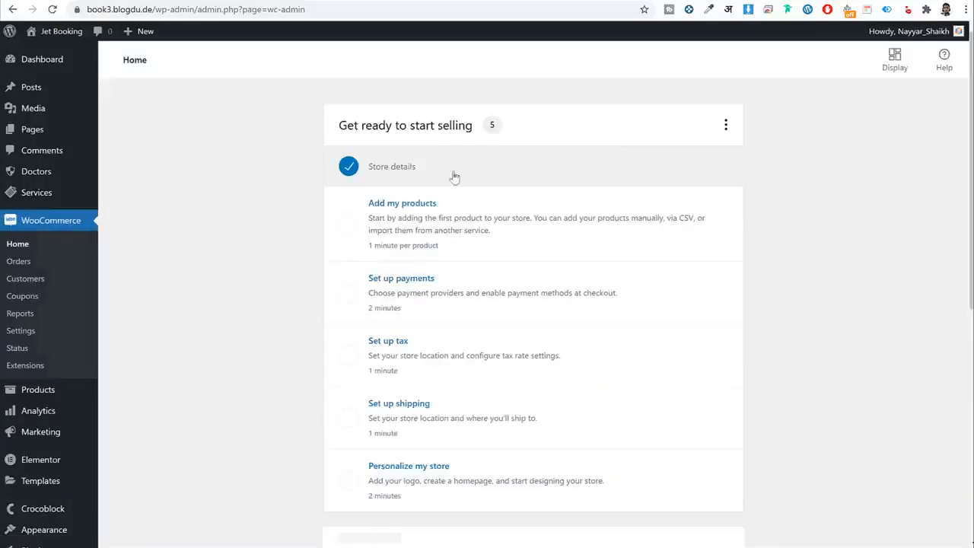
left_click(80, 138)
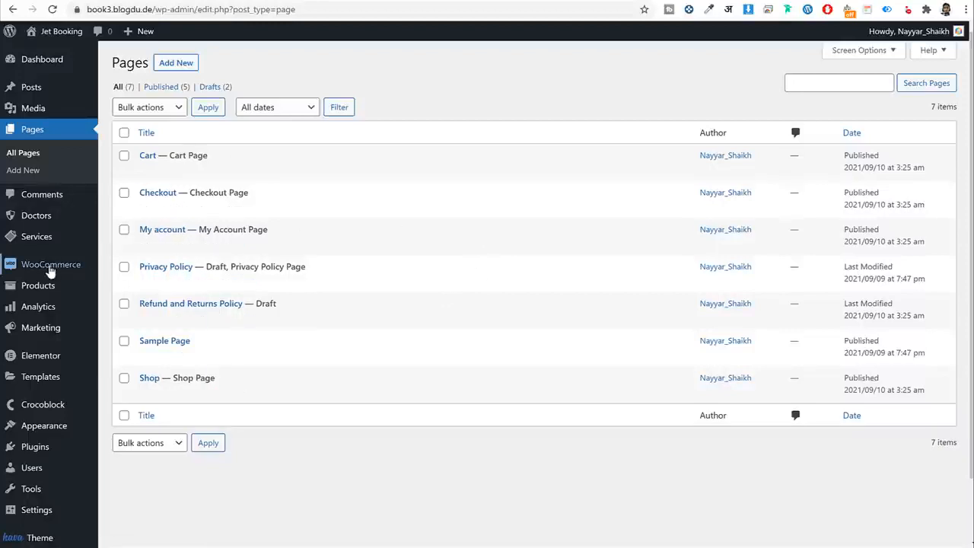
mouse_move(48, 270)
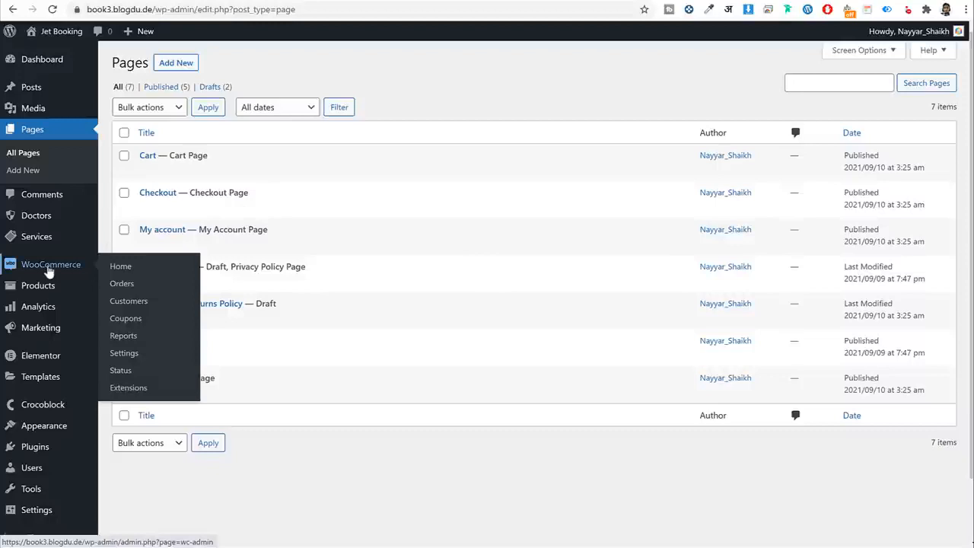
left_click(129, 356)
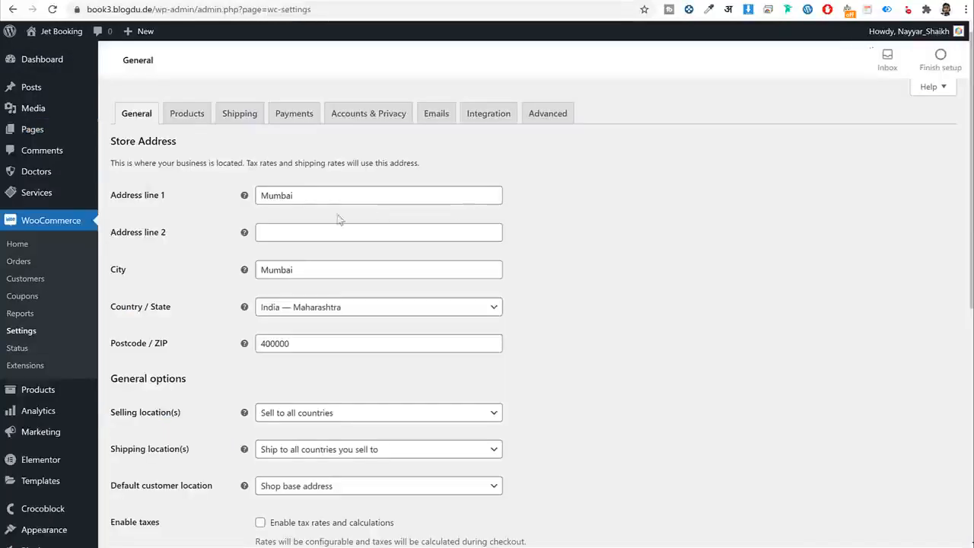
Check the currency list, keep US dollar, and save the general settings.
scroll(332, 272, "down", 2)
scroll(332, 271, "down", 5)
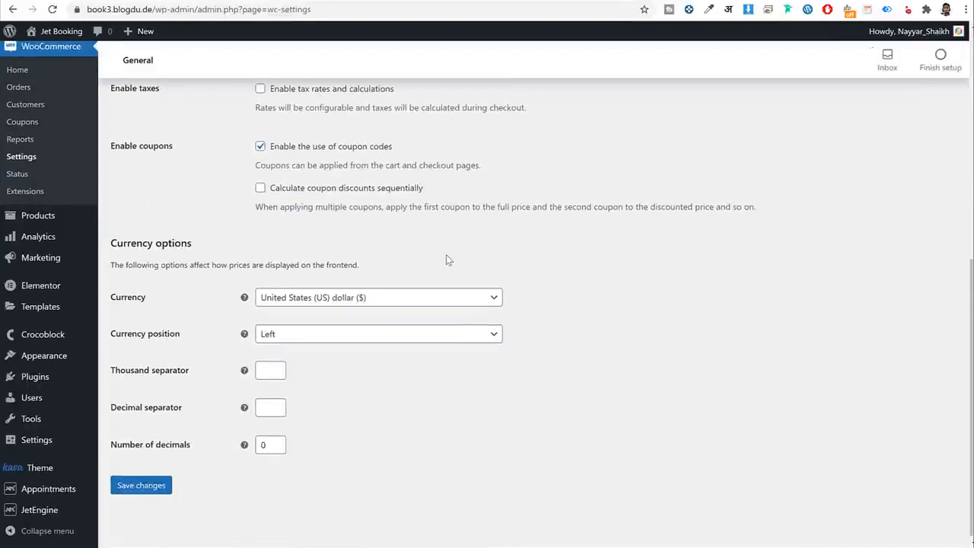
left_click(355, 296)
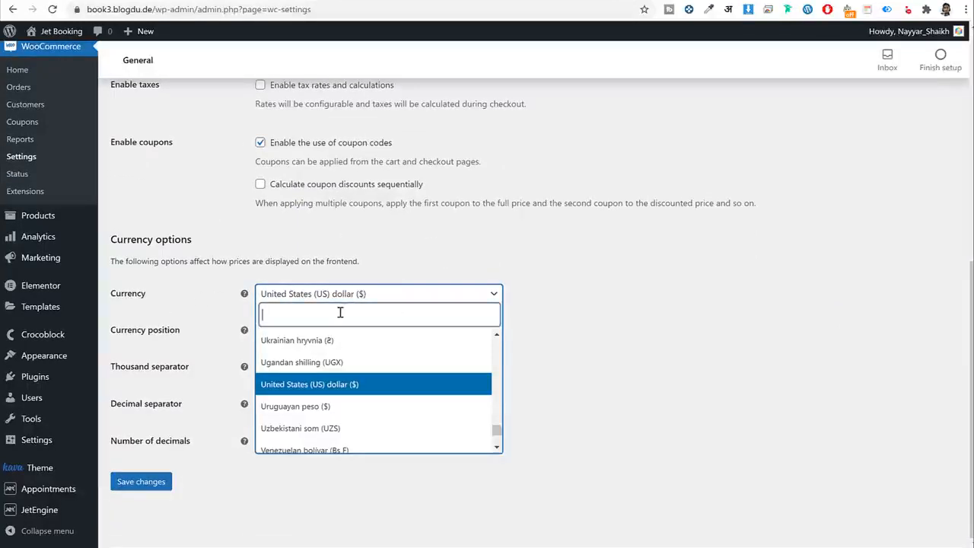
type("inf")
key("BackSpace")
type("d")
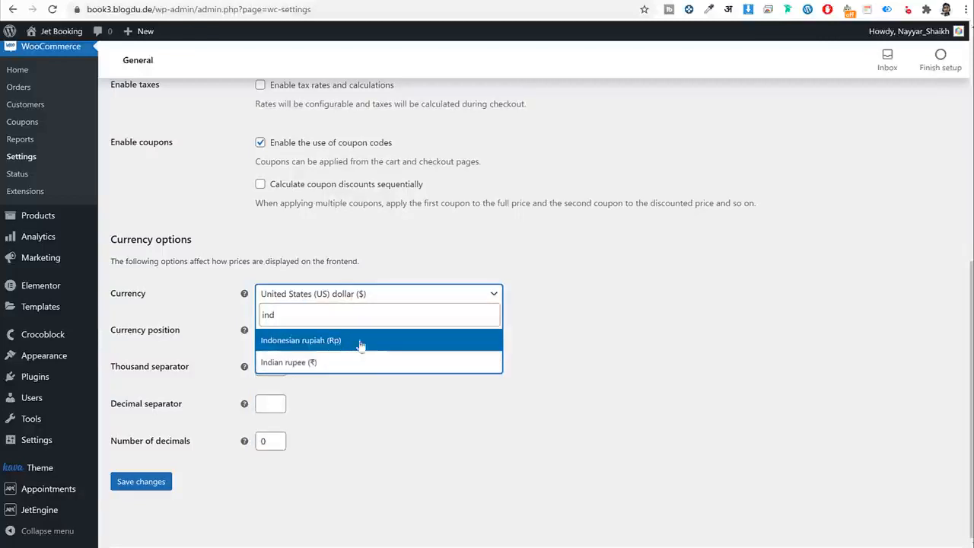
left_click(613, 320)
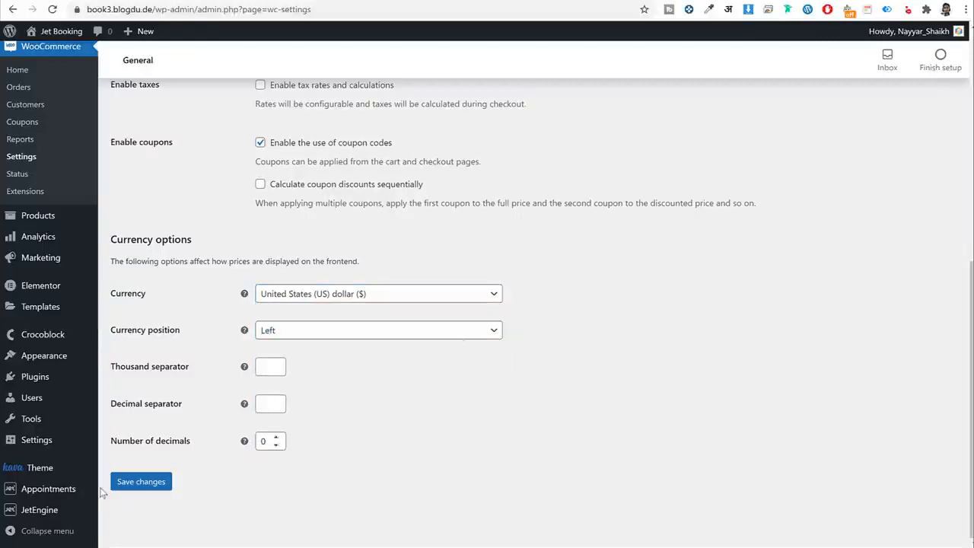
left_click(150, 482)
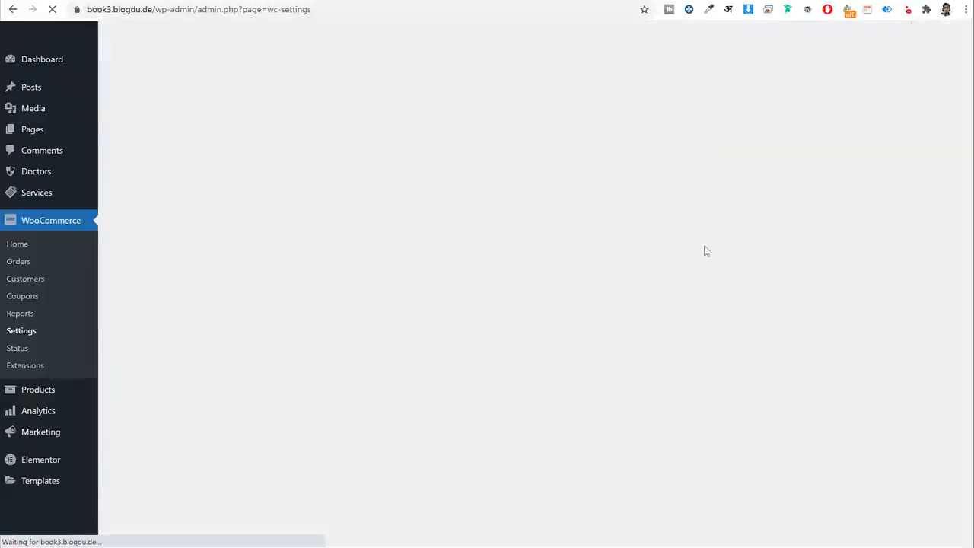
Enable tax rates and calculations and save the settings.
scroll(704, 270, "down", 6)
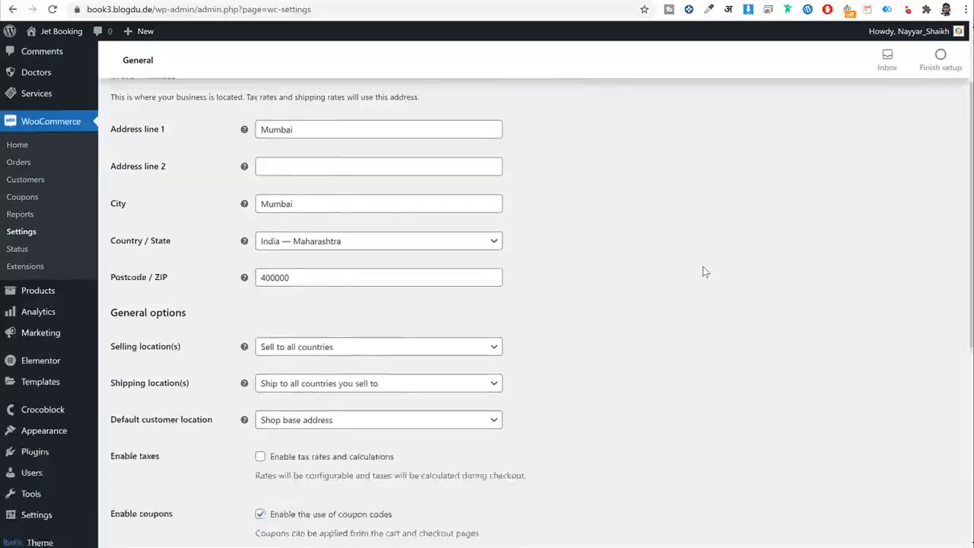
left_click(326, 130)
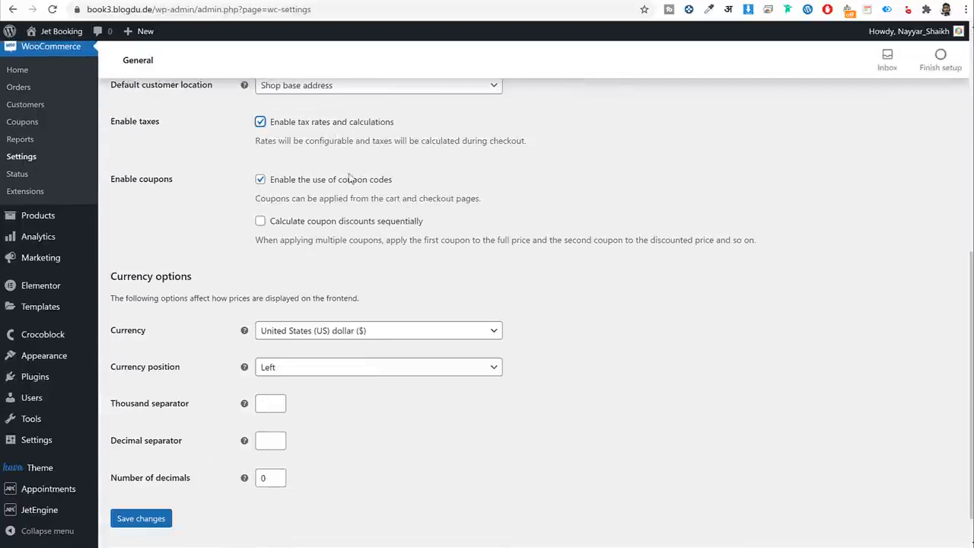
left_click(161, 519)
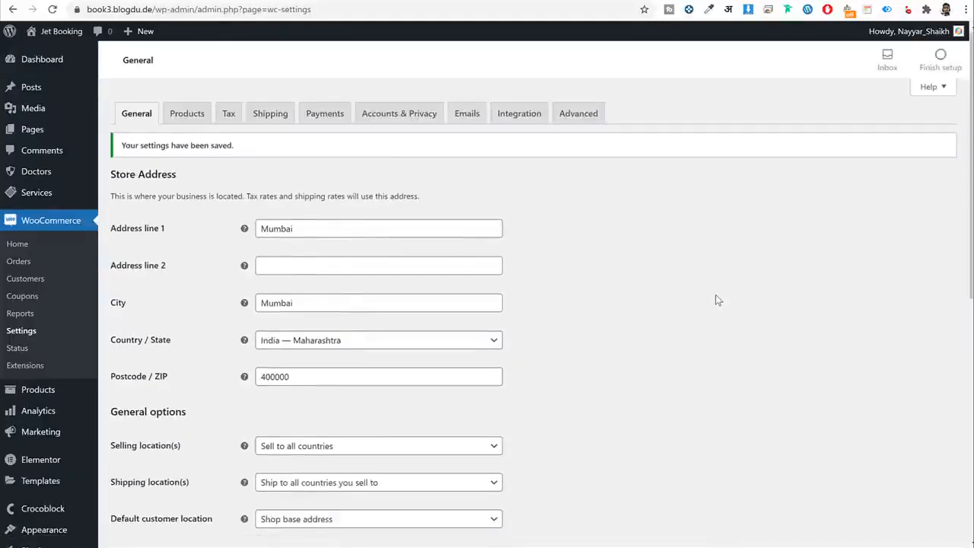
left_click(228, 113)
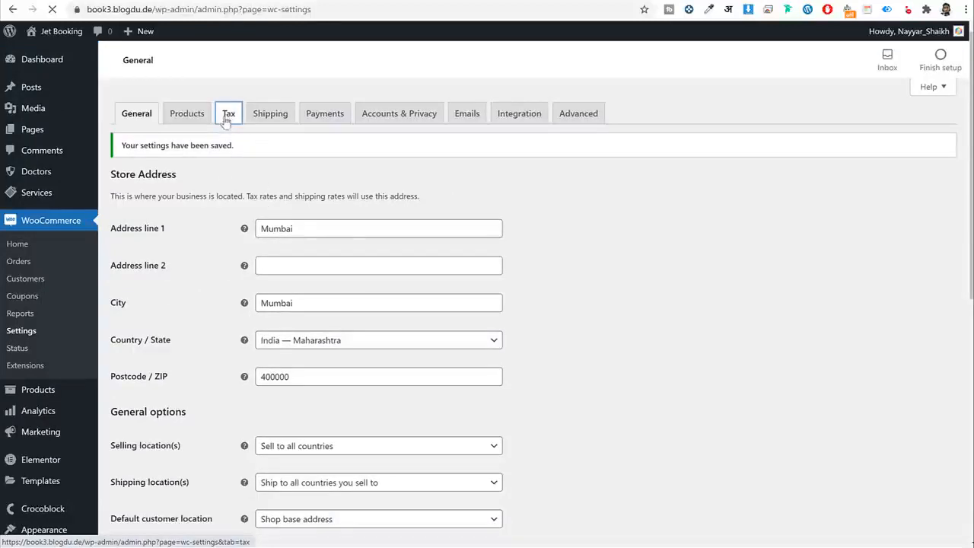
Add 'GST 10' after Zero rate in Additional tax classes and save.
scroll(511, 262, "down", 5)
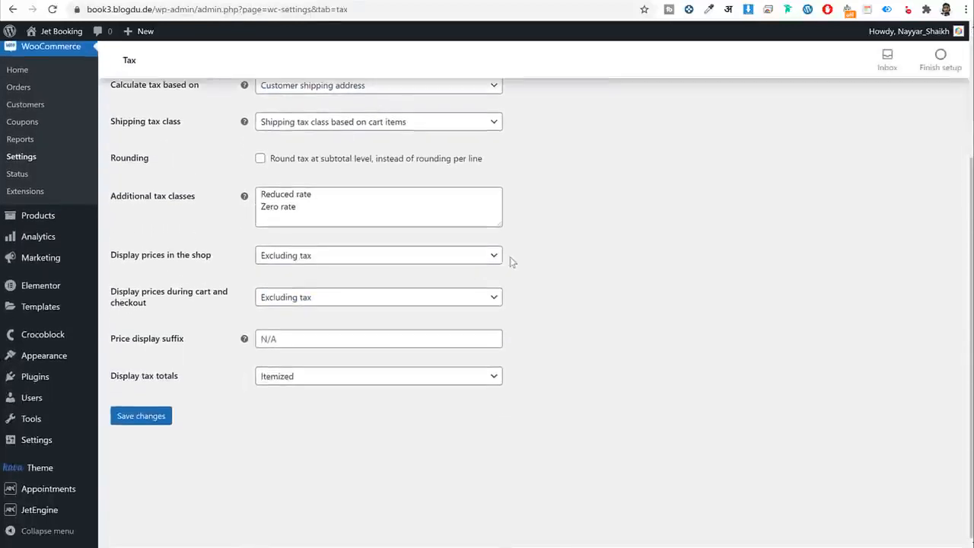
left_click_drag(502, 226, 502, 270)
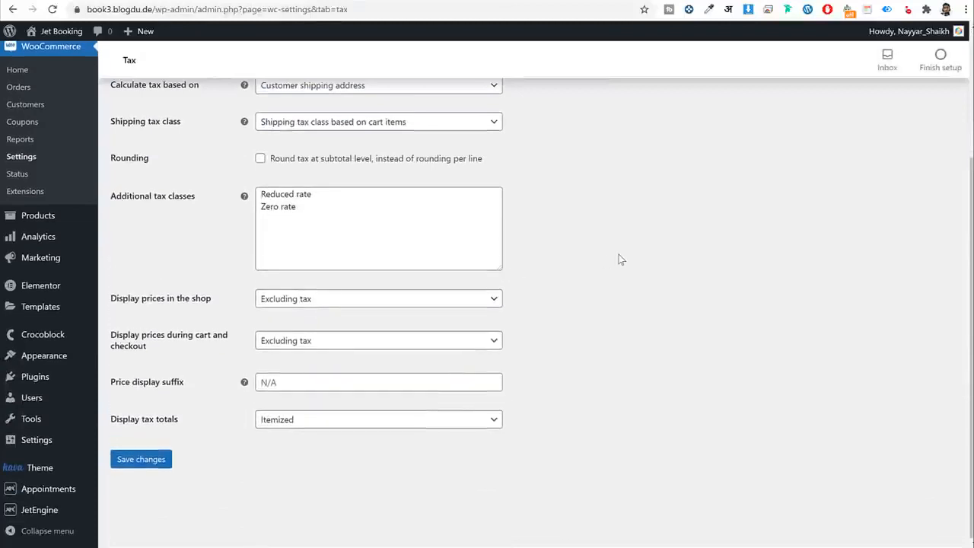
left_click(338, 220)
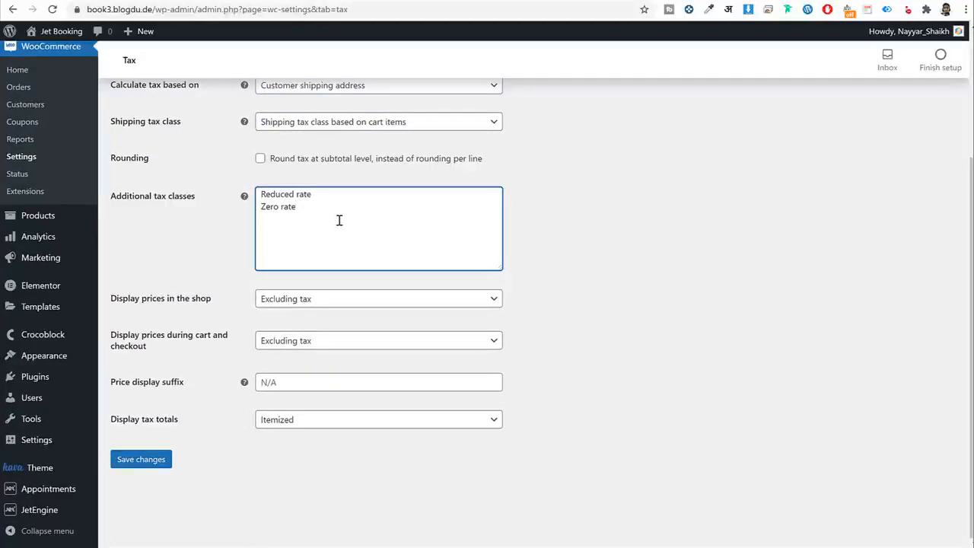
left_click_drag(195, 200, 121, 207)
left_click(280, 228)
type("GST")
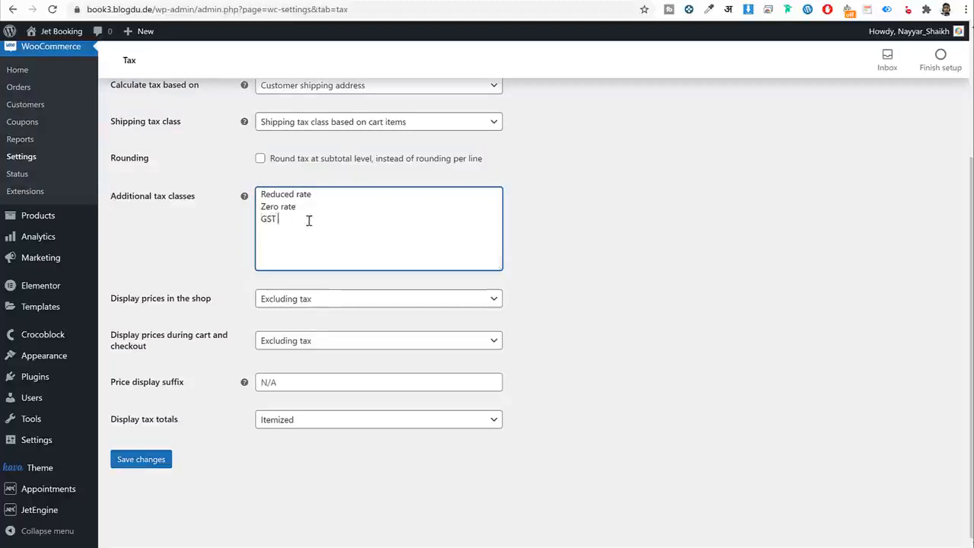
type(" 10")
left_click(138, 463)
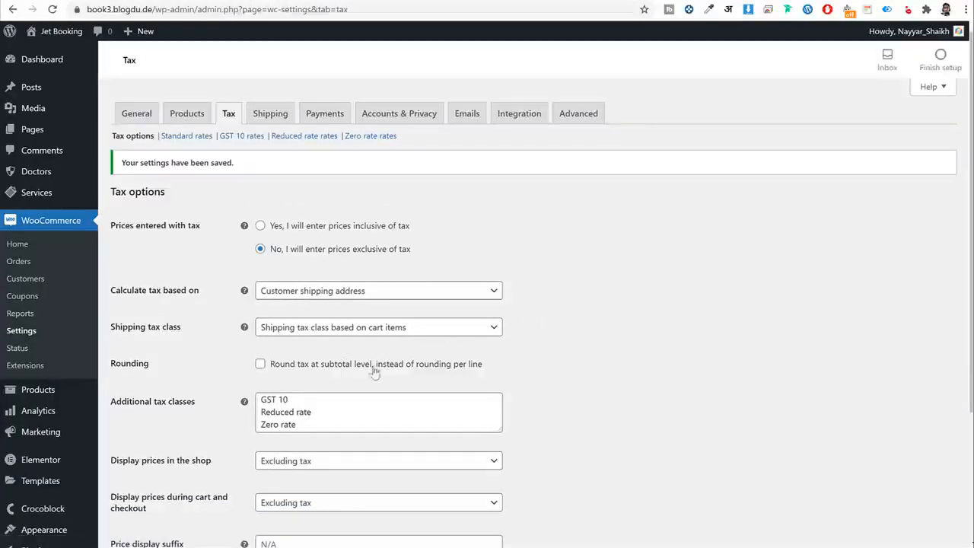
left_click_drag(302, 403, 251, 407)
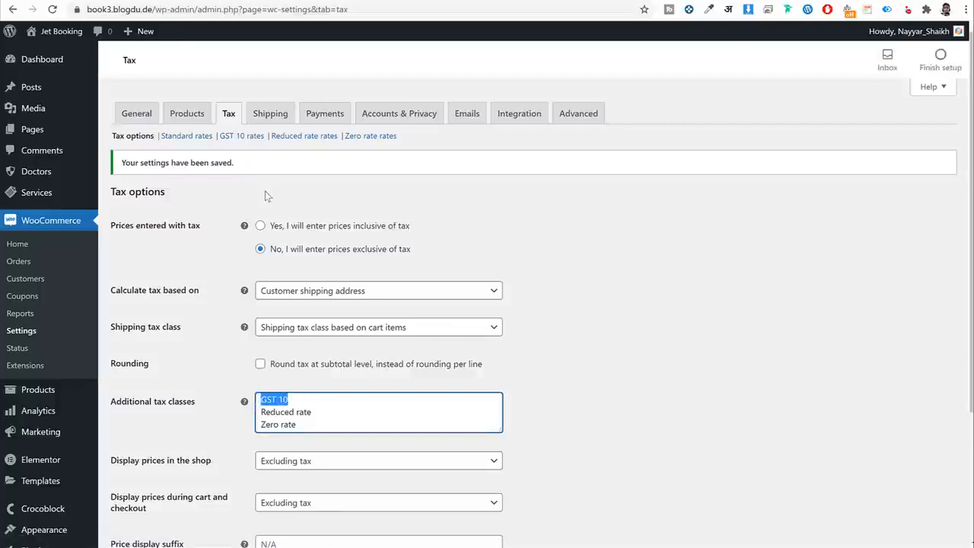
left_click_drag(220, 135, 265, 138)
Add and save a GST 10 rate: country IN, 10%, not applied to shipping.
left_click(253, 142)
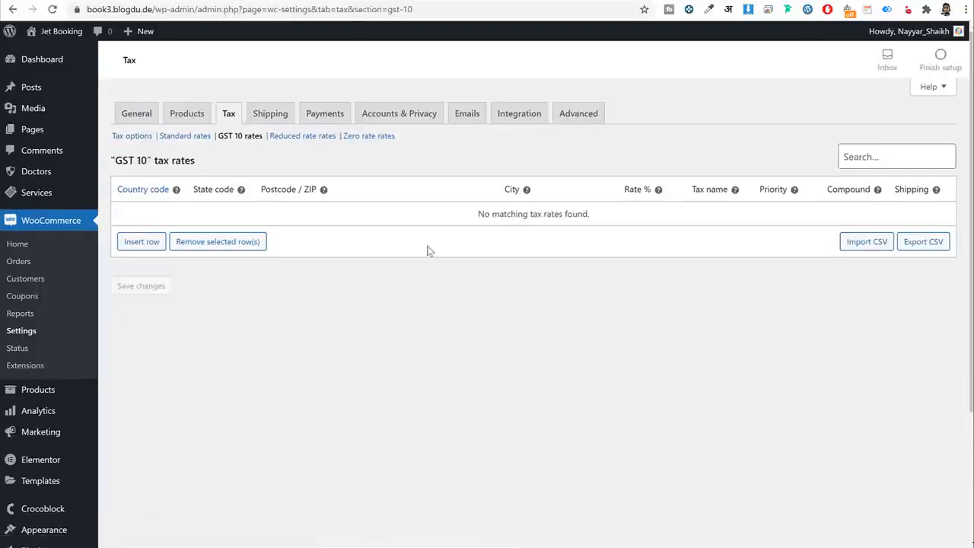
left_click(149, 243)
left_click(156, 209)
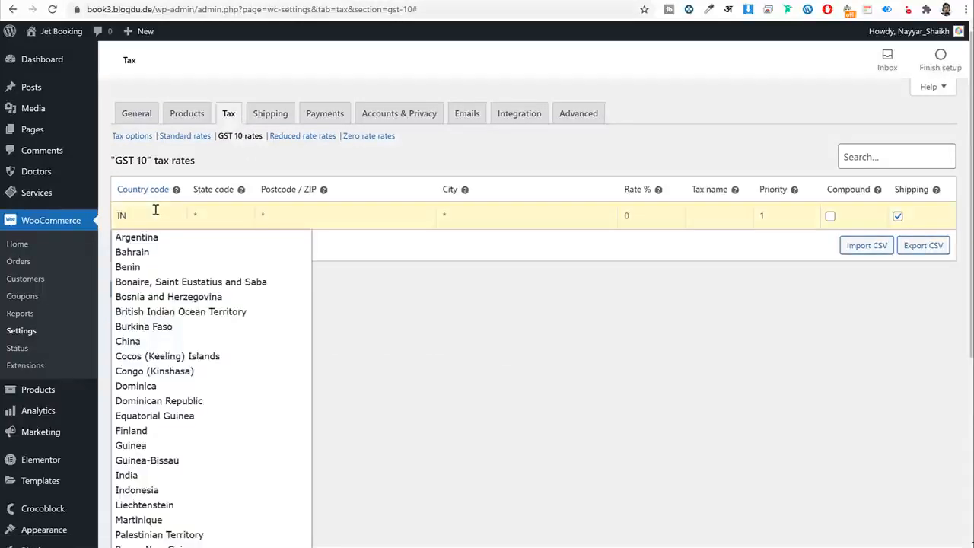
left_click(419, 204)
left_click(637, 207)
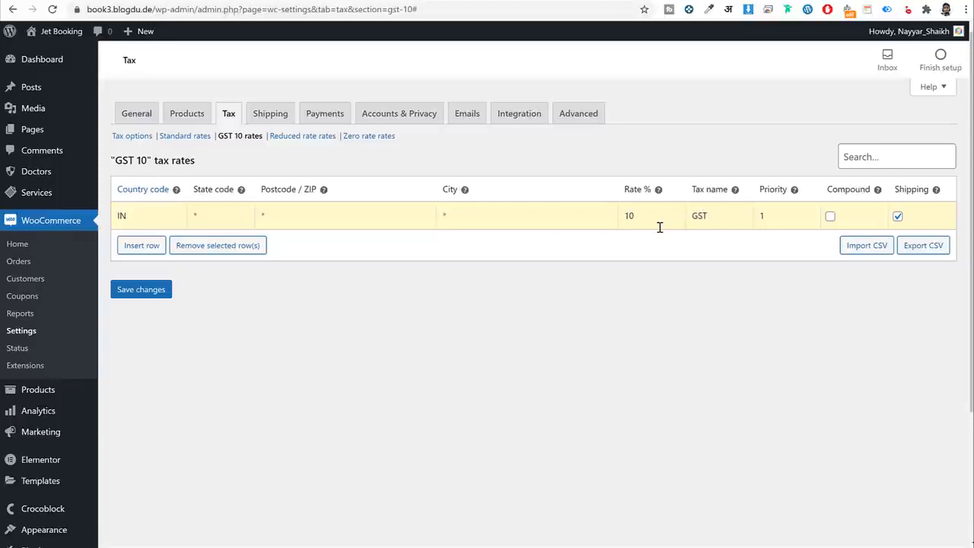
left_click(899, 217)
left_click(164, 298)
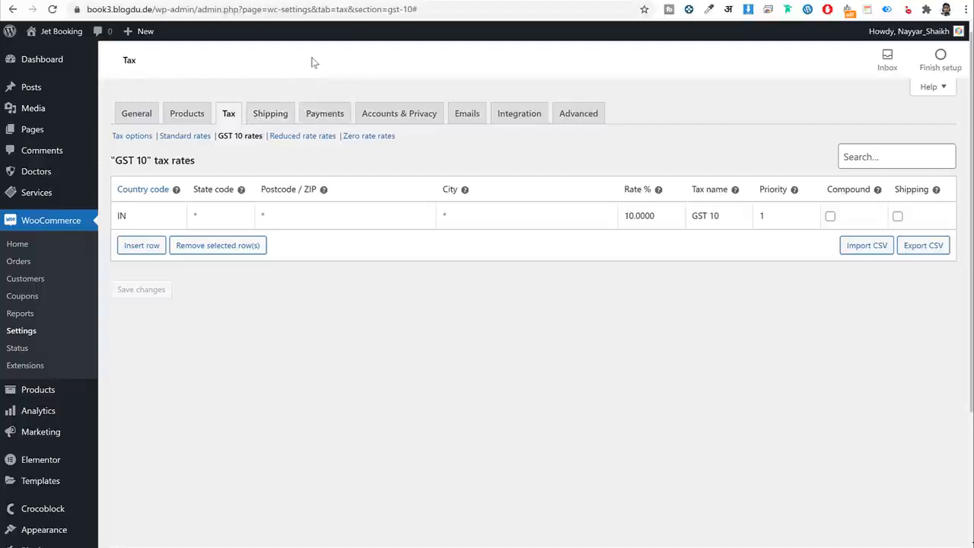
Enable Cash on delivery in WooCommerce Payments and save the change.
left_click(324, 114)
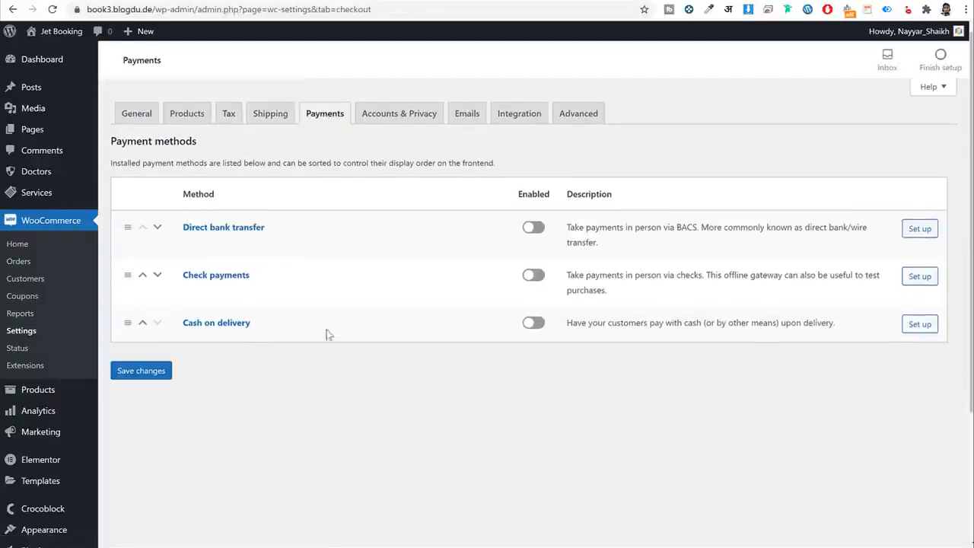
left_click(533, 327)
left_click(156, 380)
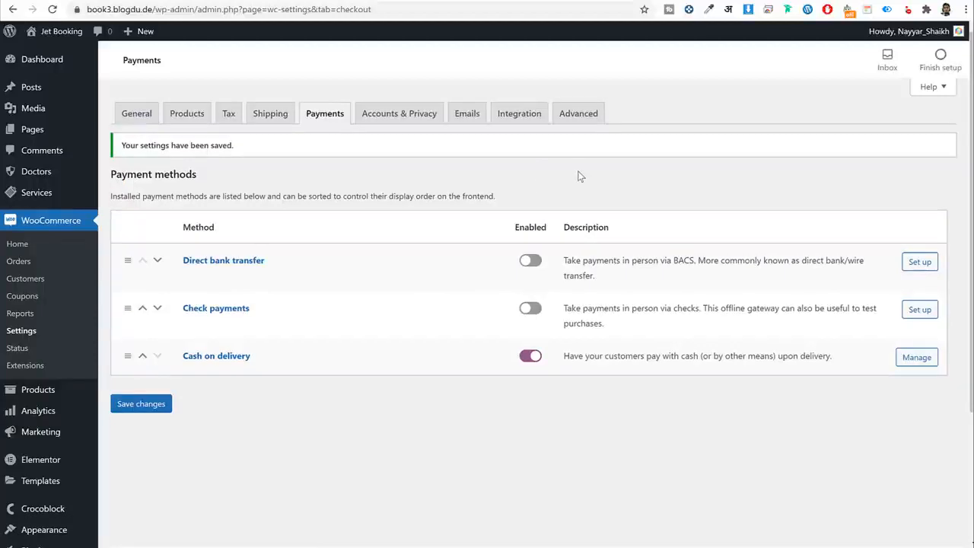
Open Plugins in a new browser tab and go to its Add New page.
scroll(534, 219, "down", 2)
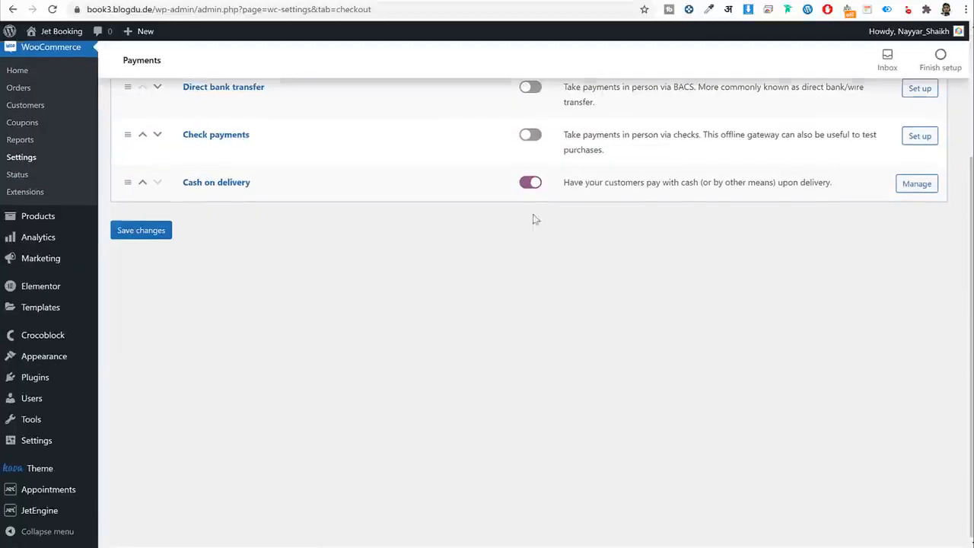
right_click(34, 374)
left_click(51, 385)
scroll(371, 344, "up", 3)
scroll(154, 389, "down", 2)
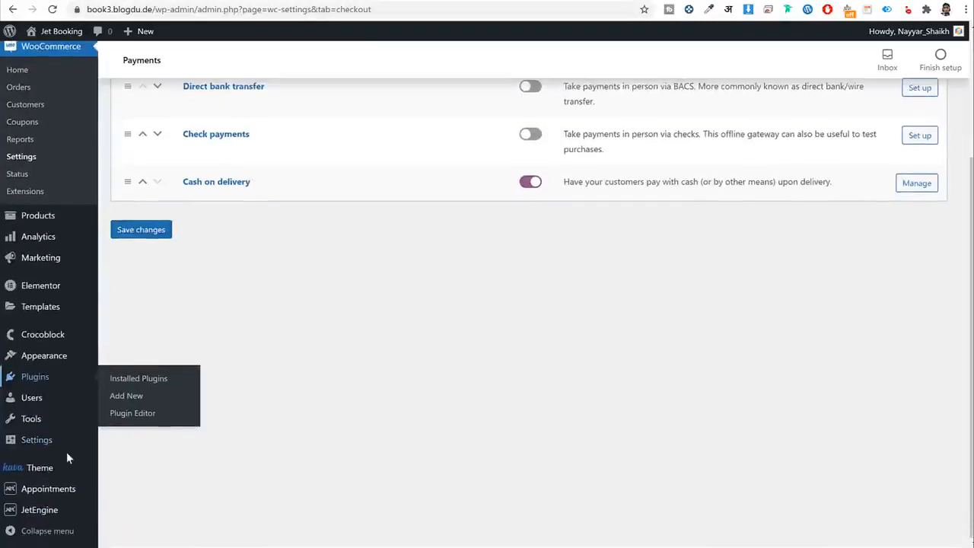
key("ctrl+Tab")
left_click(195, 68)
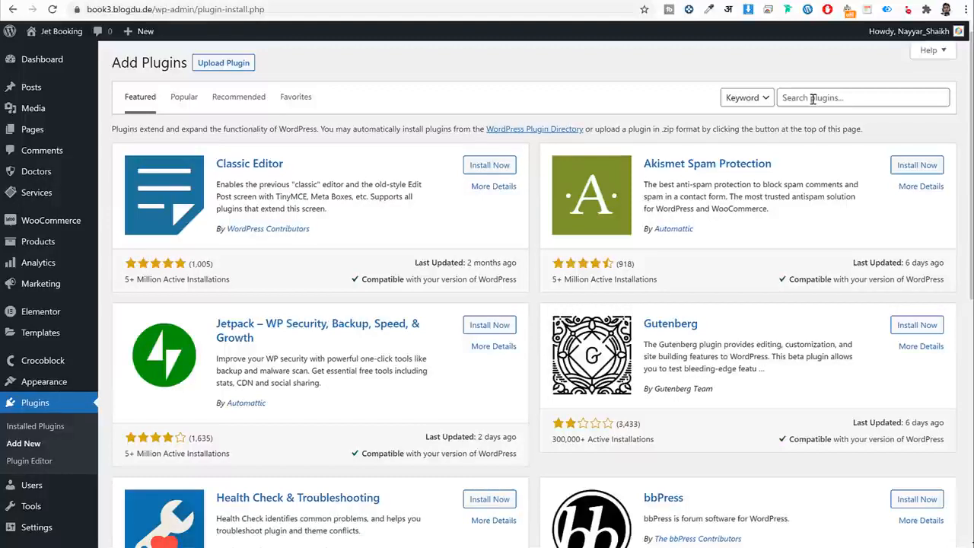
Search for PayPal and install WooCommerce PayPal Checkout Payment Gateway.
left_click(813, 99)
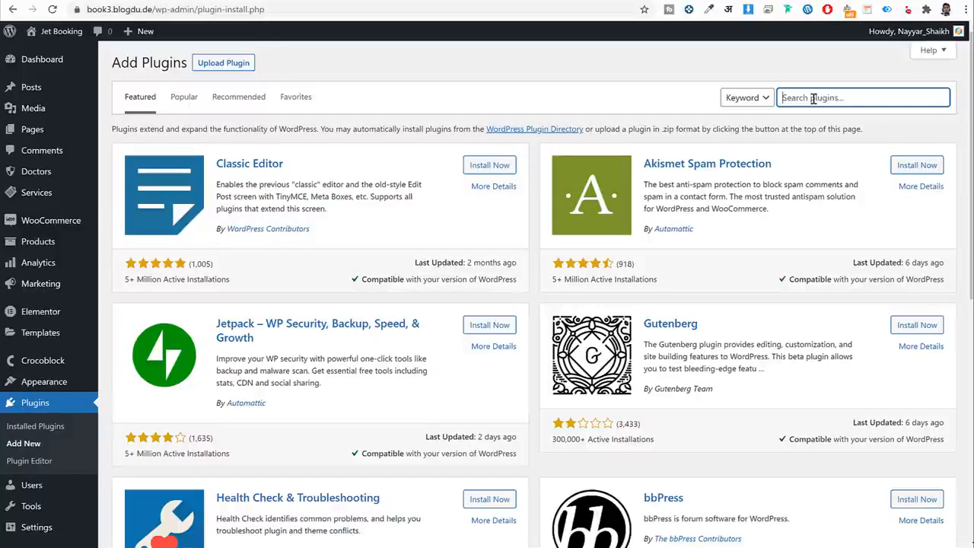
type("paypal")
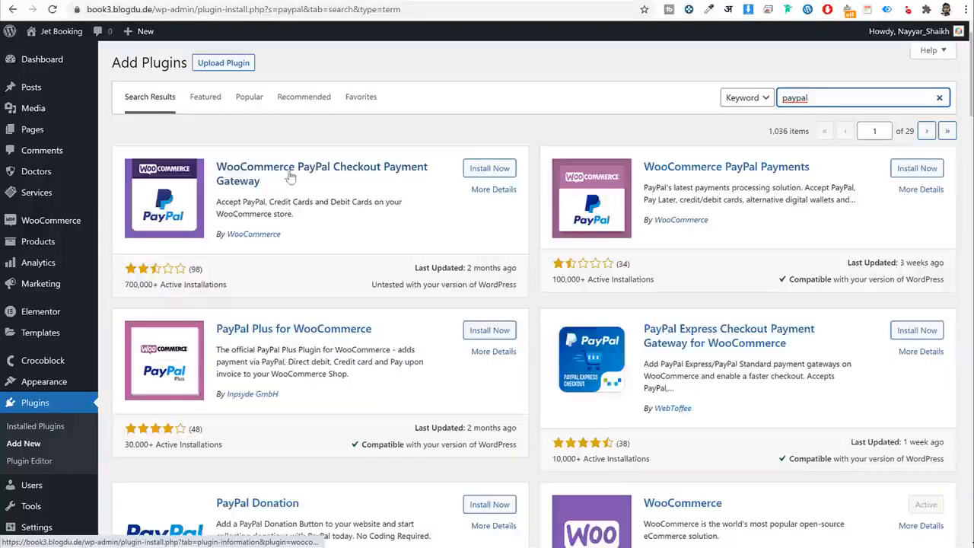
left_click(501, 169)
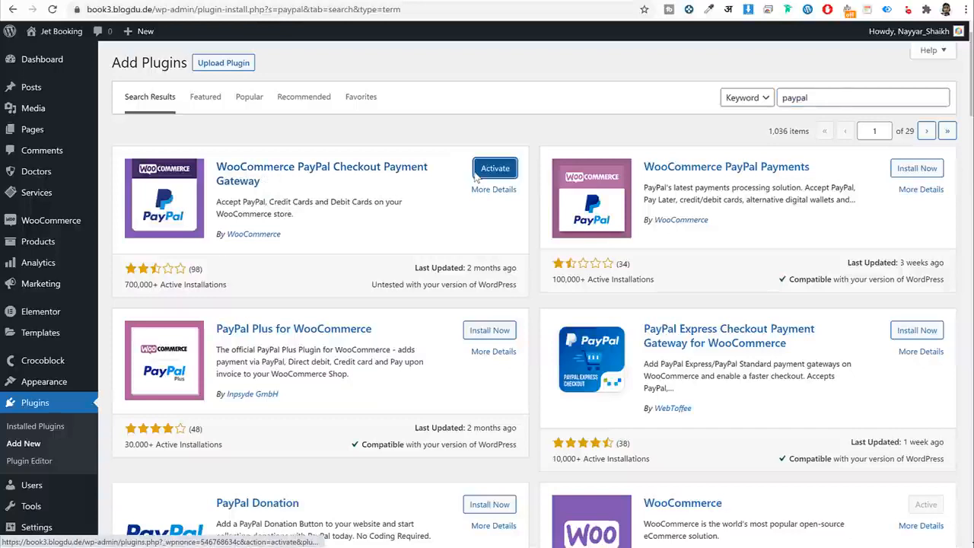
Search for Stripe and install WooCommerce Stripe Payment Gateway by WooCommerce.
double_click(837, 99)
type("stripe")
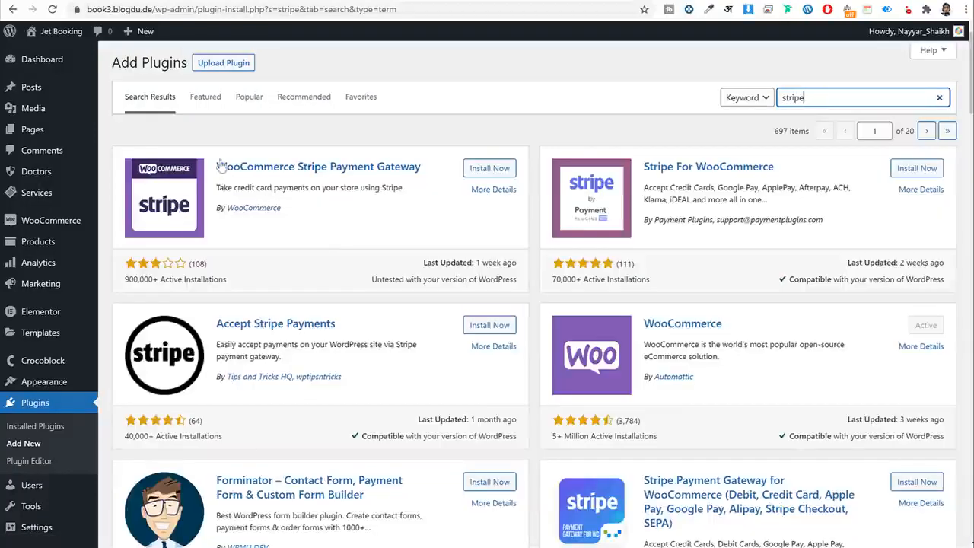
left_click_drag(218, 166, 421, 168)
left_click_drag(360, 217, 227, 215)
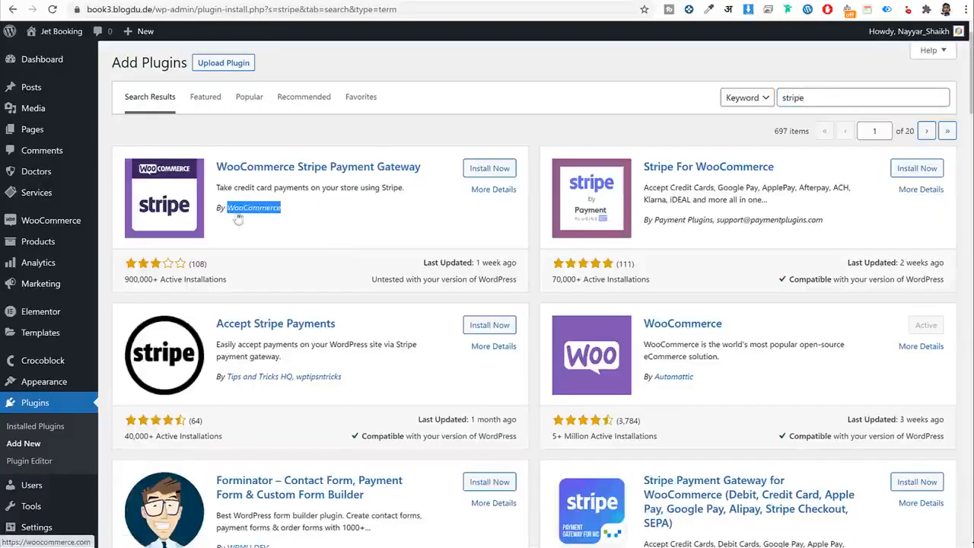
left_click(489, 168)
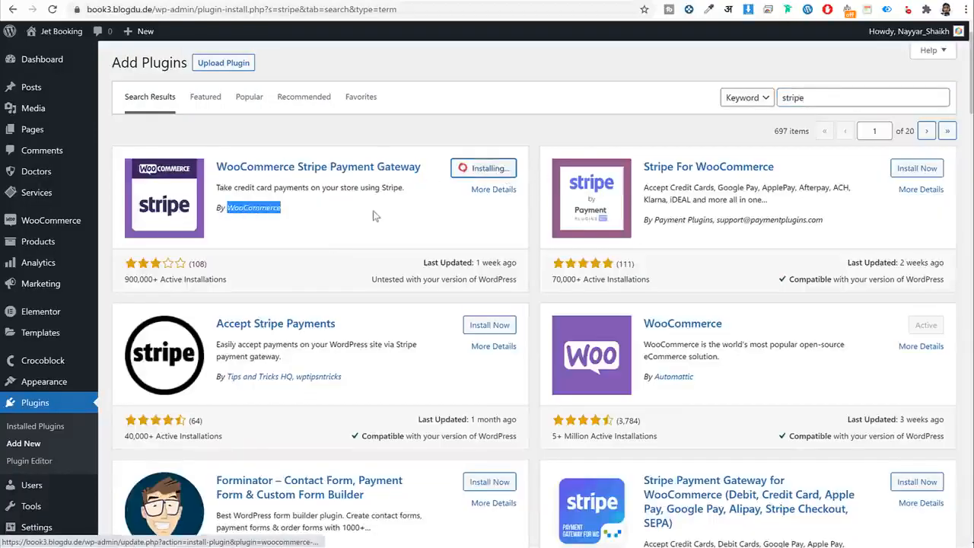
Search for Razorpay and install Razorpay for WooCommerce.
double_click(830, 103)
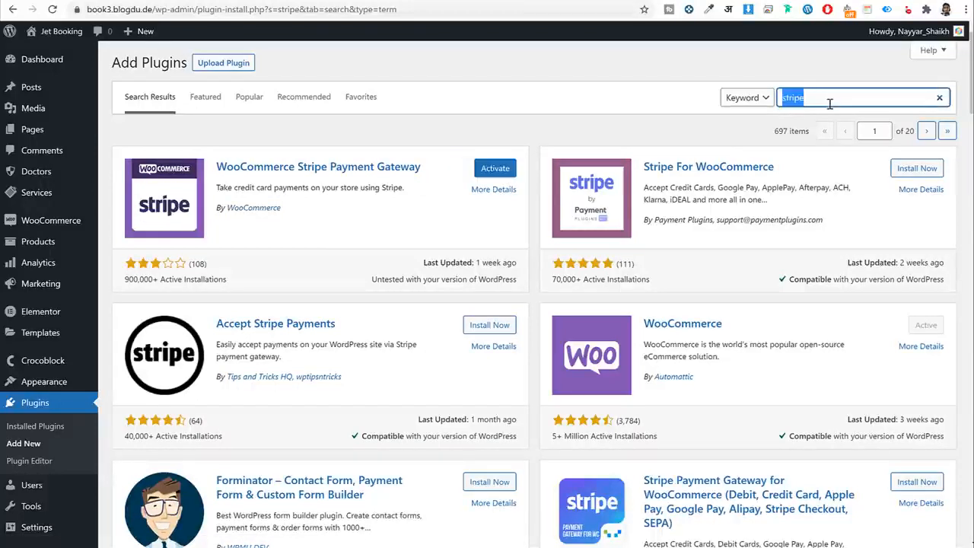
type("razora")
type("rpay")
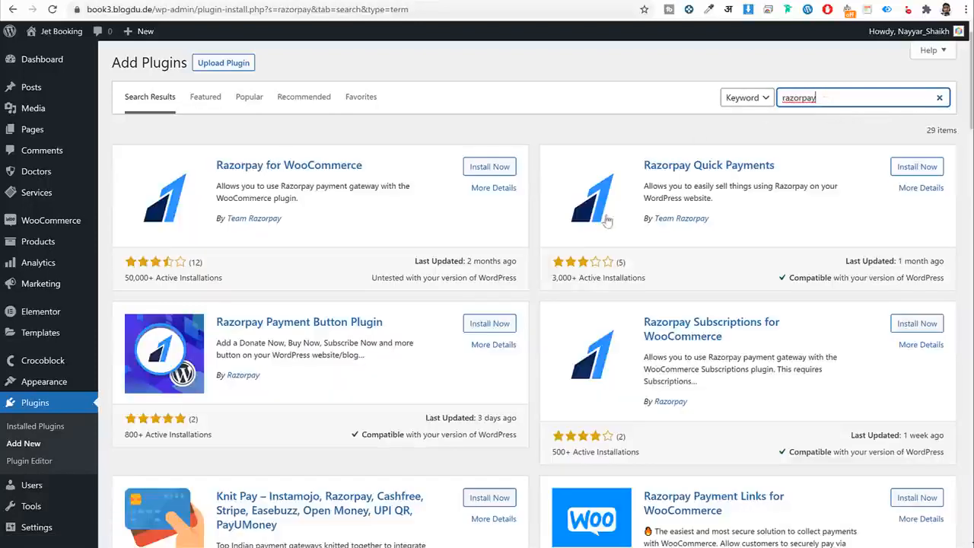
left_click_drag(372, 166, 217, 173)
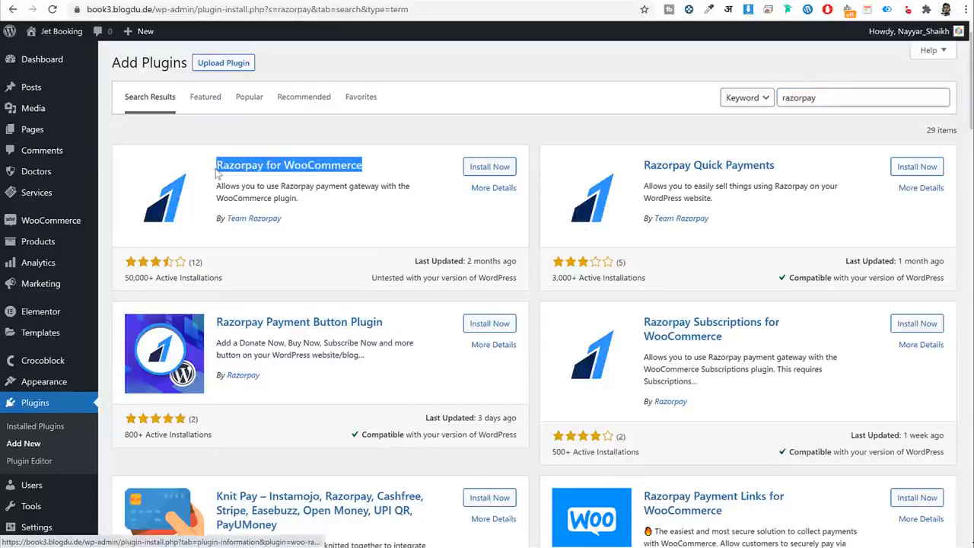
left_click(482, 168)
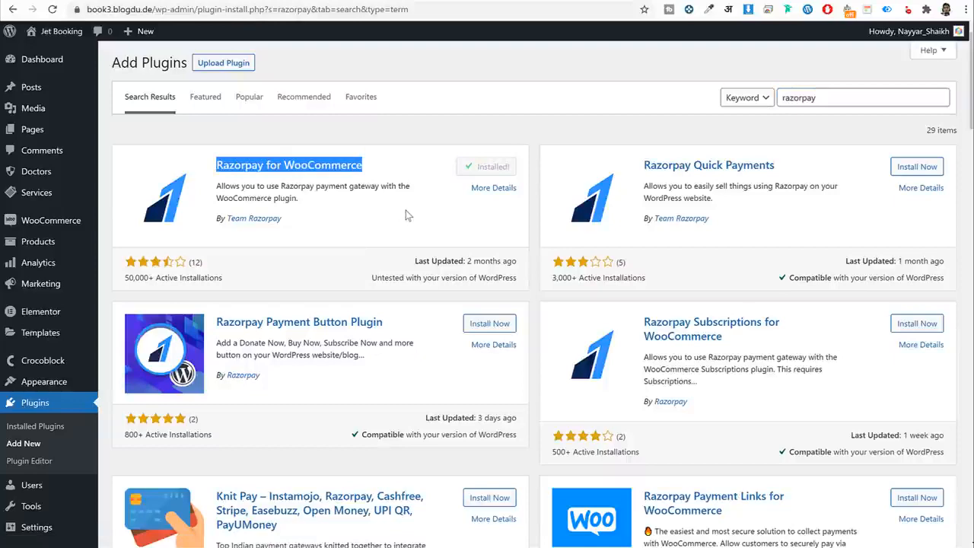
scroll(447, 247, "down", 3)
scroll(447, 249, "up", 3)
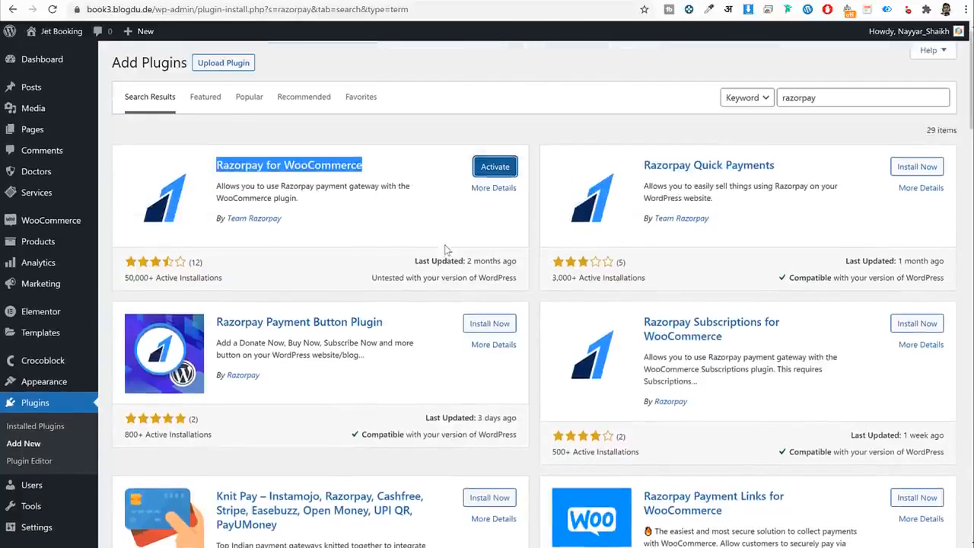
left_click(44, 427)
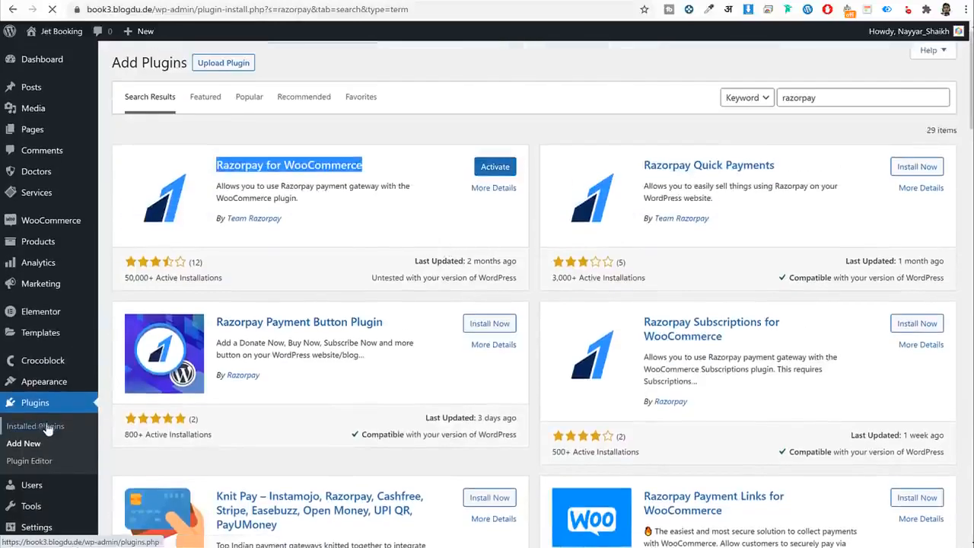
Bulk-activate the Razorpay, PayPal Checkout and Stripe gateway plugins together.
scroll(179, 370, "down", 3)
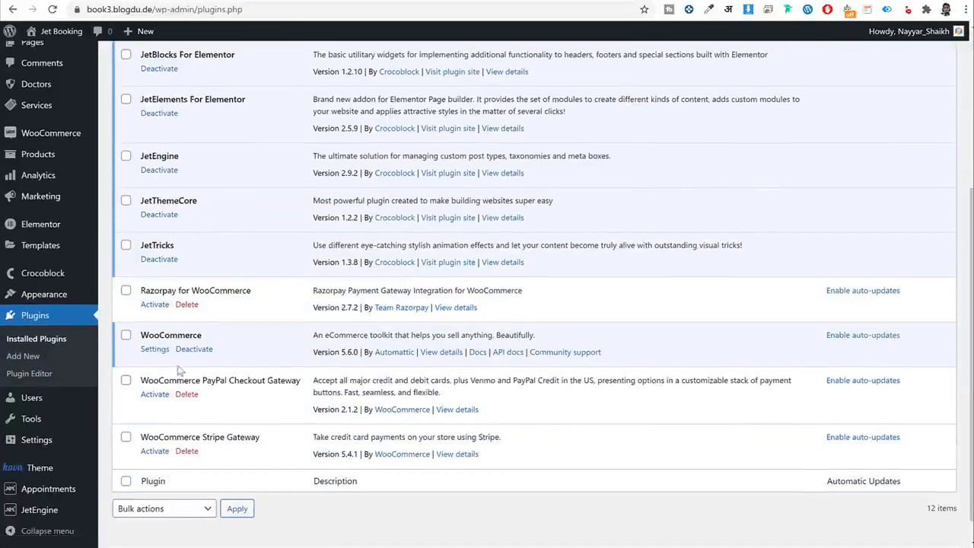
left_click(126, 290)
left_click(125, 379)
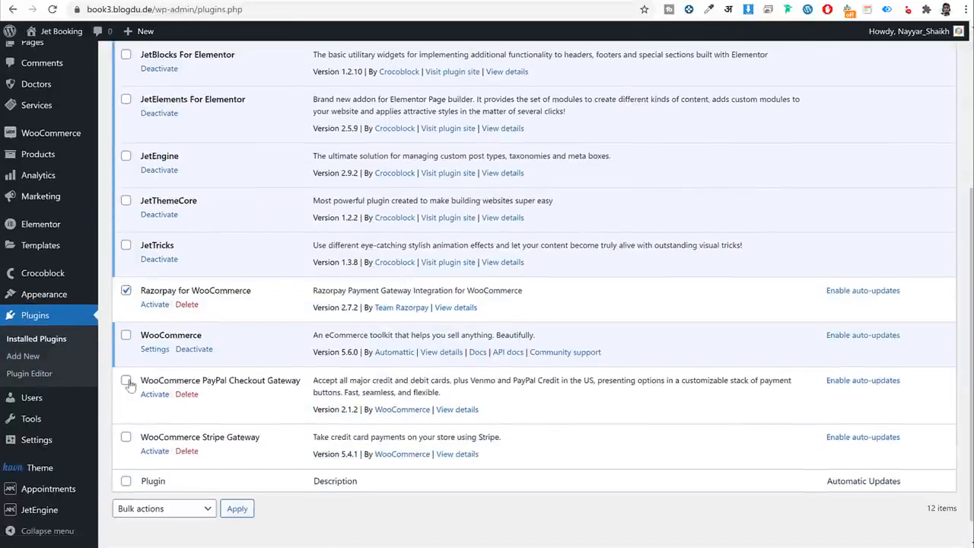
left_click(126, 439)
scroll(174, 487, "down", 1)
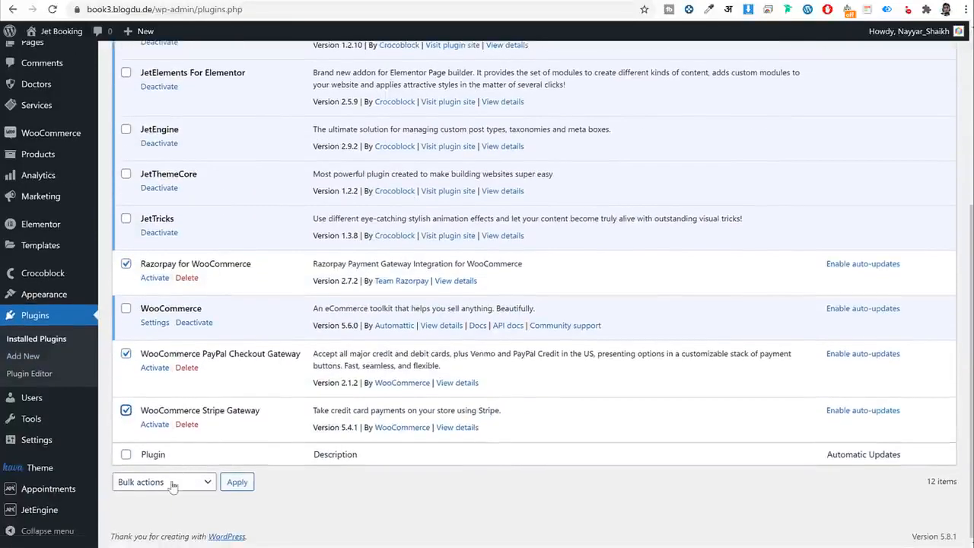
left_click(171, 482)
left_click(162, 510)
left_click(240, 485)
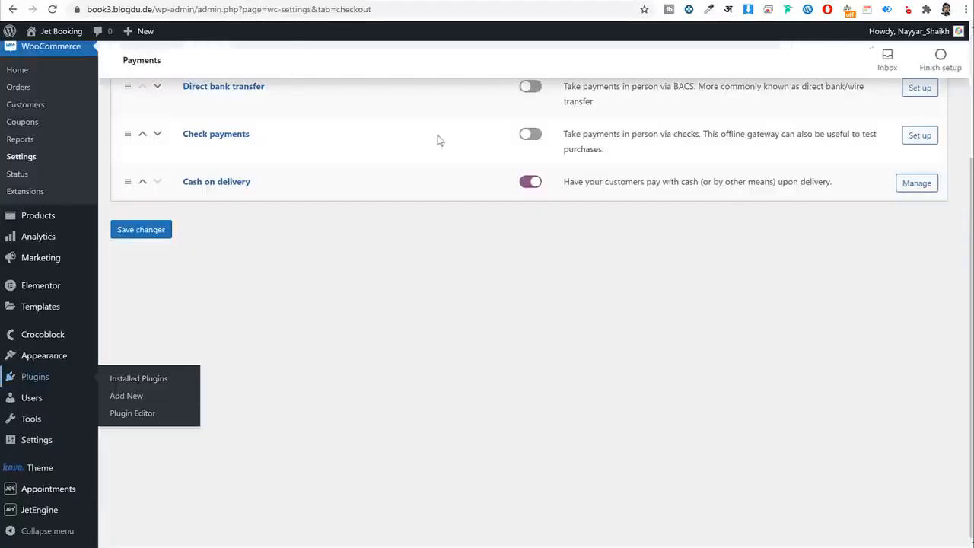
Reload the Payments list, switch Stripe on next to Razorpay and PayPal Checkout, and save.
scroll(437, 288, "up", 2)
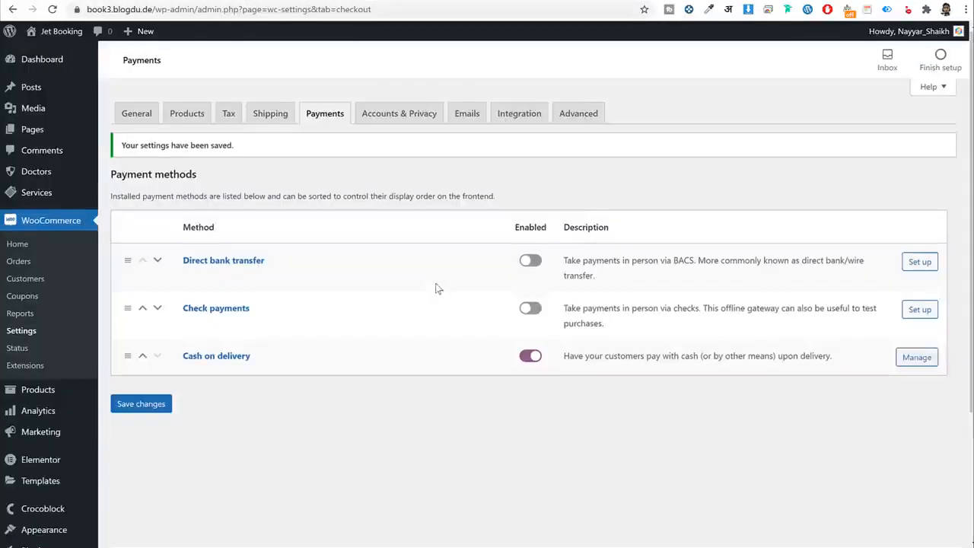
left_click(54, 11)
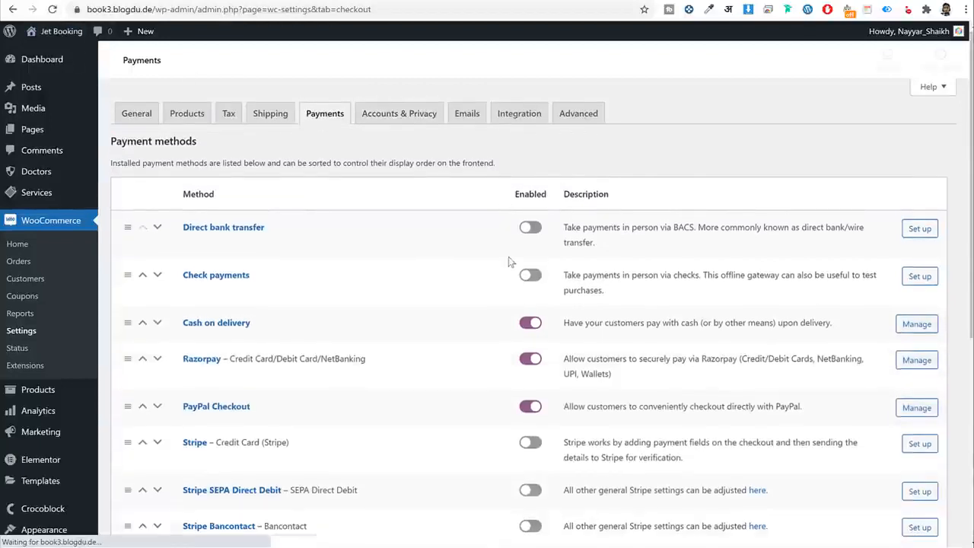
scroll(509, 261, "down", 3)
left_click(531, 195)
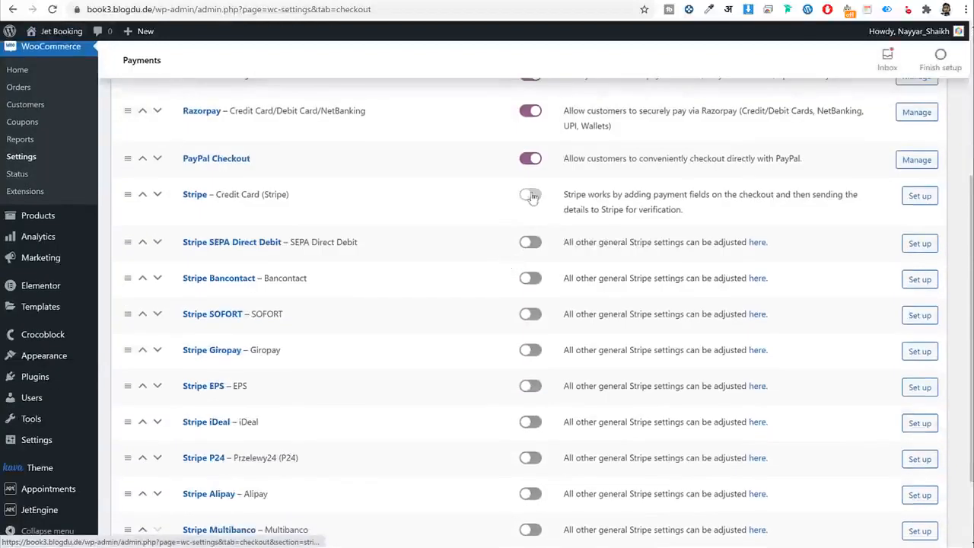
left_click_drag(252, 160, 183, 158)
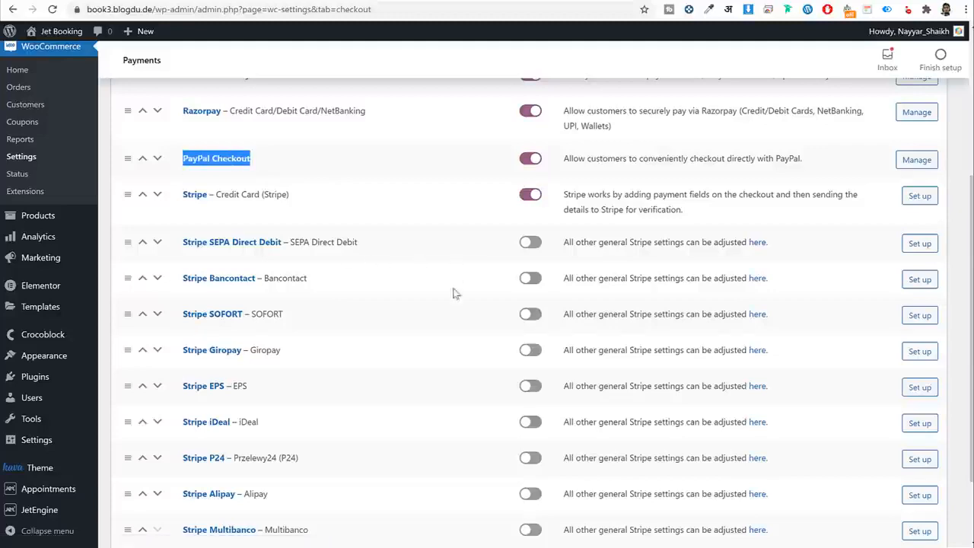
scroll(452, 304, "down", 1)
scroll(453, 320, "up", 4)
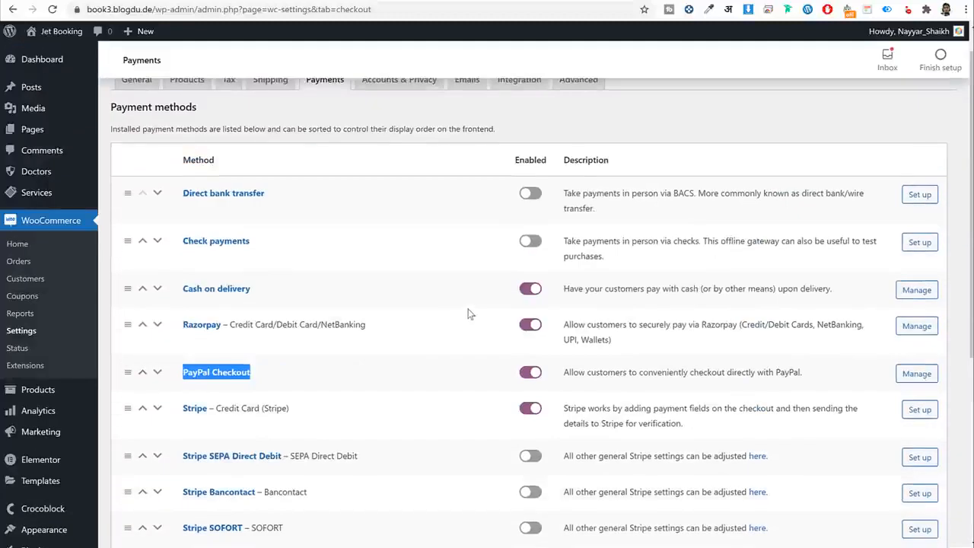
scroll(468, 312, "down", 3)
scroll(357, 303, "up", 2)
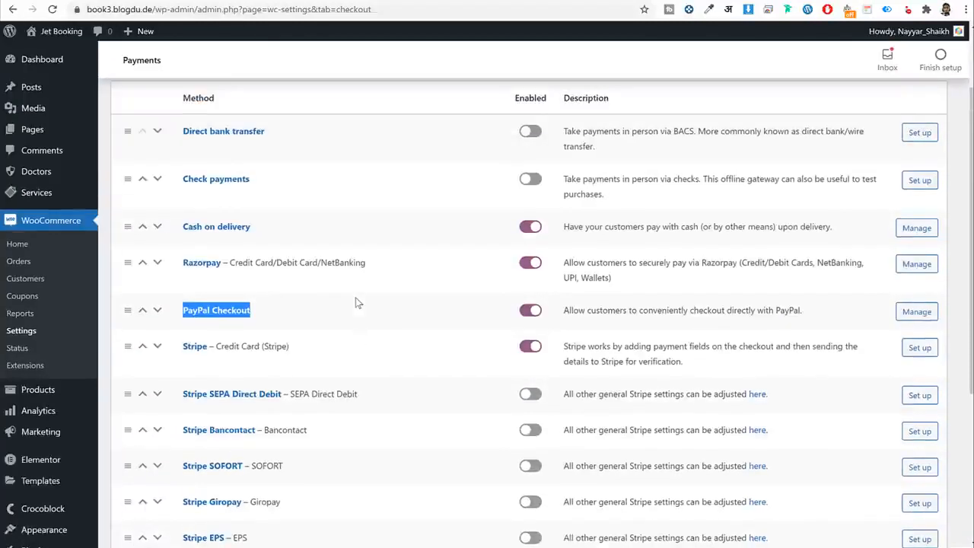
left_click_drag(235, 263, 184, 280)
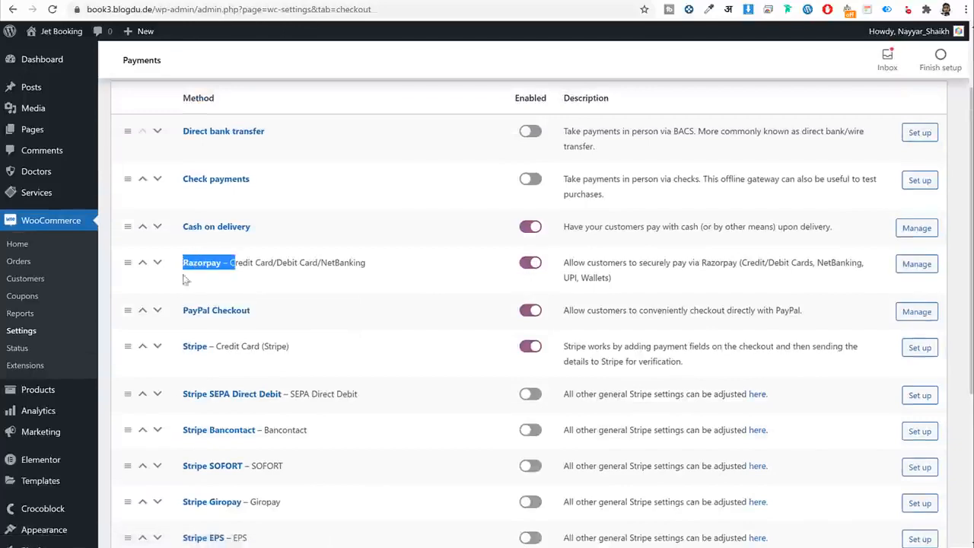
scroll(354, 307, "down", 3)
left_click(140, 482)
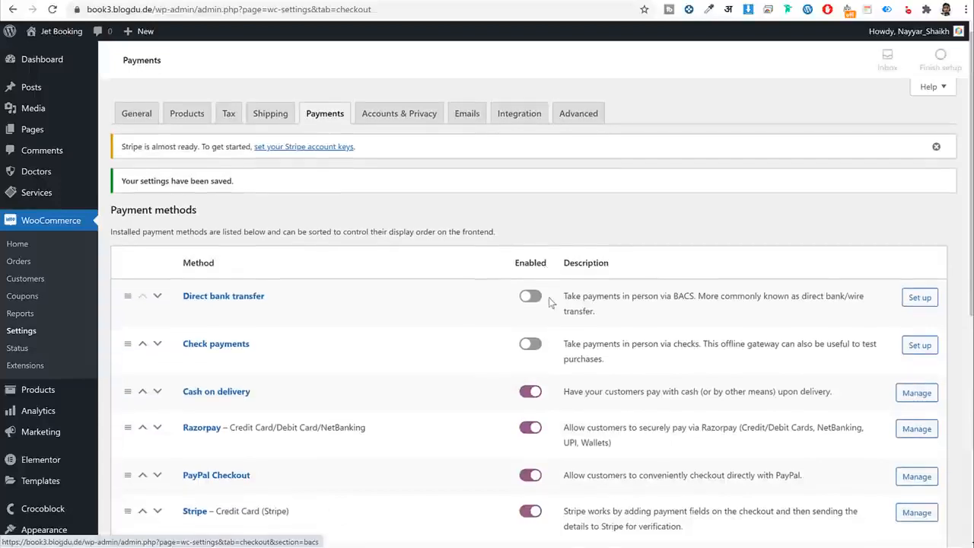
scroll(549, 304, "down", 2)
scroll(549, 304, "down", 2)
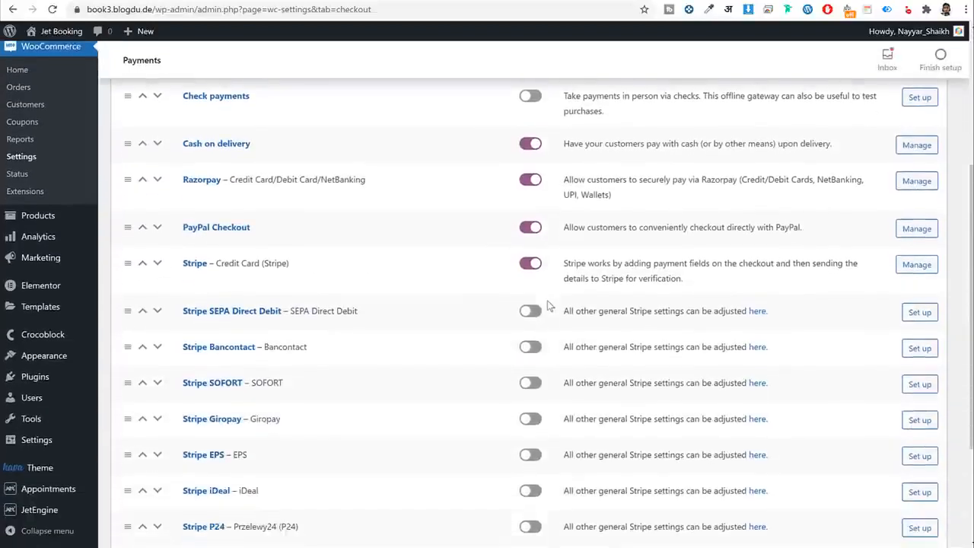
left_click(228, 230)
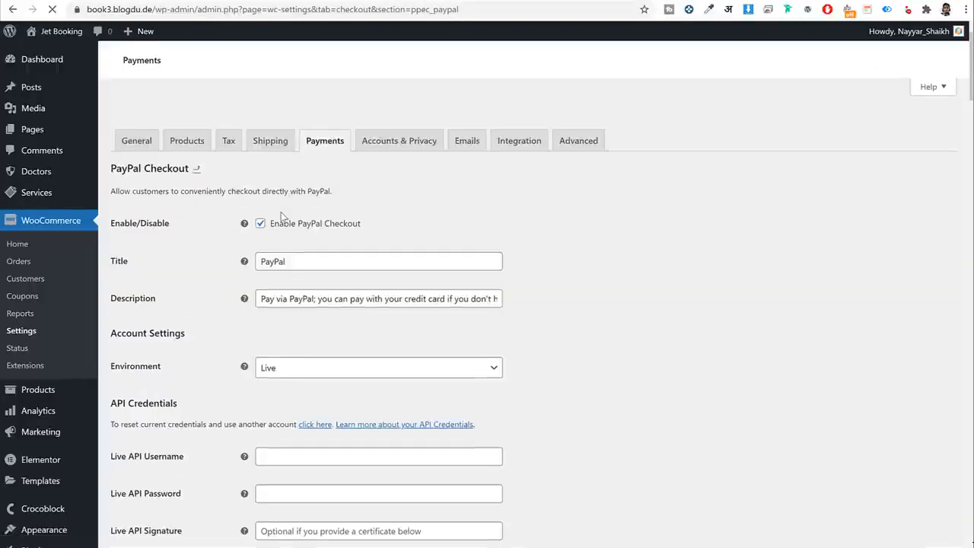
Scroll to PayPal Checkout's Live API credential fields and open a new browser tab.
scroll(722, 222, "down", 3)
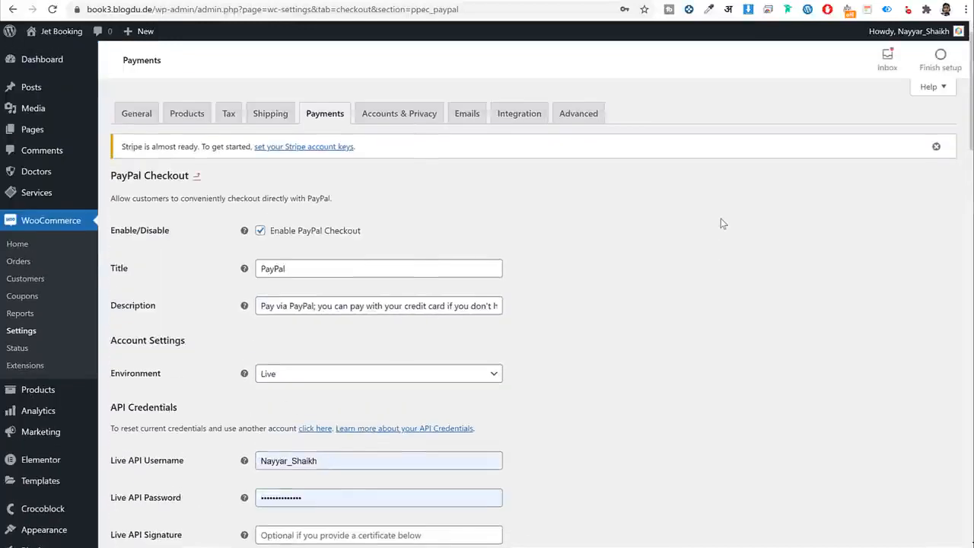
scroll(722, 222, "down", 2)
scroll(722, 224, "down", 2)
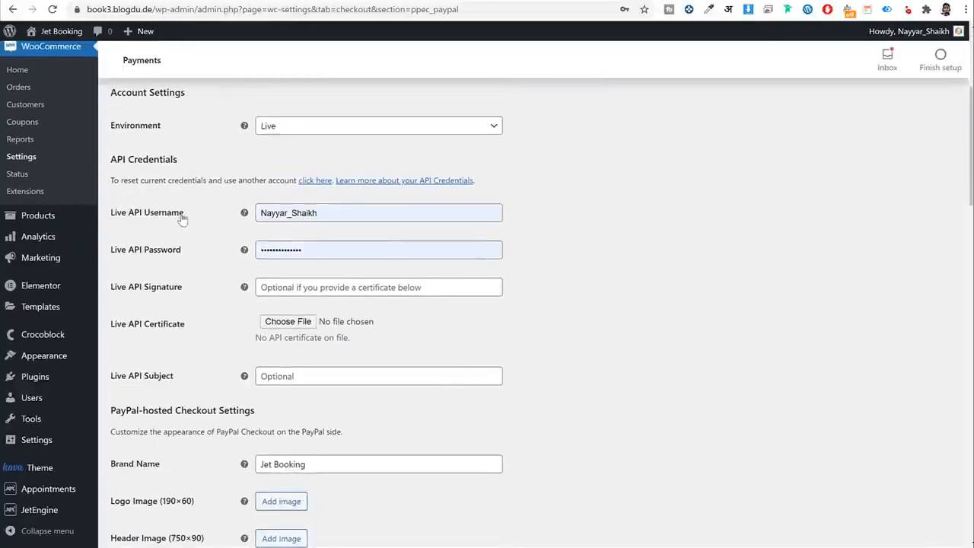
left_click_drag(184, 214, 129, 214)
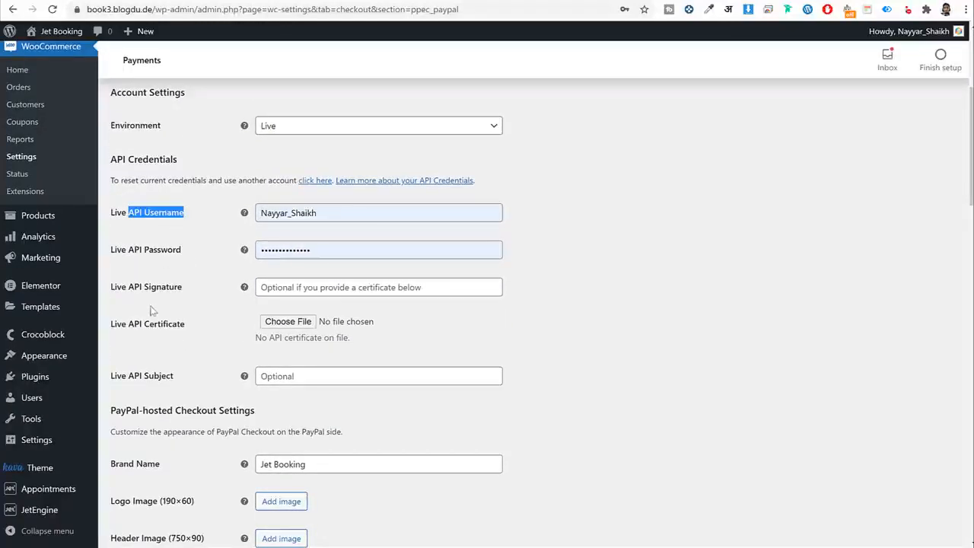
left_click(619, 2)
Go to paypal.com and sign in with the saved account login.
type("paypal.com")
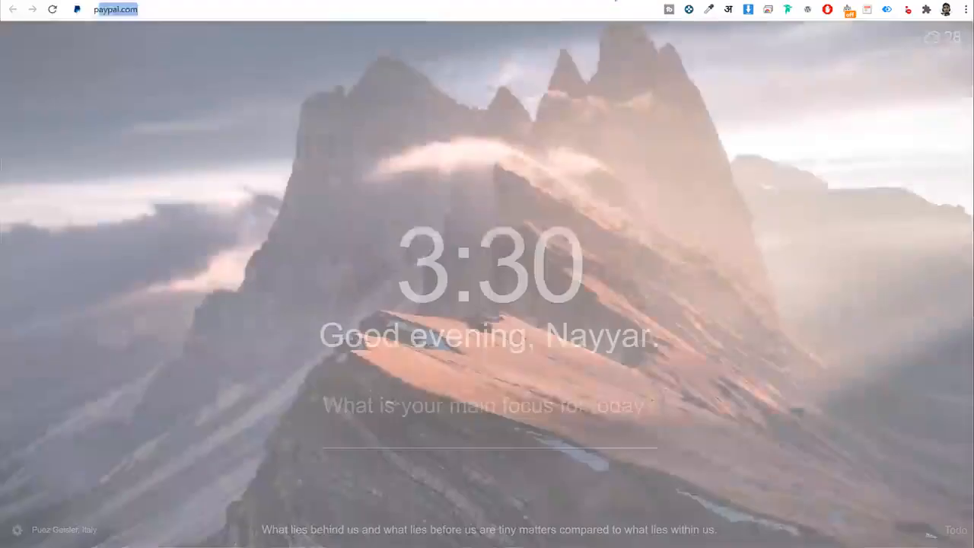
key("Return")
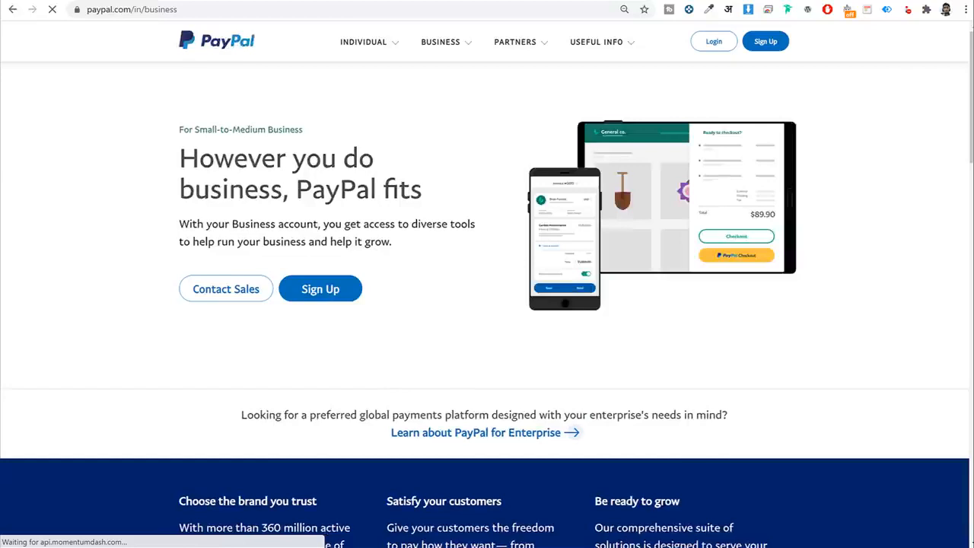
left_click(712, 41)
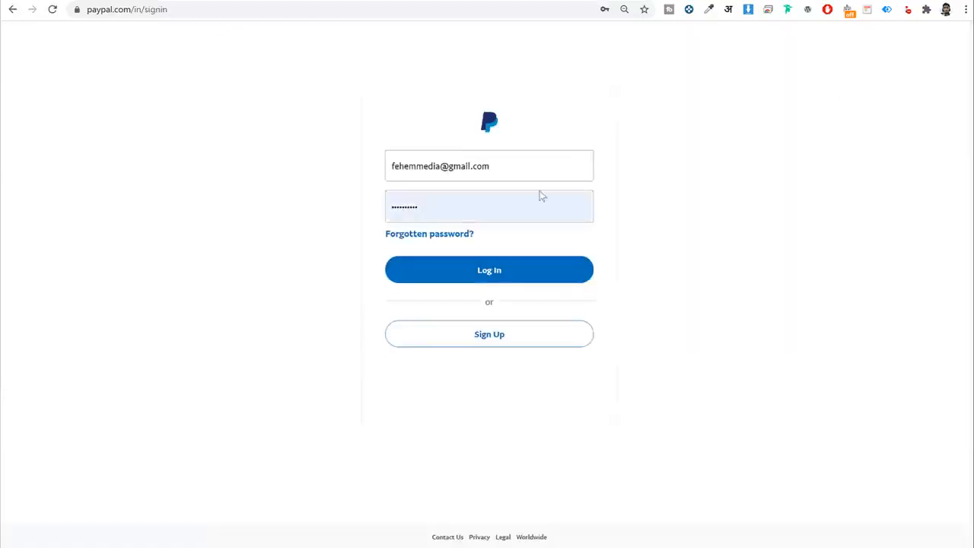
left_click(530, 165)
left_click(472, 341)
left_click(563, 272)
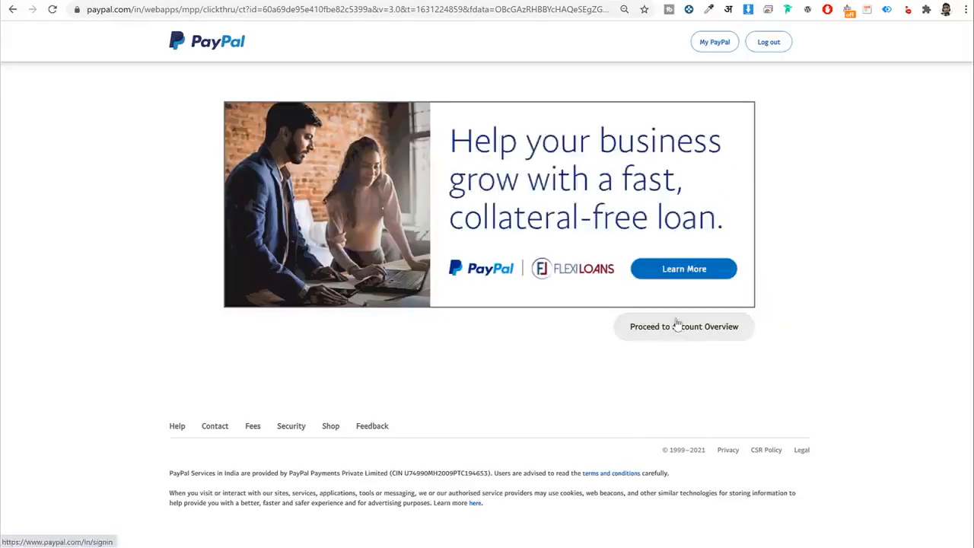
left_click(678, 326)
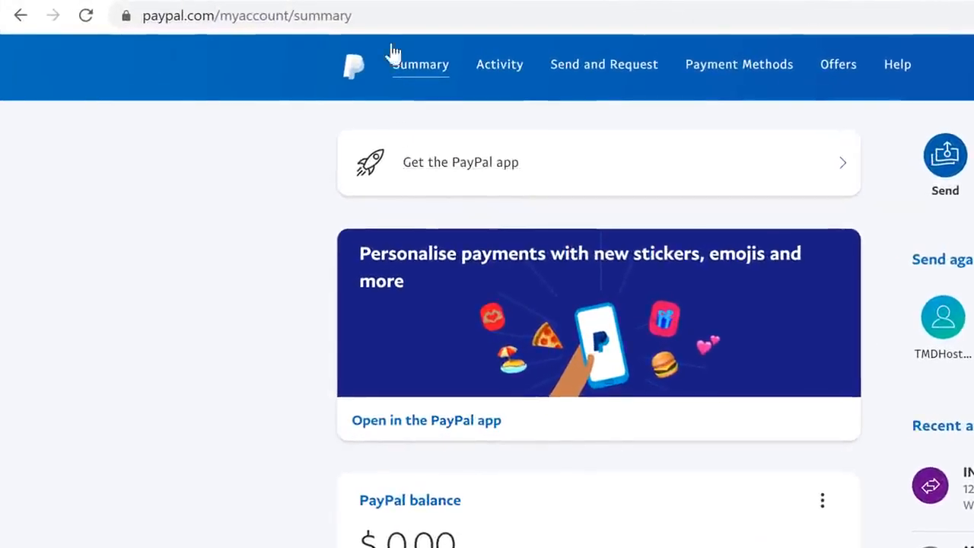
Navigate to PayPal's businessmanage/credentials/apiAccess page via the address bar.
left_click_drag(348, 15, 215, 44)
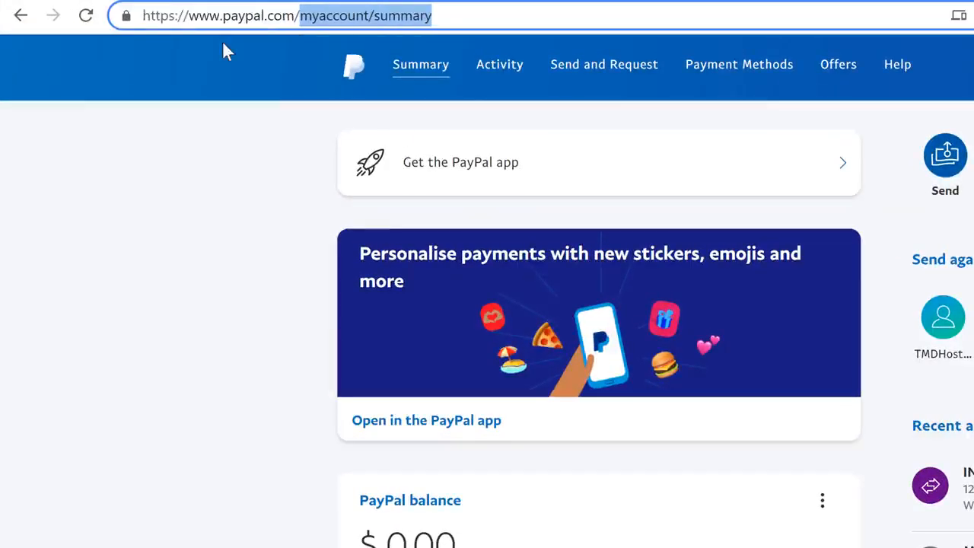
key("BackSpace")
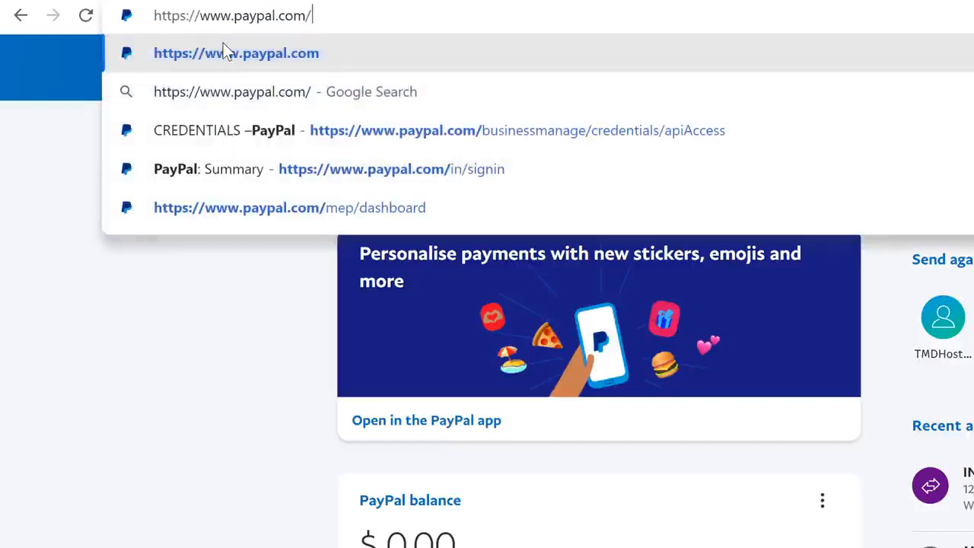
key("Down")
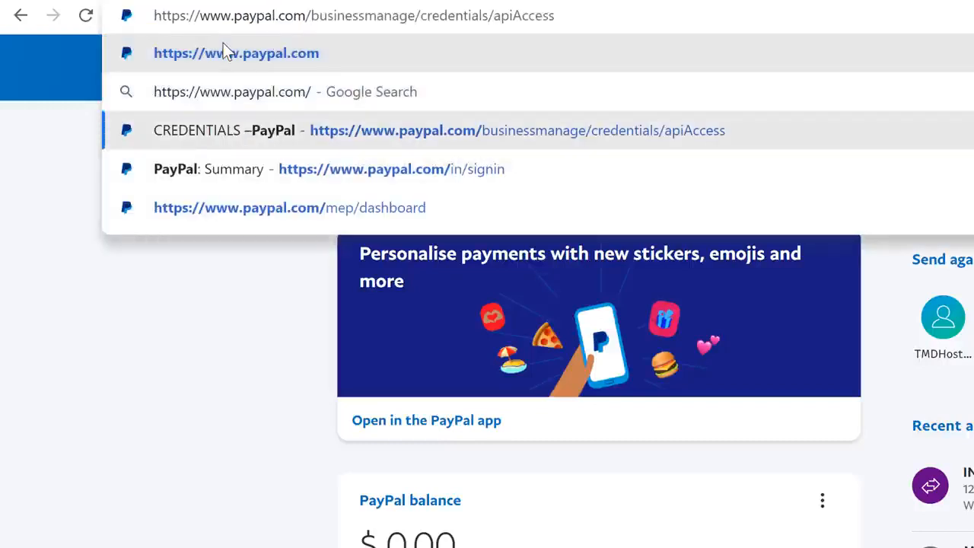
left_click_drag(305, 15, 663, 4)
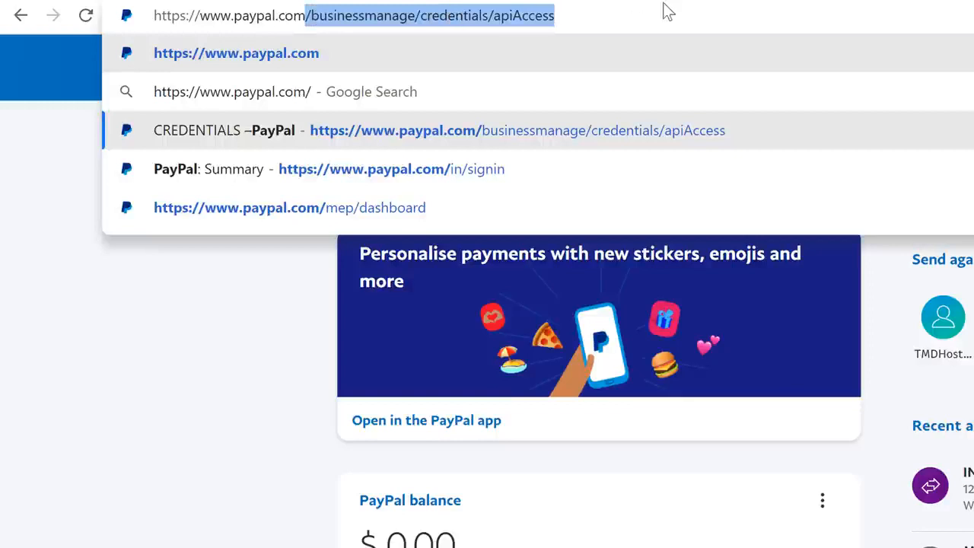
left_click(611, 15)
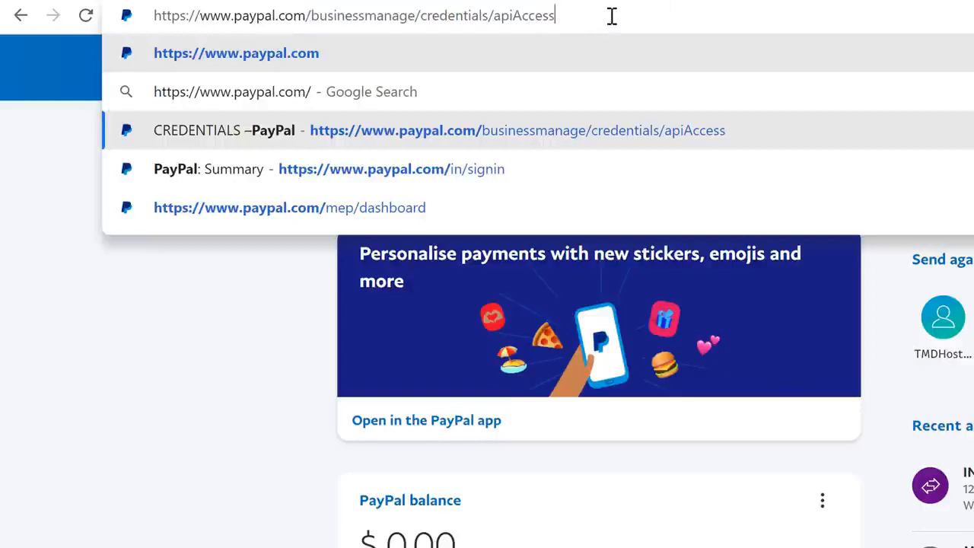
double_click(614, 16)
left_click(639, 17)
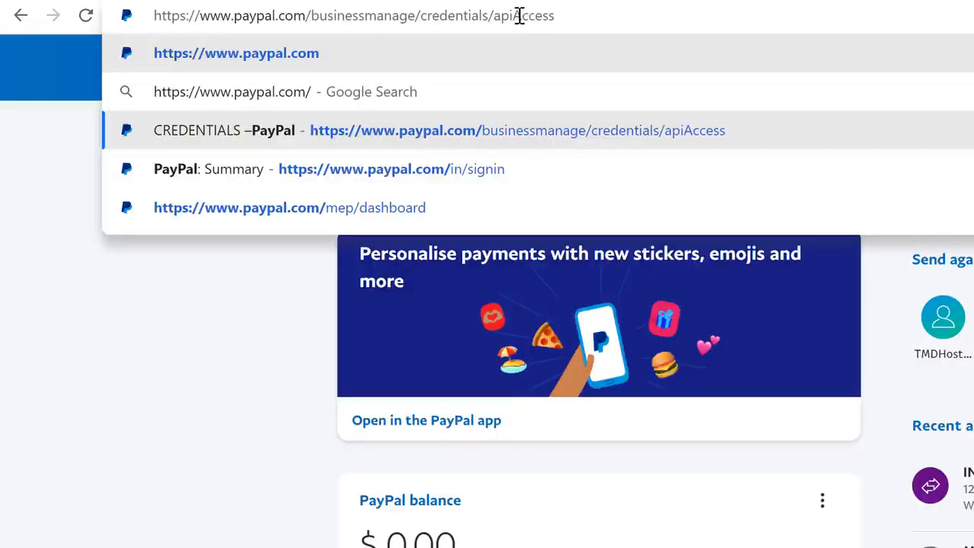
left_click_drag(518, 15, 576, 16)
left_click(576, 15)
key("Return")
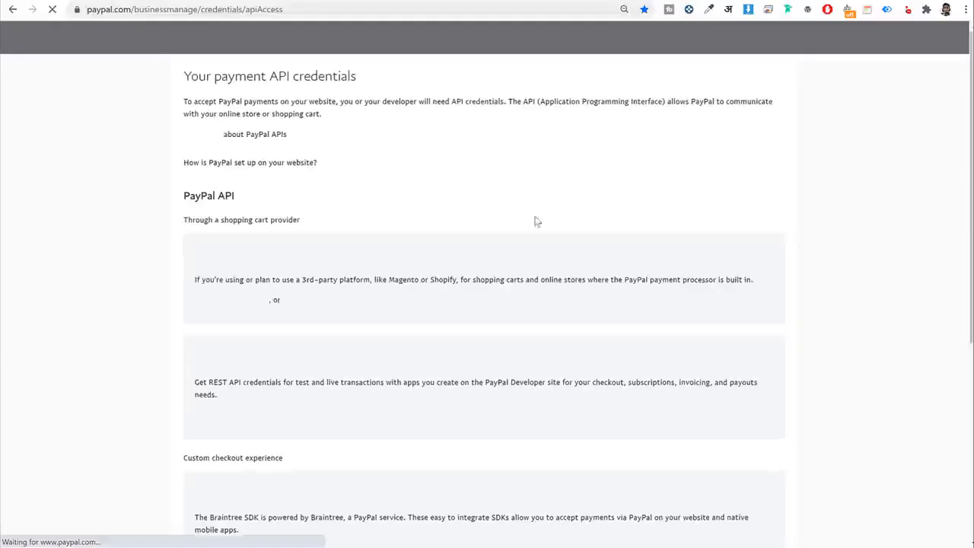
Open the NVP/SOAP (Classic) API credentials and copy the revealed API username.
scroll(589, 189, "down", 4)
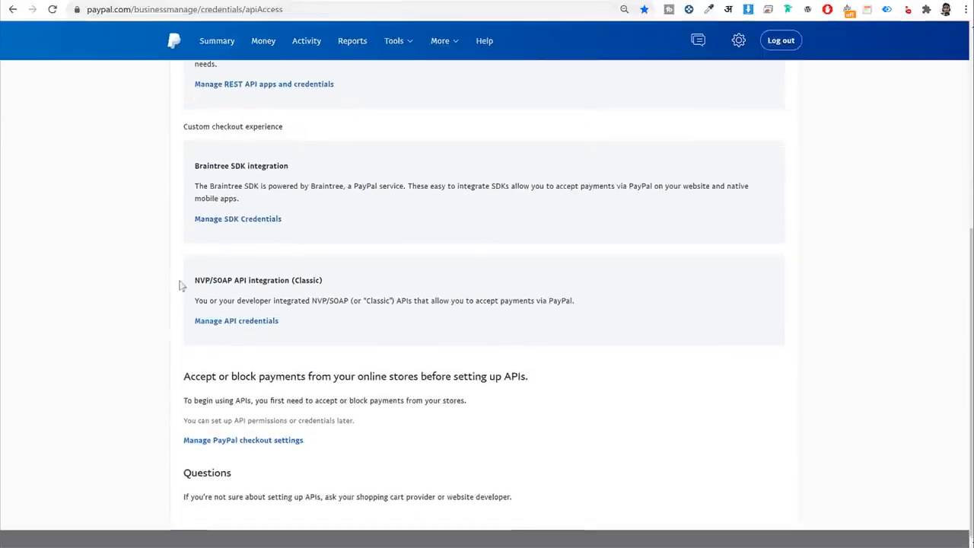
mouse_move(183, 286)
left_mouse_down()
mouse_move(320, 267)
mouse_move(185, 269)
left_mouse_up()
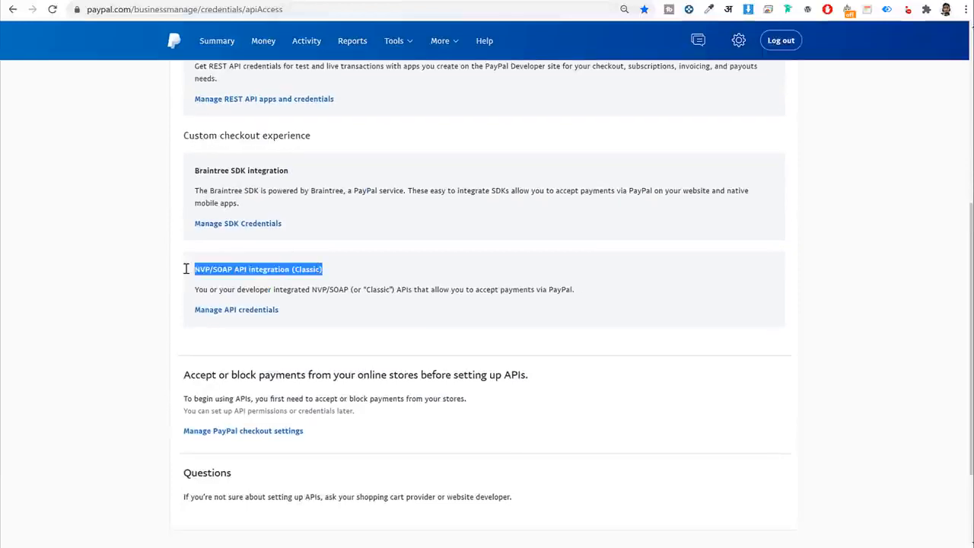
left_click(239, 268)
left_click(240, 311)
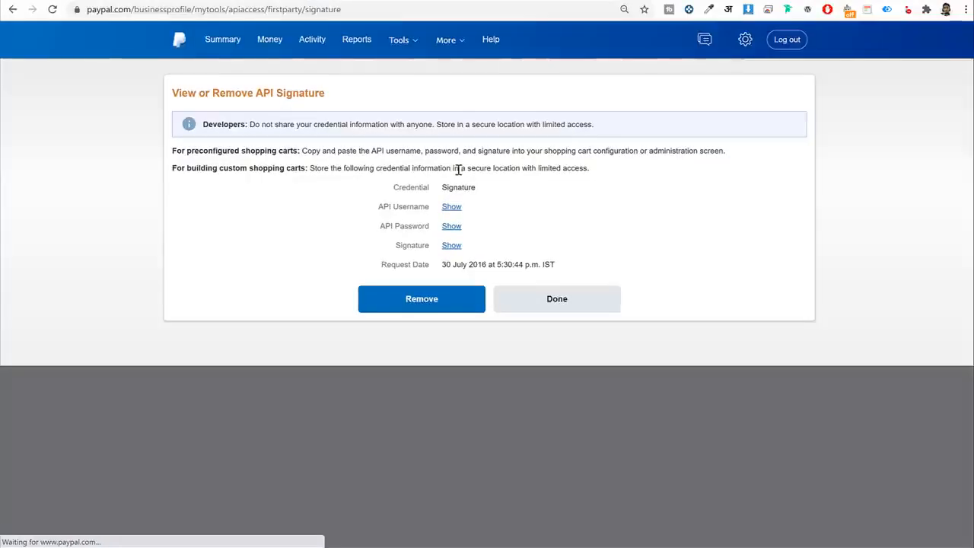
left_click(451, 206)
triple_click(462, 206)
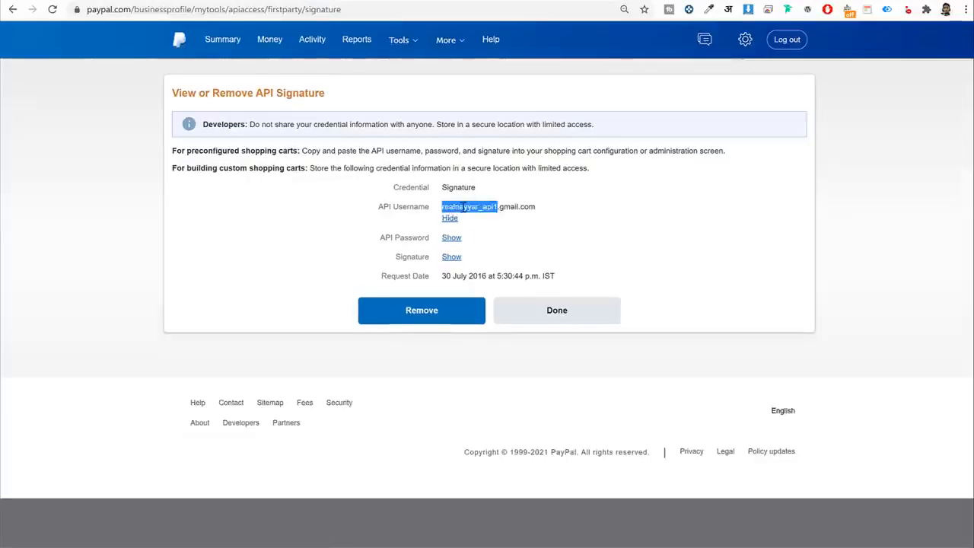
left_click(450, 218)
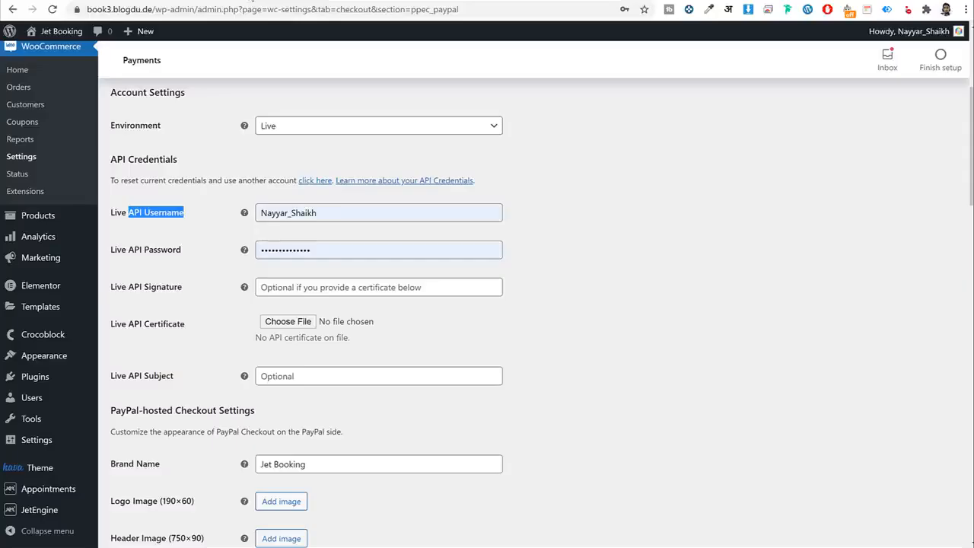
Paste the PayPal API username into Live API Username and save PayPal Checkout settings.
triple_click(333, 206)
left_click(360, 217)
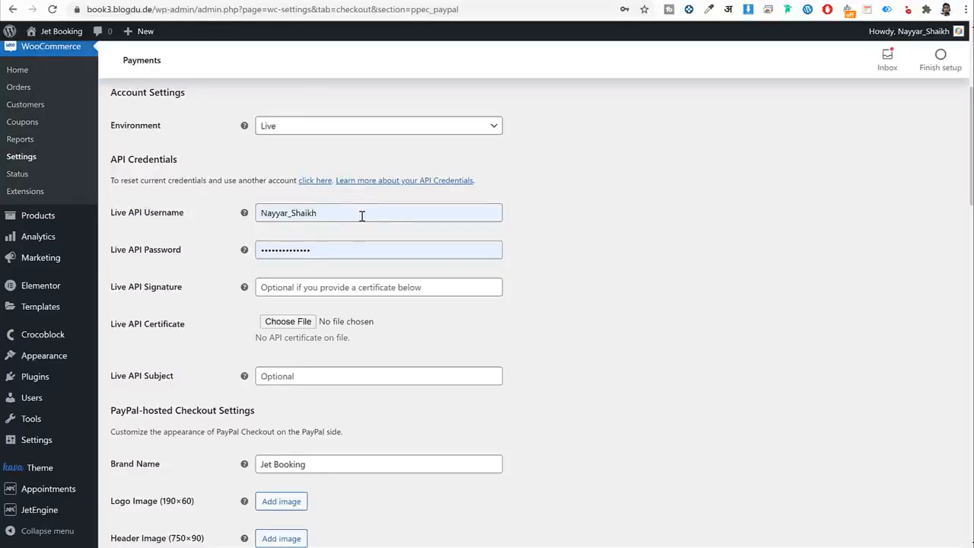
double_click(361, 217)
key("ctrl+v")
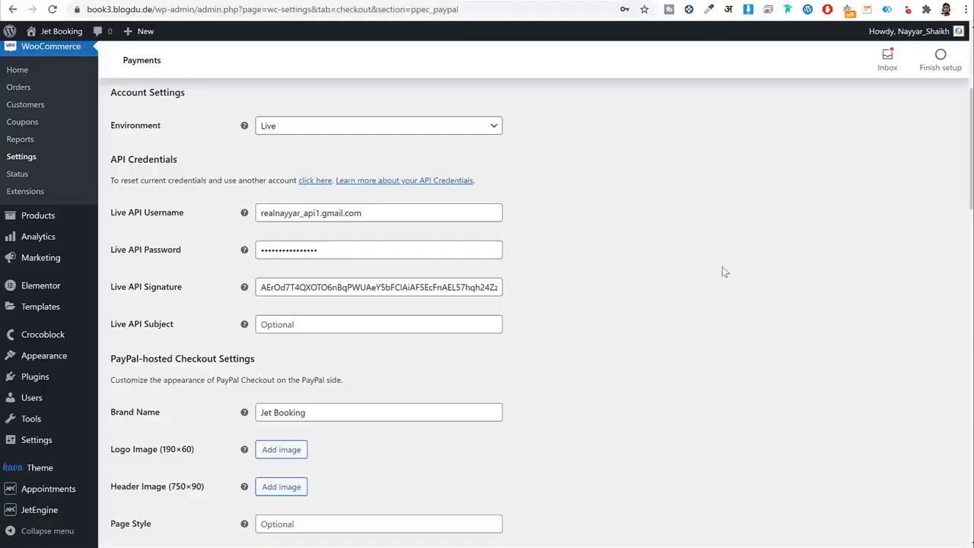
scroll(722, 272, "down", 15)
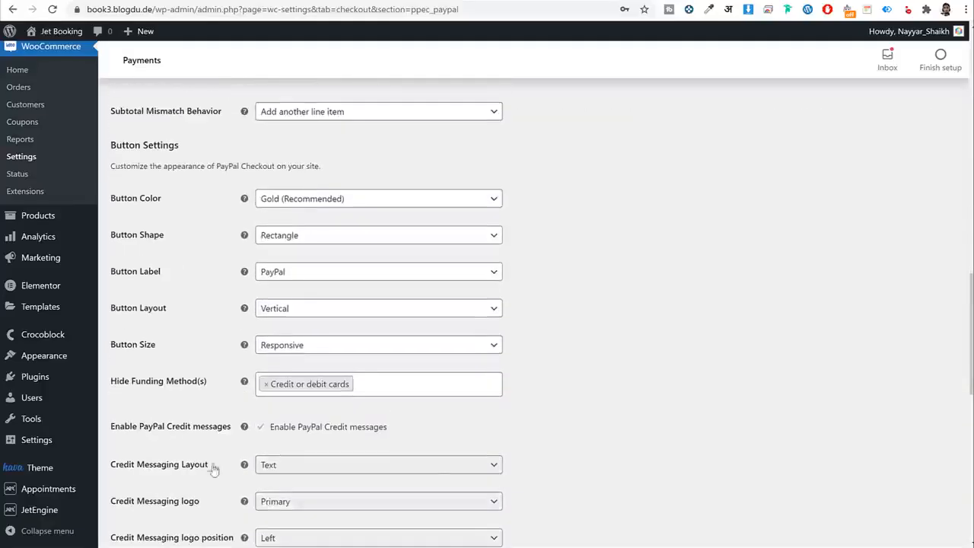
scroll(194, 495, "down", 5)
left_click(145, 484)
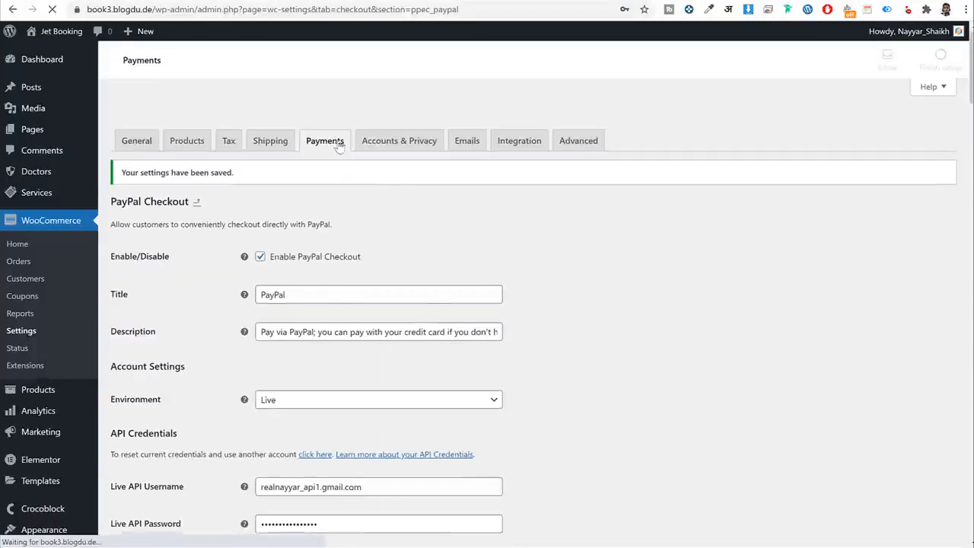
Open the Stripe payment method settings from Payments and start a new browser tab.
left_click(326, 116)
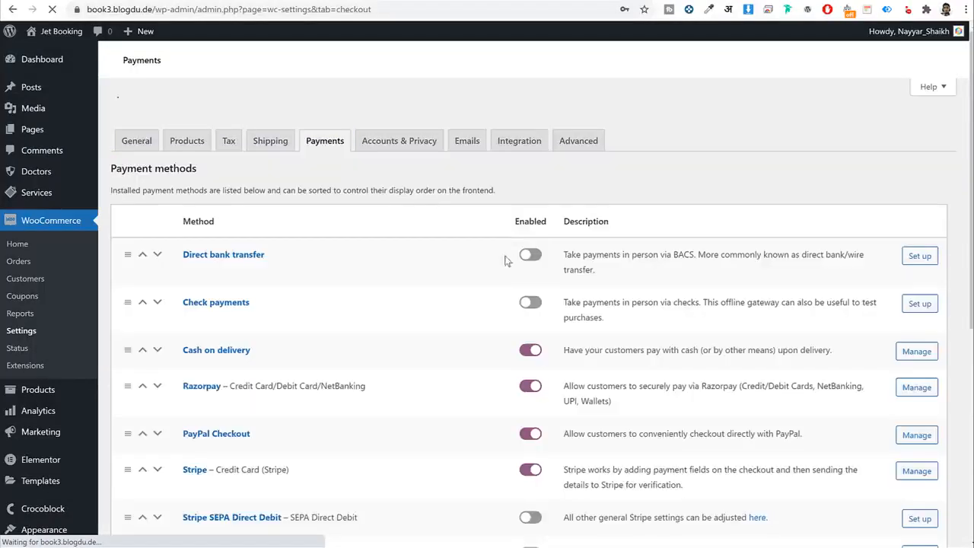
scroll(507, 260, "down", 3)
left_click(194, 291)
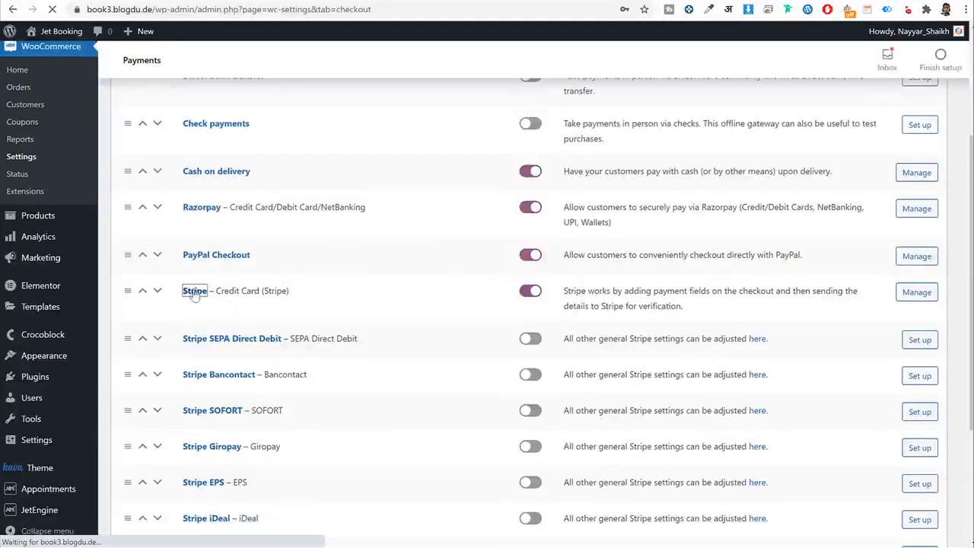
key("ctrl+t")
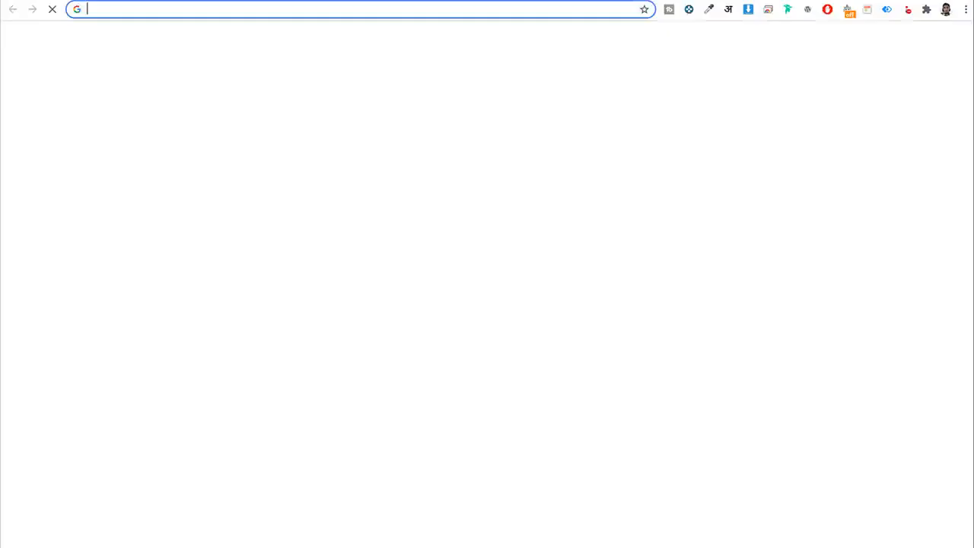
On dashboard.stripe.com, open Developers > API keys and copy the live publishable key.
type("das")
key("Return")
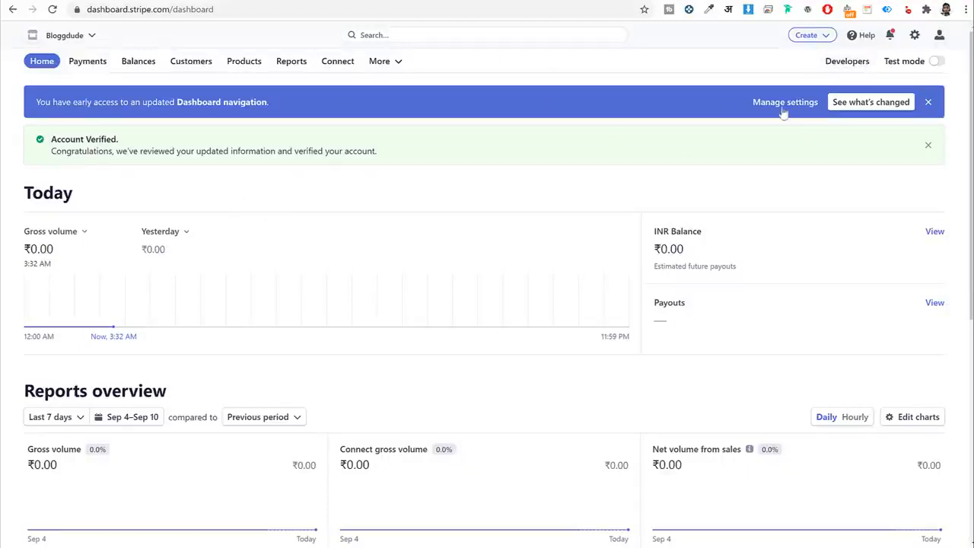
left_click(845, 65)
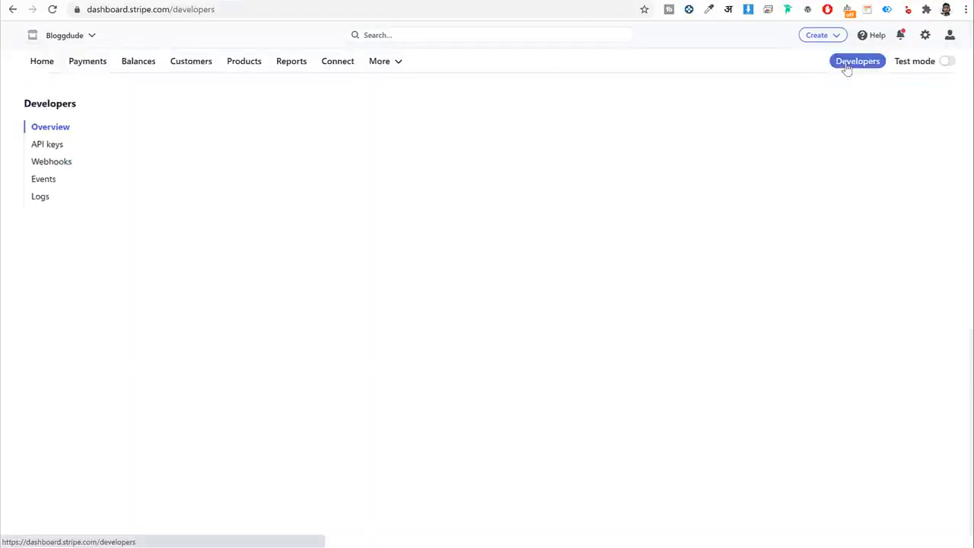
left_click(46, 146)
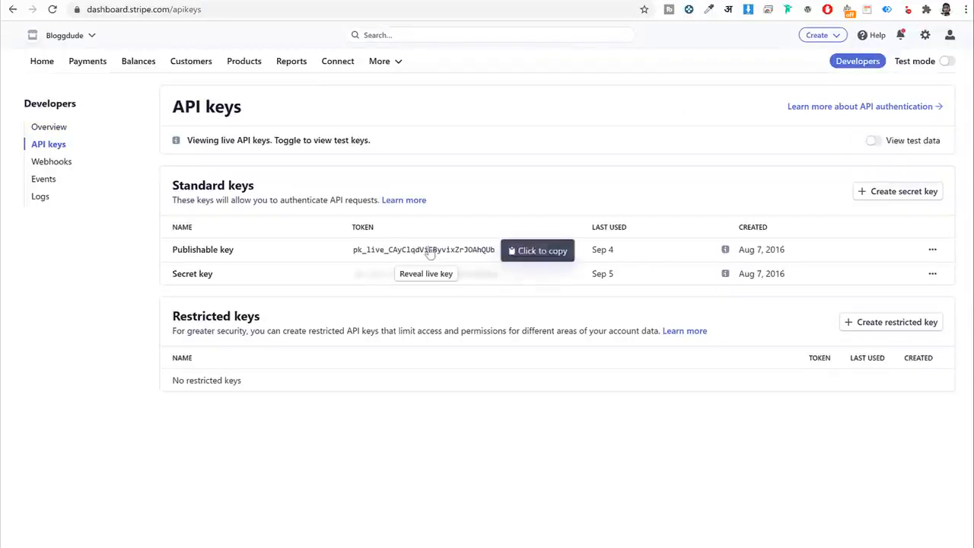
left_click(446, 254)
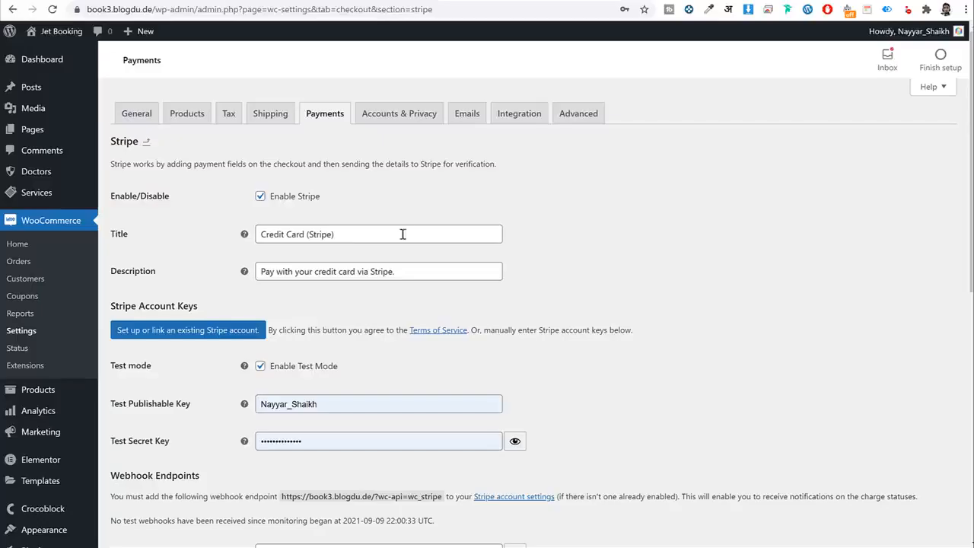
Disable Stripe test mode and paste the copied key into Live Publishable Key.
scroll(443, 366, "down", 2)
left_click(295, 183)
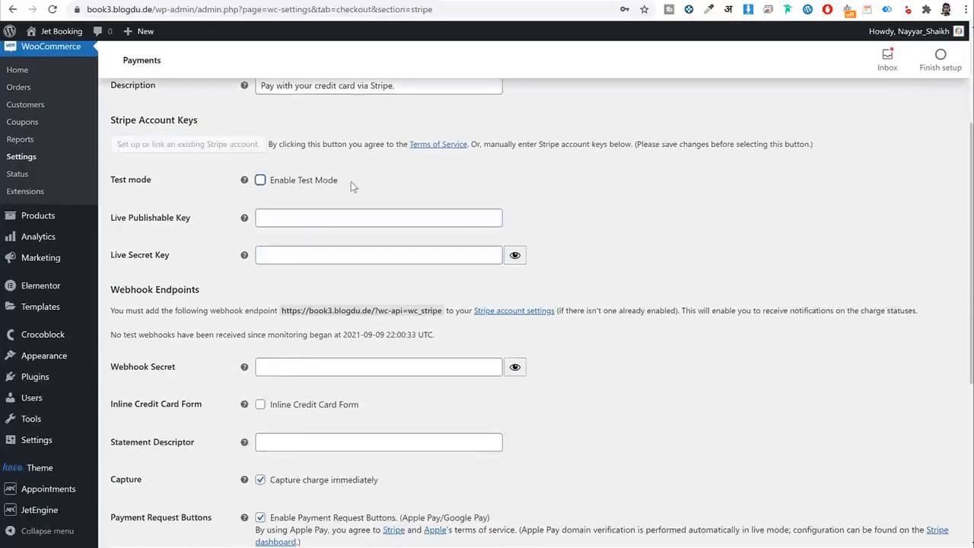
left_click(326, 216)
key("ctrl+v")
left_click(372, 232)
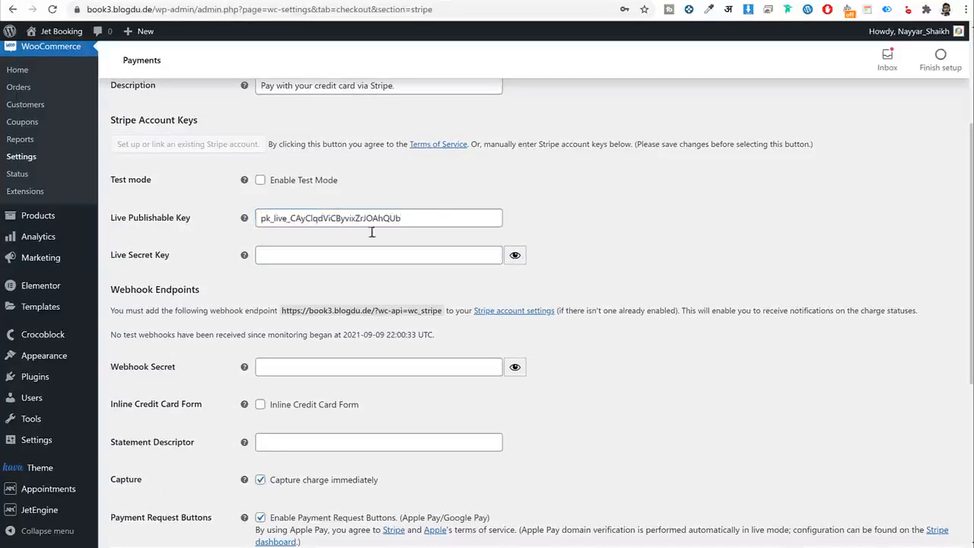
left_click_drag(193, 225, 131, 231)
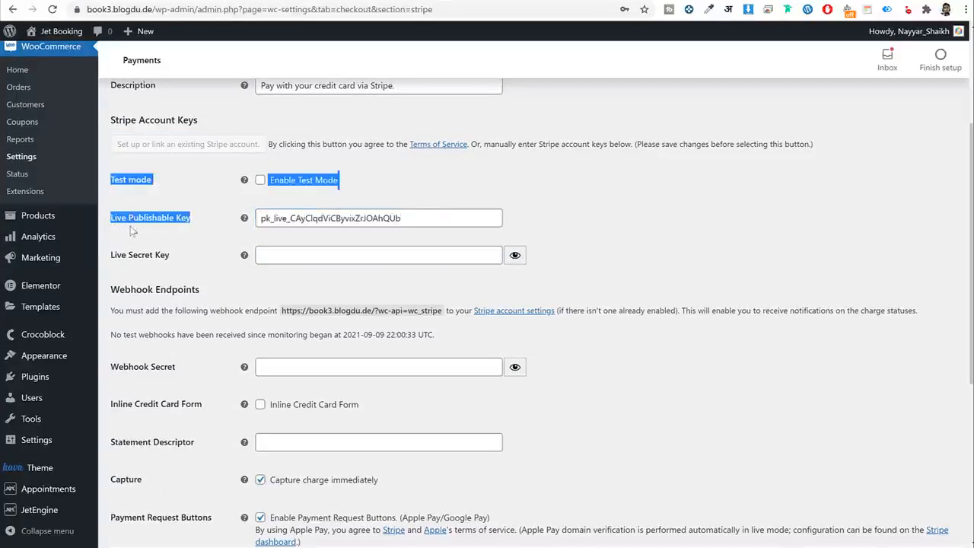
left_click(260, 181)
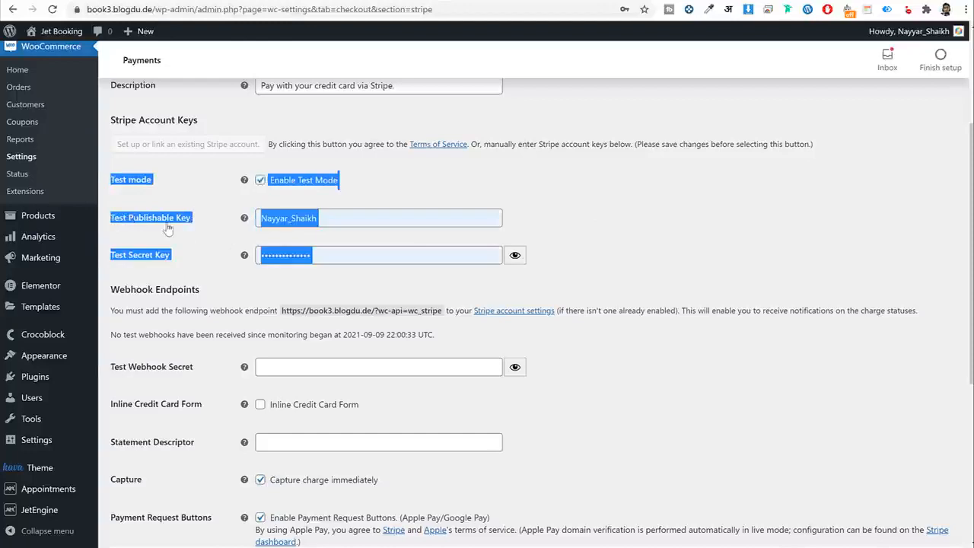
left_click(327, 182)
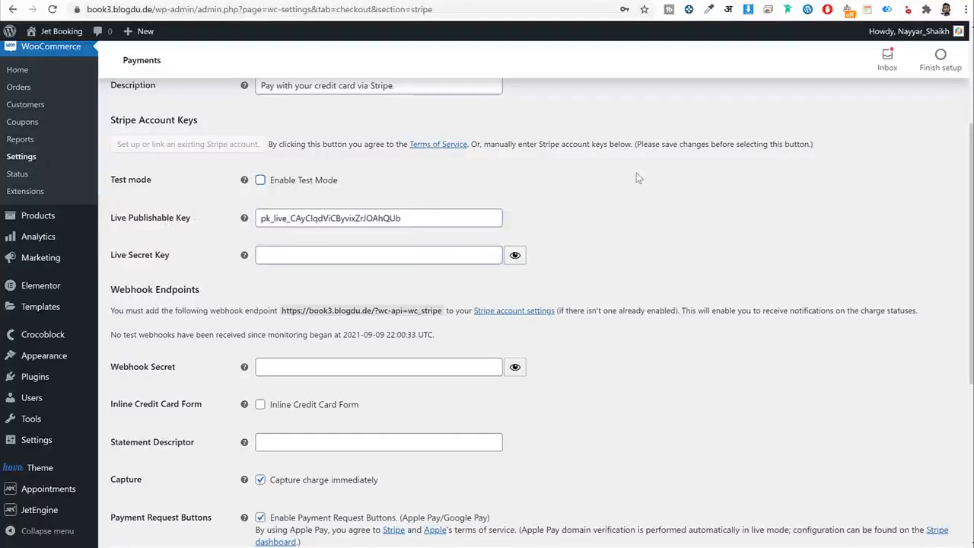
Paste the live secret key from Stripe into Live Secret Key and save.
left_click(598, 1)
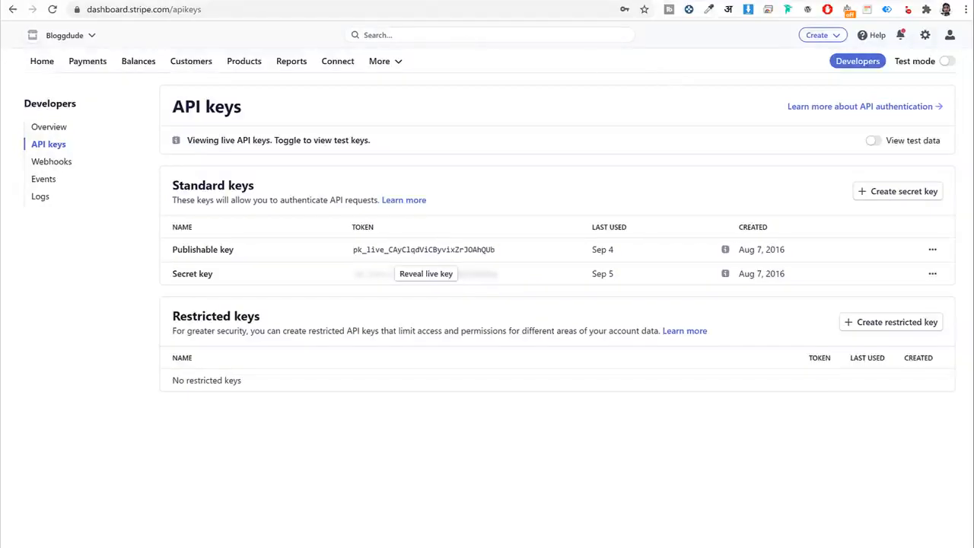
left_click(242, 2)
left_click(365, 253)
key("ctrl+v")
scroll(641, 357, "down", 5)
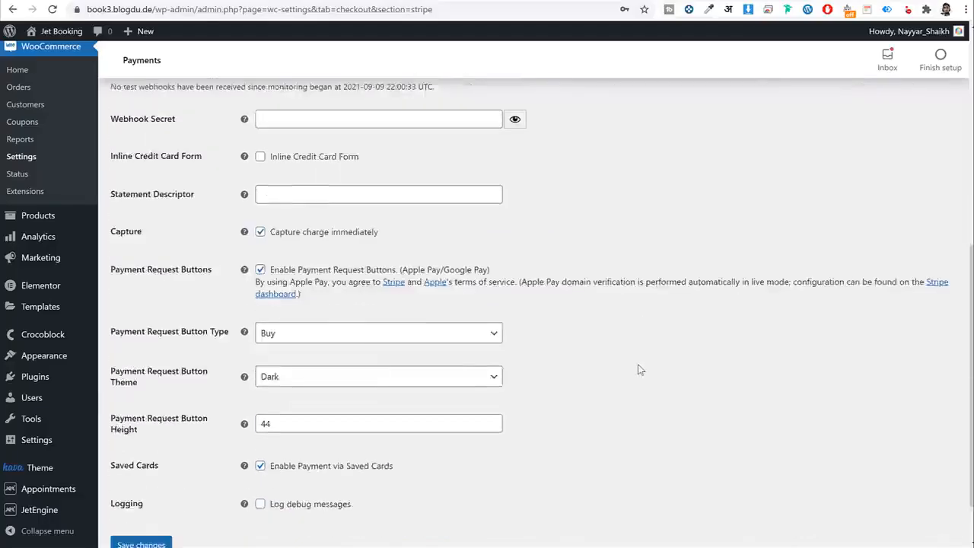
scroll(641, 370, "down", 1)
left_click(156, 489)
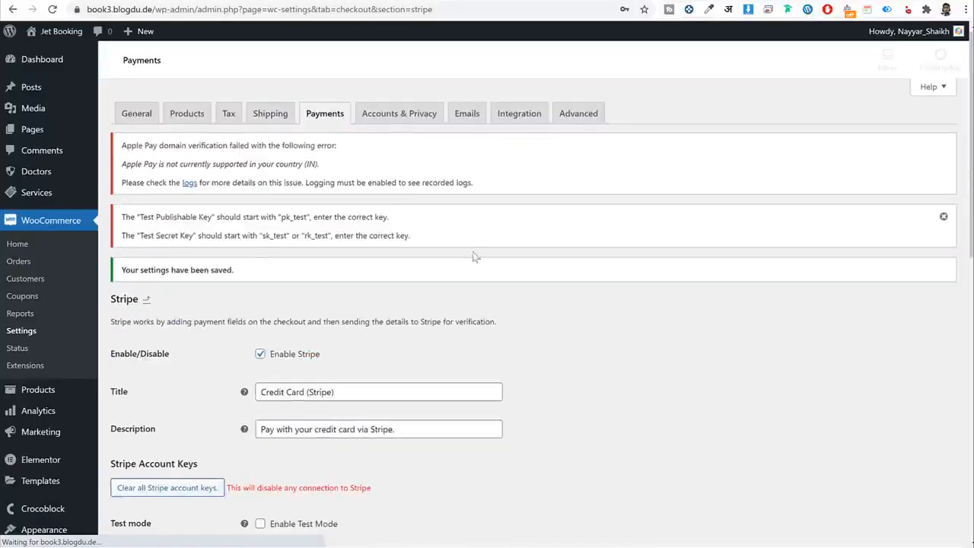
Leave for the Payments list and open the Razorpay payment method settings.
left_click(339, 122)
left_click(555, 80)
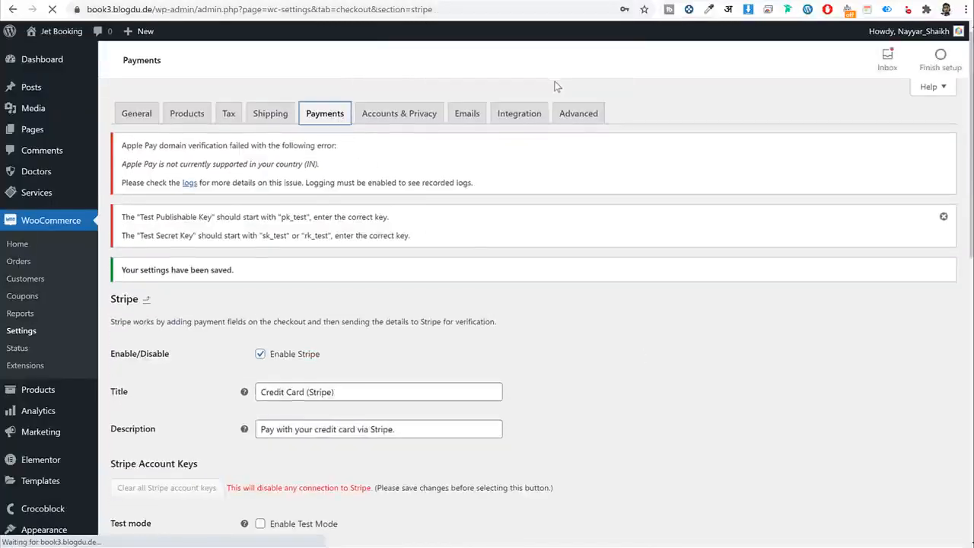
scroll(395, 289, "down", 3)
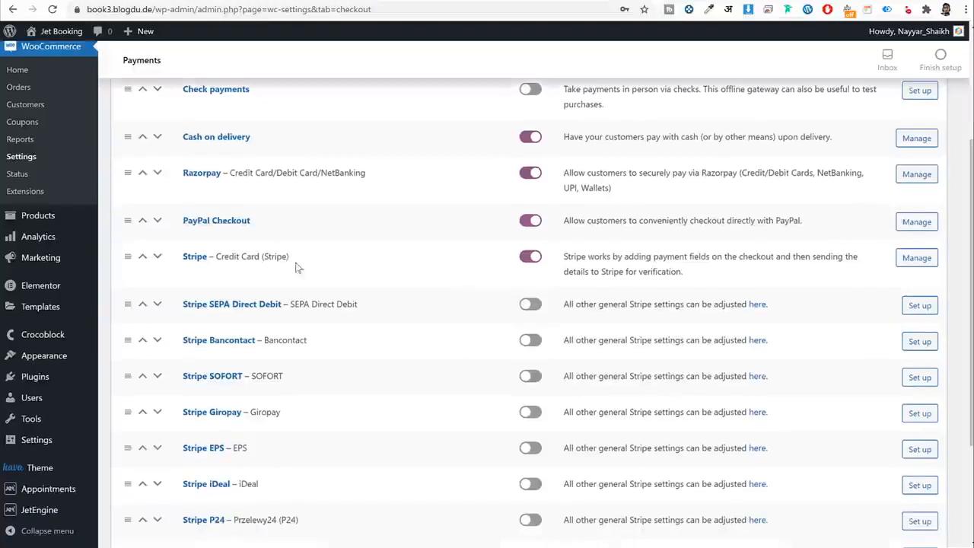
left_click(203, 175)
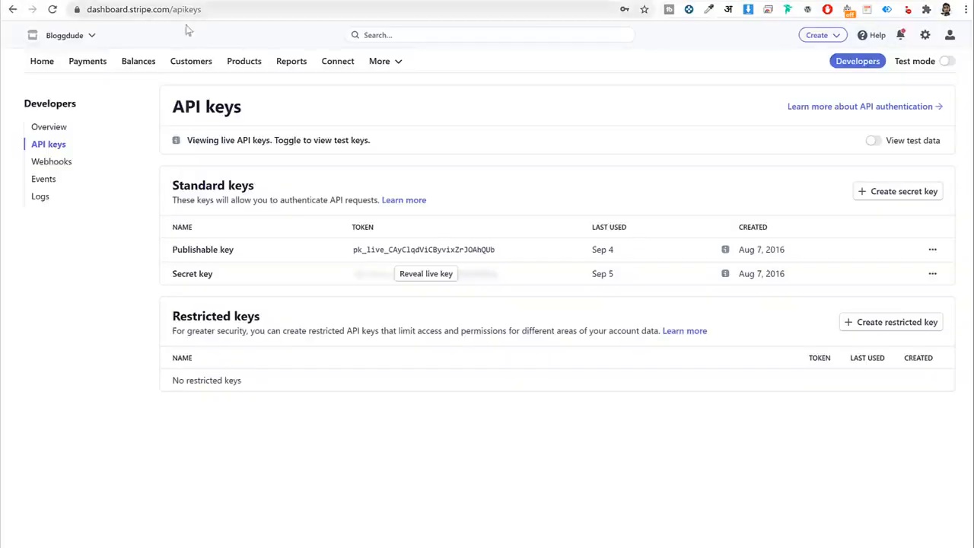
Log in at dashboard.razorpay.com and go to Settings > API Keys for the live key.
left_click(222, 11)
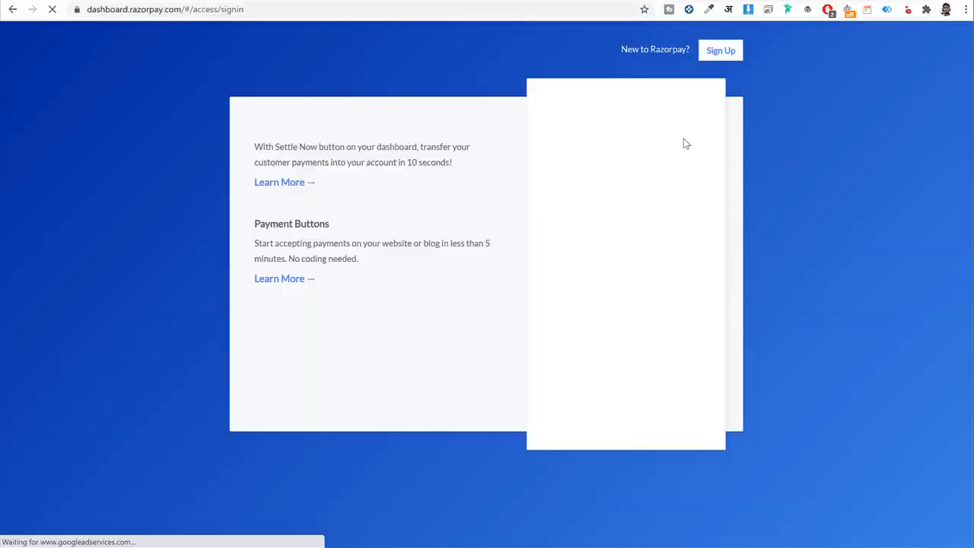
left_click(631, 248)
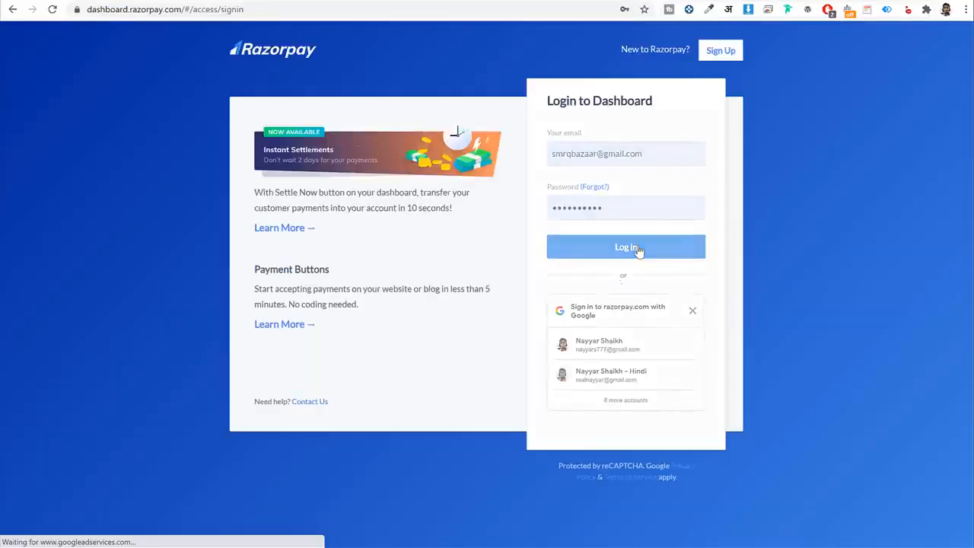
scroll(89, 220, "down", 1)
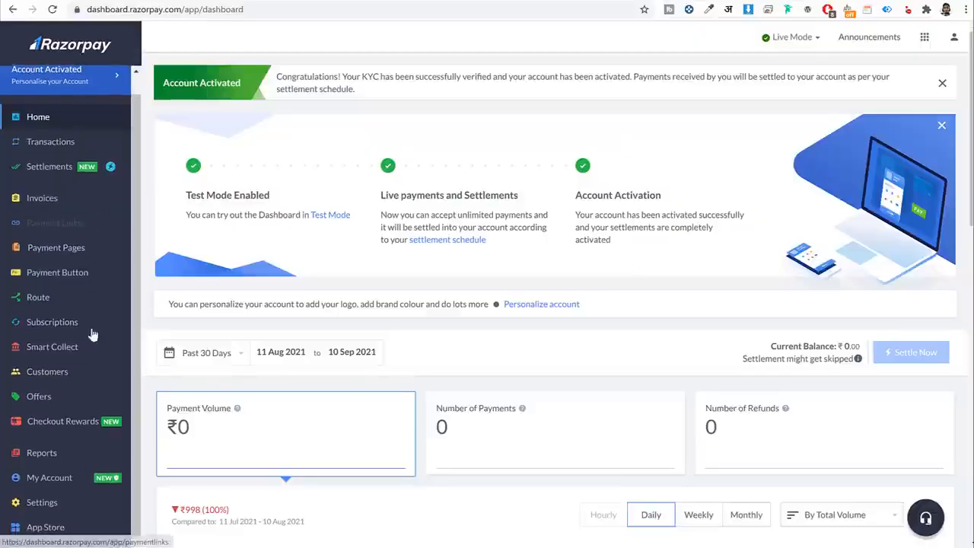
left_click(59, 503)
left_click(317, 82)
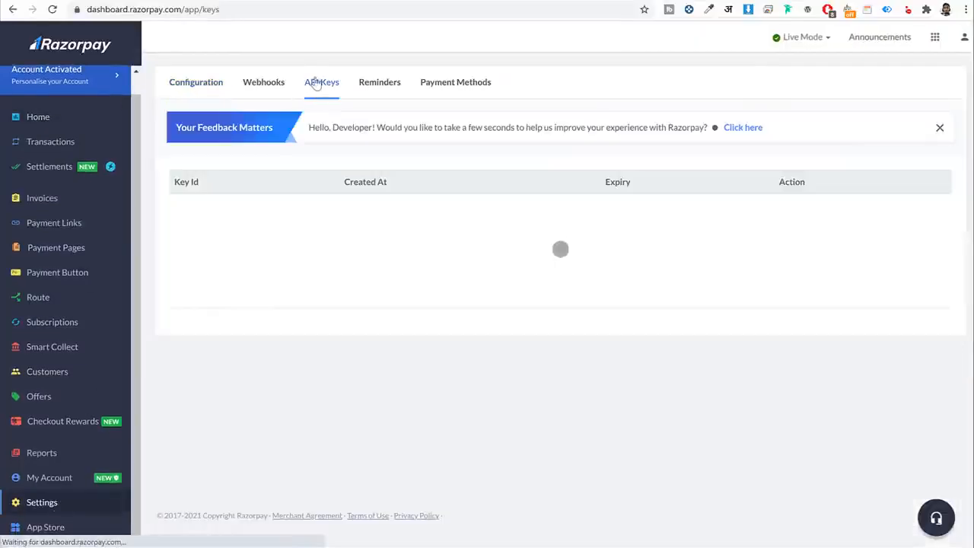
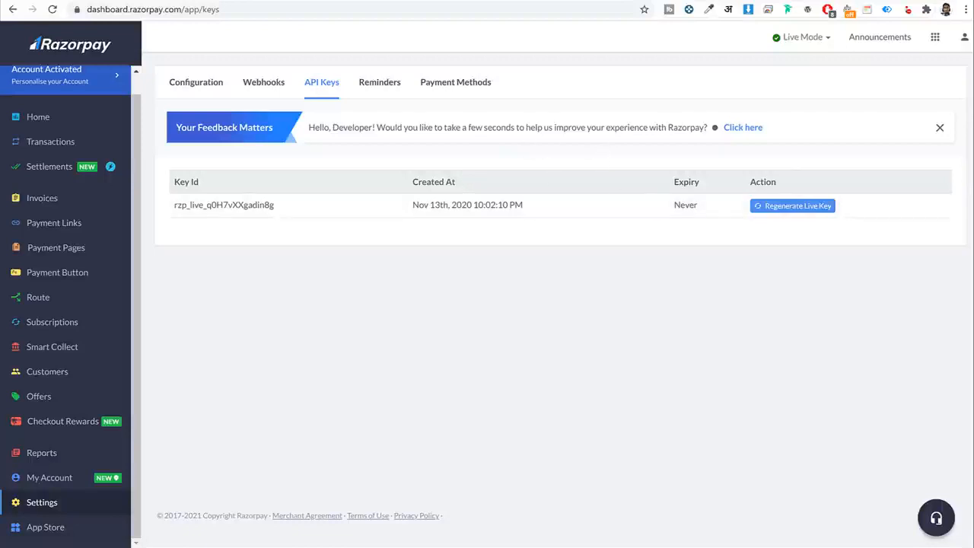
Open DummyKeys.csv from the Jet Bookings folder in Excel.
left_click(433, 202)
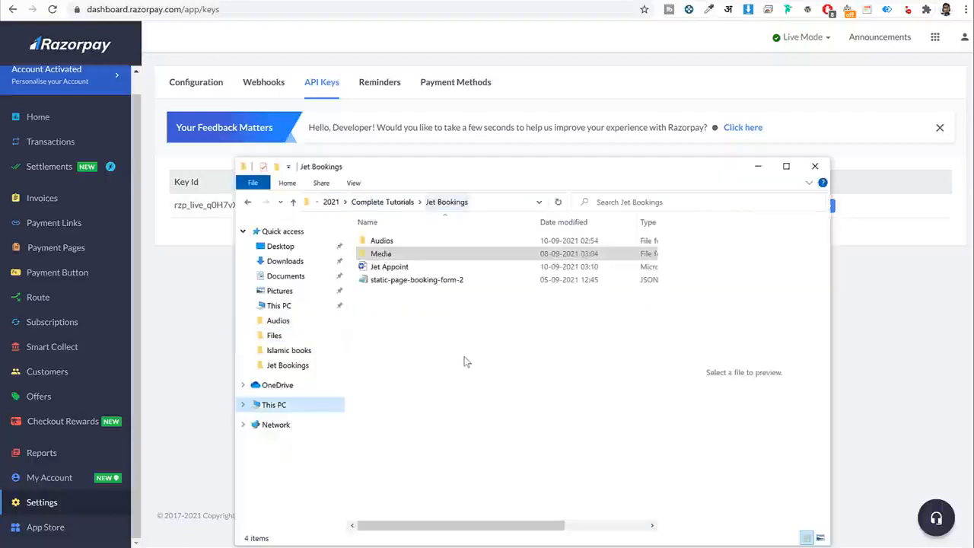
left_click(464, 360)
key("ctrl+v")
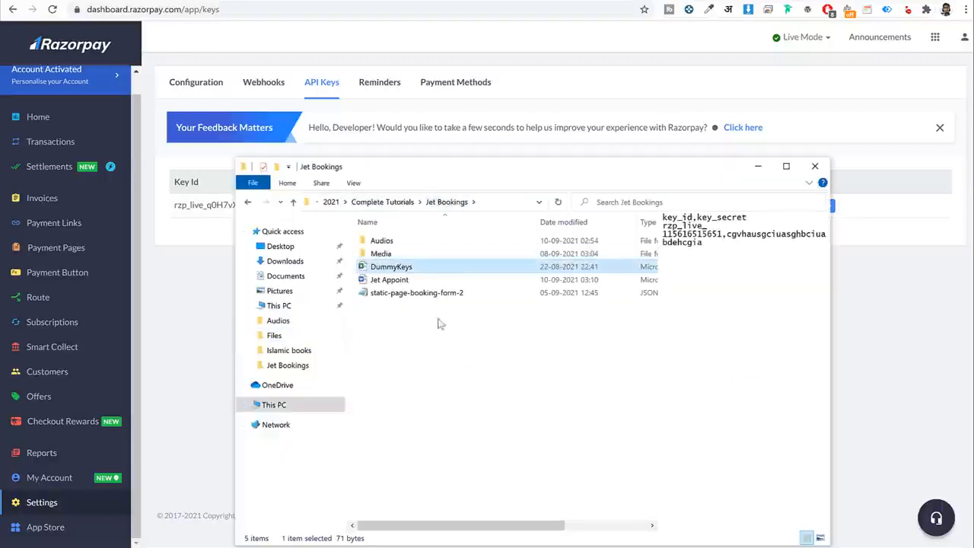
left_click(439, 323)
left_click(406, 272)
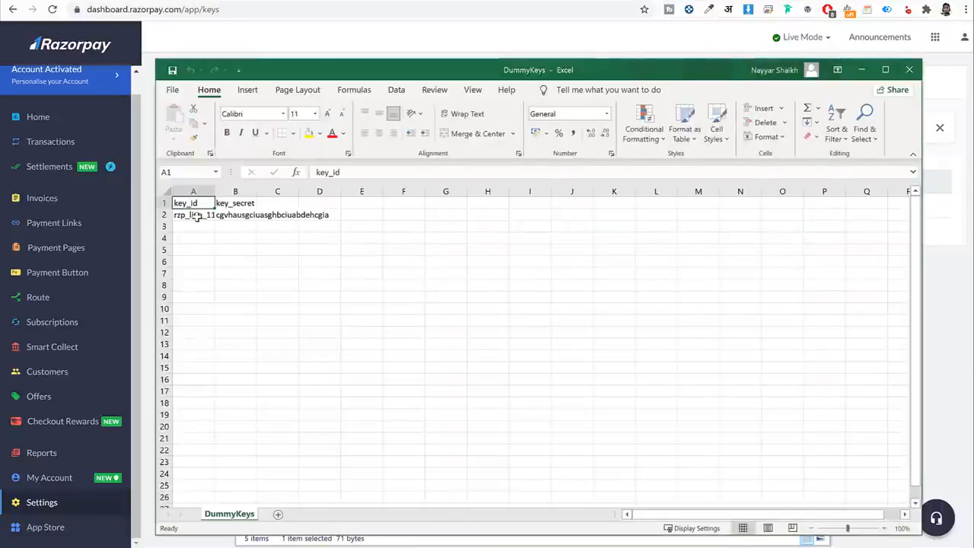
Select the key_id text in cell A2, then minimize Excel to return to the browser.
left_click(197, 216)
double_click(196, 216)
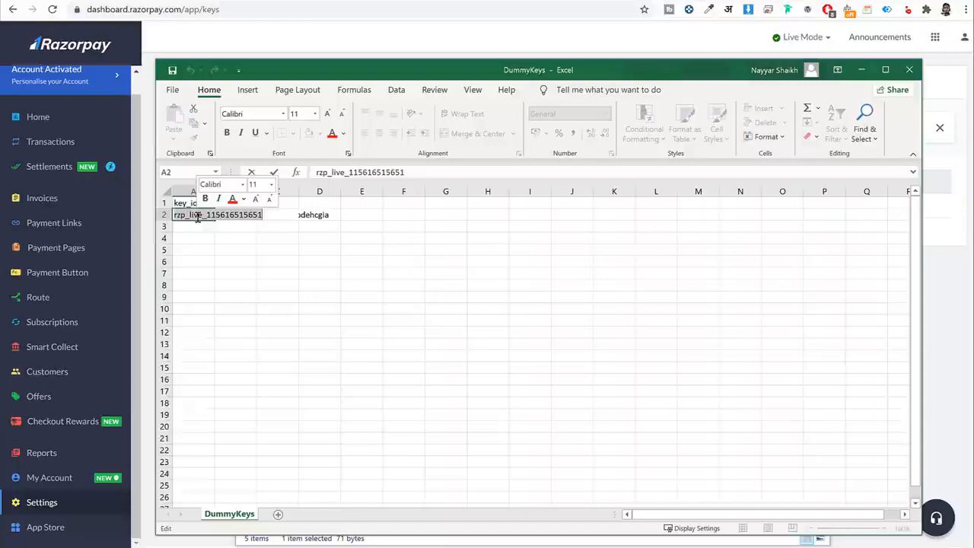
left_click(327, 216)
double_click(275, 216)
double_click(225, 216)
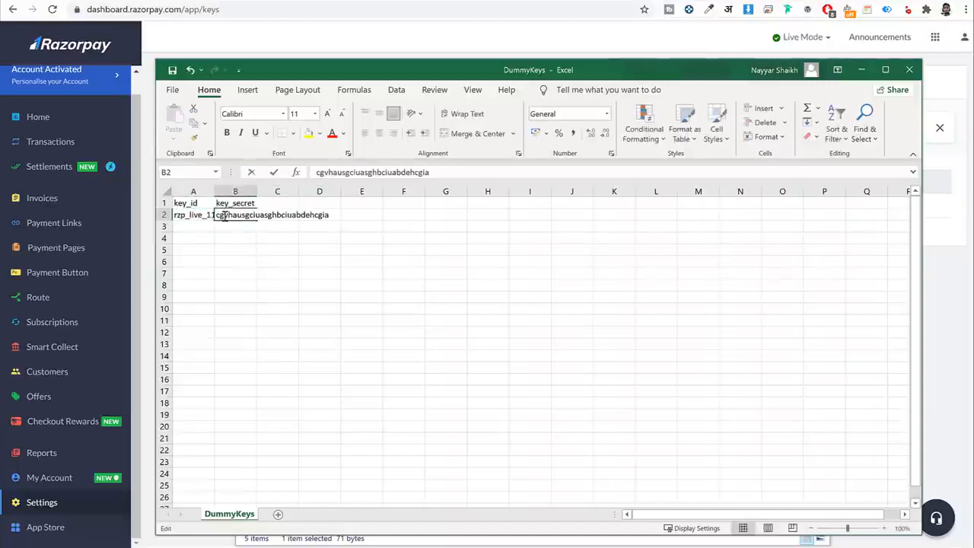
double_click(225, 216)
left_click(225, 216)
double_click(191, 216)
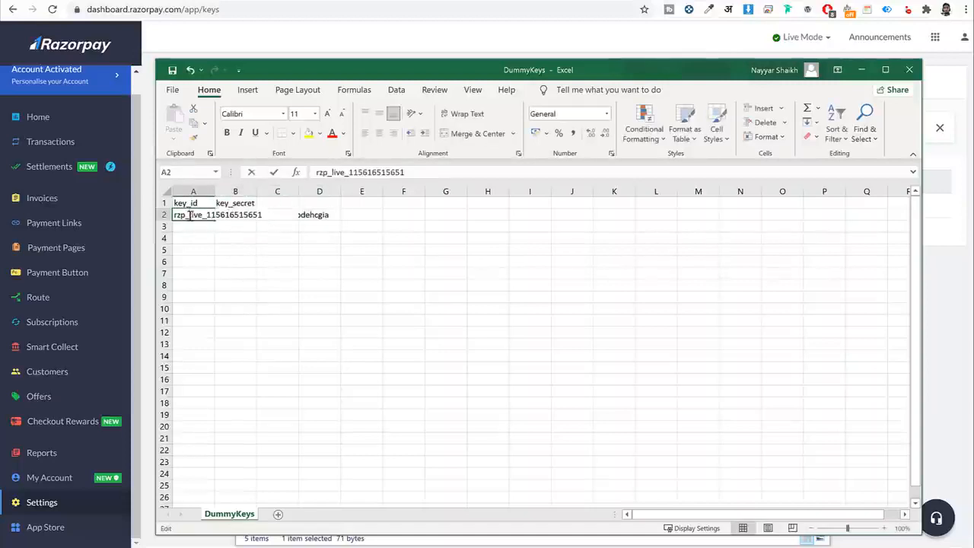
double_click(191, 216)
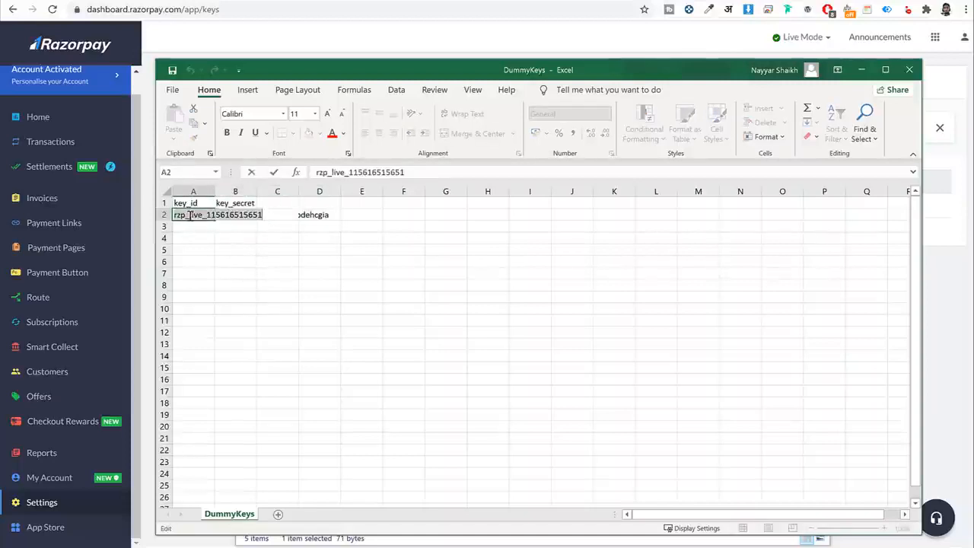
left_click(860, 70)
left_click(187, 274)
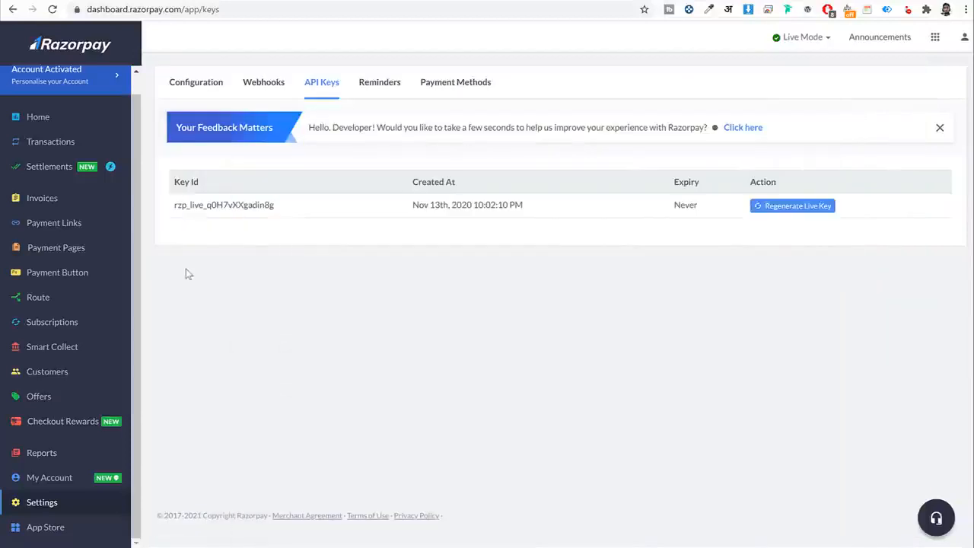
Save the Razorpay settings with the Key ID and Key Secret fields filled in.
left_click(234, 2)
scroll(293, 310, "down", 4)
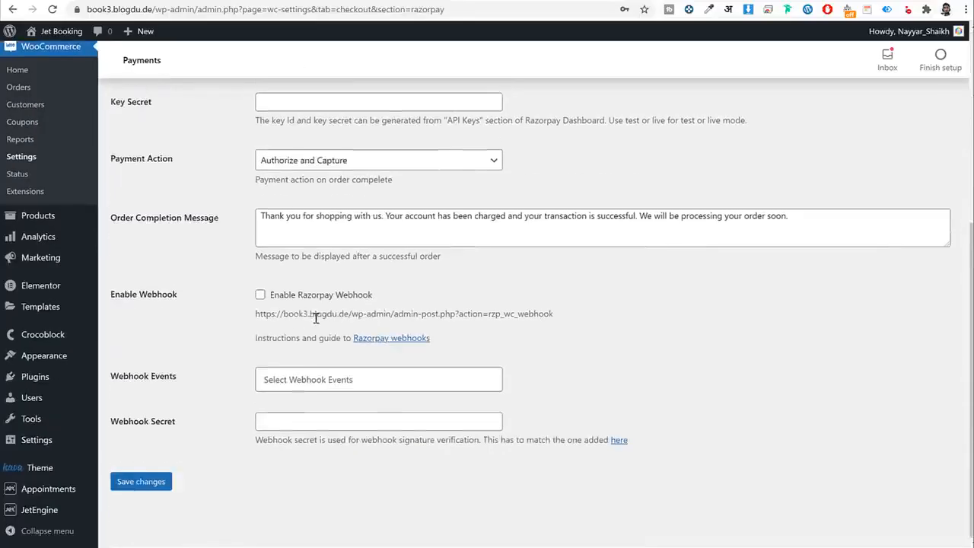
scroll(315, 317, "up", 3)
left_click(292, 293)
left_click(351, 351)
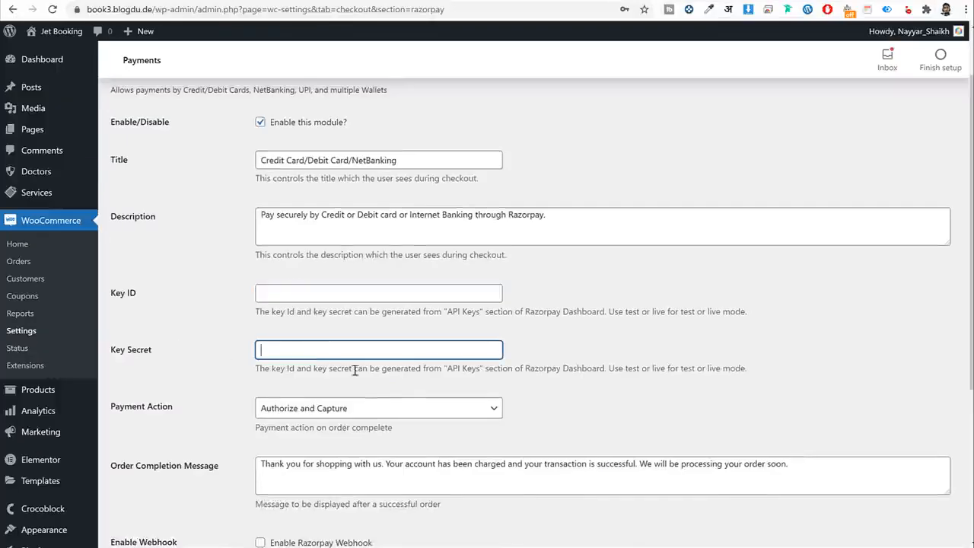
scroll(281, 423, "down", 3)
left_click(172, 479)
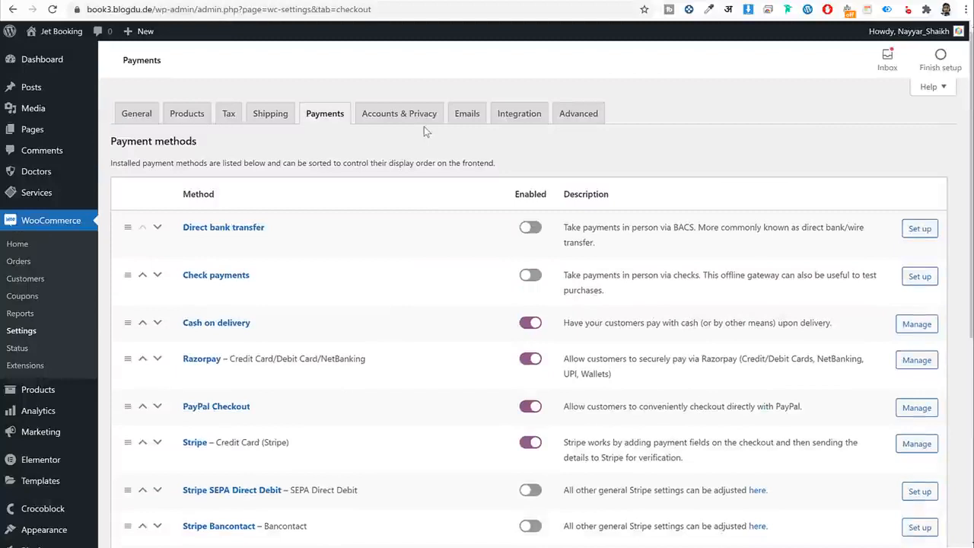
In Accounts & Privacy, allow account creation at checkout and on the My account page.
left_click(424, 116)
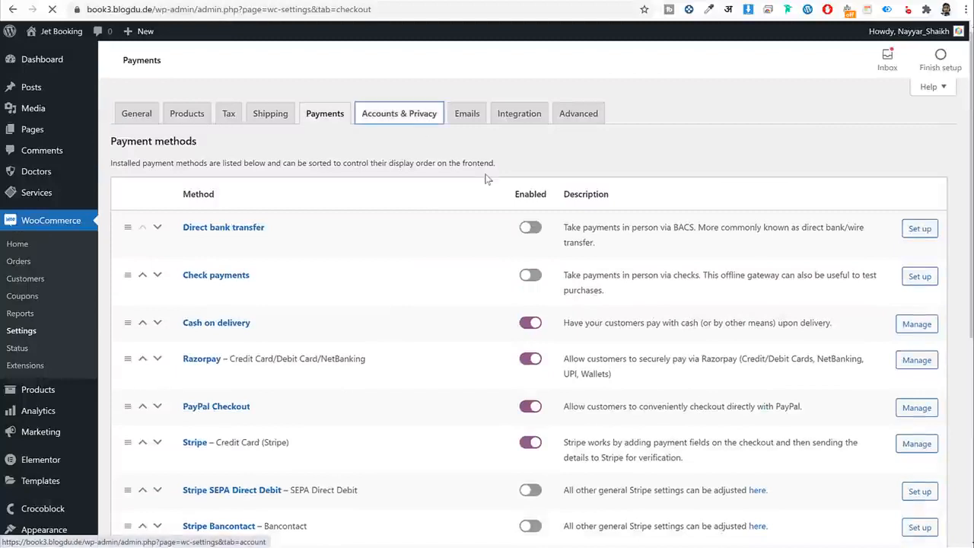
scroll(297, 120, "down", 1)
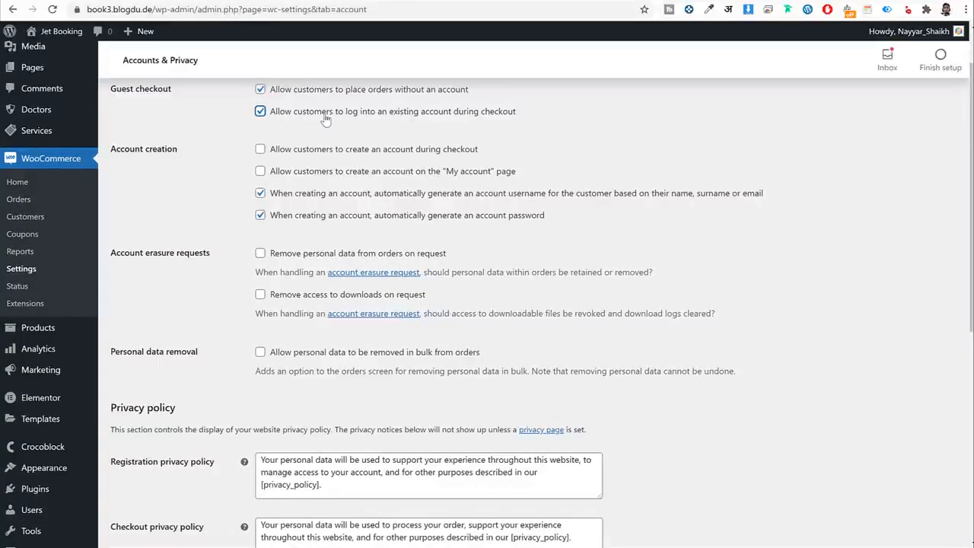
left_click(263, 152)
left_click_drag(307, 152, 531, 160)
left_click(326, 173)
left_click_drag(396, 175, 509, 176)
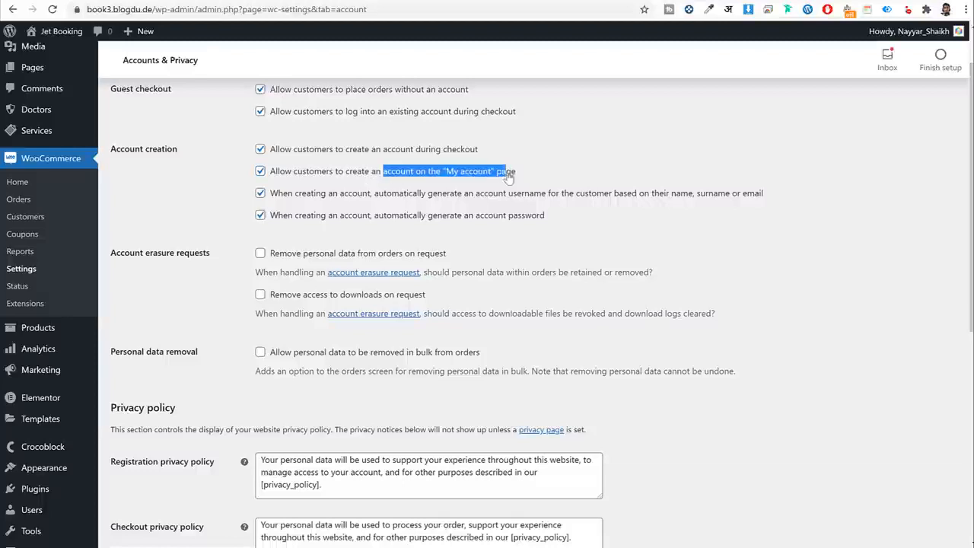
Turn off automatic username and password generation and save the settings.
left_click(296, 196)
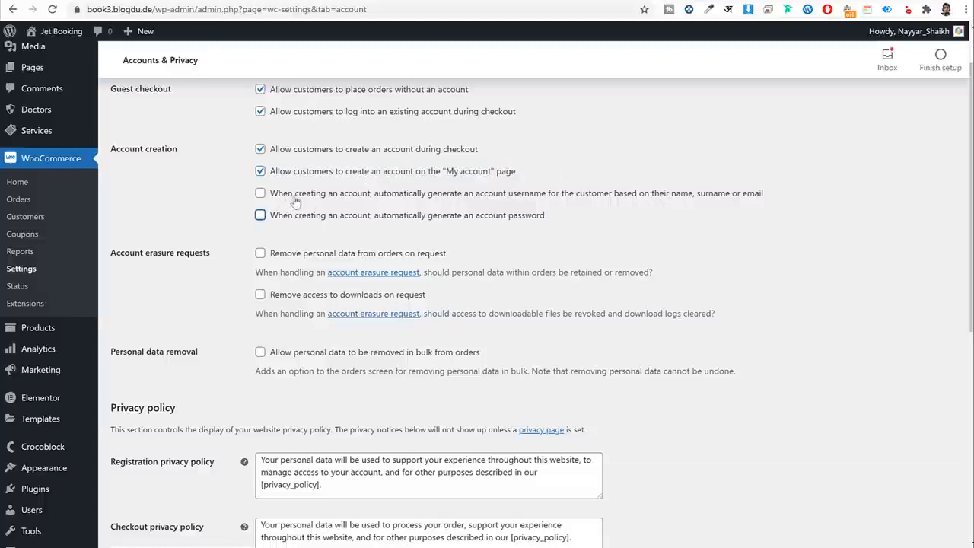
left_click_drag(378, 199, 468, 198)
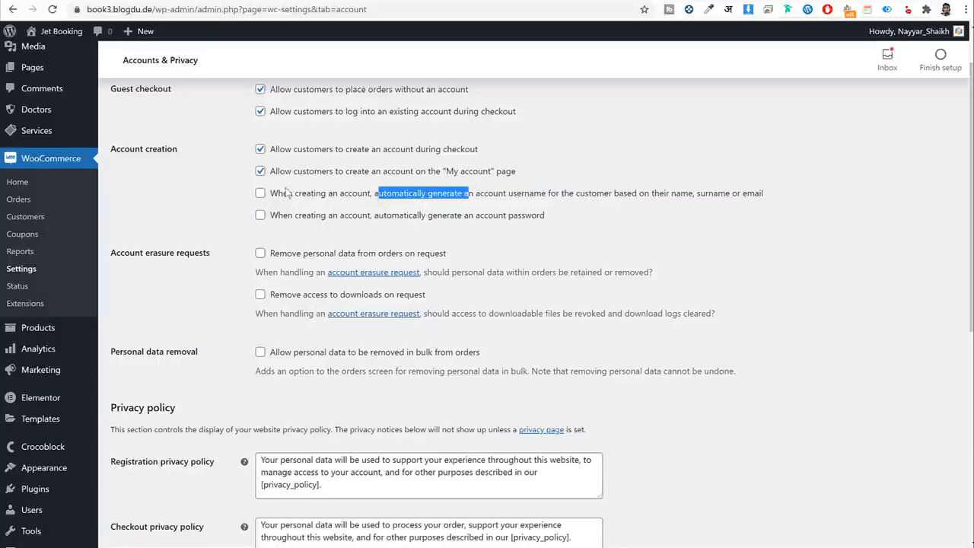
scroll(311, 211, "down", 5)
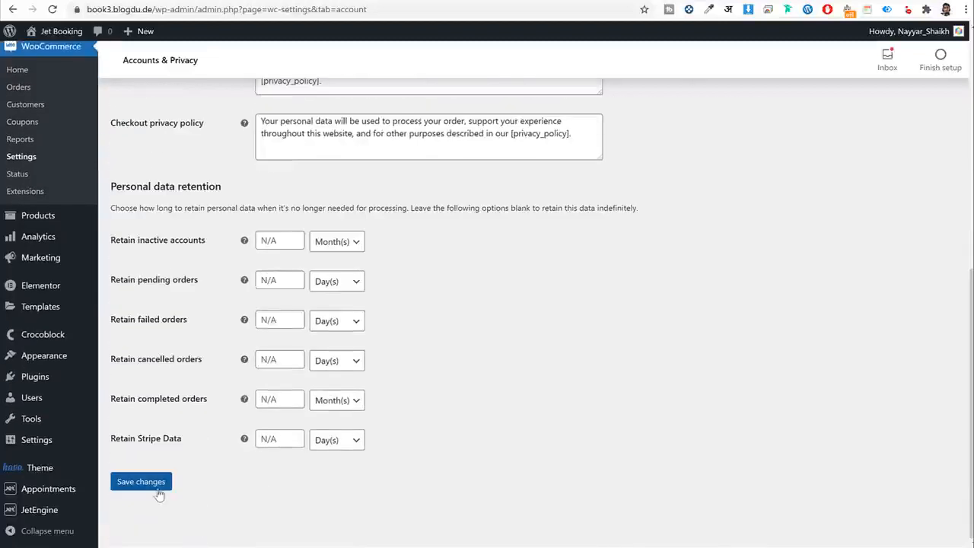
left_click(158, 487)
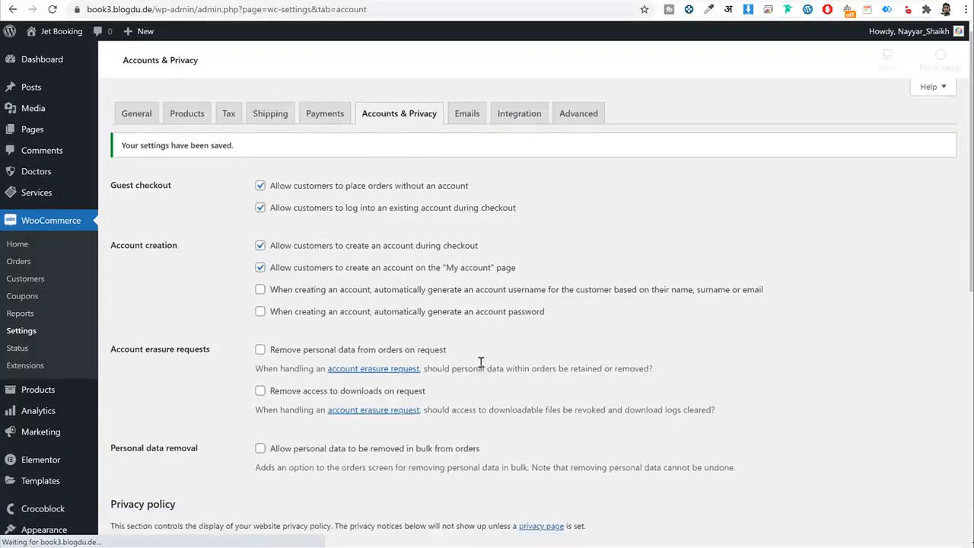
left_click(594, 116)
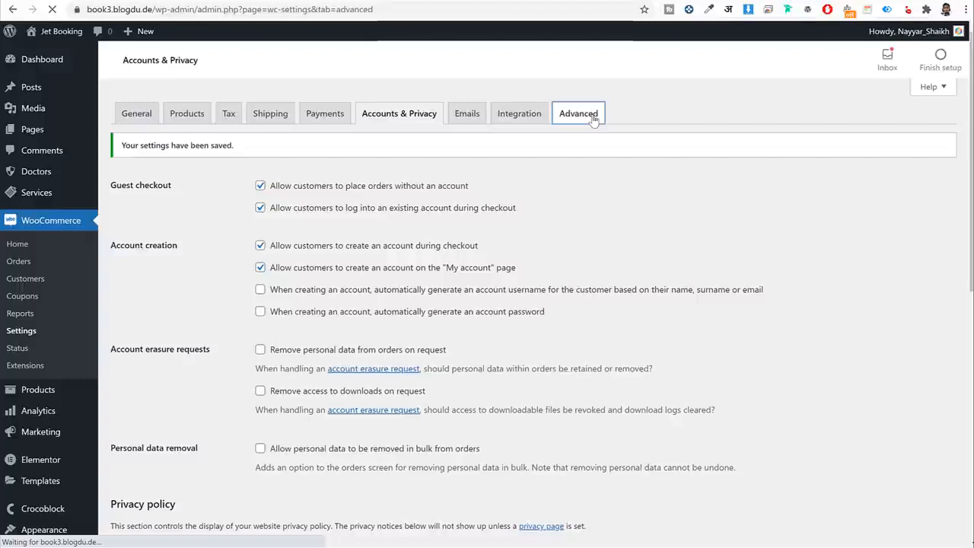
Search 'my a', pick My account (ID: 30) as the My account page, and save.
left_click_drag(147, 214, 109, 216)
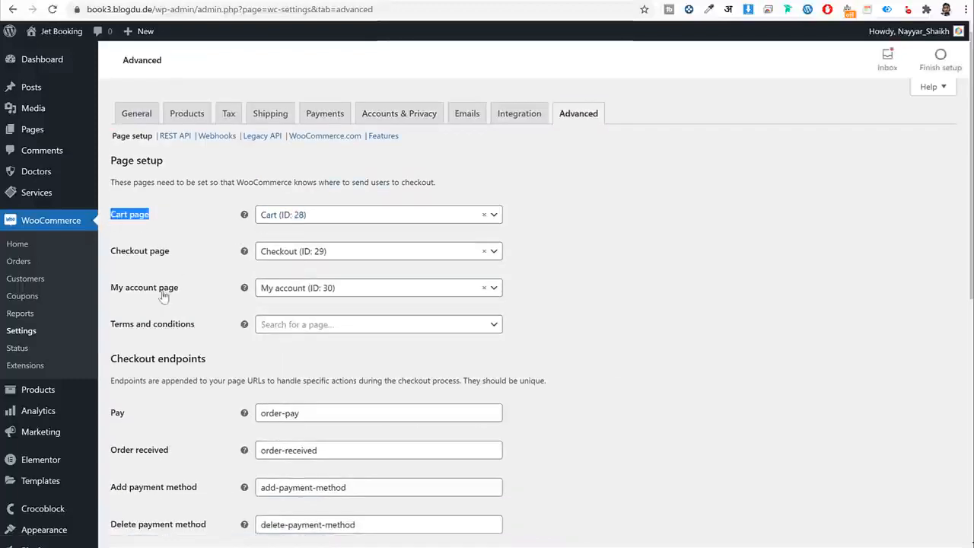
left_click(318, 289)
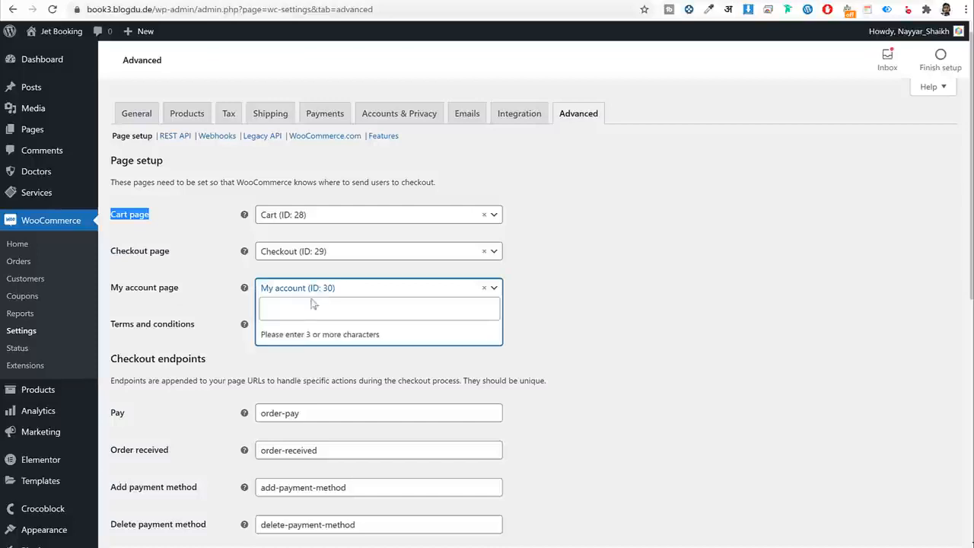
left_click(304, 317)
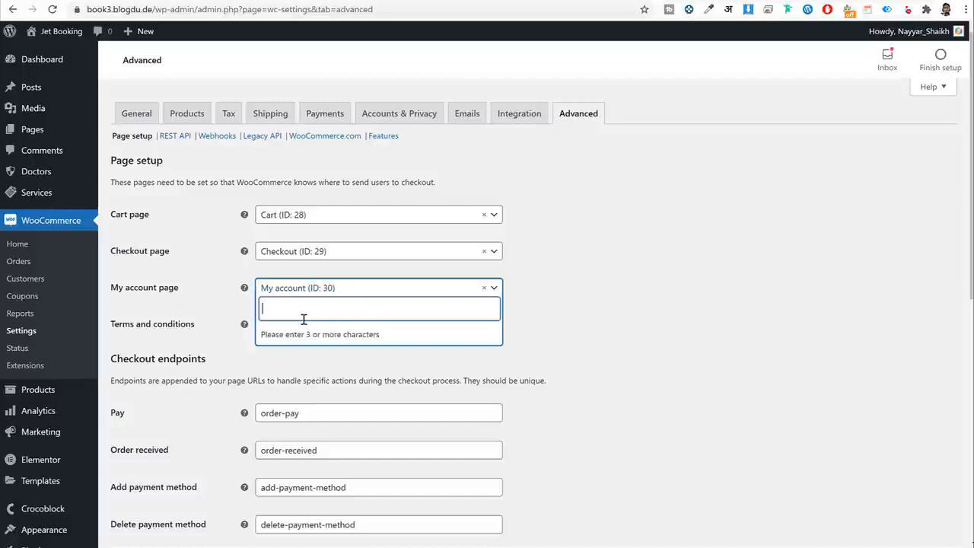
type("my a")
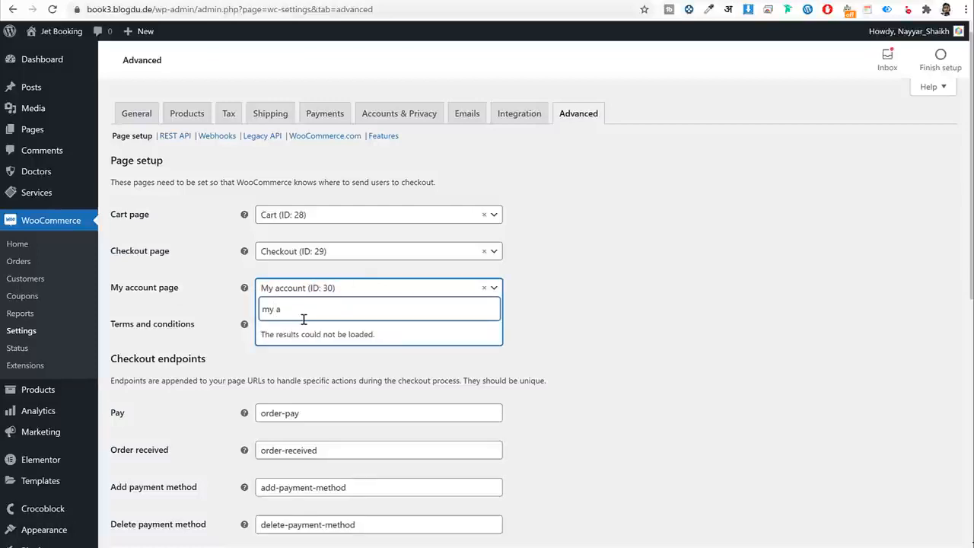
left_click(318, 357)
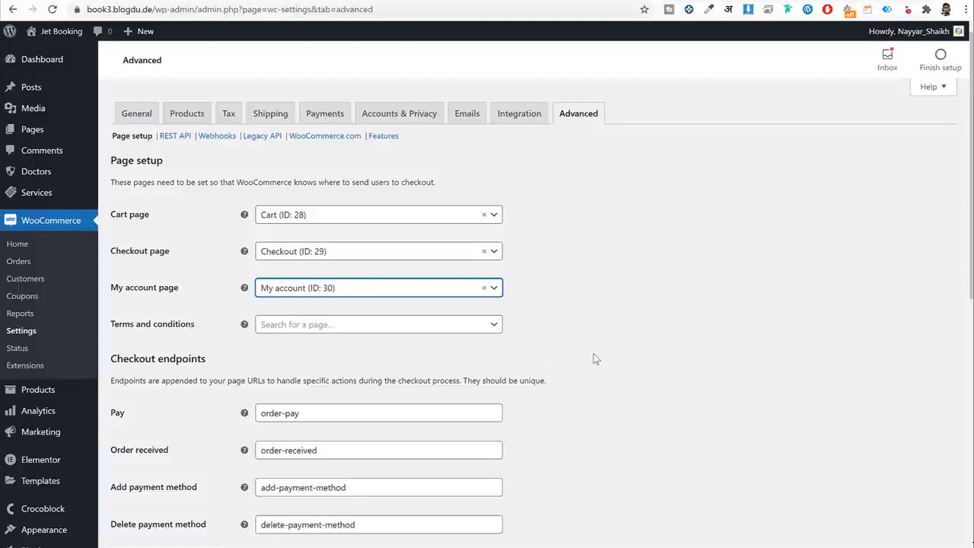
scroll(592, 373, "down", 6)
left_click(139, 487)
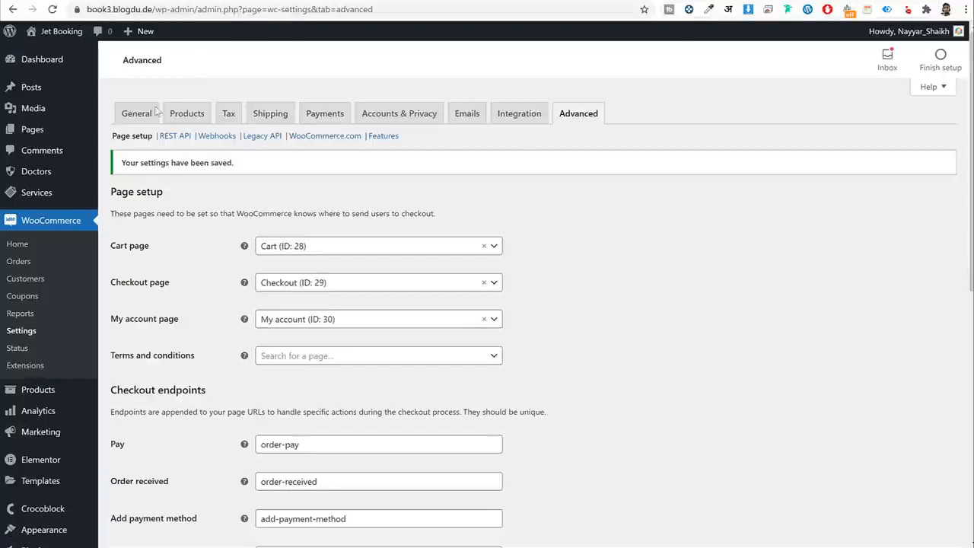
left_click(67, 64)
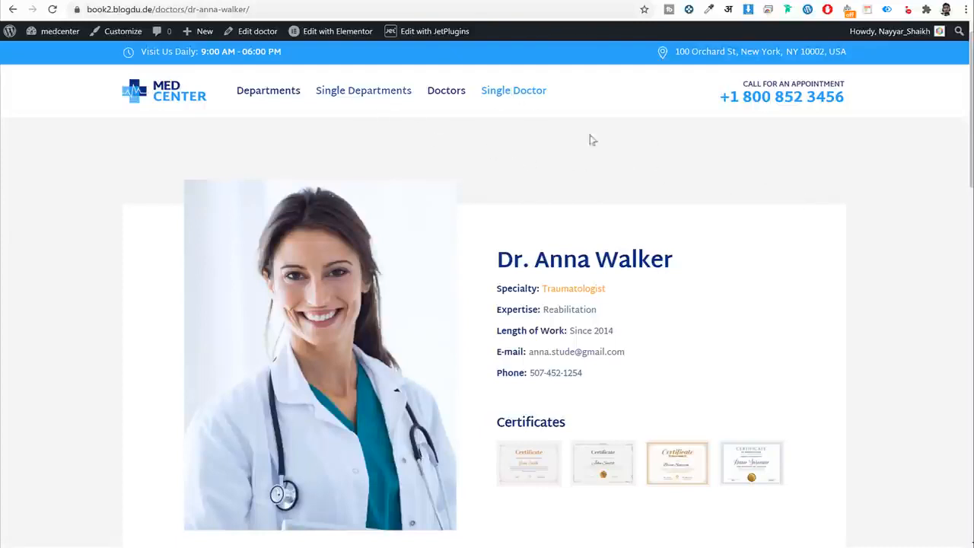
scroll(874, 228, "down", 2)
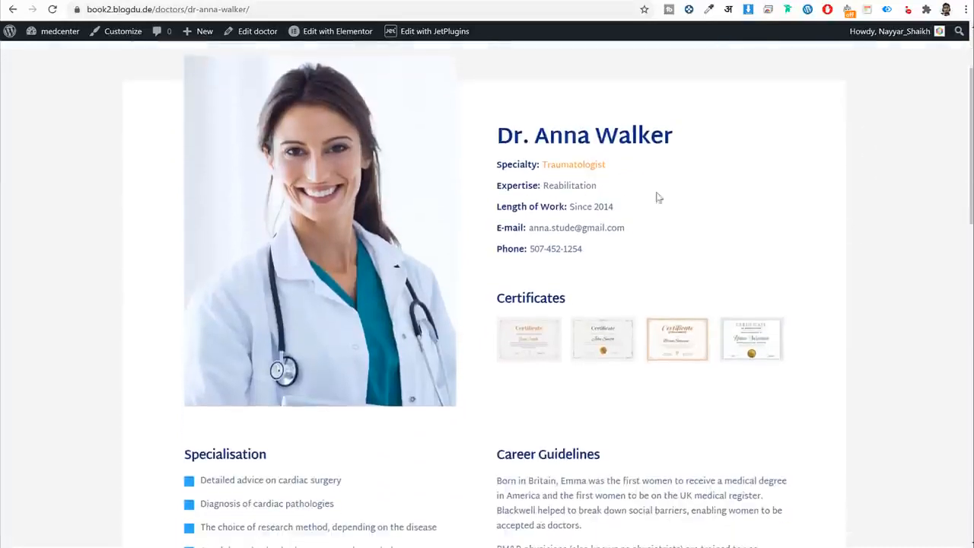
scroll(511, 139, "down", 1)
left_click_drag(485, 83, 646, 476)
left_click(646, 476)
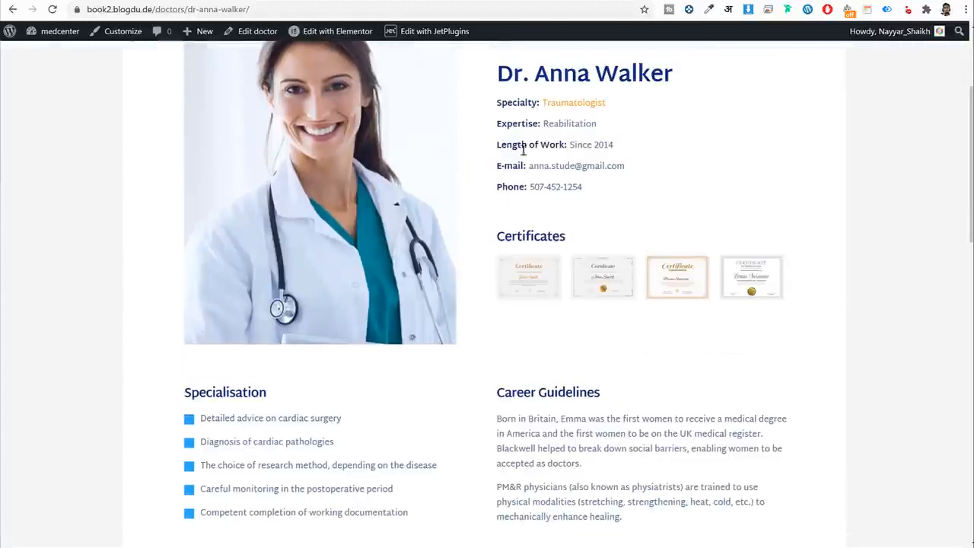
scroll(717, 263, "down", 1)
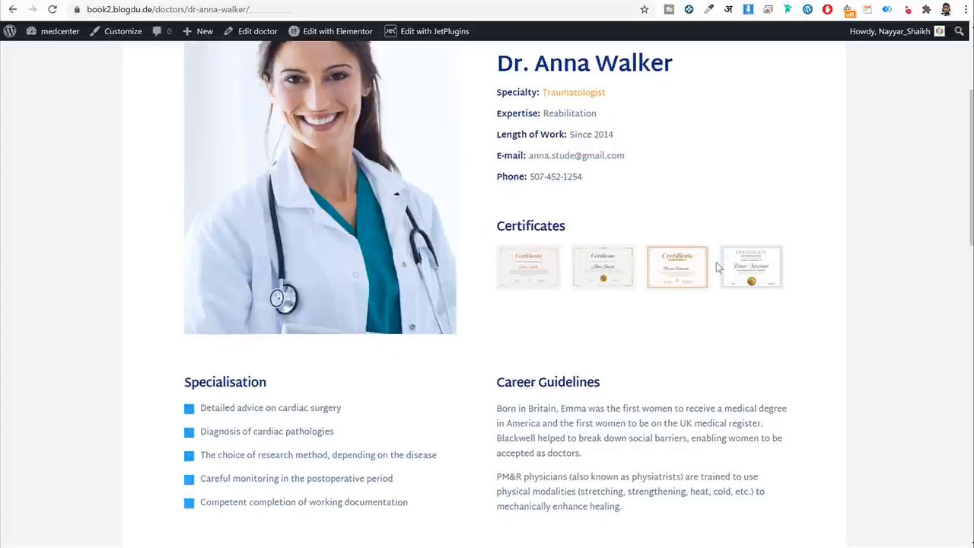
scroll(716, 264, "up", 1)
left_click_drag(503, 83, 691, 528)
left_click(615, 496)
Review the Make an Appointment form, then go to Single Departments in the top menu.
scroll(611, 499, "down", 5)
scroll(609, 498, "down", 3)
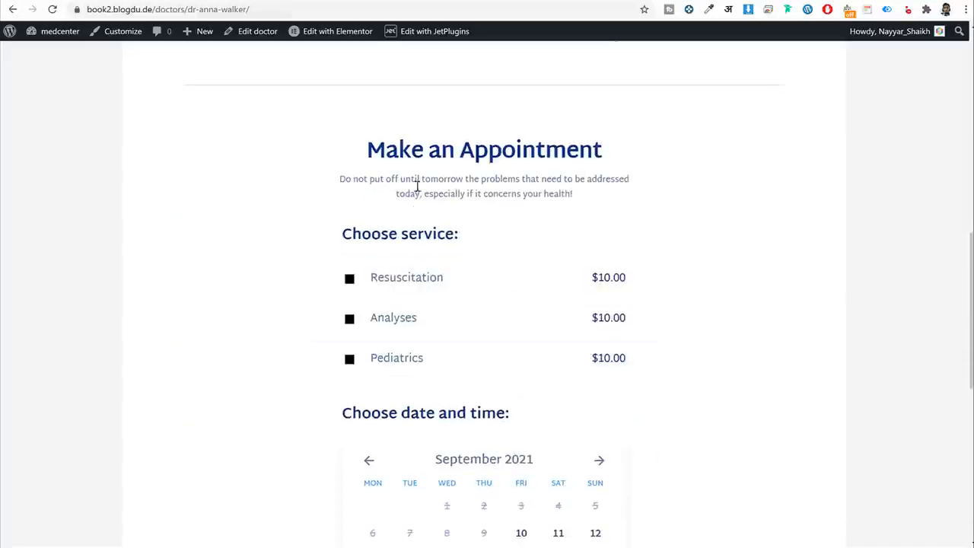
scroll(621, 321, "down", 2)
scroll(622, 321, "down", 2)
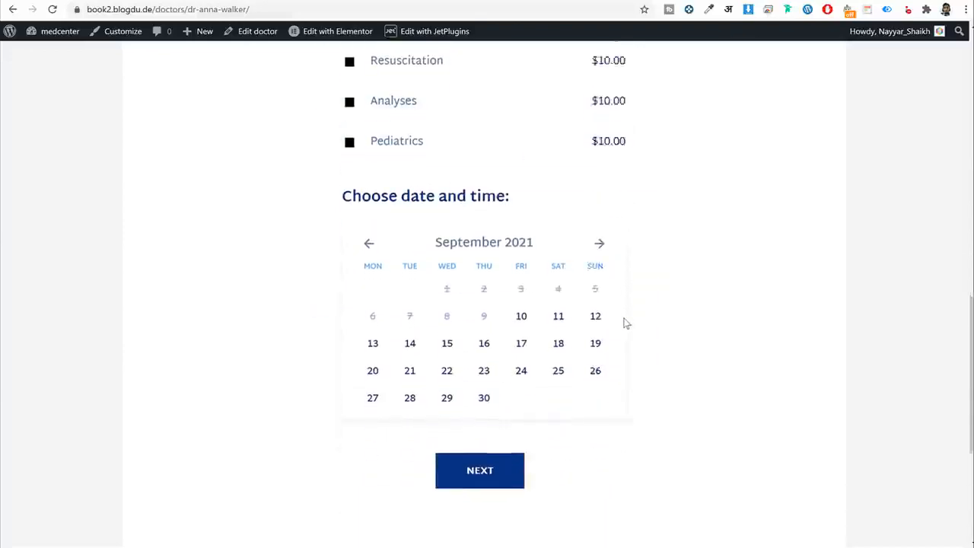
scroll(631, 343, "up", 4)
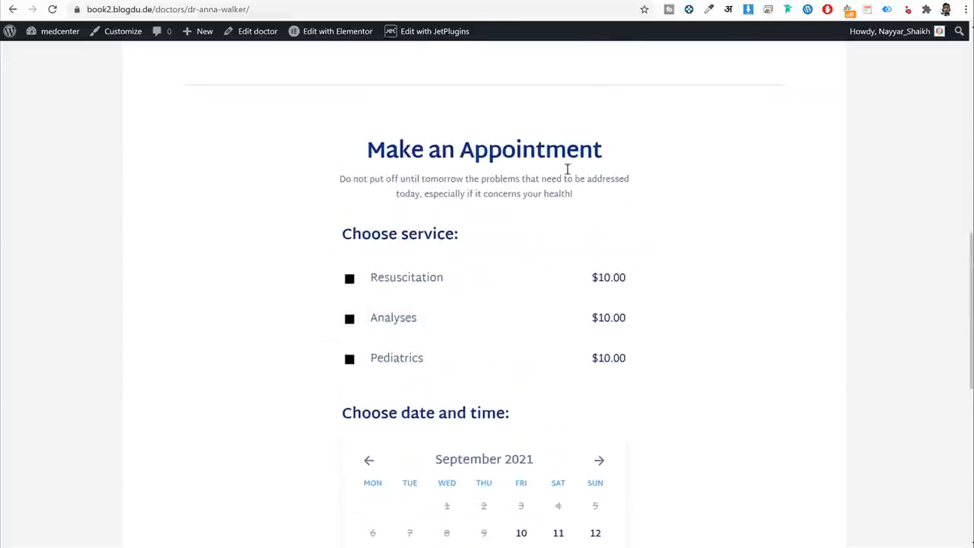
scroll(681, 338, "up", 10)
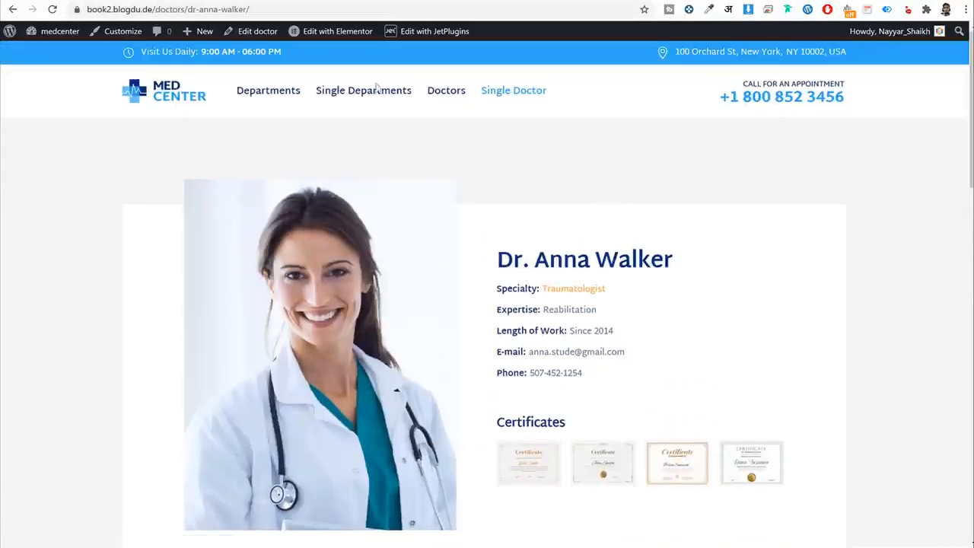
scroll(576, 335, "down", 10)
scroll(550, 307, "up", 1)
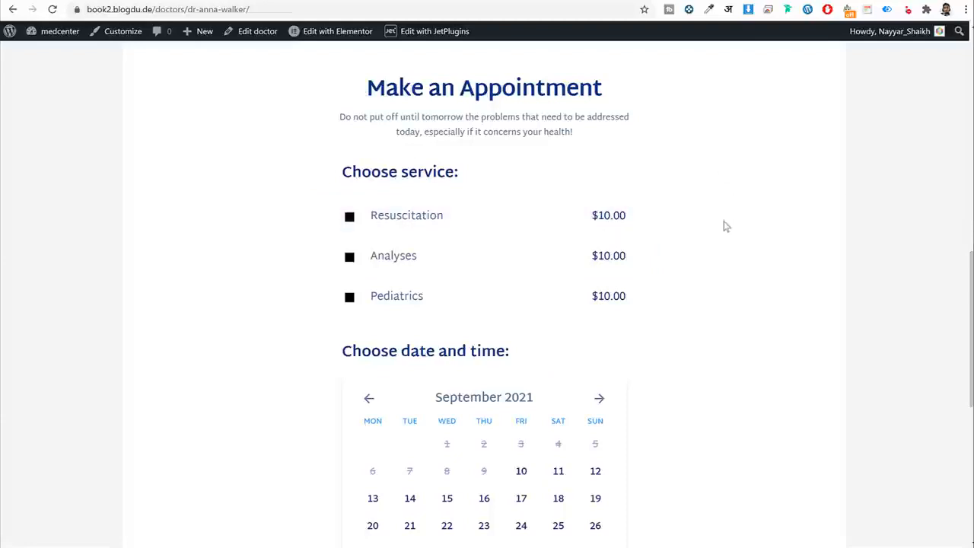
scroll(694, 289, "up", 4)
scroll(550, 341, "down", 4)
scroll(274, 418, "down", 2)
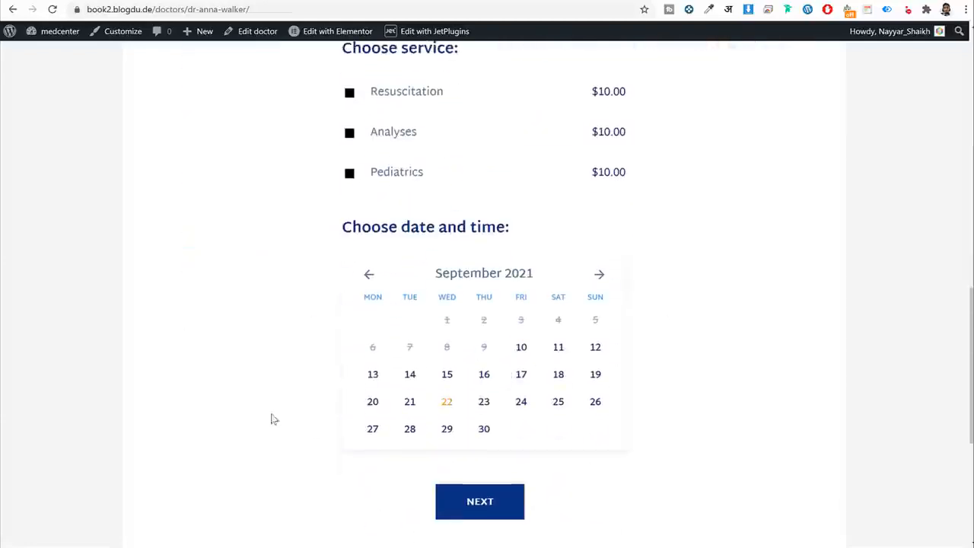
scroll(479, 401, "up", 12)
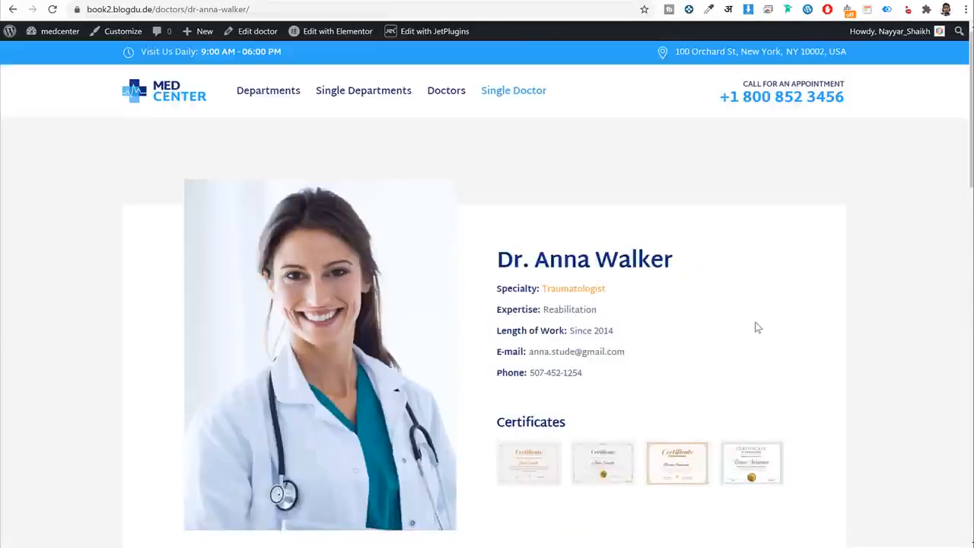
left_click(386, 99)
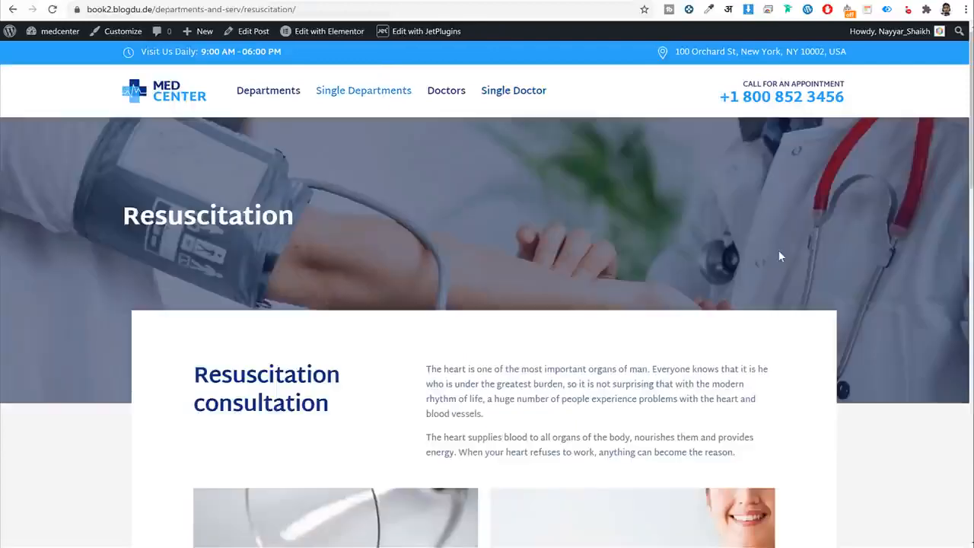
Check the Resuscitation page's doctor dropdown without choosing, and read the department description.
scroll(778, 251, "down", 10)
left_click(507, 276)
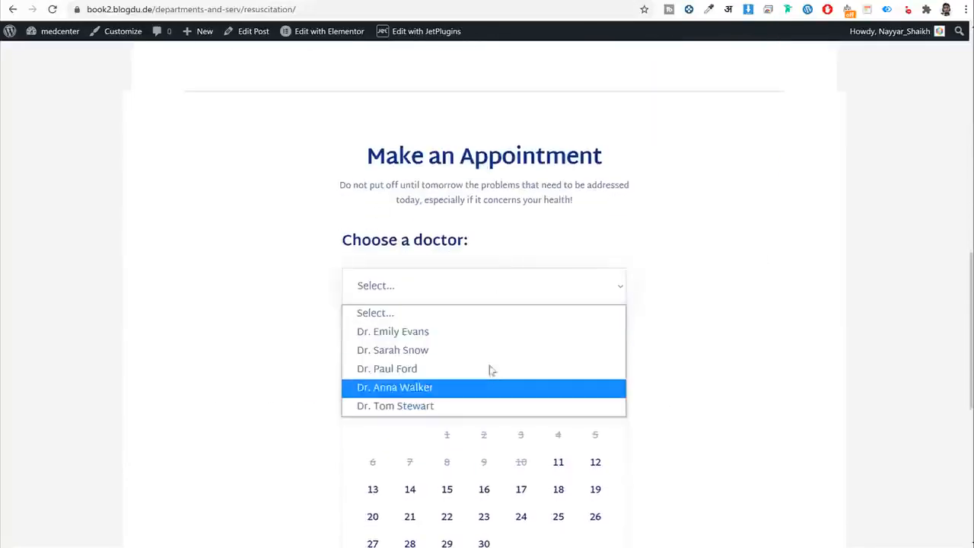
left_click(735, 312)
scroll(737, 310, "down", 2)
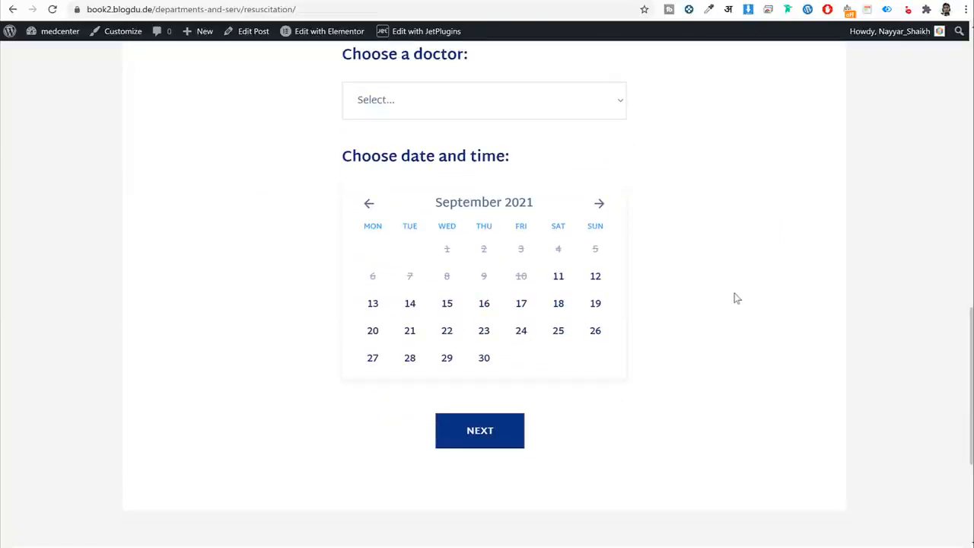
scroll(721, 319, "up", 10)
scroll(722, 319, "up", 2)
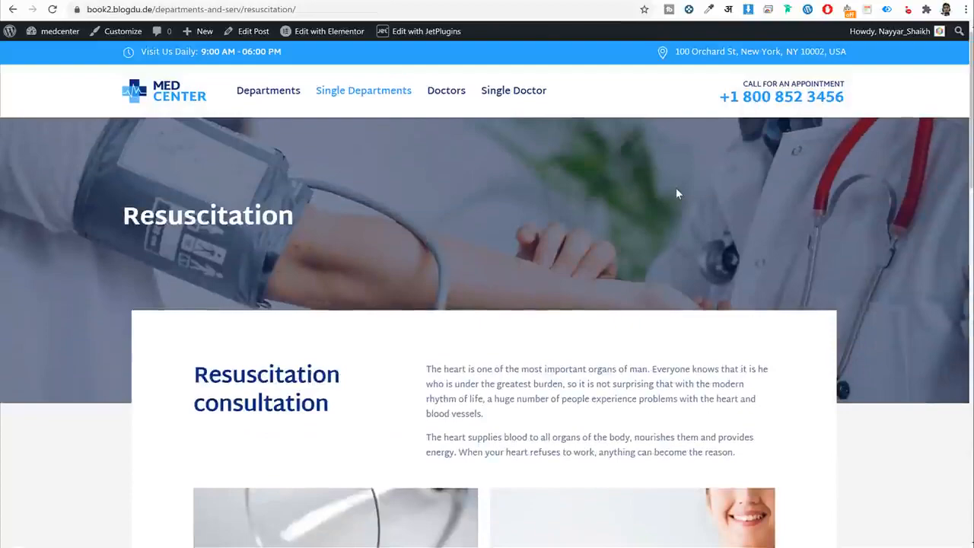
scroll(647, 237, "down", 8)
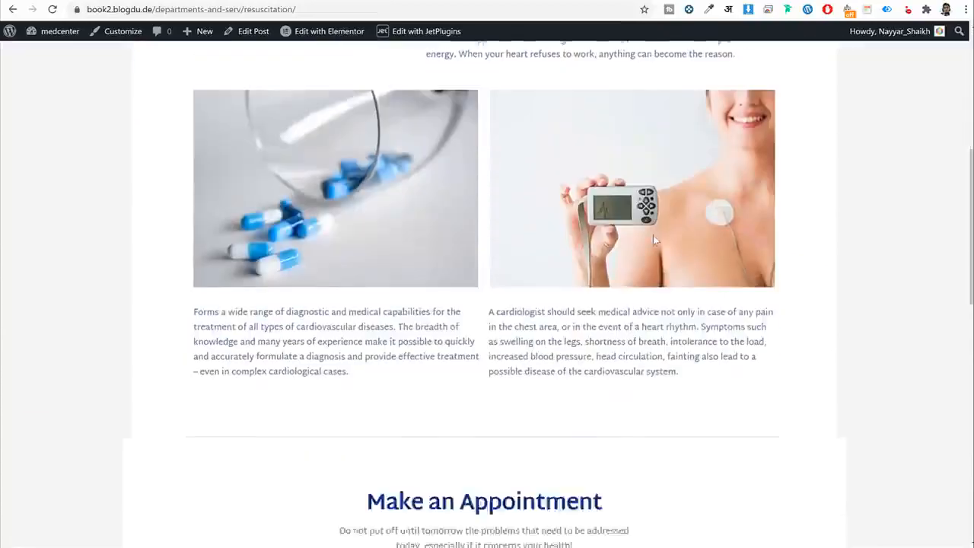
scroll(652, 228, "up", 10)
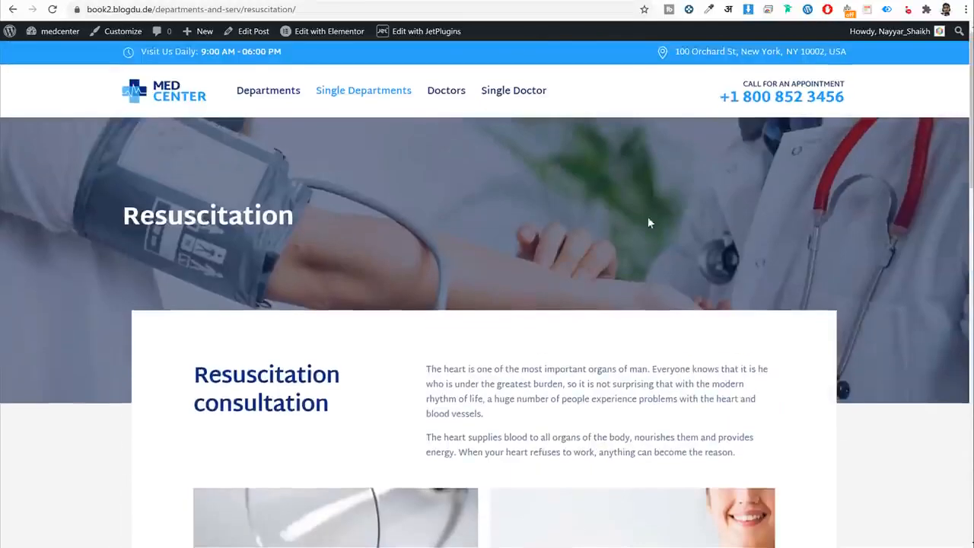
scroll(576, 182, "down", 2)
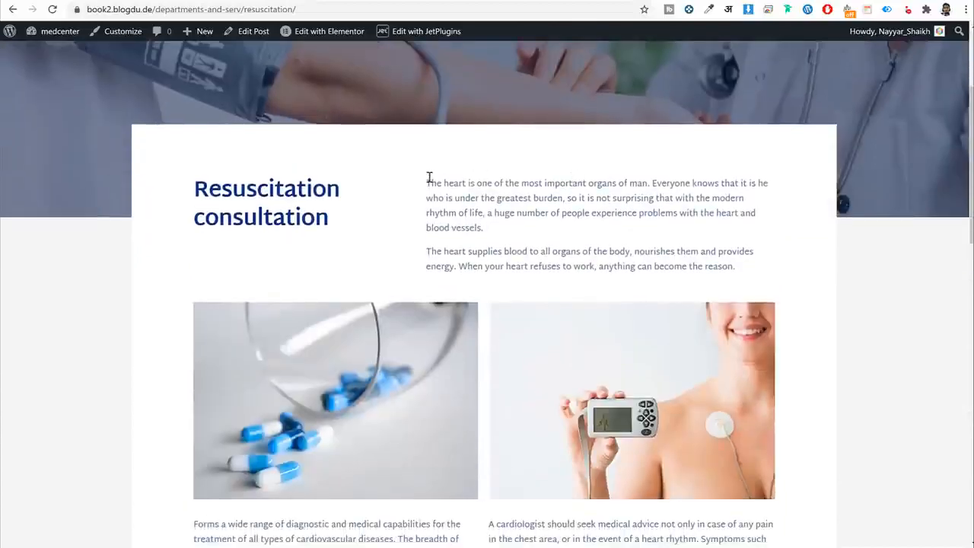
left_click_drag(426, 181, 735, 266)
left_click(289, 196)
Scroll the calendar area and reopen the Choose a doctor list, closing it unselected.
scroll(554, 183, "down", 3)
scroll(590, 305, "up", 5)
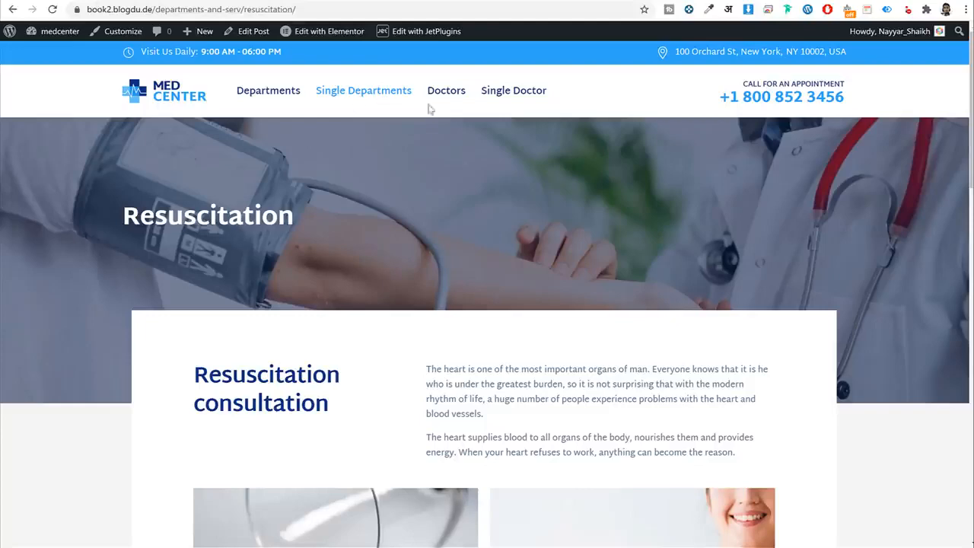
scroll(487, 140, "down", 9)
scroll(488, 140, "down", 3)
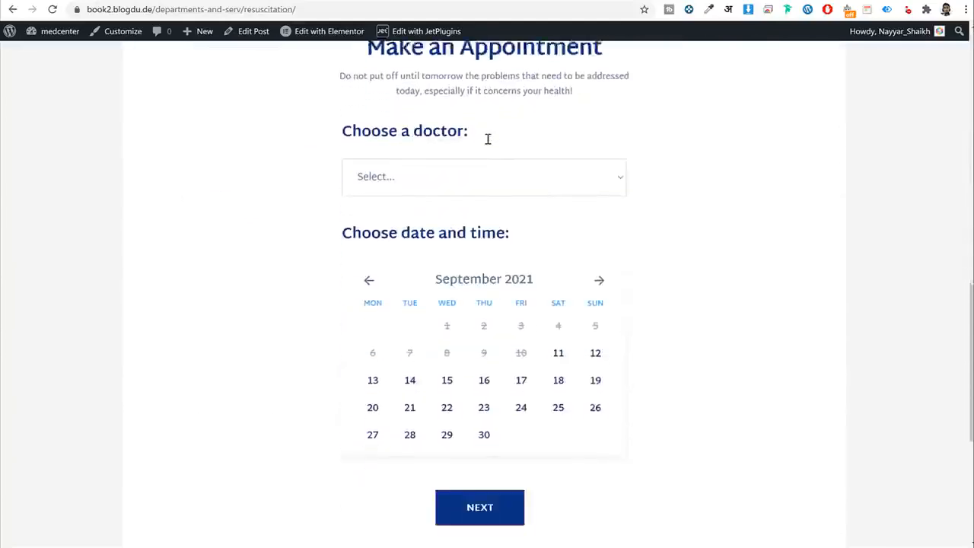
scroll(489, 143, "up", 1)
scroll(596, 163, "down", 2)
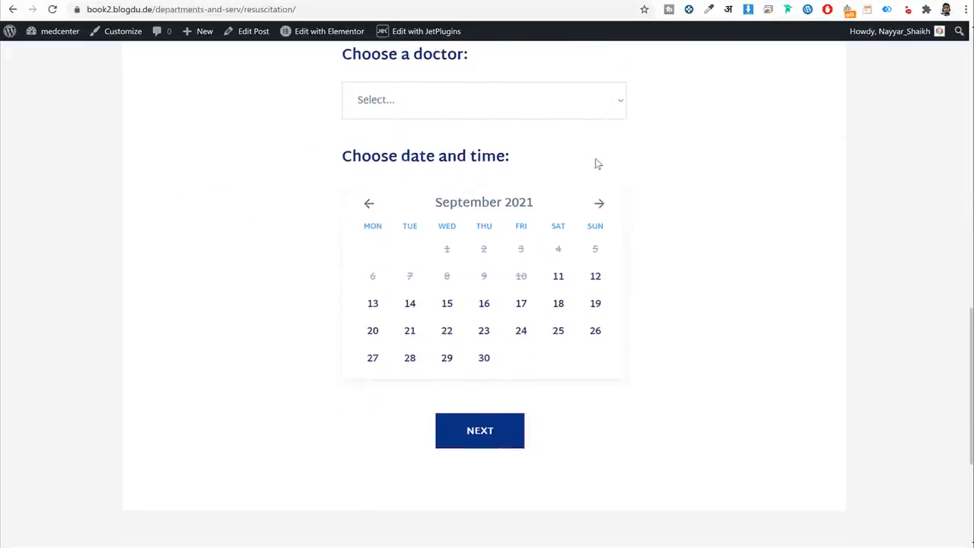
left_click_drag(342, 60, 495, 60)
left_click(468, 64)
left_click(436, 110)
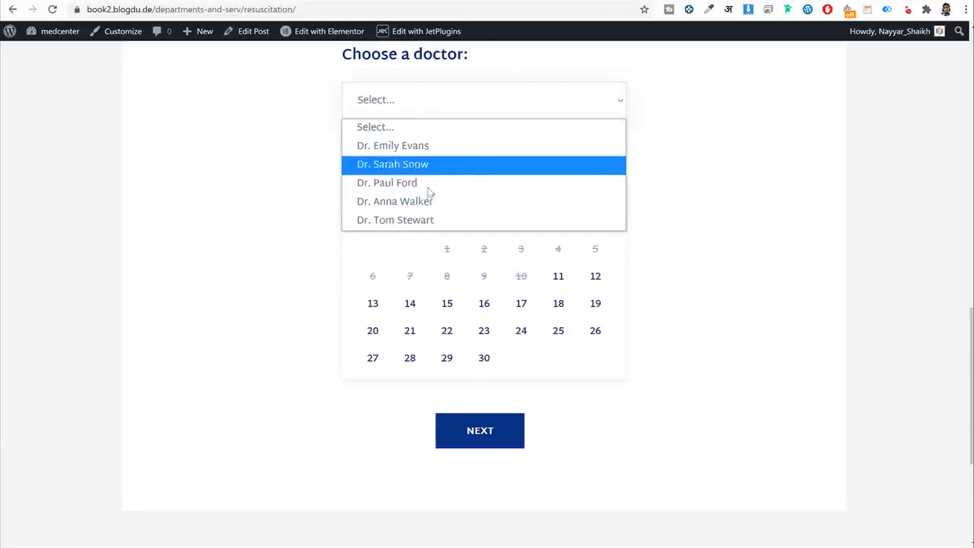
left_click(335, 182)
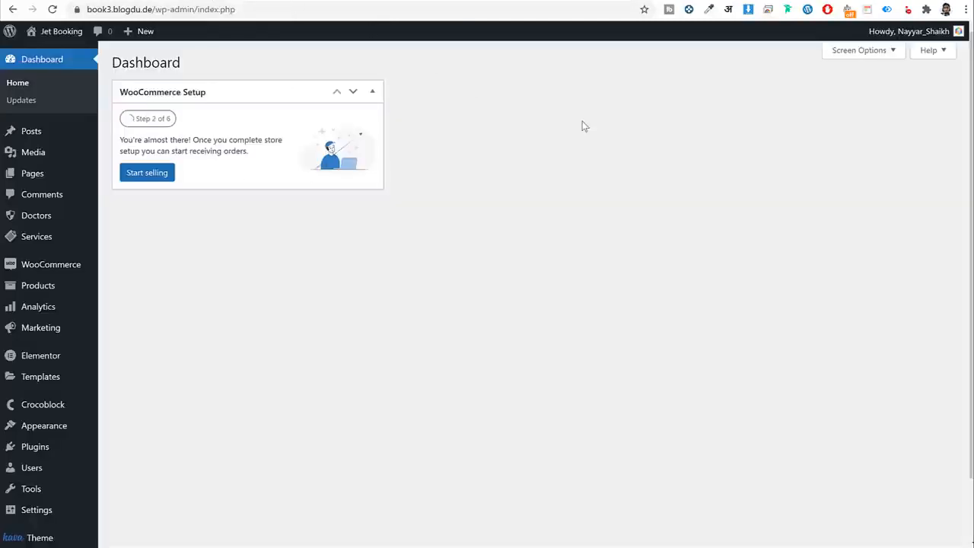
Reload the admin Dashboard and go to the JetEngine dashboard.
scroll(608, 186, "down", 2)
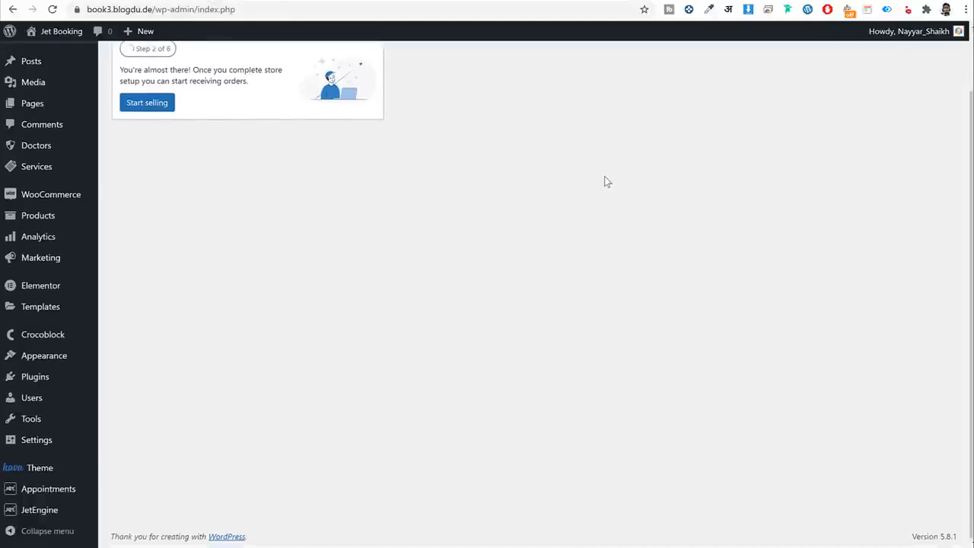
mouse_move(61, 513)
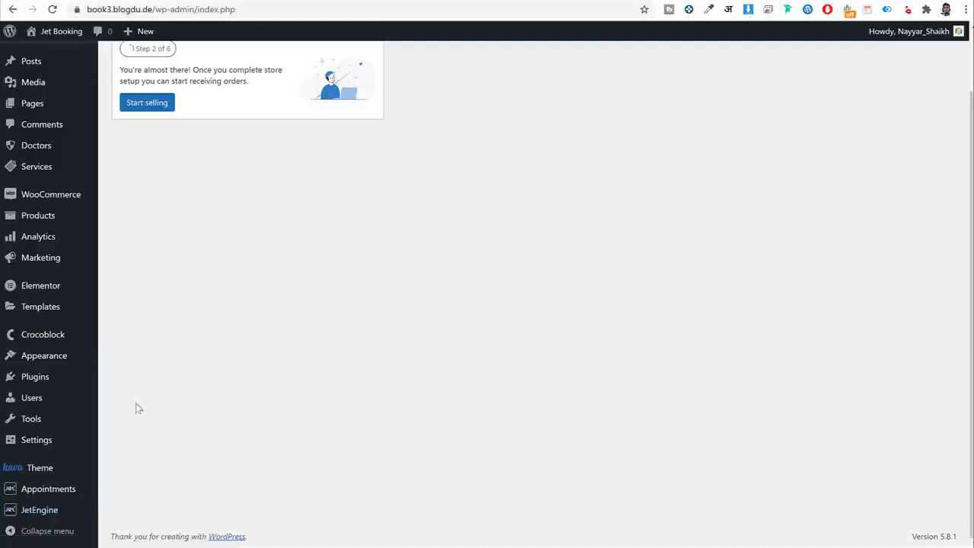
mouse_move(48, 488)
left_click(55, 10)
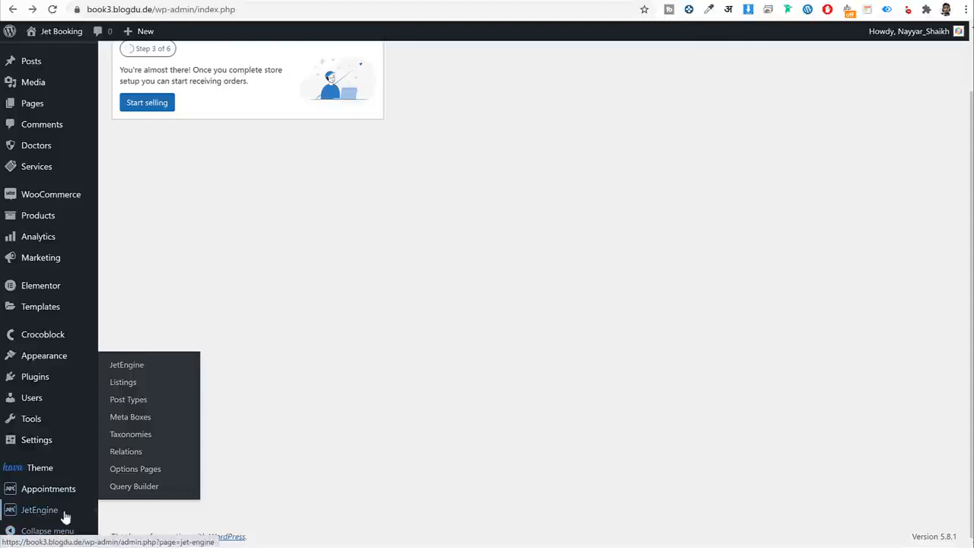
left_click(40, 517)
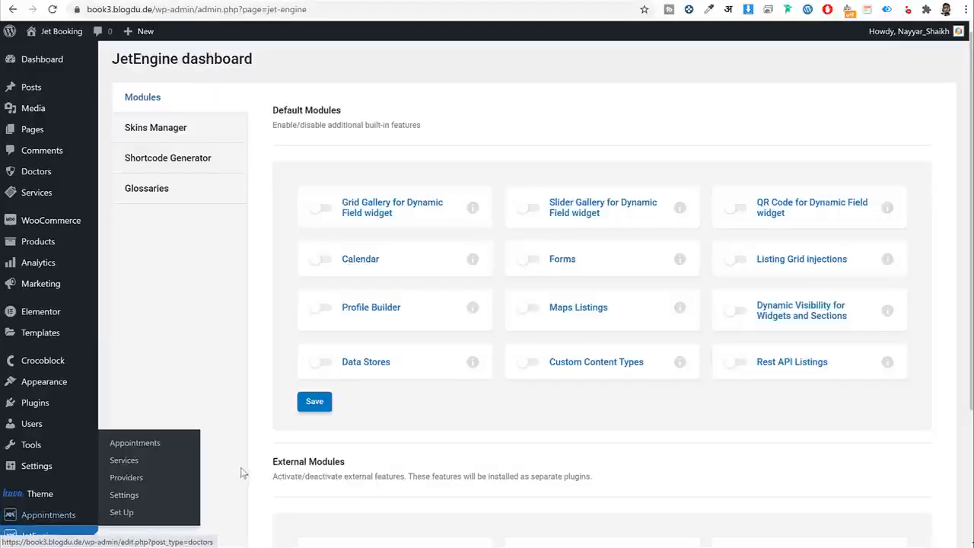
Enable Grid Gallery, Calendar, Forms and Dynamic Visibility modules, save, and view Products.
left_click(324, 213)
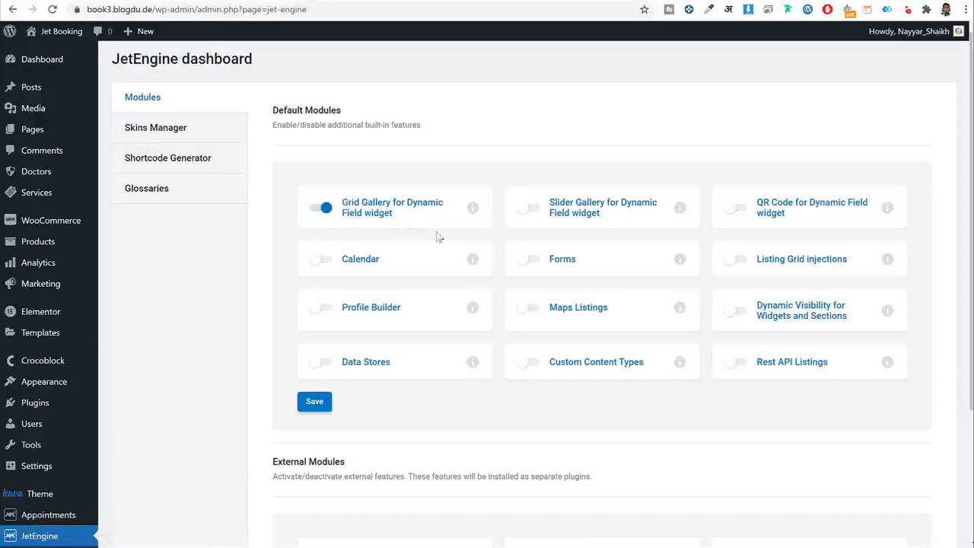
left_click(322, 263)
left_click(528, 260)
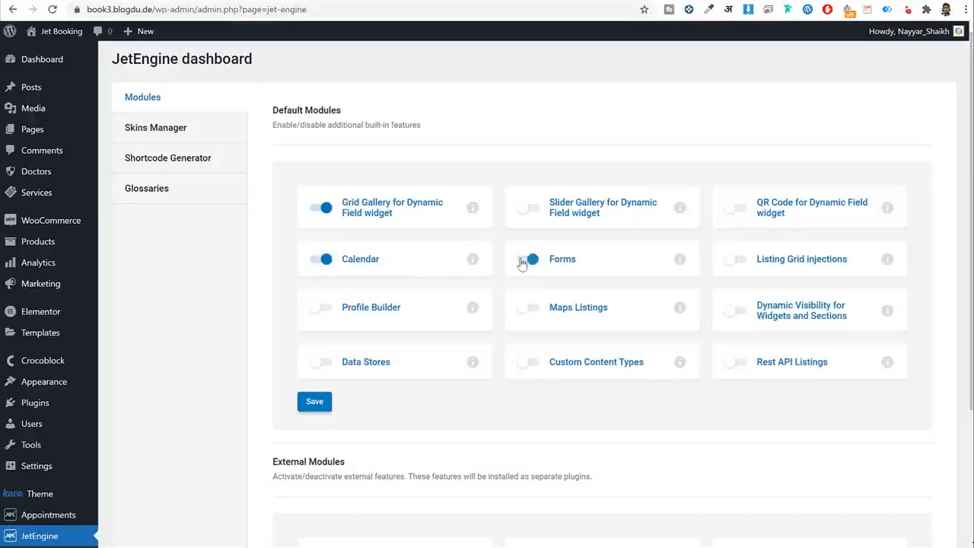
left_click(742, 313)
left_click(318, 409)
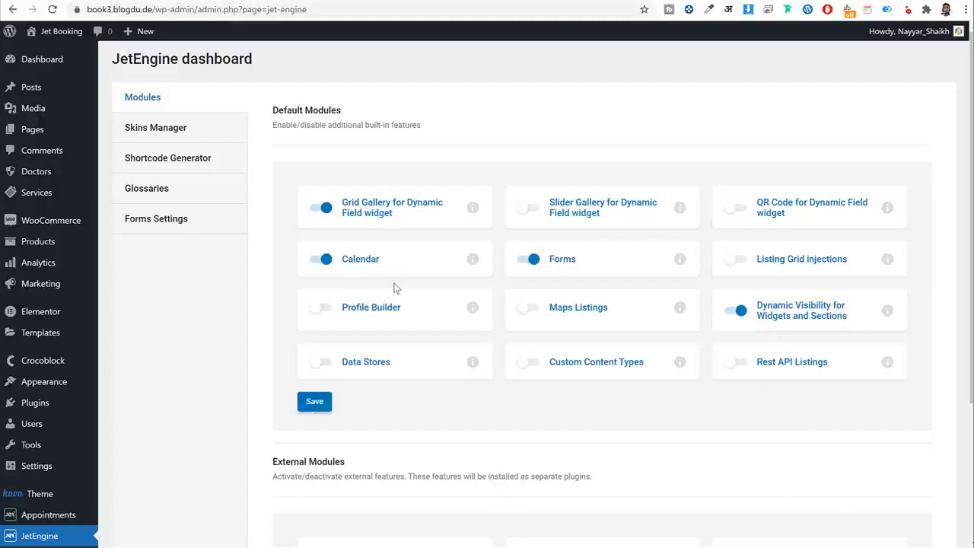
scroll(394, 287, "down", 3)
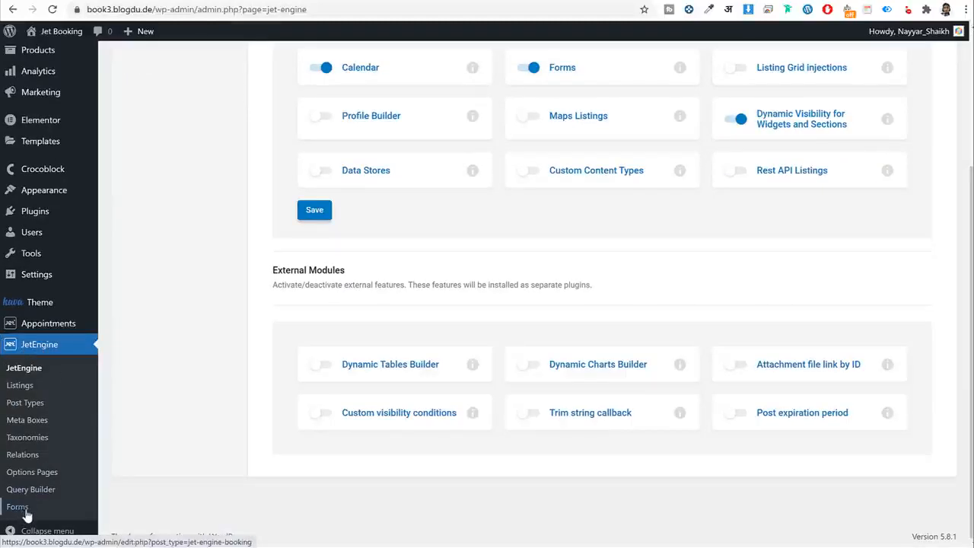
scroll(147, 439, "up", 3)
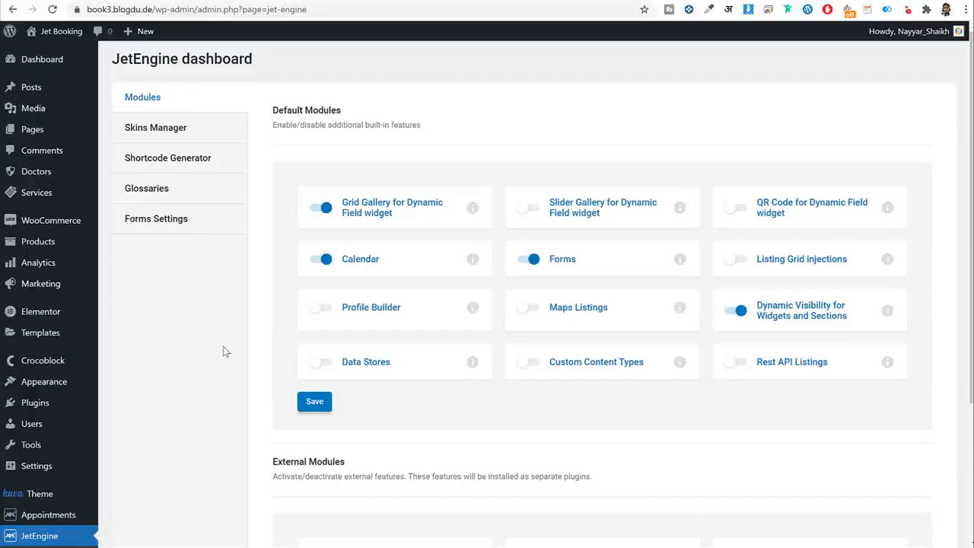
left_click(49, 242)
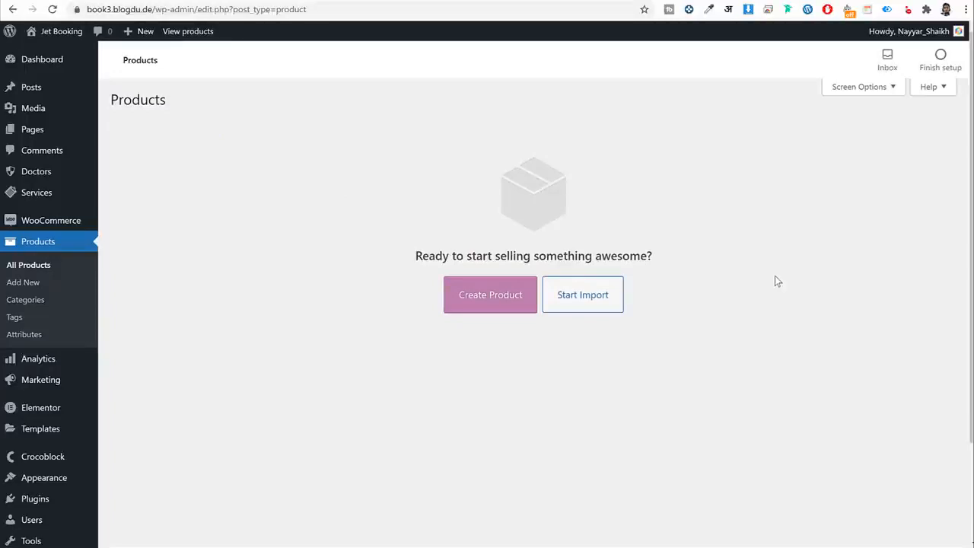
In Appointments > Settings, toggle WooCommerce Integration off and back on.
scroll(540, 407, "down", 2)
mouse_move(63, 494)
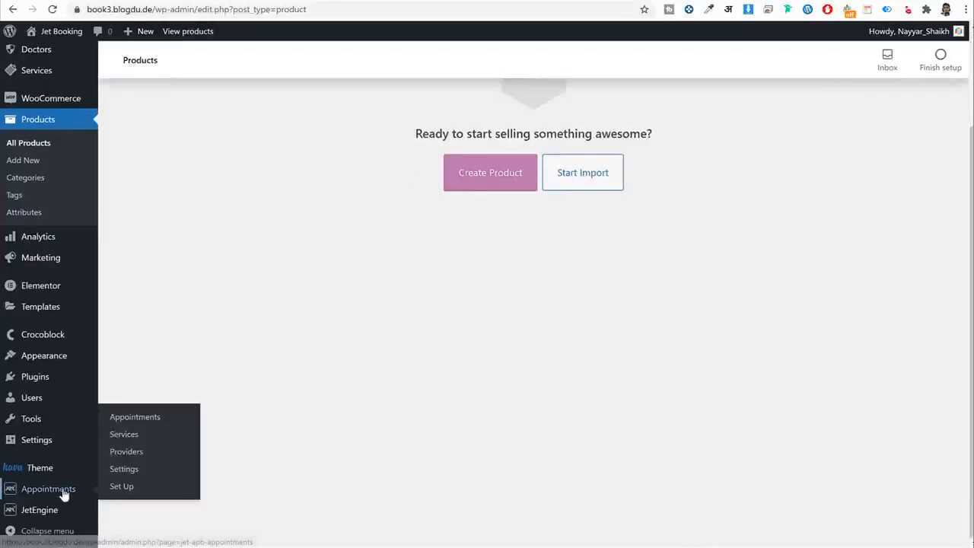
left_click(136, 470)
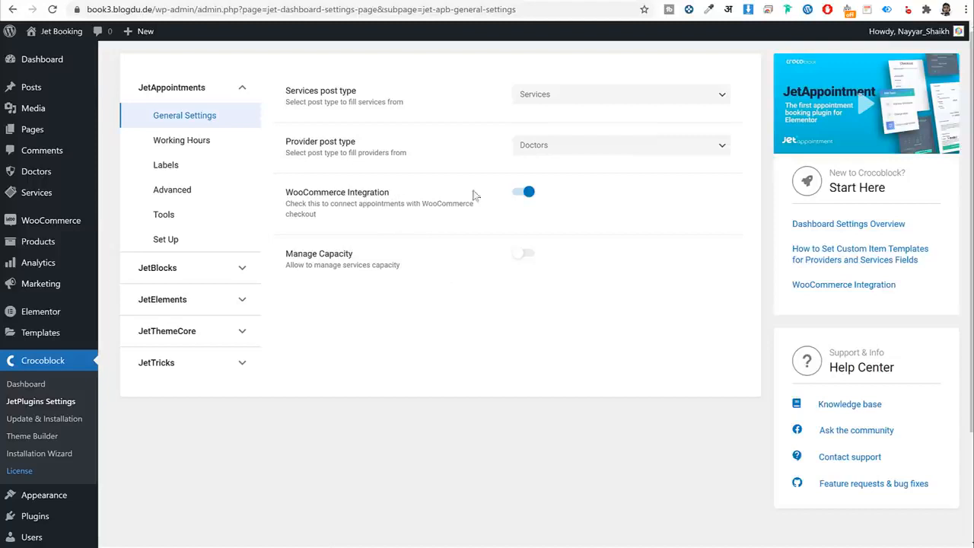
left_click(526, 193)
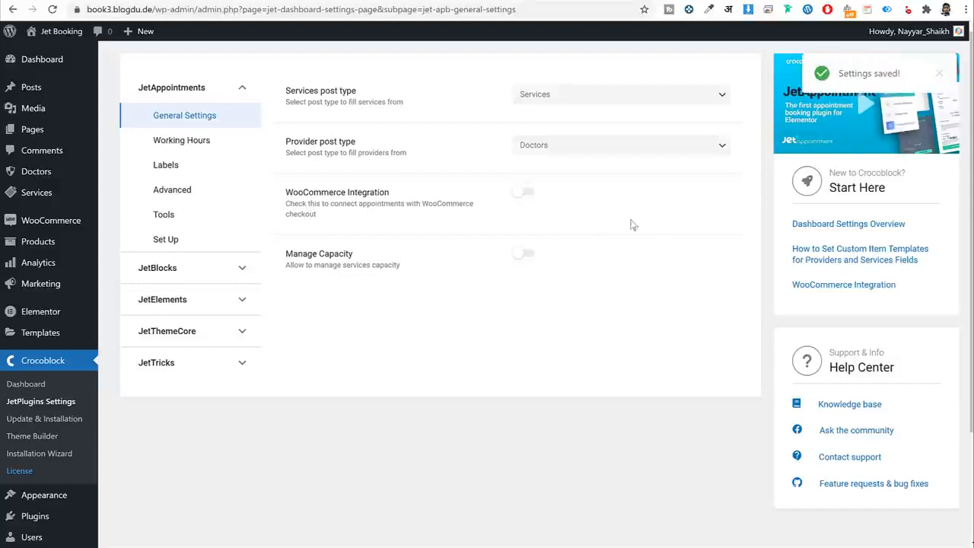
left_click(525, 192)
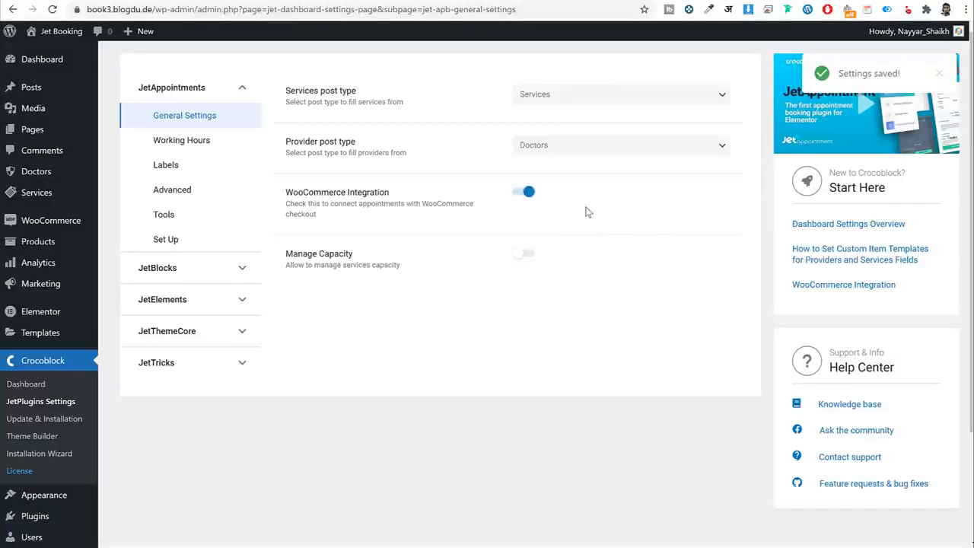
Confirm All Products now lists the Appointment product priced $1.
triple_click(885, 122)
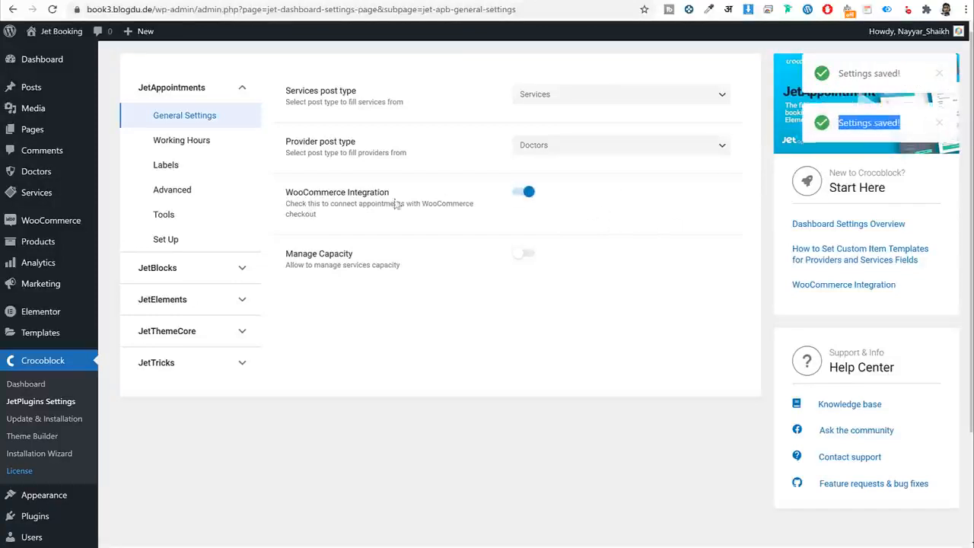
scroll(75, 417, "down", 3)
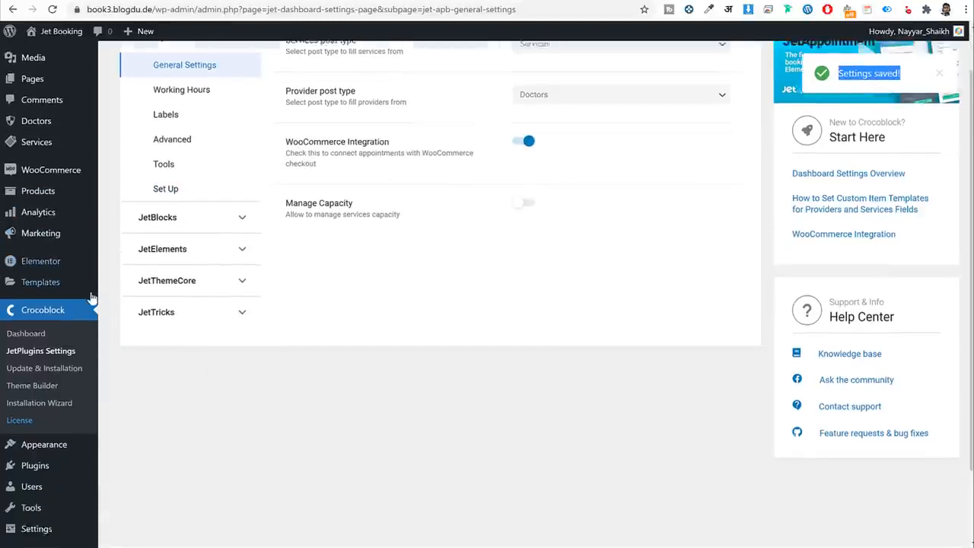
scroll(76, 417, "up", 3)
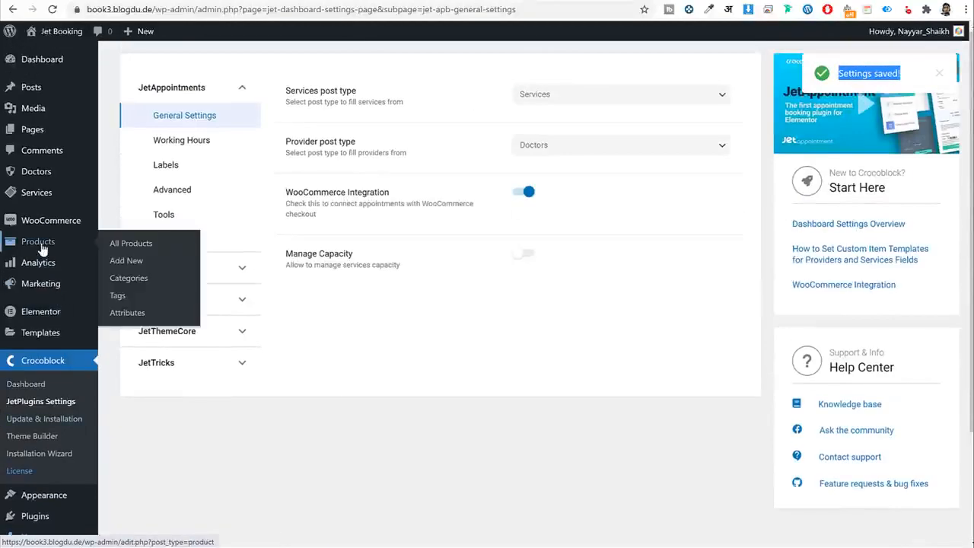
left_click(40, 242)
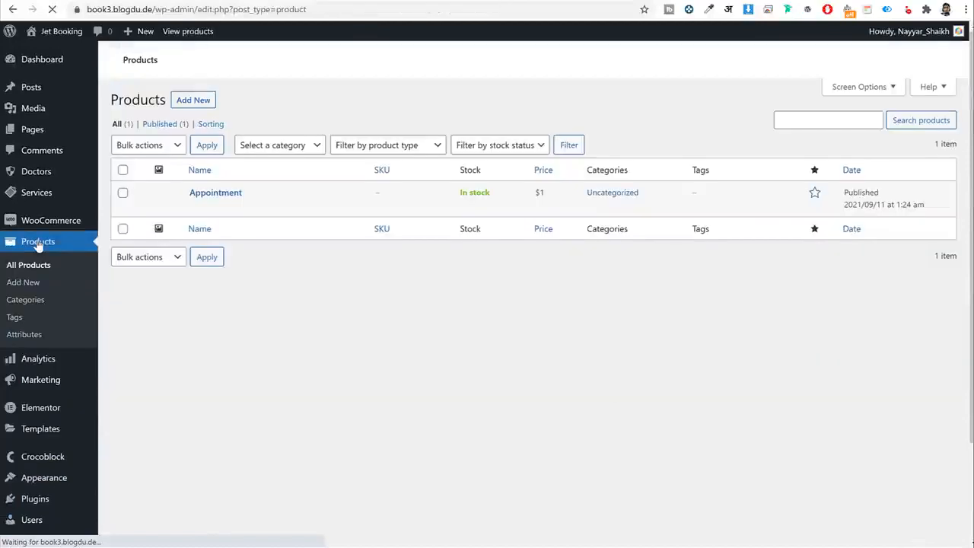
double_click(223, 193)
left_click(362, 318)
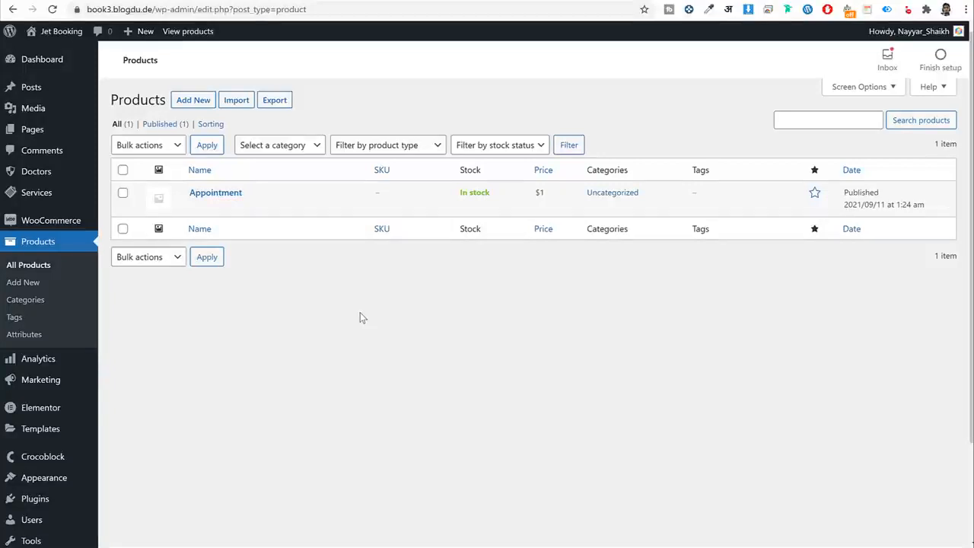
scroll(434, 334, "down", 2)
Look over the JetEngine forms list.
mouse_move(40, 510)
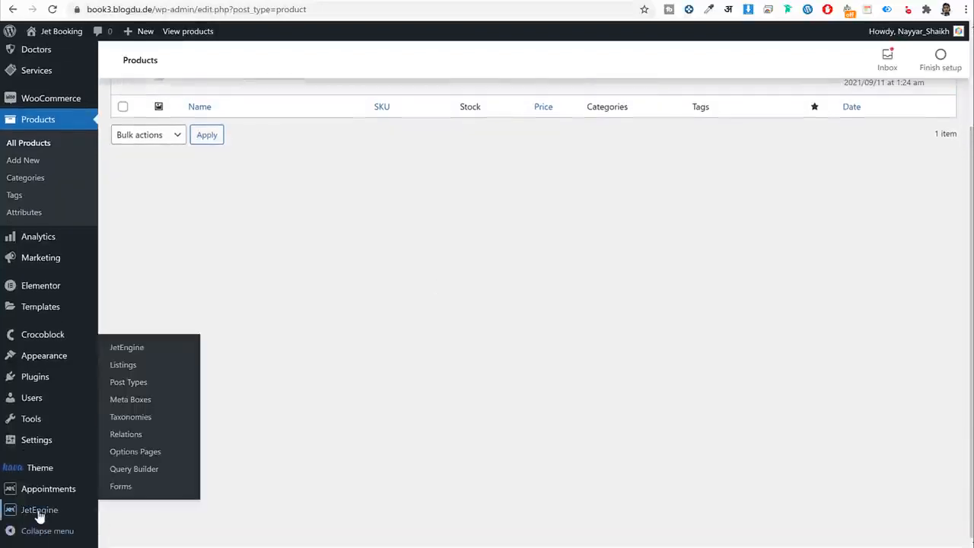
left_click(134, 492)
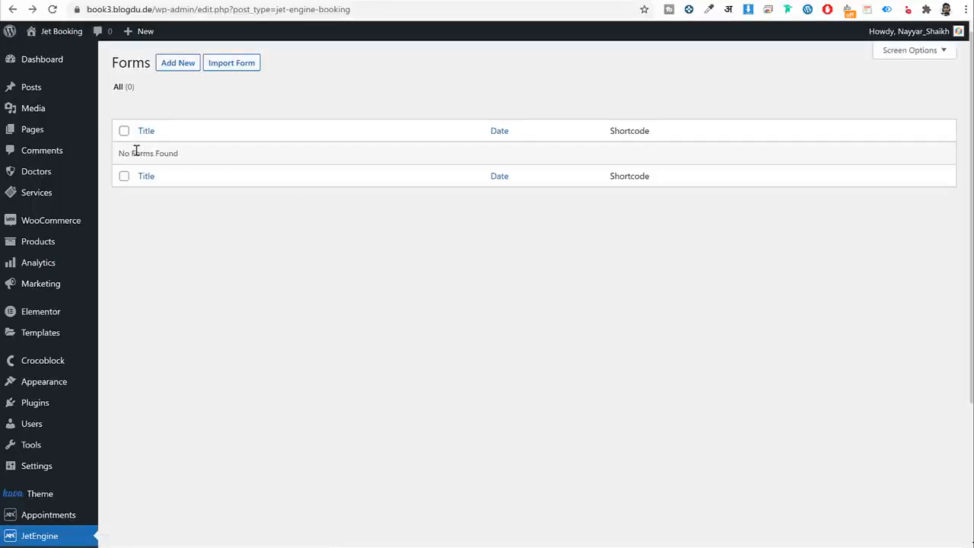
scroll(246, 313, "down", 3)
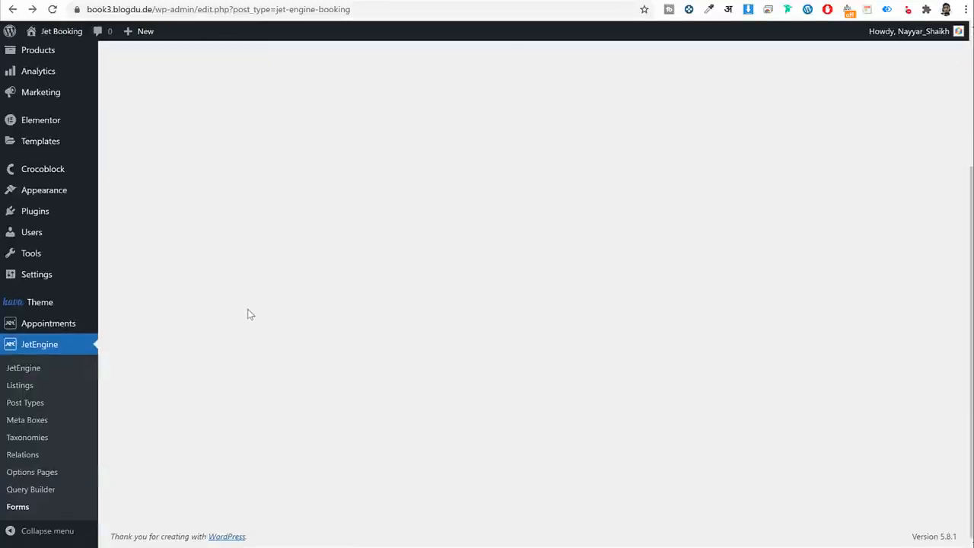
scroll(282, 315, "up", 3)
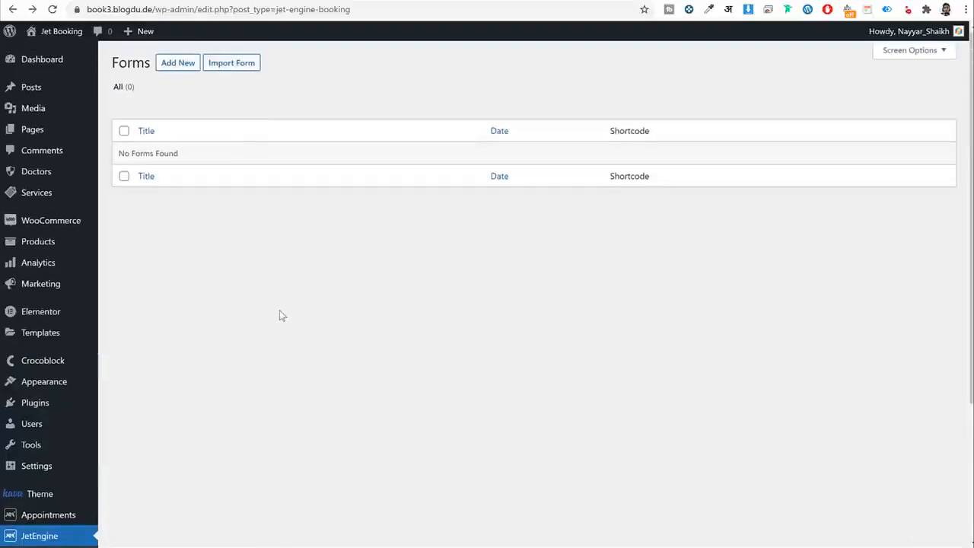
scroll(276, 289, "down", 3)
Reset the existing JetAppointment setup from Appointments > Set Up.
mouse_move(57, 330)
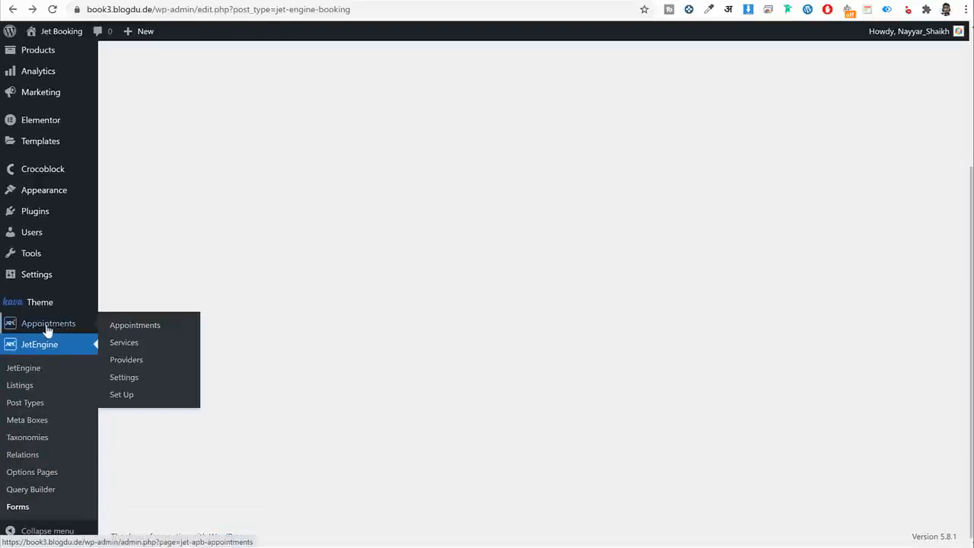
left_click(142, 399)
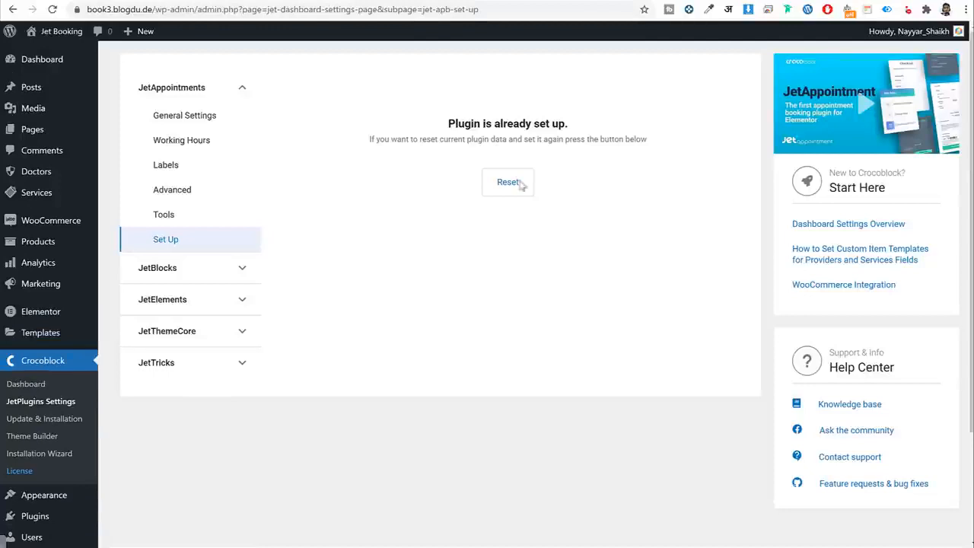
left_click_drag(441, 125, 576, 127)
left_click(520, 120)
left_click(515, 184)
left_click(548, 99)
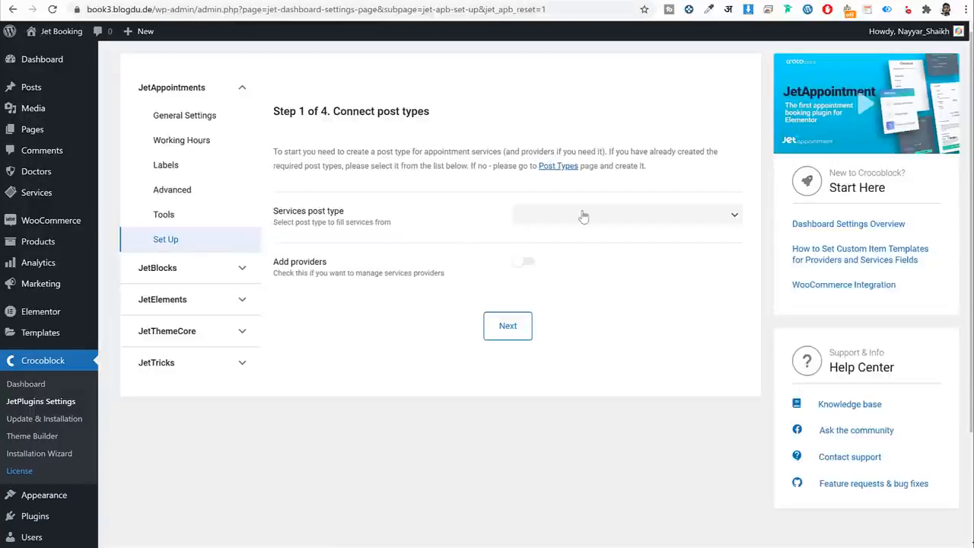
Use Services for services and Doctors as providers, continue, and add a new DB column.
left_click(581, 214)
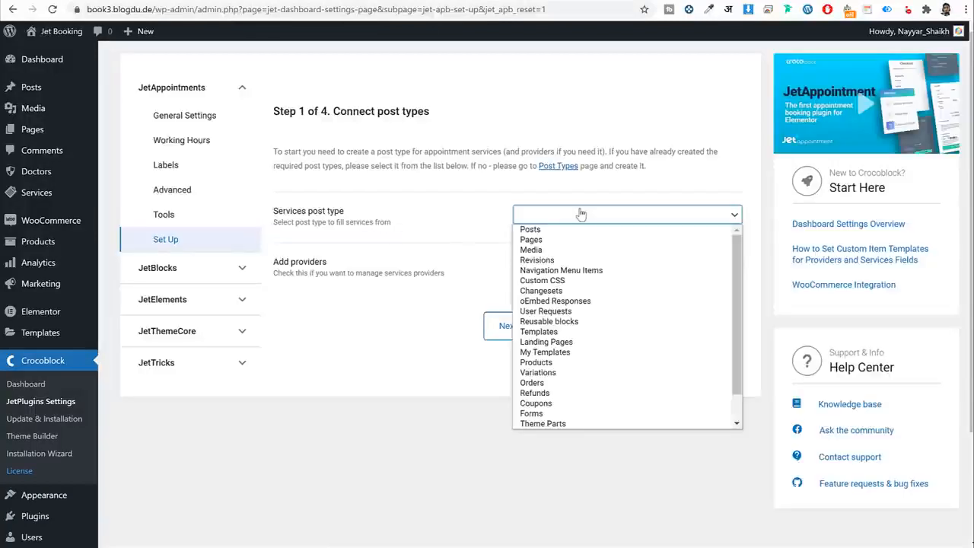
scroll(567, 415, "down", 2)
left_click(550, 423)
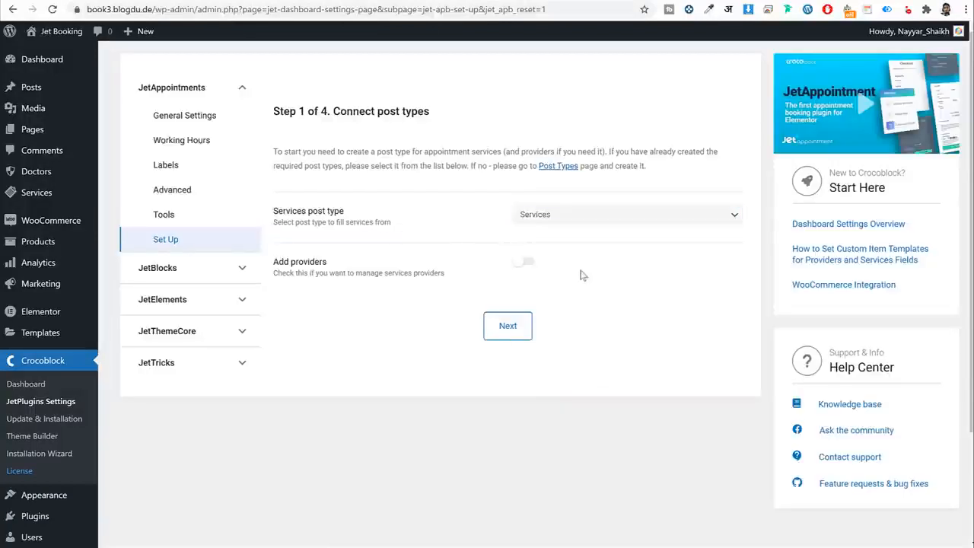
left_click(529, 262)
left_click(569, 320)
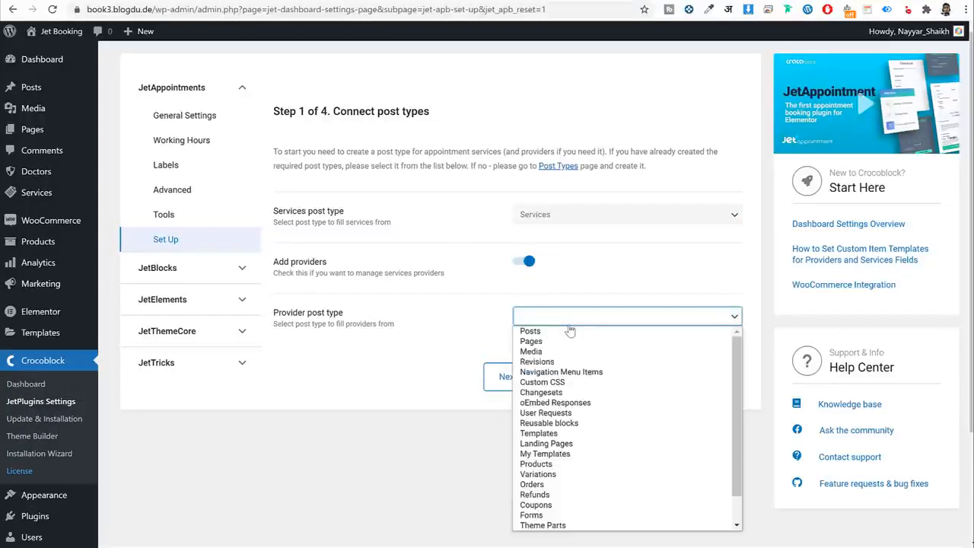
scroll(597, 462, "down", 1)
scroll(598, 462, "down", 1)
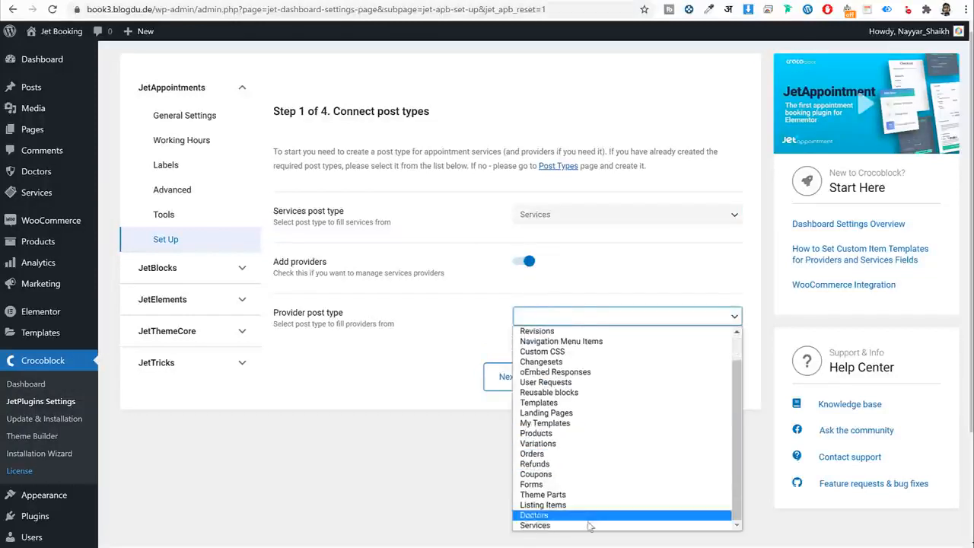
left_click(548, 515)
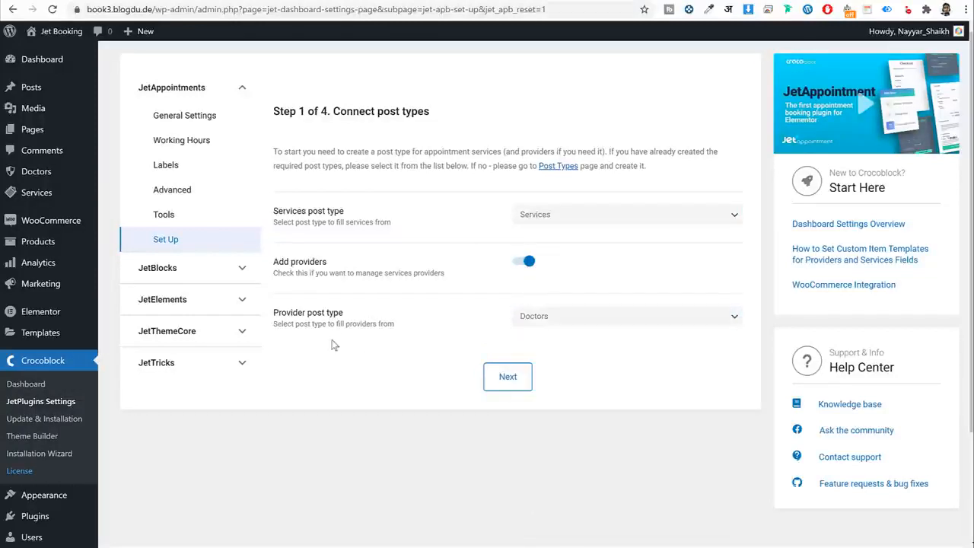
left_click(510, 382)
left_click(357, 252)
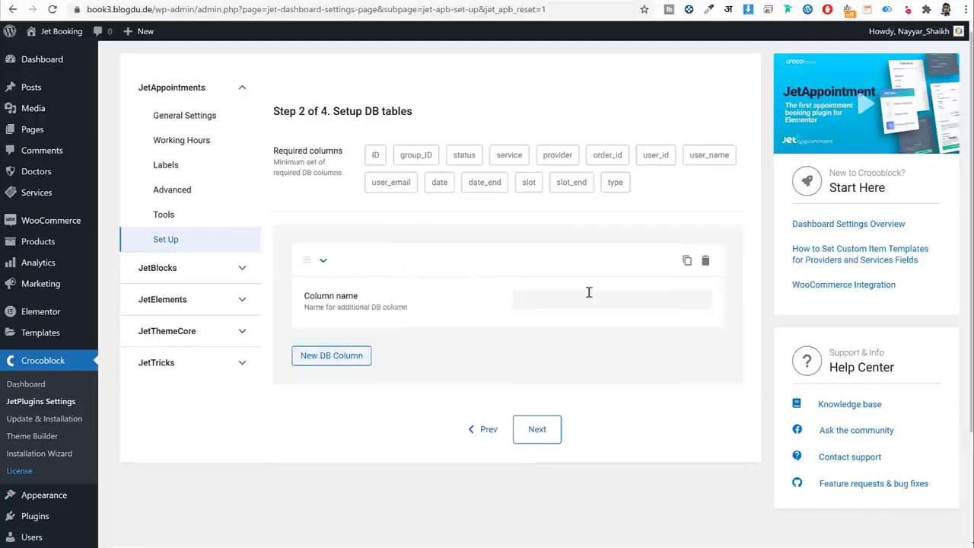
Name the extra database columns, adding a second column called 'Comments'.
left_click(584, 301)
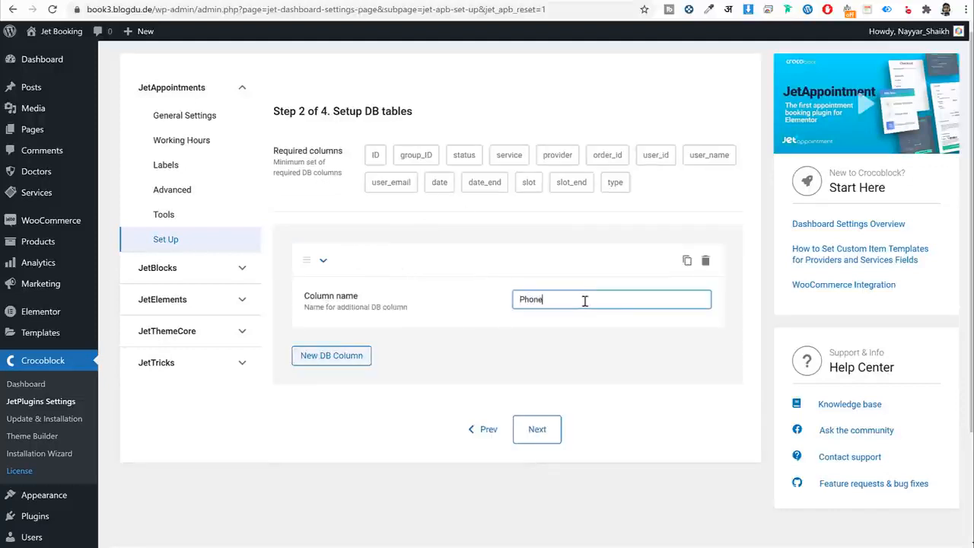
left_click(342, 356)
left_click(551, 402)
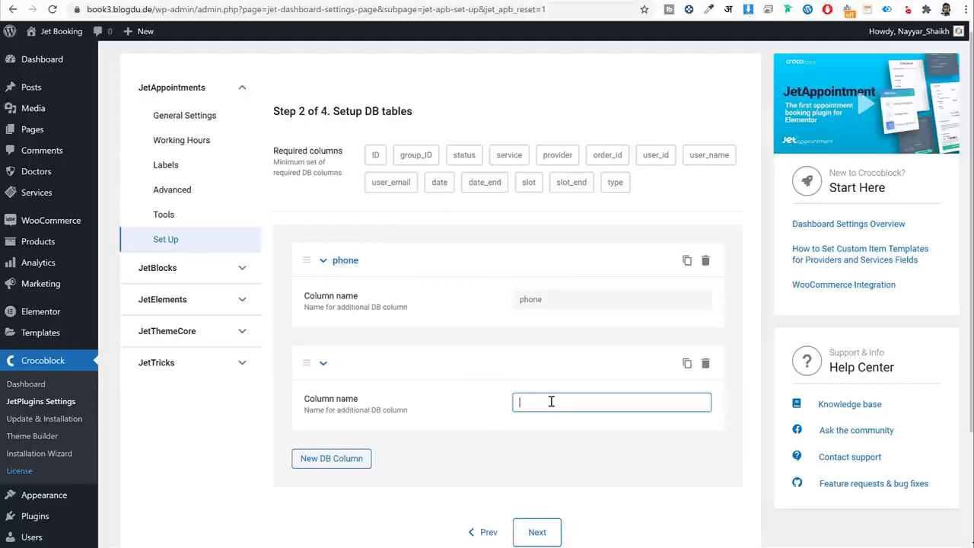
type("Comments")
scroll(578, 487, "down", 1)
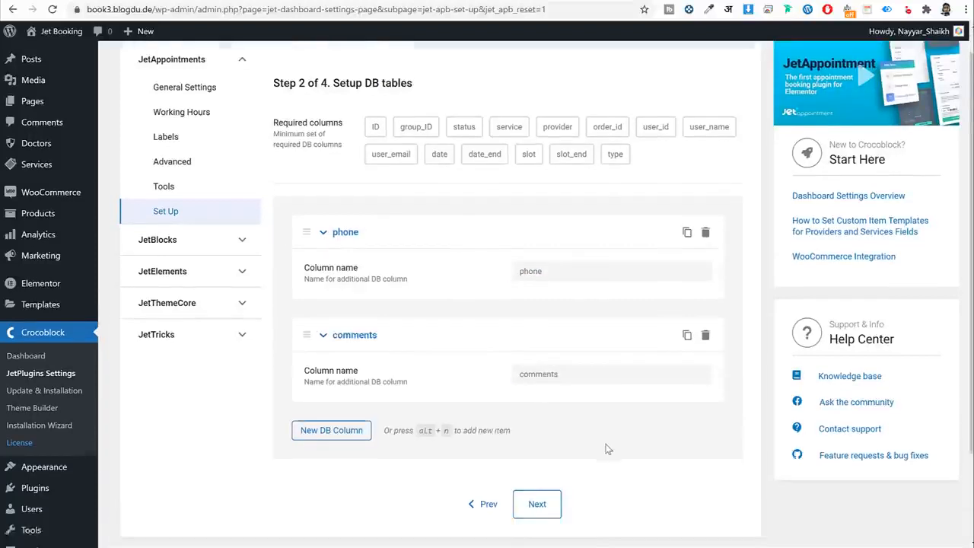
Move past the working hours step to the additional options step.
left_click(546, 487)
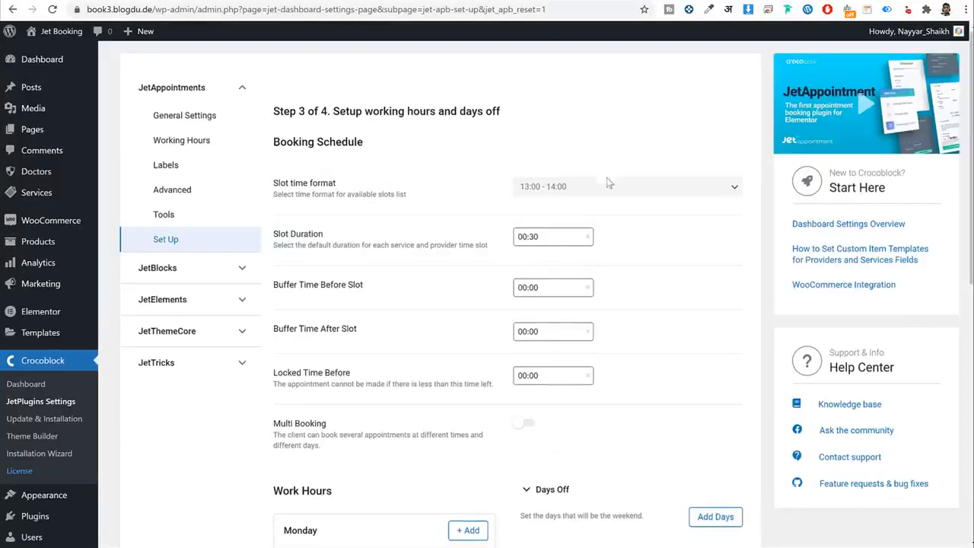
scroll(582, 441, "down", 5)
scroll(517, 368, "down", 2)
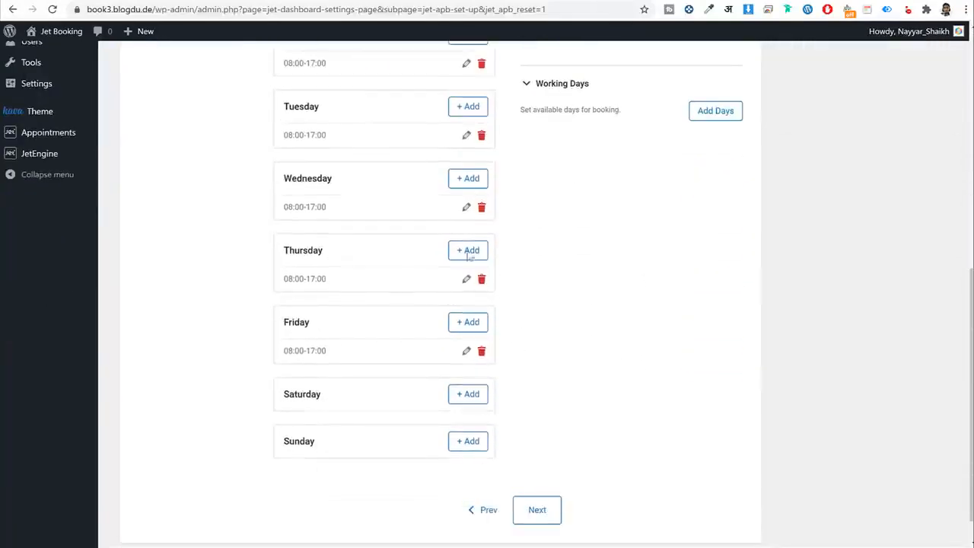
left_click(537, 511)
Set 'Create a form in' to JetEngine Forms.
scroll(638, 443, "up", 2)
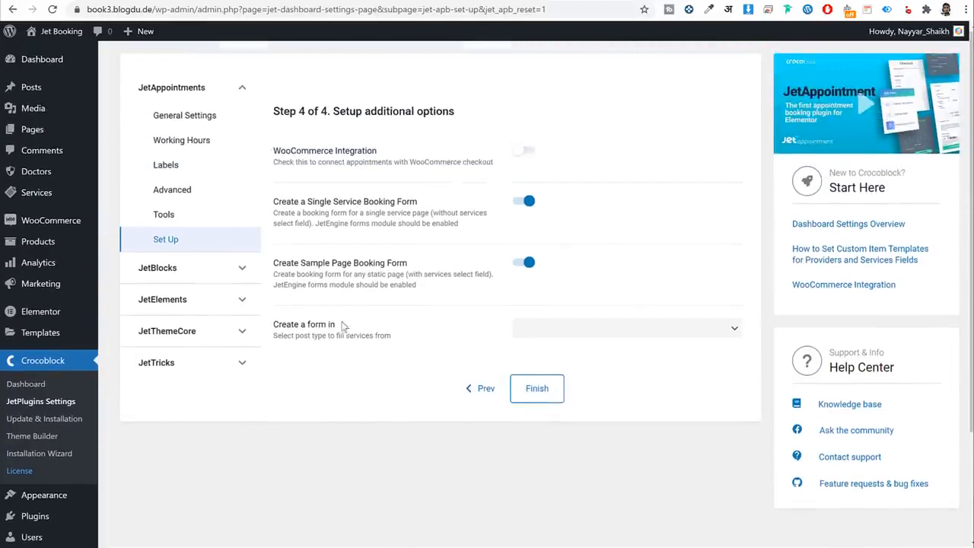
left_click_drag(340, 324, 289, 329)
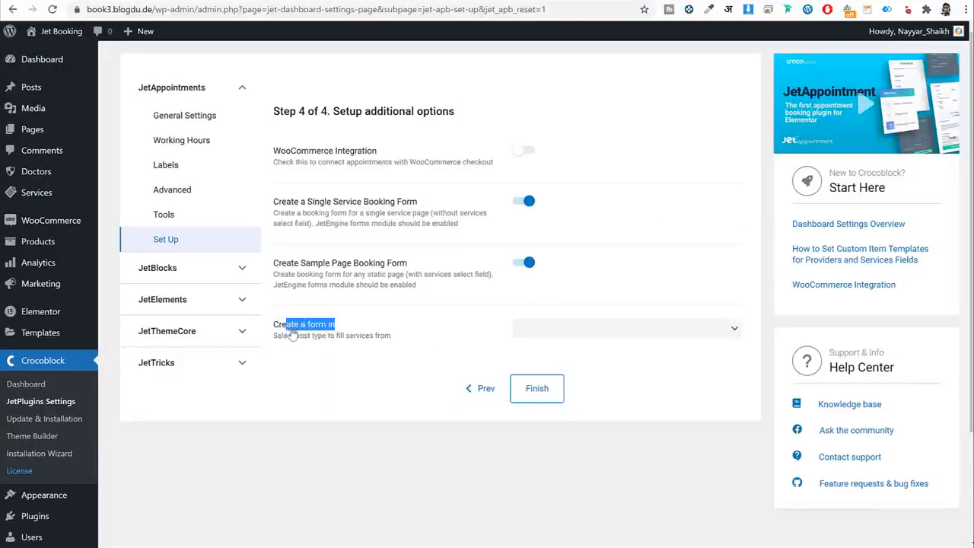
left_click(447, 333)
left_click(596, 333)
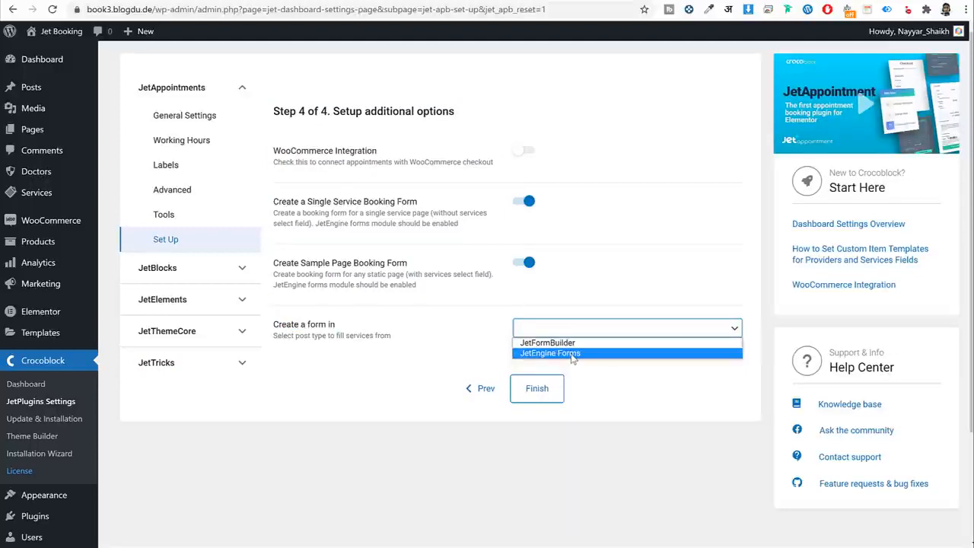
left_click(572, 354)
scroll(403, 387, "down", 2)
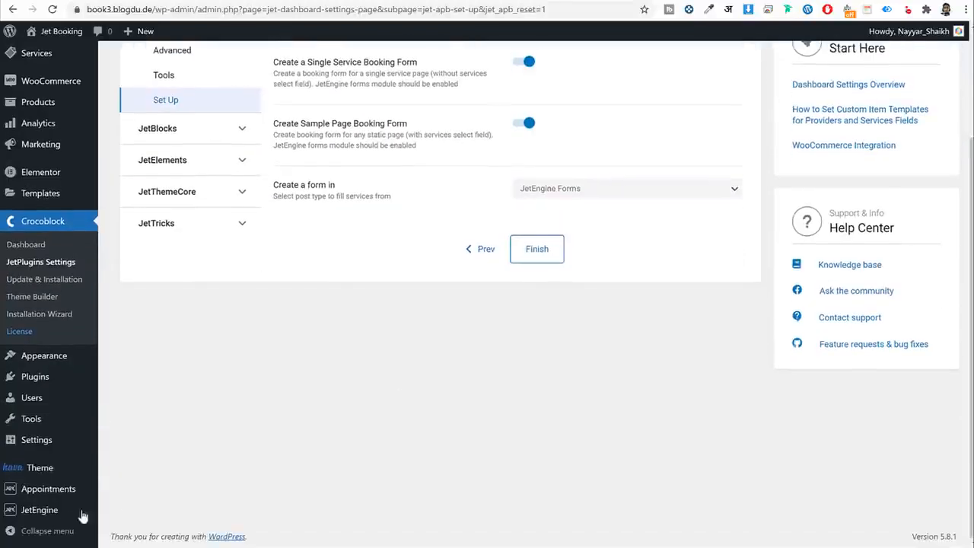
mouse_move(46, 511)
scroll(503, 356, "up", 2)
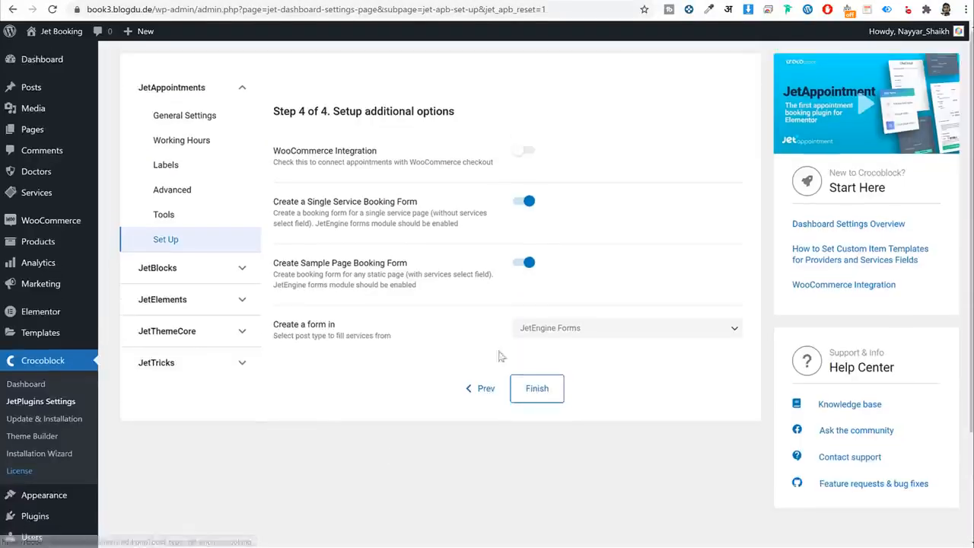
Enable WooCommerce Integration, finish the wizard, and review the created Single Service and Static Page forms.
left_click(523, 152)
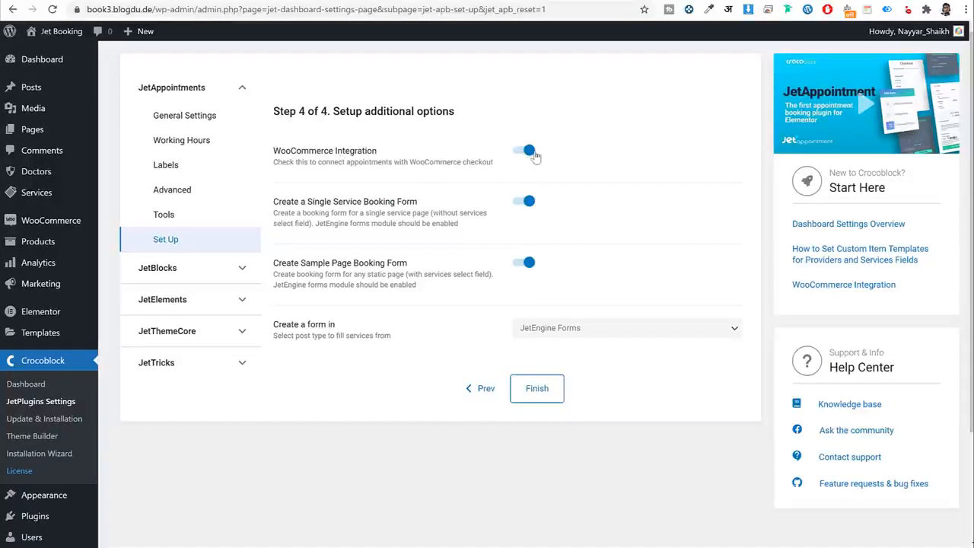
left_click(553, 392)
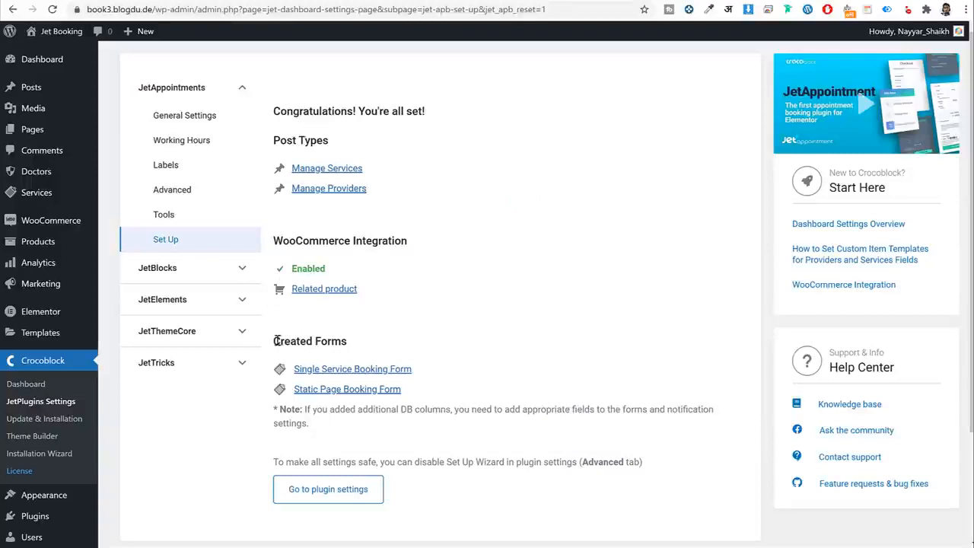
left_click_drag(276, 341, 348, 341)
left_click_drag(412, 369, 294, 381)
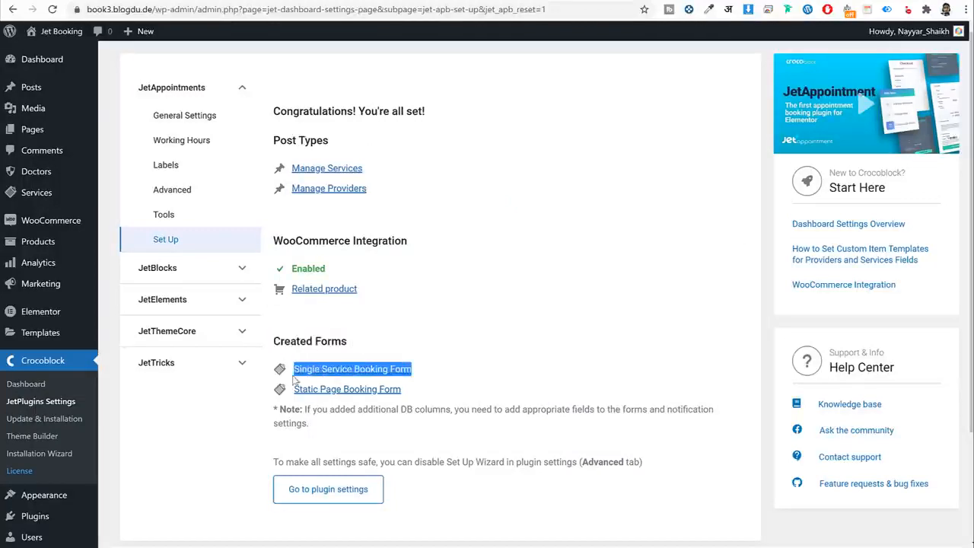
left_click_drag(421, 394, 293, 390)
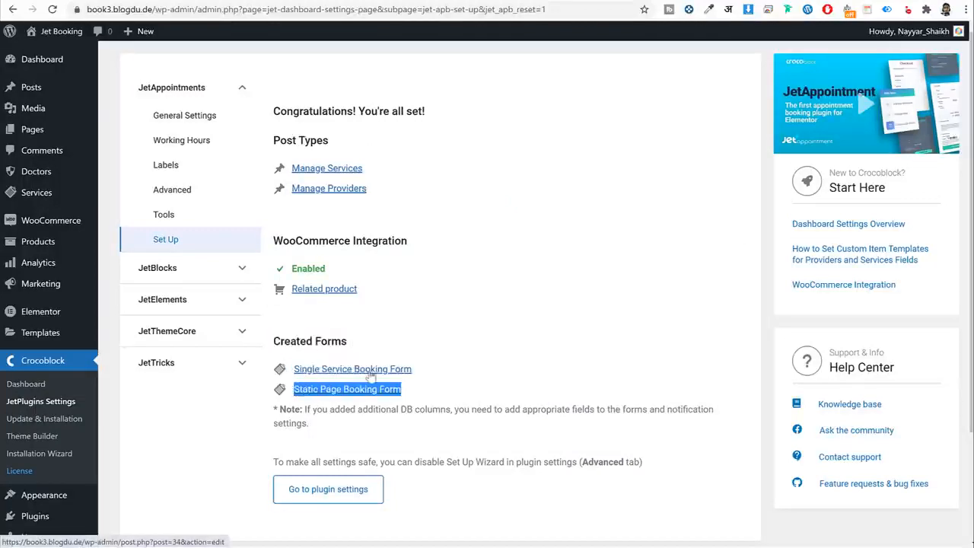
scroll(380, 402, "down", 2)
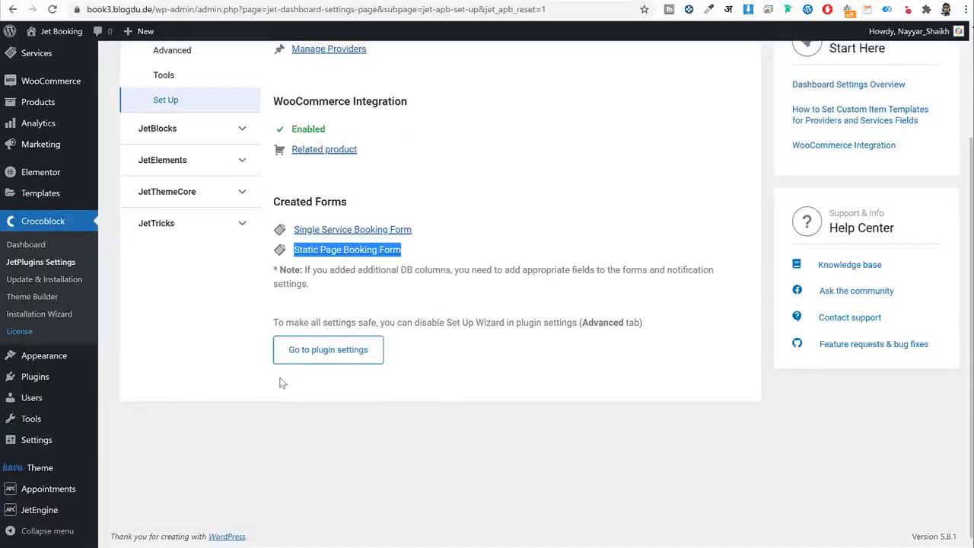
mouse_move(50, 514)
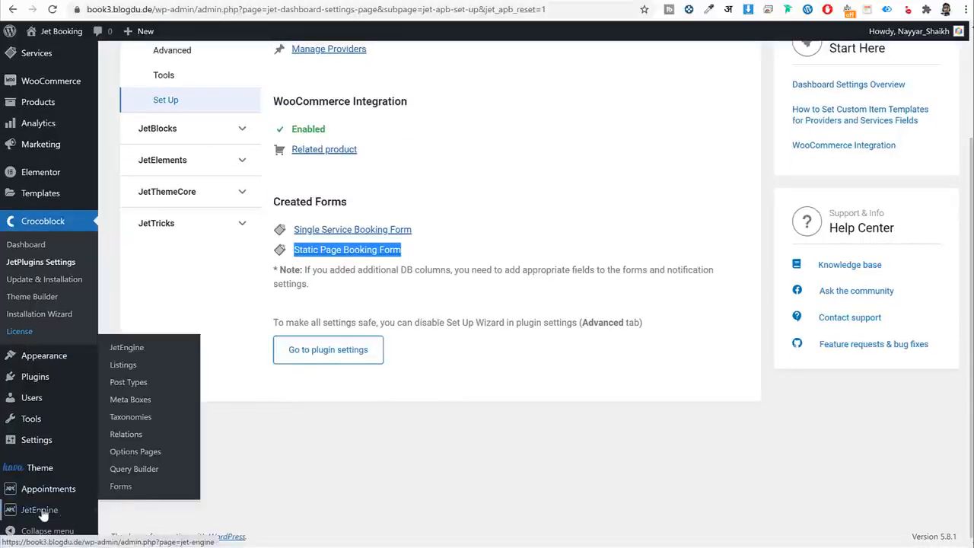
Edit the Single Service Booking Form from JetEngine Forms and append a new field_name text field.
left_click(116, 489)
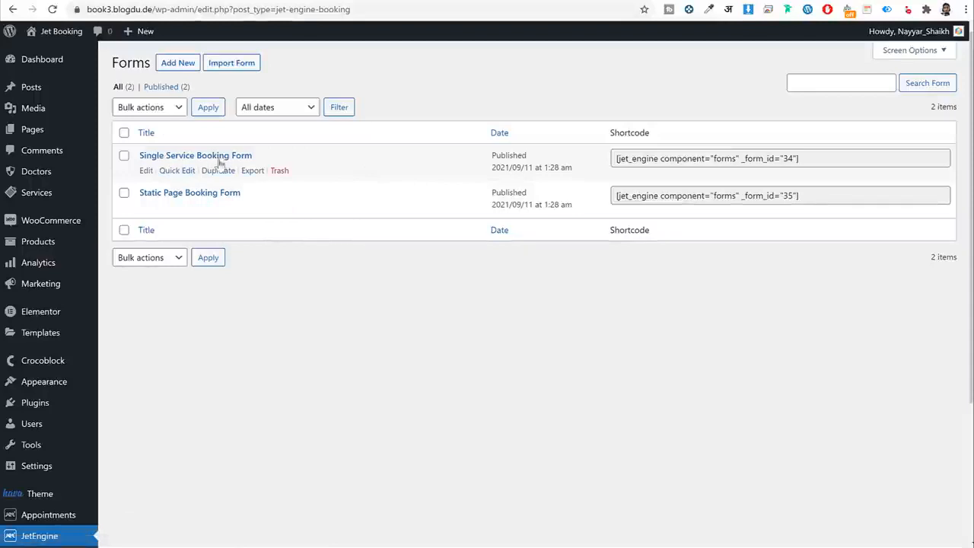
left_click(145, 171)
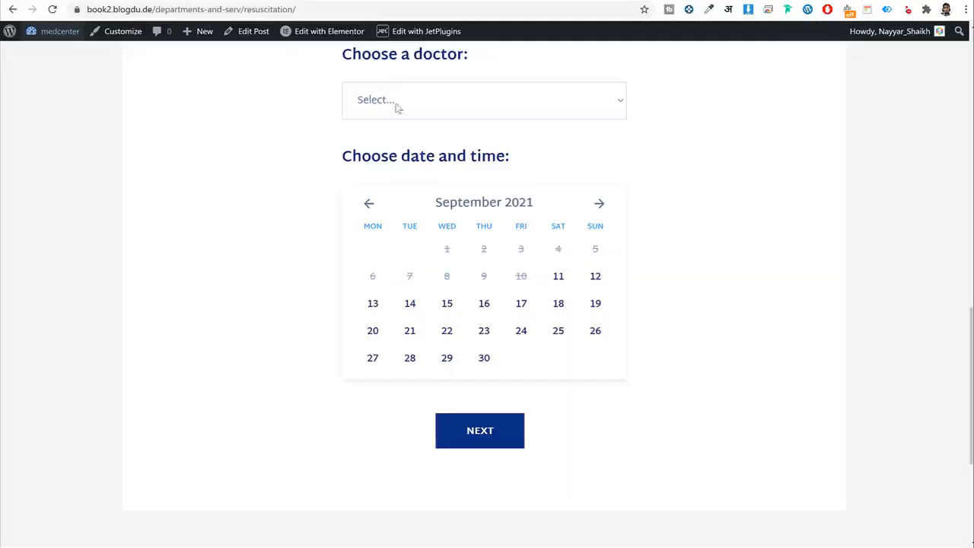
scroll(587, 246, "up", 3)
scroll(591, 242, "down", 2)
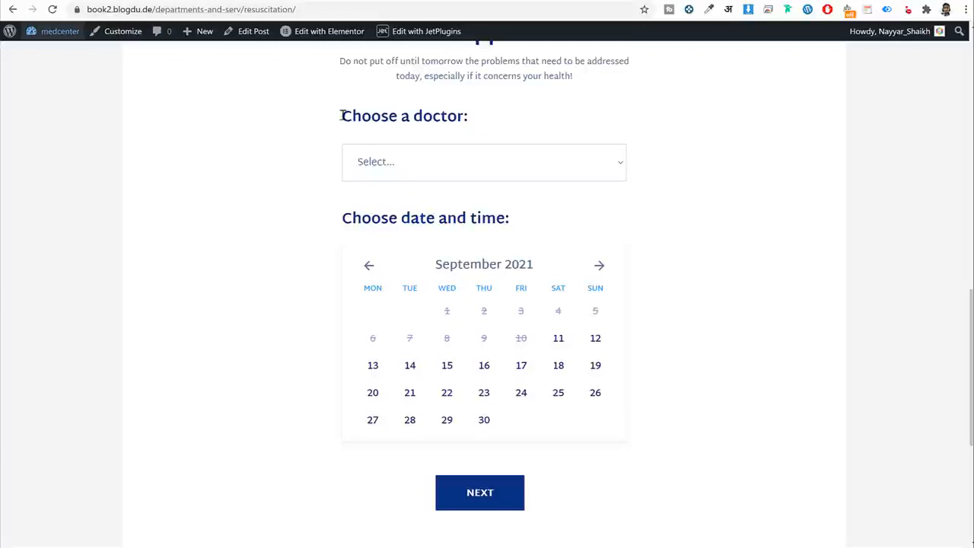
left_click_drag(340, 116, 466, 113)
key("ctrl+c")
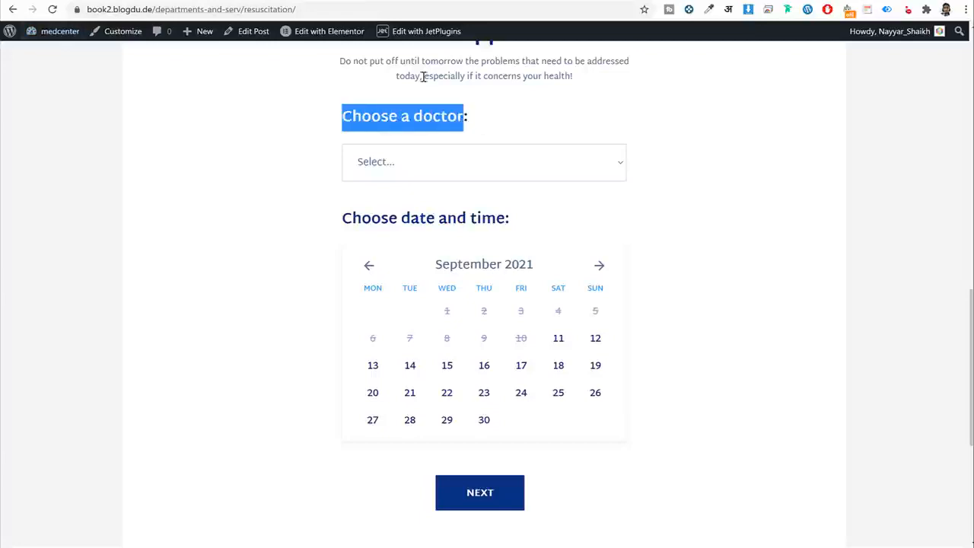
left_click(223, 1)
left_click(472, 327)
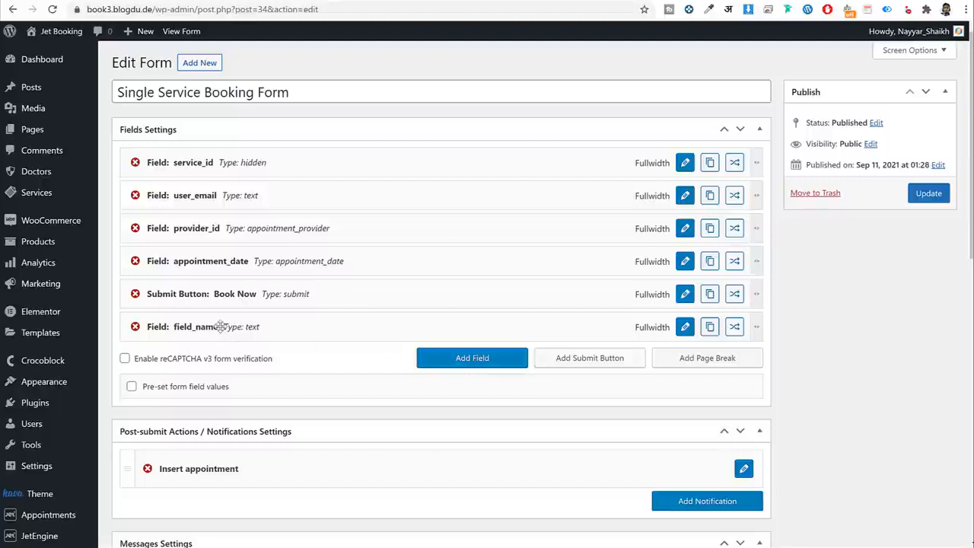
Make the new field a Heading labelled 'Choose a doctor' and move it below service_id.
left_click(685, 327)
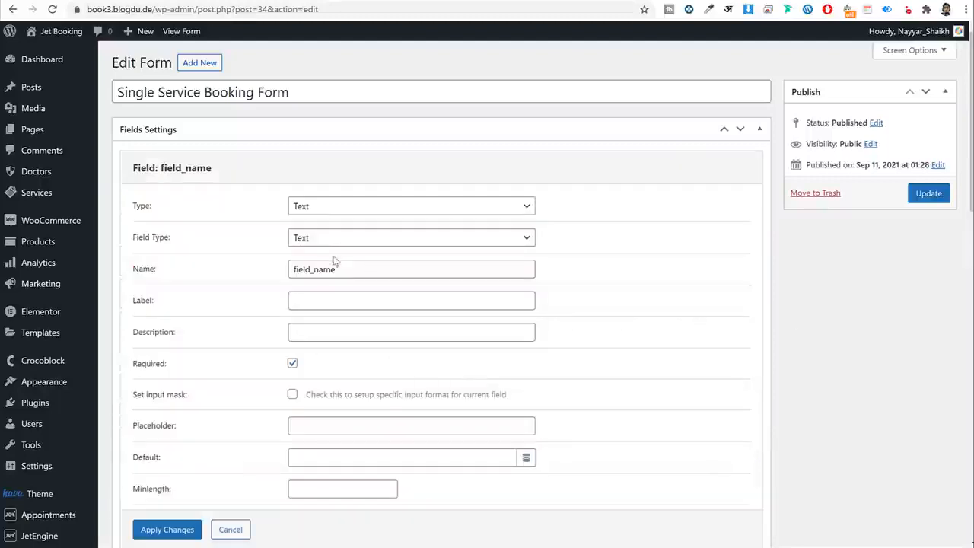
left_click(343, 208)
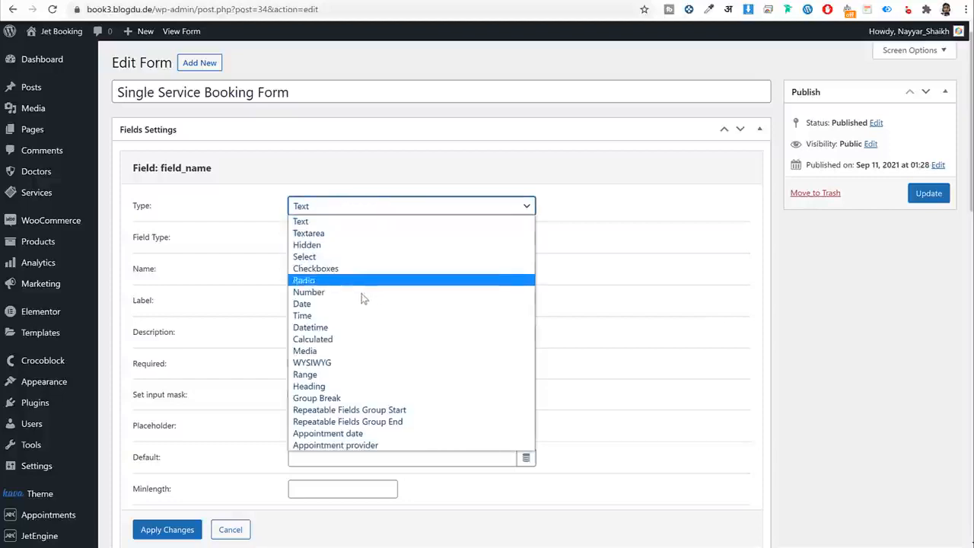
left_click(350, 393)
left_click(333, 236)
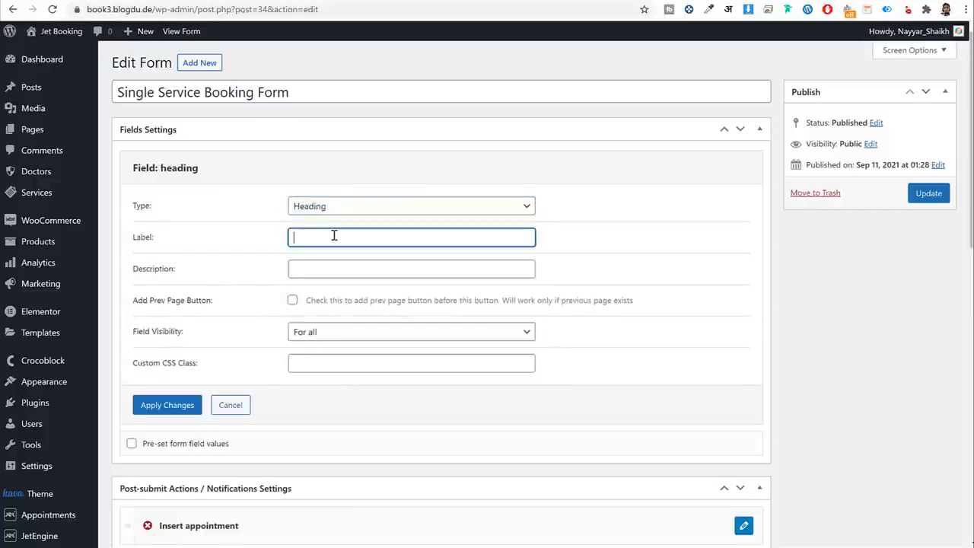
key("ctrl+v")
left_click(168, 405)
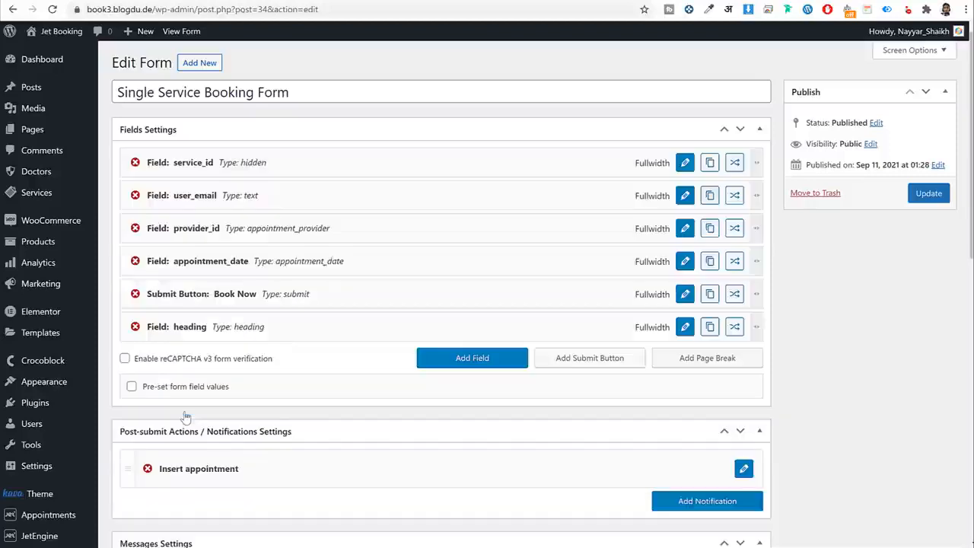
left_click_drag(257, 329, 290, 196)
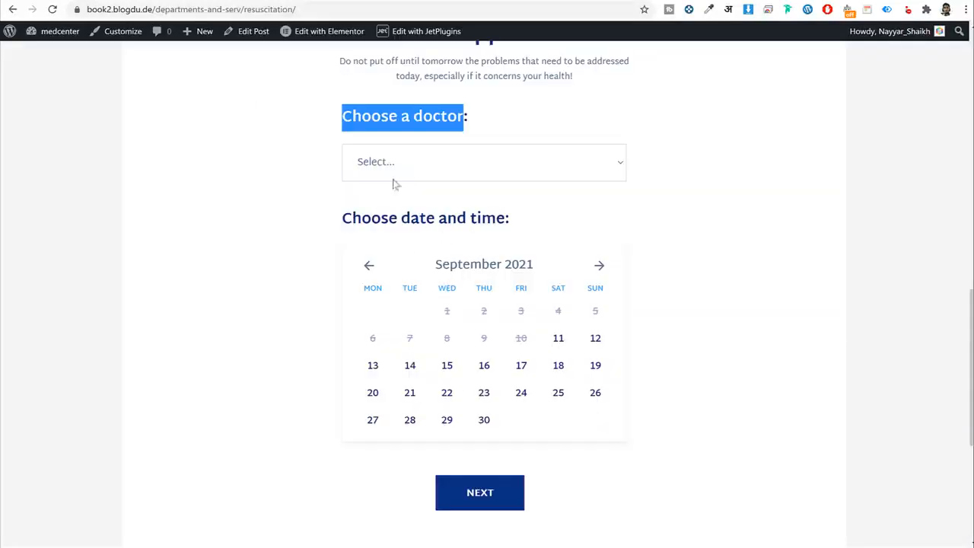
Check the doctor dropdown choices on the live booking page.
left_click(392, 170)
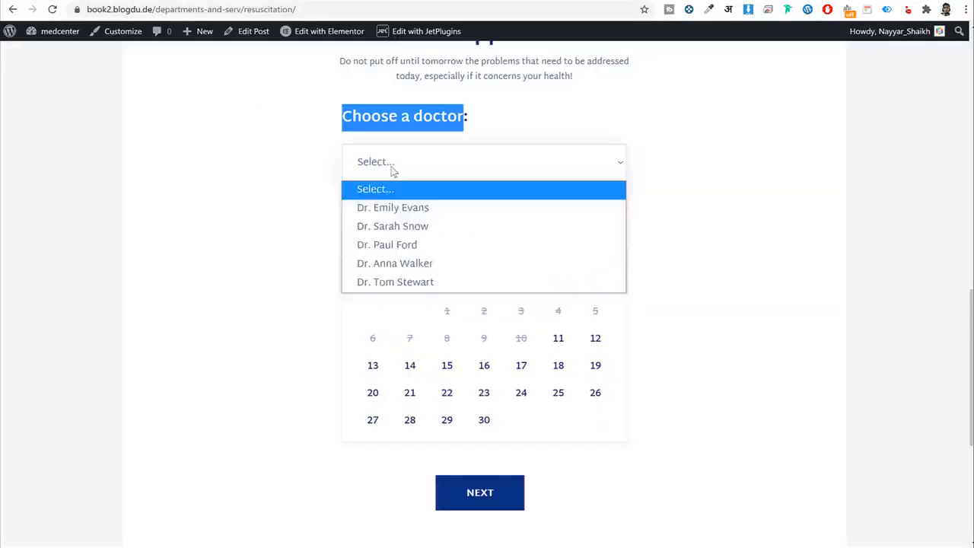
left_click(267, 180)
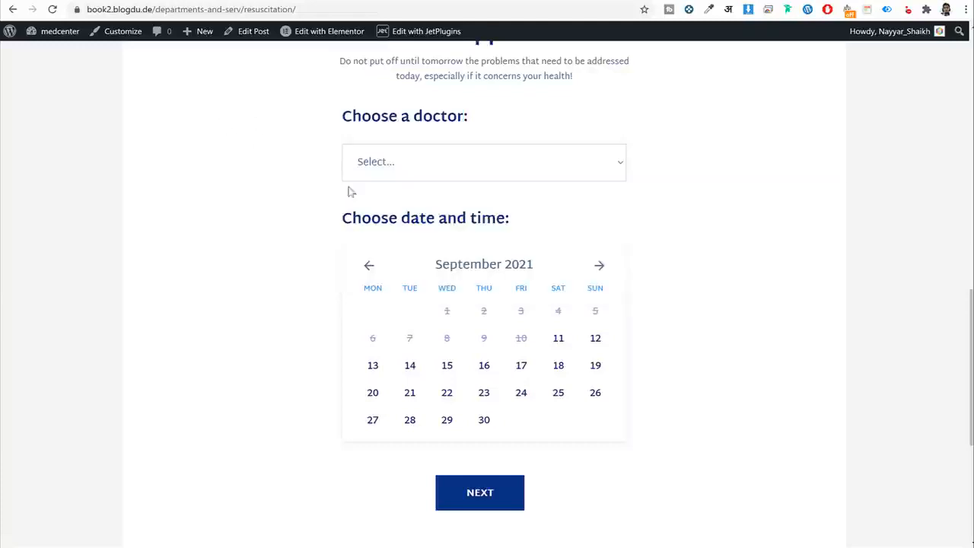
left_click(424, 174)
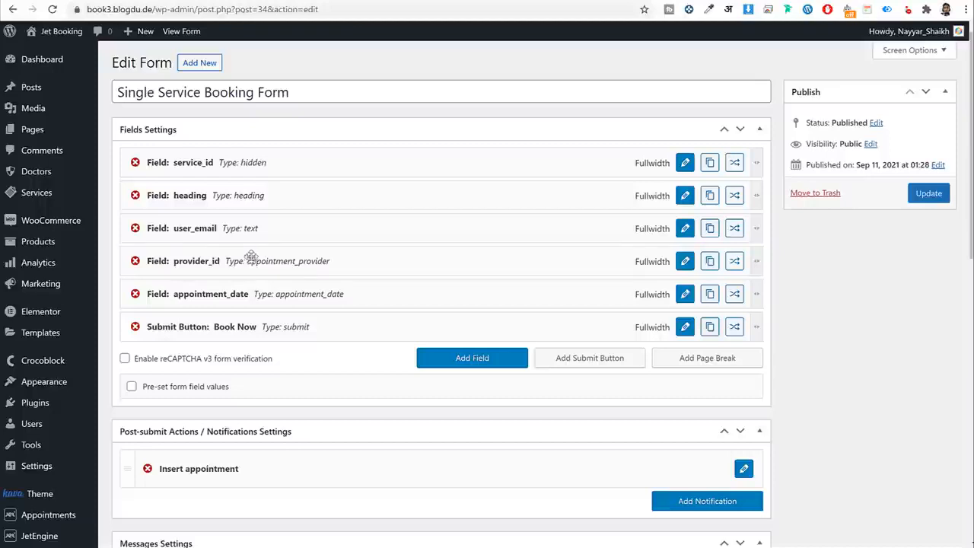
Move provider_id above user_email and remove its 'Select provider' label.
left_click_drag(251, 258, 254, 227)
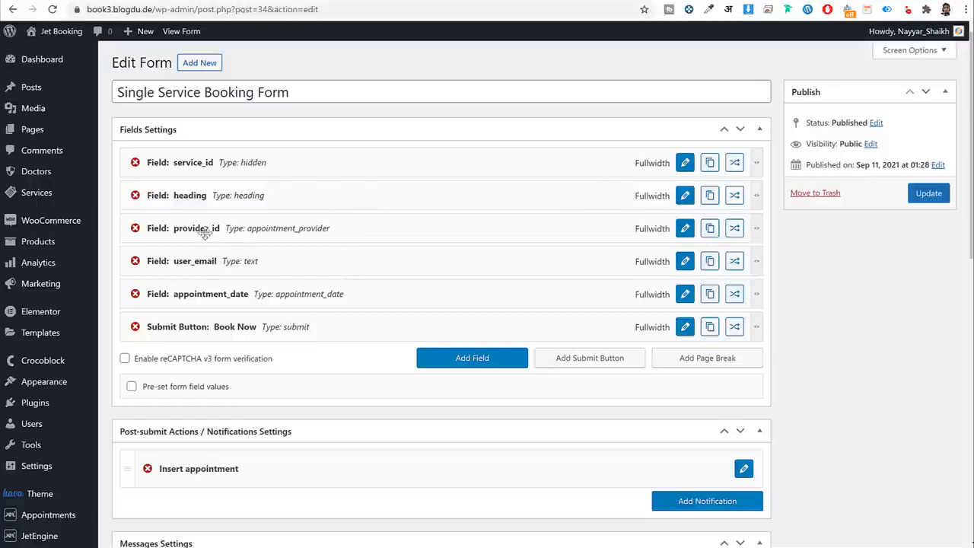
left_click(684, 231)
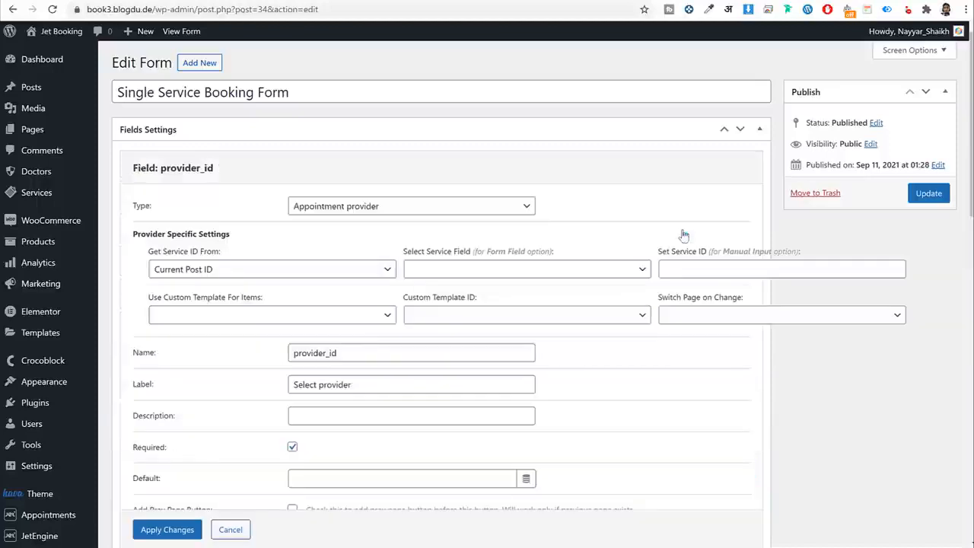
scroll(656, 301, "down", 3)
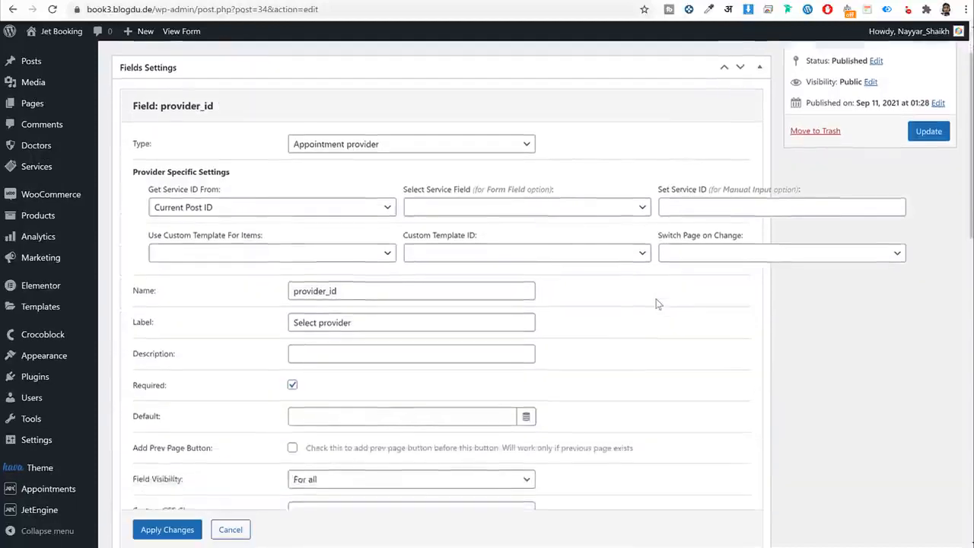
scroll(657, 305, "up", 1)
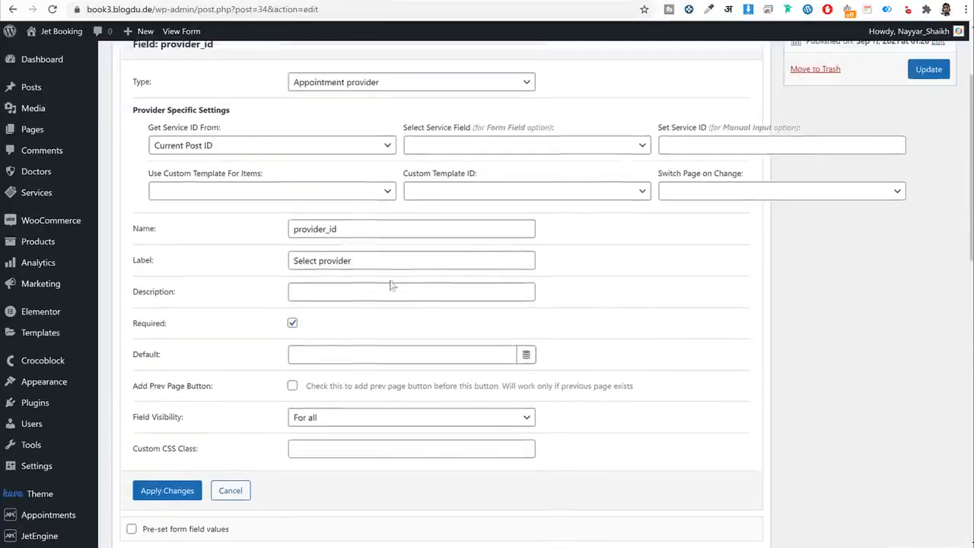
left_click(291, 263)
key("ctrl+shift+Left")
key("ctrl+shift+Left")
key("BackSpace")
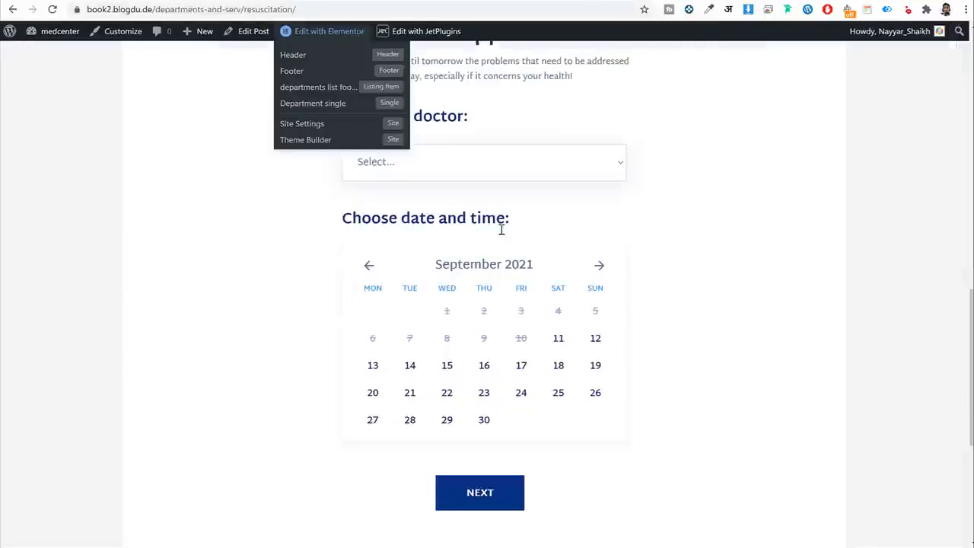
left_click_drag(469, 118, 334, 123)
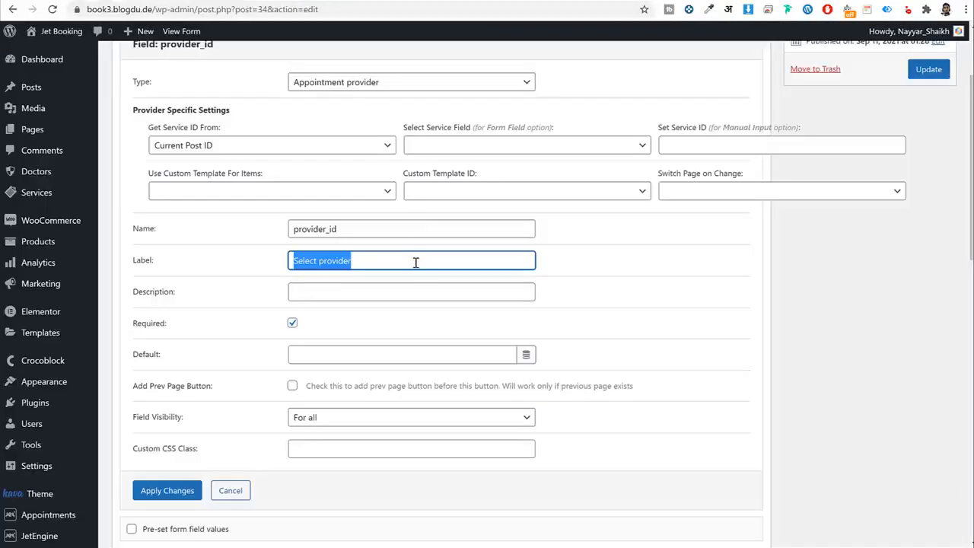
key("BackSpace")
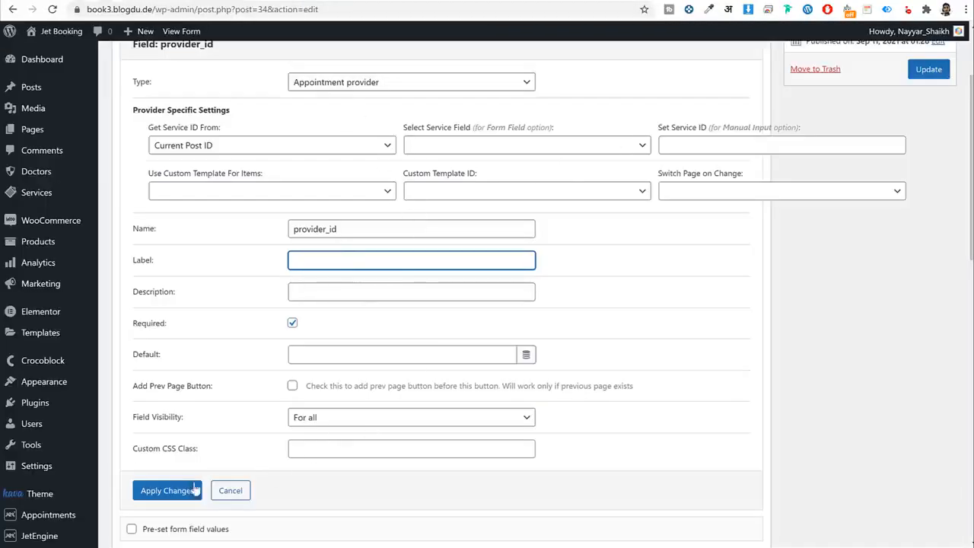
left_click(167, 490)
Append a new blank text field at the end of the form.
scroll(342, 454, "up", 5)
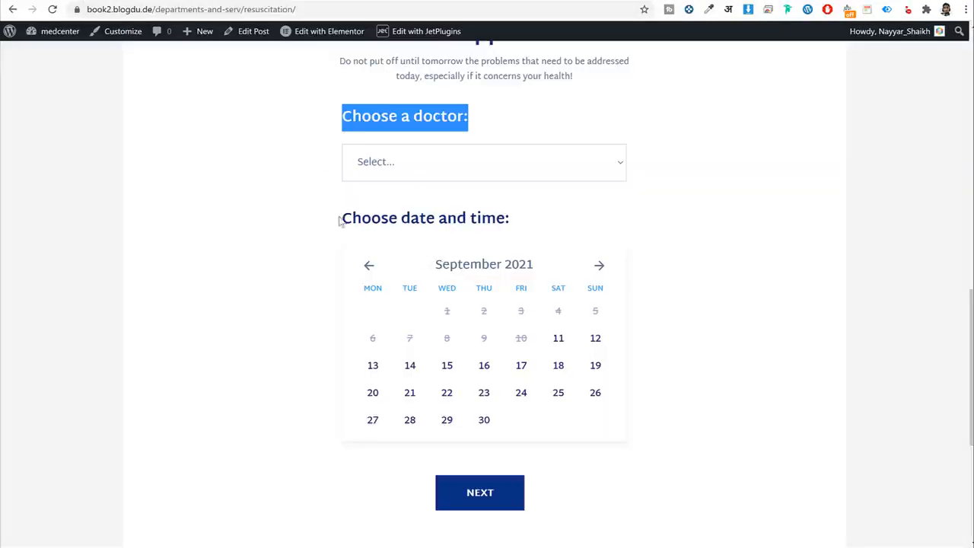
left_click_drag(340, 220, 506, 218)
key("ctrl+c")
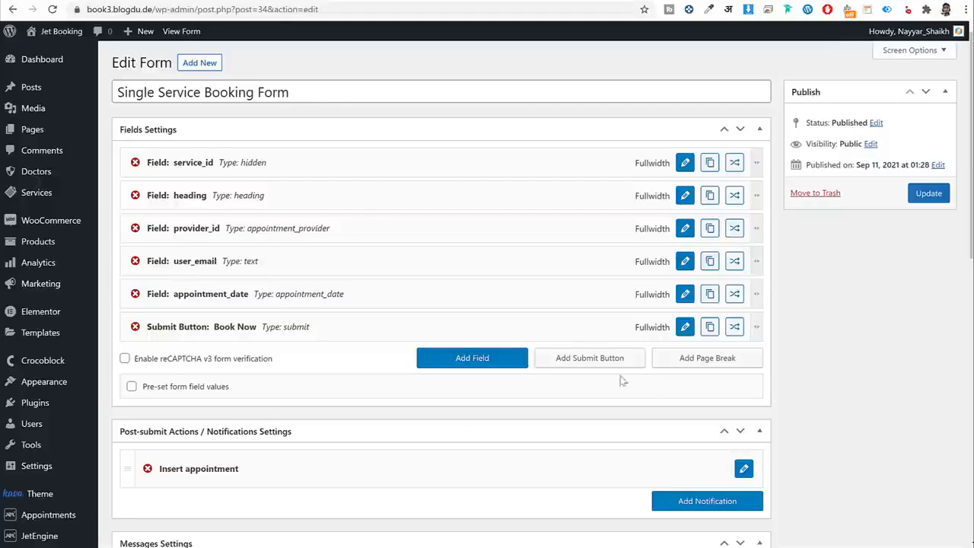
left_click(498, 362)
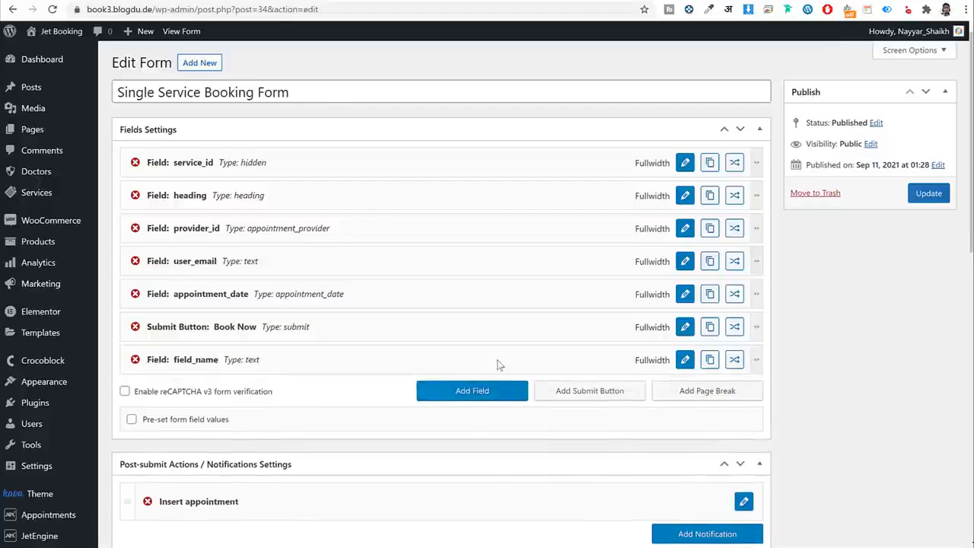
Turn the new field into a 'Choose date and time' heading placed under provider_id.
left_click(685, 359)
left_click(373, 209)
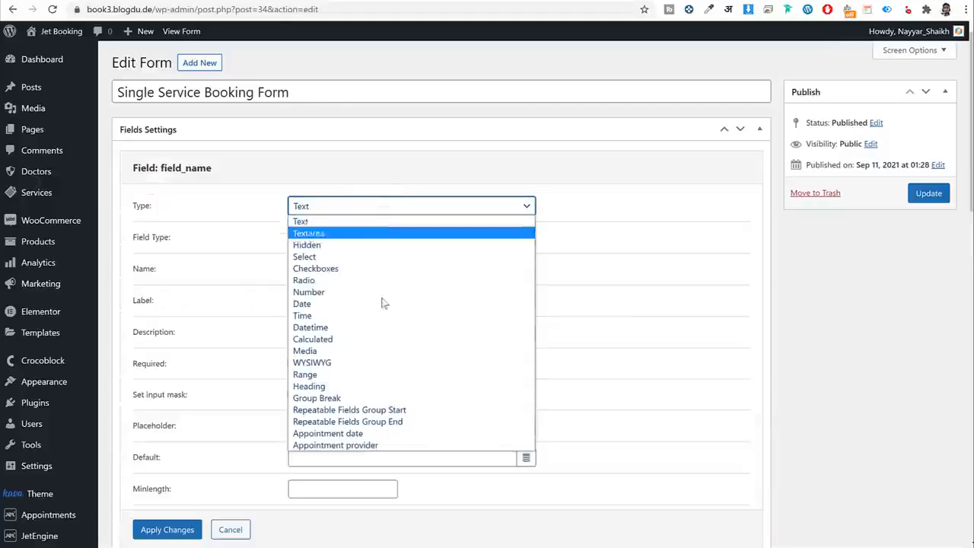
left_click(386, 386)
left_click(340, 241)
key("ctrl+v")
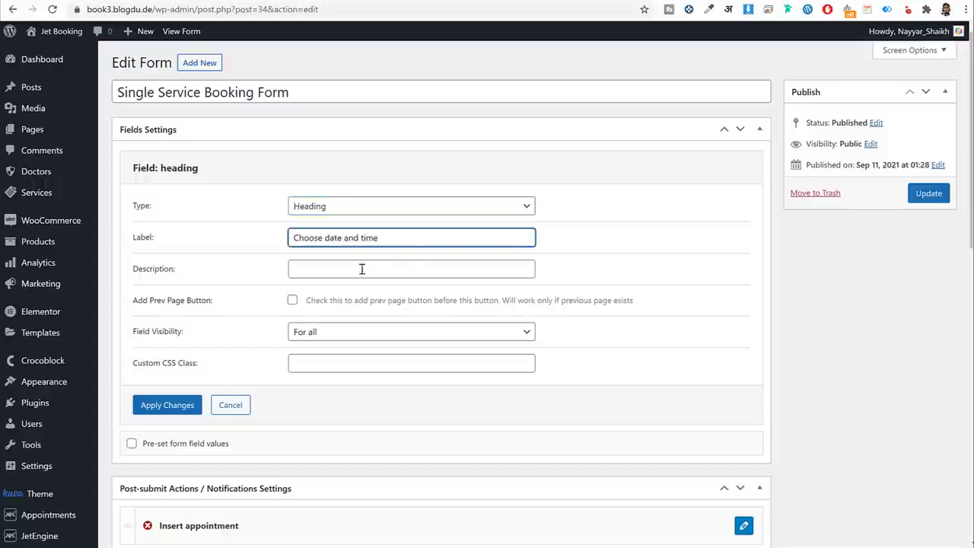
left_click(167, 405)
left_click_drag(229, 362, 272, 263)
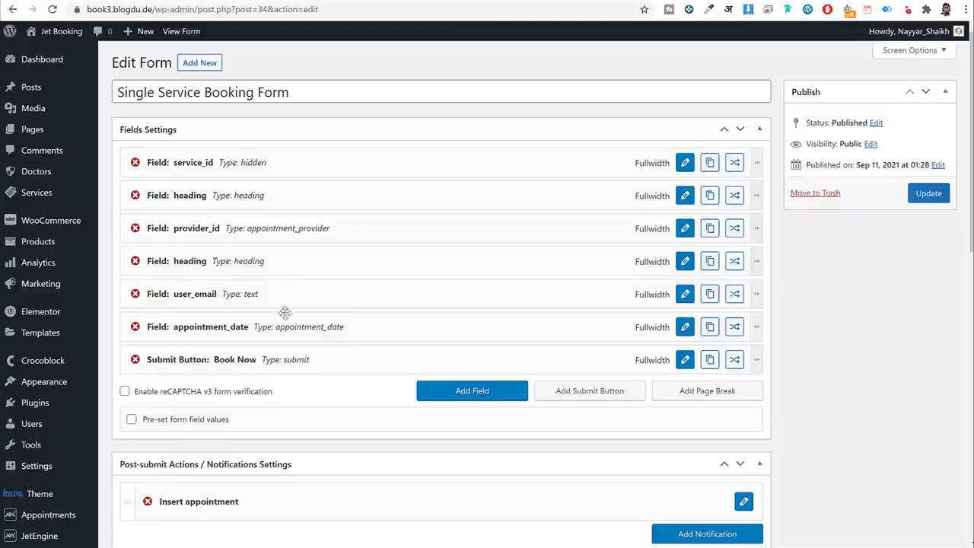
Move appointment_date above user_email and review its settings without changes.
left_click_drag(292, 308, 302, 286)
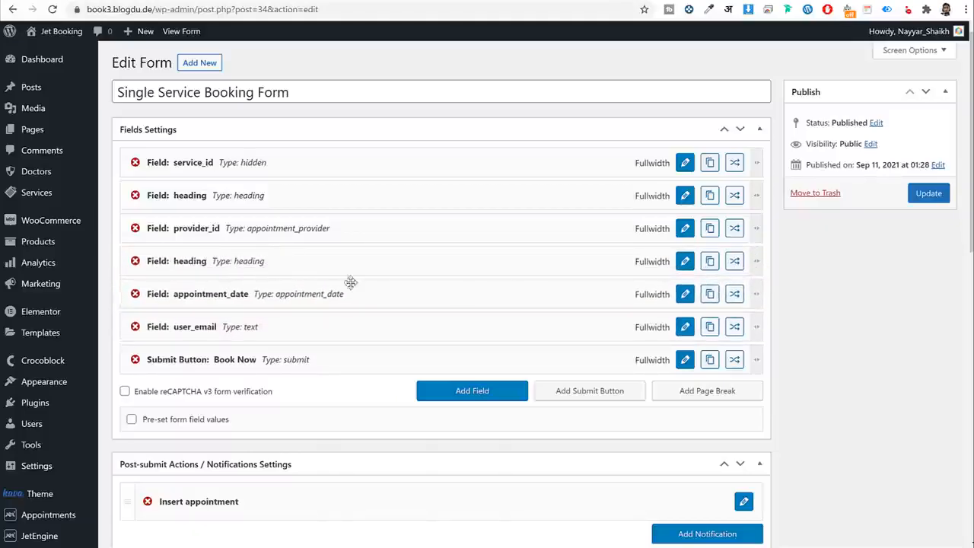
left_click(685, 294)
scroll(637, 344, "down", 3)
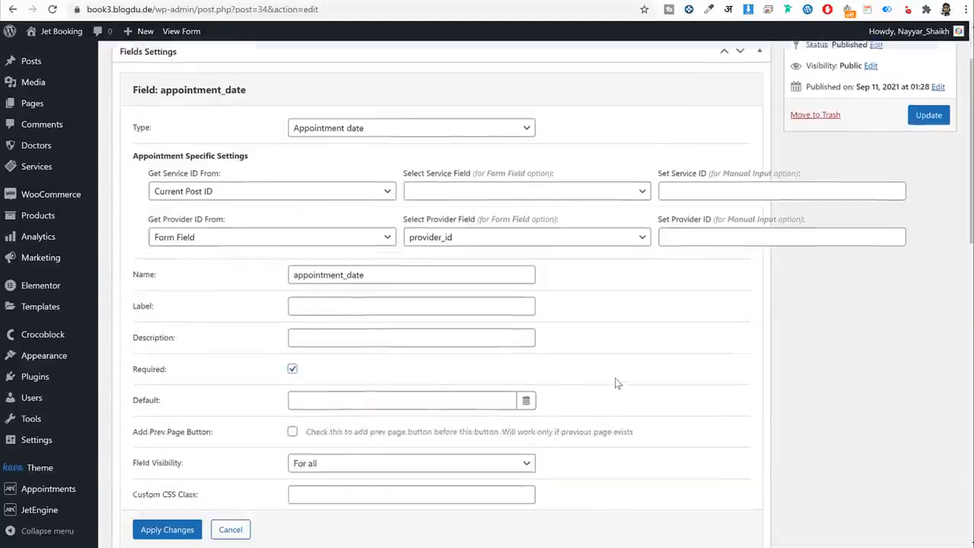
scroll(616, 382, "up", 2)
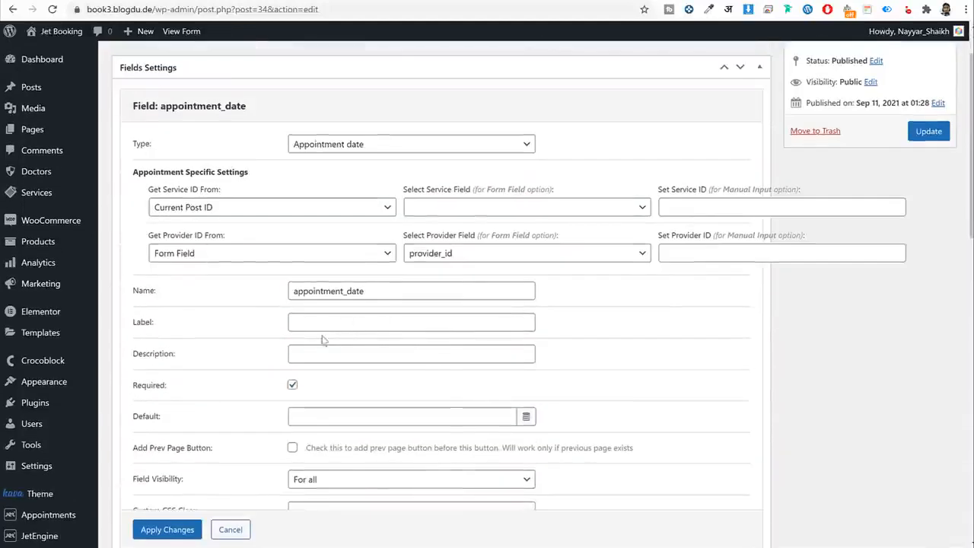
scroll(387, 328, "down", 1)
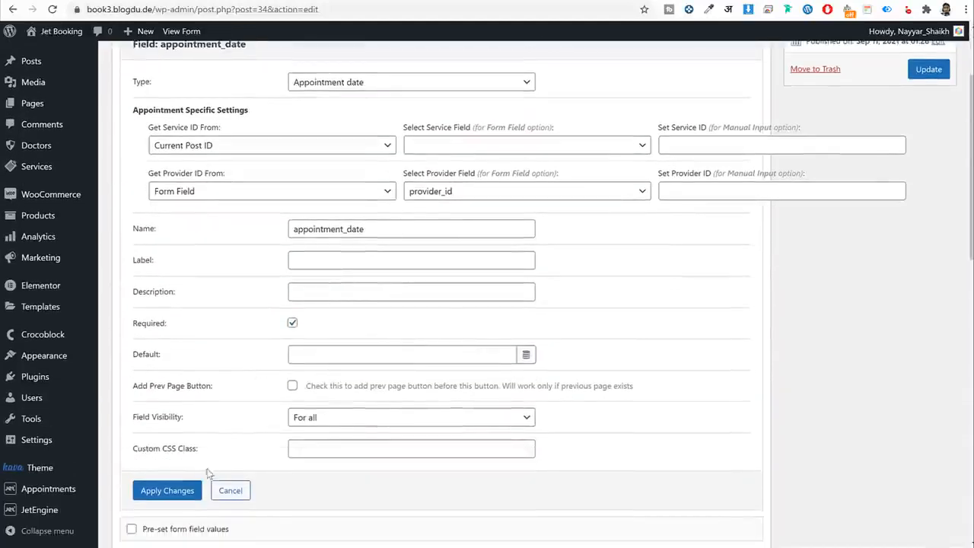
left_click(232, 490)
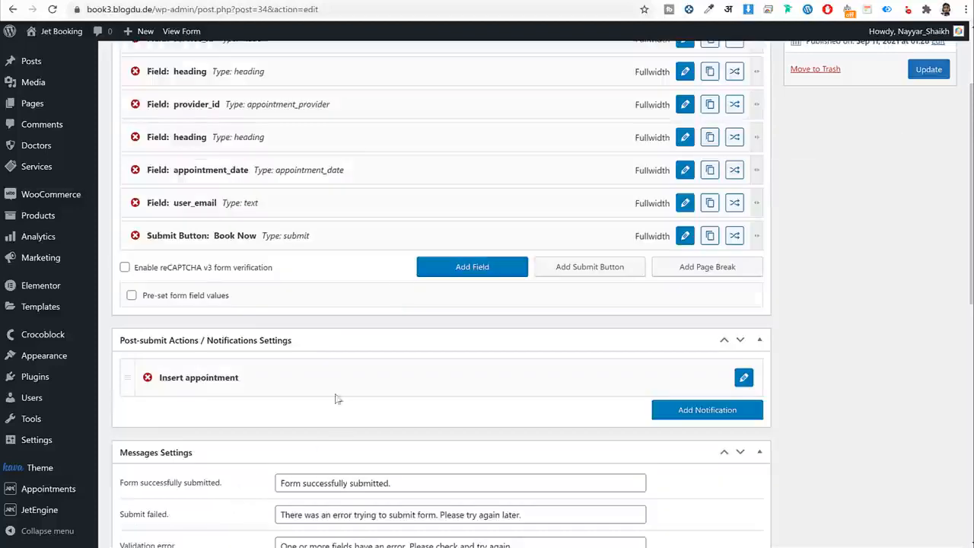
scroll(388, 286, "up", 2)
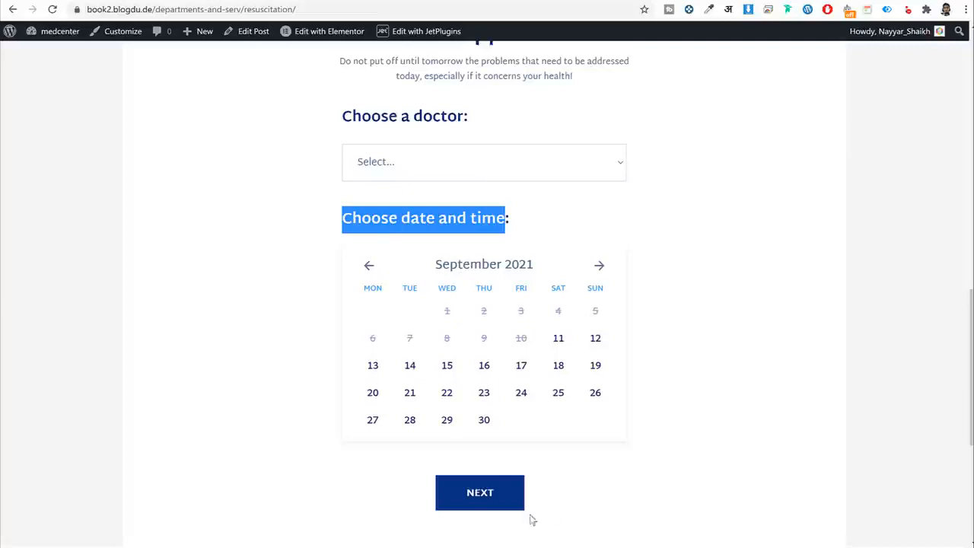
scroll(525, 509, "down", 1)
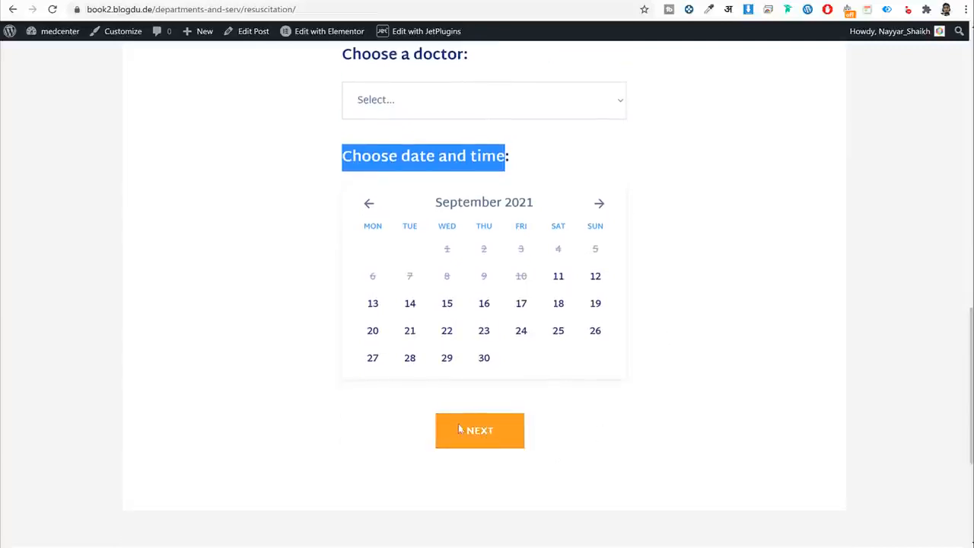
Add a page break and place it right after appointment_date.
left_click(247, 0)
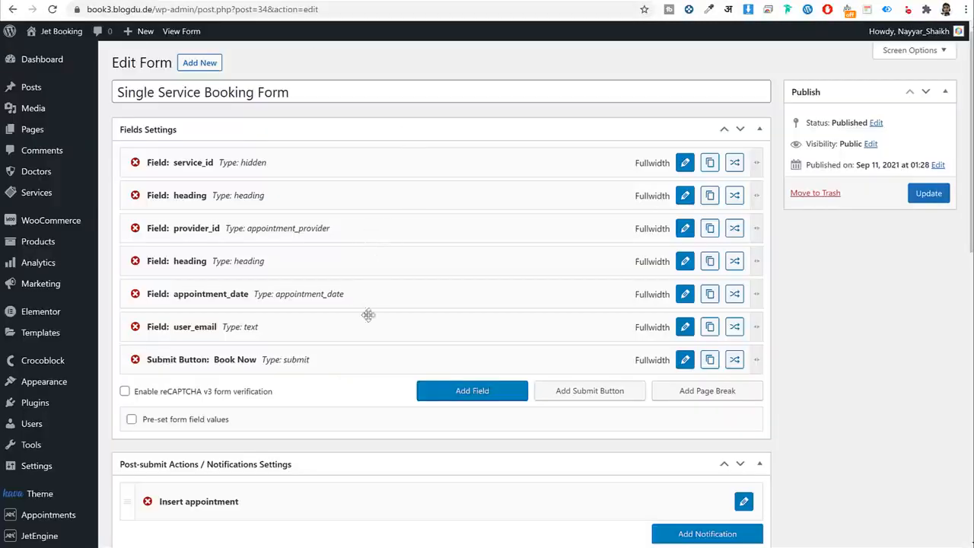
left_click(700, 394)
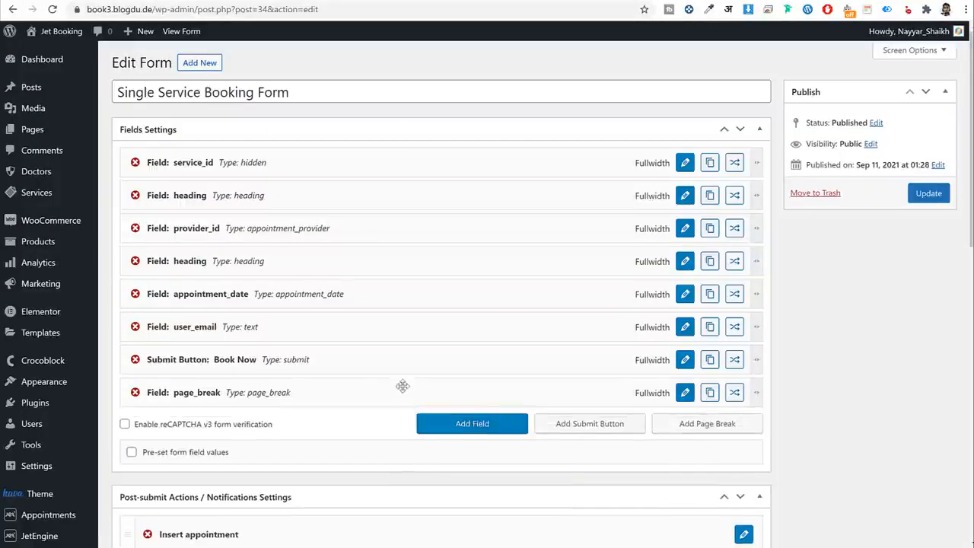
left_click_drag(300, 391, 290, 326)
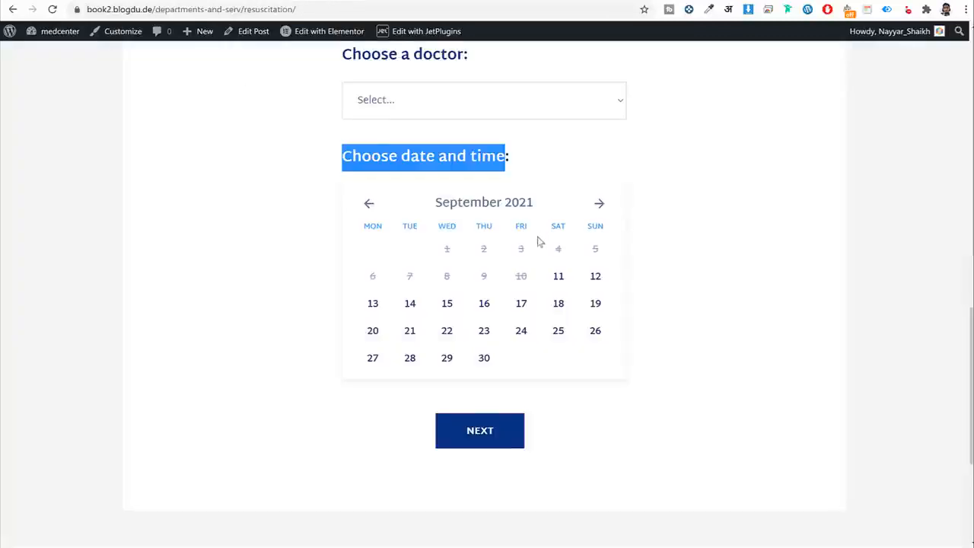
Test the live form: pick a doctor, the 16th, the 12:30-13:00 slot, and reach Confirmation.
scroll(537, 242, "up", 2)
left_click(485, 226)
left_click(429, 294)
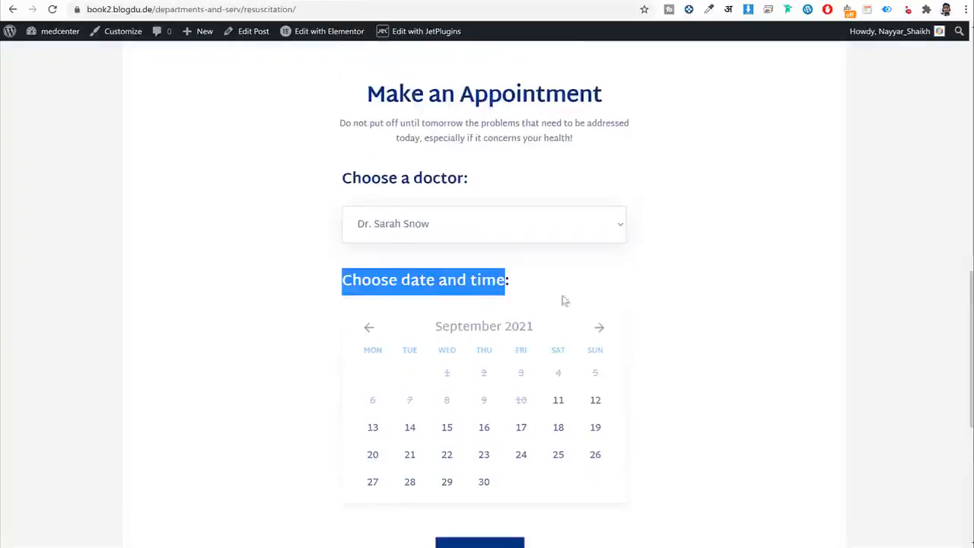
scroll(537, 238, "down", 1)
scroll(535, 313, "down", 1)
left_click(484, 302)
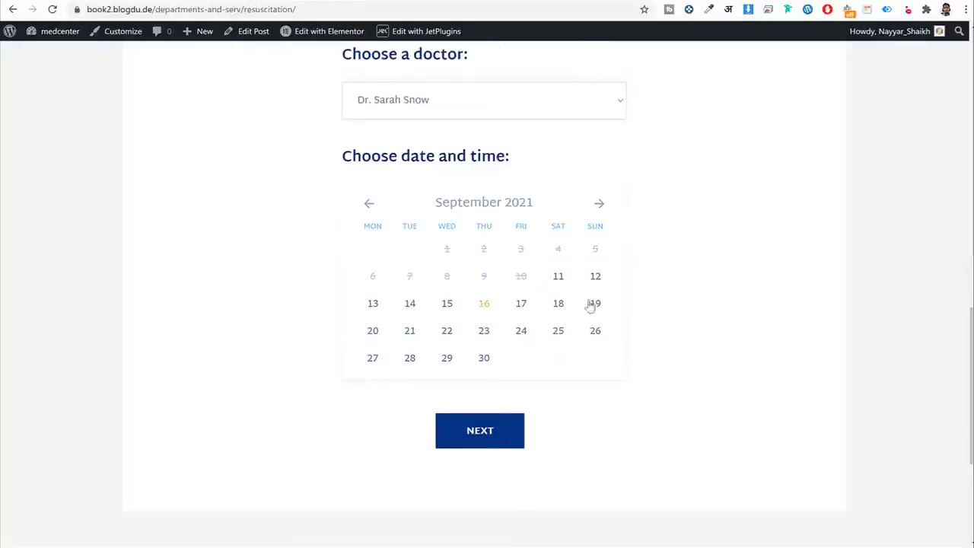
scroll(657, 302, "down", 2)
left_click(504, 280)
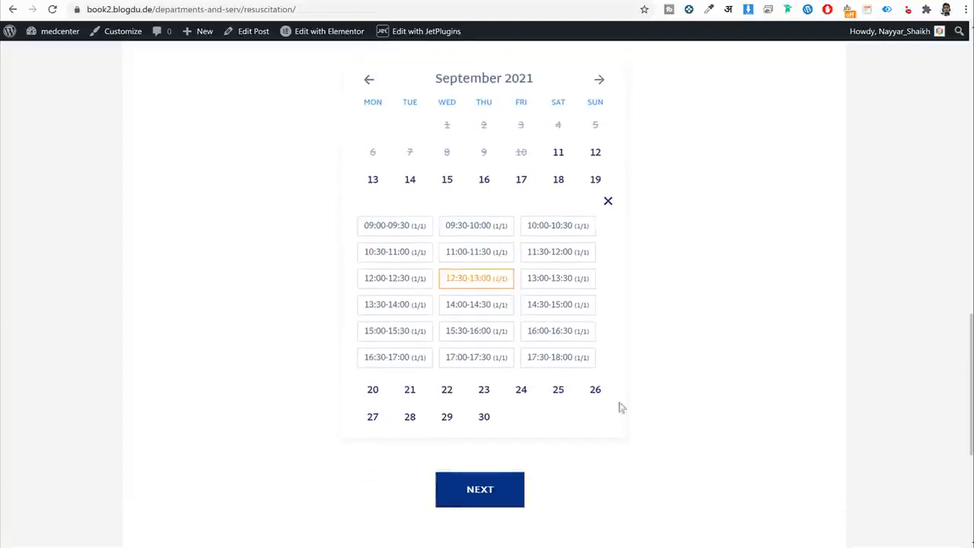
left_click(479, 490)
scroll(618, 425, "up", 3)
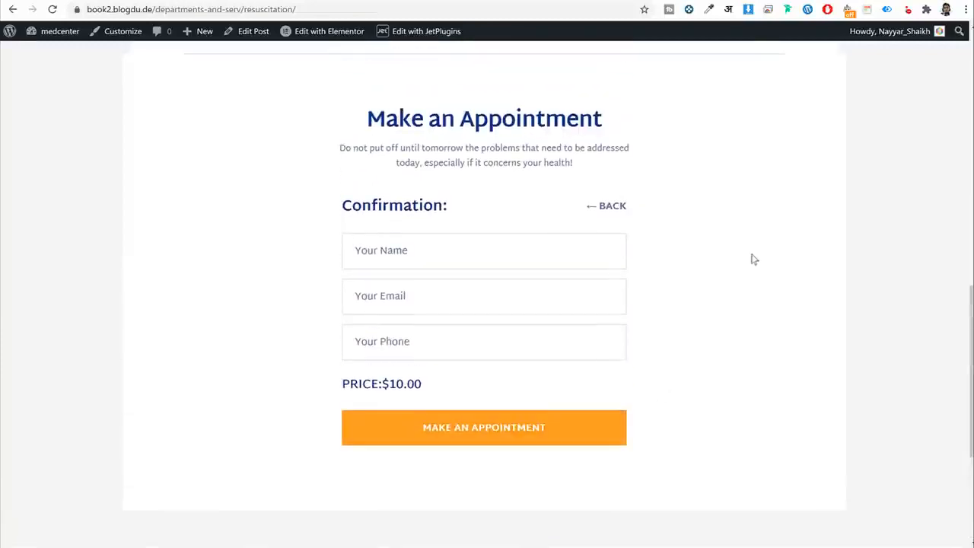
left_click_drag(338, 207, 445, 201)
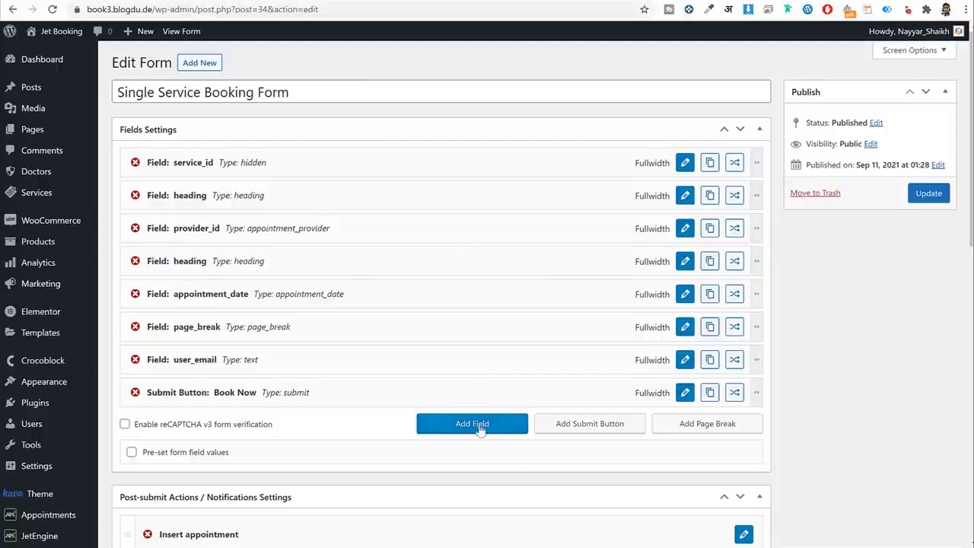
Append another new field to the form and open its settings.
scroll(479, 424, "down", 1)
left_click(475, 367)
scroll(641, 324, "down", 2)
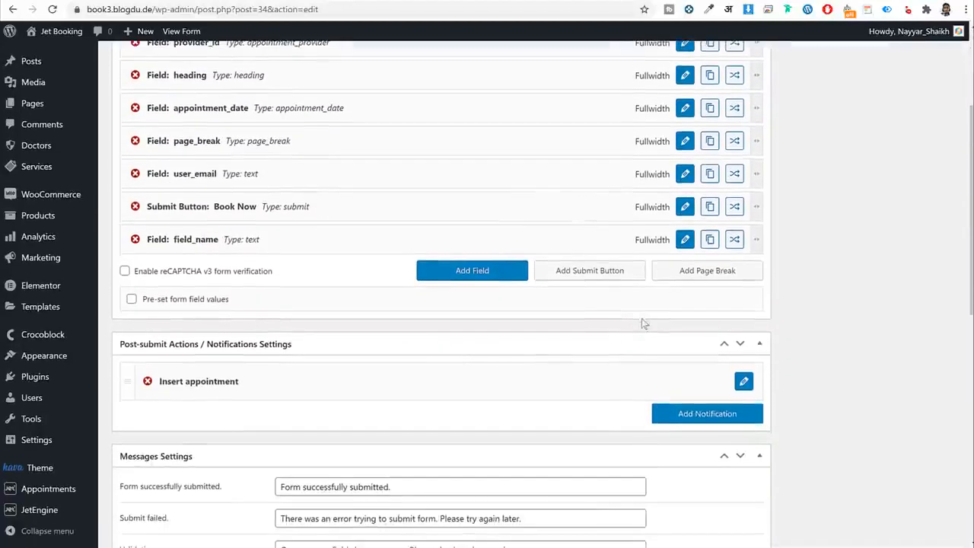
left_click(684, 240)
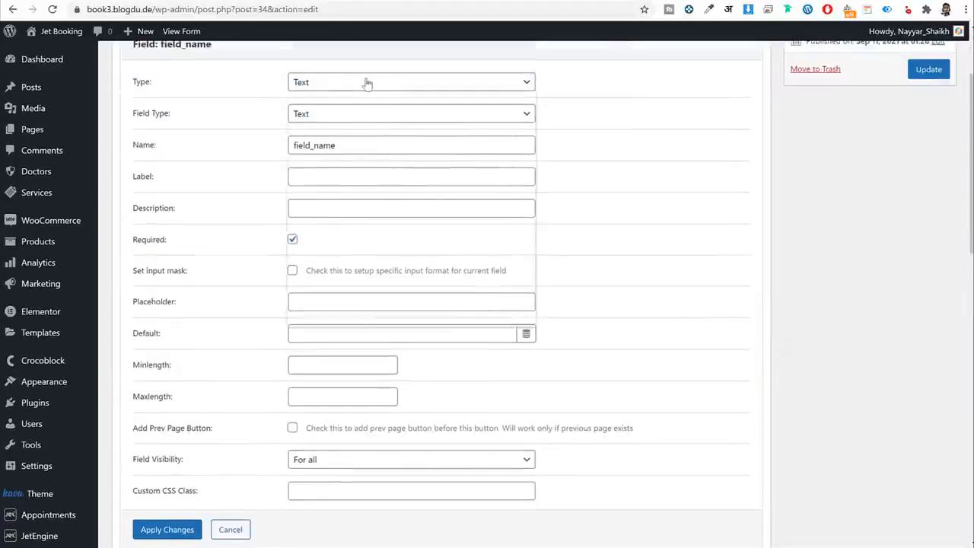
Make the new field a 'Confirmation' heading with a previous-page button.
left_click(367, 83)
left_click(358, 262)
left_click(344, 114)
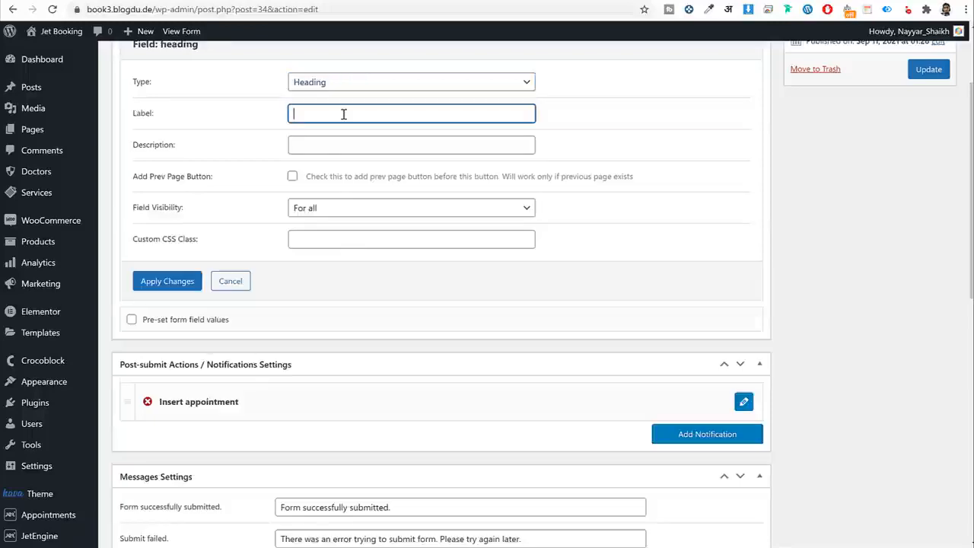
type("Confirmation")
left_click(293, 177)
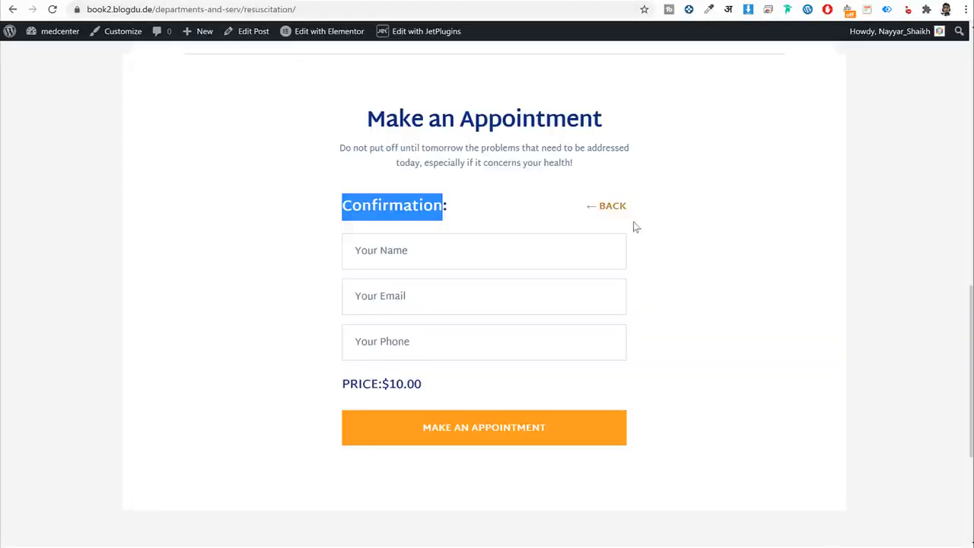
Go back from the Confirmation step on the live form to inspect the Back link.
left_click(614, 216)
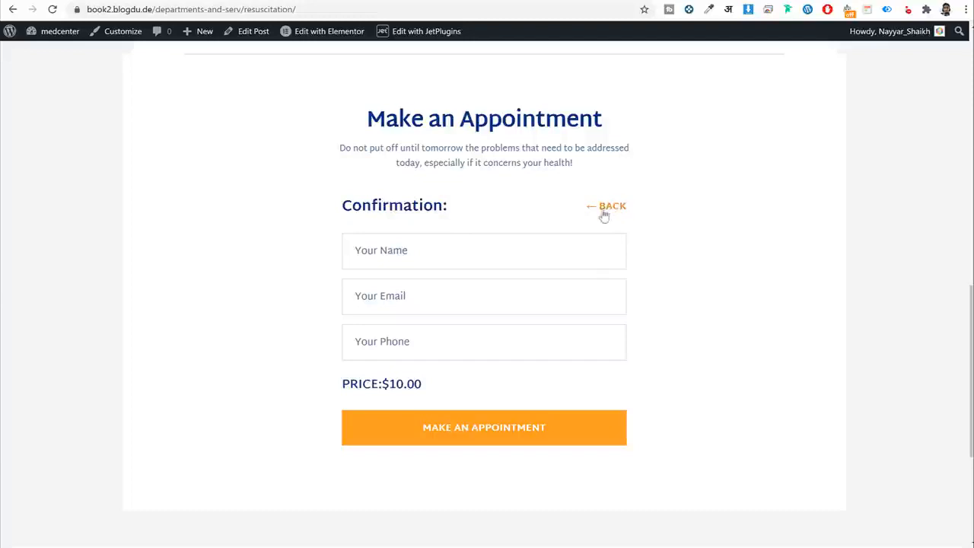
left_click(603, 215)
scroll(548, 343, "down", 4)
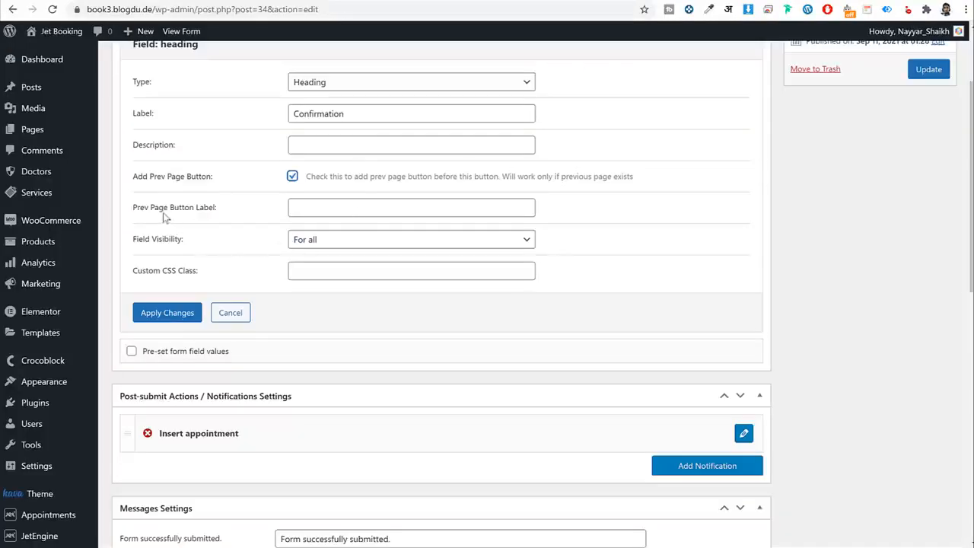
Set the previous-page button label to '&larr; Back' and apply the change.
left_click(355, 207)
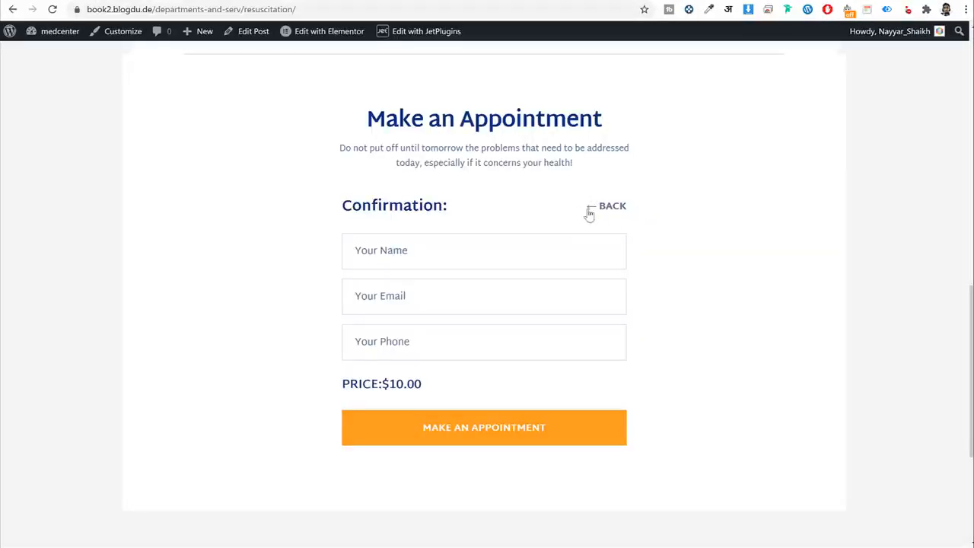
left_click_drag(587, 209, 595, 211)
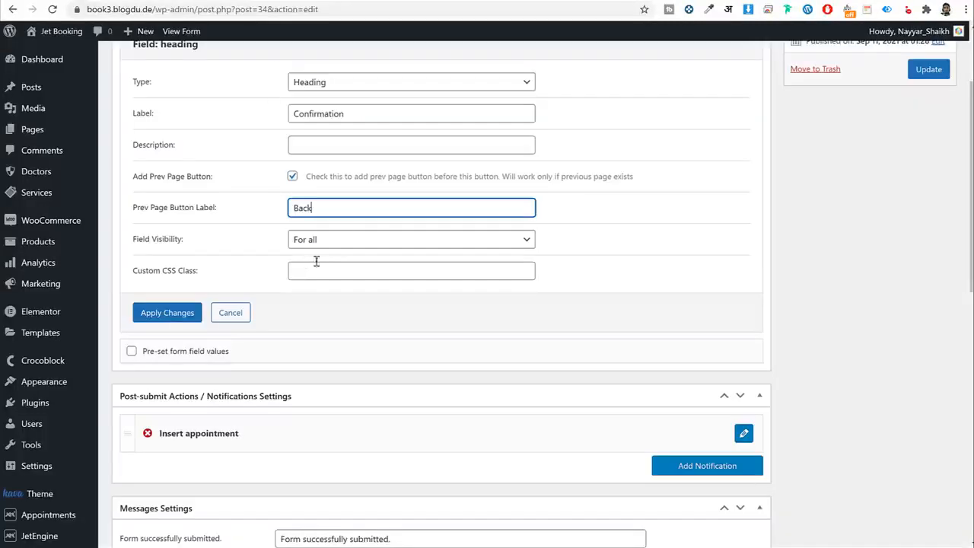
double_click(345, 207)
type("&larr; Back")
left_click_drag(302, 207, 280, 211)
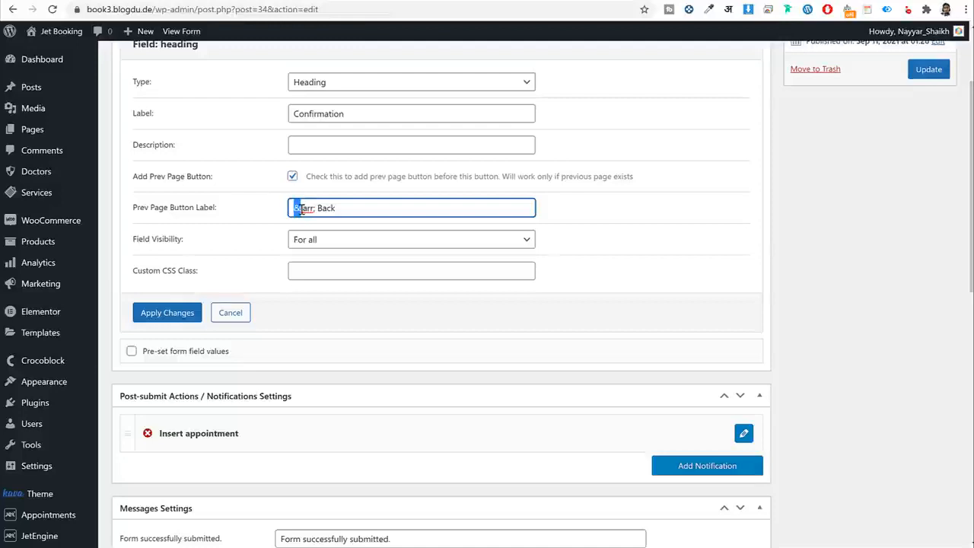
left_click(301, 210)
left_click_drag(316, 207, 287, 219)
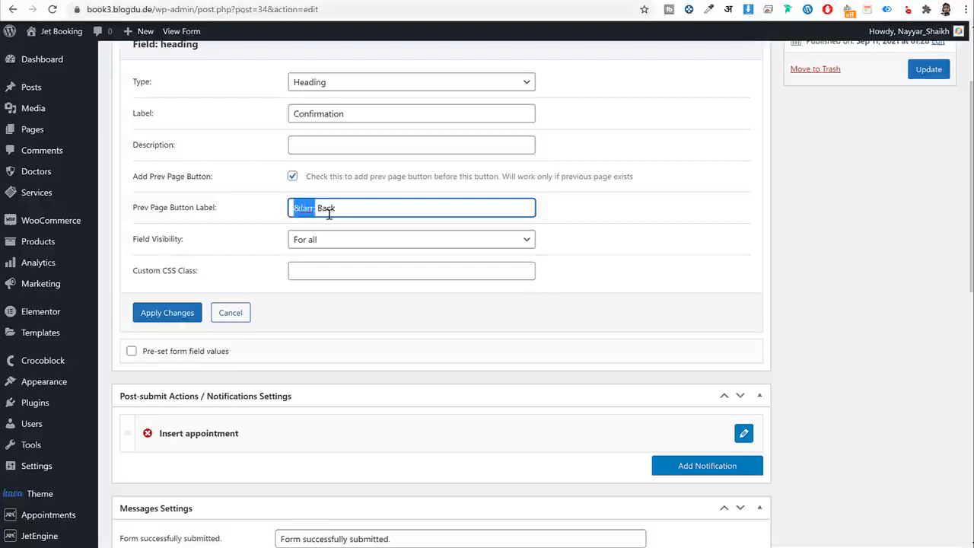
left_click(299, 213)
left_click_drag(342, 208, 320, 207)
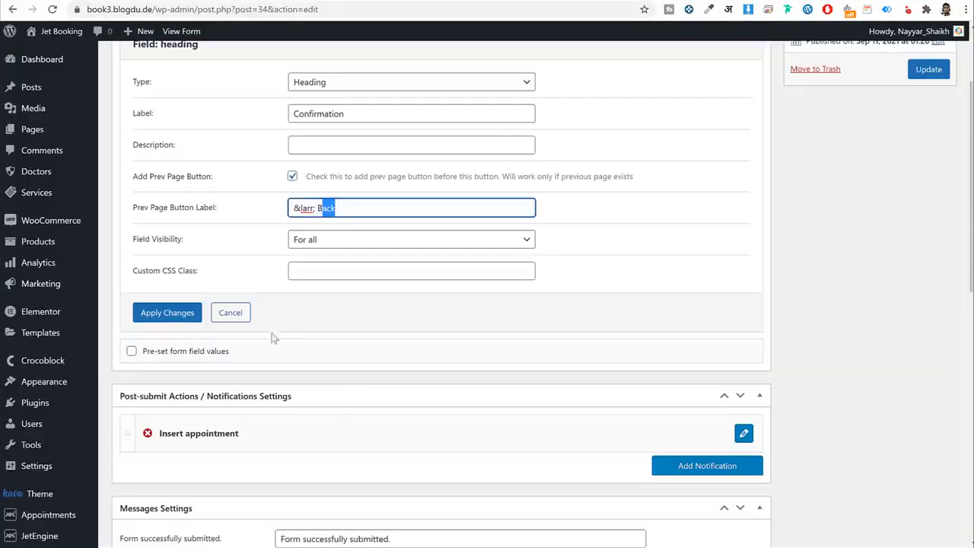
left_click(166, 311)
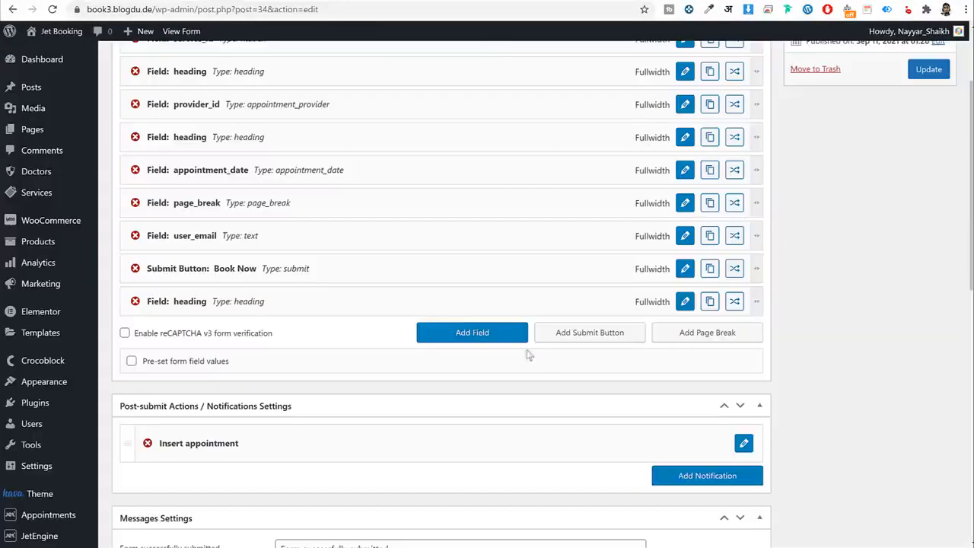
Add a user_name field with placeholder 'Your Name' and drag it above user_email.
left_click(510, 338)
scroll(687, 350, "down", 2)
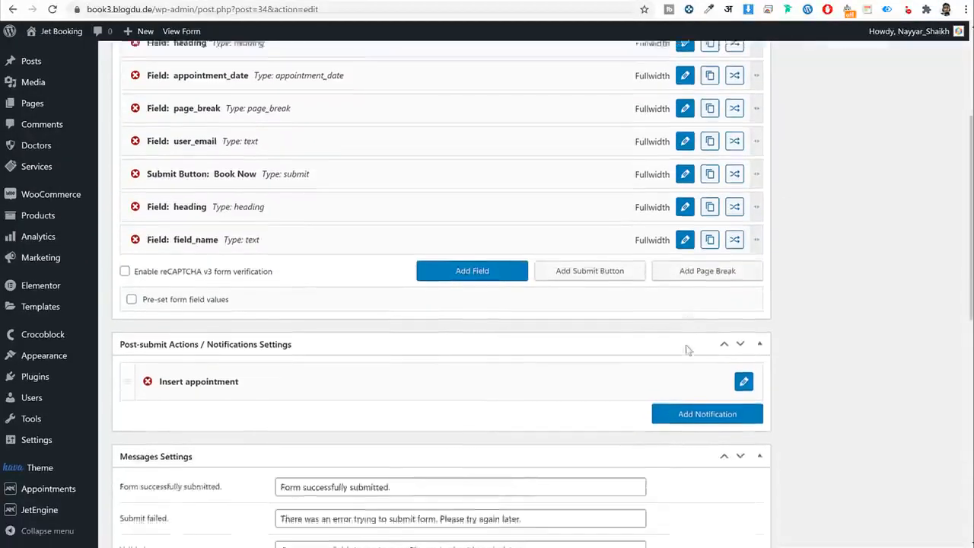
left_click(684, 211)
scroll(690, 229, "up", 3)
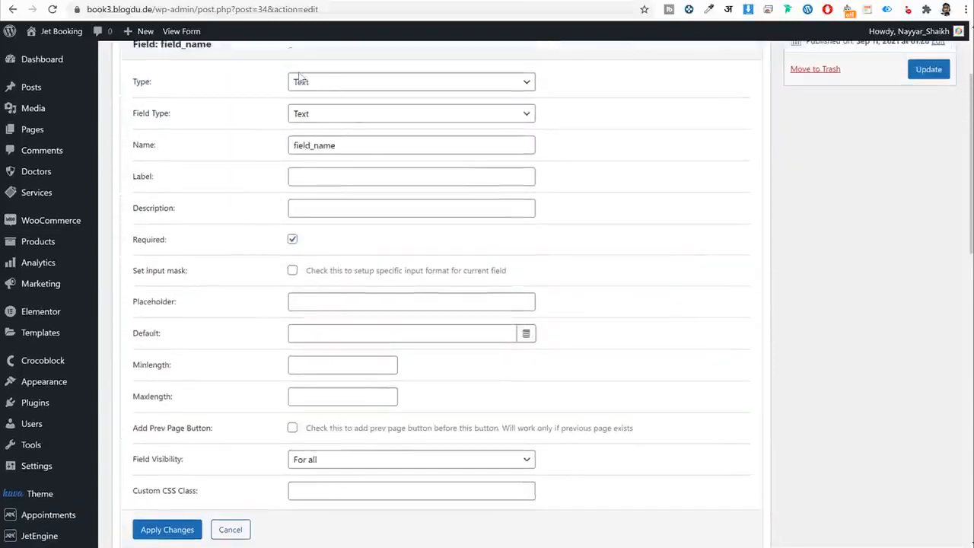
double_click(368, 146)
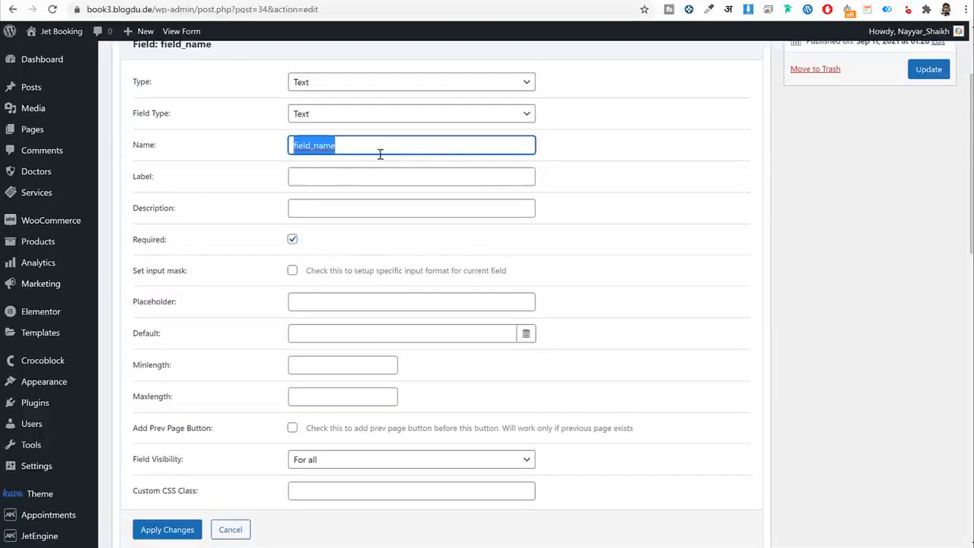
type("us")
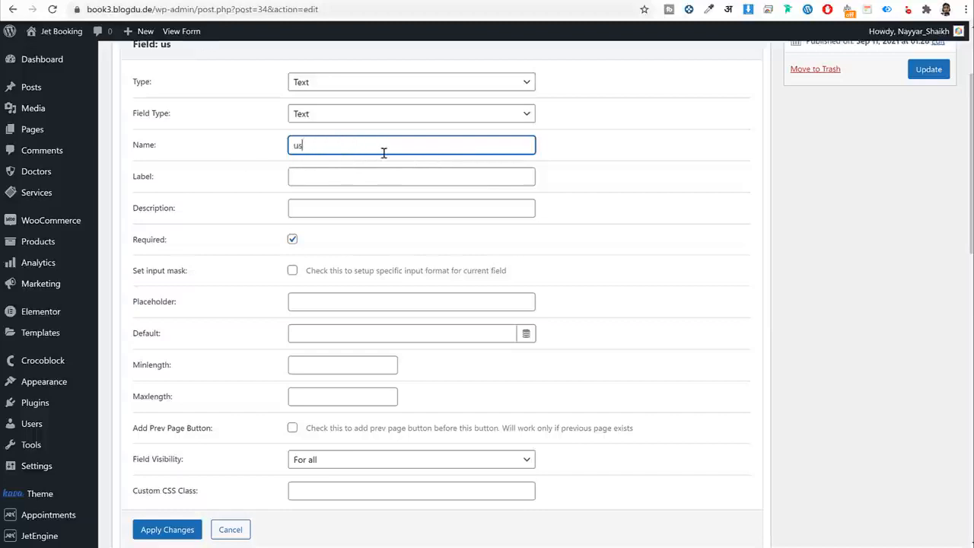
type("er_name")
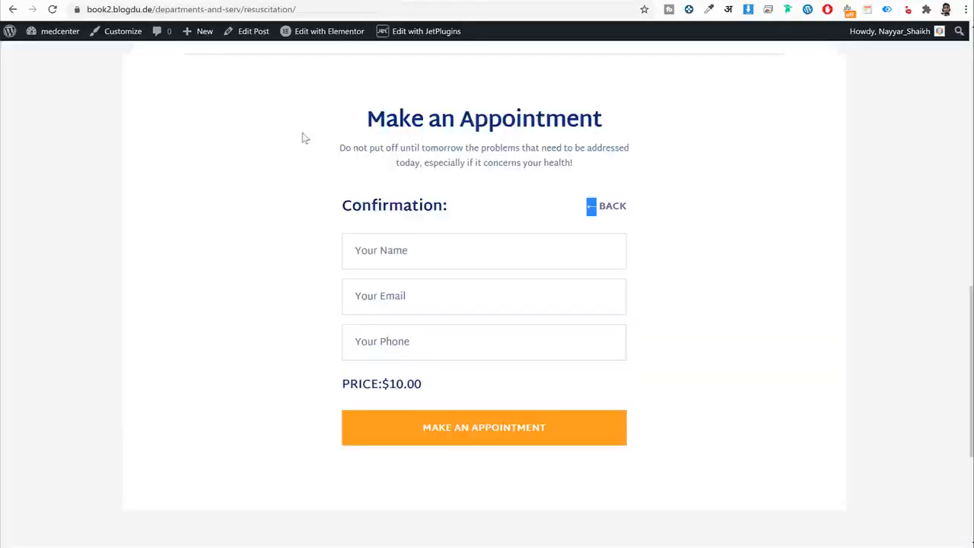
left_click(414, 250)
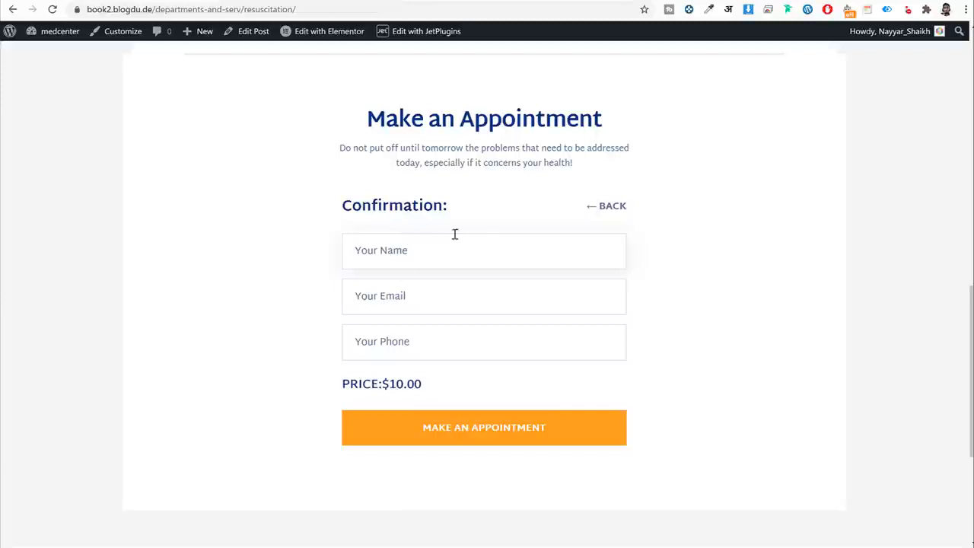
left_click(409, 246)
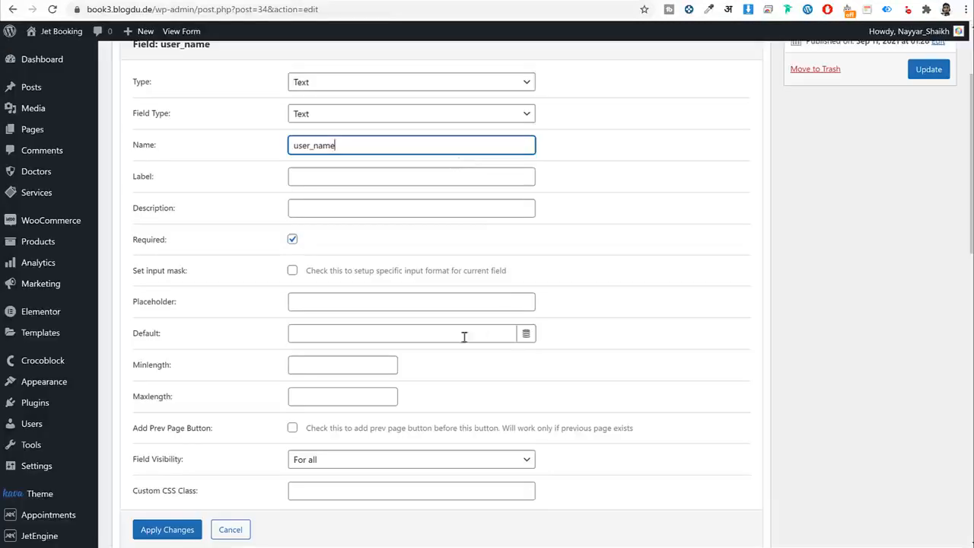
left_click(389, 303)
type("Your Name")
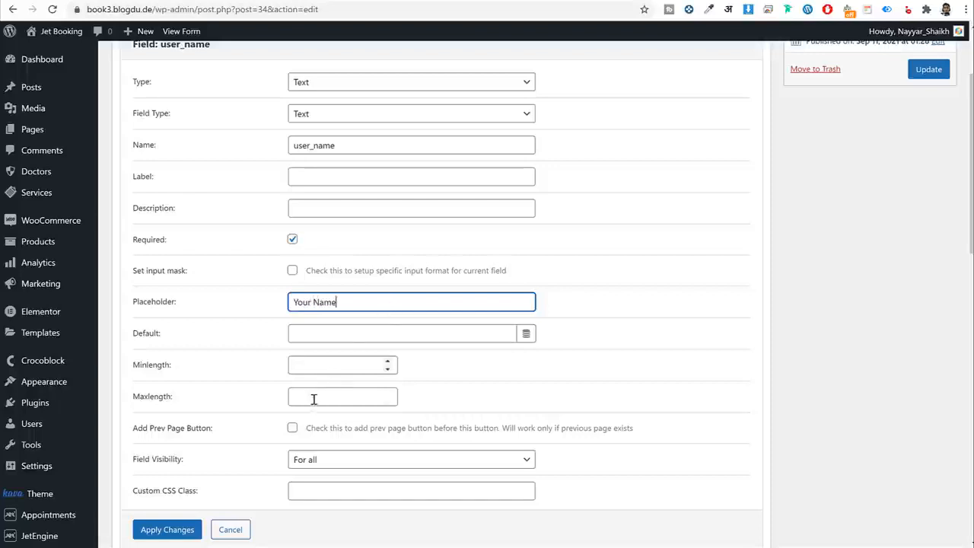
left_click(166, 530)
scroll(289, 403, "up", 1)
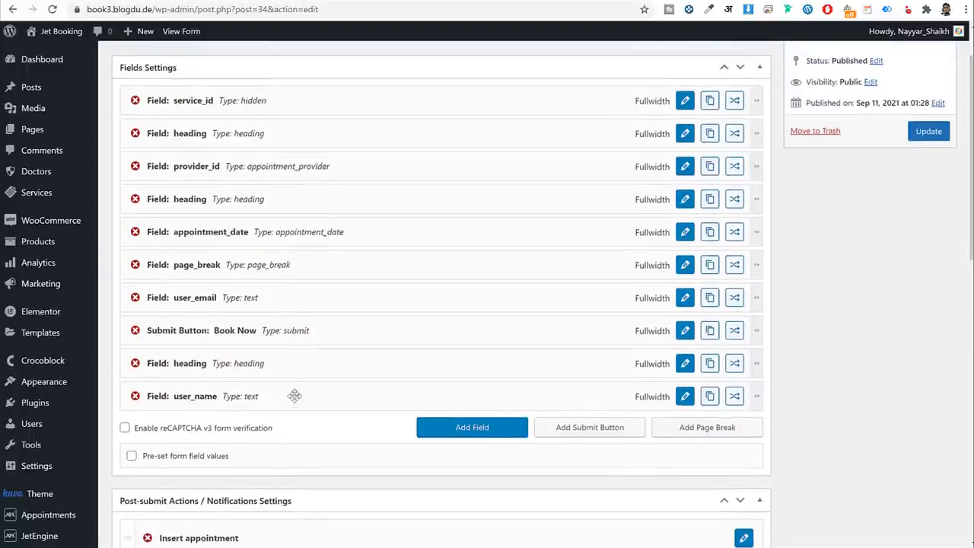
left_click_drag(283, 396, 272, 297)
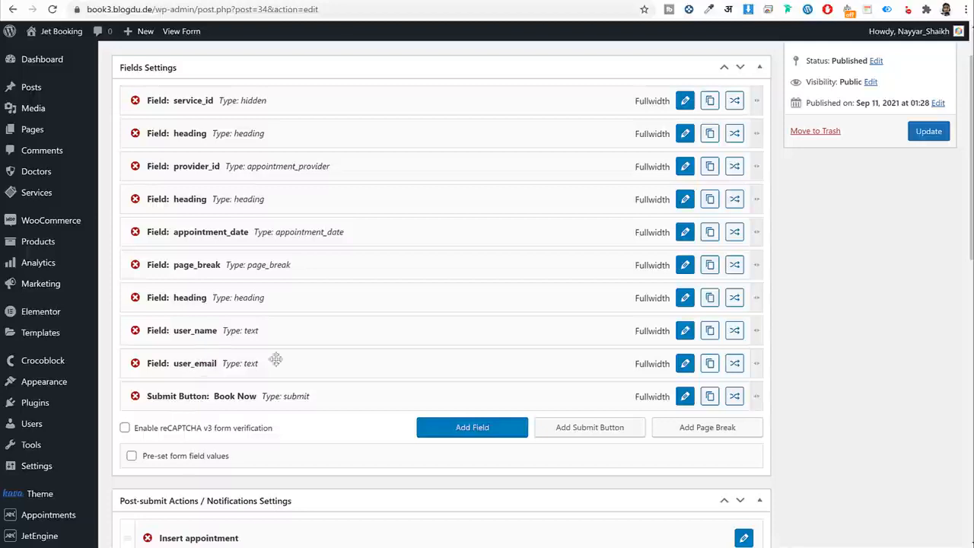
Clear the user_email label and give it the placeholder 'Your Email'.
left_click(686, 363)
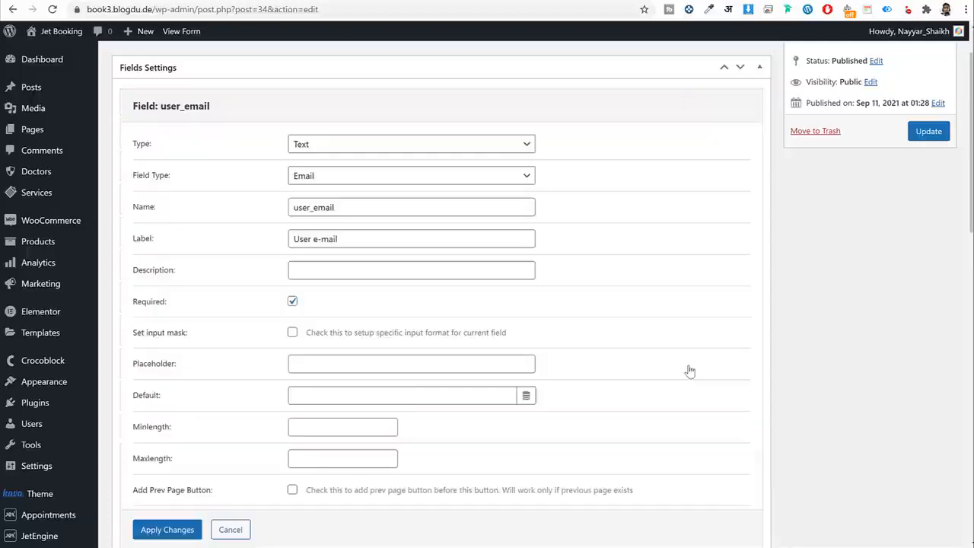
triple_click(364, 241)
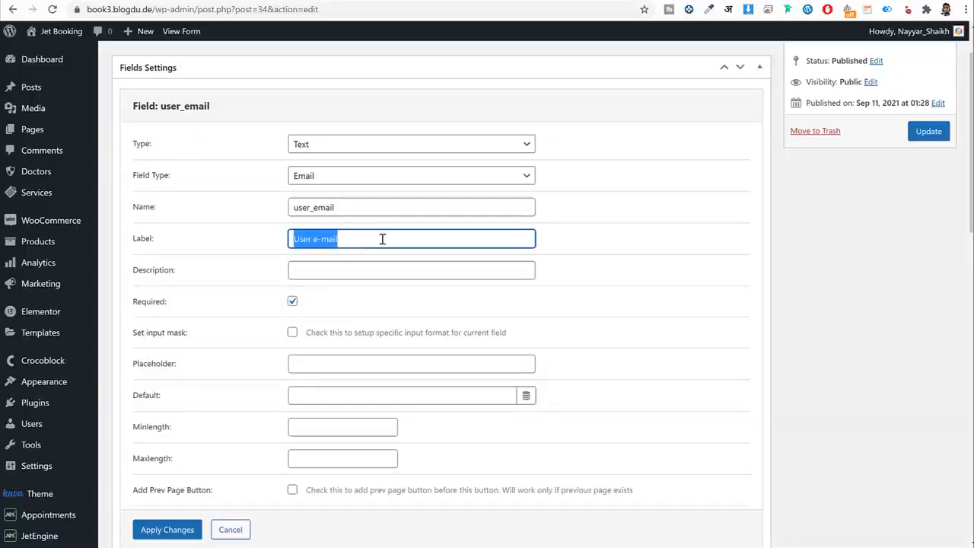
key("BackSpace")
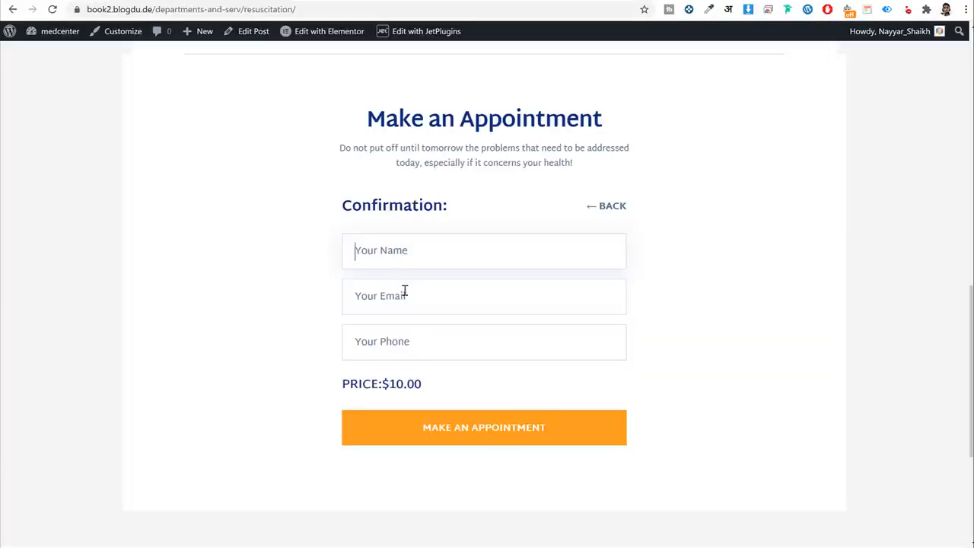
left_click(407, 295)
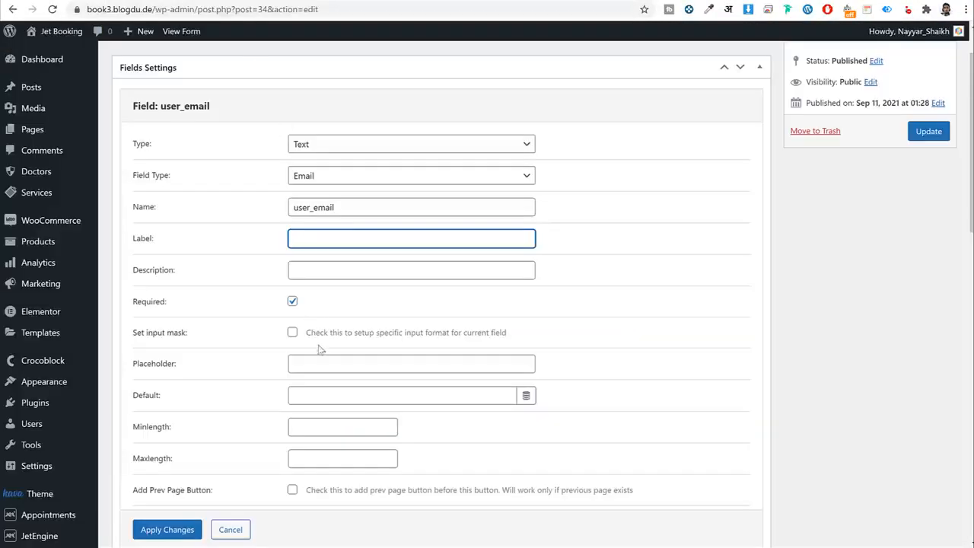
left_click(334, 363)
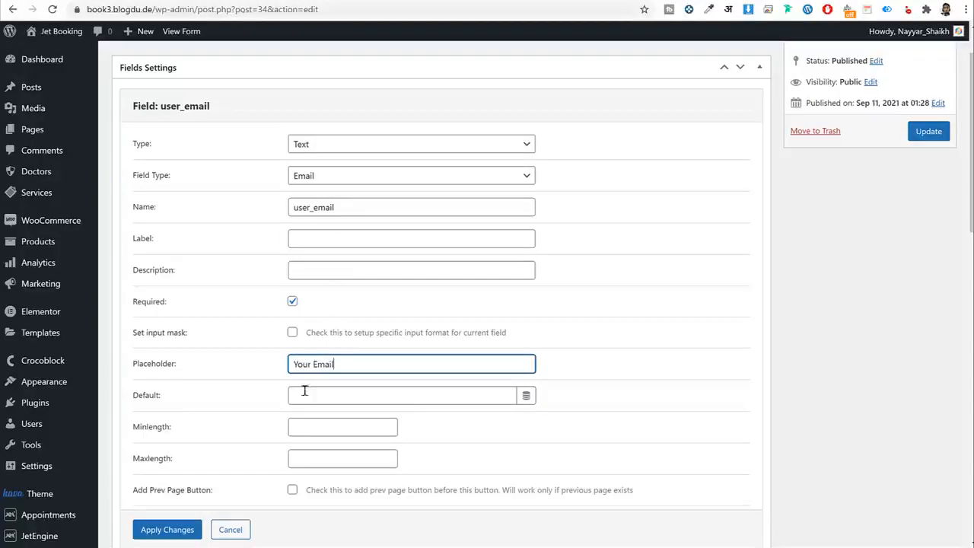
left_click(172, 530)
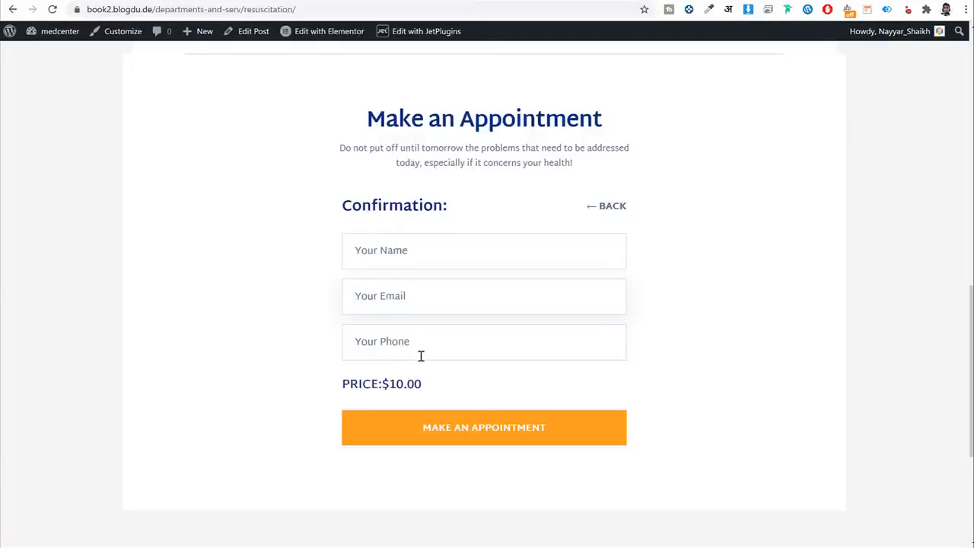
Check the Your Phone field on the live form and append another new field.
left_click(419, 356)
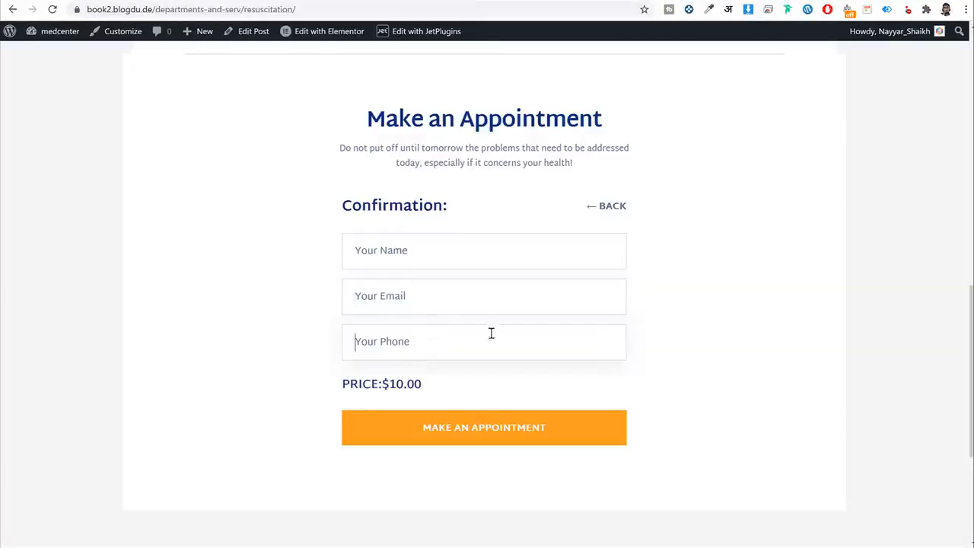
left_click_drag(346, 386, 388, 387)
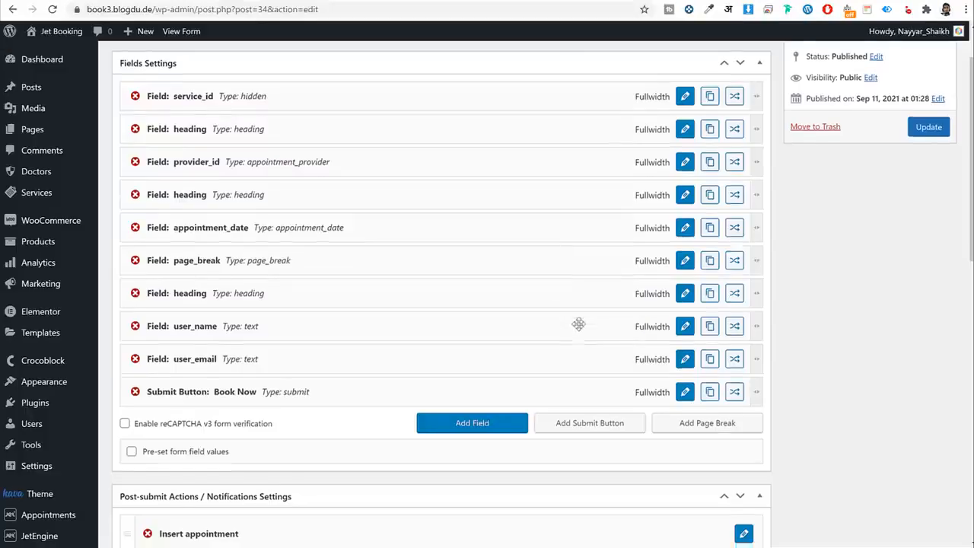
scroll(532, 319, "down", 3)
left_click(479, 304)
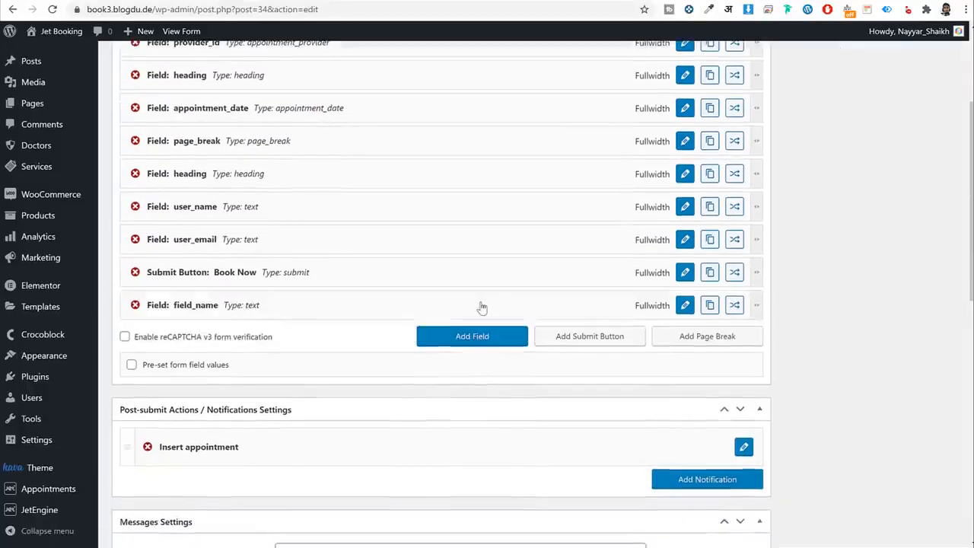
Make the new field a telephone input named user_phone.
left_click(685, 307)
scroll(508, 197, "up", 1)
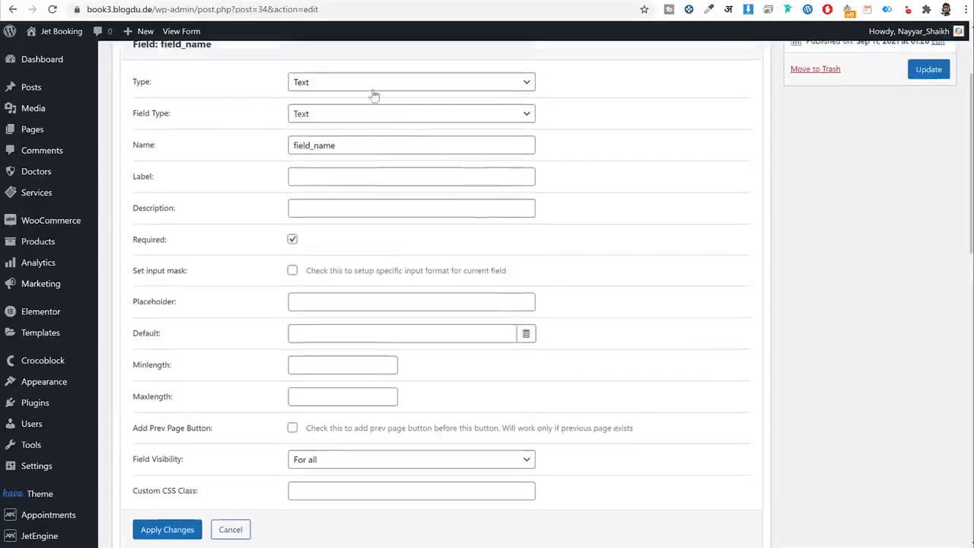
left_click(373, 116)
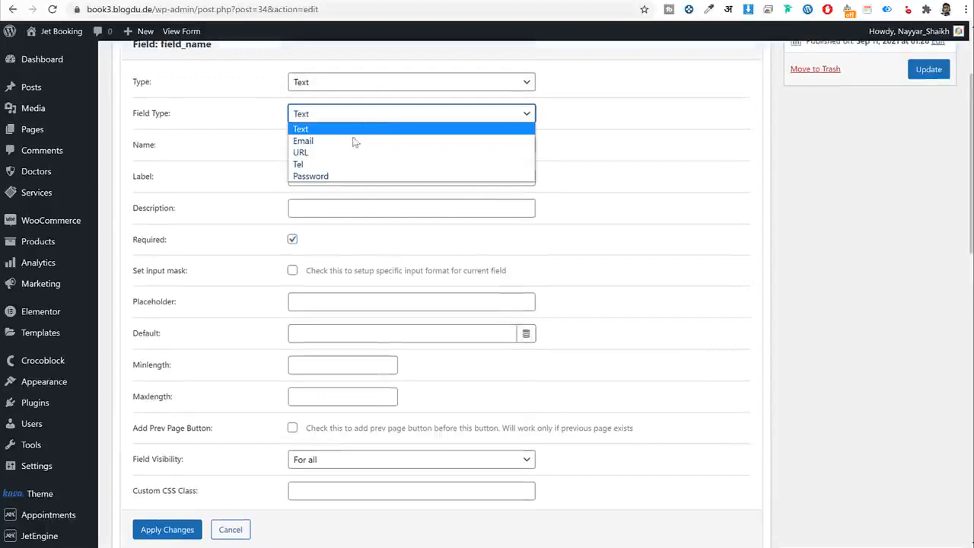
left_click(329, 164)
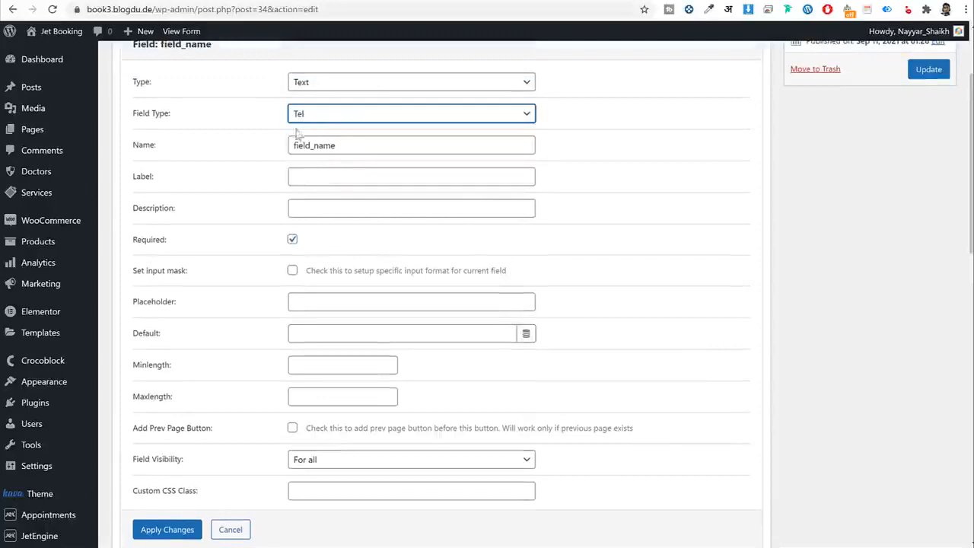
double_click(385, 144)
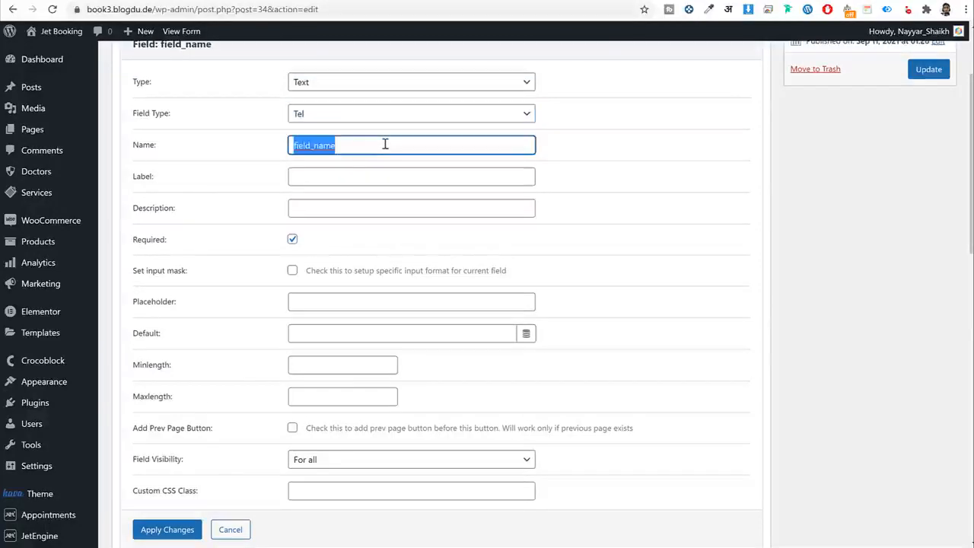
type("user_ph")
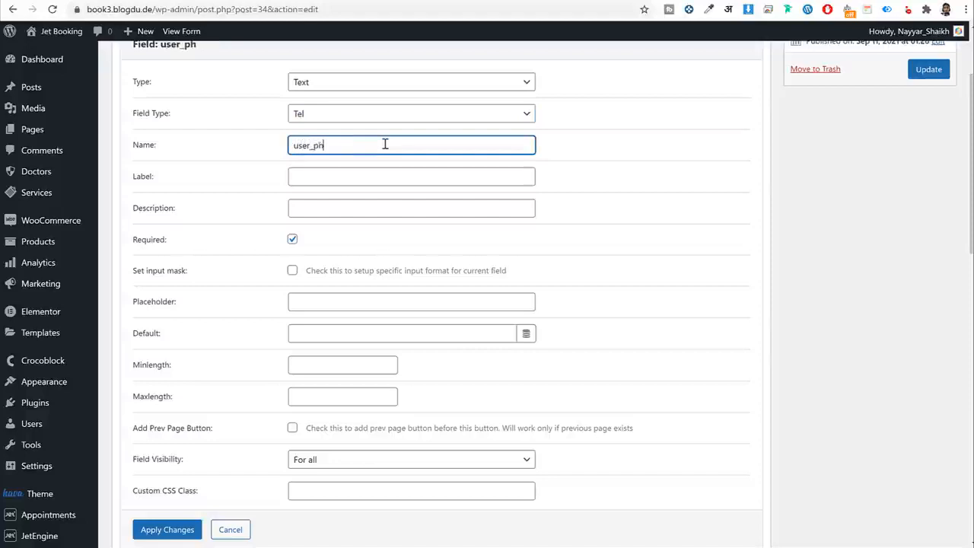
type("one")
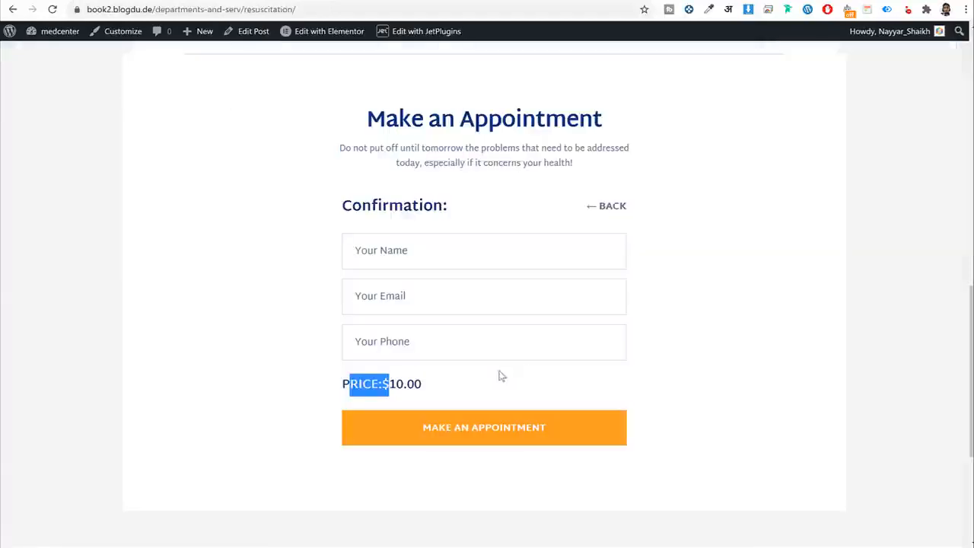
left_click(411, 340)
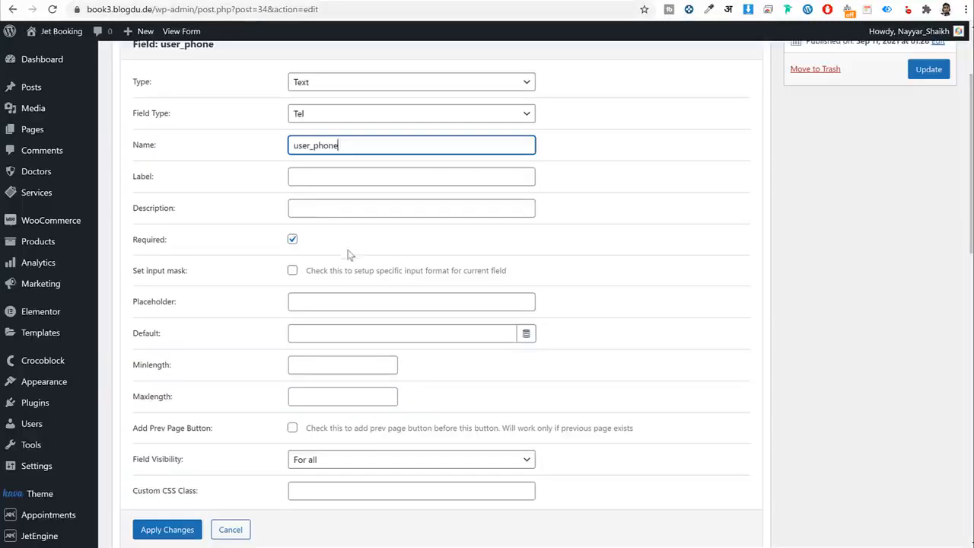
Give user_phone the placeholder 'Your Pho', save it, and move it above Book Now.
left_click(347, 302)
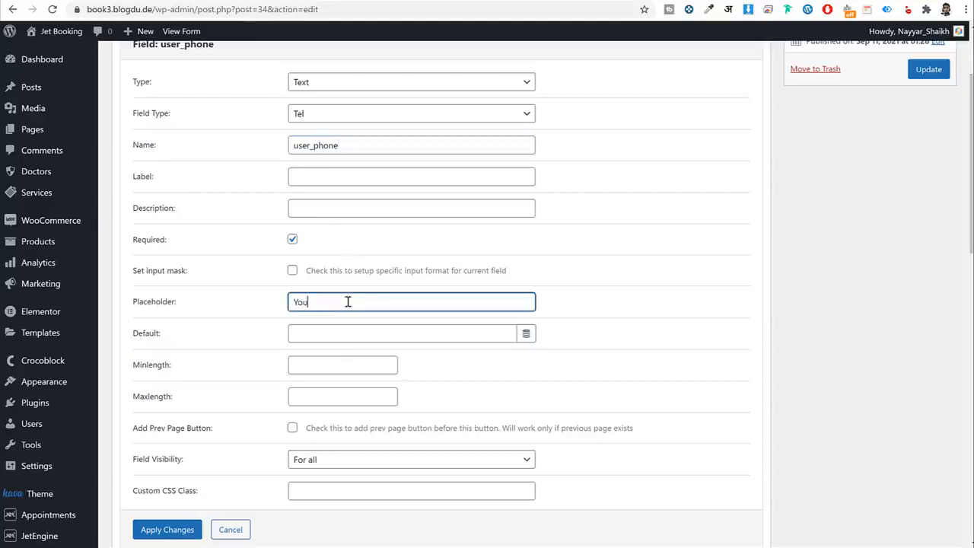
type("Your Phone")
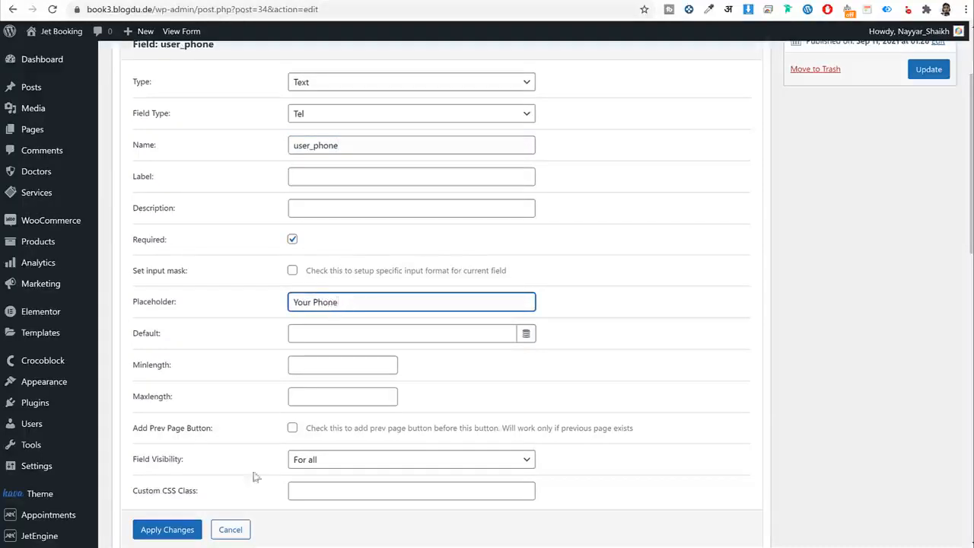
left_click(181, 529)
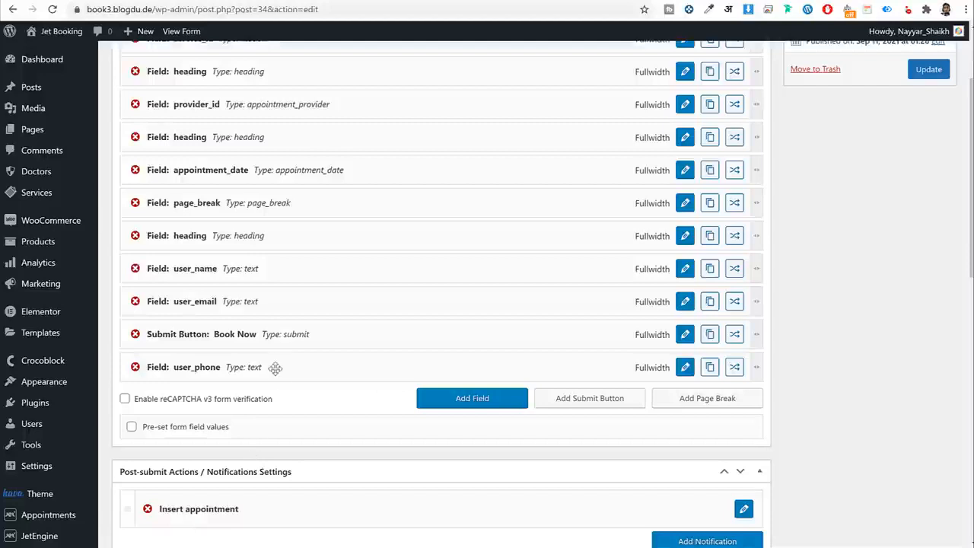
left_click_drag(275, 368, 245, 324)
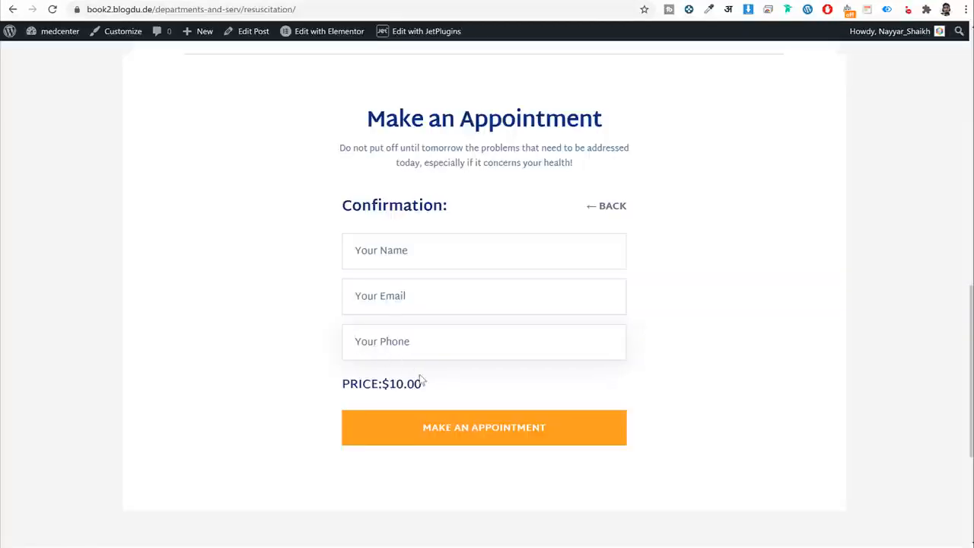
Select the PRICE:$10 text on the live form and add another field.
left_click_drag(388, 384, 343, 383)
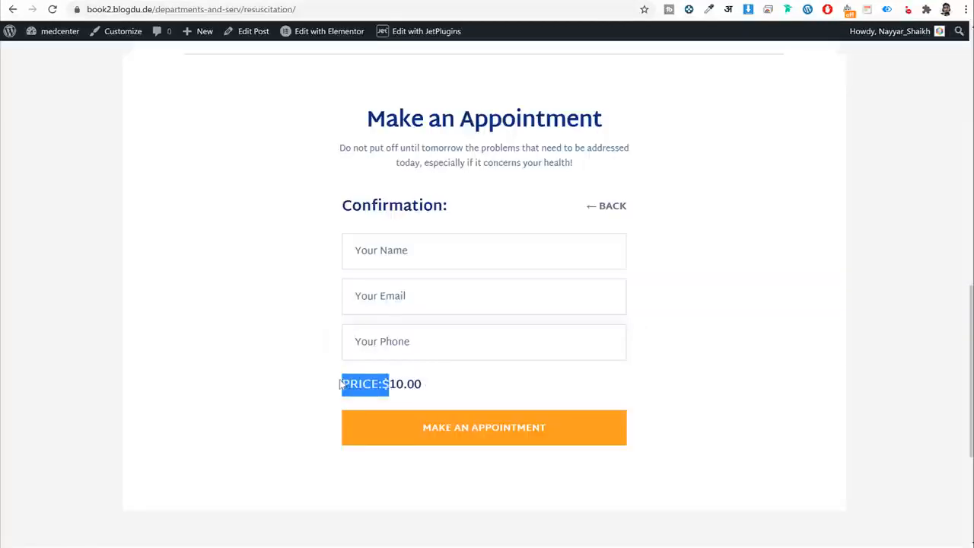
left_click(348, 382)
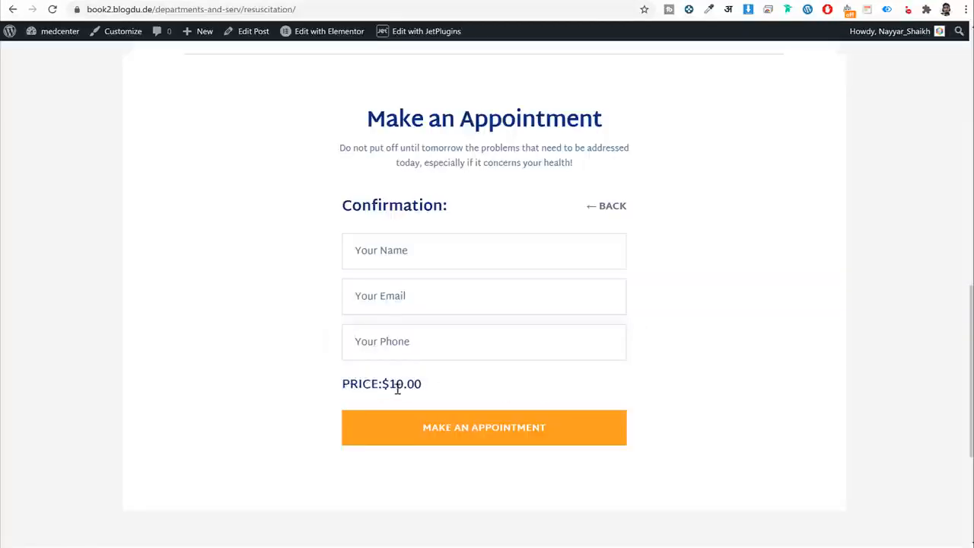
left_click_drag(404, 385, 389, 384)
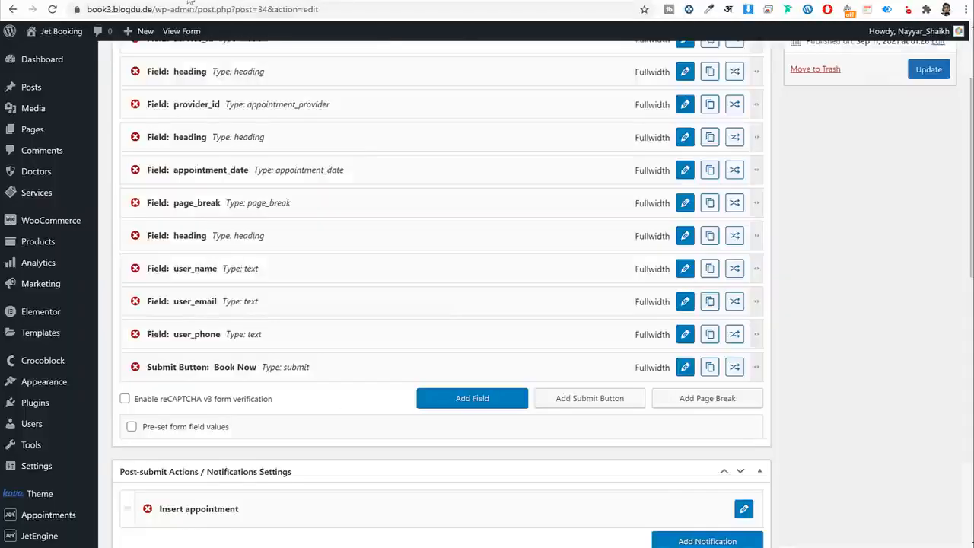
left_click(491, 402)
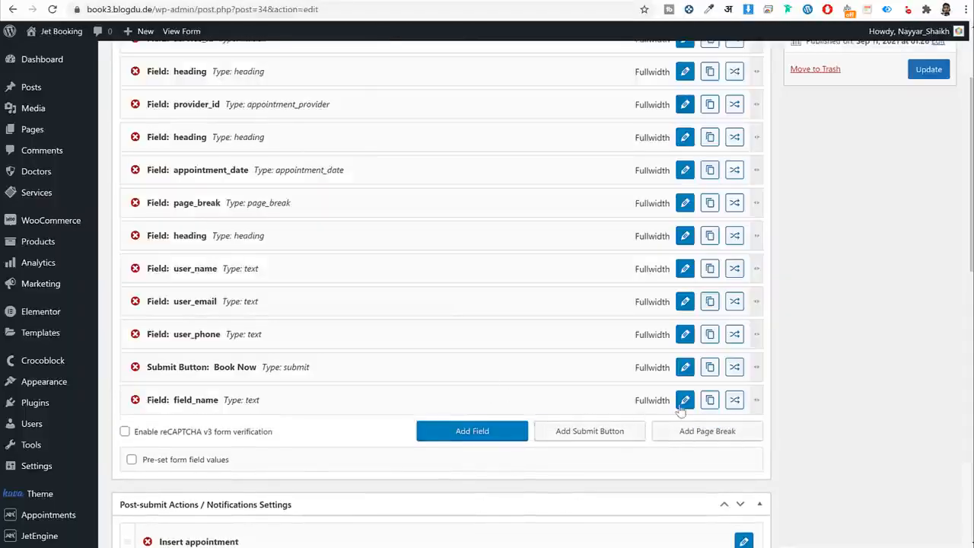
Make the new field a Calculated field named _total.
left_click(684, 398)
left_click(404, 82)
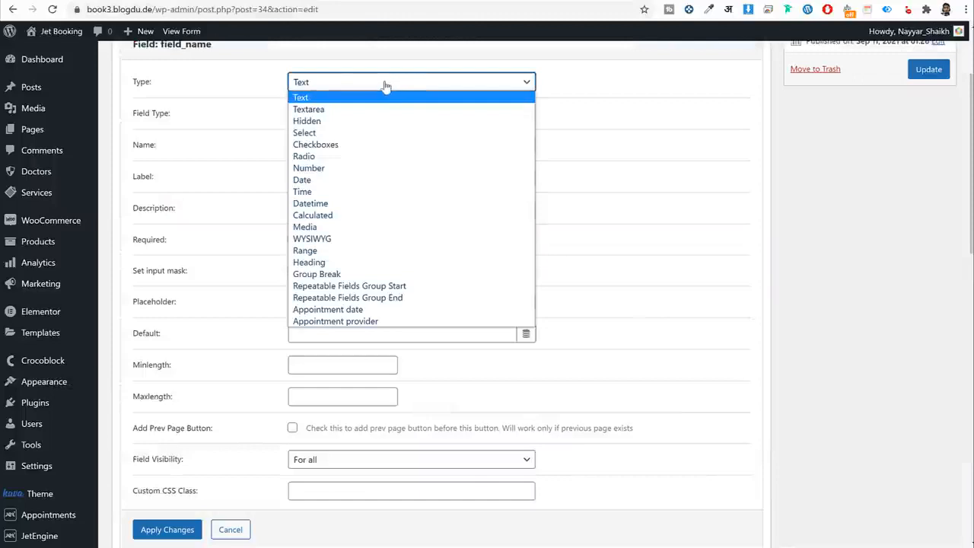
key("c")
key("a")
key("Return")
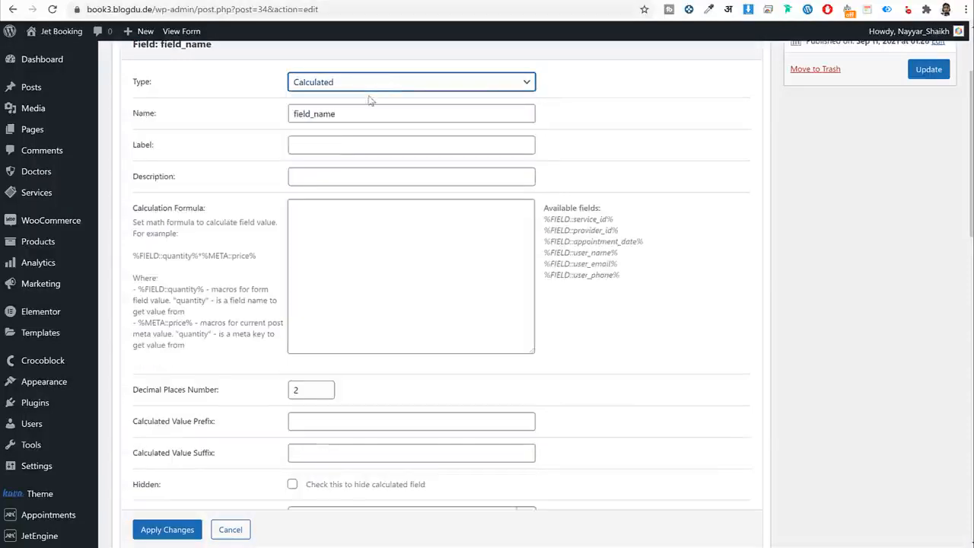
key("Tab")
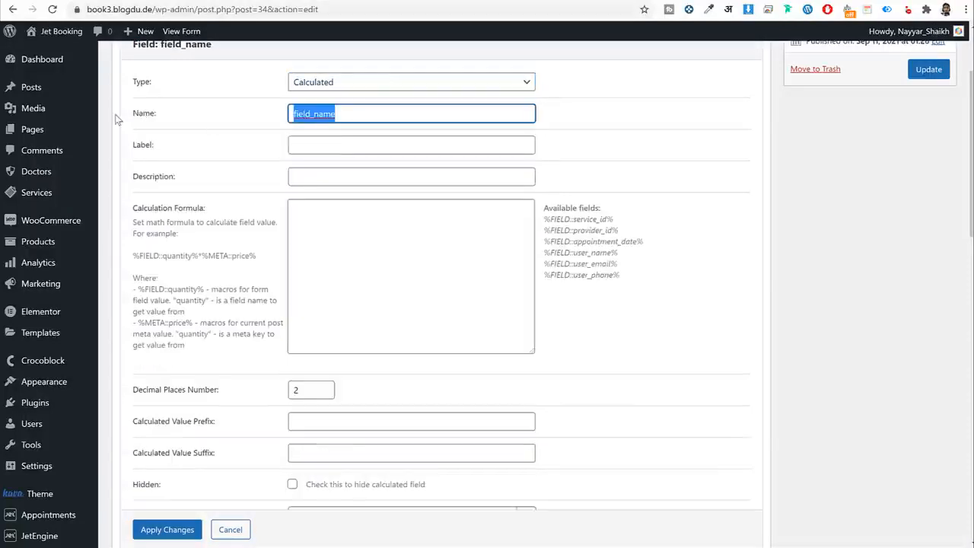
type("_+")
type("total")
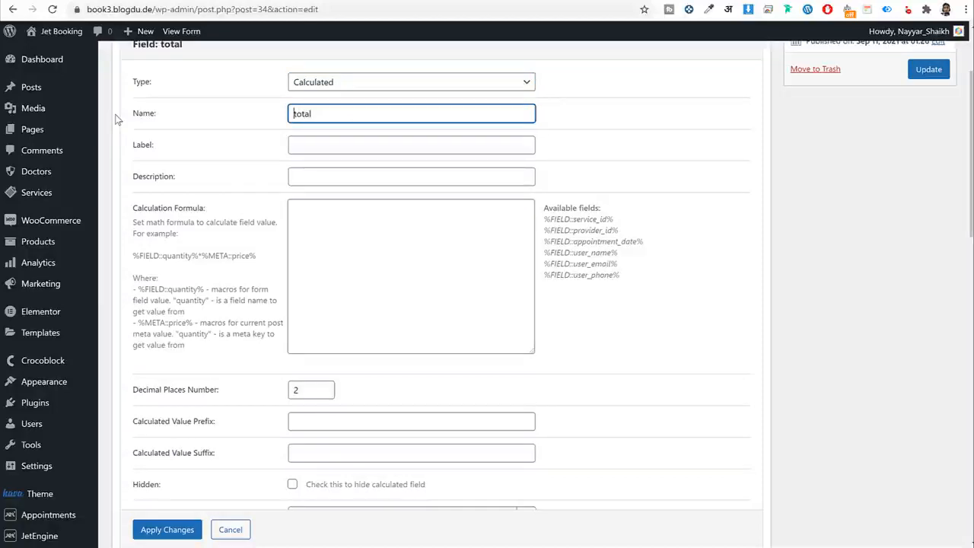
type("_")
left_click_drag(298, 115, 279, 118)
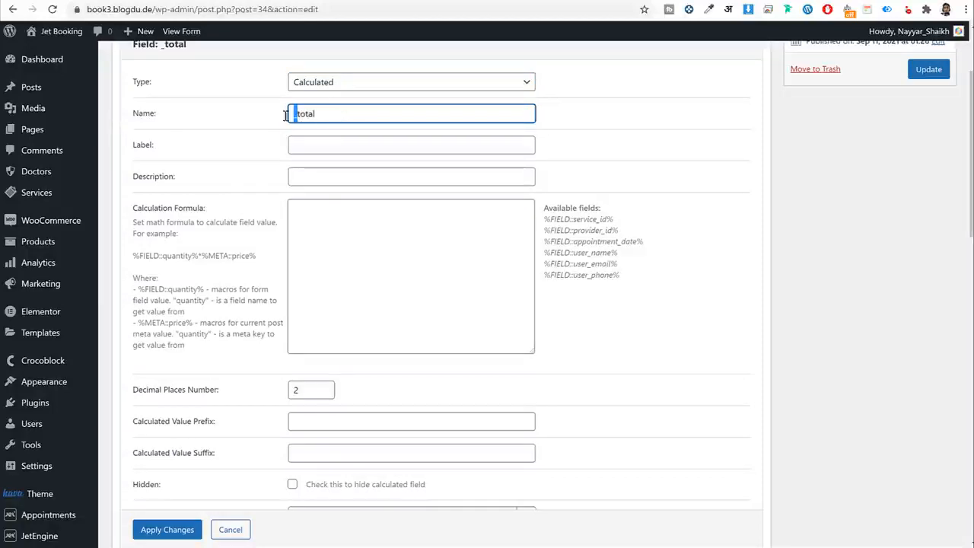
double_click(331, 112)
scroll(456, 294, "up", 1)
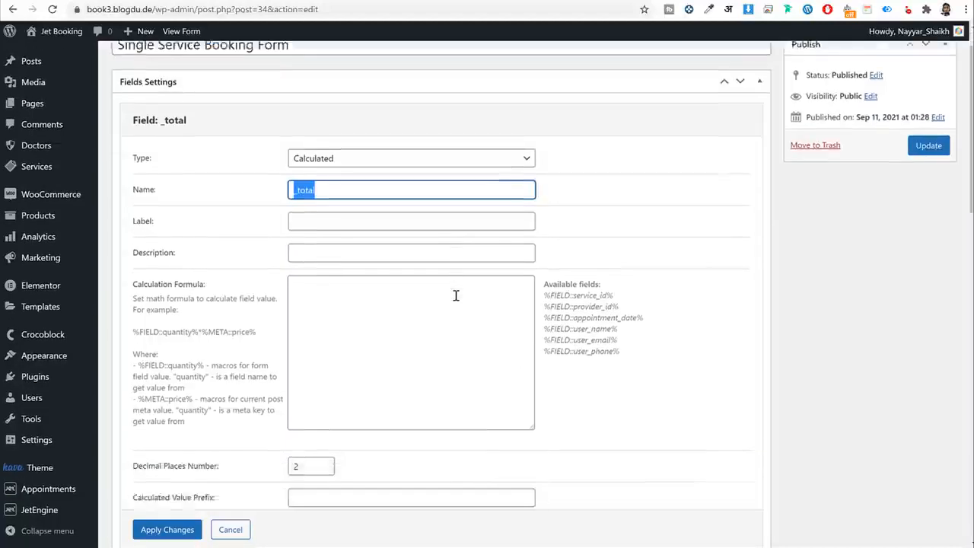
scroll(457, 293, "down", 3)
Set the calculated value prefix to PRICE:$, copied from the live form.
left_click(404, 205)
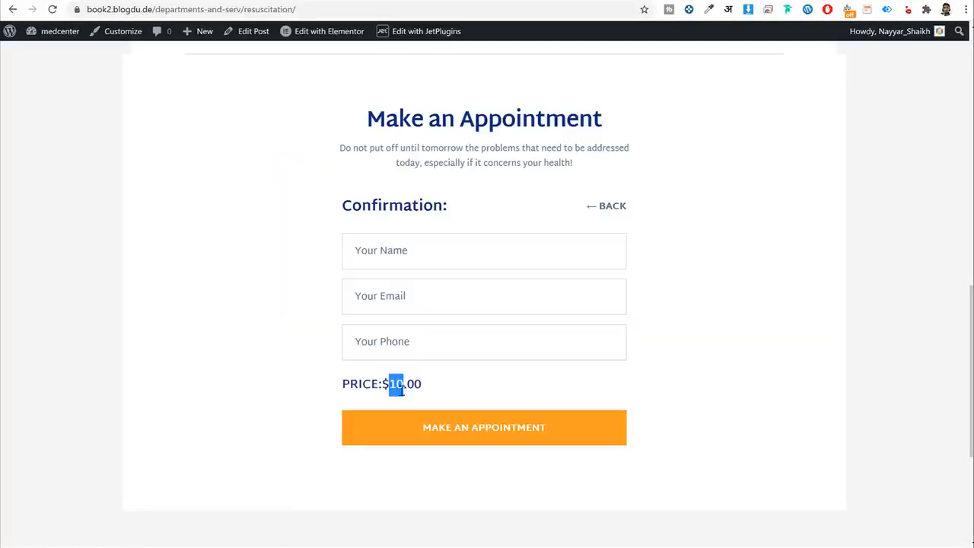
left_click(383, 385)
left_click_drag(384, 385, 343, 384)
key("ctrl+c")
left_click(388, 386)
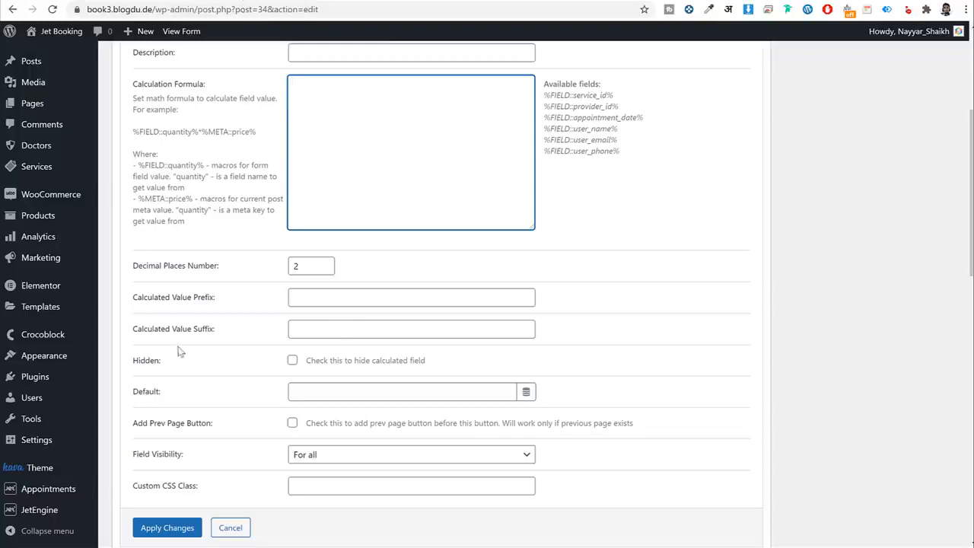
left_click(314, 298)
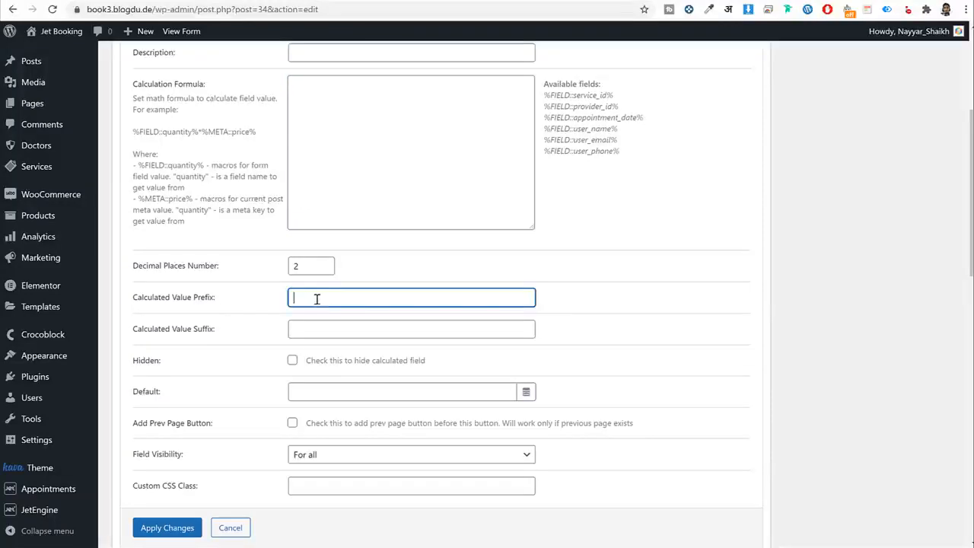
key("ctrl+v")
key("ctrl+a")
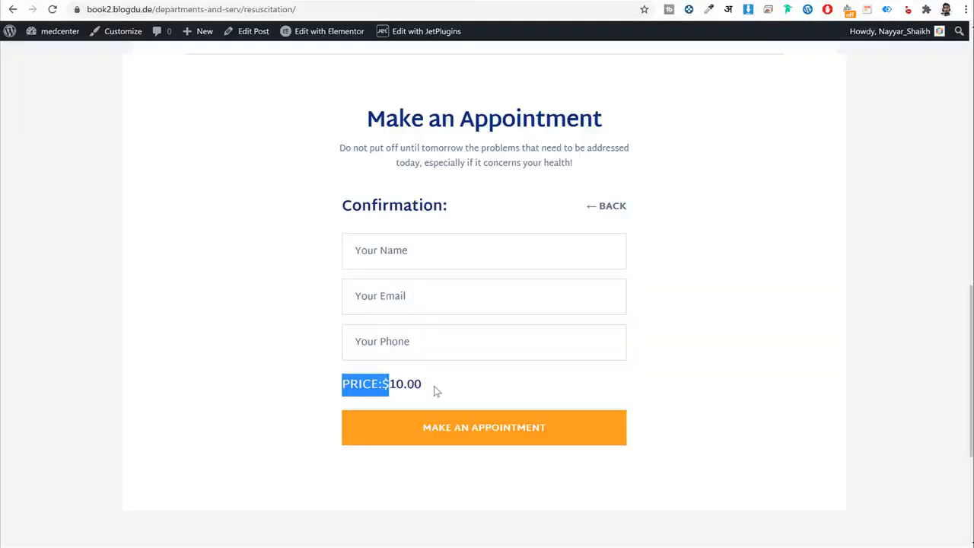
left_click_drag(389, 385, 431, 391)
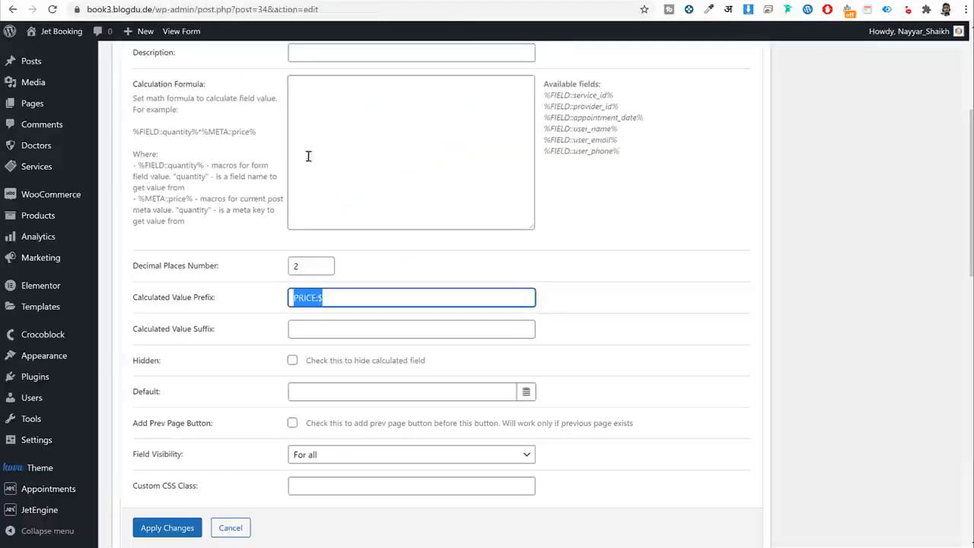
Start the calculation formula with %META:: taken from the formula help text.
scroll(360, 231, "up", 1)
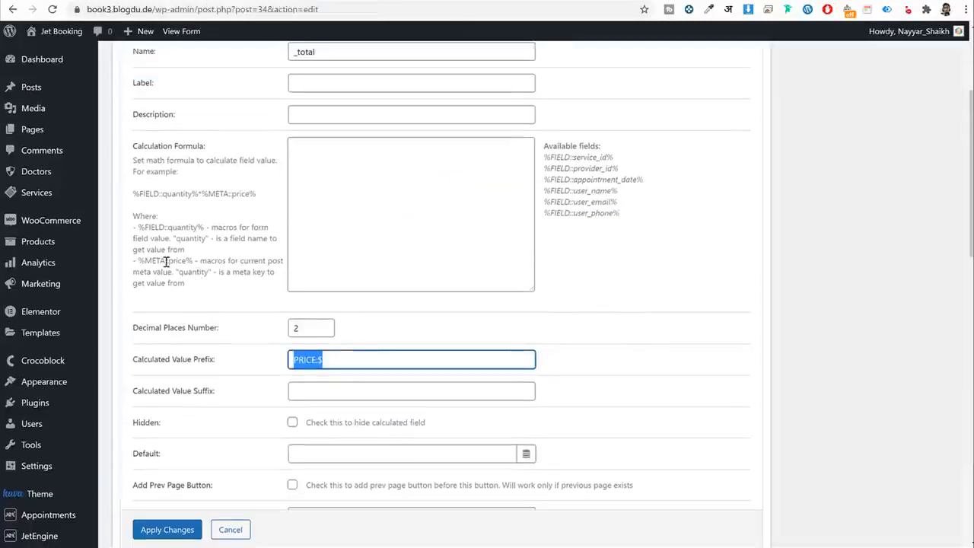
mouse_move(168, 261)
left_mouse_down()
mouse_move(118, 261)
mouse_move(162, 261)
left_mouse_up()
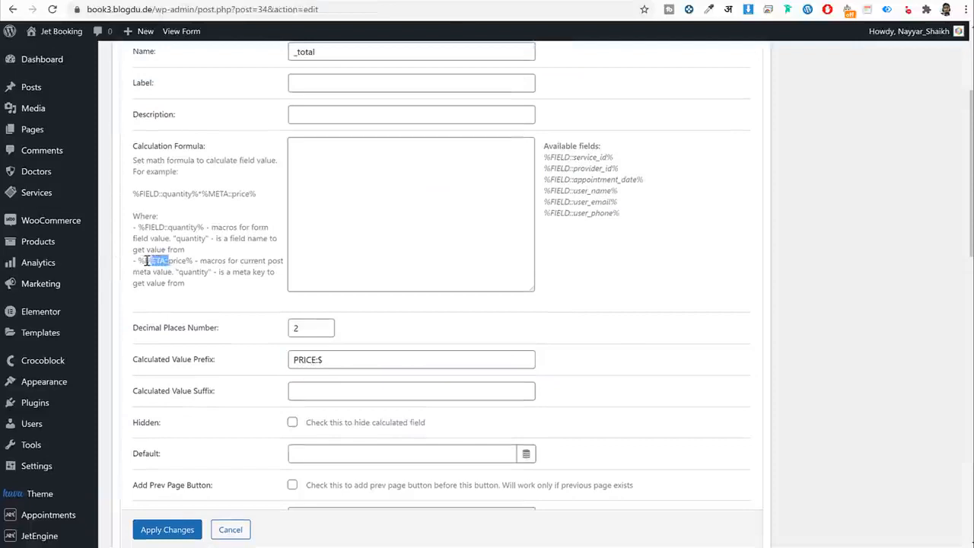
left_click(335, 150)
type("%META::")
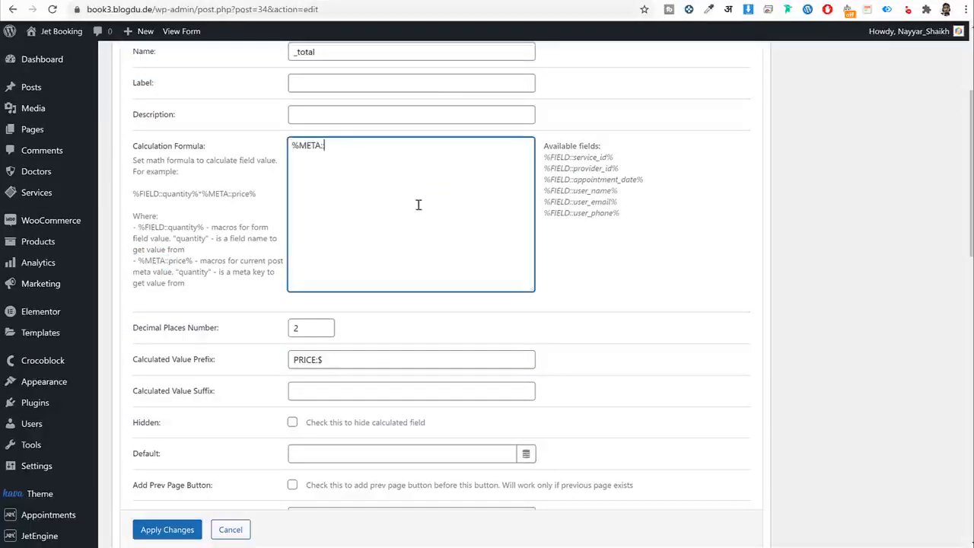
left_click_drag(168, 261, 194, 264)
left_click(324, 1)
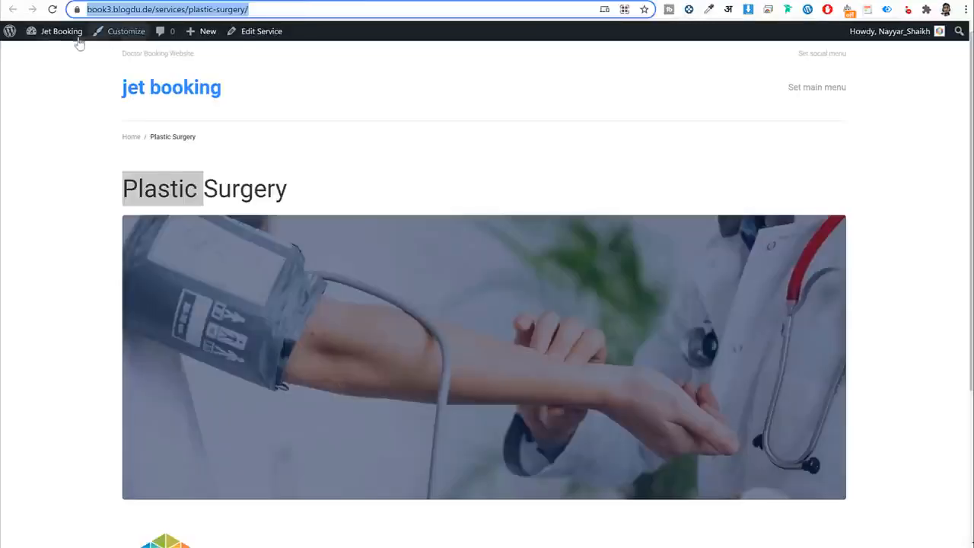
Open the Plastic Surgery service in All Services and copy its price meta key _app_price.
left_click(68, 36)
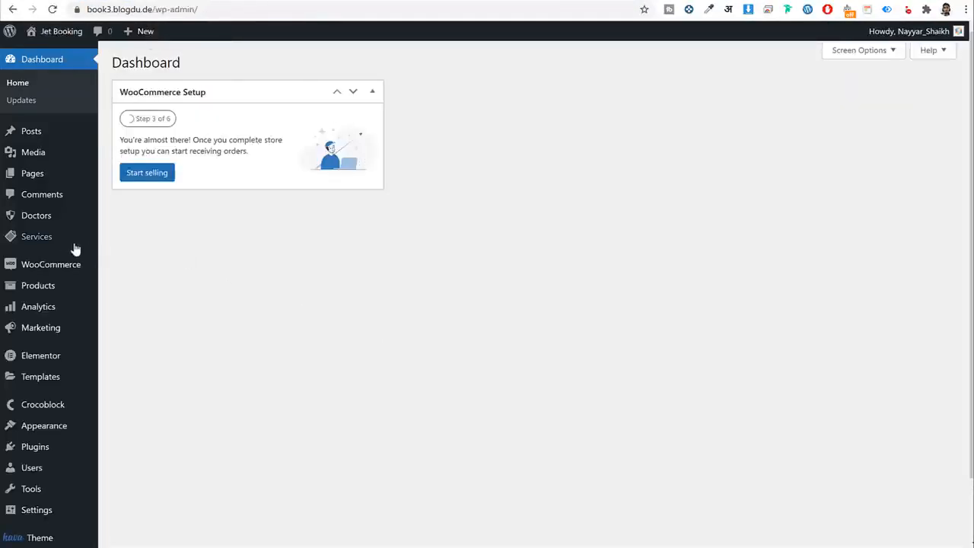
mouse_move(47, 245)
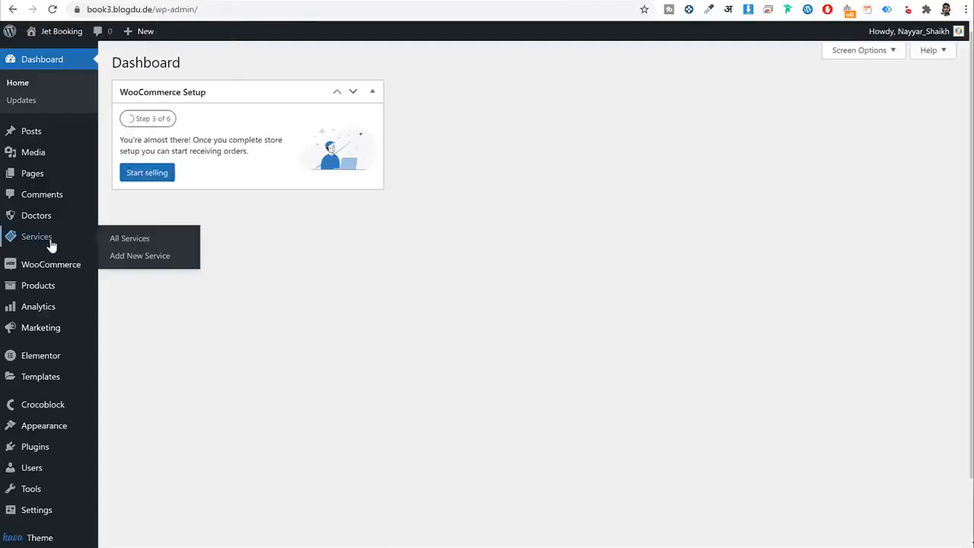
left_click(125, 238)
left_click(146, 172)
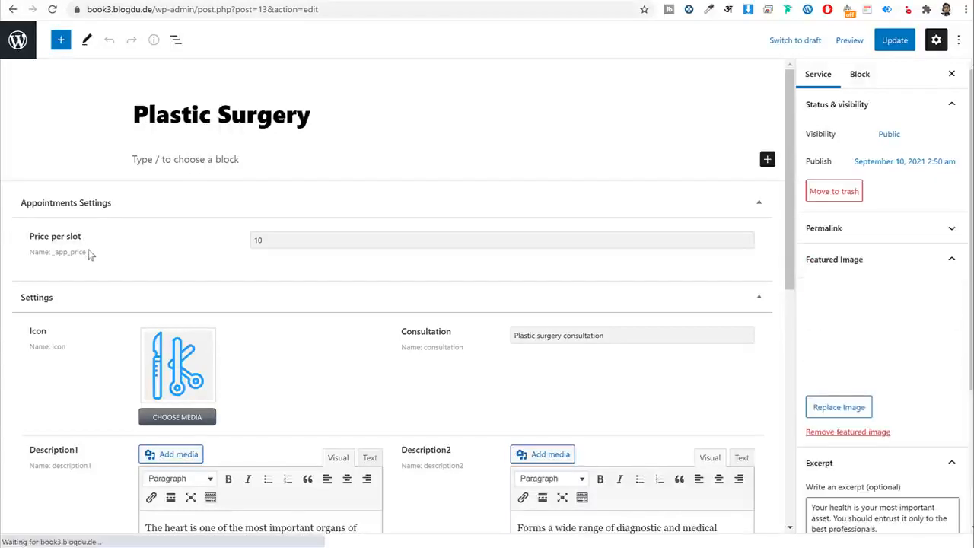
left_click_drag(86, 253, 53, 262)
key("ctrl+c")
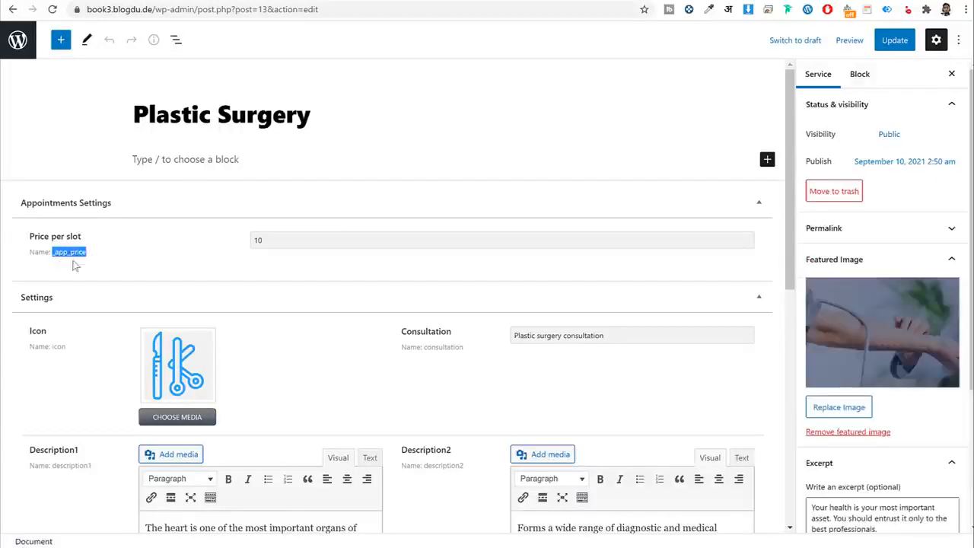
key("ctrl+Tab")
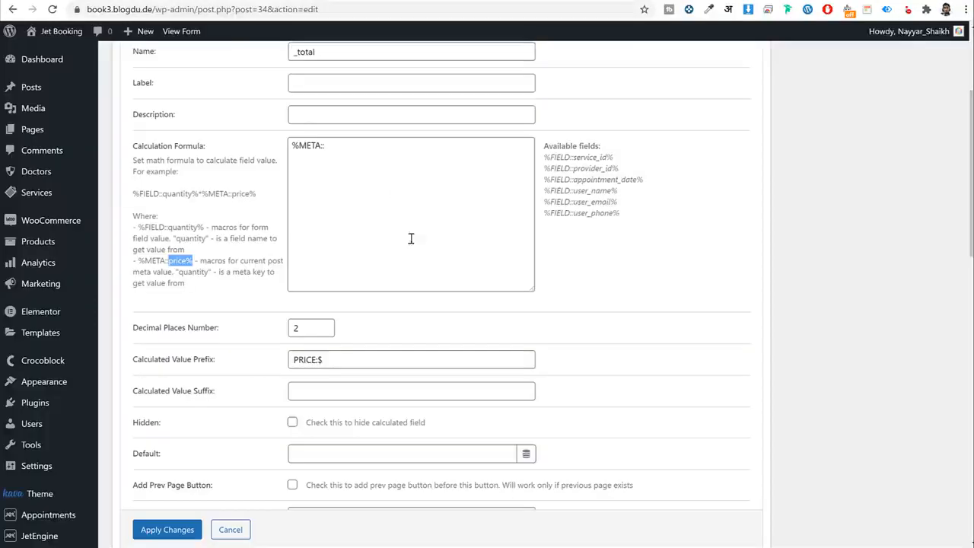
Complete the _total formula as %META::_app_price%*1.
left_click(356, 152)
key("ctrl+v")
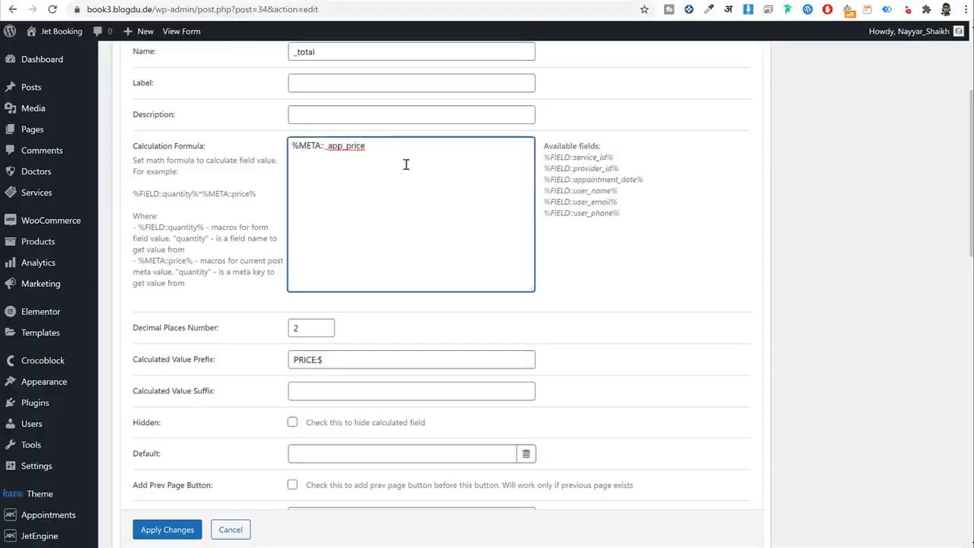
type("%*")
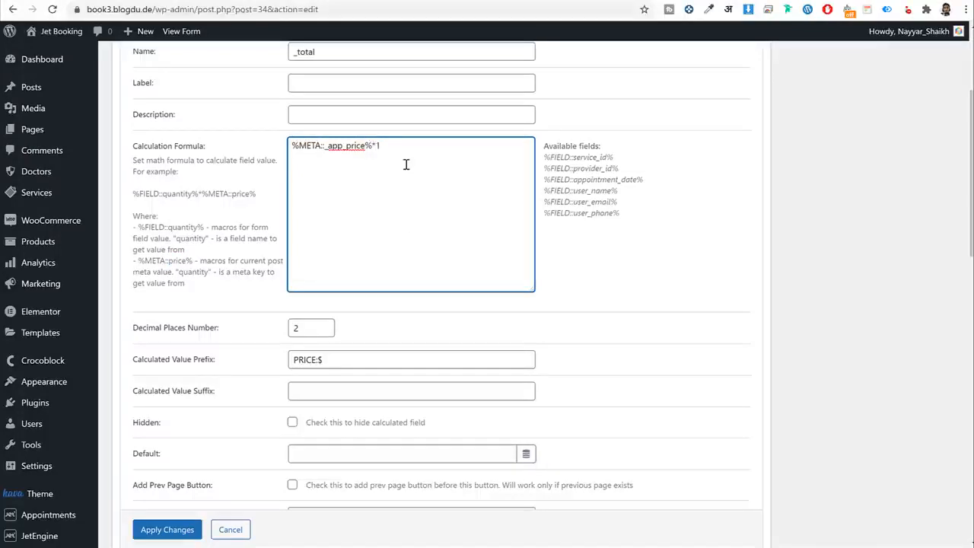
left_click_drag(410, 153, 280, 146)
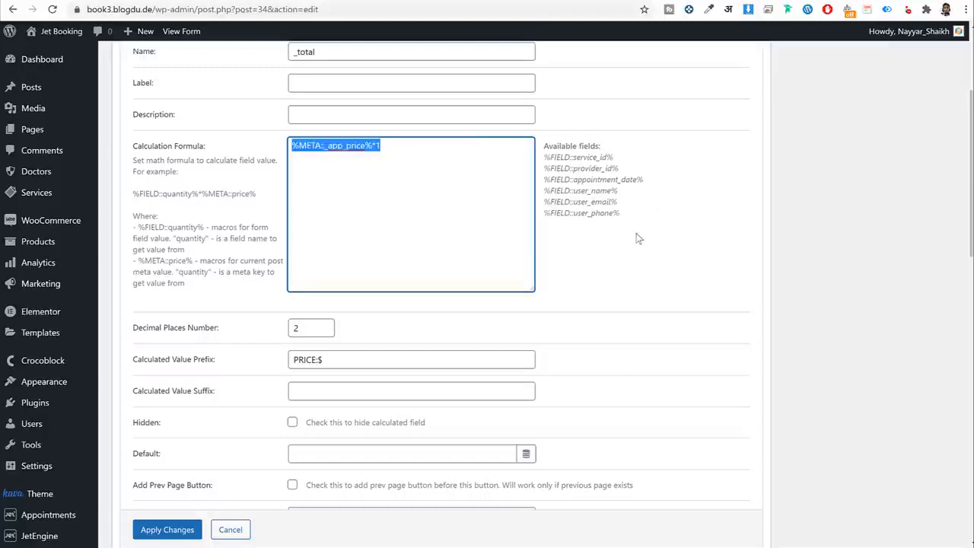
Apply the _total settings and move the field above the Book Now button.
scroll(643, 248, "down", 2)
left_click(164, 528)
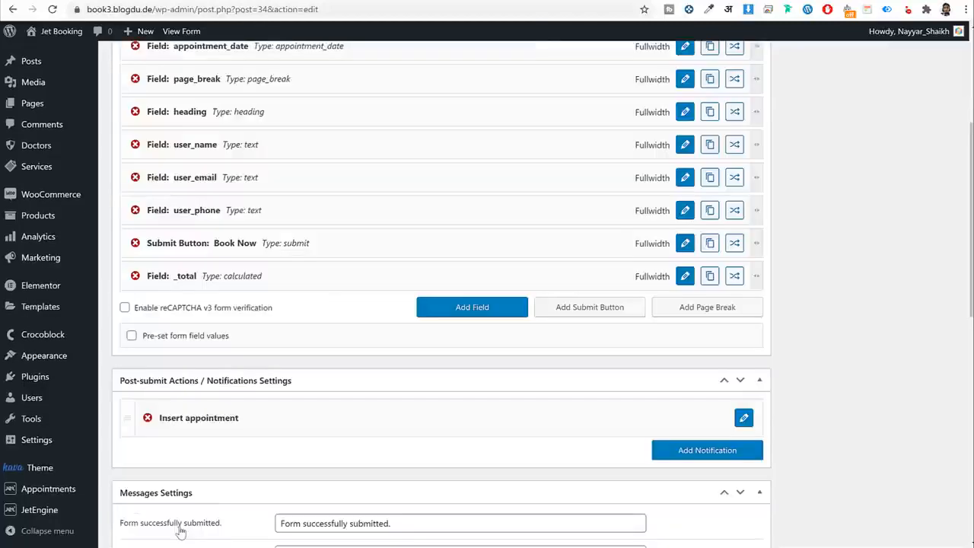
left_click_drag(289, 273, 292, 244)
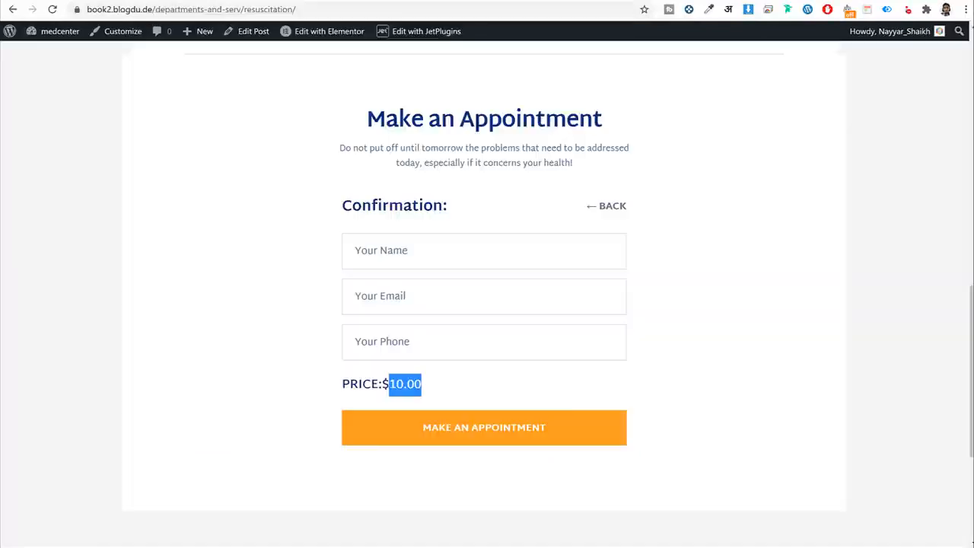
scroll(494, 346, "down", 2)
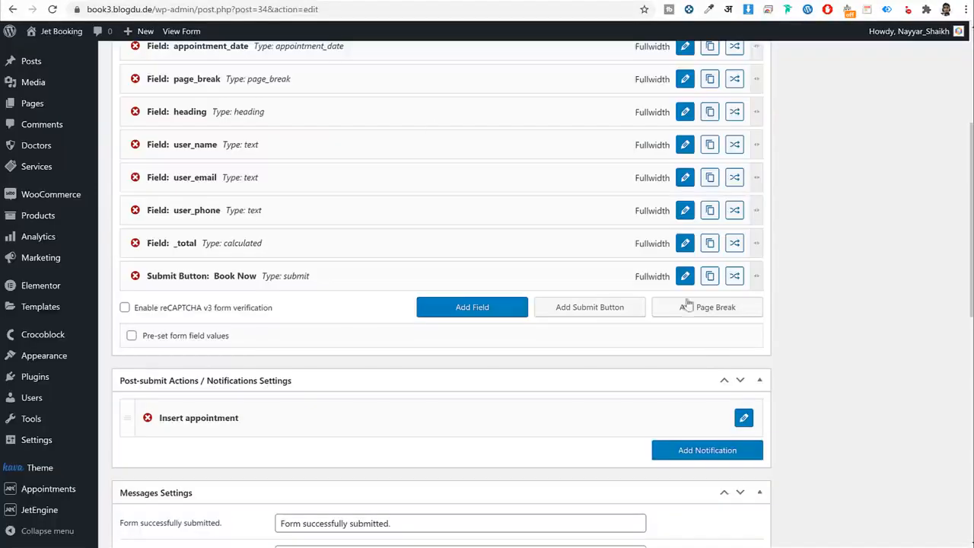
Relabel the submit button 'Make an Appointment'.
left_click(684, 280)
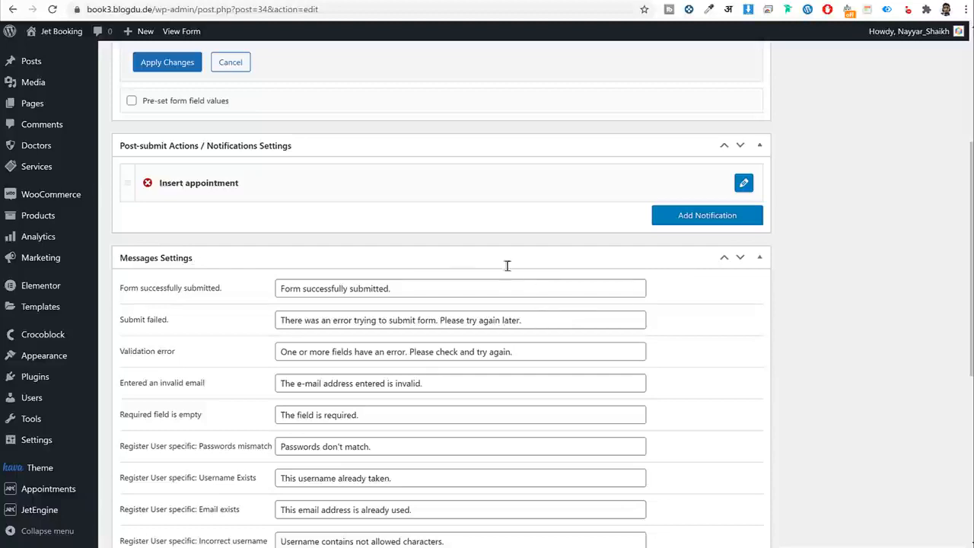
scroll(450, 272, "up", 3)
left_click(382, 211)
key("ctrl+a")
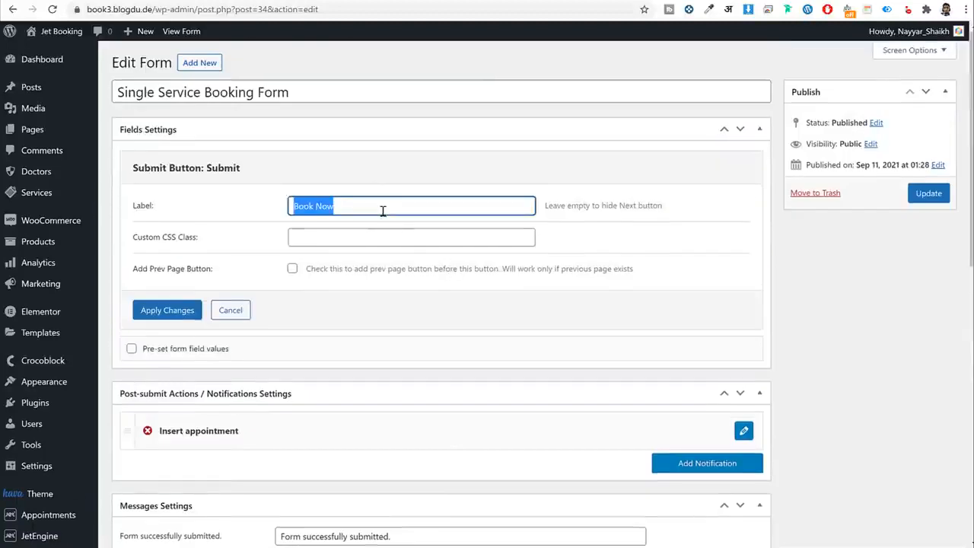
type("Make an Aap")
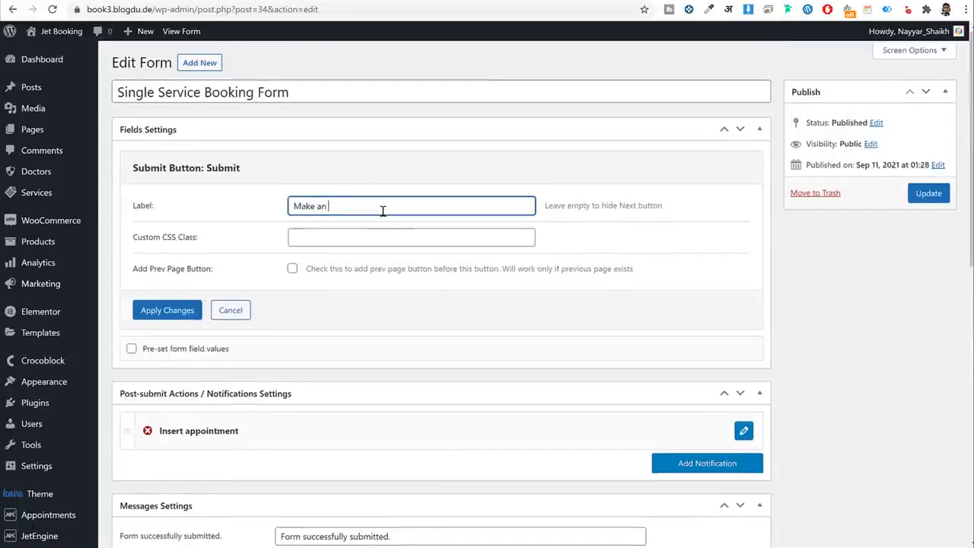
key("BackSpace")
key("BackSpace")
type("ppointment")
left_click(182, 310)
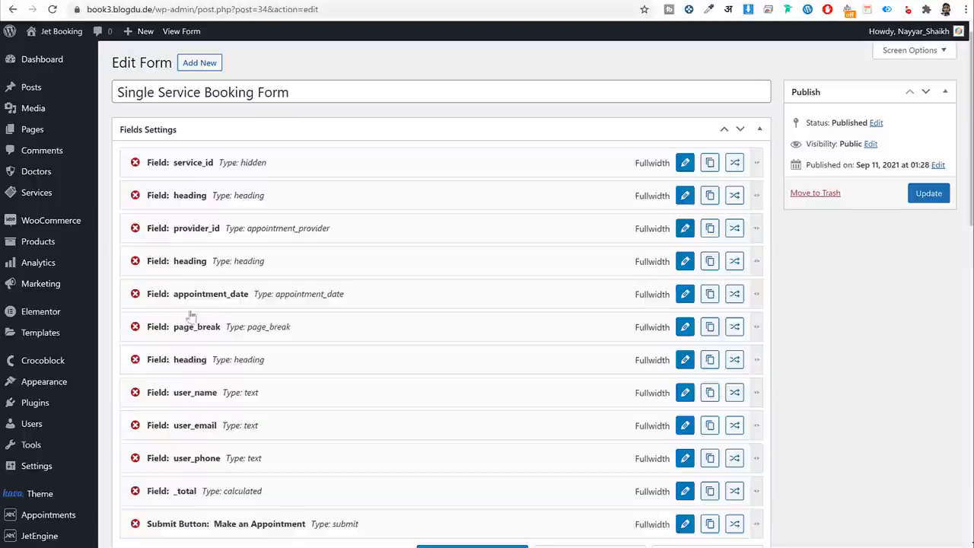
Map the Insert appointment action's phone field to user_phone and apply.
scroll(659, 322, "down", 5)
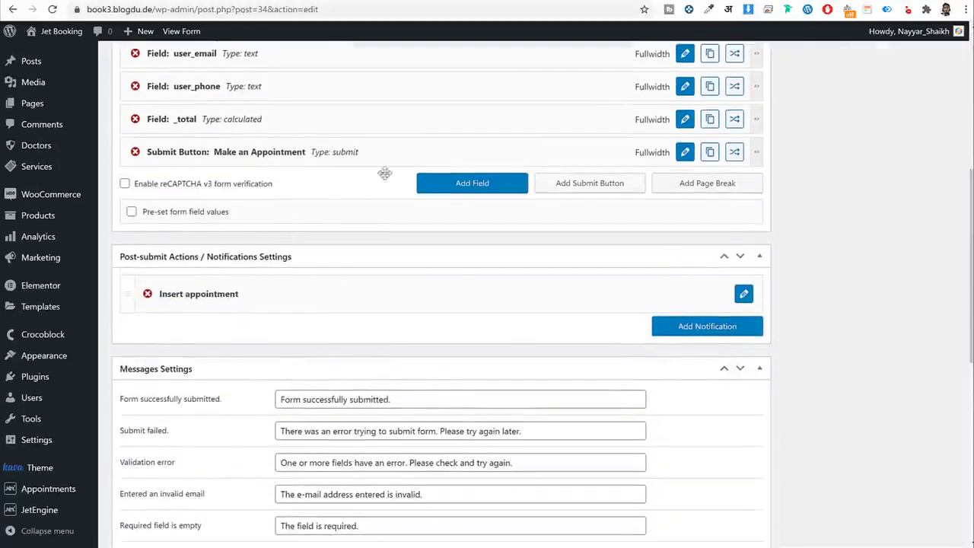
scroll(458, 215, "down", 1)
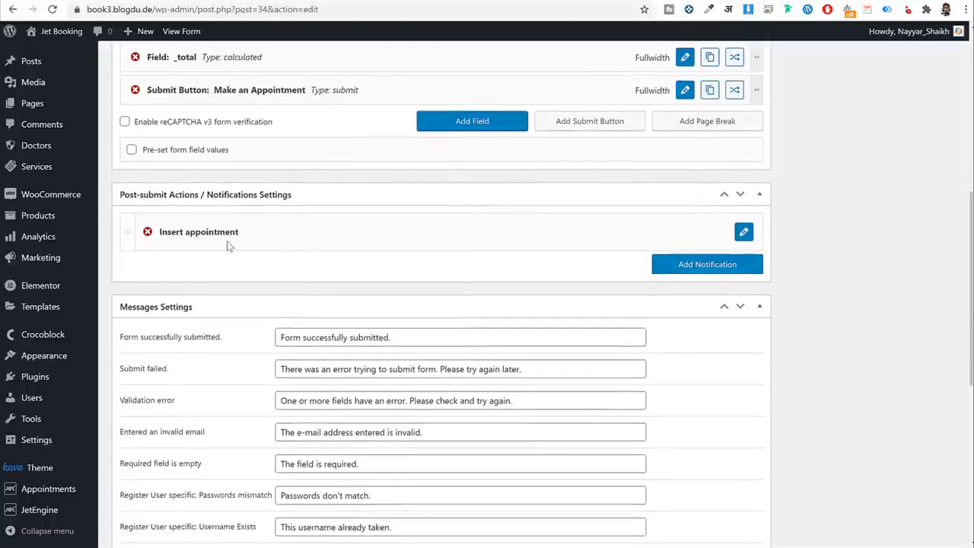
left_click(743, 231)
scroll(827, 241, "down", 2)
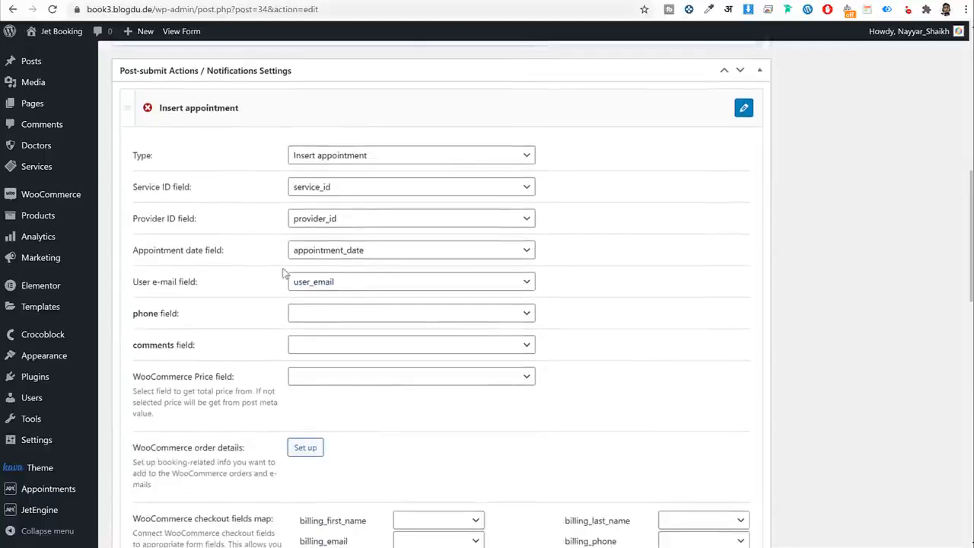
left_click_drag(198, 288, 172, 287)
left_click(250, 293)
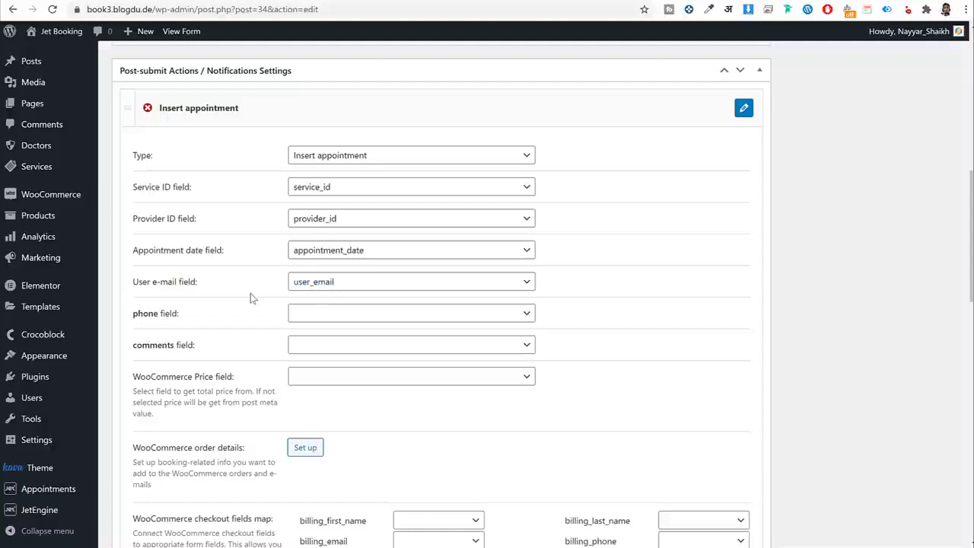
left_click(319, 319)
left_click(370, 398)
left_click_drag(133, 189, 175, 188)
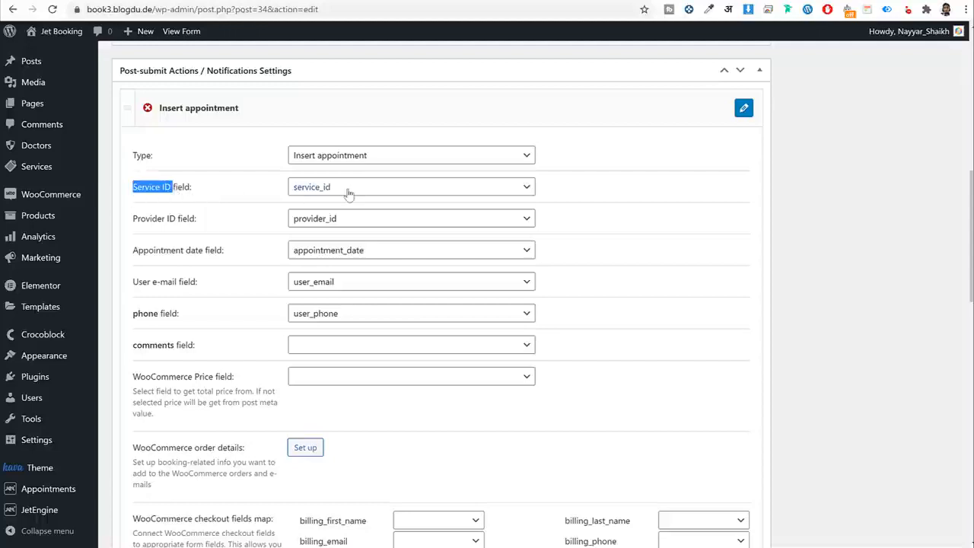
left_click_drag(133, 221, 208, 226)
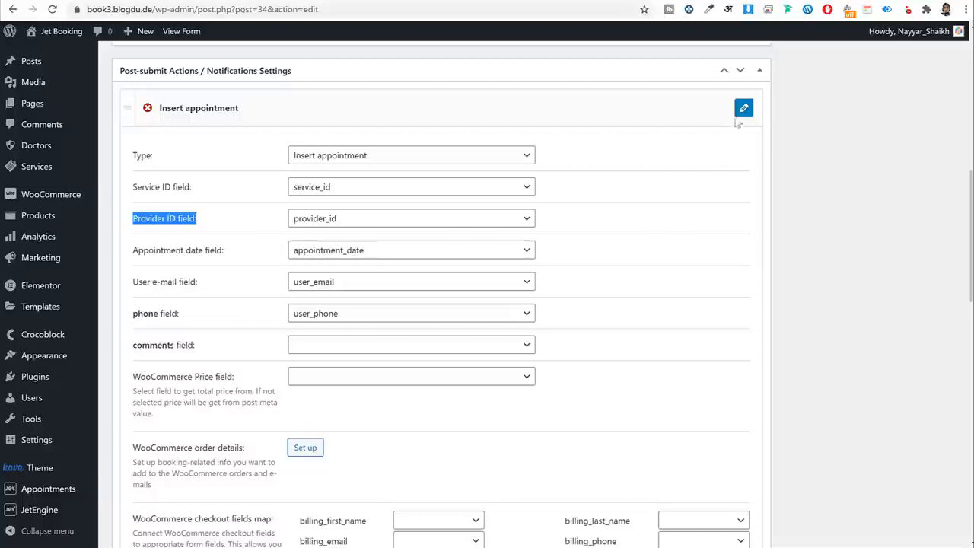
scroll(303, 355, "down", 3)
scroll(303, 354, "down", 2)
left_click(165, 393)
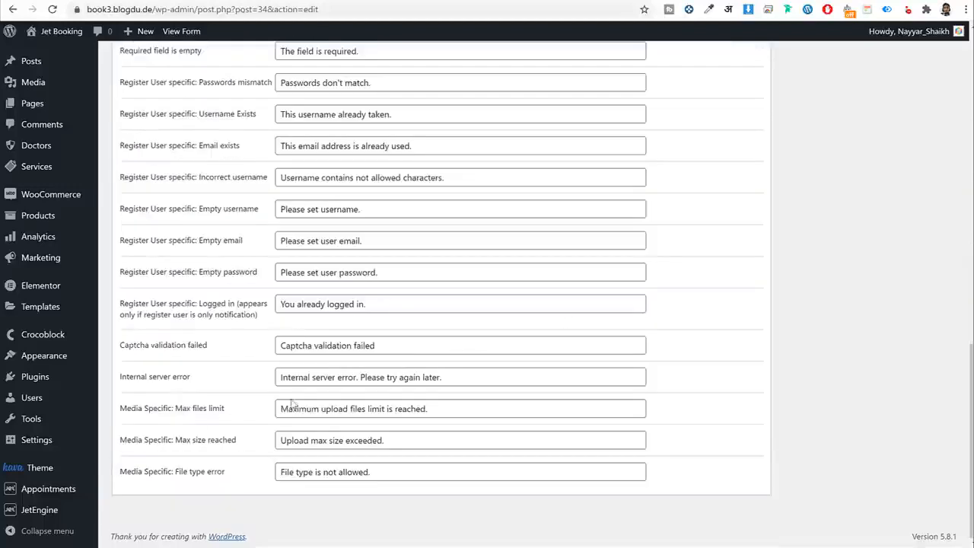
scroll(424, 393, "up", 10)
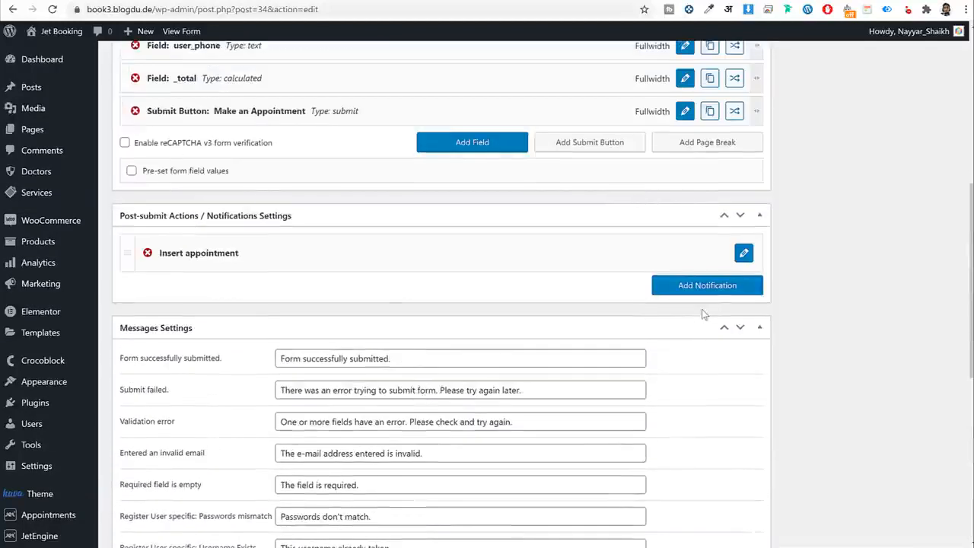
Add a new notification and keep its type as Send Email.
left_click(707, 285)
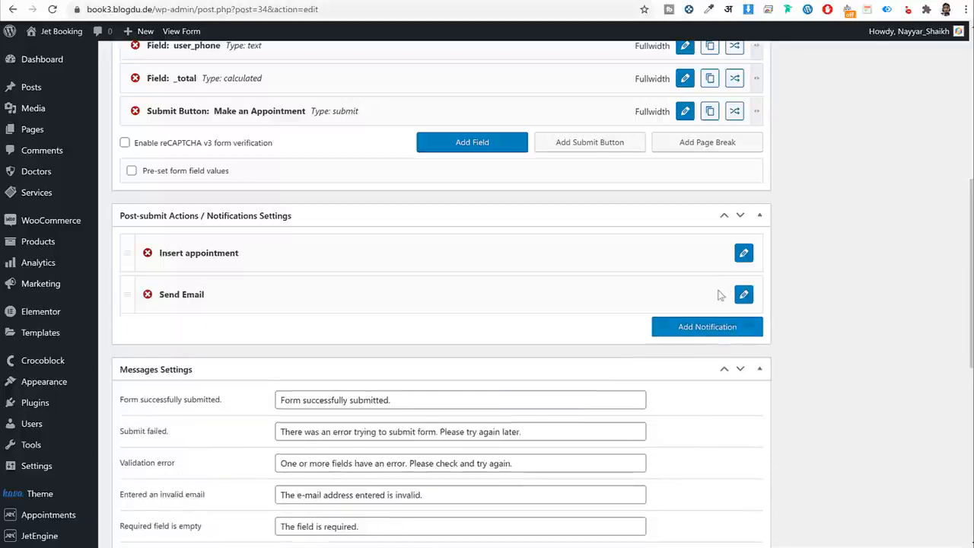
left_click_drag(160, 296, 194, 296)
left_click(744, 295)
scroll(813, 324, "down", 2)
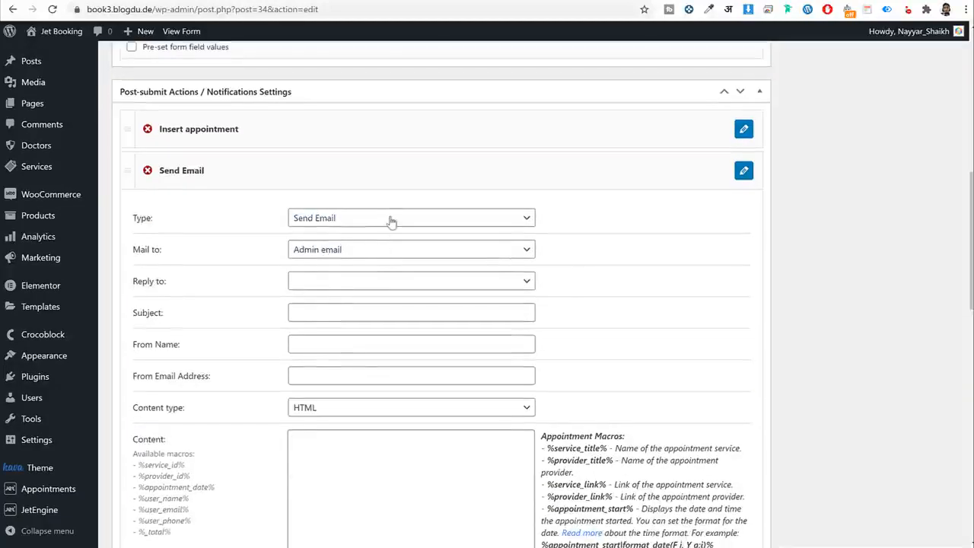
left_click(391, 218)
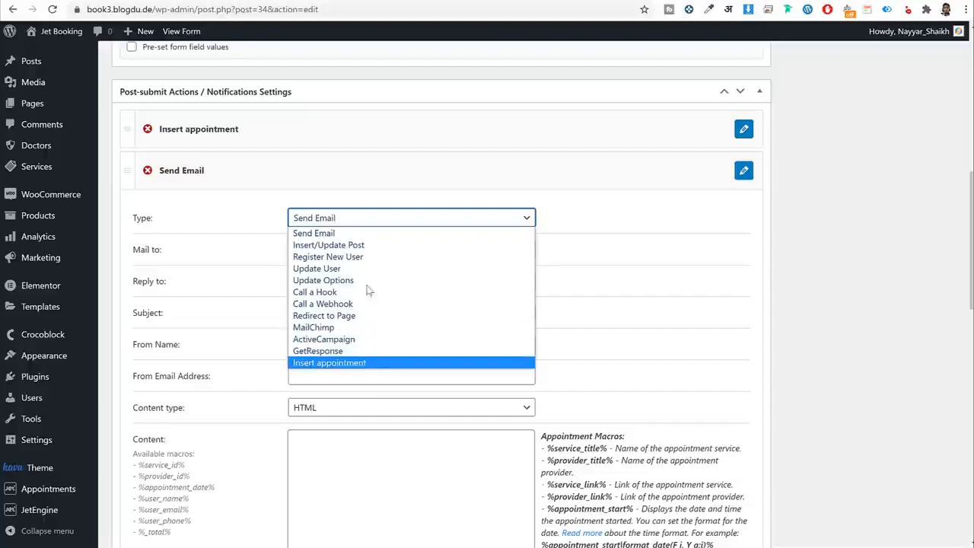
left_click(358, 233)
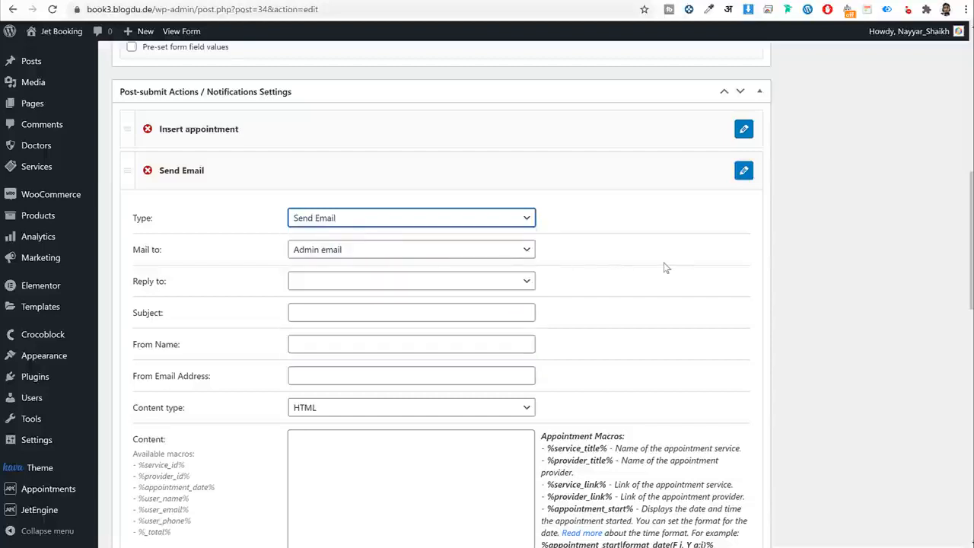
Address the email to 'Email from submitted form field'.
scroll(465, 339, "up", 2)
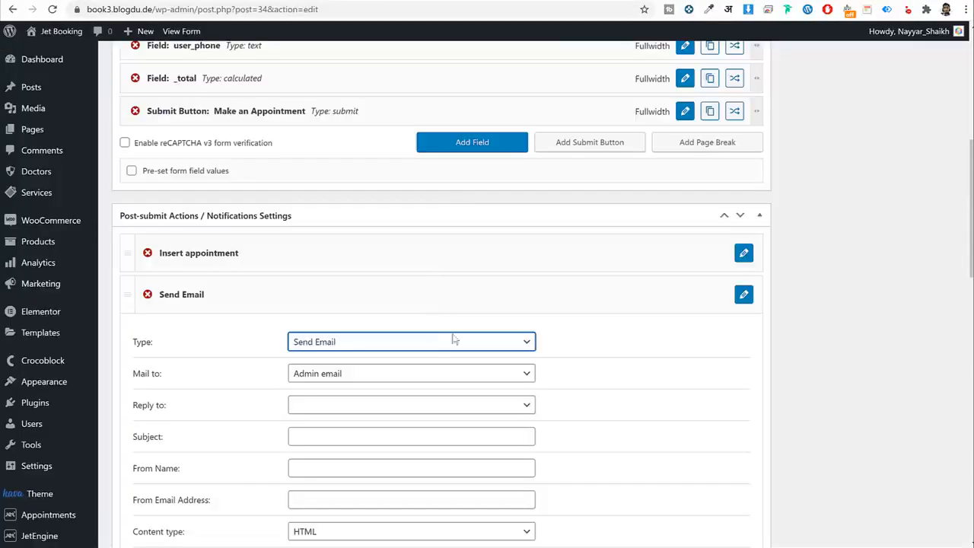
scroll(454, 339, "down", 3)
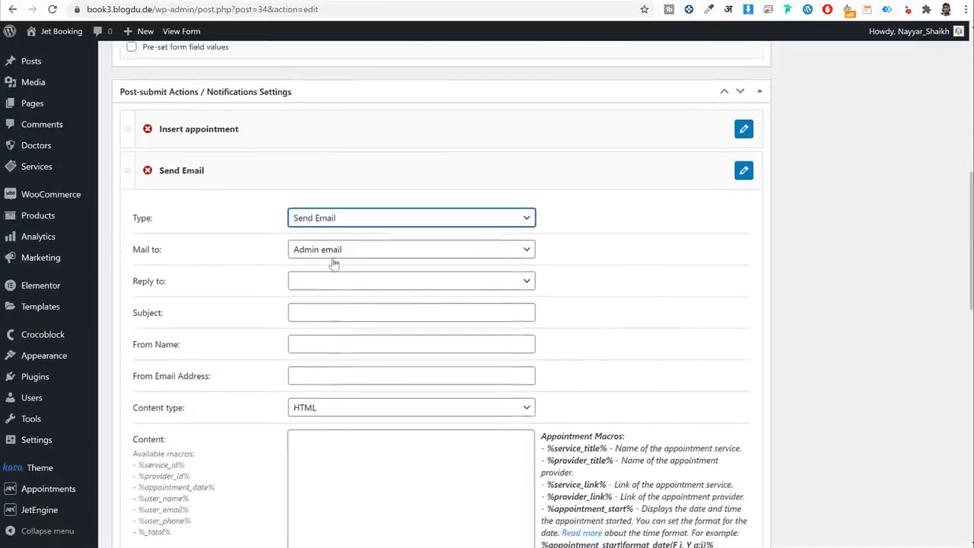
left_click(333, 253)
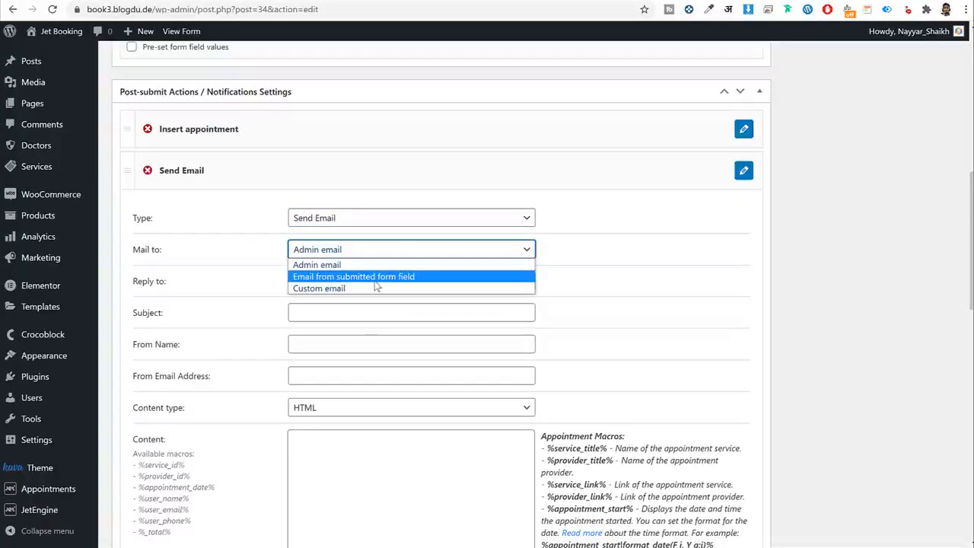
left_click(373, 277)
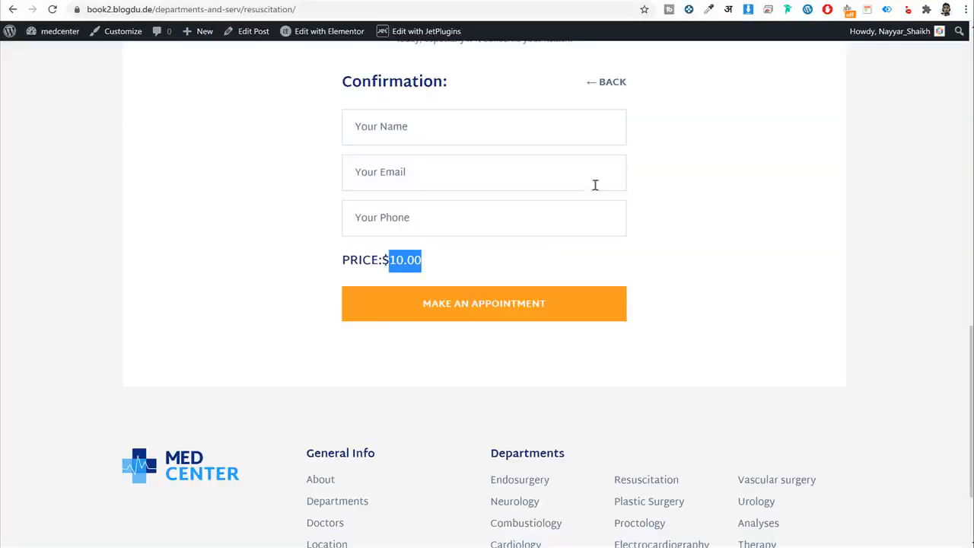
Go to the live booking form's Your Name field.
left_click(796, 264)
scroll(798, 266, "up", 1)
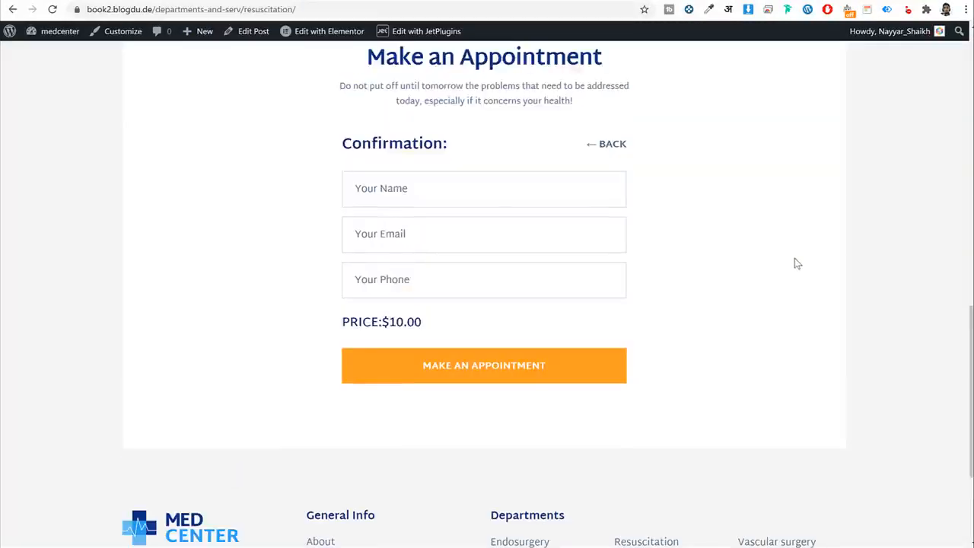
left_click(454, 187)
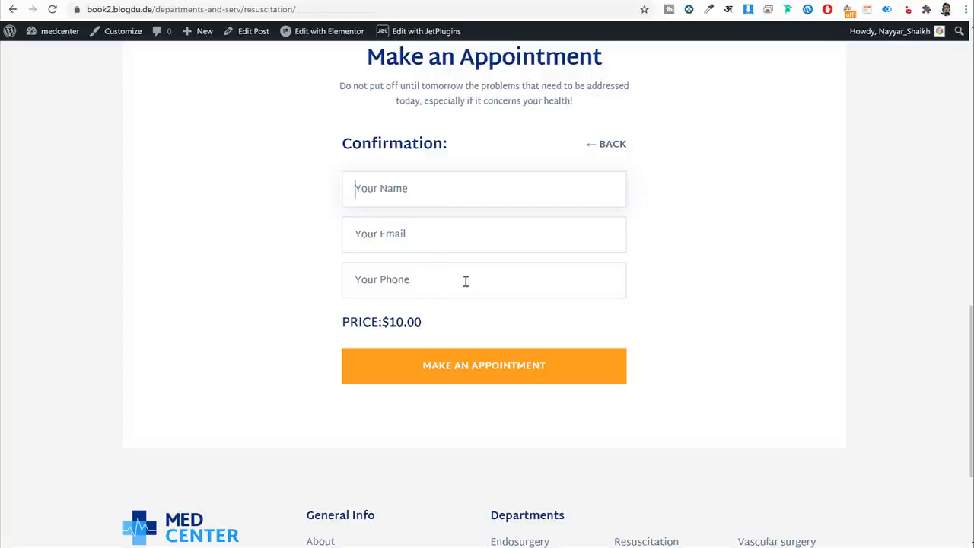
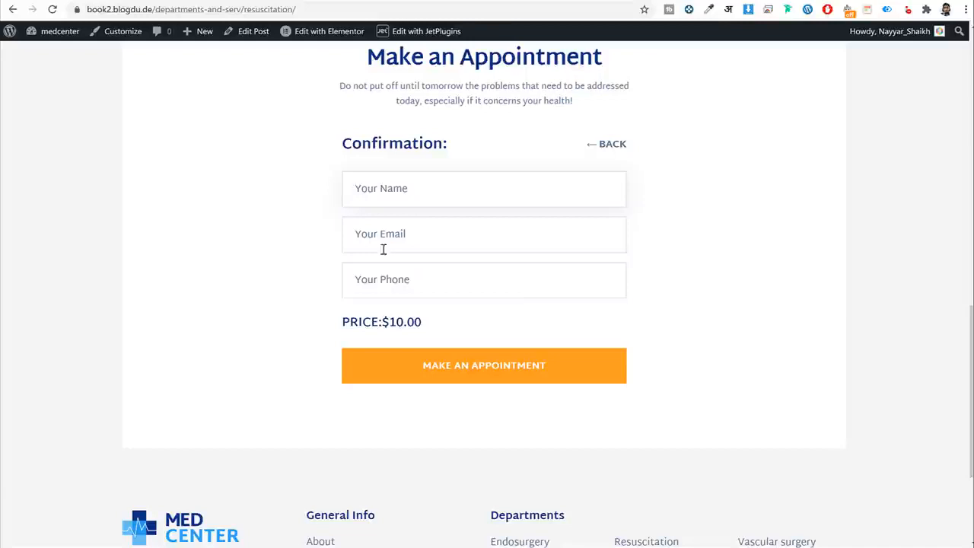
Send the notification to the user_email form field.
left_click(441, 233)
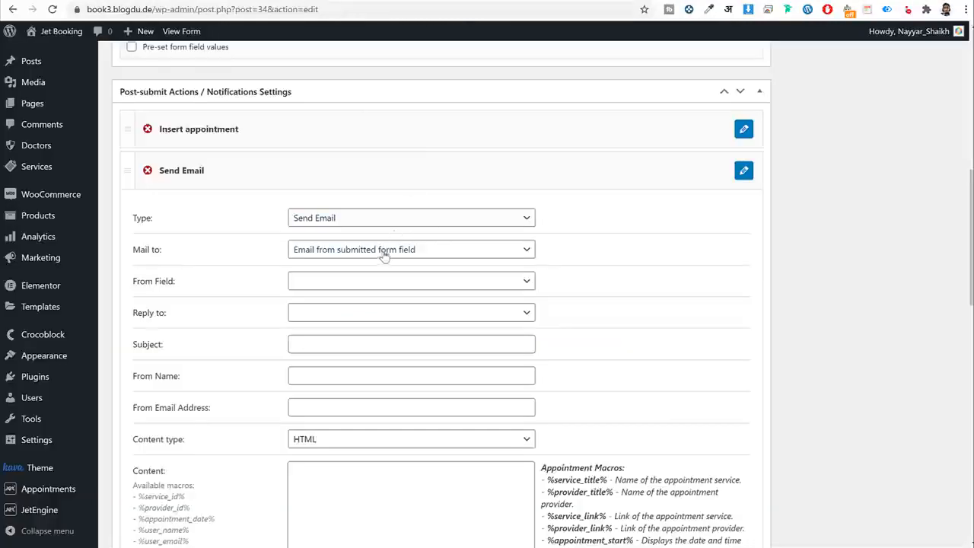
scroll(330, 261, "down", 1)
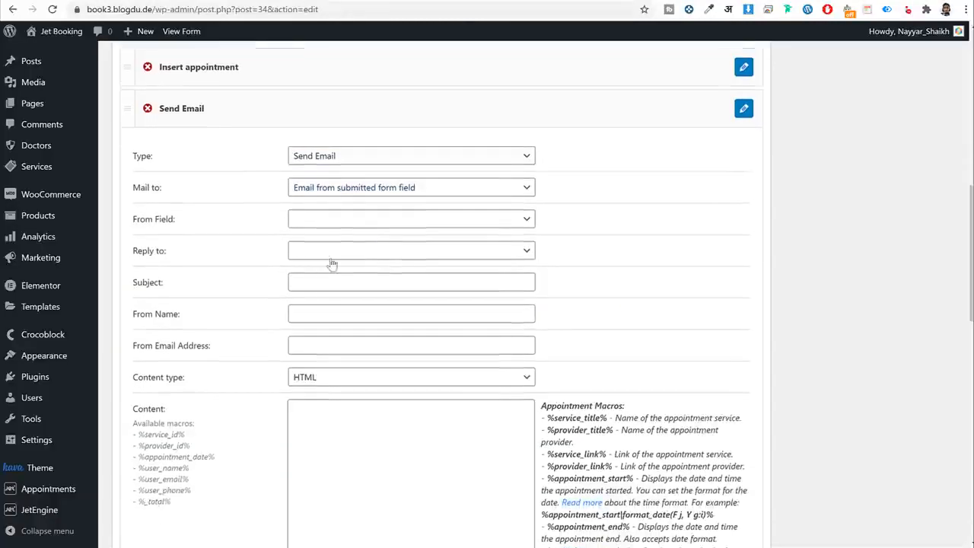
left_click(305, 221)
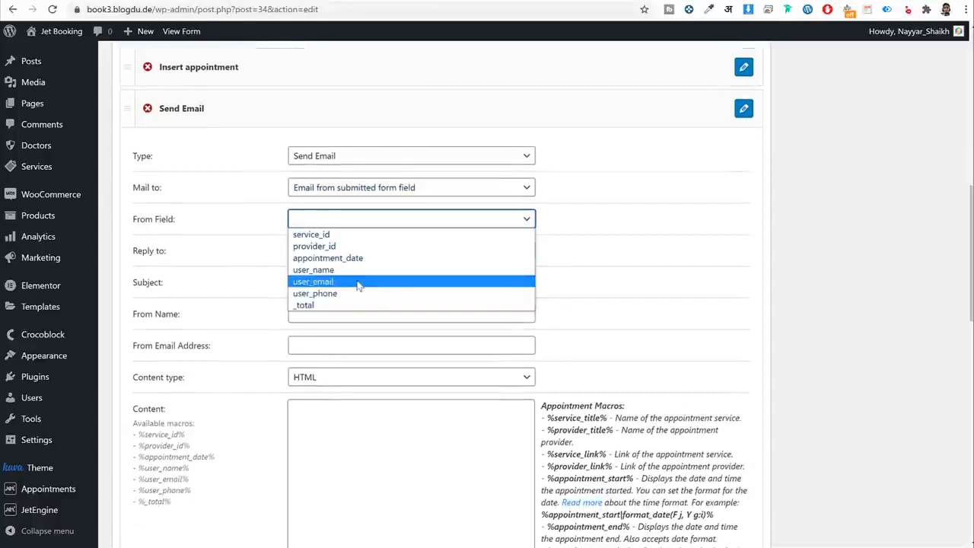
left_click(358, 282)
Set the sender name to Jet Booking and fill in the sender e-mail address.
left_click(344, 281)
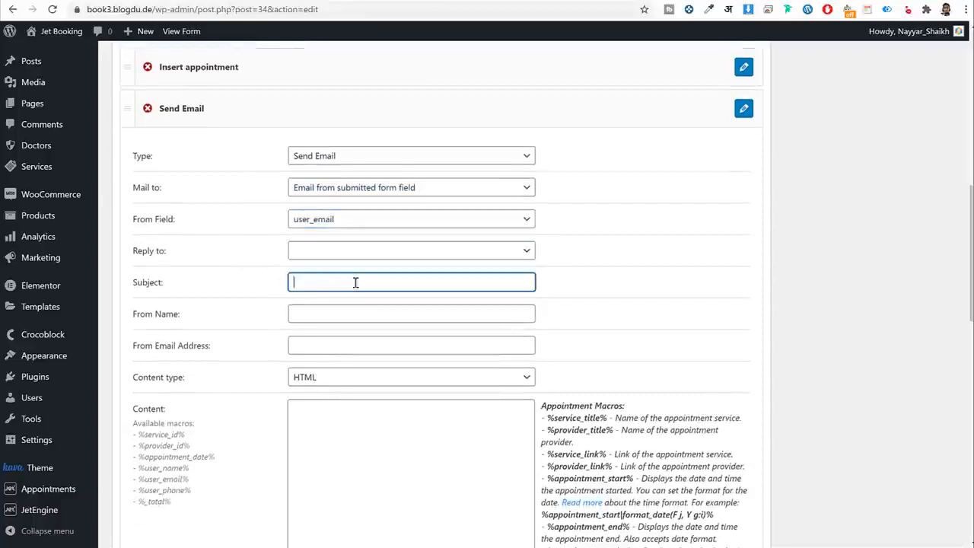
left_click(343, 318)
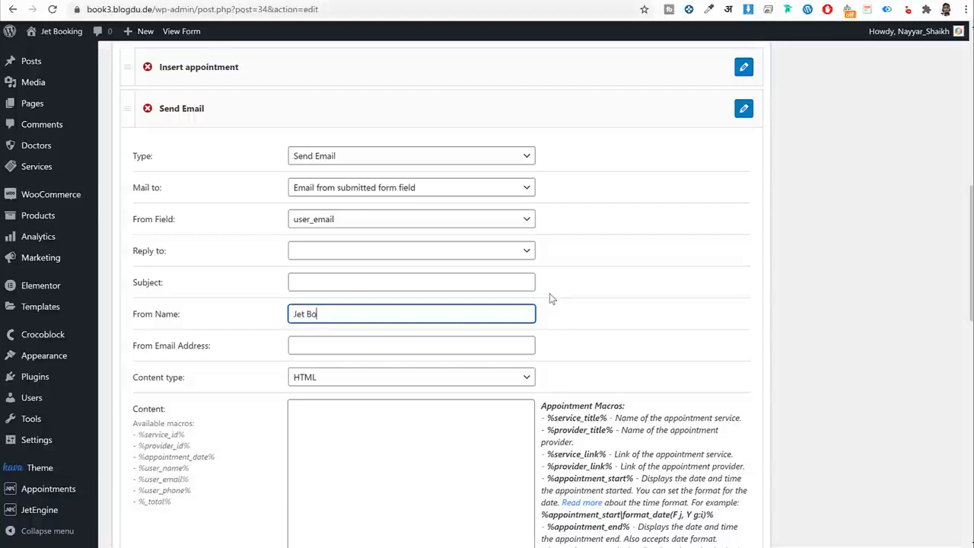
key("Tab")
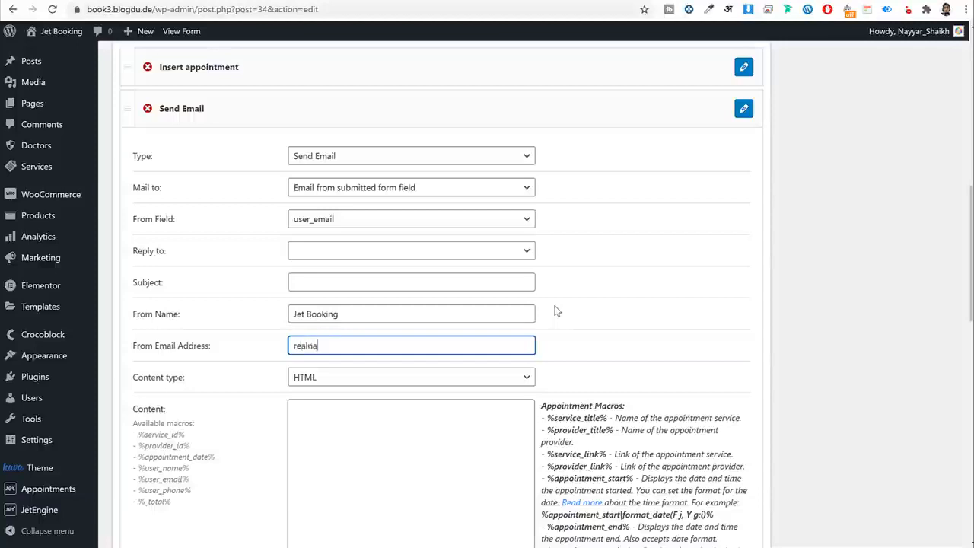
type("l.com")
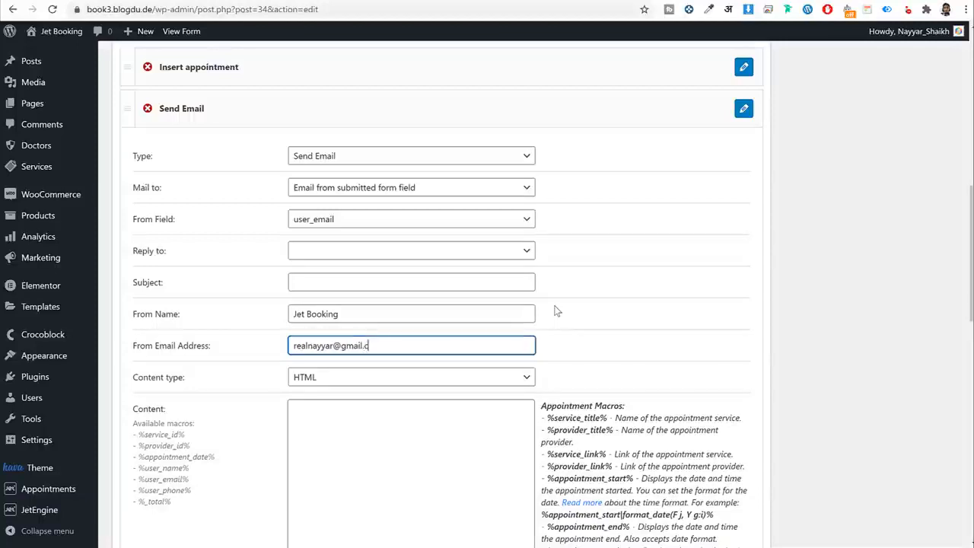
scroll(556, 319, "down", 2)
scroll(557, 320, "down", 2)
left_click(365, 269)
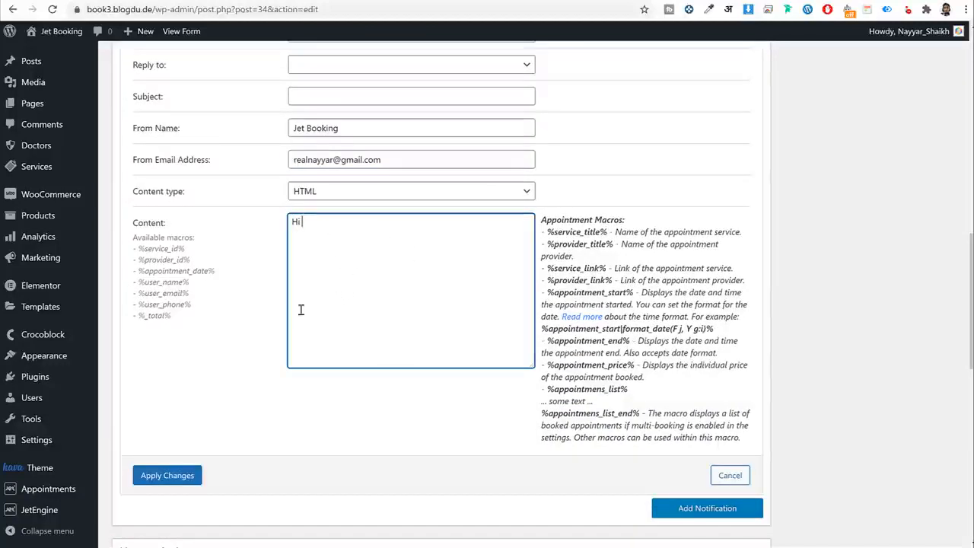
Greet %user_name%, introduce the details, and add a Service: line with %service_title%.
left_click_drag(137, 282, 189, 284)
key("ctrl+c")
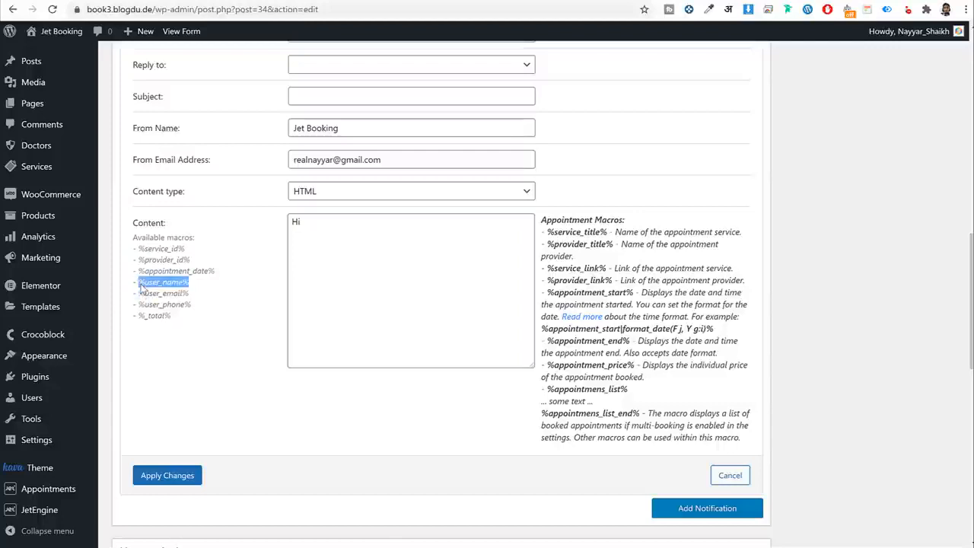
left_click(321, 228)
key("ctrl+v")
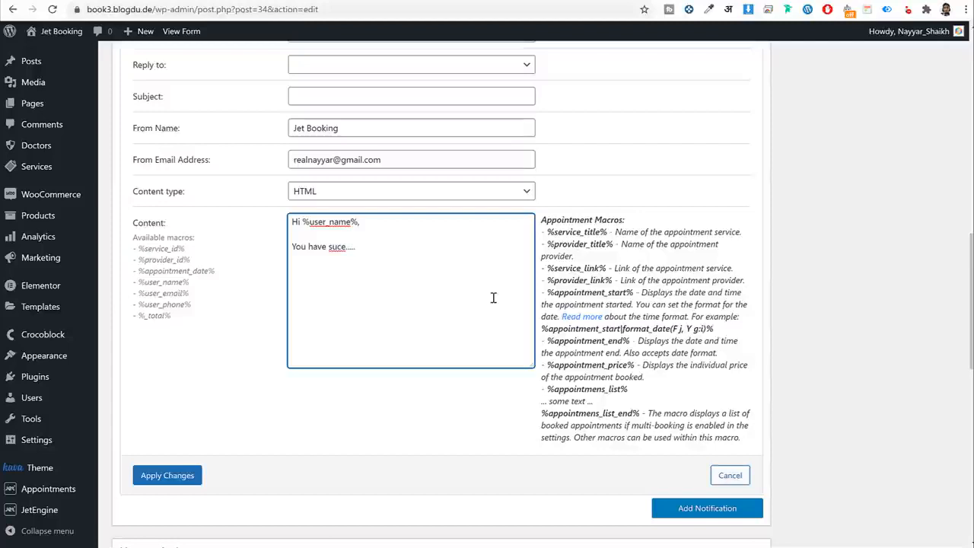
type("re the details:")
key("Return")
key("Return")
type("Service:")
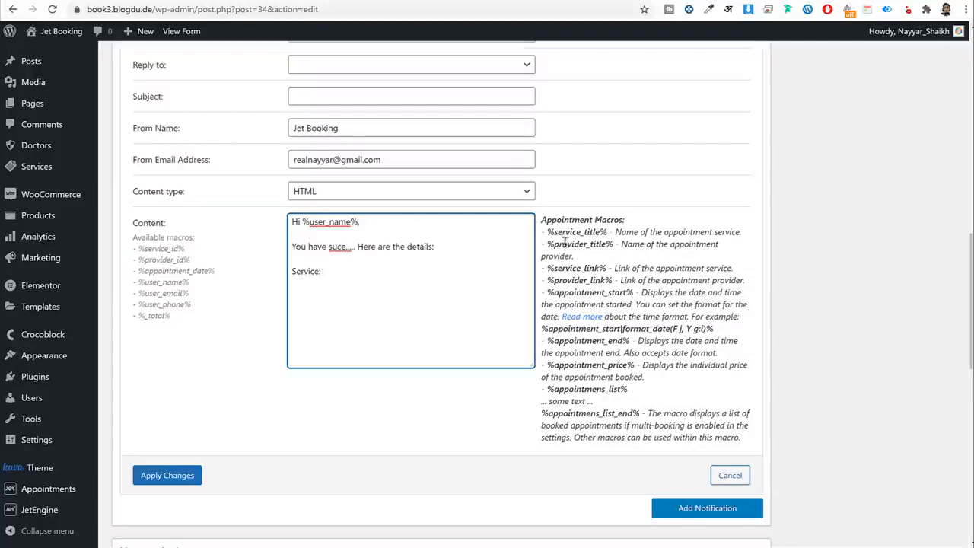
left_click_drag(548, 232, 611, 233)
key("ctrl+c")
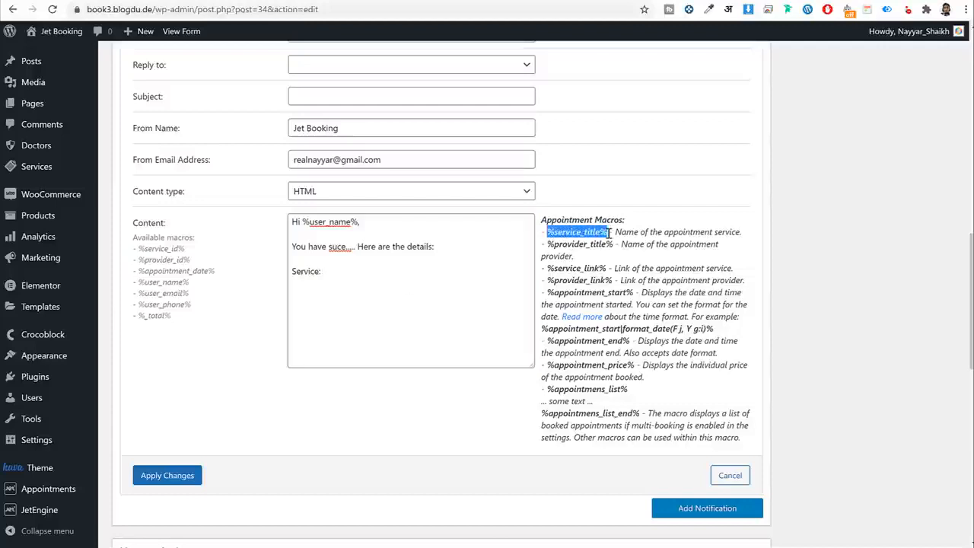
left_click(355, 281)
key("ctrl+v")
Add a Doctor: line with %provider_title% and an Appoint Starts: line with the start macro.
key("Return")
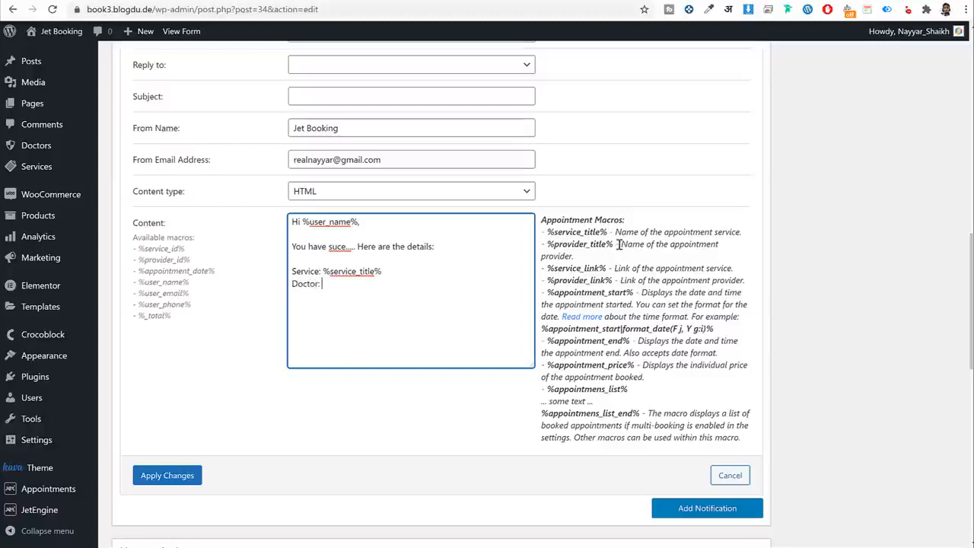
left_click_drag(614, 244, 549, 245)
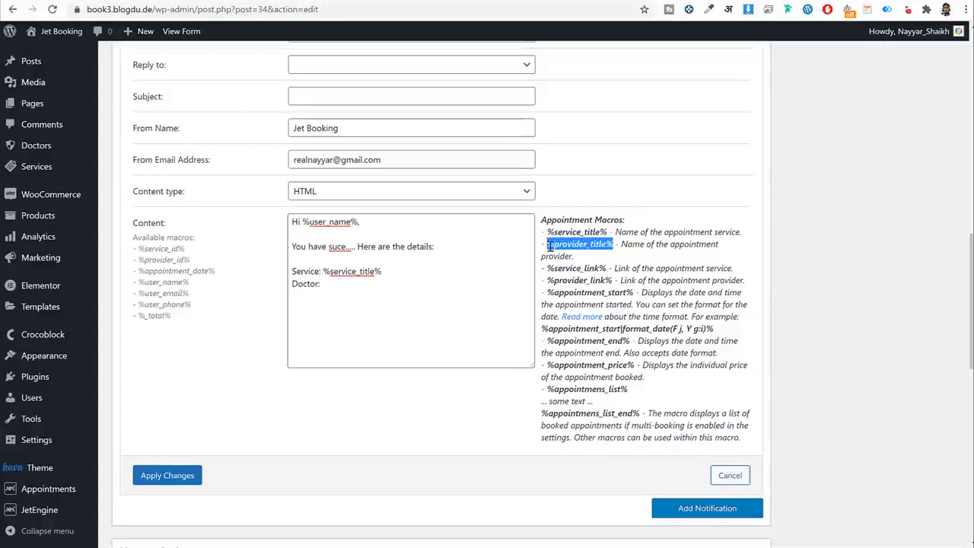
left_click(382, 283)
key("ctrl+v")
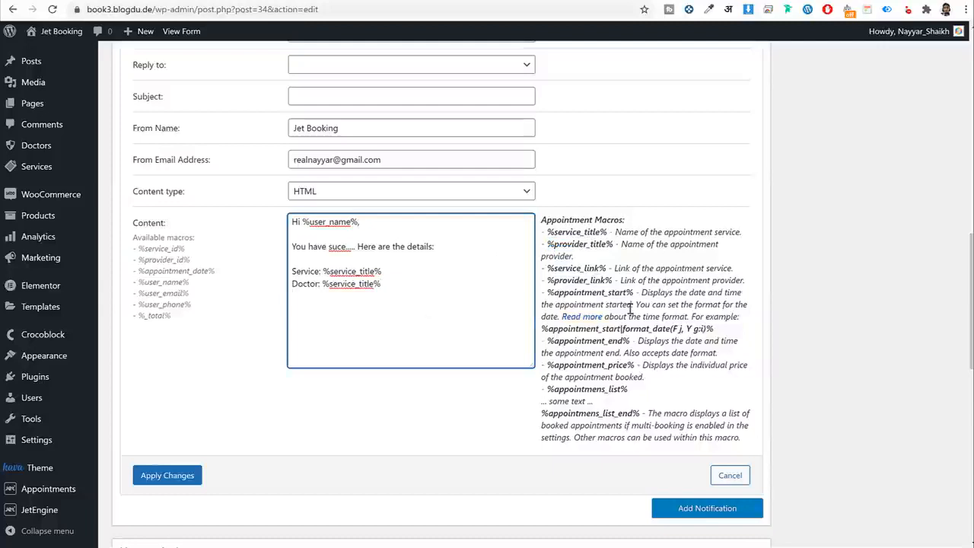
left_click_drag(544, 333, 633, 343)
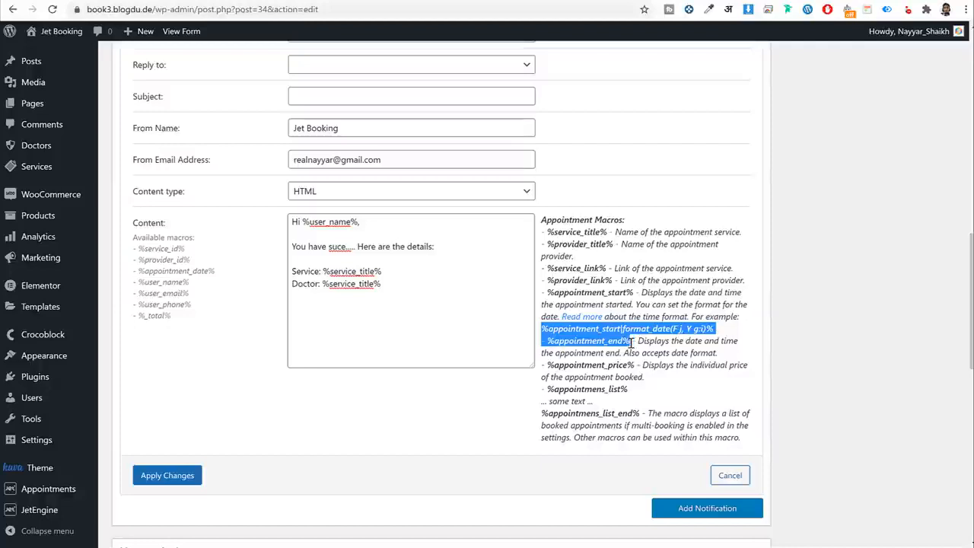
left_click_drag(632, 343, 716, 333)
key("ctrl+c")
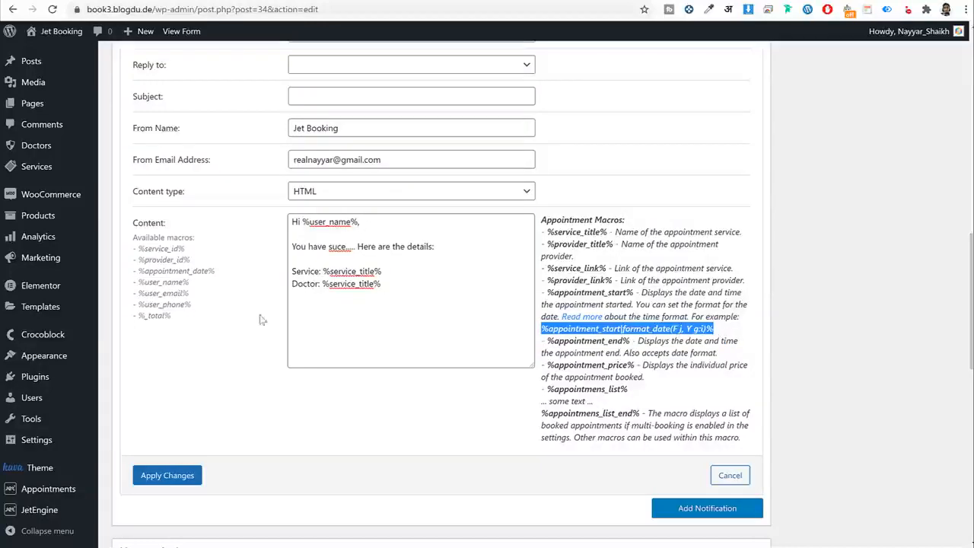
left_click(323, 300)
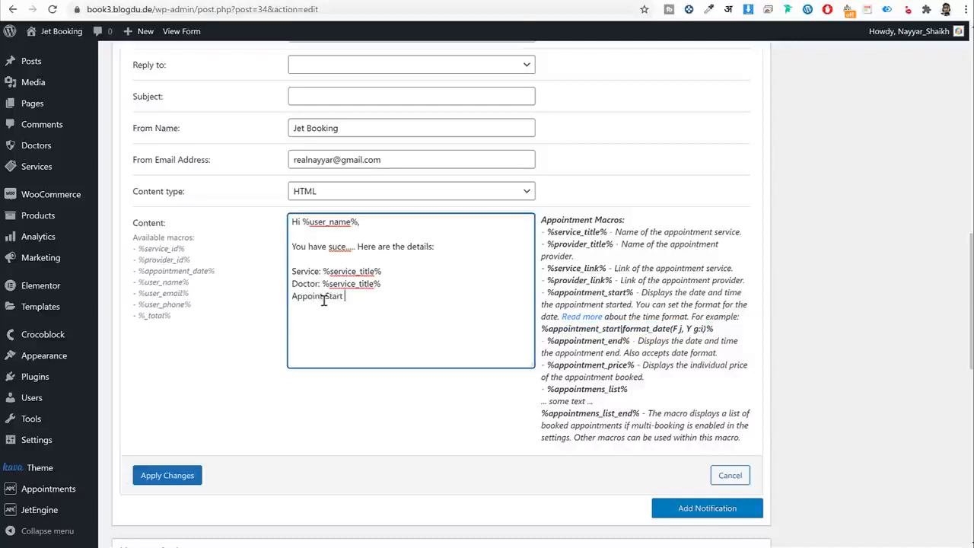
type("Appoint Starts:")
key("ctrl+v")
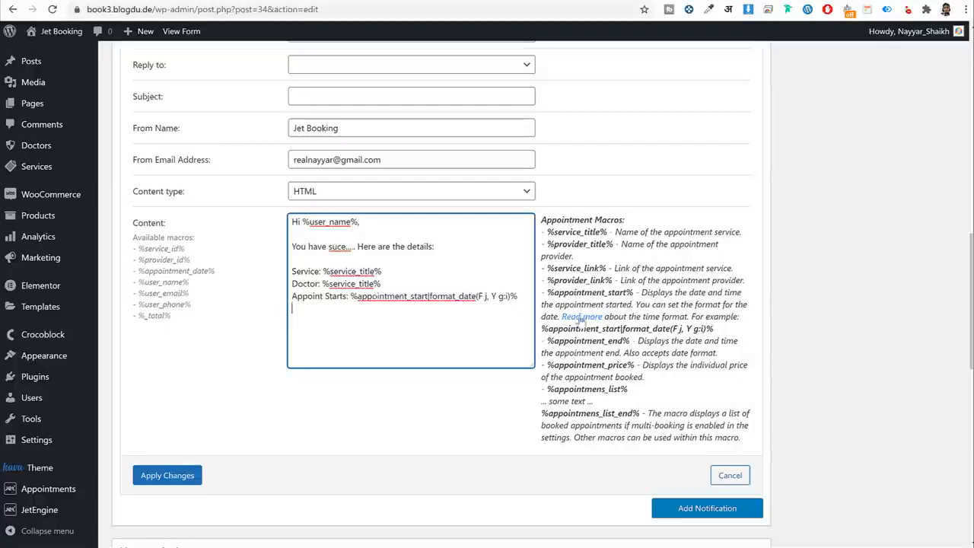
Add an Ends: line with %appointment_end% and close the message with Thank You.
left_click_drag(545, 342, 629, 344)
key("ctrl+c")
left_click(332, 314)
key("Return")
type("Ends")
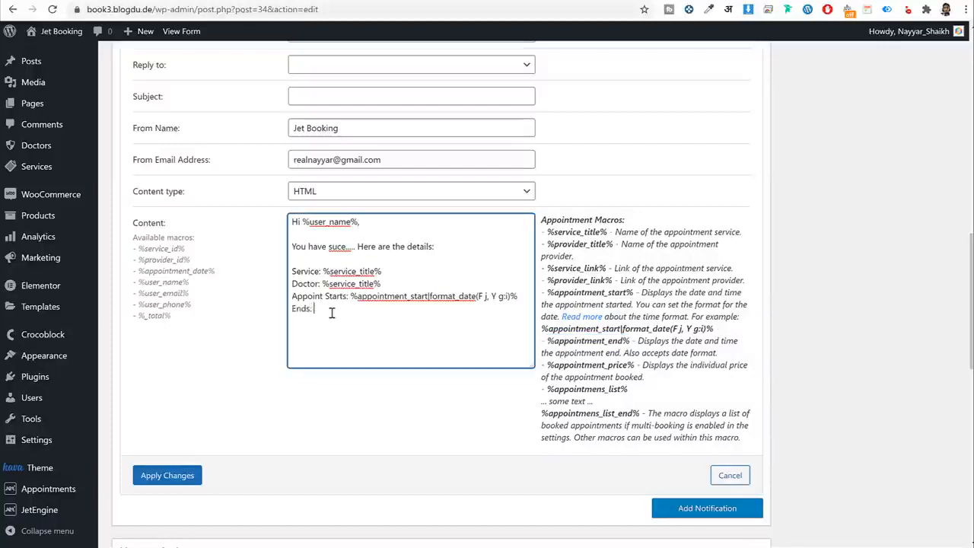
type(":")
key("ctrl+v")
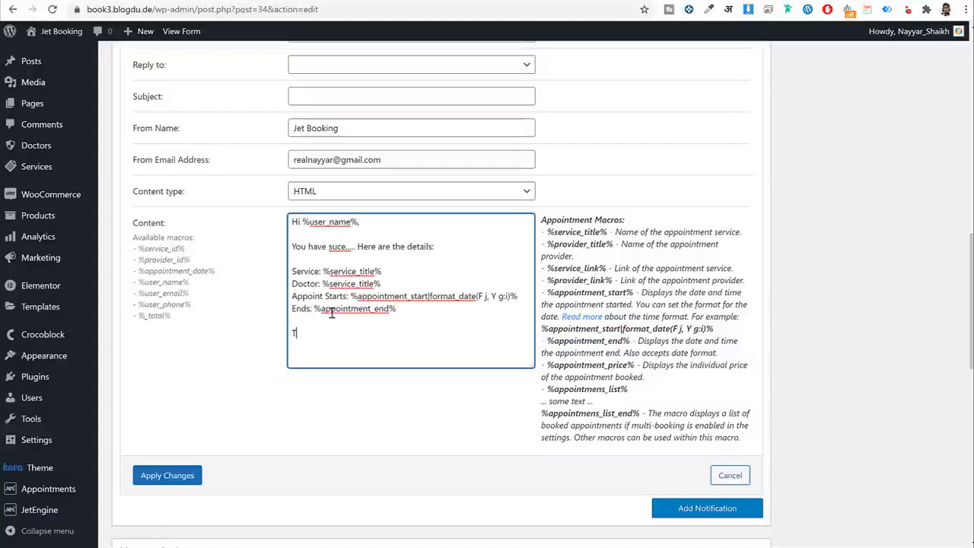
type("Thank You")
scroll(651, 425, "down", 3)
scroll(312, 350, "up", 3)
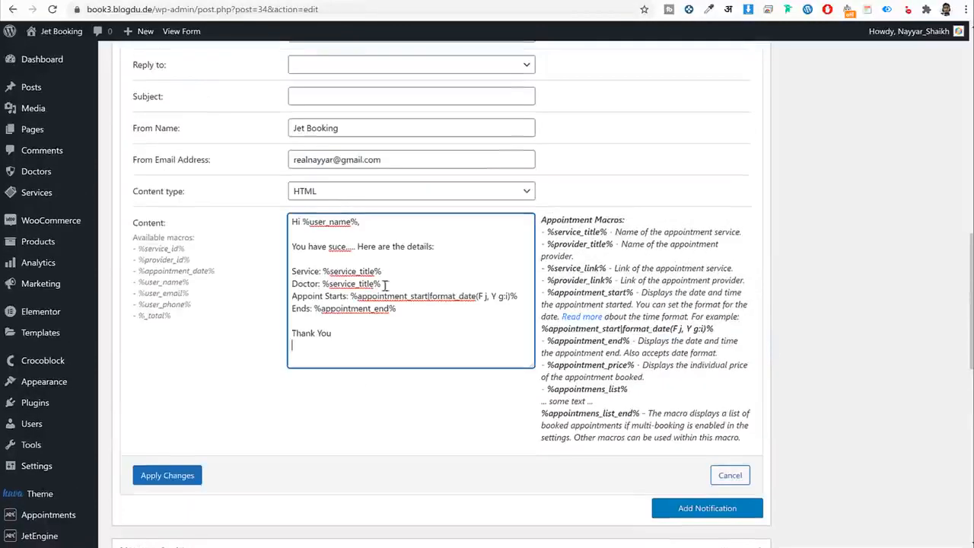
scroll(387, 304, "up", 4)
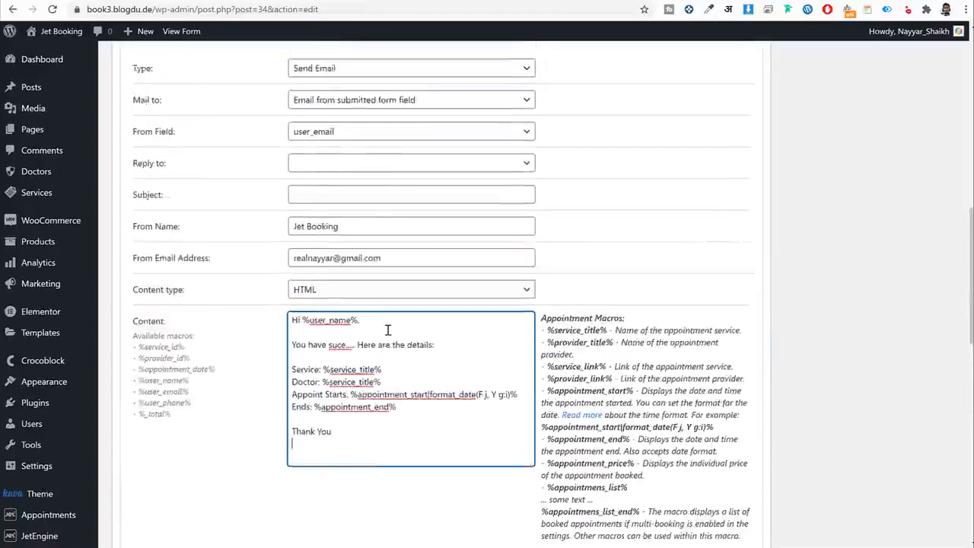
scroll(386, 333, "down", 12)
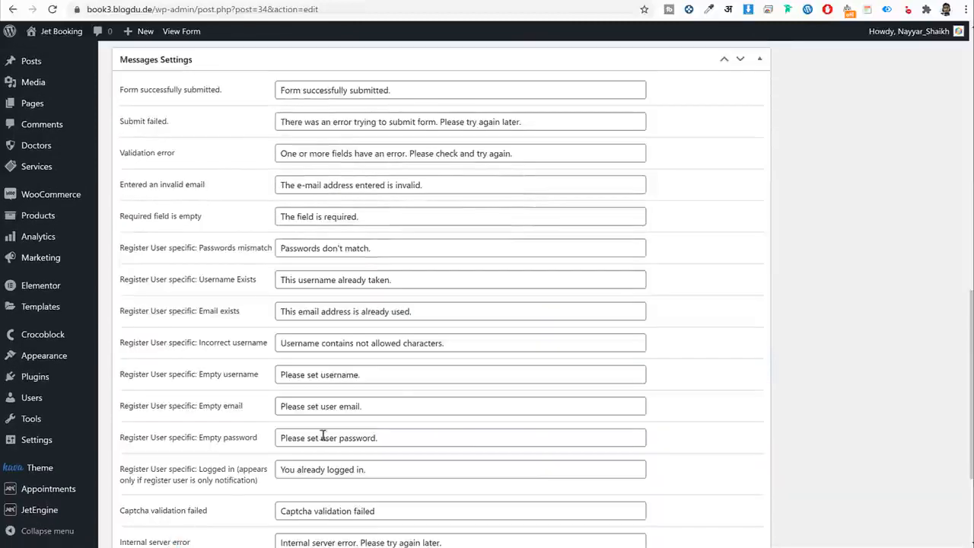
Save the Single Service Booking Form with Update.
scroll(396, 403, "up", 9)
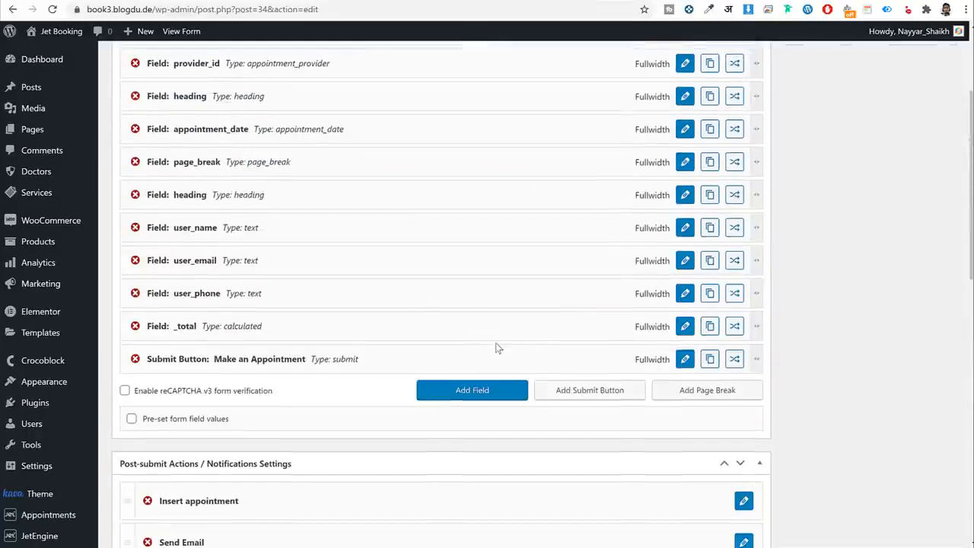
scroll(496, 342, "up", 3)
left_click(934, 194)
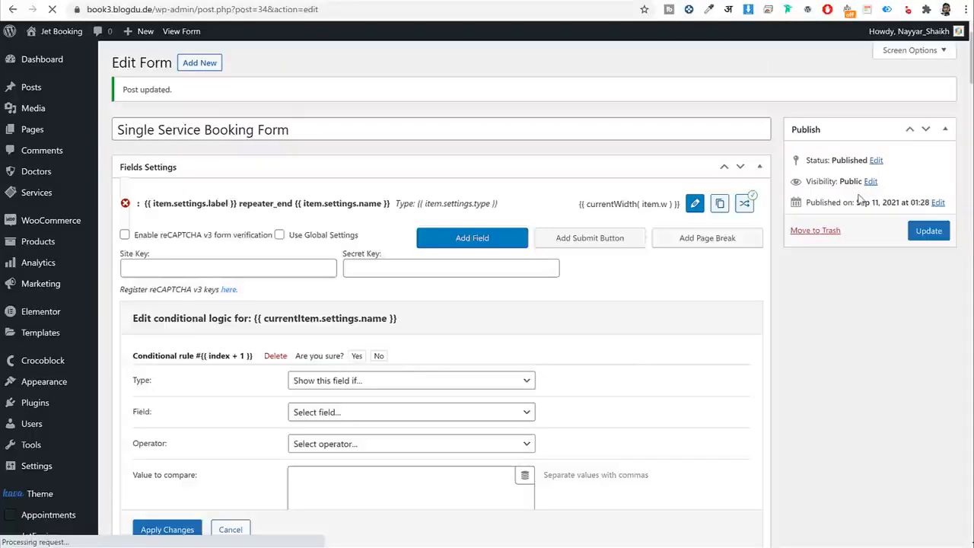
Return to the JetEngine Forms list and view the Single Doctor page on the site.
scroll(270, 257, "down", 7)
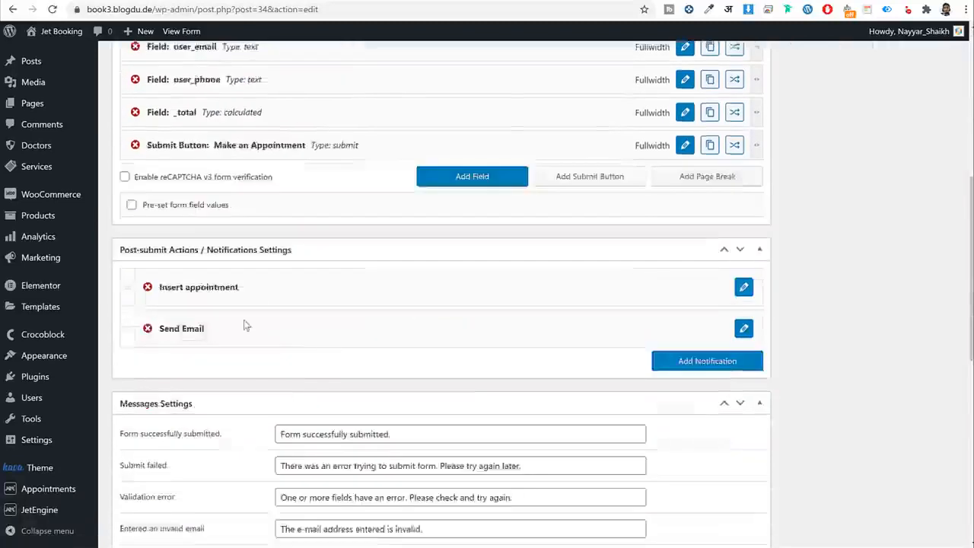
mouse_move(31, 510)
left_click(120, 512)
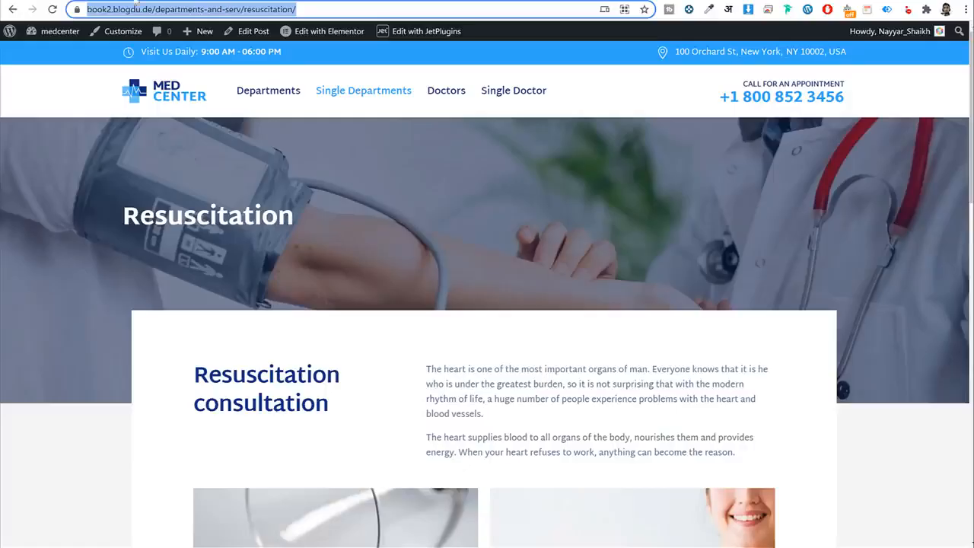
scroll(483, 272, "down", 12)
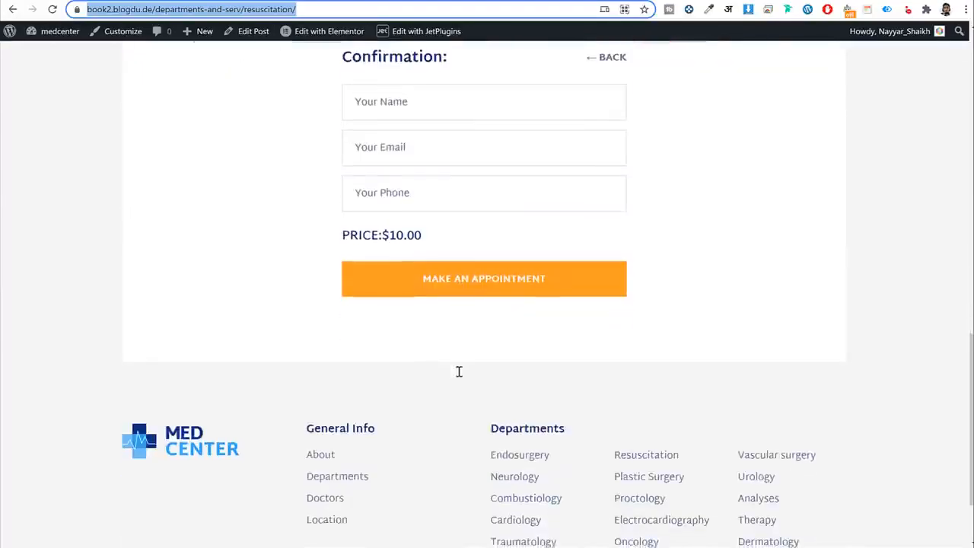
scroll(460, 371, "up", 8)
scroll(459, 372, "up", 3)
left_click(513, 100)
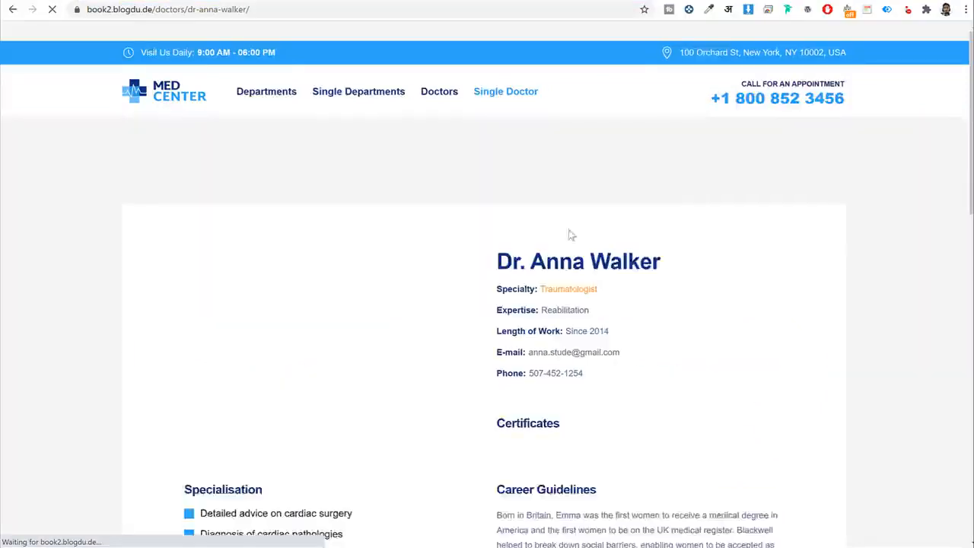
scroll(579, 289, "down", 10)
scroll(582, 297, "down", 2)
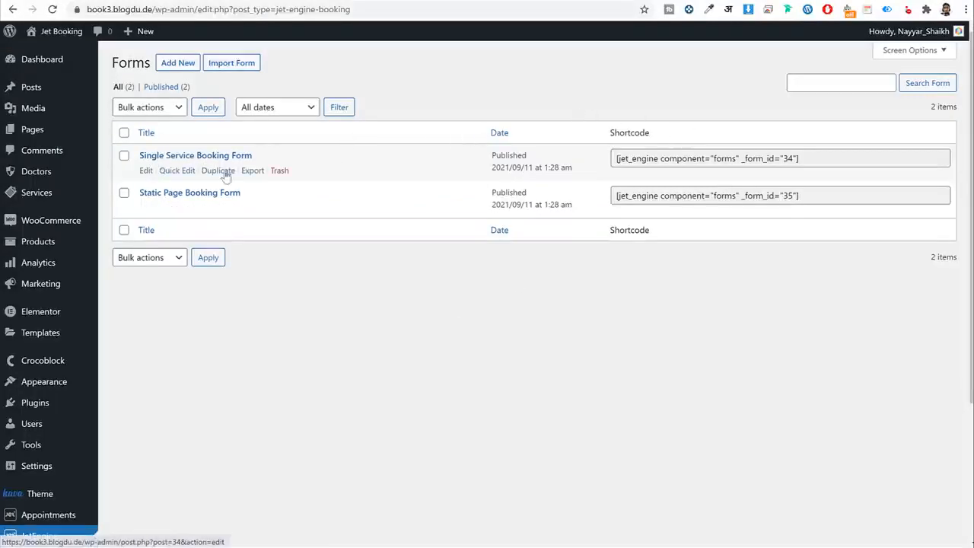
Duplicate Single Service Booking Form, retitle the copy Single Doctor Booking Form without '(Copy)', and update.
left_click(219, 172)
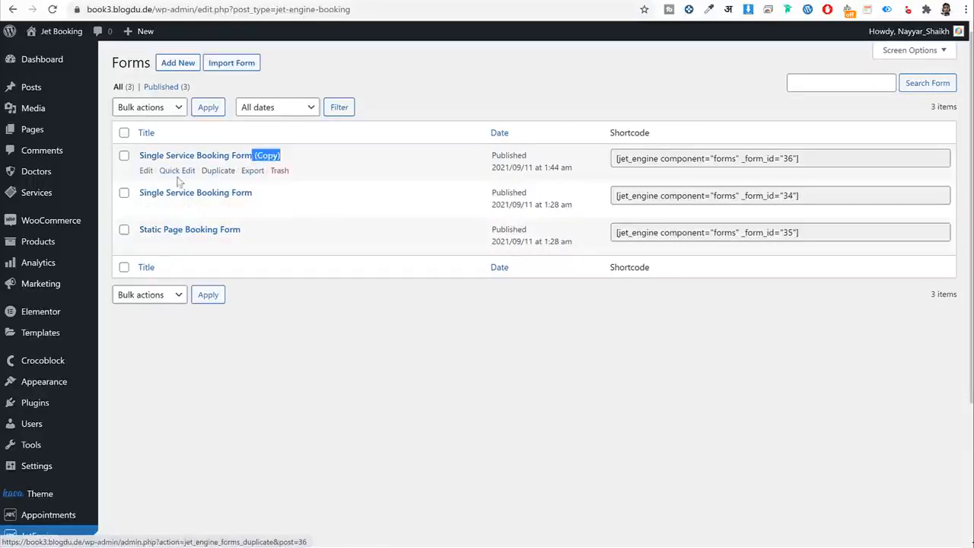
left_click(145, 171)
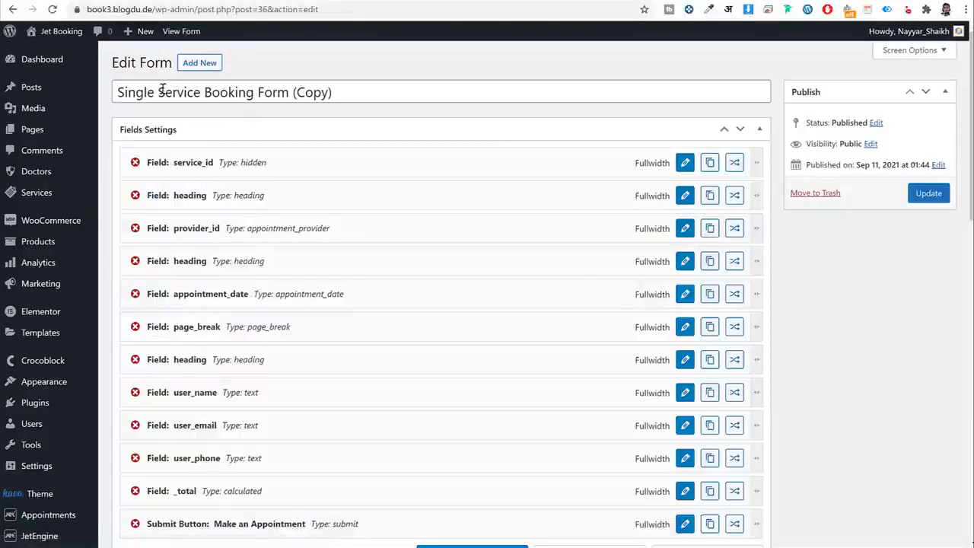
left_click_drag(158, 92, 204, 93)
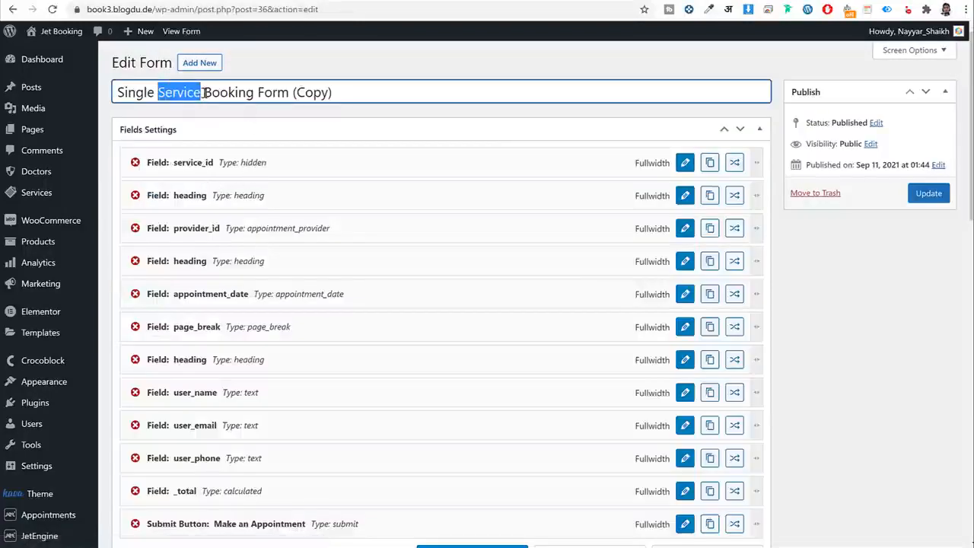
type("octor")
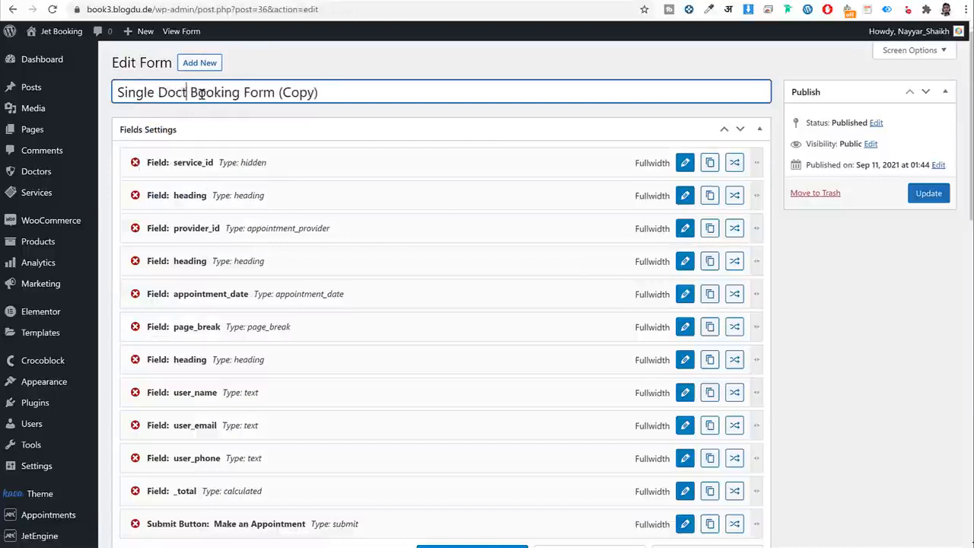
left_click_drag(334, 92, 288, 102)
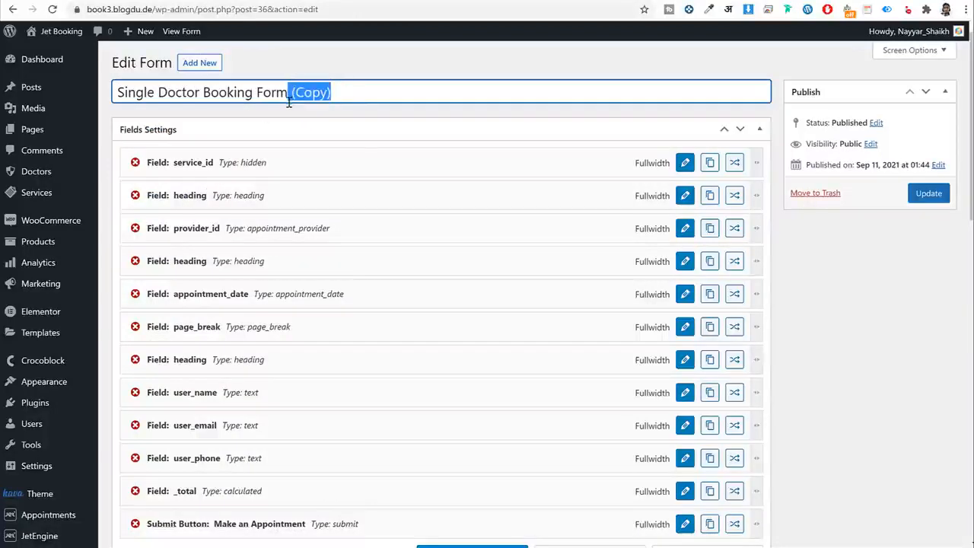
key("BackSpace")
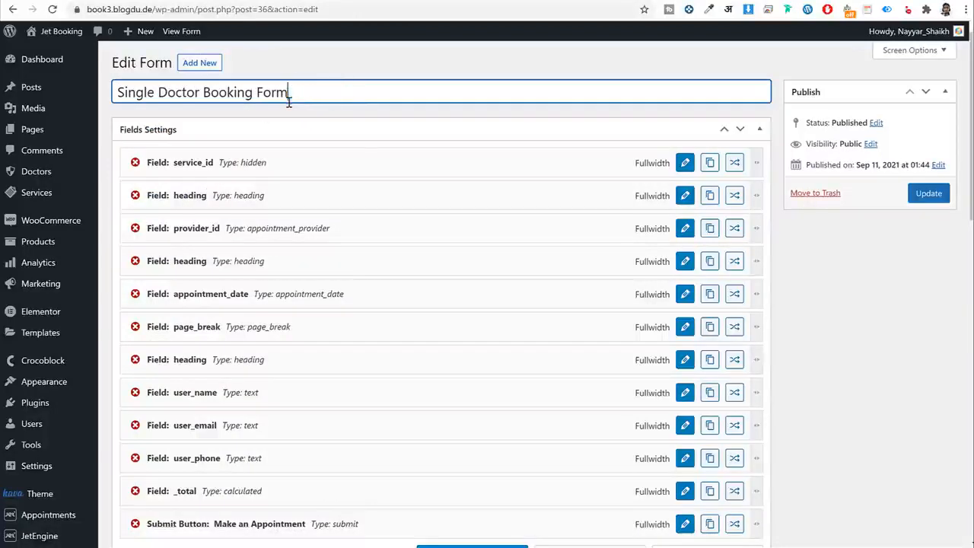
left_click(929, 195)
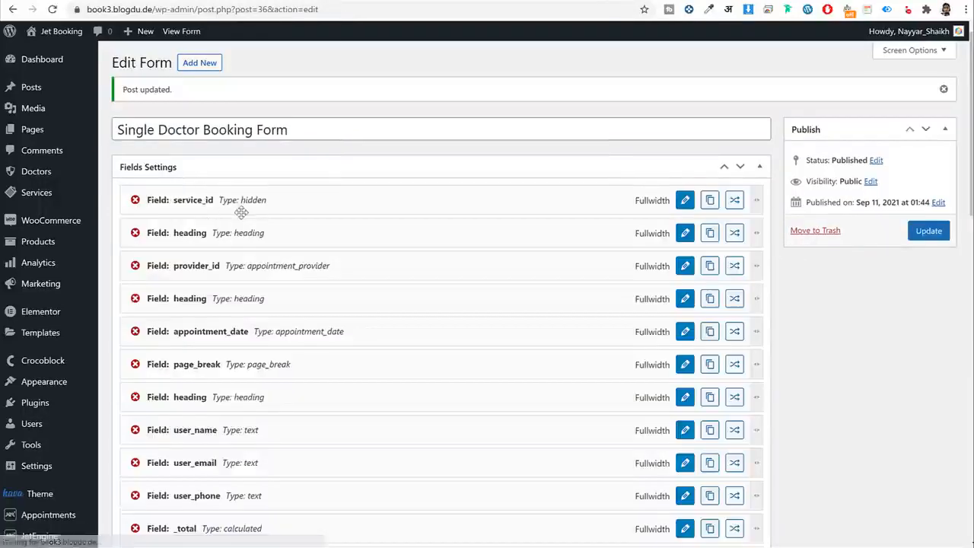
scroll(224, 152, "down", 2)
Rename the service_id hidden field to doctor_id.
scroll(274, 107, "up", 1)
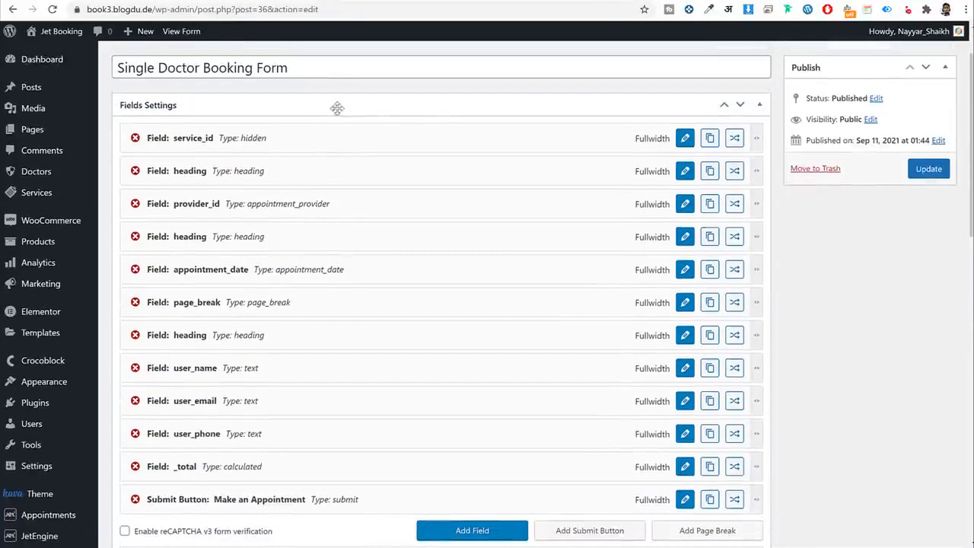
left_click(685, 138)
left_click_drag(317, 213, 172, 211)
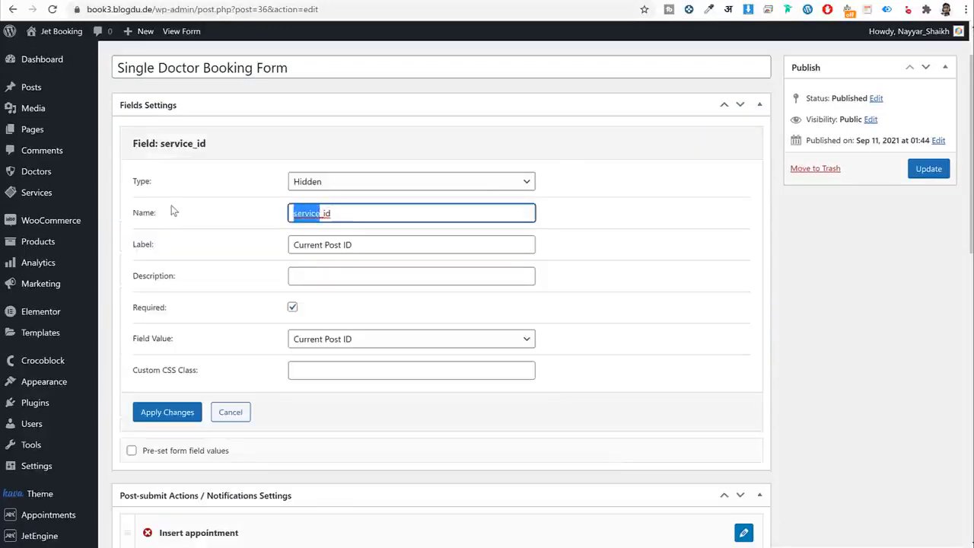
type("doctor")
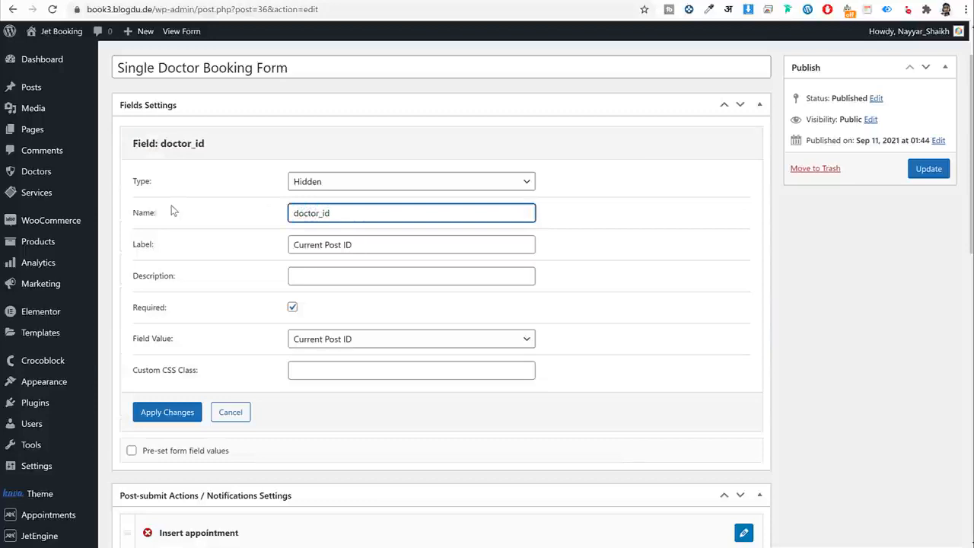
left_click(162, 413)
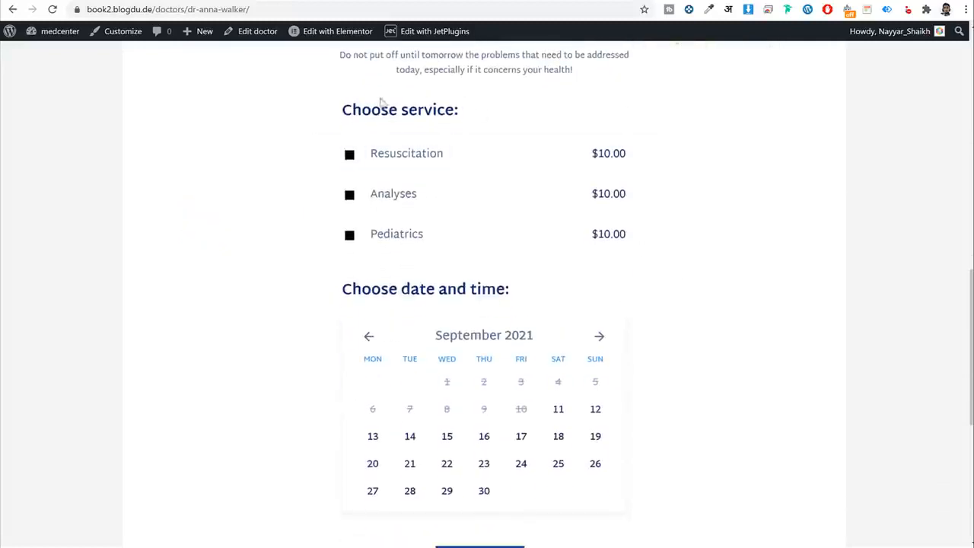
Set the first heading field's label to Choose service.
left_click_drag(341, 109, 455, 111)
key("ctrl+c")
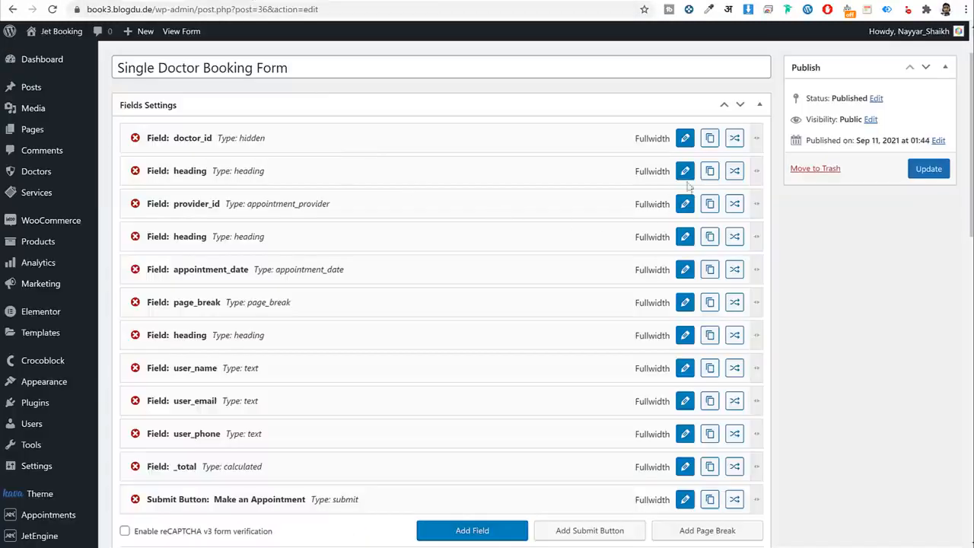
left_click(682, 169)
triple_click(366, 216)
key("ctrl+v")
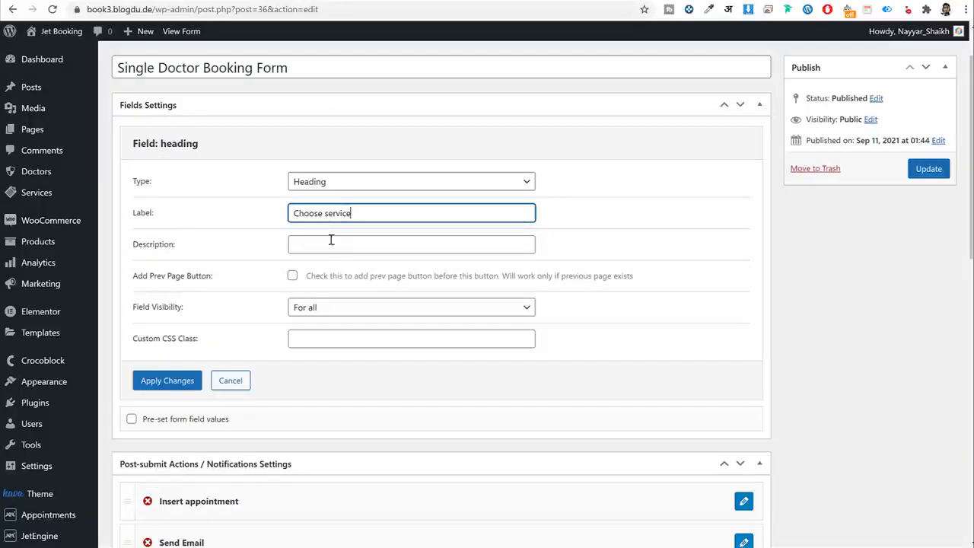
left_click(168, 380)
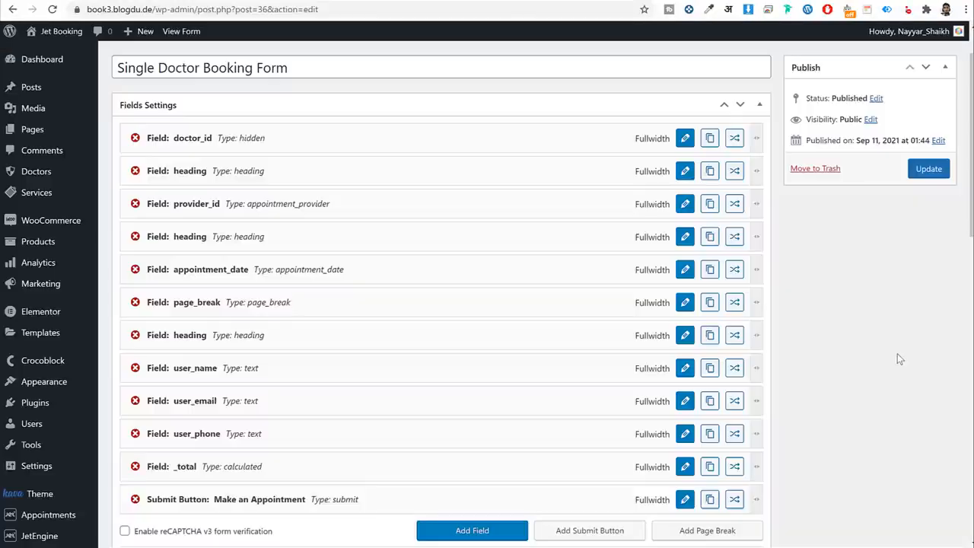
Turn provider_id into a Radio field named services.
left_click(685, 206)
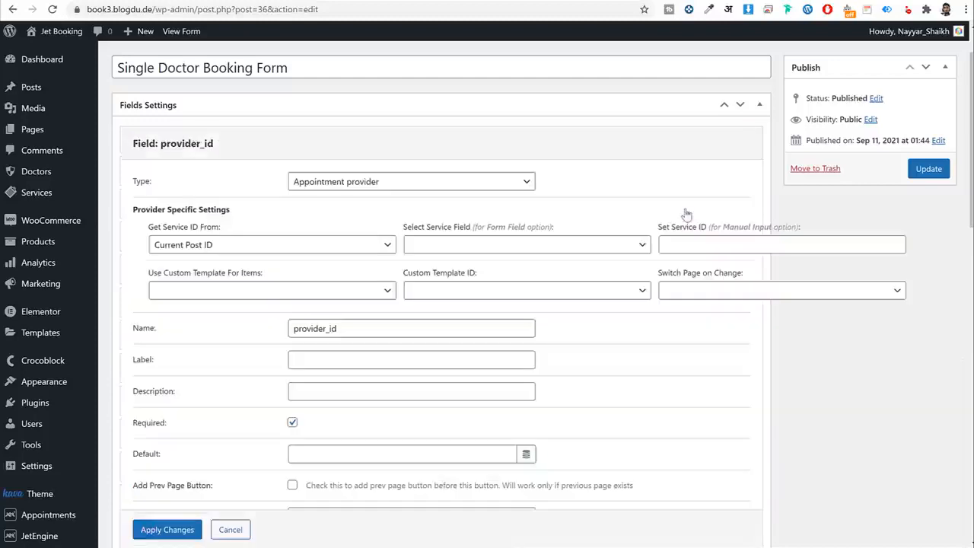
left_click(371, 183)
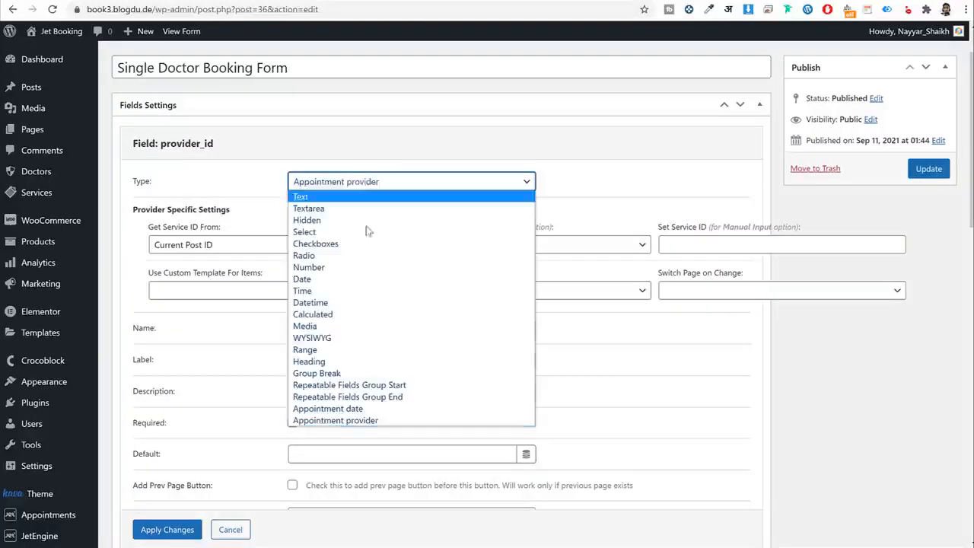
left_click(339, 256)
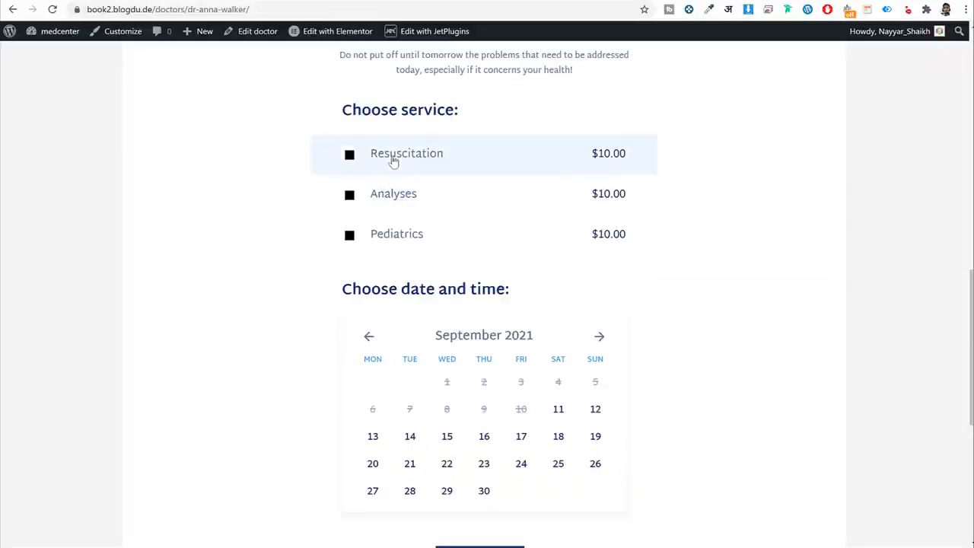
left_click(393, 161)
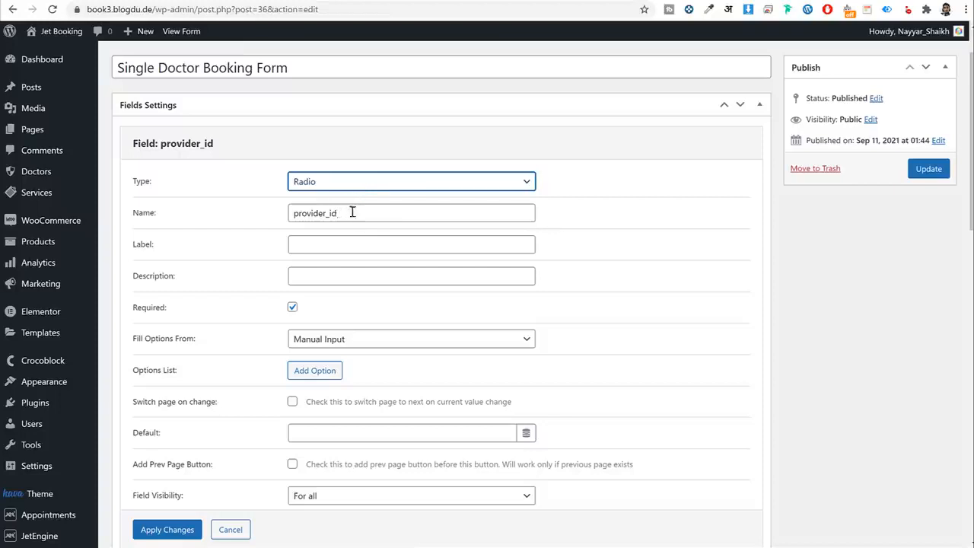
left_click_drag(353, 213, 272, 214)
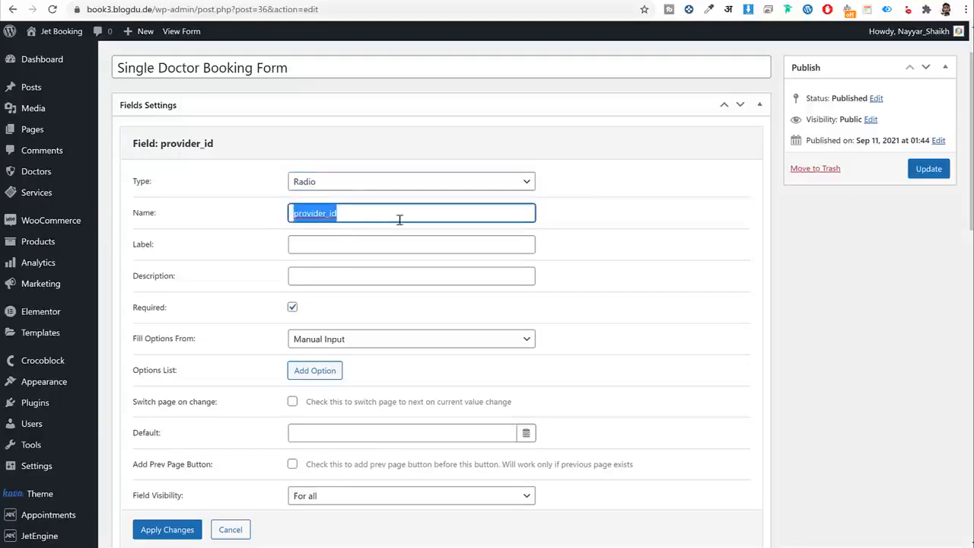
type("s")
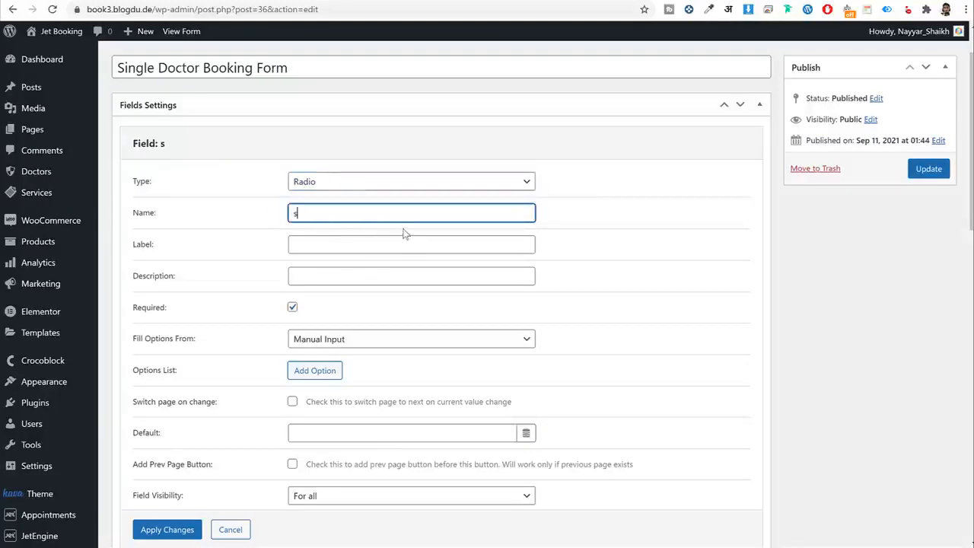
type("ervices")
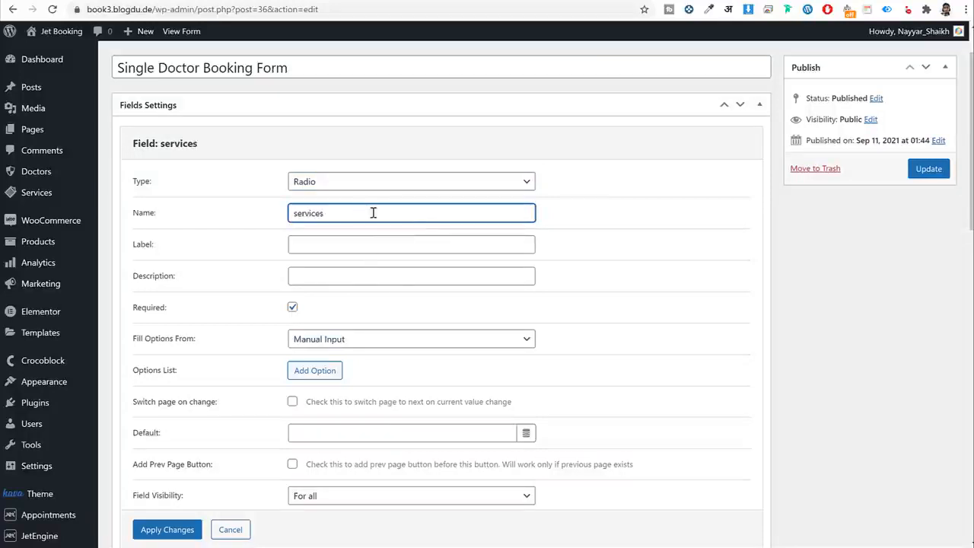
Fill the services radio options from Posts of type Services and apply.
scroll(654, 294, "down", 2)
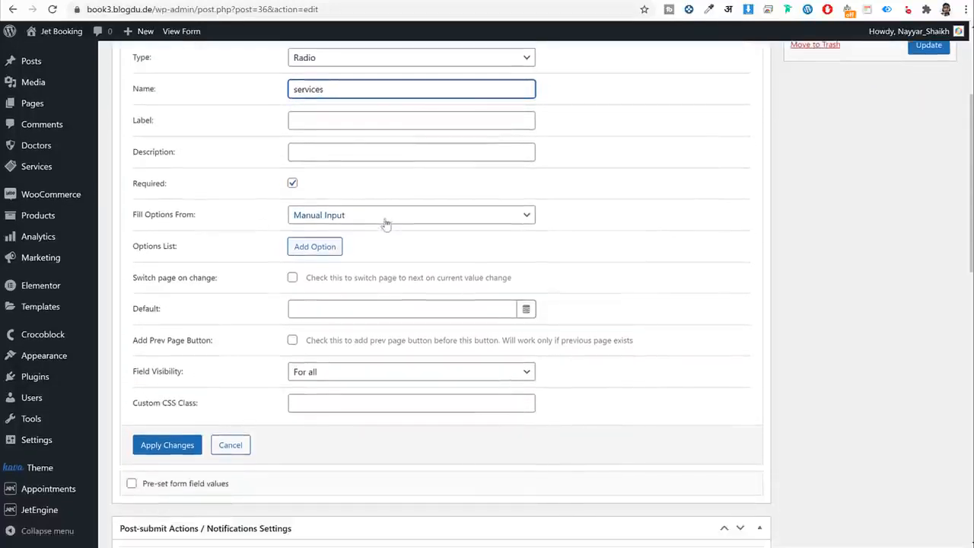
left_click(384, 216)
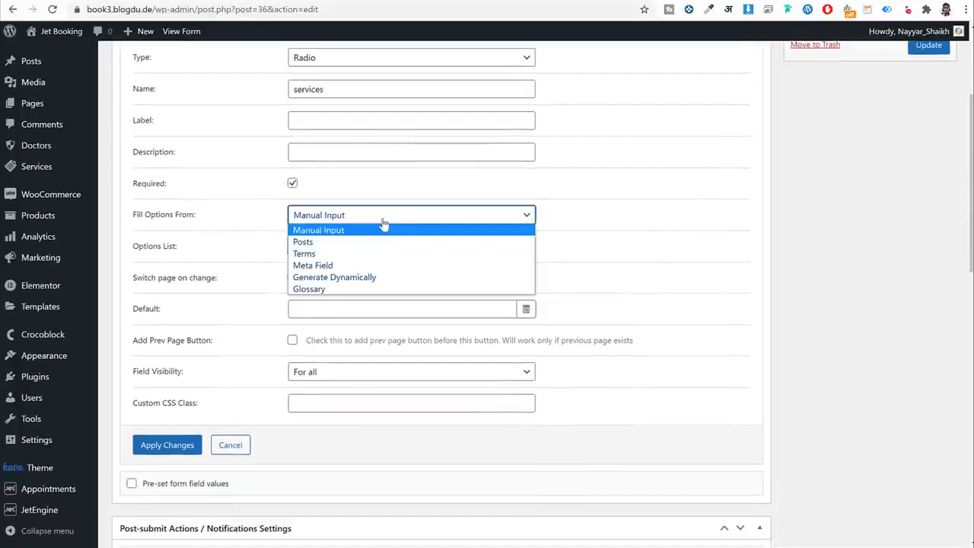
left_click(322, 242)
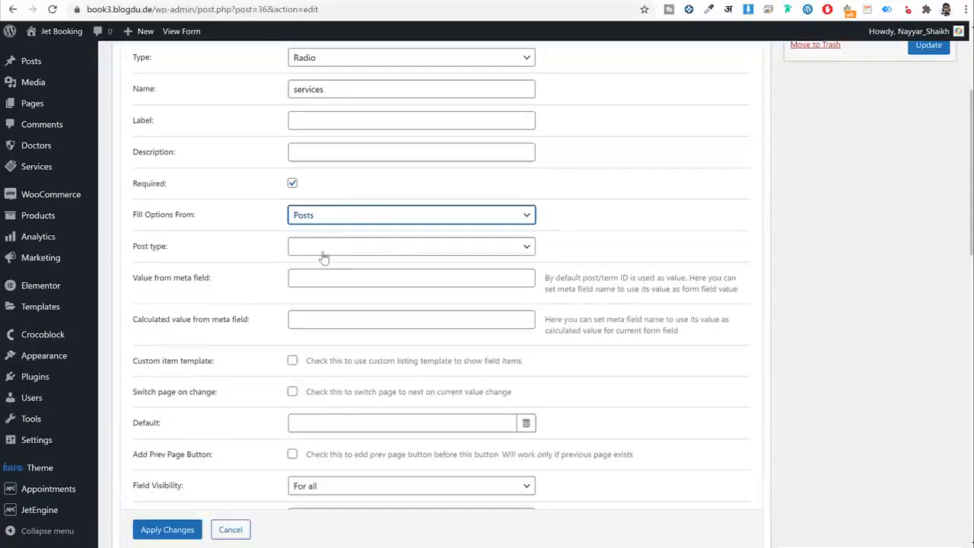
left_click(320, 250)
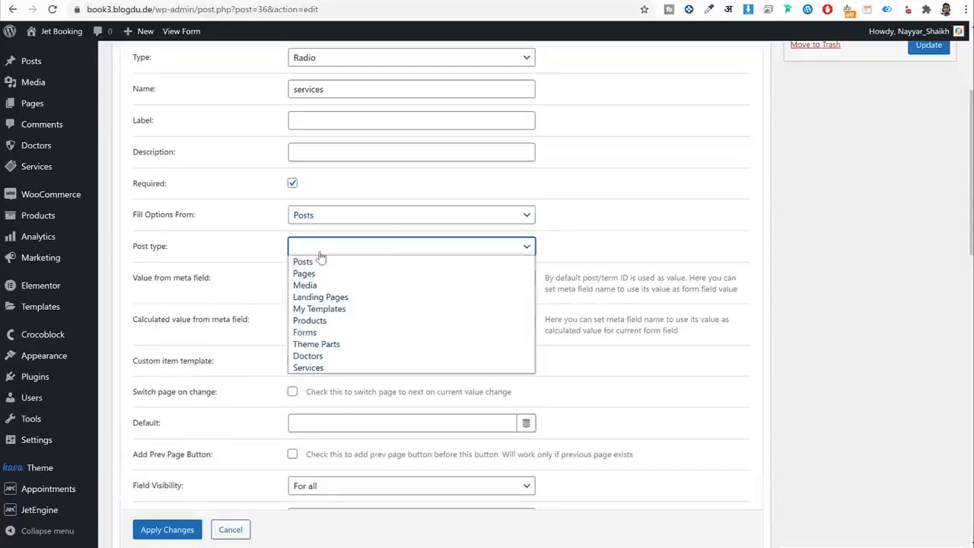
left_click(340, 368)
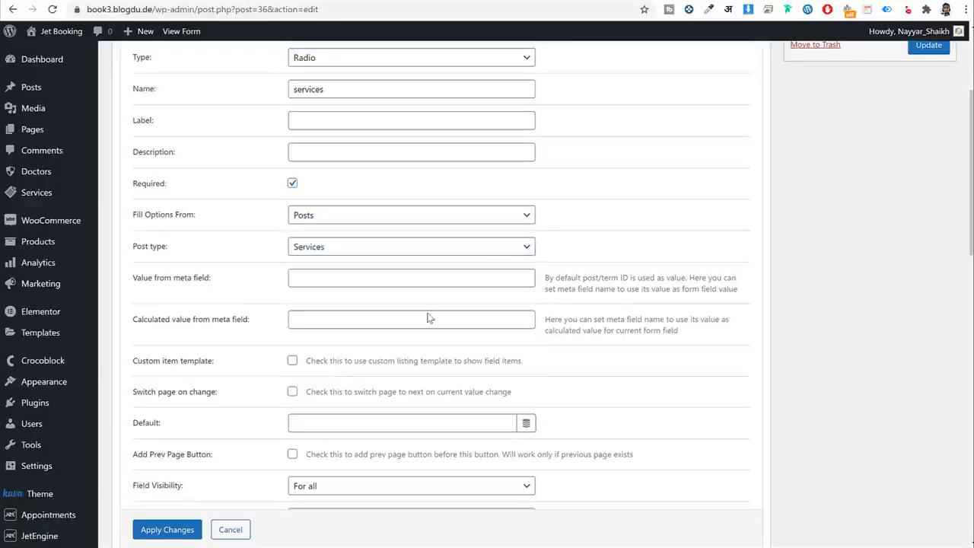
left_click(167, 529)
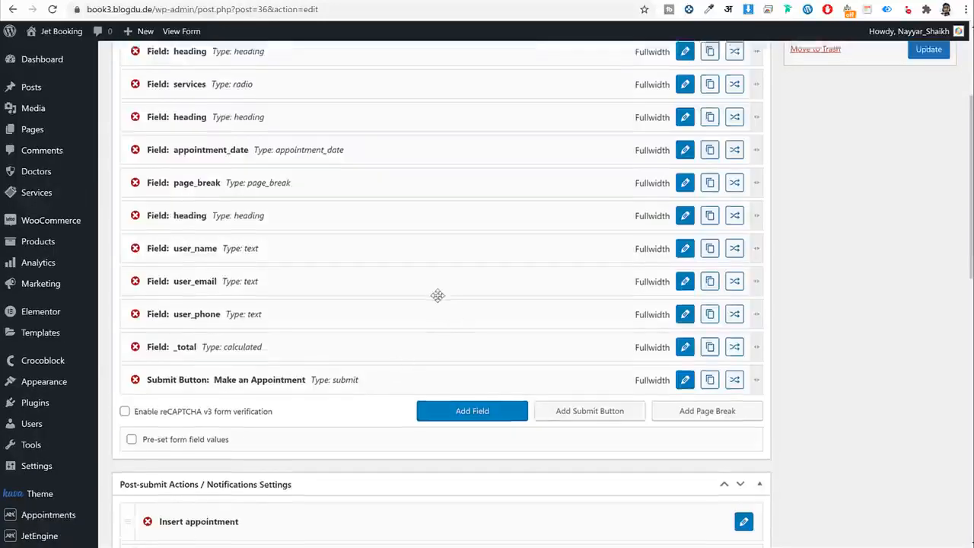
Make appointment_date take its service ID from Form Field and provider ID from Current Post ID.
scroll(437, 294, "up", 2)
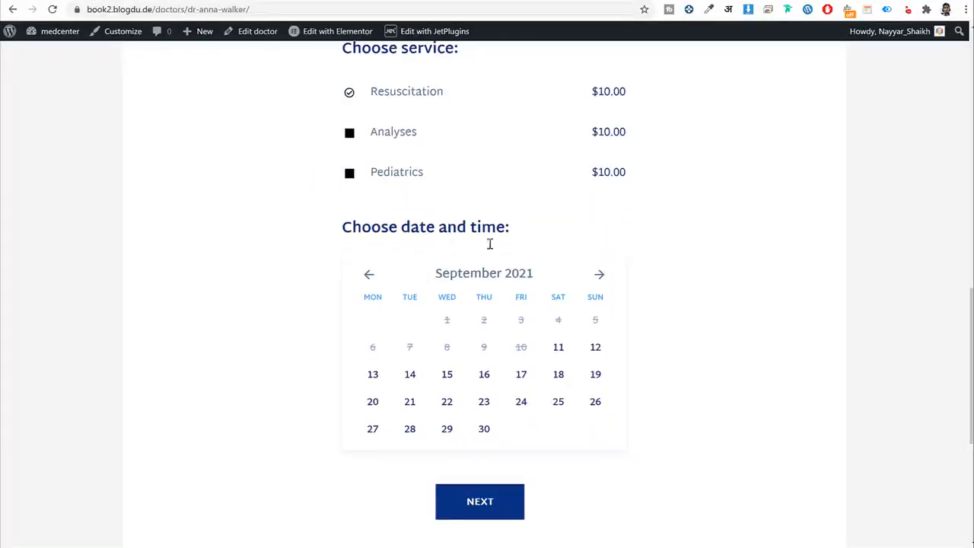
scroll(498, 308, "down", 1)
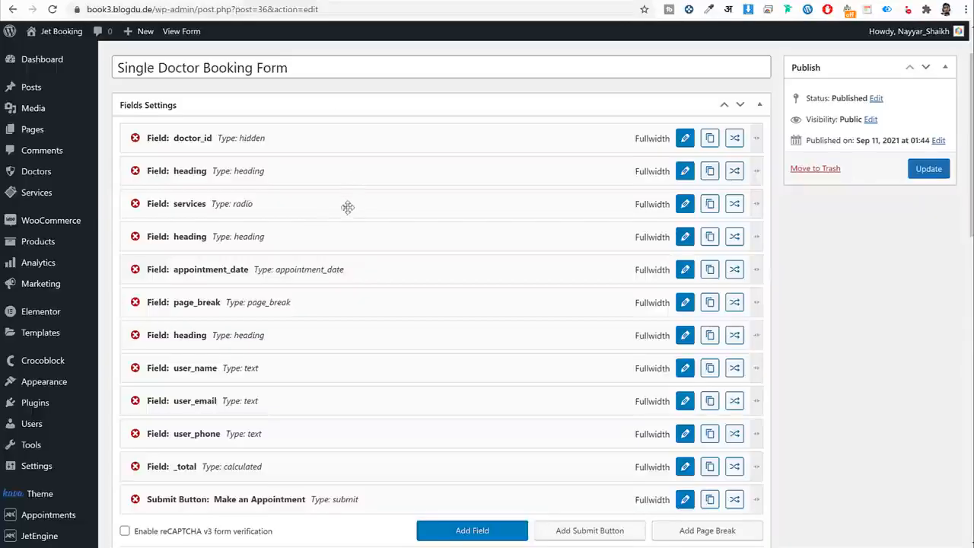
scroll(302, 275, "down", 1)
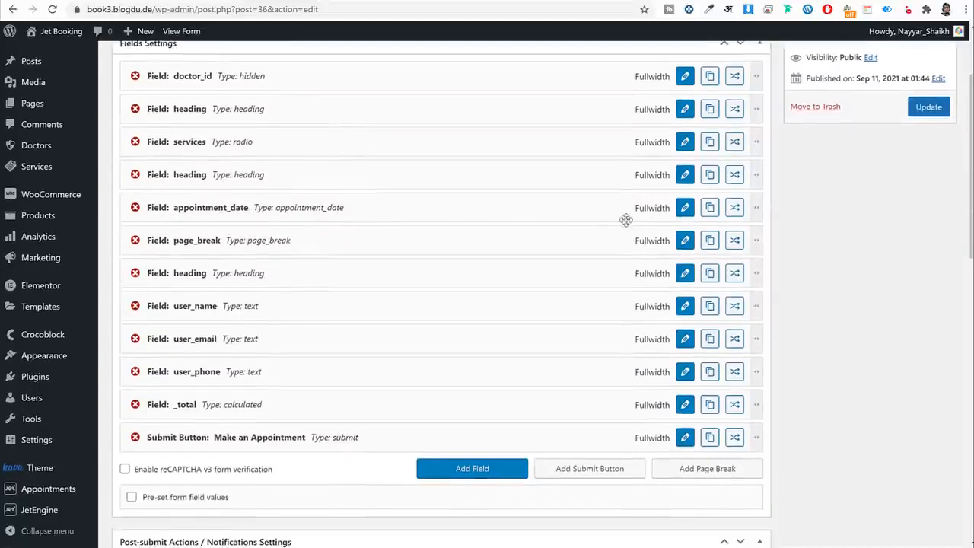
left_click(686, 210)
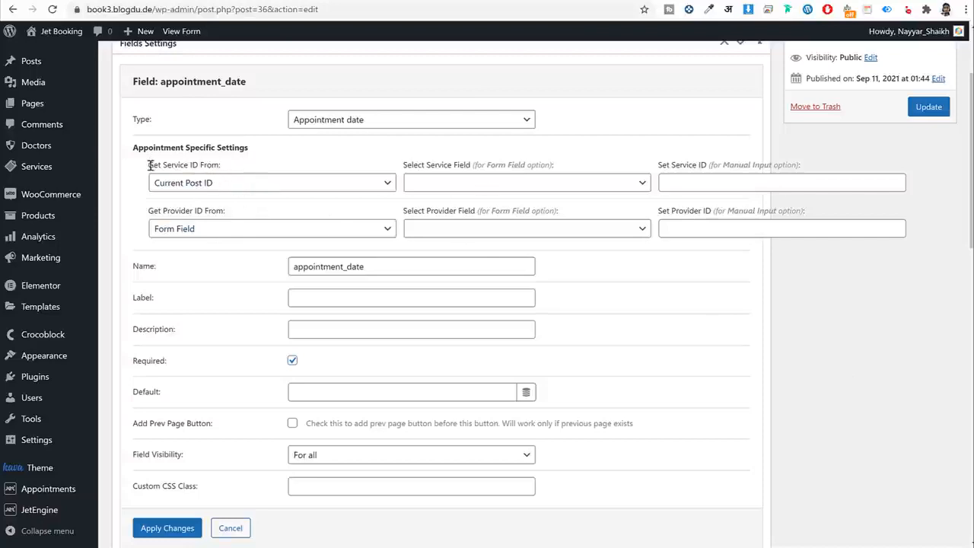
left_click_drag(150, 165, 210, 192)
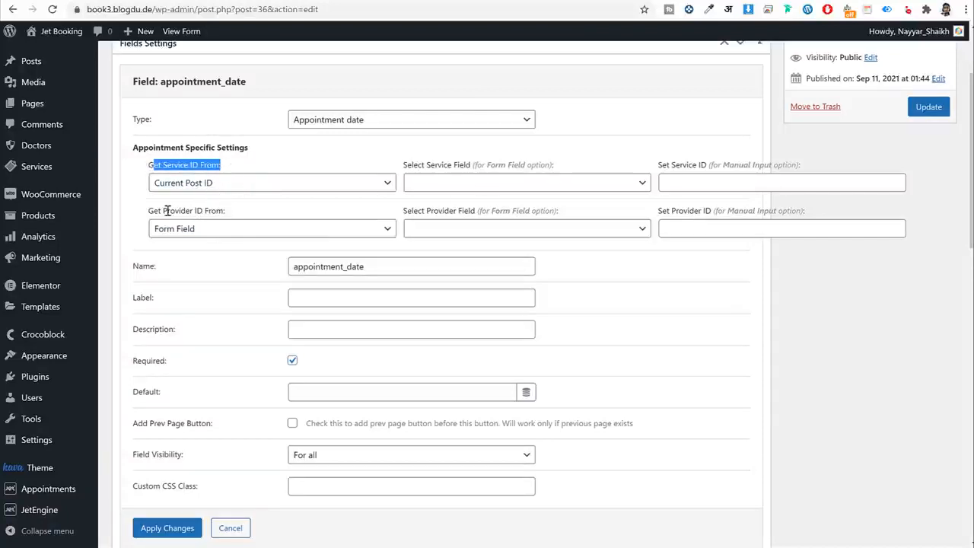
left_click_drag(157, 211, 195, 239)
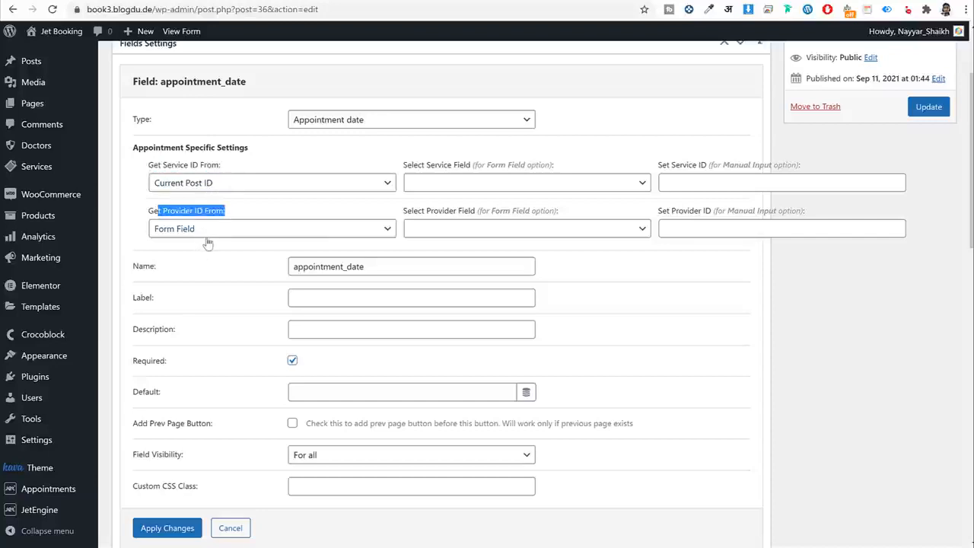
left_click(225, 166)
left_click(192, 185)
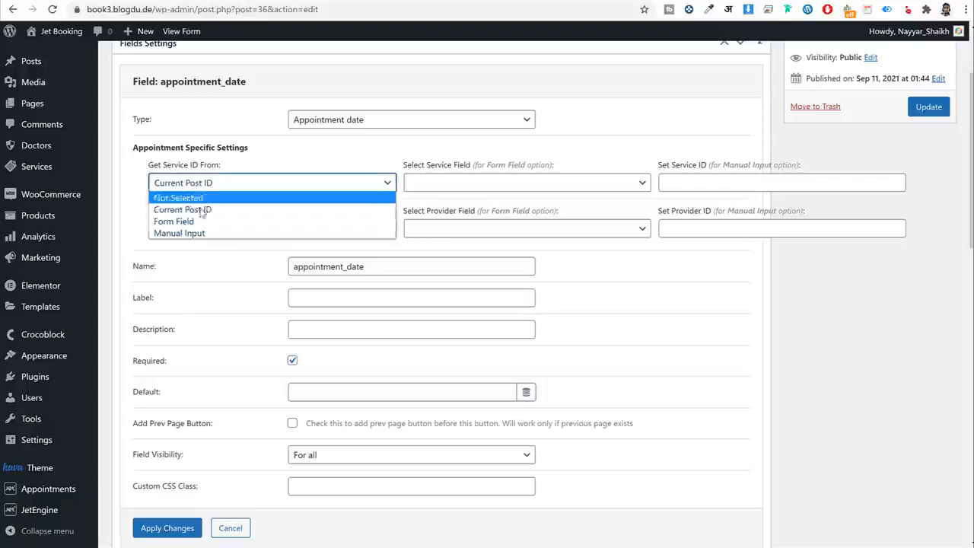
left_click(201, 191)
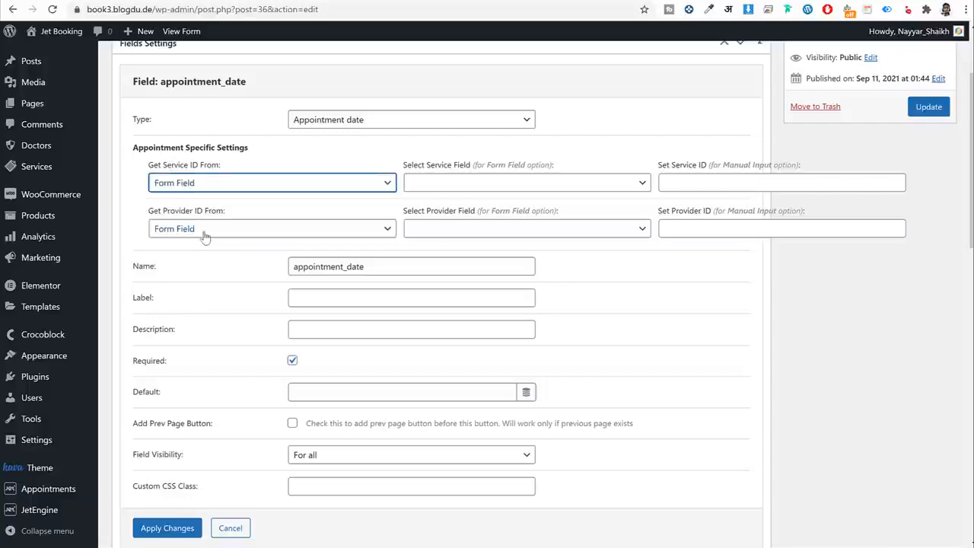
left_click(206, 232)
left_click(212, 255)
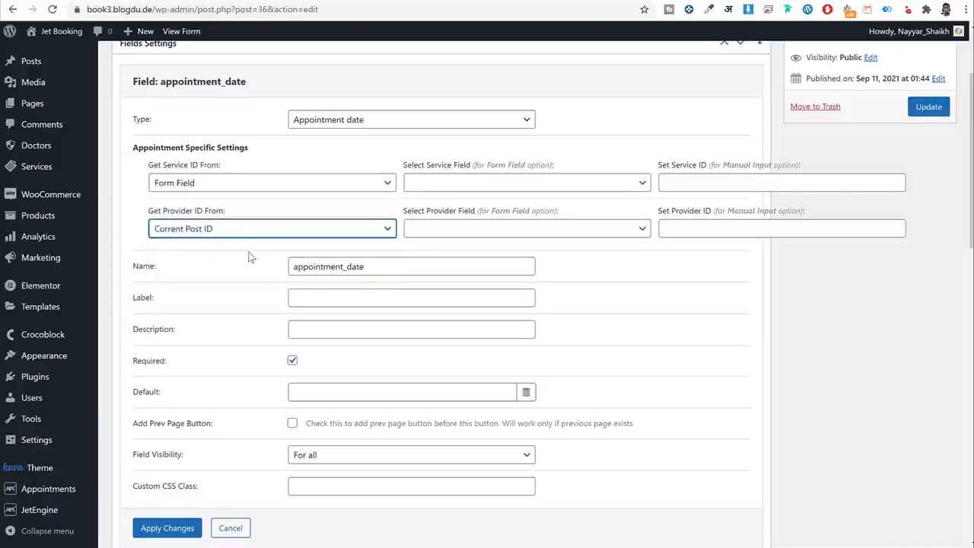
left_click(251, 258)
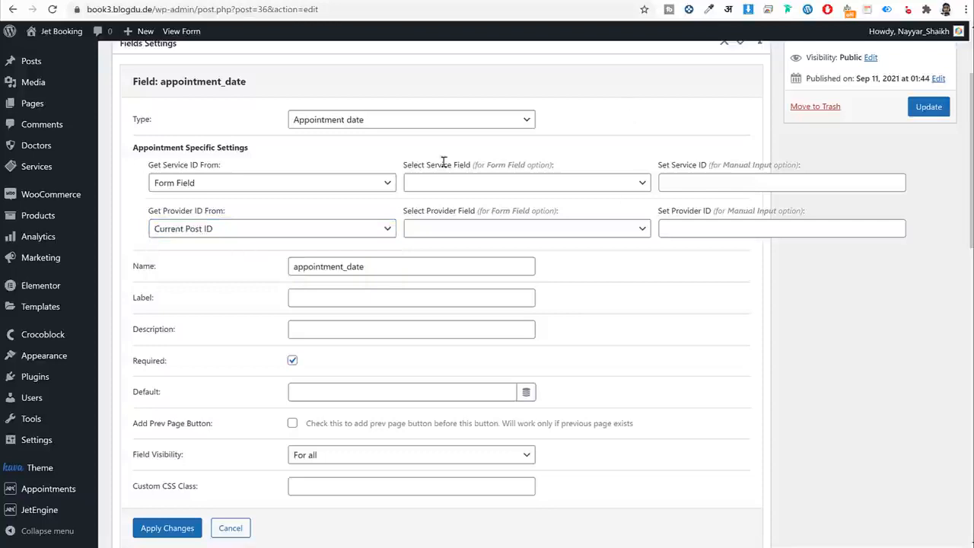
Choose services as the service field and apply the changes.
left_click(487, 185)
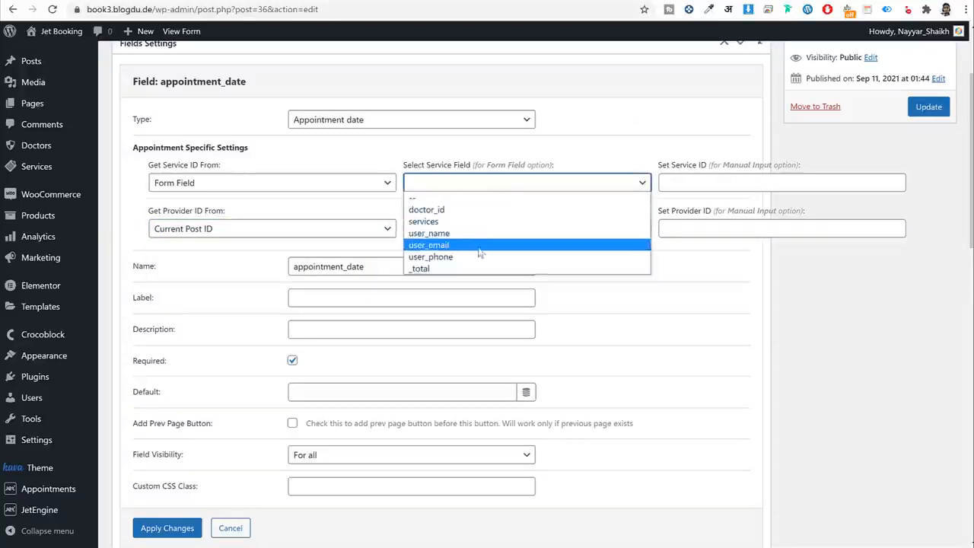
left_click(479, 221)
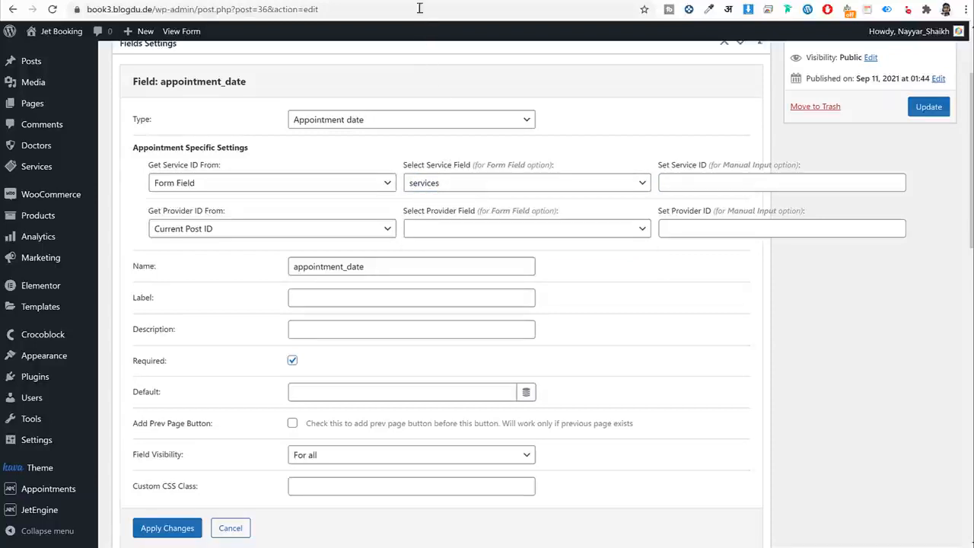
left_click(154, 527)
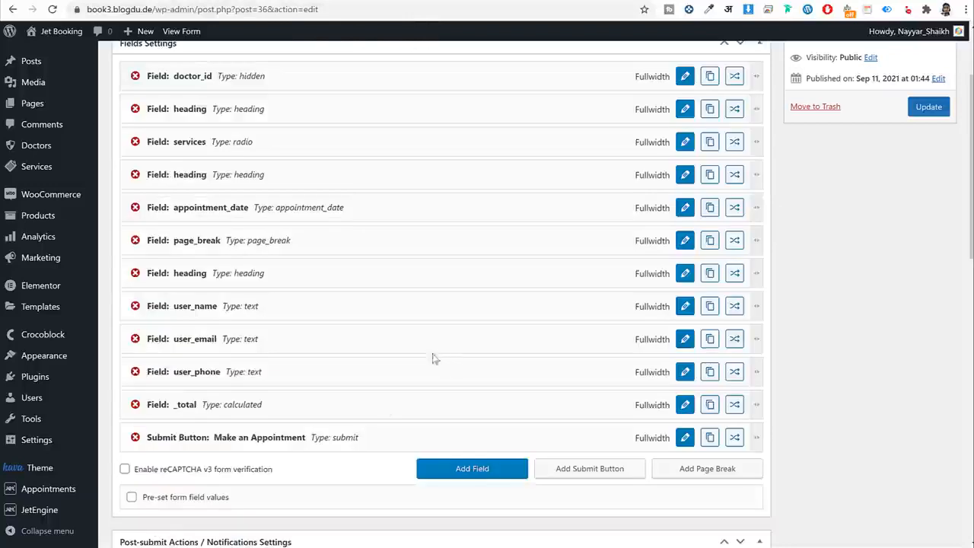
Map the Insert appointment action's Service ID field to services.
scroll(344, 272, "down", 1)
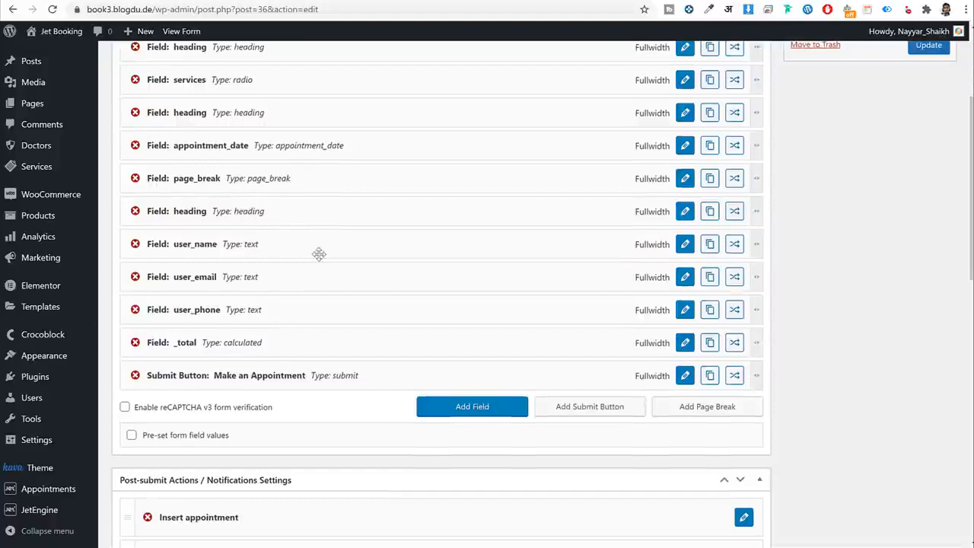
scroll(282, 271, "down", 1)
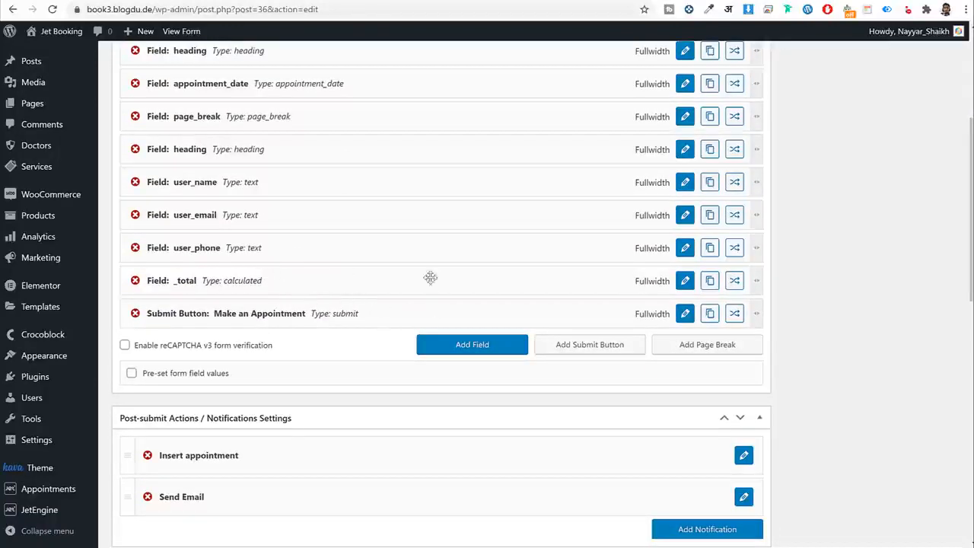
scroll(503, 314, "down", 1)
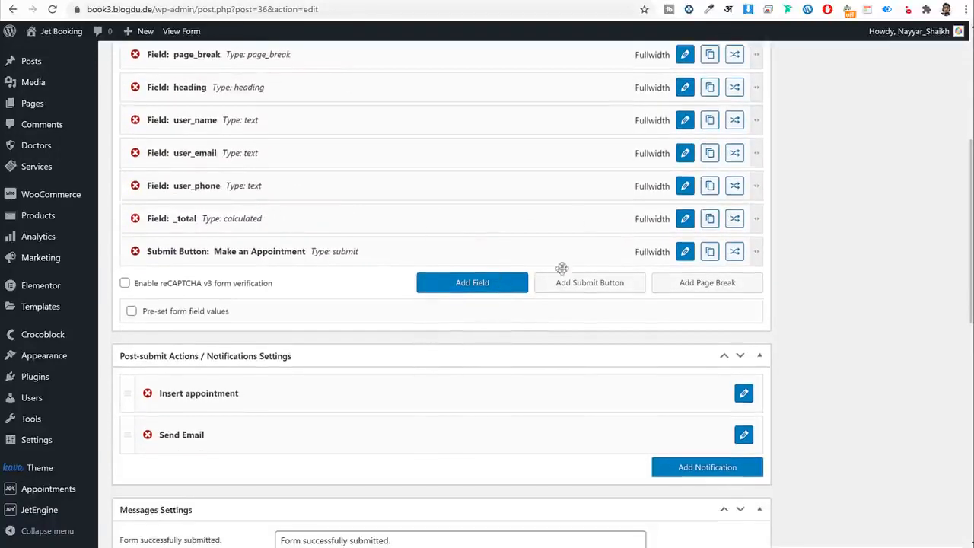
scroll(844, 249, "down", 2)
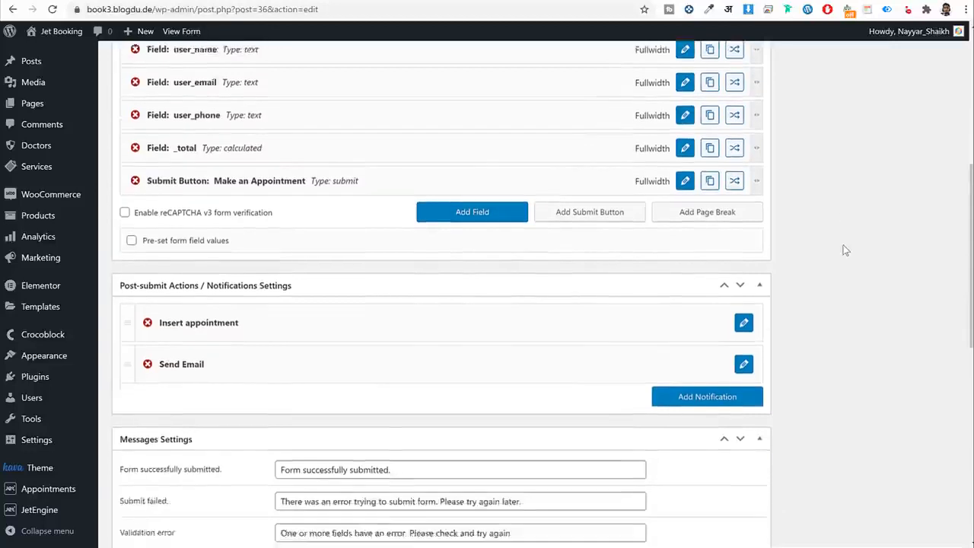
scroll(672, 276, "down", 1)
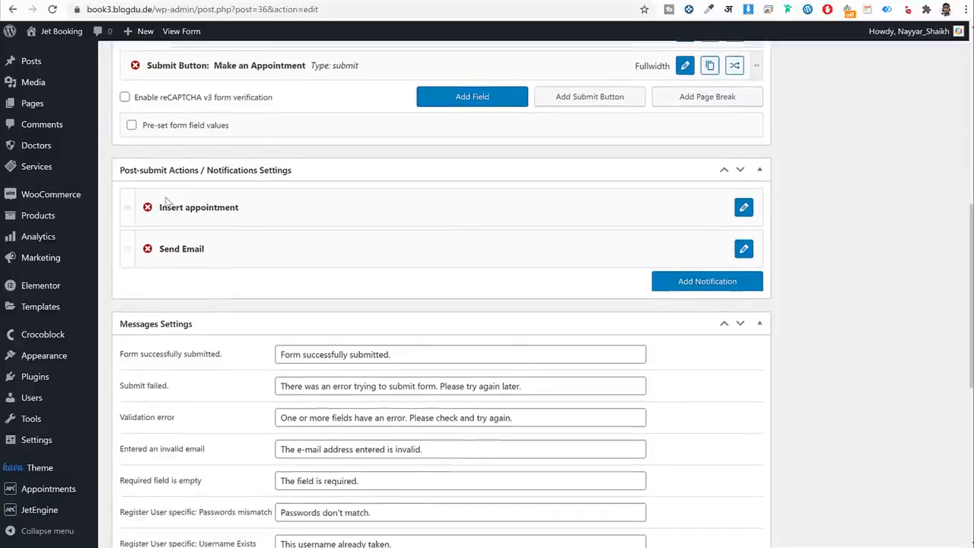
left_click(744, 207)
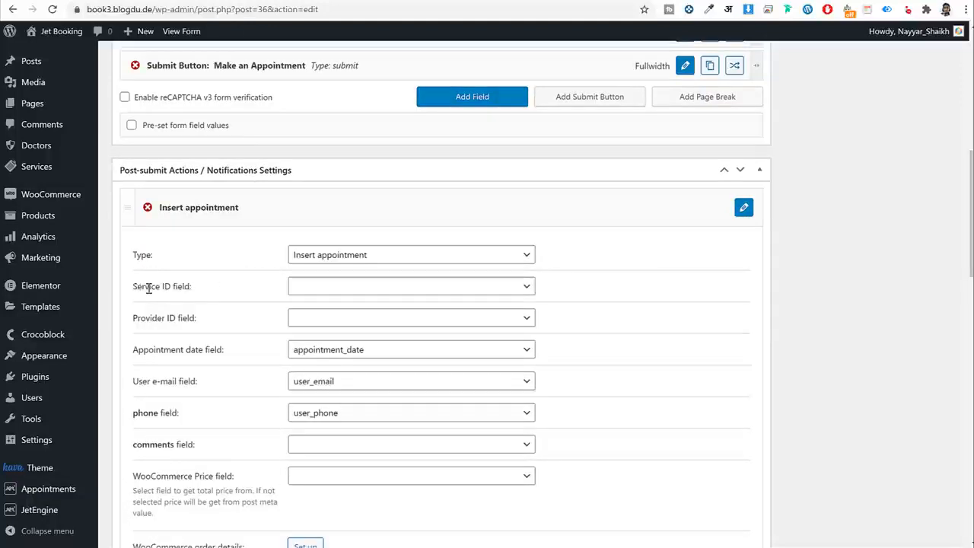
left_click_drag(140, 289, 261, 294)
left_click(343, 294)
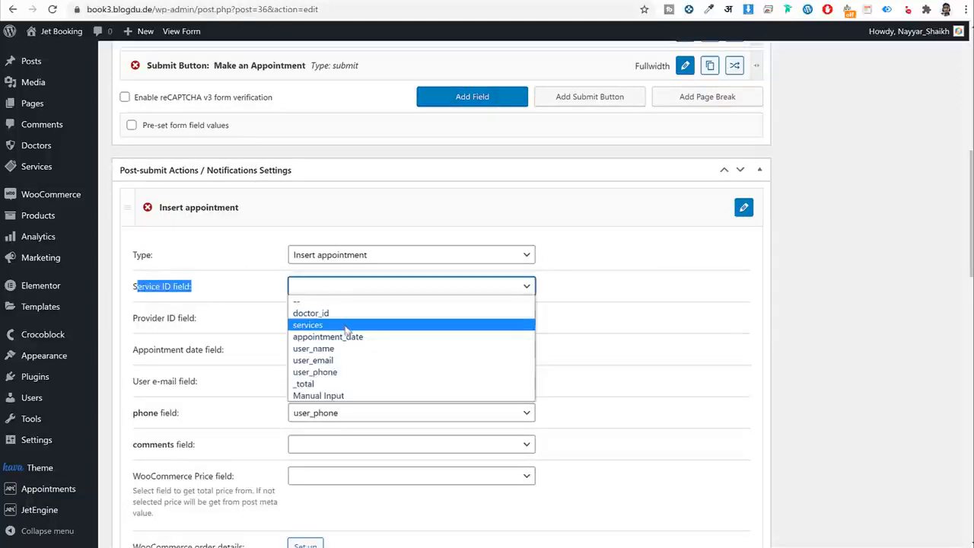
left_click(335, 326)
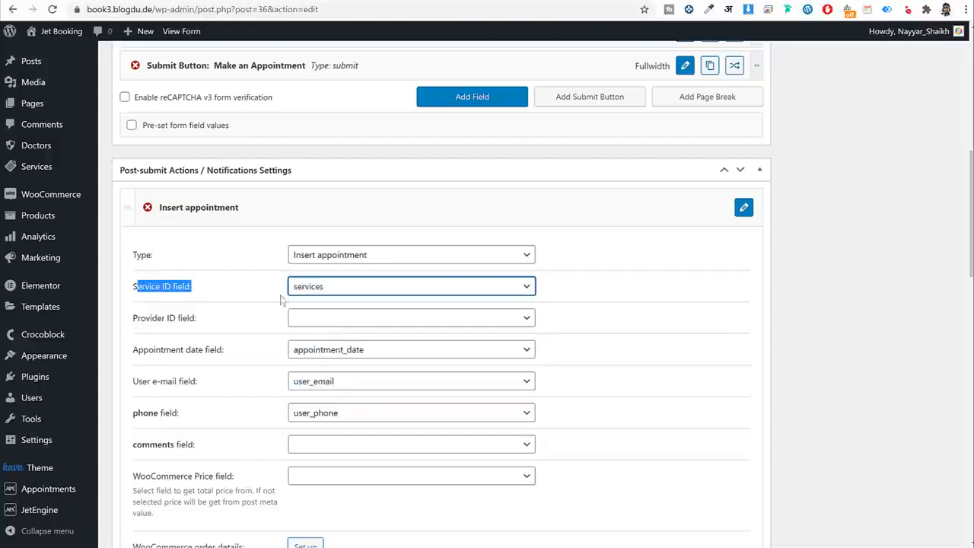
Map the Provider ID field to doctor_id and update the form.
left_click(300, 319)
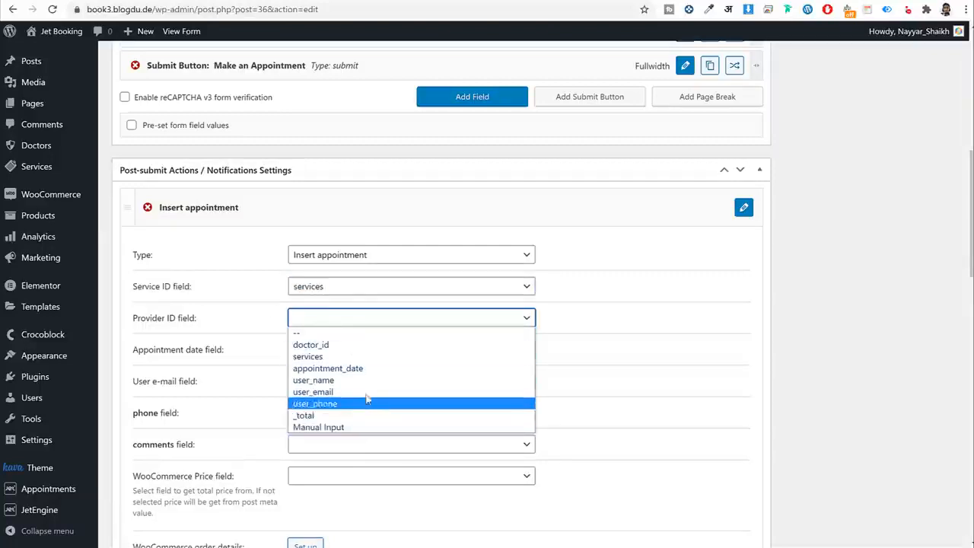
left_click(365, 345)
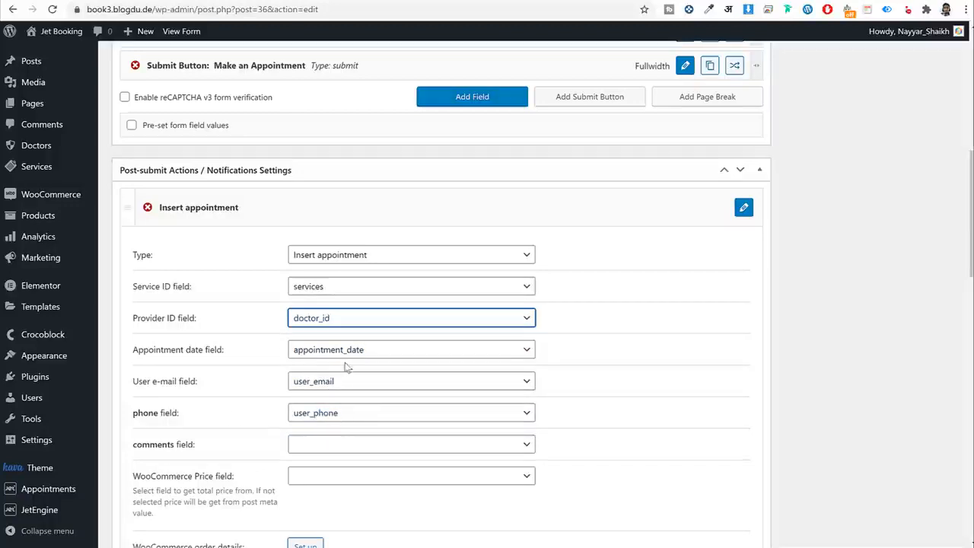
scroll(598, 377, "down", 3)
scroll(597, 377, "down", 15)
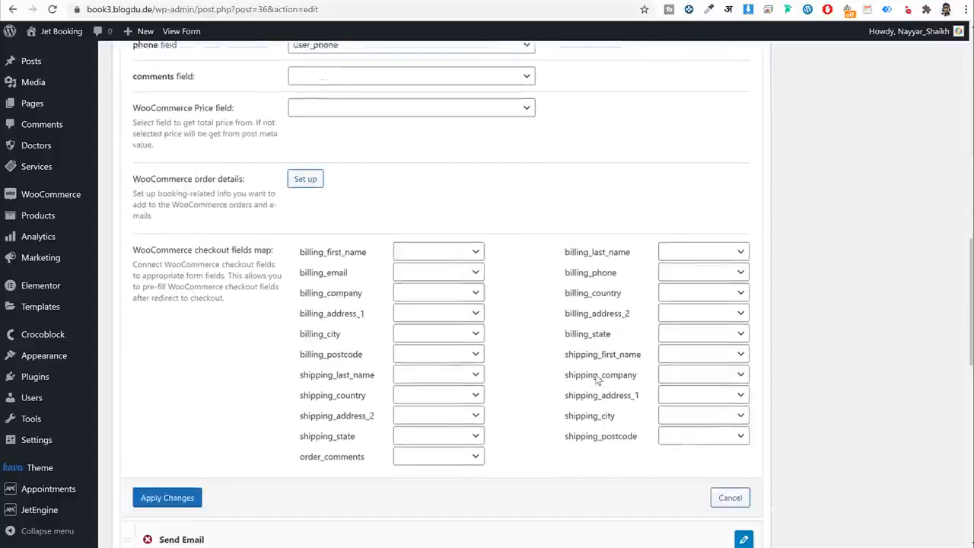
scroll(709, 372, "up", 20)
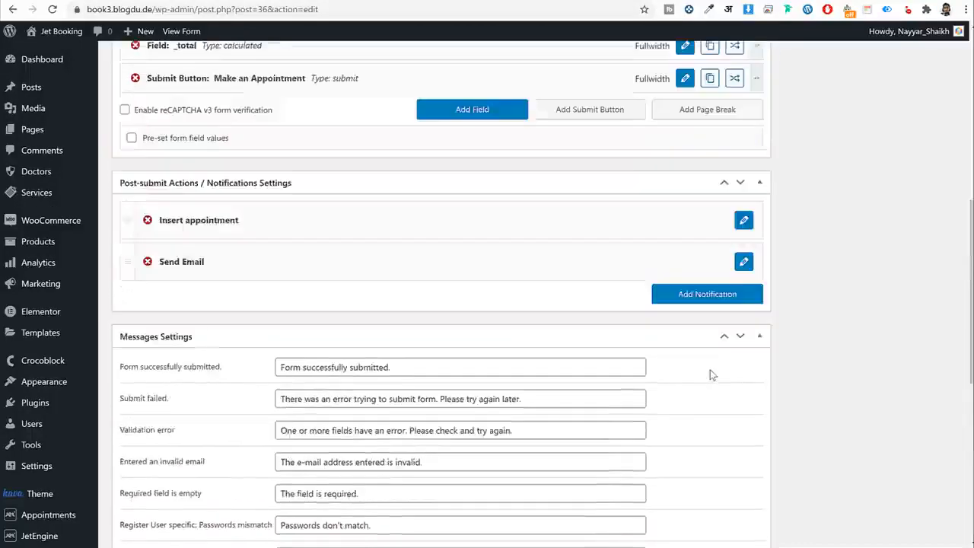
left_click(944, 235)
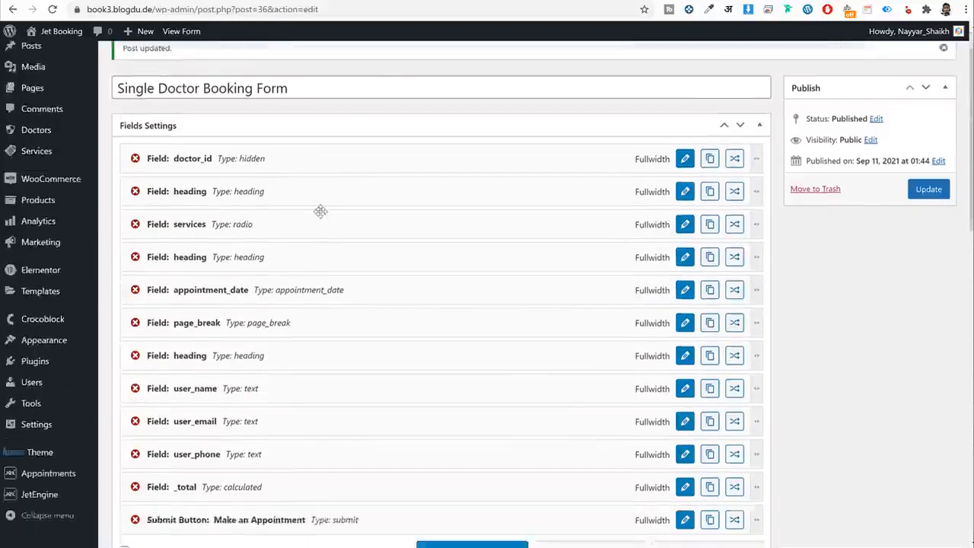
Move Static Page Booking Form to the trash from the JetEngine Forms list.
scroll(319, 211, "down", 3)
mouse_move(37, 510)
left_click(121, 513)
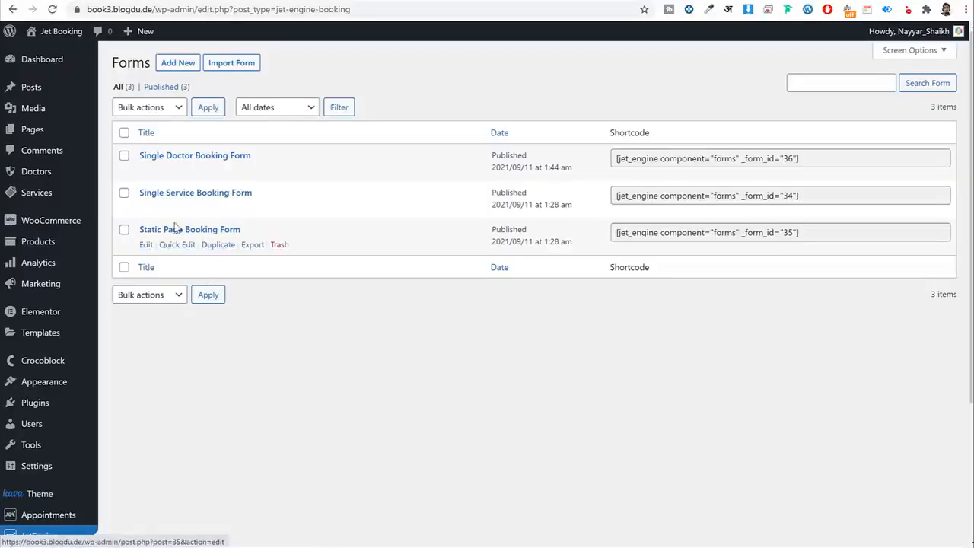
left_click(287, 247)
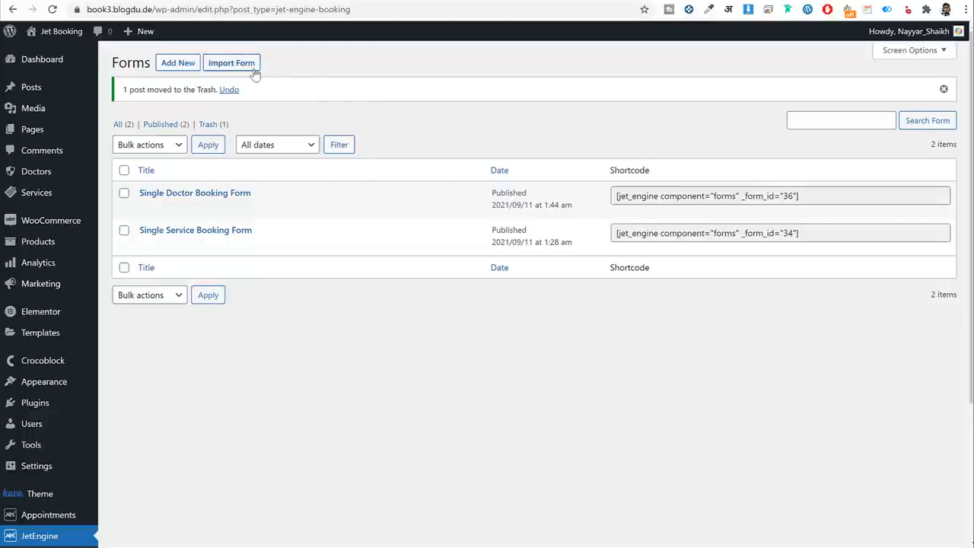
Open bloggdude.com in a new tab and go to the multivendor digital goods video post.
key("ctrl+t")
type("b")
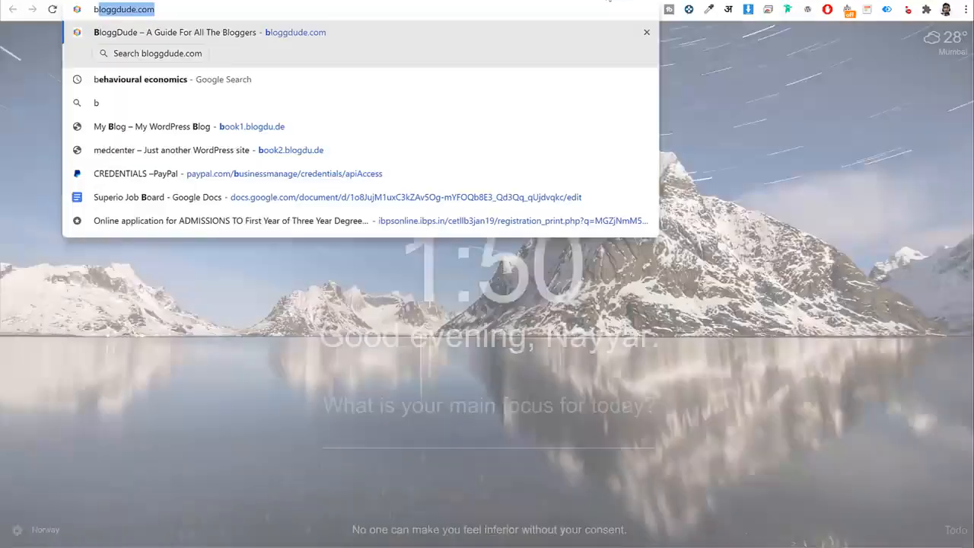
key("Return")
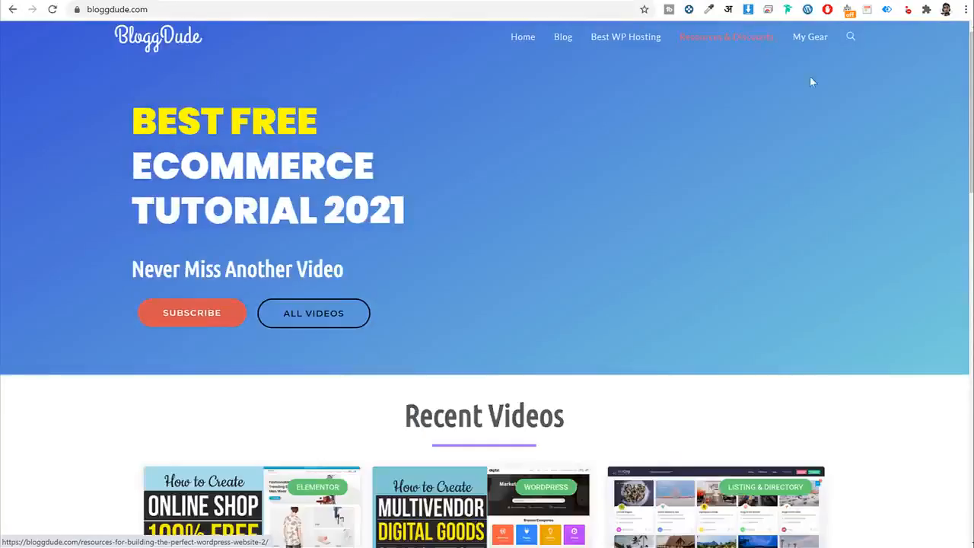
scroll(905, 206, "down", 5)
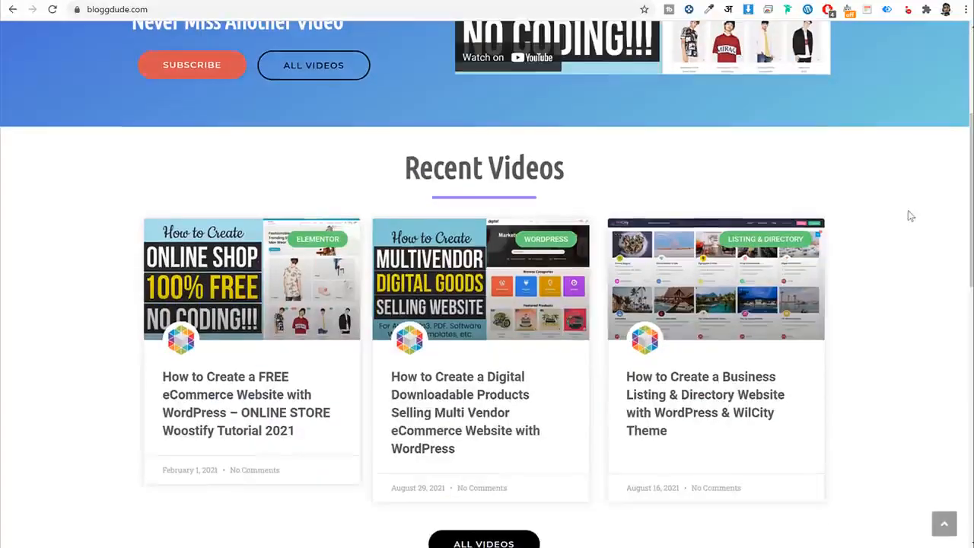
left_click(541, 200)
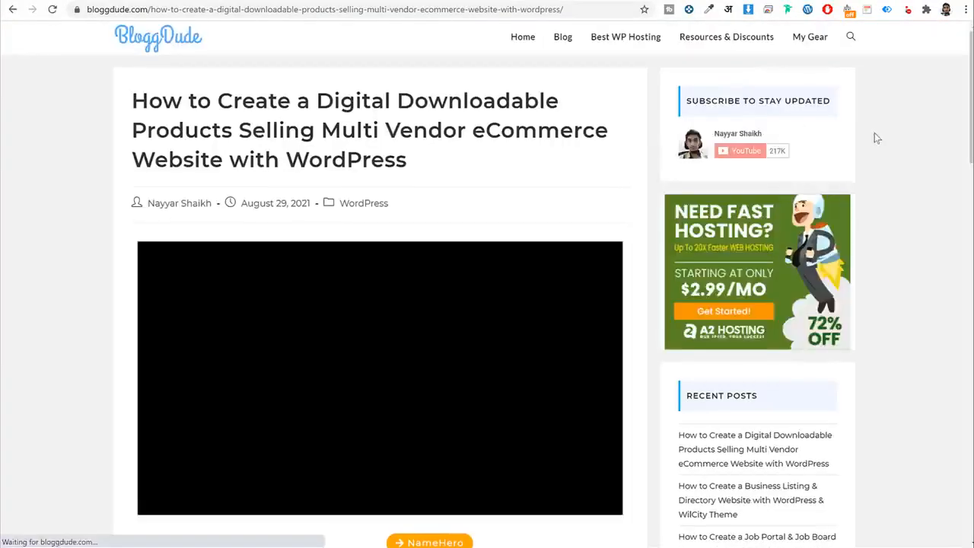
Point out the free images download, then open the Media folder in the Jet Bookings window.
scroll(874, 135, "down", 2)
scroll(457, 219, "down", 4)
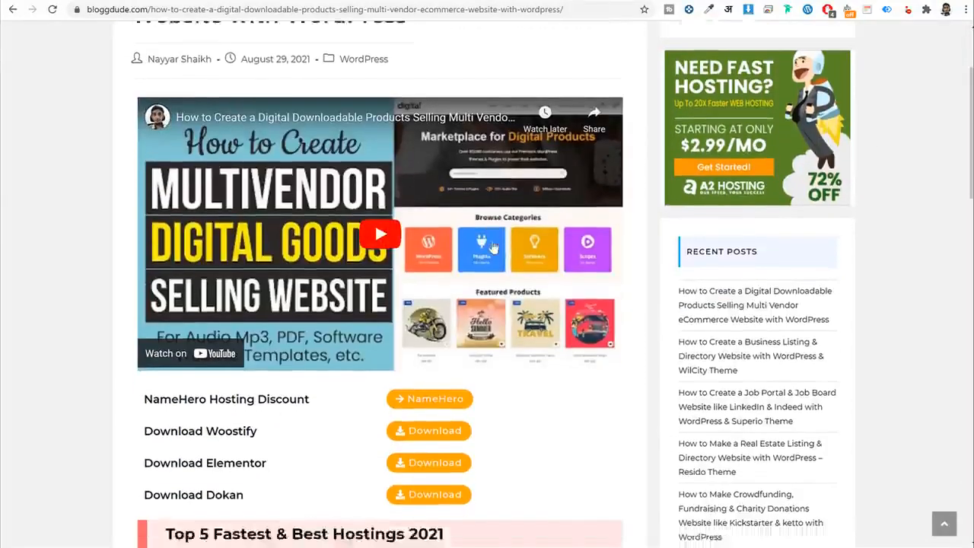
left_click_drag(144, 287, 370, 291)
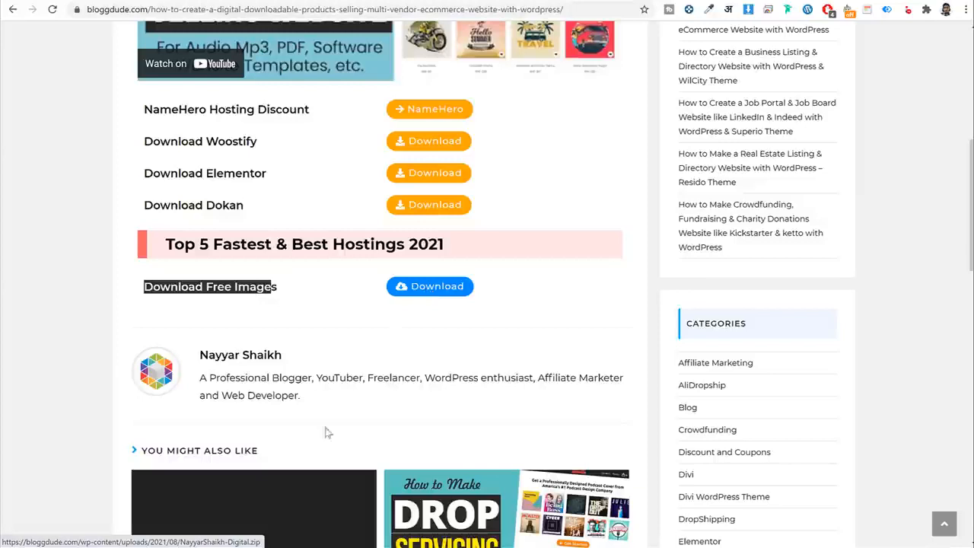
left_click(335, 547)
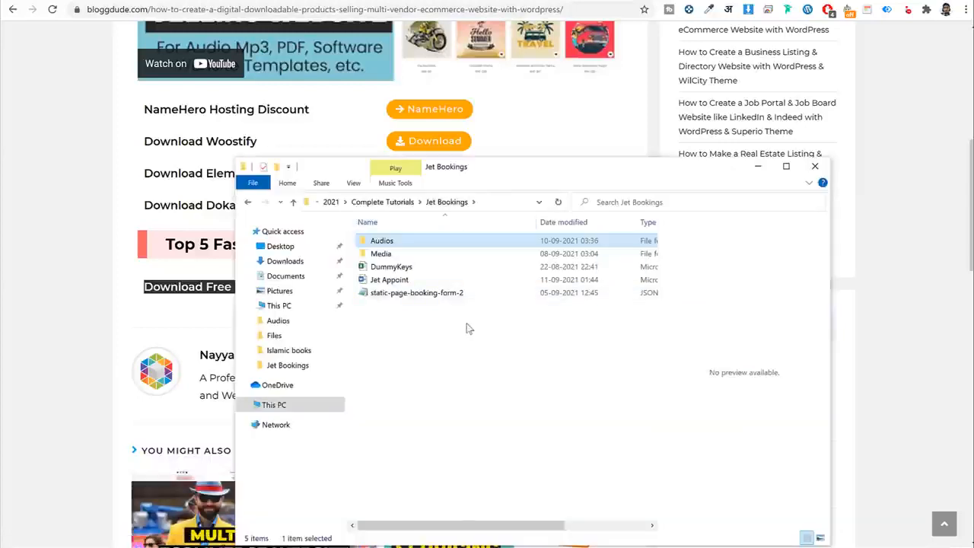
double_click(403, 256)
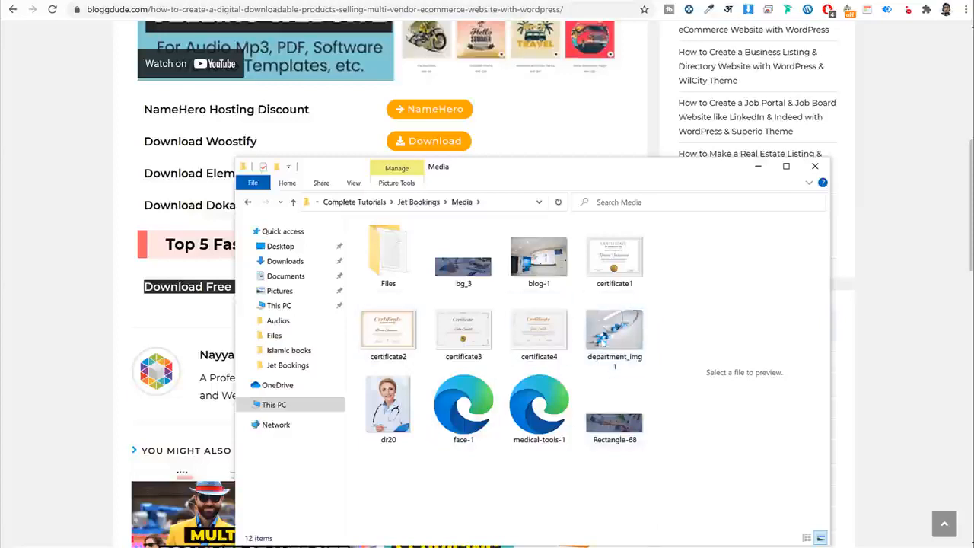
Open Files and the Form & Popup folder of JSON forms, then return to the Forms list.
left_click(400, 265)
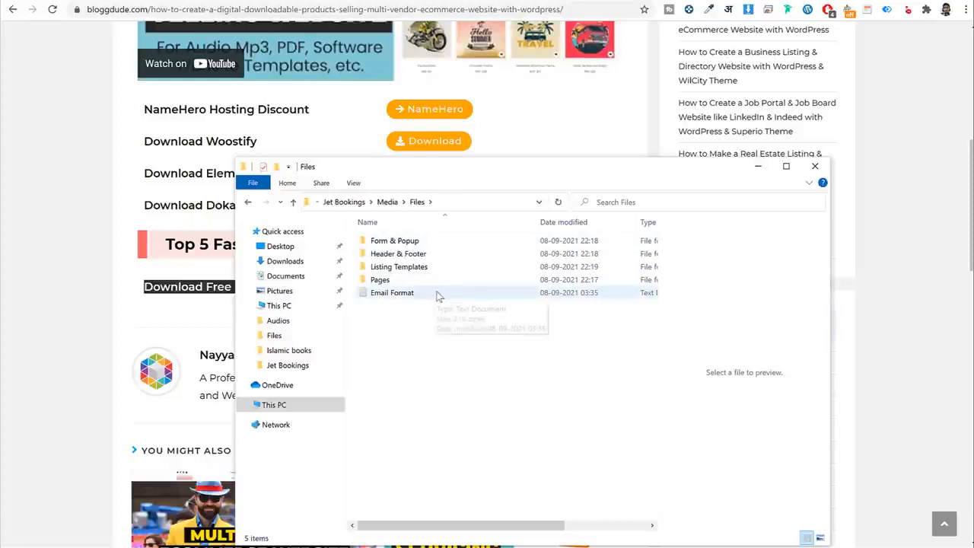
double_click(411, 242)
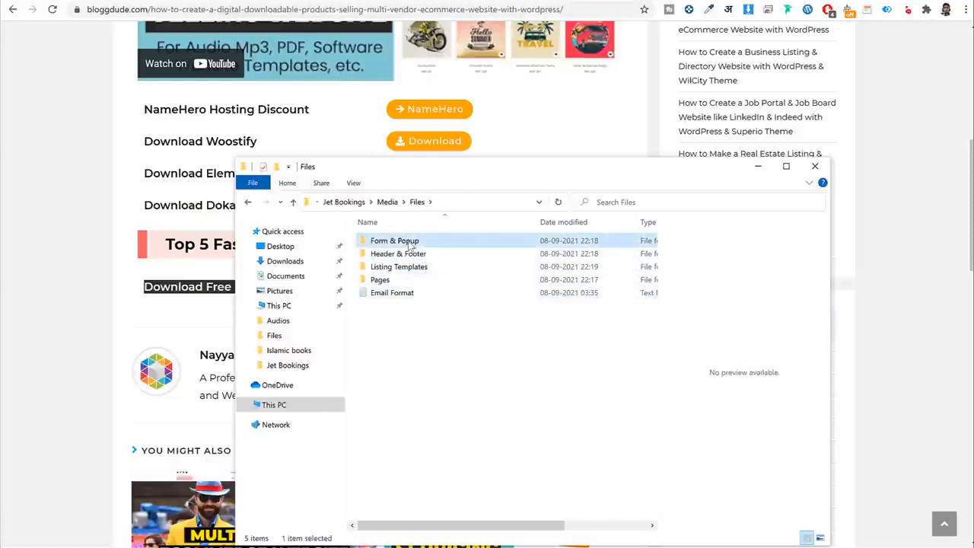
left_click(388, 261)
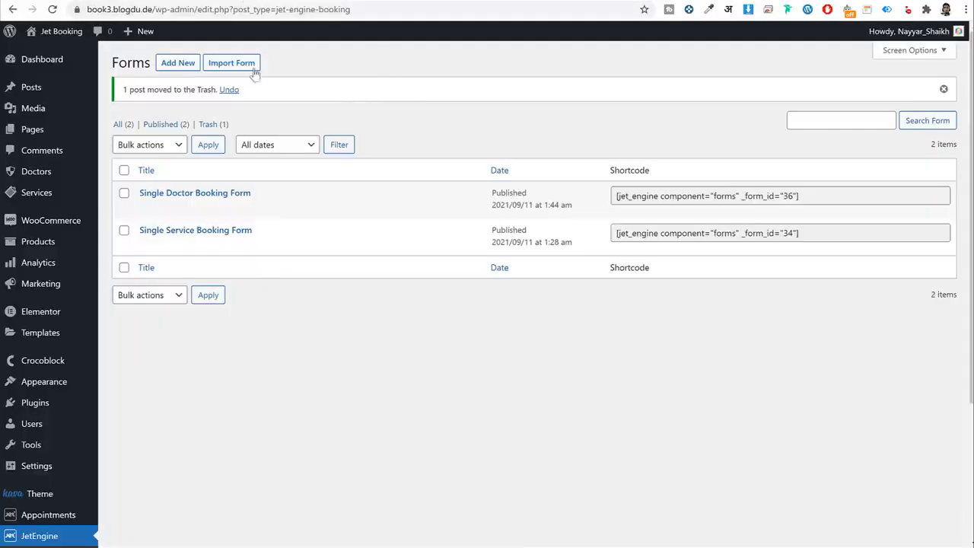
Import the Static Page Booking Form JSON file from the Form & Popup folder.
left_click(232, 63)
left_click(333, 67)
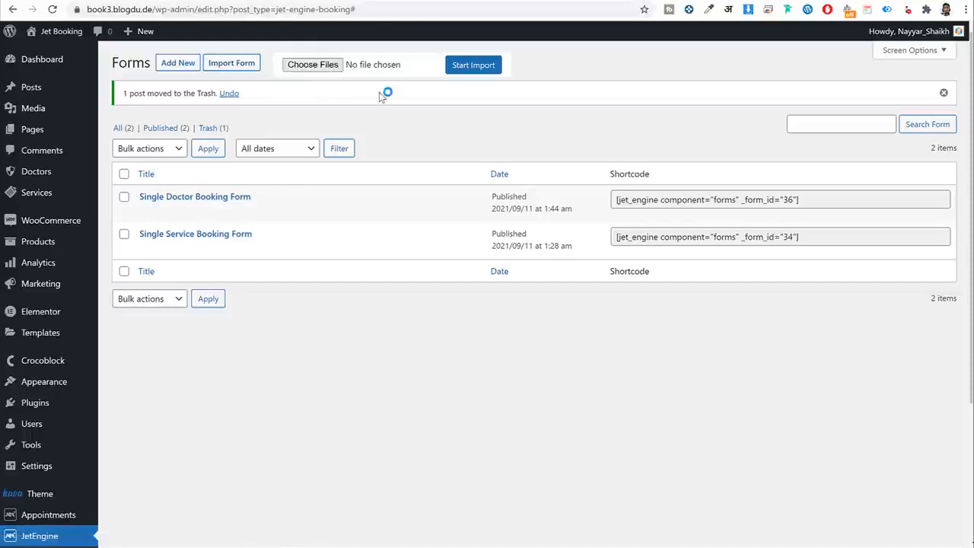
double_click(141, 62)
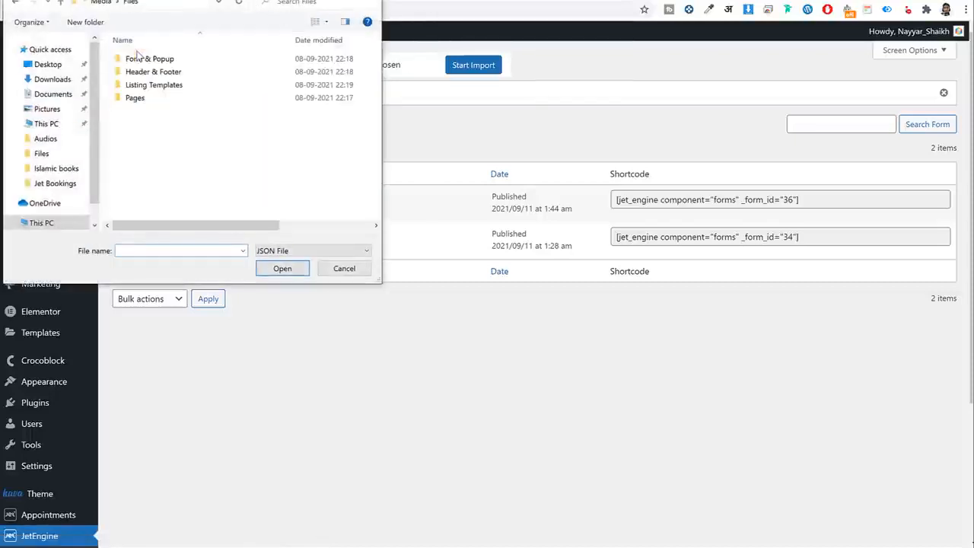
double_click(141, 59)
left_click(176, 71)
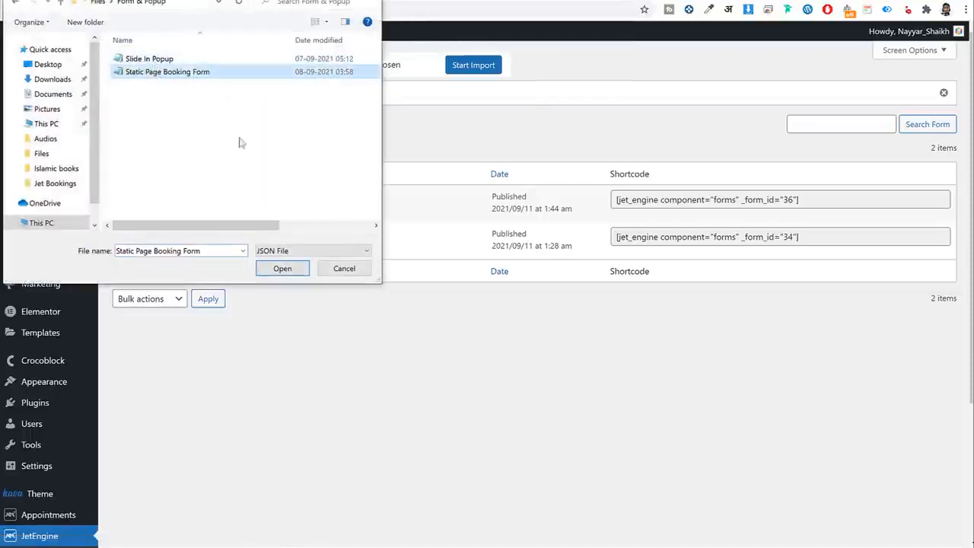
left_click(283, 268)
left_click(486, 70)
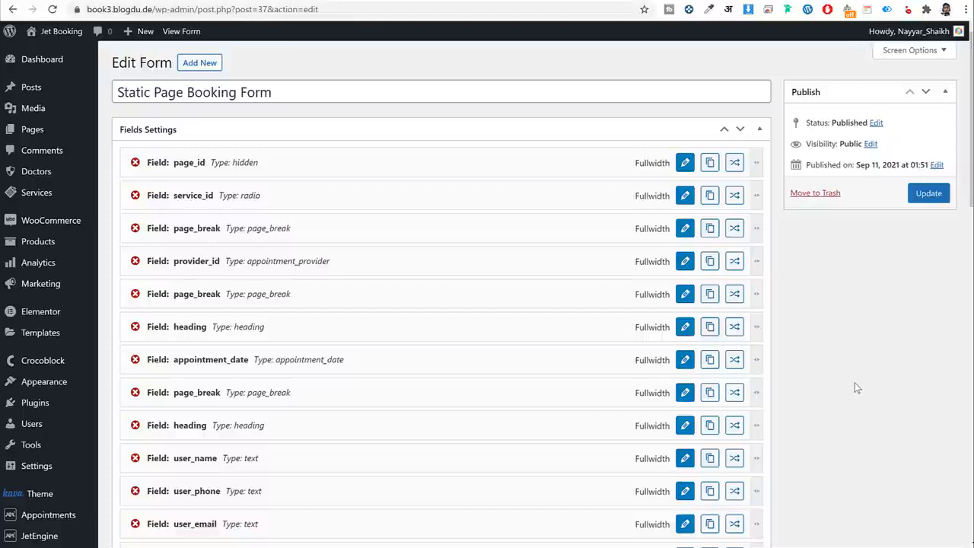
Set the service_id field's Post type to Services and apply the change.
scroll(851, 386, "down", 3)
scroll(850, 387, "up", 3)
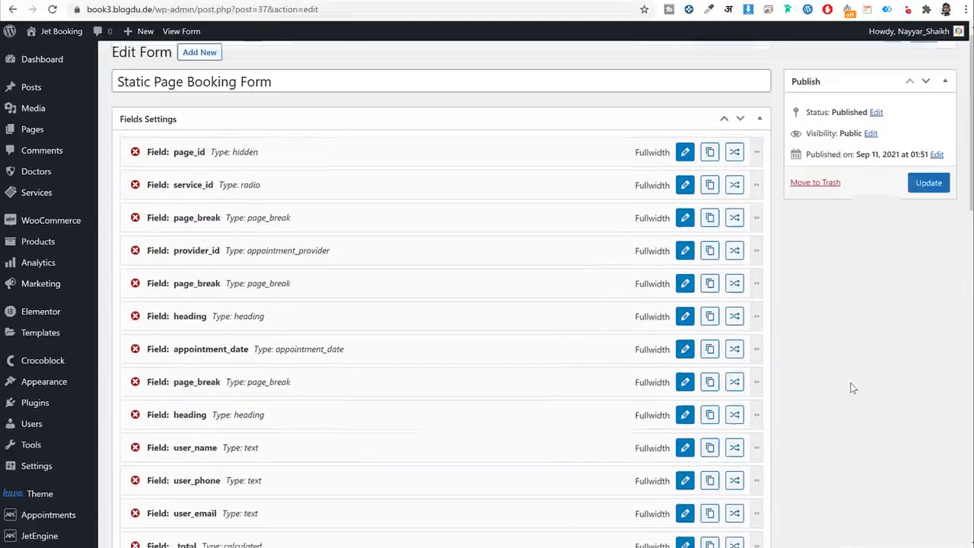
scroll(849, 370, "down", 3)
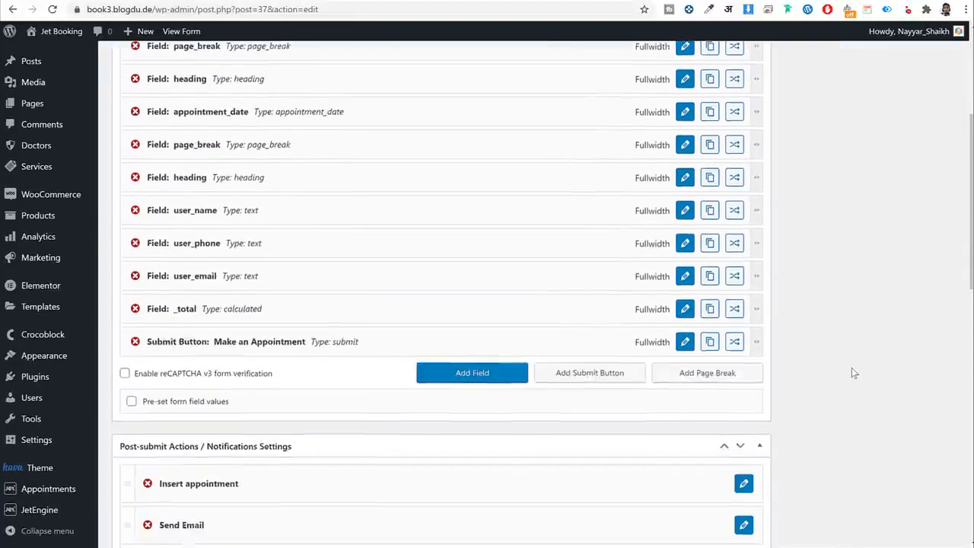
scroll(850, 370, "up", 3)
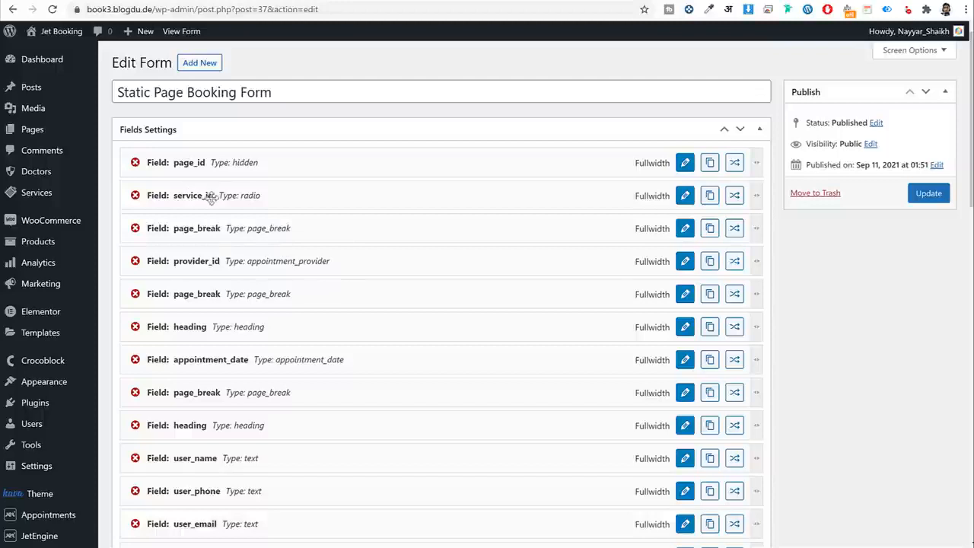
left_click(682, 202)
scroll(689, 217, "down", 2)
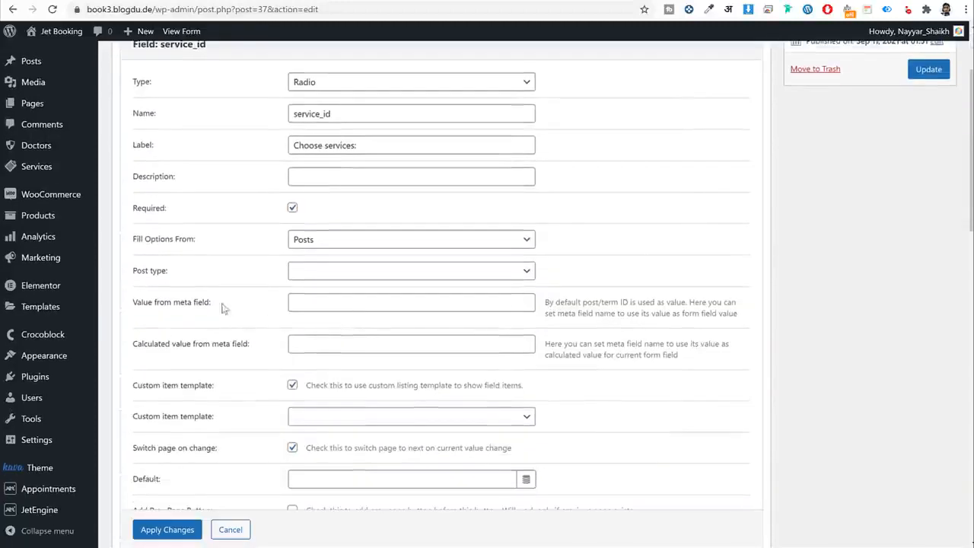
left_click(353, 274)
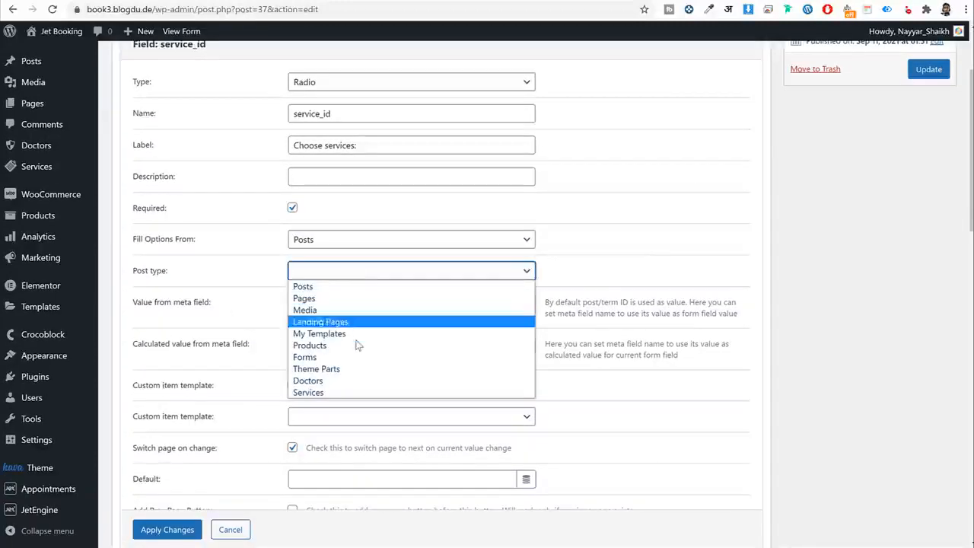
left_click(351, 392)
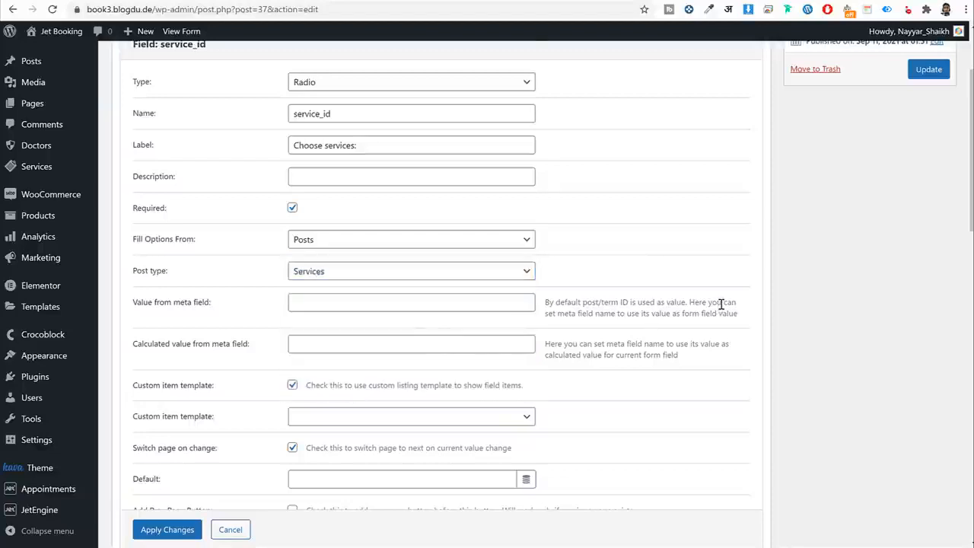
scroll(720, 308, "down", 2)
left_click(173, 492)
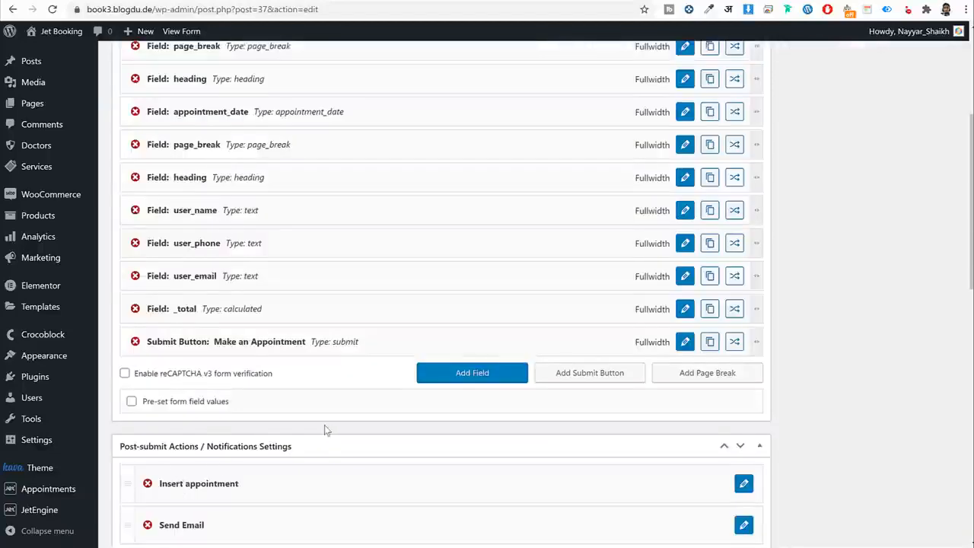
Review the provider_id field's settings and close them unchanged.
scroll(328, 422, "up", 5)
left_click(685, 262)
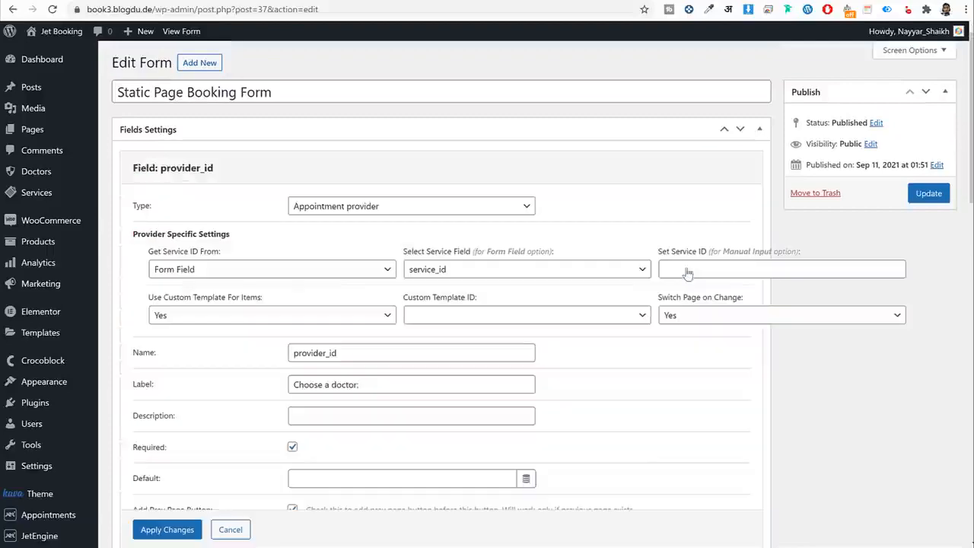
scroll(715, 356, "down", 3)
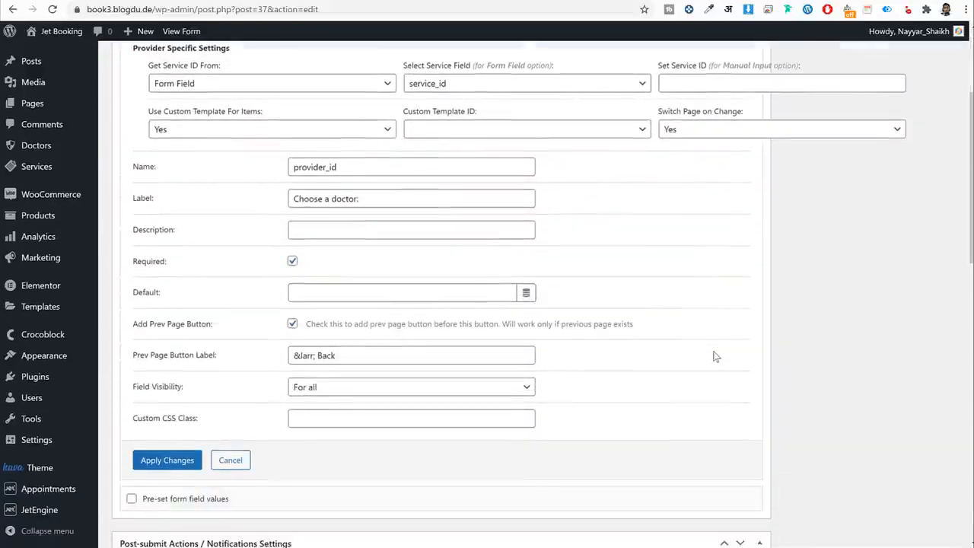
scroll(715, 357, "up", 3)
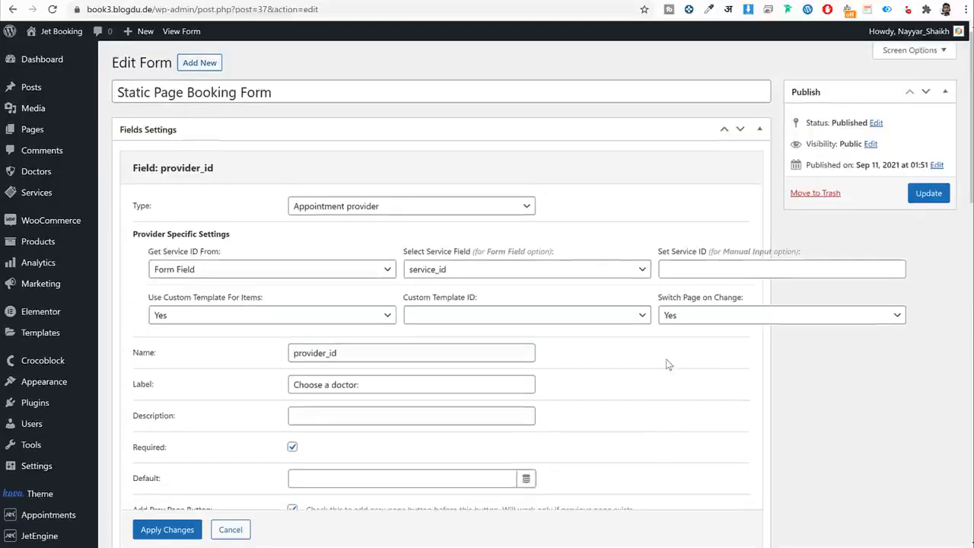
left_click(163, 530)
scroll(452, 485, "down", 3)
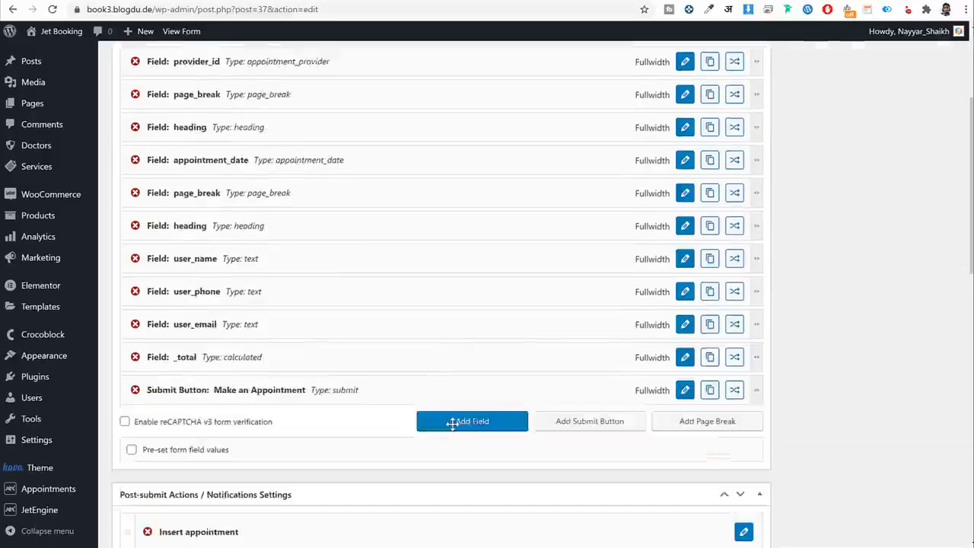
scroll(821, 332, "up", 3)
scroll(821, 331, "down", 5)
scroll(822, 330, "up", 5)
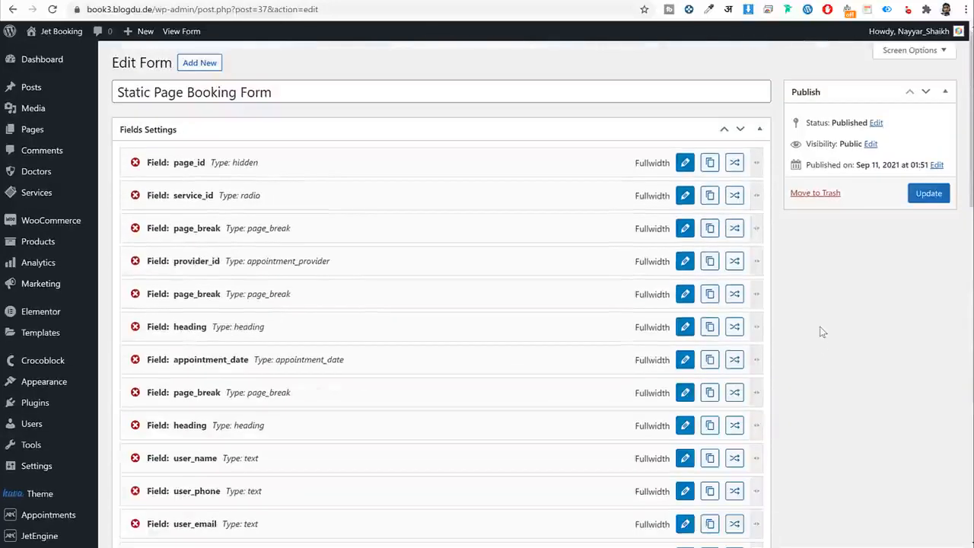
Update the Static Page Booking Form to save the service_id change.
left_click(947, 197)
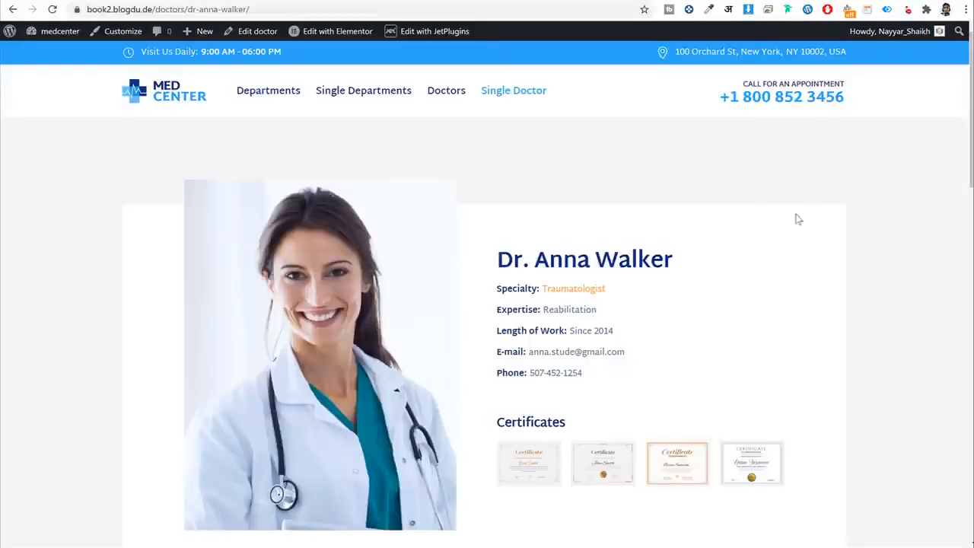
scroll(784, 221, "down", 3)
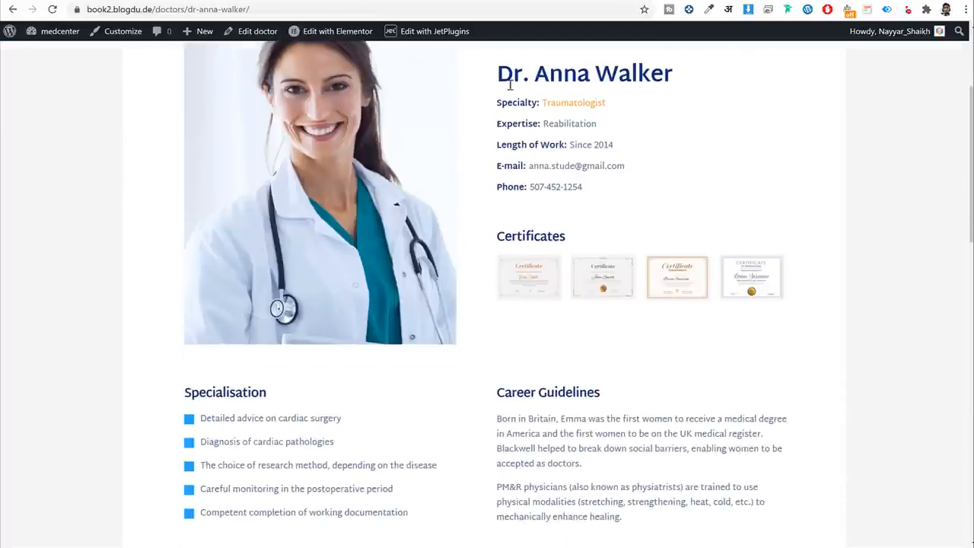
left_click_drag(495, 72, 555, 102)
left_click(773, 225)
scroll(843, 312, "down", 12)
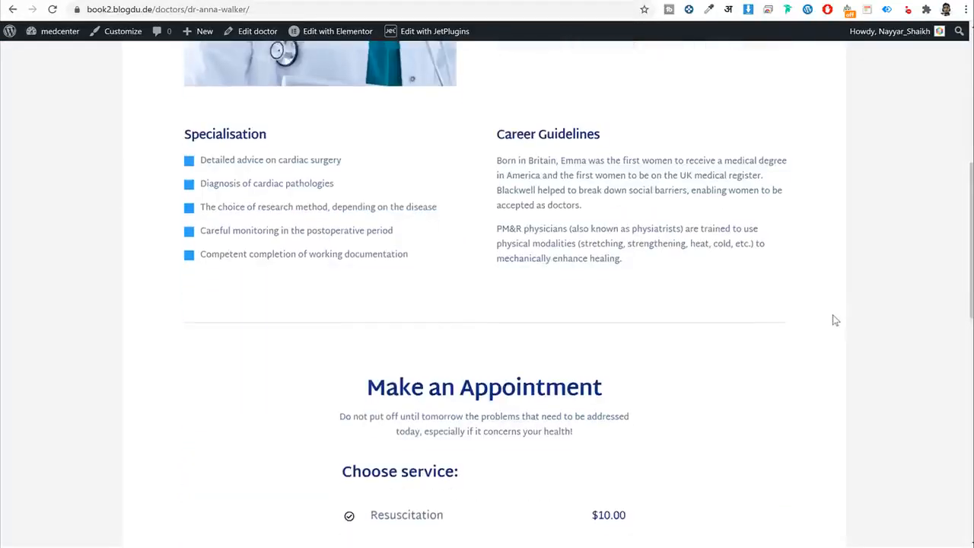
scroll(533, 468, "up", 15)
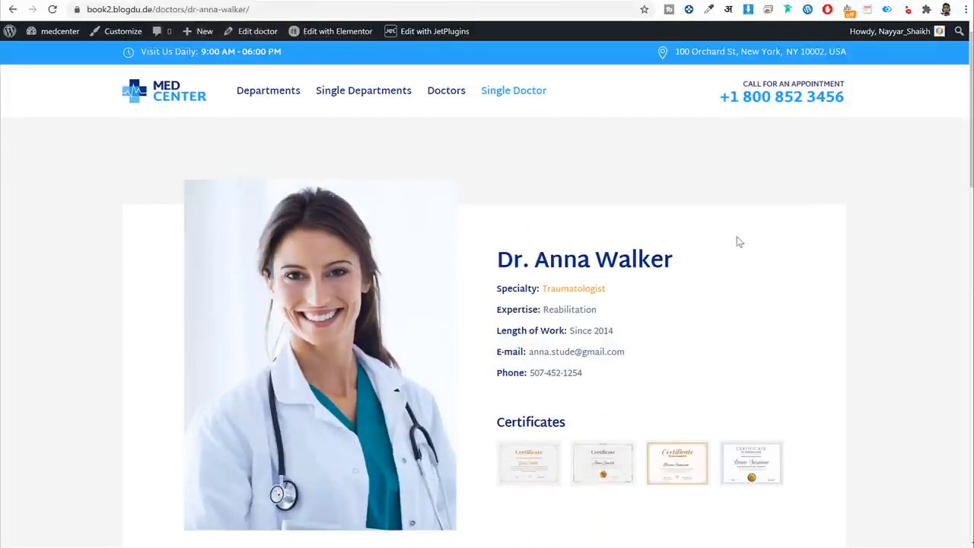
Browse the demo site's Departments page and its Plastic Surgery service page for reference.
left_click(257, 97)
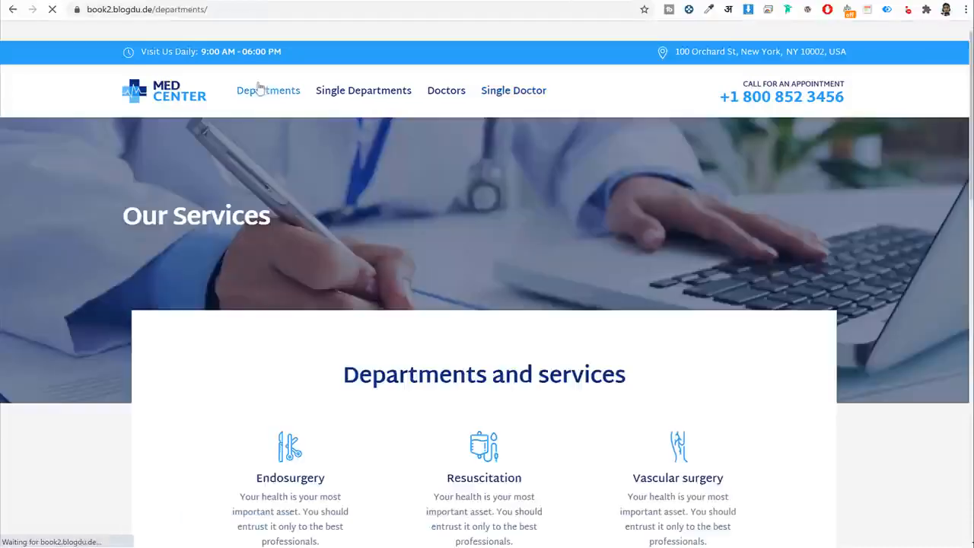
scroll(660, 301, "down", 5)
scroll(661, 300, "down", 4)
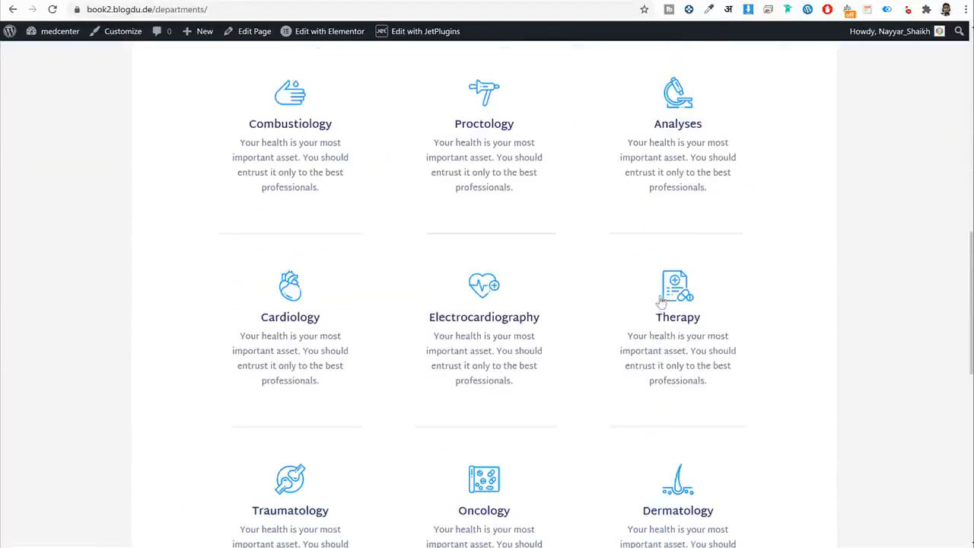
scroll(652, 337, "up", 9)
scroll(652, 337, "down", 3)
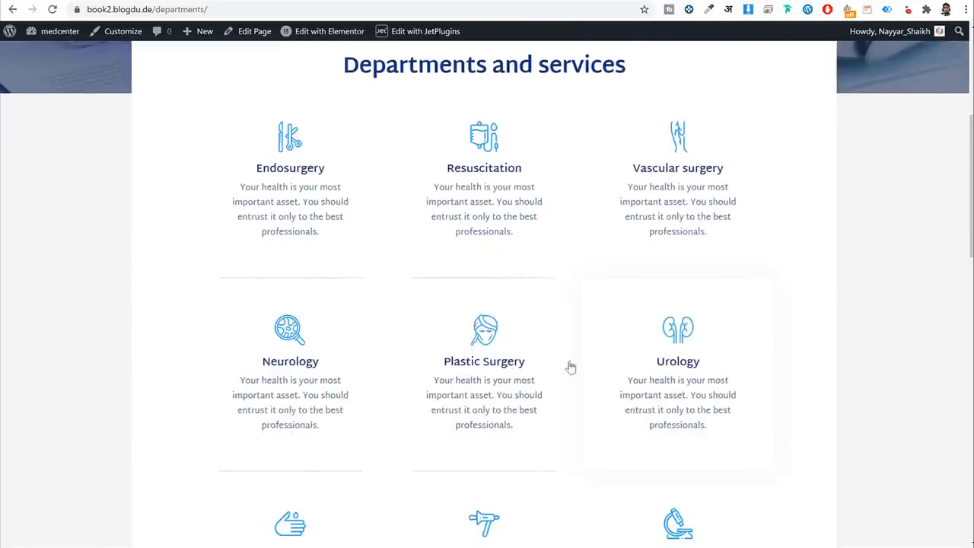
left_click(521, 306)
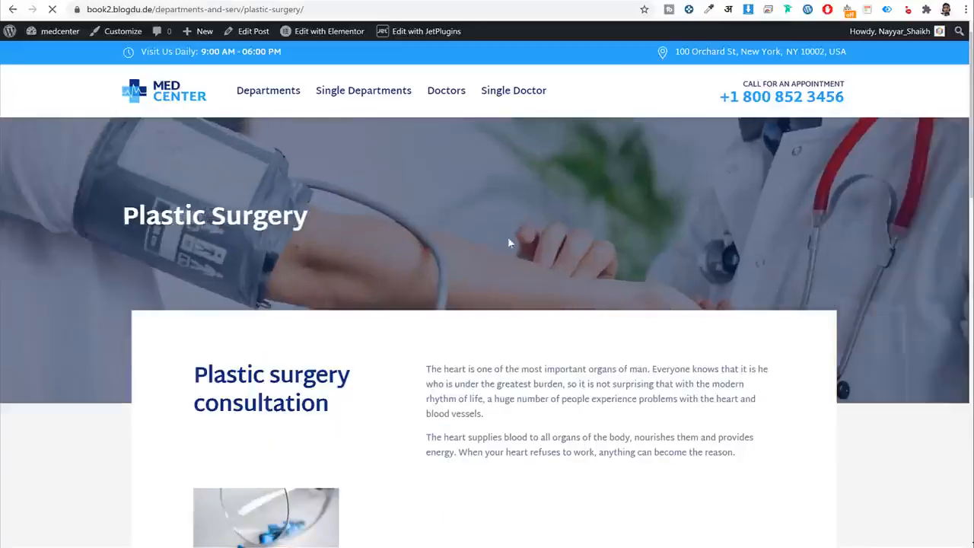
scroll(593, 275, "down", 10)
scroll(595, 281, "up", 10)
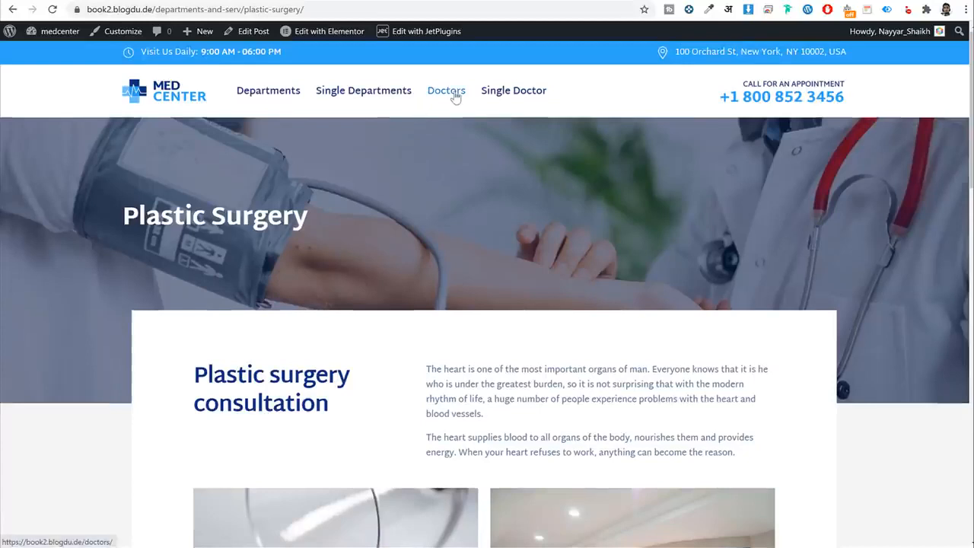
left_click(268, 97)
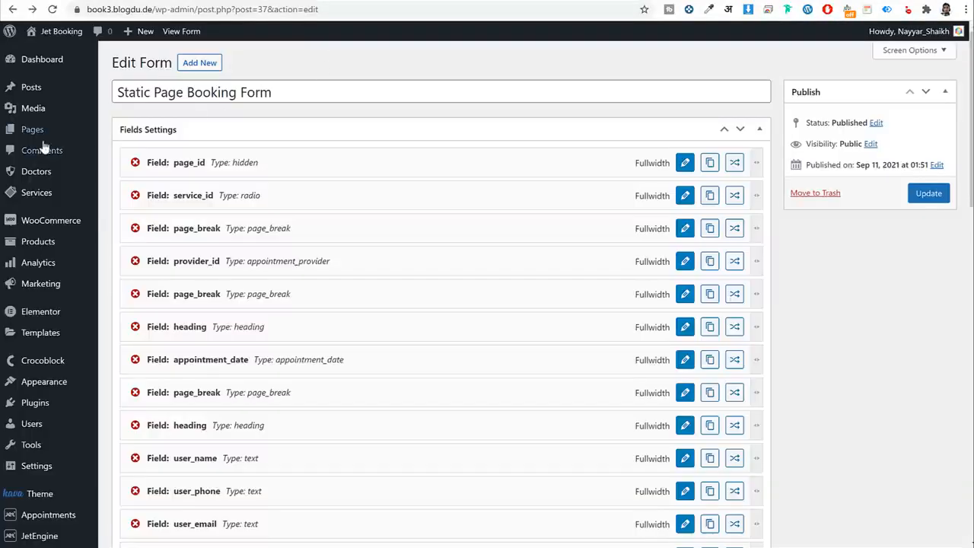
Create a new page titled 'All Services'.
left_click(35, 130)
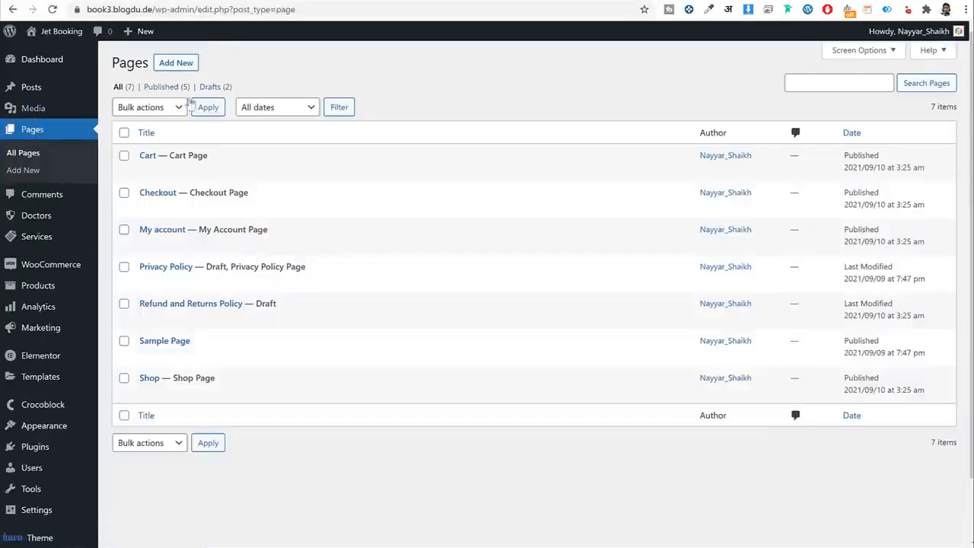
left_click(192, 65)
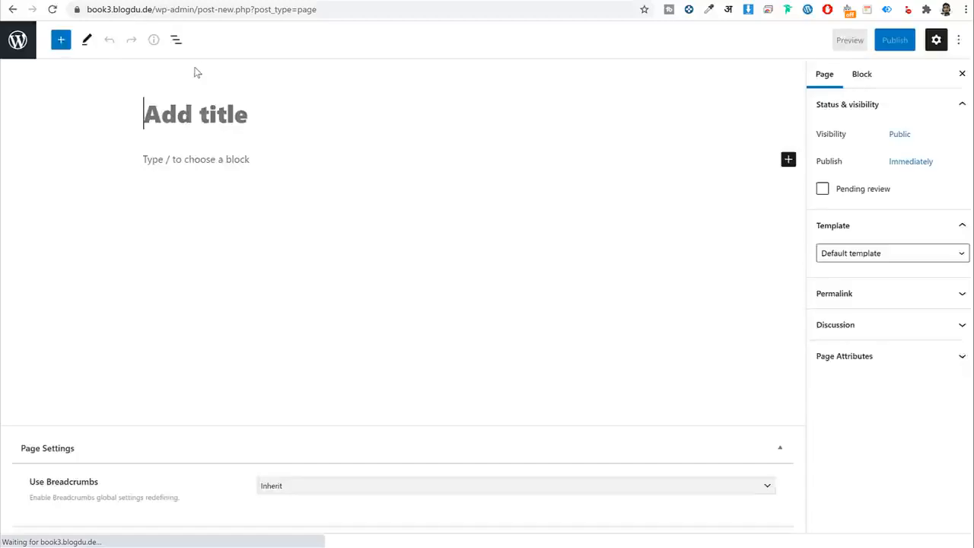
left_click(236, 111)
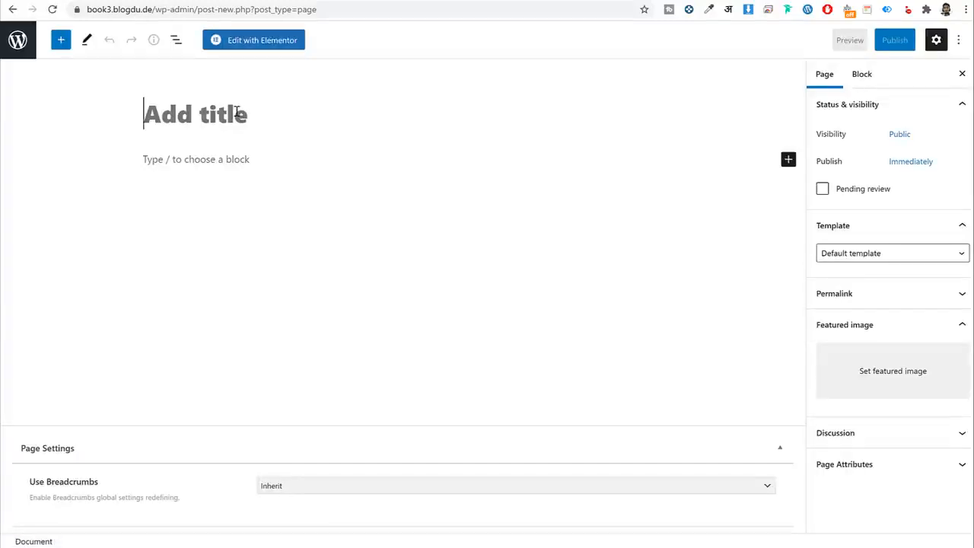
type("Services")
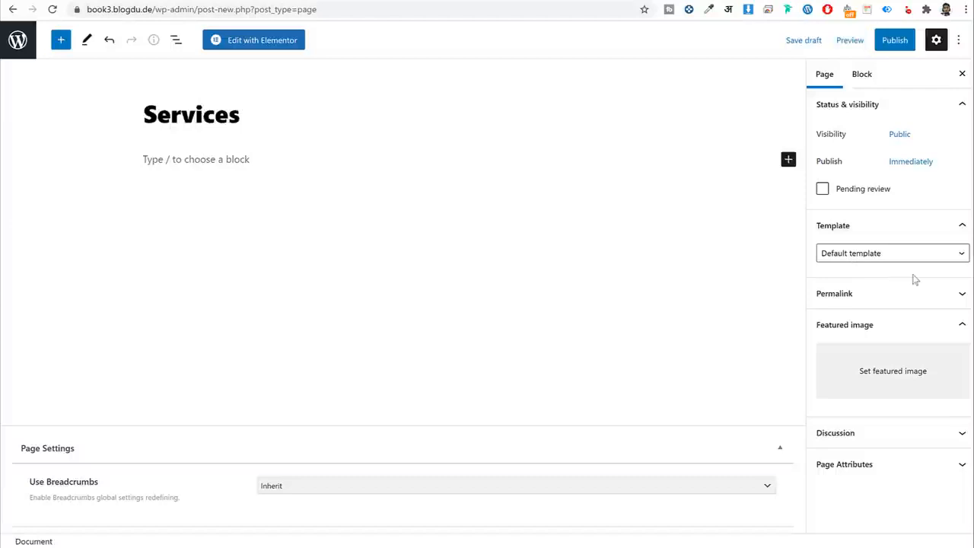
left_click(868, 305)
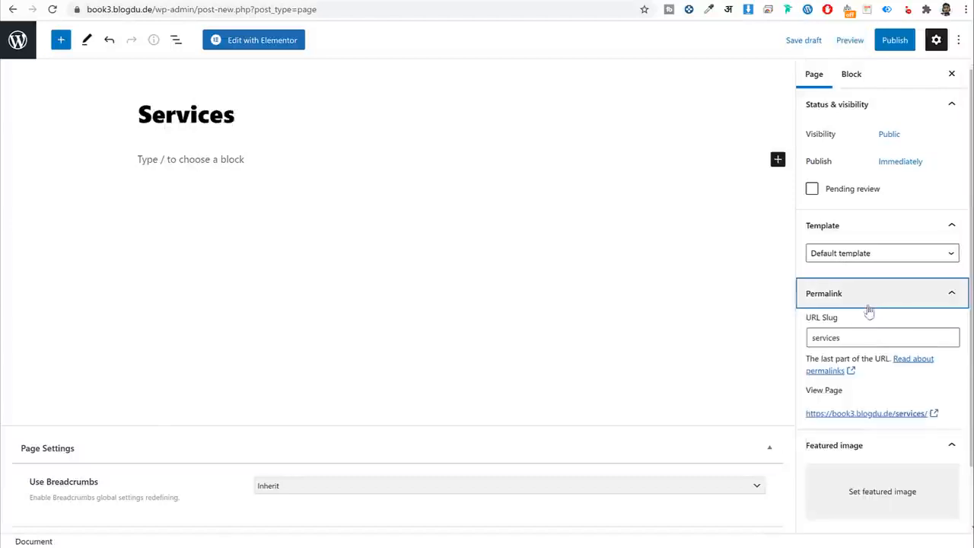
double_click(874, 338)
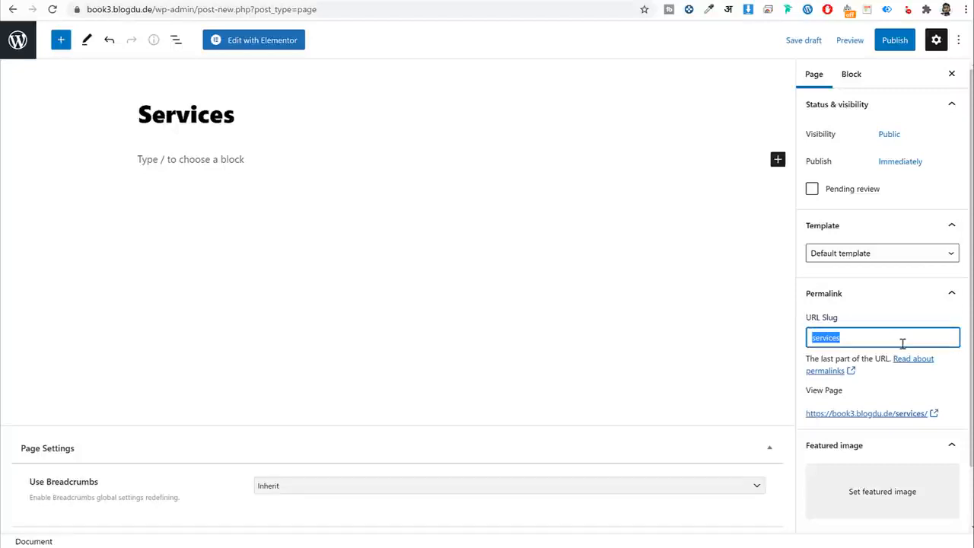
left_click(155, 124)
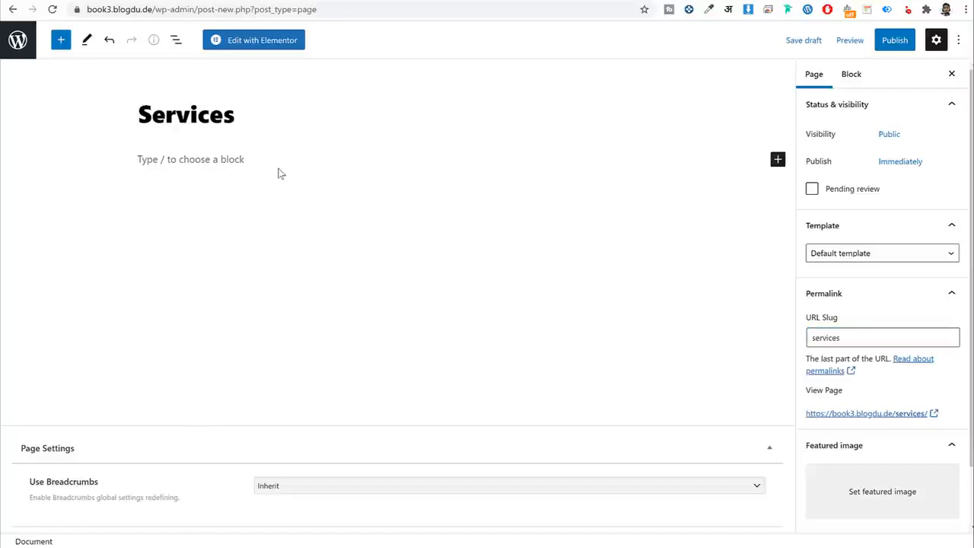
type("All")
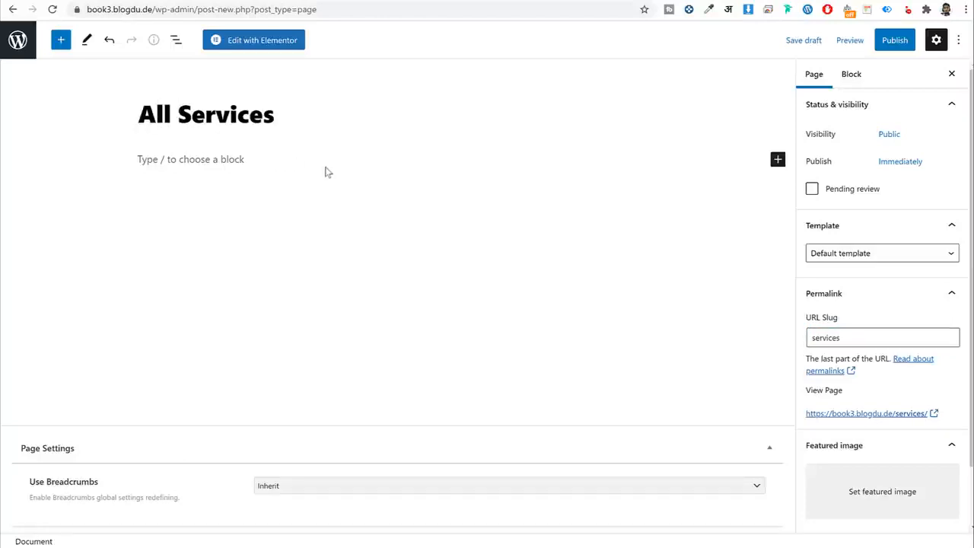
left_click(325, 170)
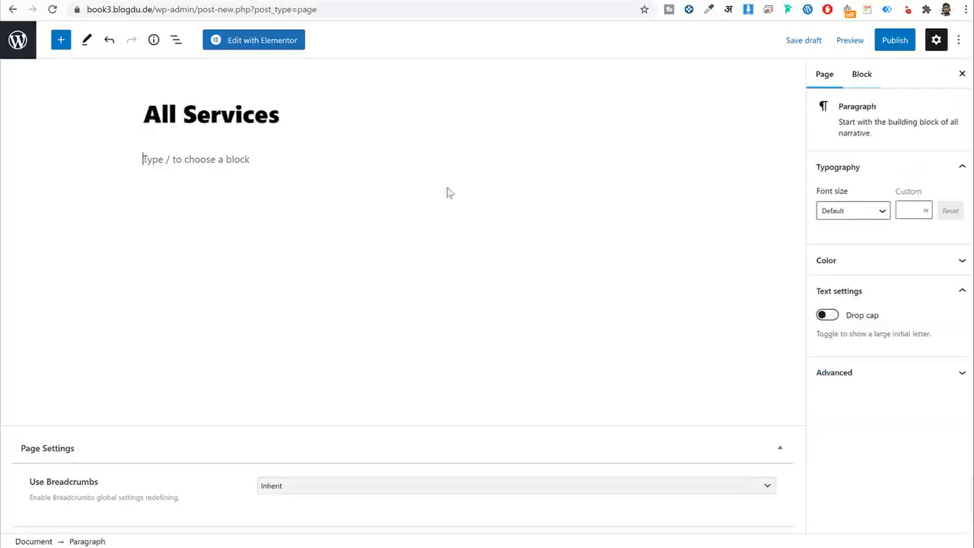
Change the page's URL slug to all-services.
left_click(826, 75)
left_click(876, 343)
left_click(819, 338)
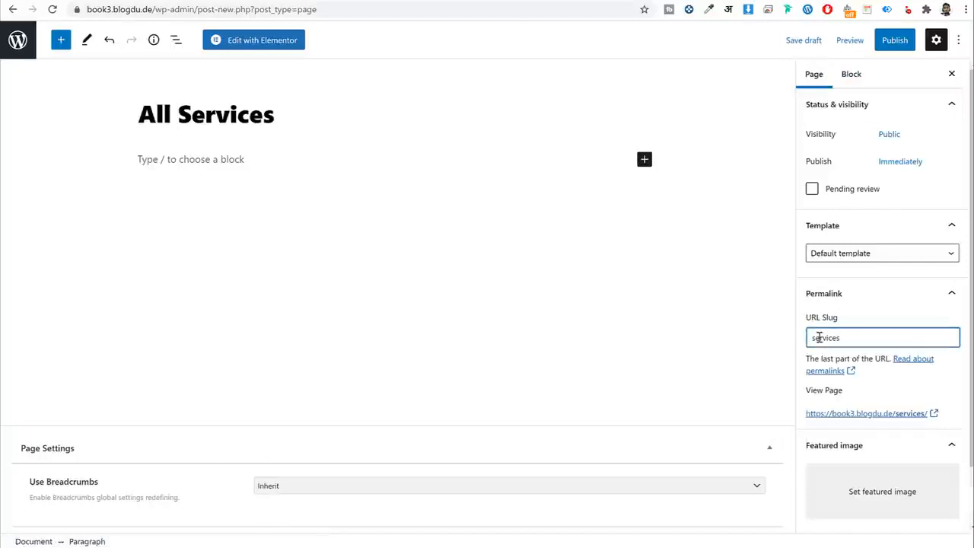
double_click(819, 337)
key("Home")
type("all-")
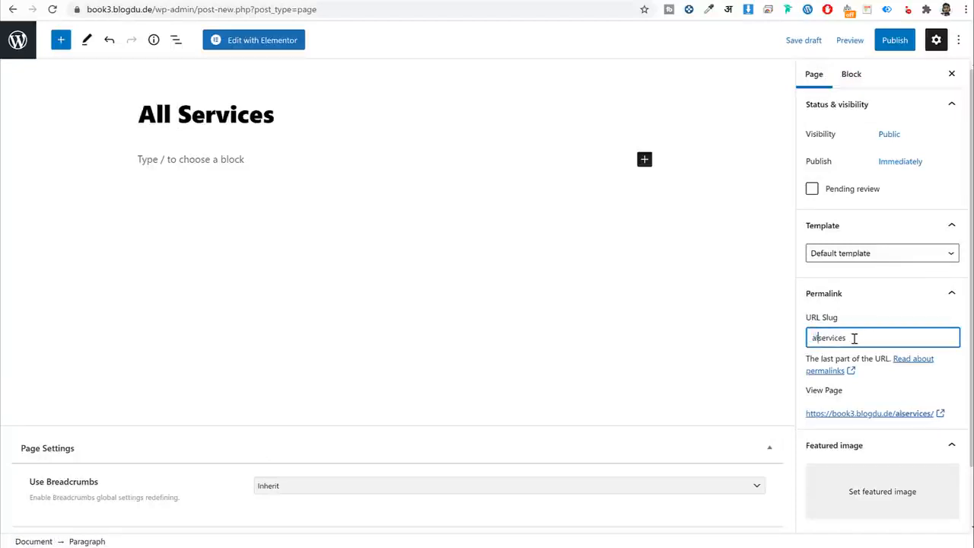
triple_click(849, 338)
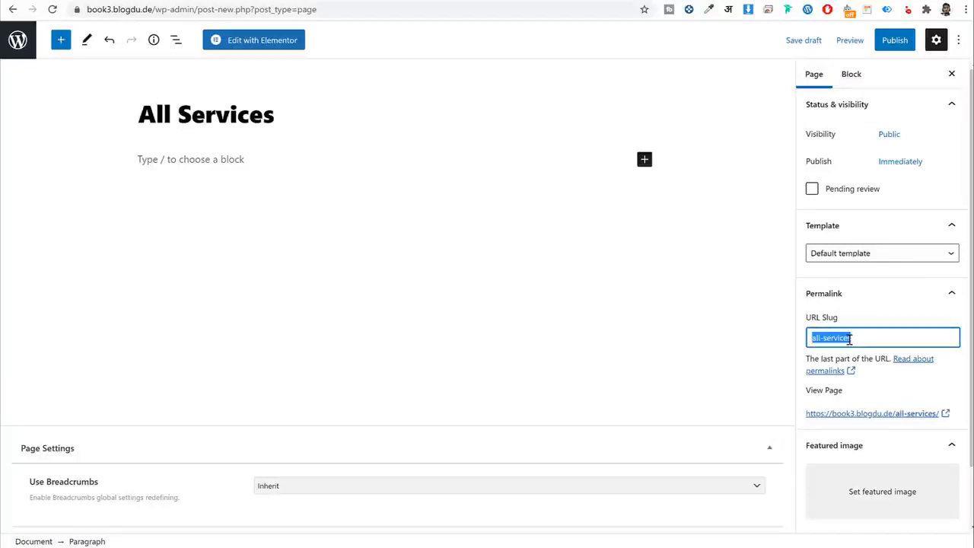
Apply the Full Width Content Layout template and set Use Breadcrumbs to Disable.
left_click(872, 256)
left_click(871, 313)
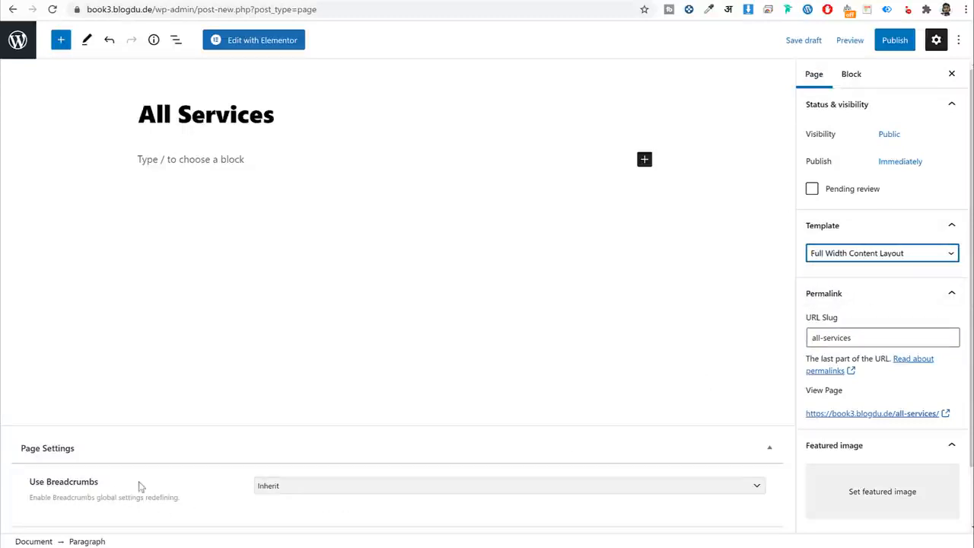
left_click_drag(95, 481, 34, 484)
left_click(307, 493)
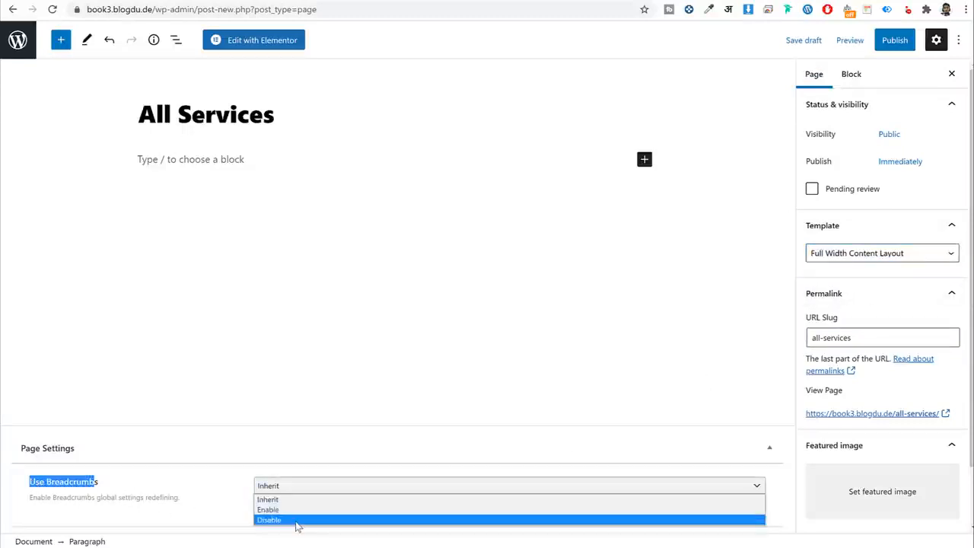
left_click(299, 523)
left_click(50, 495)
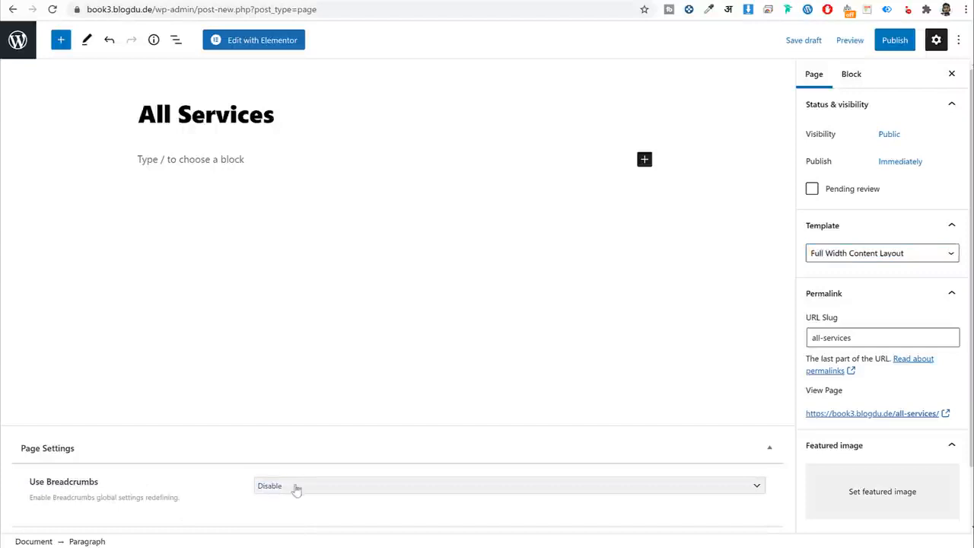
Publish the All Services page and open it in Elementor.
left_click(897, 40)
left_click(872, 44)
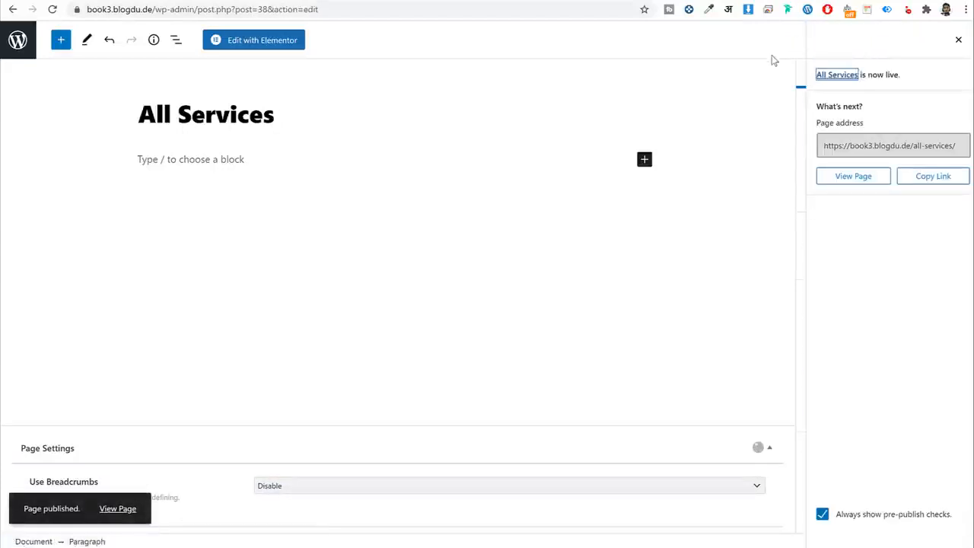
left_click(268, 42)
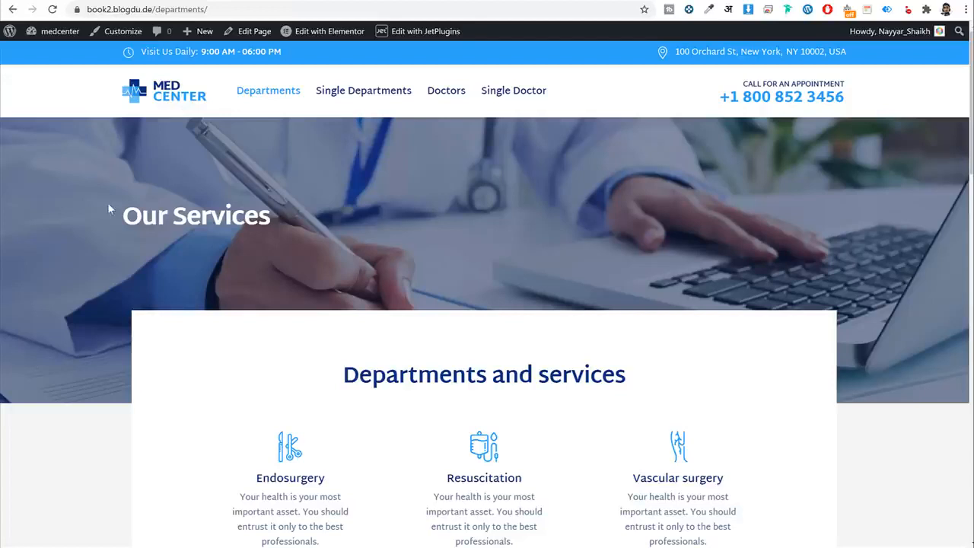
left_click_drag(108, 211, 330, 223)
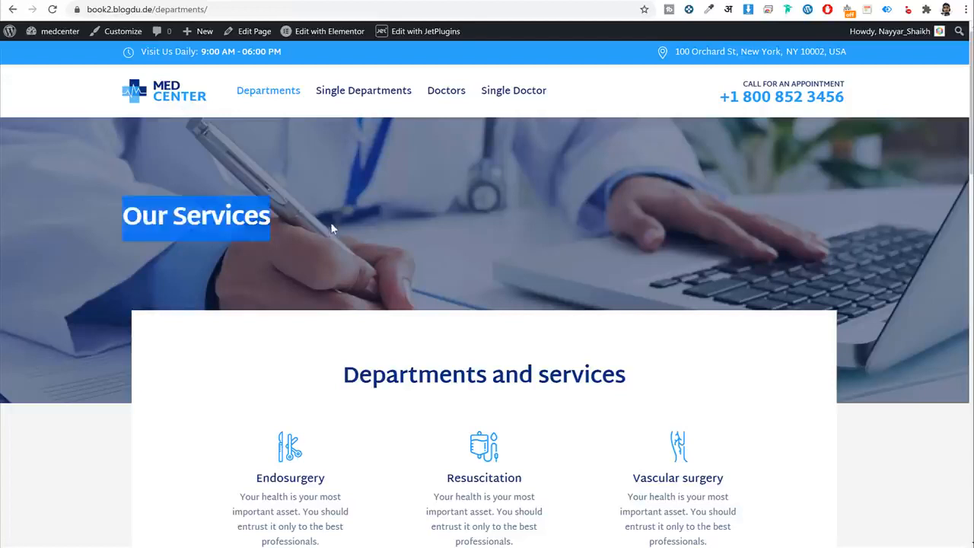
right_click(167, 221)
left_click(319, 159)
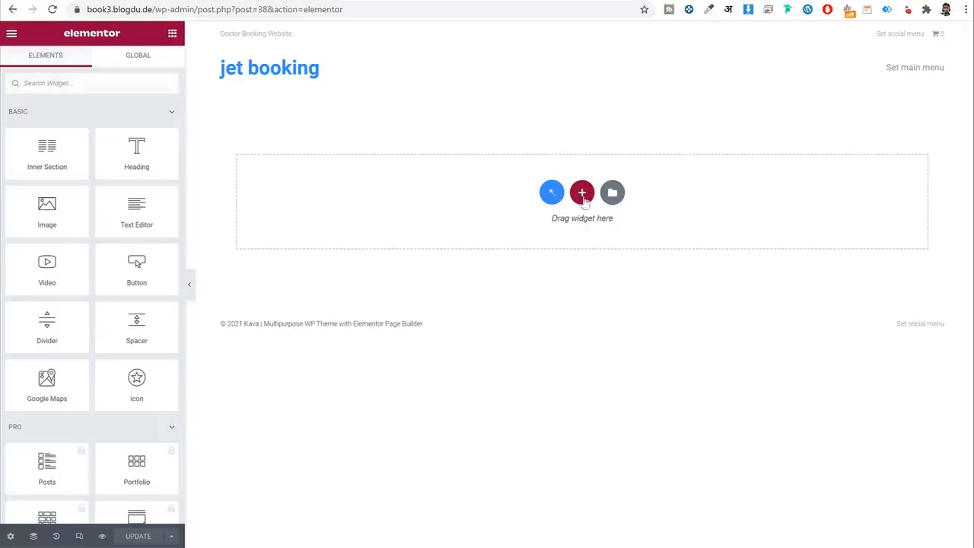
left_click(583, 194)
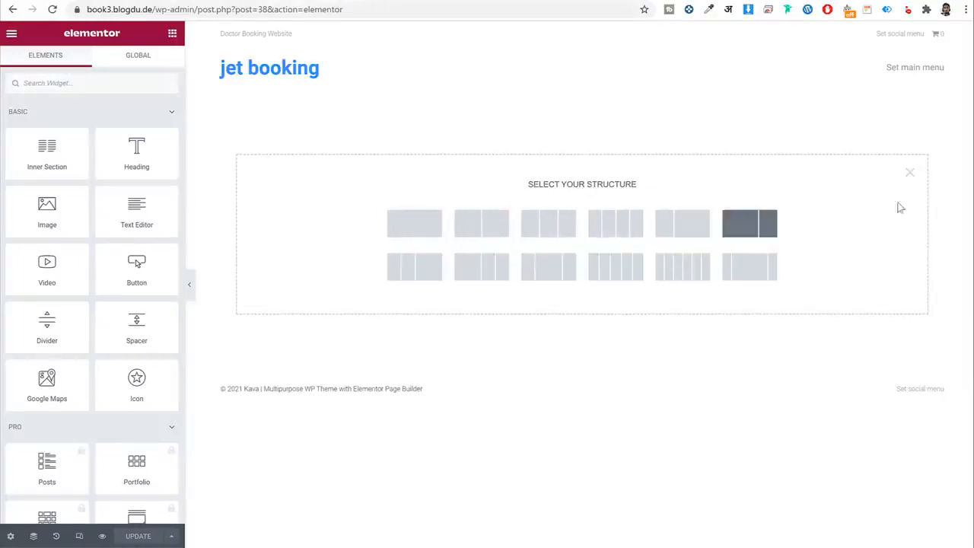
left_click(910, 174)
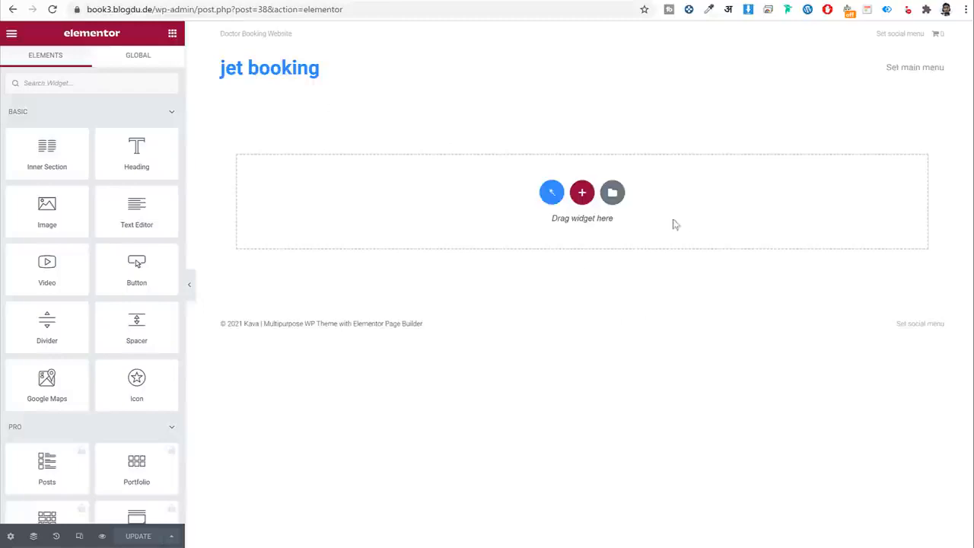
scroll(126, 278, "down", 10)
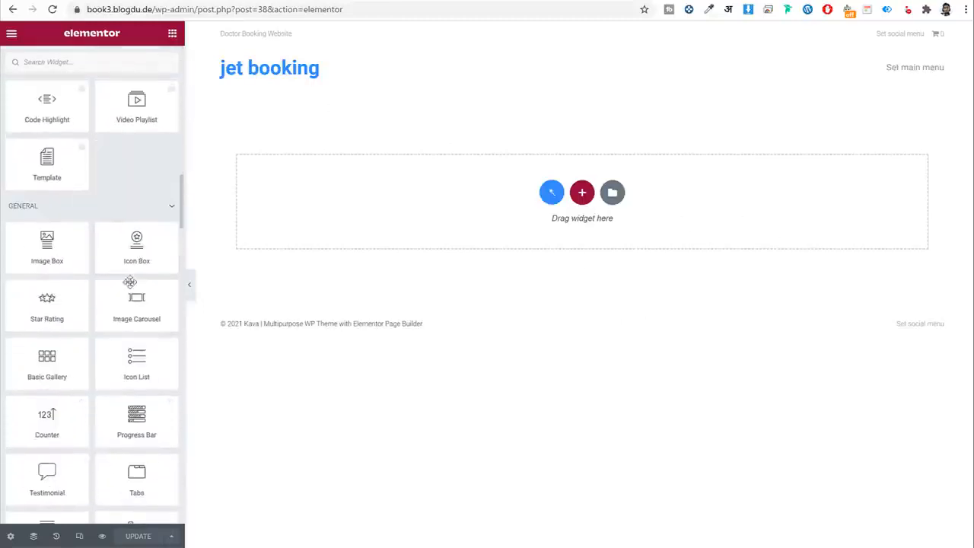
scroll(130, 279, "up", 5)
scroll(131, 288, "up", 5)
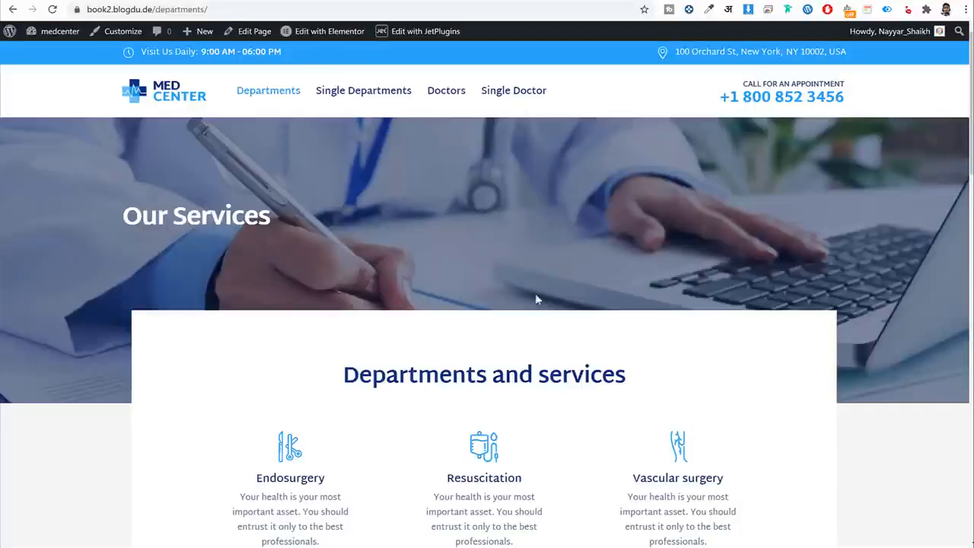
scroll(513, 382, "down", 8)
scroll(512, 391, "up", 8)
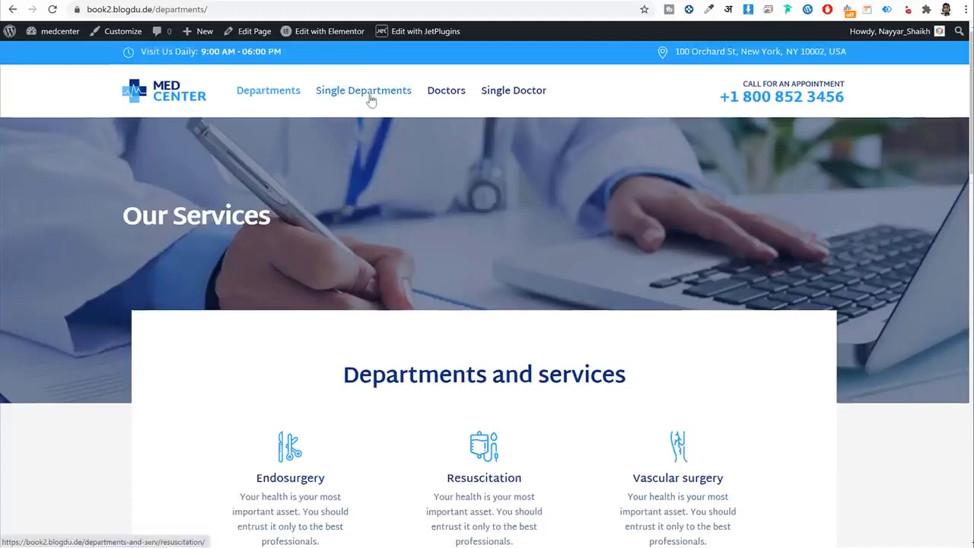
scroll(789, 332, "down", 2)
scroll(477, 44, "up", 2)
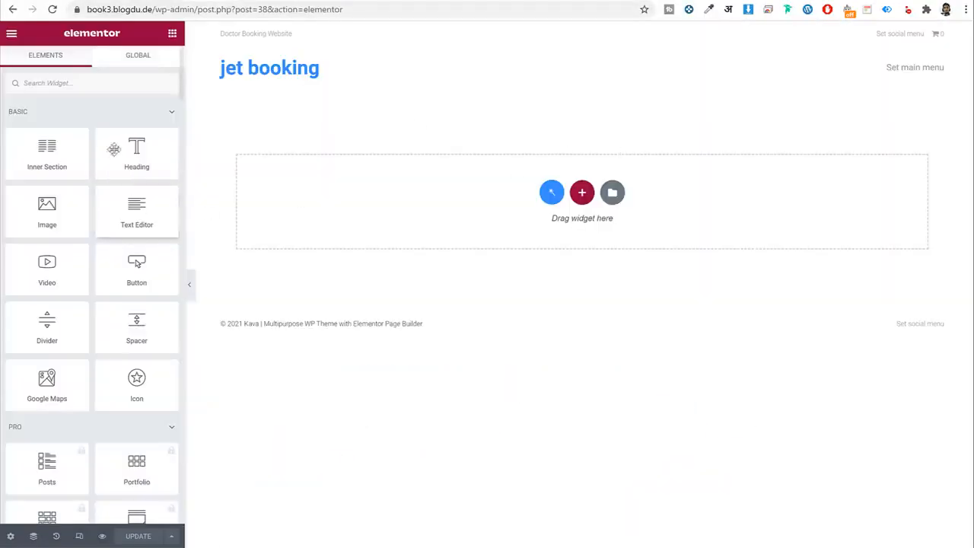
scroll(122, 312, "down", 10)
scroll(120, 312, "up", 5)
scroll(120, 308, "up", 5)
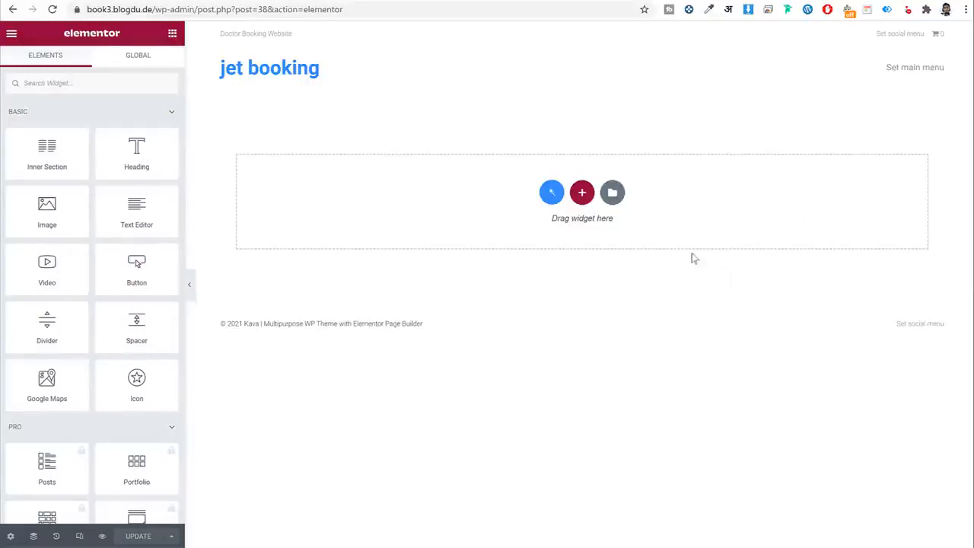
left_click(107, 2)
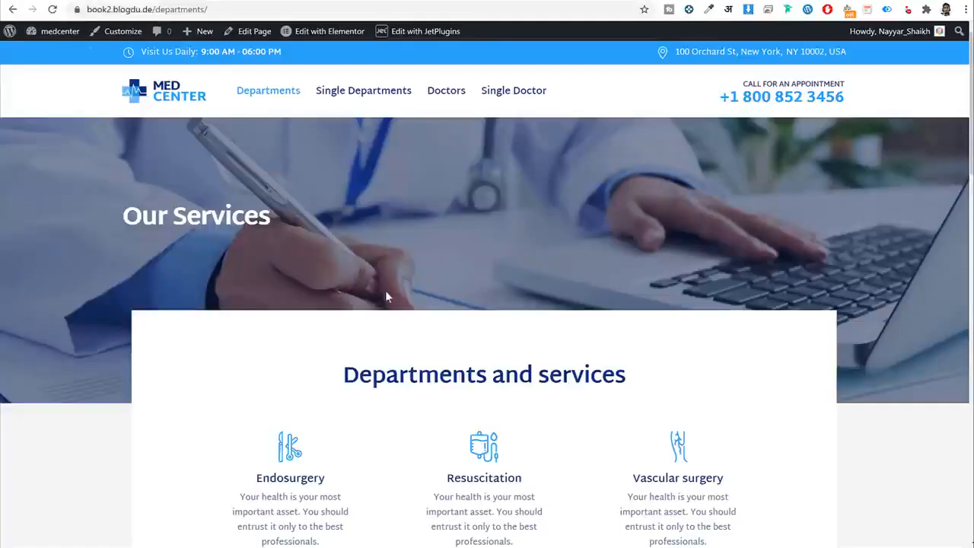
Scroll through the reference medical site's home page, then go back to the Elementor editor.
left_click_drag(90, 215, 309, 222)
left_click(310, 221)
scroll(506, 308, "down", 2)
scroll(512, 318, "down", 2)
left_click_drag(328, 72, 843, 379)
scroll(837, 377, "down", 3)
scroll(843, 379, "down", 4)
scroll(761, 350, "up", 11)
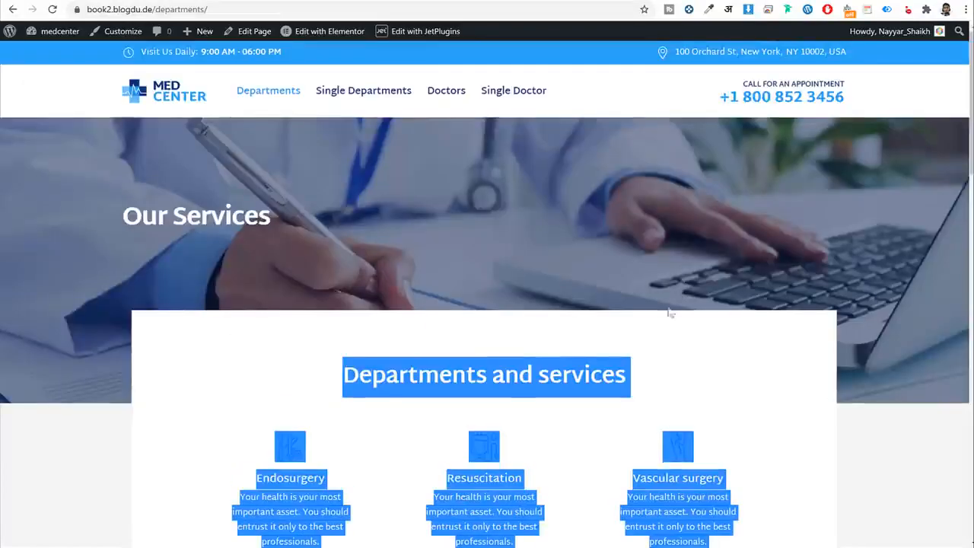
left_click(173, 108)
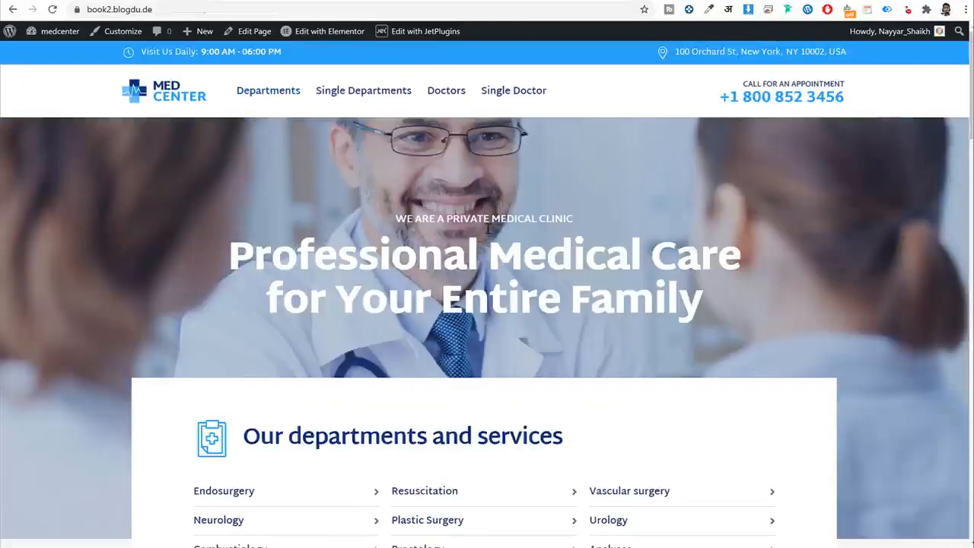
left_click_drag(215, 219, 735, 318)
scroll(733, 319, "down", 5)
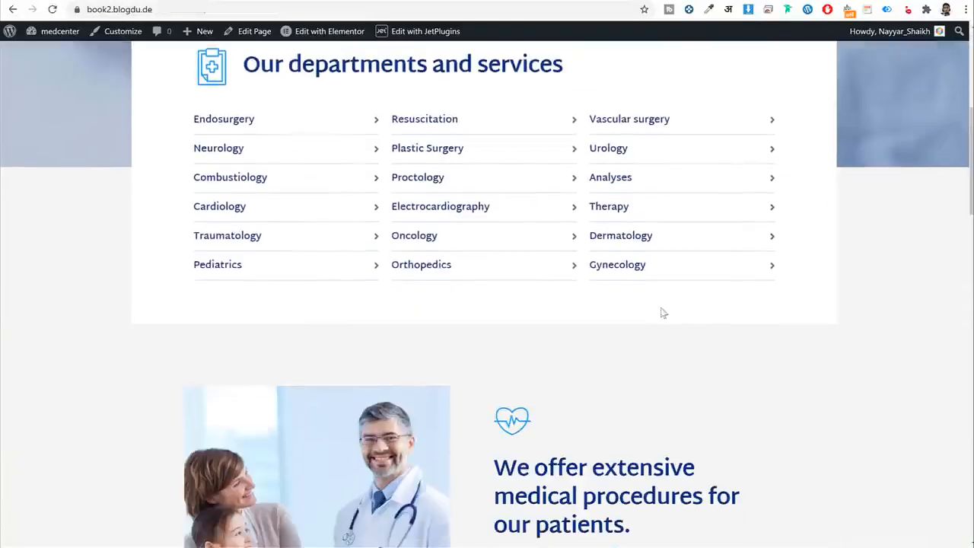
scroll(663, 310, "up", 2)
left_click_drag(259, 189, 887, 297)
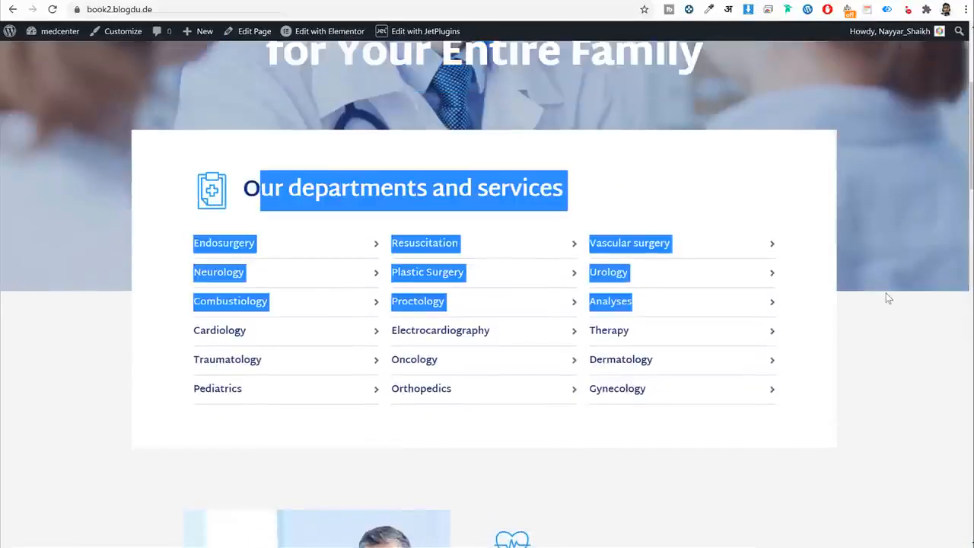
scroll(885, 297, "down", 5)
left_click_drag(470, 222, 660, 341)
scroll(651, 342, "down", 7)
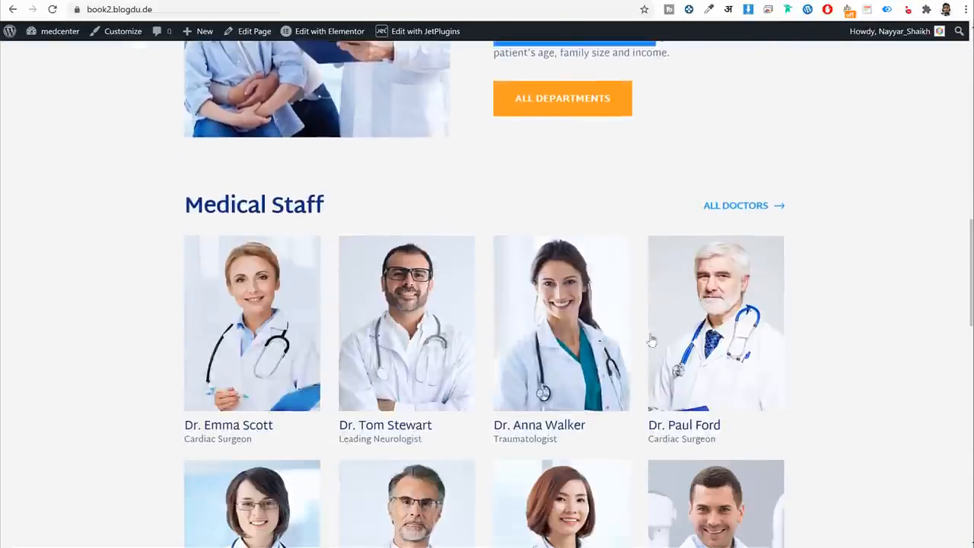
scroll(380, 320, "down", 6)
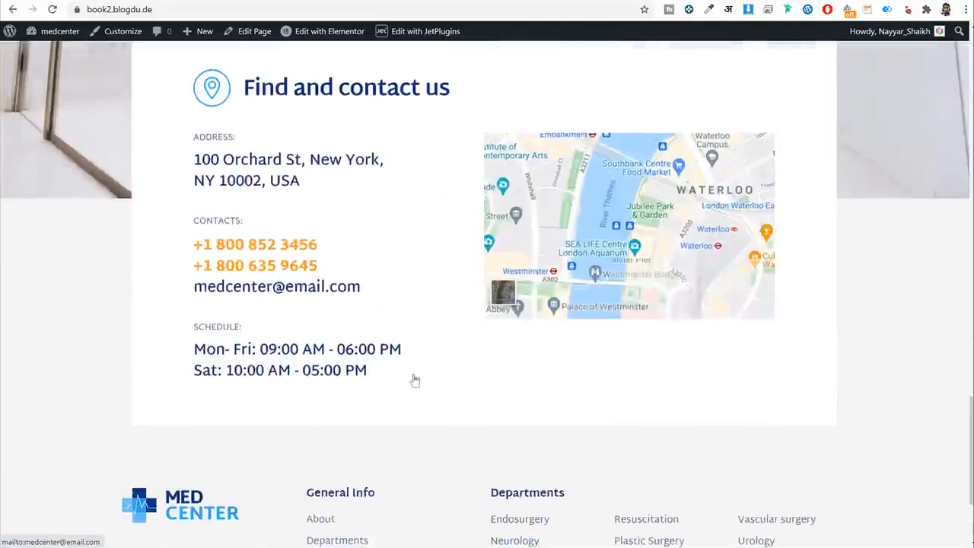
scroll(417, 366, "up", 20)
key("alt+Left")
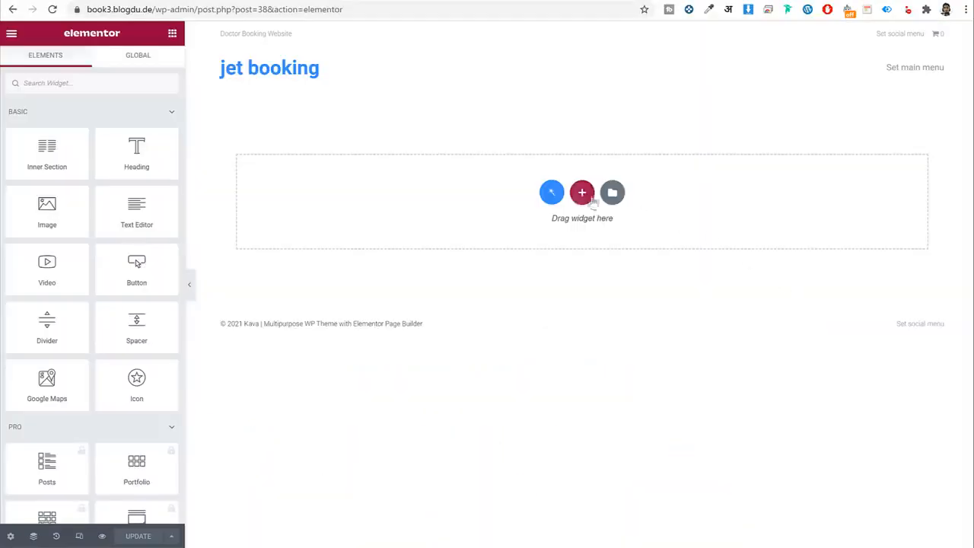
Add a three-column structure as the first section of the empty page.
left_click(581, 195)
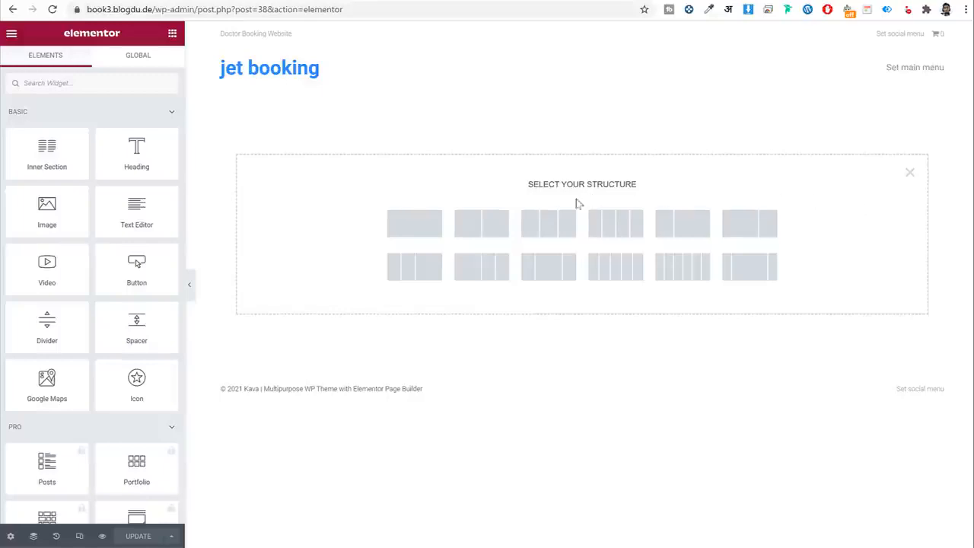
left_click(543, 231)
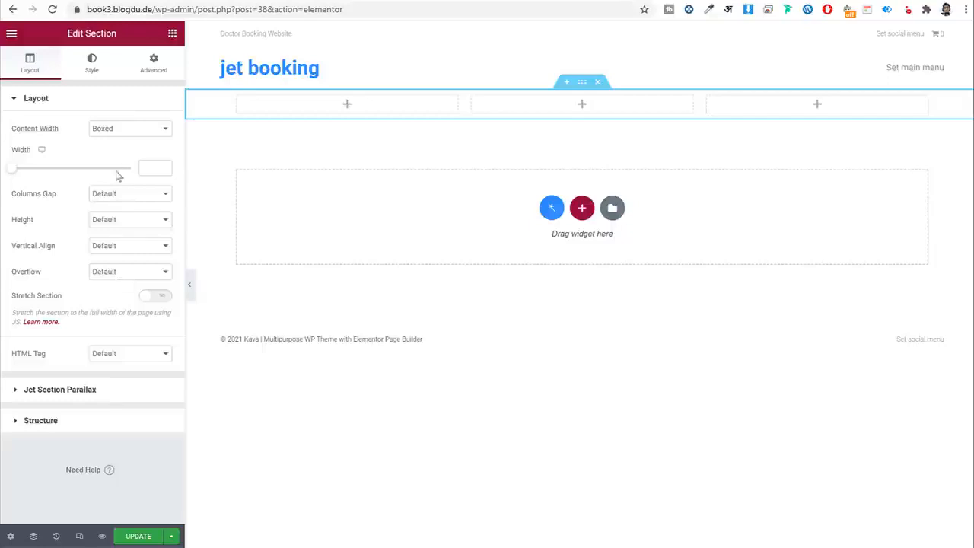
left_click_drag(66, 36, 113, 38)
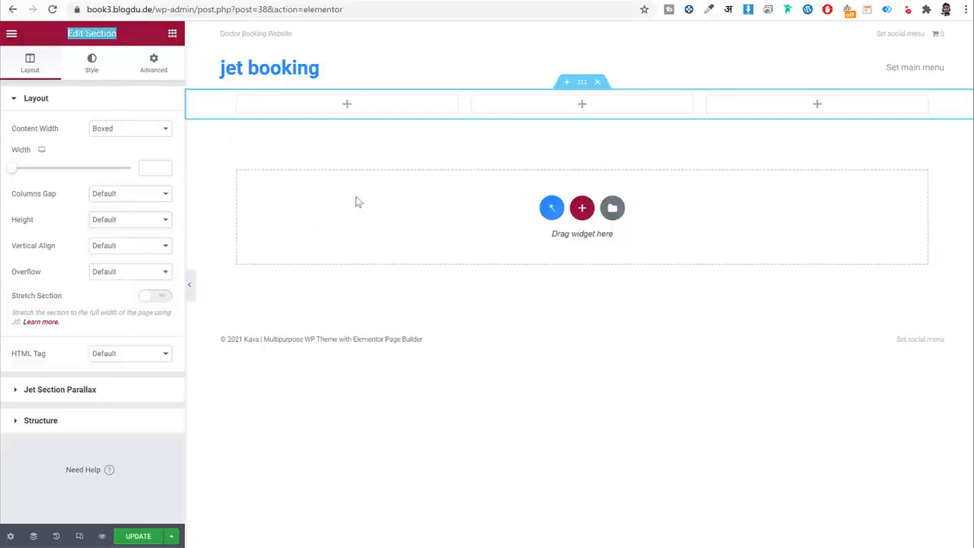
left_click(172, 34)
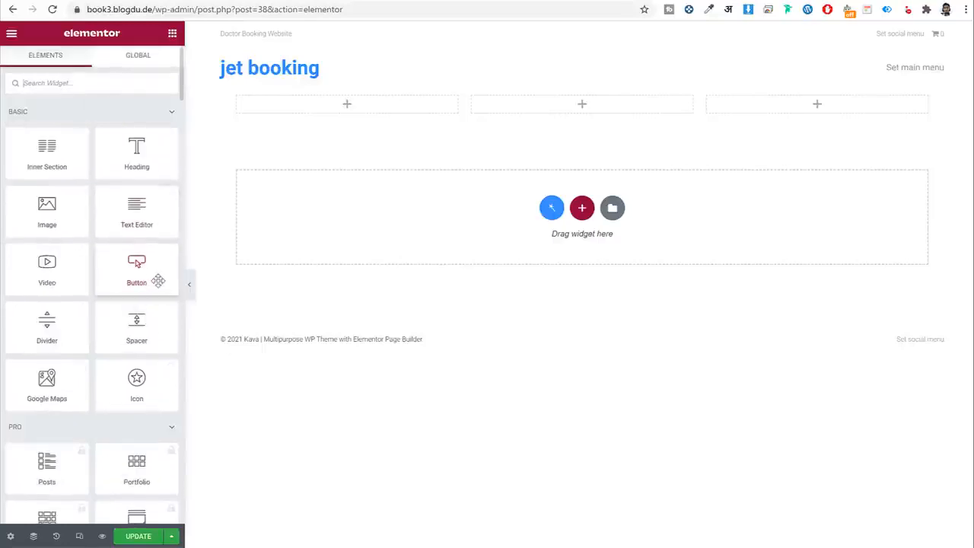
Drop a Button widget into the first column and look over its settings tabs.
left_click_drag(134, 259, 322, 109)
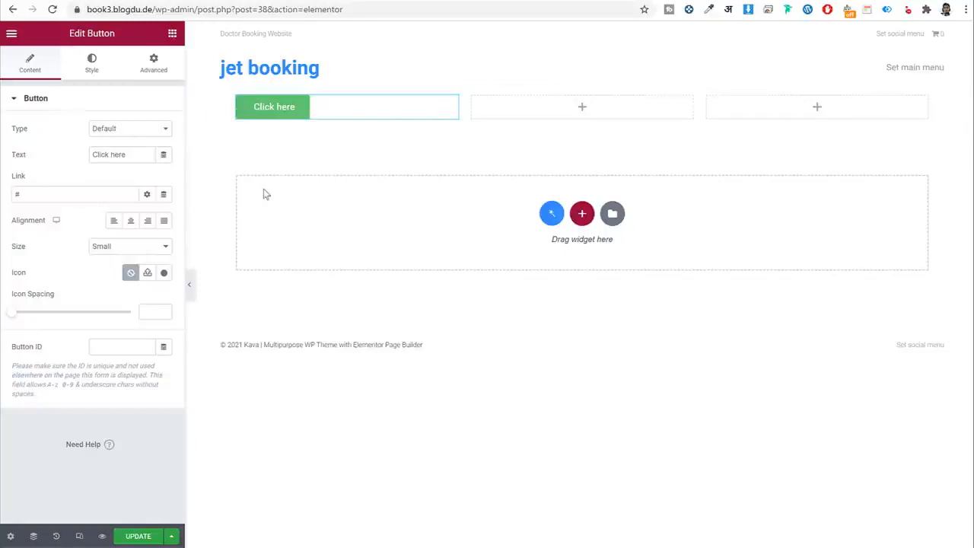
left_click_drag(53, 38, 119, 38)
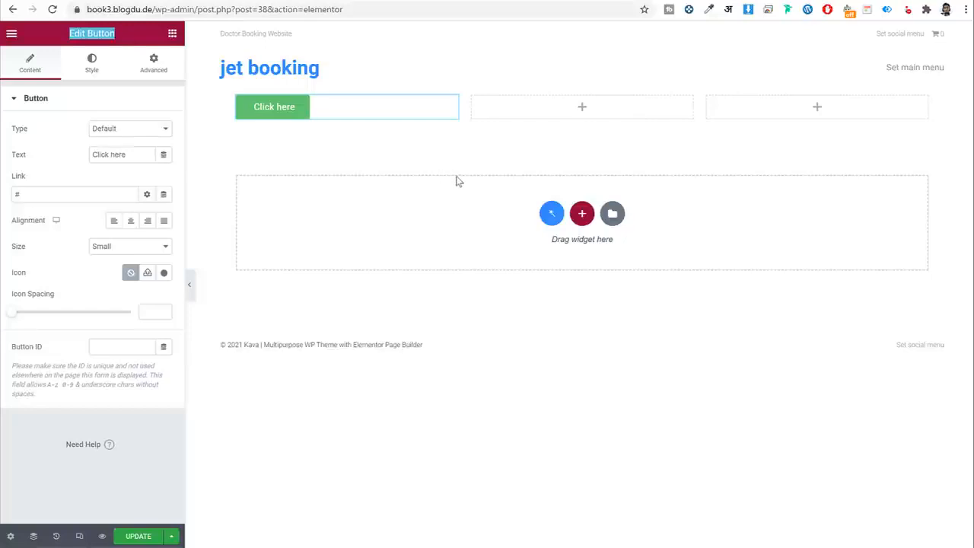
left_click(23, 66)
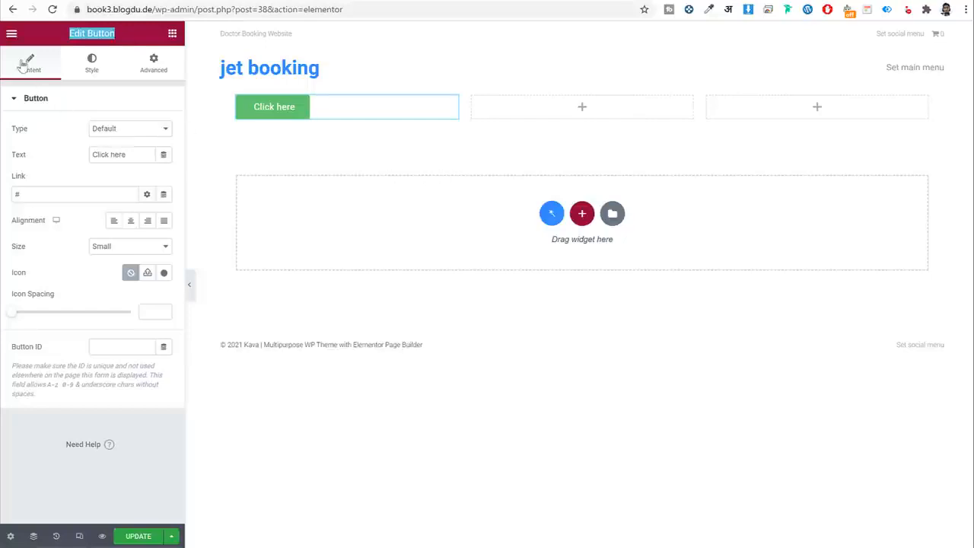
left_click(91, 74)
left_click(156, 70)
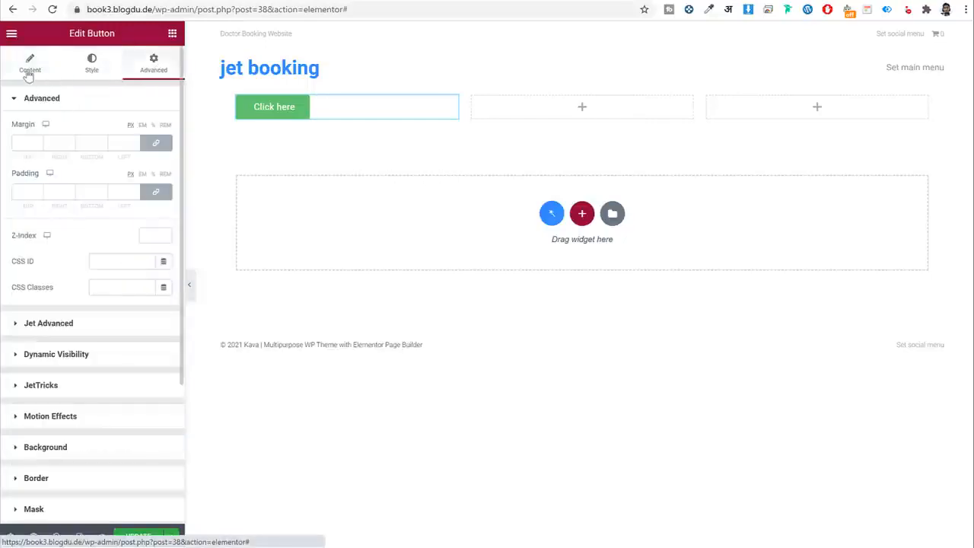
left_click(28, 67)
Replace the button label 'Click here' with 'Typhe Here'.
left_click_drag(135, 155, 37, 156)
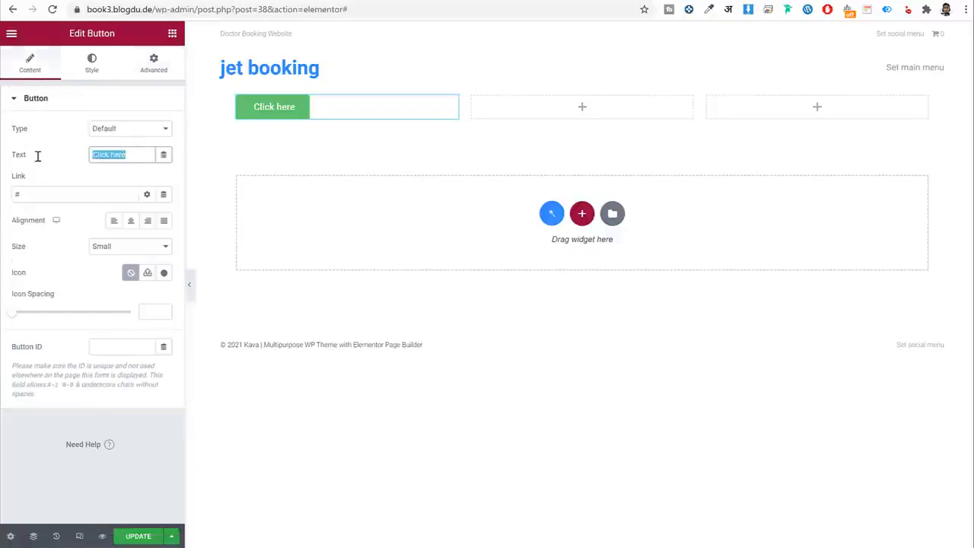
left_click(127, 154)
left_click_drag(140, 157, 106, 157)
key("ctrl+a")
type("Typhe Her")
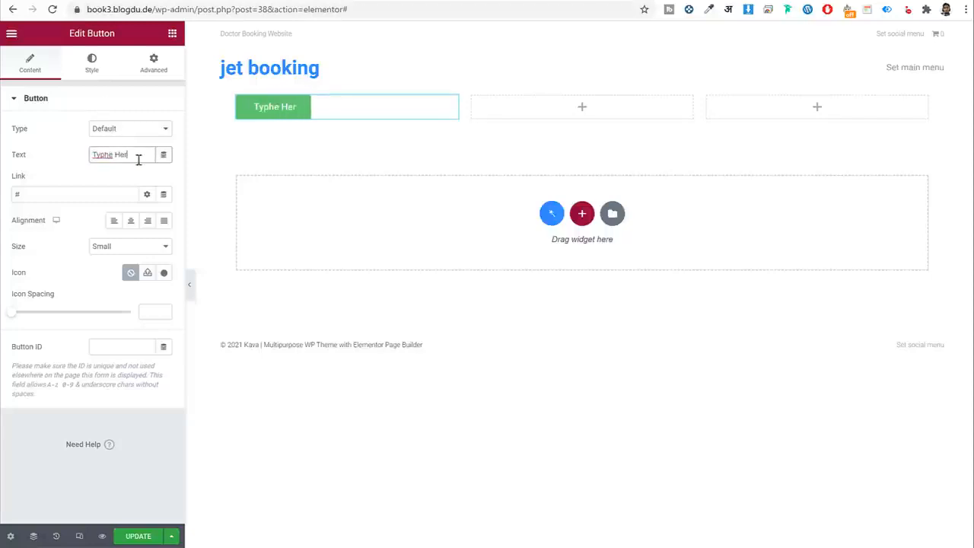
type("e")
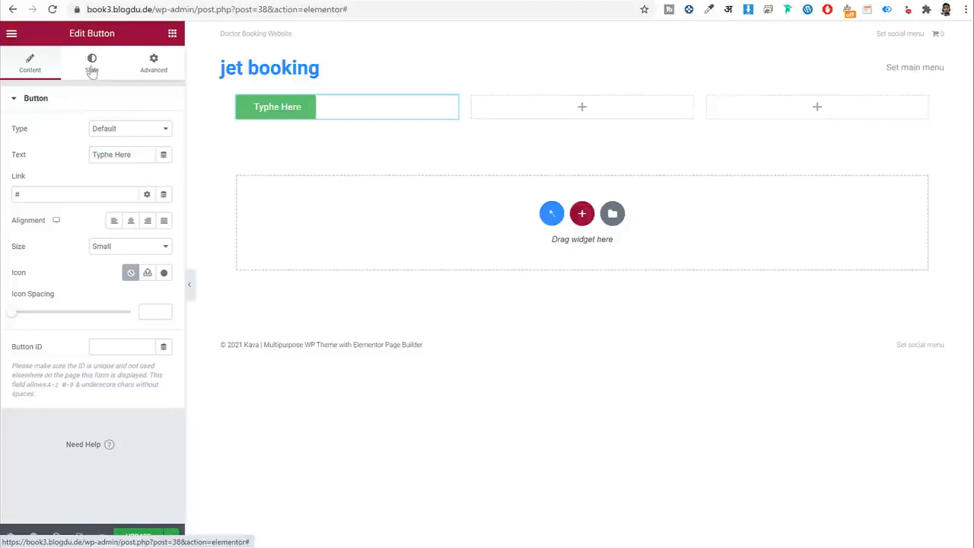
Make the button background light pink and enable Box Shadow.
left_click(88, 67)
left_click(164, 258)
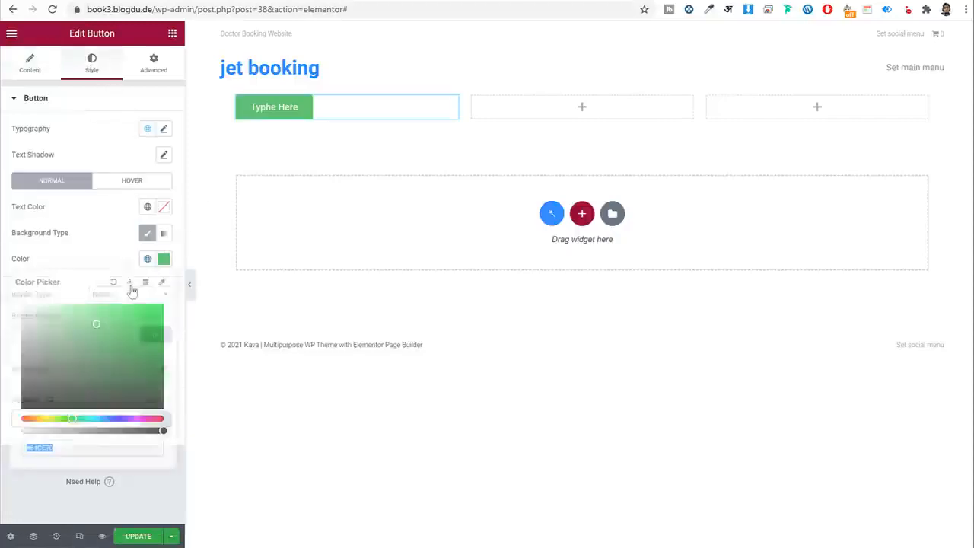
left_click(136, 417)
left_click_drag(106, 325, 85, 289)
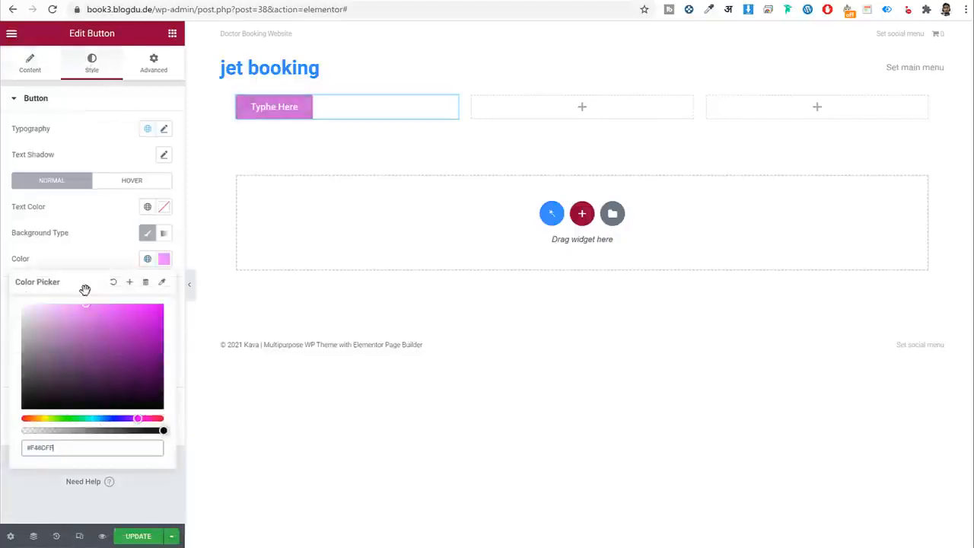
left_click(102, 241)
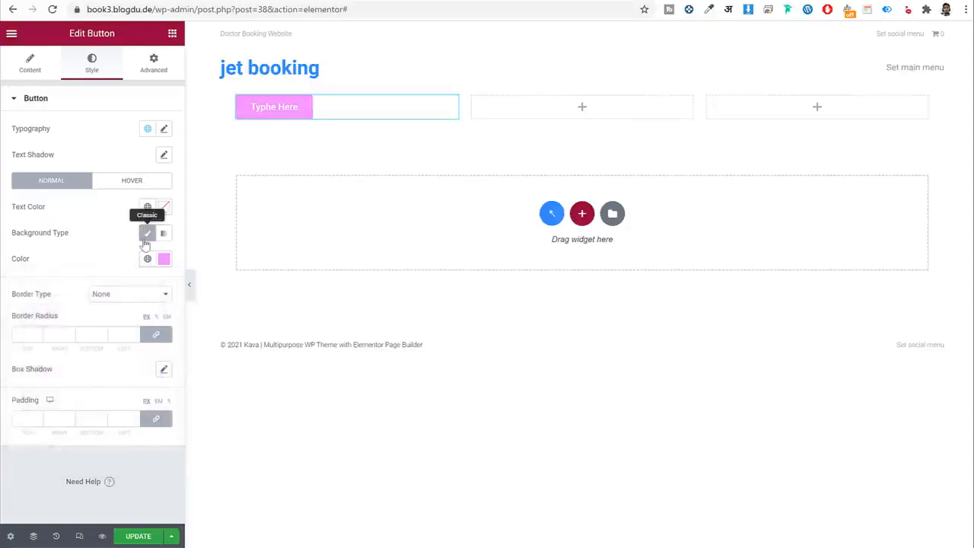
left_click(164, 370)
left_click(197, 290)
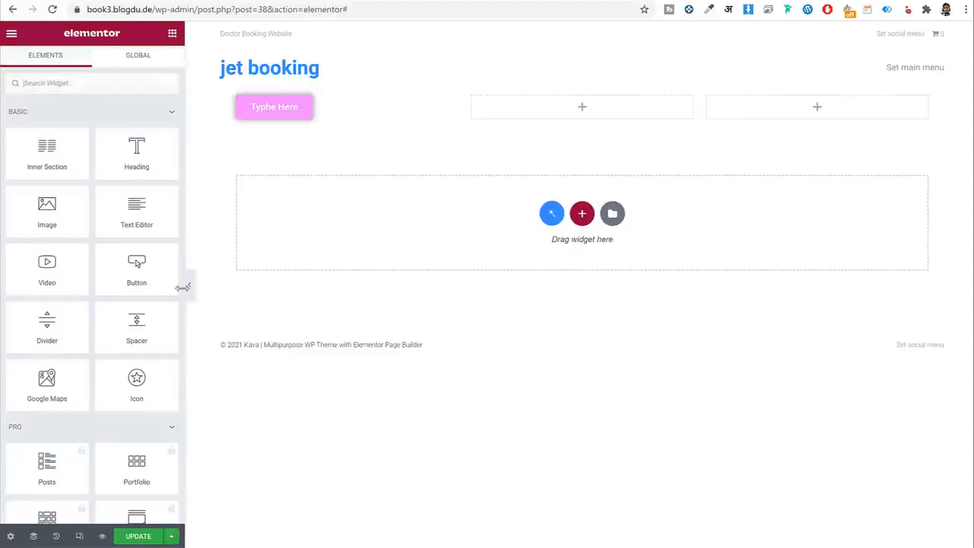
Reselect the pink button and look over its Advanced settings.
left_click(253, 110)
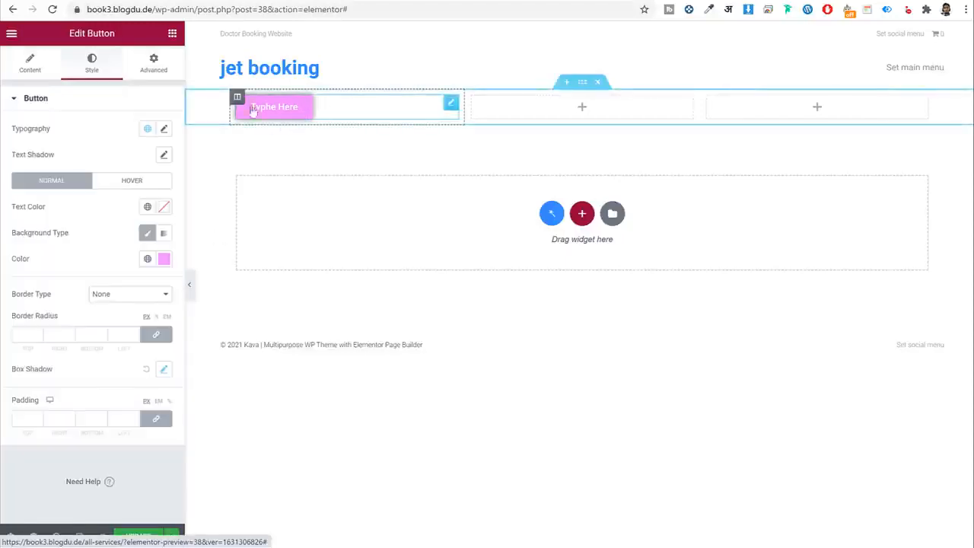
left_click(154, 63)
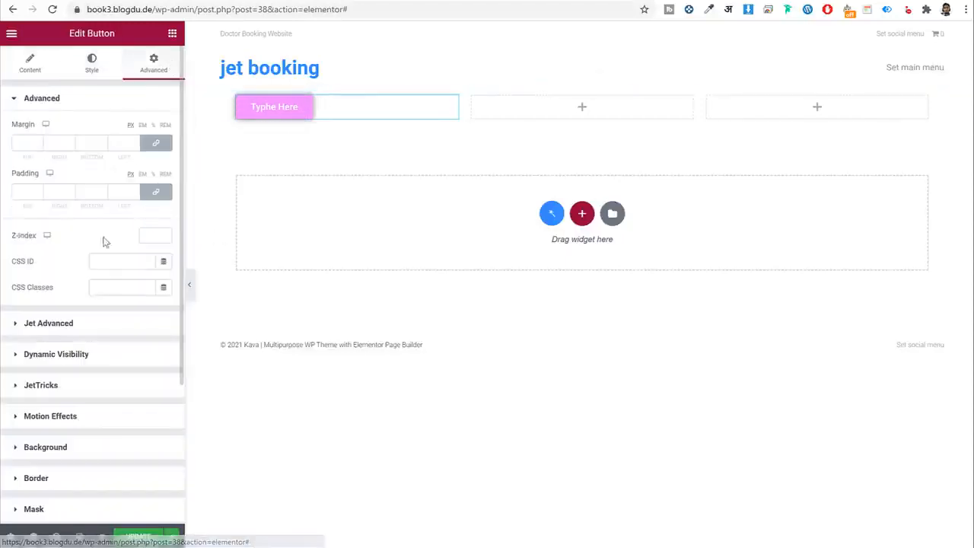
scroll(126, 304, "down", 2)
scroll(91, 228, "up", 2)
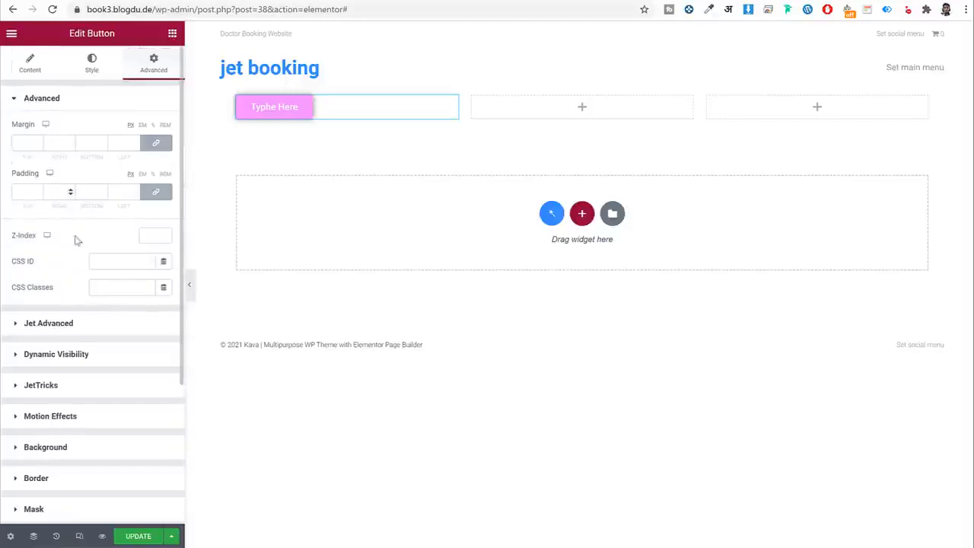
scroll(100, 343, "down", 3)
scroll(137, 244, "up", 3)
left_click(173, 34)
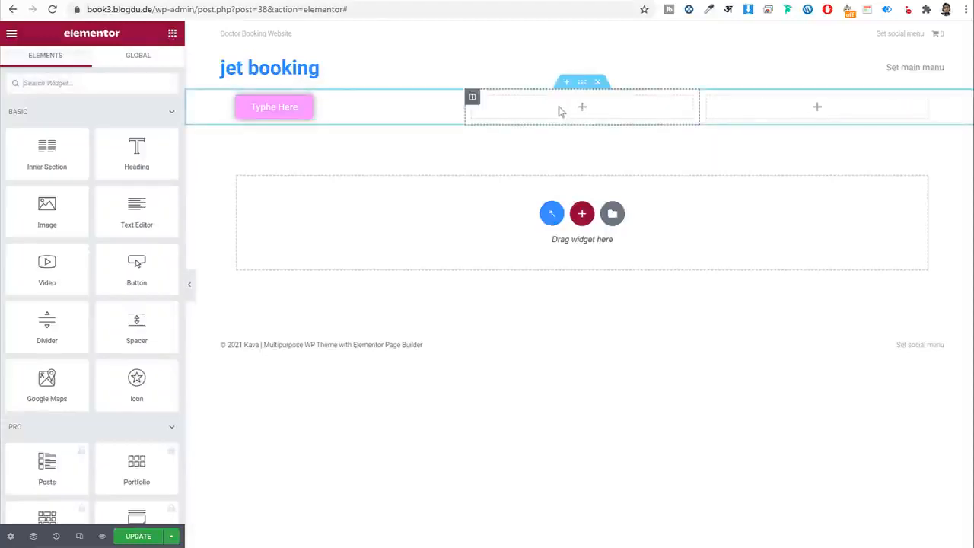
Add an Icon widget to the middle column and select the star icon.
left_click_drag(128, 387, 552, 112)
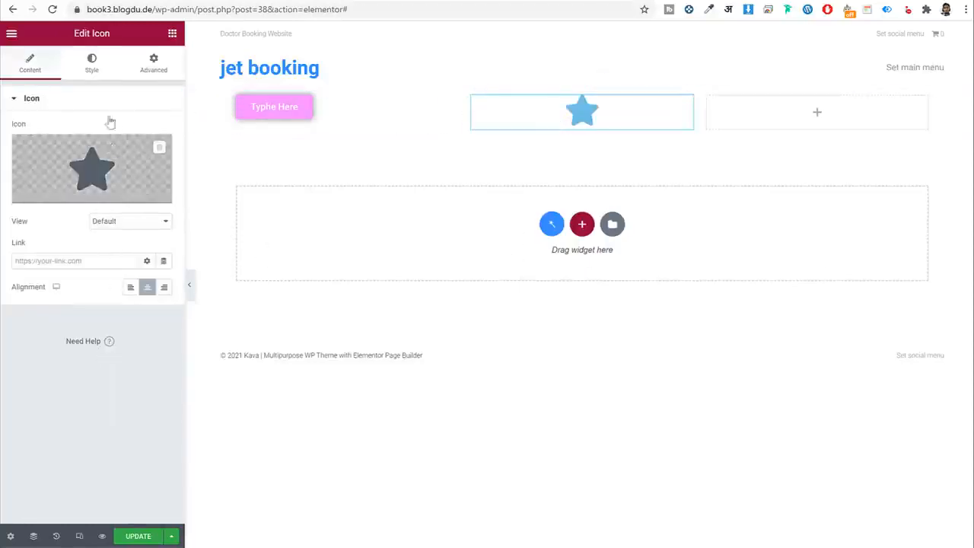
left_click_drag(76, 33, 113, 33)
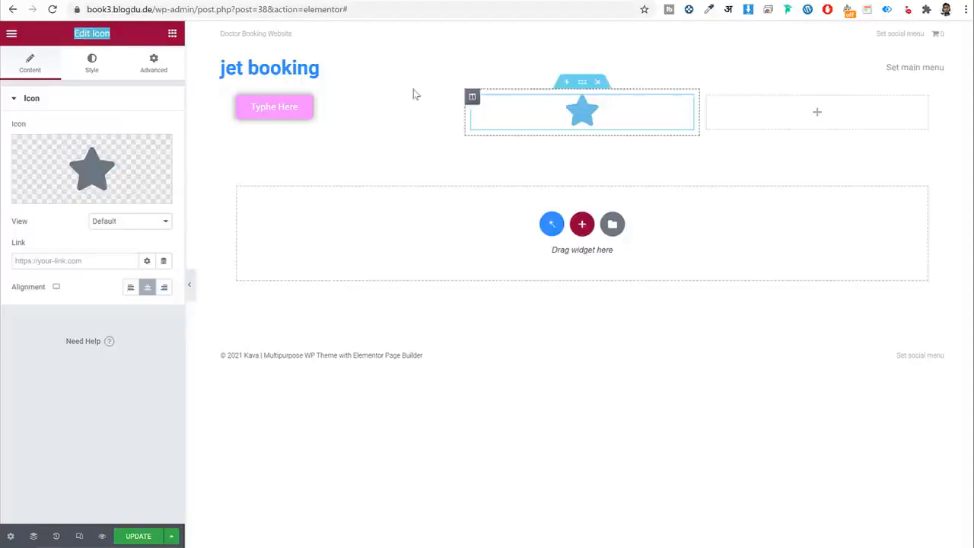
left_click(276, 105)
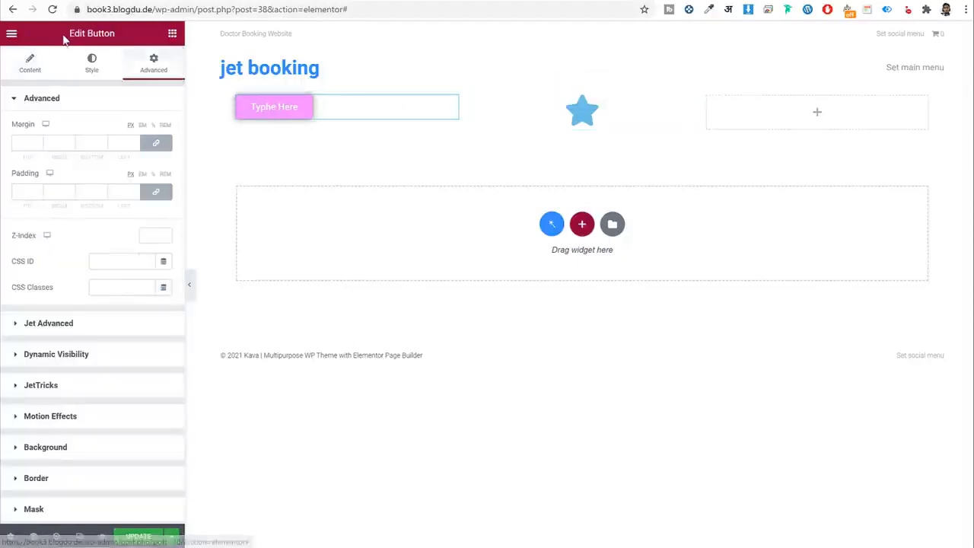
left_click_drag(67, 32, 130, 33)
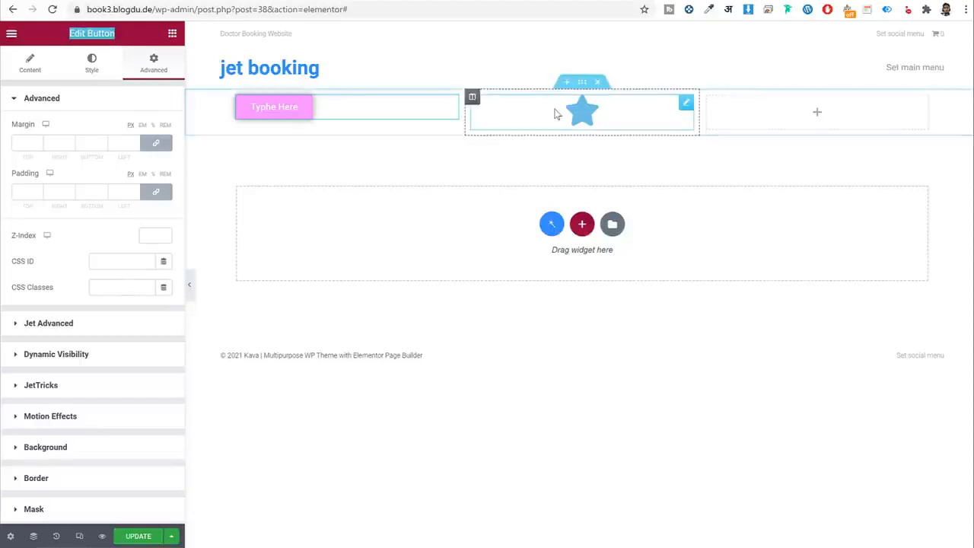
left_click(560, 112)
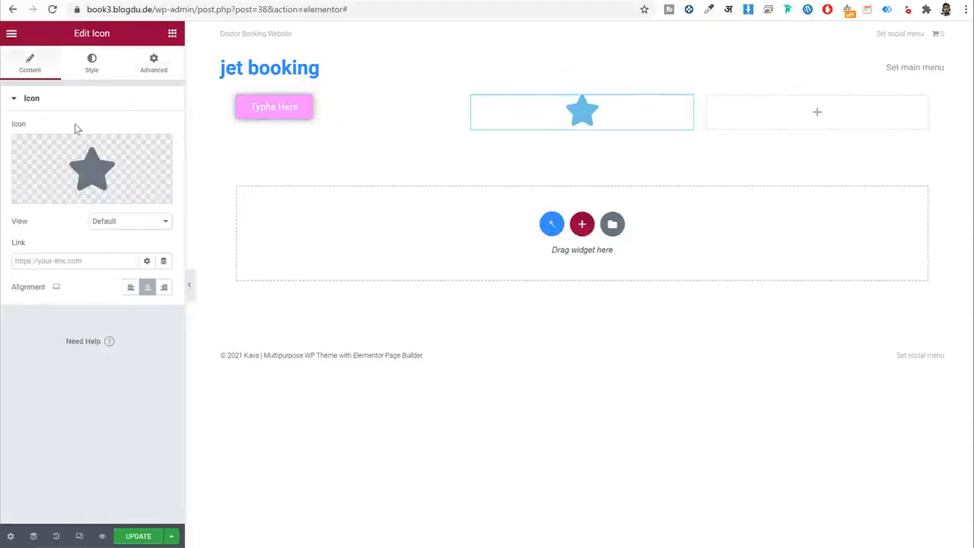
left_click(92, 66)
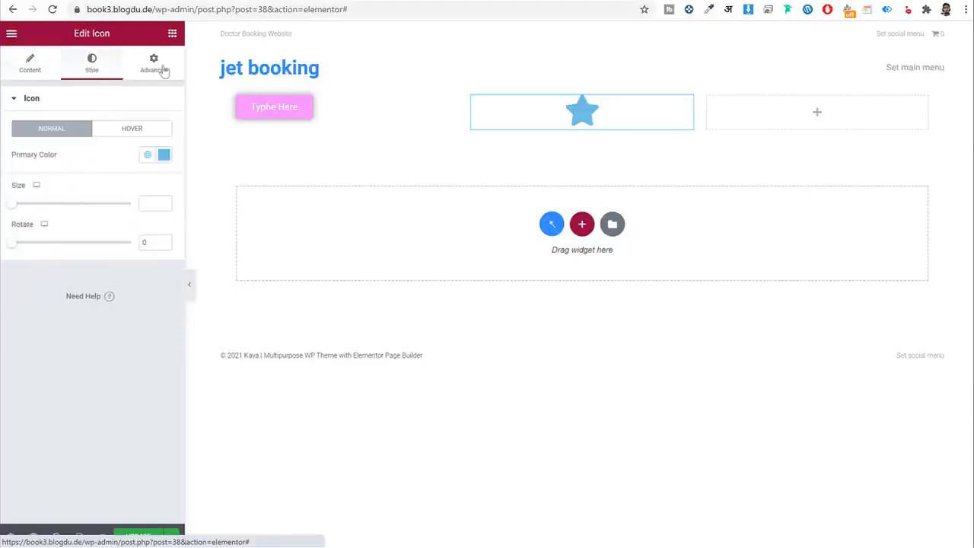
left_click(156, 67)
left_click(13, 68)
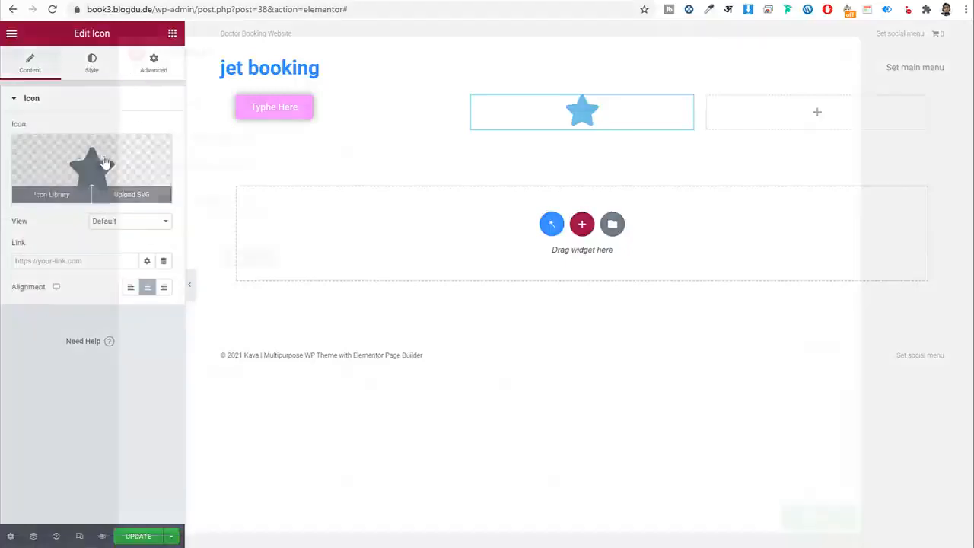
Swap the icon for the half-star icon from the icon library.
left_click(87, 192)
left_click(487, 241)
left_click(446, 232)
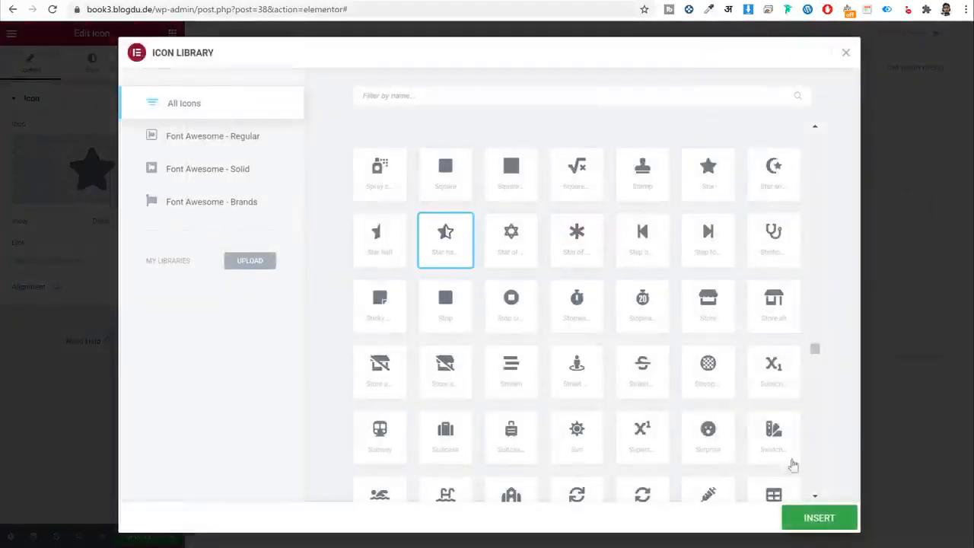
left_click(820, 517)
Tint the star pink, set its size to 188, then delete the whole section.
left_click(97, 62)
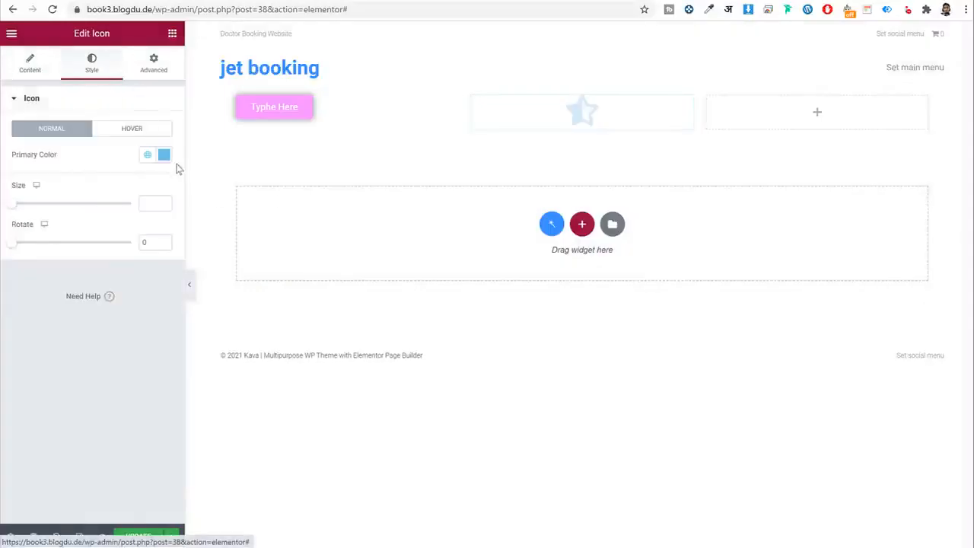
left_click(164, 155)
left_click(65, 203)
left_click_drag(100, 314, 162, 315)
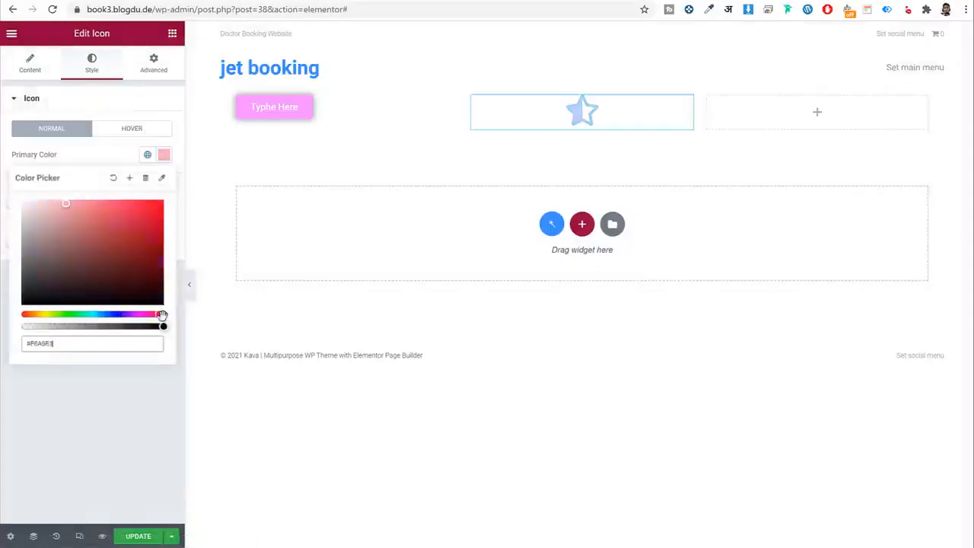
left_click(118, 161)
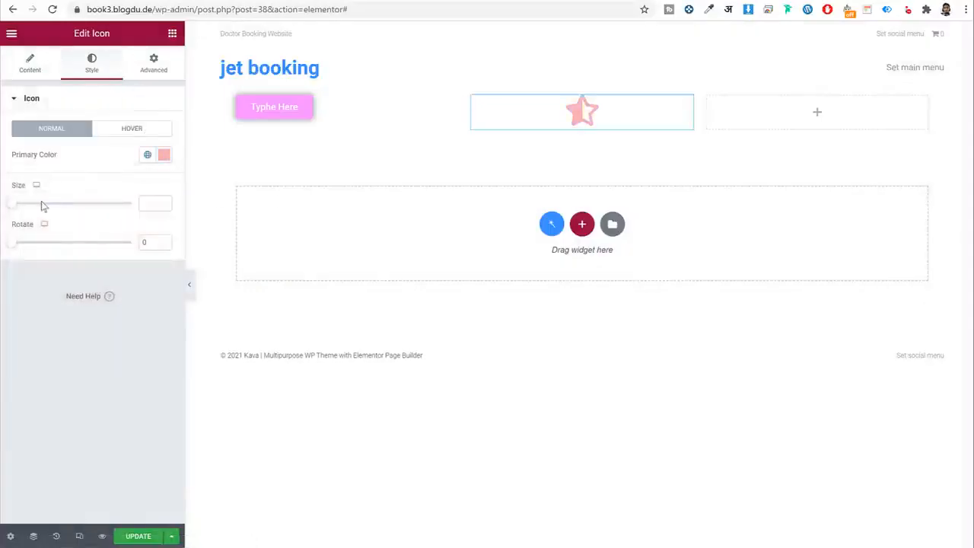
left_click_drag(14, 203, 85, 204)
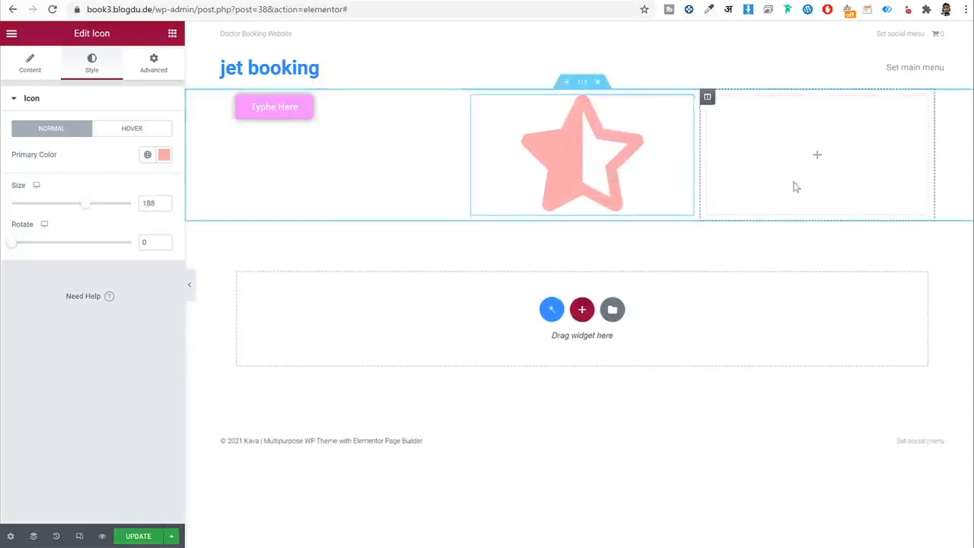
left_click(598, 82)
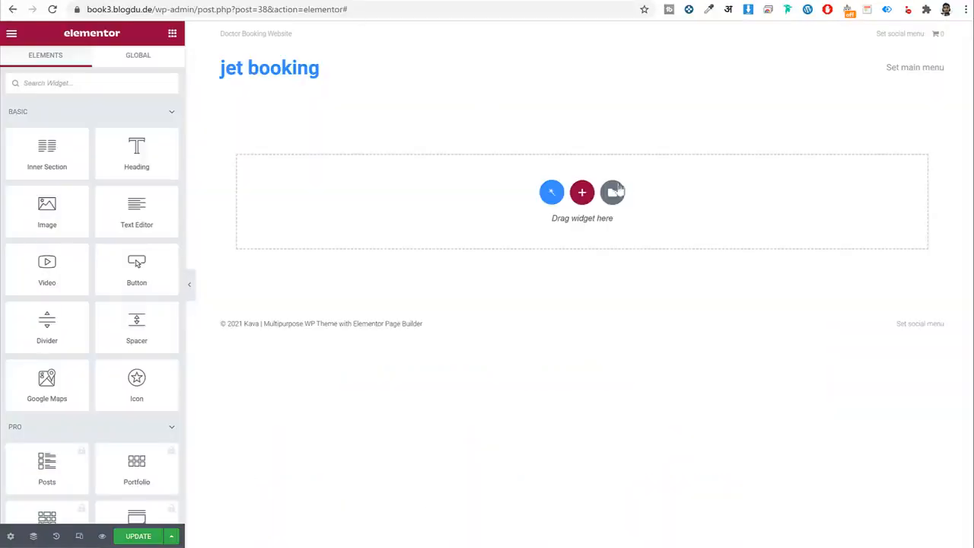
Create a single-column section at the top and drop in a Heading widget titled 'Our Services'.
left_click(583, 193)
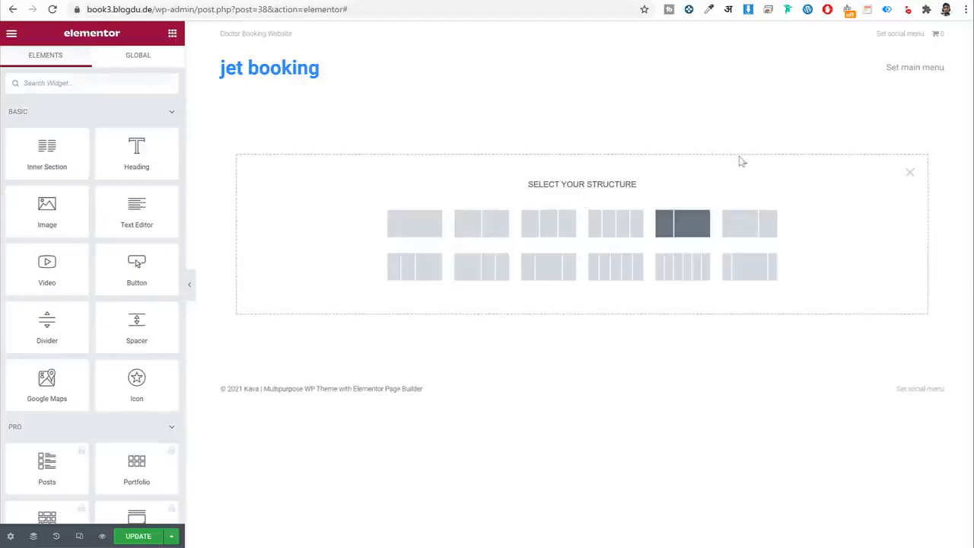
left_click(415, 224)
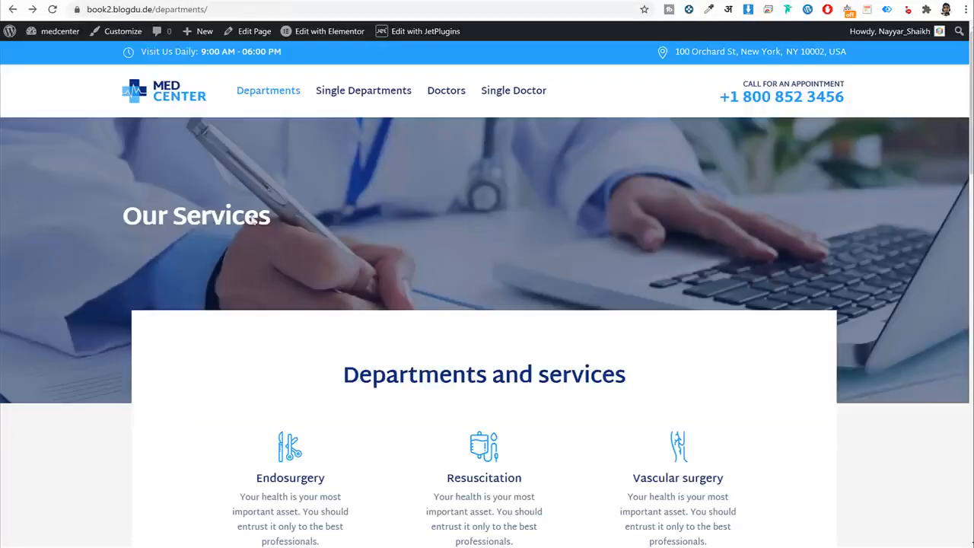
left_click_drag(271, 218, 123, 214)
key("ctrl+c")
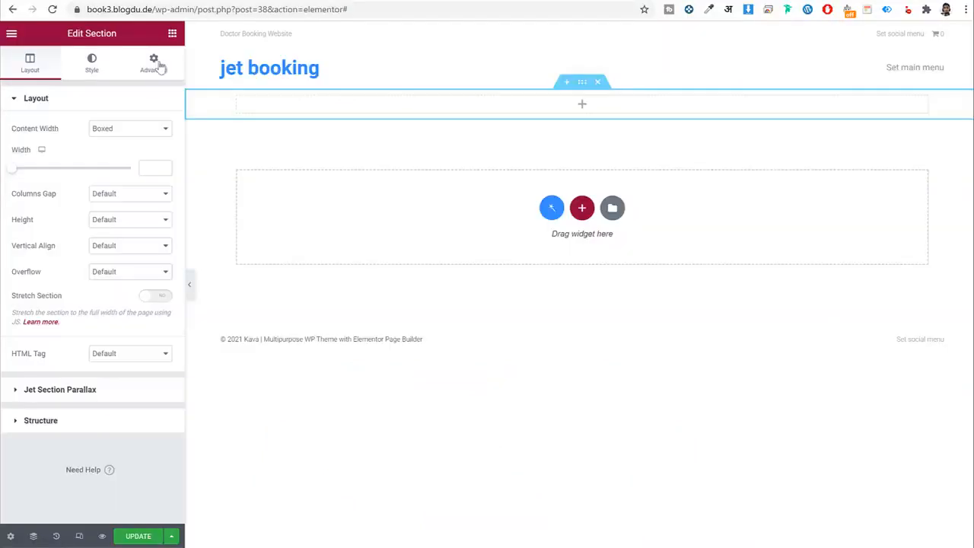
left_click(172, 32)
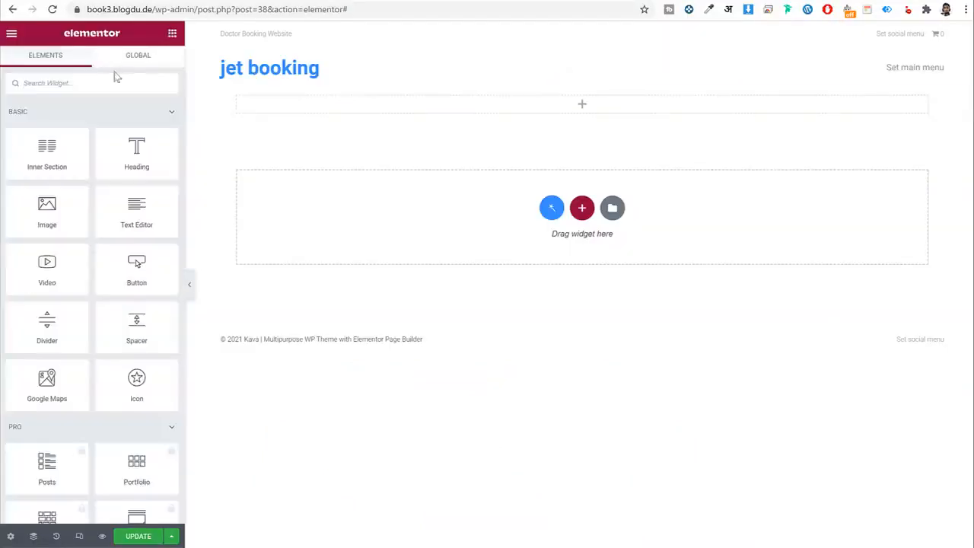
left_click_drag(137, 156, 454, 103)
left_click(83, 169)
key("ctrl+a")
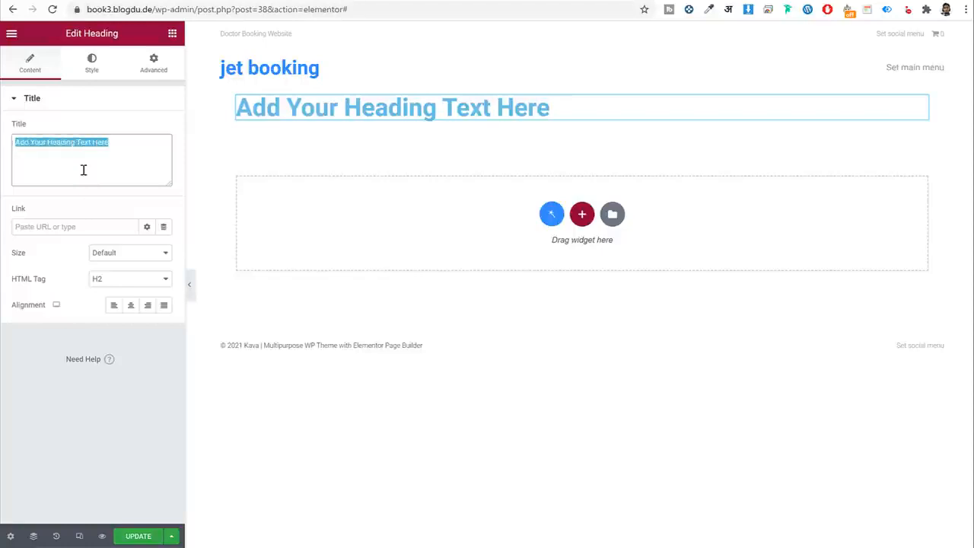
key("ctrl+v")
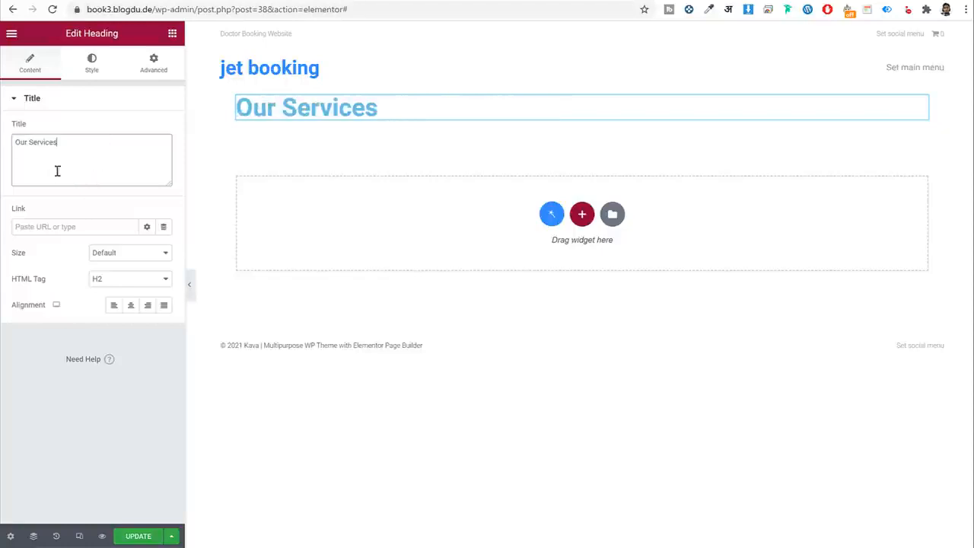
Try a white text colour on the heading, then reset it to the default colour.
left_click(91, 63)
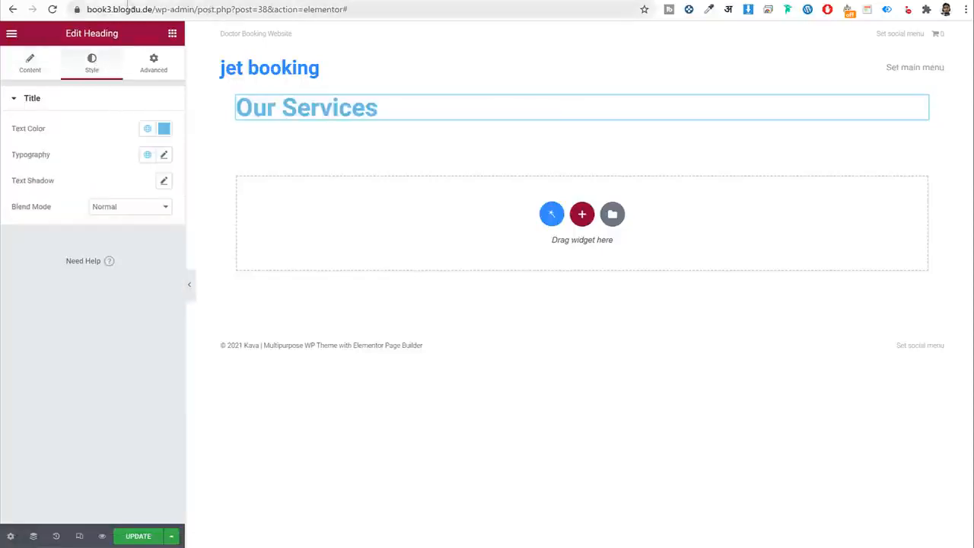
left_click_drag(52, 130, 10, 130)
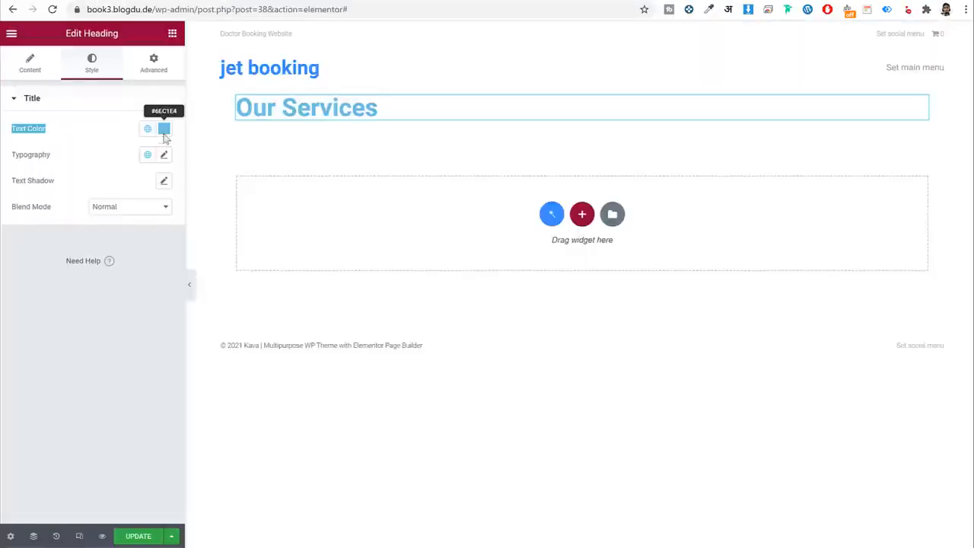
left_click(162, 130)
type("#FFFFFF")
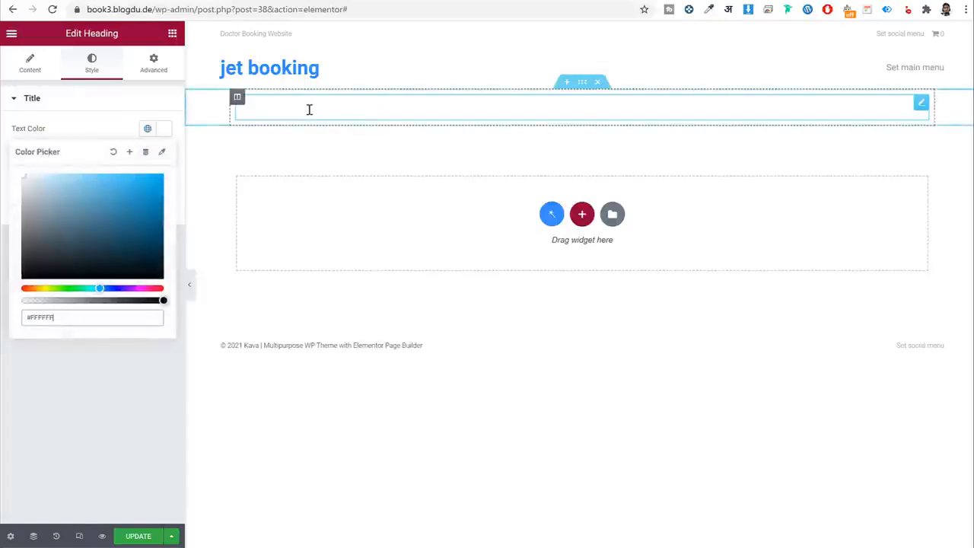
left_click(113, 151)
left_click(163, 129)
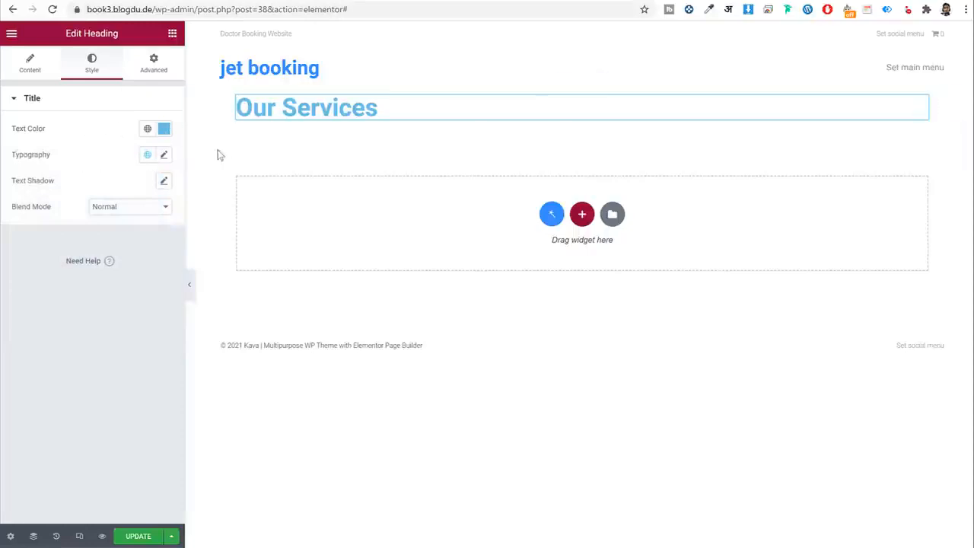
left_click(164, 155)
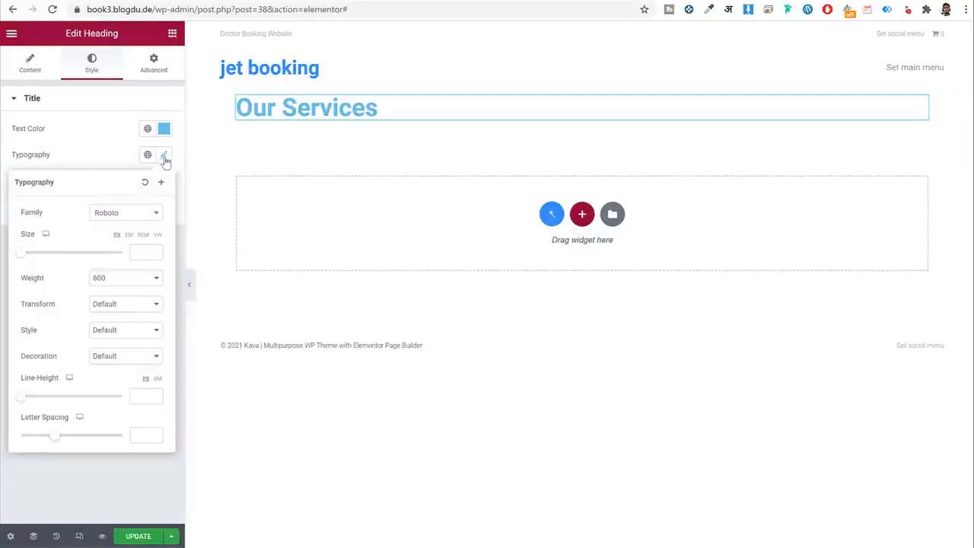
left_click(134, 216)
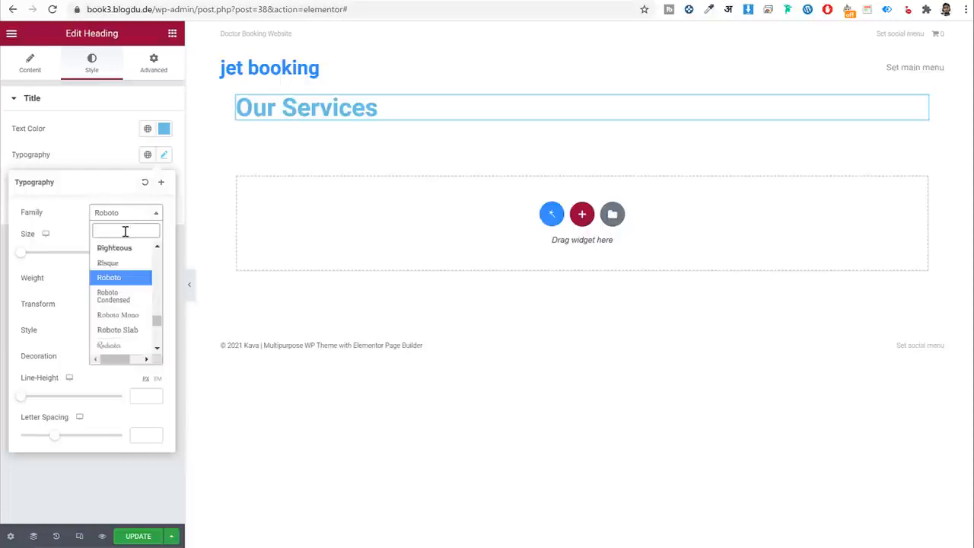
type("marte")
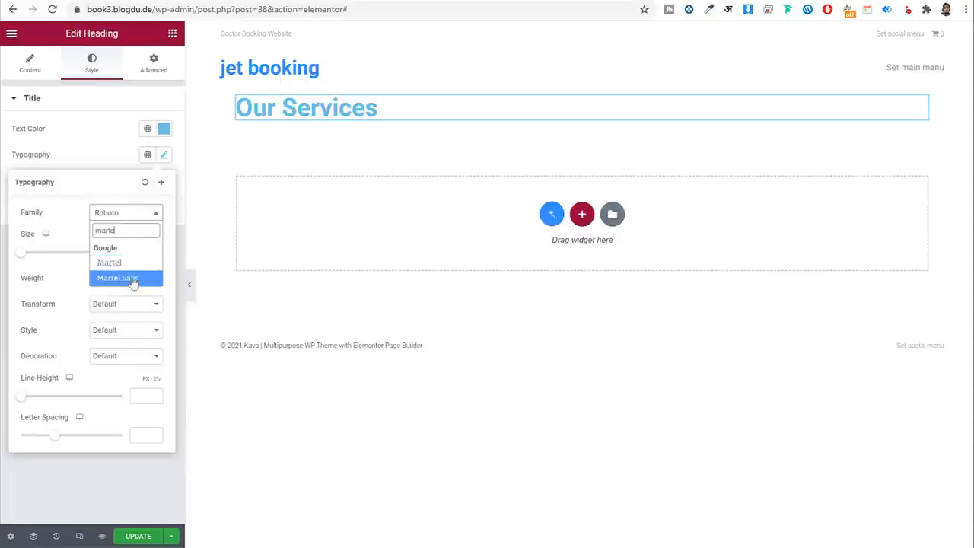
left_click(115, 279)
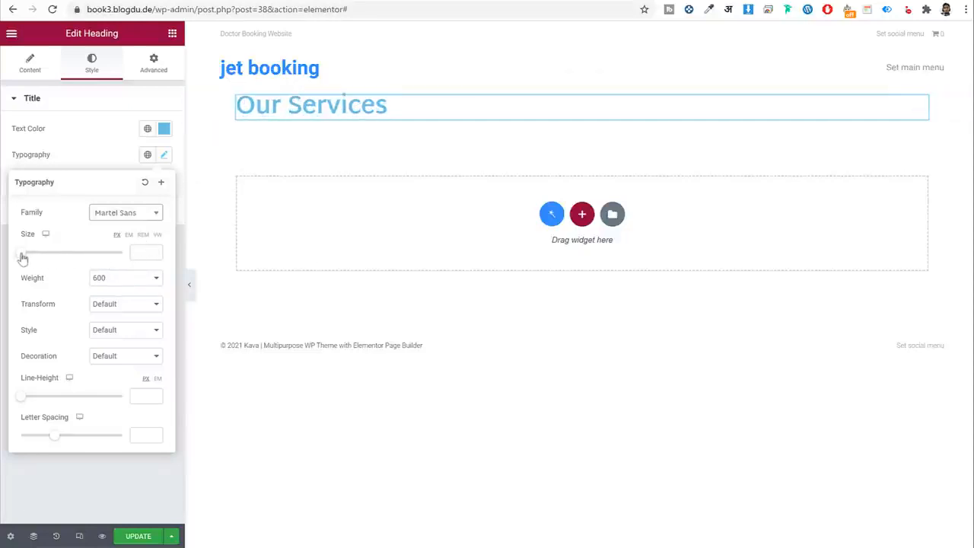
left_click_drag(23, 254, 52, 260)
double_click(141, 254)
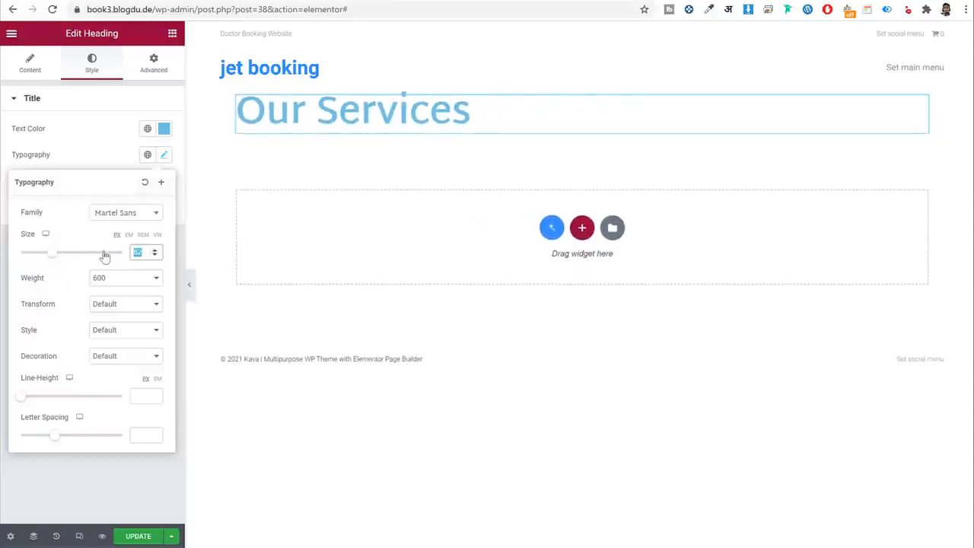
type("40")
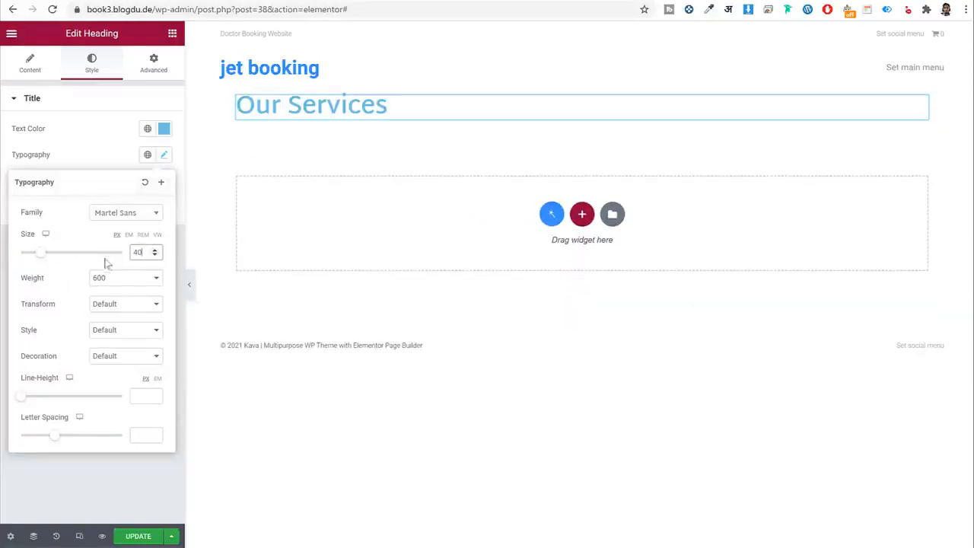
left_click(110, 279)
left_click(113, 291)
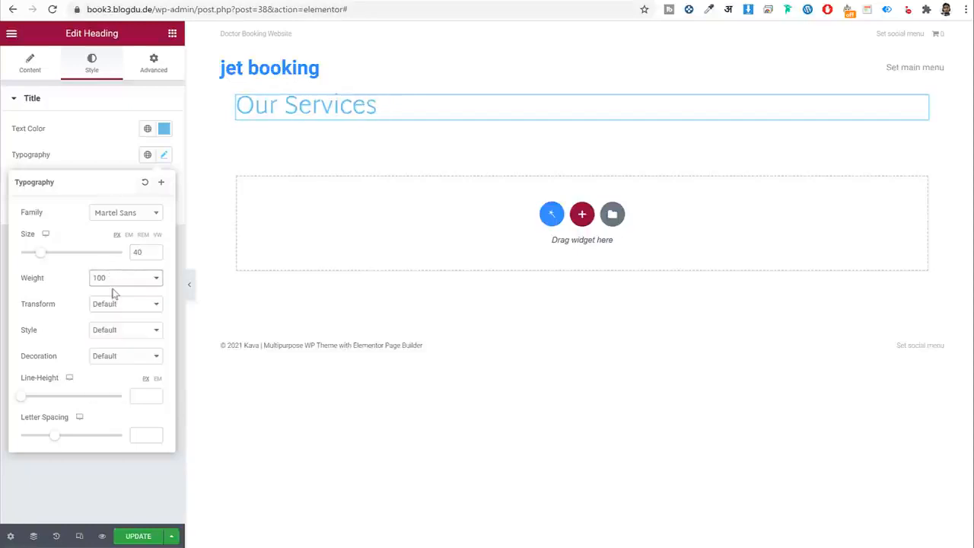
left_click(137, 280)
left_click(121, 365)
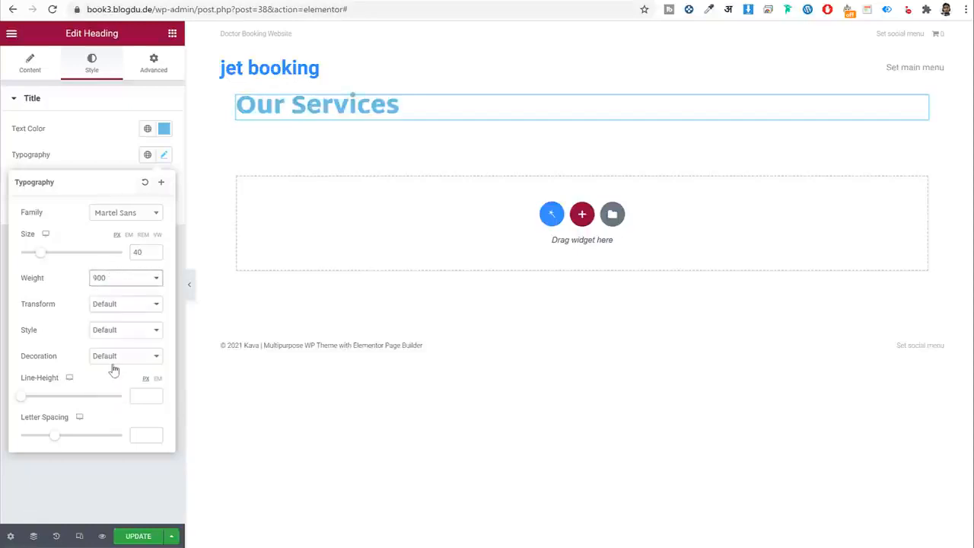
left_click(143, 282)
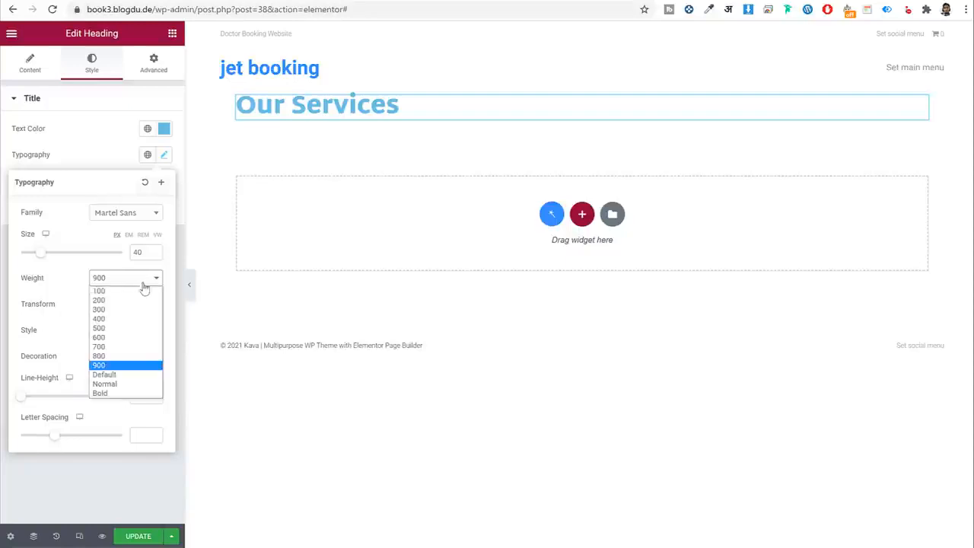
left_click(129, 354)
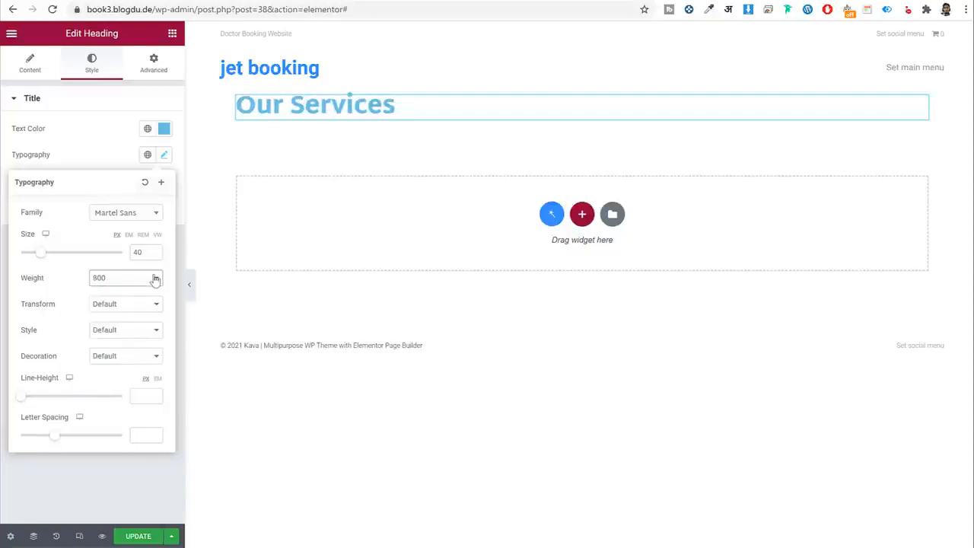
left_click(137, 395)
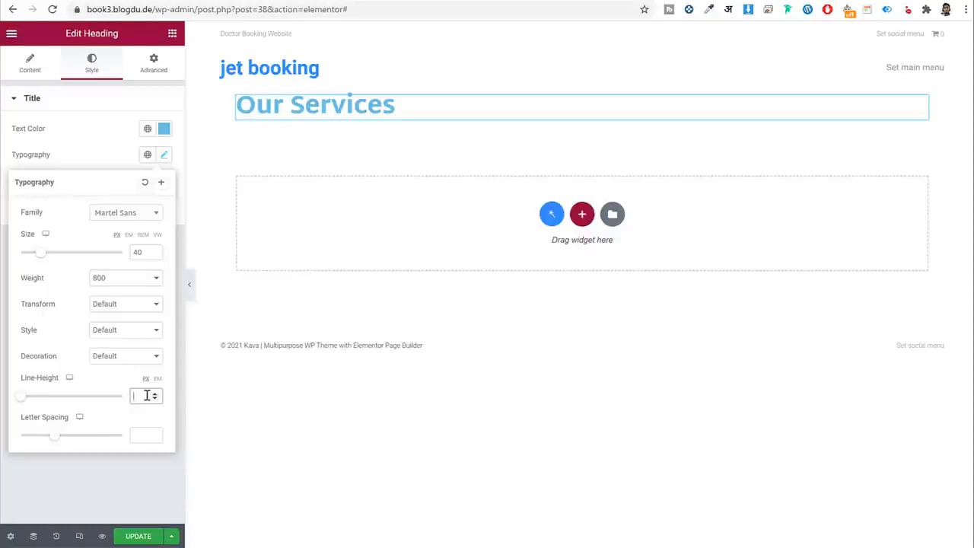
type("48")
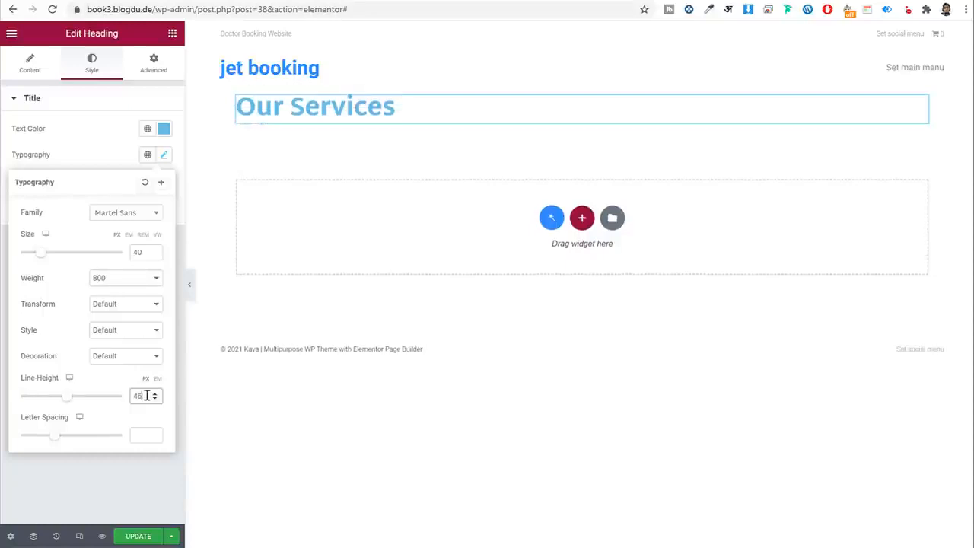
left_click(139, 437)
left_click_drag(52, 442, 6, 442)
left_click(6, 441)
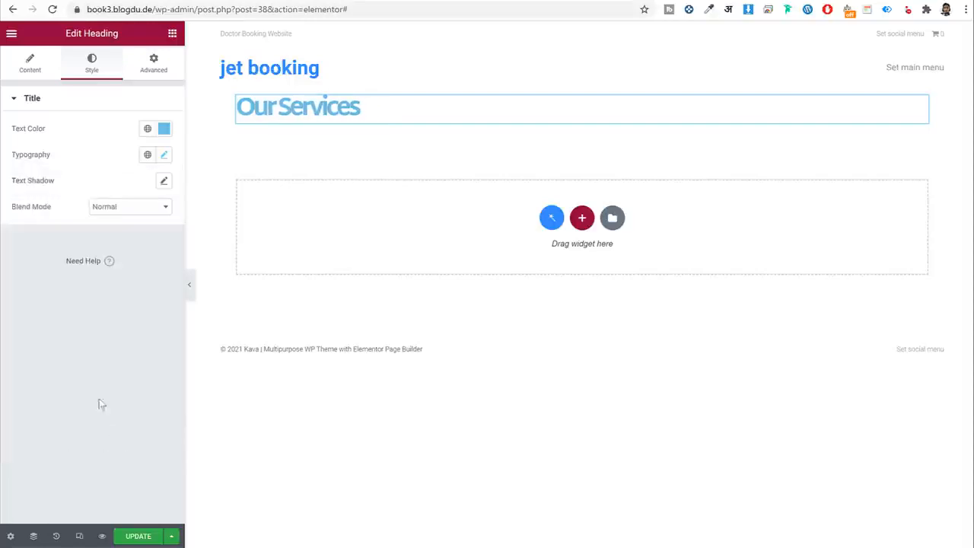
left_click(165, 156)
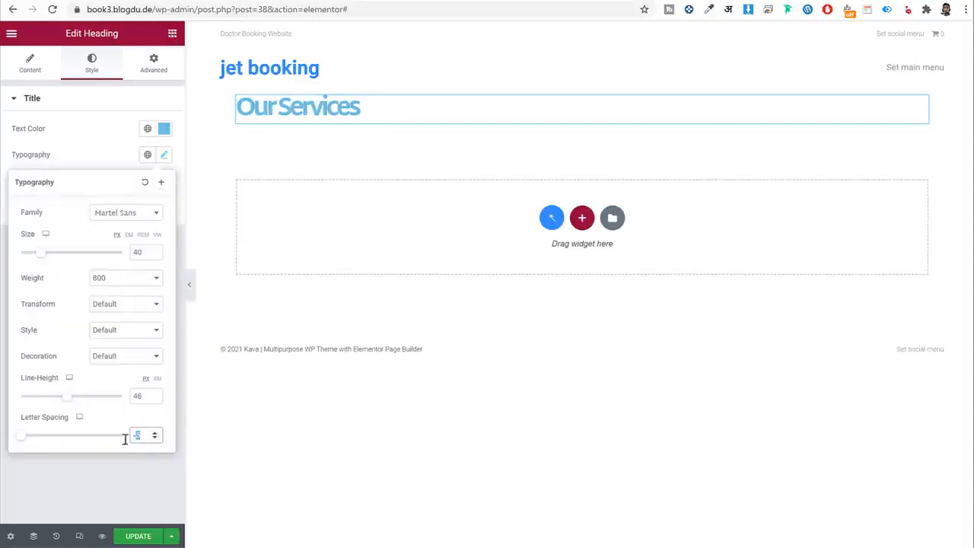
mouse_move(24, 433)
left_mouse_down()
mouse_move(115, 446)
mouse_move(23, 440)
left_mouse_up()
left_click_drag(146, 437, 132, 439)
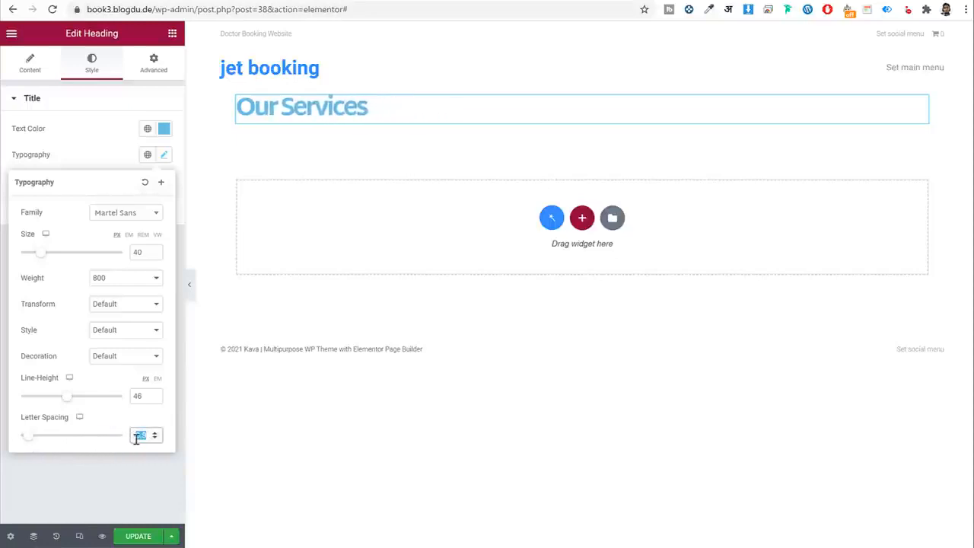
type("1.6")
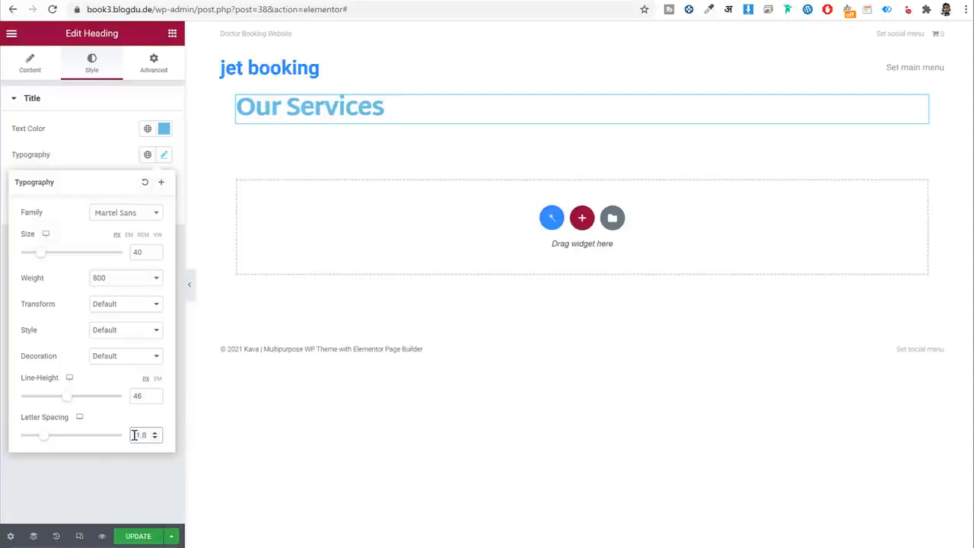
left_click(165, 156)
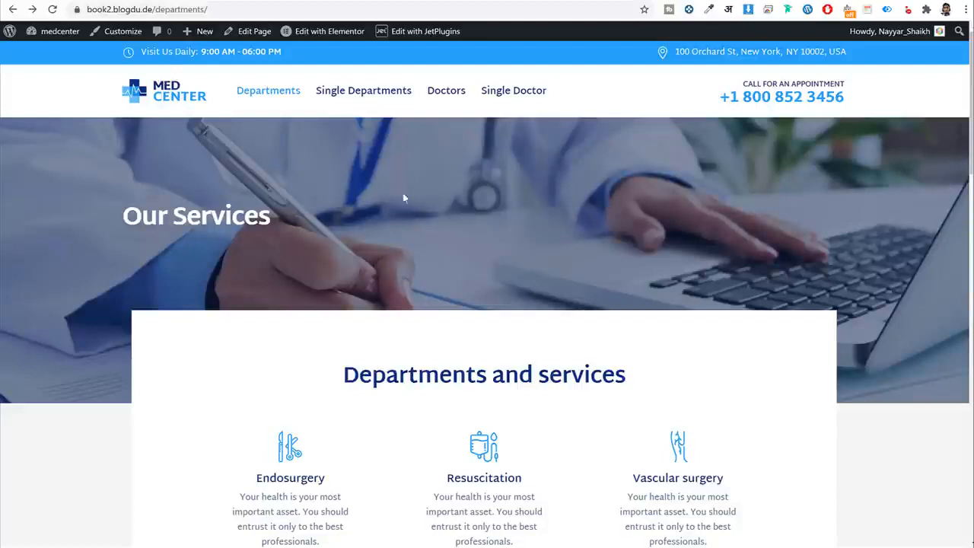
left_click_drag(125, 214, 315, 215)
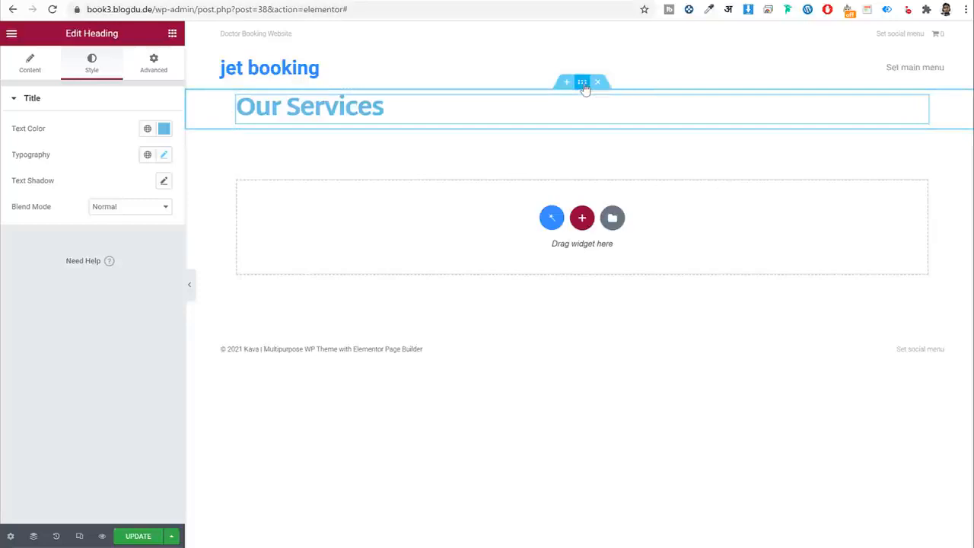
Turn on Stretch Section so the Our Services section spans the full page width.
left_click(583, 85)
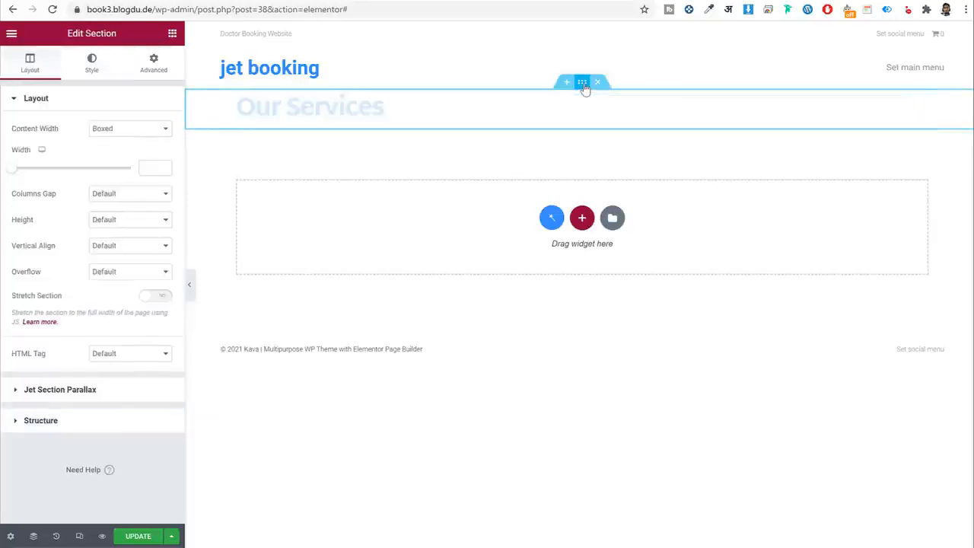
left_click(94, 73)
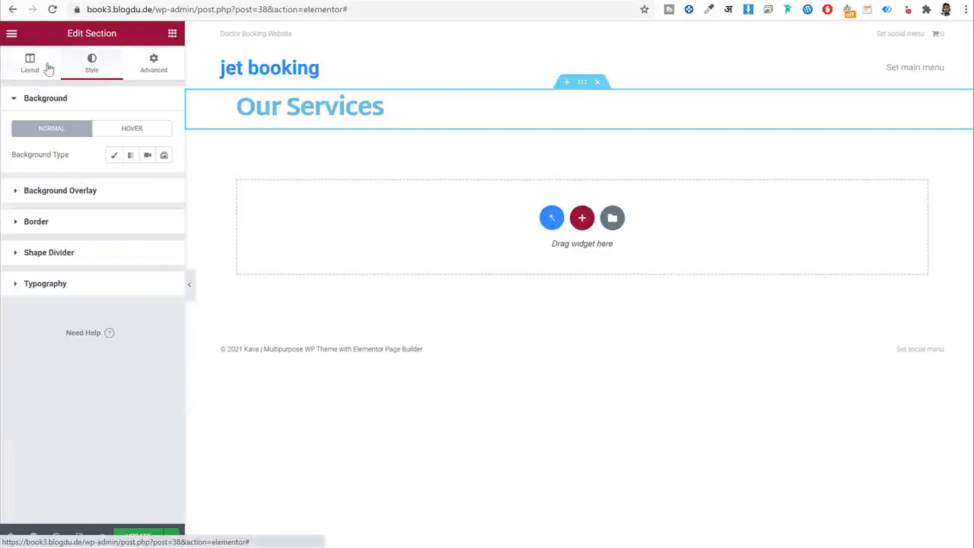
left_click(48, 69)
left_click_drag(68, 297, 11, 298)
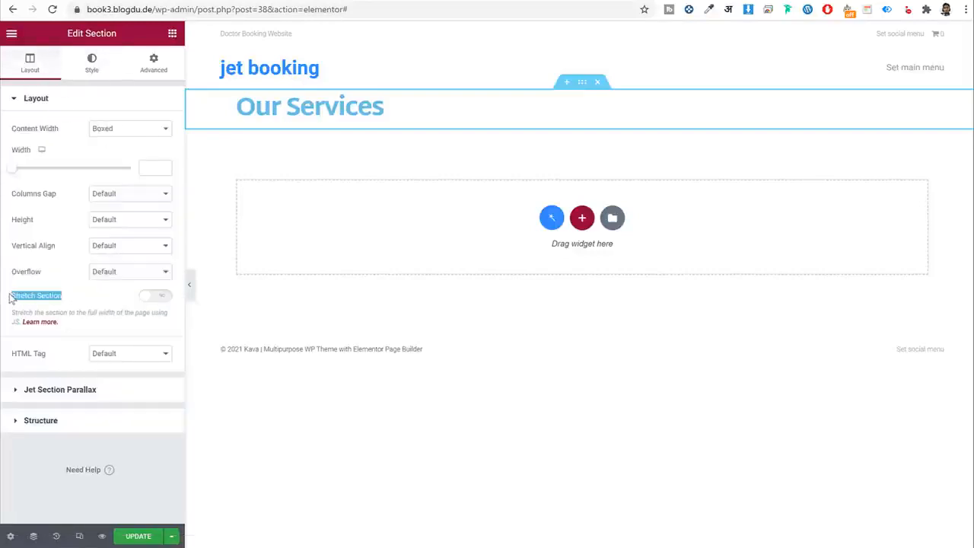
left_click(161, 296)
left_click(92, 0)
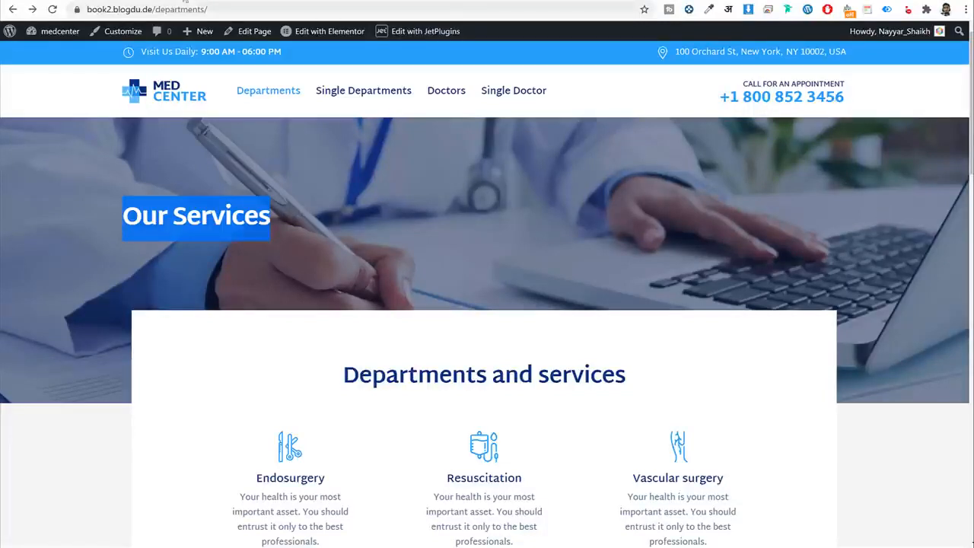
left_click(184, 1)
Give the section a Classic background of the bg_3 laptop photo, sized Cover at Center Center.
left_click(96, 57)
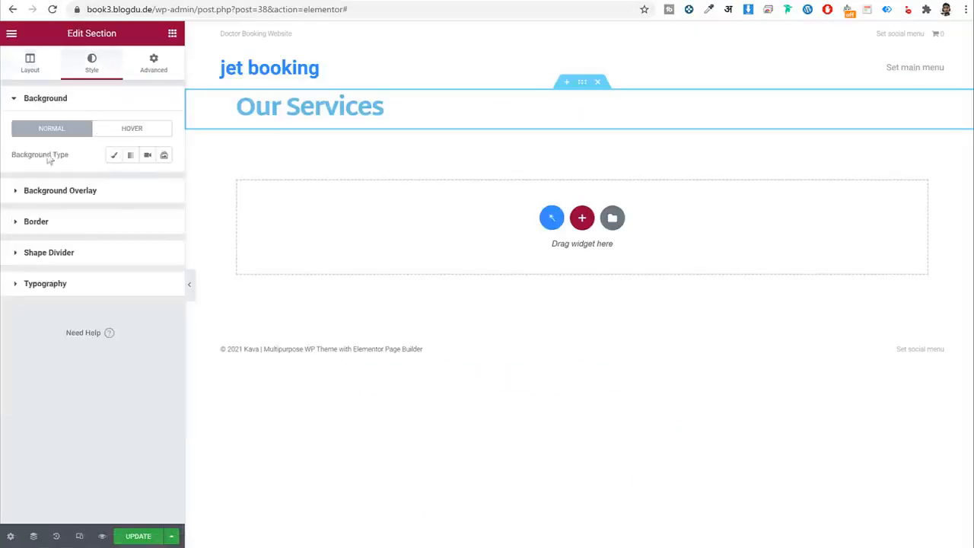
left_click(114, 154)
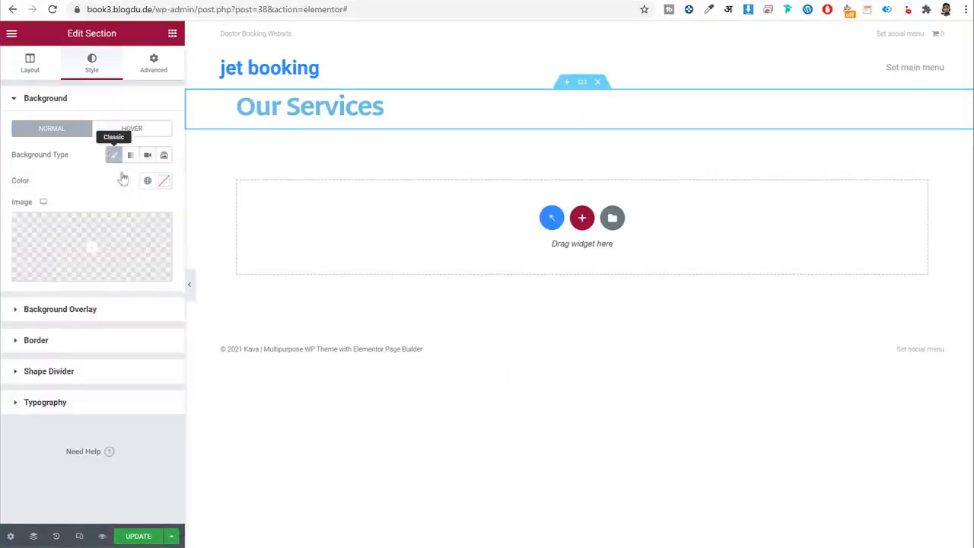
left_click(111, 232)
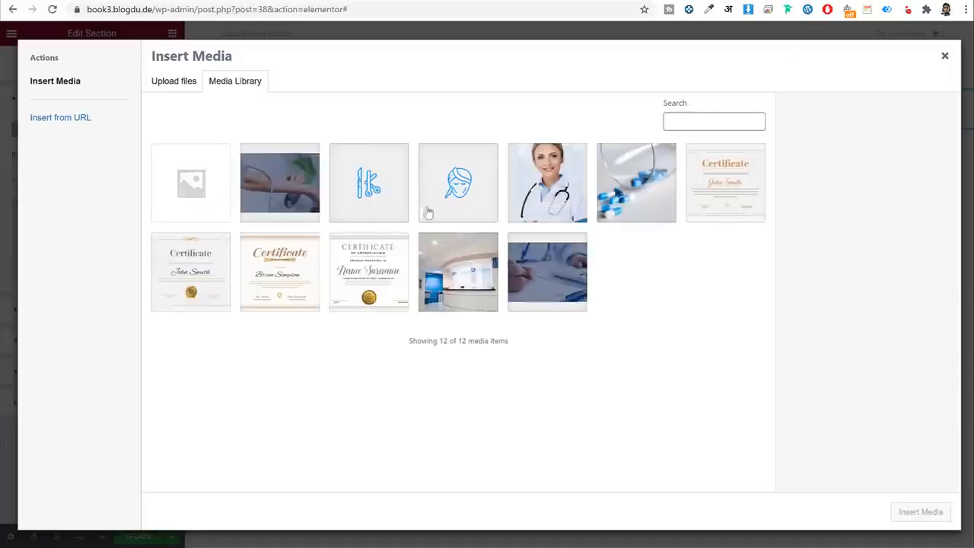
left_click(565, 271)
left_click(920, 512)
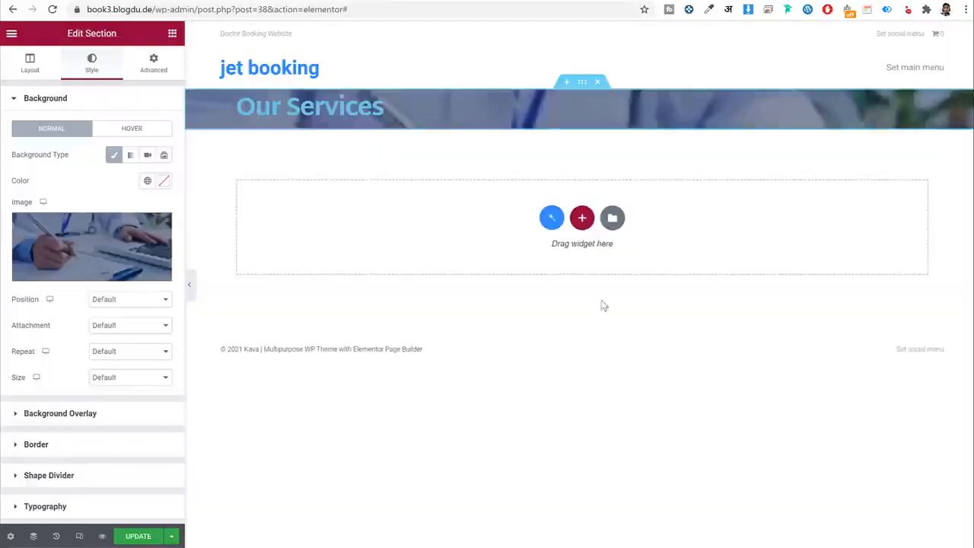
left_click(137, 379)
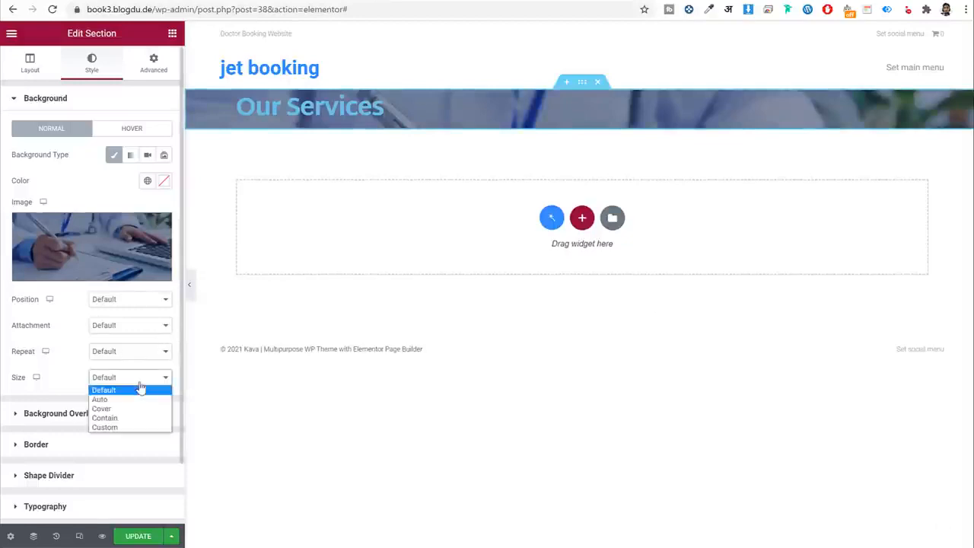
left_click(130, 410)
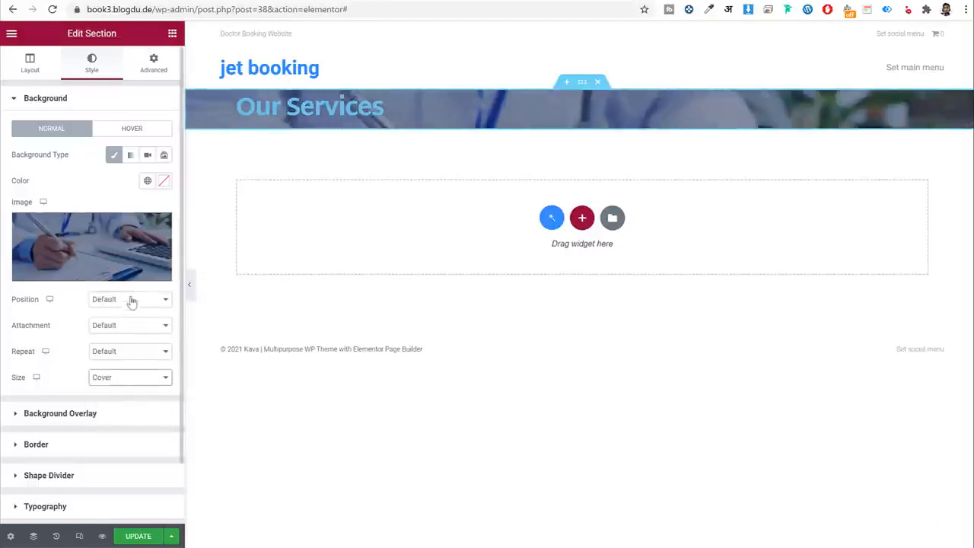
left_click(129, 301)
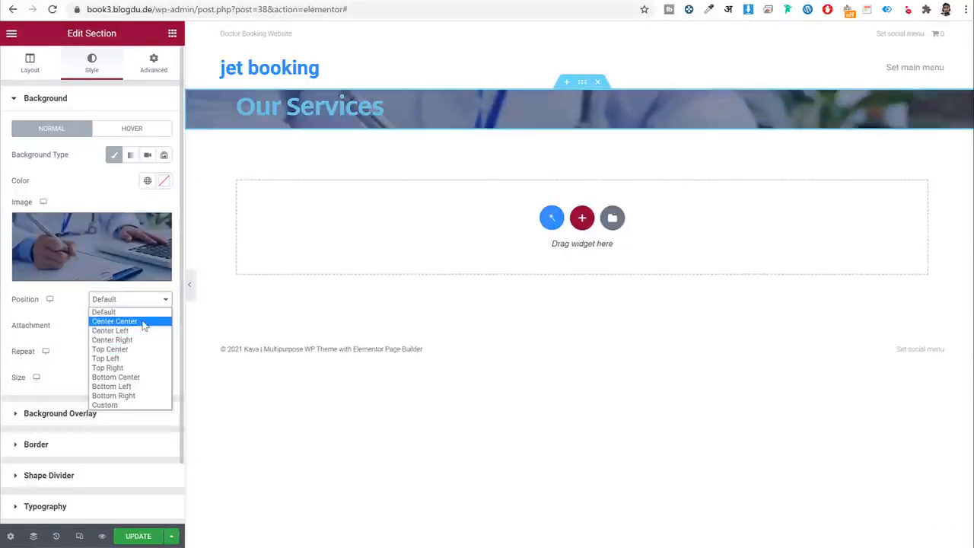
left_click(144, 322)
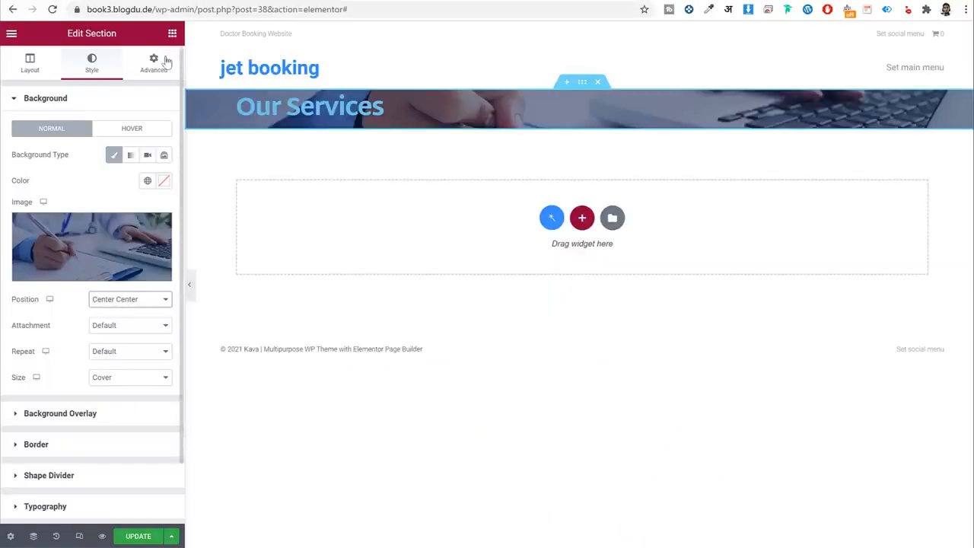
In the section's Advanced tab, enter linked padding of 100 top and 0 right.
left_click(160, 61)
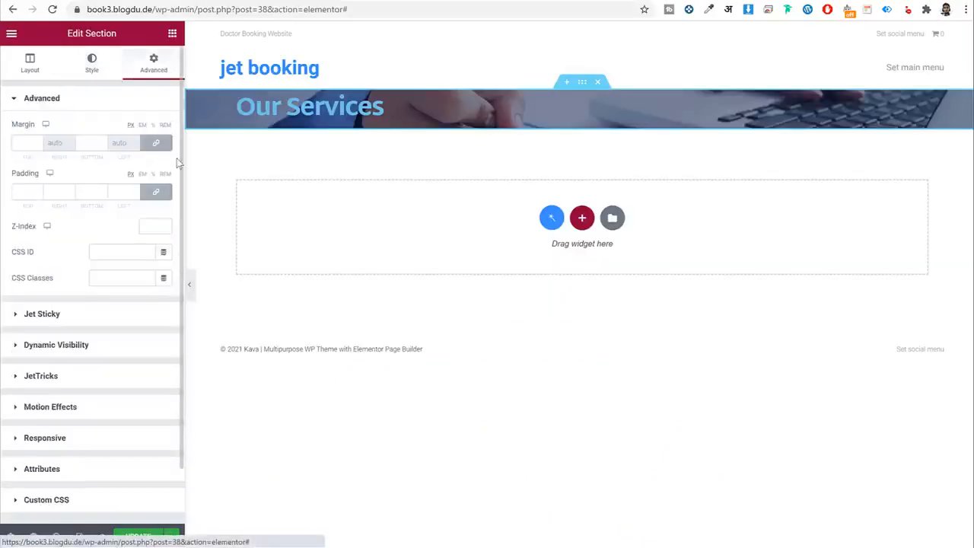
left_click(157, 193)
left_click(155, 194)
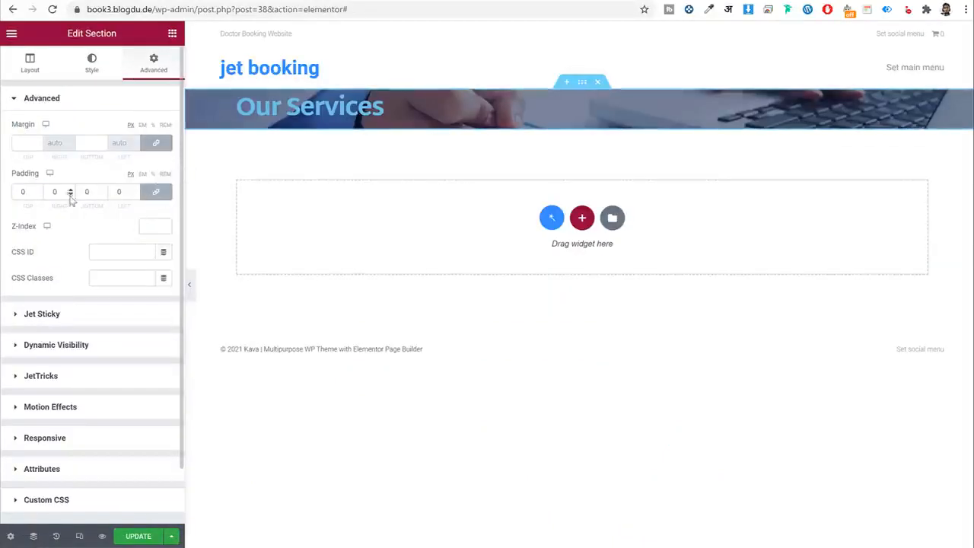
double_click(31, 192)
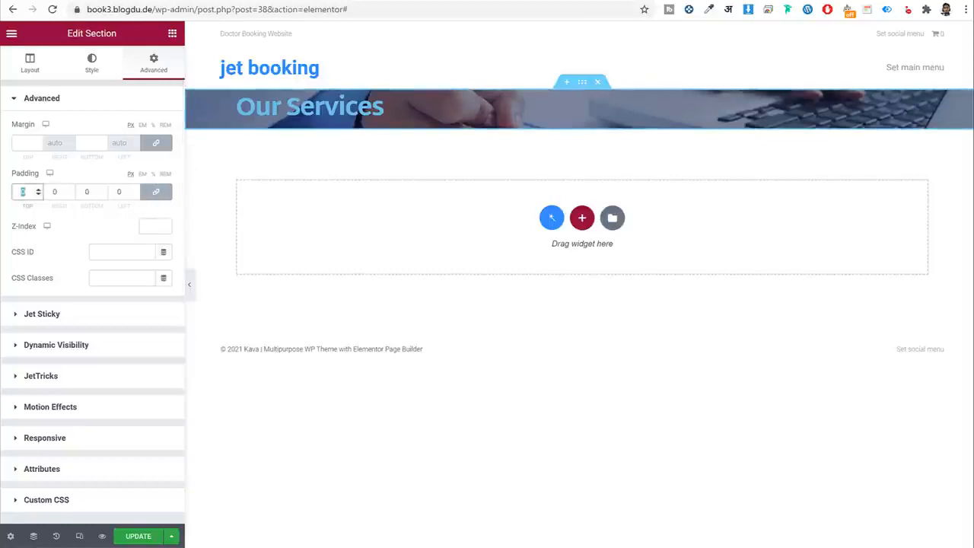
type("100")
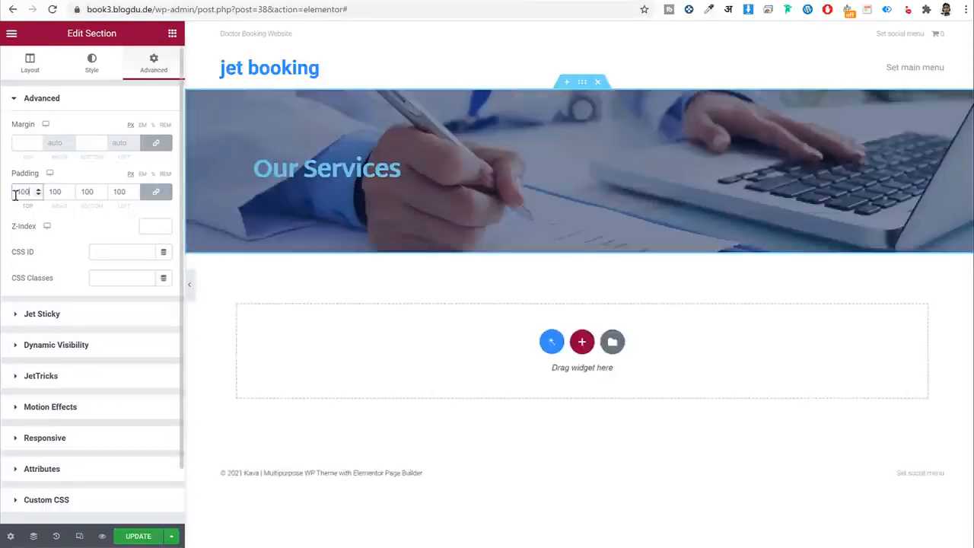
double_click(54, 192)
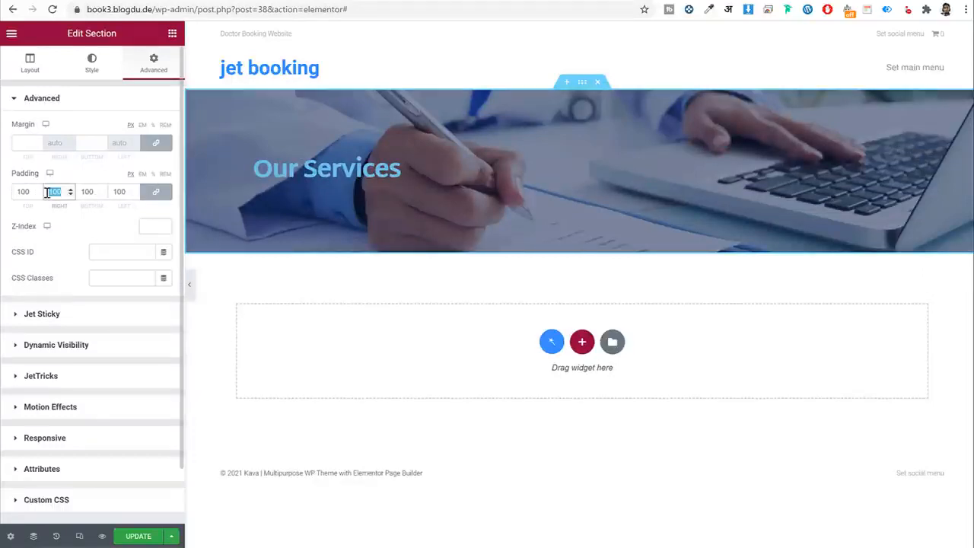
type("0")
Unlink the padding and set top to 130 px and bottom to 265 px.
left_click(155, 191)
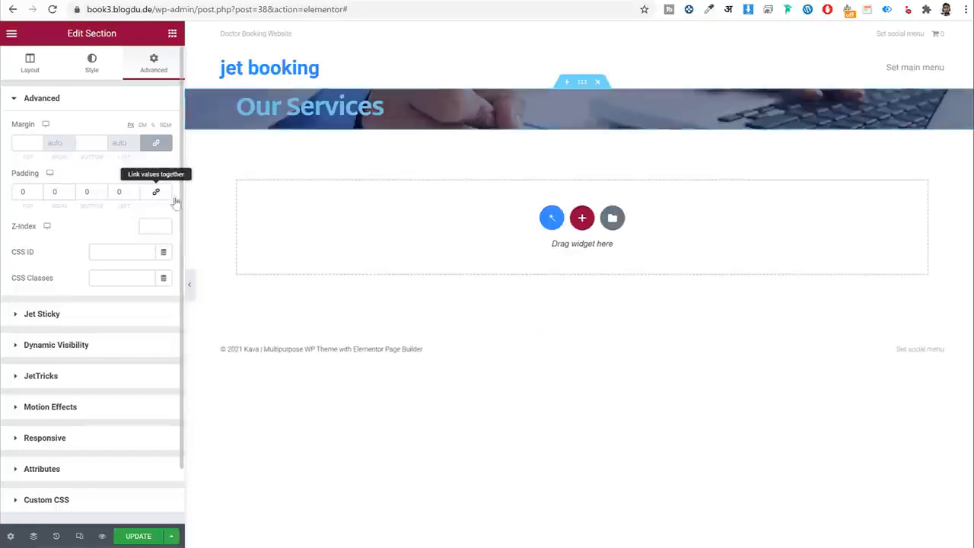
double_click(29, 194)
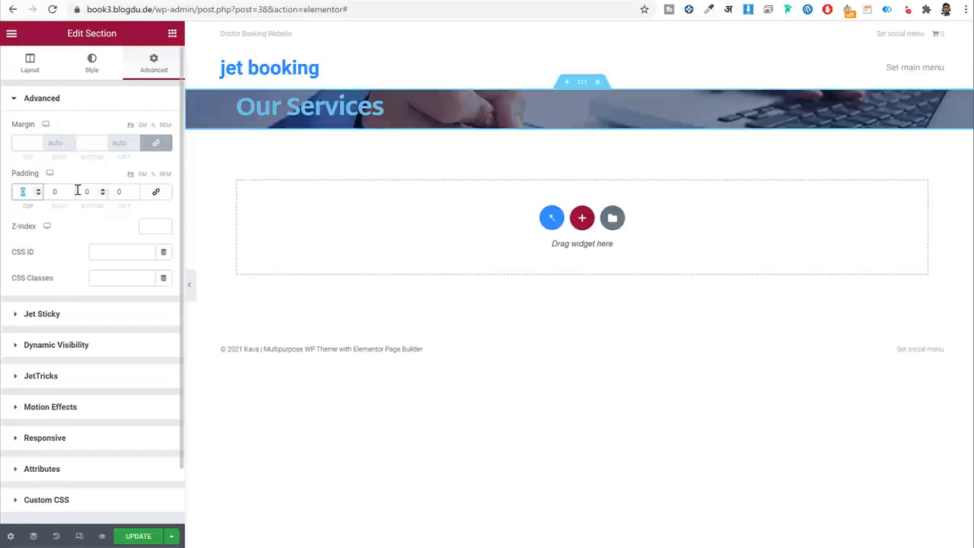
type("130")
key("Tab")
key("Tab")
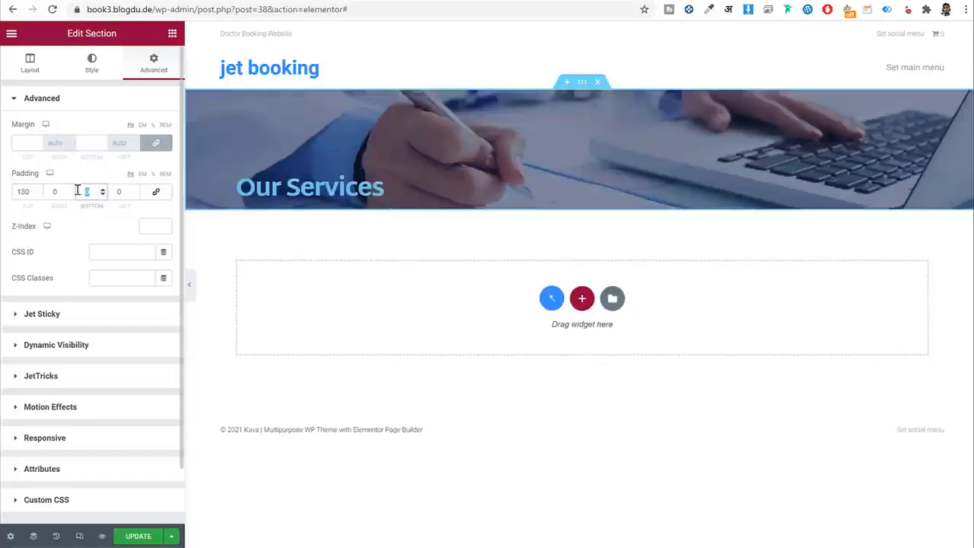
type("265")
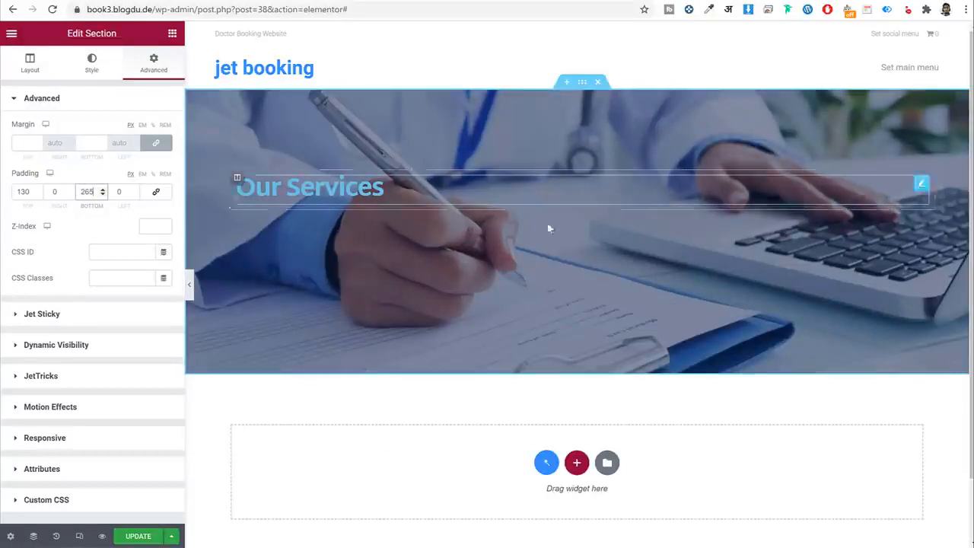
left_click(341, 196)
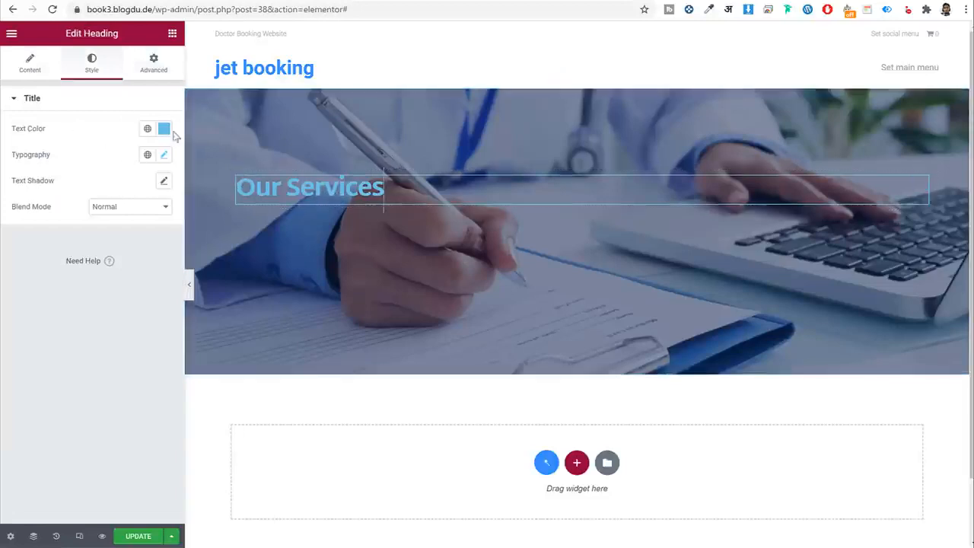
Set the Our Services heading text colour to white #FFFFFF.
left_click(165, 132)
left_click_drag(95, 245, 12, 131)
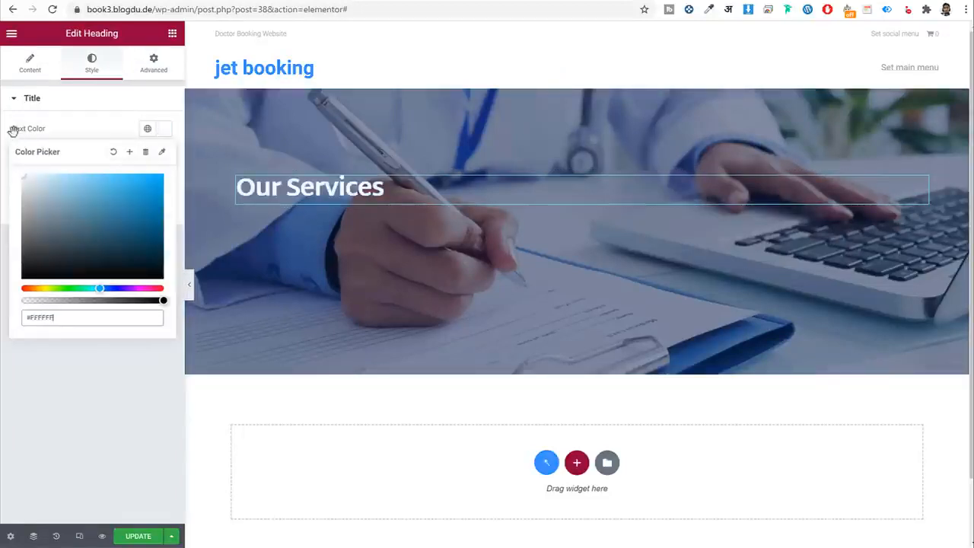
left_click(112, 132)
left_click(228, 1)
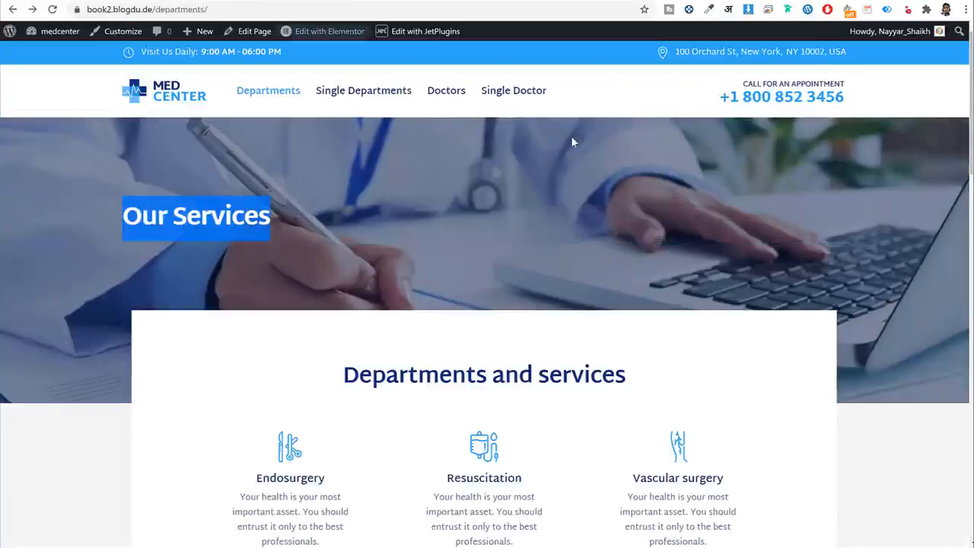
scroll(659, 287, "down", 1)
scroll(661, 292, "down", 5)
scroll(563, 293, "up", 2)
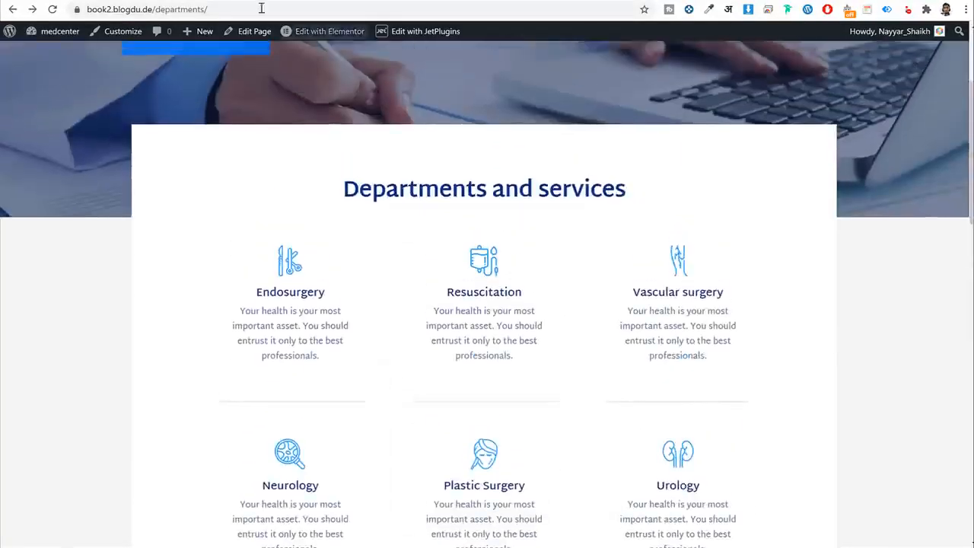
left_click(213, 3)
Add a single-column section below the banner and grab the reference 'Departments and services' heading text.
scroll(736, 290, "down", 1)
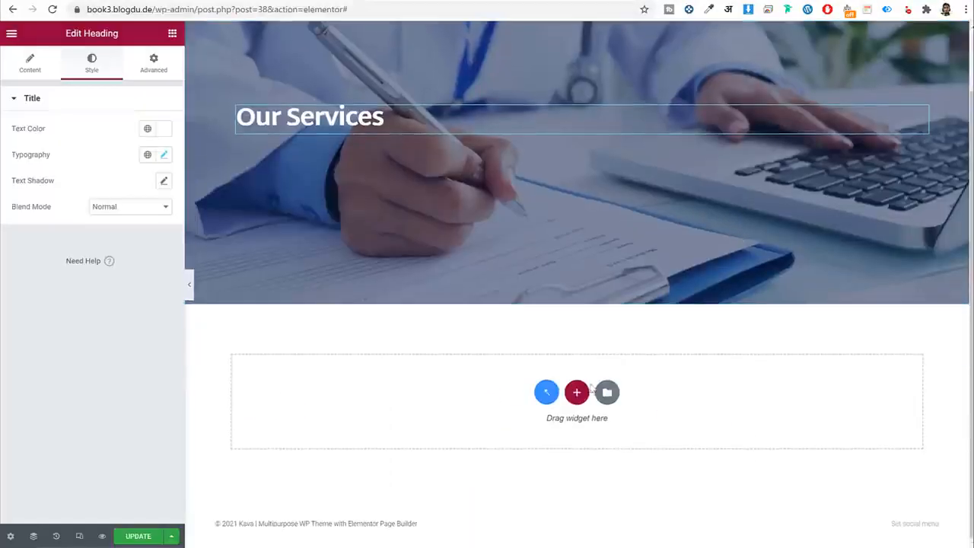
left_click(577, 391)
scroll(380, 388, "down", 1)
left_click(408, 357)
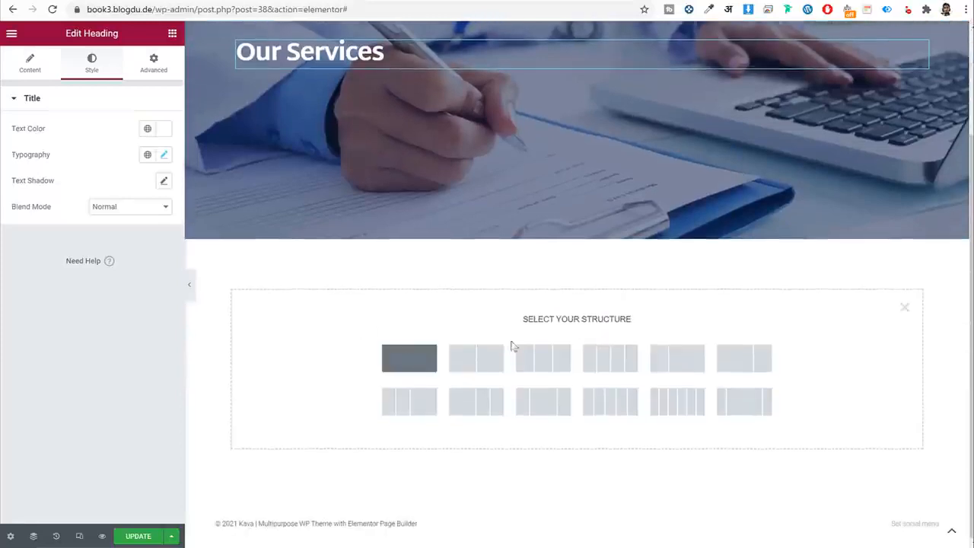
left_click(103, 2)
triple_click(404, 182)
key("ctrl+c")
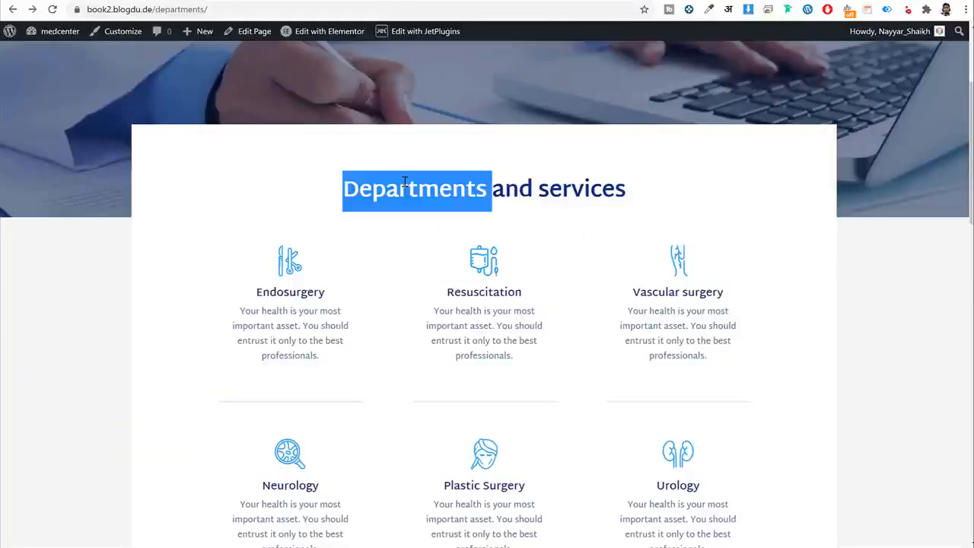
left_click(200, 2)
left_click(172, 33)
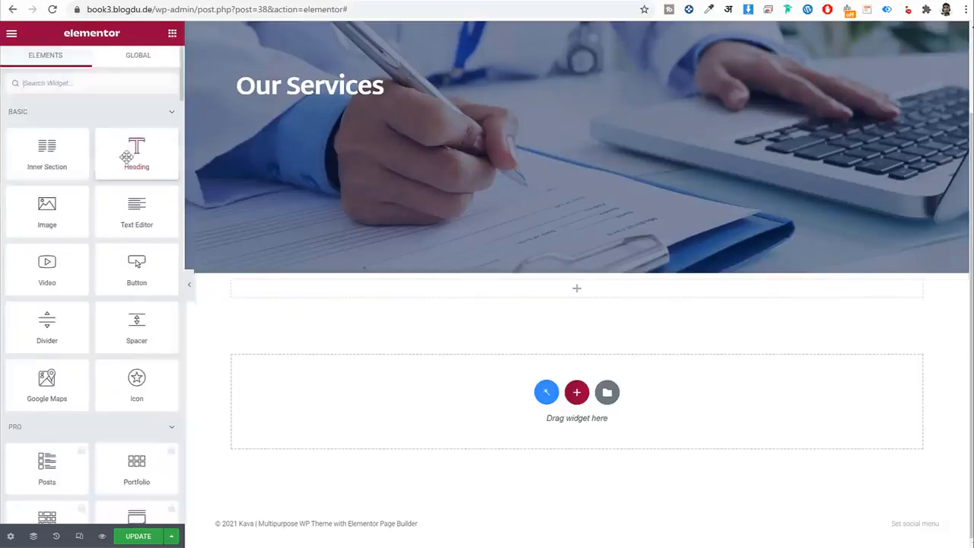
Add a centre-aligned heading titled 'Departments and services' to the new section.
left_click_drag(129, 152, 442, 294)
left_click(130, 172)
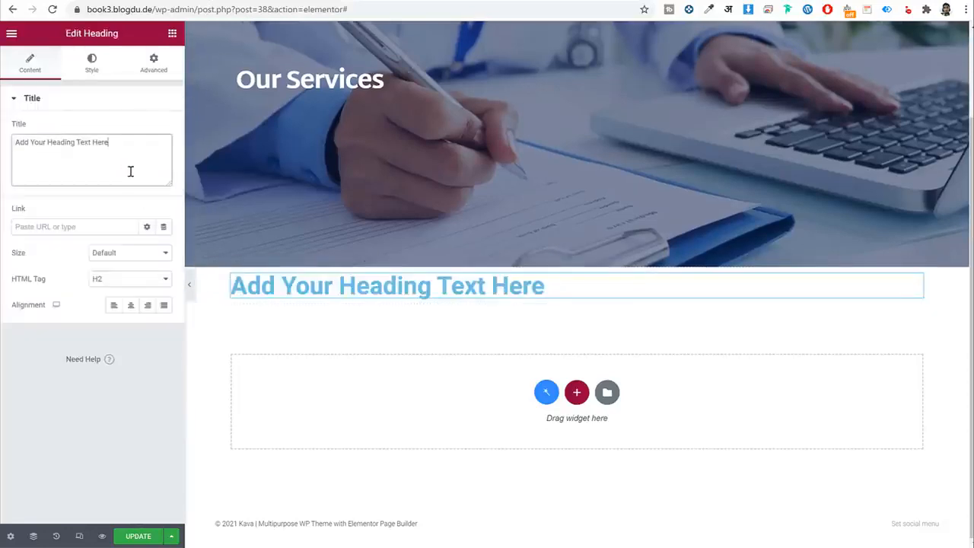
key("ctrl+a")
key("ctrl+v")
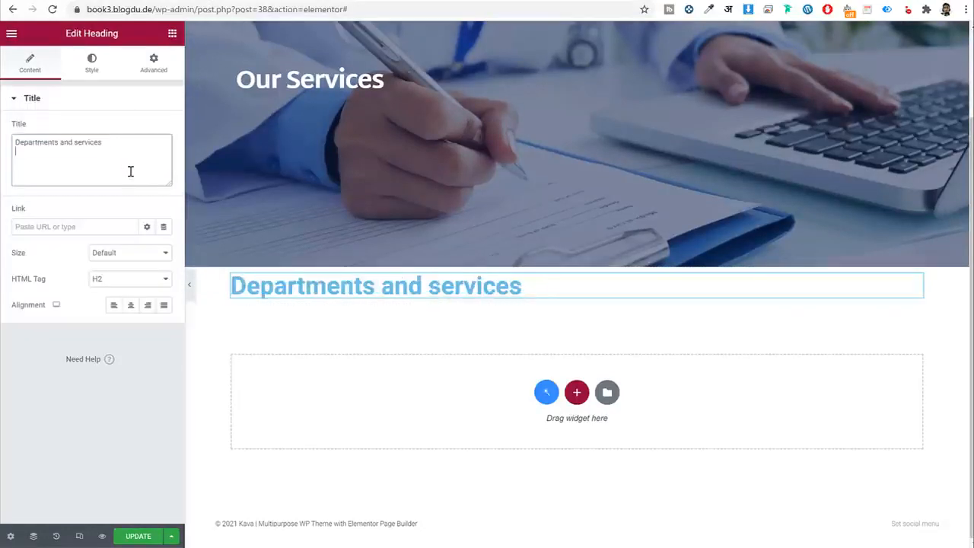
left_click(131, 308)
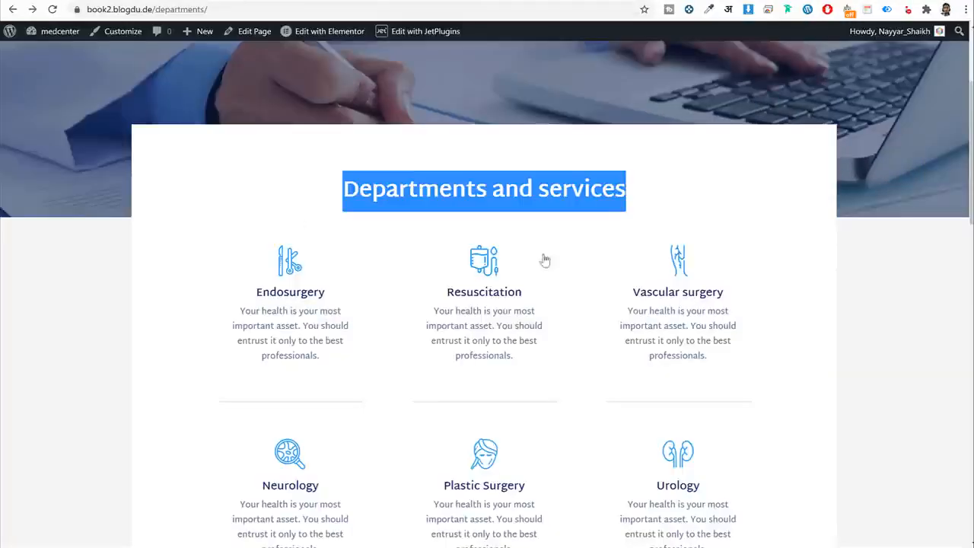
left_click(496, 192)
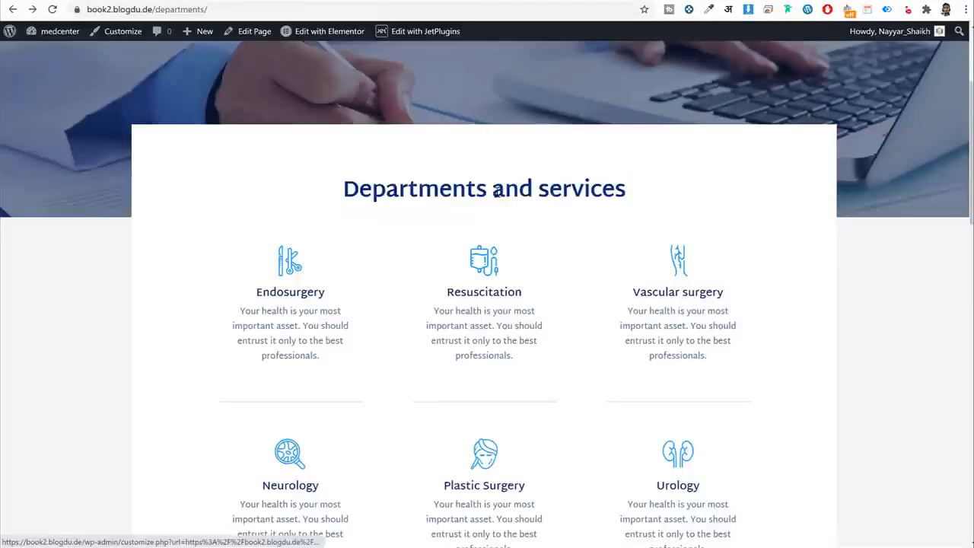
Sample the reference heading's dark-blue colour #0A3380 with ColorZilla's eyedropper.
left_click(707, 10)
left_click(485, 224)
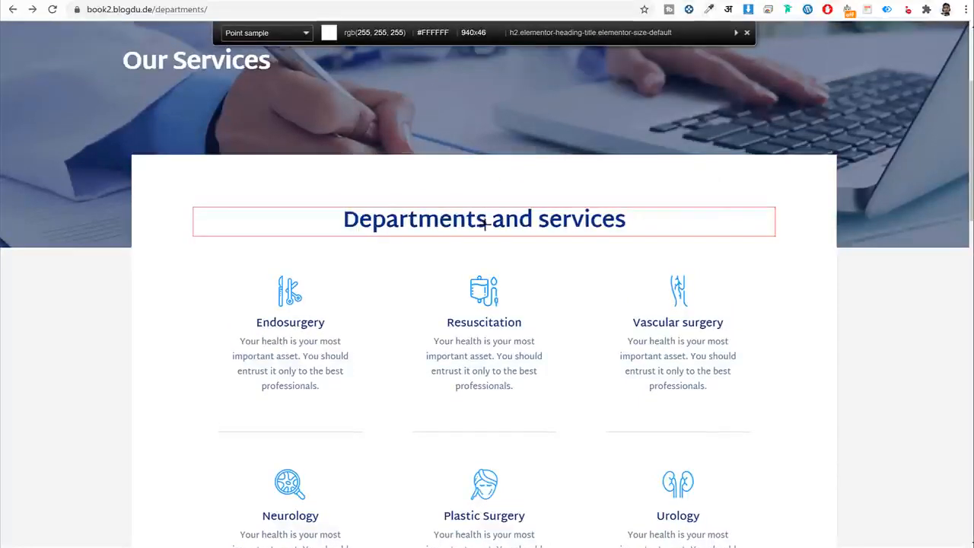
left_click(484, 221)
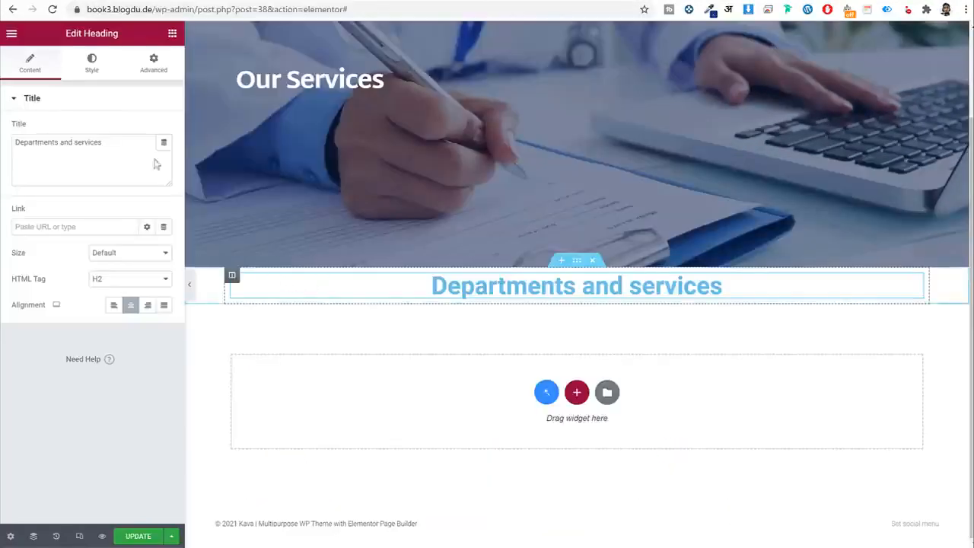
Paste #0A3380 as the heading's text colour.
left_click(101, 74)
left_click(163, 128)
double_click(113, 312)
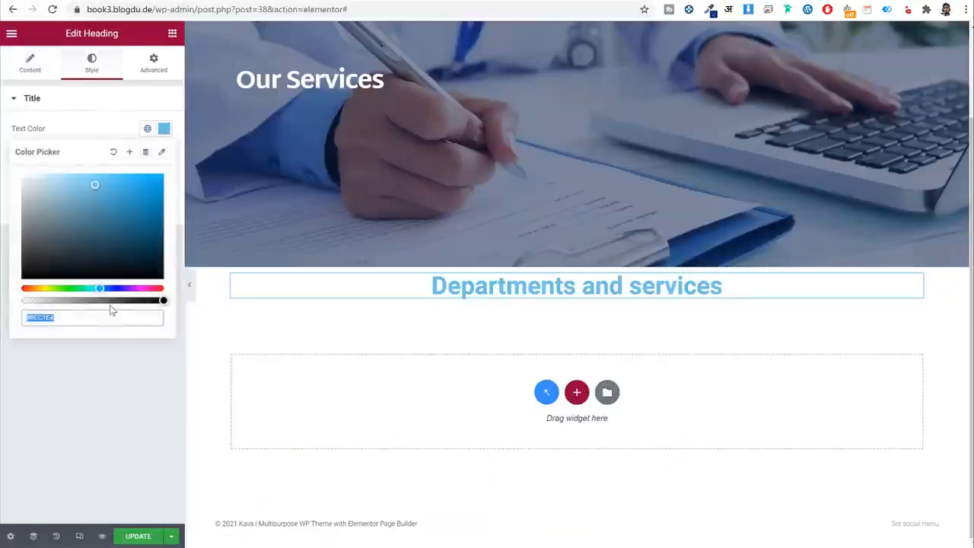
key("ctrl+v")
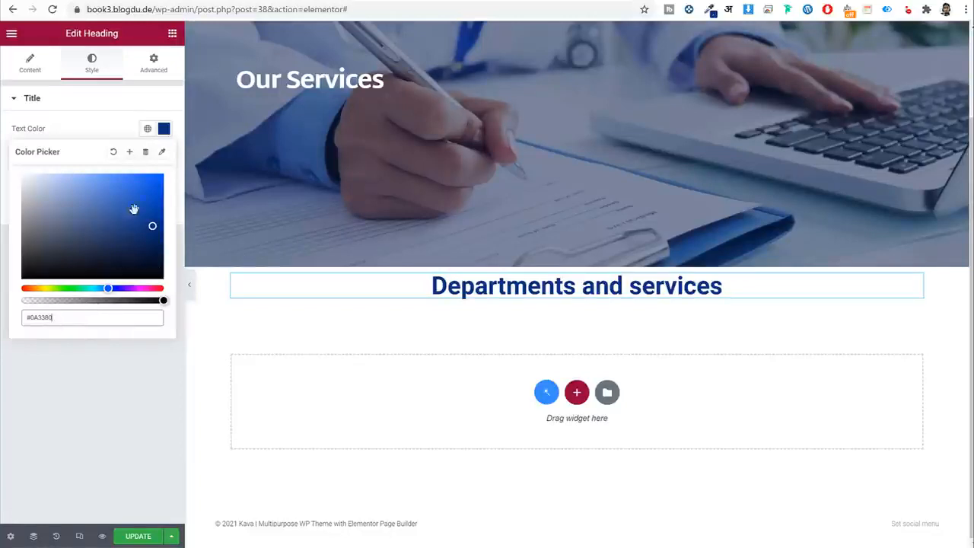
Save #0A3380 as a new global colour named Dark Blue.
left_click(130, 154)
triple_click(479, 286)
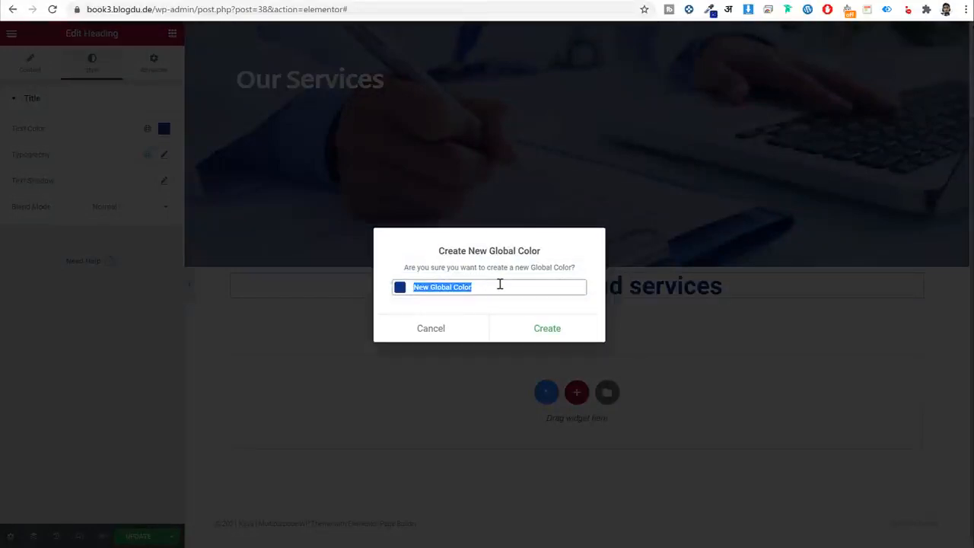
type("Dark Blue")
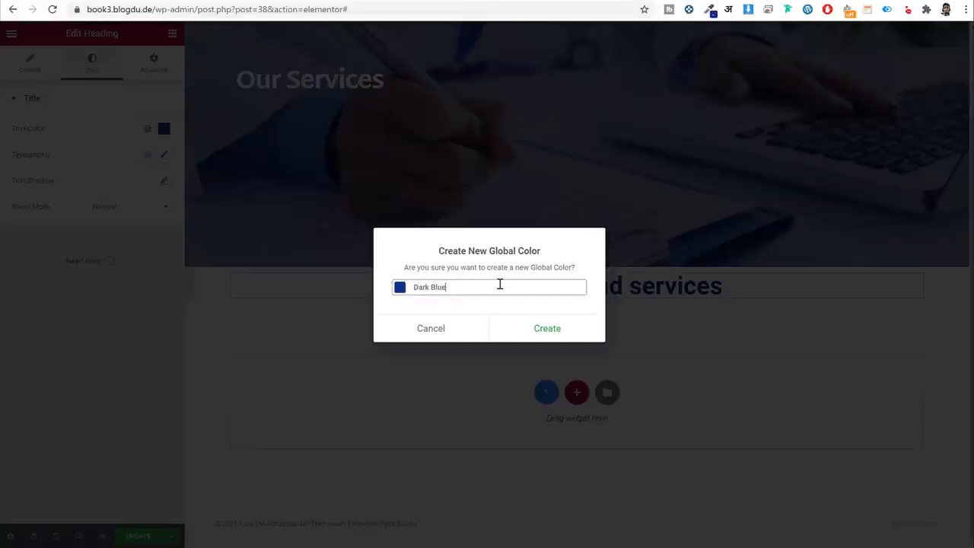
left_click(549, 337)
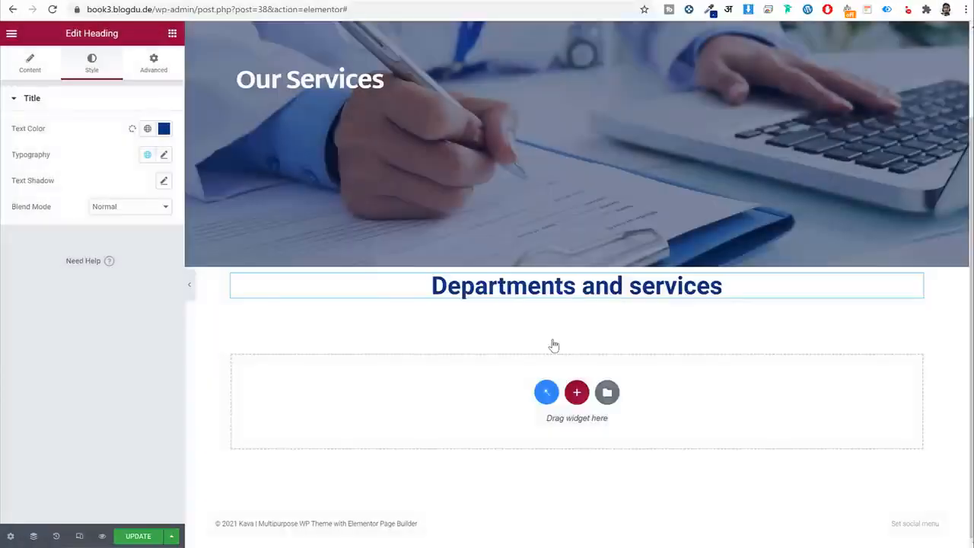
left_click(164, 128)
left_click(131, 101)
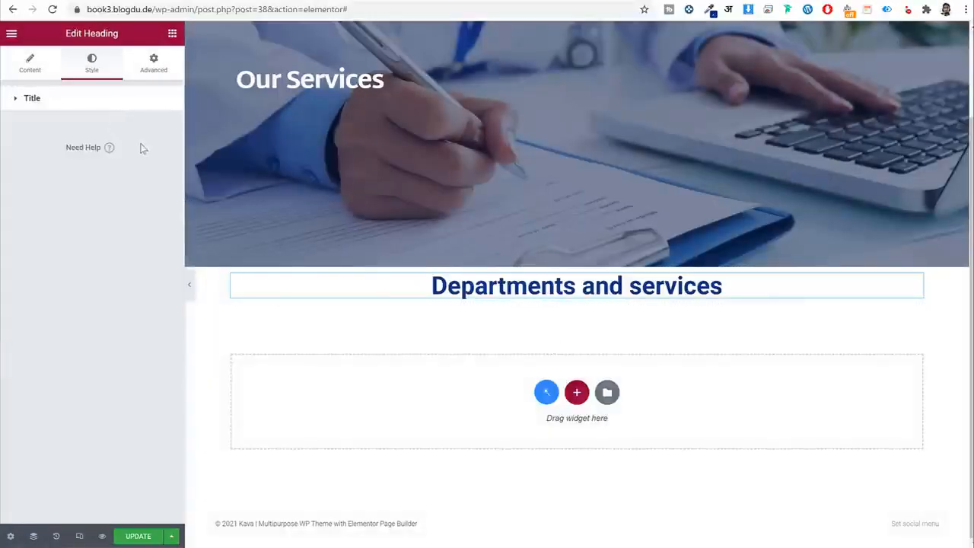
Apply the Dark Blue global colour and set the heading font family to Martel Sans.
left_click(130, 100)
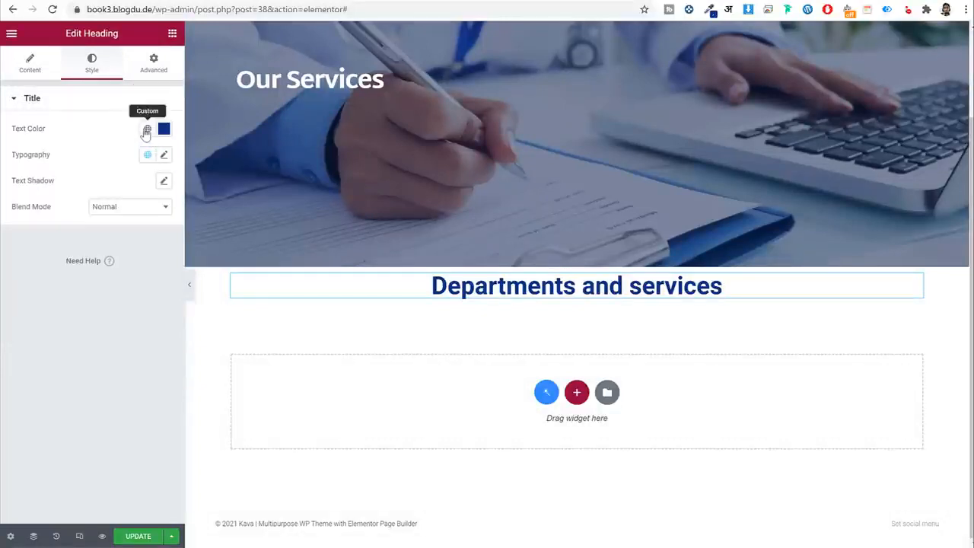
left_click(147, 128)
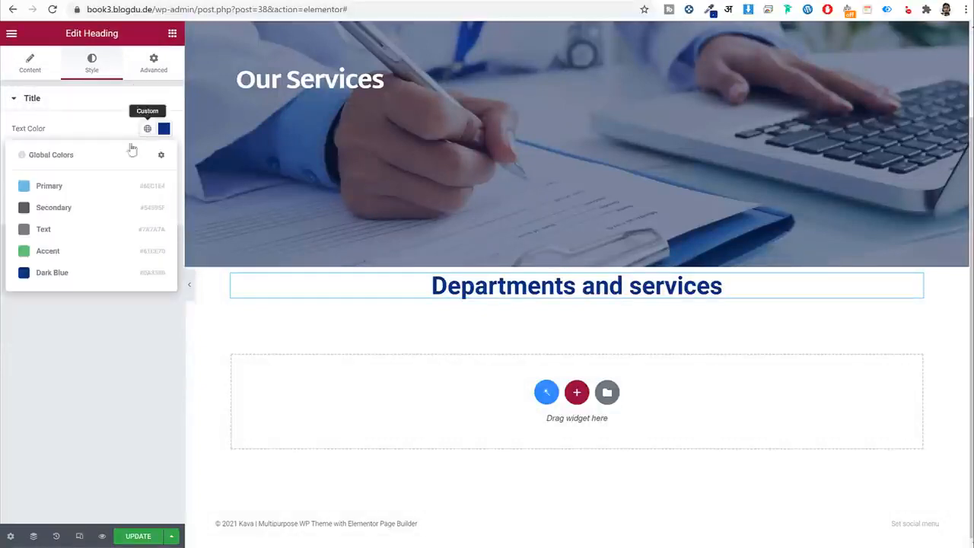
left_click(77, 274)
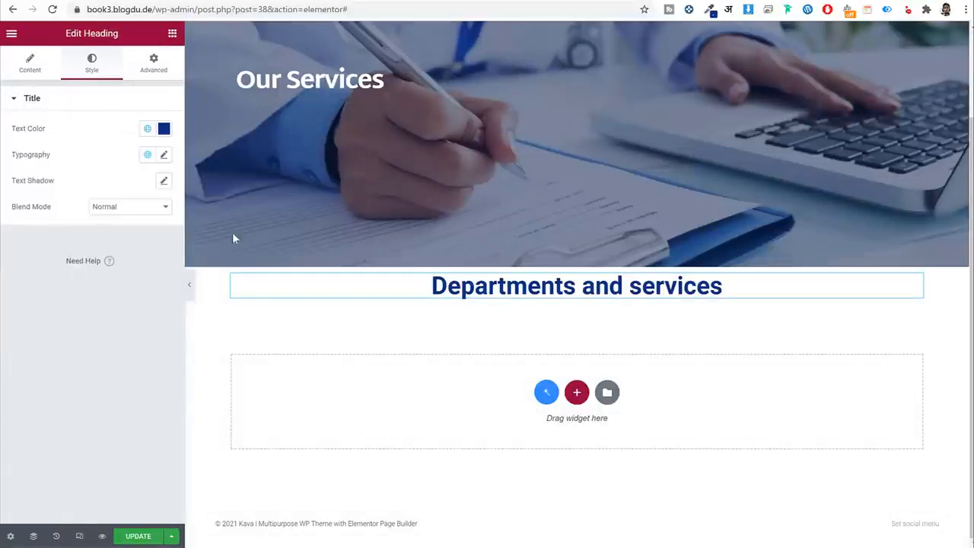
left_click(164, 156)
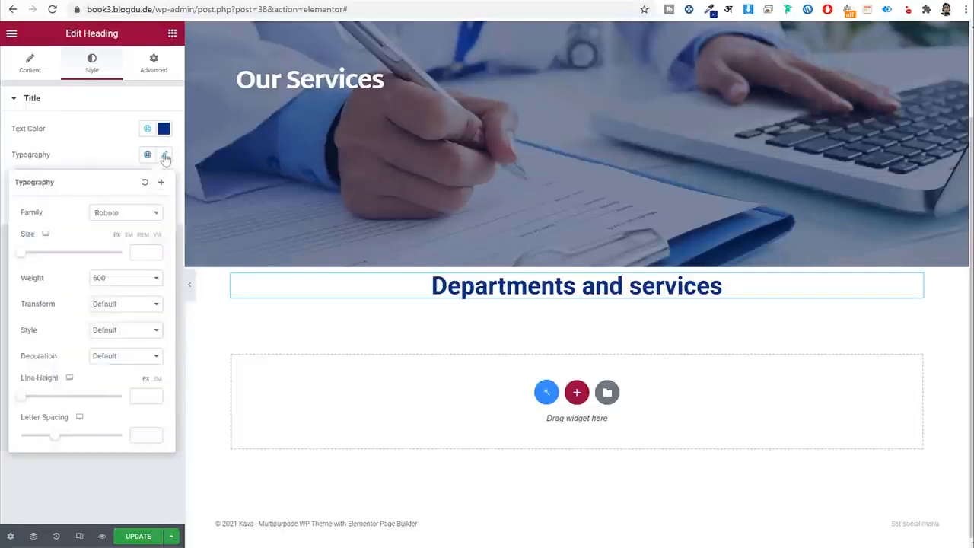
left_click(127, 216)
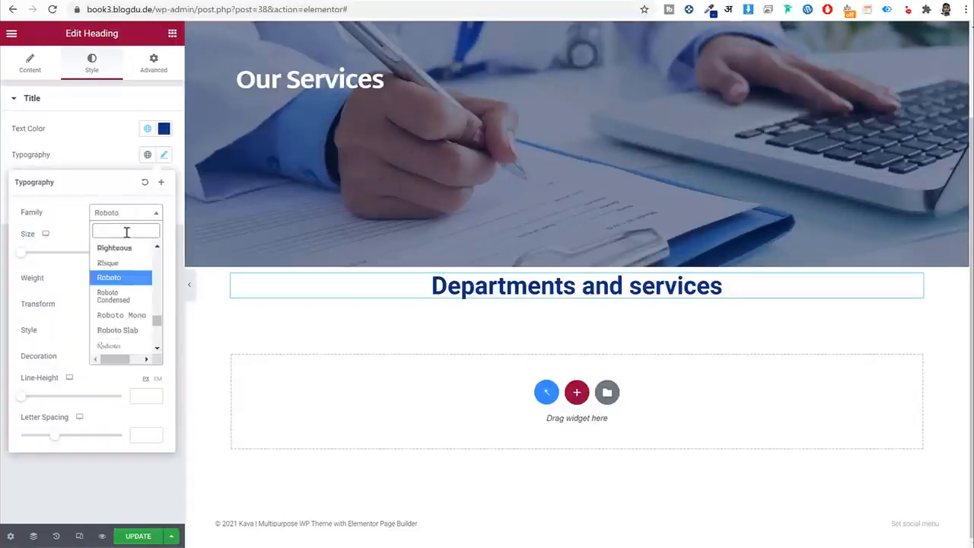
type("marte")
key("Down")
key("Return")
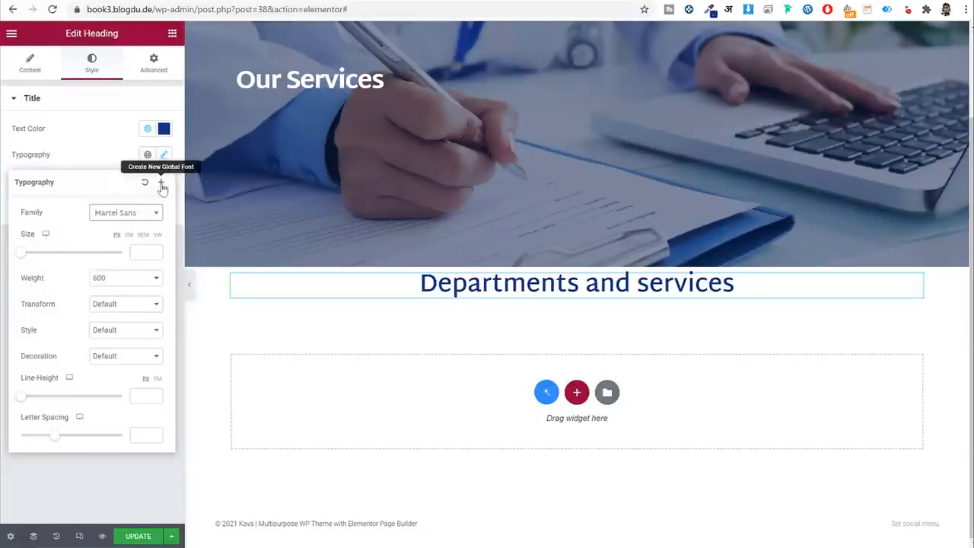
Save the heading typography as a new global font named Martel Sans.
left_click(129, 283)
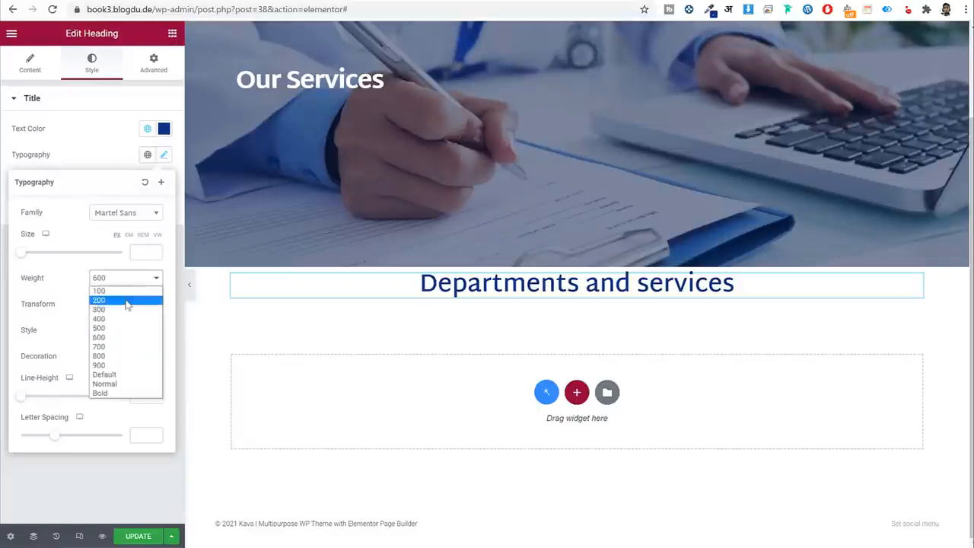
left_click(118, 372)
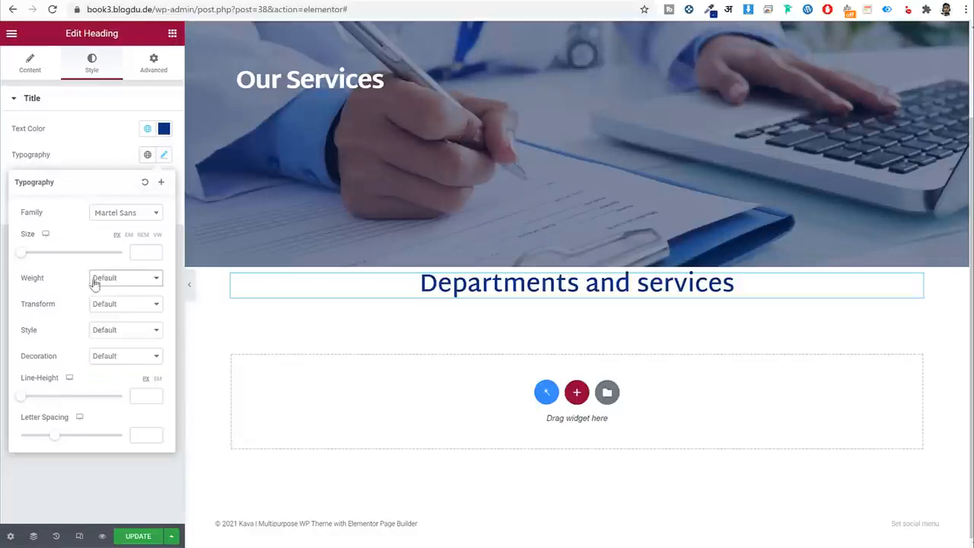
left_click(162, 184)
triple_click(511, 287)
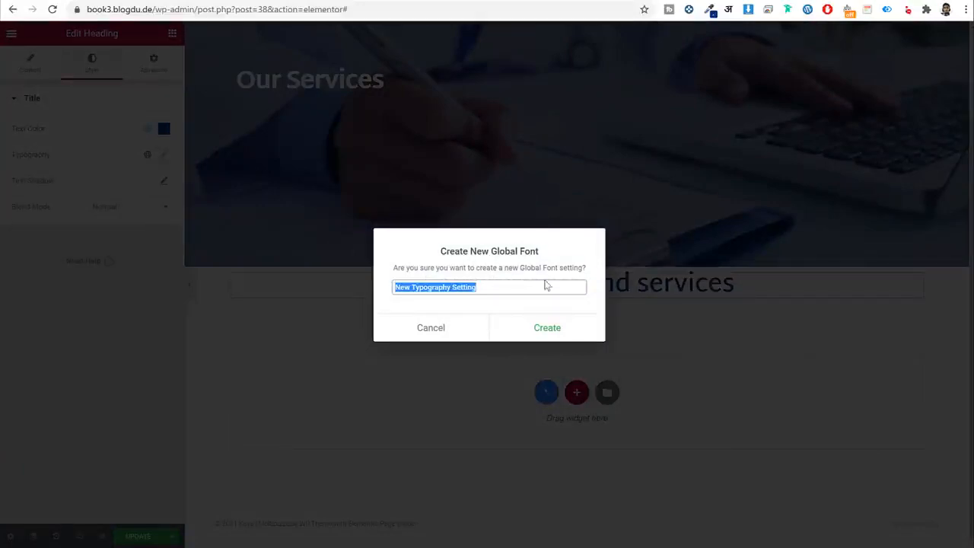
type("Martel Sans")
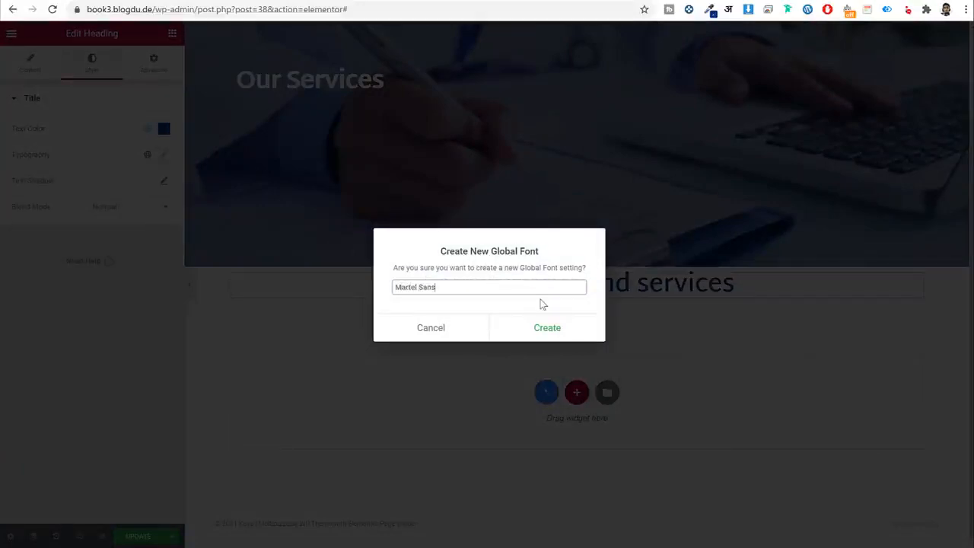
left_click(552, 335)
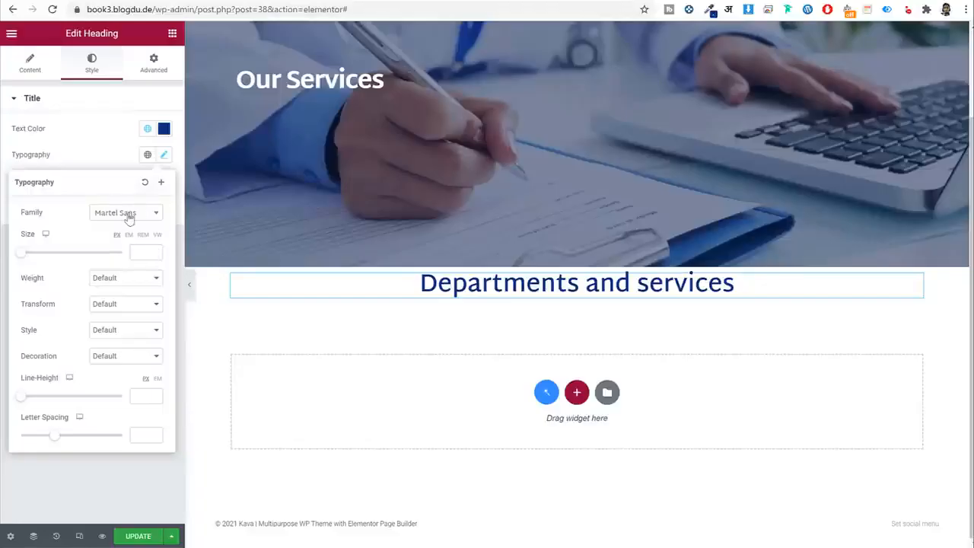
Set the heading size 36, weight 700, line height 46 and letter spacing -0.6.
left_click(153, 257)
type("35")
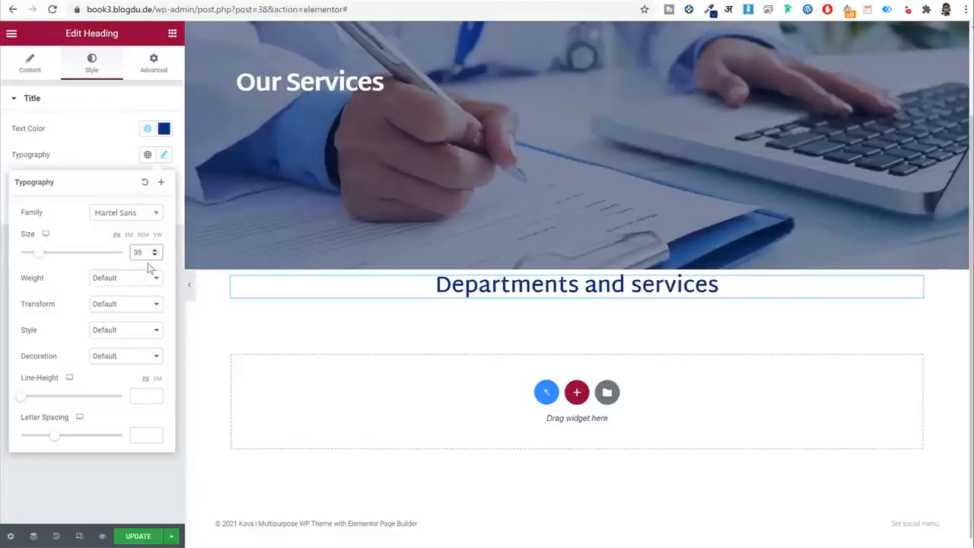
left_click(135, 279)
left_click(124, 349)
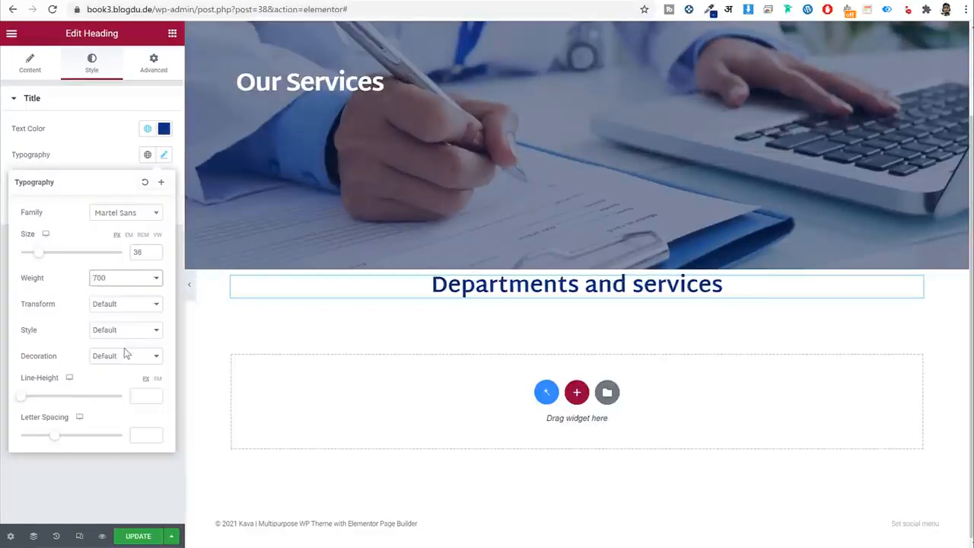
left_click(145, 392)
type("40")
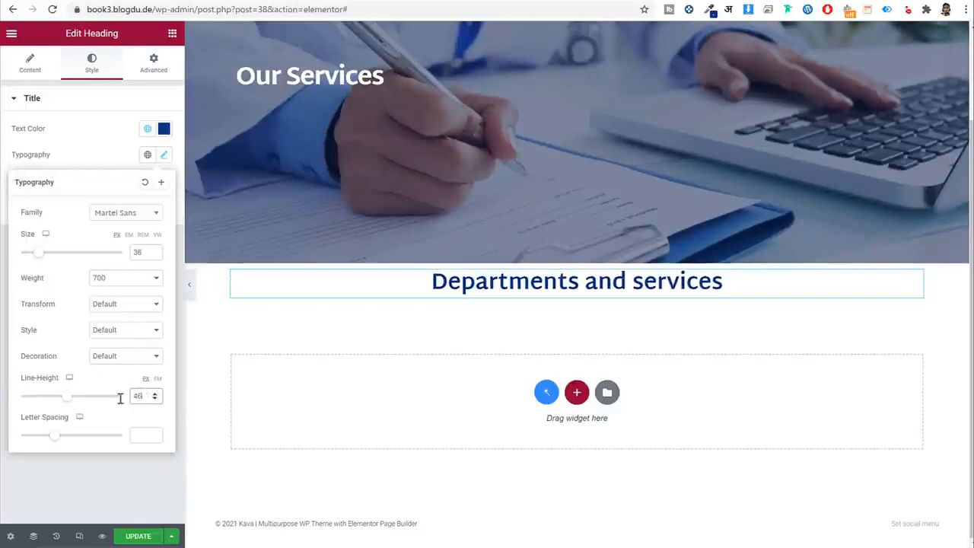
left_click_drag(145, 395, 125, 405)
left_click(142, 440)
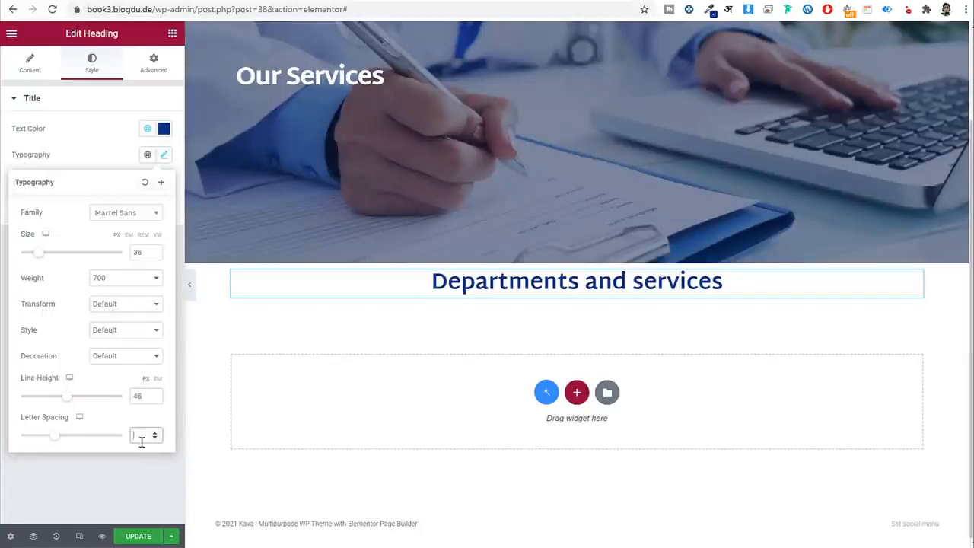
type("-0.6")
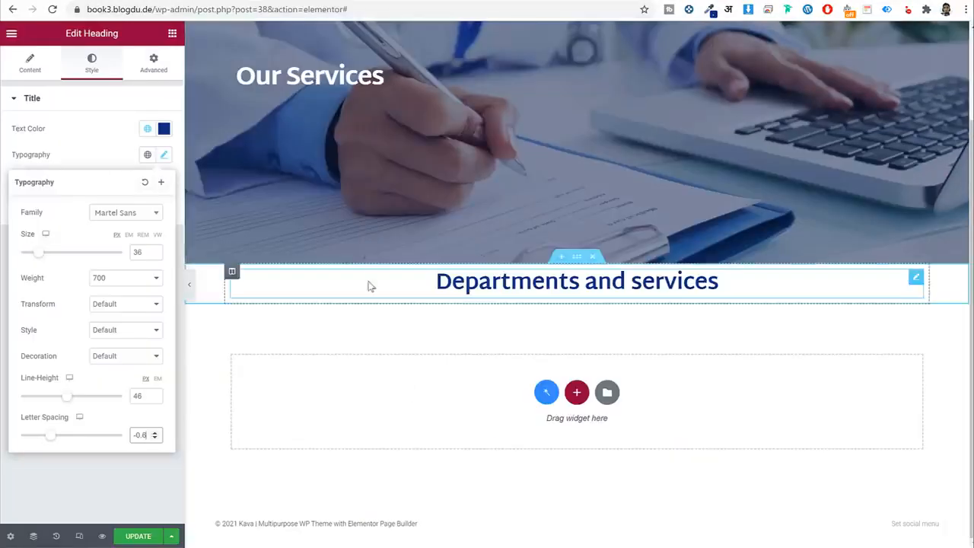
left_click(172, 34)
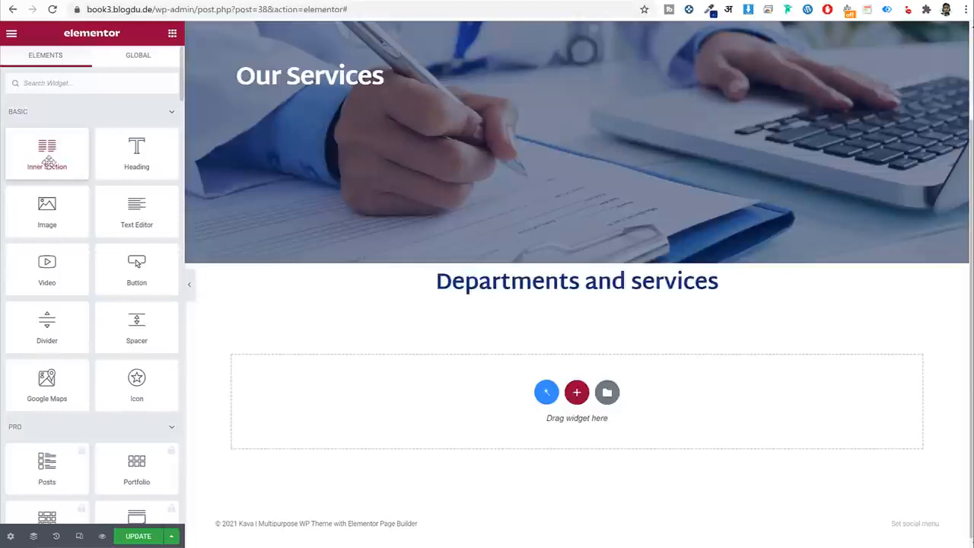
Drag a two-column Inner Section in below the 'Departments and services' heading.
left_click_drag(48, 163, 482, 297)
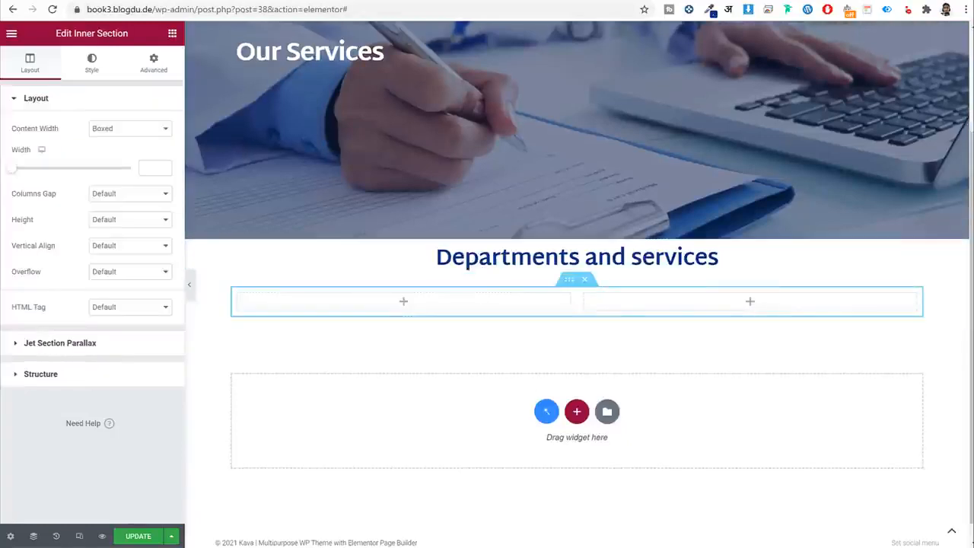
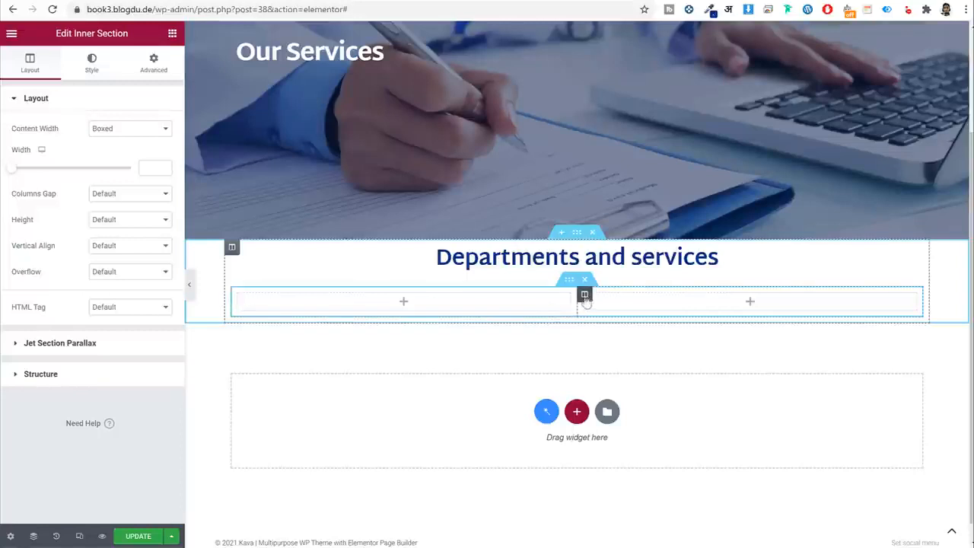
Delete the empty right column so the Departments and services heading sits in a single column.
right_click(585, 297)
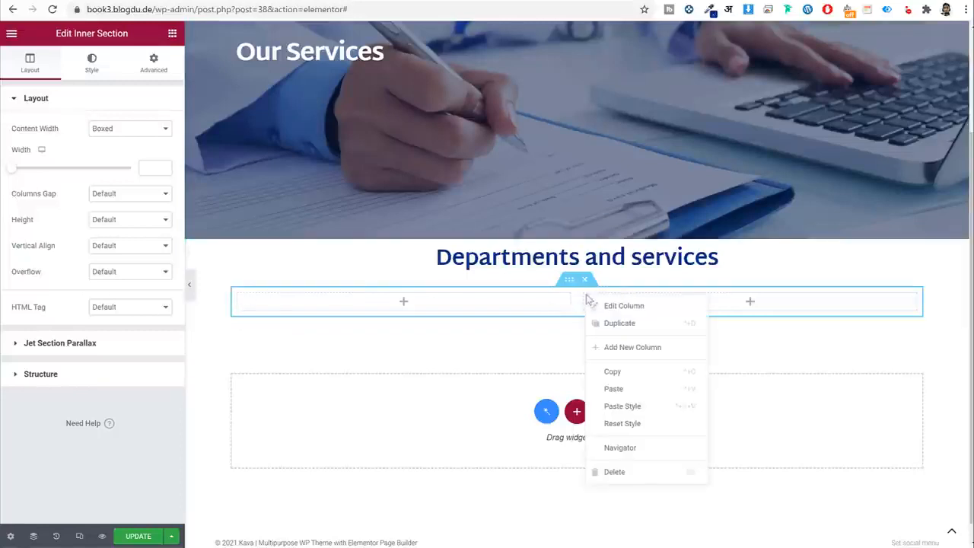
left_click(652, 475)
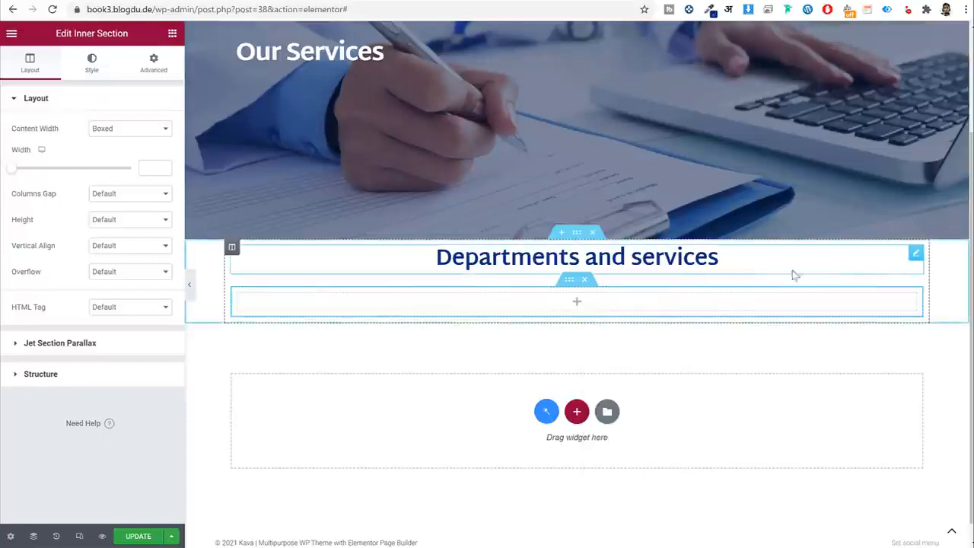
left_click_drag(916, 255, 714, 276)
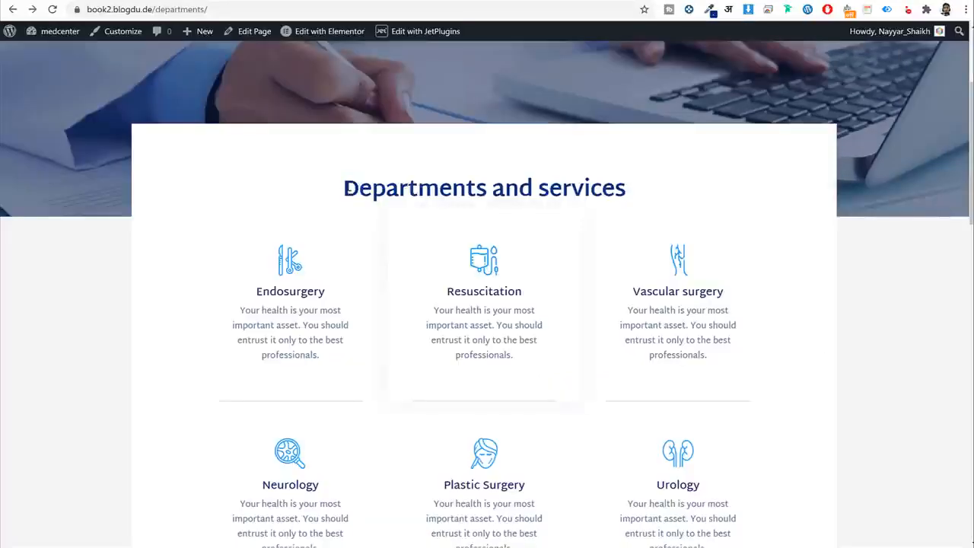
left_click_drag(346, 188, 758, 188)
left_click(758, 188)
Save the services page layout with UPDATE.
scroll(601, 270, "down", 2)
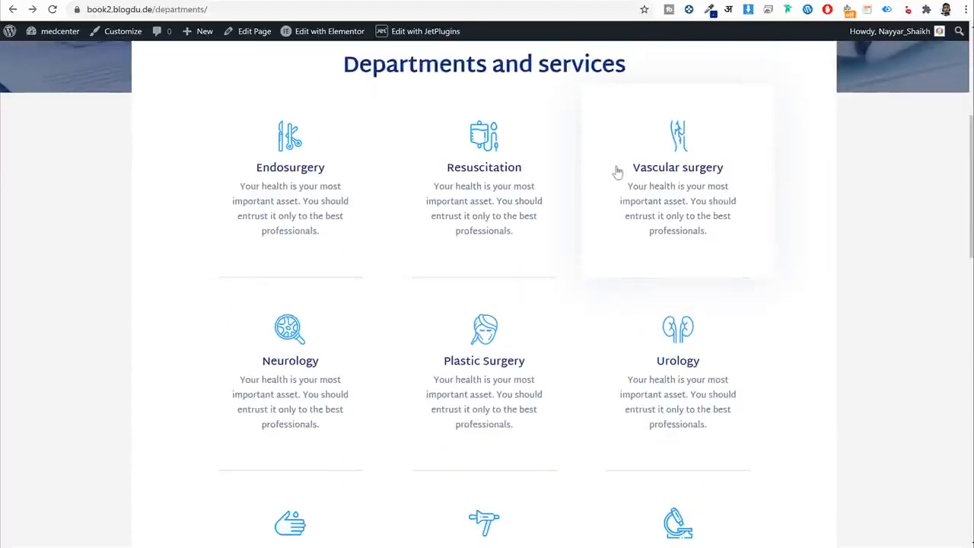
scroll(532, 213, "down", 2)
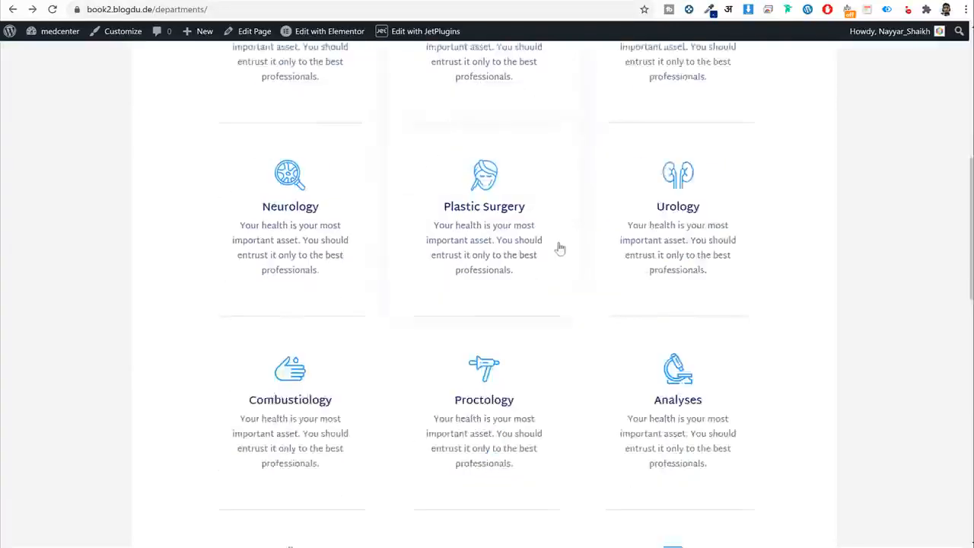
scroll(558, 258, "up", 4)
scroll(533, 279, "up", 1)
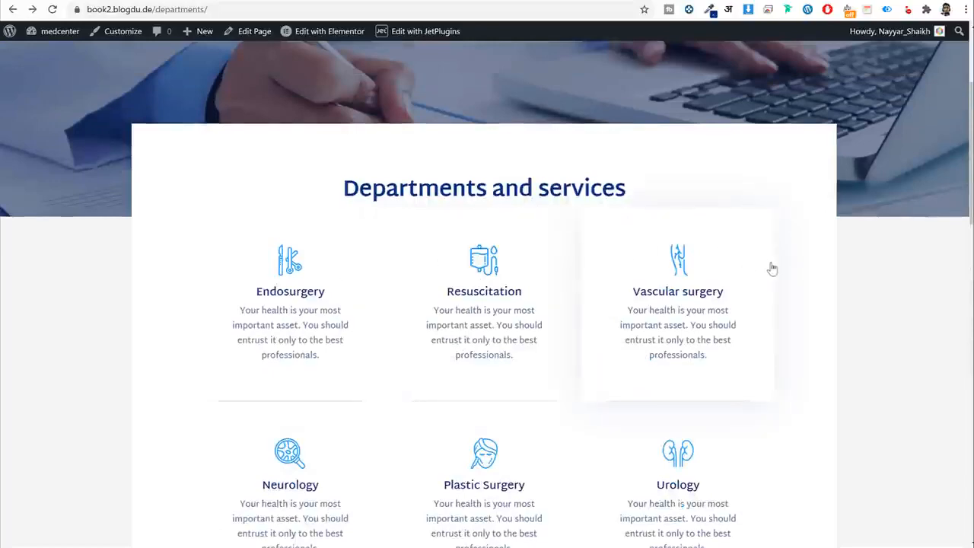
scroll(771, 267, "down", 1)
scroll(671, 250, "down", 3)
scroll(620, 265, "up", 4)
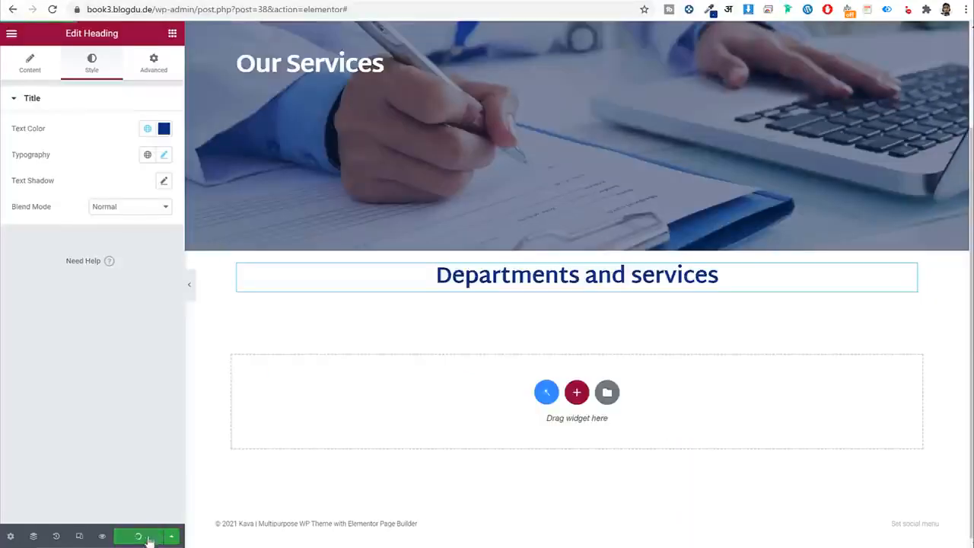
left_click(142, 537)
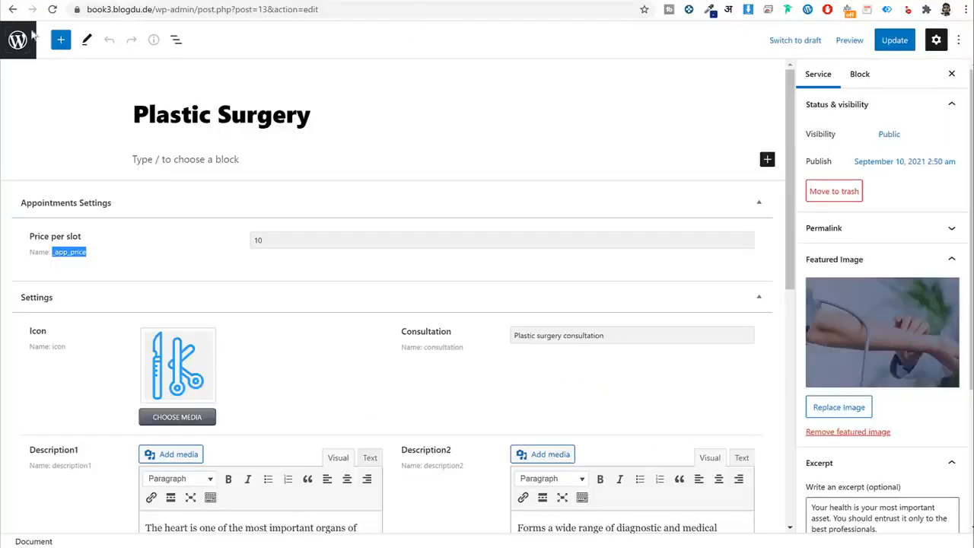
Go to the dashboard and open JetEngine Listings, which has no listing items yet.
left_click(17, 39)
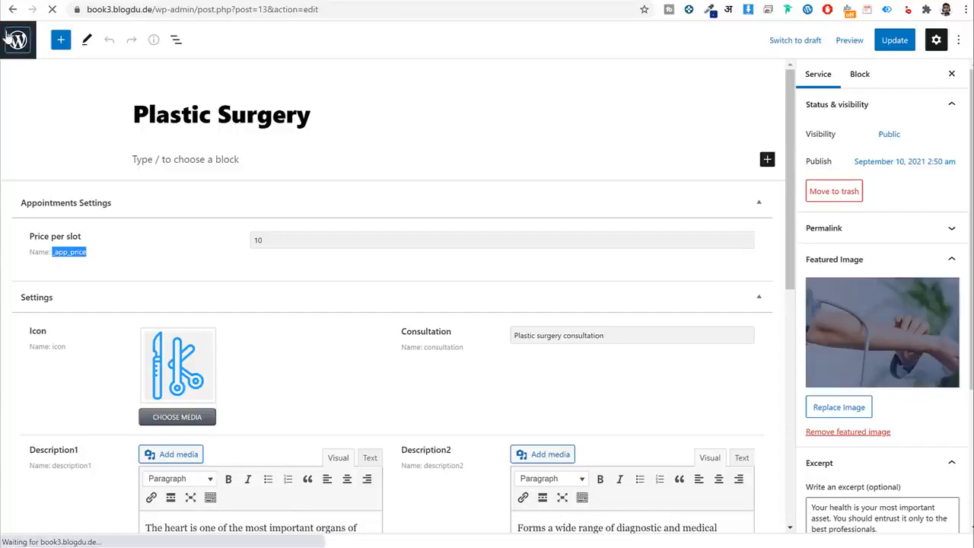
scroll(259, 198, "down", 2)
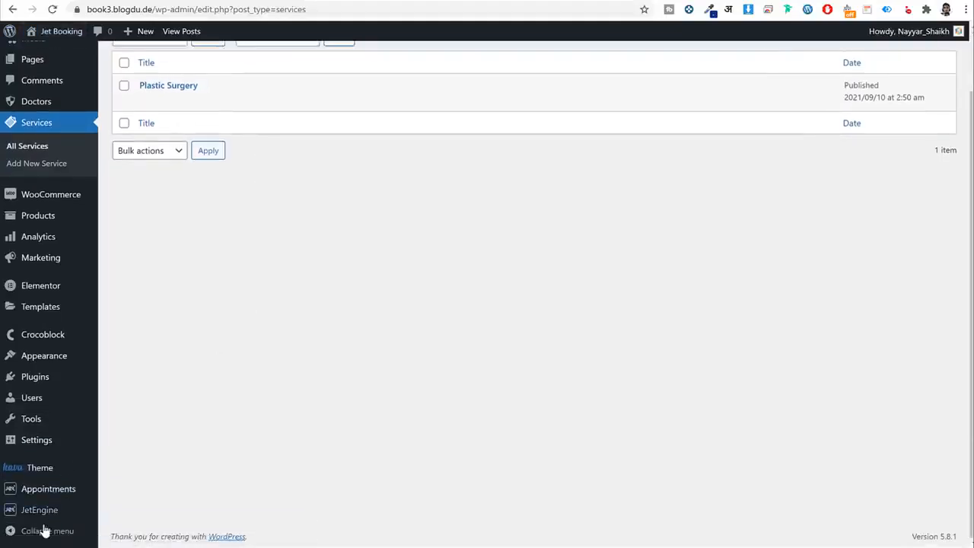
mouse_move(43, 514)
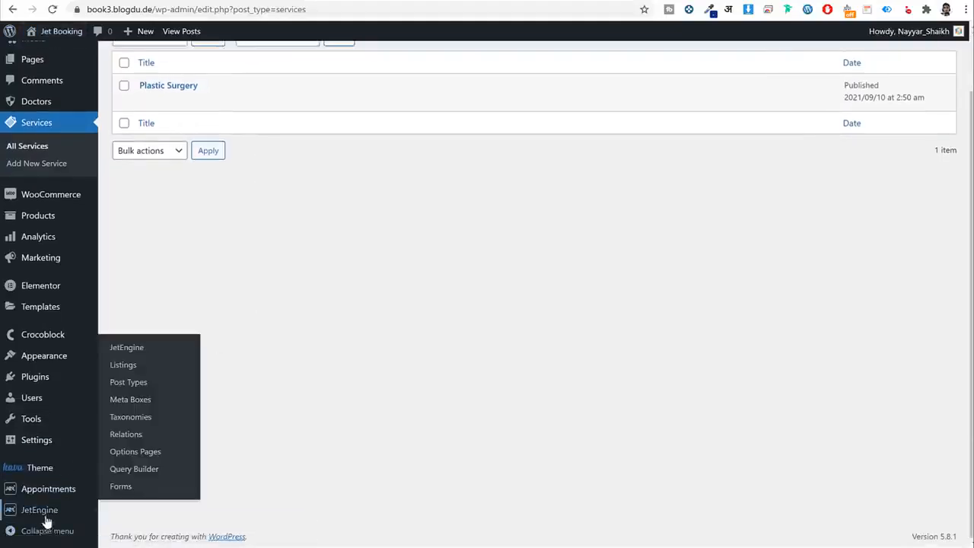
left_click(124, 367)
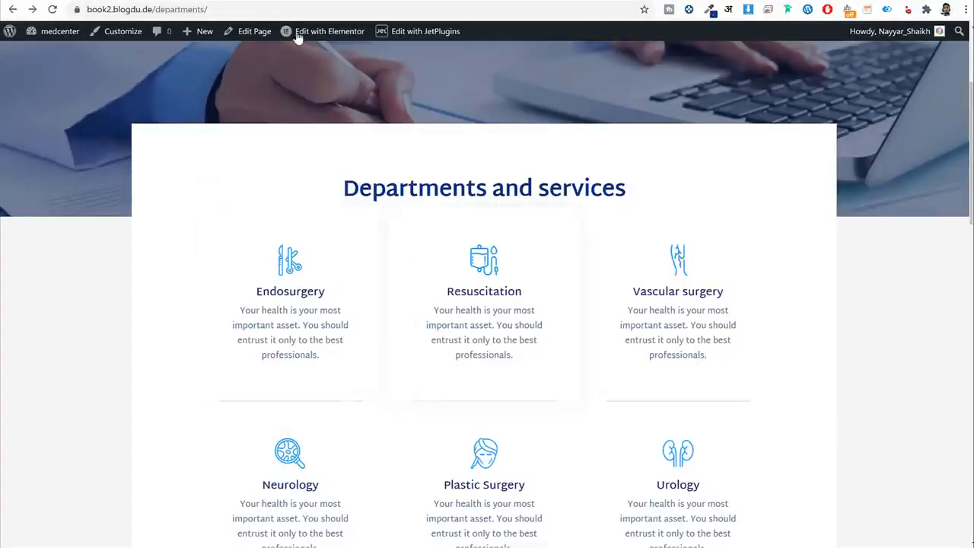
left_click(346, 31)
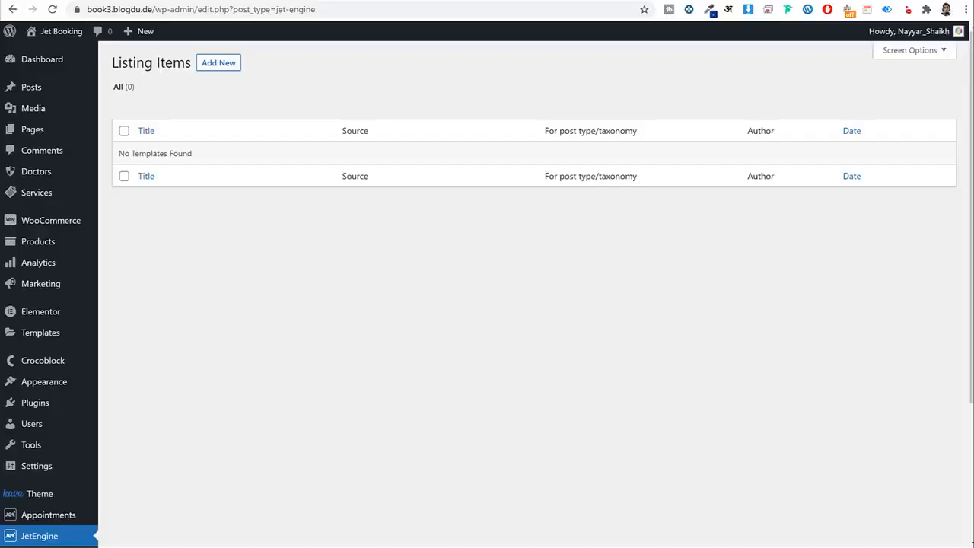
Create a Services listing item named 'Single Listing Grid' using the Elementor view.
left_click(229, 67)
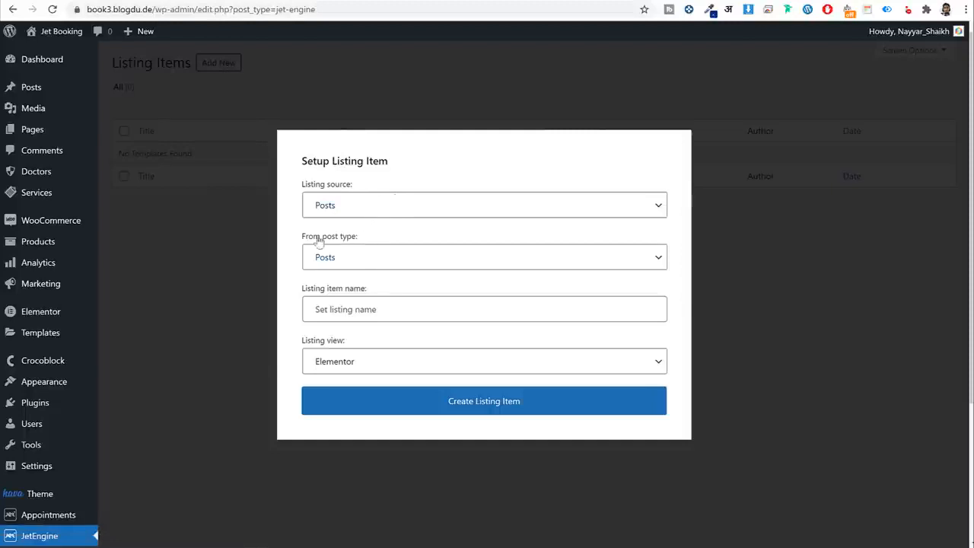
left_click_drag(344, 242, 379, 266)
left_click(379, 267)
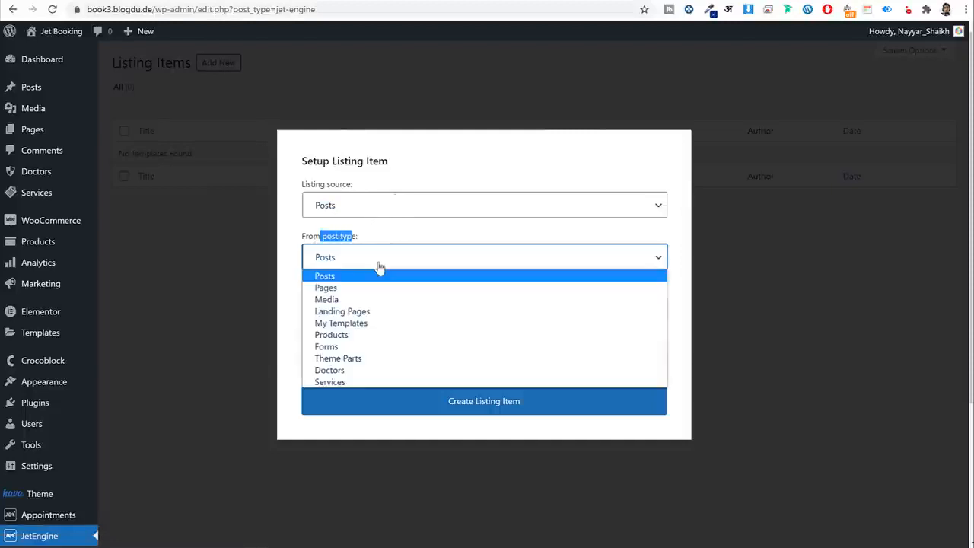
left_click(343, 382)
left_click(373, 309)
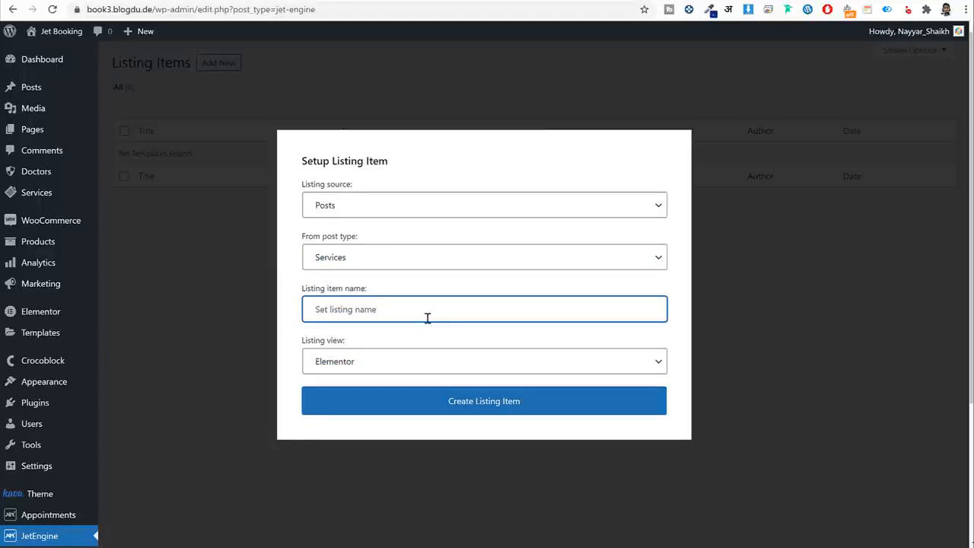
type("Single Listing Grid")
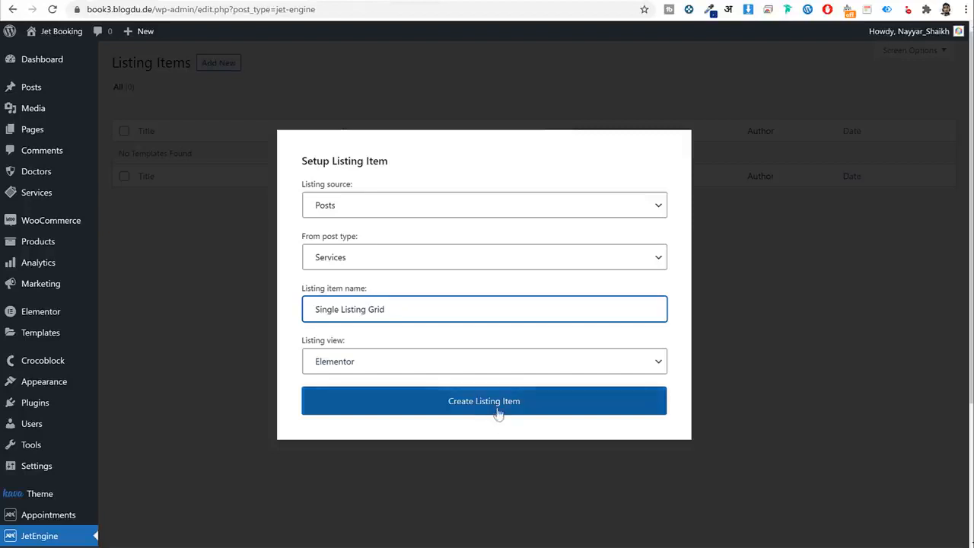
left_click(499, 411)
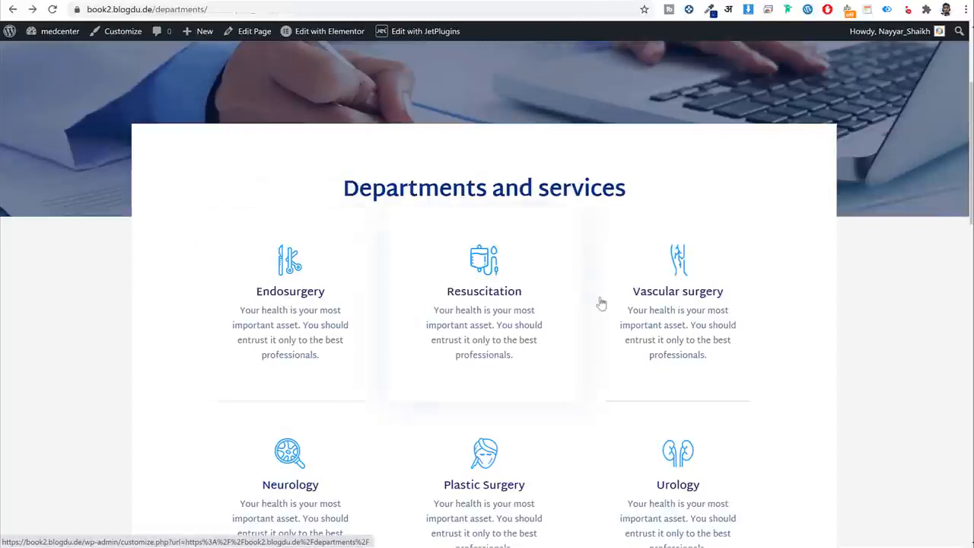
scroll(696, 411, "down", 3)
scroll(661, 355, "down", 3)
scroll(681, 383, "up", 4)
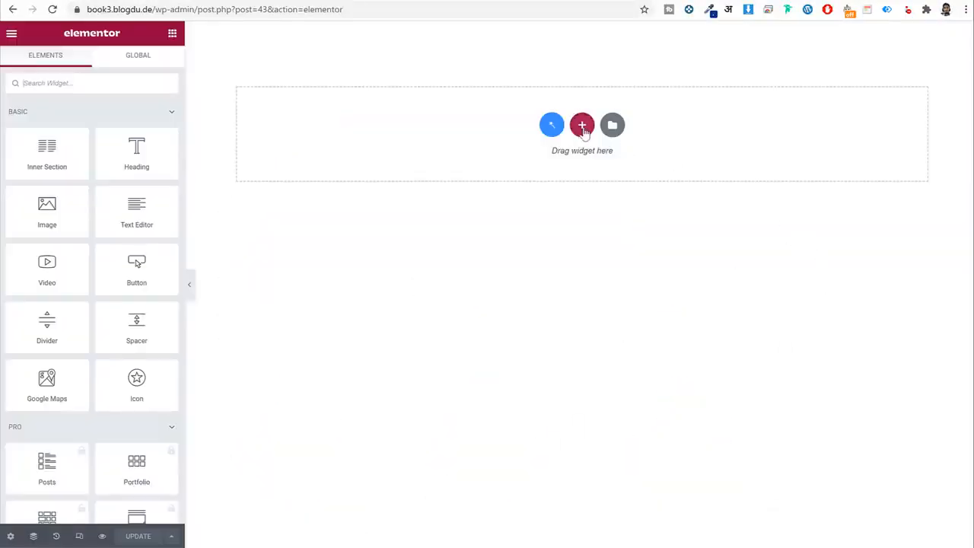
Add a single-column section with a Dynamic Image widget showing the service's Icon field.
left_click(581, 125)
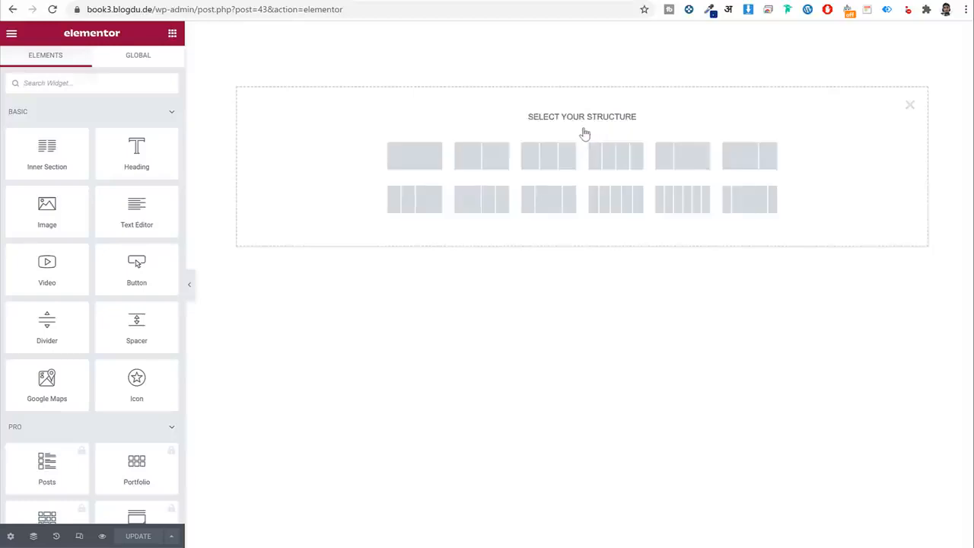
left_click(421, 167)
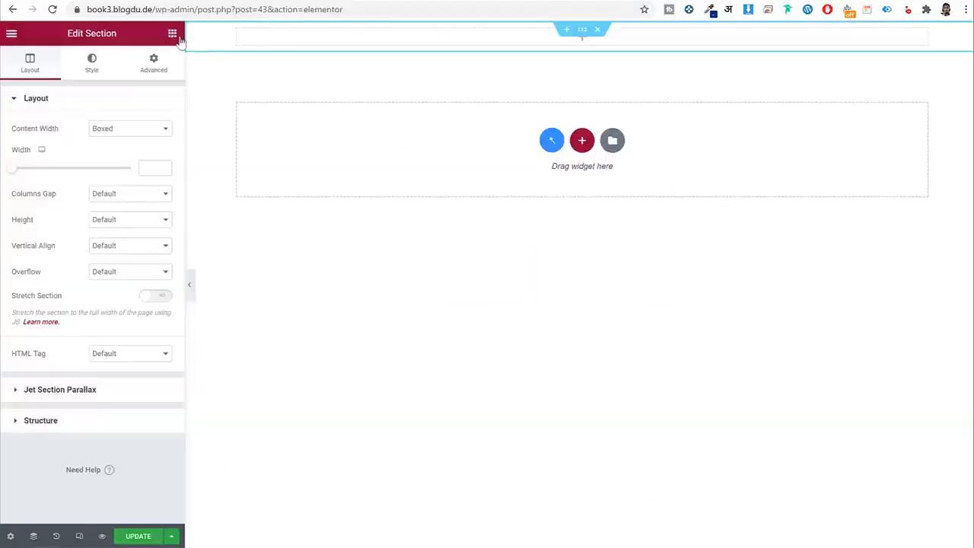
left_click(175, 36)
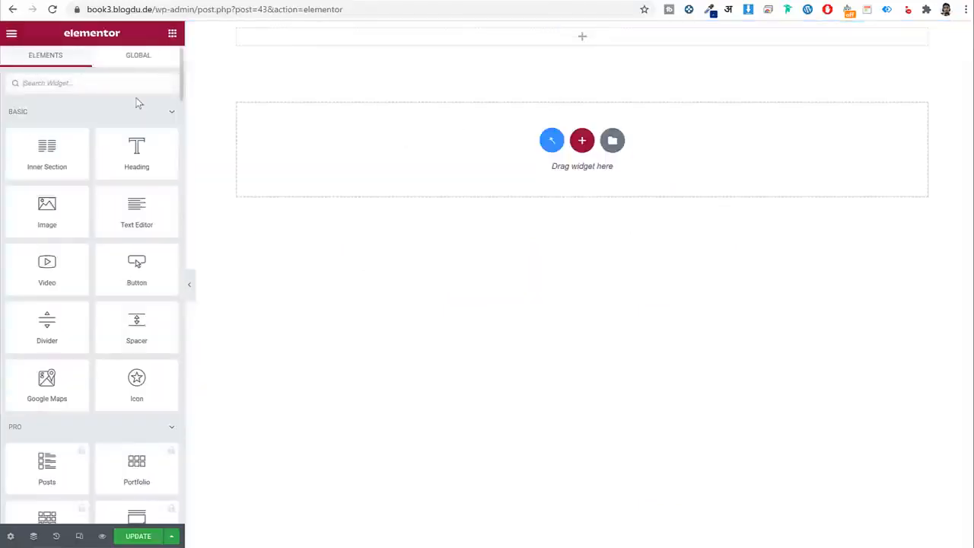
type("imag")
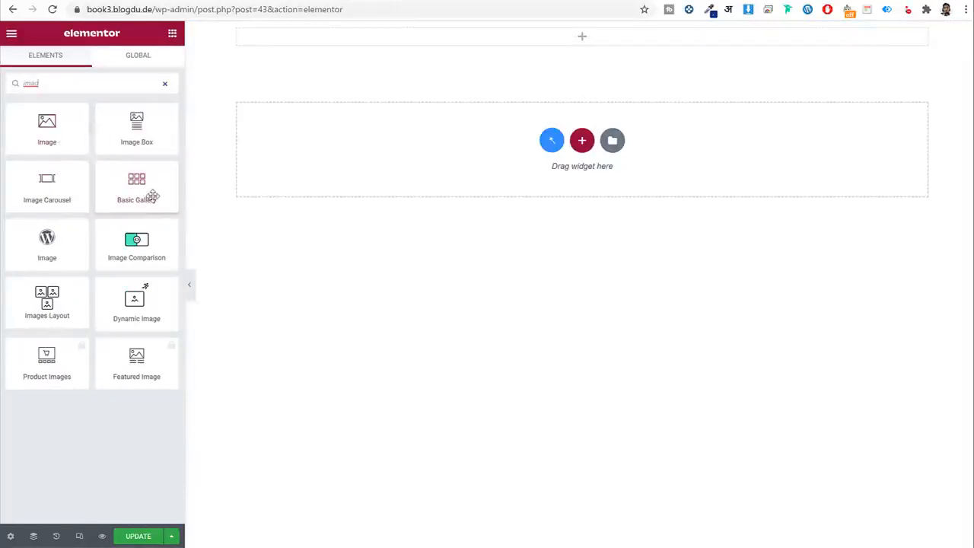
left_click_drag(137, 302, 533, 38)
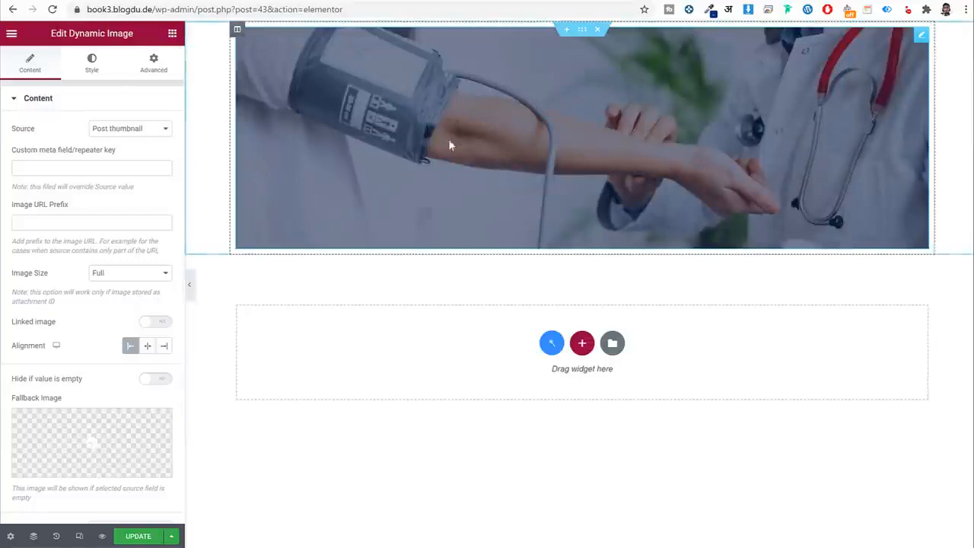
left_click(137, 131)
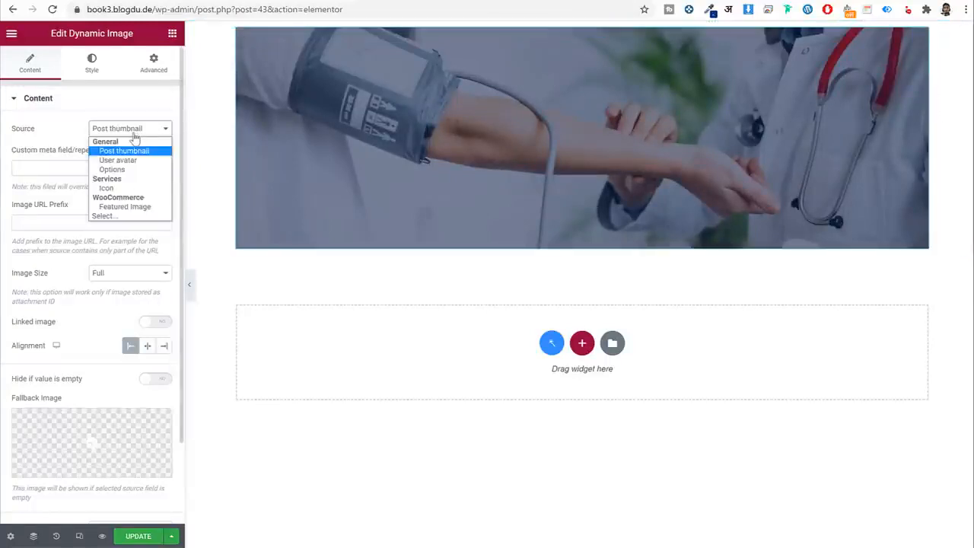
left_click(120, 188)
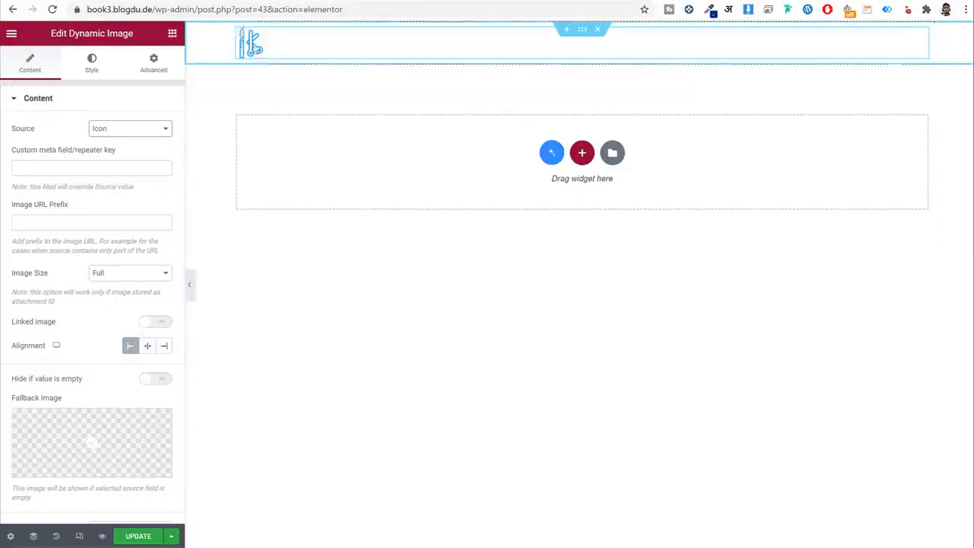
Center the icon after checking the reference page, then search widgets for 'fie'.
left_click(84, 1)
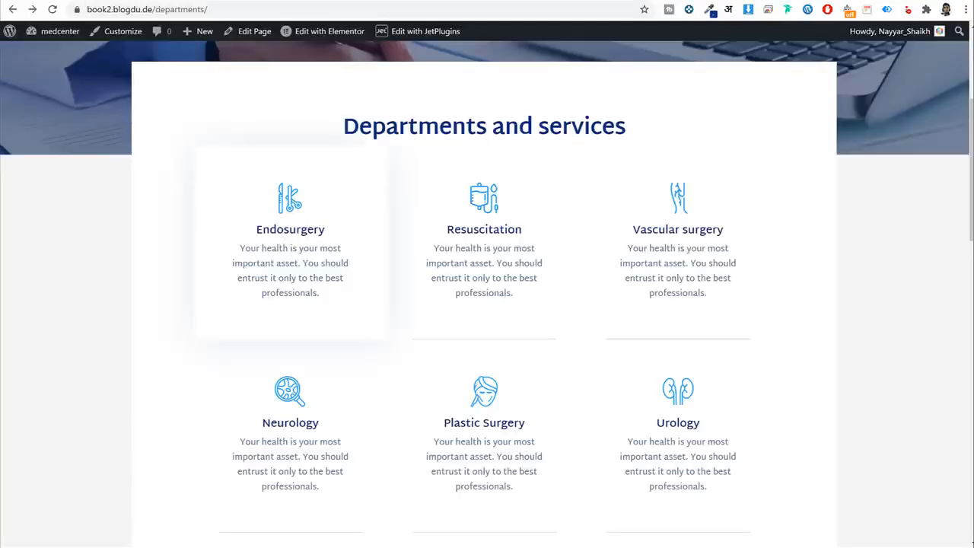
left_click(190, 1)
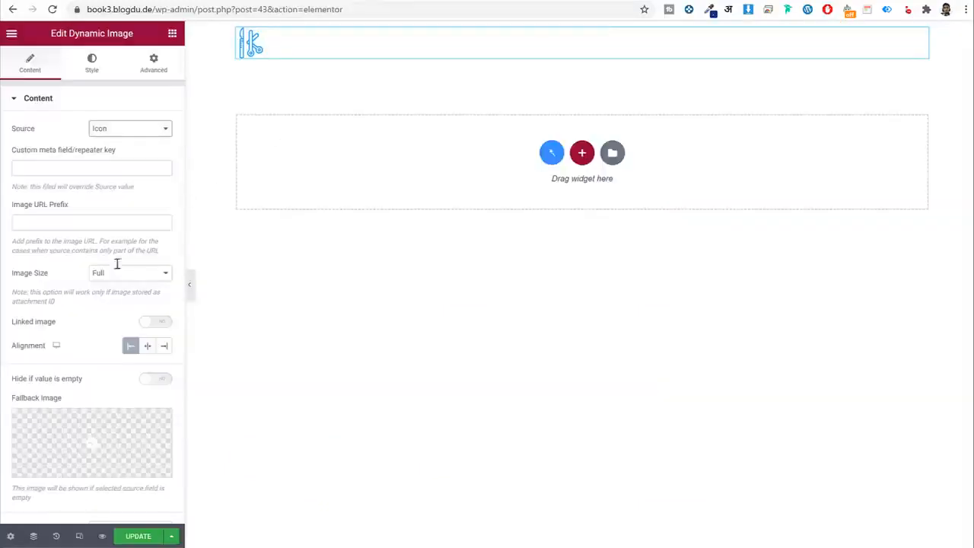
left_click(149, 350)
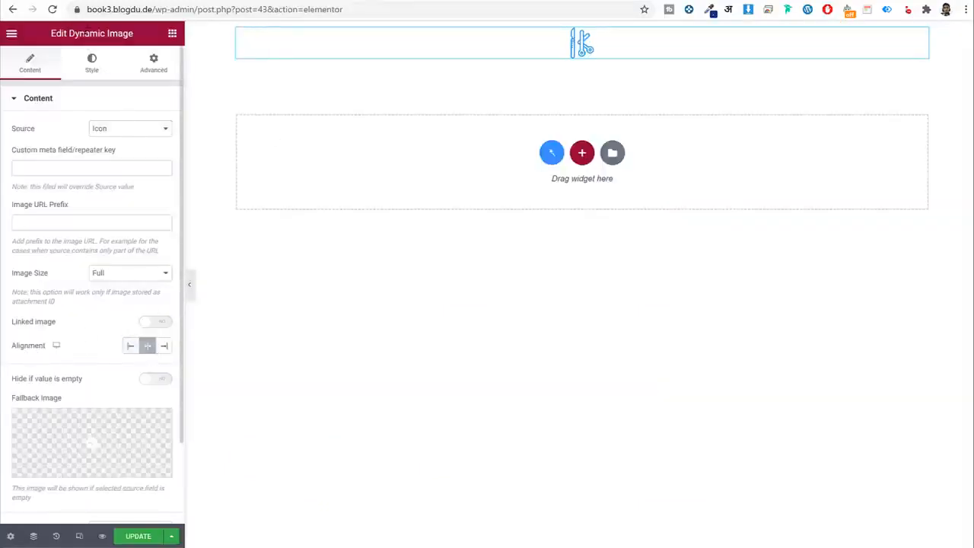
left_click(104, 1)
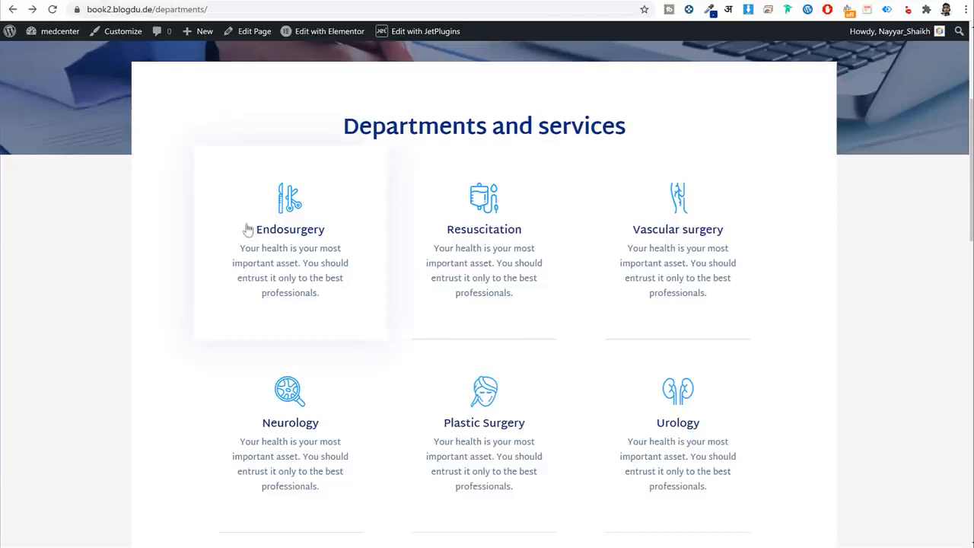
left_click_drag(248, 229, 332, 234)
left_click(235, 2)
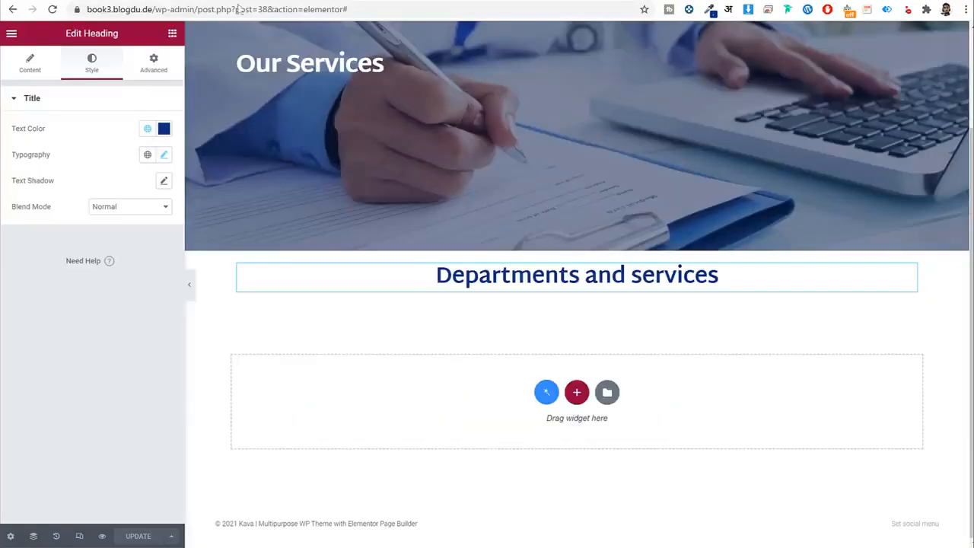
left_click(172, 34)
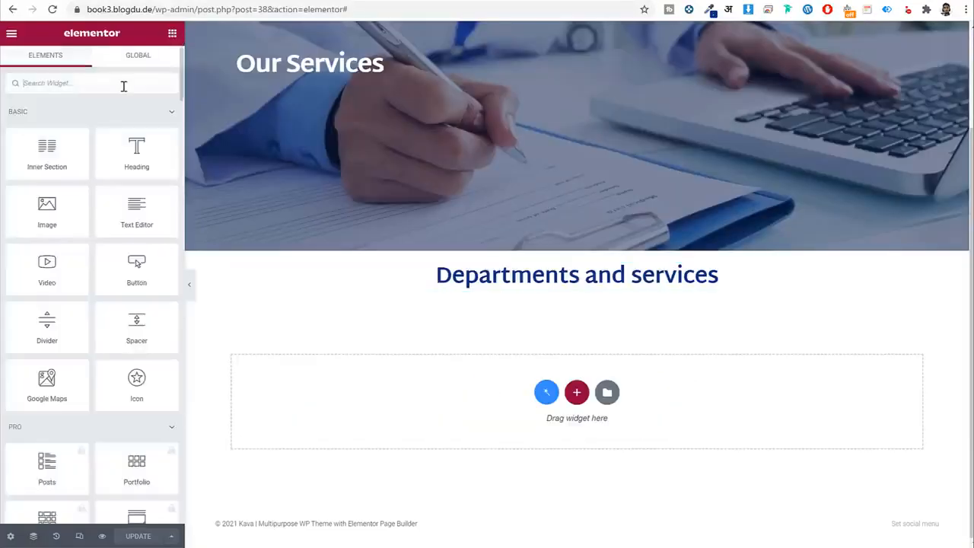
type("fiel")
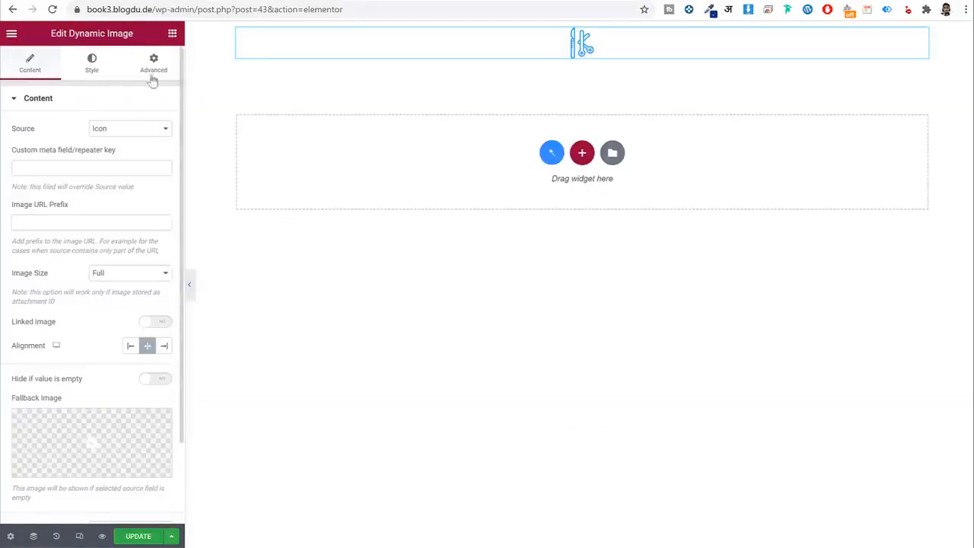
left_click(173, 34)
type("fi")
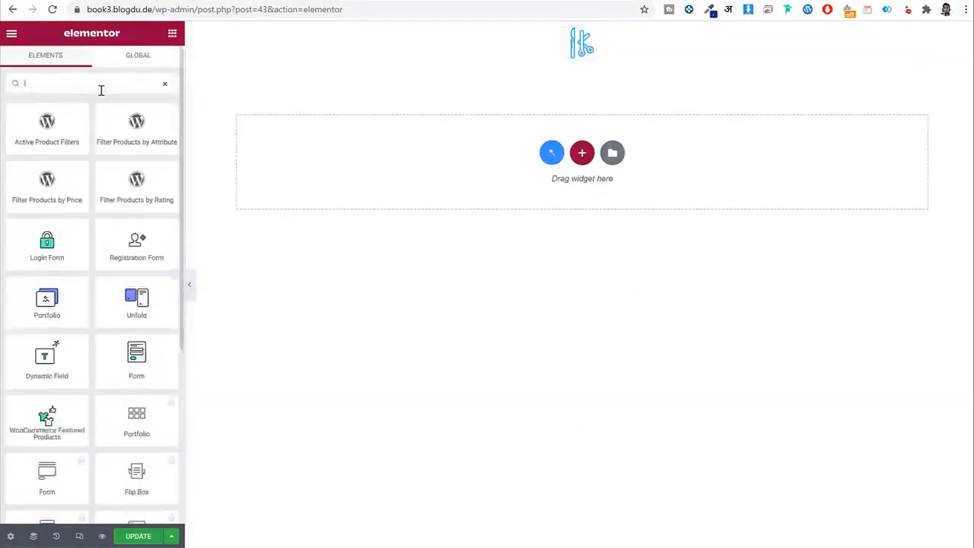
type("el")
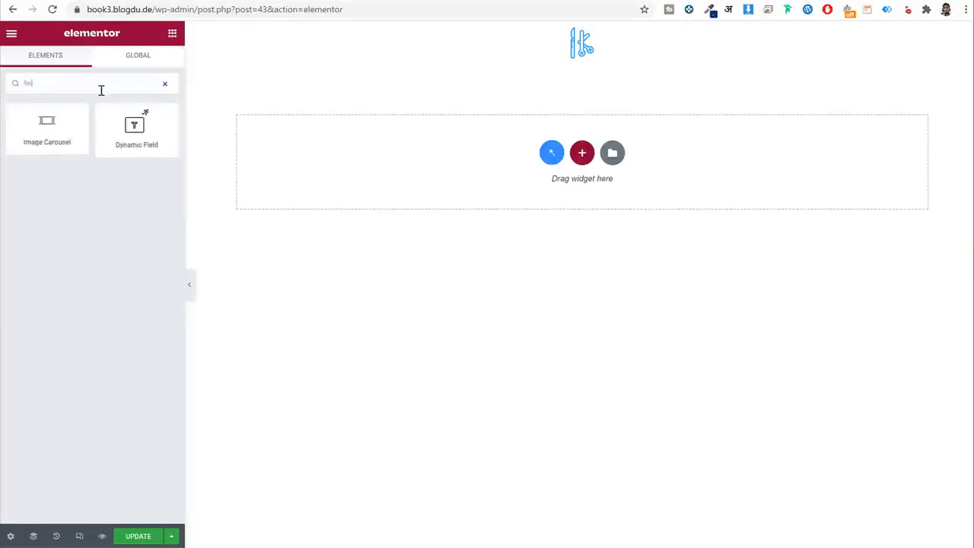
Add a Dynamic Field below the icon, make the listing item clickable, and save.
left_click_drag(134, 128, 608, 70)
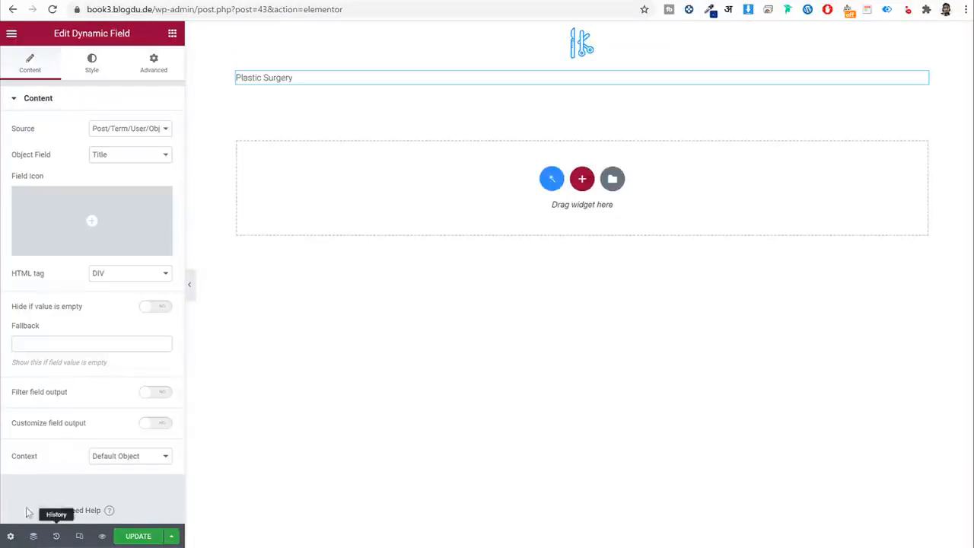
left_click(10, 538)
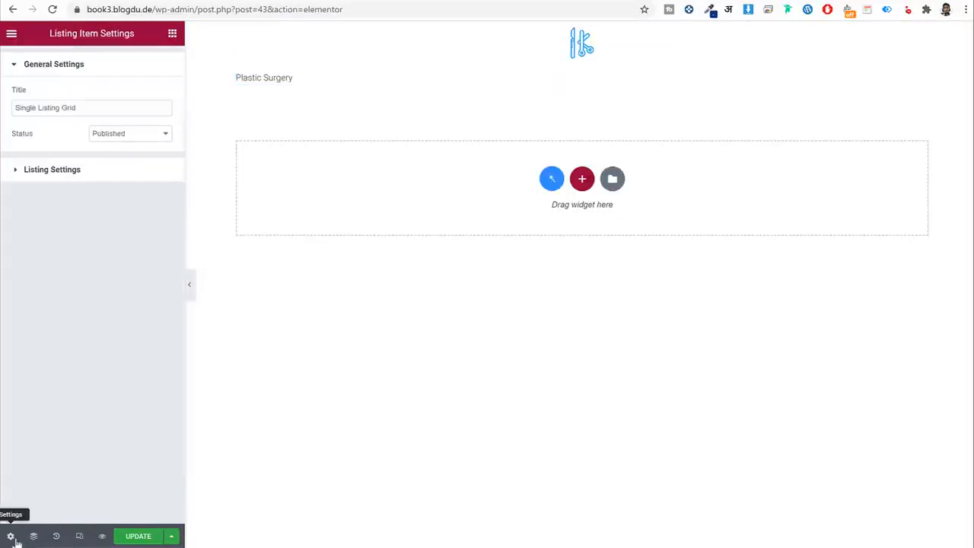
left_click(75, 172)
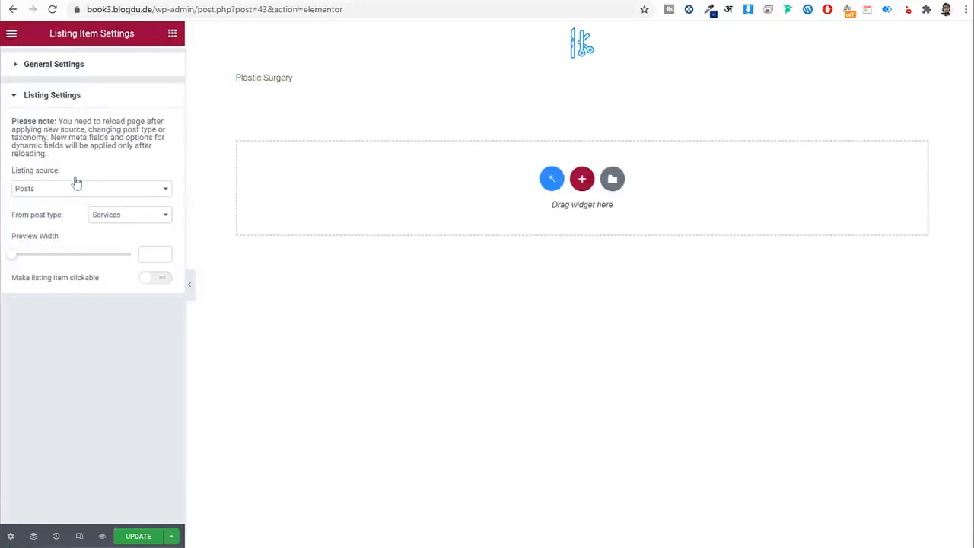
left_click_drag(65, 175, 10, 171)
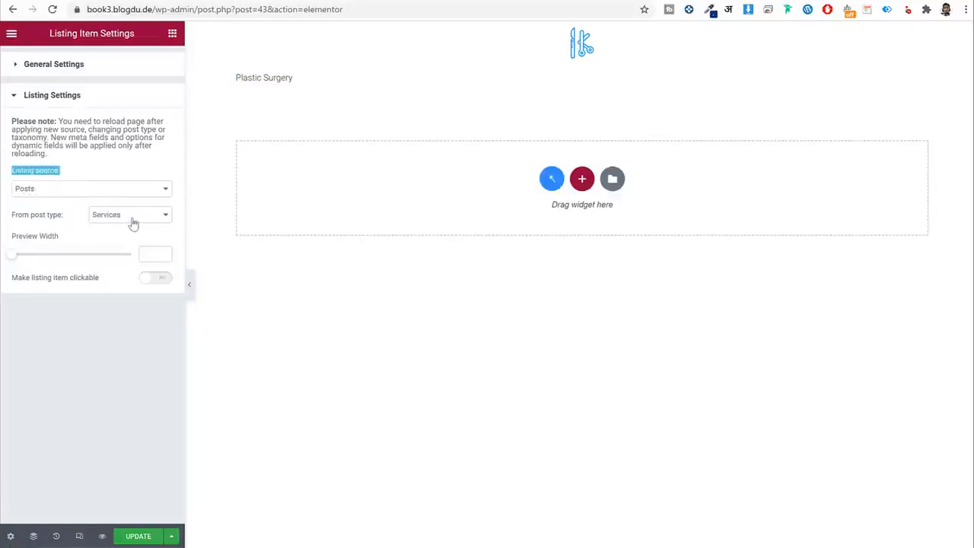
left_click(157, 280)
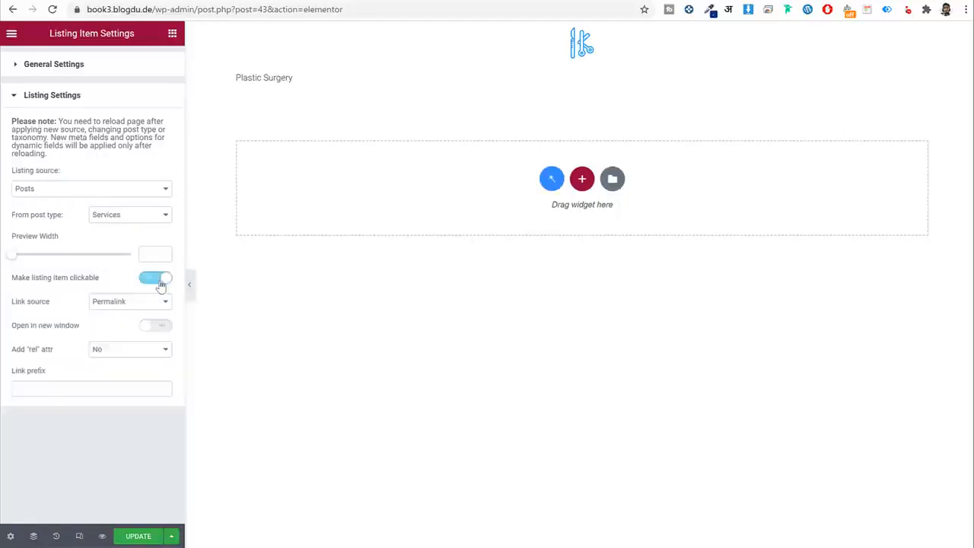
left_click_drag(16, 284, 99, 283)
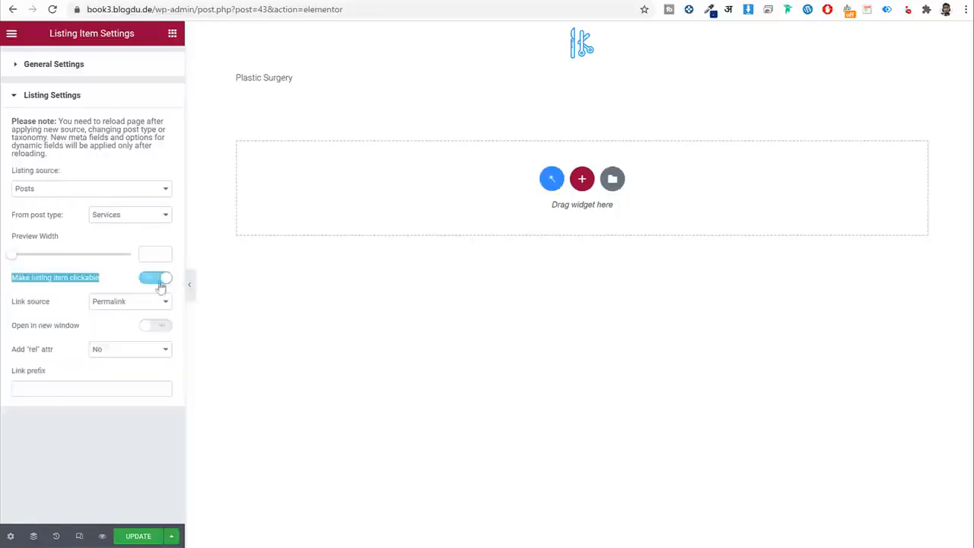
left_click(139, 536)
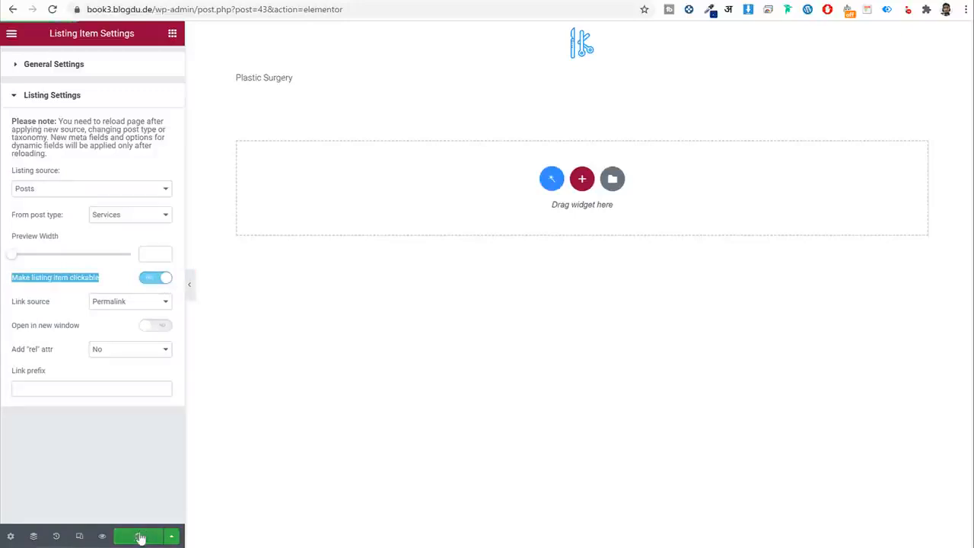
Confirm the Dynamic Field's Object Field is the post Title.
left_click(301, 79)
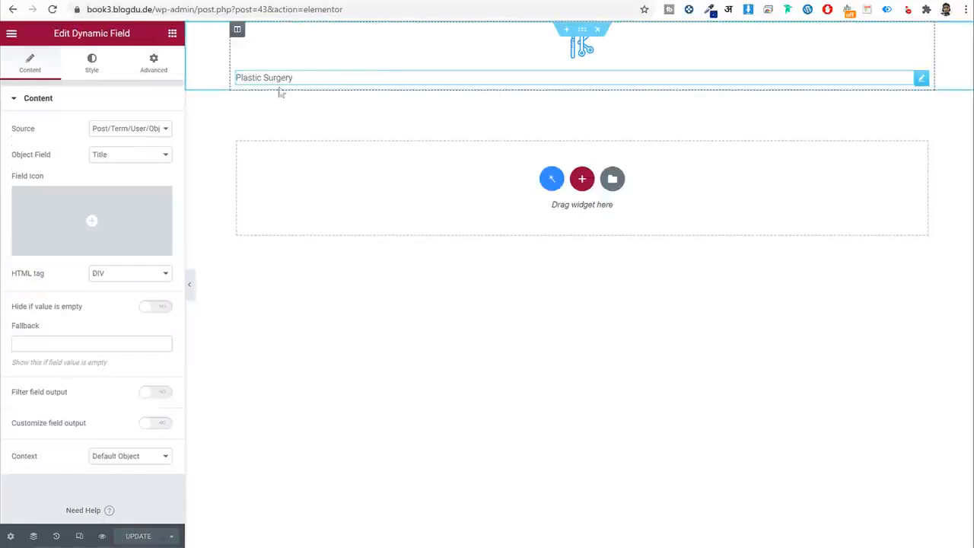
left_click_drag(43, 136, 13, 162)
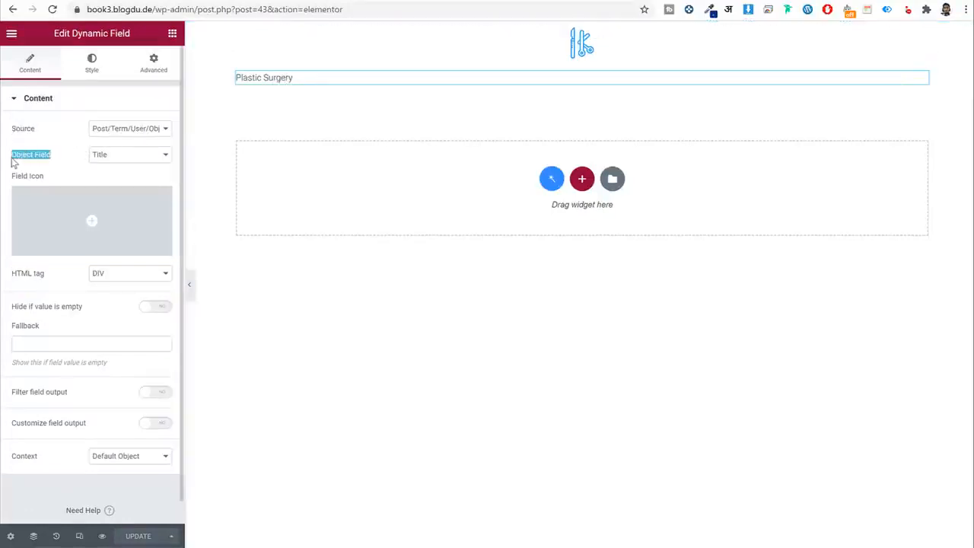
left_click(129, 159)
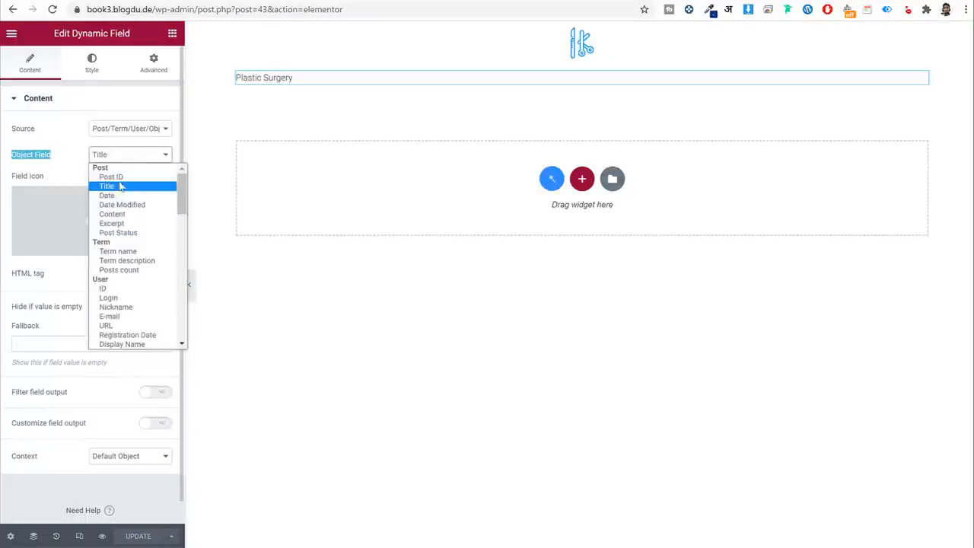
left_click(119, 191)
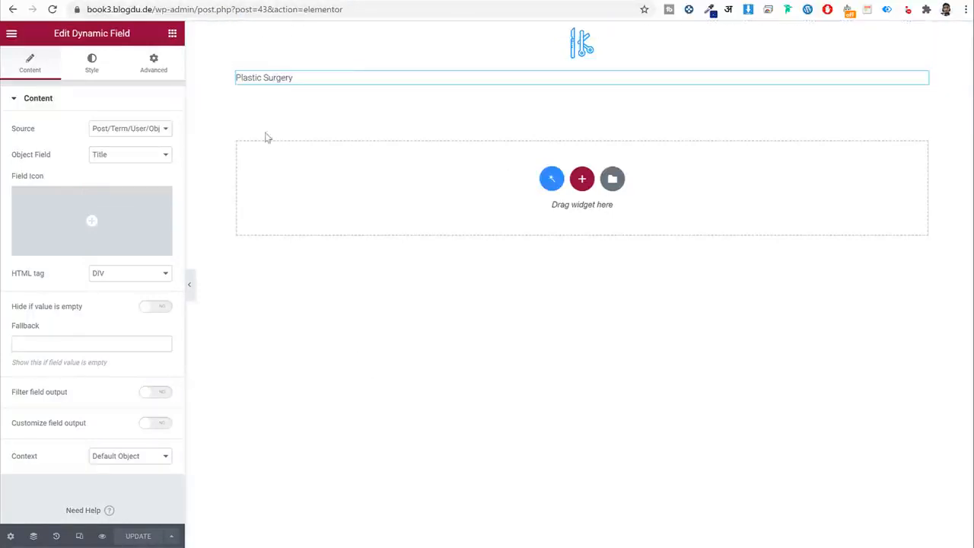
Center the Plastic Surgery title and give it Dark Blue colour and Martel Sans font.
left_click(92, 69)
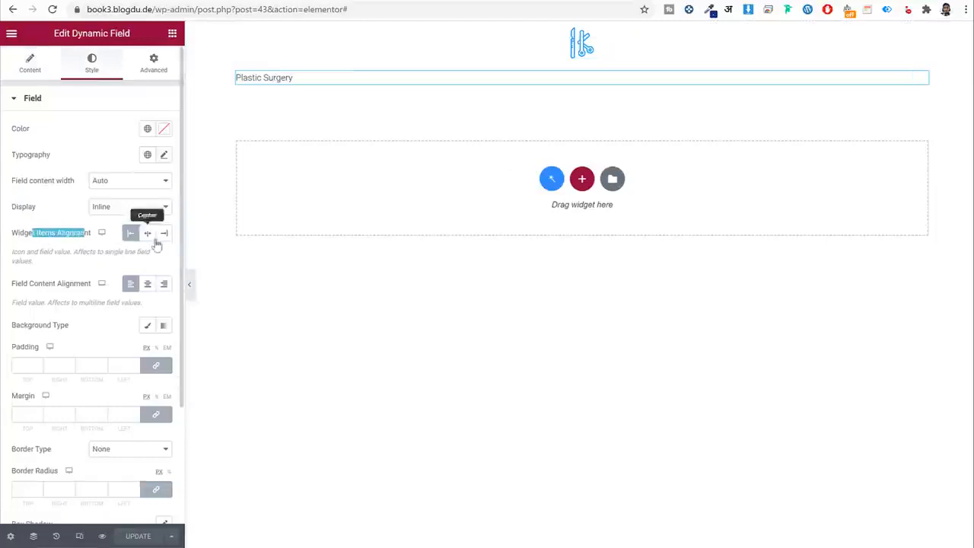
left_click(148, 234)
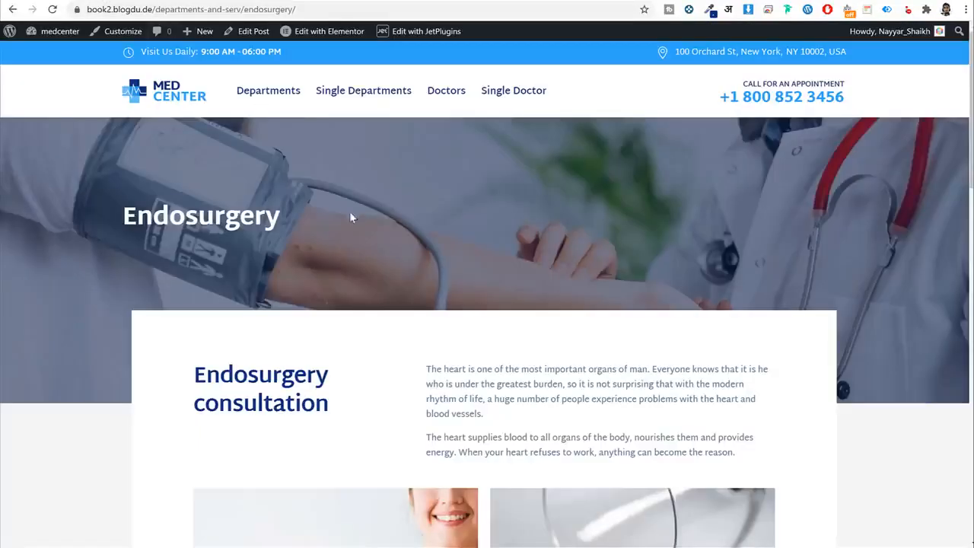
key("alt+Left")
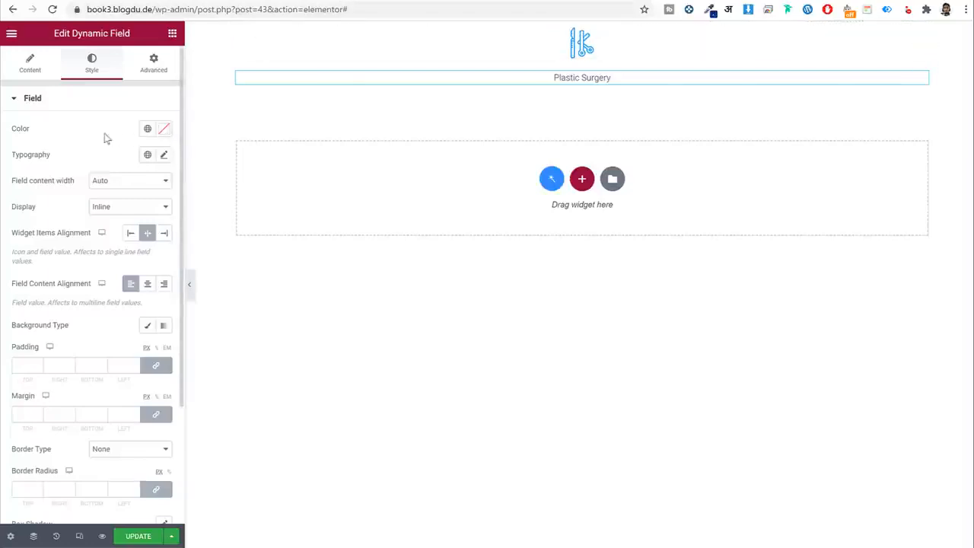
left_click(148, 129)
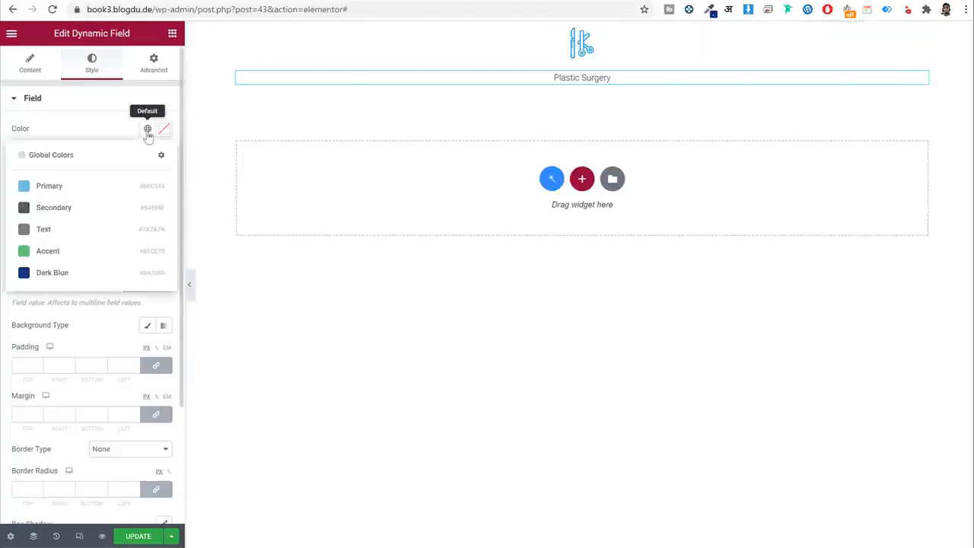
left_click(86, 274)
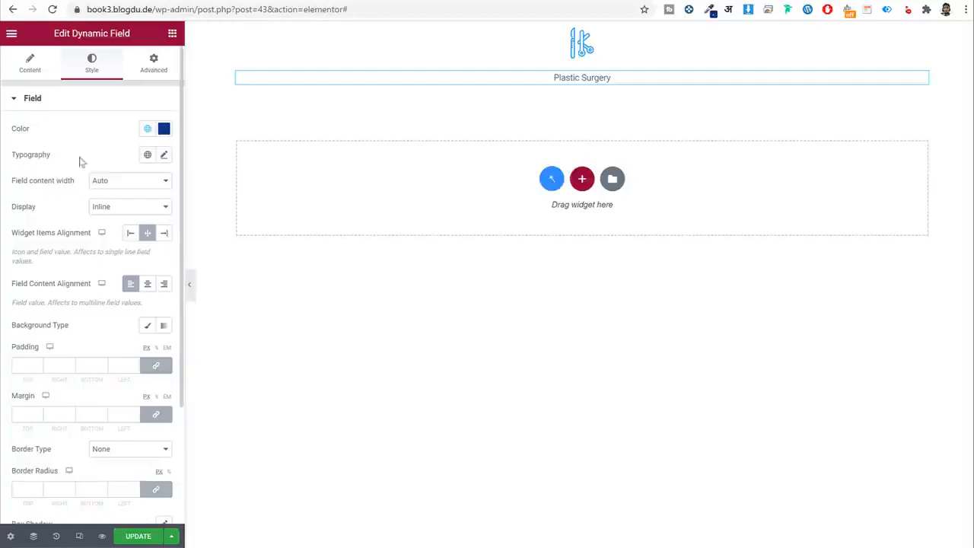
left_click(148, 155)
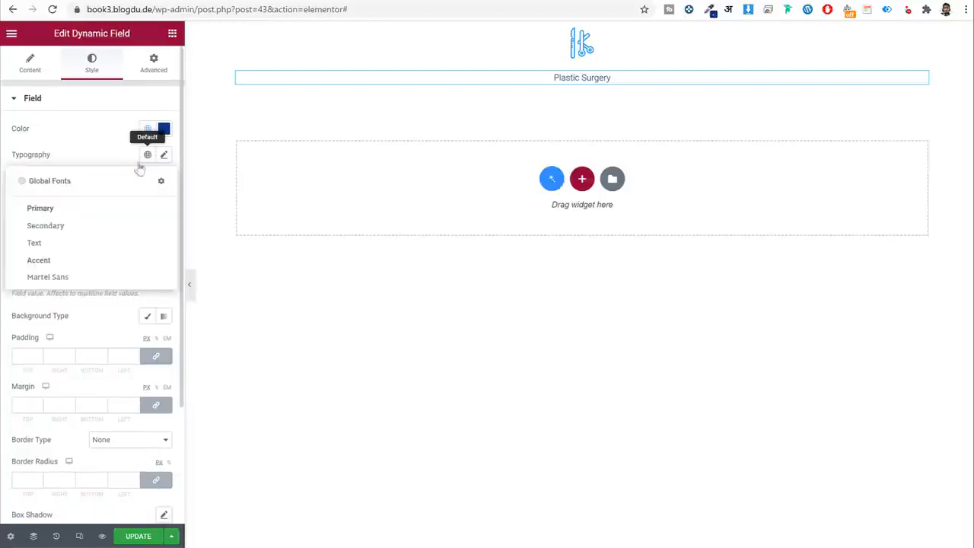
left_click(47, 277)
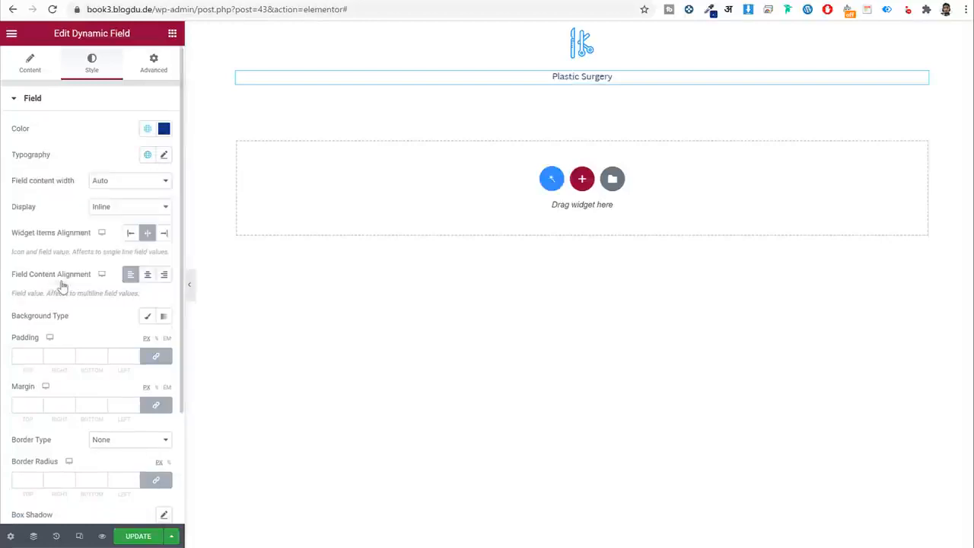
Set the title size 18, weight 600 and line height 30 px.
left_click(165, 156)
left_click(153, 250)
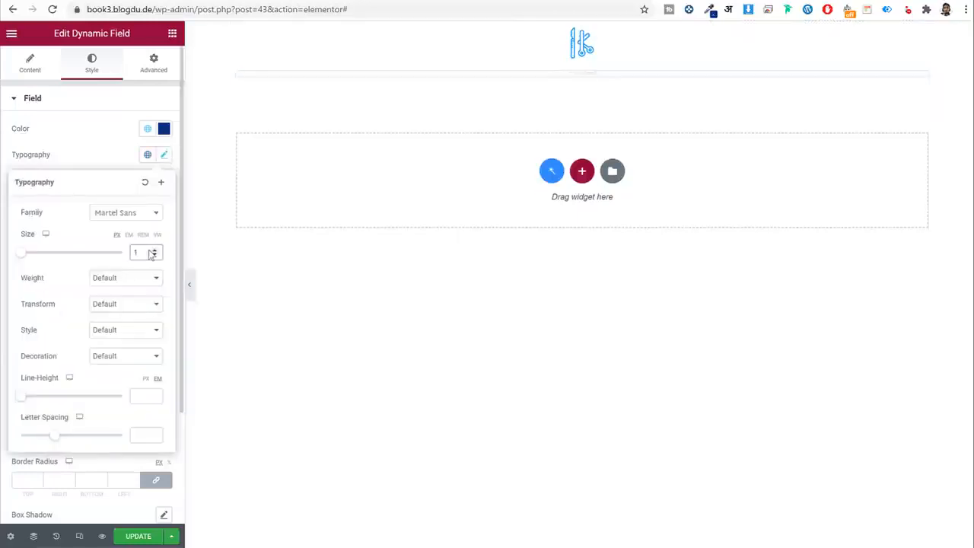
type("8")
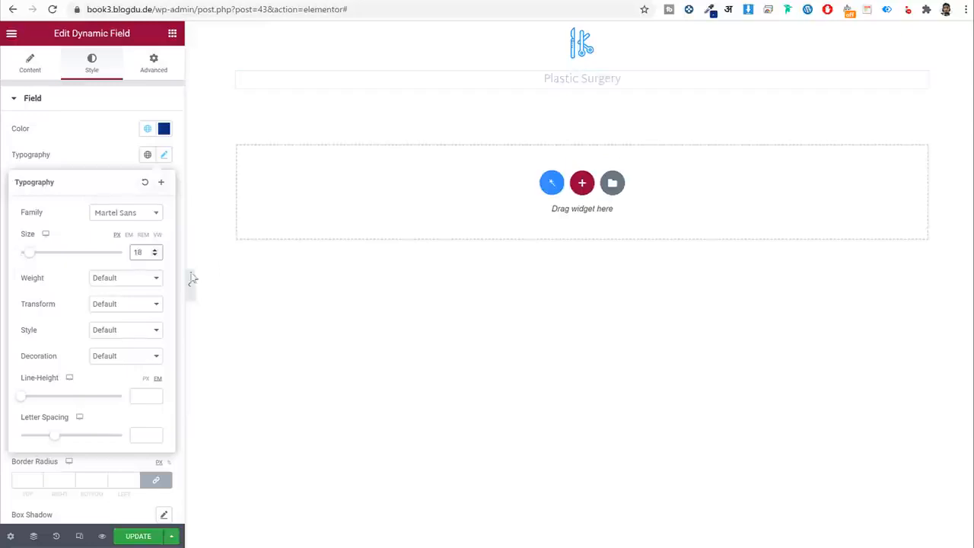
left_click(137, 278)
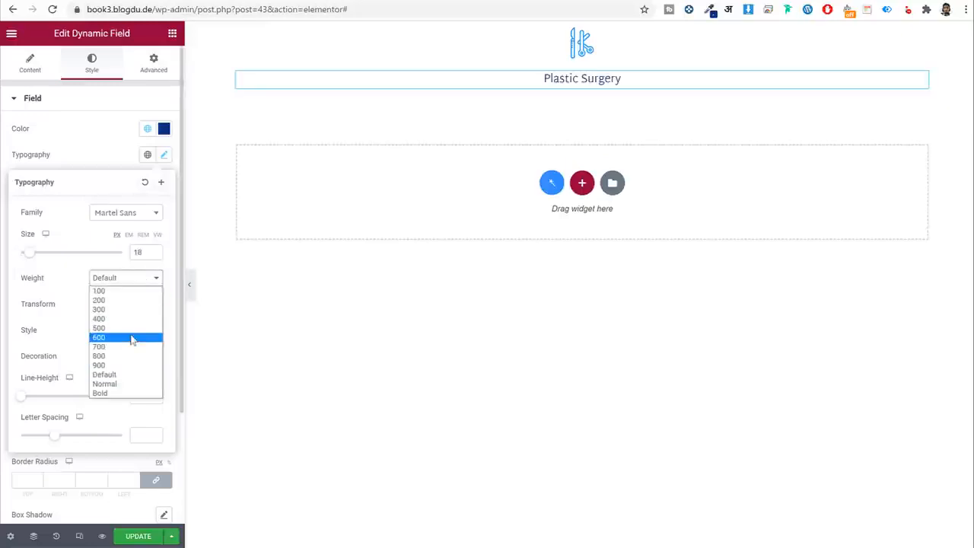
left_click(132, 339)
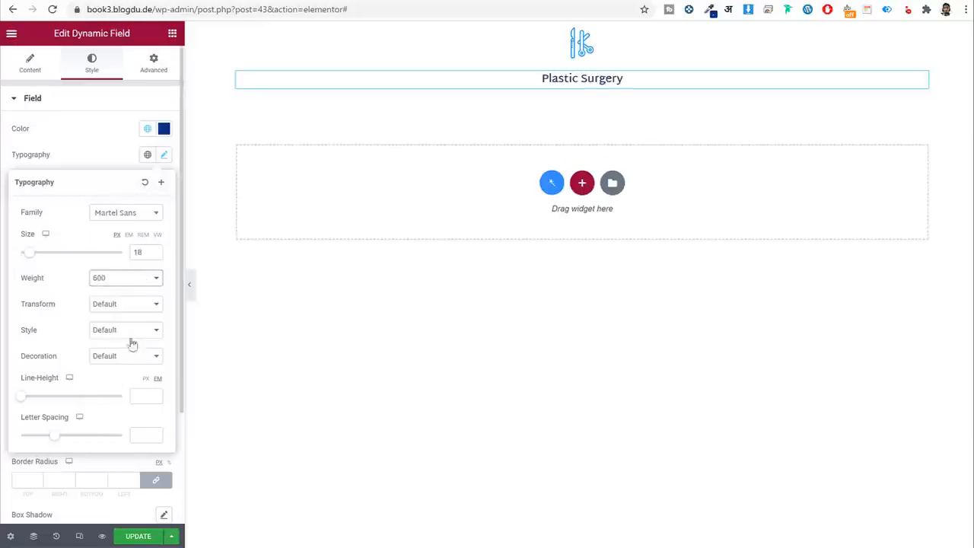
left_click(144, 396)
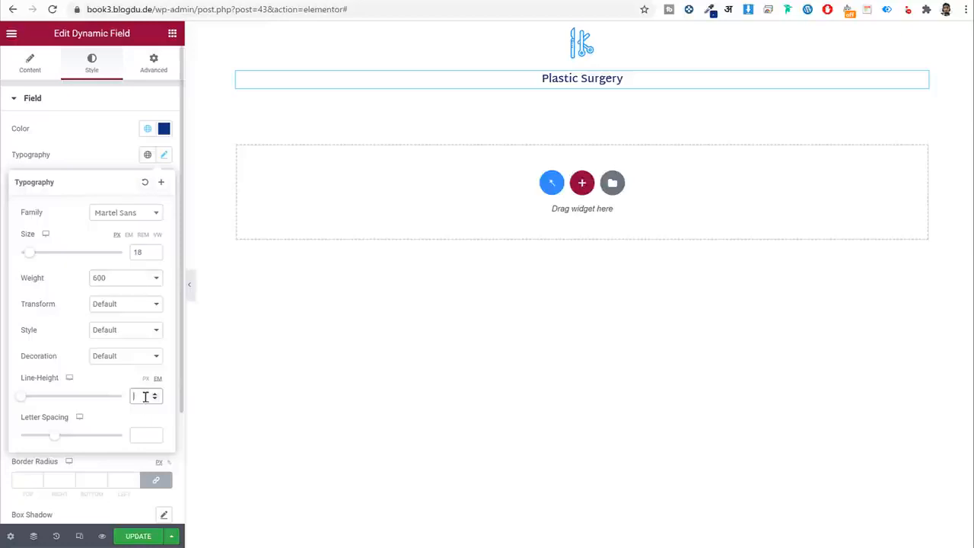
type("30")
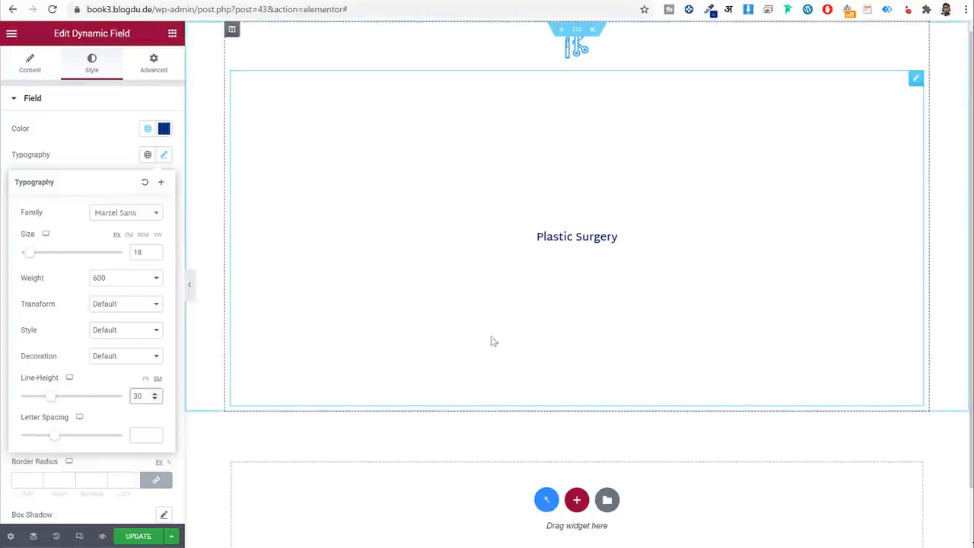
left_click(147, 380)
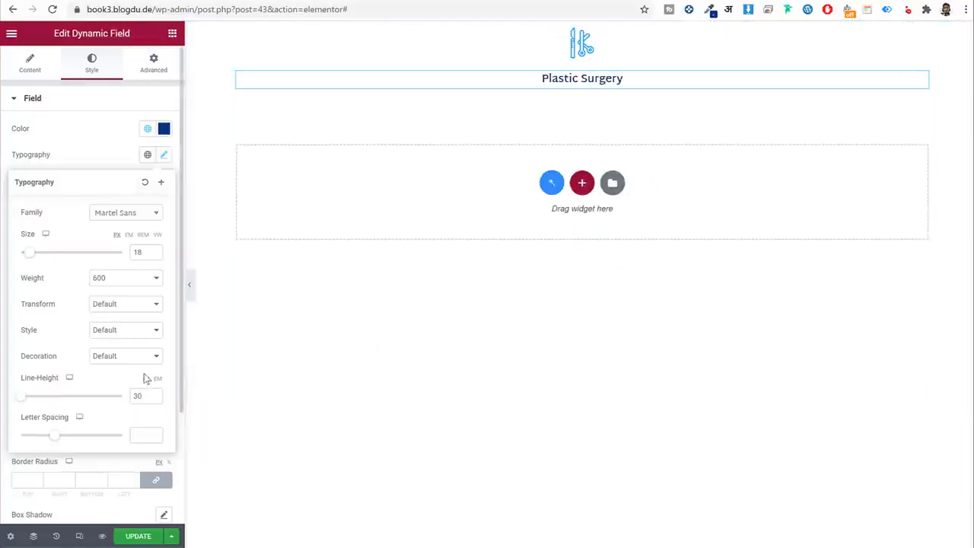
left_click(164, 160)
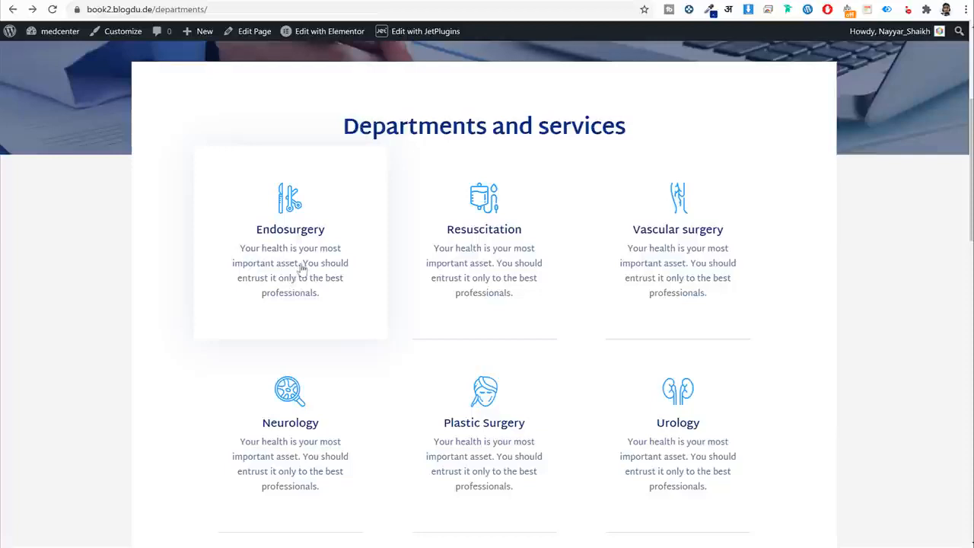
Open the Endosurgery service in the post editor and select its excerpt text.
right_click(293, 258)
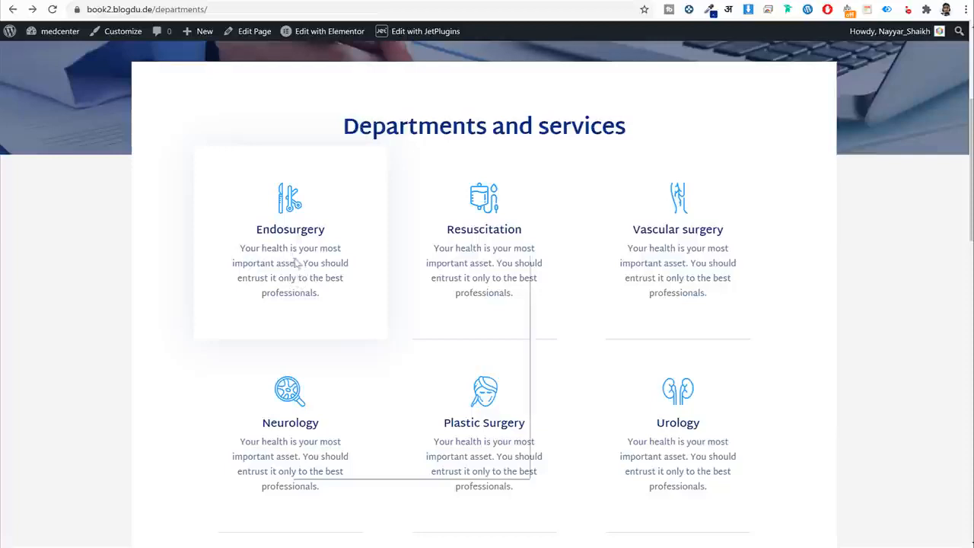
left_click(280, 267)
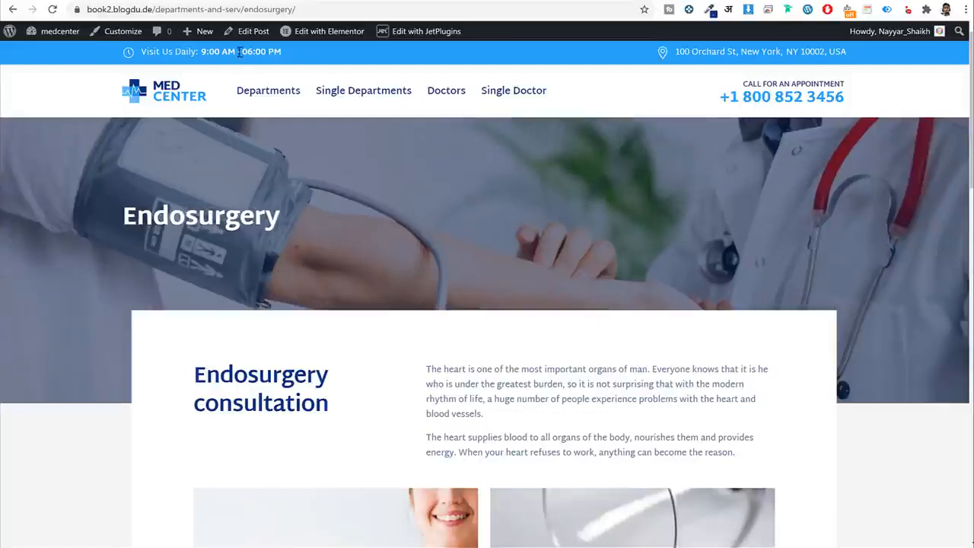
left_click(244, 36)
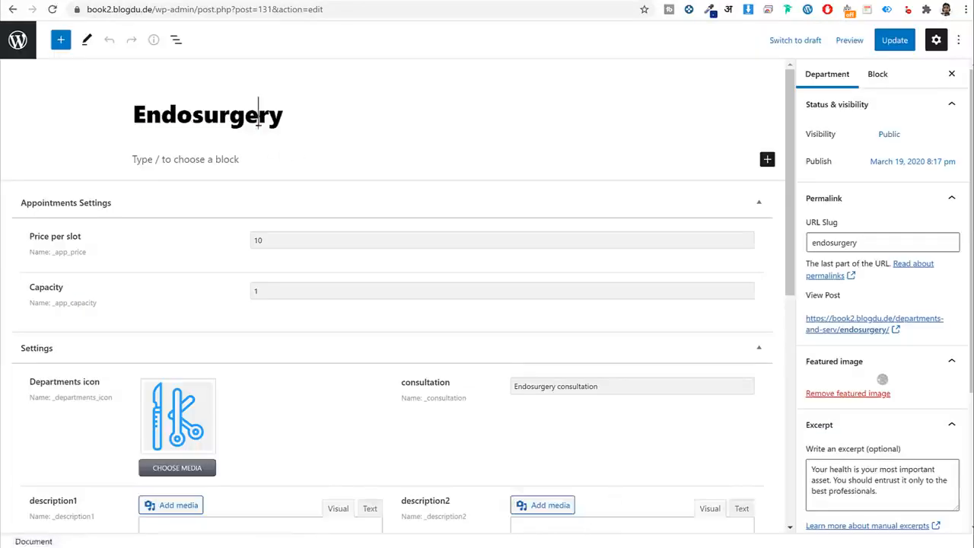
double_click(250, 114)
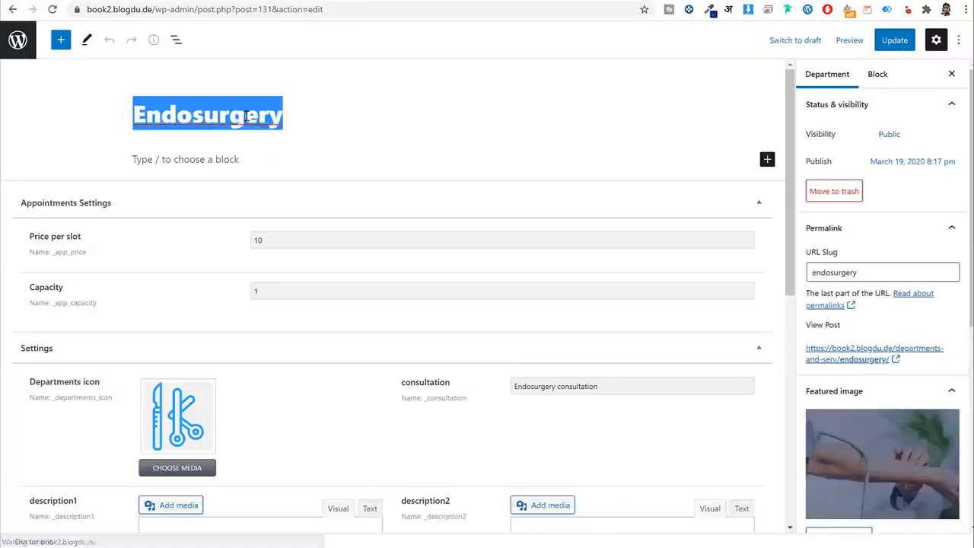
scroll(180, 217, "down", 2)
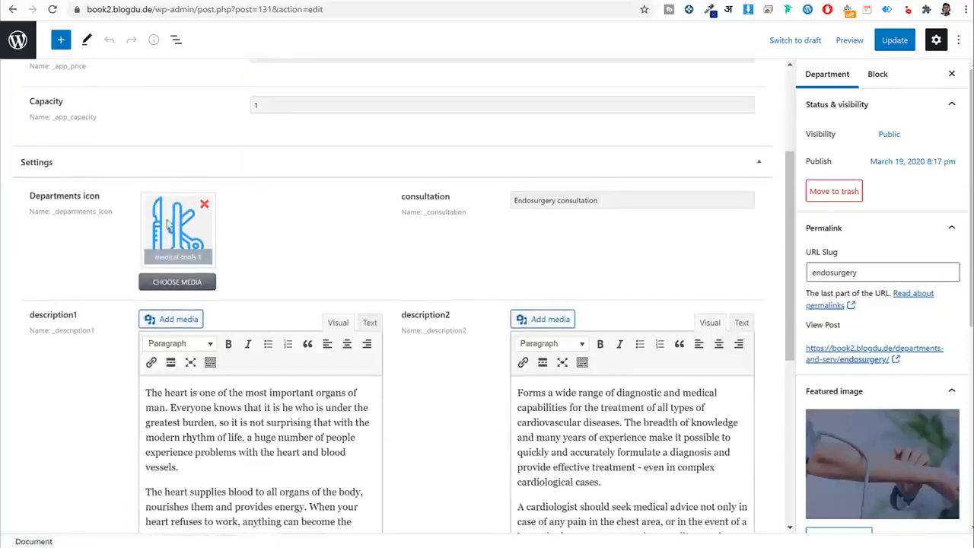
scroll(855, 235, "down", 5)
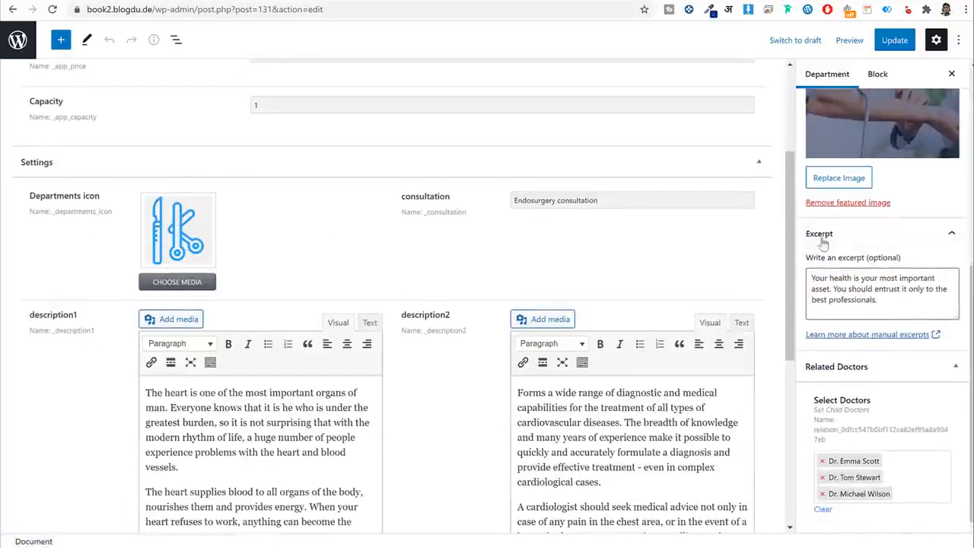
left_click(848, 292)
key("ctrl+a")
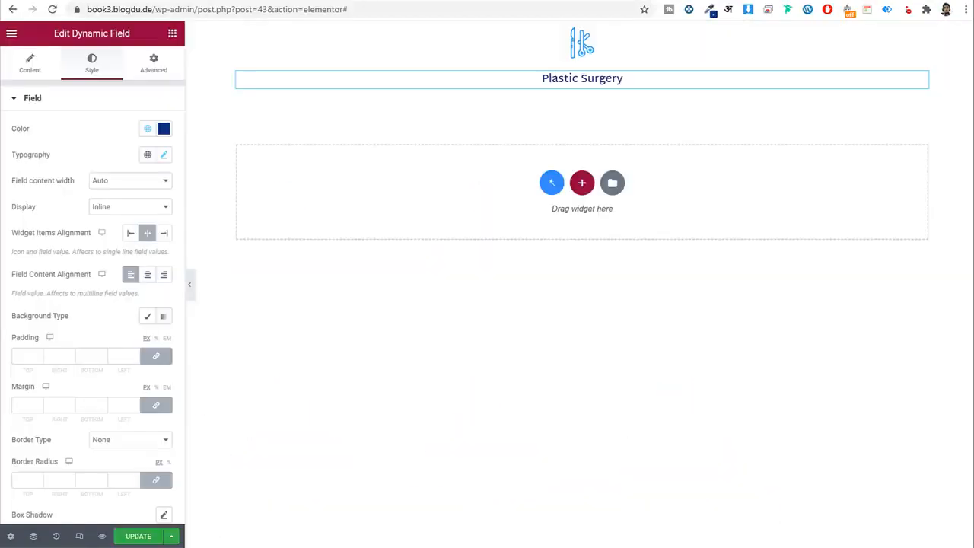
Add a Dynamic Field under the title showing the post Excerpt with Multiline display.
left_click(172, 33)
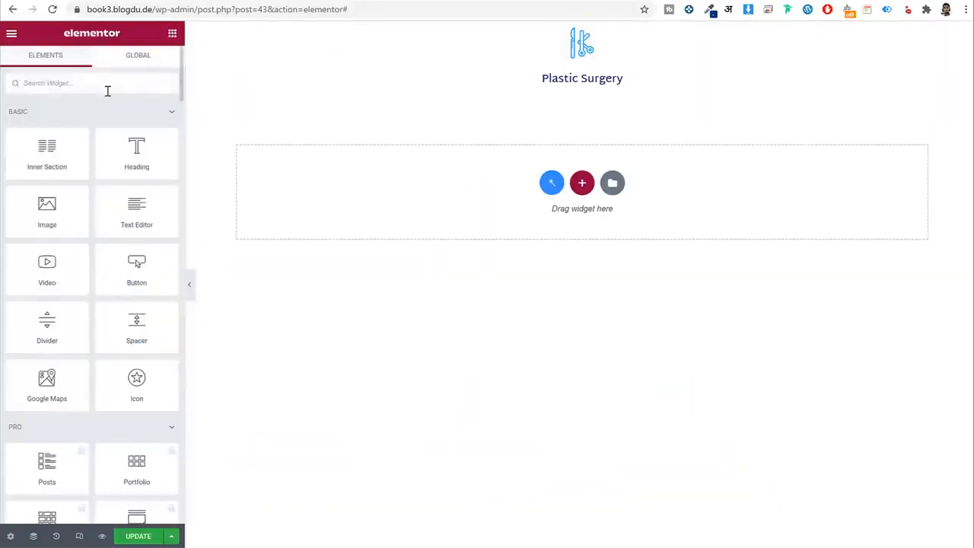
type("filt")
key("BackSpace")
key("BackSpace")
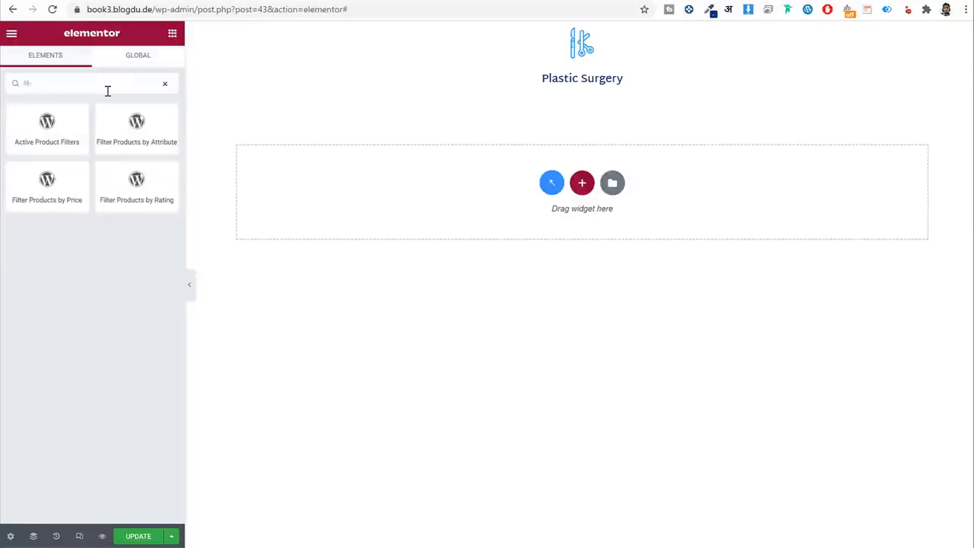
type("el")
left_click_drag(136, 127, 598, 92)
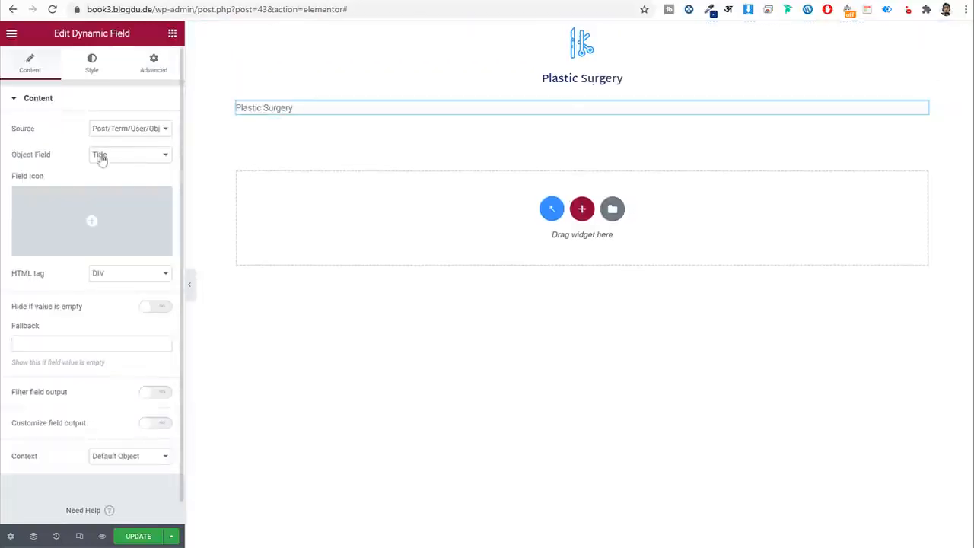
left_click(127, 160)
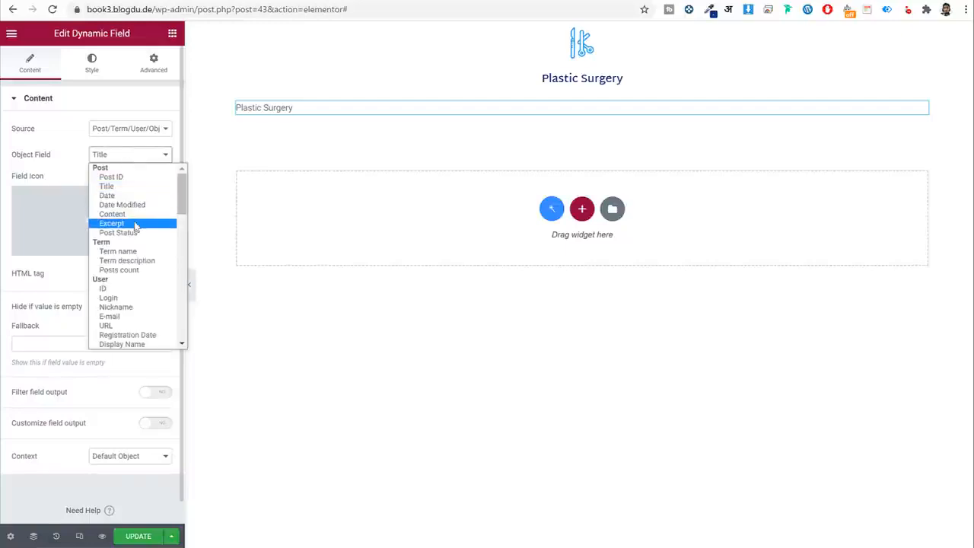
left_click(122, 223)
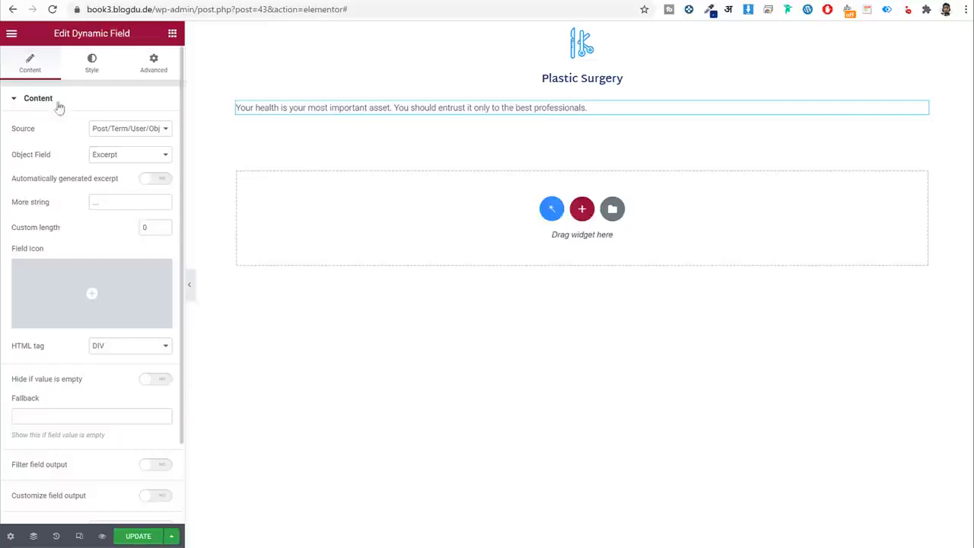
left_click(95, 70)
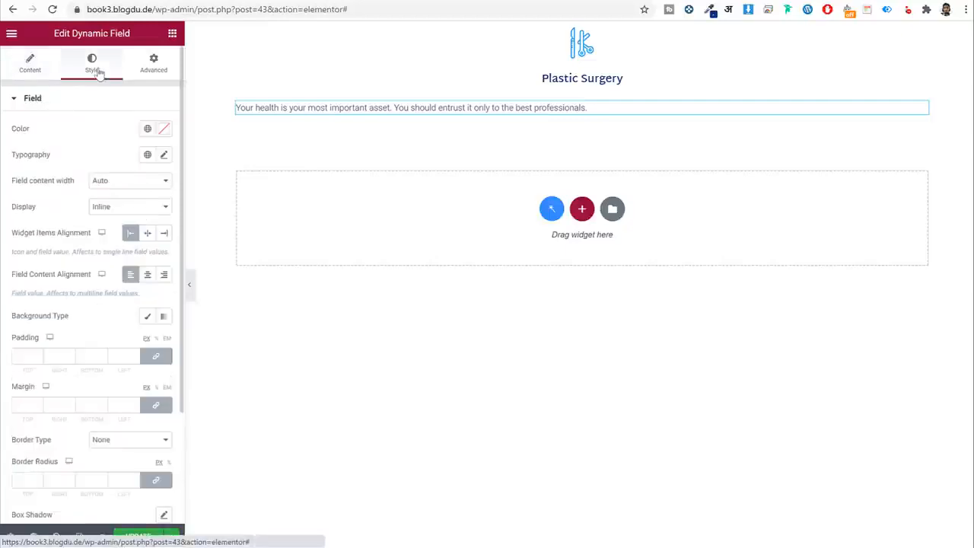
left_click(127, 213)
left_click(125, 227)
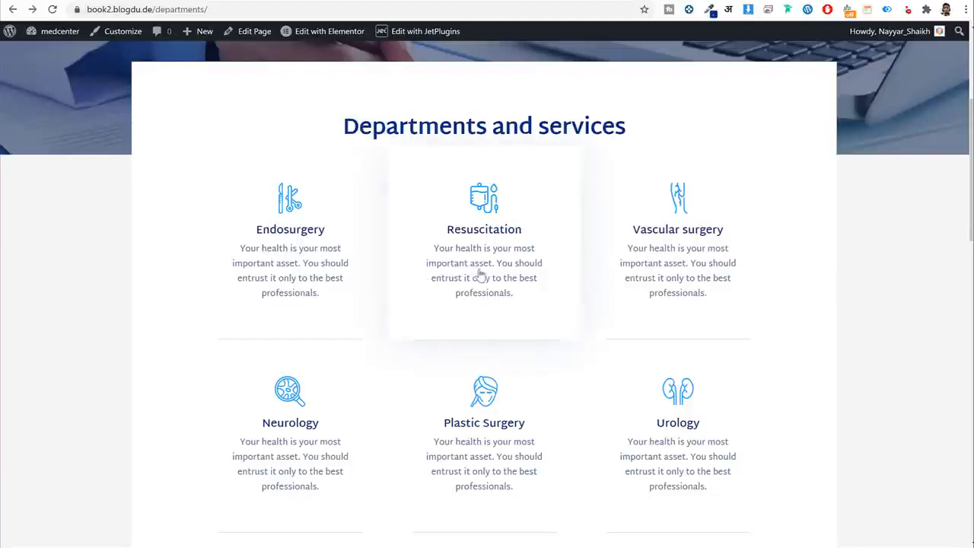
Copy the card description colour #607795 from the live page's inspector.
right_click(480, 274)
left_click(514, 482)
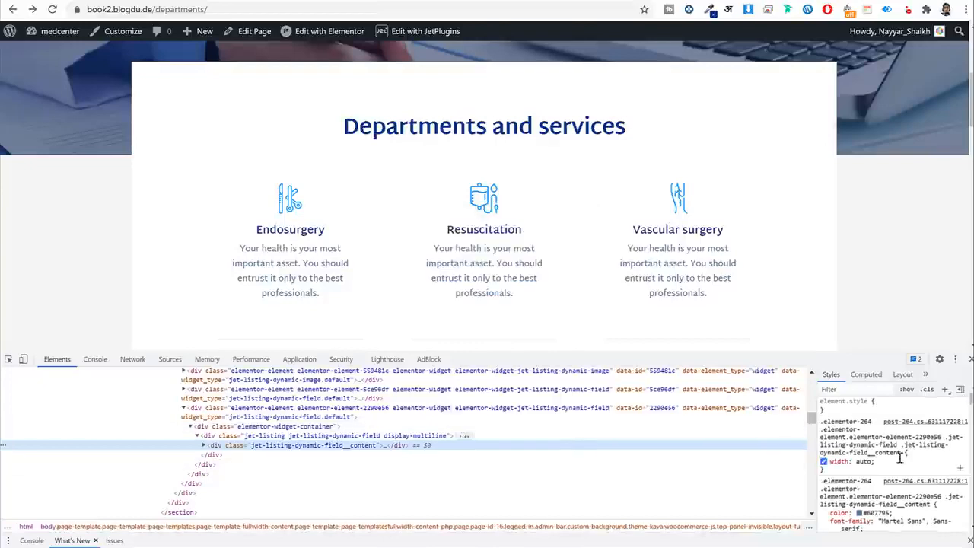
left_click(876, 452)
right_click(881, 452)
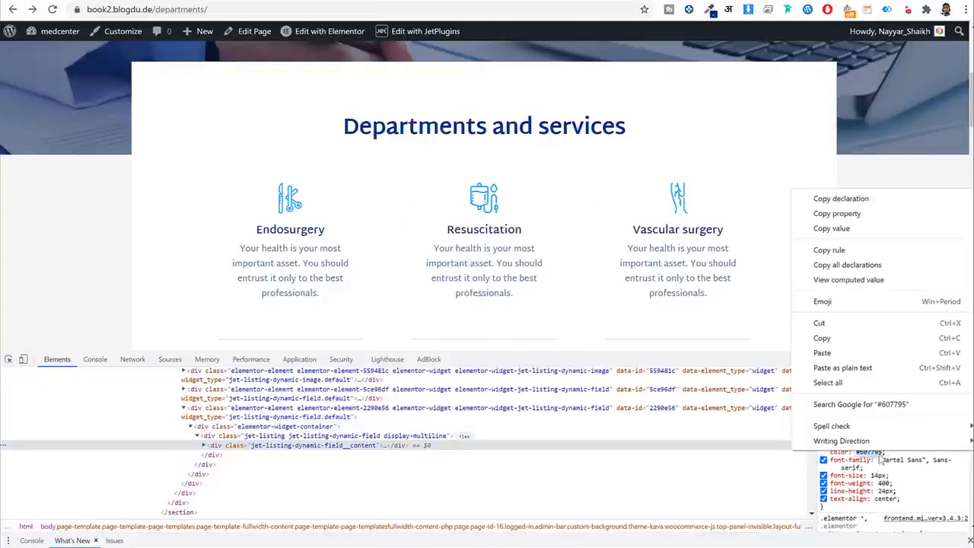
left_click(848, 340)
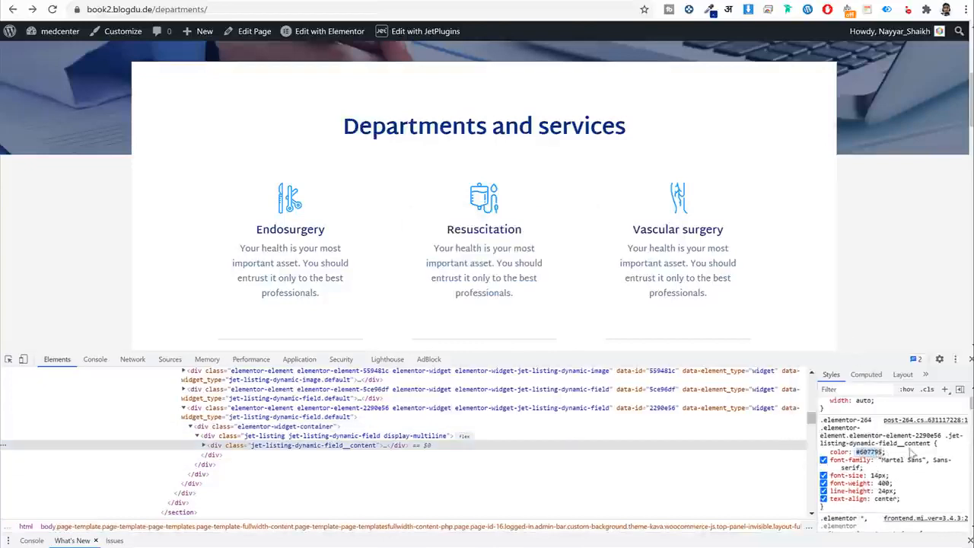
left_click(971, 359)
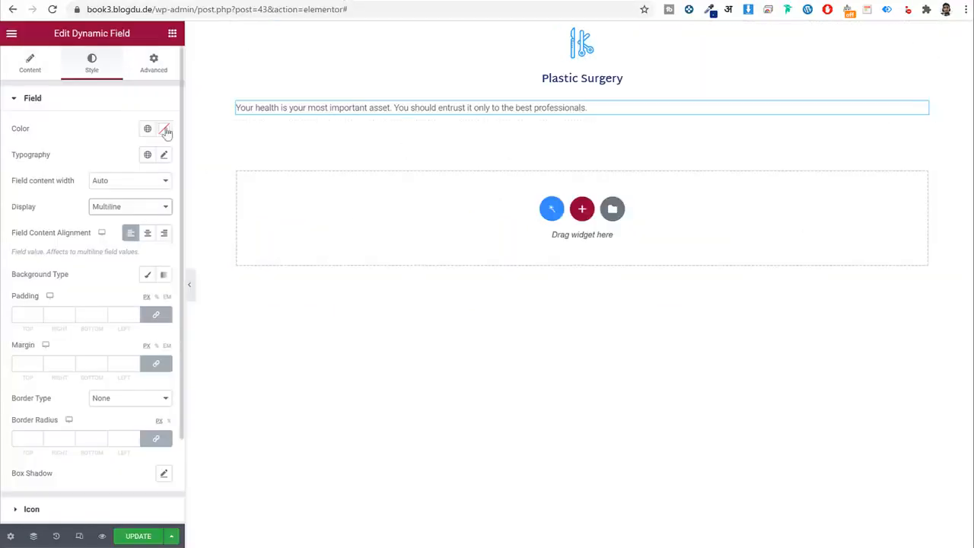
Apply #607795 to the excerpt text and save it as global colour 'Light Blue'.
left_click(163, 128)
left_click(89, 315)
key("ctrl+v")
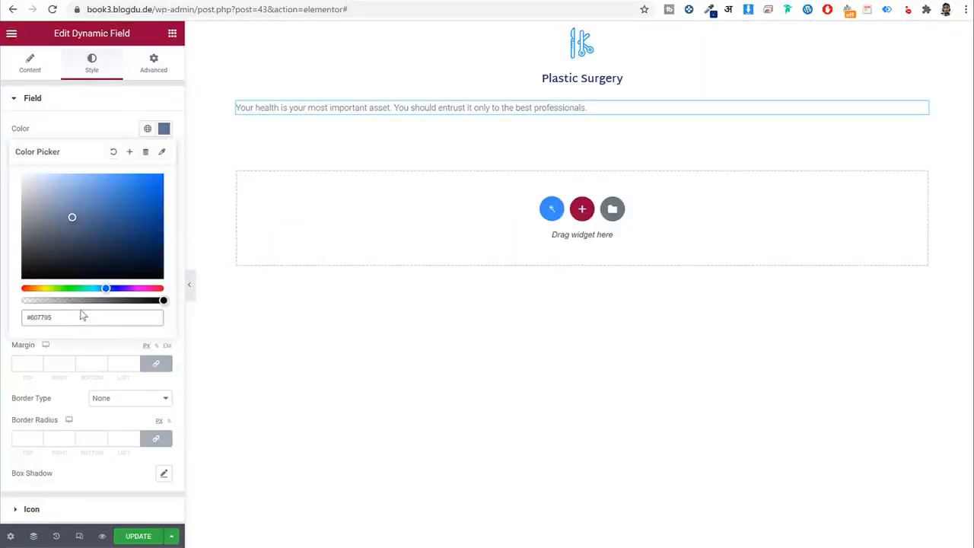
left_click(130, 153)
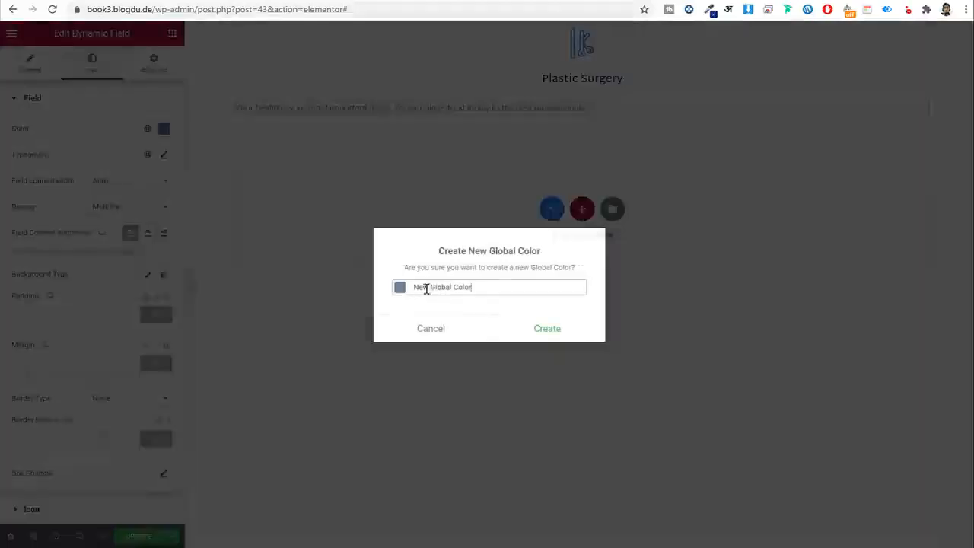
triple_click(480, 287)
type("L")
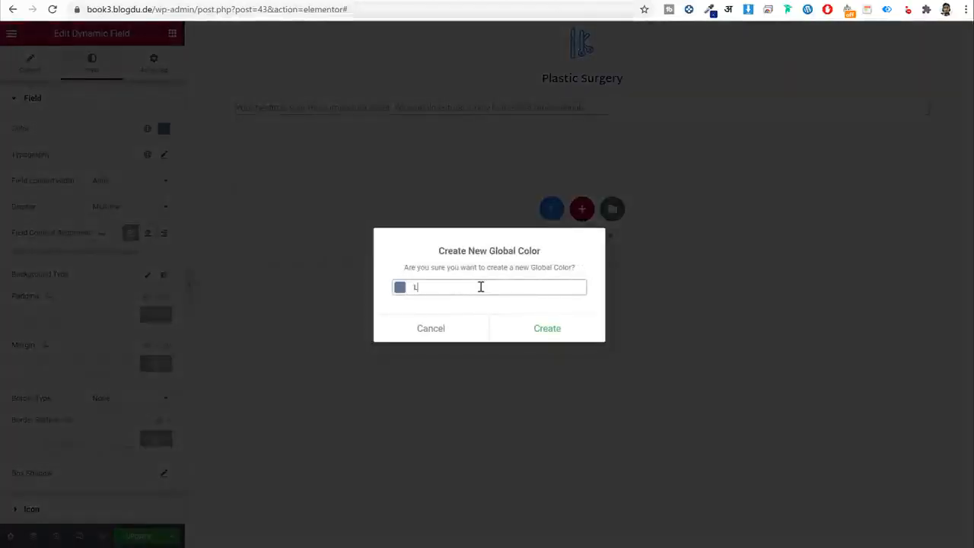
type("ight Blue")
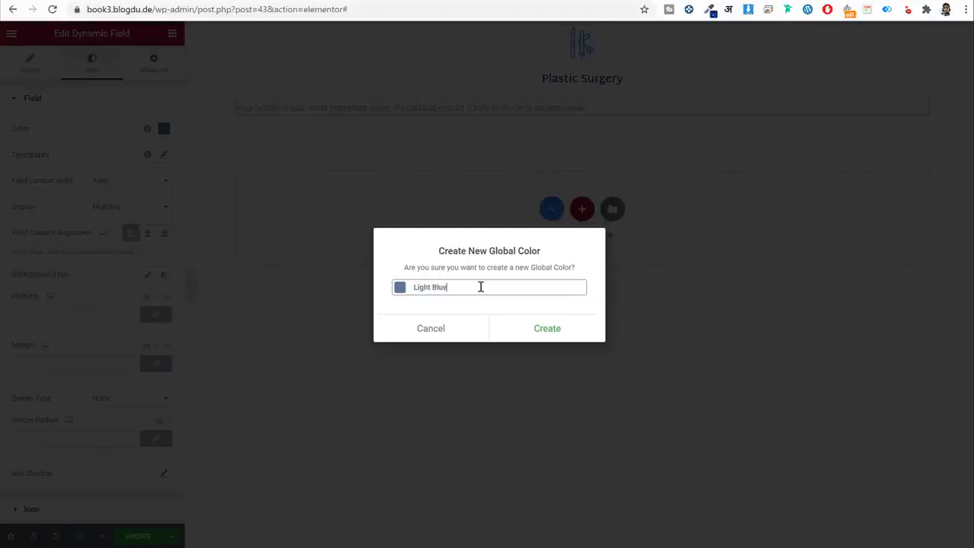
left_click(546, 333)
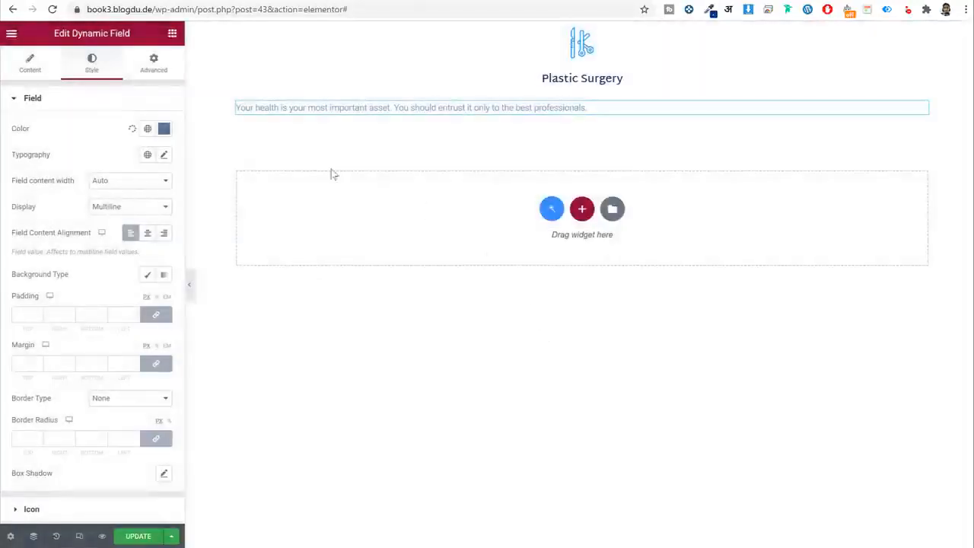
Apply the Martel Sans global font to the excerpt and save the template.
left_click(148, 156)
left_click(64, 279)
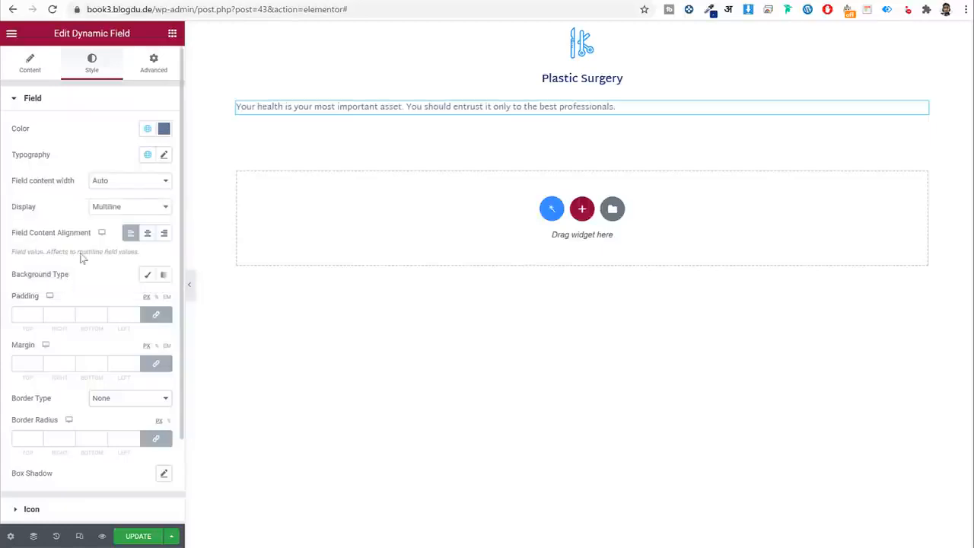
left_click(164, 155)
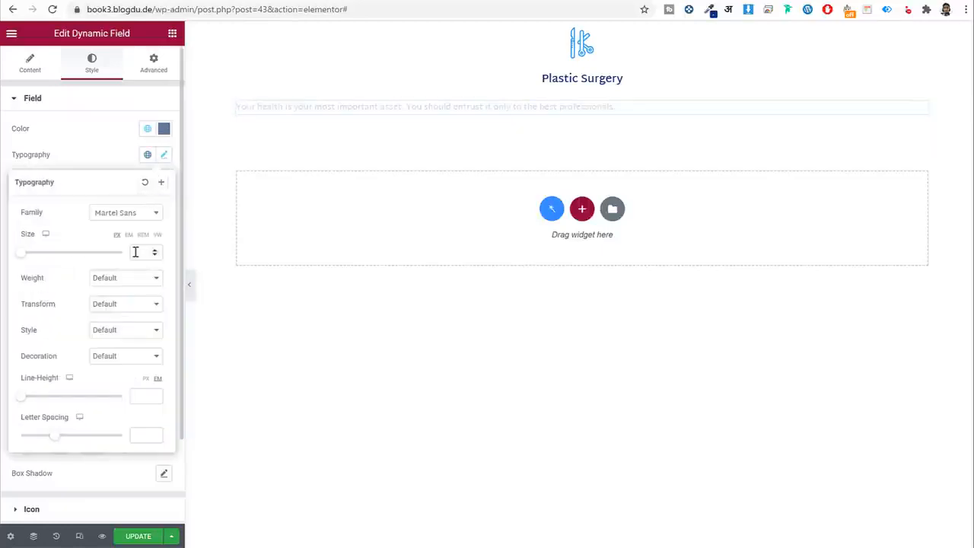
left_click(162, 158)
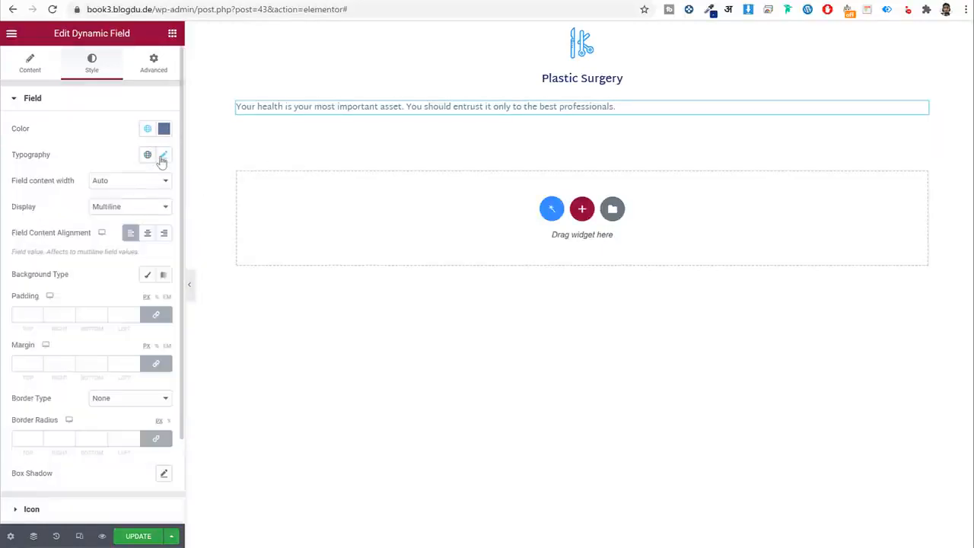
left_click(148, 536)
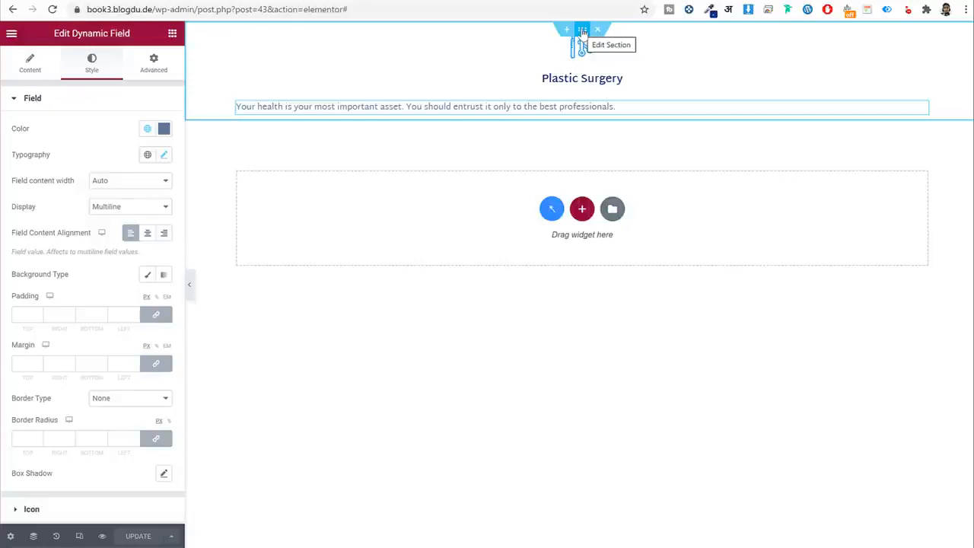
Unlink the section padding and set Top 60, Right 40, Left 40 px.
left_click(583, 30)
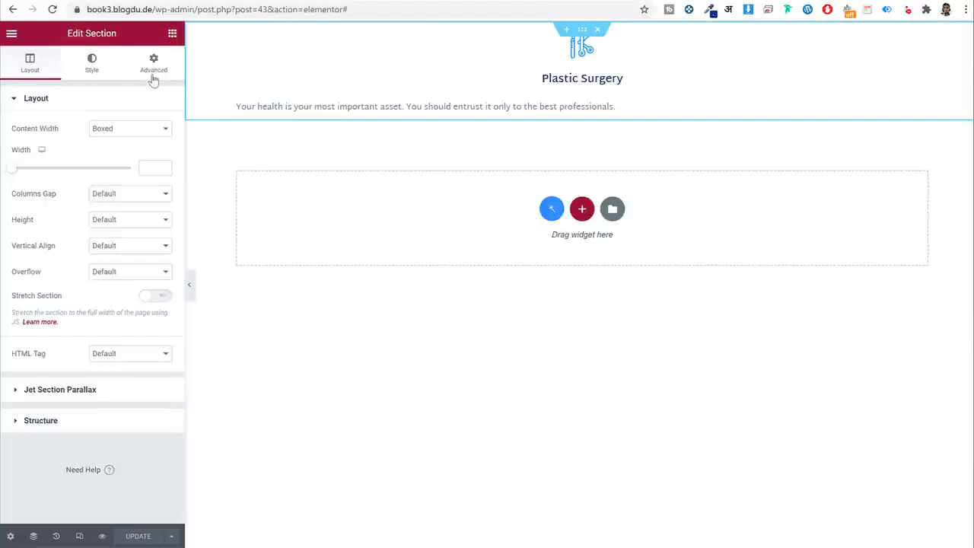
left_click(153, 64)
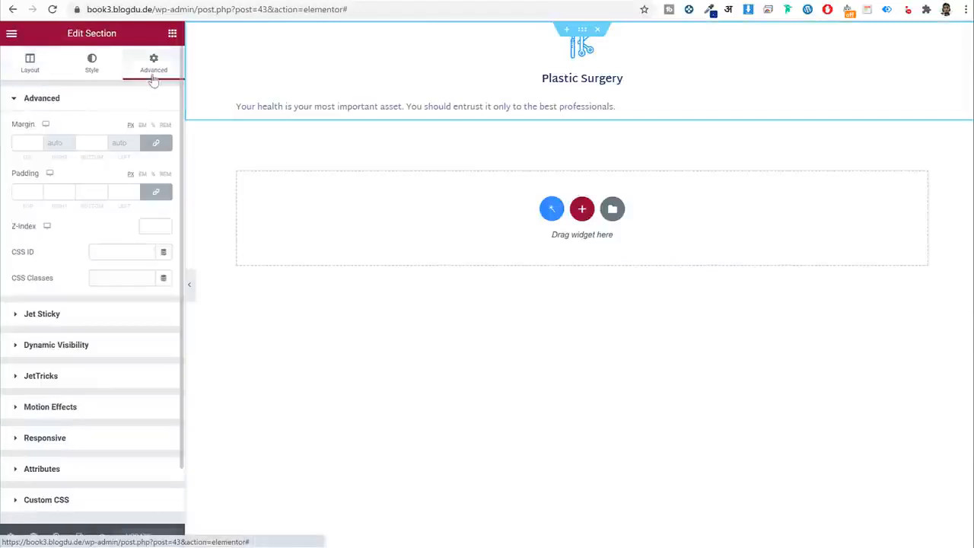
left_click(167, 195)
left_click(25, 191)
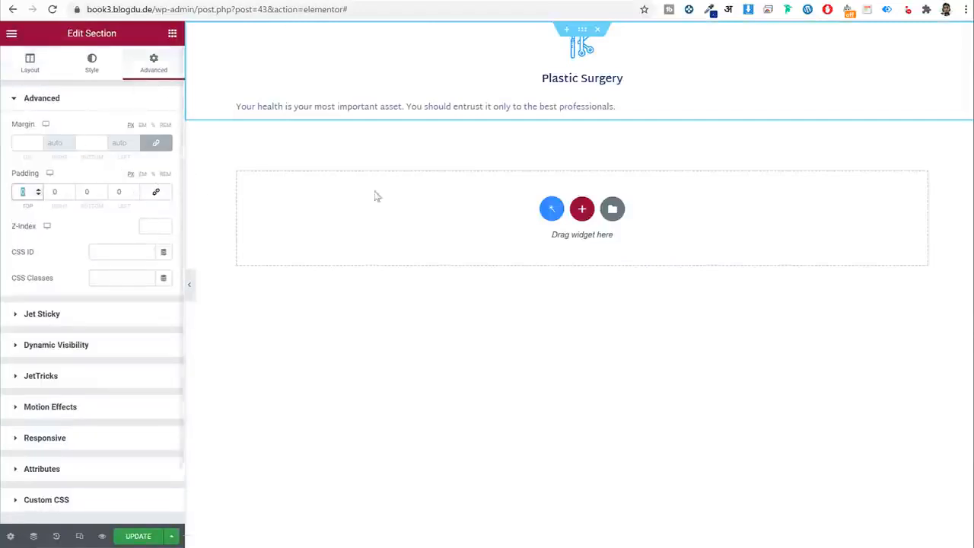
type("60")
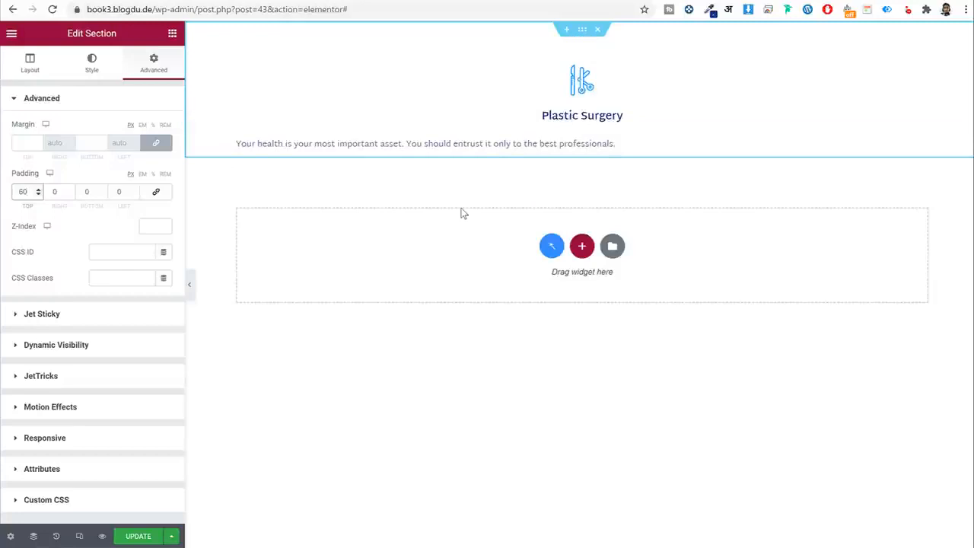
key("Tab")
type("40")
key("Tab")
key("Tab")
type("40")
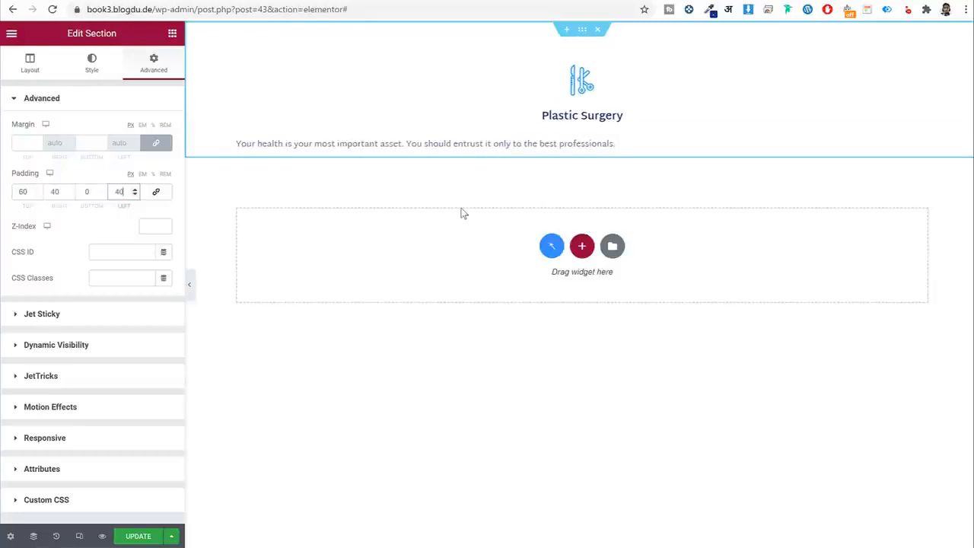
double_click(56, 194)
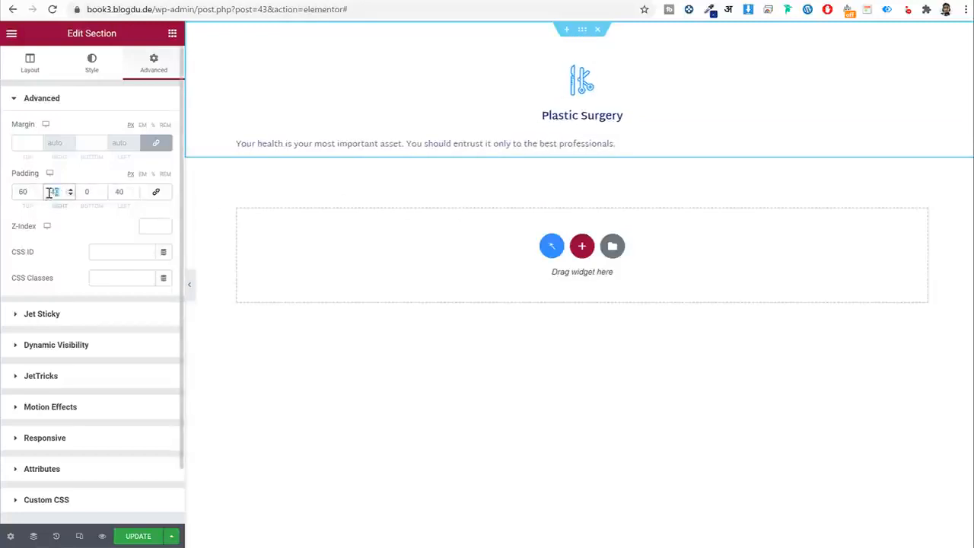
left_click(20, 193)
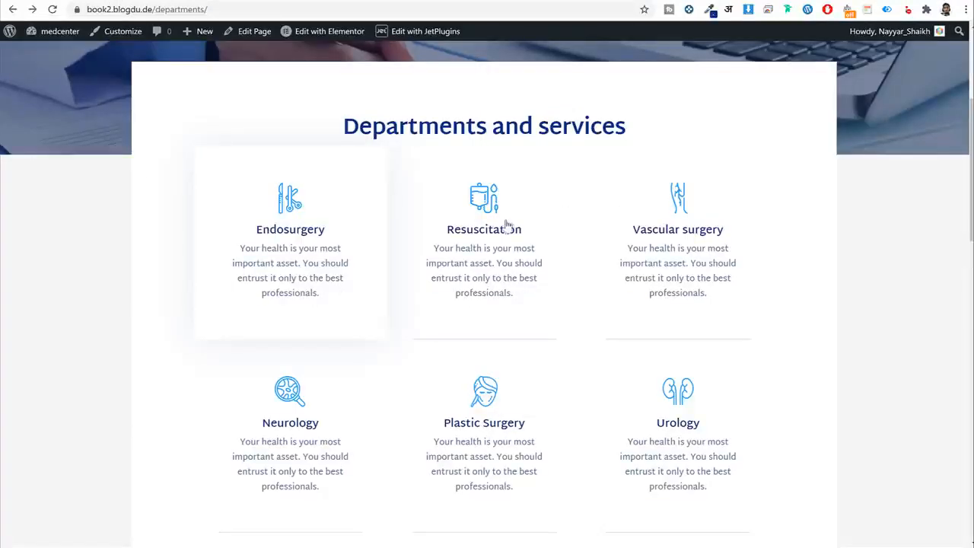
scroll(126, 289, "down", 1)
scroll(132, 303, "up", 1)
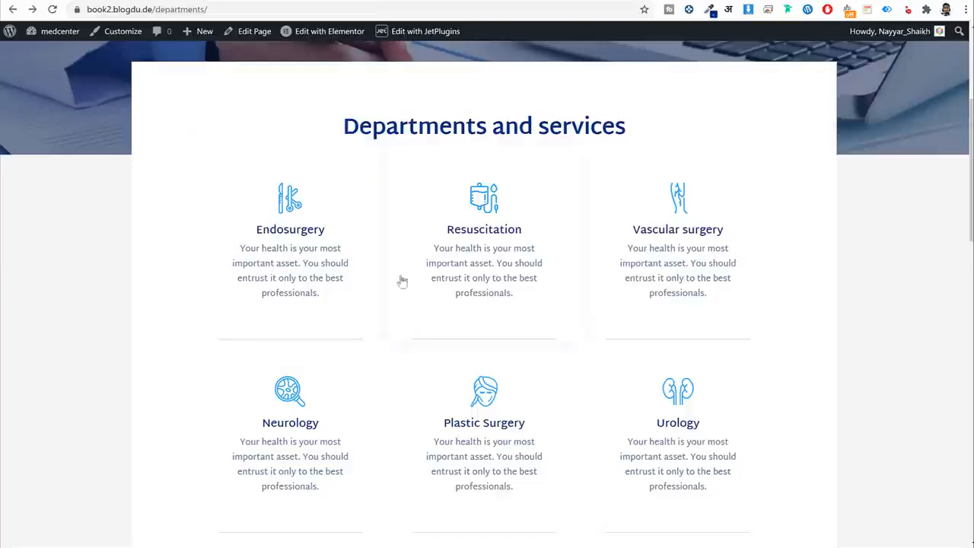
left_click(330, 32)
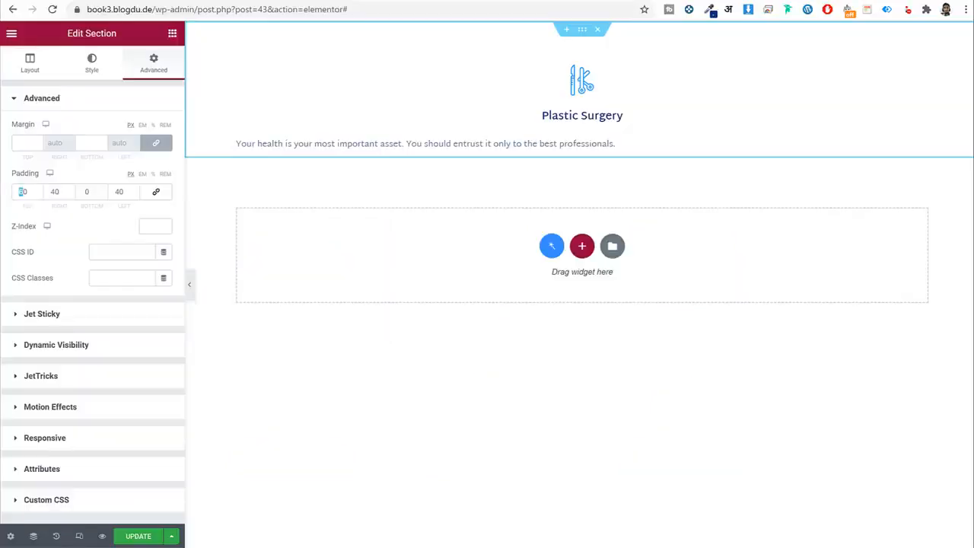
Give the section a hover box shadow coloured rgba(175, 204, 255, 0.5), then preview it.
left_click(93, 64)
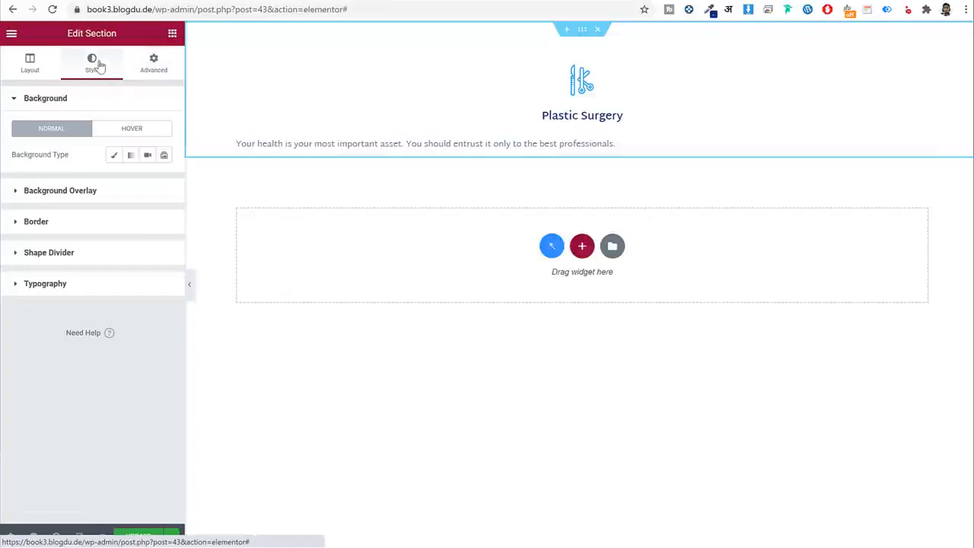
left_click(85, 225)
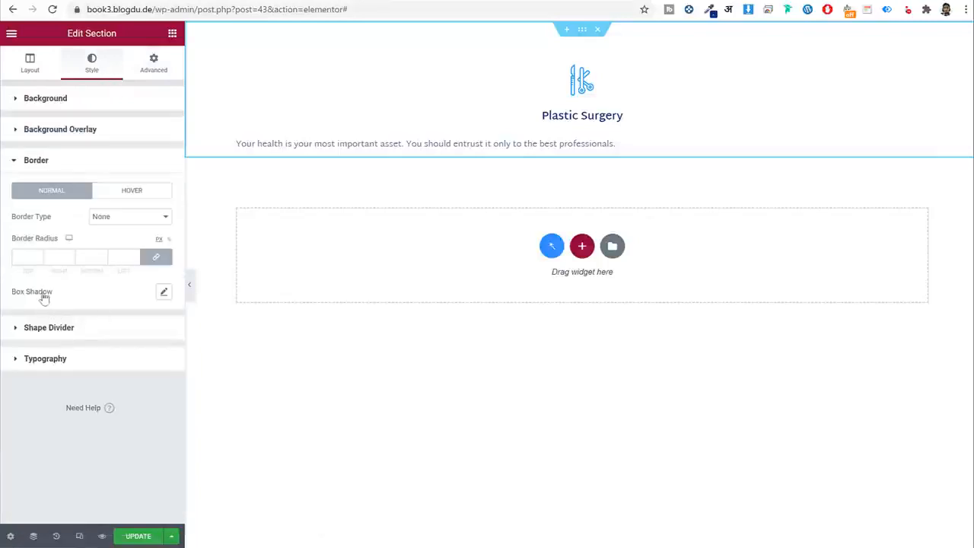
left_click_drag(63, 299, 9, 301)
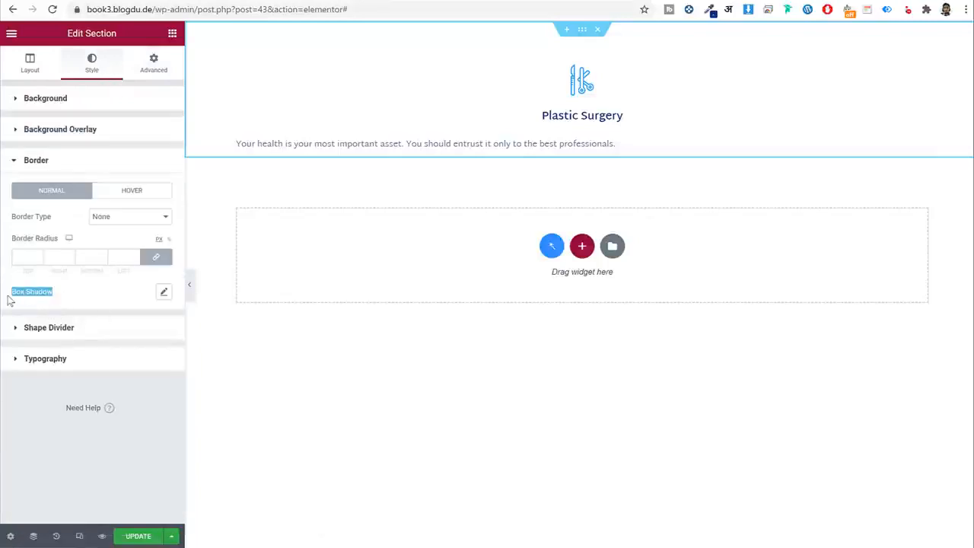
left_click(146, 193)
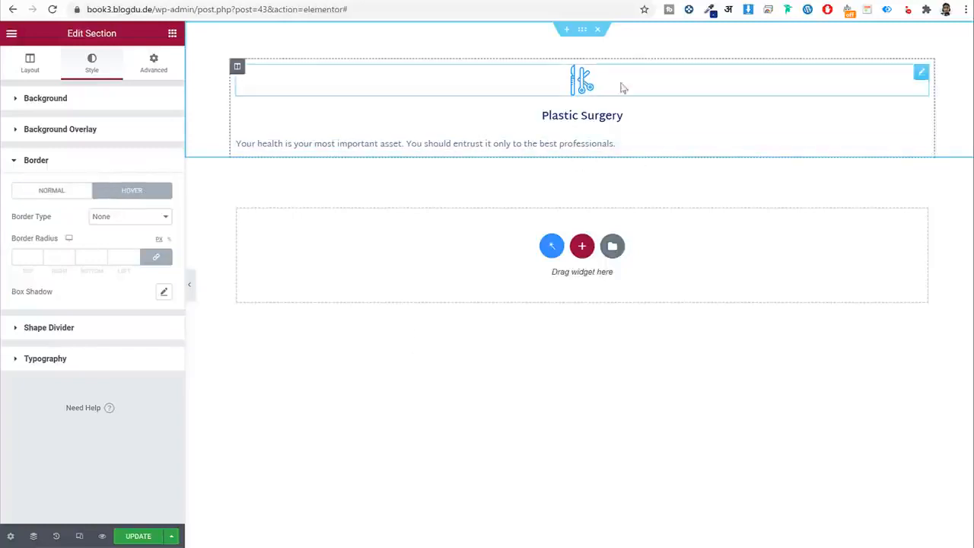
left_click(163, 293)
left_click(158, 324)
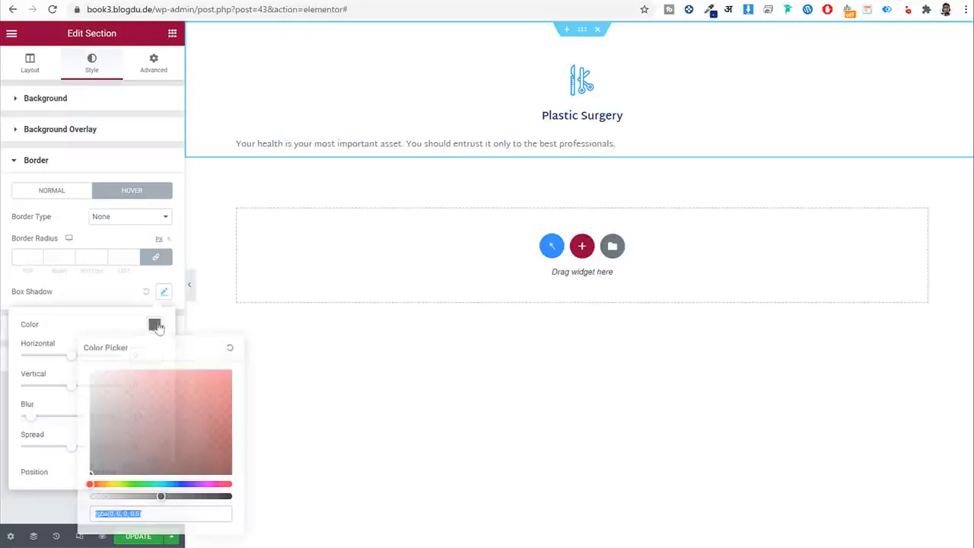
left_click_drag(134, 484, 175, 484)
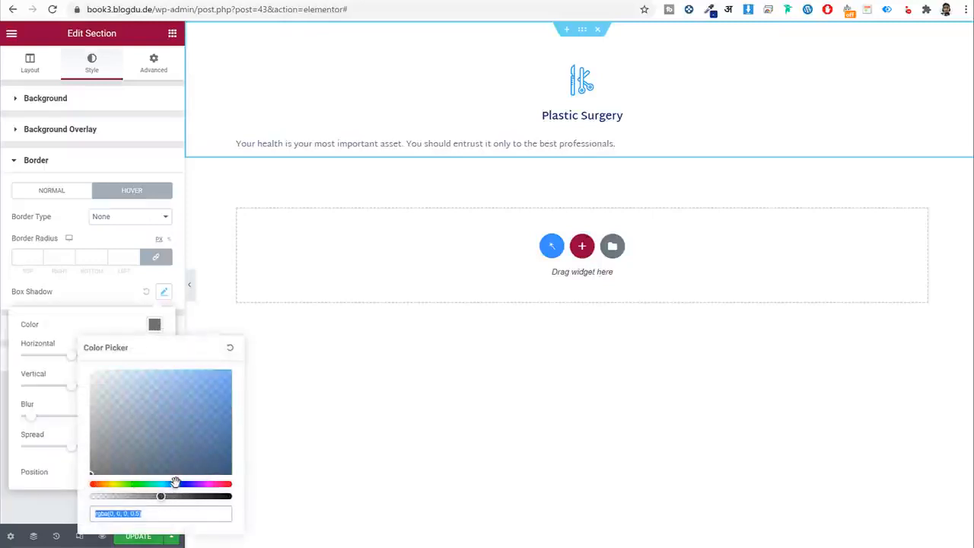
left_click(135, 371)
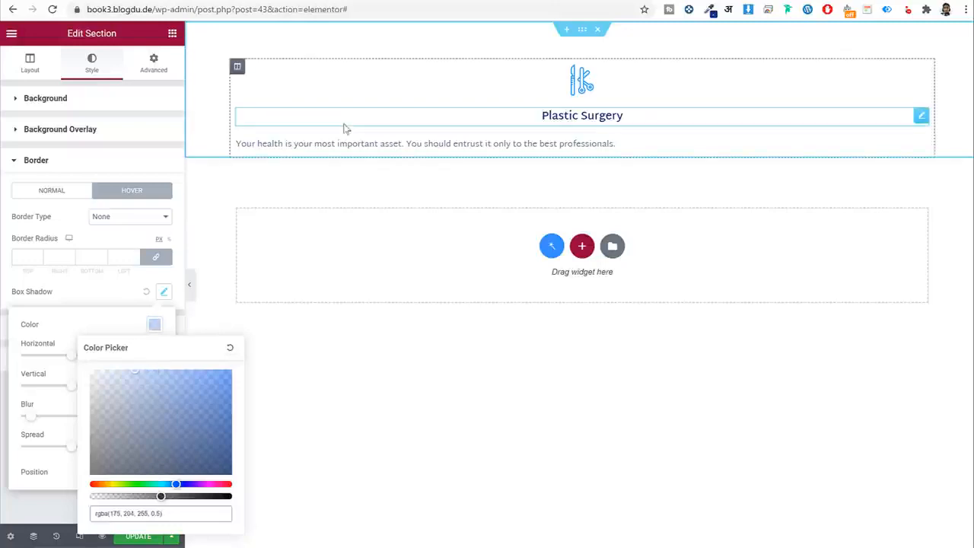
left_click(191, 287)
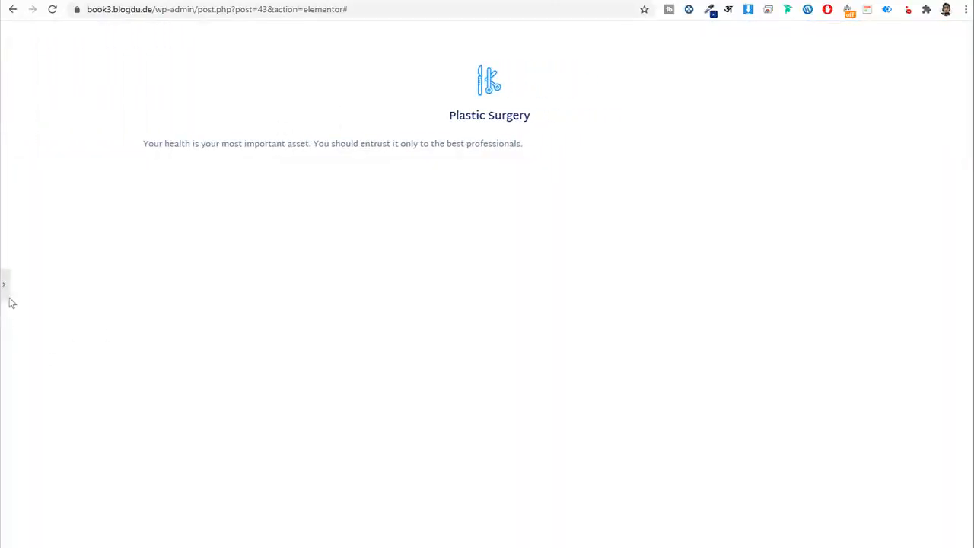
Search widgets for 'gri' and drop a Listing Grid below the Departments and services heading.
left_click(6, 294)
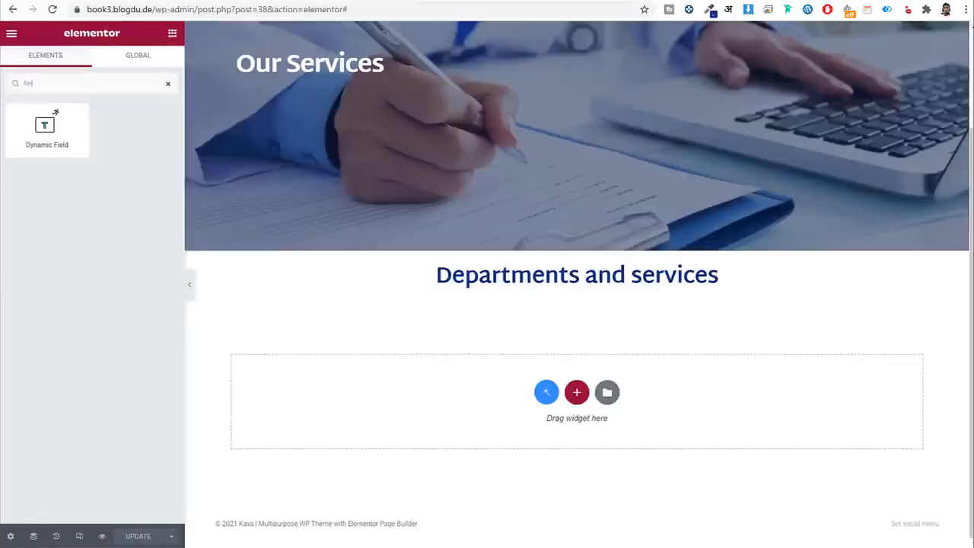
left_click(165, 85)
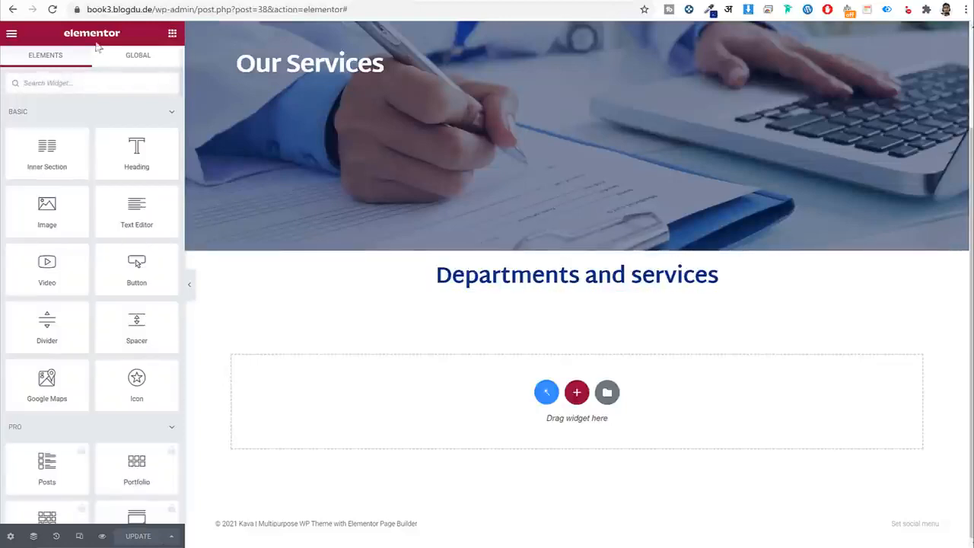
left_click(52, 9)
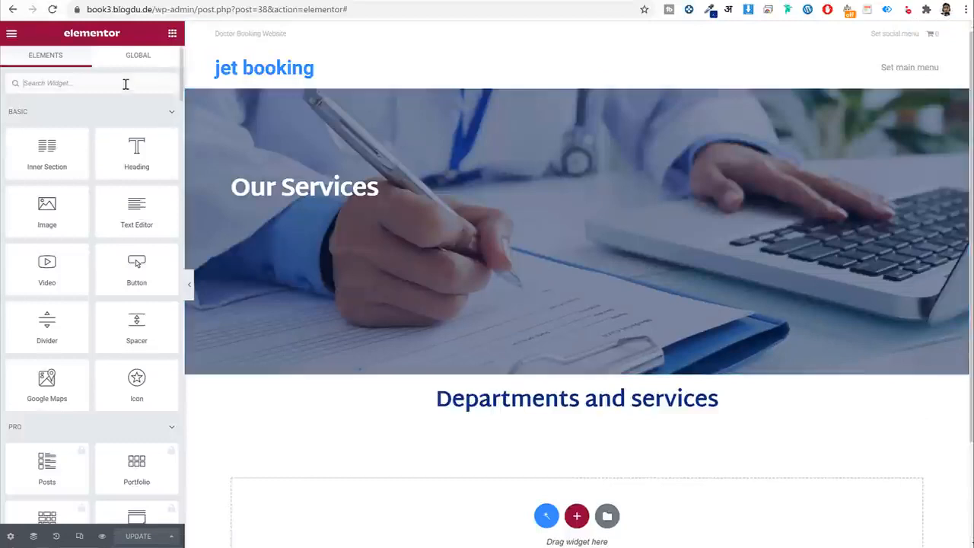
type("gri")
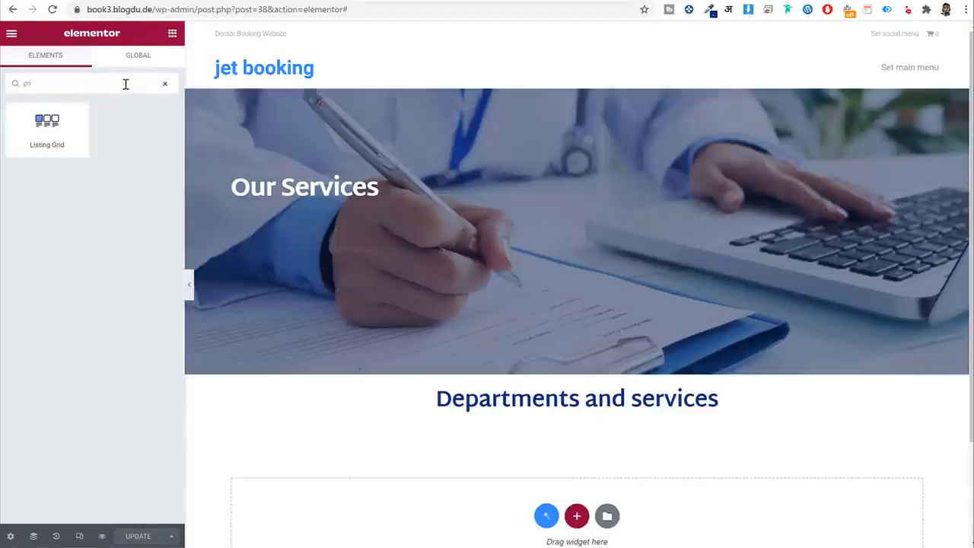
left_click_drag(47, 125, 574, 419)
scroll(748, 302, "down", 2)
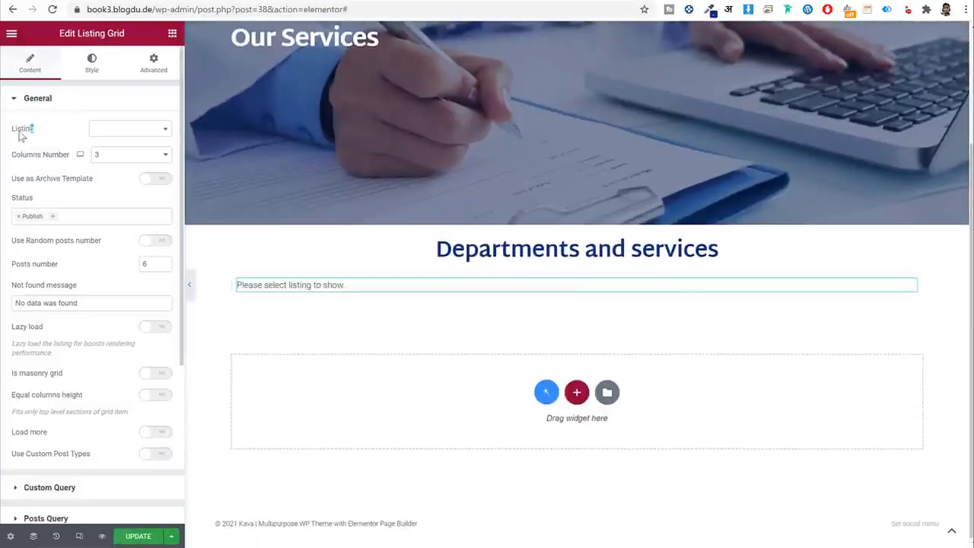
left_click_drag(22, 135, 10, 131)
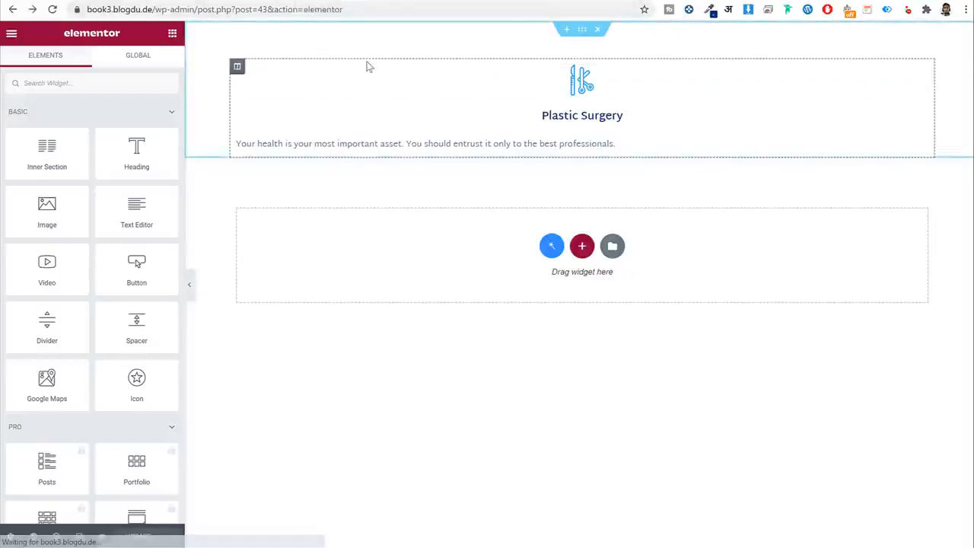
Exit the Elementor editor to the dashboard, then go back to the previous pages.
left_click(11, 34)
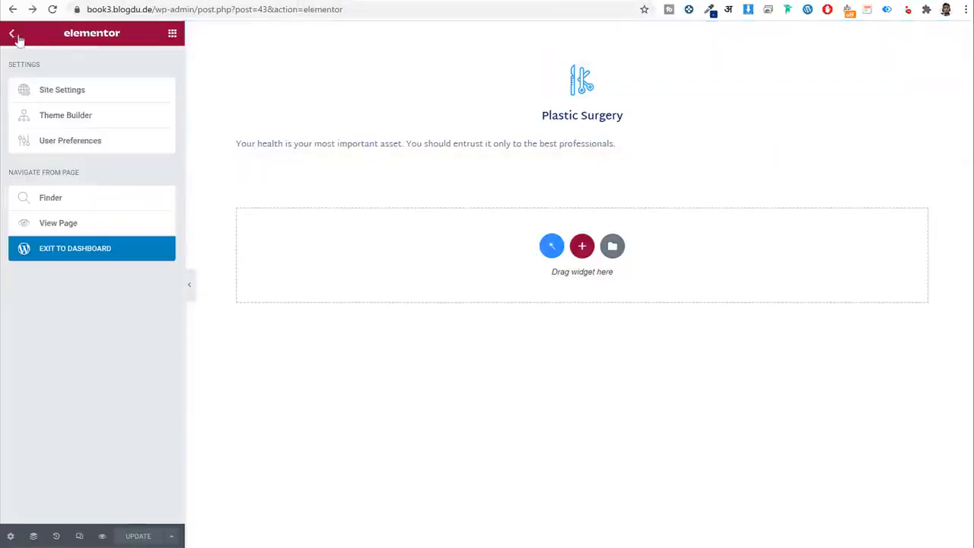
left_click(89, 254)
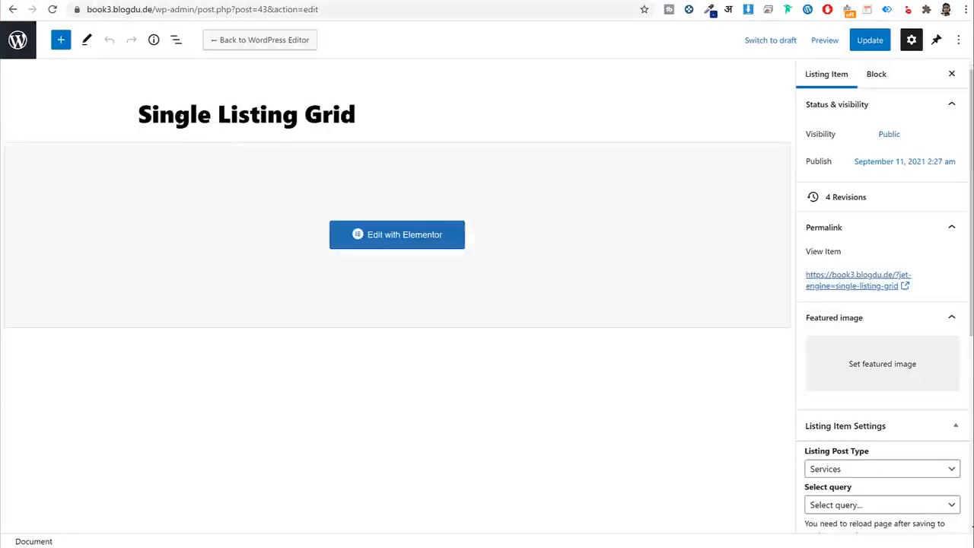
key("alt+Left")
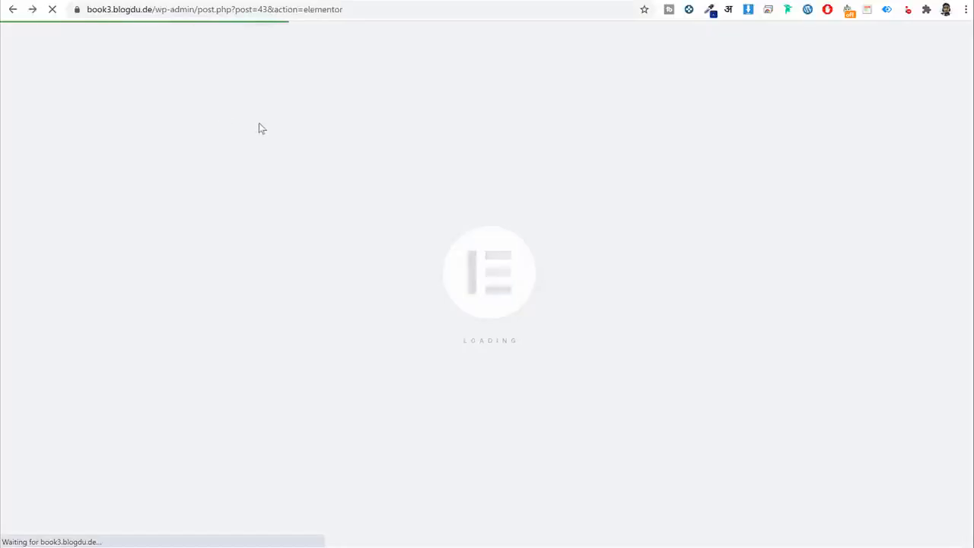
key("alt+Left")
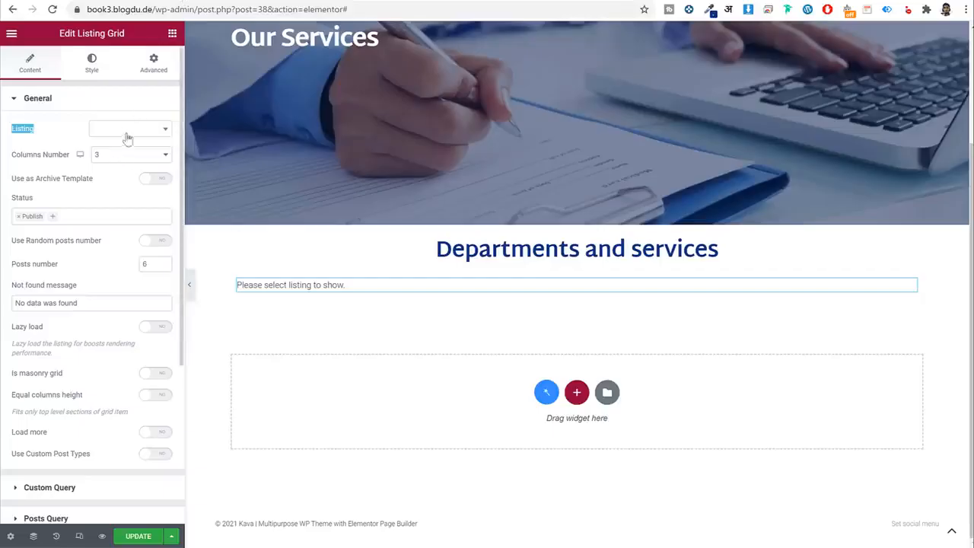
Set the Listing Grid's listing to Single Listing Grid so the Plastic Surgery card shows.
left_click(126, 129)
type("sing")
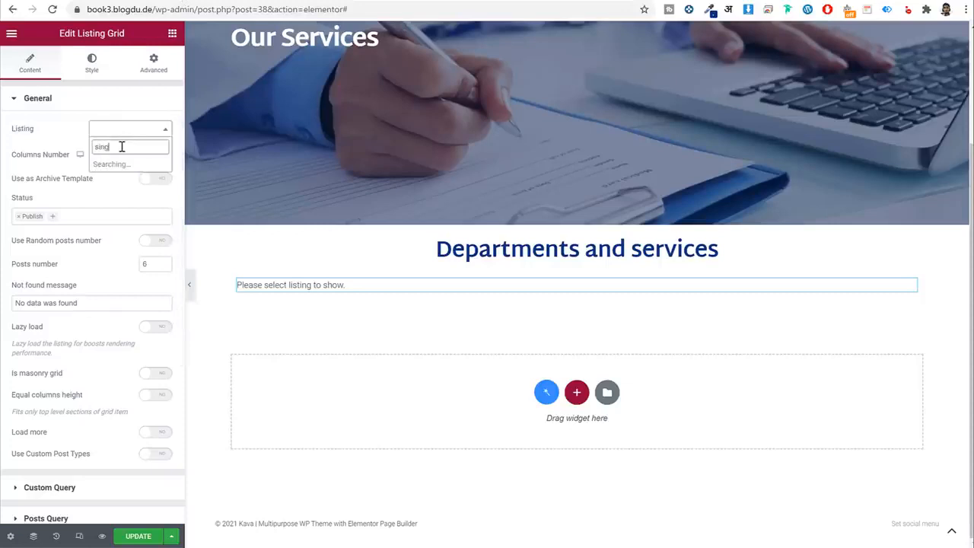
left_click(117, 165)
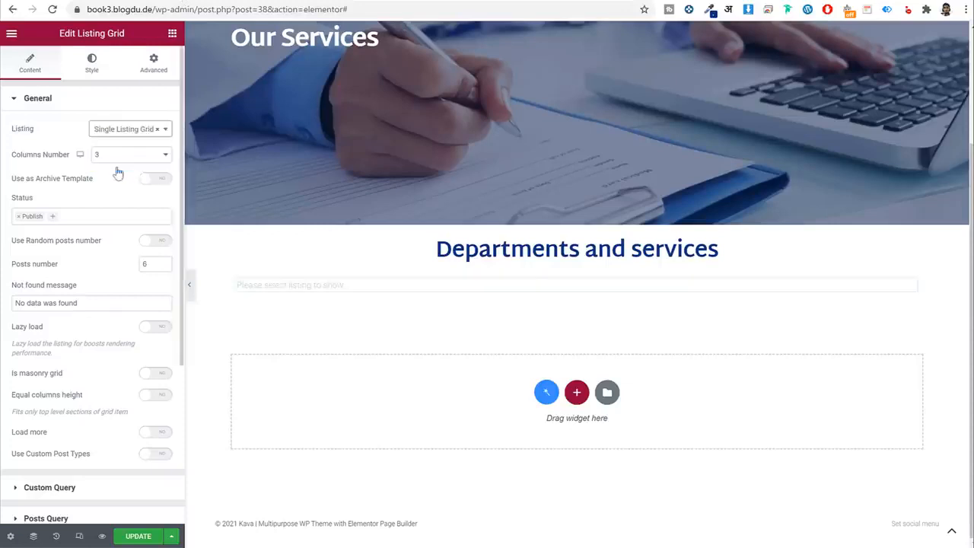
scroll(426, 152, "down", 1)
scroll(561, 216, "down", 2)
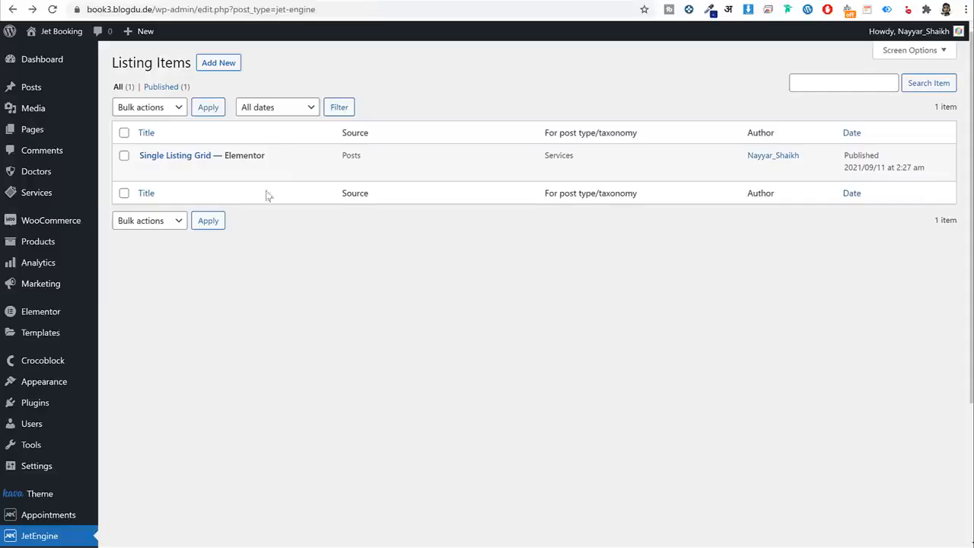
In the Single Listing Grid template, set the excerpt's Field Content Alignment to Center and update.
left_click(280, 172)
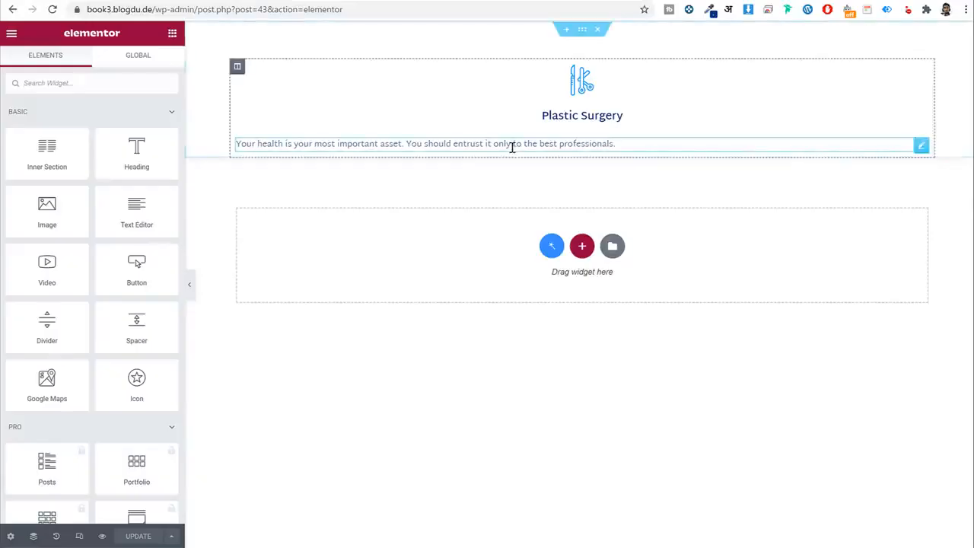
left_click(506, 144)
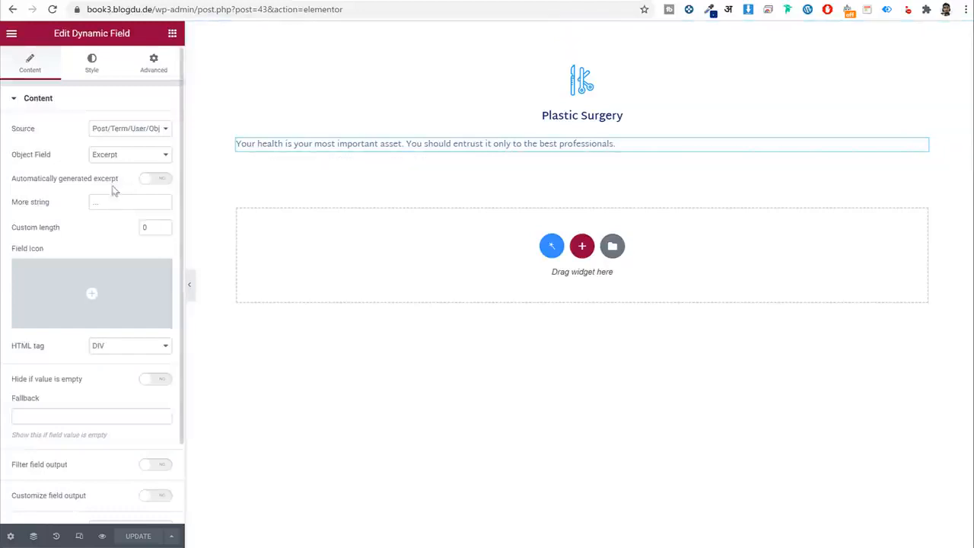
scroll(116, 282, "down", 2)
scroll(117, 278, "up", 2)
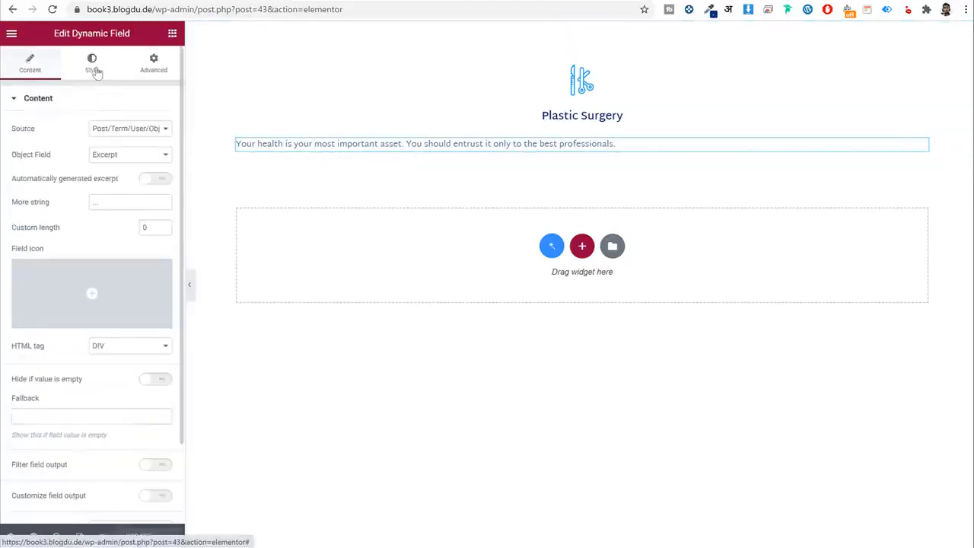
left_click(92, 65)
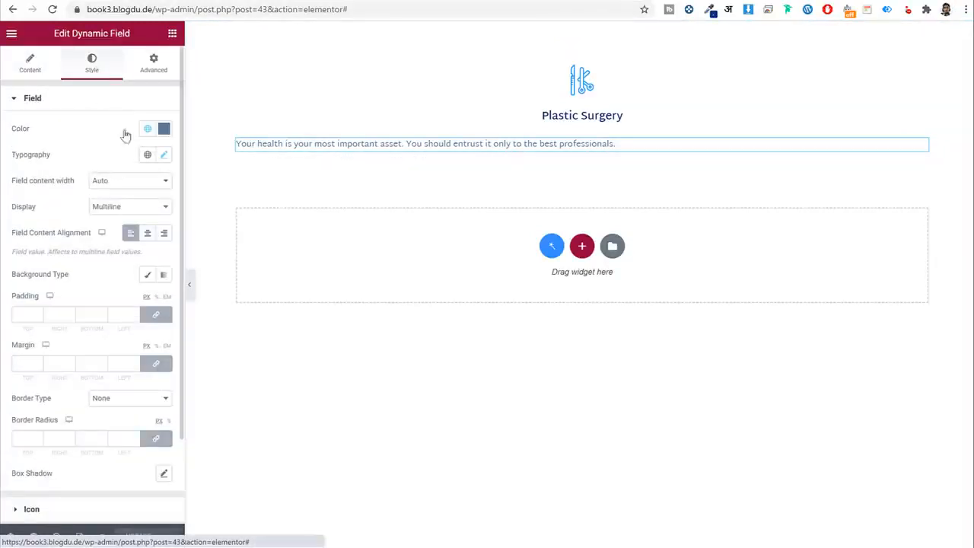
left_click(149, 234)
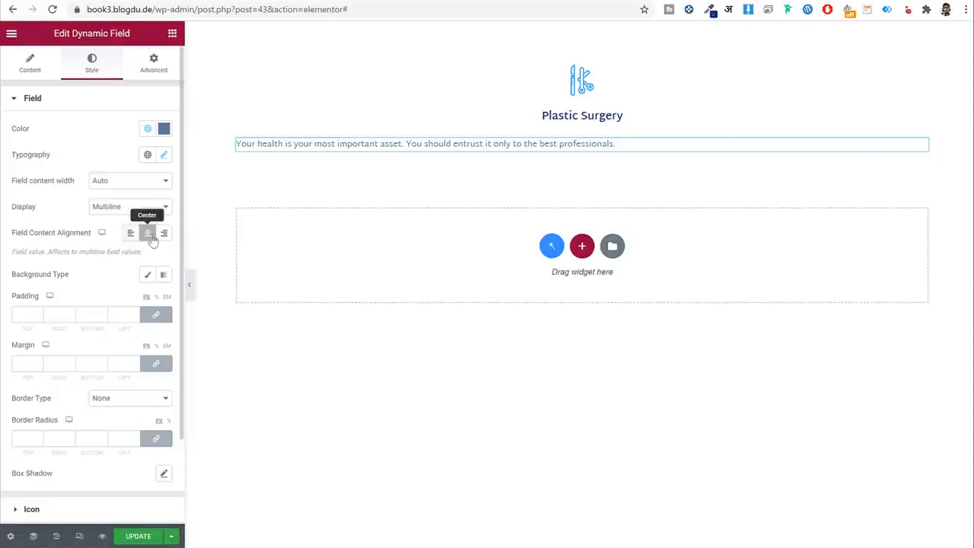
left_click(139, 537)
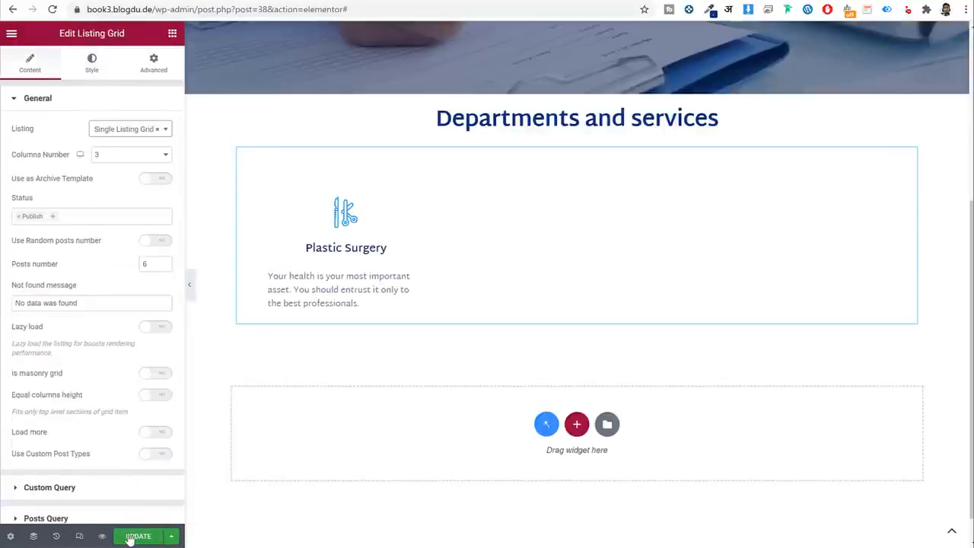
Update the services page, reload the editor, and inspect the Listing Grid settings.
left_click(131, 537)
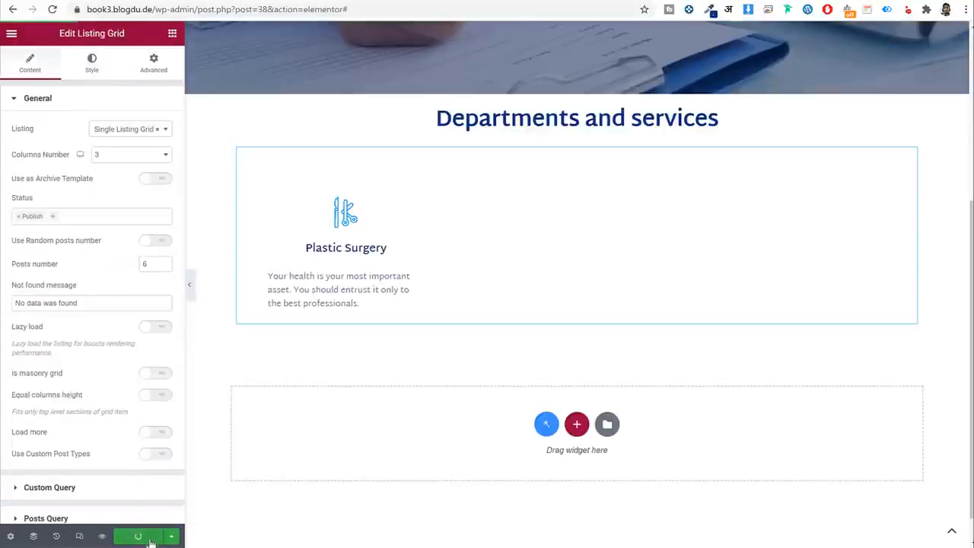
left_click(52, 10)
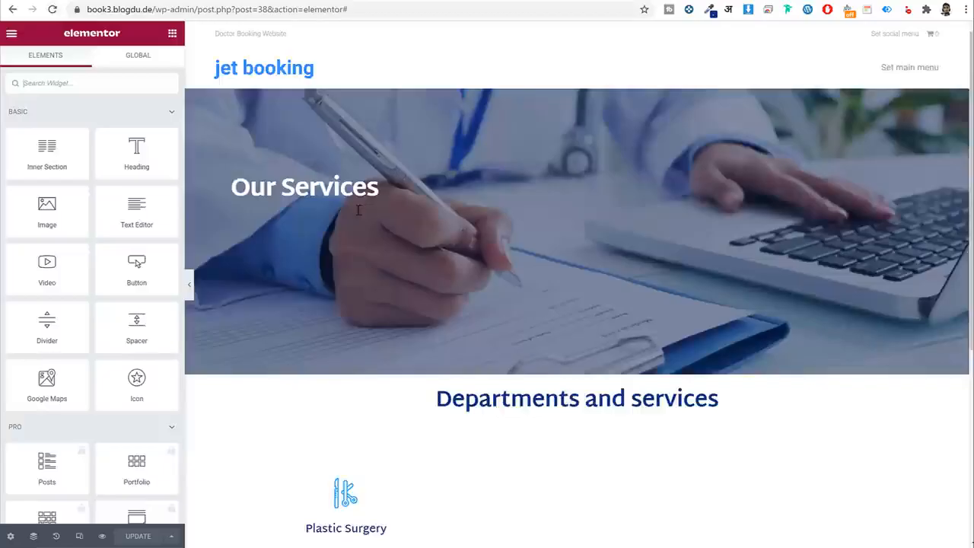
scroll(393, 224, "down", 3)
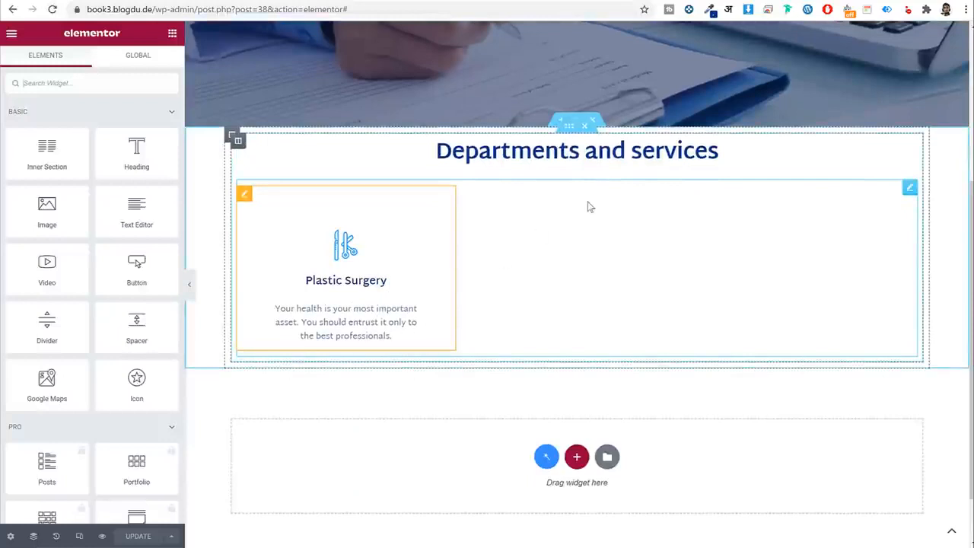
left_click(403, 257)
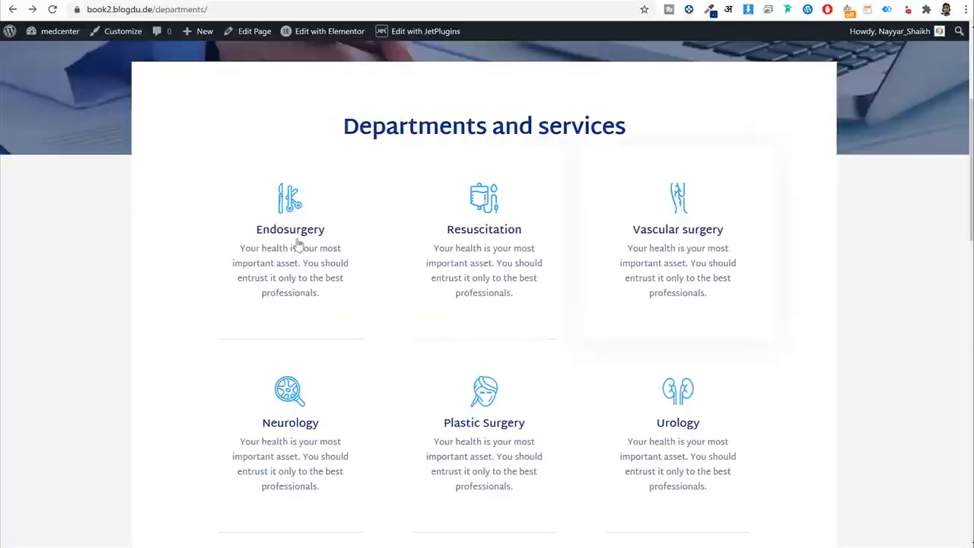
left_click(208, 1)
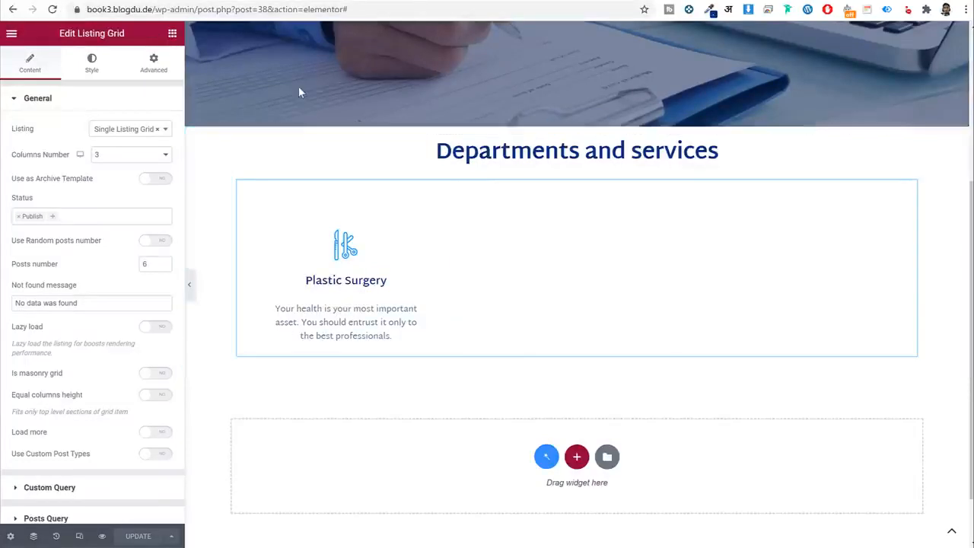
Compare the layout against the reference book2 Departments page in the other tab.
left_click(116, 1)
scroll(434, 252, "up", 3)
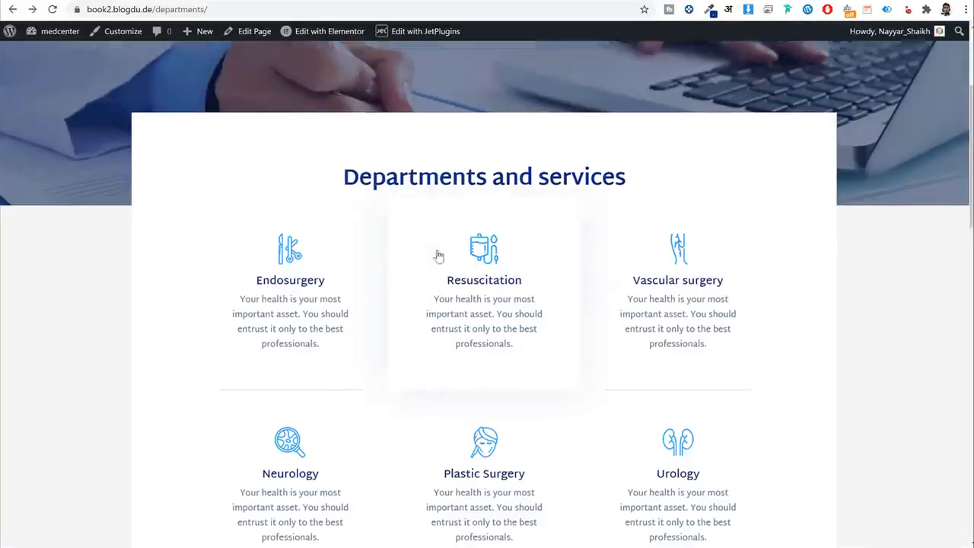
scroll(478, 303, "down", 2)
scroll(478, 303, "up", 2)
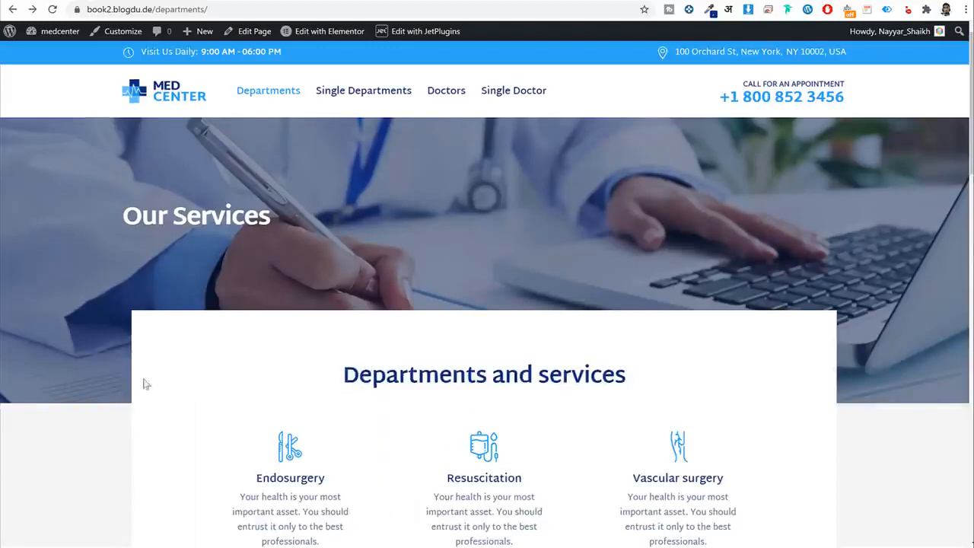
scroll(544, 286, "down", 2)
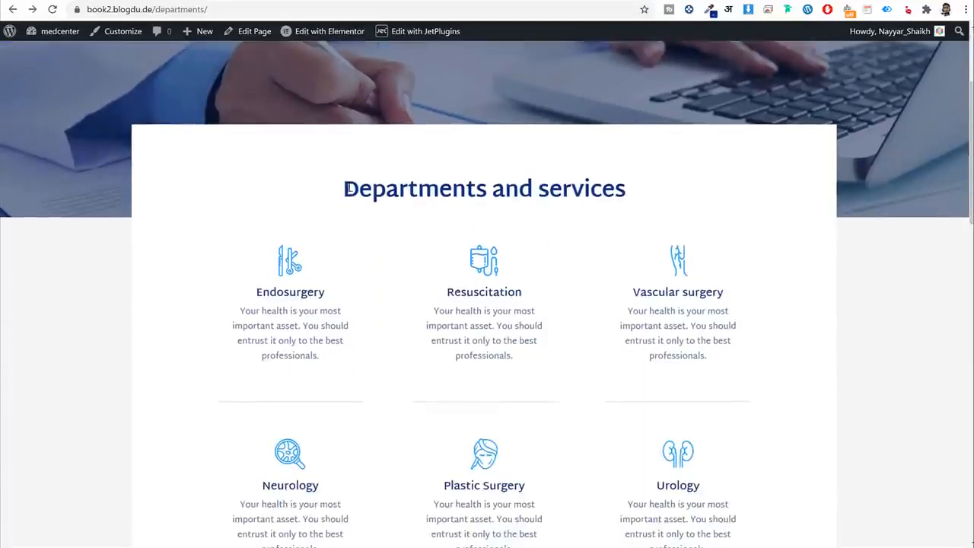
left_click_drag(344, 188, 602, 196)
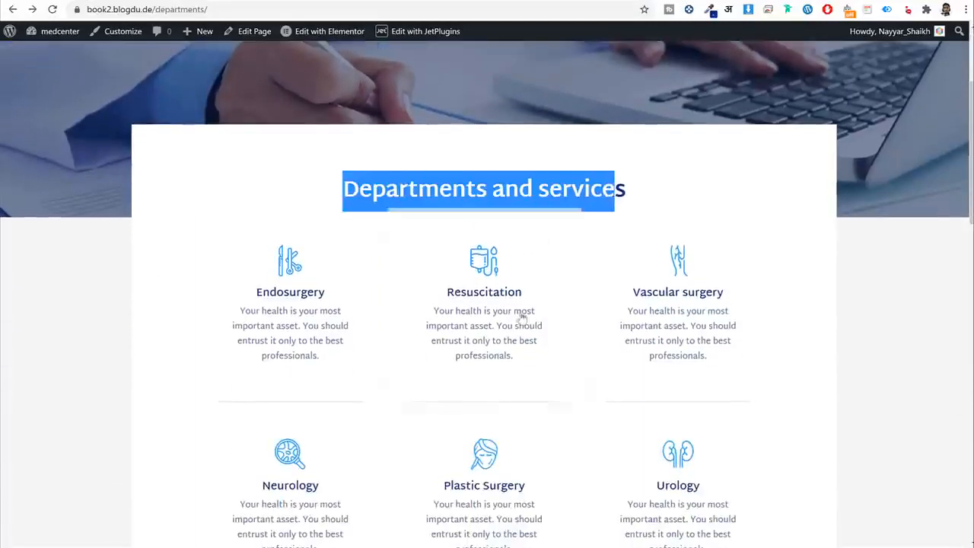
scroll(522, 256, "down", 11)
scroll(485, 422, "up", 12)
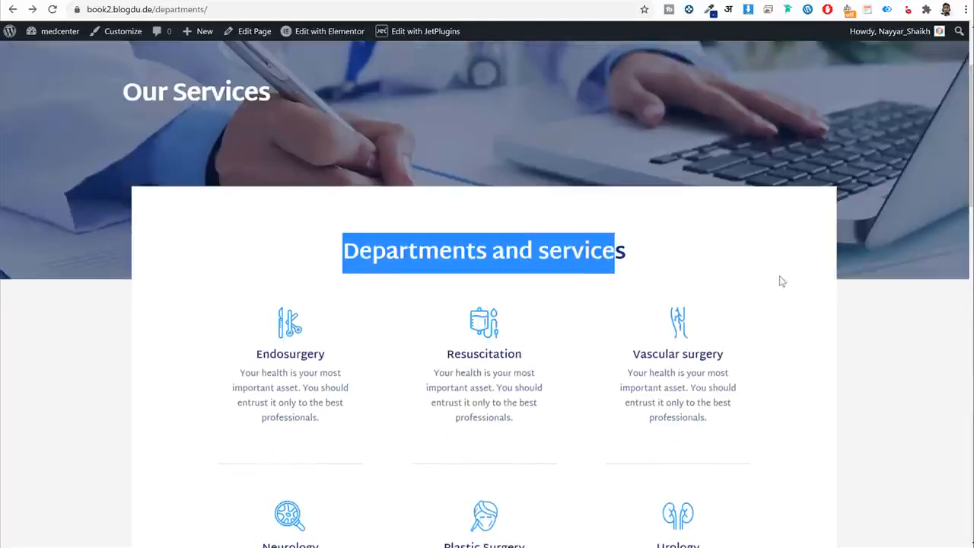
scroll(547, 306, "up", 2)
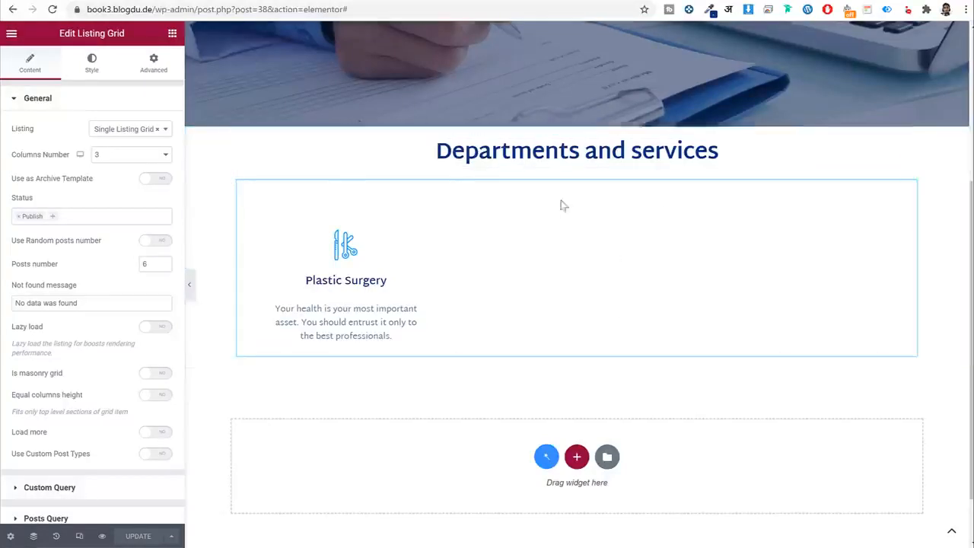
Give the page body a classic #f5f5f5 background colour and preview it.
left_click(13, 538)
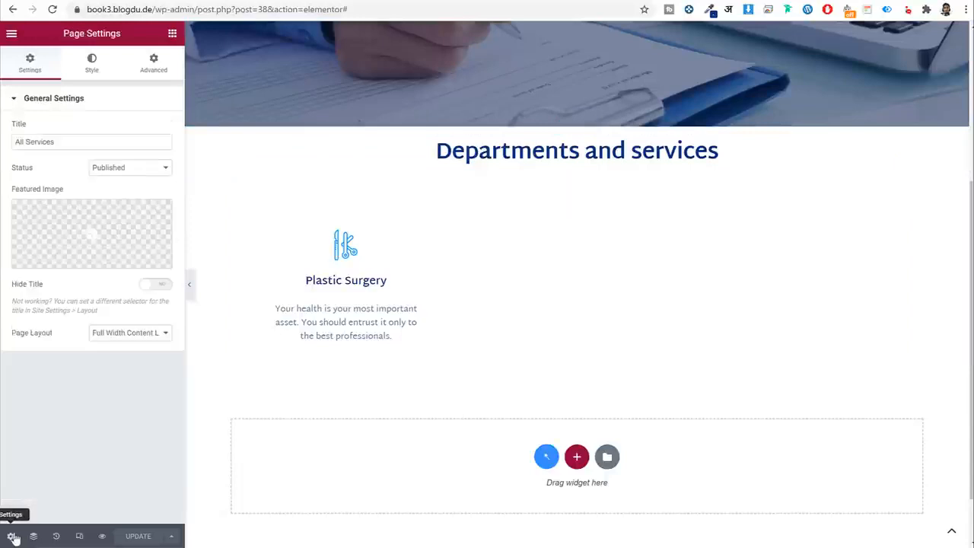
left_click(94, 66)
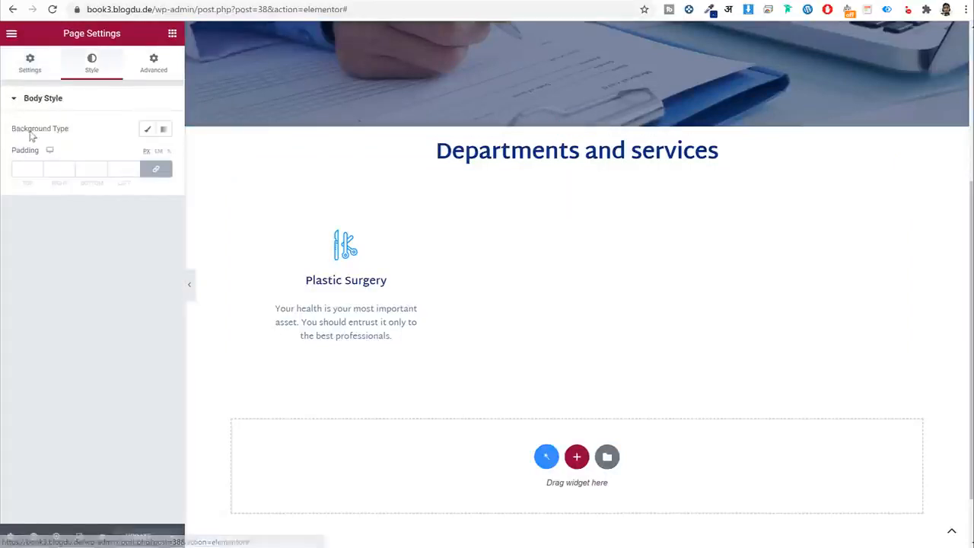
left_click(147, 130)
left_click(163, 156)
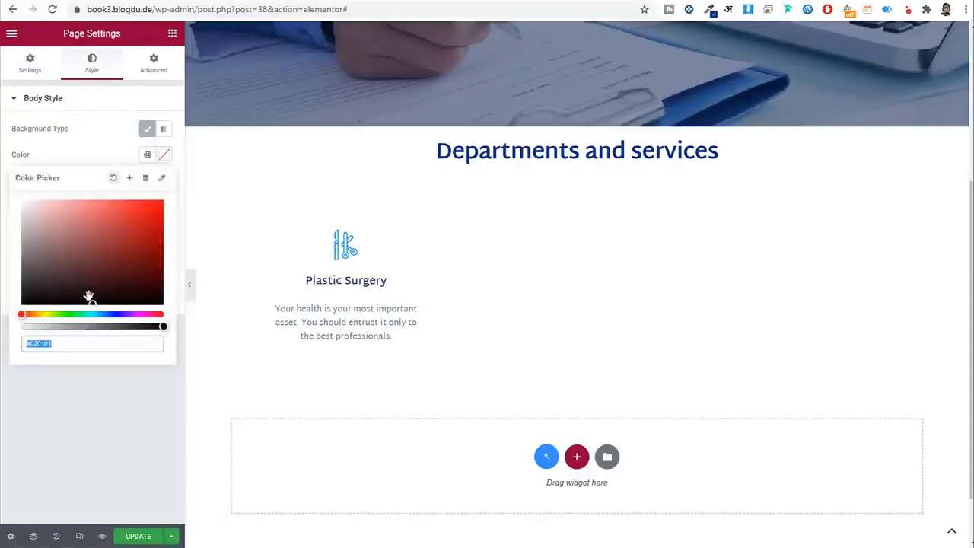
type("f5f5f5")
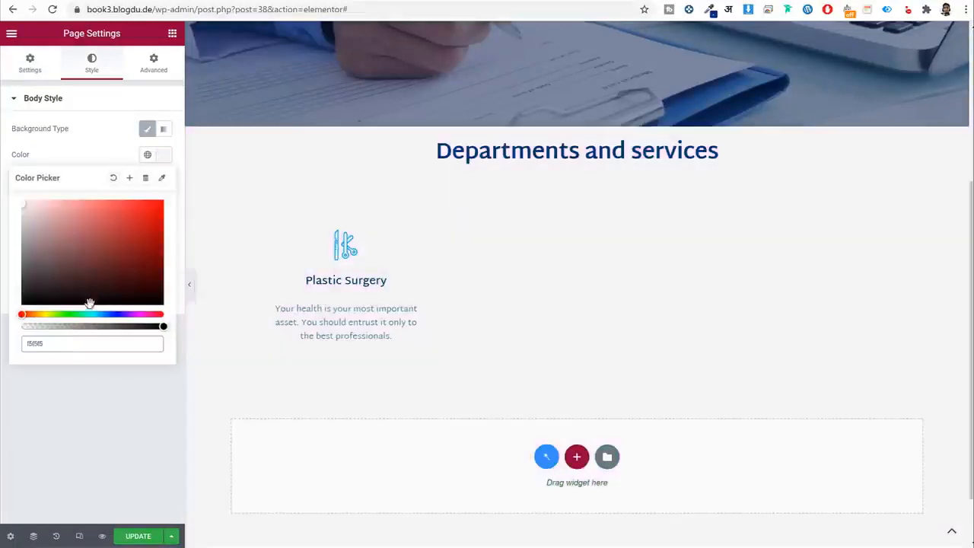
left_click(189, 284)
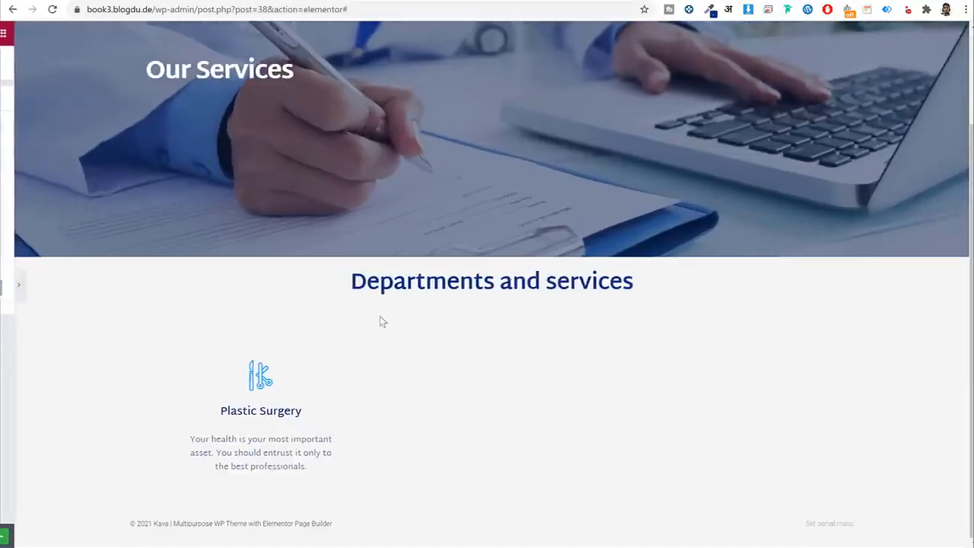
left_click(4, 285)
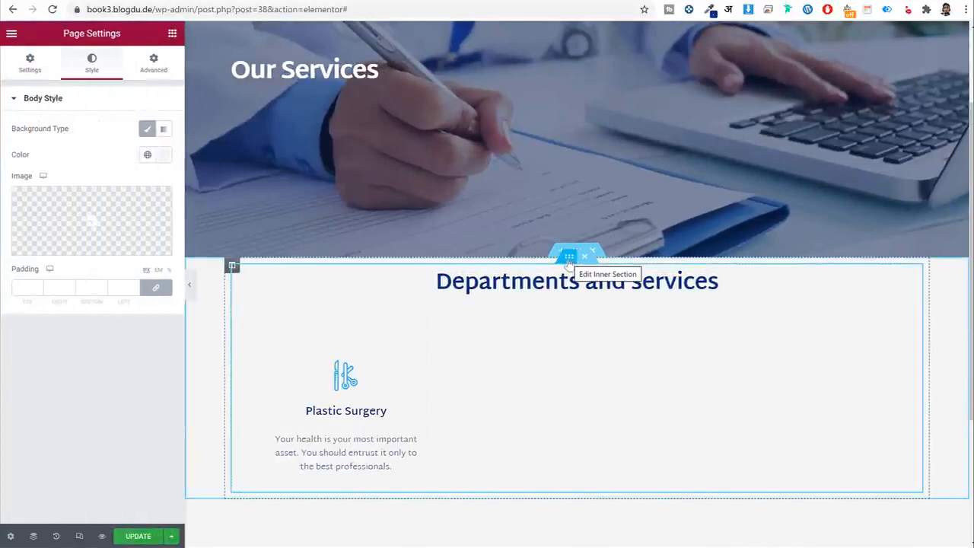
Set the Departments and services inner section's classic background colour to white #FFFFFF.
left_click(569, 258)
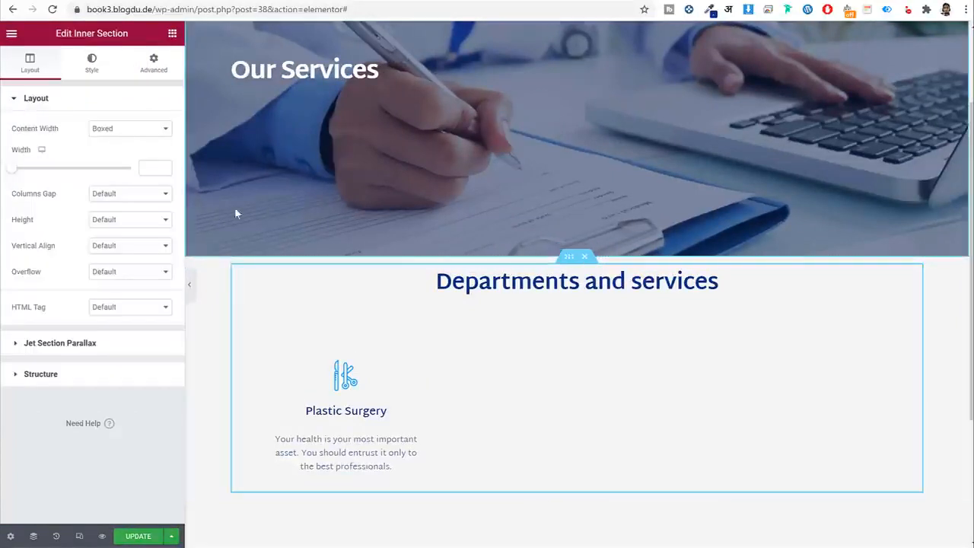
left_click(92, 67)
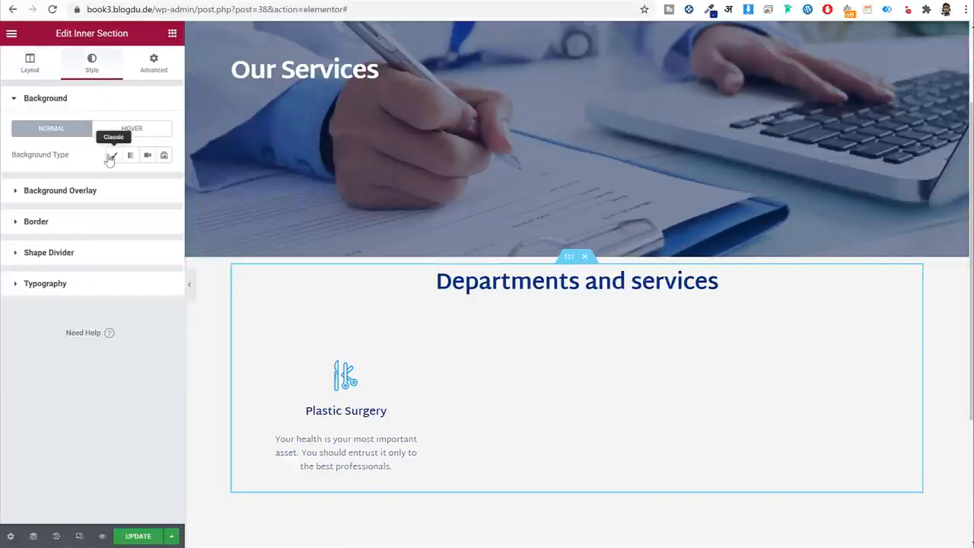
left_click(111, 157)
left_click(163, 183)
left_click_drag(36, 242, 3, 193)
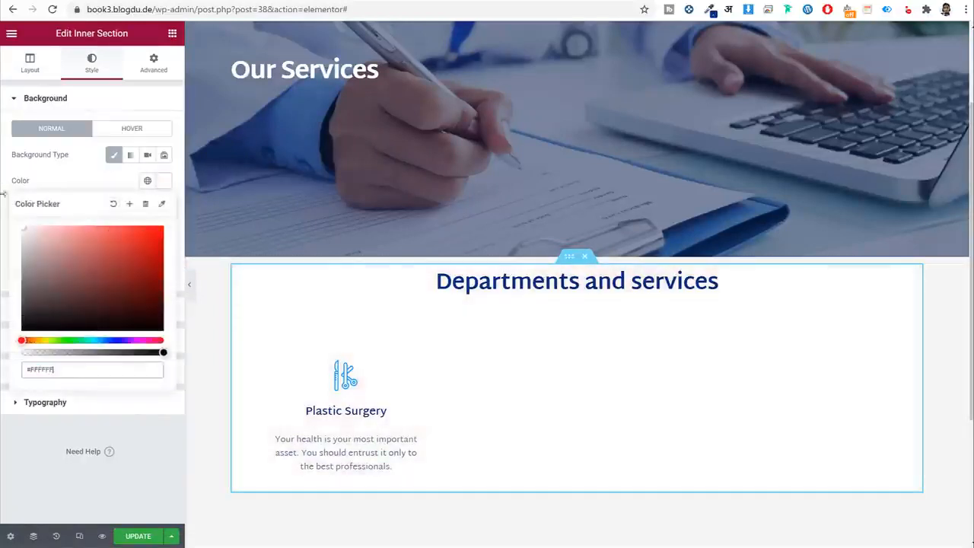
left_click(164, 180)
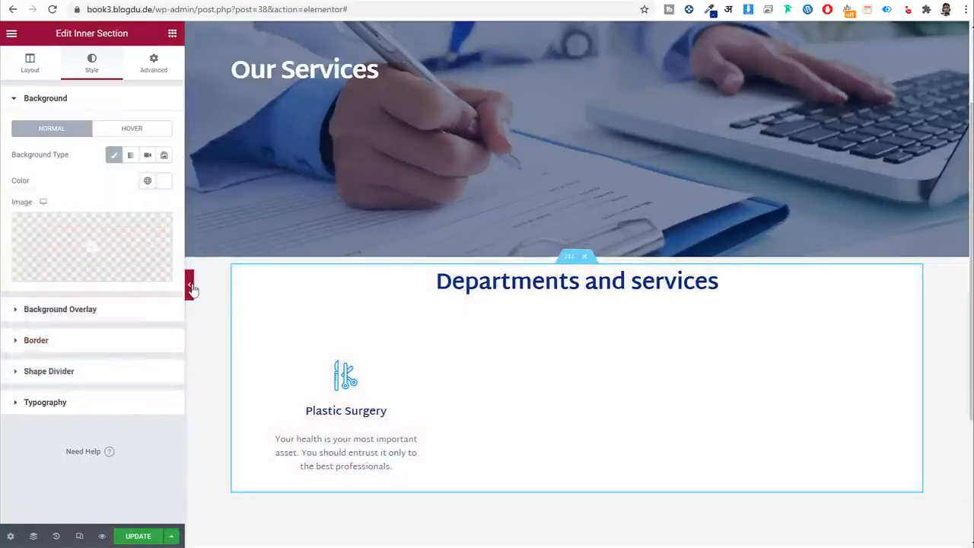
left_click(189, 285)
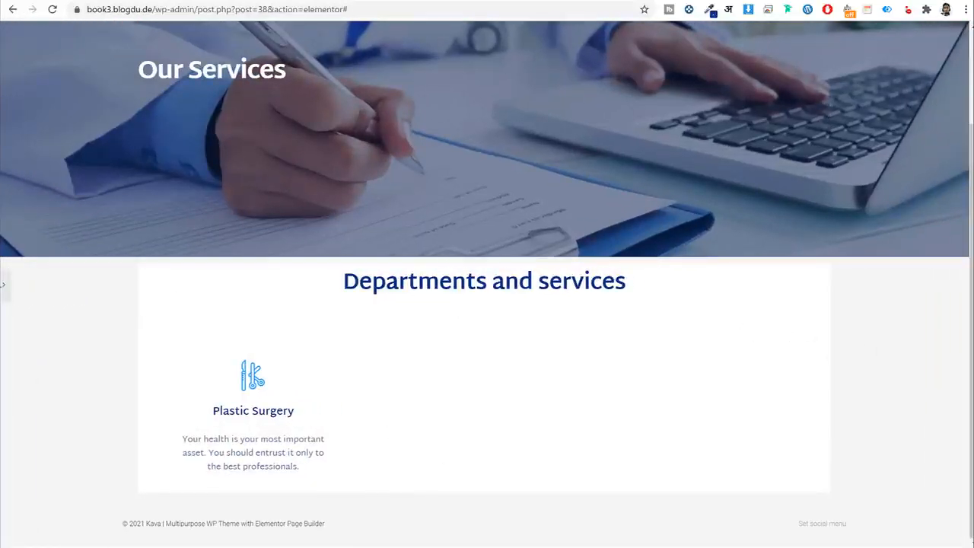
left_click(6, 284)
left_click(153, 63)
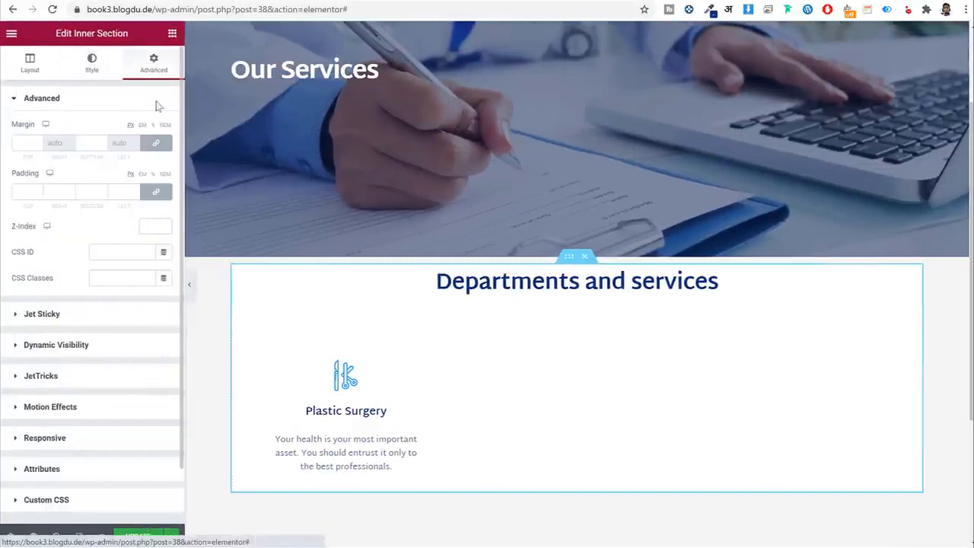
Unlink padding and enter 80, 100, 90, 100 px for top, right, bottom, left.
left_click(155, 191)
left_click_drag(29, 191, 10, 191)
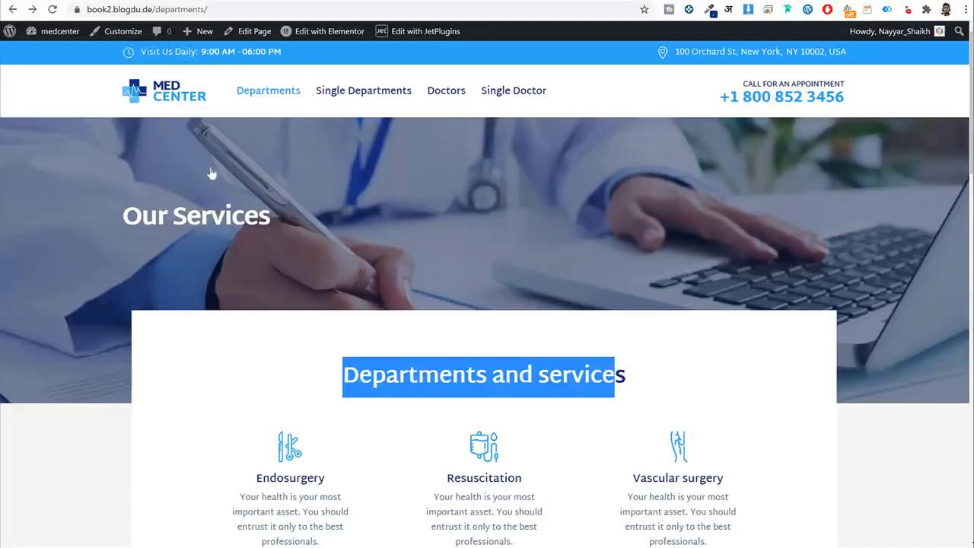
scroll(178, 282, "down", 3)
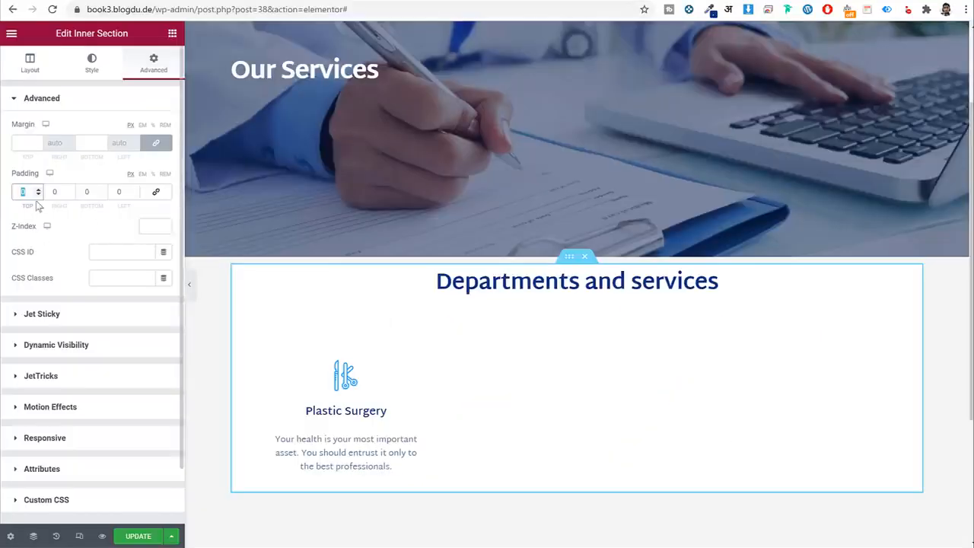
type("80")
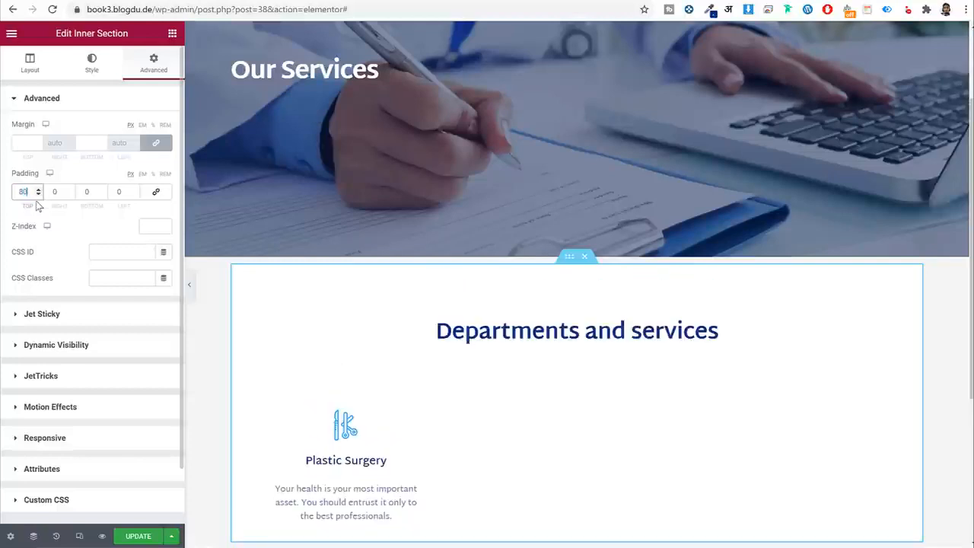
key("Tab")
type("100")
key("Tab")
type("90")
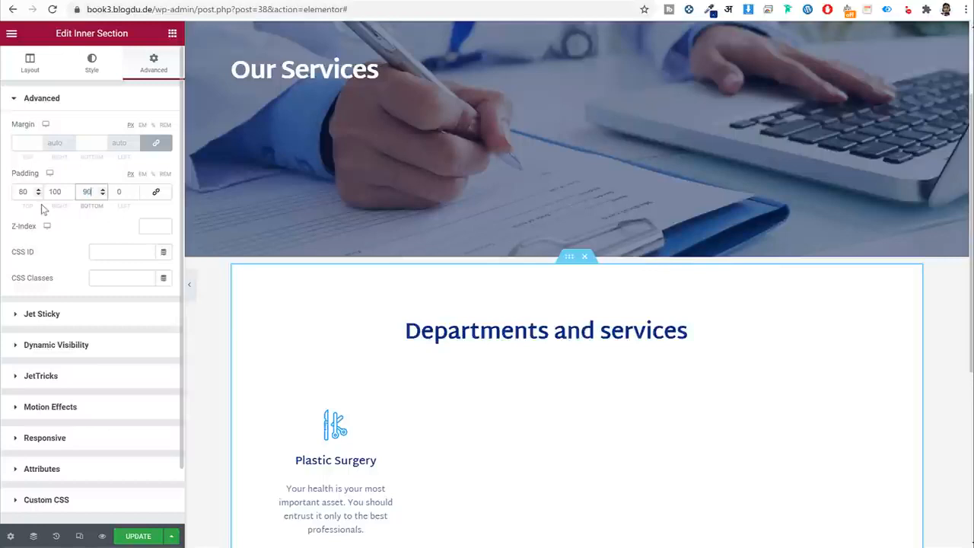
key("Tab")
type("100")
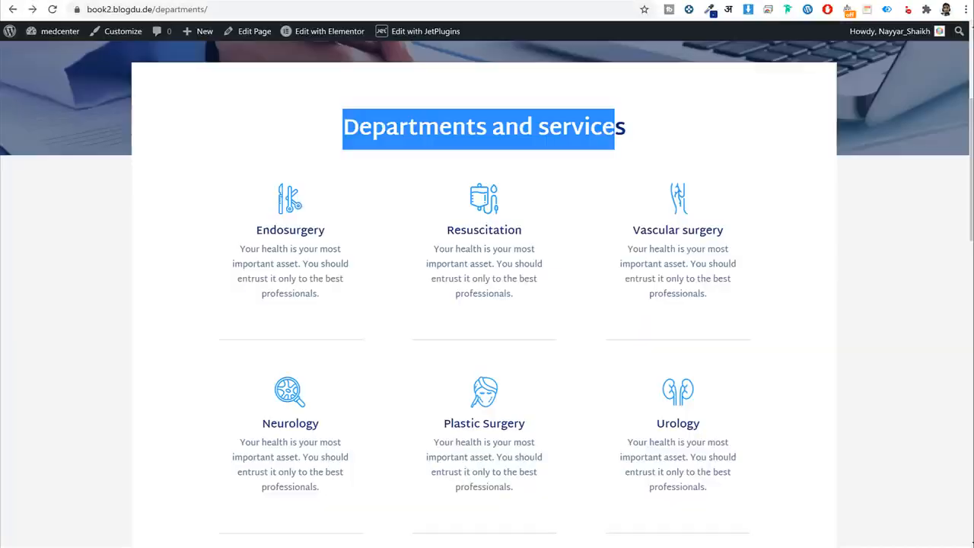
scroll(436, 170, "up", 5)
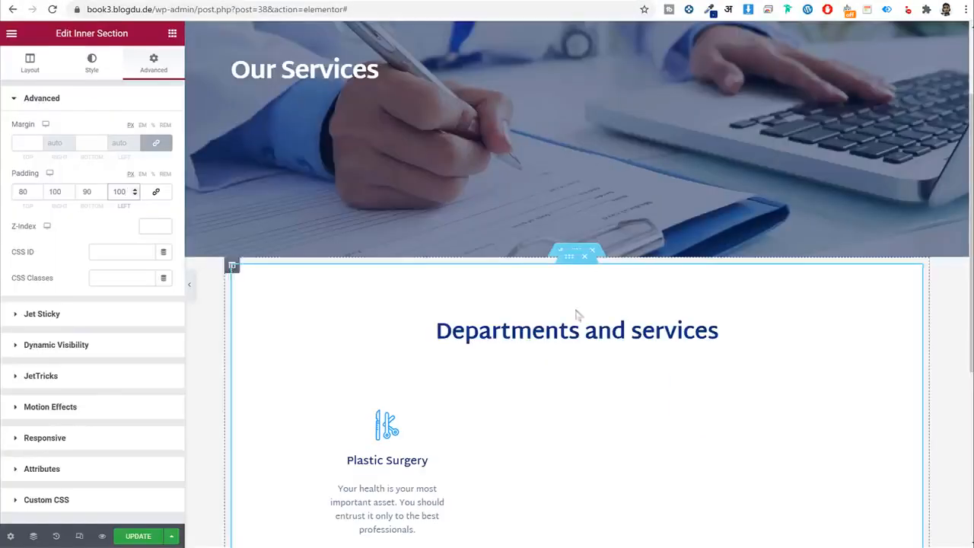
left_click(188, 288)
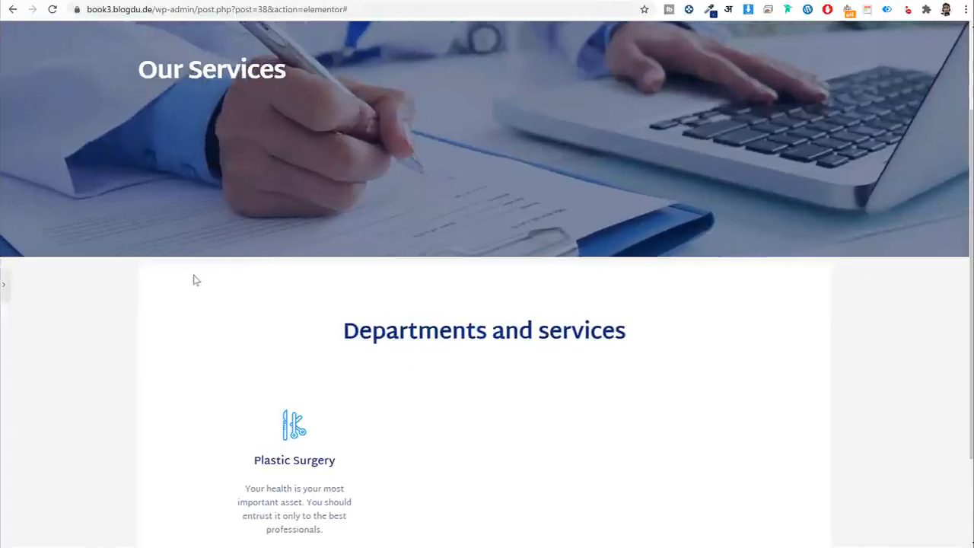
scroll(195, 280, "up", 2)
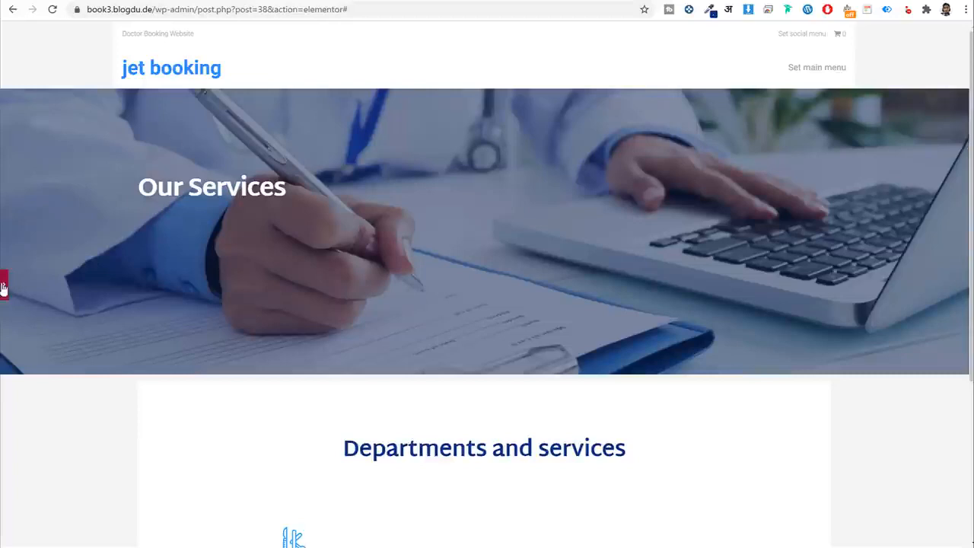
Unlink the section's margin and set the top margin to -150 px.
left_click(5, 285)
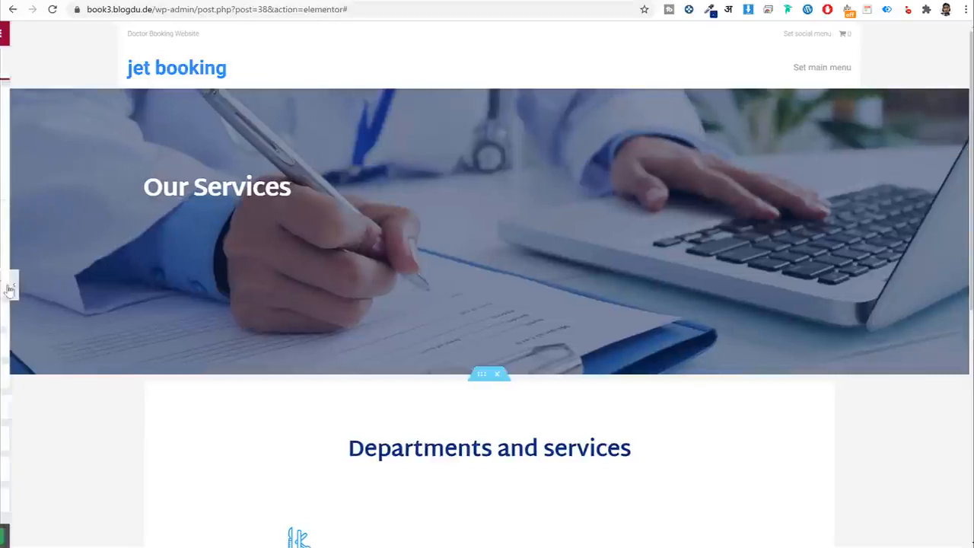
left_click(156, 143)
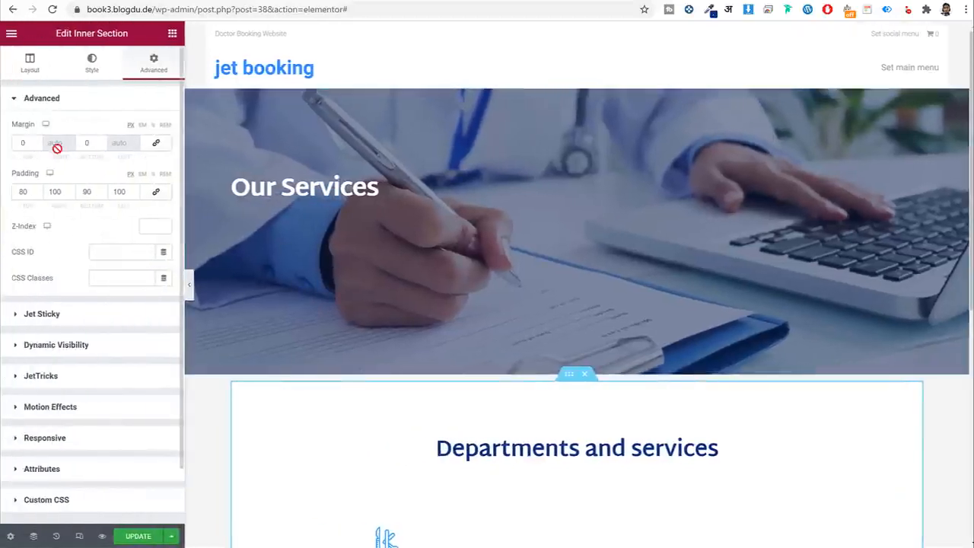
double_click(30, 144)
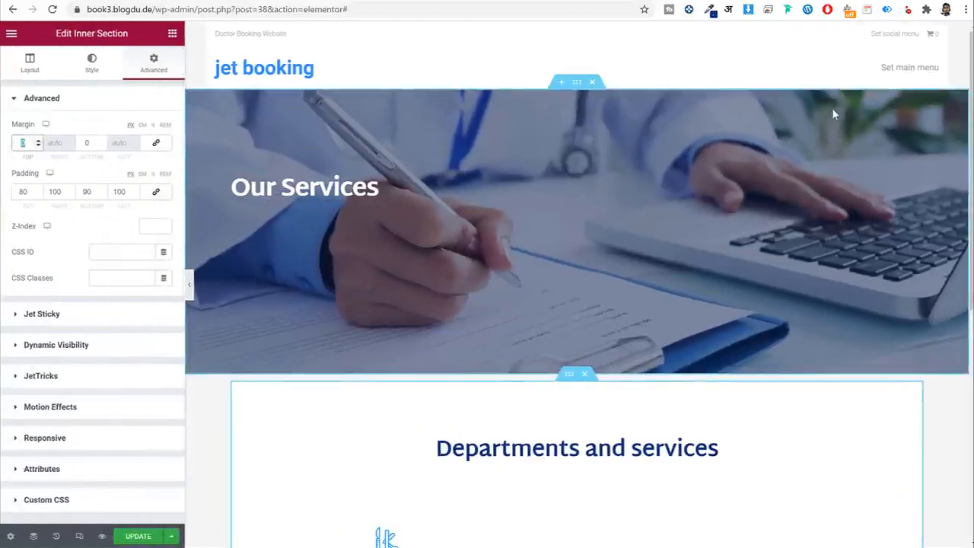
type("150")
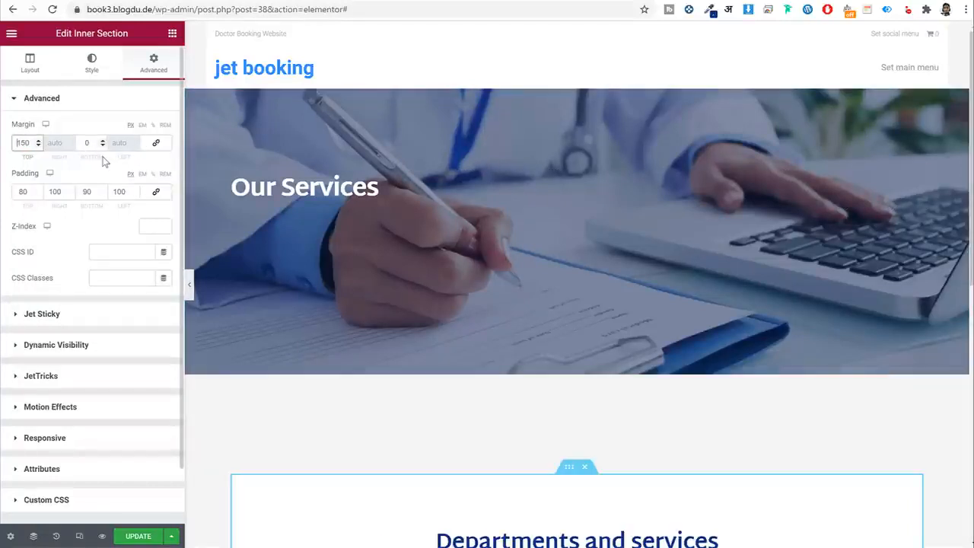
key("Home")
type("-")
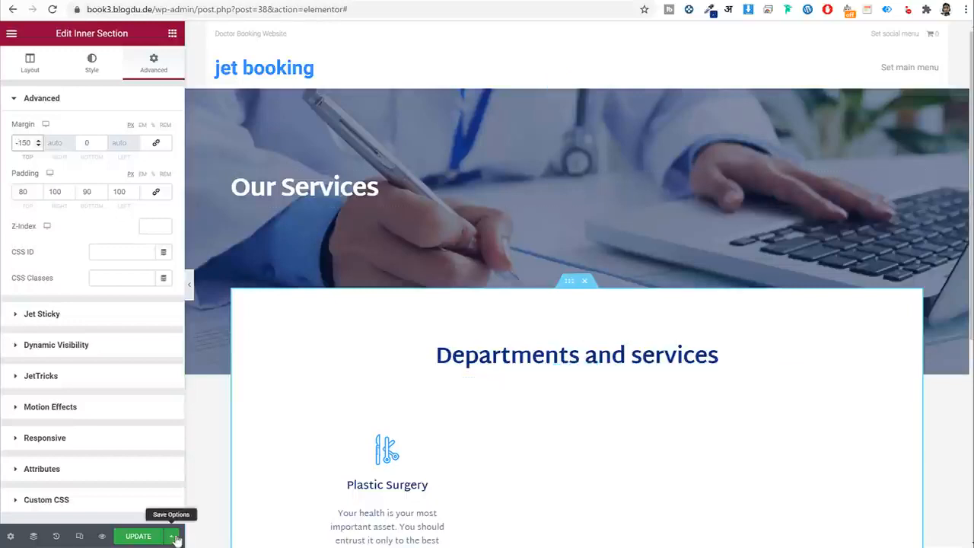
Save the page and check the section overlapping the Our Services banner.
left_click(137, 536)
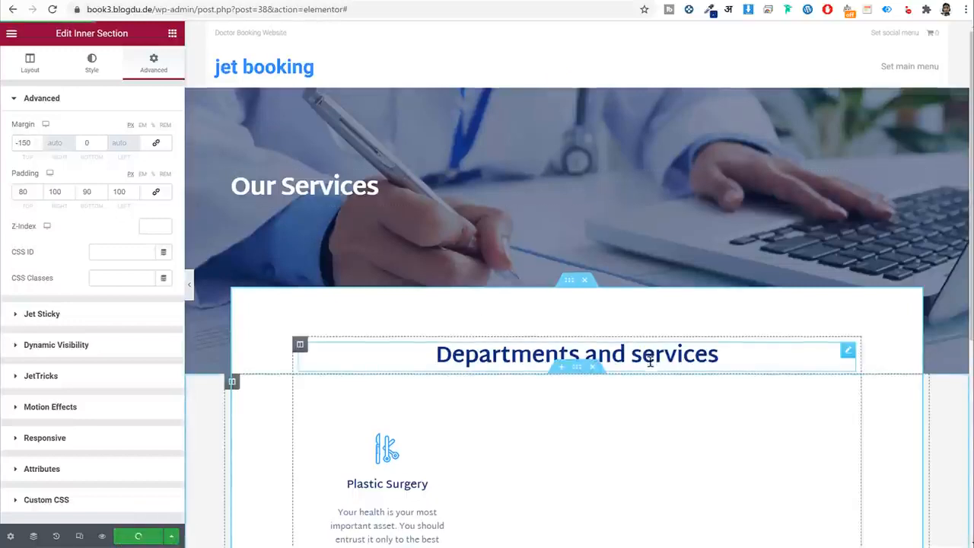
scroll(647, 354, "down", 3)
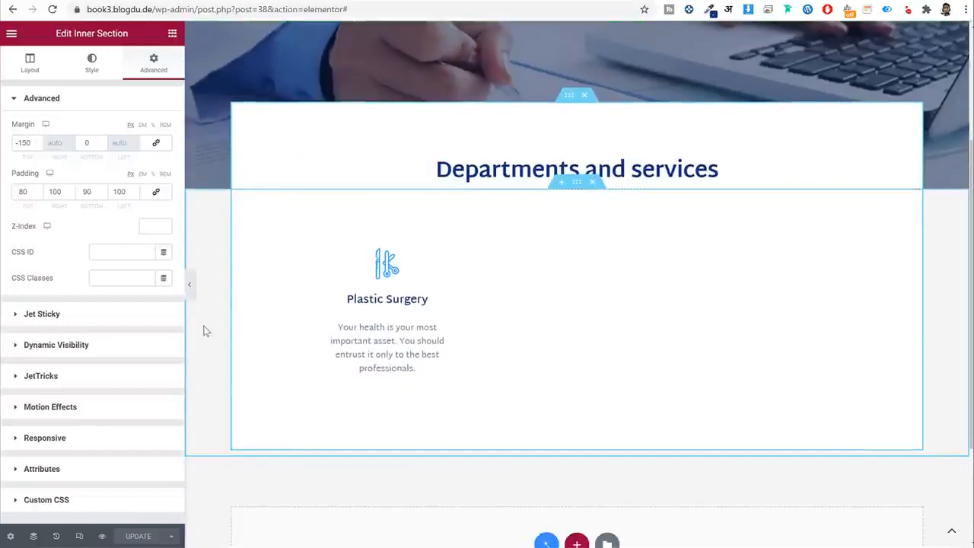
scroll(530, 318, "up", 3)
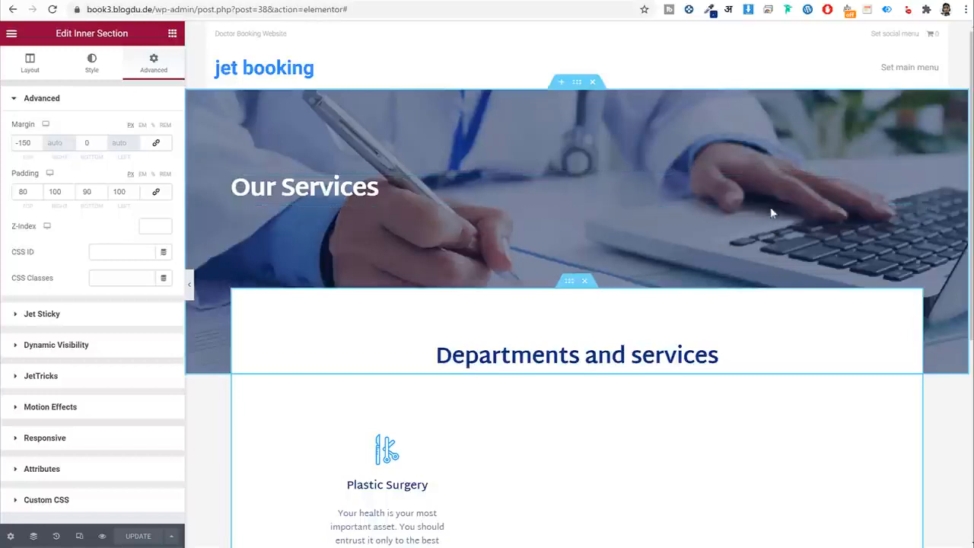
Switch the editor preview to Mobile responsive mode.
left_click(79, 537)
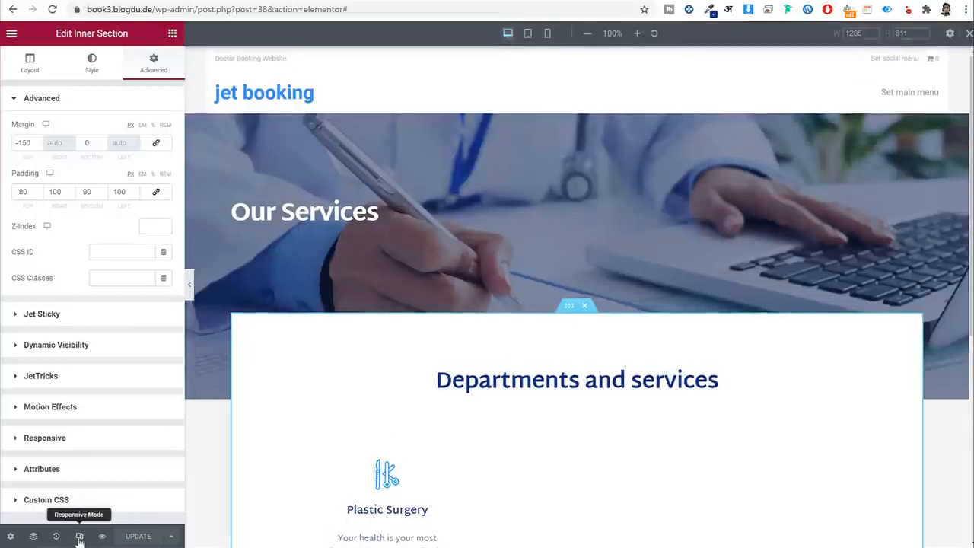
left_click(547, 33)
scroll(624, 304, "down", 10)
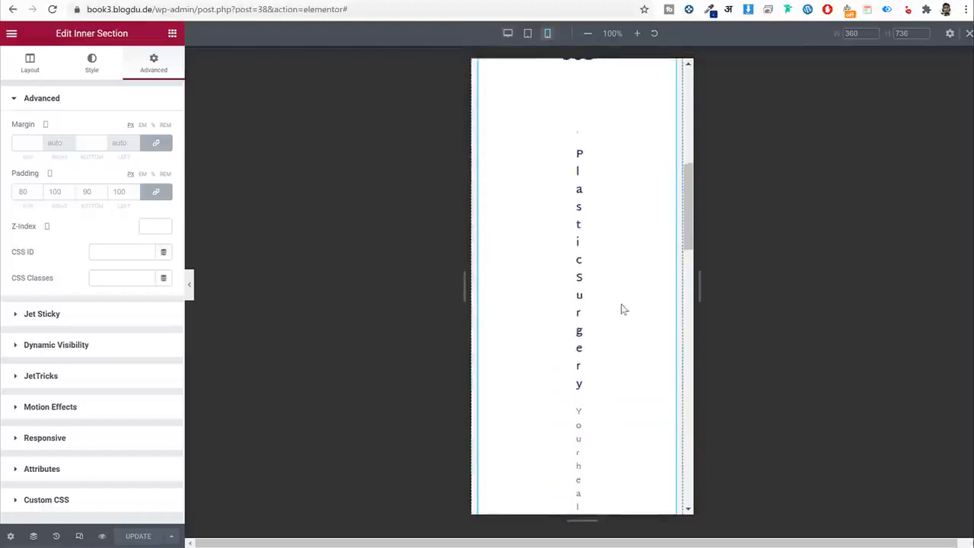
scroll(623, 312, "down", 10)
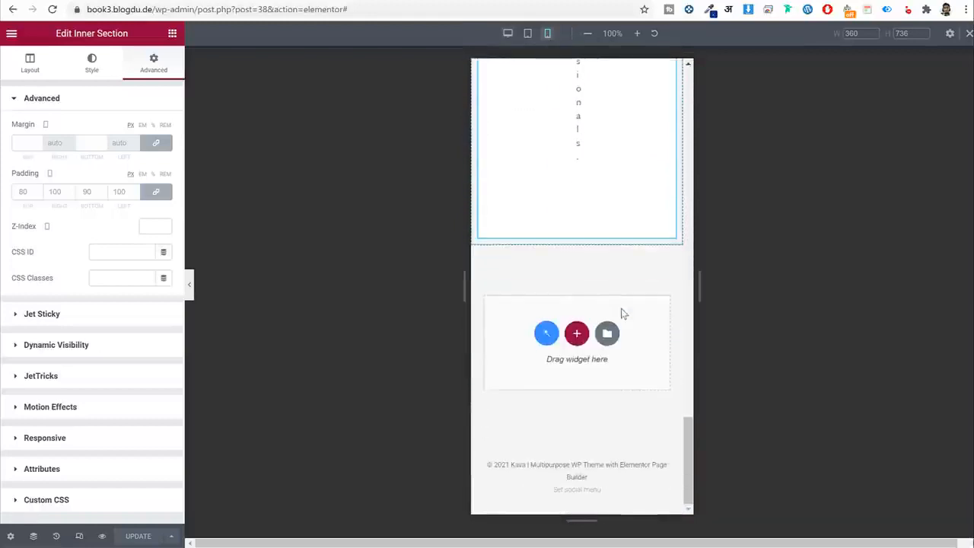
scroll(624, 317, "up", 4)
scroll(622, 317, "up", 10)
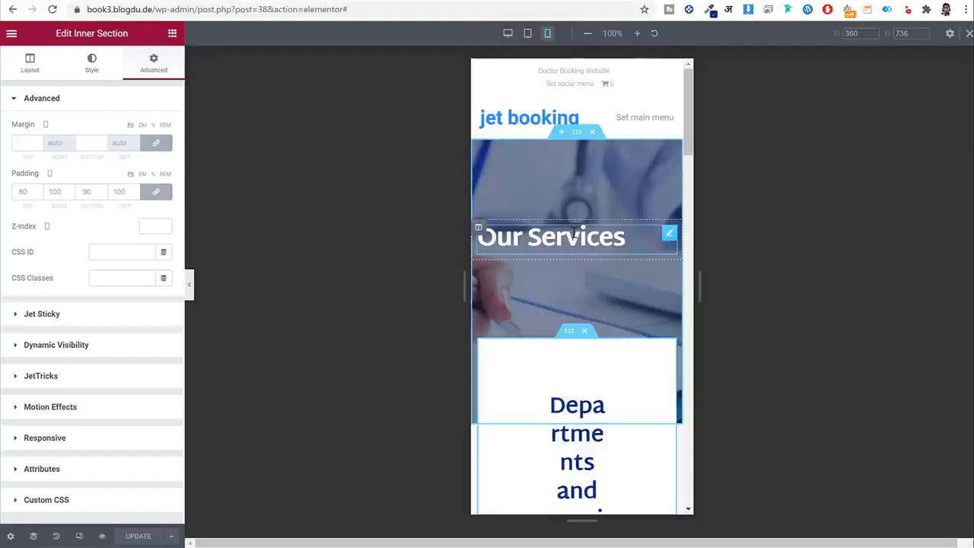
Set the Our Services heading's mobile alignment to center.
left_click(667, 236)
left_click(92, 64)
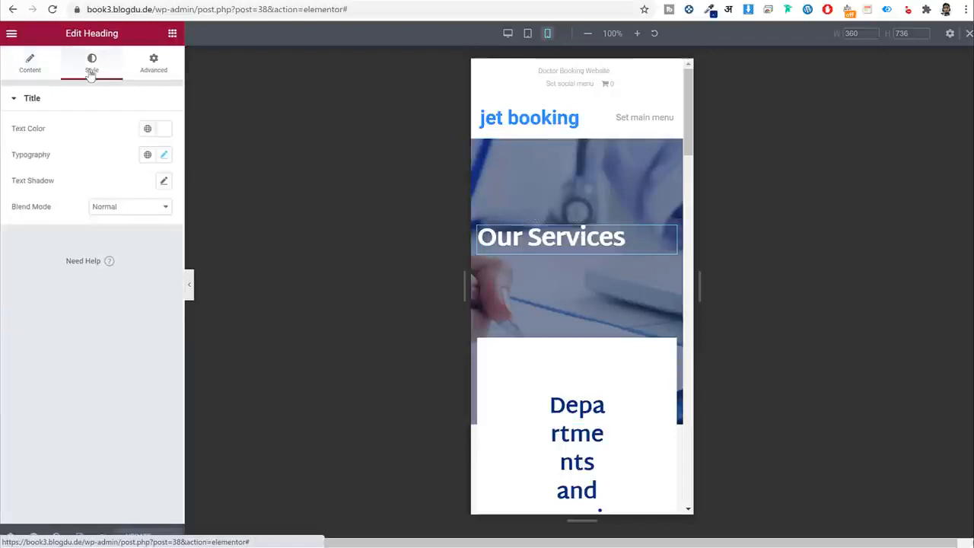
left_click(30, 64)
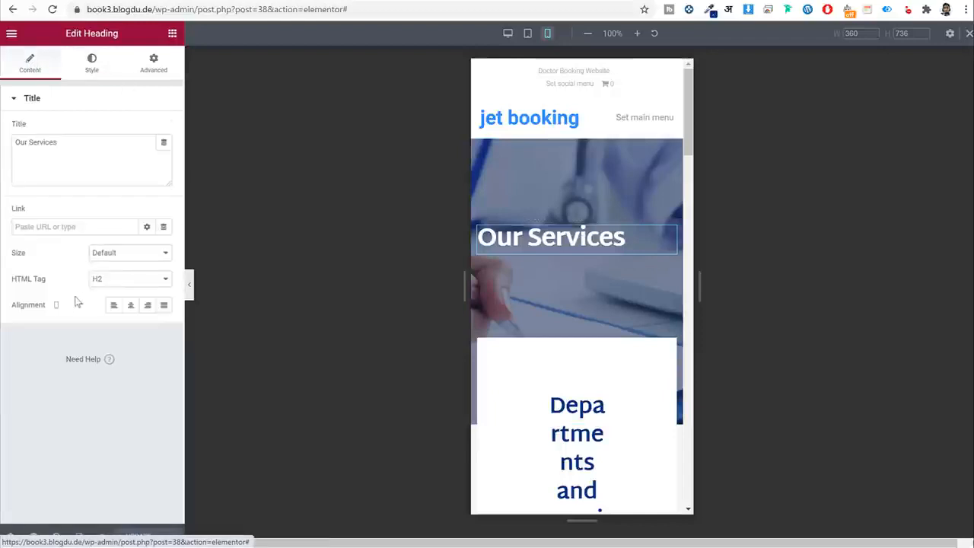
left_click_drag(30, 312, 47, 314)
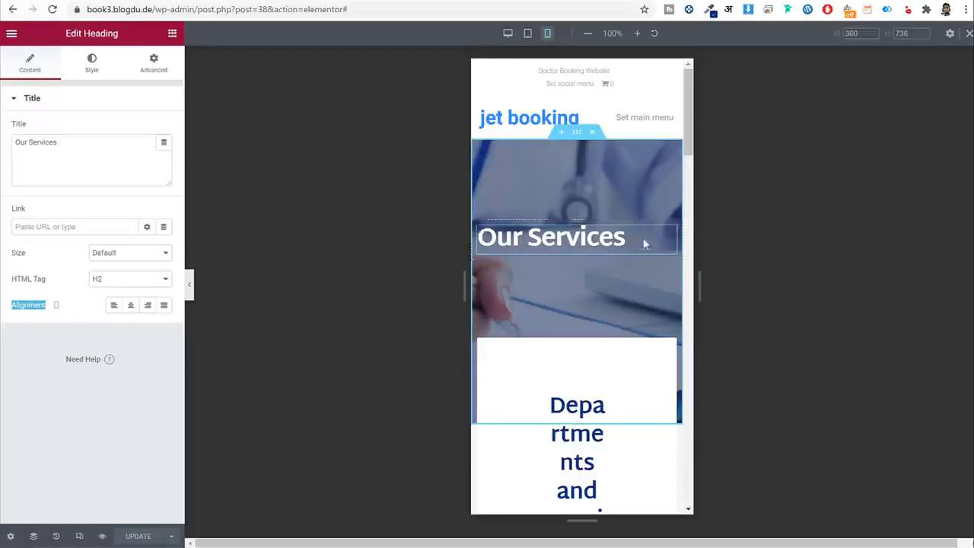
left_click(130, 304)
scroll(609, 273, "down", 3)
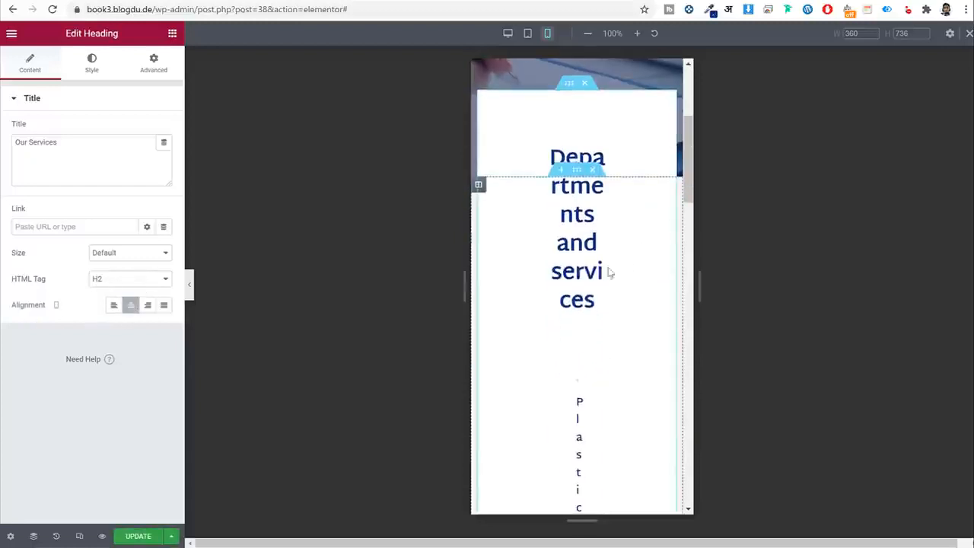
left_click(584, 221)
scroll(601, 226, "up", 1)
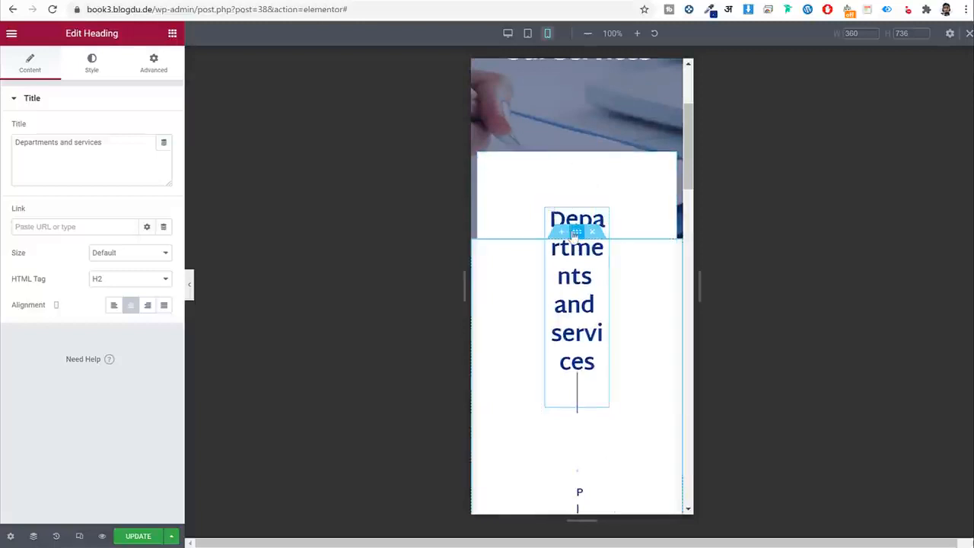
Set the inner services box's mobile padding to 0 on all sides.
left_click(576, 232)
left_click(153, 72)
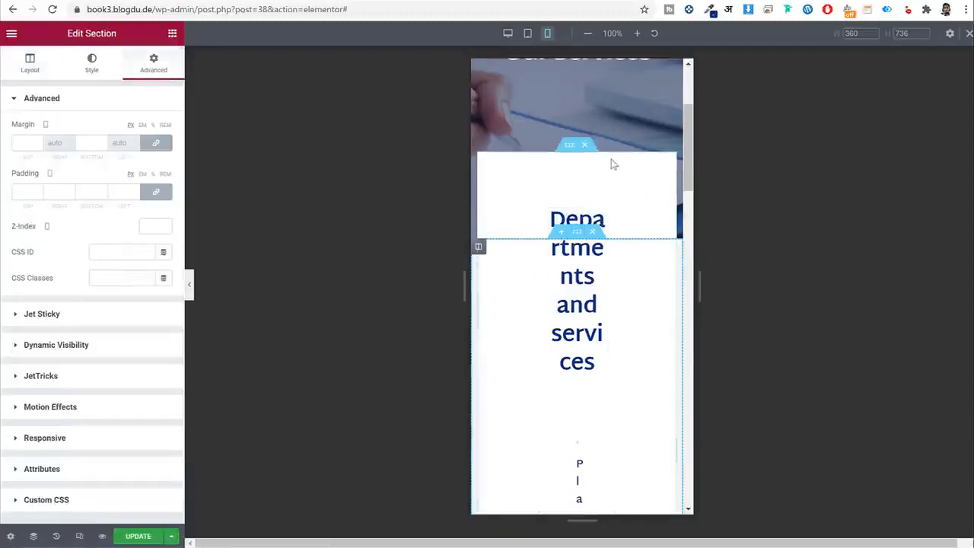
left_click(569, 146)
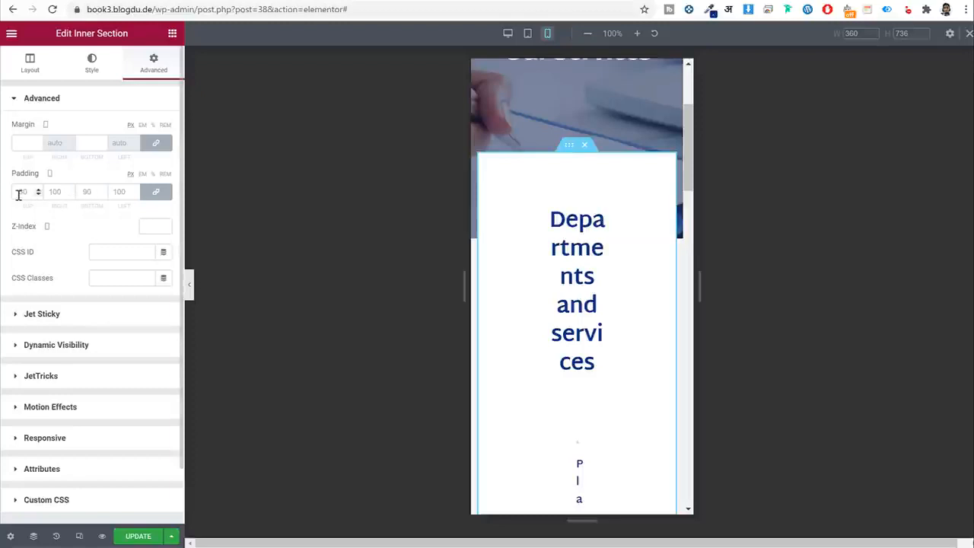
type("0")
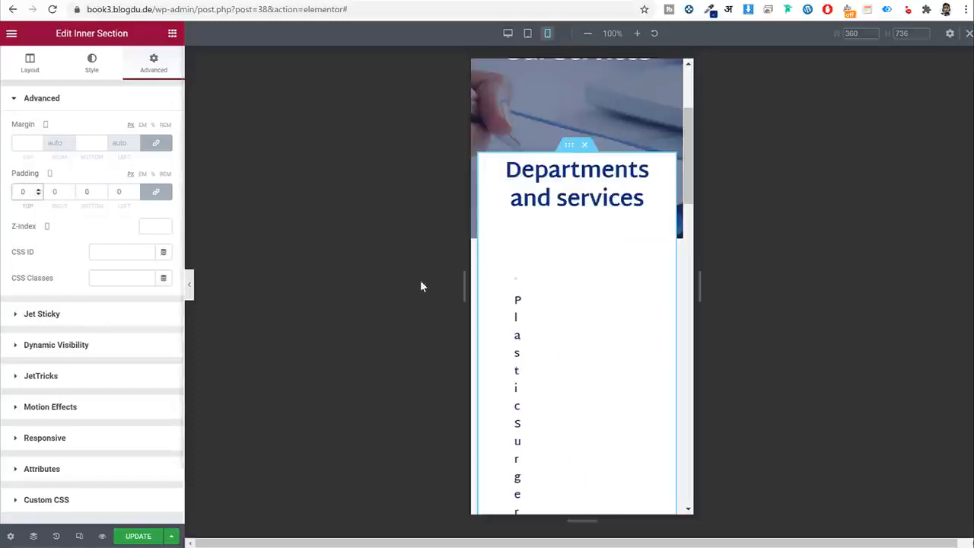
scroll(621, 230, "up", 3)
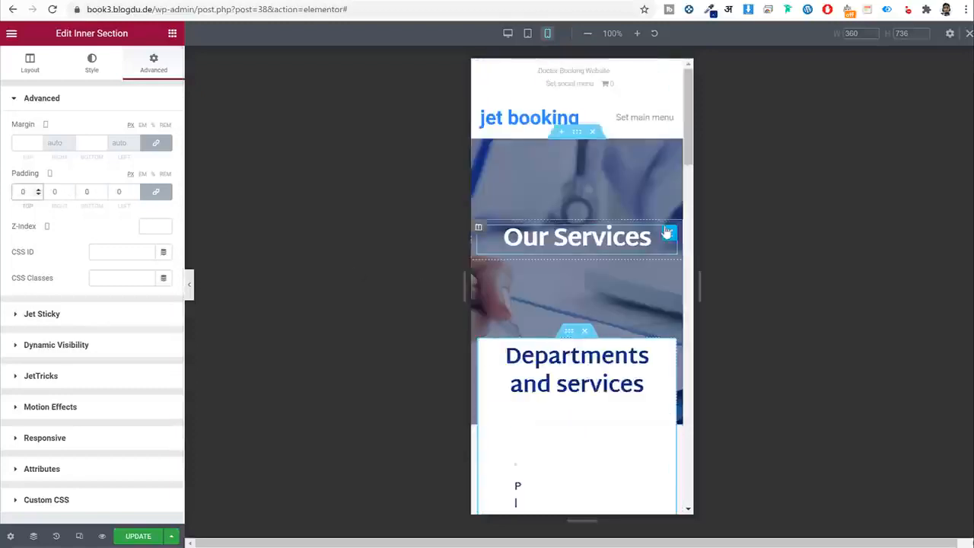
scroll(570, 293, "down", 4)
Set the services listing grid to 1 column on mobile.
left_click(532, 272)
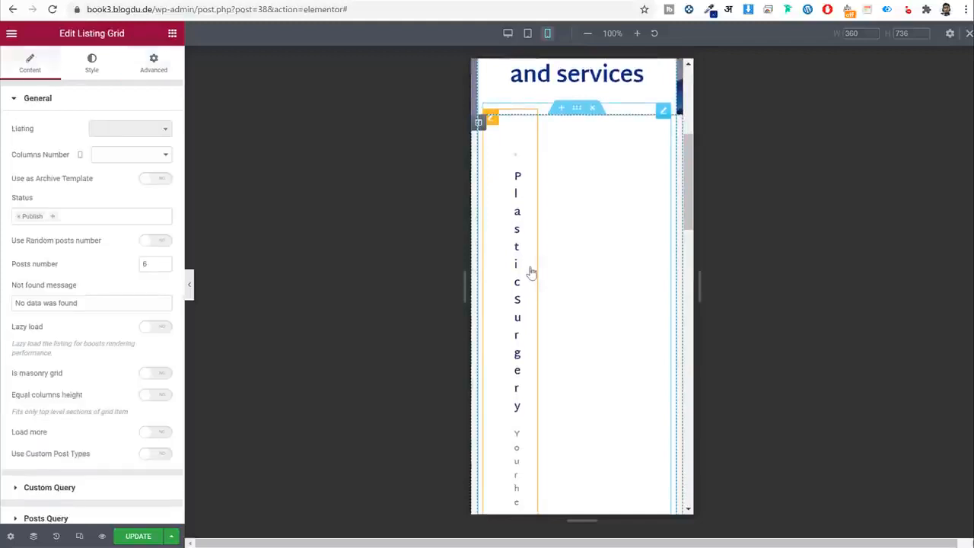
left_click_drag(16, 156, 63, 156)
left_click(111, 158)
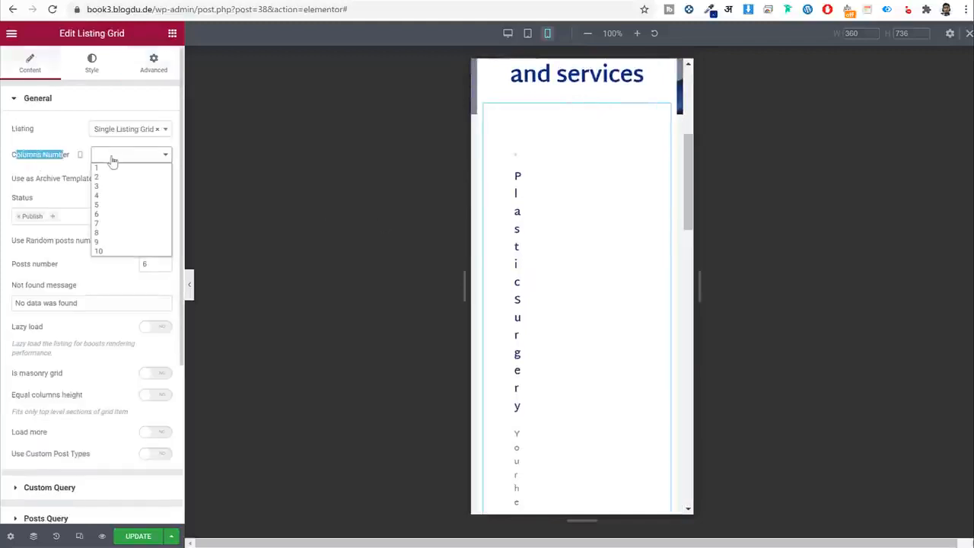
left_click(116, 168)
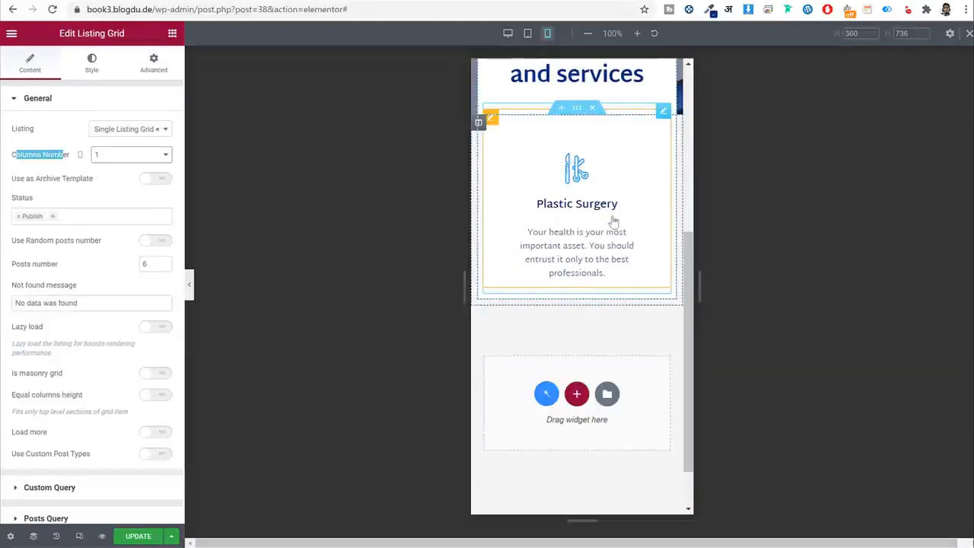
scroll(612, 275, "up", 2)
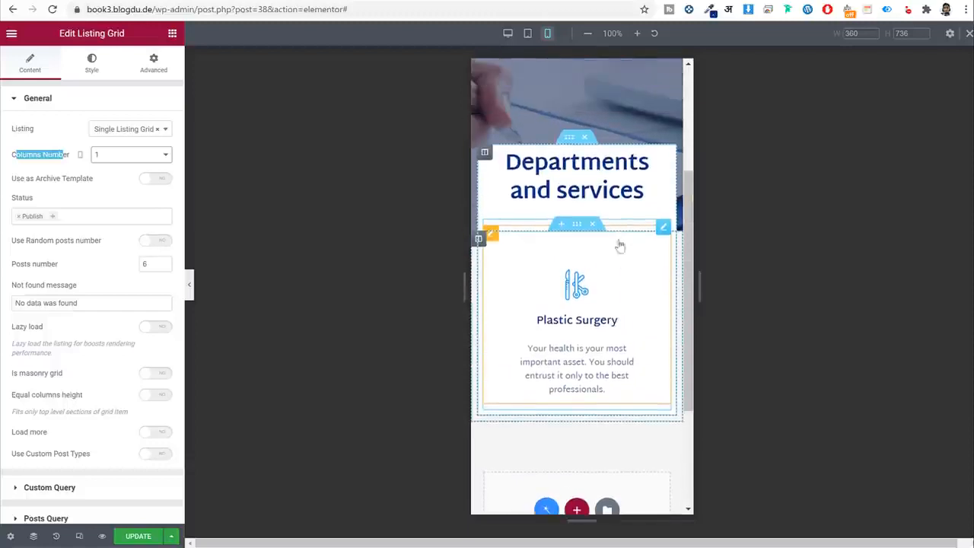
Toggle Use as Archive Template on and back off, then save the page with UPDATE.
left_click(150, 178)
left_click(160, 180)
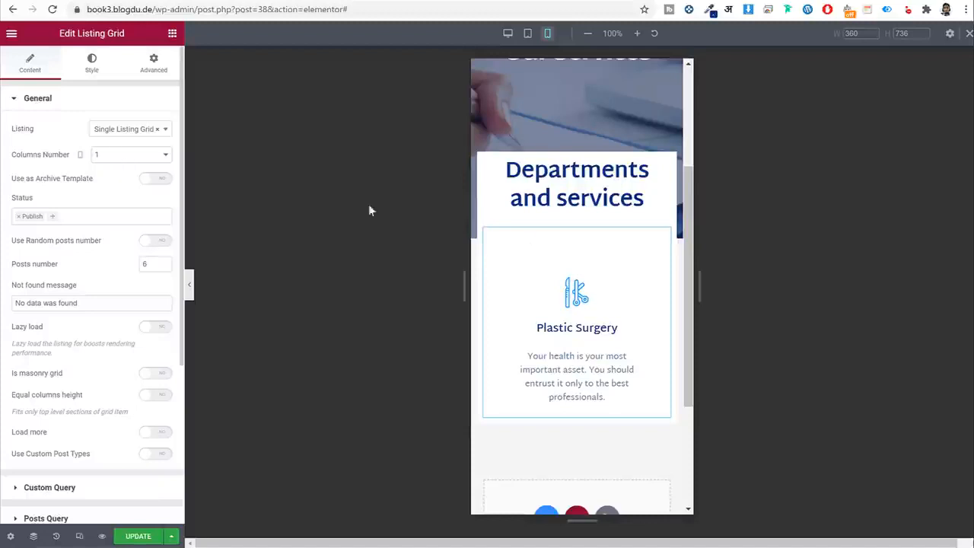
left_click(144, 536)
Compare the listing grid in the mobile and desktop previews.
scroll(642, 255, "up", 3)
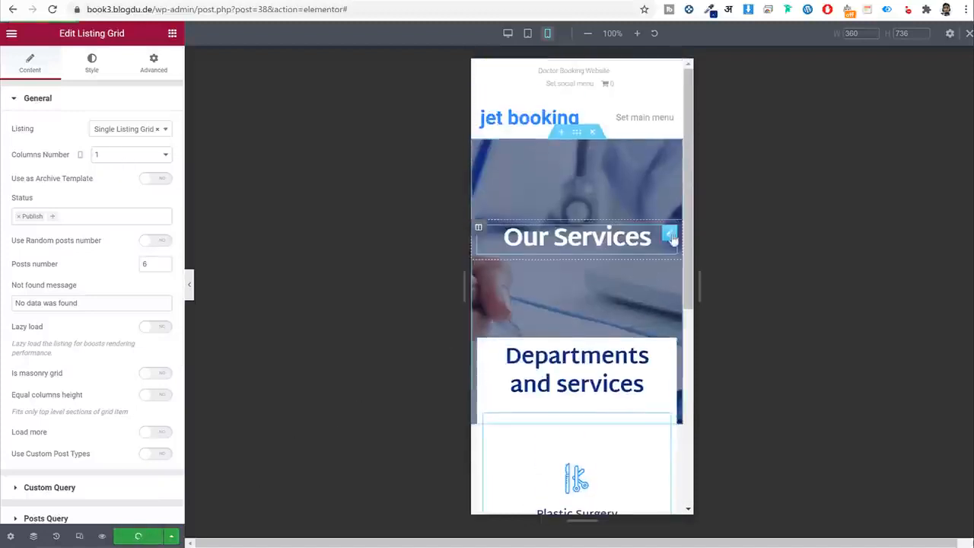
left_click(80, 536)
scroll(594, 335, "down", 3)
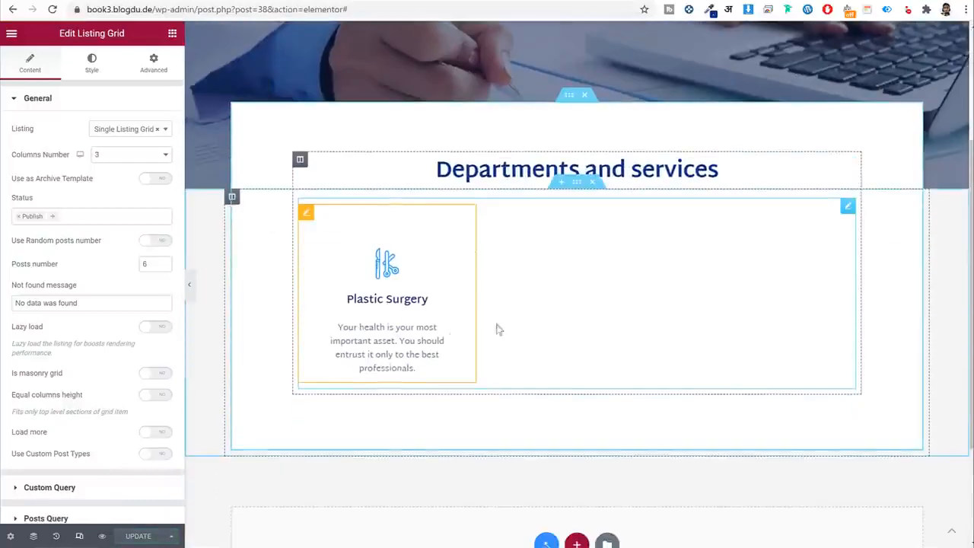
left_click(79, 536)
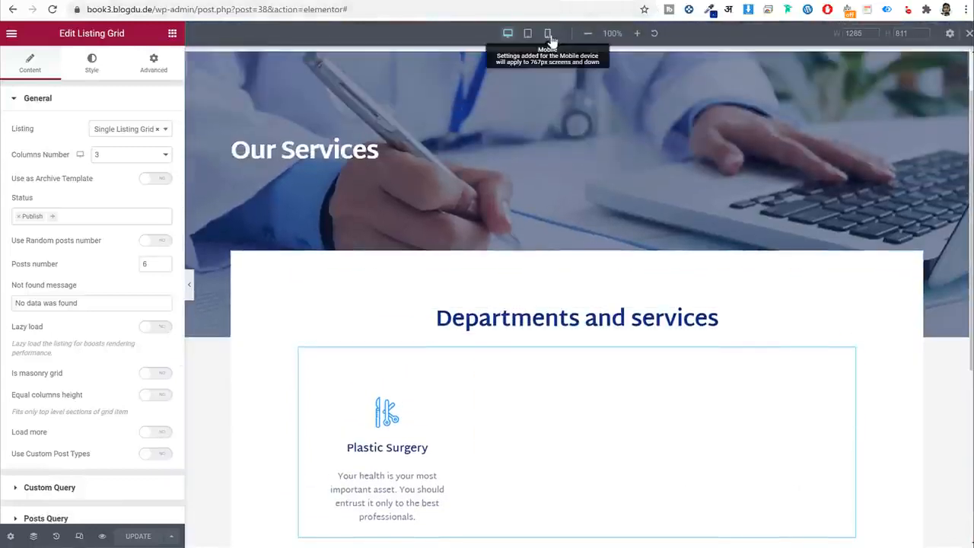
left_click(547, 33)
scroll(565, 381, "down", 3)
scroll(596, 413, "up", 5)
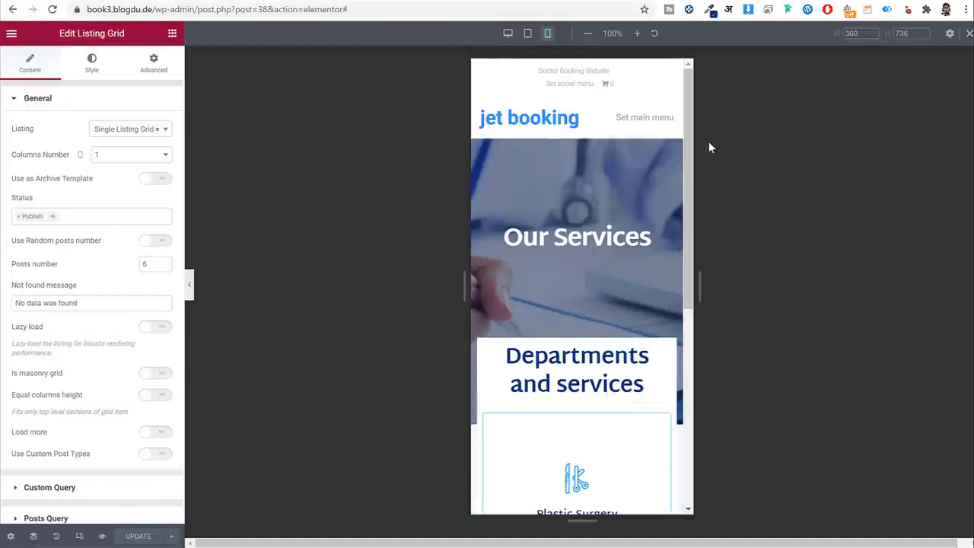
left_click(84, 537)
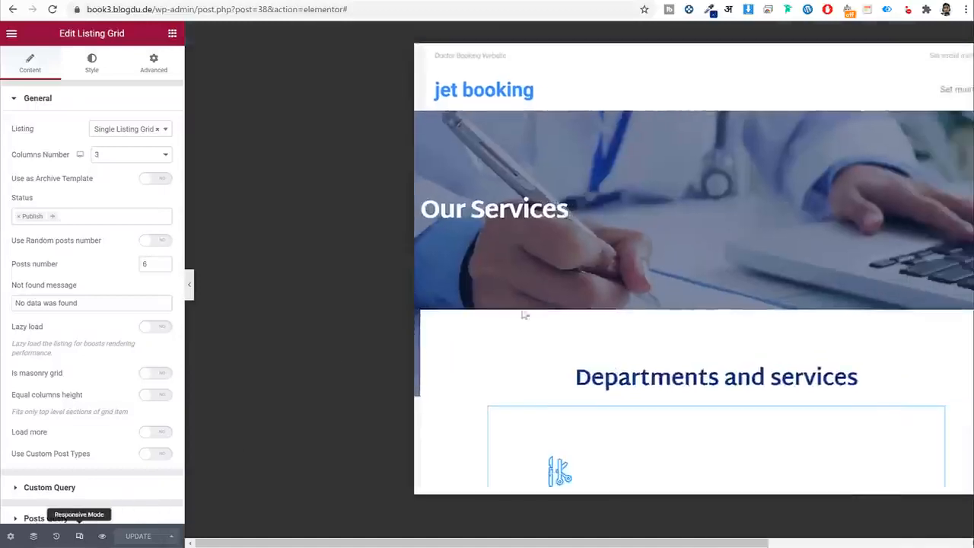
scroll(620, 326, "down", 5)
Exit the Elementor editor to the WordPress dashboard.
scroll(620, 326, "up", 5)
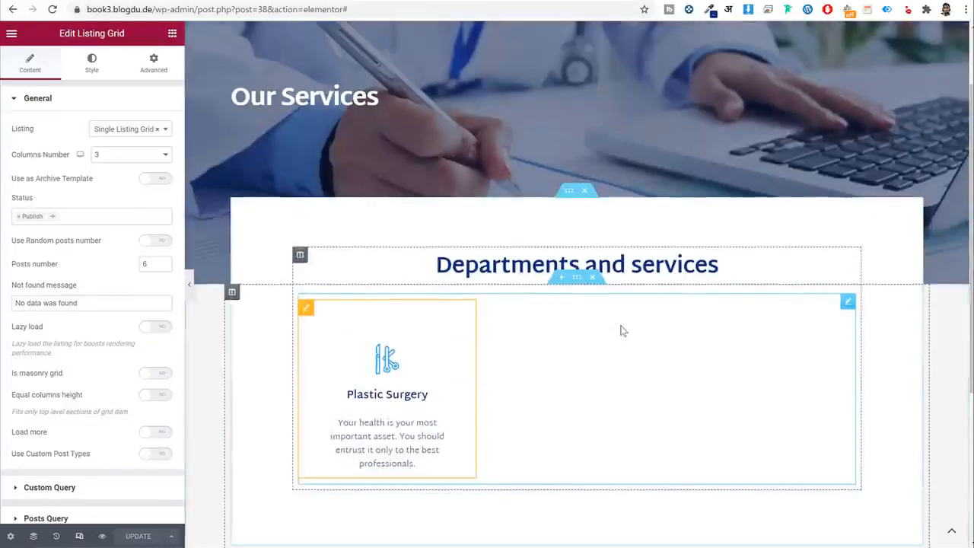
left_click_drag(156, 9, 369, 31)
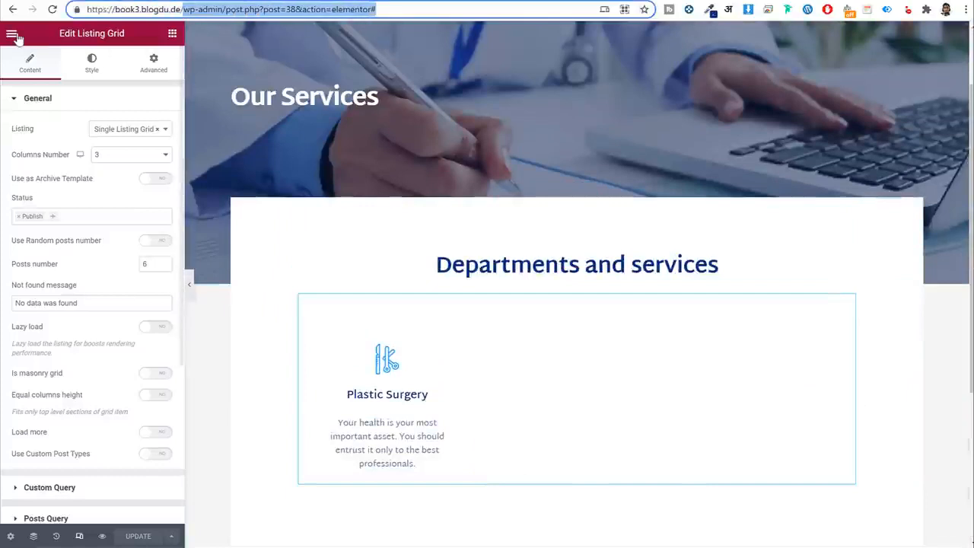
left_click(12, 32)
left_click(82, 256)
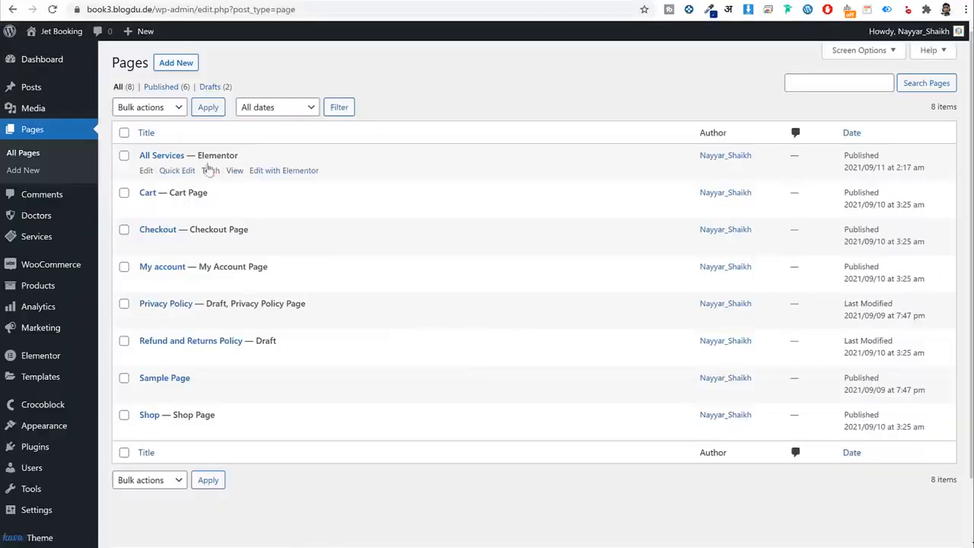
View All Services in a new tab and follow the Plastic Surgery card to its page.
right_click(234, 172)
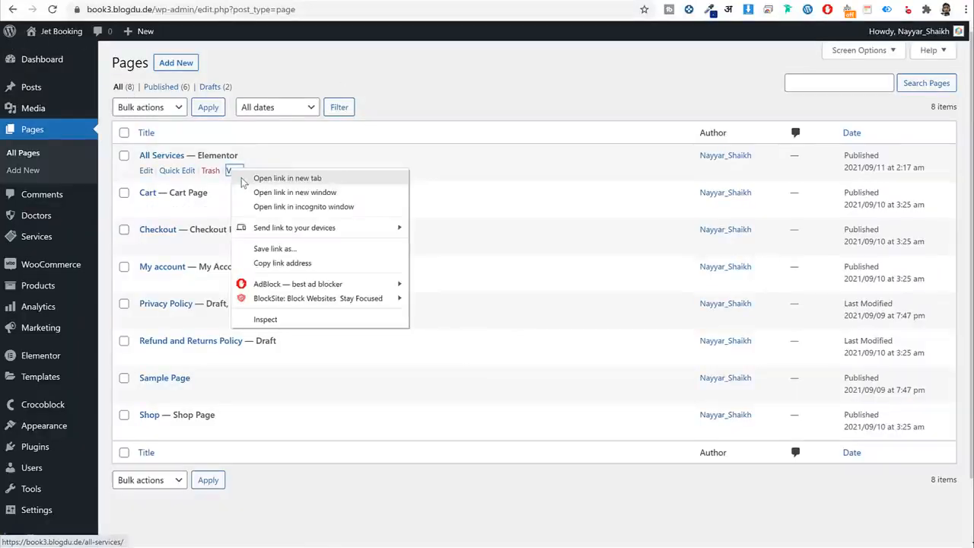
left_click(244, 182)
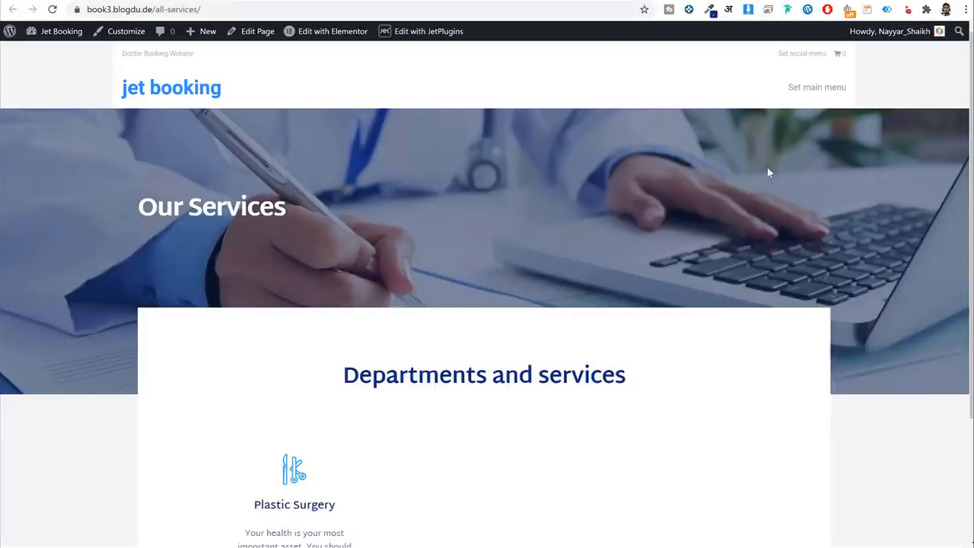
scroll(768, 171, "down", 2)
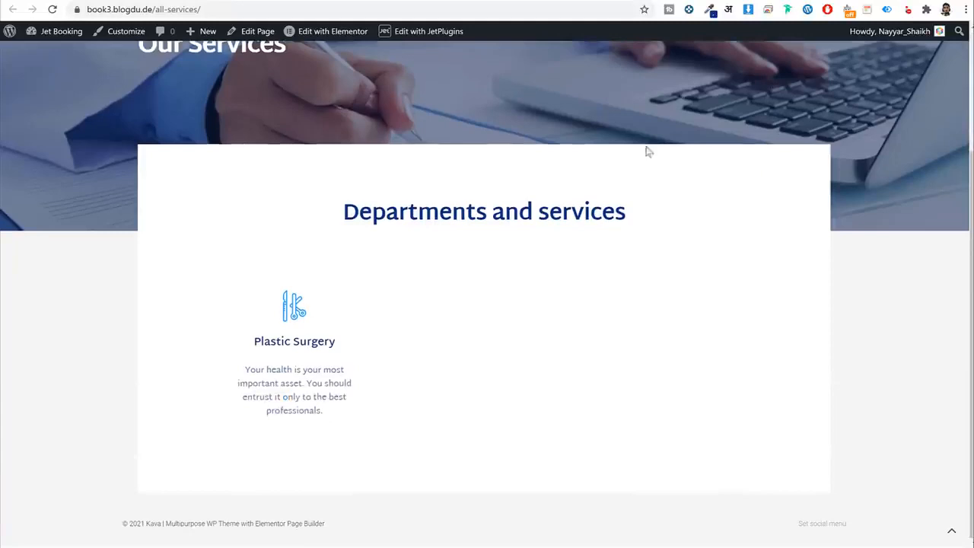
left_click(278, 344)
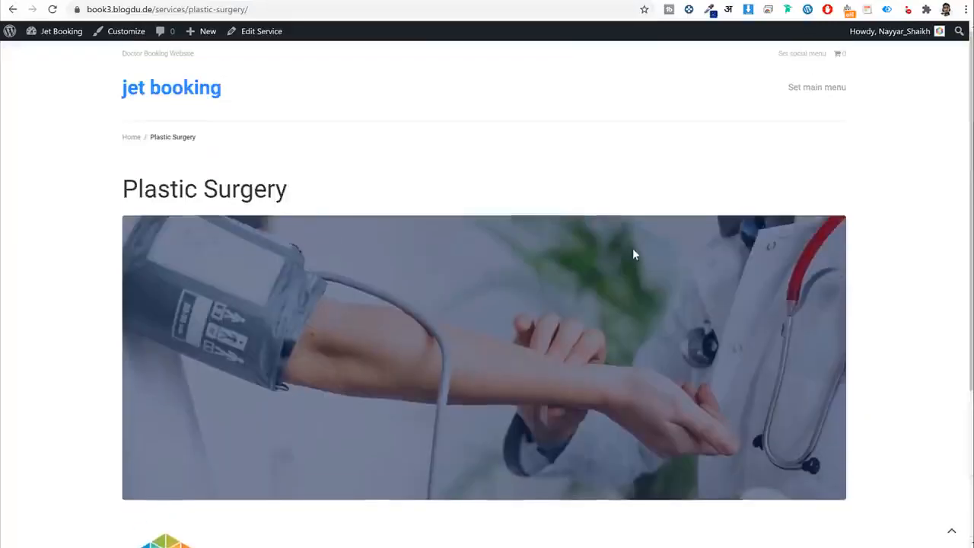
key("alt+Left")
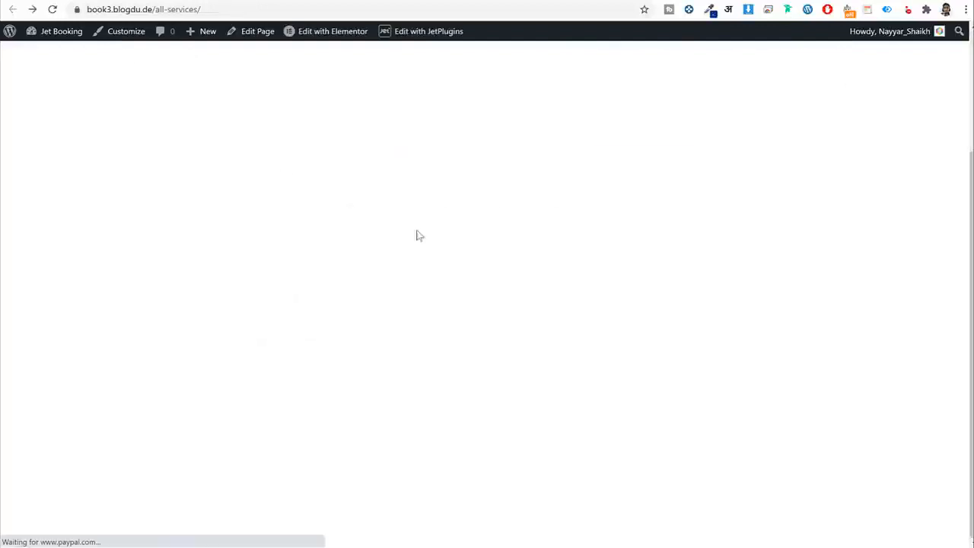
left_click(292, 340)
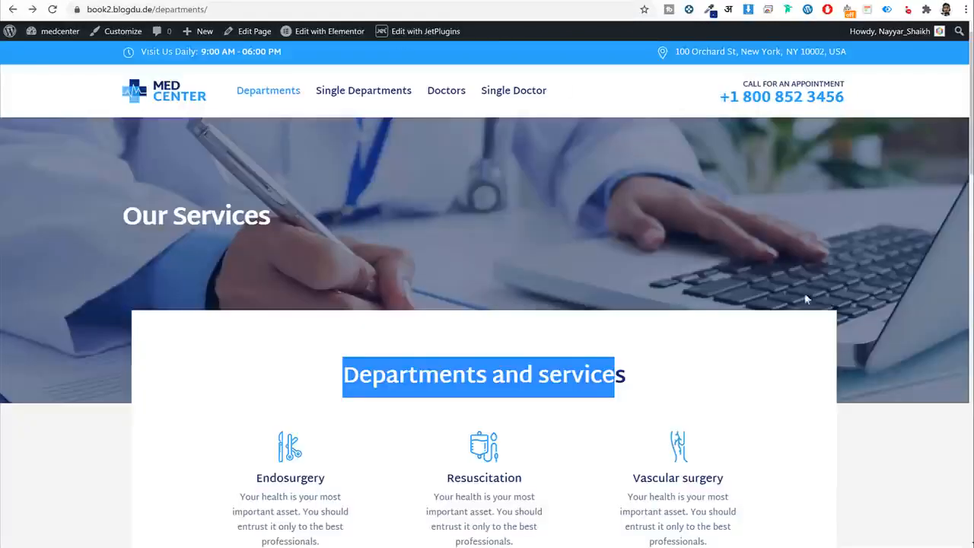
Scroll through the Endosurgery department page for reference.
left_click(796, 301)
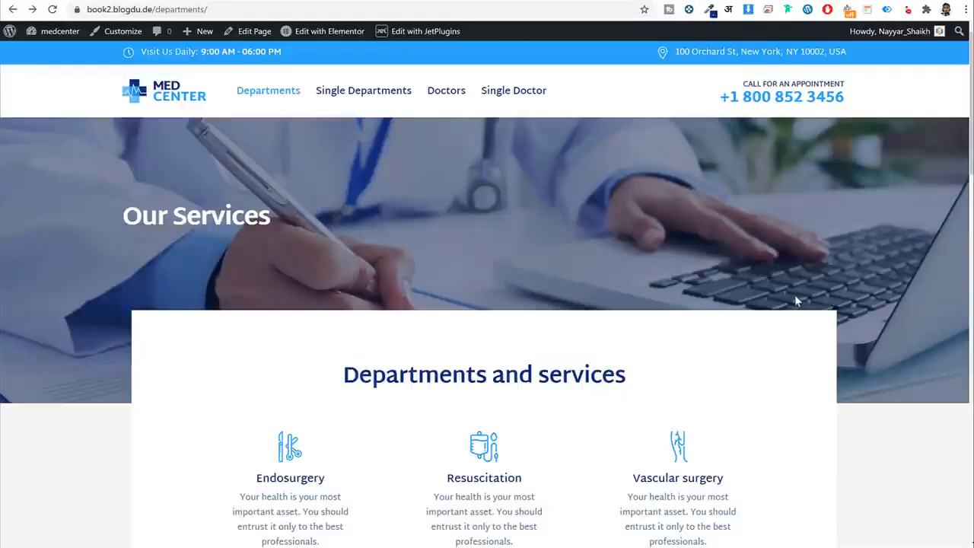
scroll(795, 296, "down", 5)
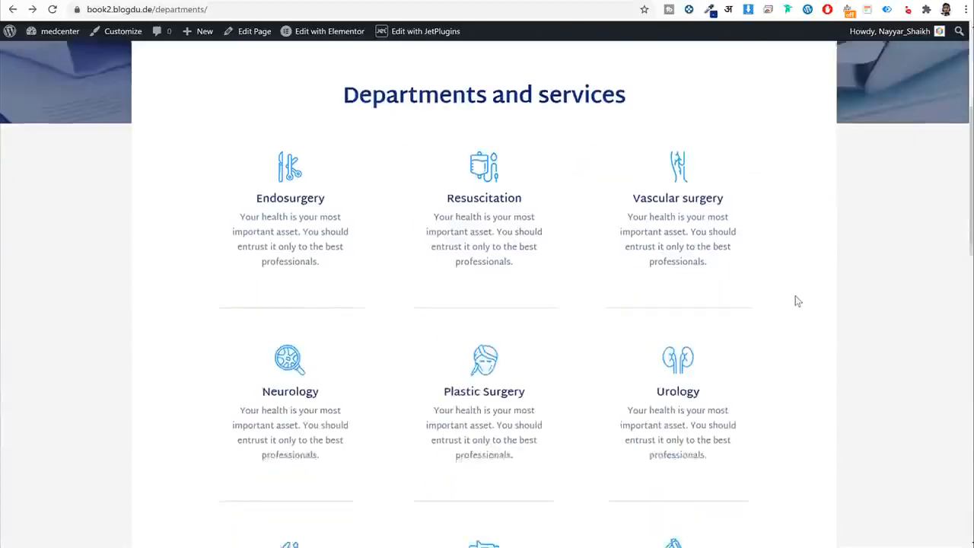
scroll(795, 296, "up", 5)
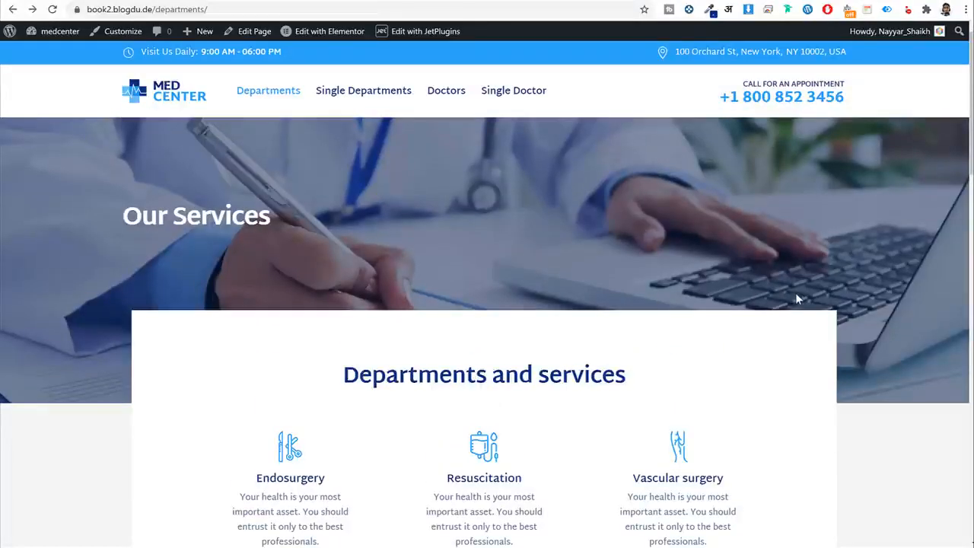
scroll(795, 294, "down", 3)
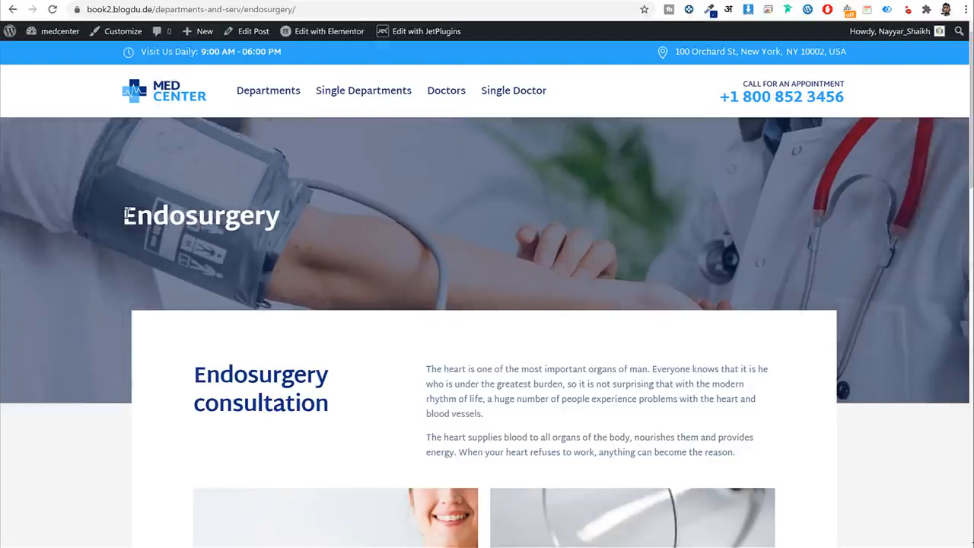
left_click_drag(125, 215, 321, 227)
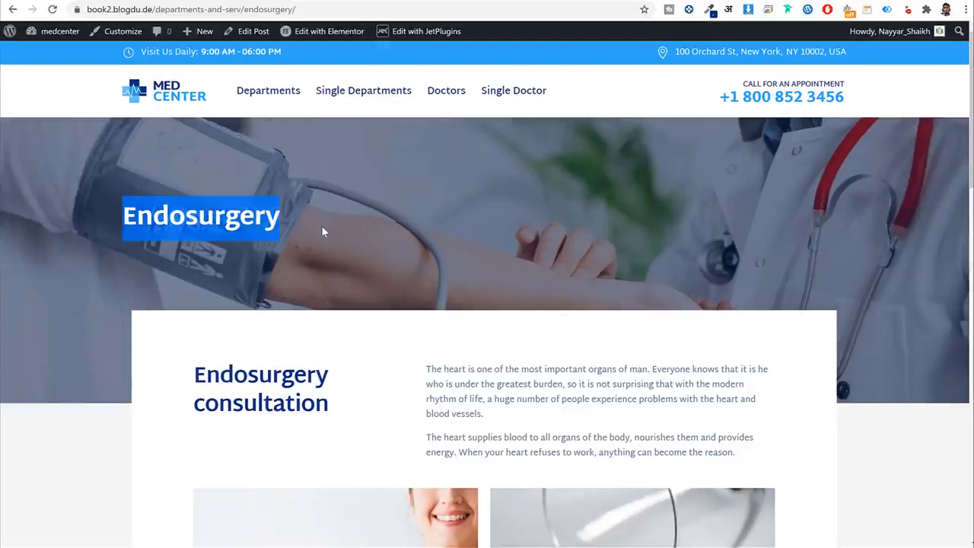
left_click(321, 227)
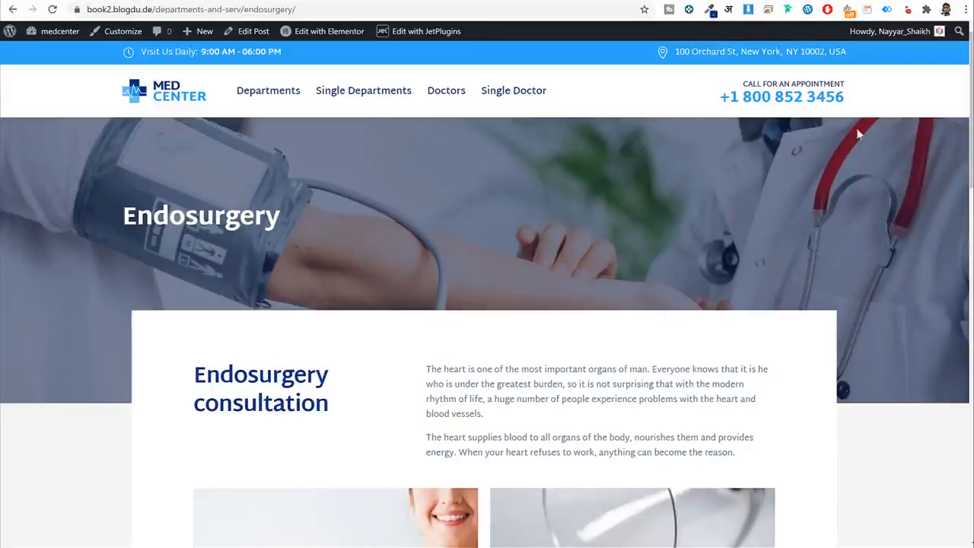
scroll(844, 264, "down", 2)
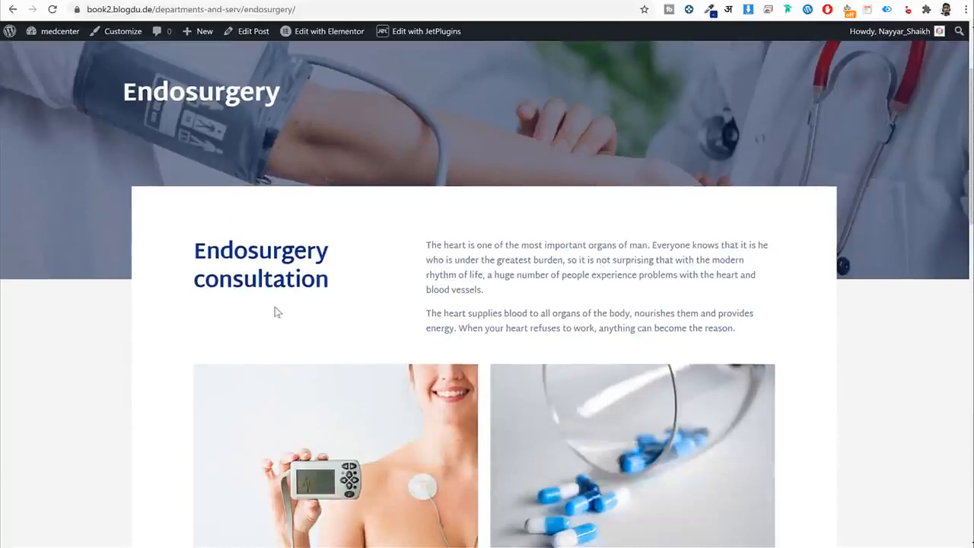
scroll(276, 312, "down", 5)
scroll(282, 331, "up", 6)
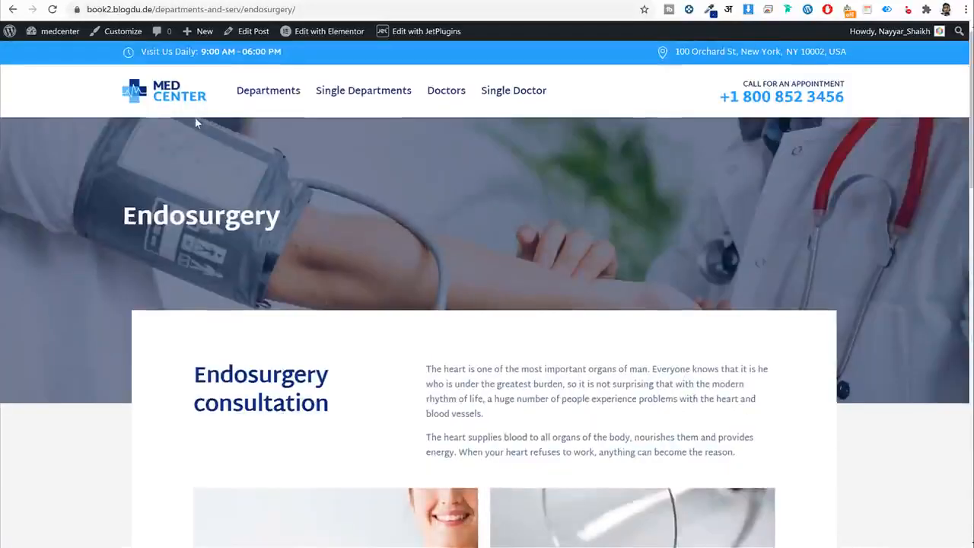
Return to the Our Services listing and open the Plastic Surgery department page.
key("alt+Left")
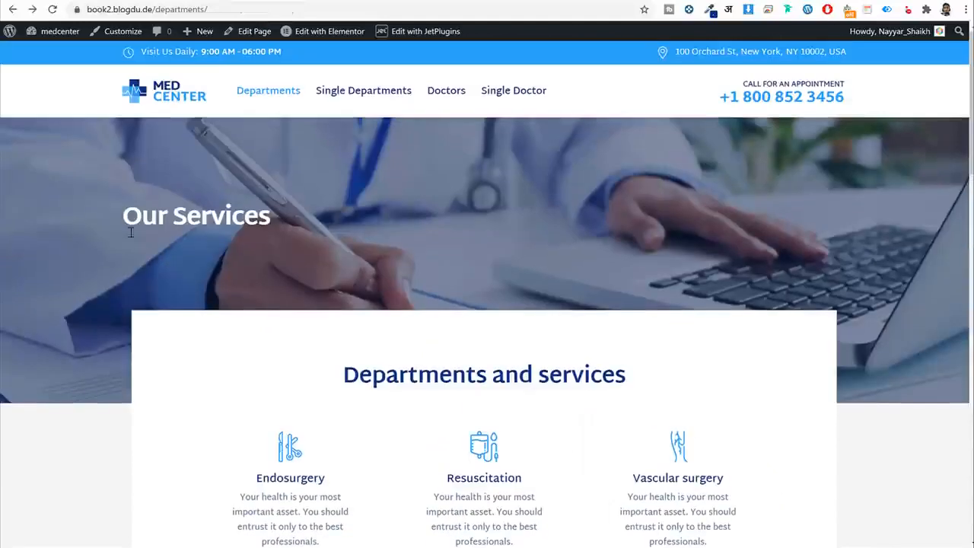
left_click_drag(130, 232, 280, 222)
left_click(266, 202)
scroll(903, 268, "down", 1)
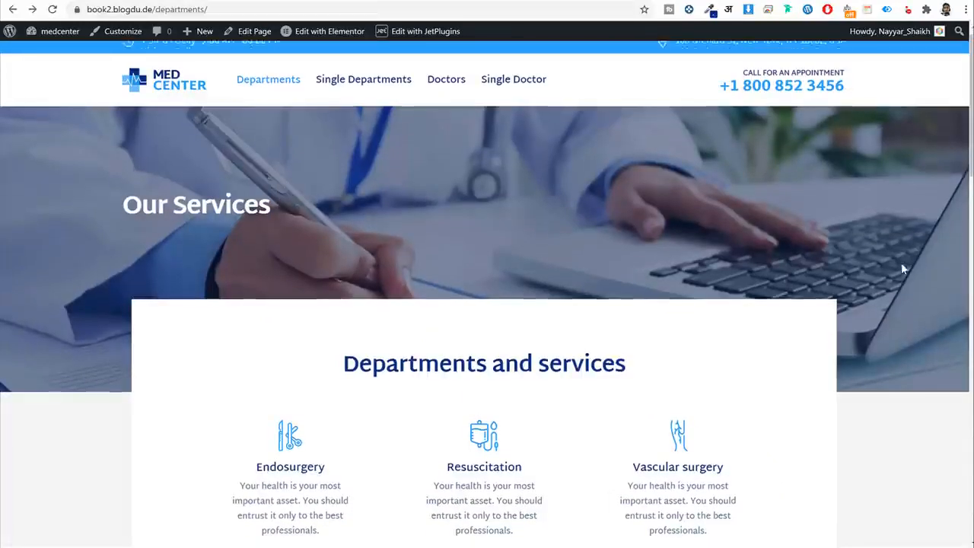
scroll(903, 268, "down", 3)
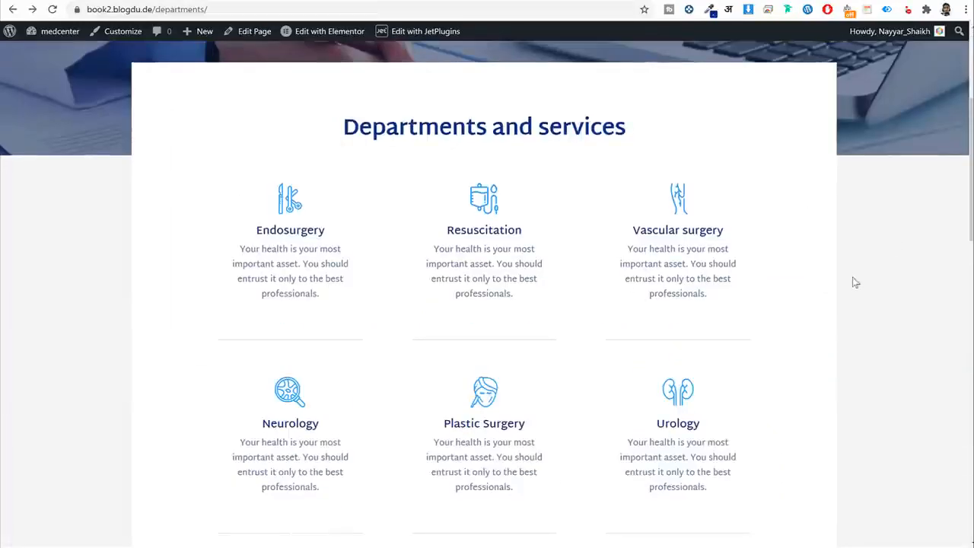
scroll(528, 279, "up", 3)
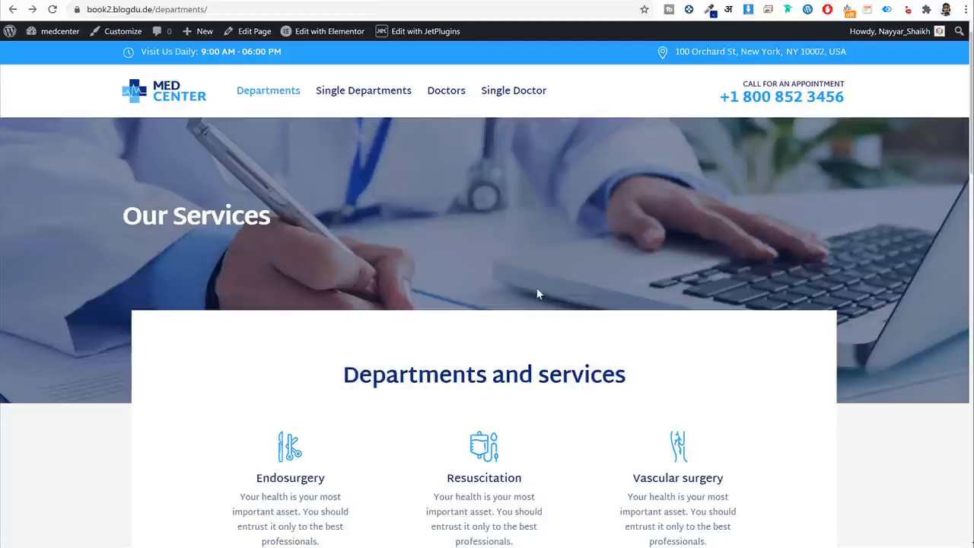
scroll(522, 335, "down", 3)
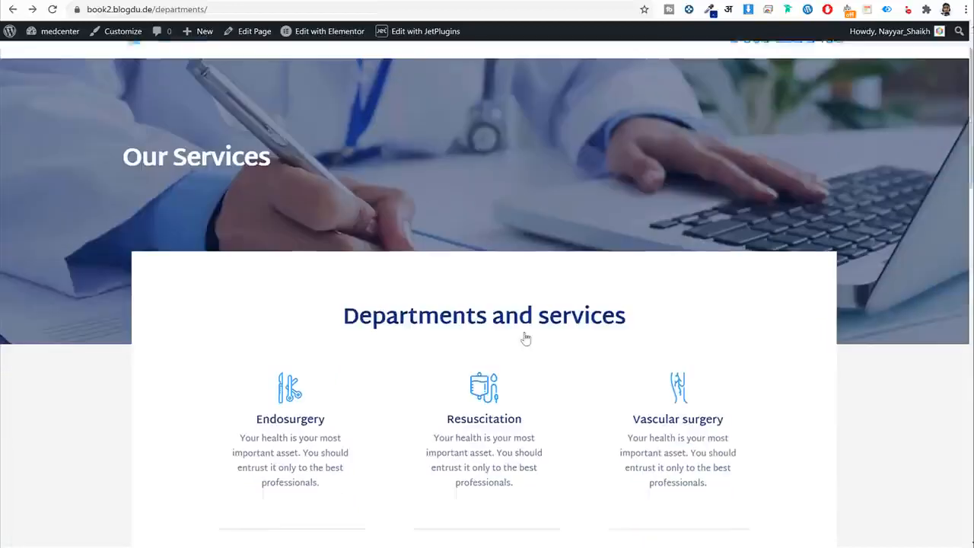
scroll(524, 333, "up", 3)
scroll(525, 335, "down", 5)
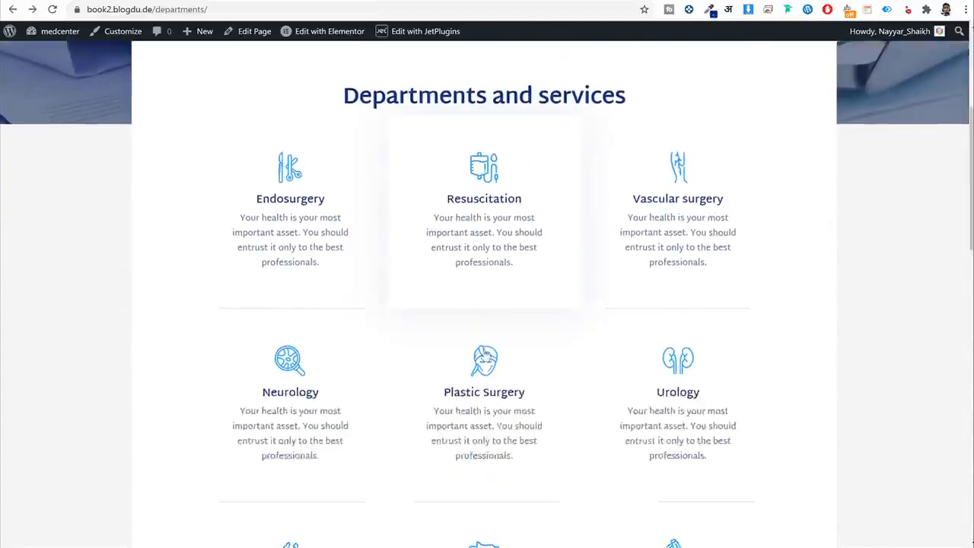
left_click(492, 337)
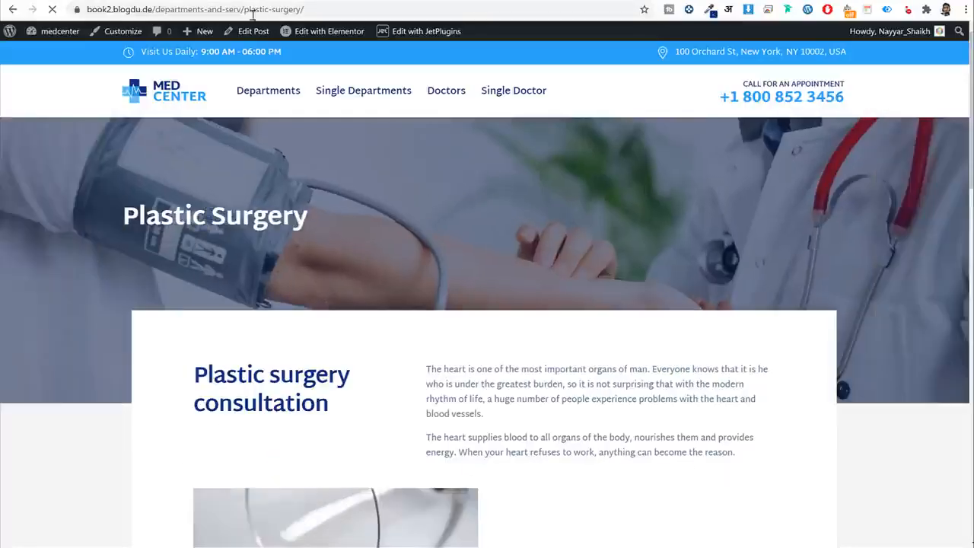
scroll(572, 345, "down", 1)
scroll(571, 342, "up", 1)
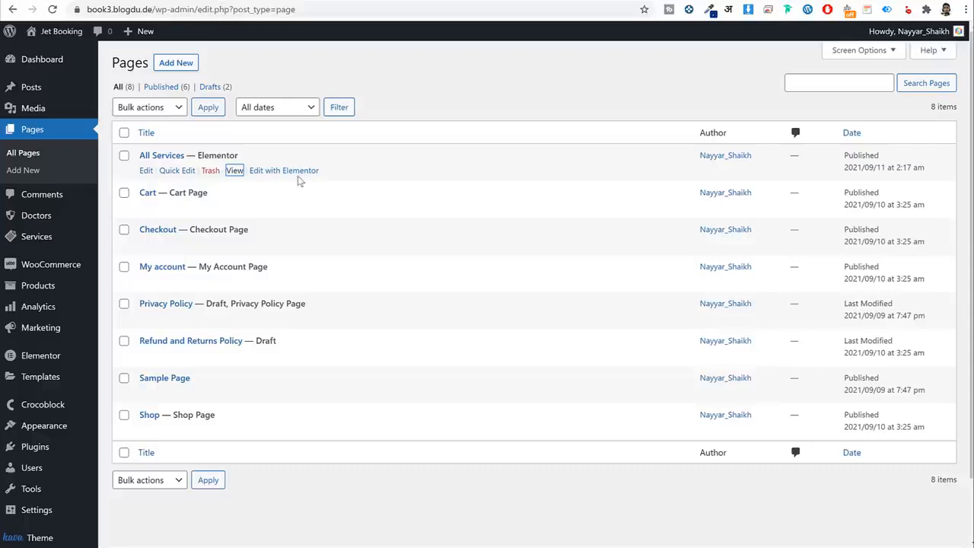
Save the All Services page as the Elementor template 'Services Archive', then exit to the dashboard.
left_click(296, 179)
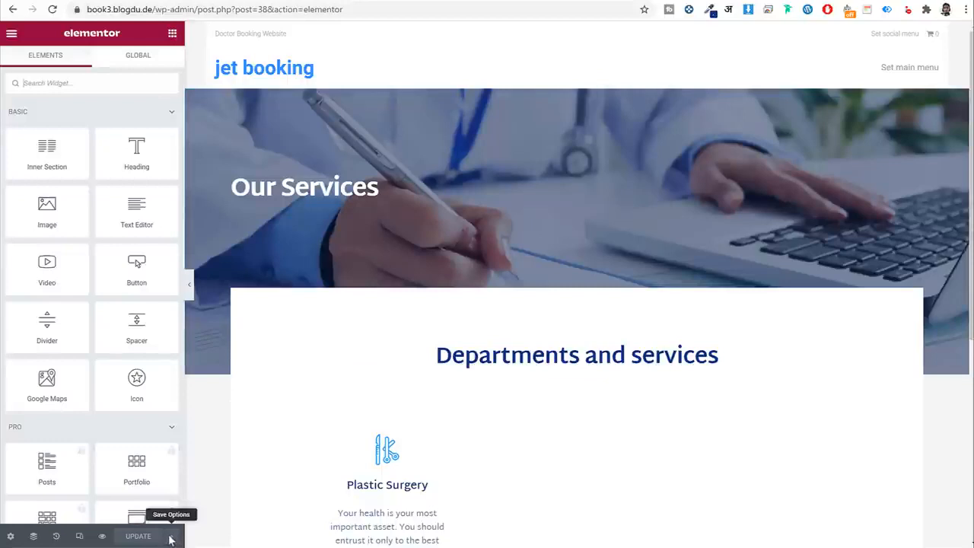
left_click(170, 537)
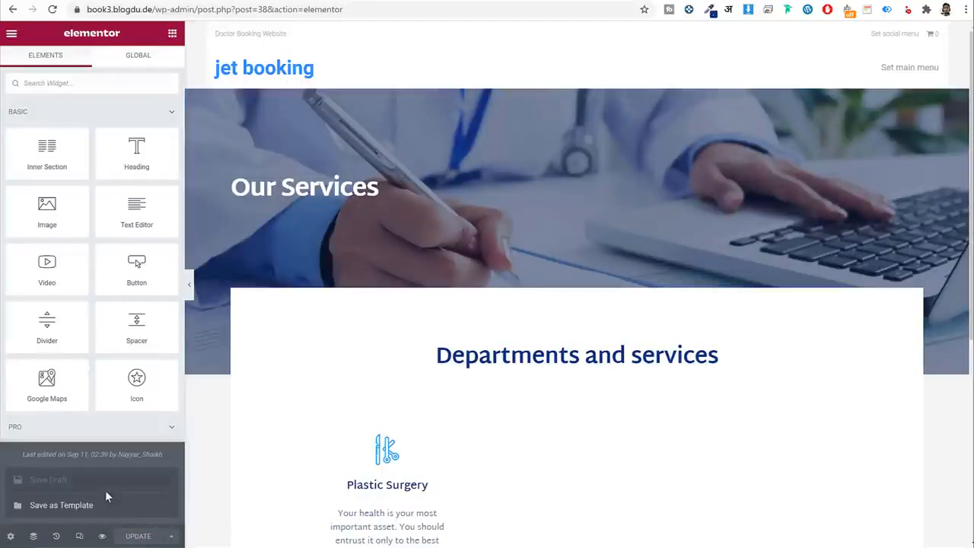
left_click(87, 506)
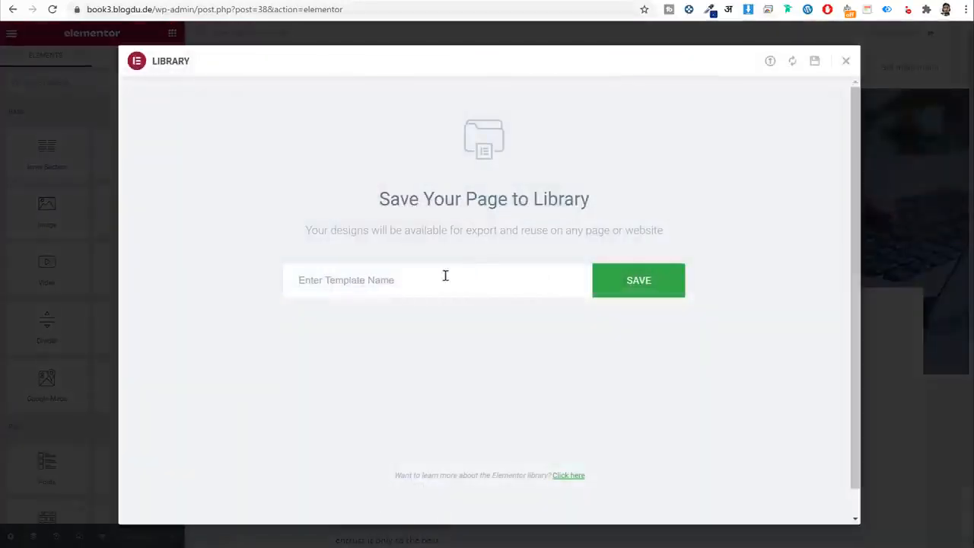
type("Services A")
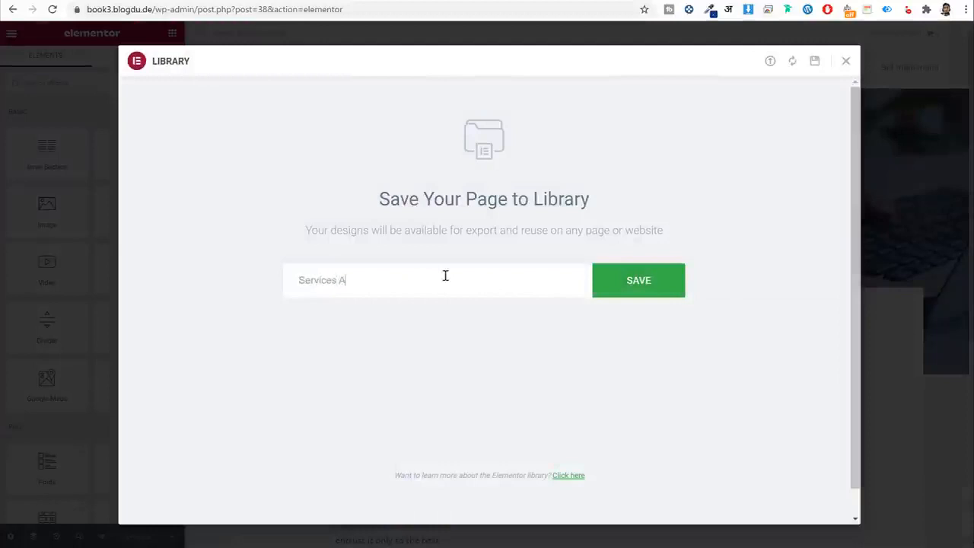
type("rchive")
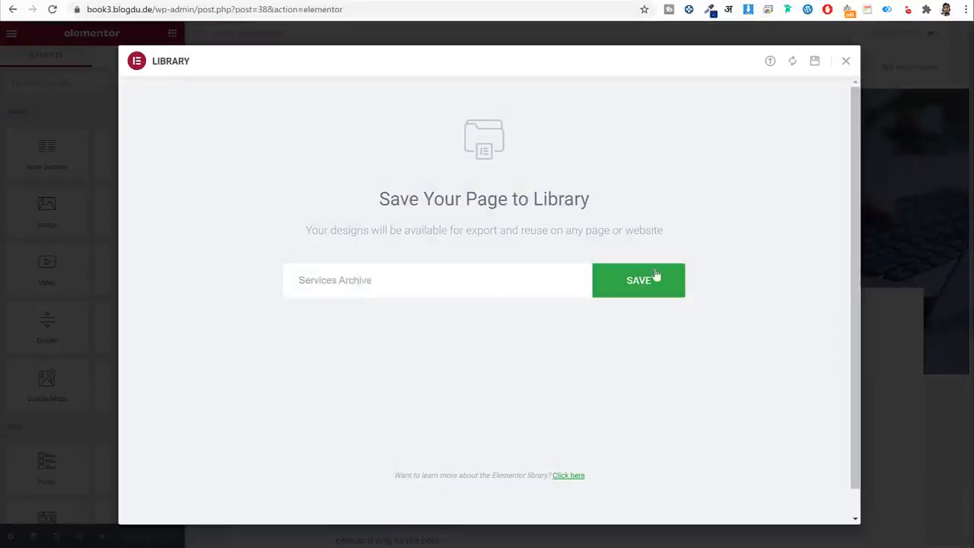
left_click(656, 277)
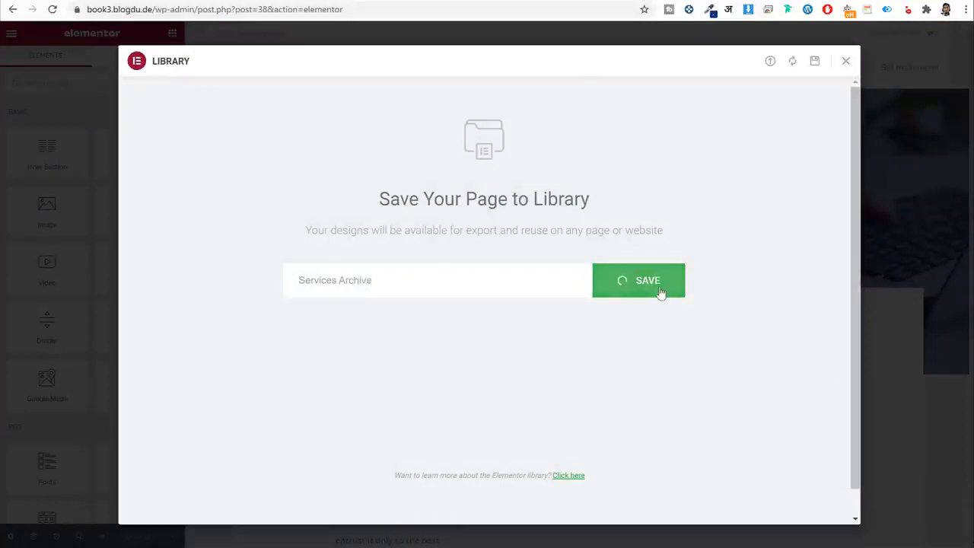
left_click(847, 63)
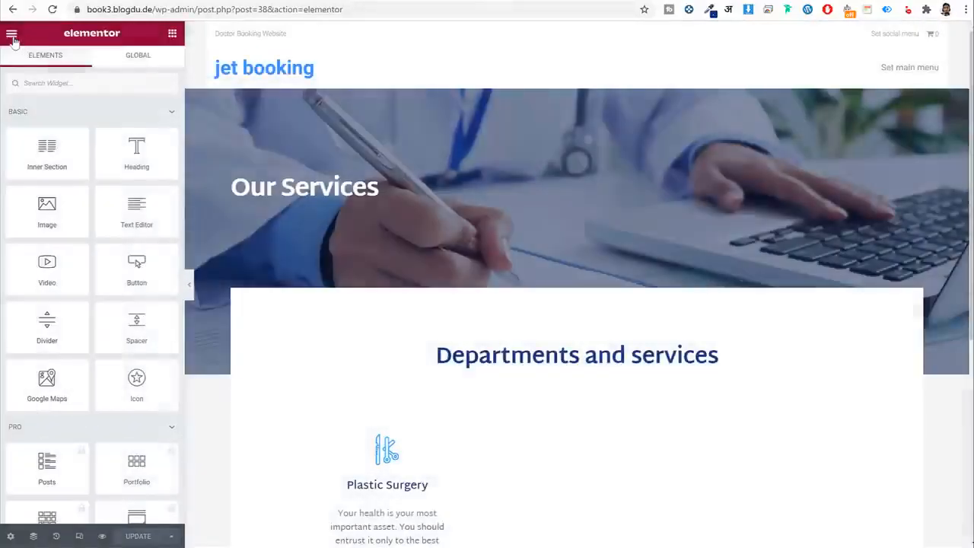
left_click(12, 35)
left_click(59, 249)
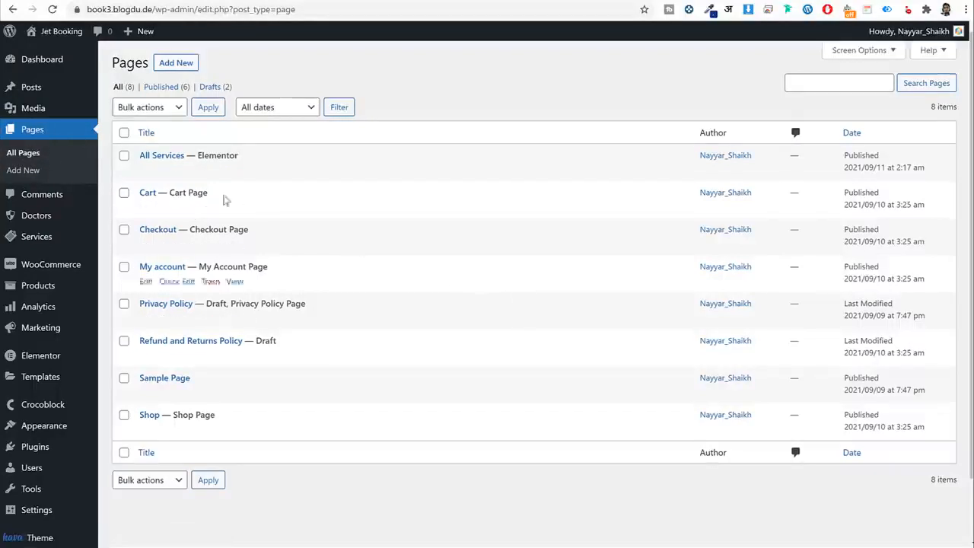
Create a new Crocoblock Single theme template named 'Single Service'.
scroll(590, 354, "down", 1)
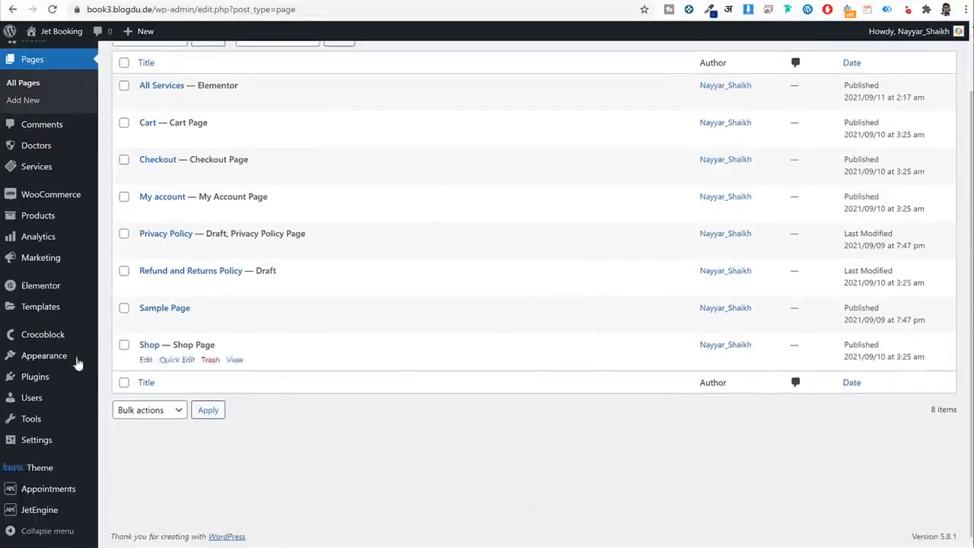
mouse_move(44, 336)
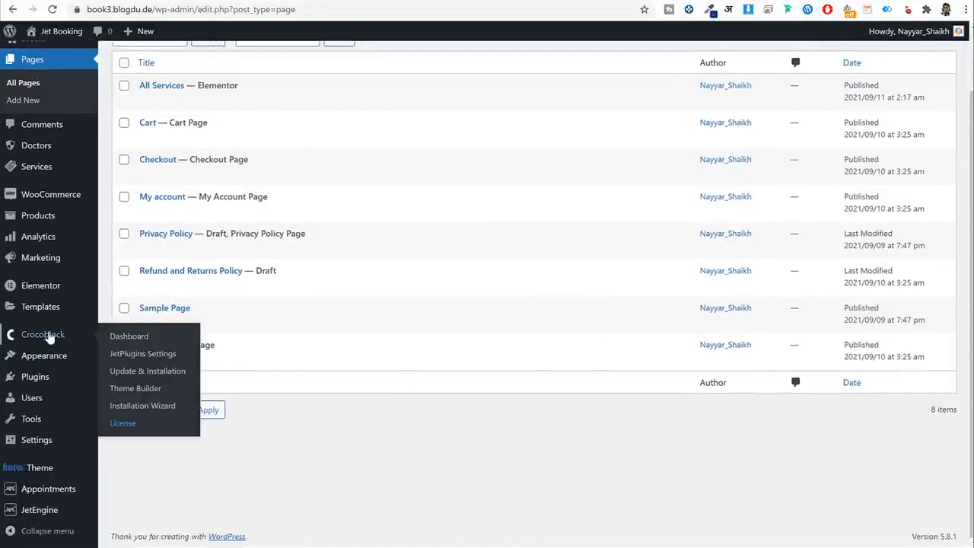
left_click(141, 391)
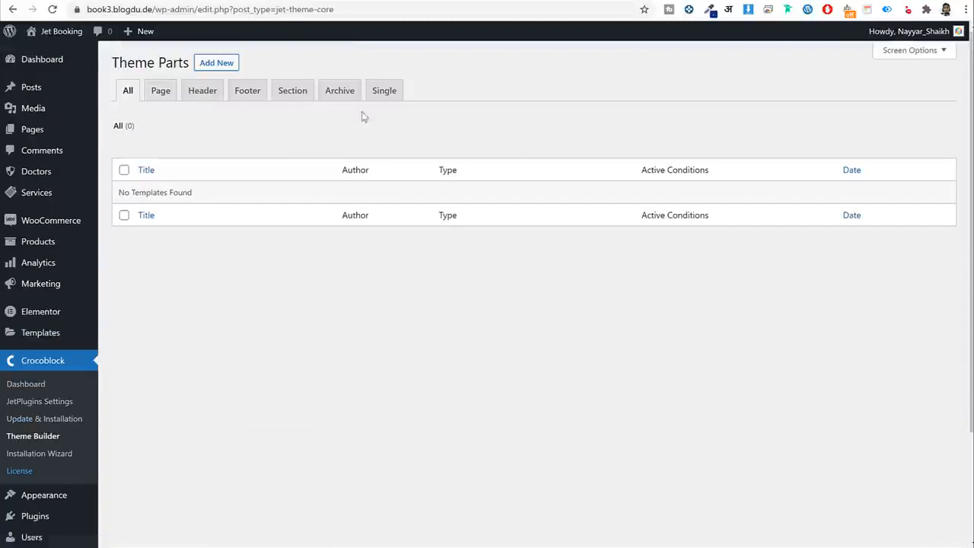
left_click(383, 94)
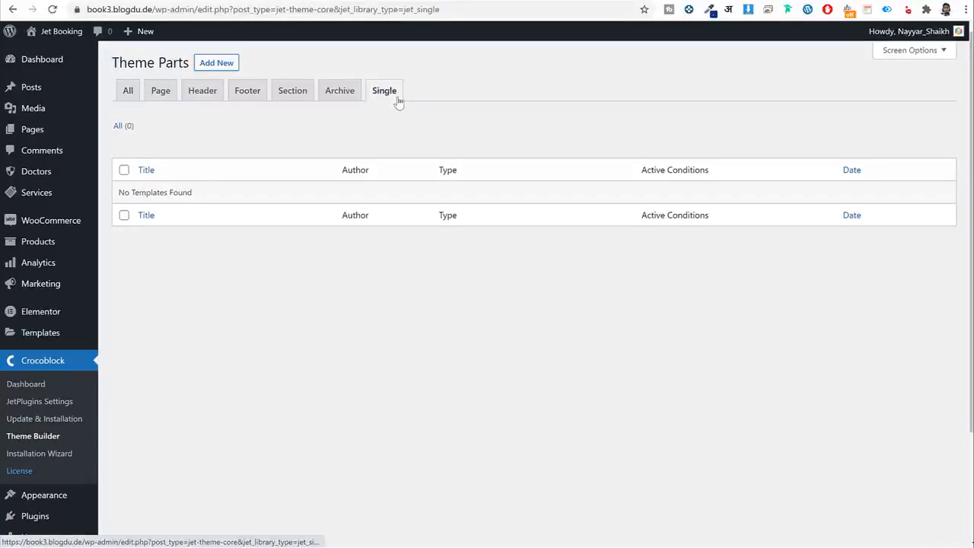
left_click(212, 64)
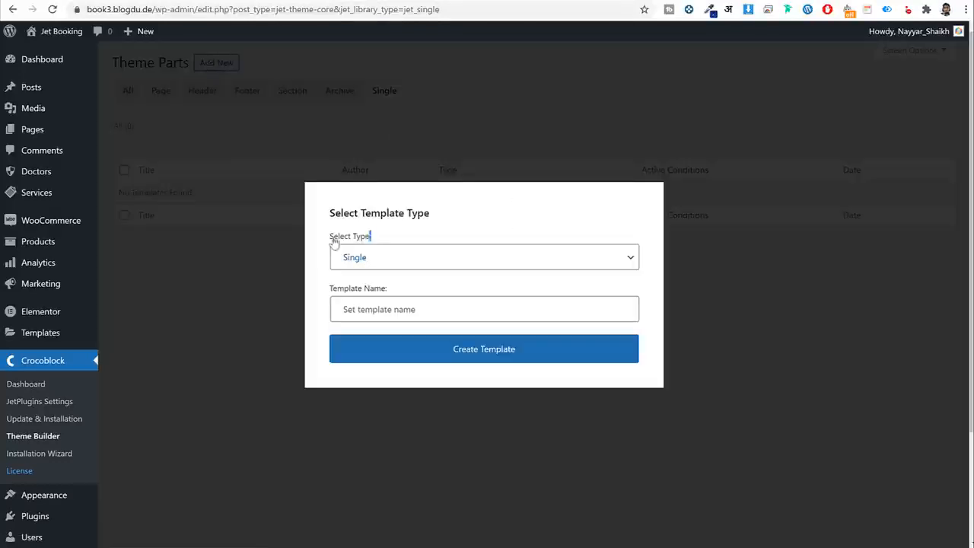
left_click_drag(330, 239, 349, 262)
left_click(385, 312)
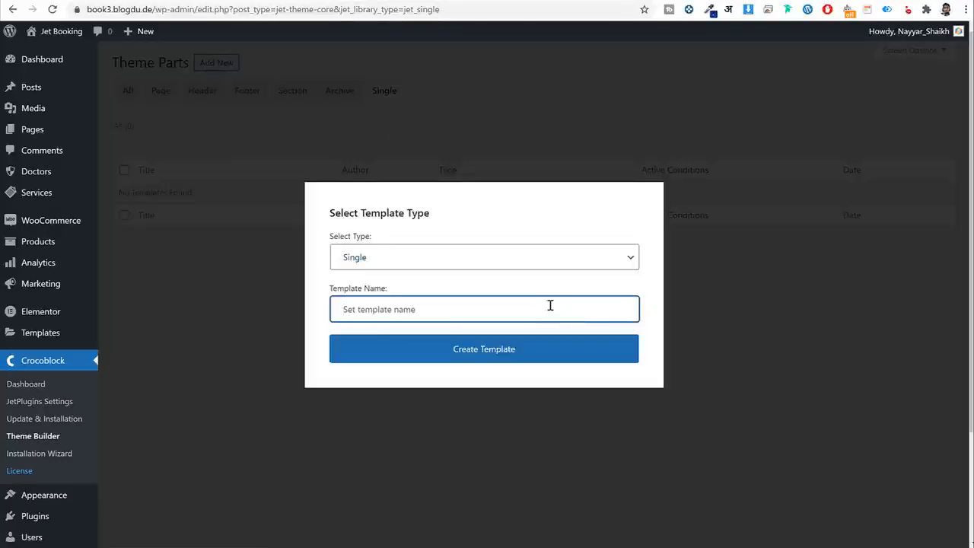
type("Singl")
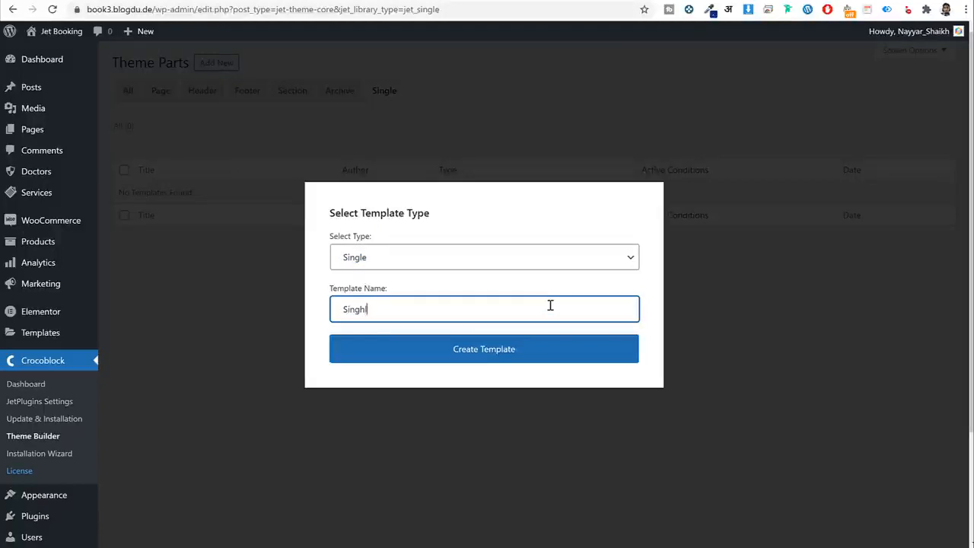
type("e Service Design")
left_click(515, 360)
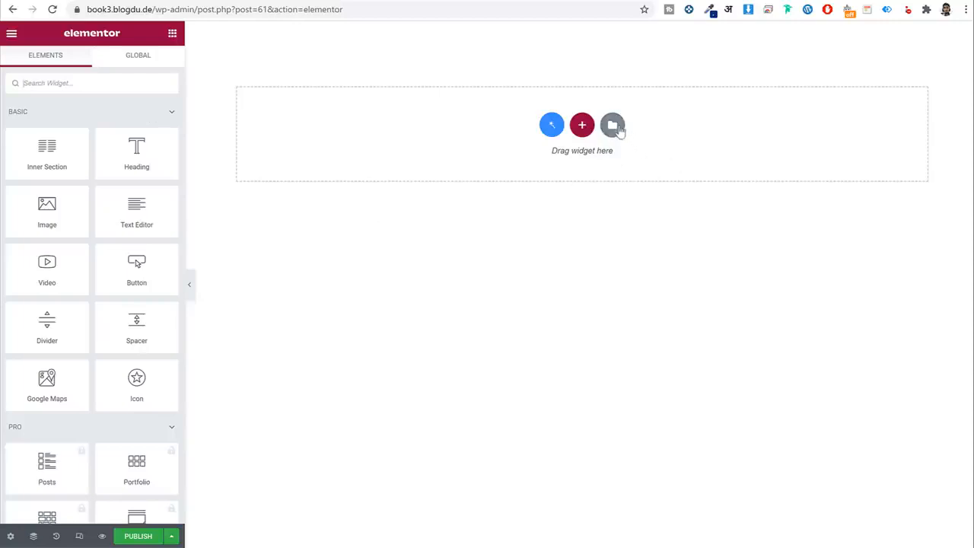
Insert the Services Archive template from My Templates, including its document settings.
left_click(613, 126)
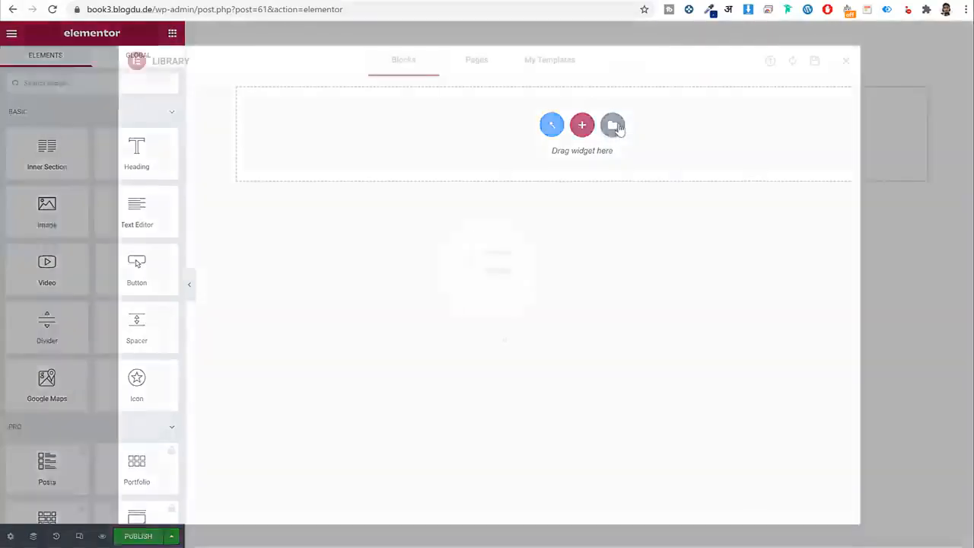
left_click(561, 72)
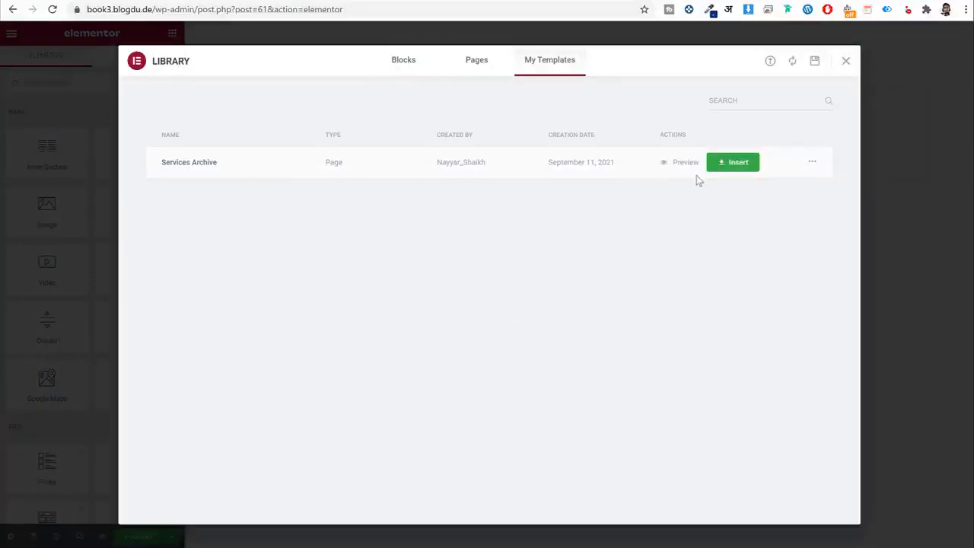
left_click(719, 167)
left_click(506, 325)
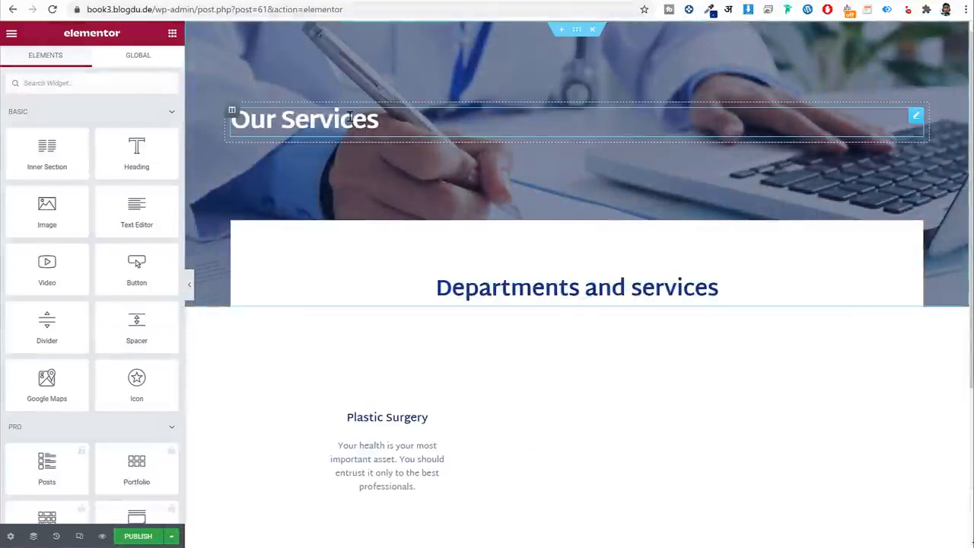
left_click(388, 114)
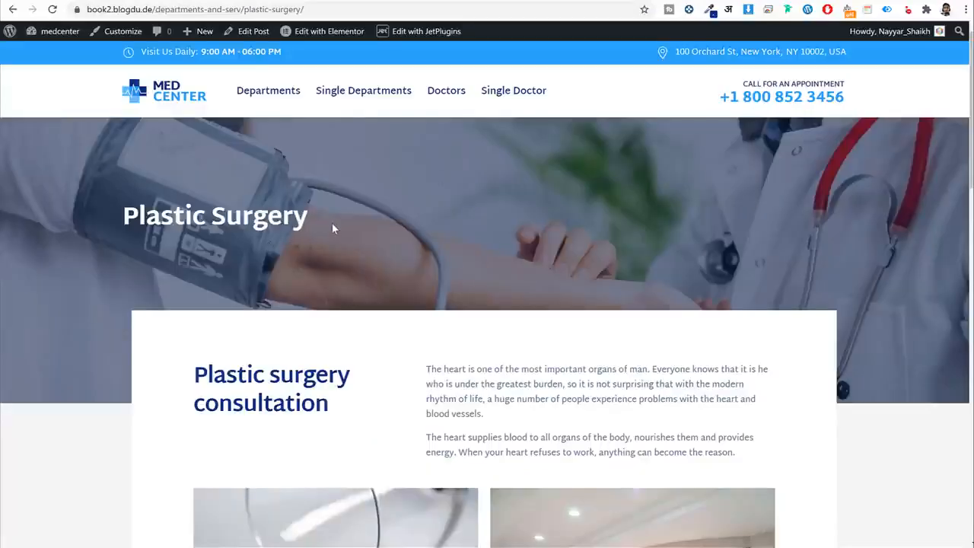
Open the Plastic Surgery department post's editor in a new tab.
left_click_drag(332, 229, 120, 220)
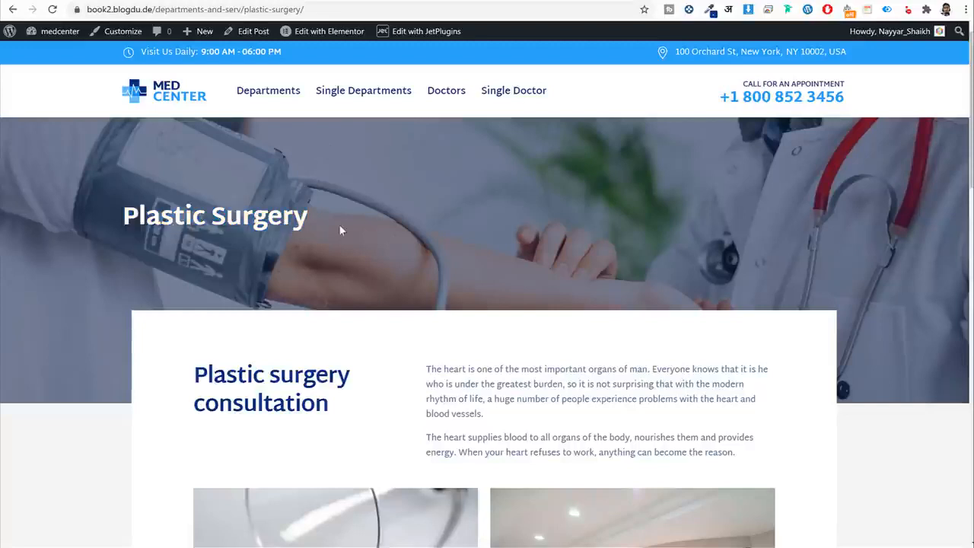
left_click_drag(339, 230, 124, 222)
left_click(937, 169)
right_click(248, 30)
left_click(274, 35)
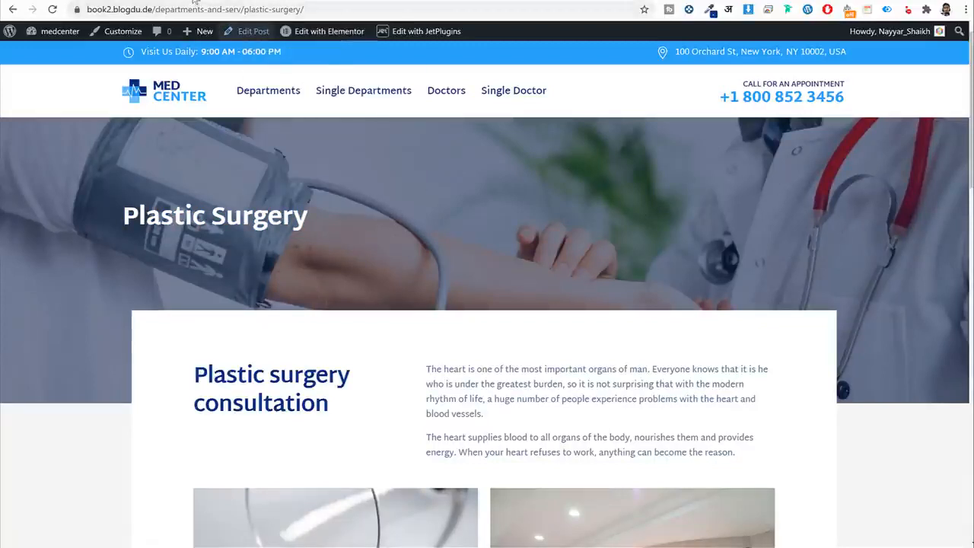
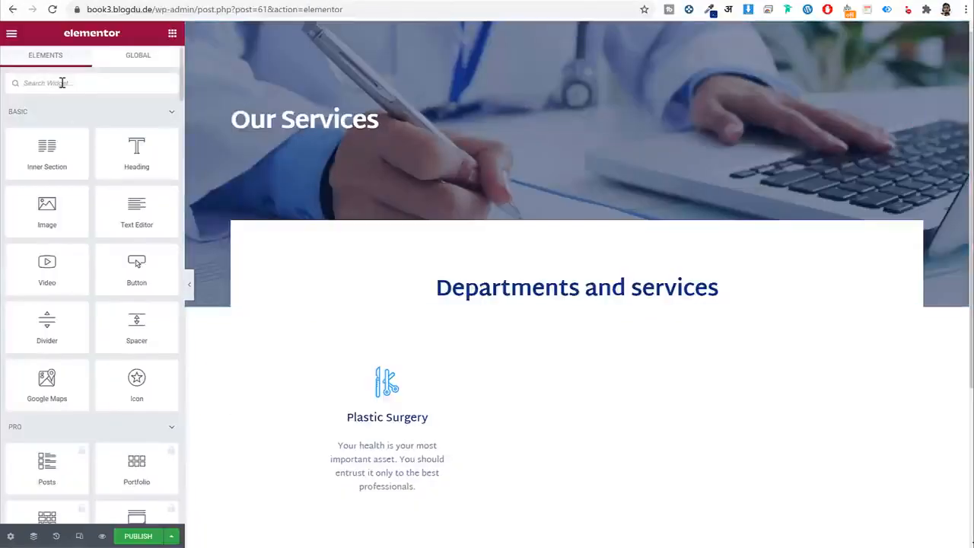
Add a Dynamic Field under Our Services and set conditions to Singular > Post Type > Services.
type("dy")
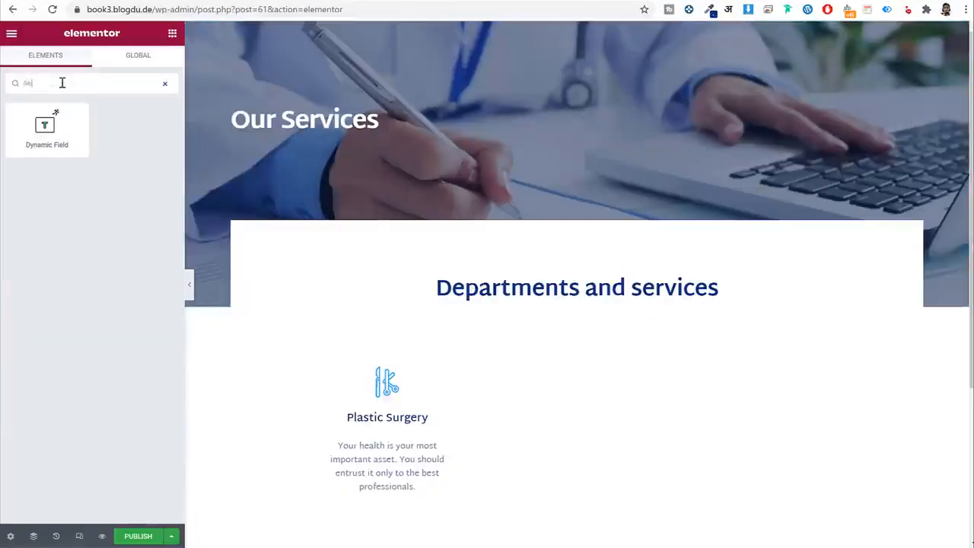
left_click_drag(46, 133, 359, 145)
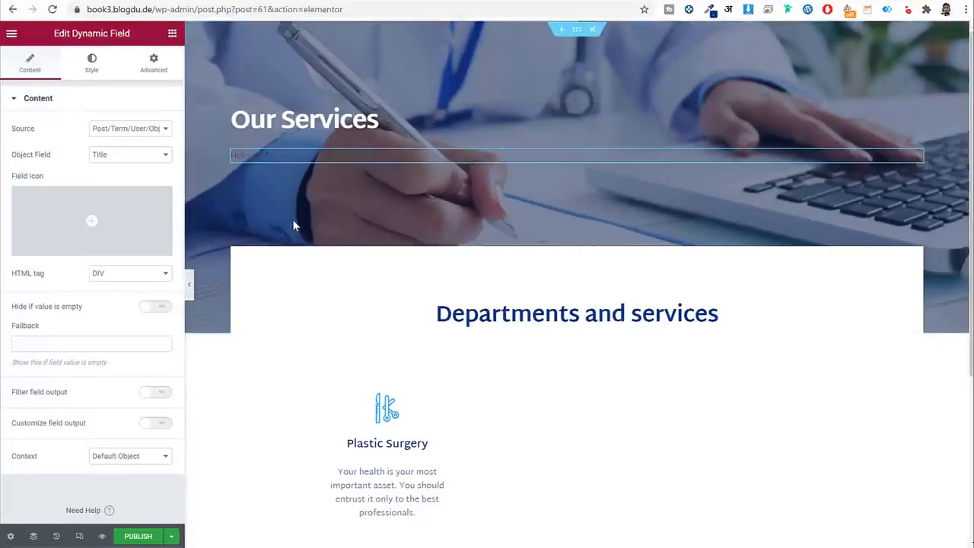
left_click(13, 538)
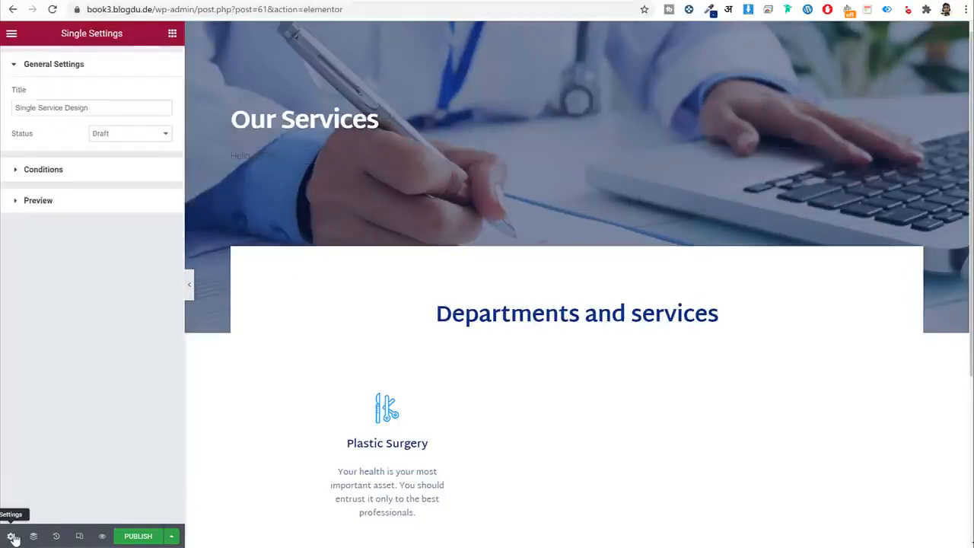
left_click(61, 172)
left_click(129, 126)
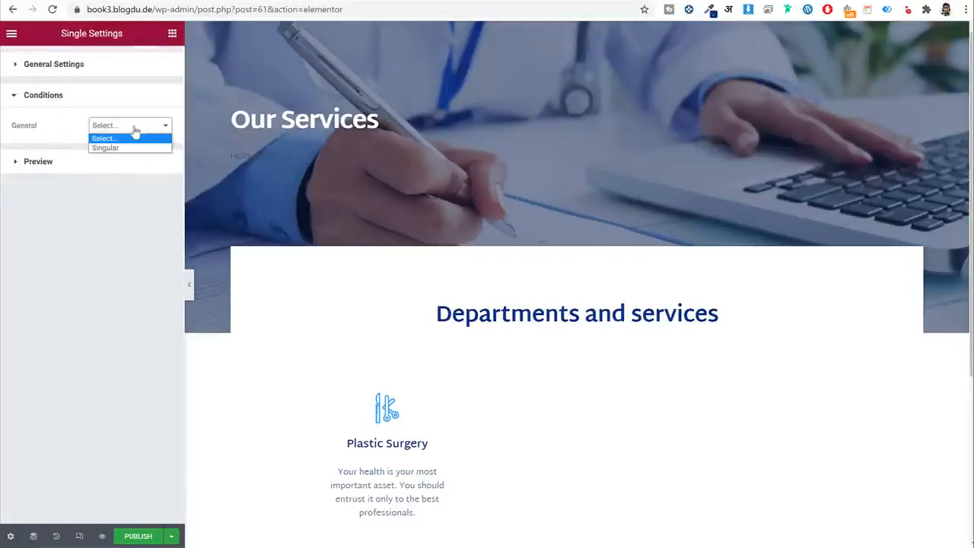
left_click(106, 148)
left_click(94, 152)
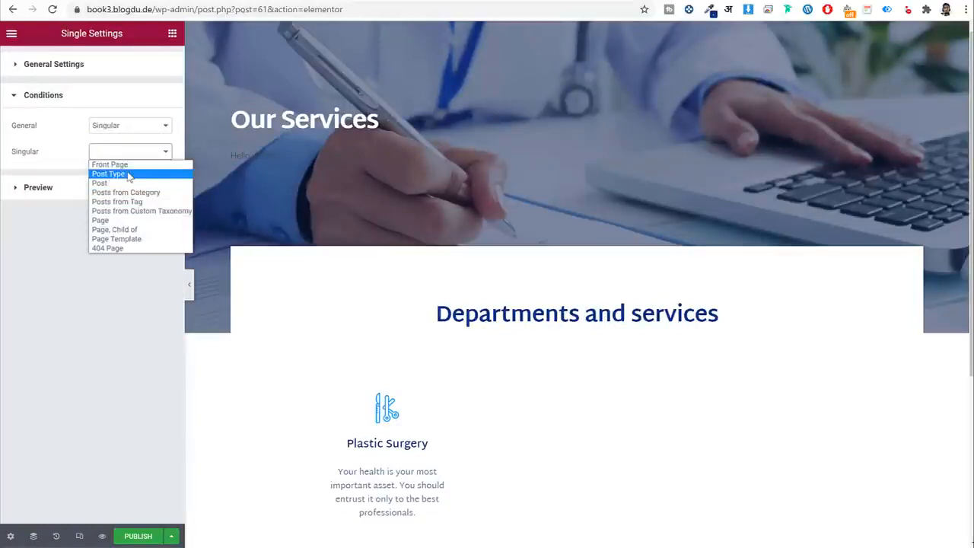
left_click(129, 174)
left_click(105, 191)
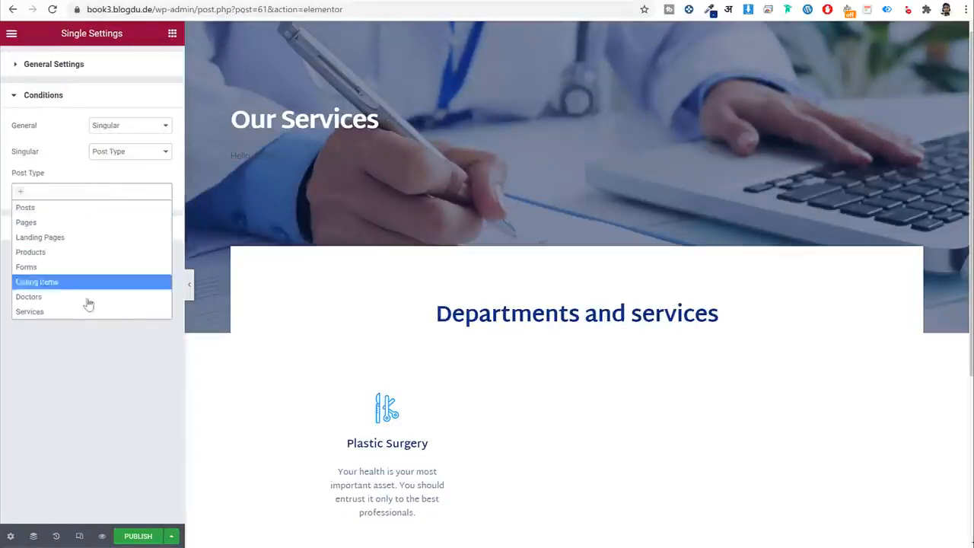
left_click(66, 312)
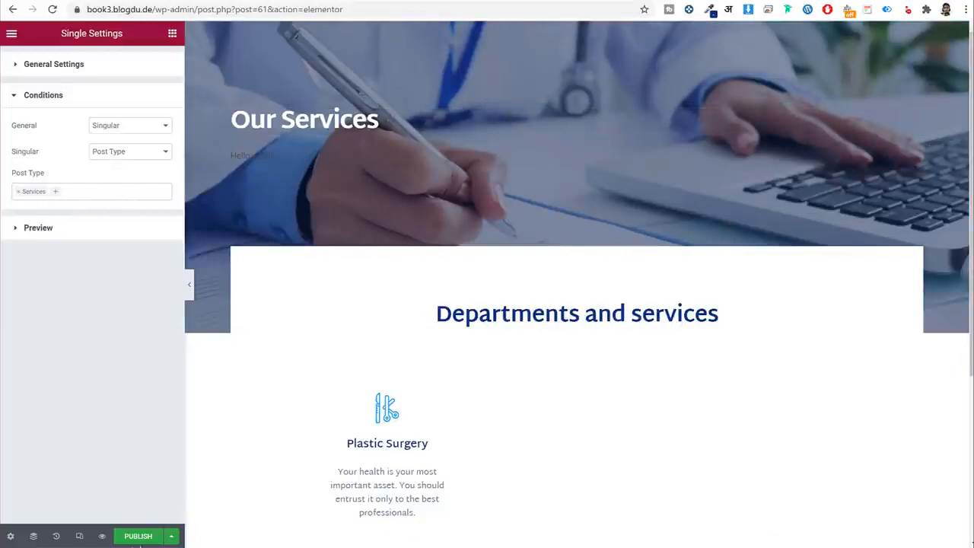
Publish the Single Service template and reload the editor.
left_click(138, 539)
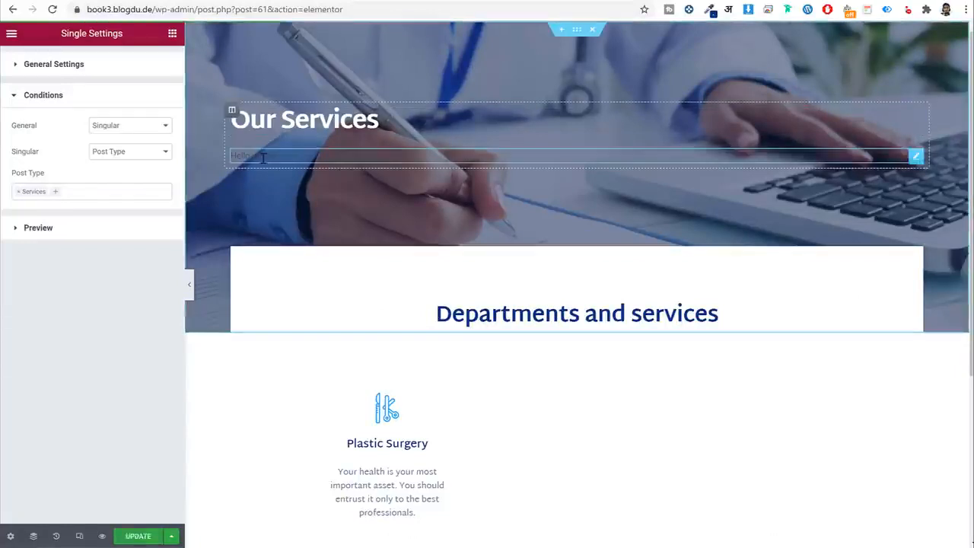
left_click(270, 155)
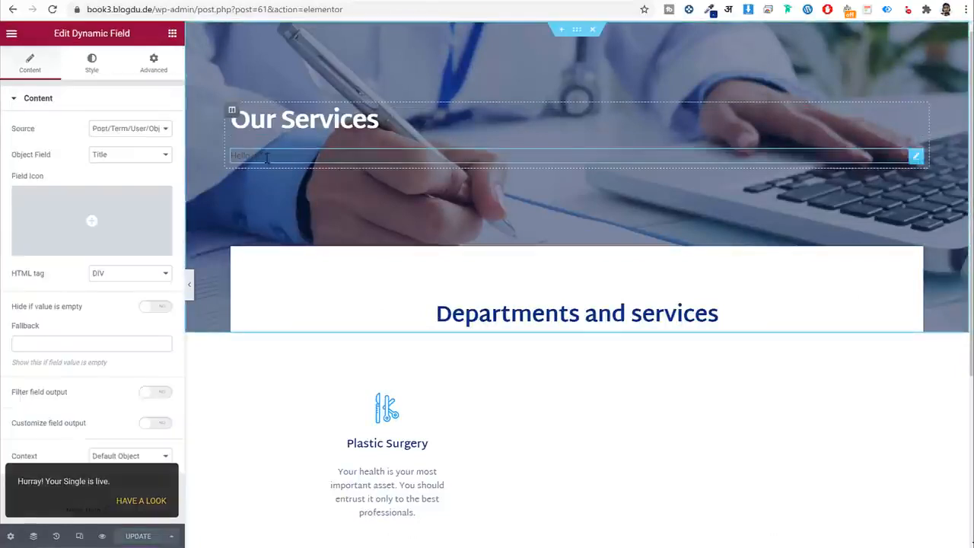
left_click(53, 10)
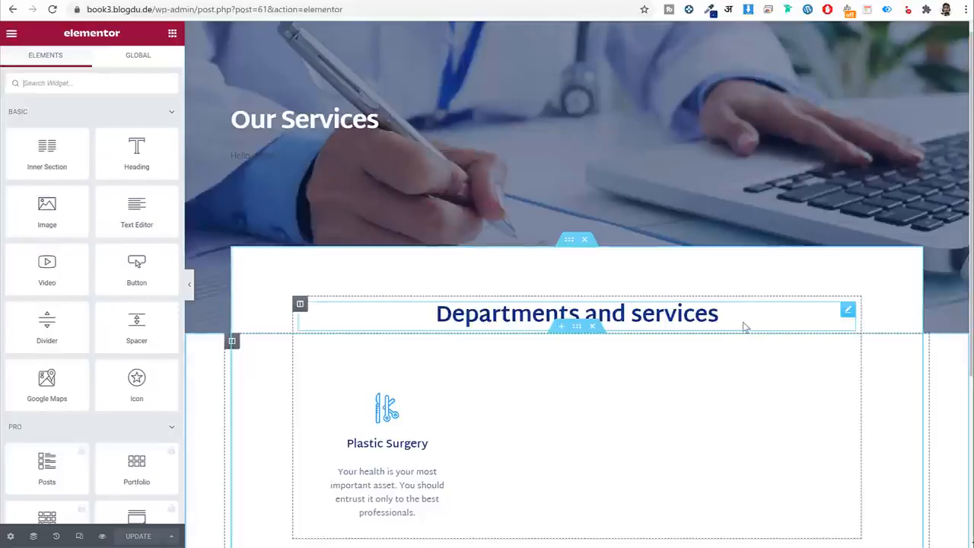
Set the template preview to Services / Plastic Surgery, update, and reload.
left_click(10, 537)
left_click(69, 208)
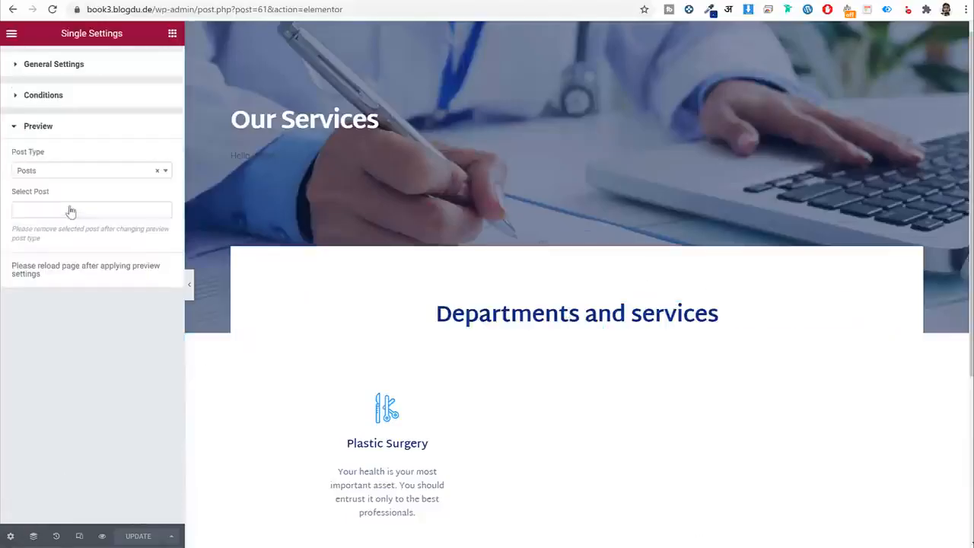
left_click(65, 213)
left_click(69, 173)
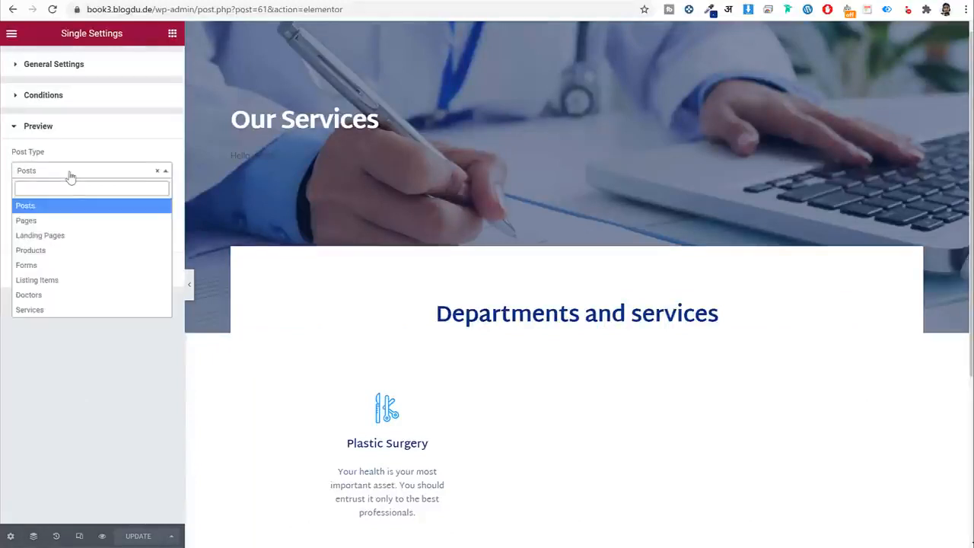
left_click(58, 311)
left_click(92, 212)
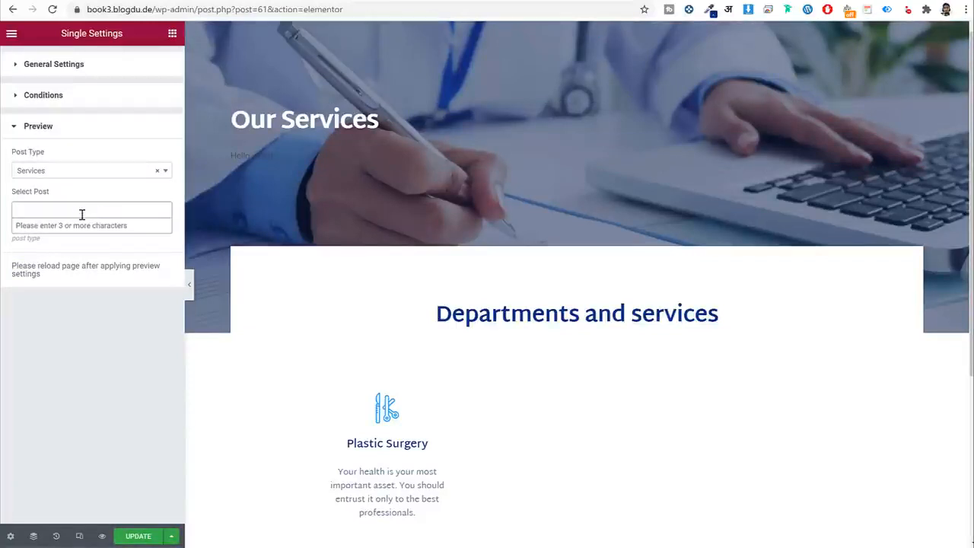
type("pla")
left_click(82, 225)
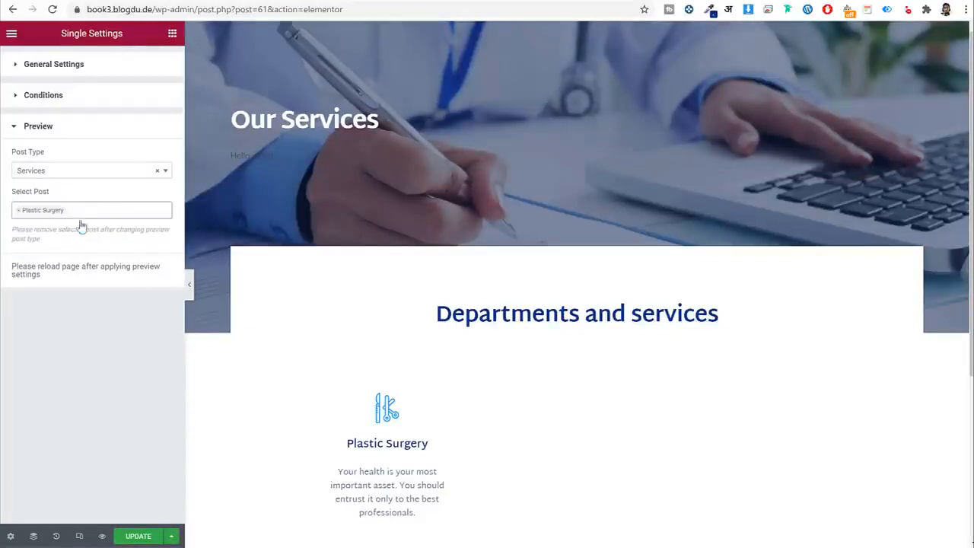
left_click(137, 536)
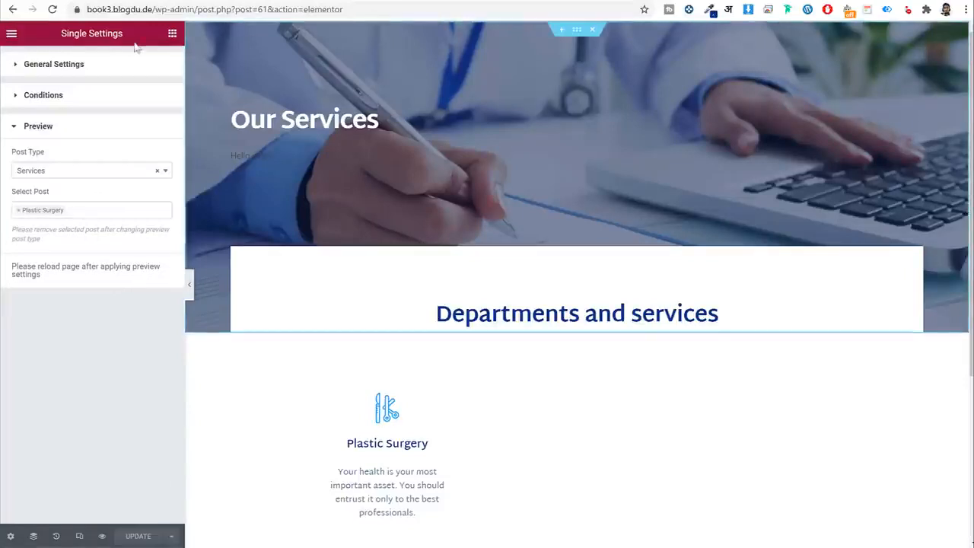
left_click(52, 9)
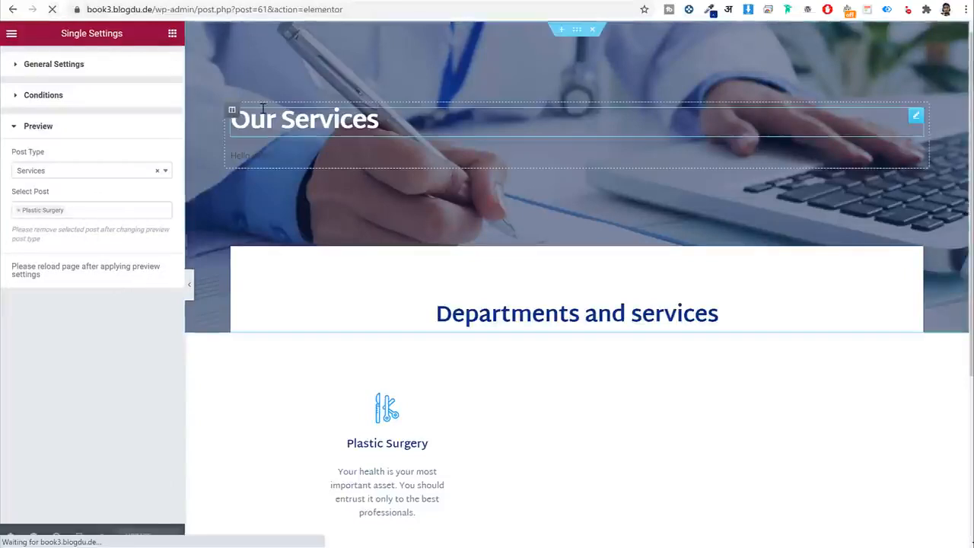
Colour the Plastic Surgery title field white (#FFFFFF).
left_click(279, 154)
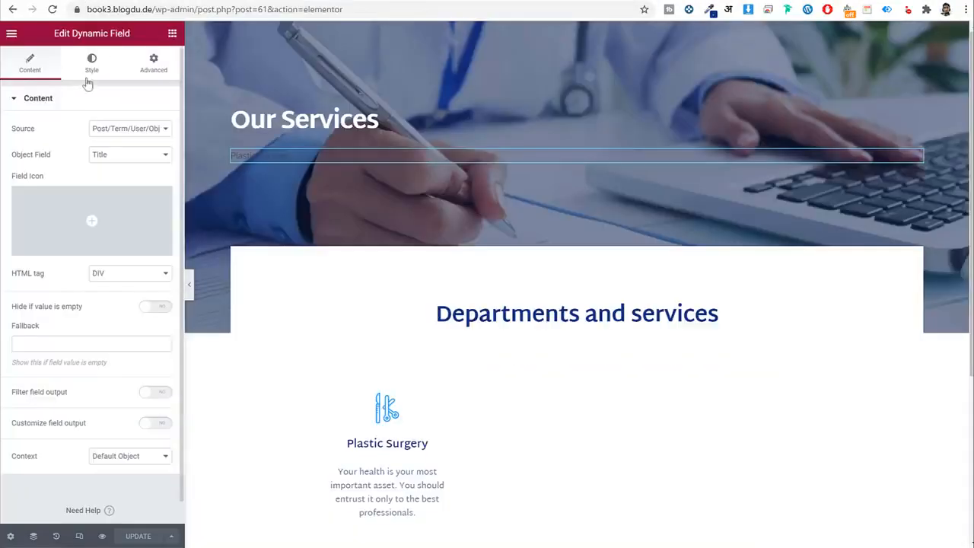
left_click(91, 65)
left_click(158, 128)
left_click_drag(113, 201, 1, 124)
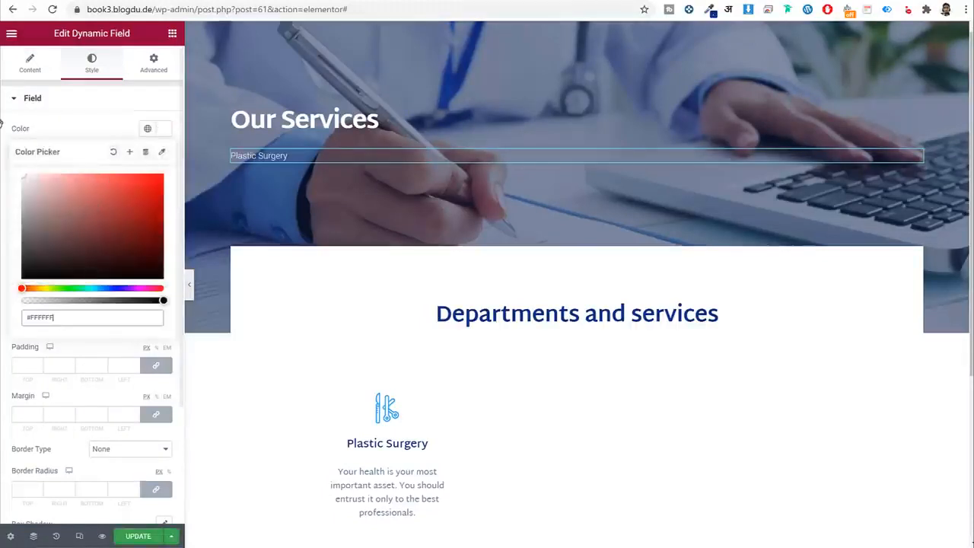
left_click(89, 128)
Give the title Martel Sans typography, size 36, weight 700, letter spacing -0.5.
left_click(165, 156)
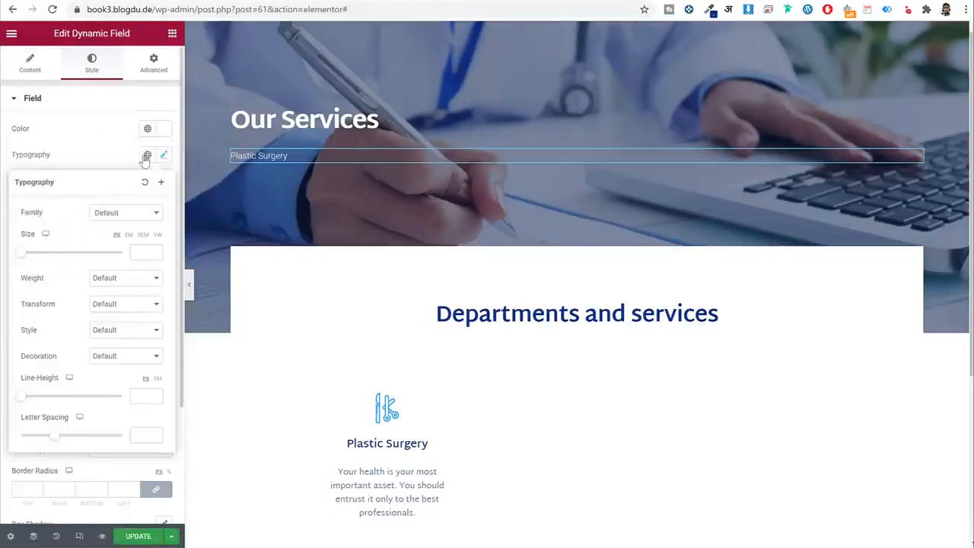
left_click(147, 154)
left_click(93, 277)
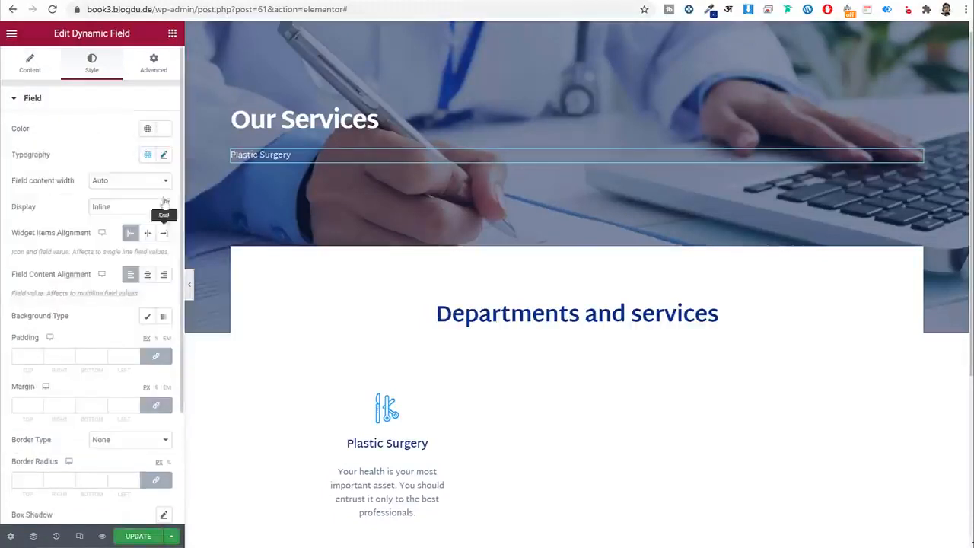
left_click(163, 155)
left_click(139, 251)
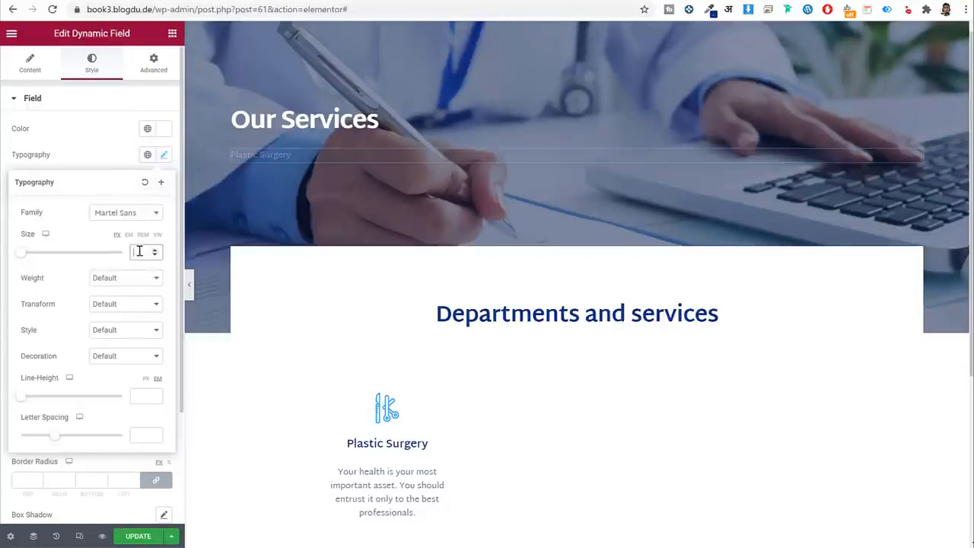
type("30")
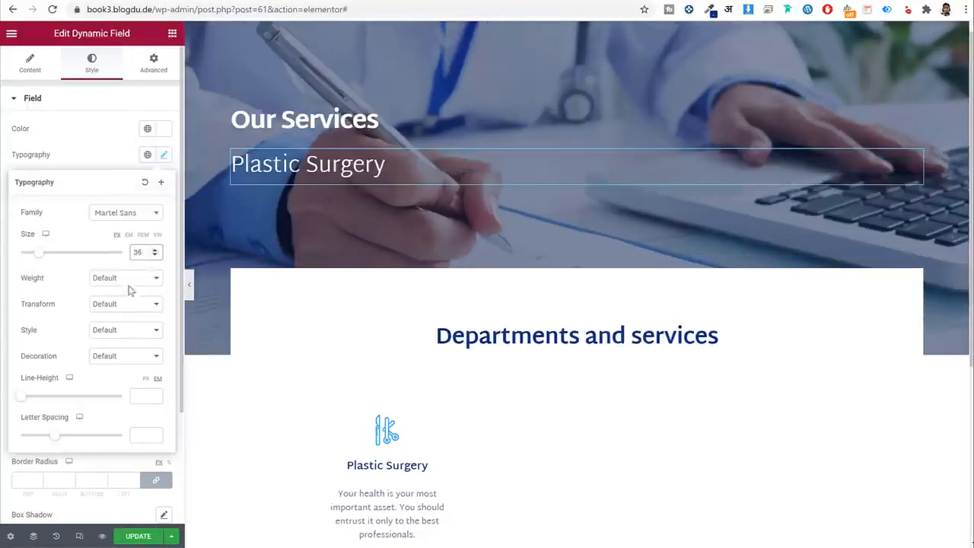
left_click(128, 280)
left_click(111, 349)
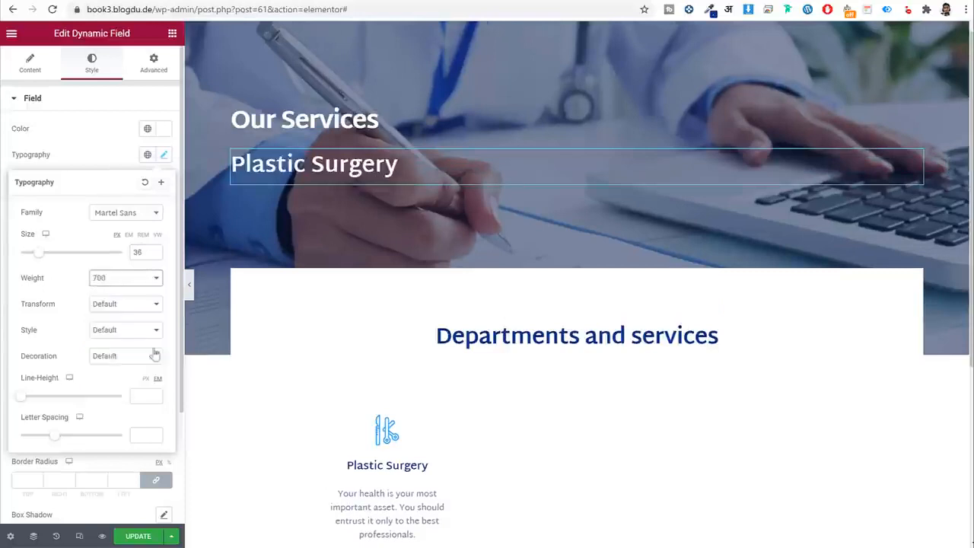
left_click(140, 438)
type("-0.5")
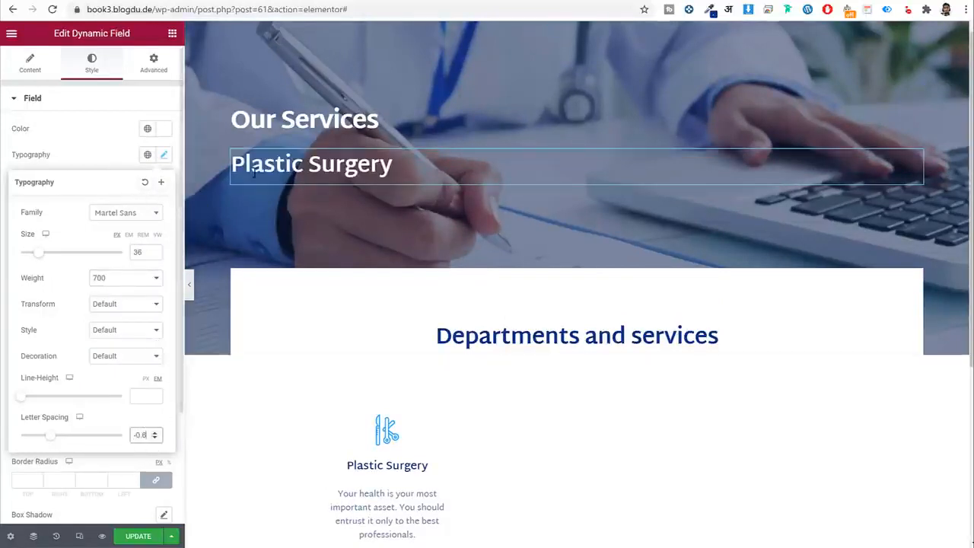
Delete the Our Services heading.
left_click(164, 155)
right_click(308, 120)
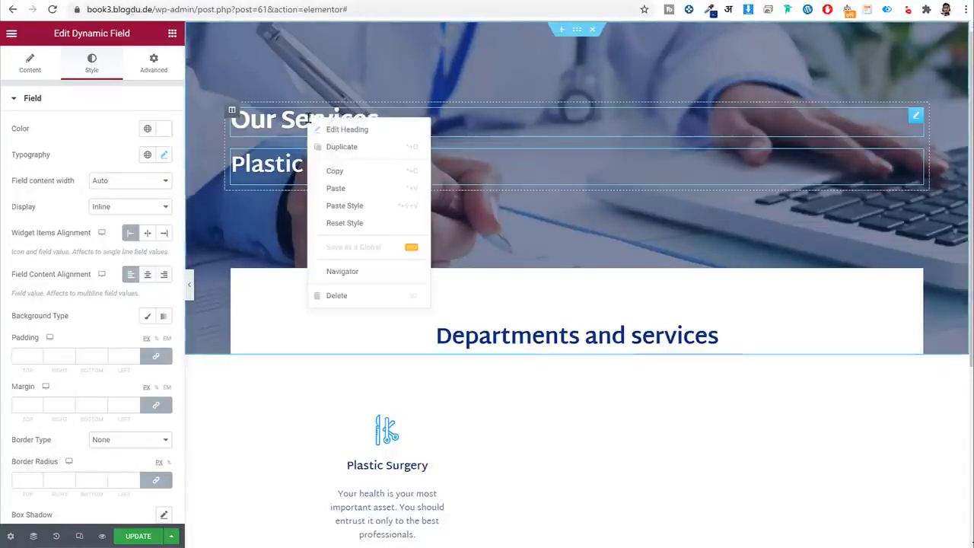
key("Delete")
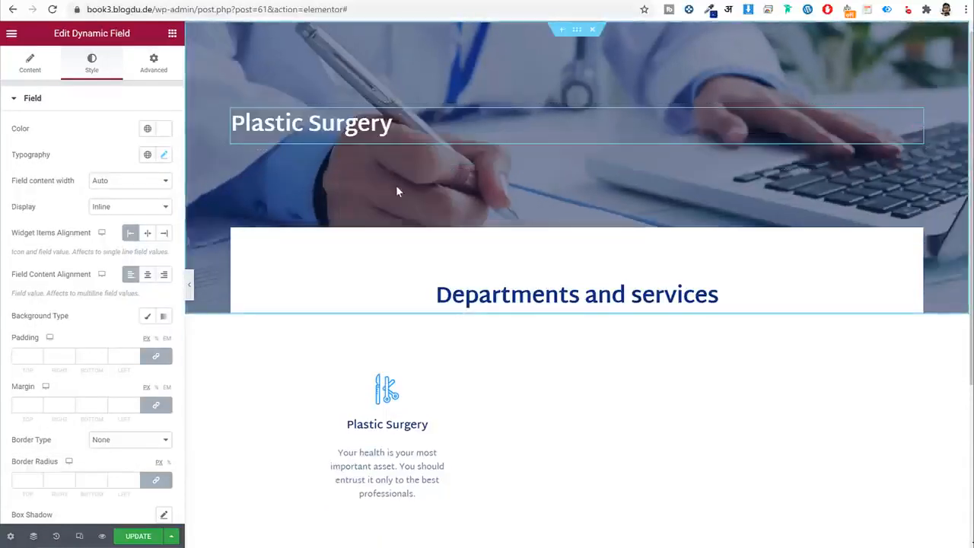
Replace the hero section's background photo with a dynamic image from the post thumbnail.
left_click(576, 32)
left_click(91, 63)
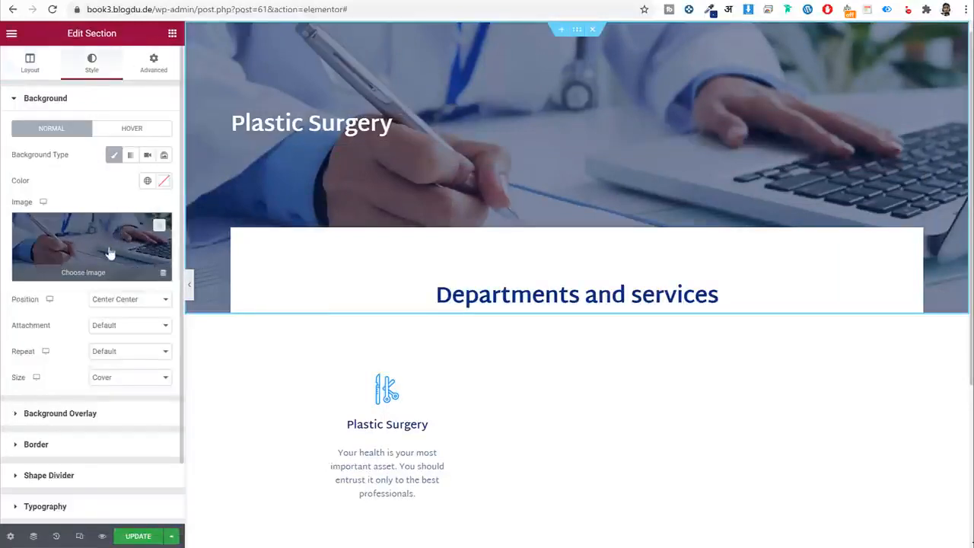
left_click(159, 226)
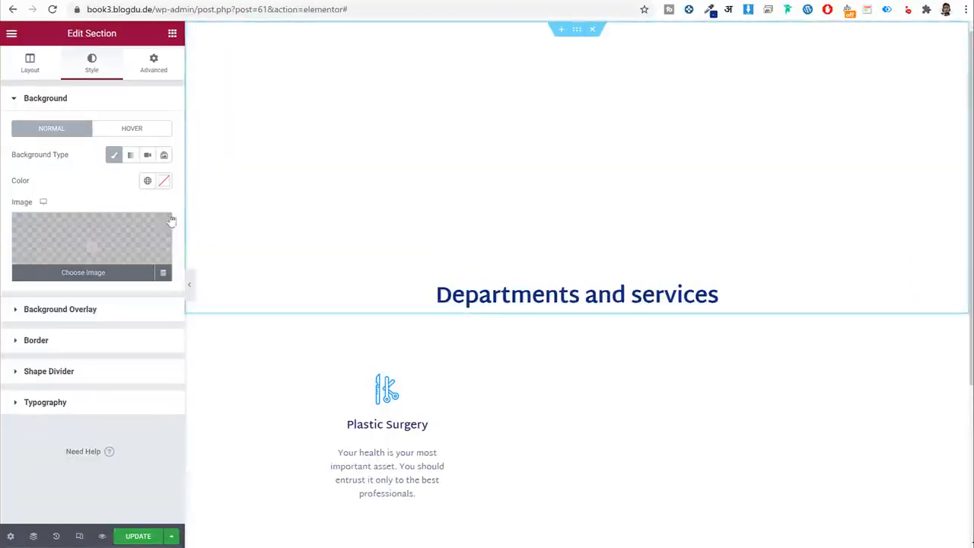
left_click(163, 279)
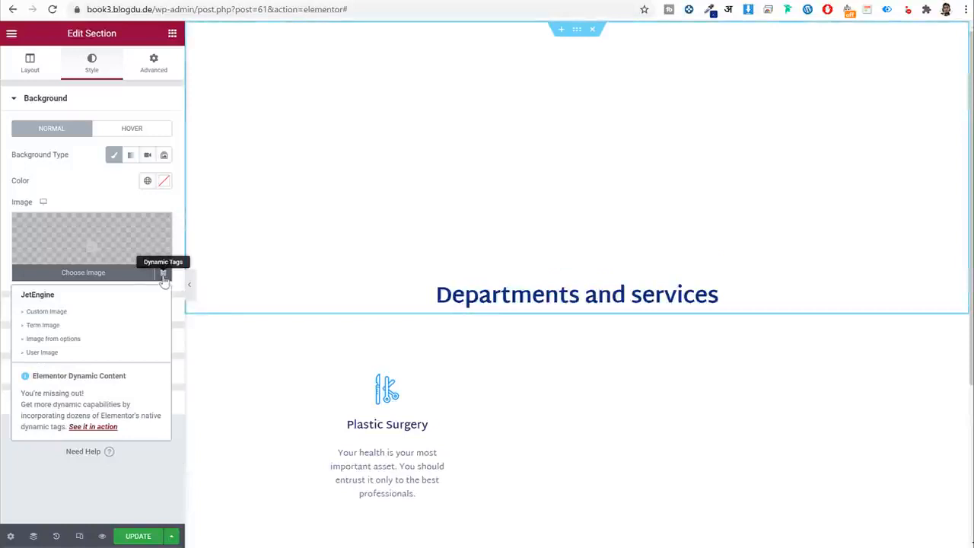
left_click(68, 316)
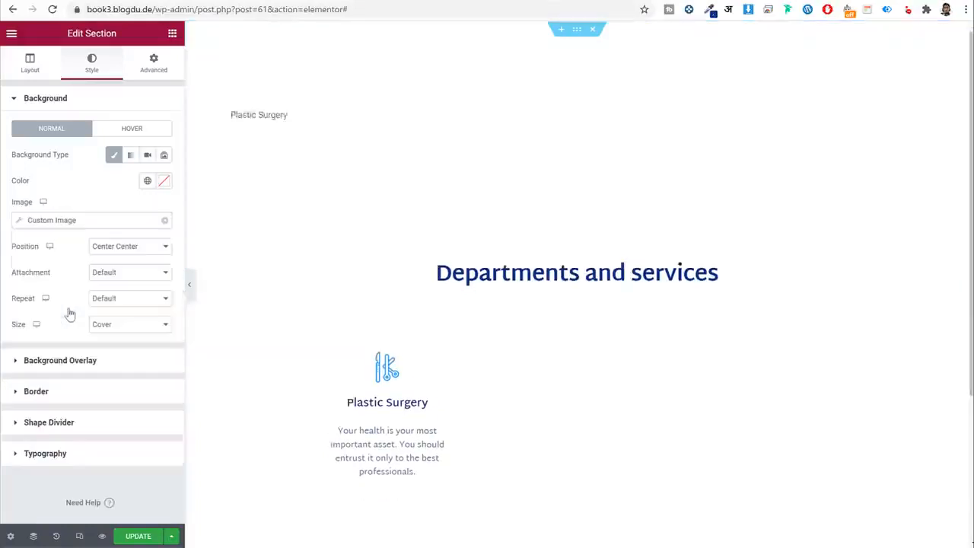
left_click(47, 224)
left_click(110, 275)
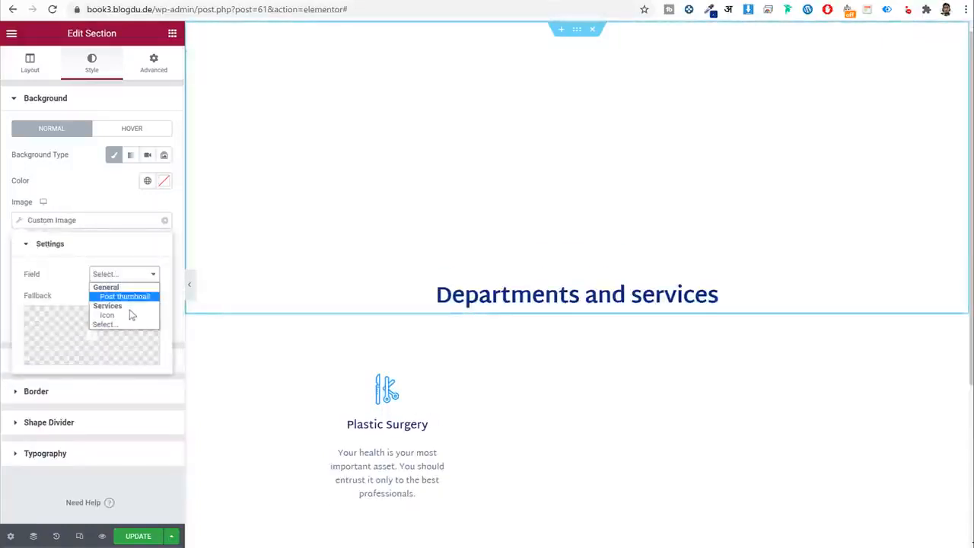
left_click(129, 297)
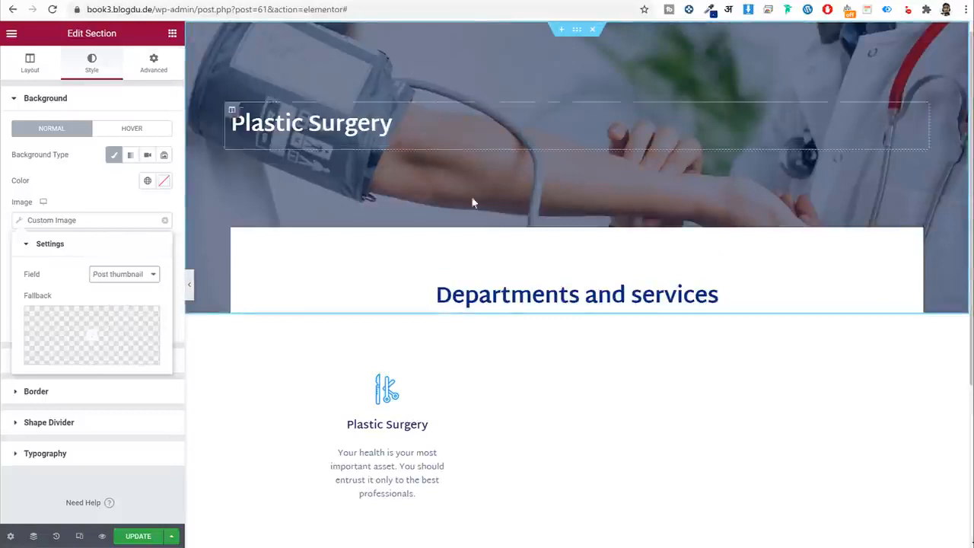
left_click(112, 198)
Update the template to save the background change.
left_click(137, 536)
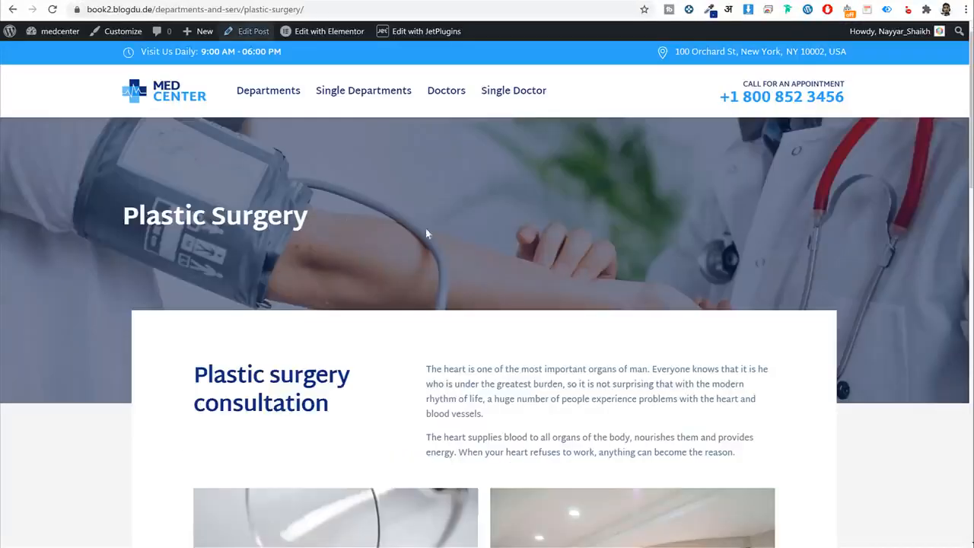
scroll(425, 228, "down", 5)
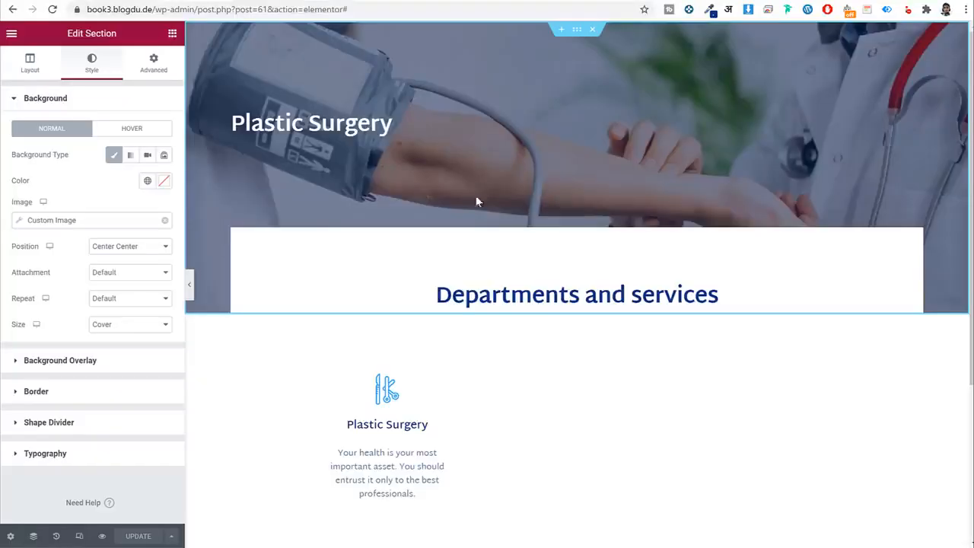
scroll(524, 317, "down", 3)
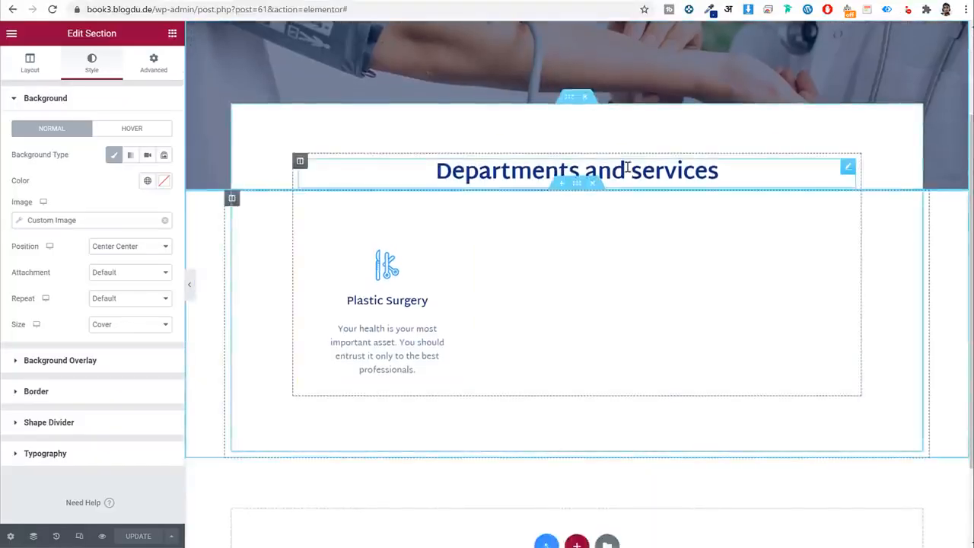
Delete the Departments and services heading and the service listing grid.
right_click(628, 170)
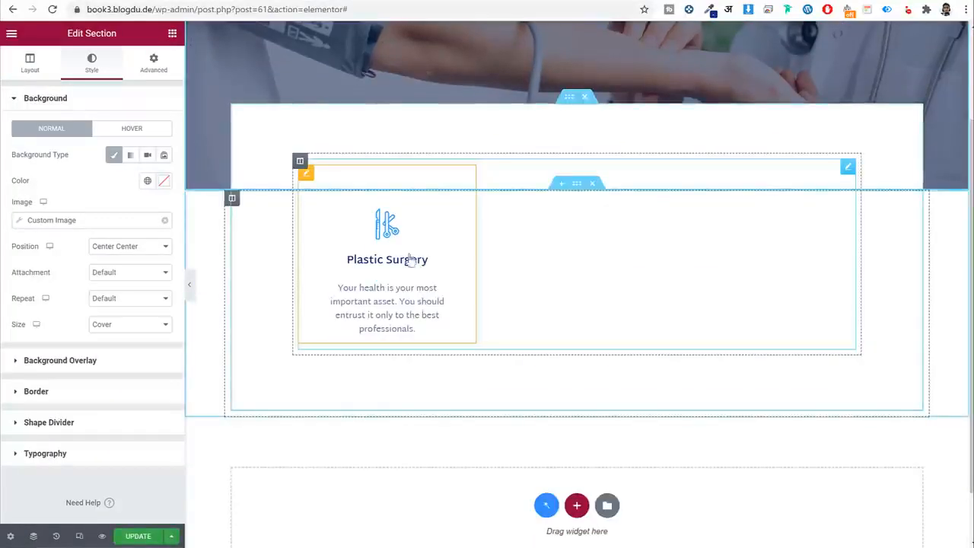
right_click(428, 242)
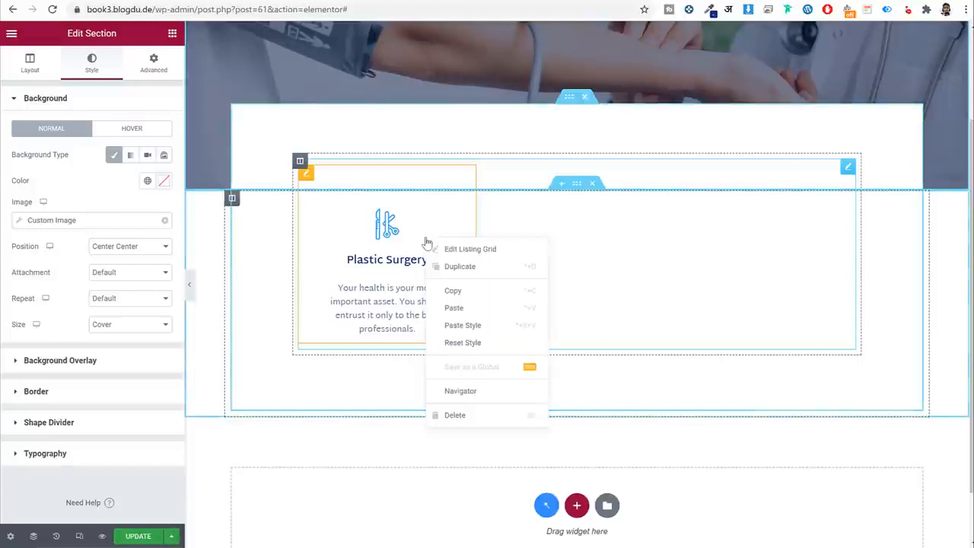
left_click(463, 415)
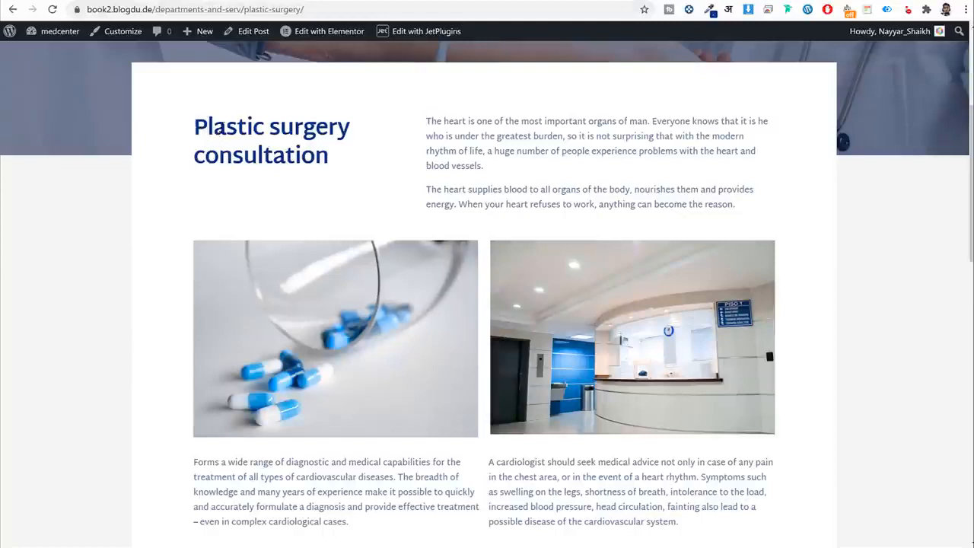
Check the reference consultation heading and the Plastic Surgery service's Consultation field.
left_click_drag(195, 126, 351, 165)
left_click(336, 160)
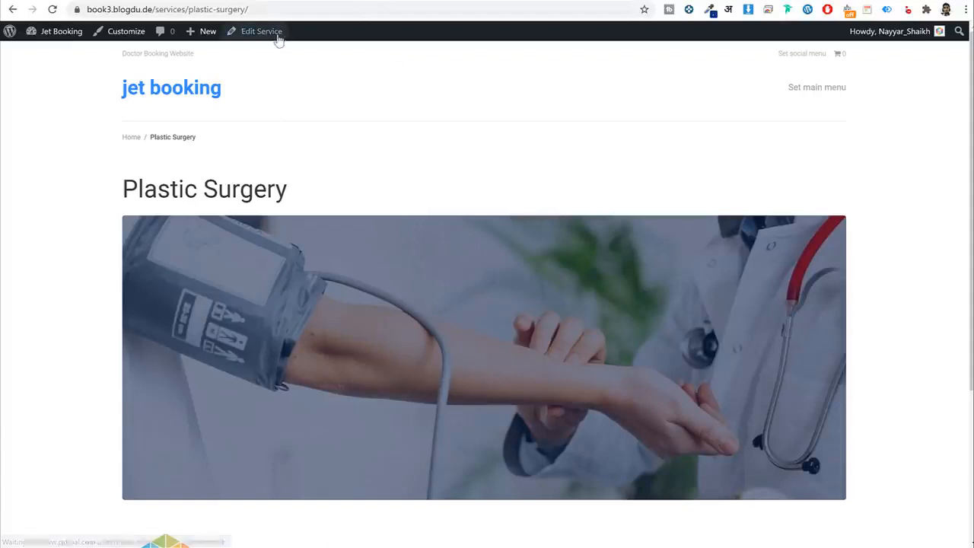
left_click(259, 38)
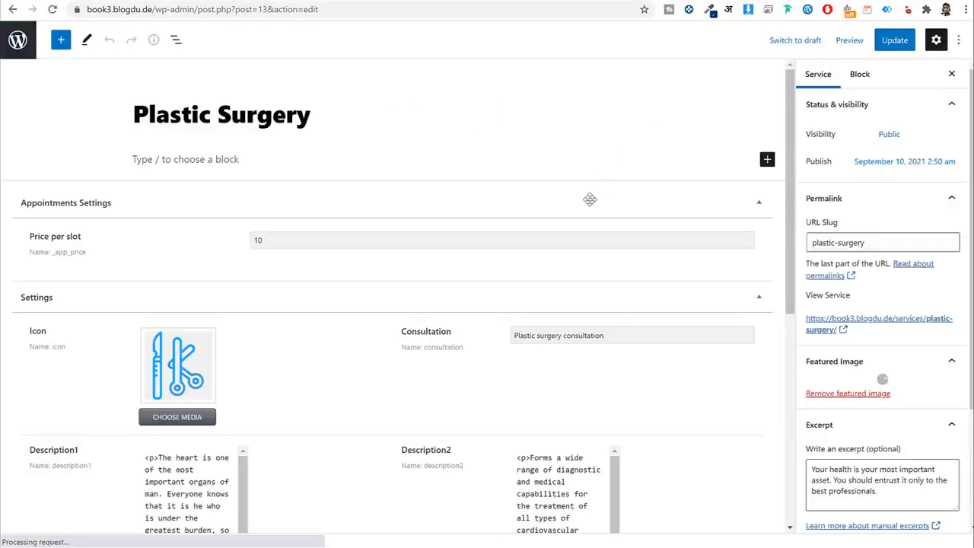
scroll(587, 200, "down", 3)
double_click(419, 148)
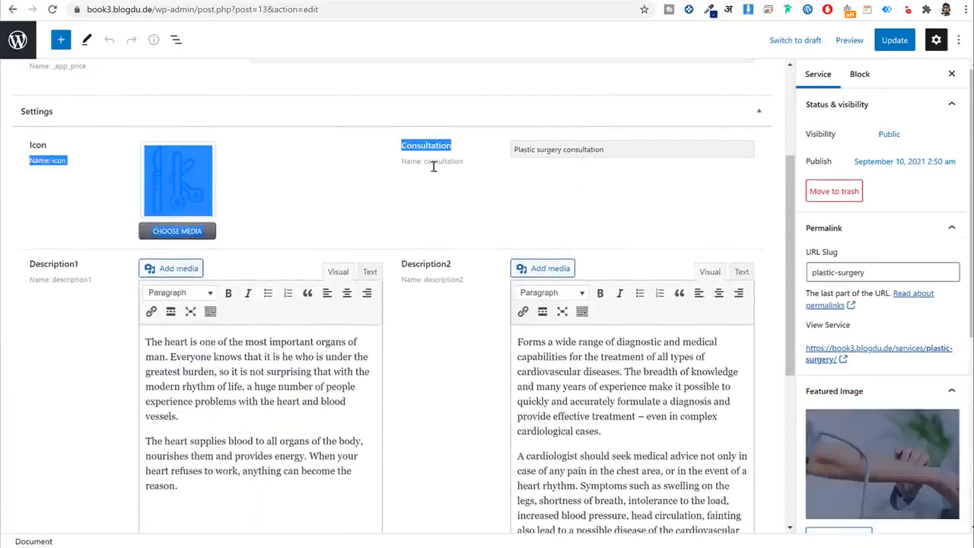
left_click(434, 165)
double_click(449, 146)
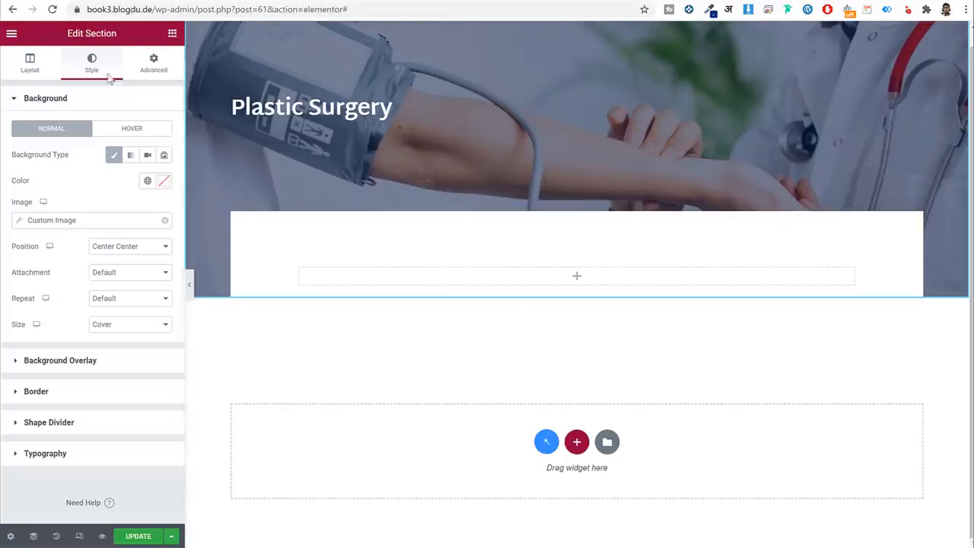
Place a Dynamic Field widget in the white box below the hero.
left_click(172, 33)
type("fi")
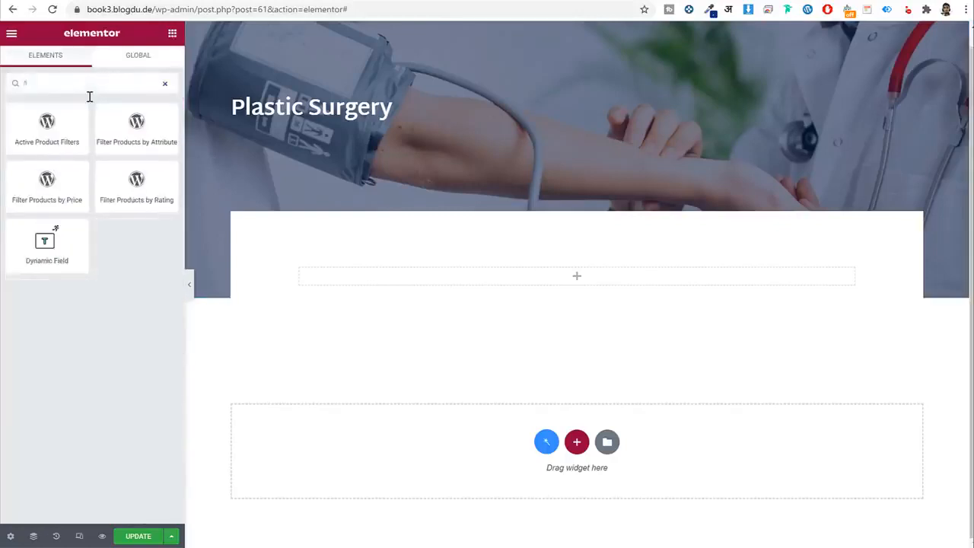
type("e")
left_click_drag(44, 124, 441, 286)
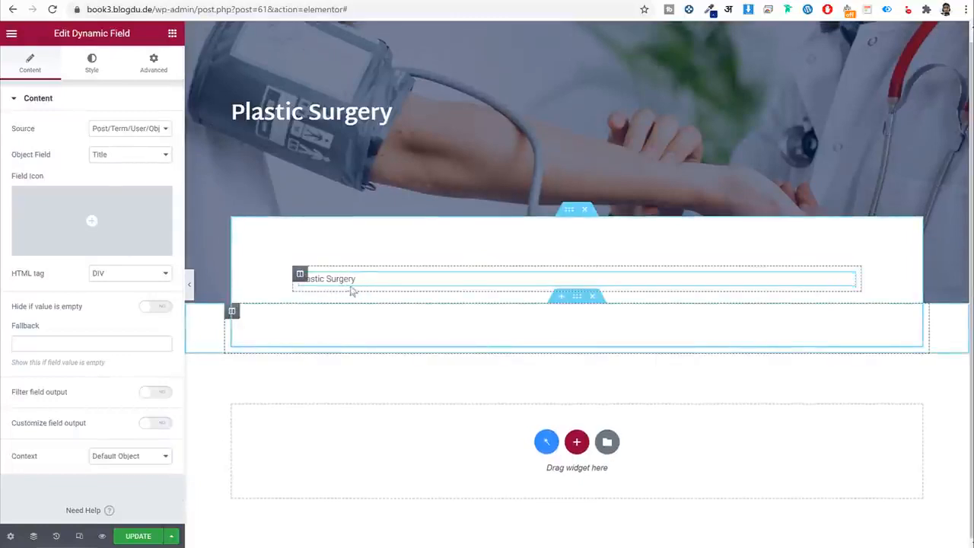
Set the field's source to Meta Data with the Consultation meta field, showing 'Plastic surgery consultation'.
left_click(144, 158)
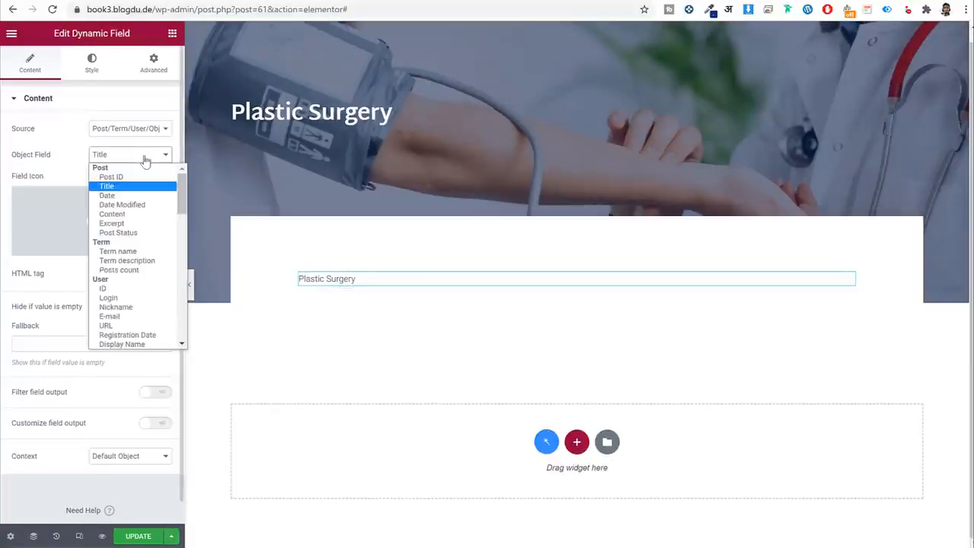
scroll(166, 323, "down", 3)
scroll(166, 324, "up", 5)
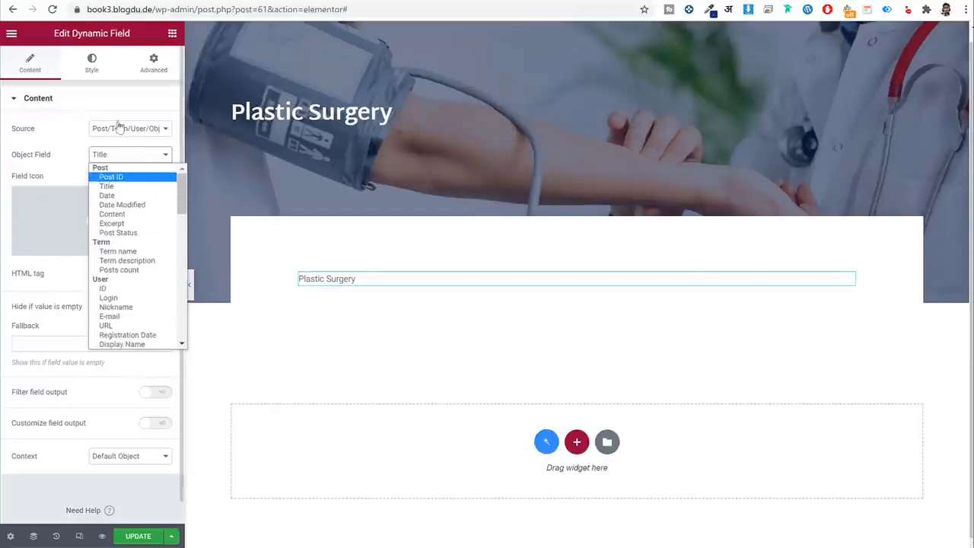
left_click(125, 128)
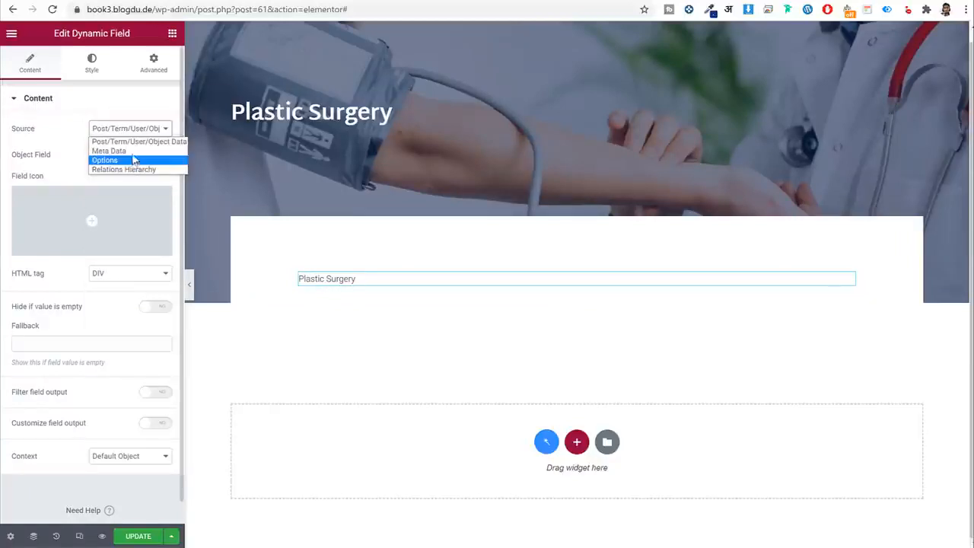
left_click(109, 151)
left_click(125, 154)
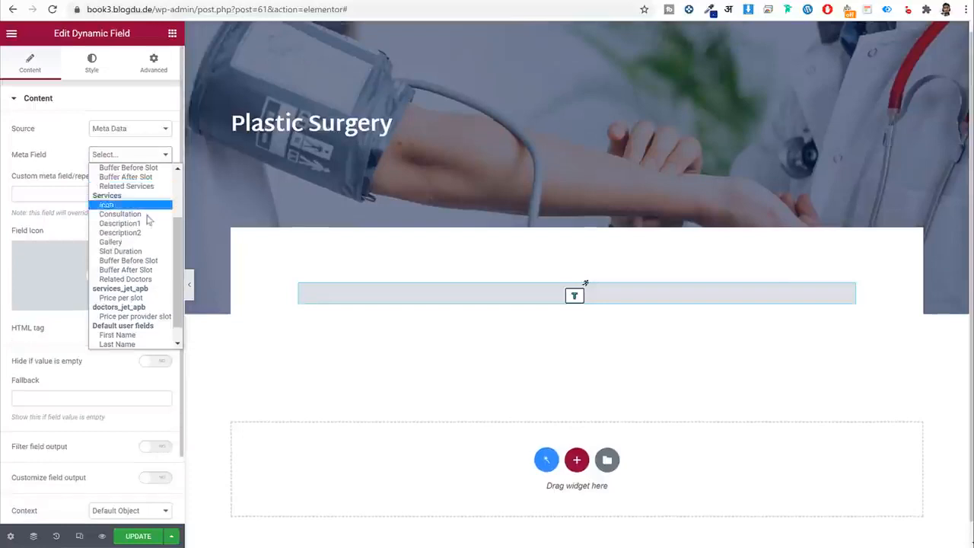
scroll(149, 219, "up", 3)
scroll(144, 219, "down", 5)
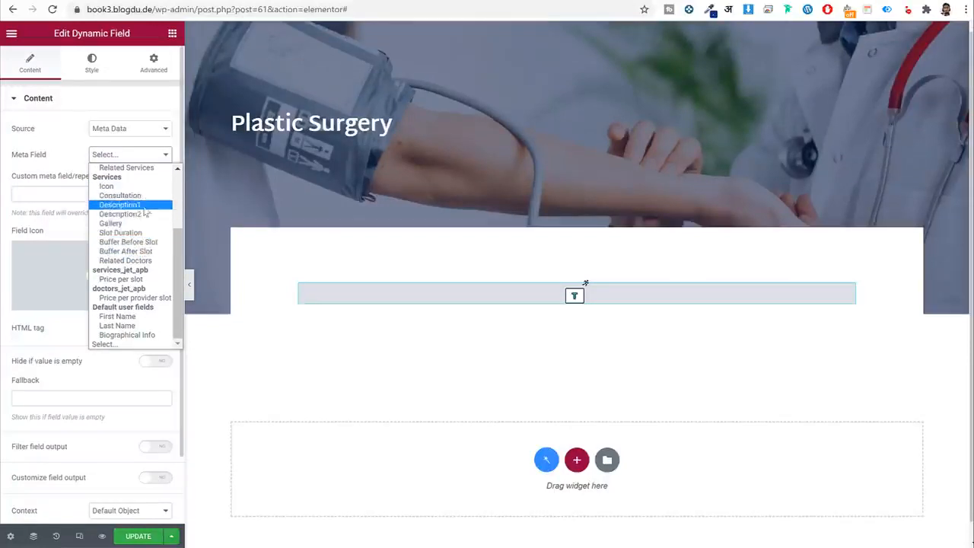
left_click(134, 195)
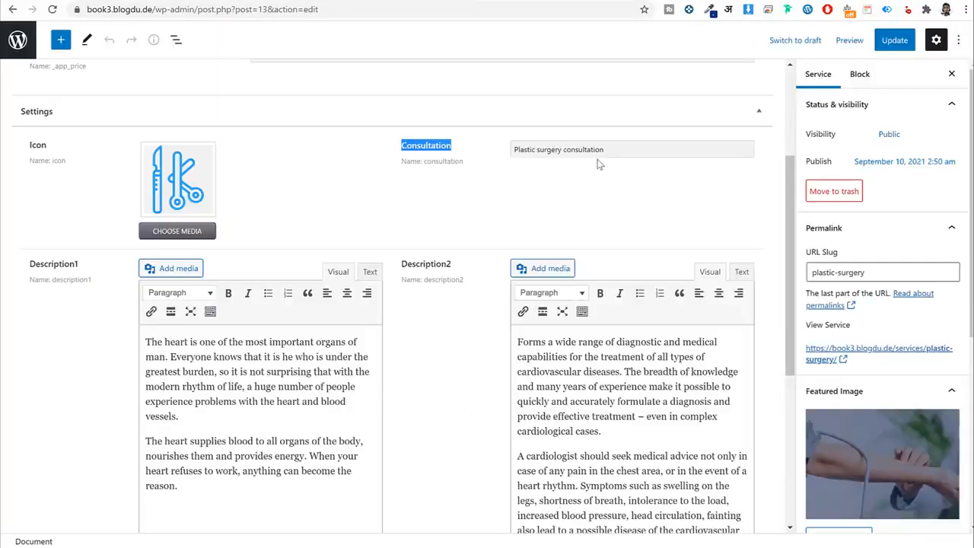
triple_click(598, 152)
double_click(598, 152)
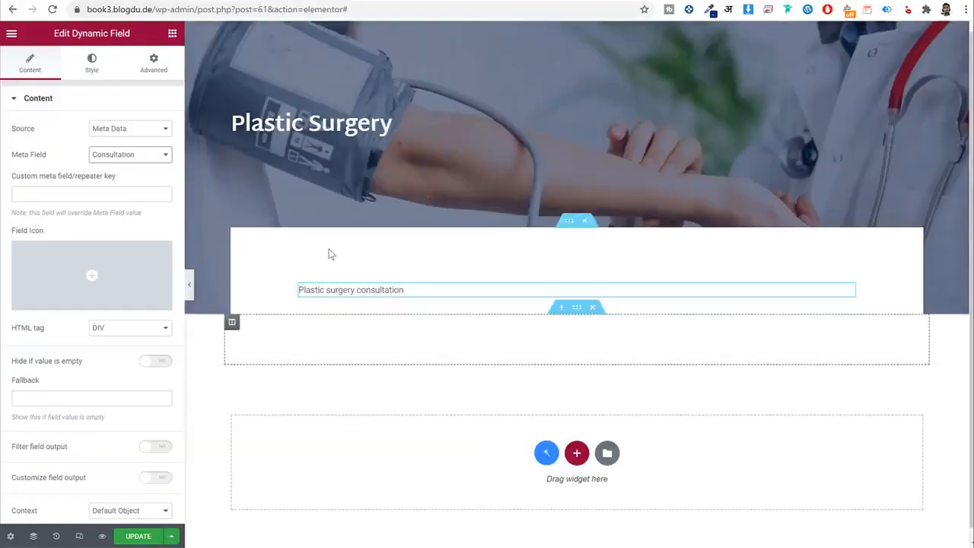
Style the consultation field Dark Blue with a global font, size 36, bold.
left_click(93, 67)
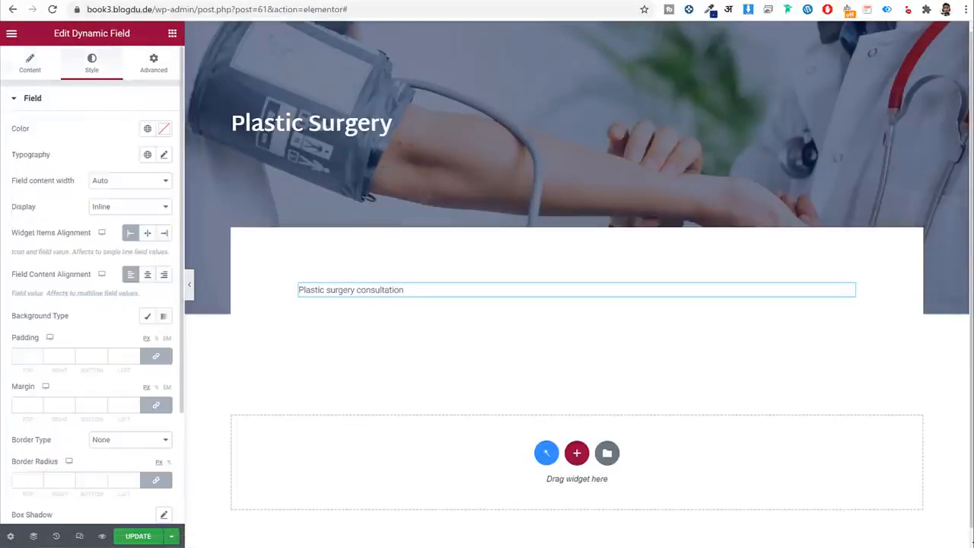
left_click(148, 128)
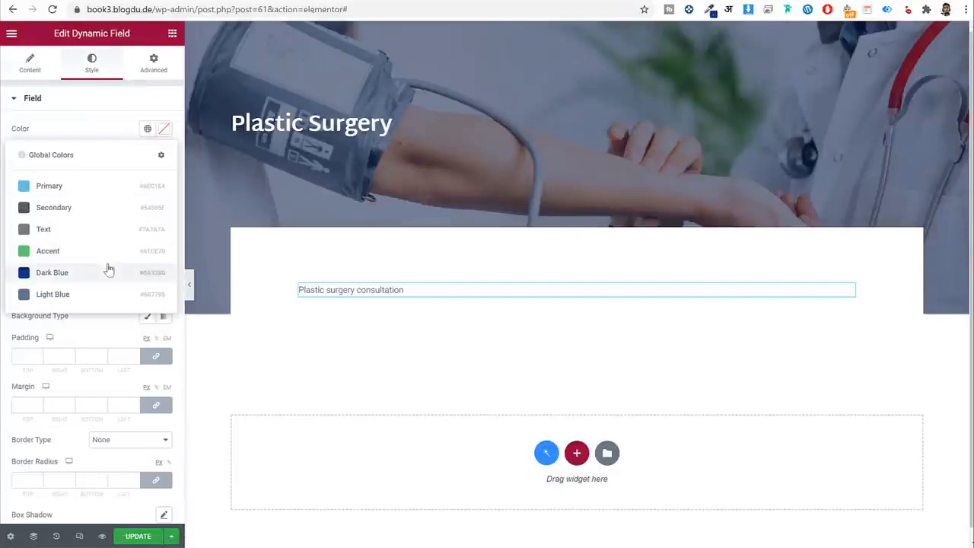
left_click(109, 270)
left_click(147, 154)
left_click(78, 276)
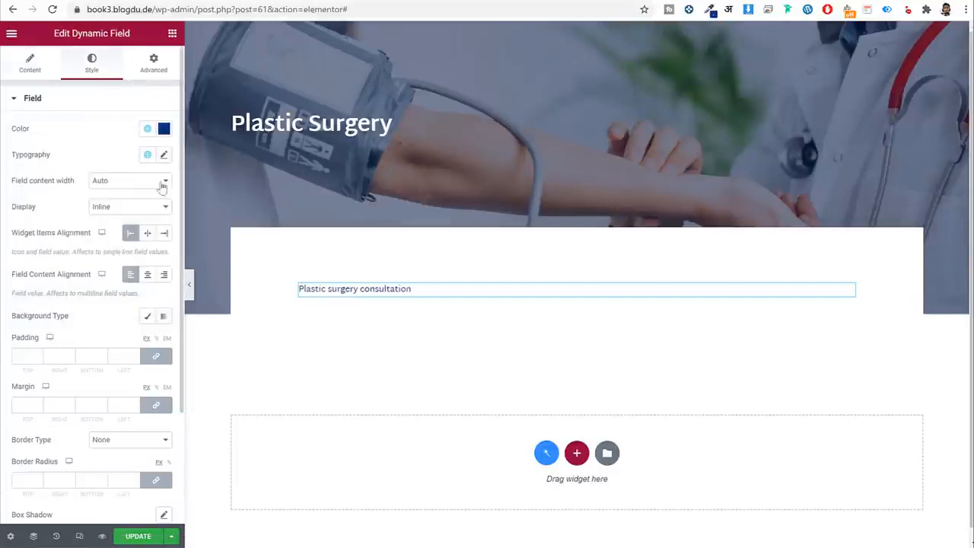
left_click(167, 156)
left_click(135, 255)
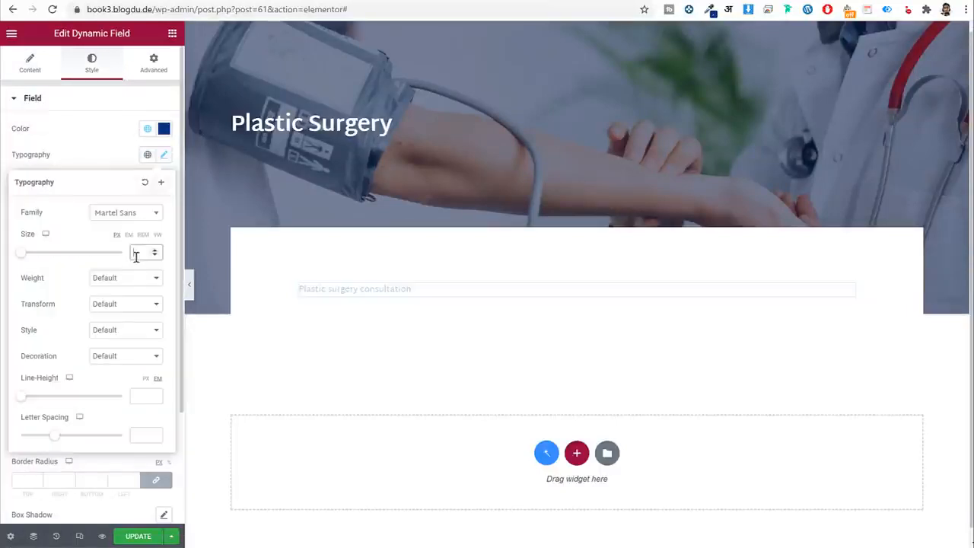
type("36")
left_click(136, 277)
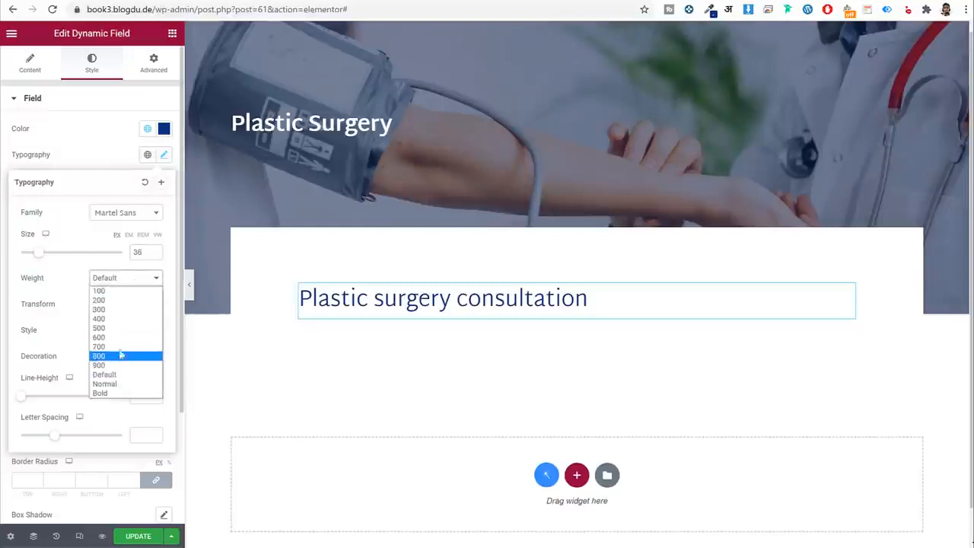
left_click(122, 346)
left_click(123, 143)
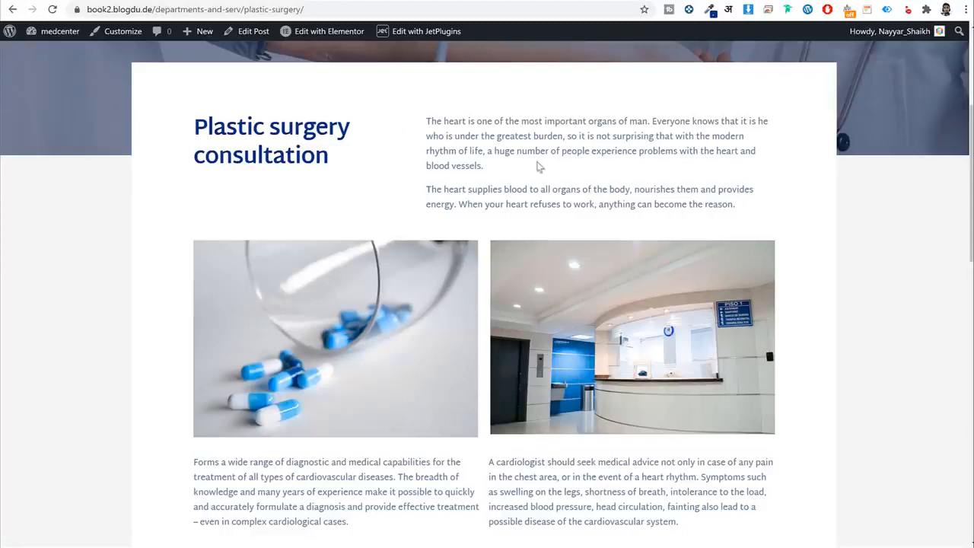
Give the consultation heading a custom width of 40% so it wraps onto two lines.
left_click_drag(204, 123, 339, 160)
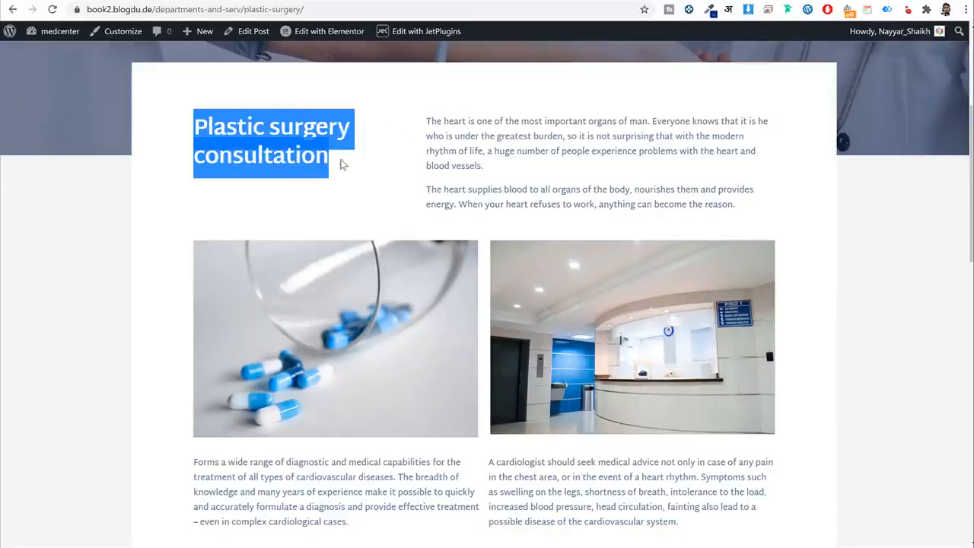
left_click(344, 167)
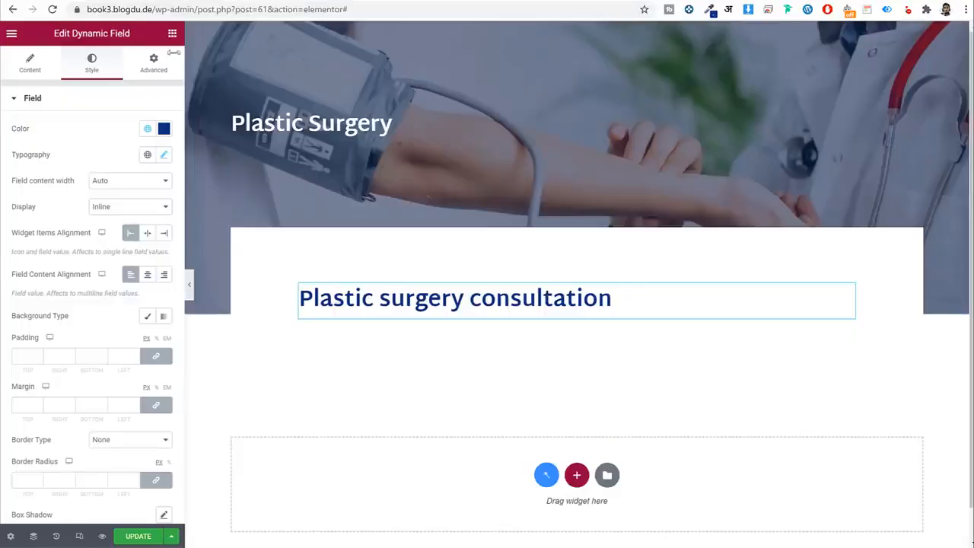
left_click(154, 69)
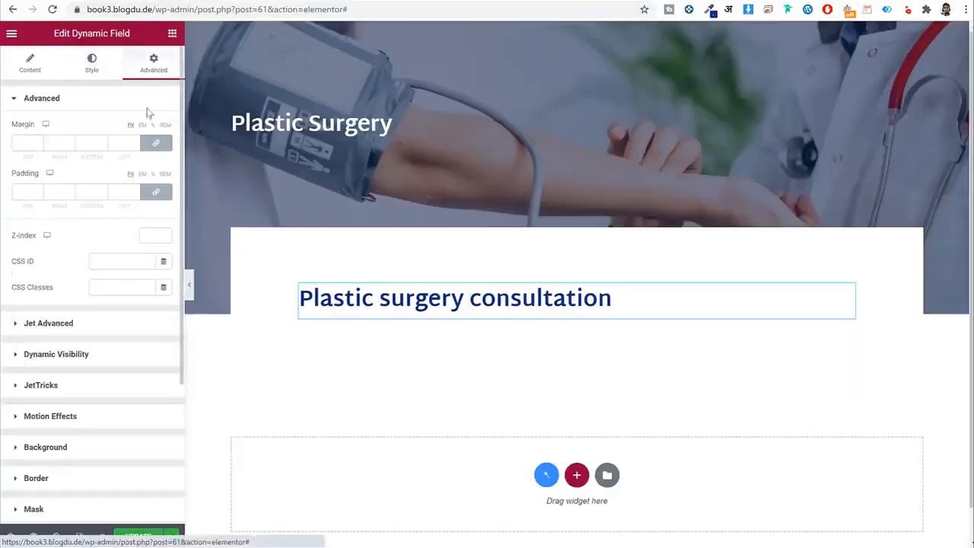
scroll(128, 356, "down", 3)
left_click(92, 346)
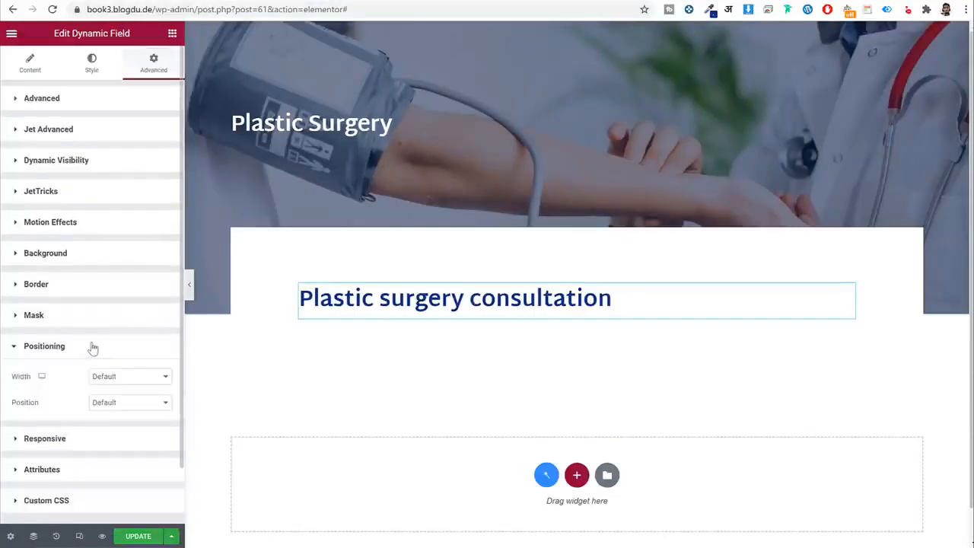
scroll(74, 351, "down", 2)
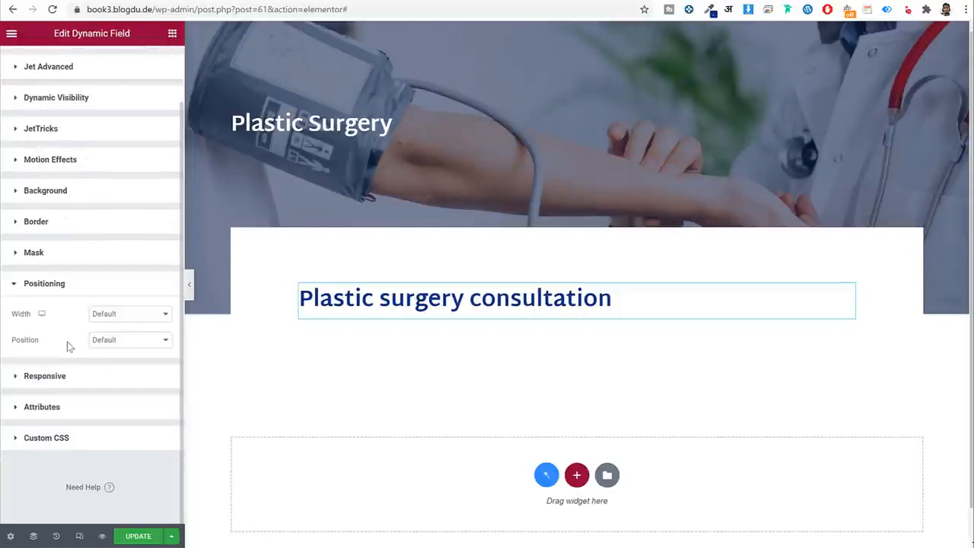
left_click(143, 318)
left_click(130, 358)
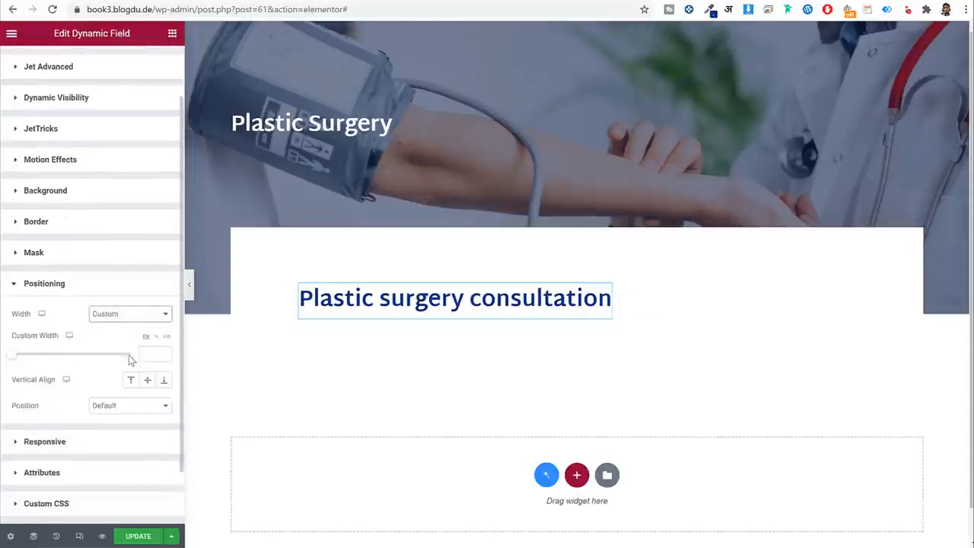
triple_click(53, 340)
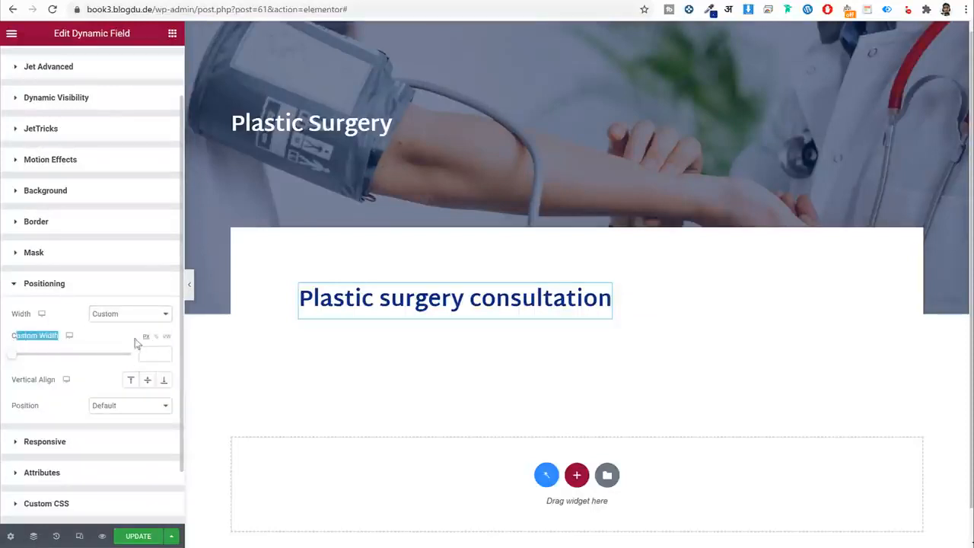
left_click(157, 337)
left_click(146, 354)
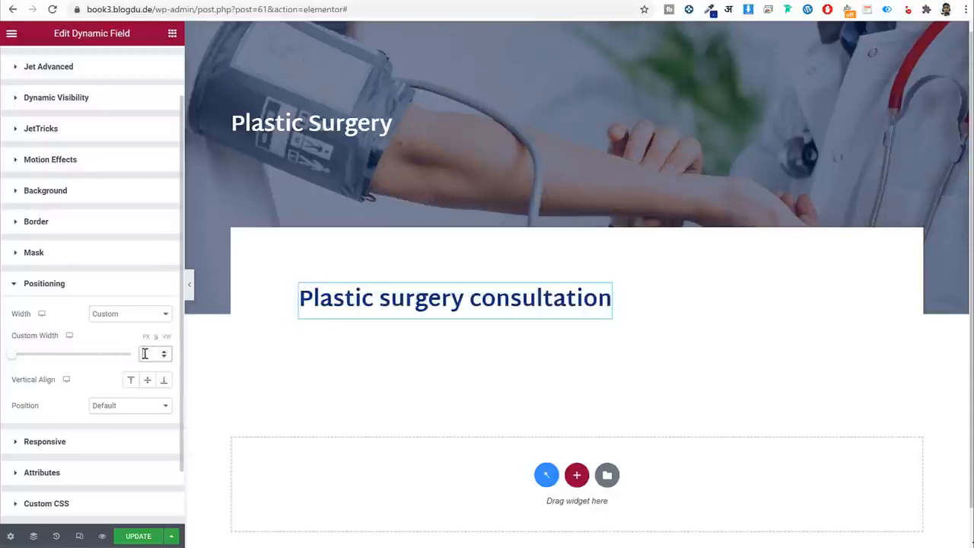
type("40")
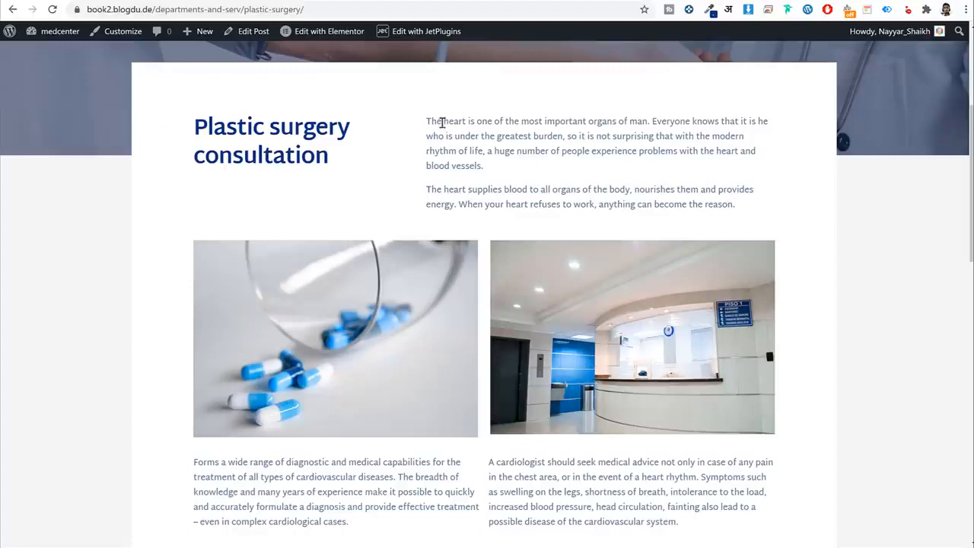
Review the description paragraphs on the reference page.
left_click_drag(441, 122, 756, 202)
triple_click(729, 204)
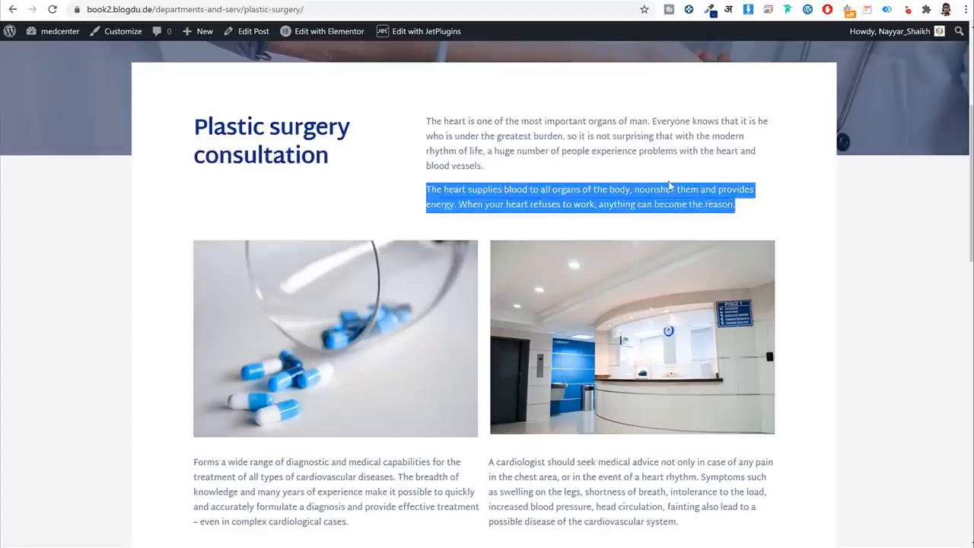
left_click(428, 116)
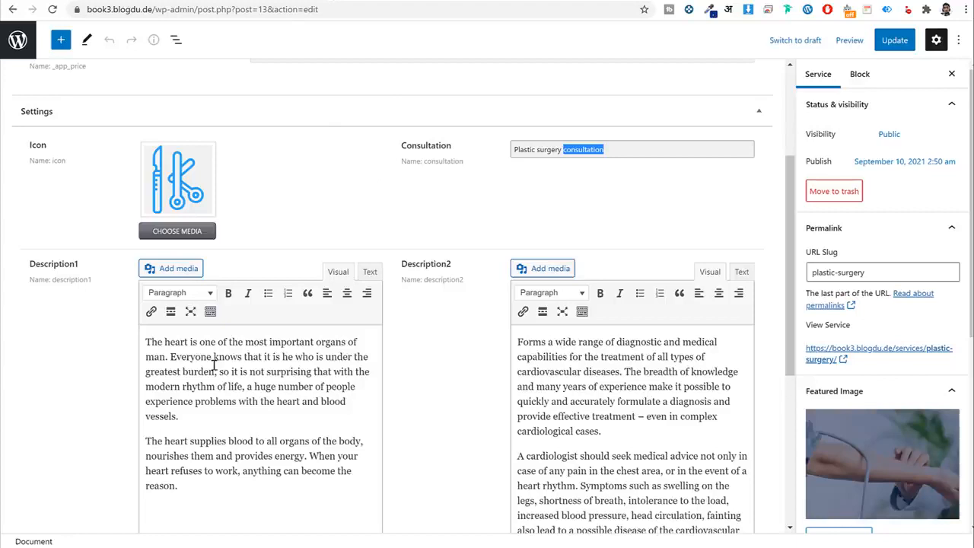
triple_click(214, 364)
left_click(227, 497)
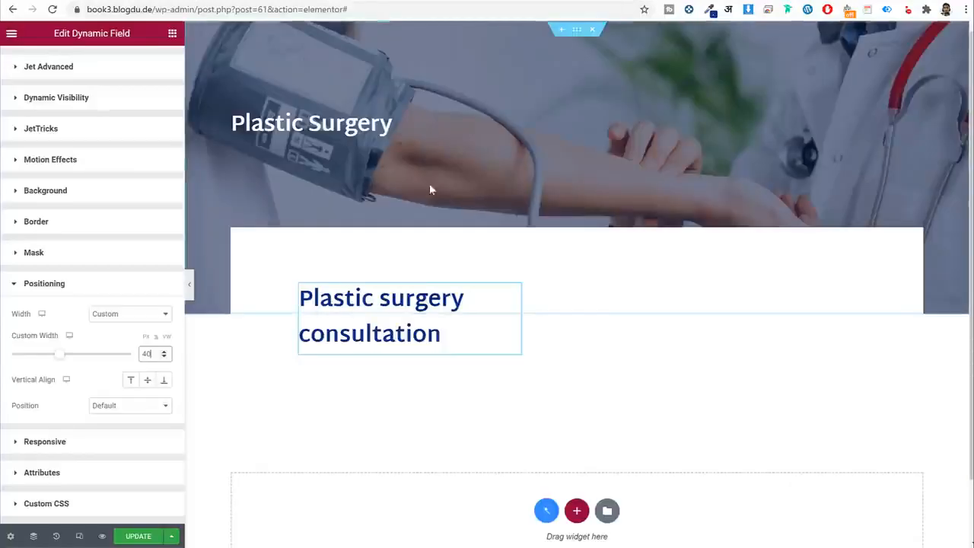
left_click(172, 32)
Add a Dynamic Field below the heading showing the Description1 meta field.
type("fie")
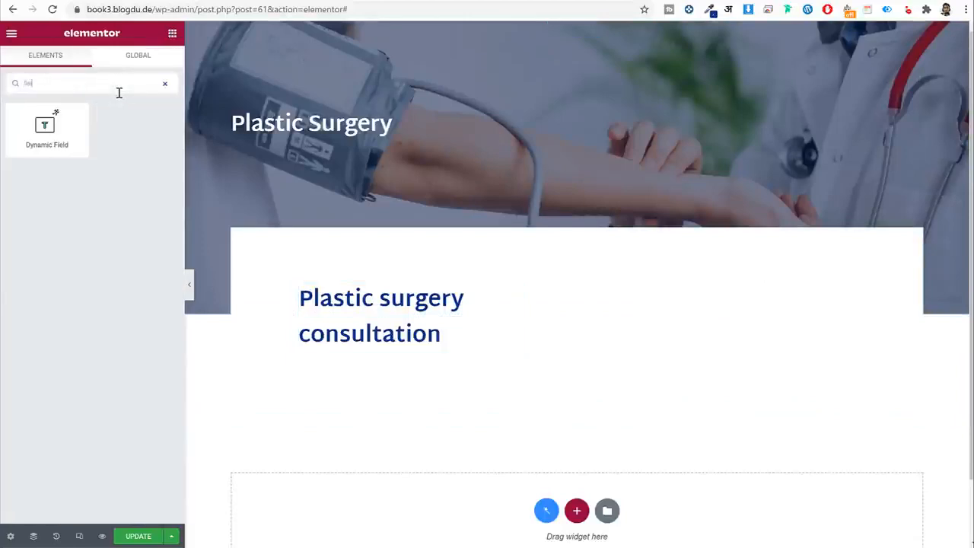
left_click_drag(46, 128, 522, 343)
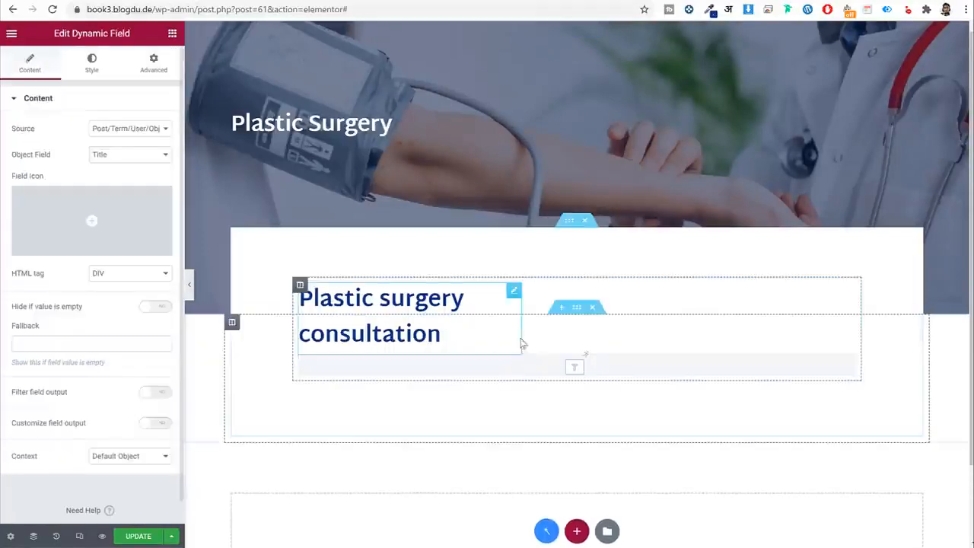
left_click(131, 128)
left_click(126, 150)
left_click(128, 155)
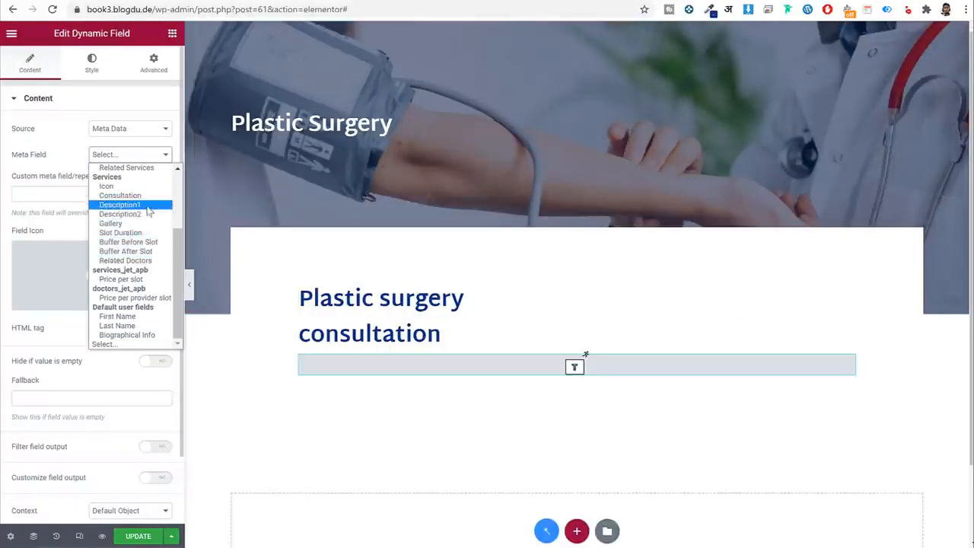
left_click(149, 205)
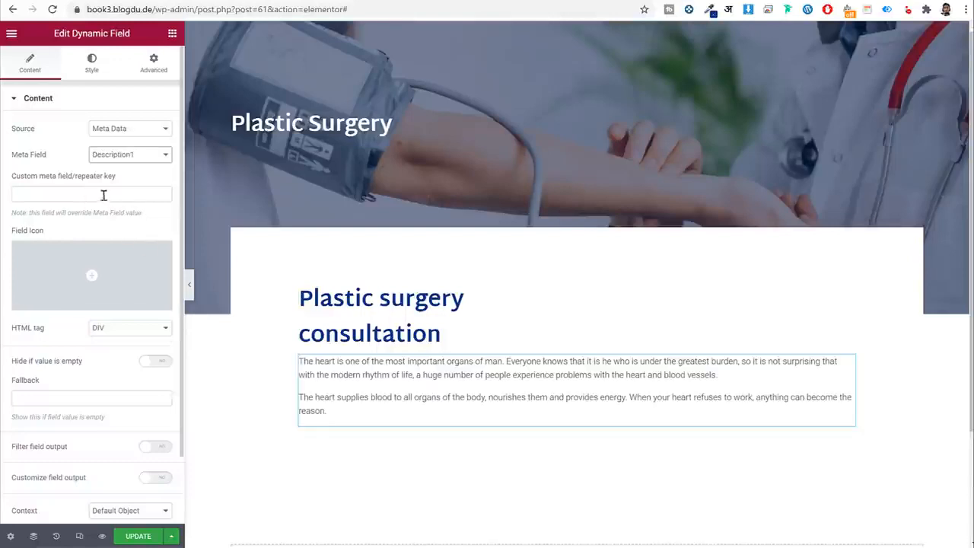
Set the description field's custom width to 60%.
left_click(149, 67)
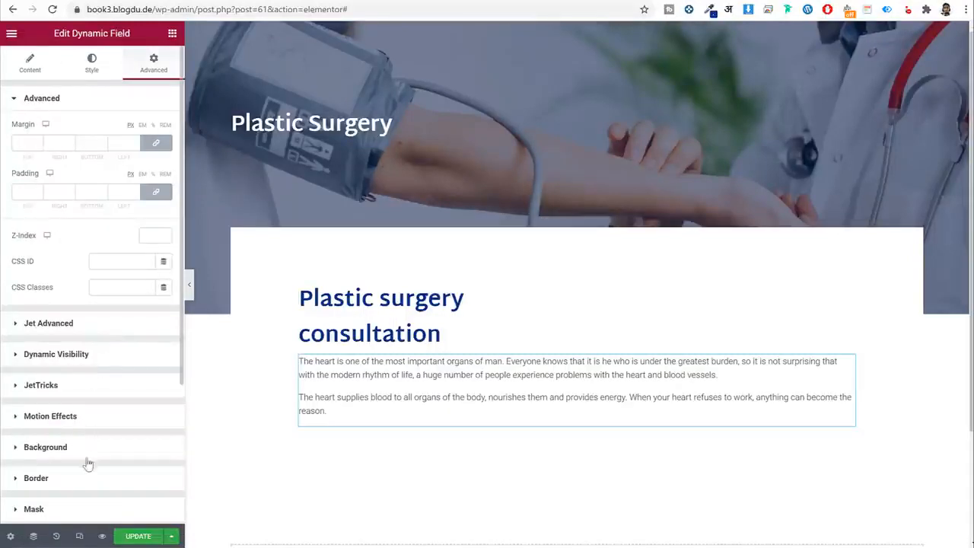
scroll(93, 396, "down", 3)
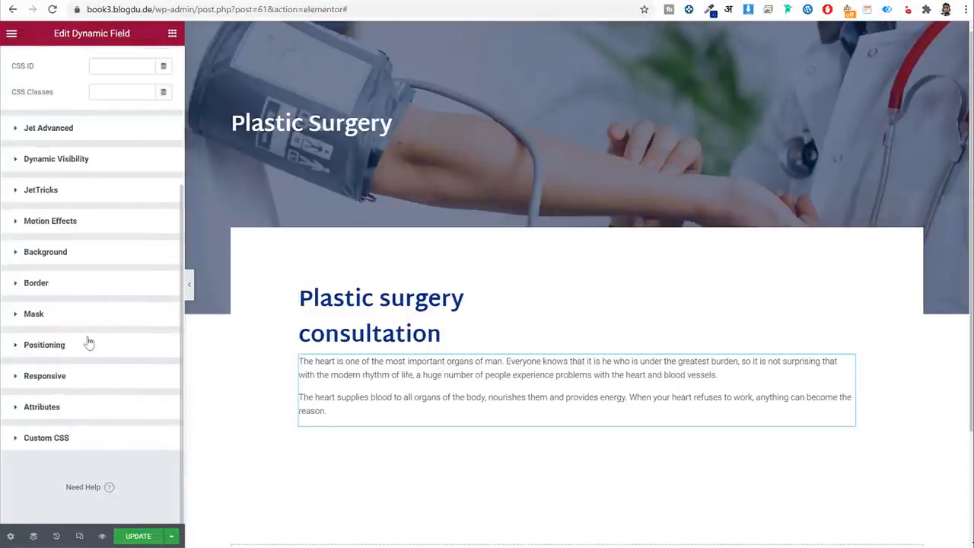
left_click(89, 343)
left_click(144, 376)
left_click(130, 413)
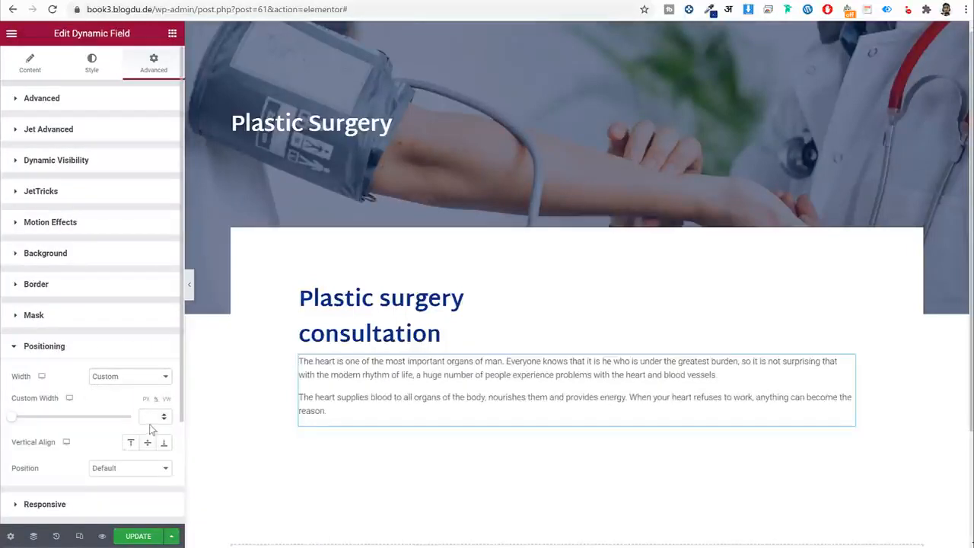
type("60")
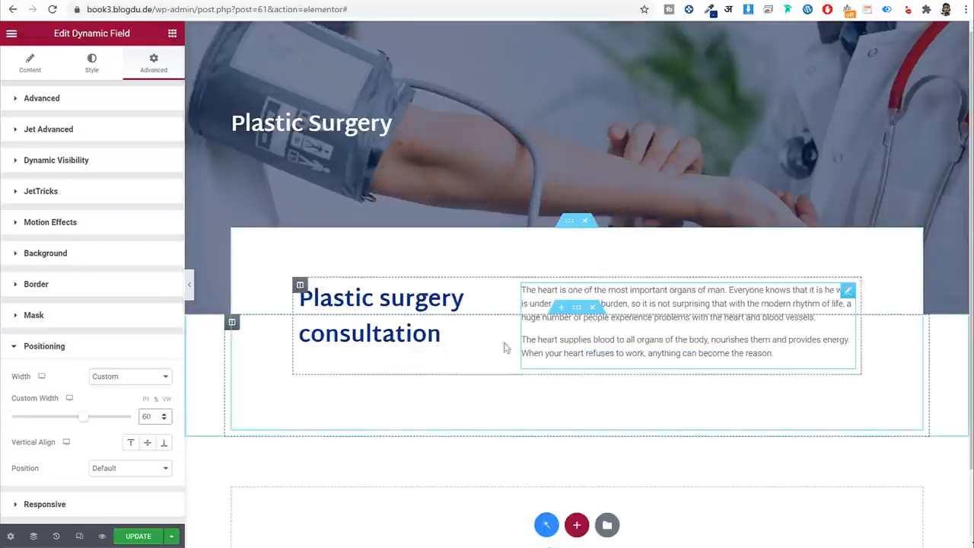
Colour the description Light Blue and apply a global font.
left_click(92, 63)
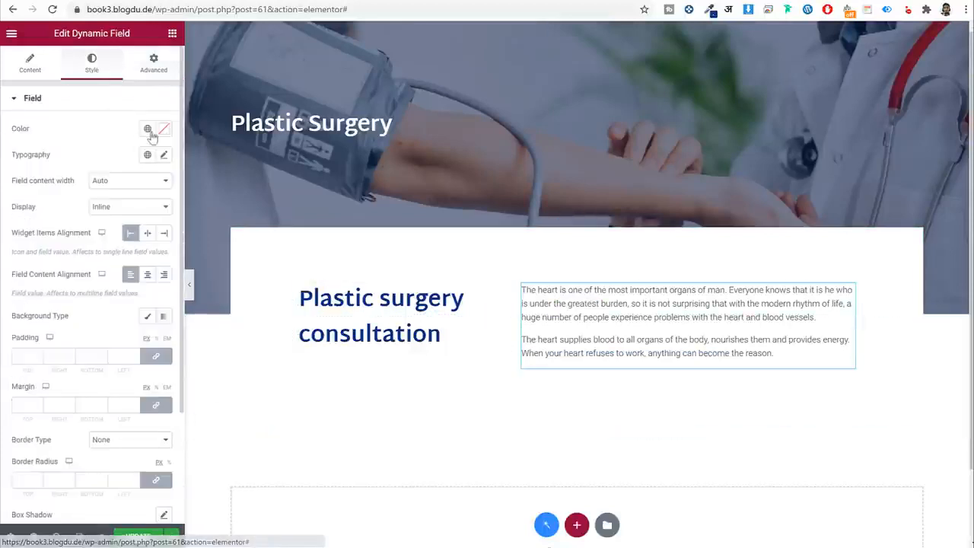
left_click(148, 130)
left_click(98, 294)
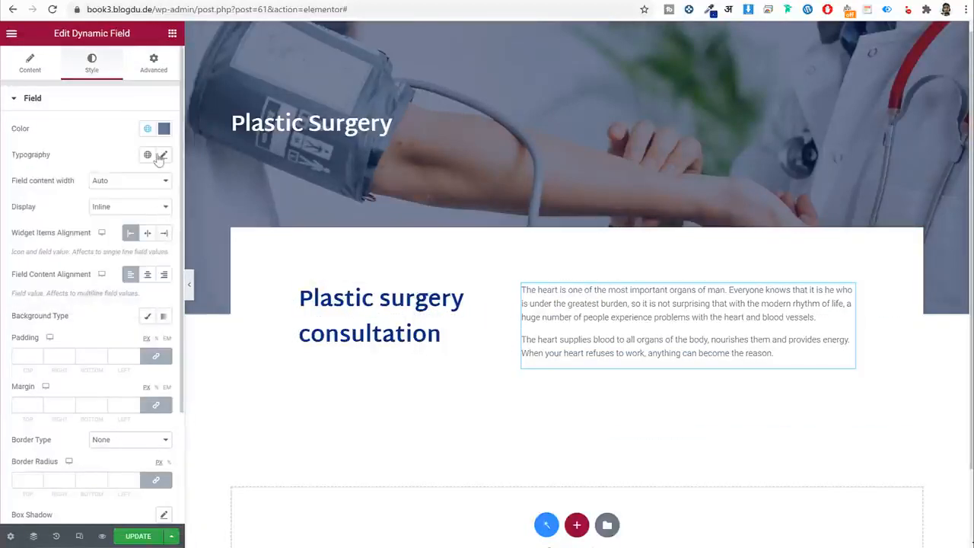
left_click(151, 156)
left_click(69, 279)
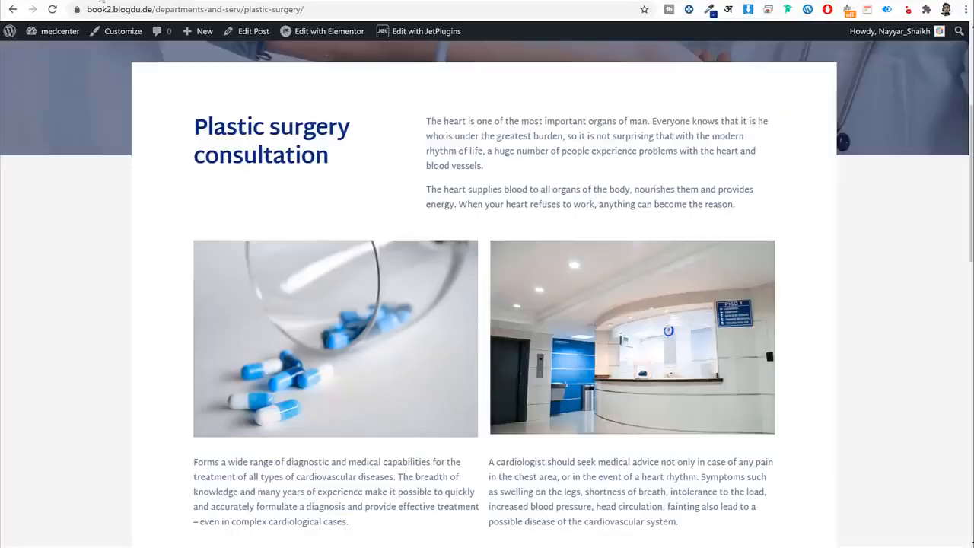
scroll(487, 292, "down", 1)
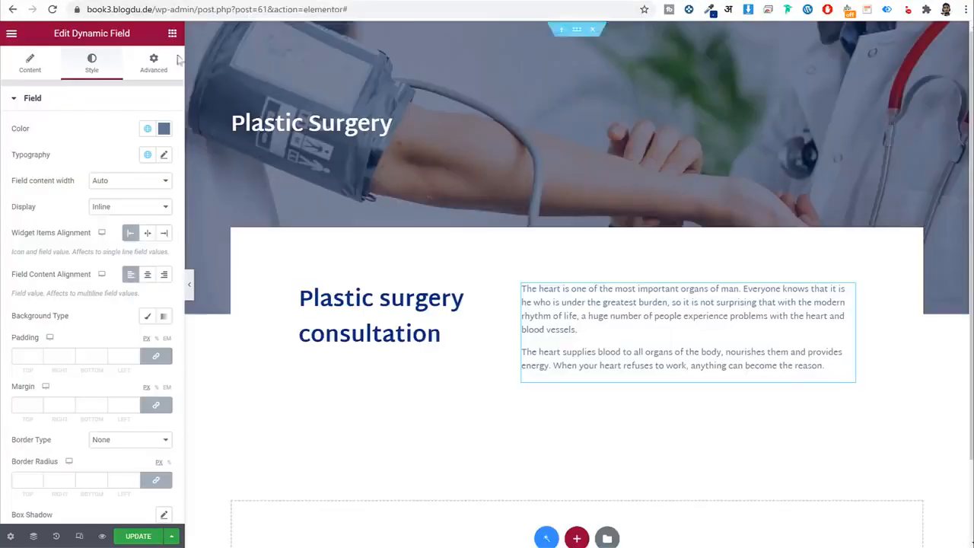
left_click(172, 36)
left_click(124, 79)
Add a Dynamic Field below the description showing the service's Gallery meta field.
type("fie")
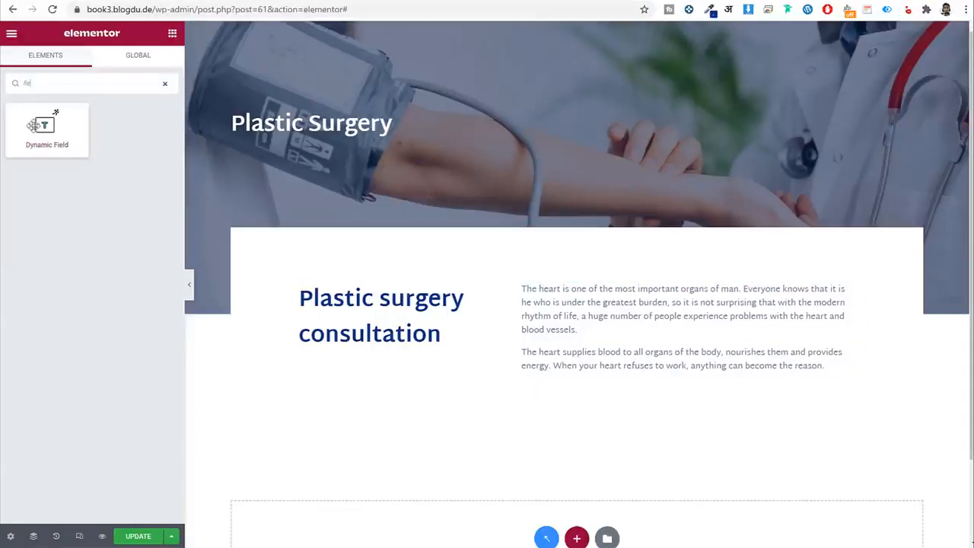
left_click_drag(33, 126, 576, 347)
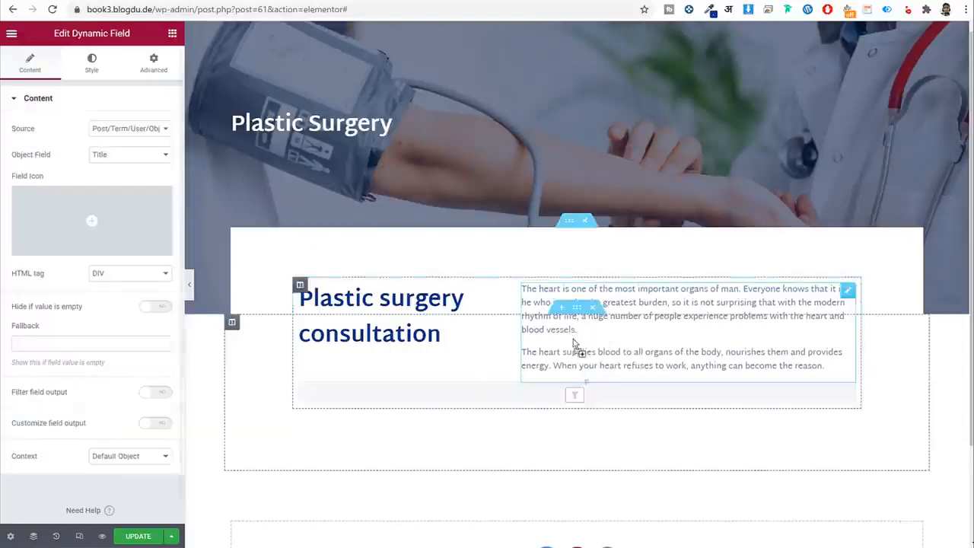
left_click(143, 127)
left_click(135, 152)
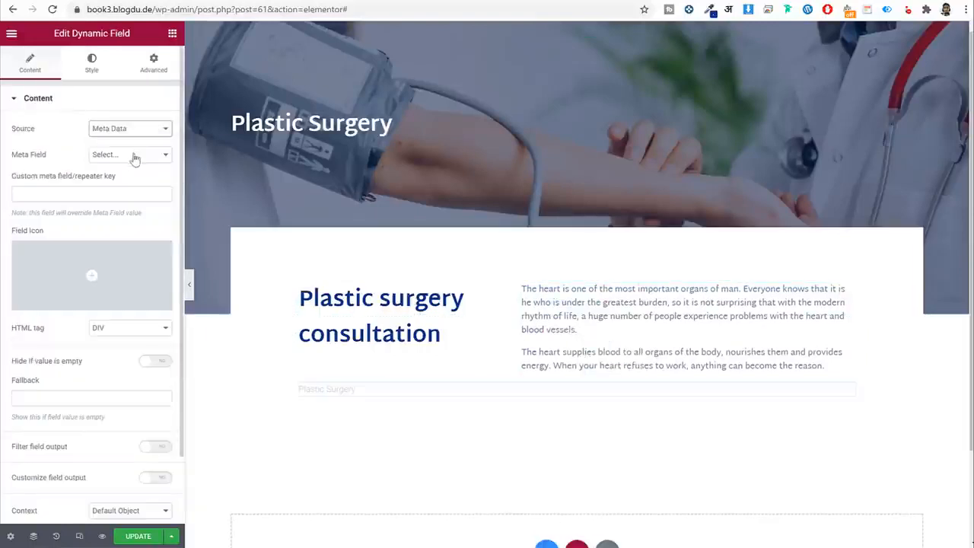
left_click(134, 155)
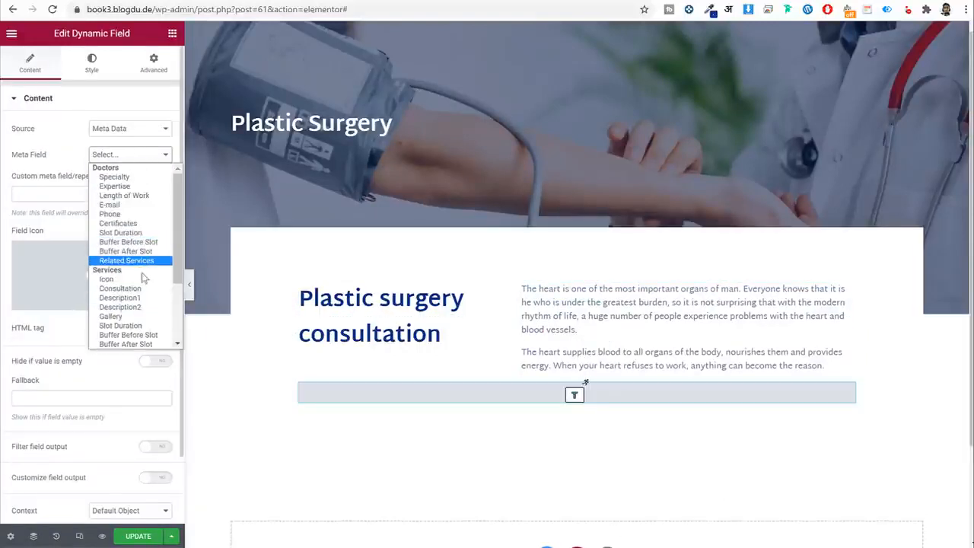
scroll(146, 254, "down", 4)
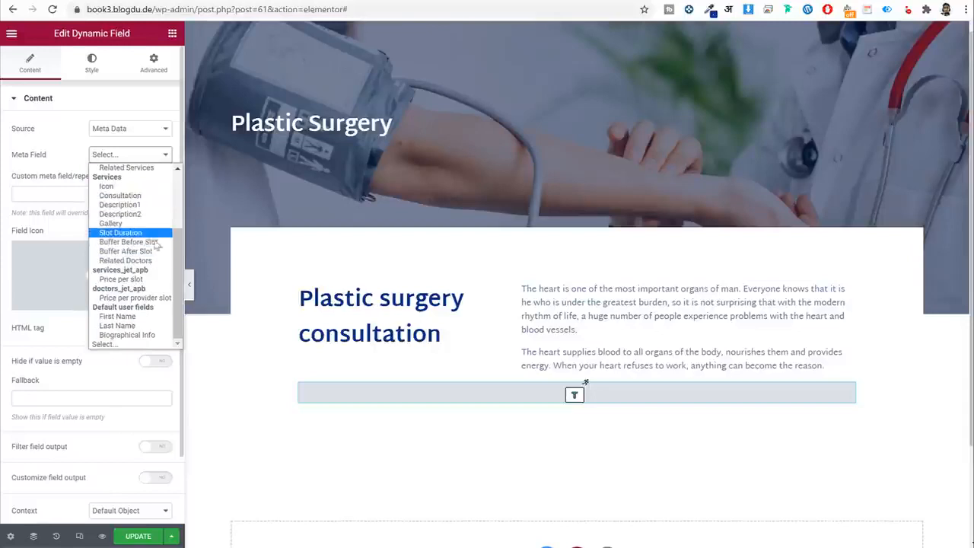
left_click(134, 224)
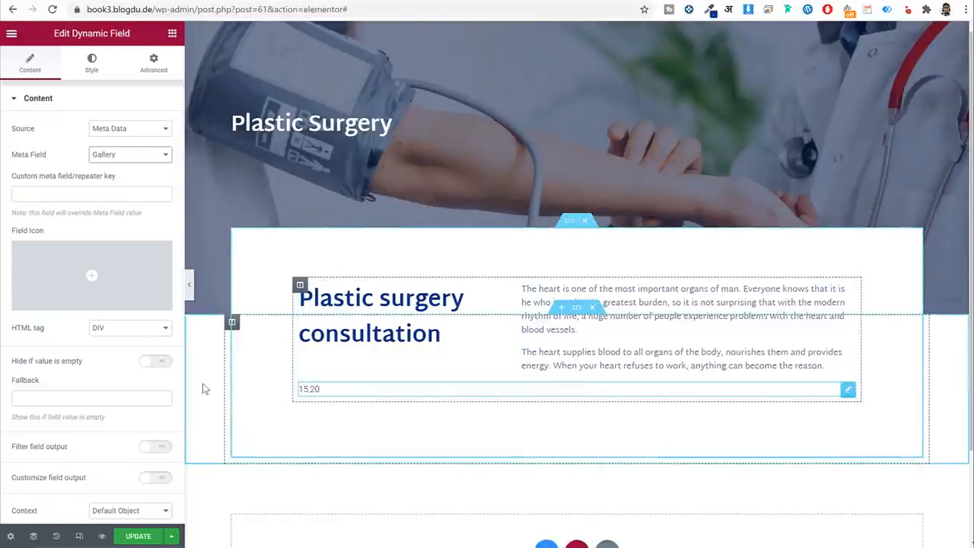
scroll(91, 312, "down", 1)
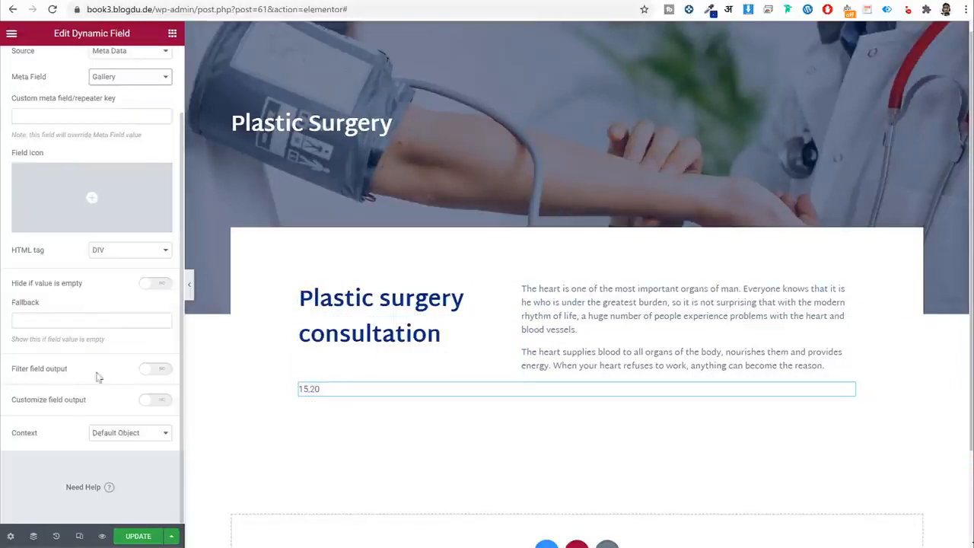
left_click_drag(99, 377, 40, 377)
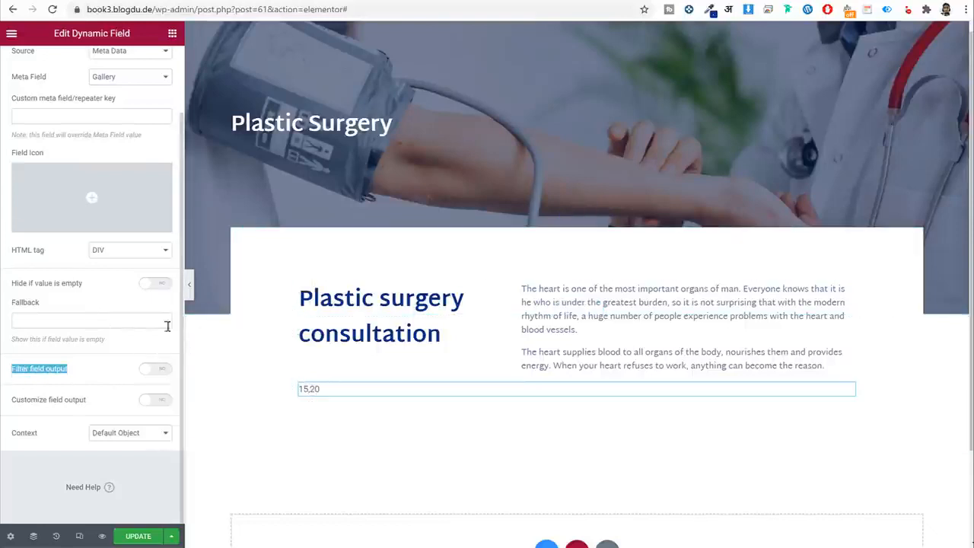
Turn on output filtering and choose the Images gallery grid callback.
left_click(159, 371)
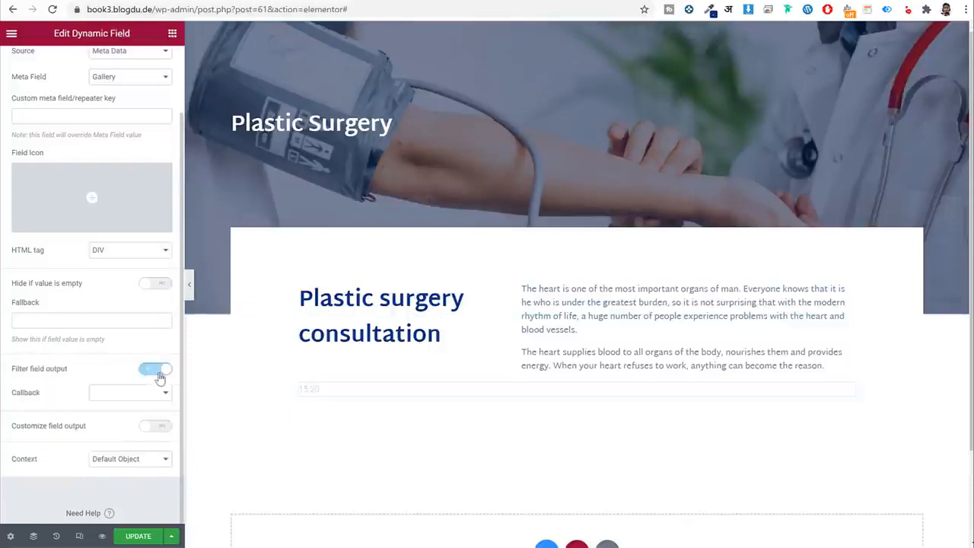
left_click(140, 388)
scroll(153, 471, "down", 3)
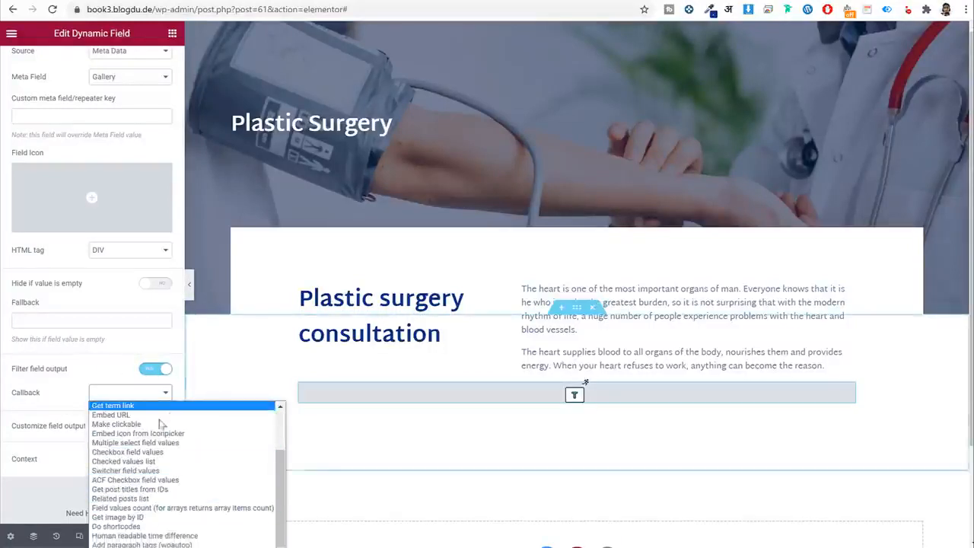
key("ctrl+minus")
key("ctrl+minus")
key("ctrl+minus")
key("ctrl+minus")
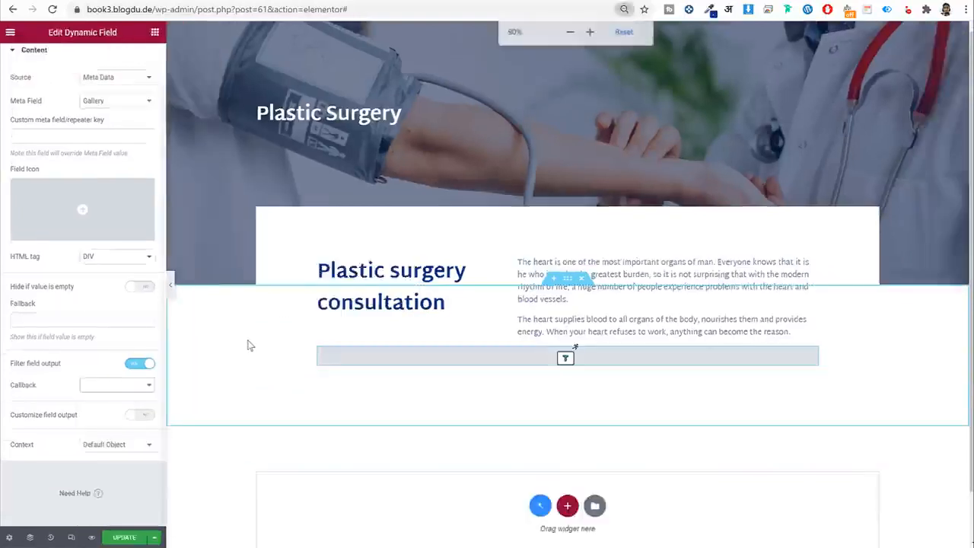
left_click(107, 325)
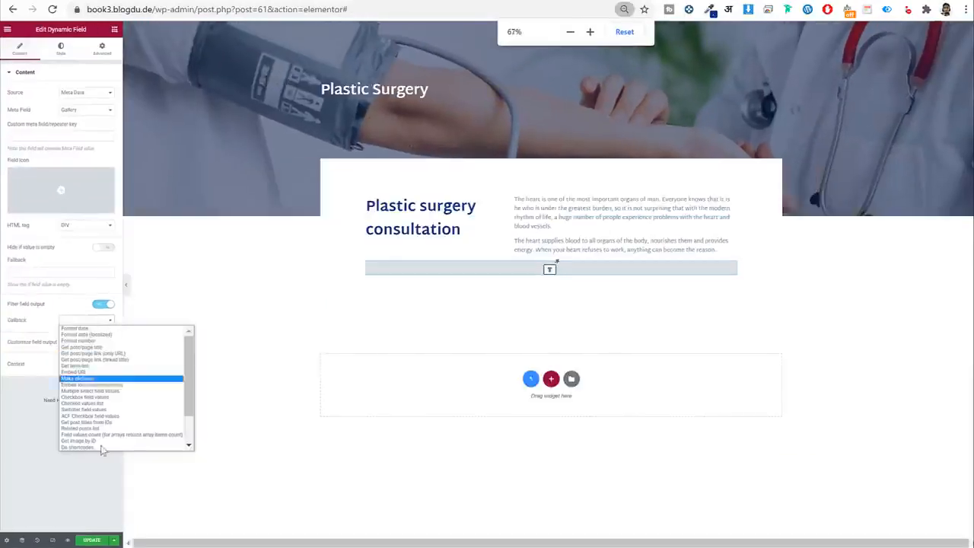
scroll(106, 445, "down", 5)
key("ctrl+plus")
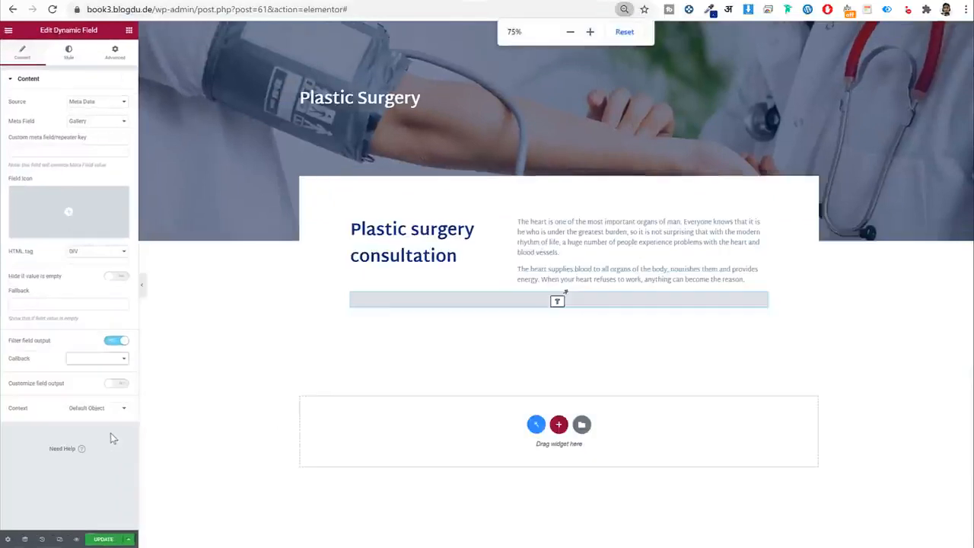
left_click(103, 359)
scroll(114, 449, "down", 5)
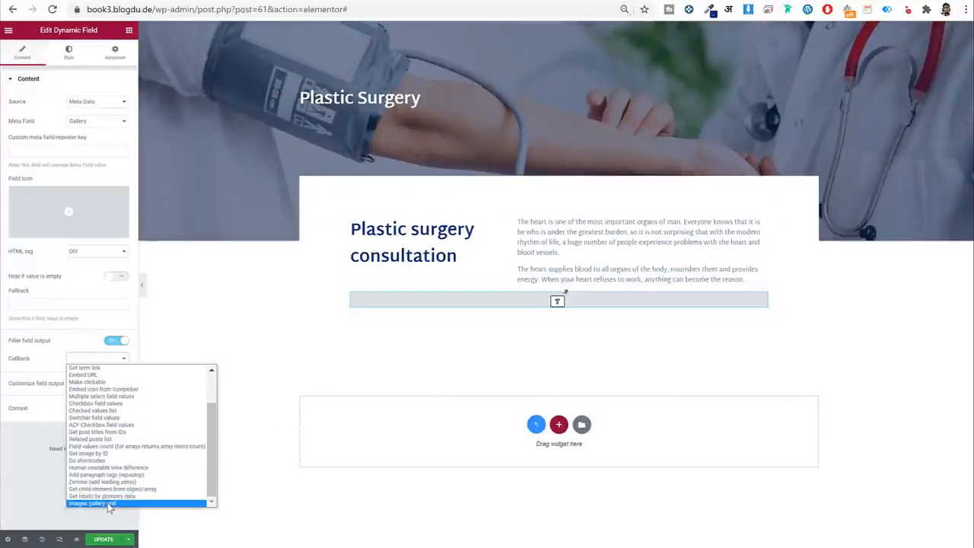
left_click(107, 503)
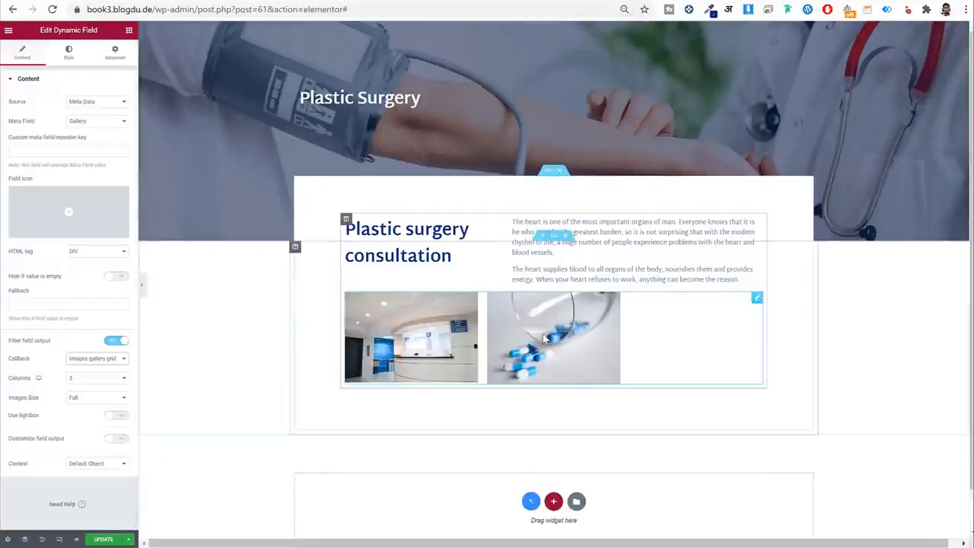
Set the gallery grid to 2 columns and save the template with Ctrl+S.
key("ctrl+plus")
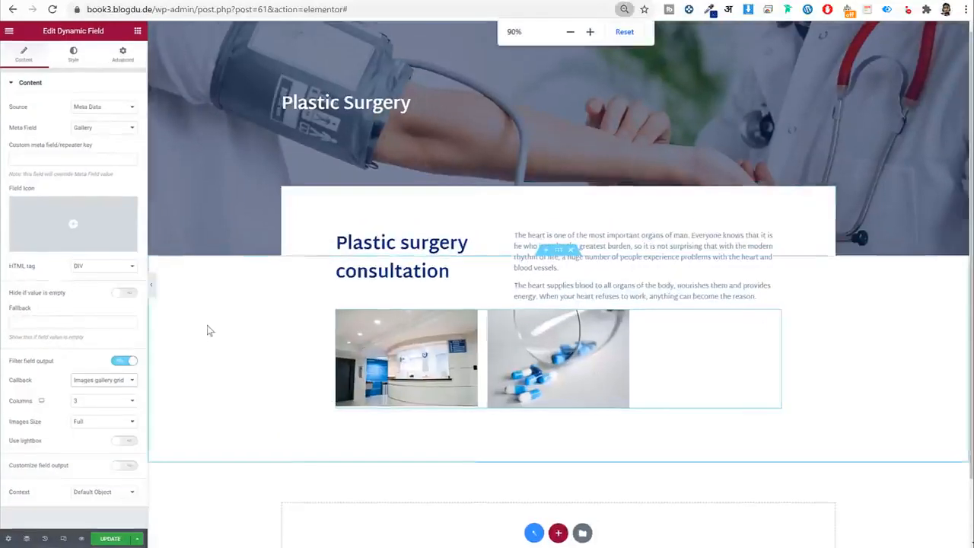
key("ctrl+plus")
scroll(133, 346, "down", 3)
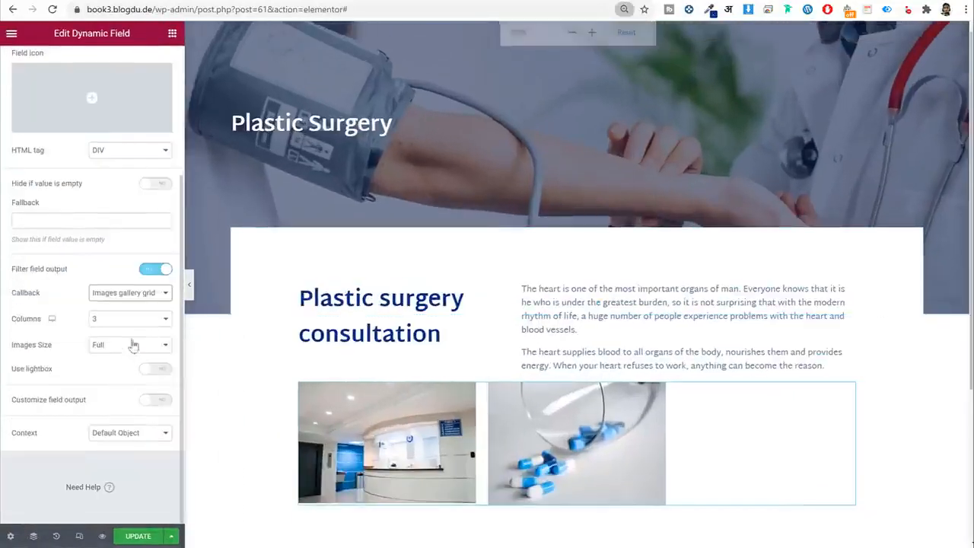
left_click(124, 319)
left_click(122, 339)
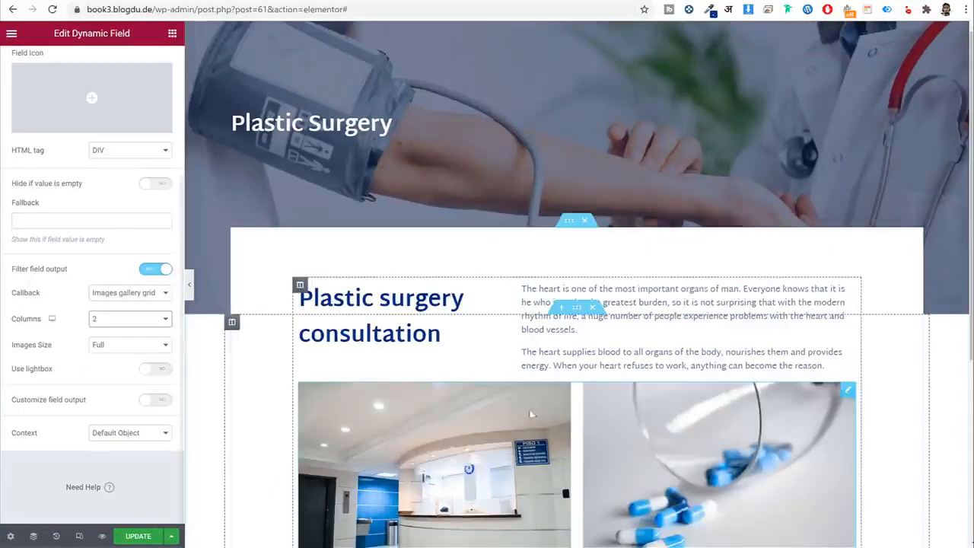
scroll(531, 413, "down", 3)
key("ctrl+s")
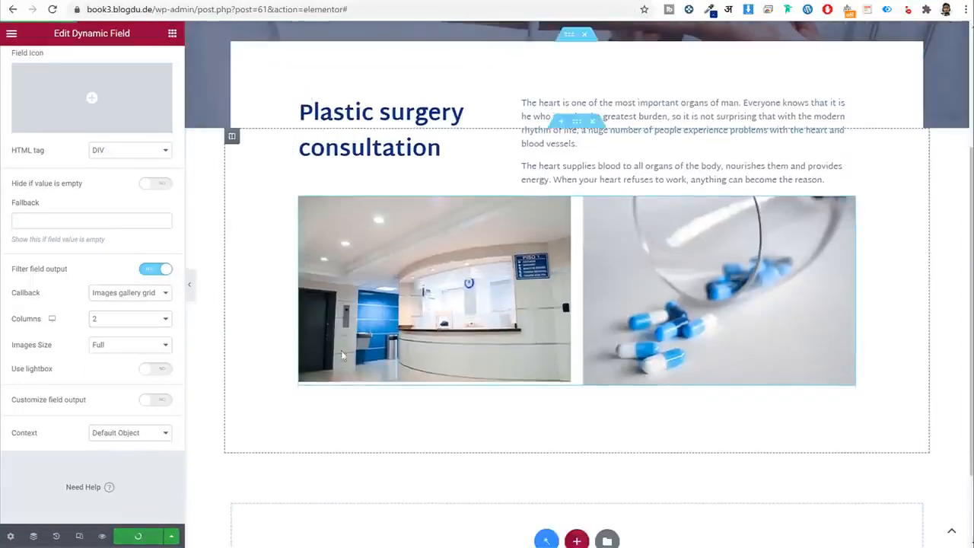
left_click(150, 295)
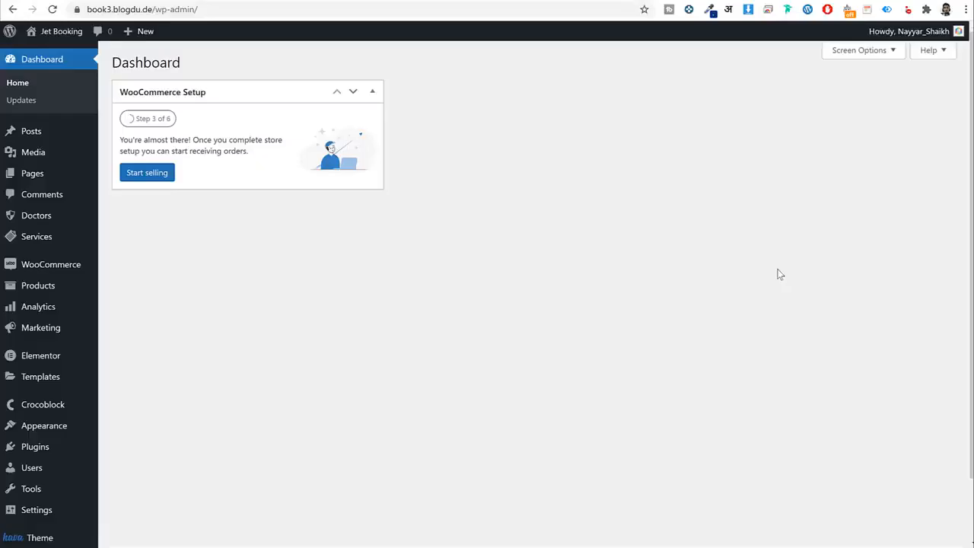
Keep the Images gallery grid callback selected for the gallery field.
scroll(761, 274, "down", 2)
mouse_move(35, 517)
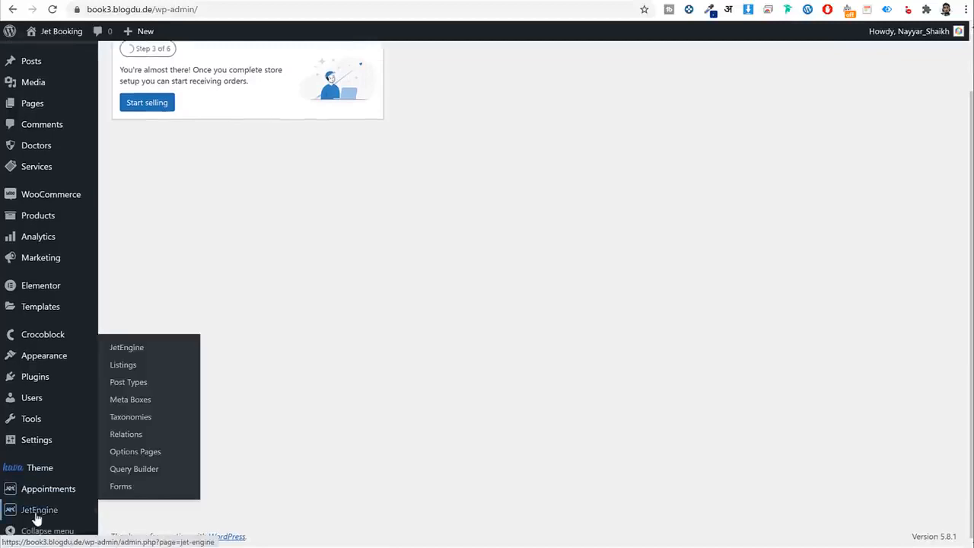
left_click(135, 349)
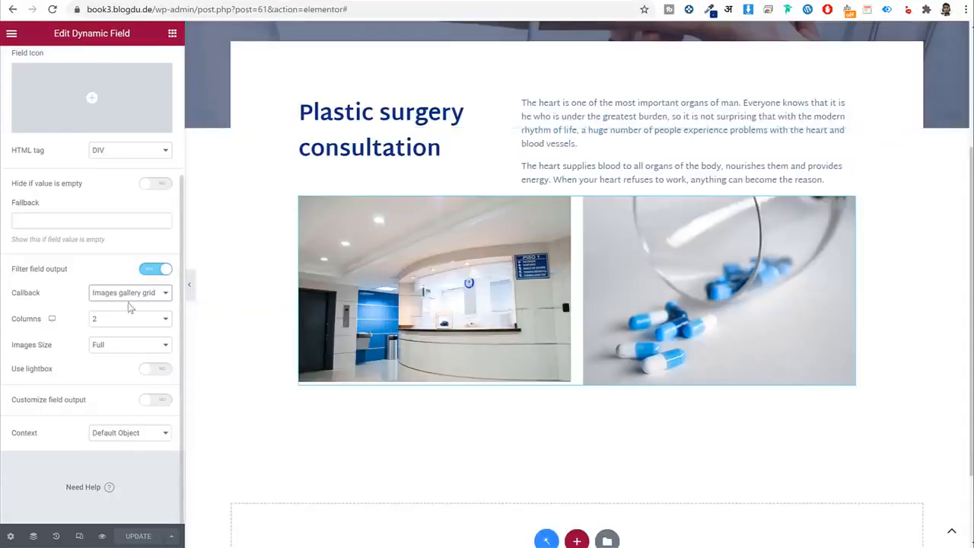
left_click(131, 295)
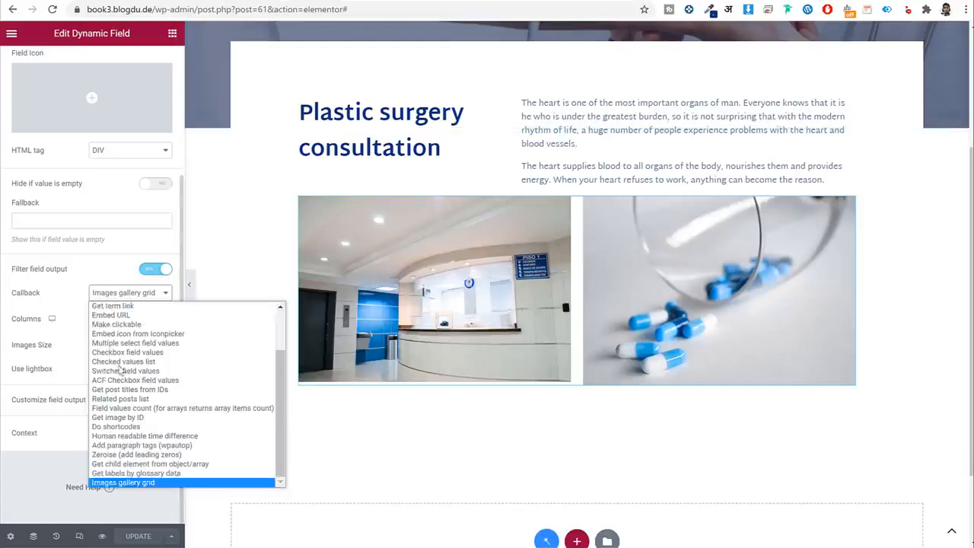
left_click(136, 486)
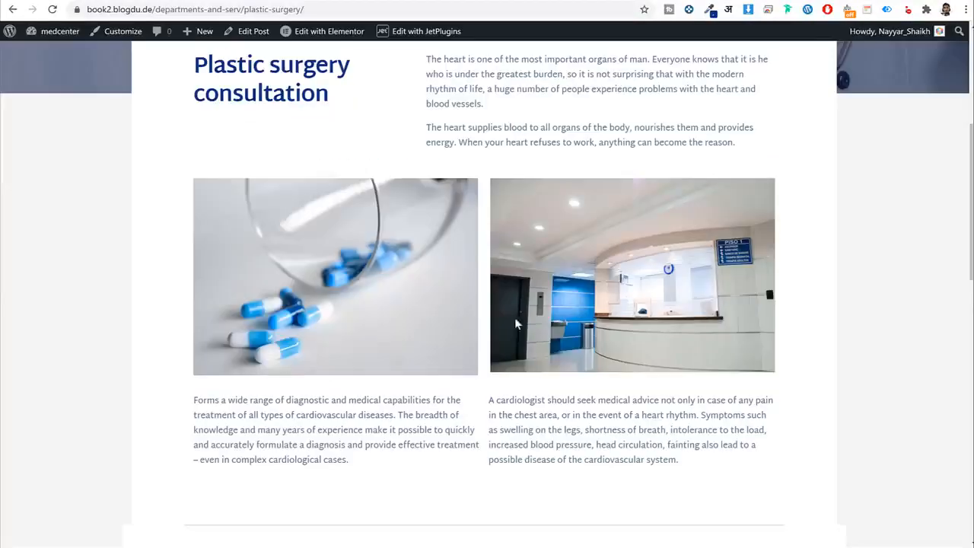
Inspect the service's Description2 paragraphs and undo the accidental paragraph move.
scroll(515, 323, "down", 1)
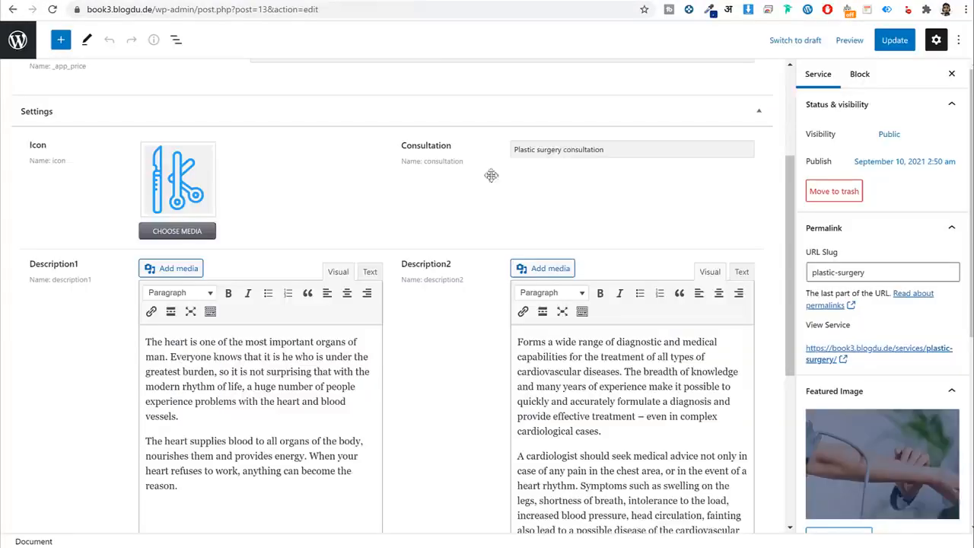
scroll(489, 174, "down", 3)
triple_click(613, 363)
left_click_drag(603, 406, 569, 292)
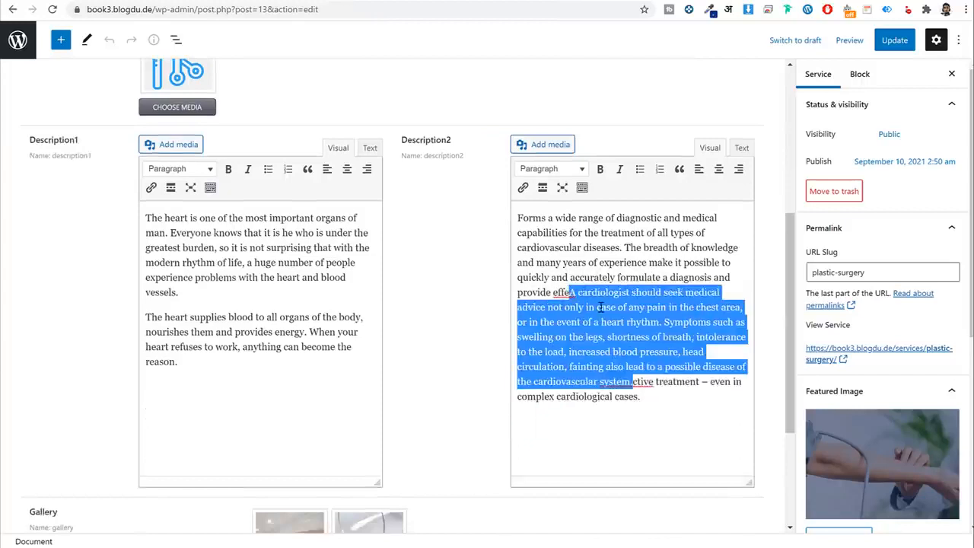
key("ctrl+z")
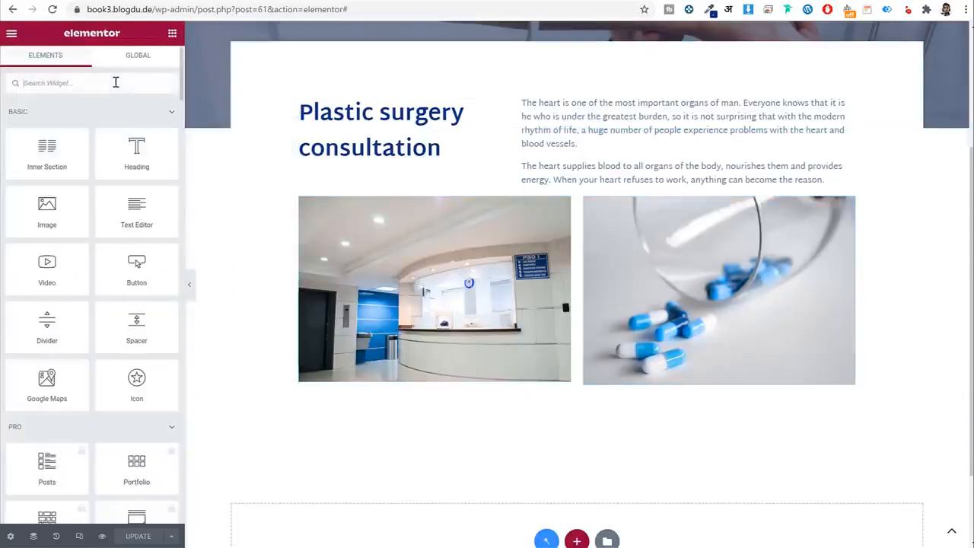
left_click(116, 83)
type("dyn")
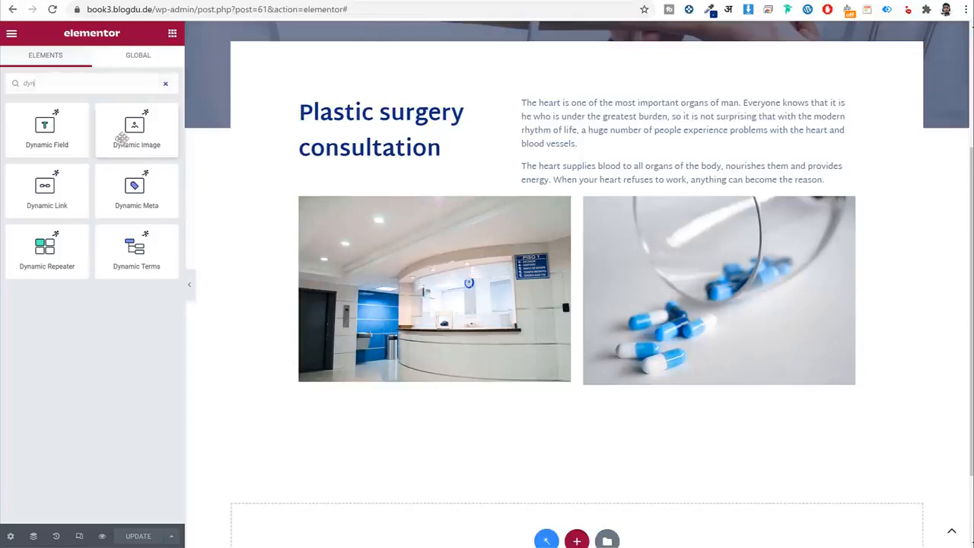
left_click_drag(47, 129, 476, 391)
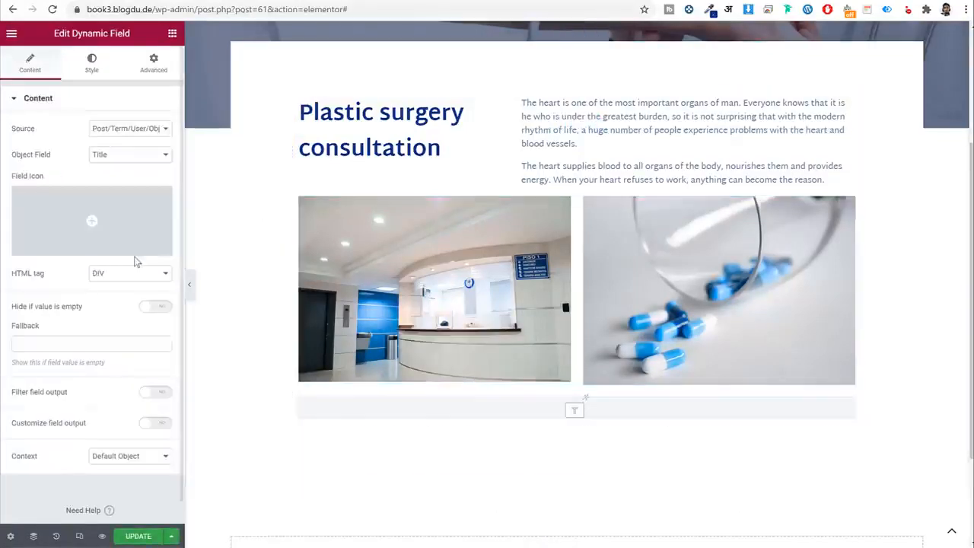
left_click(130, 130)
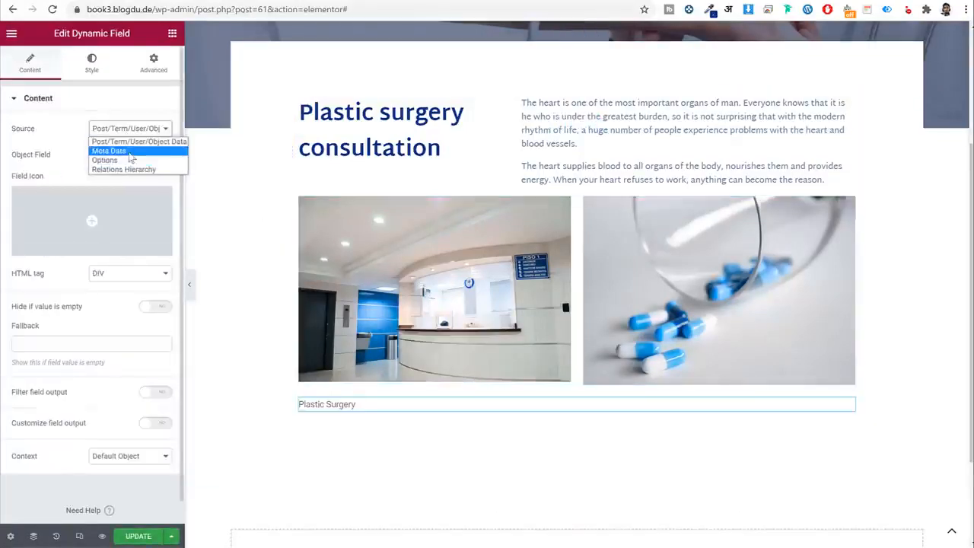
left_click(123, 148)
left_click(126, 156)
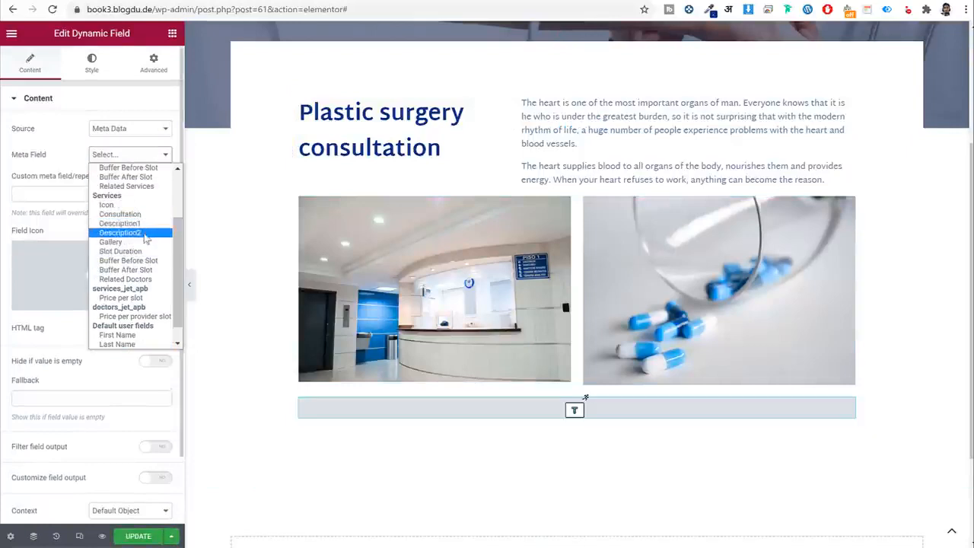
left_click(144, 233)
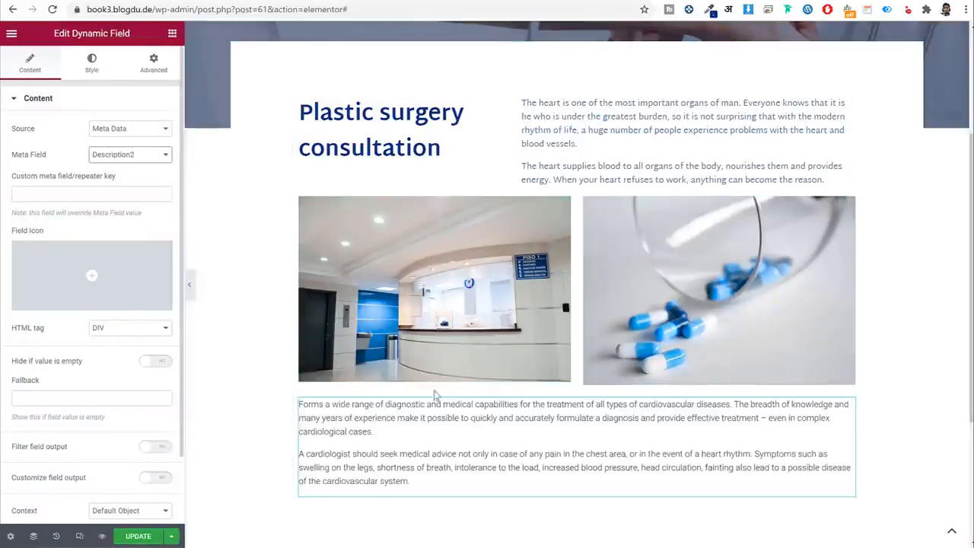
left_click(106, 1)
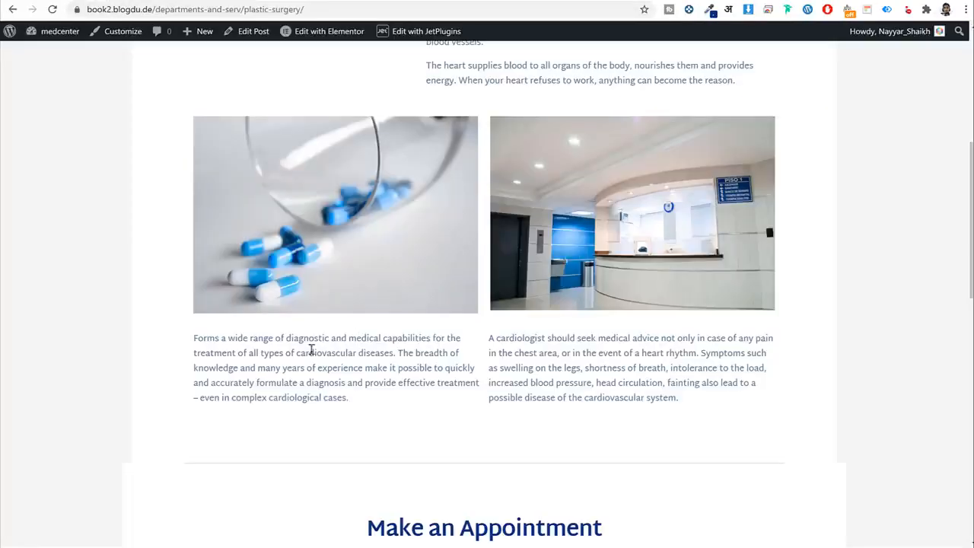
left_click_drag(221, 333, 482, 378)
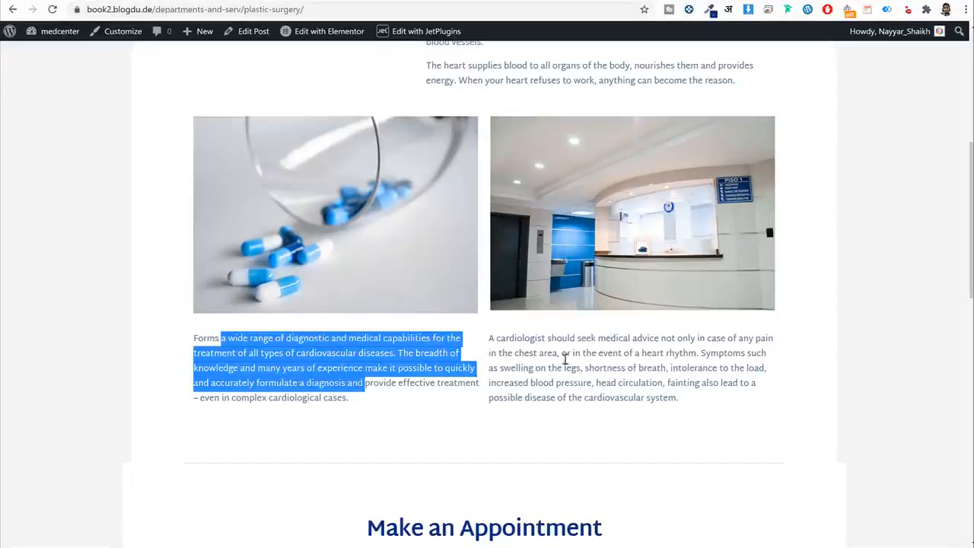
left_click_drag(493, 340, 669, 398)
left_click(221, 2)
right_click(419, 430)
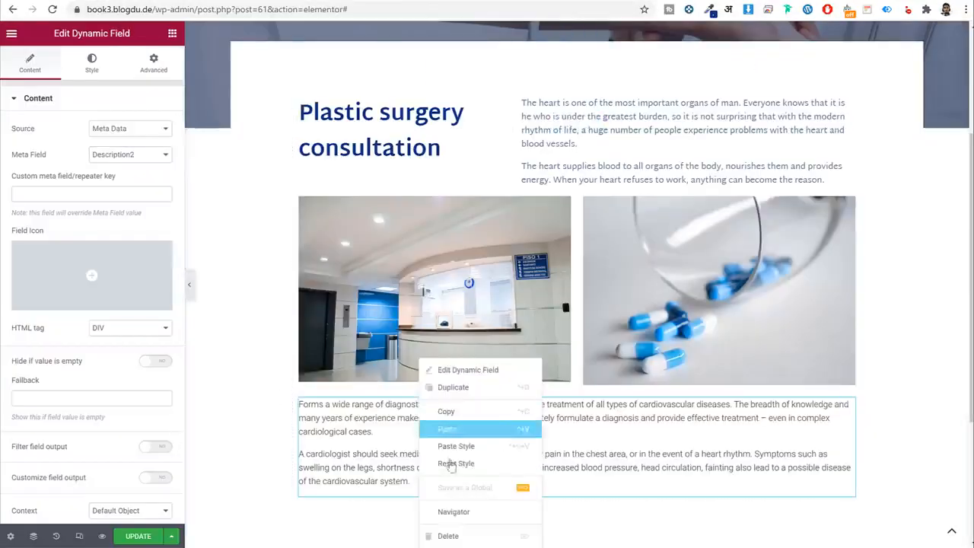
left_click(448, 535)
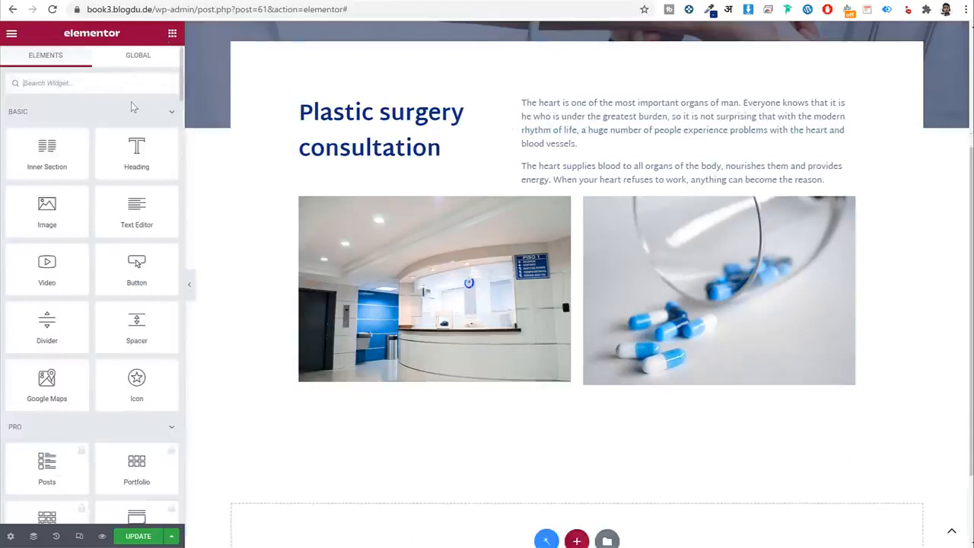
Add a Text Editor below the gallery, filled dynamically from the Description2 custom field.
scroll(515, 407, "down", 1)
left_click_drag(137, 207, 551, 335)
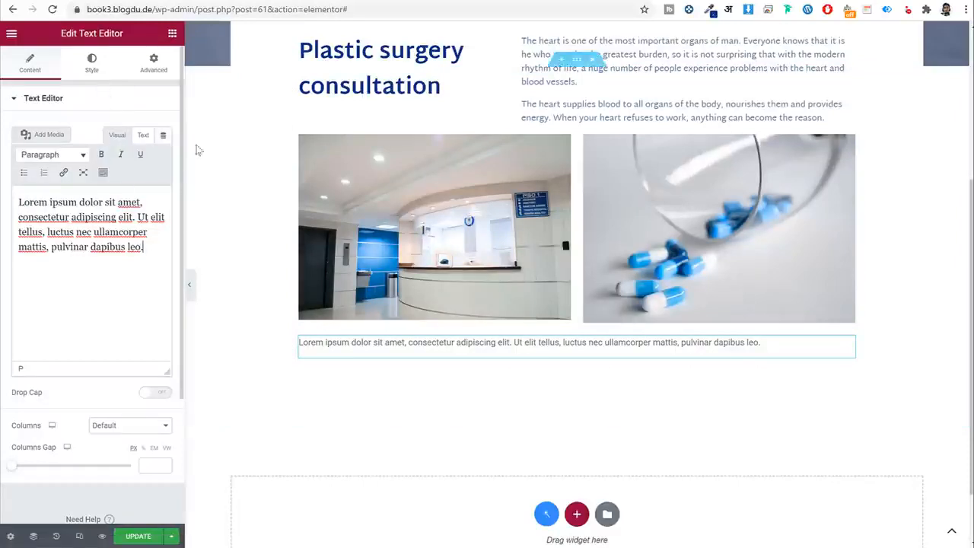
left_click(164, 138)
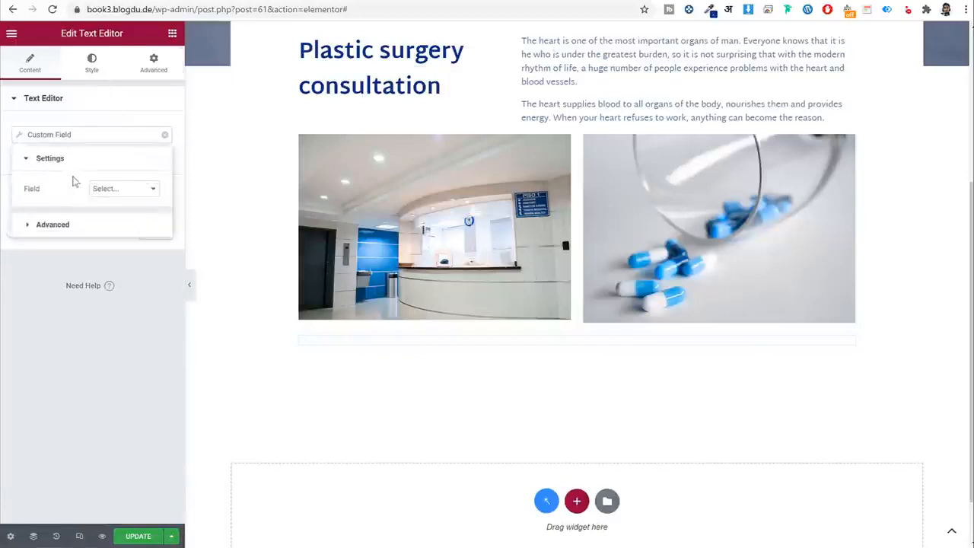
left_click(121, 188)
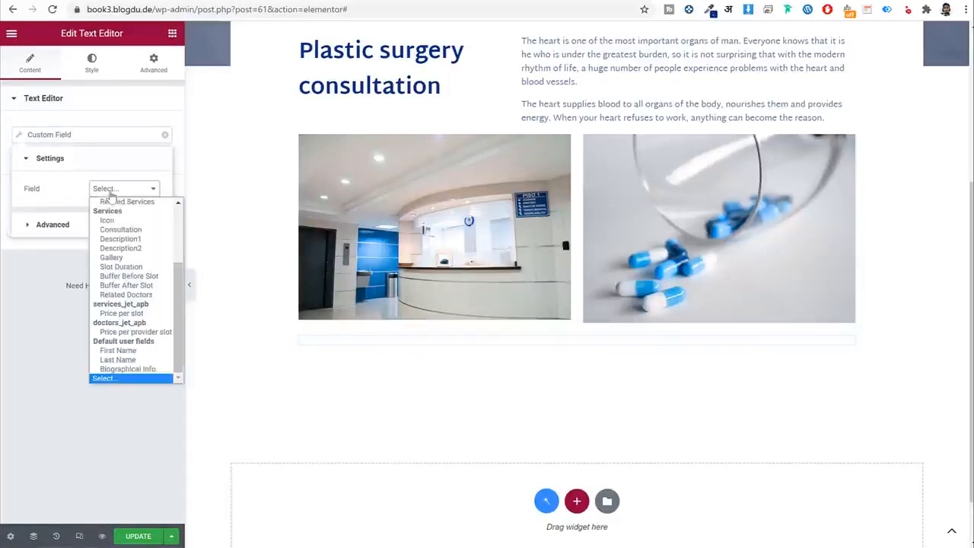
left_click(140, 248)
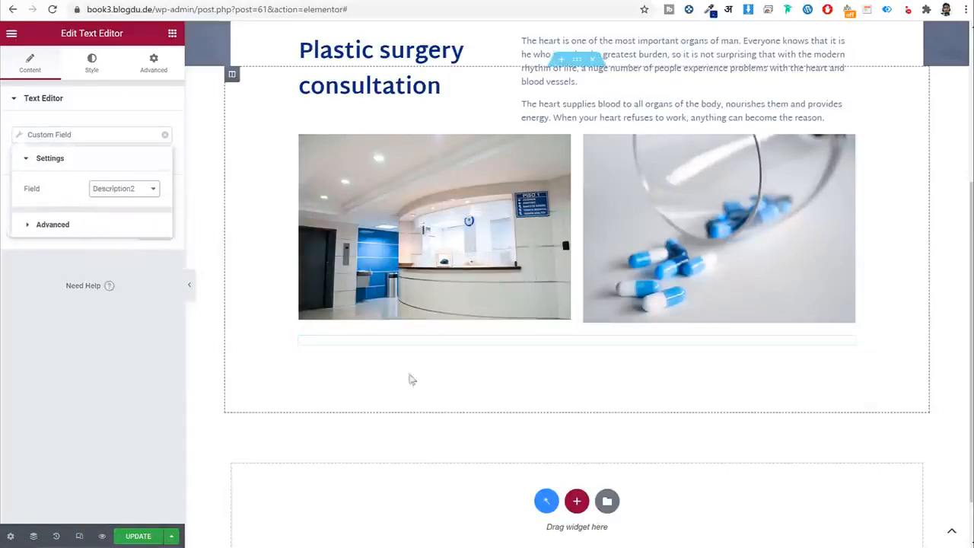
left_click(132, 115)
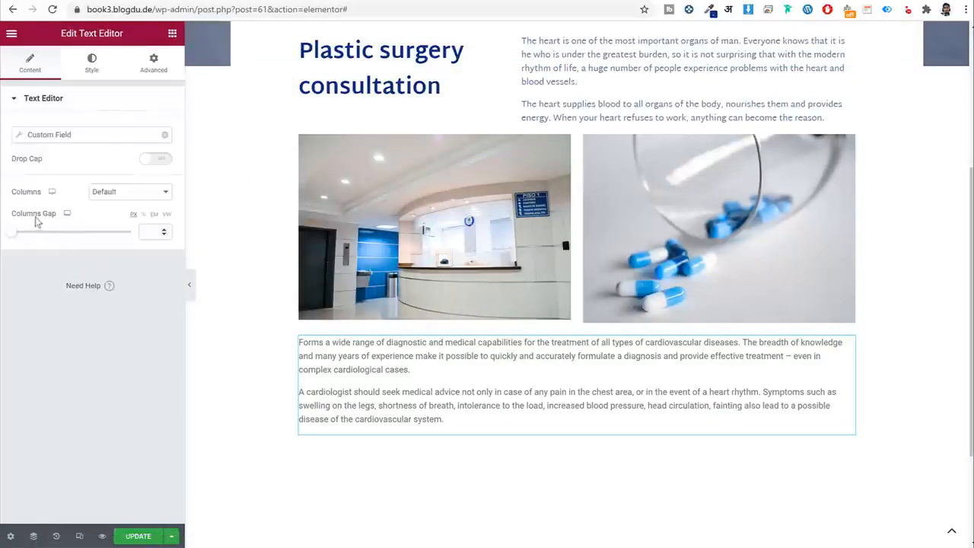
Split the description text into two columns and apply a global colour and font.
left_click(122, 194)
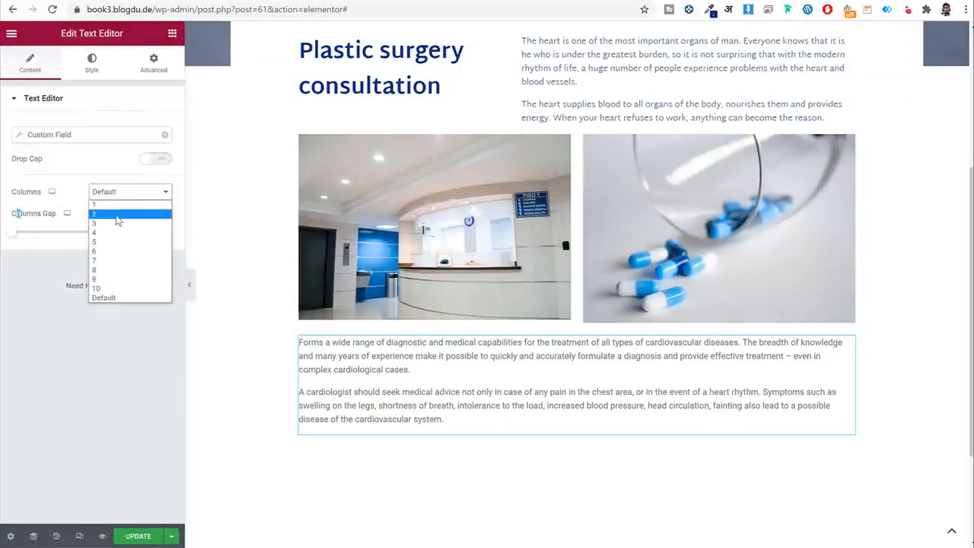
left_click(118, 220)
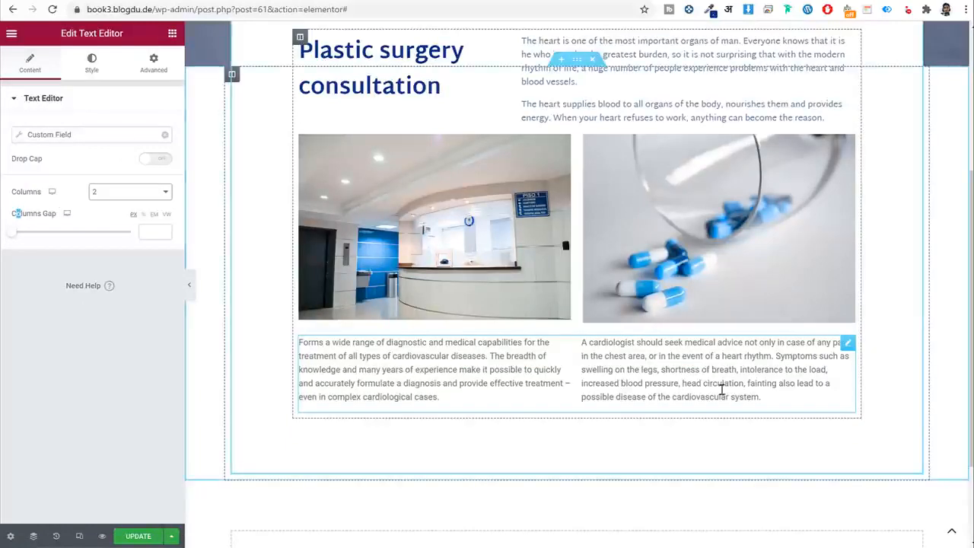
left_click(91, 64)
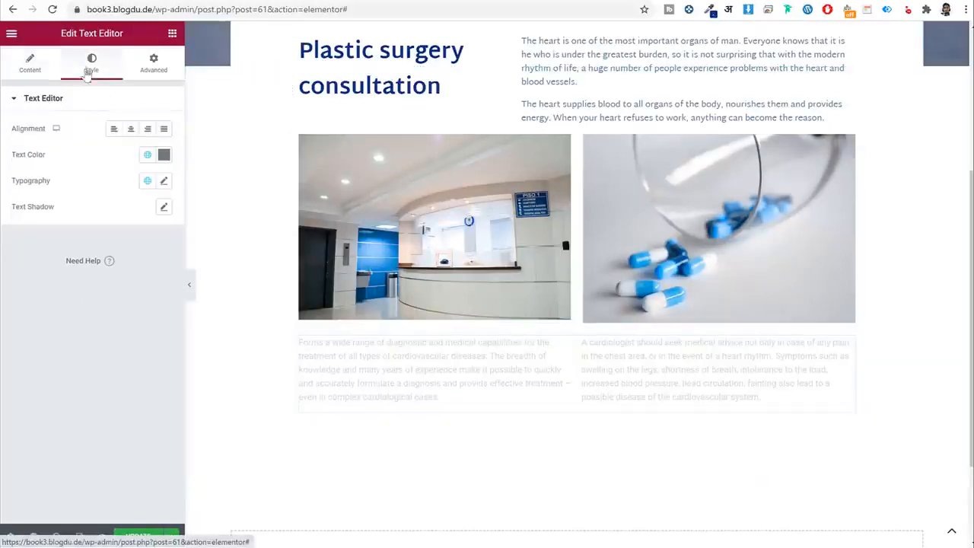
left_click(147, 156)
left_click(86, 318)
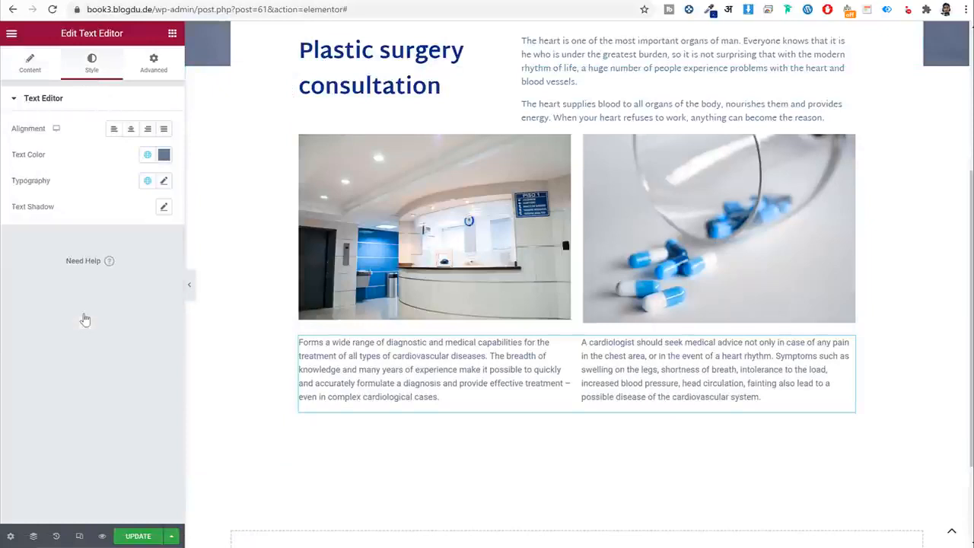
left_click(147, 181)
left_click(110, 302)
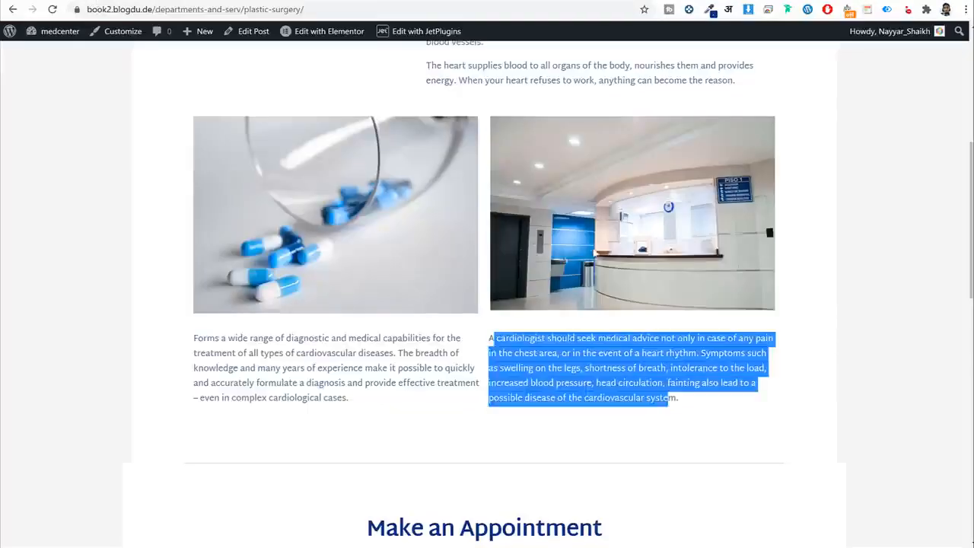
Save the template, review its settings, and add a new section at the bottom.
scroll(661, 391, "down", 3)
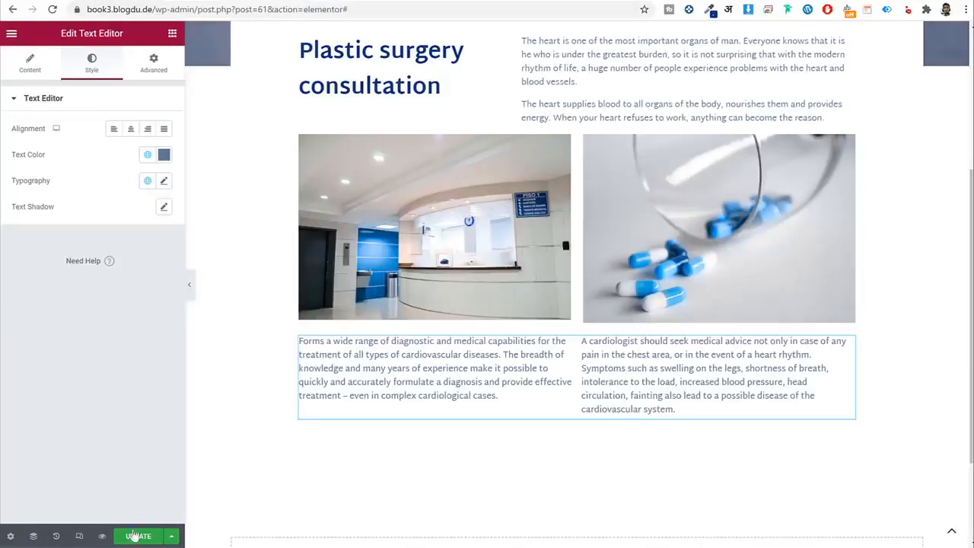
left_click(133, 535)
scroll(470, 253, "up", 3)
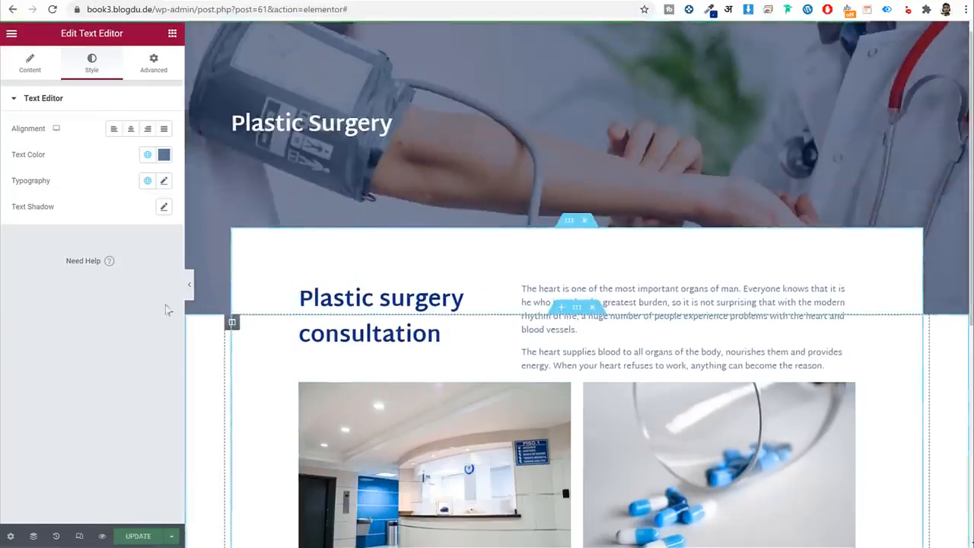
left_click(11, 537)
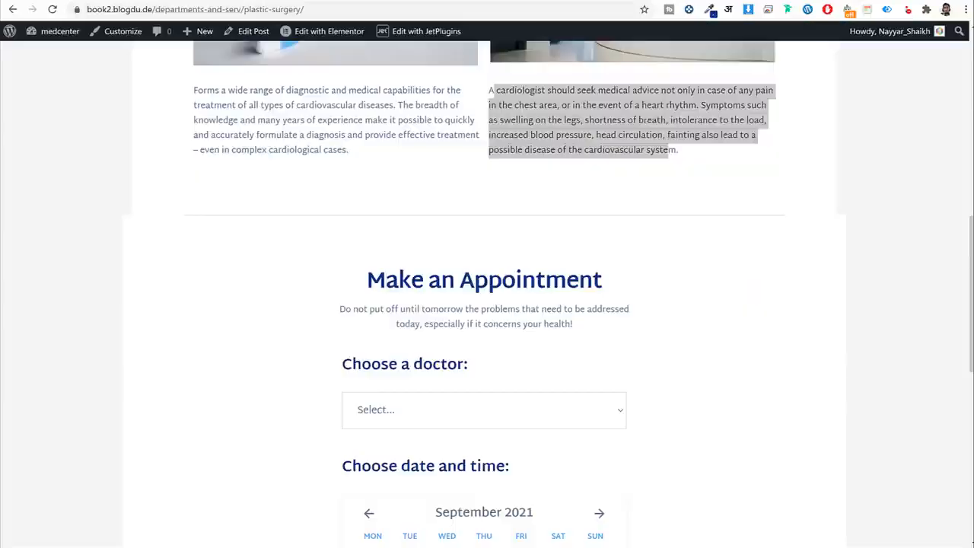
scroll(414, 166, "down", 3)
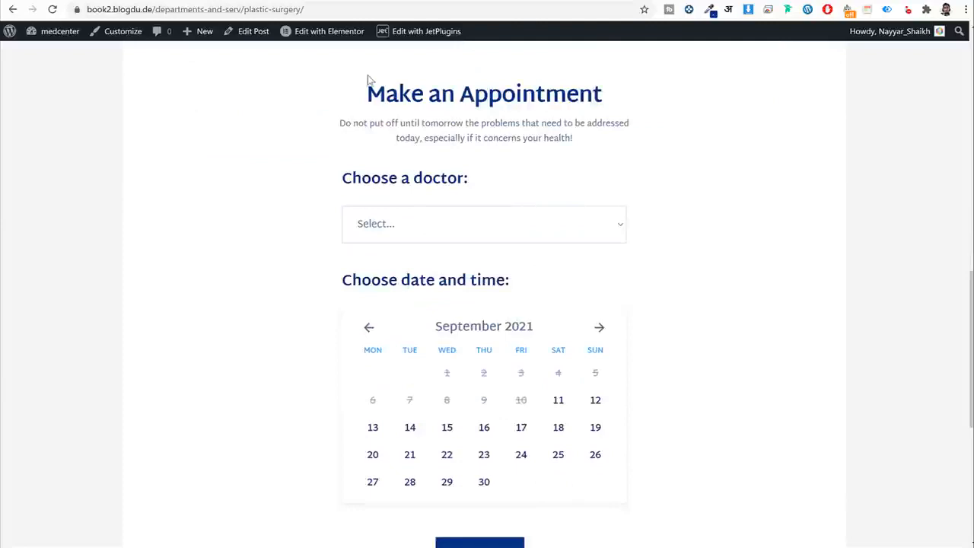
scroll(590, 308, "down", 2)
scroll(578, 312, "up", 4)
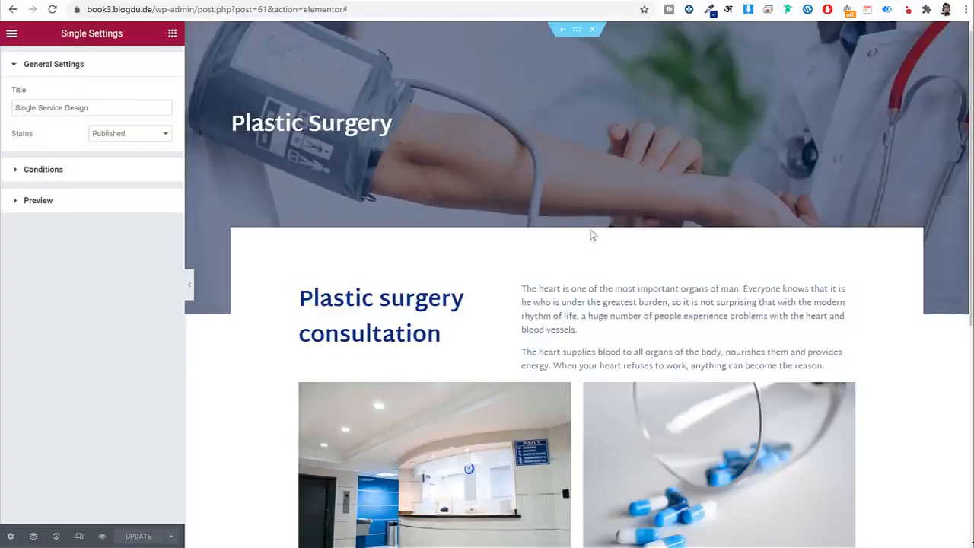
scroll(589, 291, "down", 10)
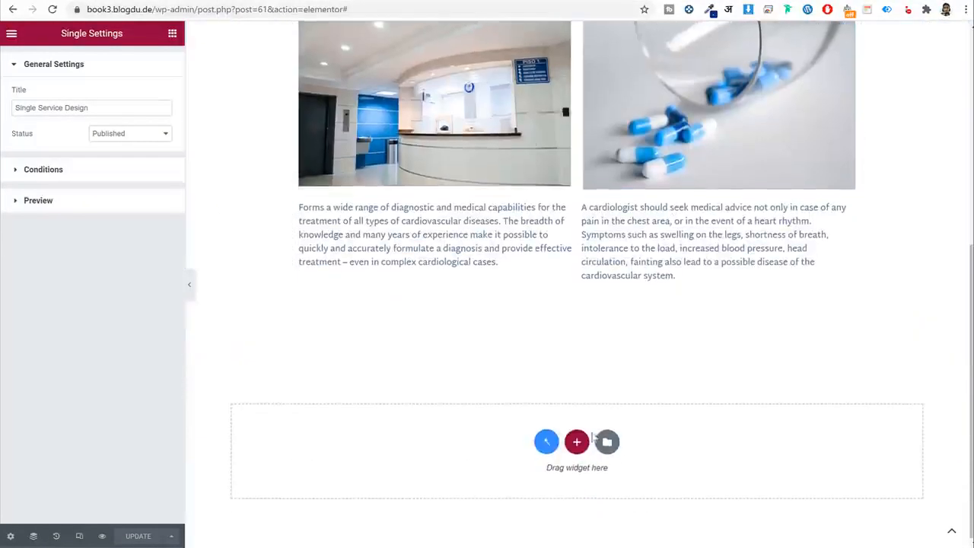
left_click(577, 442)
Create a one-column section holding an Inner Section trimmed to a single column.
left_click(409, 473)
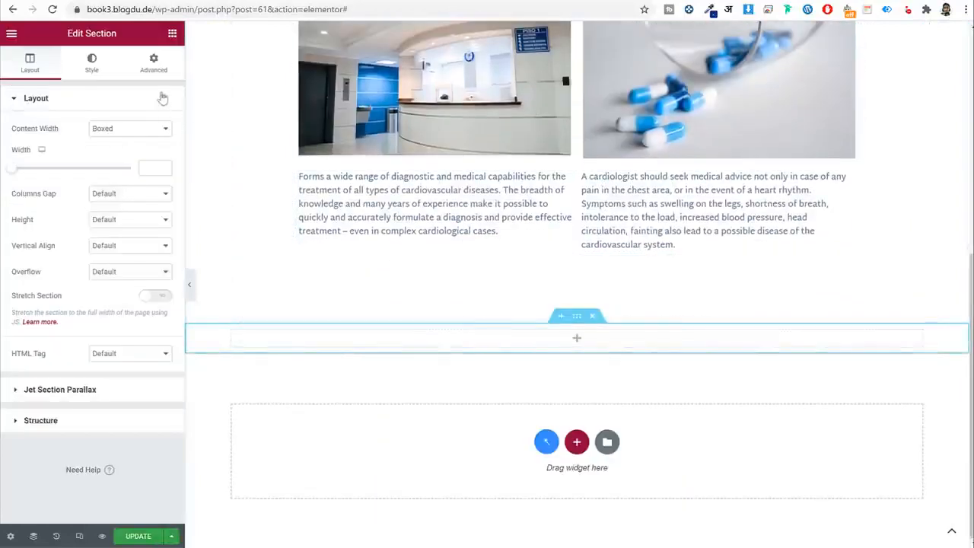
left_click(171, 35)
left_click_drag(76, 151, 510, 347)
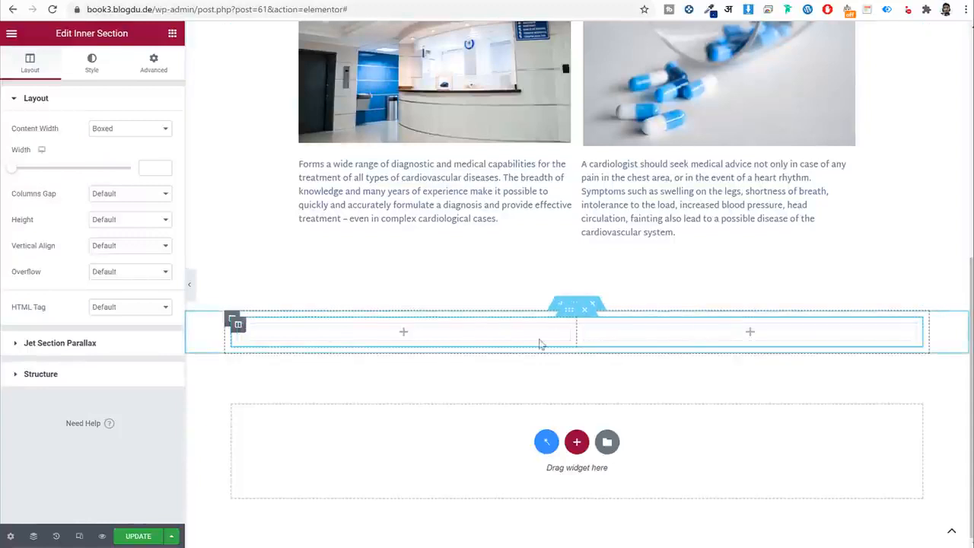
right_click(580, 325)
left_click(601, 501)
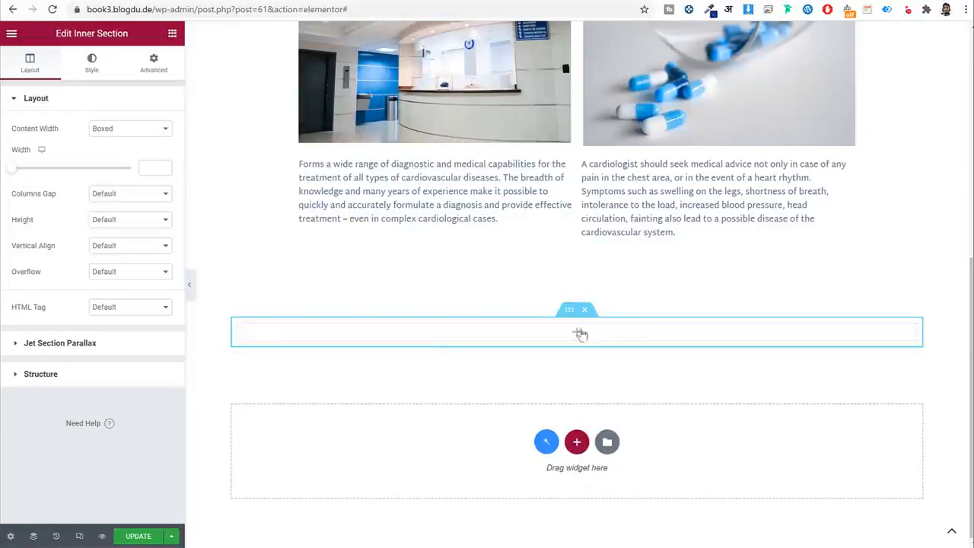
Set the outer section width to 1170 and the inner section width to 550.
left_click(576, 305)
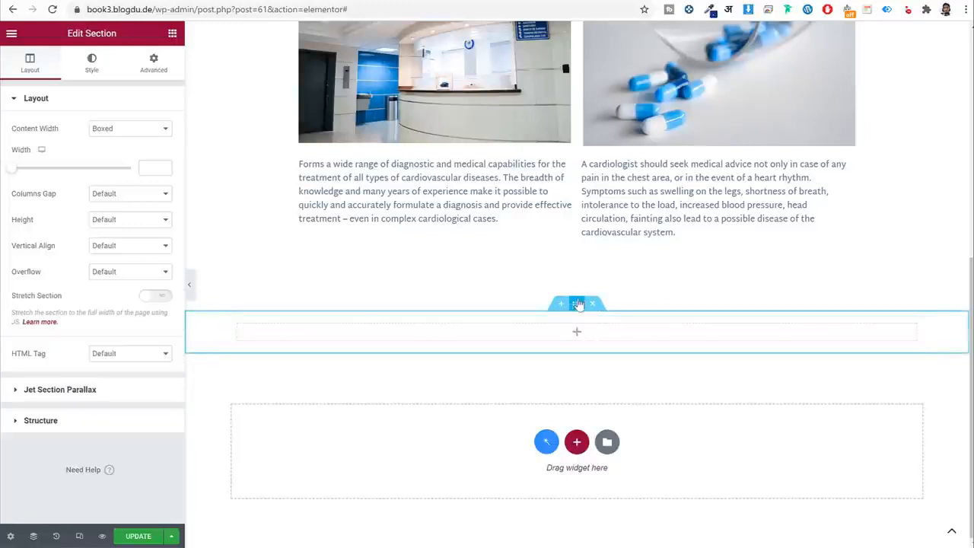
left_click(148, 167)
type("1170")
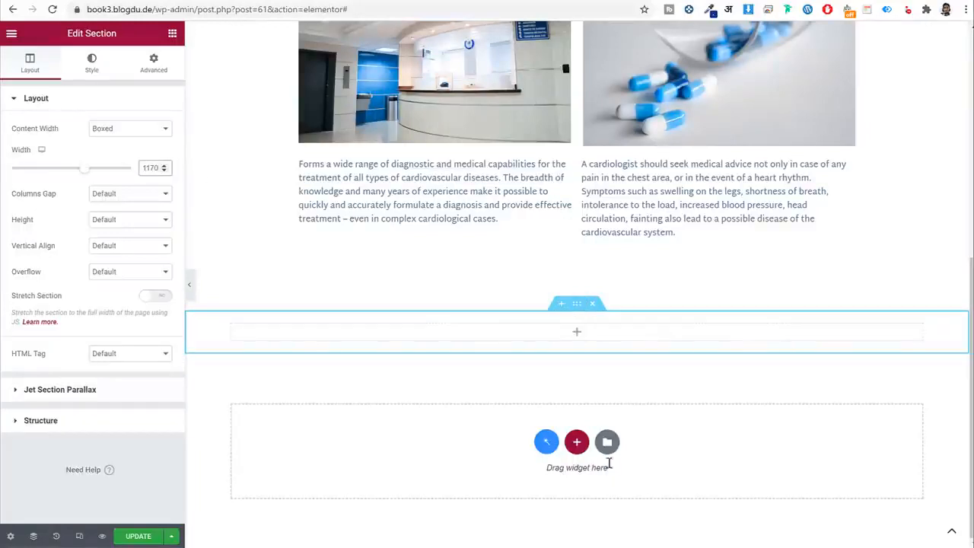
left_click(566, 309)
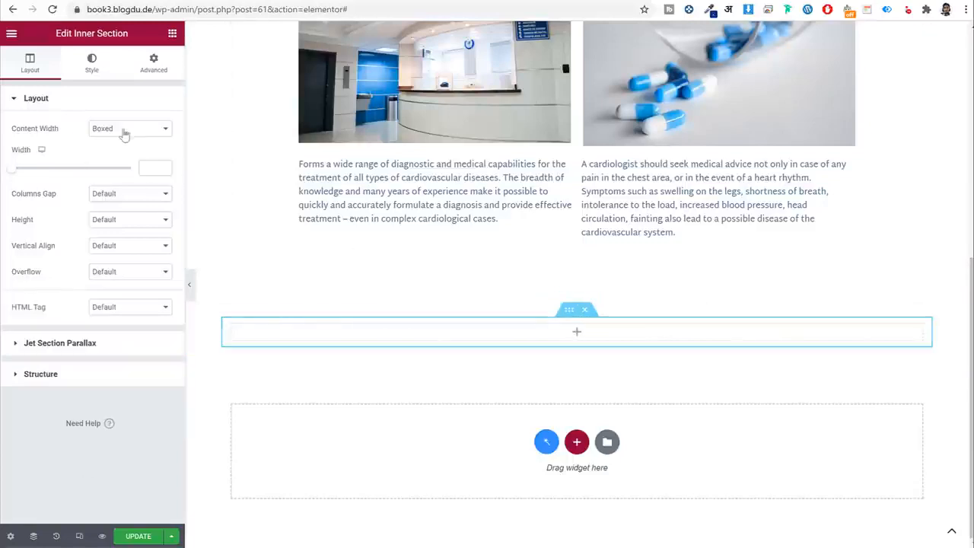
left_click(145, 169)
type("550")
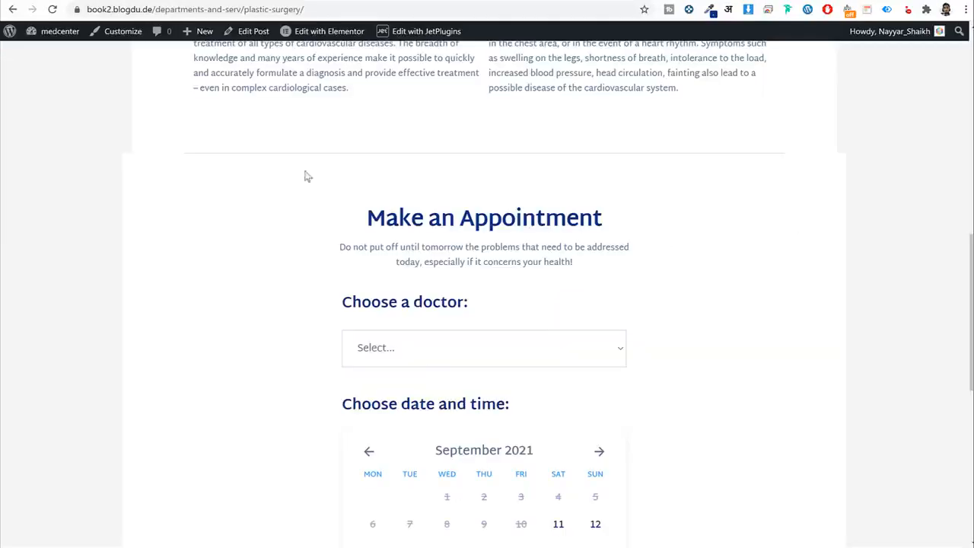
scroll(456, 289, "down", 3)
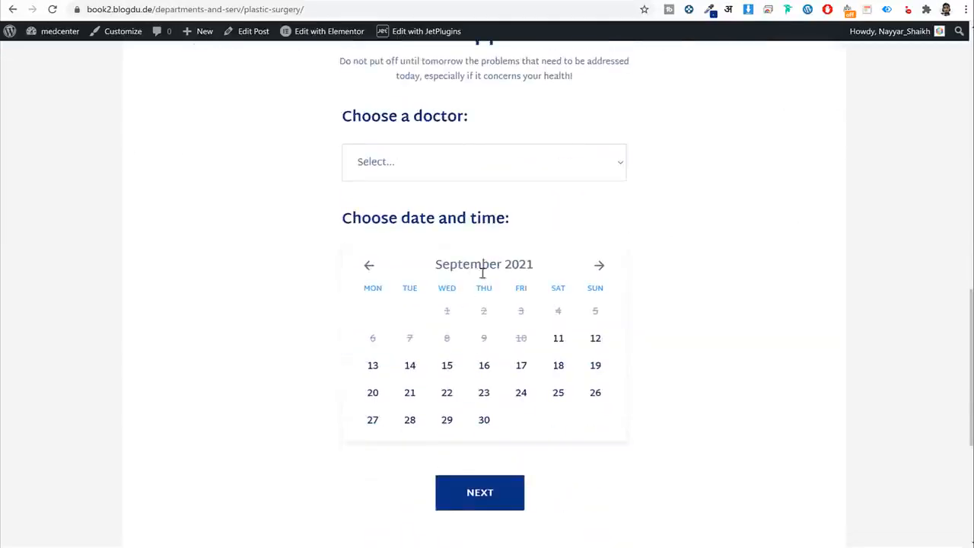
scroll(299, 237, "up", 1)
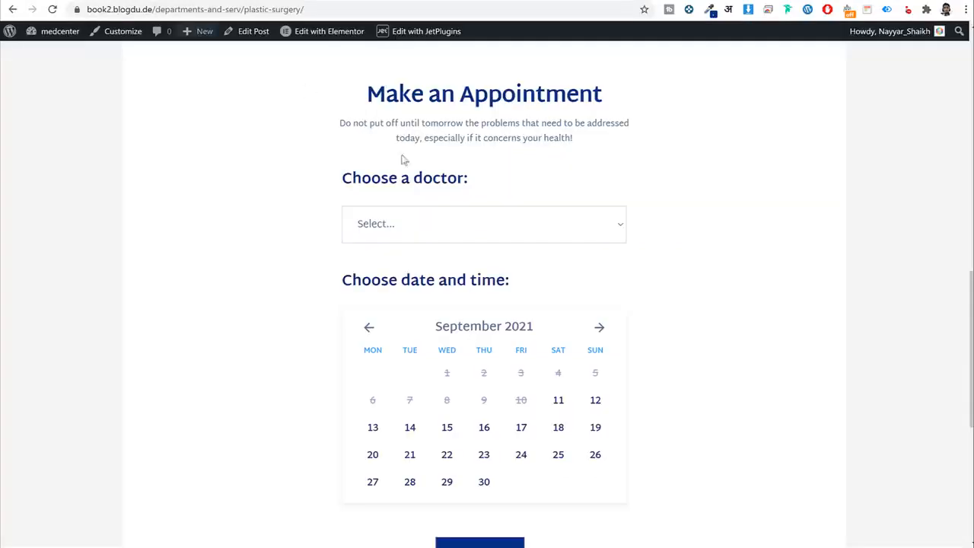
Copy the Make an Appointment title from the live page and add a Heading inside.
triple_click(424, 104)
key("ctrl+c")
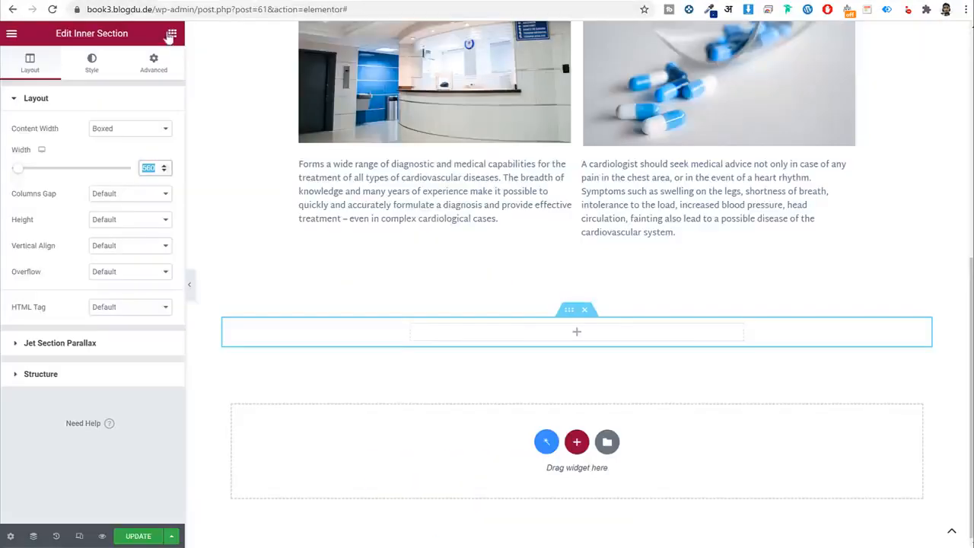
left_click(172, 33)
left_click_drag(148, 141, 521, 327)
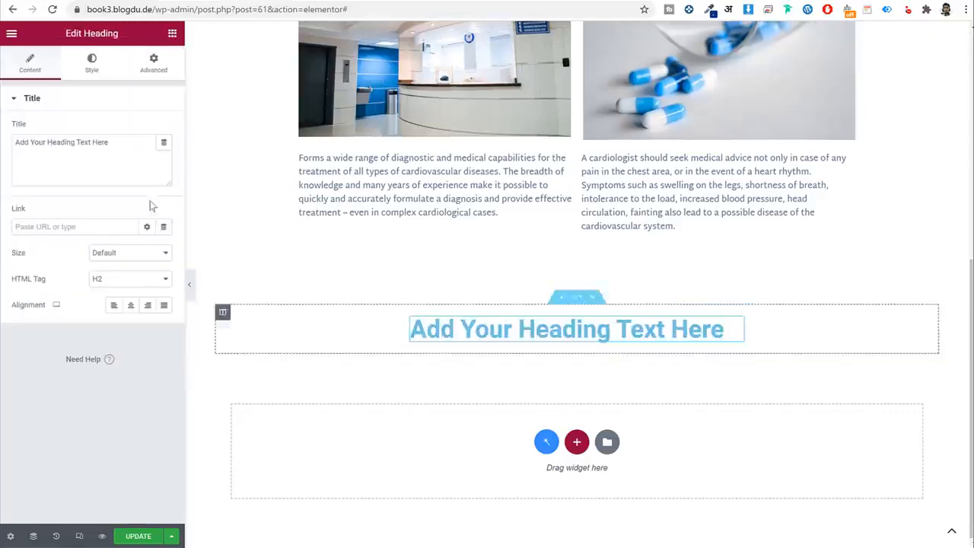
Change the heading text to 'Make an Appointment' and centre it.
left_click(134, 172)
key("ctrl+a")
key("ctrl+v")
left_click(130, 304)
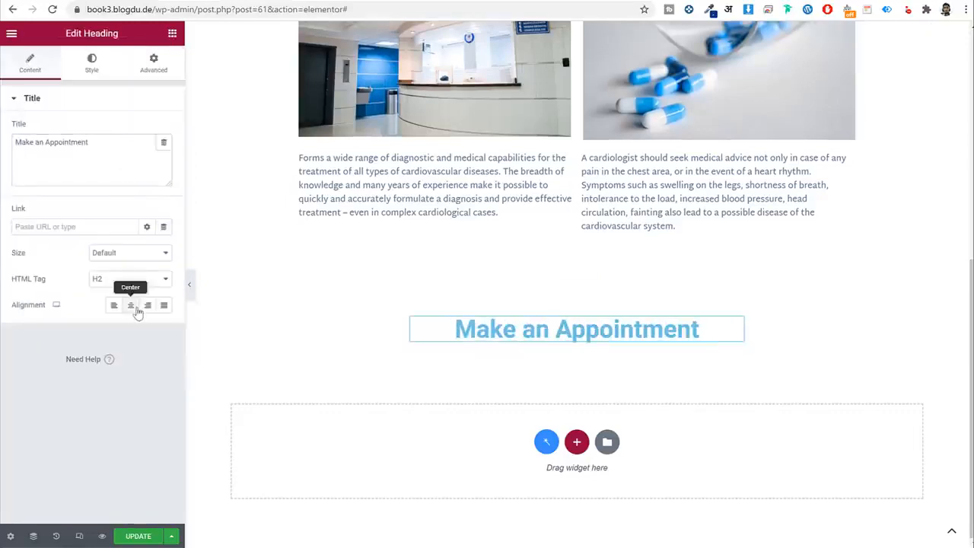
Style the heading Dark Blue, Martel Sans, weight 700, then copy the live page's intro sentence.
left_click(90, 66)
left_click(147, 129)
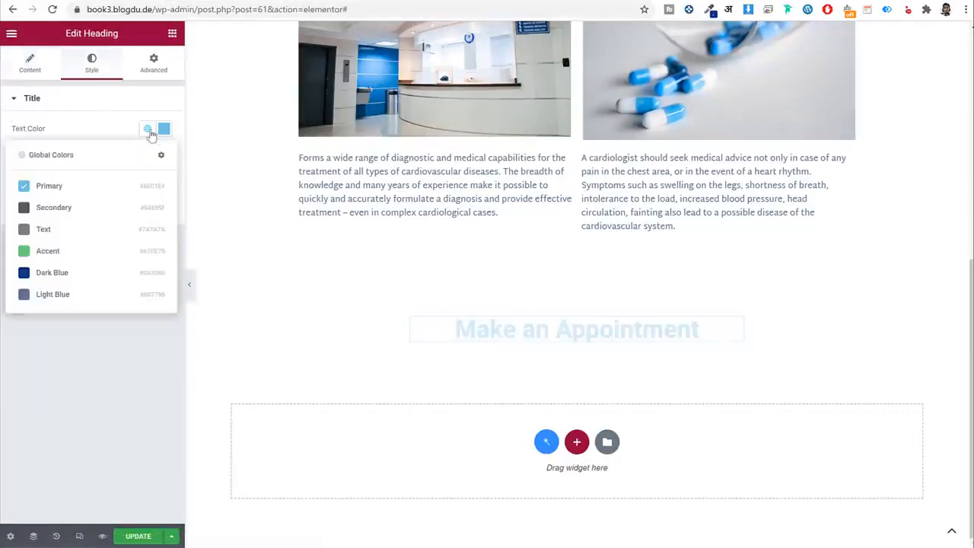
left_click(89, 275)
left_click(148, 156)
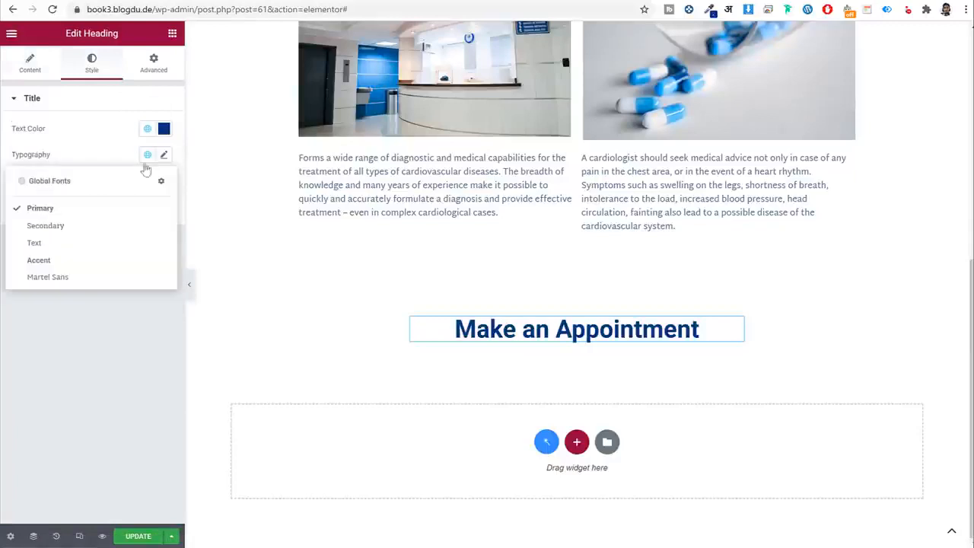
left_click(89, 279)
left_click(165, 156)
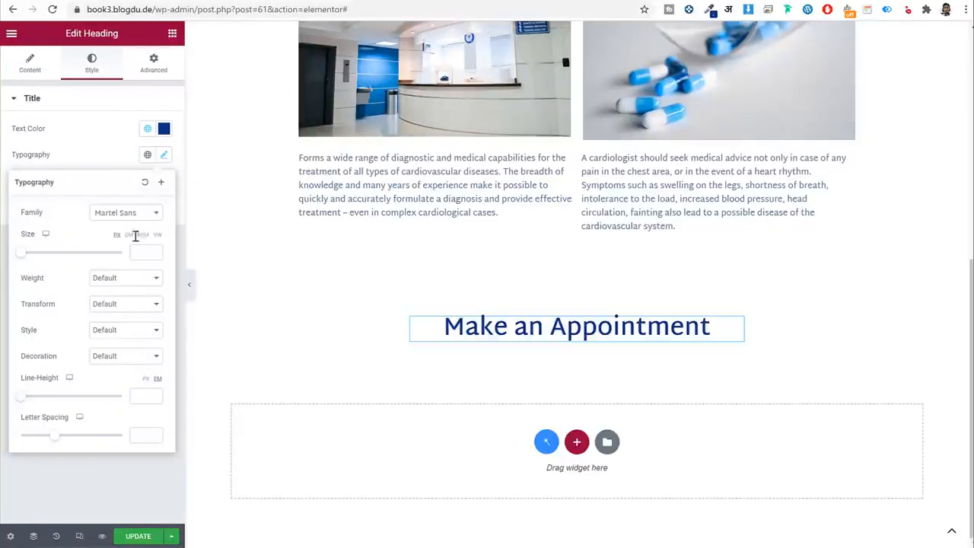
left_click(126, 279)
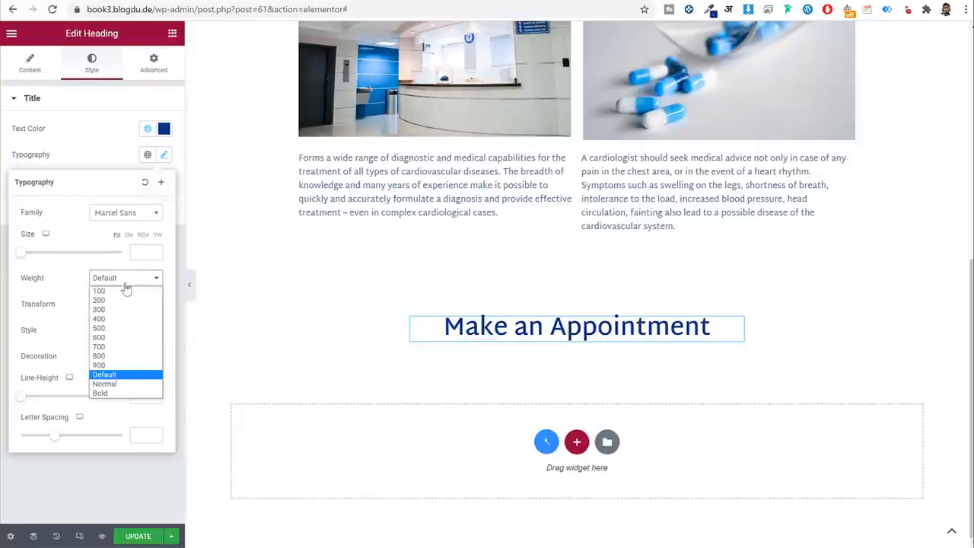
left_click(115, 344)
left_click(132, 285)
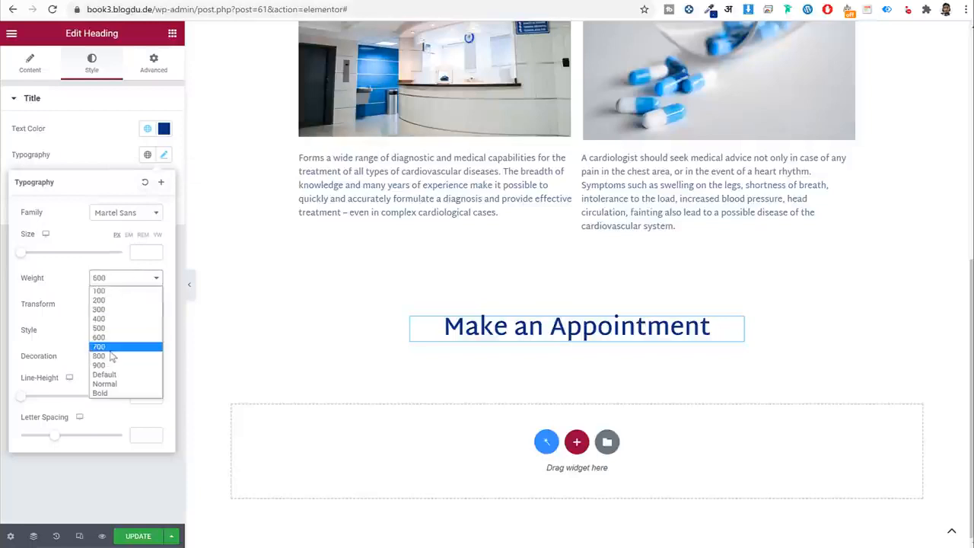
left_click(116, 344)
left_click(97, 163)
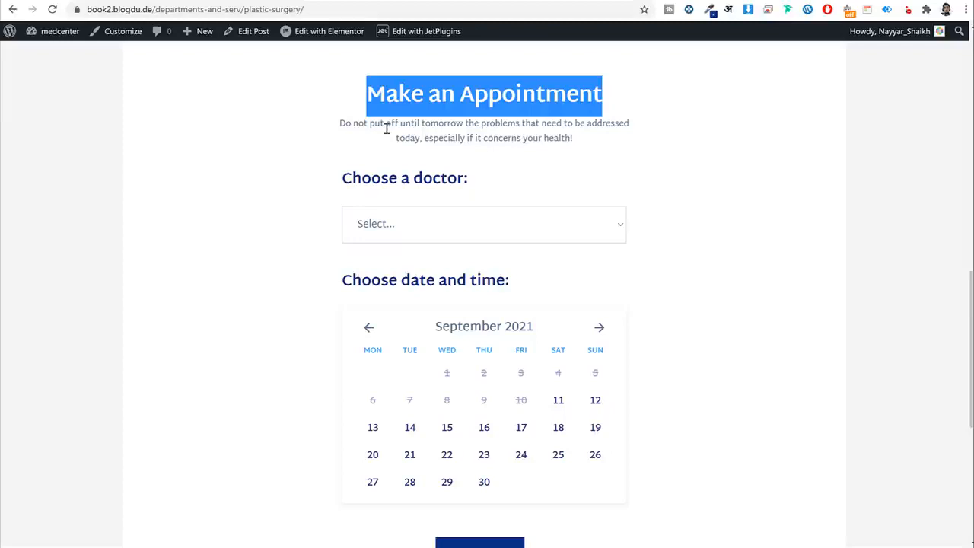
triple_click(387, 130)
key("ctrl+c")
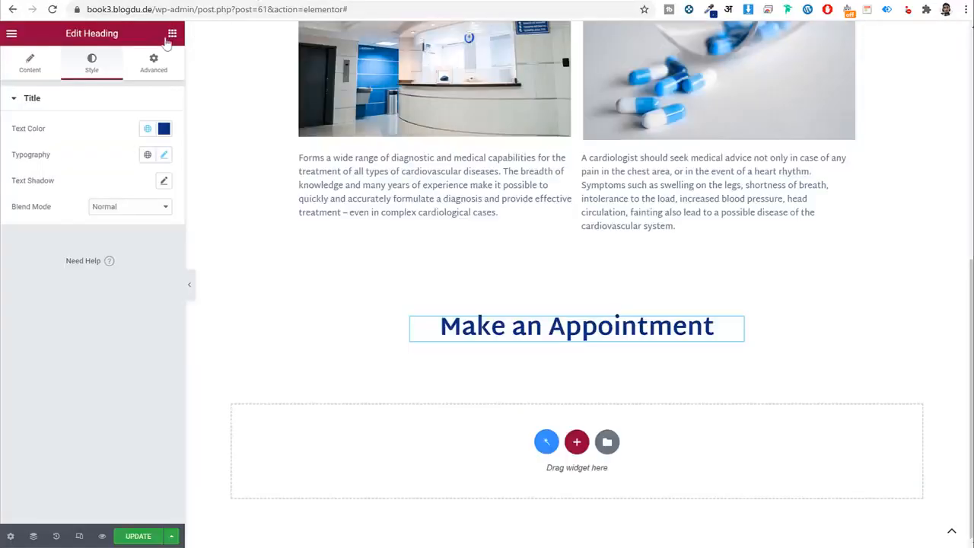
left_click(169, 37)
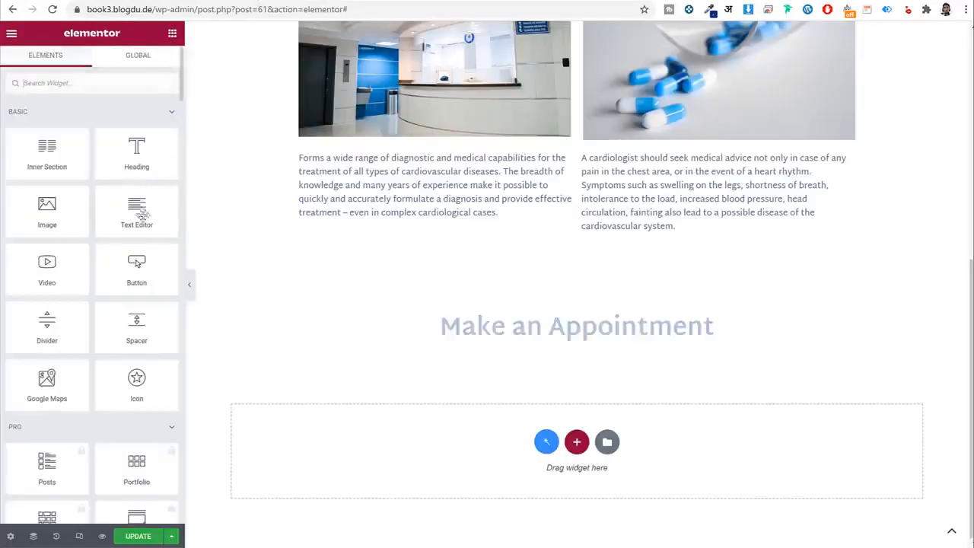
Add a text block under the heading with the 'Do not put off until tomorrow' sentence.
left_click_drag(137, 211, 541, 338)
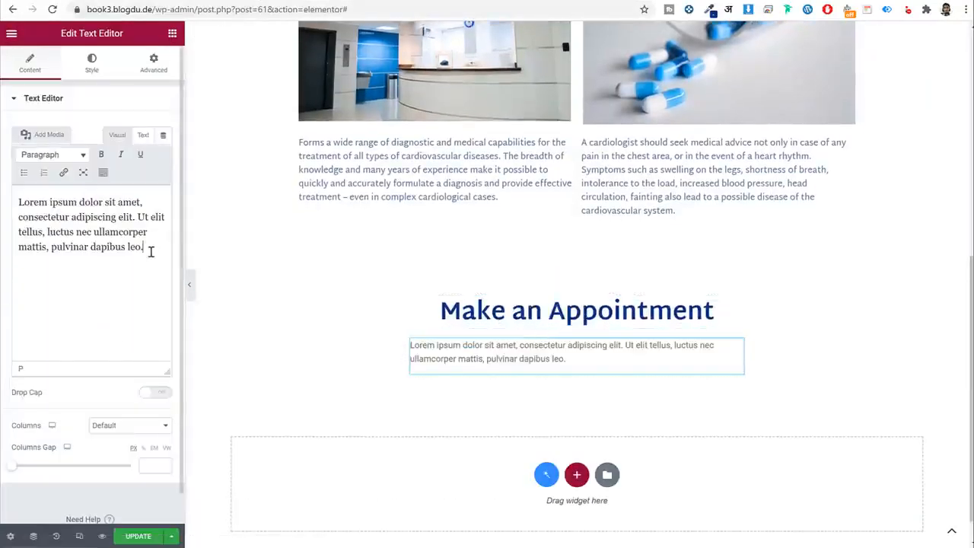
triple_click(150, 249)
key("ctrl+v")
Centre the paragraph and style it Light Blue in Martel Sans.
left_click(106, 71)
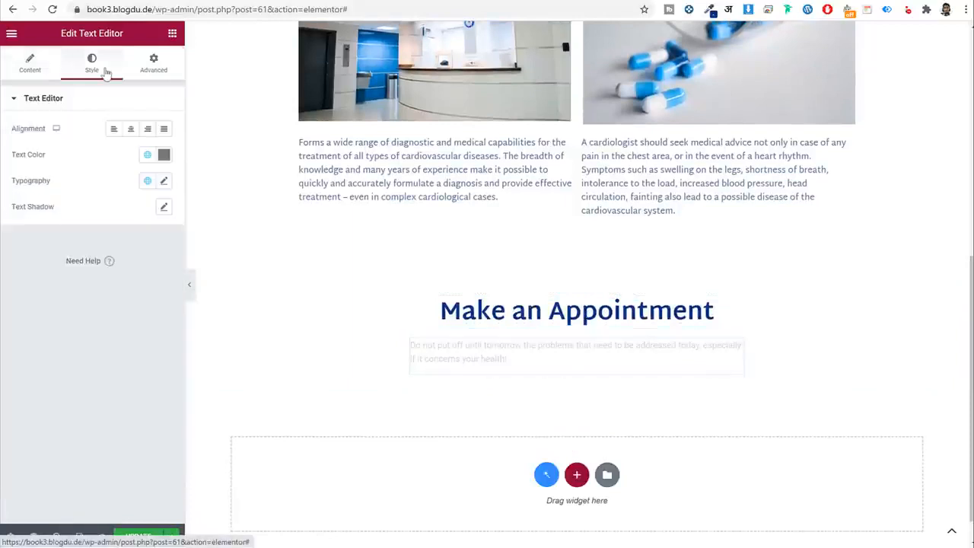
left_click(130, 129)
left_click(147, 158)
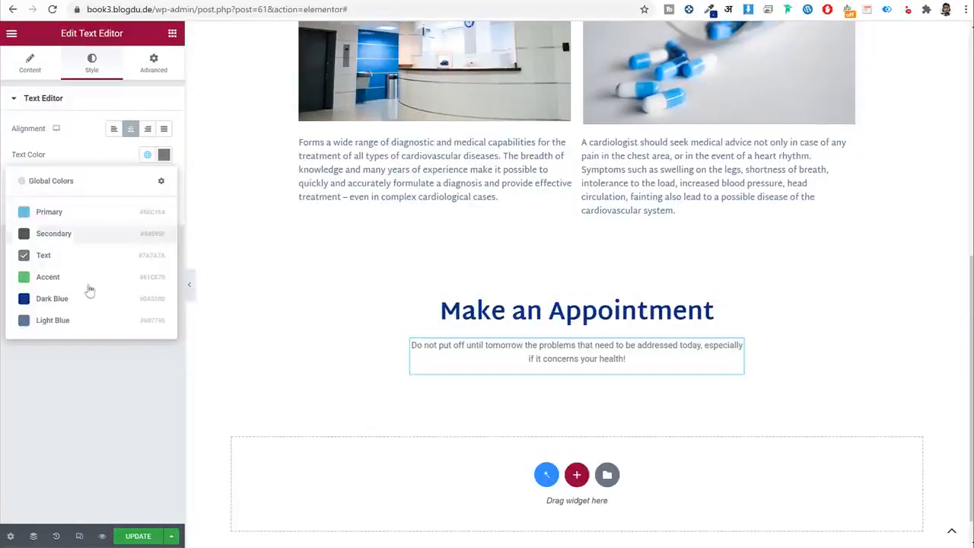
left_click(78, 321)
left_click(149, 182)
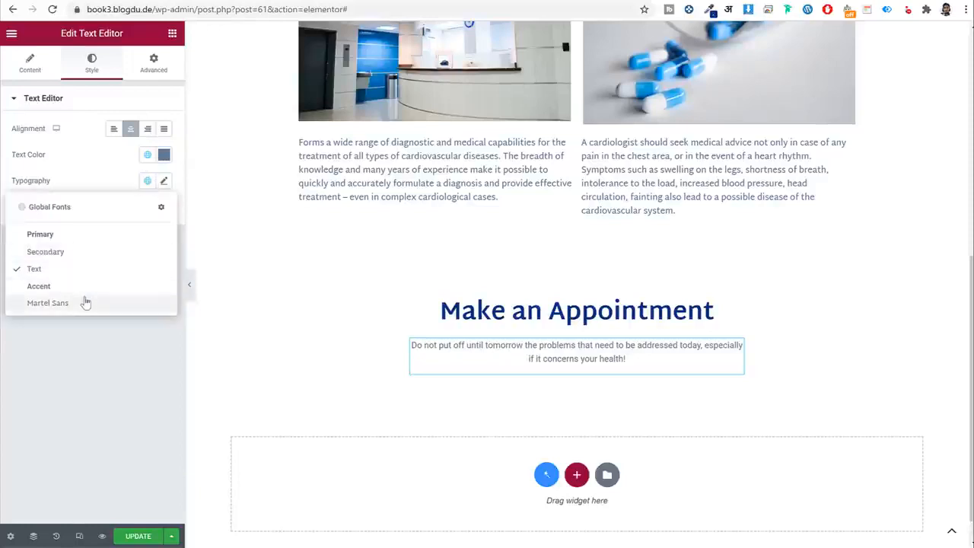
left_click(86, 301)
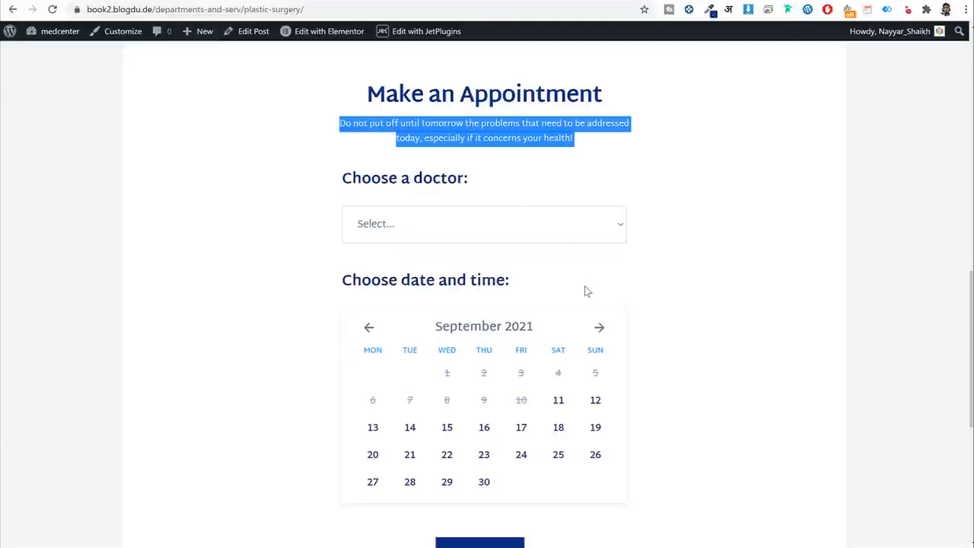
scroll(471, 213, "down", 1)
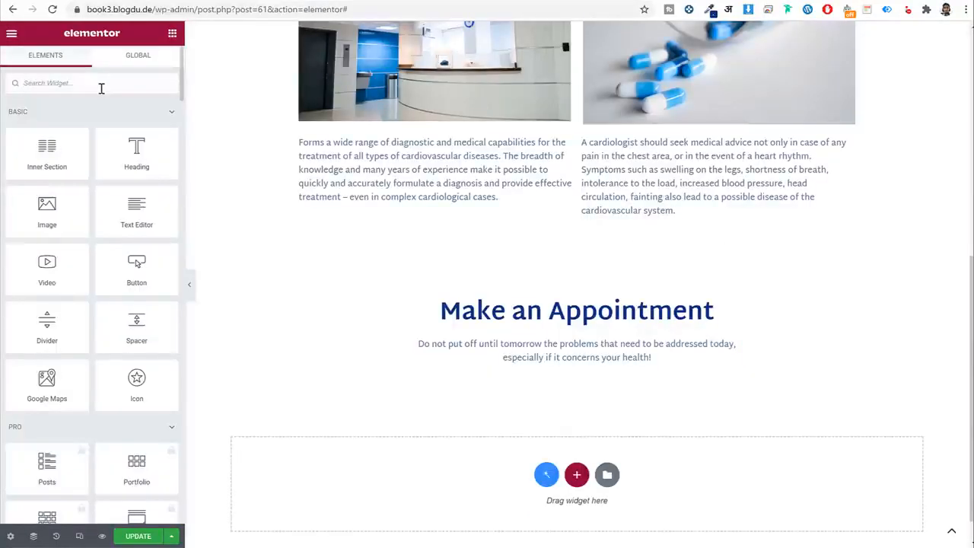
Add a form widget below the appointment text.
left_click(102, 88)
type("for")
left_click_drag(84, 176, 601, 373)
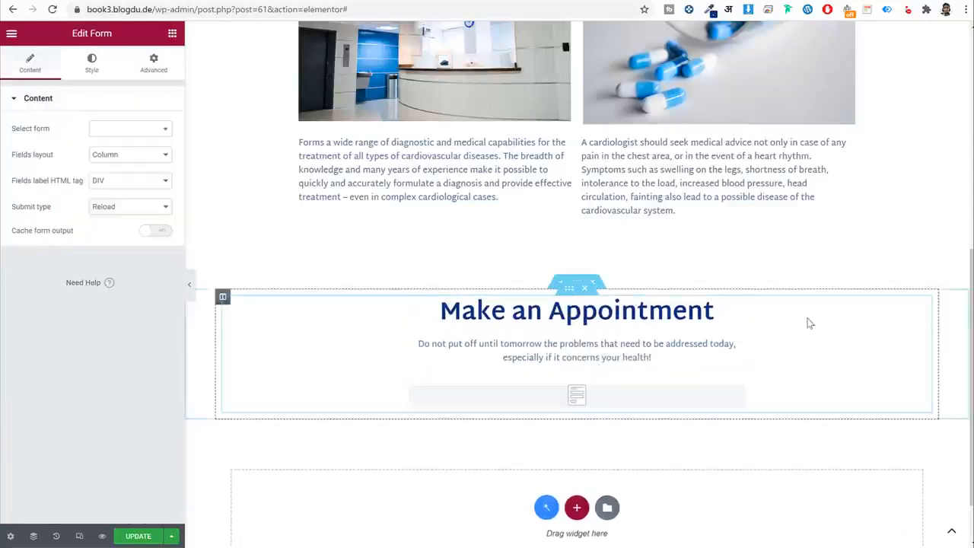
scroll(857, 318, "down", 1)
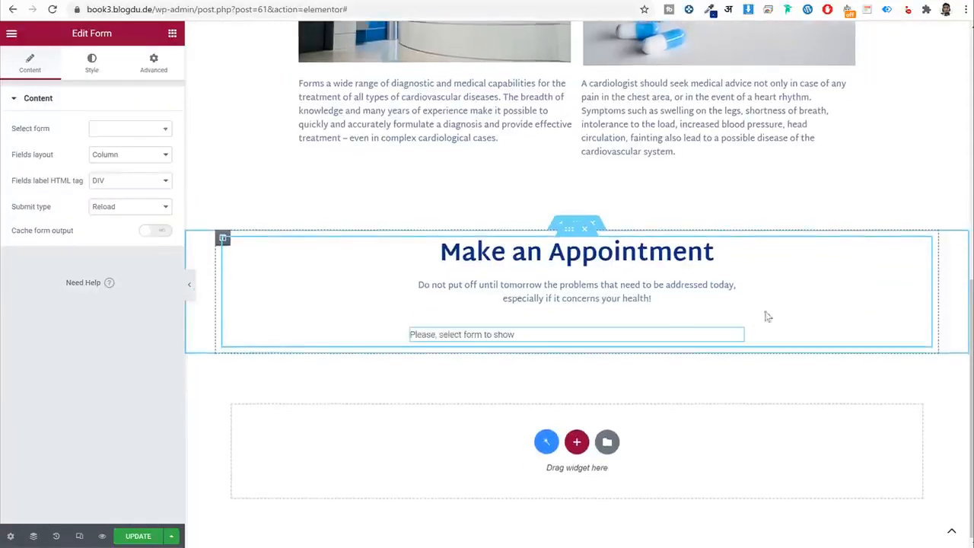
left_click_drag(46, 131, 14, 130)
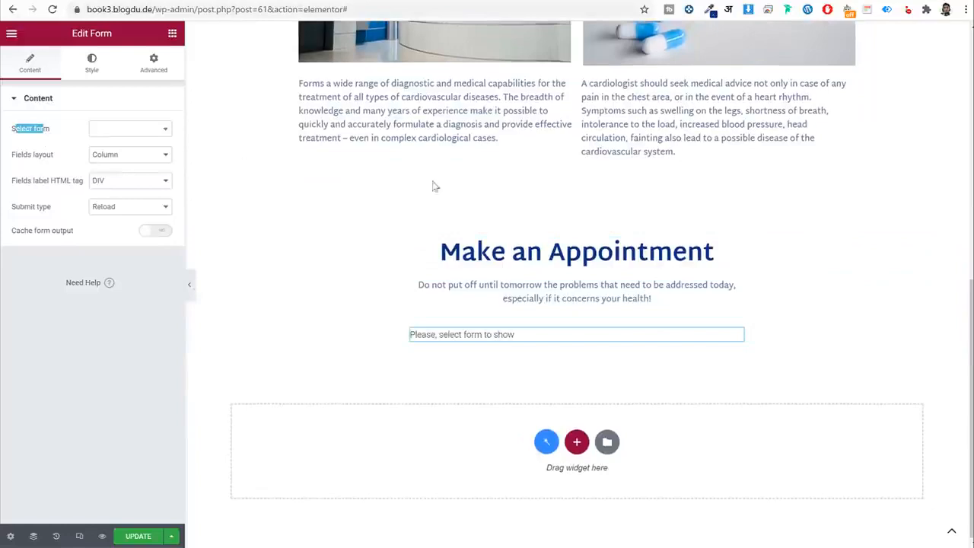
scroll(434, 186, "up", 7)
scroll(533, 210, "down", 3)
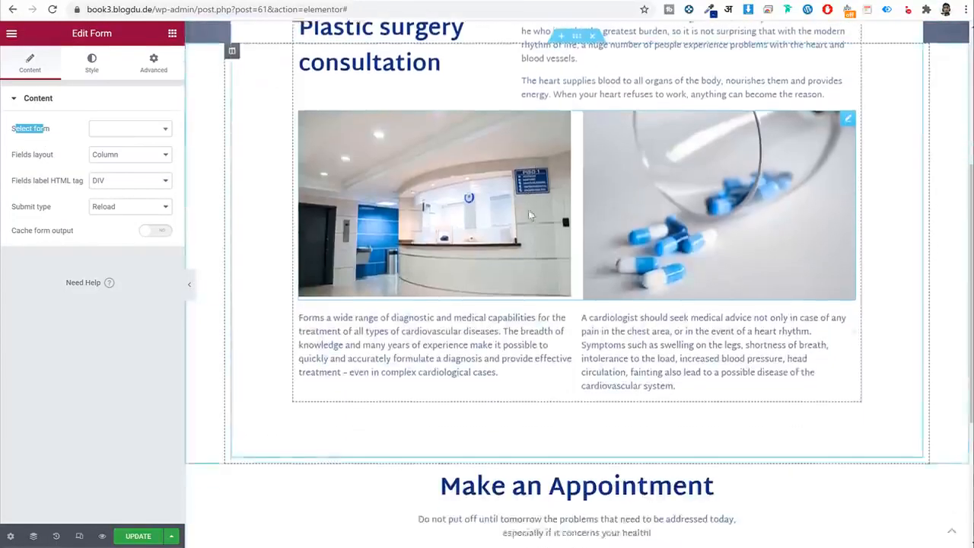
scroll(531, 215, "down", 3)
Embed the Single Service Booking Form in the widget.
left_click(133, 129)
left_click(122, 147)
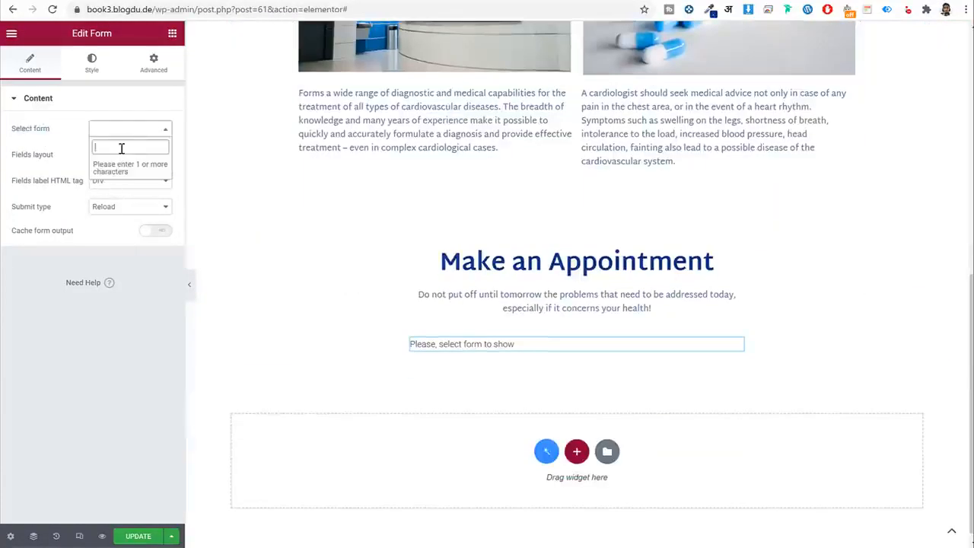
type("sin")
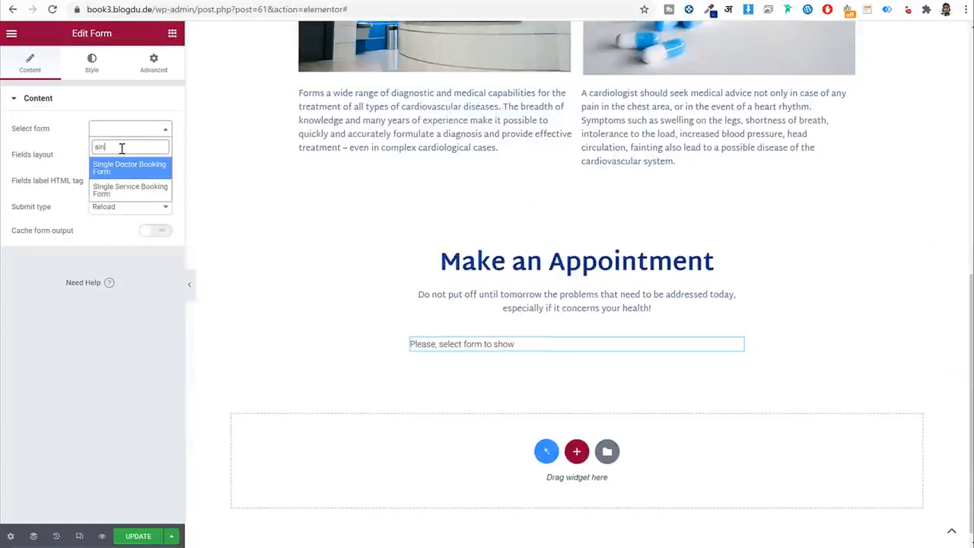
left_click(118, 190)
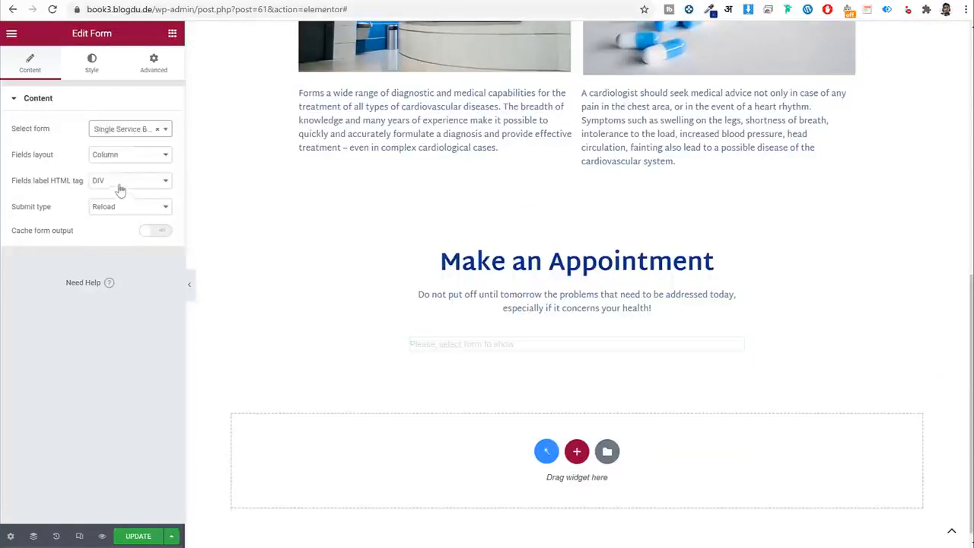
scroll(850, 230, "down", 3)
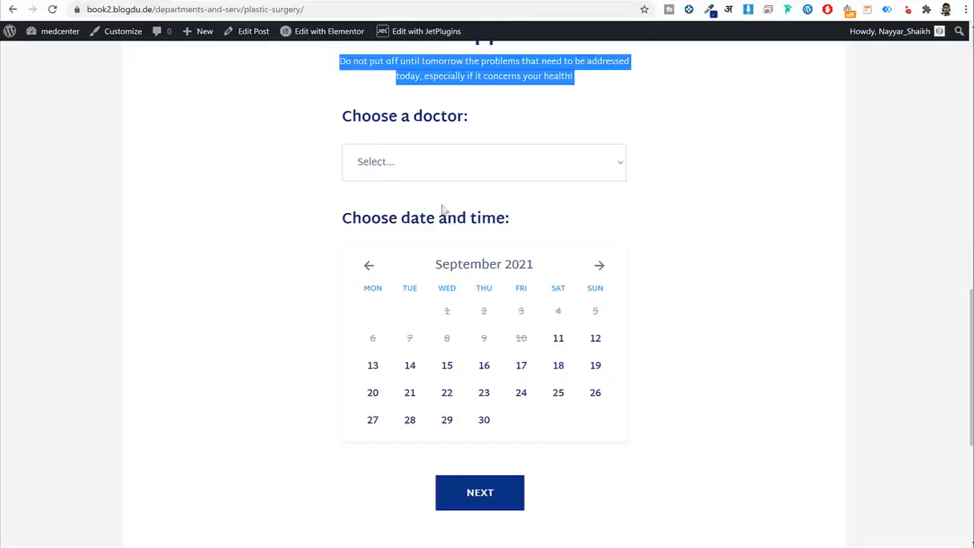
scroll(697, 321, "up", 1)
left_click(712, 274)
scroll(775, 275, "down", 1)
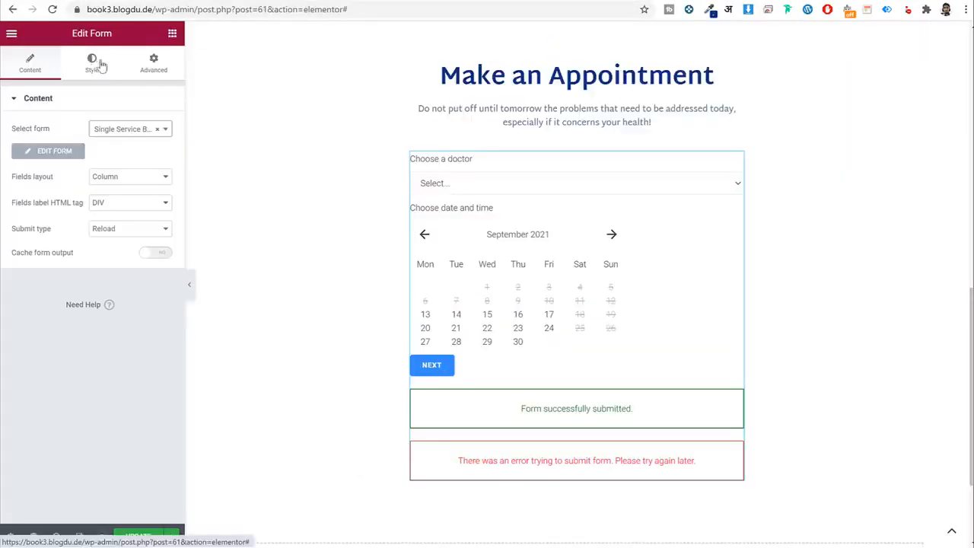
Set the form's submit type to AJAX.
left_click(118, 230)
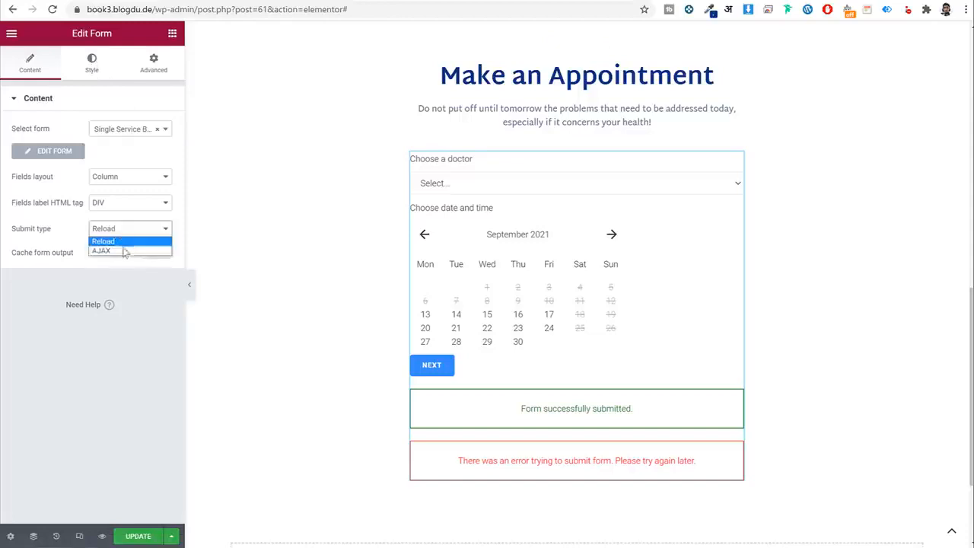
left_click(102, 250)
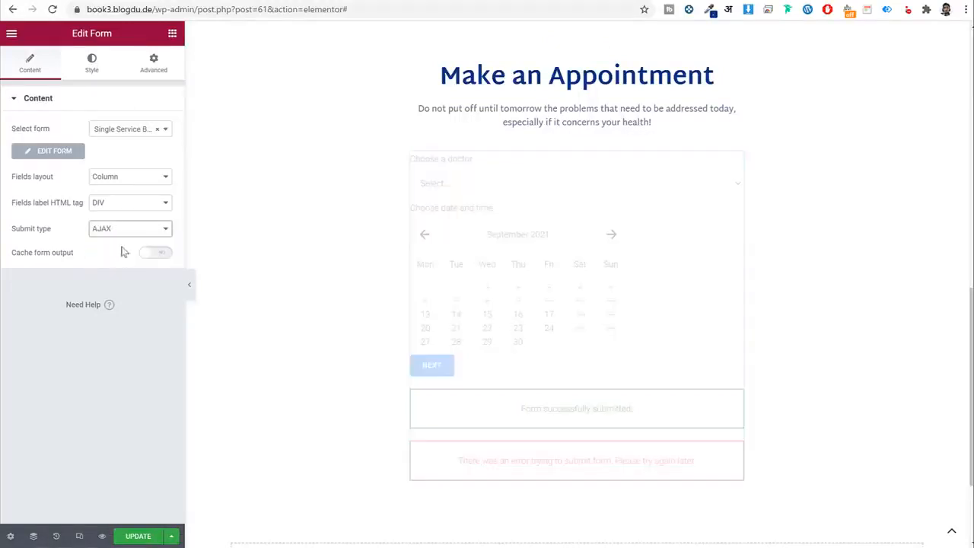
left_click(91, 64)
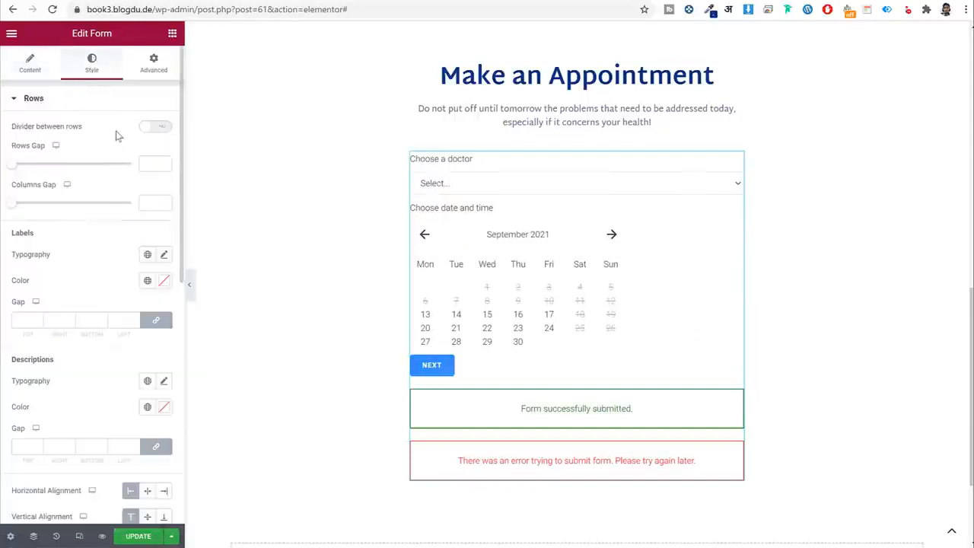
Make the form's heading labels Dark Blue from the global colours.
left_click(91, 101)
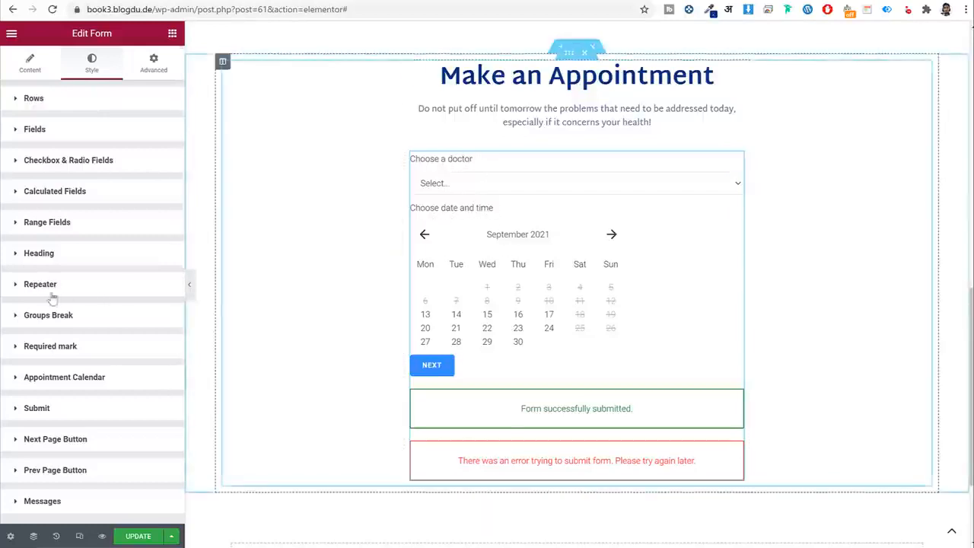
left_click(65, 259)
scroll(143, 233, "down", 3)
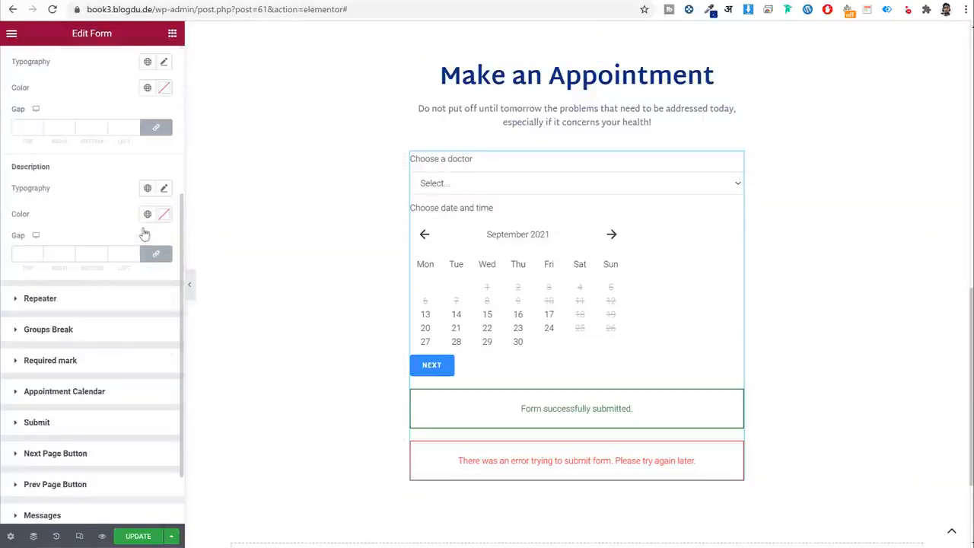
left_click(147, 216)
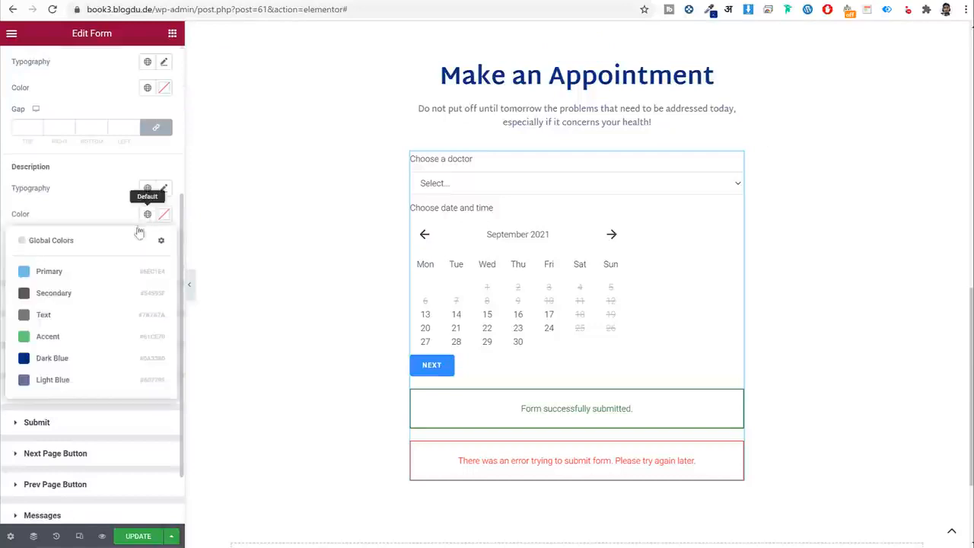
left_click(109, 190)
scroll(78, 186, "up", 2)
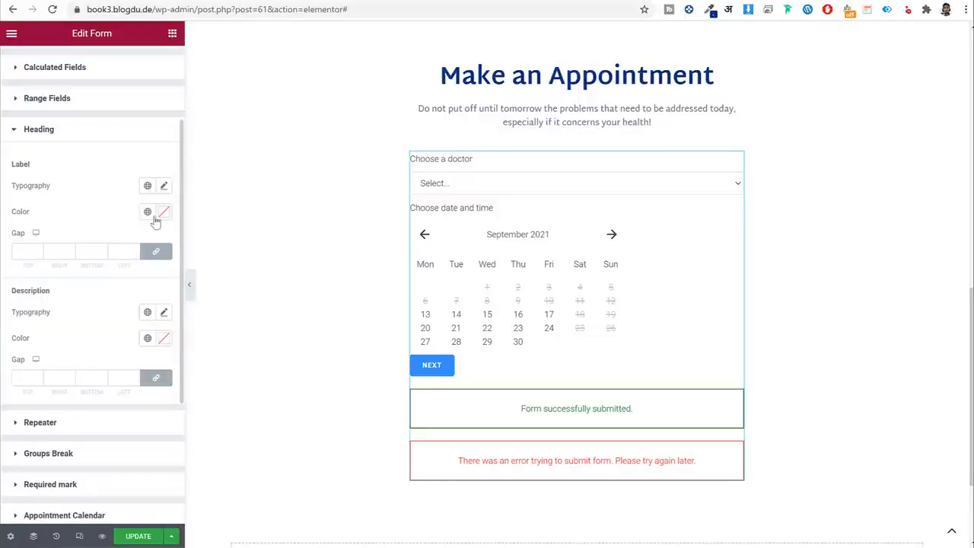
left_click(149, 214)
left_click(100, 365)
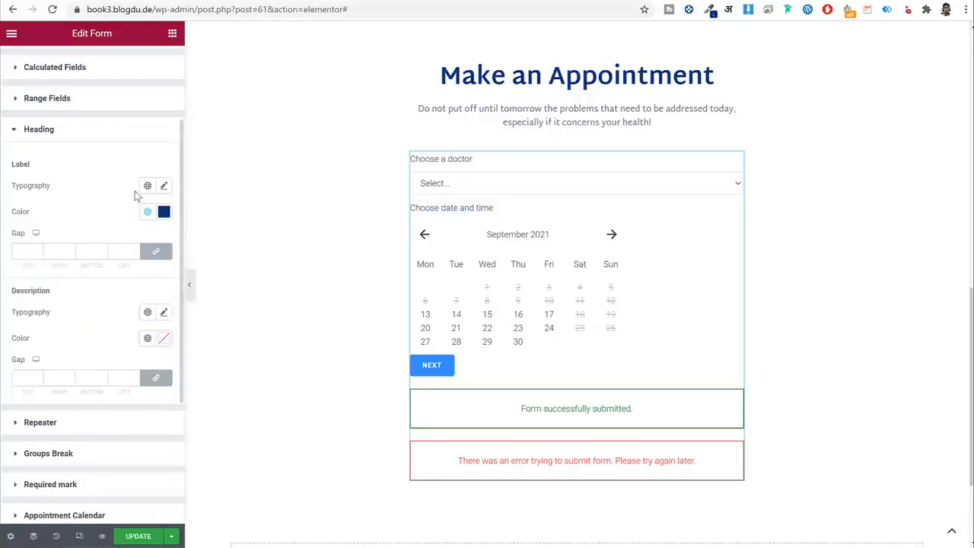
Set the heading label typography to Martel Sans, size 24, weight 700.
left_click(147, 187)
left_click(96, 308)
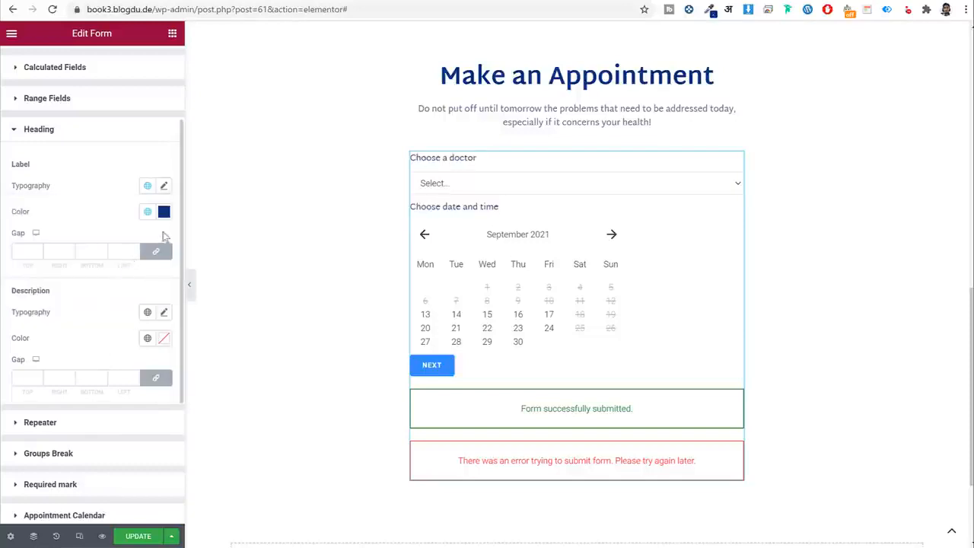
left_click(163, 187)
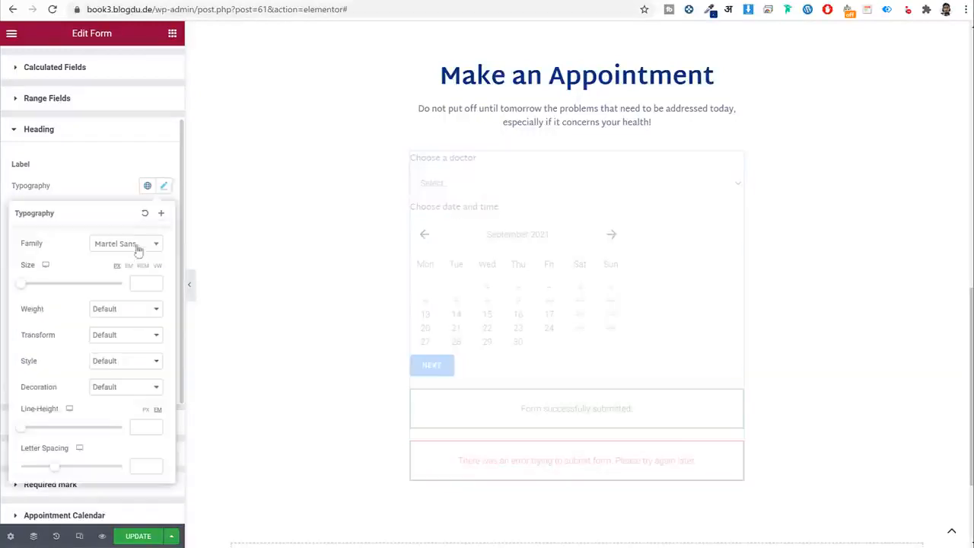
left_click(143, 282)
type("24")
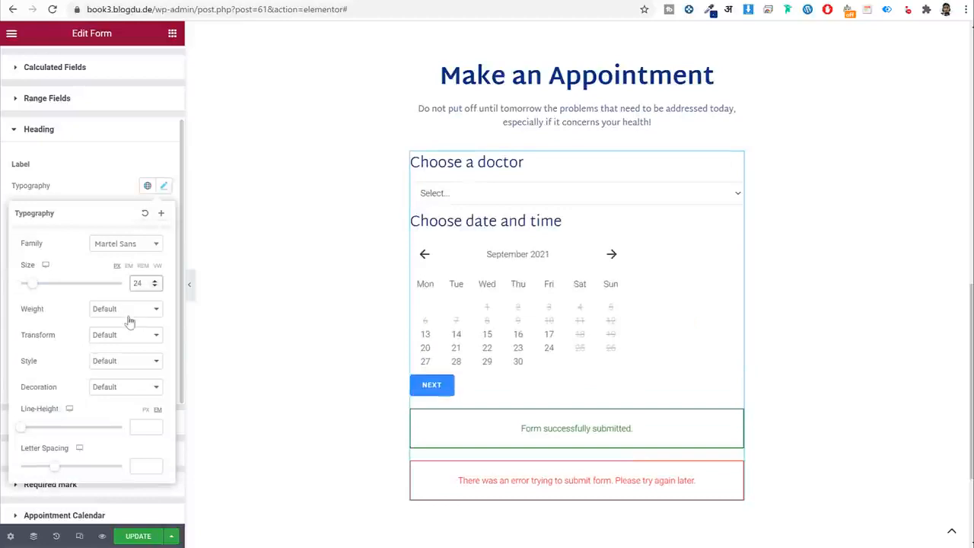
left_click(128, 311)
left_click(112, 377)
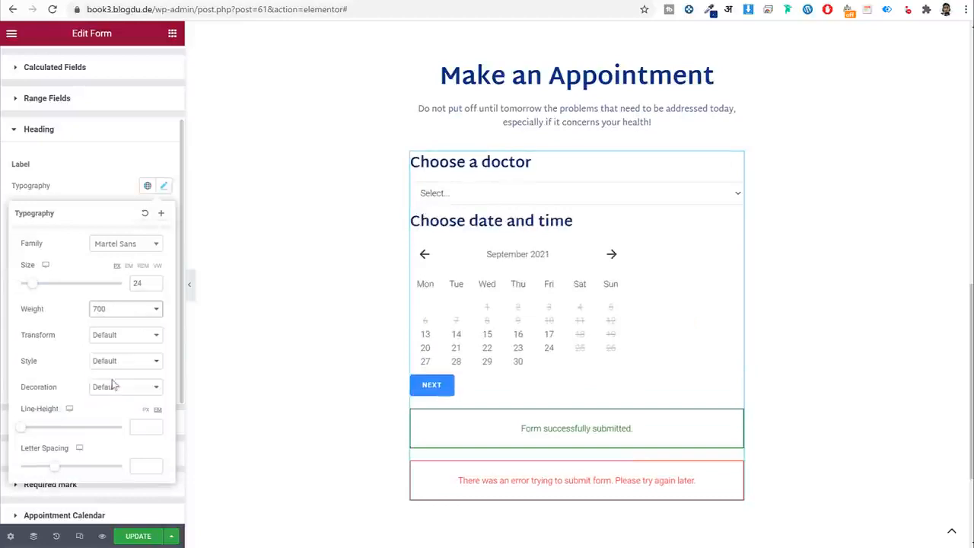
left_click(53, 174)
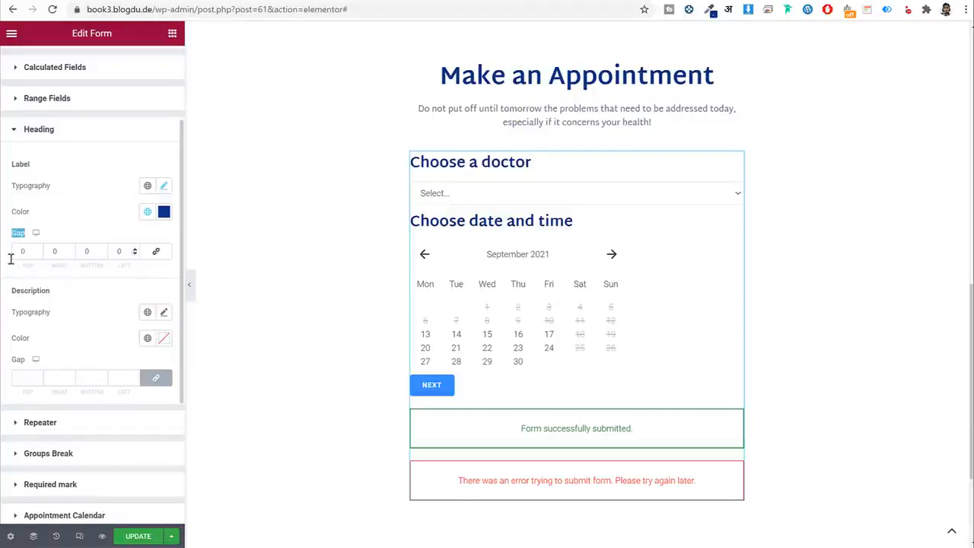
Give the heading labels a gap of 30 top, 10 bottom and 50 left.
double_click(28, 252)
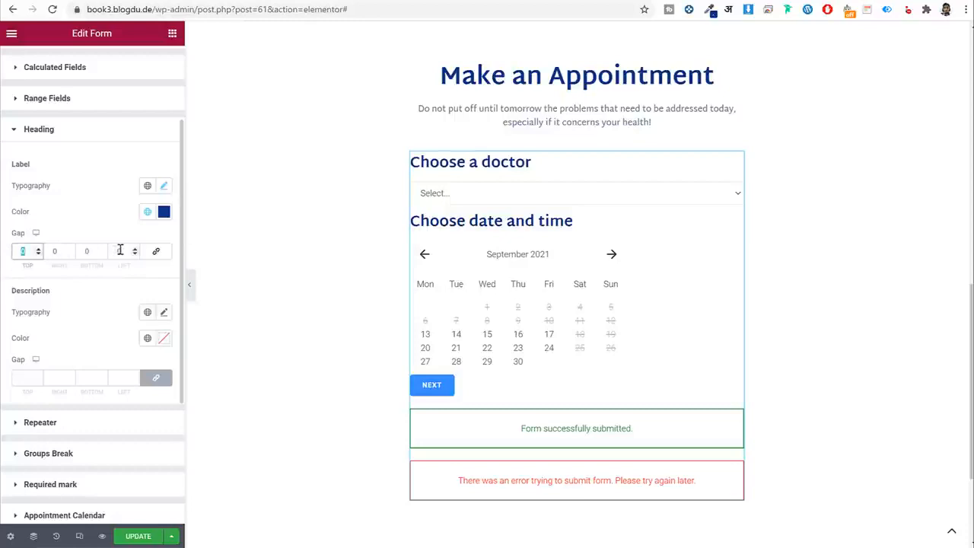
type("30")
key("Tab")
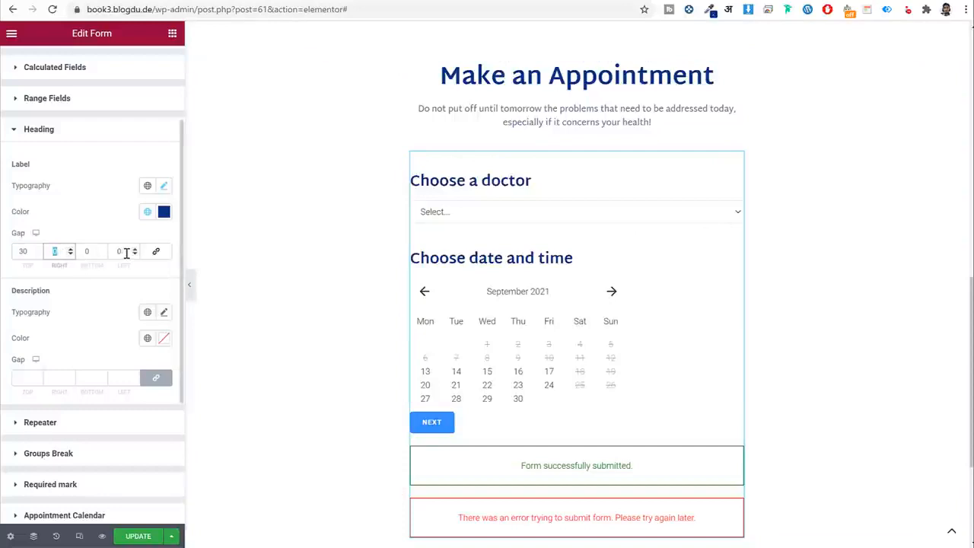
key("Tab")
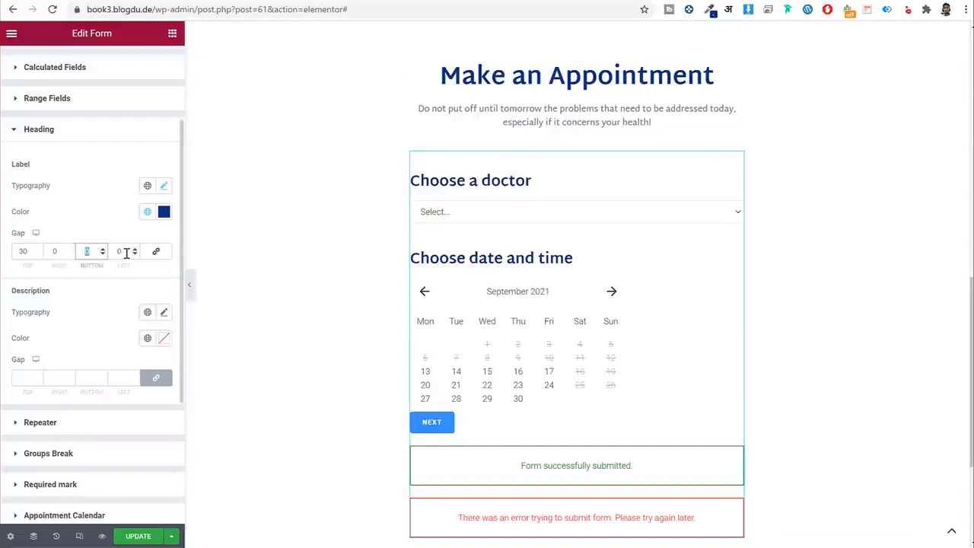
type("10")
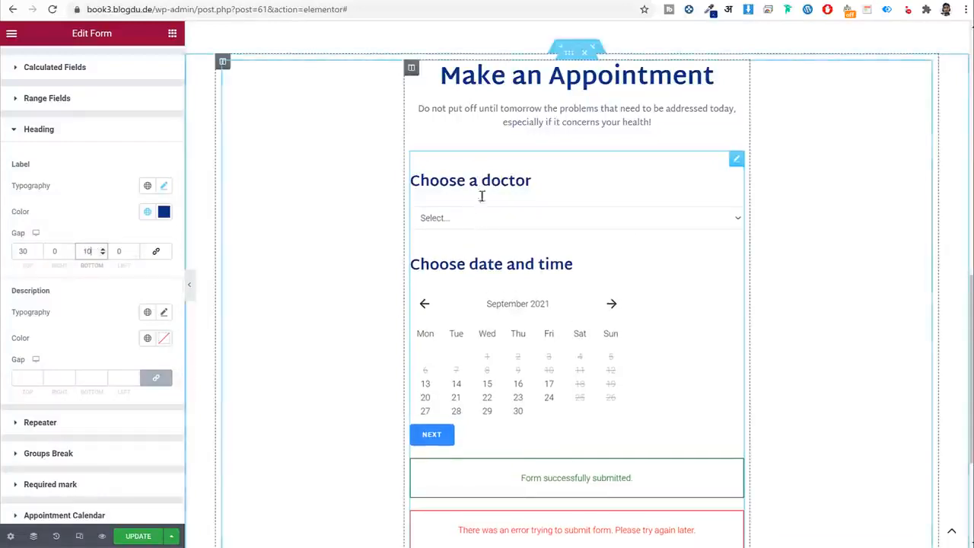
key("Tab")
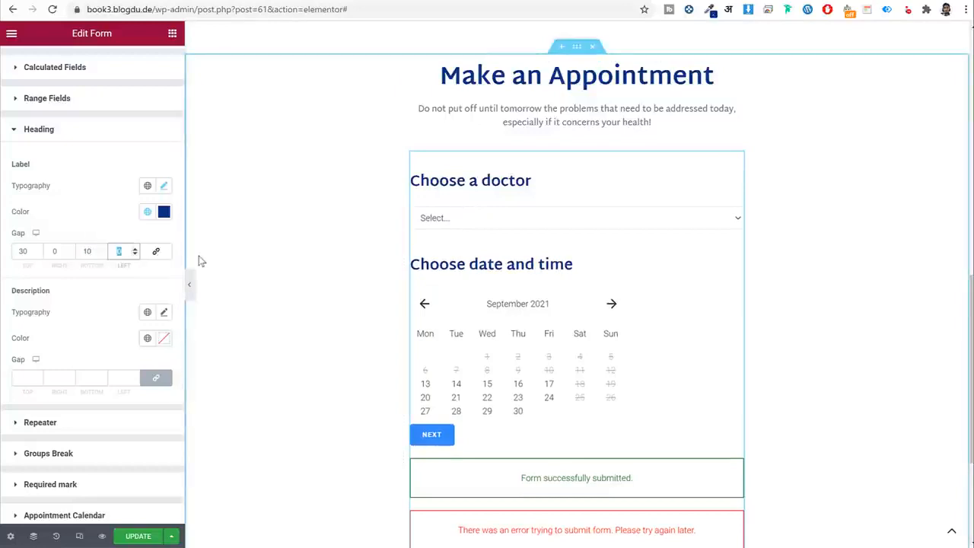
type("50")
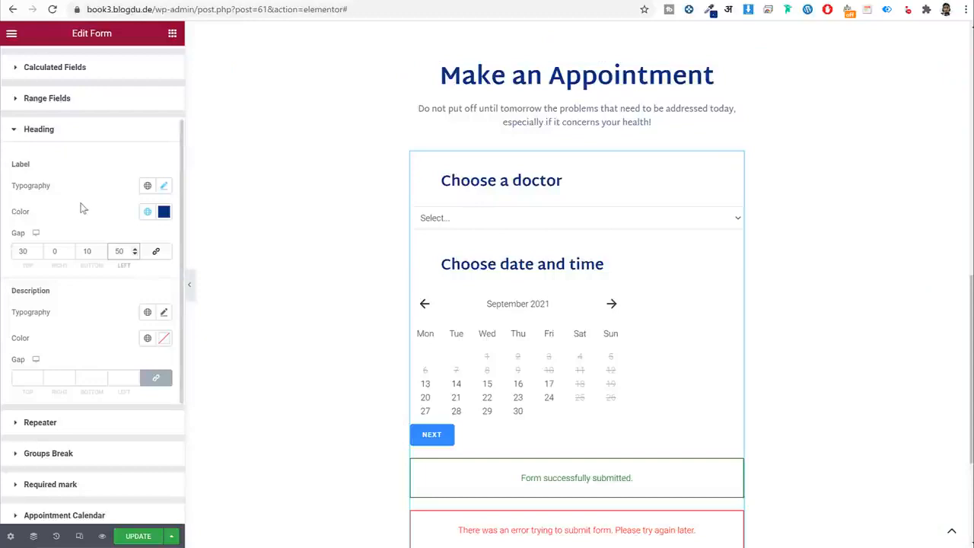
left_click(83, 129)
left_click(452, 219)
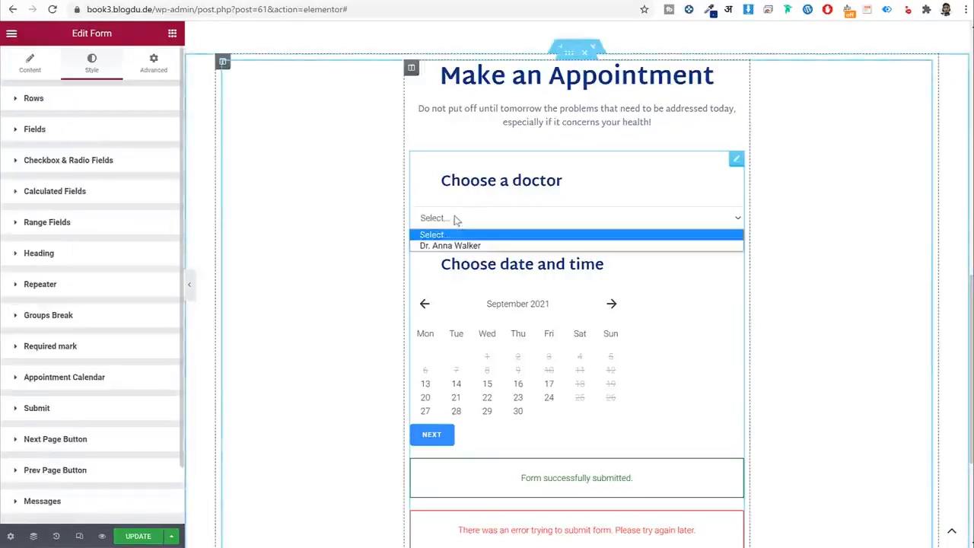
left_click(468, 223)
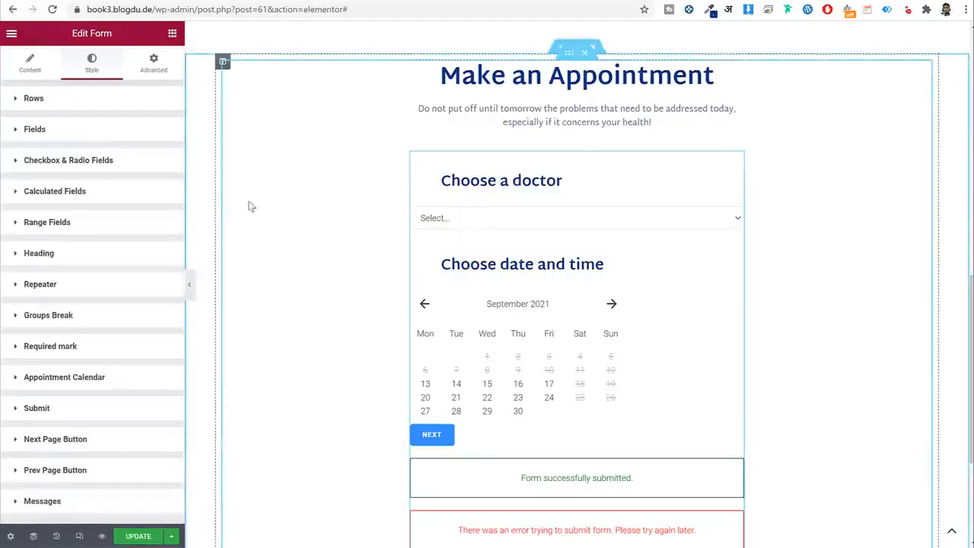
Set the form fields' text to Martel Sans in Light Blue.
left_click(71, 136)
left_click(145, 161)
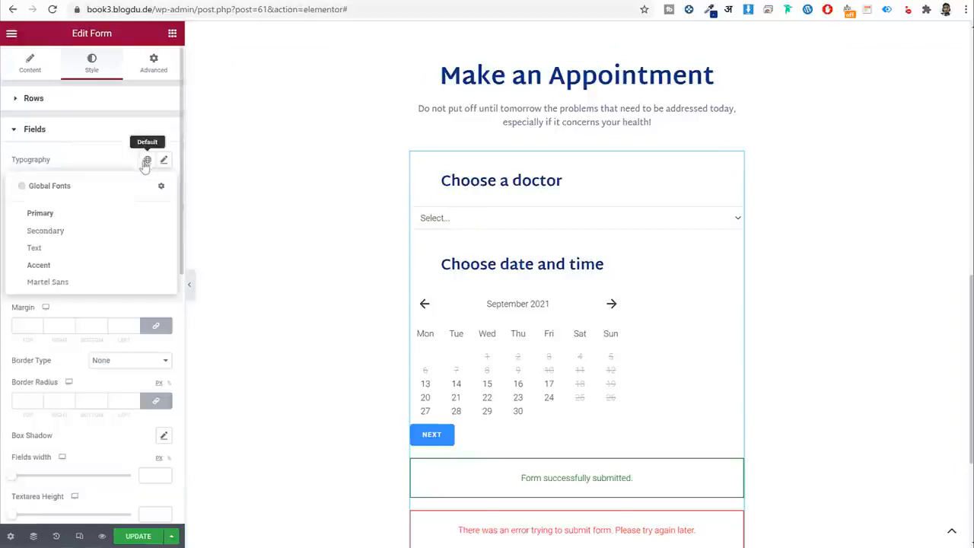
left_click(73, 282)
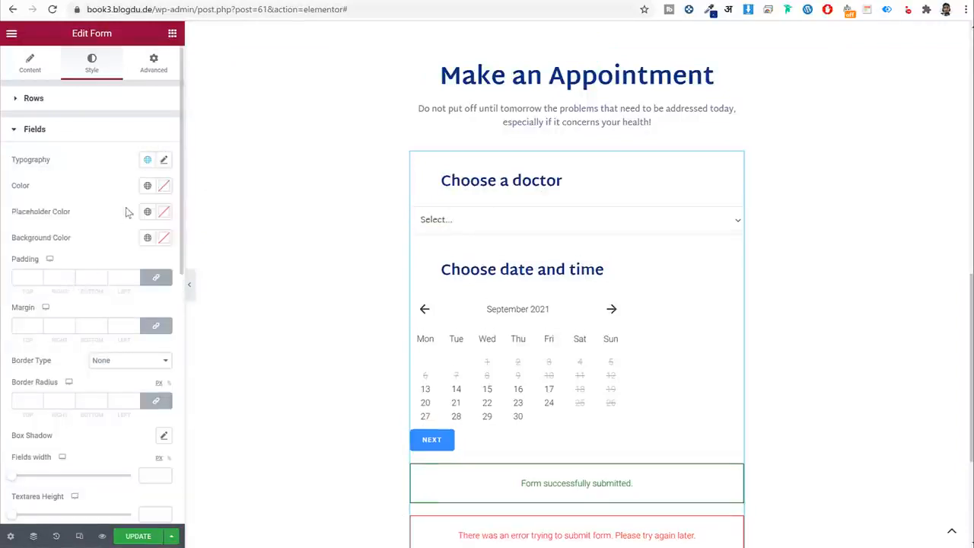
left_click(149, 187)
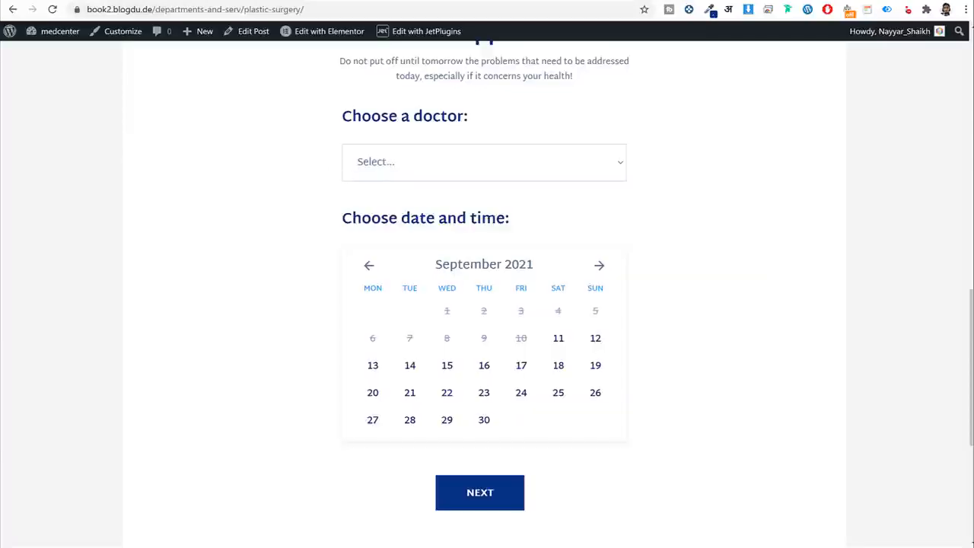
key("ctrl+l")
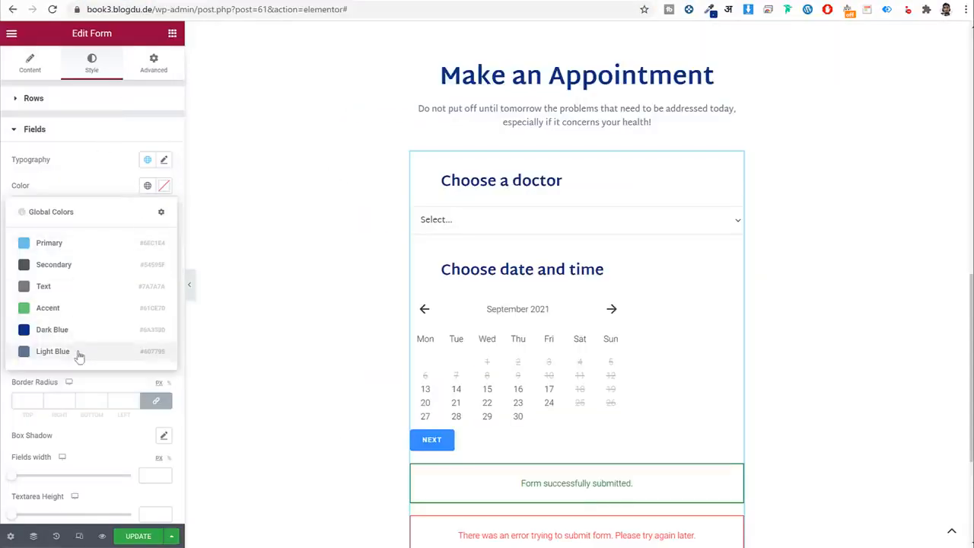
left_click(77, 351)
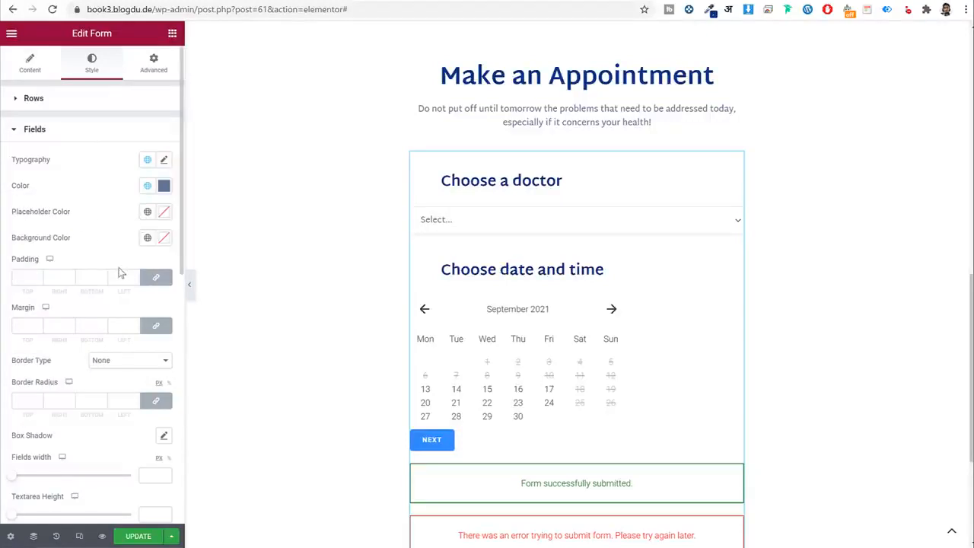
Give the fields unlinked padding of 14/10/13/20.
scroll(120, 273, "down", 2)
left_click(156, 153)
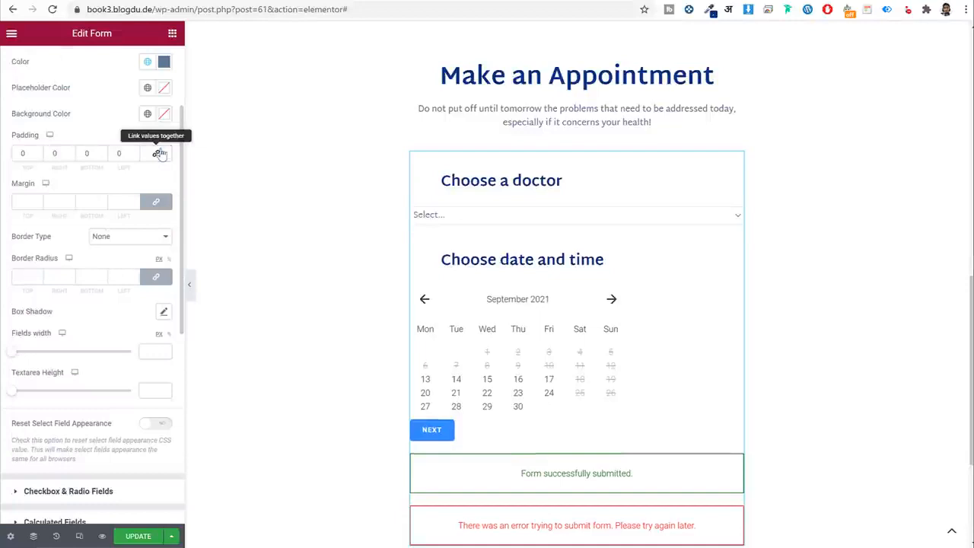
double_click(33, 155)
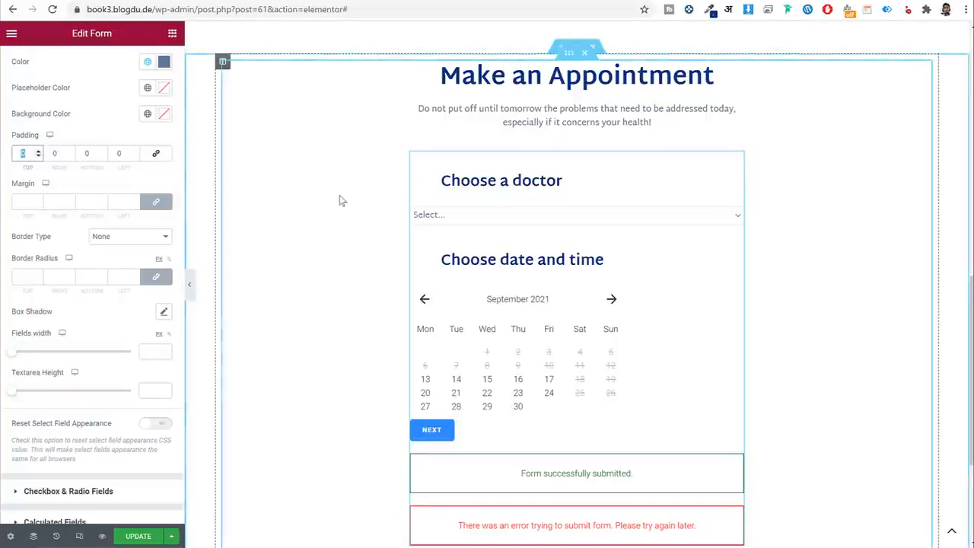
type("14")
key("Tab")
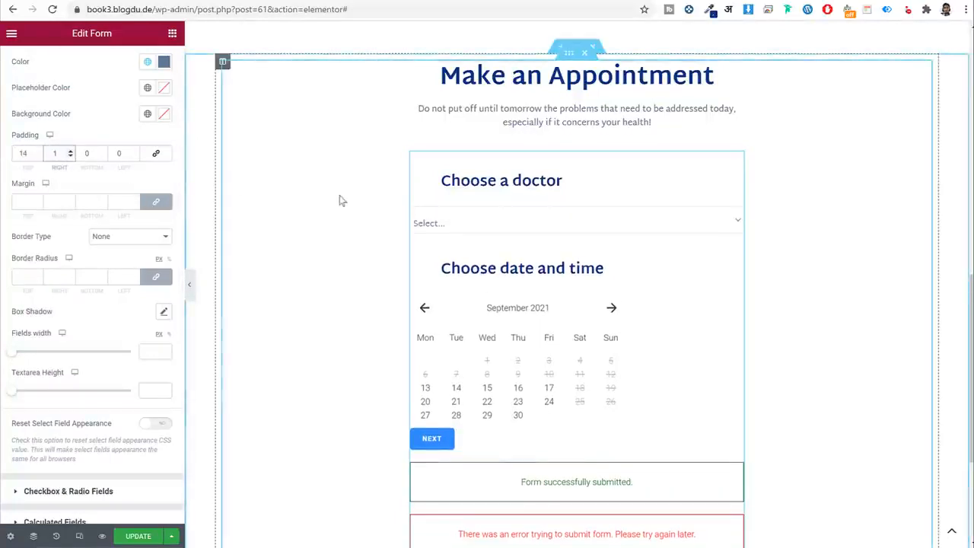
type("10")
key("Tab")
type("13")
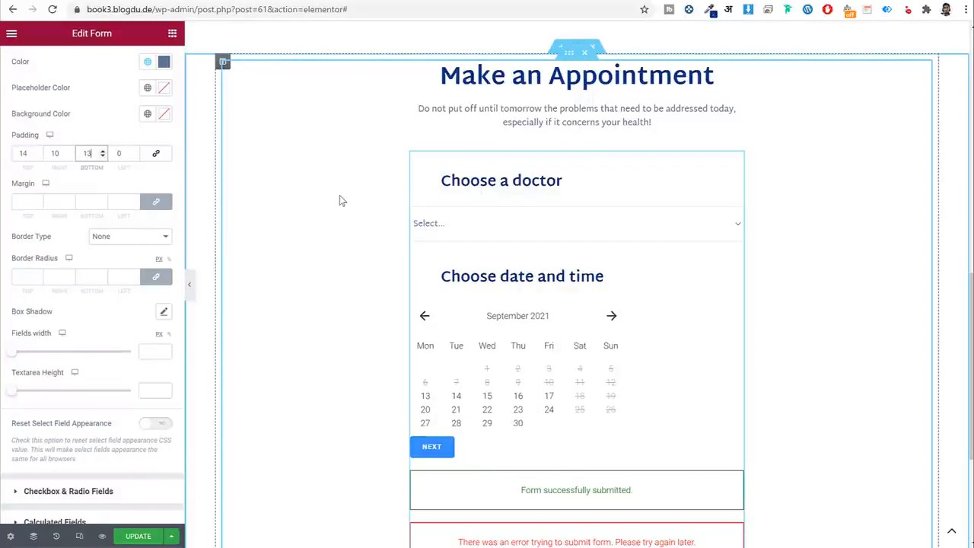
key("Tab")
type("20")
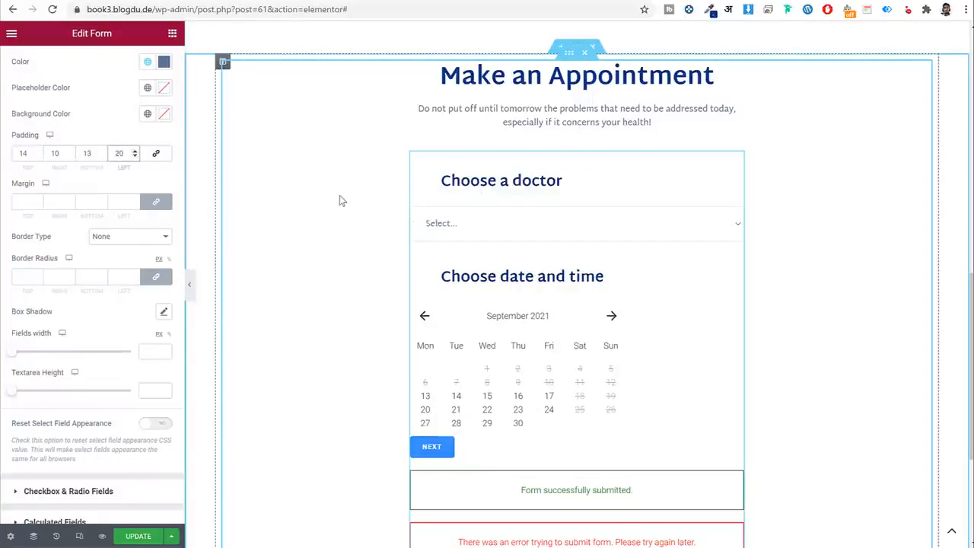
Give the fields unlinked margins of 5/50/5/50.
left_click(156, 201)
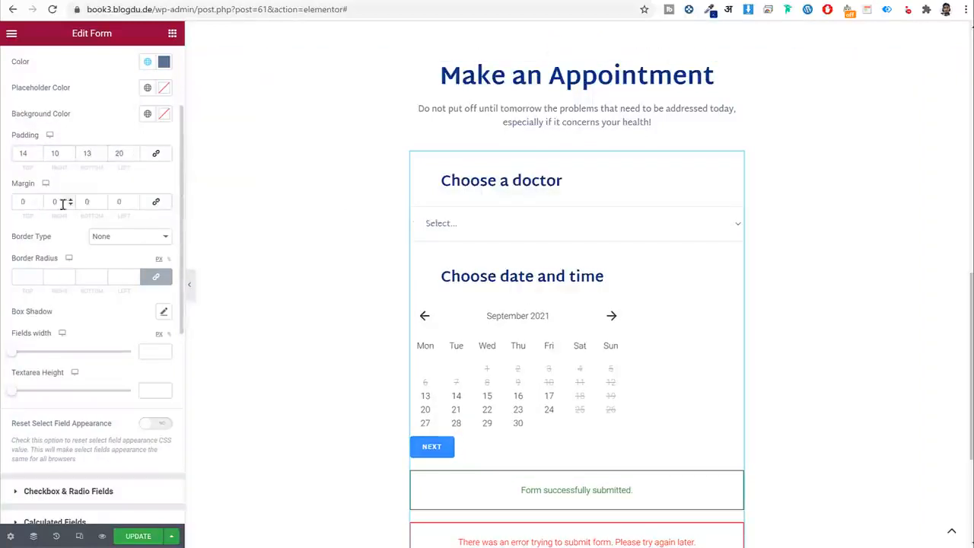
double_click(114, 201)
type("50")
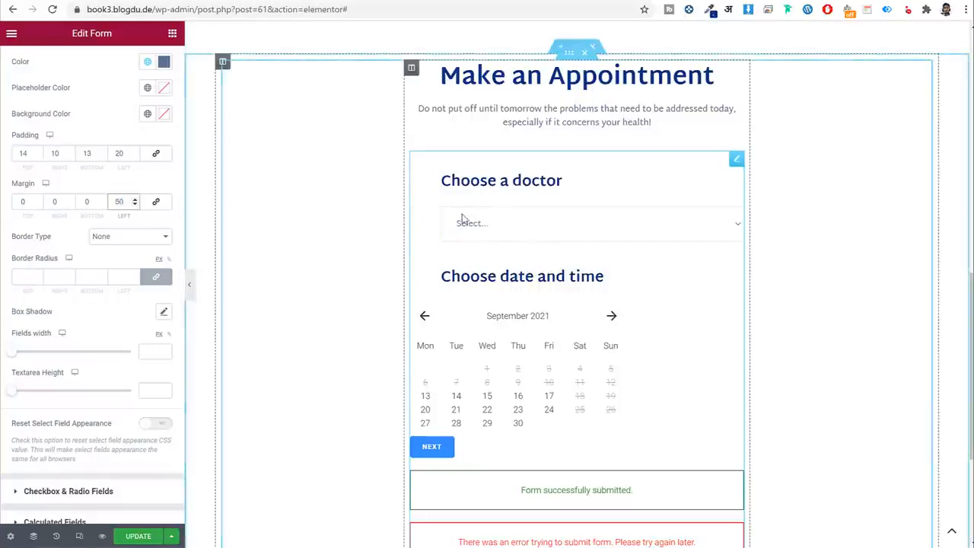
double_click(60, 202)
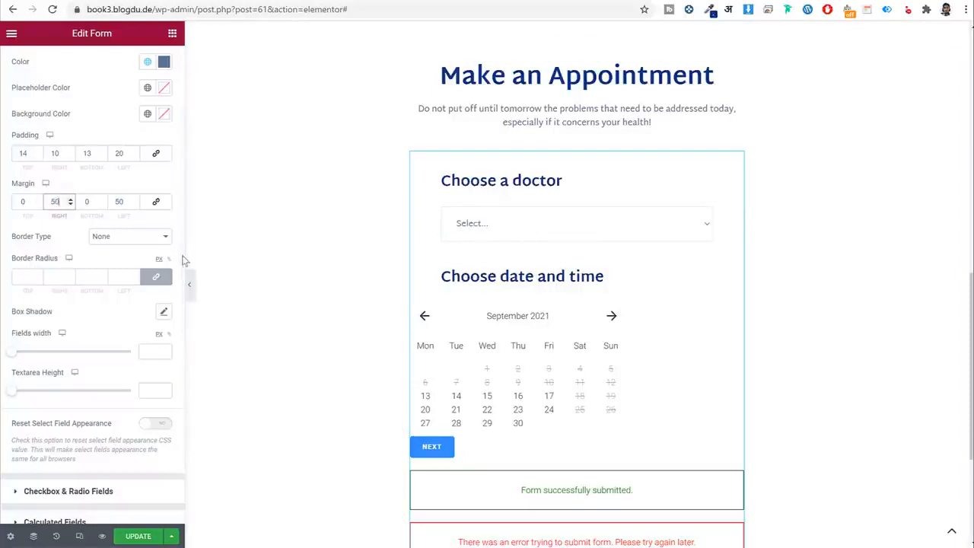
double_click(30, 203)
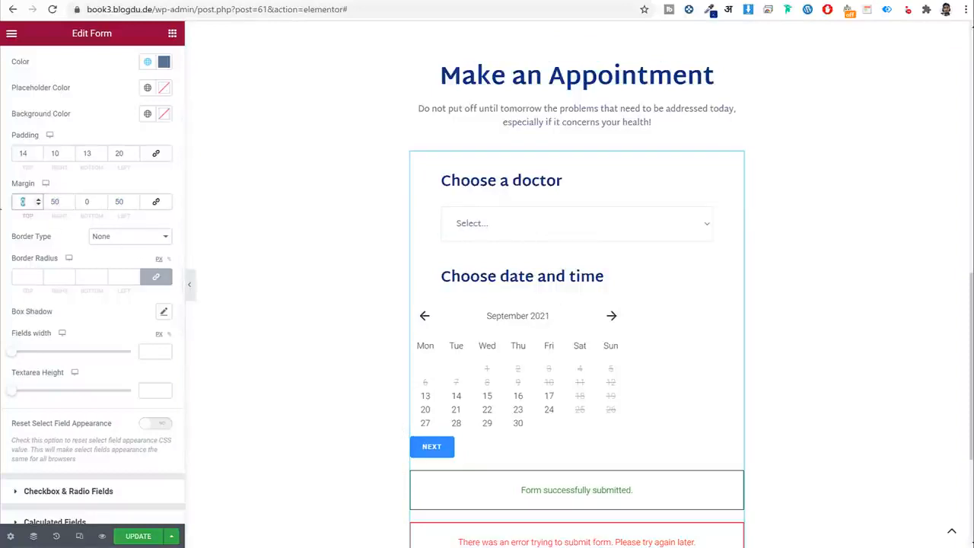
type("5")
key("Tab")
key("Tab")
type("5")
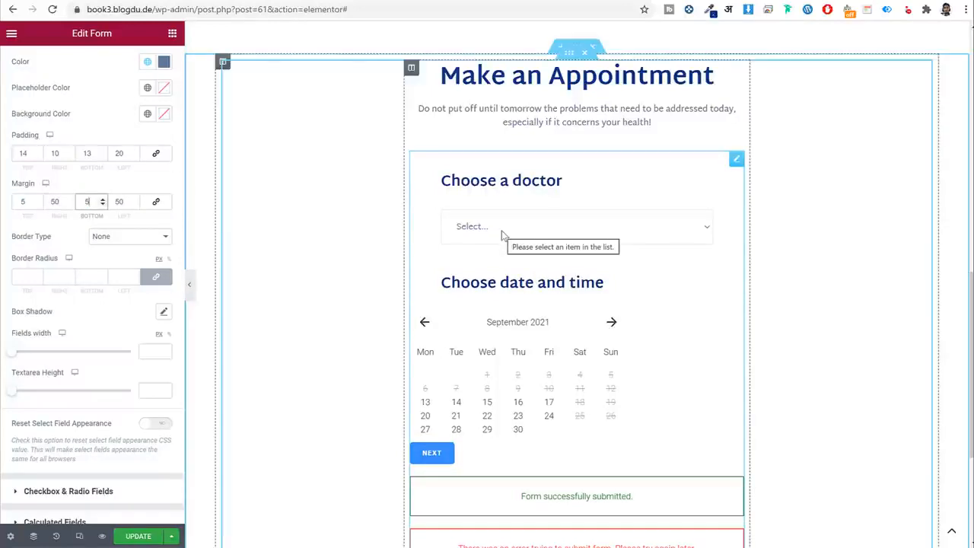
Set the fields' border radius to 0 for square corners.
left_click(28, 278)
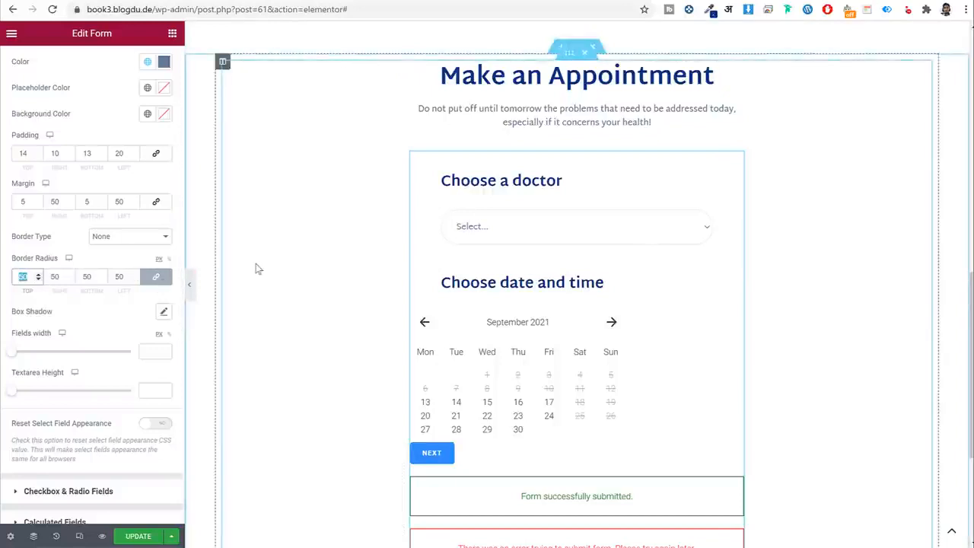
type("0")
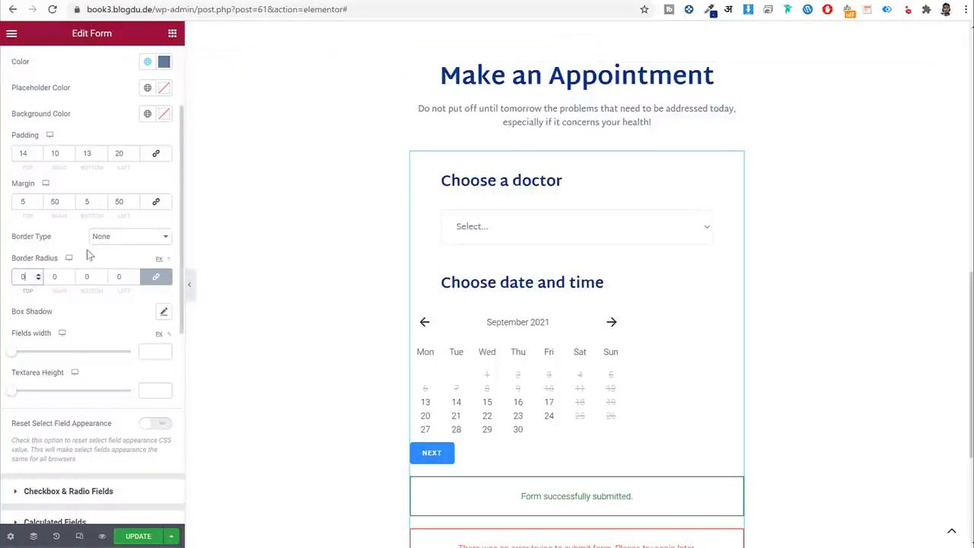
scroll(90, 171, "up", 3)
left_click(67, 130)
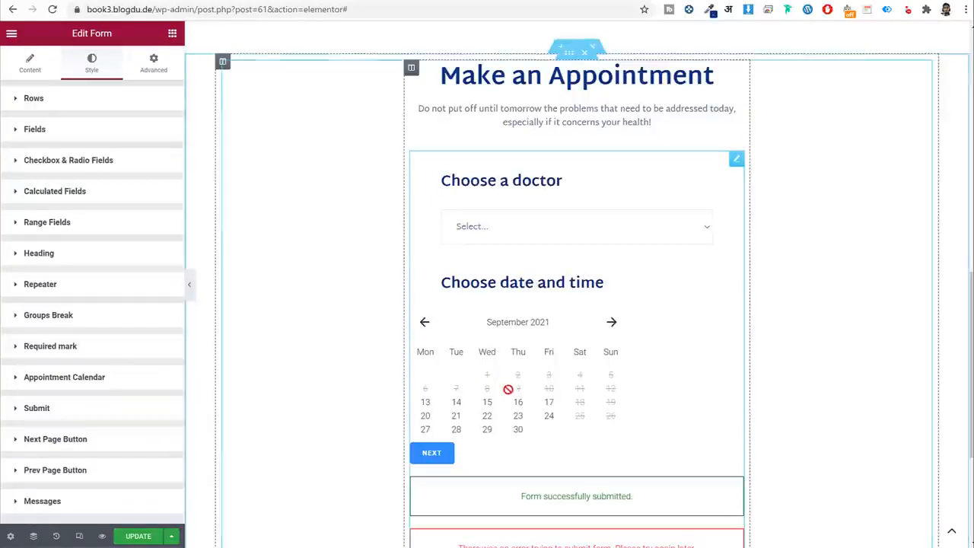
scroll(508, 389, "down", 2)
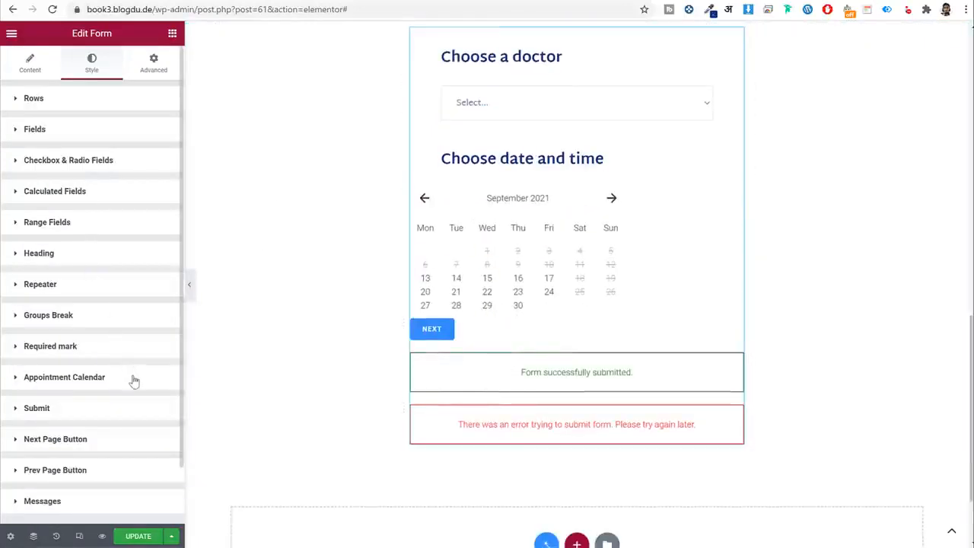
scroll(134, 380, "down", 2)
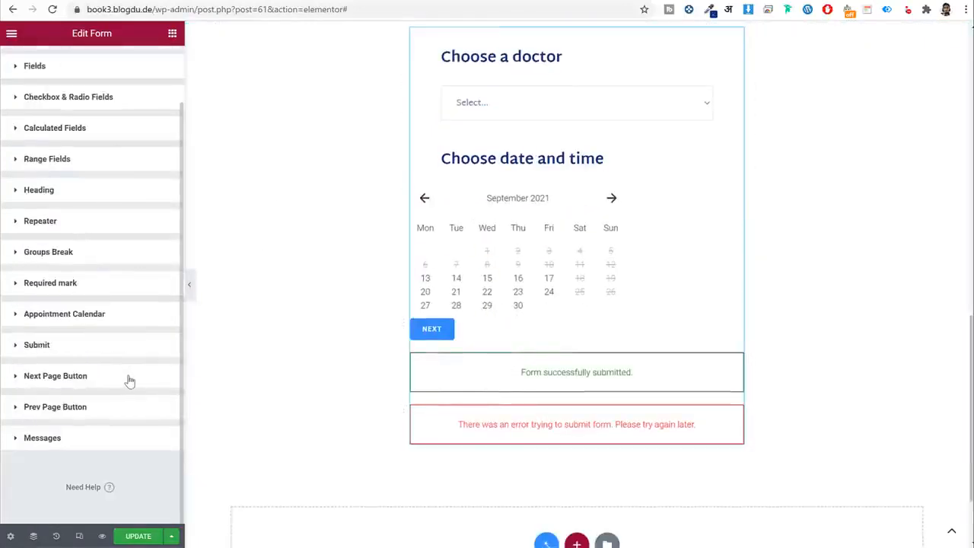
Set the appointment calendar width to 460 px.
left_click(100, 319)
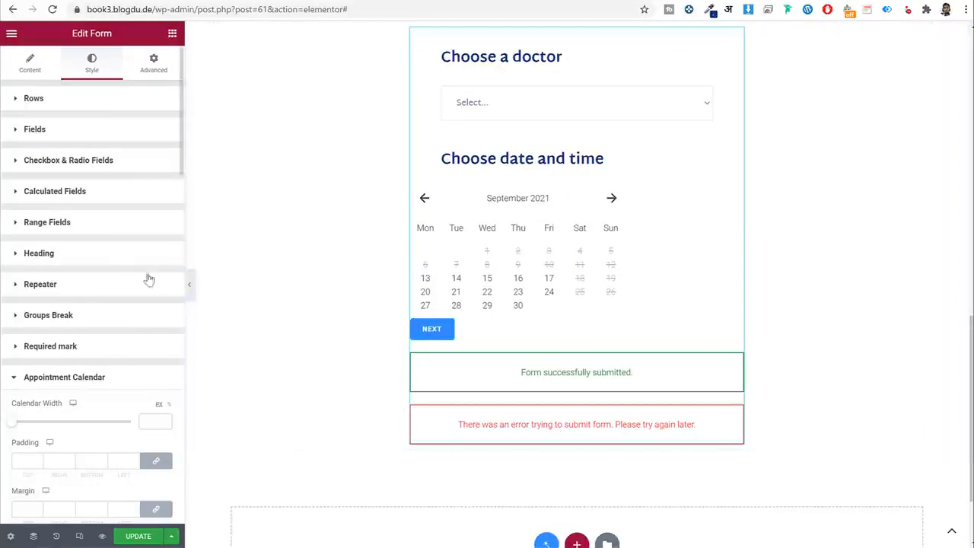
scroll(149, 283, "down", 5)
scroll(166, 200, "up", 2)
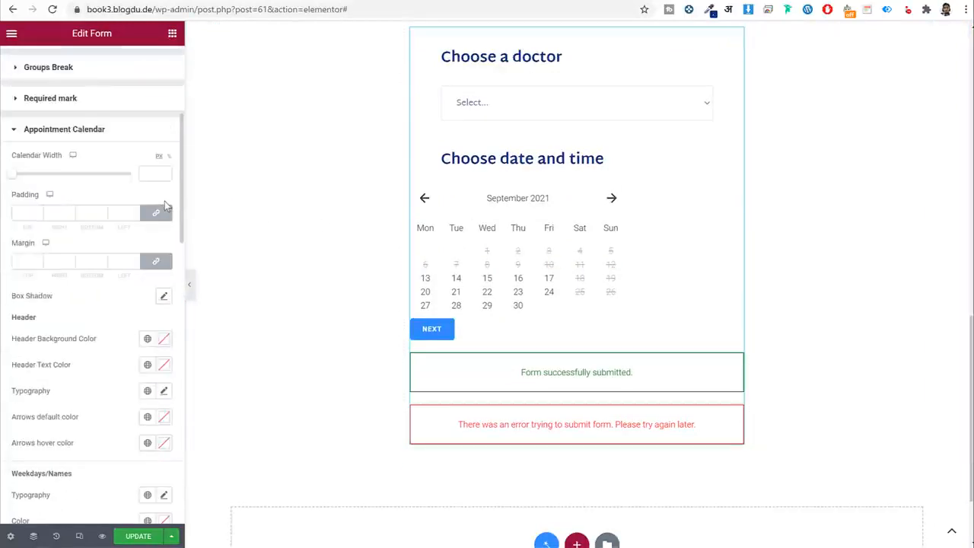
left_click(152, 173)
type("460")
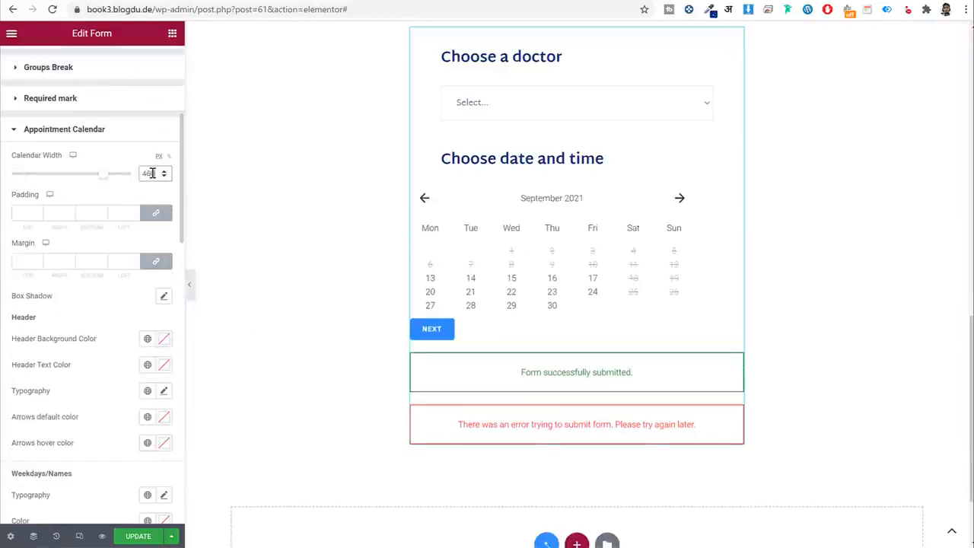
Give the calendar unlinked padding of 10/20/10/20.
left_click(156, 214)
left_click(25, 215)
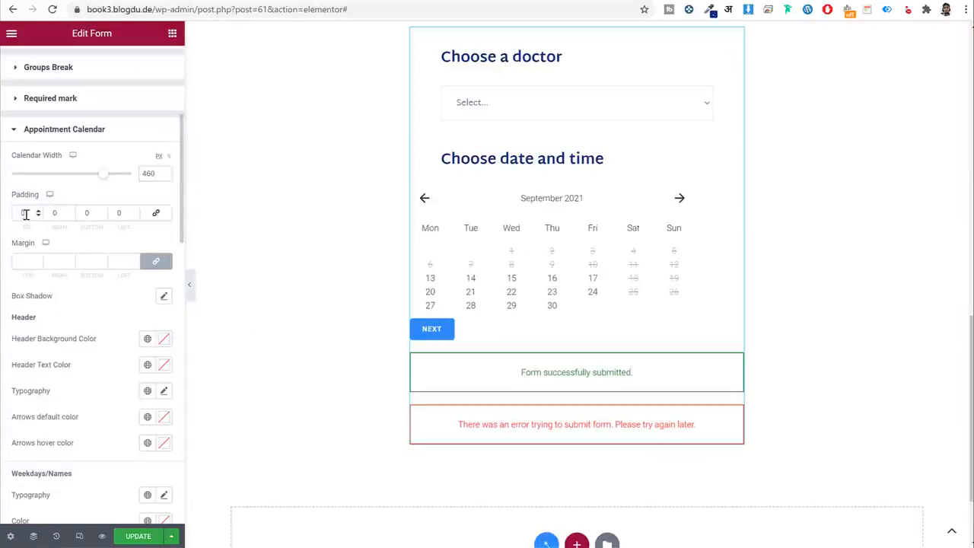
type("10")
left_click(55, 213)
type("2")
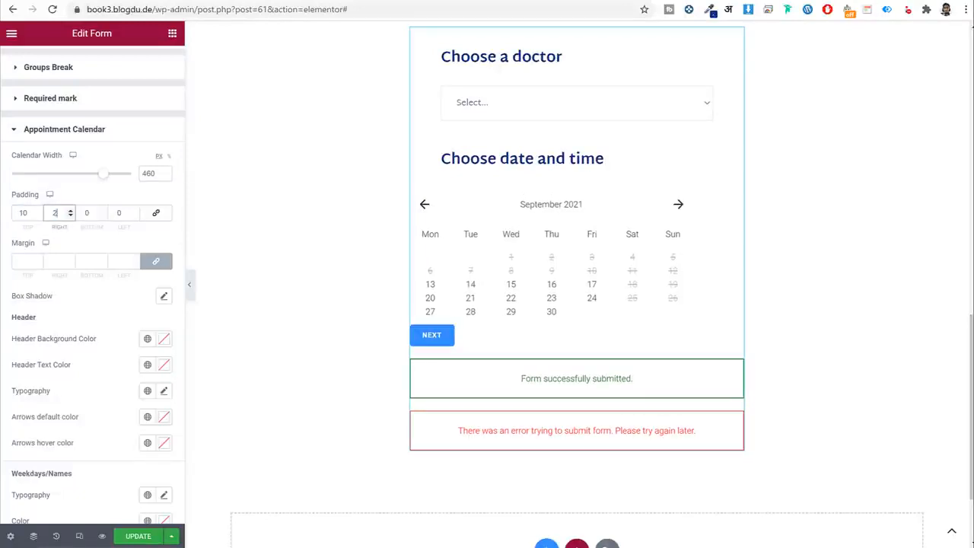
type("0")
key("Tab")
type("10")
key("Tab")
type("20")
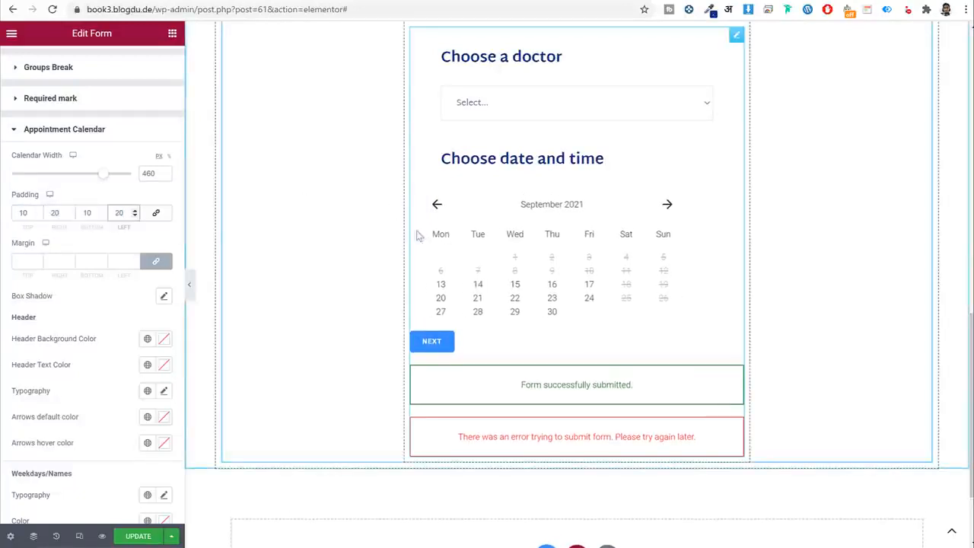
Give the calendar unlinked margins of 5/50/5/50.
left_click(165, 264)
double_click(23, 261)
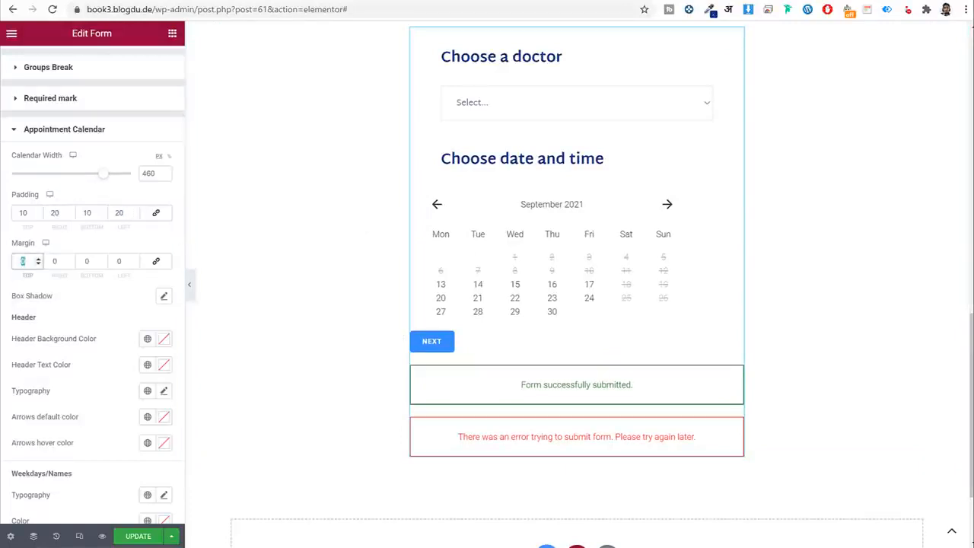
type("5")
key("Tab")
type("50")
key("Tab")
type("5")
key("Tab")
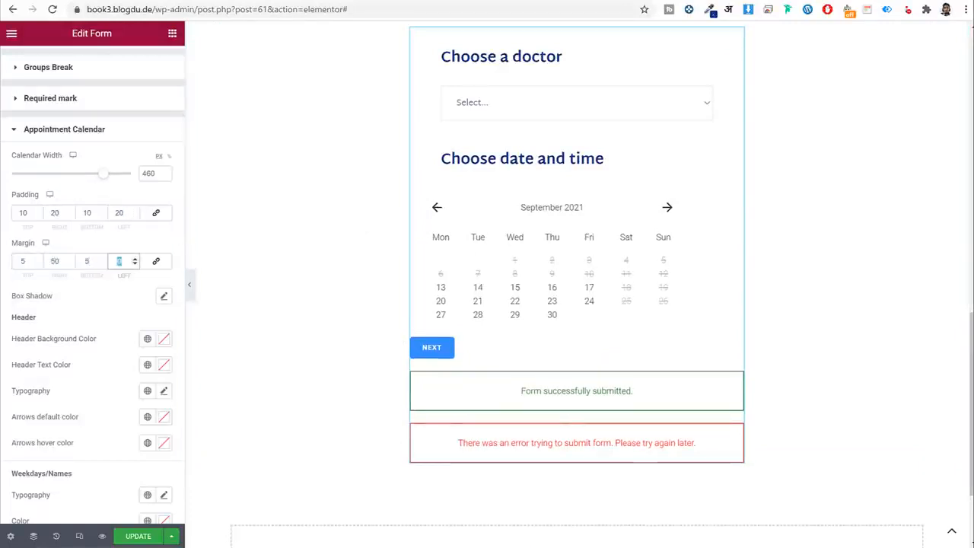
type("50")
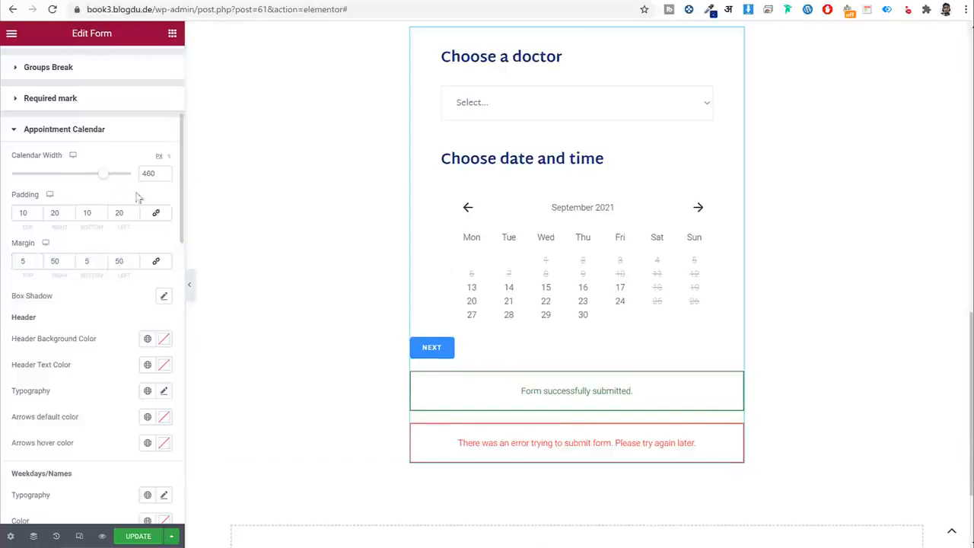
scroll(132, 220, "down", 3)
scroll(95, 200, "up", 2)
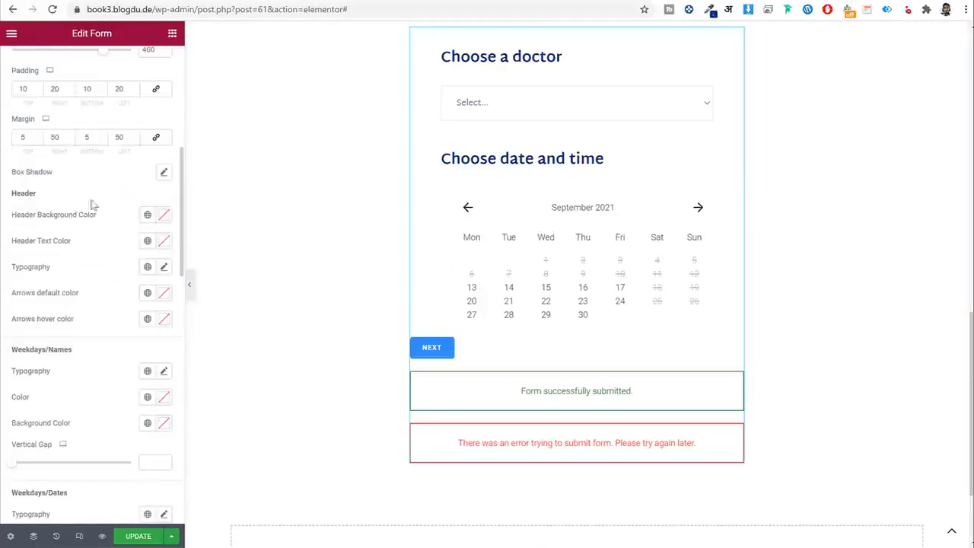
left_click_drag(48, 194, 12, 193)
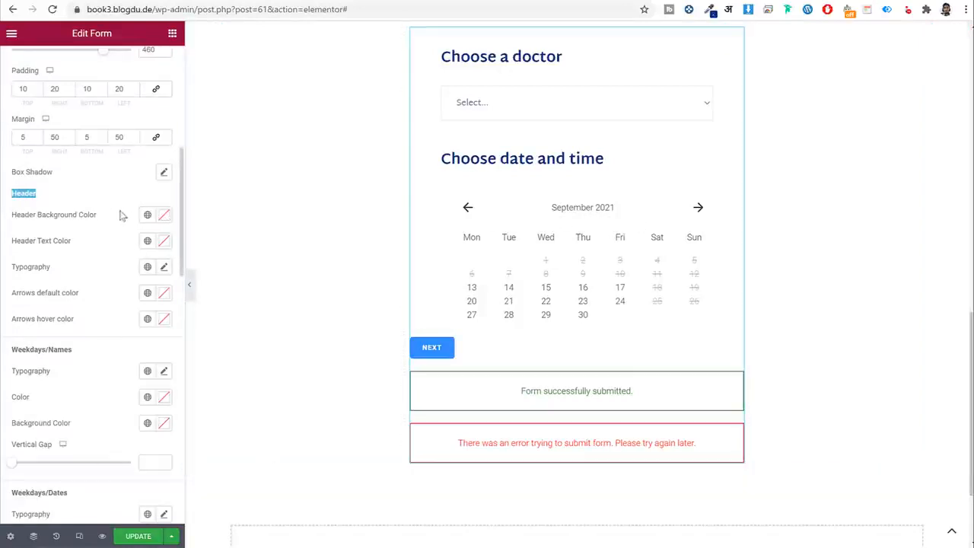
Try Dark Blue on the calendar header background, then clear it.
left_click(149, 216)
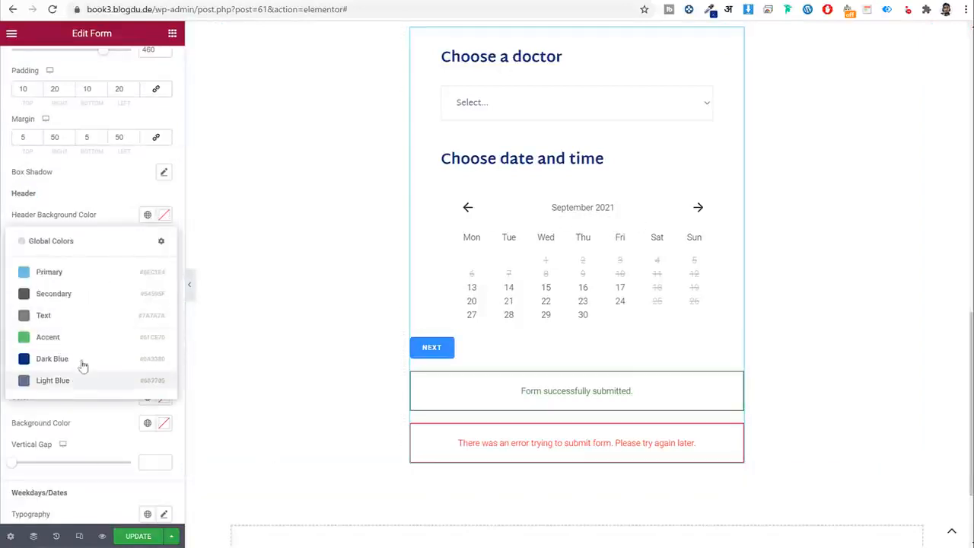
left_click(80, 363)
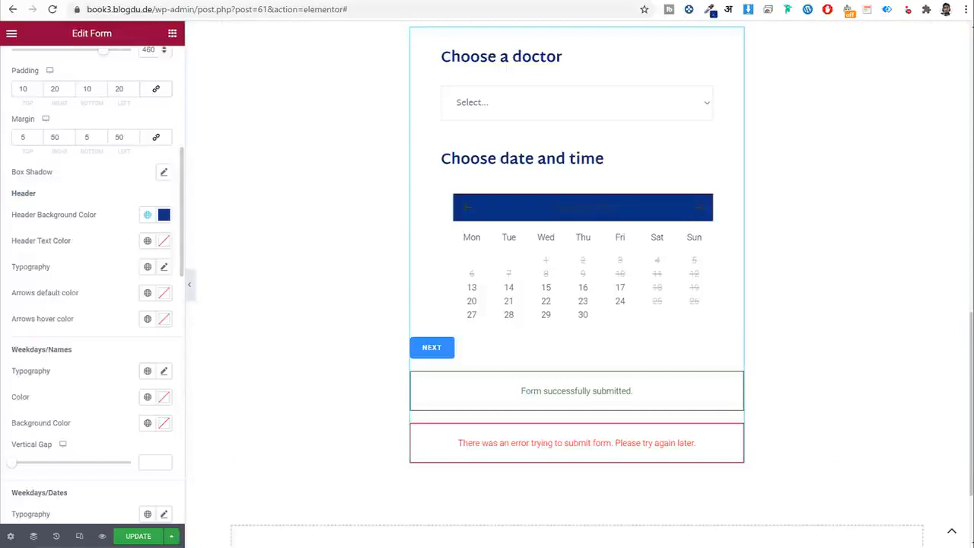
left_click(147, 215)
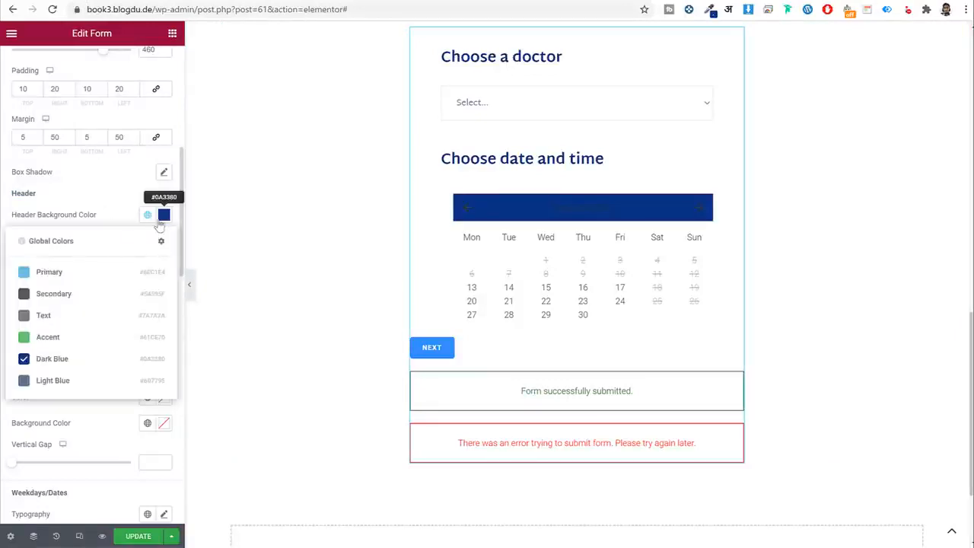
left_click(164, 215)
left_click(113, 238)
left_click(118, 218)
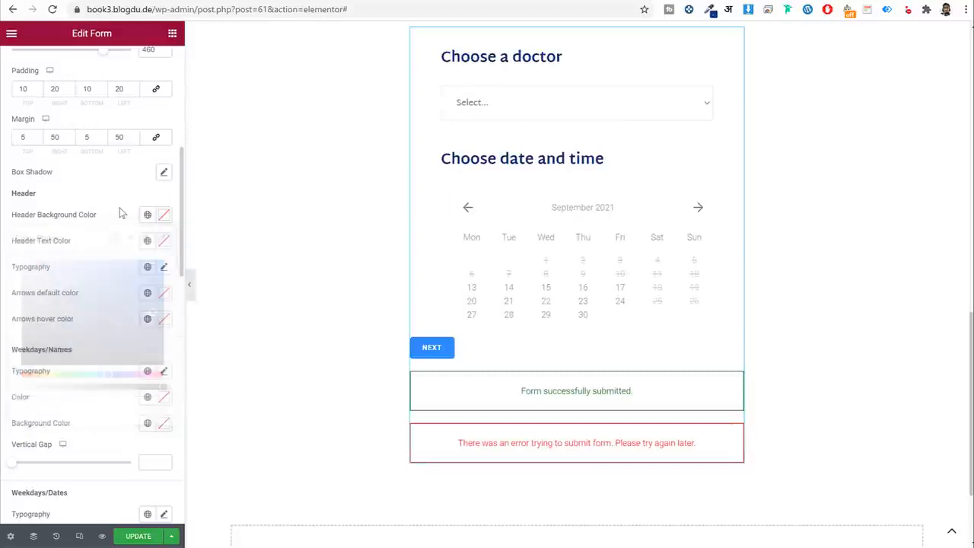
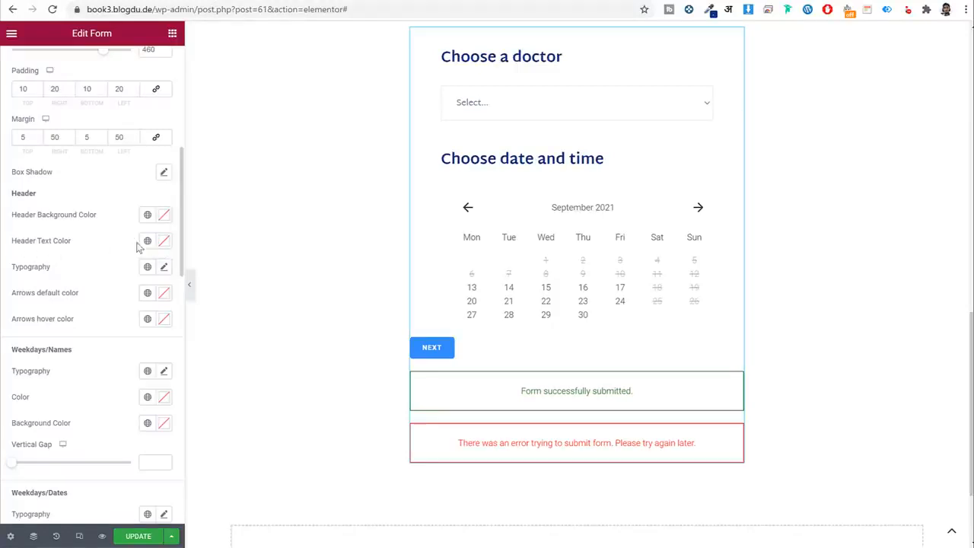
Make the calendar month heading Light Blue in Martel Sans at 20 px, weight 600.
left_click(147, 242)
left_click(83, 404)
left_click(148, 267)
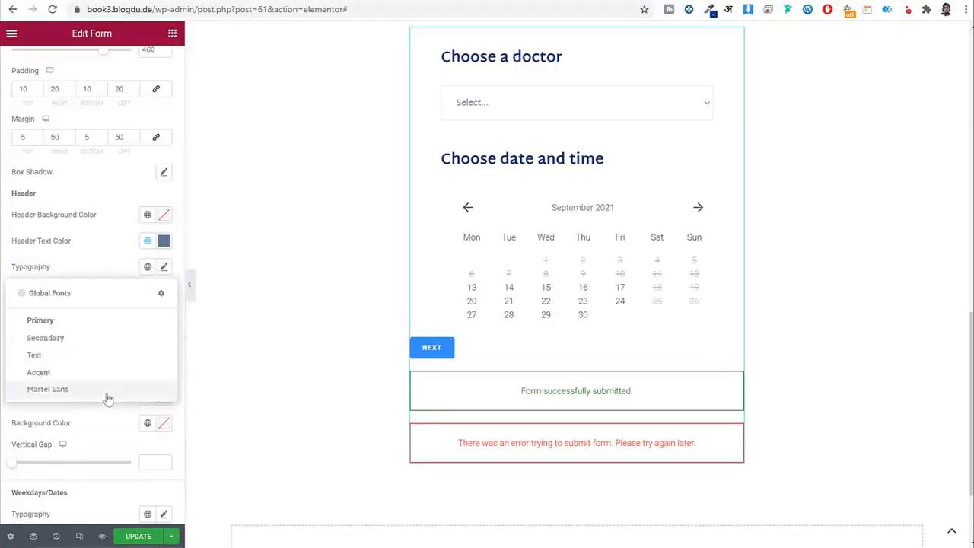
left_click(105, 392)
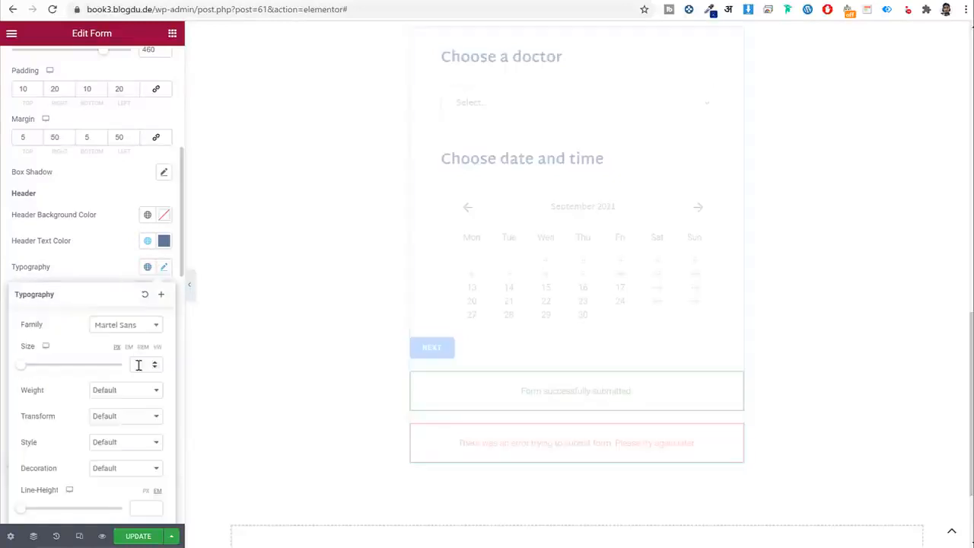
type("20")
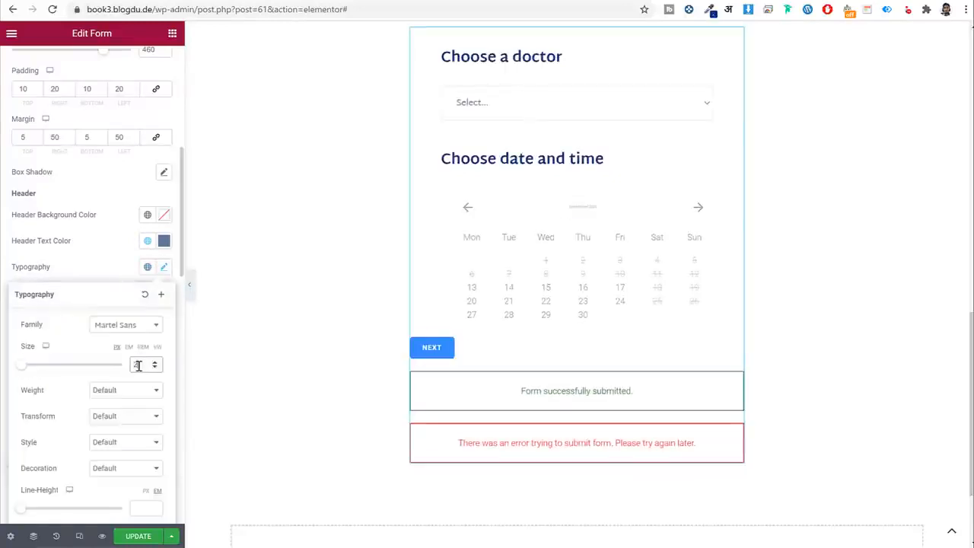
left_click(120, 389)
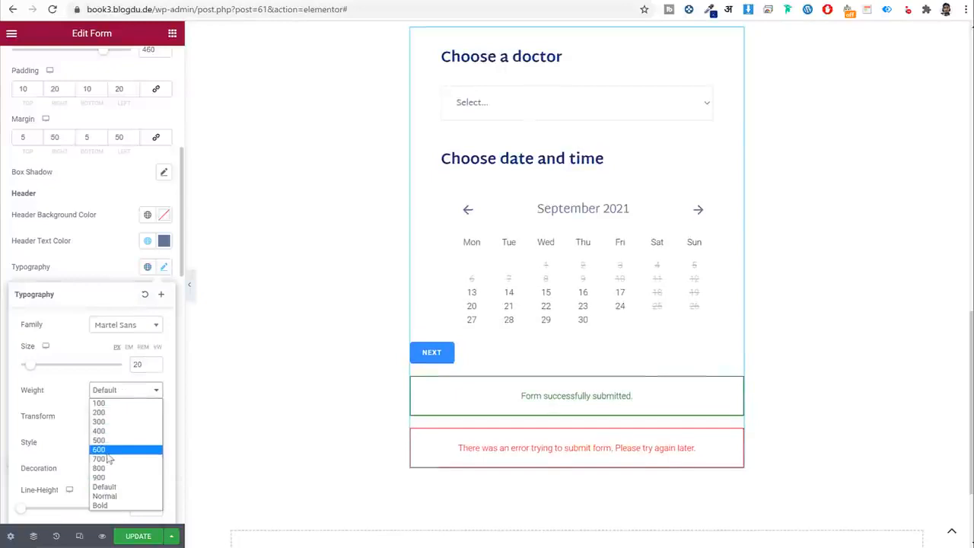
left_click(107, 451)
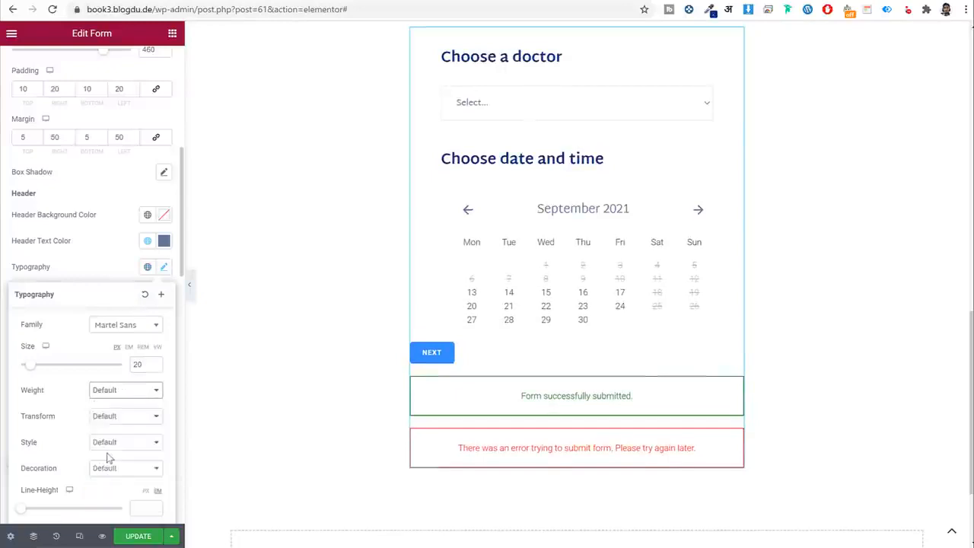
left_click(118, 265)
scroll(114, 283, "down", 3)
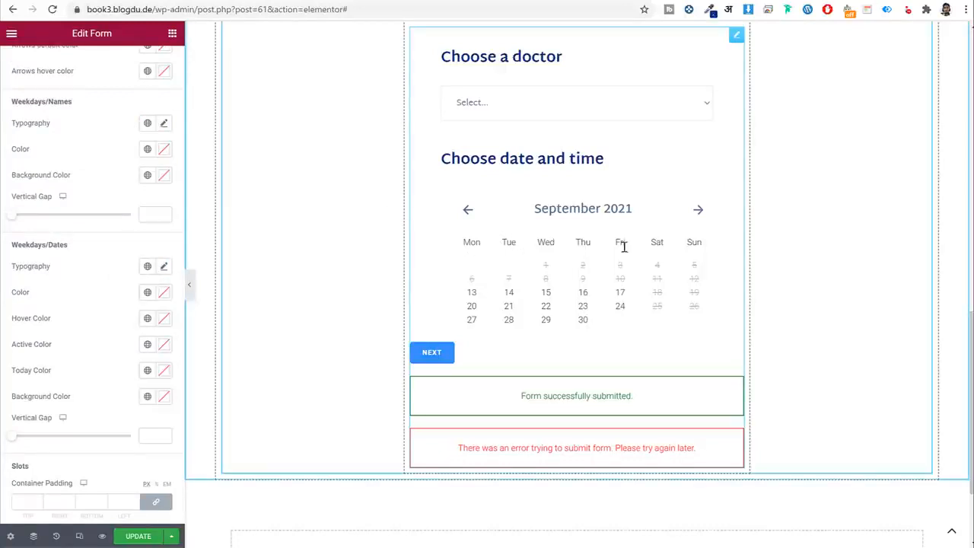
Set the weekday names to uppercase Martel Sans, checking the reference site's labels.
left_click(147, 122)
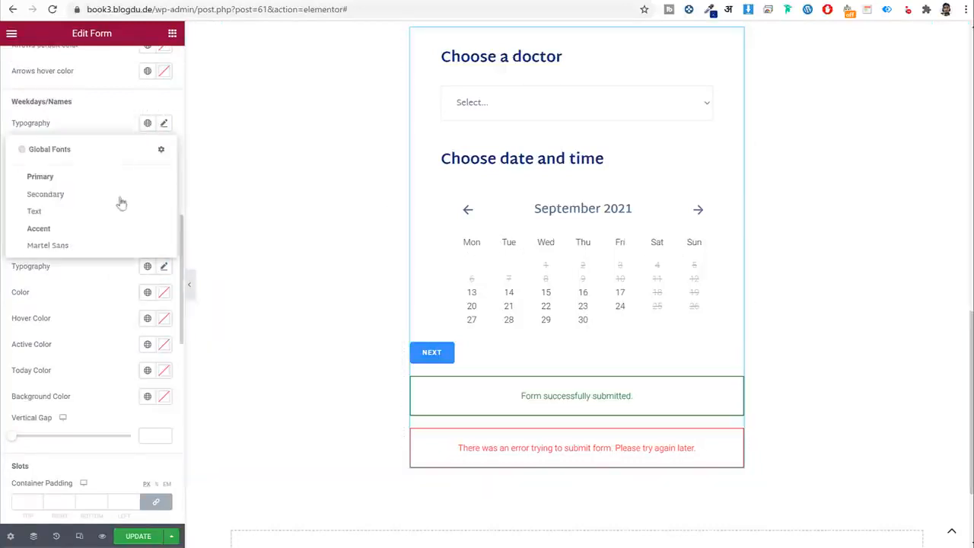
left_click(109, 245)
left_click(165, 123)
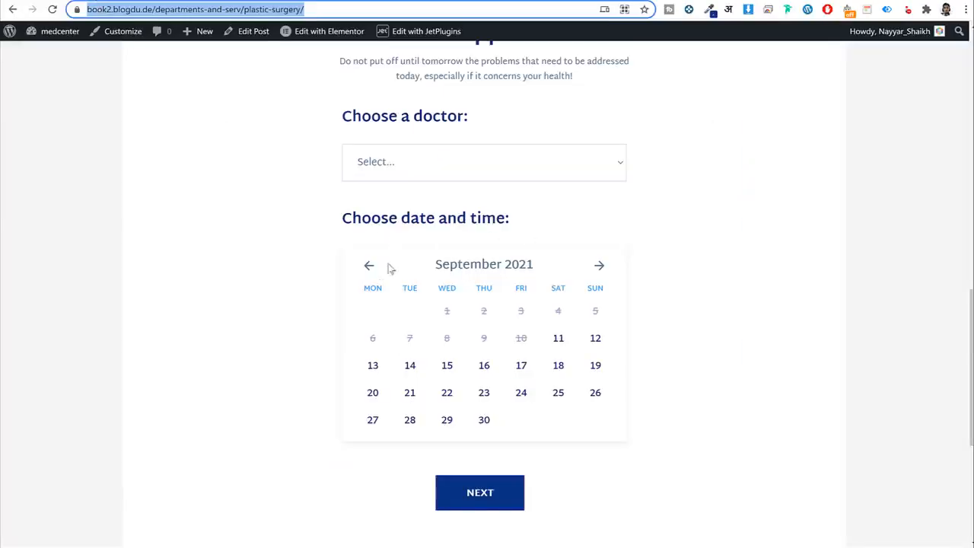
double_click(376, 293)
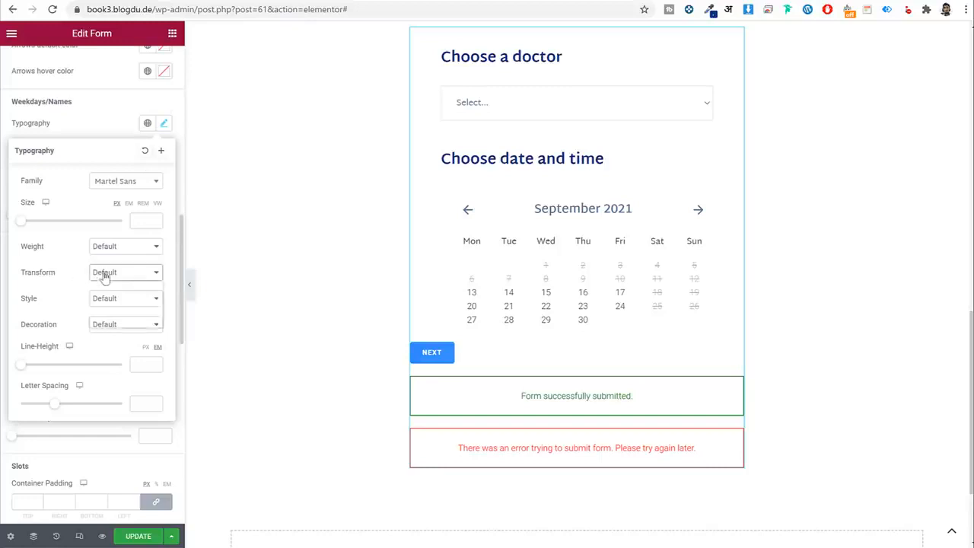
left_click(102, 273)
left_click(110, 294)
Give the weekday names font size 12, weight 600 and a 16 px line height.
left_click(144, 219)
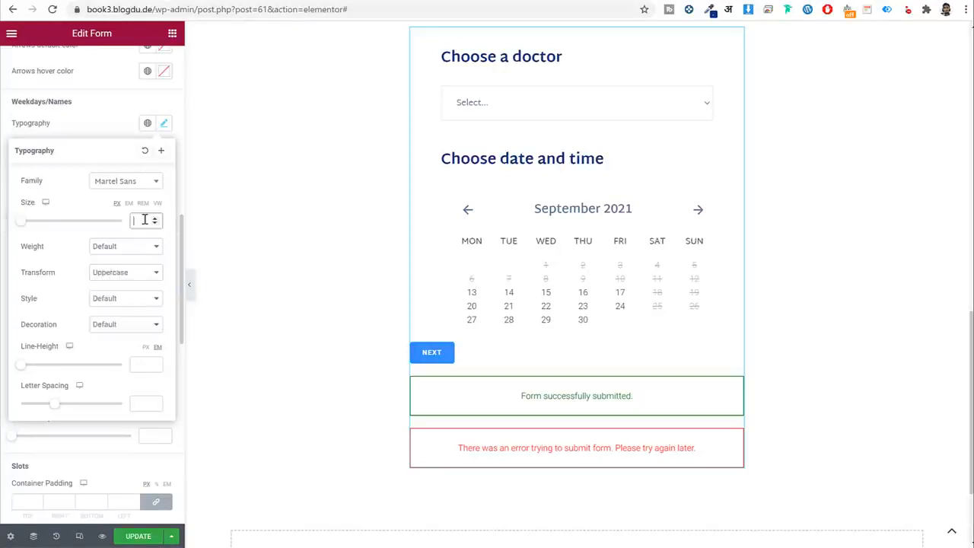
type("12")
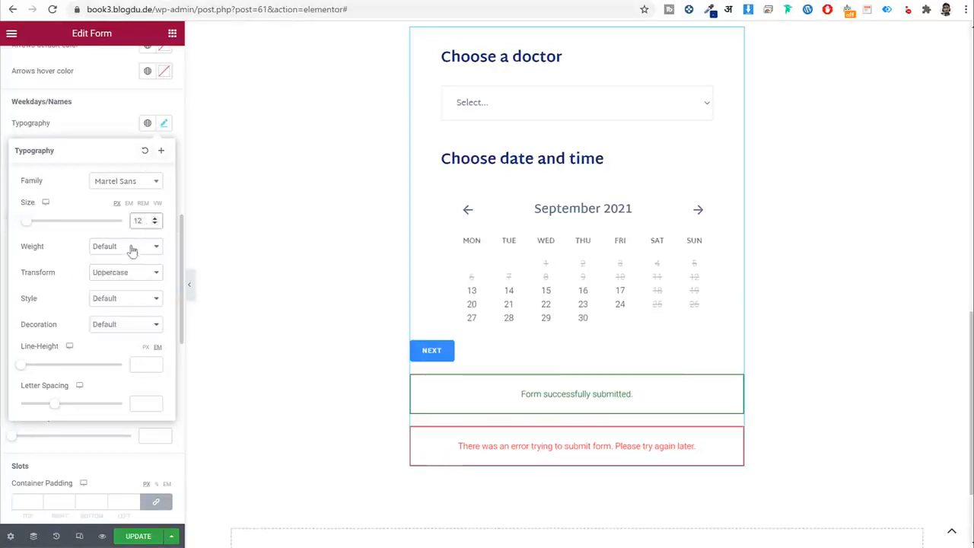
left_click(128, 248)
left_click(124, 307)
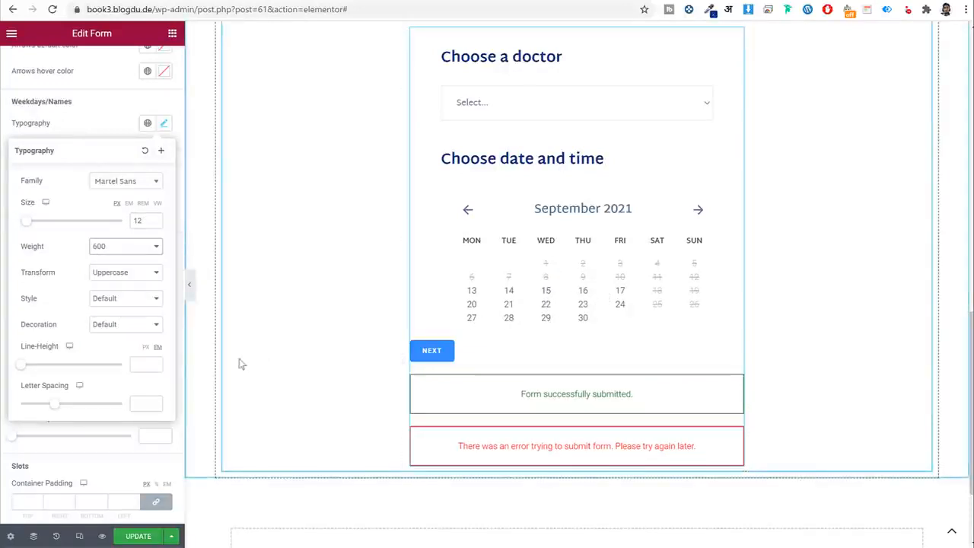
left_click(146, 348)
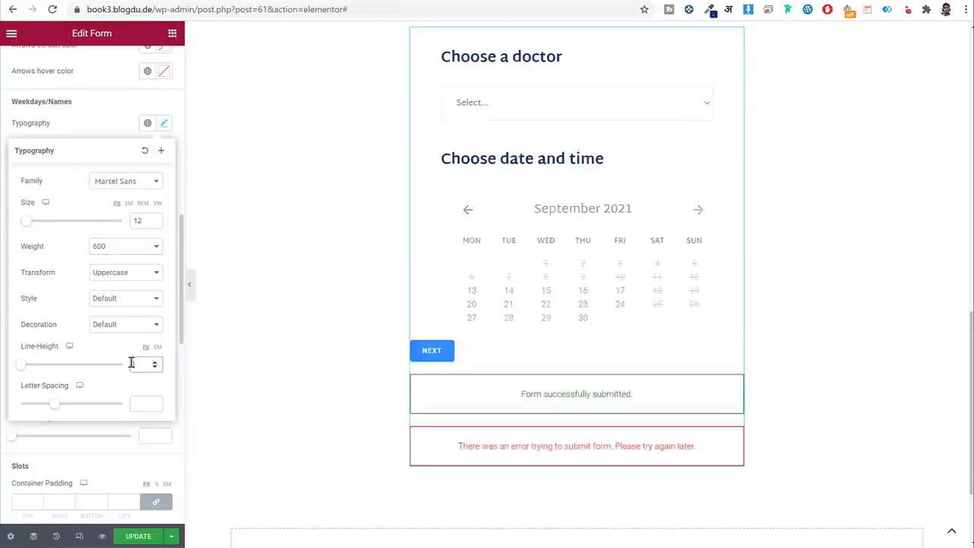
left_click(131, 363)
type("16")
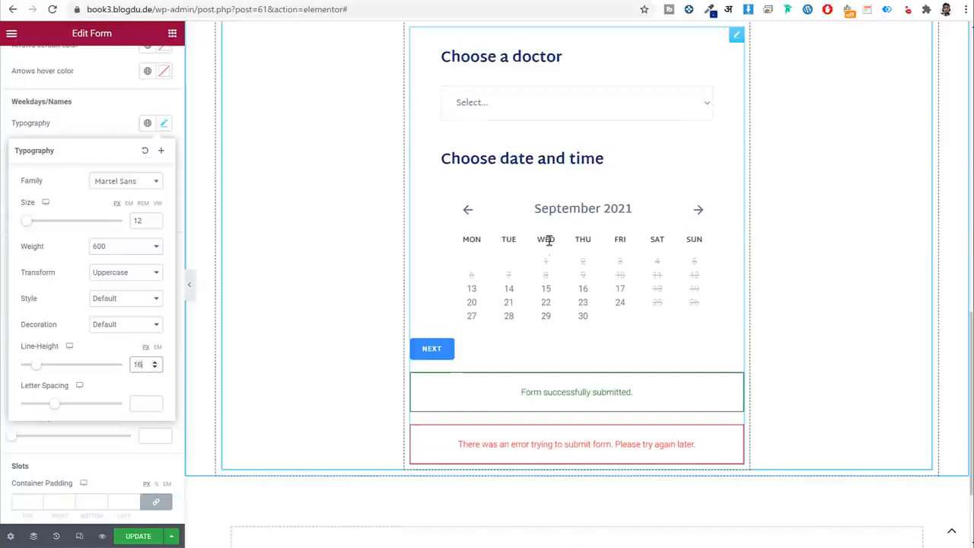
left_click(163, 125)
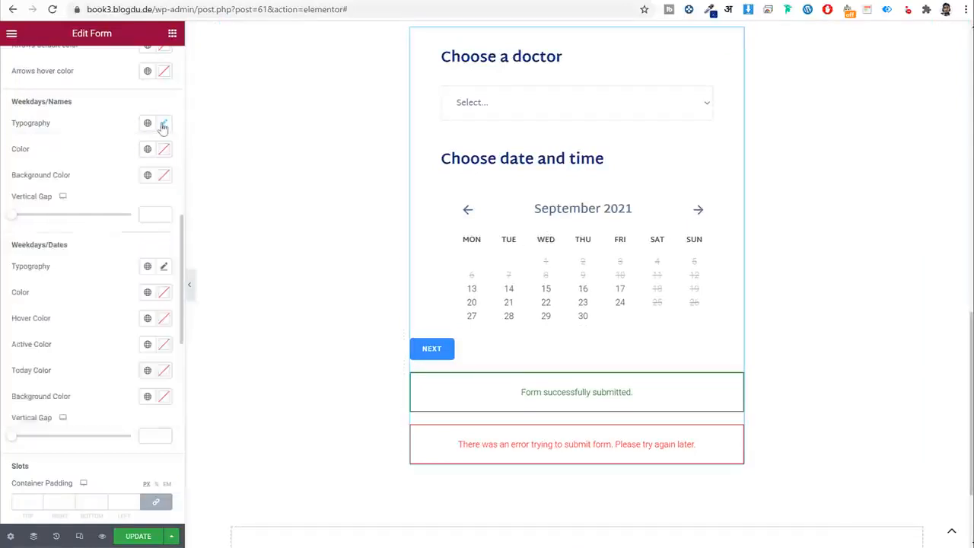
Colour the weekday names Dark Blue and set their gap to 15, comparing with the live page.
left_click(94, 2)
left_click(196, 2)
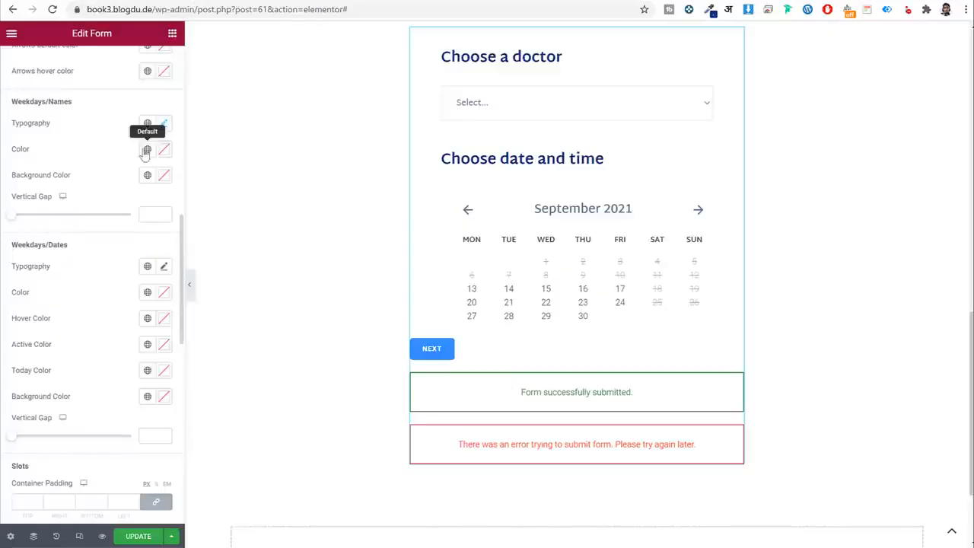
left_click(147, 149)
left_click(93, 298)
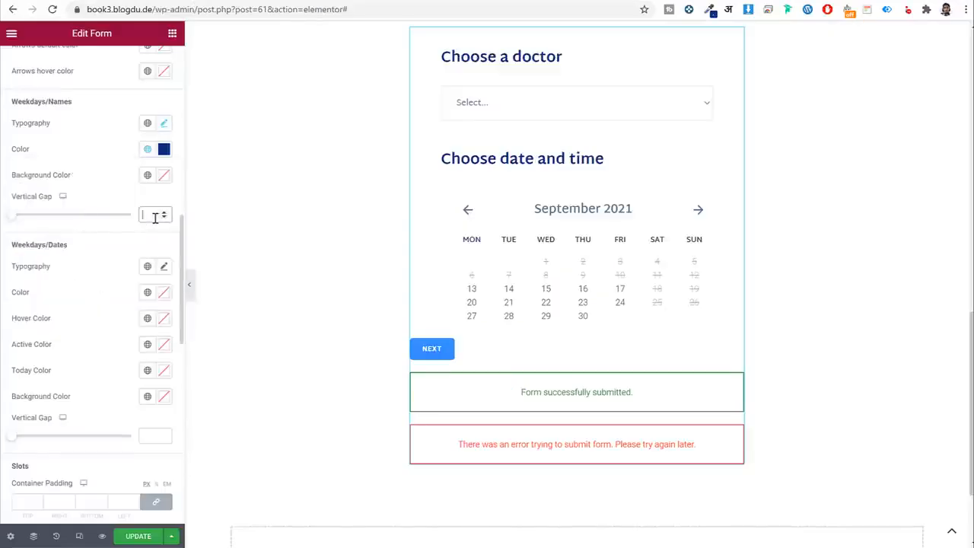
type("15")
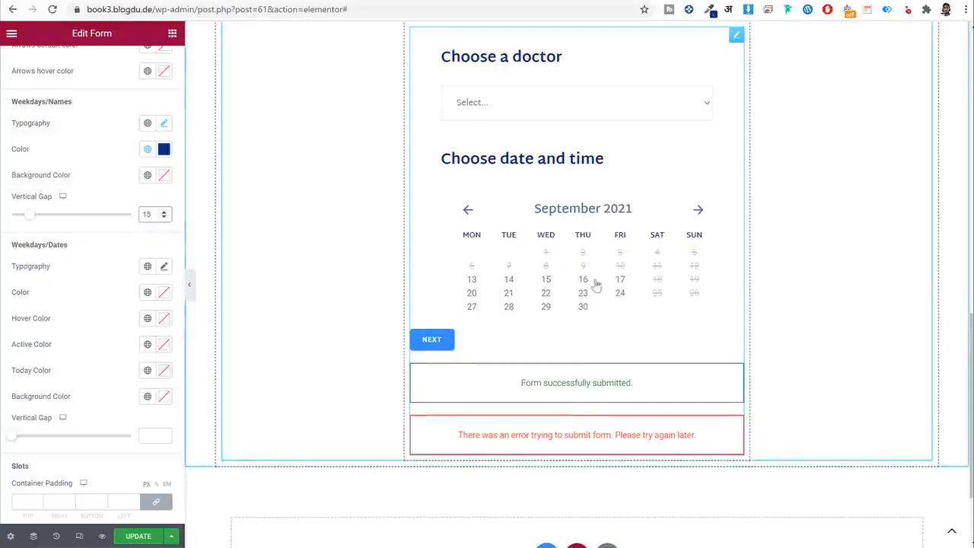
scroll(61, 283, "down", 3)
scroll(61, 281, "up", 2)
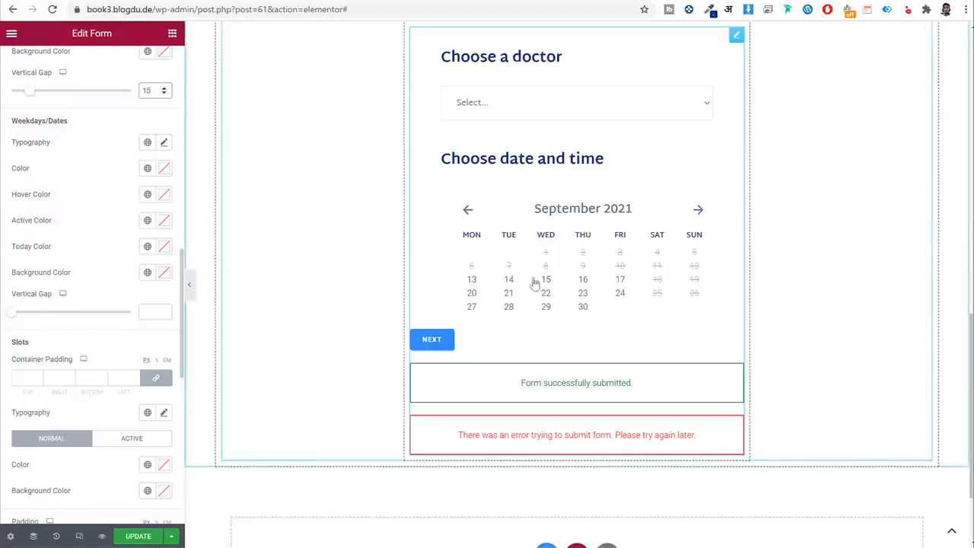
Give the calendar dates the global font, size 15, weight 600, line height 24, and a 20 gap.
left_click(148, 142)
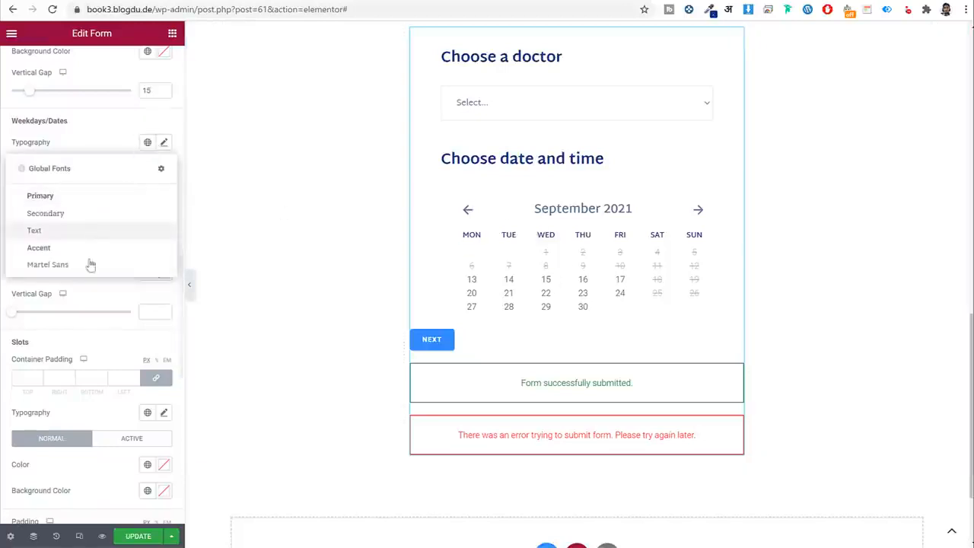
left_click(137, 221)
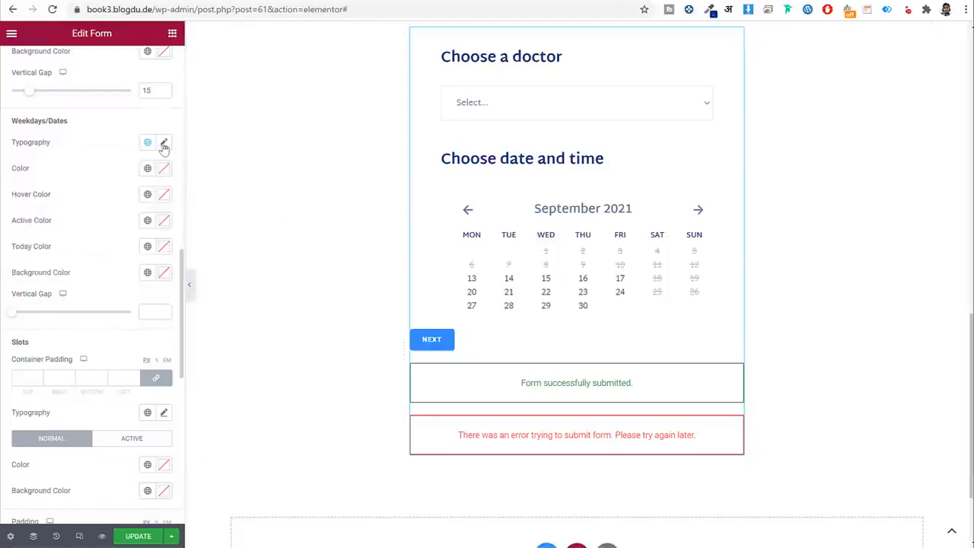
left_click(164, 144)
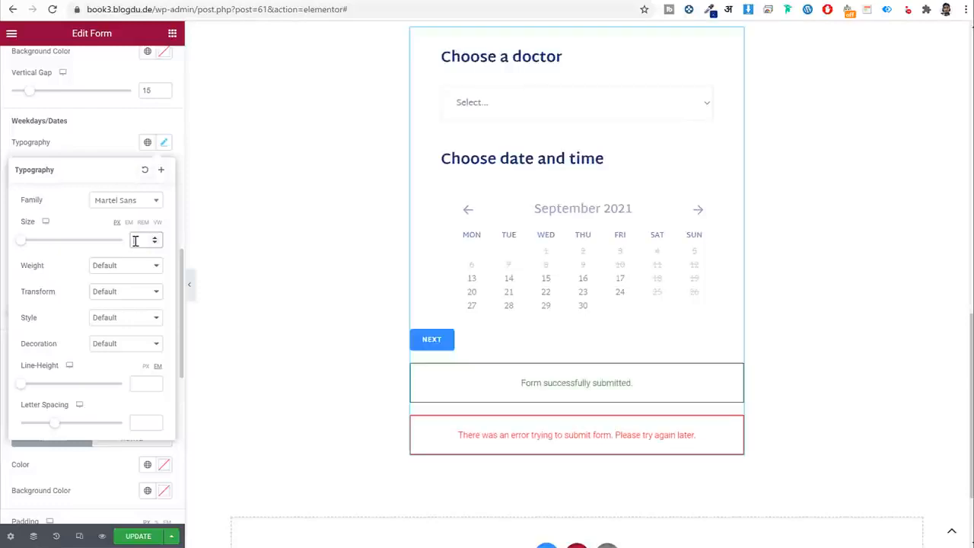
type("15")
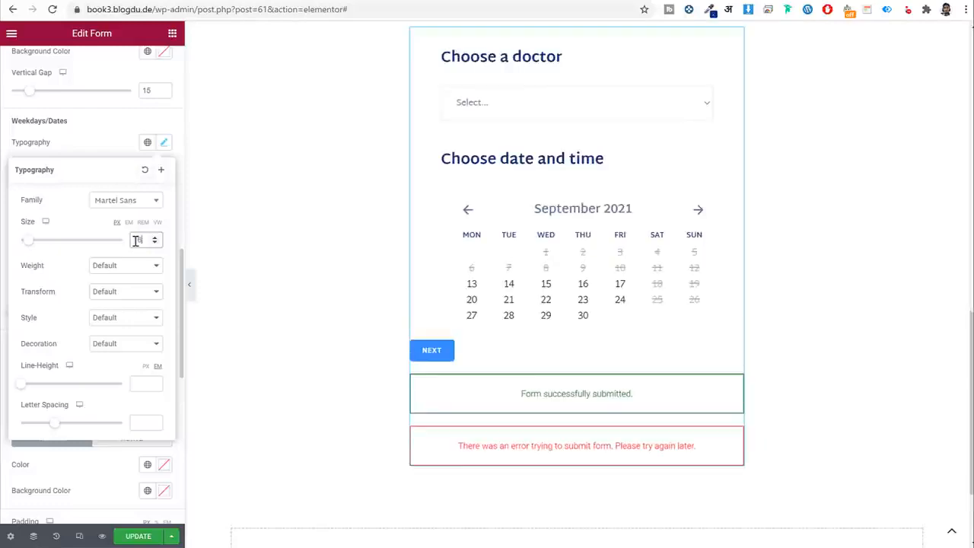
left_click(126, 265)
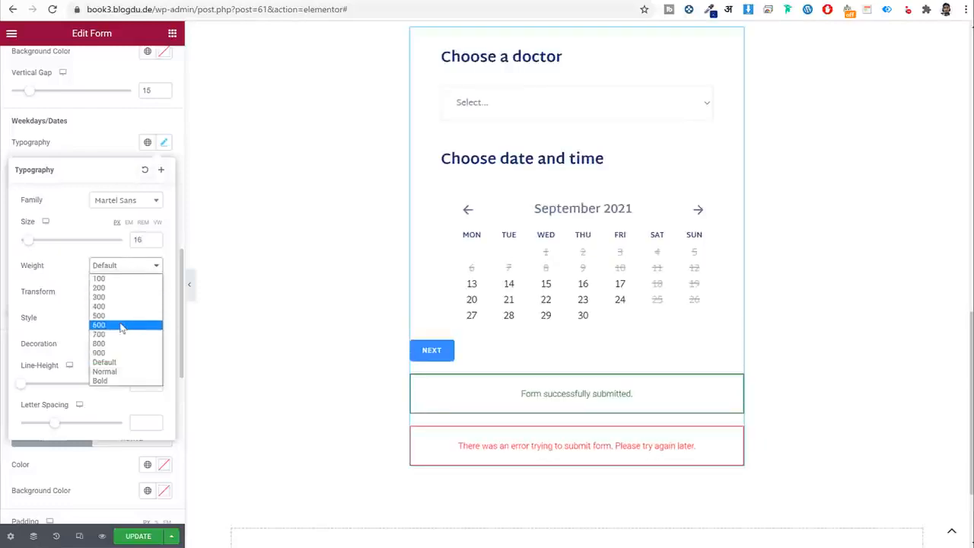
left_click(122, 325)
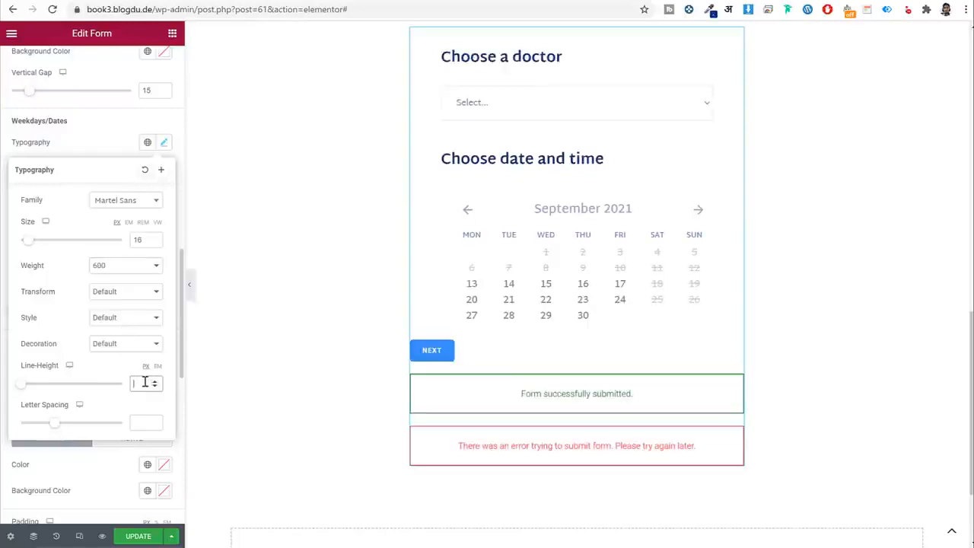
type("24")
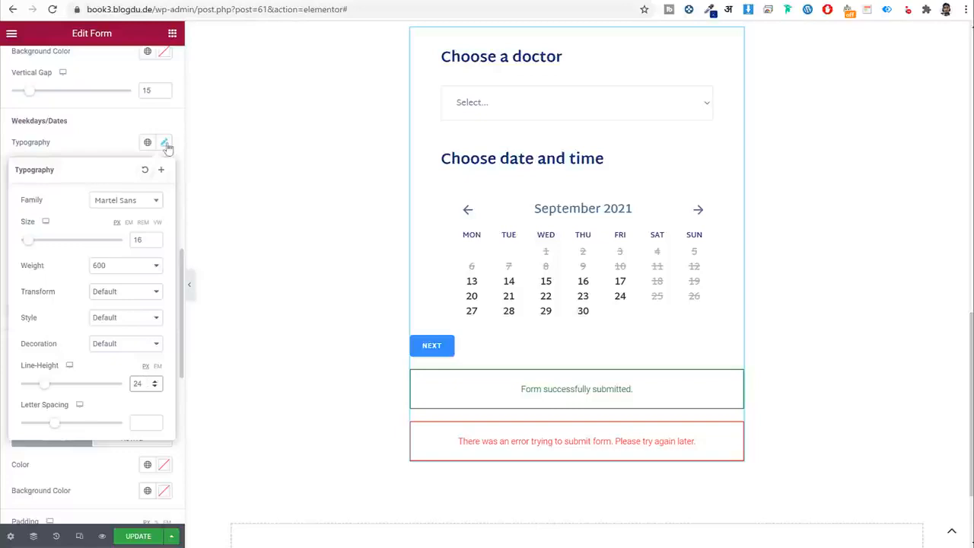
left_click(164, 144)
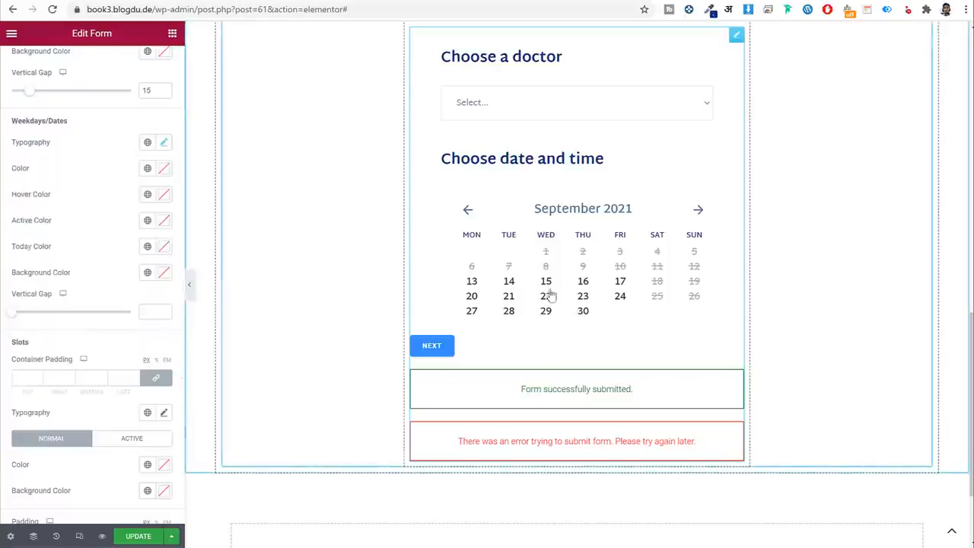
left_click(145, 311)
type("20")
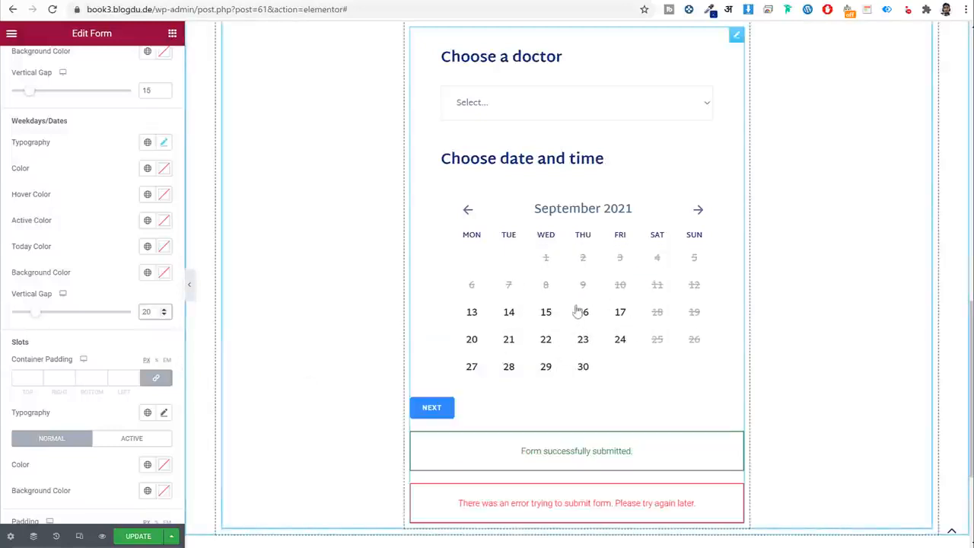
scroll(120, 337, "down", 4)
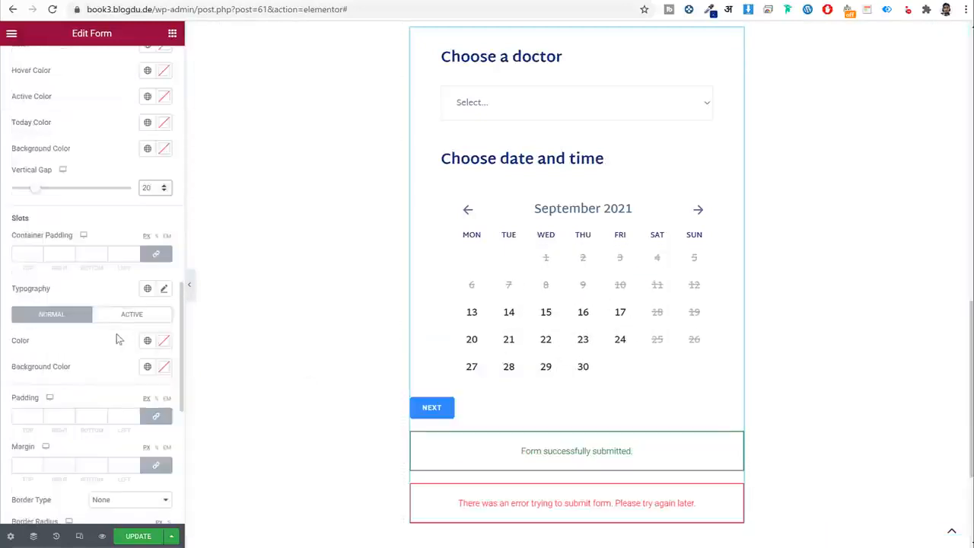
scroll(587, 287, "down", 2)
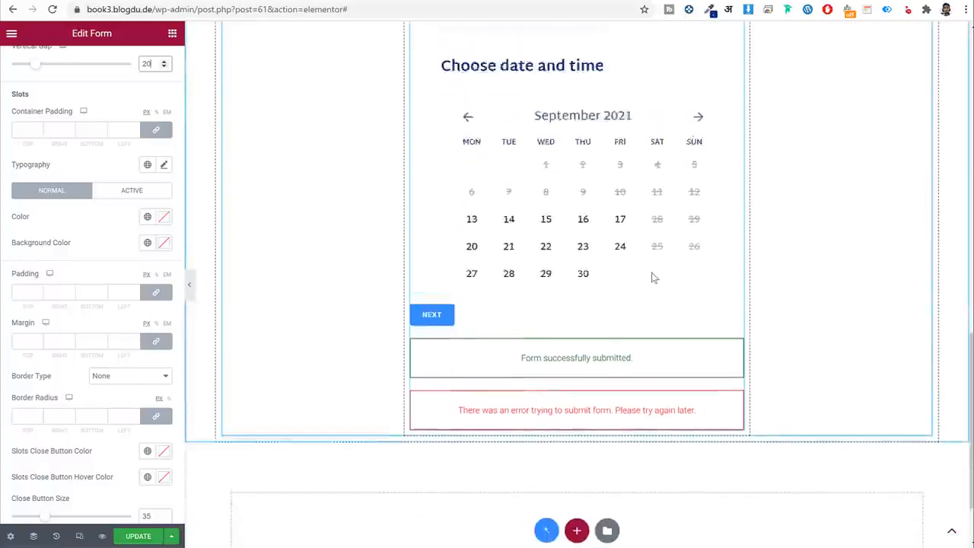
Pick a doctor and September 16 in the form preview to display the time slots.
scroll(650, 276, "up", 2)
left_click(544, 114)
left_click(531, 143)
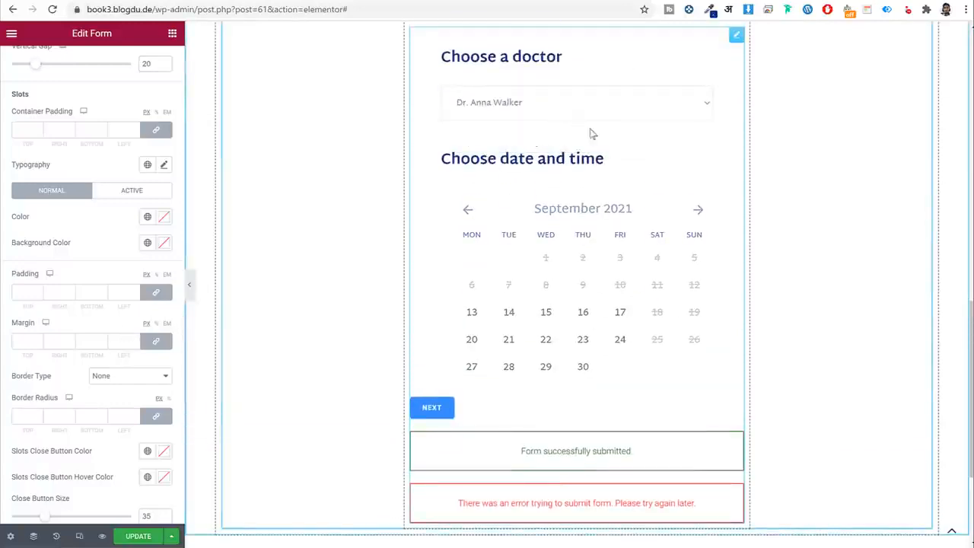
scroll(655, 295, "down", 1)
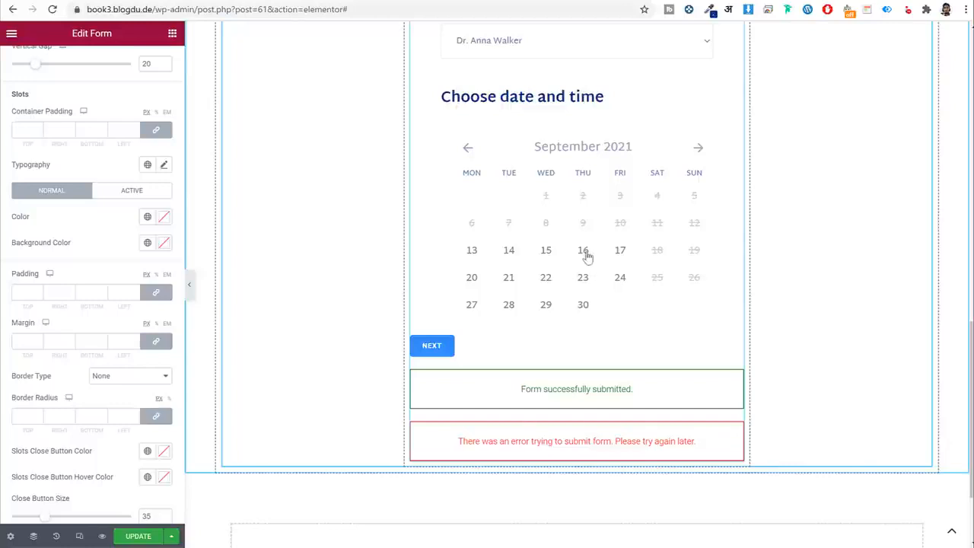
left_click(586, 256)
scroll(609, 327, "down", 2)
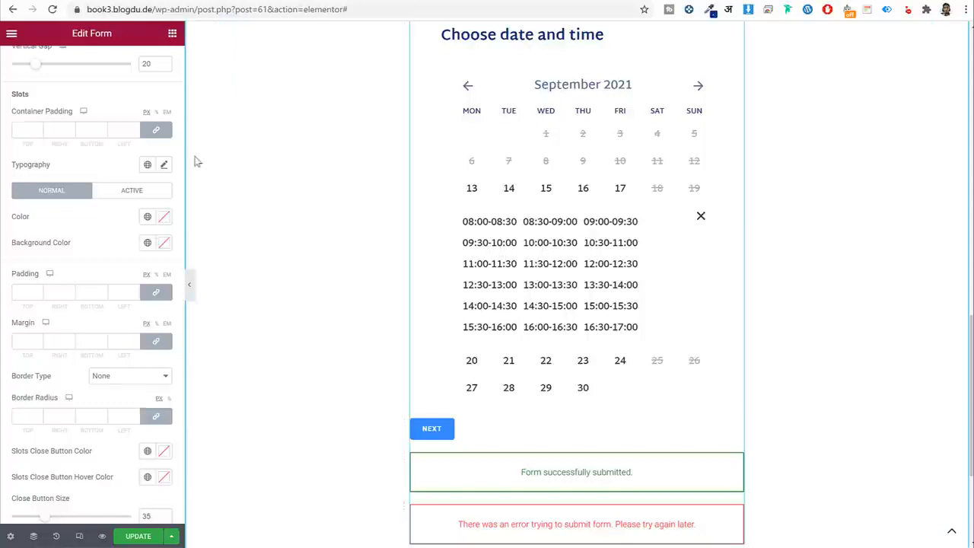
Set the slot container padding to 30/0/10/0.
left_click(156, 132)
left_click(26, 130)
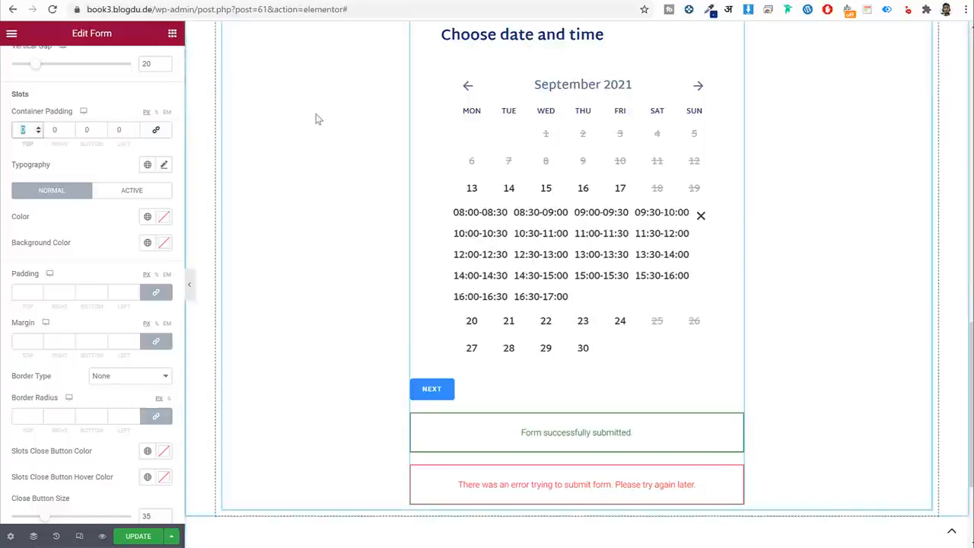
type("30")
key("Tab")
key("Tab")
type("10")
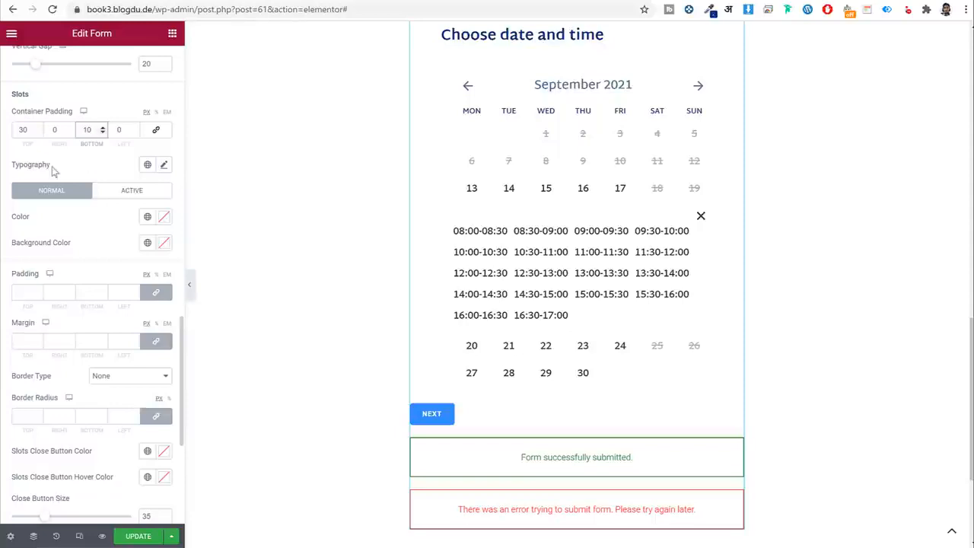
Apply the Martel Sans global font to the slots and view the reference site's slots for the 16th.
left_click(148, 164)
left_click(131, 288)
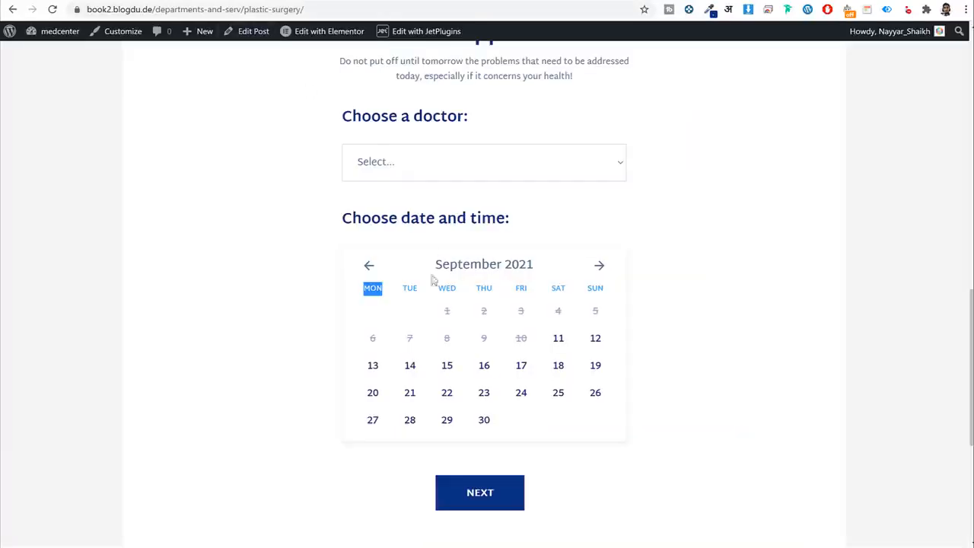
left_click(447, 366)
left_click(512, 170)
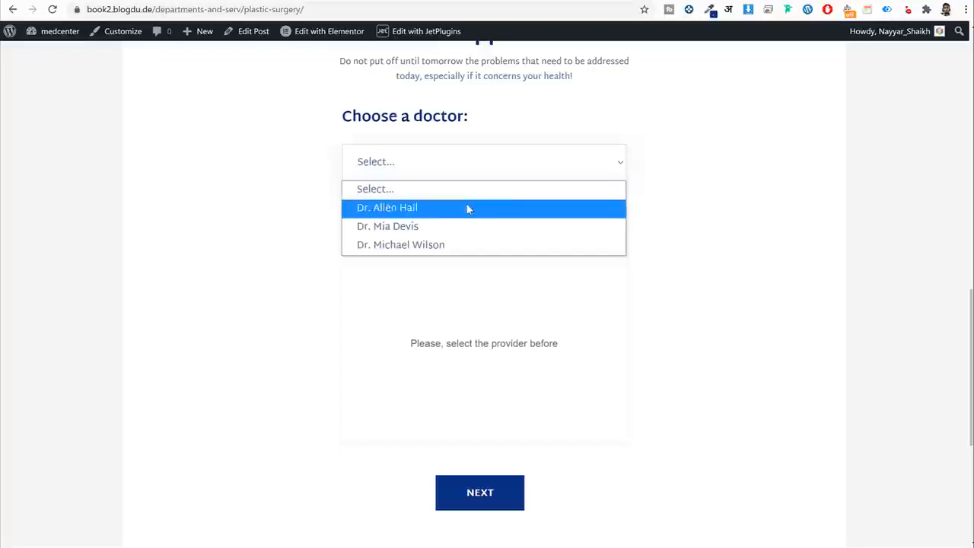
left_click(465, 206)
scroll(735, 302, "down", 2)
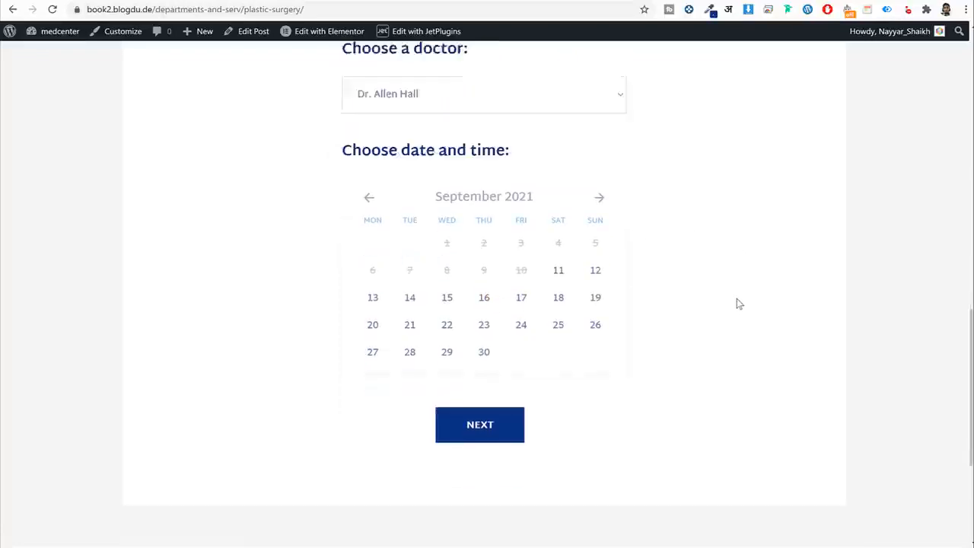
left_click(487, 244)
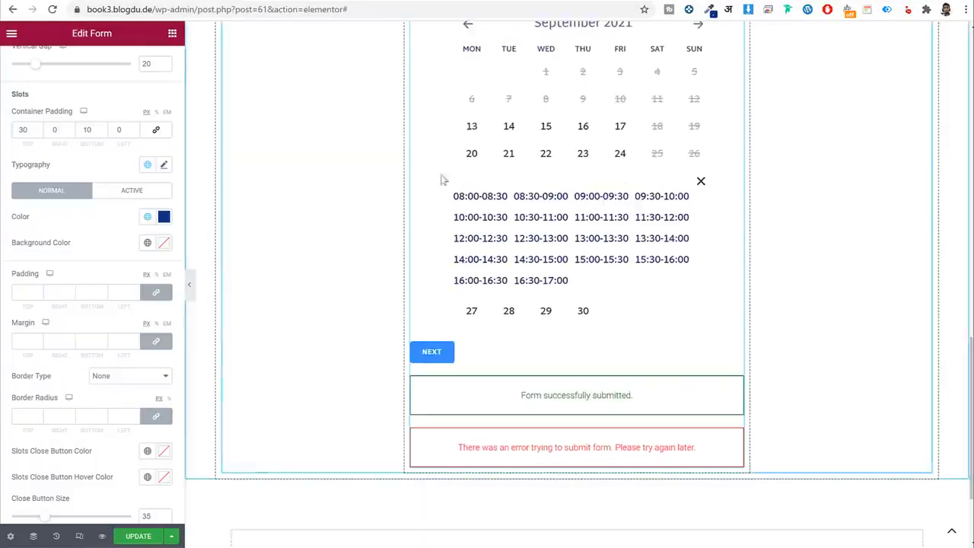
Give the slots padding of 6/10/4/10 and a 5 px margin.
left_click(156, 292)
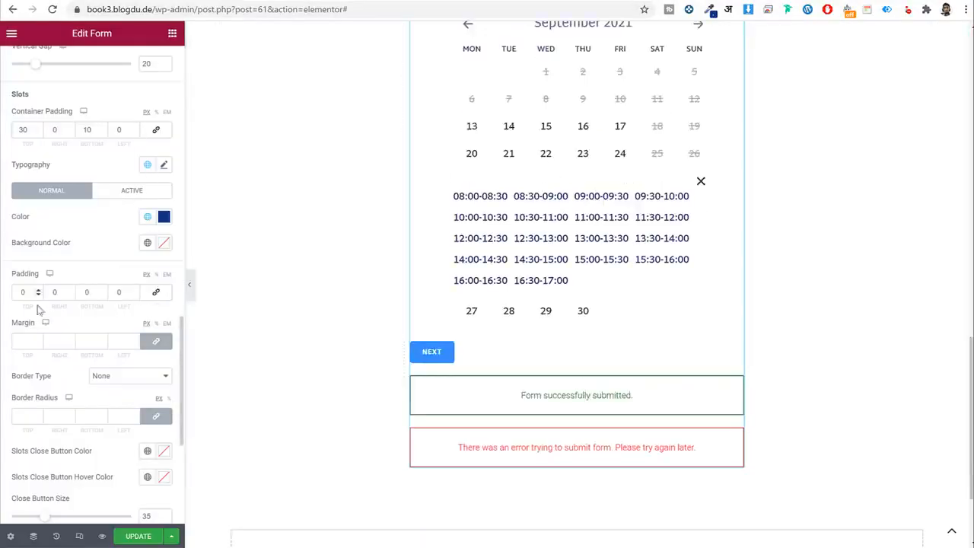
type("6")
key("Tab")
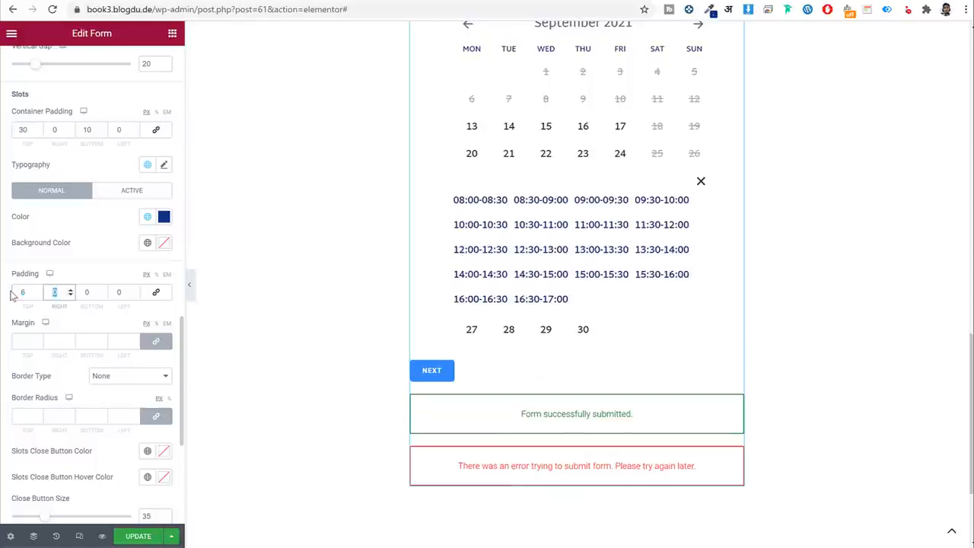
type("10")
key("Tab")
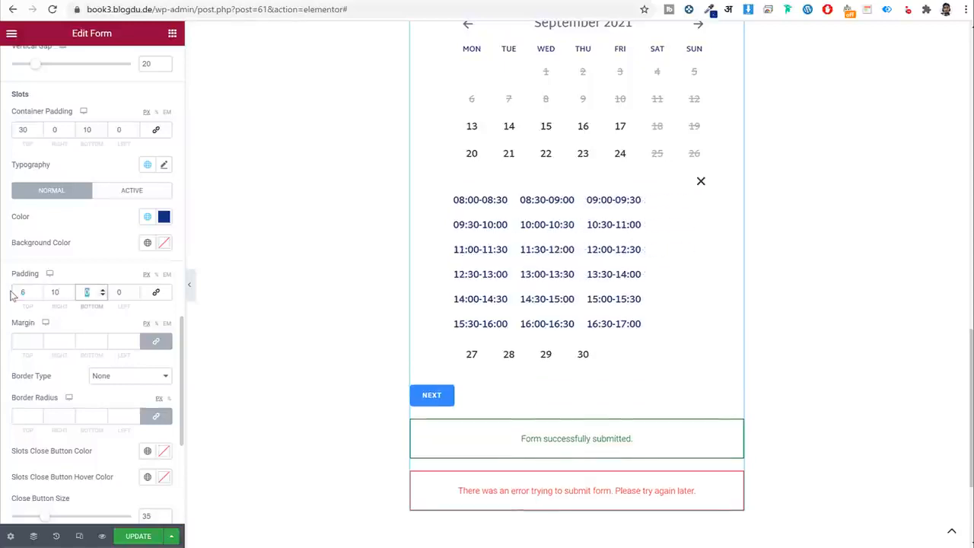
type("4")
key("Tab")
type("10")
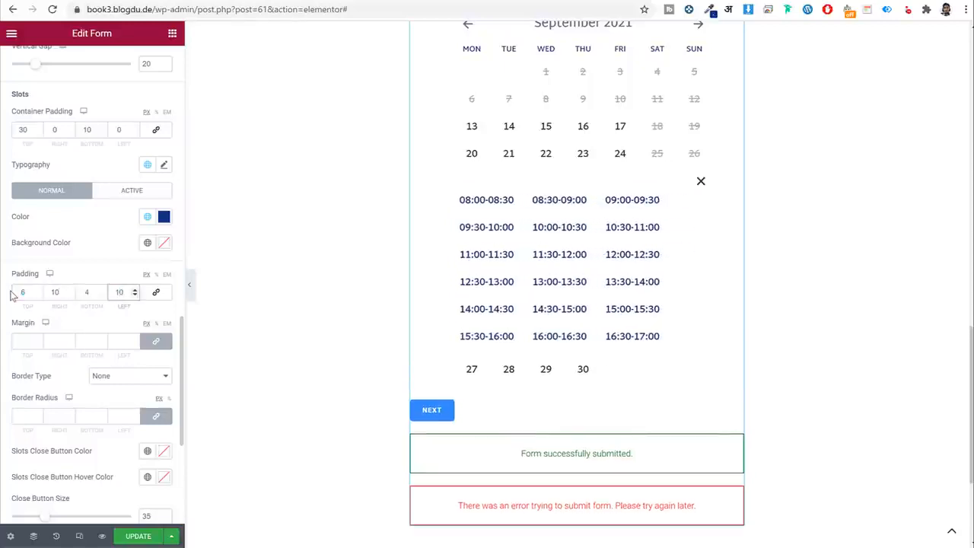
left_click(23, 343)
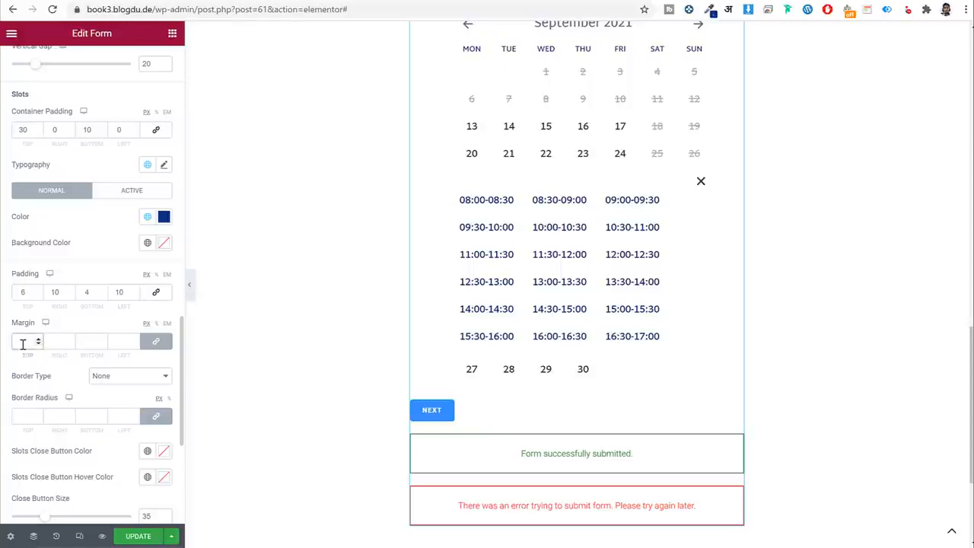
type("5")
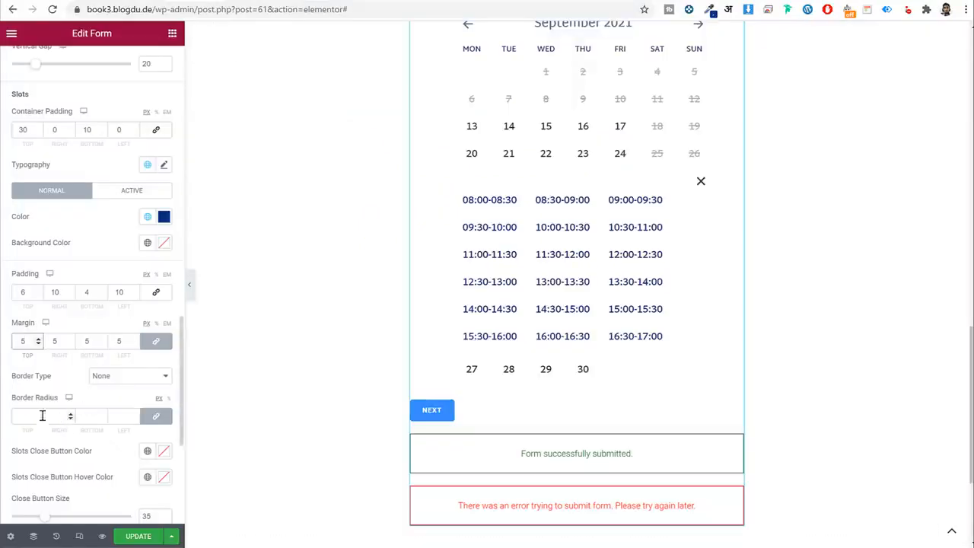
Give the time slots a solid 1 px border.
scroll(114, 357, "down", 3)
left_click(111, 134)
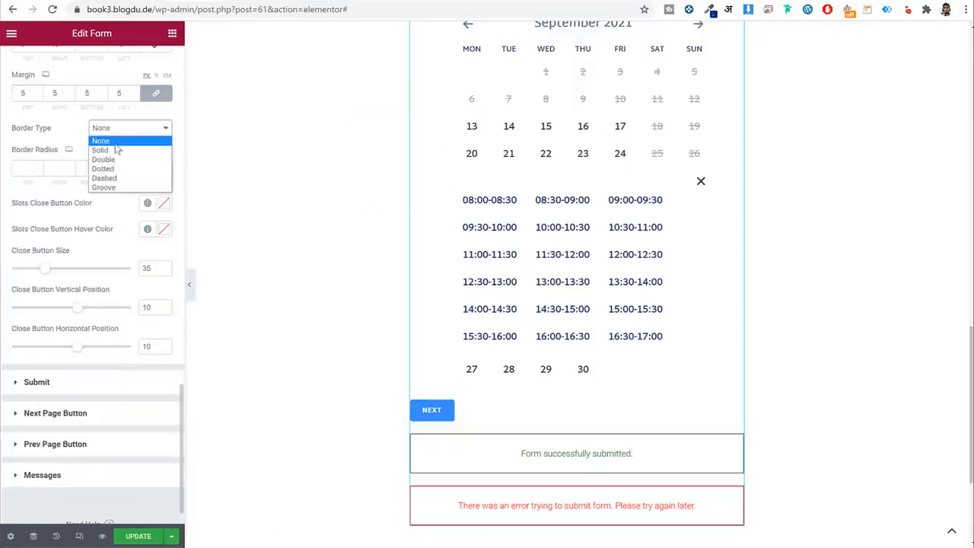
left_click(114, 150)
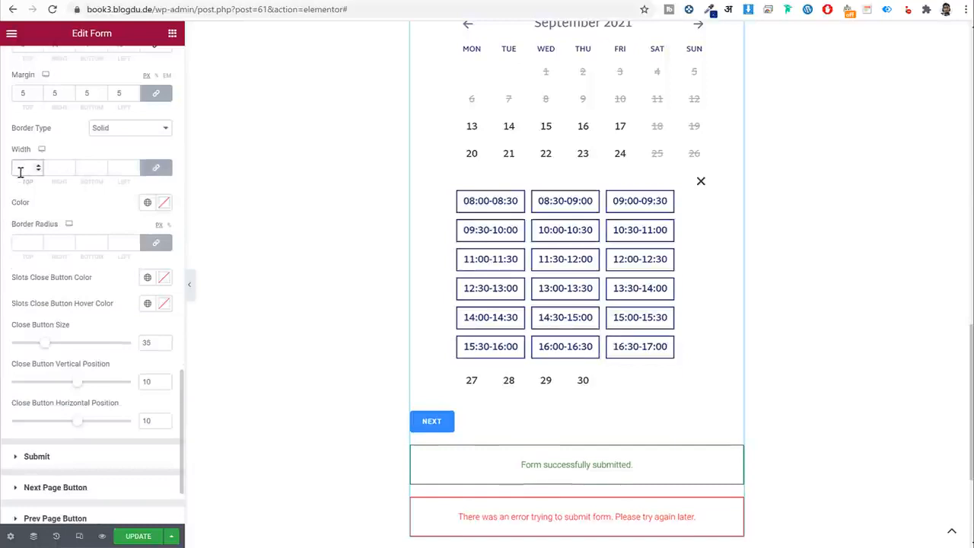
type("1")
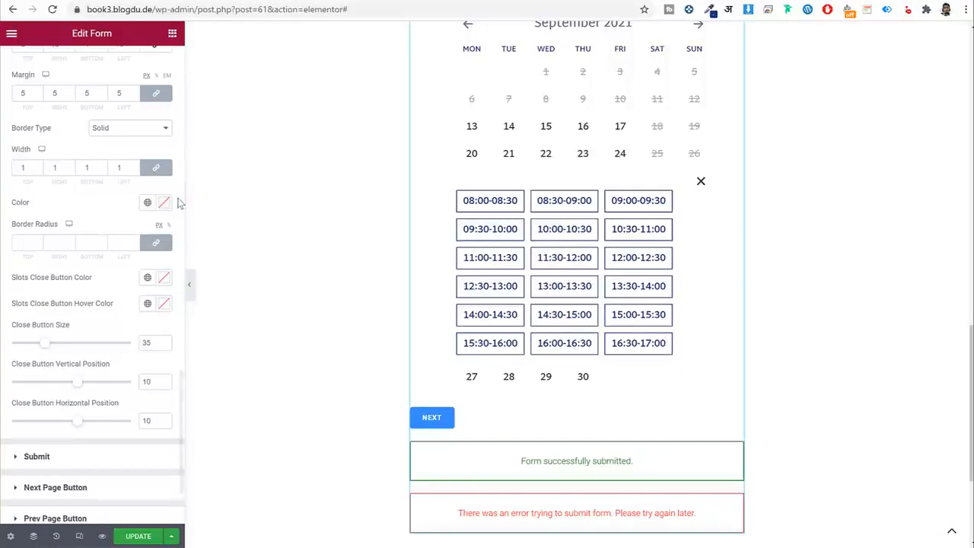
scroll(662, 205, "down", 1)
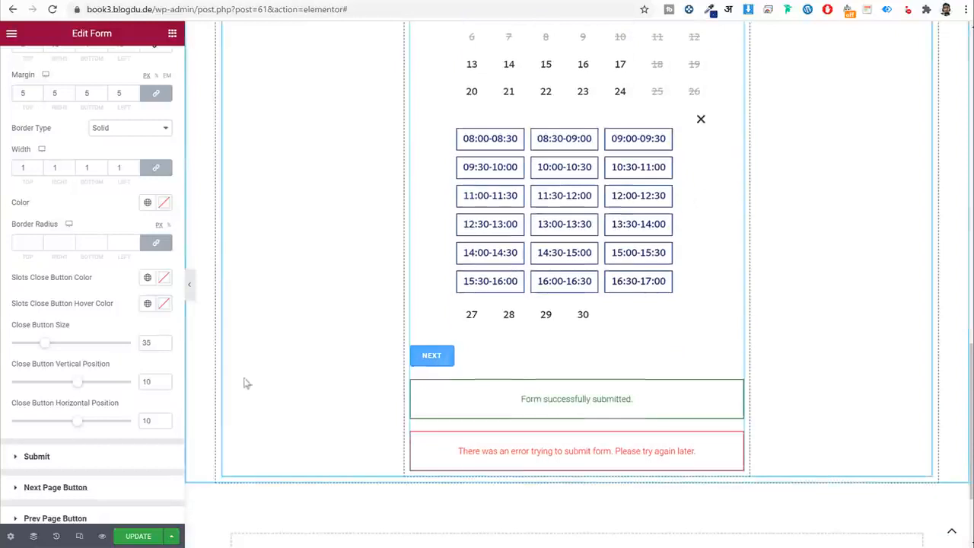
scroll(79, 392, "down", 3)
Make the NEXT button background Dark Blue.
left_click(73, 380)
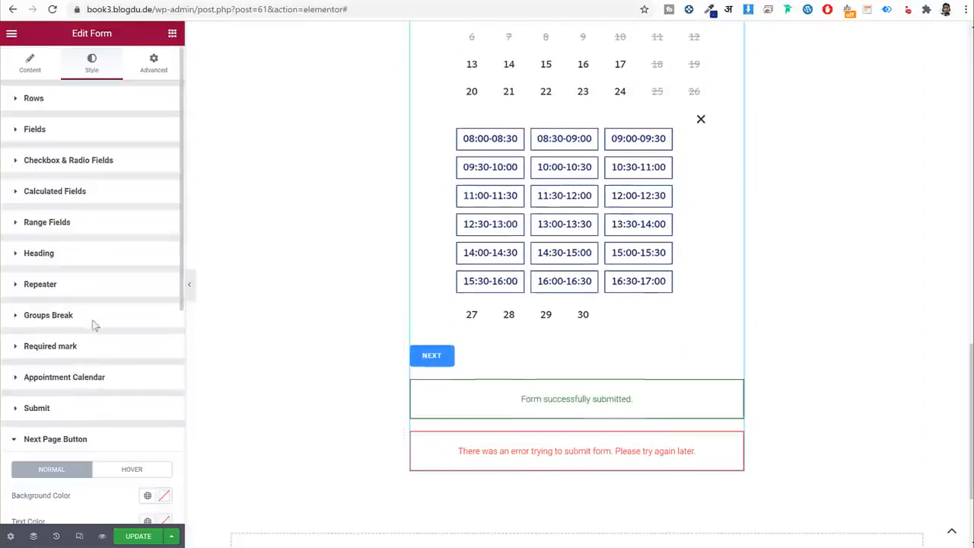
scroll(78, 331, "down", 5)
scroll(137, 323, "up", 2)
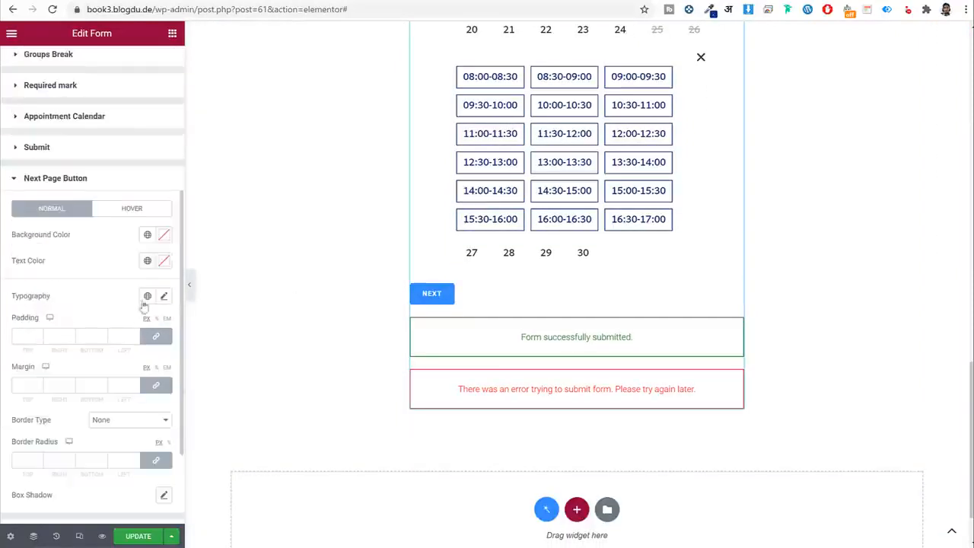
left_click(149, 235)
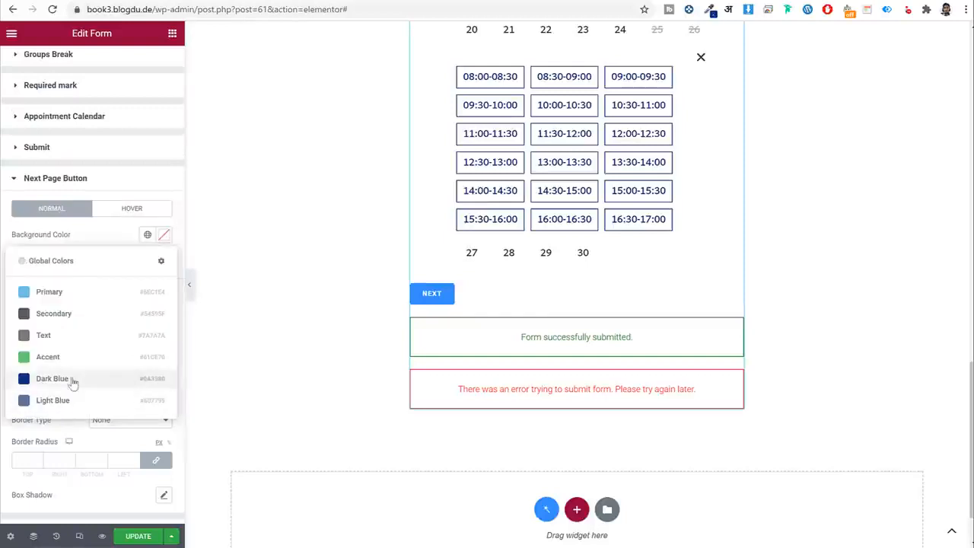
left_click(70, 378)
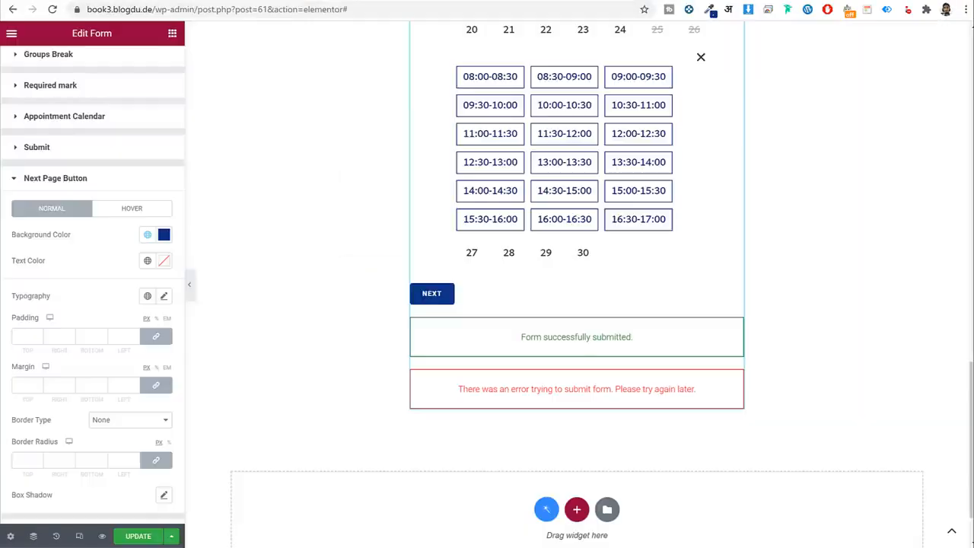
left_click(148, 261)
left_click(115, 248)
scroll(117, 255, "down", 2)
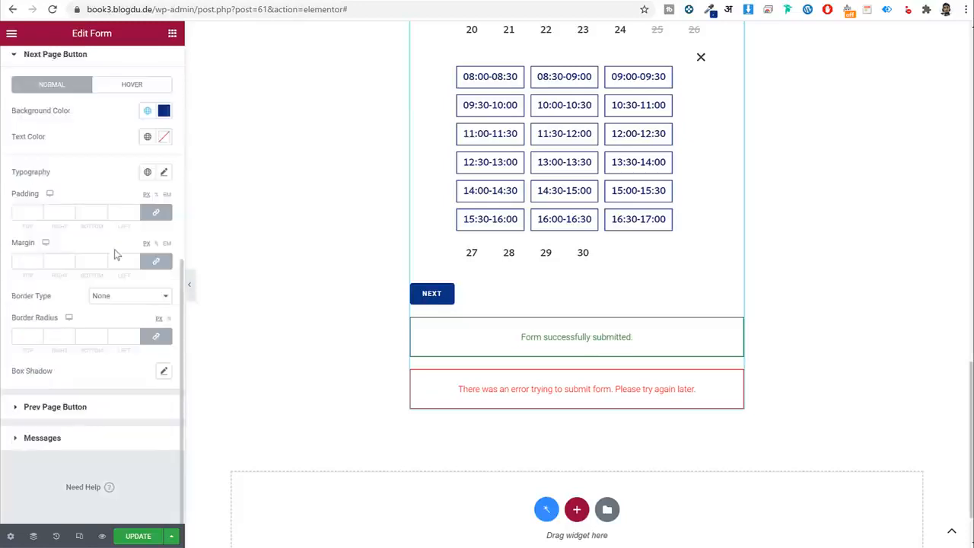
Set the NEXT button text to Martel Sans, size 16, weight 700, line height 24.
left_click(148, 173)
left_click(105, 295)
left_click(148, 172)
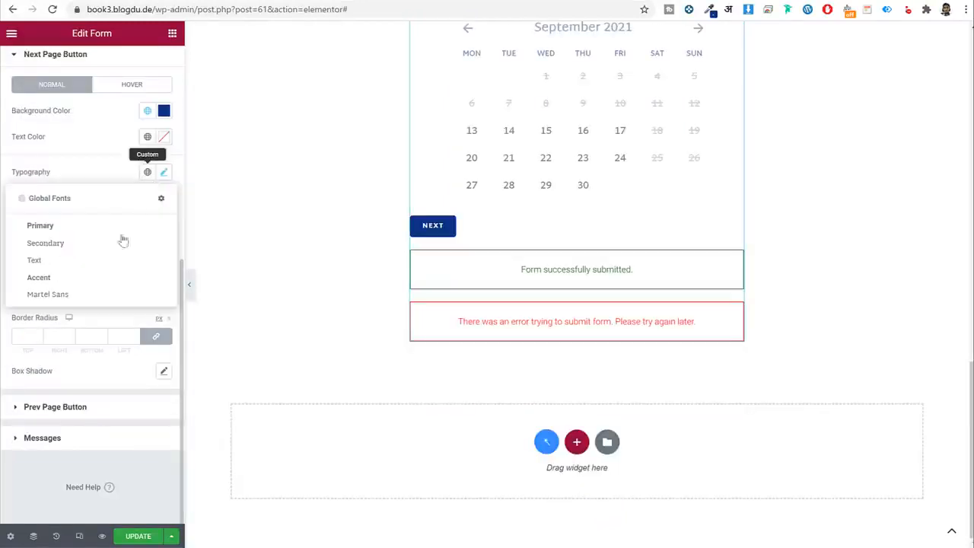
left_click(105, 295)
left_click(164, 172)
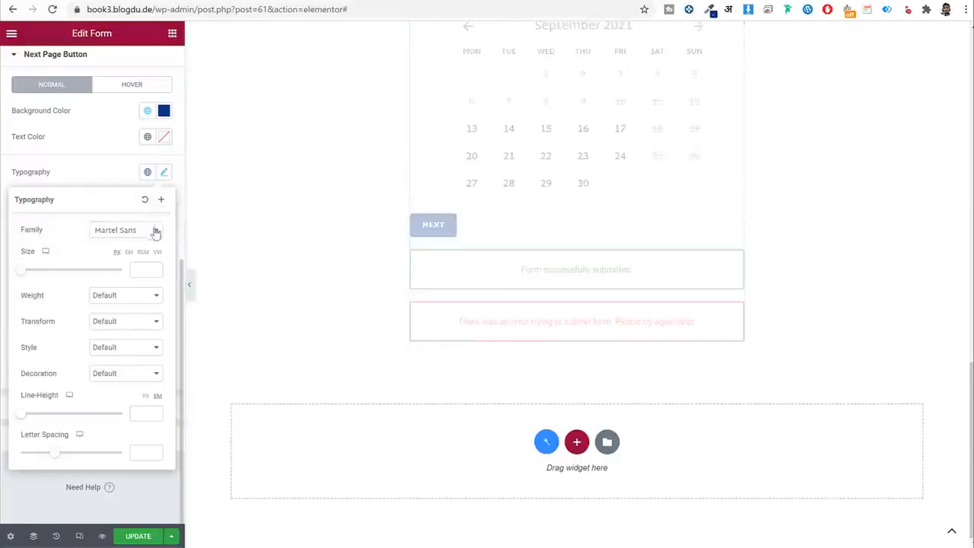
left_click(146, 270)
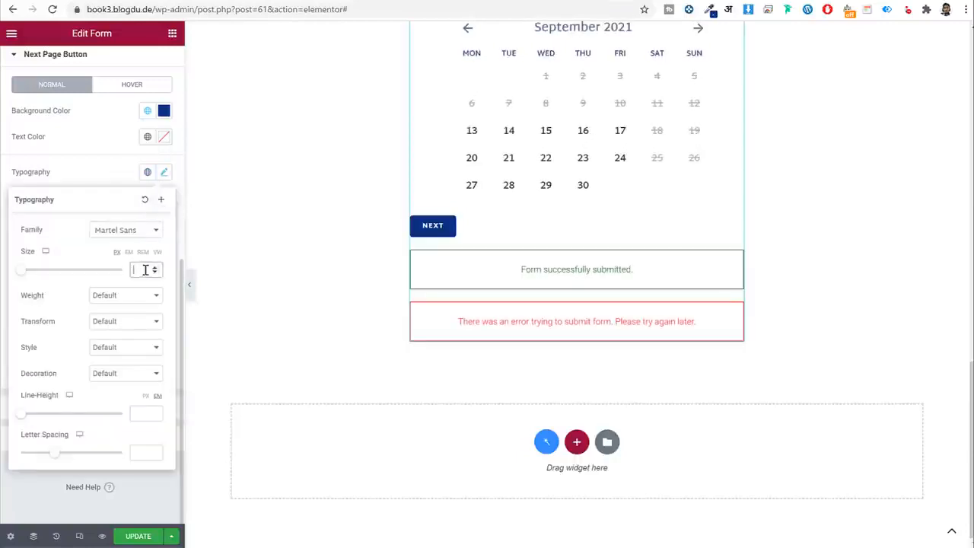
type("16")
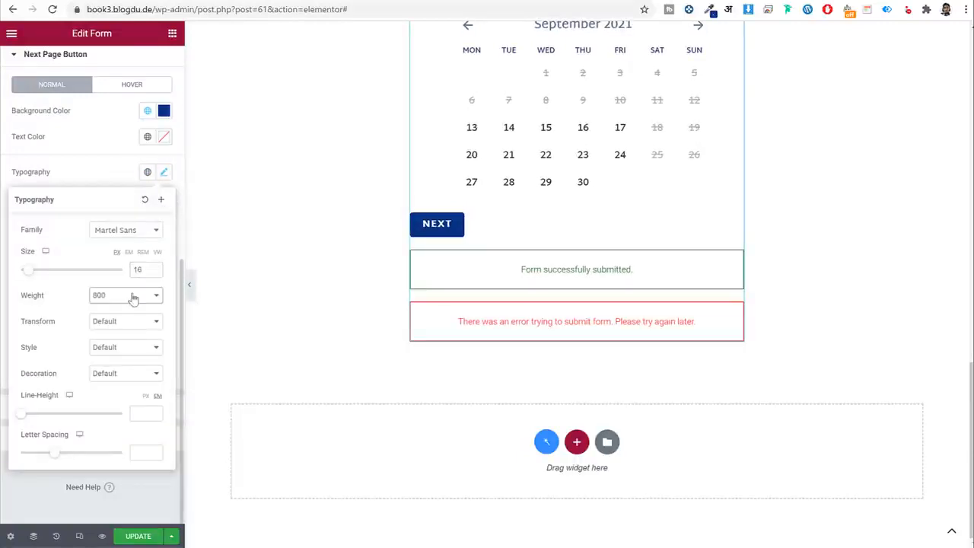
left_click(133, 297)
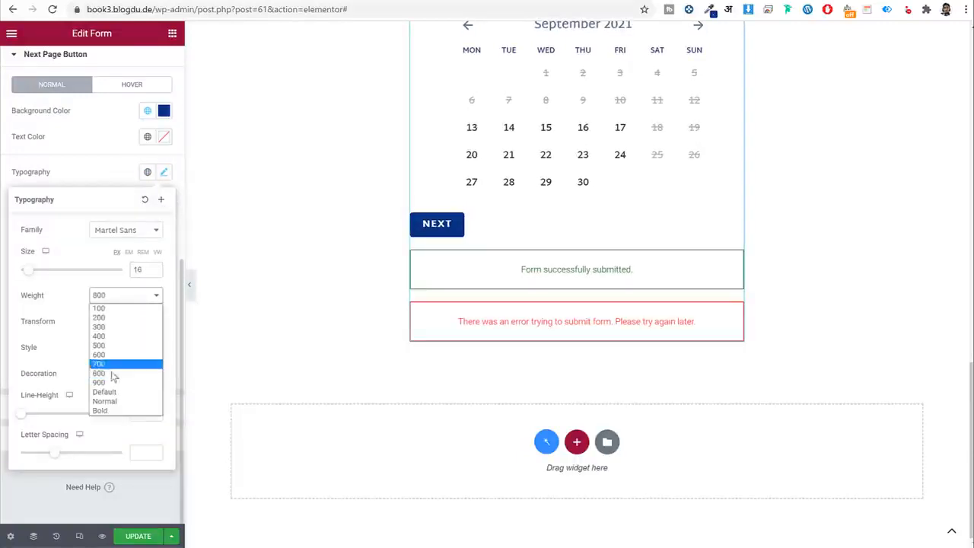
left_click(114, 365)
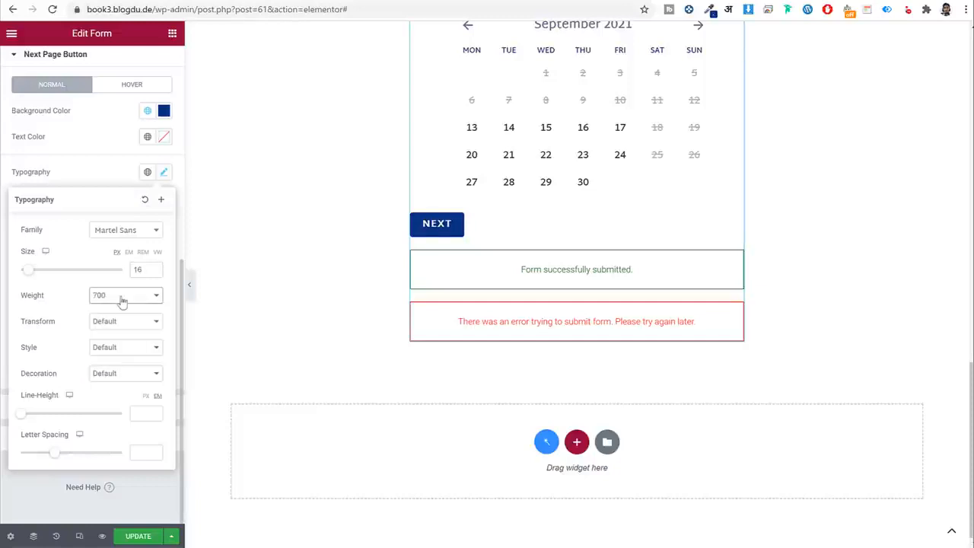
left_click(142, 414)
type("24")
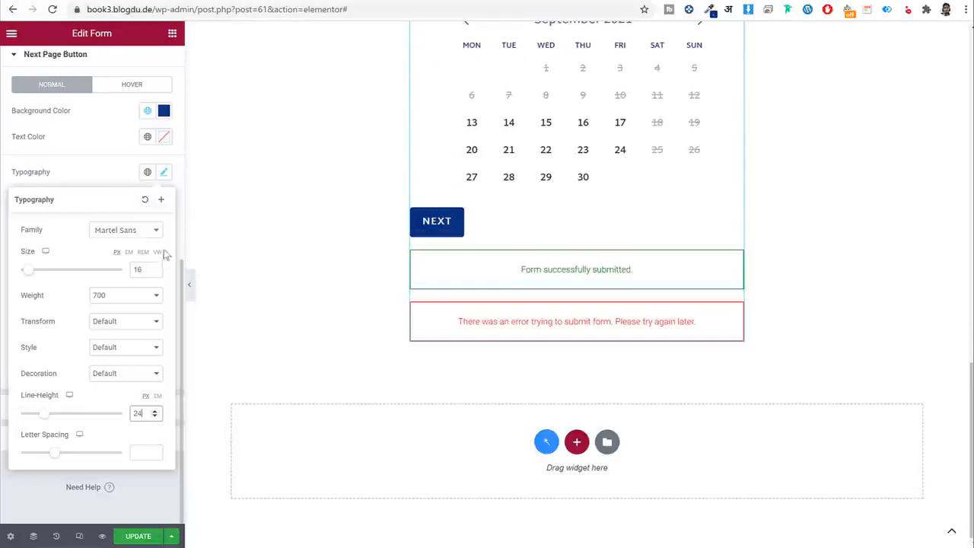
left_click(162, 175)
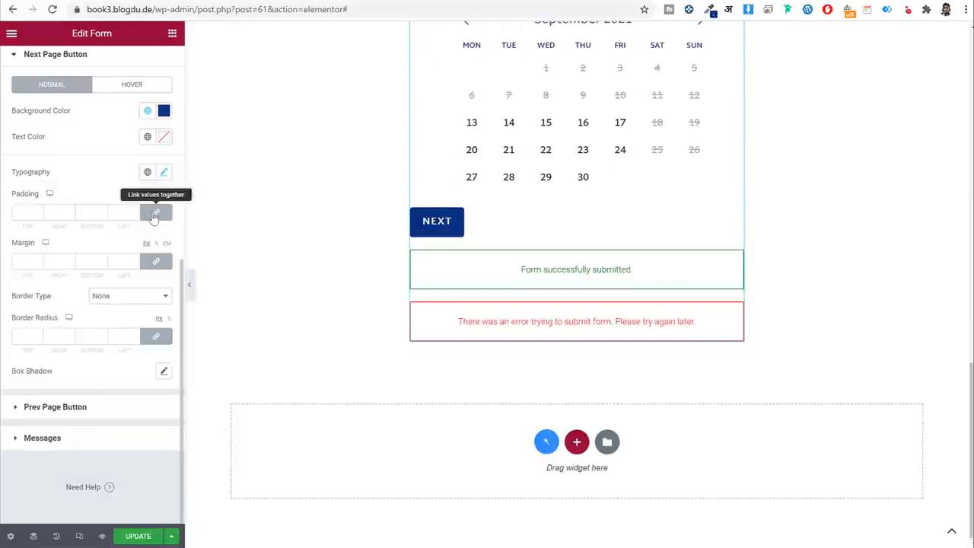
Give the NEXT button unlinked padding of 18/50/18/50.
left_click(154, 214)
left_click_drag(26, 213, 6, 216)
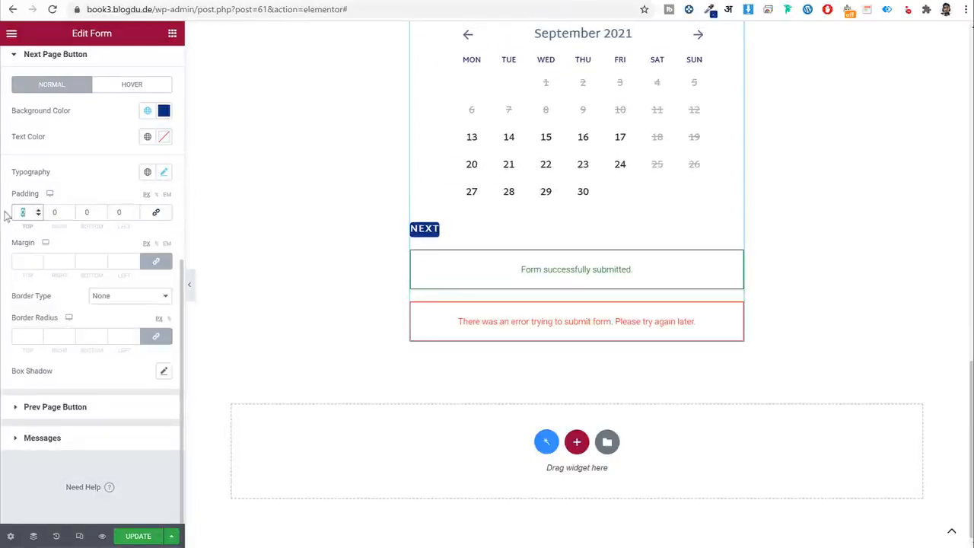
type("18")
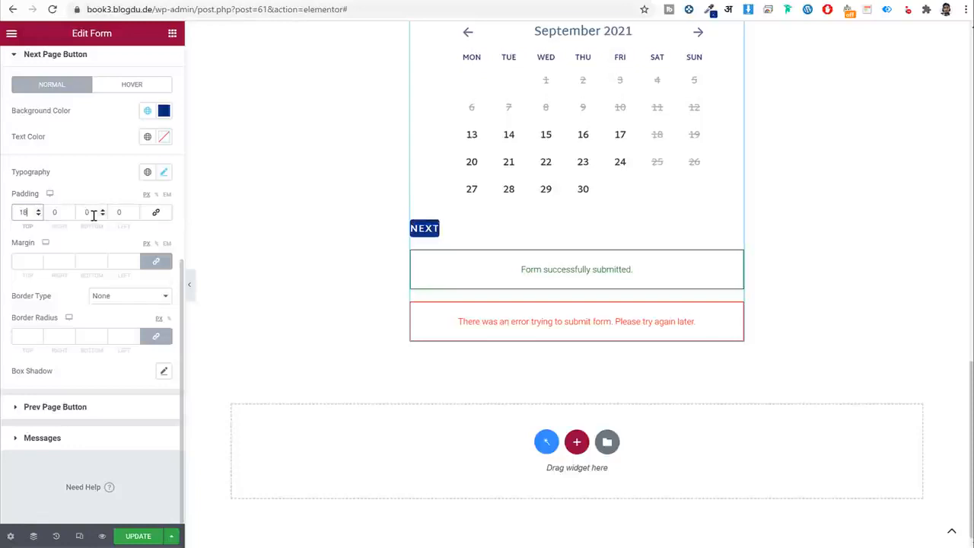
key("Tab")
type("50")
key("Tab")
type("18")
key("Tab")
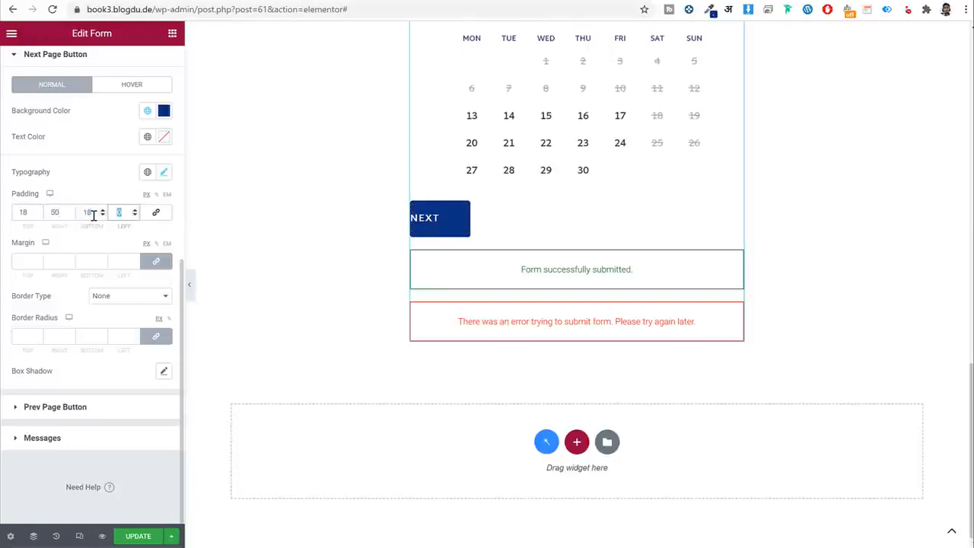
type("50")
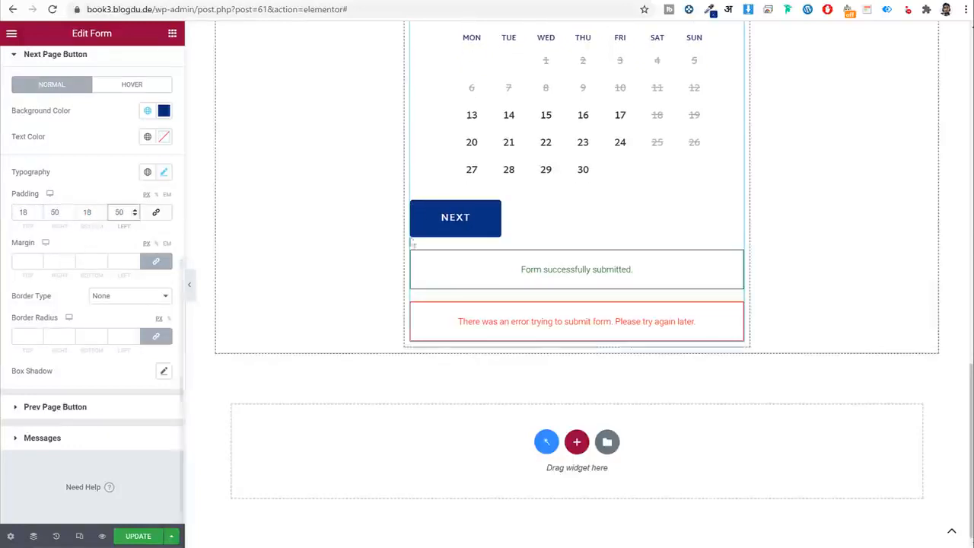
left_click(23, 331)
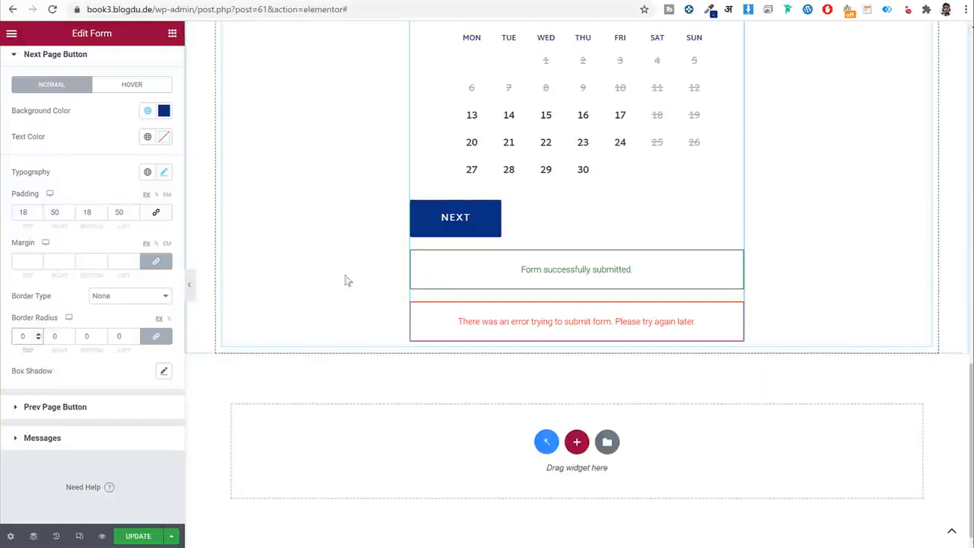
Give the NEXT button unlinked margins of 20 on top and 50 on the left.
left_click(154, 262)
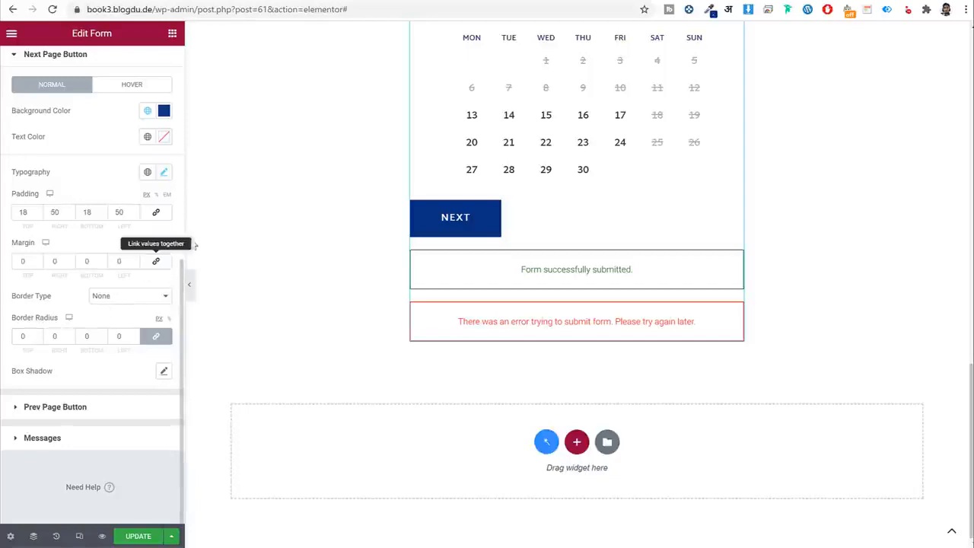
double_click(120, 262)
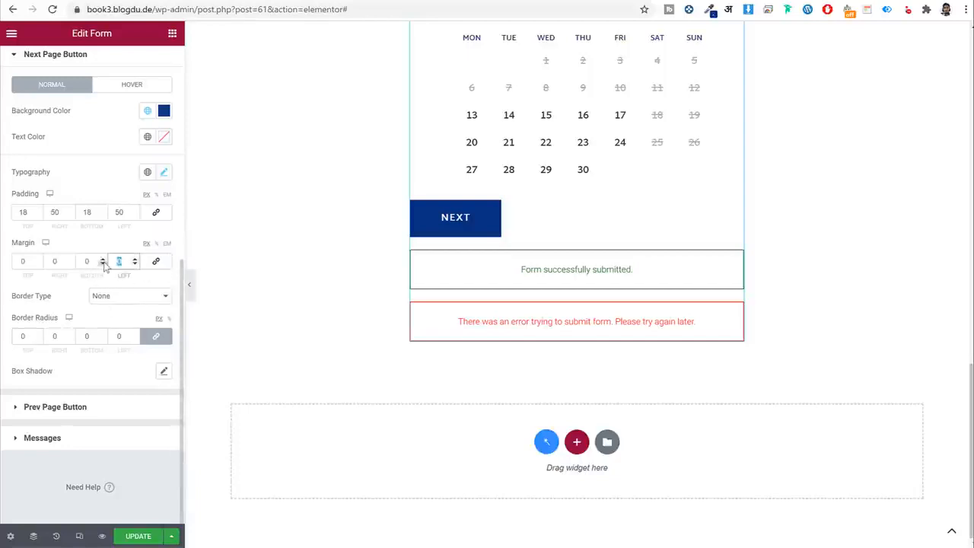
type("50")
scroll(495, 168, "up", 3)
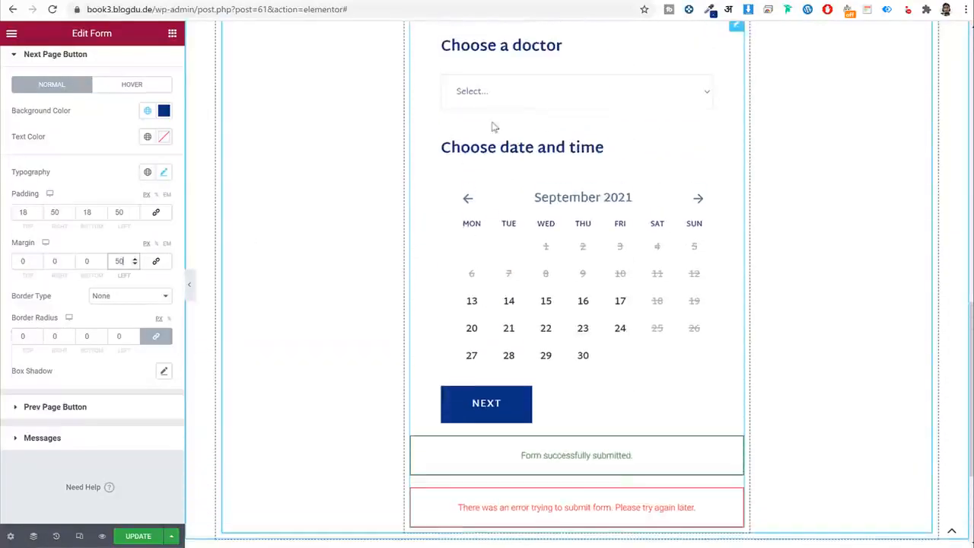
scroll(469, 273, "down", 1)
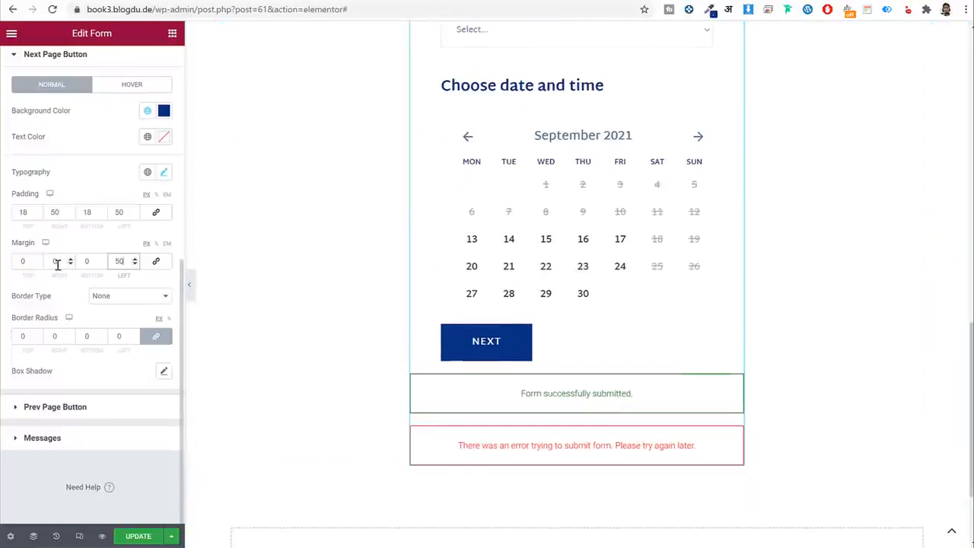
double_click(25, 261)
type("20")
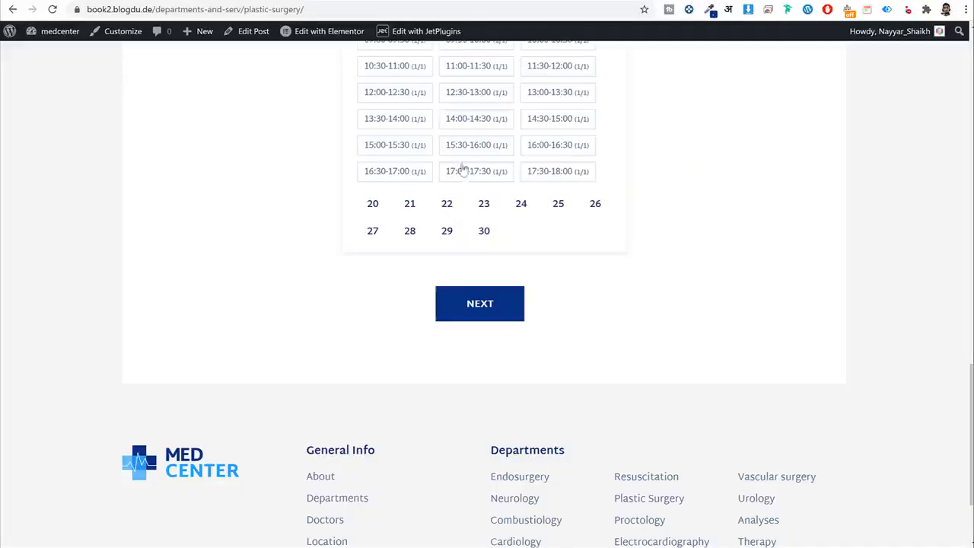
scroll(458, 165, "up", 3)
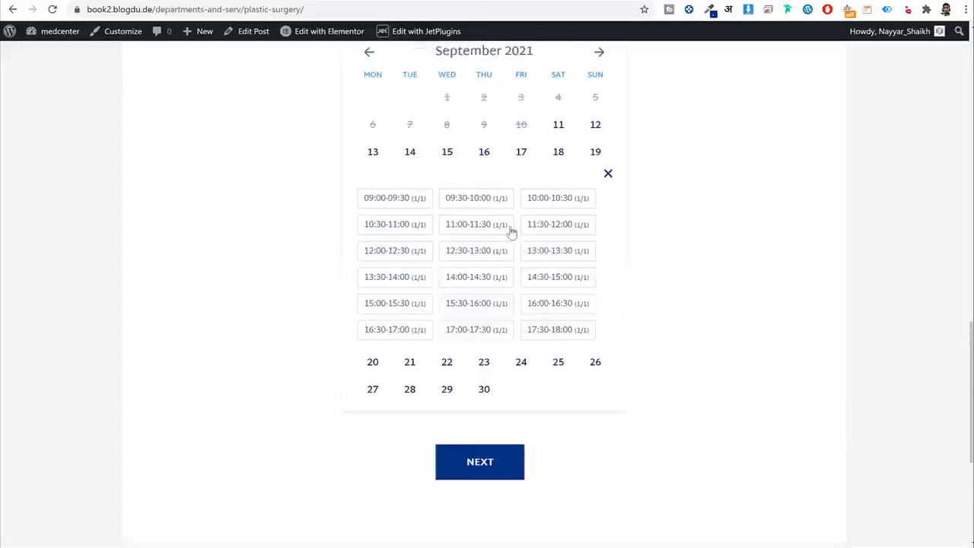
scroll(410, 175, "up", 1)
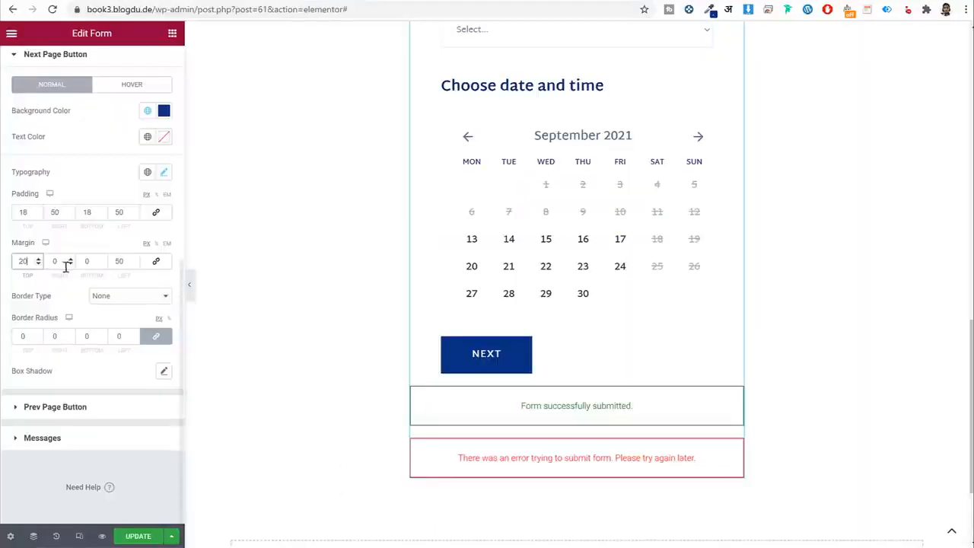
scroll(67, 262, "up", 4)
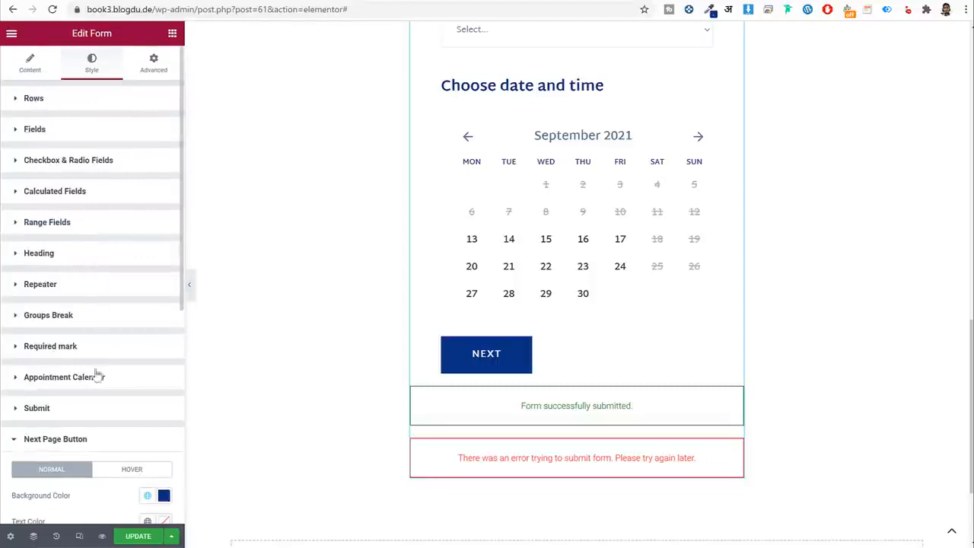
Add a box shadow to the appointment calendar coloured rgba(98, 97, 255, 0.5).
scroll(168, 283, "down", 1)
left_click(165, 281)
scroll(162, 281, "down", 3)
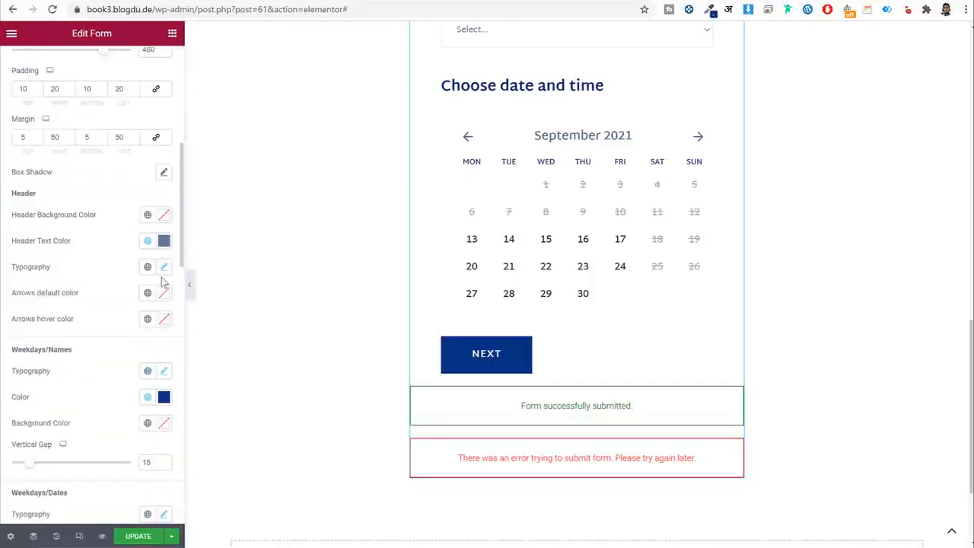
left_click(164, 174)
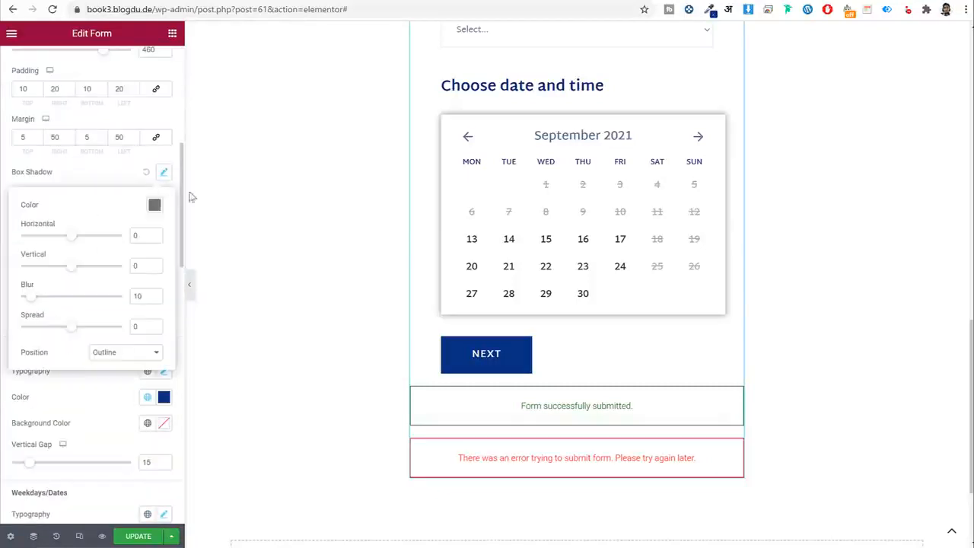
left_click(155, 205)
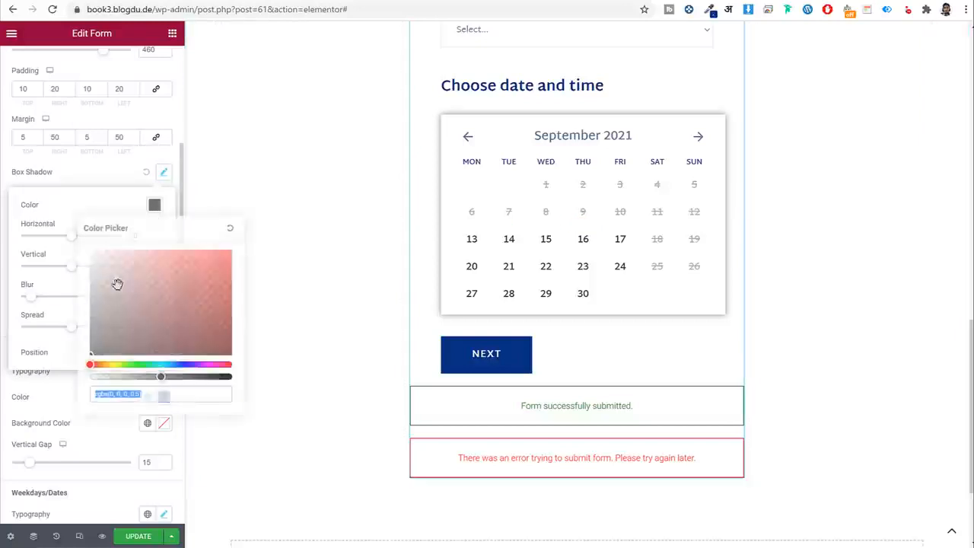
left_click_drag(164, 365, 170, 365)
mouse_move(156, 274)
left_mouse_down()
mouse_move(169, 226)
mouse_move(181, 231)
left_mouse_up()
left_click_drag(181, 364, 184, 365)
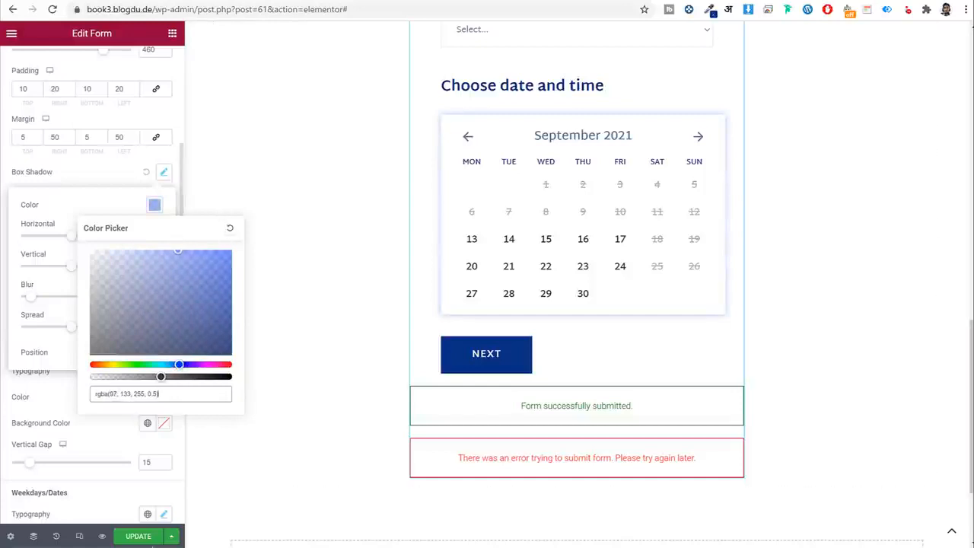
Save the booking form with Update, then check the full preview and reference booking flow.
left_click(138, 536)
left_click(189, 284)
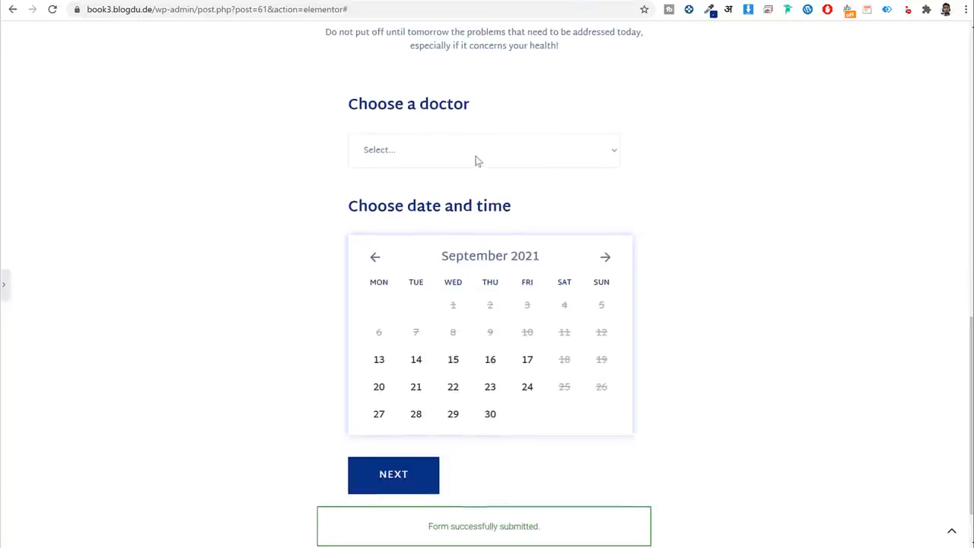
left_click(5, 293)
left_click(600, 155)
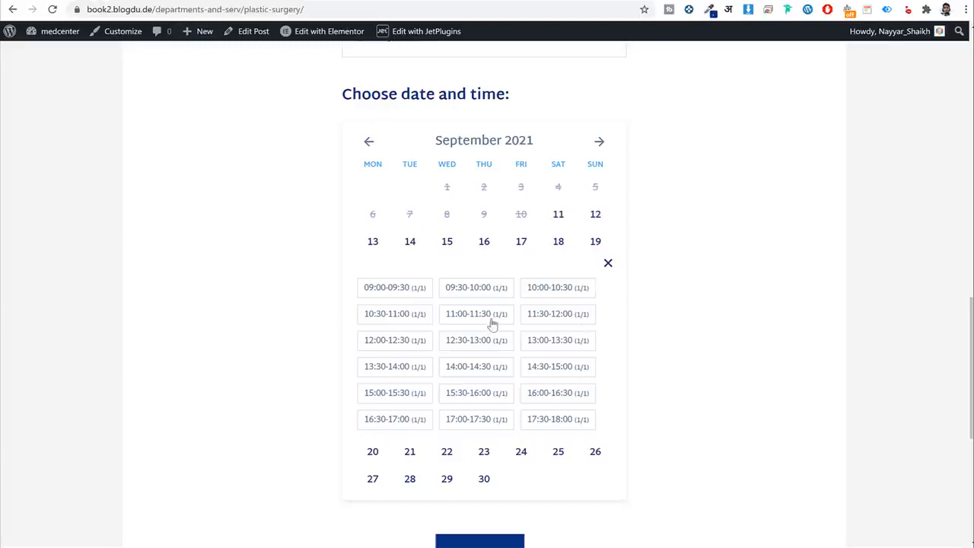
left_click(491, 324)
scroll(489, 376, "down", 3)
left_click(489, 376)
scroll(559, 347, "up", 3)
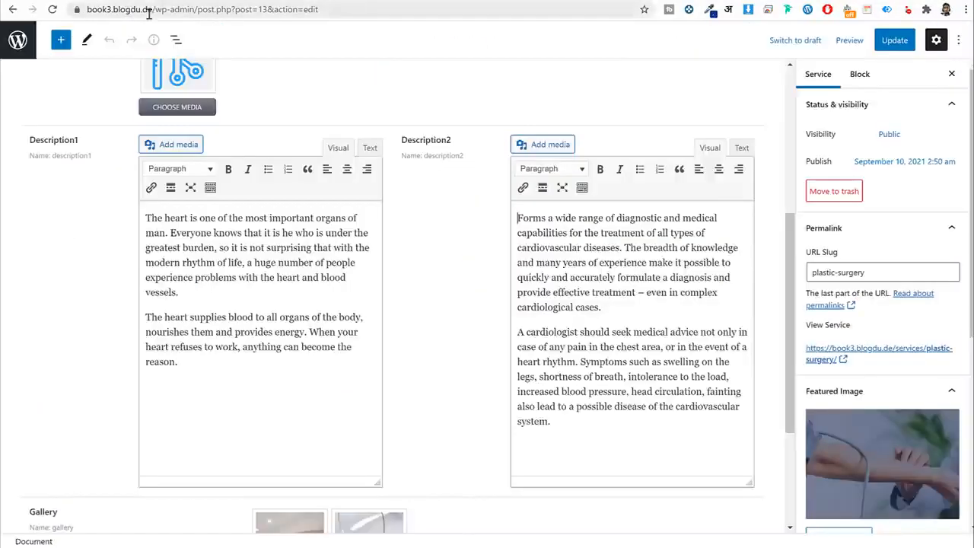
Load the /all-services page and open the Plastic Surgery service page.
left_click_drag(155, 9, 696, 94)
type("all-services")
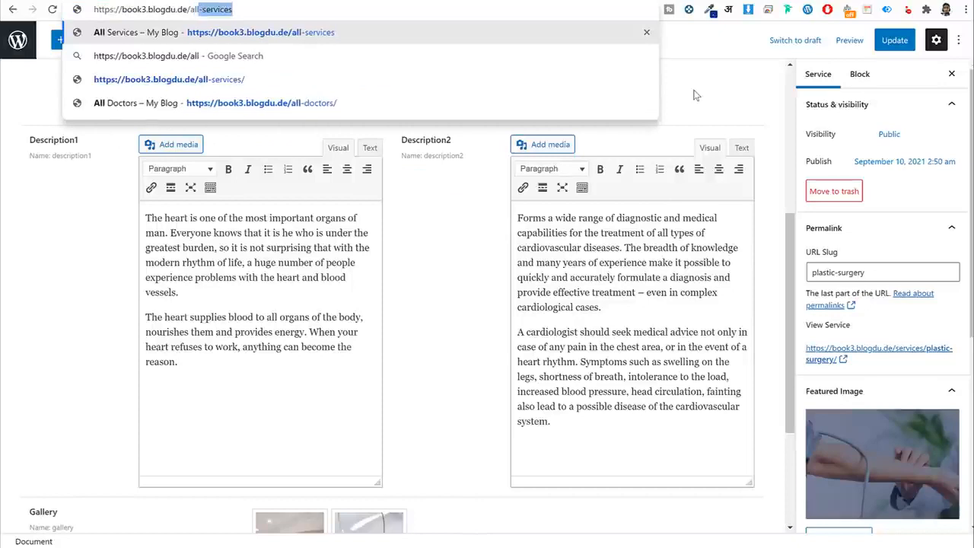
key("Return")
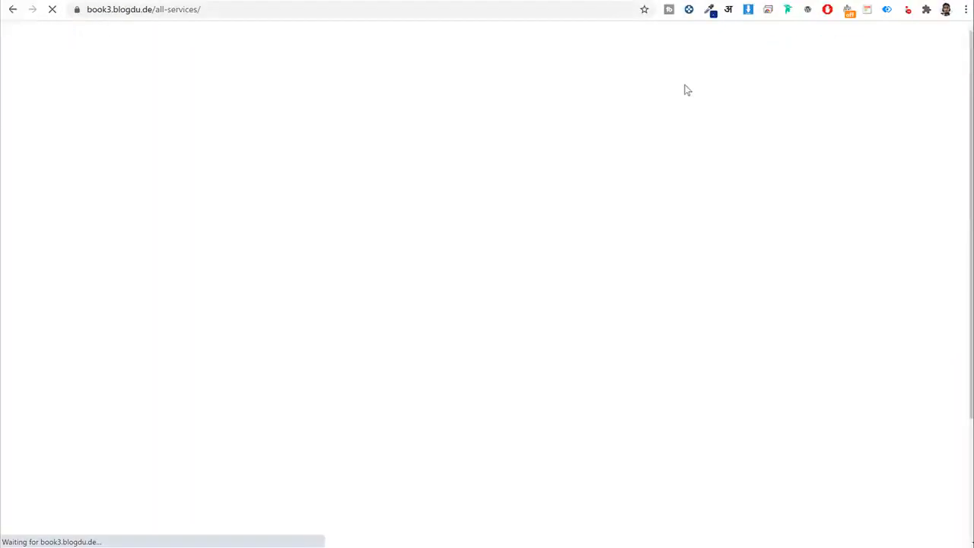
scroll(228, 398, "down", 2)
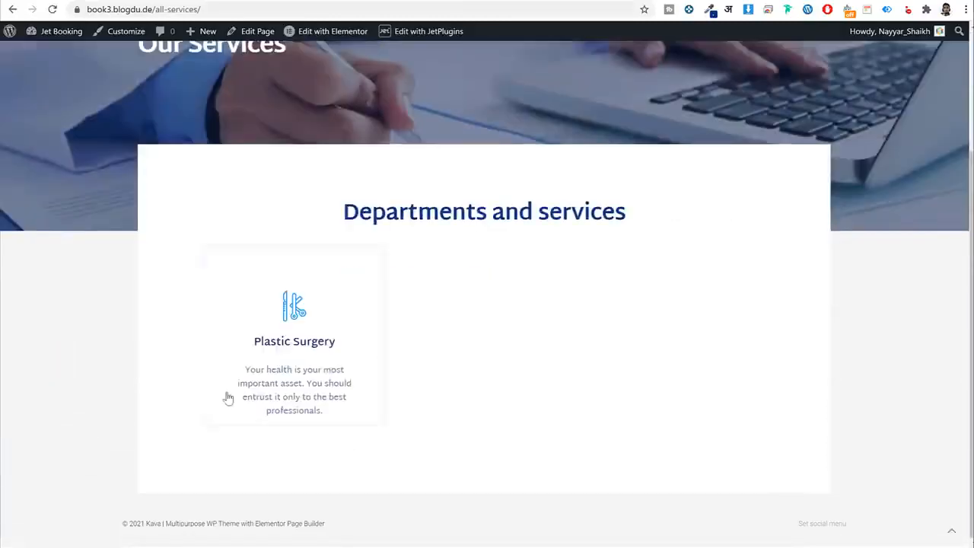
left_click(292, 352)
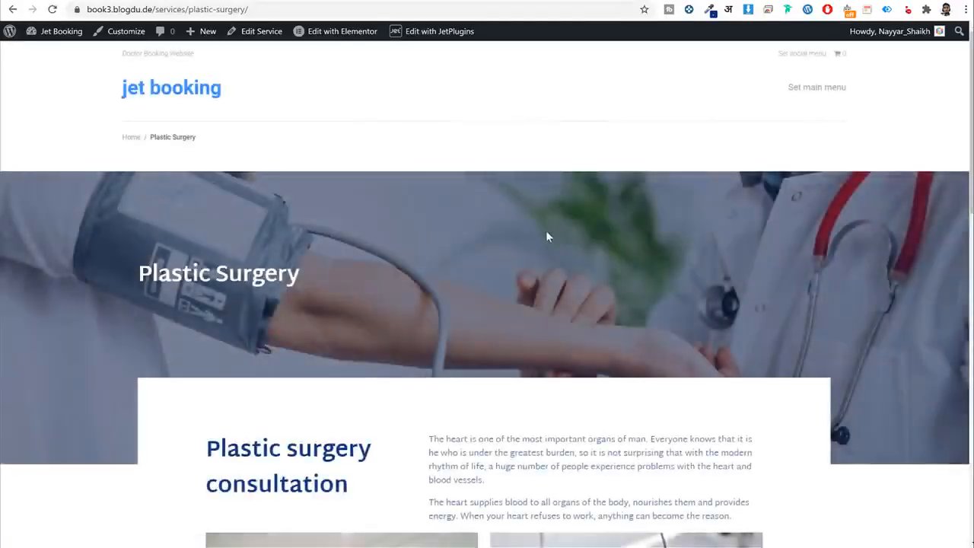
scroll(546, 236, "down", 2)
scroll(407, 172, "down", 4)
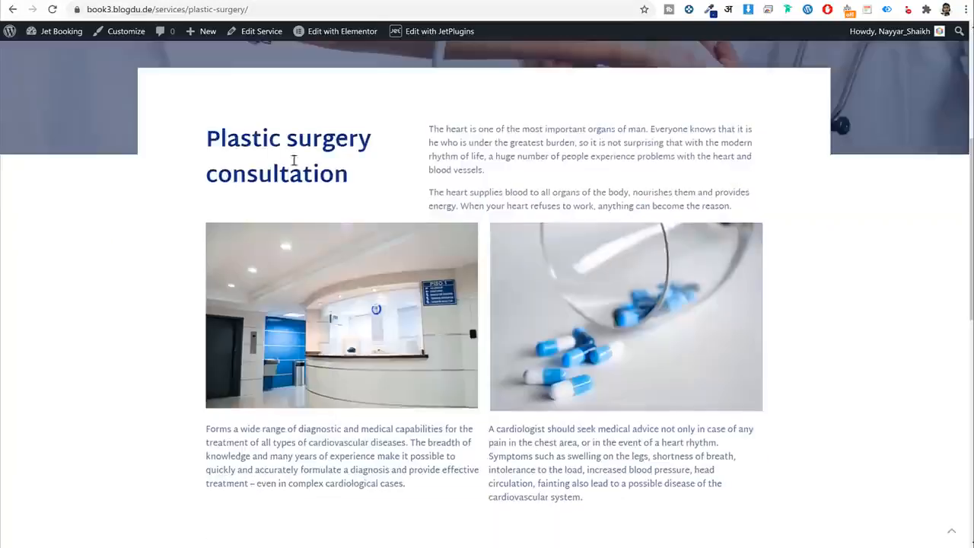
left_click_drag(210, 131, 447, 192)
left_click(479, 153)
scroll(672, 205, "down", 8)
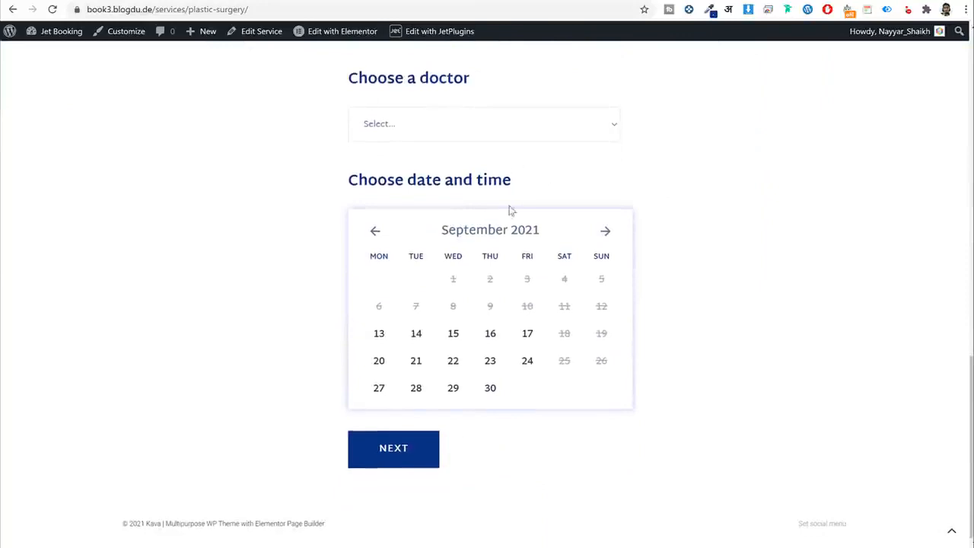
Choose a doctor and a date on the booking form, then pick the 14:00-14:30 slot.
left_click(451, 131)
left_click(437, 164)
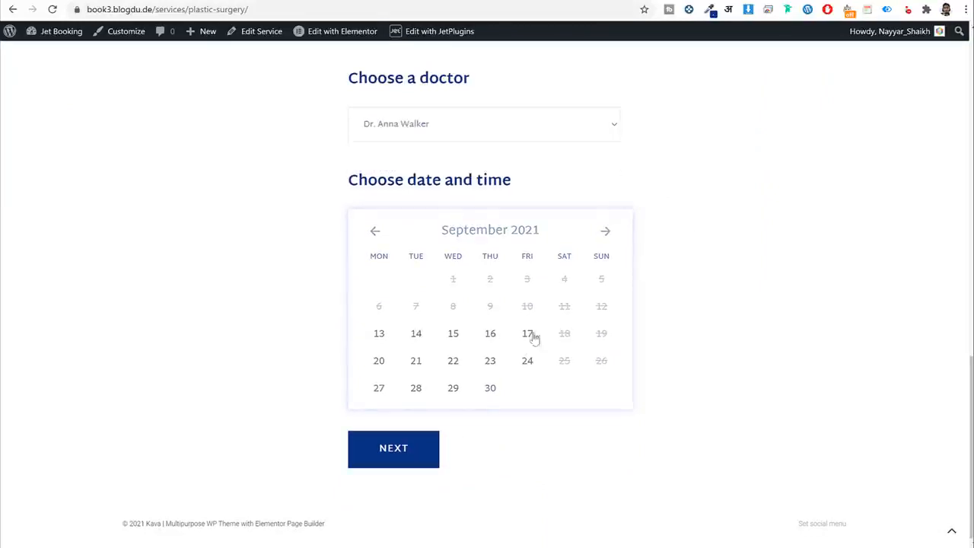
scroll(544, 341, "down", 3)
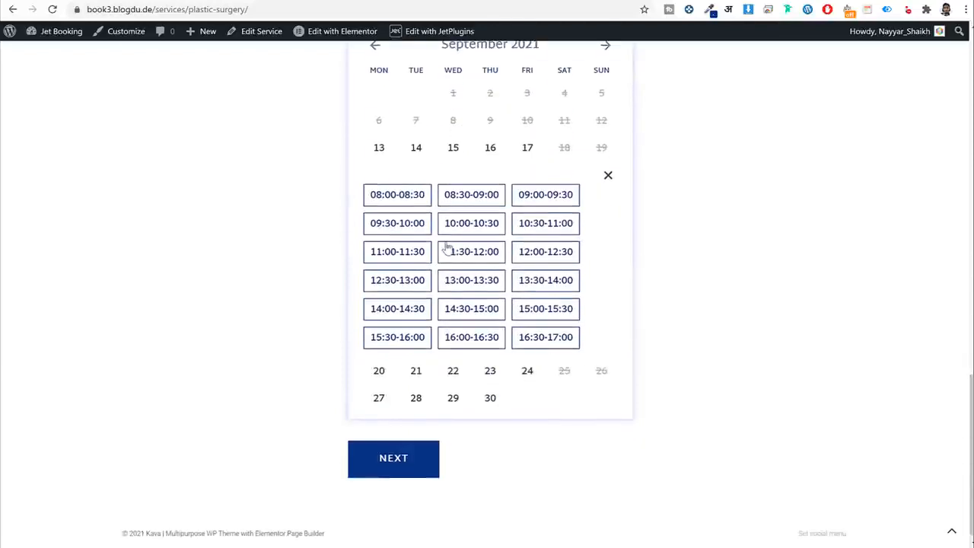
scroll(466, 272, "down", 1)
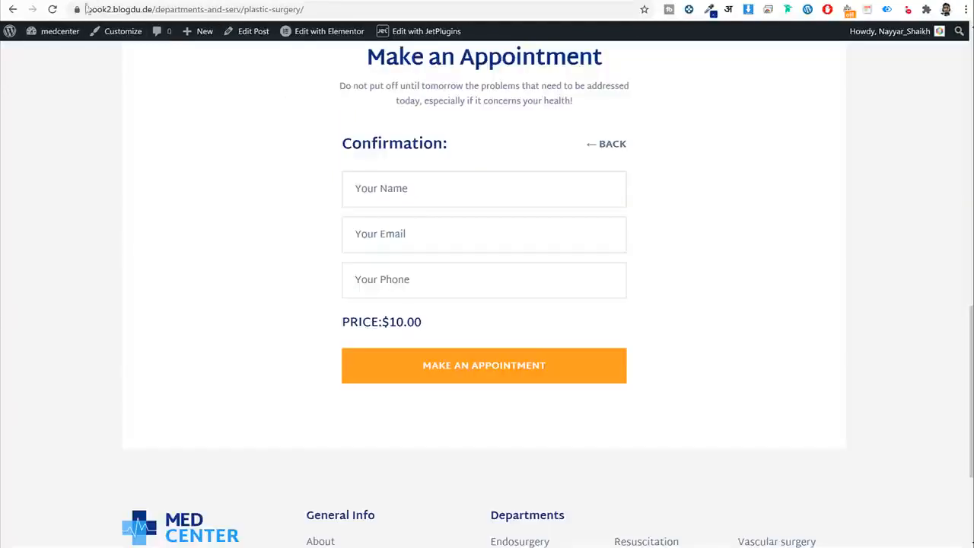
left_click(592, 148)
scroll(689, 218, "down", 3)
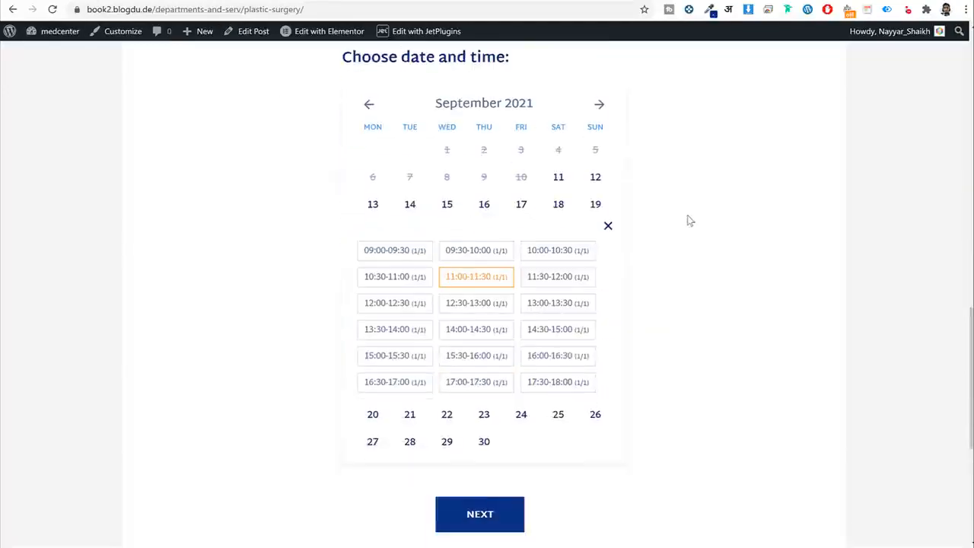
left_click(470, 330)
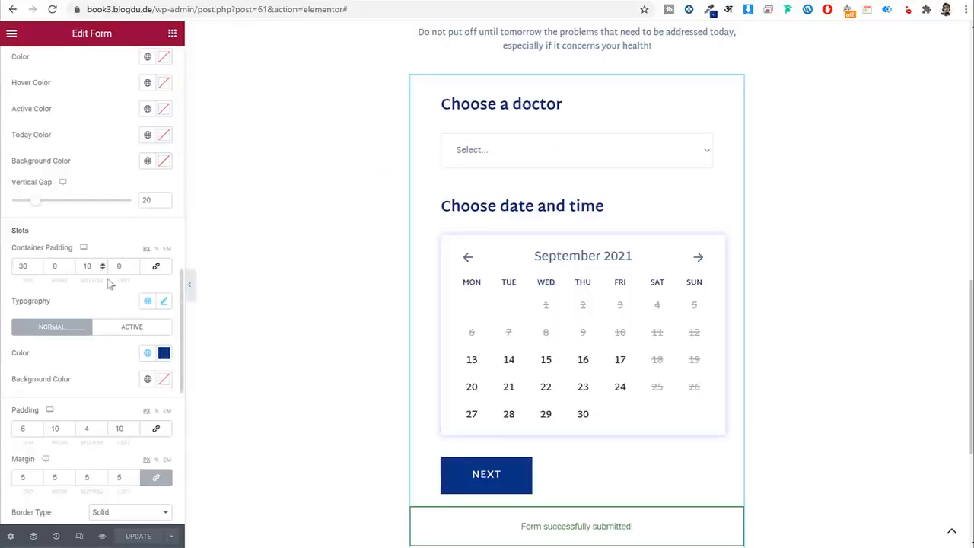
scroll(108, 283, "up", 5)
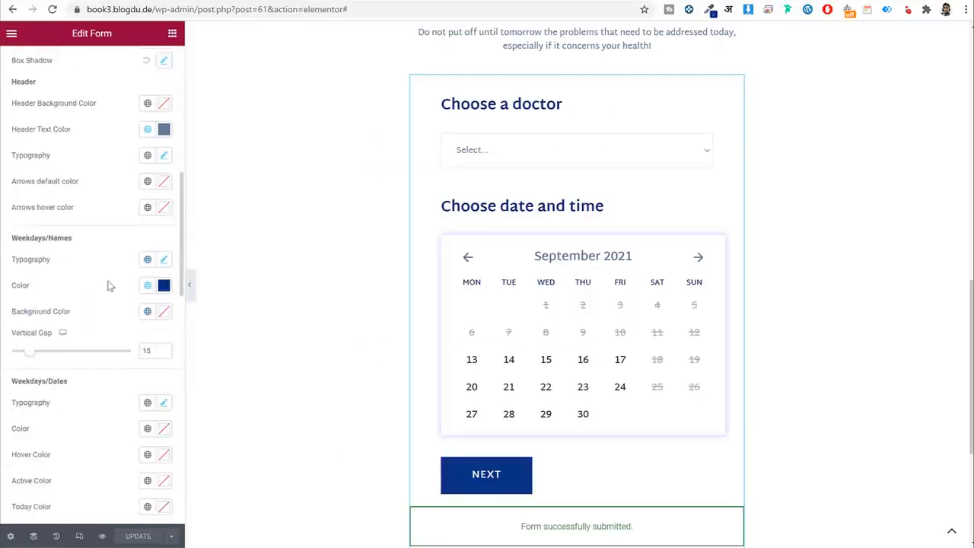
scroll(112, 279, "up", 5)
Set the active time-slot text colour to orange (#FF8B39).
scroll(115, 279, "down", 10)
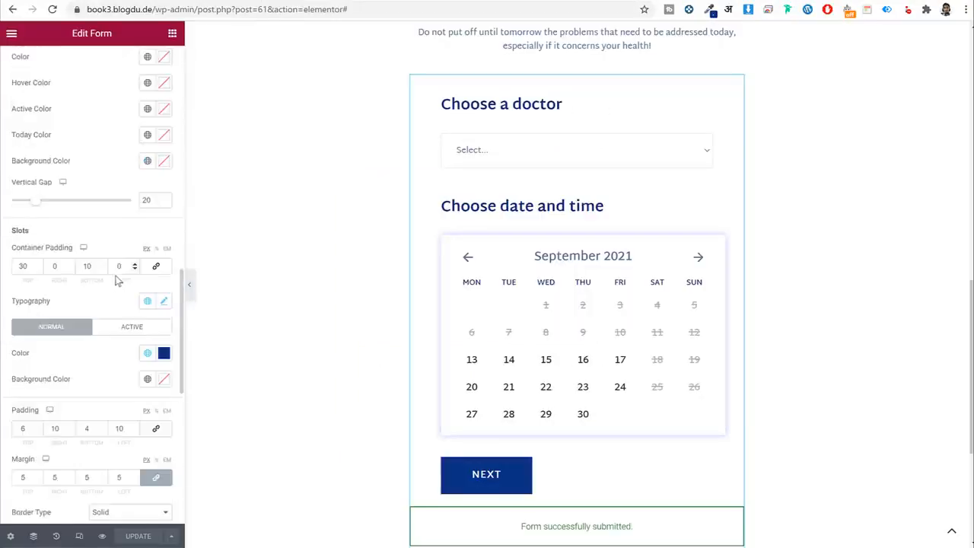
scroll(129, 257, "down", 3)
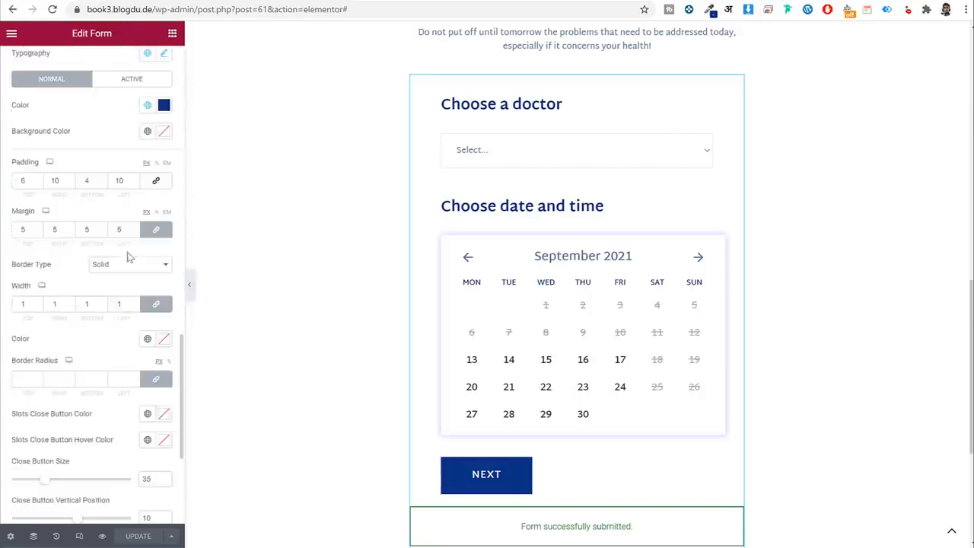
left_click(130, 81)
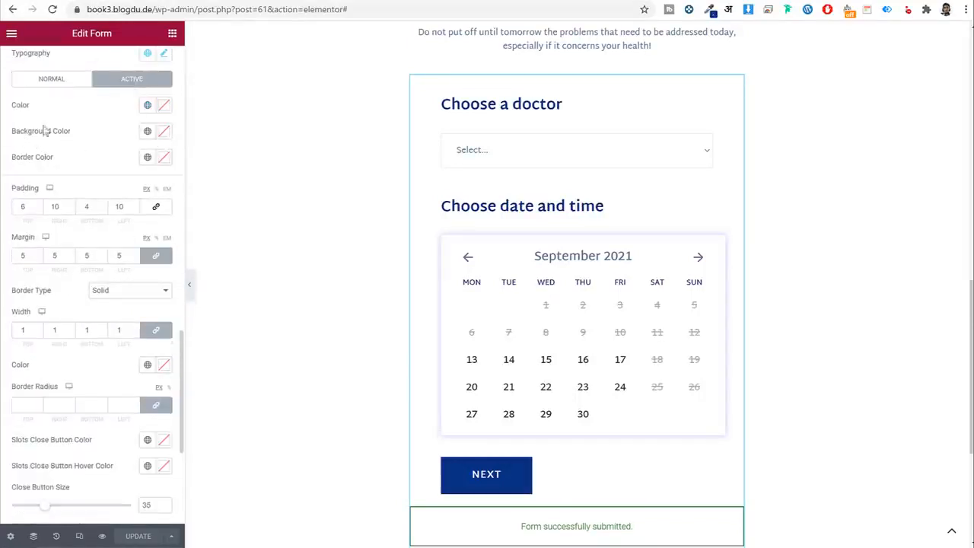
left_click(163, 105)
left_click_drag(46, 265, 30, 264)
left_click(132, 152)
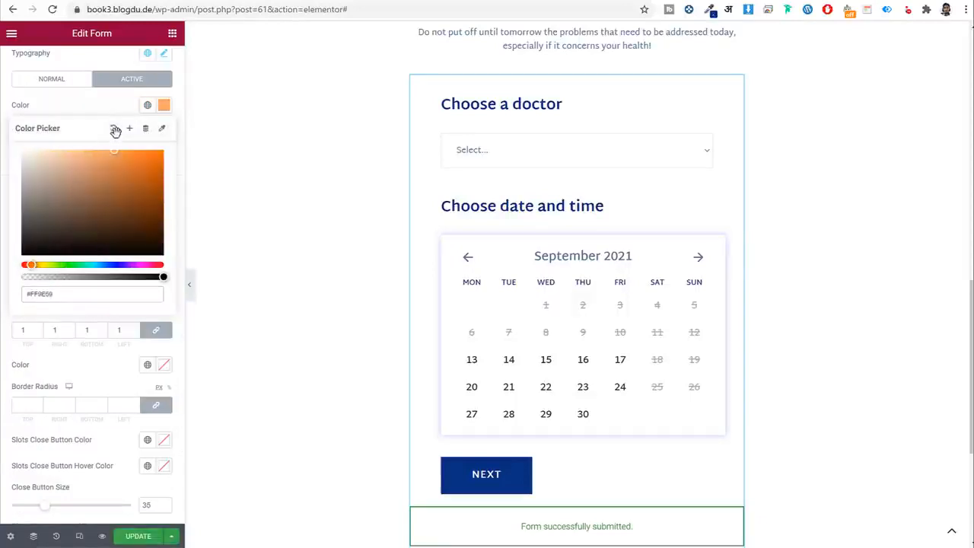
triple_click(72, 293)
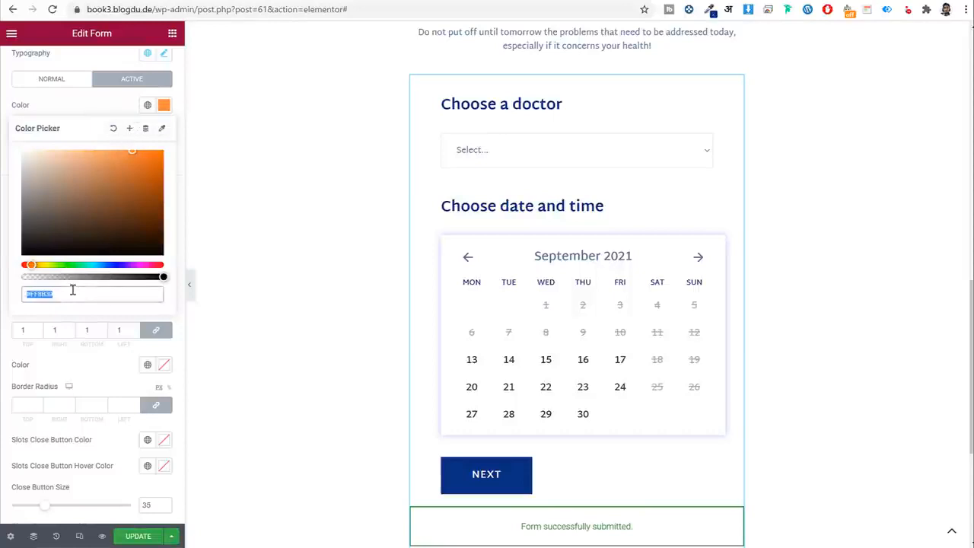
Save that orange as a new global colour named Orange and apply it to the slot border.
left_click(129, 128)
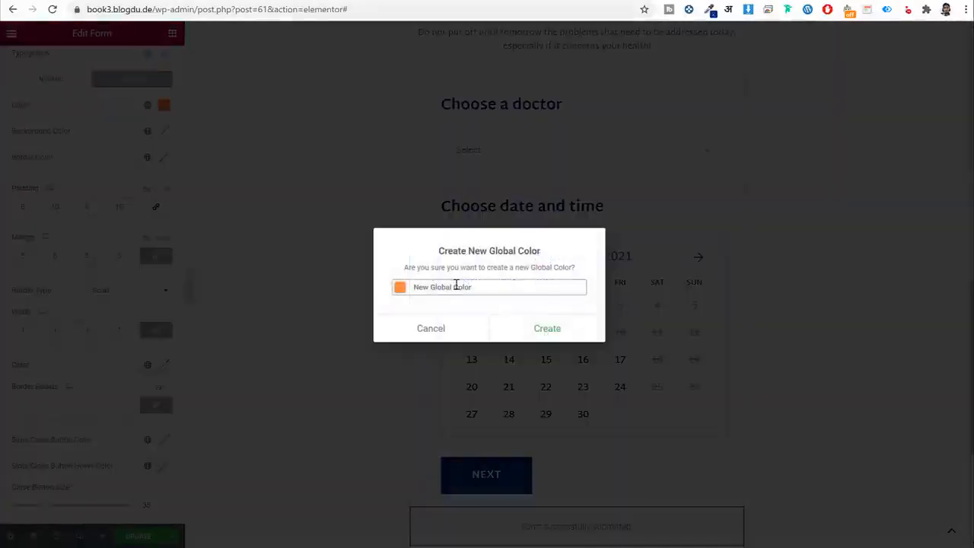
triple_click(457, 286)
type("o")
left_click(513, 331)
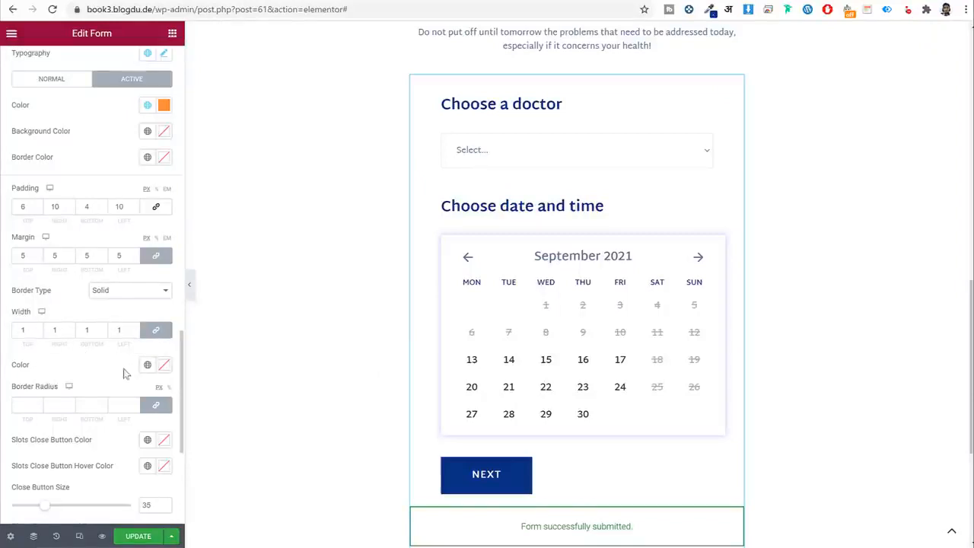
scroll(113, 359, "down", 2)
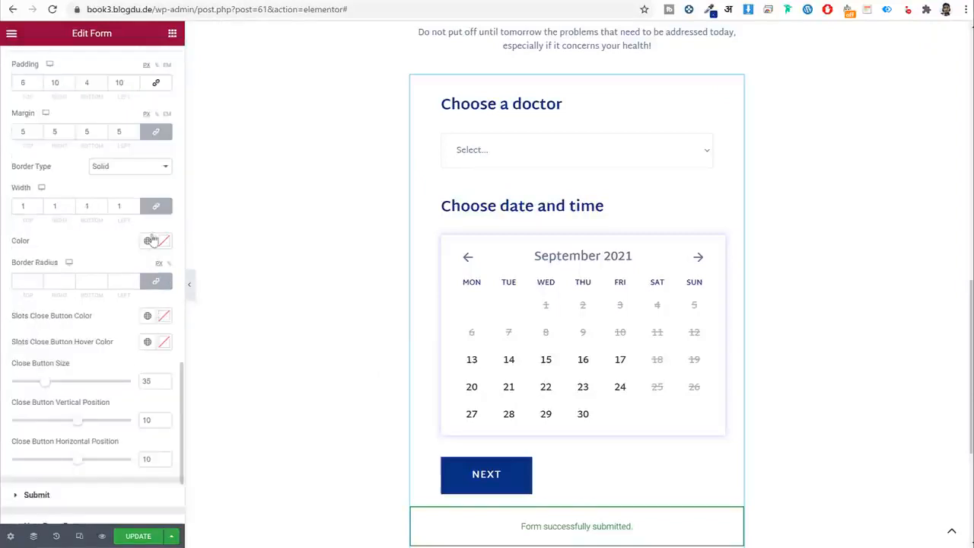
left_click(148, 240)
left_click(56, 428)
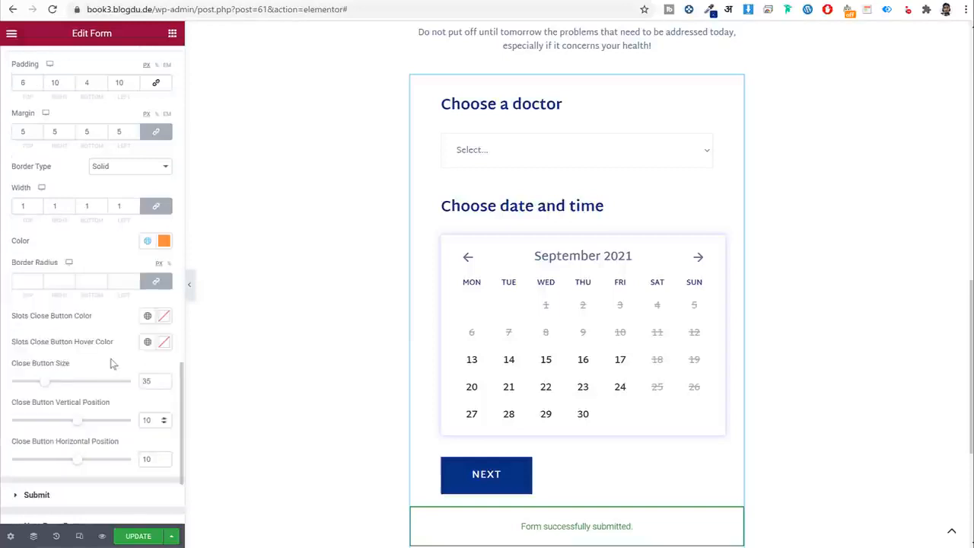
Update the form, then reload the live page and pick a doctor and the 16th to view the slots.
left_click(128, 537)
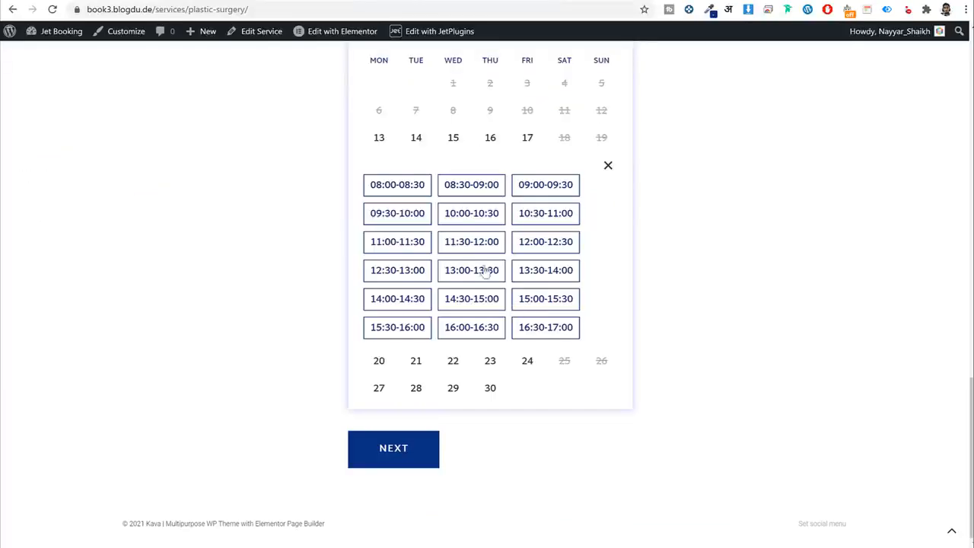
left_click(50, 10)
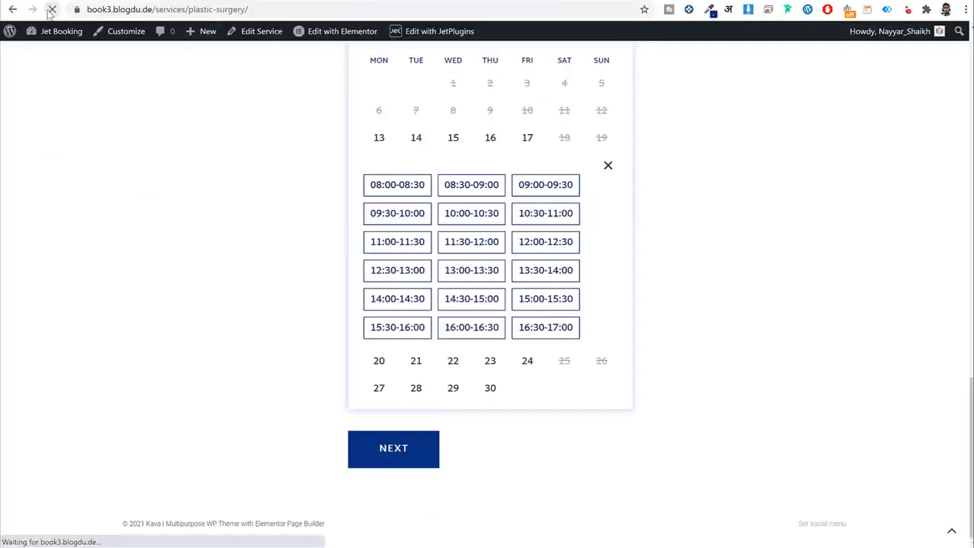
left_click(468, 131)
left_click(460, 163)
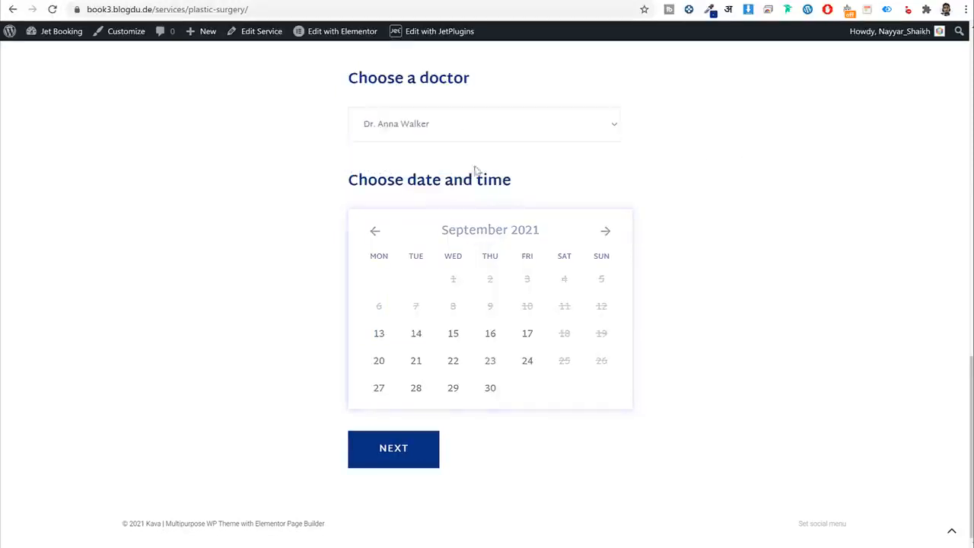
left_click(491, 338)
scroll(694, 309, "down", 3)
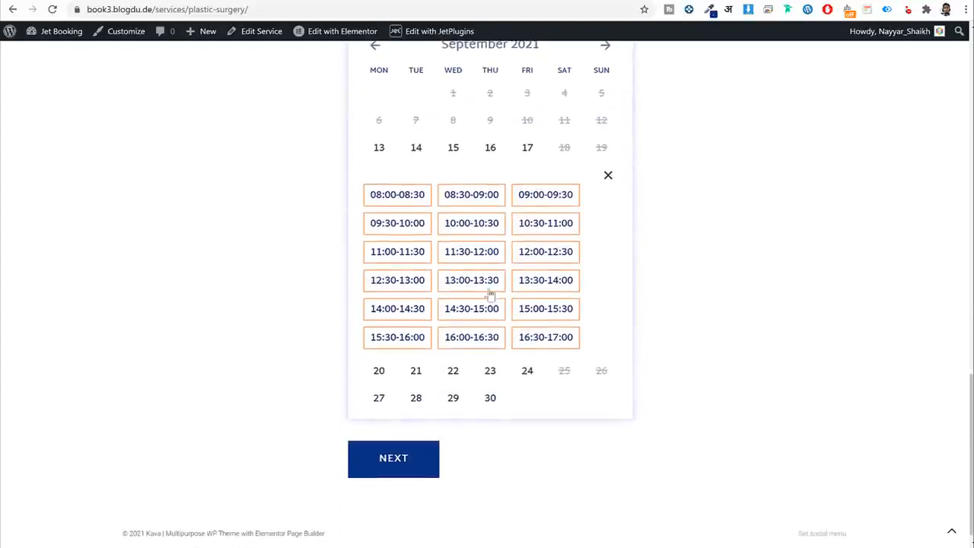
Back in Elementor, compare the normal and active slot colour settings.
left_click(237, 1)
scroll(119, 249, "up", 3)
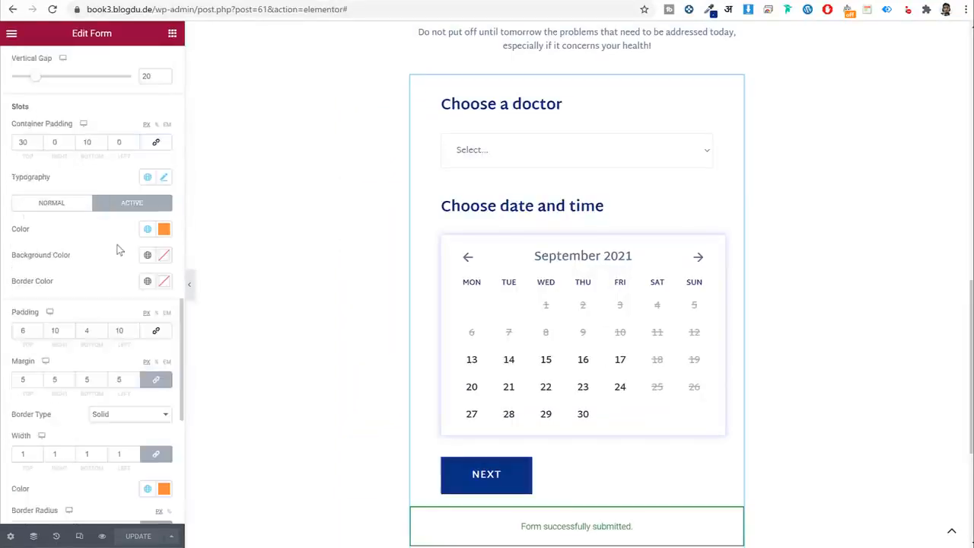
left_click(60, 209)
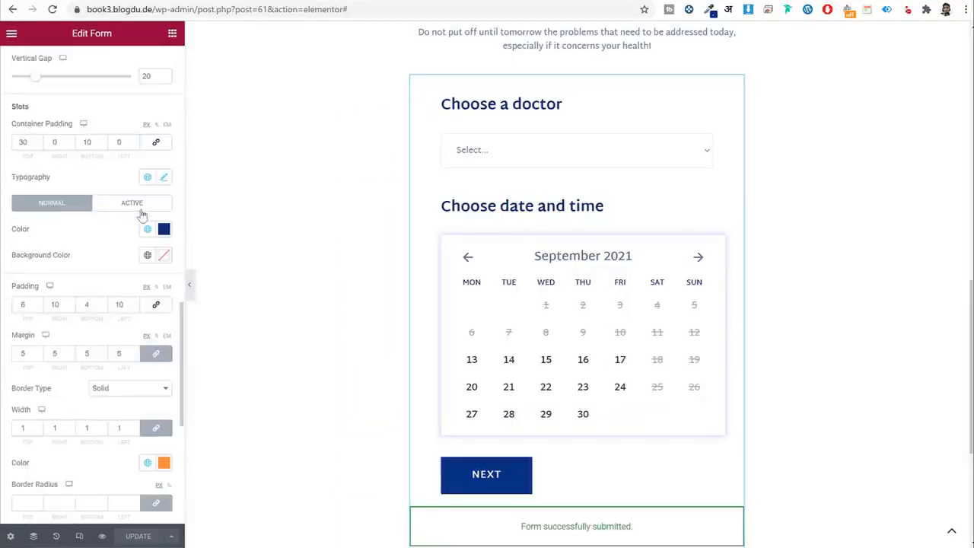
left_click(141, 213)
left_click(55, 208)
left_click(141, 211)
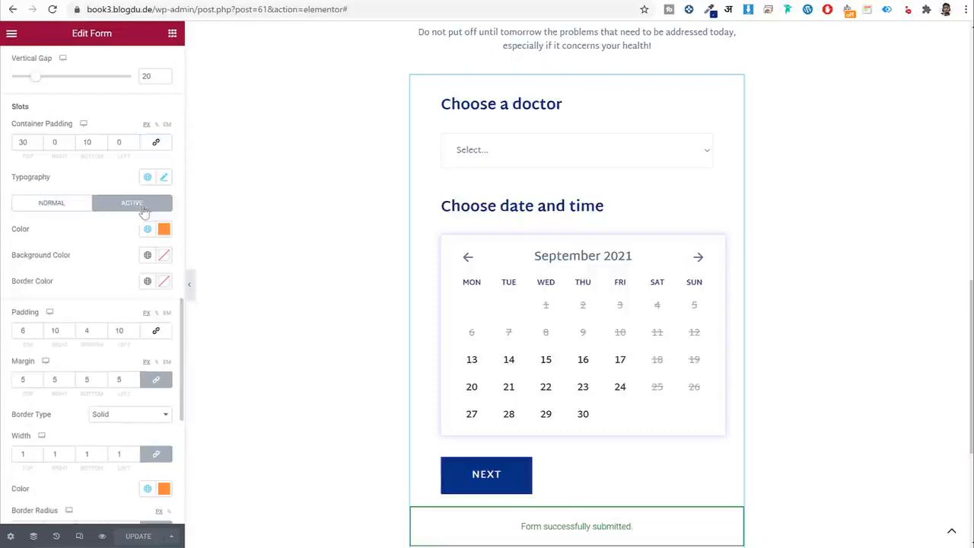
scroll(144, 211, "down", 3)
Clear the active slot border colour.
left_click(148, 240)
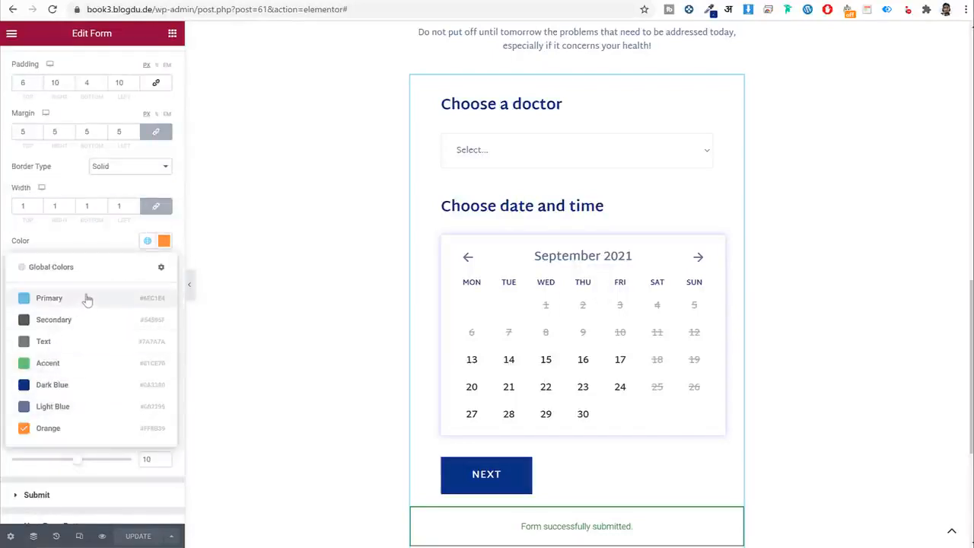
left_click(164, 242)
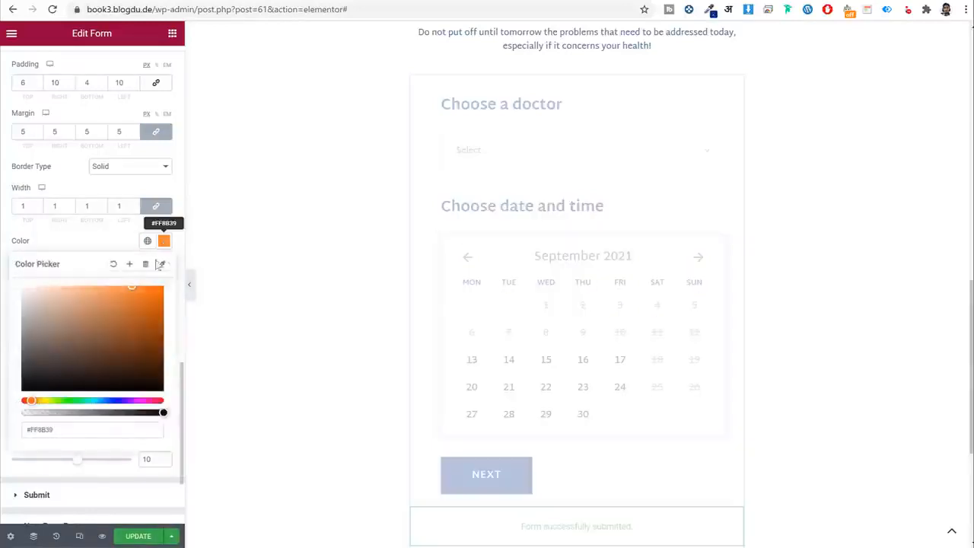
left_click(113, 263)
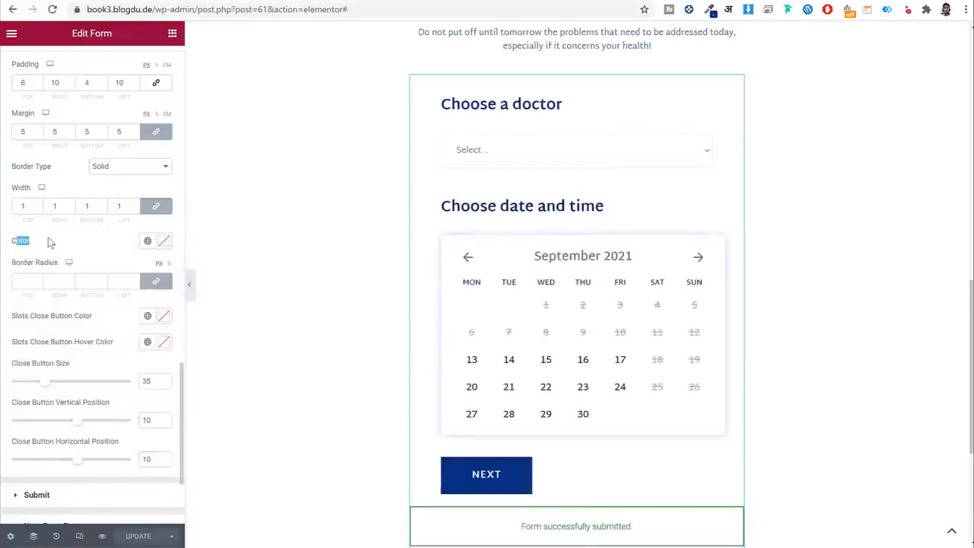
left_click(93, 272)
double_click(12, 245)
scroll(51, 251, "up", 2)
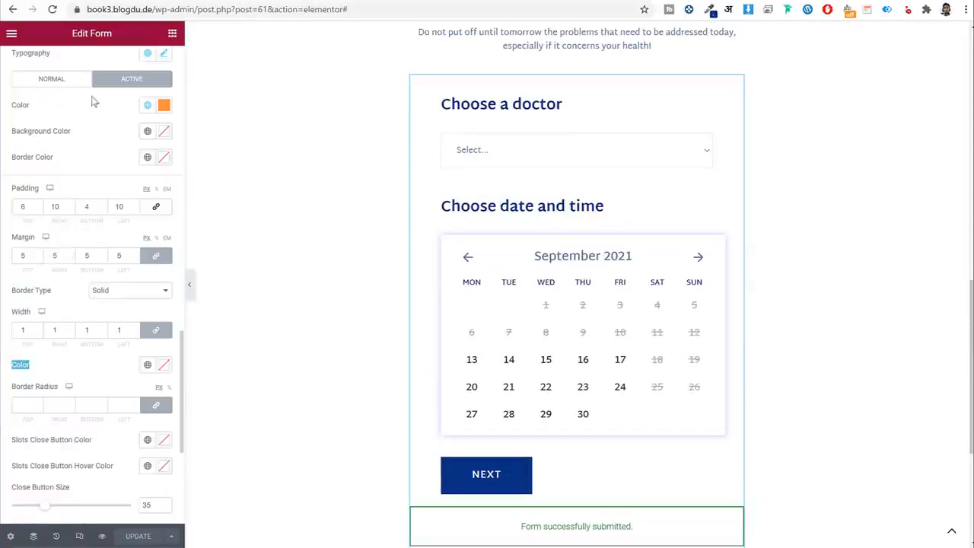
left_click(62, 84)
left_click(157, 80)
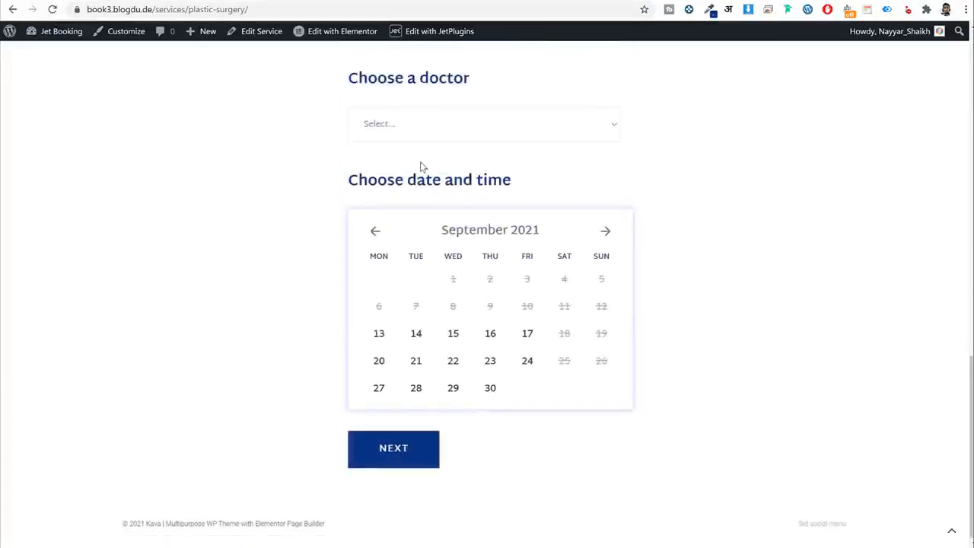
Book day 16 at 11:30-12:00 and continue to the Confirmation step.
left_click(491, 335)
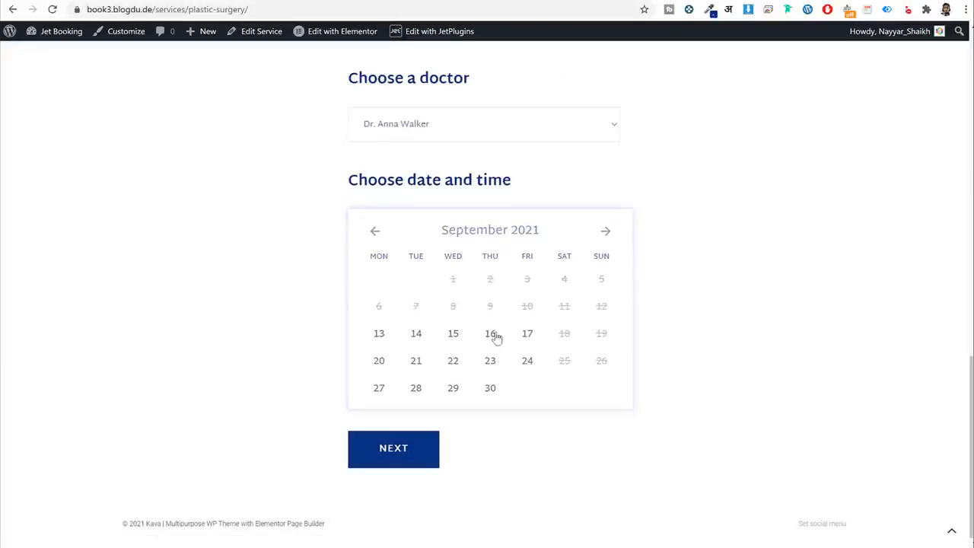
scroll(699, 311, "down", 3)
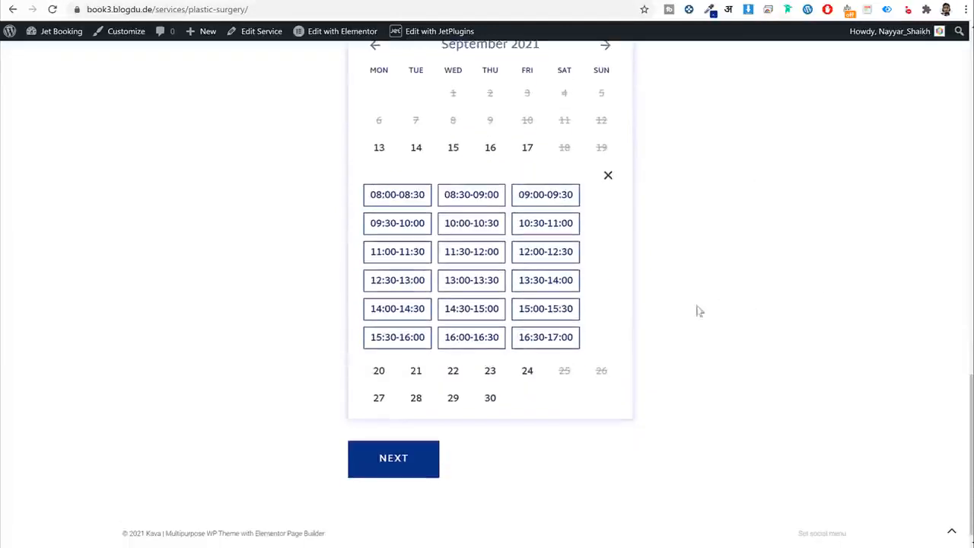
left_click(466, 252)
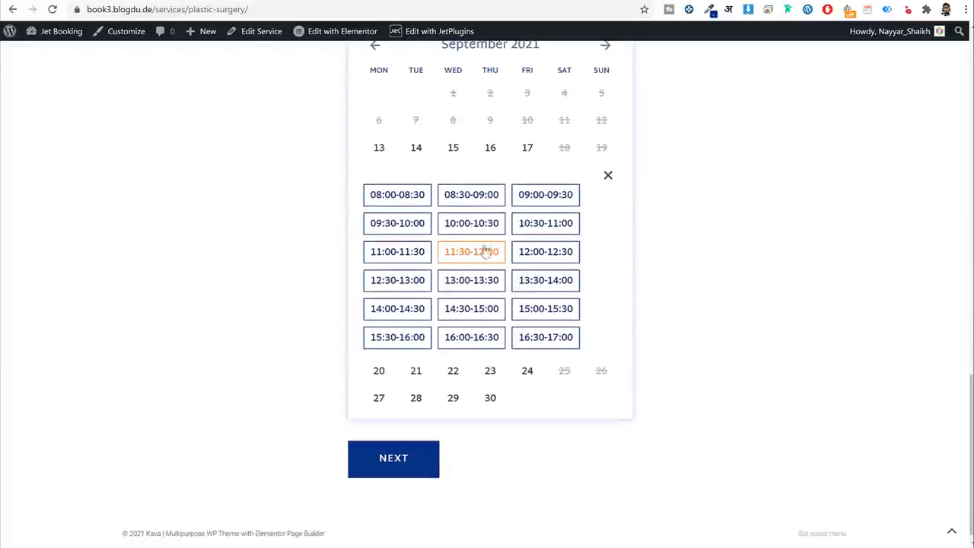
left_click(401, 456)
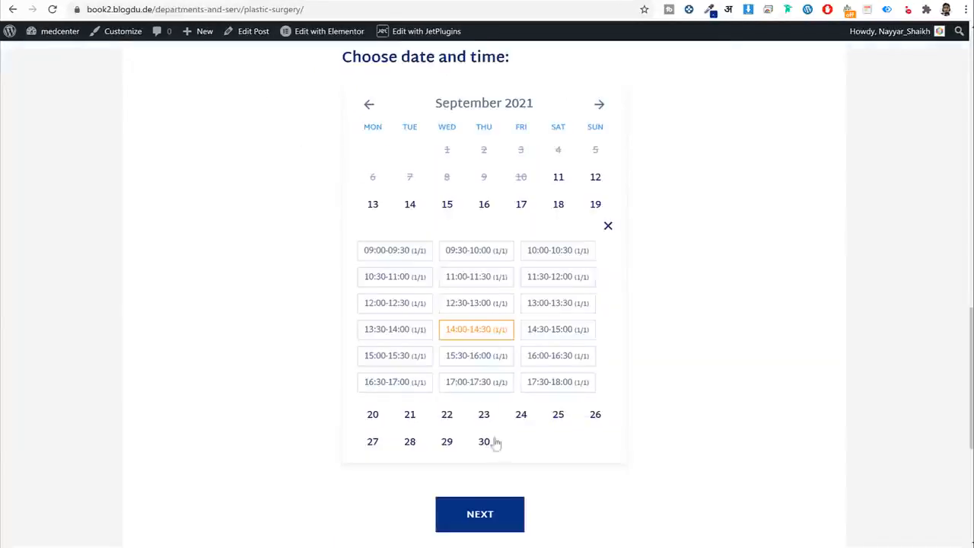
Compare the Confirmation heading and PRICE label against the reference site.
left_click(500, 512)
scroll(596, 268, "up", 3)
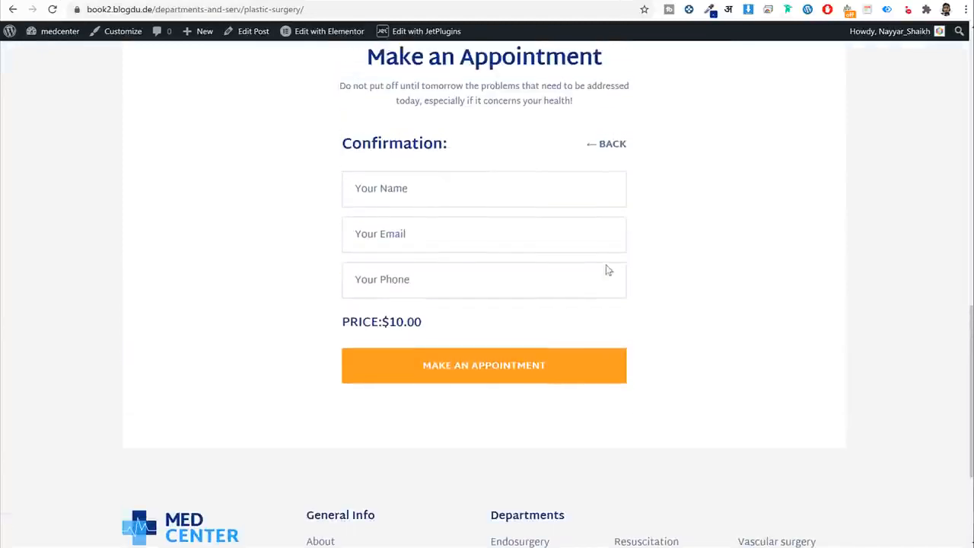
left_click_drag(337, 143, 467, 144)
left_click(428, 194)
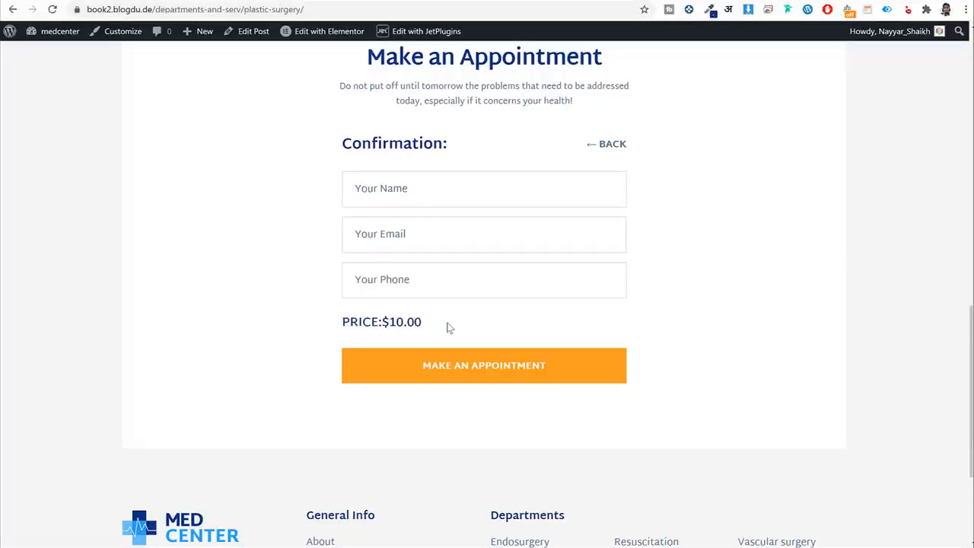
left_click_drag(388, 323, 340, 323)
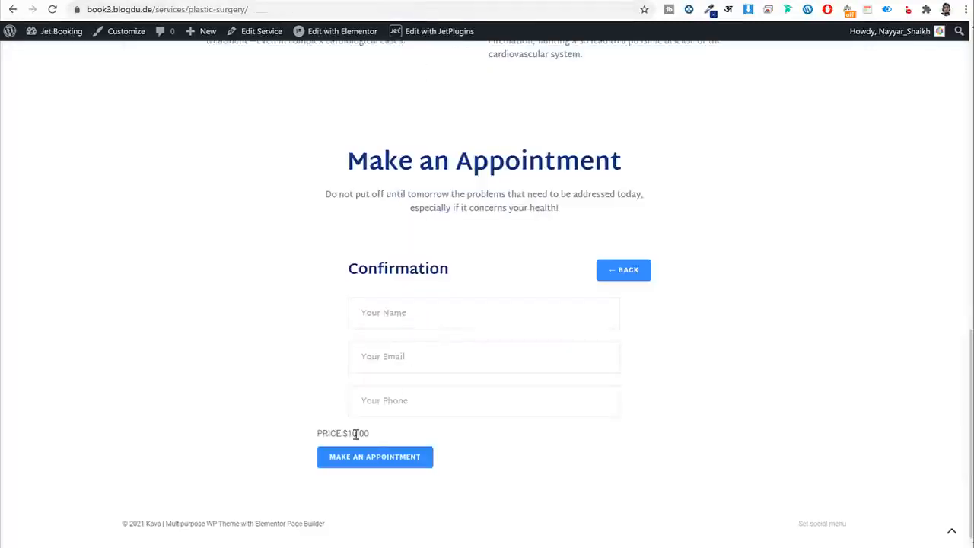
left_click_drag(348, 434, 325, 435)
left_click(333, 435)
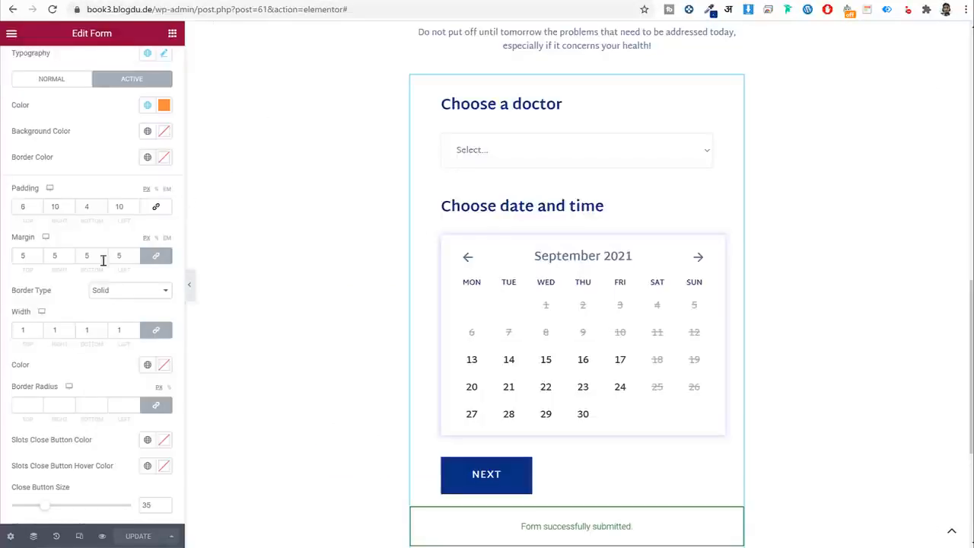
scroll(99, 244, "up", 5)
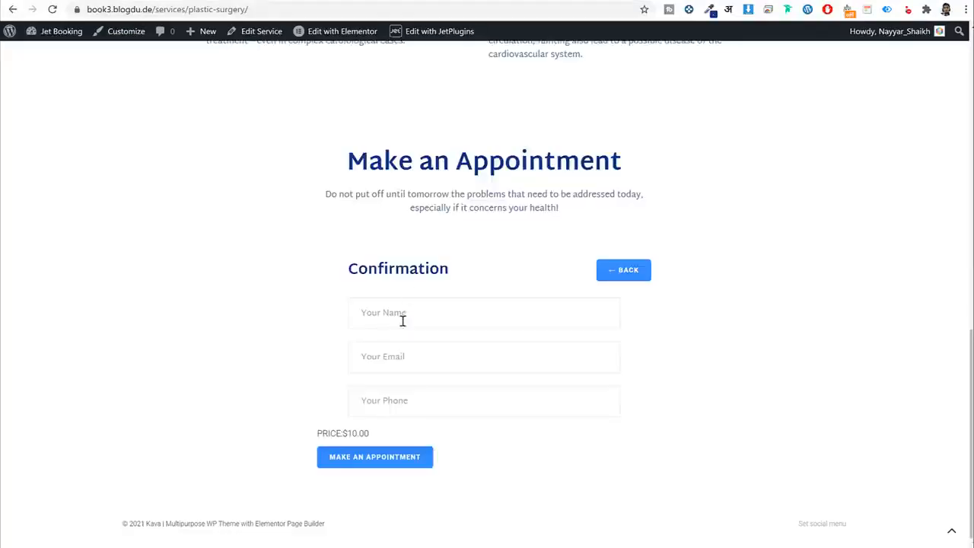
left_click_drag(344, 434, 383, 465)
left_click(318, 436)
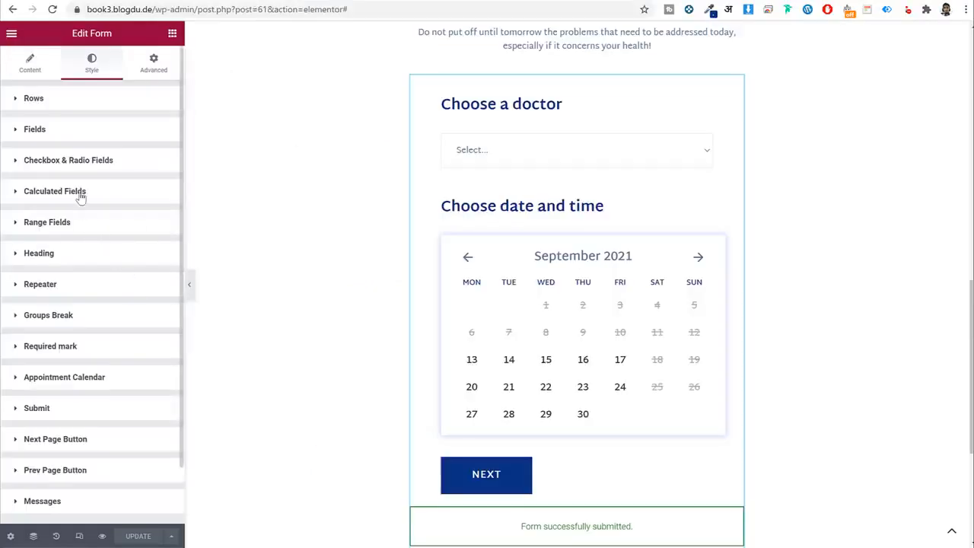
Give the calculated price text Martel Sans, size 20, weight 600 and line-height 20.
left_click(82, 199)
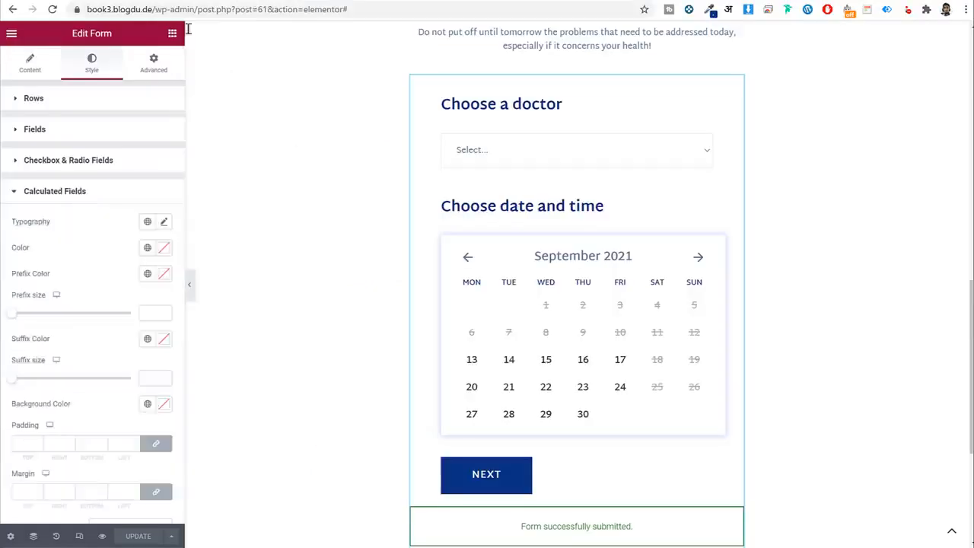
scroll(45, 228, "down", 3)
left_click(147, 98)
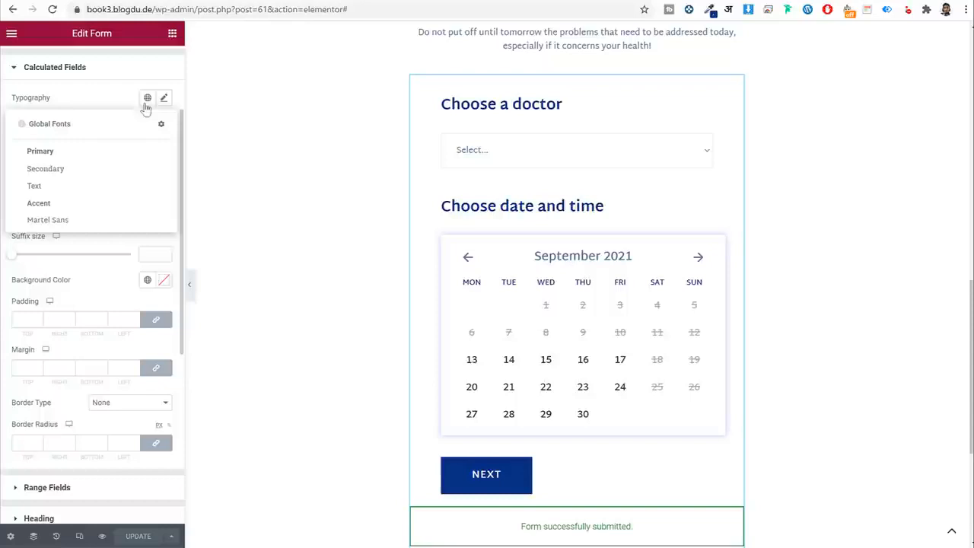
left_click(122, 219)
left_click(164, 98)
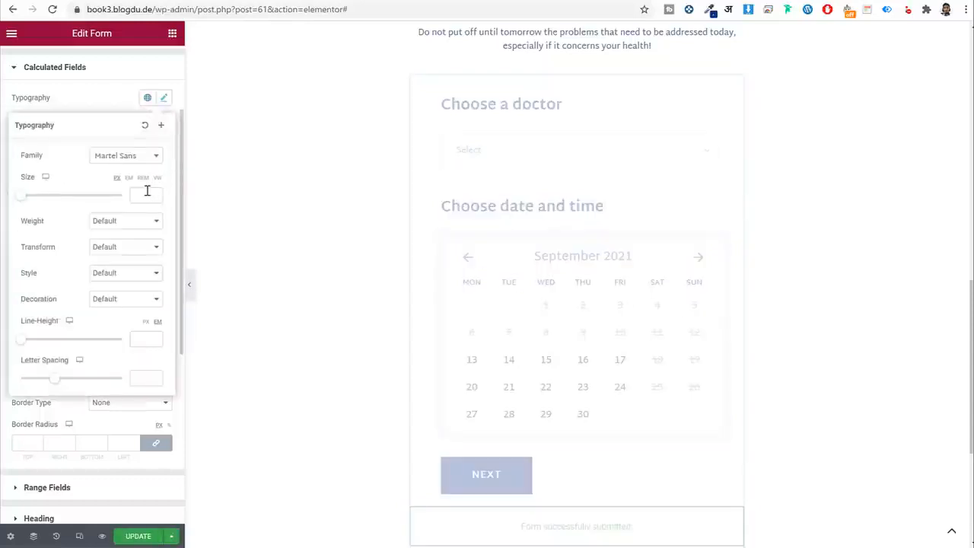
left_click(148, 193)
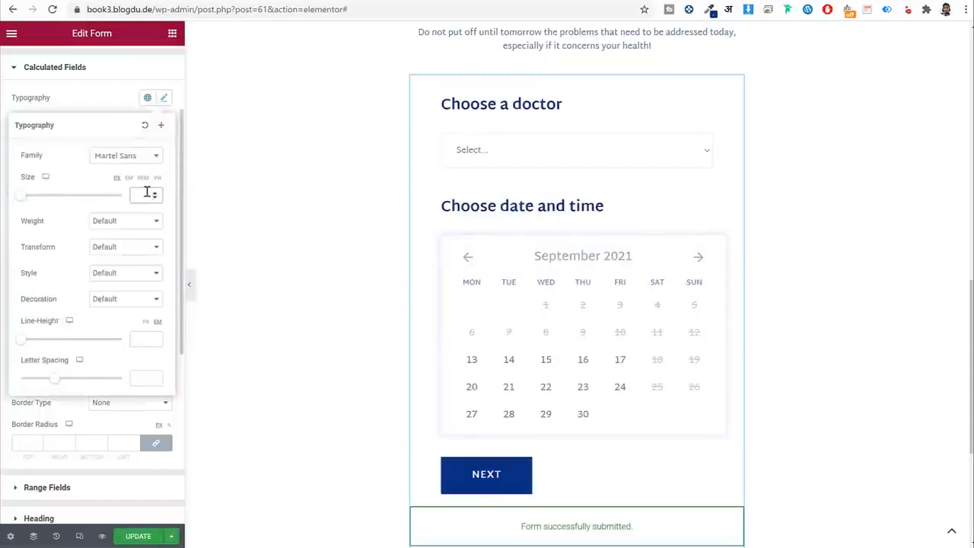
left_click(129, 226)
left_click(123, 283)
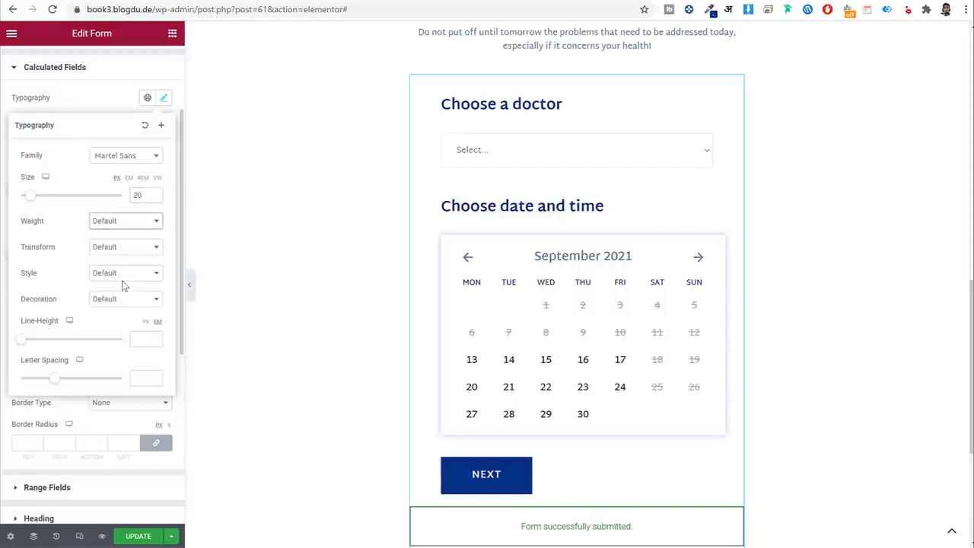
left_click(144, 337)
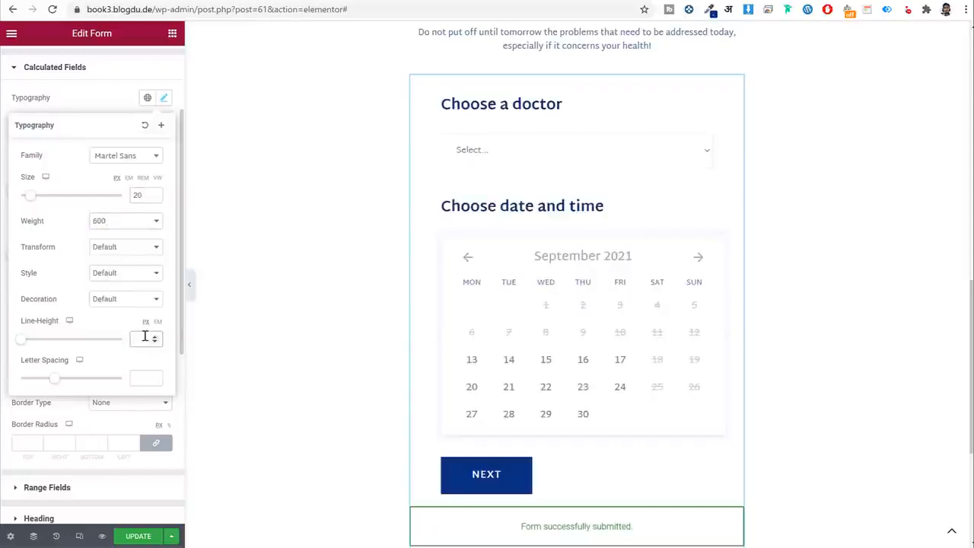
type("20")
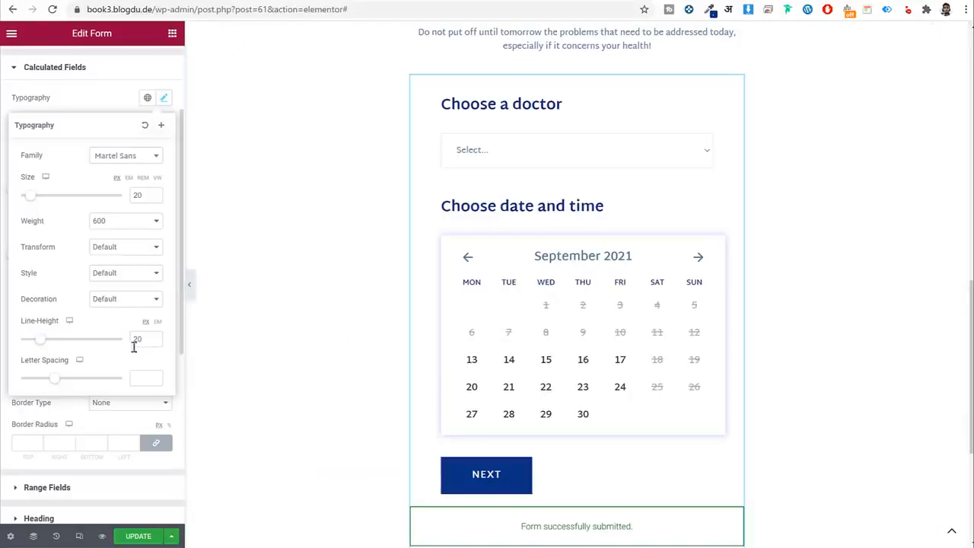
left_click(164, 100)
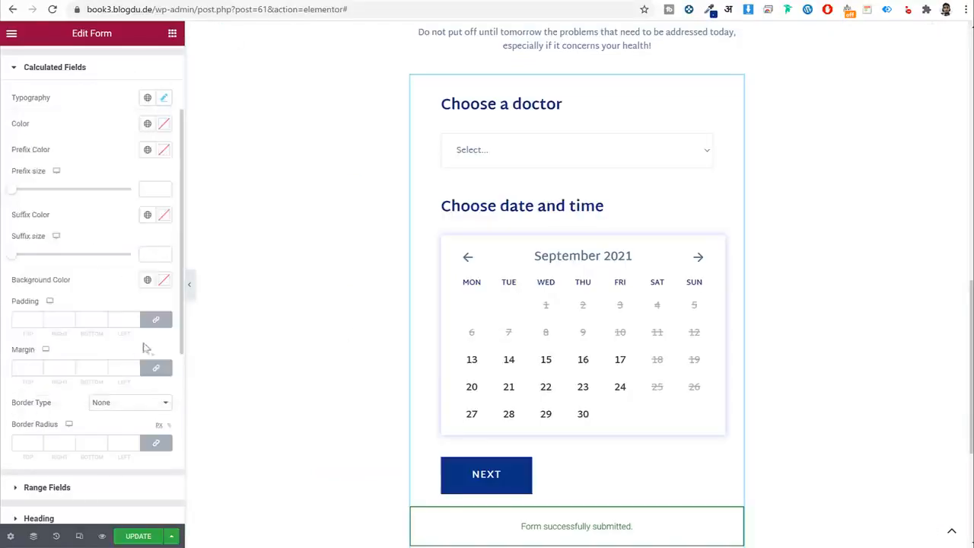
Set the price margins to 20/0/20/50 and its colour to global Dark Blue.
left_click(156, 368)
left_click_drag(114, 368, 139, 368)
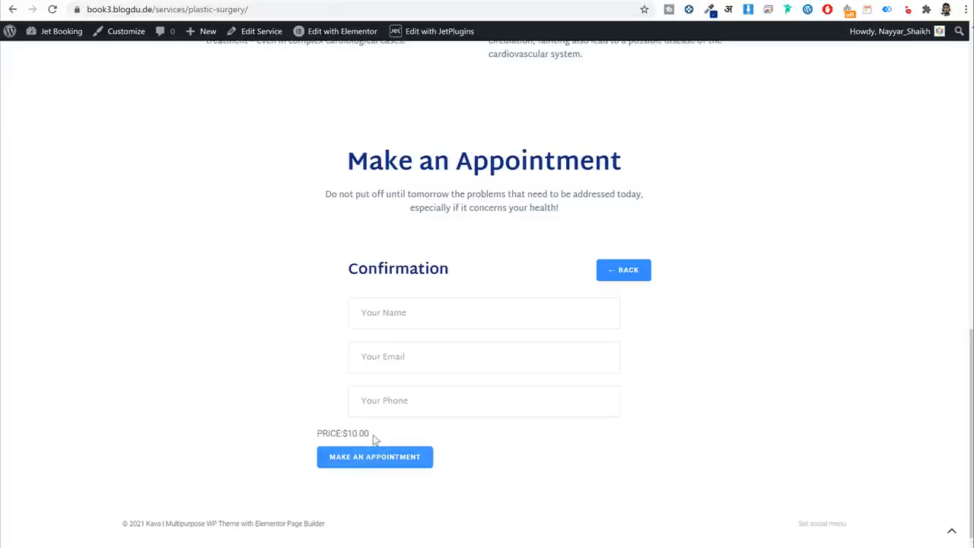
left_click_drag(348, 434, 312, 435)
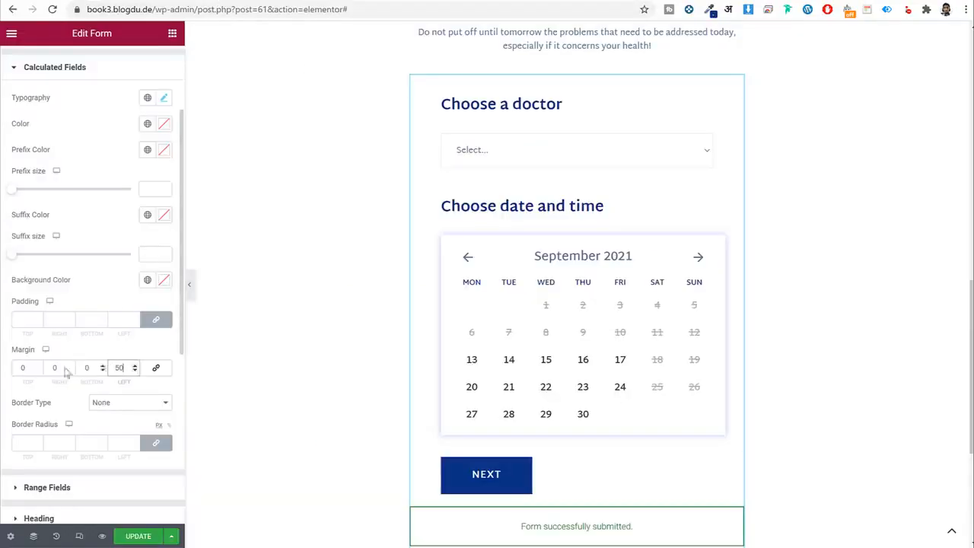
double_click(13, 371)
type("20")
key("Tab")
key("Tab")
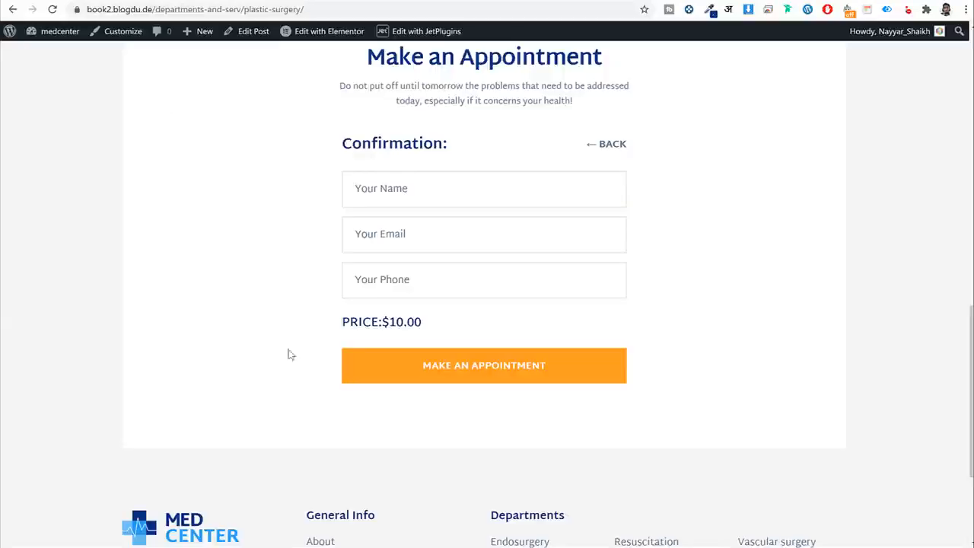
left_click_drag(340, 323, 432, 328)
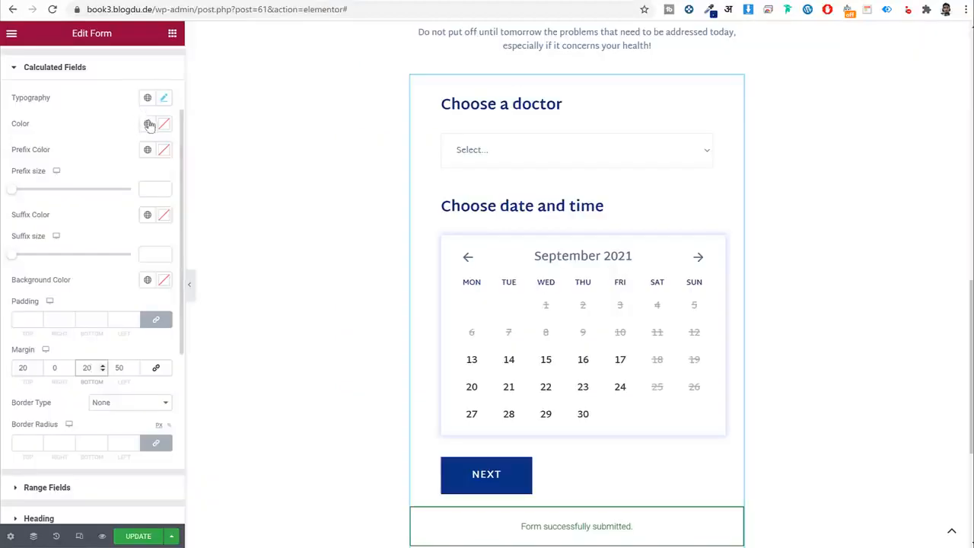
left_click(148, 123)
left_click(92, 268)
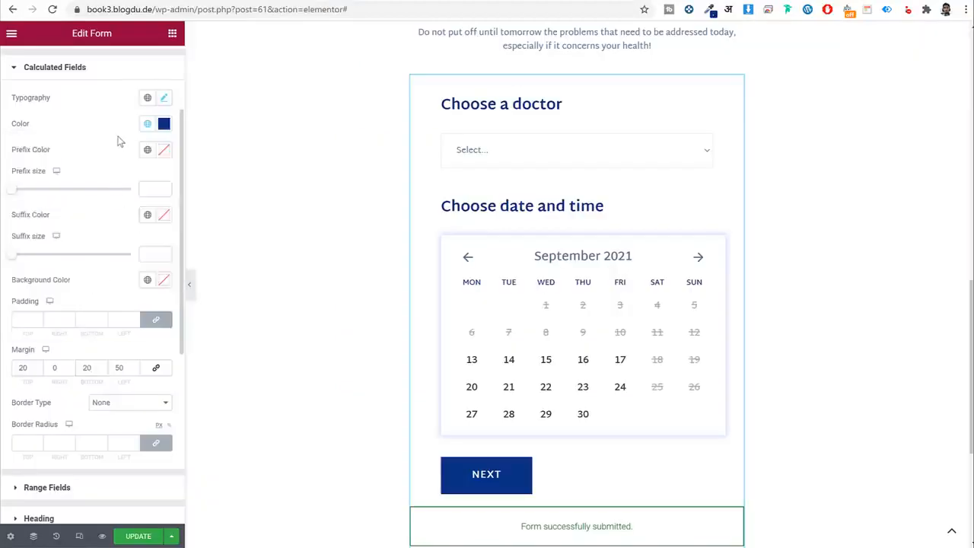
scroll(114, 228, "up", 3)
left_click(89, 194)
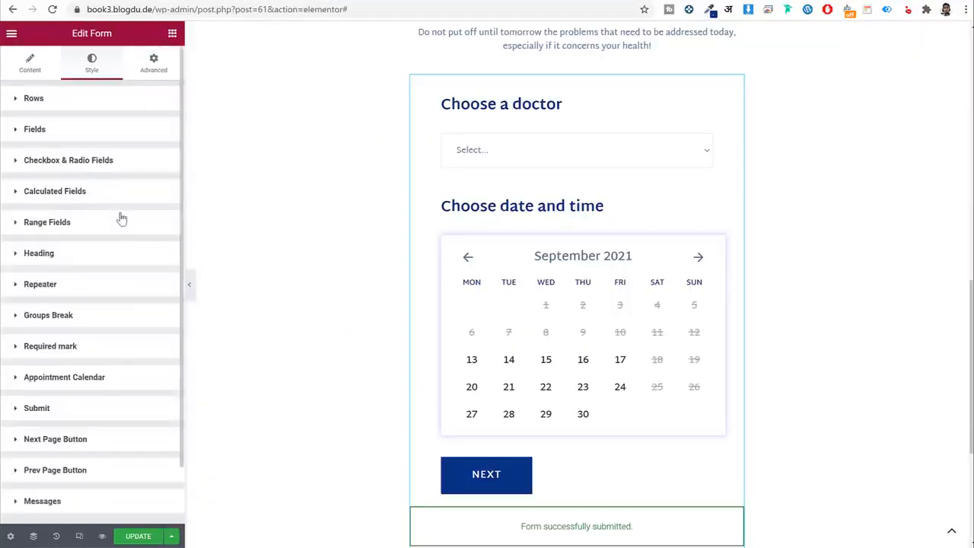
Give the submit button a dark blue background and Martel Sans 16 px text.
scroll(391, 226, "down", 1)
scroll(112, 297, "down", 1)
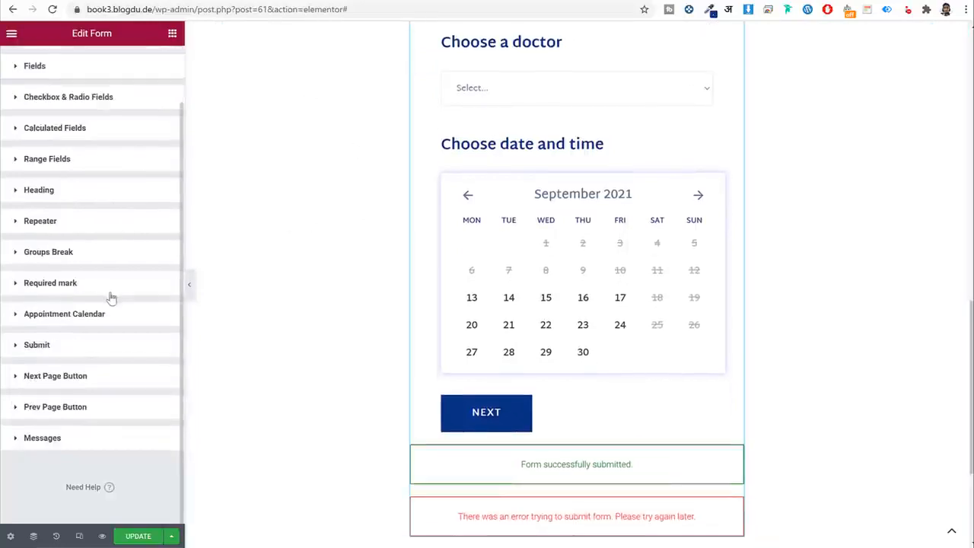
left_click(66, 353)
scroll(130, 263, "down", 5)
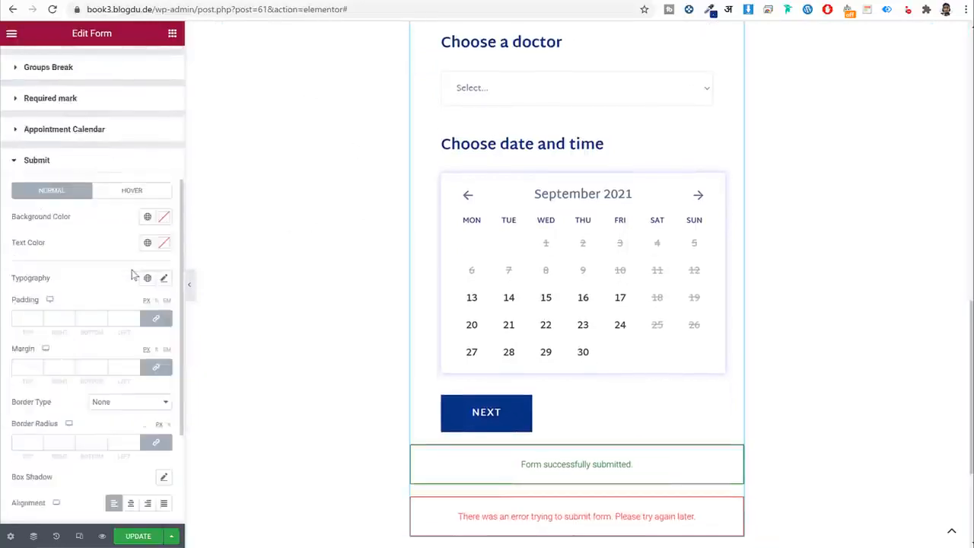
left_click(147, 94)
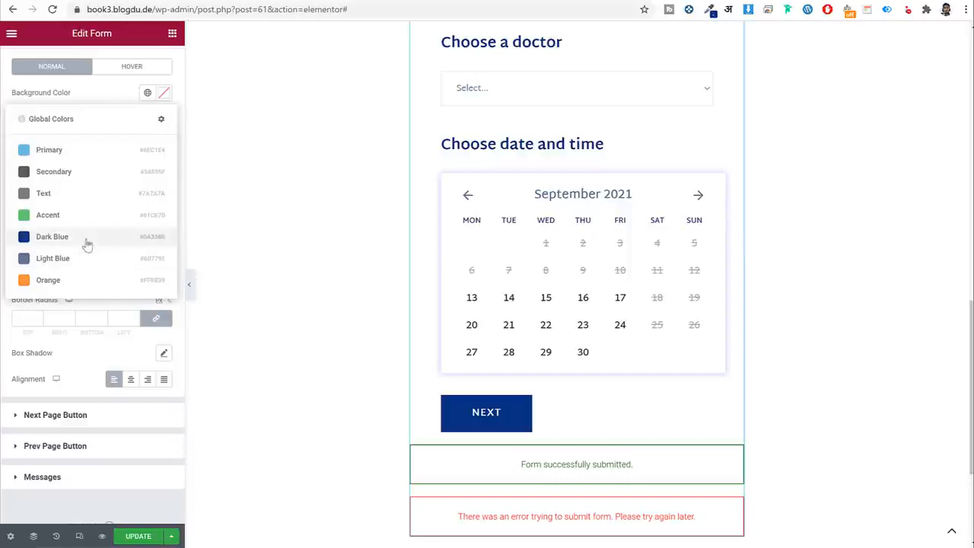
left_click(87, 238)
left_click(147, 155)
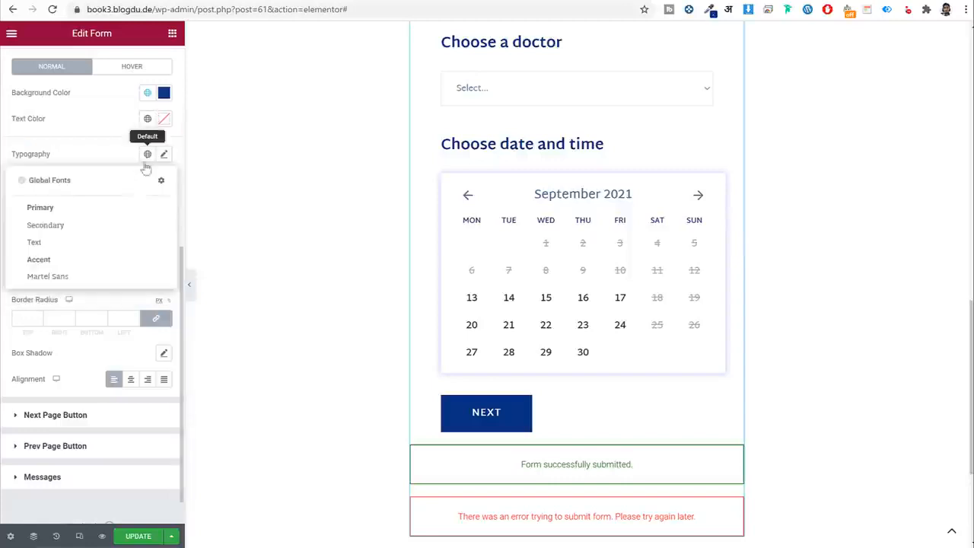
left_click(71, 279)
left_click(164, 155)
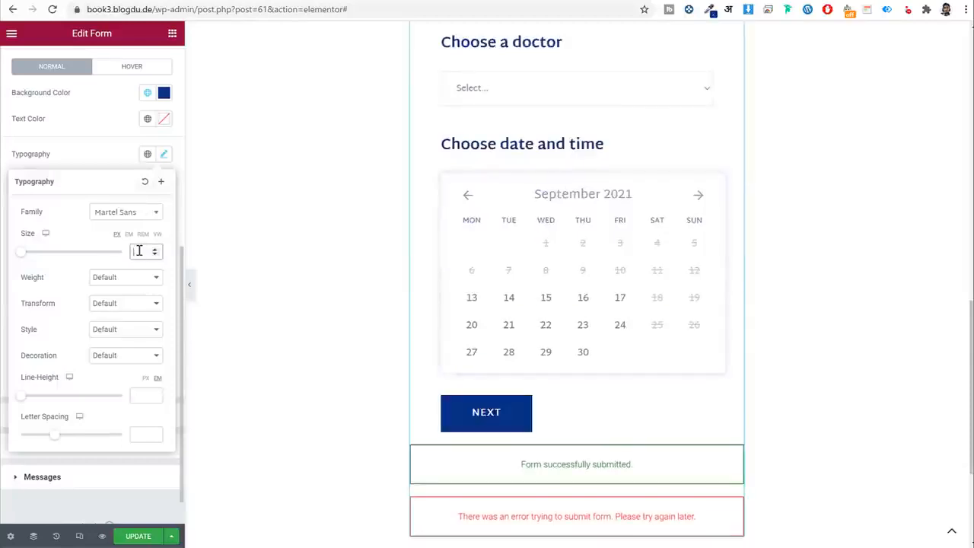
type("16")
left_click(106, 152)
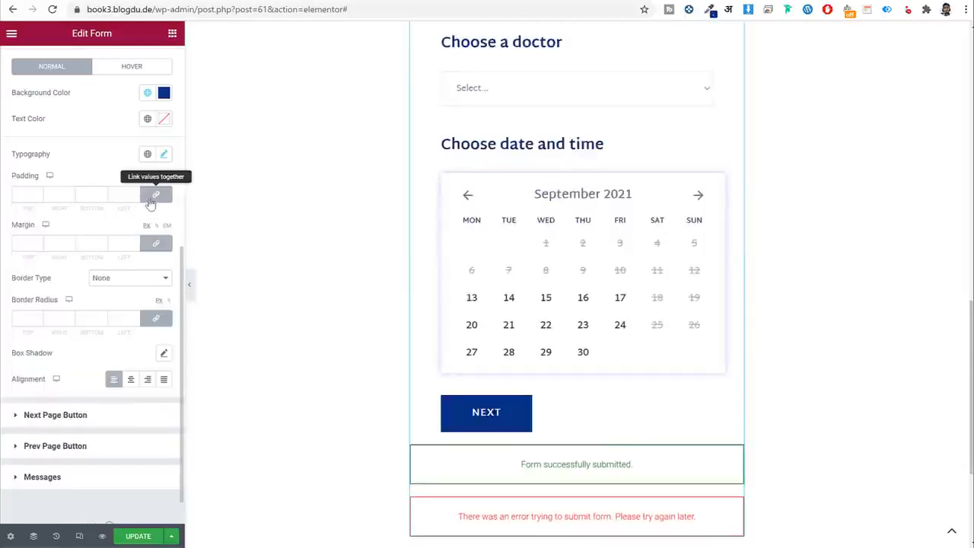
Set the submit button padding to 18/50/18/50 and its left margin to 50.
left_click(156, 194)
double_click(32, 196)
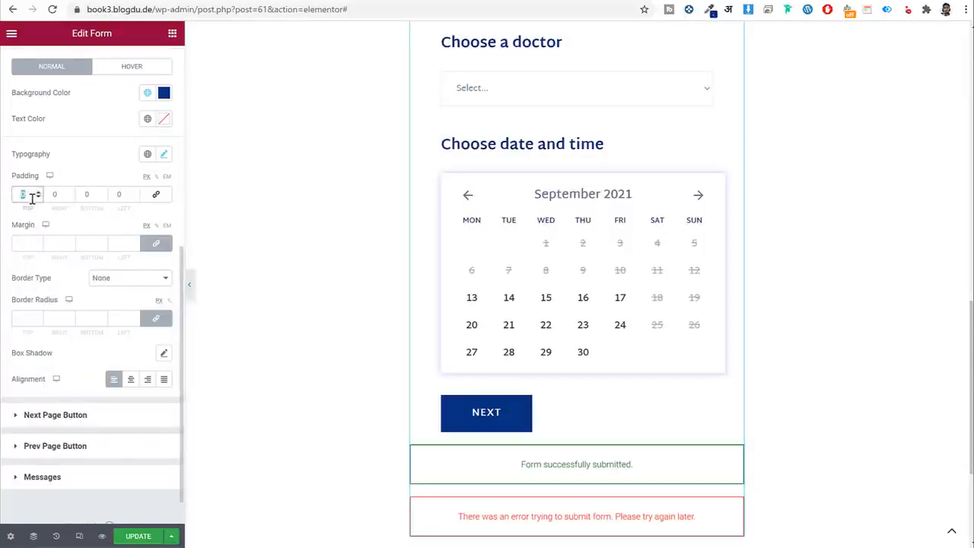
type("18")
key("Tab")
key("Tab")
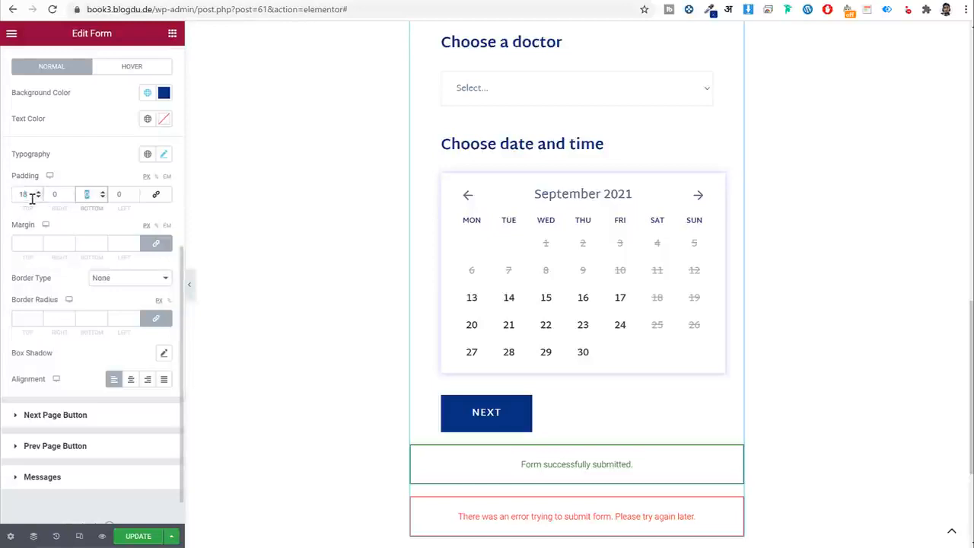
double_click(59, 194)
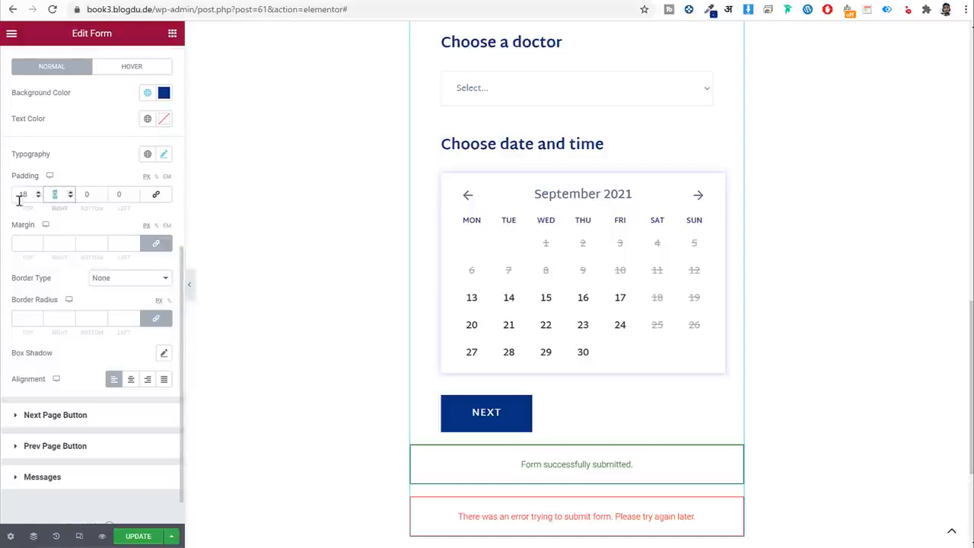
type("50")
key("Tab")
type("18")
key("Tab")
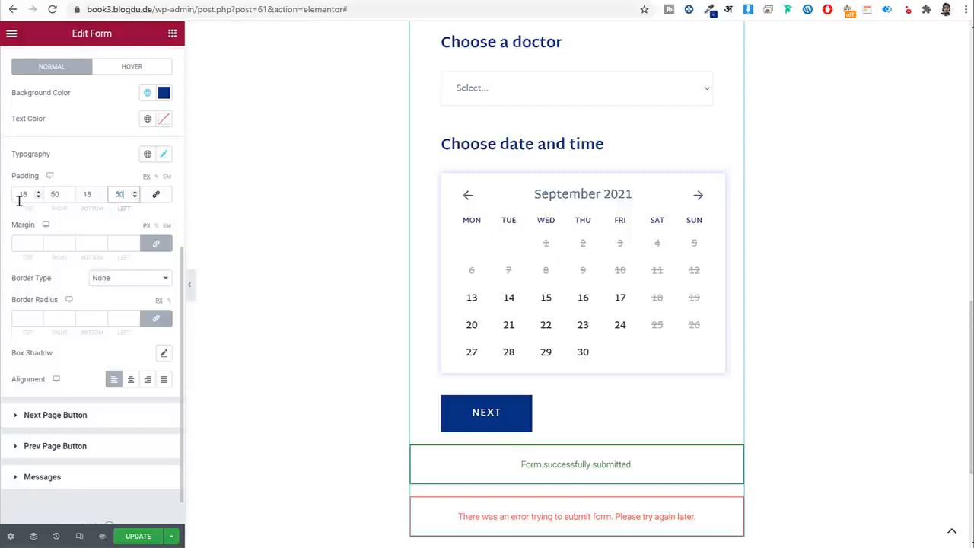
left_click(143, 246)
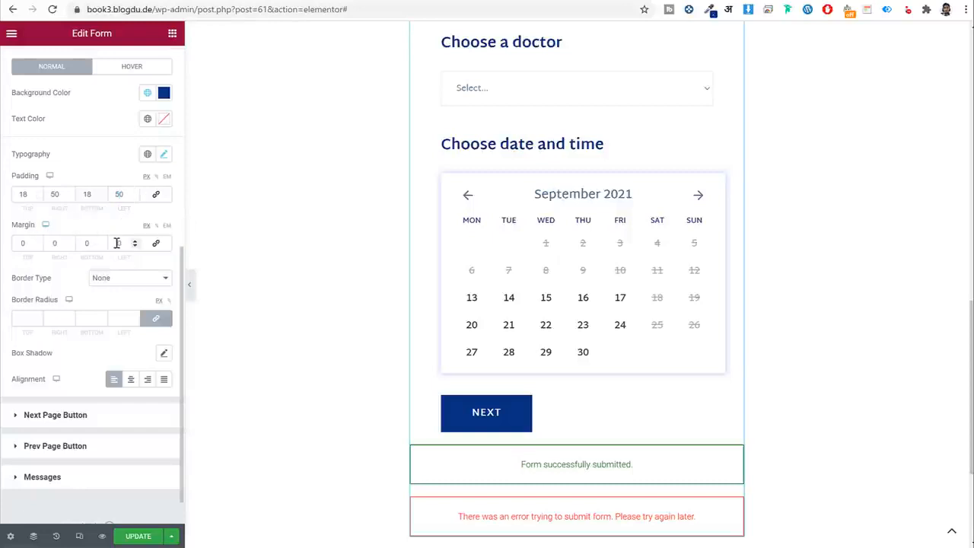
left_click_drag(117, 244, 147, 254)
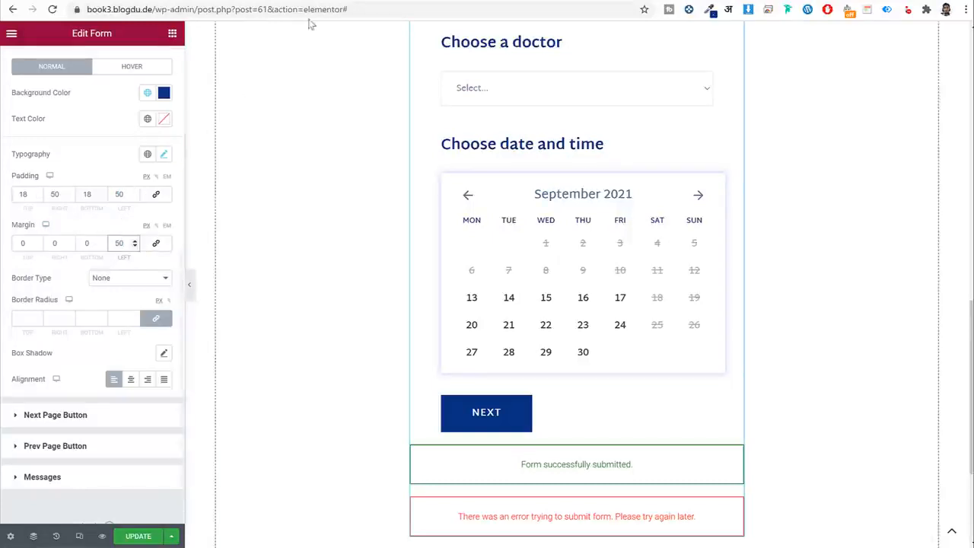
left_click(328, 1)
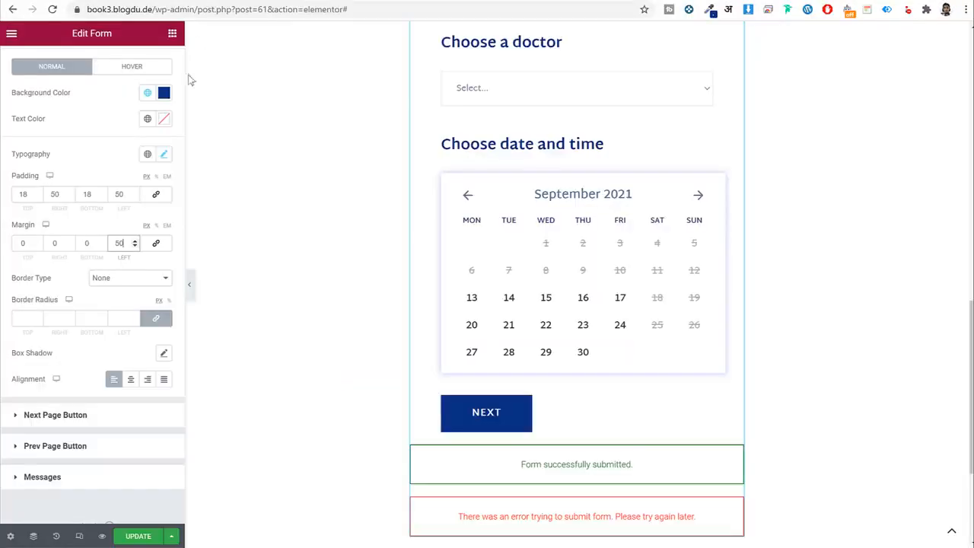
Change the button background to global Orange and its hover background to Dark Blue.
scroll(104, 165, "up", 3)
left_click(148, 217)
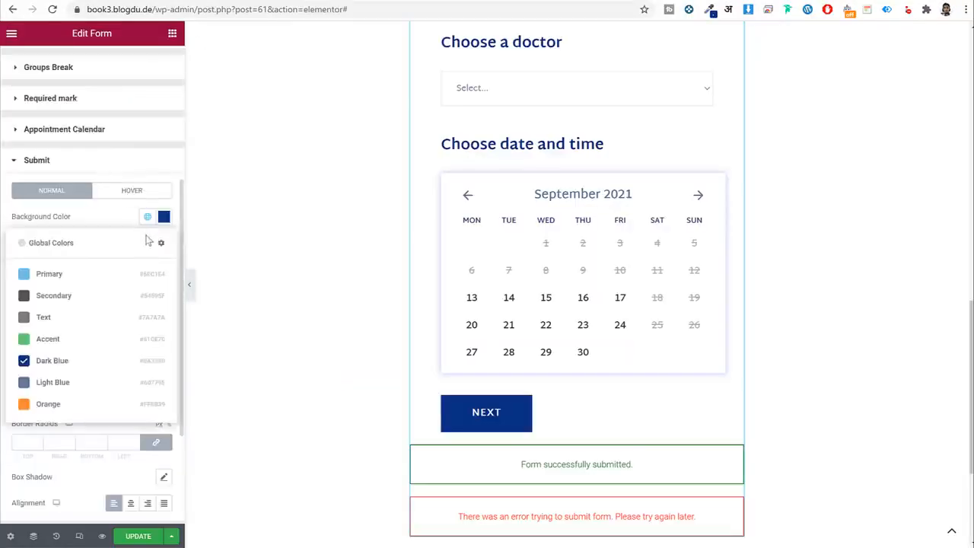
left_click(85, 403)
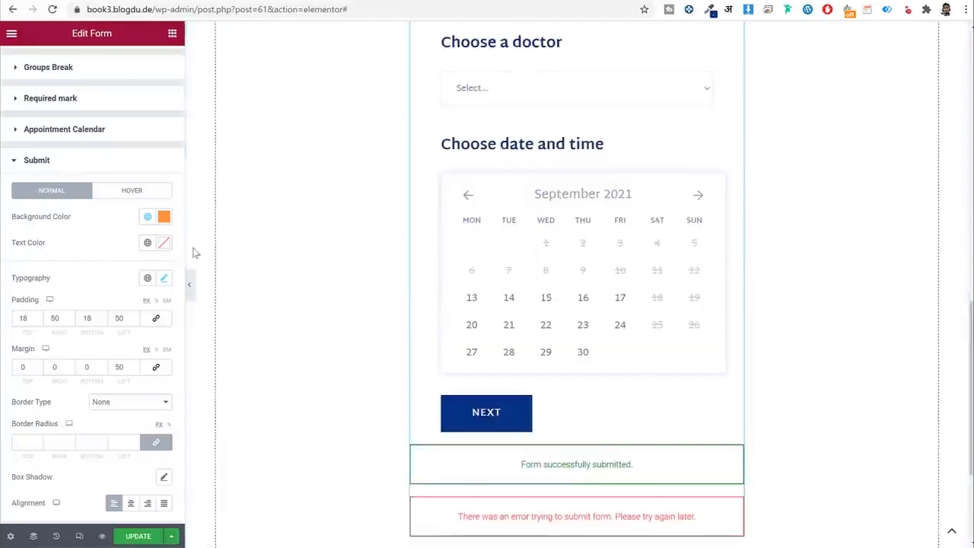
left_click(132, 190)
left_click(148, 217)
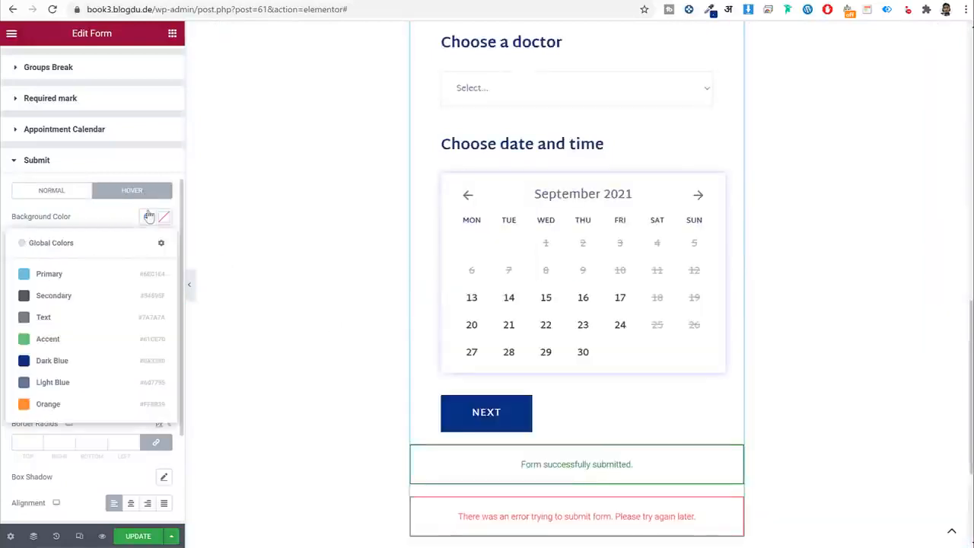
left_click(91, 359)
left_click(54, 190)
scroll(119, 278, "down", 2)
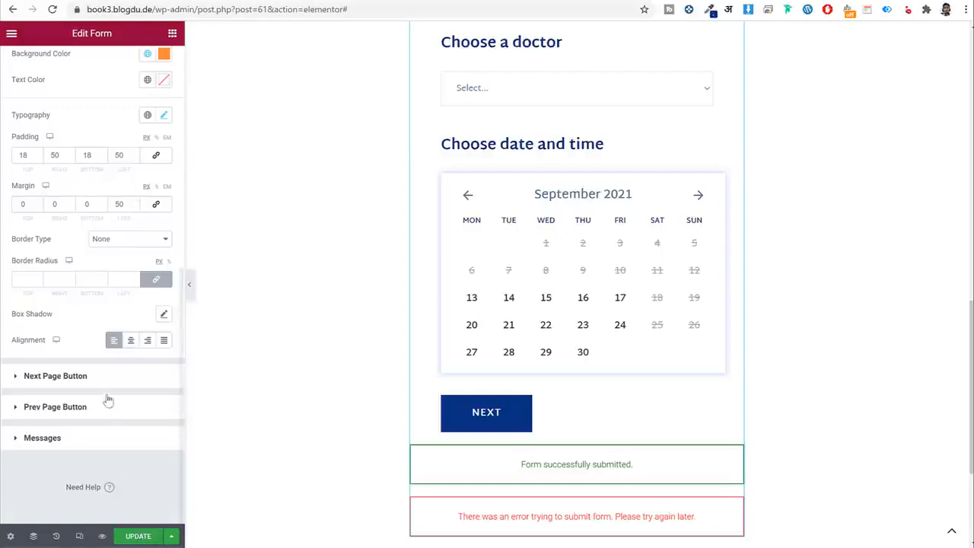
left_click(25, 277)
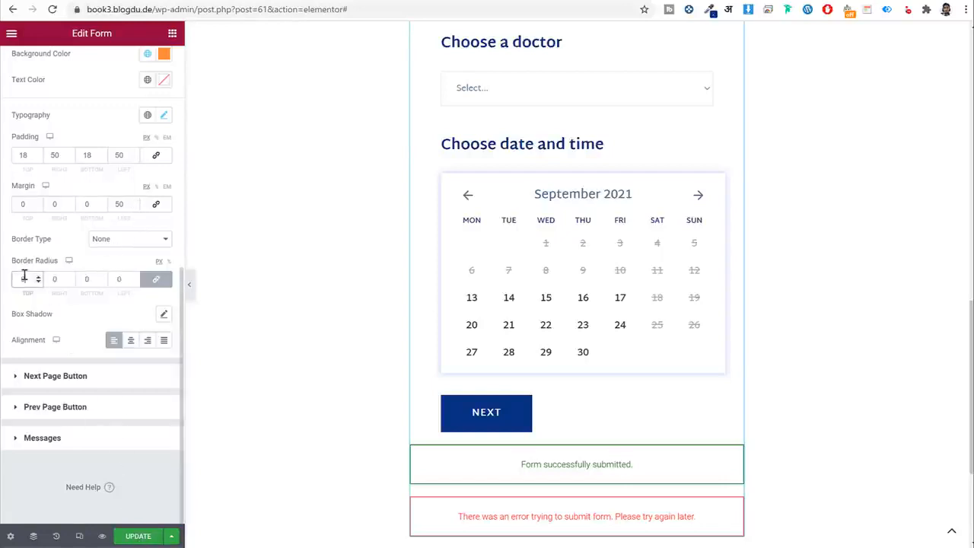
scroll(25, 276, "up", 2)
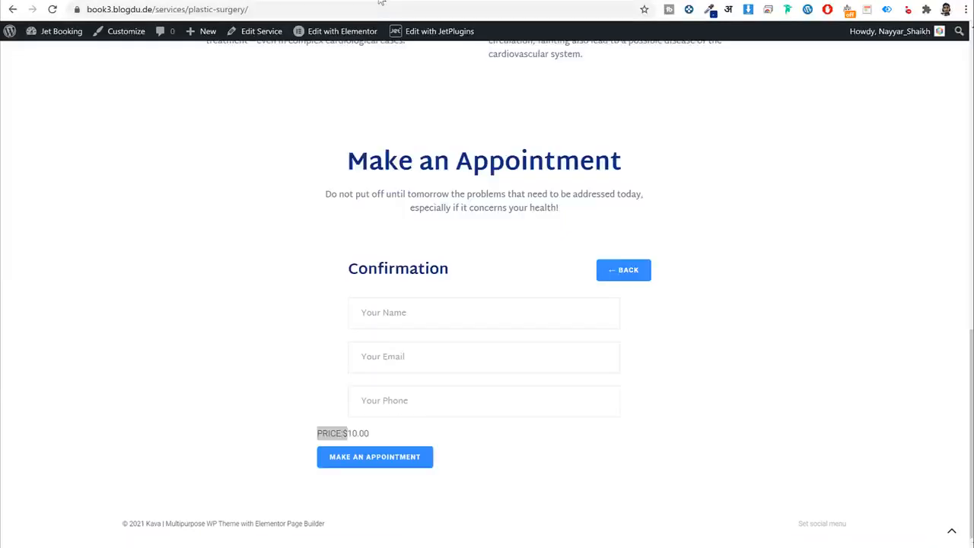
Reload the live page, book a doctor on September 17 through to confirmation, then edit in Elementor.
left_click(372, 13)
key("Return")
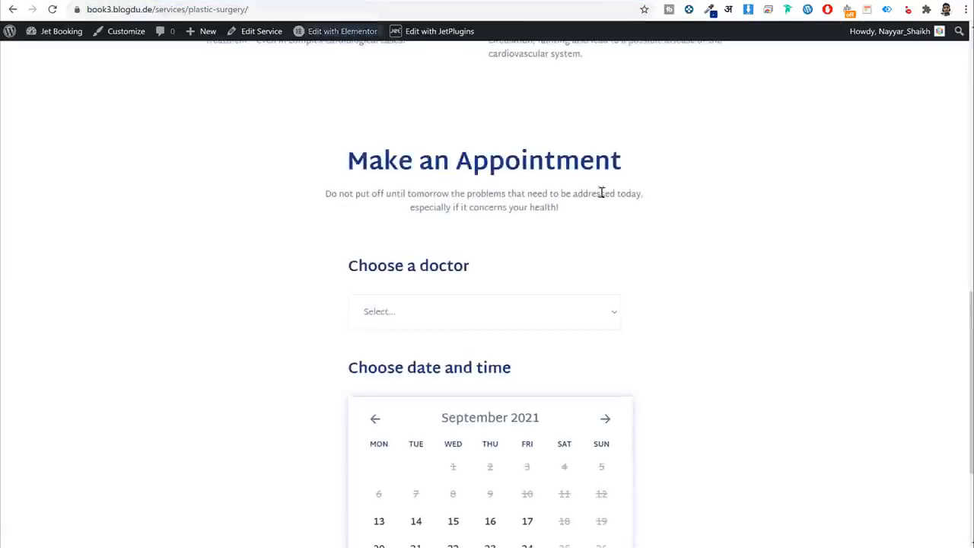
scroll(601, 191, "down", 3)
left_click(506, 138)
left_click(481, 165)
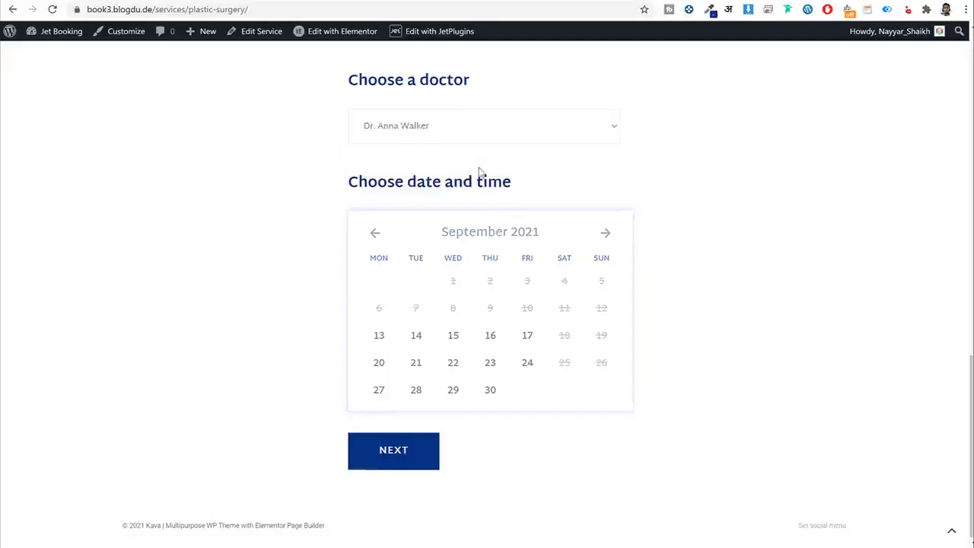
left_click(528, 335)
scroll(704, 318, "down", 2)
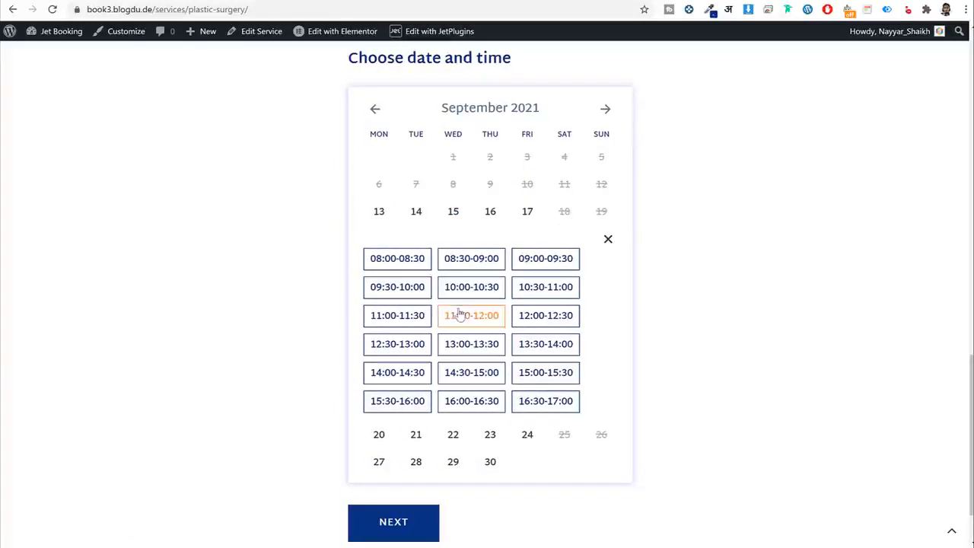
scroll(396, 463, "down", 1)
left_click(395, 460)
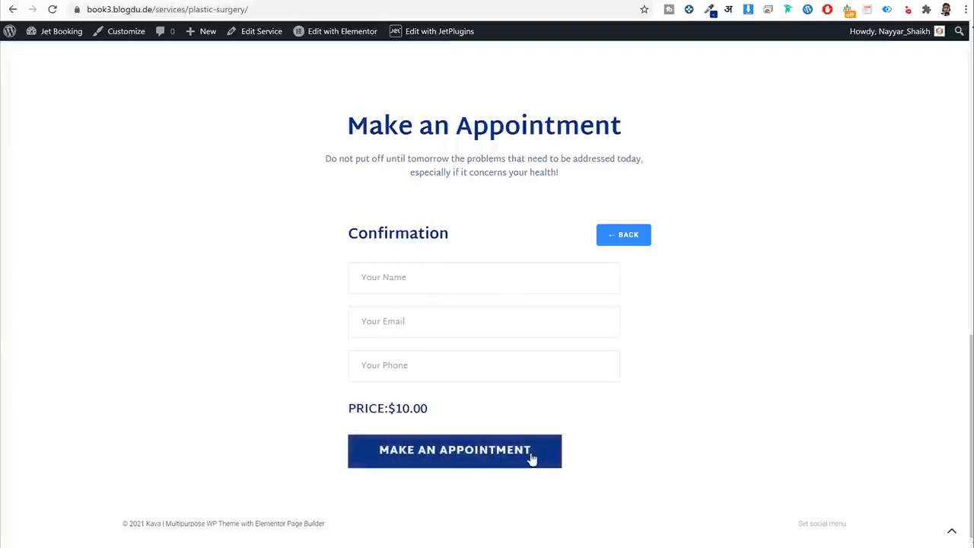
left_click(325, 31)
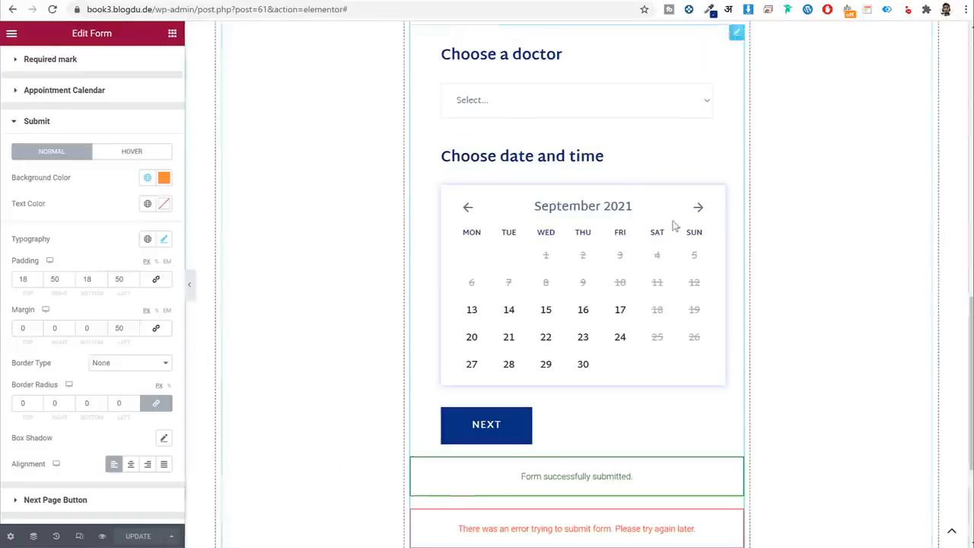
scroll(578, 228, "up", 3)
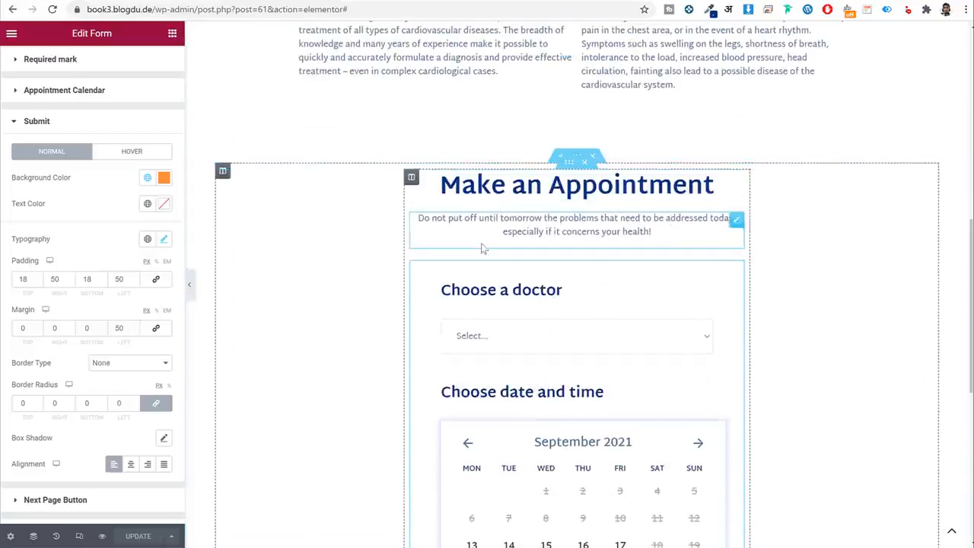
Set the Make an Appointment section's padding to 90 top and 90 bottom.
left_click(570, 164)
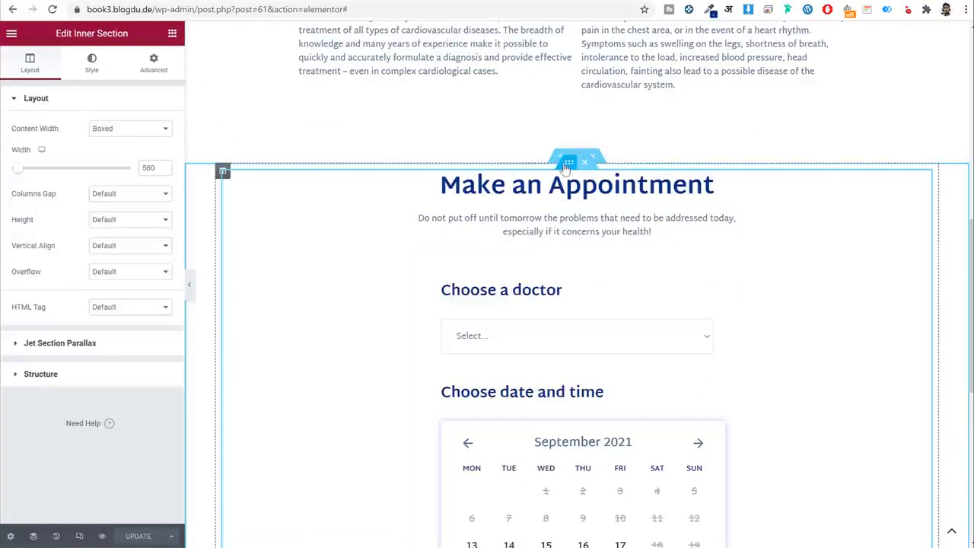
scroll(517, 271, "down", 2)
scroll(516, 269, "down", 3)
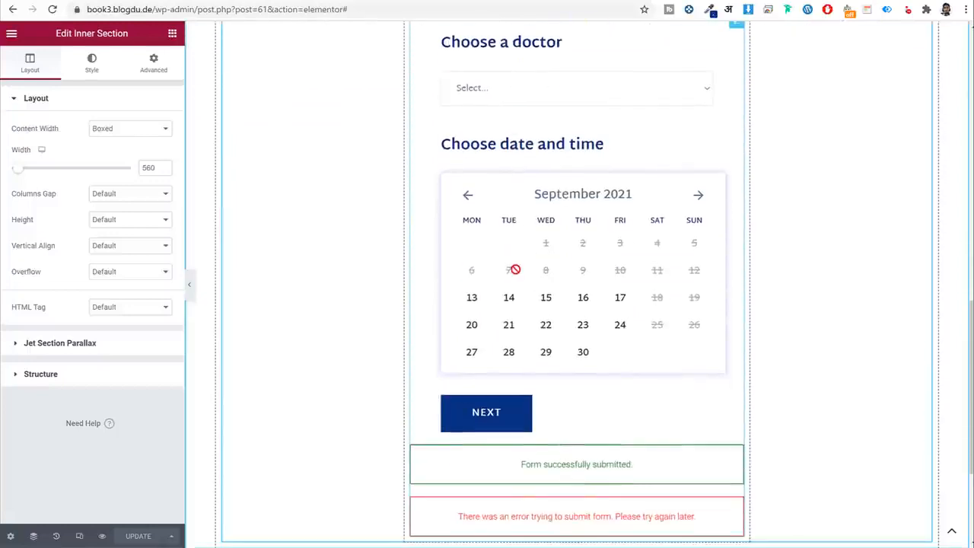
scroll(516, 280, "up", 7)
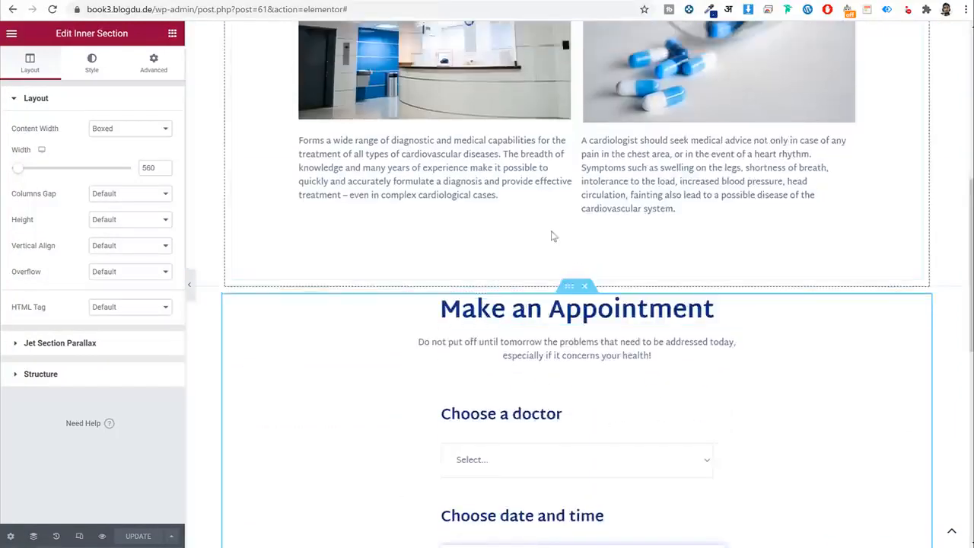
left_click(577, 280)
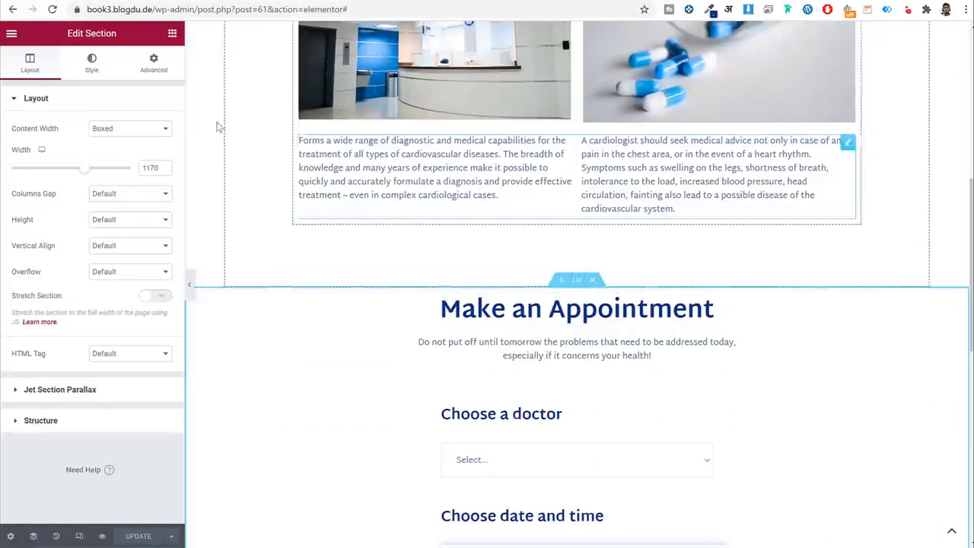
left_click(150, 74)
left_click(156, 192)
left_click_drag(20, 193, 56, 195)
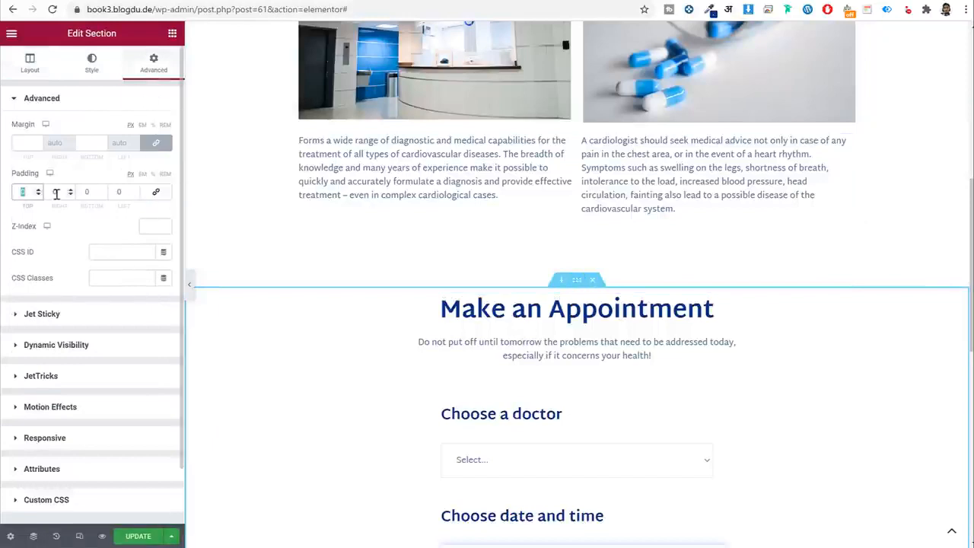
type("90")
key("Tab")
key("Tab")
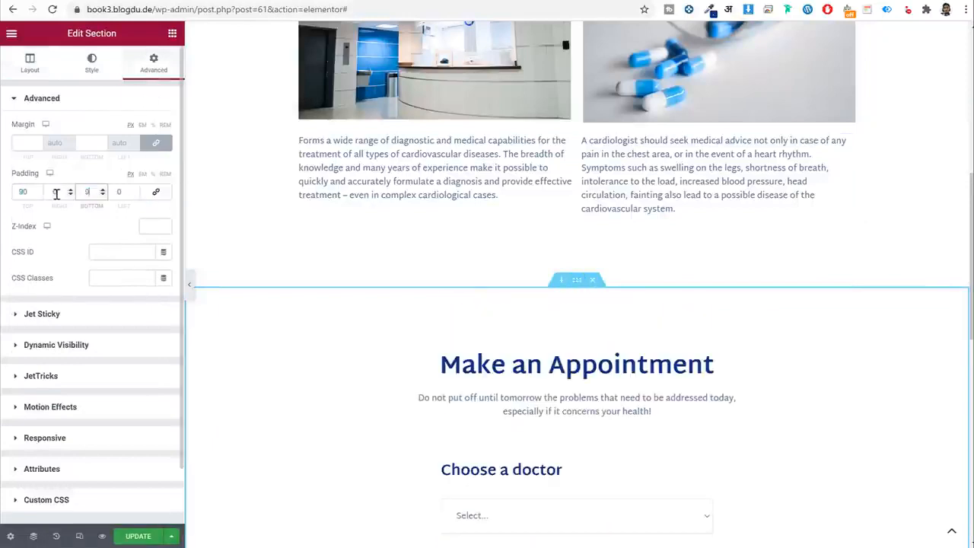
type("90")
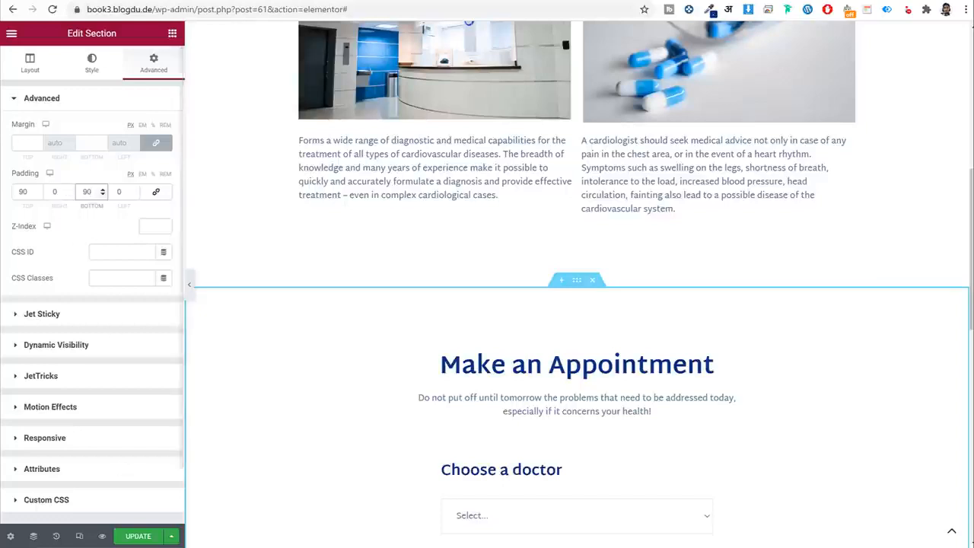
Save the page changes with UPDATE.
left_click(138, 536)
scroll(489, 360, "up", 4)
scroll(489, 360, "up", 2)
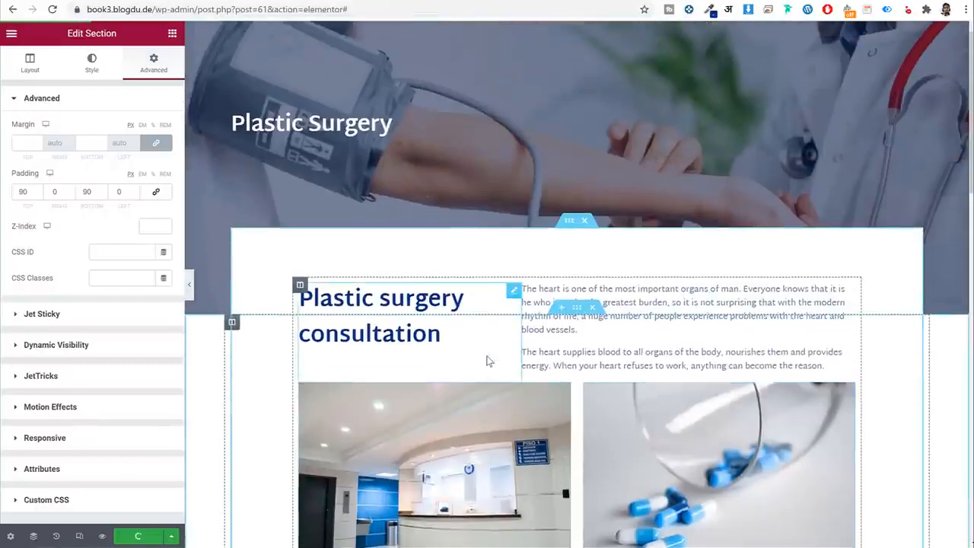
Switch to the mobile preview and center the Plastic Surgery heading.
left_click(79, 536)
left_click(548, 35)
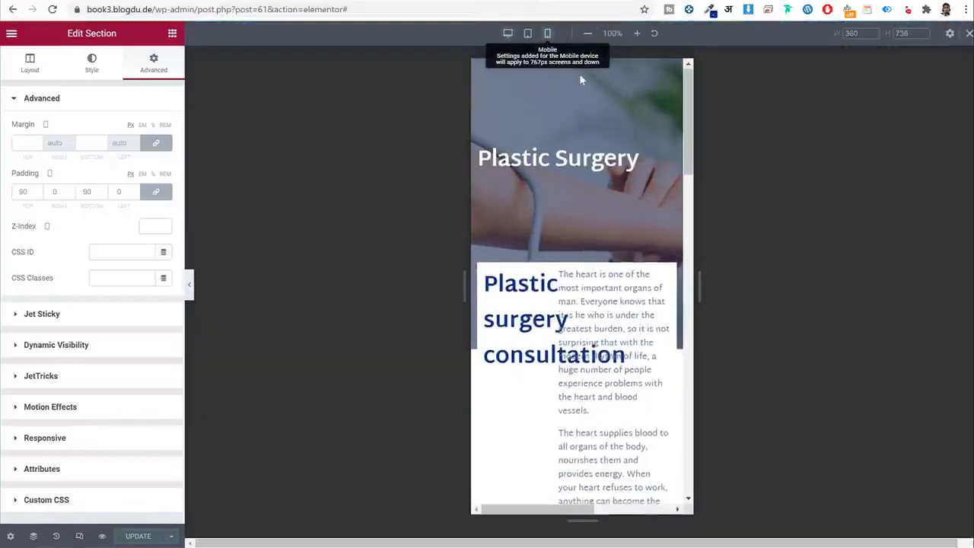
scroll(625, 180, "down", 15)
scroll(625, 180, "up", 20)
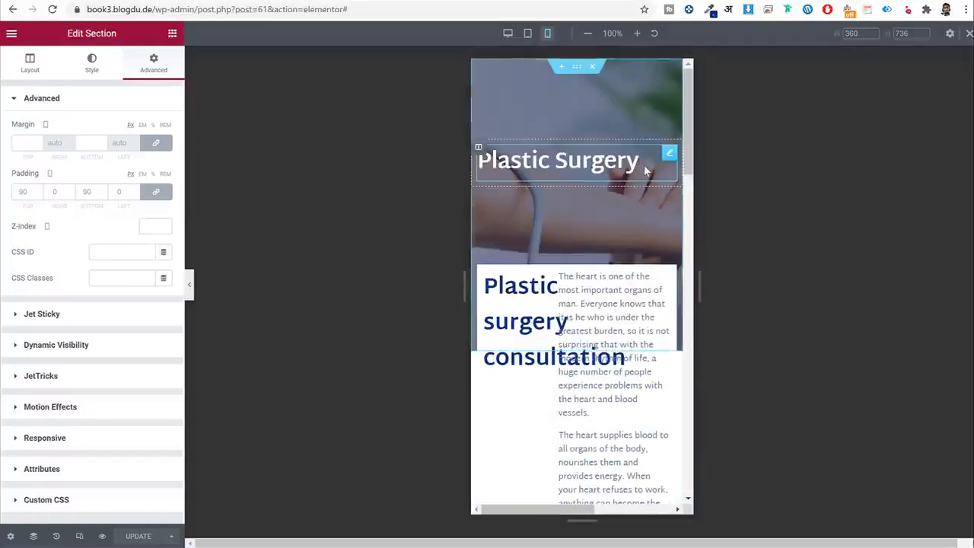
left_click(643, 164)
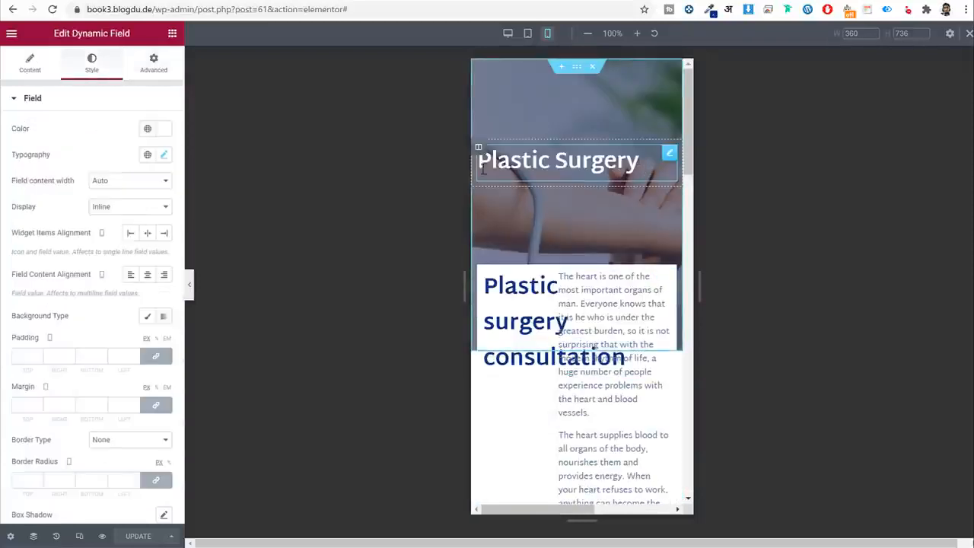
left_click(147, 234)
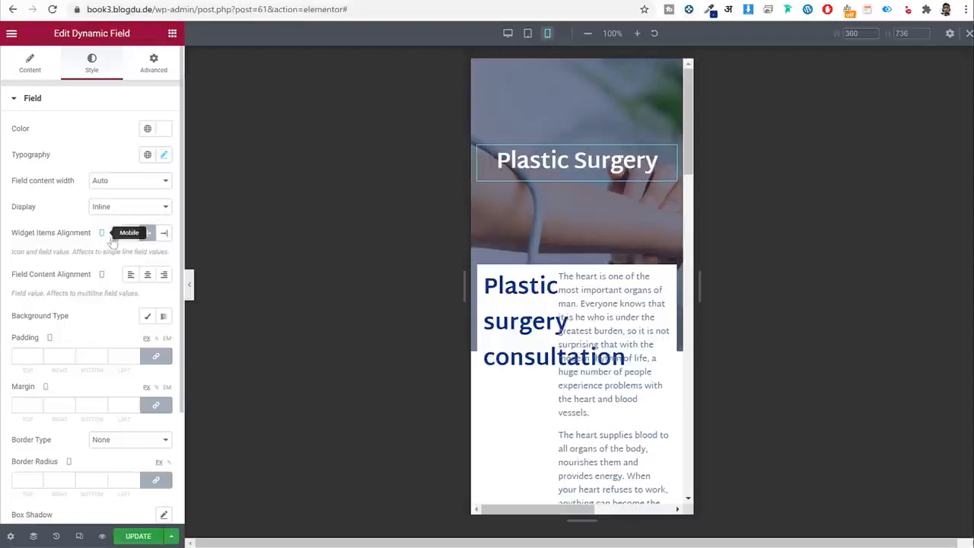
Make the consultation heading full width on mobile.
scroll(561, 243, "down", 3)
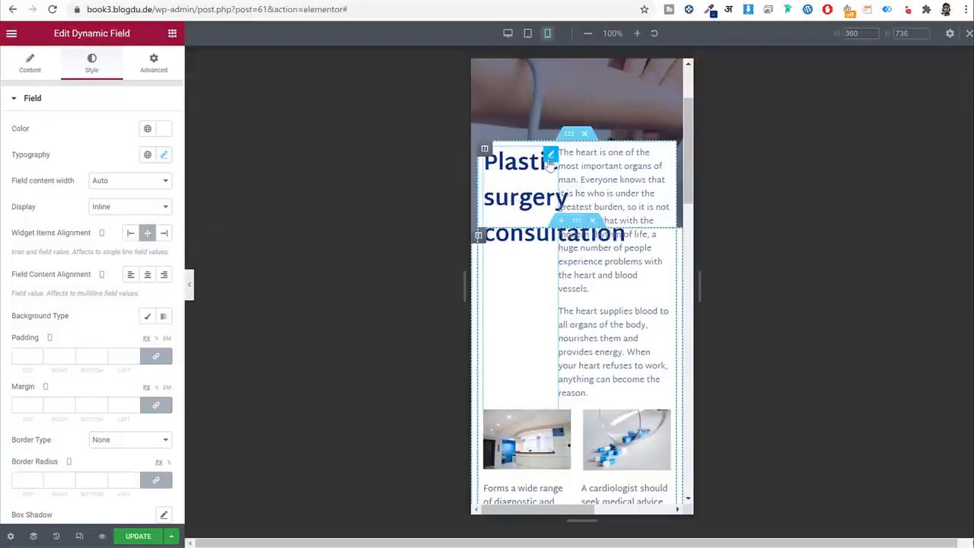
left_click(550, 164)
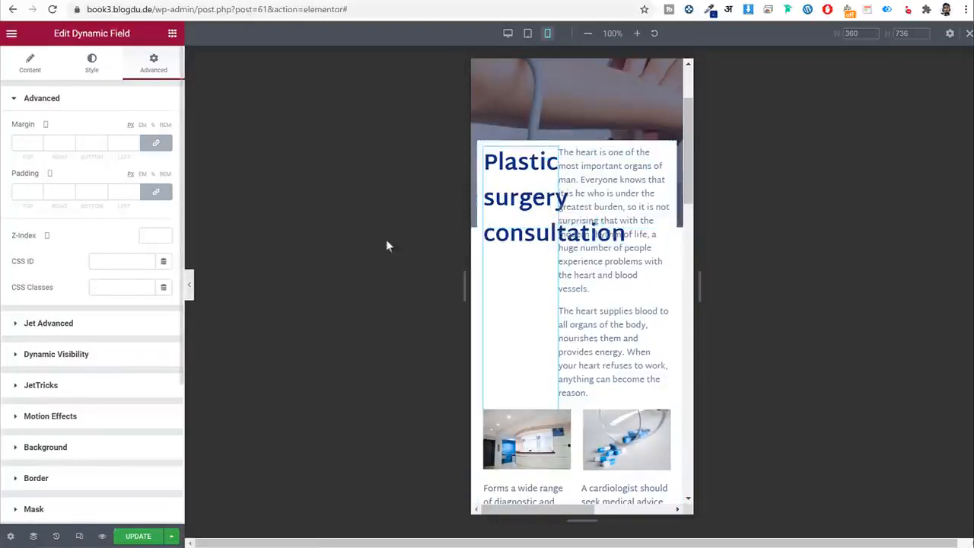
scroll(53, 346, "down", 2)
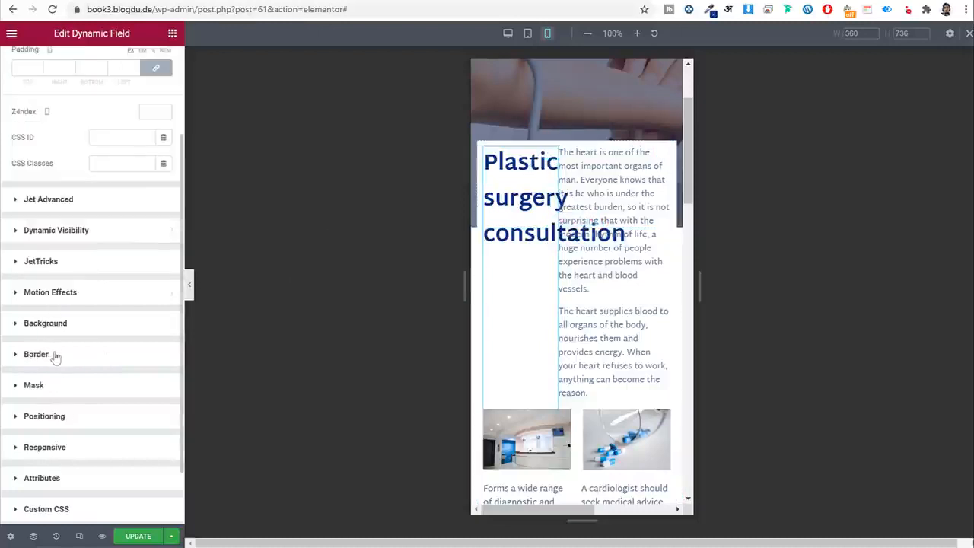
left_click(71, 420)
scroll(90, 356, "down", 2)
left_click(111, 296)
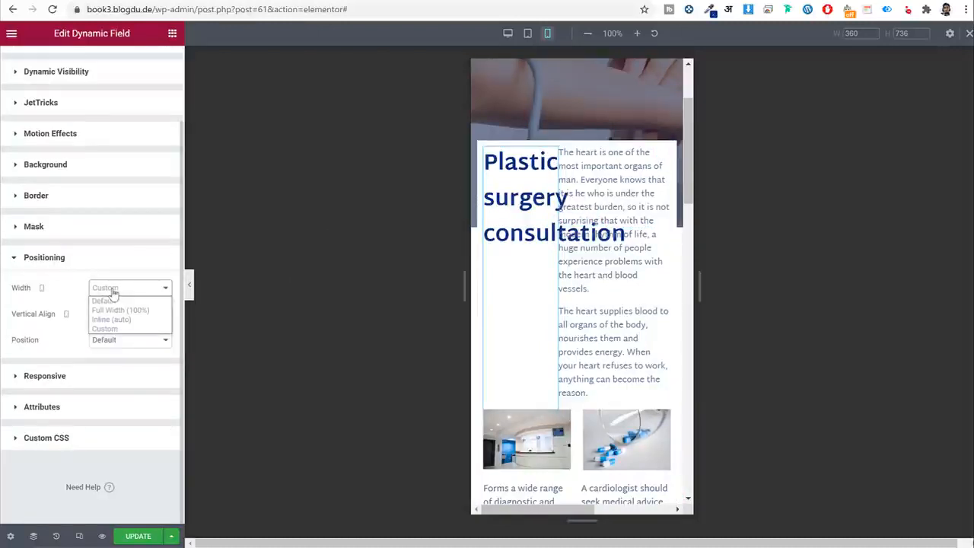
left_click(120, 308)
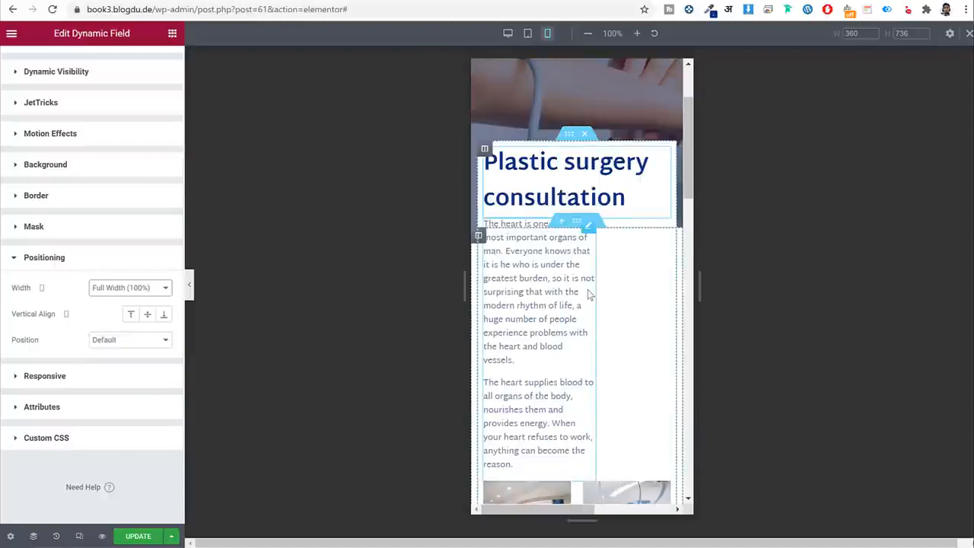
scroll(568, 255, "down", 1)
Make the intro text block full width on mobile.
left_click(556, 235)
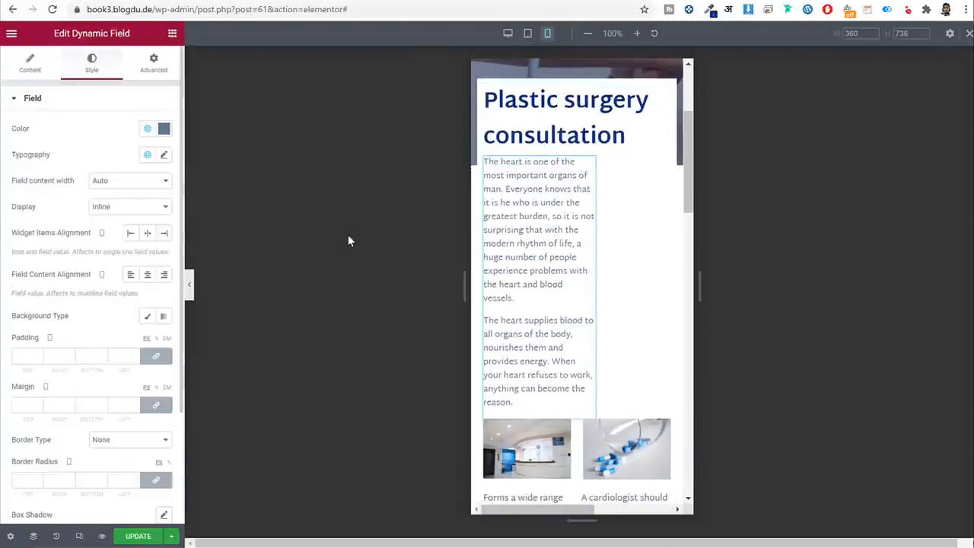
left_click(157, 73)
scroll(114, 437, "down", 3)
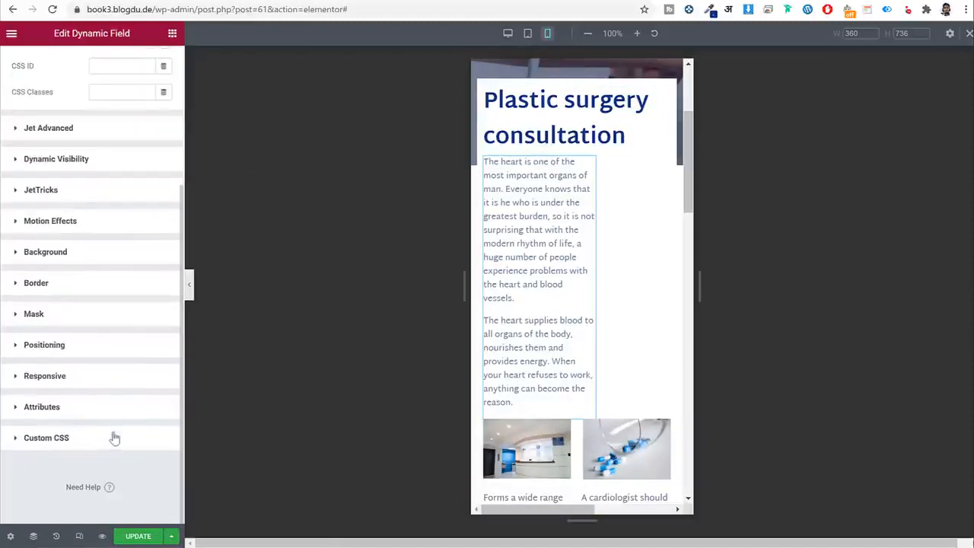
scroll(88, 198, "up", 3)
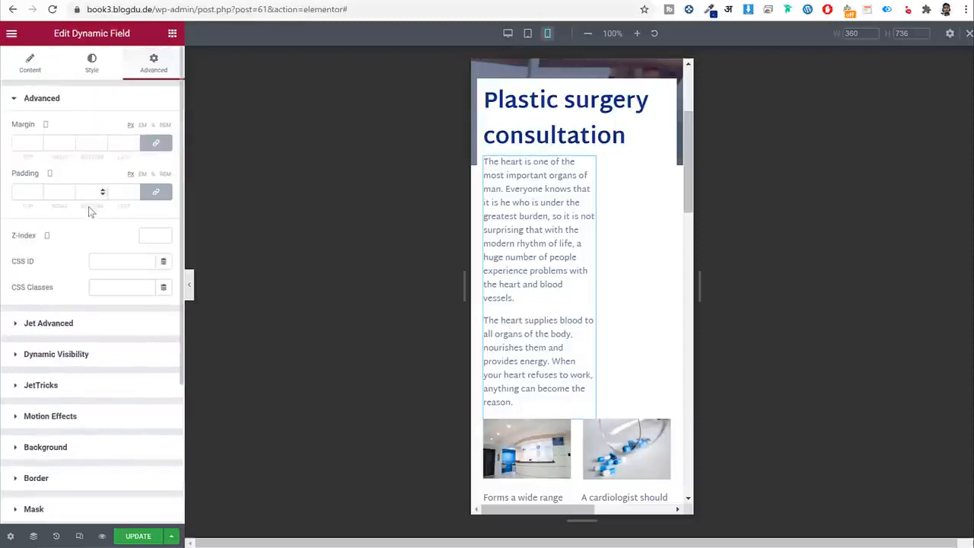
scroll(118, 302, "down", 3)
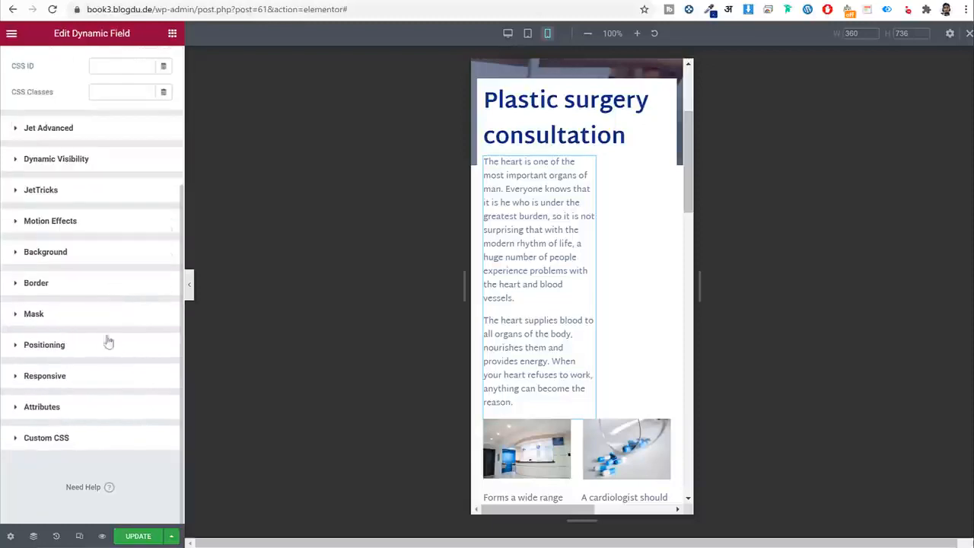
left_click(87, 349)
scroll(137, 308, "down", 2)
left_click(124, 290)
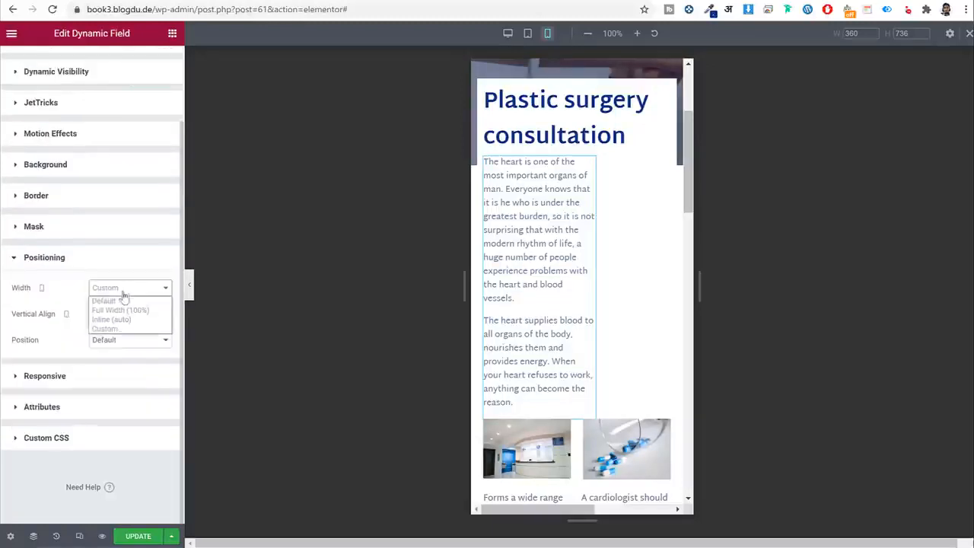
left_click(122, 310)
scroll(544, 196, "down", 3)
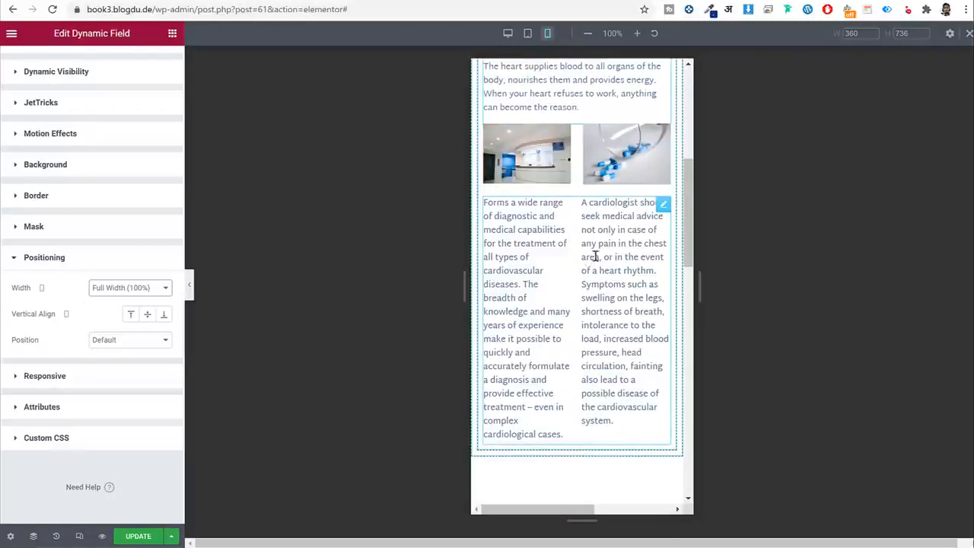
Set the two-column description text to a single column.
left_click(661, 216)
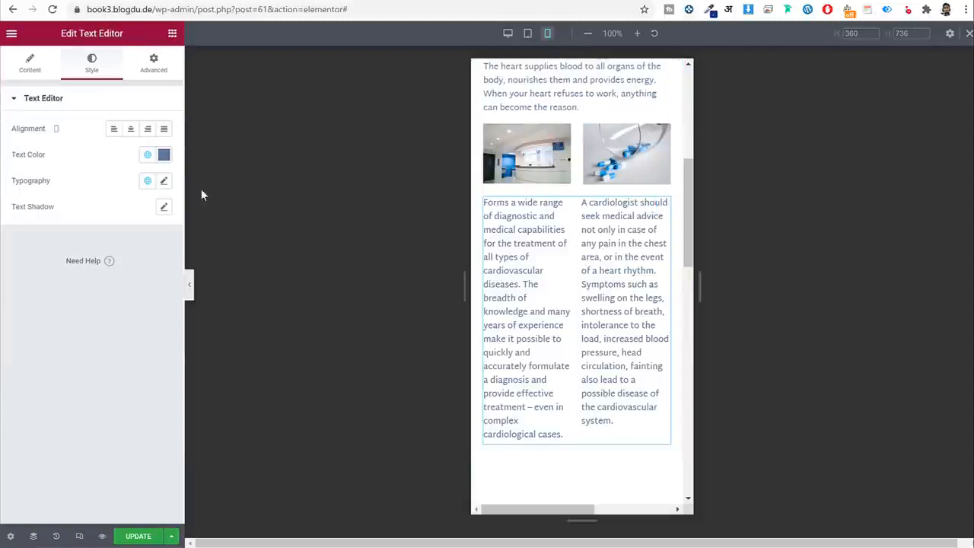
left_click(34, 79)
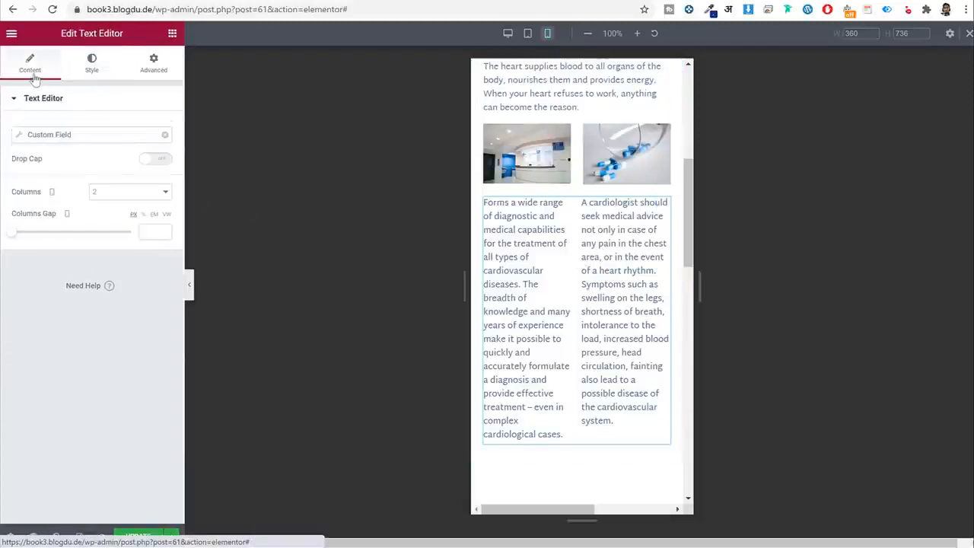
left_click(102, 192)
left_click(111, 206)
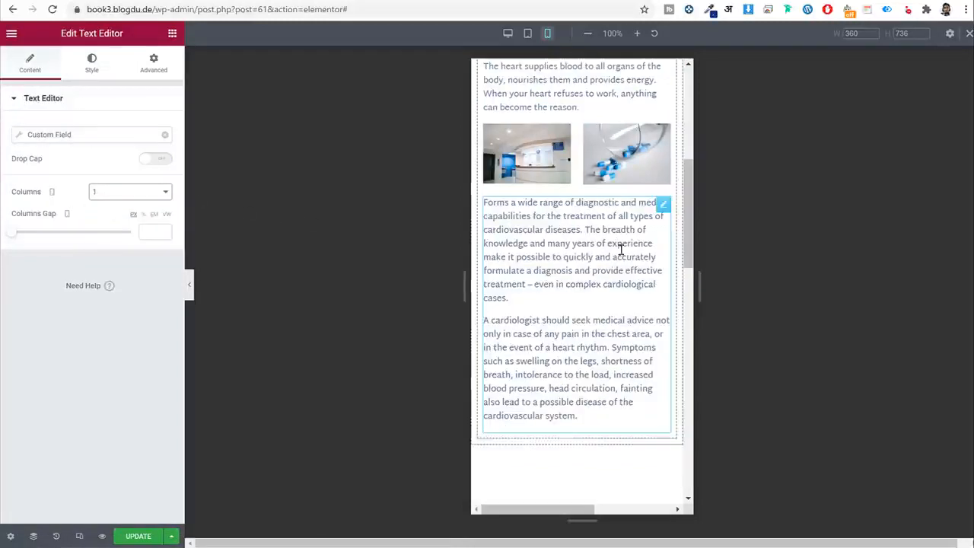
scroll(620, 246, "up", 2)
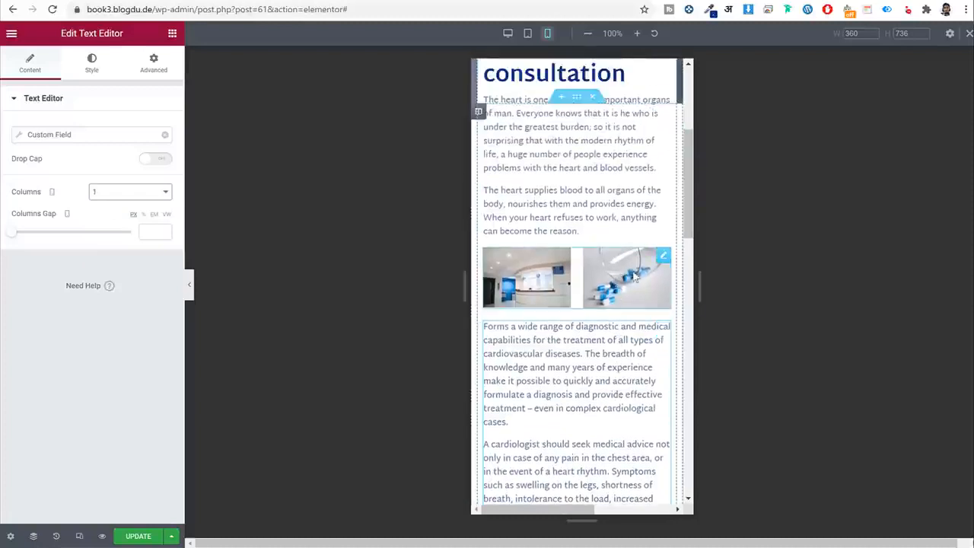
Stack the image gallery in one column.
left_click(662, 256)
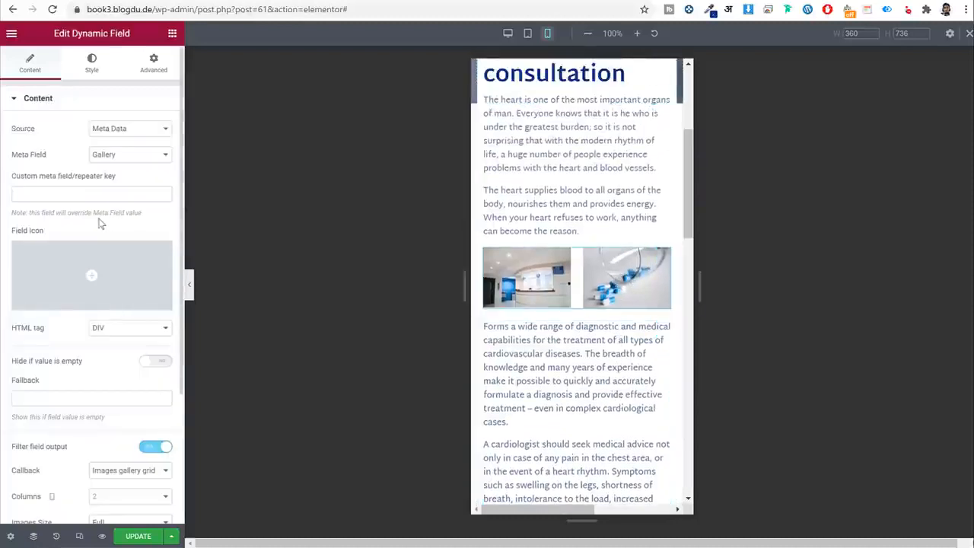
scroll(98, 217, "down", 3)
left_click(122, 319)
left_click(118, 337)
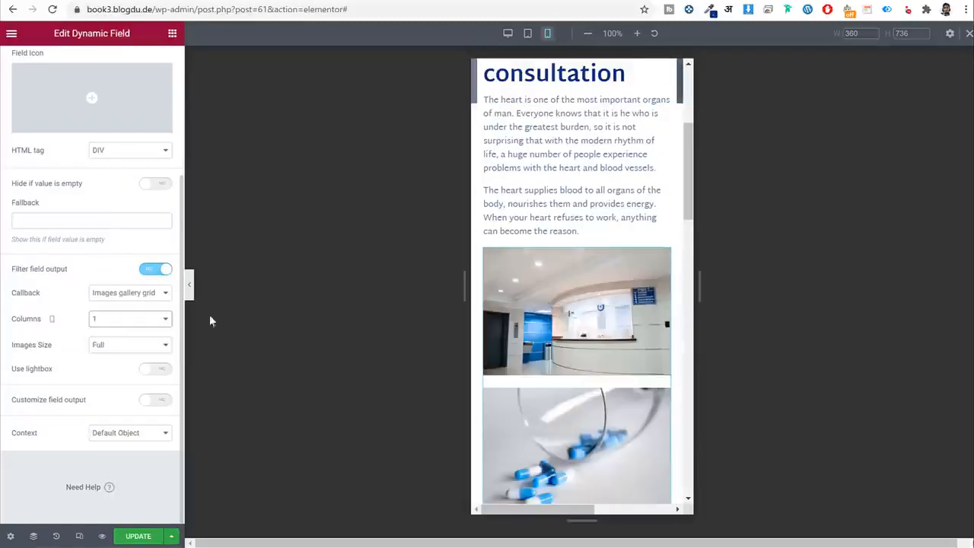
Open the Make an Appointment form's style settings.
scroll(613, 274, "down", 4)
scroll(613, 274, "down", 5)
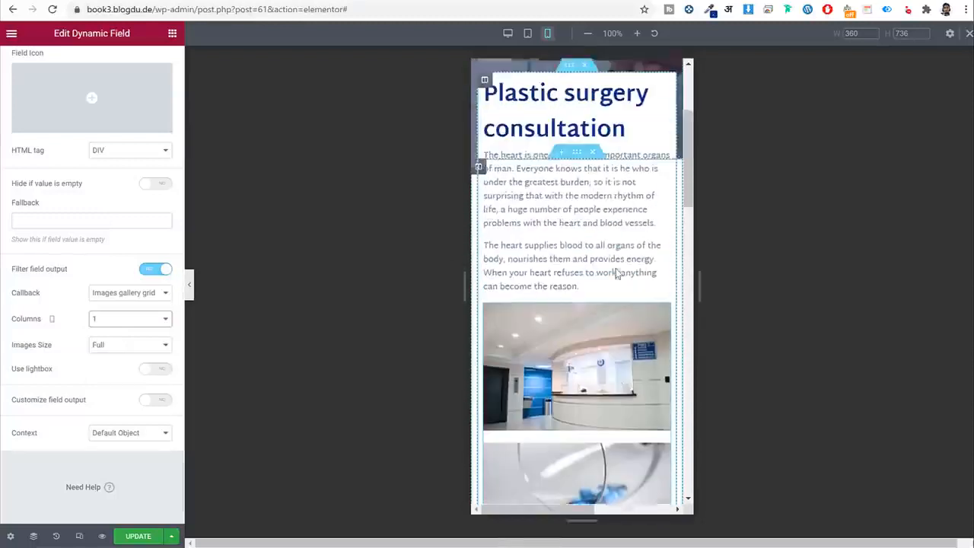
scroll(618, 274, "down", 3)
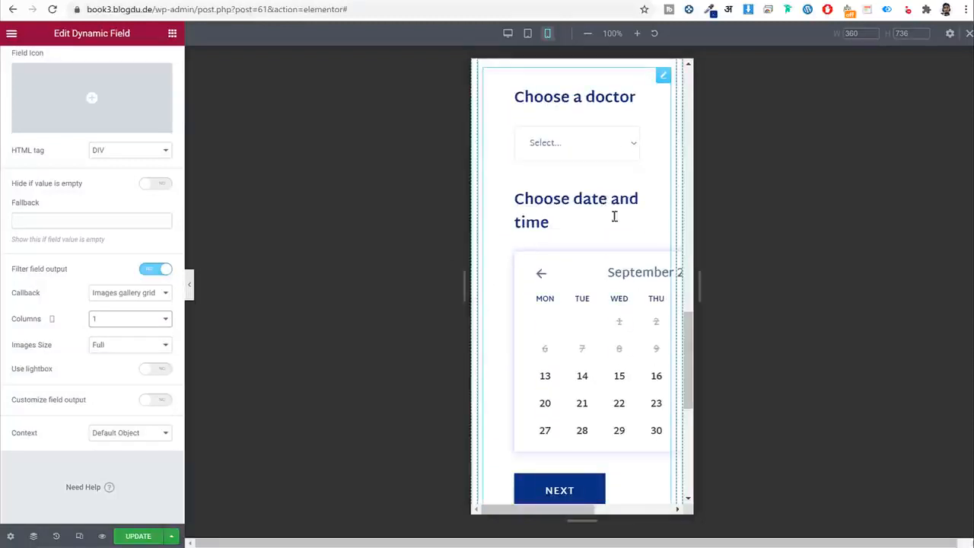
scroll(613, 215, "up", 1)
left_click(661, 140)
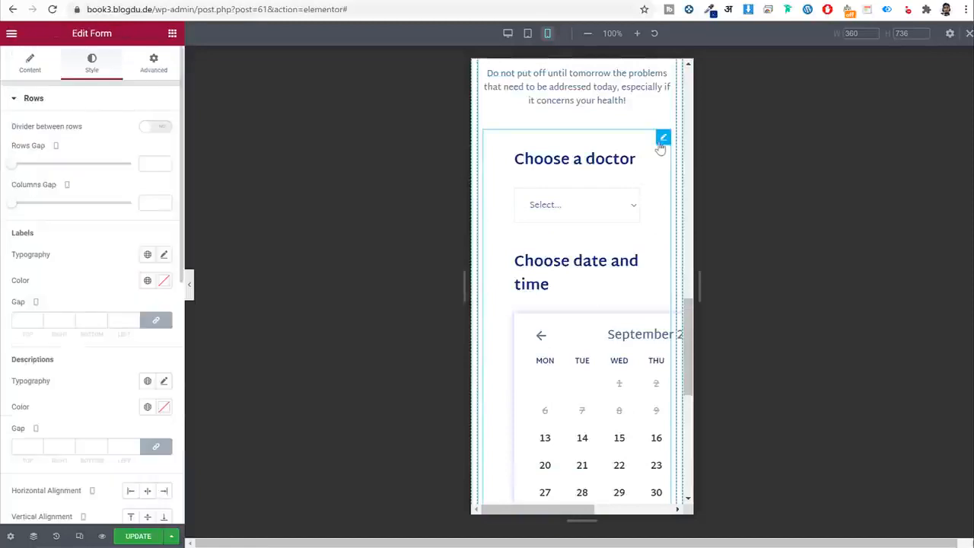
Set the form's Heading Label Gap to 0.
left_click(33, 98)
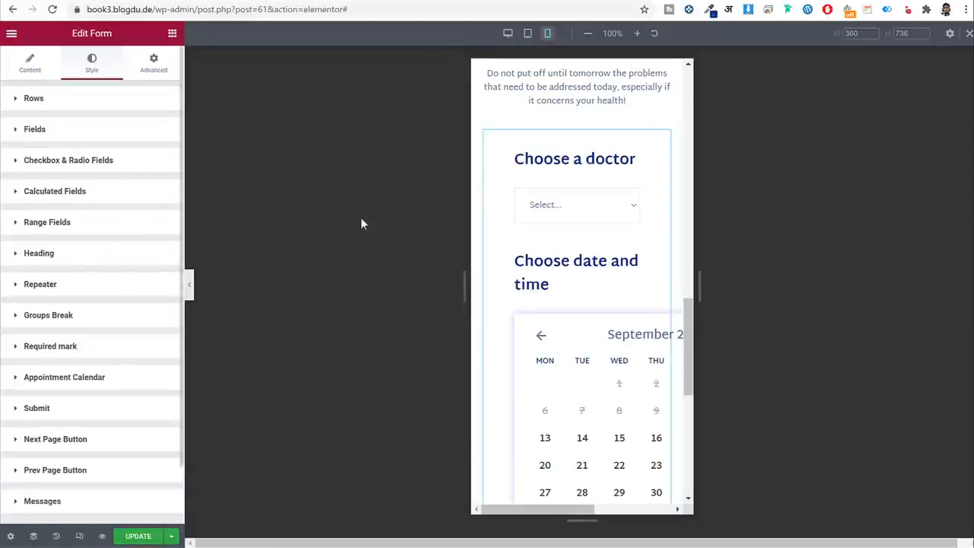
left_click(86, 254)
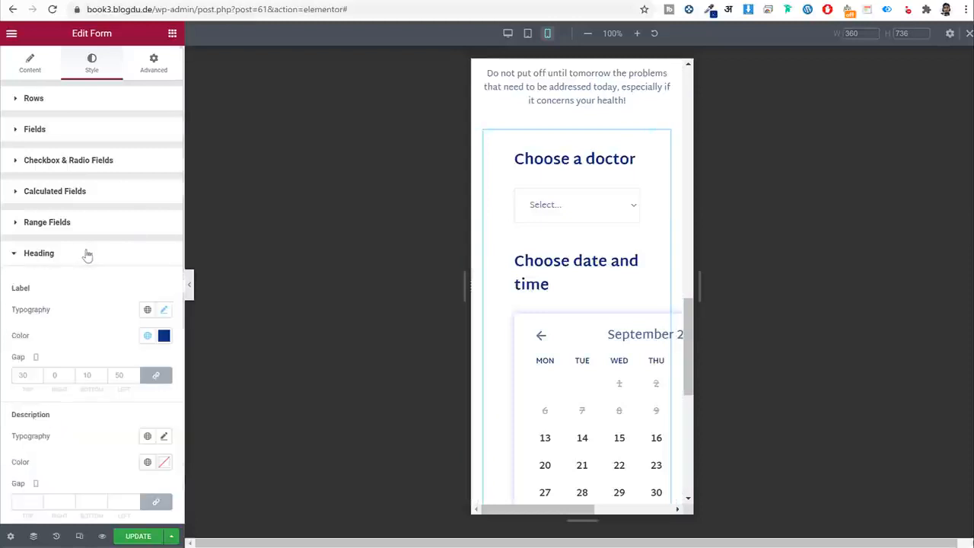
scroll(84, 333, "down", 3)
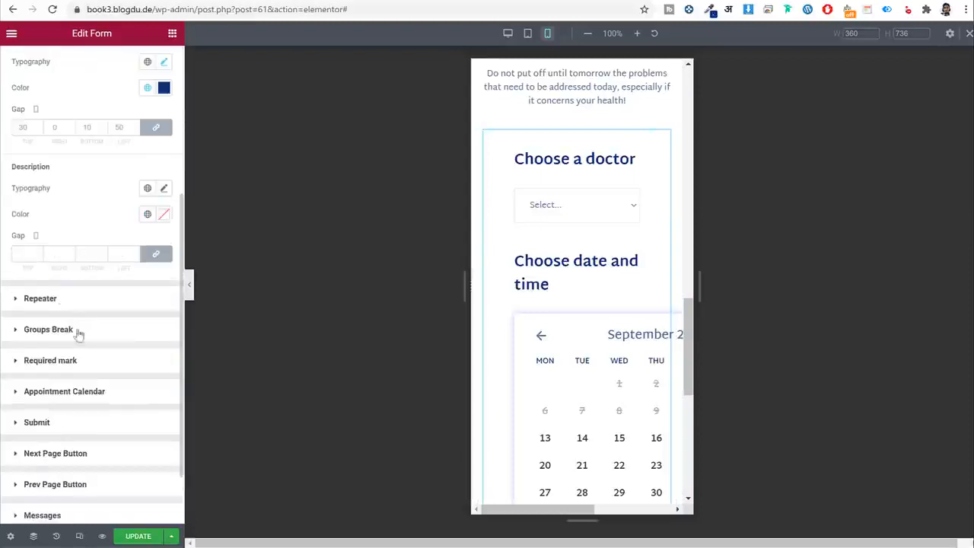
type("0")
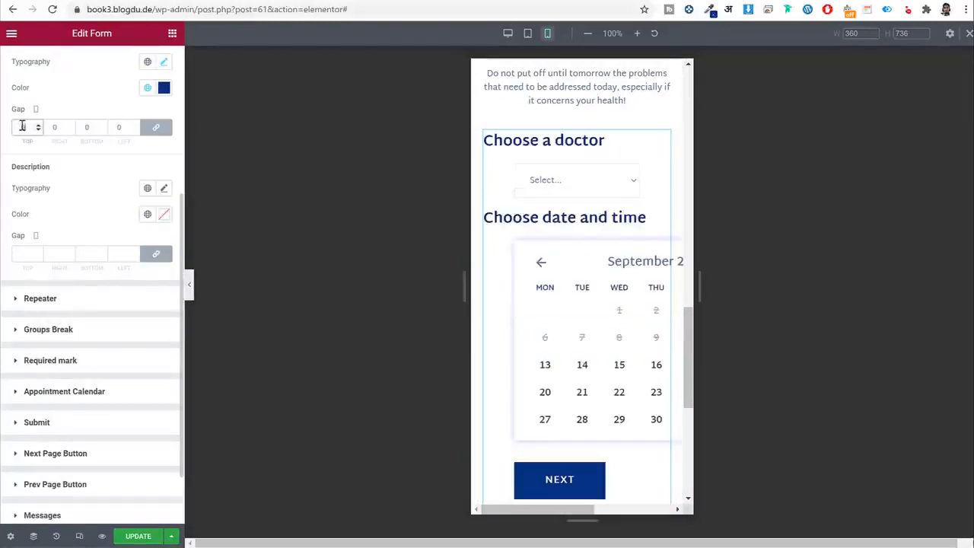
scroll(114, 221, "up", 3)
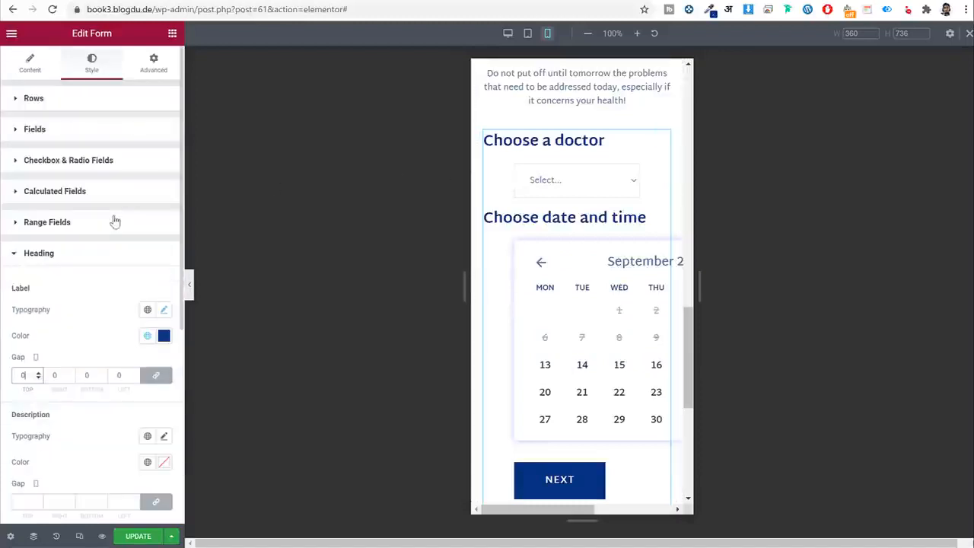
Set the form Fields Margin to 0.
left_click(86, 138)
scroll(104, 274, "down", 2)
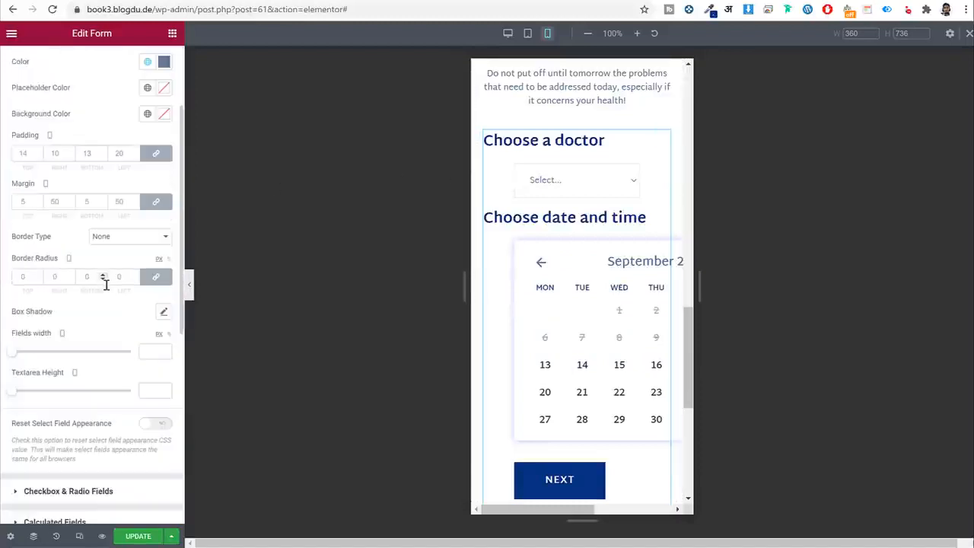
left_click(25, 200)
type("0")
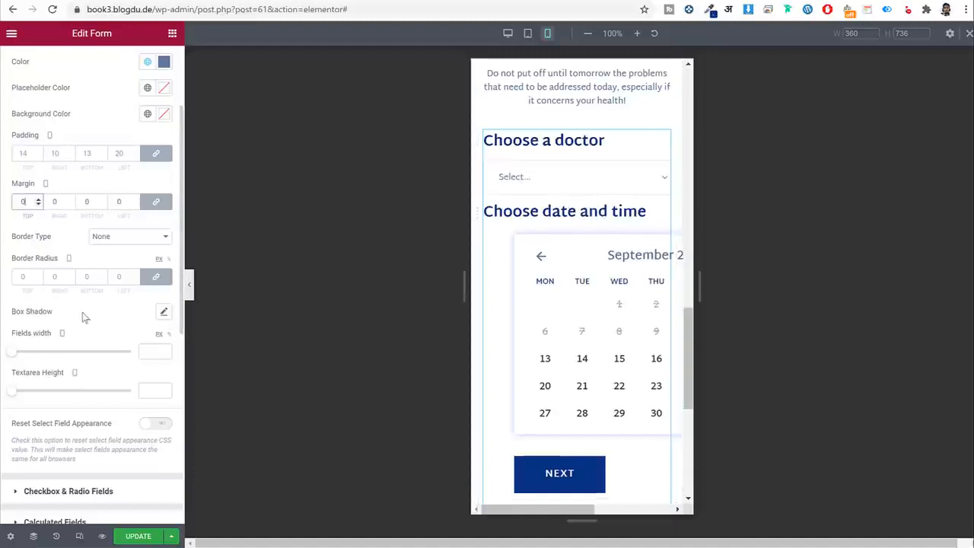
scroll(79, 297, "up", 2)
left_click(72, 134)
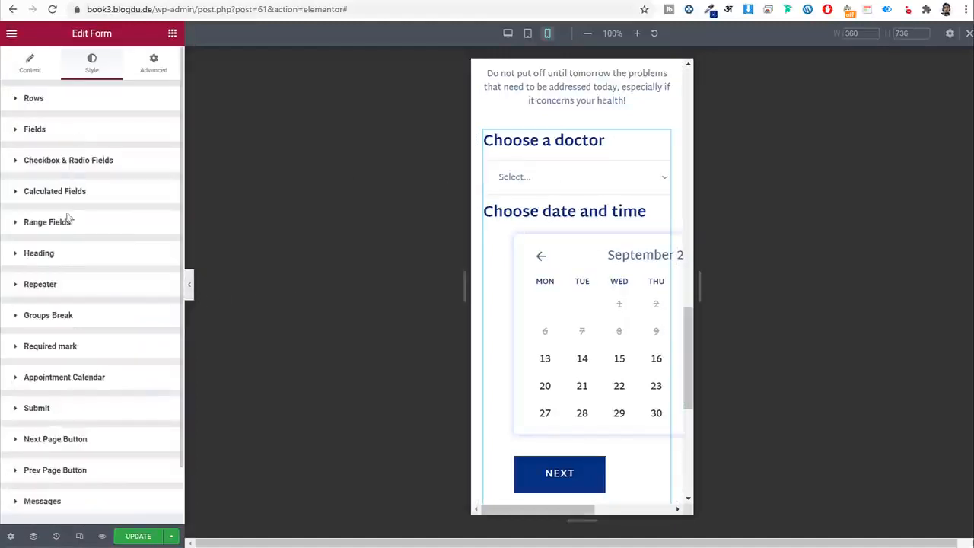
Set the Appointment Calendar width to 100%.
scroll(69, 251, "down", 1)
left_click(121, 309)
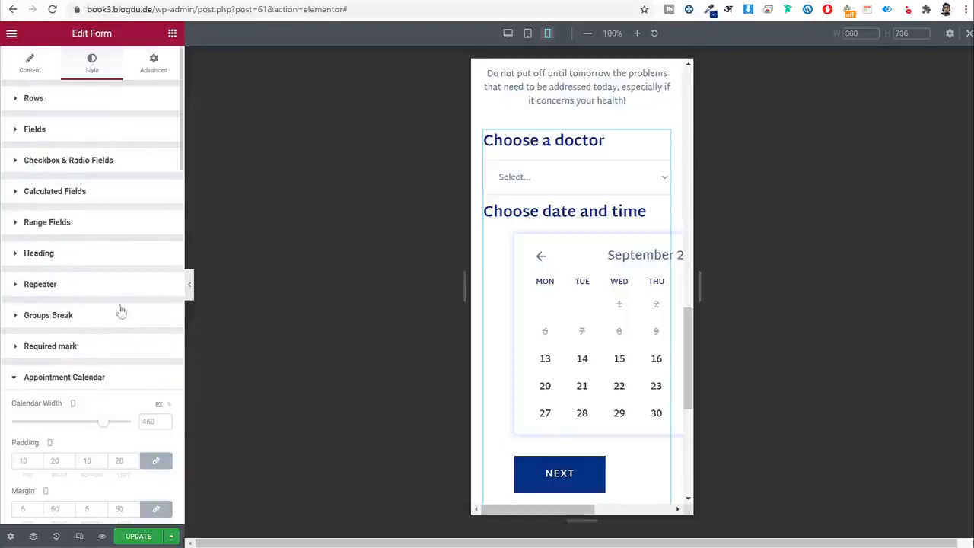
scroll(122, 311, "down", 5)
scroll(158, 205, "up", 2)
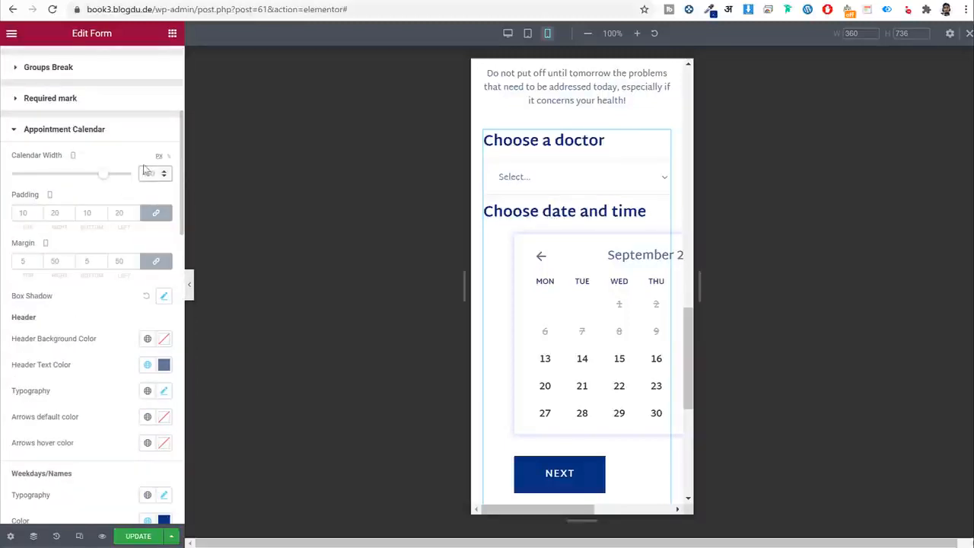
left_click(171, 157)
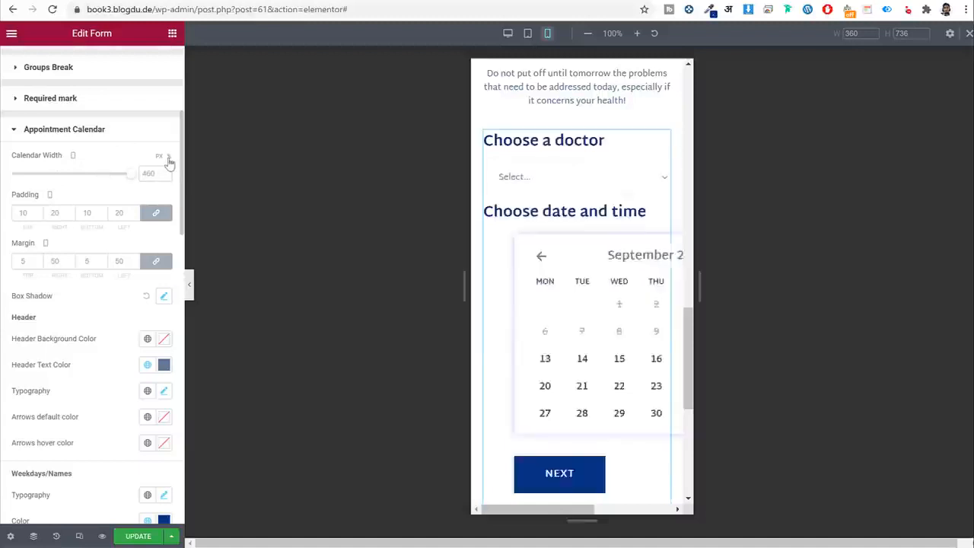
left_click(156, 173)
type("100")
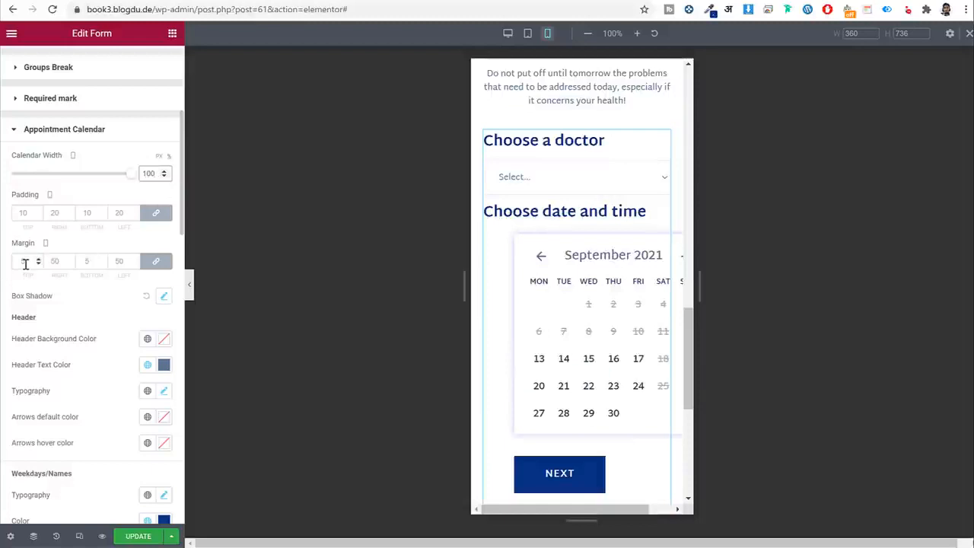
type("0")
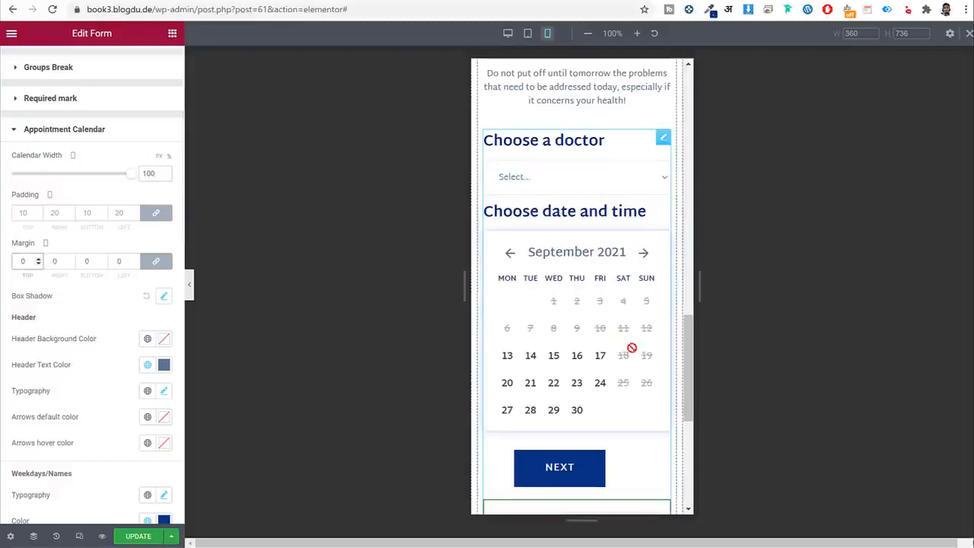
scroll(663, 385, "down", 2)
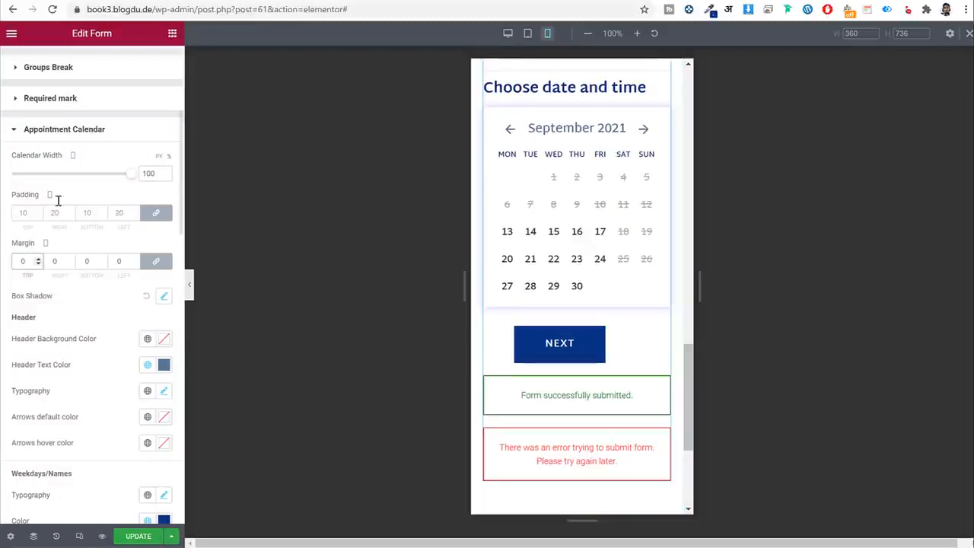
left_click(65, 131)
Set the Next Page Button margins to 0.
scroll(60, 358, "down", 1)
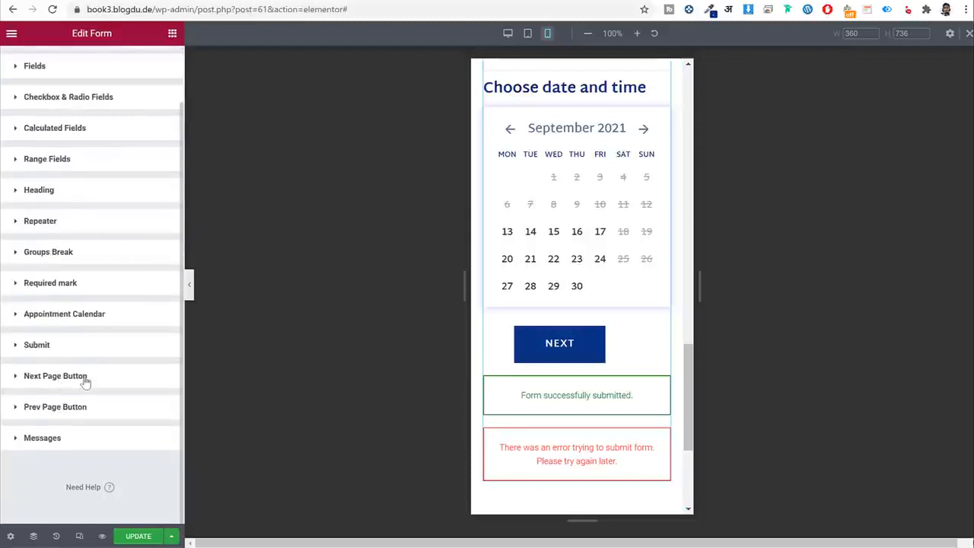
left_click(85, 382)
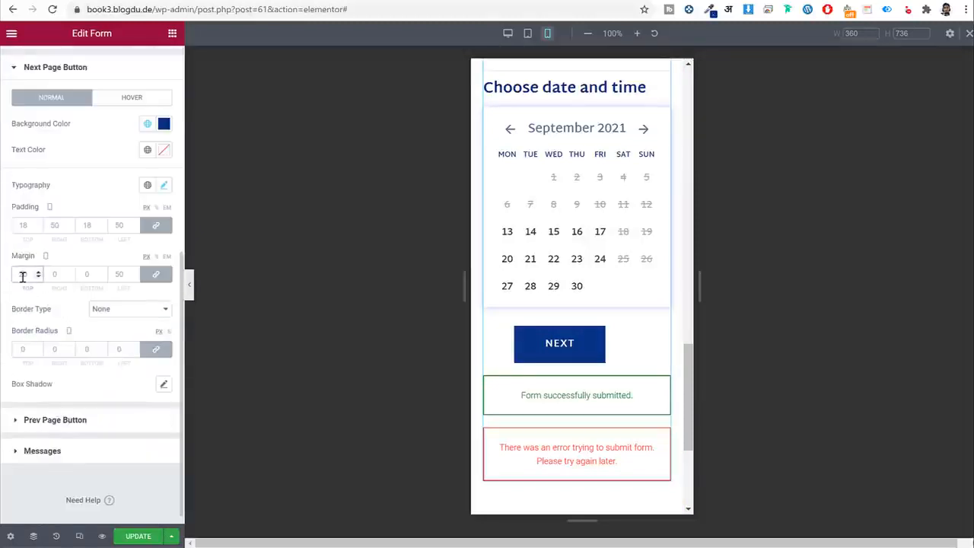
type("0")
scroll(635, 308, "up", 4)
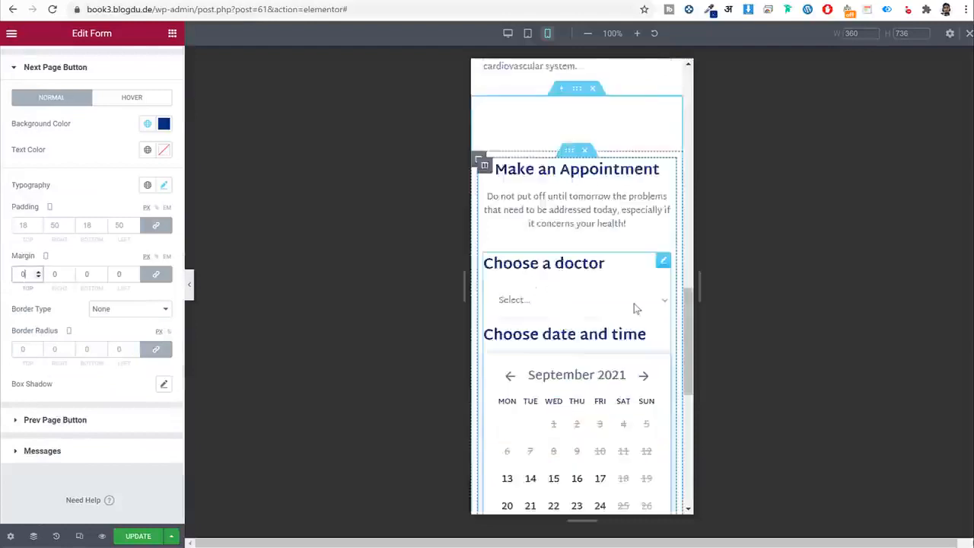
scroll(634, 308, "down", 3)
scroll(634, 306, "up", 10)
scroll(634, 304, "up", 8)
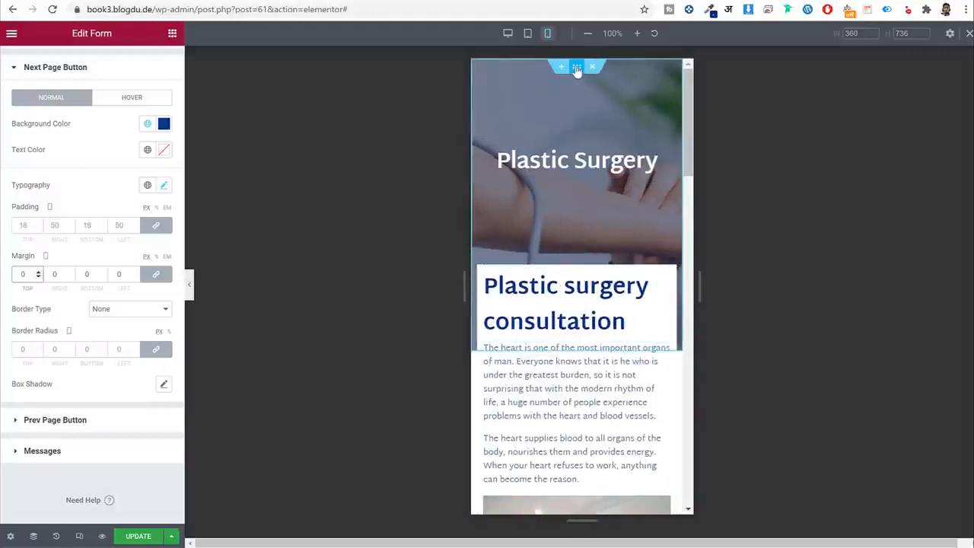
Give the Plastic Surgery banner 50 top and 170 bottom mobile padding, then save.
left_click(577, 83)
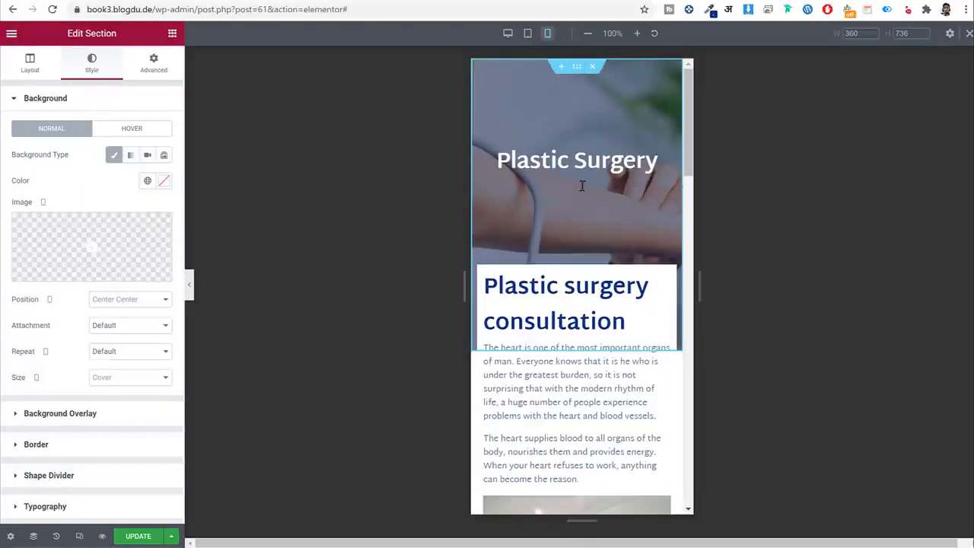
left_click(156, 64)
left_click(156, 192)
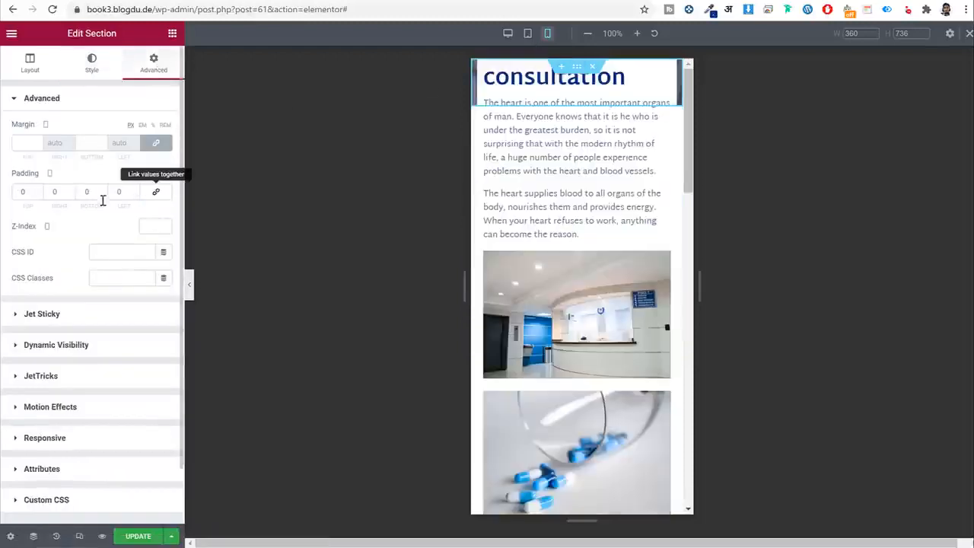
left_click_drag(29, 193, 11, 194)
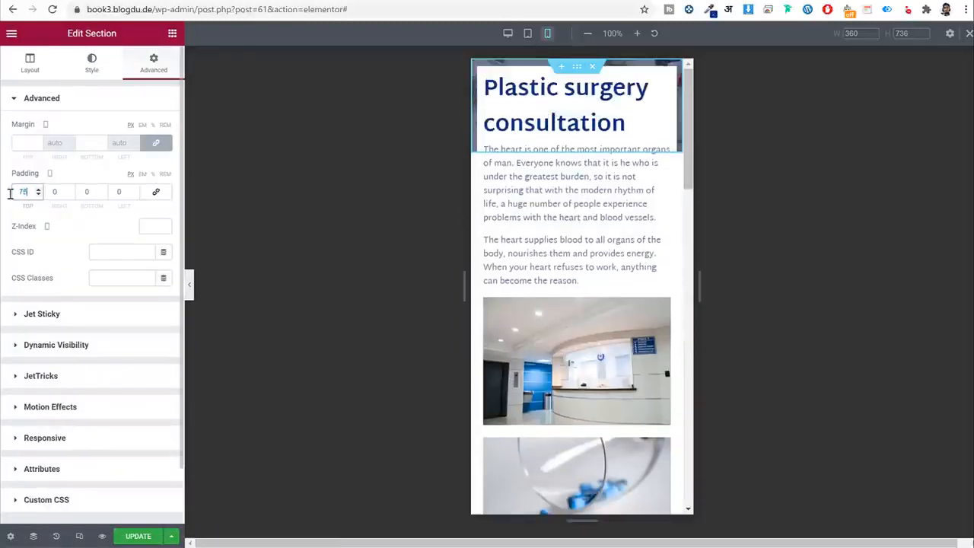
type("75")
key("Tab")
key("Tab")
type("1000")
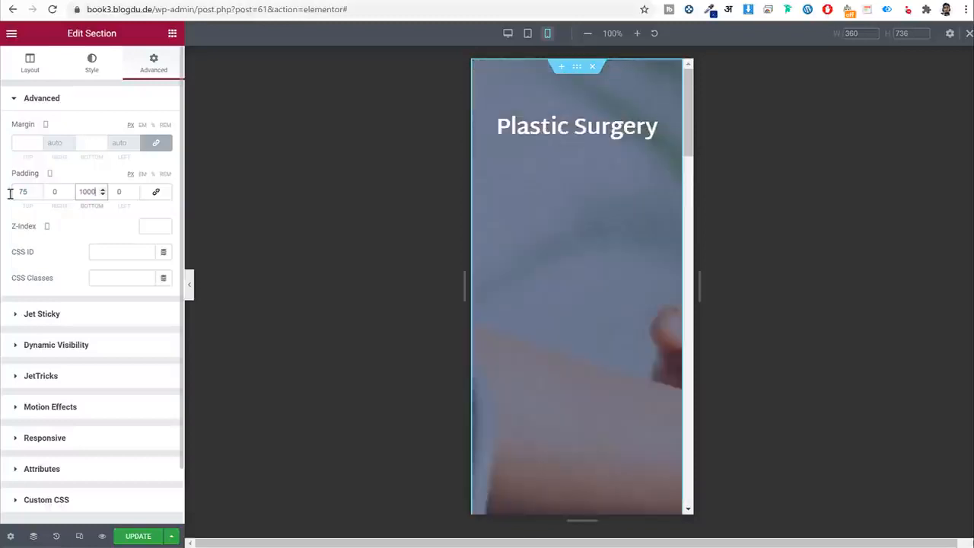
type("125")
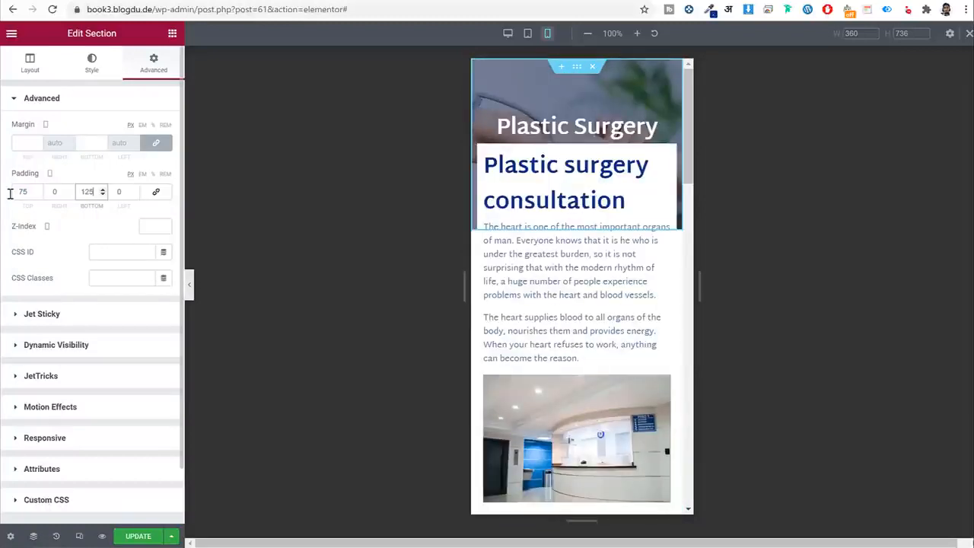
type("150")
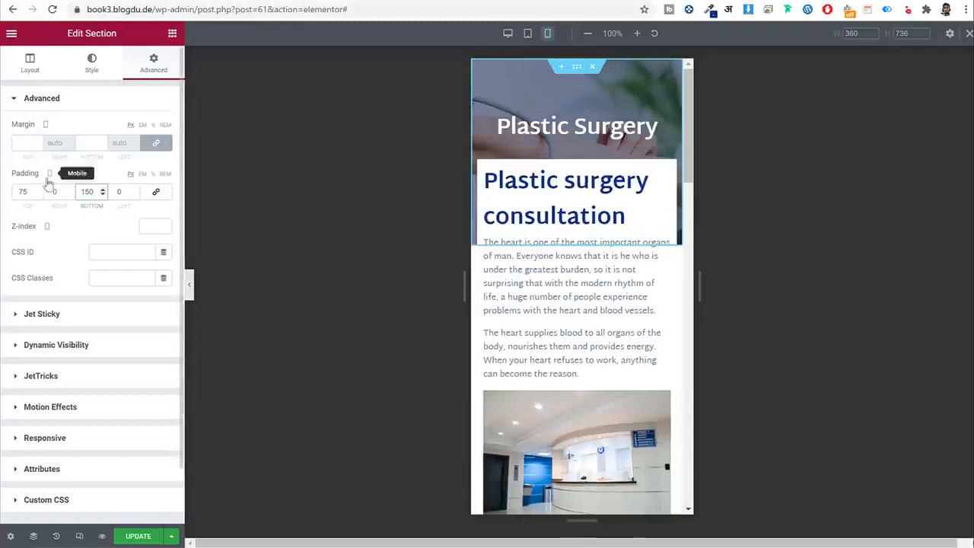
double_click(24, 191)
type("50")
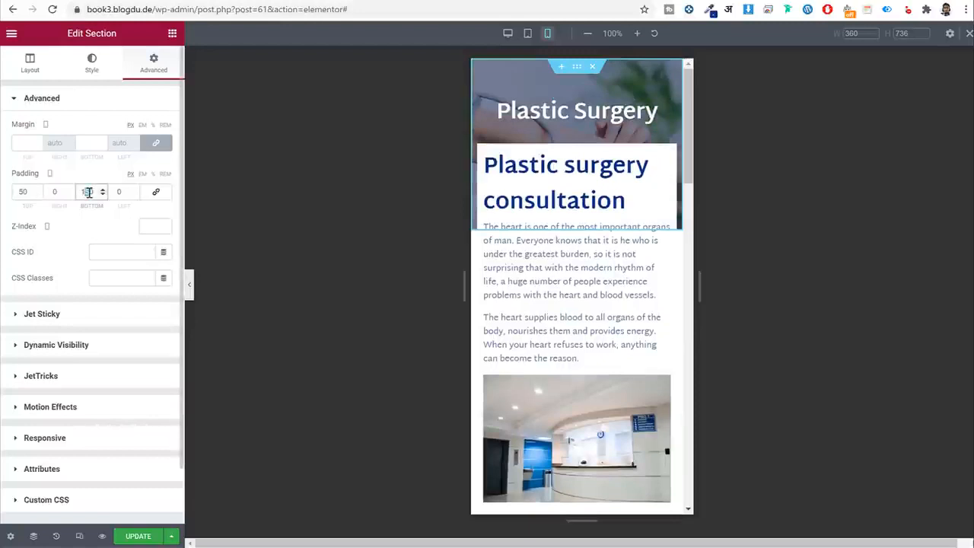
type("7")
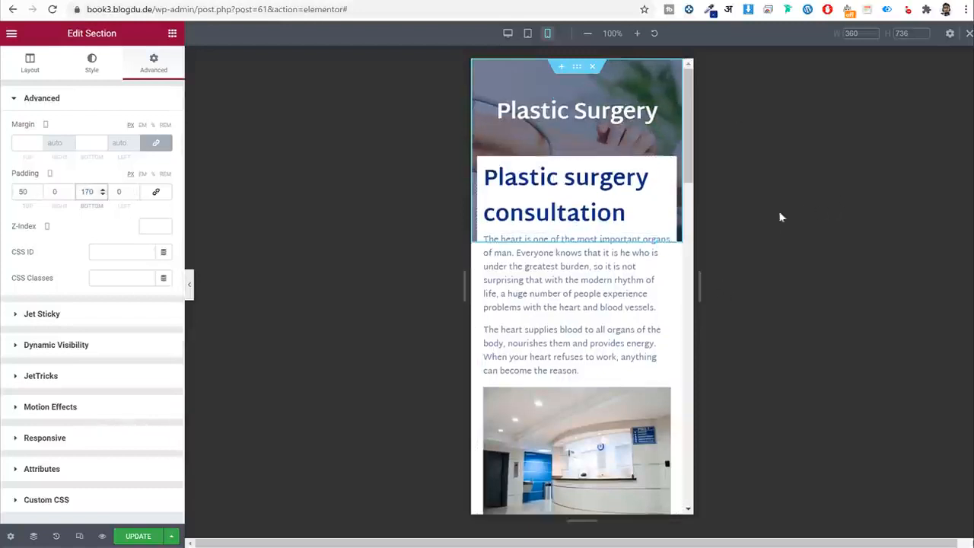
left_click(139, 537)
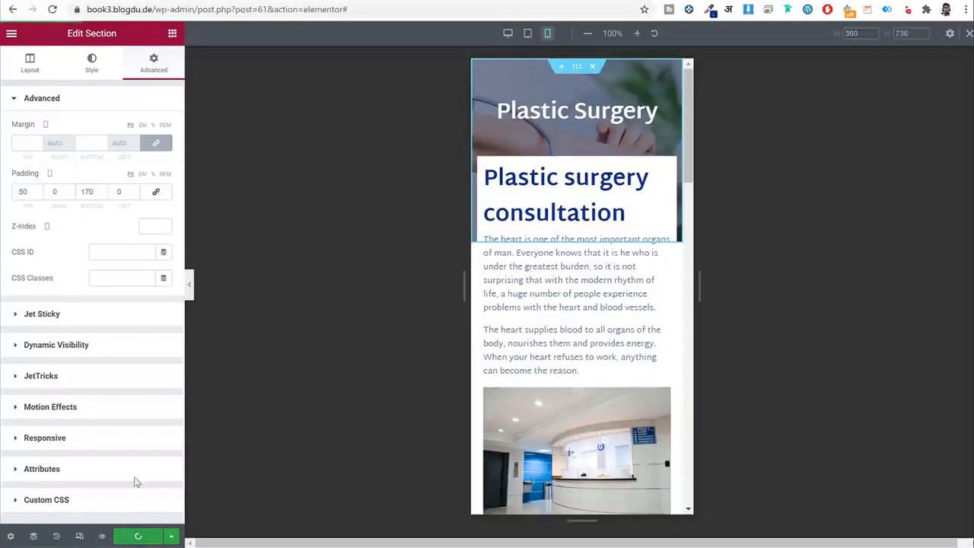
Switch back to desktop preview and exit the page builder to the WordPress dashboard.
left_click(82, 537)
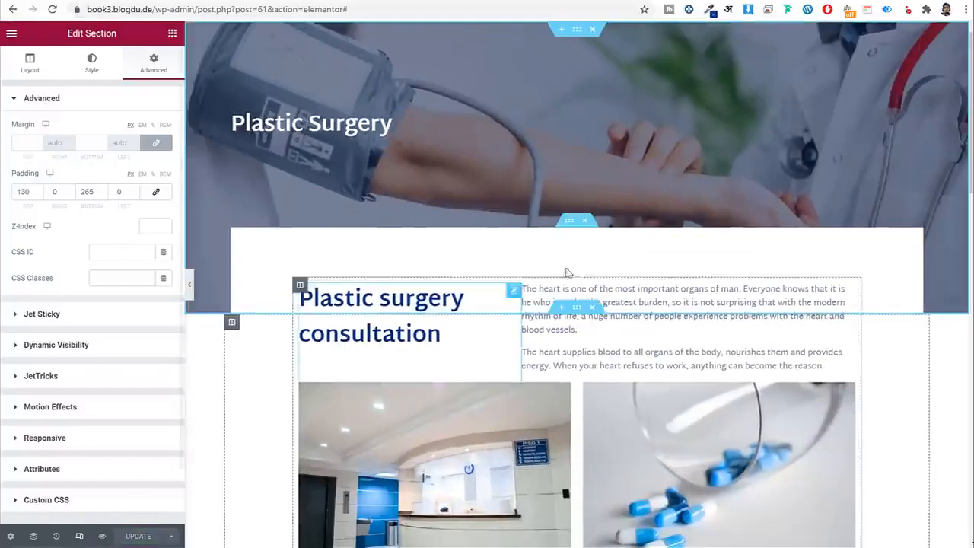
scroll(909, 273, "down", 5)
scroll(905, 276, "down", 10)
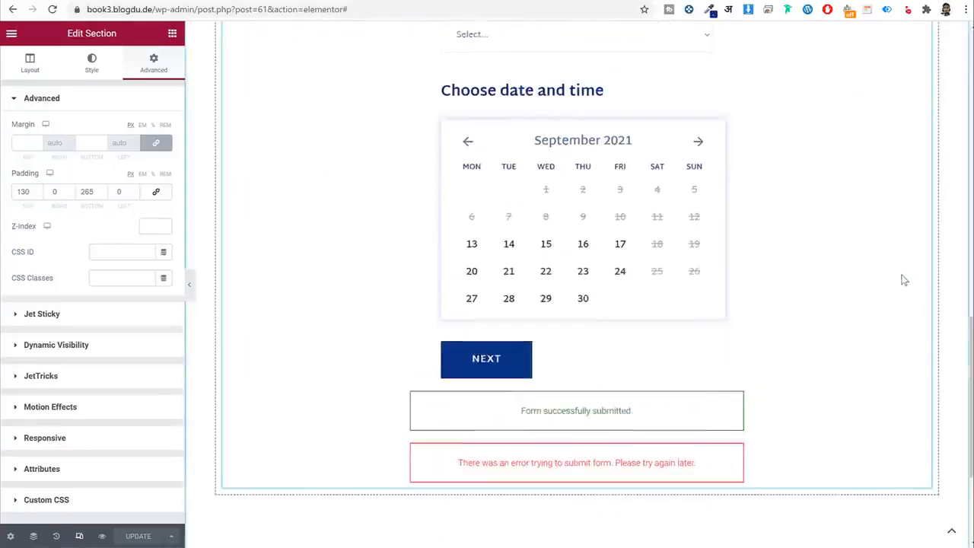
left_click(11, 33)
left_click(82, 256)
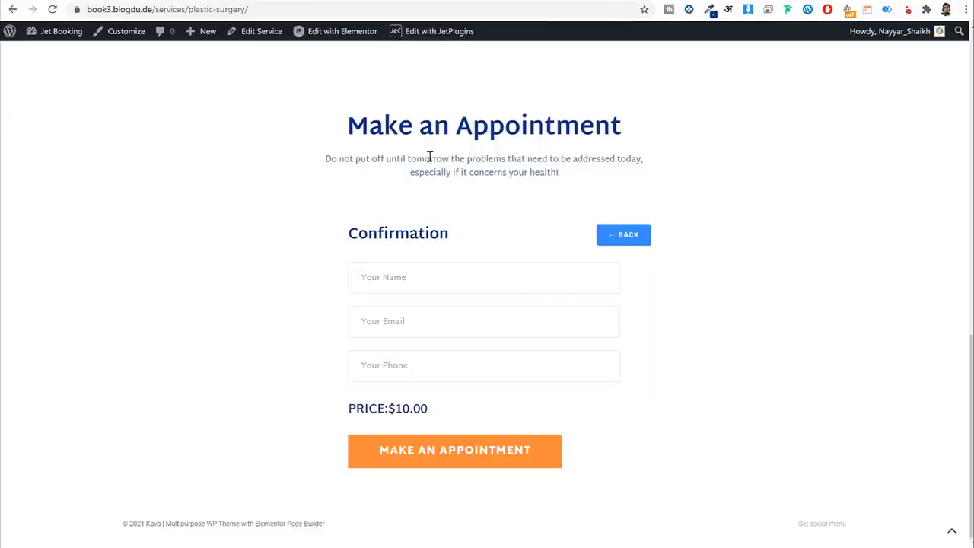
scroll(429, 160, "up", 12)
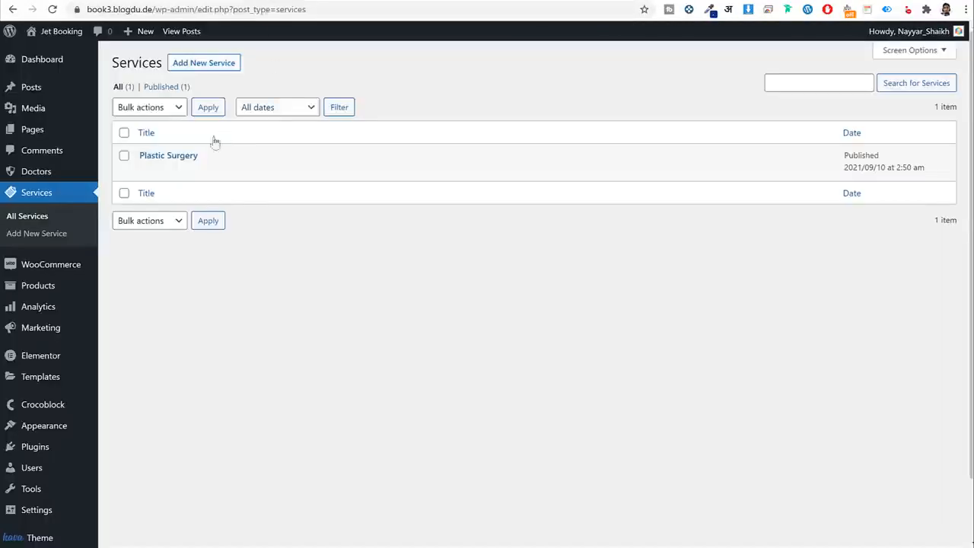
Start a new service titled 'Neurology', copied from the demo departments page.
left_click(216, 67)
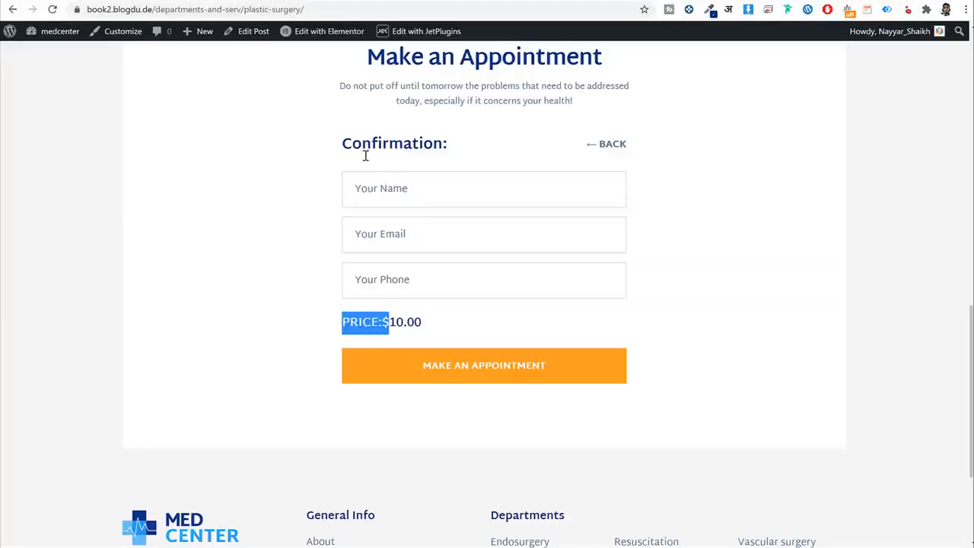
scroll(357, 167, "up", 10)
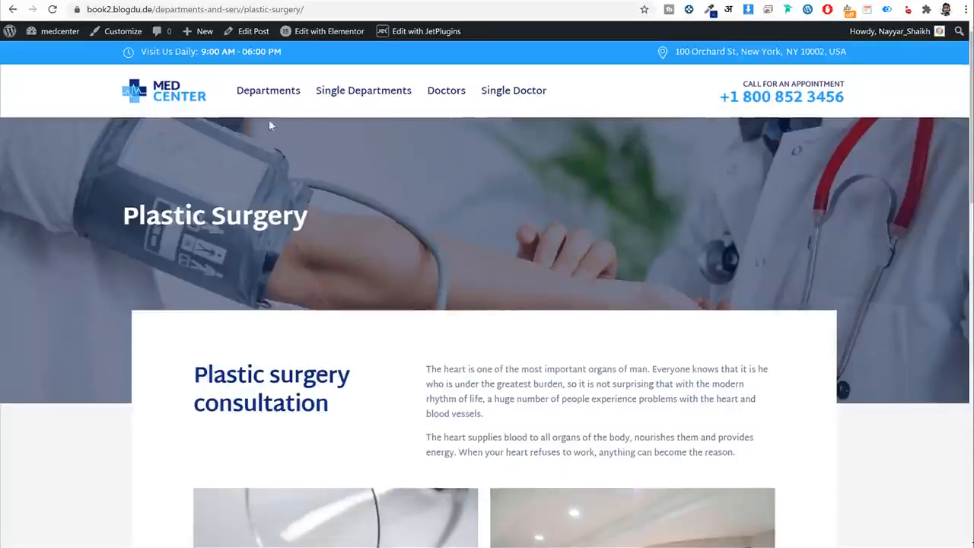
left_click(261, 101)
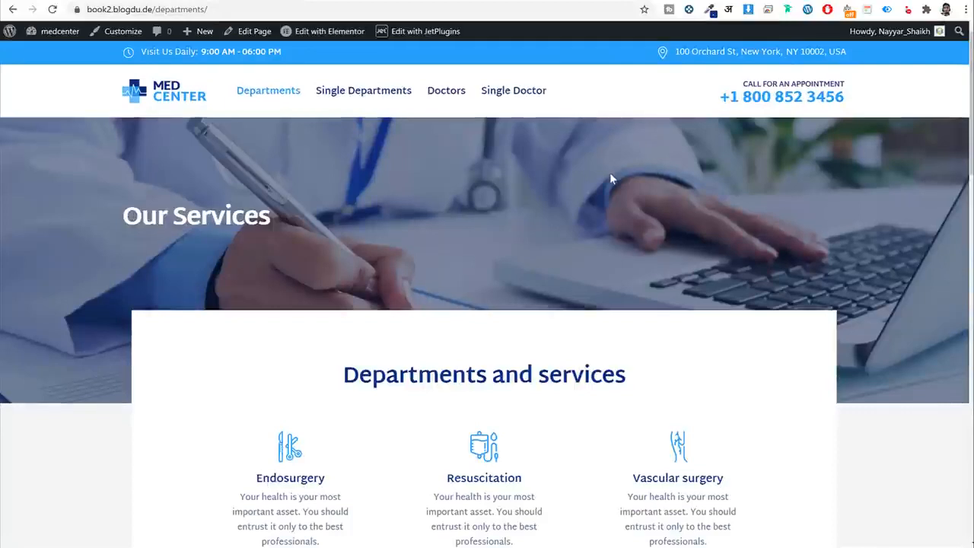
scroll(611, 175, "down", 4)
scroll(609, 179, "down", 3)
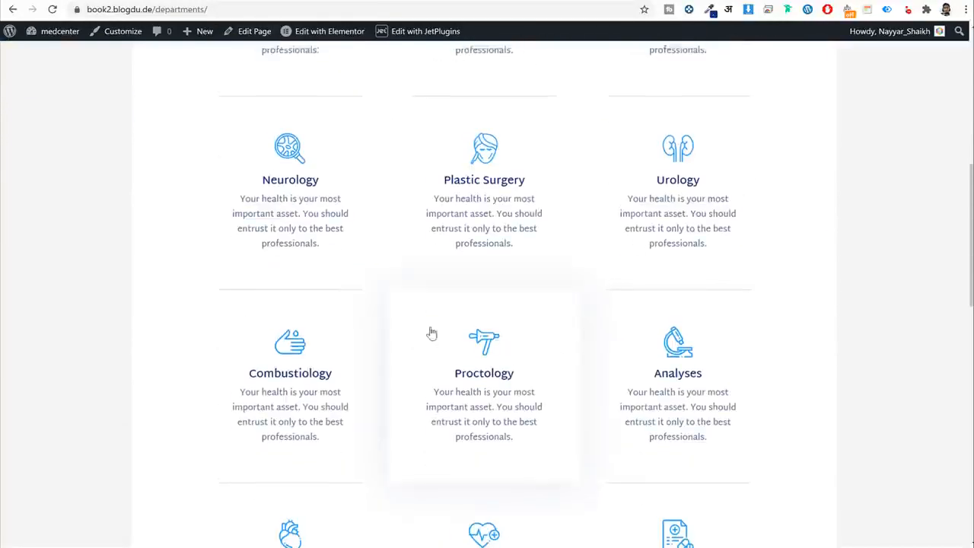
scroll(348, 311, "up", 2)
double_click(290, 299)
key("ctrl+c")
left_click(184, 1)
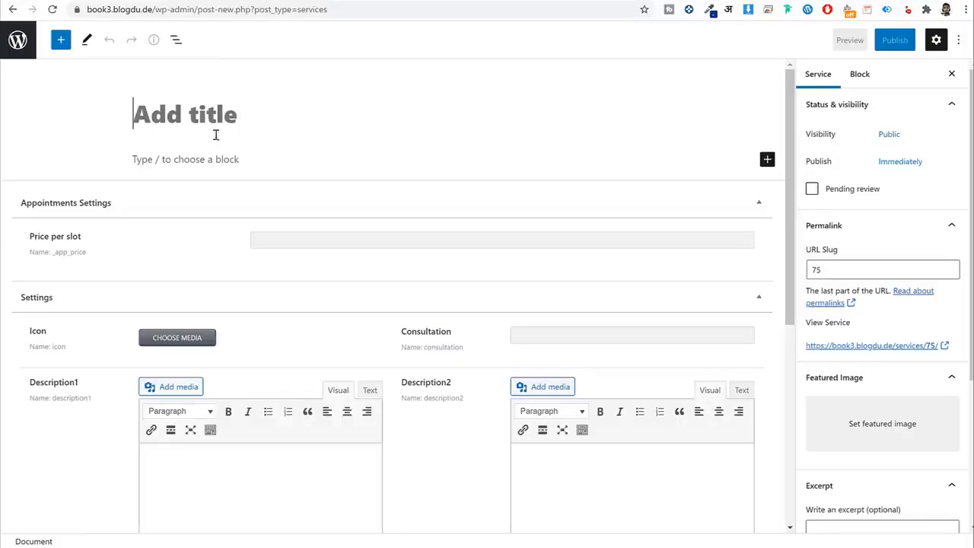
key("ctrl+v")
Paste the demo page's two consultation paragraphs into Description1.
left_click(89, 1)
scroll(489, 280, "down", 3)
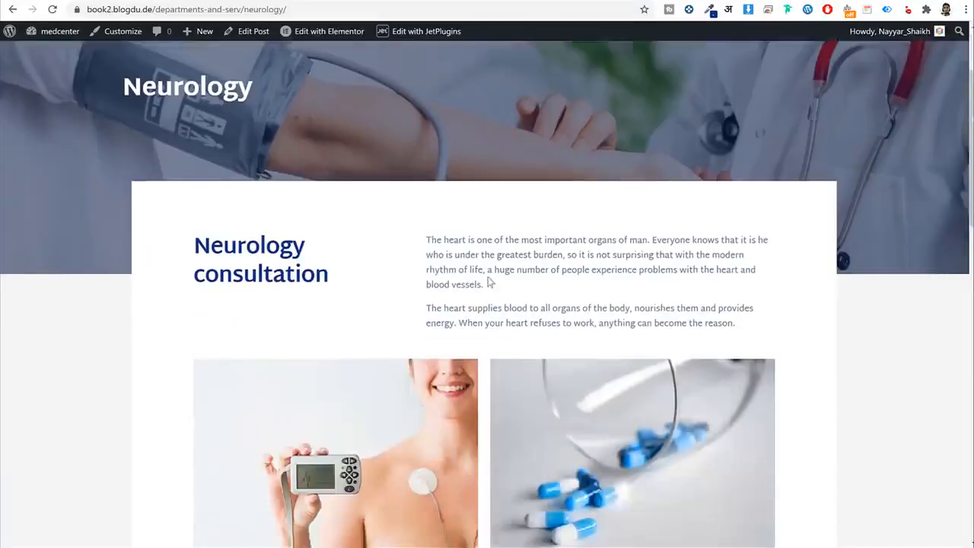
left_click_drag(423, 185, 751, 274)
left_click(752, 279)
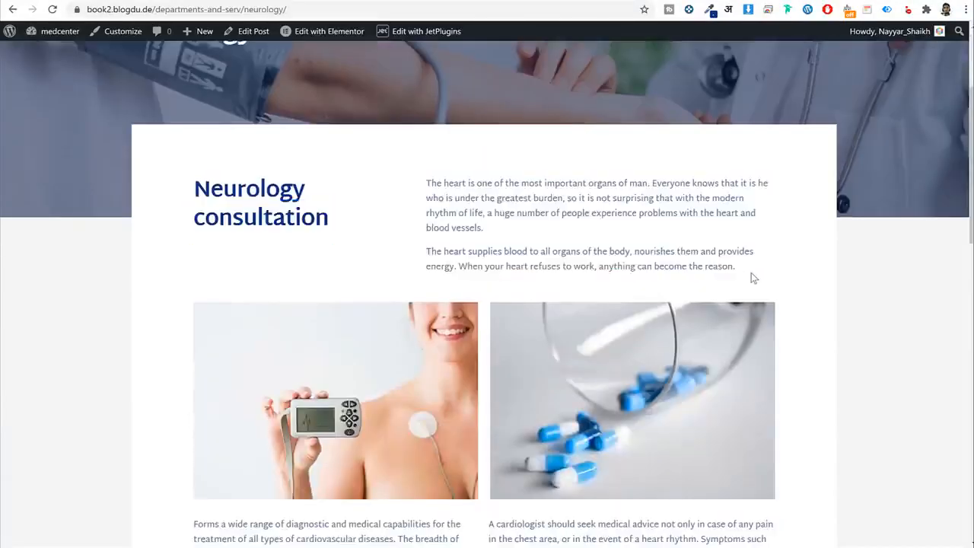
triple_click(437, 183)
left_click(427, 184)
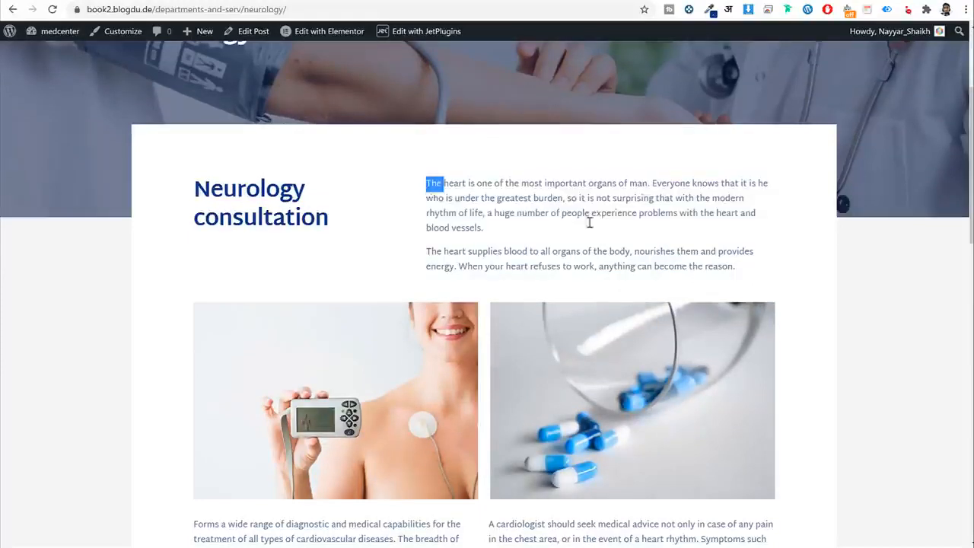
left_click_drag(794, 281, 739, 273)
key("ctrl+c")
left_click(294, 1)
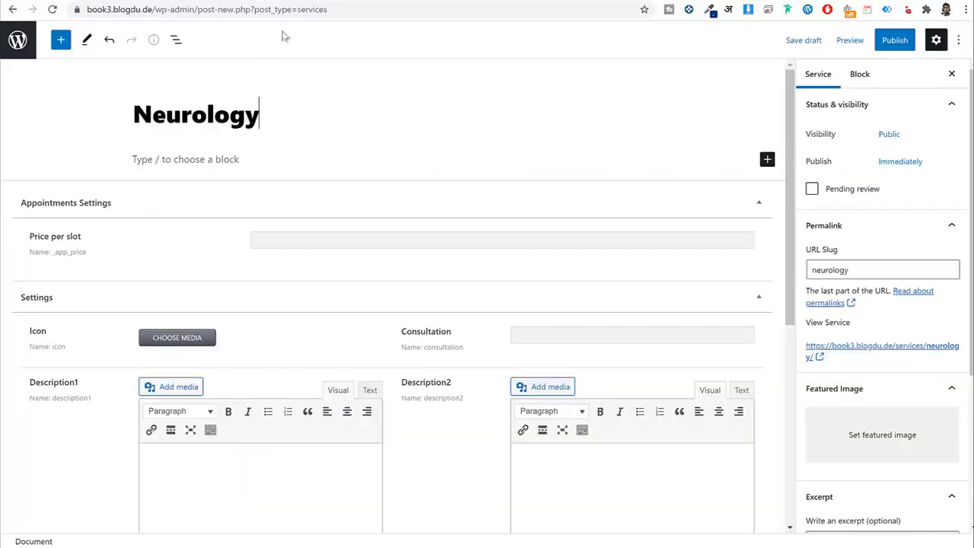
scroll(230, 332, "down", 2)
key("ctrl+v")
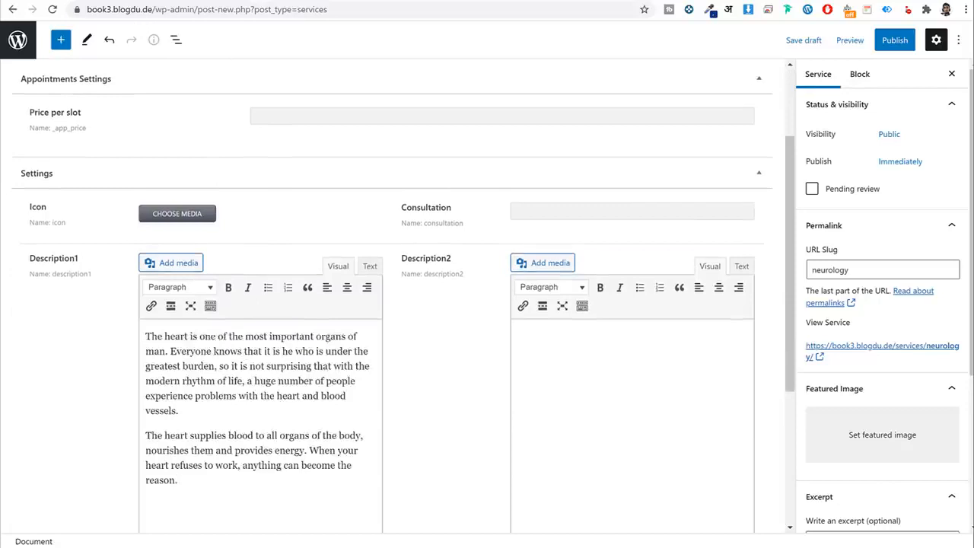
Paste the two paragraphs under the demo images into Description2.
left_click(227, 1)
scroll(280, 272, "down", 5)
left_click_drag(189, 217, 679, 274)
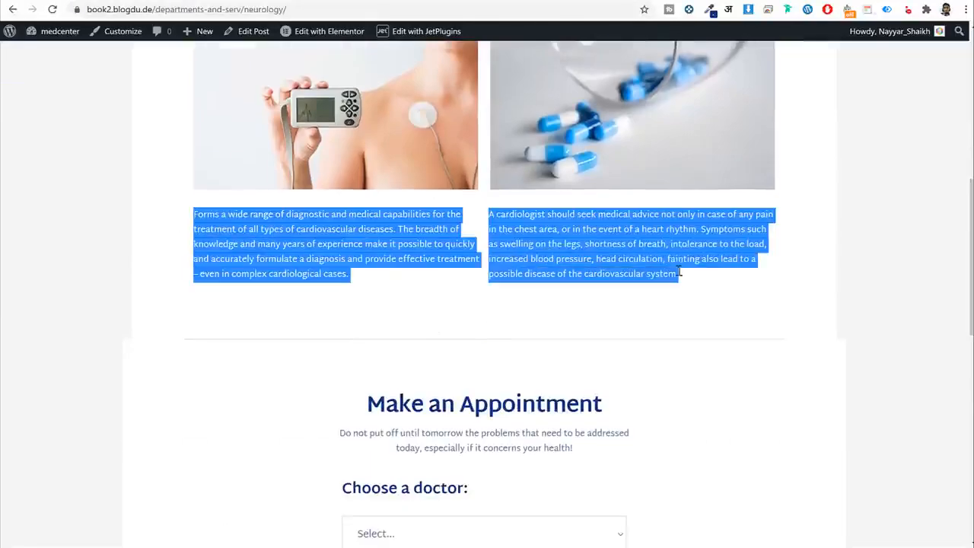
key("ctrl+c")
key("ctrl+Tab")
left_click(585, 370)
key("ctrl+v")
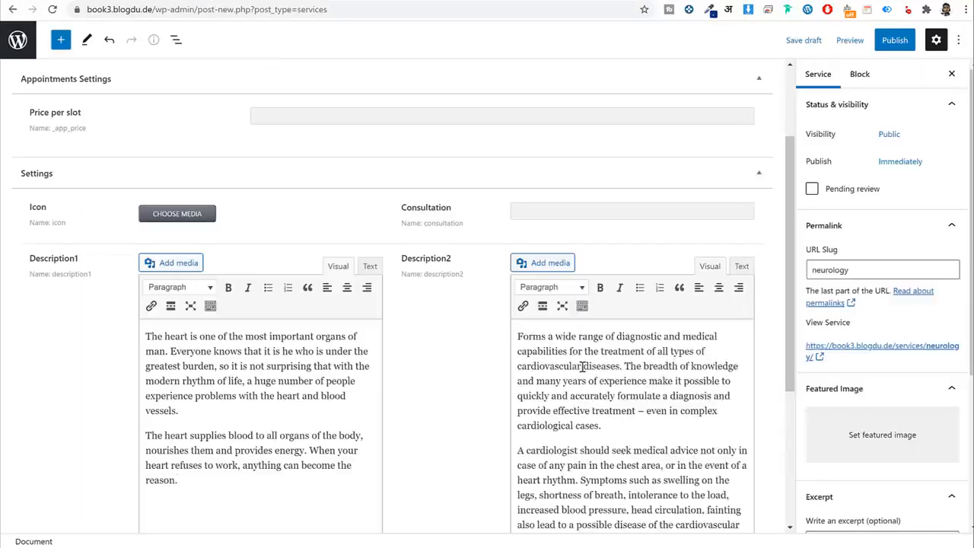
left_click(363, 265)
left_click(342, 266)
Fill the Consultation field with 'Neurology consultation'.
left_click(524, 211)
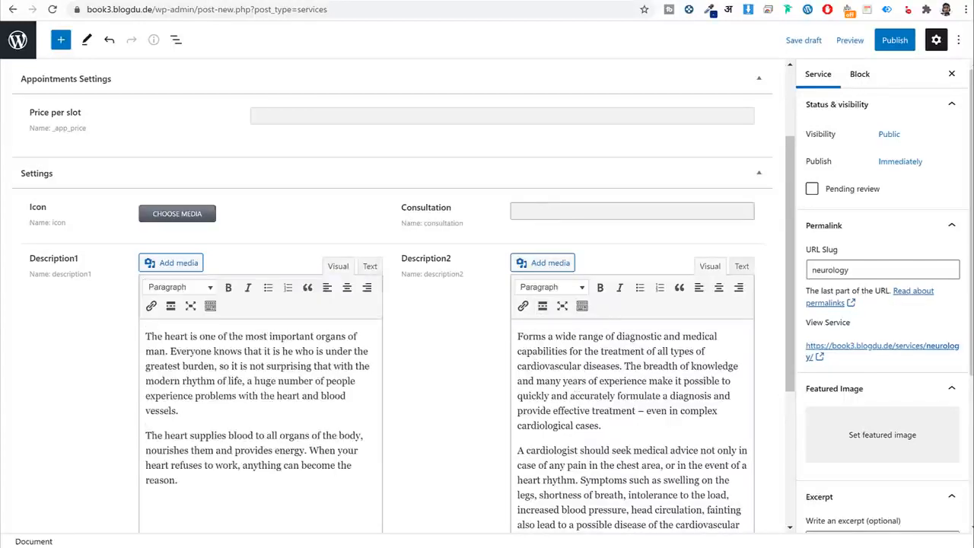
key("ctrl+Tab")
scroll(487, 304, "up", 3)
left_click_drag(344, 164, 181, 95)
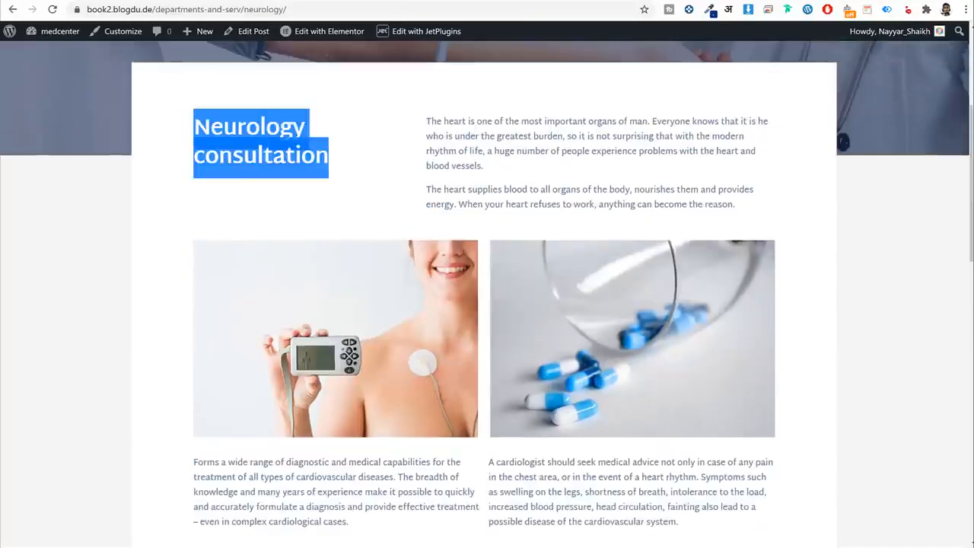
key("ctrl+c")
key("ctrl+shift+Tab")
key("ctrl+v")
Set the reception room image as the service icon.
left_click(181, 213)
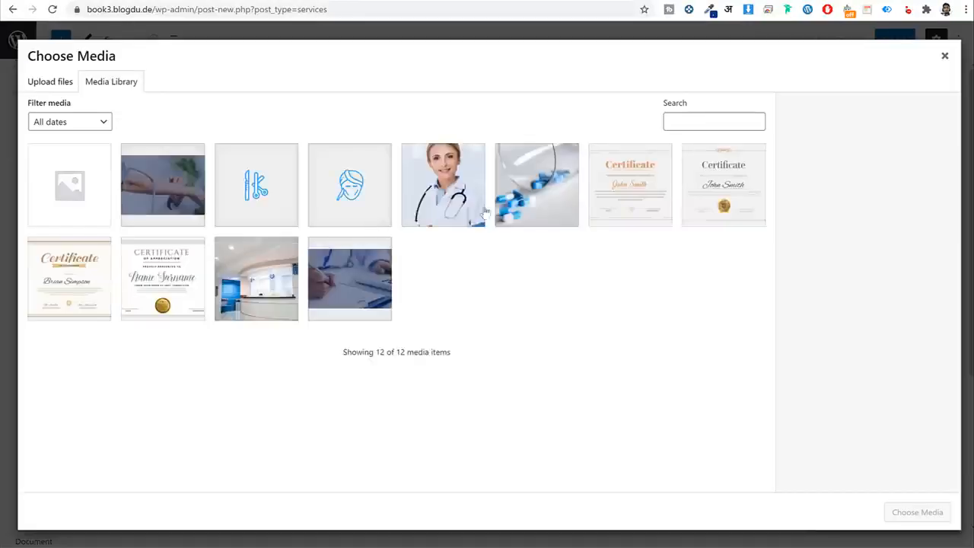
left_click(542, 202)
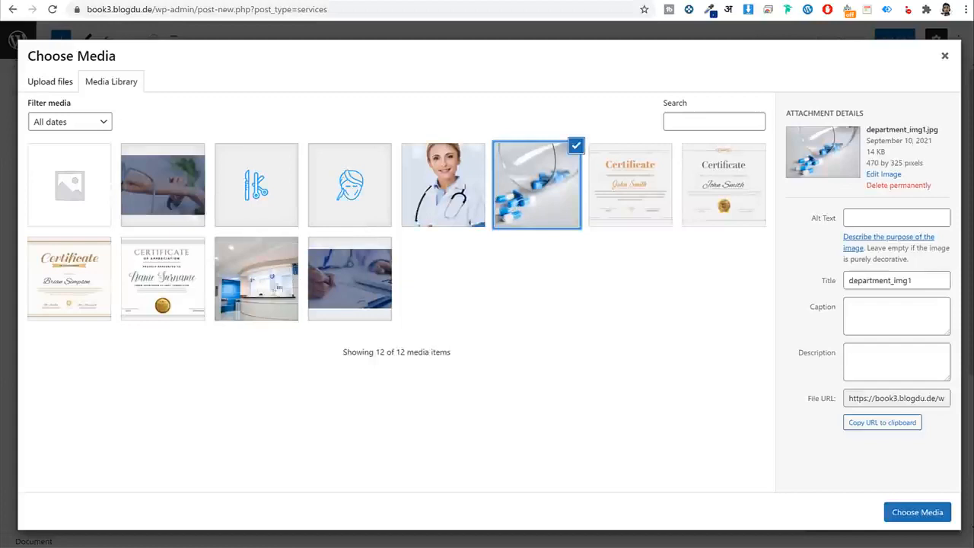
left_click(256, 279)
left_click(924, 516)
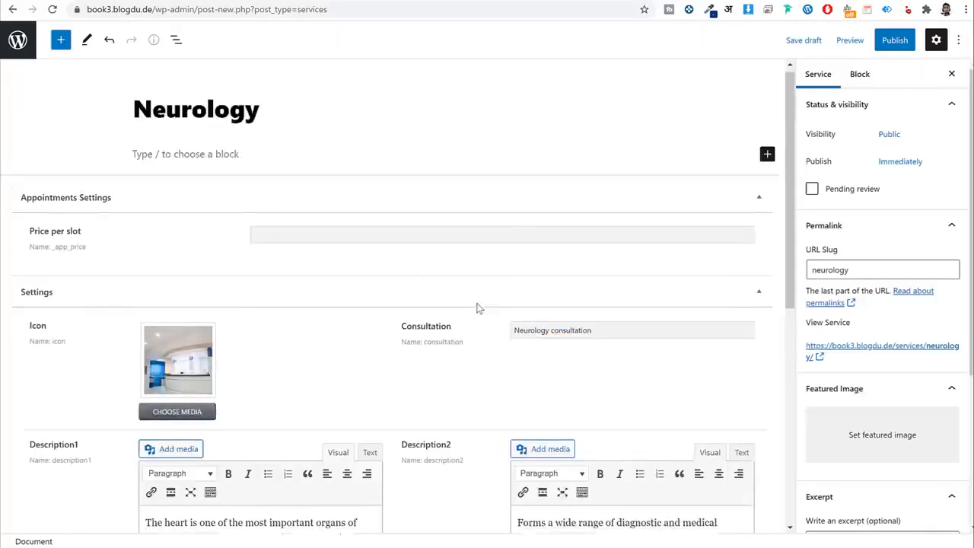
left_click(368, 242)
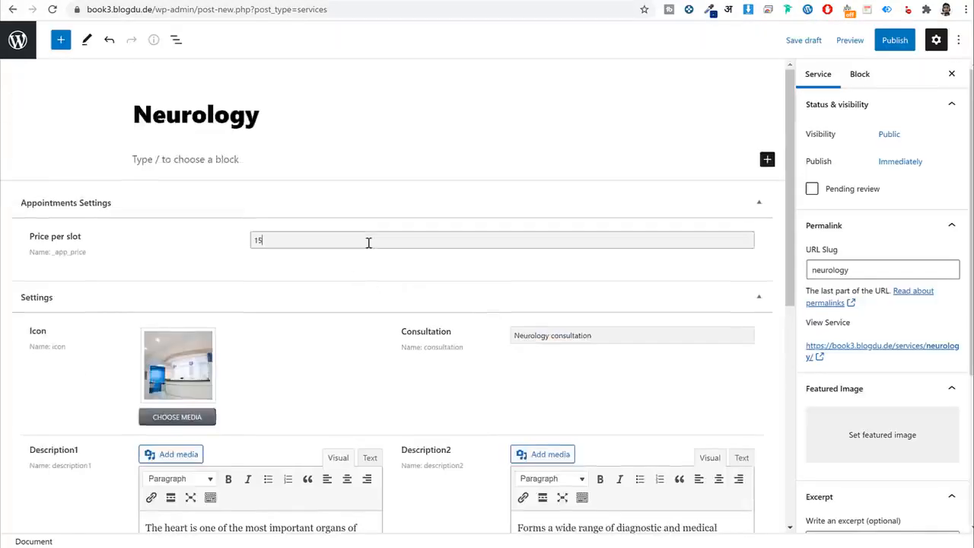
Set the bg_3 image as the Neurology service's featured image.
type("15")
scroll(903, 374, "down", 2)
left_click(889, 291)
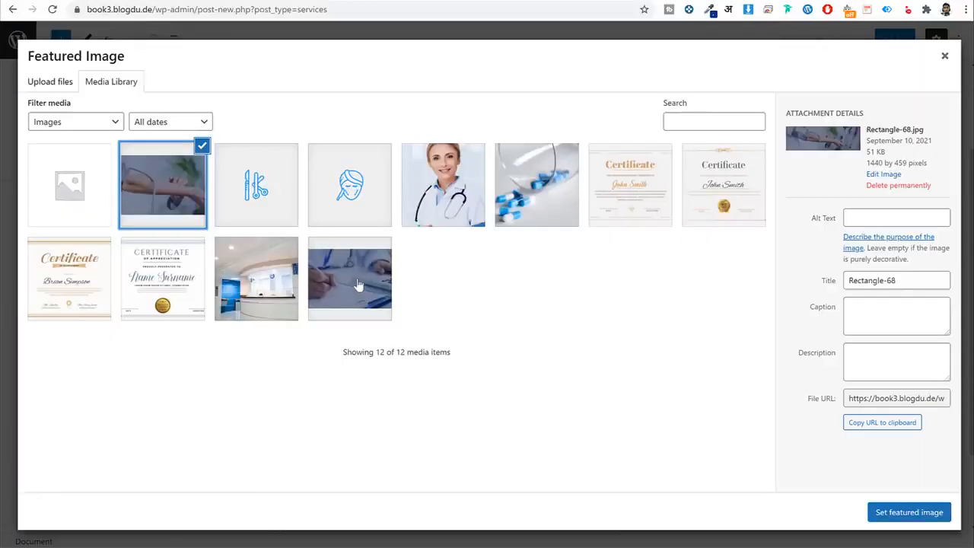
left_click(356, 288)
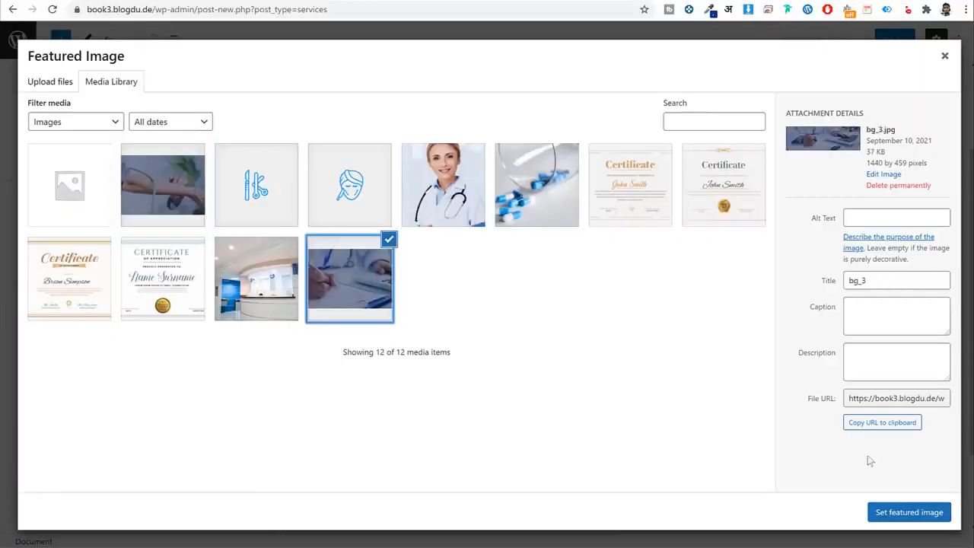
left_click(902, 510)
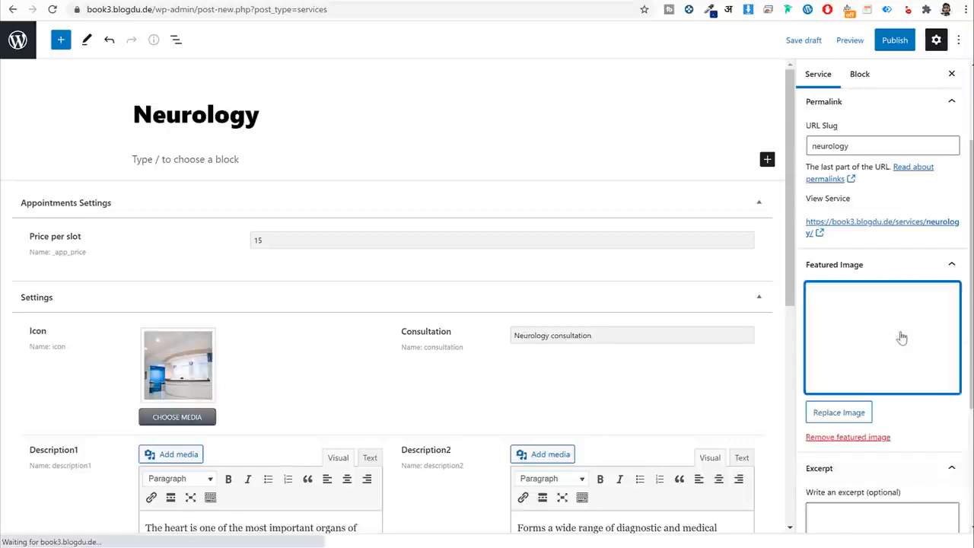
Copy the Neurology card's short description from the departments listing into the excerpt.
scroll(897, 338, "down", 2)
left_click(865, 387)
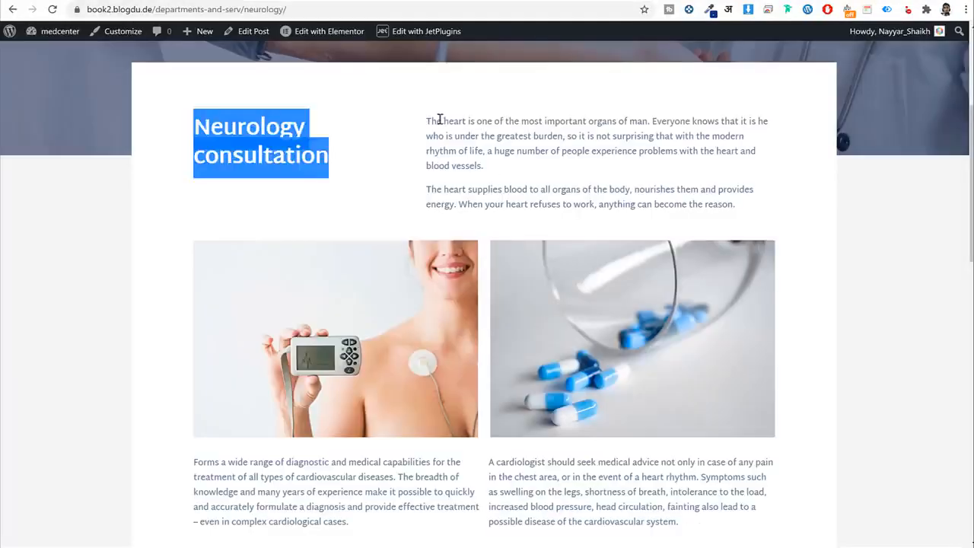
left_click_drag(431, 121, 515, 149)
key("alt+Left")
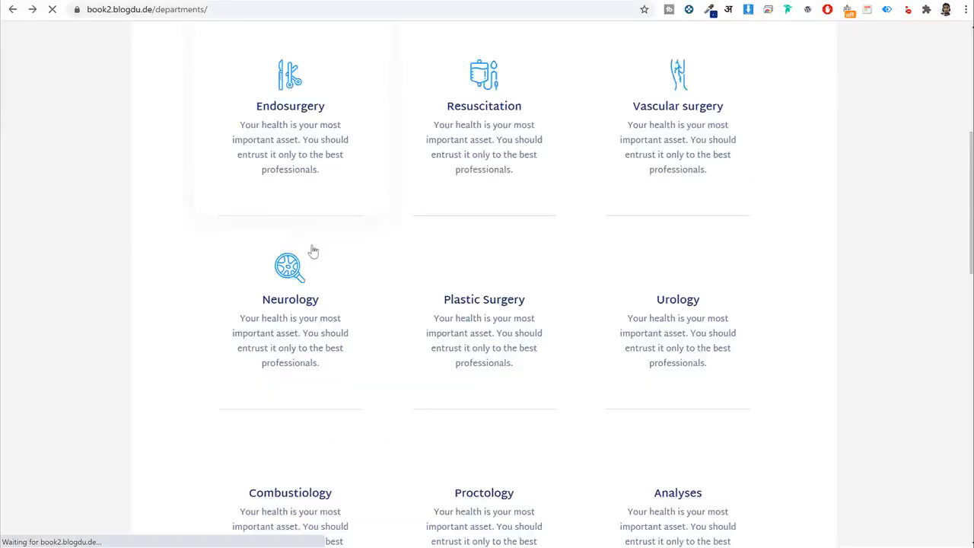
left_click_drag(350, 376, 239, 320)
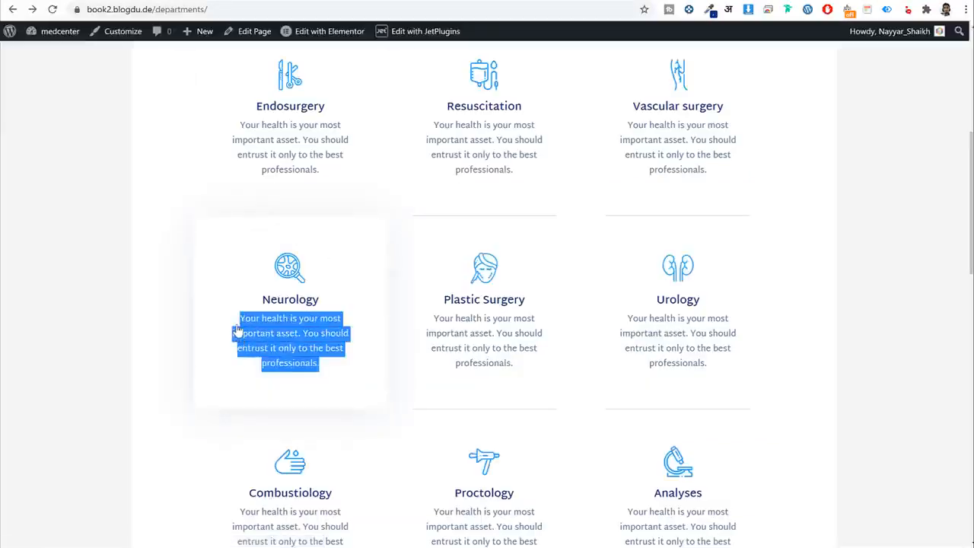
key("ctrl+c")
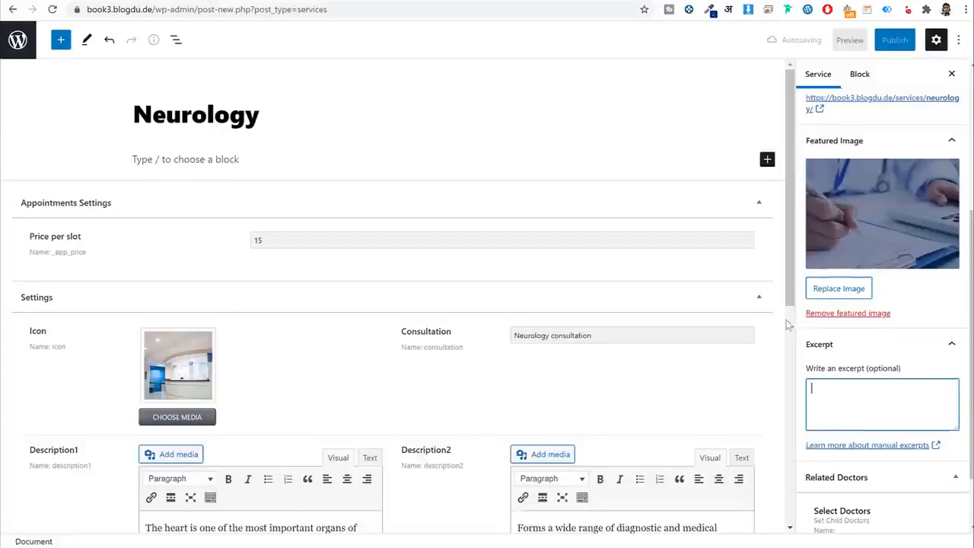
key("ctrl+v")
Link the chosen doctor as the related doctor and start publishing the service.
scroll(883, 419, "down", 1)
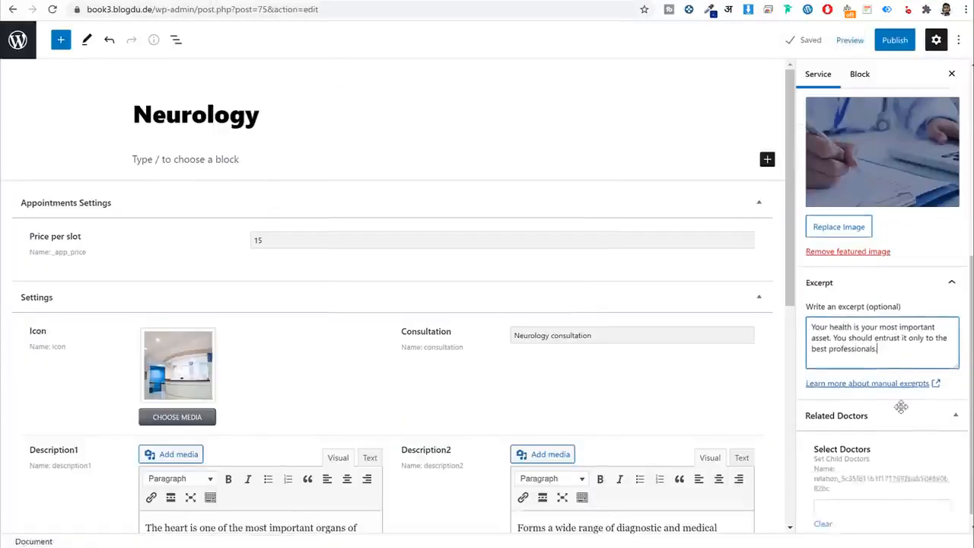
left_click(878, 493)
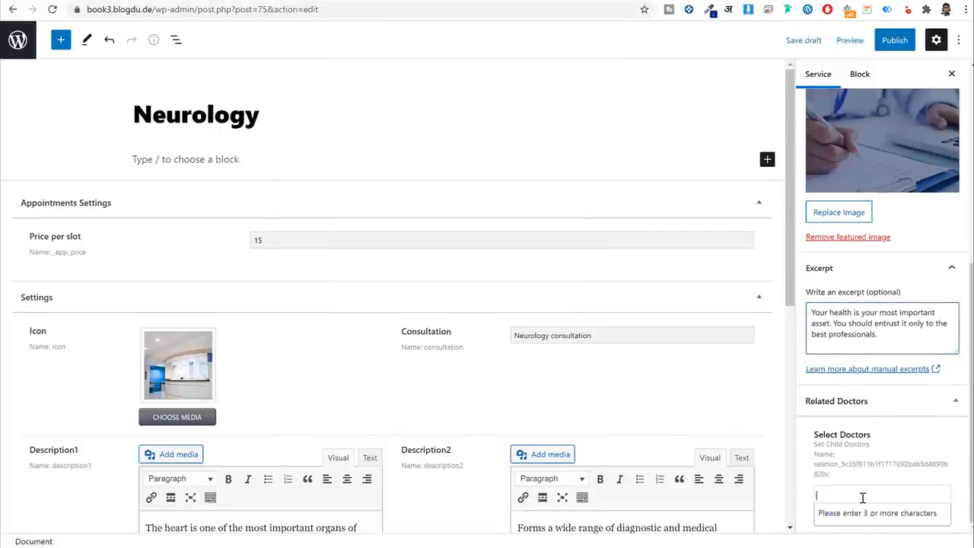
type("all")
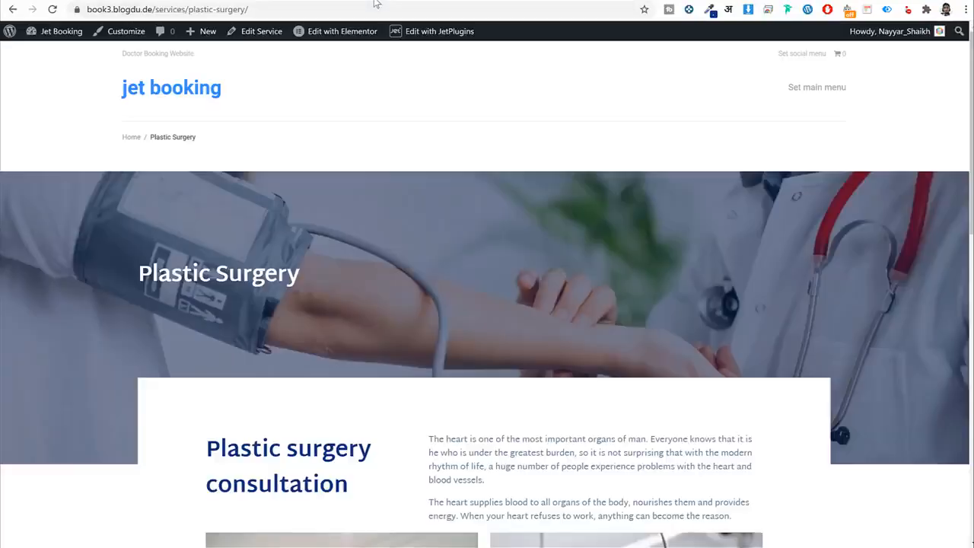
scroll(523, 289, "down", 10)
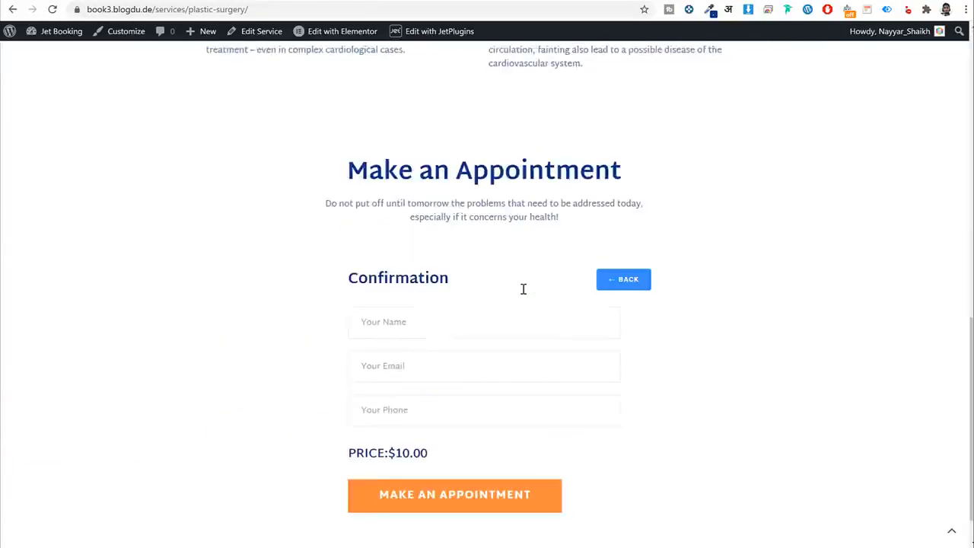
scroll(523, 289, "down", 1)
left_click(630, 240)
left_click(492, 286)
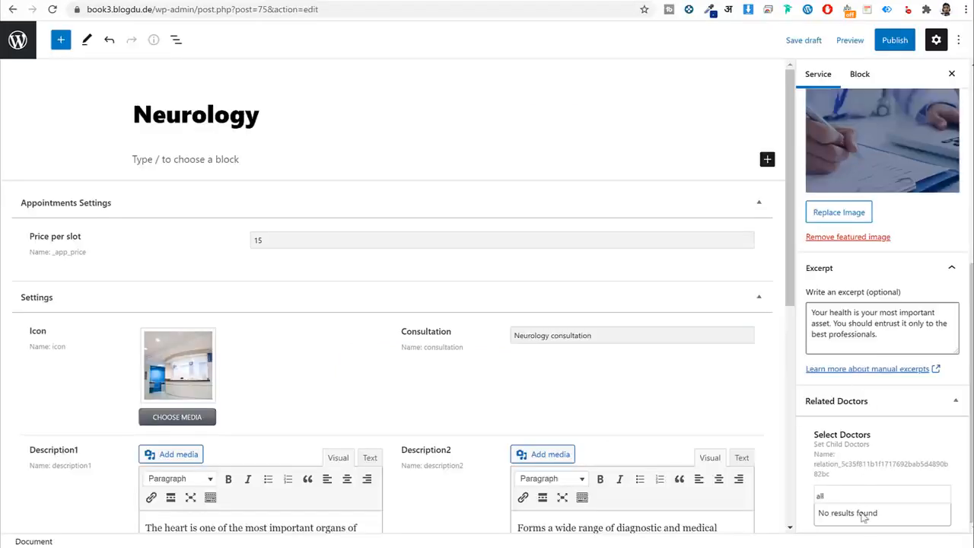
type("anna")
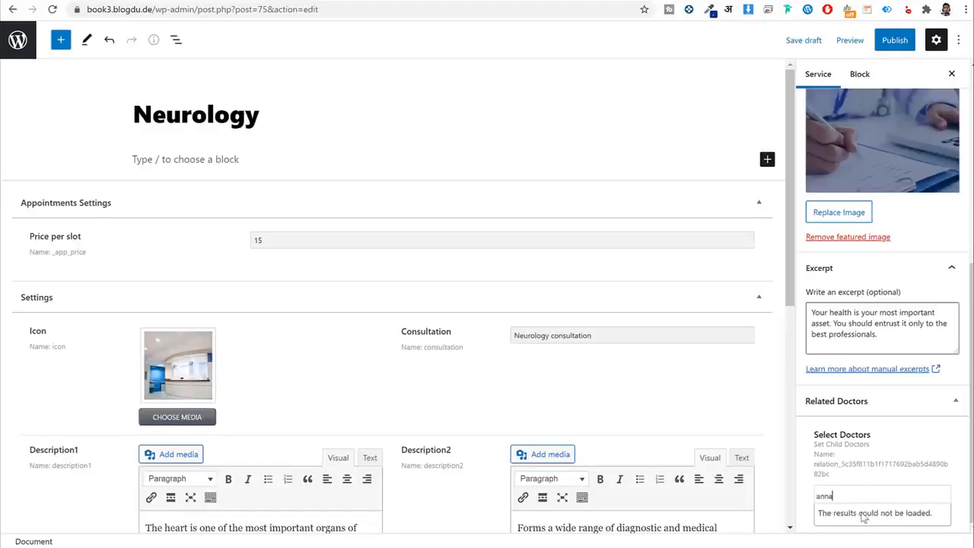
left_click(864, 521)
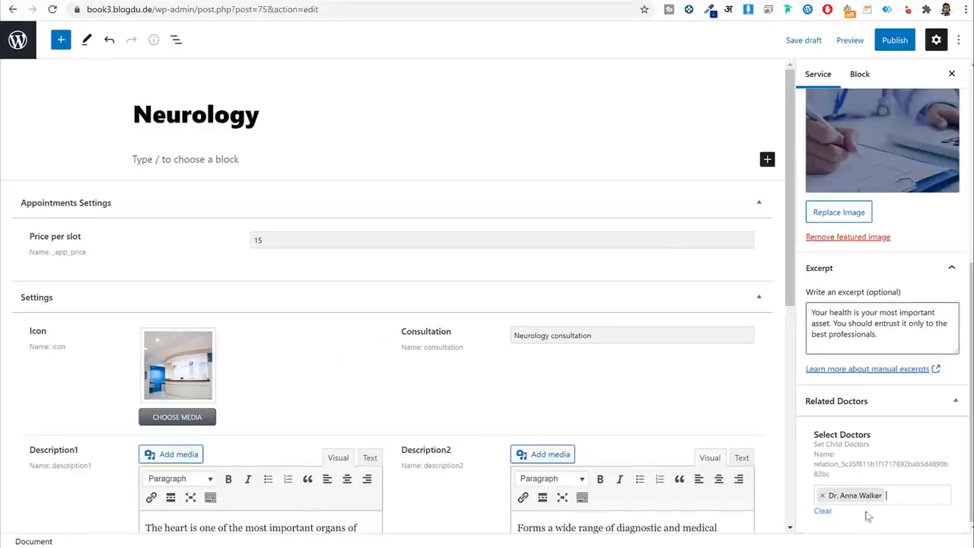
scroll(872, 447, "up", 5)
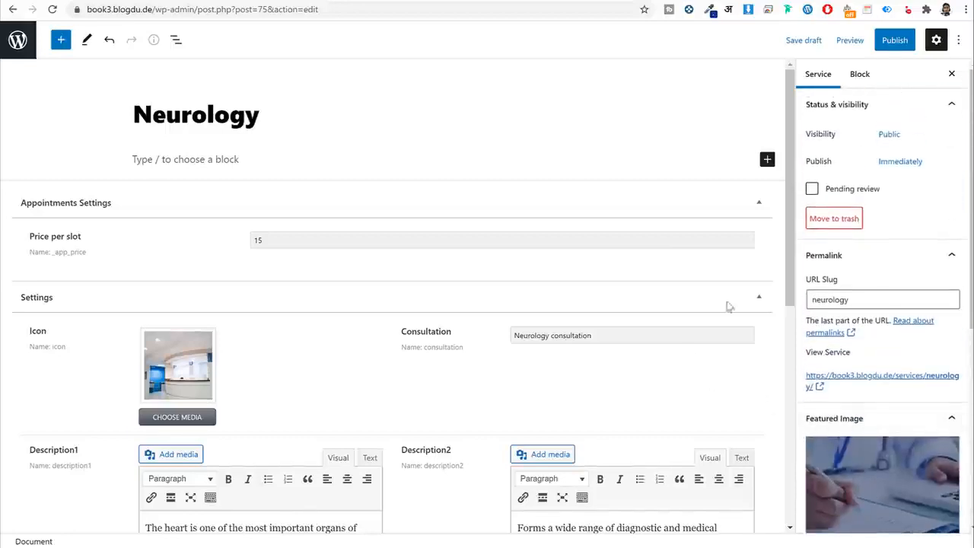
left_click(898, 40)
Publish the Neurology service and load the all-services page in the other tab.
left_click(879, 40)
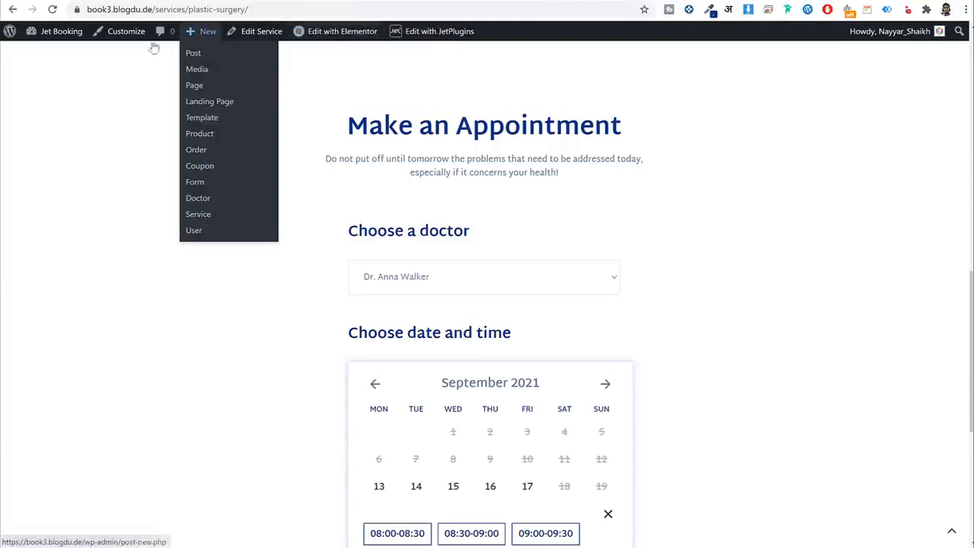
scroll(311, 191, "up", 10)
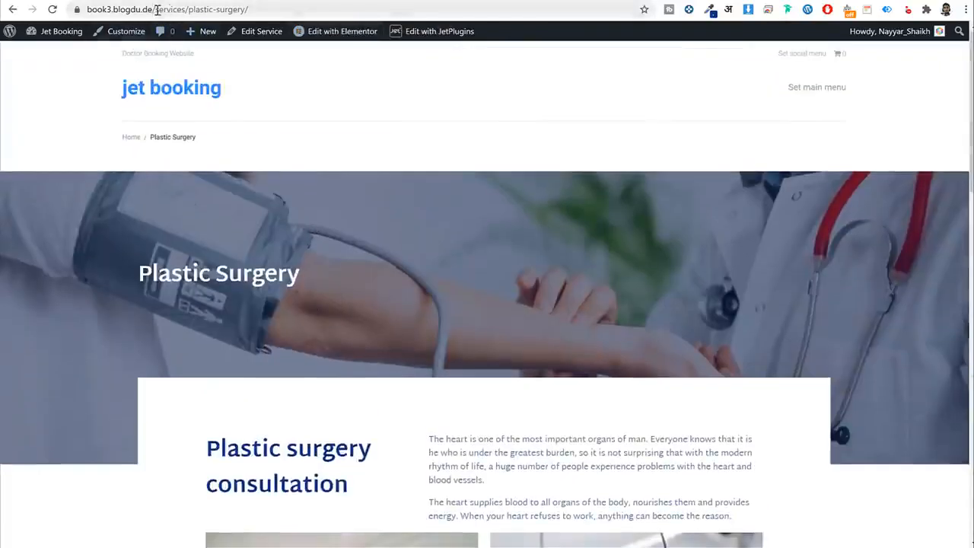
left_click_drag(158, 9, 409, 3)
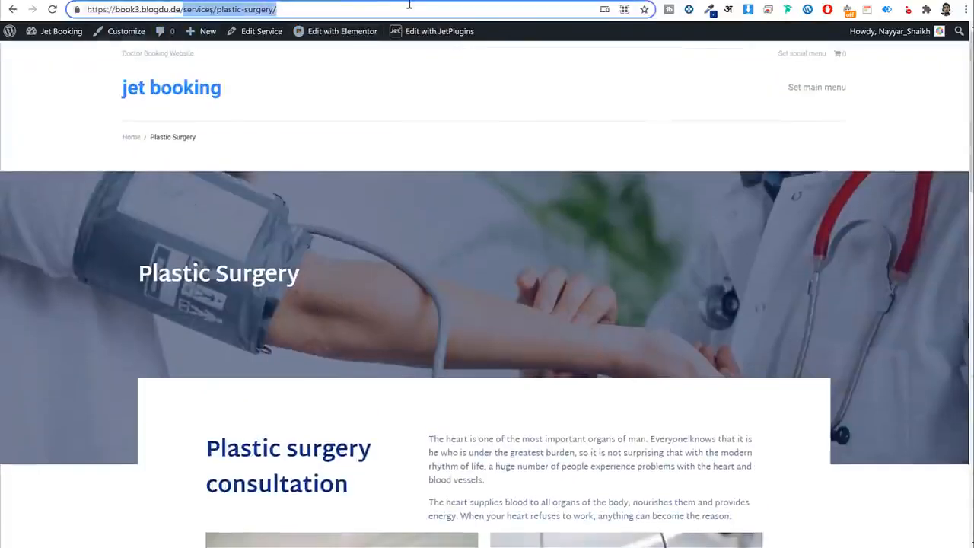
type("all")
key("Return")
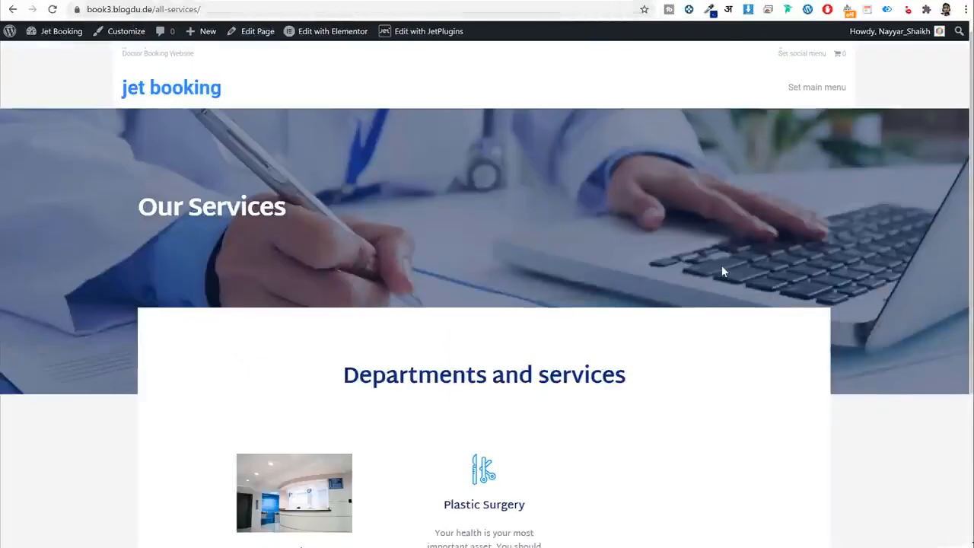
scroll(722, 272, "down", 3)
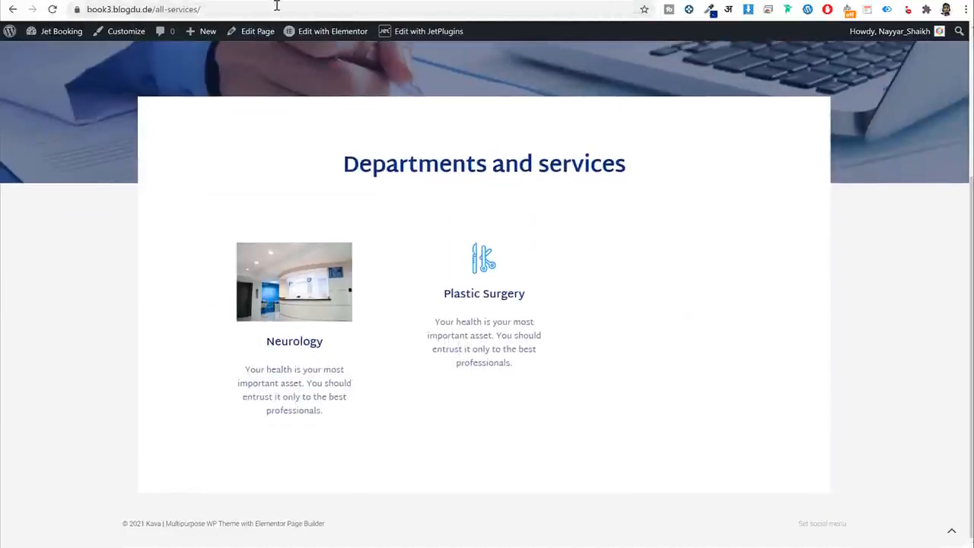
Set medical-tools-1 as the Neurology service icon.
left_click(228, 2)
left_click(188, 417)
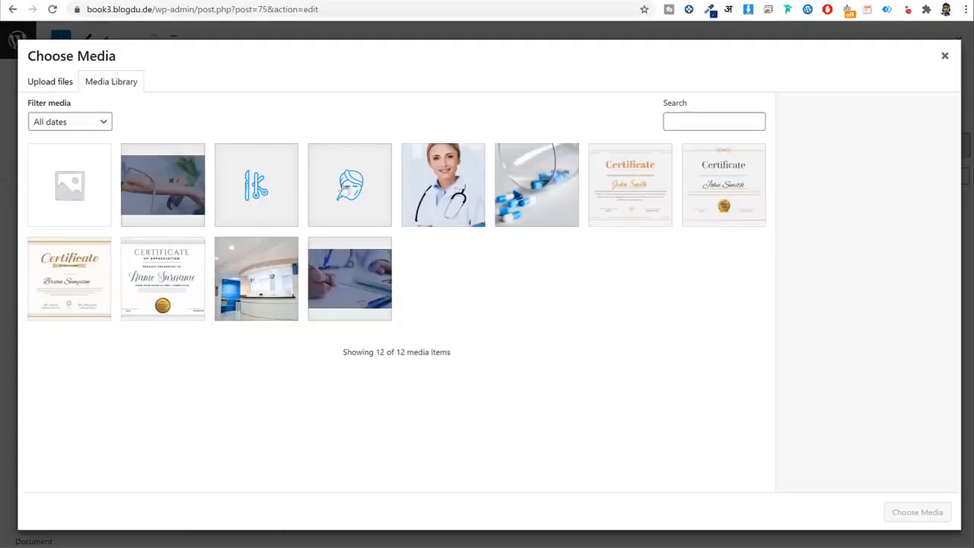
left_click(350, 186)
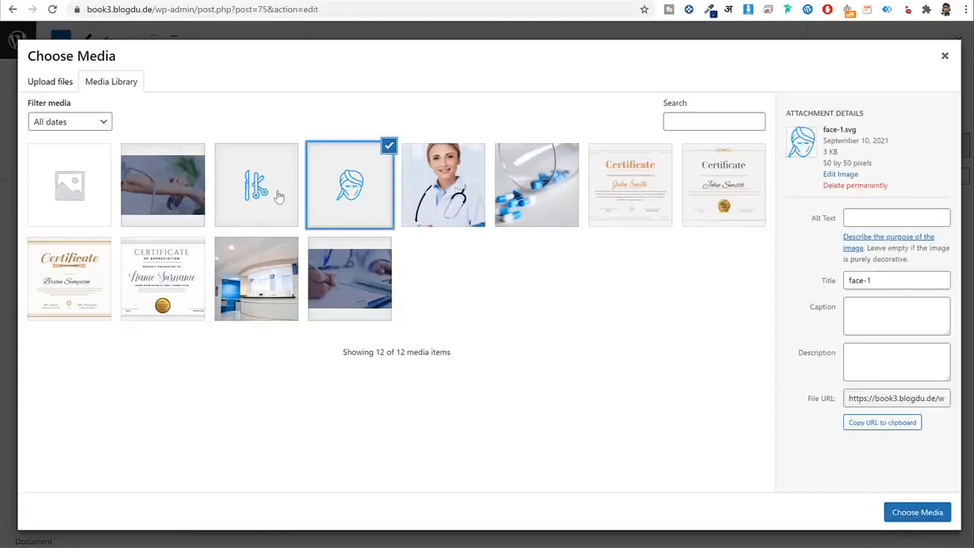
left_click(276, 195)
left_click(917, 512)
Add the pills and blog-1 images to the service gallery.
scroll(411, 320, "down", 6)
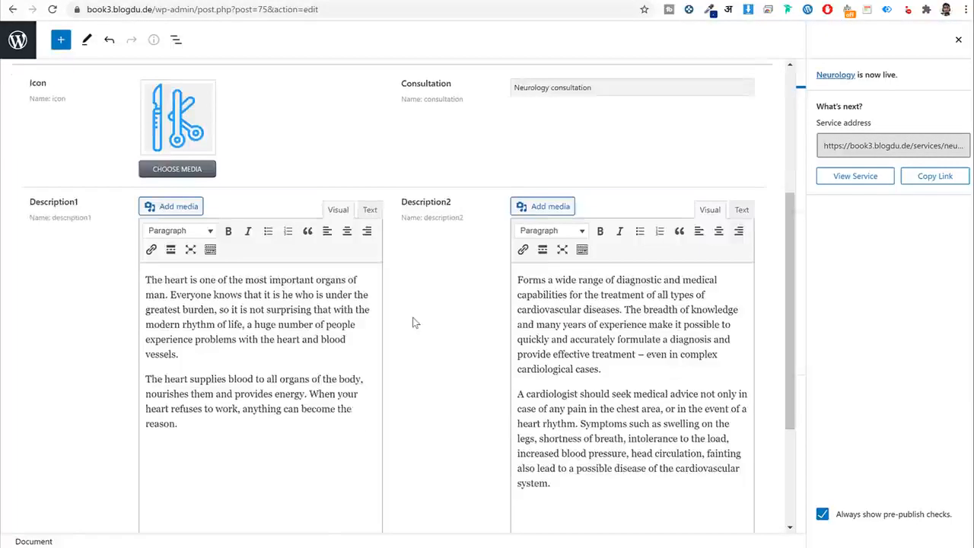
left_click(305, 396)
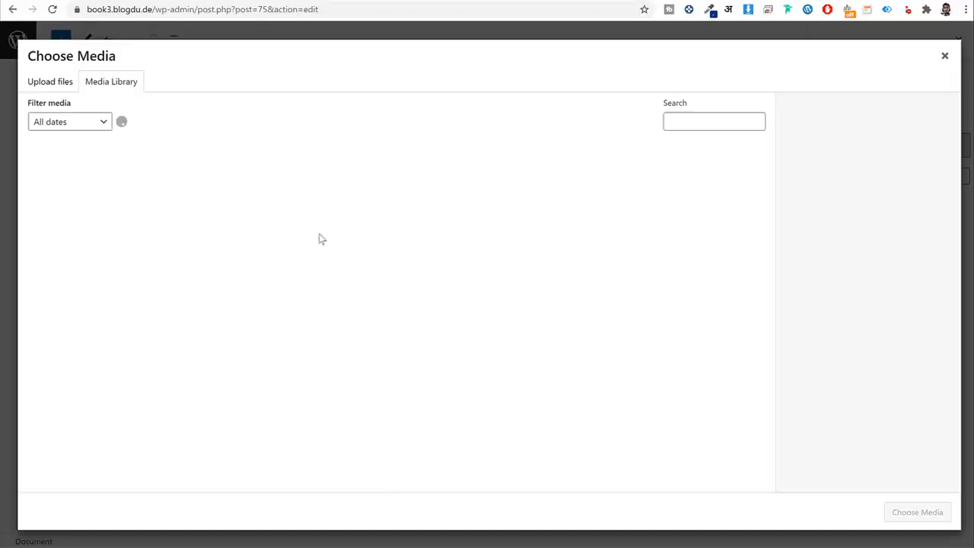
left_click(525, 199)
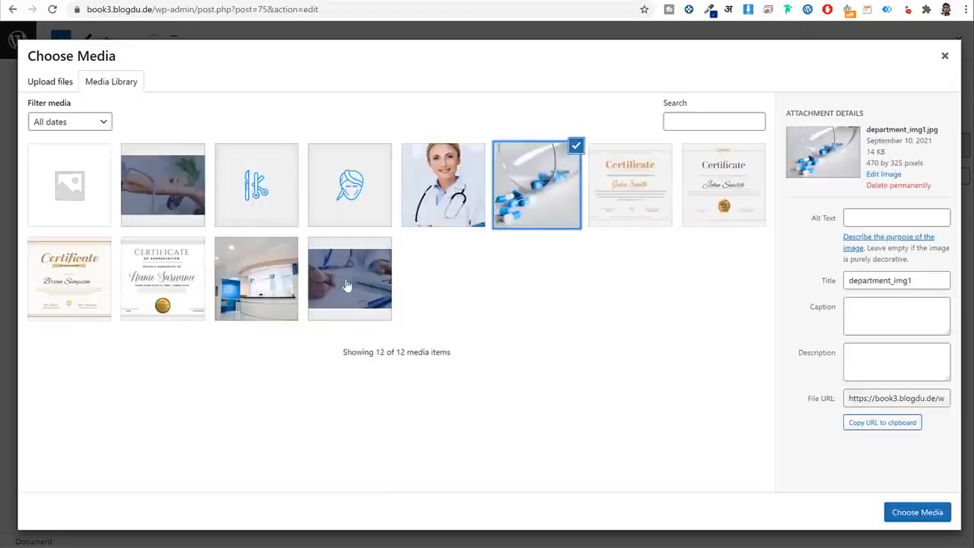
left_click(264, 306)
left_click(901, 520)
Update the Neurology service and reload the all-services page.
scroll(687, 429, "up", 5)
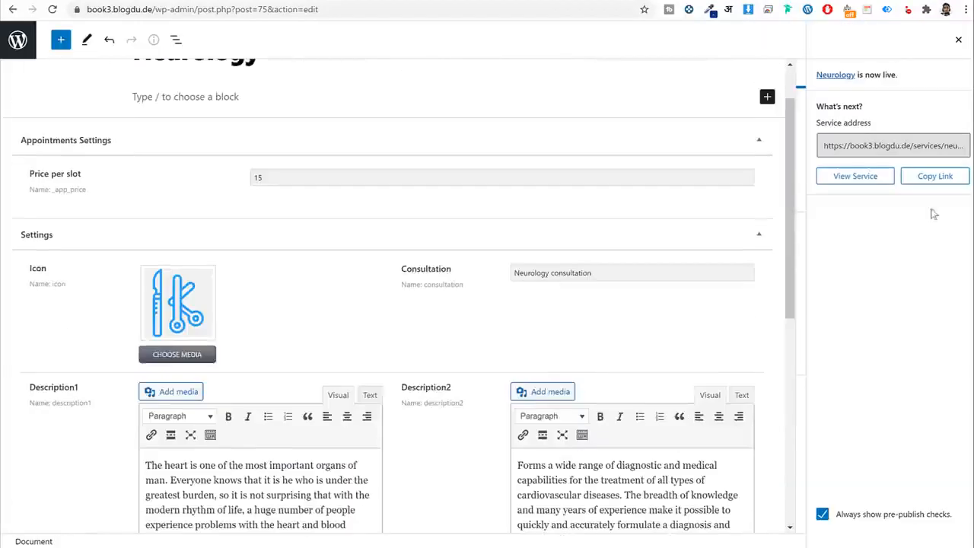
left_click(958, 39)
left_click(894, 40)
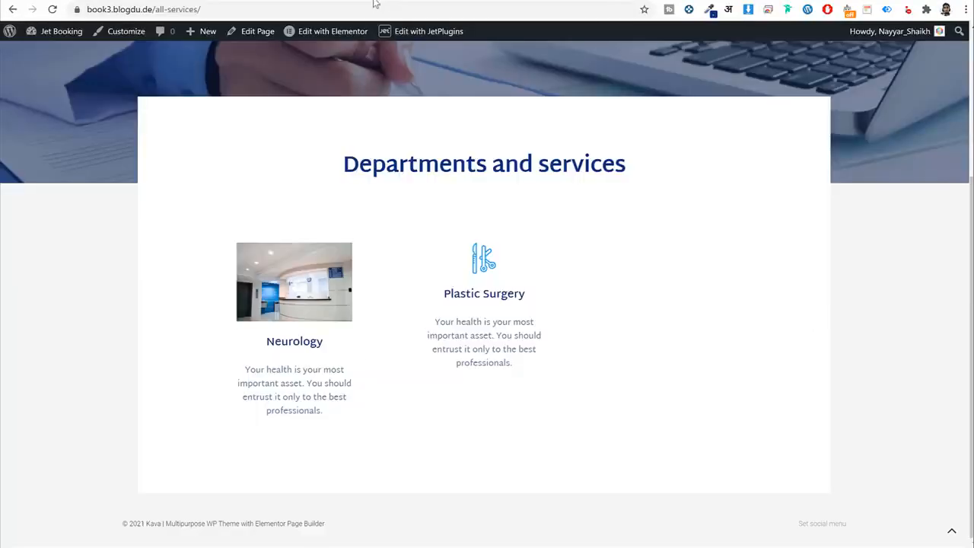
left_click(374, 6)
key("Return")
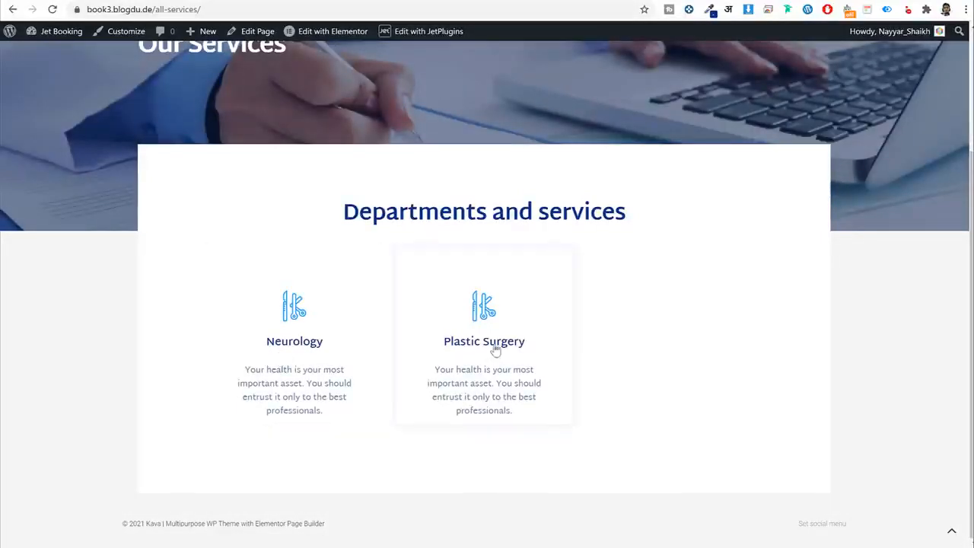
Review the live Neurology service page and its list of bookable doctors.
left_click(316, 350)
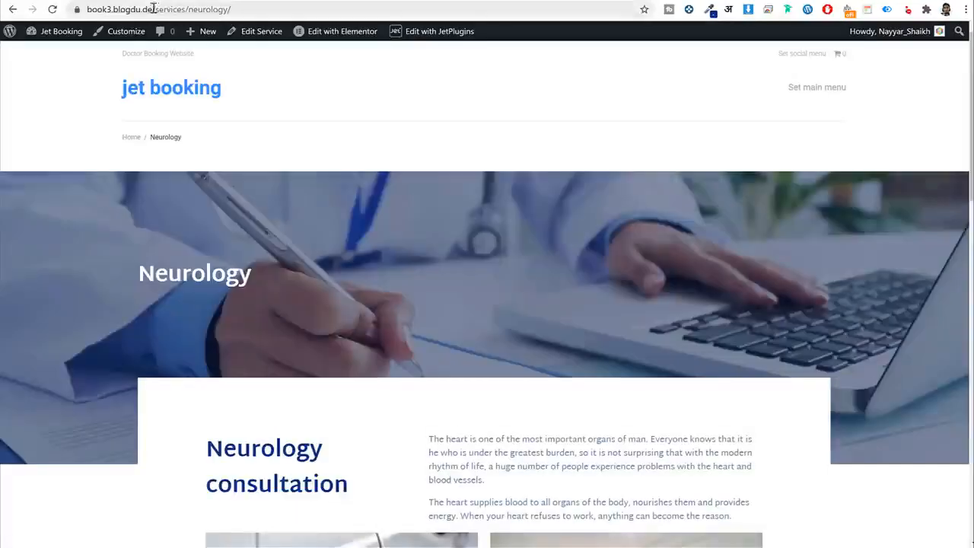
left_click_drag(153, 10, 287, 10)
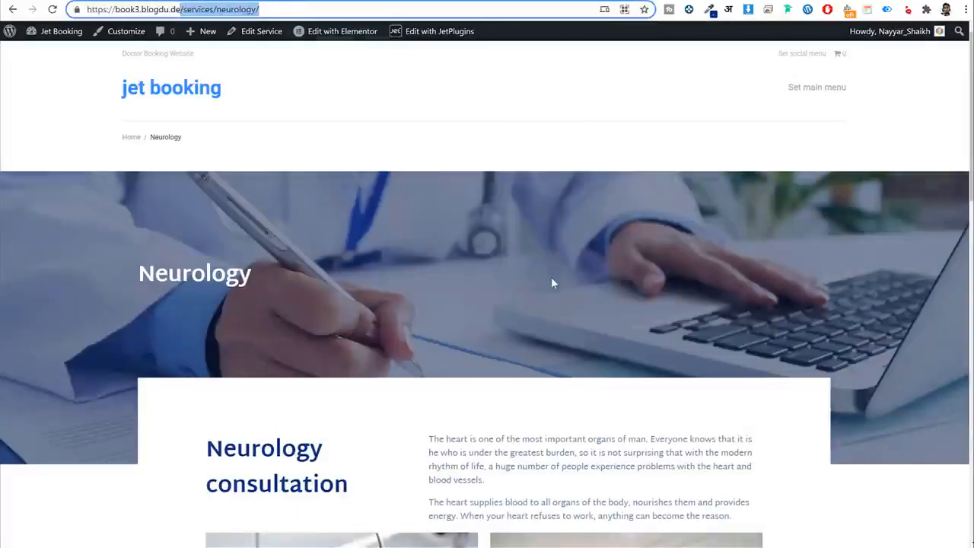
scroll(551, 277, "down", 2)
left_click_drag(302, 119, 126, 87)
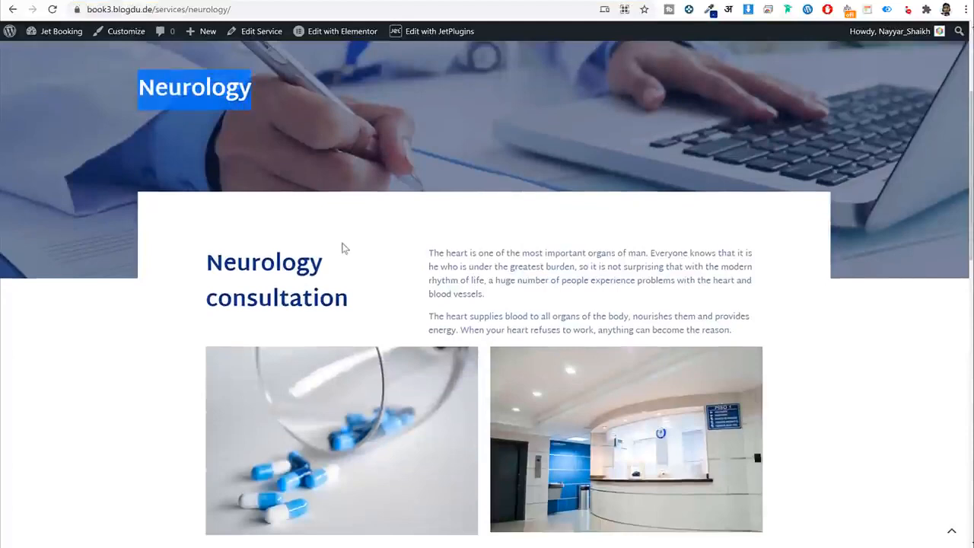
scroll(343, 246, "down", 1)
left_click_drag(207, 193, 361, 236)
left_click(465, 207)
scroll(518, 251, "down", 8)
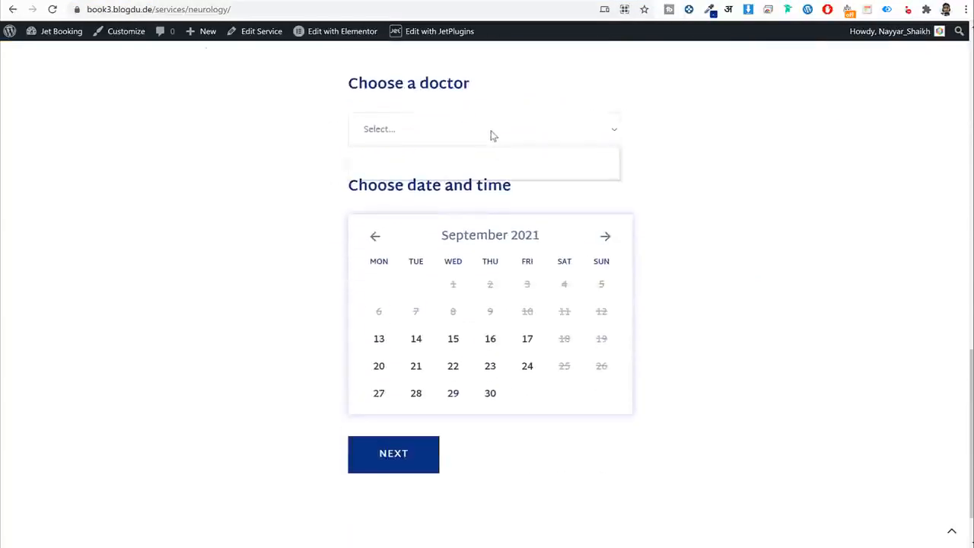
left_click(490, 133)
left_click(776, 211)
scroll(514, 176, "up", 10)
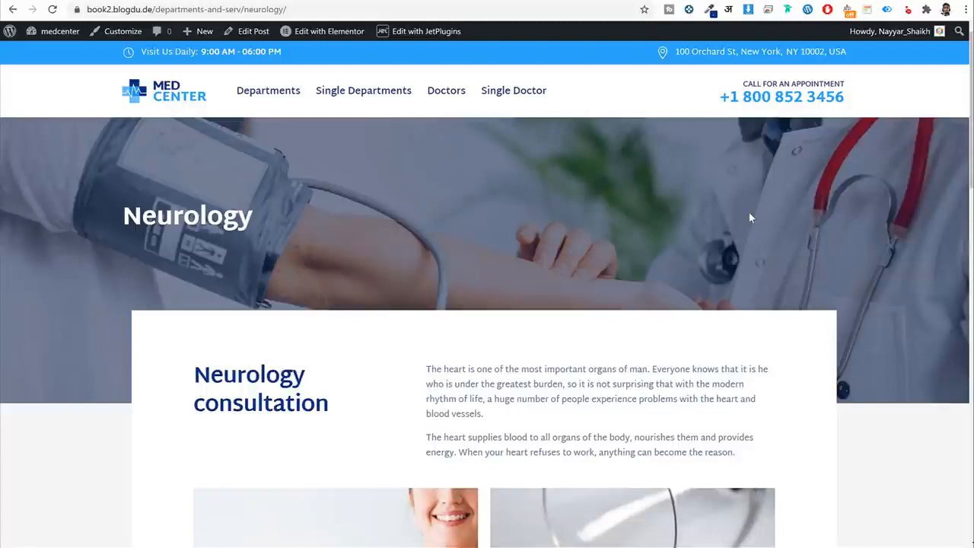
scroll(719, 236, "down", 9)
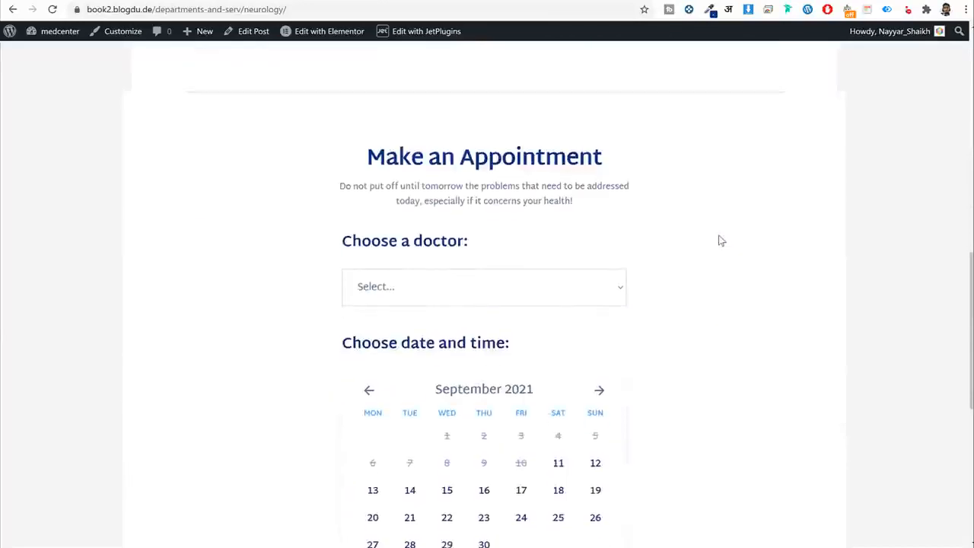
scroll(719, 238, "up", 9)
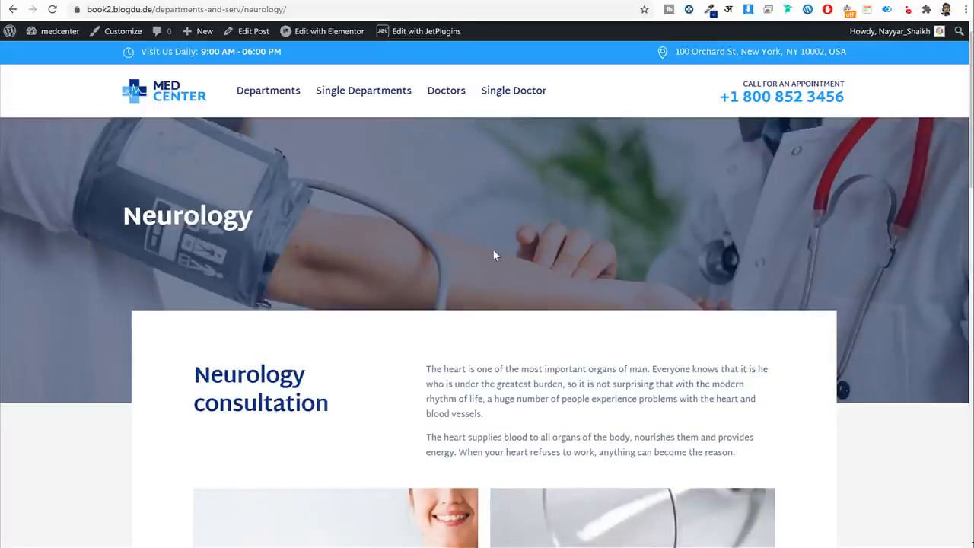
Open a doctor's profile from the Doctors staff page on the reference site.
left_click(448, 103)
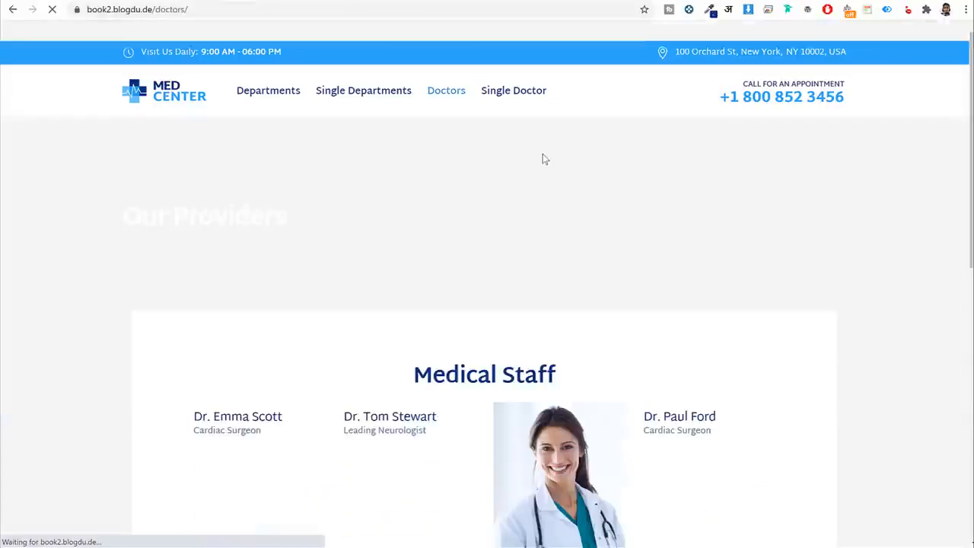
scroll(622, 246, "down", 5)
scroll(622, 253, "up", 5)
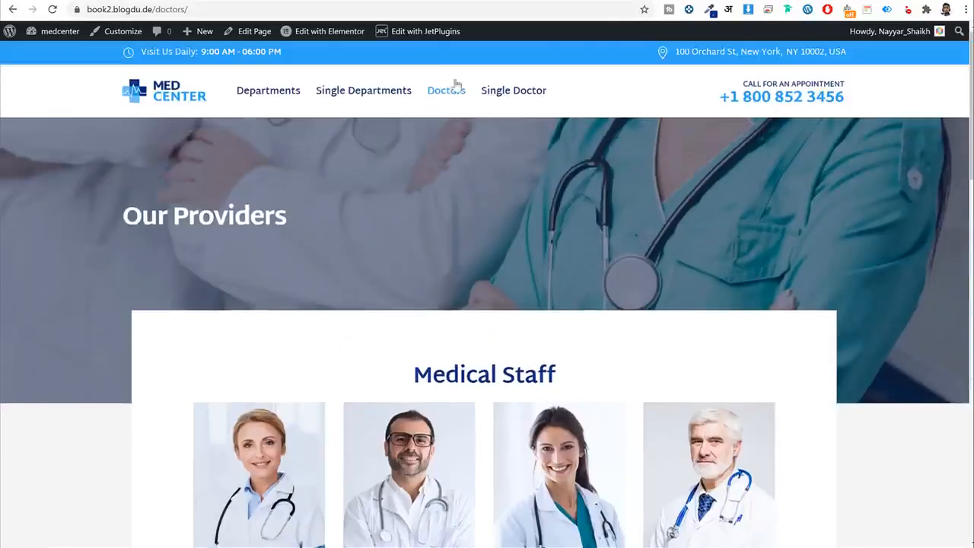
scroll(569, 256, "down", 5)
left_click(560, 259)
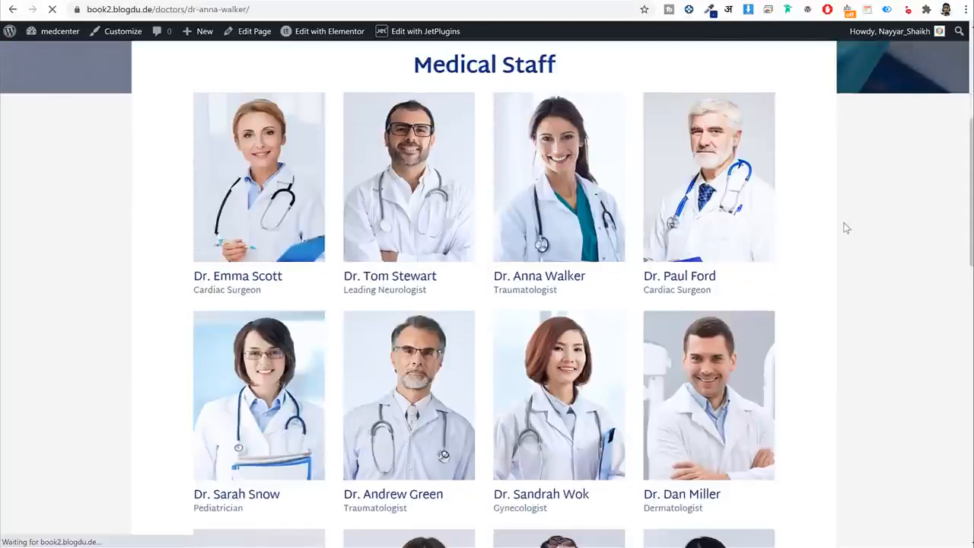
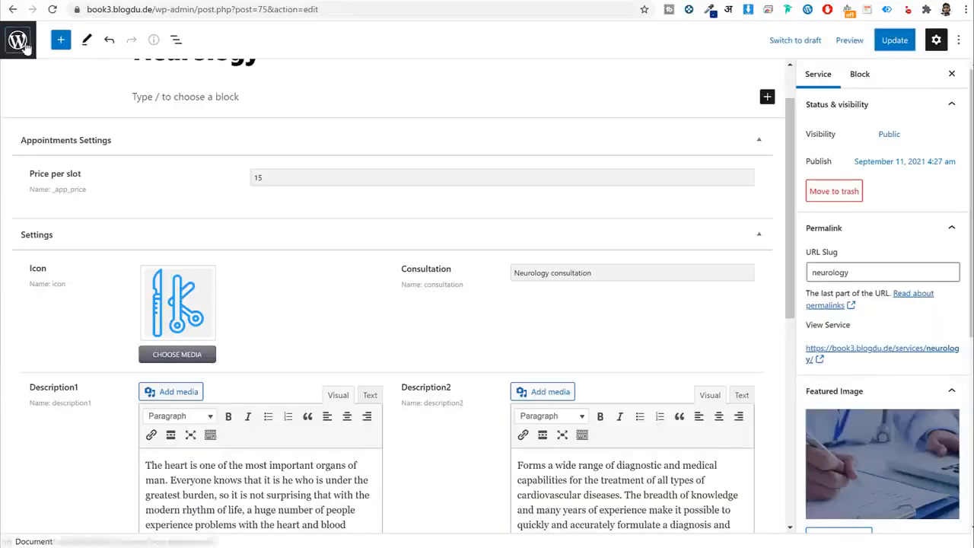
Leave the Neurology service editor and browse the demo site's Doctors page.
left_click(27, 48)
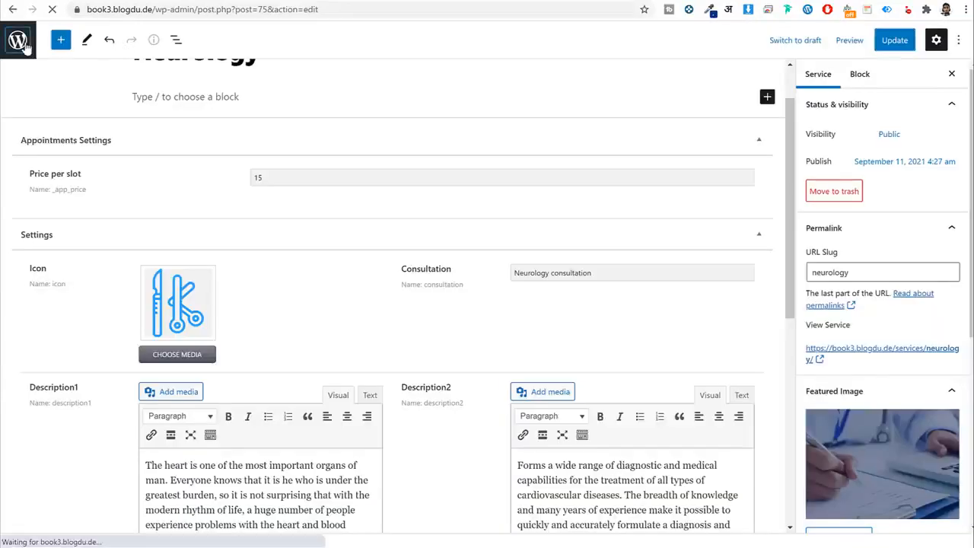
left_click(32, 68)
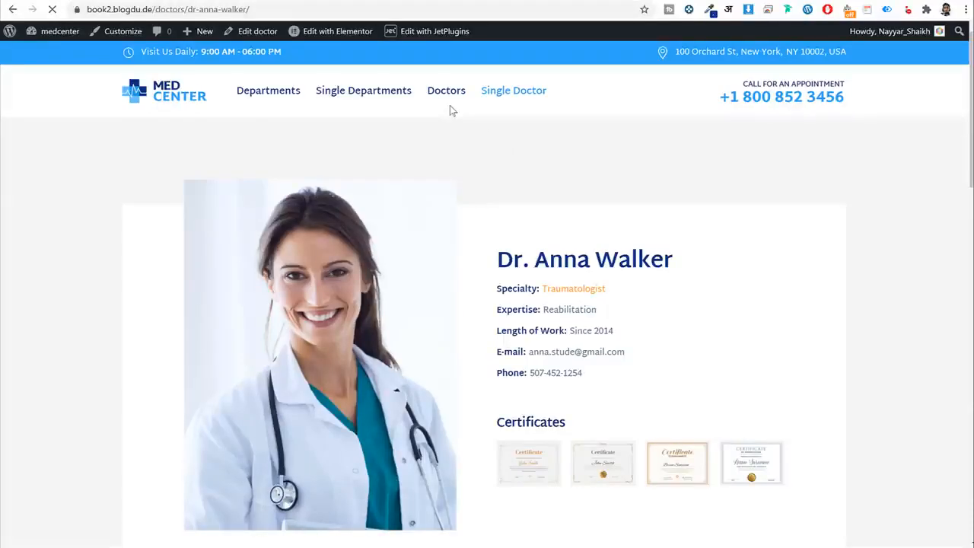
scroll(705, 343, "down", 8)
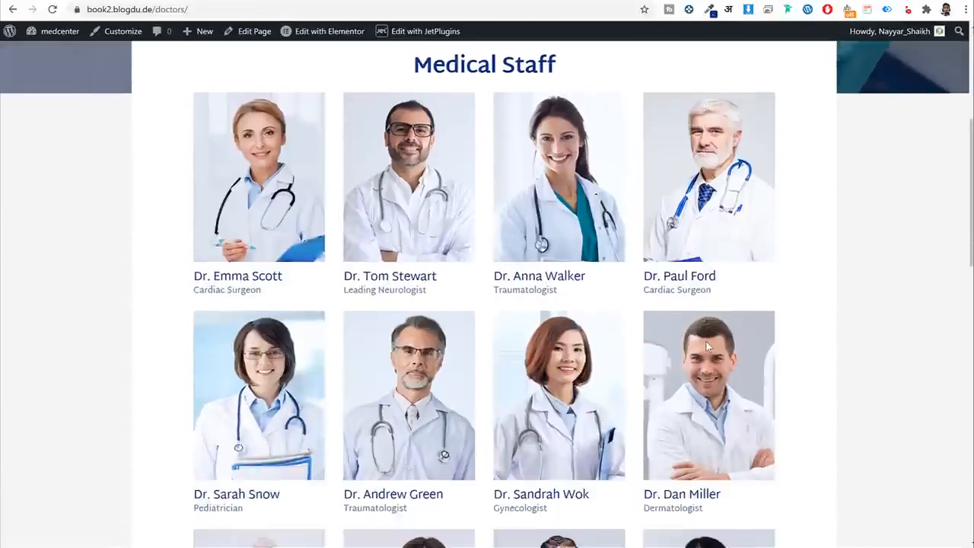
scroll(707, 353, "up", 7)
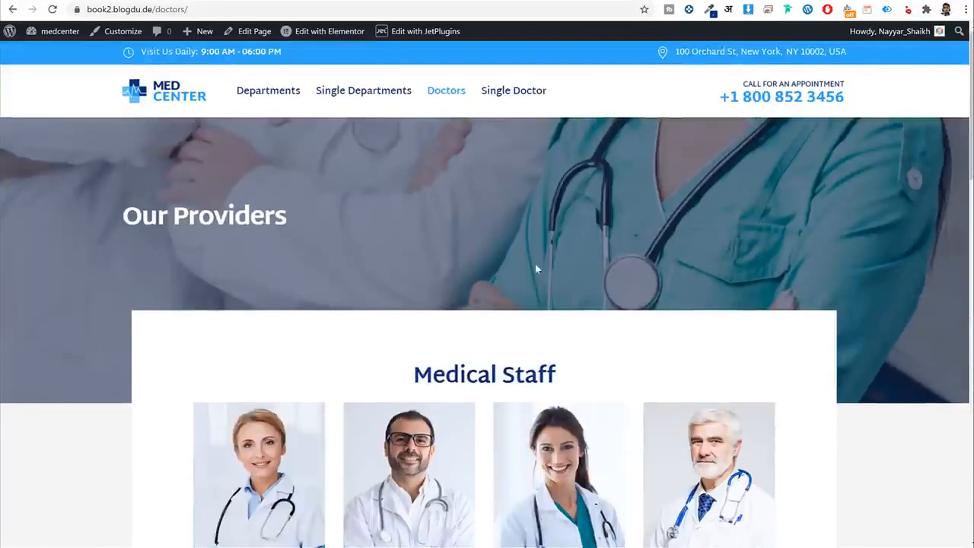
Open the Departments page in a new tab, review it, then return to Doctors.
right_click(278, 99)
left_click(291, 108)
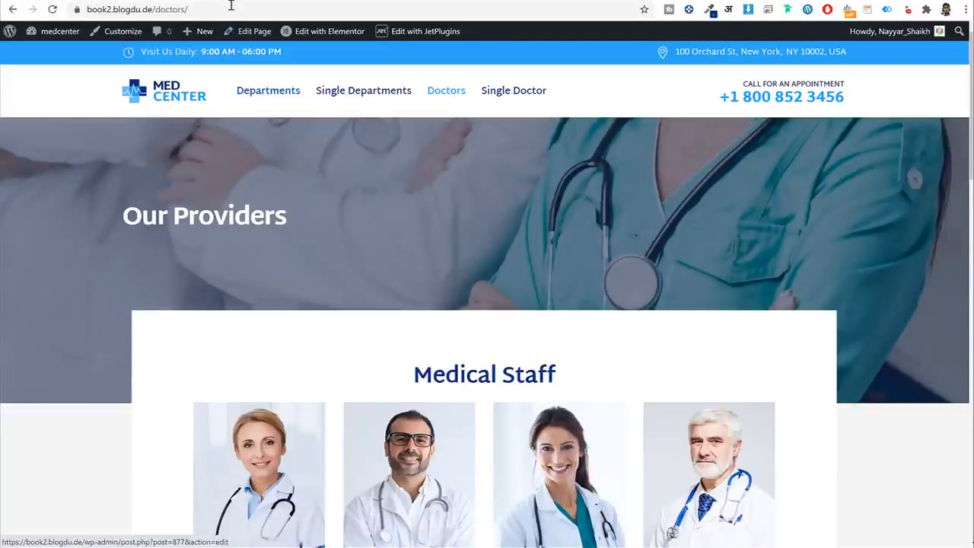
left_click(233, 1)
scroll(533, 372, "down", 3)
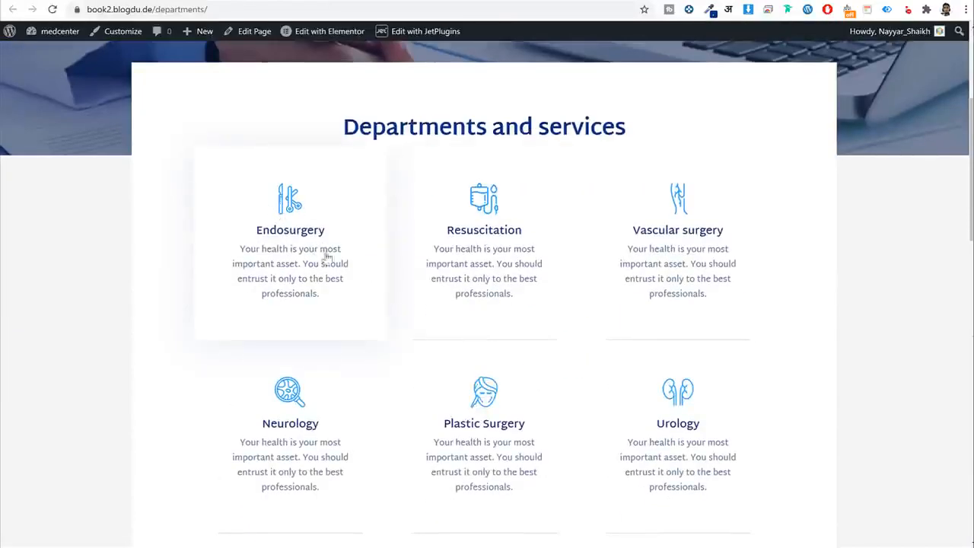
left_click(118, 2)
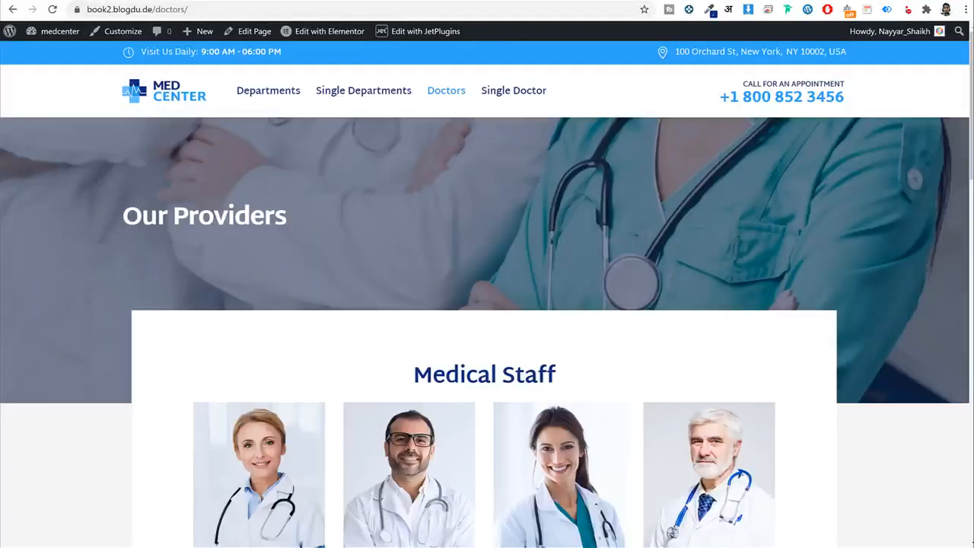
scroll(474, 353, "down", 3)
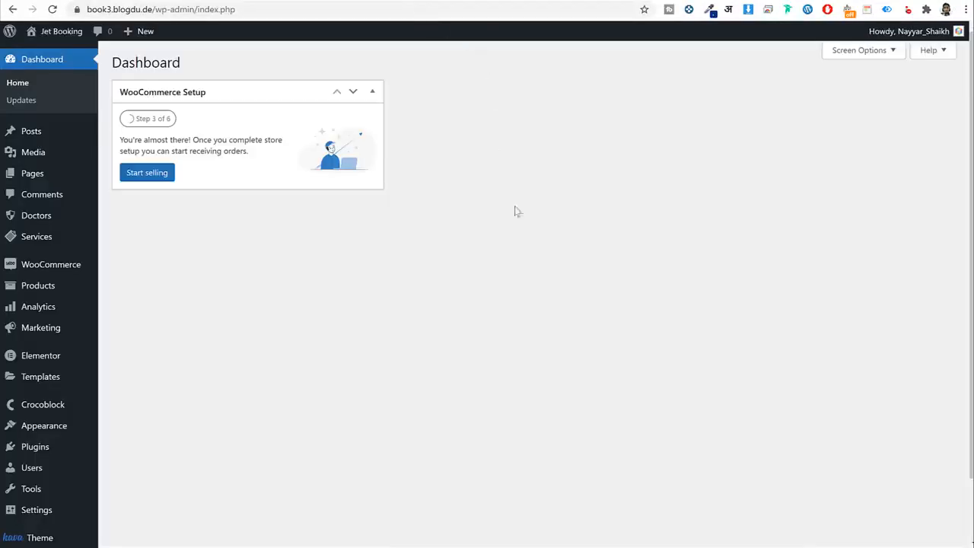
scroll(515, 211, "down", 2)
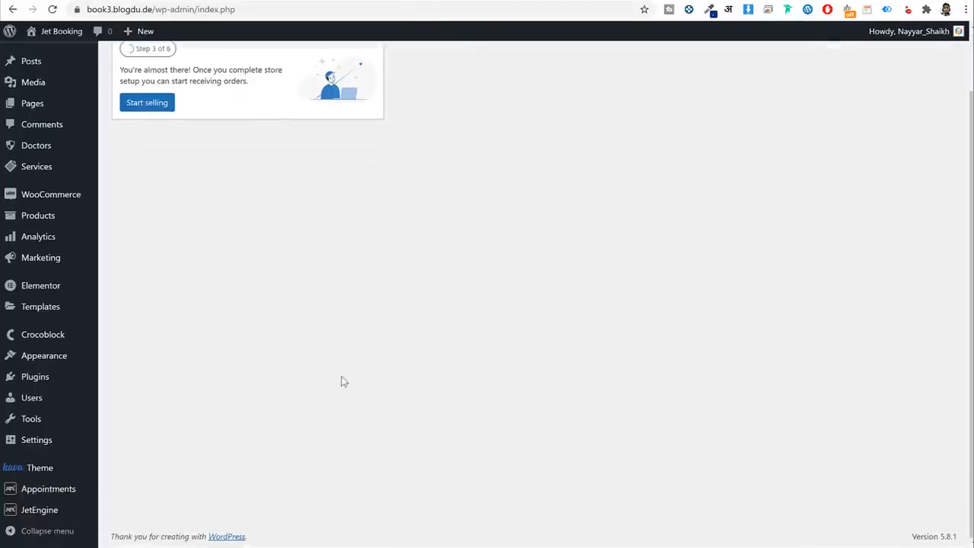
Open the existing Single Listing Grid listing item in a new tab for reference.
mouse_move(79, 507)
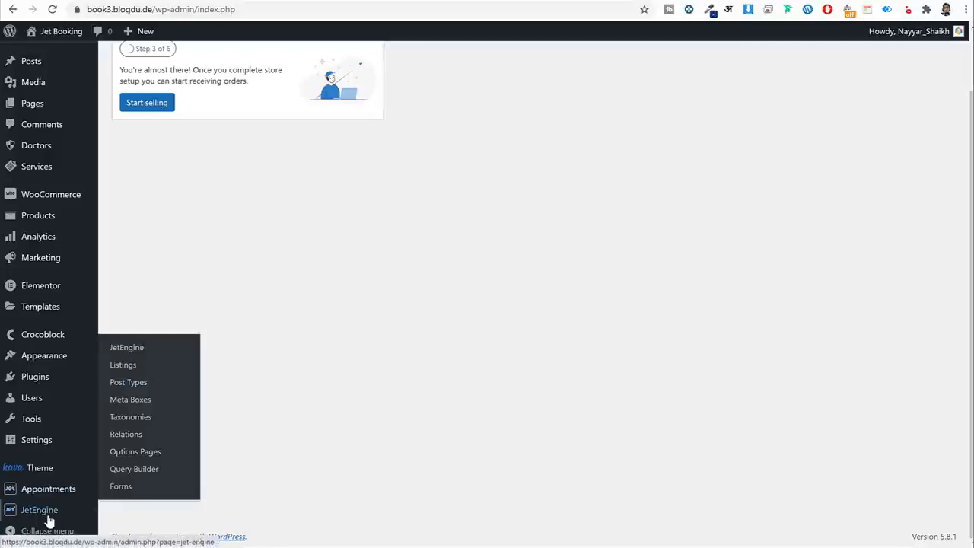
left_click(128, 369)
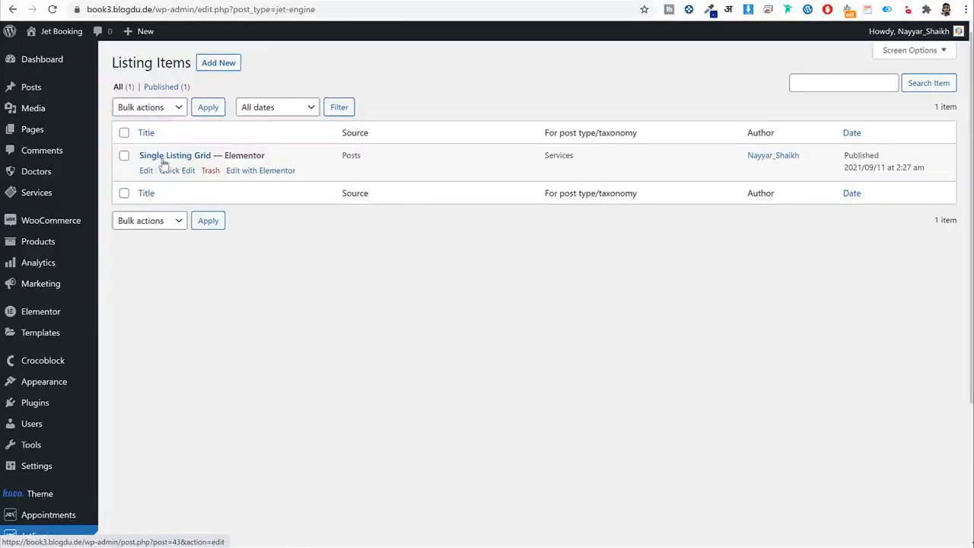
right_click(280, 172)
left_click(287, 180)
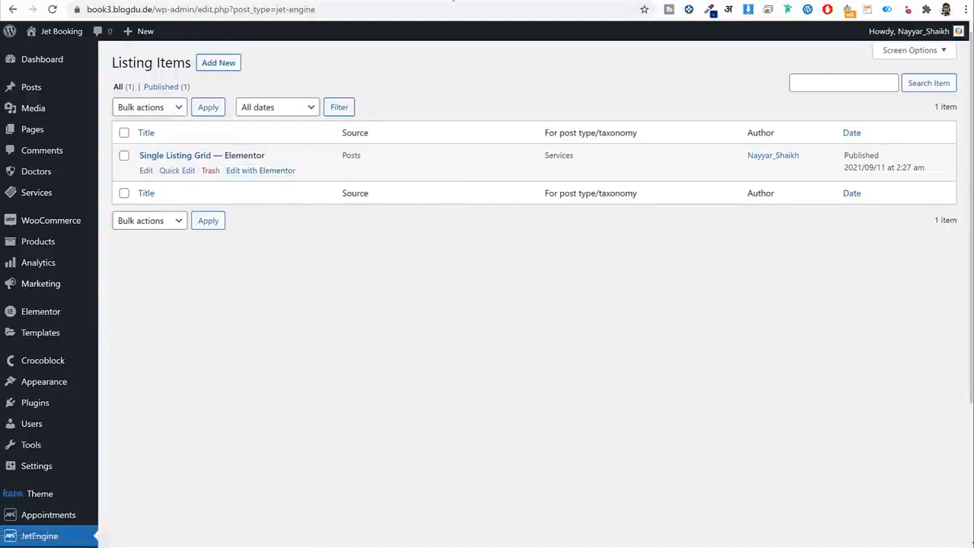
left_click(538, 1)
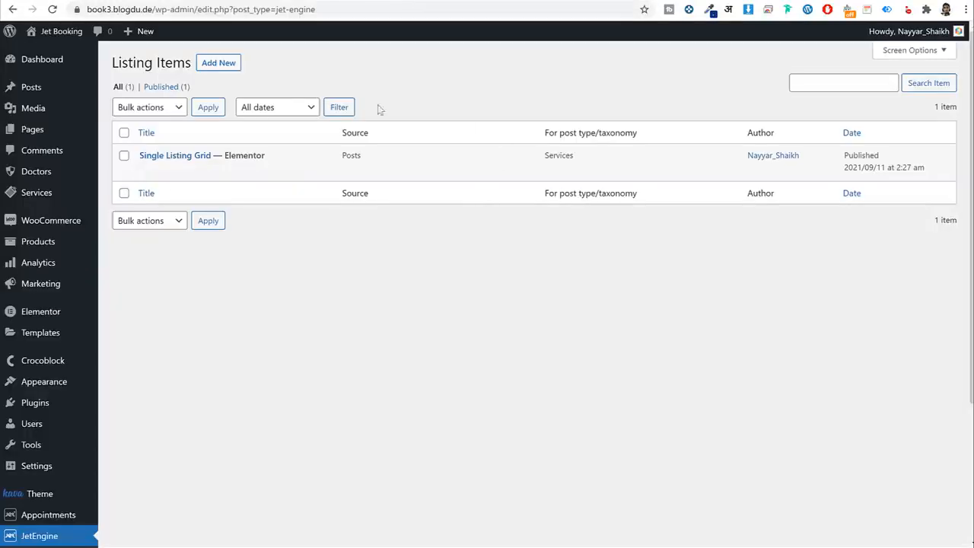
Create a Doctors-based listing item named 'Single Doctor Grid Design'.
left_click(214, 66)
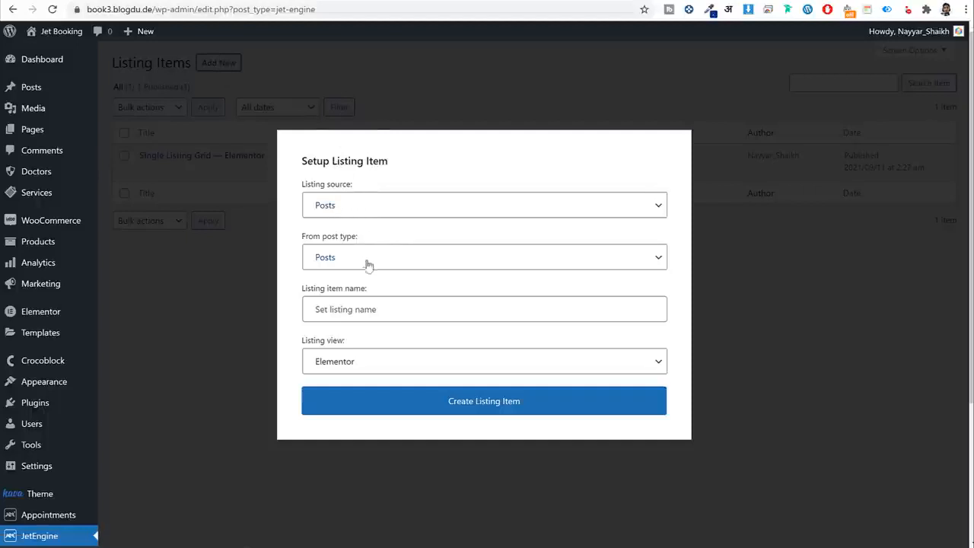
left_click(366, 309)
left_click(346, 257)
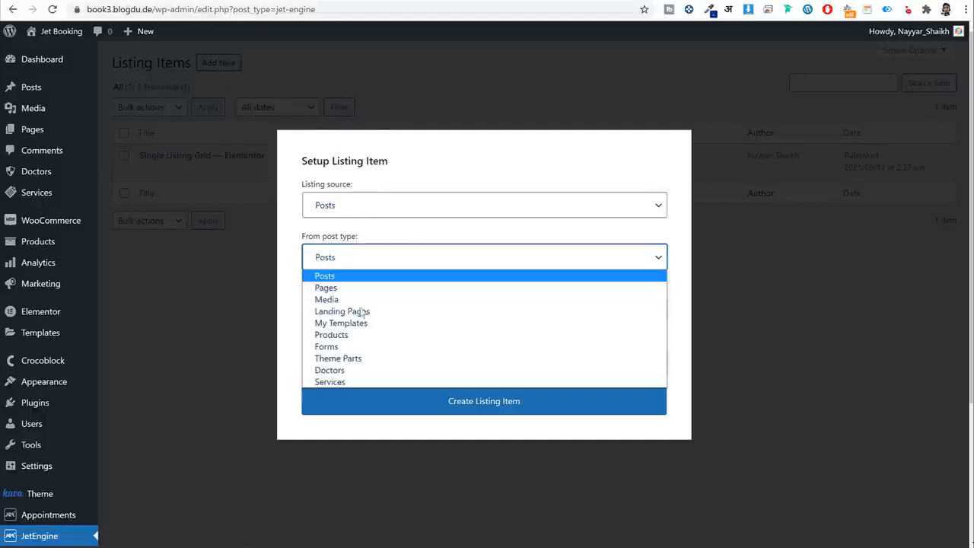
left_click(369, 370)
left_click(386, 313)
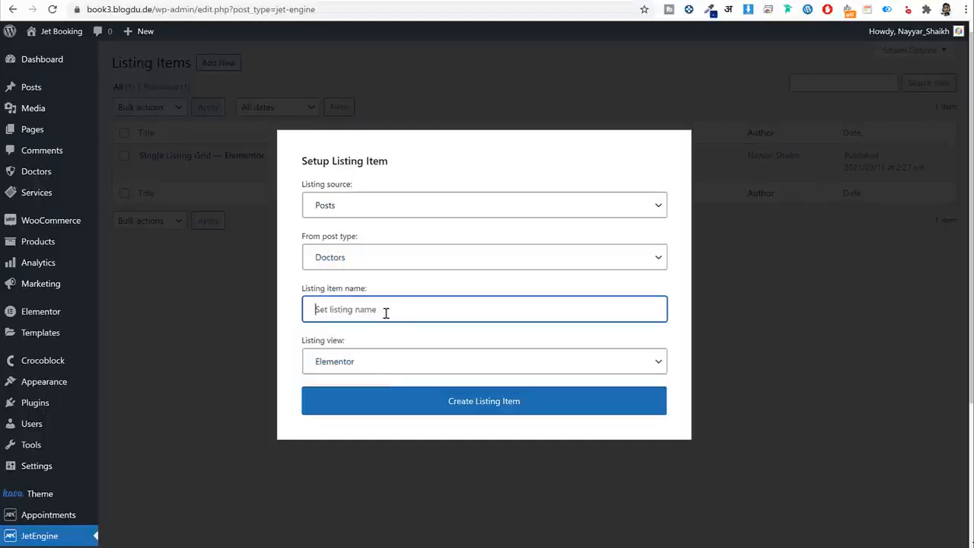
type("Single Doctor Grid Design")
left_click(493, 409)
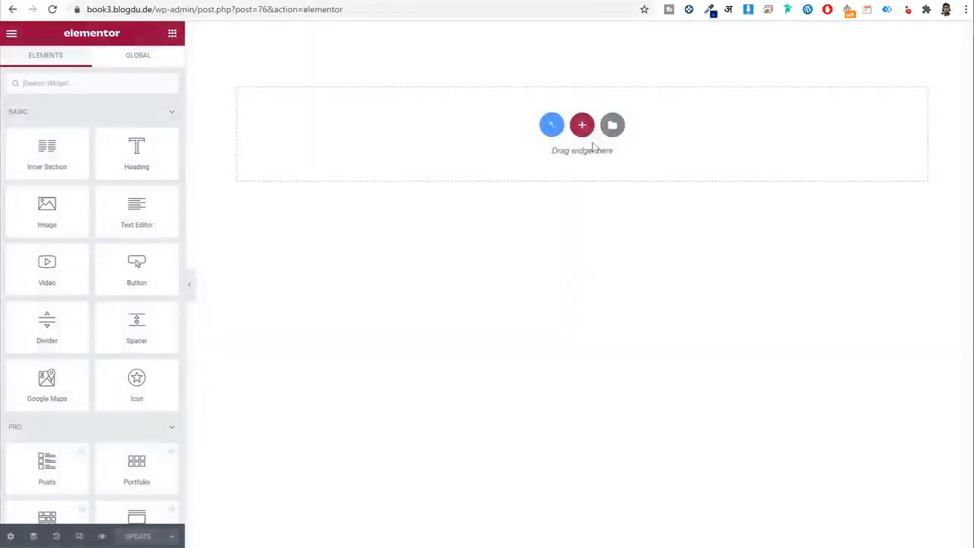
Start a template import and pick the Single Doc List file from Listing Templates.
left_click(611, 124)
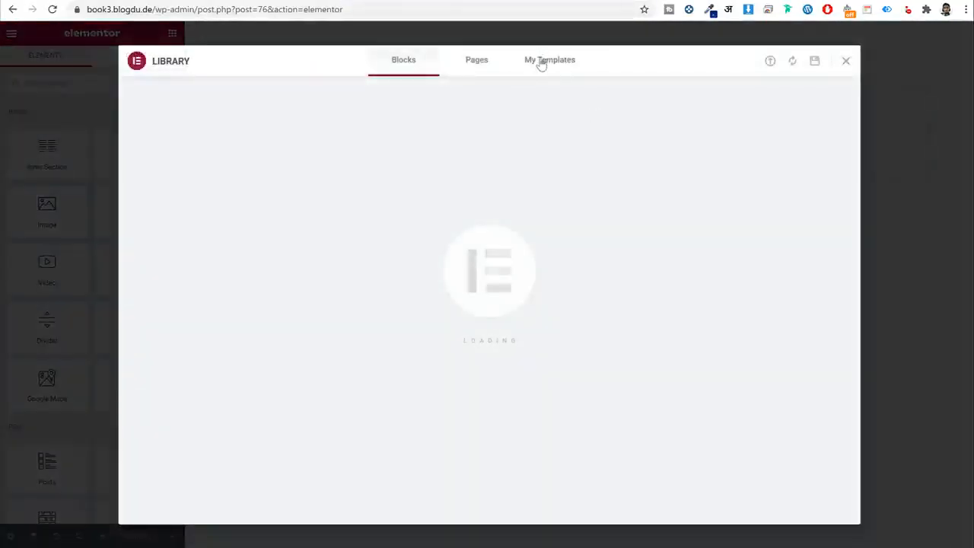
left_click(541, 61)
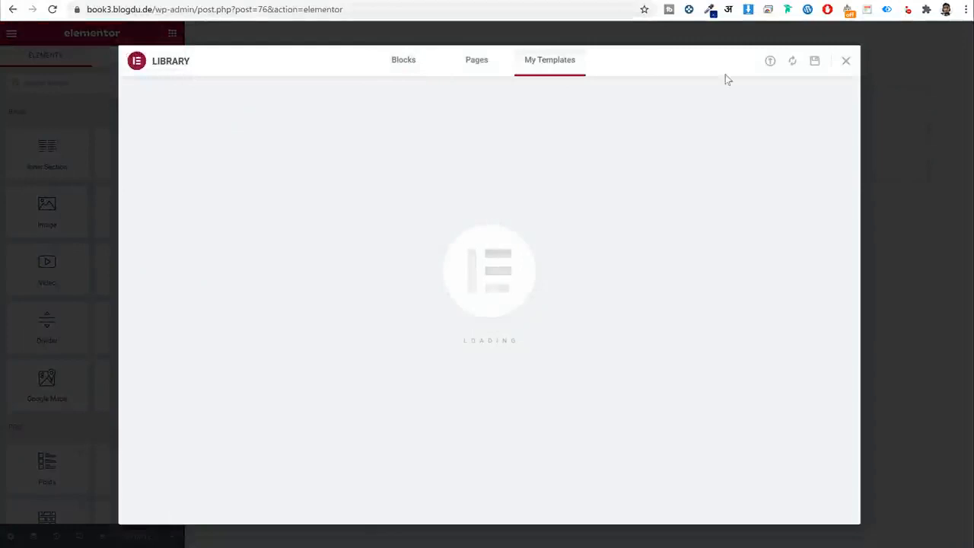
left_click(770, 64)
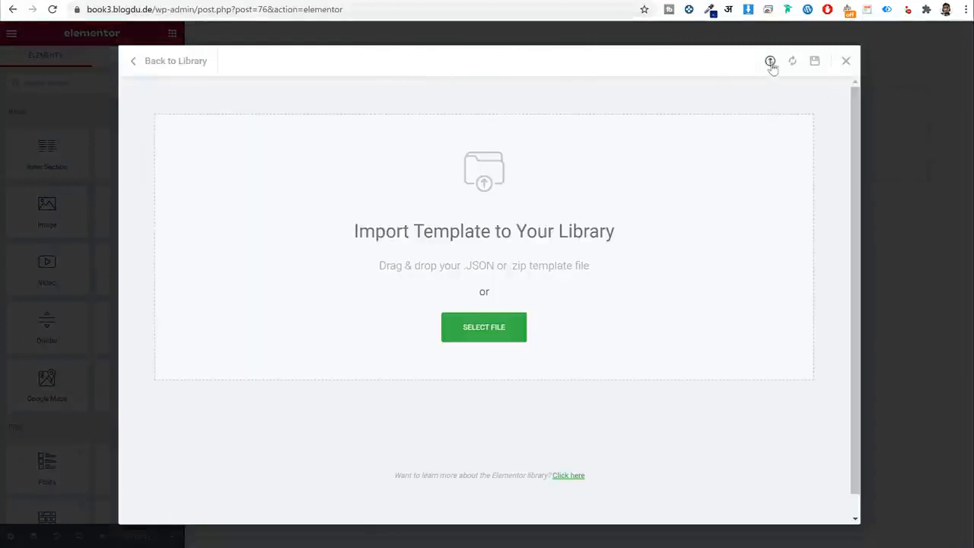
left_click(500, 324)
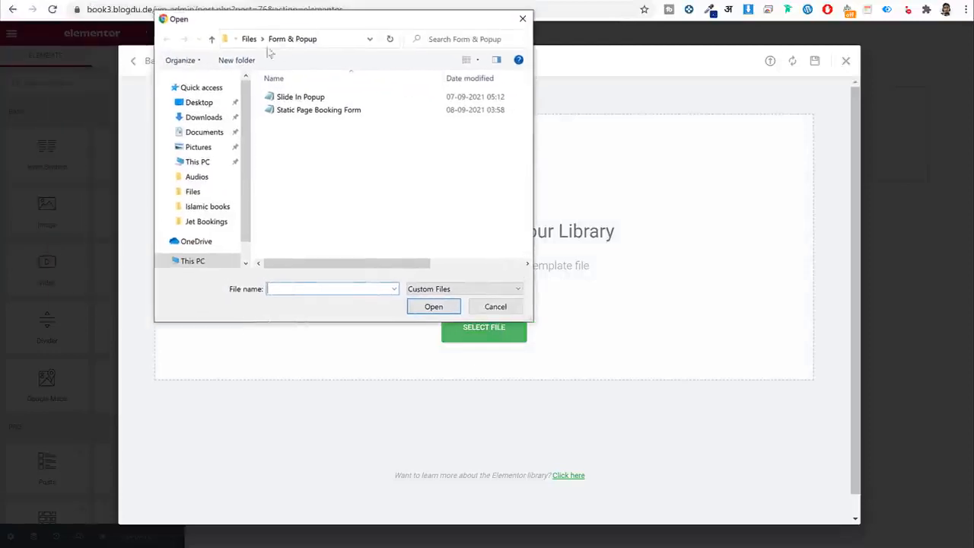
left_click(271, 38)
double_click(312, 124)
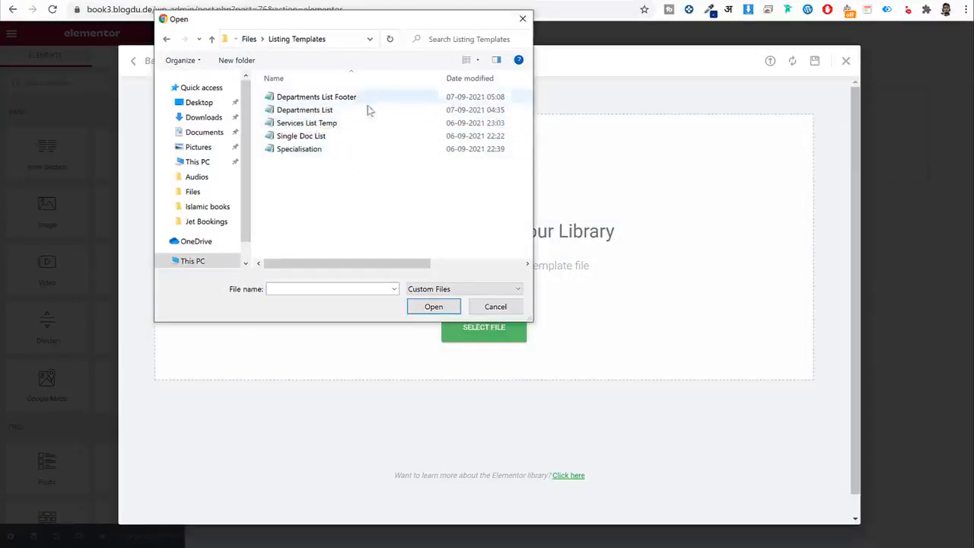
left_click(354, 136)
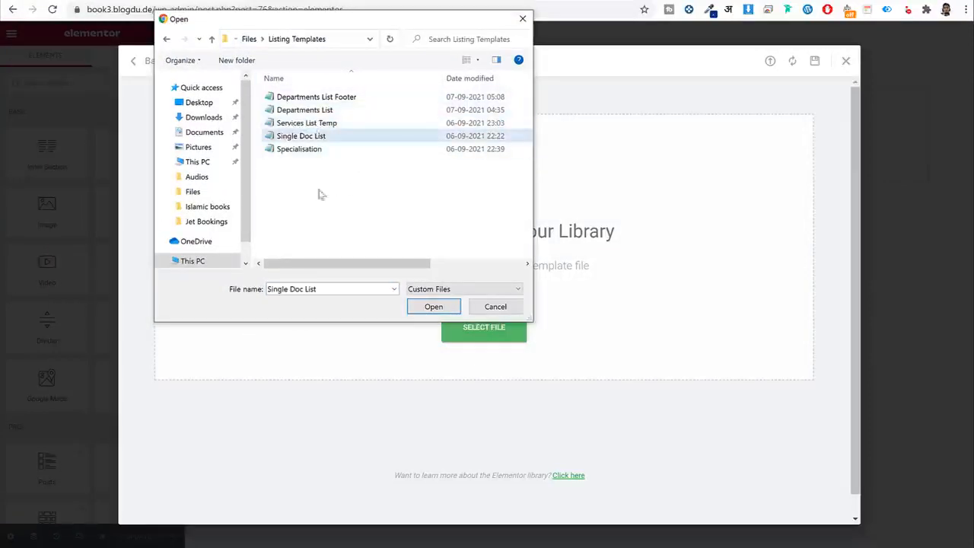
Rename the file to Single Doc Grid, import it, and insert it with its document settings.
left_click(340, 137)
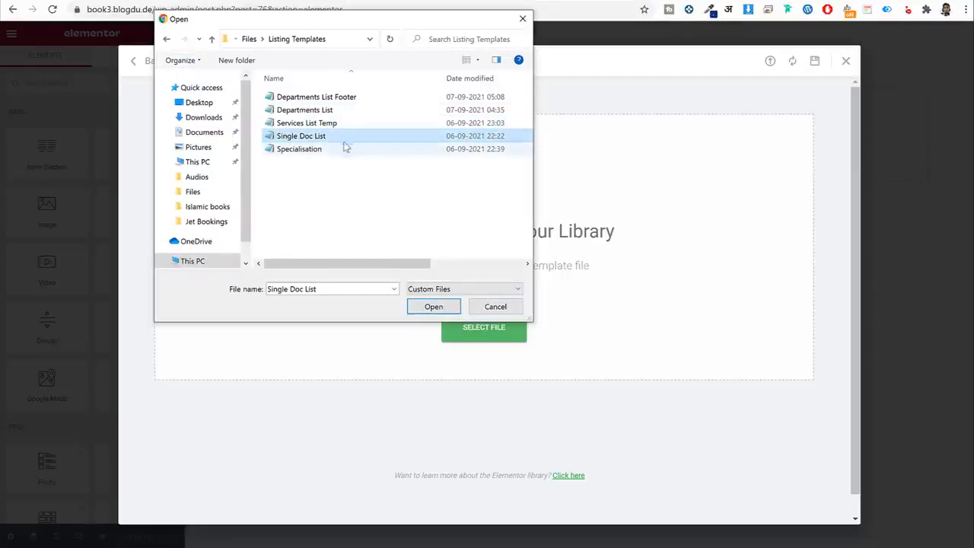
key("End")
key("BackSpace")
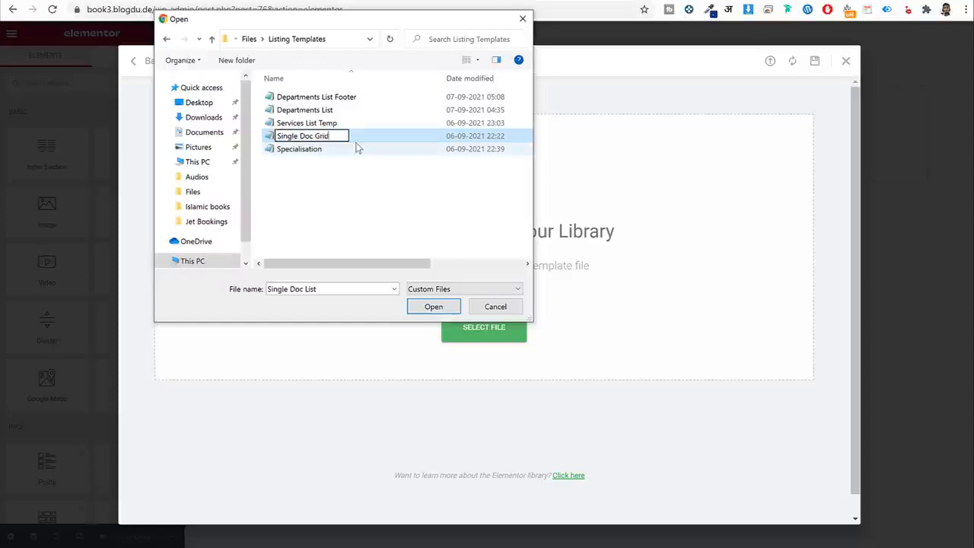
key("Return")
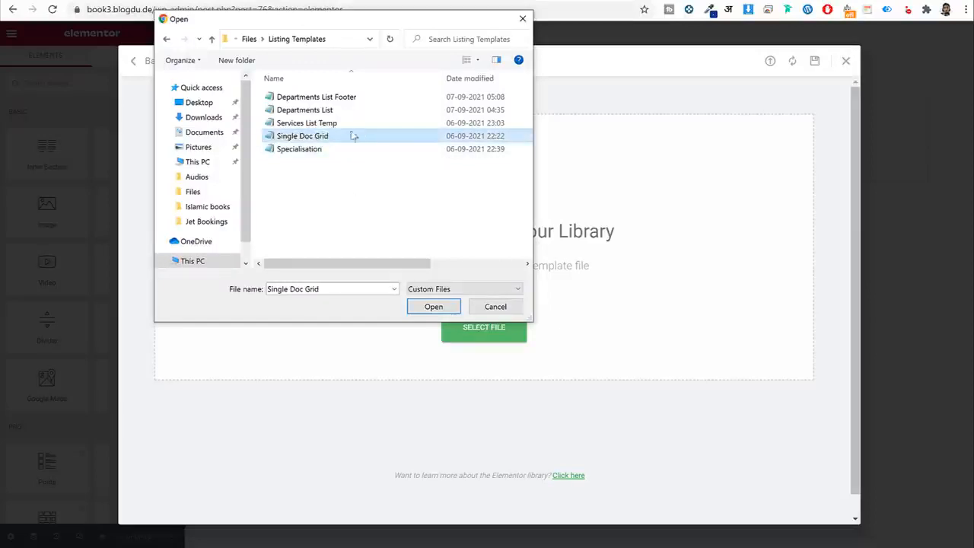
left_click(433, 307)
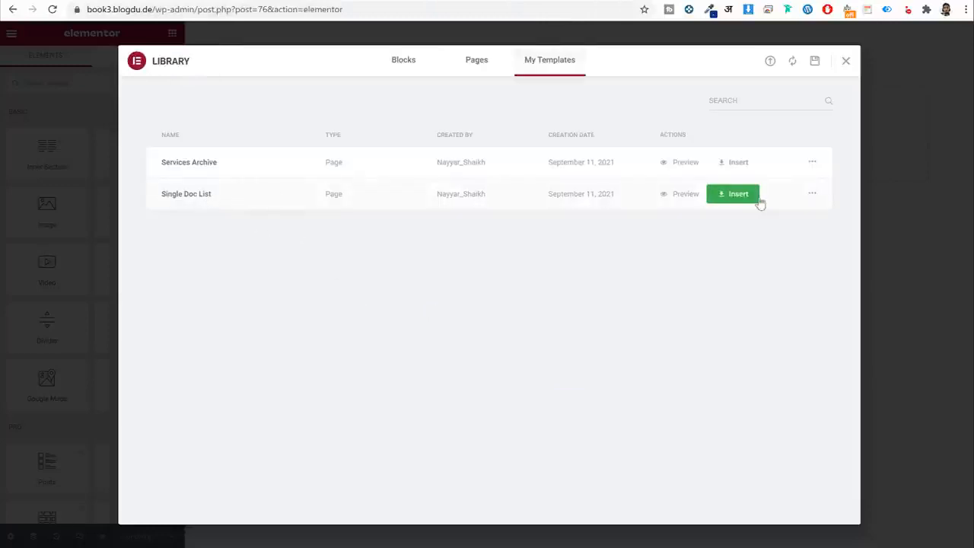
left_click(730, 195)
left_click(562, 331)
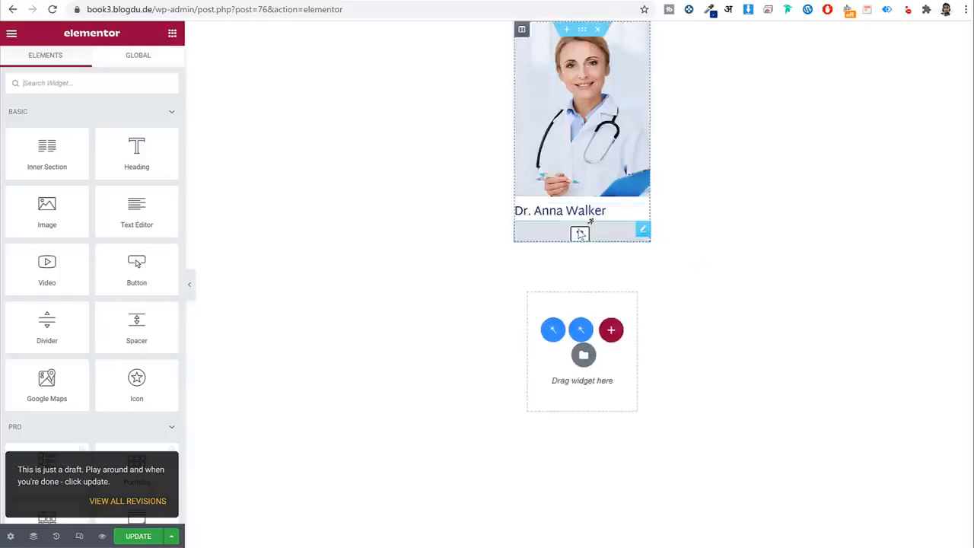
Show the doctor's Specialty below the name, check the listing's post type, and save.
left_click(580, 234)
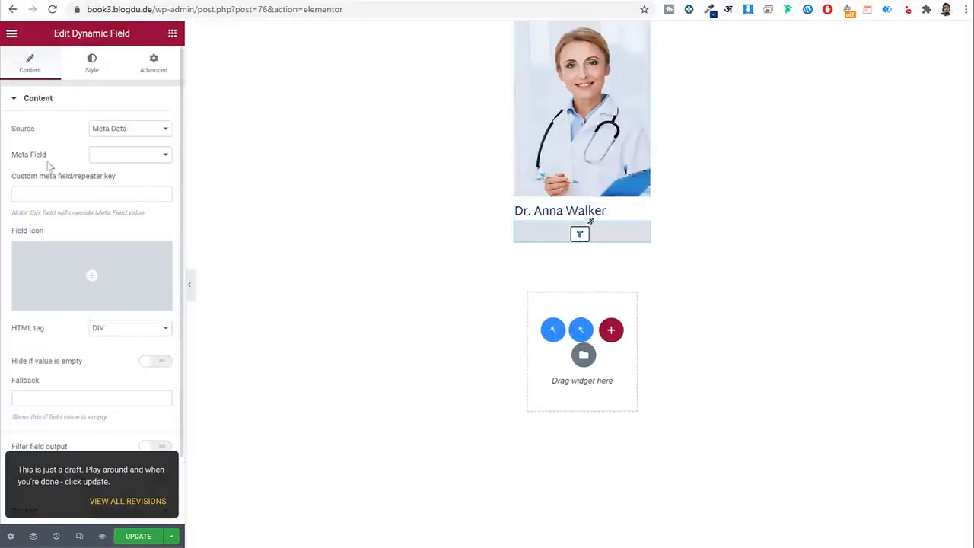
left_click(138, 160)
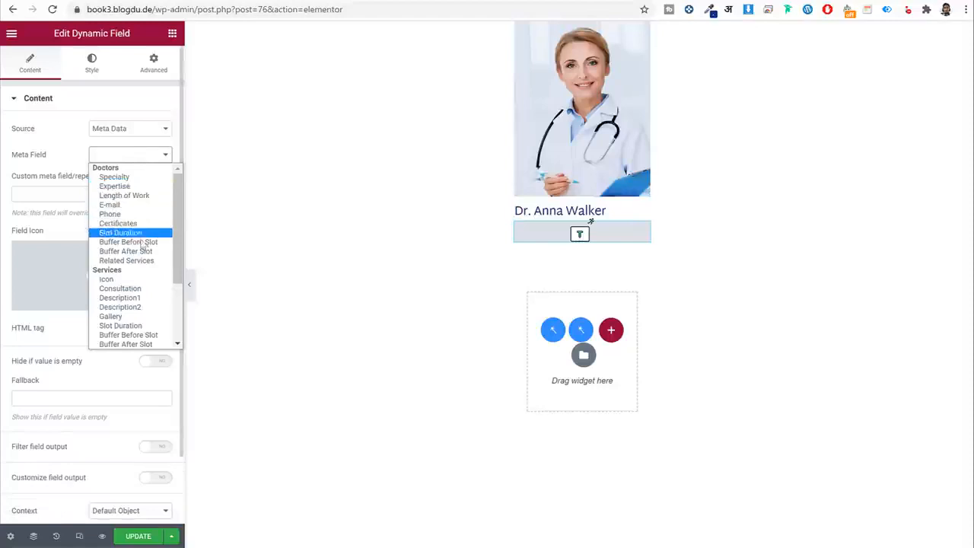
left_click(136, 178)
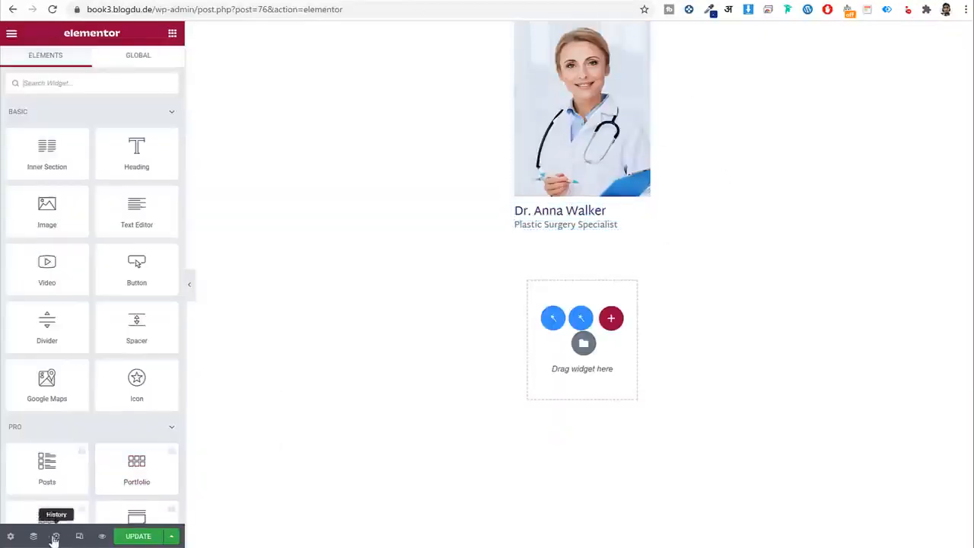
left_click(10, 536)
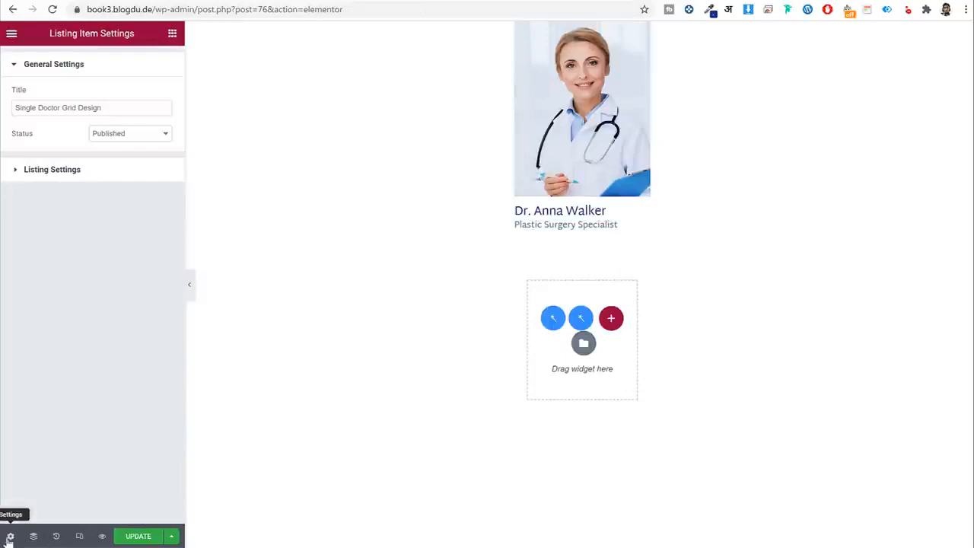
left_click(75, 171)
left_click_drag(64, 221, 2, 221)
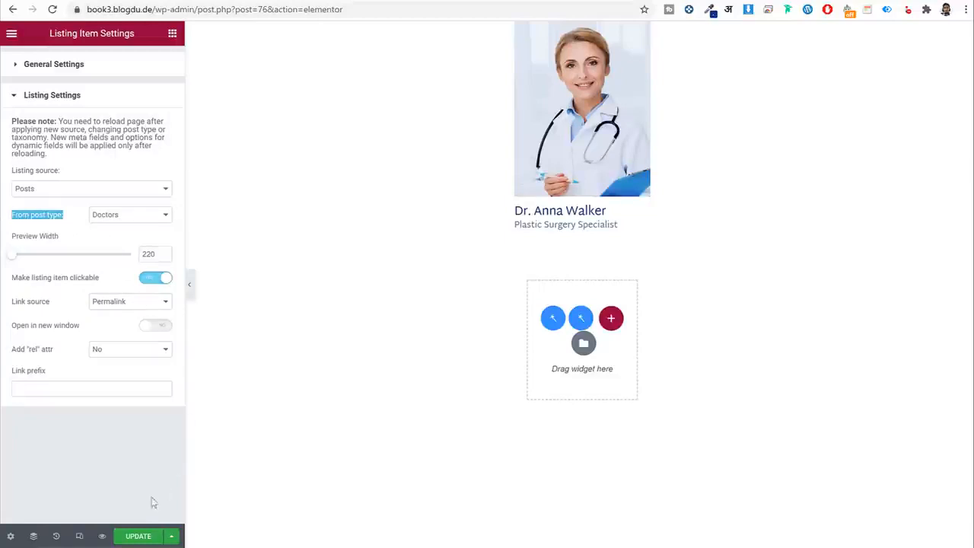
left_click(139, 536)
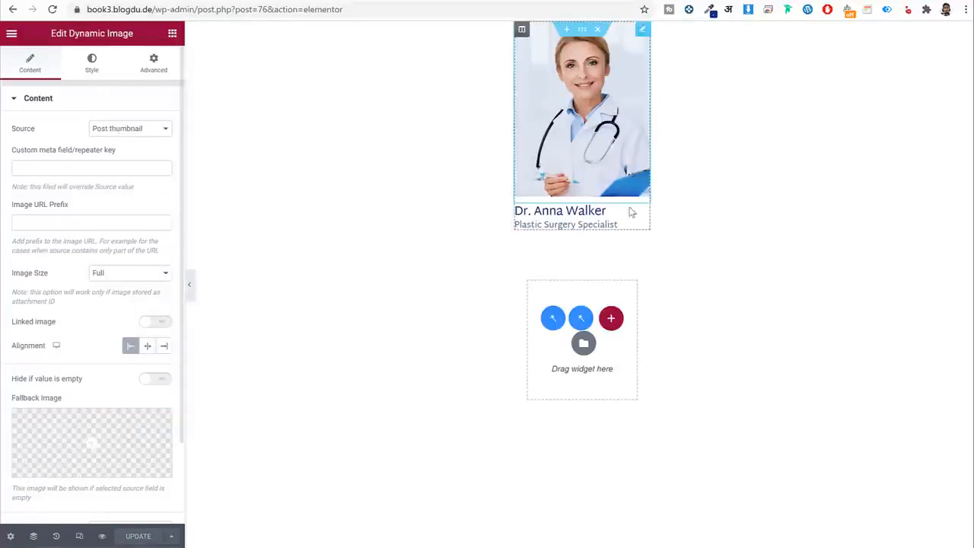
Review the name and Specialty field widgets, then exit Elementor to the dashboard.
left_click(578, 212)
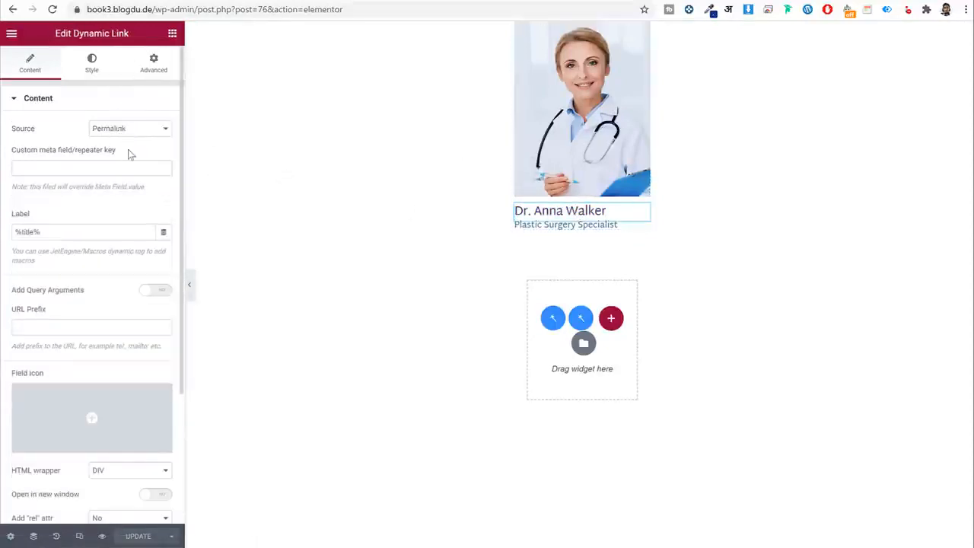
double_click(50, 232)
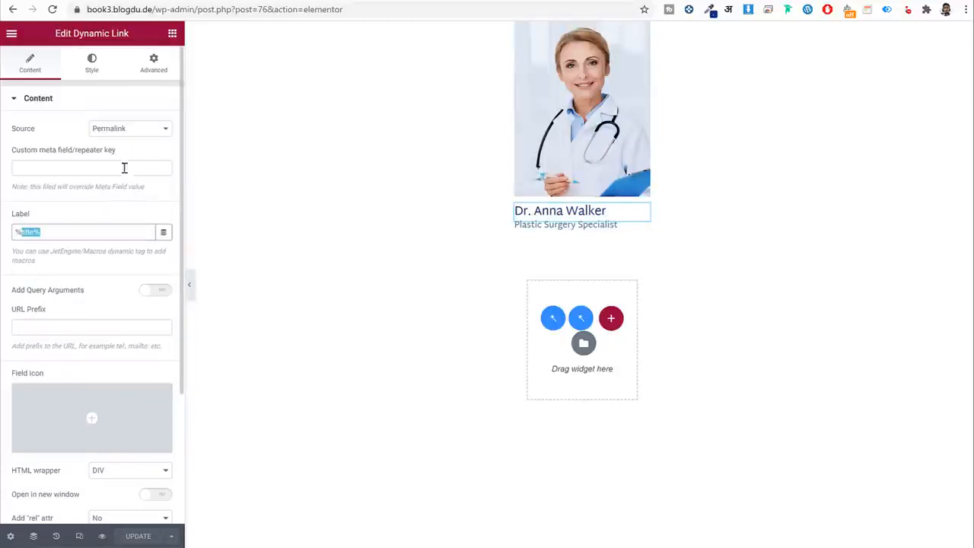
left_click(569, 228)
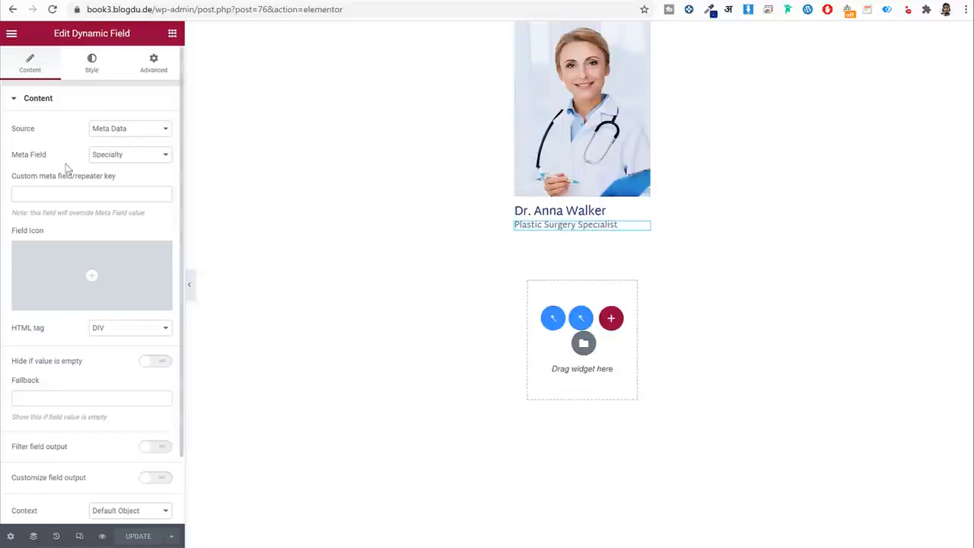
left_click(138, 156)
left_click(47, 167)
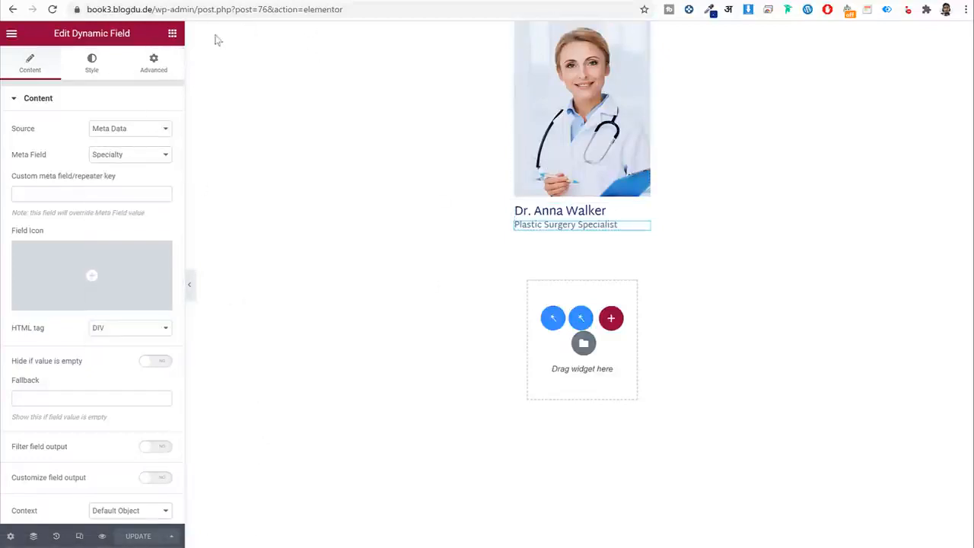
left_click(10, 33)
left_click(76, 248)
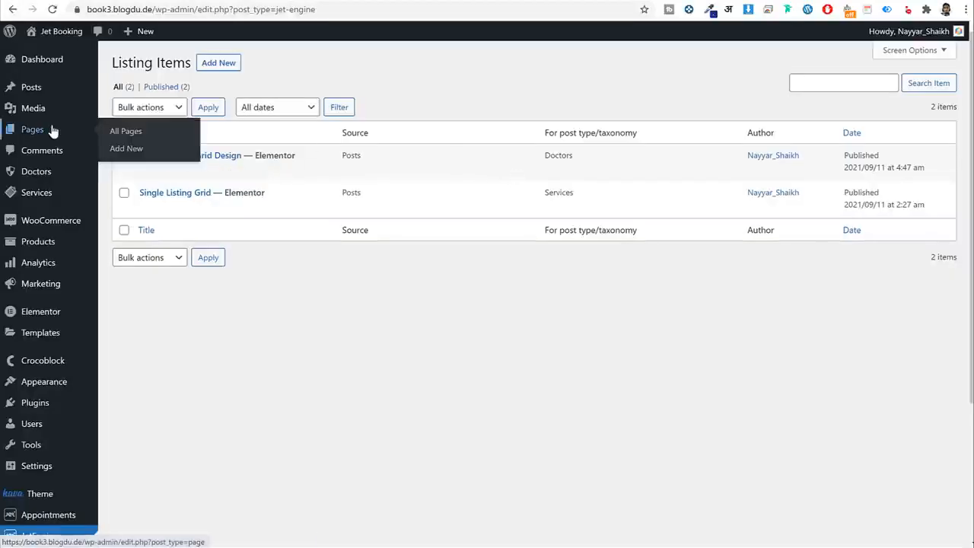
Start a new page titled 'All Doctors'.
left_click(47, 130)
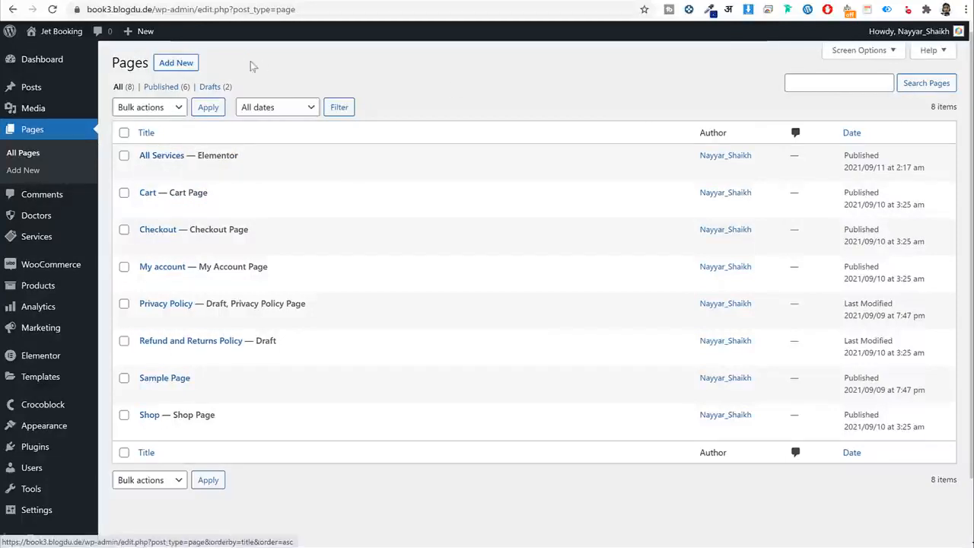
left_click(185, 64)
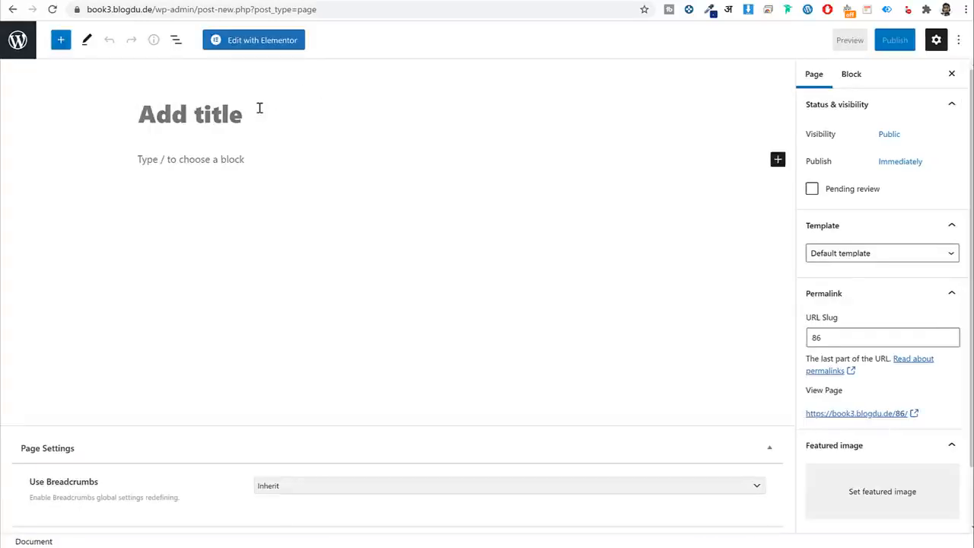
type("All ")
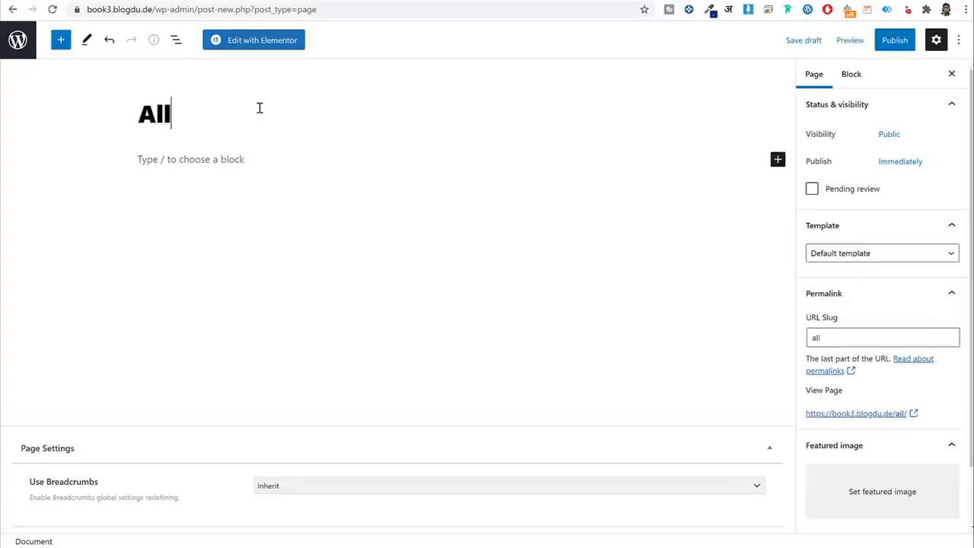
type("Docto")
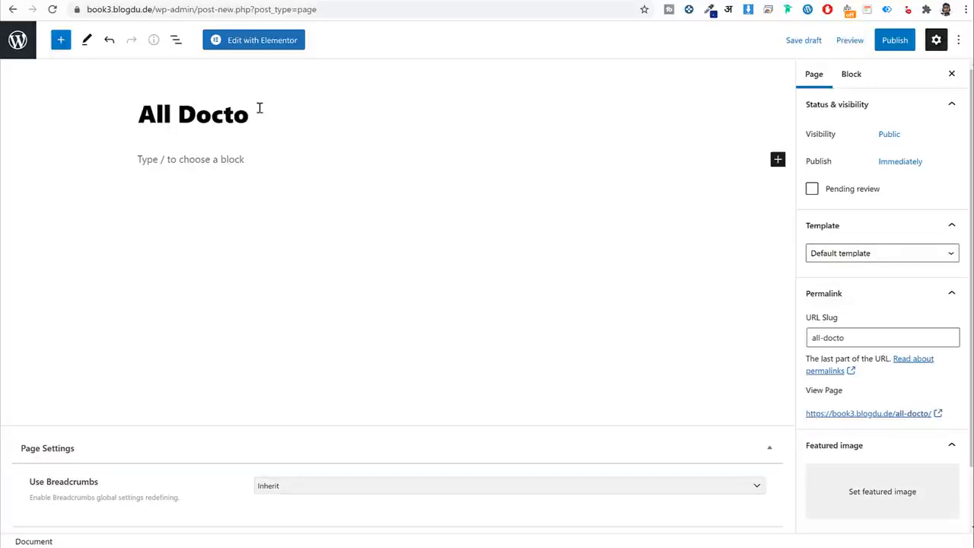
type("rs")
Use Full Width Content Layout, disable breadcrumbs, publish, and open the page in Elementor.
left_click(863, 256)
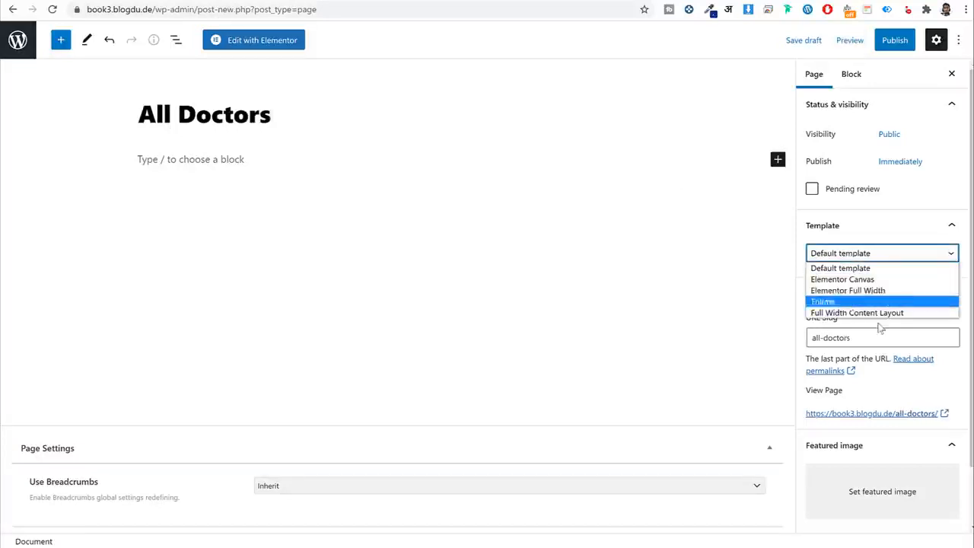
left_click(879, 310)
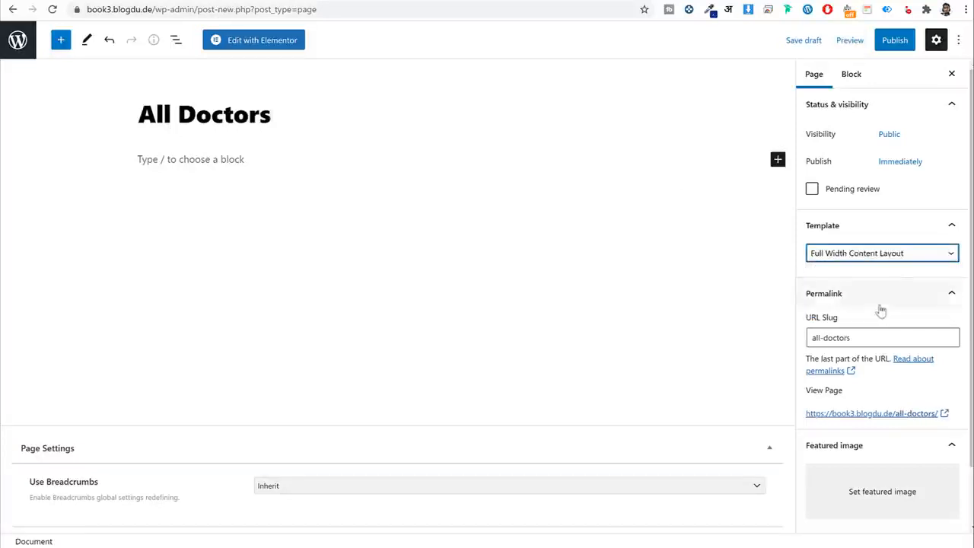
left_click(426, 491)
left_click(284, 521)
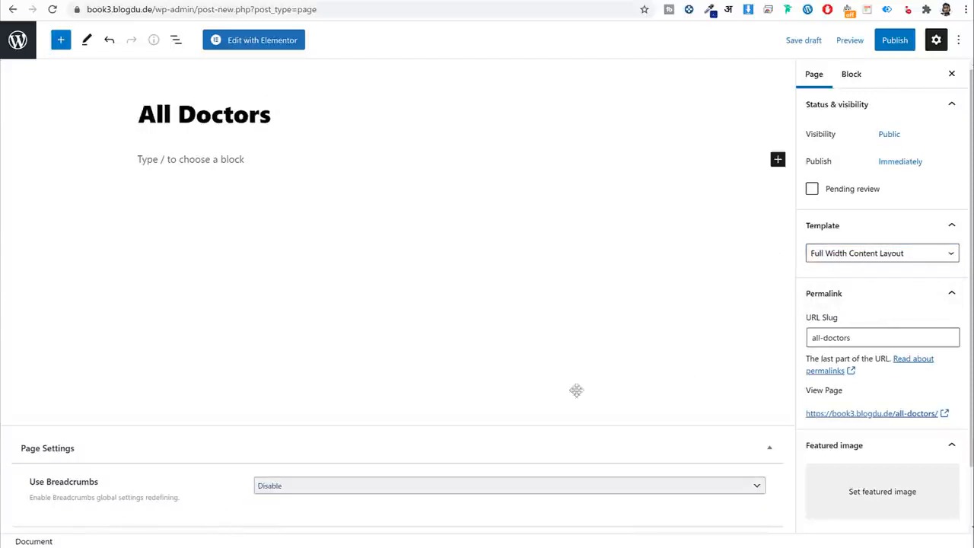
left_click(895, 39)
left_click(857, 40)
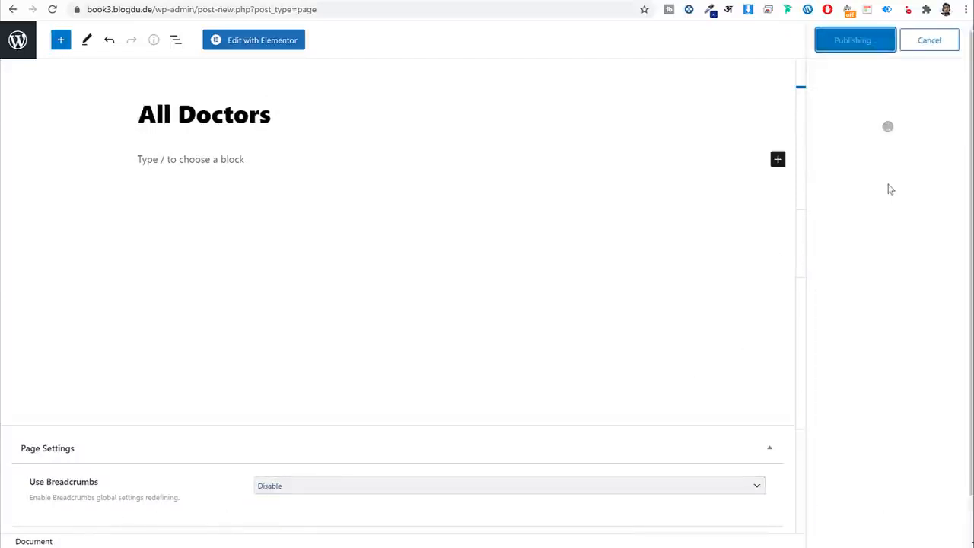
left_click(270, 43)
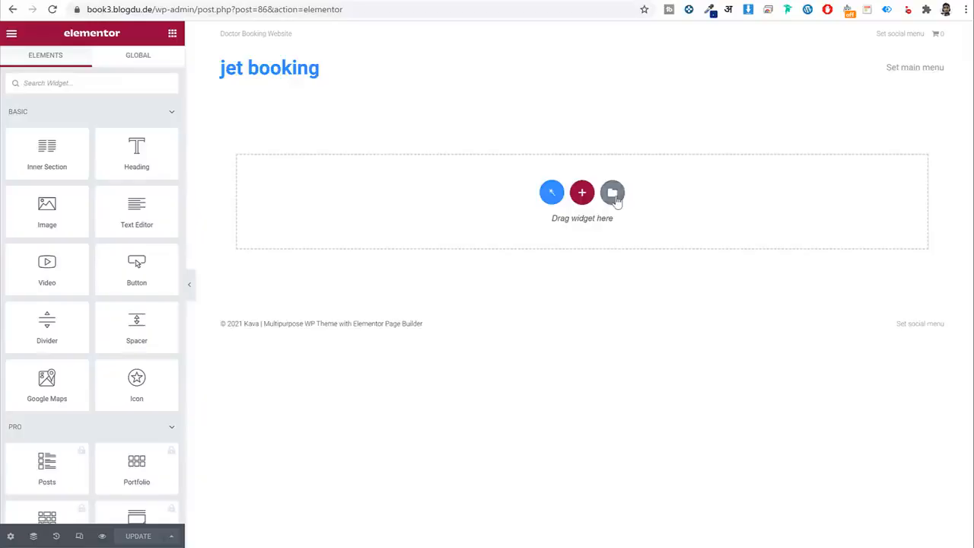
Open the import panel under My Templates in the template library.
left_click(615, 195)
left_click(553, 68)
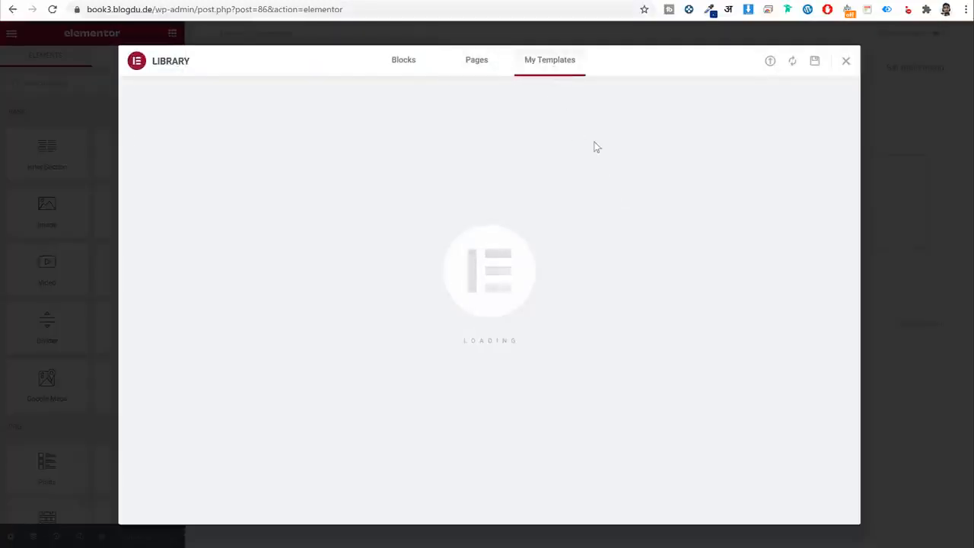
left_click(769, 63)
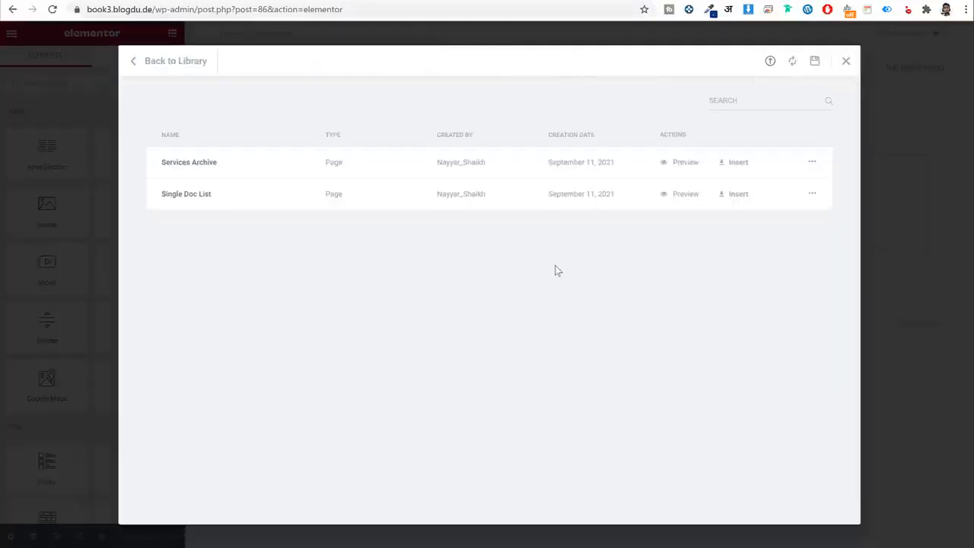
left_click(846, 62)
left_click(615, 193)
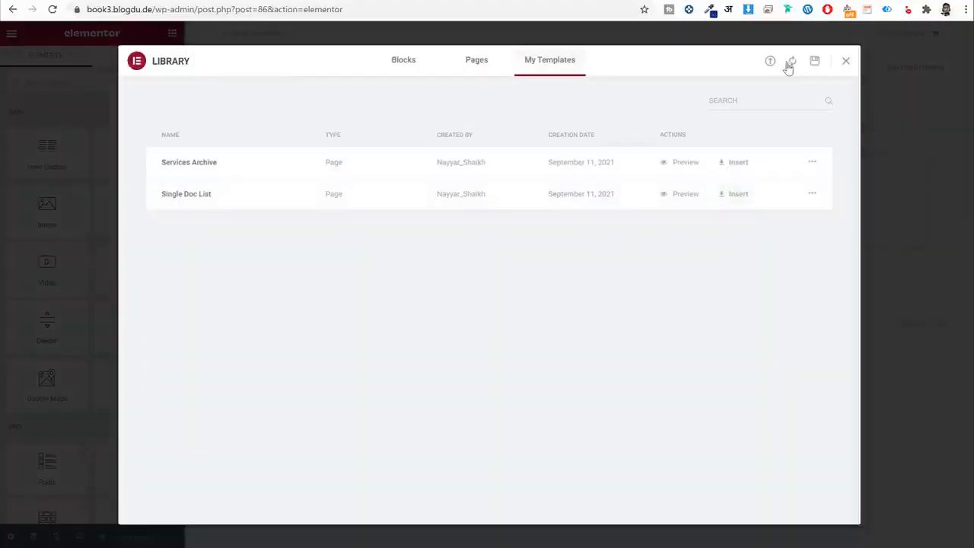
left_click(769, 61)
Upload Doctors Archive from the Pages folder and insert it into the page.
left_click(497, 325)
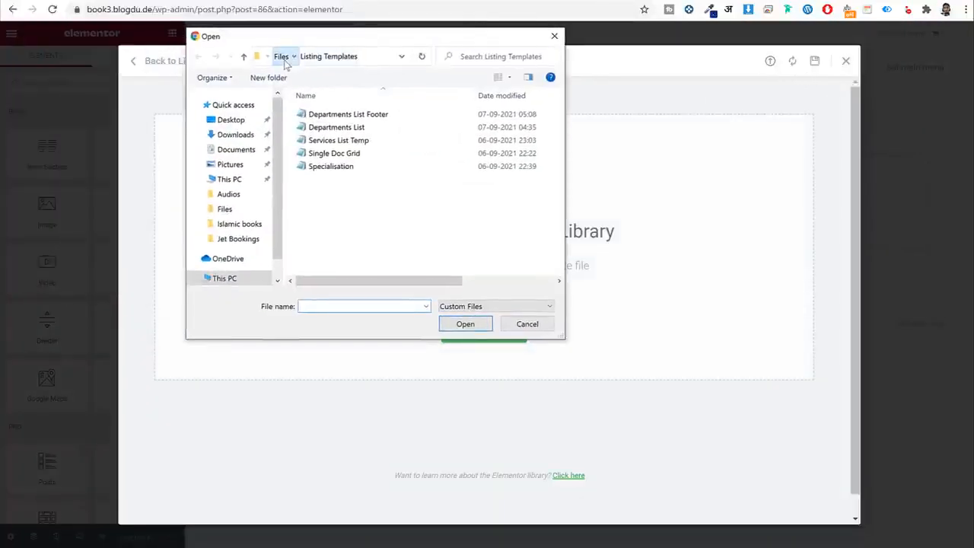
left_click(283, 56)
double_click(327, 154)
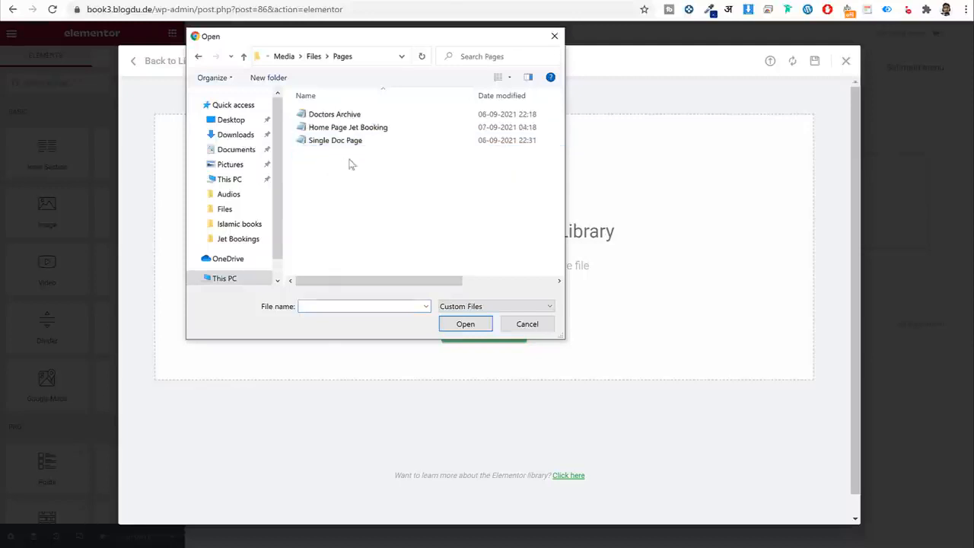
left_click(392, 115)
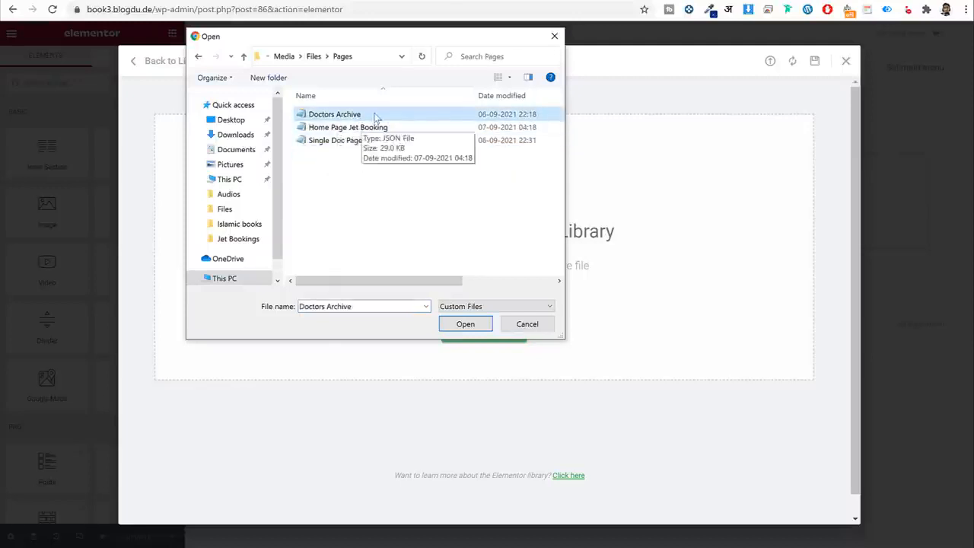
left_click(462, 323)
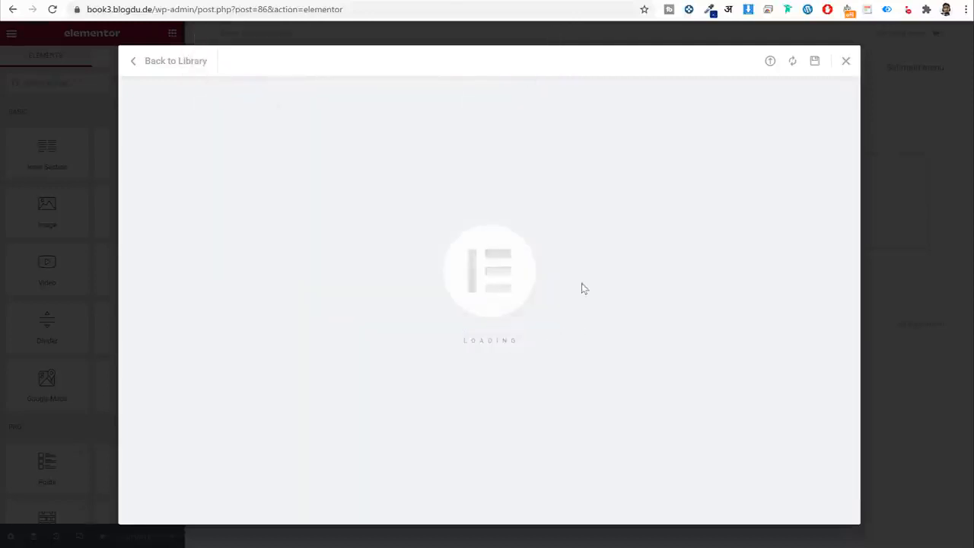
left_click(732, 226)
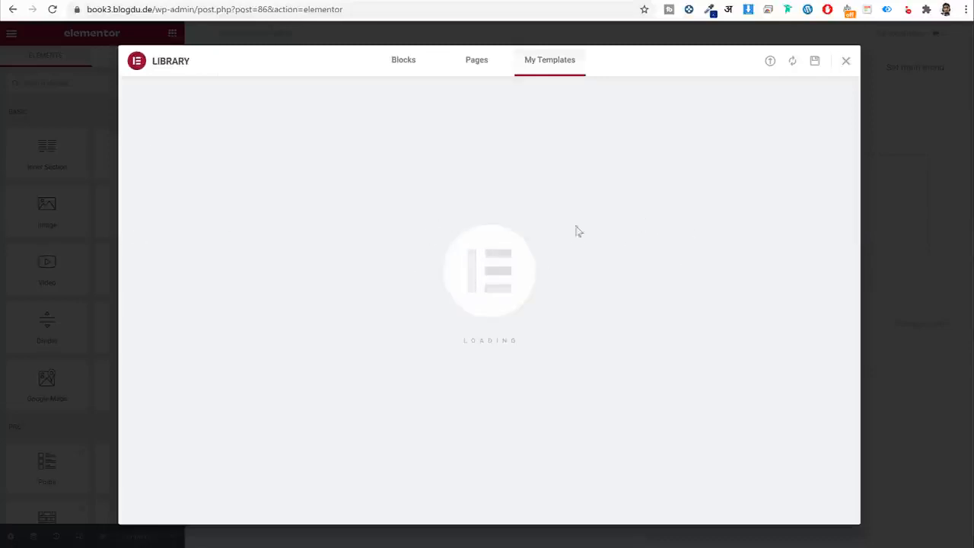
scroll(719, 243, "down", 1)
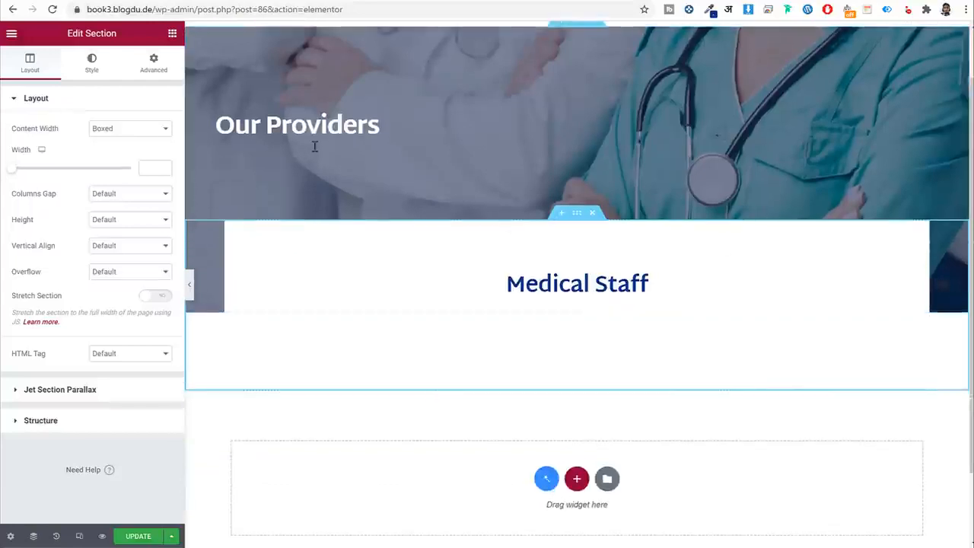
Replace 'Providers' in the banner heading with 'Doctor'.
left_click(373, 125)
left_click_drag(83, 143, 29, 155)
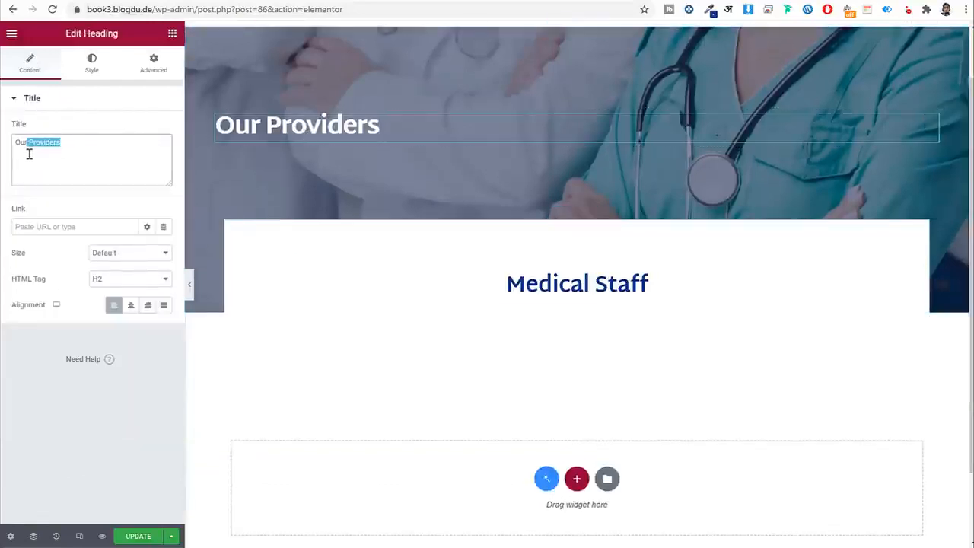
type("Doc")
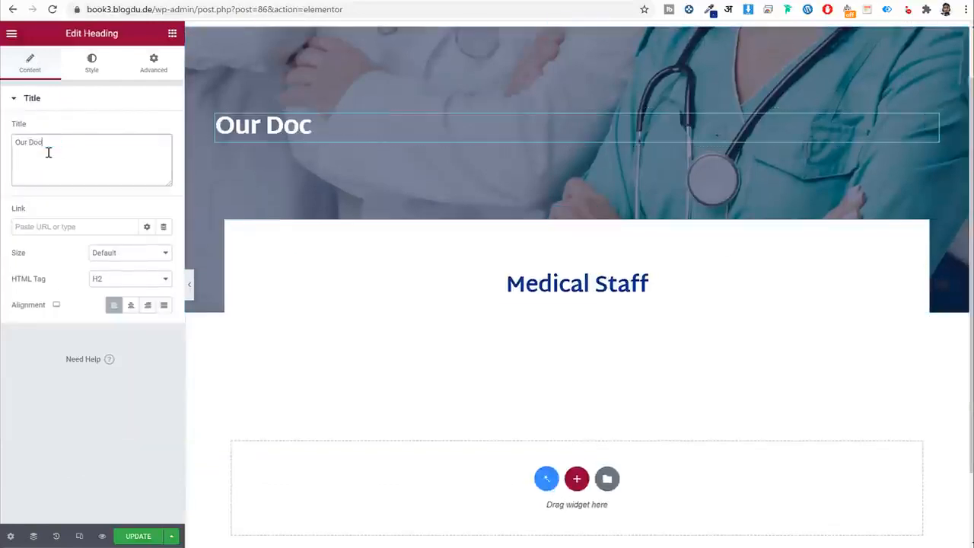
type("tors")
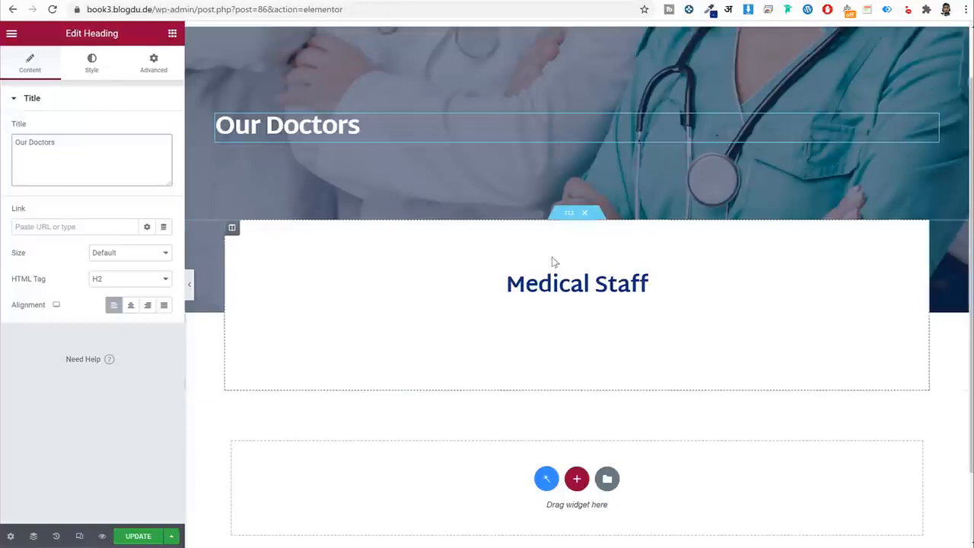
Set the Medical Staff listing grid to Single Doctor Grid Design and update the page.
left_click(523, 320)
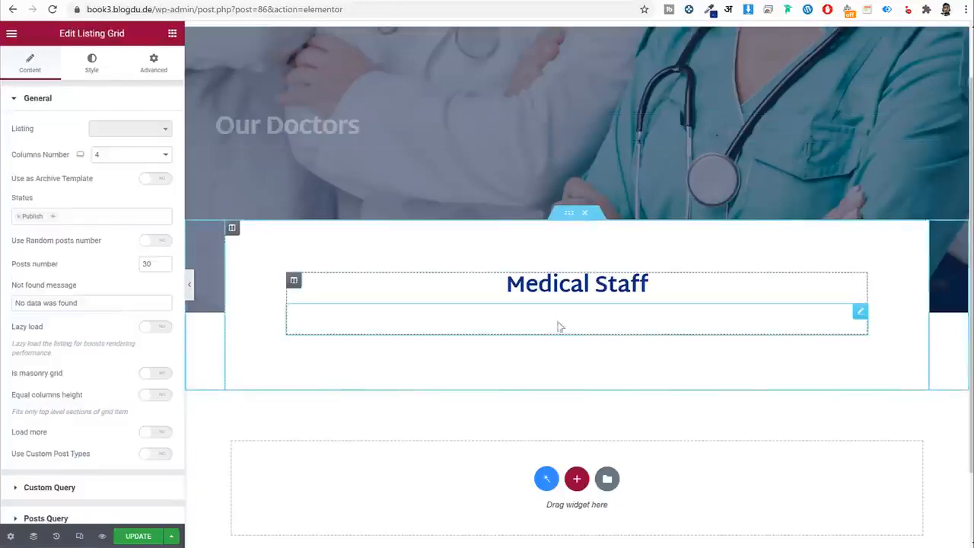
left_click(120, 134)
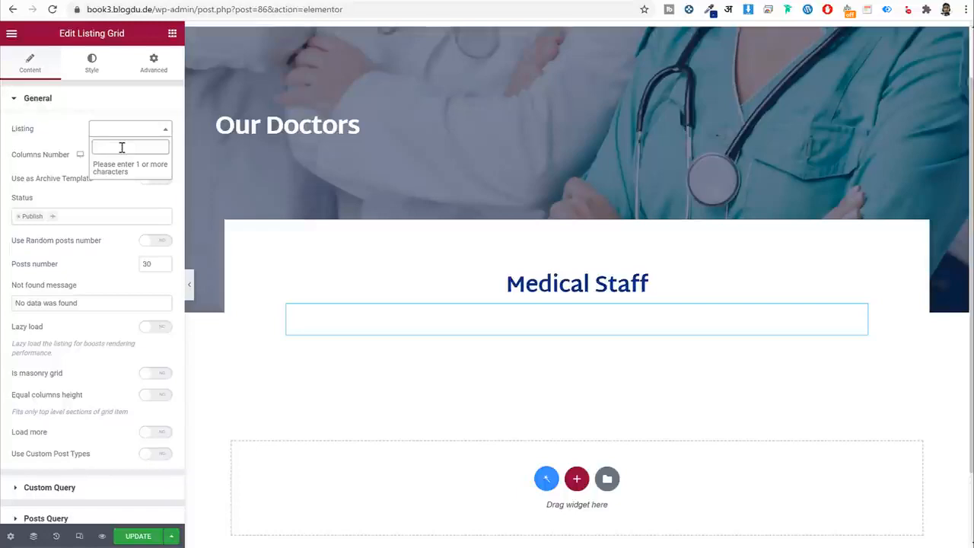
type("sing")
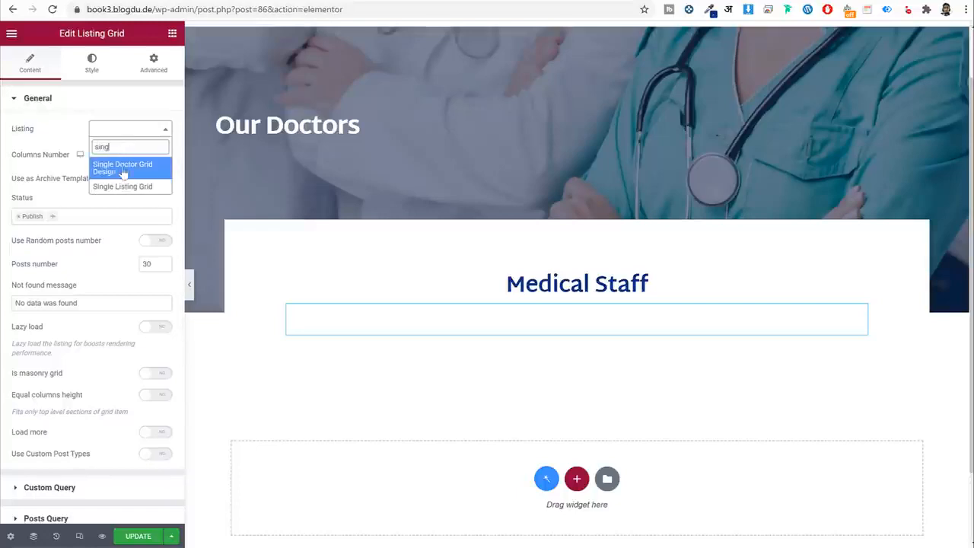
left_click(131, 173)
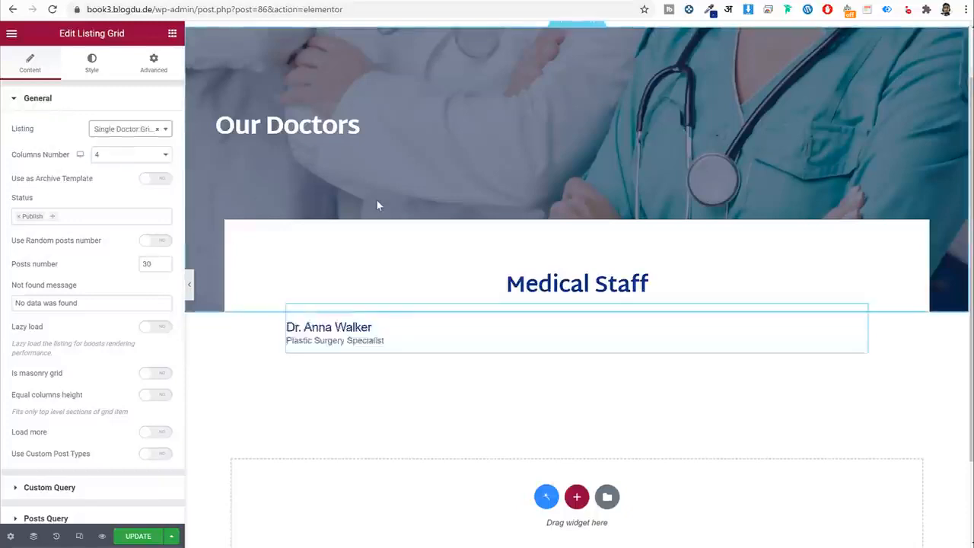
scroll(426, 304, "down", 3)
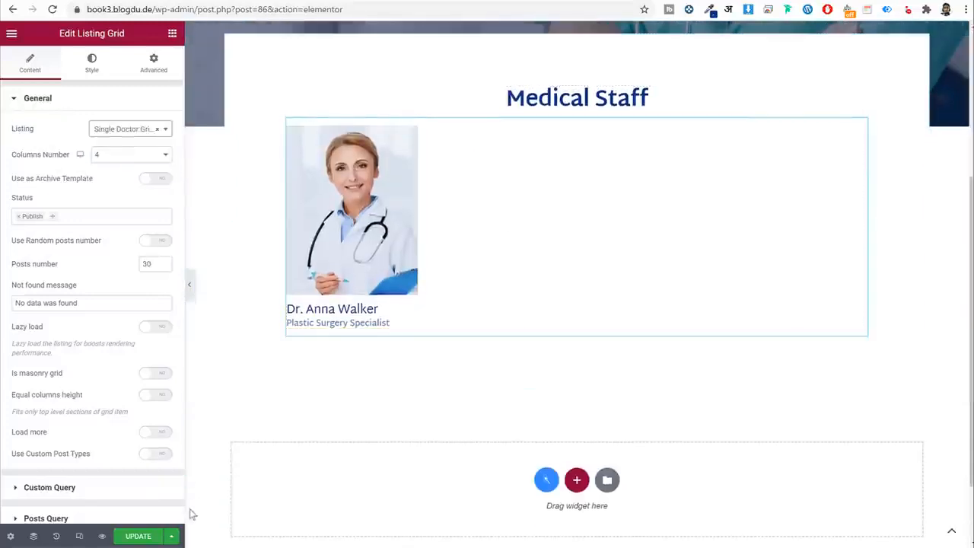
left_click(138, 536)
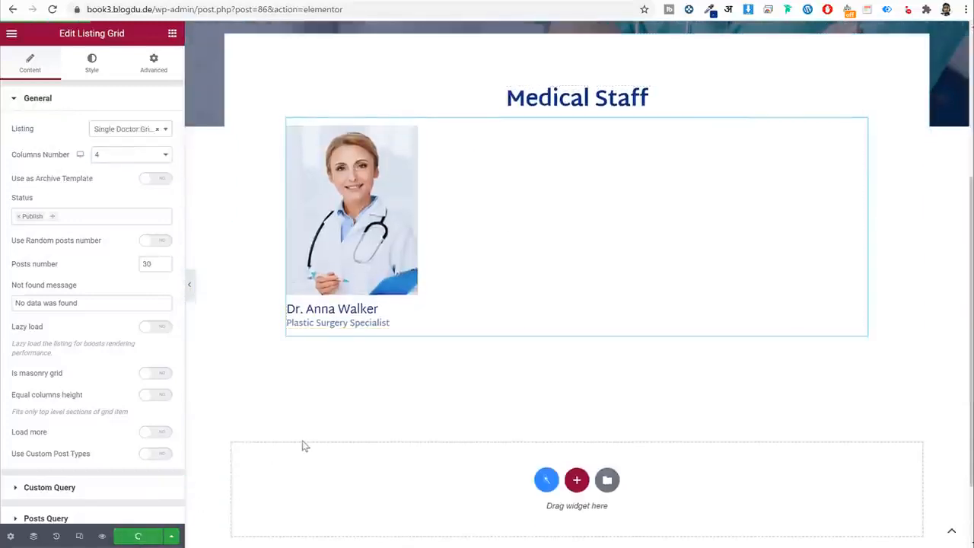
left_click(12, 33)
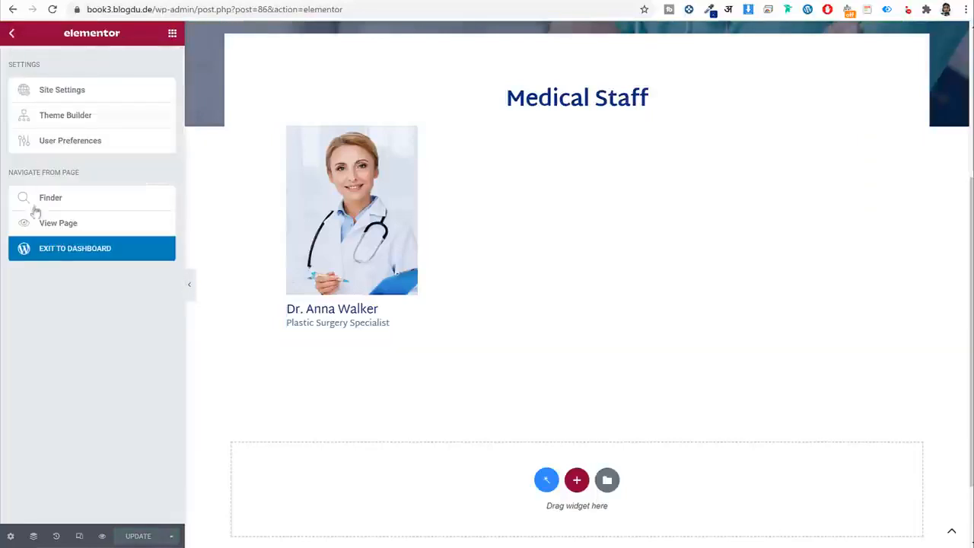
Exit to the dashboard and preview the all-doctors page and a doctor's profile page.
left_click(47, 259)
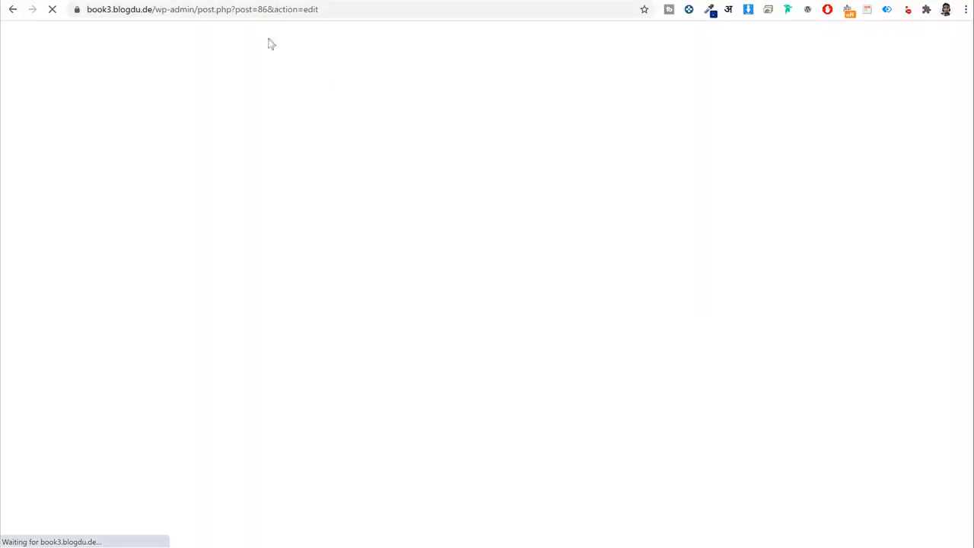
left_click_drag(159, 9, 476, 30)
type("all-")
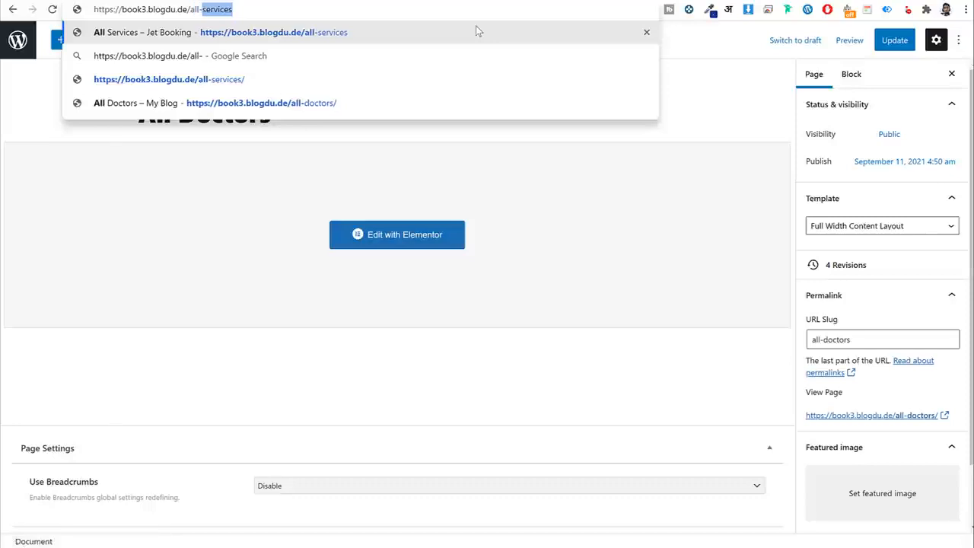
type("doct")
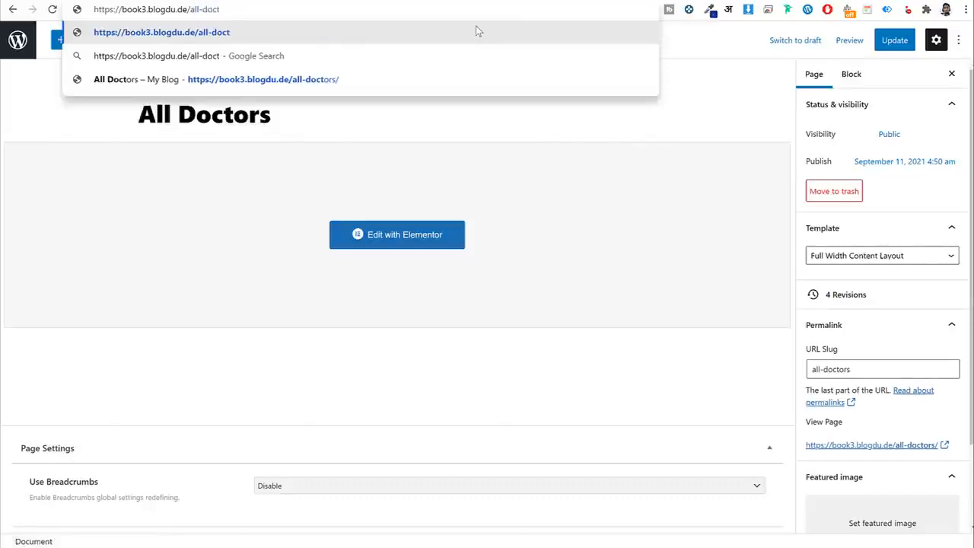
type("ors/")
key("Return")
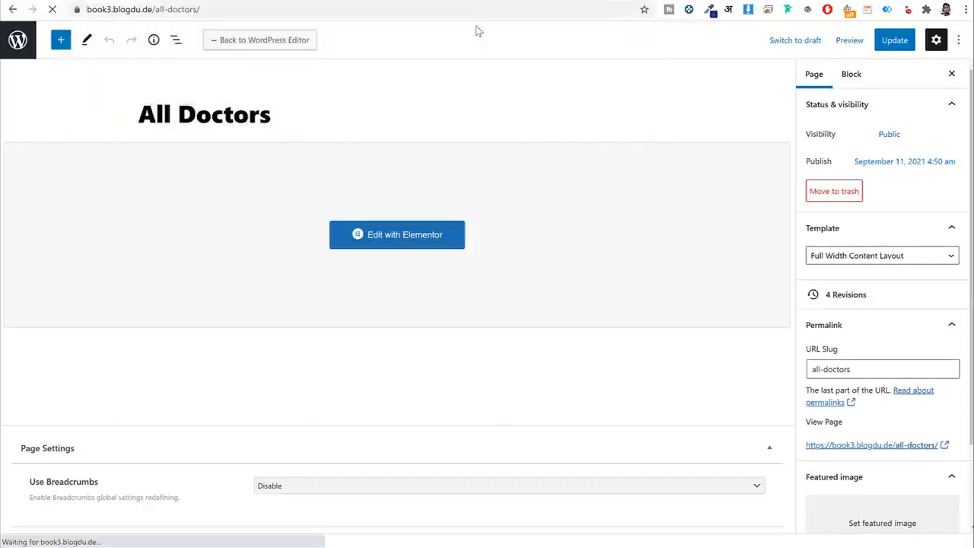
scroll(362, 312, "down", 3)
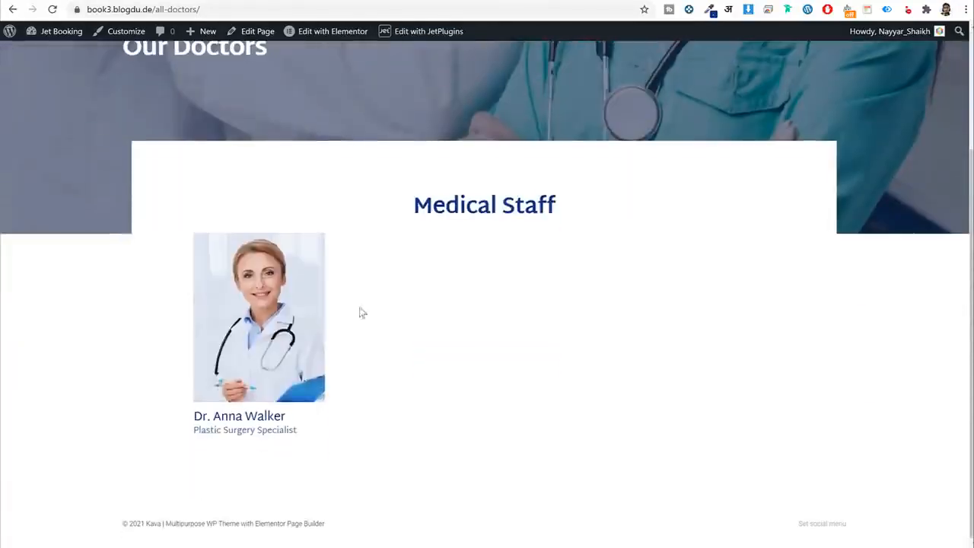
left_click(272, 320)
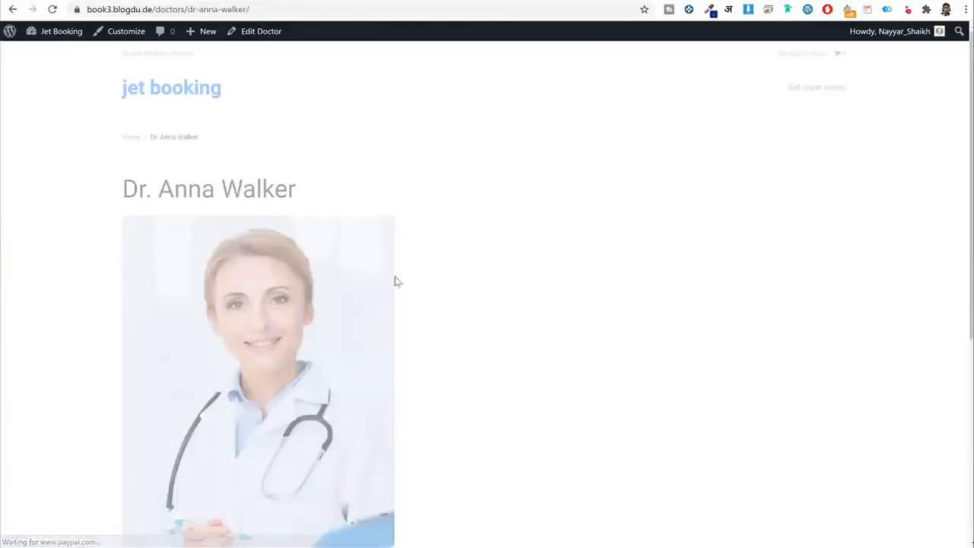
scroll(467, 301, "down", 5)
scroll(490, 335, "up", 2)
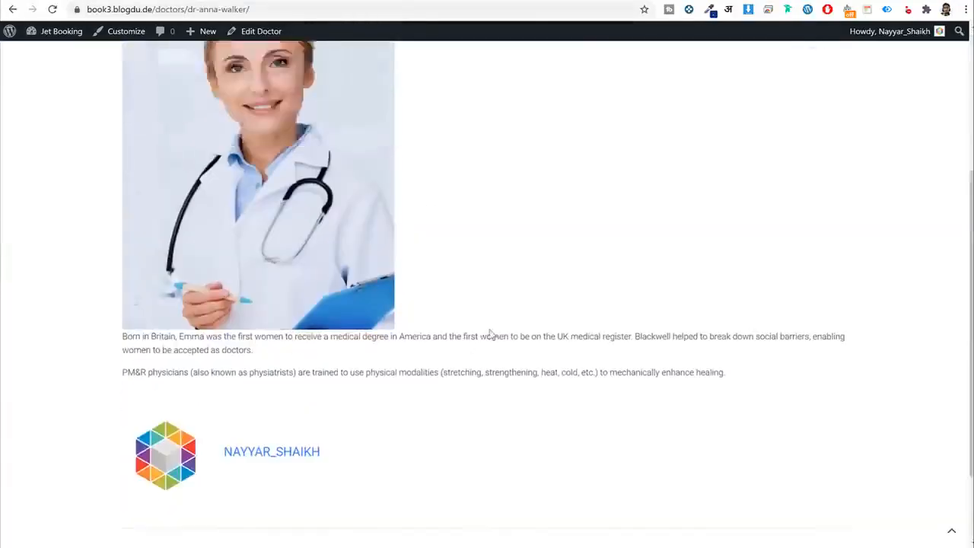
scroll(479, 322, "up", 5)
key("alt+Left")
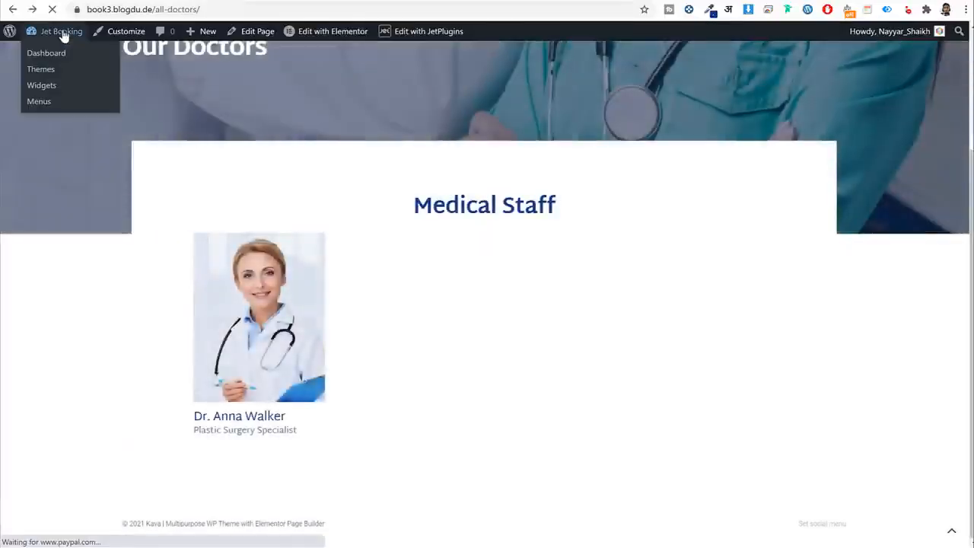
Add a Single theme template named 'Single Doctor Design' in Crocoblock Theme Builder.
left_click(63, 32)
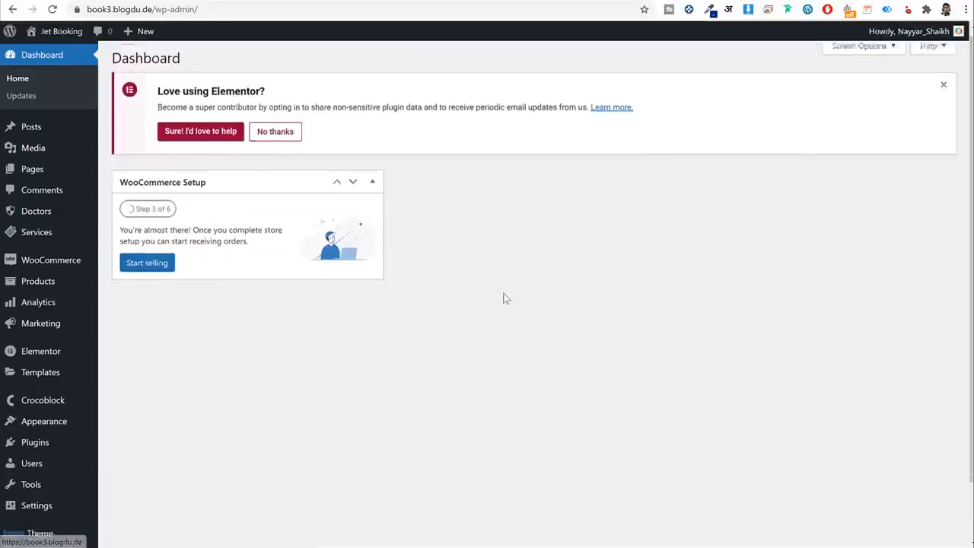
scroll(502, 297, "down", 2)
mouse_move(55, 342)
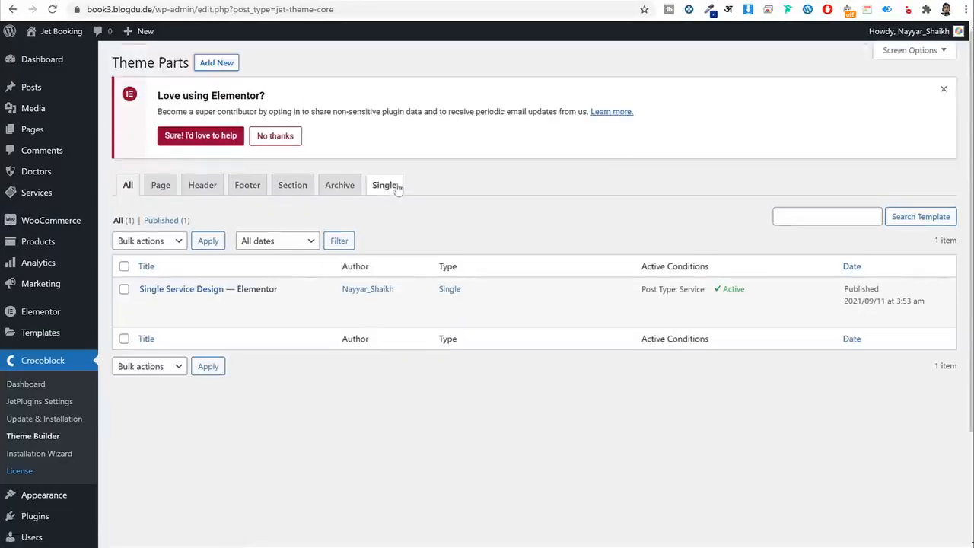
left_click(395, 187)
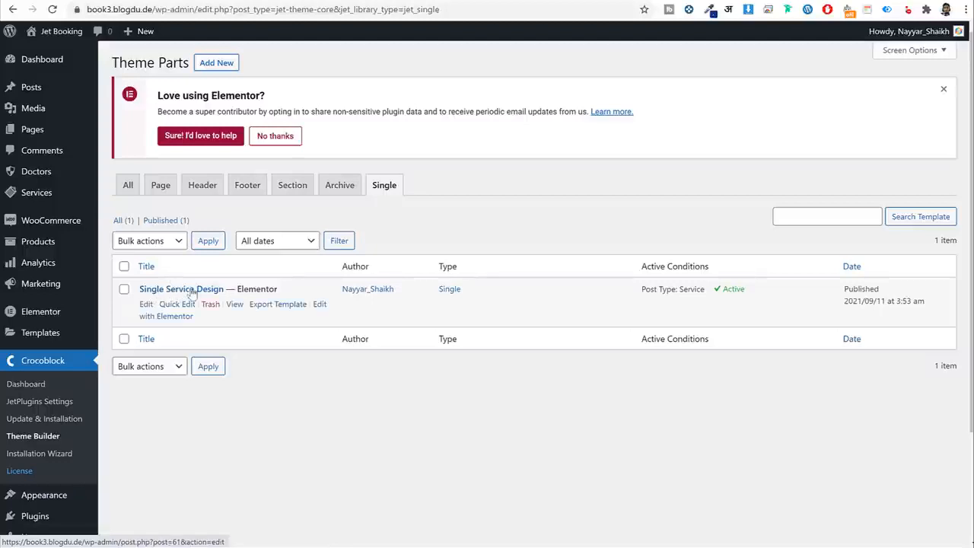
left_click(218, 64)
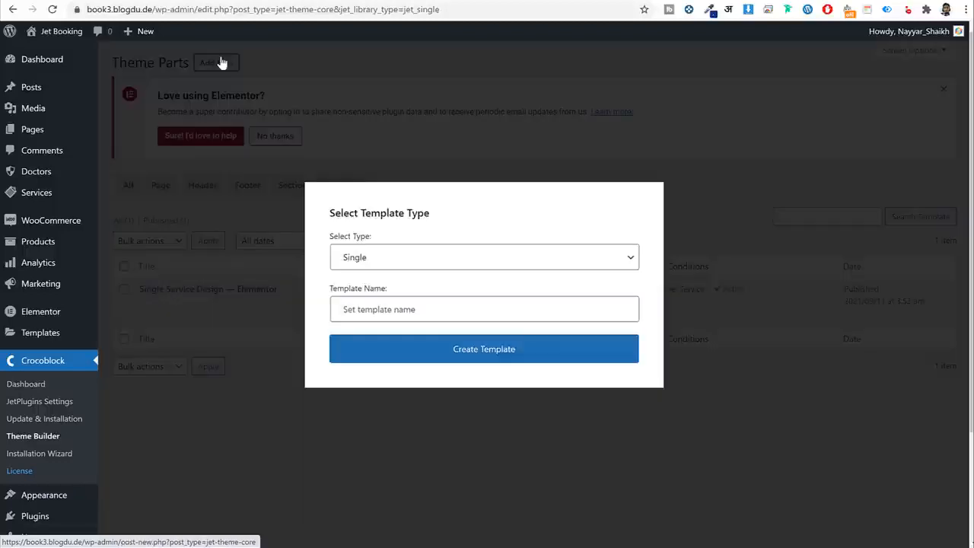
left_click(399, 309)
type("Single Doctor Design")
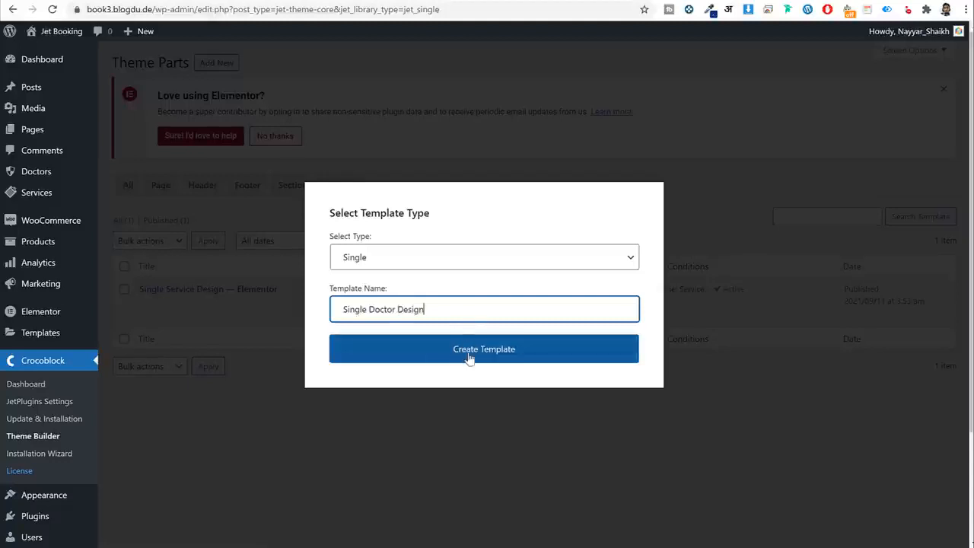
left_click(494, 356)
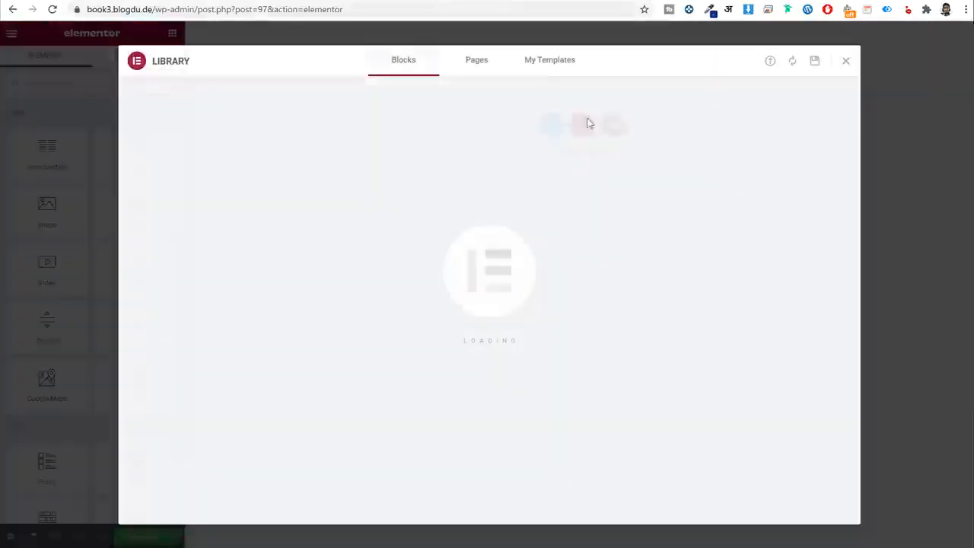
Import the Single Doc Page file and insert Single Doctor Page, including its document settings.
left_click(544, 66)
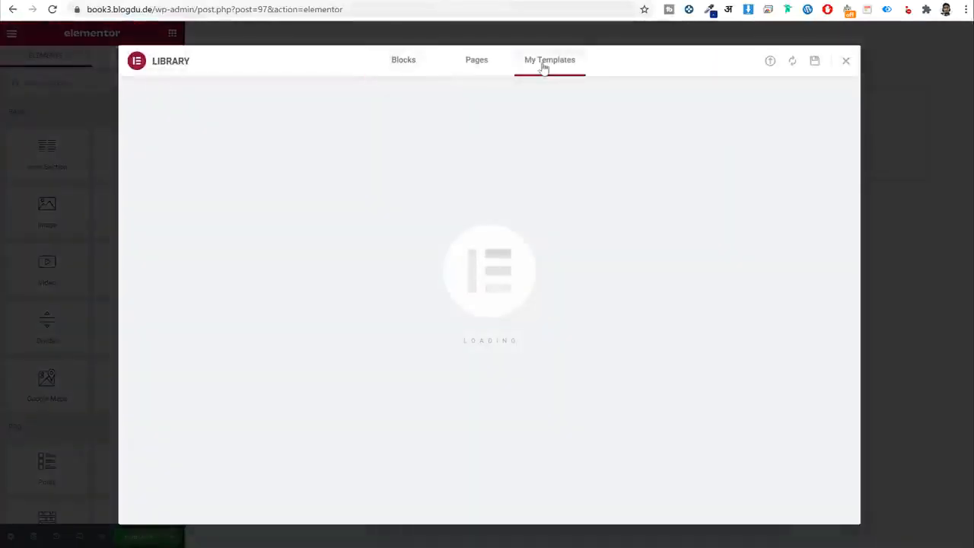
left_click(770, 60)
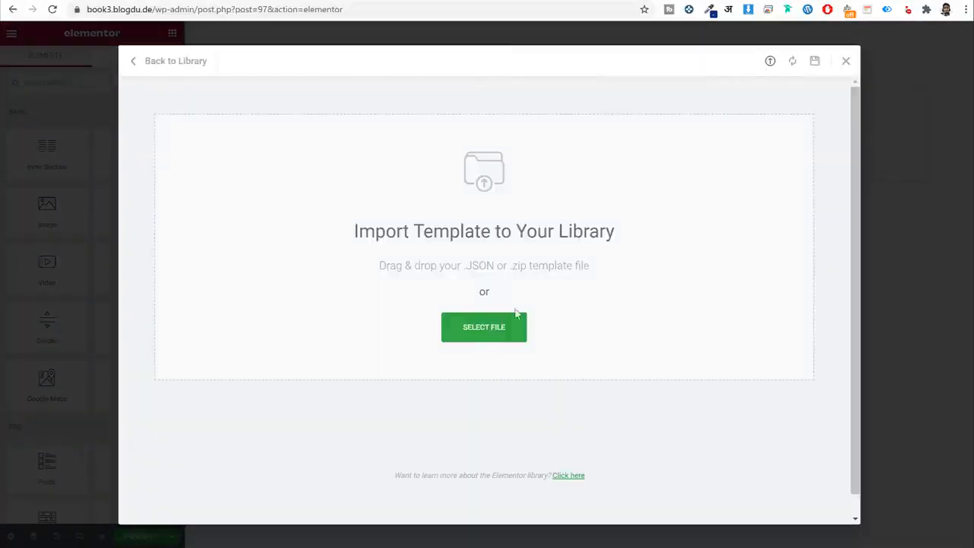
left_click(491, 337)
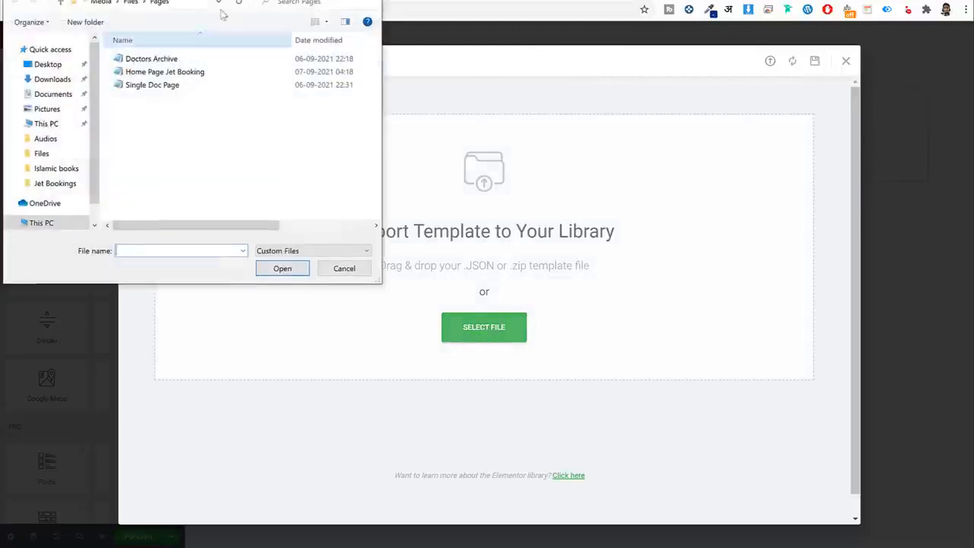
left_click(160, 86)
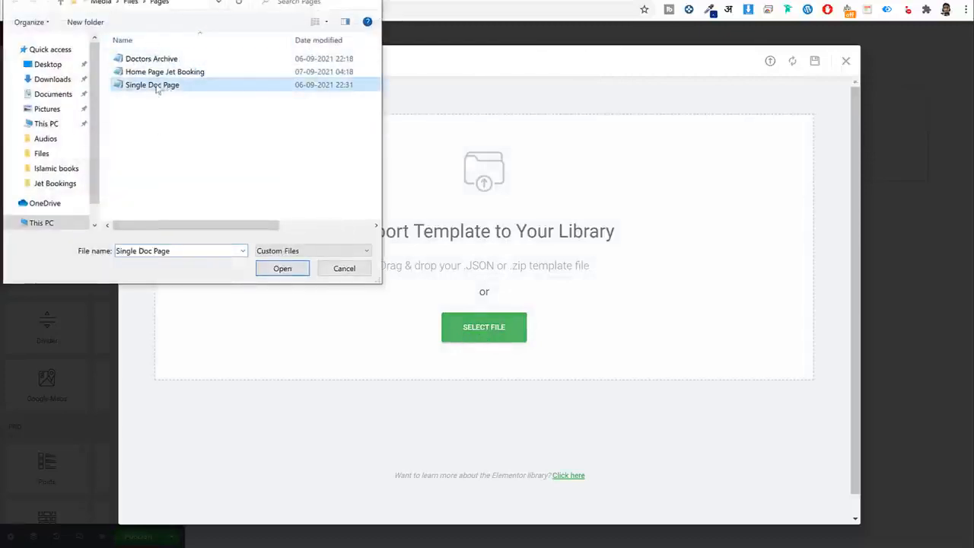
left_click(283, 268)
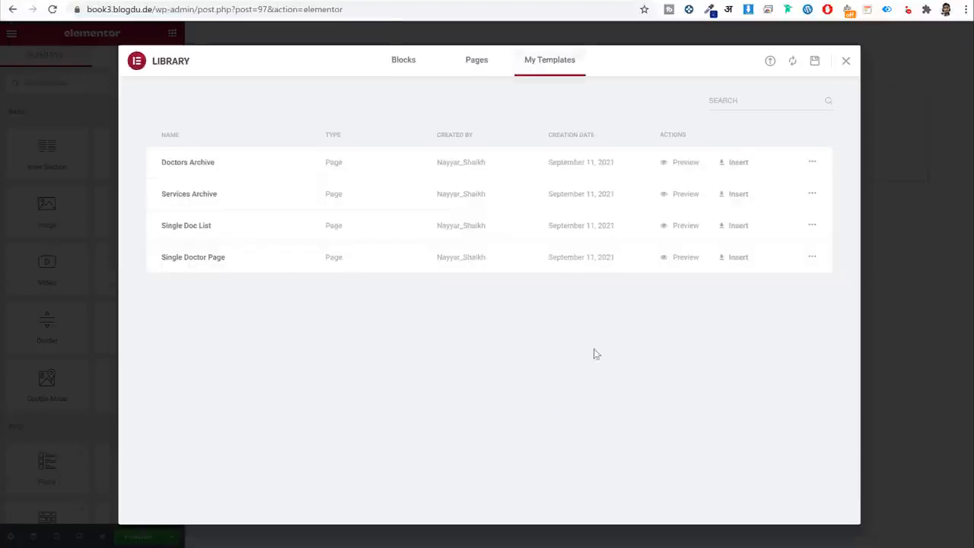
left_click(734, 258)
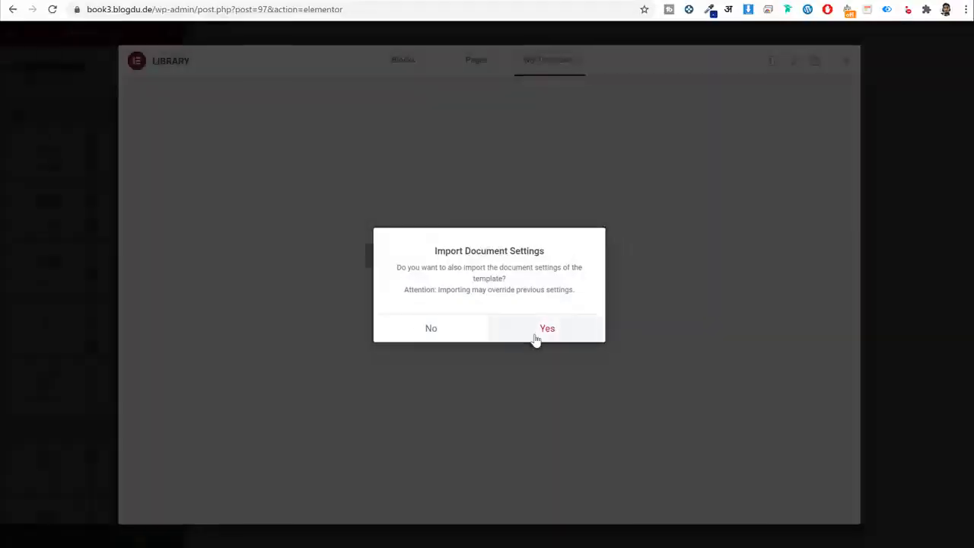
left_click(546, 329)
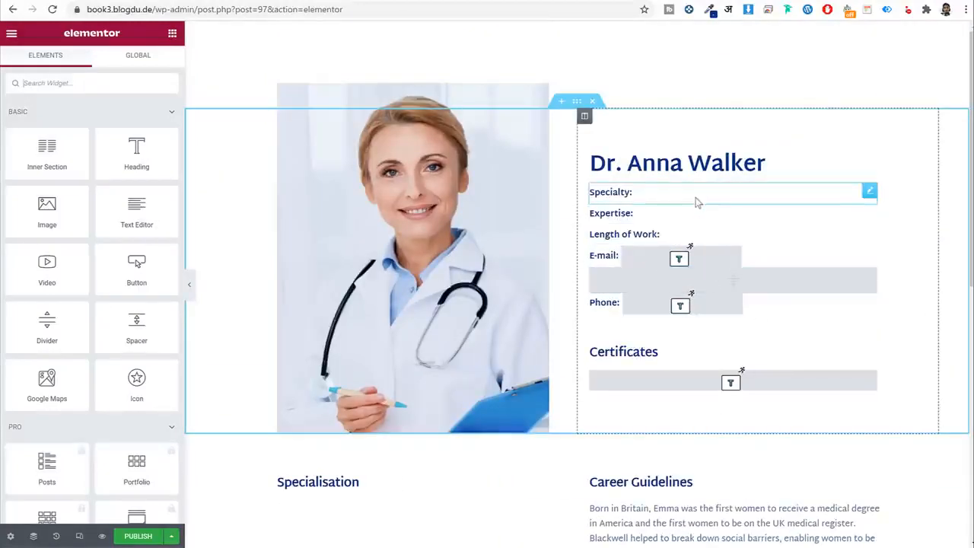
Fill the Specialty and Expertise headlines from the doctor's Specialty and Expertise meta fields.
left_click(652, 199)
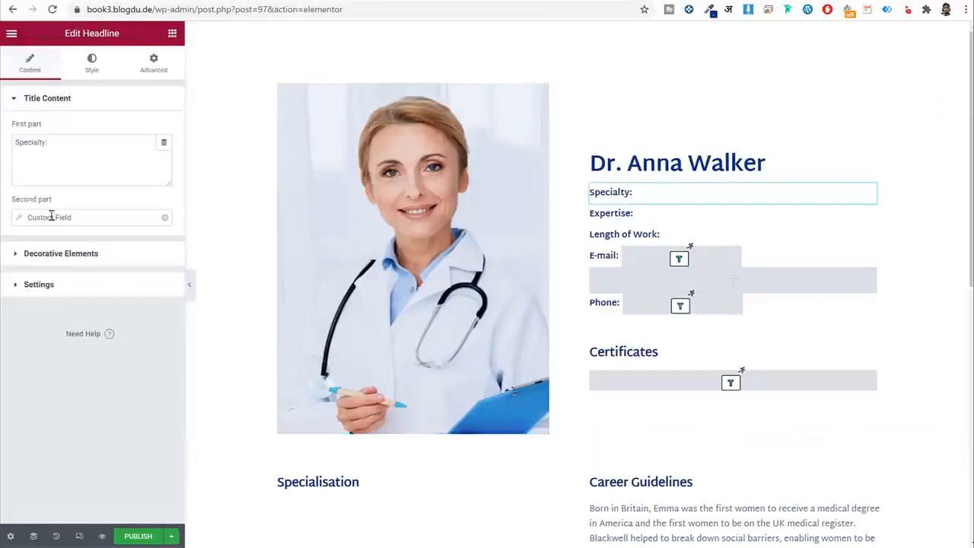
left_click(27, 219)
left_click(107, 273)
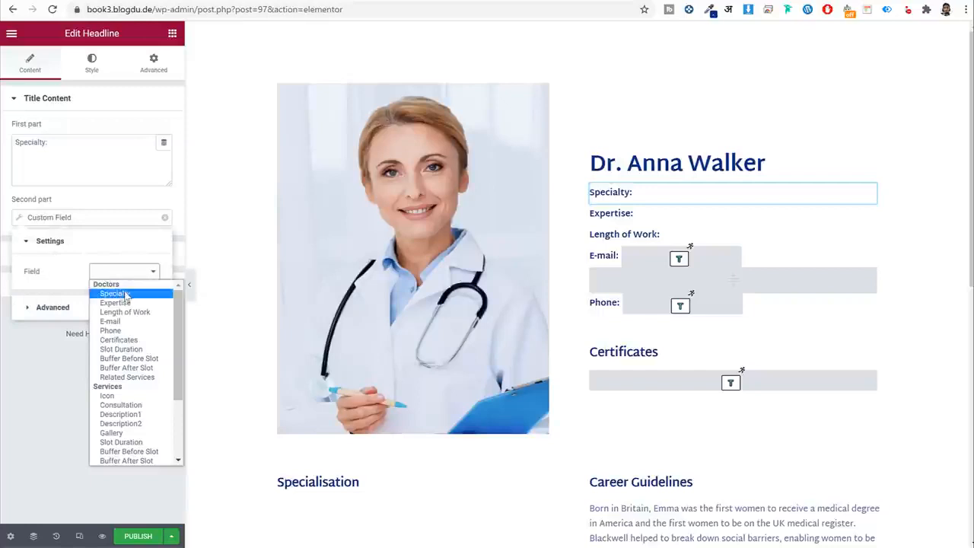
left_click(114, 294)
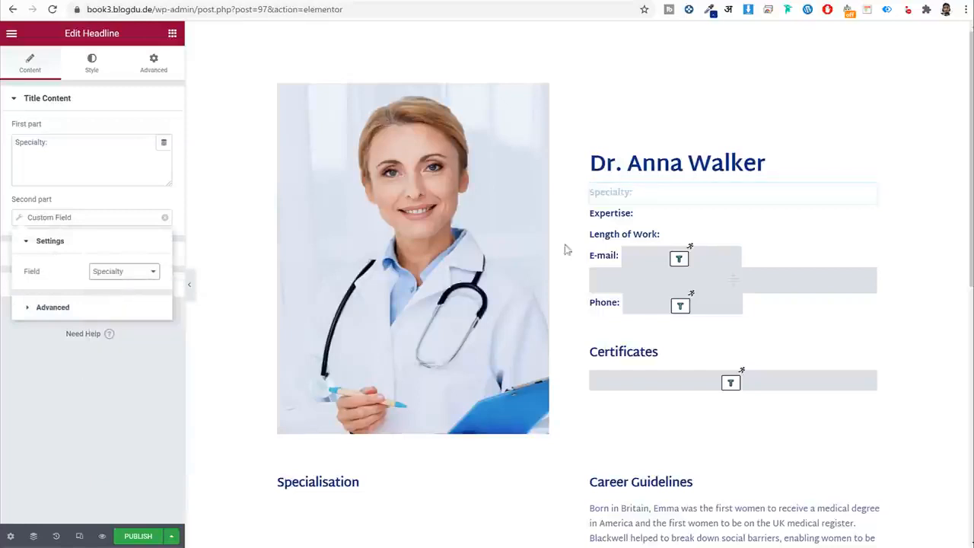
left_click(662, 219)
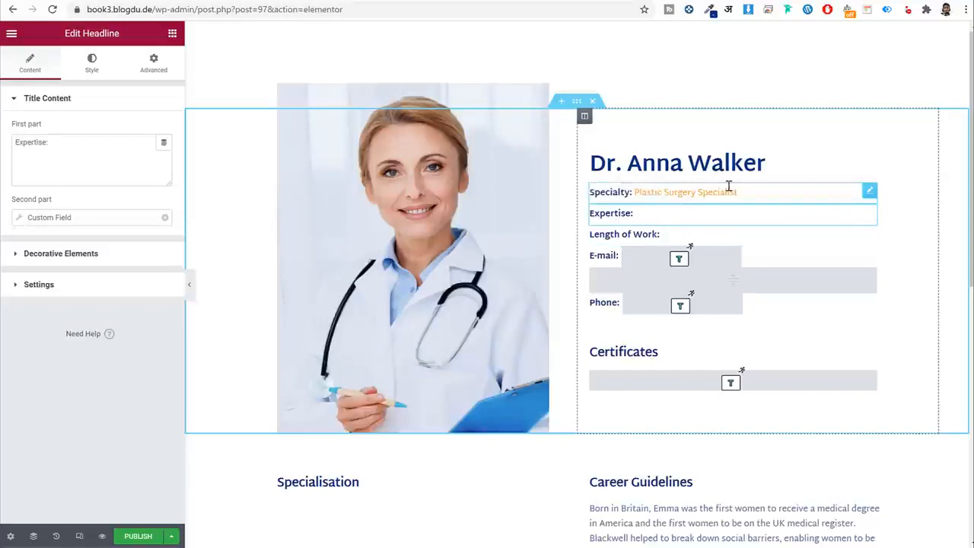
left_click(42, 218)
left_click(110, 271)
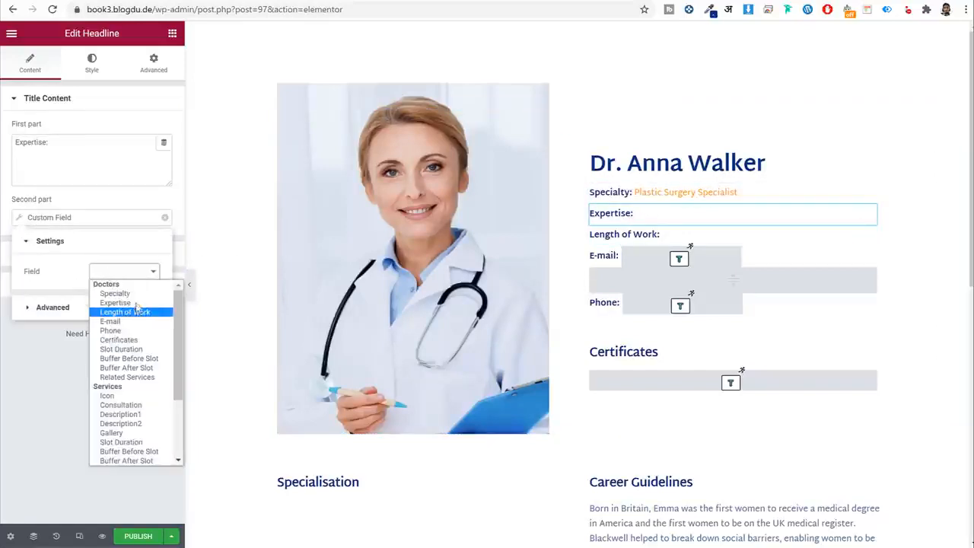
left_click(115, 302)
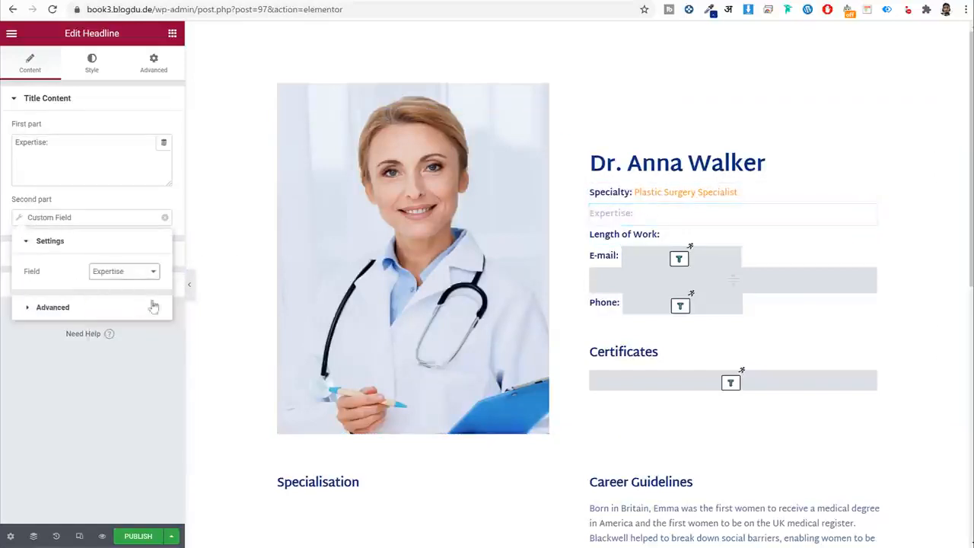
Set the Length of Work headline's second part to the Length of Work field.
left_click(687, 237)
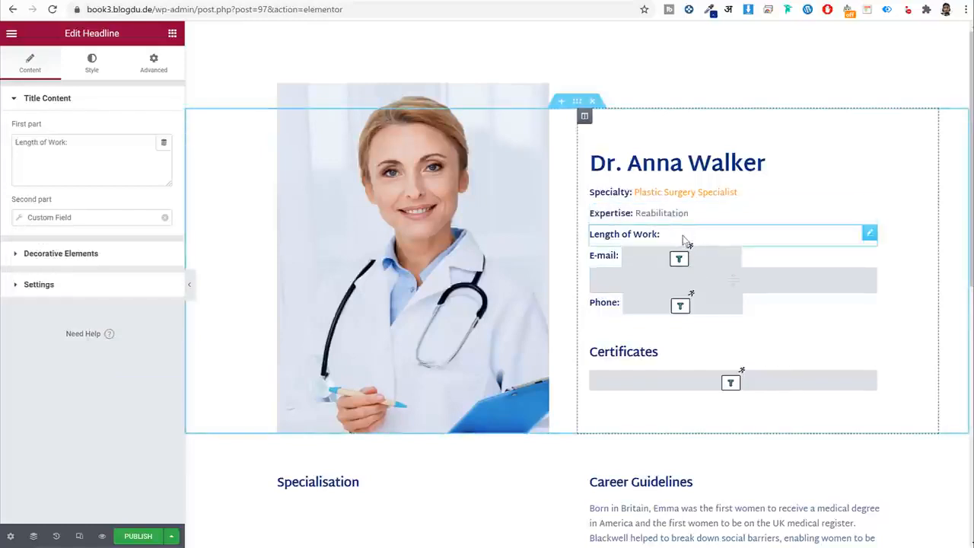
left_click(89, 219)
left_click(110, 273)
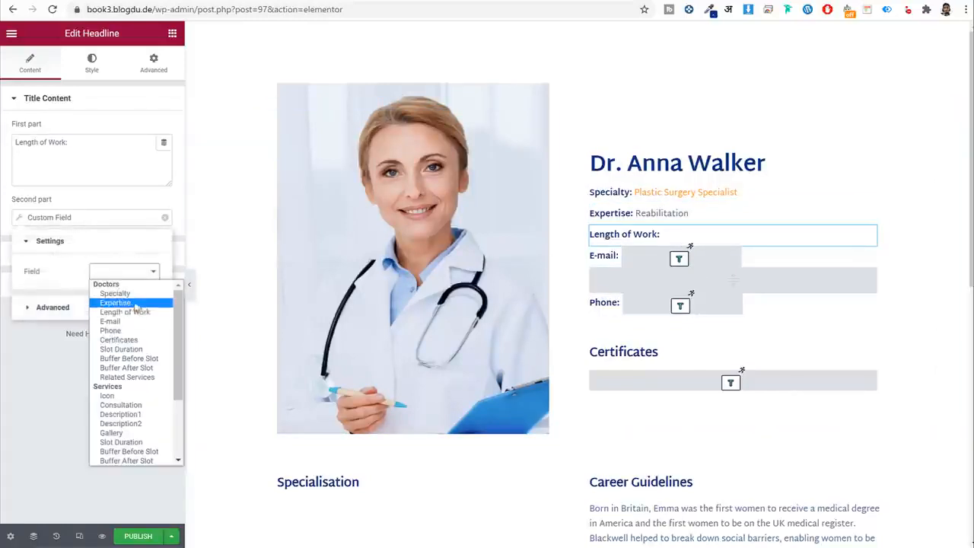
left_click(142, 313)
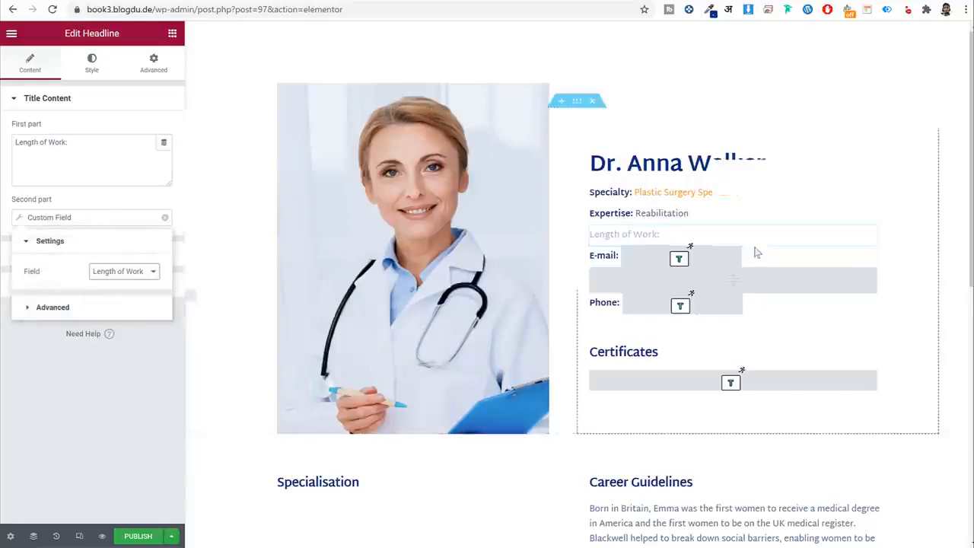
left_click(689, 263)
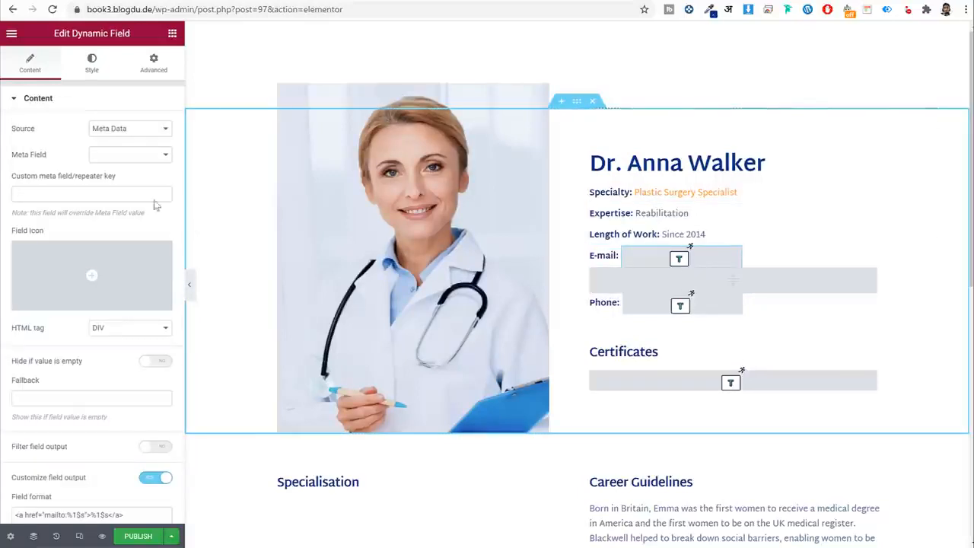
Bind the E-mail and Phone Dynamic Fields to the doctor's E-mail and Phone meta fields.
left_click(127, 158)
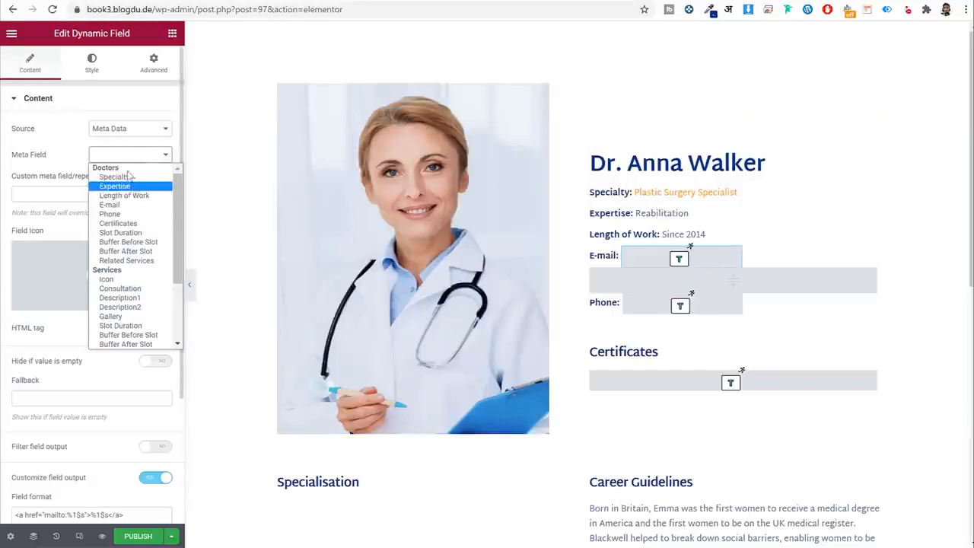
left_click(131, 206)
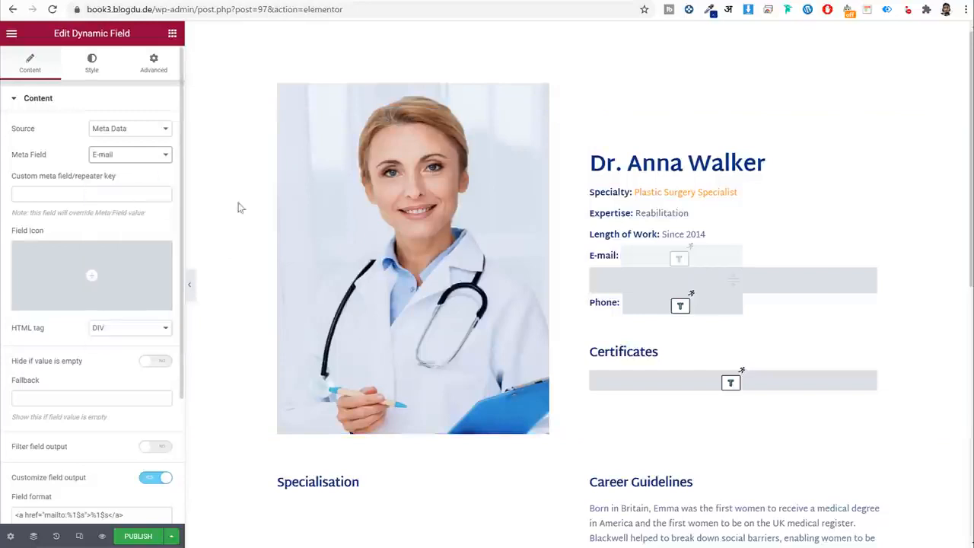
scroll(768, 243, "down", 1)
left_click(715, 245)
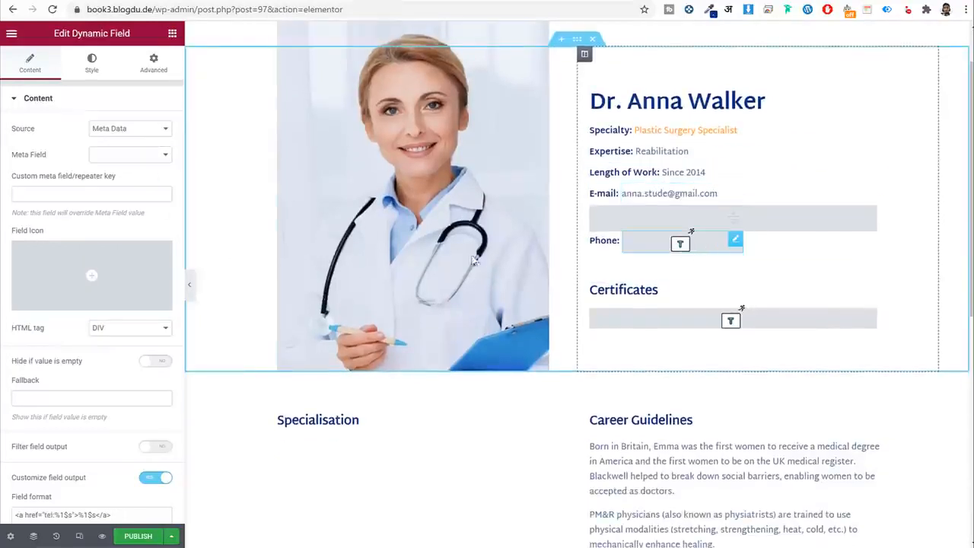
left_click(130, 129)
left_click(133, 150)
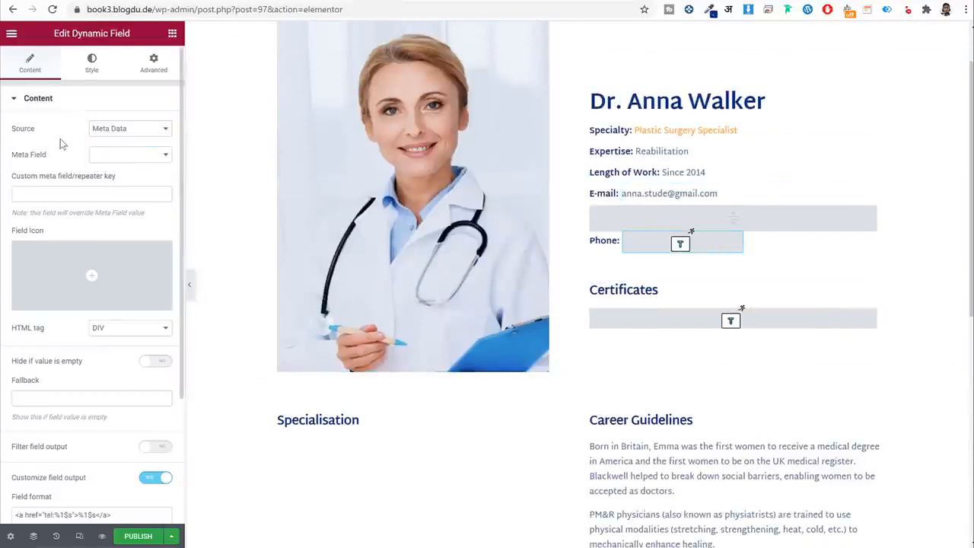
left_click(134, 155)
left_click(131, 217)
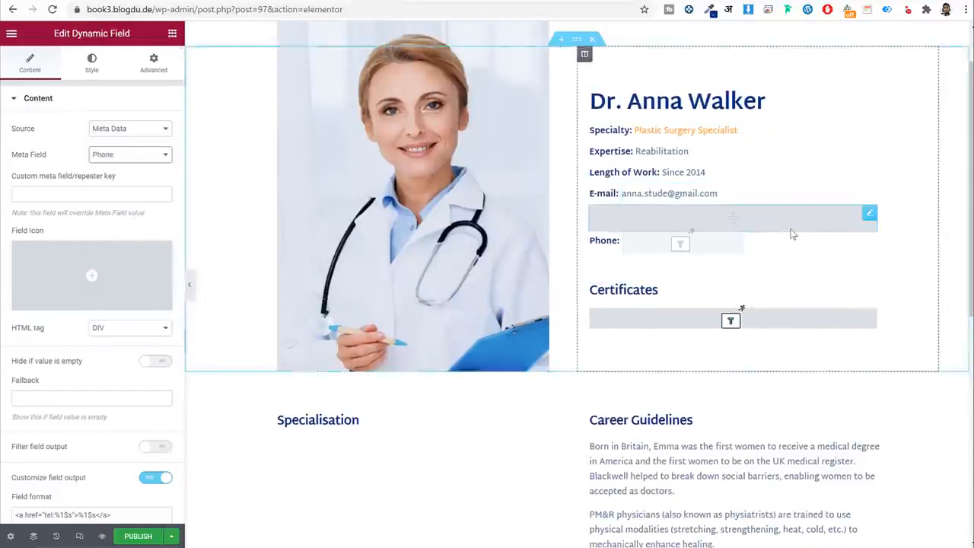
scroll(792, 235, "down", 1)
Show the doctor's Certificates meta field as an image gallery.
left_click(730, 261)
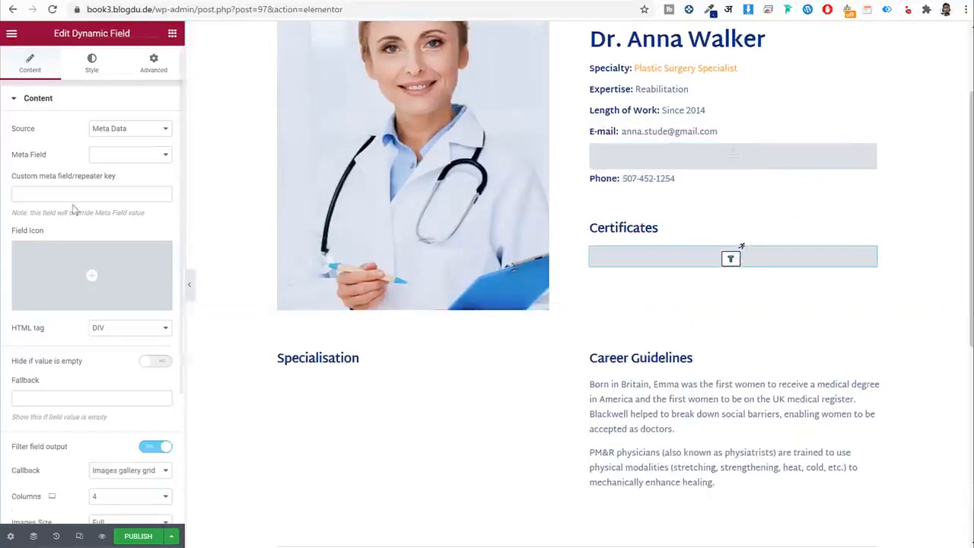
left_click(120, 154)
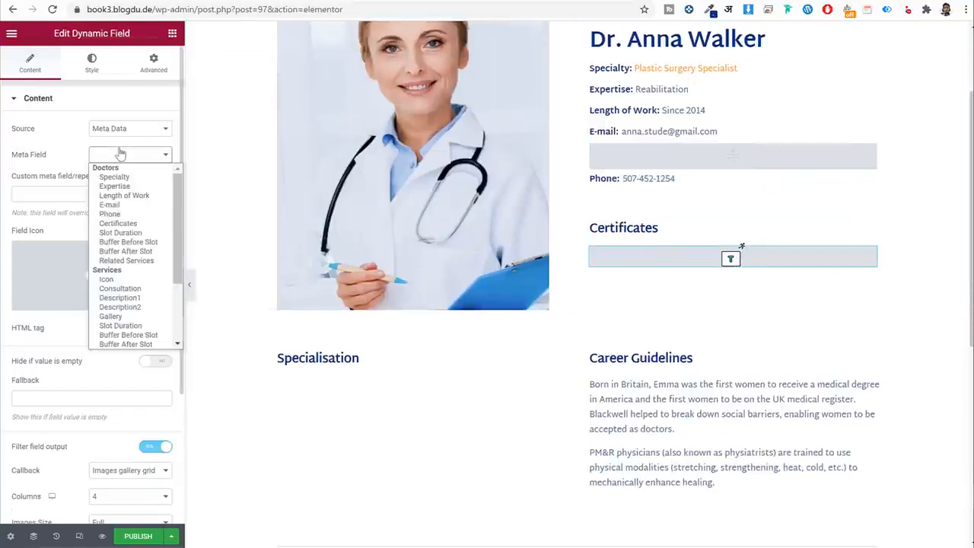
left_click(135, 225)
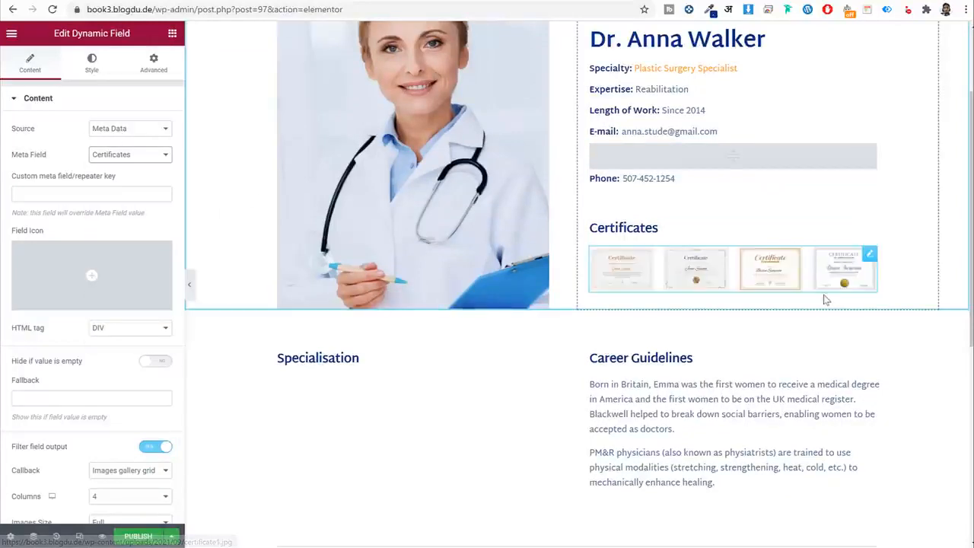
scroll(826, 297, "down", 3)
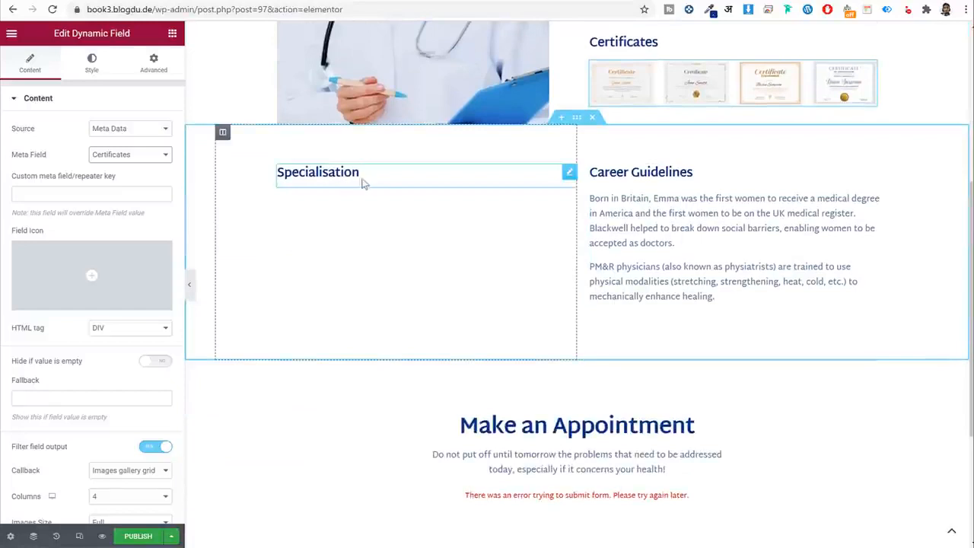
left_click(724, 218)
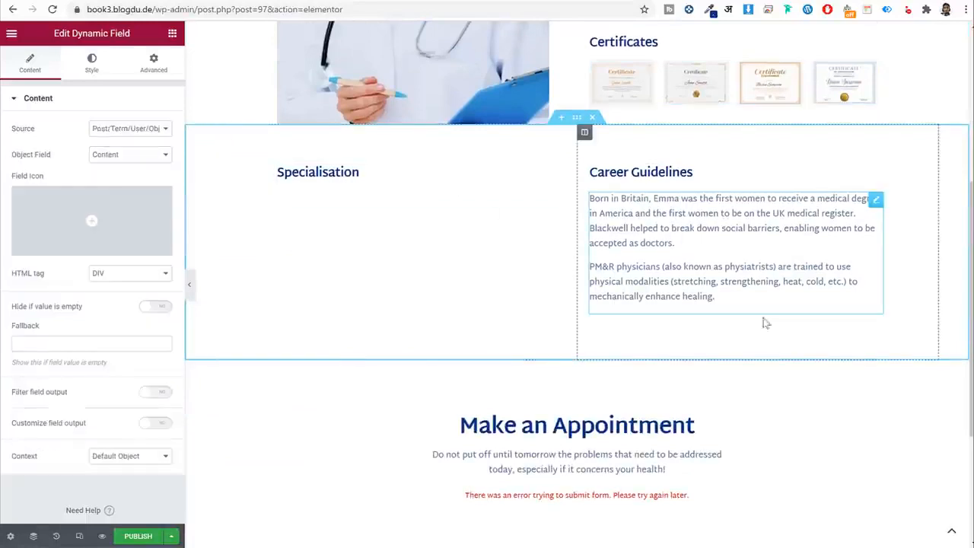
scroll(761, 322, "down", 3)
Set the appointment form widget to Single Doctor Booking Form and publish with Ctrl+S.
left_click(622, 289)
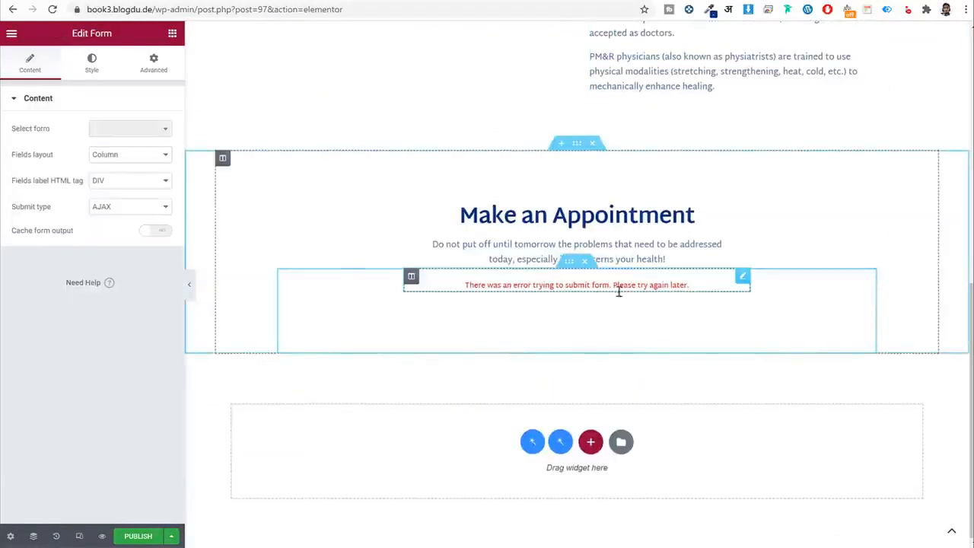
left_click(138, 129)
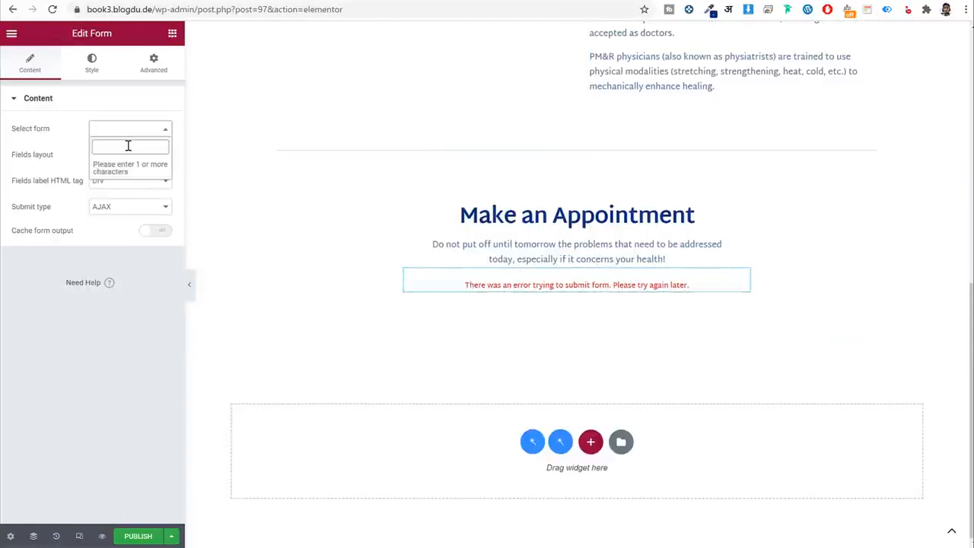
type("sin")
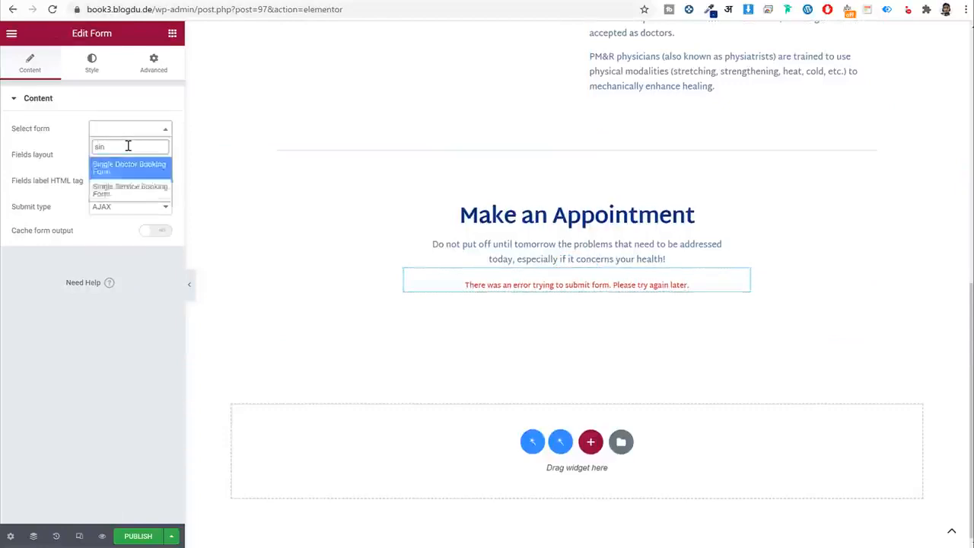
left_click(123, 156)
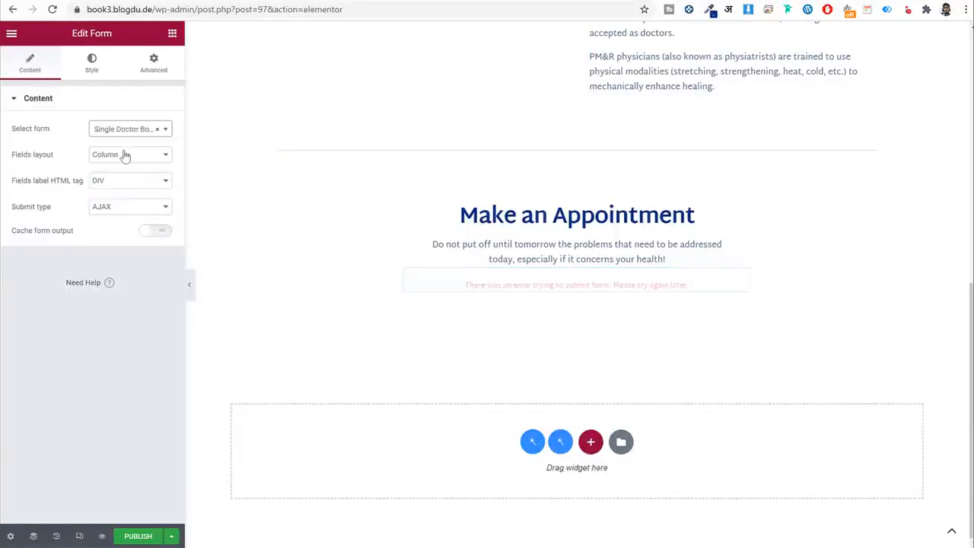
scroll(875, 326, "down", 2)
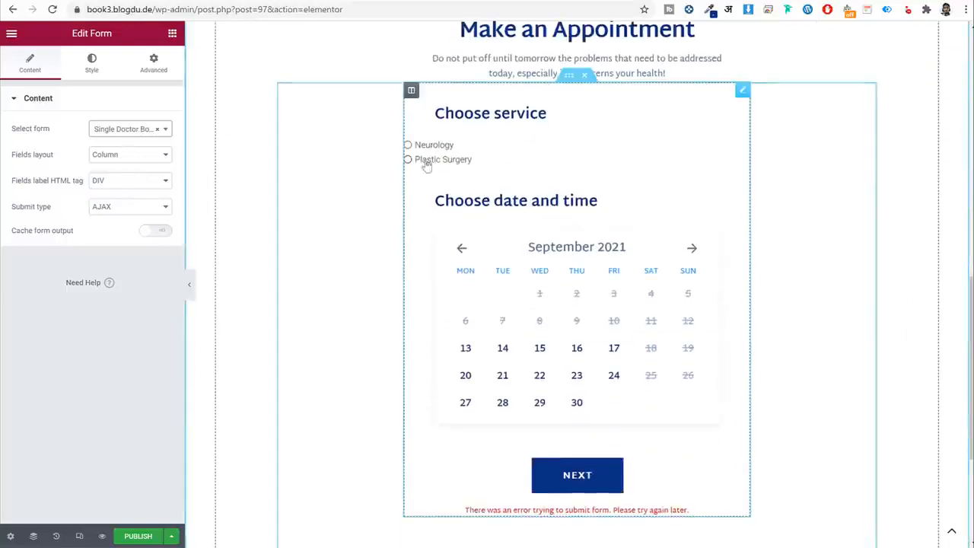
key("ctrl+s")
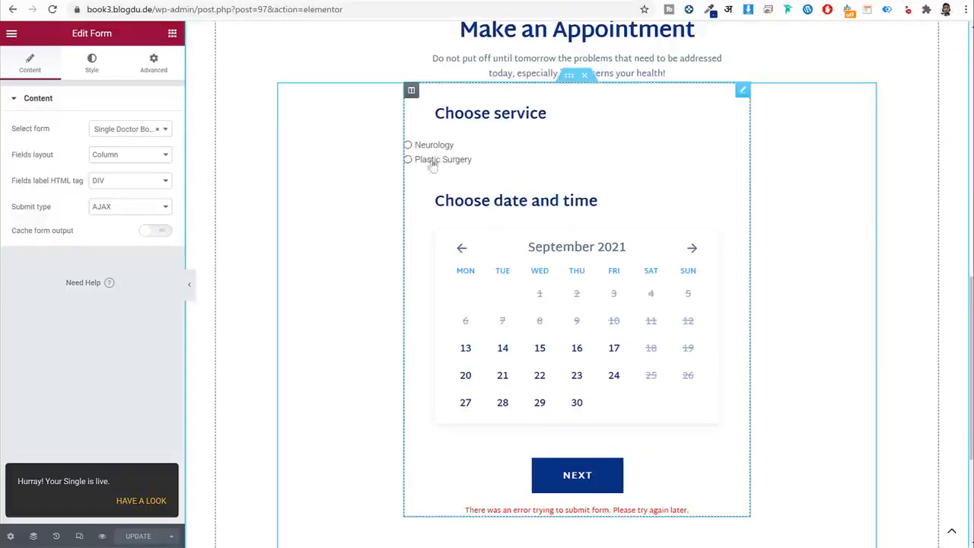
Give the form's checkbox and radio fields a left margin of 50.
left_click(79, 70)
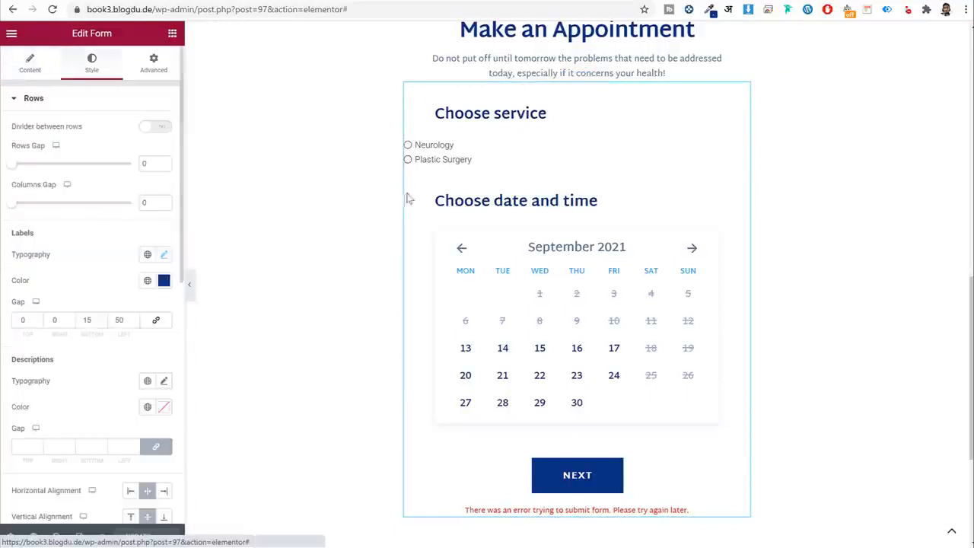
left_click(75, 99)
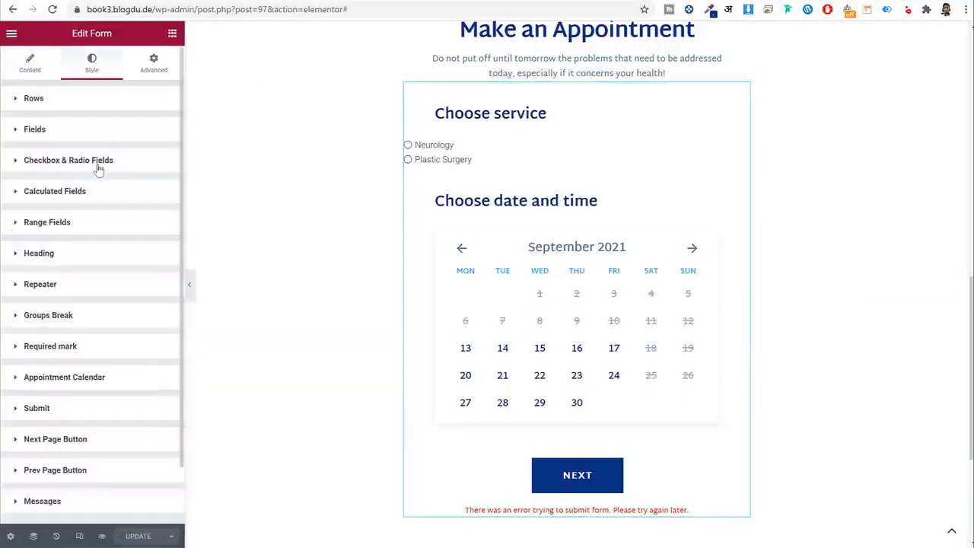
left_click(107, 165)
scroll(124, 244, "down", 5)
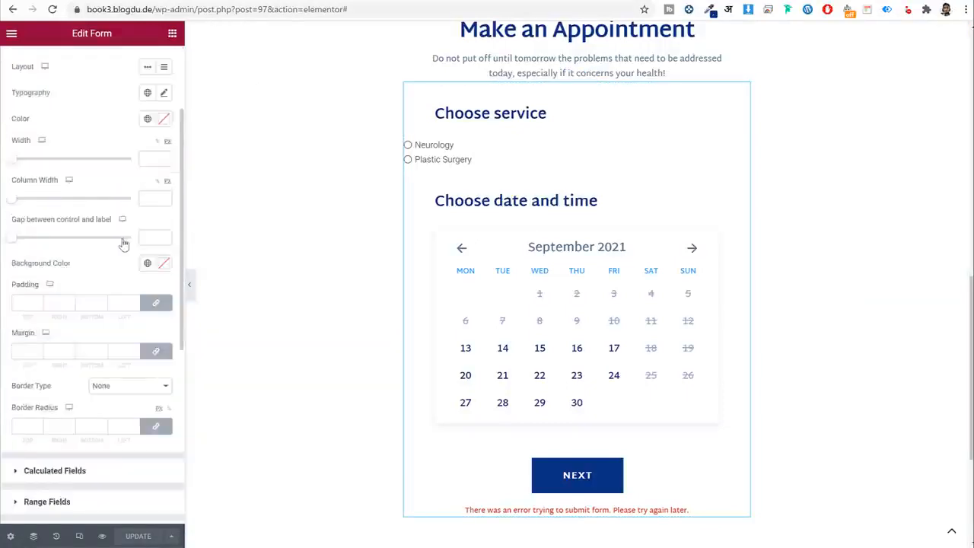
left_click(156, 227)
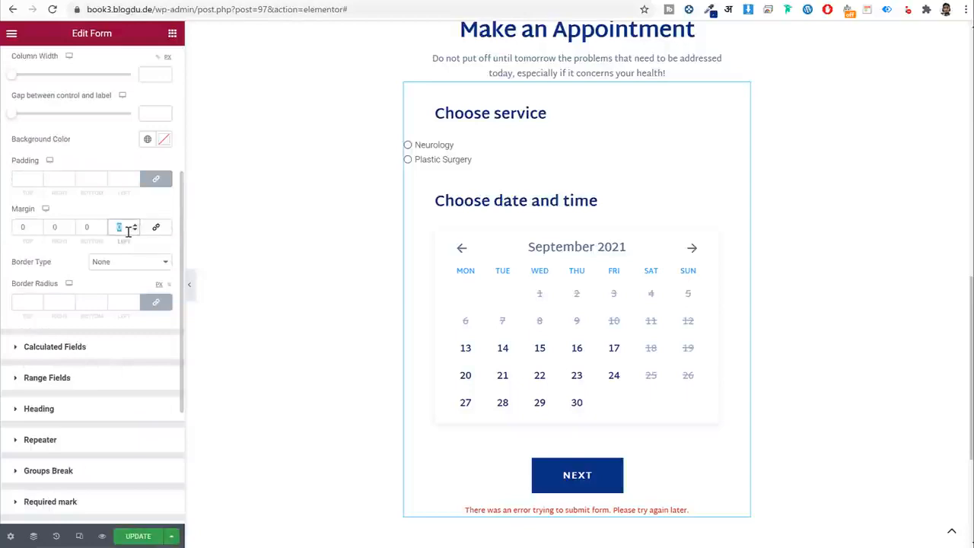
type("50")
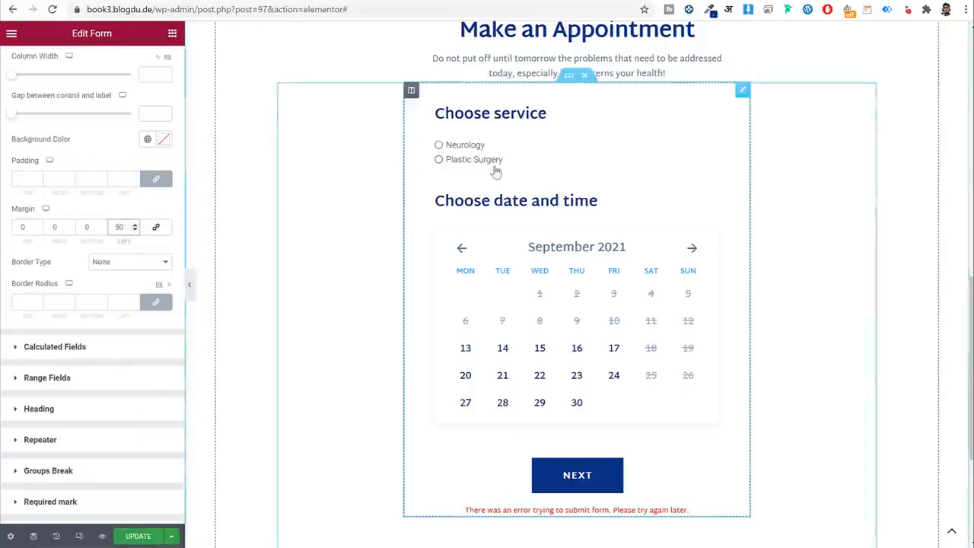
scroll(128, 198, "up", 4)
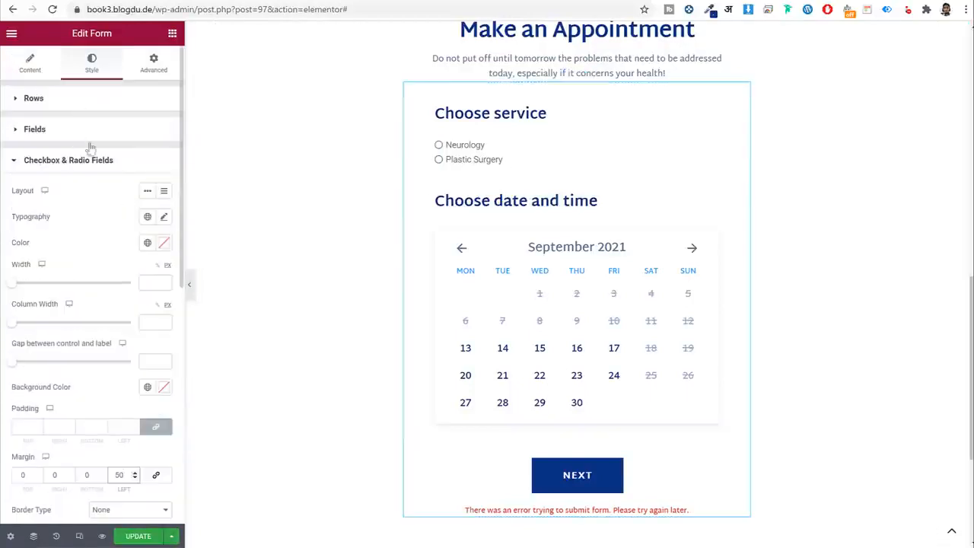
scroll(151, 247, "down", 2)
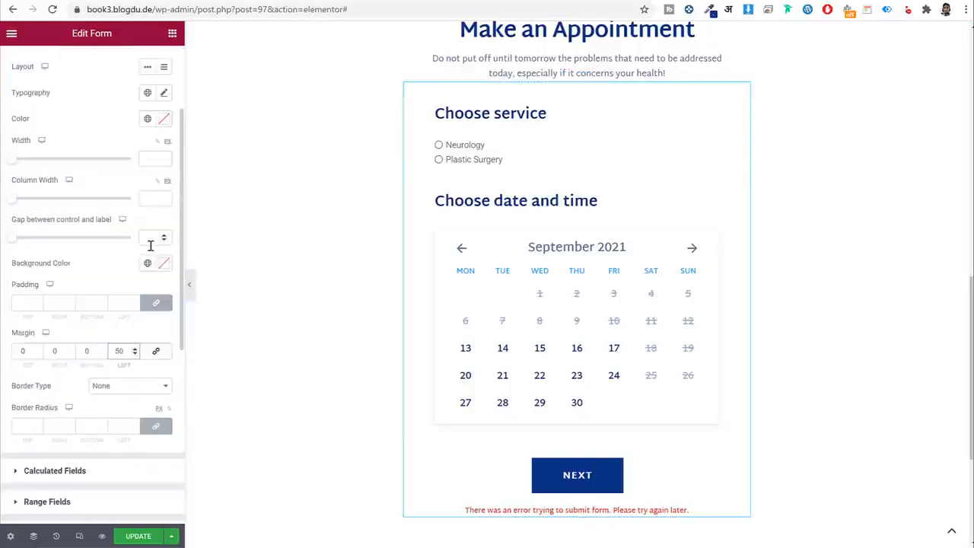
scroll(130, 246, "up", 2)
Style the radio labels in Martel Sans, Dark Blue, size 18, and update the template.
left_click(148, 217)
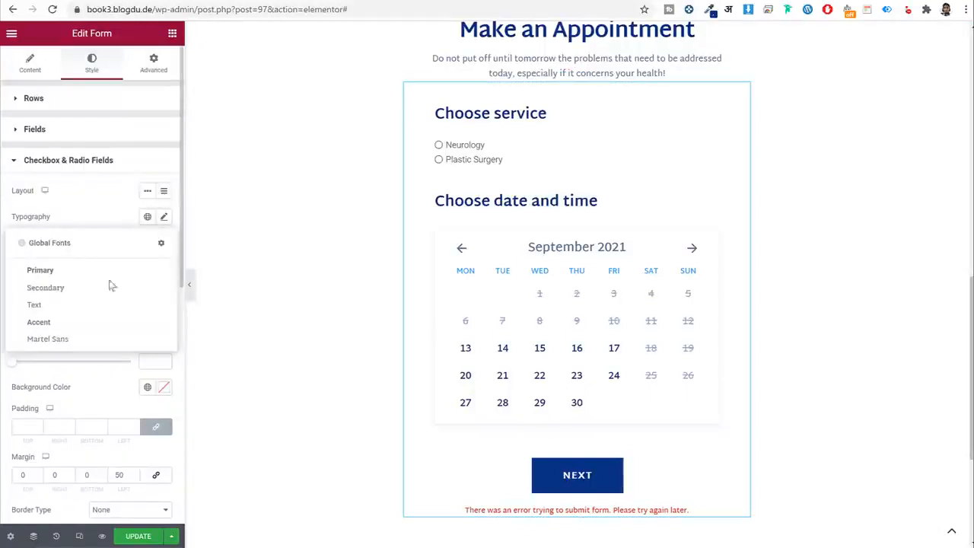
left_click(81, 338)
left_click(148, 242)
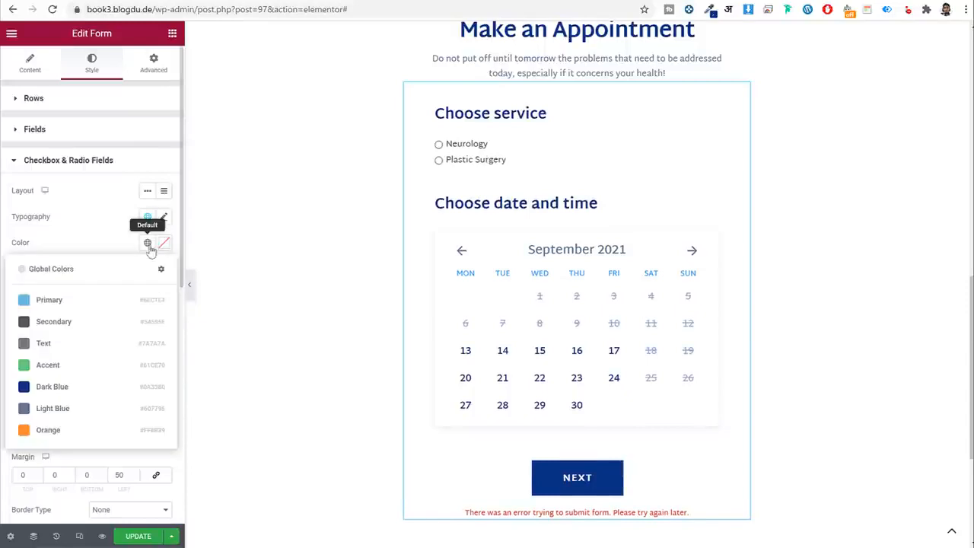
left_click(74, 385)
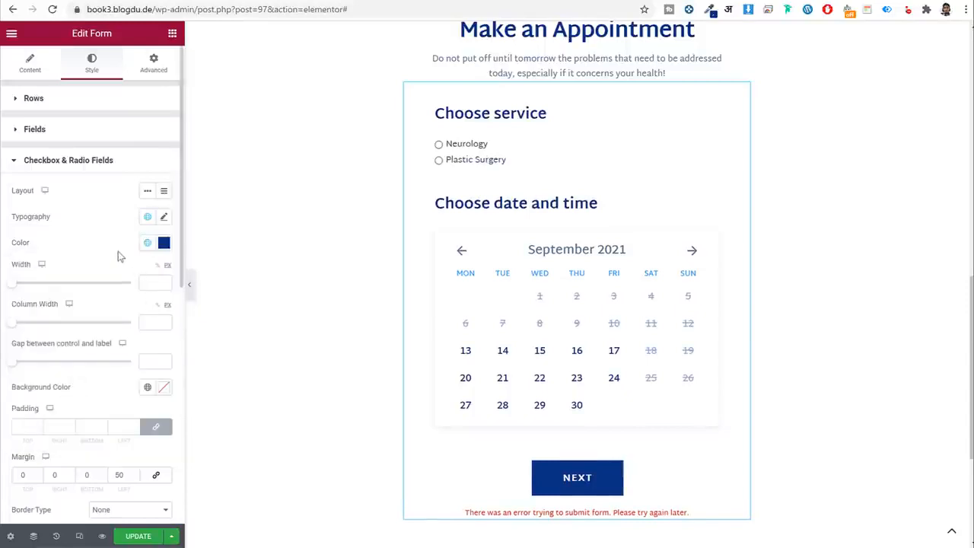
scroll(105, 319, "down", 2)
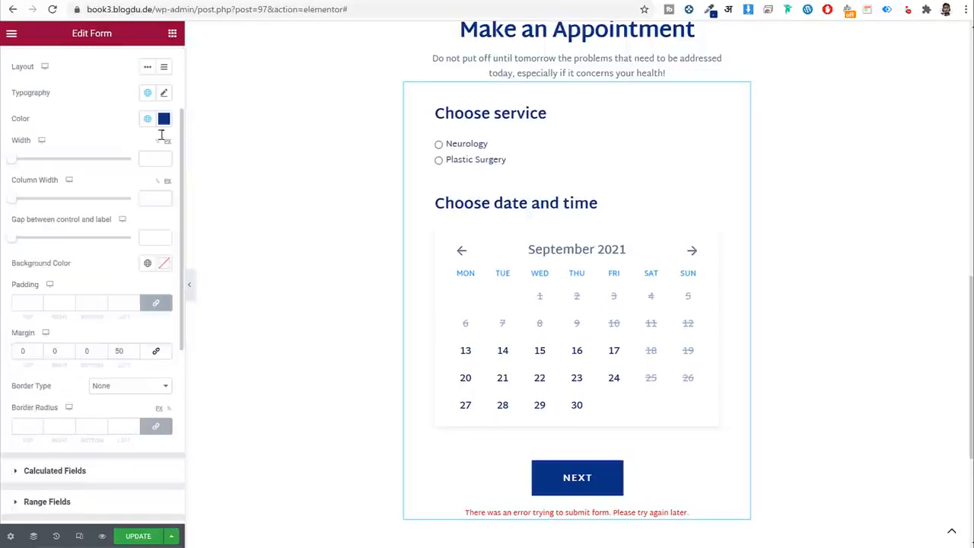
left_click(163, 93)
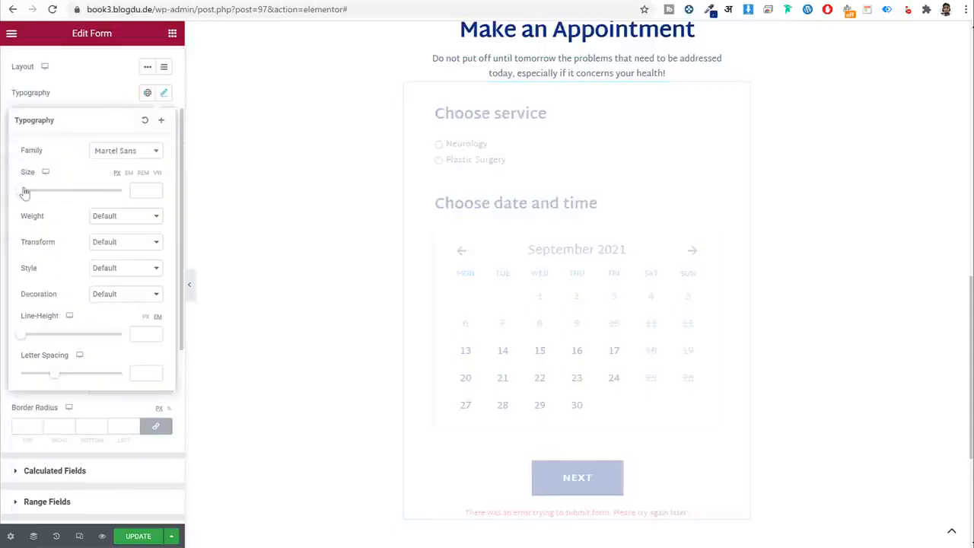
left_click_drag(28, 196, 34, 197)
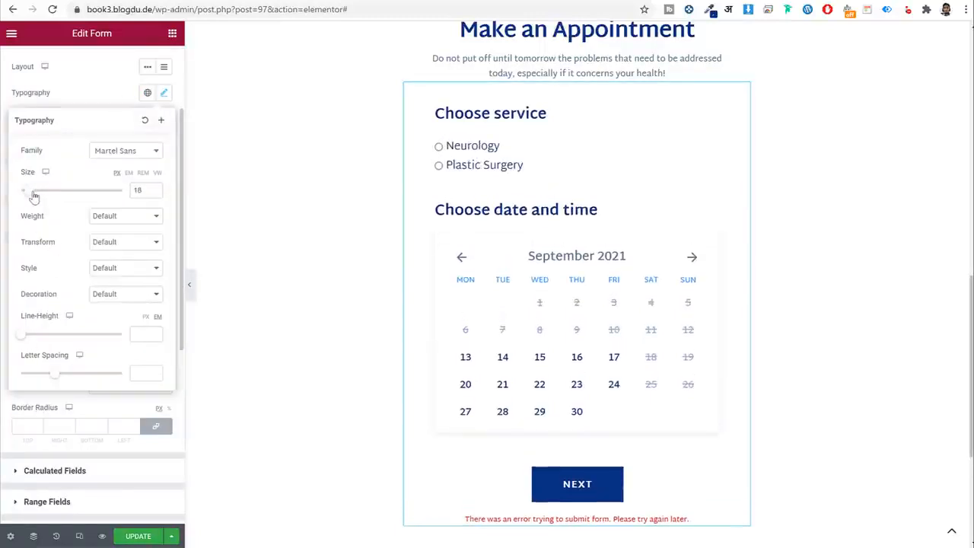
left_click(138, 536)
scroll(299, 475, "up", 5)
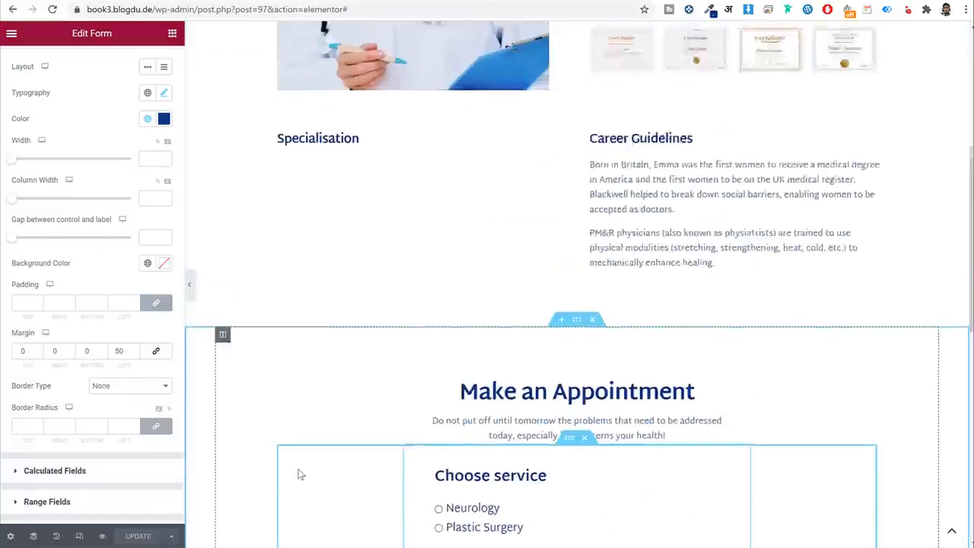
Inspect the empty listing grid under the Specialisation heading on the doctor template.
left_click(347, 216)
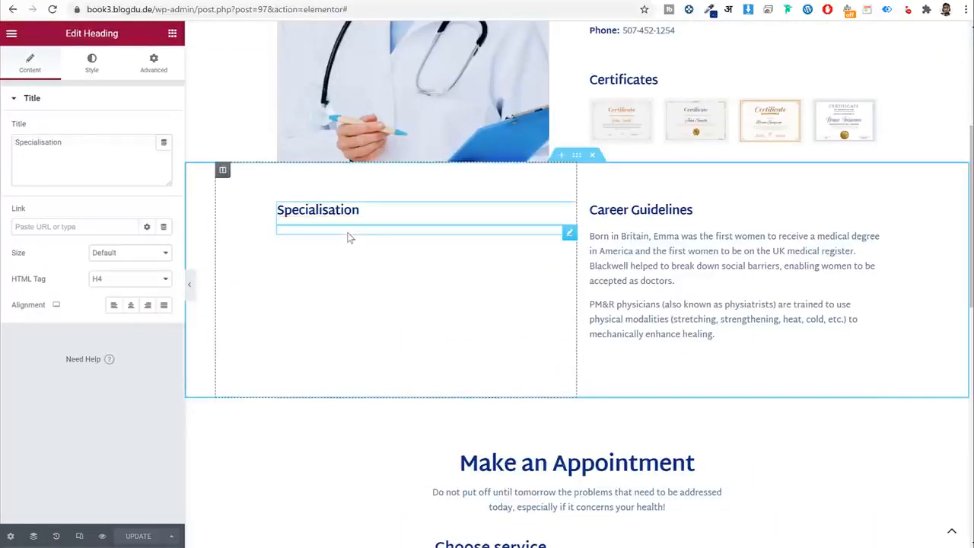
left_click(348, 232)
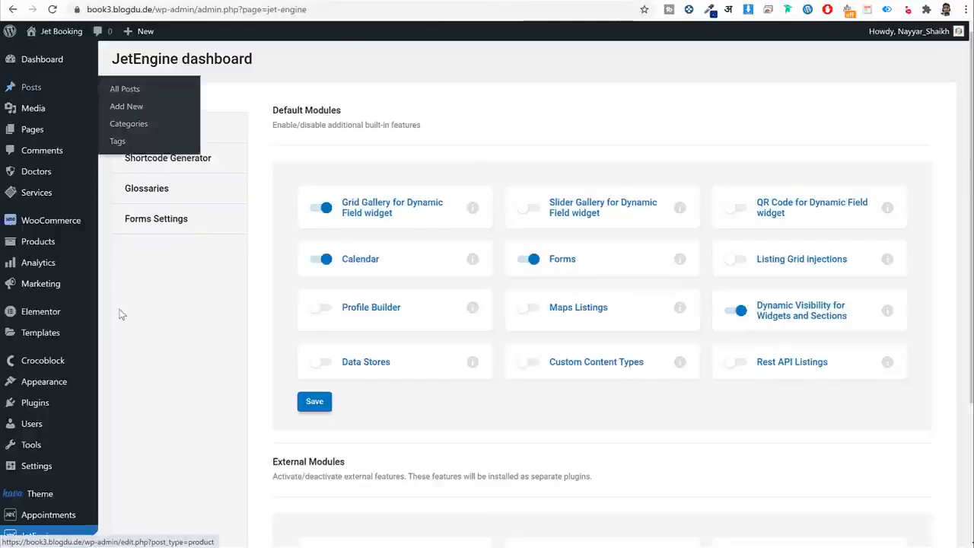
scroll(59, 440, "down", 5)
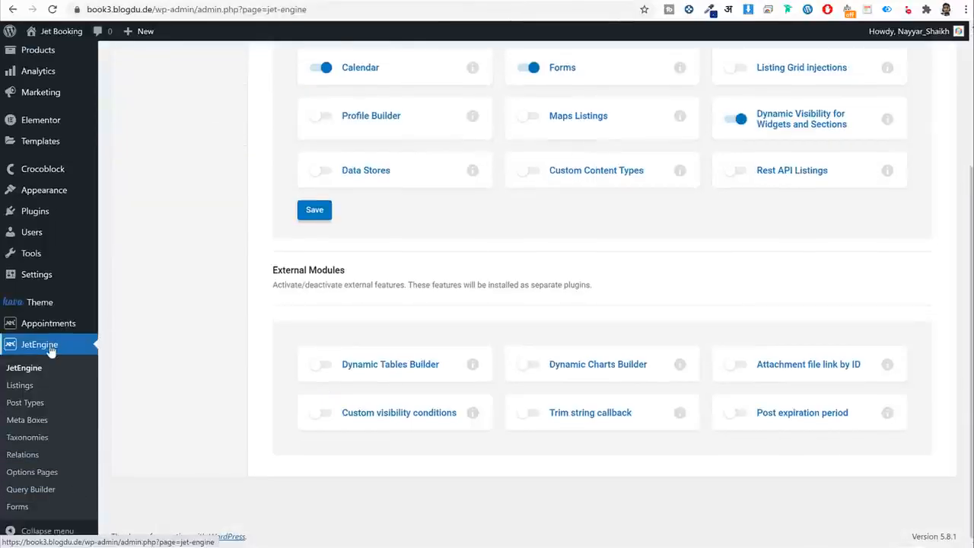
Start a new JetEngine listing item from the Doctors post type, named Specialization List.
left_click(34, 391)
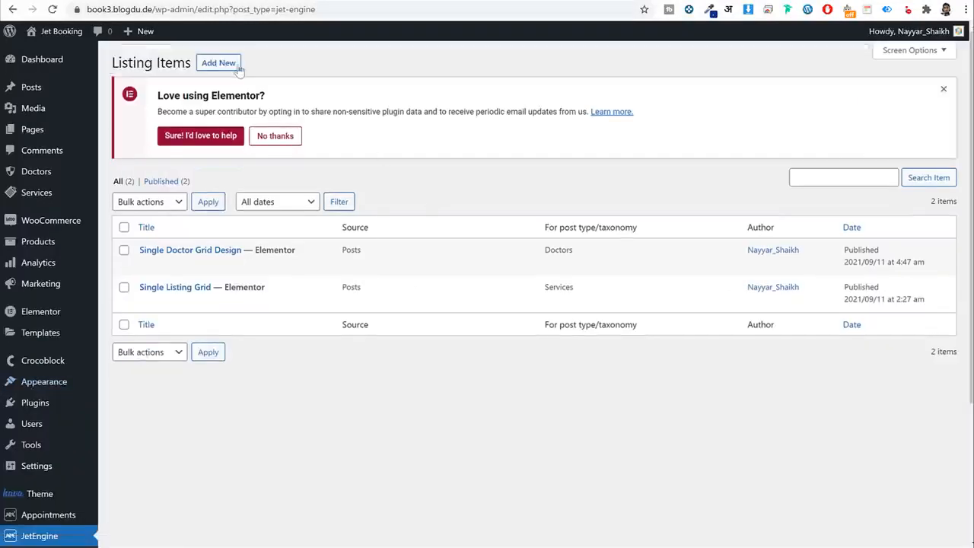
left_click(228, 65)
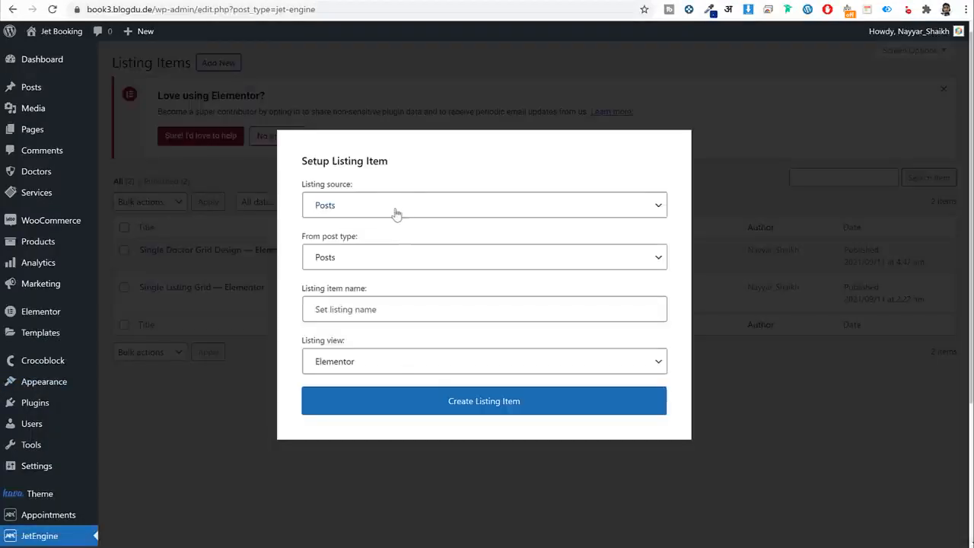
left_click(351, 261)
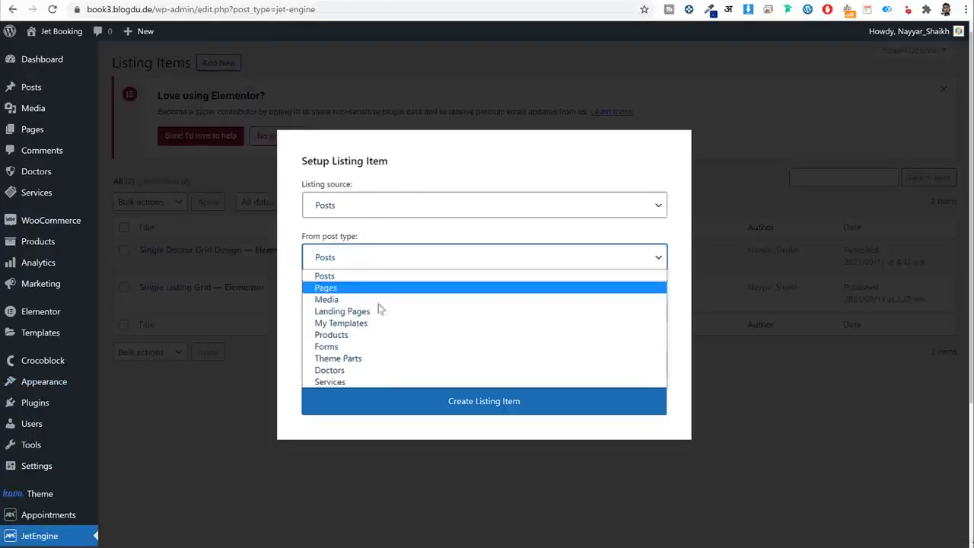
left_click(369, 372)
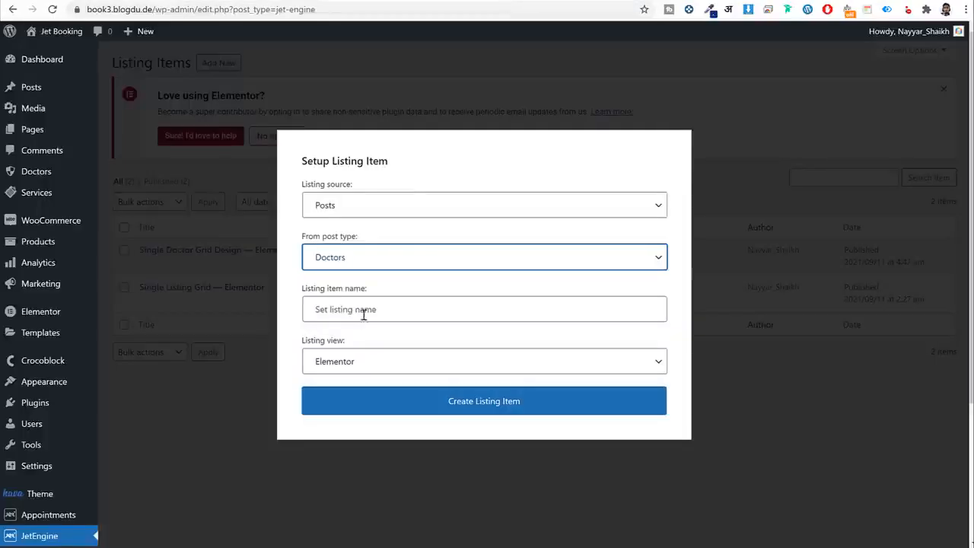
left_click(362, 320)
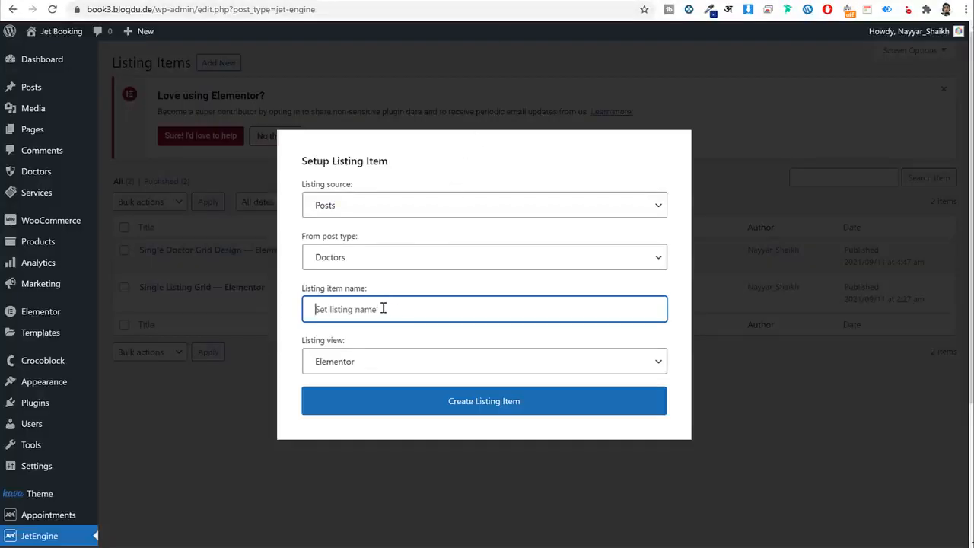
type("Specialization List")
Create the Specialization List listing item and open My Templates in Elementor's template library.
left_click(438, 411)
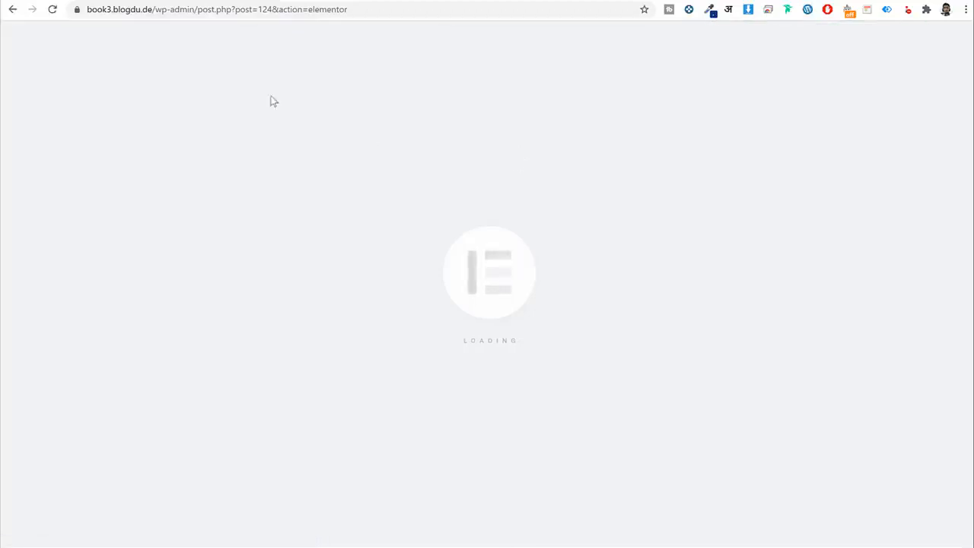
left_click(613, 124)
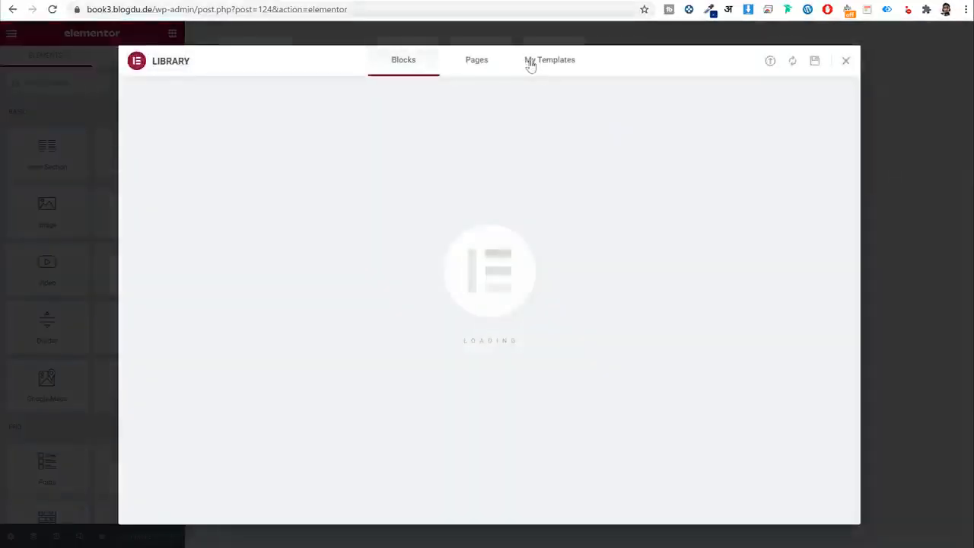
left_click(531, 61)
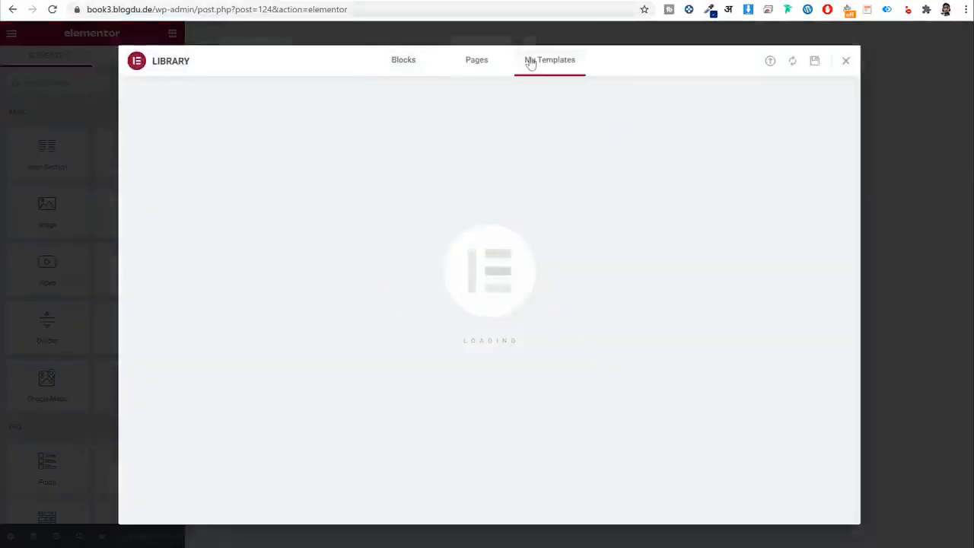
left_click(769, 68)
left_click(842, 61)
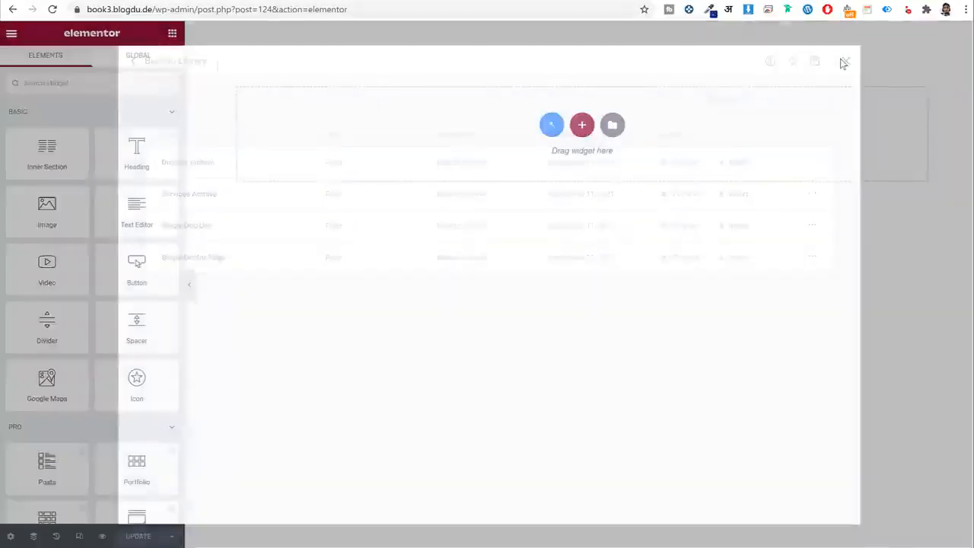
left_click(611, 124)
Import the Listing Templates > Specialisation file and insert it with its document settings.
left_click(770, 62)
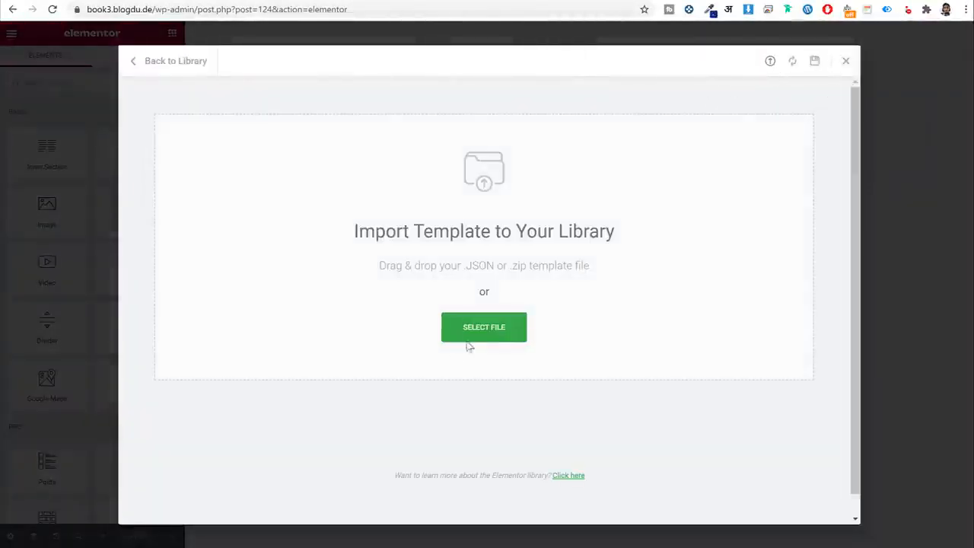
left_click(470, 337)
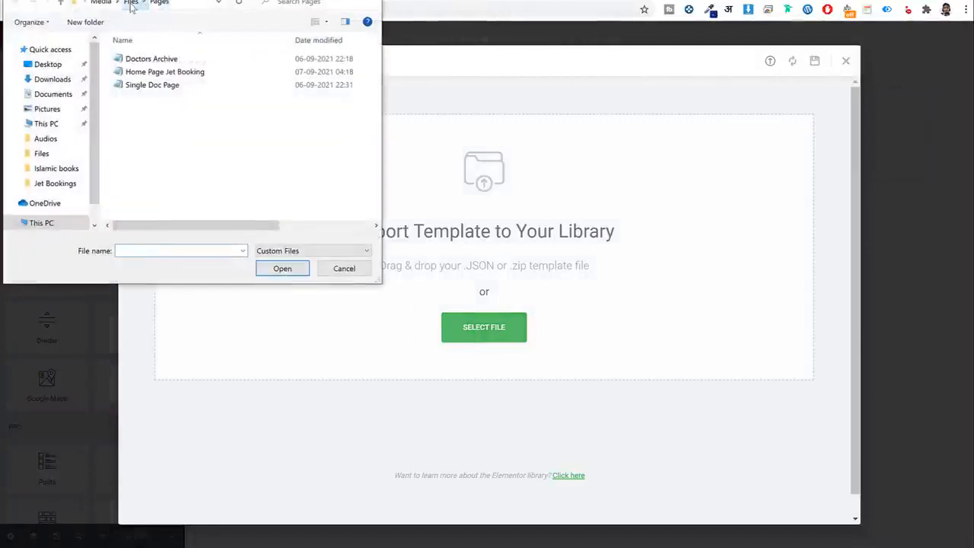
left_click(131, 6)
double_click(169, 85)
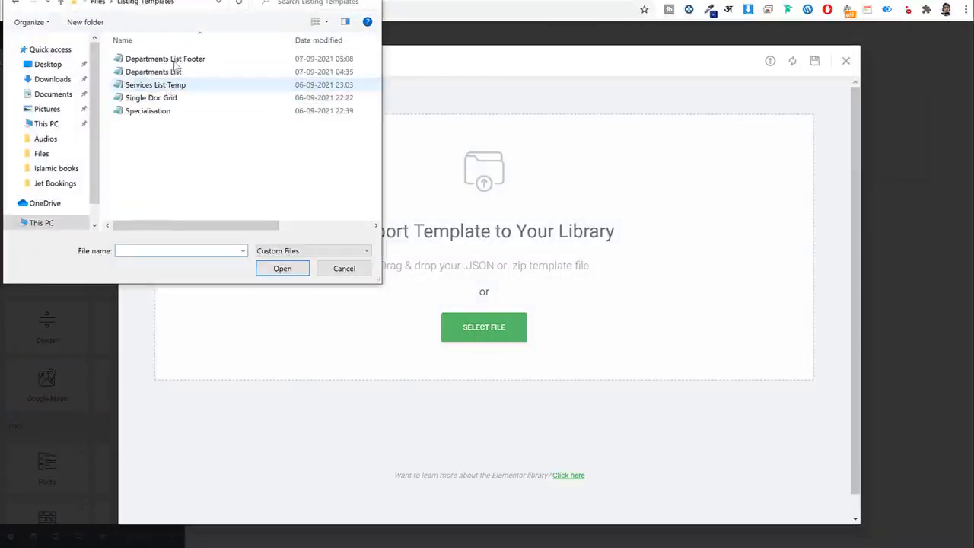
left_click(173, 114)
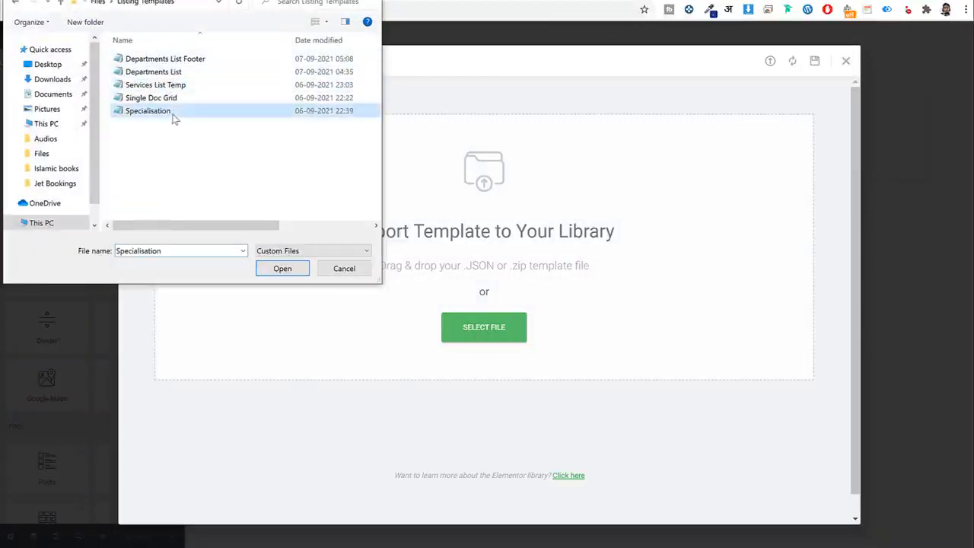
left_click(283, 272)
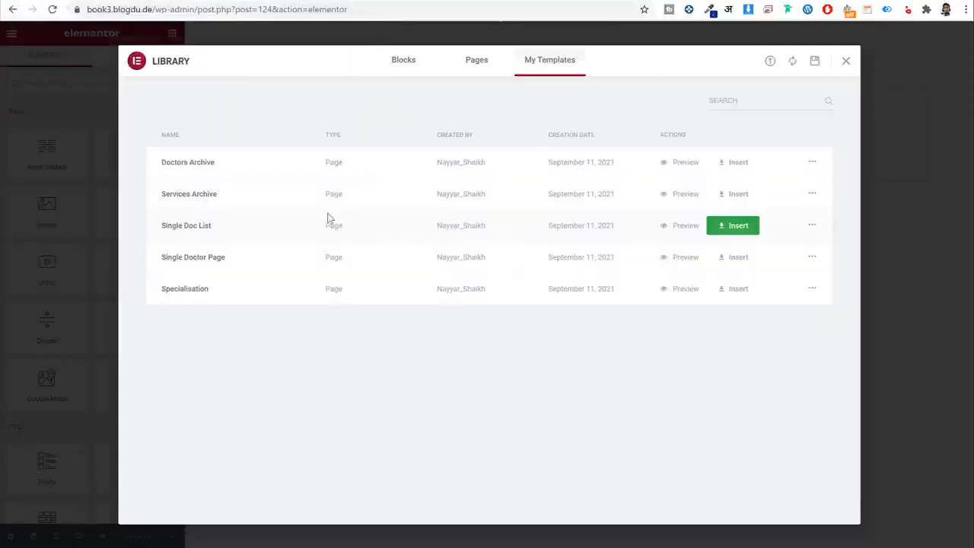
left_click(721, 293)
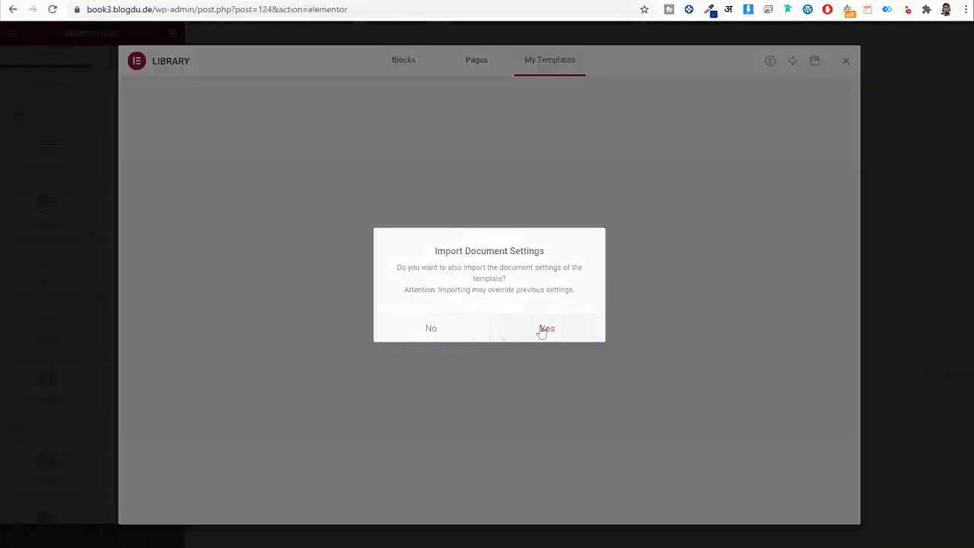
left_click(544, 329)
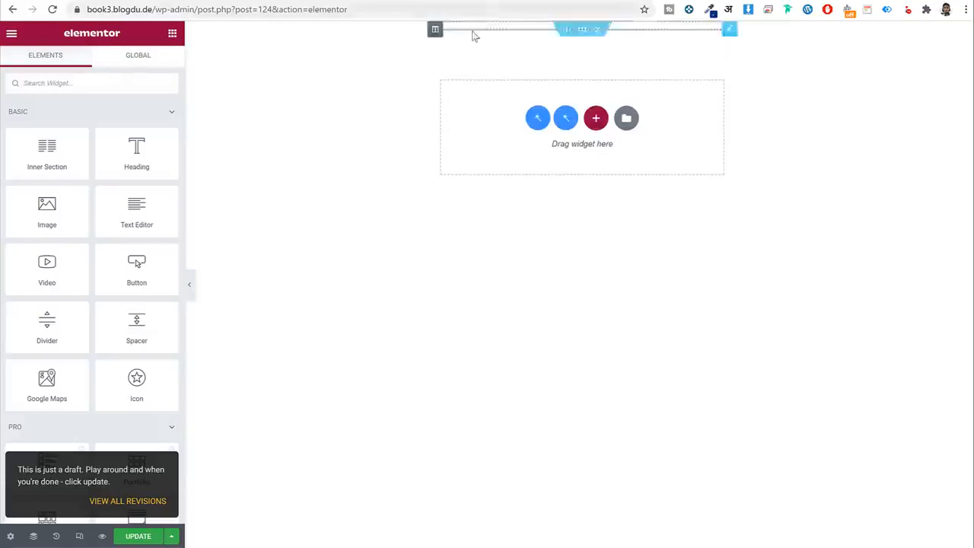
Open the listing item's Listing Settings to edit the Repeater field name.
left_click(461, 29)
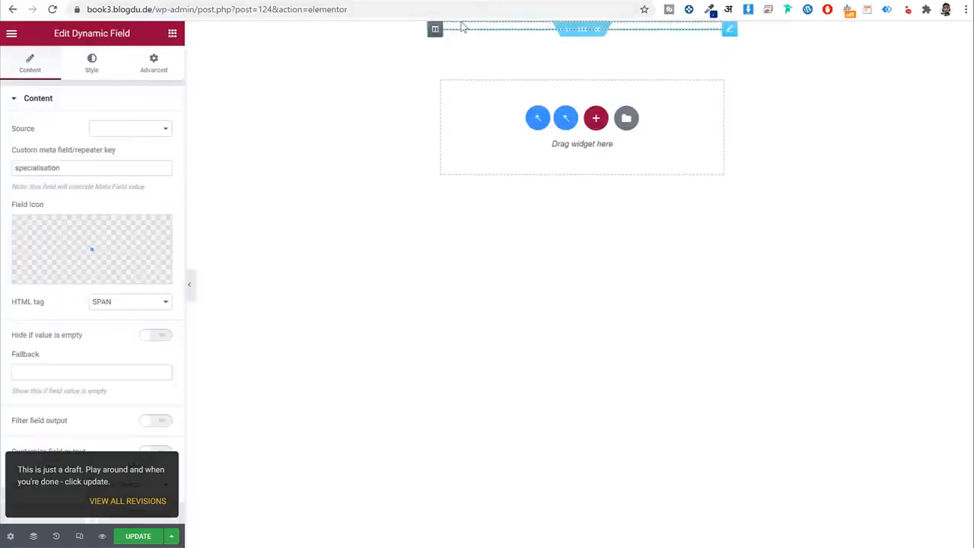
left_click(11, 536)
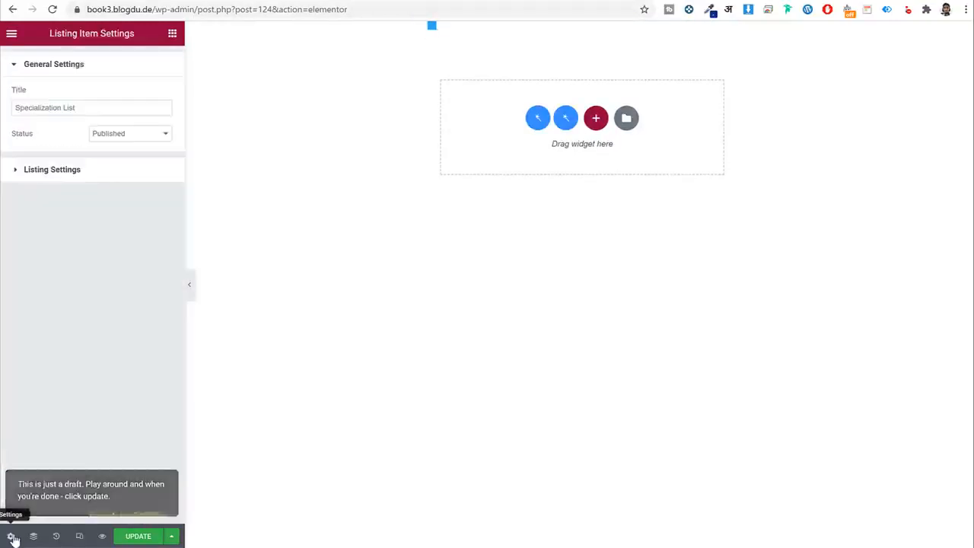
left_click(82, 172)
left_click(13, 280)
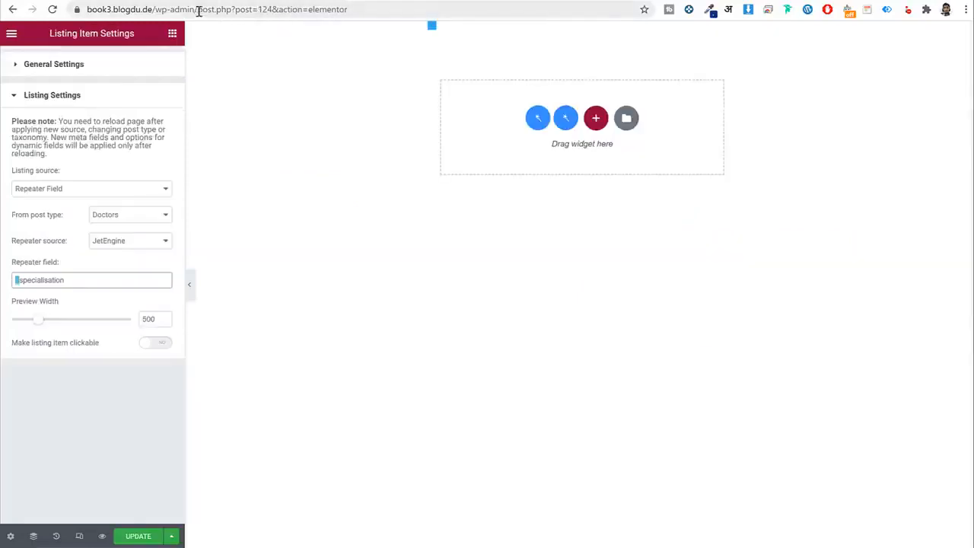
Open Add New Doctor in a new tab to check the specialisation field's name.
left_click_drag(200, 9, 86, 10)
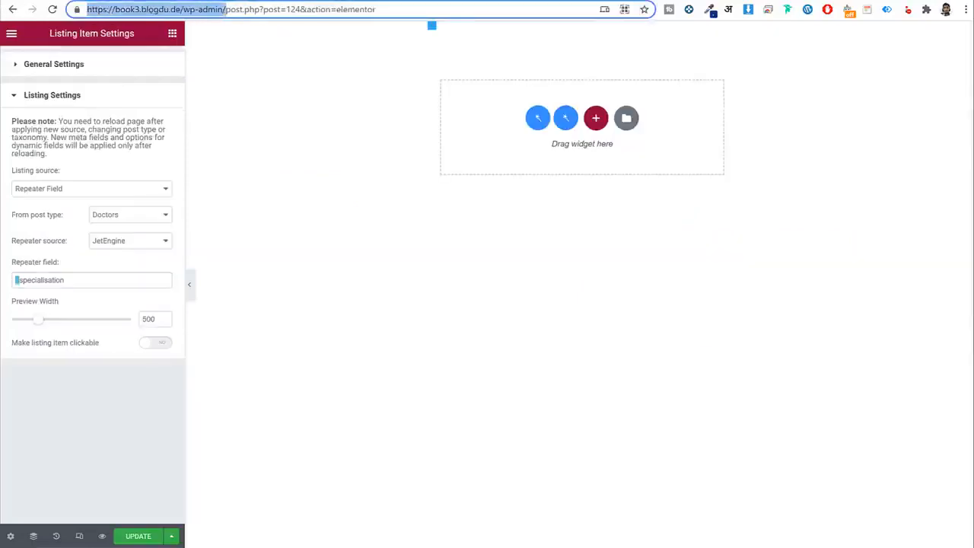
key("ctrl+c")
key("ctrl+t")
key("ctrl+v")
key("Return")
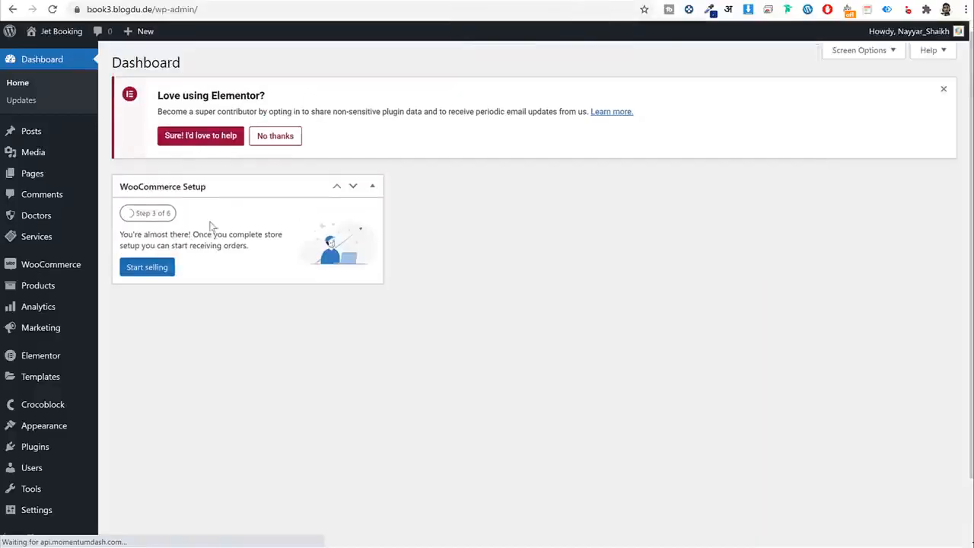
scroll(198, 244, "down", 2)
mouse_move(43, 149)
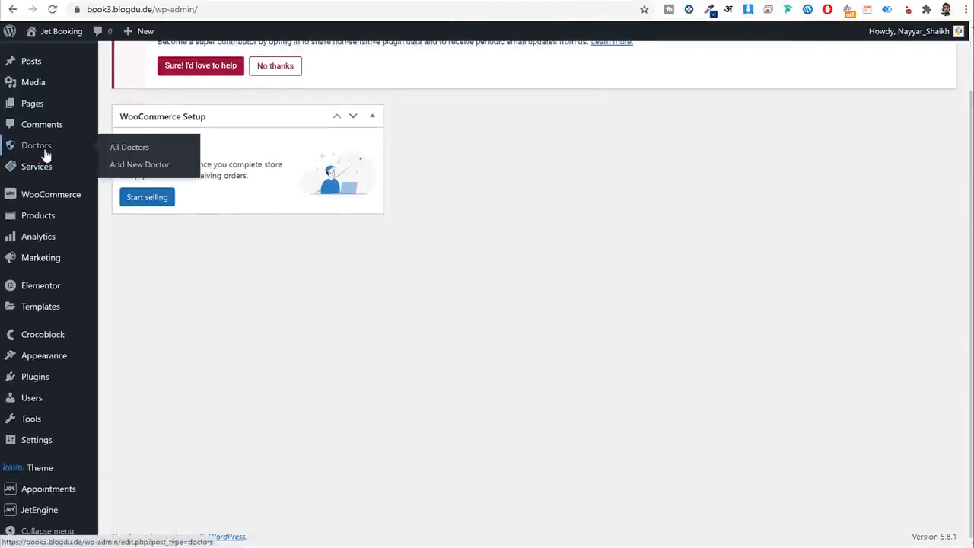
left_click(126, 168)
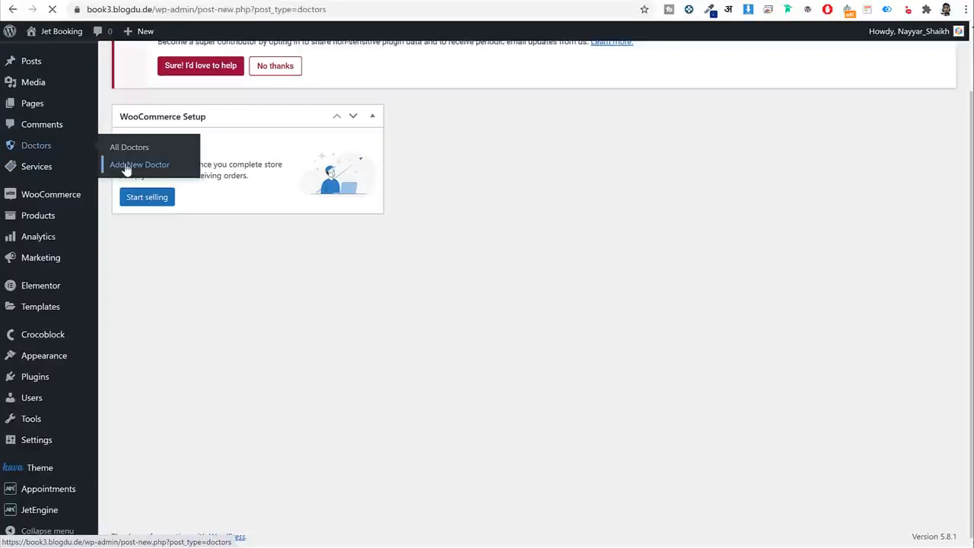
scroll(102, 404, "down", 2)
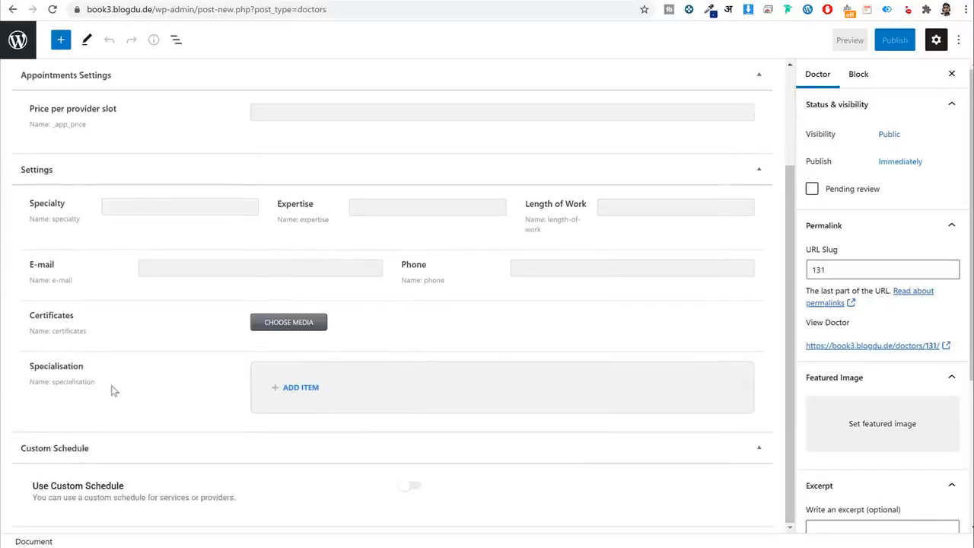
left_click_drag(112, 390, 57, 388)
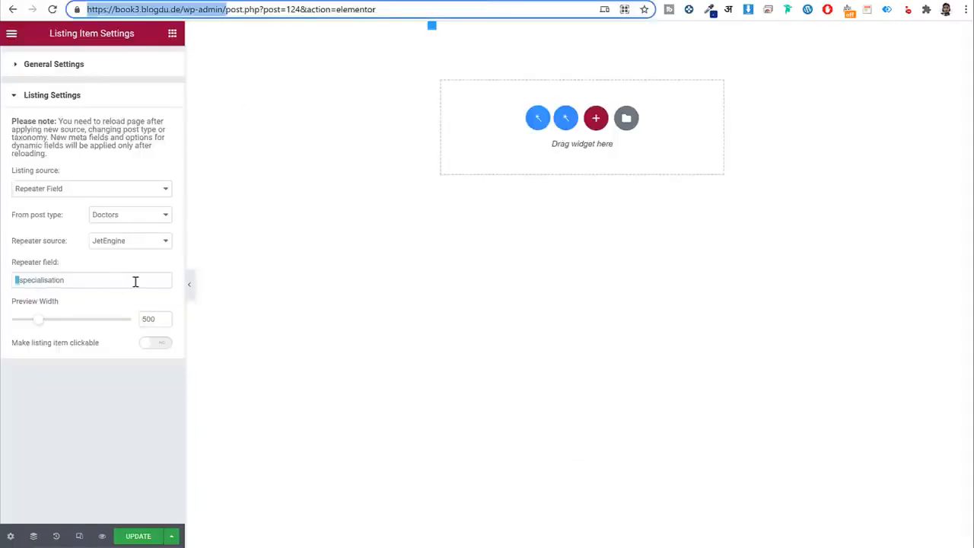
Correct the Repeater field to 'specialisation' without the leading underscore.
key("BackSpace")
left_click(19, 283)
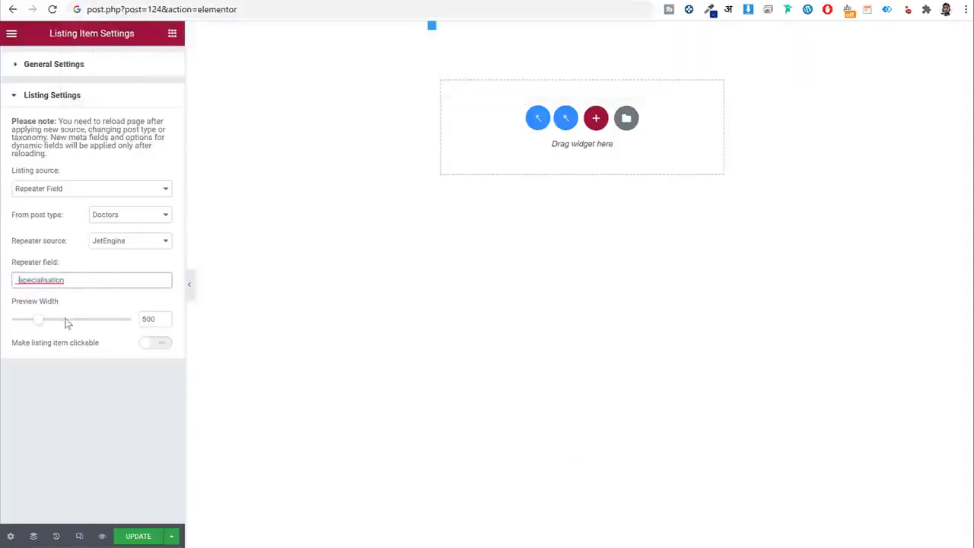
left_click(87, 401)
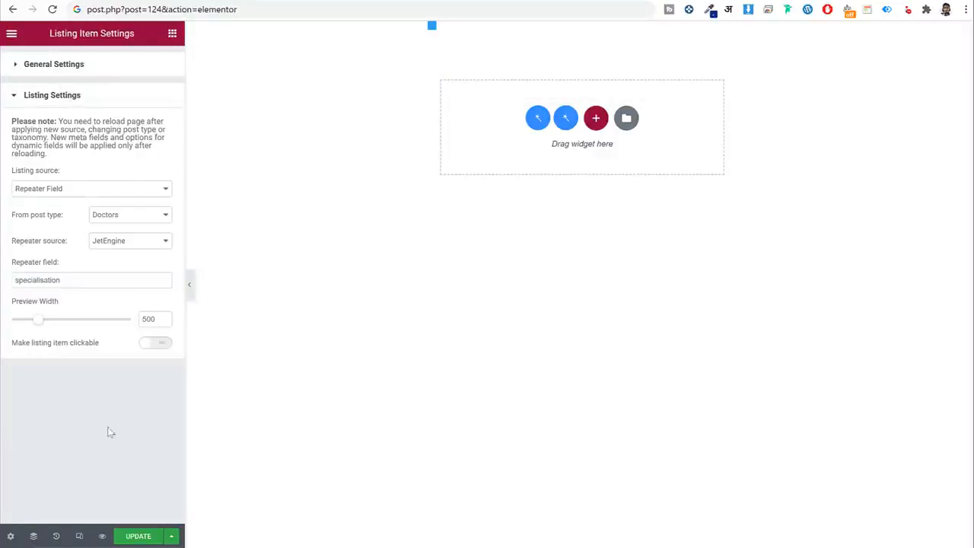
Review the dynamic field's data source options, save, and reload the editor.
left_click(487, 34)
left_click(120, 128)
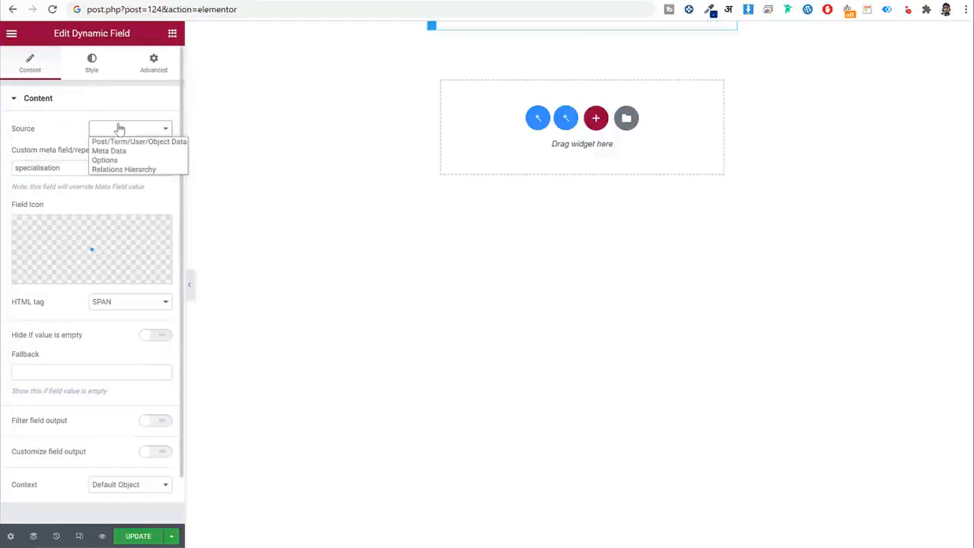
left_click(126, 151)
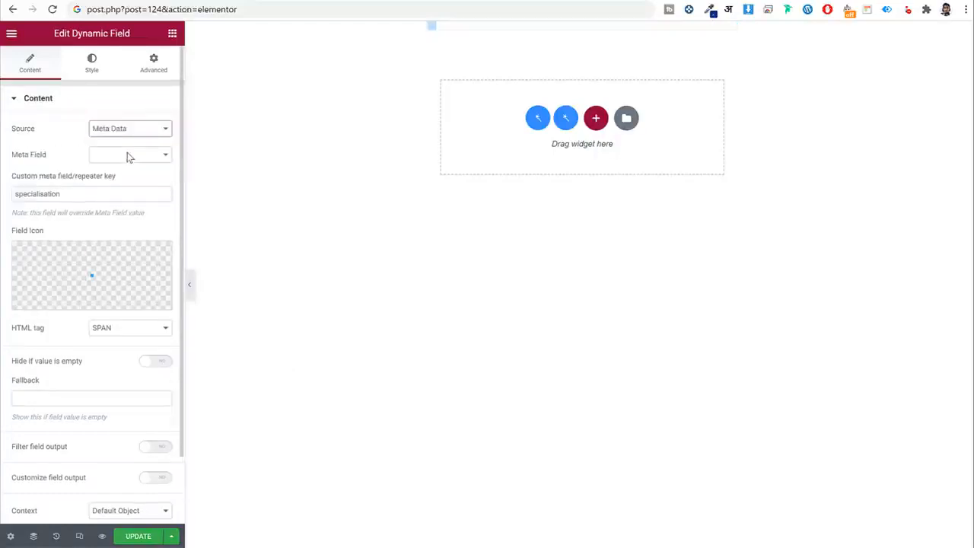
left_click(131, 136)
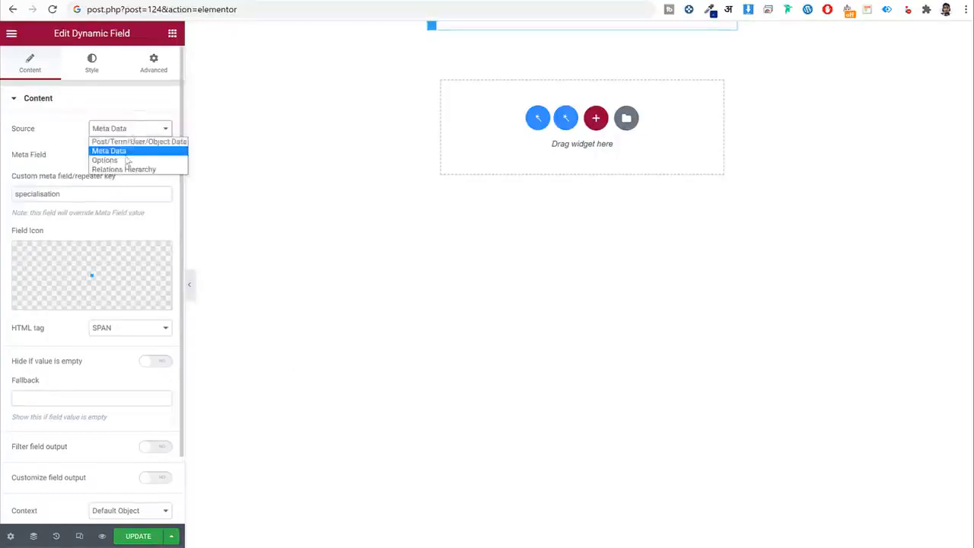
left_click(75, 200)
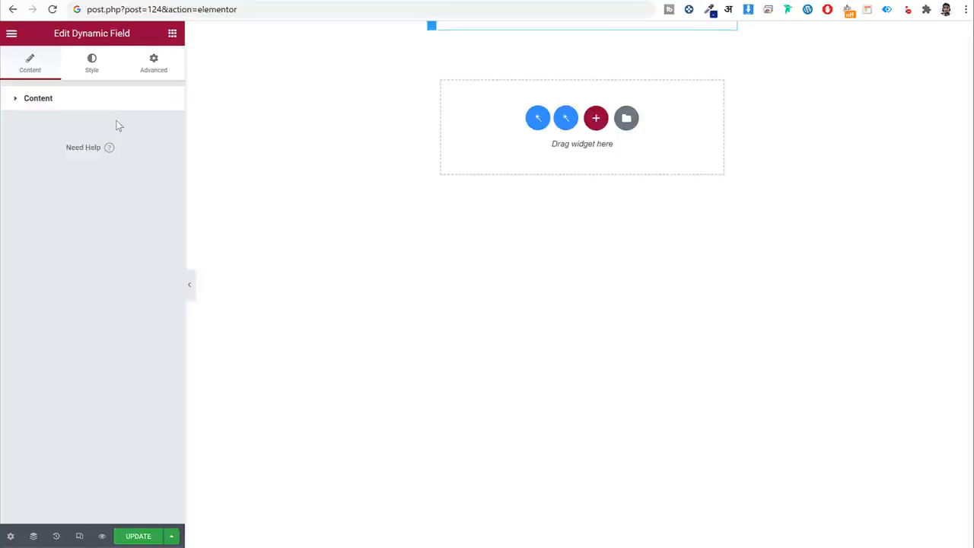
left_click(107, 109)
left_click(123, 134)
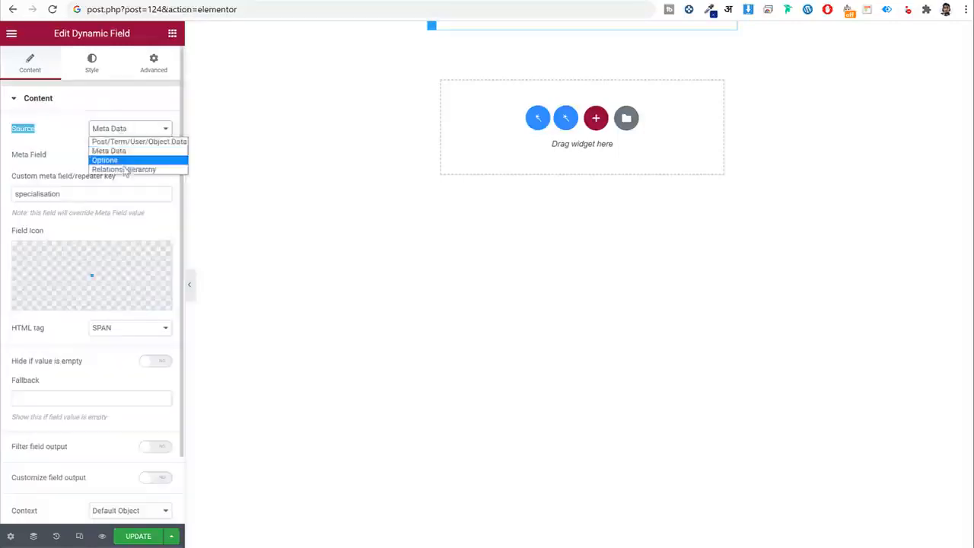
left_click(77, 143)
left_click(138, 537)
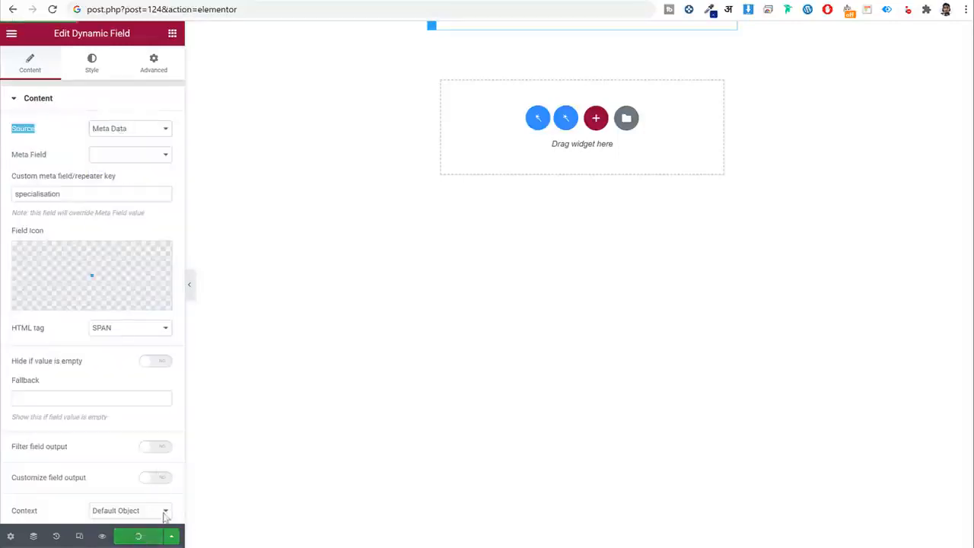
left_click(53, 9)
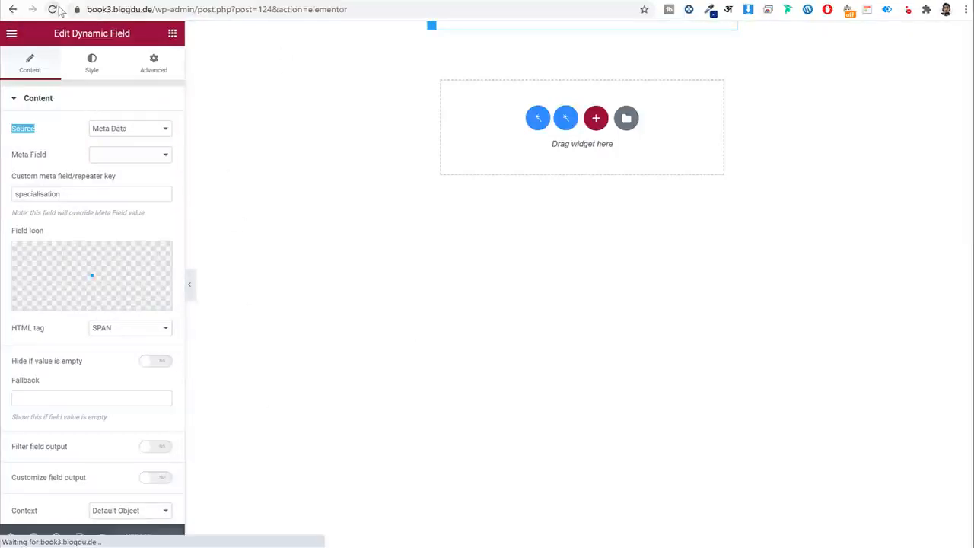
Set the source to Repeater Field with key 'qualification', then reload the doctor profile template.
left_click(474, 26)
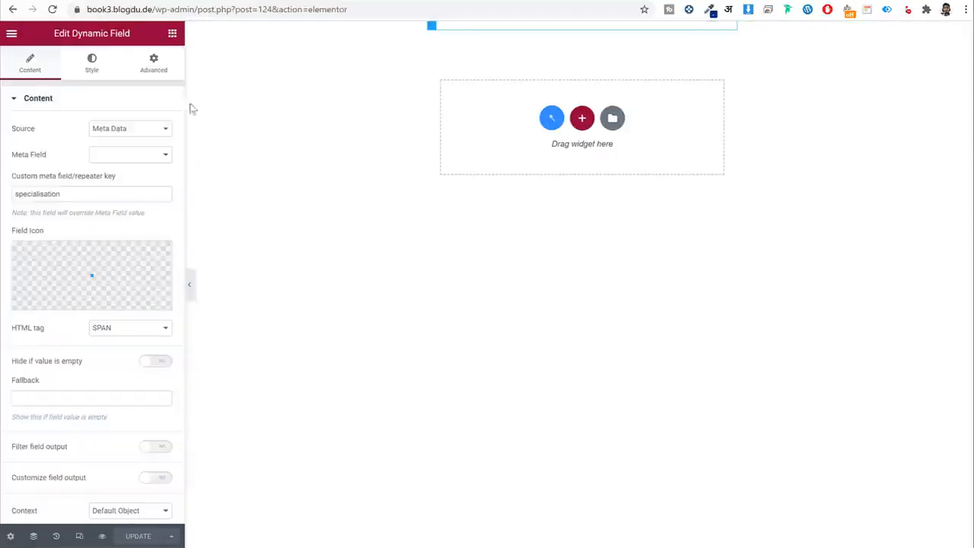
left_click(128, 134)
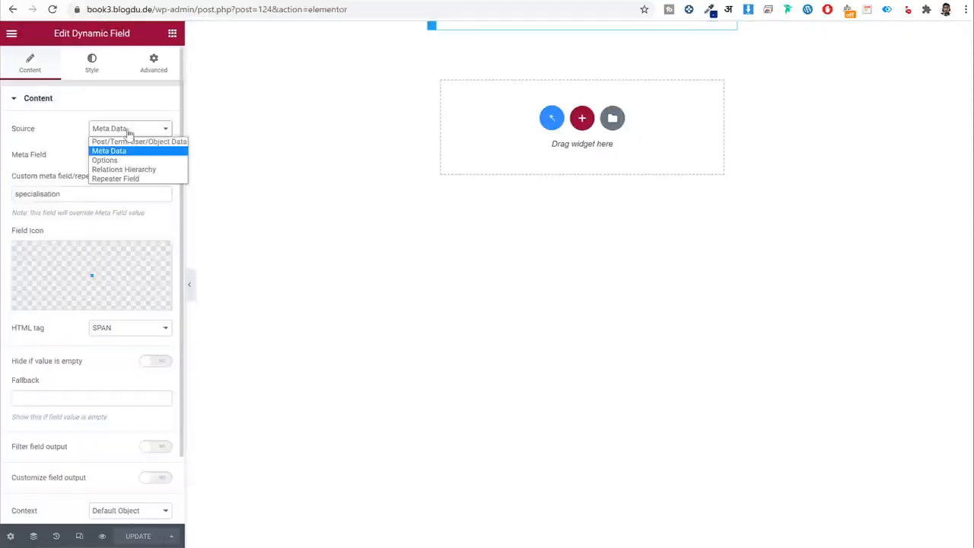
left_click(129, 179)
double_click(133, 172)
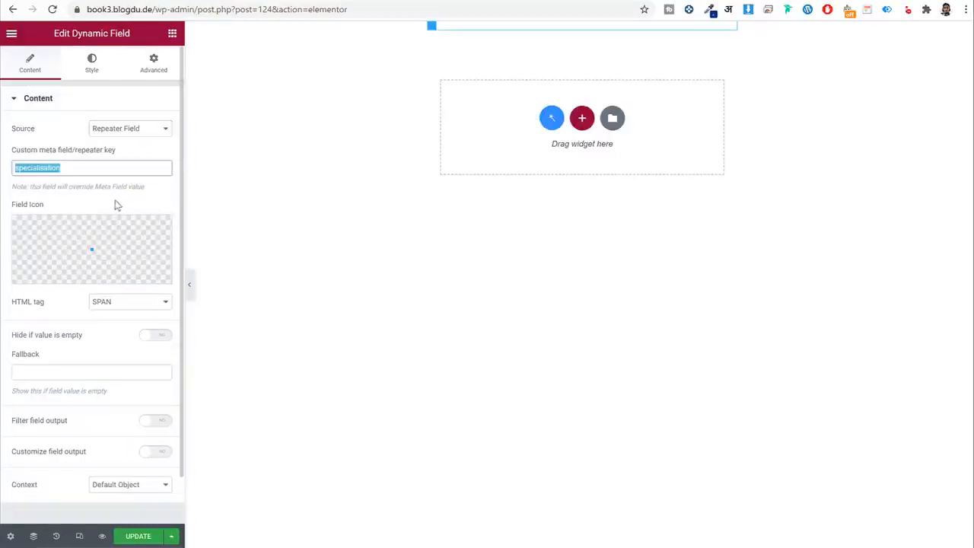
left_click(632, 1)
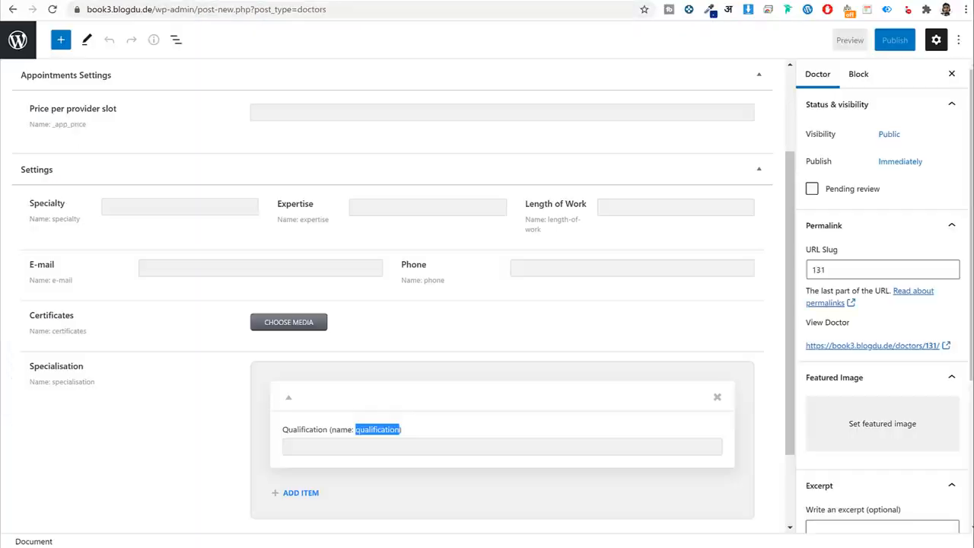
scroll(370, 381, "down", 2)
left_click(366, 326)
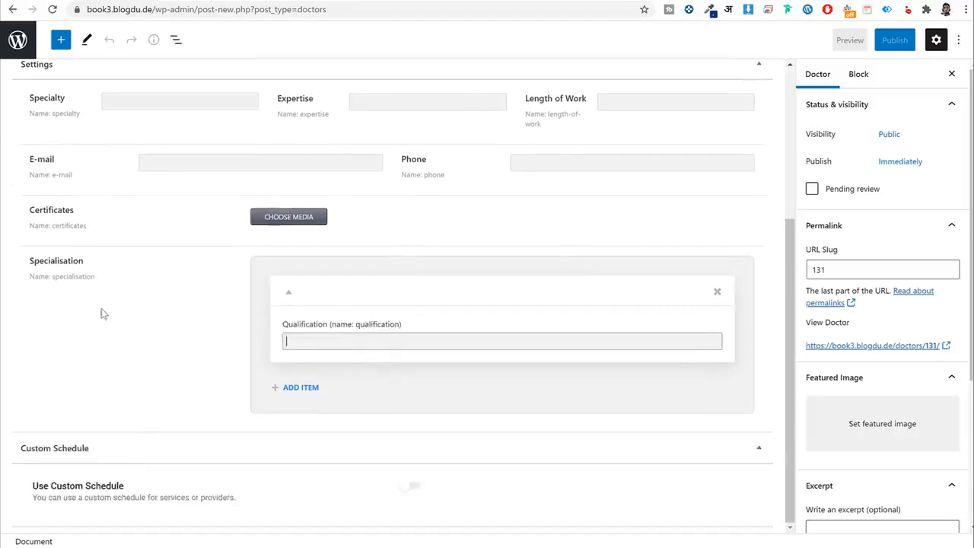
double_click(372, 326)
key("ctrl+c")
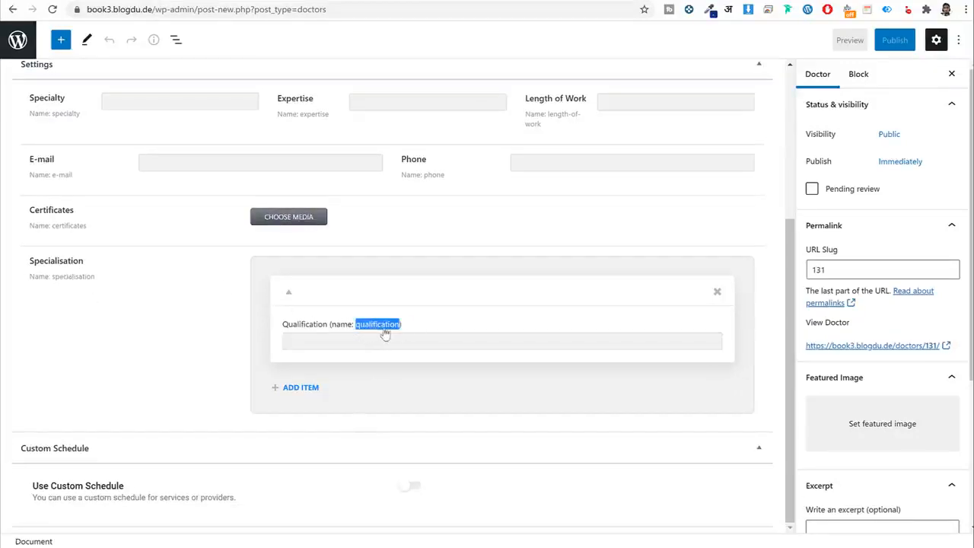
left_click(521, 2)
key("ctrl+v")
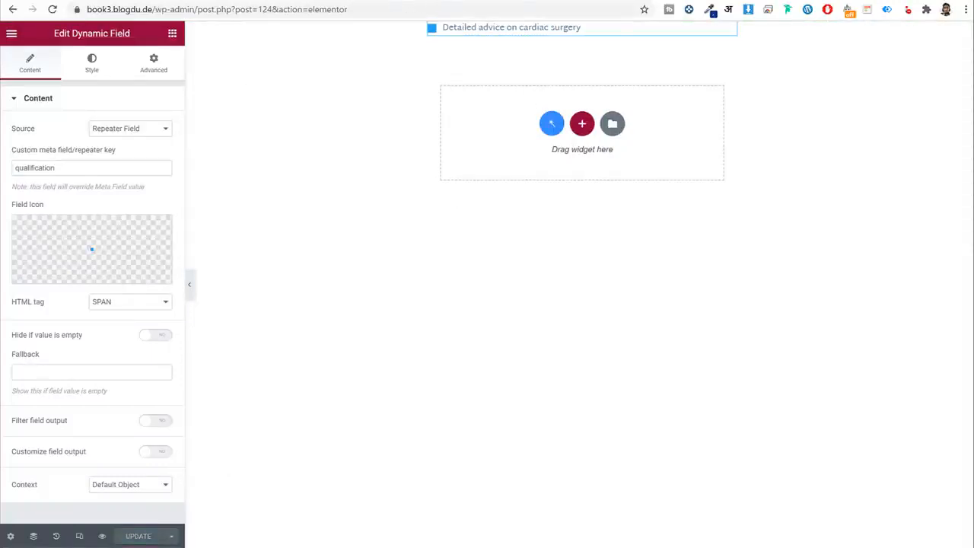
left_click(343, 2)
left_click(52, 10)
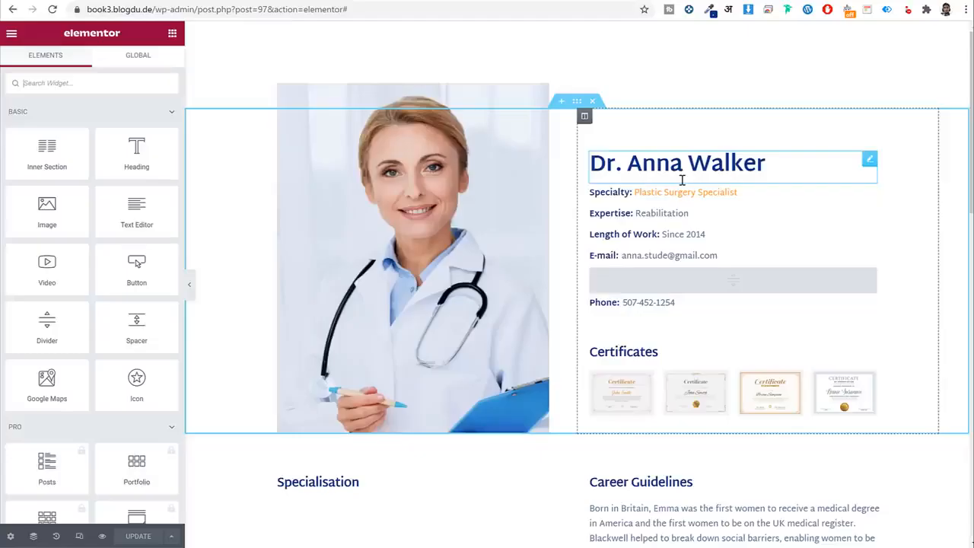
Point the Specialisation Listing Grid to Specialization List, showing five items, and update the template.
scroll(419, 254, "down", 4)
left_click(327, 198)
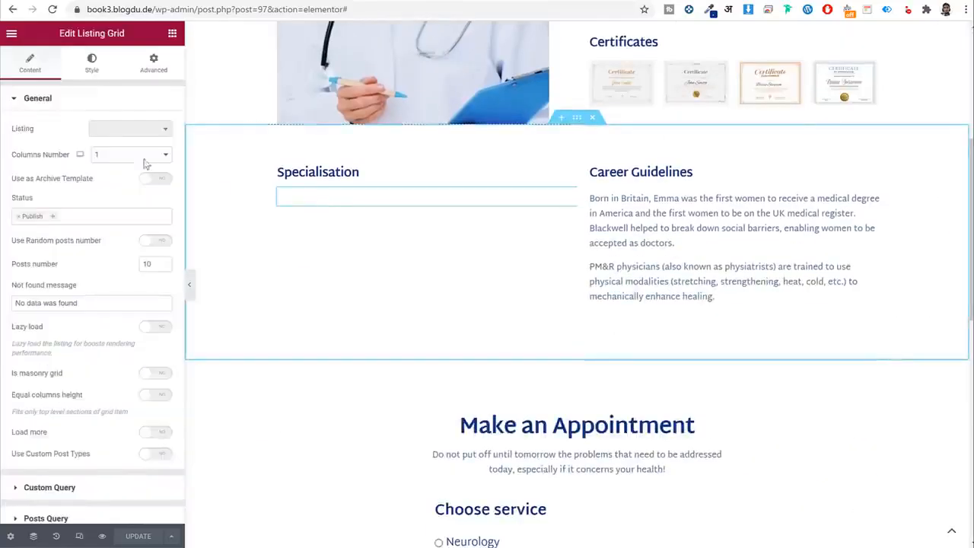
left_click(112, 129)
type("s")
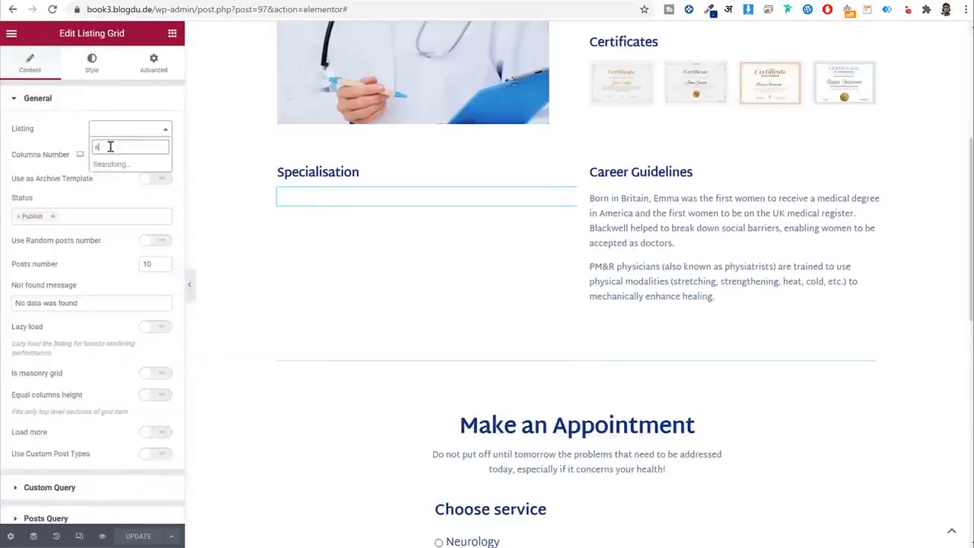
type("pe")
left_click(125, 165)
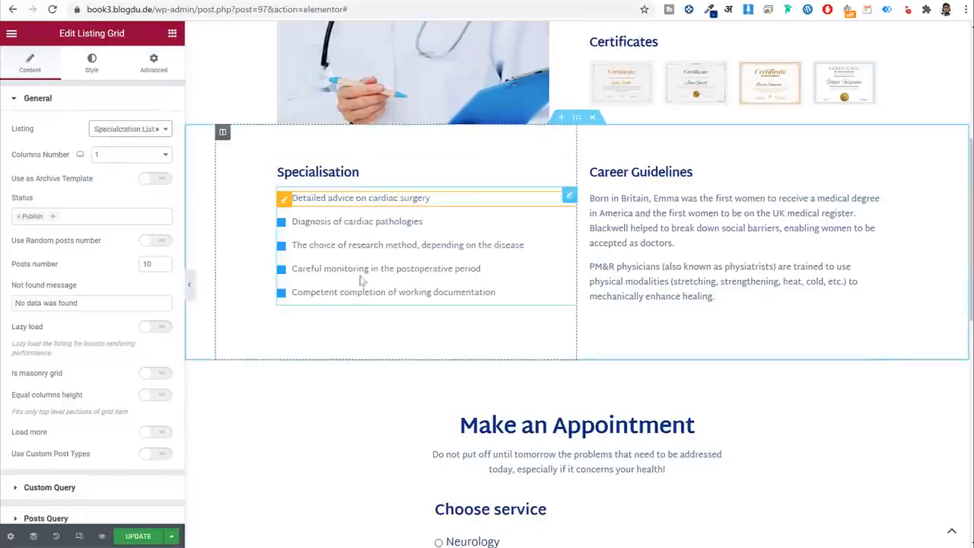
left_click(149, 542)
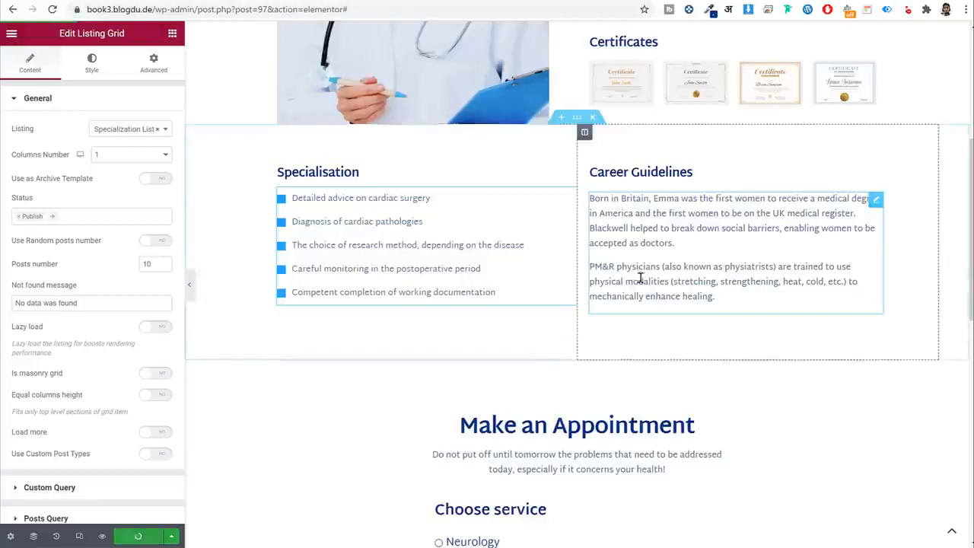
scroll(635, 289, "down", 7)
scroll(631, 304, "up", 10)
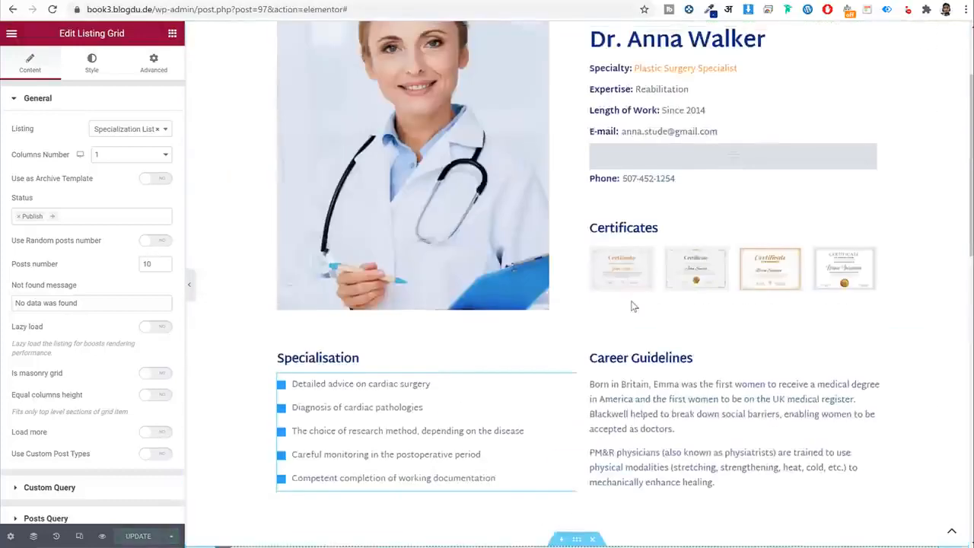
left_click(10, 36)
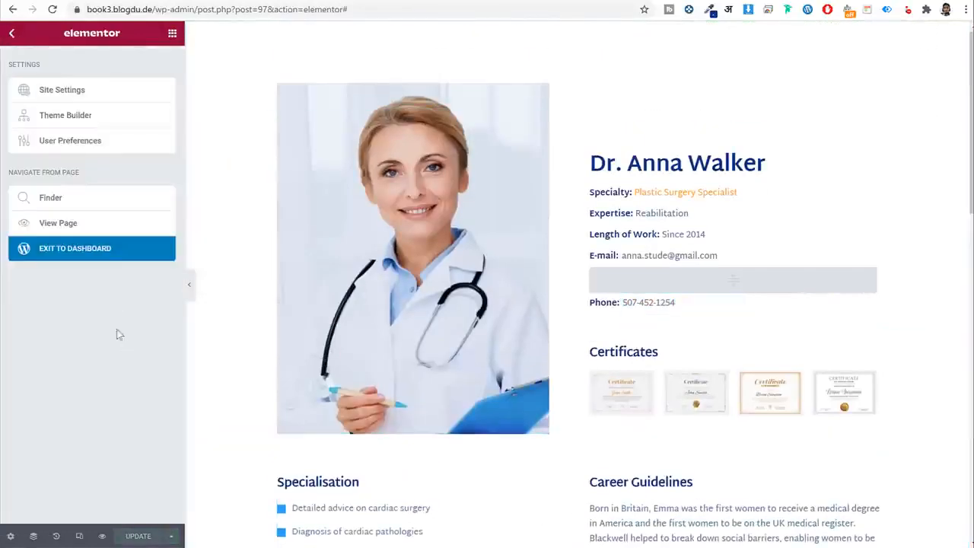
Publish a new Home page using Full Width Content Layout with breadcrumbs disabled.
left_click(99, 255)
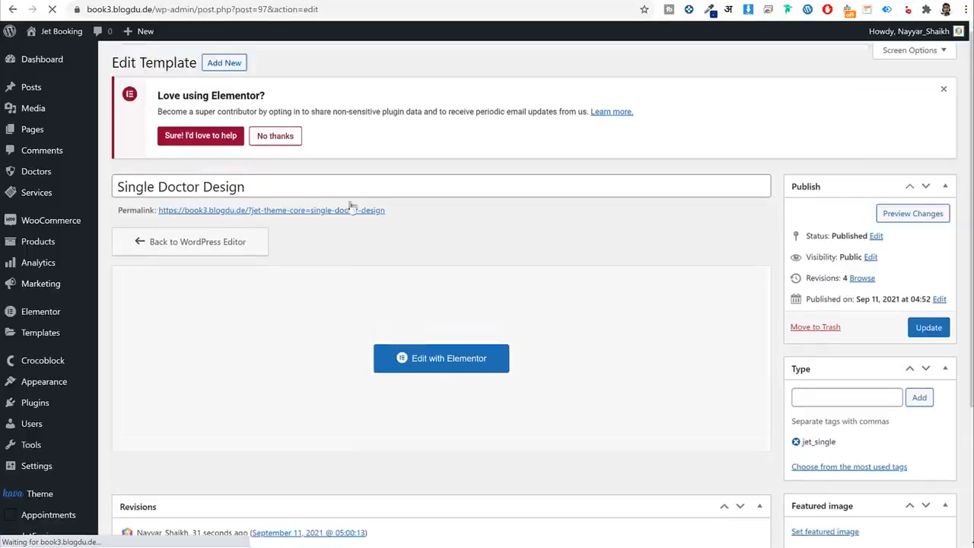
left_click(63, 137)
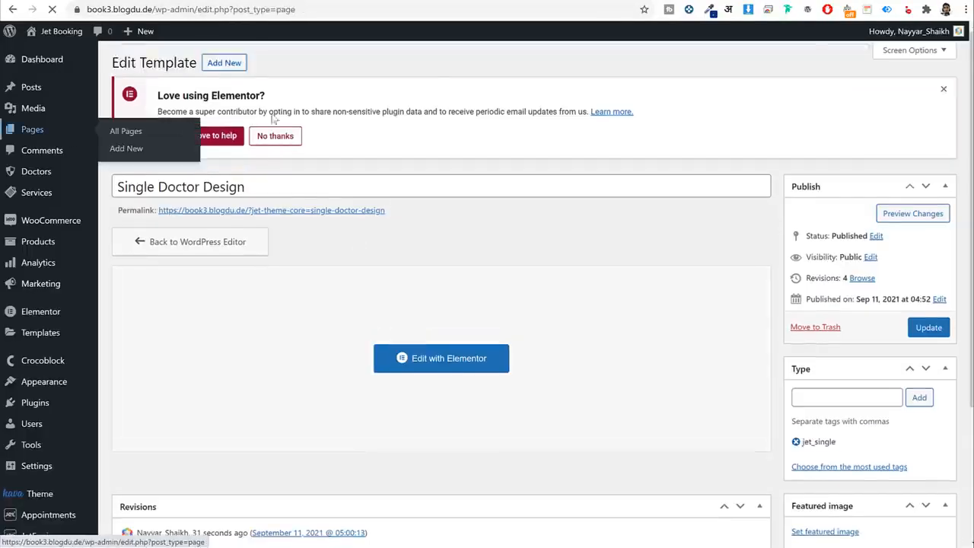
left_click(190, 64)
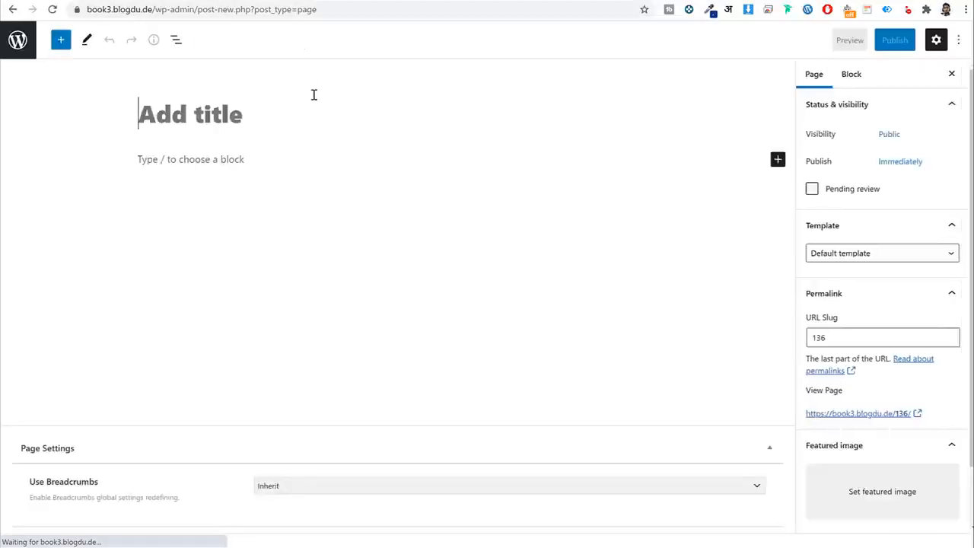
type("Home")
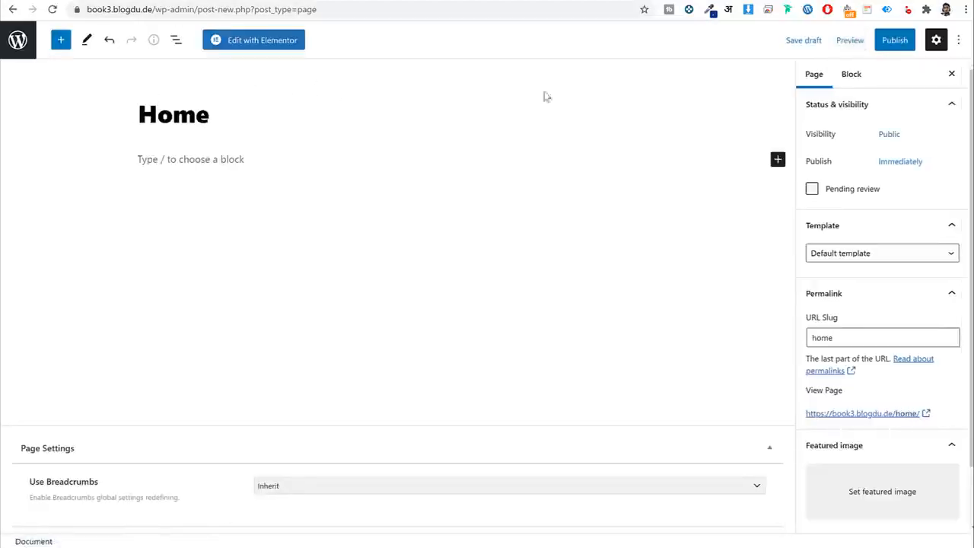
left_click(872, 256)
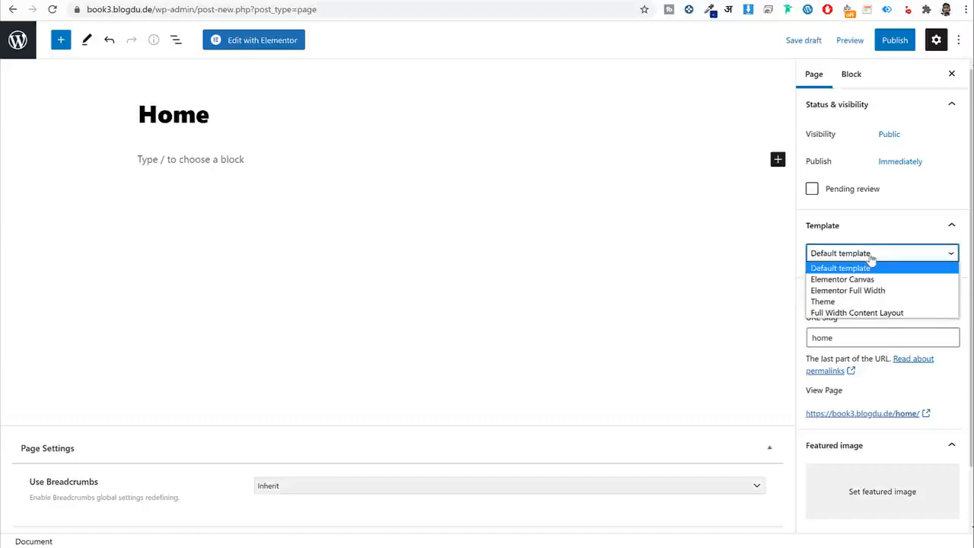
left_click(884, 313)
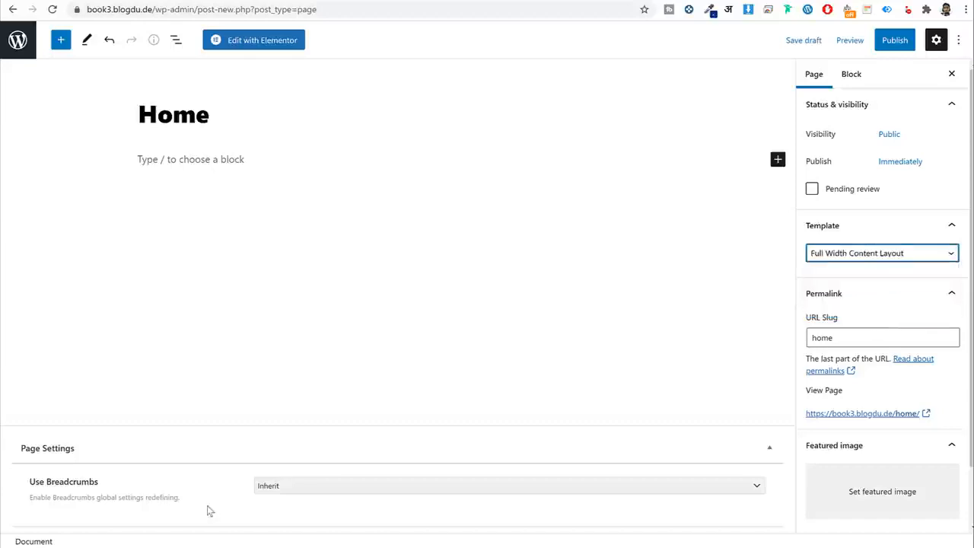
left_click(315, 491)
left_click(307, 522)
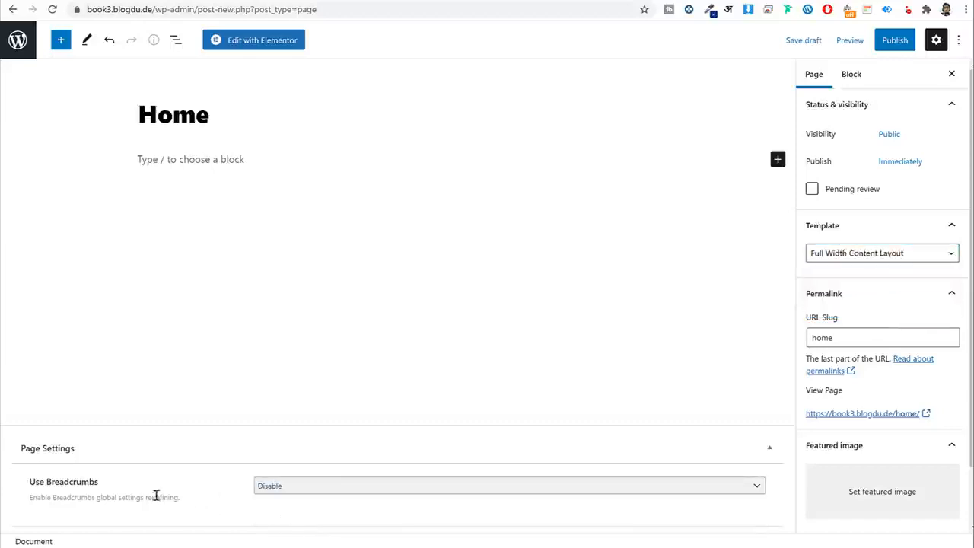
left_click(897, 40)
left_click(887, 40)
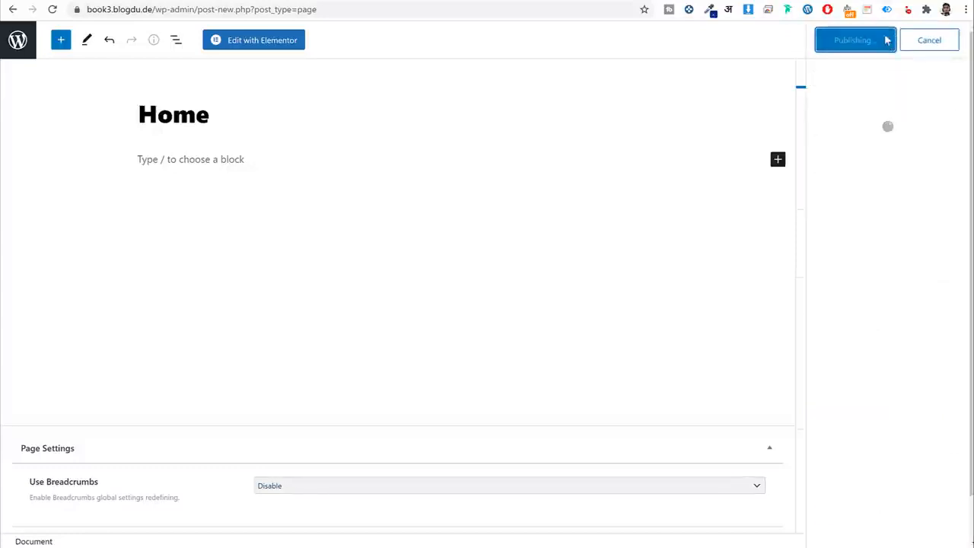
View the Home page's front end, then return to the Pages list and highlight Home.
left_click(18, 44)
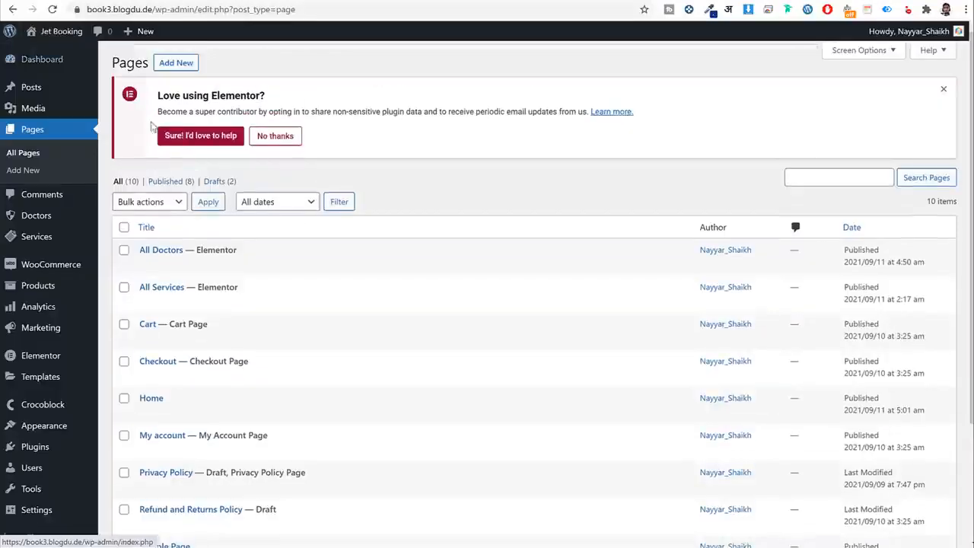
scroll(229, 259, "down", 2)
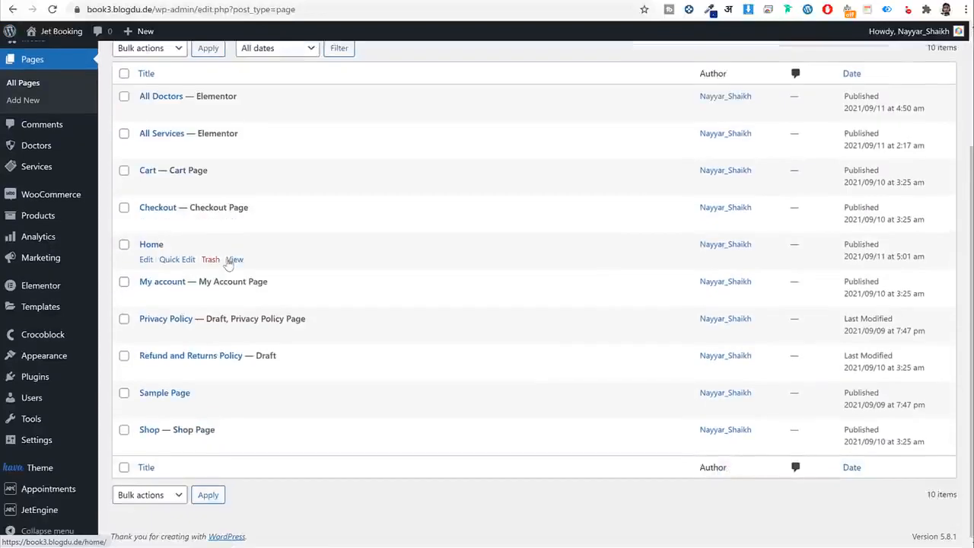
right_click(229, 260)
left_click(245, 269)
left_click(452, 1)
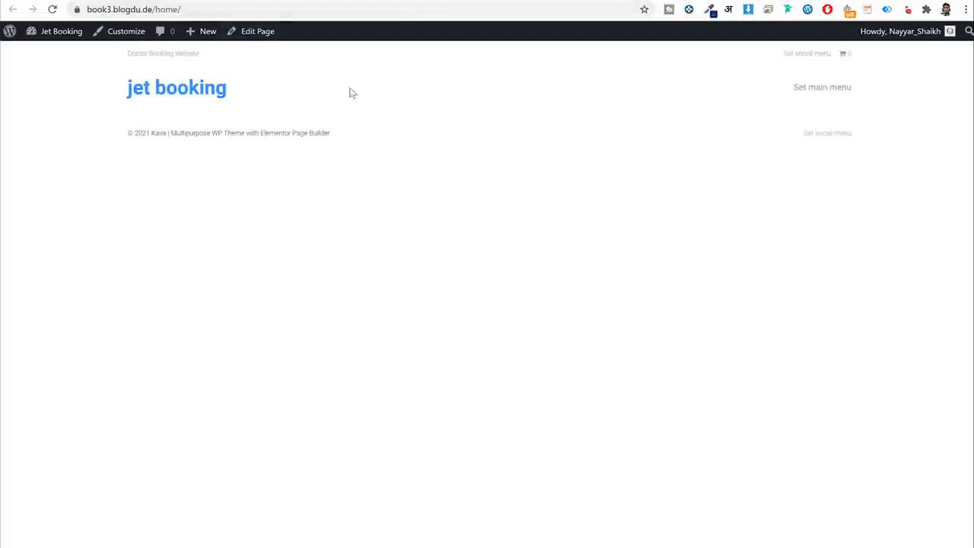
left_click(223, 93)
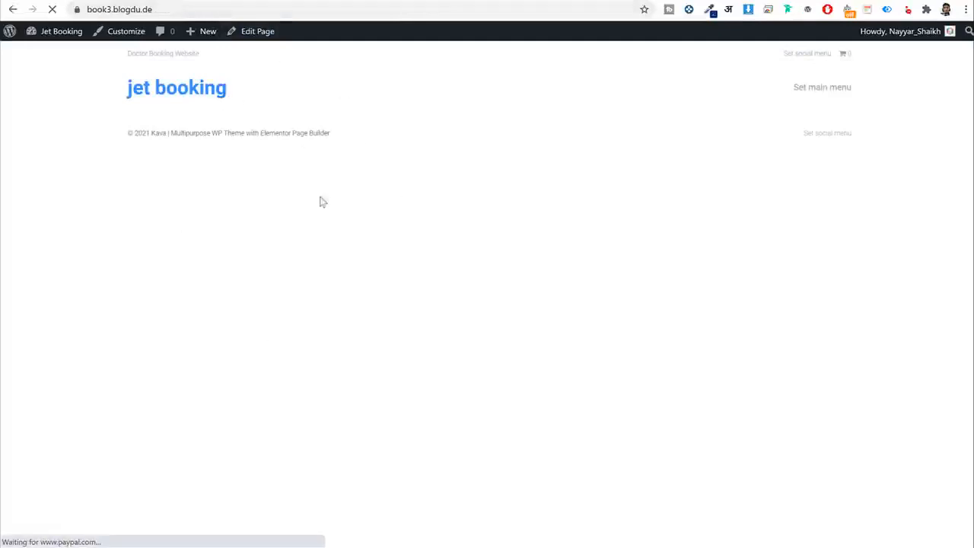
key("alt+Left")
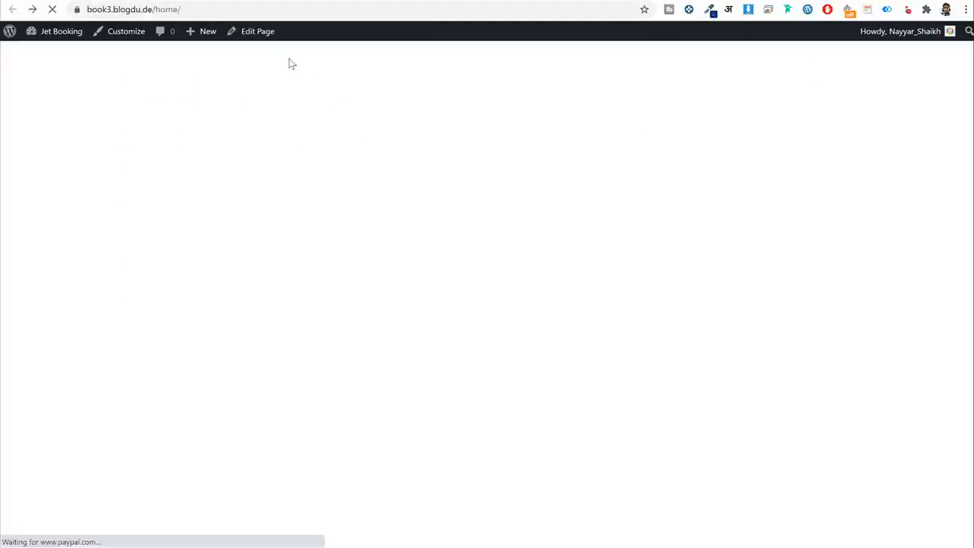
left_click(339, 2)
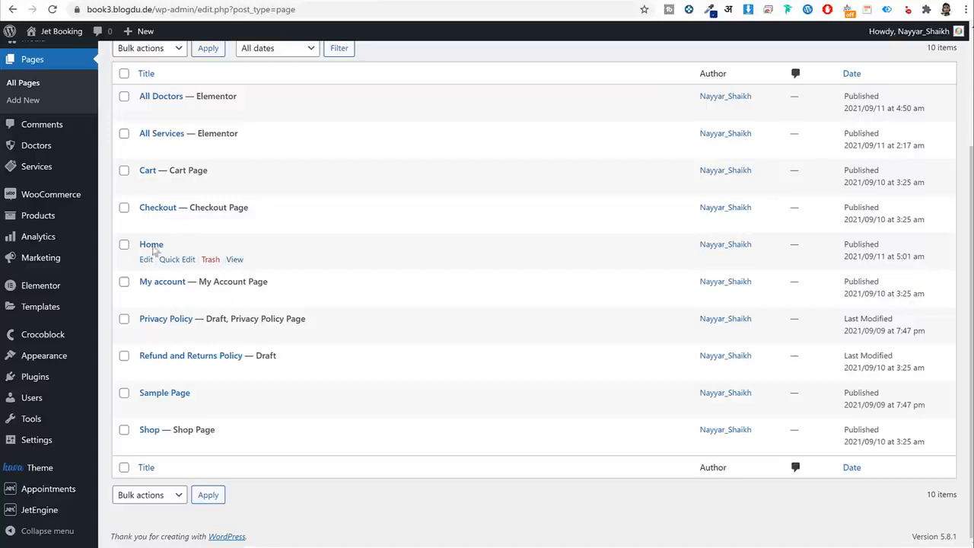
left_click_drag(165, 245, 138, 250)
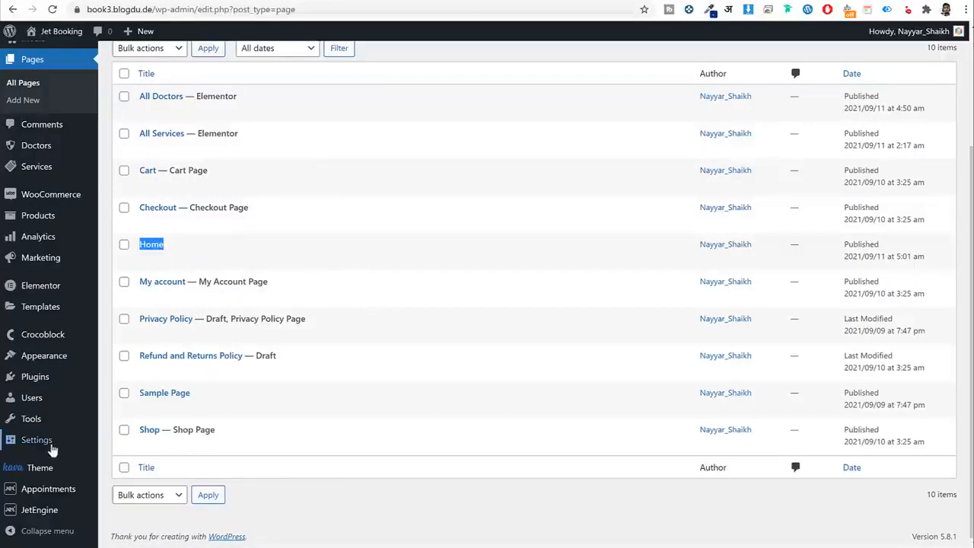
In Reading settings, set the homepage to a static page, Home, and save.
mouse_move(46, 447)
left_click(124, 417)
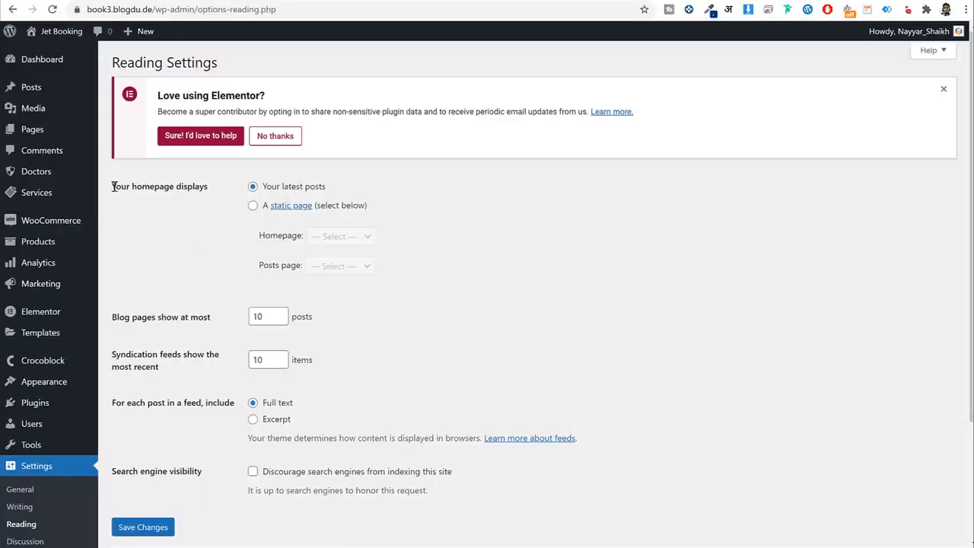
left_click_drag(114, 187, 215, 192)
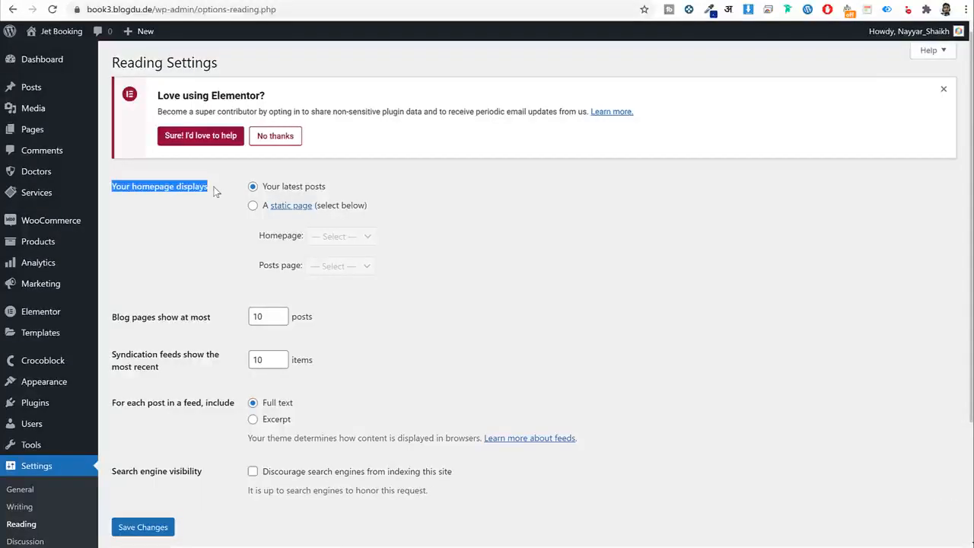
left_click(253, 206)
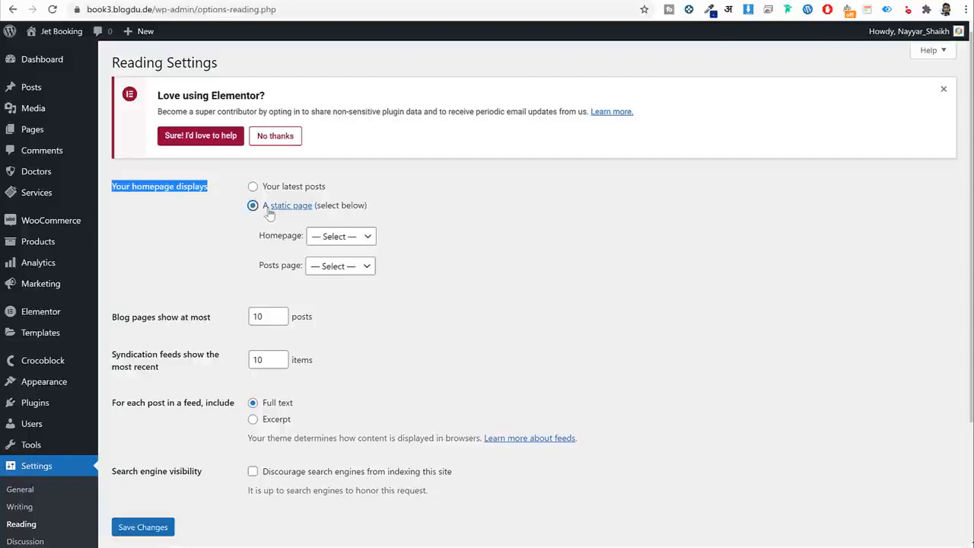
left_click(329, 240)
left_click(327, 311)
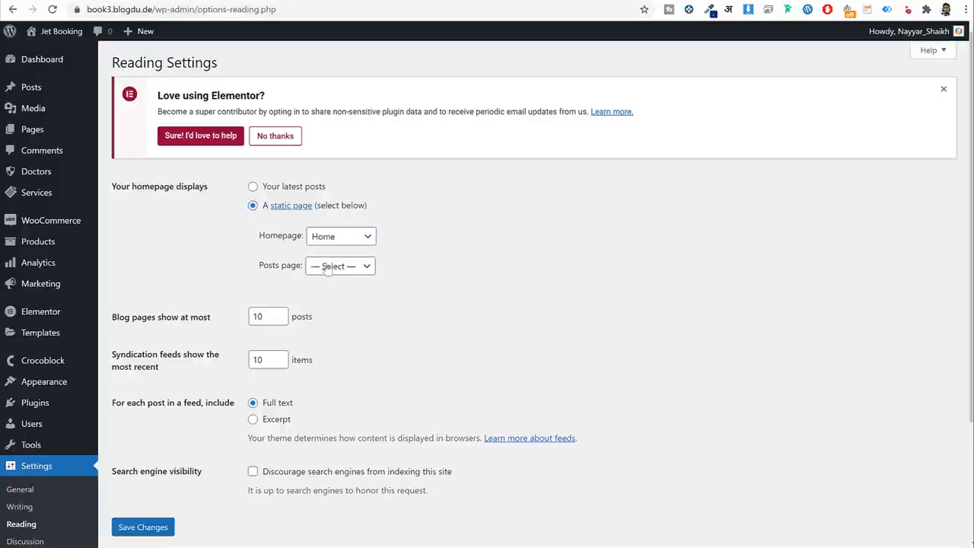
left_click(158, 533)
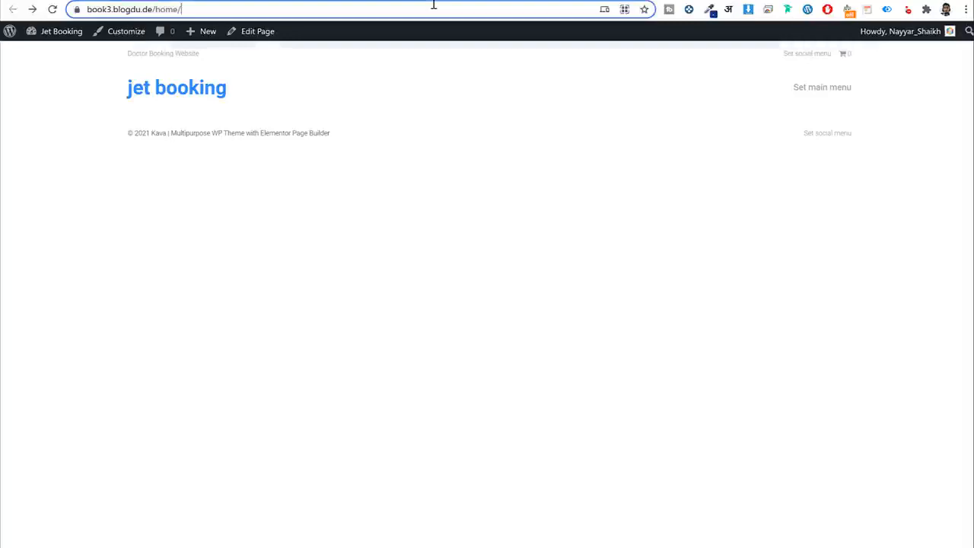
Check the site's front page in the browser, then return to the Pages list.
left_click(434, 6)
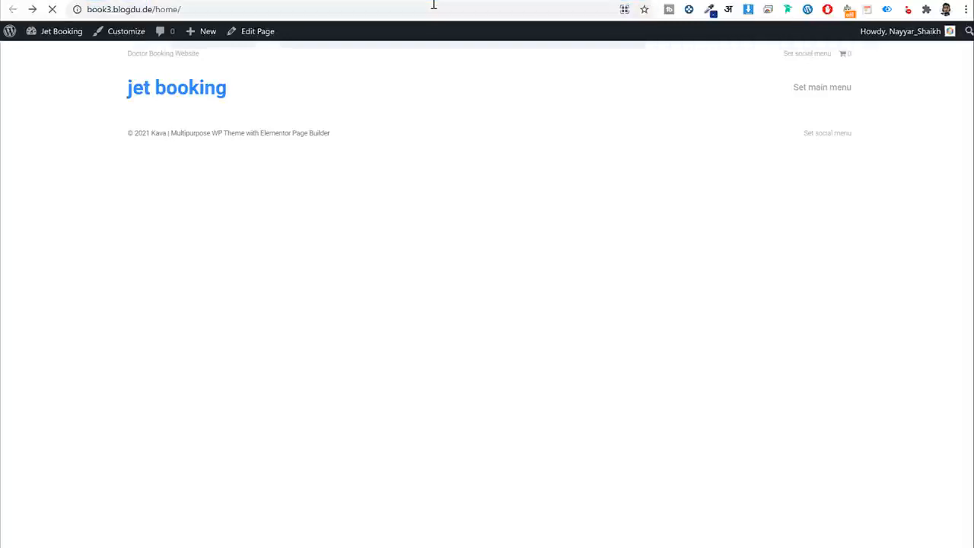
left_click(185, 10)
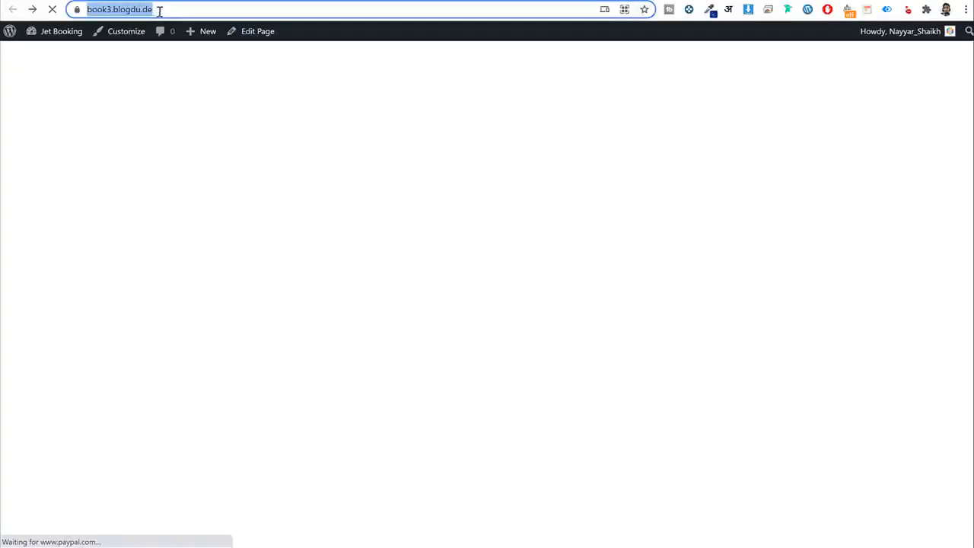
left_click(184, 100)
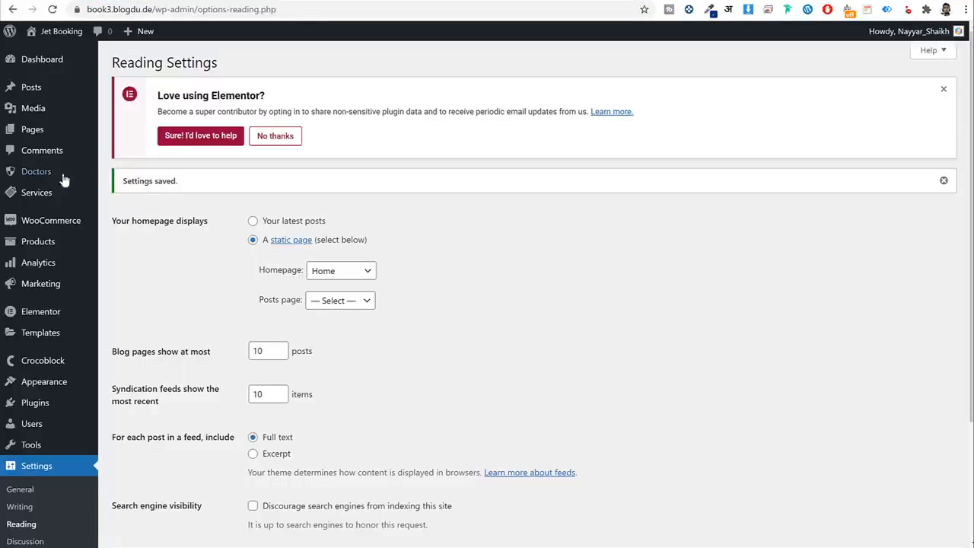
left_click(43, 135)
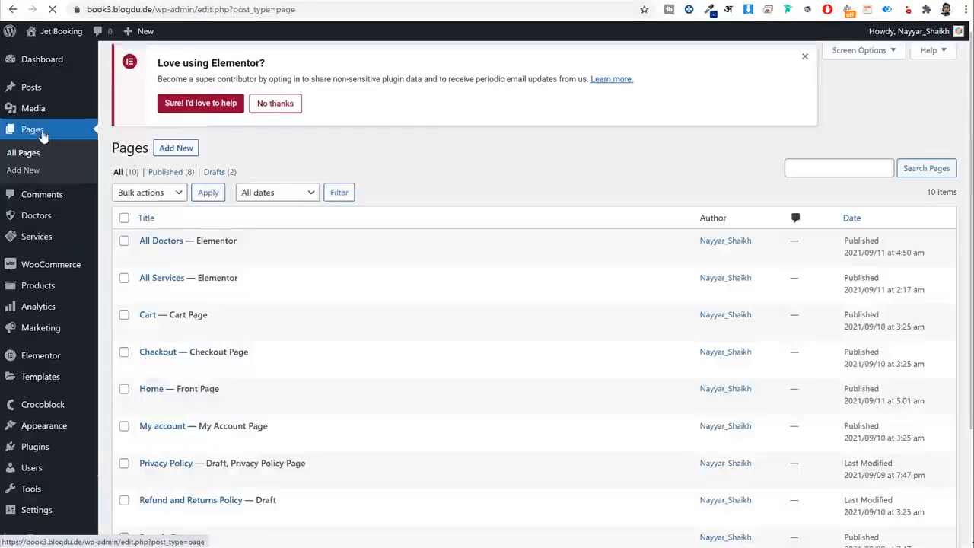
Open the Home page in the WordPress editor.
scroll(238, 232, "down", 2)
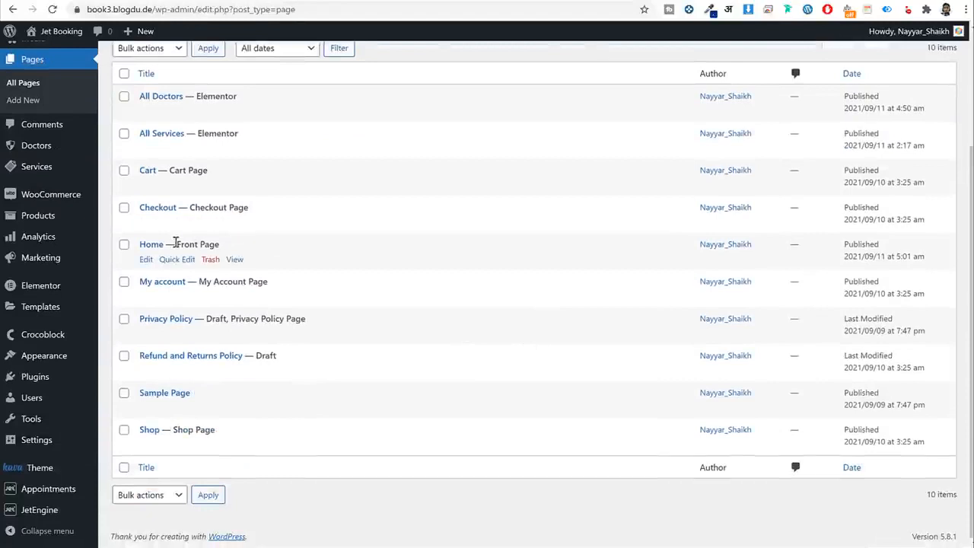
left_click(145, 260)
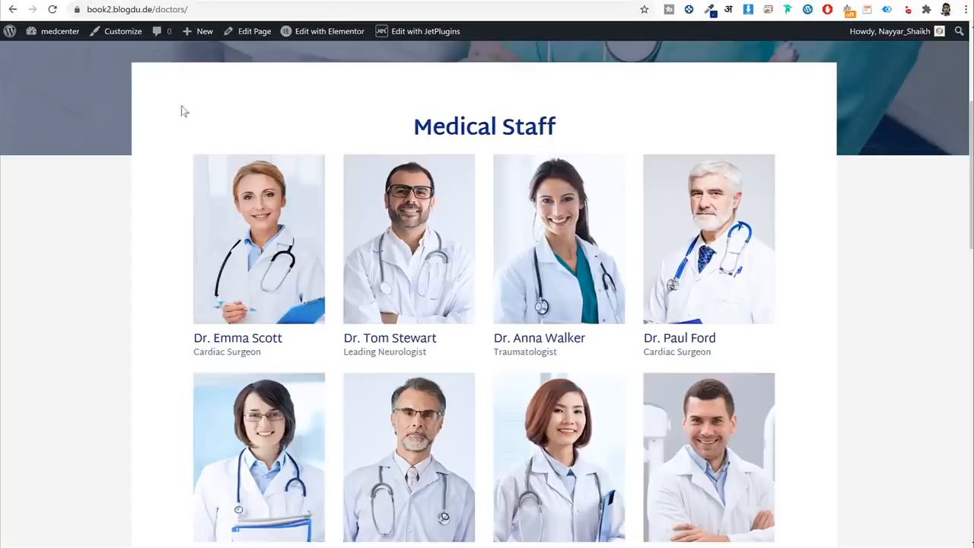
scroll(241, 166, "up", 3)
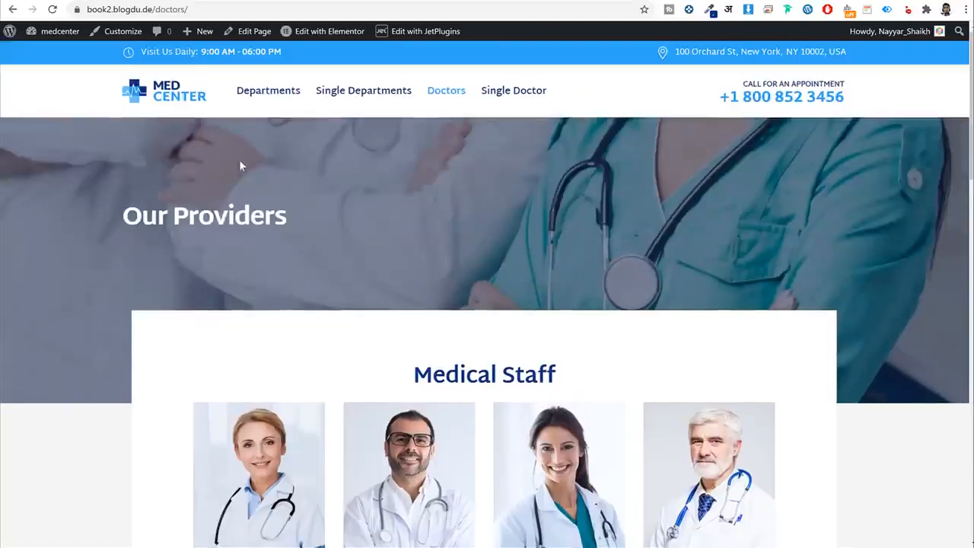
Review the reference clinic home page, then launch Elementor on the Home page.
left_click(258, 31)
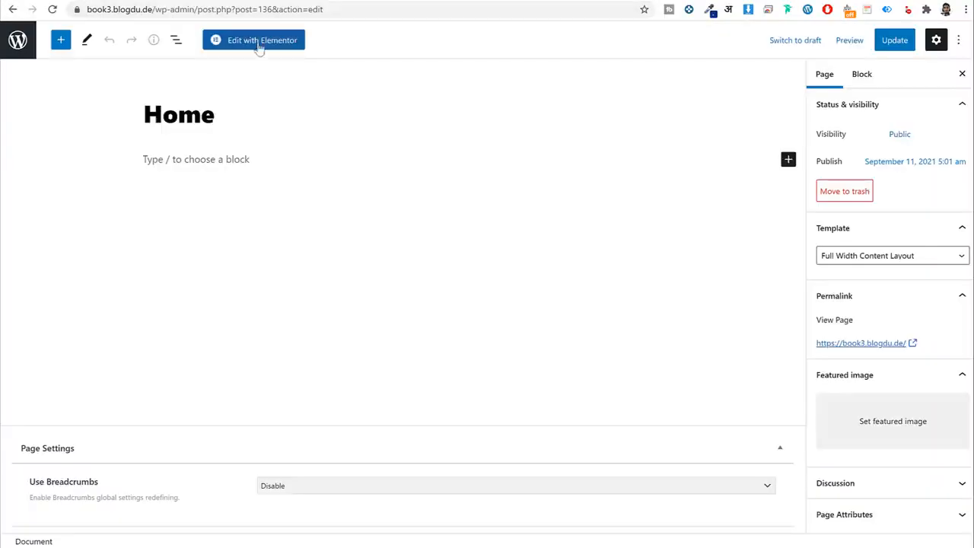
left_click(256, 40)
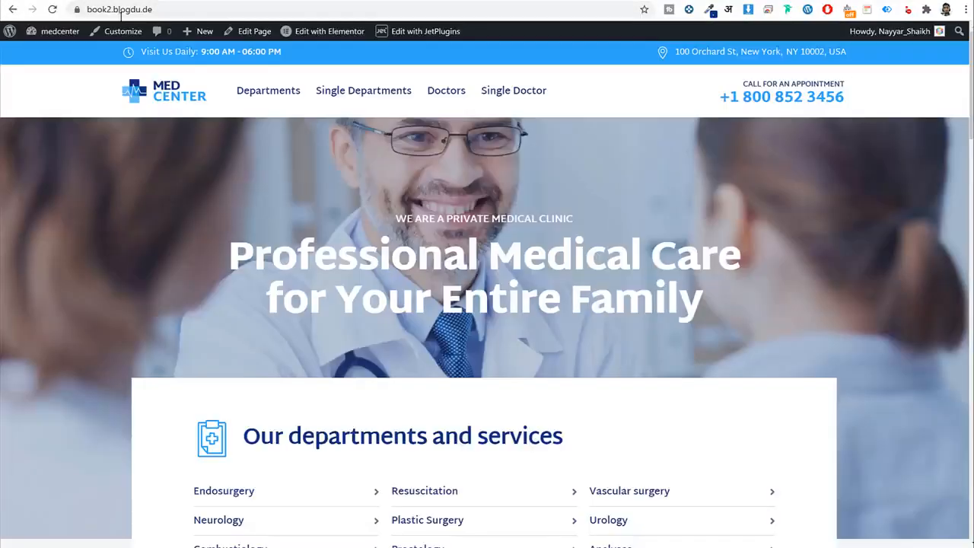
scroll(587, 359, "down", 13)
scroll(587, 360, "down", 10)
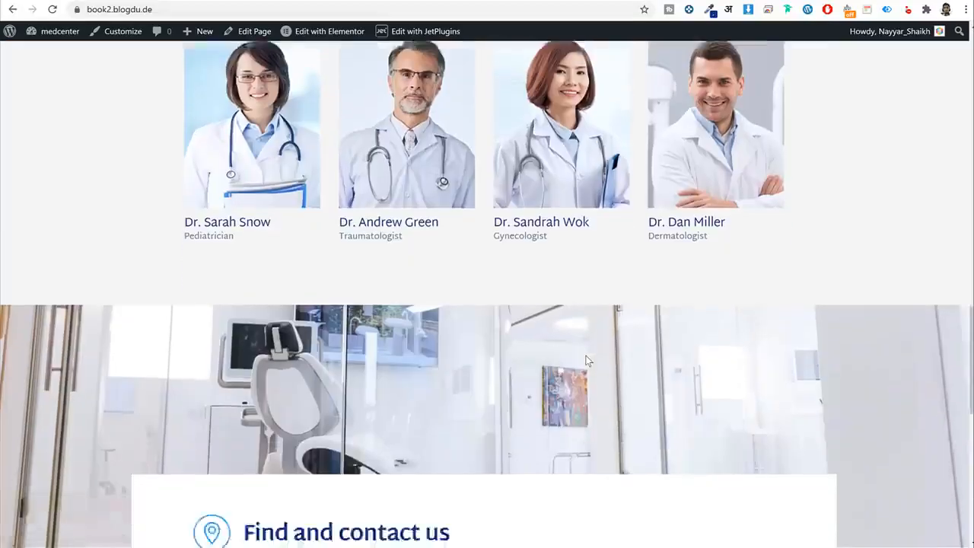
key("Home")
left_click(256, 31)
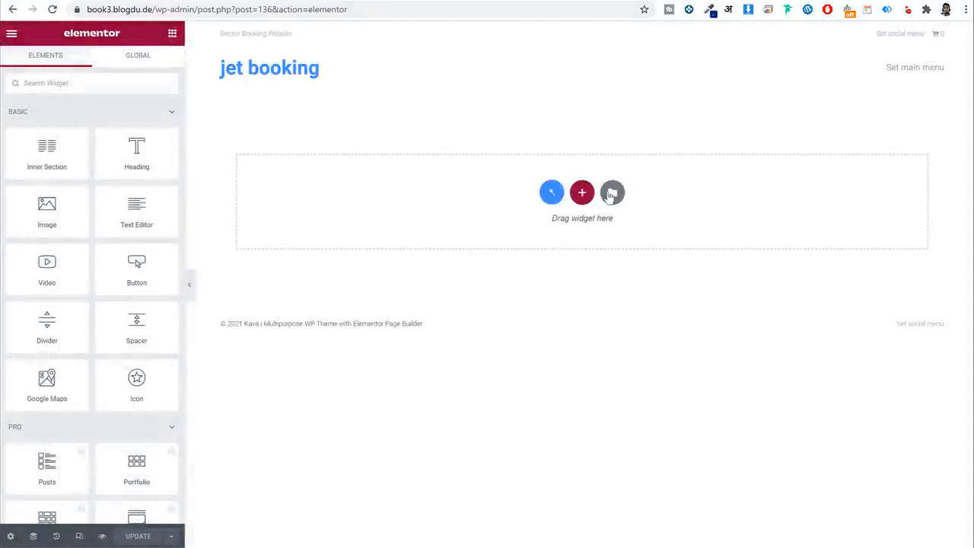
Open the Elementor template library's import view under My Templates.
left_click(613, 193)
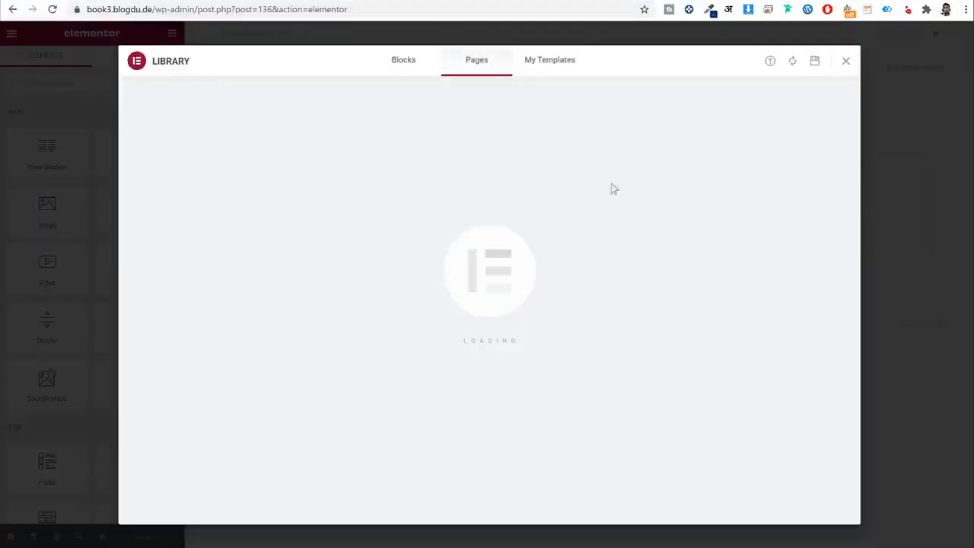
left_click(560, 66)
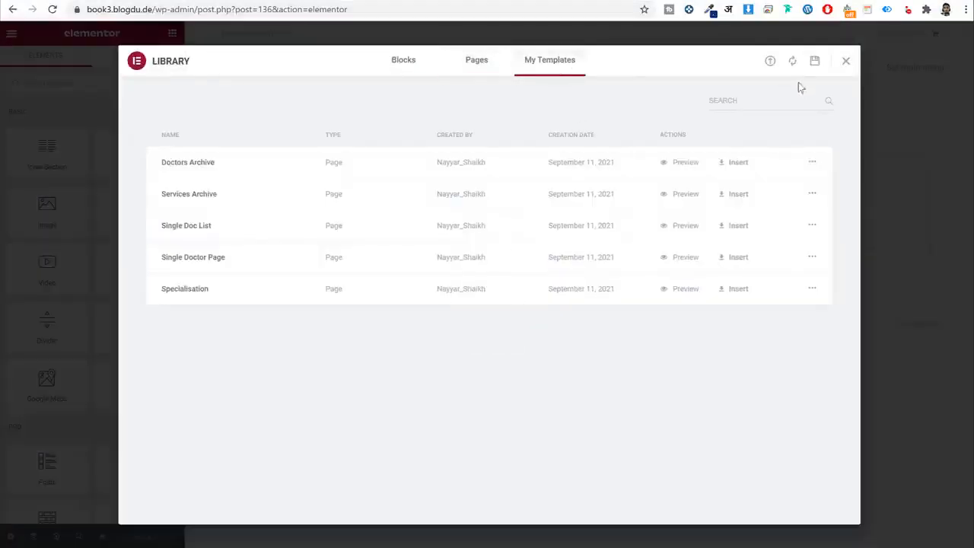
left_click(768, 64)
left_click(768, 65)
left_click(848, 62)
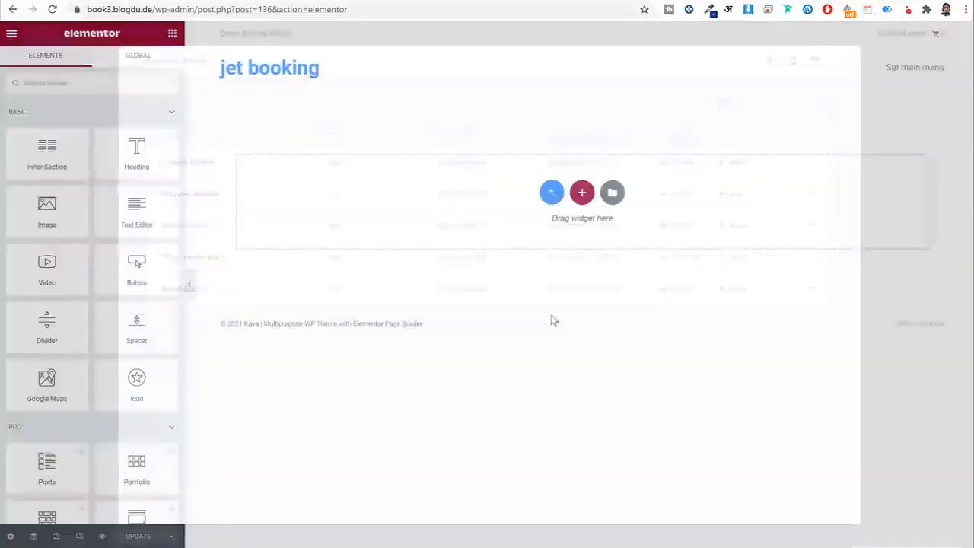
left_click(614, 193)
left_click(771, 62)
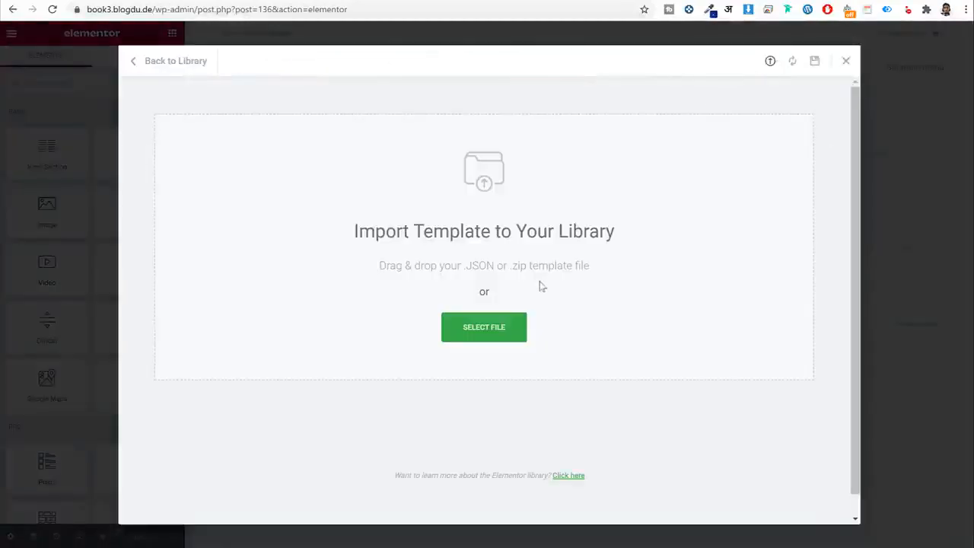
Import the Home Page Jet Booking file from Pages and insert it, accepting its settings.
left_click(482, 329)
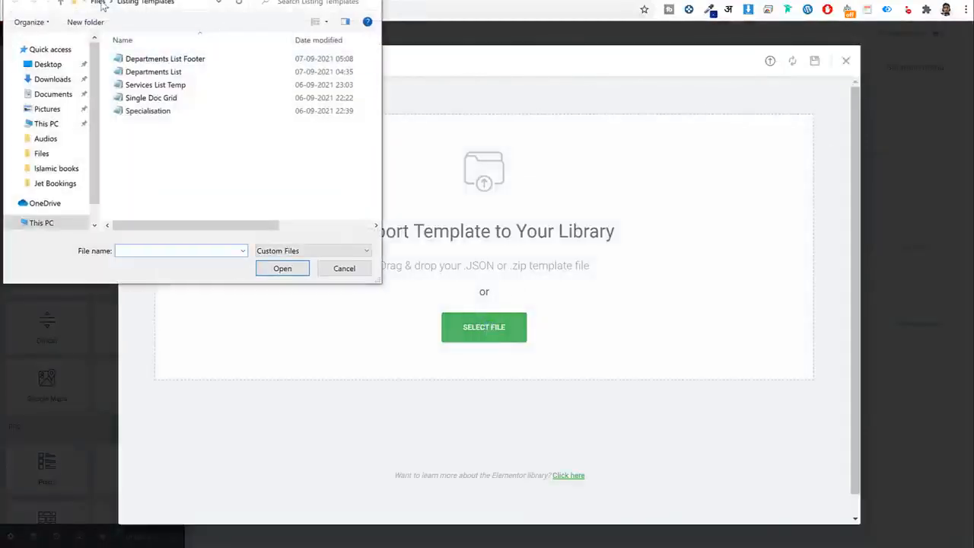
left_click(99, 3)
double_click(163, 98)
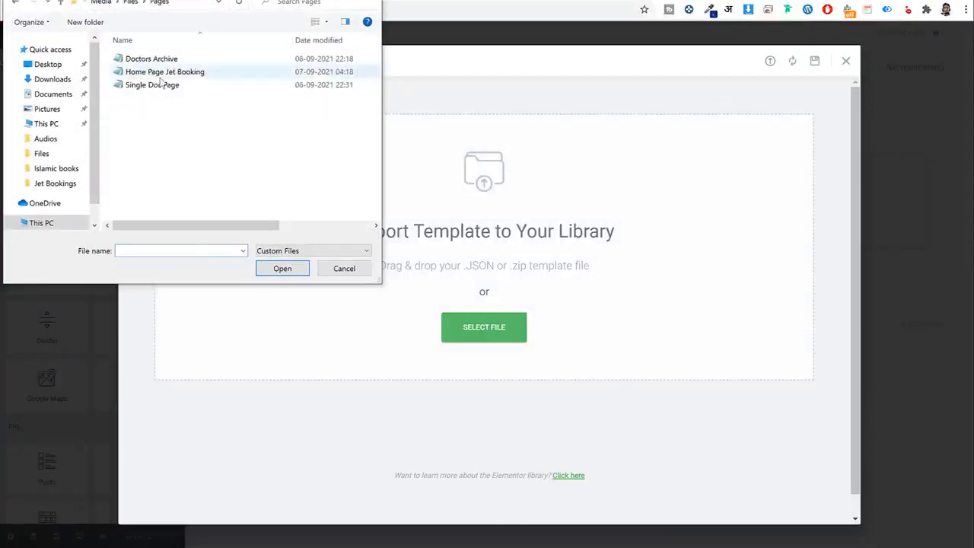
left_click(161, 73)
left_click(281, 271)
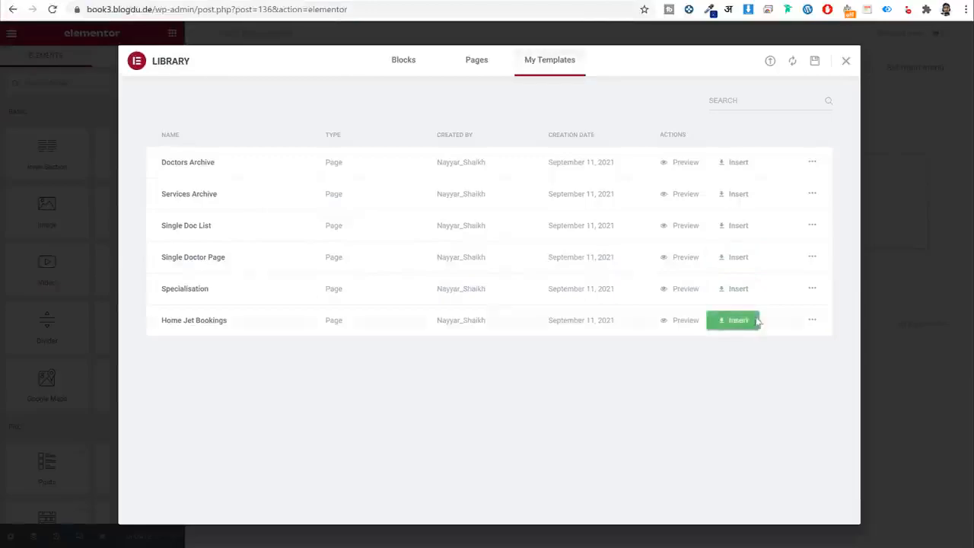
left_click(751, 320)
left_click(549, 329)
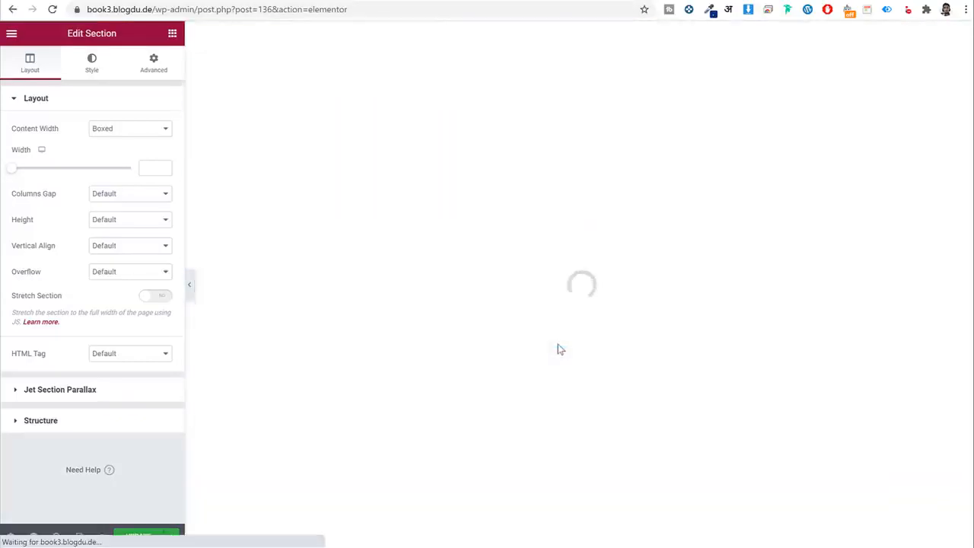
Set the Medical Staff Listing Grid to use the Single Doctor Grid Design listing.
scroll(587, 321, "down", 2)
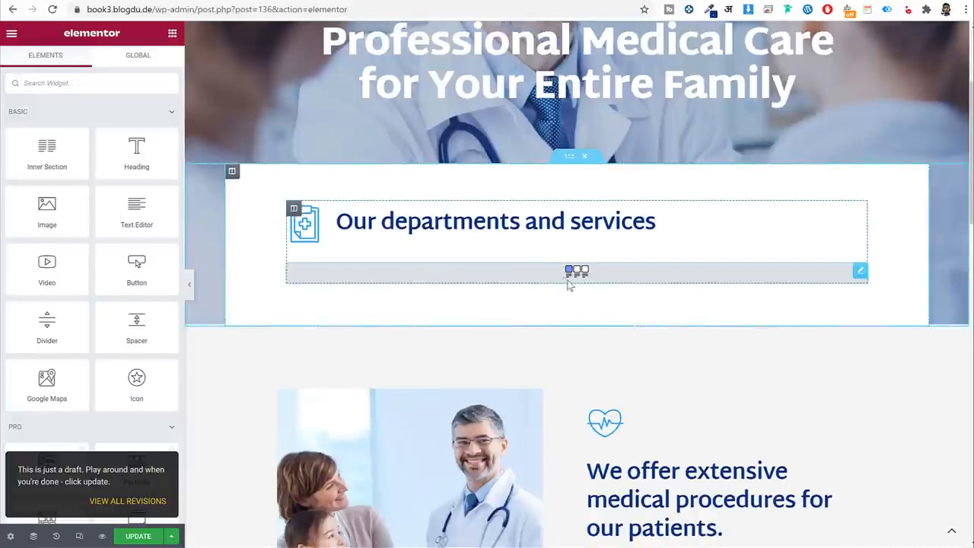
scroll(586, 282, "down", 1)
scroll(586, 282, "down", 1)
left_click(576, 148)
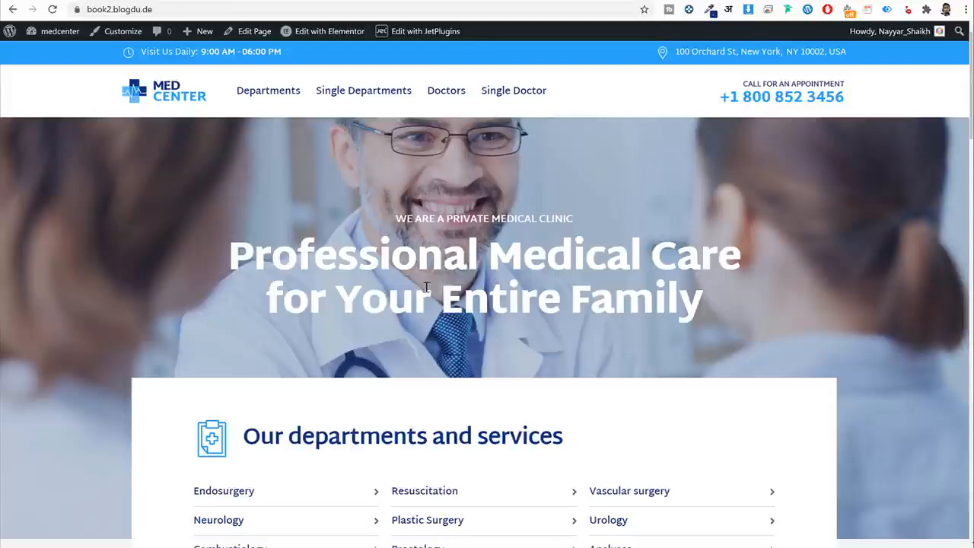
scroll(305, 301, "down", 3)
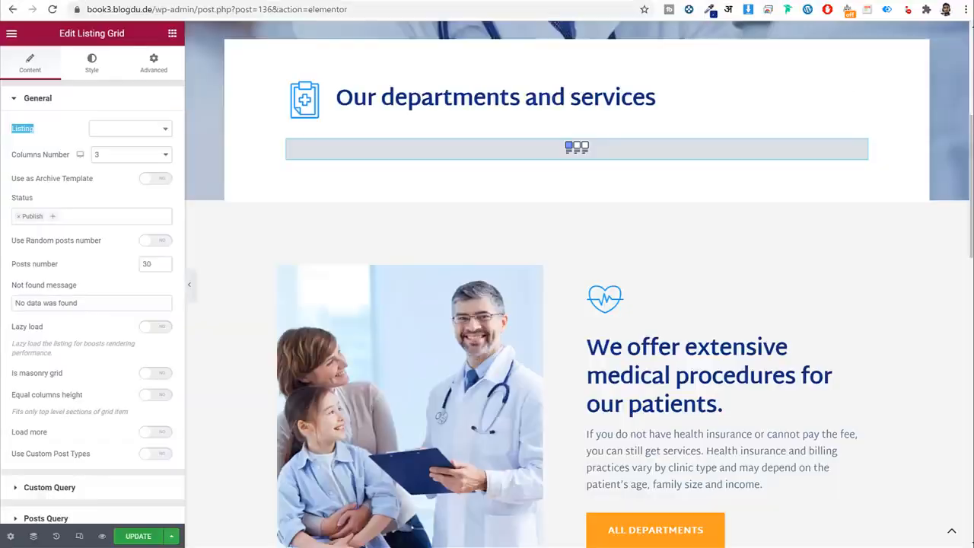
scroll(671, 335, "down", 1)
scroll(670, 333, "down", 7)
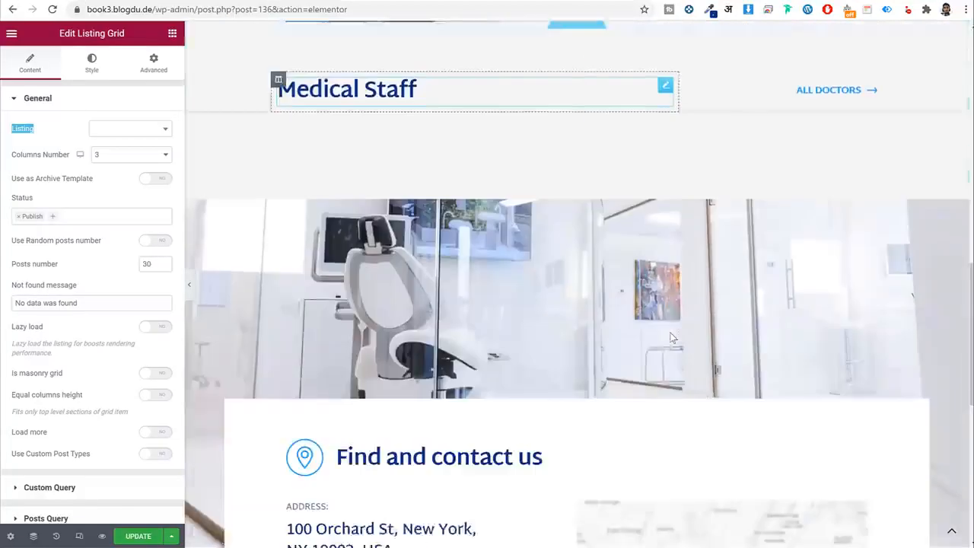
scroll(417, 183, "up", 1)
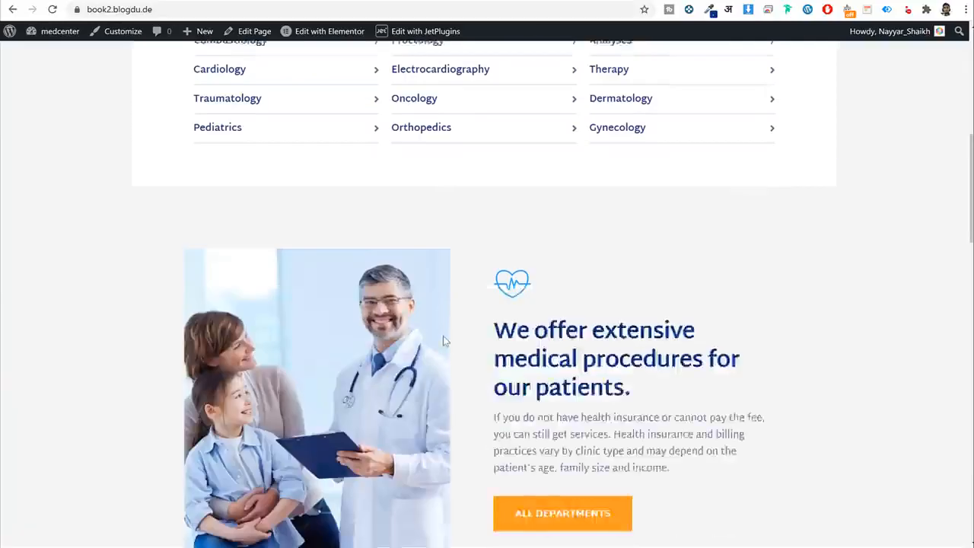
scroll(323, 335, "down", 5)
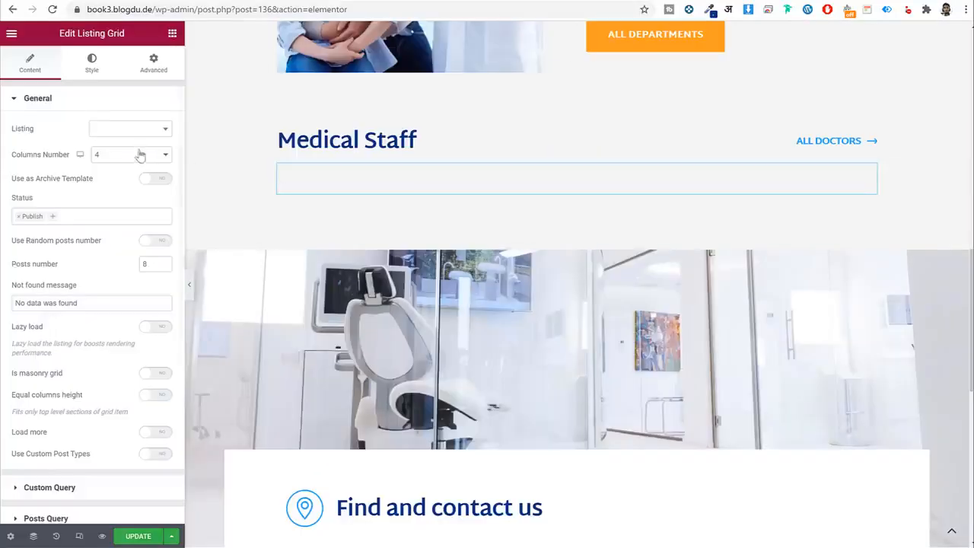
left_click(131, 129)
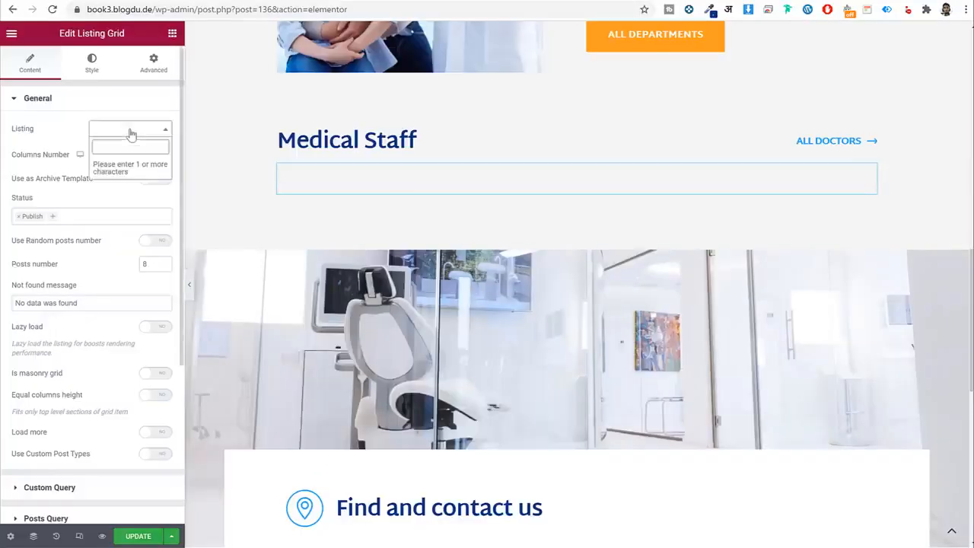
type("doc")
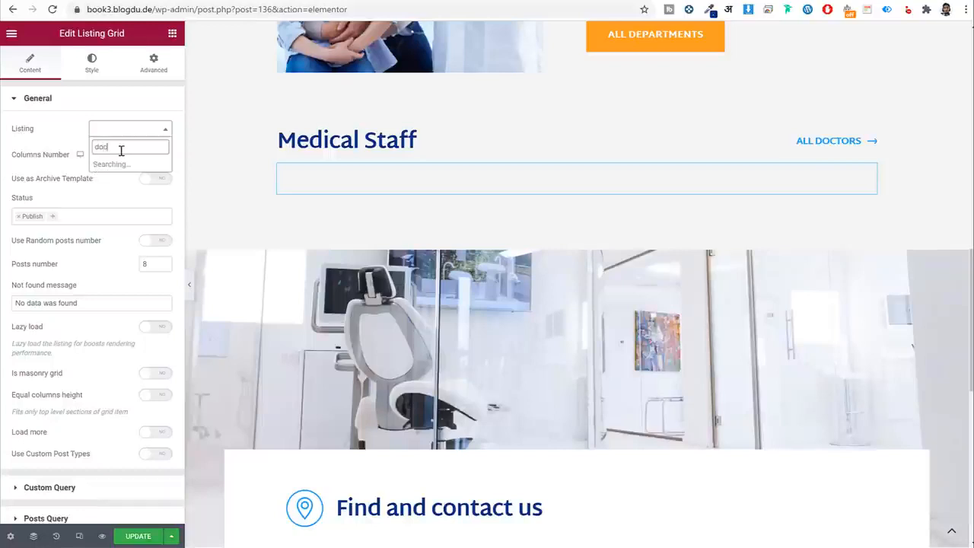
left_click(132, 172)
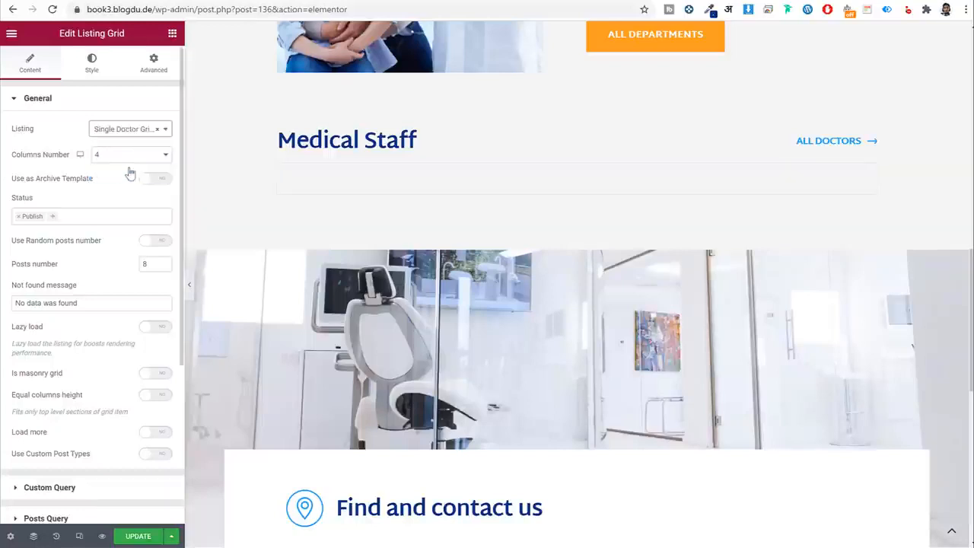
Compare the page against the live reference site.
scroll(430, 286, "down", 10)
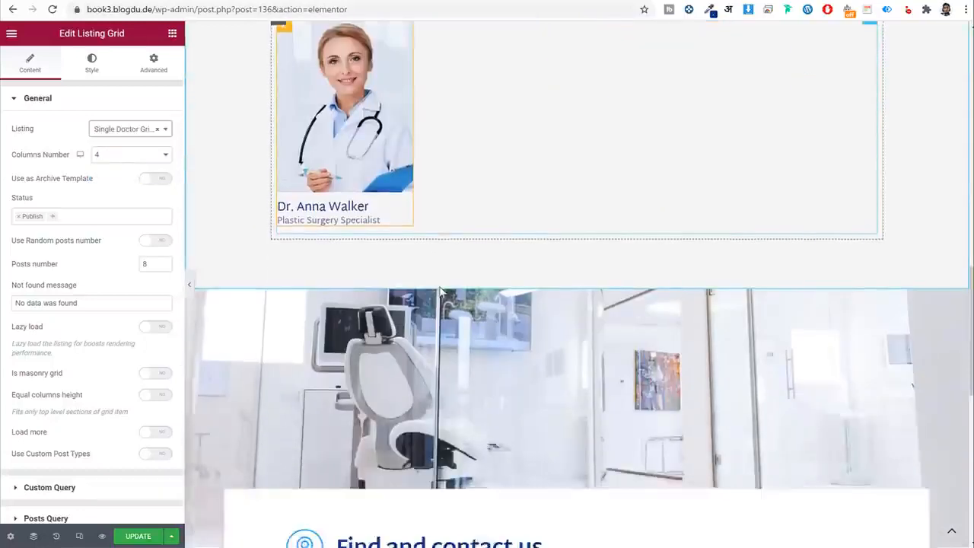
scroll(528, 294, "up", 12)
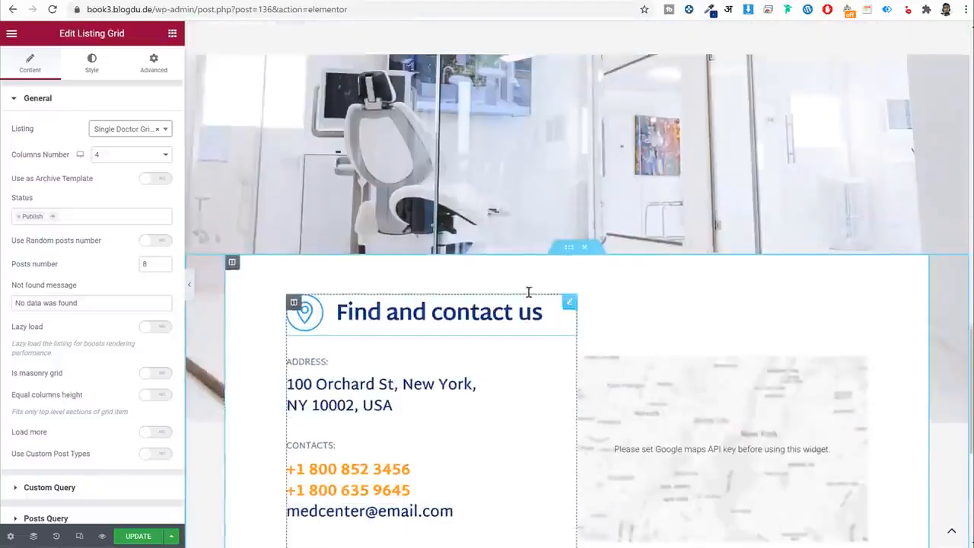
left_click(335, 1)
scroll(346, 219, "up", 10)
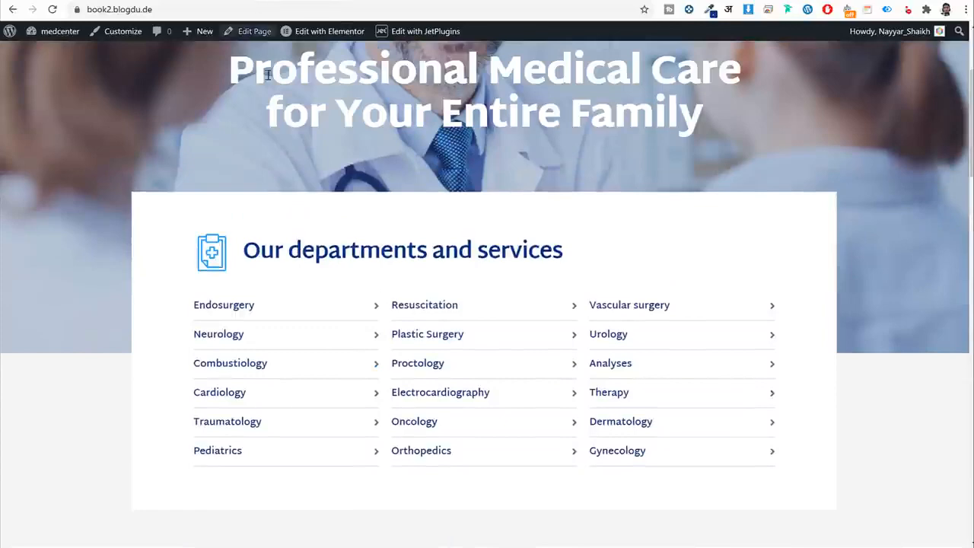
scroll(465, 271, "up", 3)
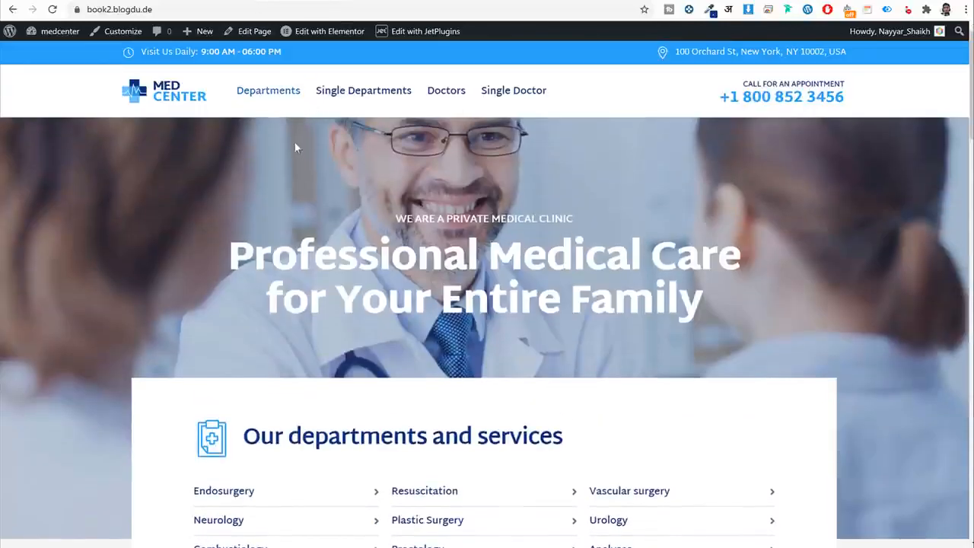
scroll(291, 122, "down", 4)
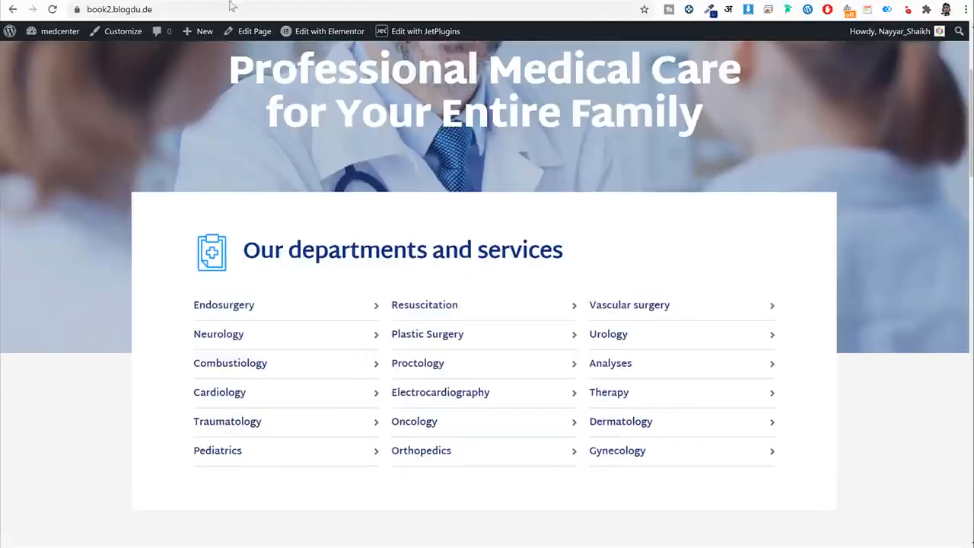
left_click(232, 2)
Drag a Listing Grid widget into the departments section.
scroll(405, 228, "up", 6)
scroll(404, 228, "up", 2)
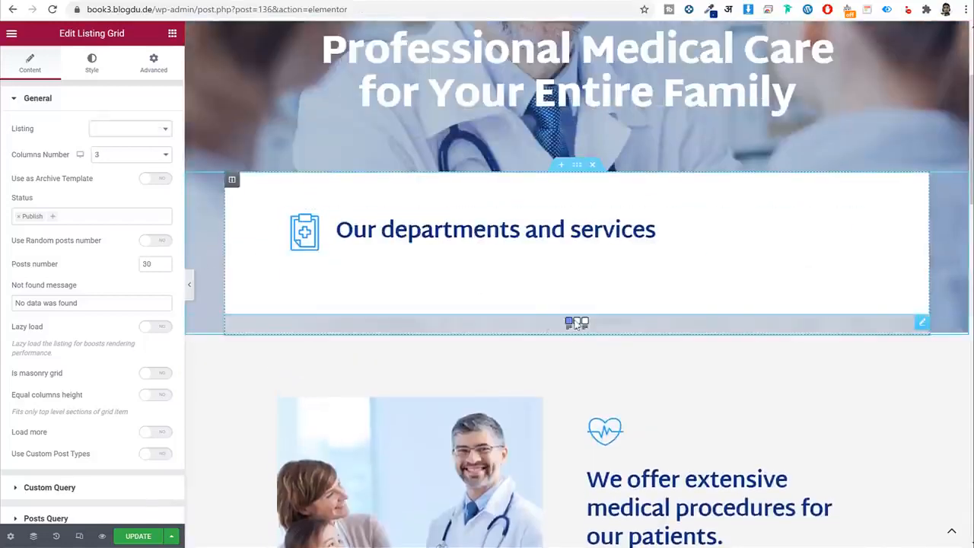
left_click_drag(576, 323, 575, 288)
scroll(574, 209, "down", 8)
scroll(576, 211, "up", 5)
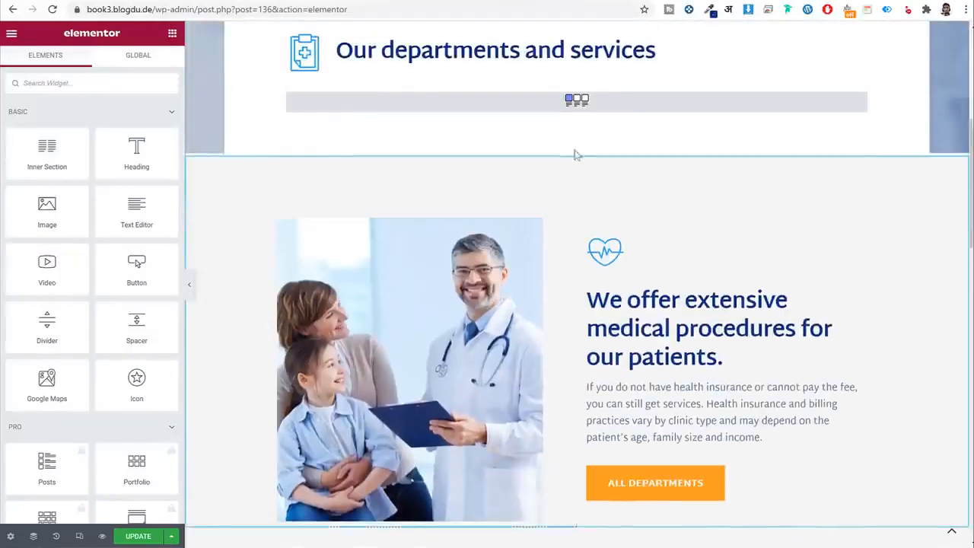
Set the departments Listing Grid to Single Listing Grid and save with UPDATE.
left_click(576, 102)
scroll(574, 127, "up", 1)
left_click(112, 133)
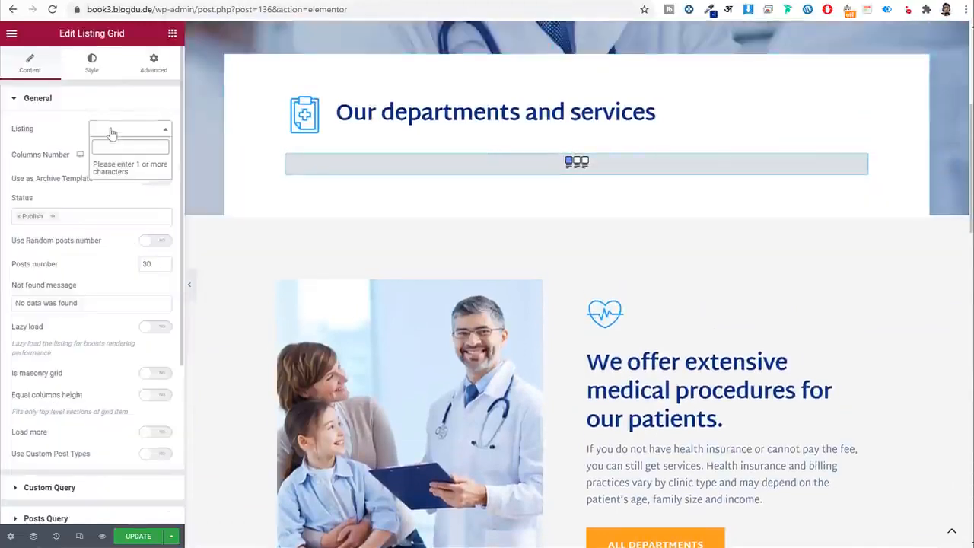
type("ser")
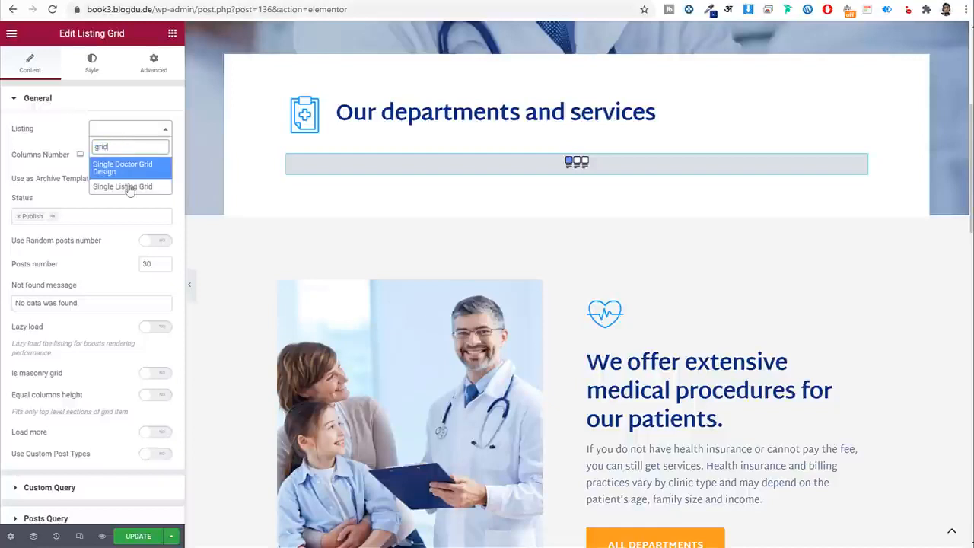
left_click(140, 169)
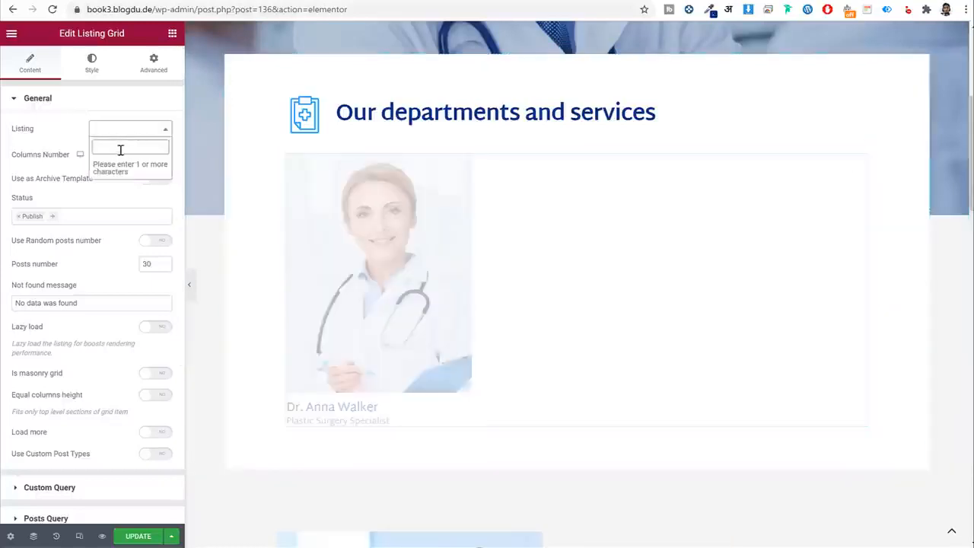
type("gri")
left_click(118, 188)
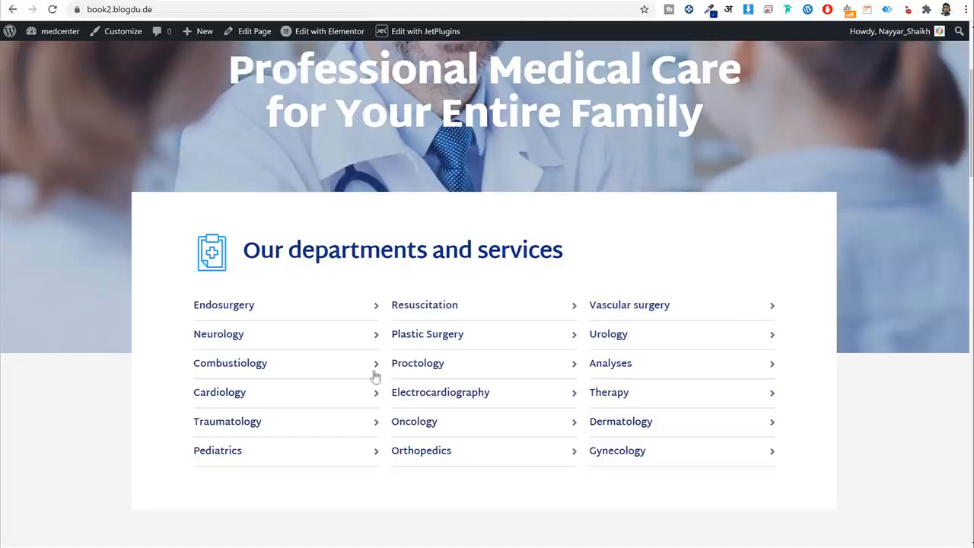
scroll(361, 334, "down", 2)
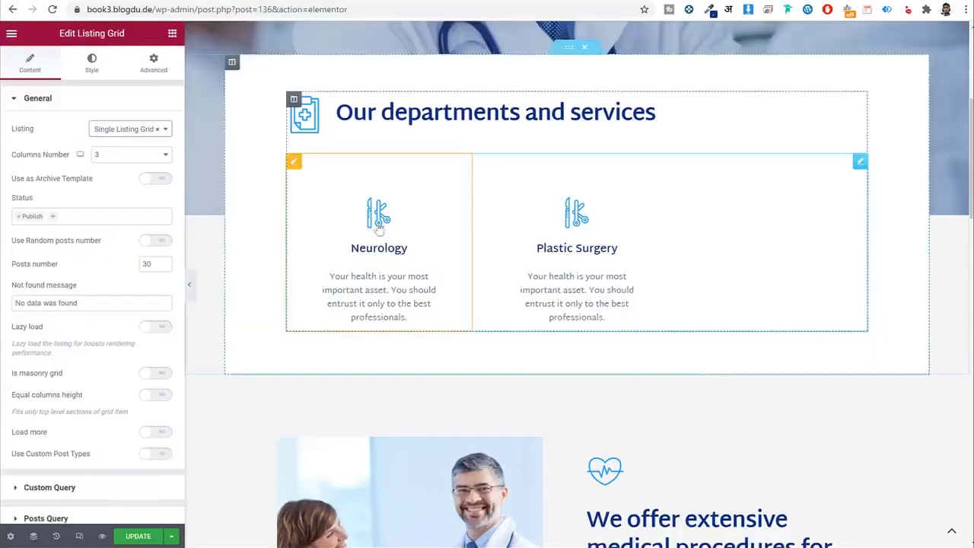
left_click(158, 130)
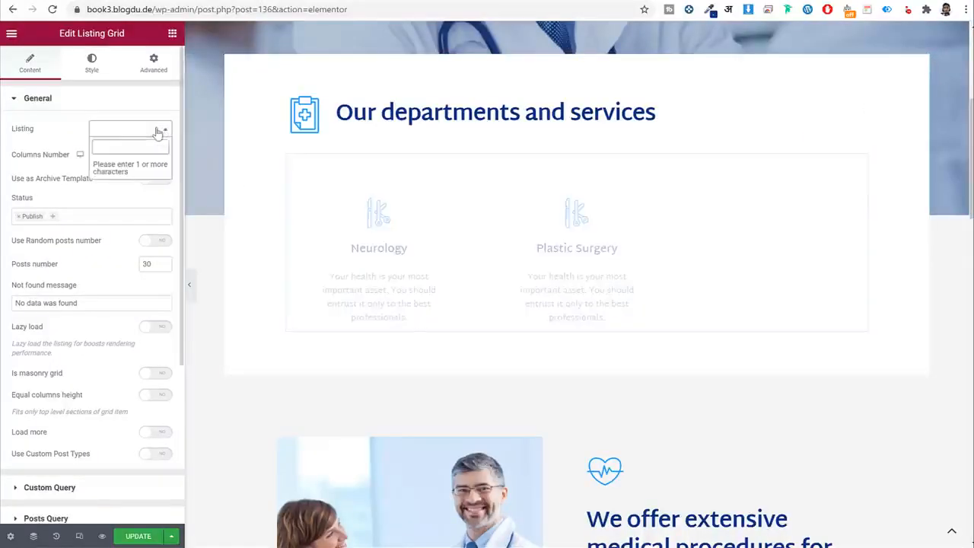
left_click(137, 537)
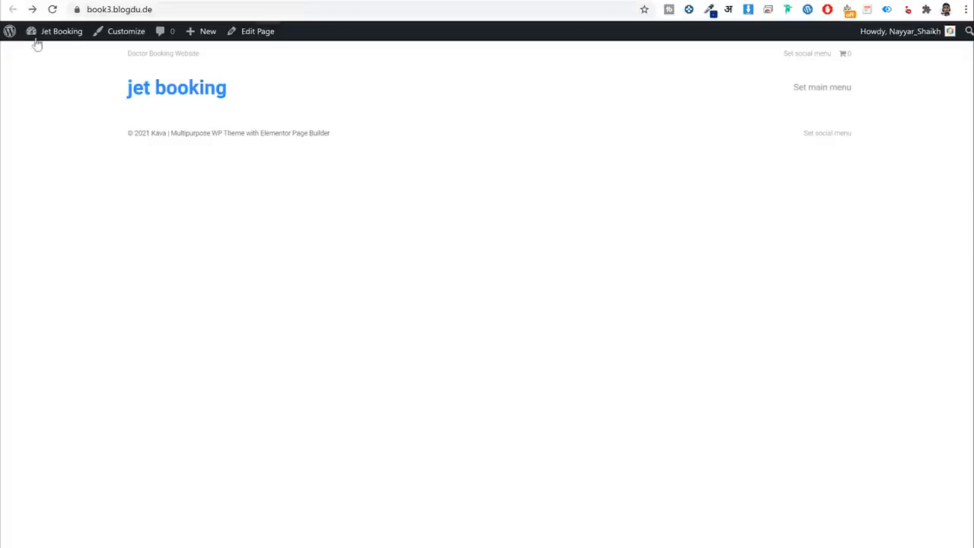
Create a new listing item named Department List based on Services posts.
left_click(38, 53)
scroll(130, 405, "down", 2)
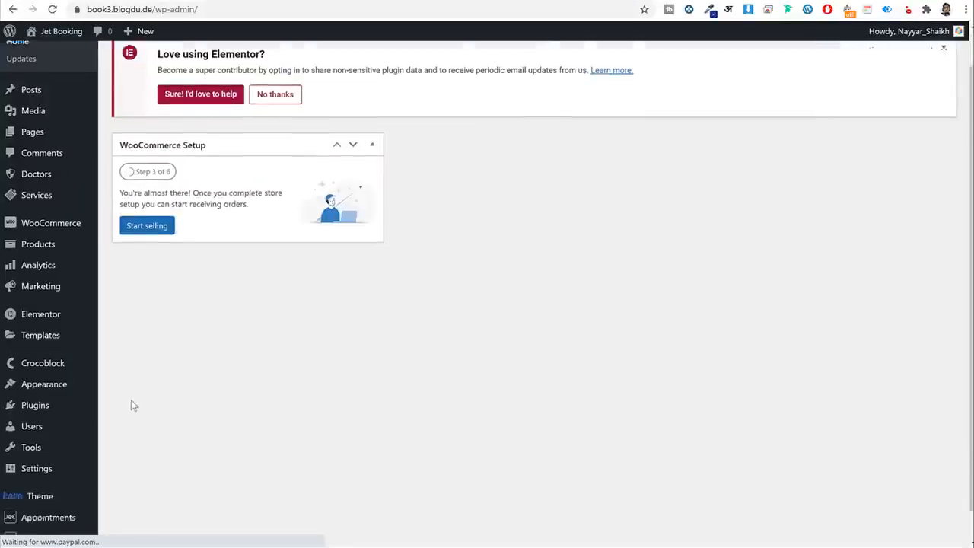
mouse_move(51, 509)
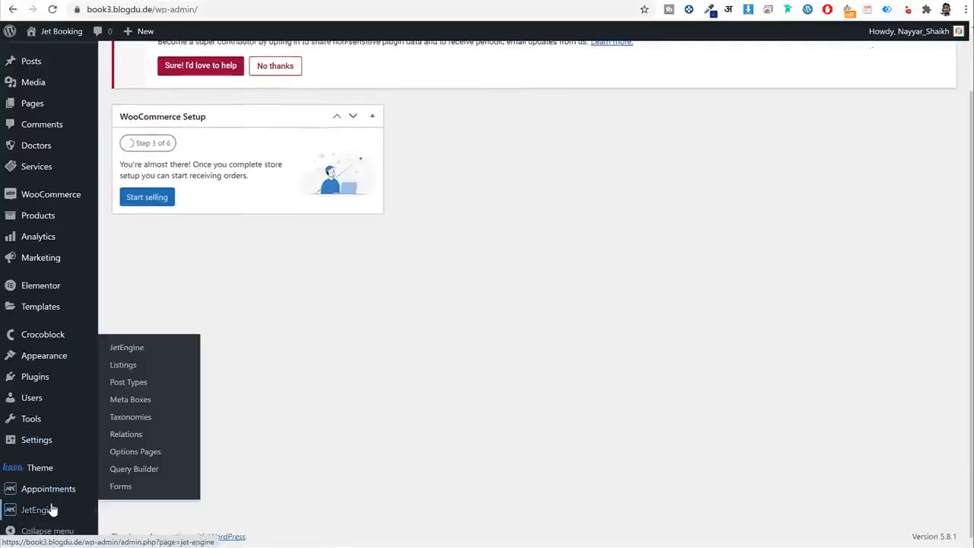
left_click(156, 370)
left_click(215, 65)
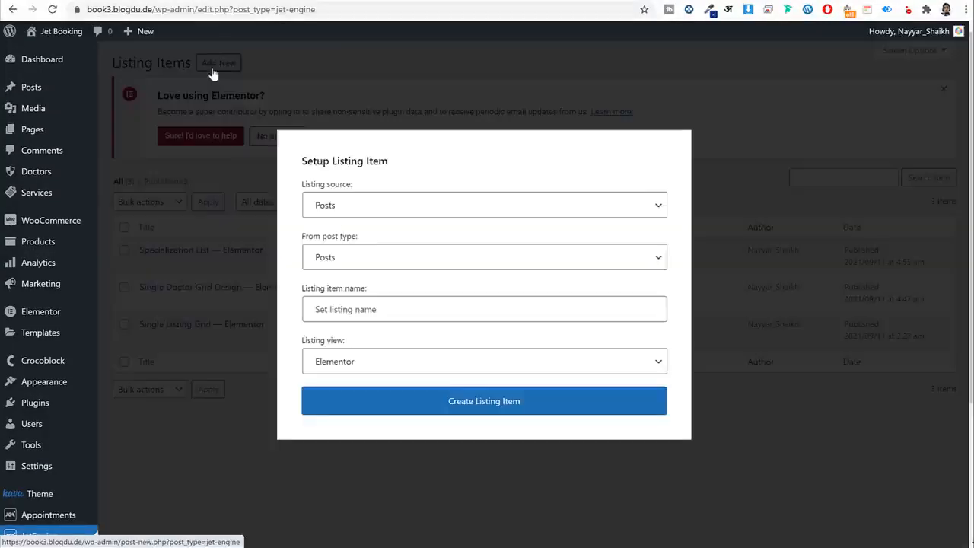
left_click(375, 257)
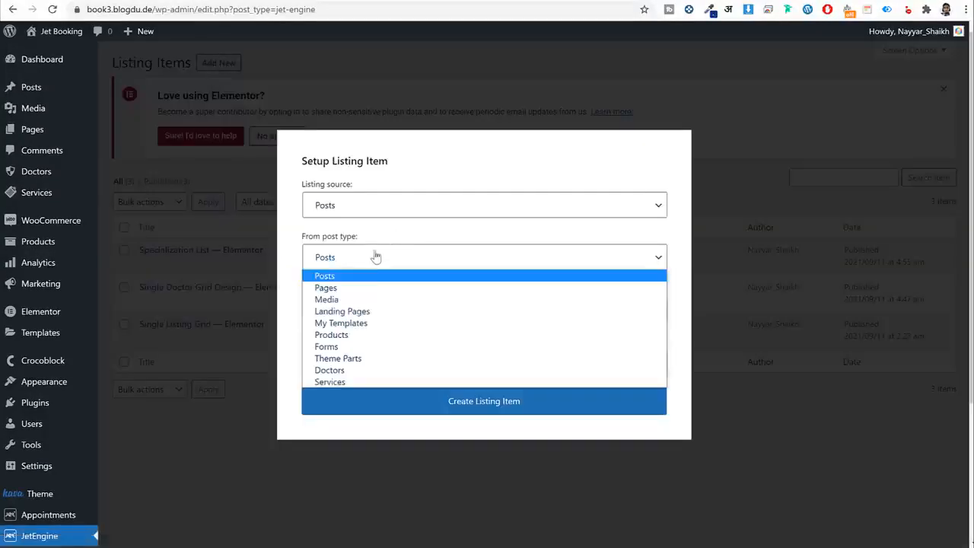
left_click(355, 381)
left_click(414, 307)
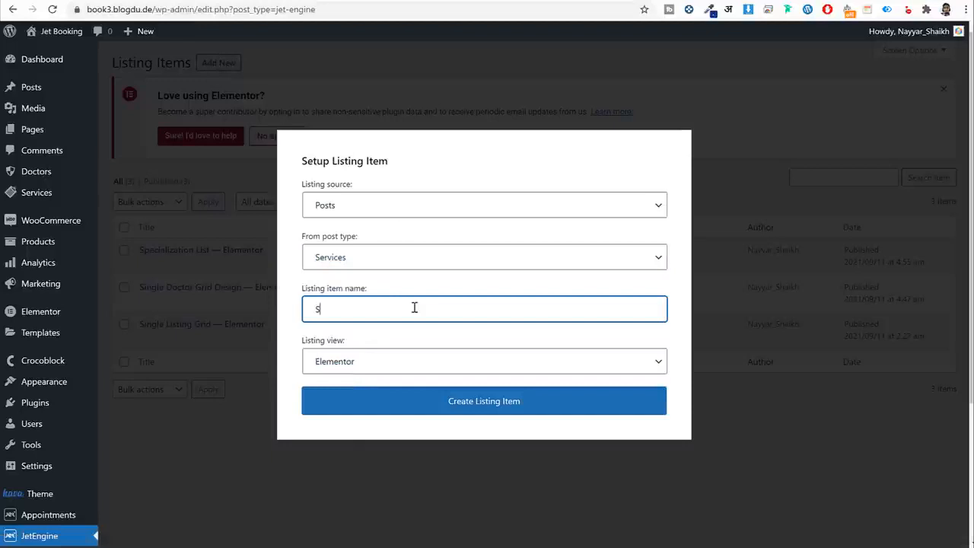
type("Department List")
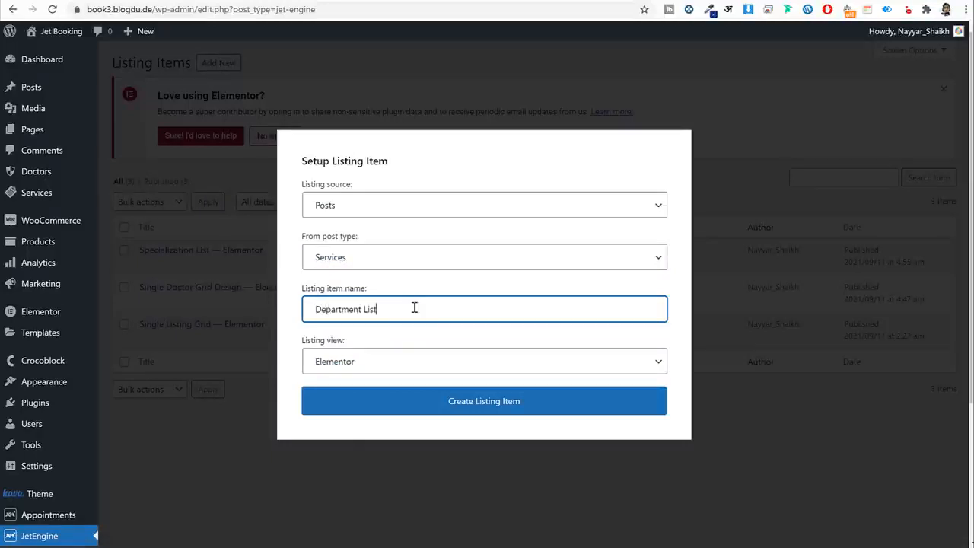
left_click(468, 413)
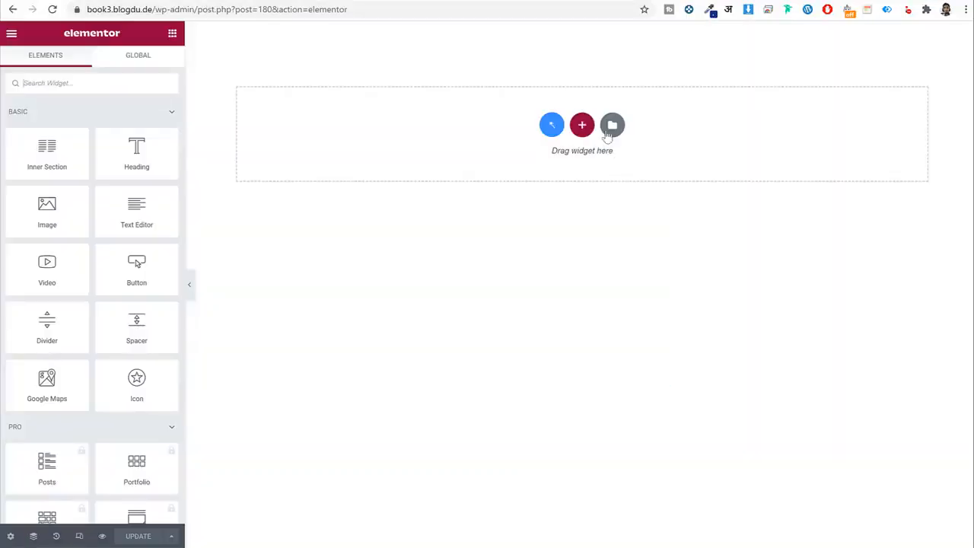
Import the Departments List template from Listing Templates and insert it into the listing.
left_click(611, 125)
left_click(551, 67)
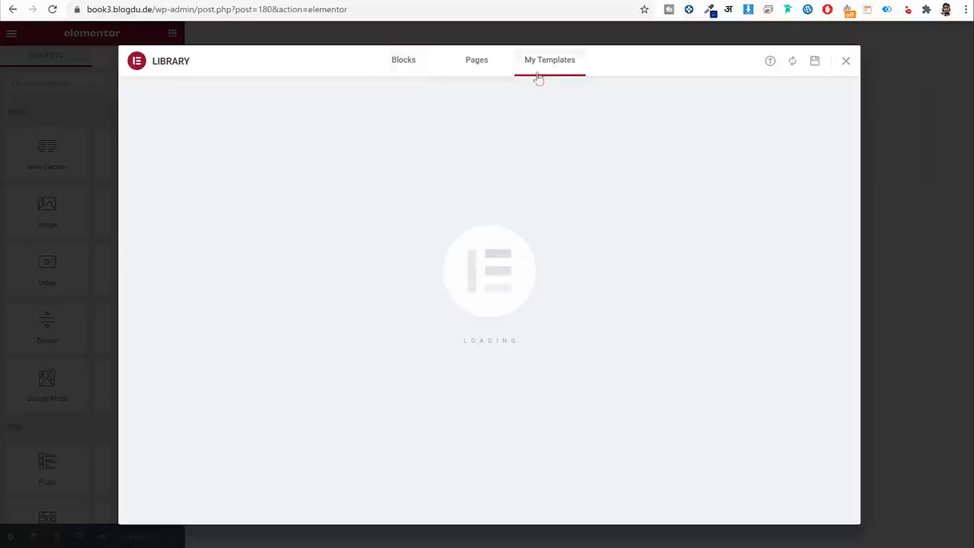
left_click(845, 61)
left_click(612, 126)
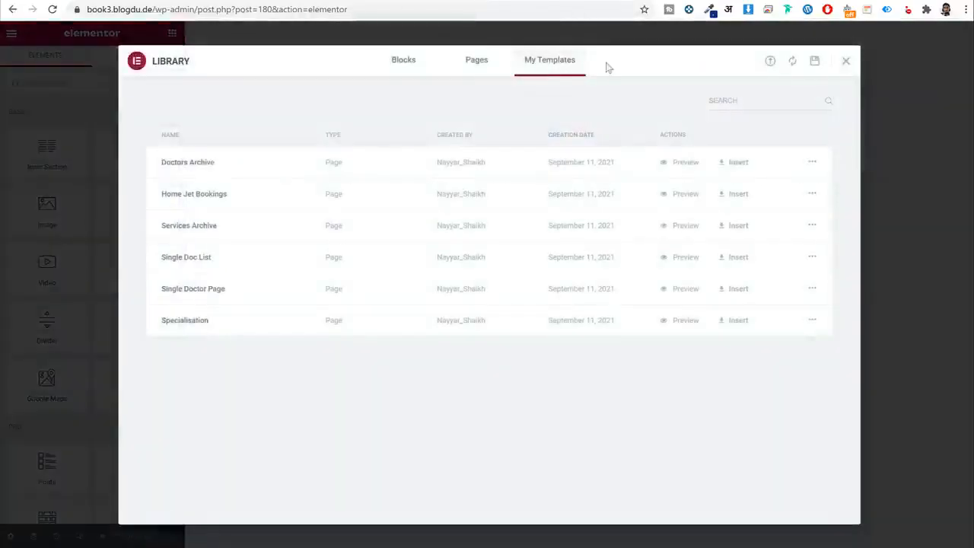
left_click(769, 62)
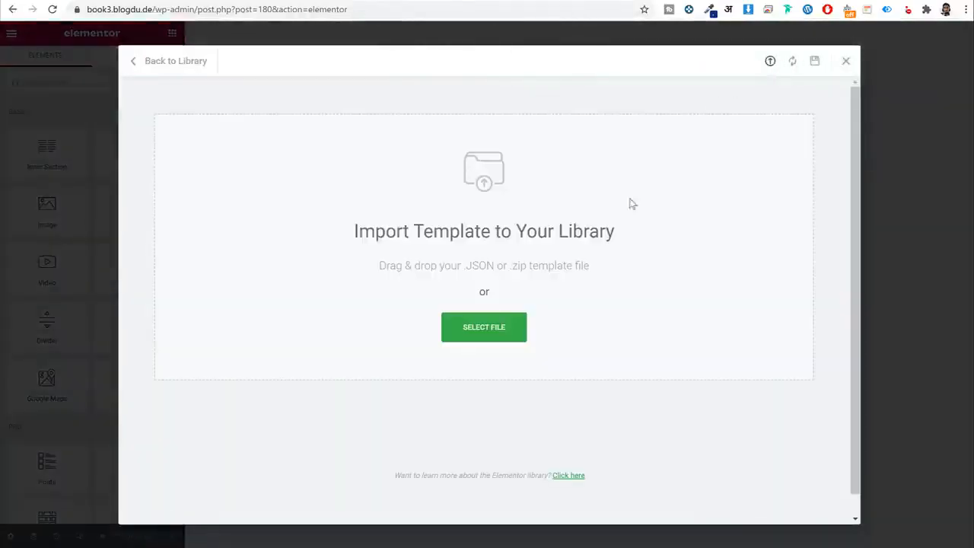
left_click(487, 336)
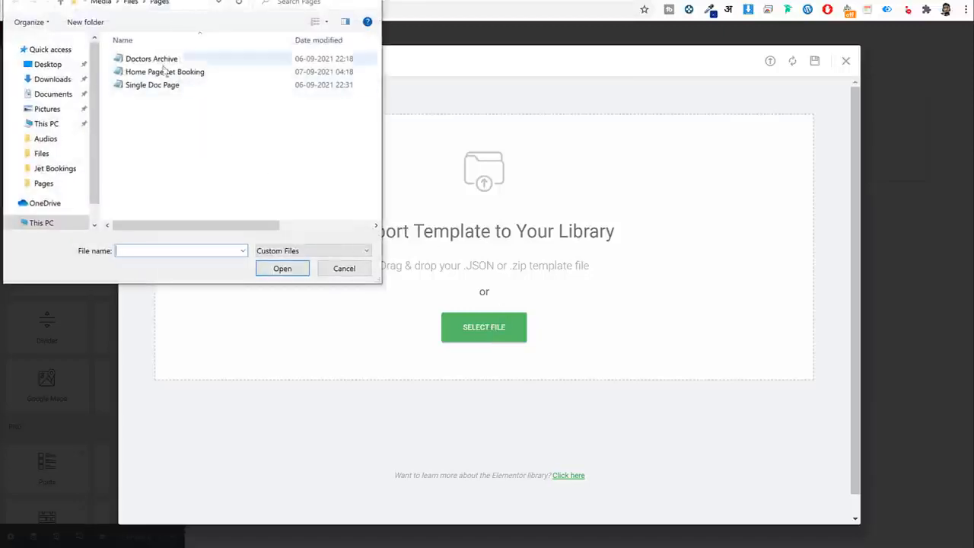
left_click(131, 2)
double_click(161, 86)
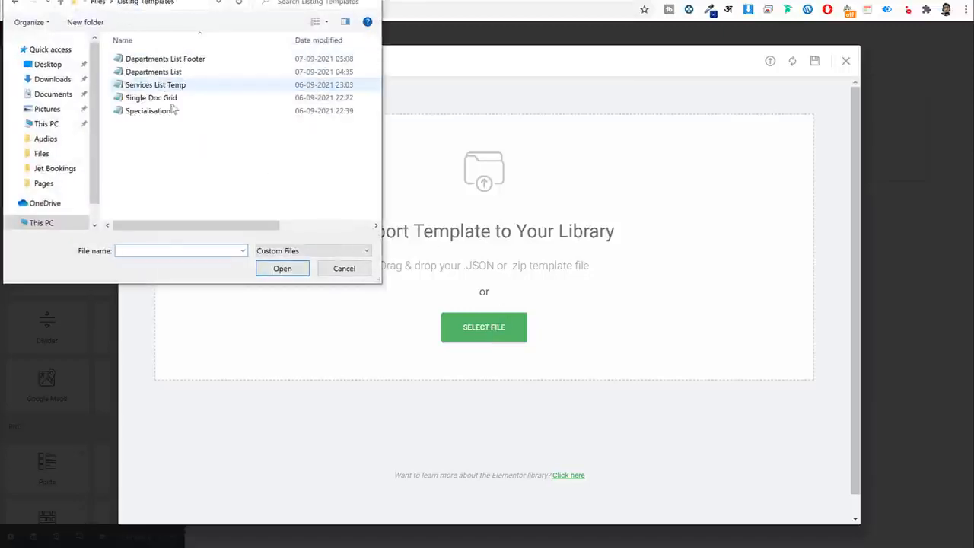
left_click(156, 71)
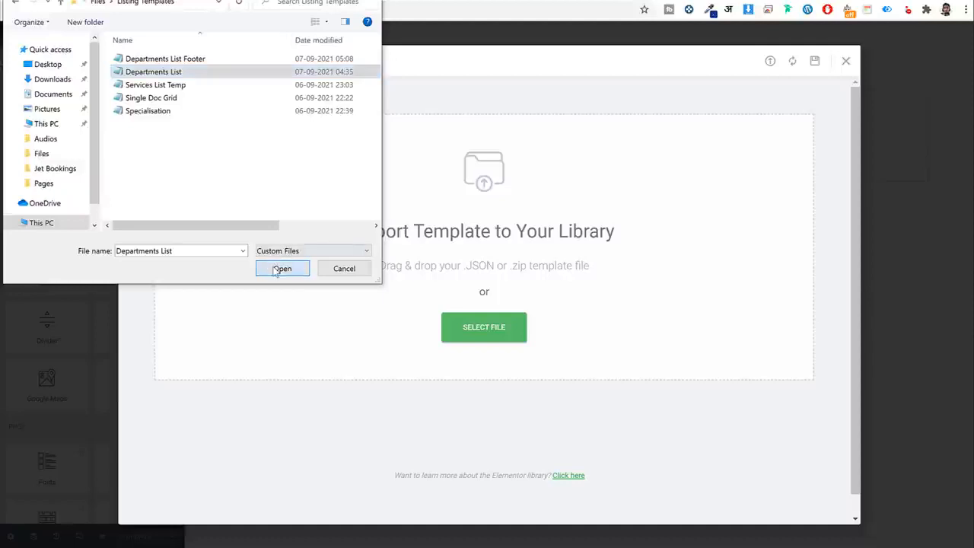
left_click(282, 269)
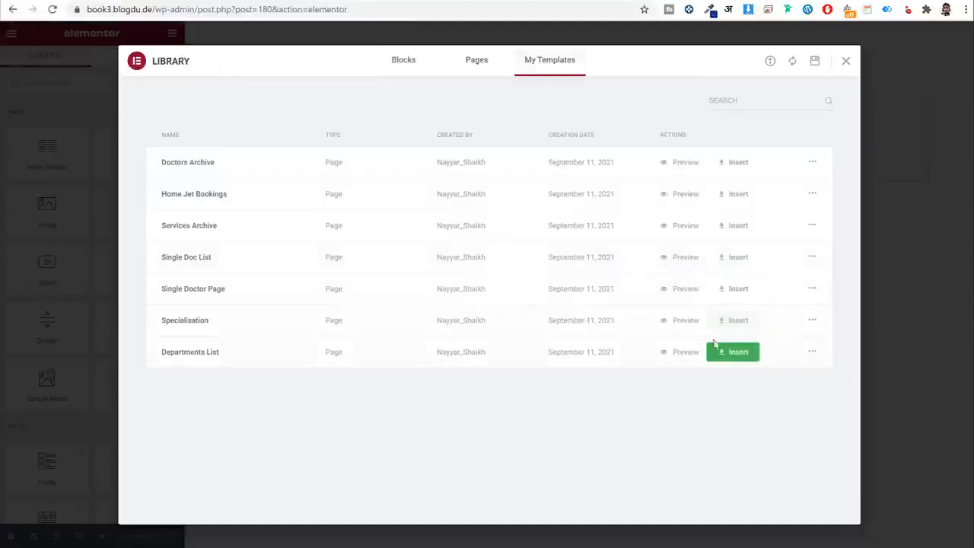
left_click(736, 357)
left_click(581, 337)
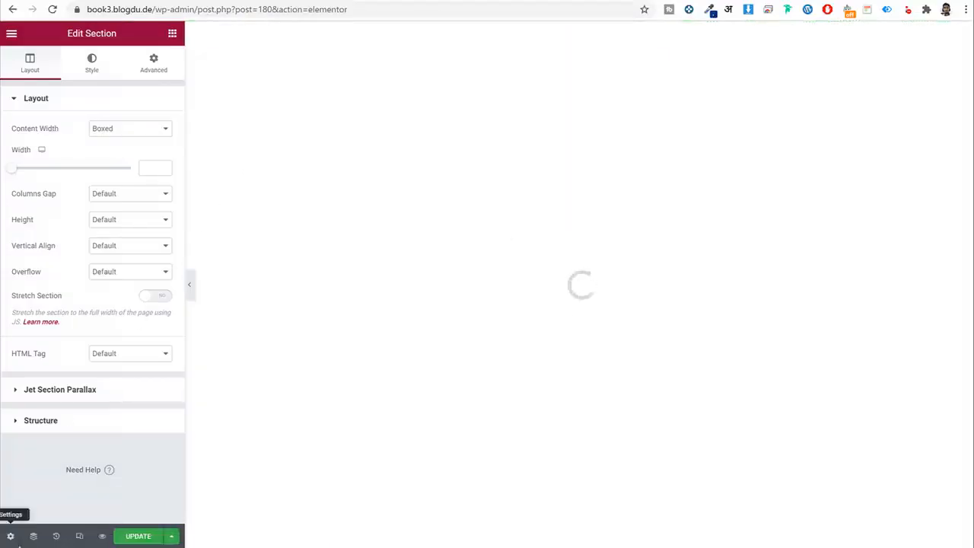
In Listing Settings, set From post type to Services.
left_click(10, 537)
left_click(102, 174)
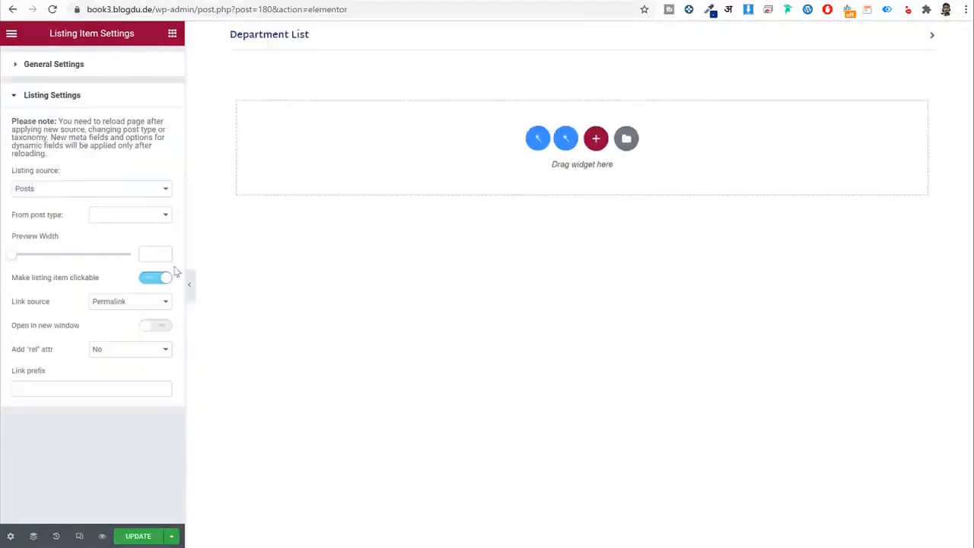
left_click(127, 215)
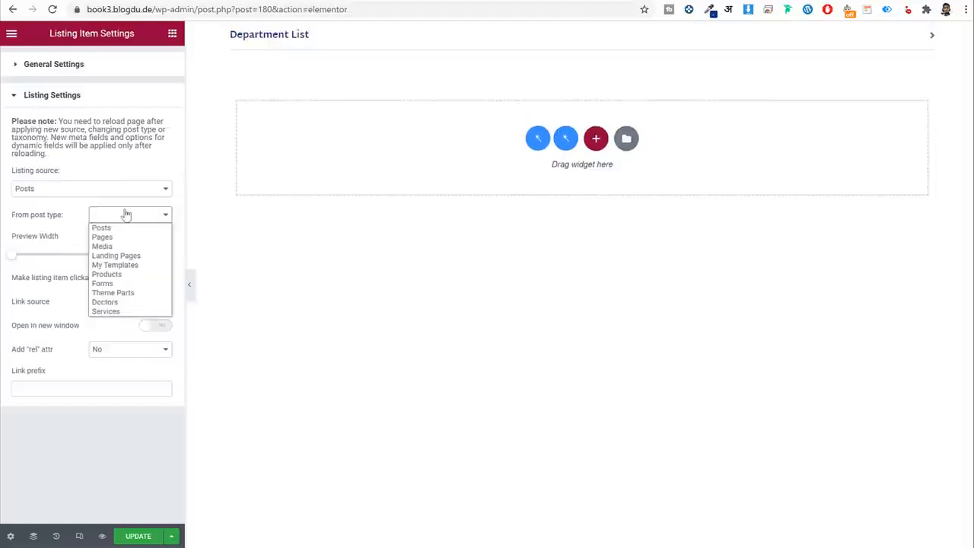
left_click(133, 312)
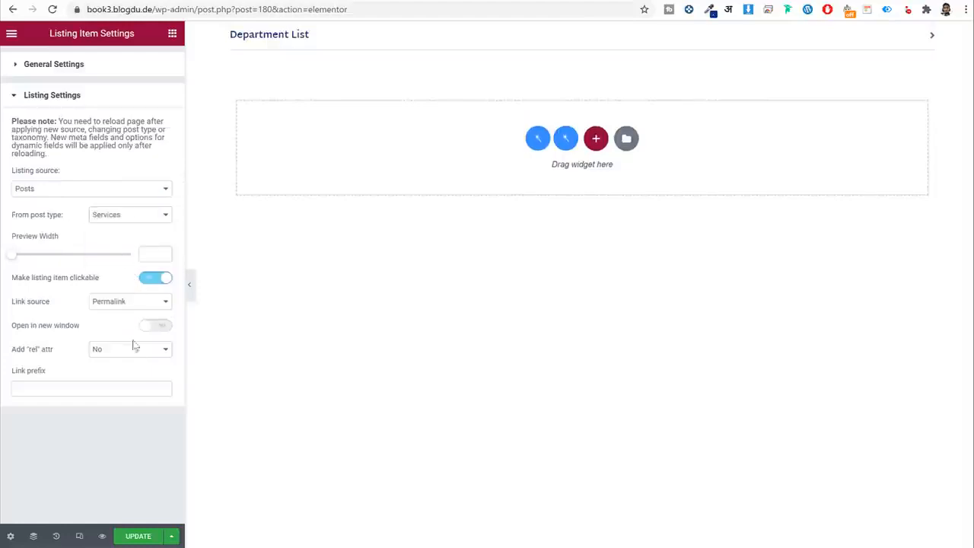
Set the departments Listing Grid's listing to Department List and click UPDATE.
left_click(302, 42)
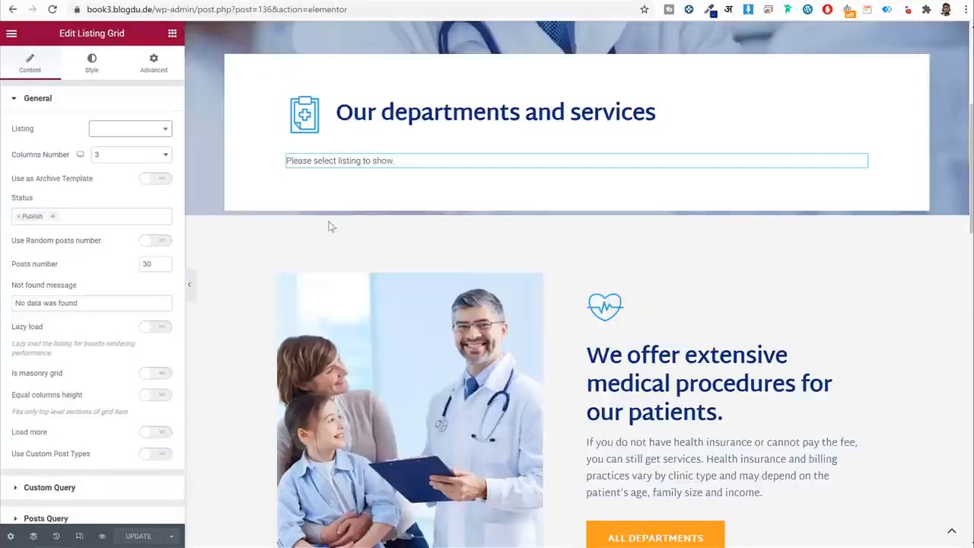
left_click(126, 131)
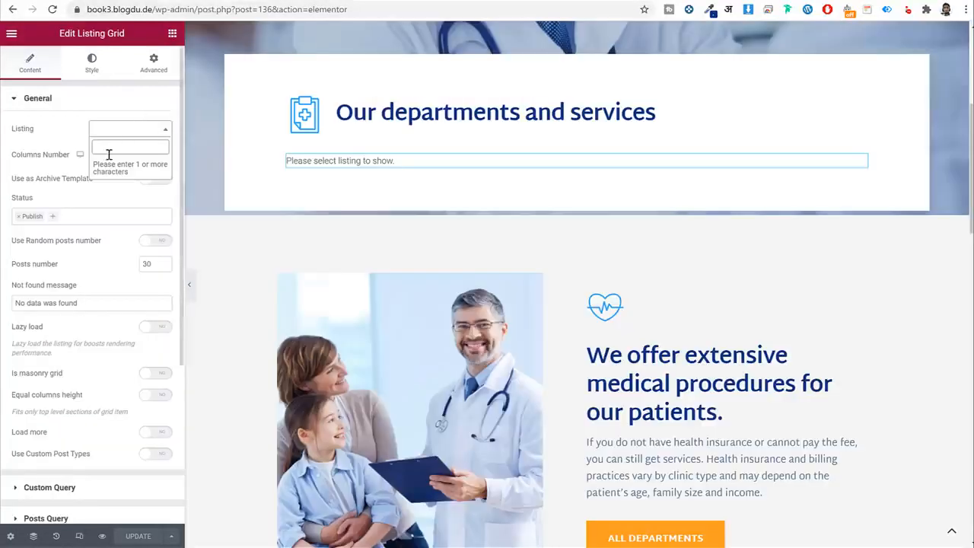
type("de")
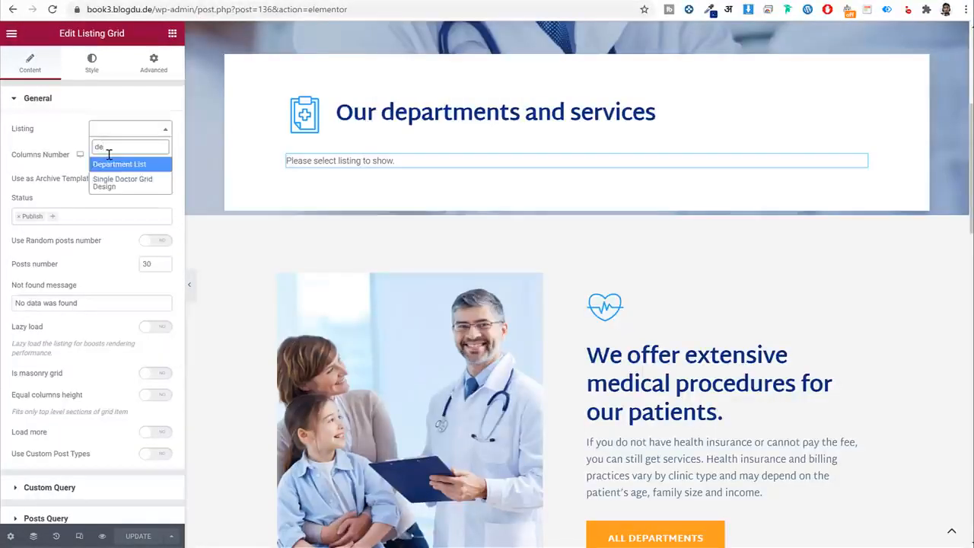
left_click(119, 165)
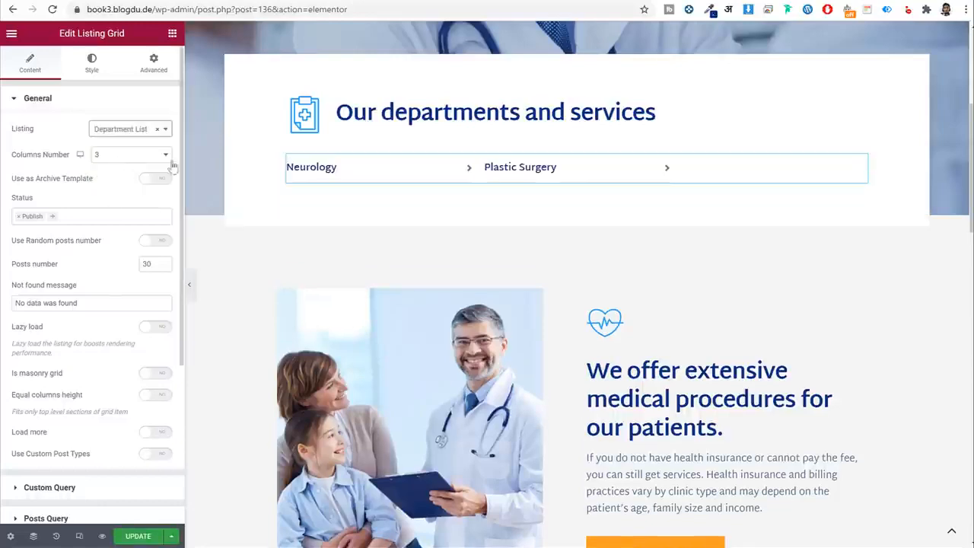
left_click(140, 540)
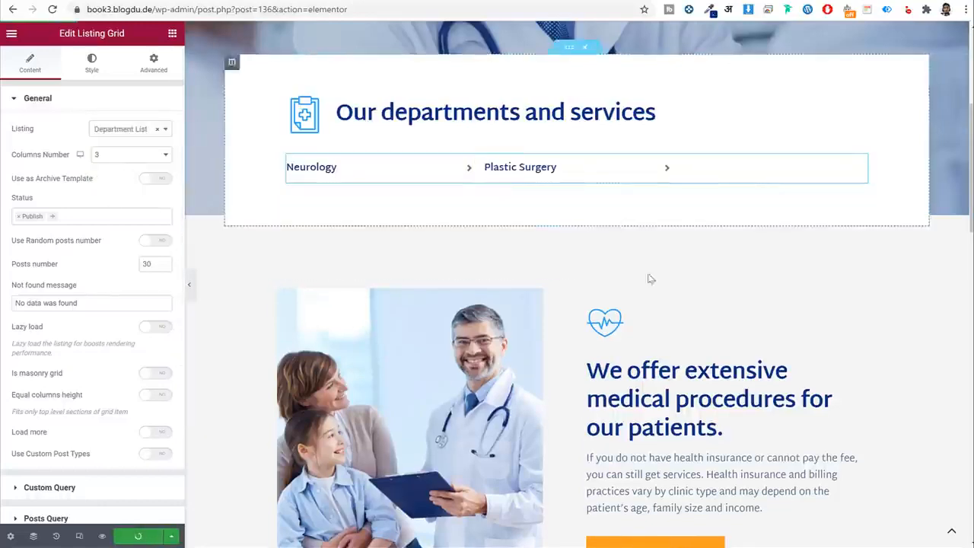
Inspect the hero subheading and the departments section title block.
scroll(661, 317, "down", 10)
scroll(662, 318, "up", 10)
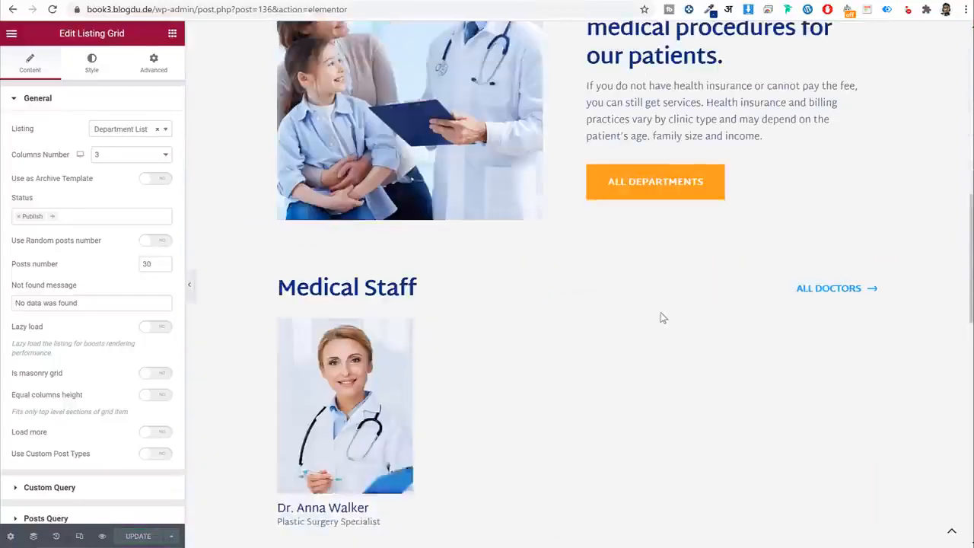
scroll(661, 318, "up", 2)
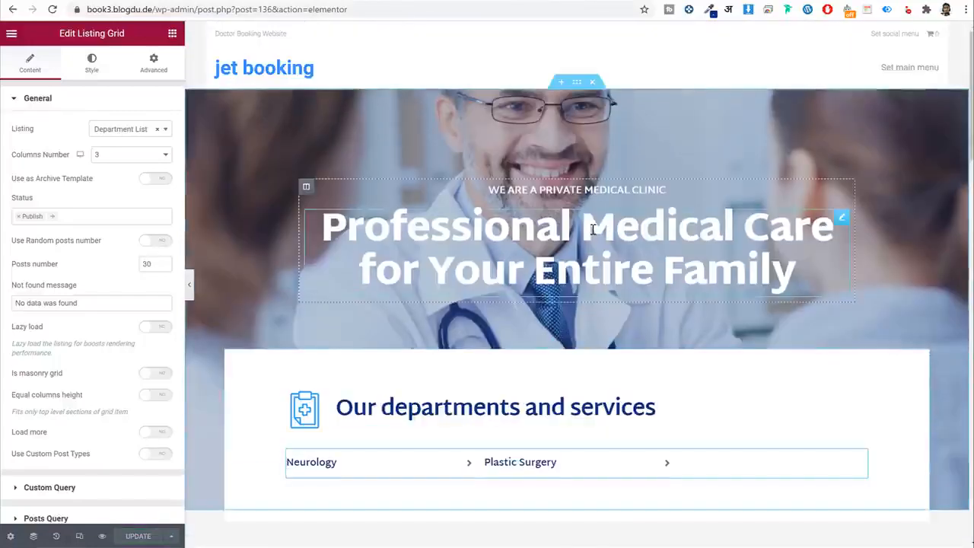
left_click(544, 218)
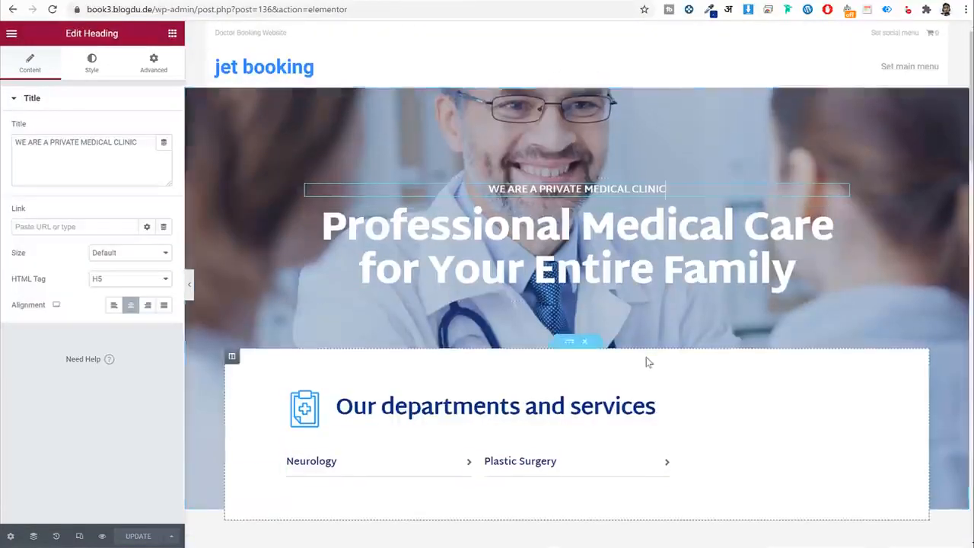
scroll(646, 358, "down", 4)
left_click(320, 101)
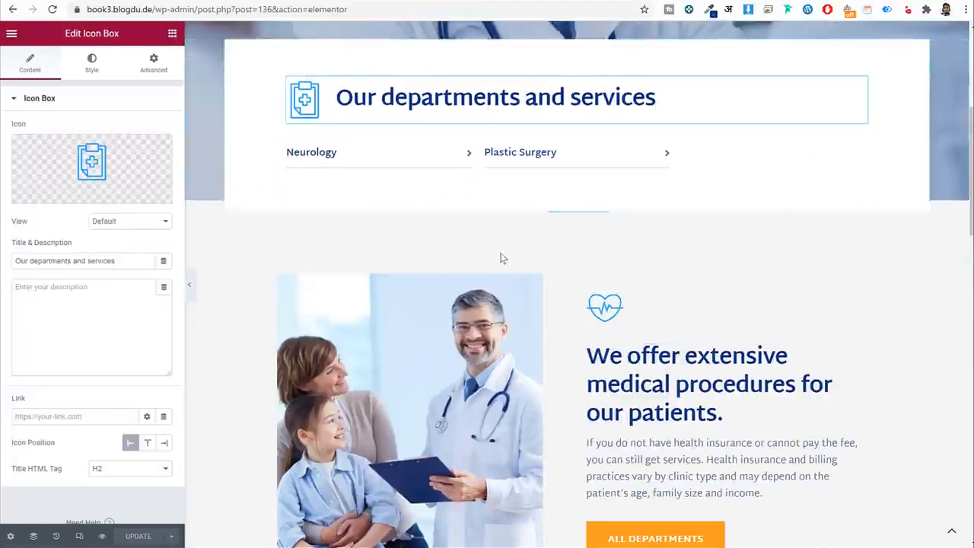
scroll(509, 259, "down", 10)
scroll(511, 264, "up", 2)
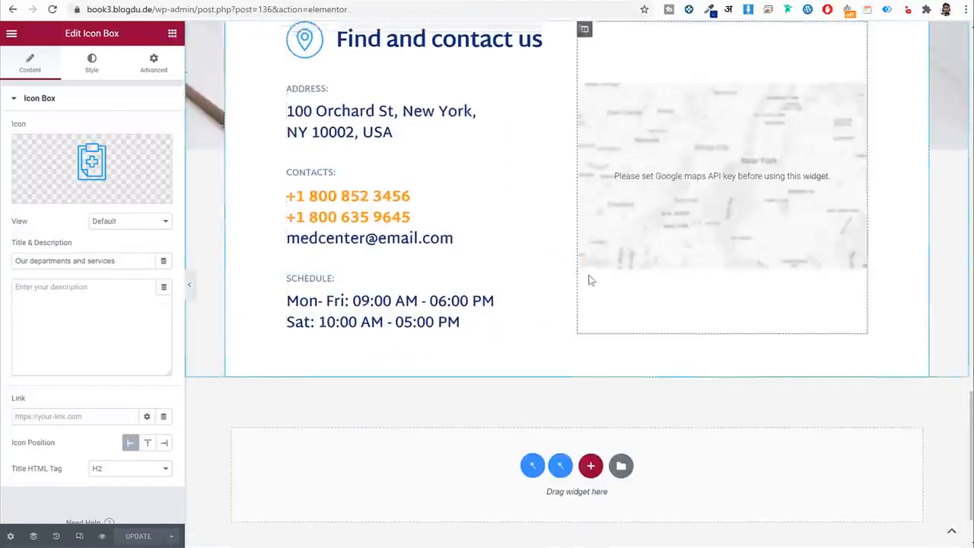
Overwrite the contact address's first line with placeholder text and open the first phone entry.
left_click(390, 239)
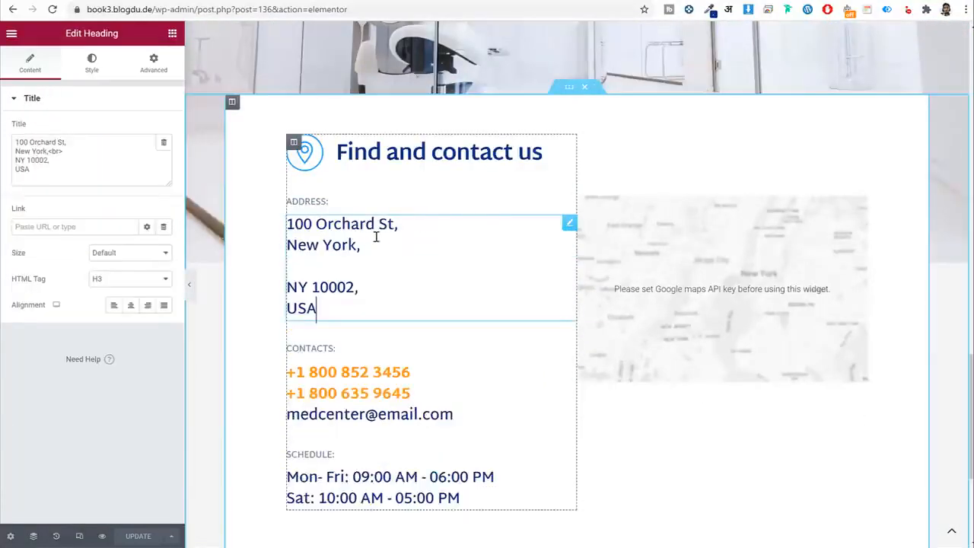
triple_click(77, 141)
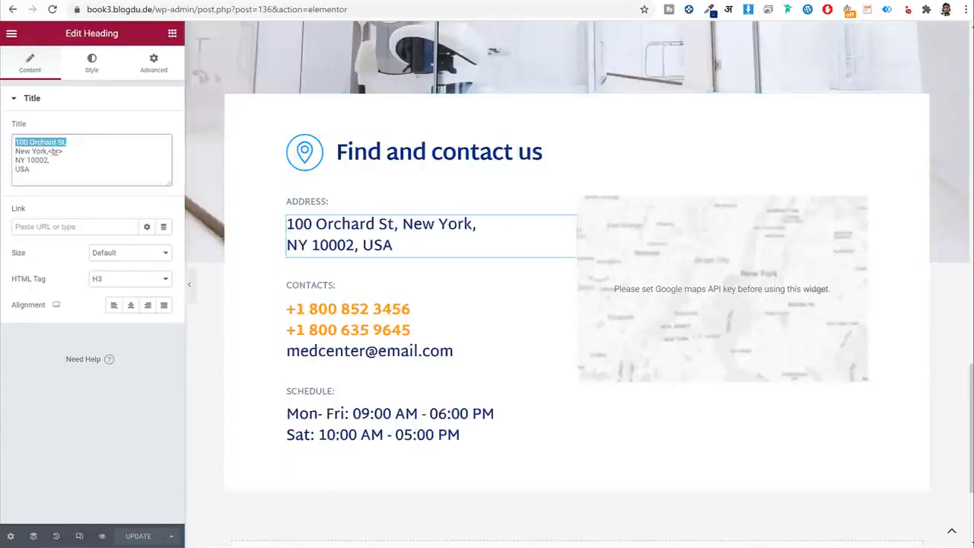
type("bv;'ldsmvc'l;as';")
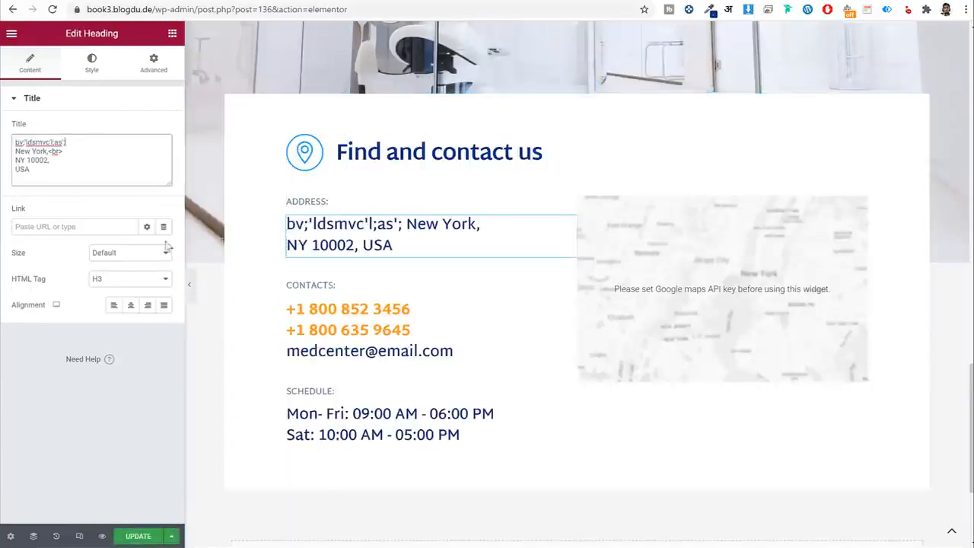
left_click(324, 332)
left_click(81, 175)
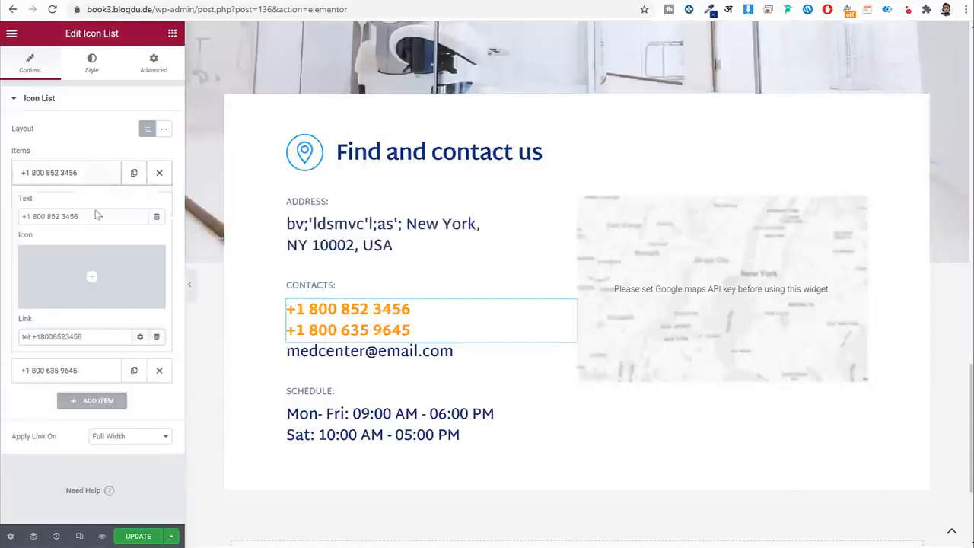
left_click(101, 217)
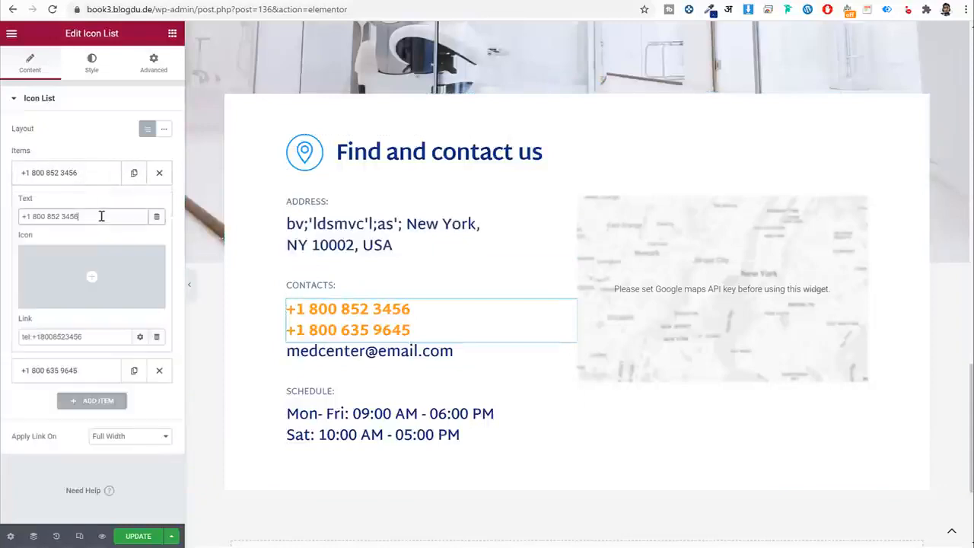
Delete the Advanced Map, drop in a Google Maps widget, and enter mumbai as location.
left_click(647, 279)
right_click(659, 272)
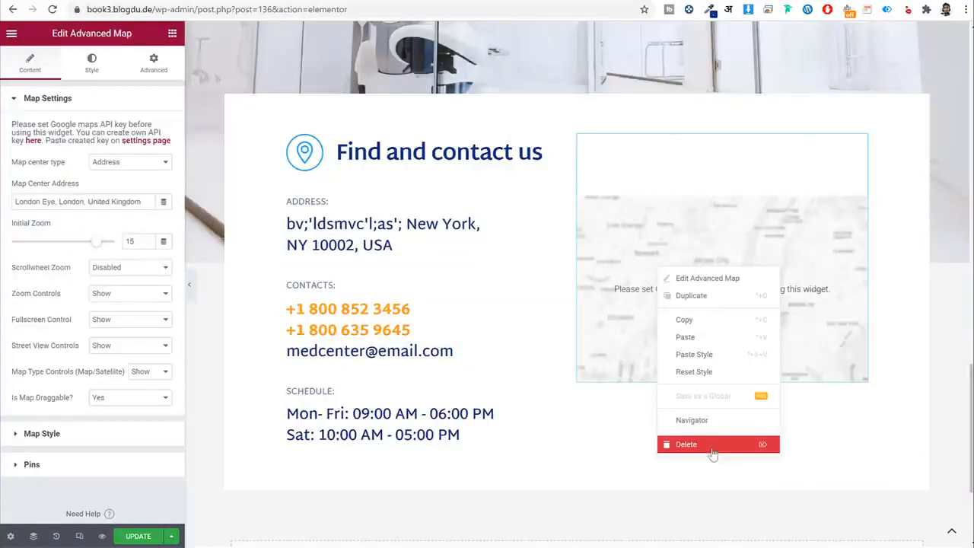
left_click(711, 444)
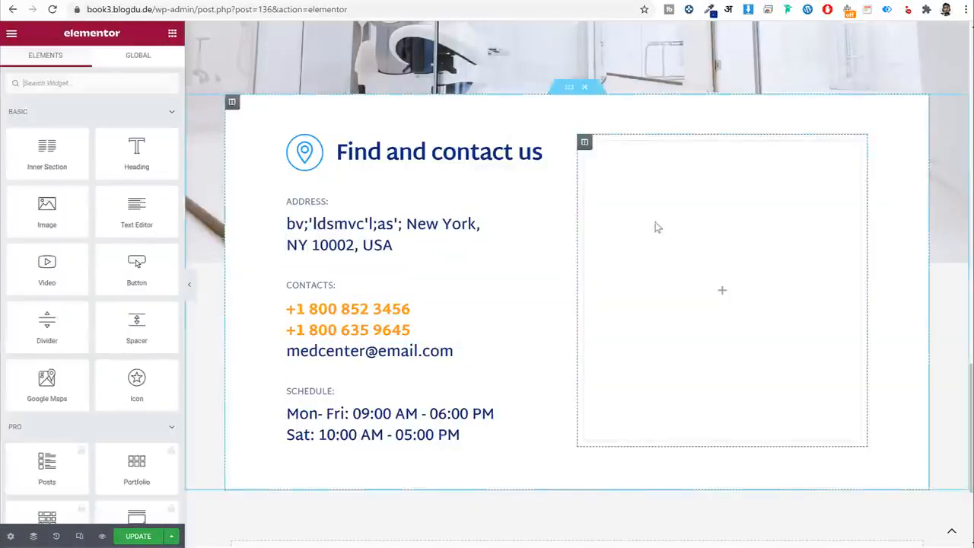
left_click(145, 93)
type("ma")
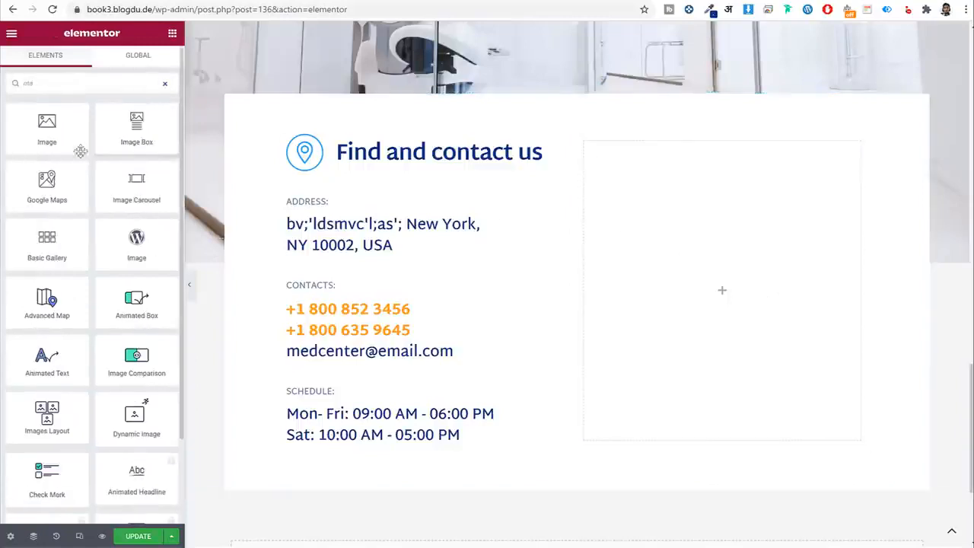
left_click_drag(91, 170, 704, 230)
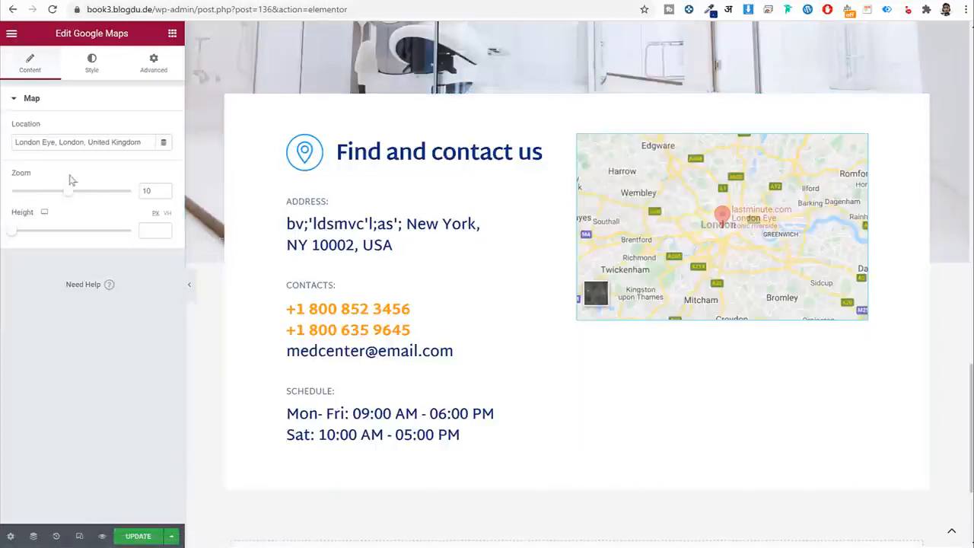
triple_click(85, 147)
type("m")
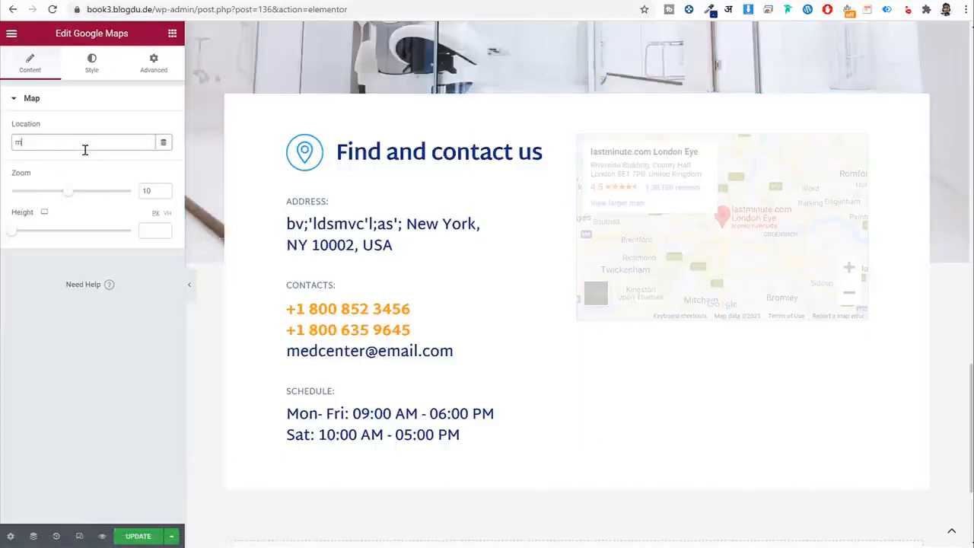
type("umbai")
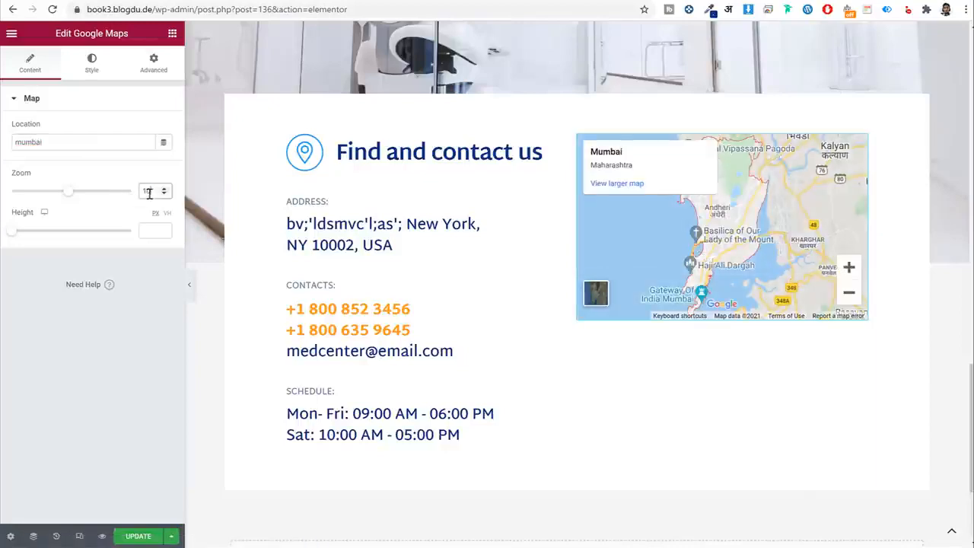
type("5")
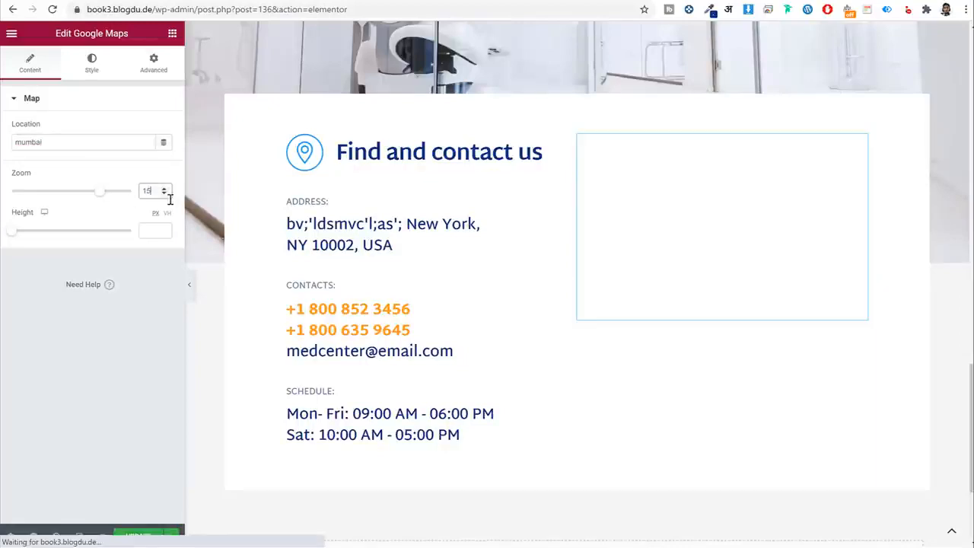
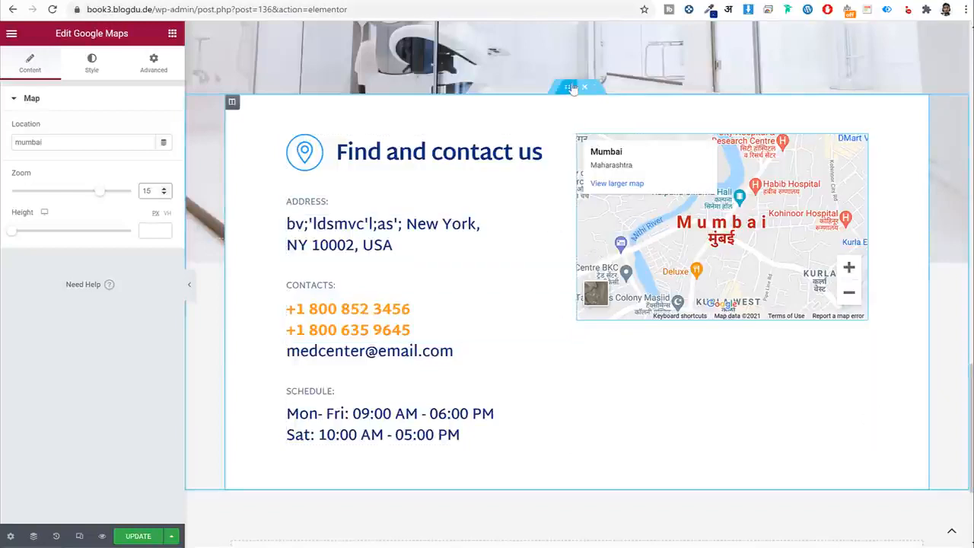
Set the contact-and-map inner section's Vertical Align to Middle.
left_click(572, 88)
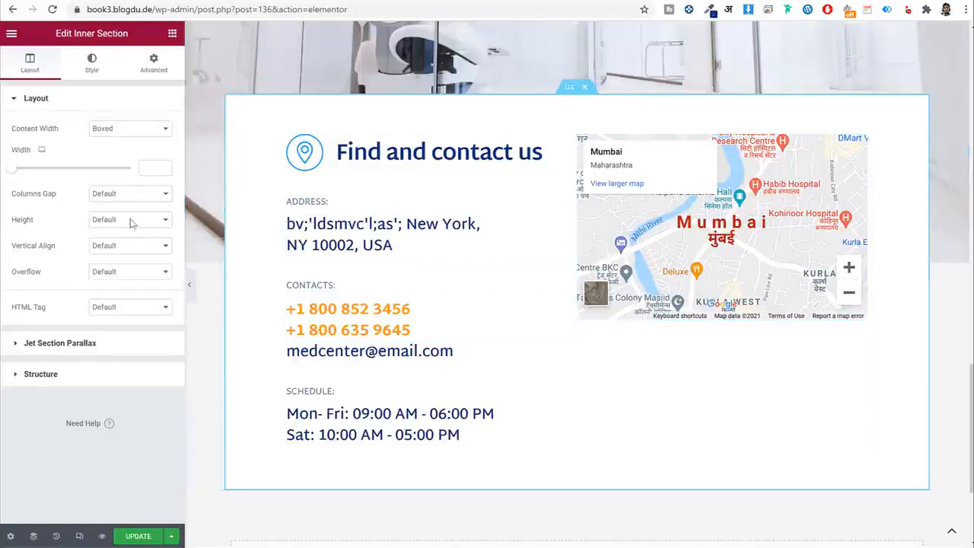
left_click(138, 245)
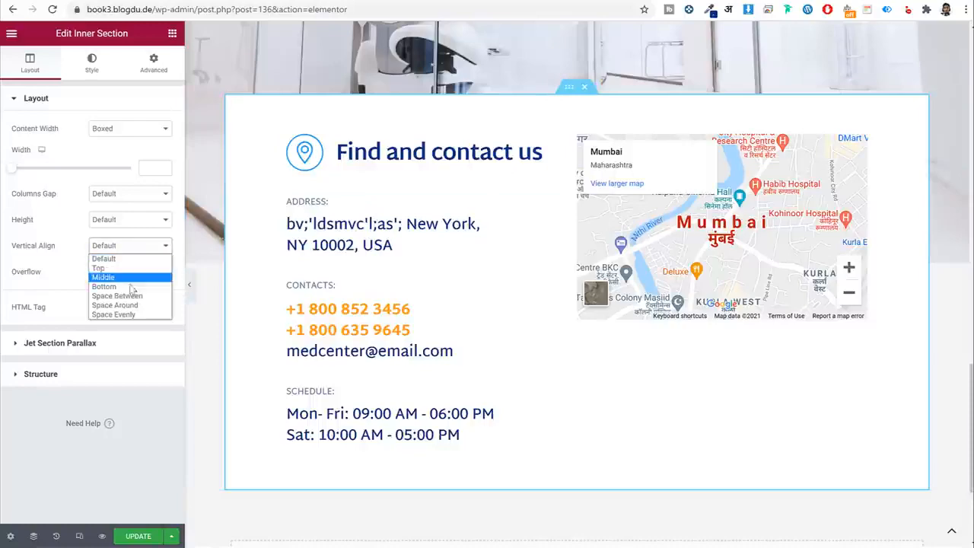
left_click(129, 277)
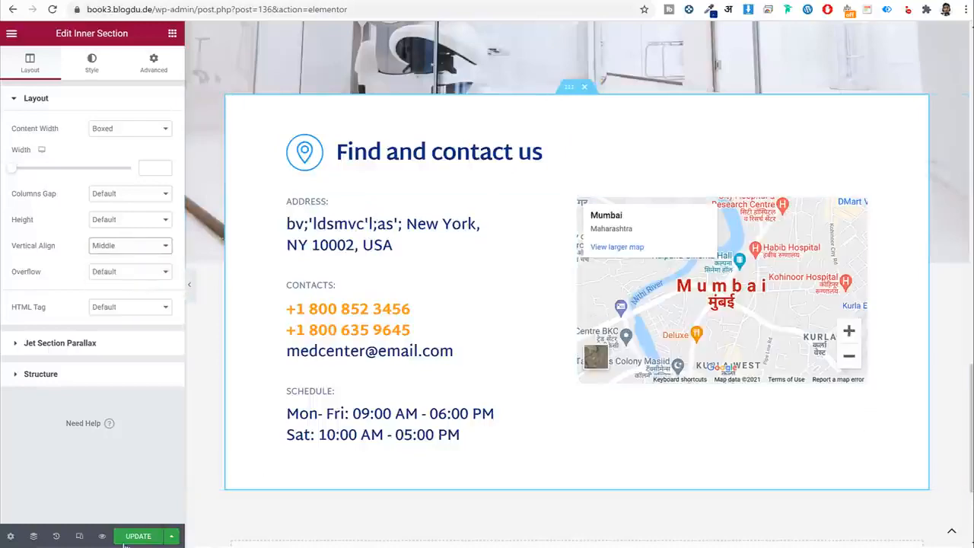
scroll(388, 484, "up", 15)
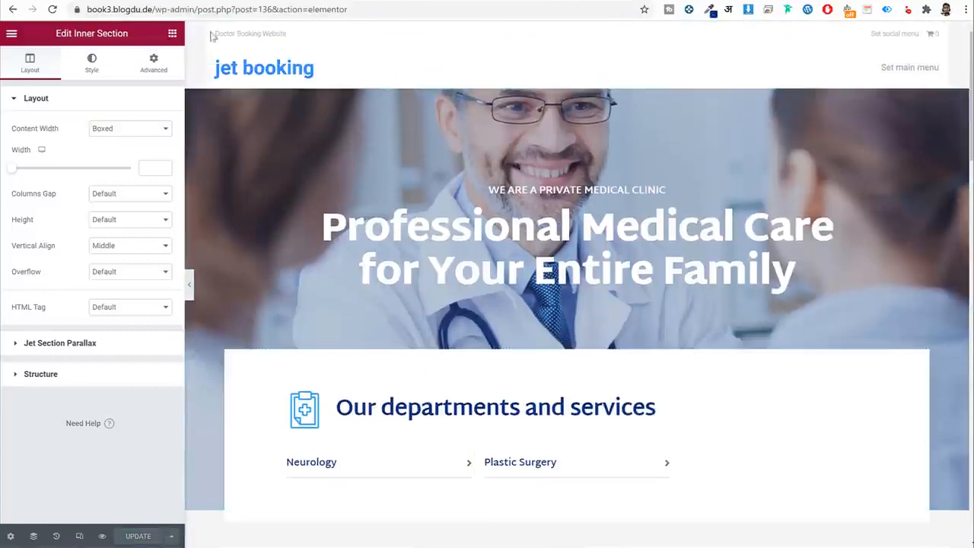
left_click(12, 34)
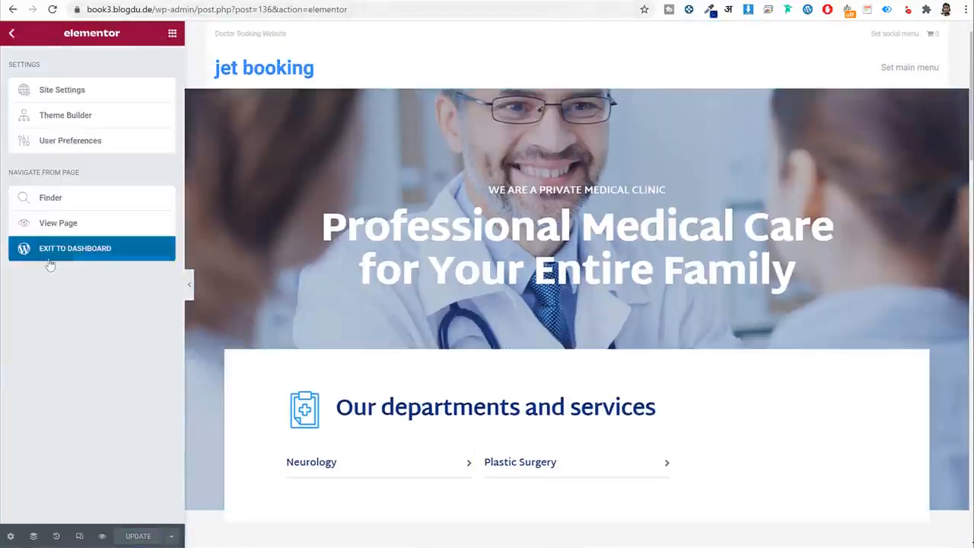
Exit the editor to the dashboard and look over the live Home page.
left_click(48, 257)
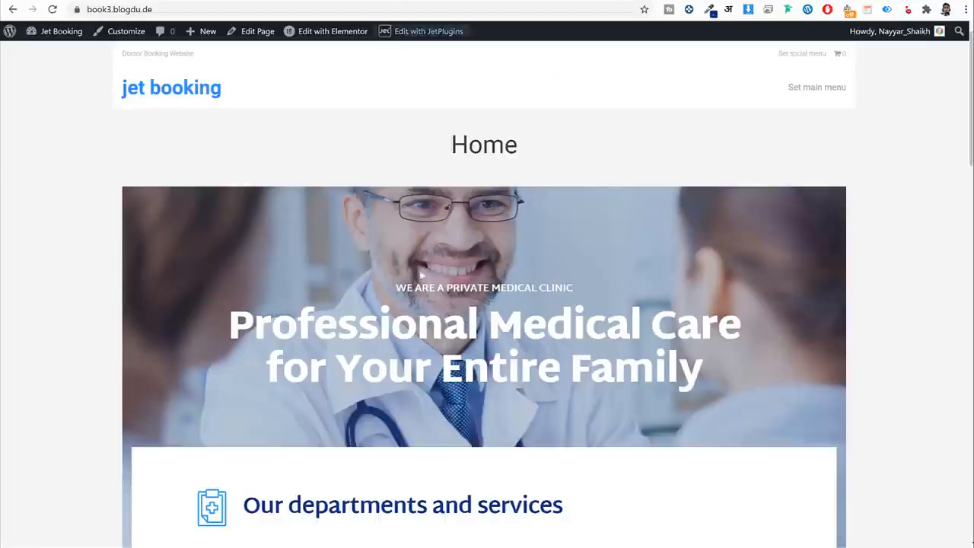
scroll(481, 319, "down", 12)
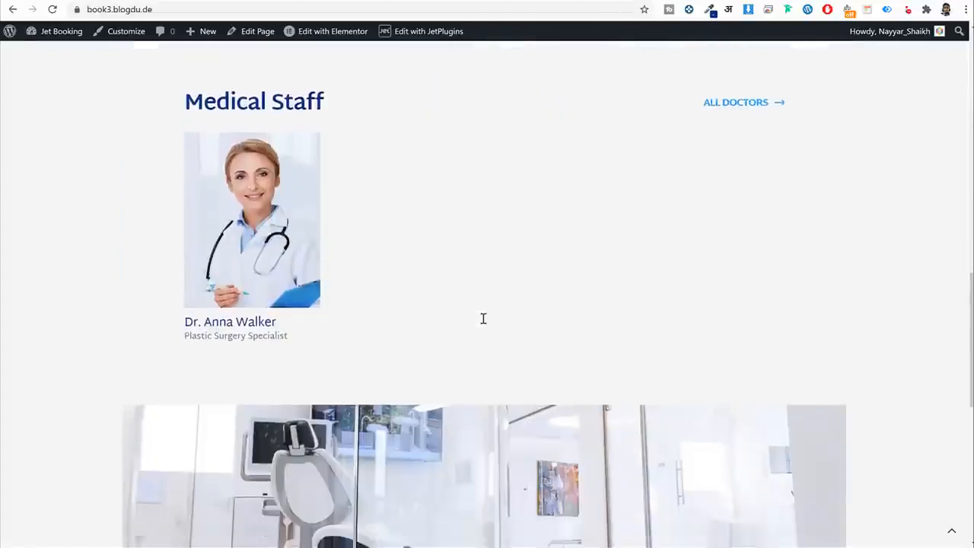
scroll(467, 325, "up", 12)
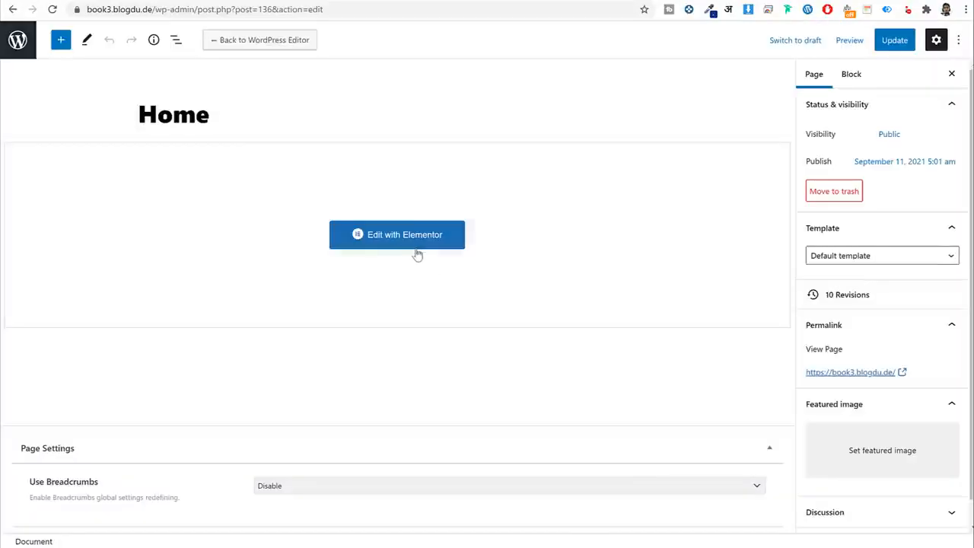
Reopen the Home page in Elementor and select the top hero section.
left_click(386, 242)
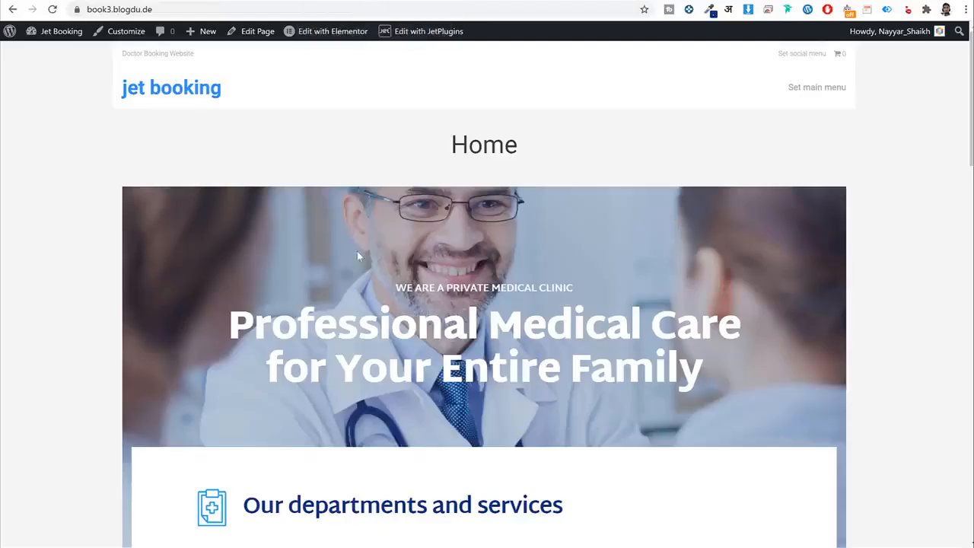
scroll(357, 251, "down", 2)
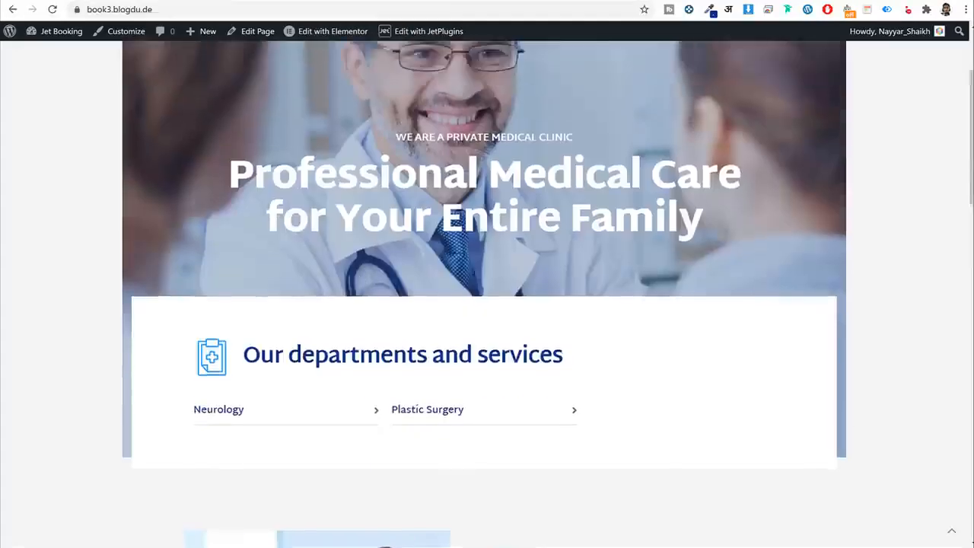
scroll(837, 211, "up", 2)
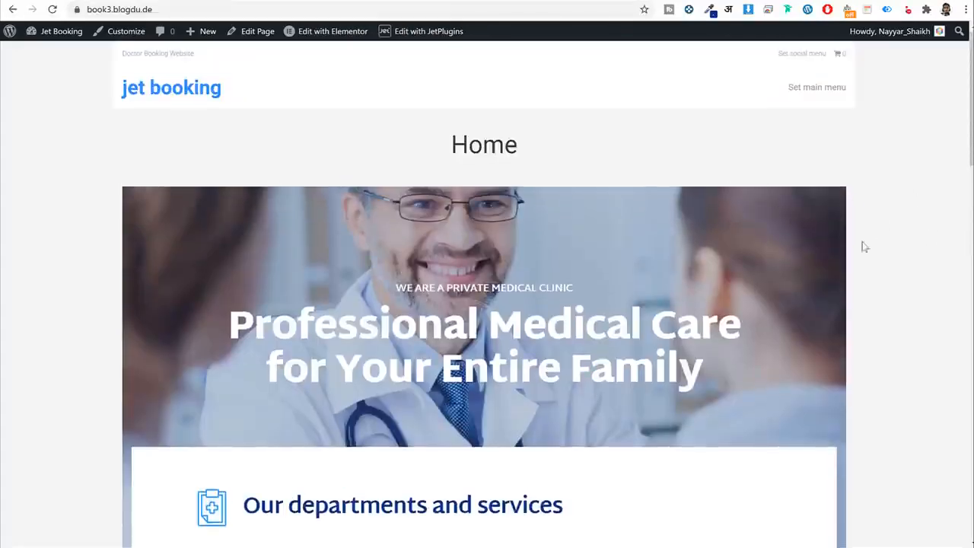
left_click(199, 8)
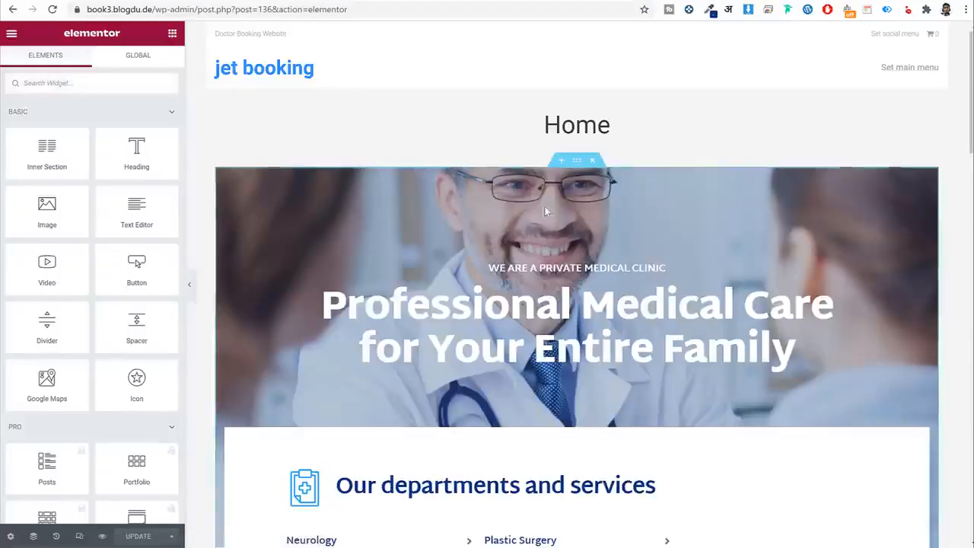
left_click(577, 161)
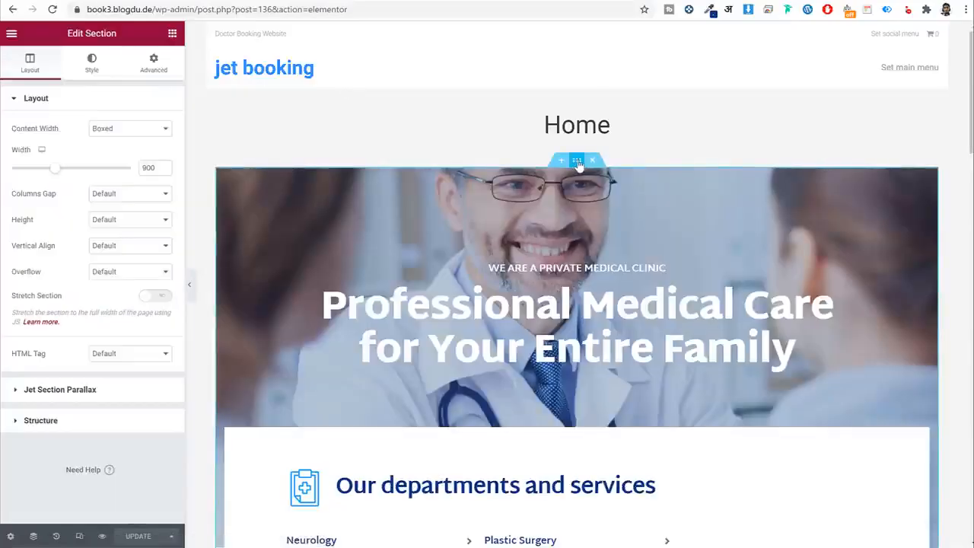
Turn on Stretch Section for the hero and clinic-photo sections.
left_click(164, 301)
scroll(515, 326, "down", 15)
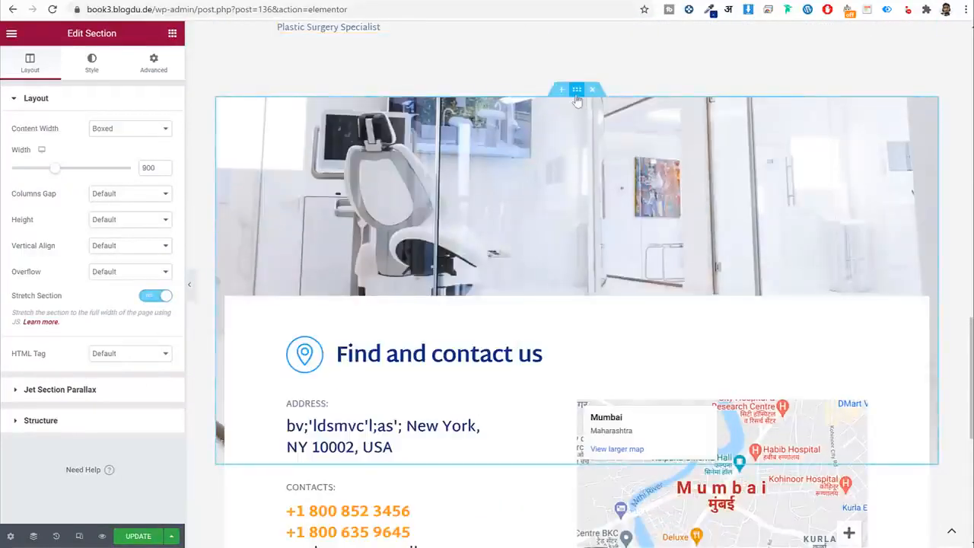
left_click(576, 91)
left_click(156, 257)
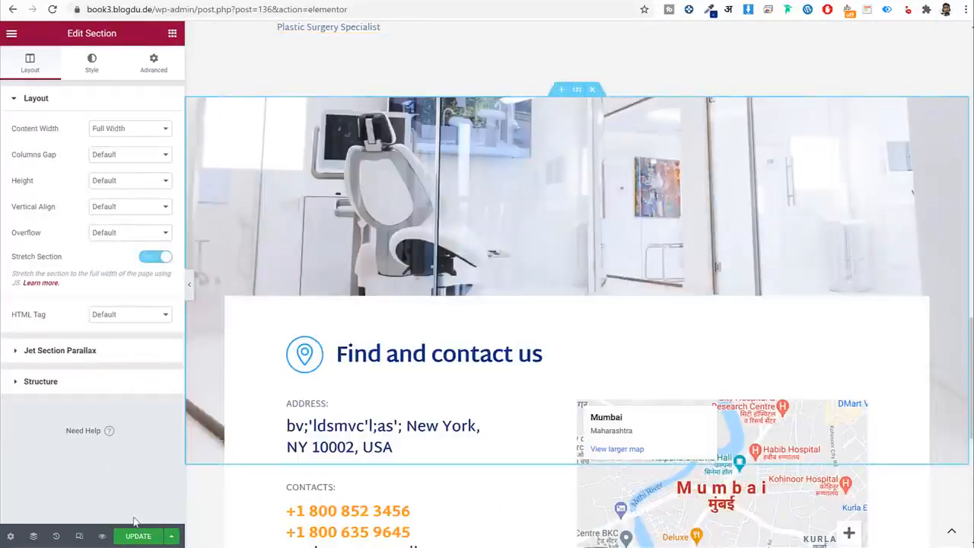
Set Page Layout to Full Width Content Layout in Page Settings and update the page.
left_click(11, 536)
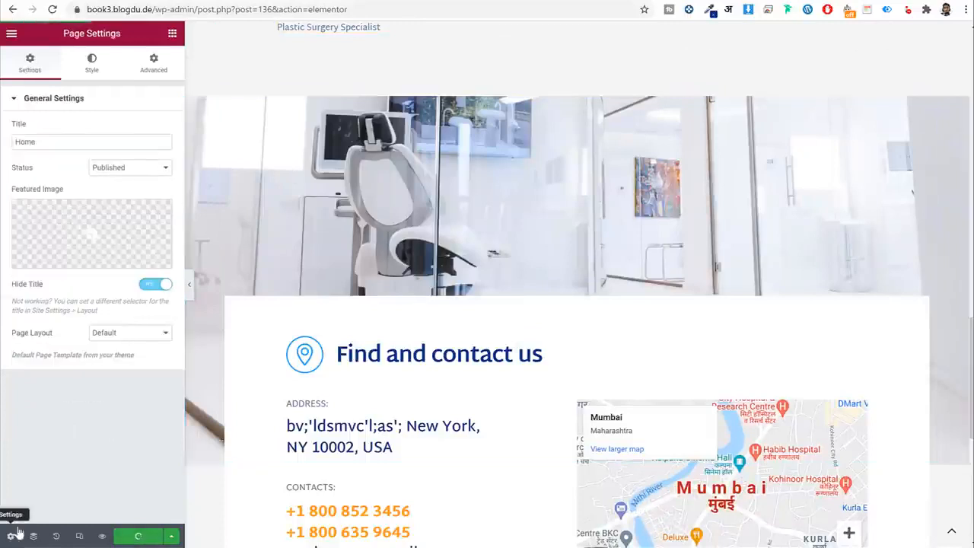
left_click(130, 340)
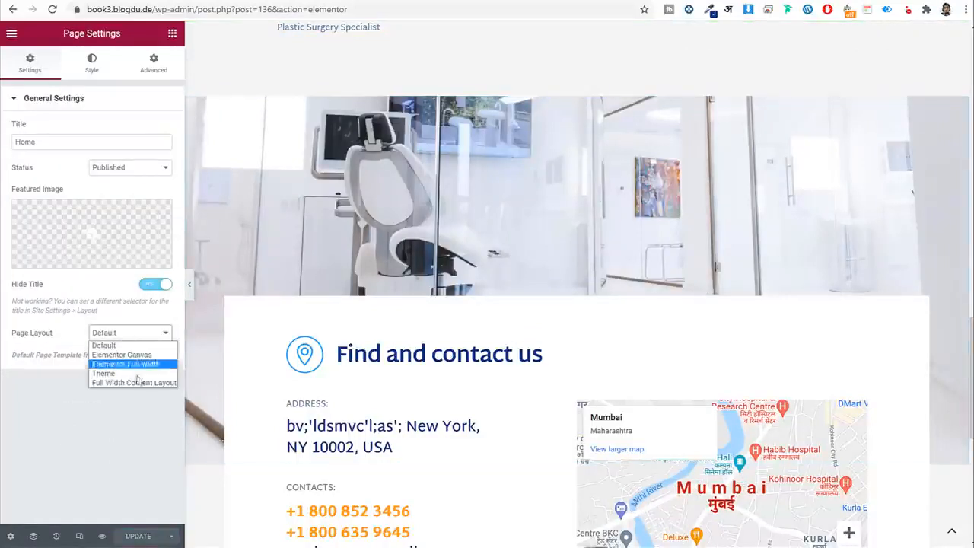
left_click(136, 382)
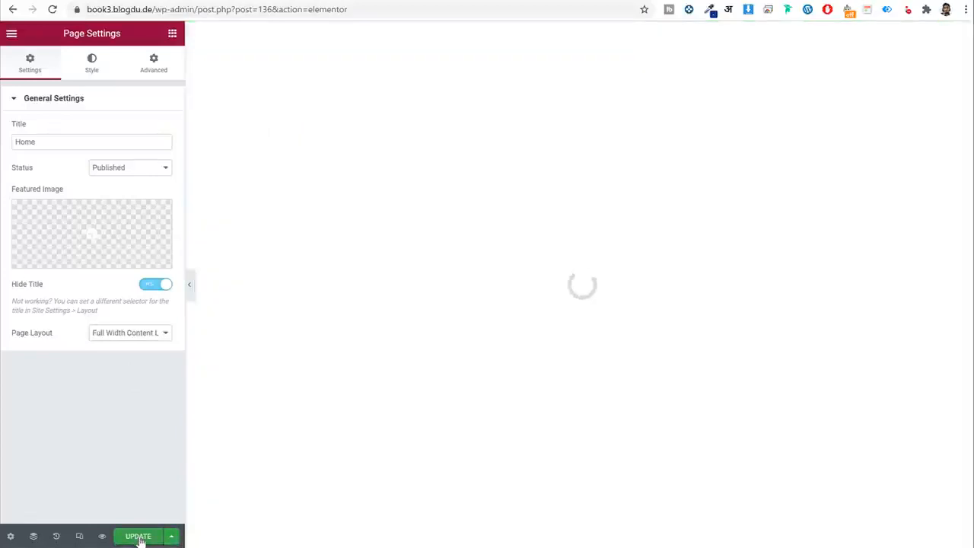
left_click(140, 537)
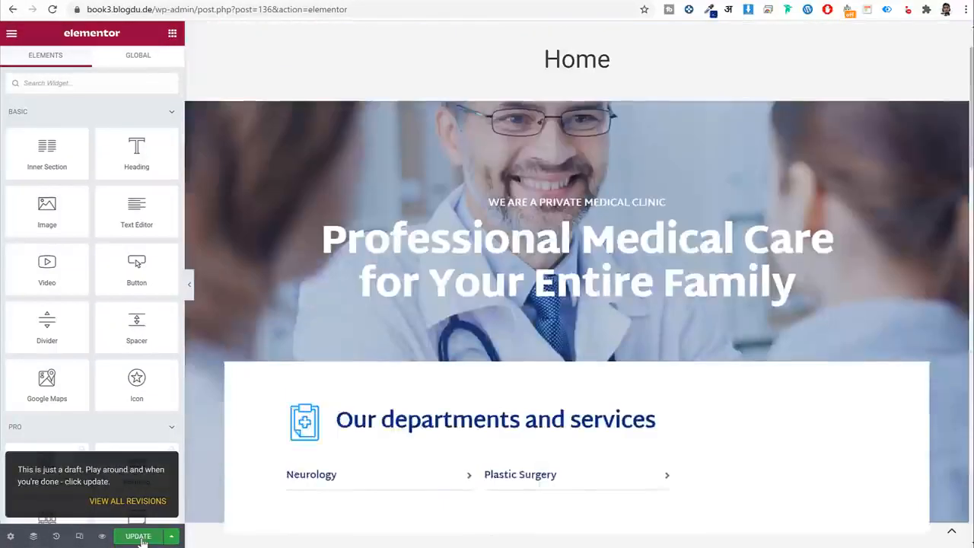
Exit to the dashboard and open the live Home page.
left_click(12, 33)
left_click(60, 242)
left_click(368, 8)
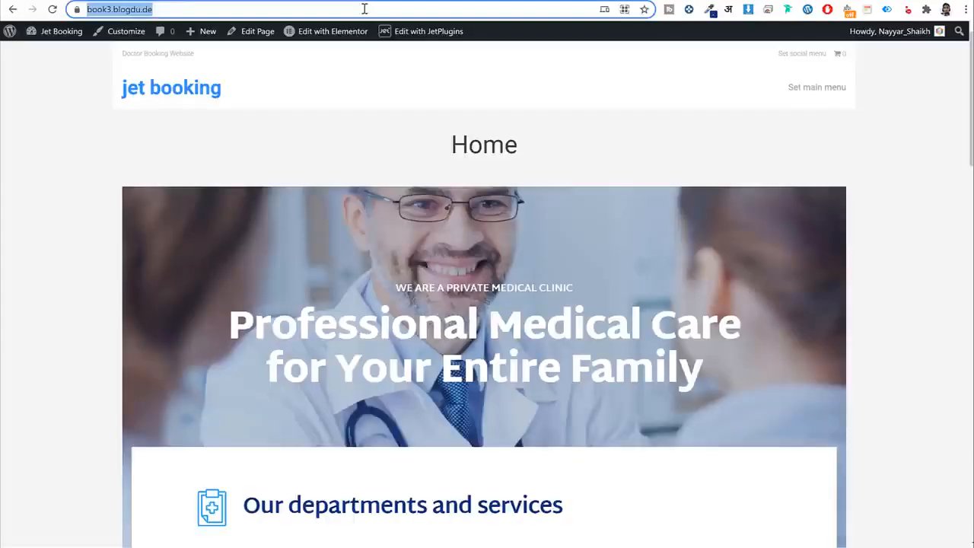
Reload the live Home page and scroll through it to review the changes.
key("Return")
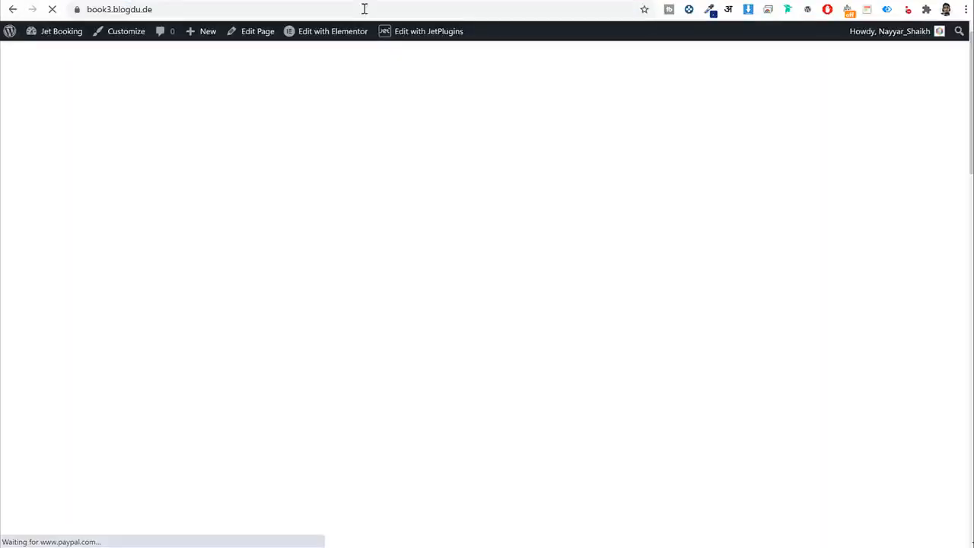
scroll(551, 287, "down", 4)
scroll(550, 287, "down", 14)
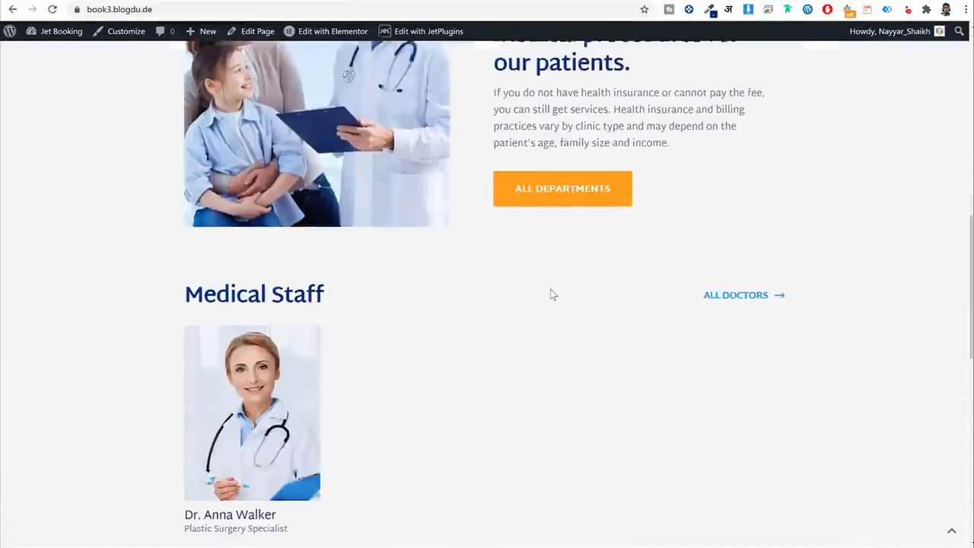
scroll(551, 294, "up", 17)
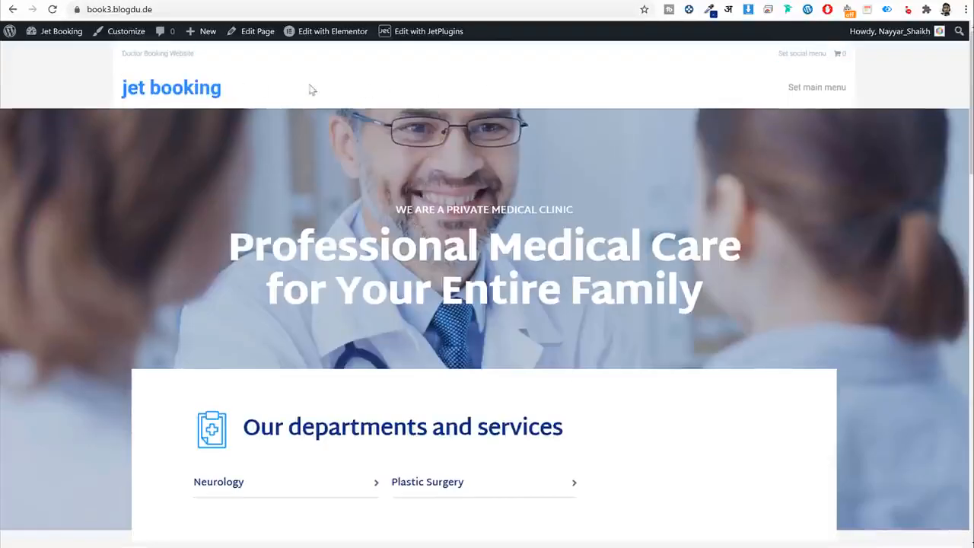
scroll(461, 256, "down", 17)
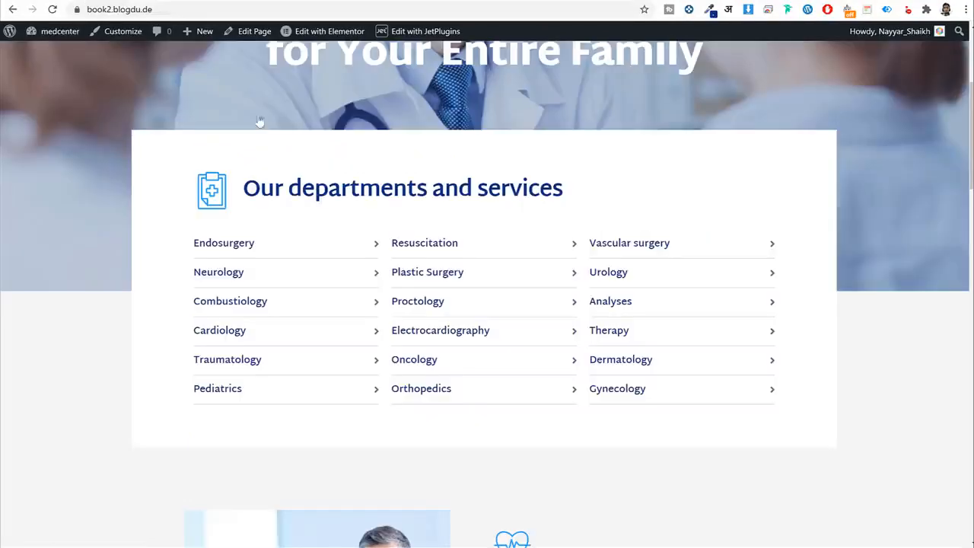
scroll(365, 221, "up", 4)
scroll(437, 109, "down", 15)
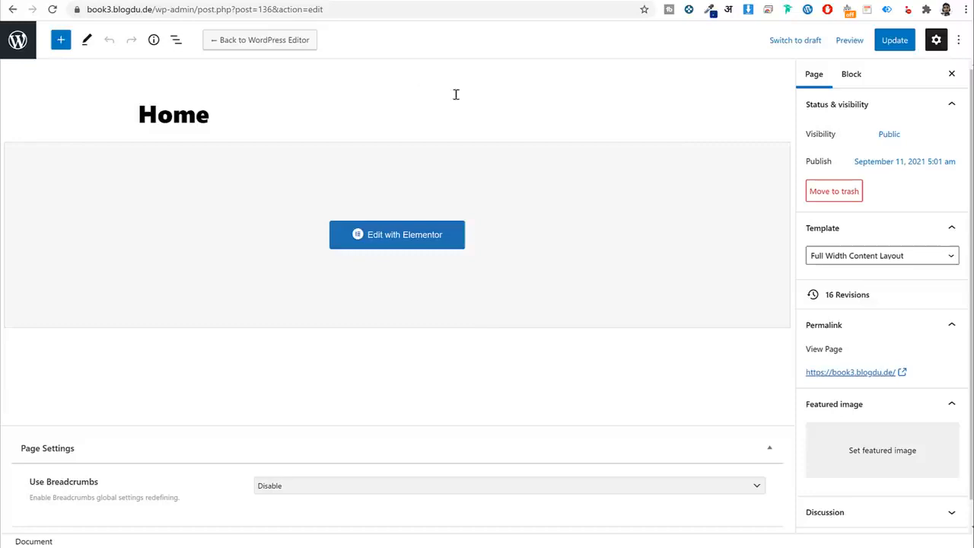
Go to the admin Pages > All Pages list and scroll through it.
left_click(17, 42)
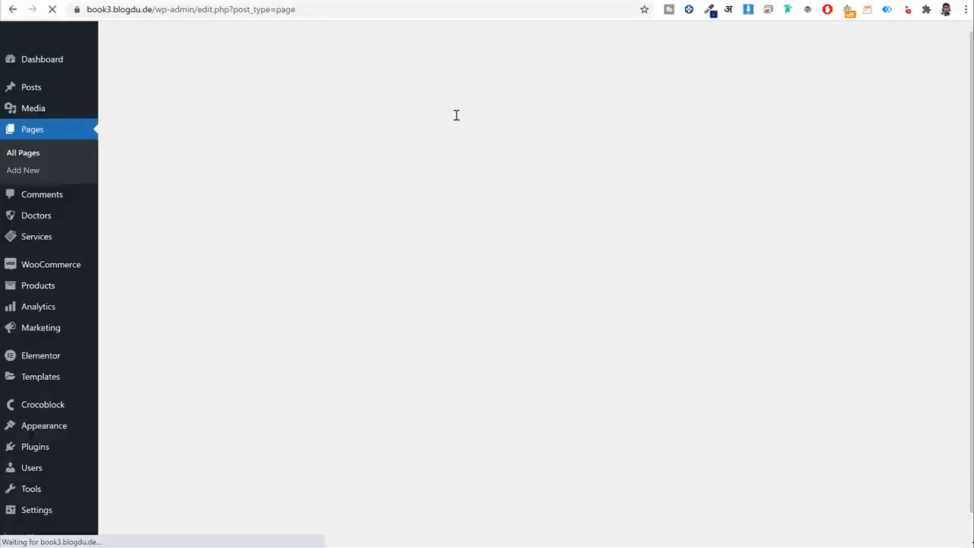
scroll(453, 268, "down", 2)
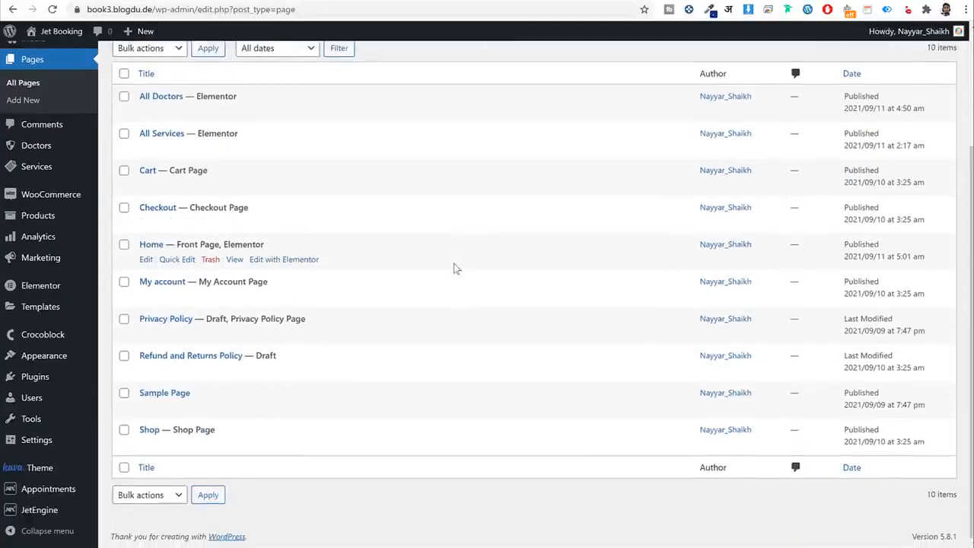
scroll(453, 267, "up", 2)
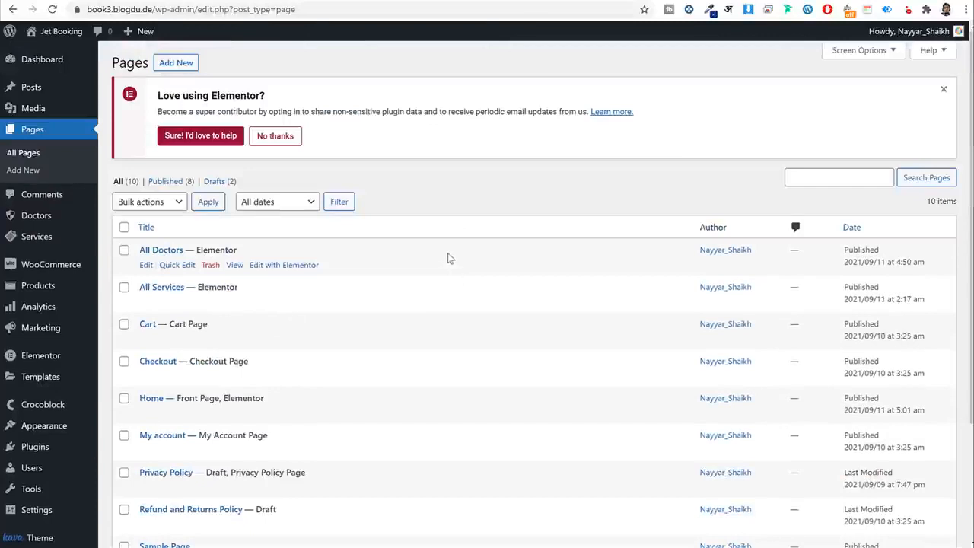
scroll(447, 252, "down", 2)
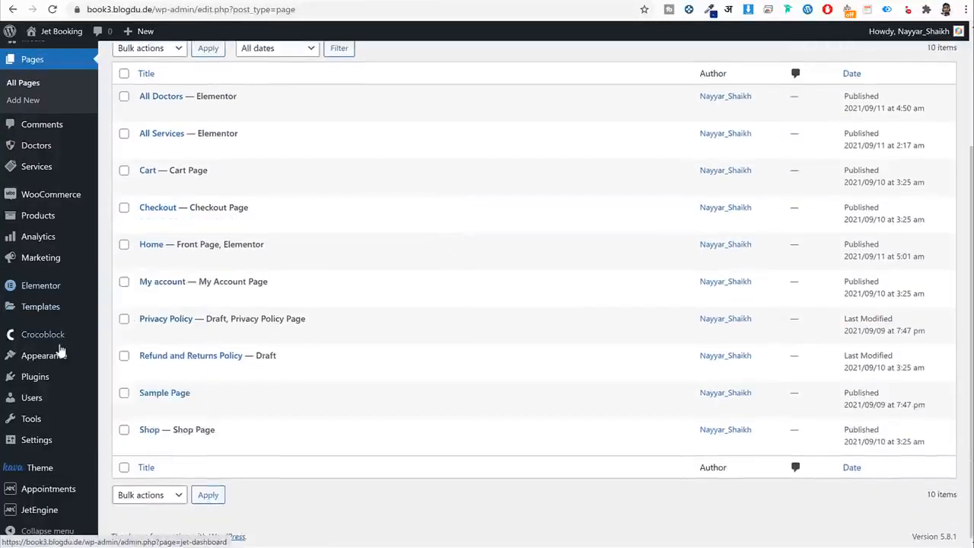
Create a new header template named 'Header' in the Crocoblock Theme Builder.
mouse_move(61, 342)
left_click(144, 390)
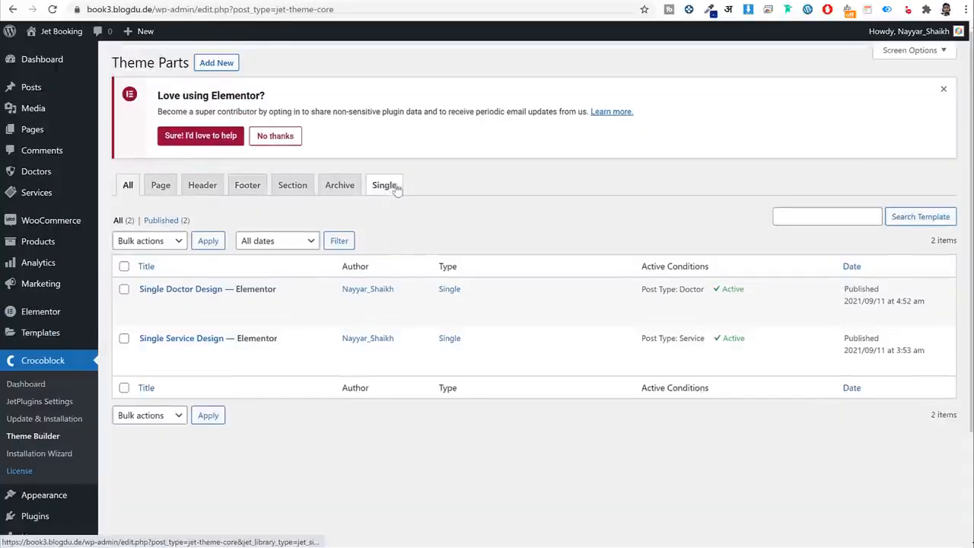
left_click(215, 188)
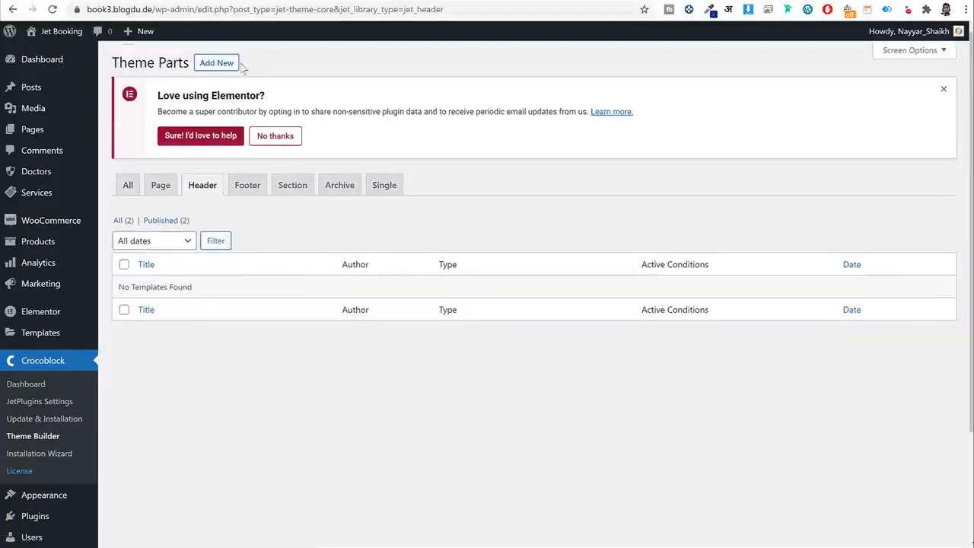
left_click(231, 64)
left_click(417, 310)
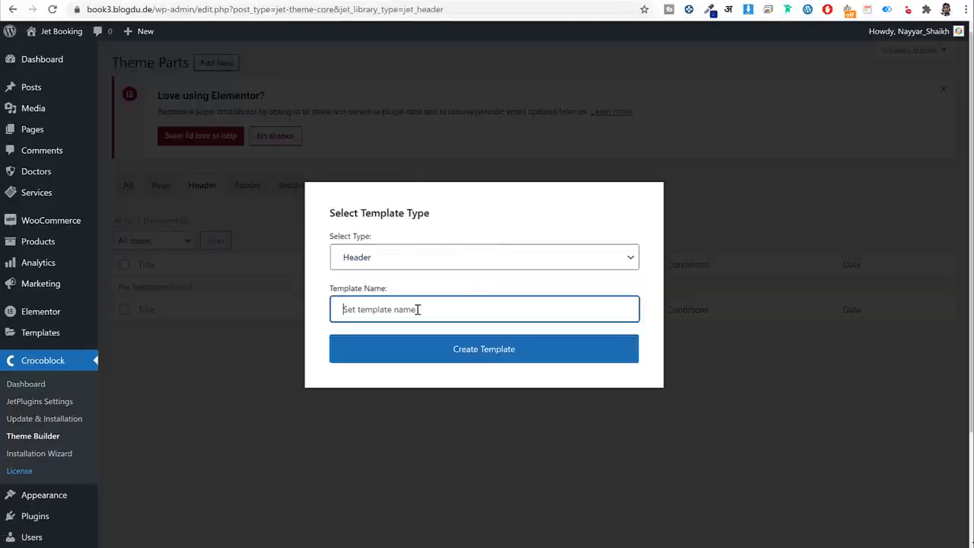
type("Header")
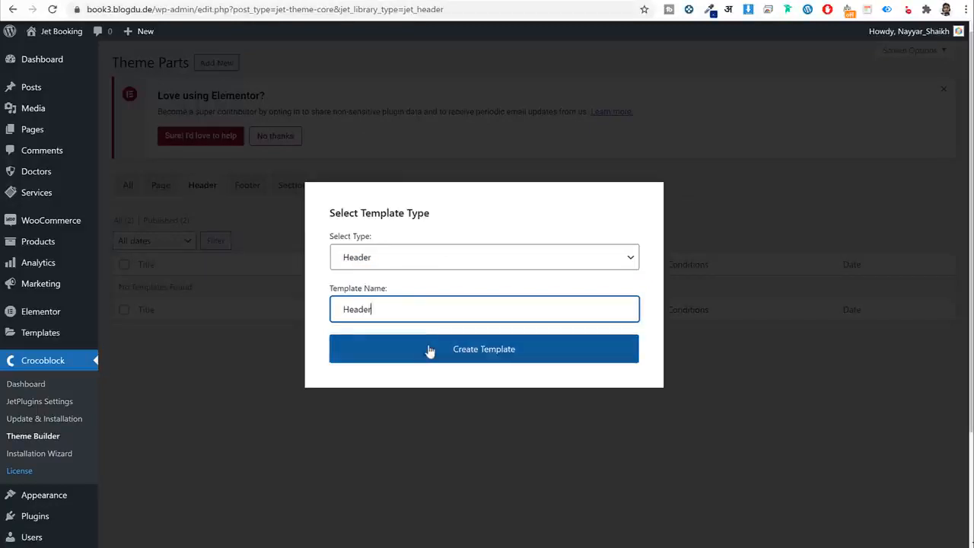
left_click(429, 350)
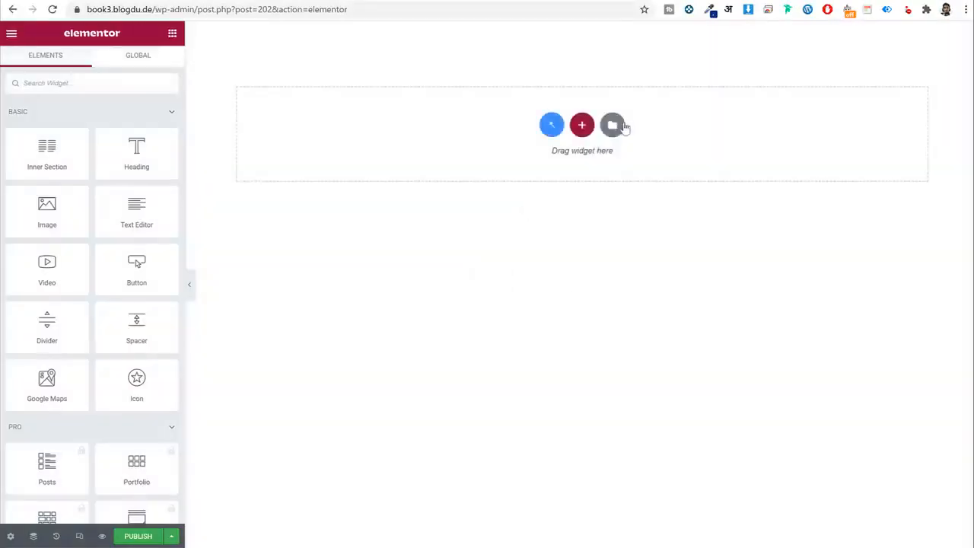
Import the Header Jet Booking file from the Header & Footer folder and insert it with its settings.
left_click(613, 124)
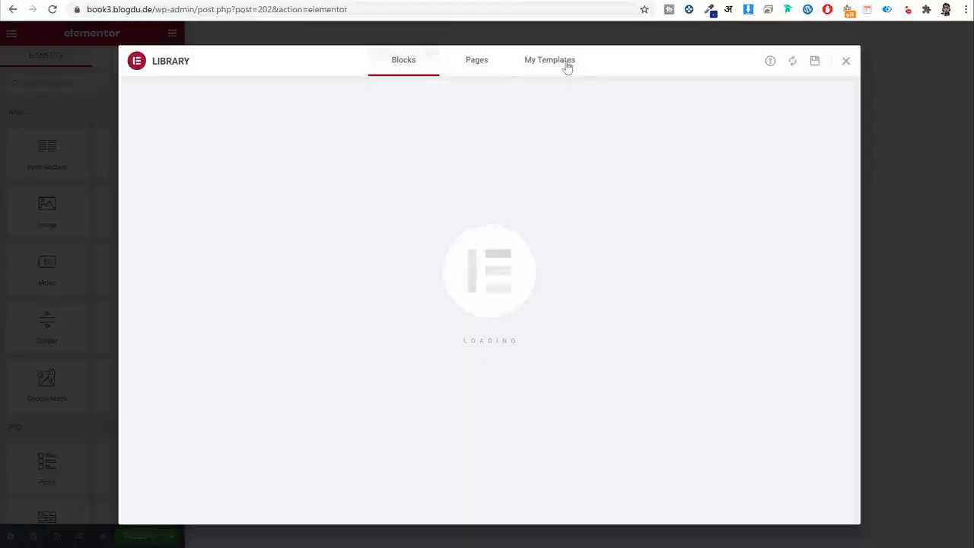
left_click(567, 67)
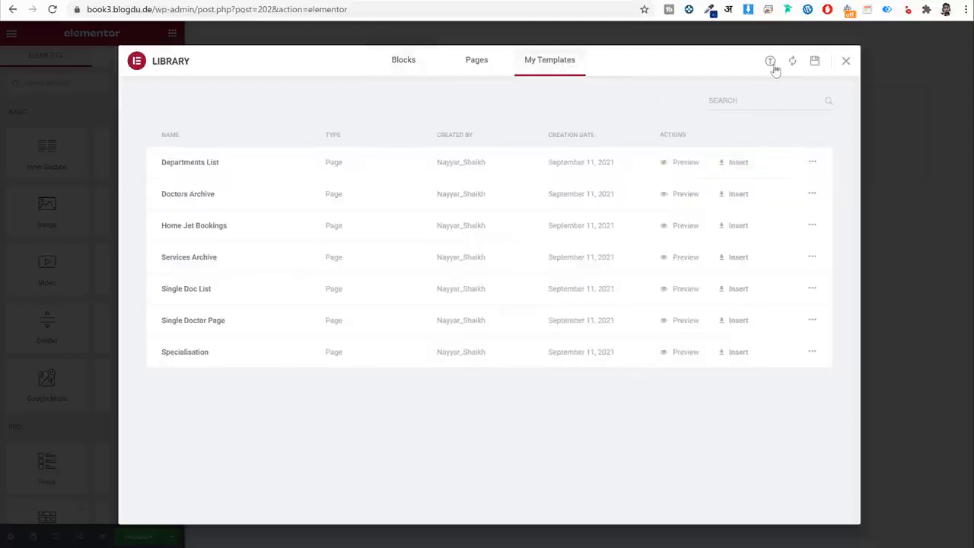
left_click(770, 61)
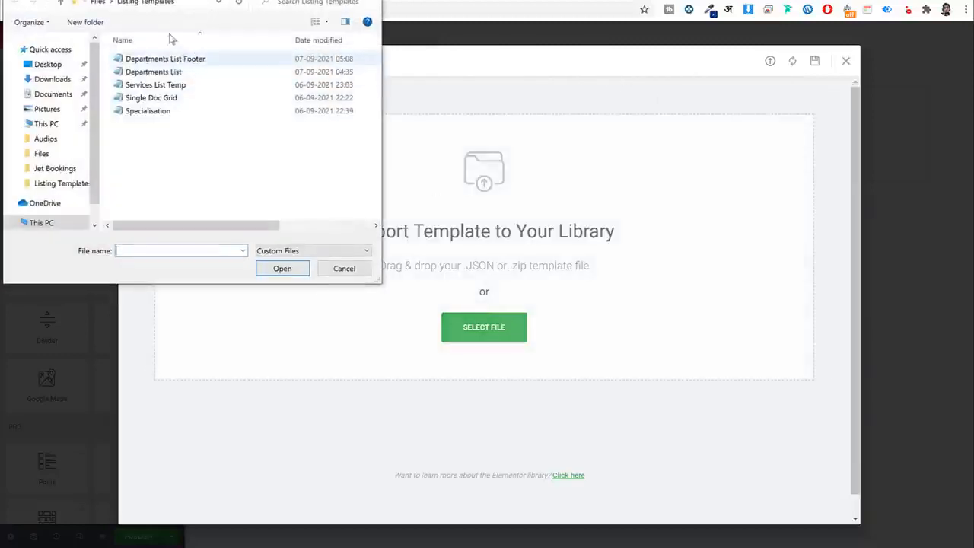
left_click(105, 3)
double_click(153, 72)
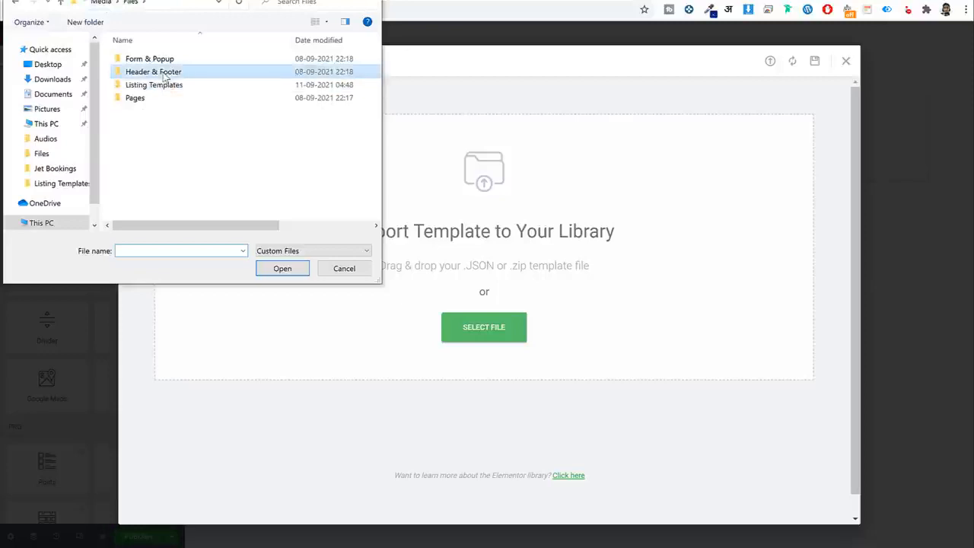
left_click(160, 72)
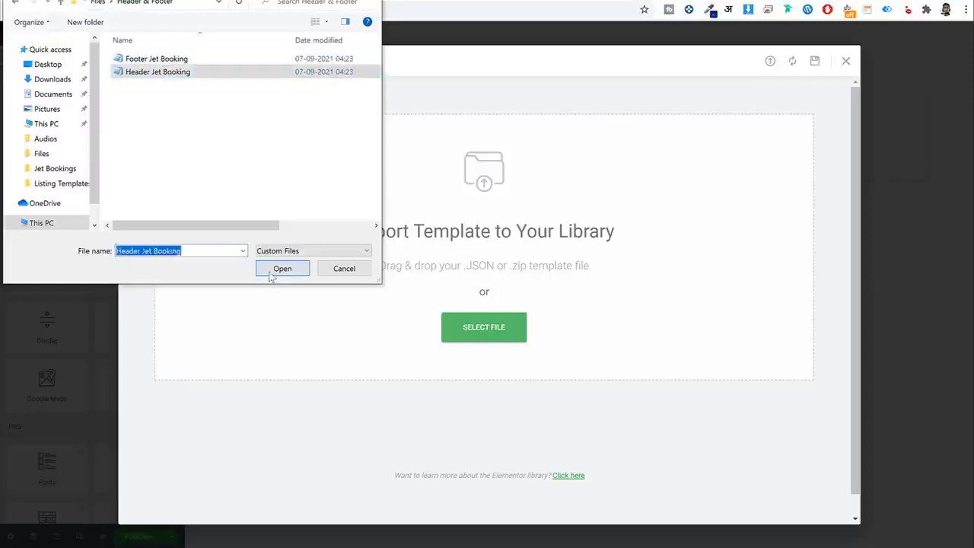
left_click(273, 271)
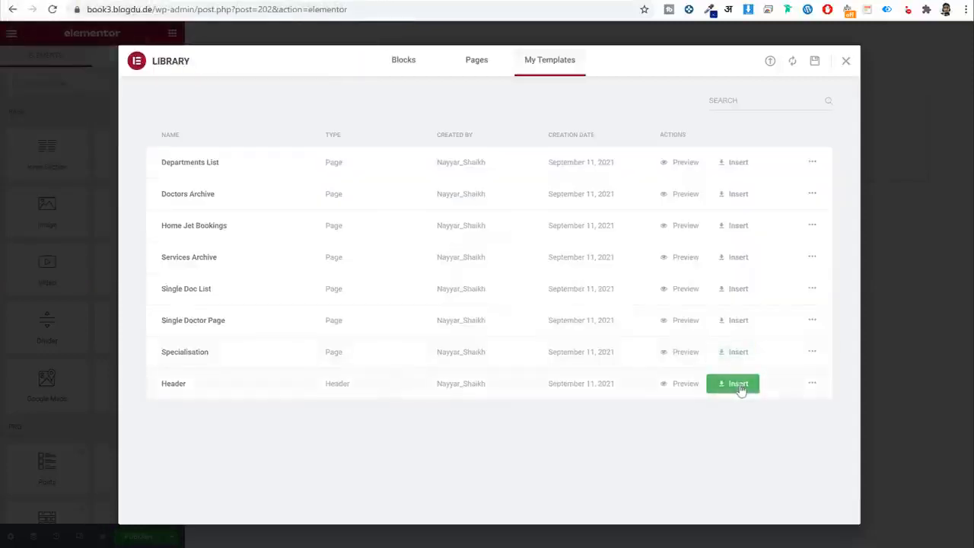
left_click(739, 384)
left_click(574, 331)
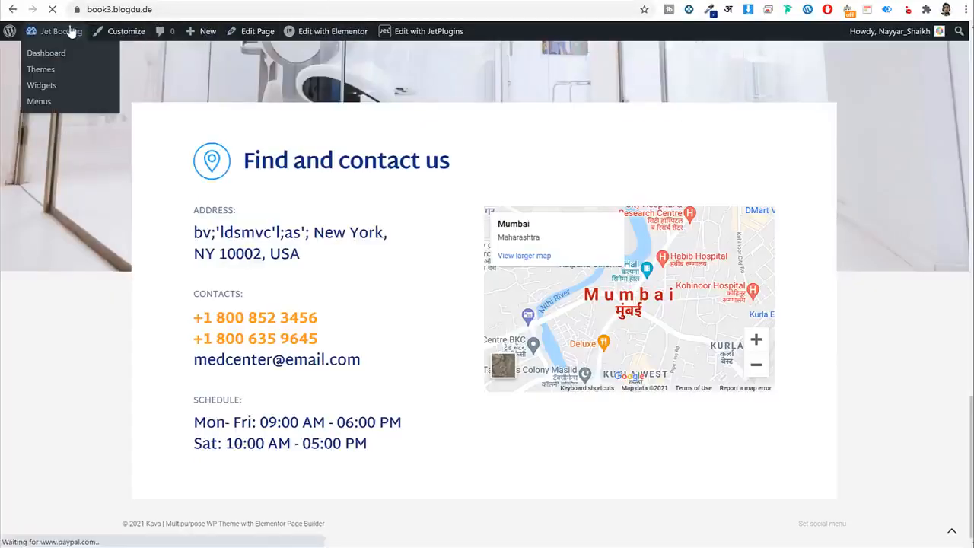
Return to the dashboard and open Appearance > Menus.
left_click(70, 30)
scroll(261, 322, "down", 2)
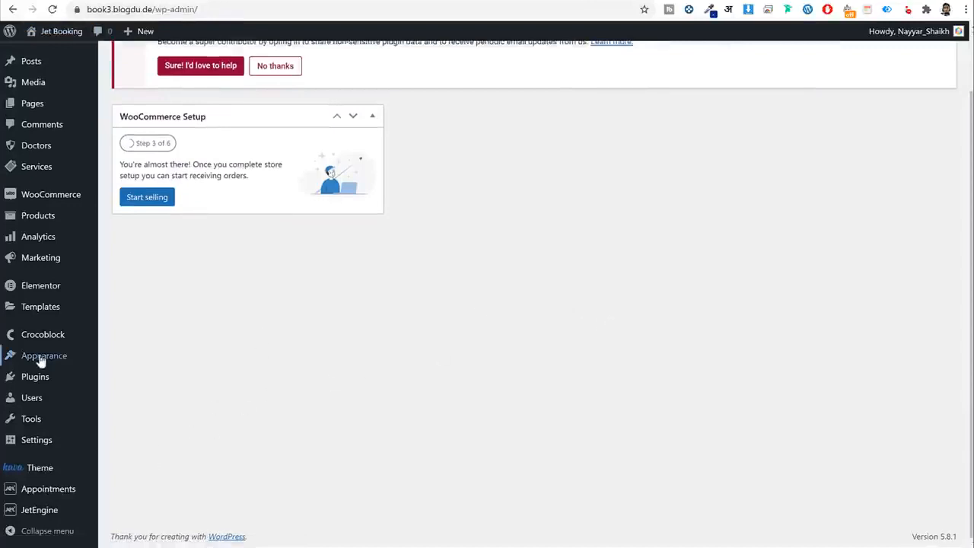
mouse_move(33, 363)
left_click(136, 415)
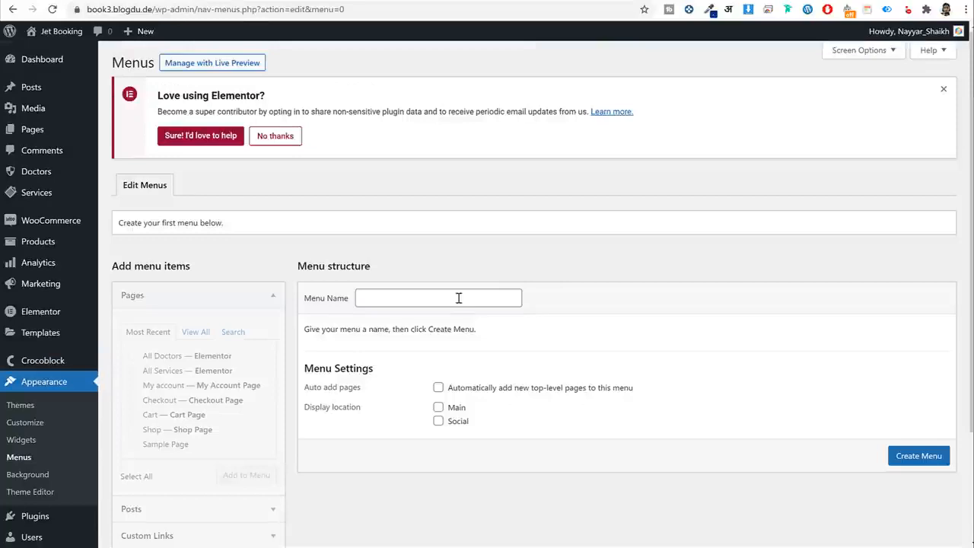
Add the All Doctors, All Services and My account pages to the Main Menu.
left_click(458, 297)
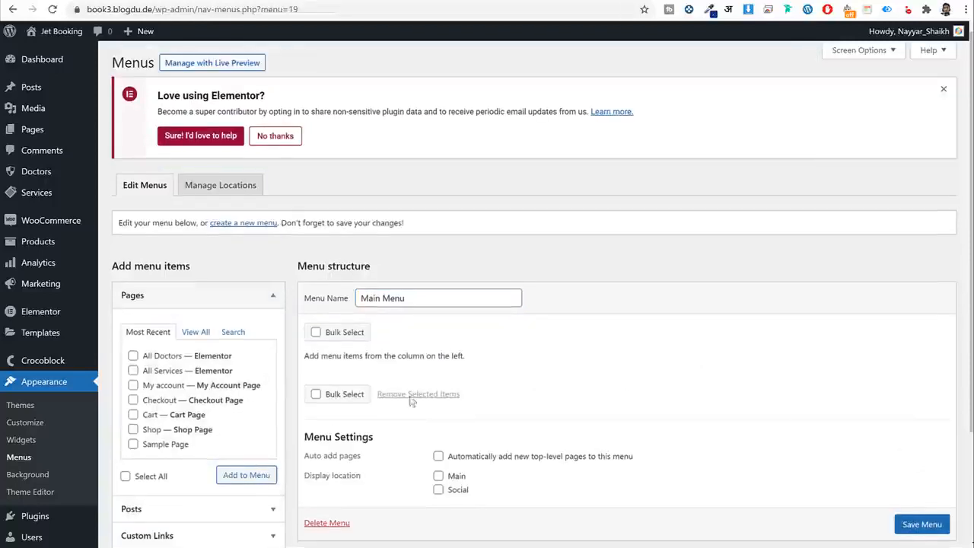
left_click(196, 332)
left_click(161, 370)
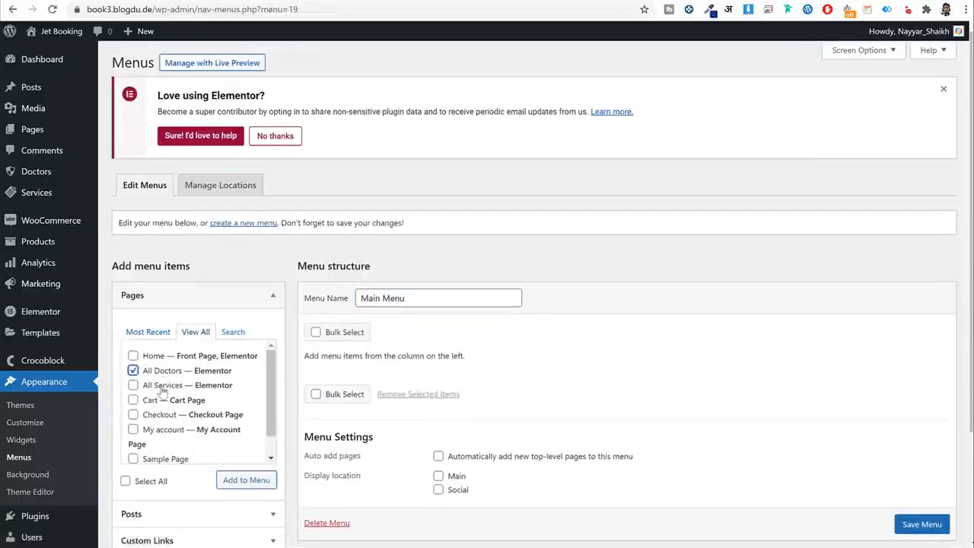
left_click(163, 385)
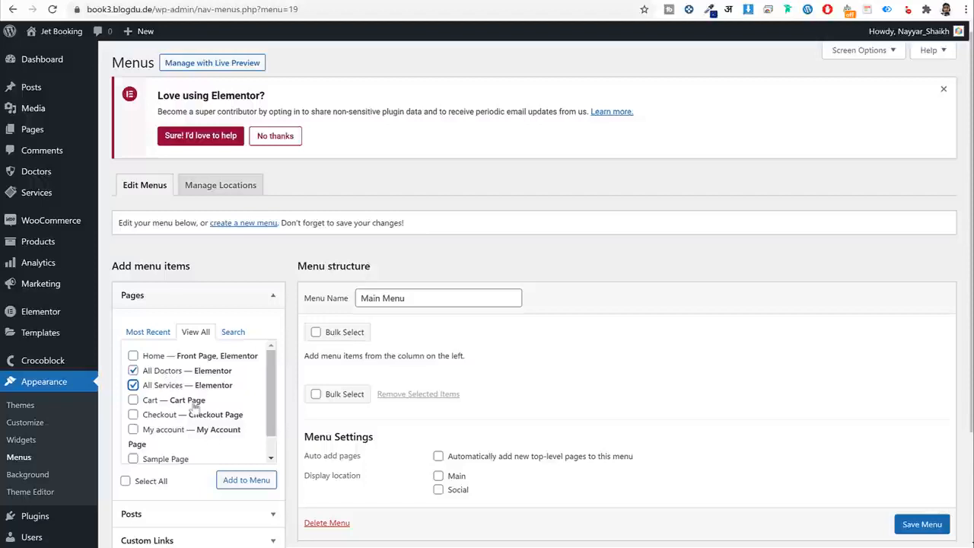
scroll(195, 410, "down", 1)
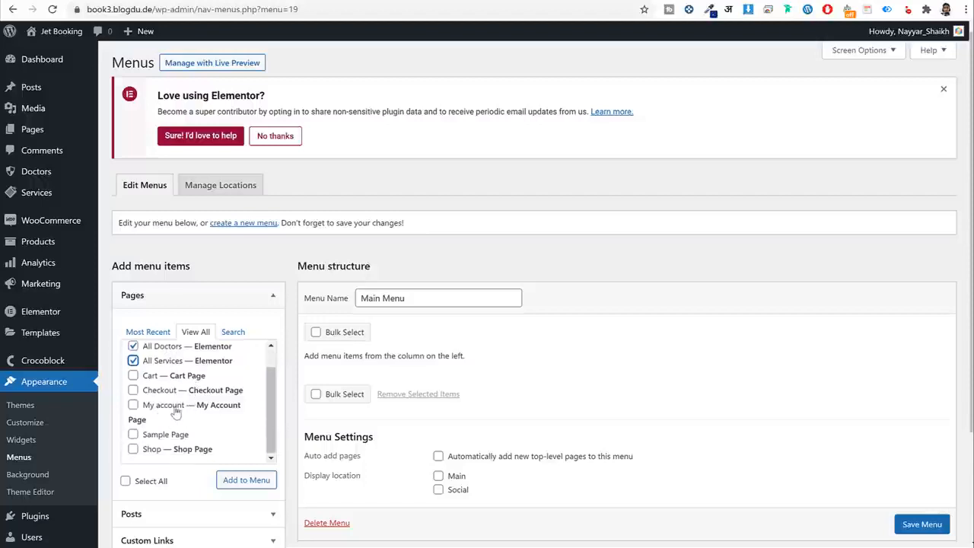
left_click(176, 412)
left_click(246, 479)
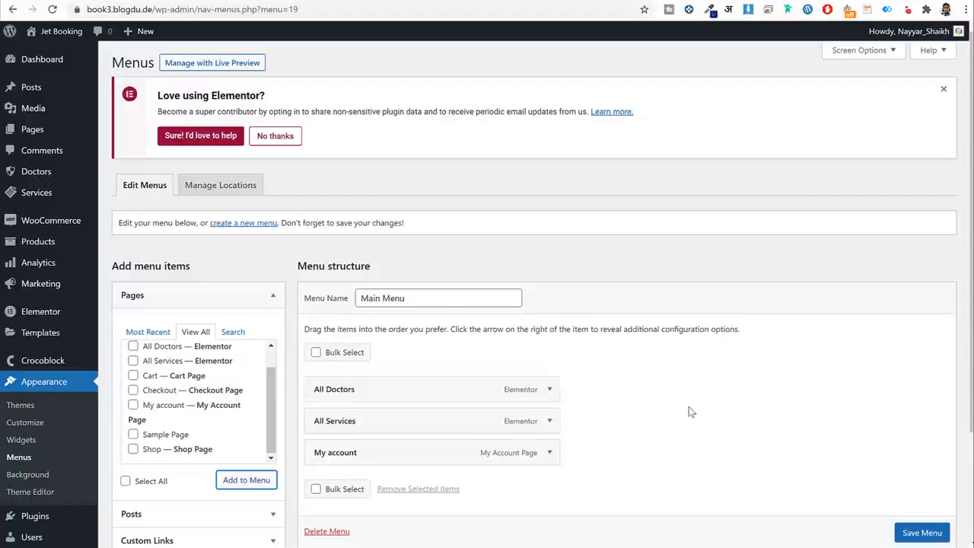
scroll(689, 406, "down", 2)
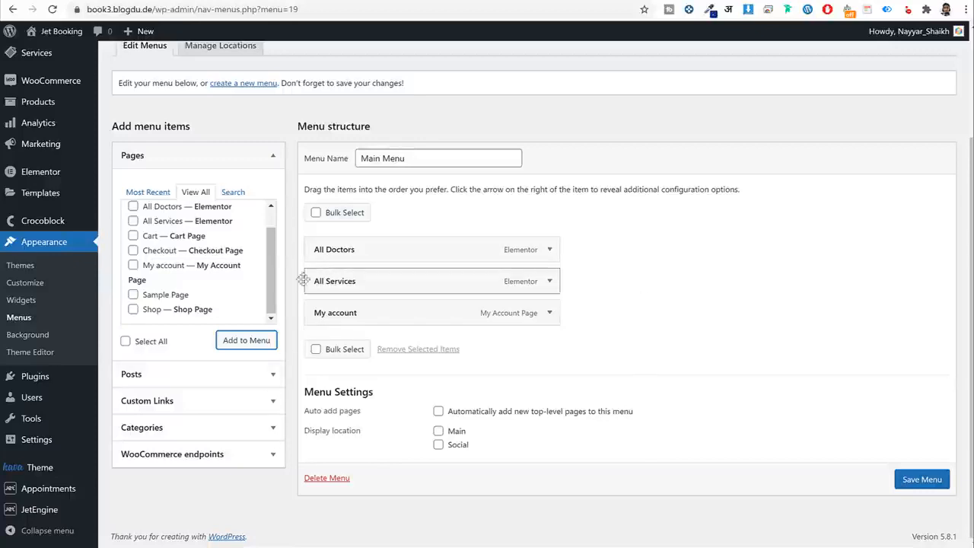
left_click(153, 193)
left_click(193, 193)
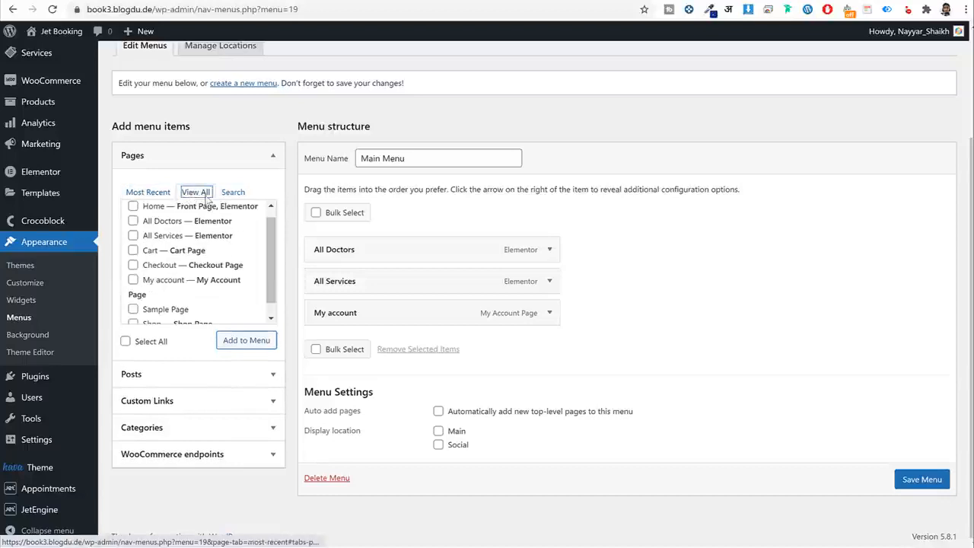
scroll(747, 144, "up", 2)
Enable Doctors and Services as menu item sources in Screen Options.
left_click(860, 51)
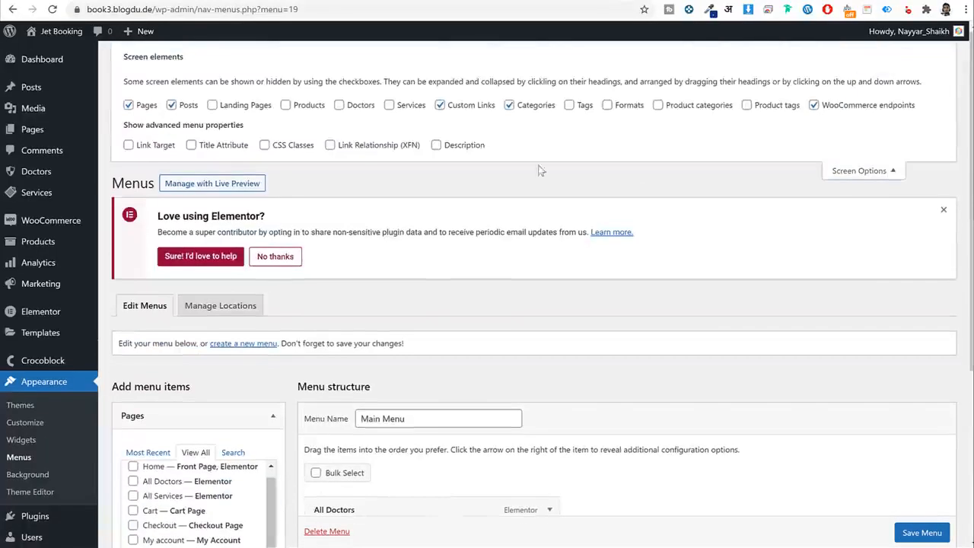
left_click(339, 105)
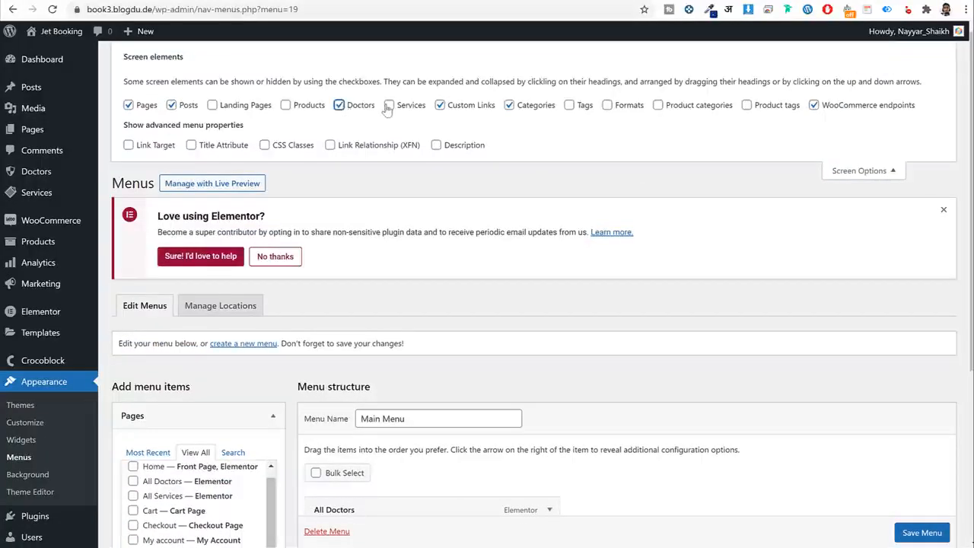
left_click(389, 105)
left_click(837, 169)
Add a doctor entry and the Plastic Surgery service to the Main Menu.
scroll(196, 383, "down", 2)
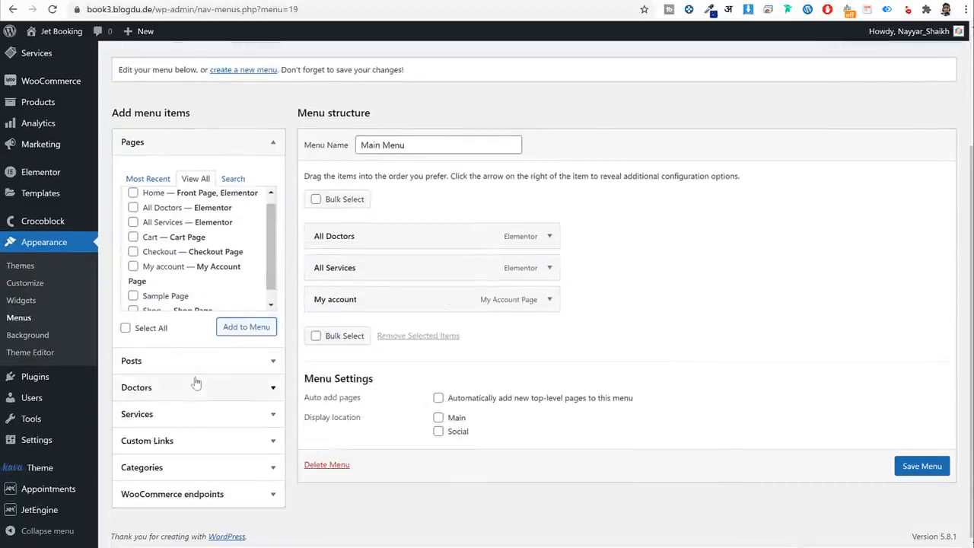
left_click(185, 394)
left_click(183, 272)
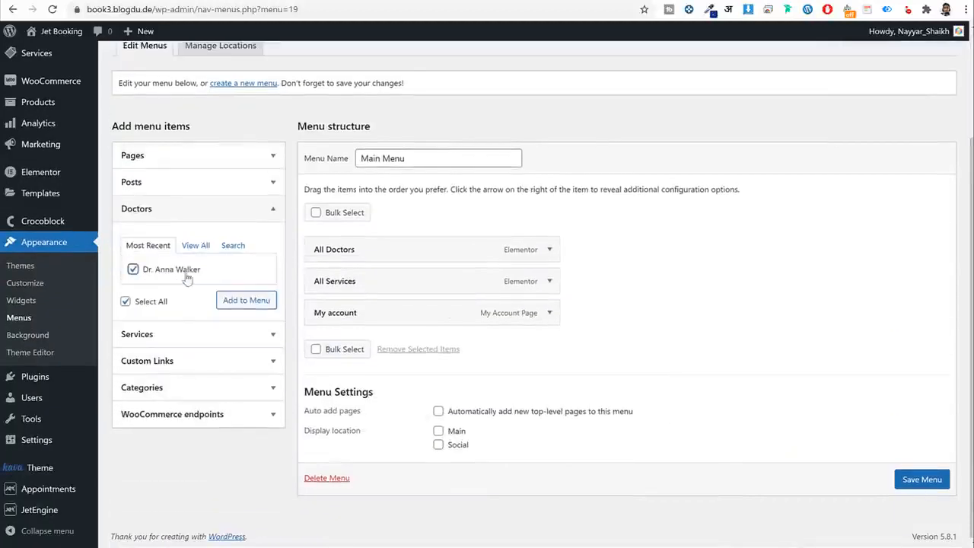
left_click(242, 301)
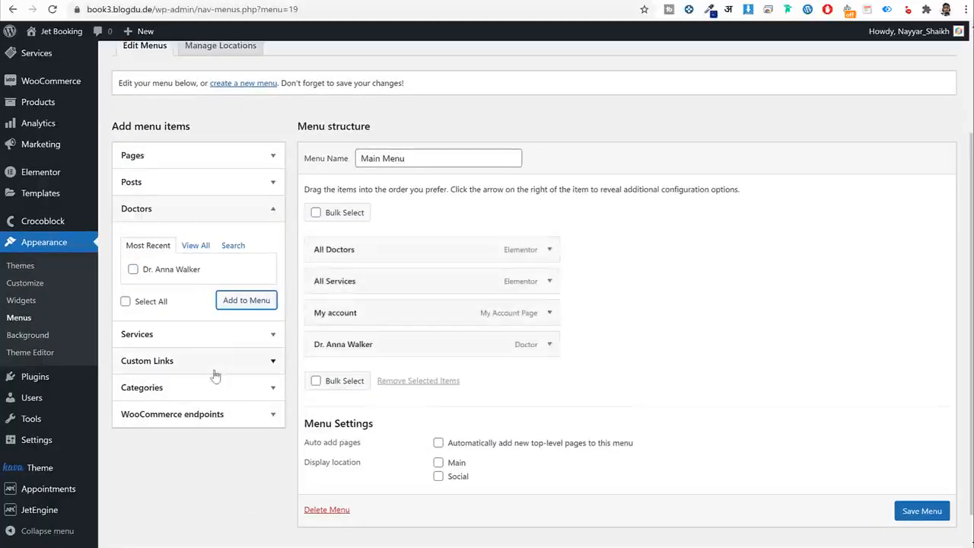
left_click(208, 337)
left_click(166, 297)
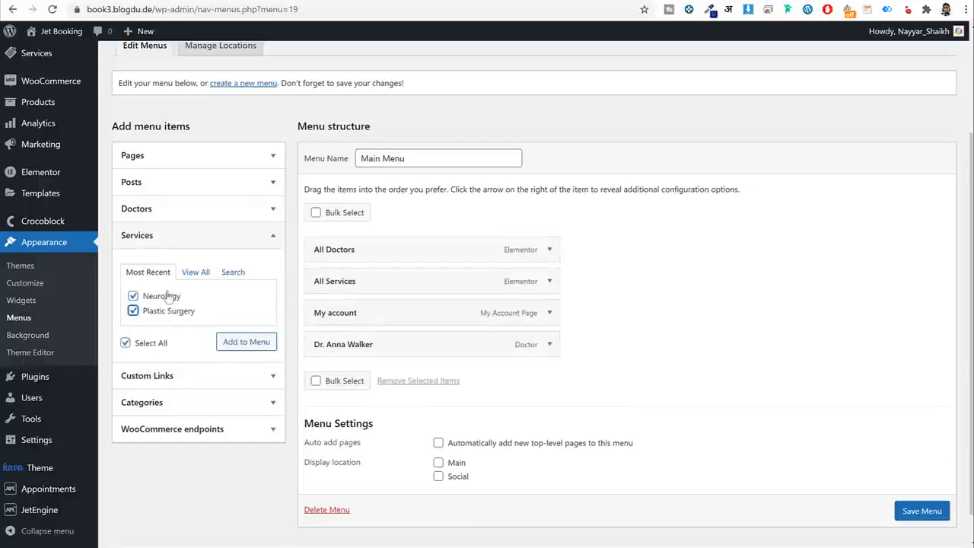
left_click(242, 344)
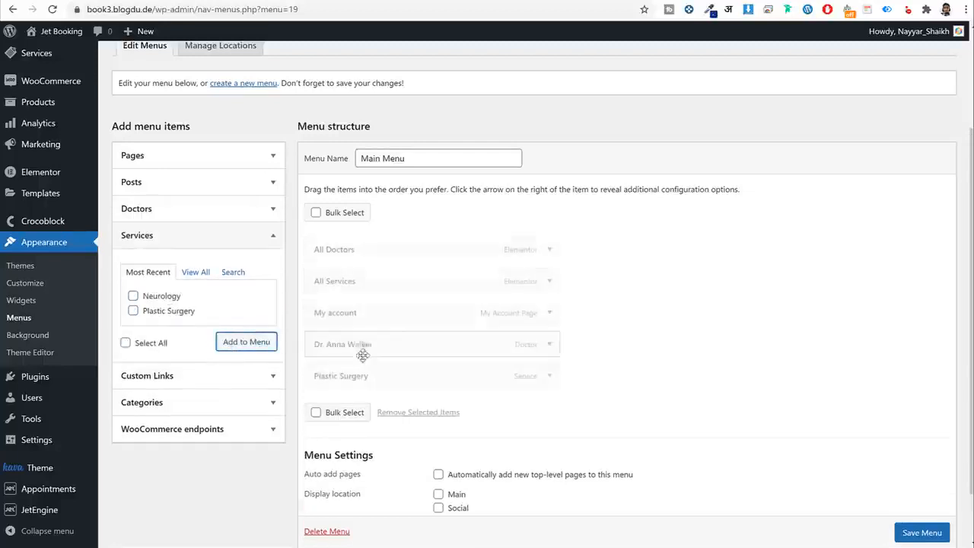
Assign the menu to the Main display location and save it.
scroll(446, 409, "down", 2)
left_click(438, 431)
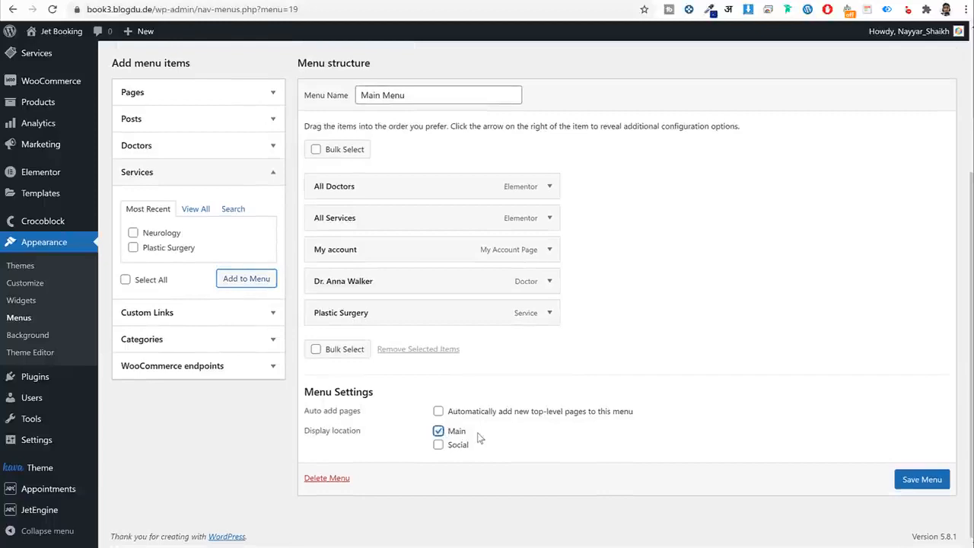
left_click_drag(480, 437, 444, 435)
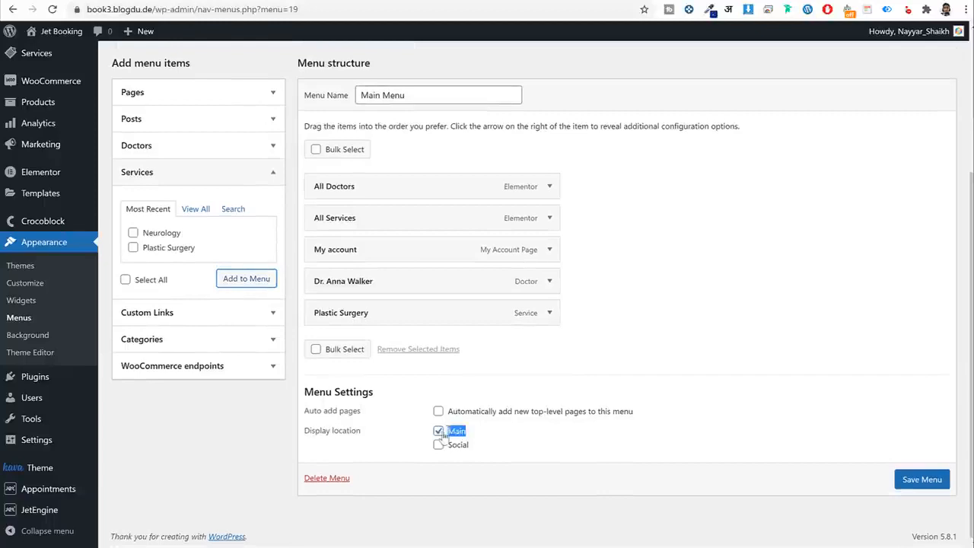
left_click(932, 480)
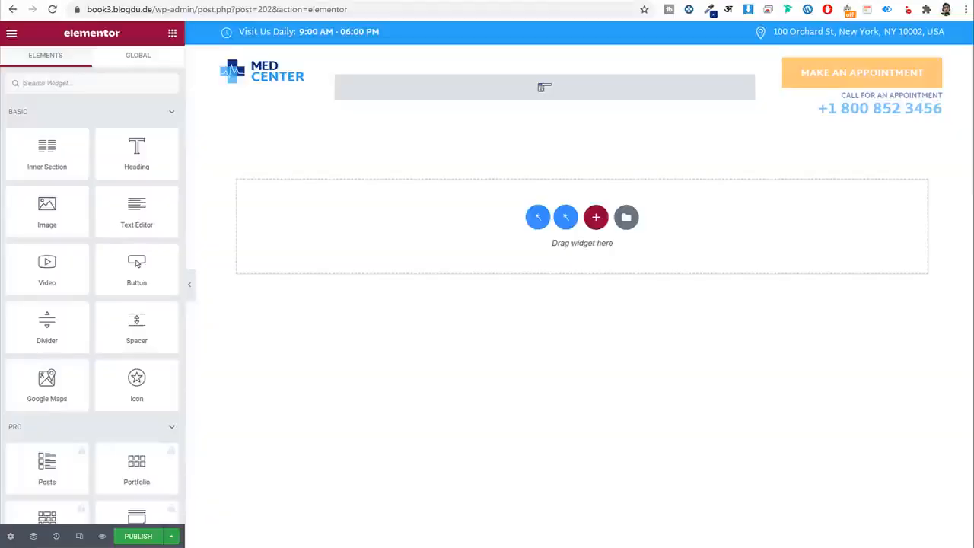
Set the header Nav Menu widget to Main Menu, publish, then check the nav and logo settings.
left_click(515, 91)
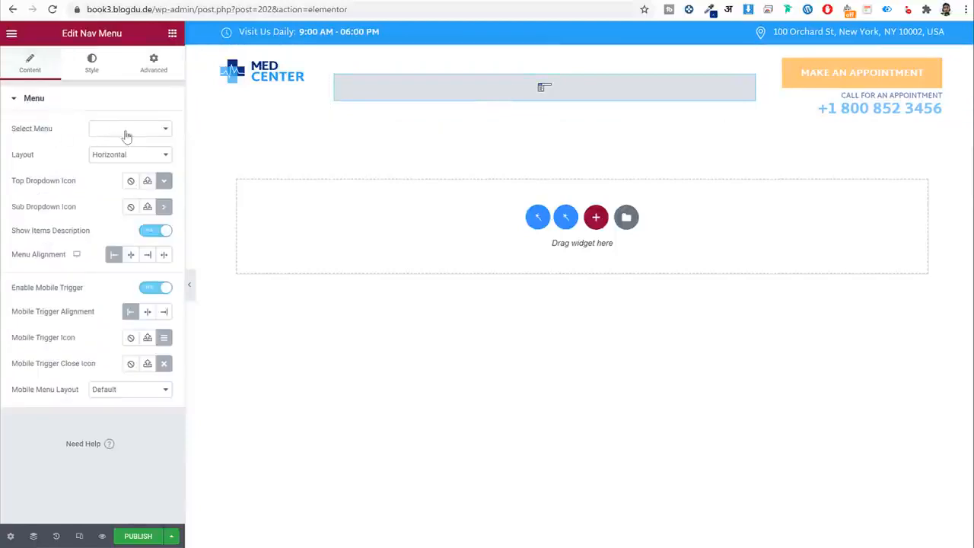
left_click(126, 135)
left_click(140, 542)
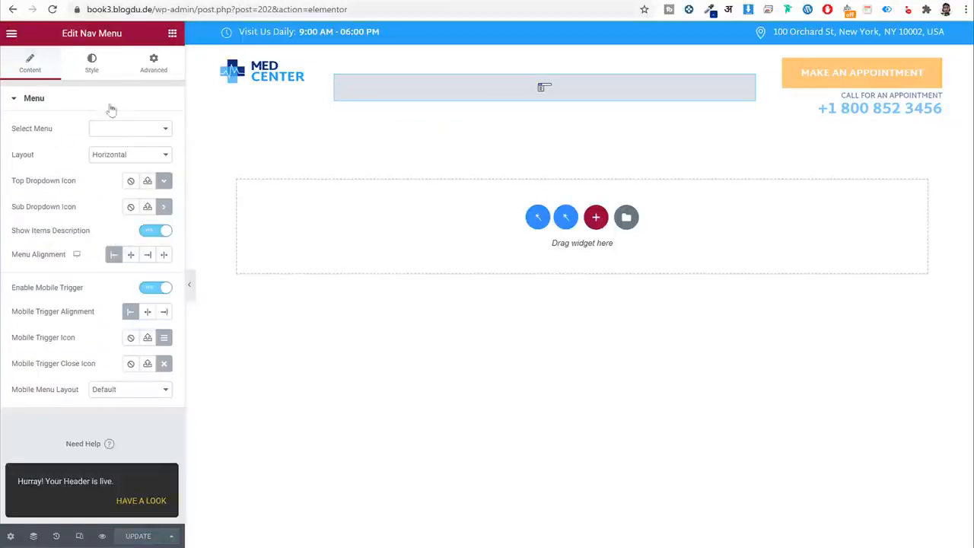
left_click(53, 11)
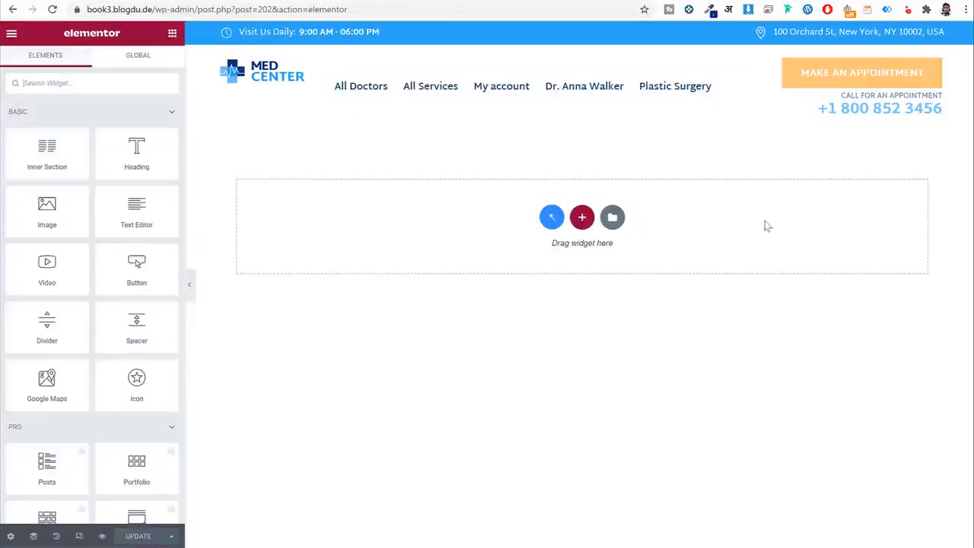
left_click(555, 90)
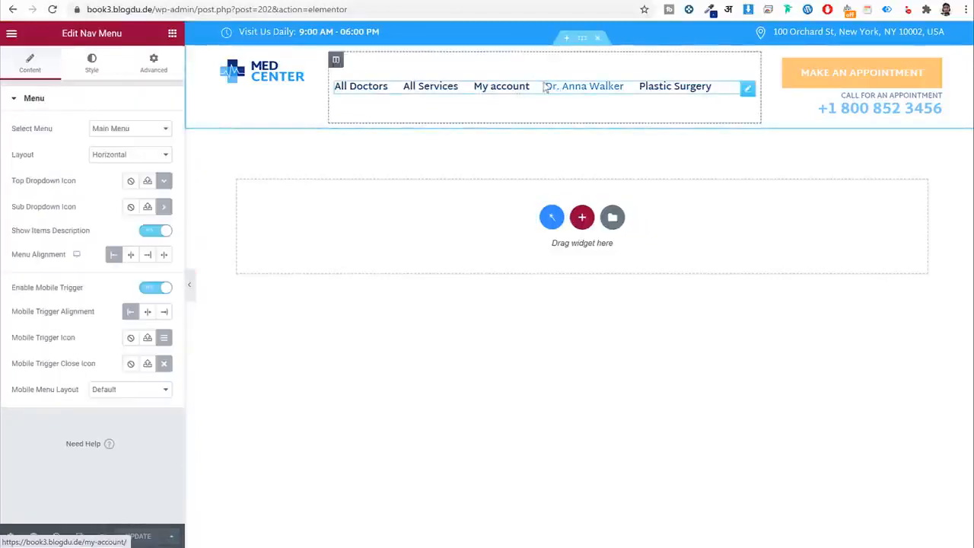
left_click(268, 82)
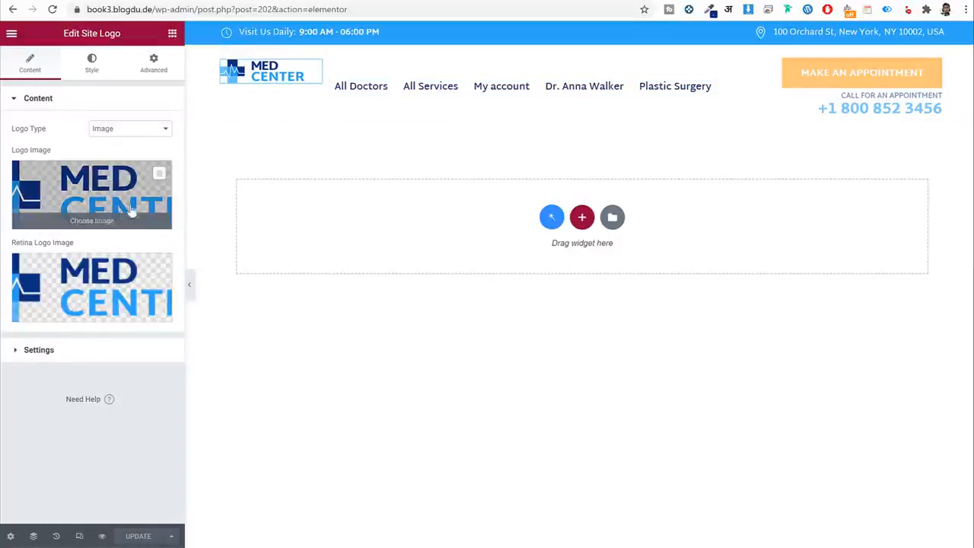
Inspect the Visit Us Daily opening-hours headline text (9:00 AM - 06:00 PM).
left_click(316, 32)
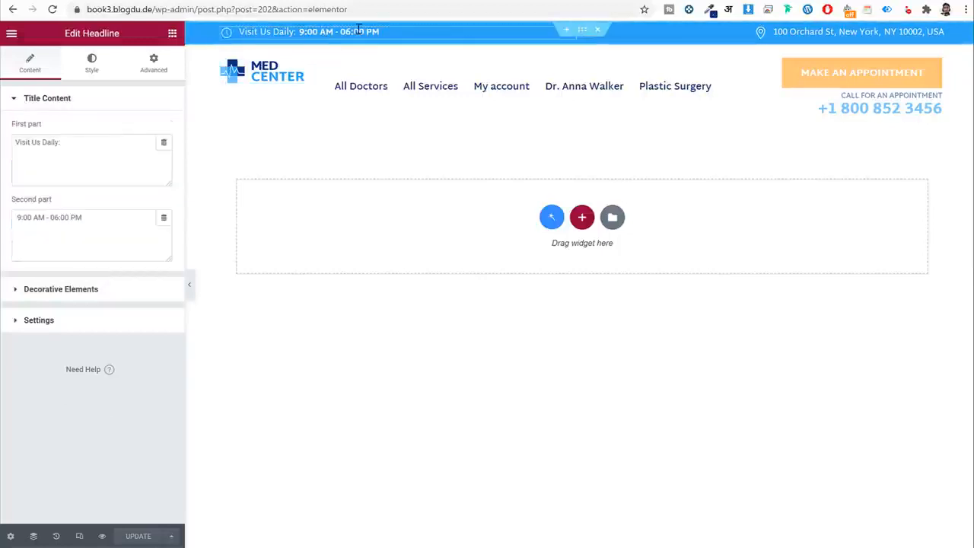
left_click_drag(100, 219, 34, 220)
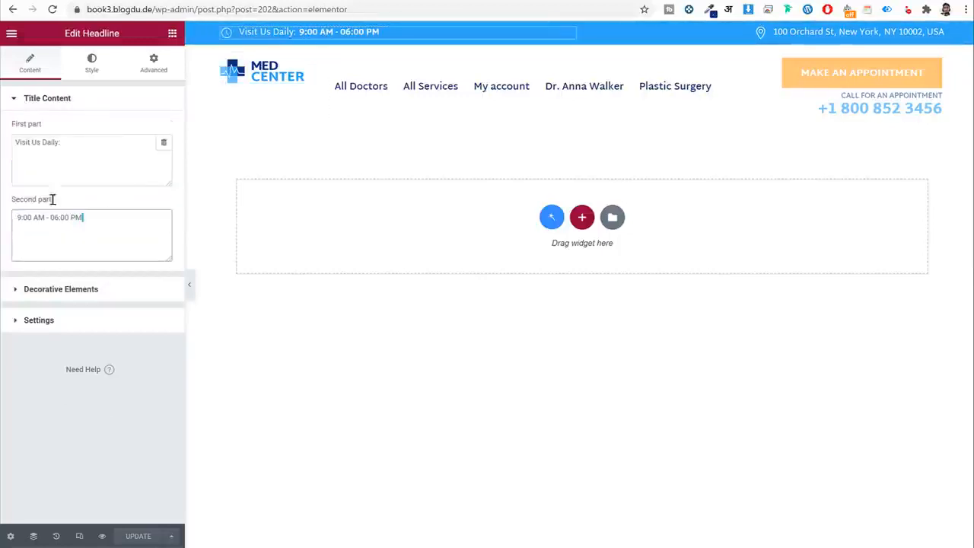
left_click_drag(80, 144, 5, 148)
left_click_drag(89, 243, 5, 223)
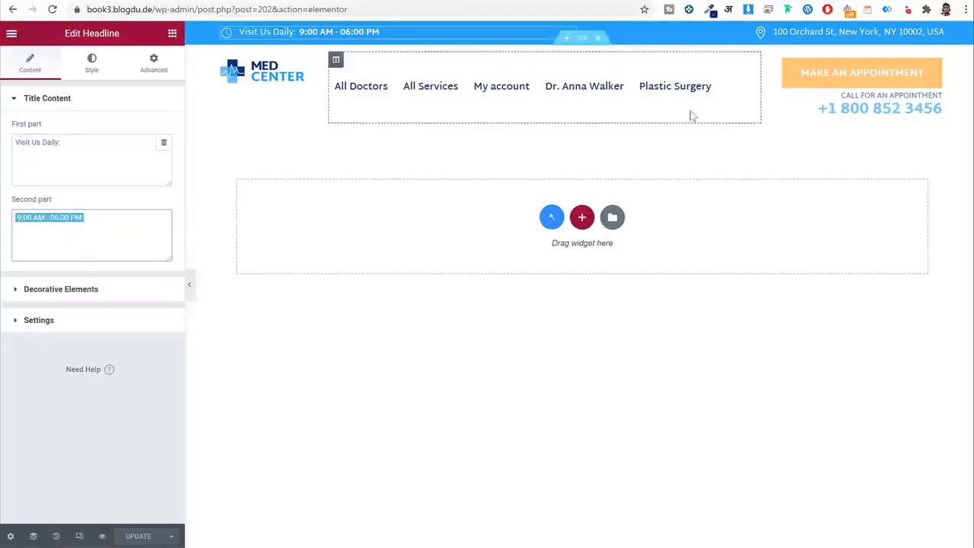
Inspect the address headline text, then bring up the Make an Appointment button's context menu.
left_click(820, 31)
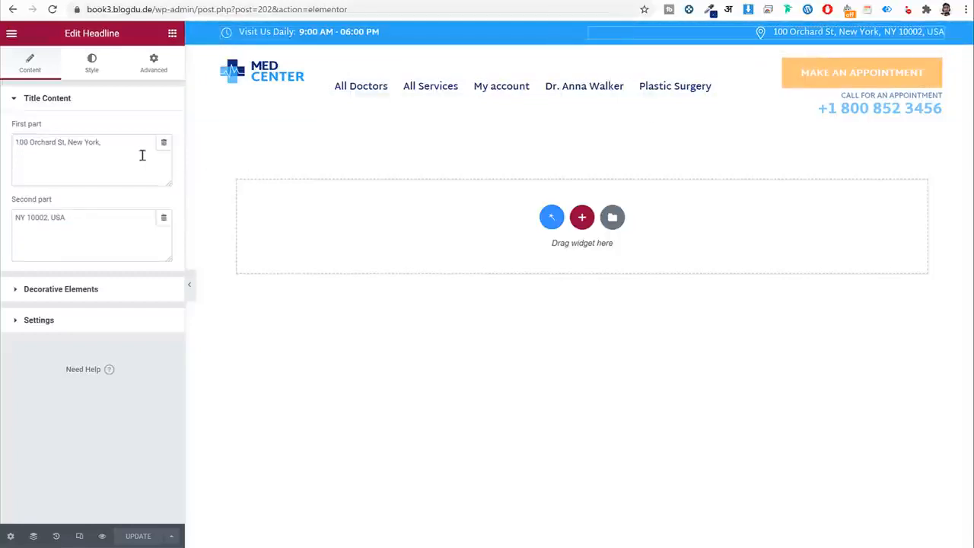
left_click_drag(141, 152, 44, 188)
left_click_drag(87, 218, 15, 214)
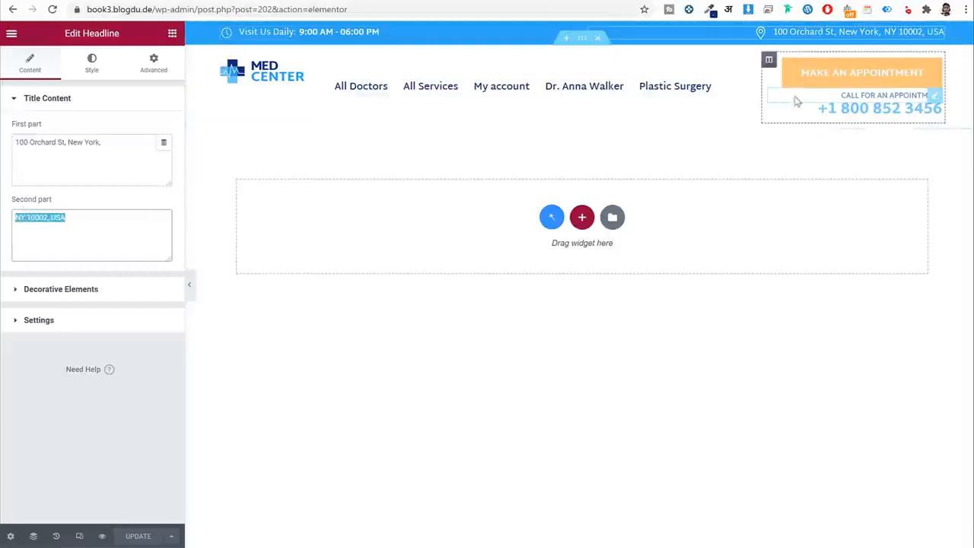
right_click(834, 76)
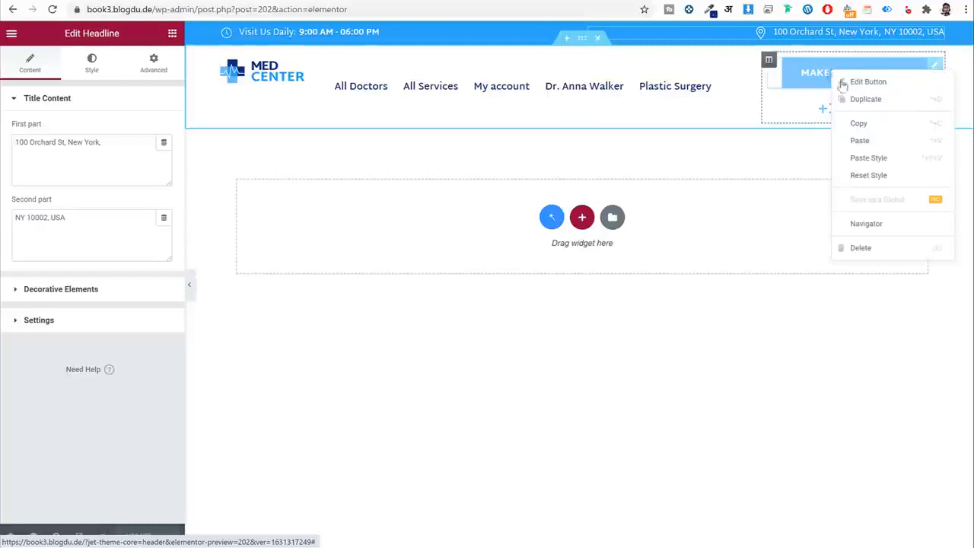
Delete the Make an Appointment button and turn off dynamic visibility for the CALL FOR AN APPOINTMENT heading.
left_click(860, 251)
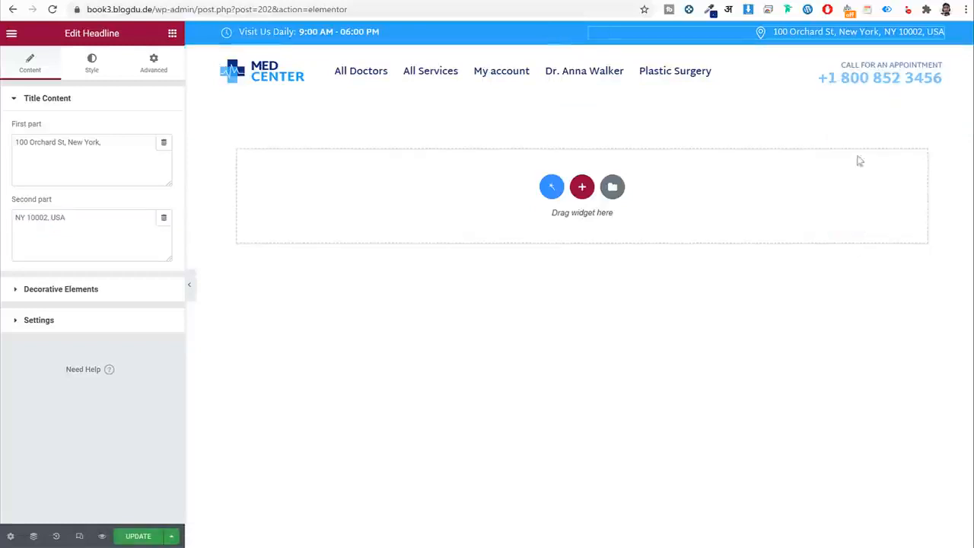
left_click(866, 67)
left_click(867, 66)
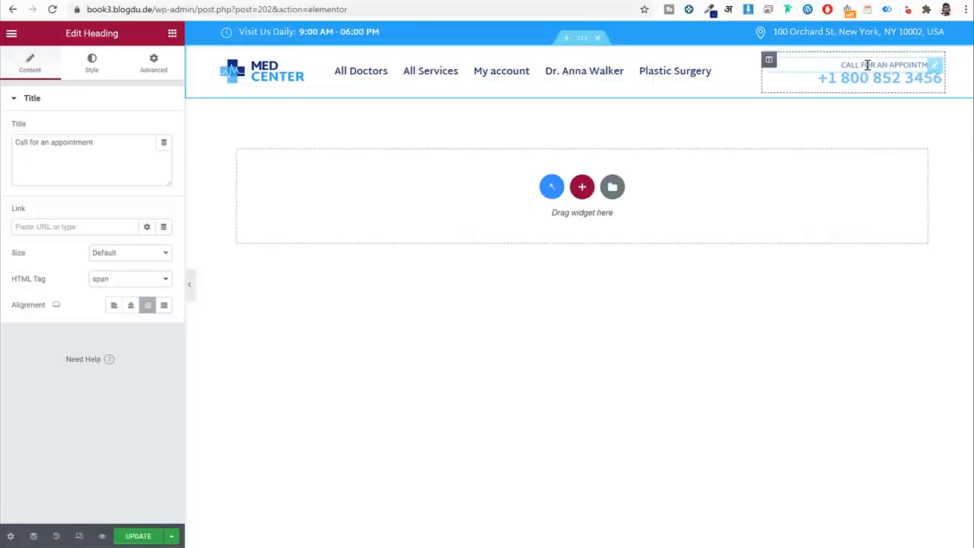
left_click_drag(109, 141, 15, 142)
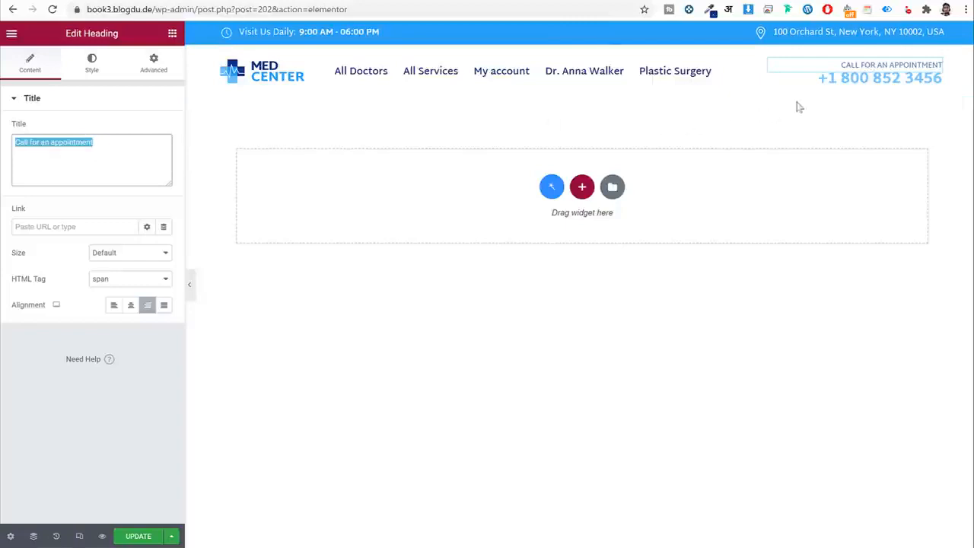
left_click(153, 65)
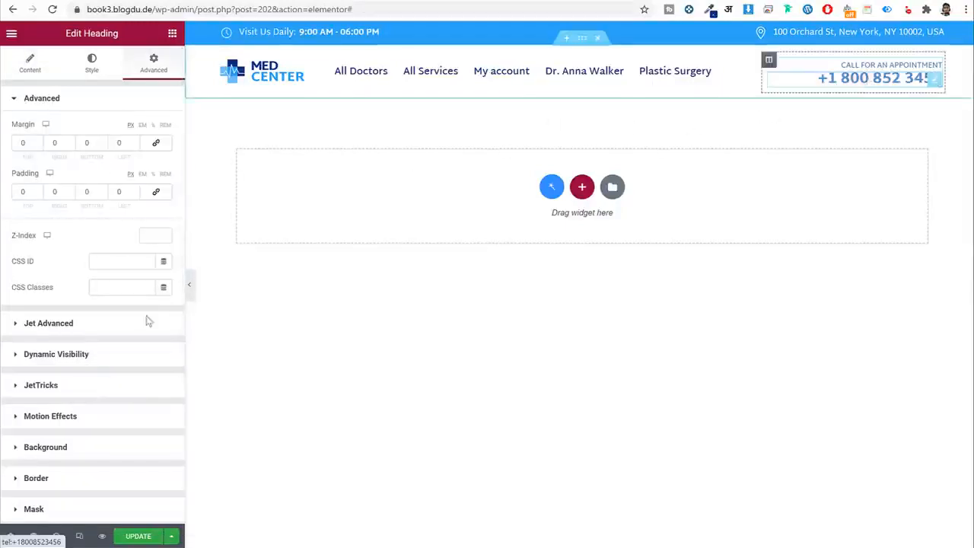
scroll(100, 383, "down", 3)
scroll(105, 382, "up", 3)
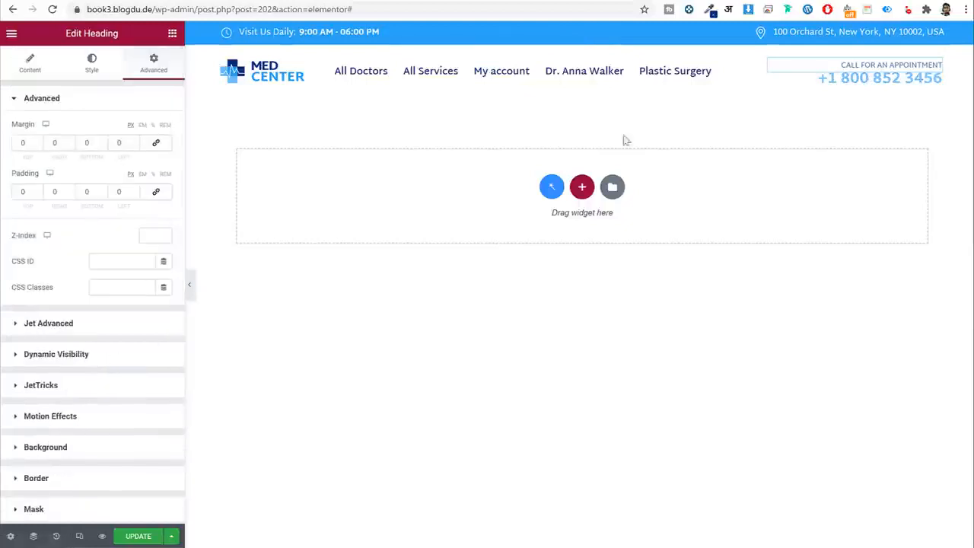
left_click(118, 356)
left_click(155, 191)
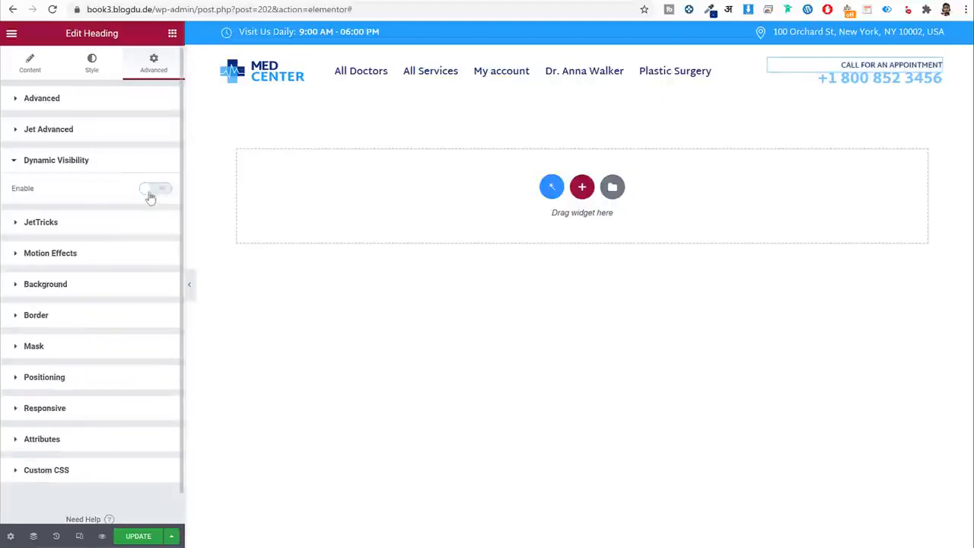
Turn off dynamic visibility for the phone number, then update the header and exit to the dashboard.
left_click(868, 85)
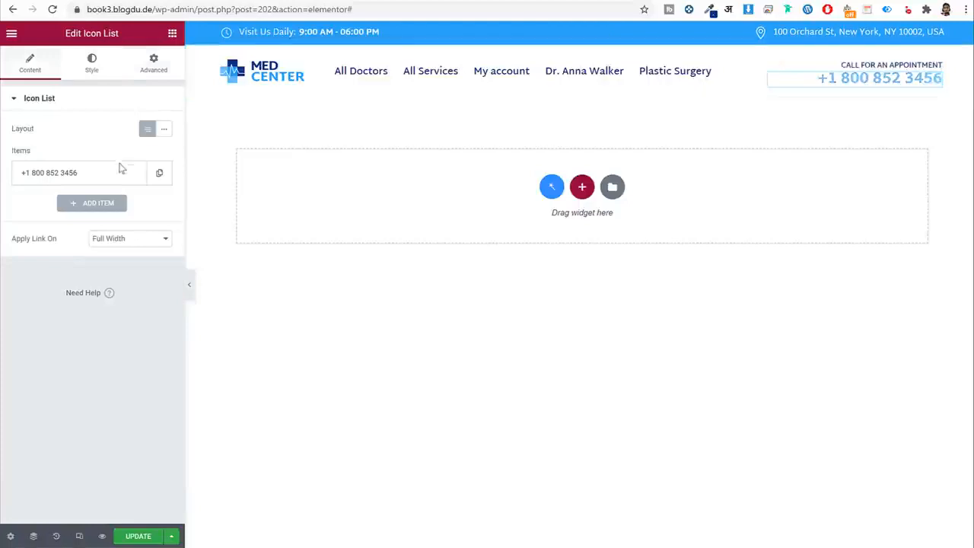
left_click(115, 176)
triple_click(87, 218)
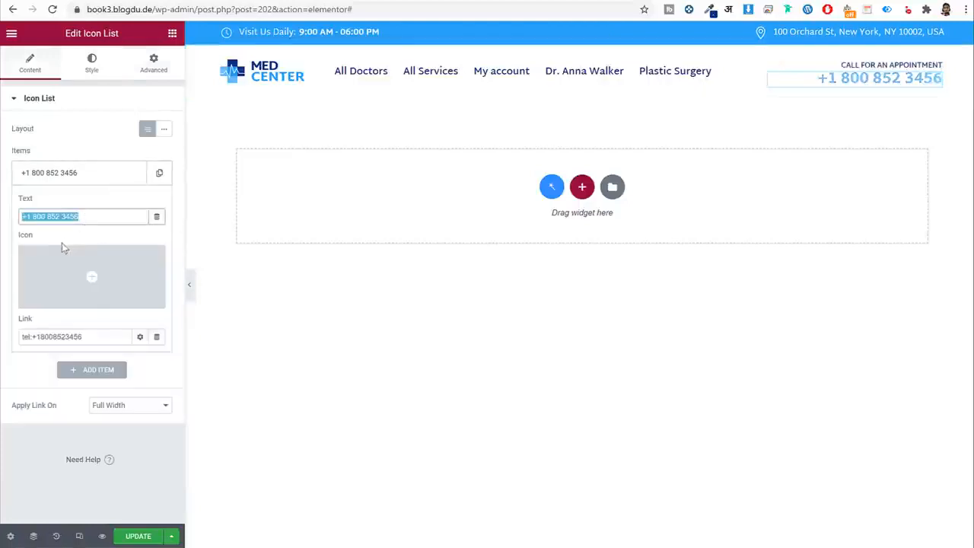
left_click(154, 75)
left_click(102, 354)
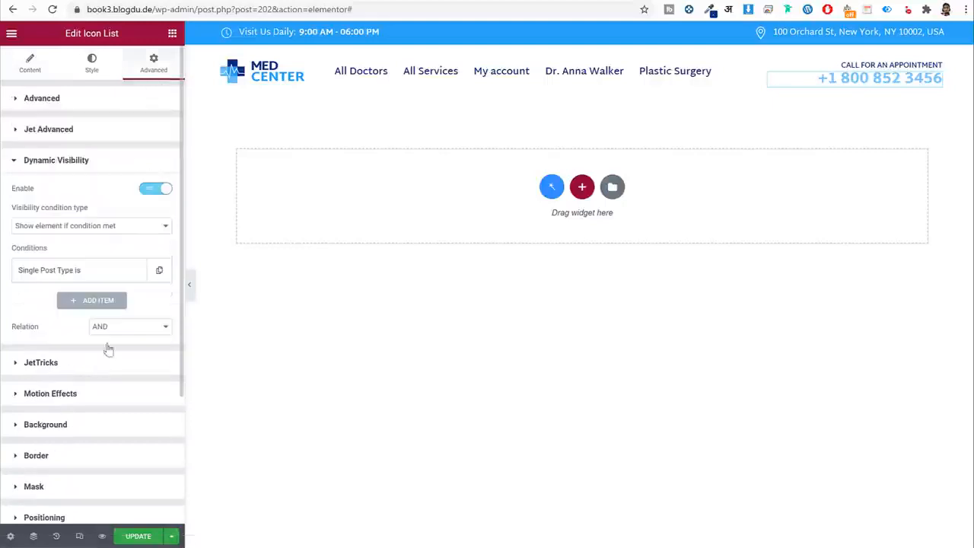
left_click(157, 190)
left_click(140, 537)
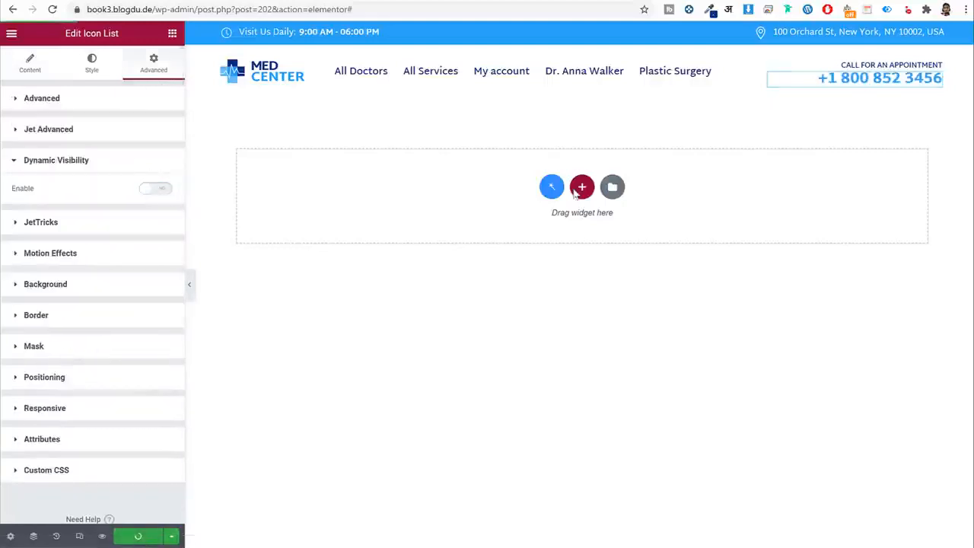
left_click(12, 33)
left_click(77, 262)
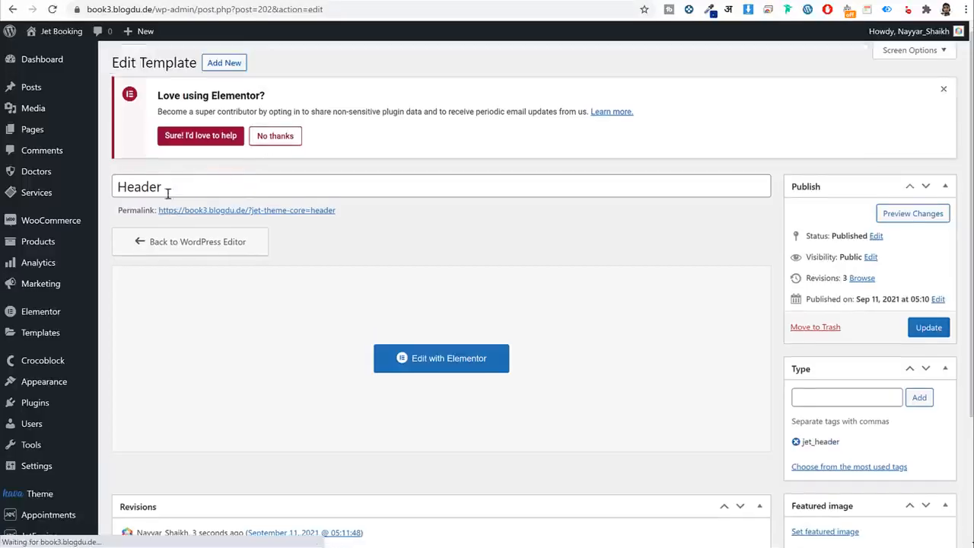
Create a new footer template named 'Footer' from the theme parts list.
scroll(168, 195, "down", 3)
scroll(176, 203, "up", 3)
left_click(184, 140)
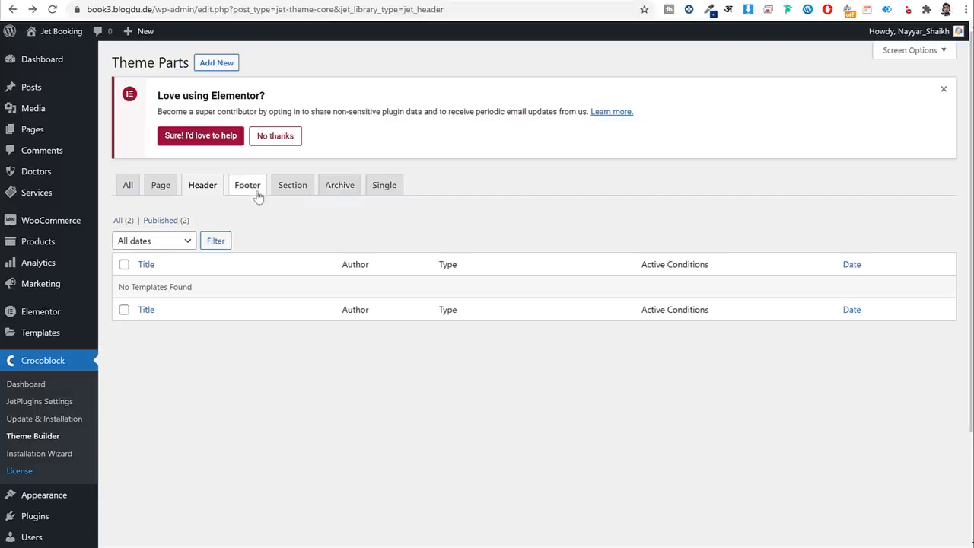
left_click(257, 193)
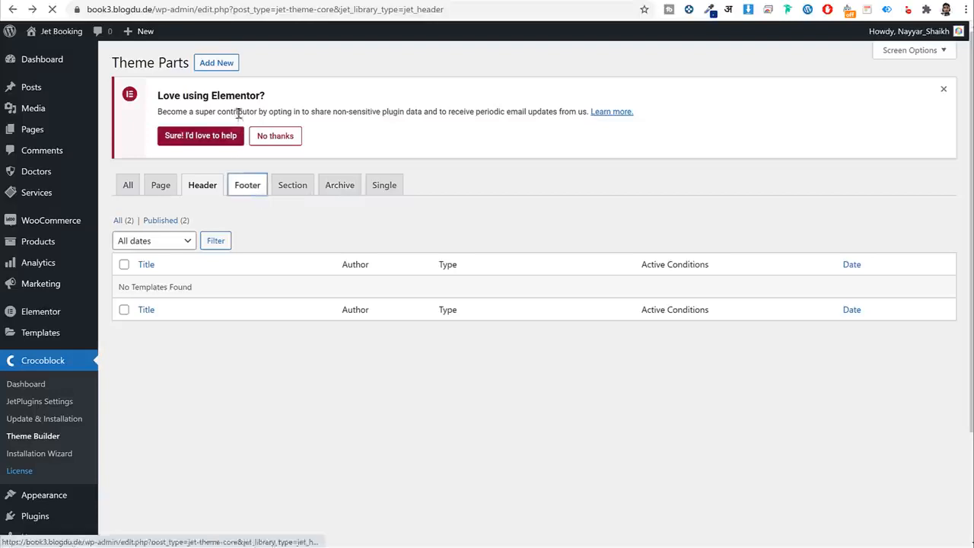
left_click(216, 64)
left_click(407, 299)
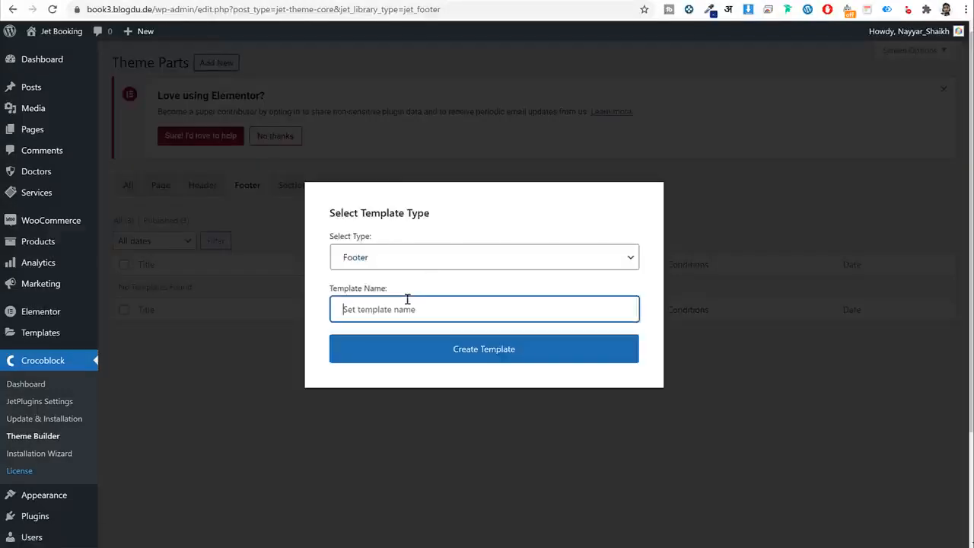
type("Footer")
key("Return")
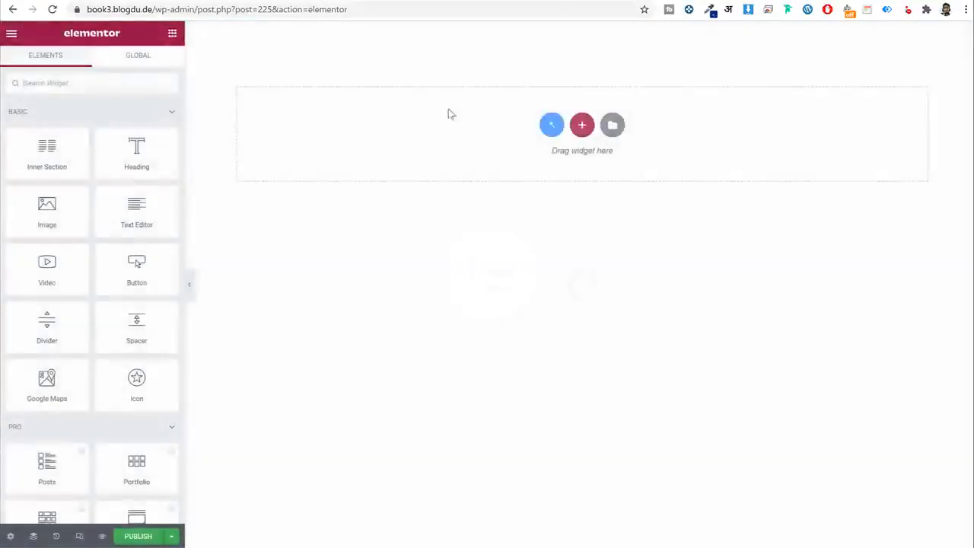
Import the Footer Jet Booking template file into My Templates and insert it, accepting its document settings.
left_click(611, 125)
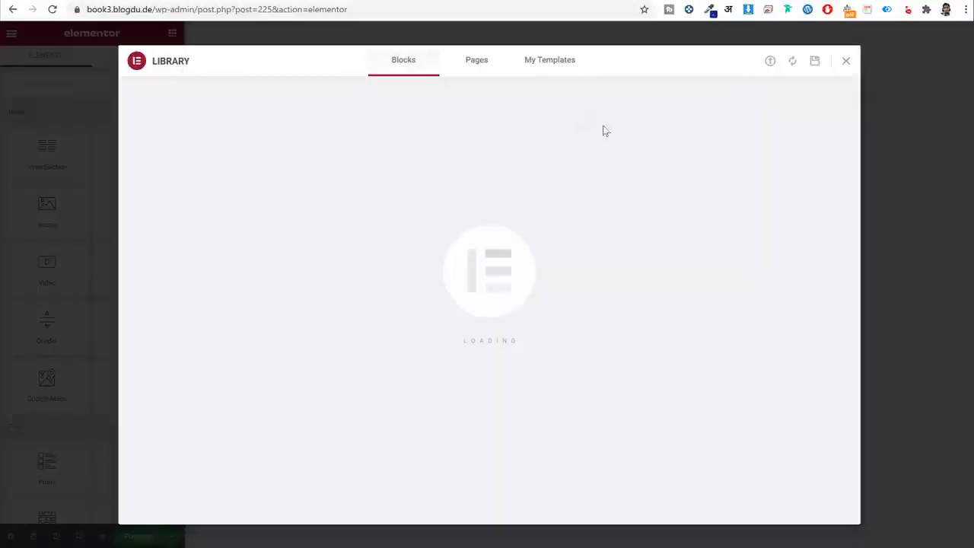
left_click(556, 69)
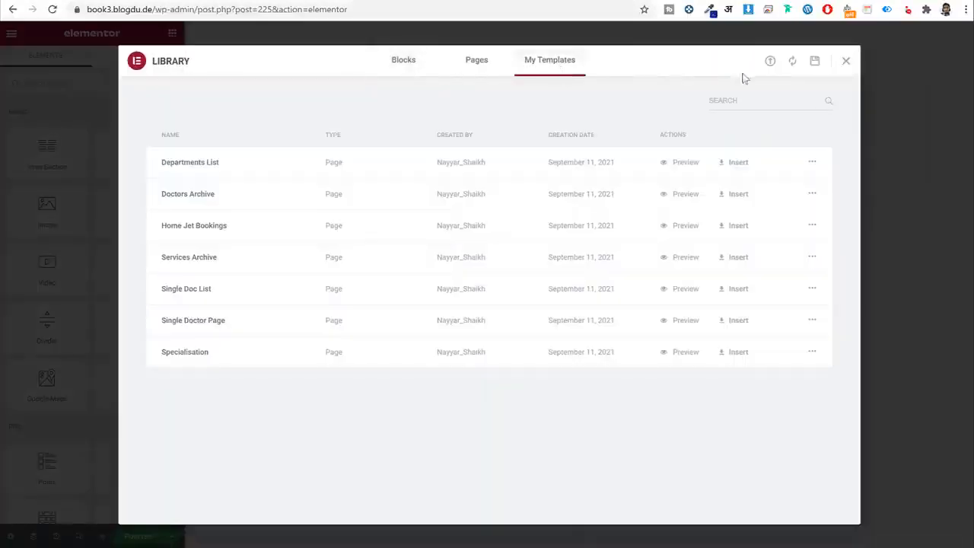
left_click(770, 63)
left_click(484, 327)
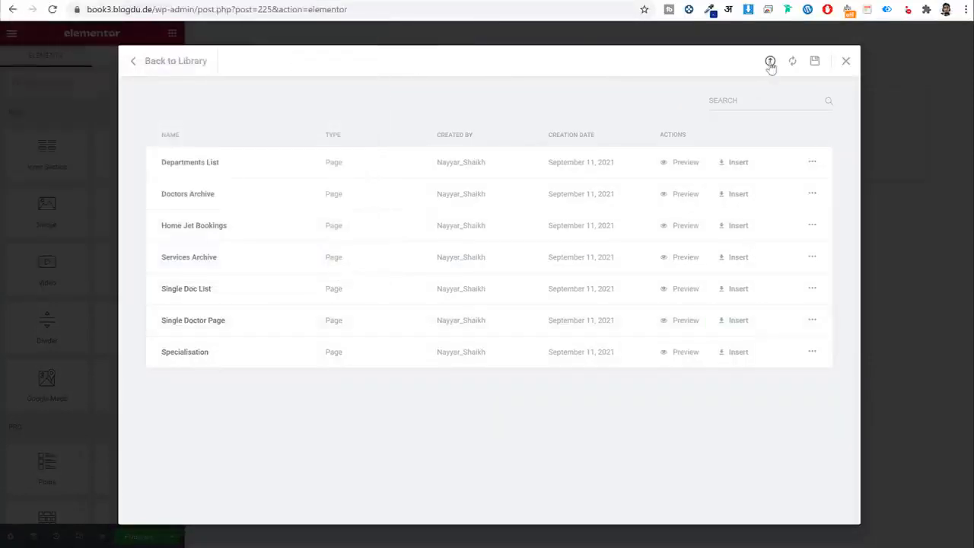
left_click(846, 60)
left_click(611, 125)
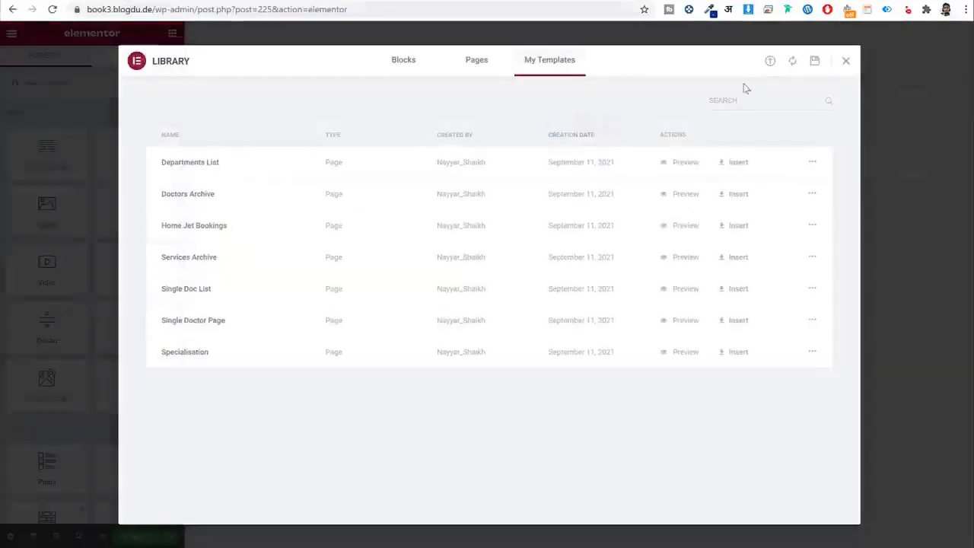
left_click(770, 62)
left_click(511, 338)
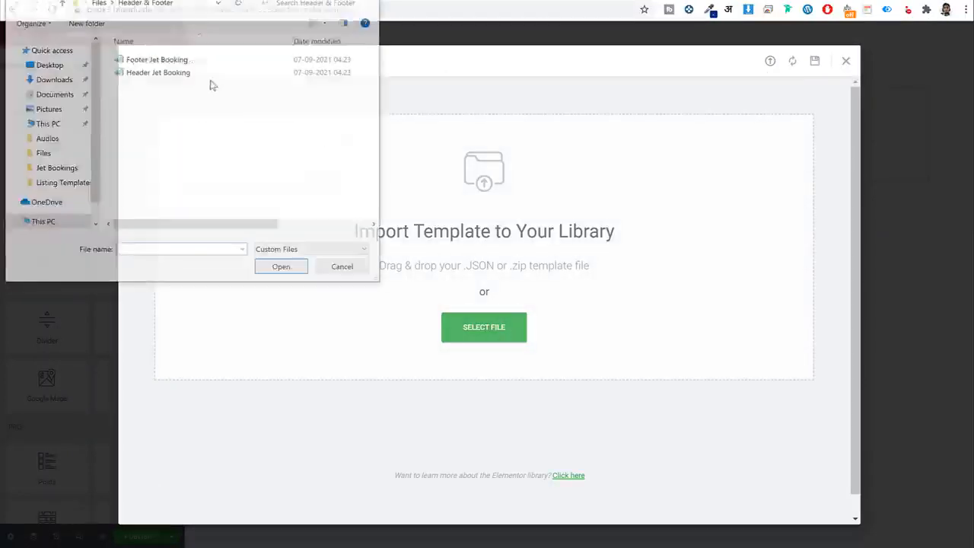
left_click(173, 64)
left_click(279, 274)
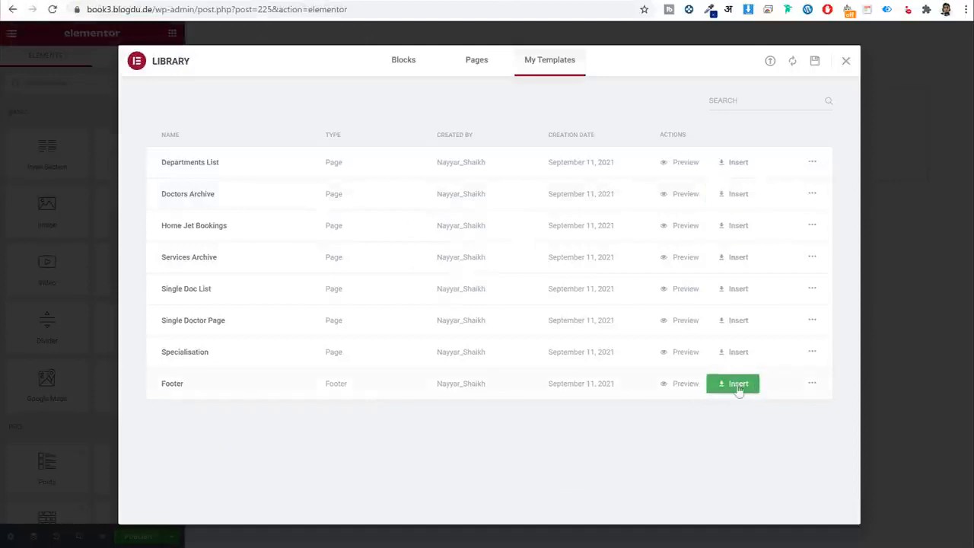
left_click(738, 390)
left_click(545, 325)
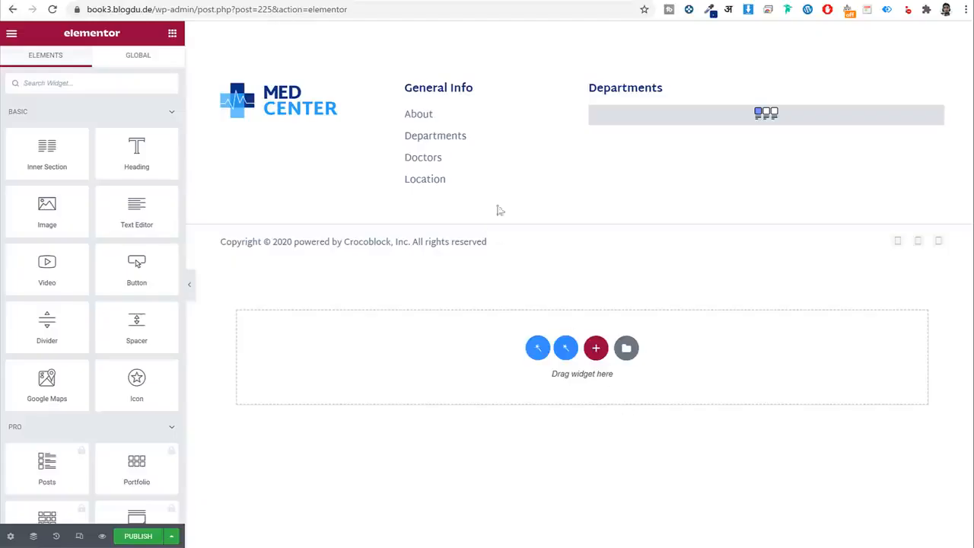
Set the footer's Listing Grid to show the Department List listing.
left_click(695, 111)
left_click(126, 129)
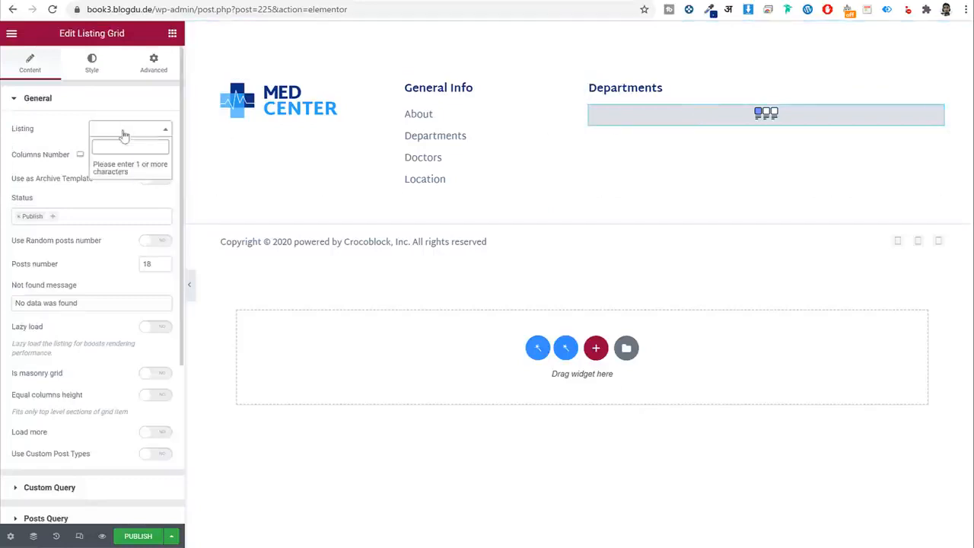
type("dep")
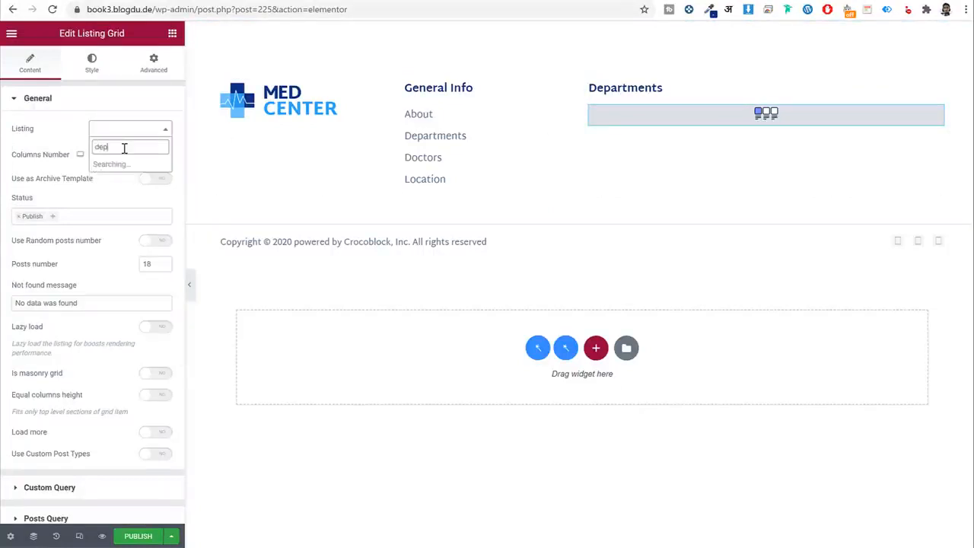
left_click(128, 165)
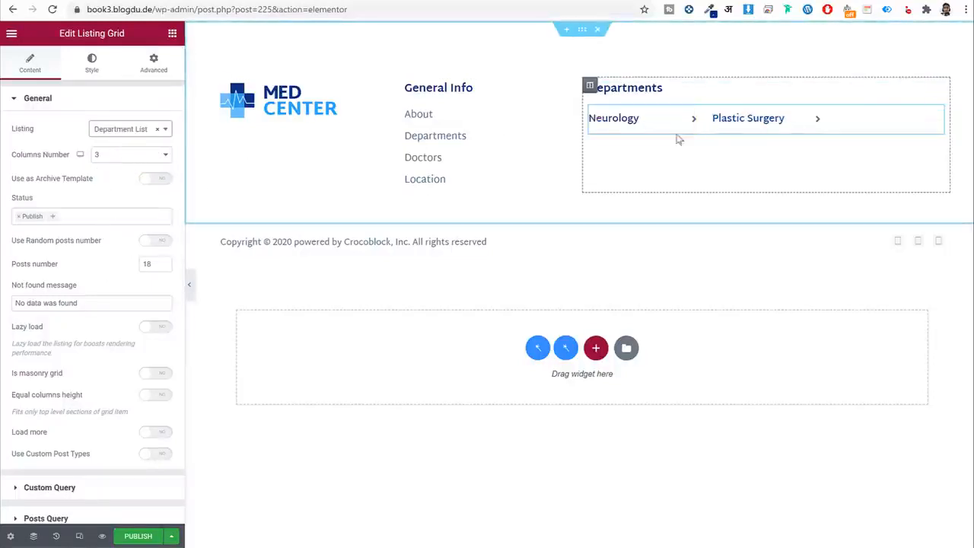
Rename the General Info 'About' link to 'My Account' and link it to the My account page.
left_click(442, 145)
left_click(71, 182)
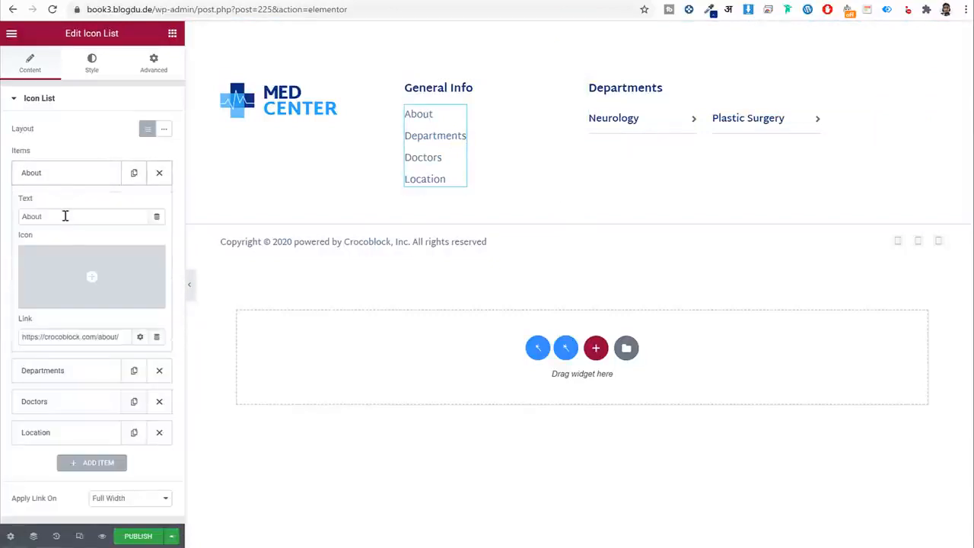
double_click(65, 216)
triple_click(113, 343)
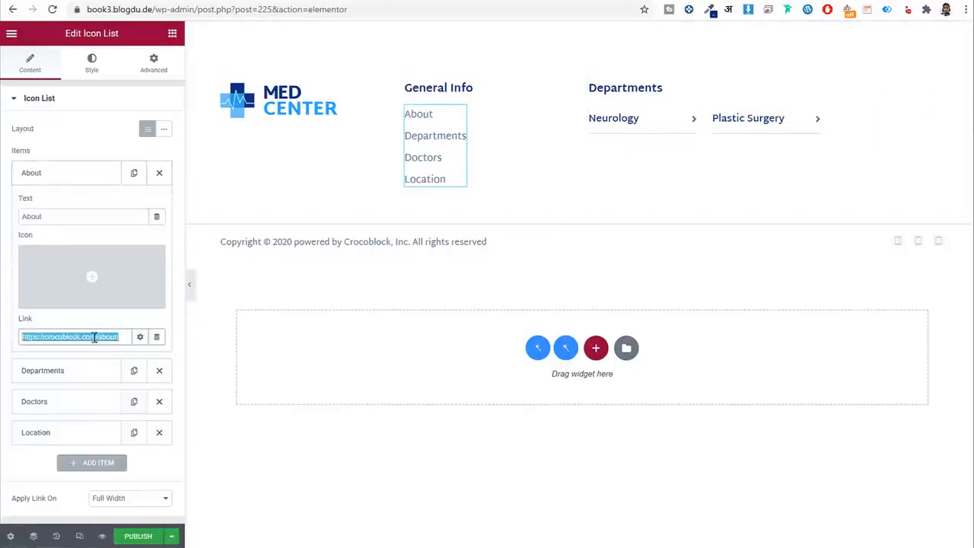
left_click(76, 216)
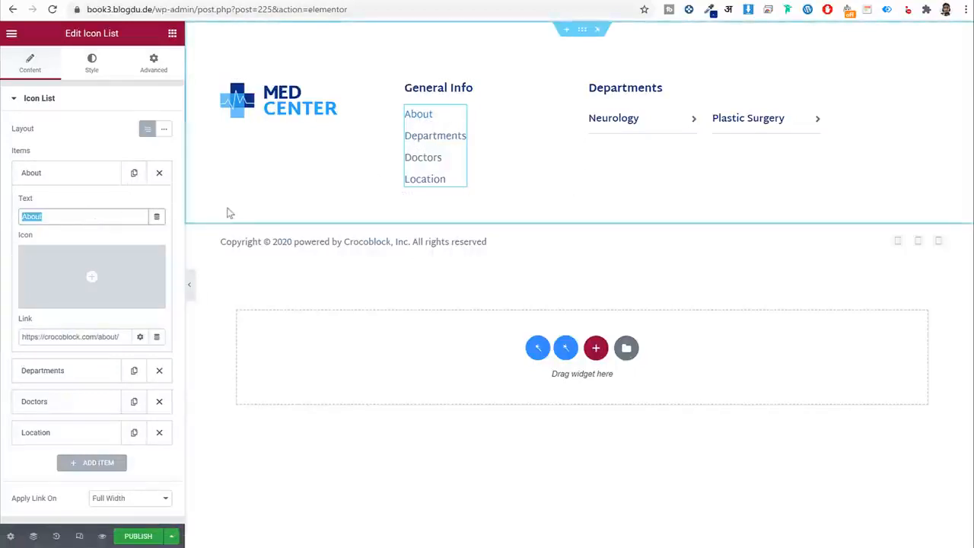
type("My")
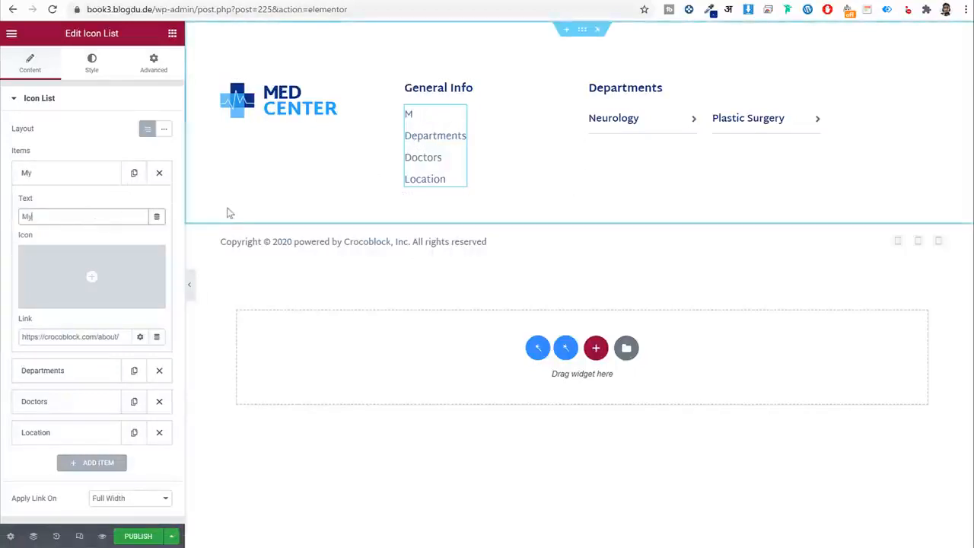
type(" Account")
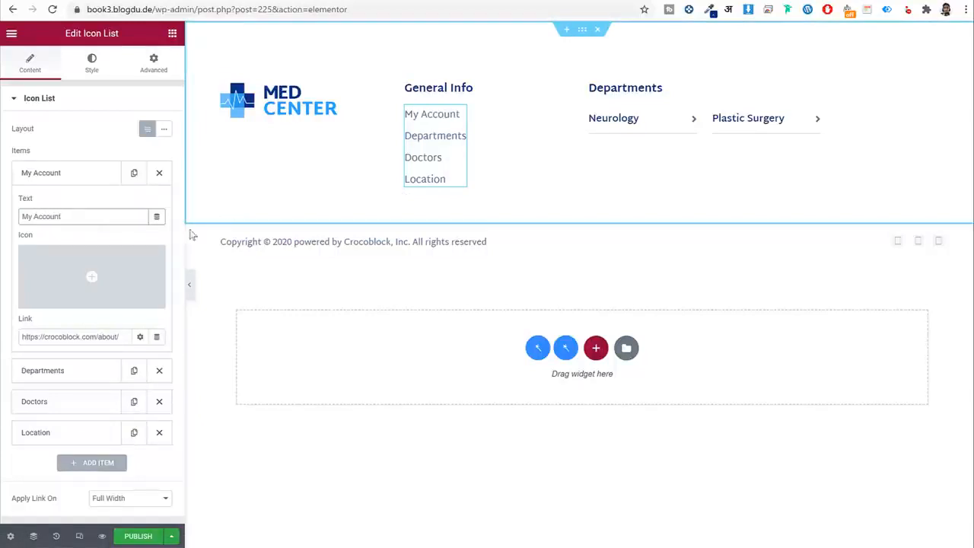
left_click(116, 337)
triple_click(117, 337)
type("my a")
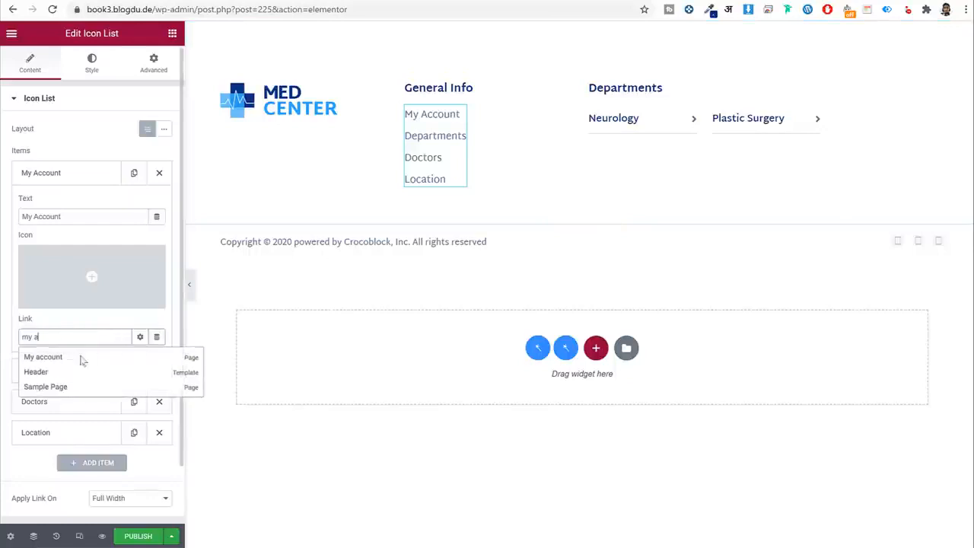
left_click(58, 359)
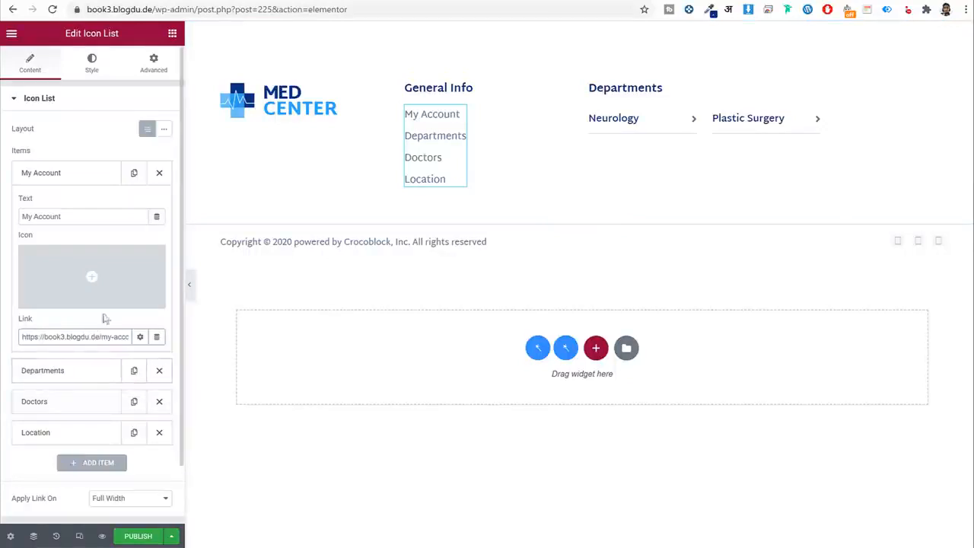
Update the footer's copyright line to read 2021.
left_click(272, 118)
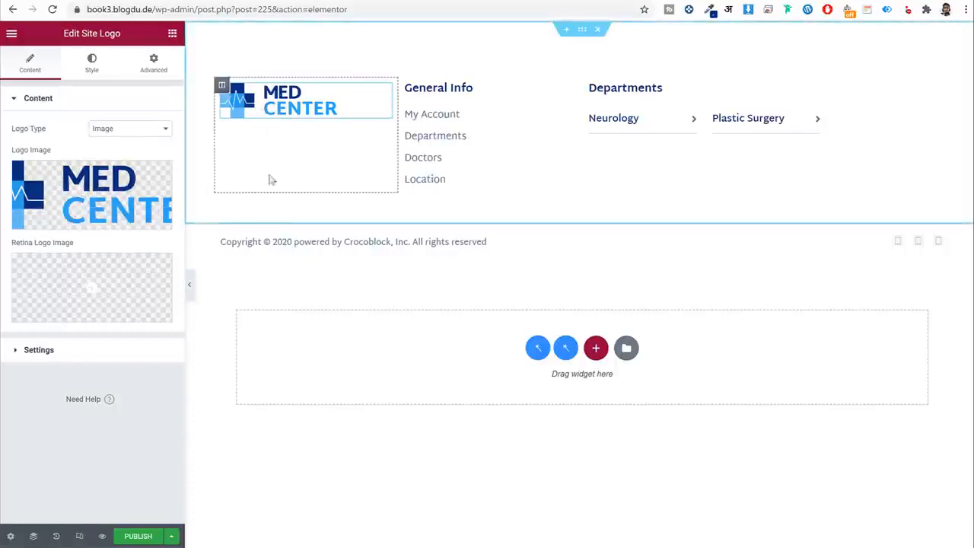
left_click(288, 238)
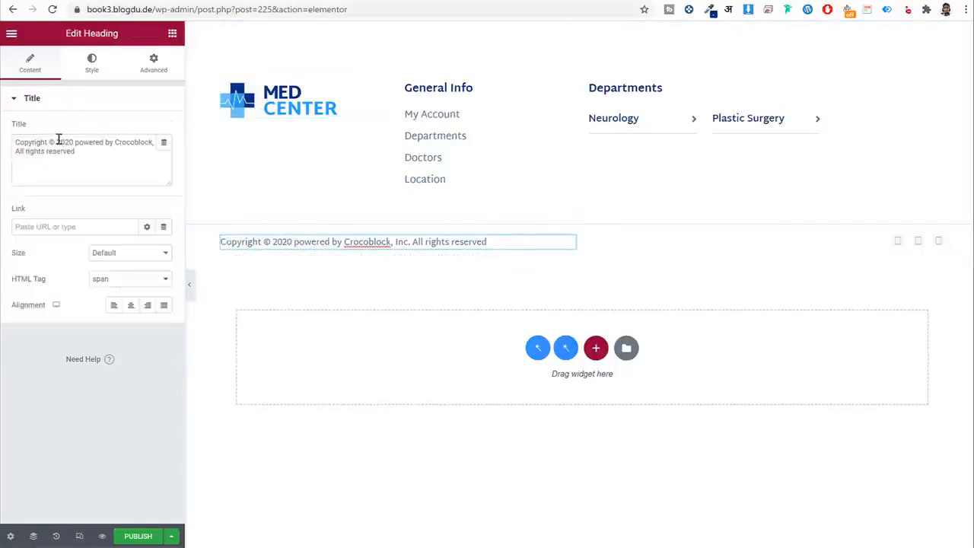
left_click_drag(58, 141, 131, 167)
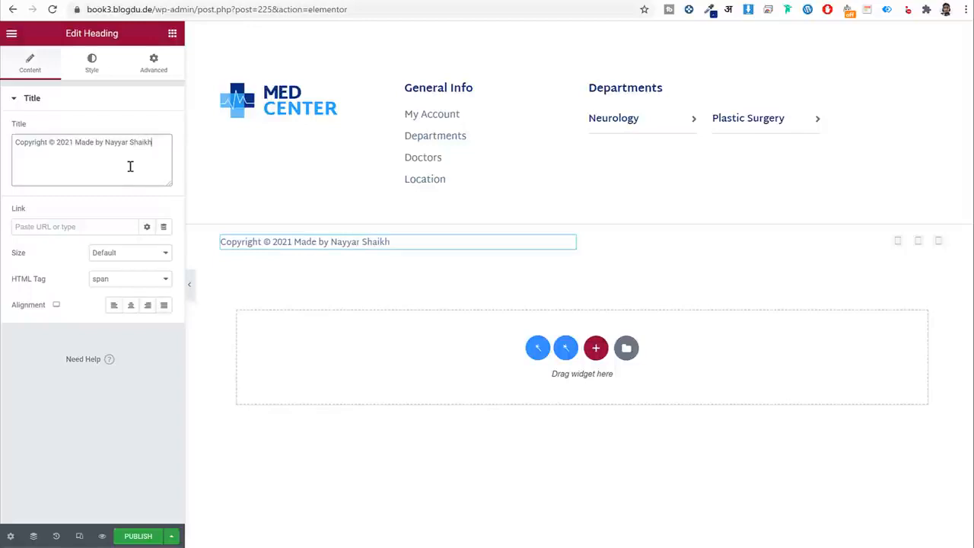
Check the Youtube, Facebook and Instagram social icon links, then publish the footer.
left_click(914, 244)
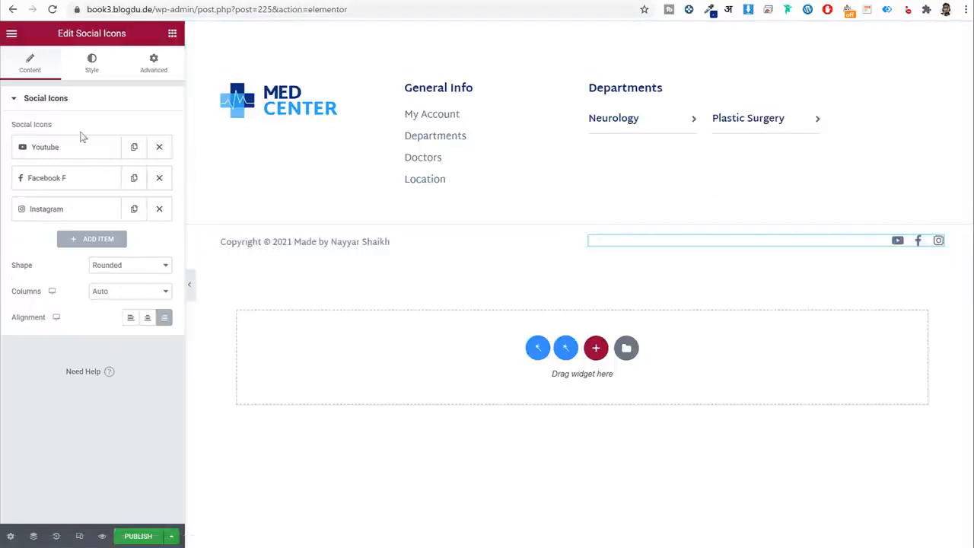
left_click(81, 147)
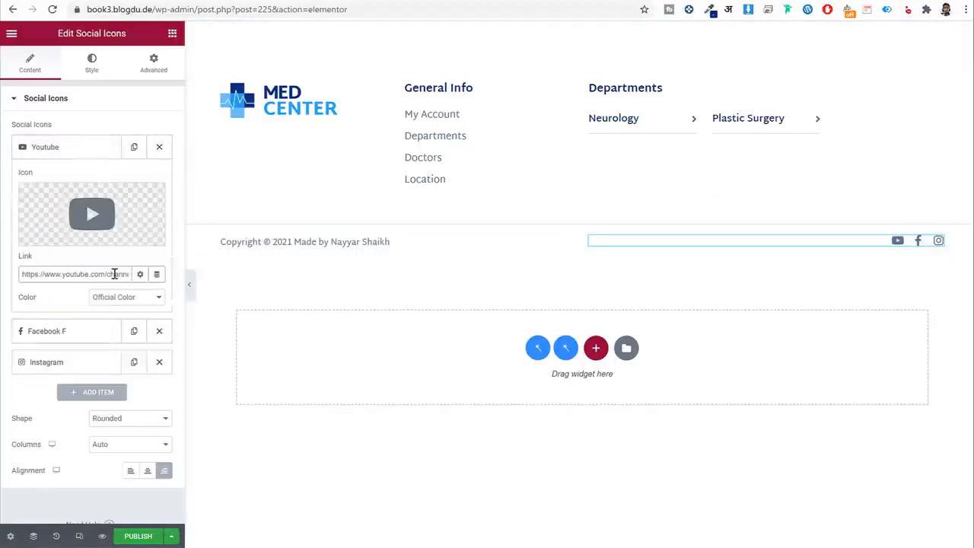
left_click(66, 331)
left_click(51, 362)
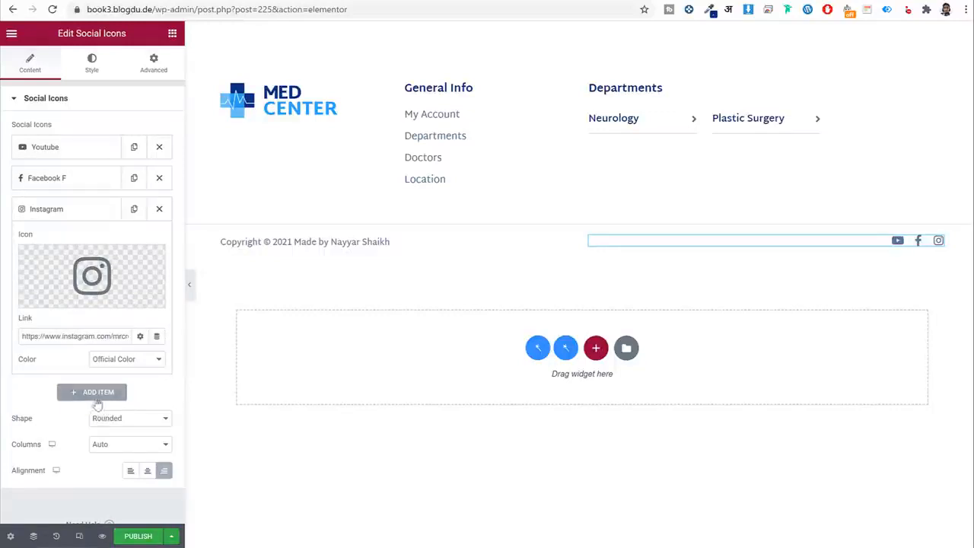
left_click(138, 537)
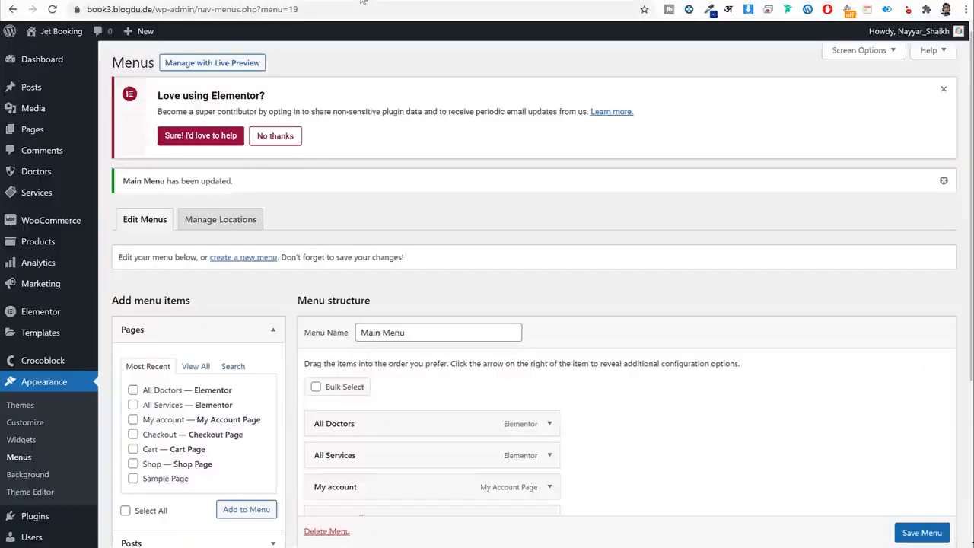
Open the live site's front page and scroll through the home page.
left_click(73, 33)
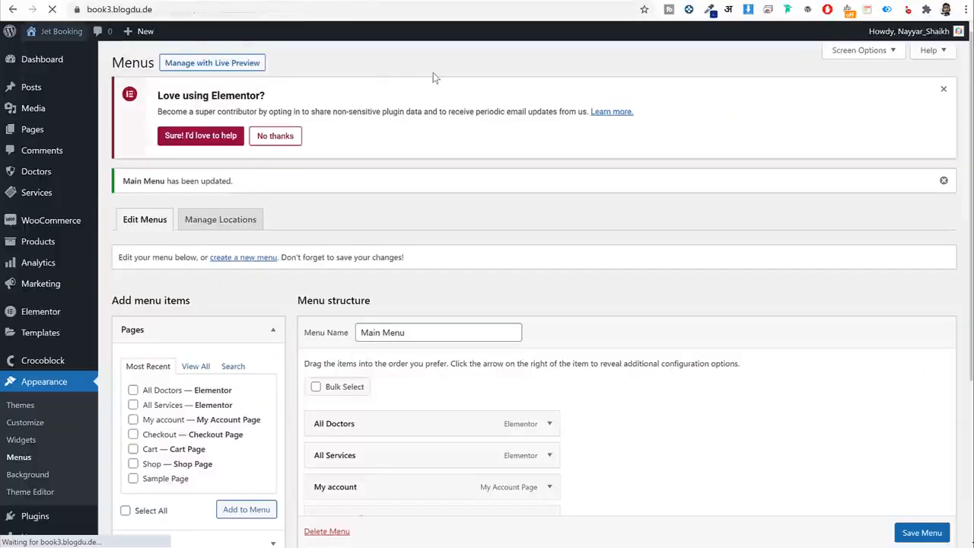
scroll(551, 237, "down", 15)
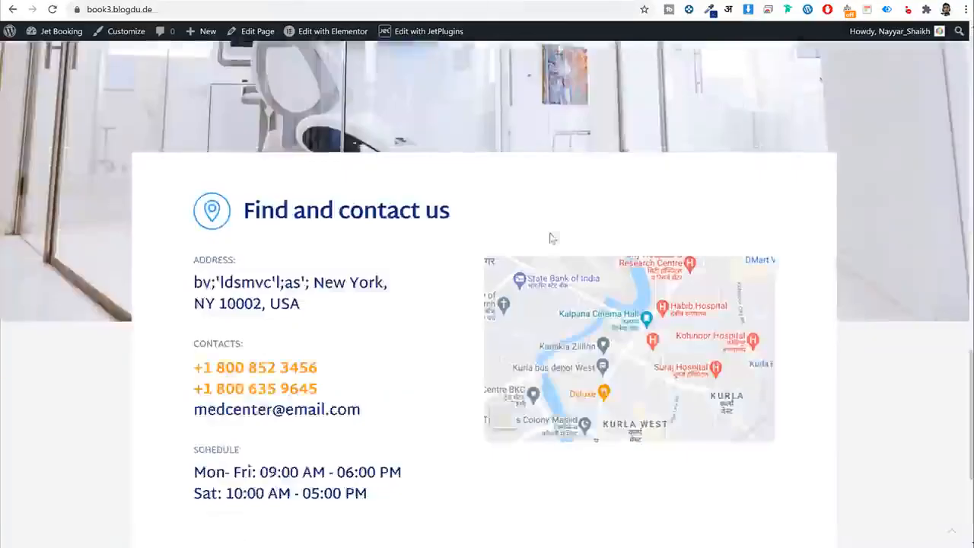
scroll(359, 434, "up", 15)
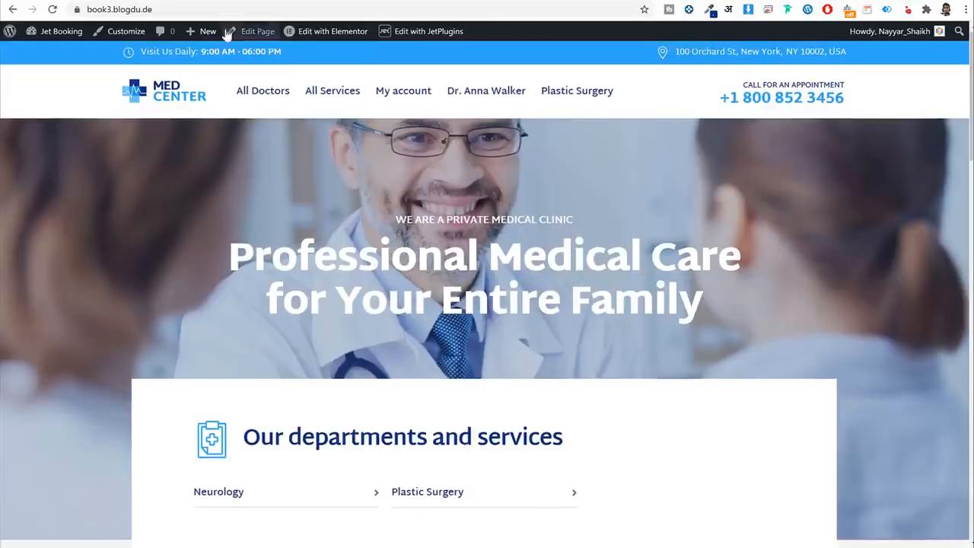
scroll(296, 157, "down", 5)
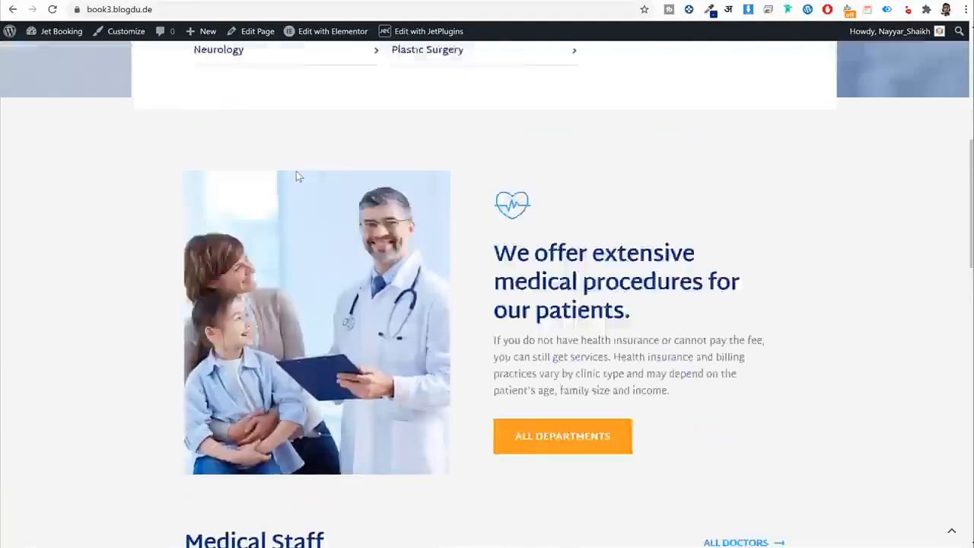
scroll(270, 89, "up", 4)
scroll(270, 94, "up", 2)
Visit the All Doctors, Plastic Surgery, doctor profile and My account pages via the menu.
left_click(255, 92)
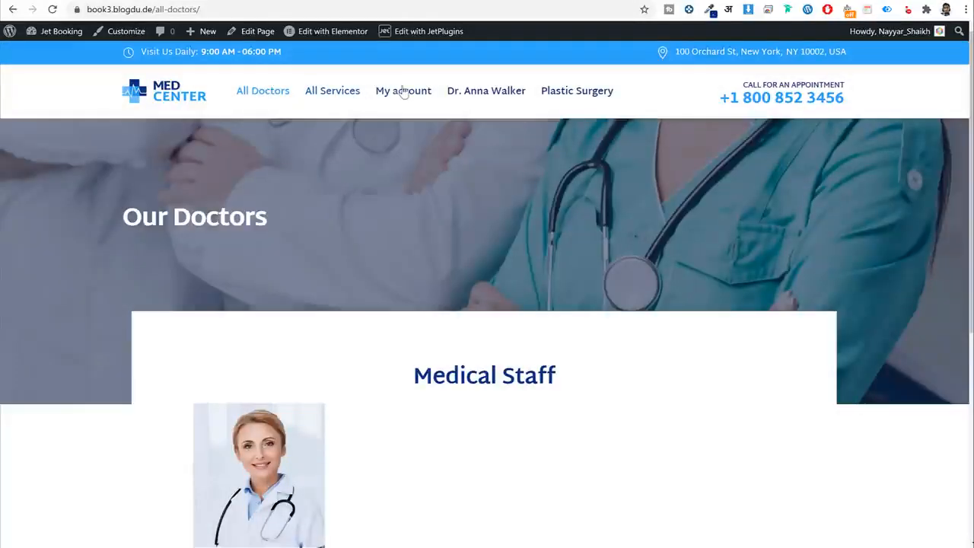
left_click(576, 92)
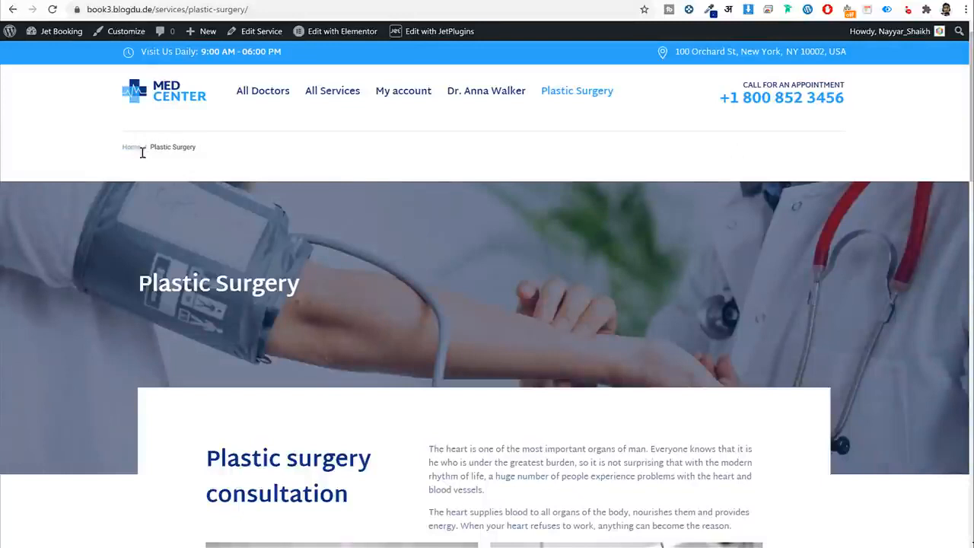
left_click(456, 94)
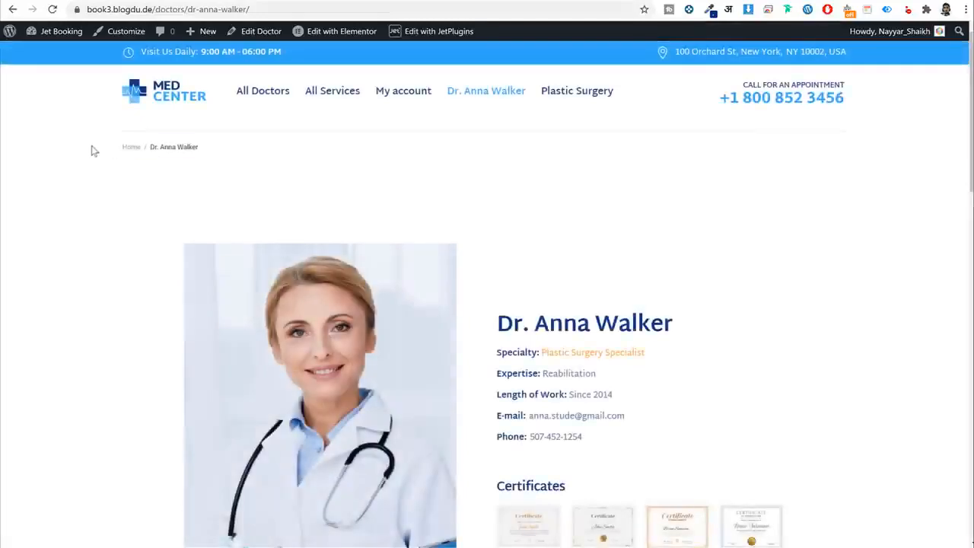
left_click(404, 100)
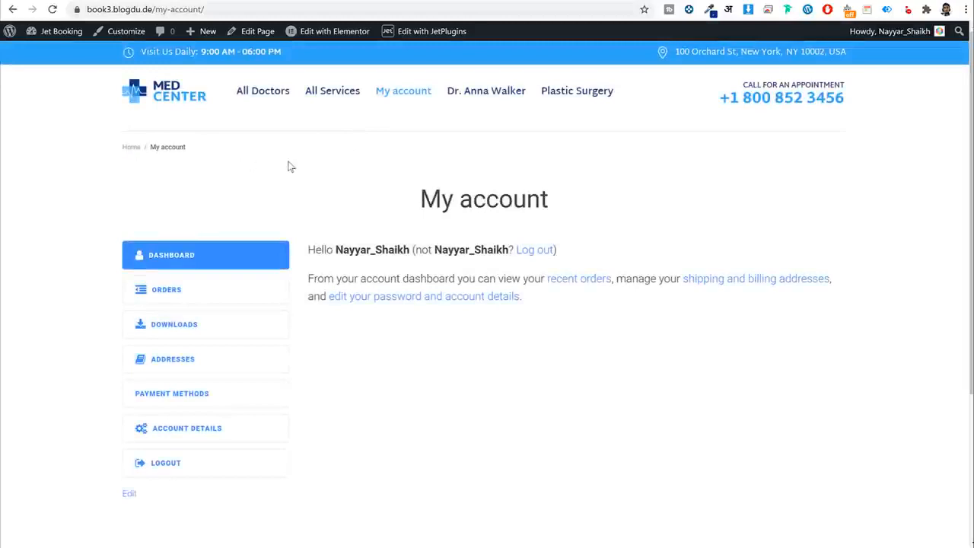
scroll(461, 300, "down", 3)
scroll(461, 312, "up", 3)
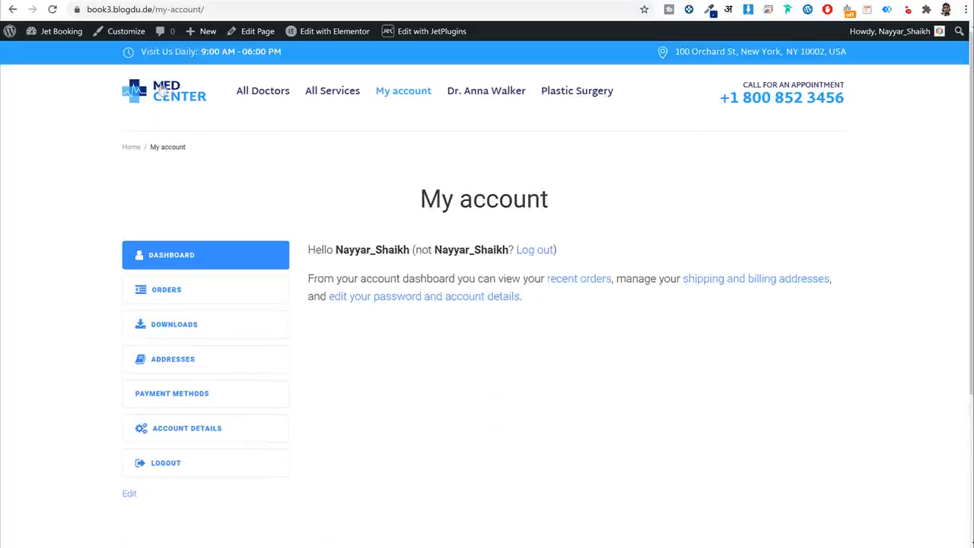
In the Customizer, disable Enable Breadcrumbs under general settings and publish the change.
left_click(121, 33)
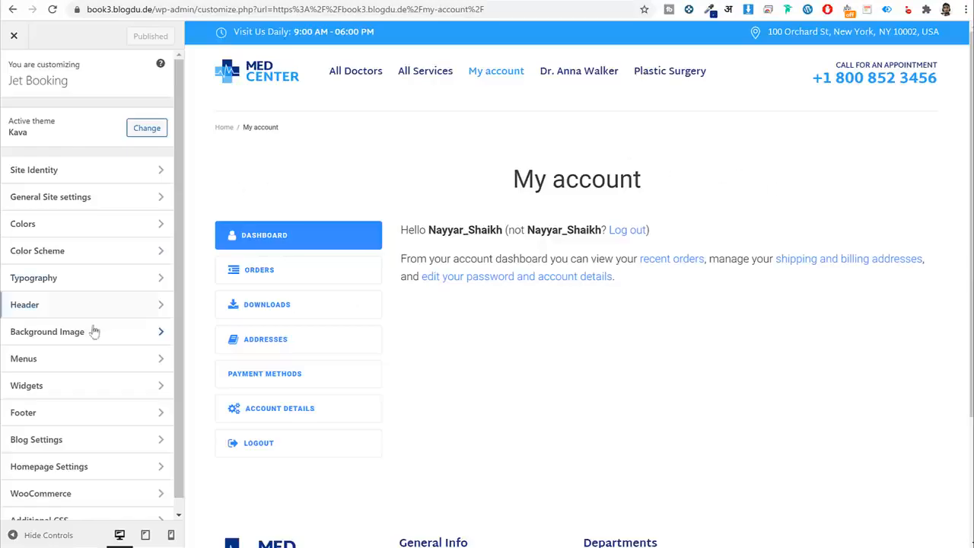
scroll(94, 343, "down", 1)
scroll(94, 342, "up", 1)
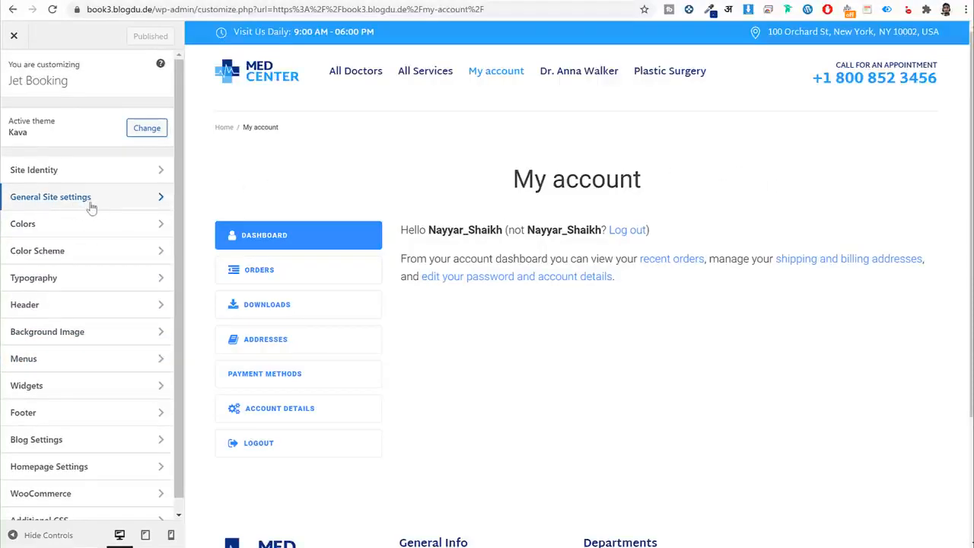
left_click(85, 205)
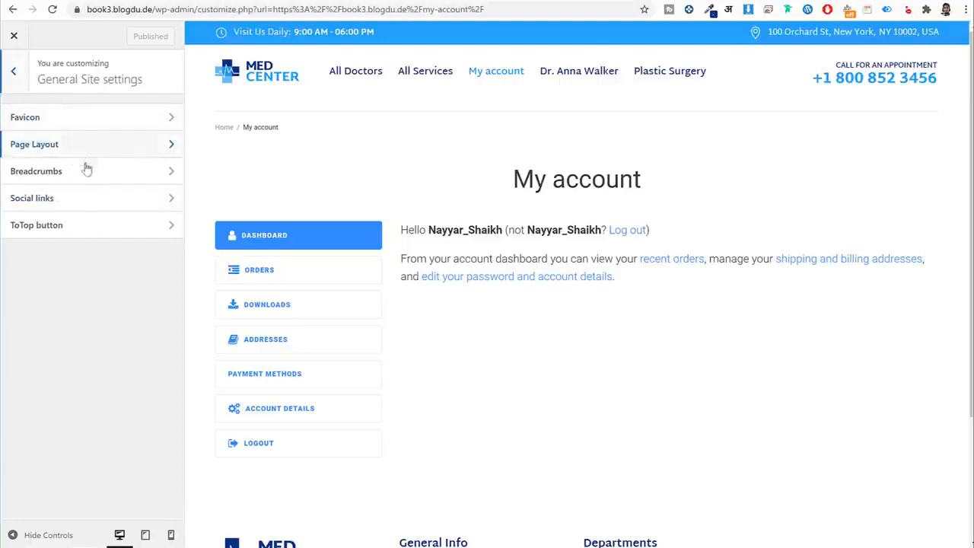
left_click(71, 175)
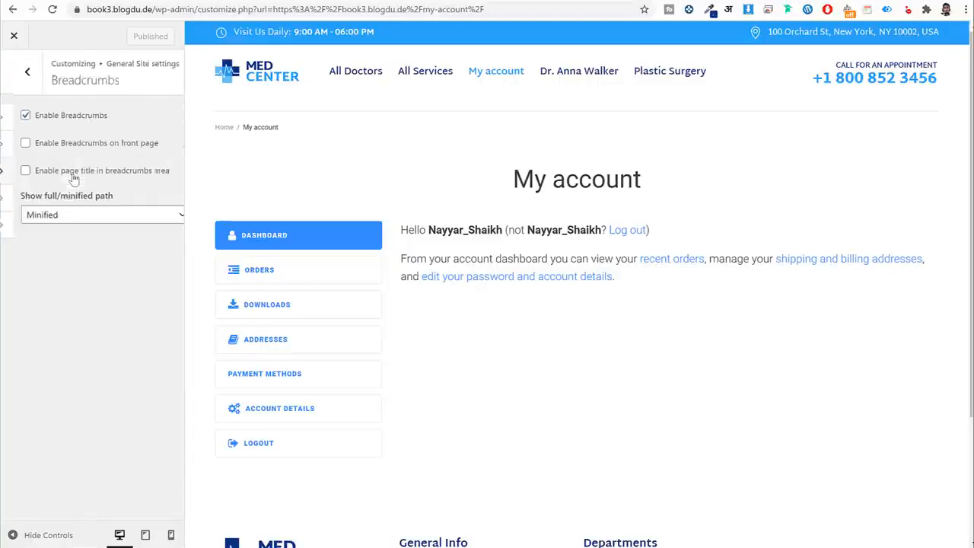
left_click(46, 116)
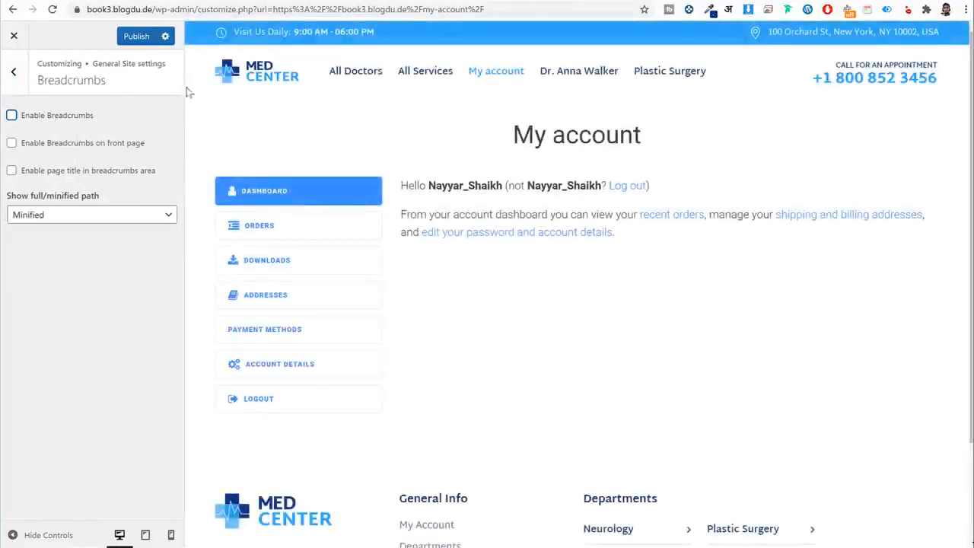
left_click(137, 36)
left_click(14, 69)
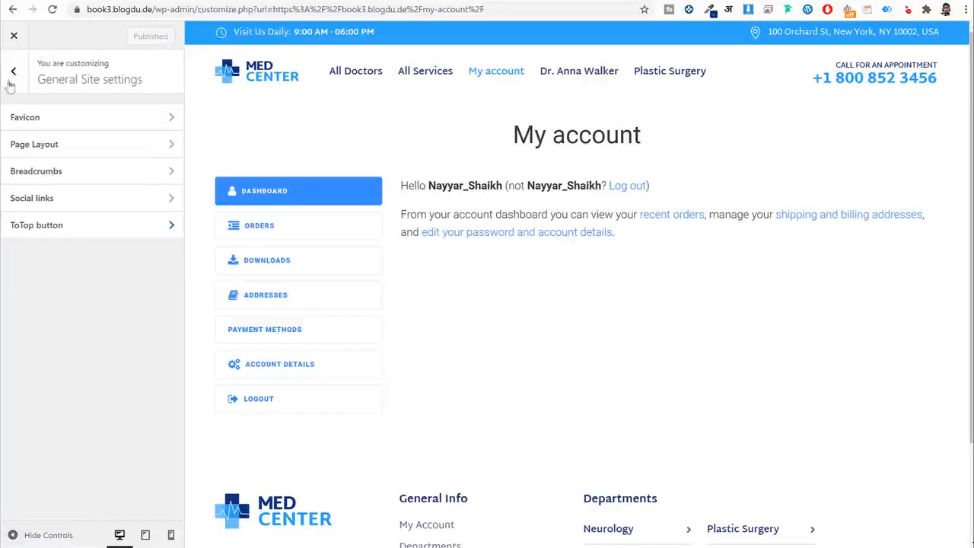
left_click(12, 75)
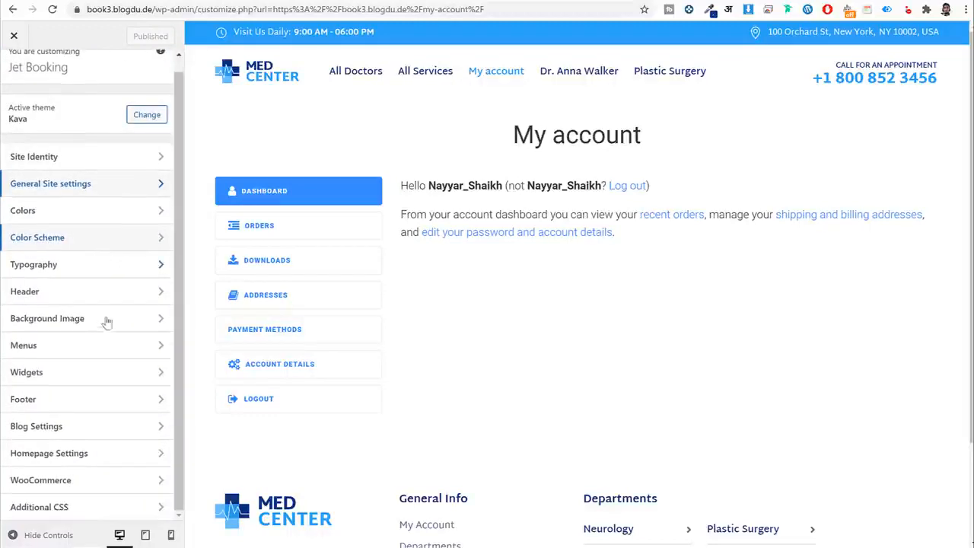
Set Body Background Color to #f5f5f5, publish, and close the Customizer.
left_click(51, 231)
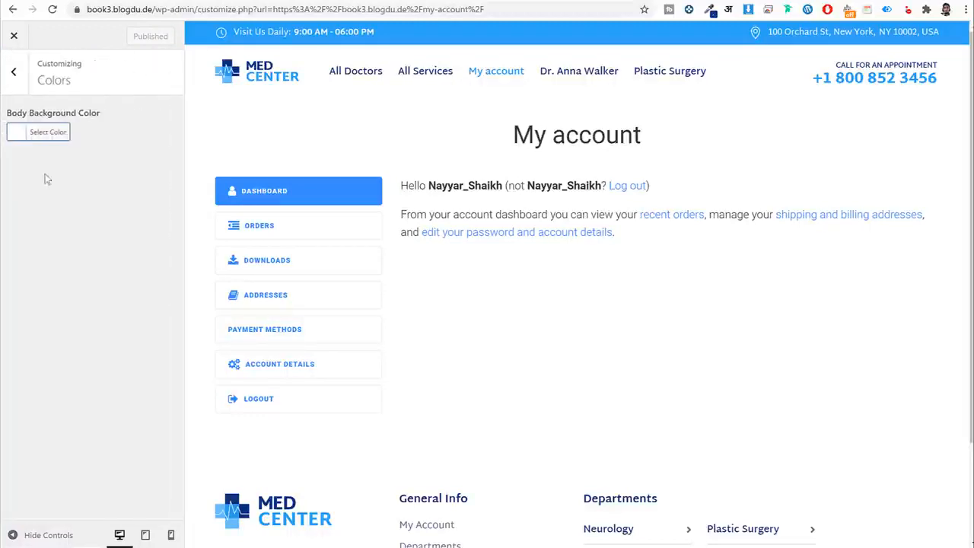
left_click(48, 132)
left_click(79, 133)
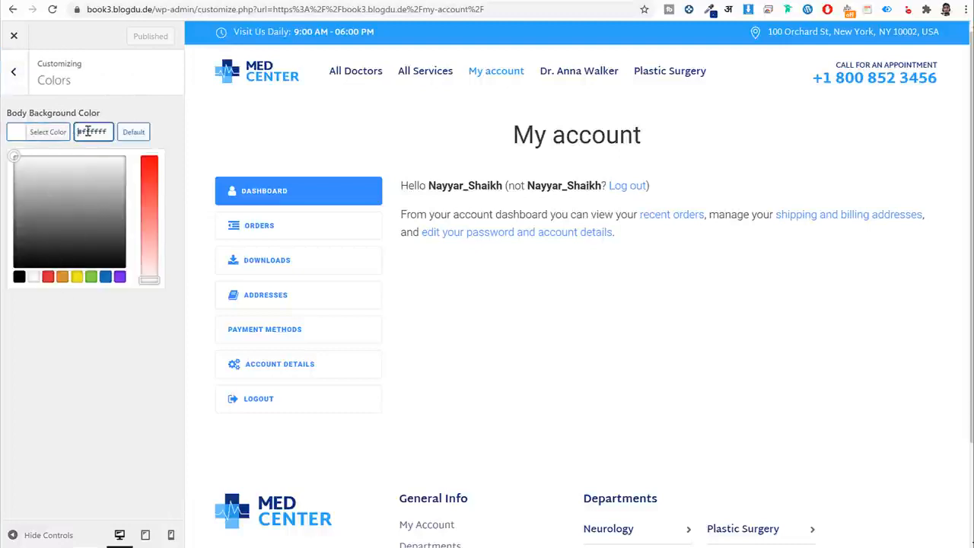
double_click(89, 132)
type("f5f5f5")
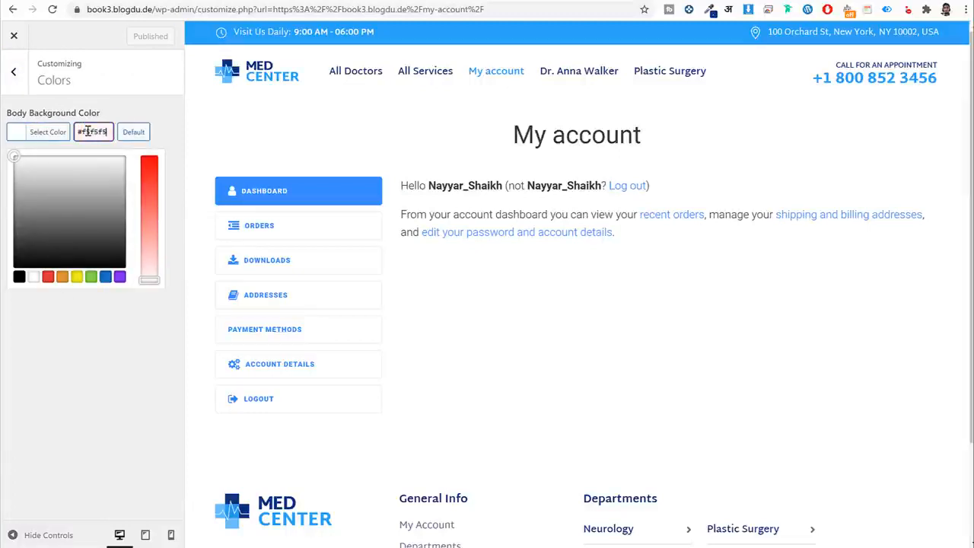
left_click(123, 36)
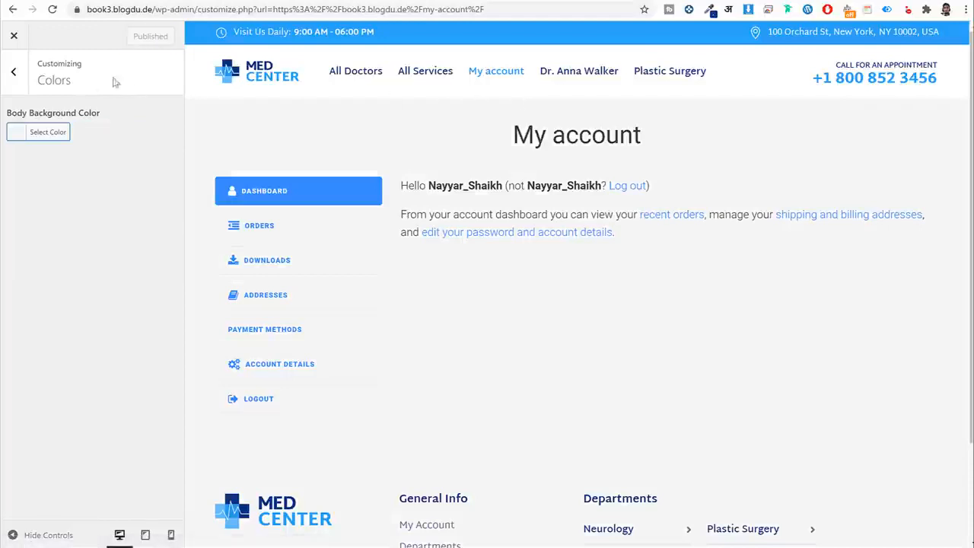
left_click(14, 36)
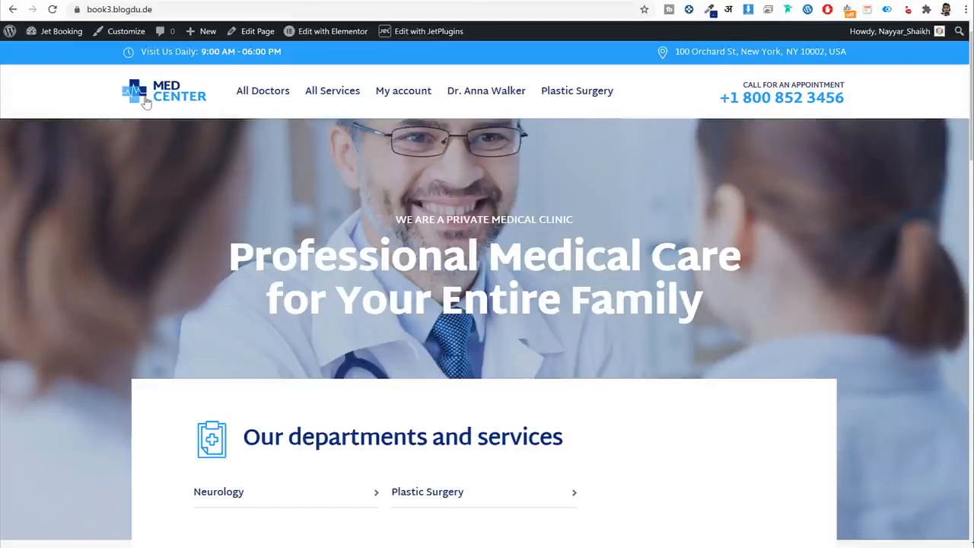
On the Plastic Surgery page, pick the doctor and the 11:30-12:00 slot, then continue.
scroll(457, 228, "down", 3)
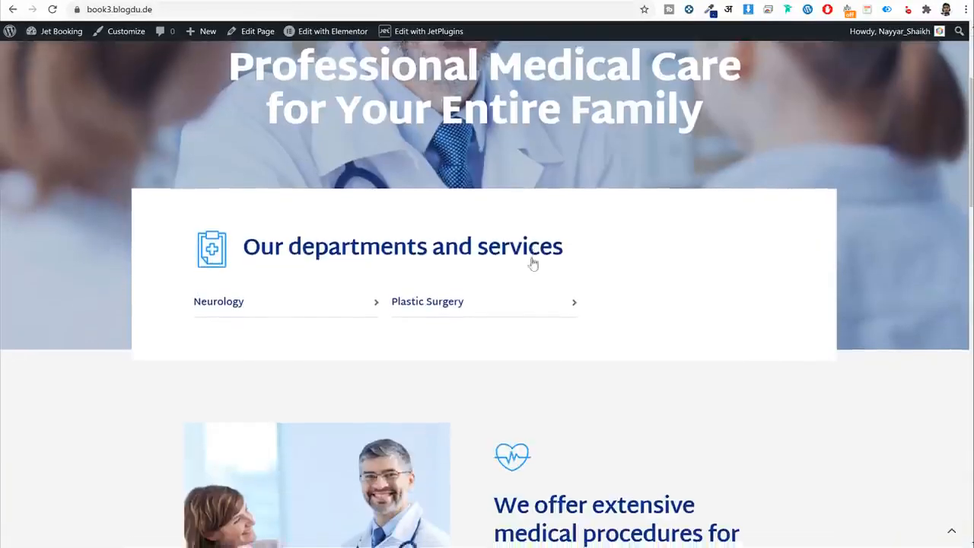
scroll(532, 259, "up", 3)
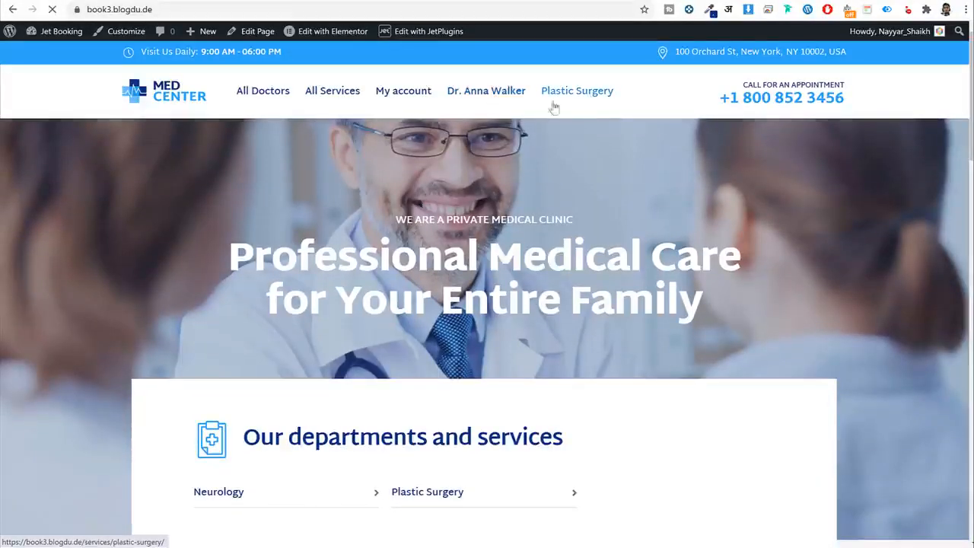
left_click(570, 99)
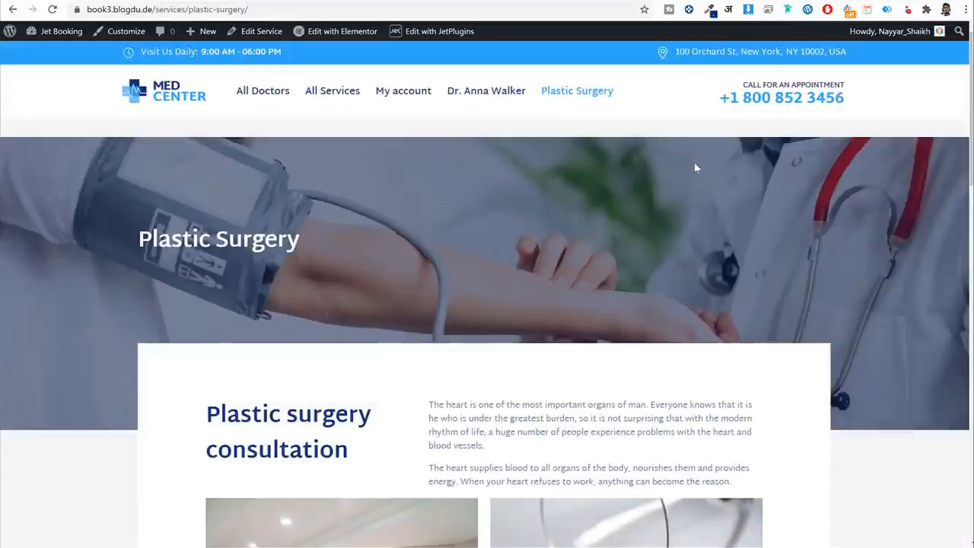
scroll(682, 196, "down", 13)
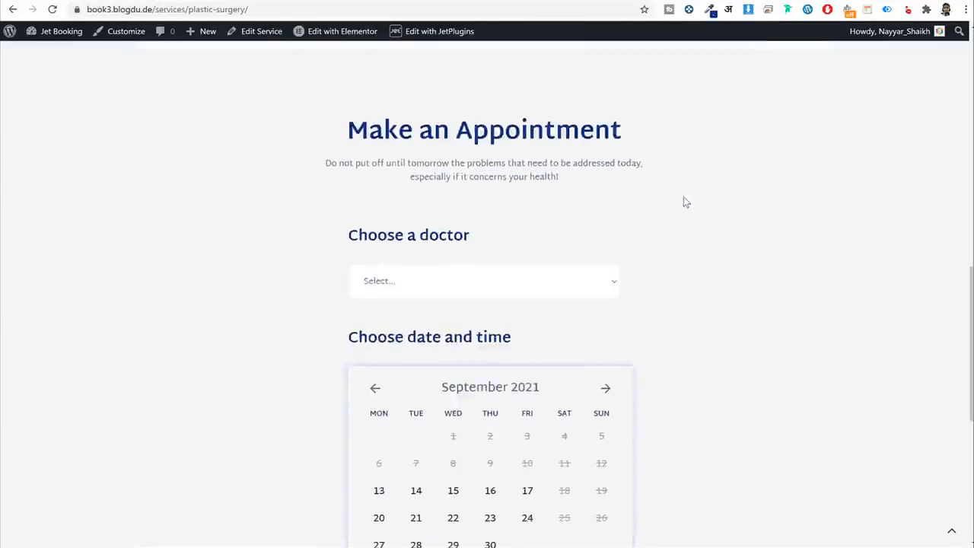
left_click(462, 102)
left_click(431, 137)
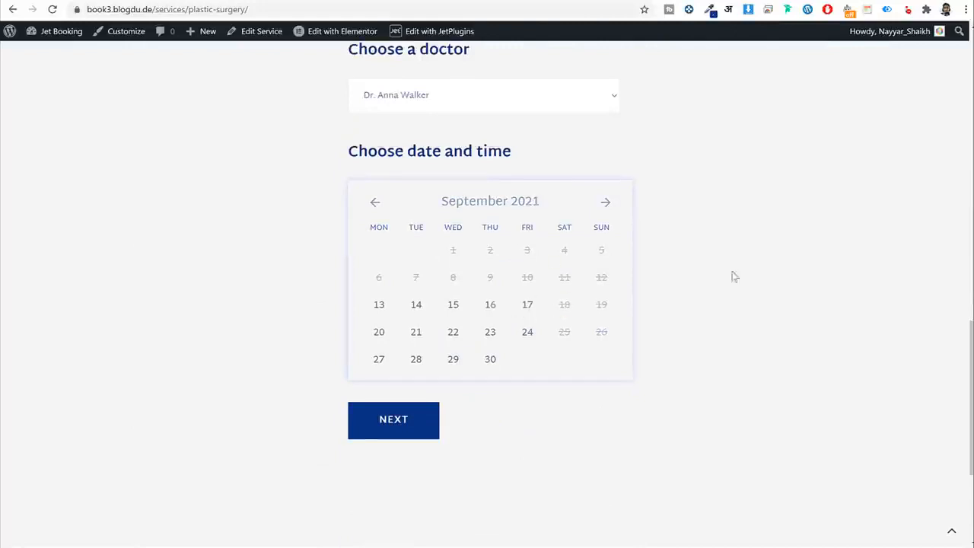
left_click(474, 284)
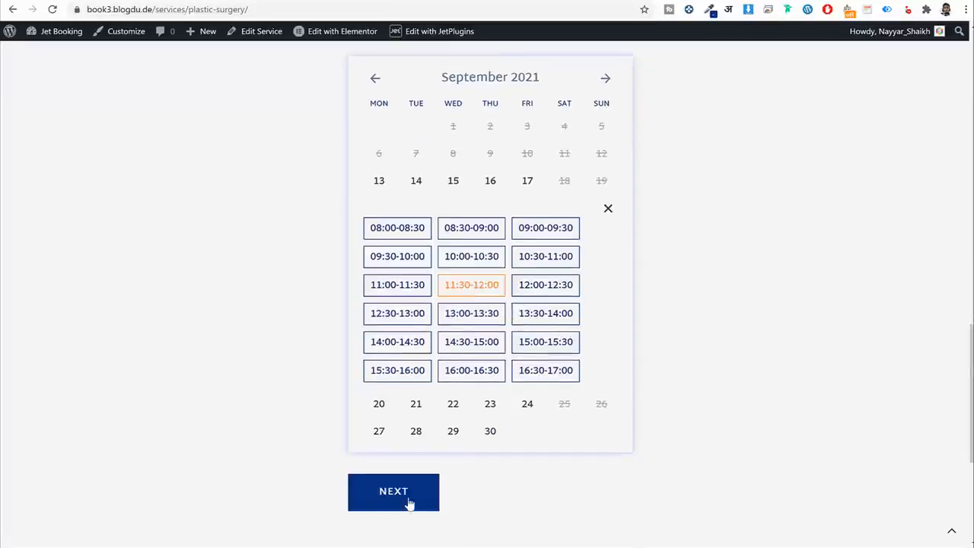
left_click(408, 501)
Enter the patient's name, e-mail and phone number, then submit the appointment.
scroll(515, 349, "up", 2)
left_click(464, 224)
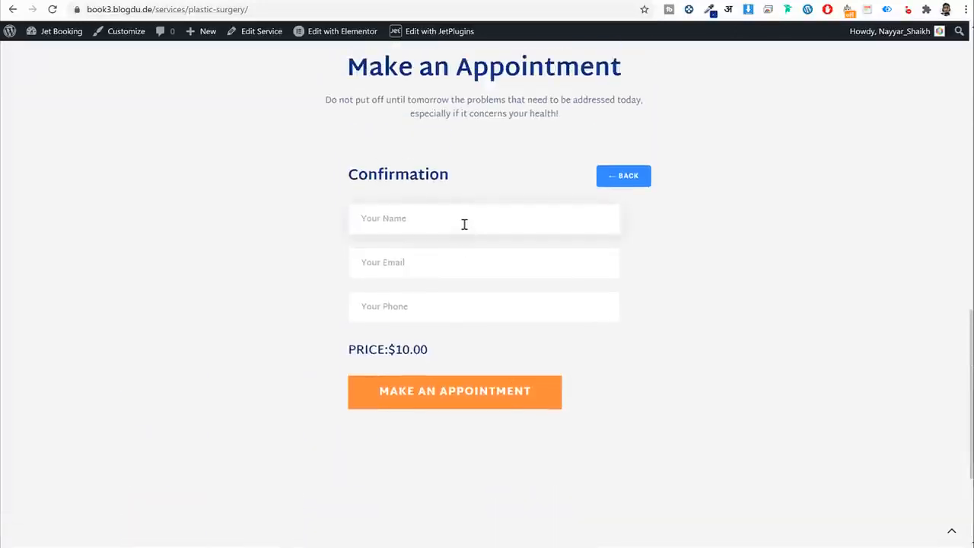
type("John")
key("Tab")
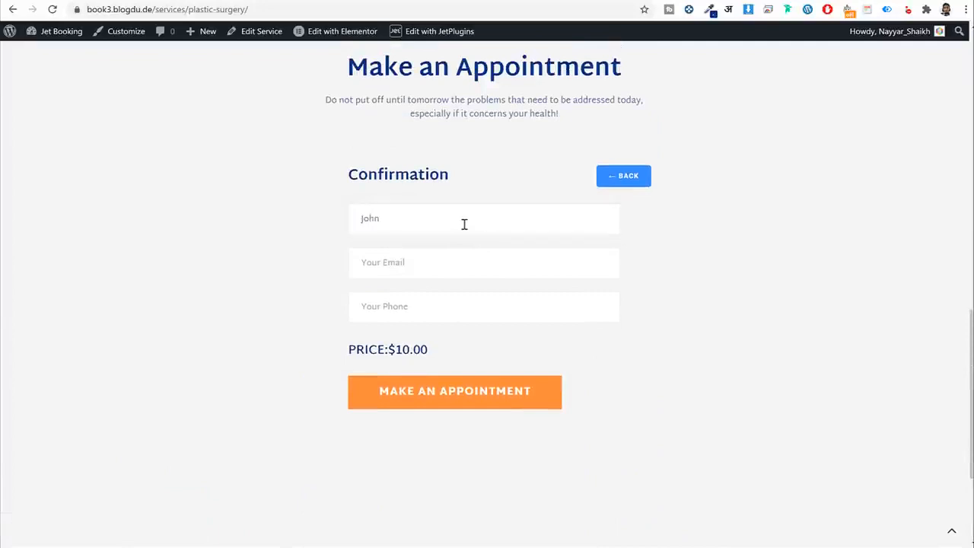
left_click(464, 224)
key("Tab")
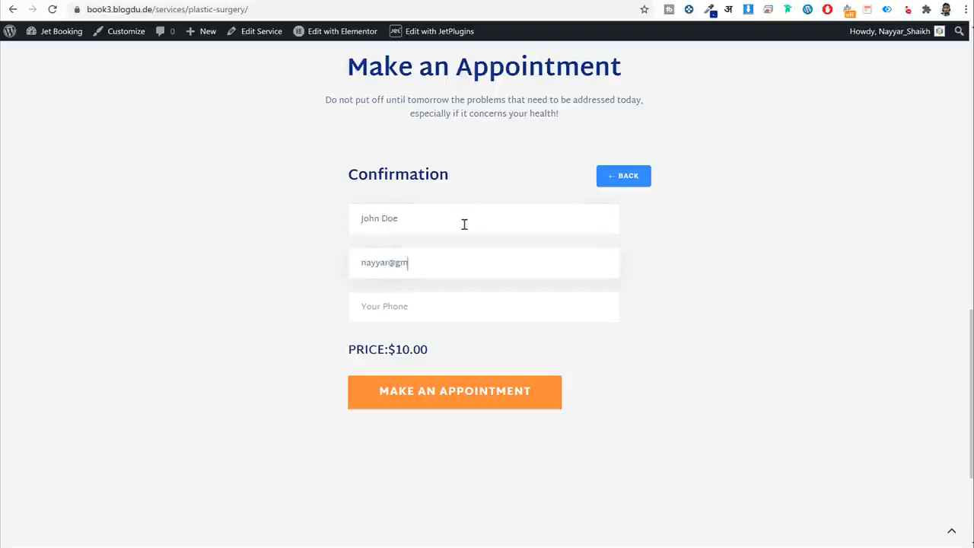
key("Tab")
type("7")
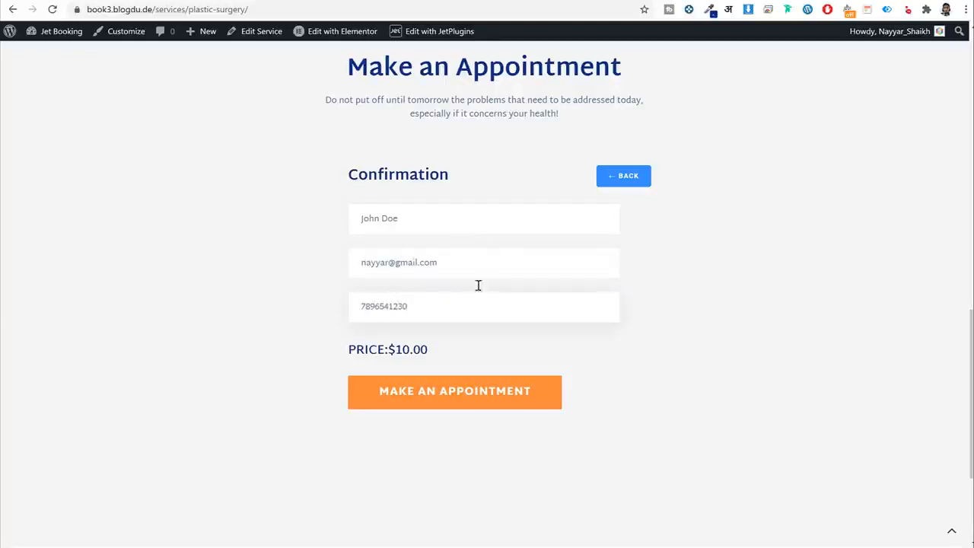
left_click_drag(396, 349, 377, 350)
left_click(424, 402)
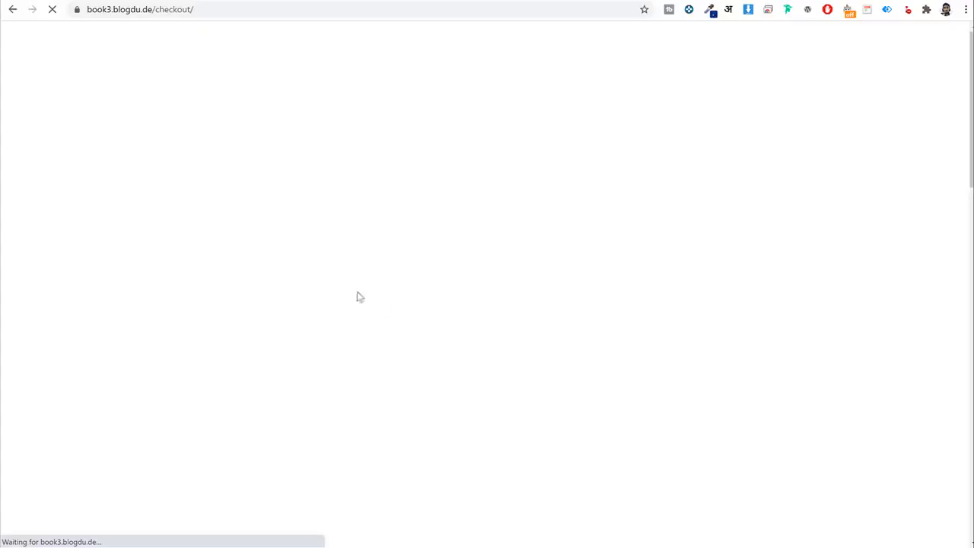
Fill in the billing first and last name, street address, town/city and pin code fields.
left_click(254, 29)
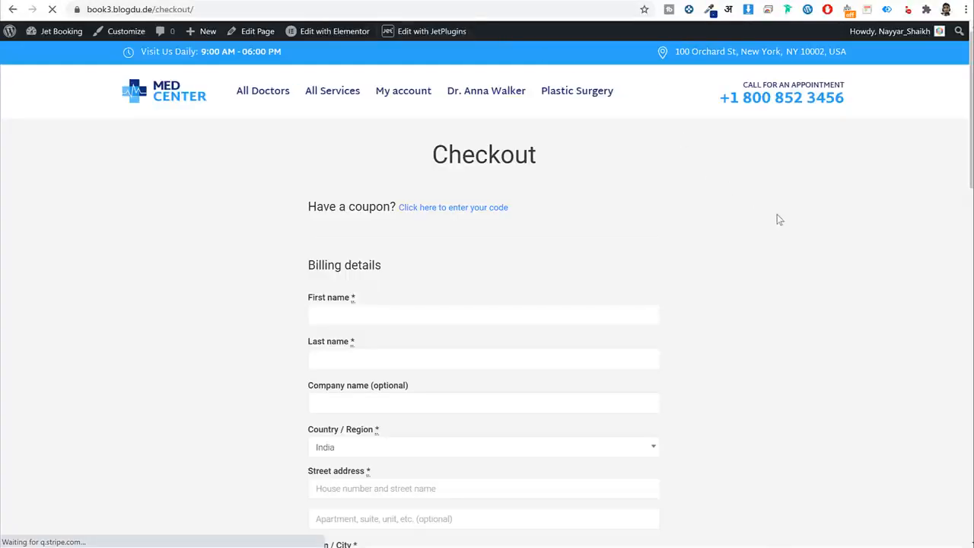
scroll(410, 127, "down", 2)
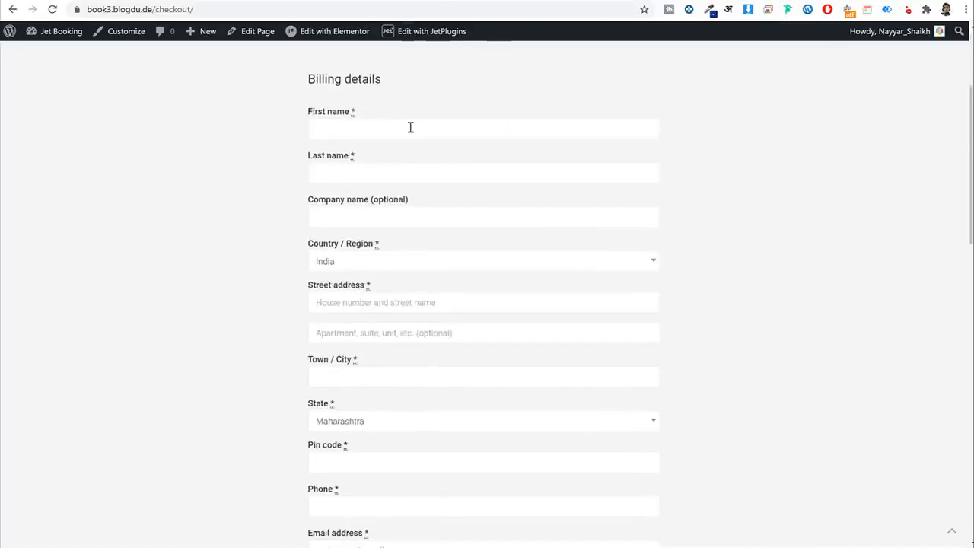
left_click(409, 127)
type("John")
key("Tab")
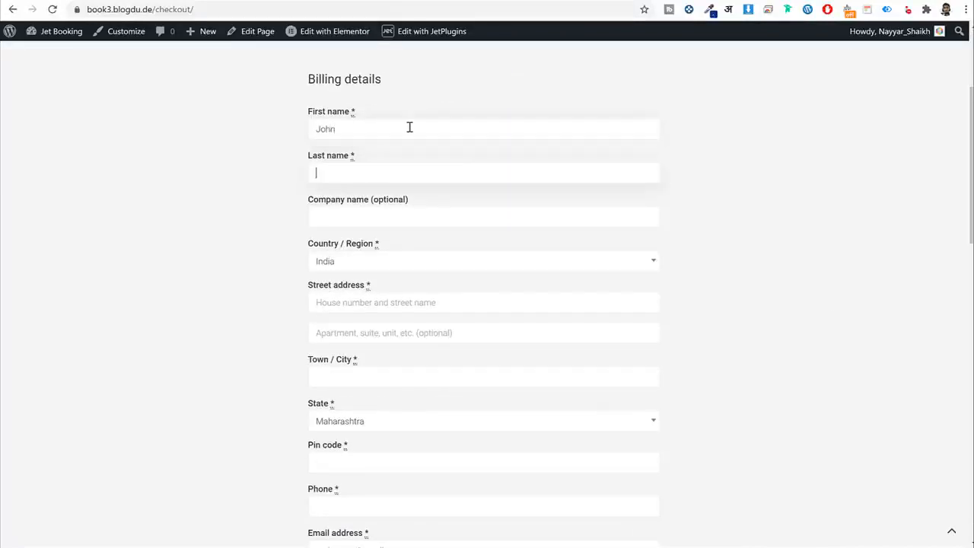
type("Doe")
key("Tab")
key("Tab")
key("Tab")
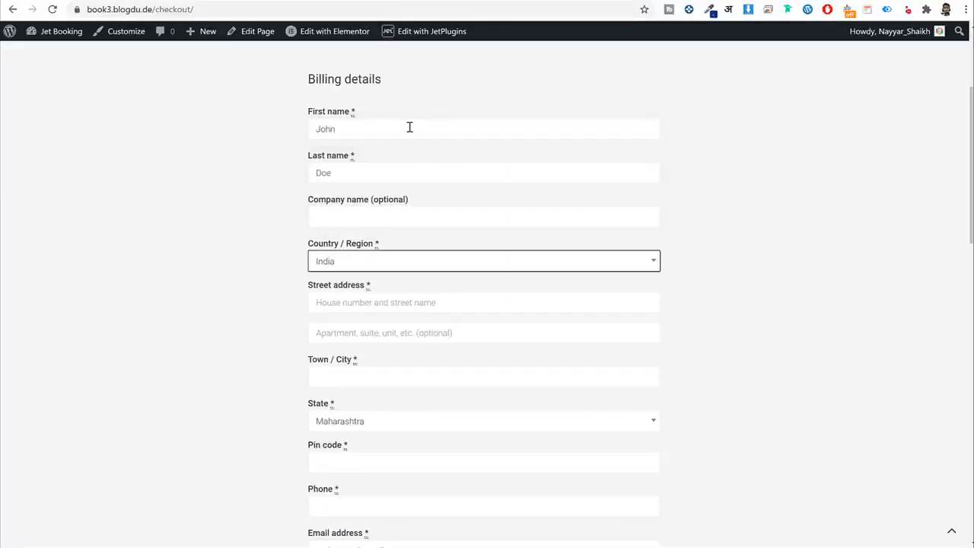
type("123")
key("Tab")
key("Tab")
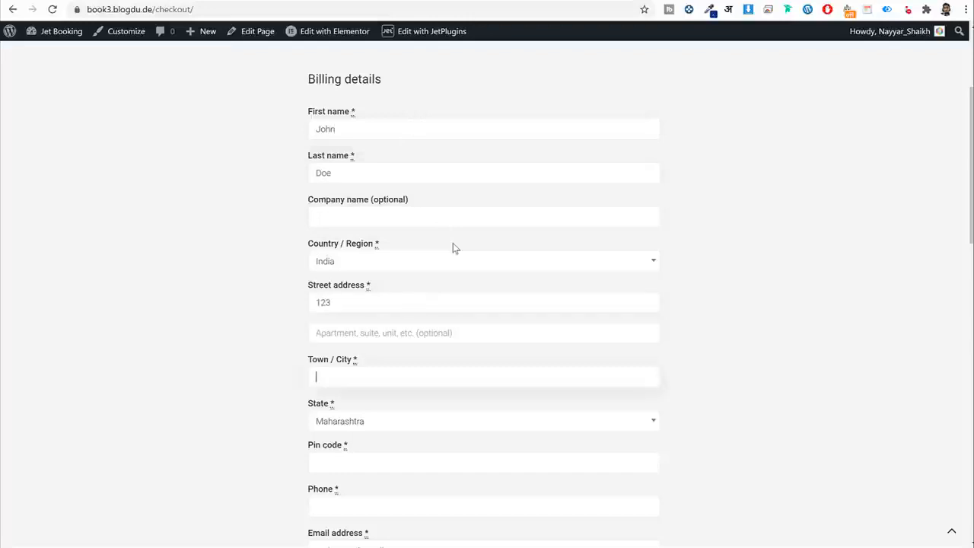
type("Mumbai")
key("Tab")
key("Tab")
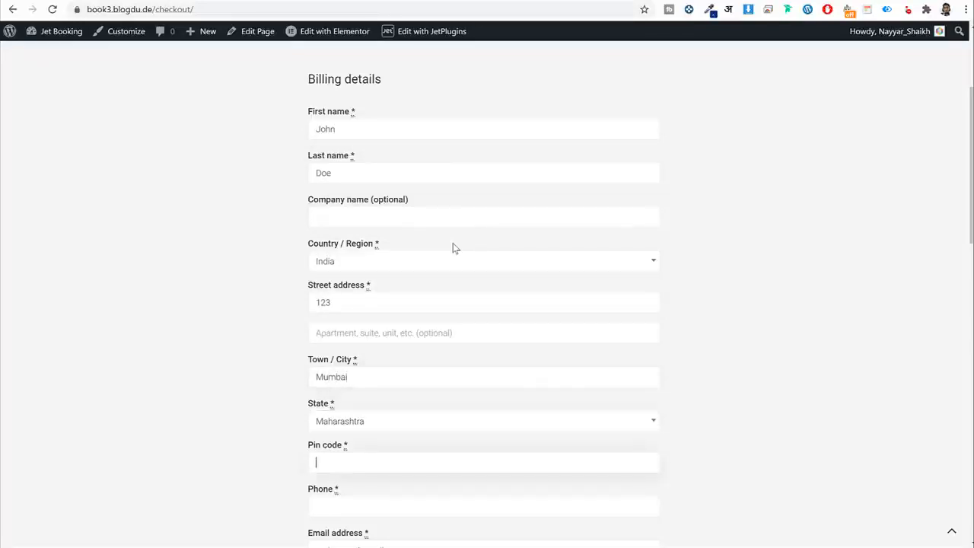
key("Tab")
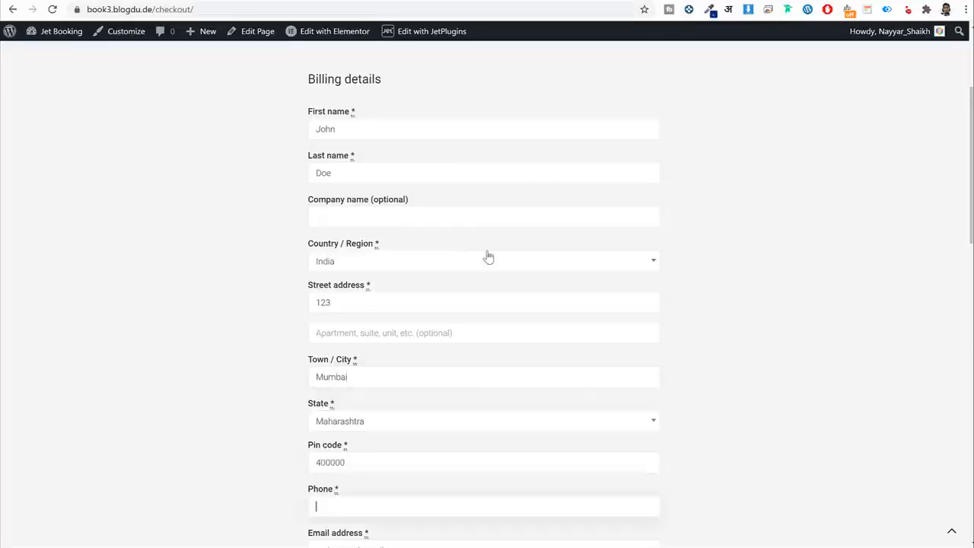
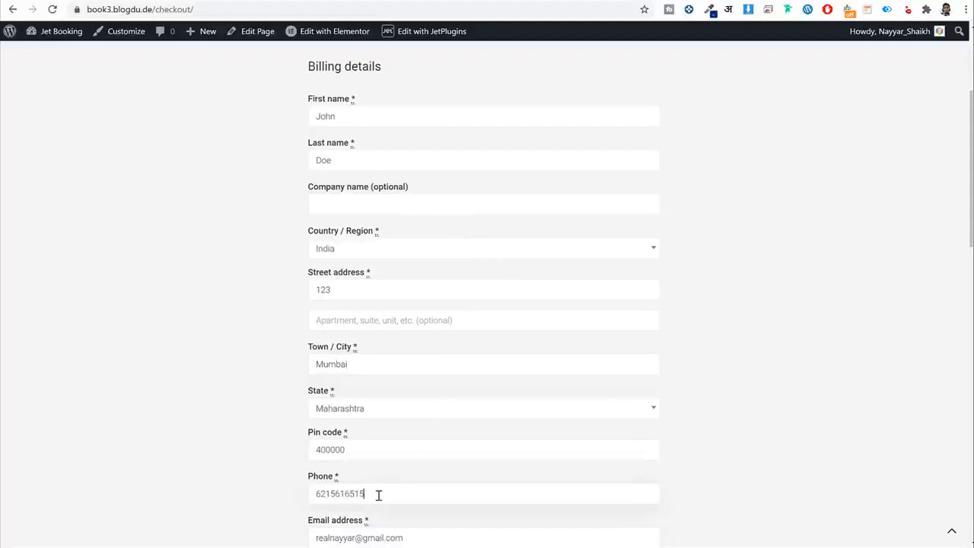
Review the appointment date and Plastic Surgery service in the order summary.
scroll(379, 491, "down", 7)
scroll(412, 439, "down", 2)
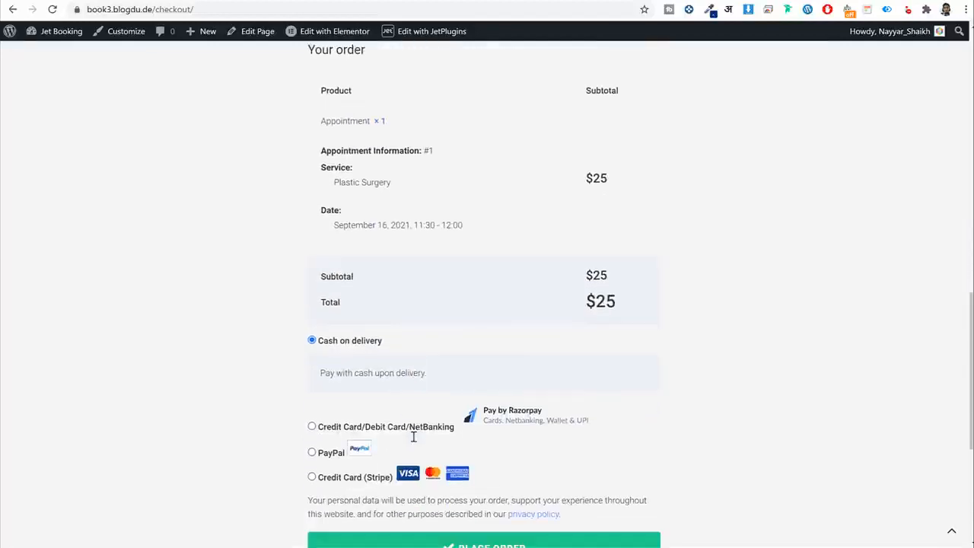
left_click_drag(340, 224, 483, 230)
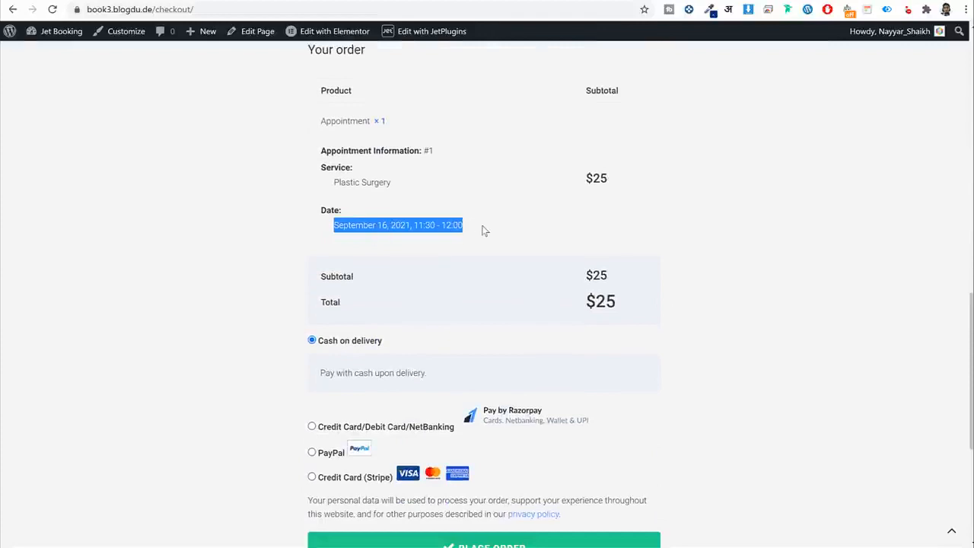
left_click(482, 231)
left_click_drag(397, 185, 328, 182)
left_click(344, 212)
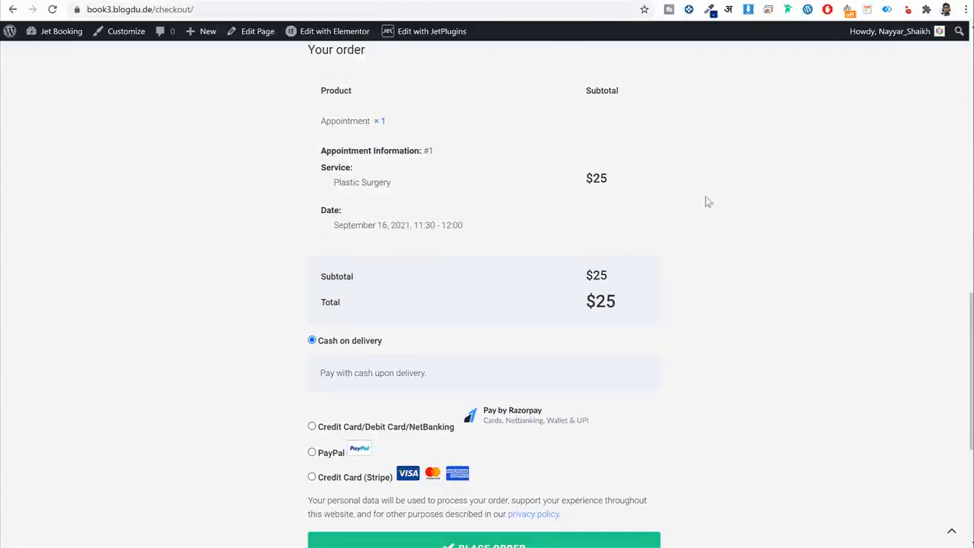
scroll(715, 228, "down", 1)
scroll(726, 262, "down", 3)
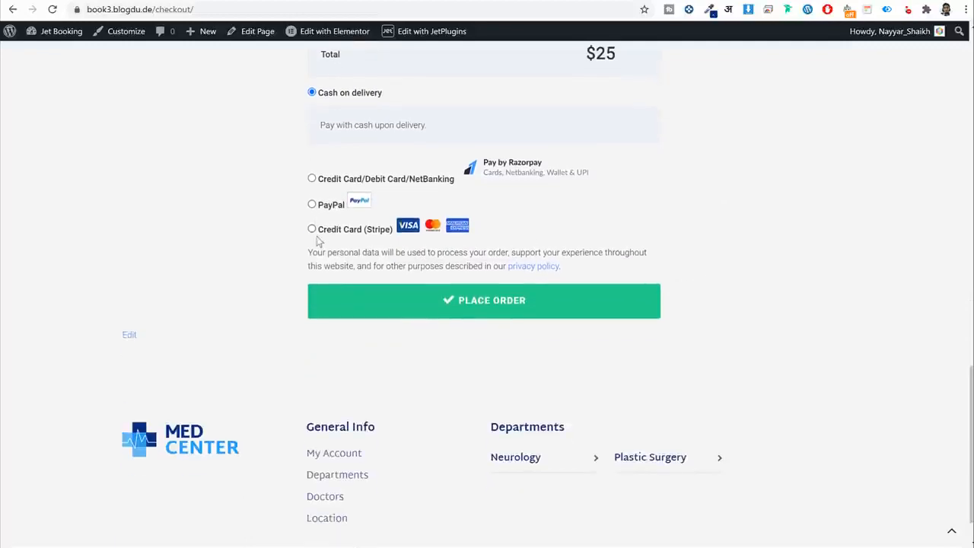
Try the Stripe, PayPal and Razorpay options, choose Cash on delivery, and place the order.
left_click(311, 229)
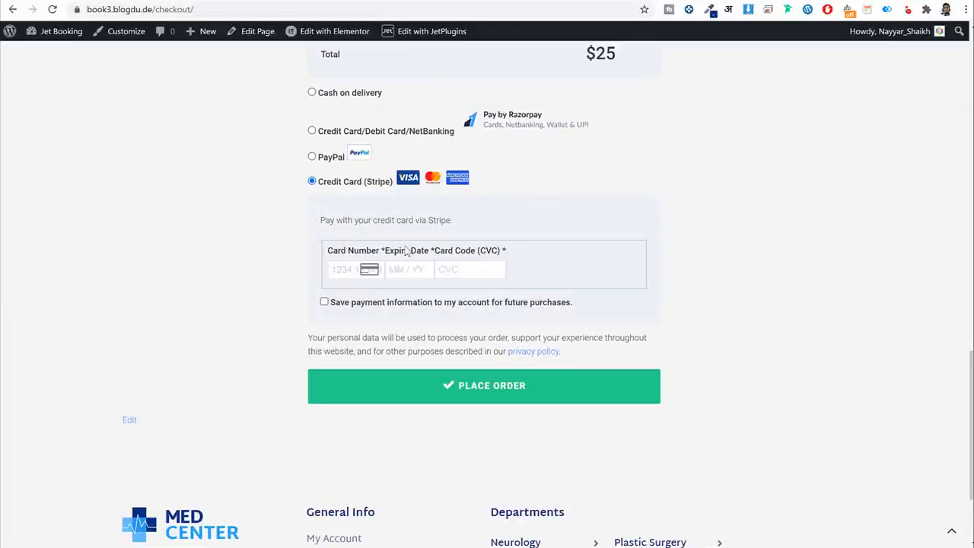
left_click(312, 157)
left_click(312, 131)
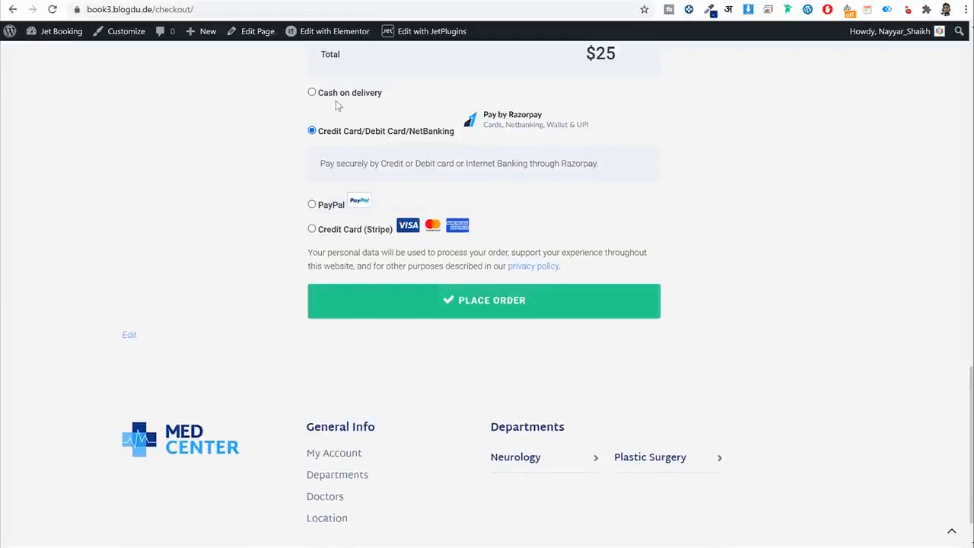
left_click(312, 93)
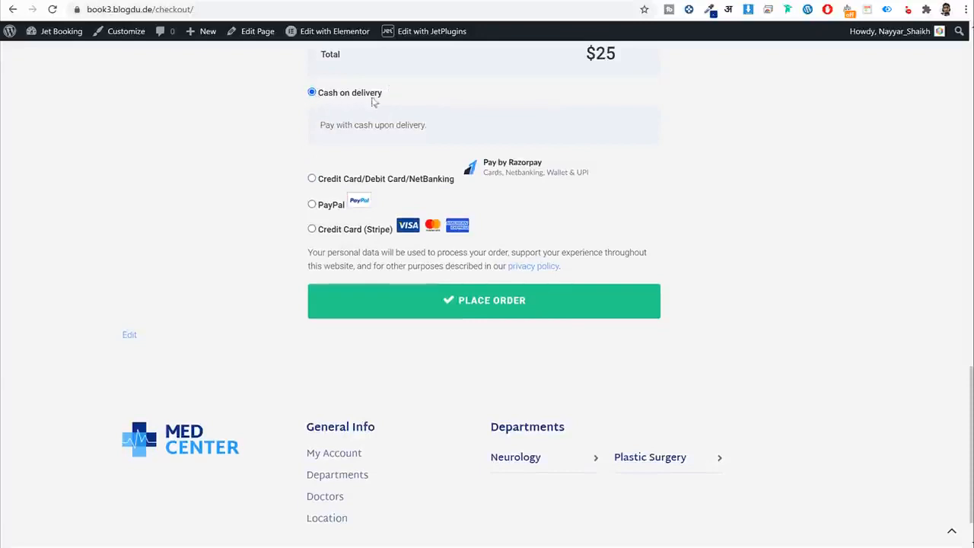
left_click(492, 312)
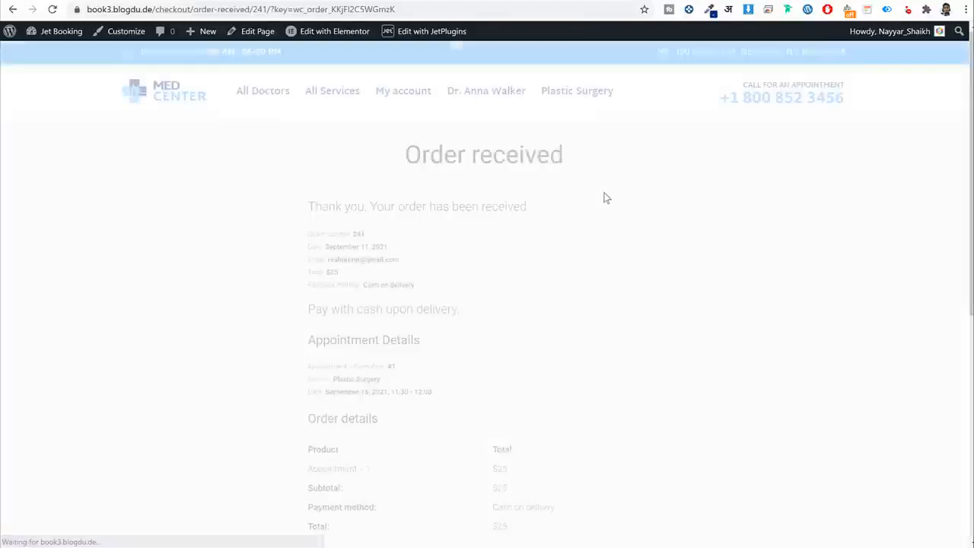
Review the Order received page's appointment information, service and booked date.
scroll(611, 201, "down", 5)
scroll(613, 266, "up", 5)
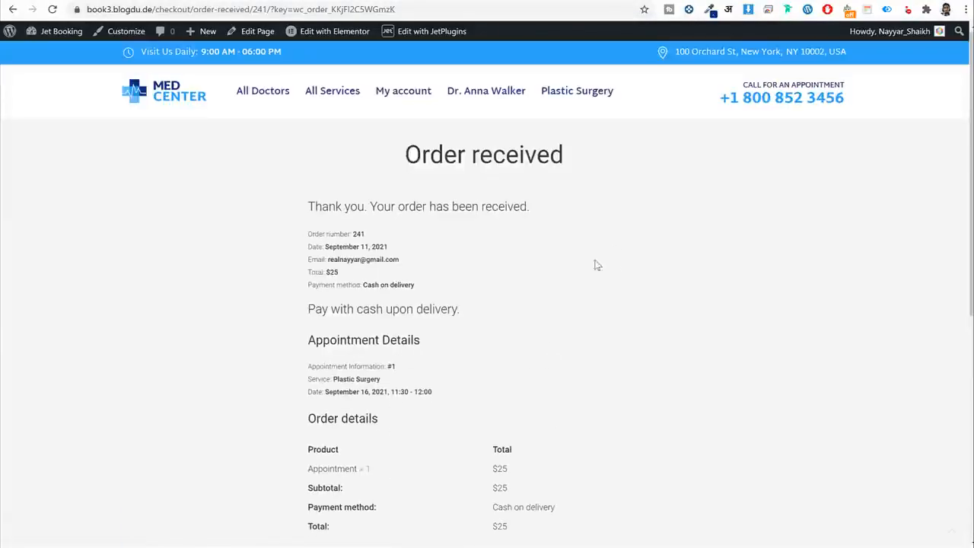
scroll(513, 214, "down", 2)
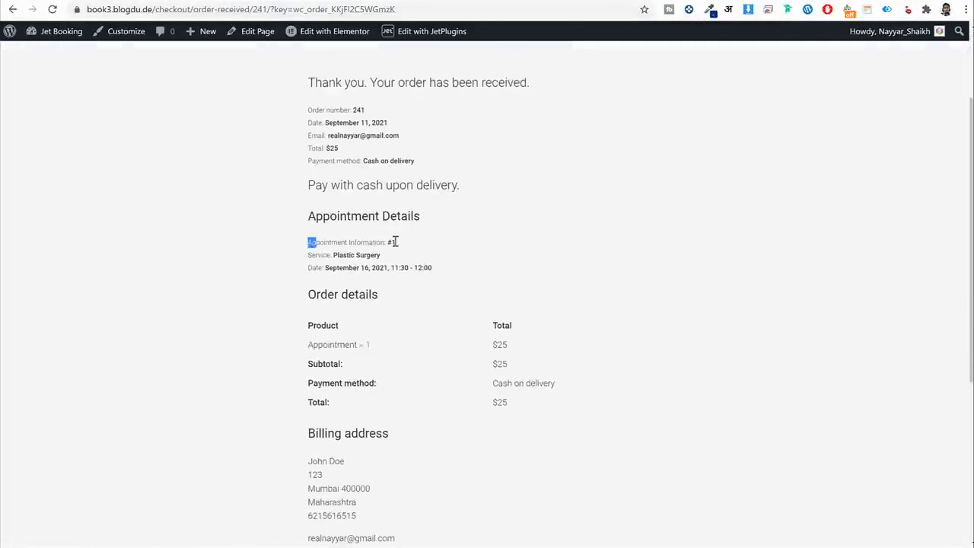
left_click_drag(394, 241, 403, 245)
left_click_drag(308, 255, 435, 270)
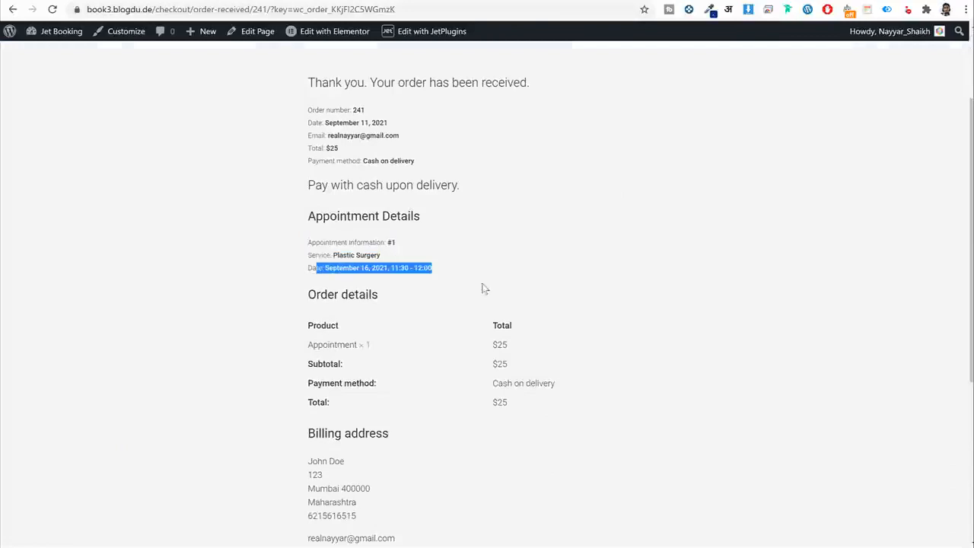
Go to My account and open its Orders list showing order #241.
scroll(468, 327, "up", 2)
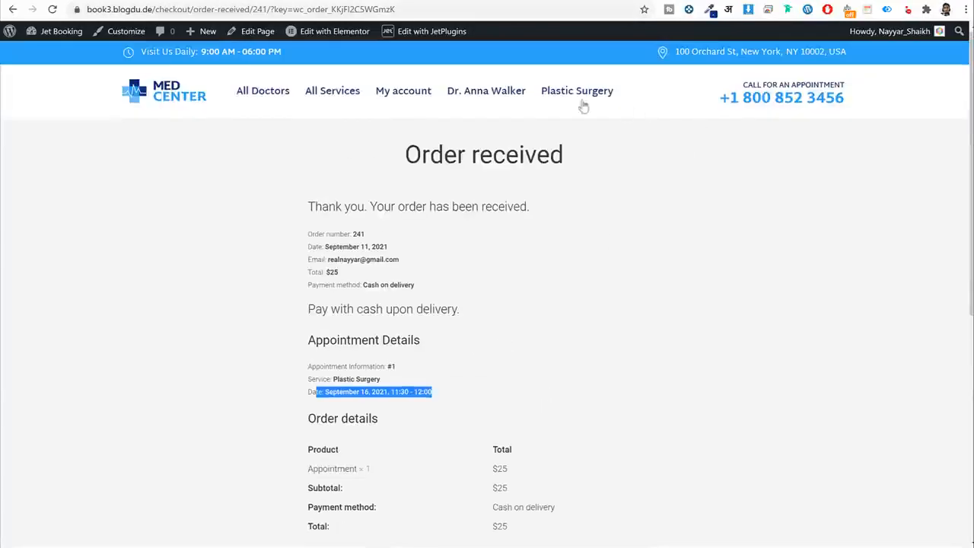
left_click(401, 99)
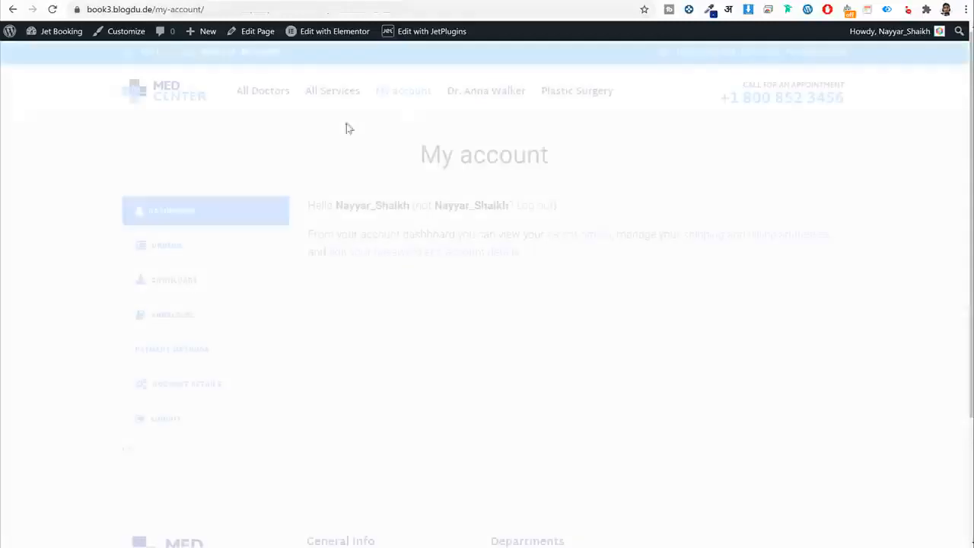
left_click(172, 256)
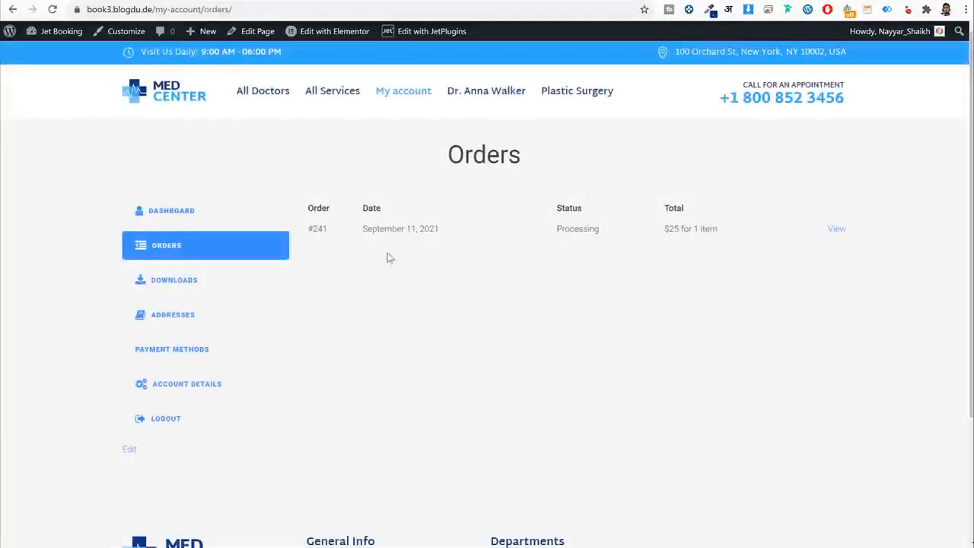
View order #241 and check its Plastic Surgery appointment on September 16, 2021, 11:30–12:00.
left_click(840, 231)
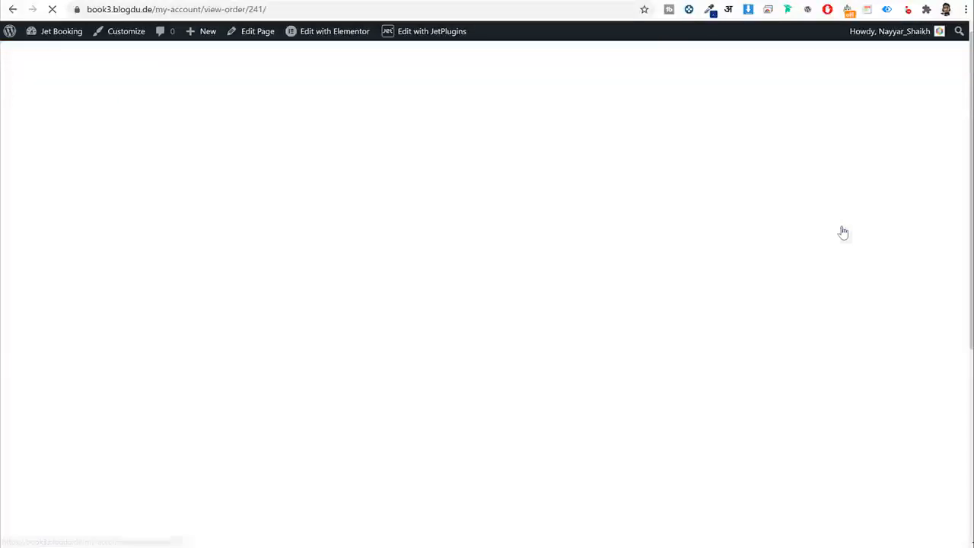
scroll(447, 302, "down", 3)
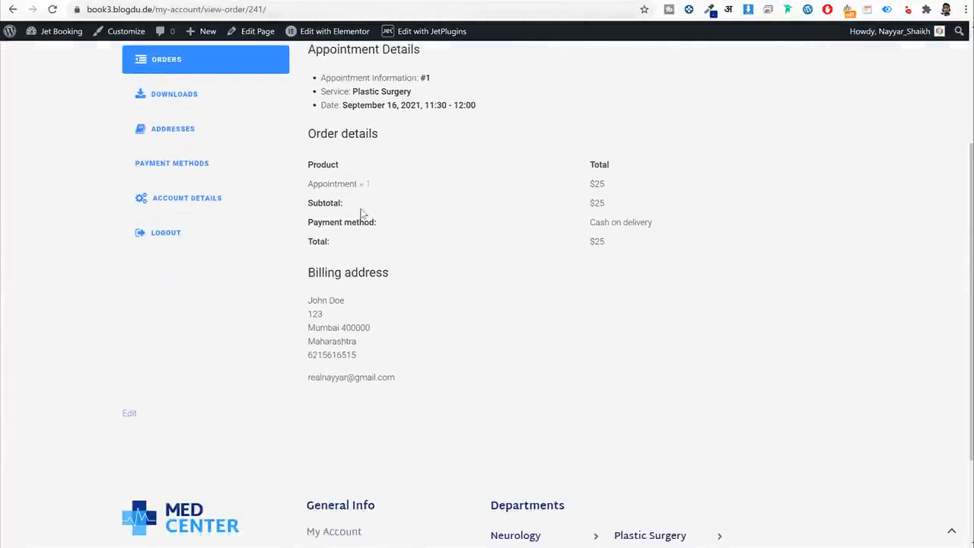
scroll(400, 231, "up", 2)
left_click_drag(348, 216, 415, 217)
left_click_drag(513, 233, 328, 233)
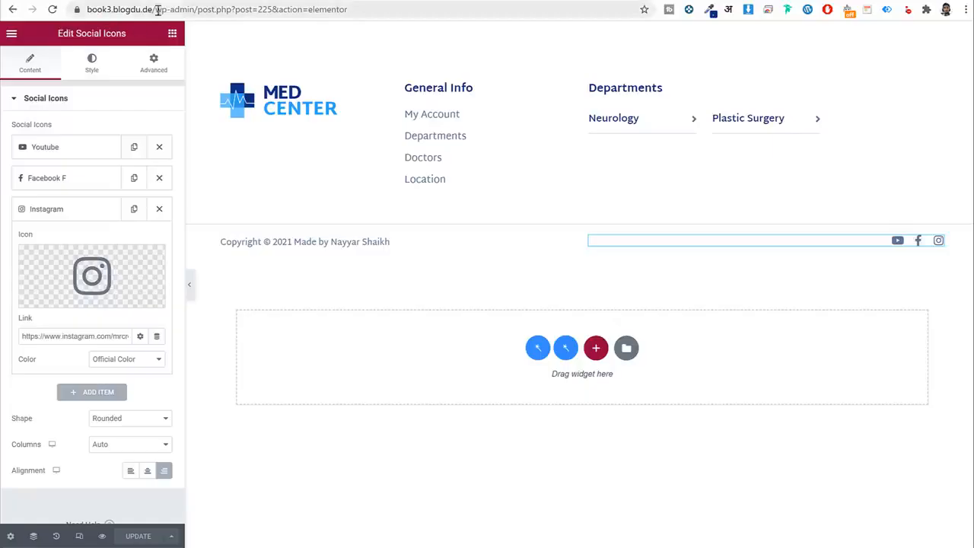
left_click_drag(230, 9, 656, 54)
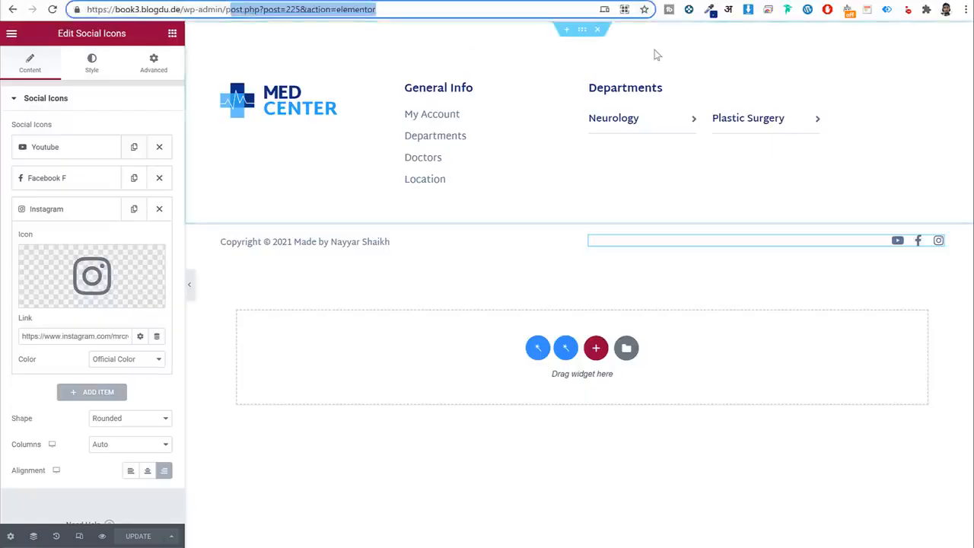
Load /wp-admin and open the WooCommerce Orders list.
key("BackSpace")
key("Return")
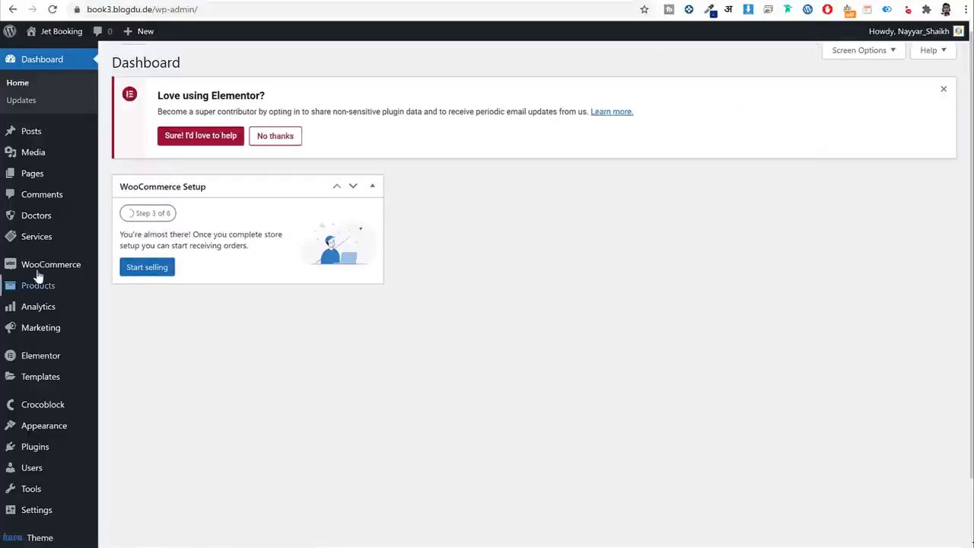
mouse_move(82, 274)
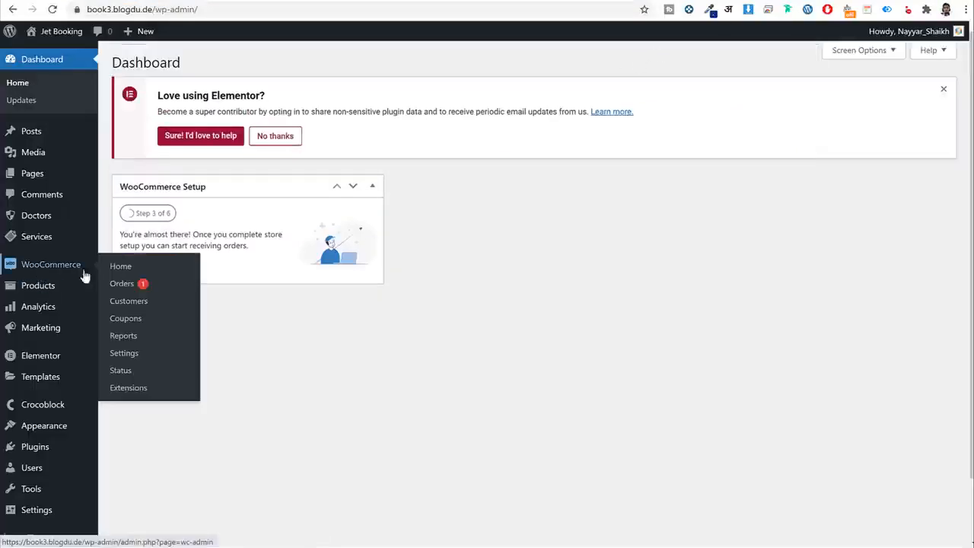
left_click(125, 285)
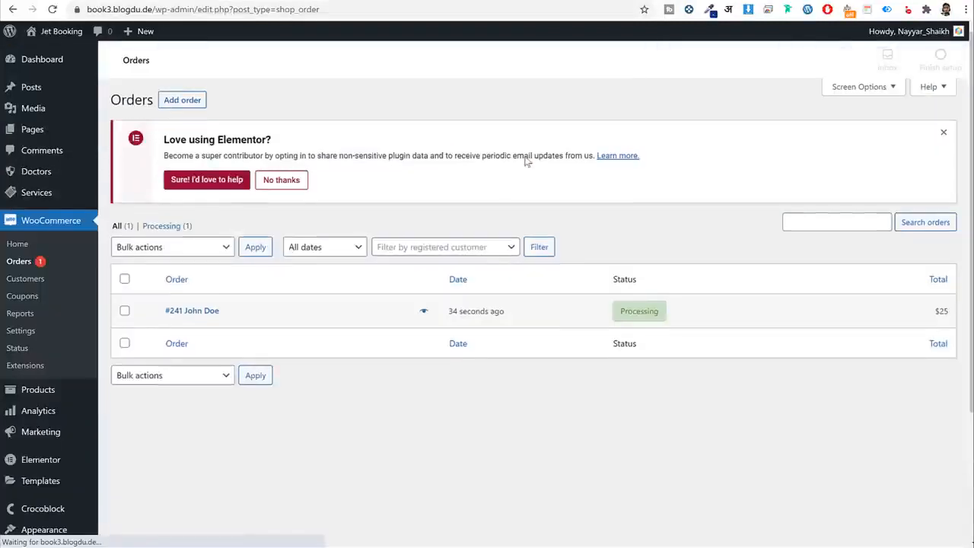
Return to the dashboard and open the Appointments list with the pending Plastic Surgery booking.
key("alt+Left")
scroll(522, 232, "down", 2)
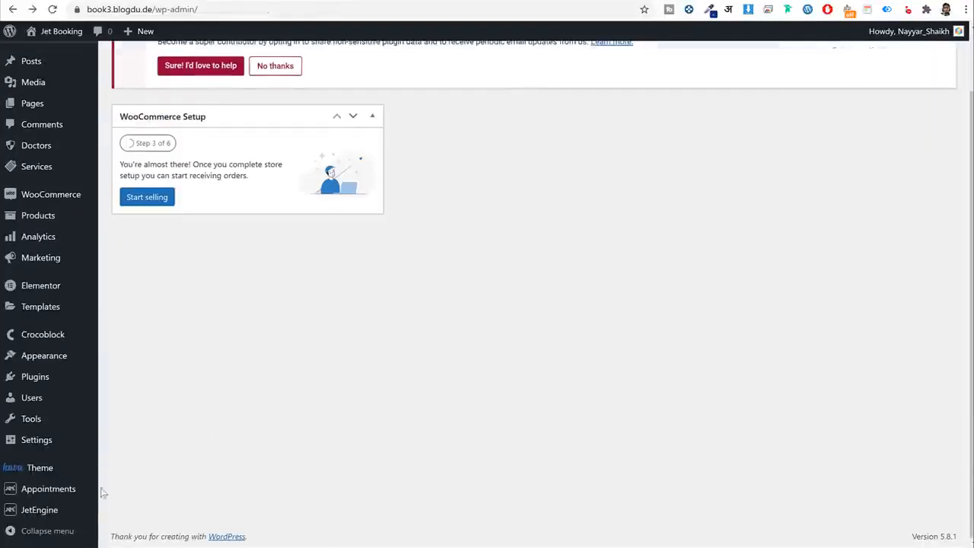
mouse_move(63, 495)
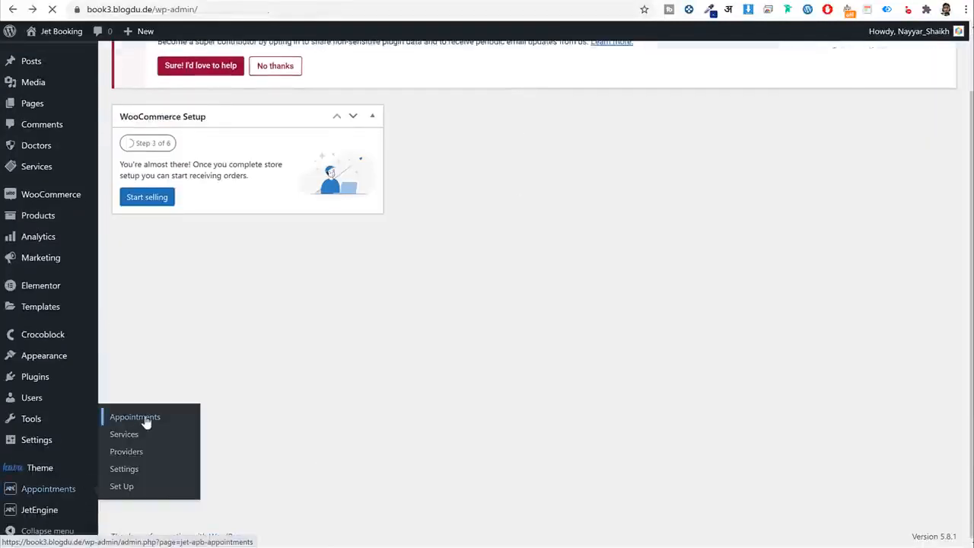
left_click(146, 422)
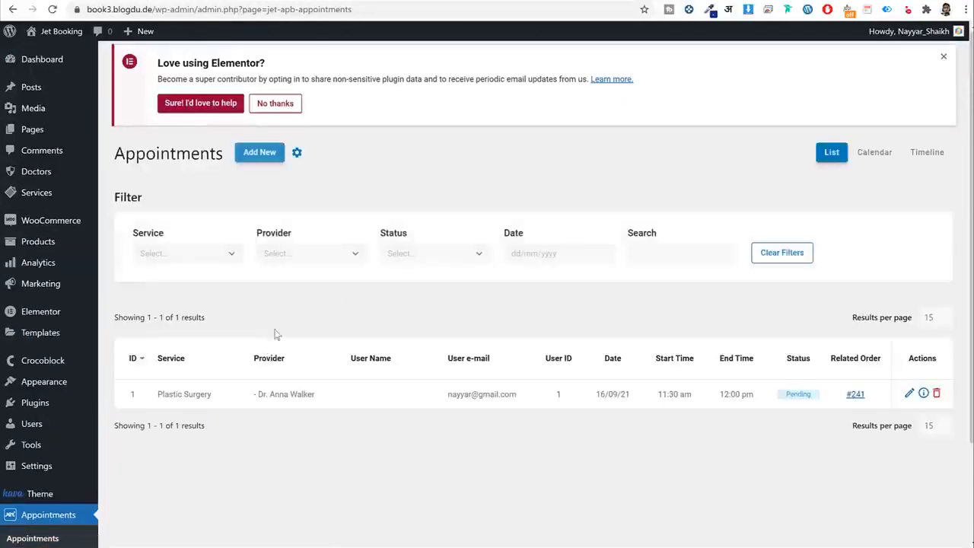
Find the Plastic Surgery booking in the list and open its Appointment Details.
scroll(304, 396, "down", 2)
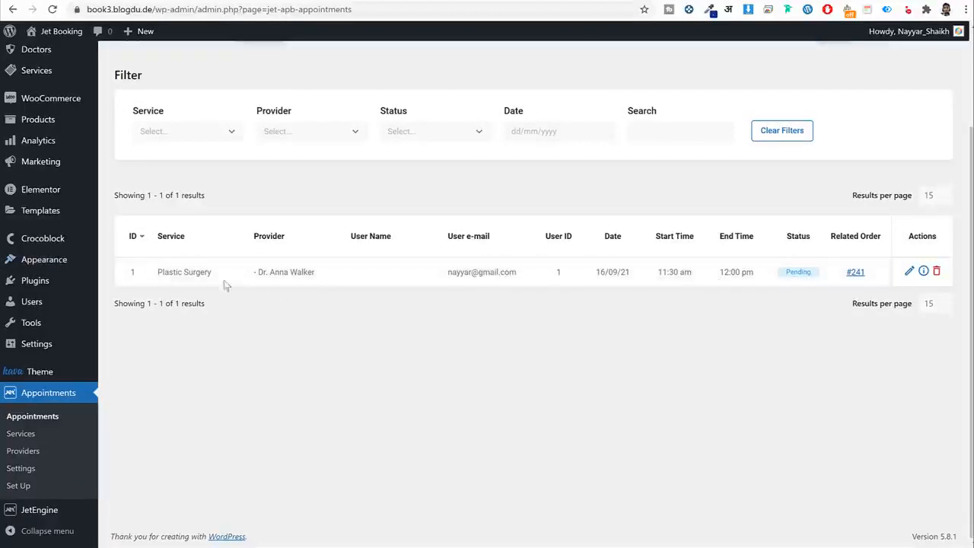
left_click_drag(215, 274, 169, 272)
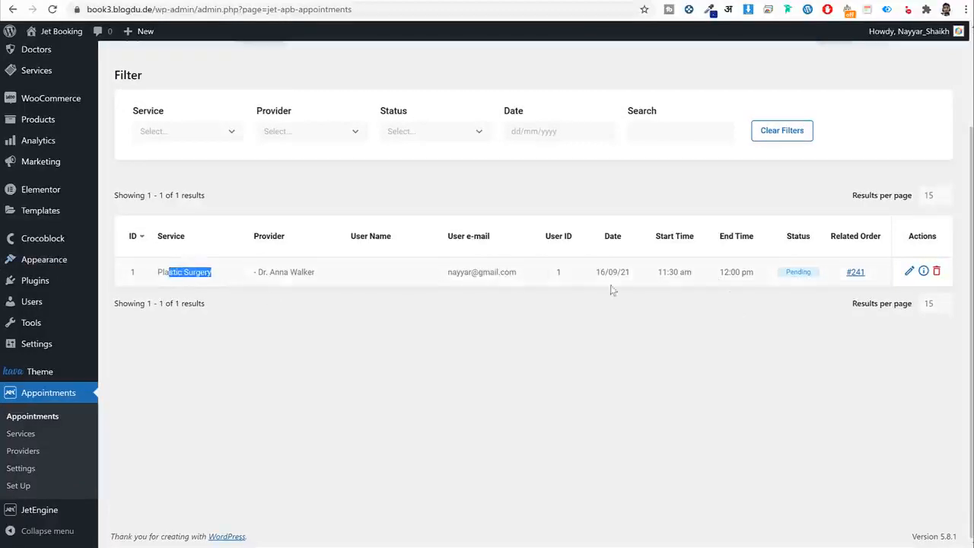
left_click(924, 272)
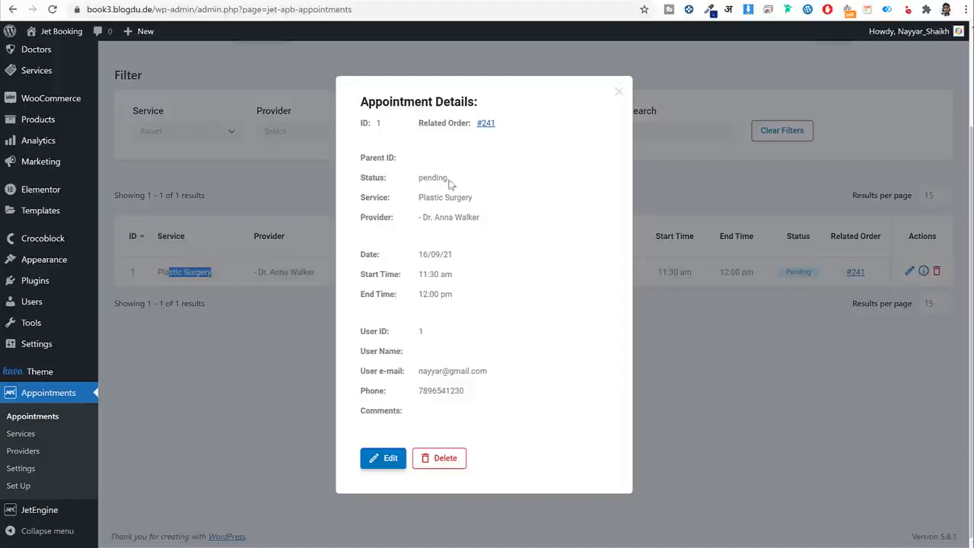
Check the pending status, provider, date, 11:30 am–12:00 pm time and user ID, then close the details.
left_click_drag(412, 183, 407, 202)
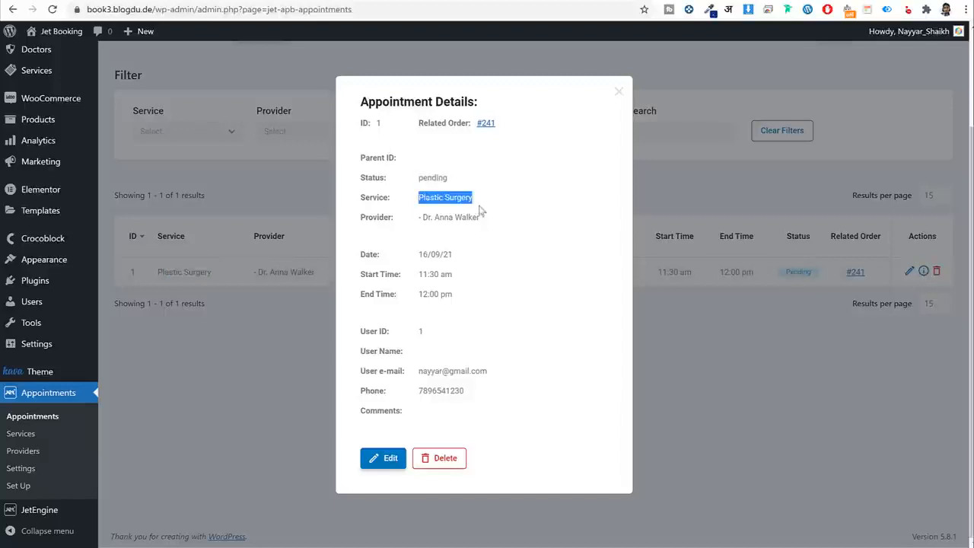
left_click_drag(484, 219, 408, 220)
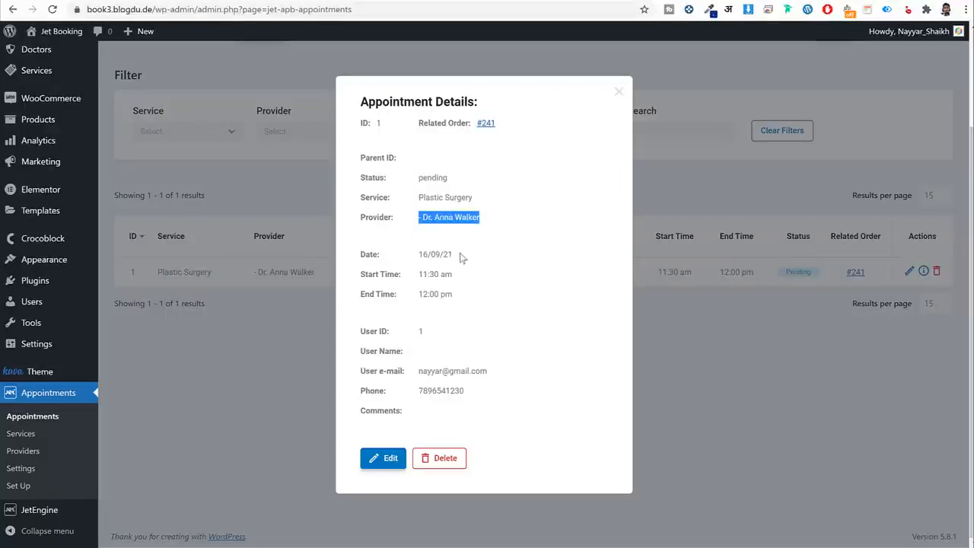
left_click_drag(461, 259, 397, 260)
left_click_drag(472, 285, 418, 275)
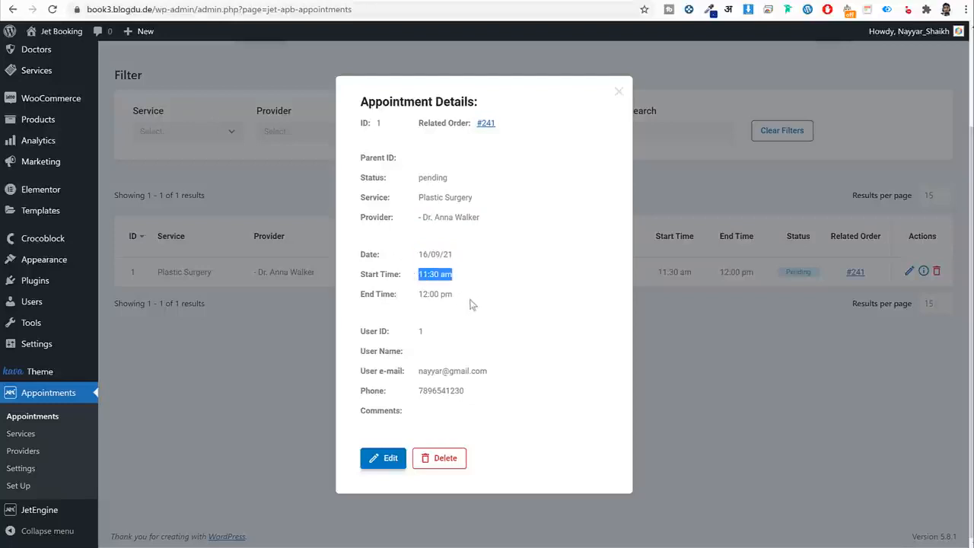
left_click_drag(416, 332, 435, 337)
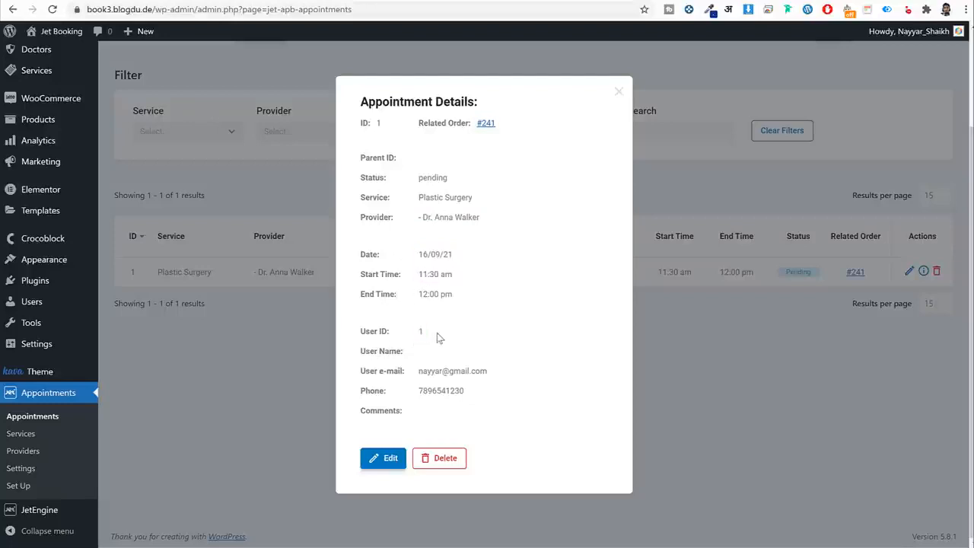
left_click_drag(458, 278, 413, 274)
left_click_drag(461, 296, 417, 295)
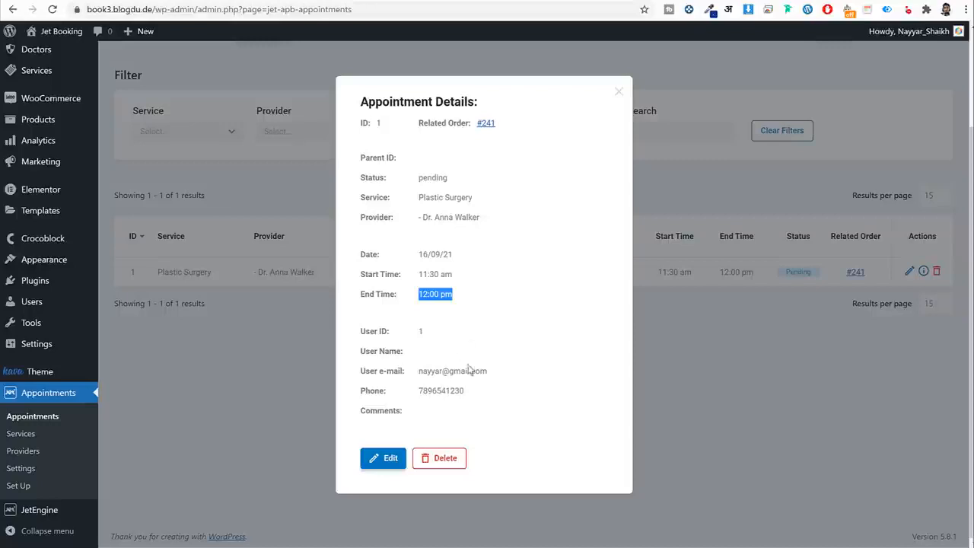
scroll(470, 369, "up", 2)
scroll(472, 375, "down", 2)
left_click(617, 92)
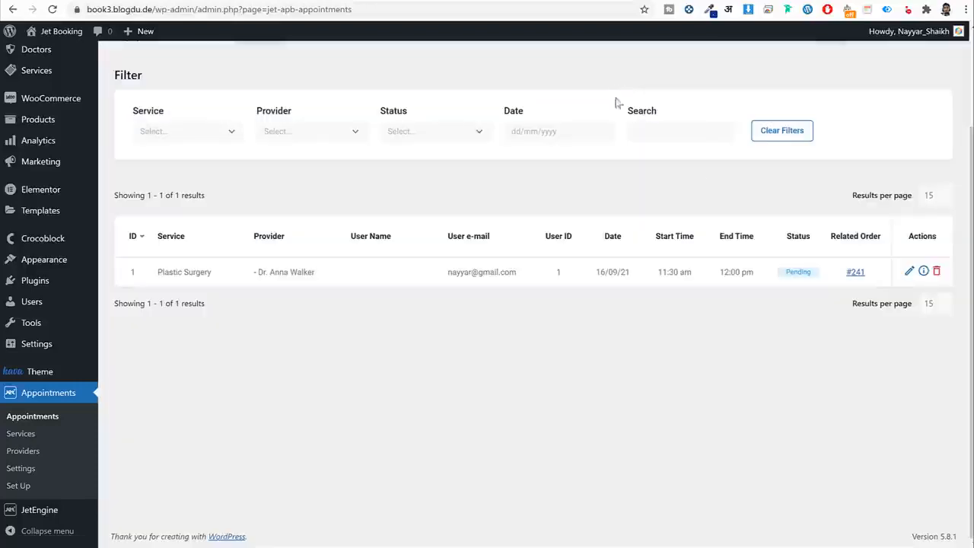
Open related order #241 and review its payment-upon-delivery order note.
left_click(855, 273)
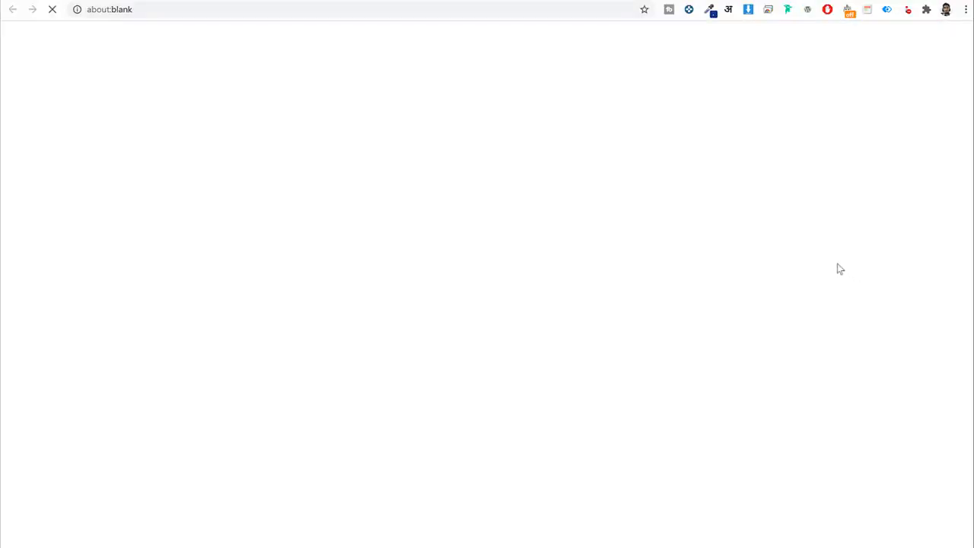
left_click(262, 1)
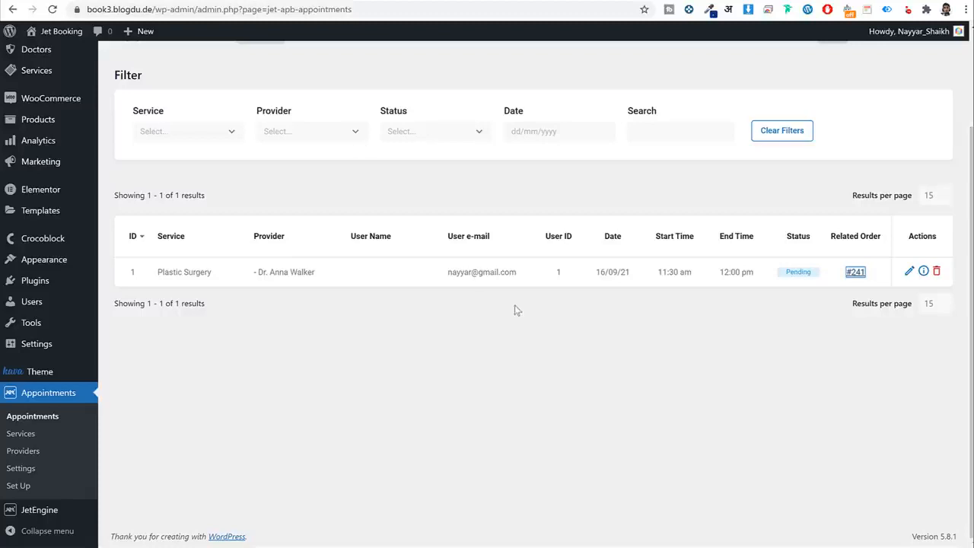
left_click(381, 1)
scroll(843, 335, "down", 2)
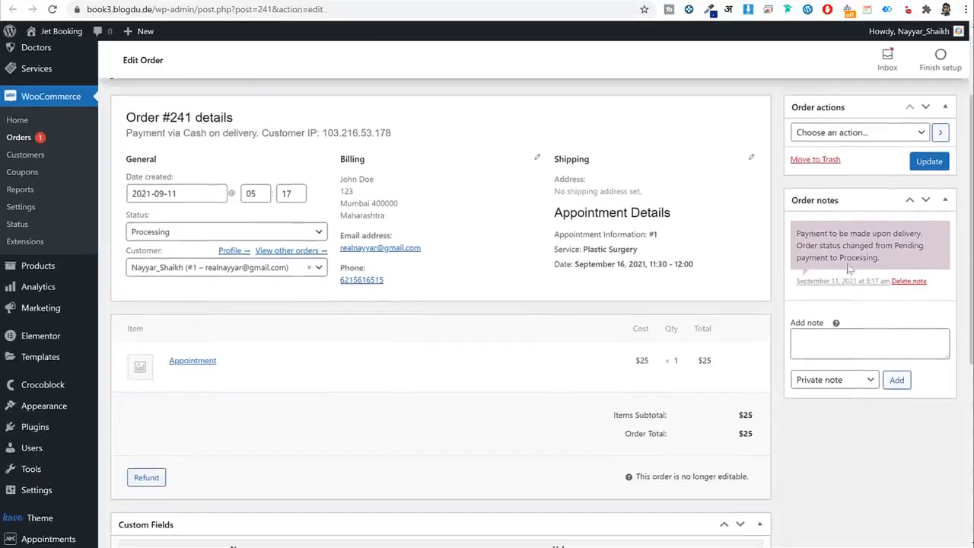
left_click_drag(839, 235, 927, 244)
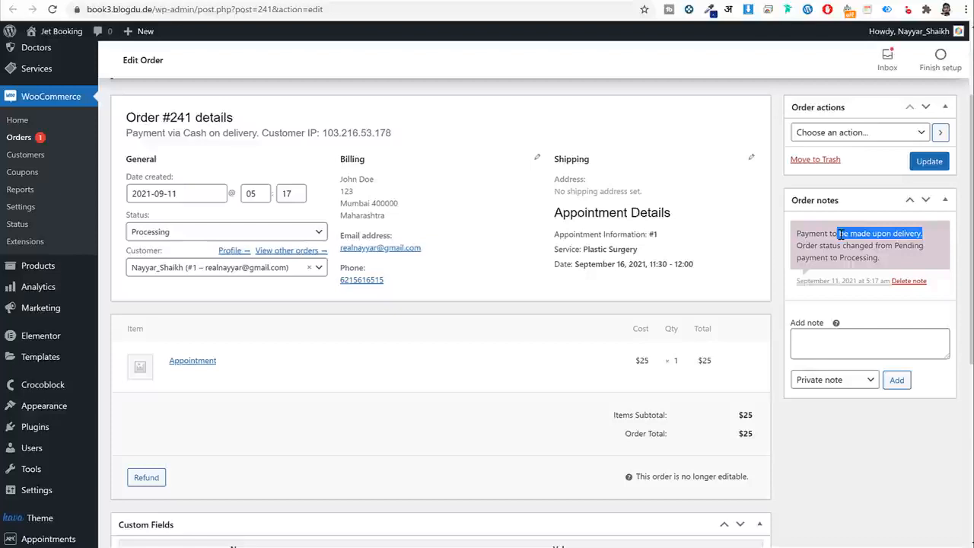
mouse_move(814, 233)
left_mouse_down()
mouse_move(884, 258)
mouse_move(804, 233)
left_mouse_up()
left_click(885, 259)
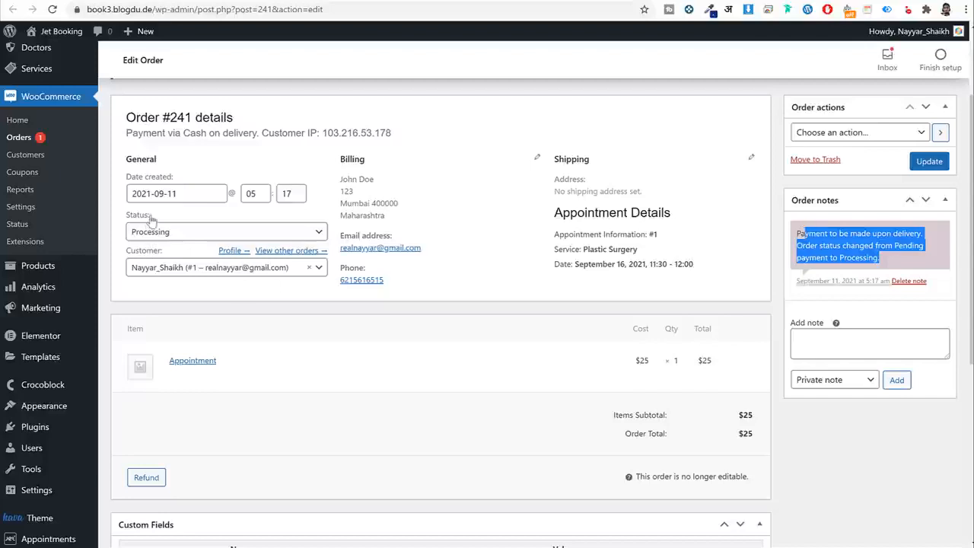
Set order #241's status to Completed, update it, and return to the Appointments list.
left_click_drag(142, 221, 122, 221)
left_click(162, 238)
left_click(183, 316)
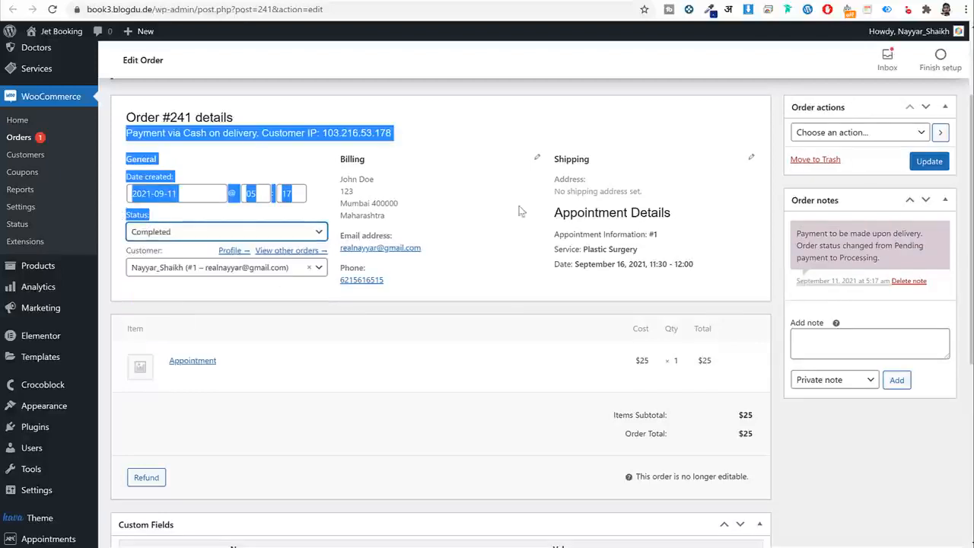
left_click(931, 162)
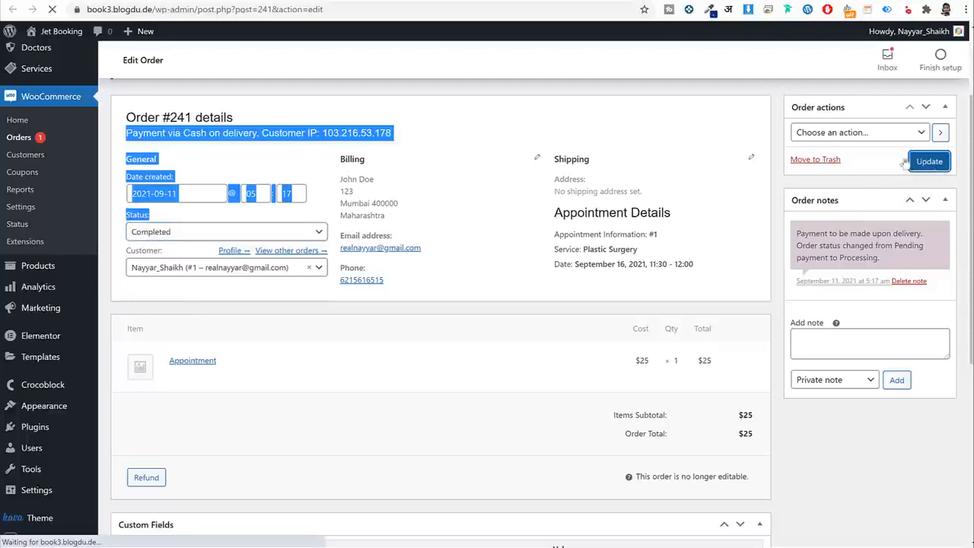
left_click(238, 1)
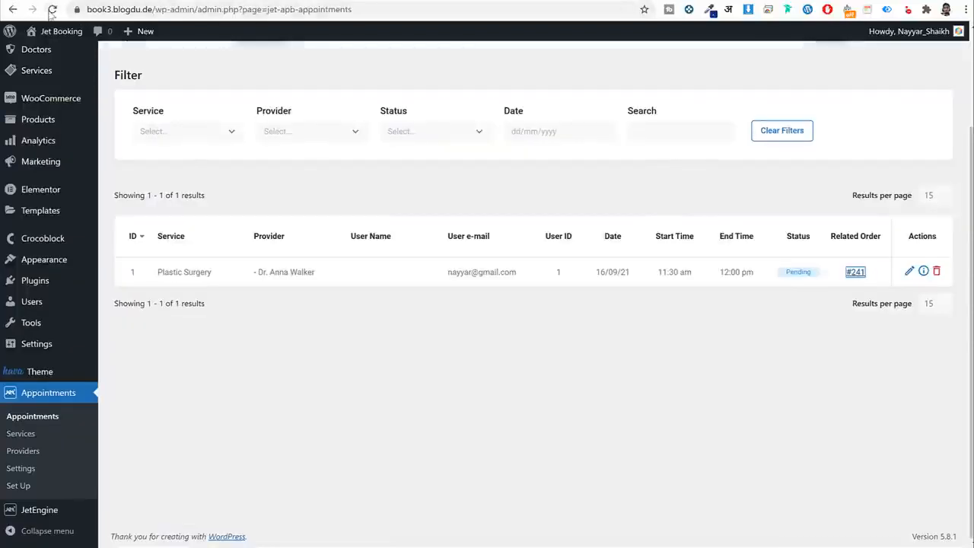
left_click(51, 10)
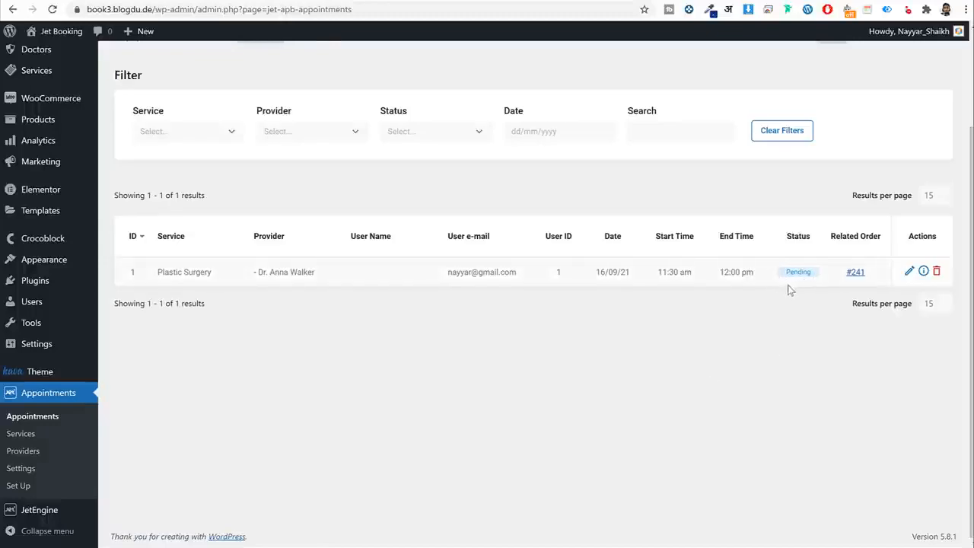
left_click(360, 1)
scroll(927, 420, "down", 3)
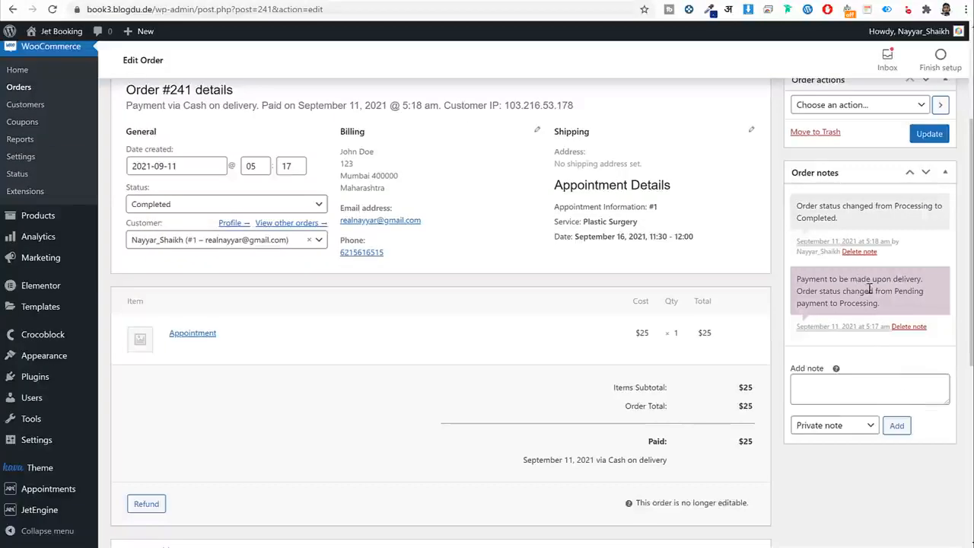
left_click_drag(870, 289, 805, 275)
left_click(296, 2)
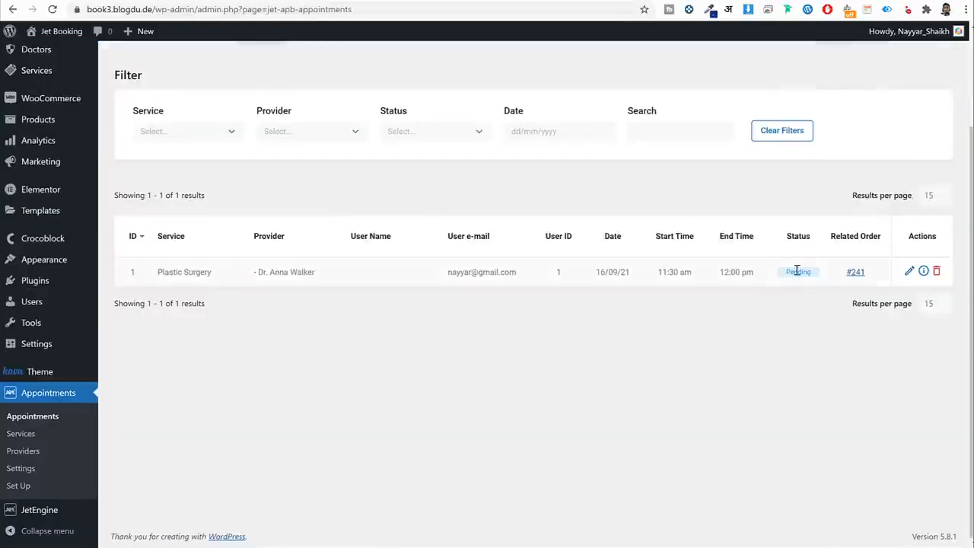
left_click_drag(645, 278, 591, 271)
left_click_drag(652, 271, 691, 274)
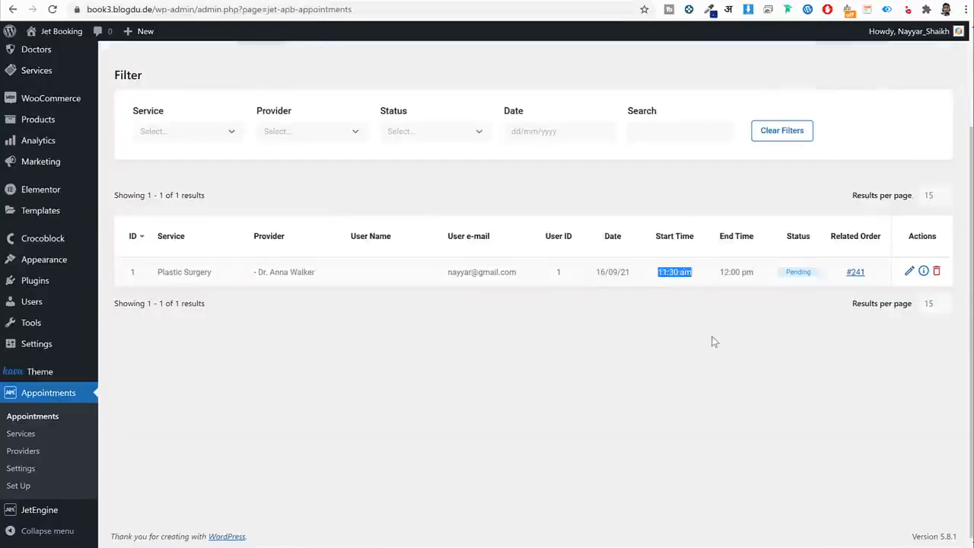
left_click(626, 275)
left_click_drag(634, 277, 588, 279)
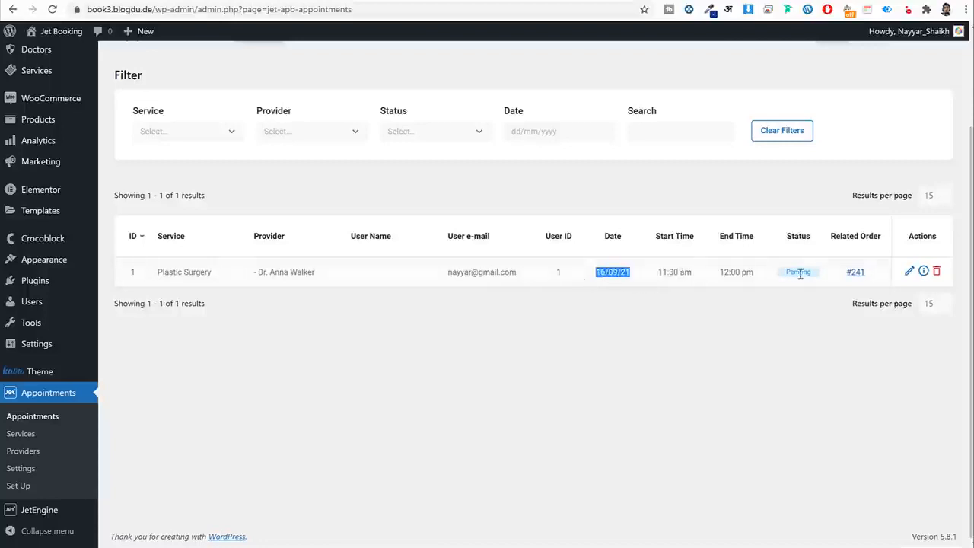
scroll(796, 323, "up", 3)
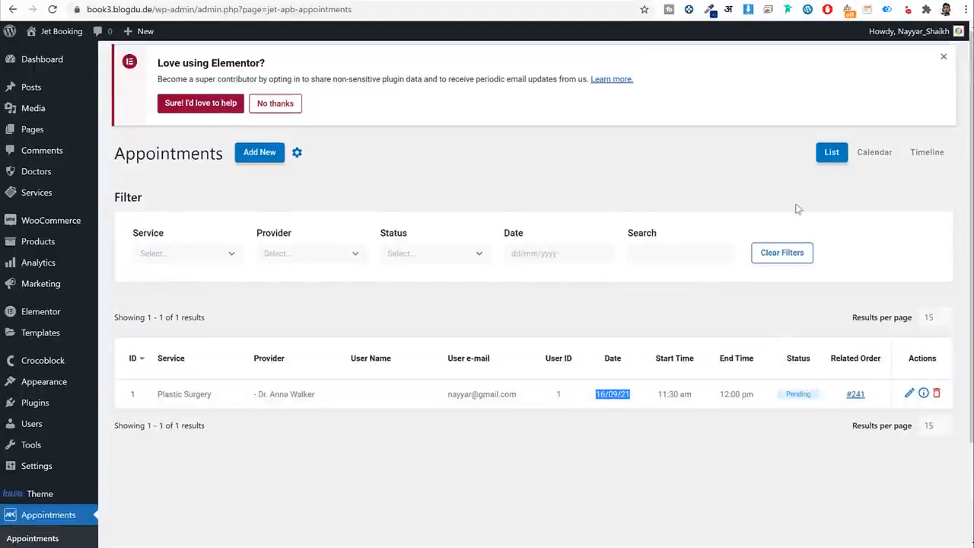
Switch the appointments view to Timeline.
left_click(926, 153)
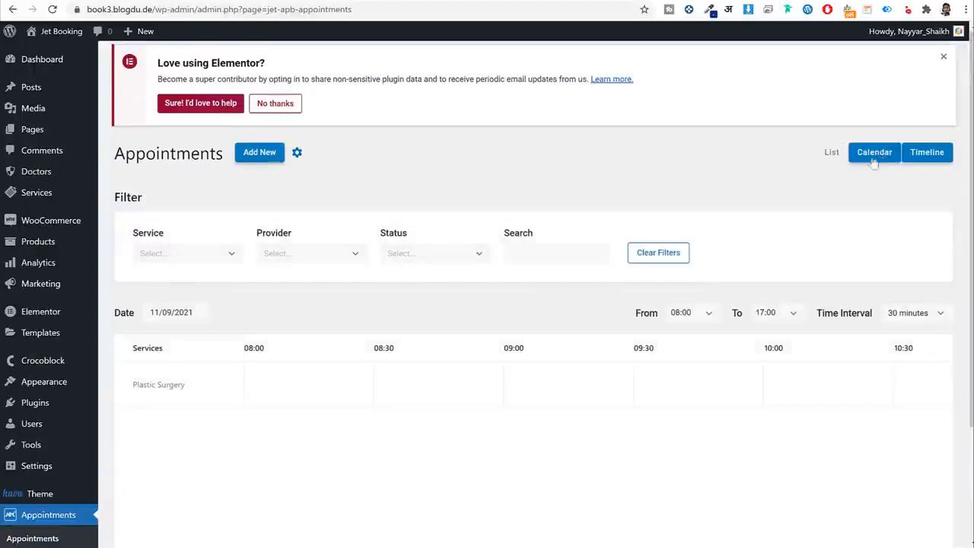
scroll(365, 513, "down", 2)
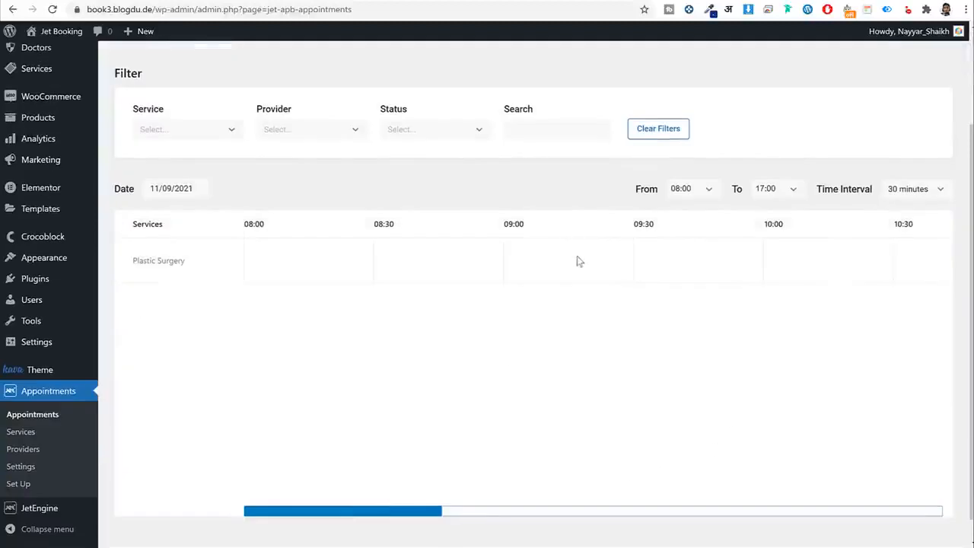
scroll(576, 261, "up", 2)
Find the Plastic Surgery booking on 16 September in the Calendar view, then visit the Med Center site.
left_click(875, 149)
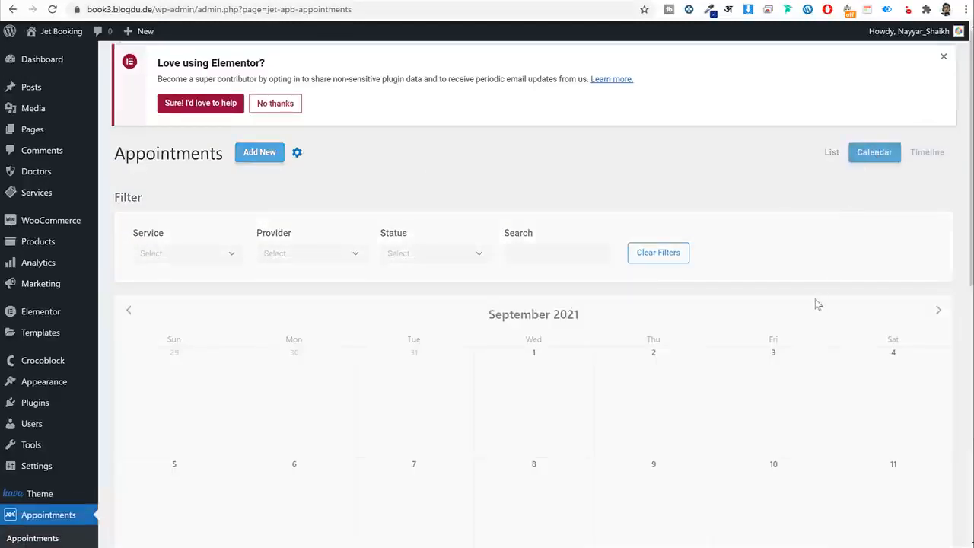
scroll(815, 302, "down", 4)
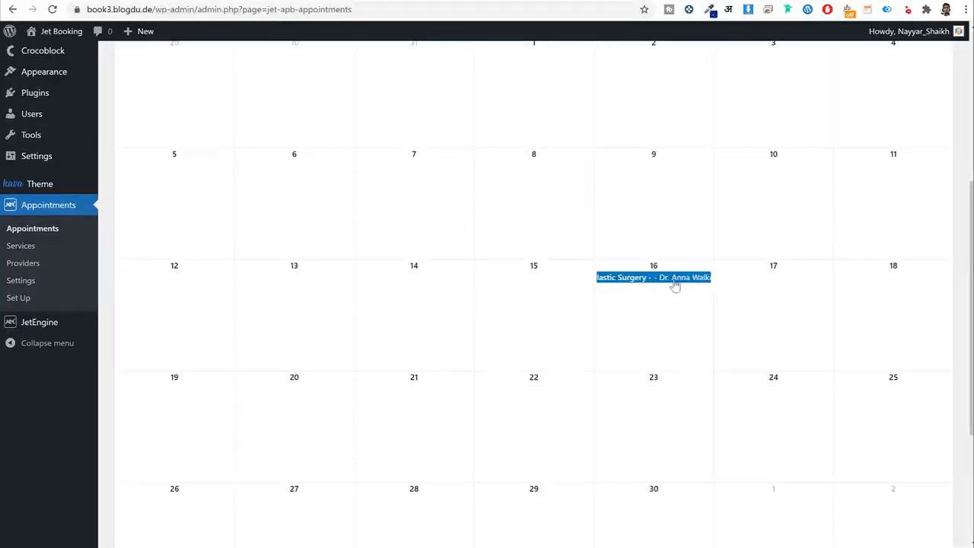
scroll(727, 365, "up", 5)
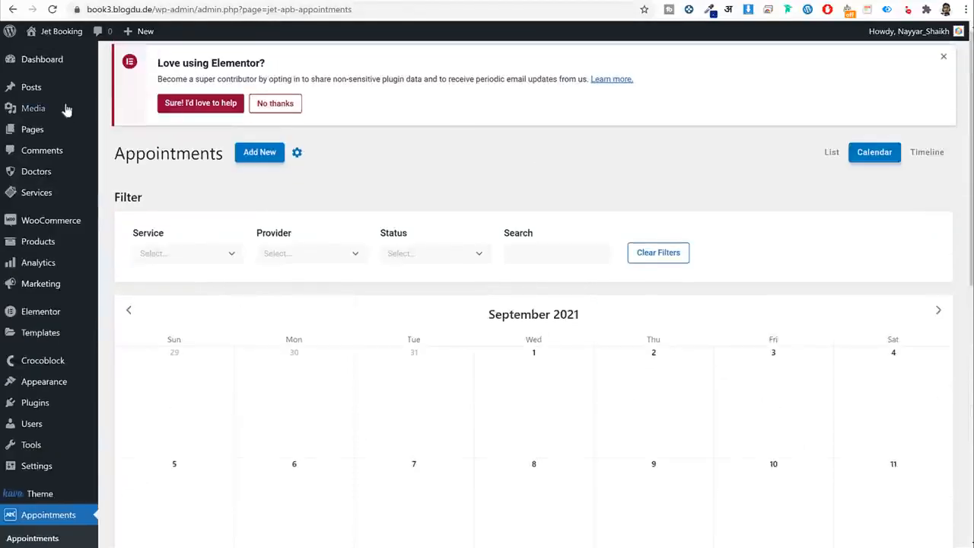
left_click(52, 34)
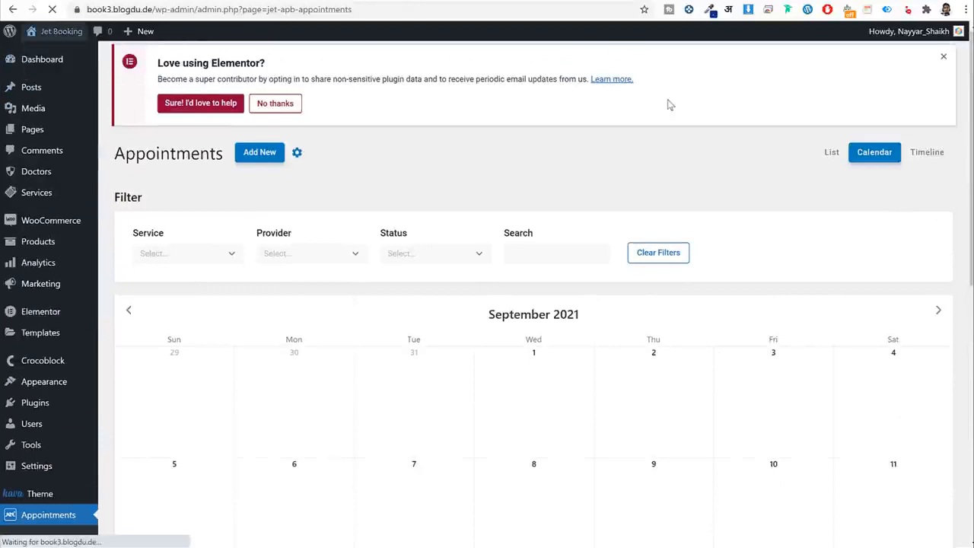